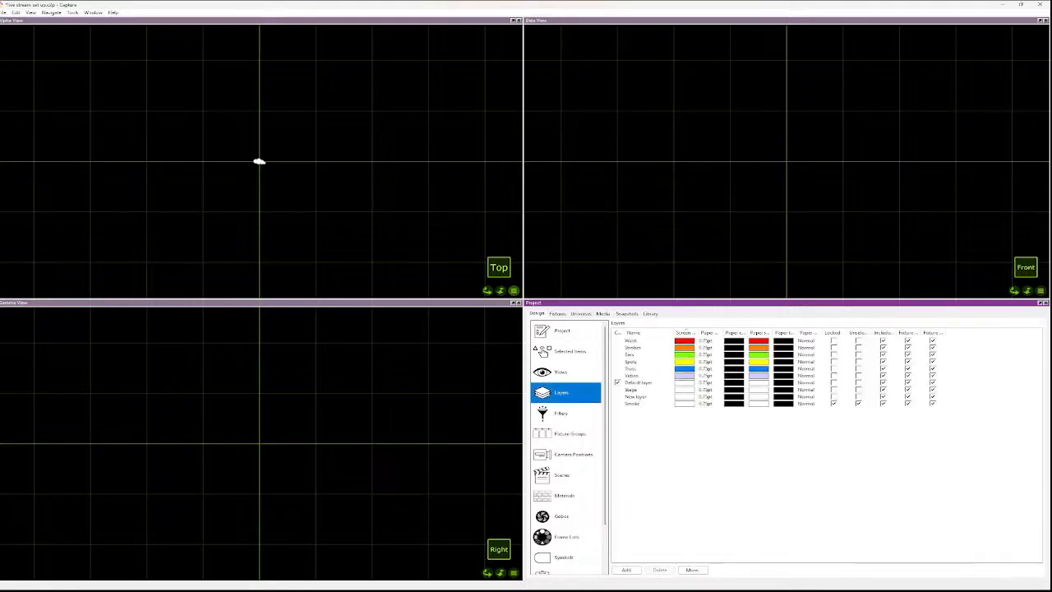
- Place a Stage deck from the library's Stages objects just off the centre point in the Top view
click(562, 393)
click(632, 390)
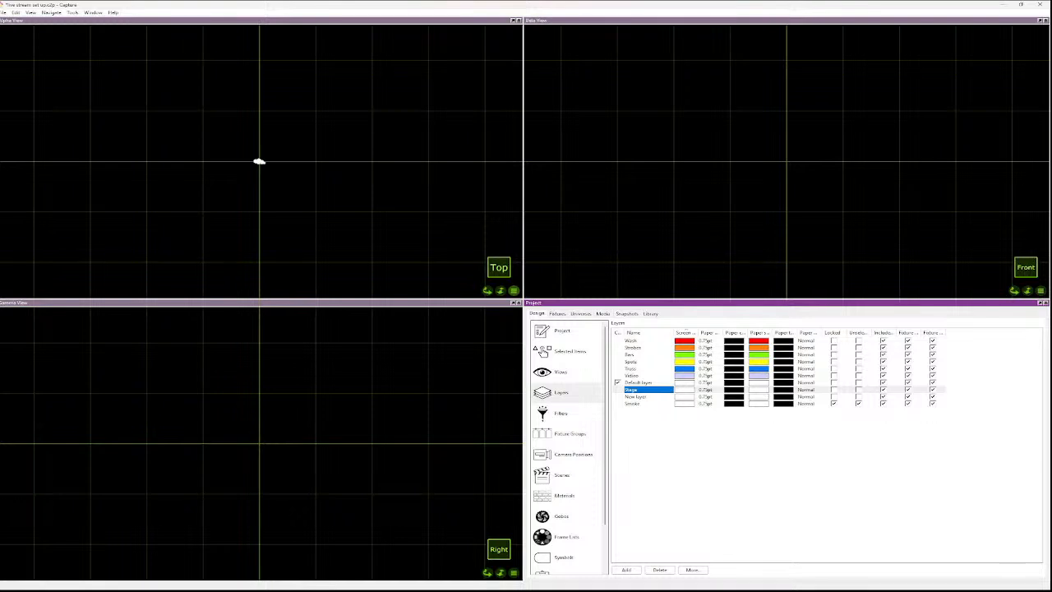
click(651, 313)
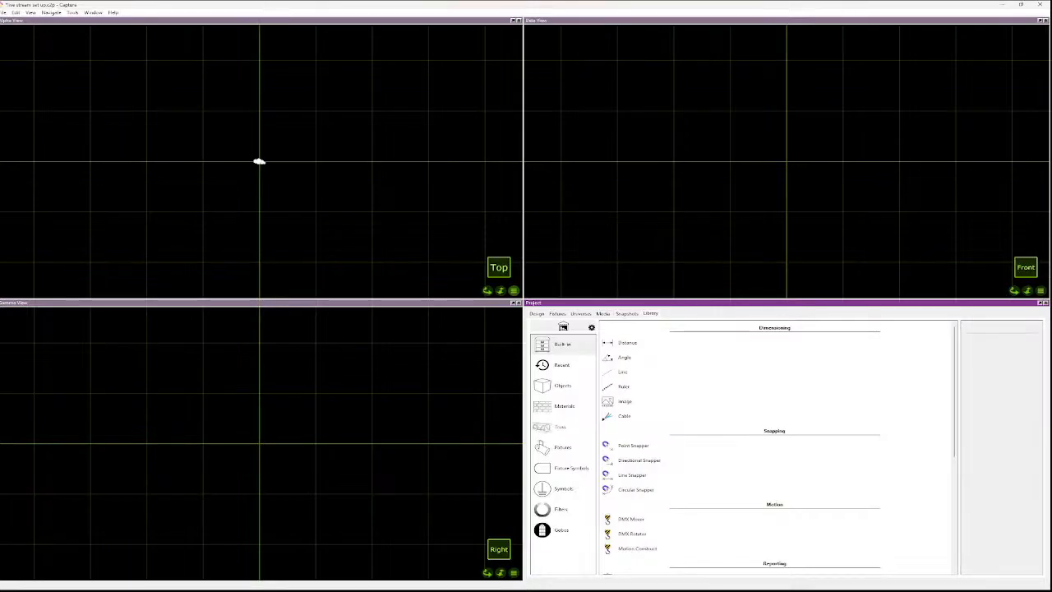
click(562, 447)
click(564, 405)
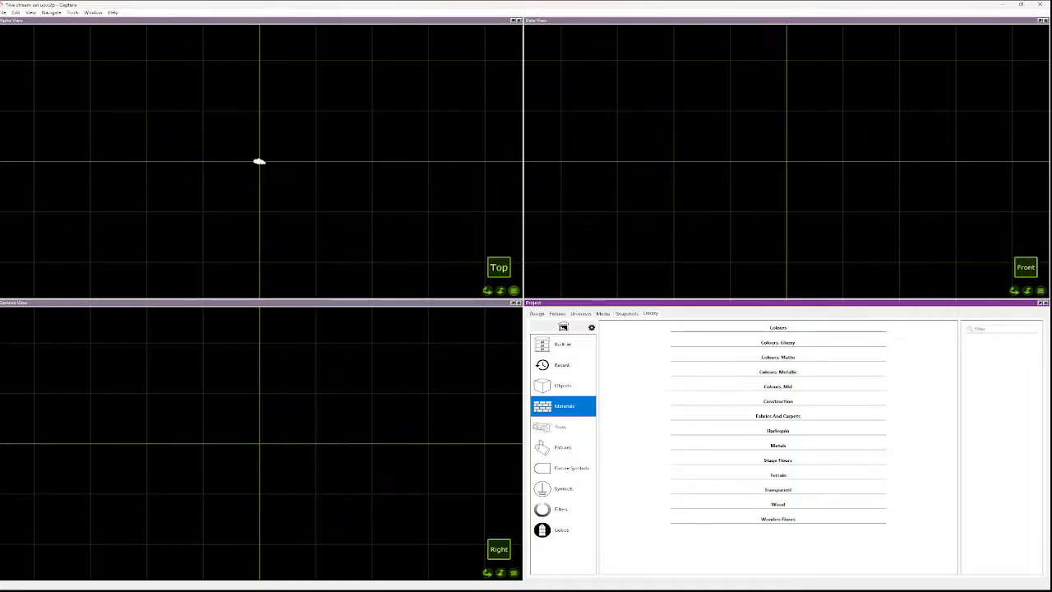
click(564, 386)
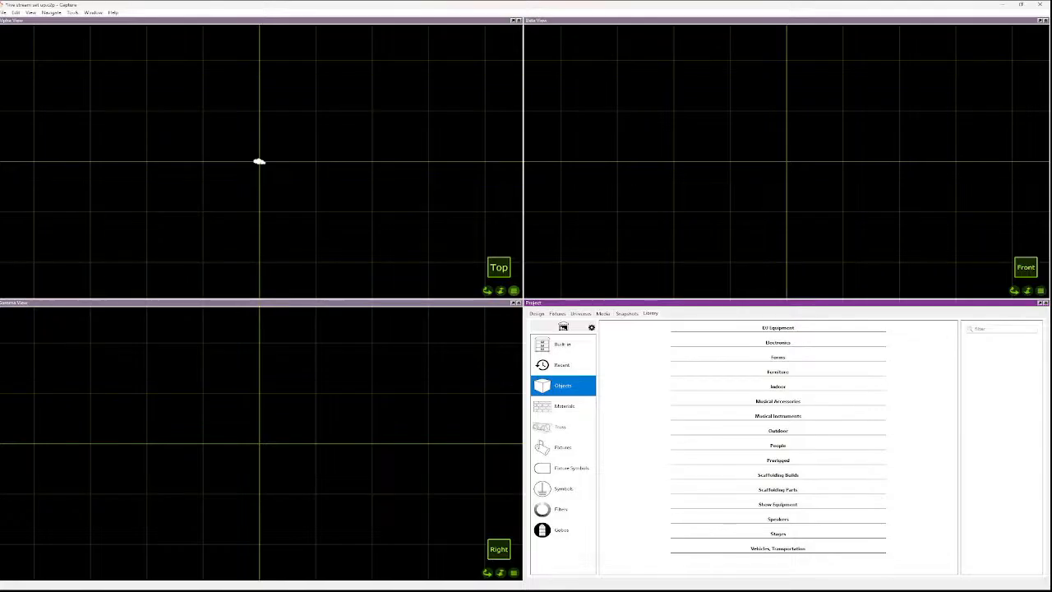
click(778, 534)
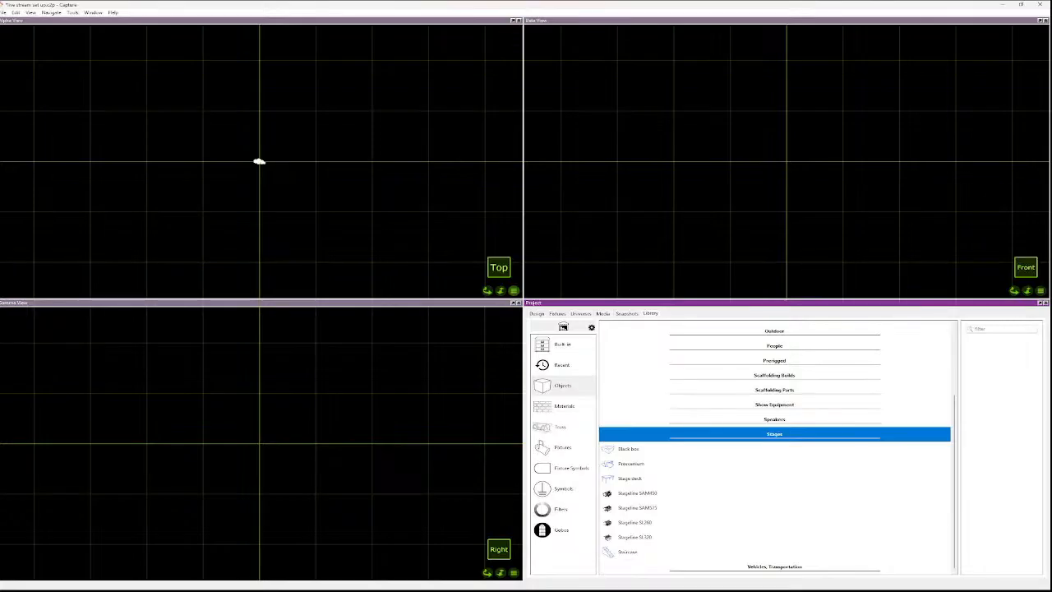
click(630, 478)
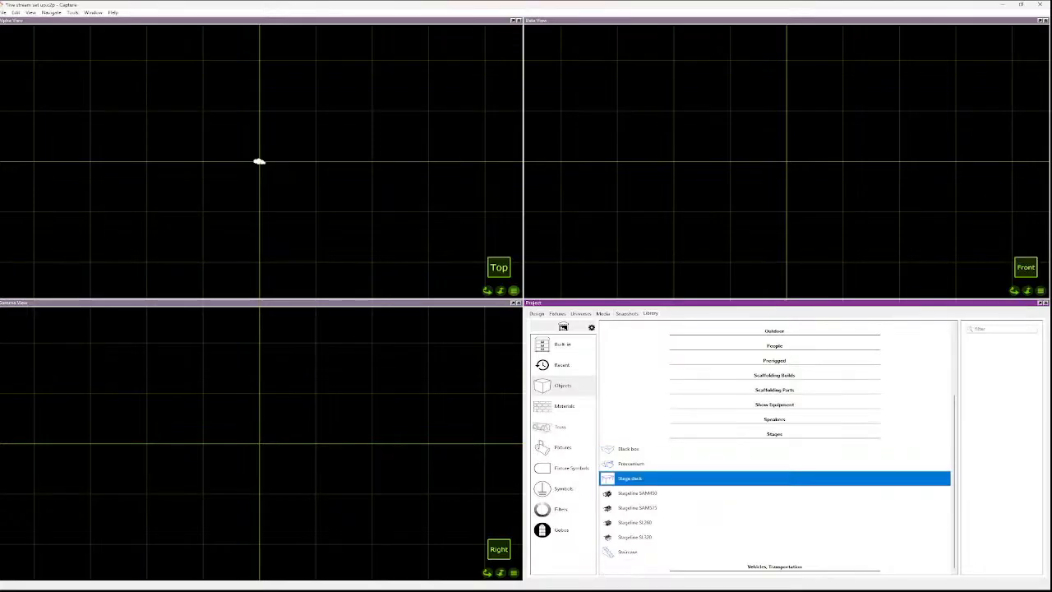
drag(630, 478, 221, 156)
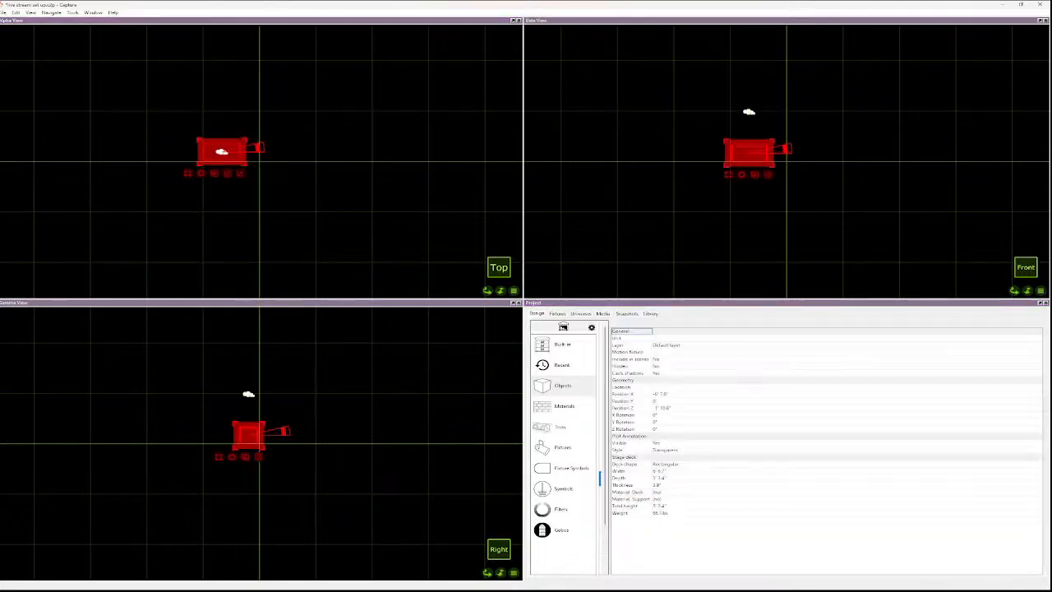
- Set the stage deck's width to 4' and its depth to 8'
click(632, 471)
click(661, 471)
click(668, 471)
double_click(663, 471)
double_click(663, 471)
double_click(656, 471)
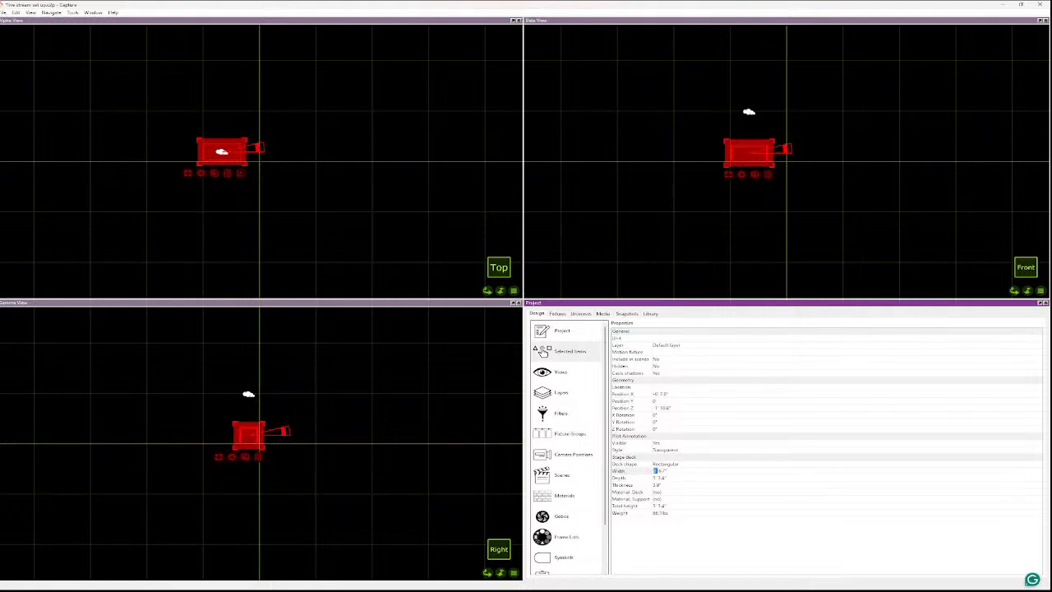
key(ctrl+a)
text(4)
key(Return)
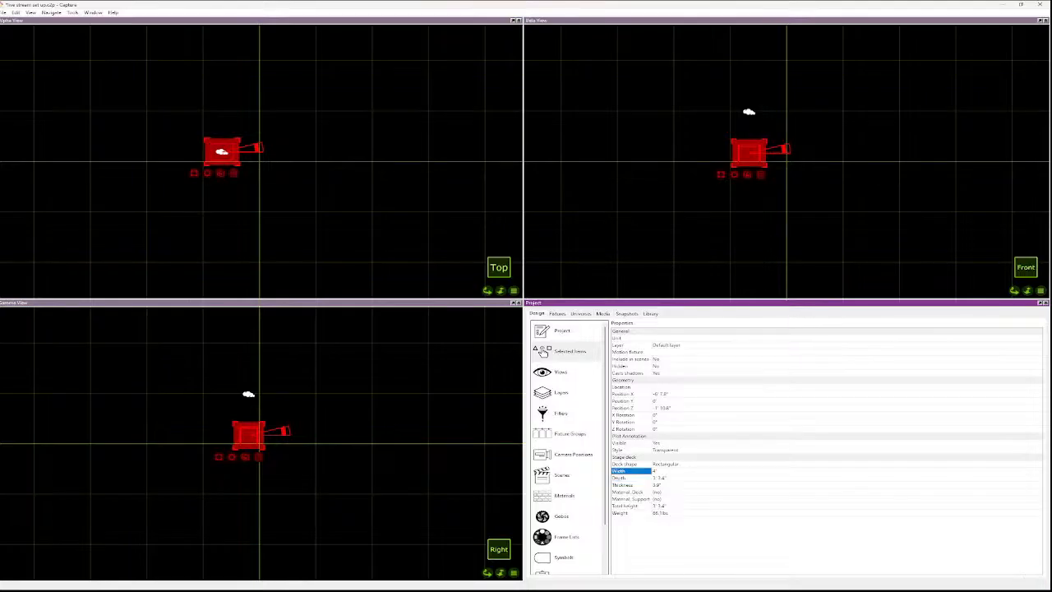
double_click(620, 478)
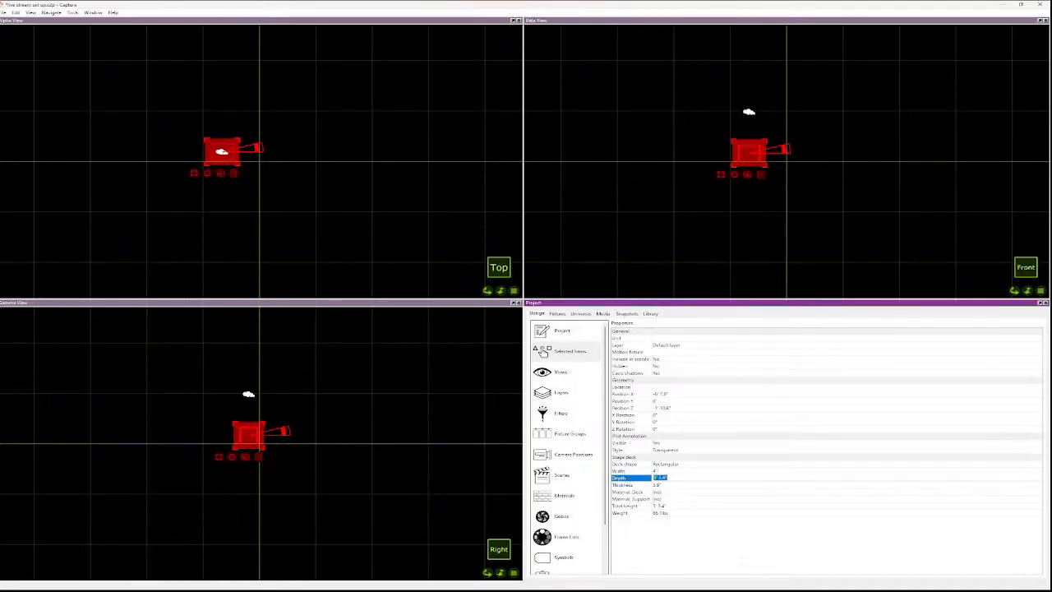
text(8)
key(Return)
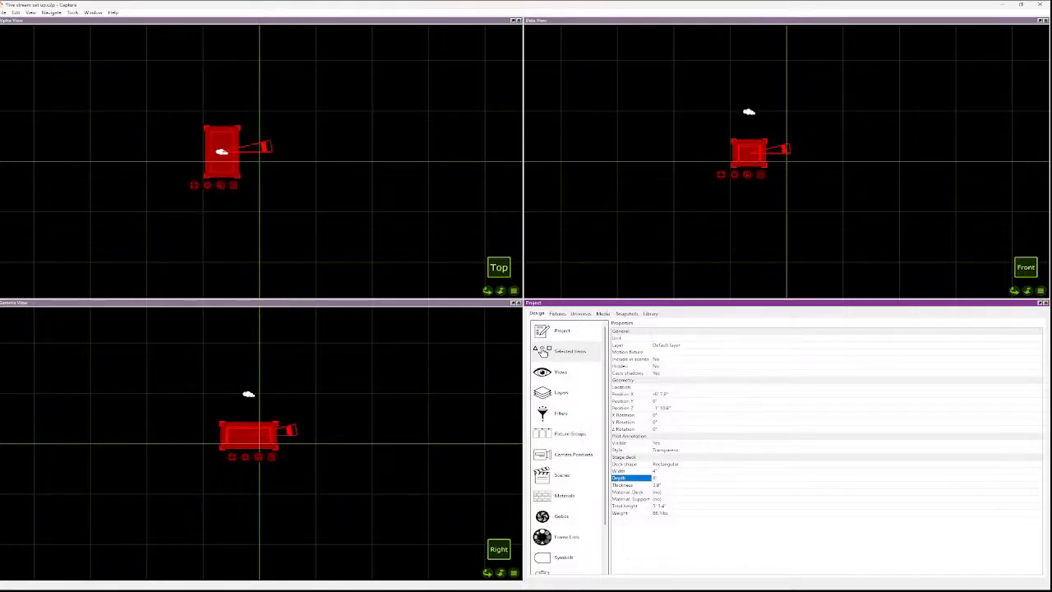
- Set the stage deck's width to 8' and its depth to 4'
click(655, 471)
text(89)
key(Return)
click(655, 471)
text(80)
key(Return)
click(656, 471)
text(8)
key(Return)
click(631, 478)
text(4)
key(Return)
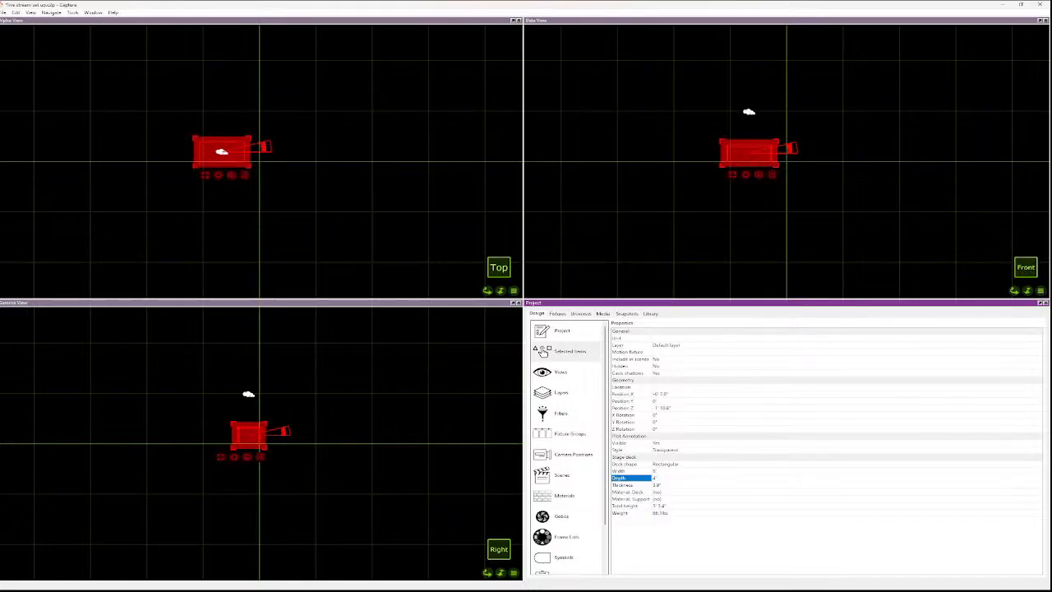
- Set the stage deck's total height to 6'
click(632, 485)
click(631, 492)
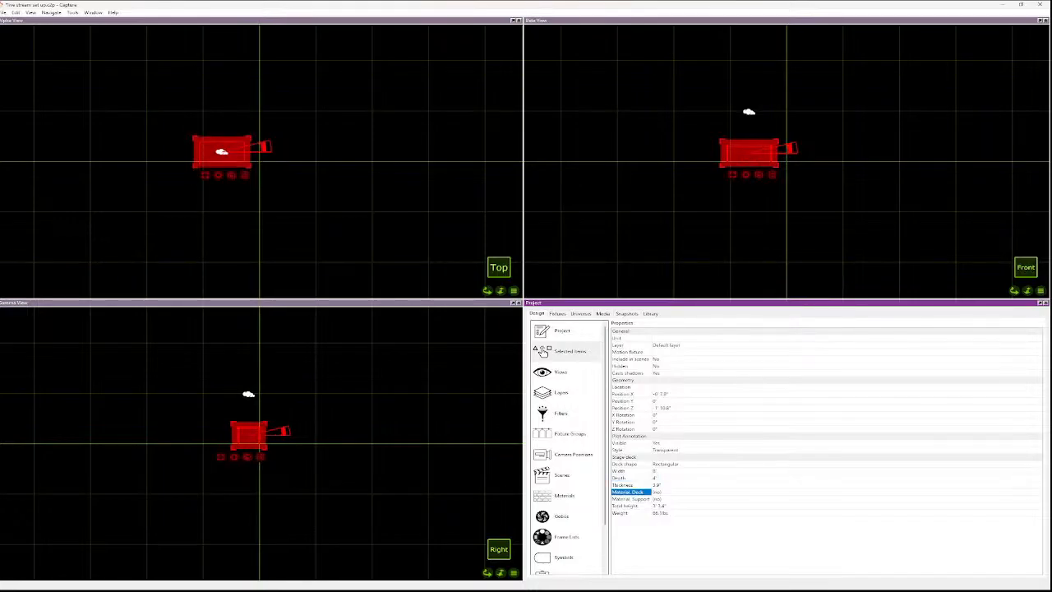
right_click(658, 493)
click(649, 478)
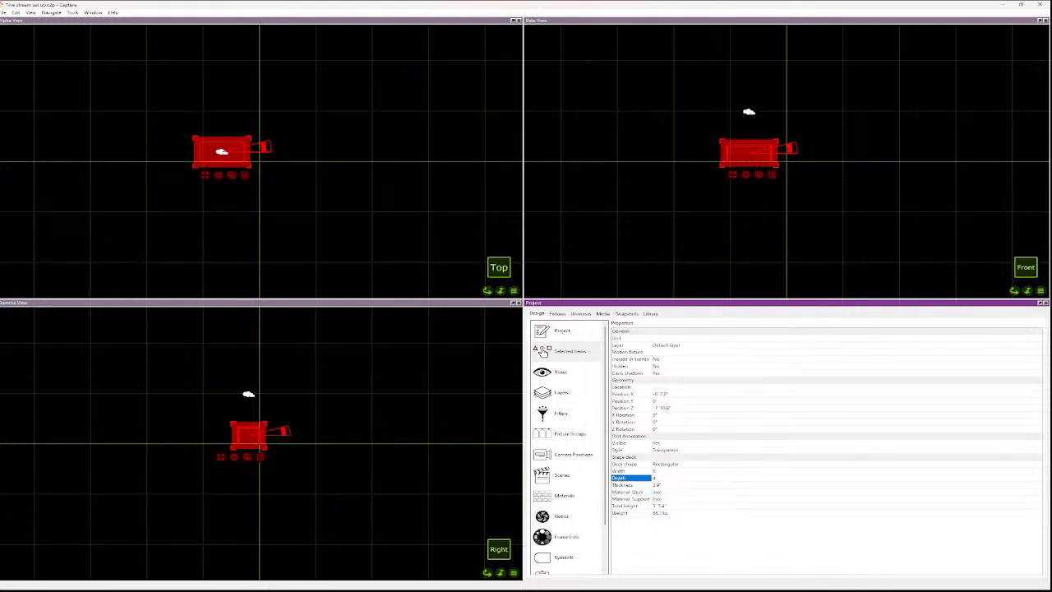
click(633, 505)
click(663, 506)
double_click(662, 506)
drag(668, 505, 653, 506)
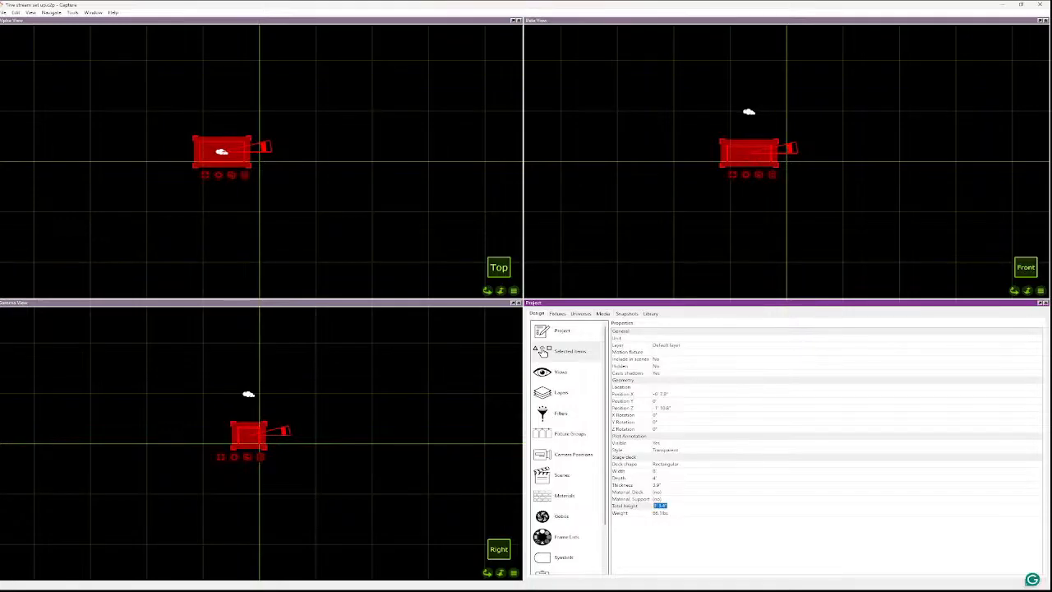
text(6)
key(Return)
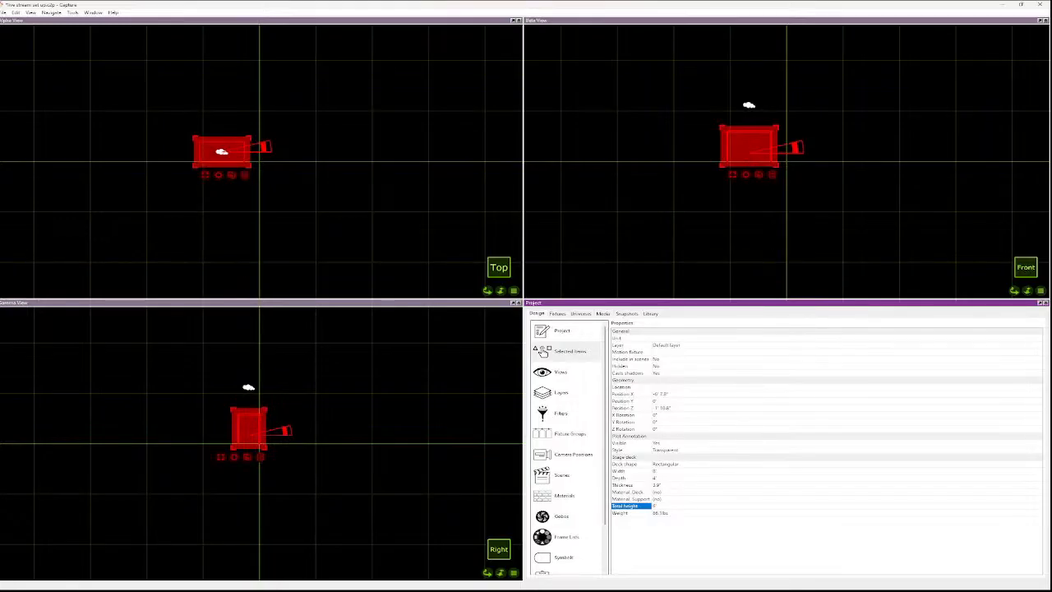
- Move the stage deck in the Front view to an X position of about -36'
click(810, 197)
click(750, 131)
drag(750, 147, 585, 143)
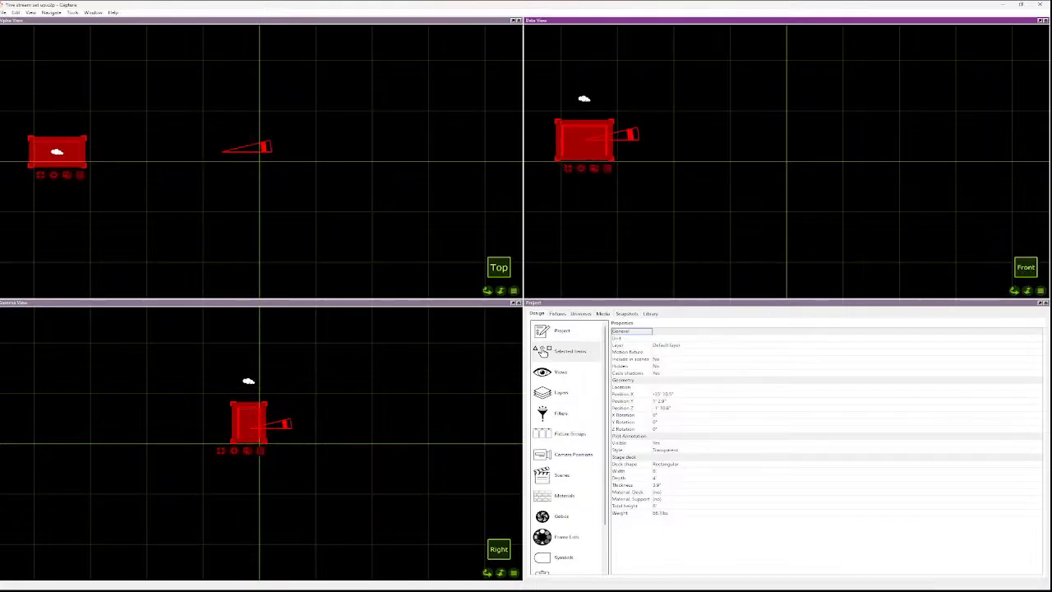
- Try duplicating the stage deck with an 8' offset along Y, and delete the stacked copies
key(ctrl+d)
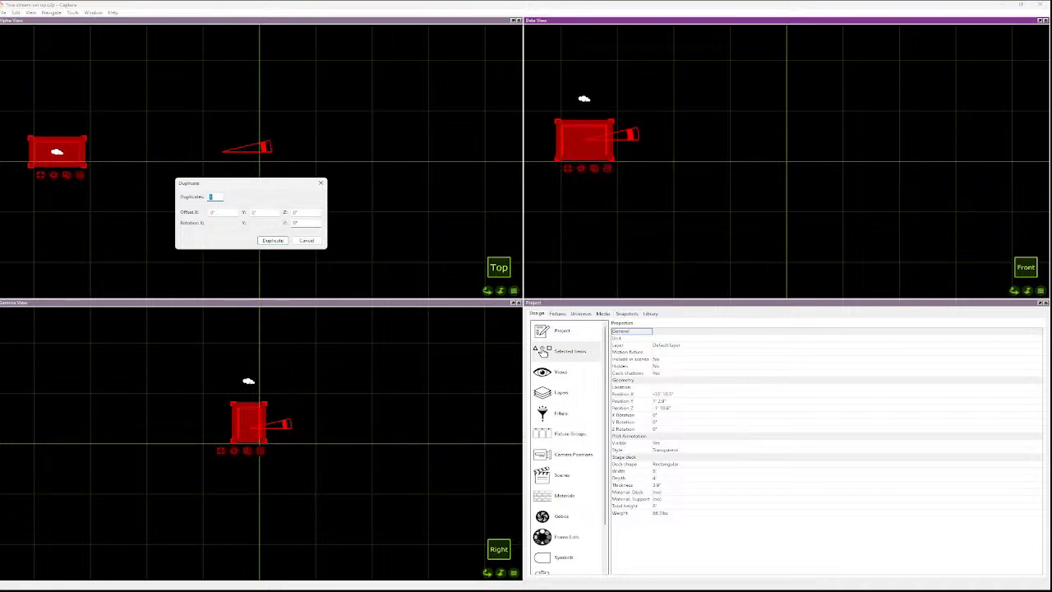
click(264, 213)
text(8)
key(Return)
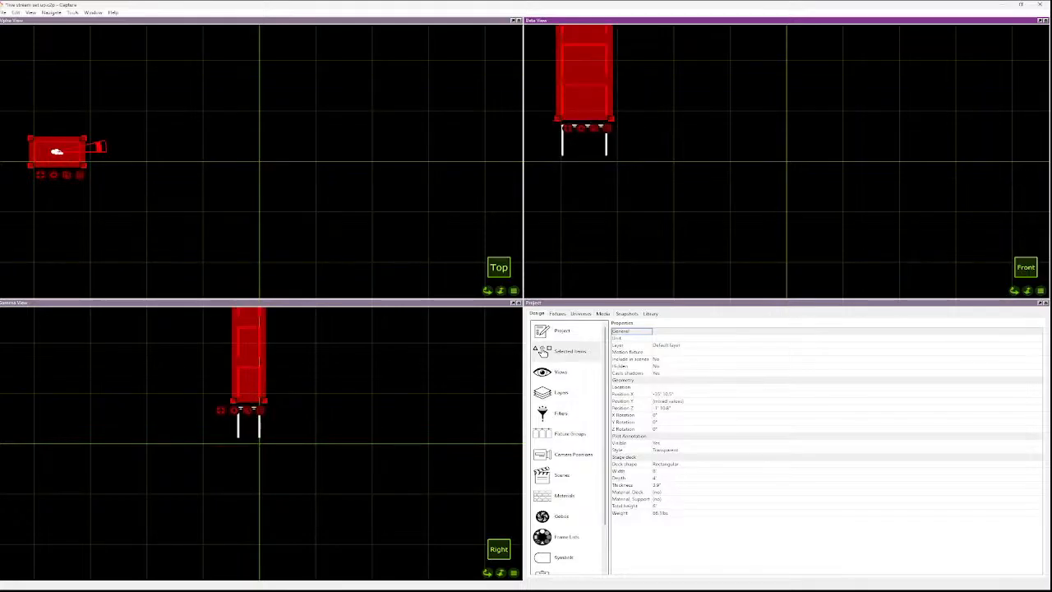
key(Delete)
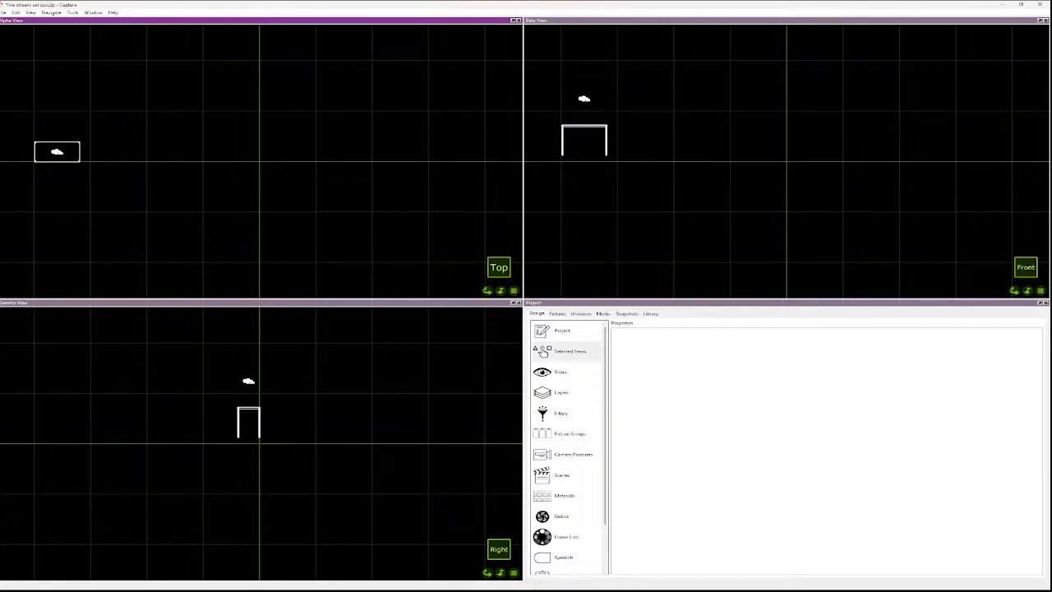
- Duplicate the stage deck 7 times with an 8' offset along X to form a row
click(69, 157)
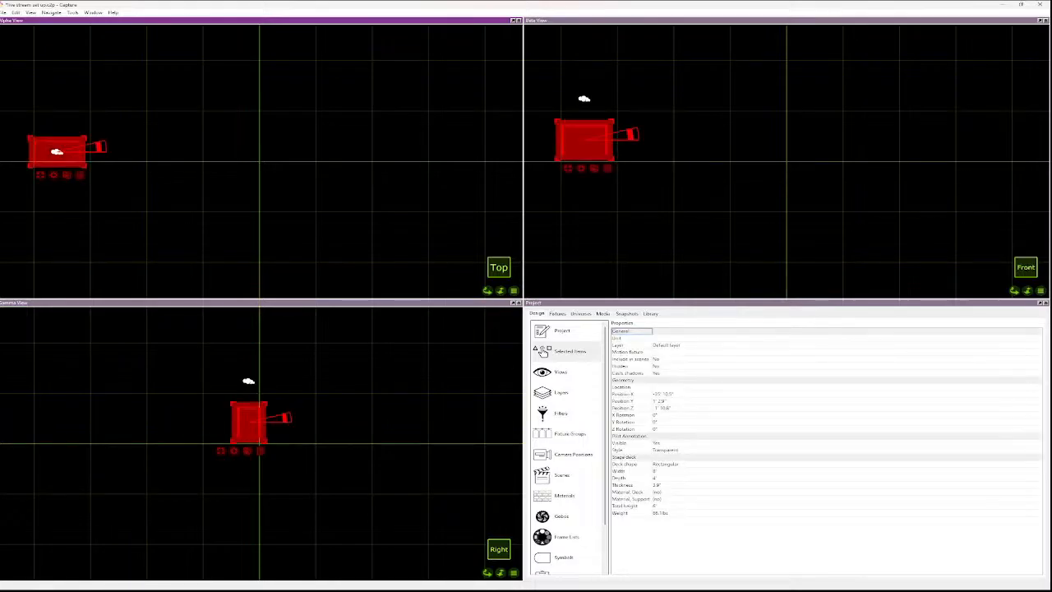
key(ctrl+d)
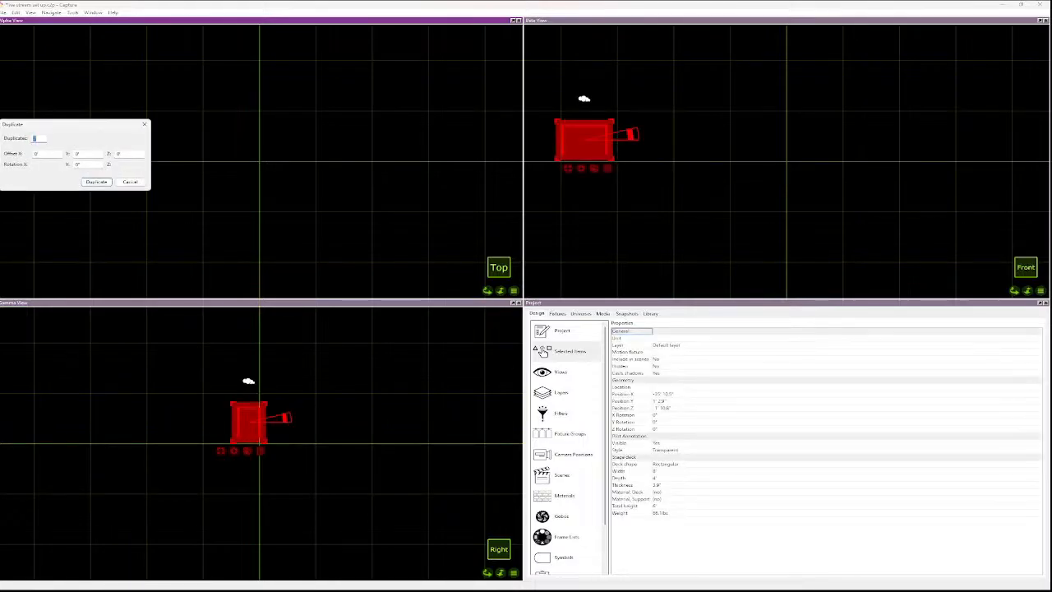
key(Tab)
key(Tab)
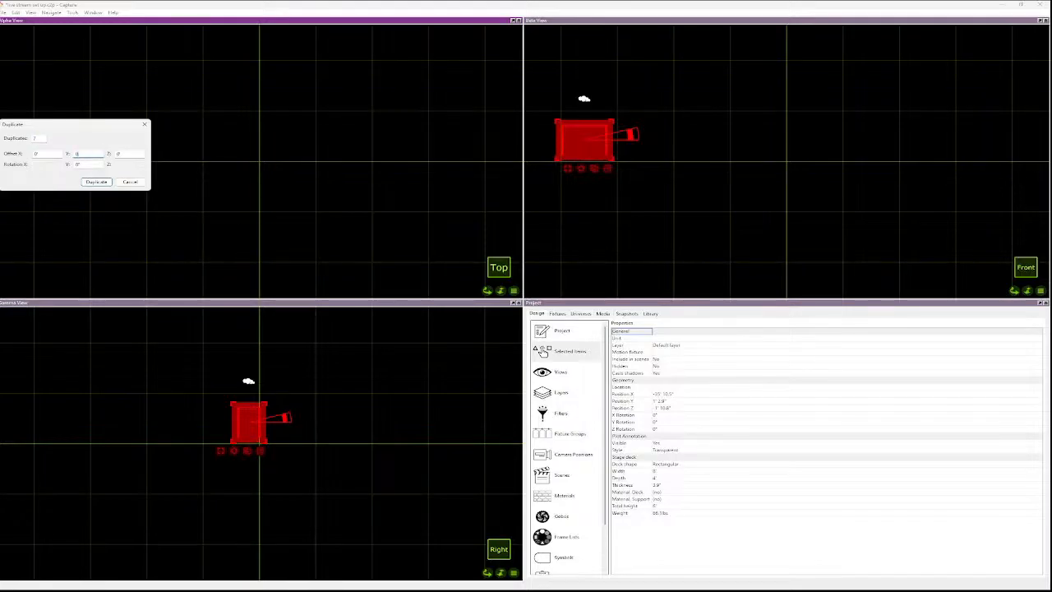
key(shift+Tab)
text(8)
key(Return)
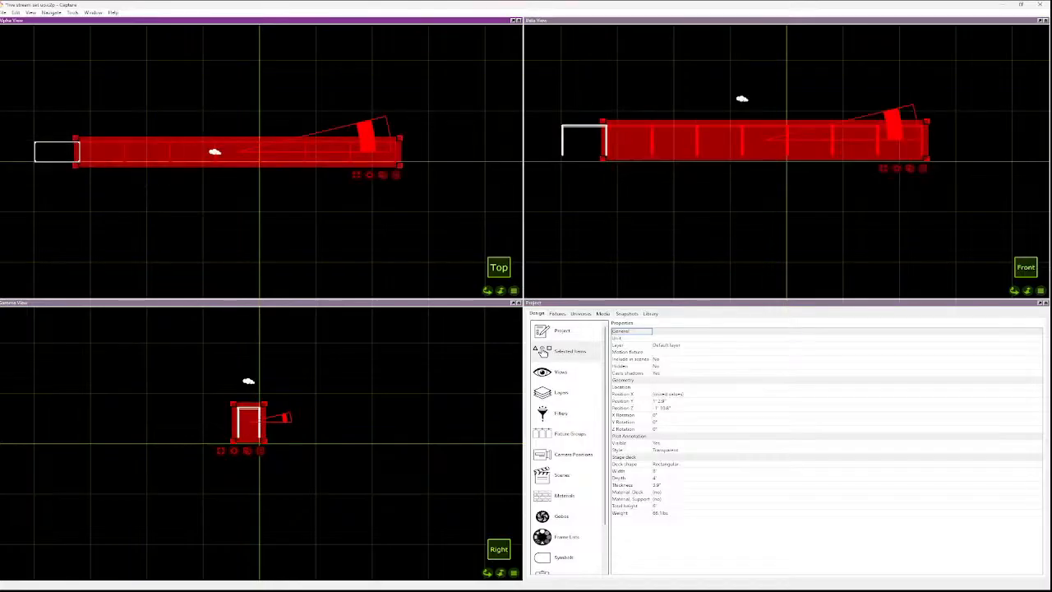
key(Escape)
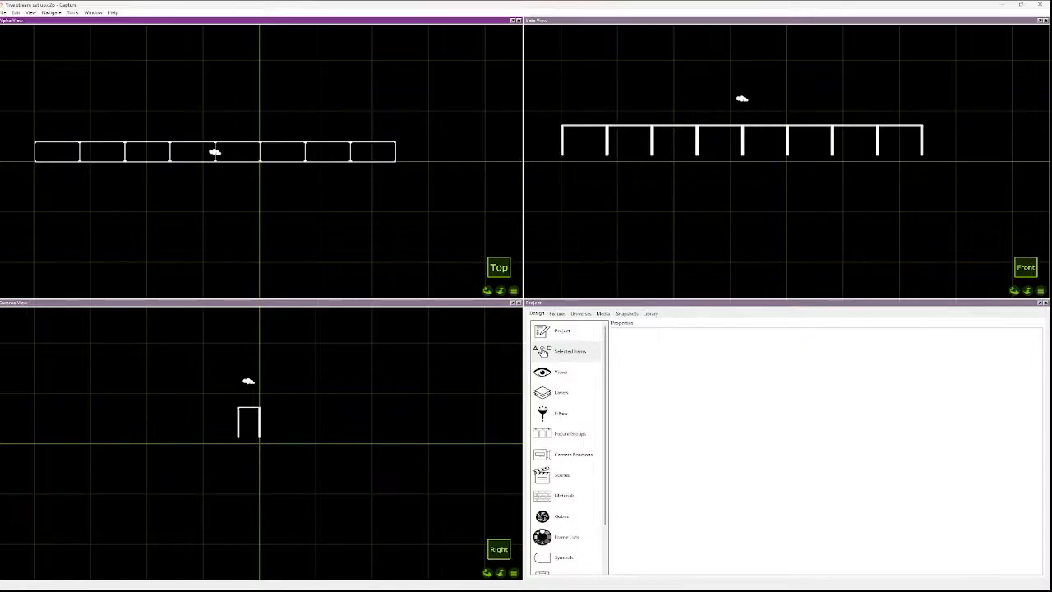
- Centre the whole row of stage decks on the vertical axis and lower it to about floor level
drag(407, 194, 90, 153)
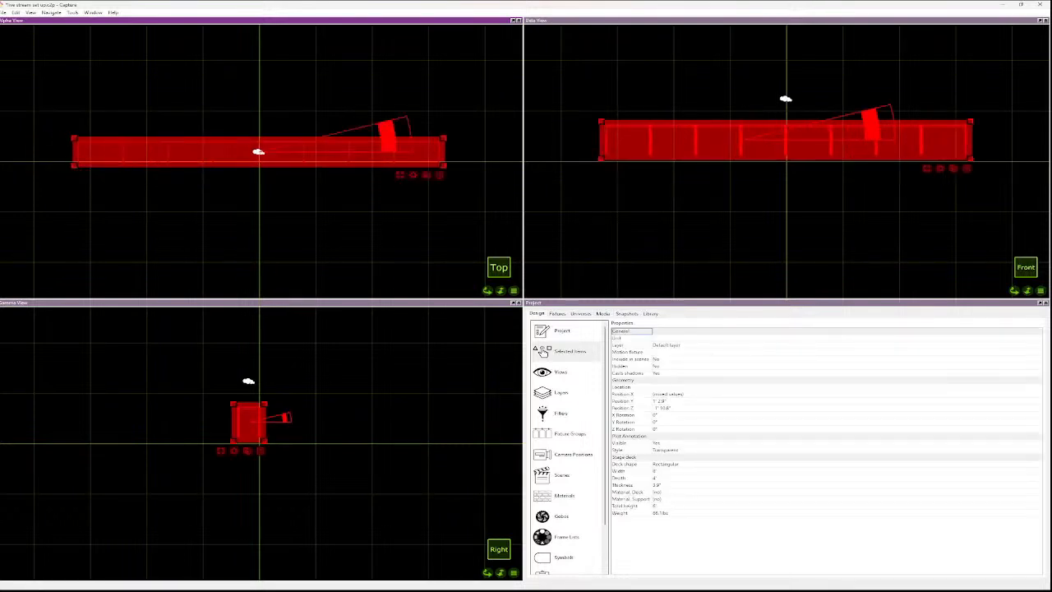
click(384, 183)
drag(385, 183, 293, 170)
drag(272, 423, 247, 428)
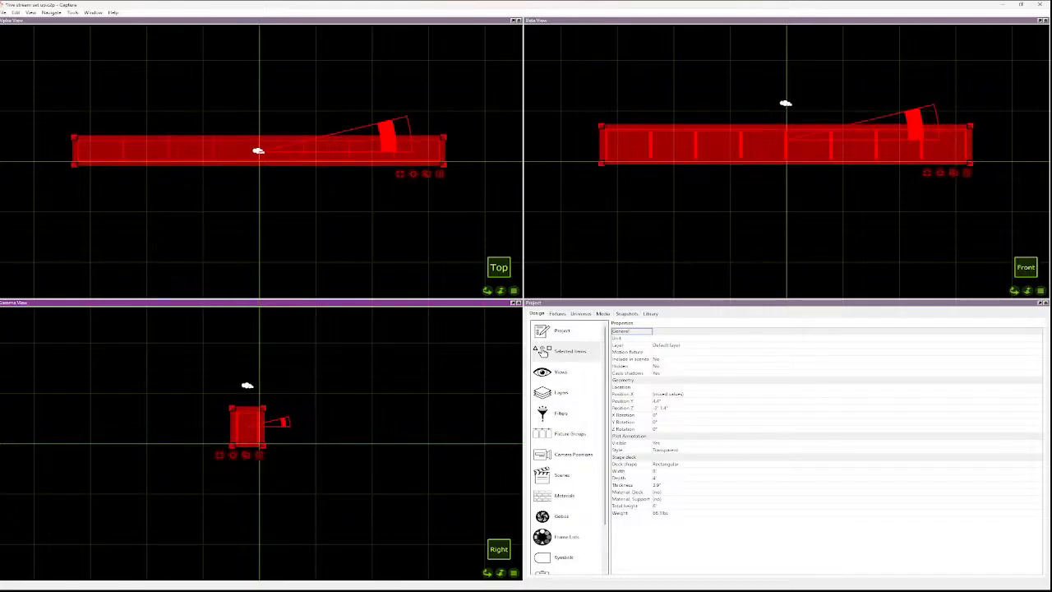
- Duplicate the row of stage decks 9 times with offsets of 0 along X and 4' along Z
key(Escape)
key(ctrl+a)
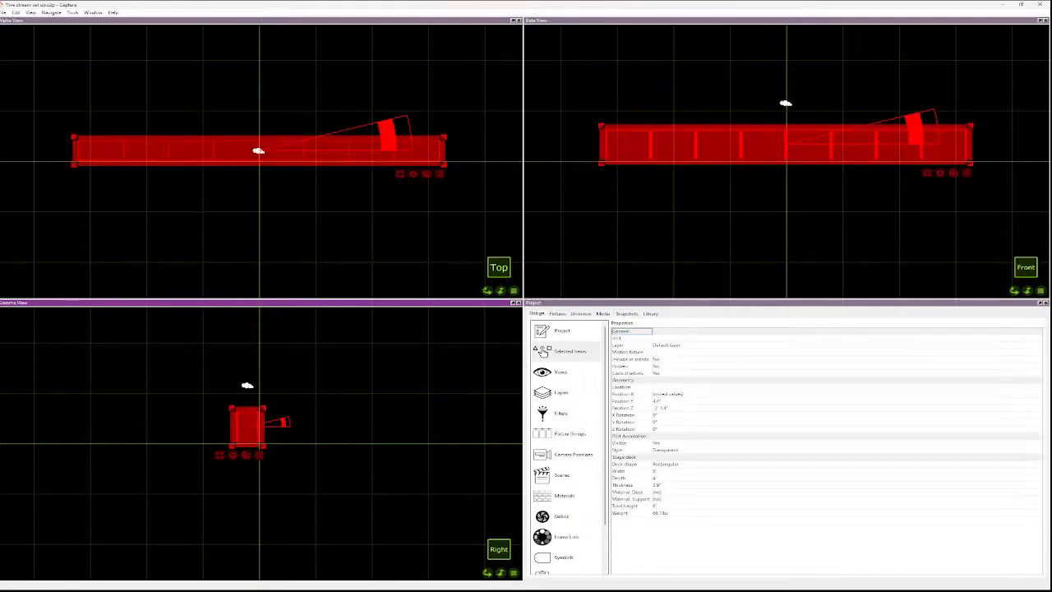
key(ctrl+d)
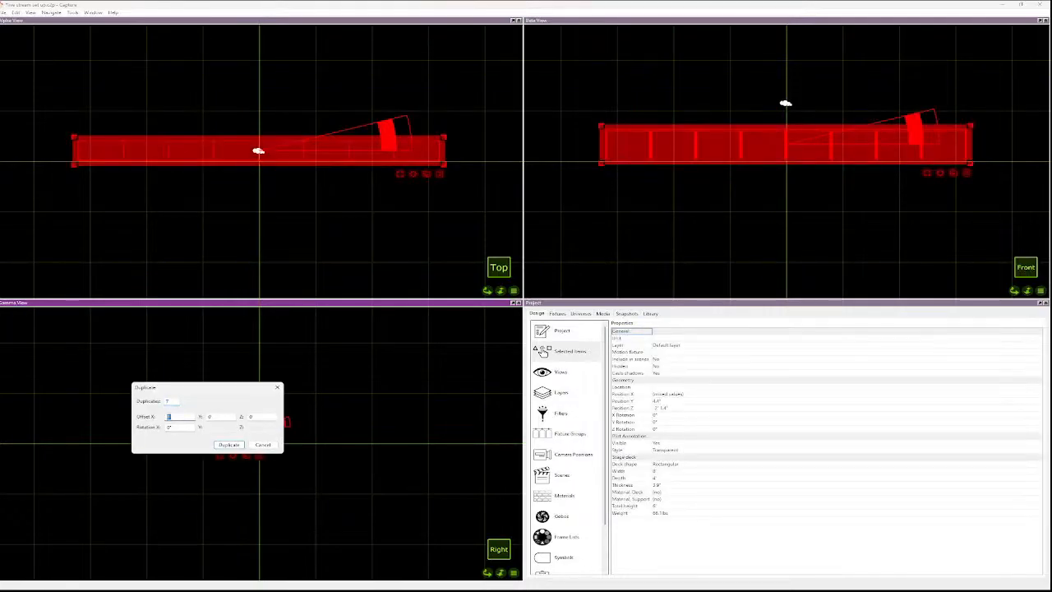
text(0)
key(Tab)
key(Tab)
text(4)
double_click(168, 401)
key(Return)
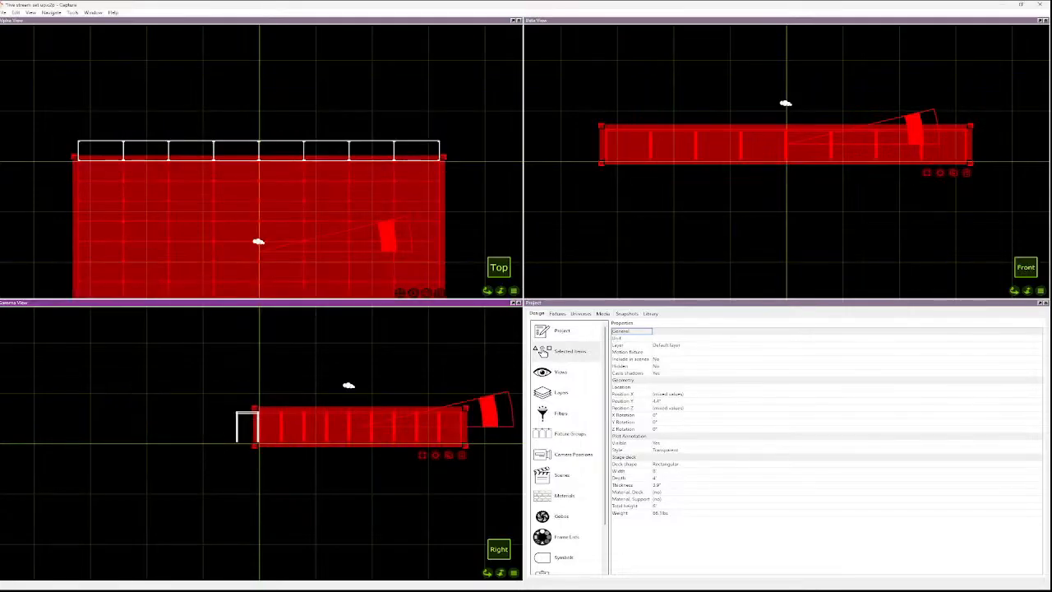
key(Escape)
- Move the complete stage along its depth in the Right view so its front edge sits on the centre line
drag(430, 454, 271, 393)
key(Escape)
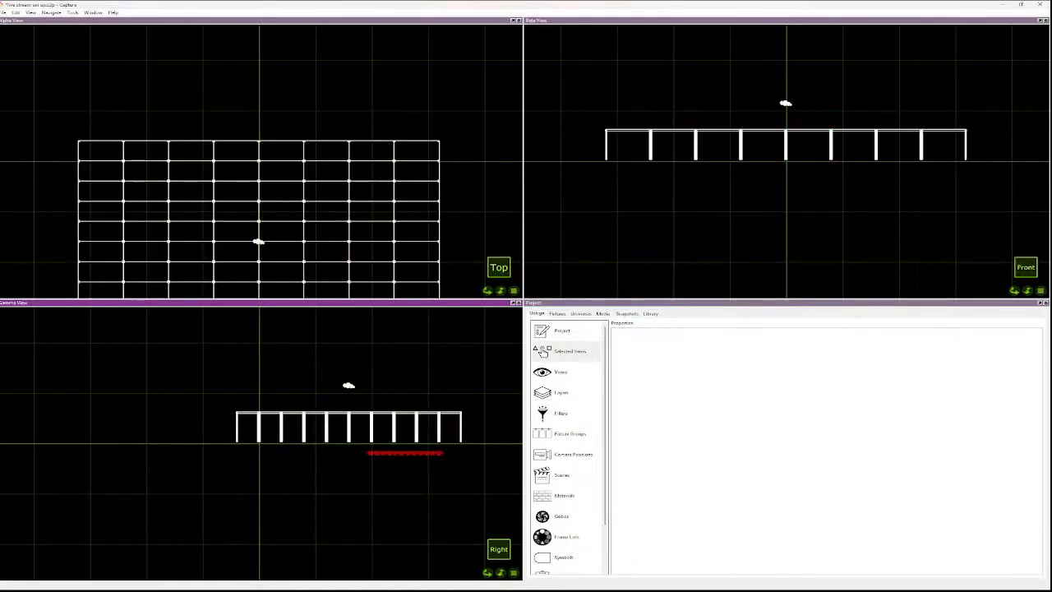
key(ctrl+a)
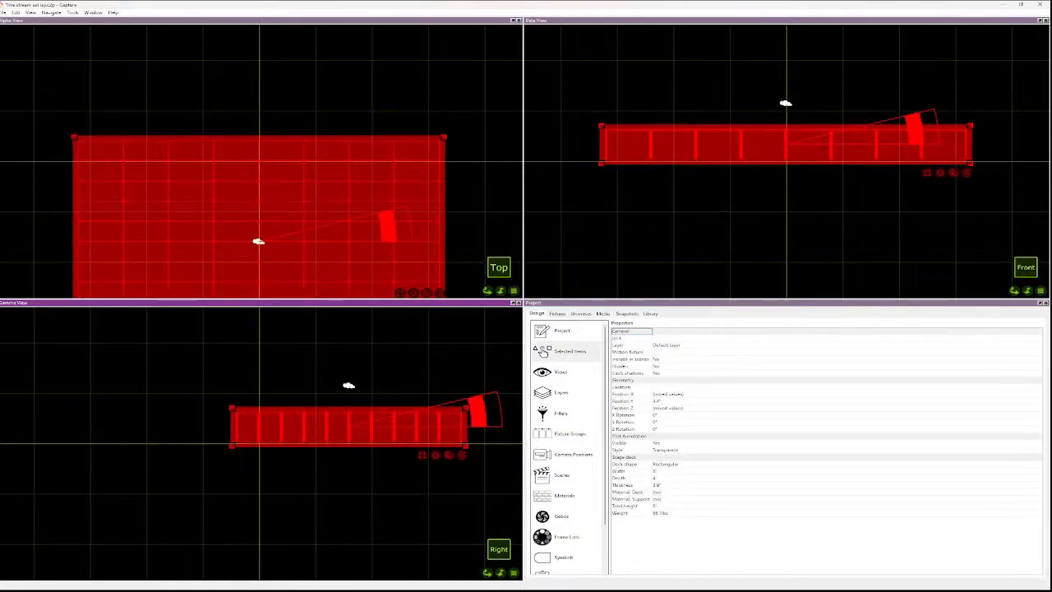
drag(345, 428, 141, 429)
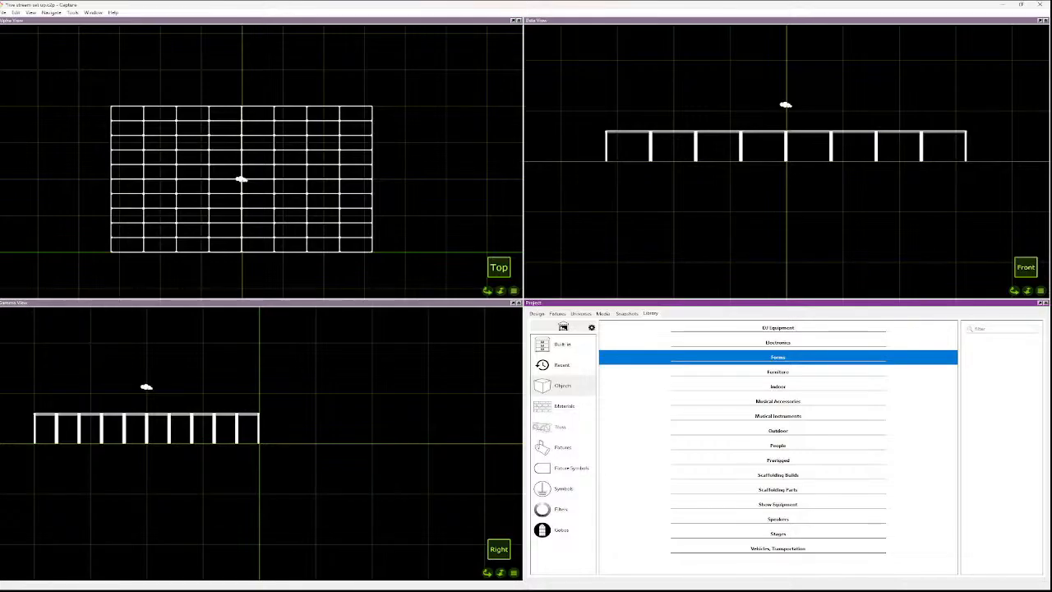
- Place a Box from the library's Forms objects at the stage's lower-left corner as seen in the Top view
double_click(778, 357)
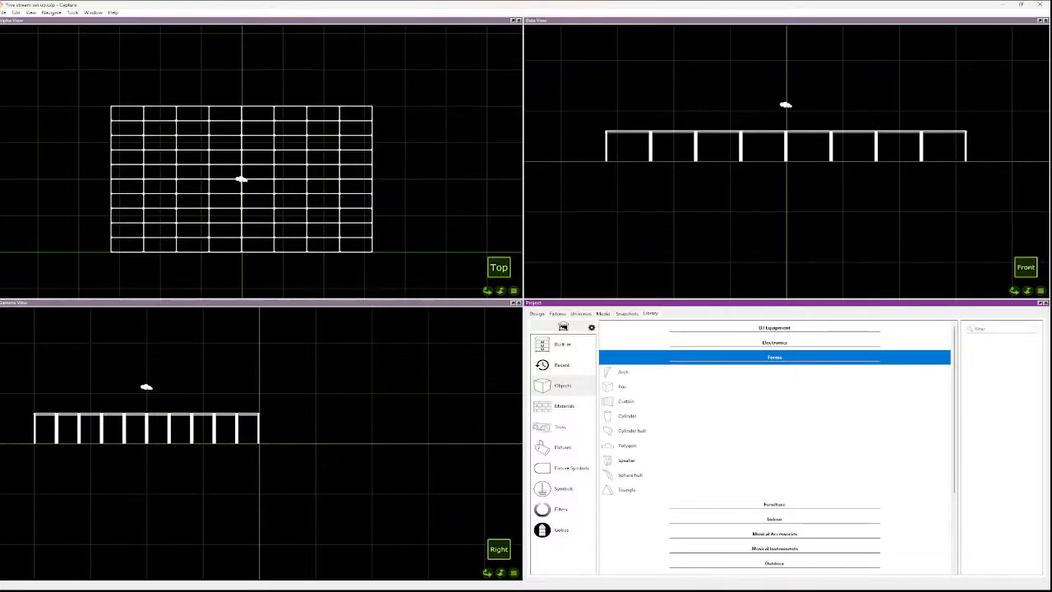
double_click(775, 357)
double_click(778, 357)
drag(625, 198, 624, 178)
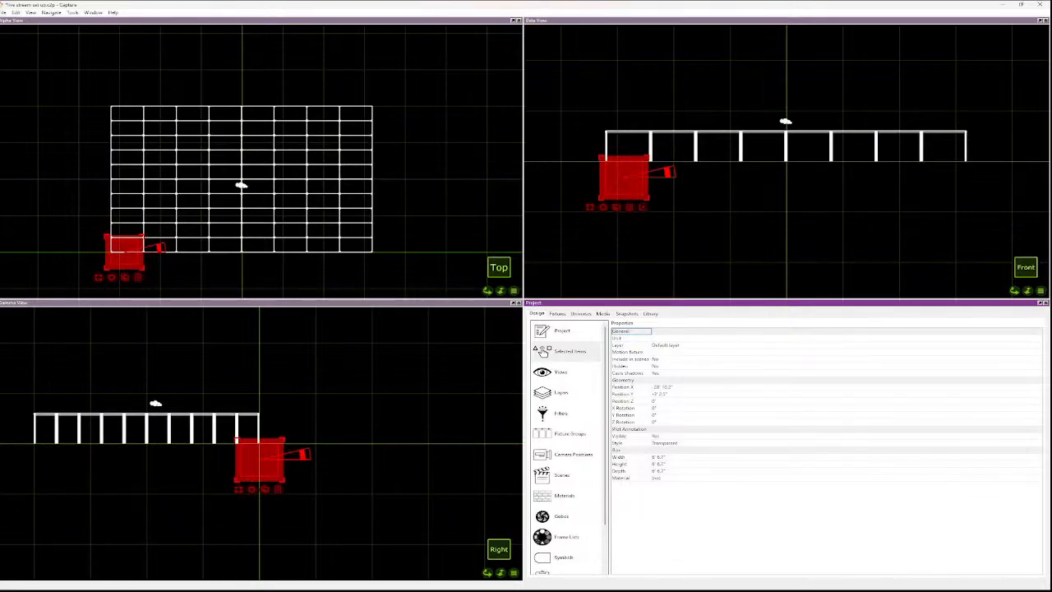
- Set the box's height to 0 and raise it in the Front view to about floor level
click(660, 464)
text(0)
key(Return)
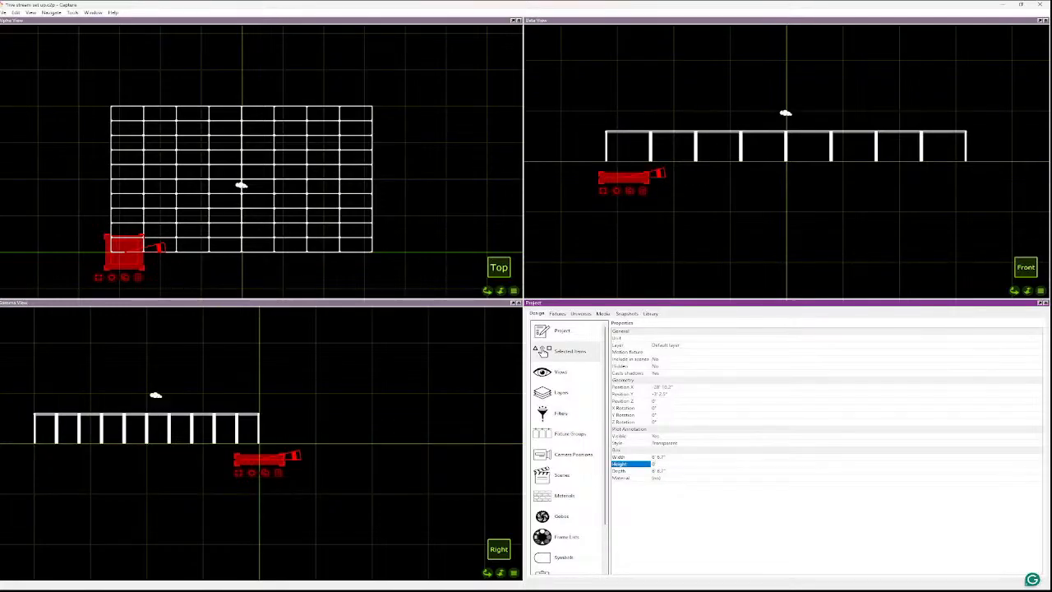
drag(632, 176, 627, 160)
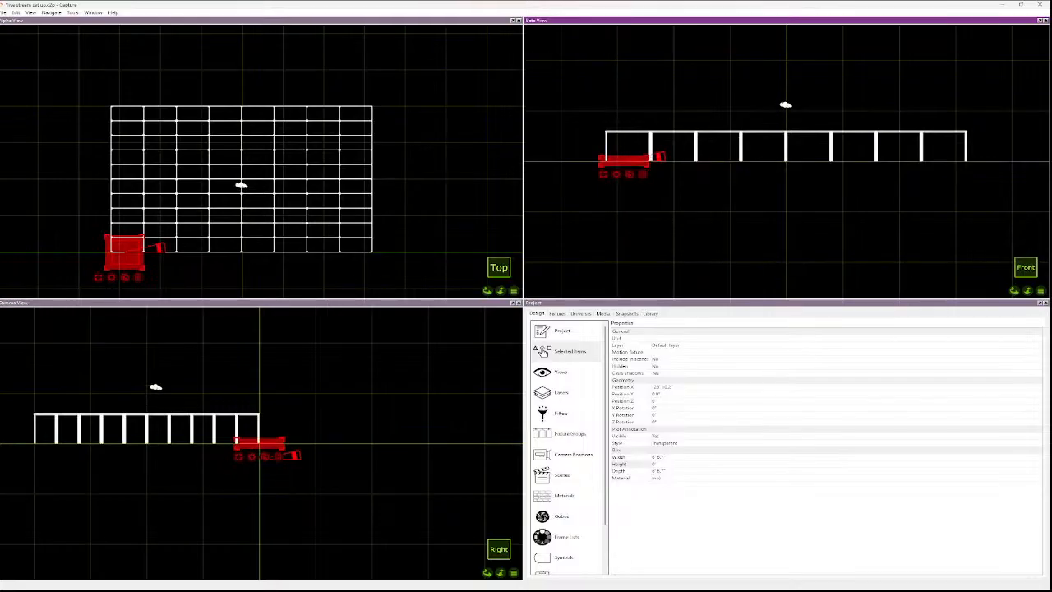
- Set both the depth and the width of the flat box to 200'
double_click(620, 471)
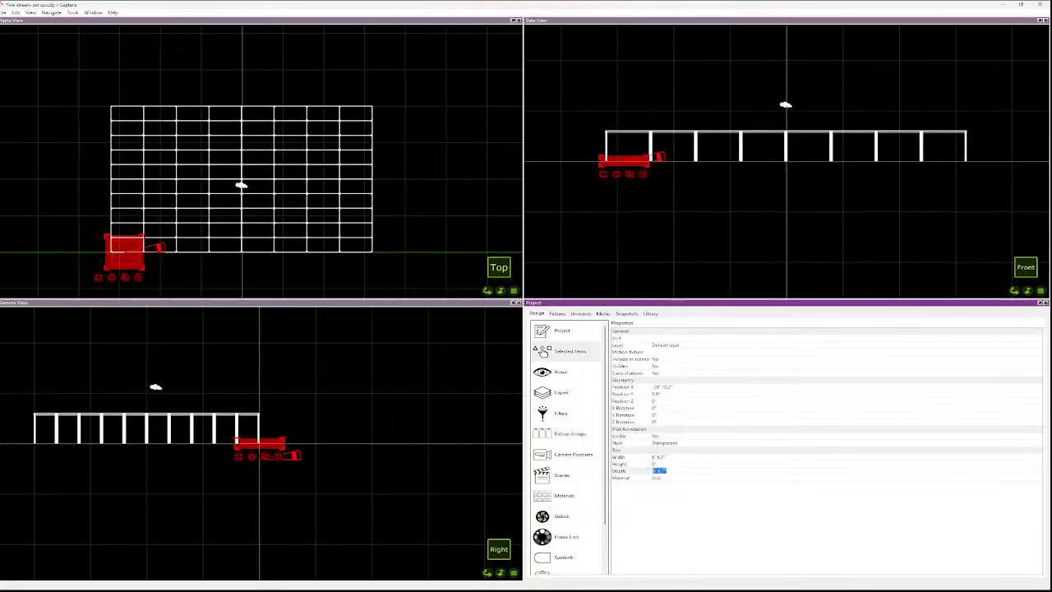
text(300)
key(Return)
double_click(620, 457)
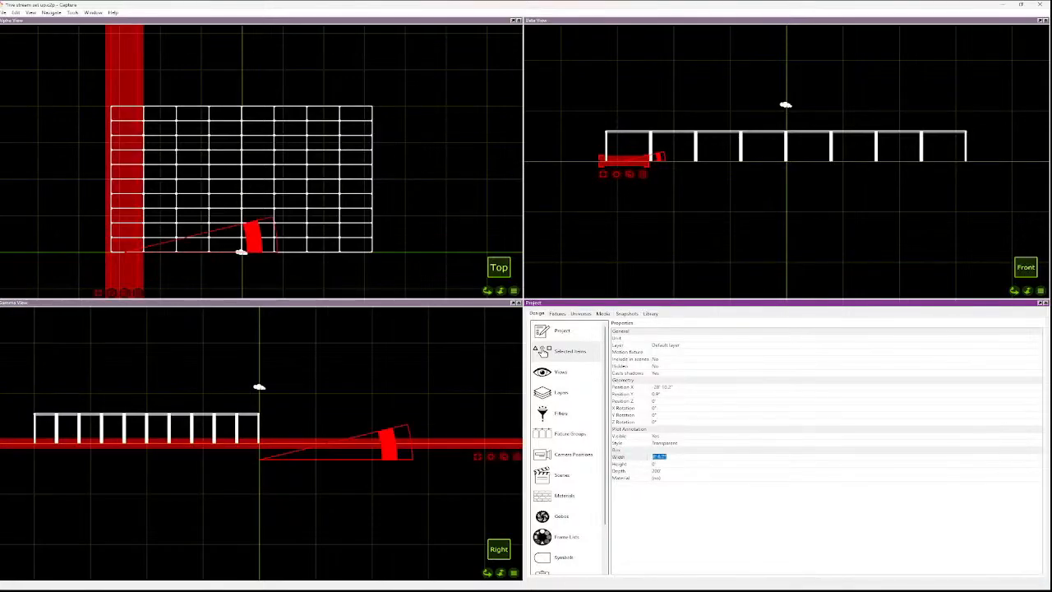
text(300)
key(Return)
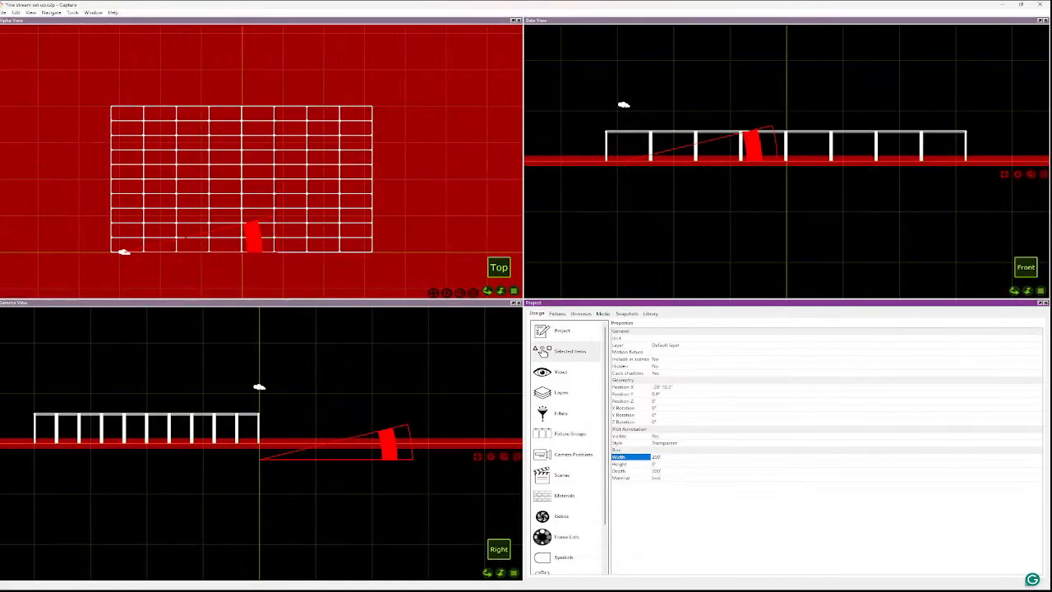
- Move the flat floor box in the Top view to centre it on the vertical axis, with the stage inside its back edge
scroll(384, 225, down, 2)
drag(384, 226, 409, 258)
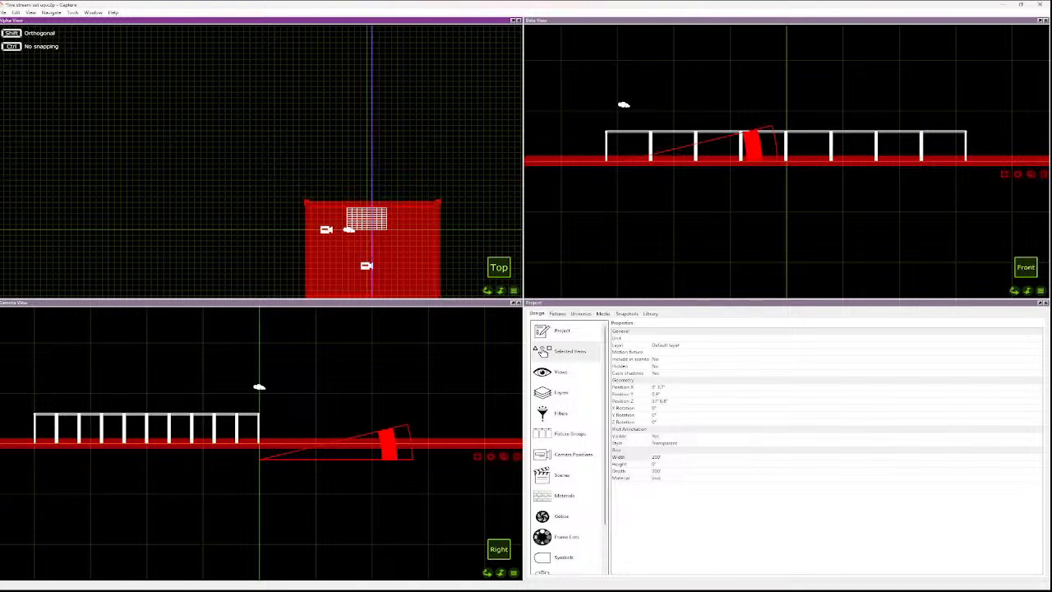
drag(409, 259, 408, 258)
click(633, 191)
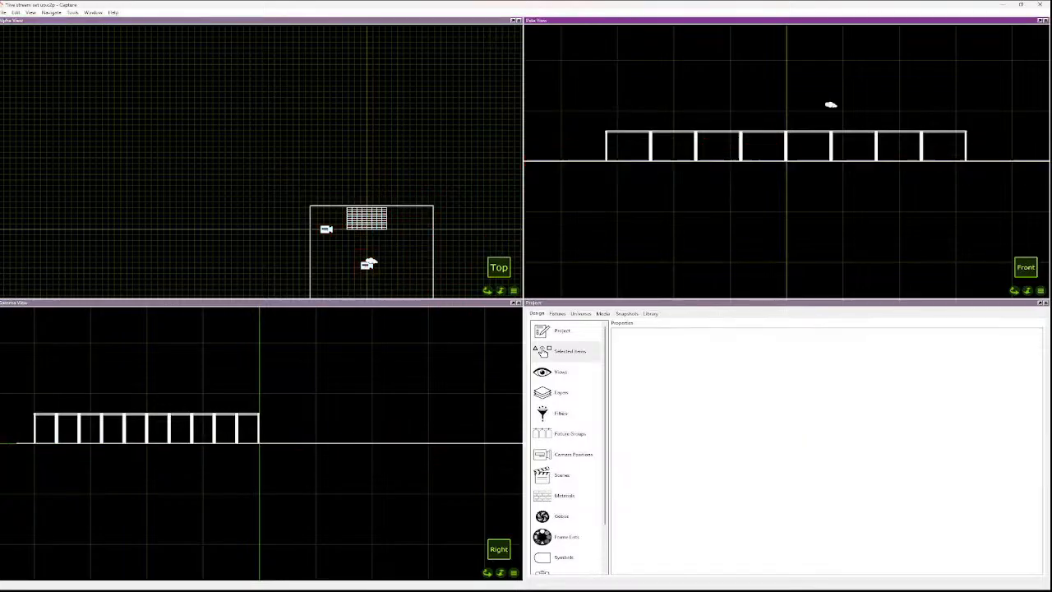
scroll(631, 191, down, 10)
scroll(625, 185, up, 2)
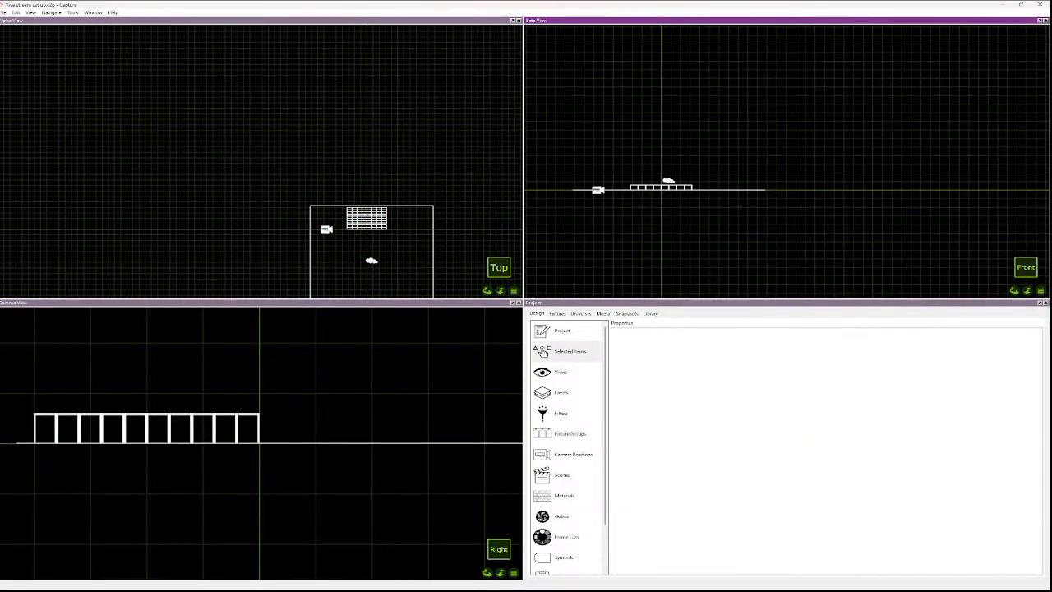
scroll(400, 264, down, 5)
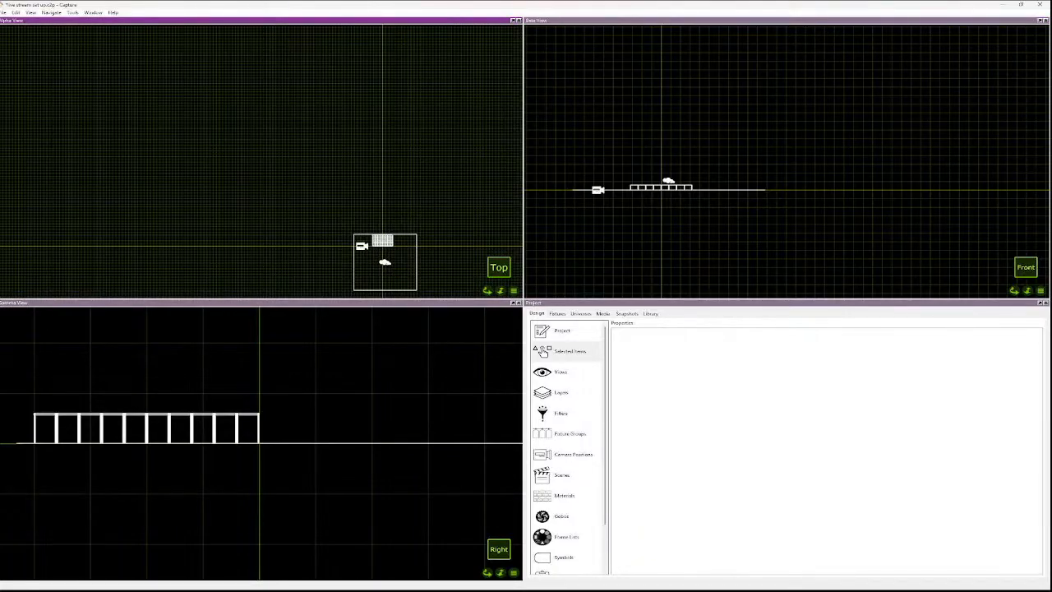
click(399, 266)
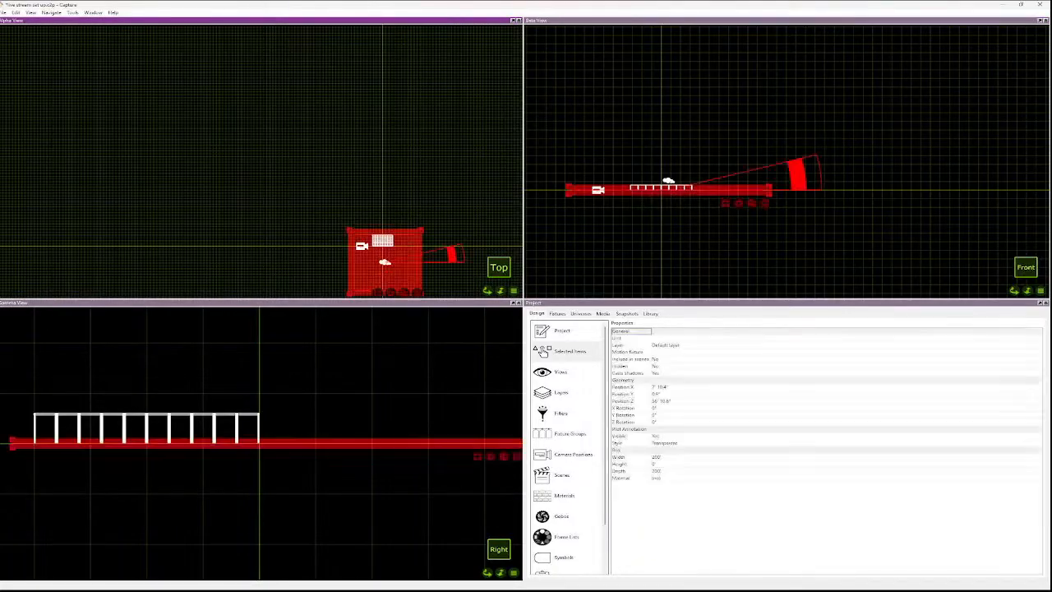
drag(400, 266, 398, 265)
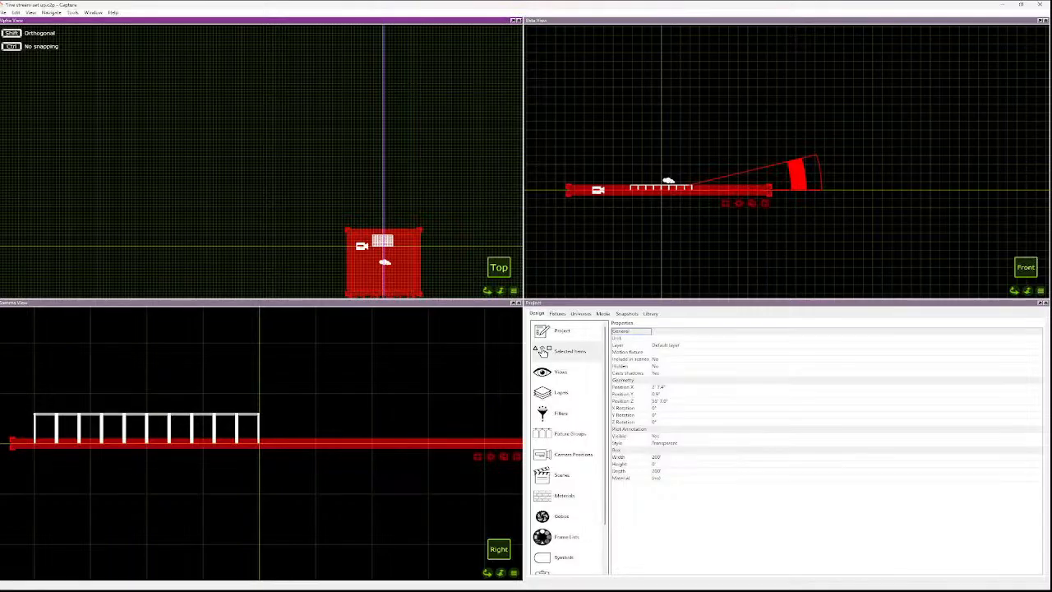
key(Escape)
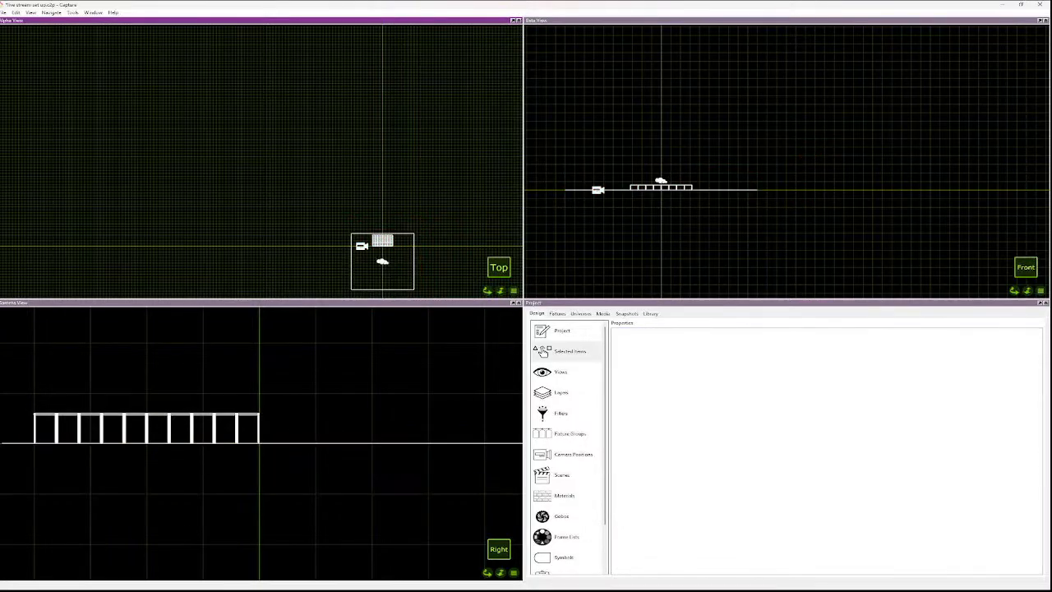
- Assign all the stage decks to the Stage layer and clear the selection
click(386, 261)
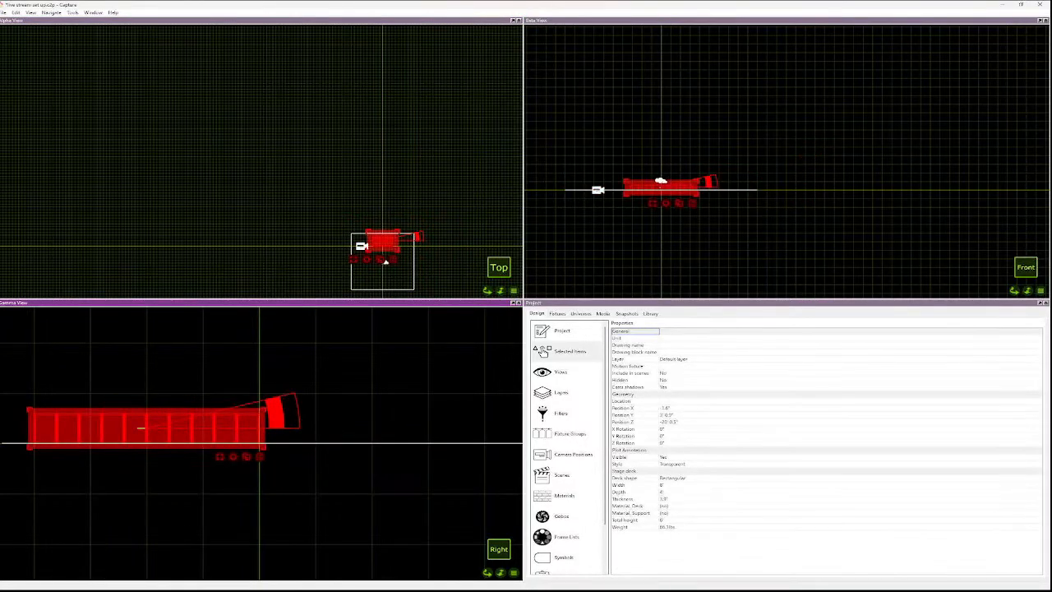
click(689, 360)
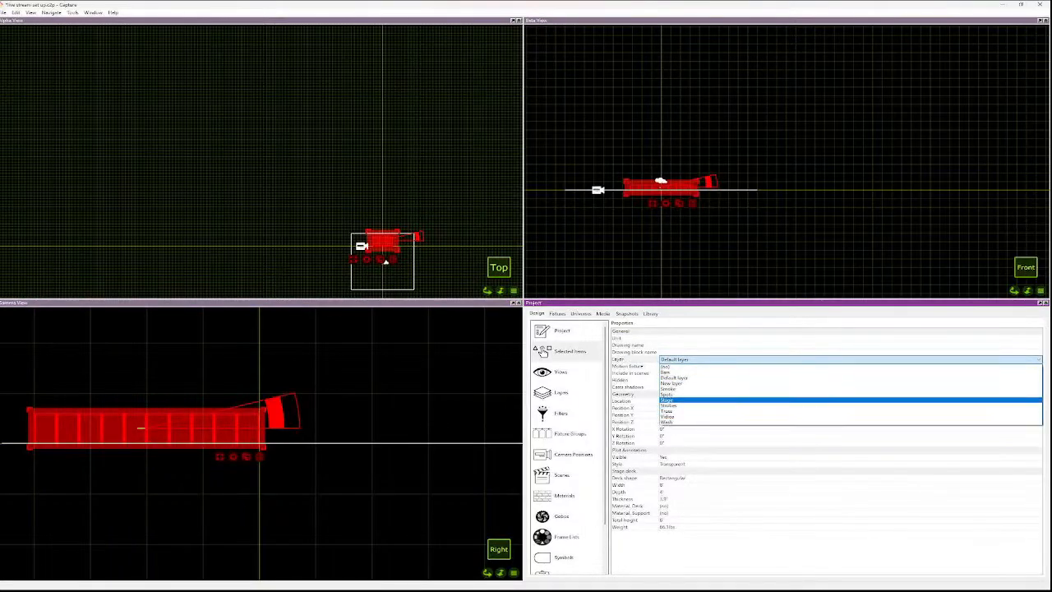
click(668, 401)
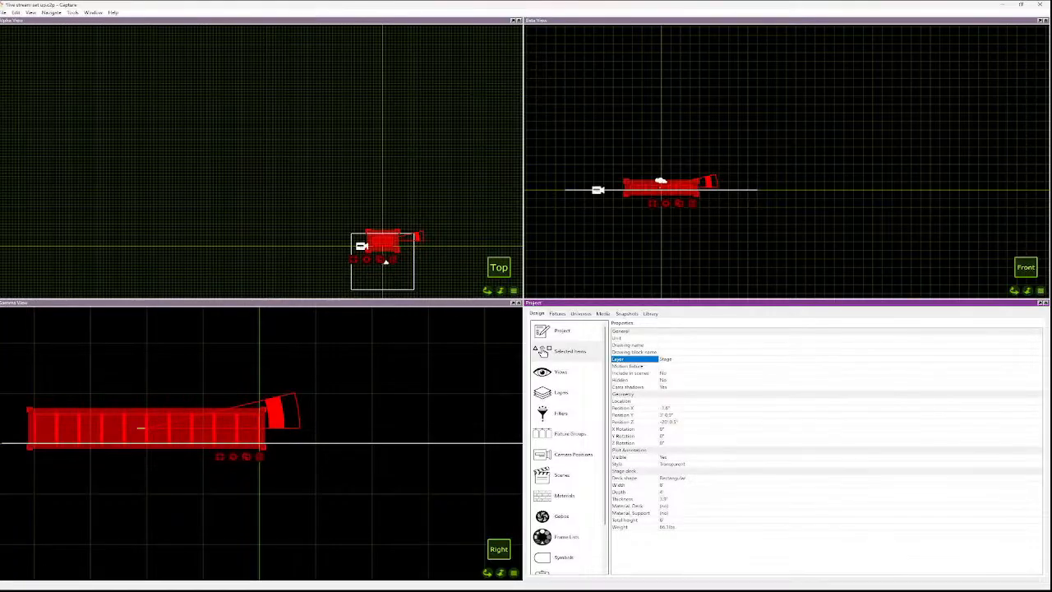
click(444, 197)
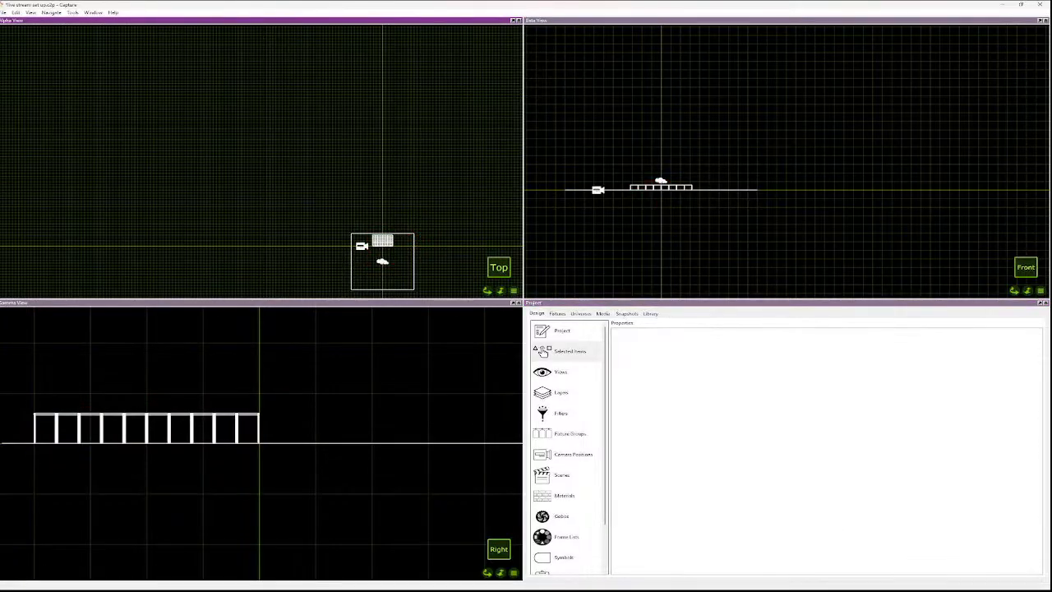
click(403, 267)
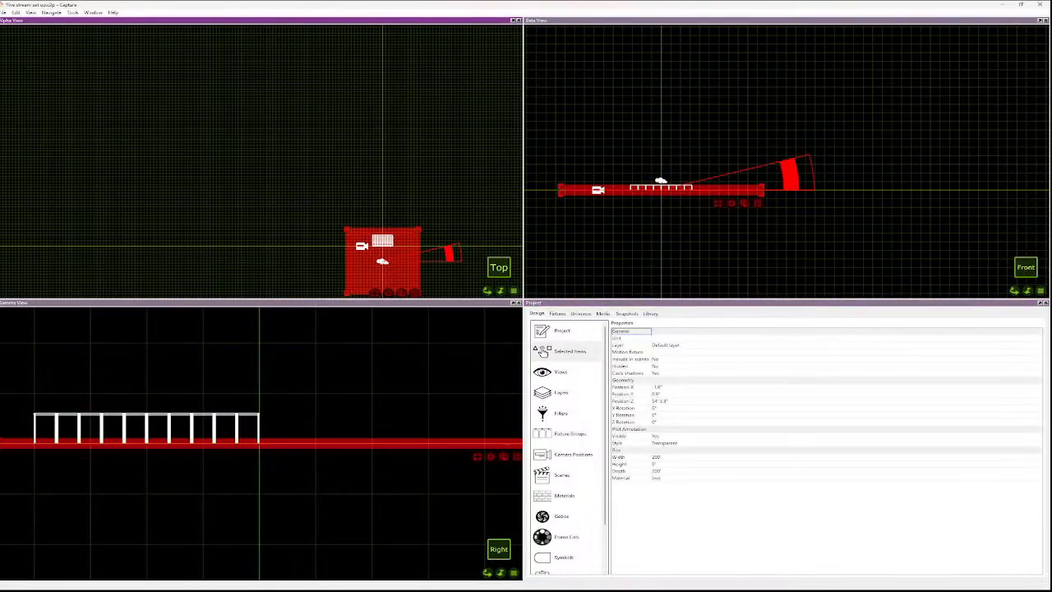
key(Escape)
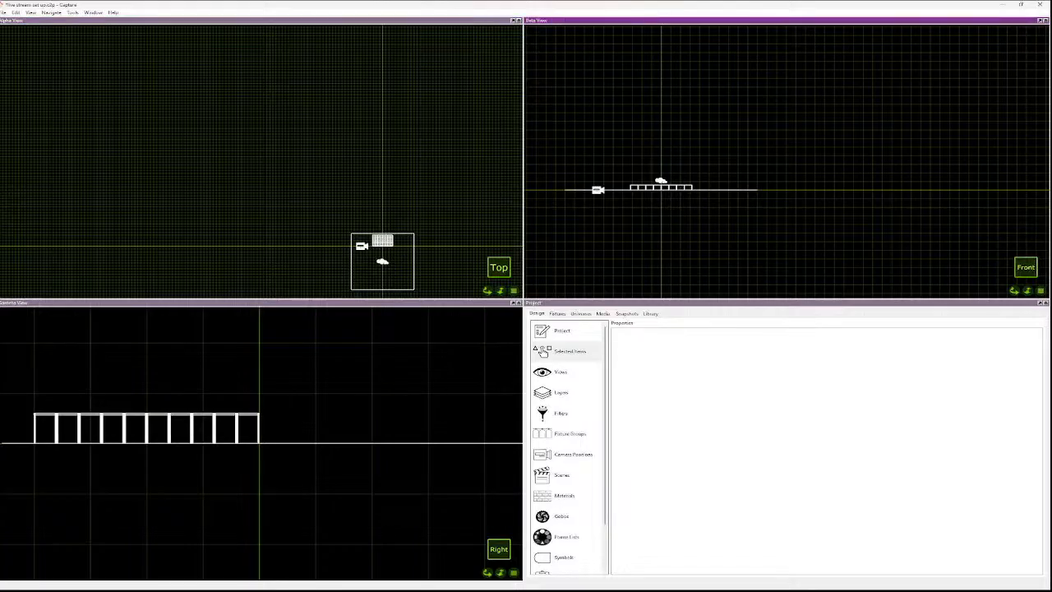
key(t)
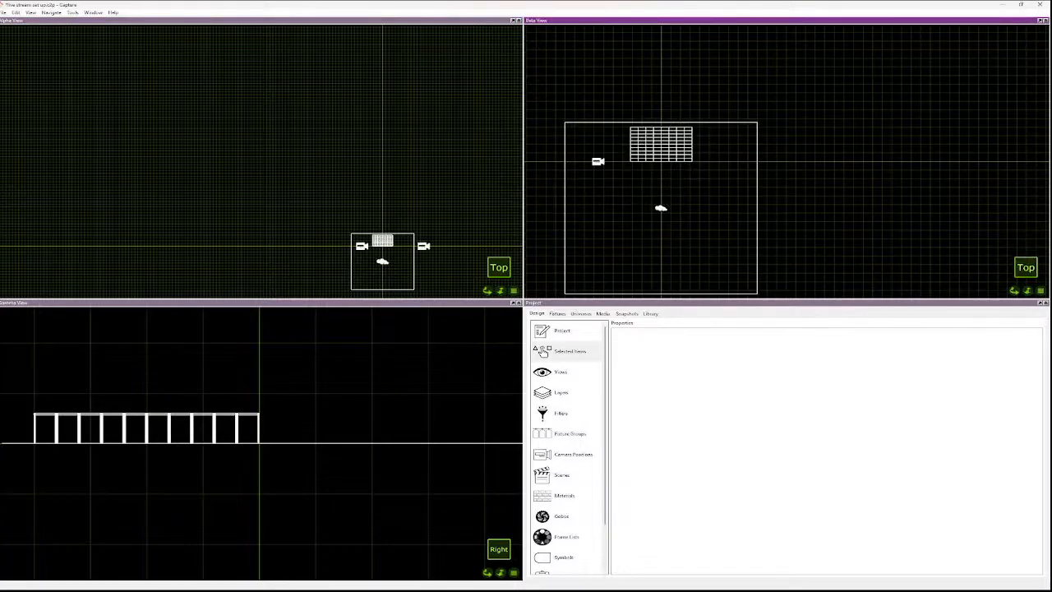
key(Tab)
key(Tab)
key(Tab)
key(Tab)
scroll(481, 176, down, 4)
scroll(453, 146, up, 4)
scroll(453, 185, down, 4)
scroll(469, 246, up, 8)
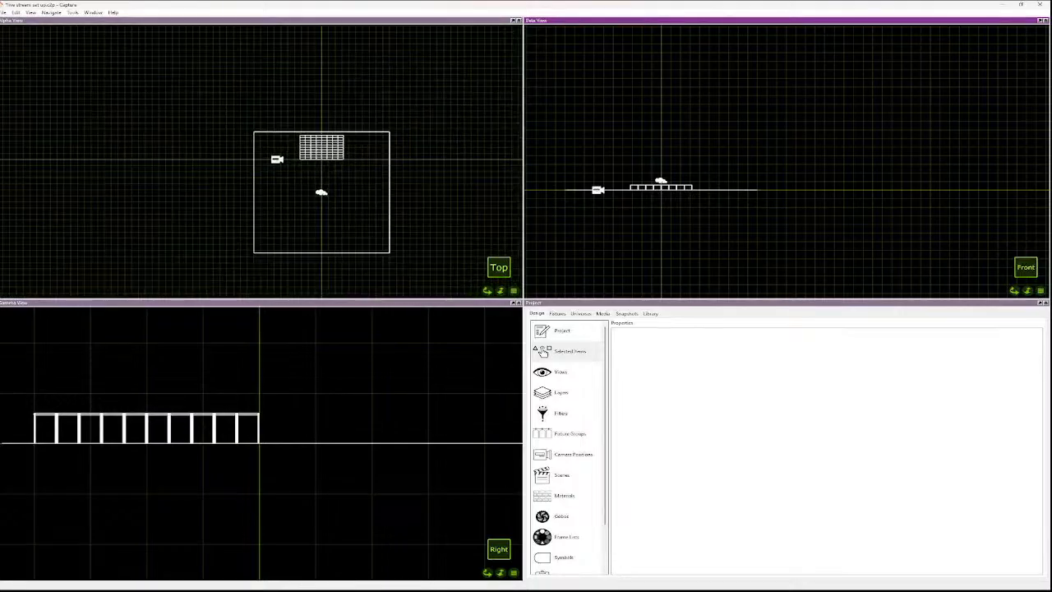
- Change the window arrangement to Wide
click(93, 13)
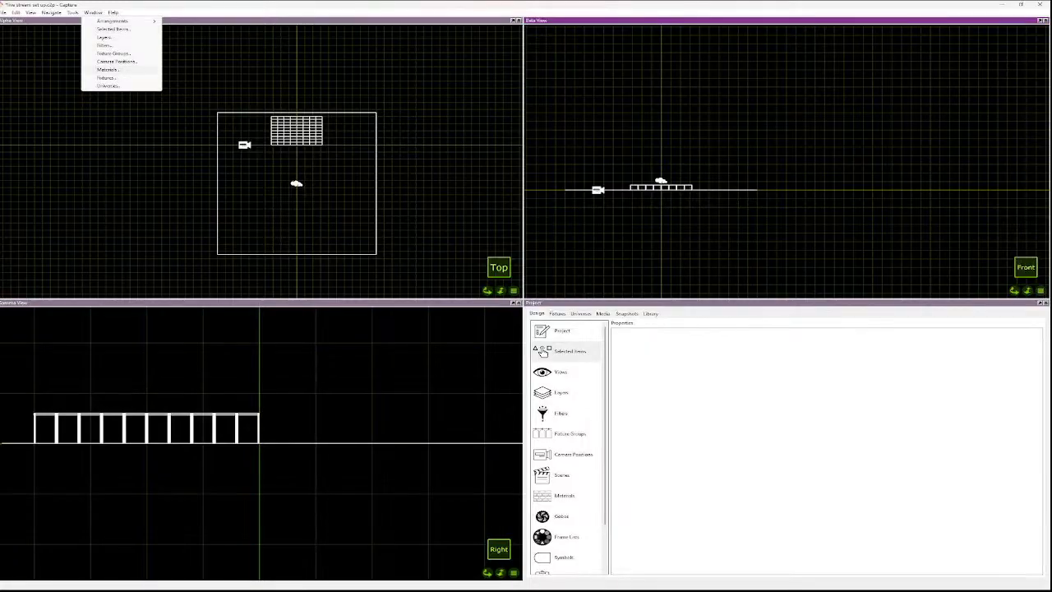
mouse_move(115, 21)
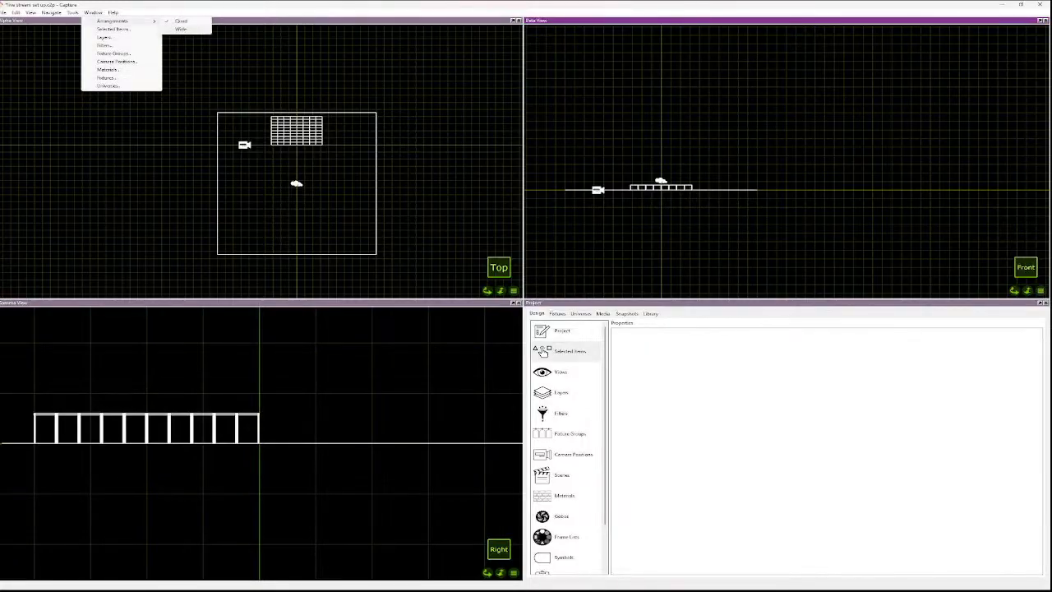
click(180, 28)
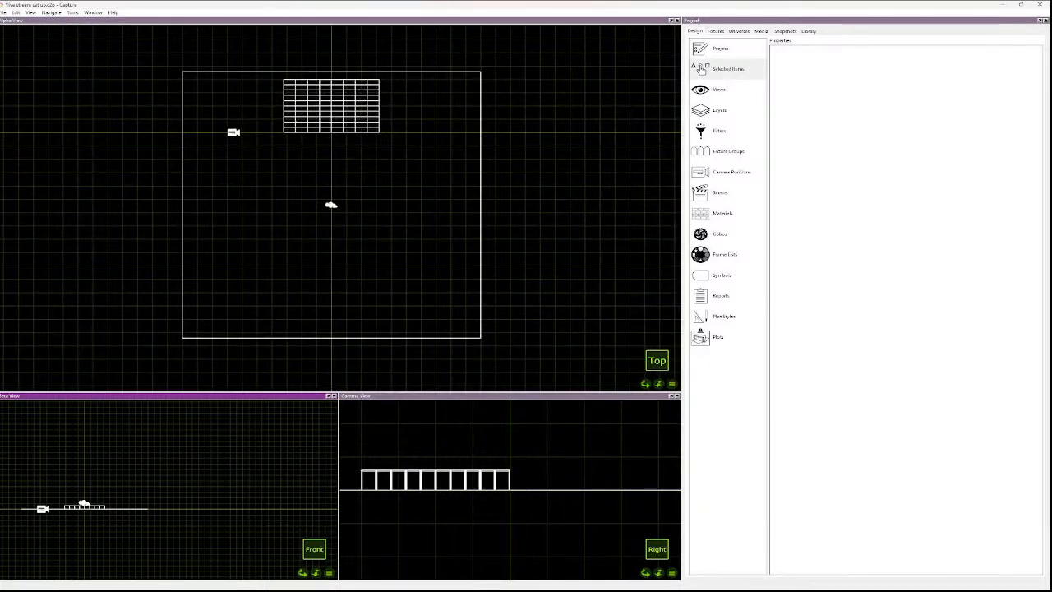
- Filter the library's truss items by "gt"
click(809, 30)
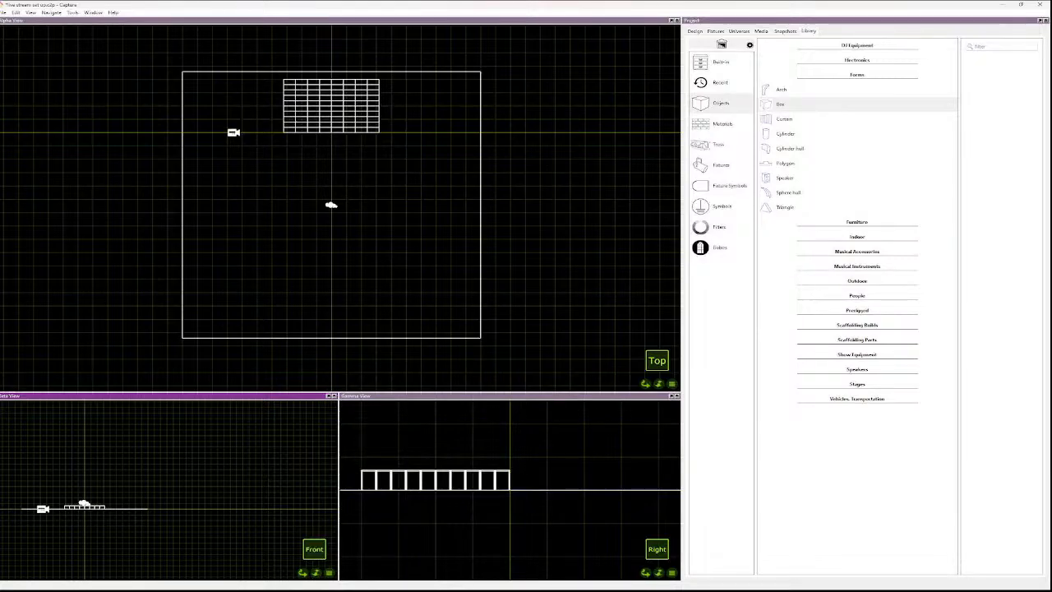
click(782, 90)
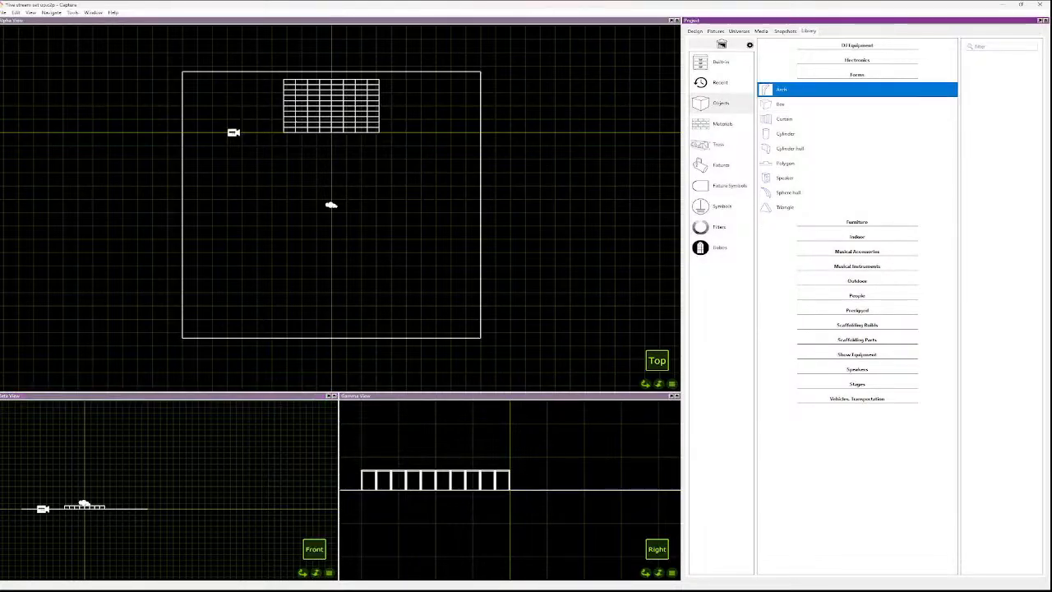
click(858, 75)
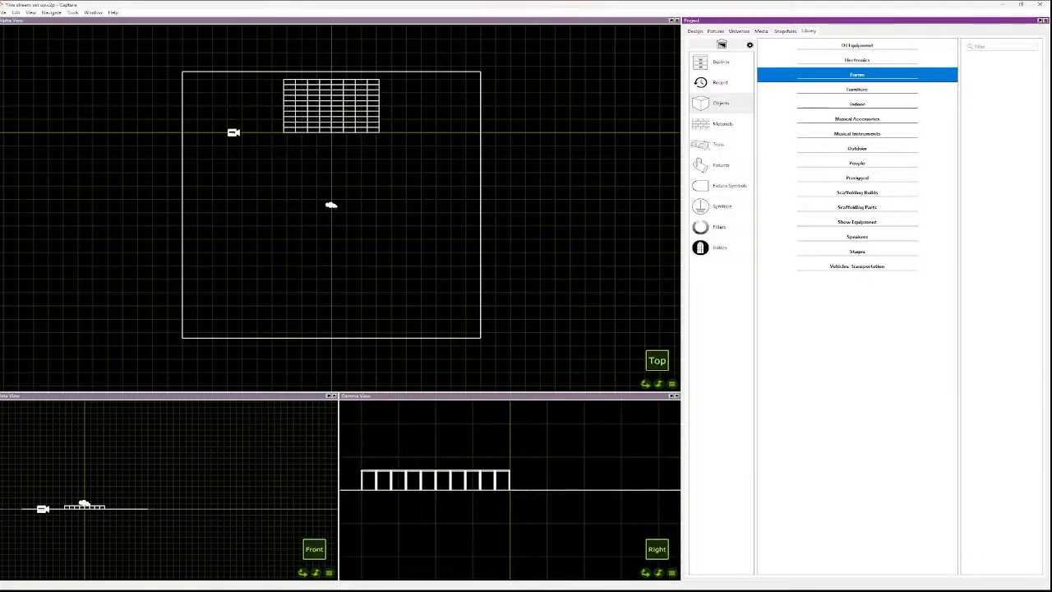
click(718, 145)
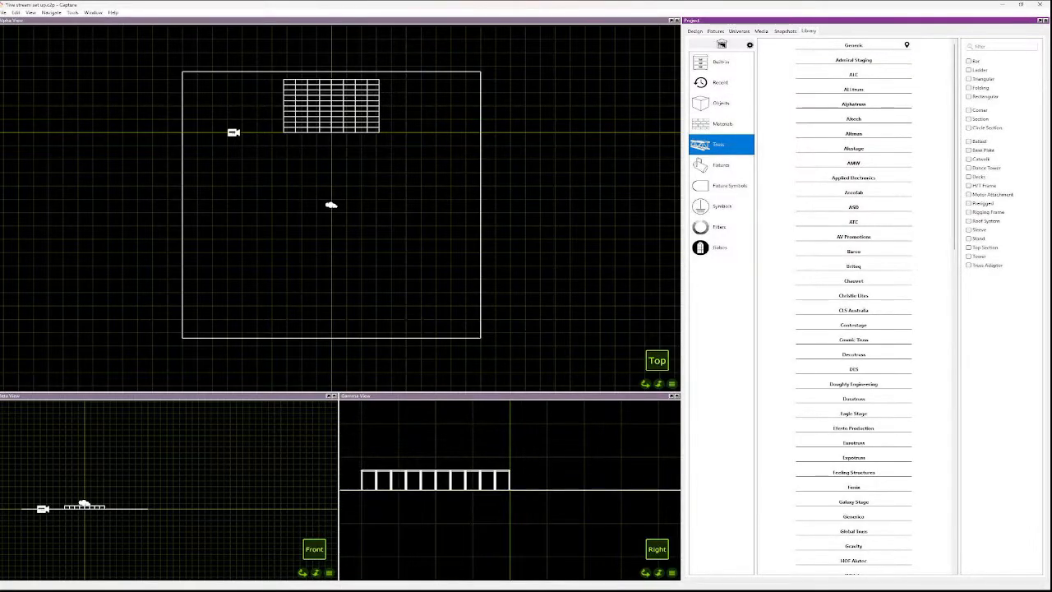
click(1003, 47)
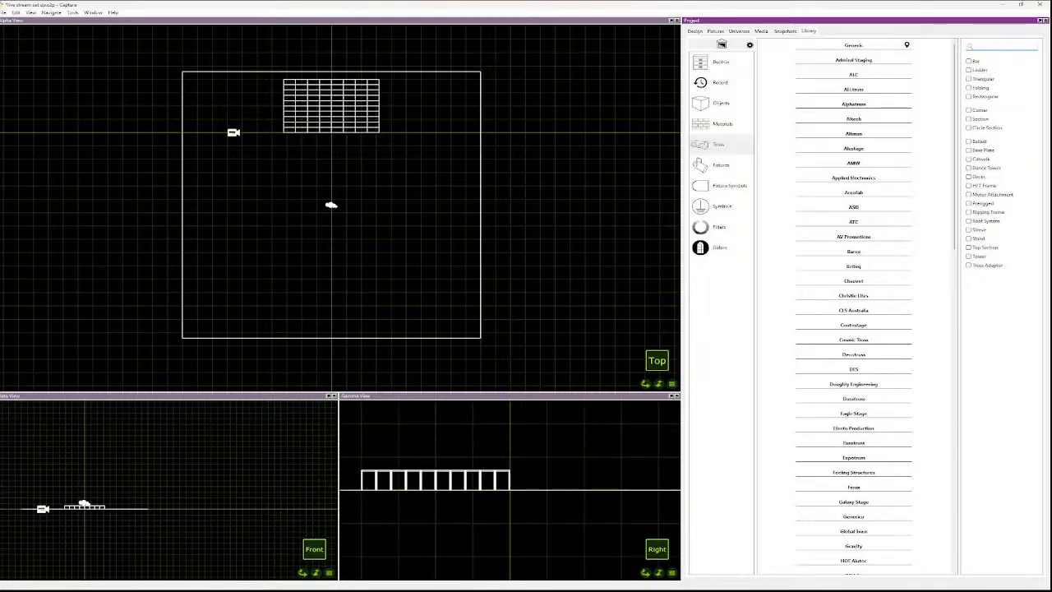
text(gl)
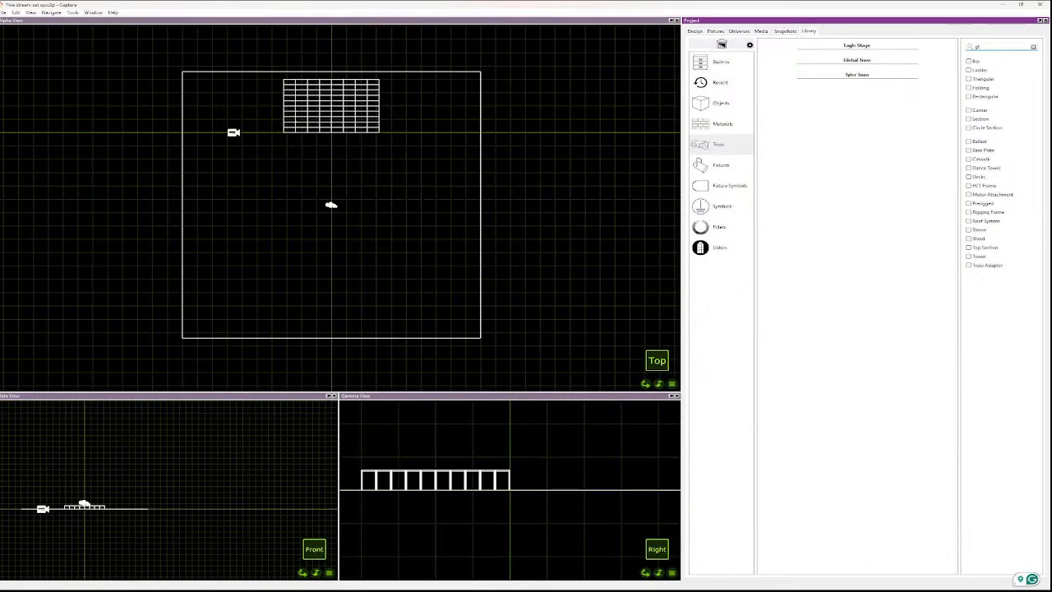
- Place a Tyler Truss GT Plus 10' section on the floor in the Top view, in front and to the left of the stage
click(857, 60)
click(858, 104)
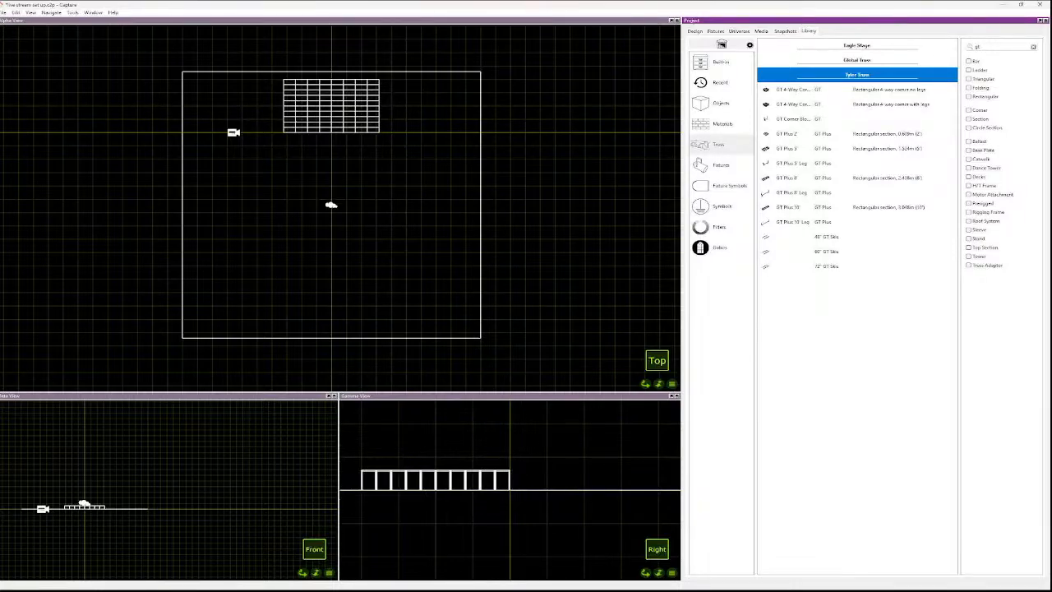
click(787, 207)
drag(787, 207, 217, 162)
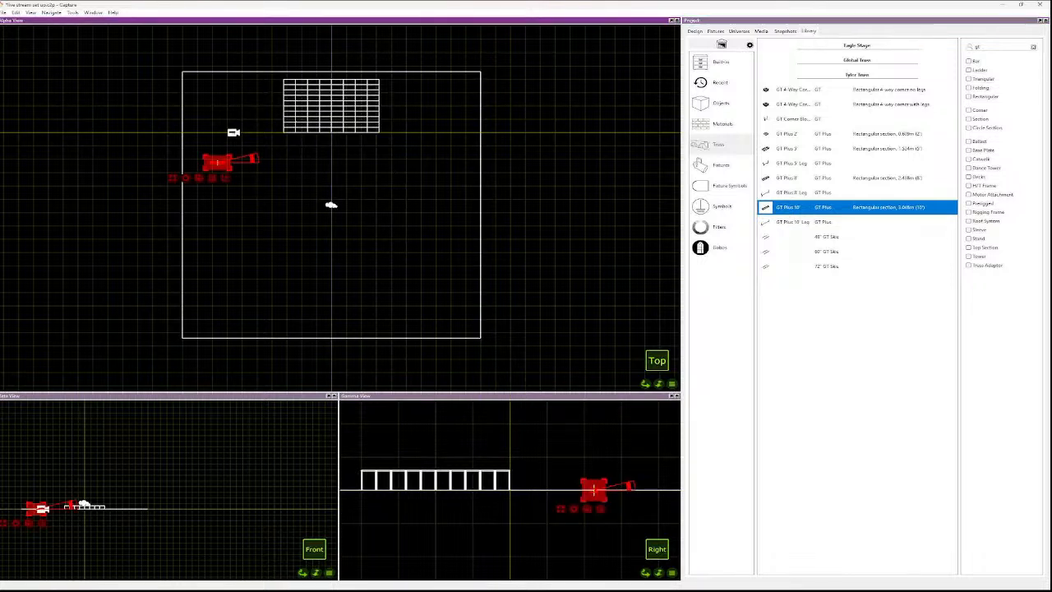
- Assign the placed truss section to the Truss layer
click(695, 31)
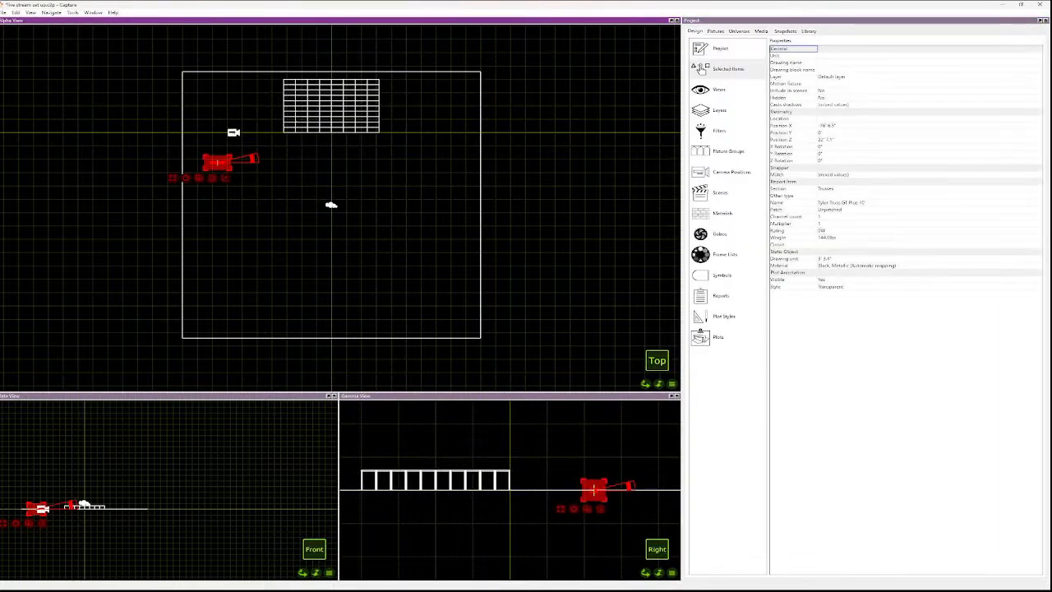
click(839, 76)
click(838, 77)
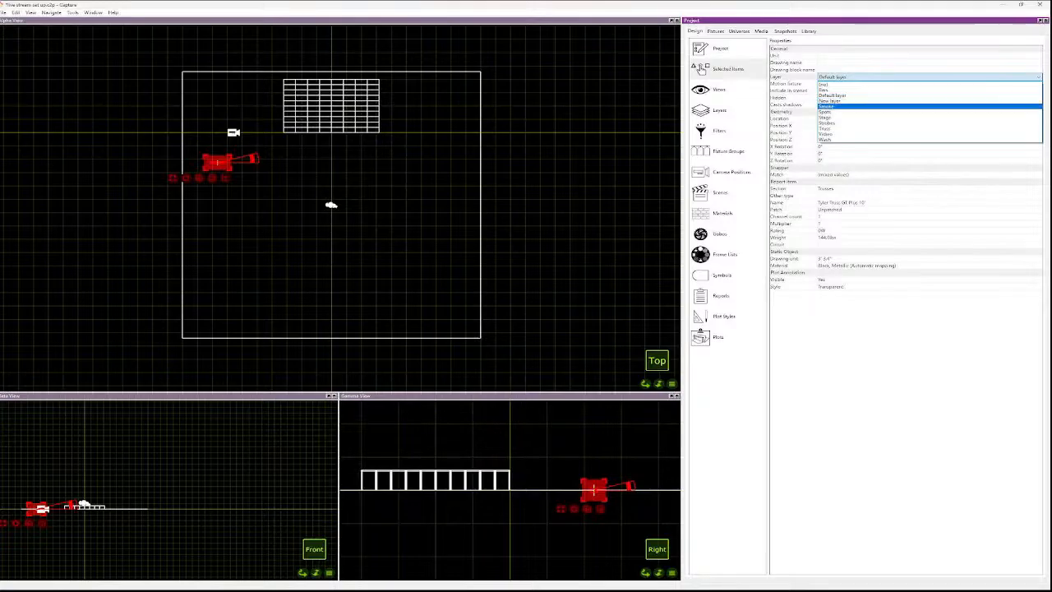
click(826, 129)
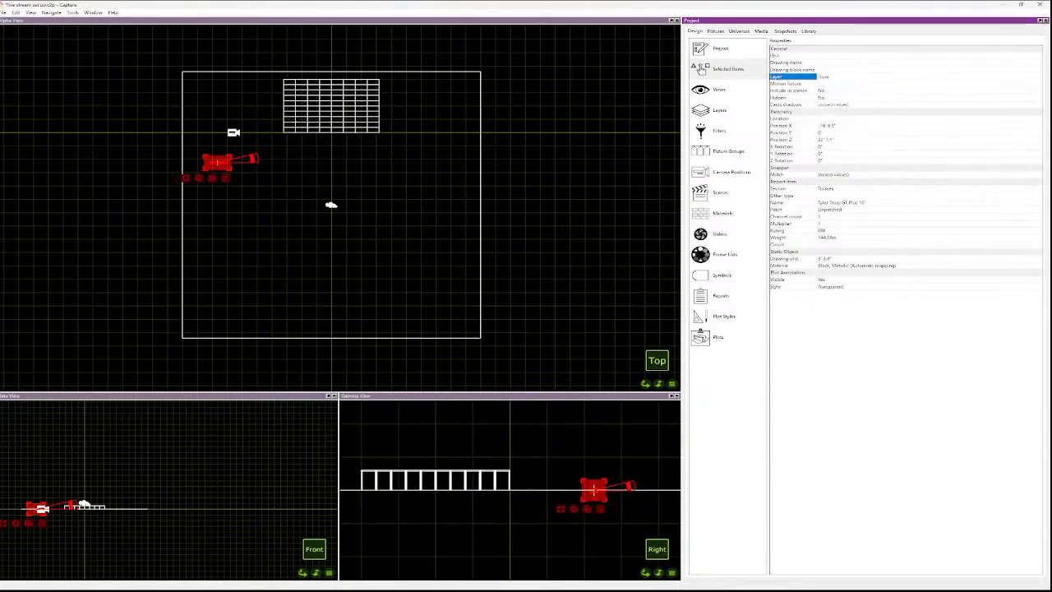
- Raise the Tyler GT truss section well above the floor and shift it closer to the stage in the Right view
click(224, 163)
scroll(226, 163, up, 8)
scroll(226, 163, down, 5)
scroll(214, 164, up, 3)
click(202, 204)
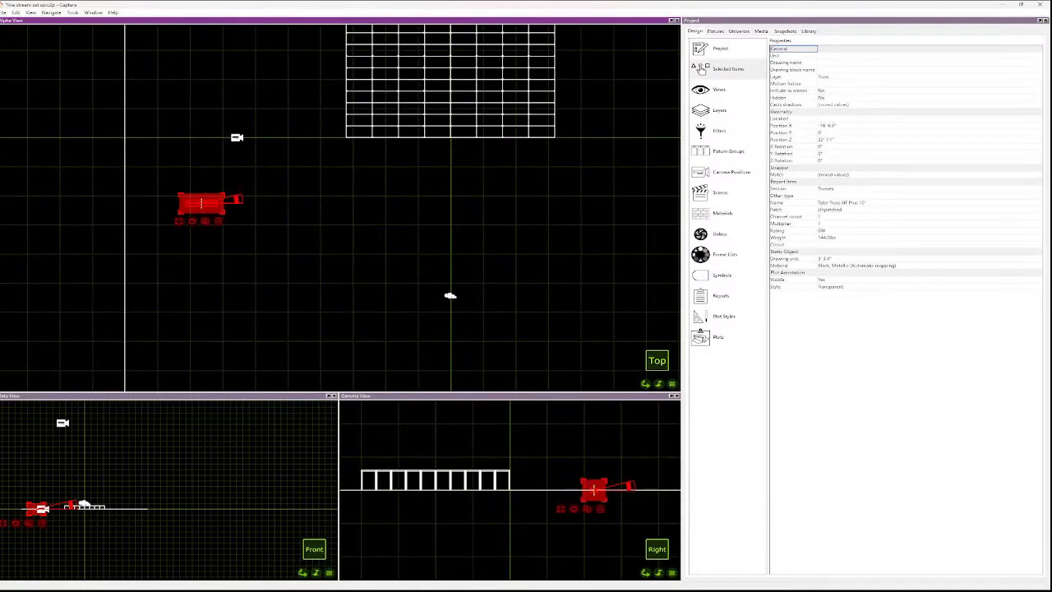
key(Escape)
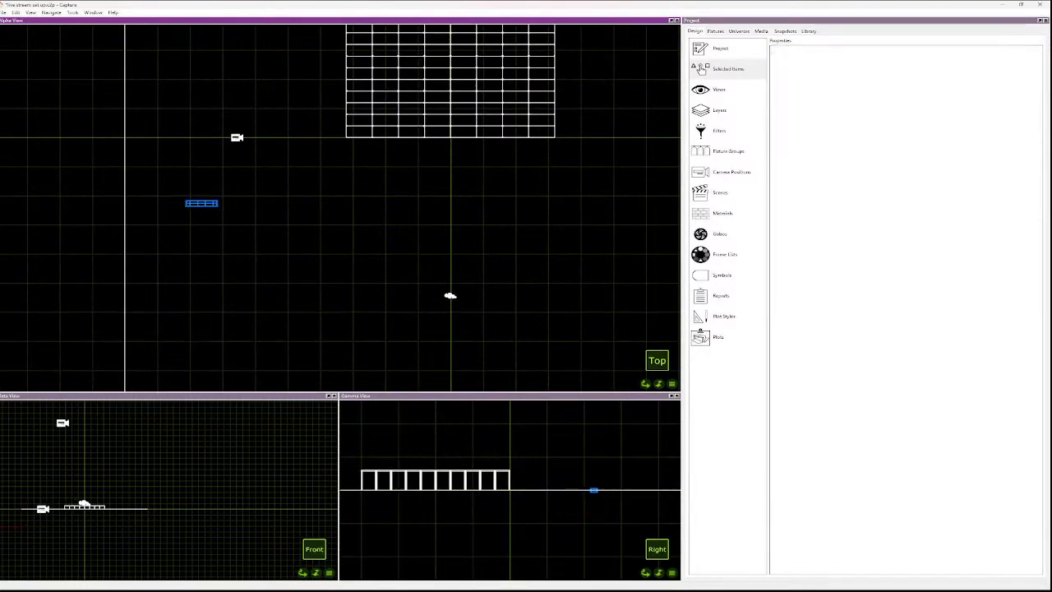
click(201, 204)
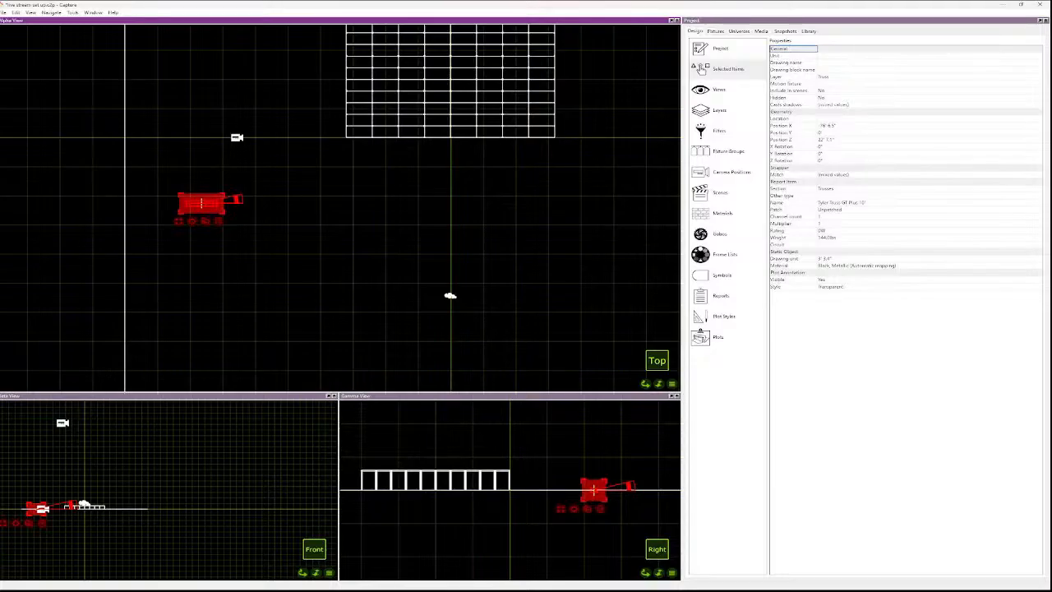
click(809, 31)
click(826, 266)
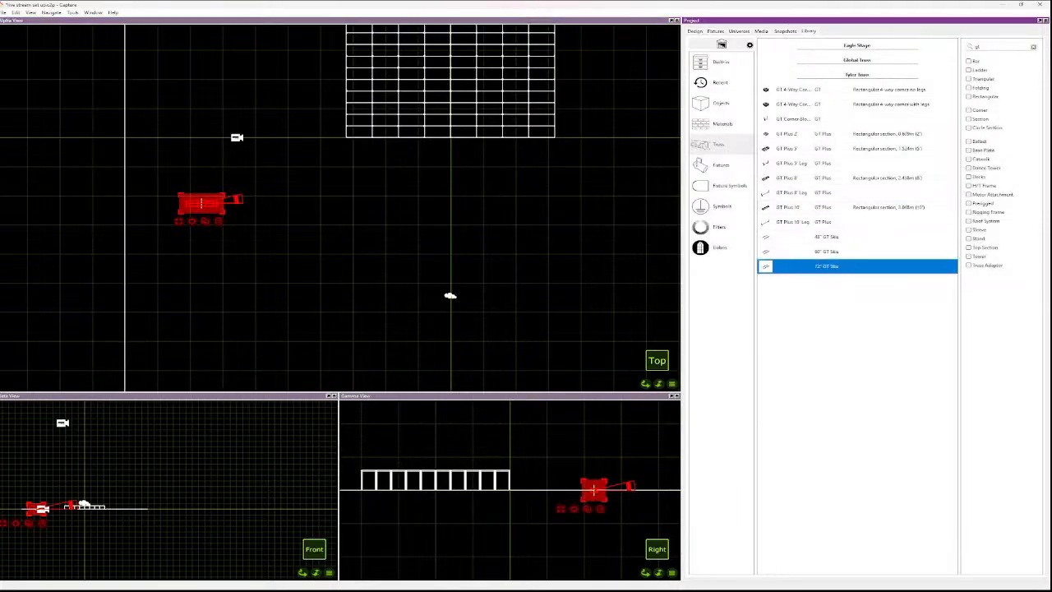
click(721, 83)
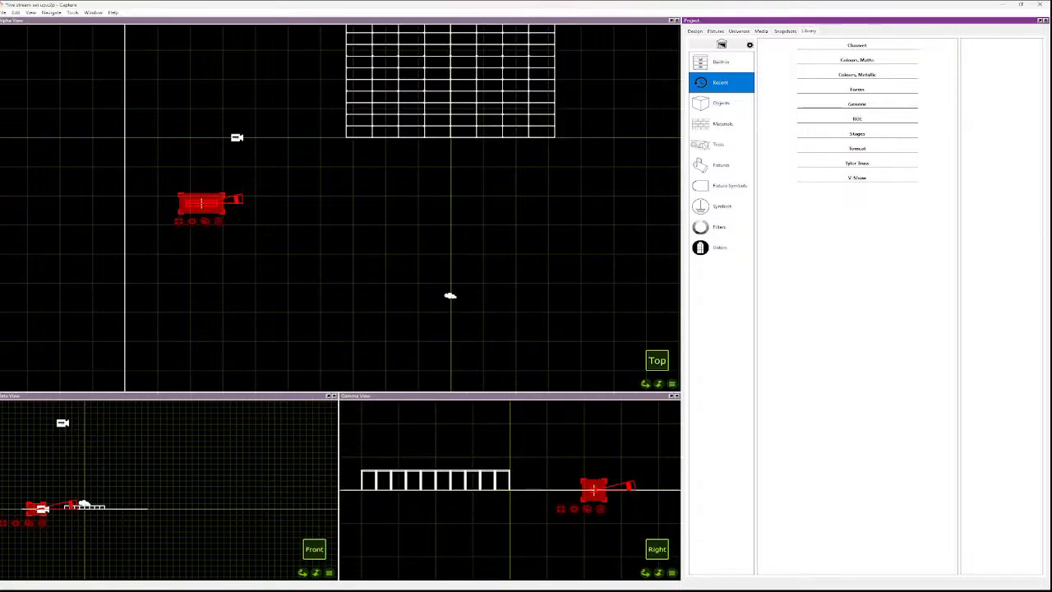
mouse_move(594, 489)
mouse_down()
mouse_move(582, 451)
mouse_move(540, 451)
mouse_move(550, 451)
mouse_move(549, 423)
mouse_up()
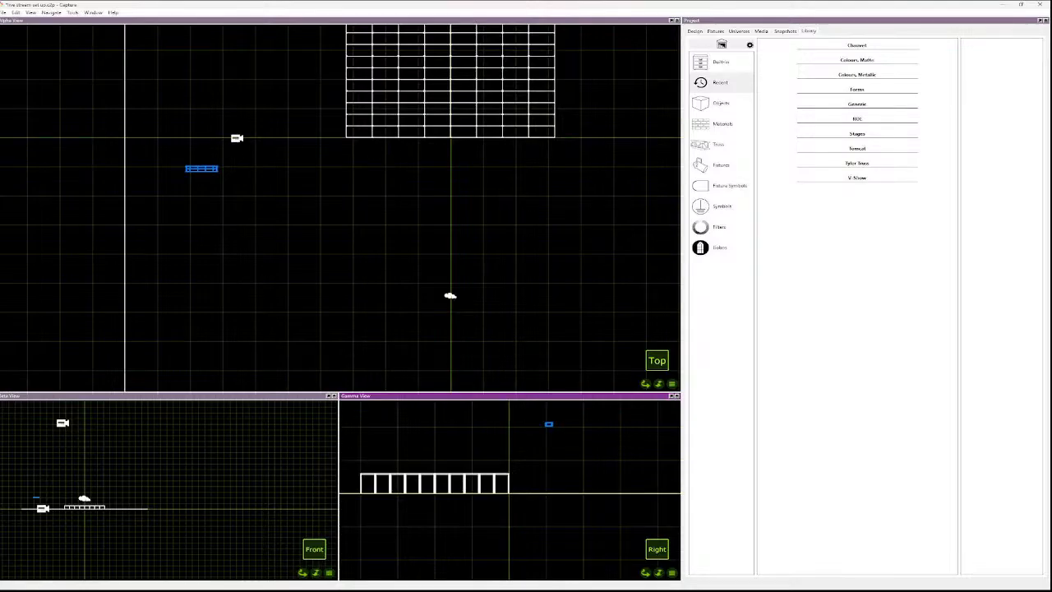
- Filter the library's fixtures by "robe"
scroll(202, 158, up, 10)
scroll(407, 82, down, 3)
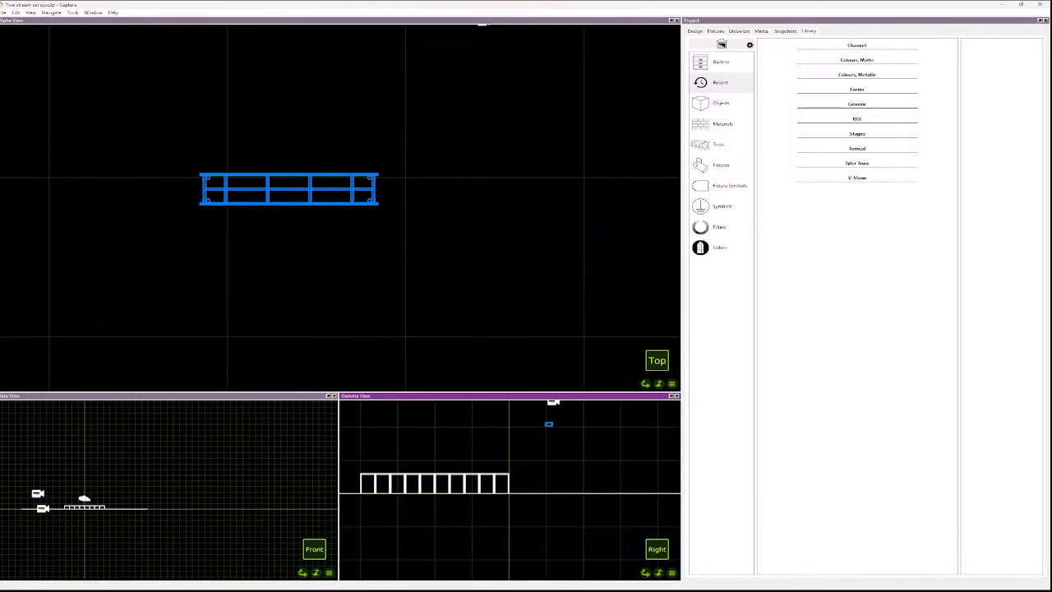
click(785, 32)
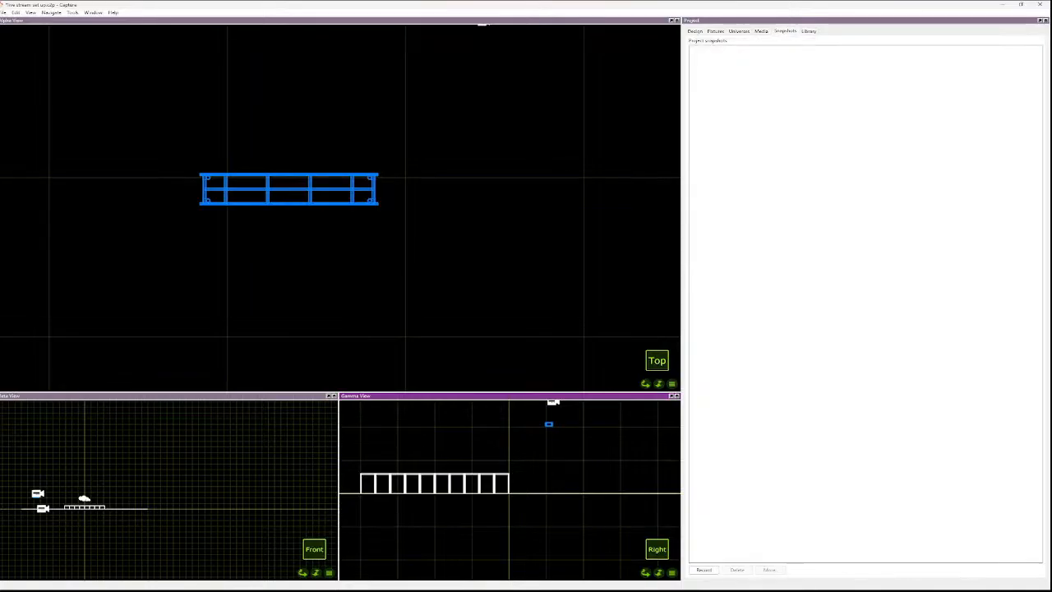
click(715, 32)
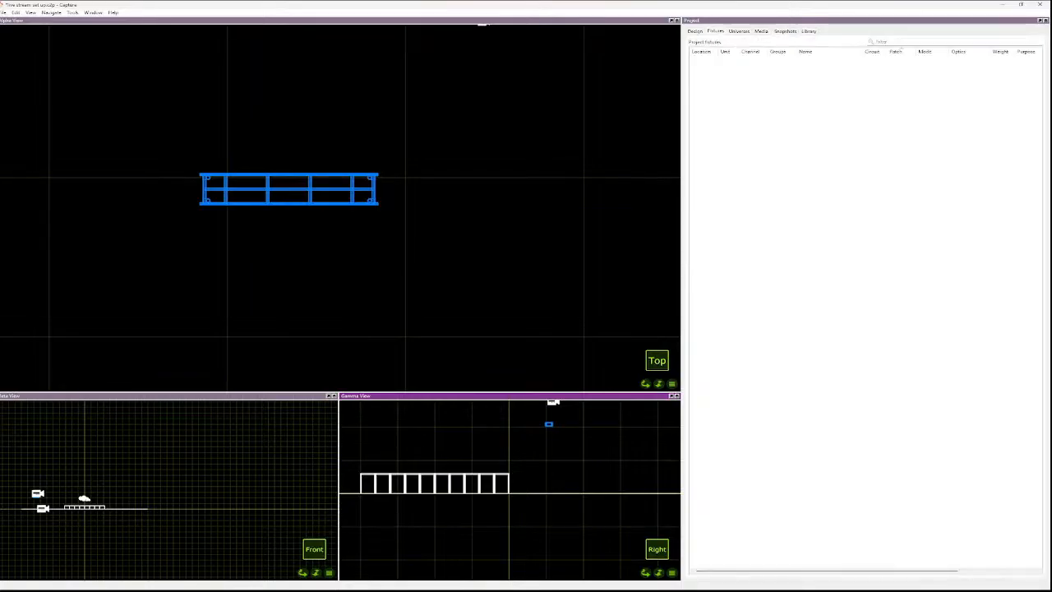
click(809, 32)
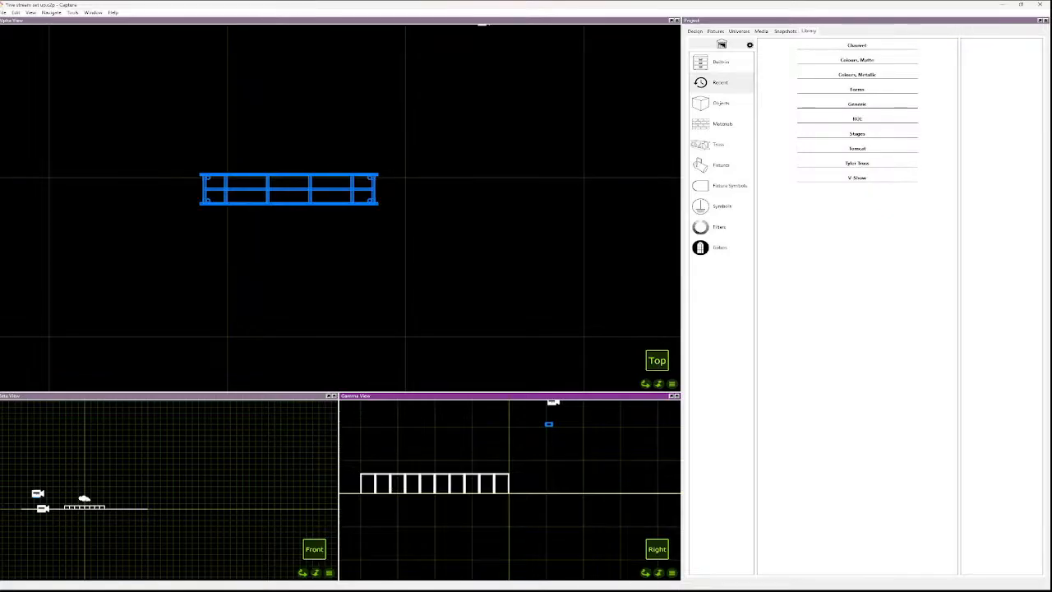
click(719, 144)
click(721, 165)
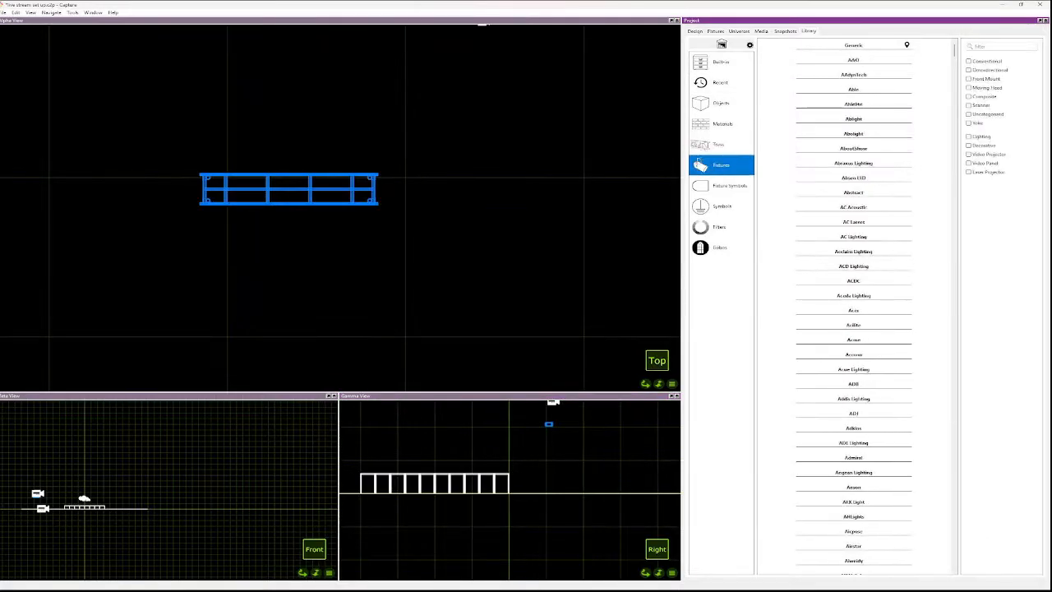
click(1004, 47)
key(BackSpace)
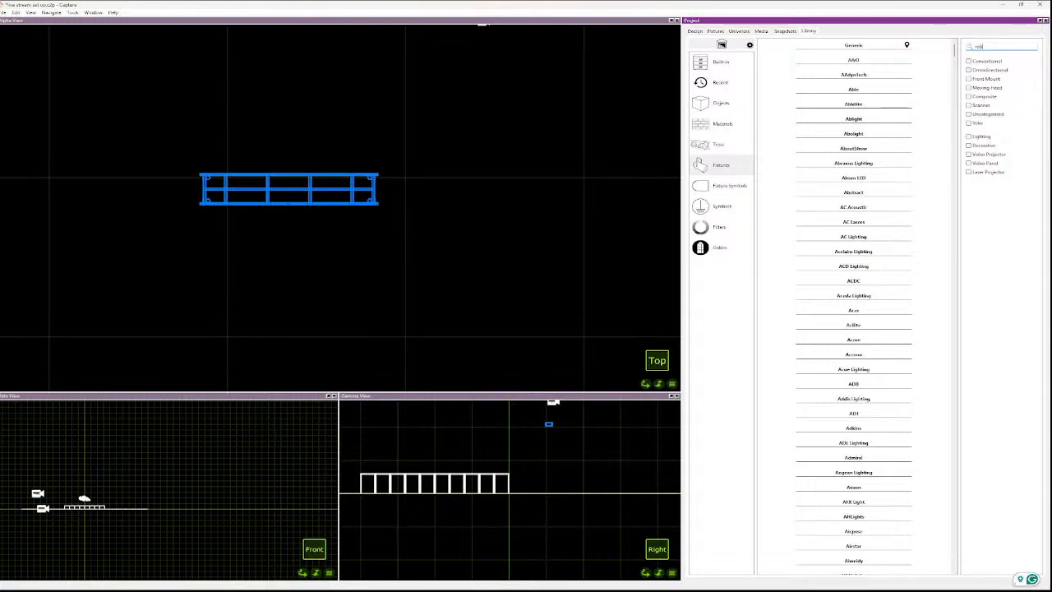
text(e)
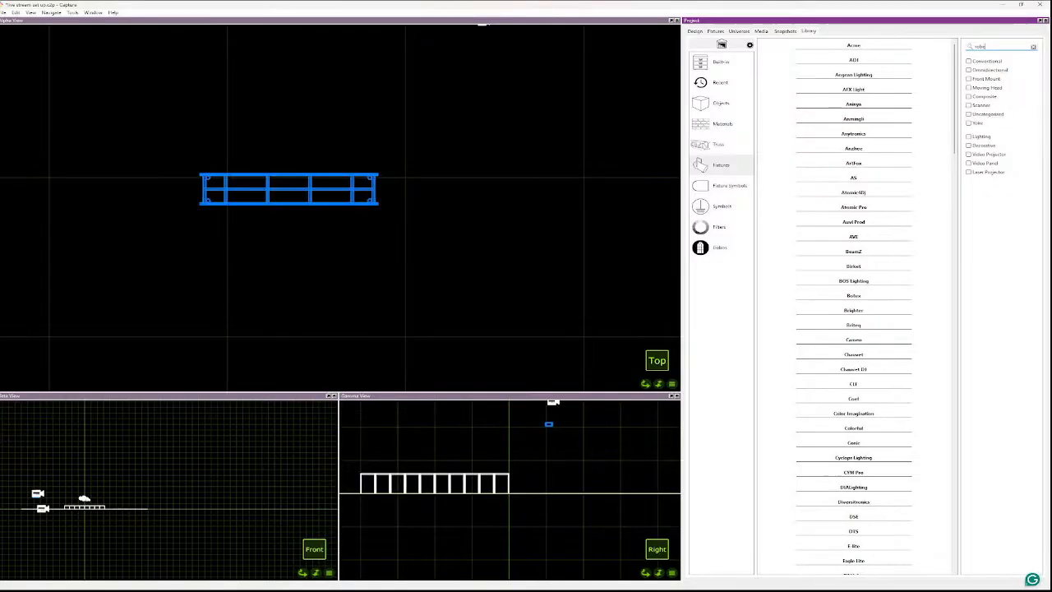
- Find Robe among the filtered manufacturers and look through its fixture models down to the Robin series
scroll(854, 308, down, 10)
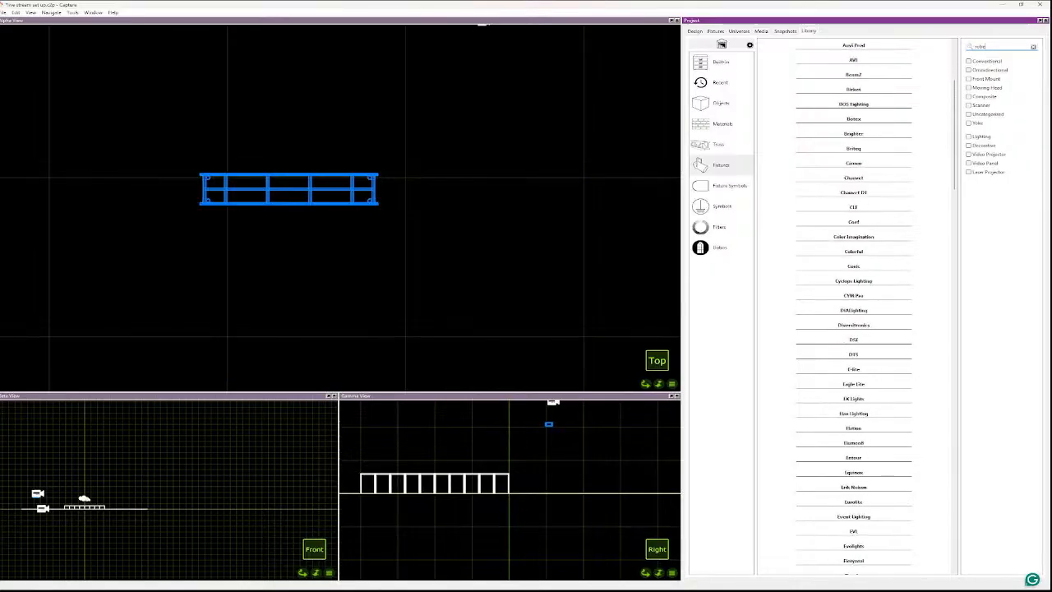
scroll(854, 308, down, 10)
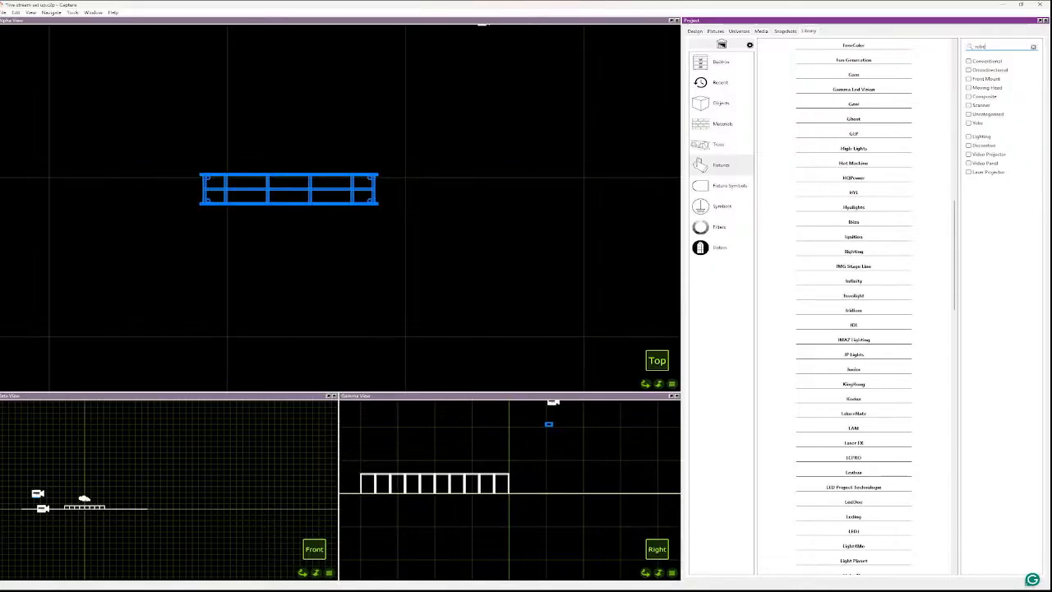
scroll(853, 304, down, 3)
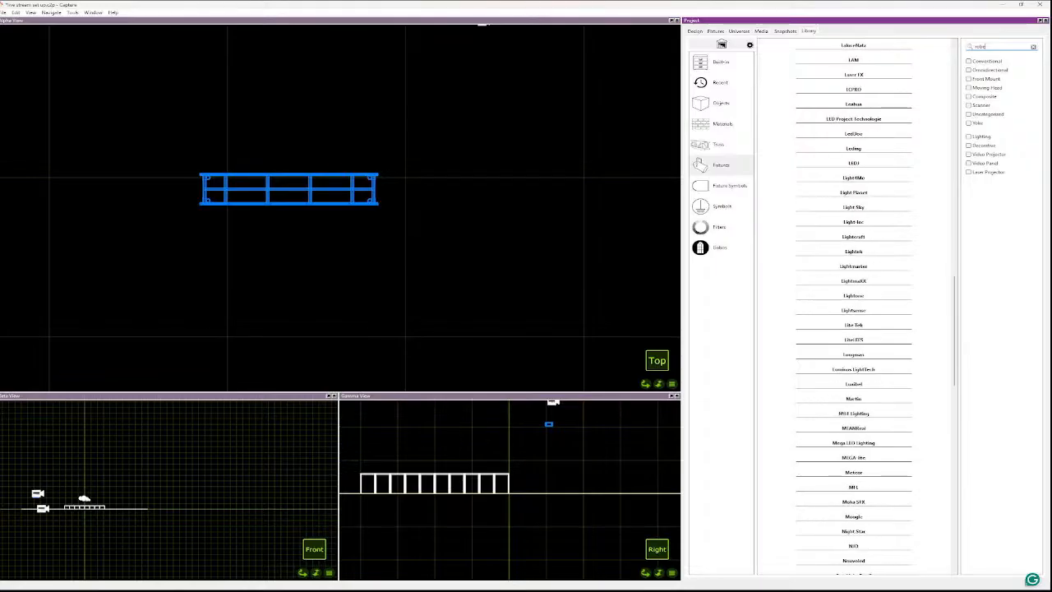
scroll(853, 304, down, 2)
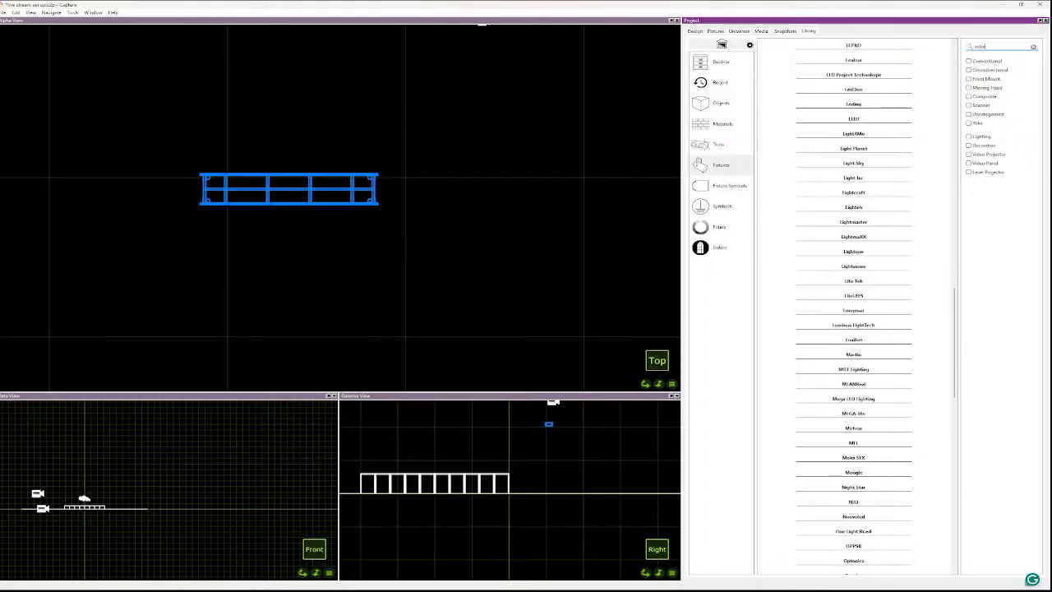
scroll(853, 304, down, 7)
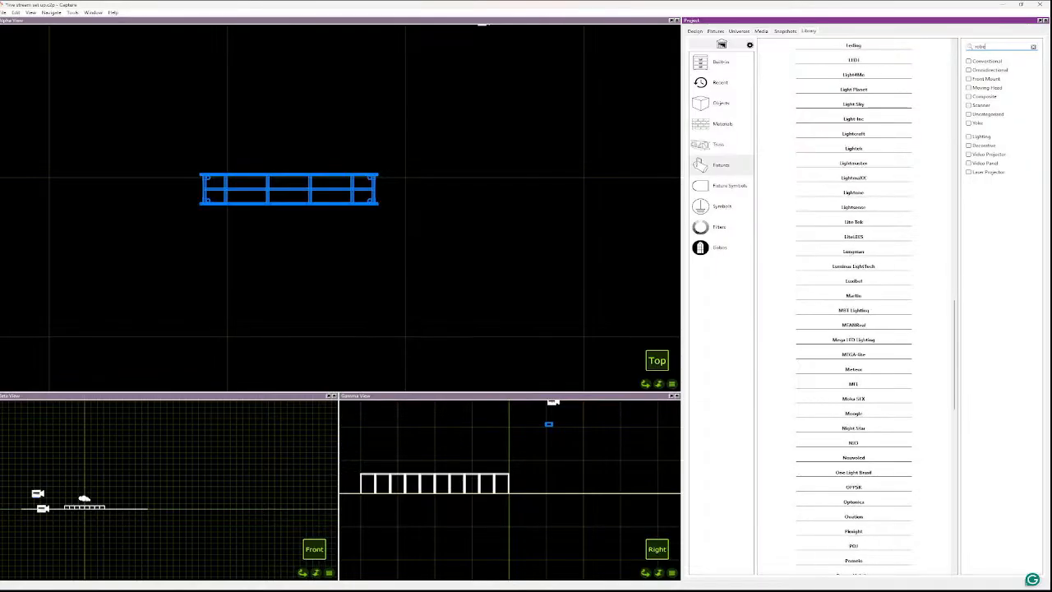
scroll(853, 304, down, 2)
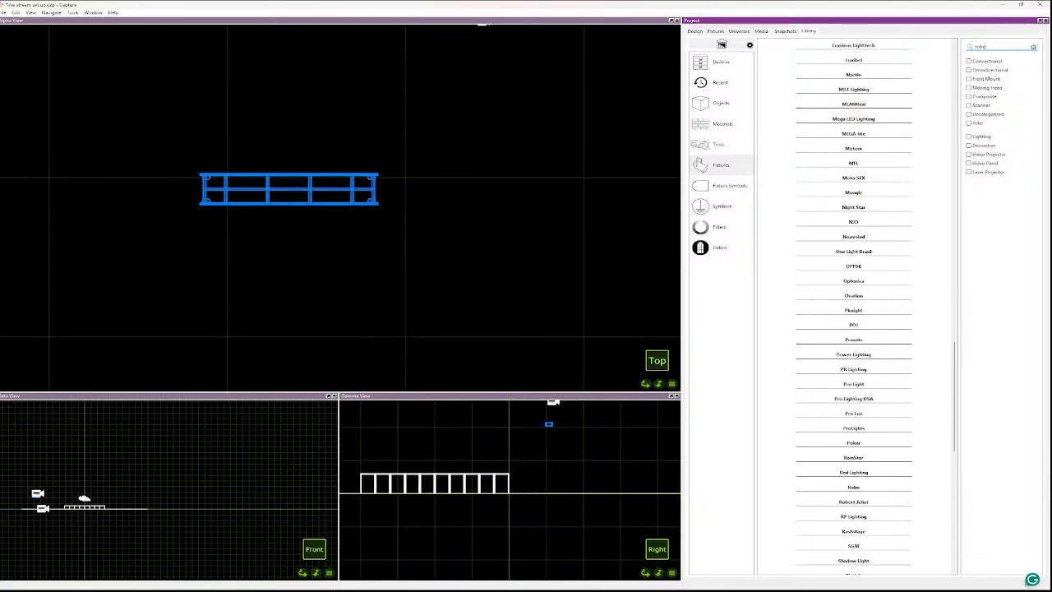
click(854, 488)
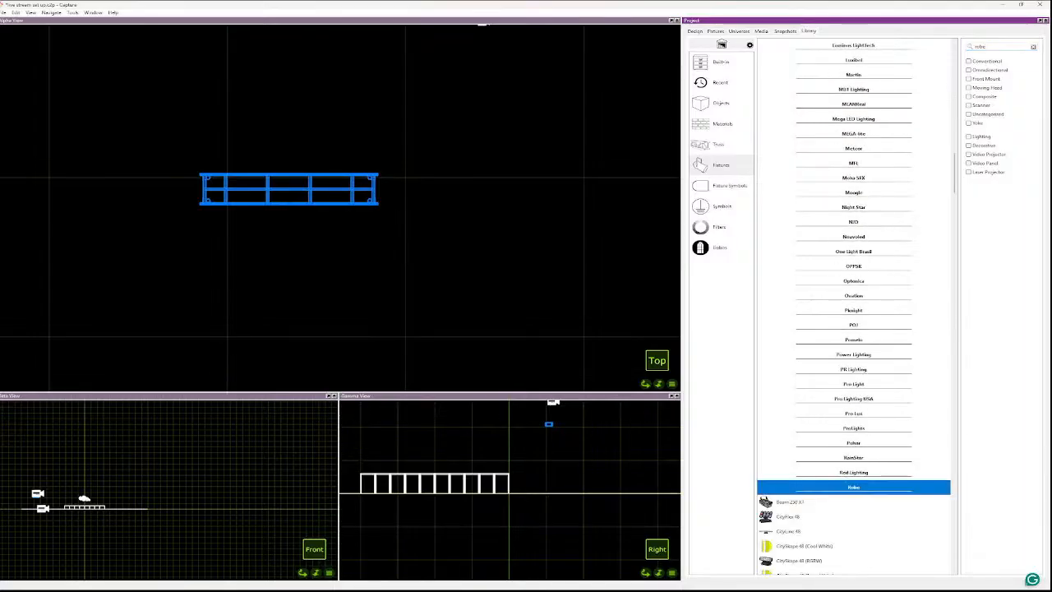
scroll(853, 488, down, 2)
scroll(854, 309, down, 15)
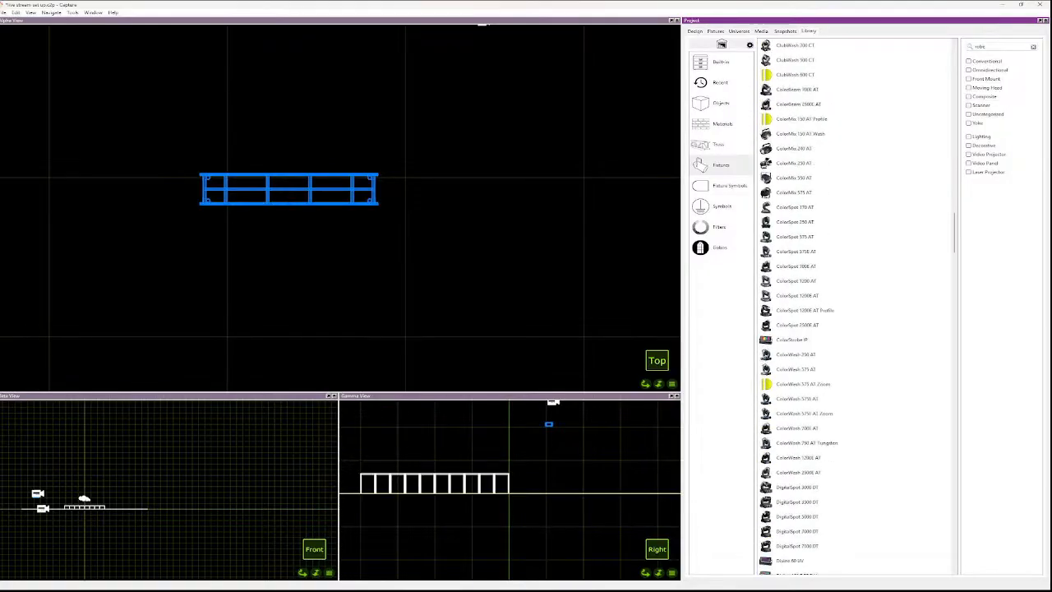
scroll(853, 308, down, 9)
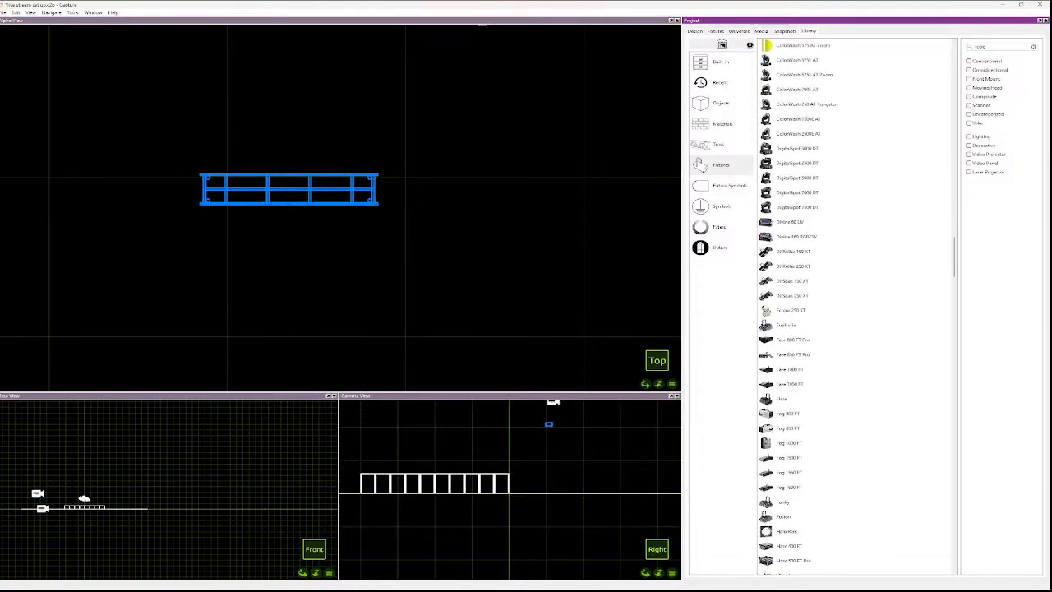
scroll(854, 308, down, 12)
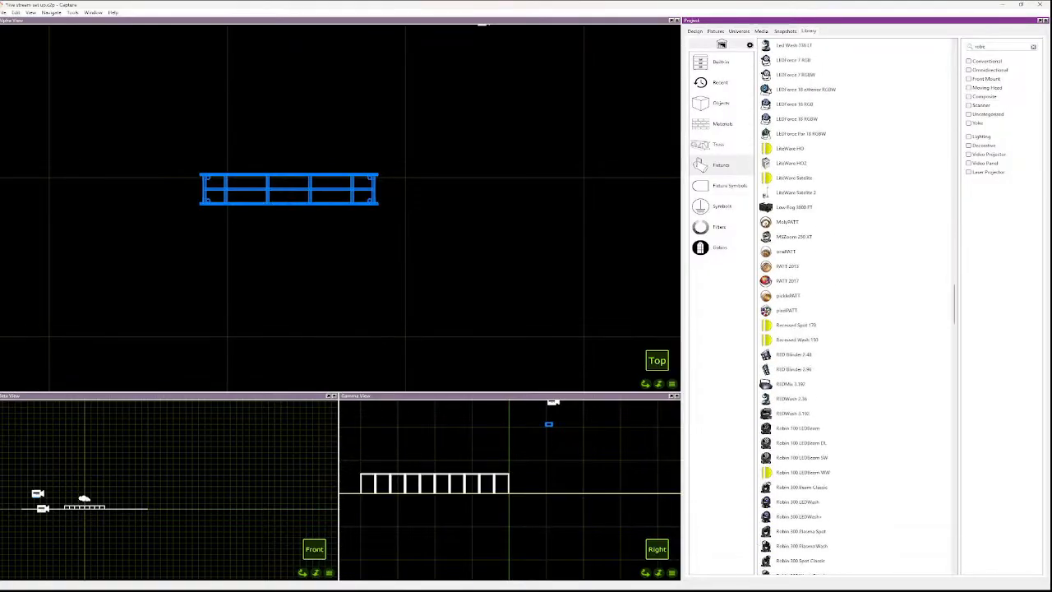
scroll(853, 308, down, 4)
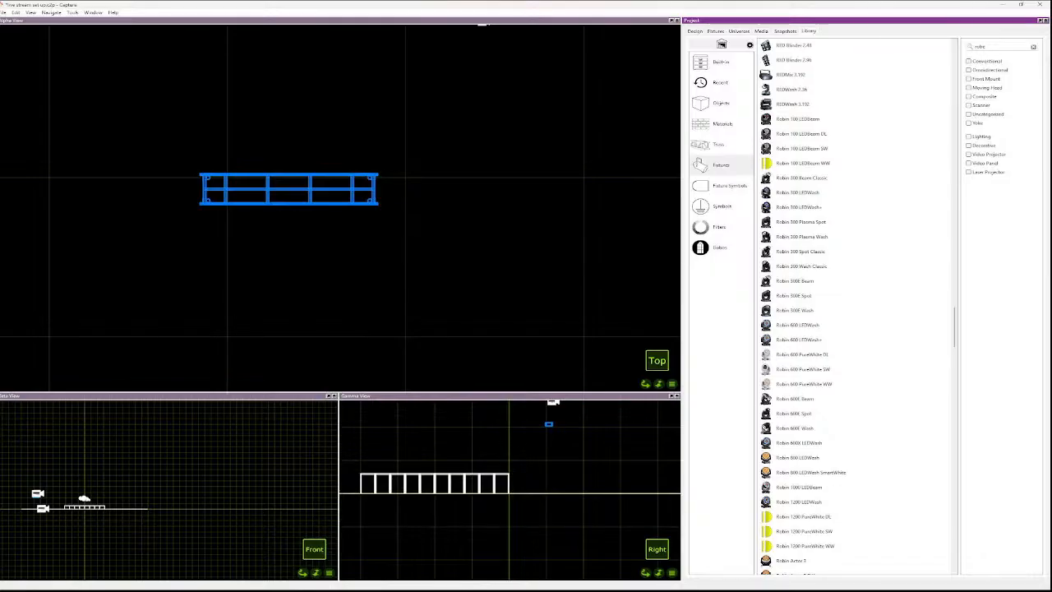
- Filter the library's fixtures by "martin" instead and expand the Martin manufacturer's fixture list
click(988, 47)
key(ctrl+a)
key(BackSpace)
text(martin)
click(858, 60)
- Place a Martin MAC Aura PXL fixture on the floor in the Top view, just in front of the truss section
scroll(857, 307, down, 14)
scroll(826, 307, down, 12)
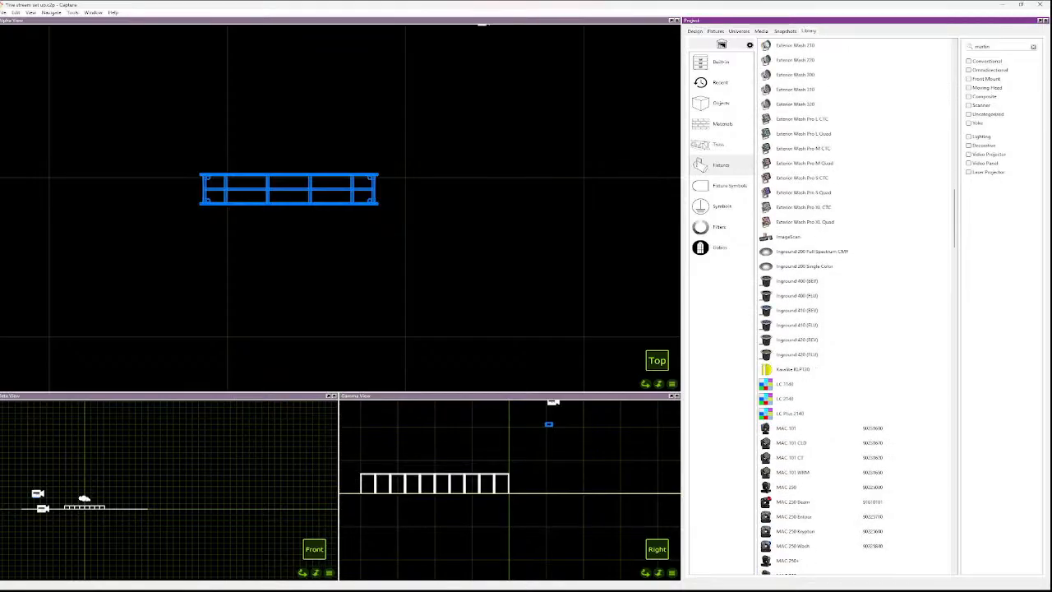
scroll(822, 307, down, 5)
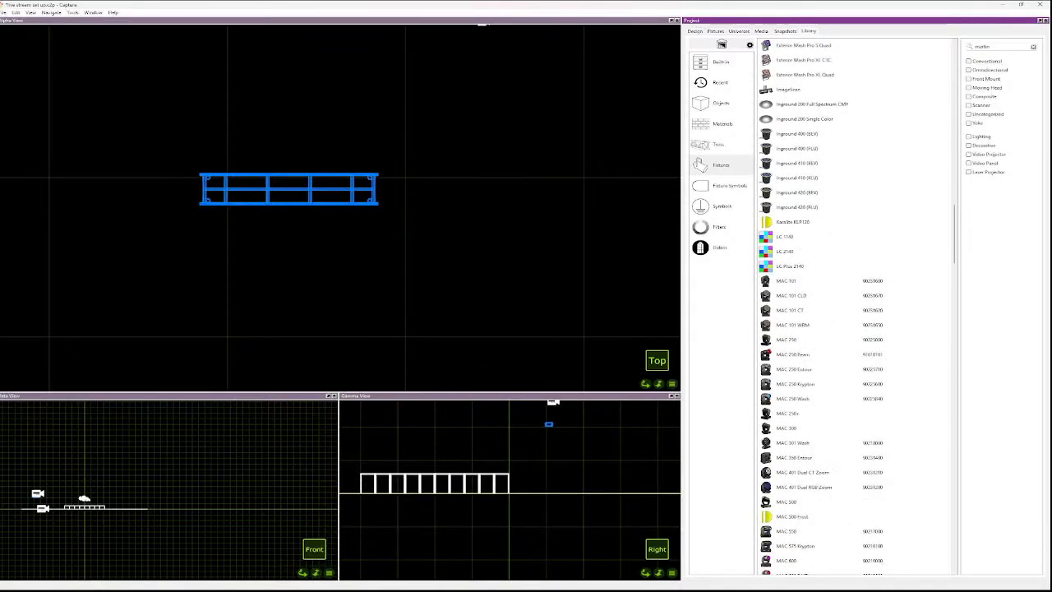
scroll(855, 308, down, 2)
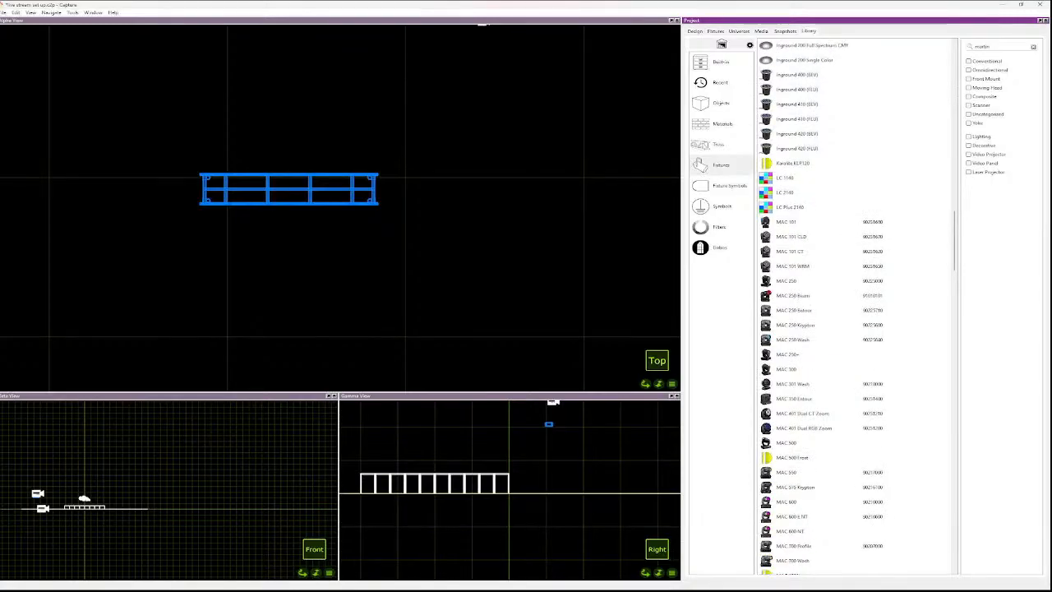
scroll(855, 307, down, 5)
scroll(822, 307, down, 3)
scroll(855, 308, down, 2)
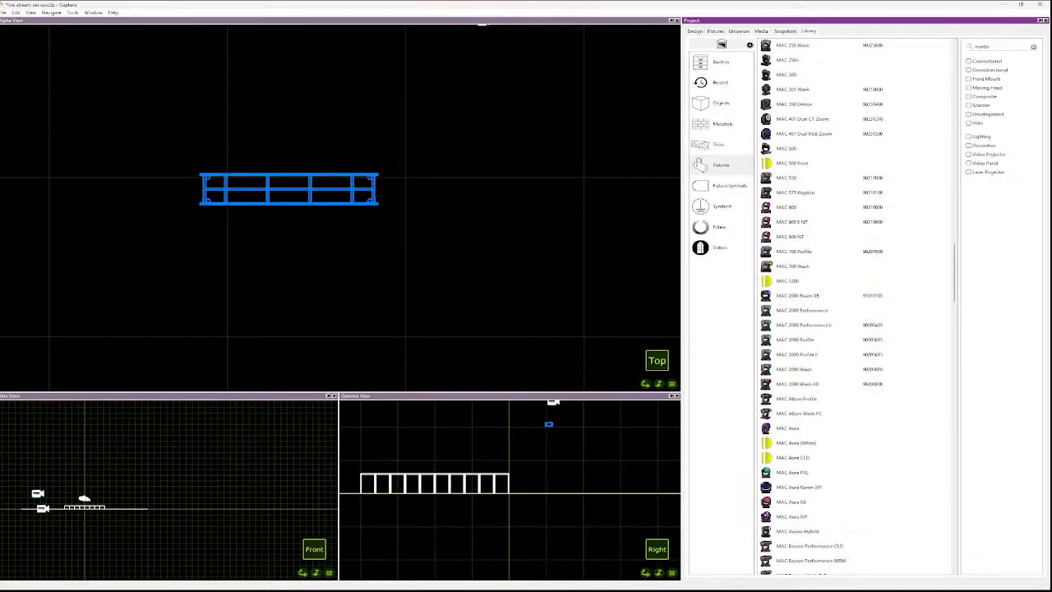
scroll(855, 307, down, 3)
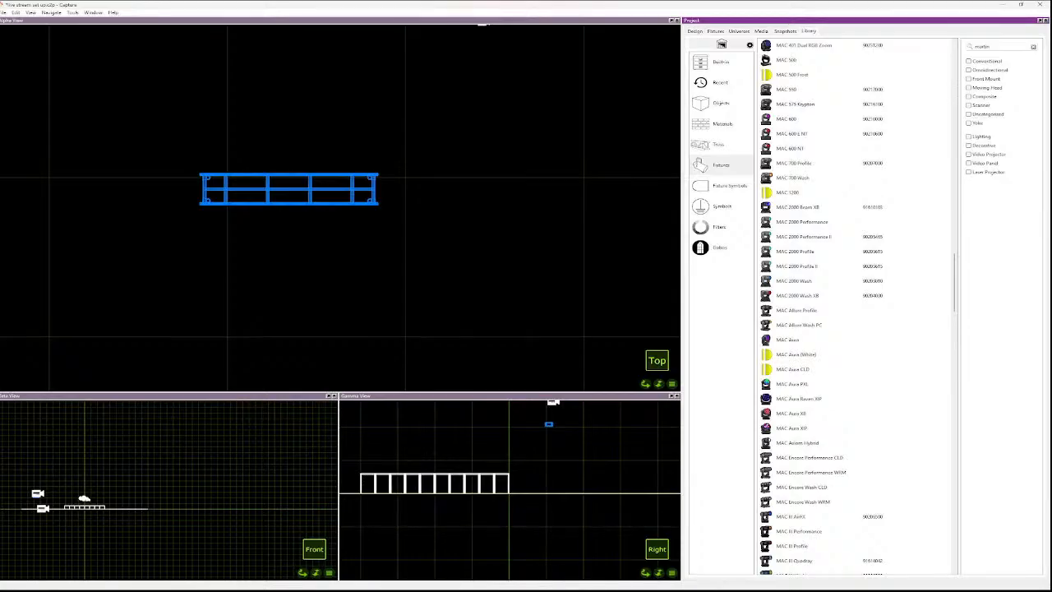
click(792, 384)
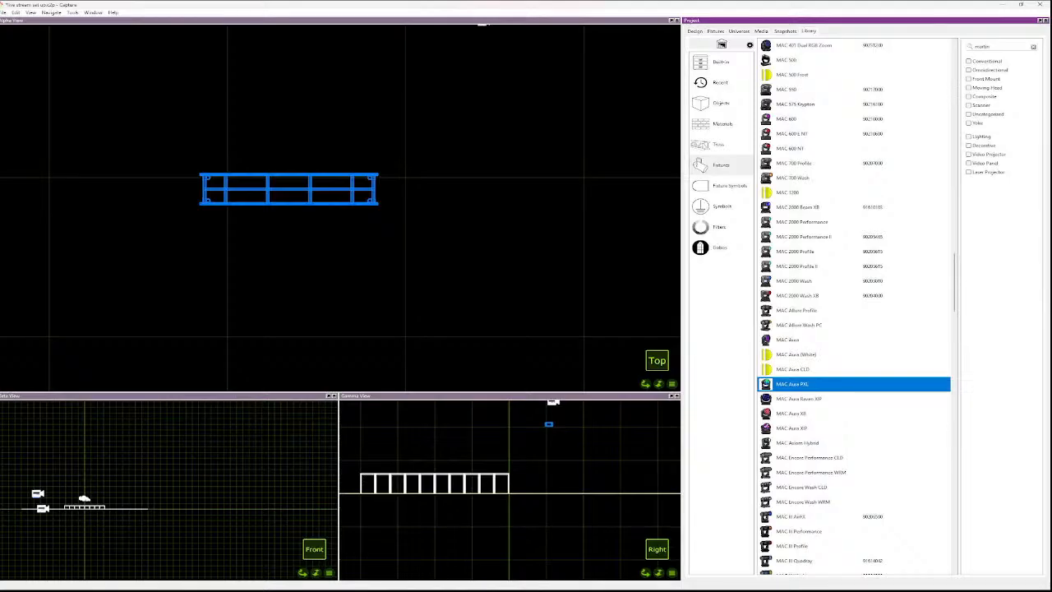
click(794, 428)
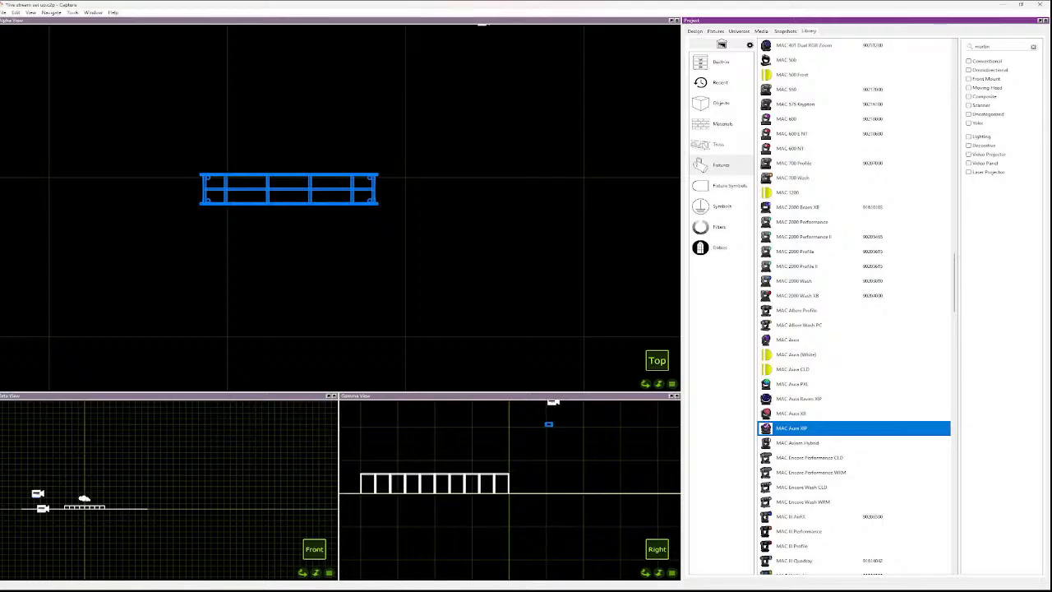
click(794, 369)
drag(793, 384, 258, 260)
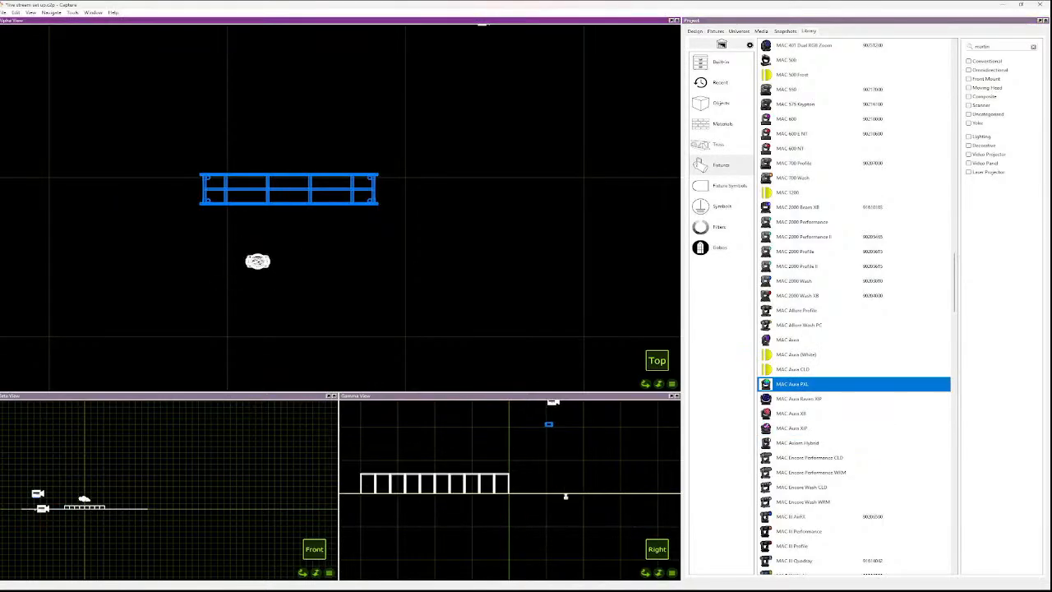
right_click(246, 281)
key(Escape)
- Assign the placed MAC Aura PXL fixture to the Wash layer
click(258, 261)
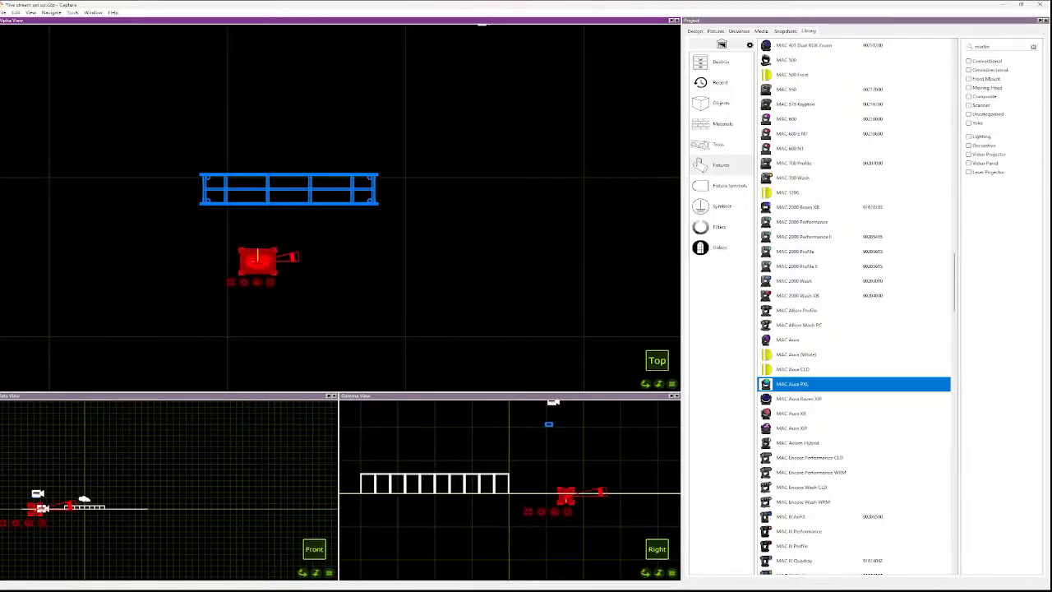
scroll(273, 263, down, 1)
double_click(271, 263)
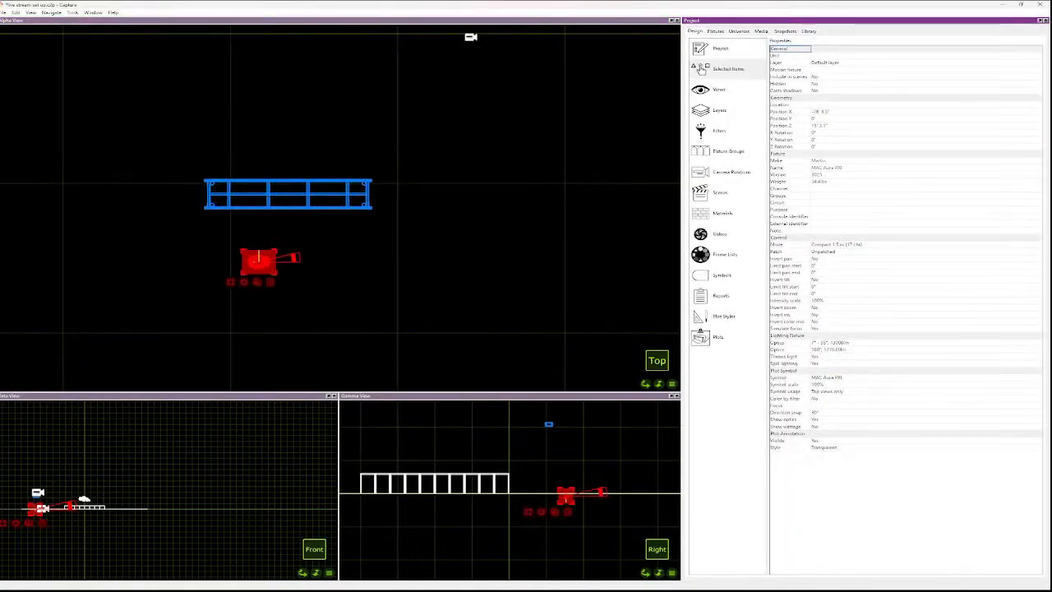
click(837, 56)
click(837, 62)
key(Down)
key(Down)
key(Return)
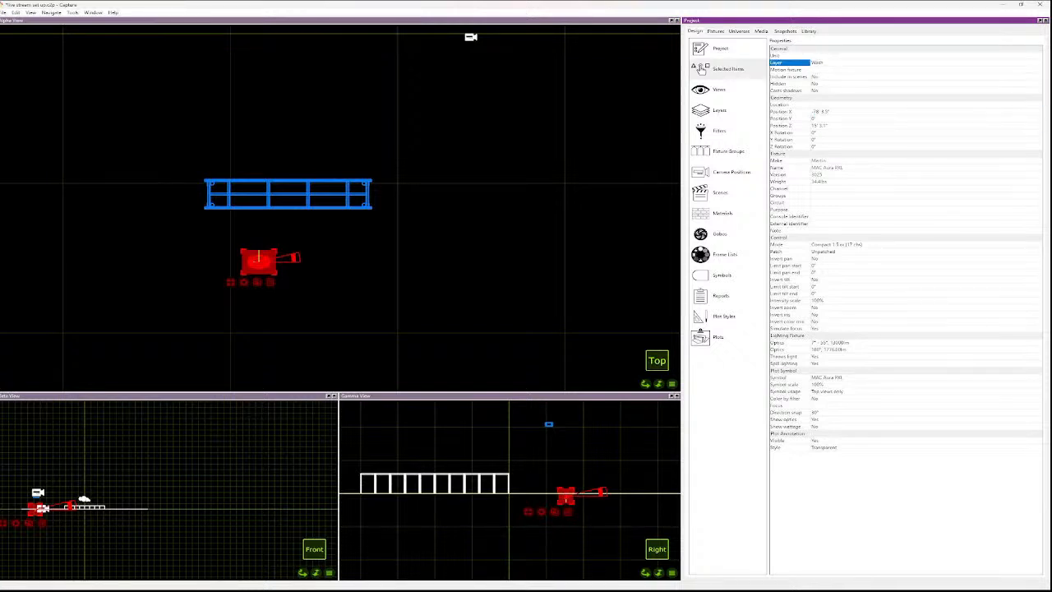
- Hang the MAC Aura PXL at the truss section's left end and duplicate it to the truss's middle and right end
drag(259, 260, 227, 194)
scroll(233, 192, up, 2)
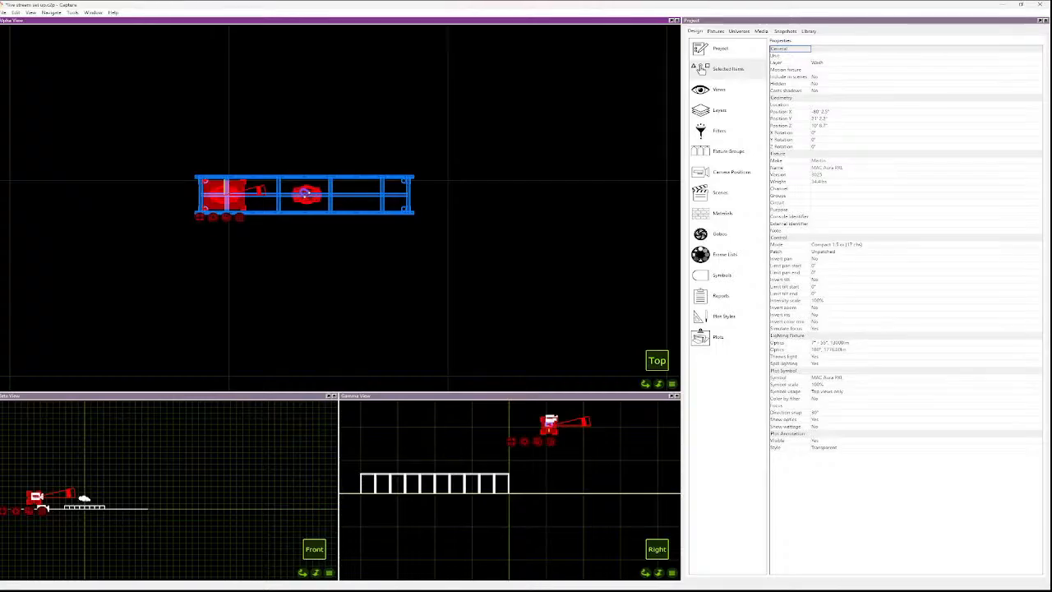
drag(301, 194, 301, 194)
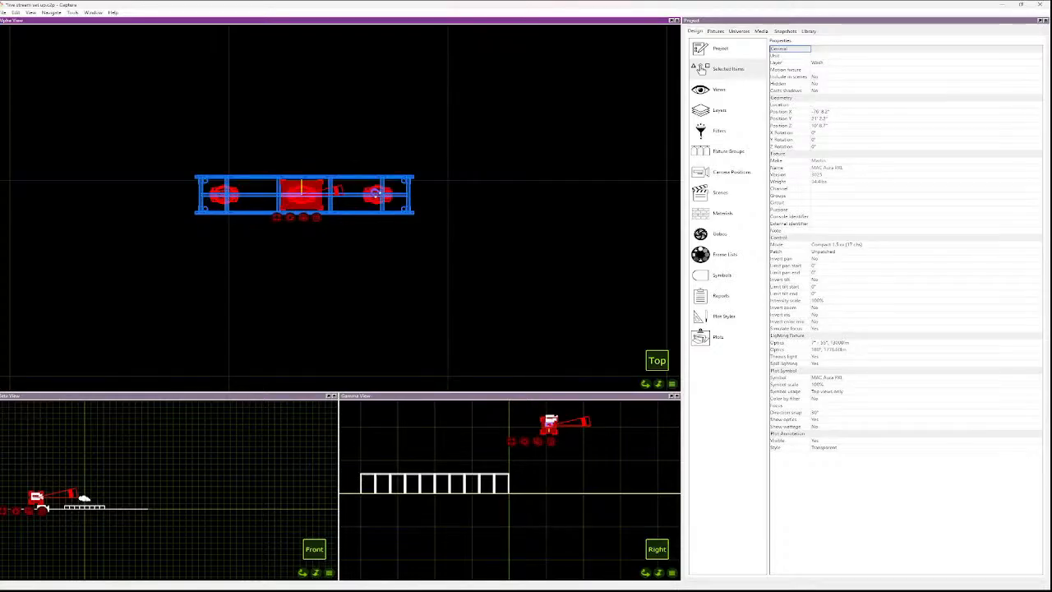
click(377, 194)
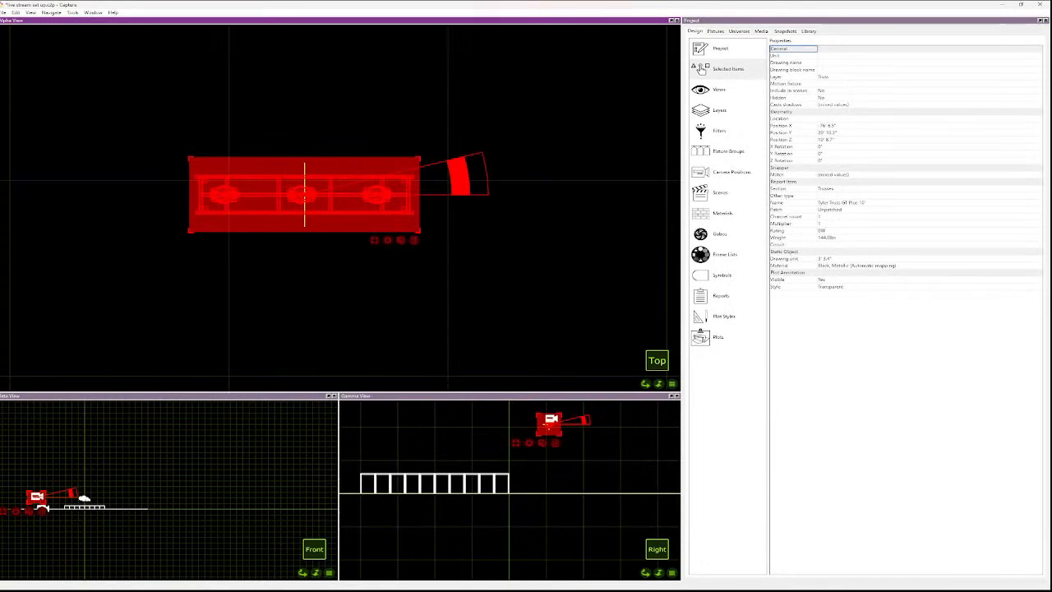
scroll(373, 202, up, 1)
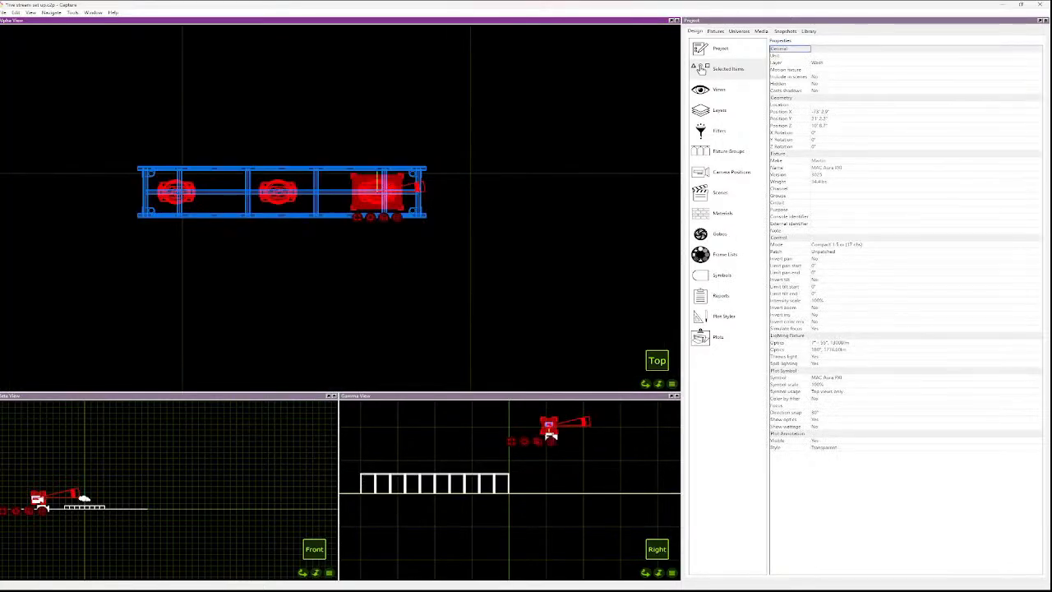
- Look through Martin's fixture models in the library for another fixture for the truss
click(809, 30)
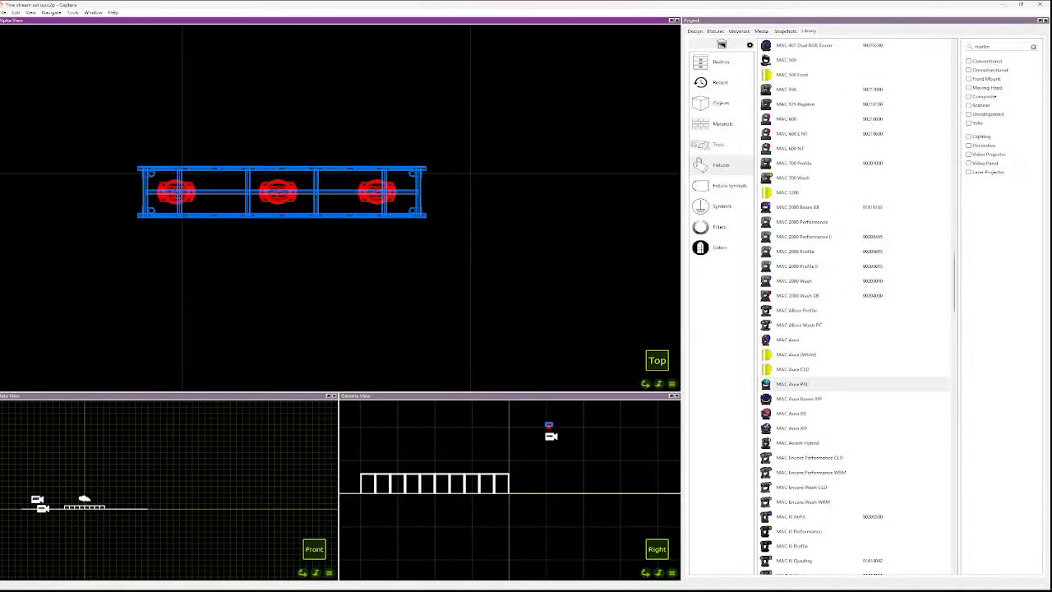
scroll(855, 304, down, 20)
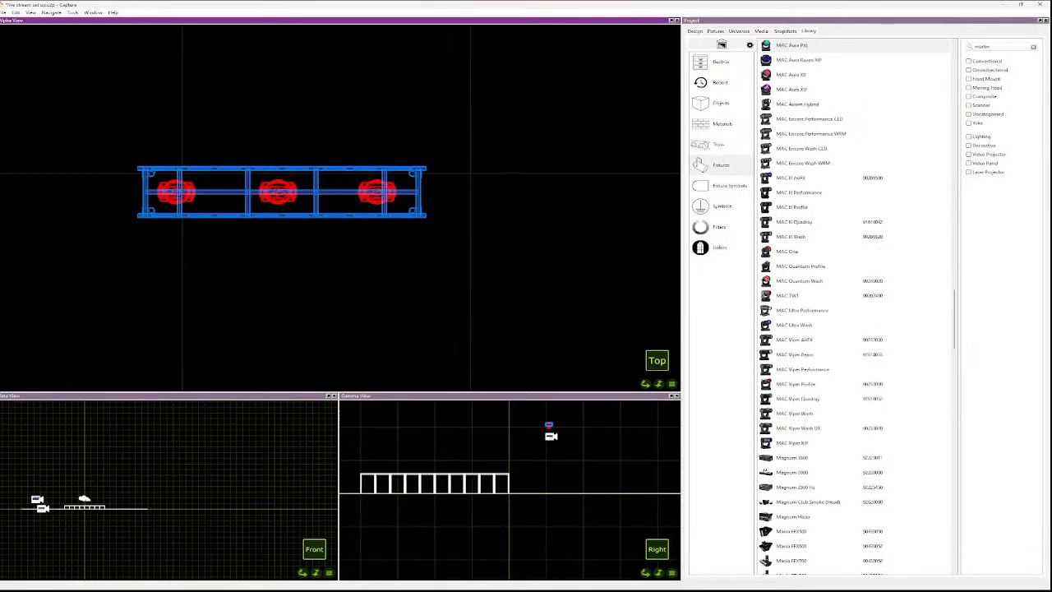
scroll(822, 428, down, 10)
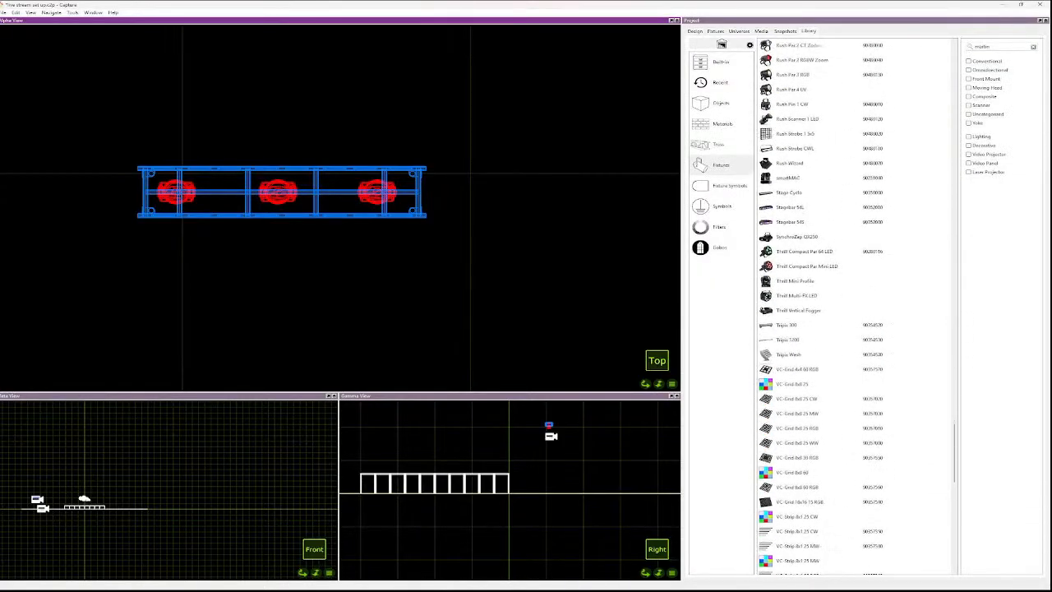
click(822, 428)
scroll(822, 427, up, 8)
scroll(855, 304, up, 15)
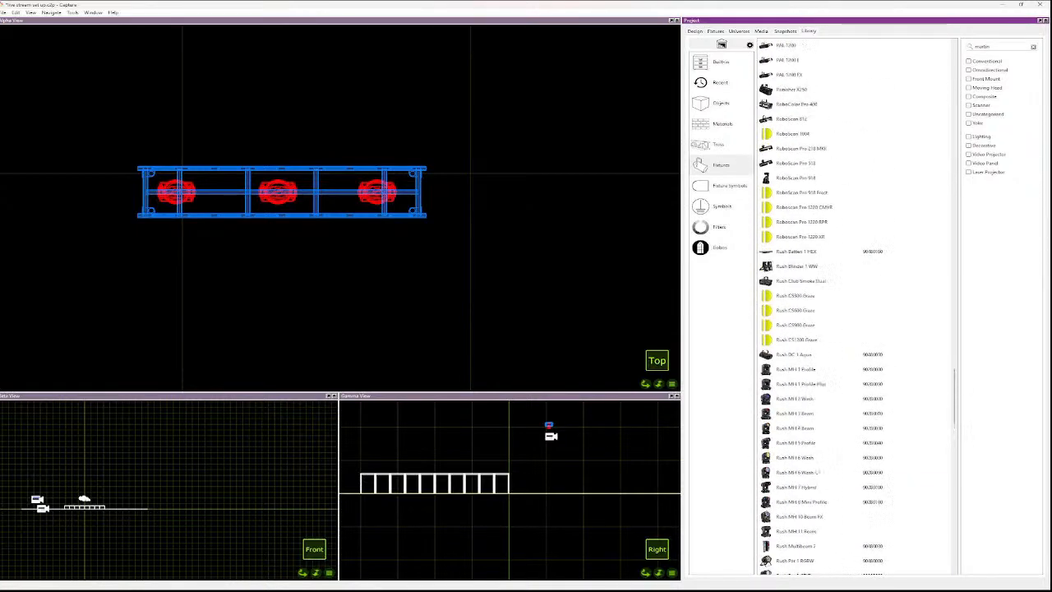
scroll(855, 304, up, 9)
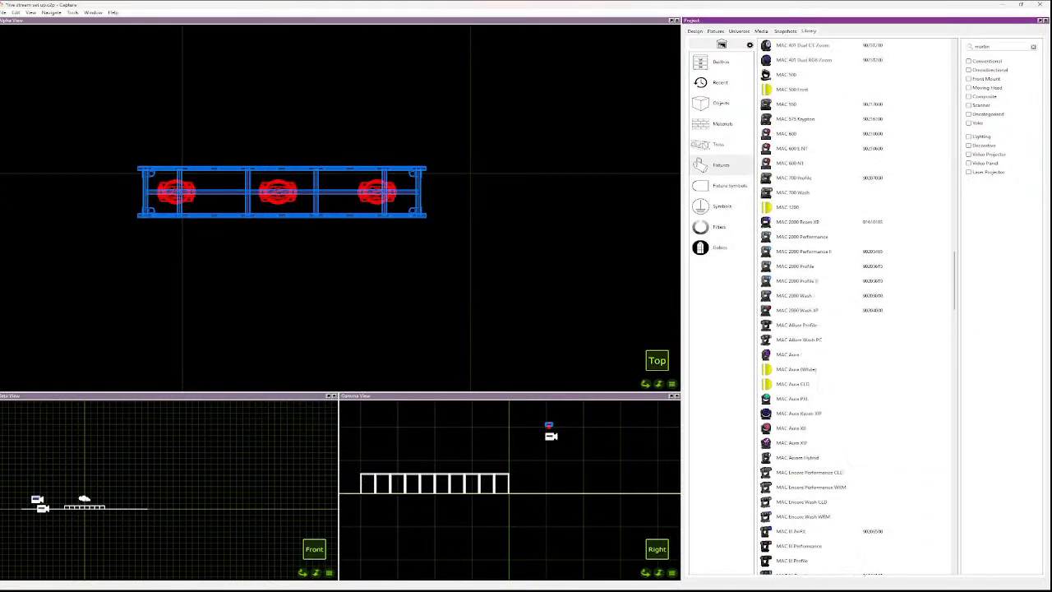
scroll(855, 304, up, 12)
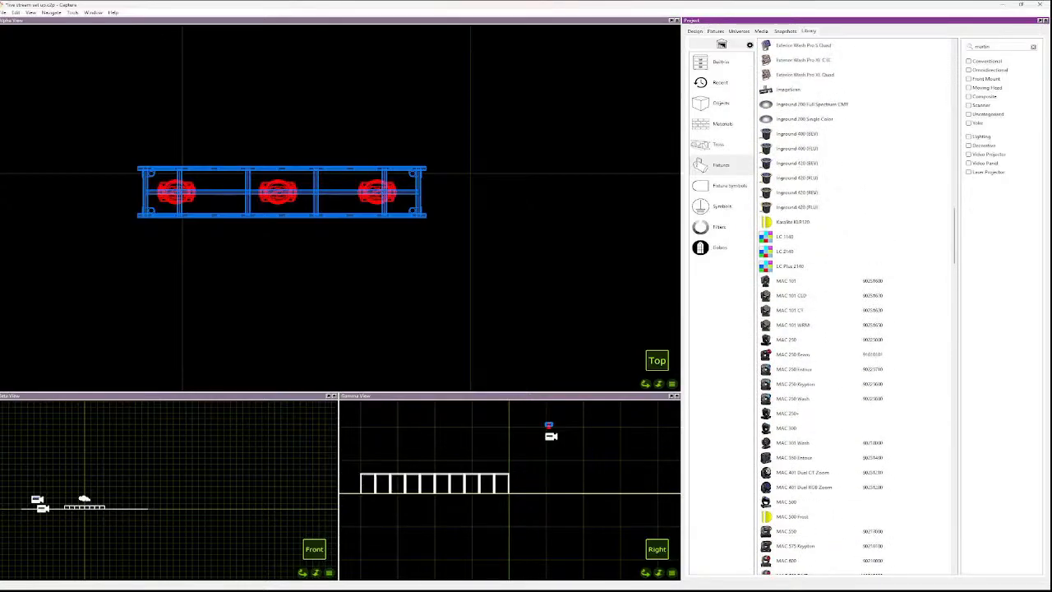
scroll(855, 304, up, 12)
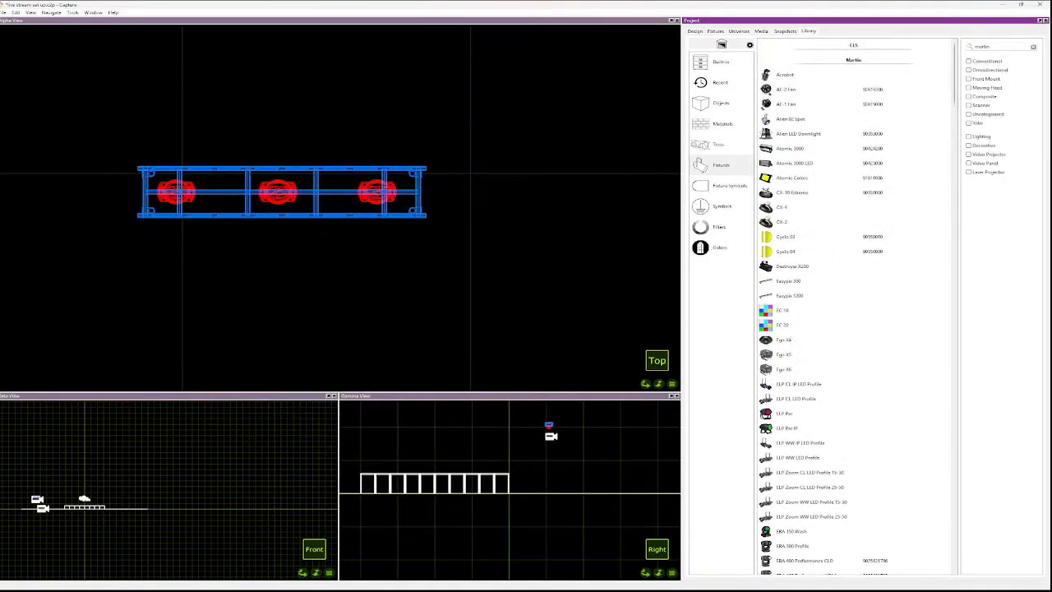
- Filter the library's fixtures by "robe", collapse the Martin results and expand the Robe manufacturer's fixture list
double_click(982, 47)
text(robe)
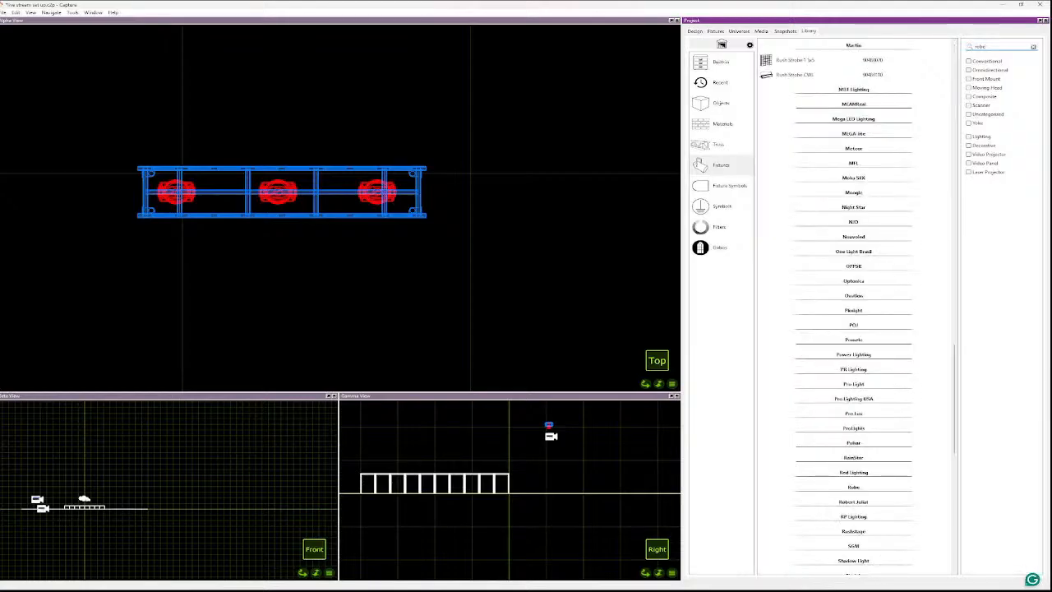
click(854, 46)
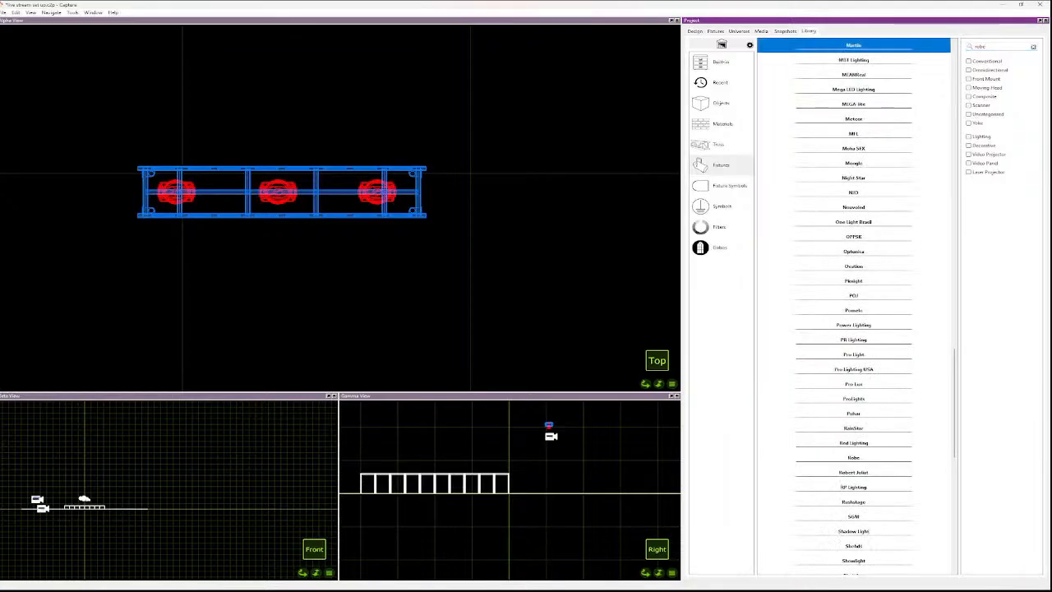
click(988, 47)
scroll(854, 329, down, 1)
scroll(855, 312, down, 8)
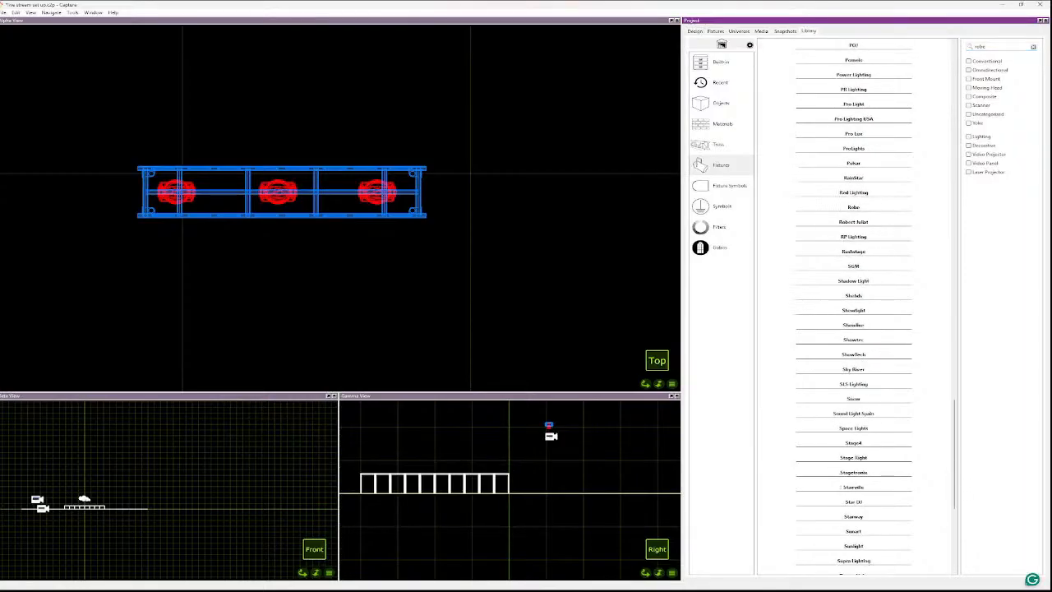
scroll(854, 313, up, 6)
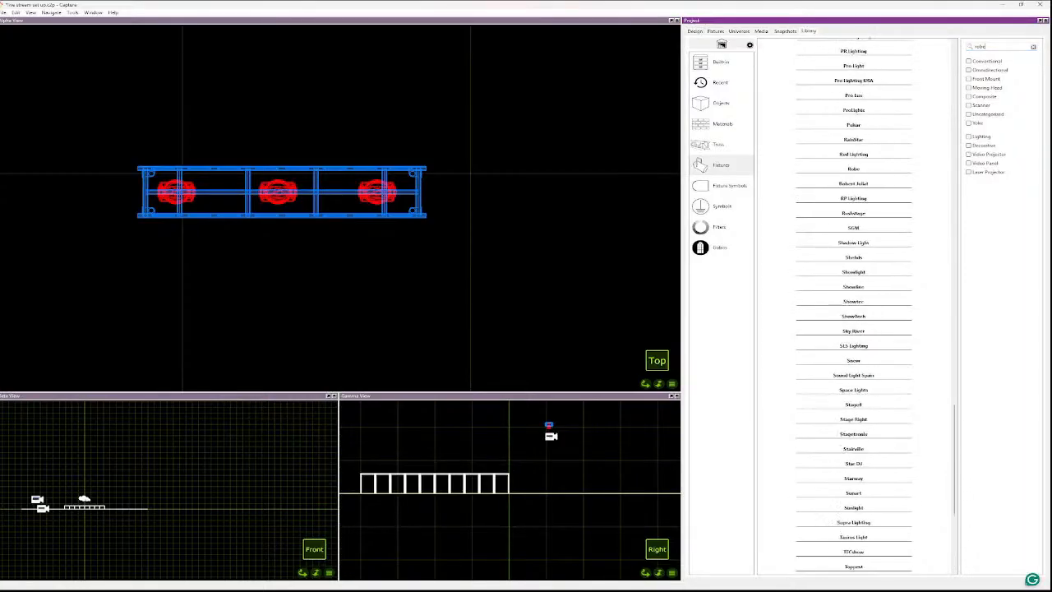
click(854, 243)
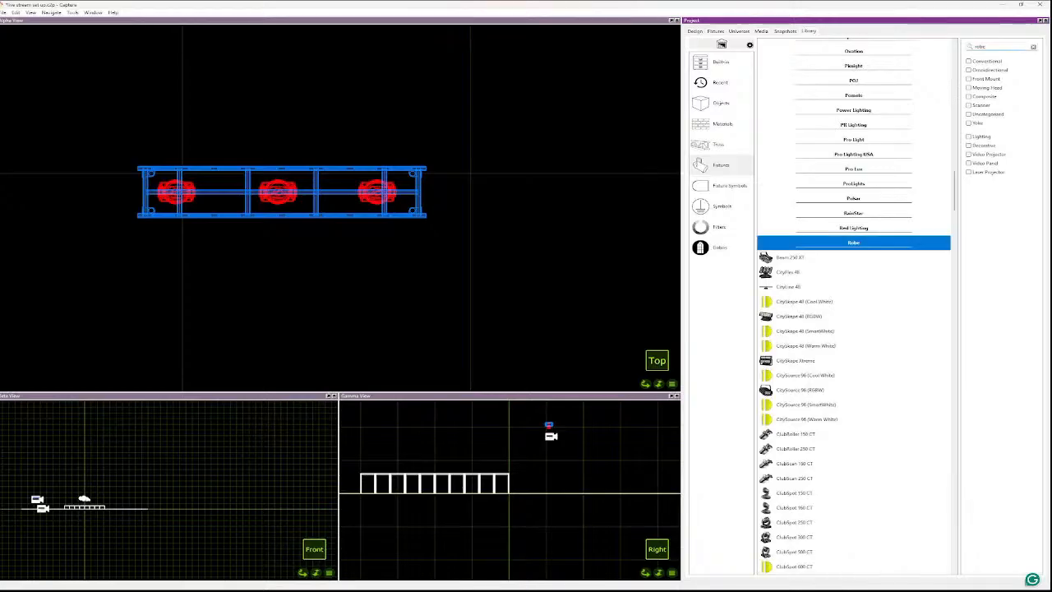
- Find the Robin iForte among Robe's Robin series models and select it
scroll(854, 243, down, 8)
scroll(854, 304, down, 10)
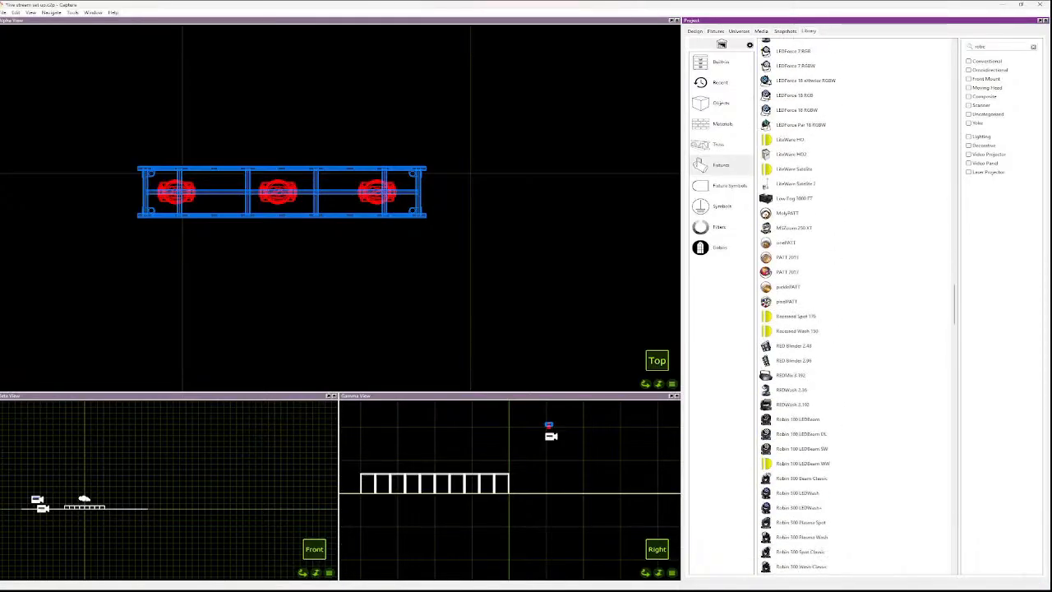
scroll(854, 312, up, 10)
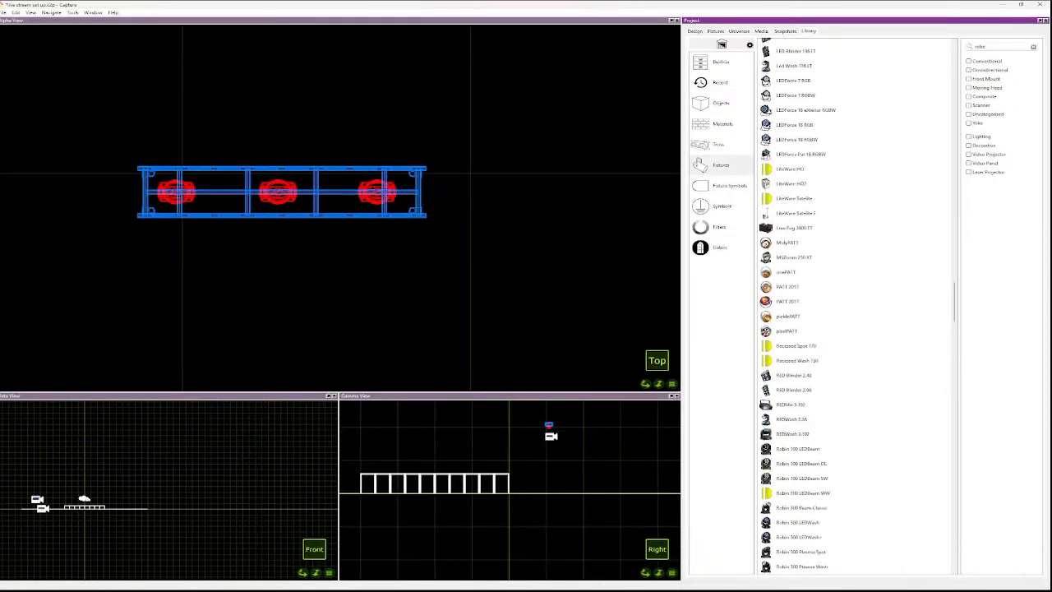
scroll(855, 304, down, 12)
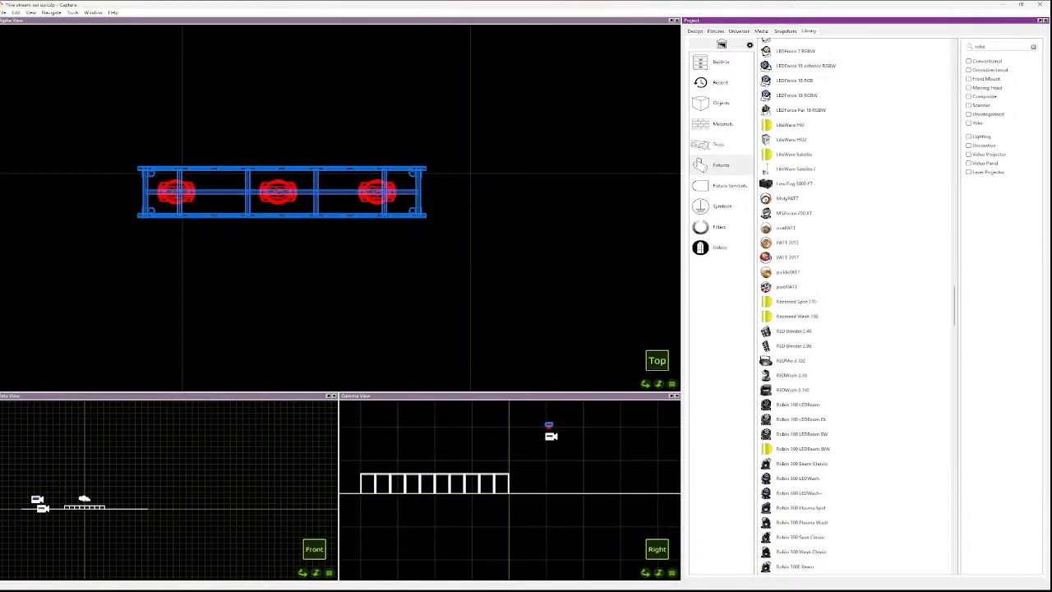
scroll(856, 305, down, 3)
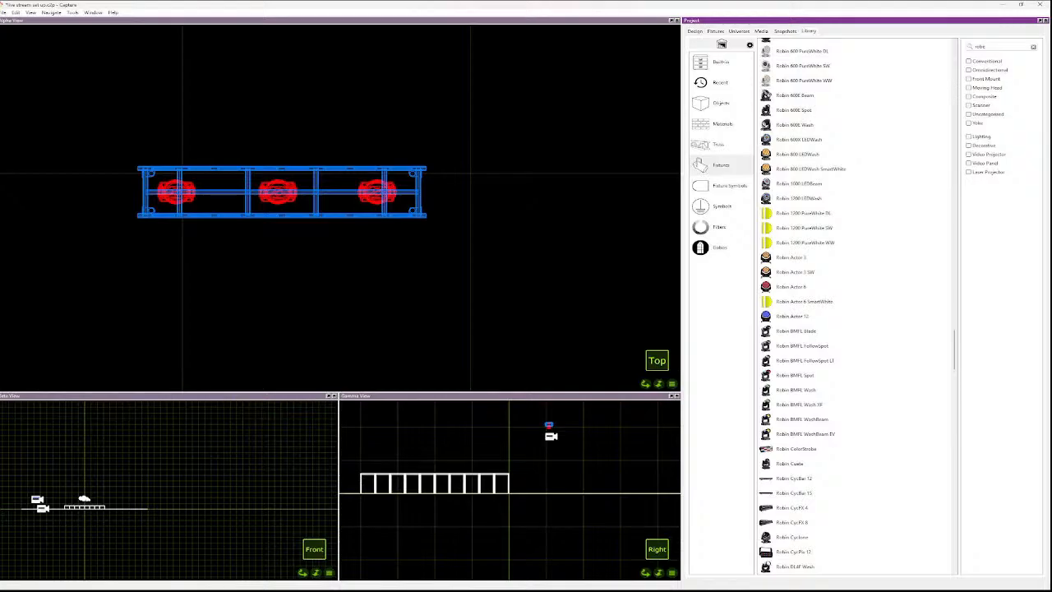
scroll(855, 305, down, 4)
scroll(855, 304, down, 3)
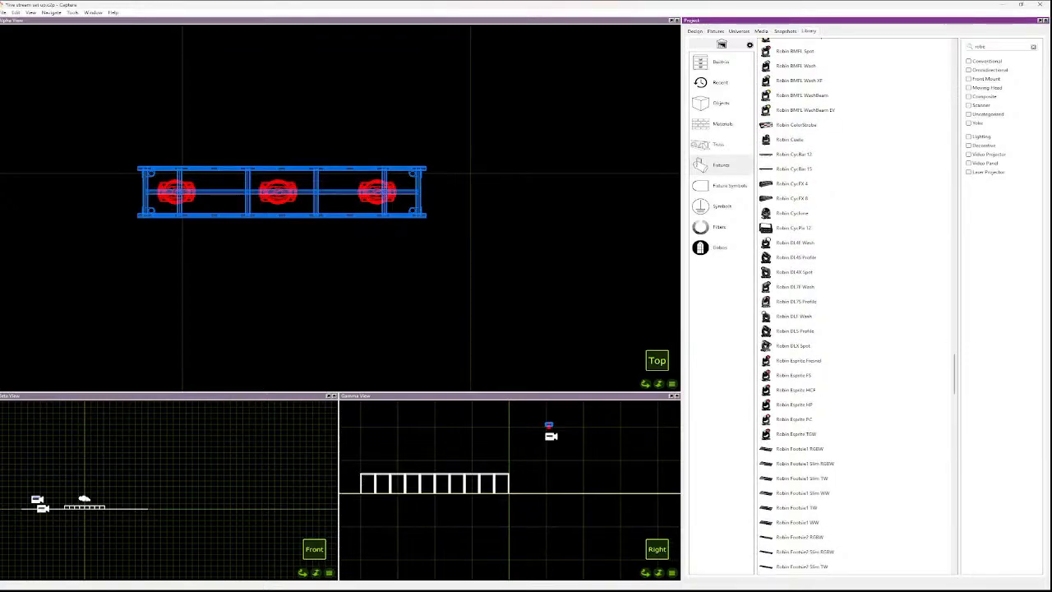
scroll(855, 304, down, 4)
scroll(856, 304, down, 1)
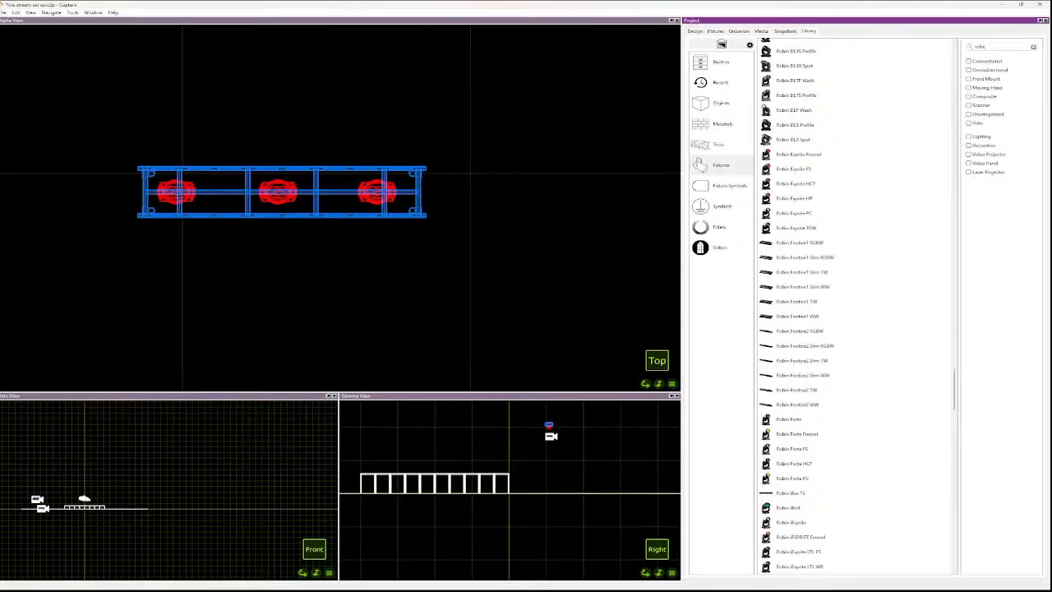
scroll(855, 305, down, 3)
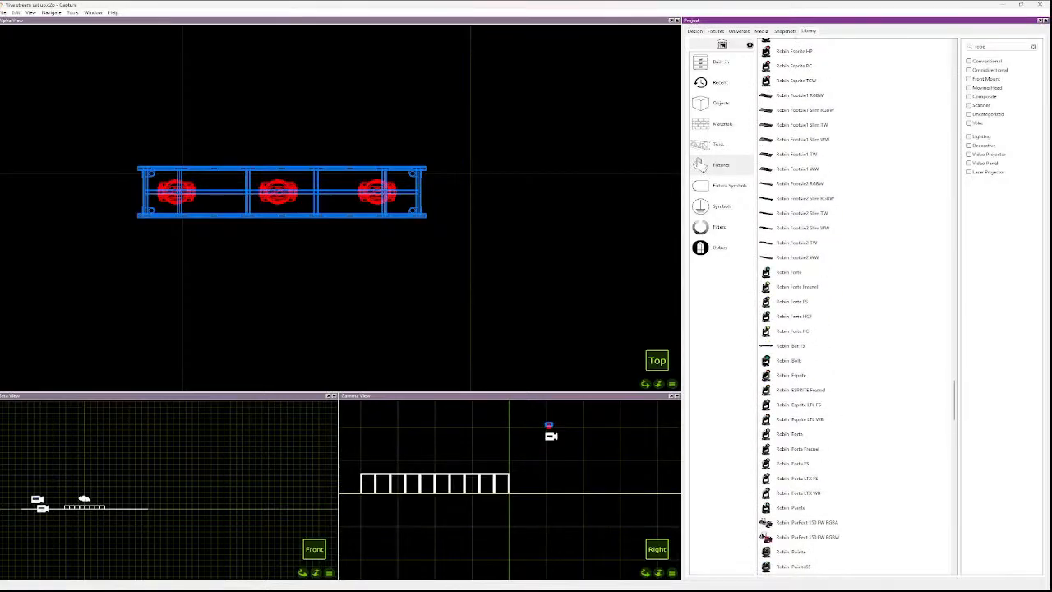
click(793, 464)
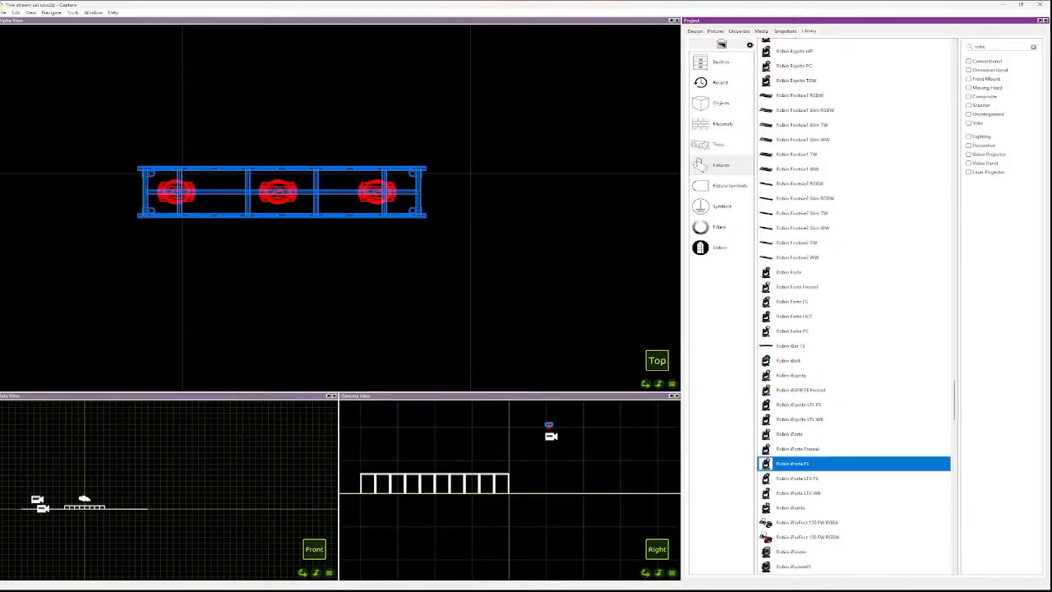
click(791, 435)
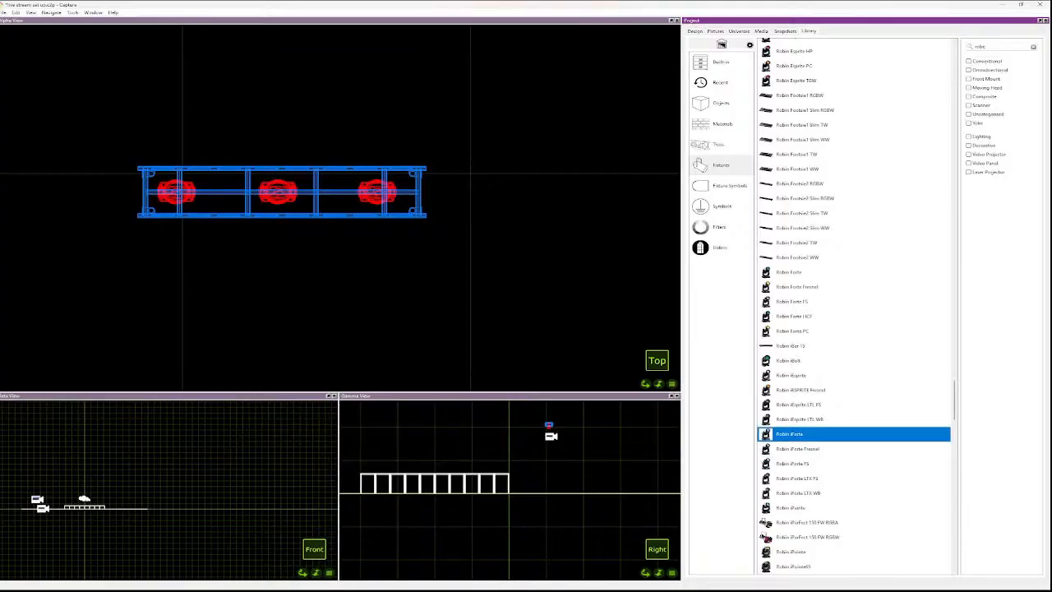
- Place the Robin iForte on the truss in the Top view, between the first two MAC Aura PXL fixtures
drag(791, 434, 220, 189)
scroll(173, 181, up, 5)
click(272, 203)
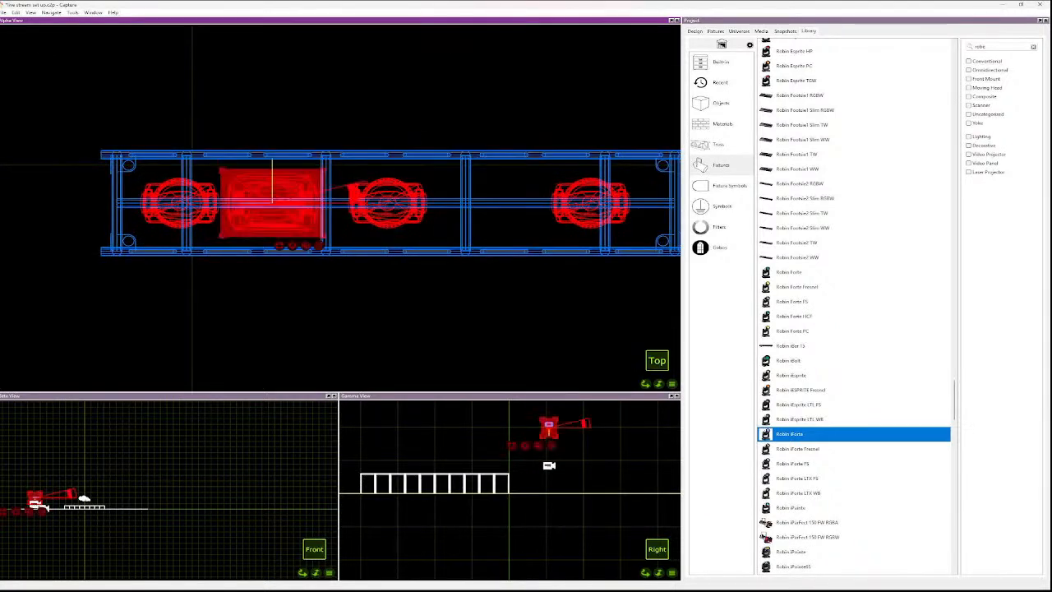
- Assign the placed Robin iForte to the Spots layer in its properties
double_click(272, 203)
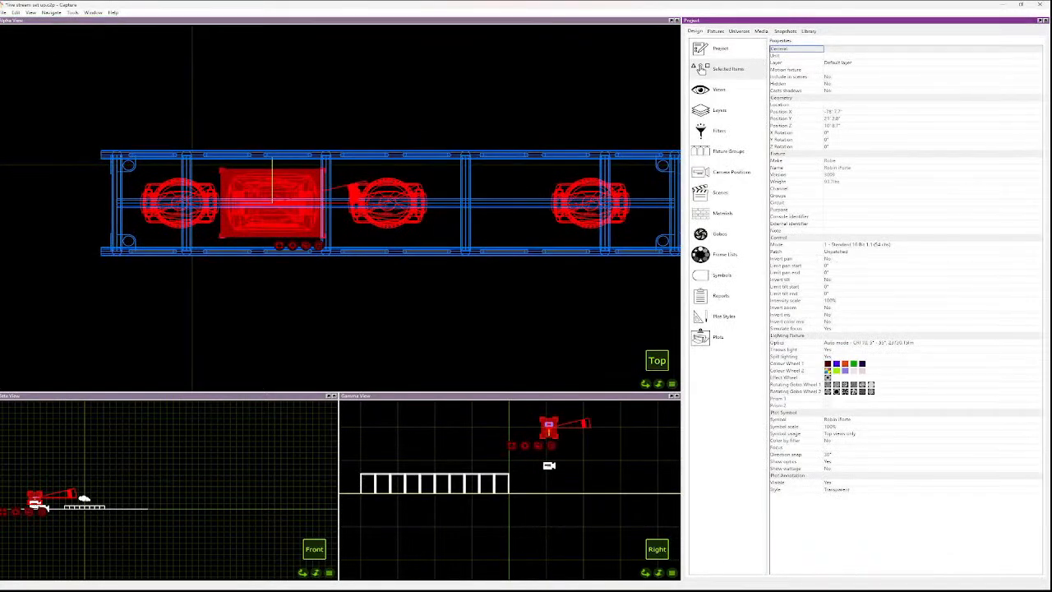
click(796, 62)
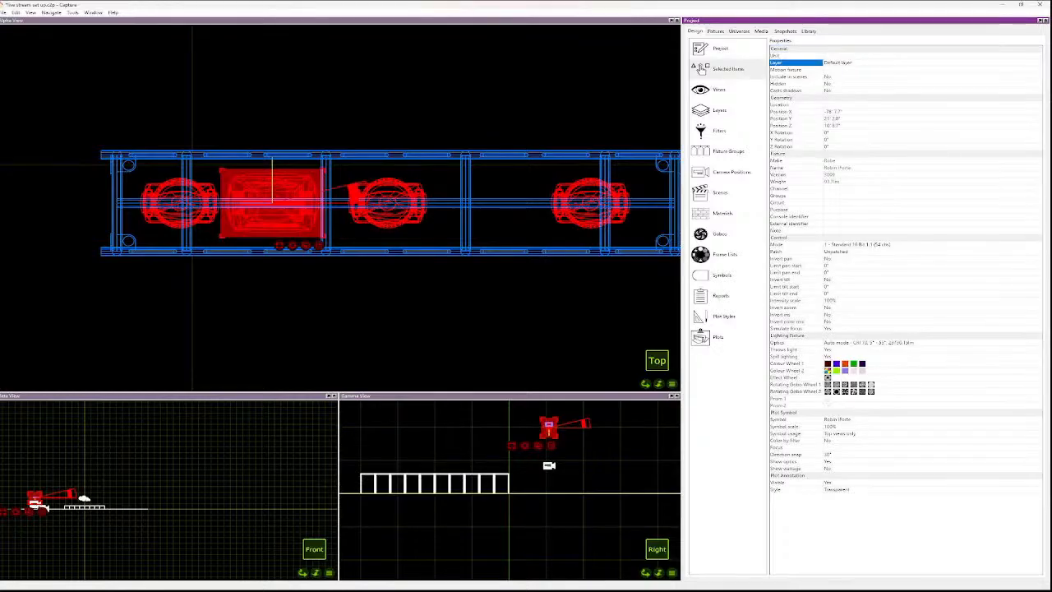
click(841, 62)
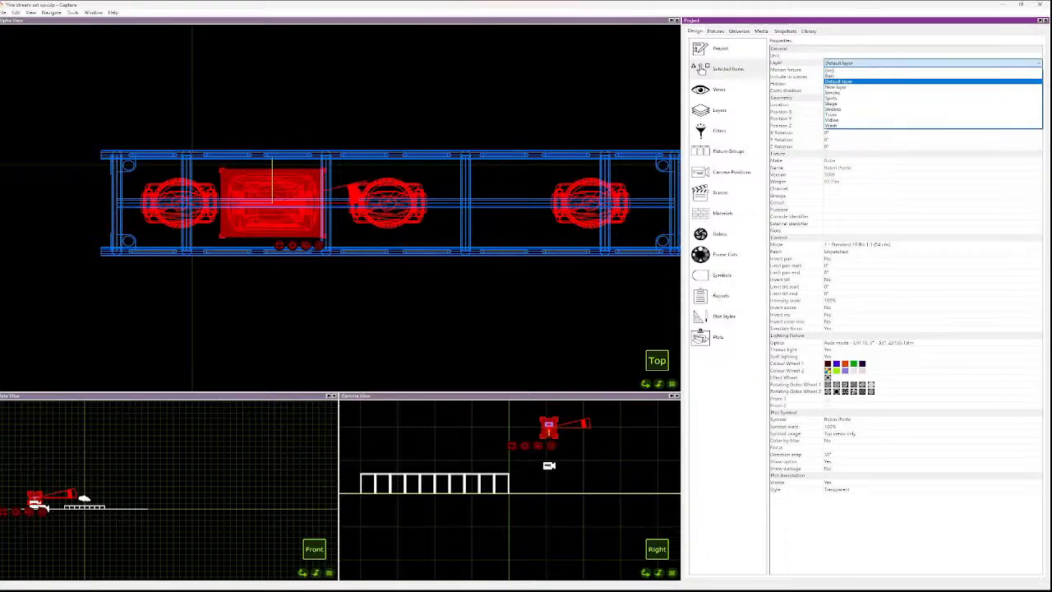
key(Down)
key(Down)
key(Down)
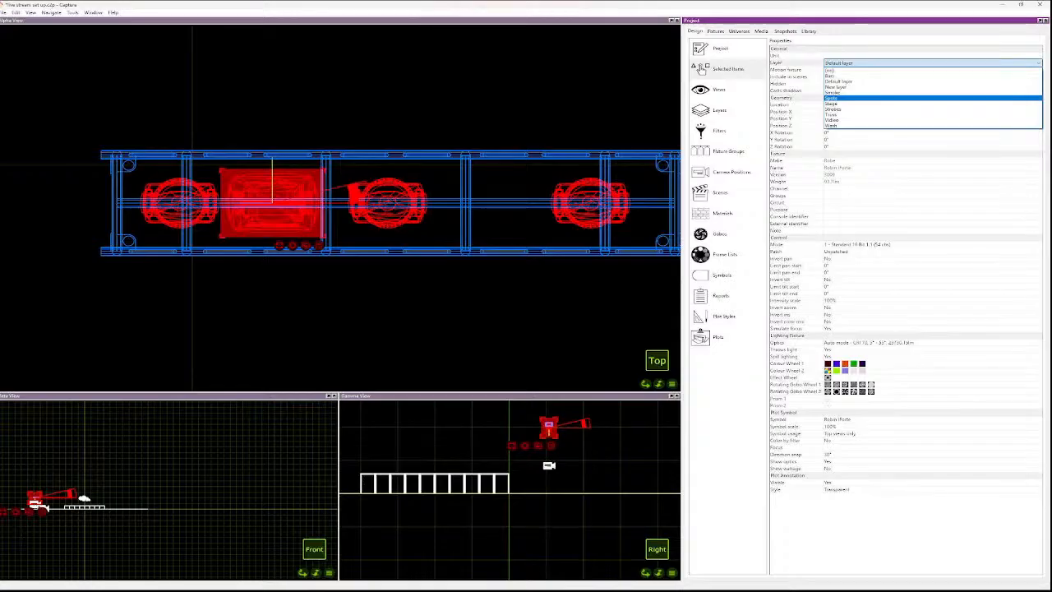
key(Down)
key(Up)
key(Return)
key(Escape)
- Duplicate the Robin iForte to a free spot just in front of the truss in the Top view
click(273, 203)
key(Escape)
scroll(331, 326, down, 3)
click(289, 215)
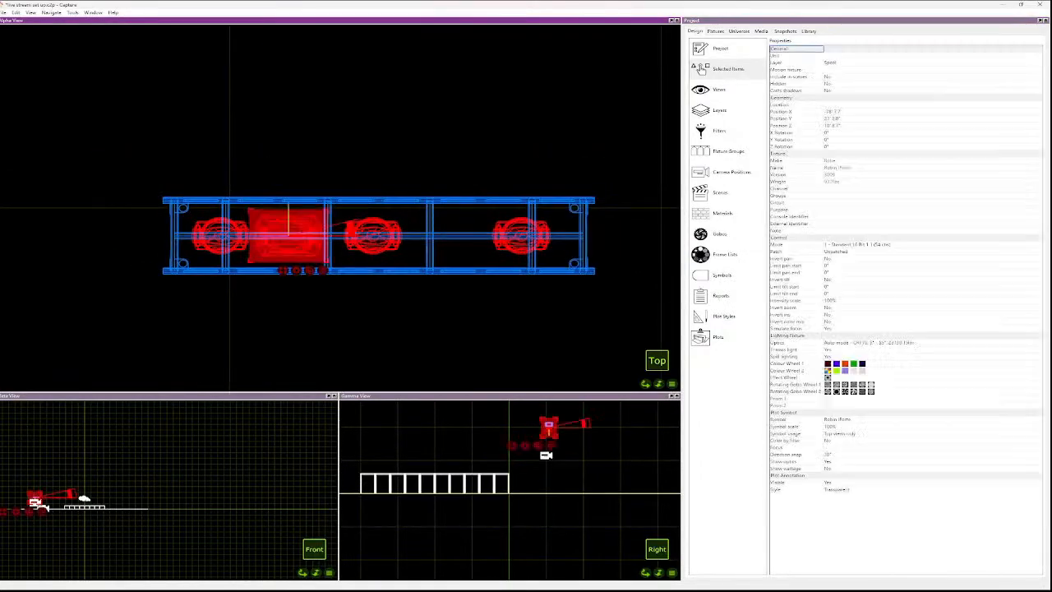
drag(289, 215, 435, 308)
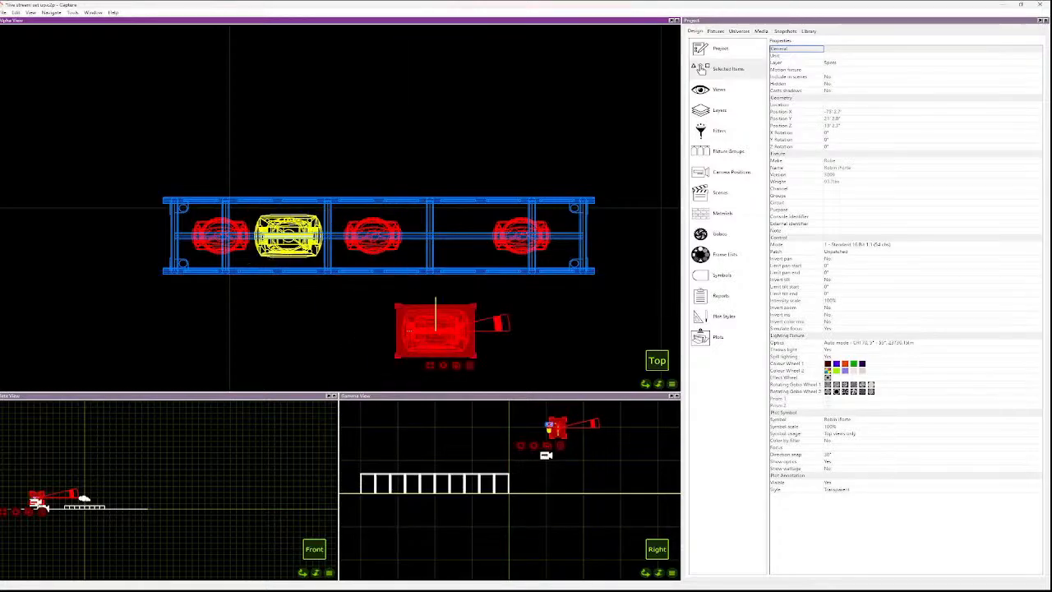
- Shift the first MAC Aura PXL and the truss-mounted iForte slightly left, and move the second Aura close beside the iForte
click(220, 233)
drag(220, 233, 208, 233)
key(Escape)
scroll(275, 247, up, 4)
drag(283, 222, 269, 222)
key(Escape)
drag(481, 222, 409, 222)
drag(409, 222, 407, 222)
click(475, 311)
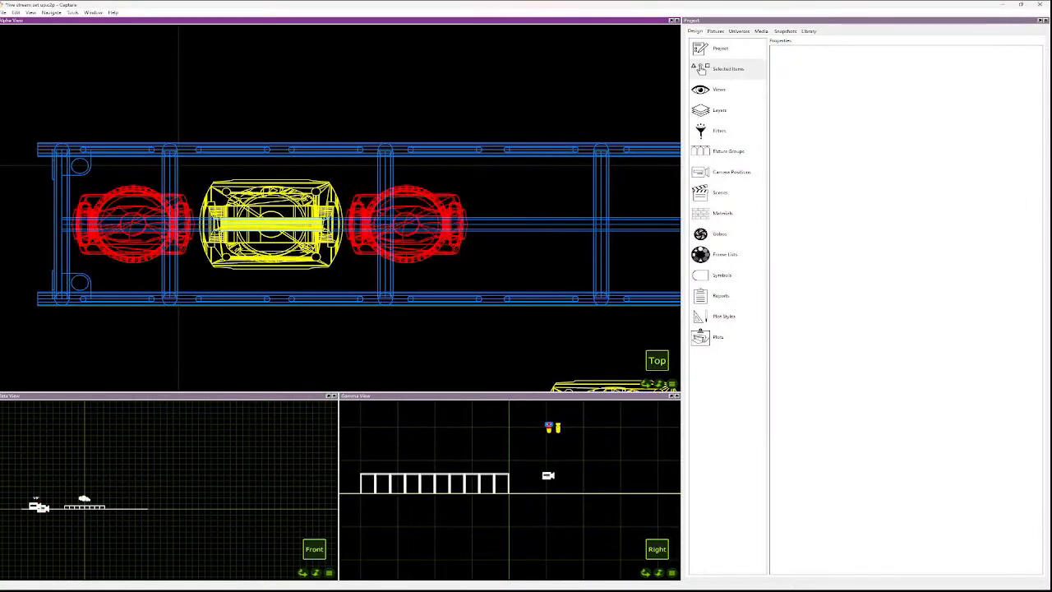
- Move the duplicated Robin iForte onto the truss, just right of the second MAC Aura PXL
scroll(475, 311, down, 1)
scroll(535, 312, down, 5)
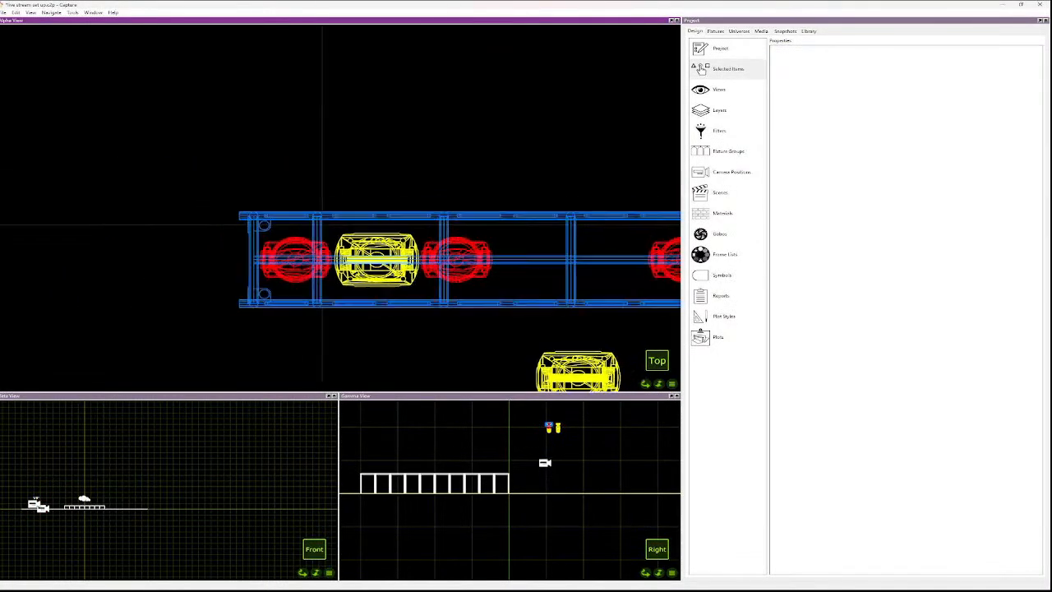
click(564, 346)
drag(564, 346, 540, 288)
click(548, 293)
scroll(548, 293, up, 4)
scroll(549, 292, down, 2)
scroll(549, 293, down, 4)
scroll(548, 292, up, 5)
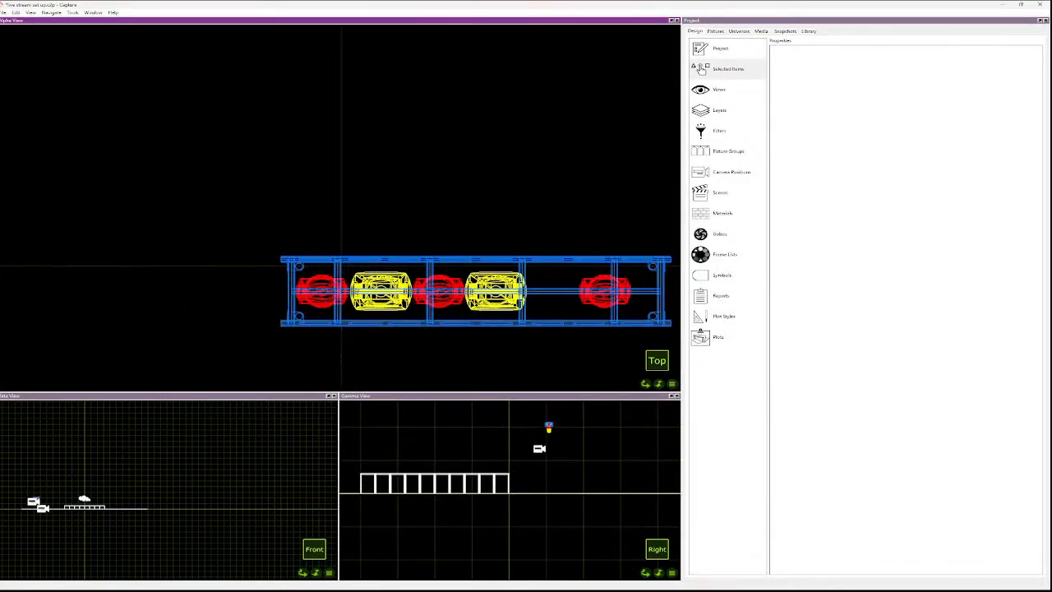
- Shift the second Robin iForte slightly right along the truss in the Top view
scroll(549, 292, up, 1)
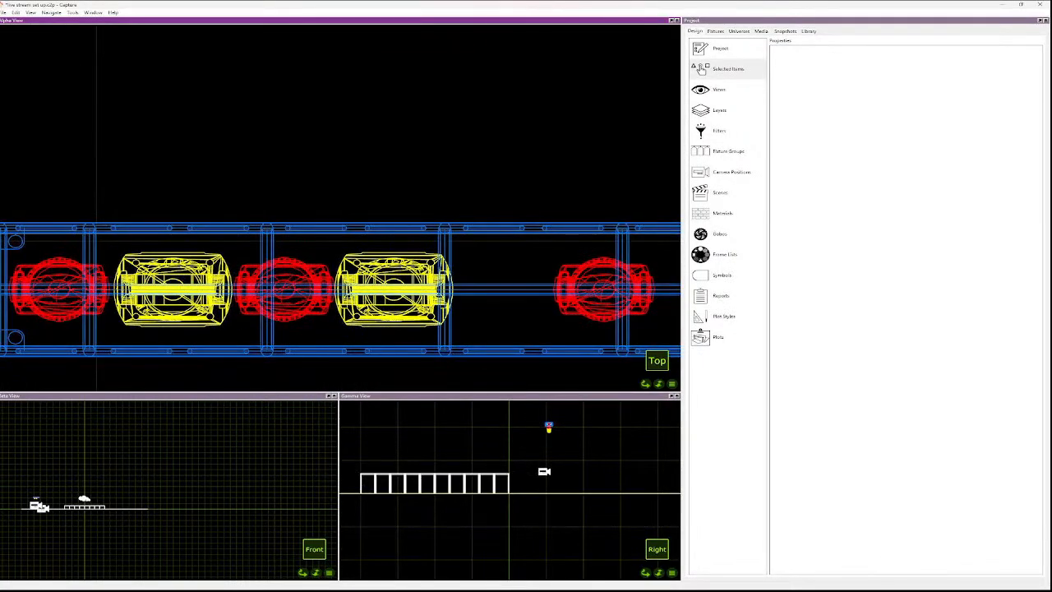
drag(393, 288, 395, 287)
key(Escape)
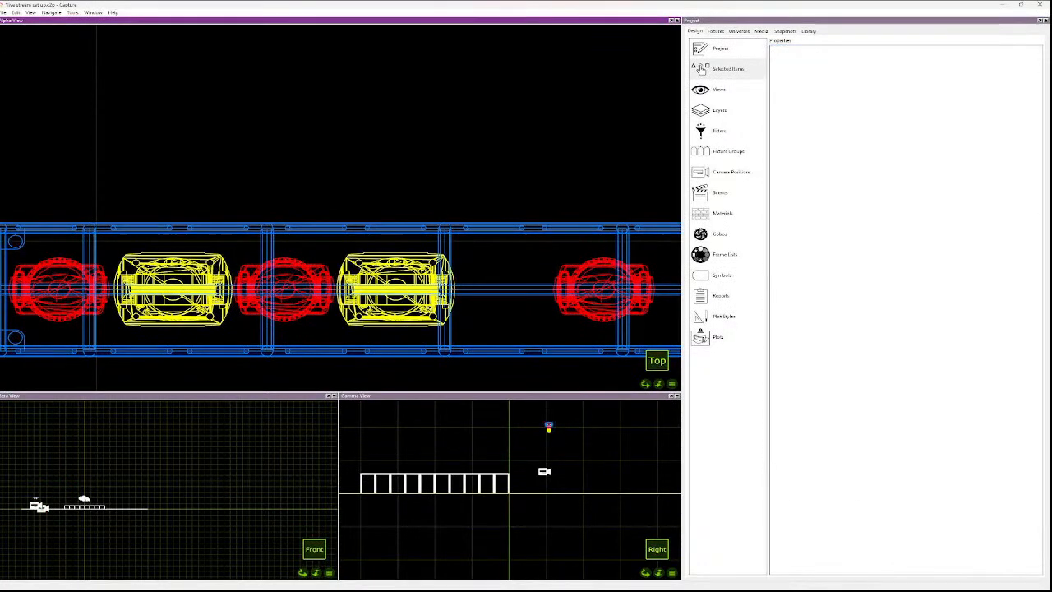
- Duplicate the second Robin iForte and place the copy on the truss just left of the third MAC Aura PXL
scroll(633, 306, down, 3)
drag(610, 296, 613, 296)
click(469, 292)
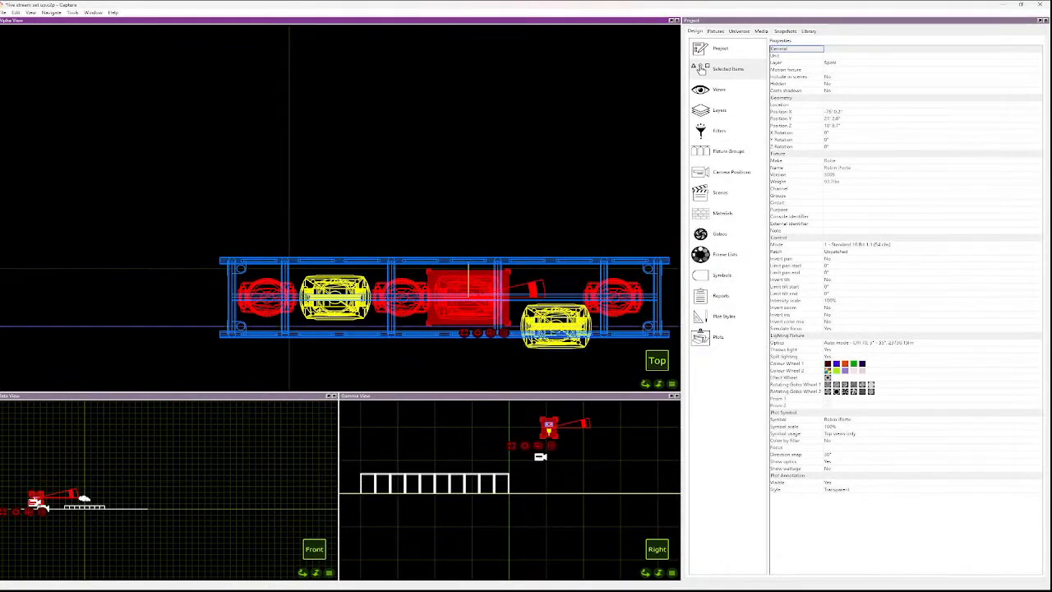
key(ctrl+v)
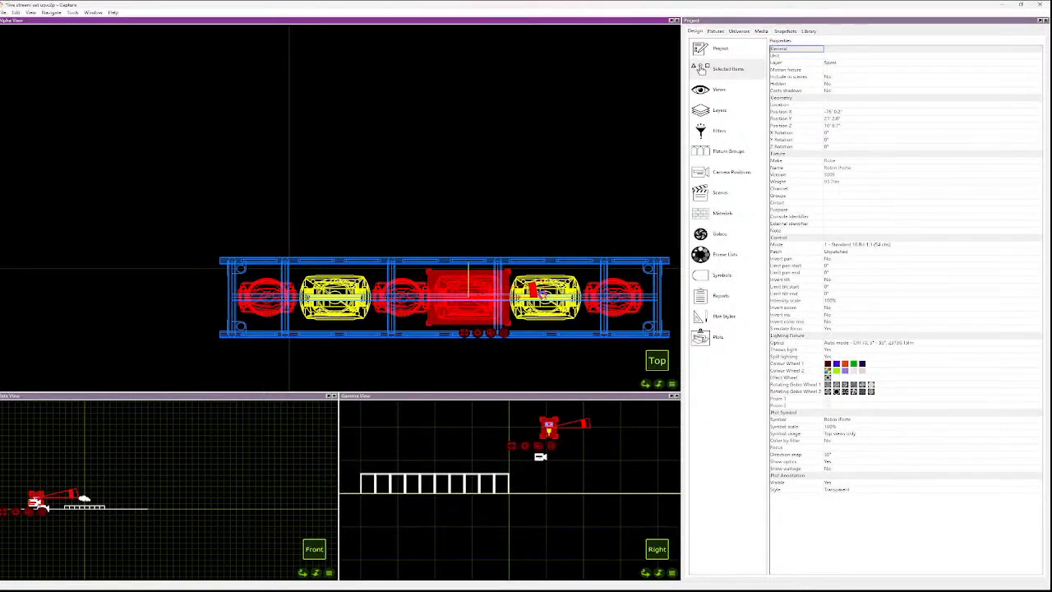
click(540, 273)
- Nudge the third Robin iForte slightly left on the truss
scroll(540, 271, up, 5)
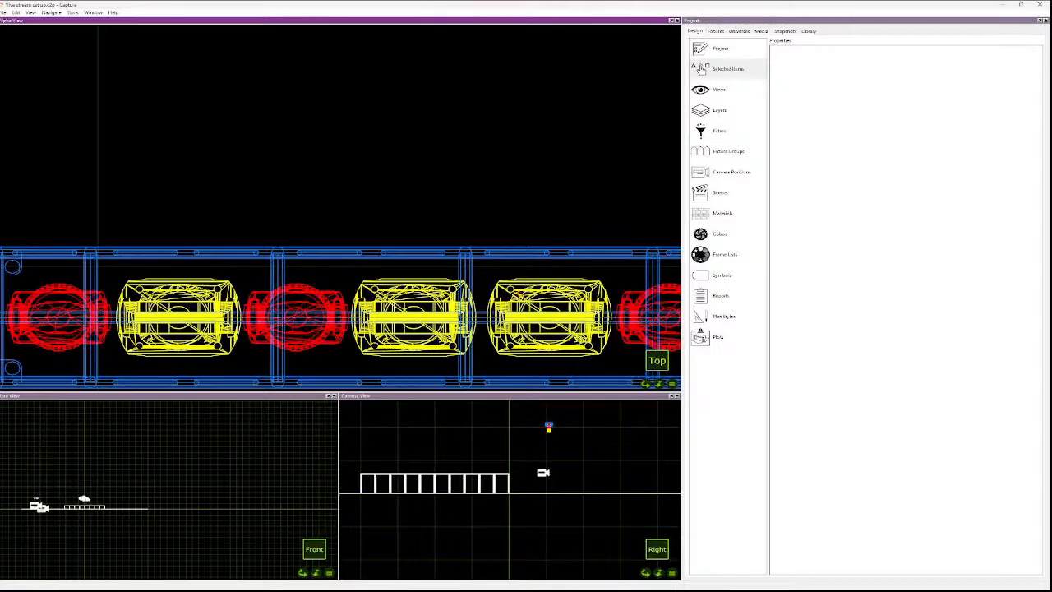
click(549, 317)
drag(549, 316, 546, 315)
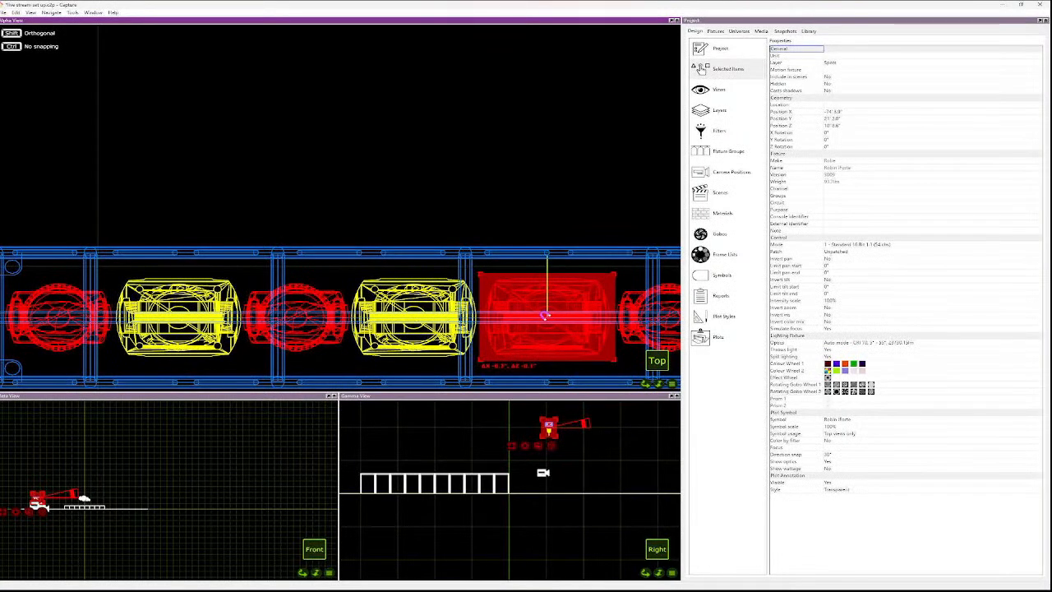
click(475, 201)
- Duplicate the Tyler GT truss together with all its fixtures twice, end to end toward the right in the Top view
scroll(475, 202, down, 6)
scroll(475, 202, down, 2)
drag(539, 256, 359, 197)
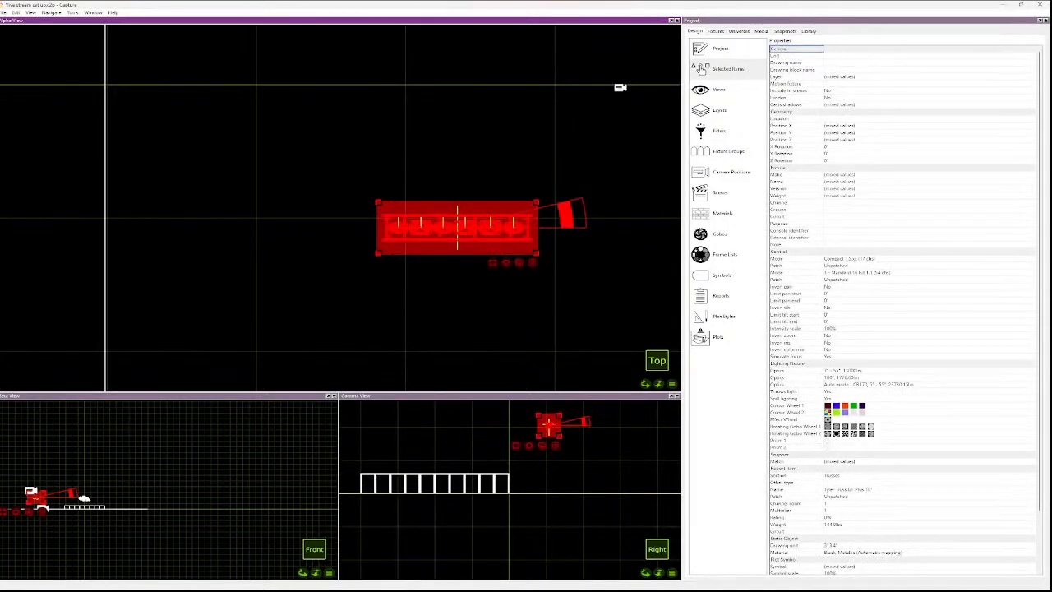
scroll(552, 274, down, 8)
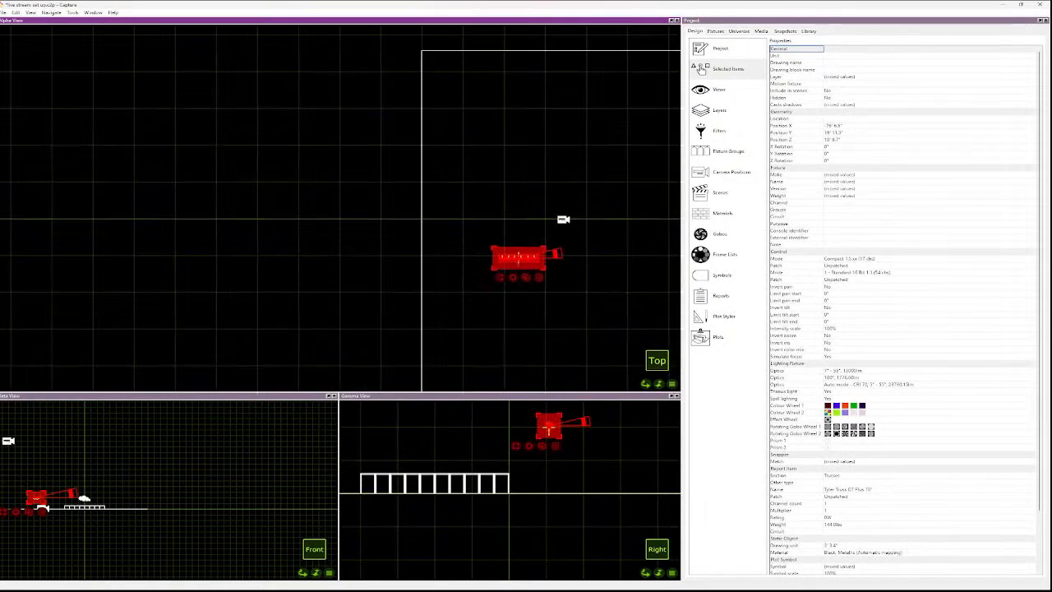
scroll(614, 275, down, 5)
scroll(649, 259, up, 8)
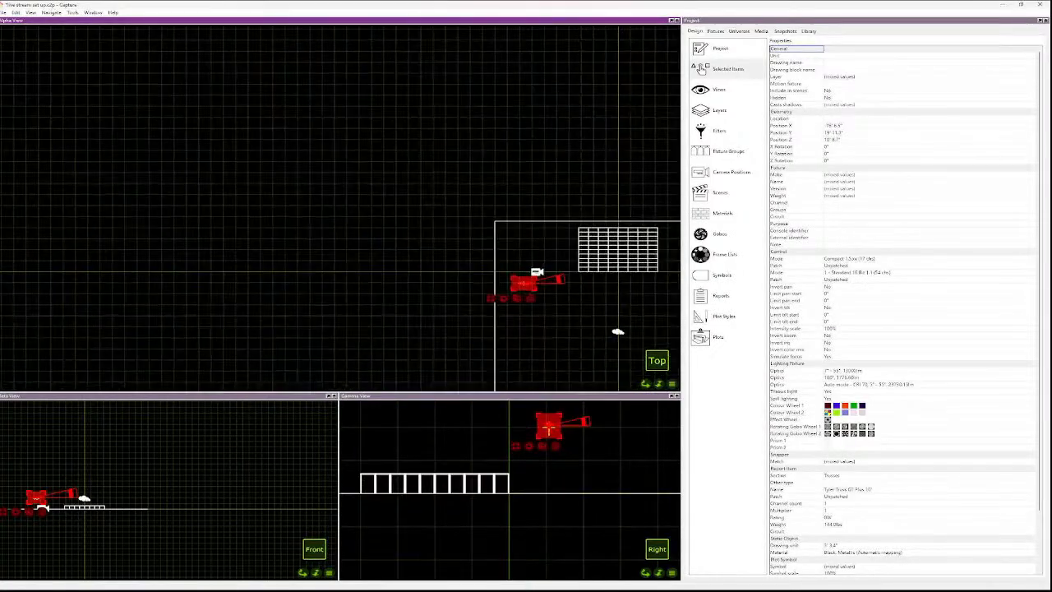
scroll(647, 257, up, 1)
scroll(647, 257, up, 4)
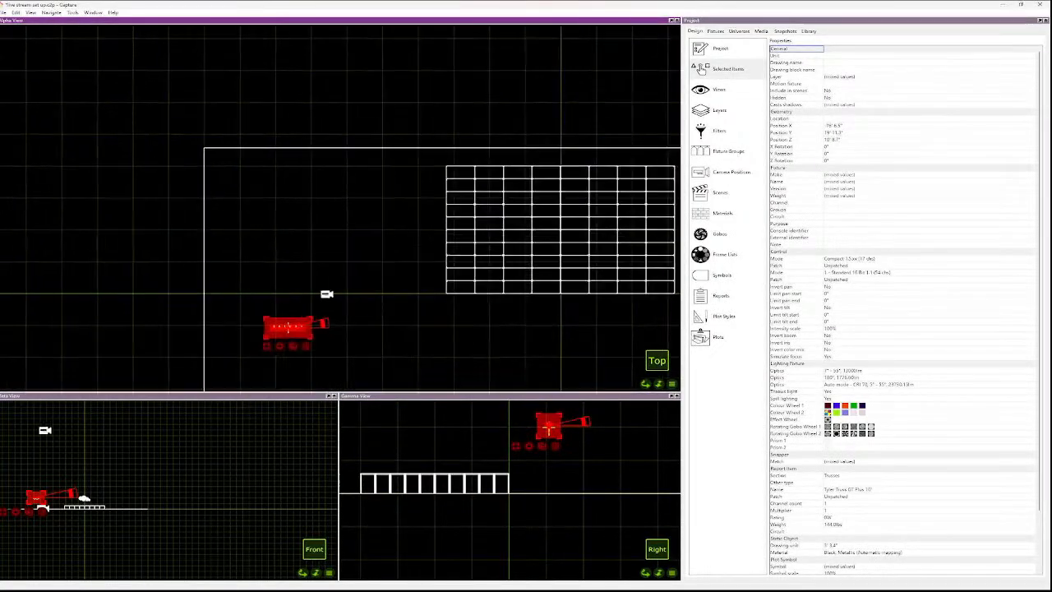
scroll(647, 257, down, 3)
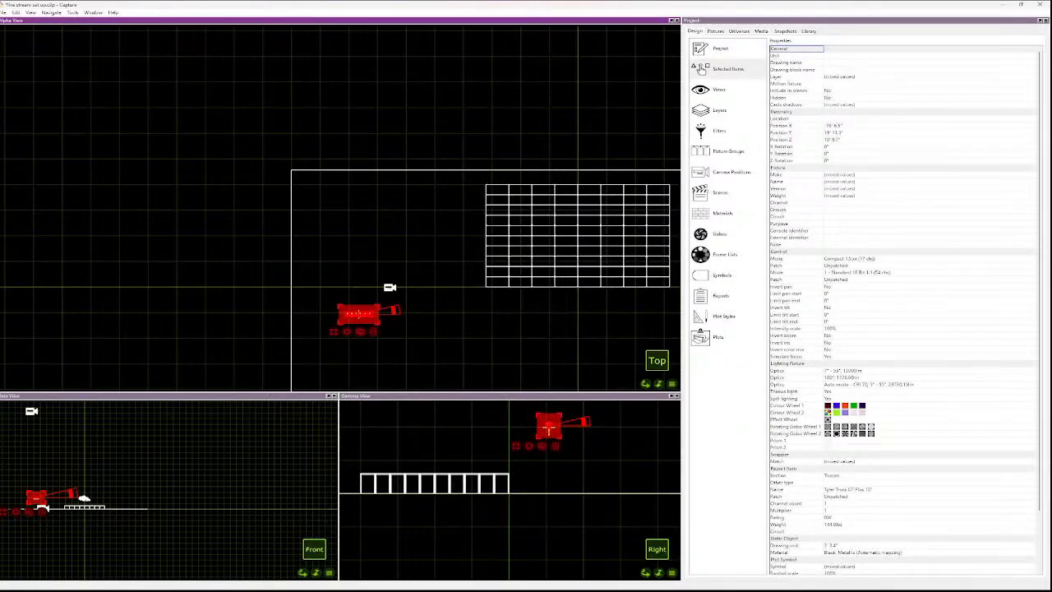
ctrl+drag(373, 314, 434, 301)
scroll(399, 314, up, 4)
key(Escape)
scroll(408, 285, down, 3)
scroll(380, 285, up, 4)
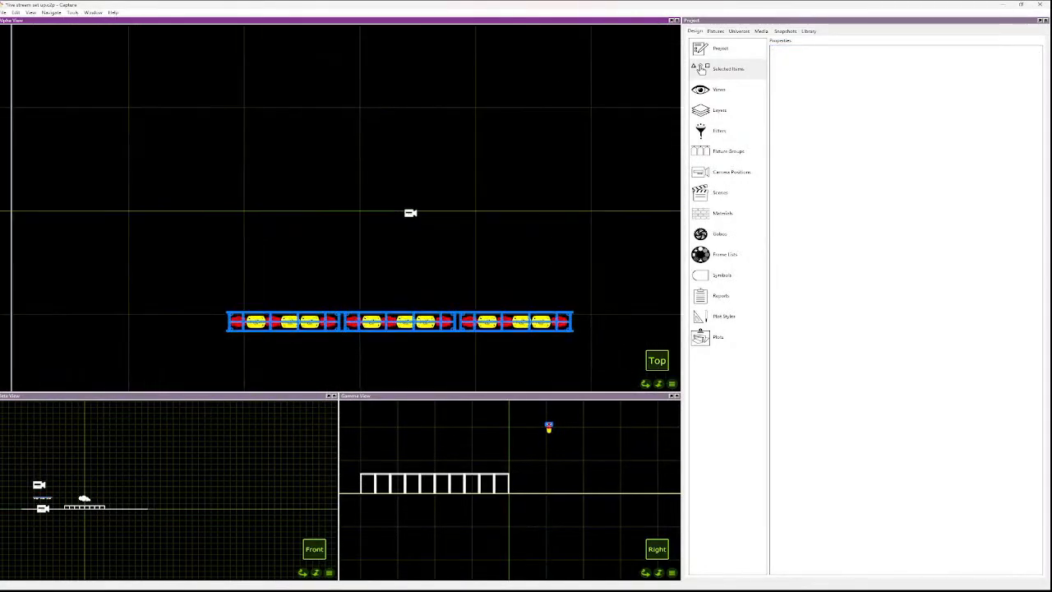
- Duplicate the third truss section with its fixtures to add a fourth section at the right end of the row
scroll(378, 287, up, 6)
scroll(379, 287, down, 5)
scroll(535, 317, down, 8)
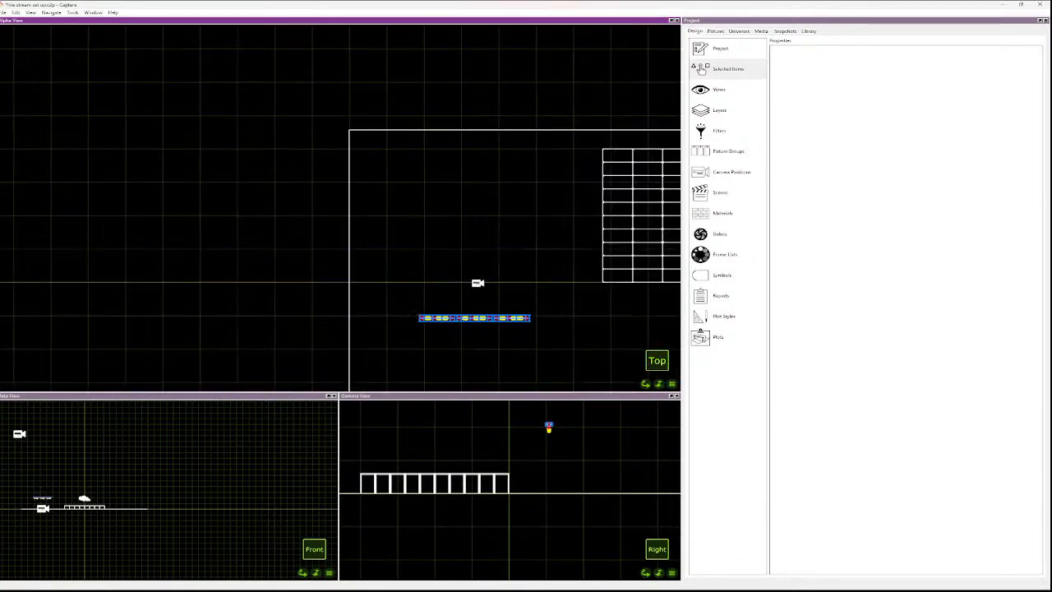
drag(523, 314, 548, 329)
scroll(545, 331, up, 3)
scroll(540, 330, up, 3)
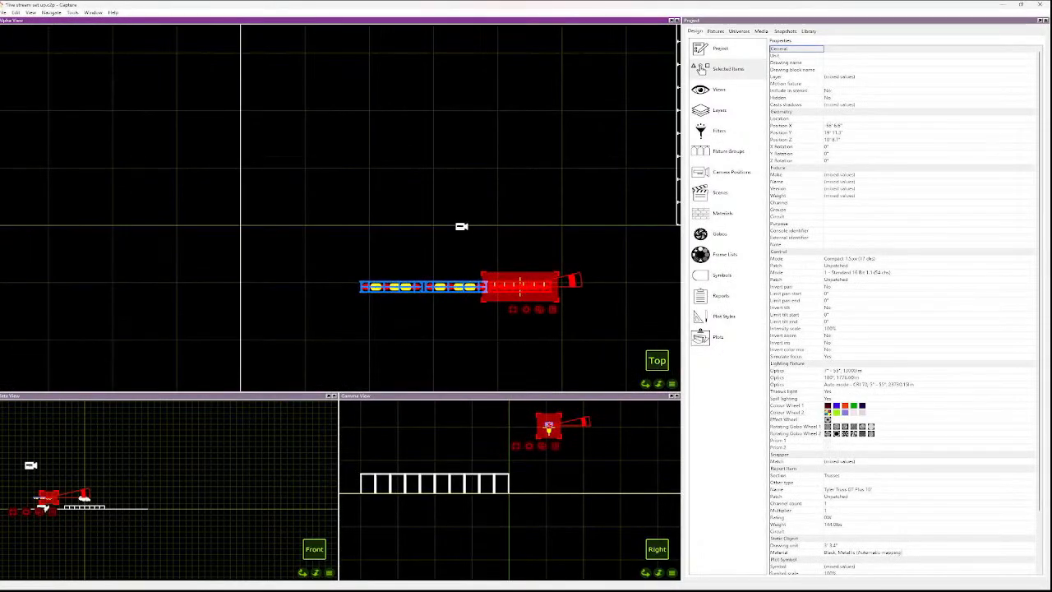
ctrl+drag(519, 287, 585, 286)
key(Escape)
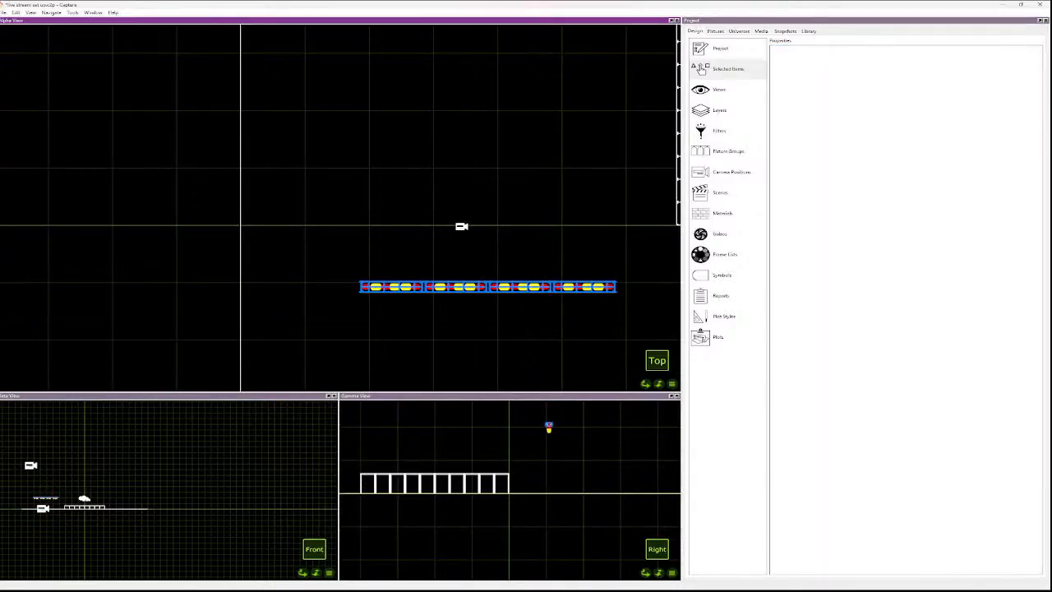
- Try to reposition a loaded truss section and line it up with the end of the row in the Top view
scroll(581, 290, down, 10)
scroll(607, 306, down, 1)
drag(541, 307, 583, 290)
key(Escape)
key(ctrl+a)
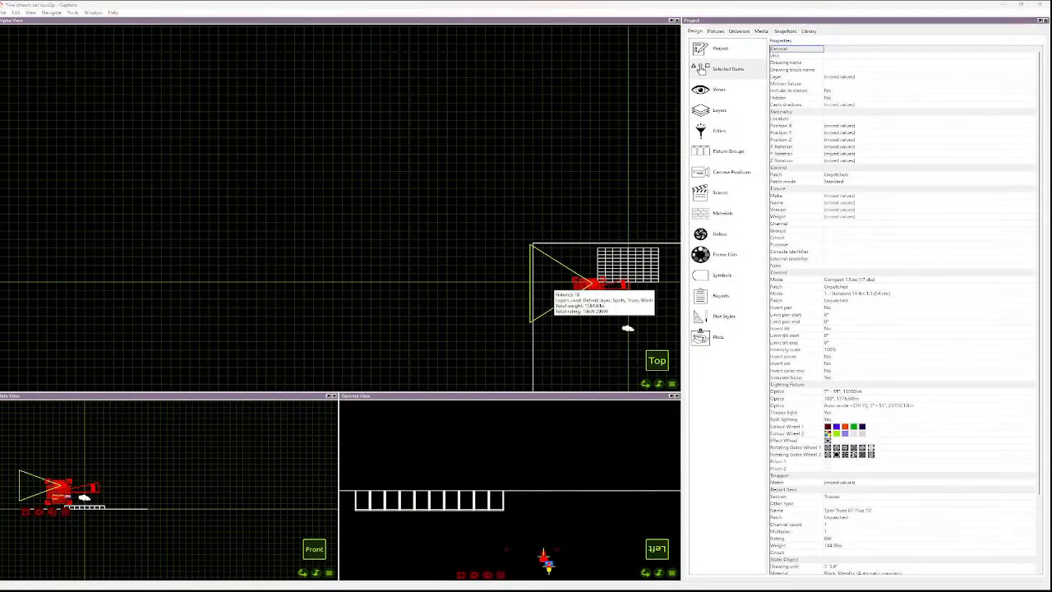
click(606, 305)
scroll(608, 305, up, 9)
drag(590, 291, 552, 270)
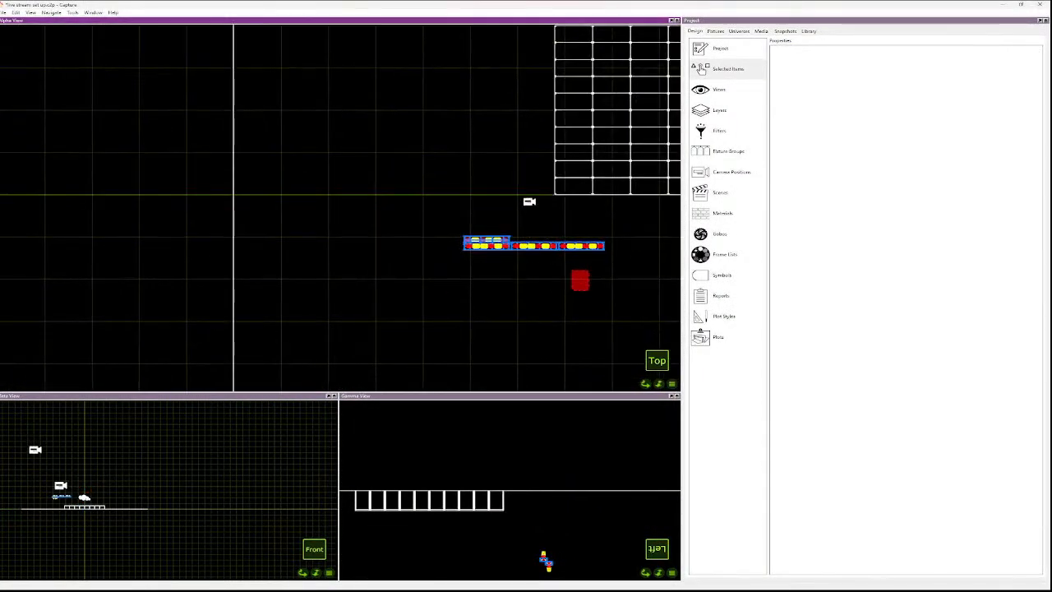
click(487, 246)
key(Escape)
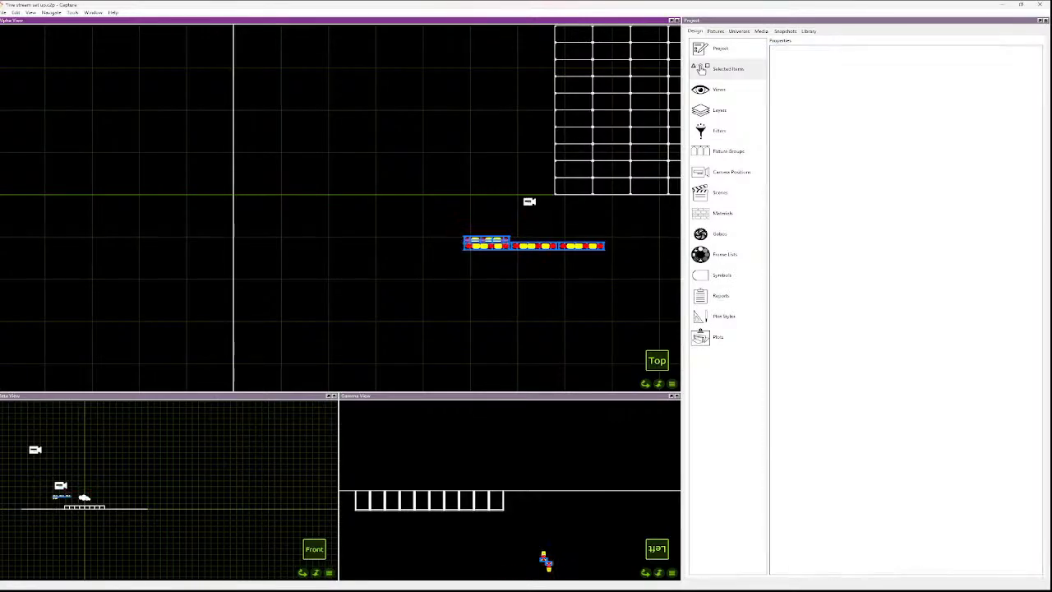
drag(489, 243, 463, 245)
- Move the whole fixture-loaded truss row to the rear edge of the deck stage and raise it above the stage
drag(596, 256, 372, 217)
scroll(471, 249, down, 6)
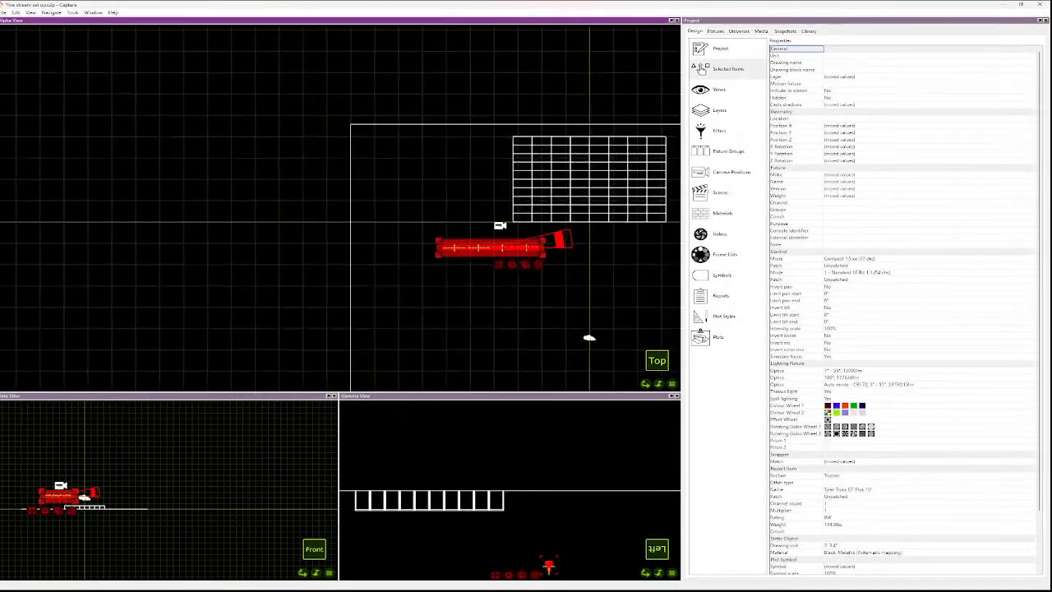
drag(493, 246, 504, 166)
scroll(74, 482, up, 8)
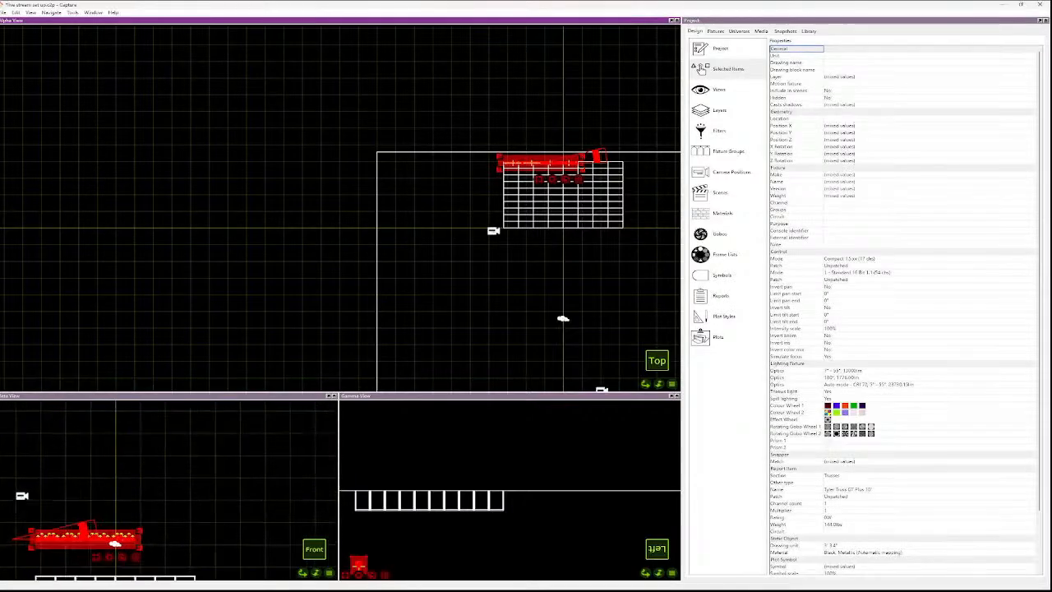
drag(16, 564, 14, 524)
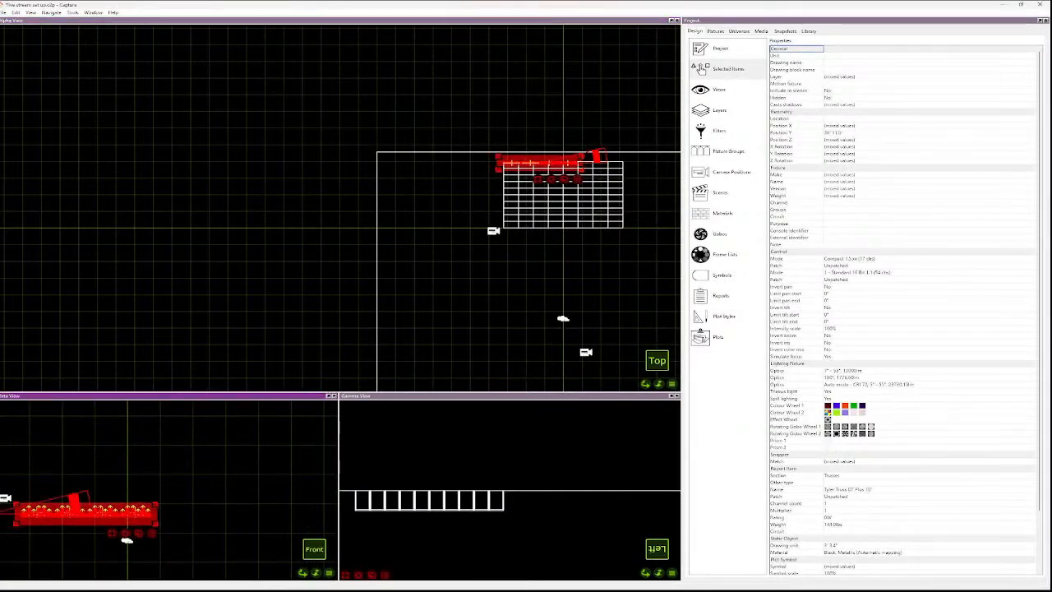
- Examine the truss row's height, alignment over the stage and fixture orientation in the Front and Top views
click(203, 503)
scroll(203, 503, down, 6)
scroll(173, 516, up, 6)
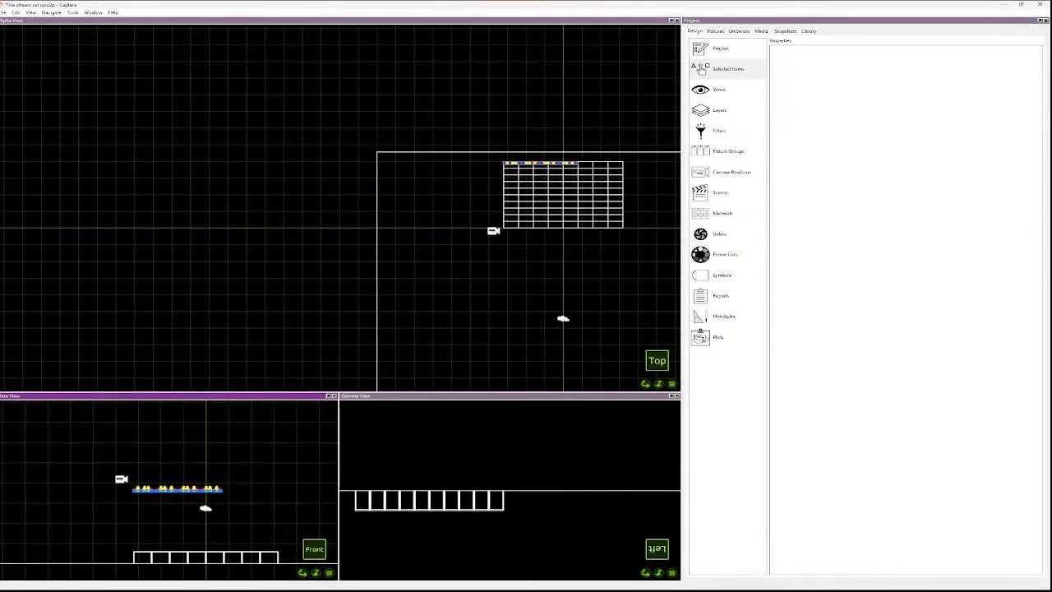
scroll(241, 480, up, 10)
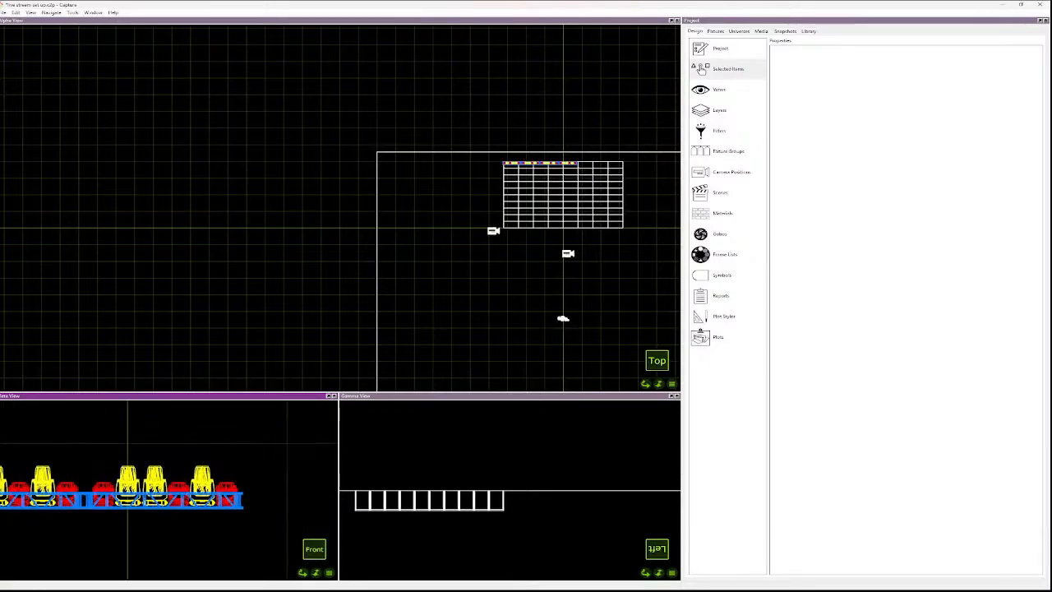
scroll(266, 479, up, 1)
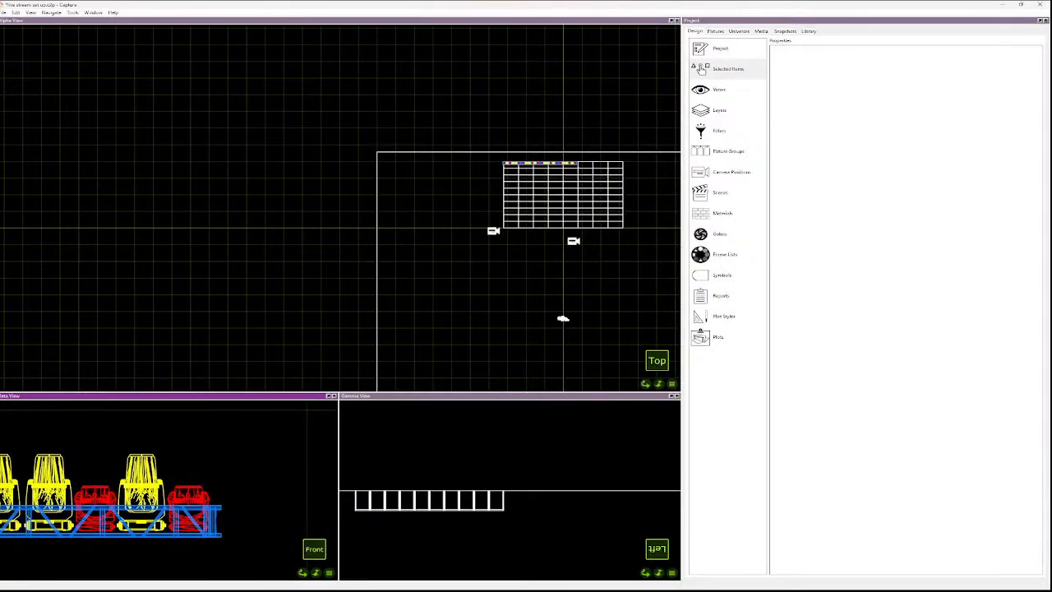
scroll(247, 480, down, 8)
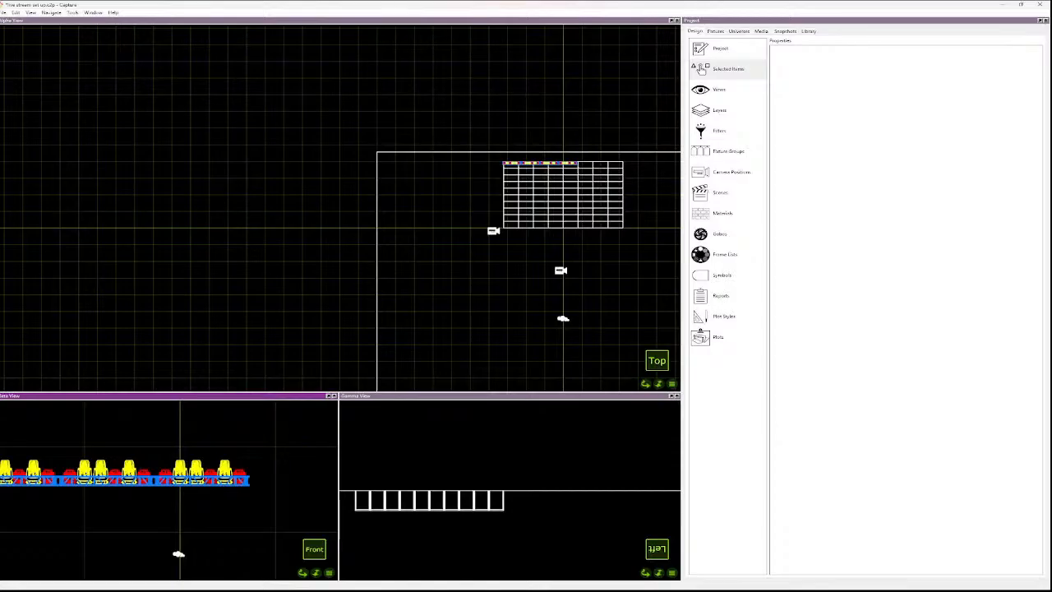
scroll(189, 490, down, 8)
scroll(127, 480, up, 8)
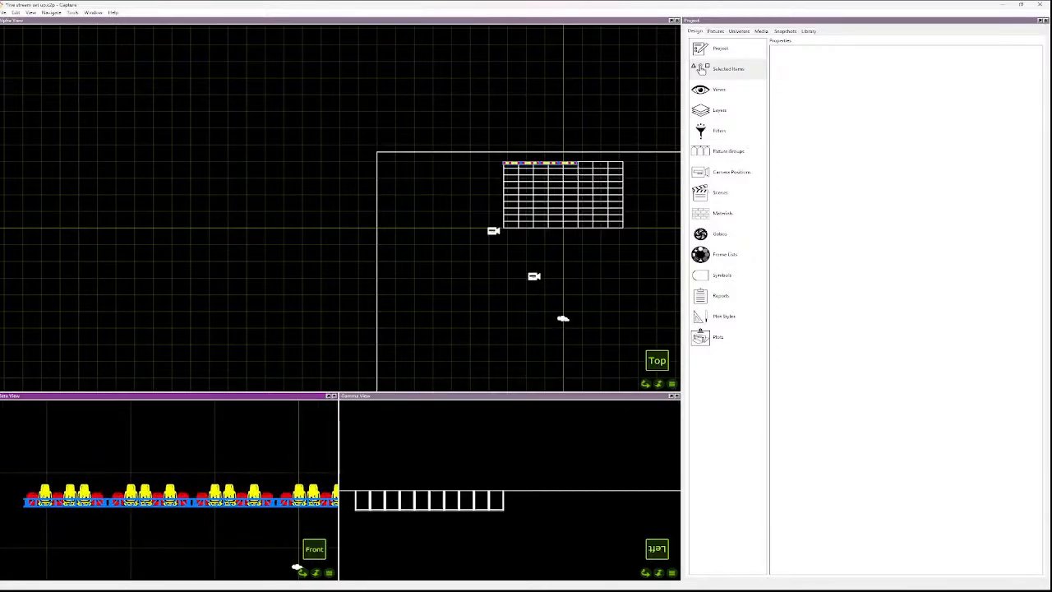
scroll(523, 154, up, 6)
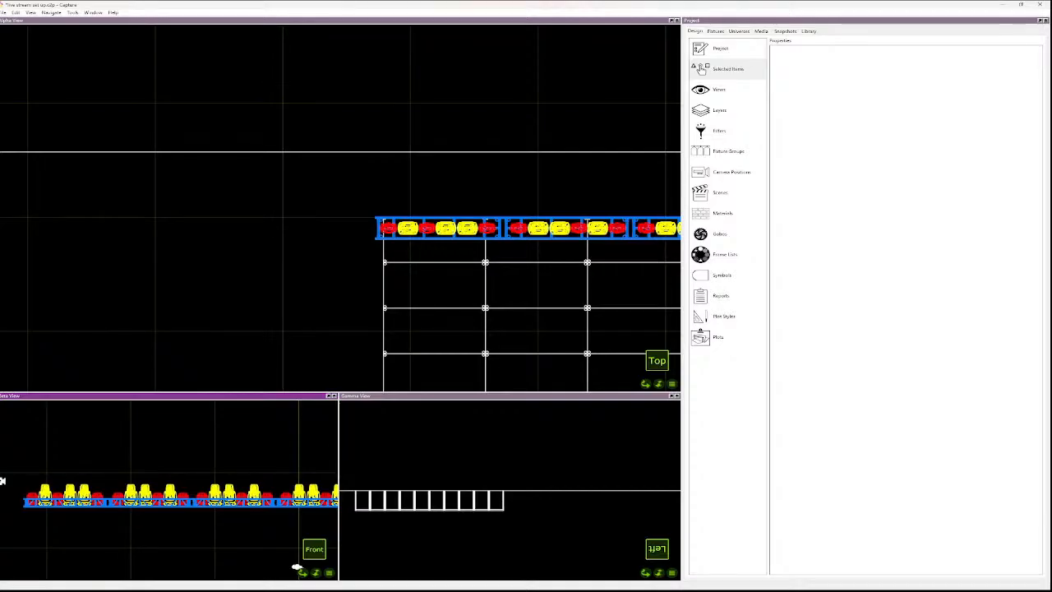
scroll(104, 502, down, 10)
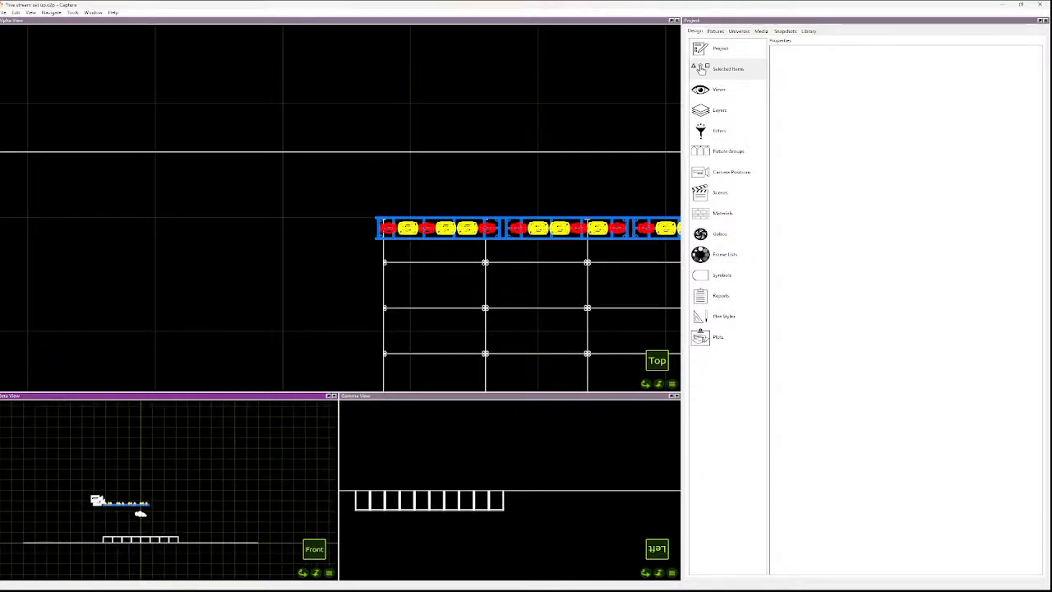
- Undo the recent deletion, moves and repositioning of the truss sections back to the straight four-section row
click(98, 499)
key(Delete)
key(ctrl+z)
key(ctrl+z)
key(ctrl+z)
key(ctrl+z)
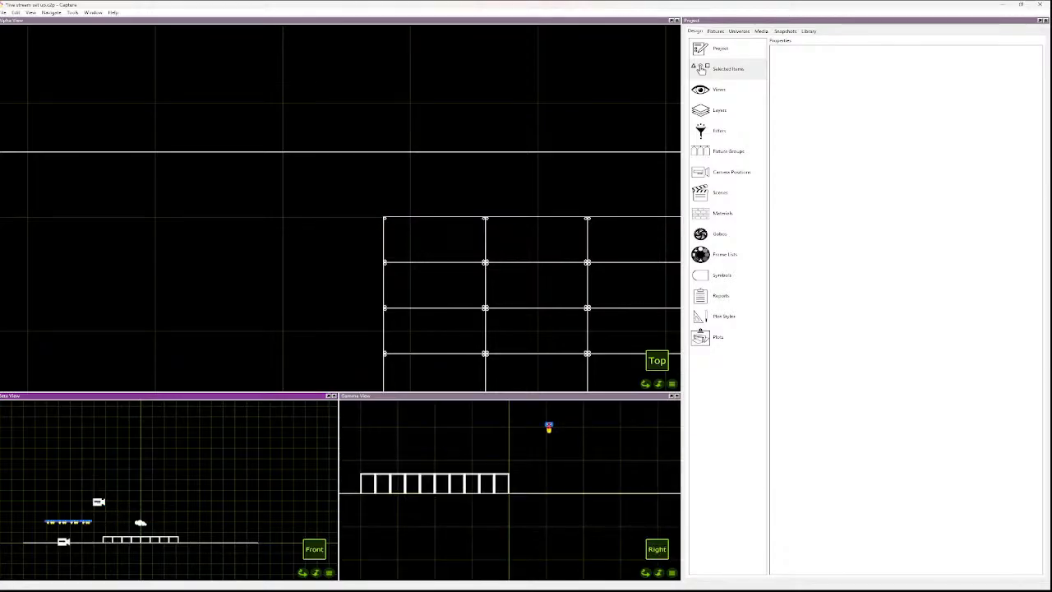
key(ctrl+z)
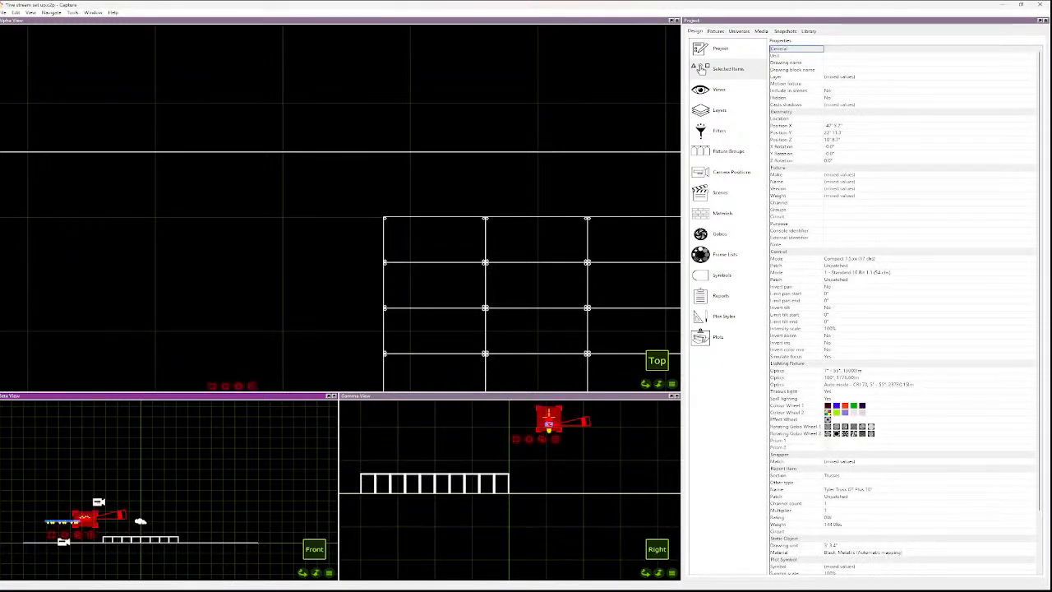
key(ctrl+z)
key(ctrl+z)
key(ctrl+z)
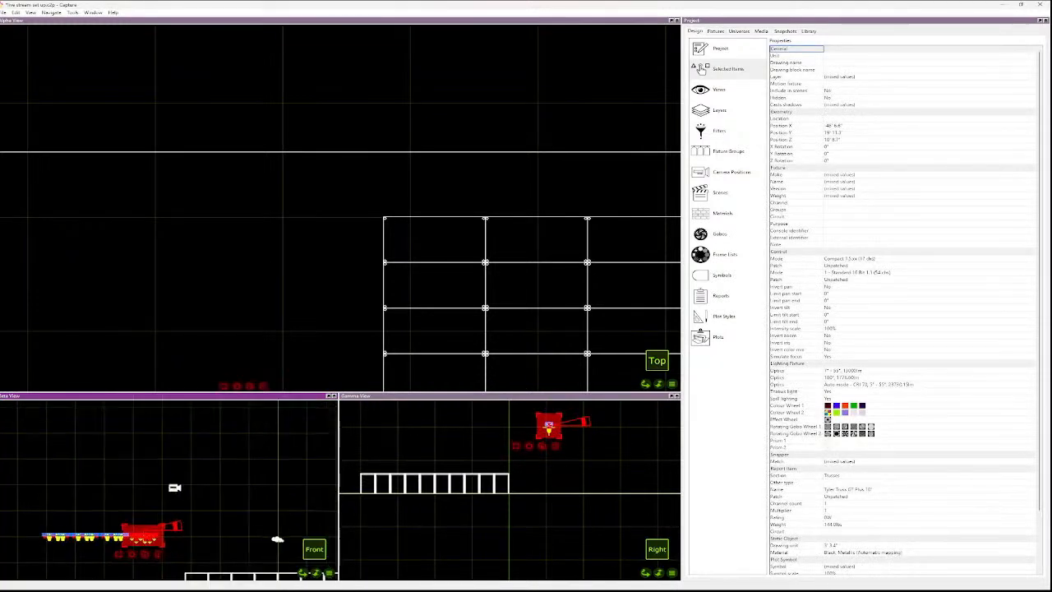
key(ctrl+z)
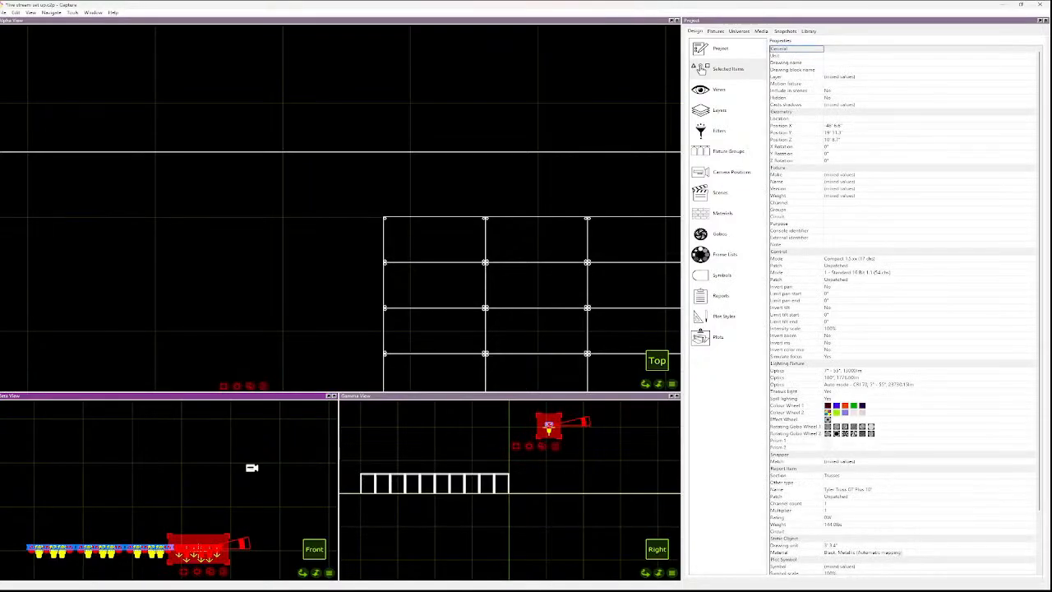
- Duplicate the end truss section with its fixtures twice in the Front view, extending the row to six sections
ctrl+drag(198, 550, 256, 550)
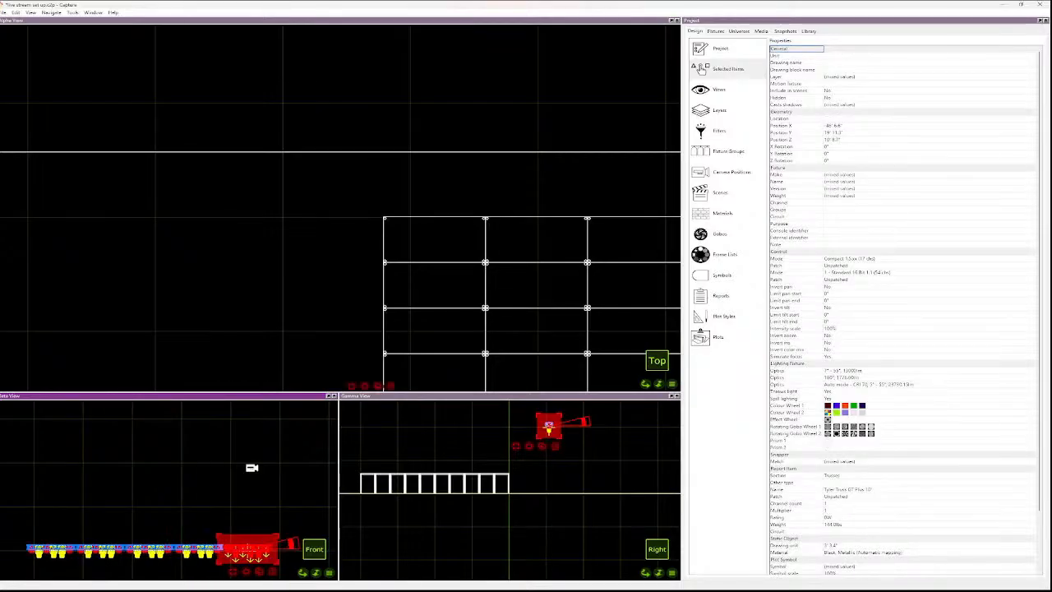
scroll(224, 512, down, 3)
ctrl+drag(224, 536, 254, 537)
key(Escape)
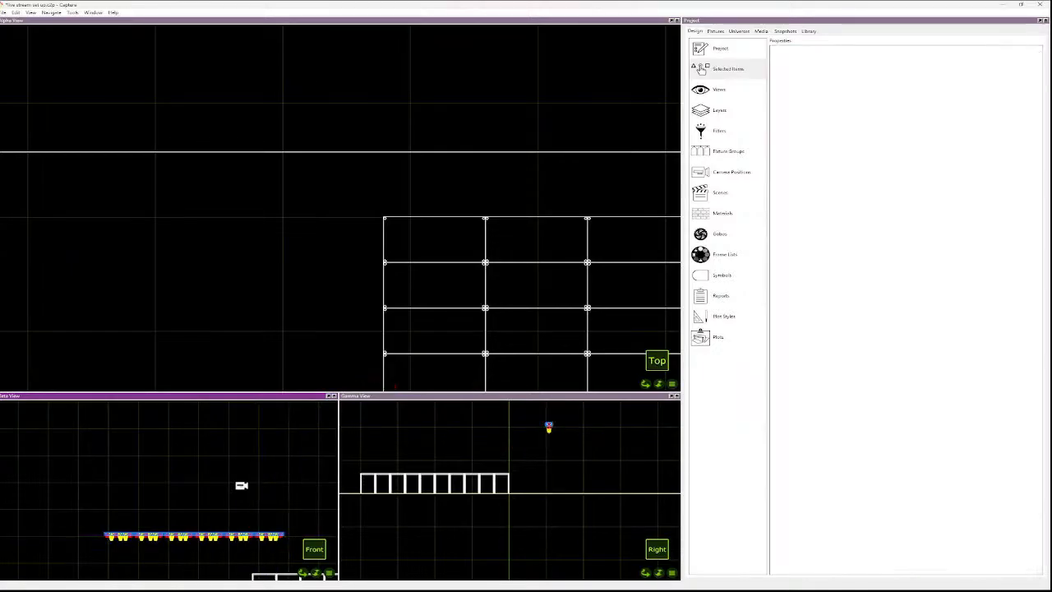
- Raise the fixture-loaded six-section truss row in the Front view and centre it over the deck stage's rear edge in the Top view
key(ctrl+a)
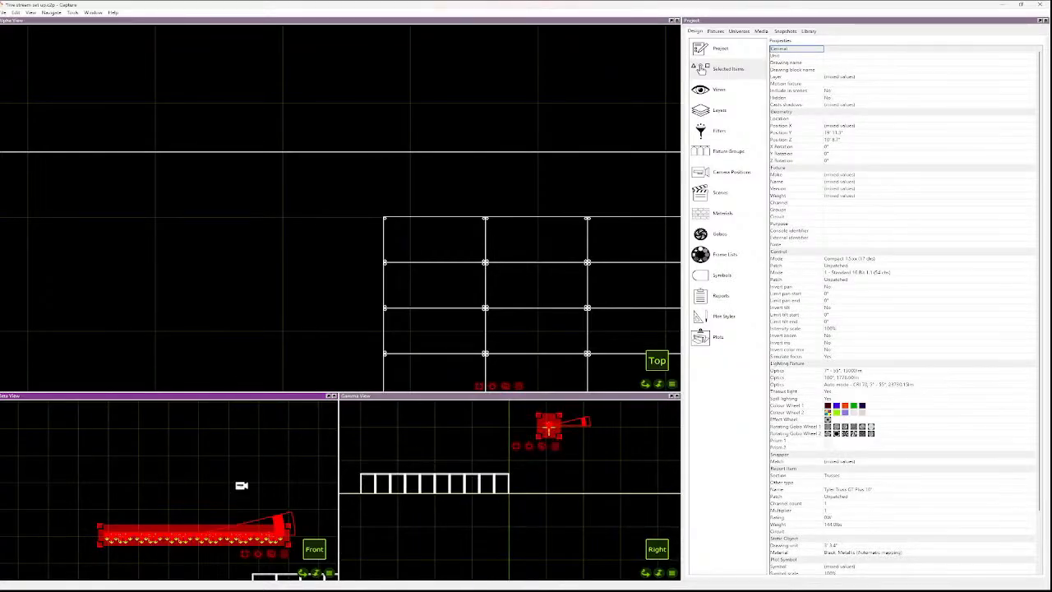
mouse_move(153, 534)
mouse_down()
mouse_move(335, 460)
mouse_move(225, 525)
mouse_move(156, 521)
mouse_up()
scroll(148, 520, down, 2)
scroll(145, 521, down, 7)
scroll(308, 232, down, 6)
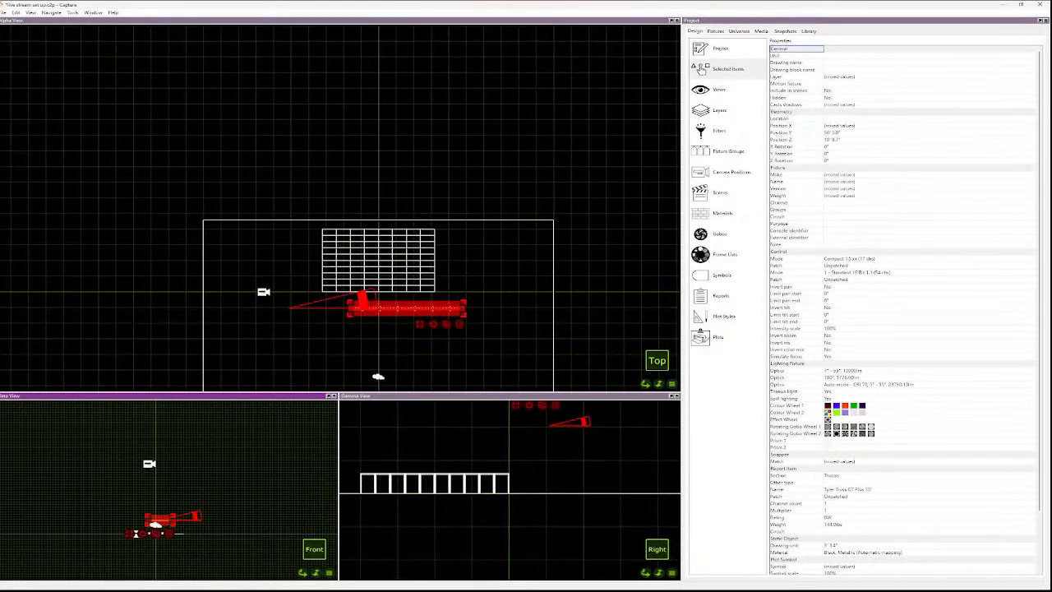
drag(439, 308, 379, 220)
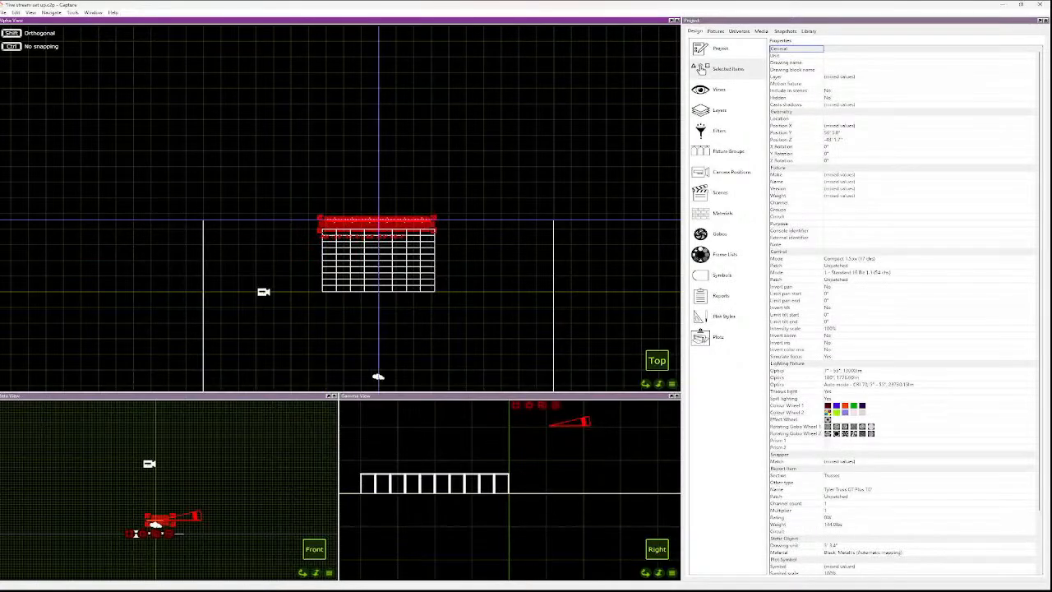
scroll(379, 220, up, 5)
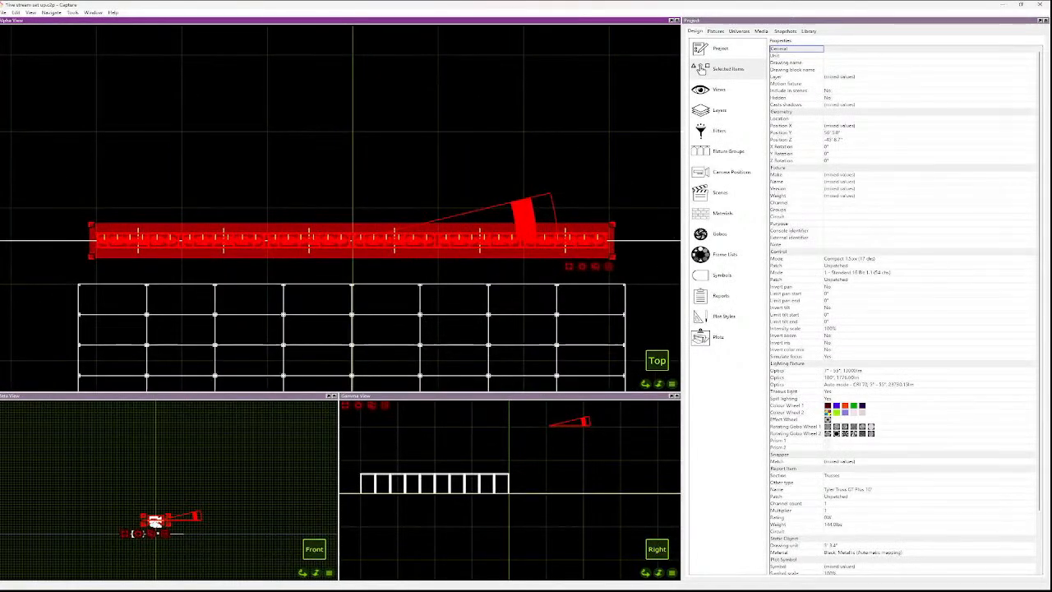
drag(352, 245, 352, 285)
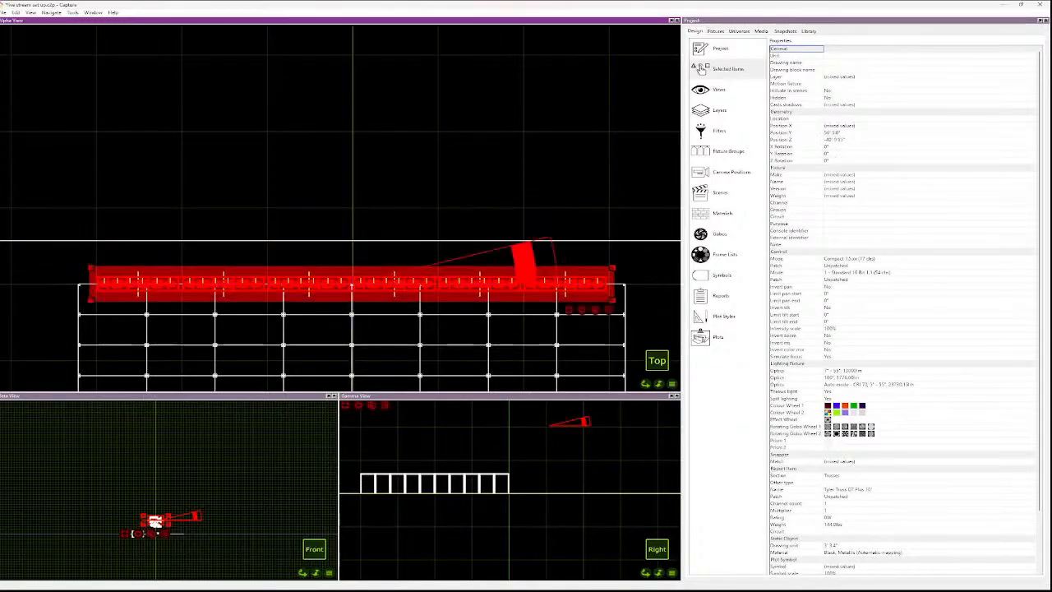
- Ungroup the deck stage into individual stage decks
scroll(269, 373, down, 7)
scroll(270, 373, down, 5)
scroll(268, 385, up, 8)
scroll(343, 340, up, 2)
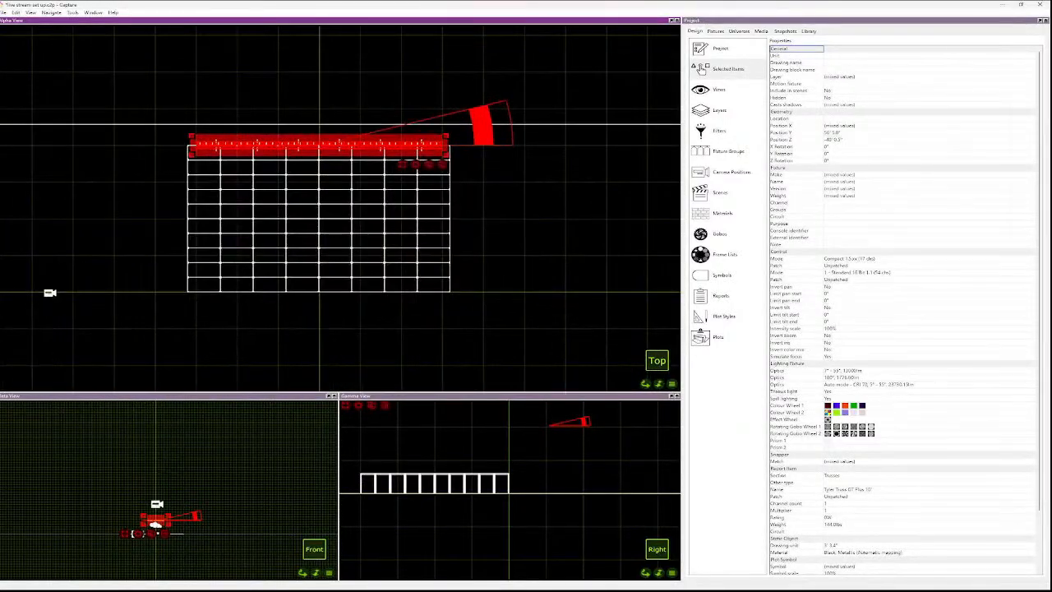
click(451, 283)
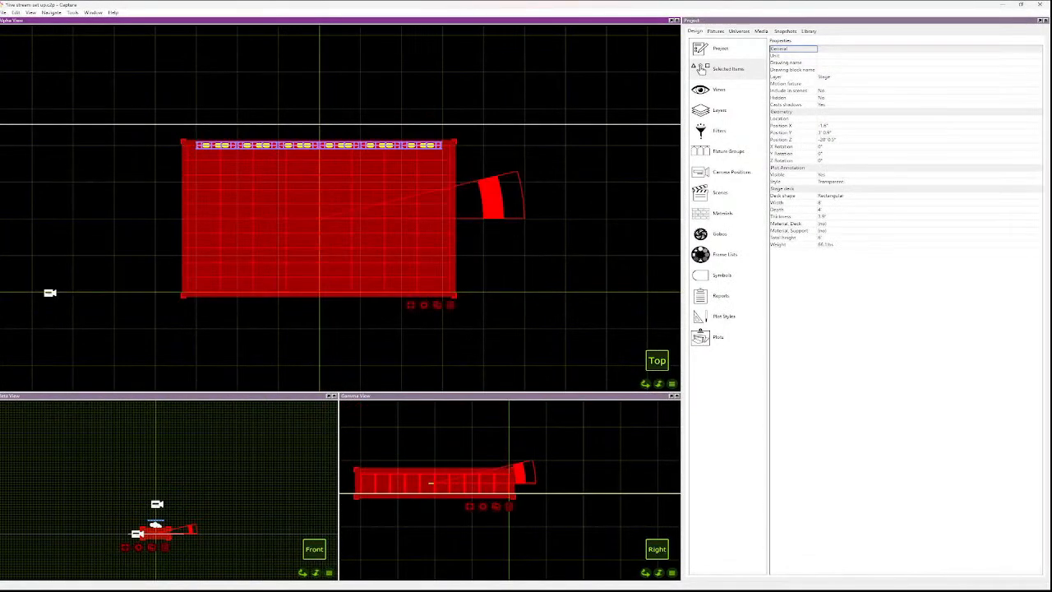
key(ctrl+shift+g)
key(Escape)
- Duplicate the whole front row of stage decks three times with a 4' Z offset to deepen the stage
click(450, 284)
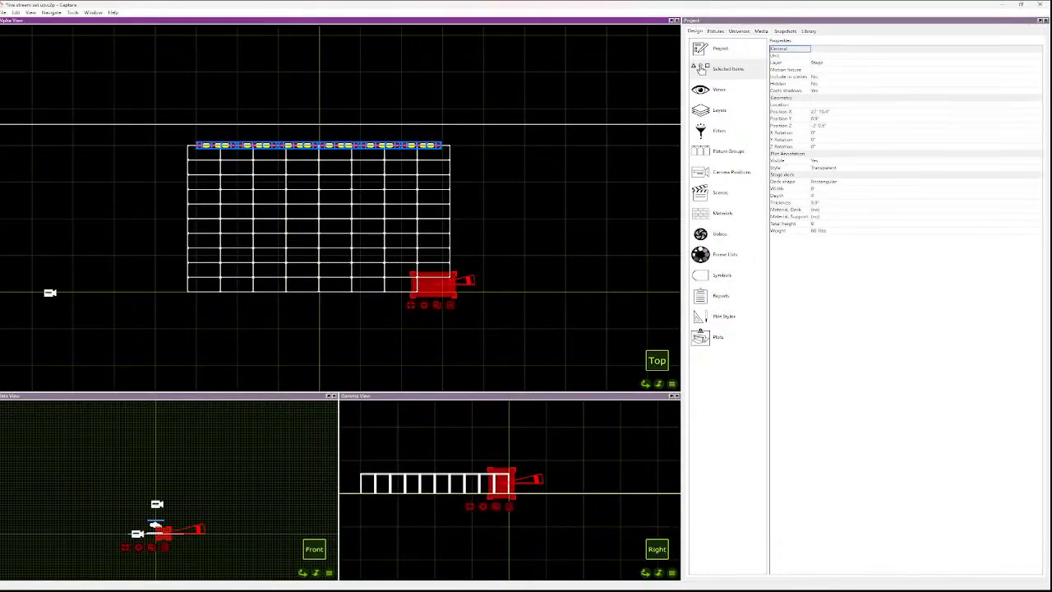
ctrl+click(336, 289)
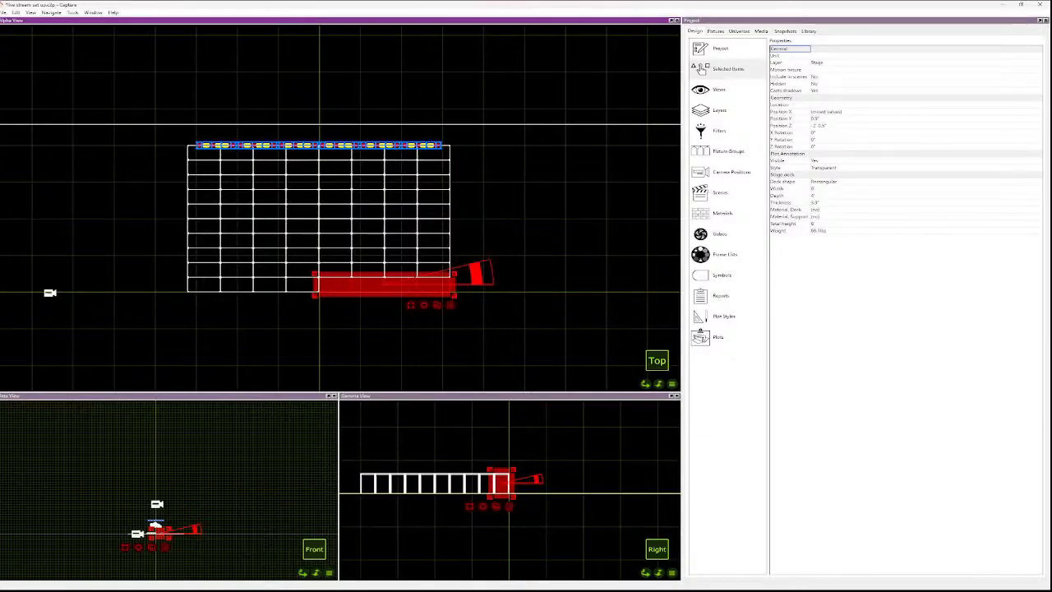
drag(294, 294, 177, 286)
drag(442, 299, 302, 291)
key(Escape)
drag(396, 301, 186, 276)
key(Escape)
drag(426, 301, 174, 277)
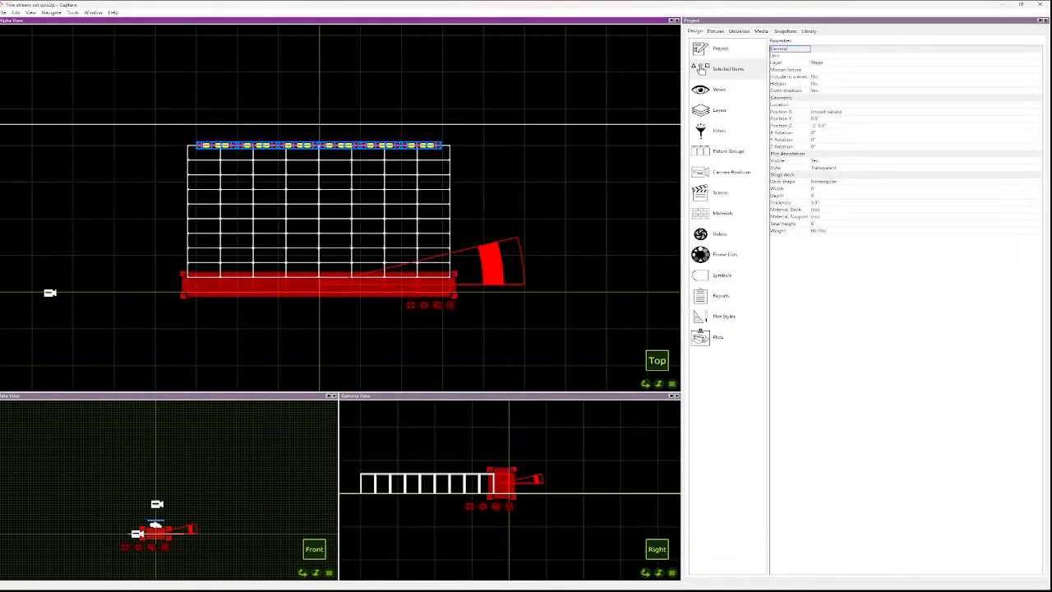
key(ctrl+d)
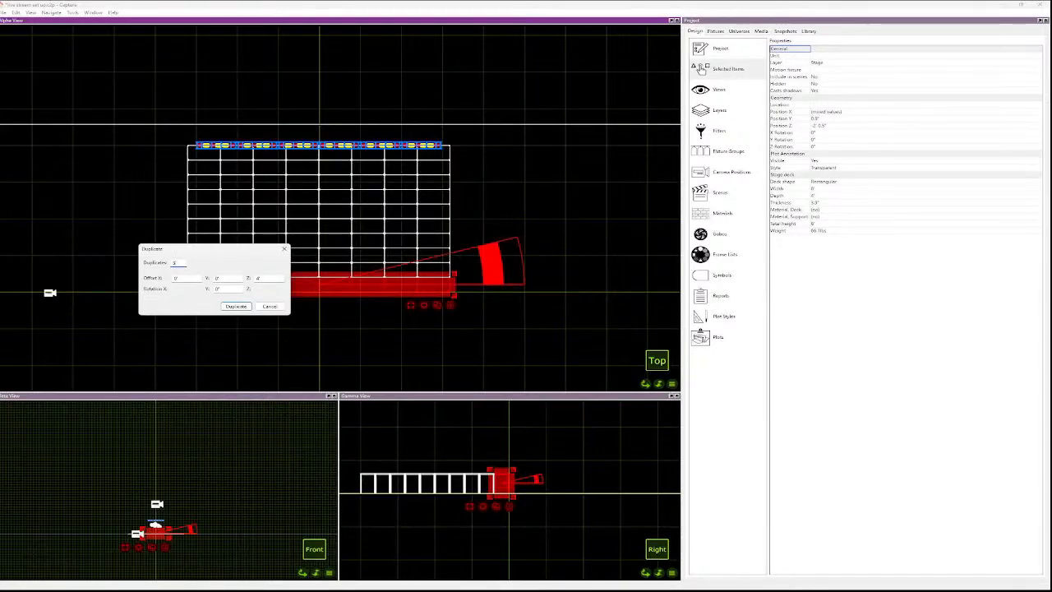
key(Return)
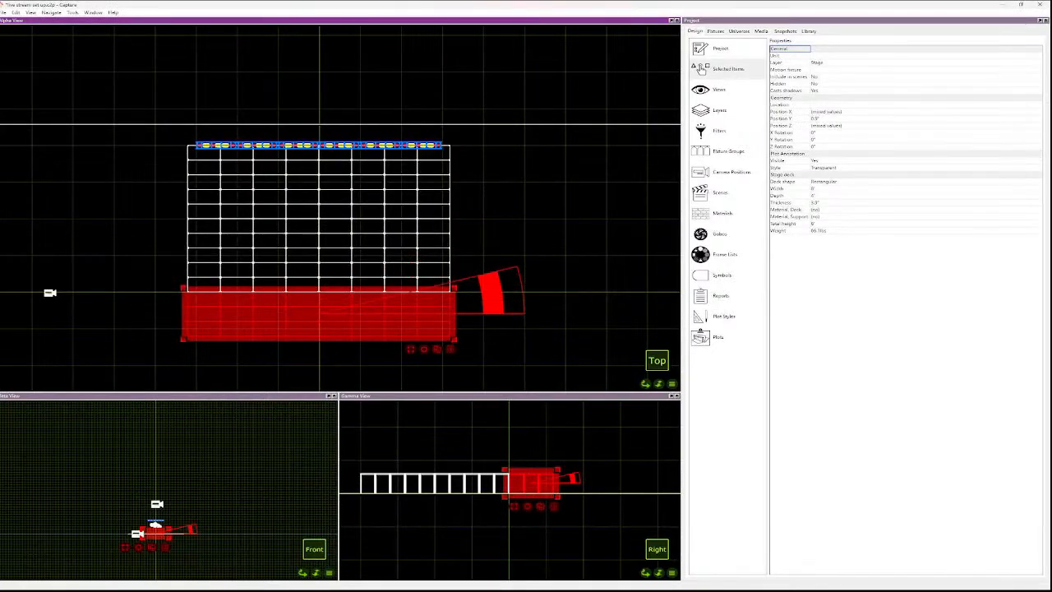
key(Delete)
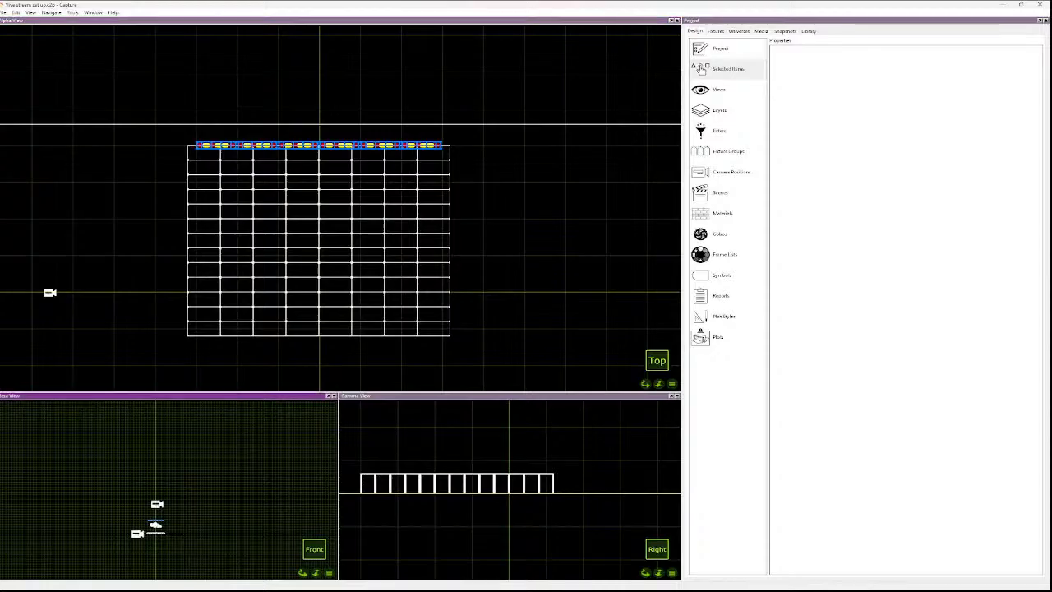
- Examine the truss row's placement over the rear edge of the extended stage in the Front and Top views
scroll(167, 520, up, 10)
scroll(80, 500, down, 8)
scroll(47, 512, up, 10)
scroll(116, 490, down, 3)
drag(215, 496, 54, 460)
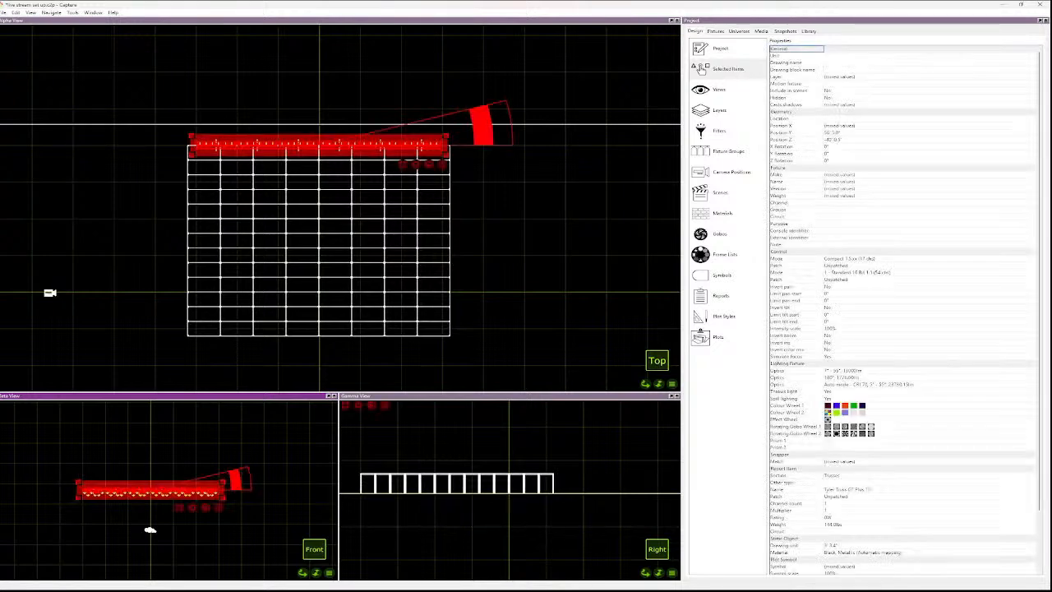
key(Escape)
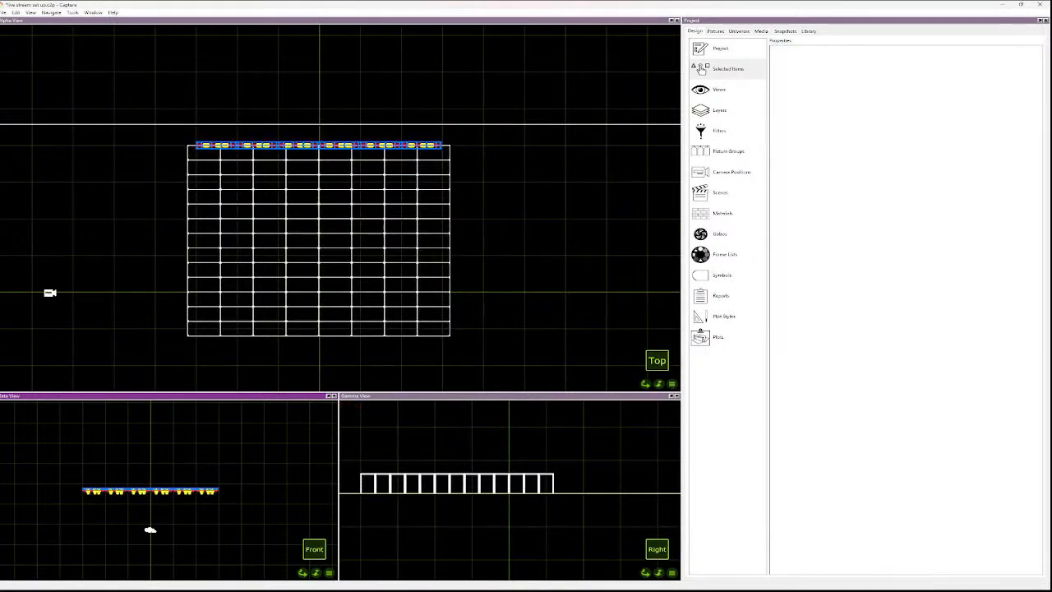
scroll(286, 105, up, 5)
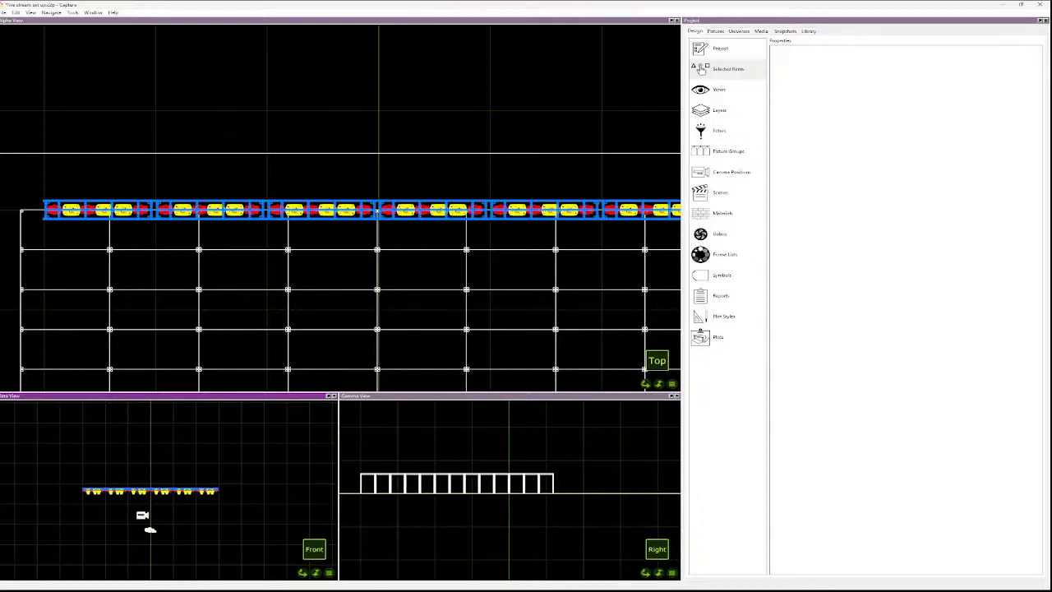
scroll(247, 203, down, 3)
scroll(207, 207, up, 3)
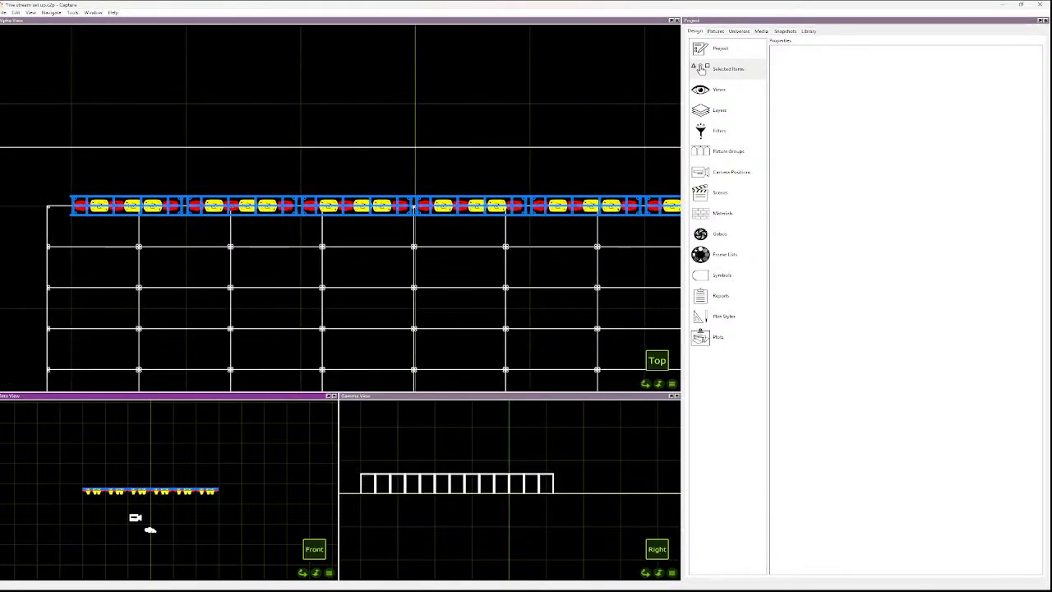
scroll(434, 197, down, 4)
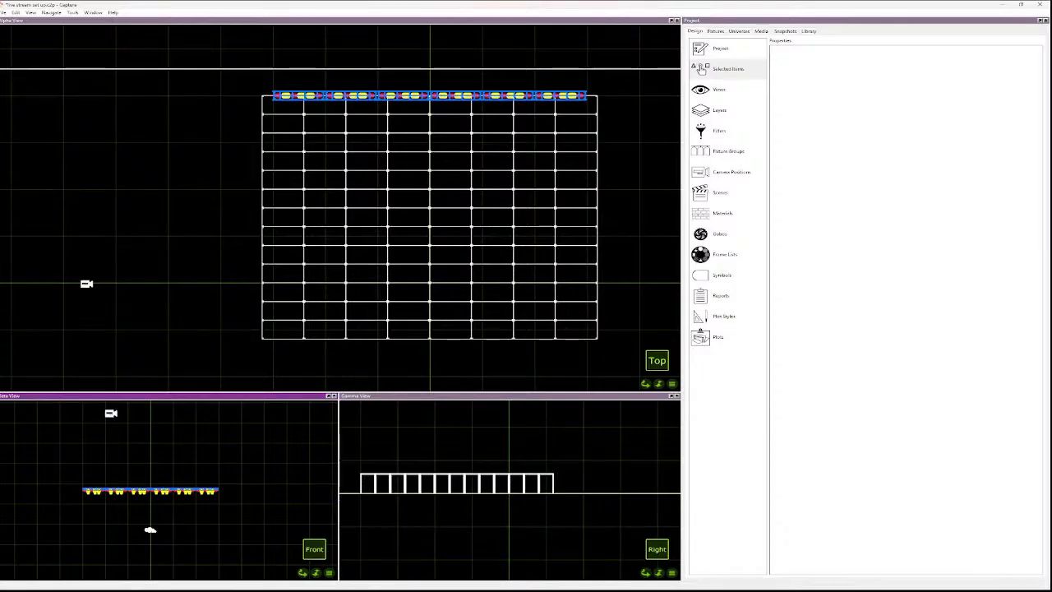
- Search the truss library for "gt" and place a Tyler Truss GT Plus 10' section just in front of the stage's left corner
click(809, 31)
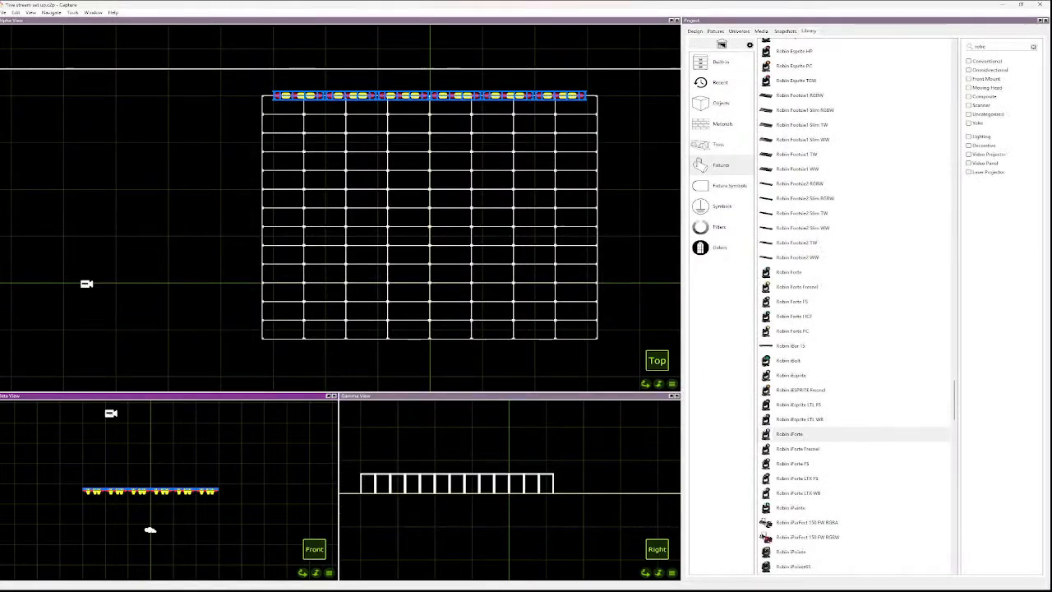
click(719, 145)
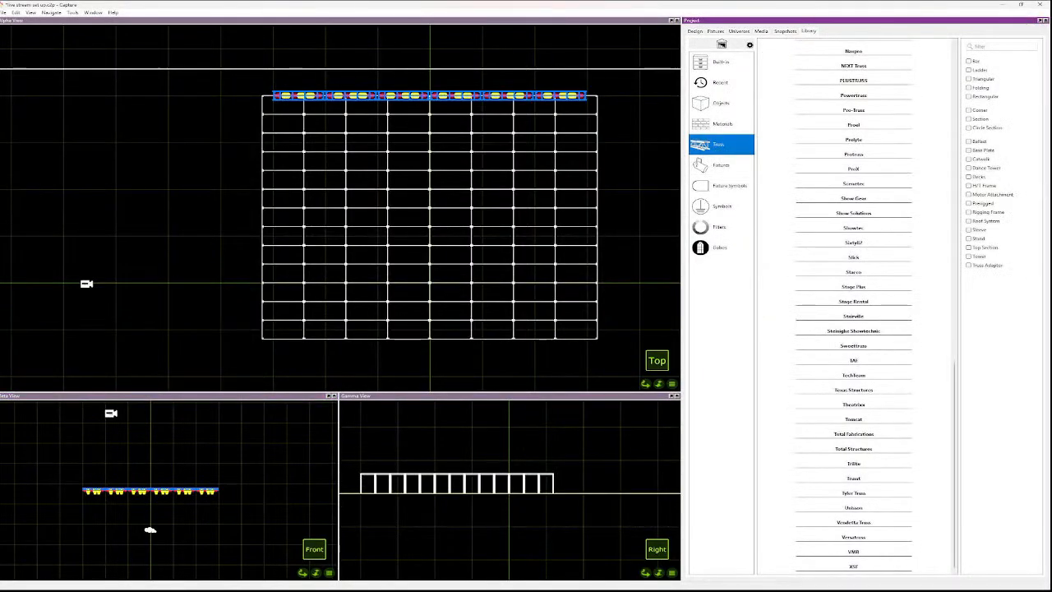
click(1003, 47)
text(t)
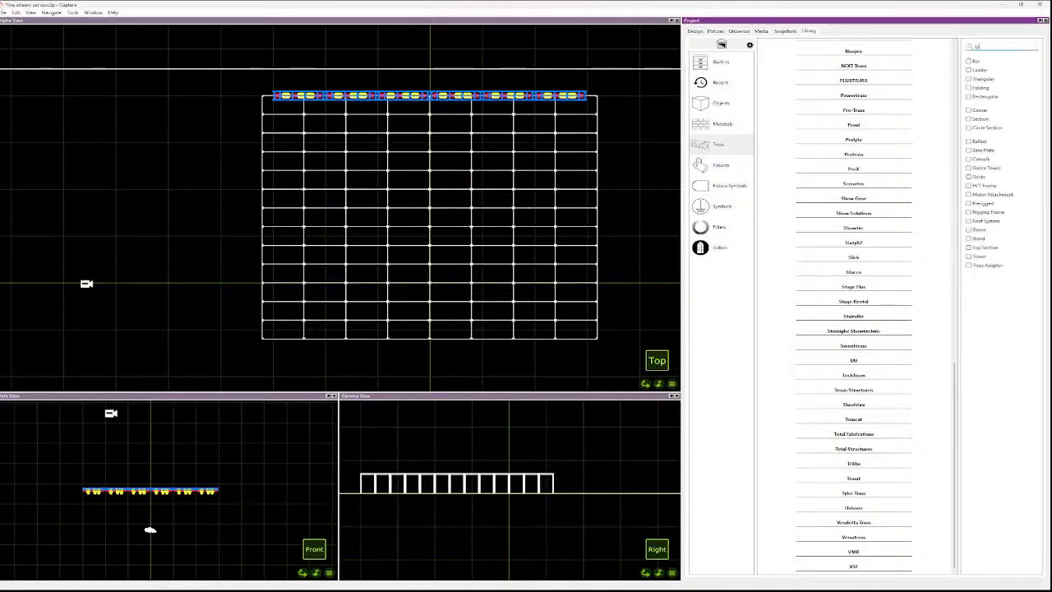
text(g)
key(BackSpace)
key(BackSpace)
text(gl)
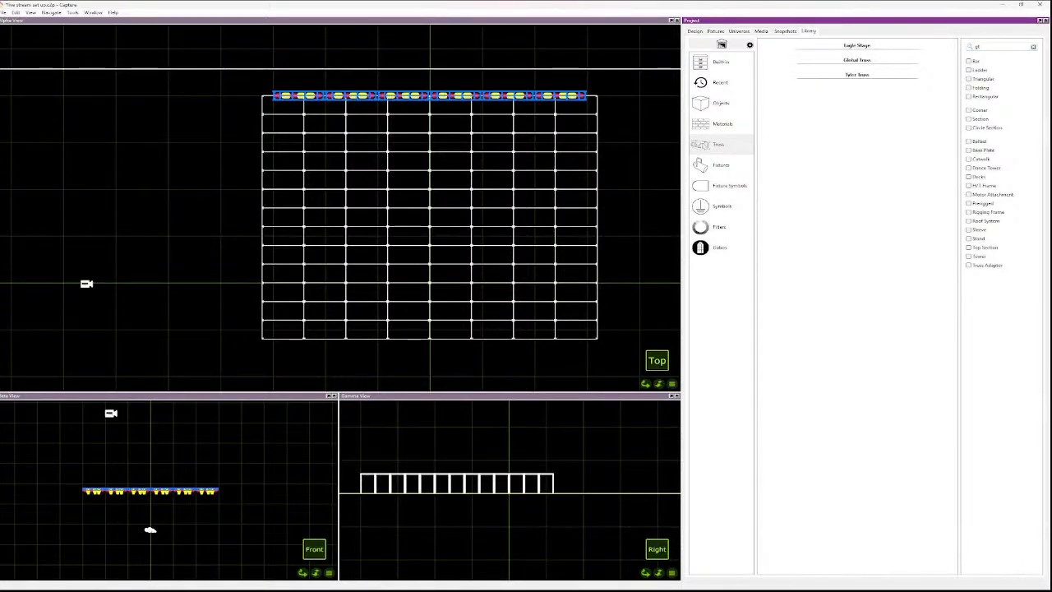
click(858, 75)
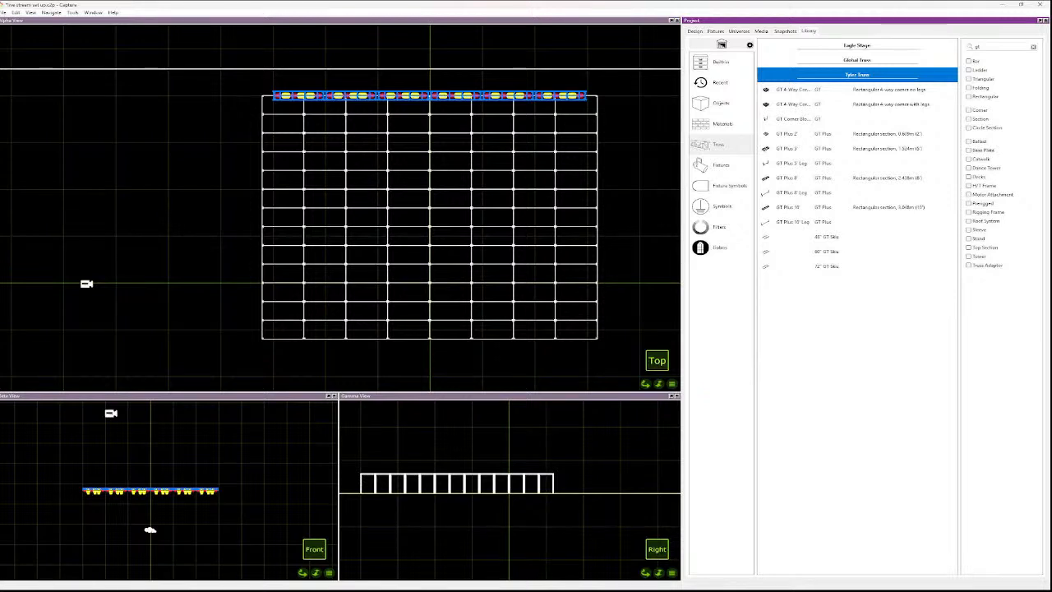
drag(788, 207, 288, 356)
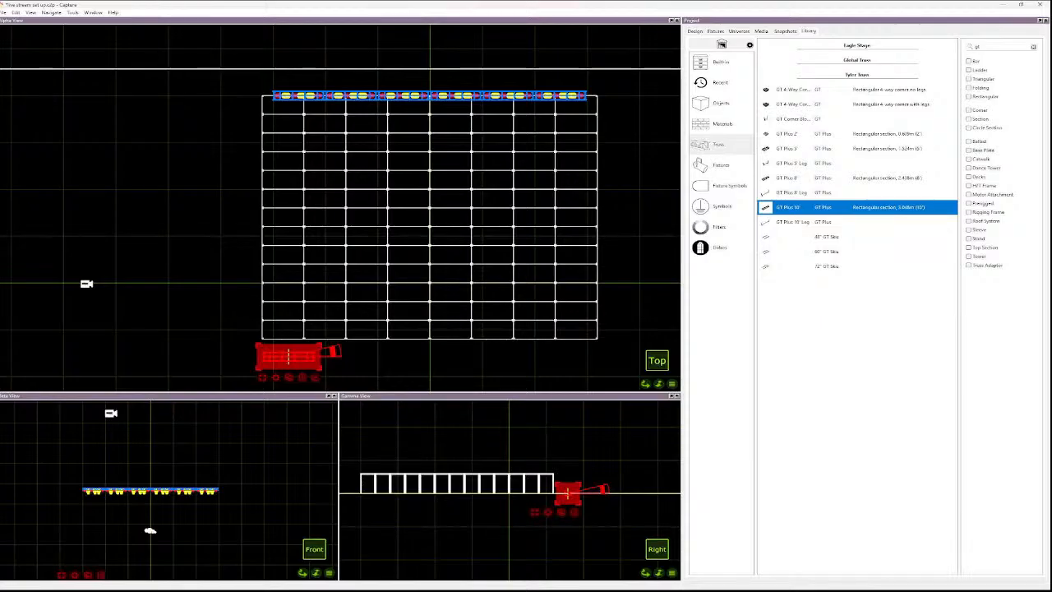
- Open the project's fixture list and select the first MAC Aura PXL entry
click(739, 31)
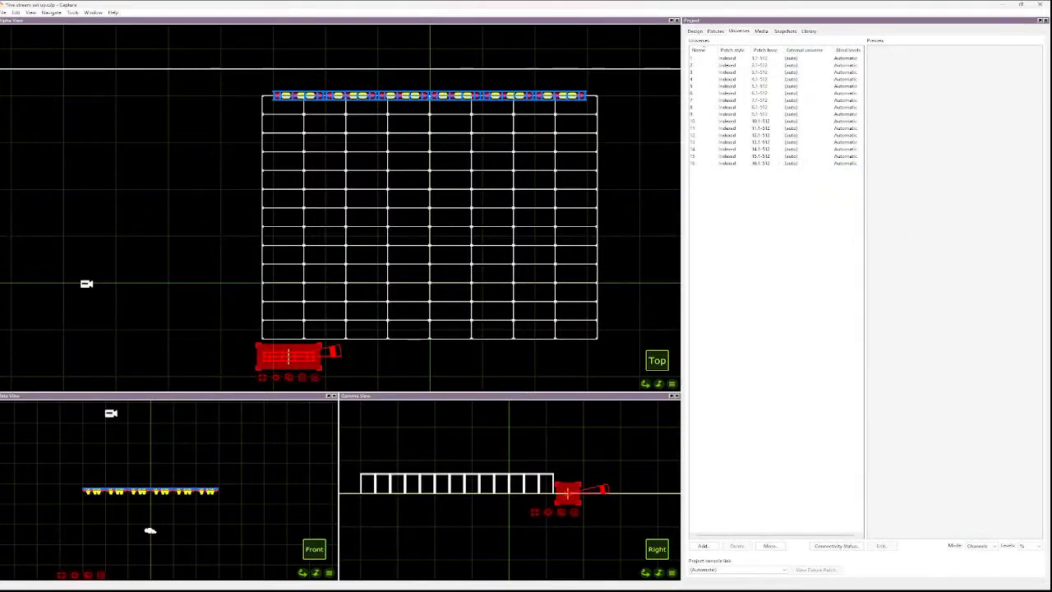
click(716, 31)
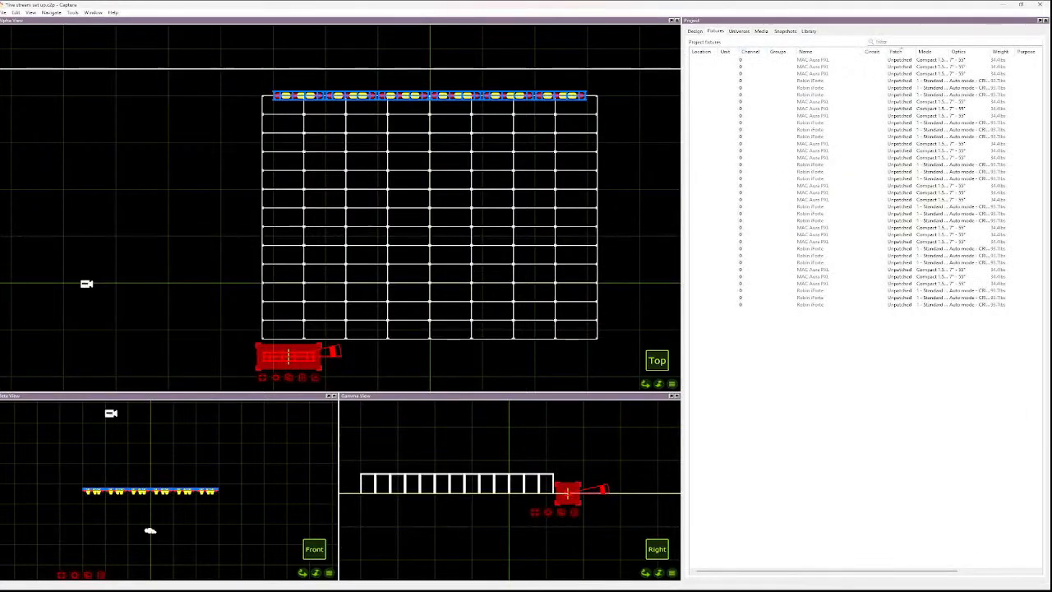
click(822, 74)
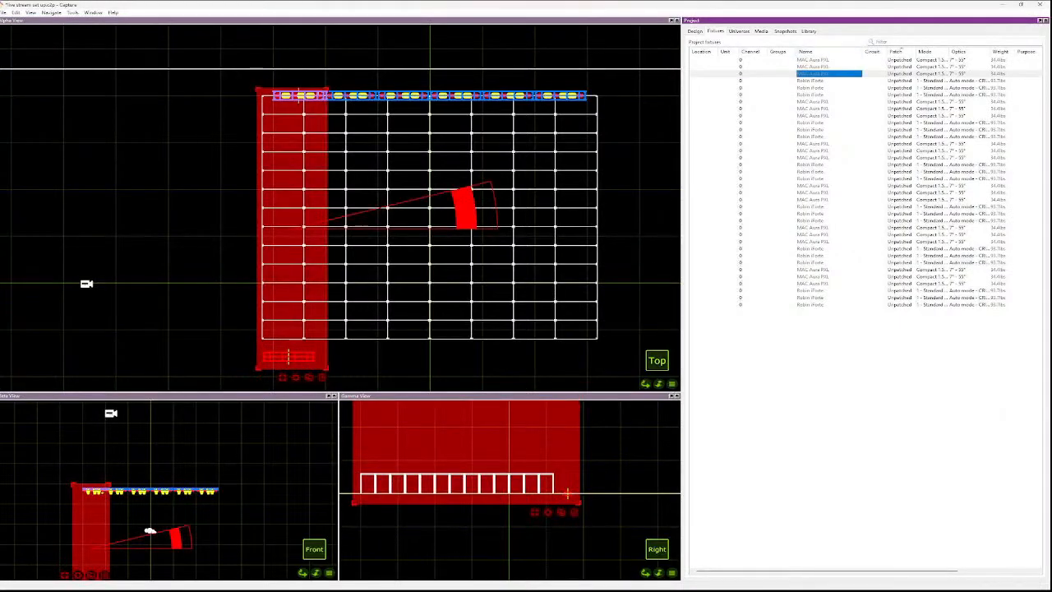
click(822, 60)
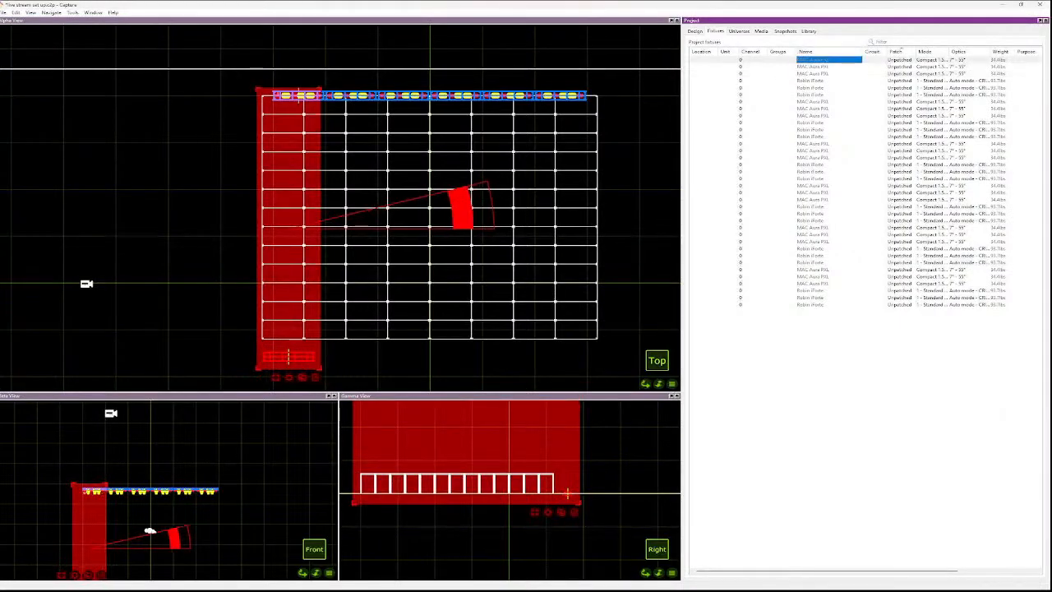
key(ctrl+v)
click(223, 360)
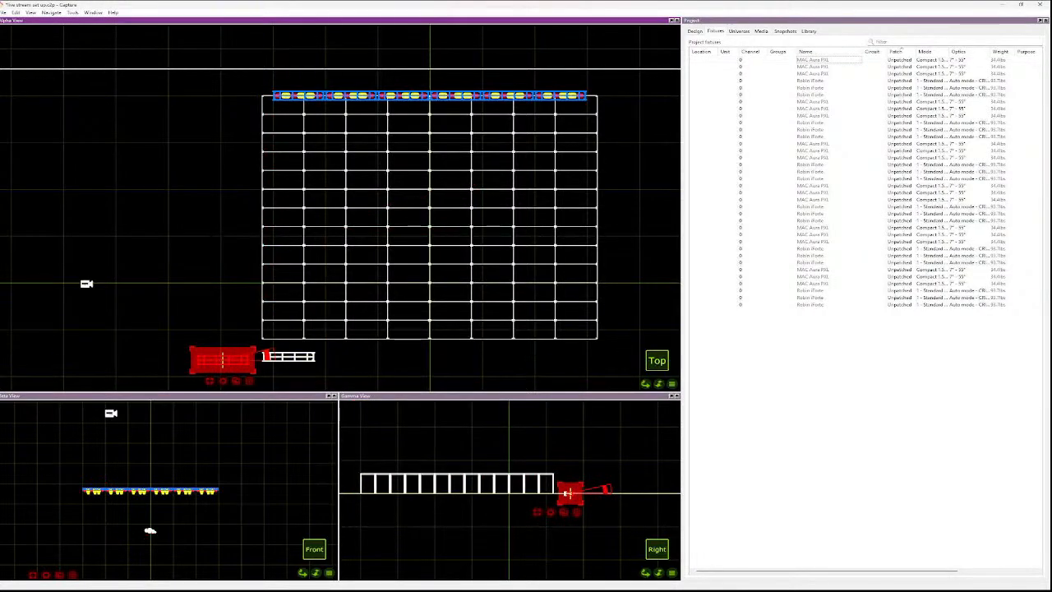
key(Delete)
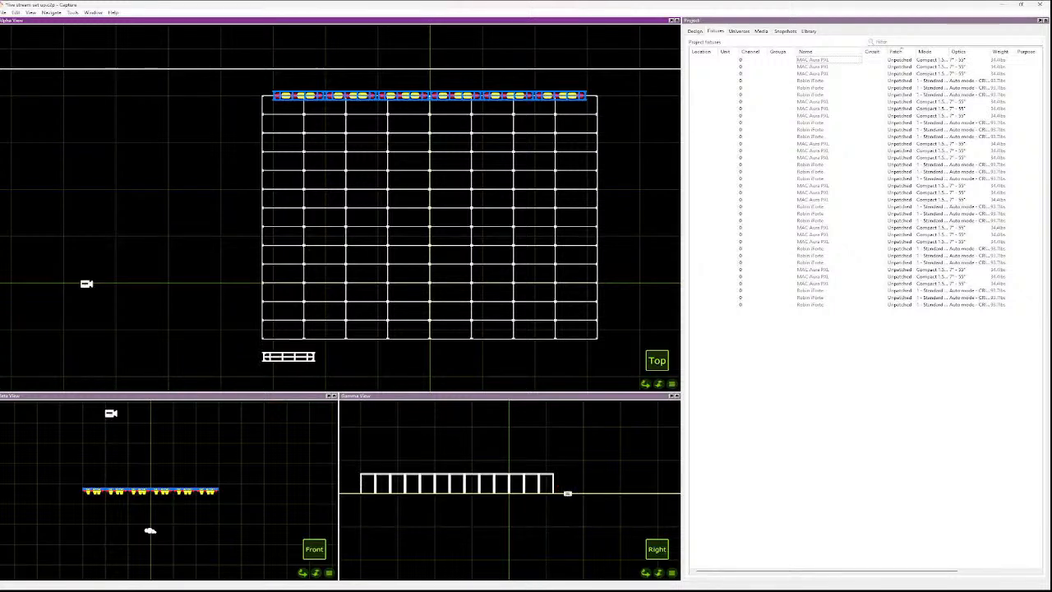
- Sort the project fixtures by name and select only the first MAC Aura PXL in the list
click(813, 60)
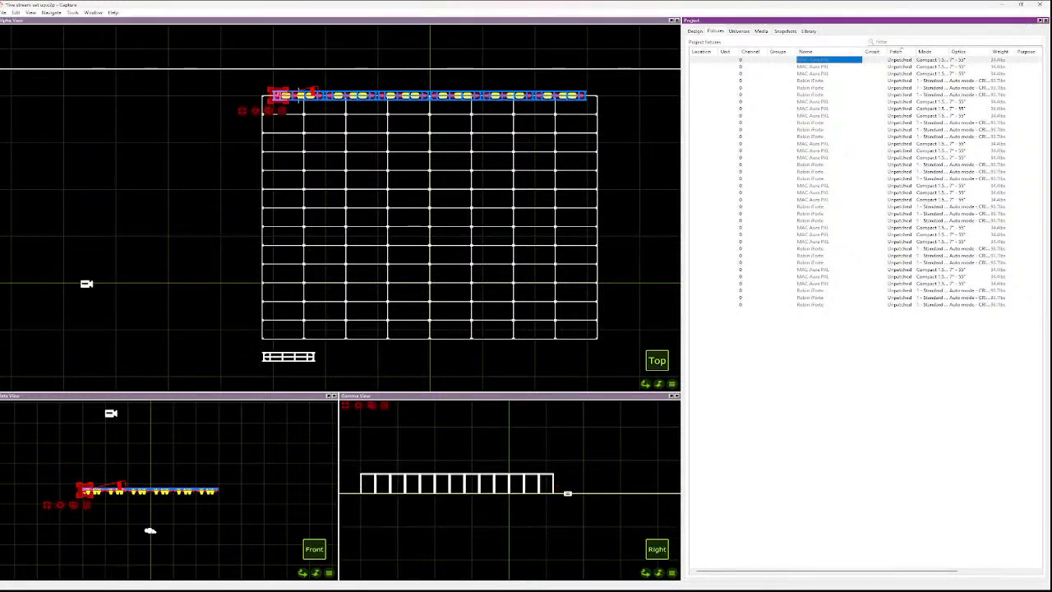
click(299, 95)
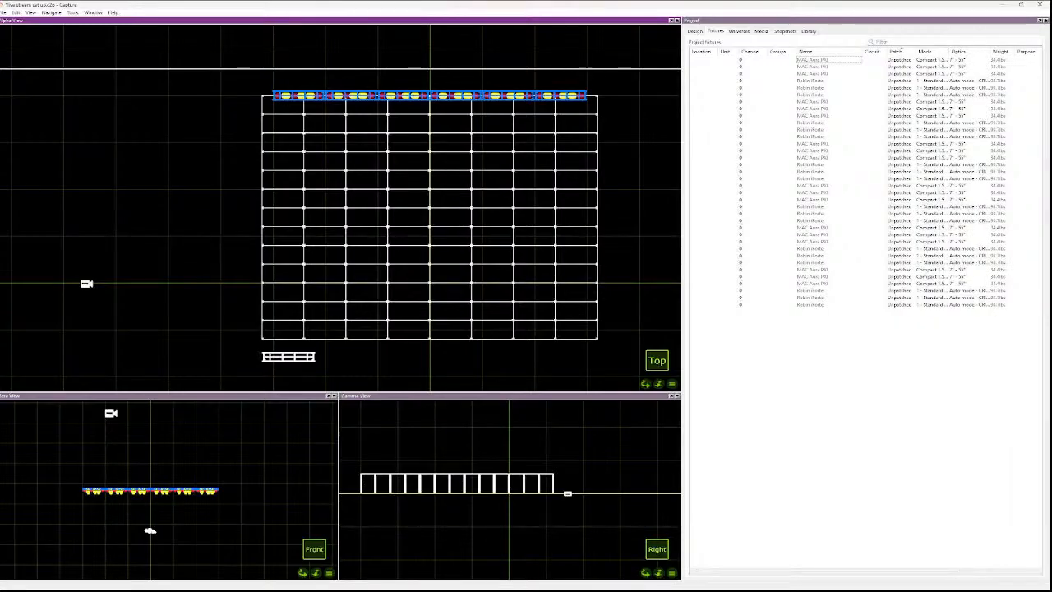
click(298, 95)
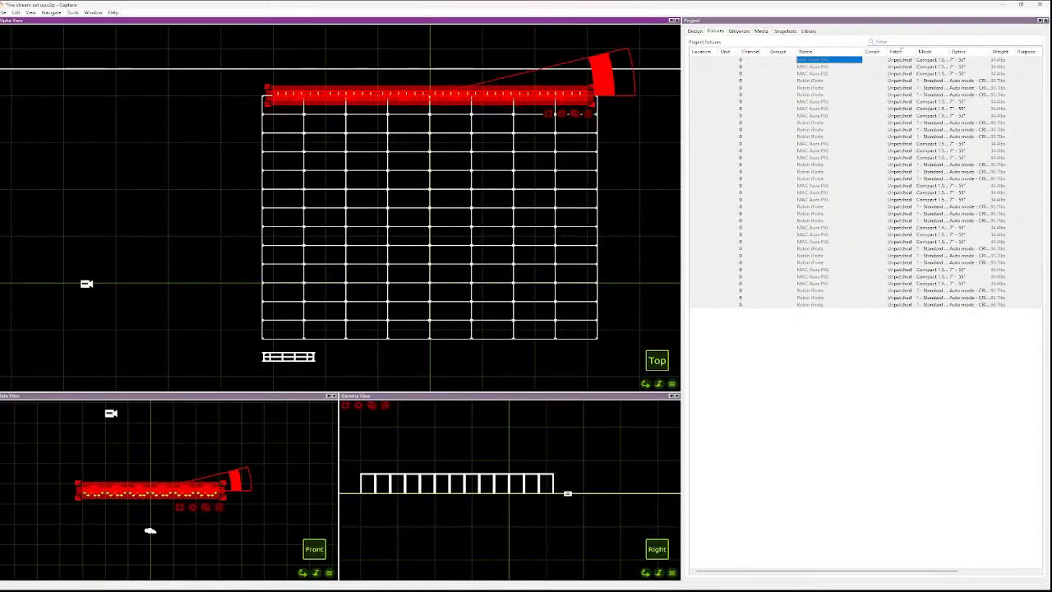
click(823, 81)
click(822, 52)
click(729, 87)
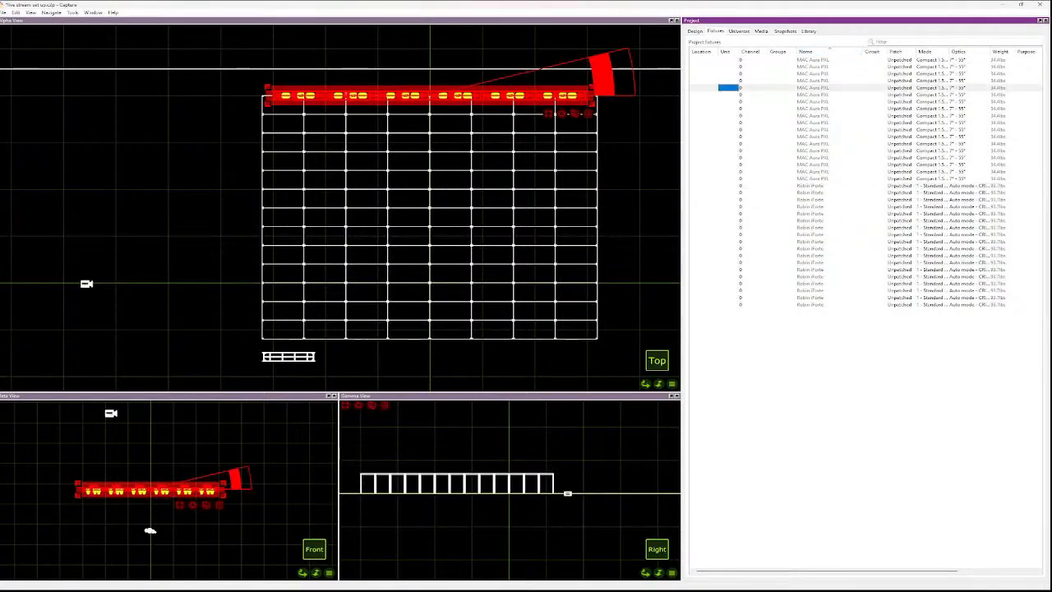
click(641, 156)
click(822, 60)
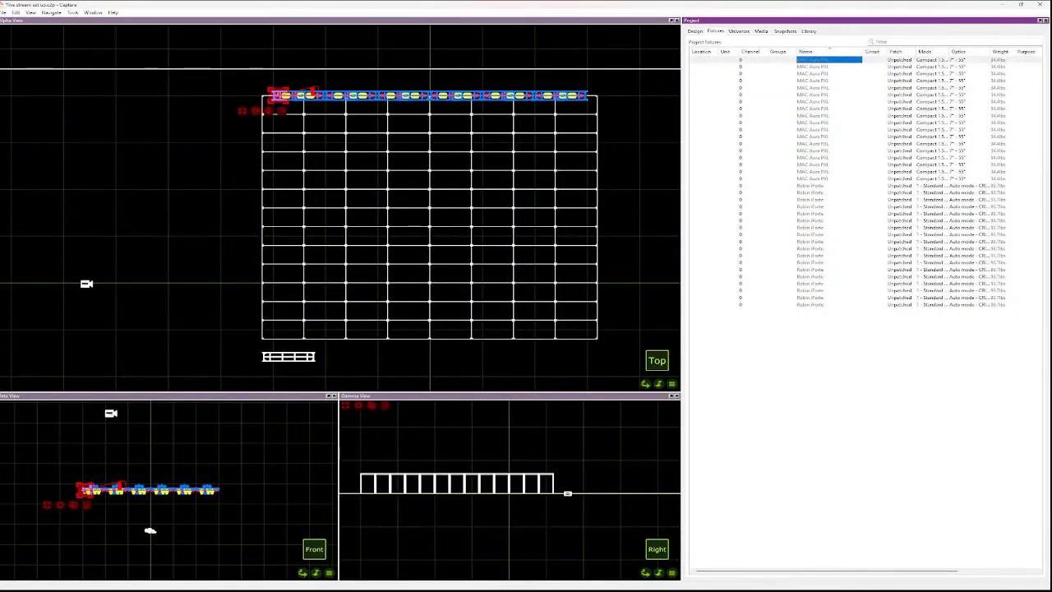
- Place a copy of the first MAC Aura PXL just beside the left end of the front truss in the Top view
drag(280, 93, 249, 362)
scroll(265, 363, up, 8)
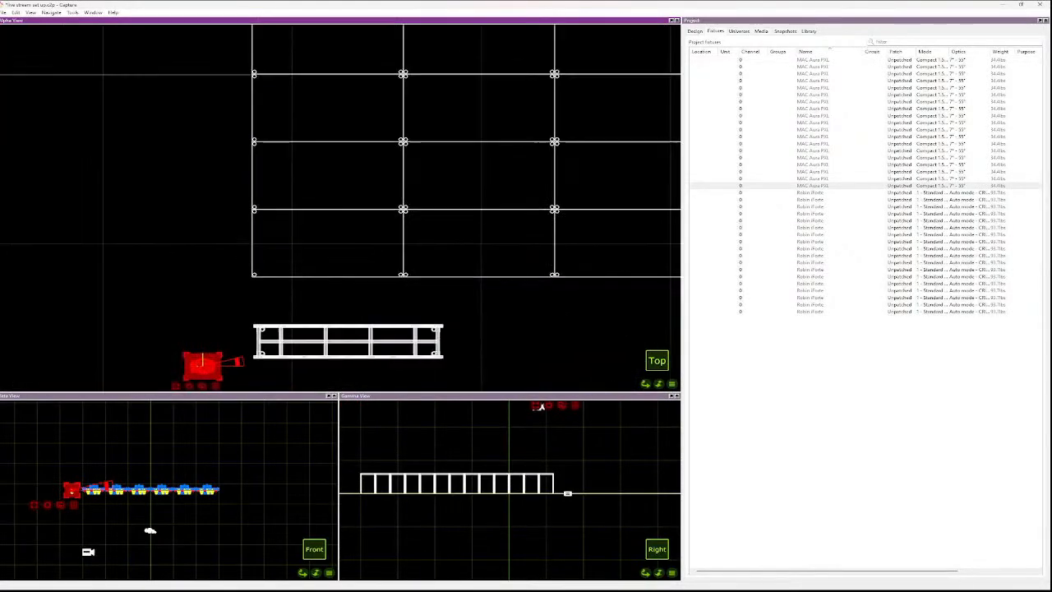
scroll(270, 329, down, 3)
drag(222, 352, 200, 329)
- Assign the Tyler Truss GT Plus 10' section in front of the stage to the Truss layer
click(326, 335)
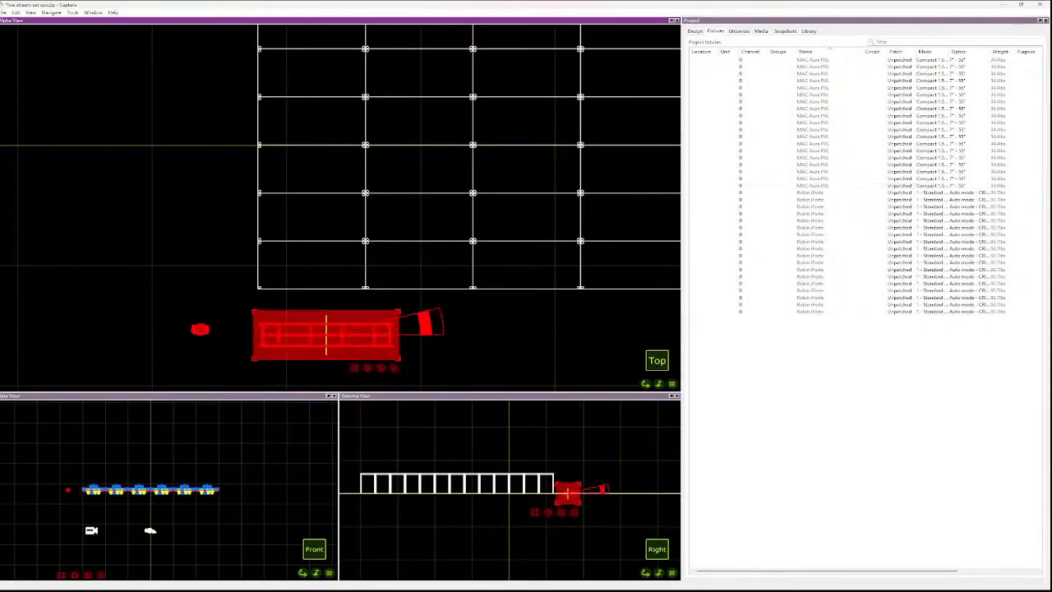
click(696, 31)
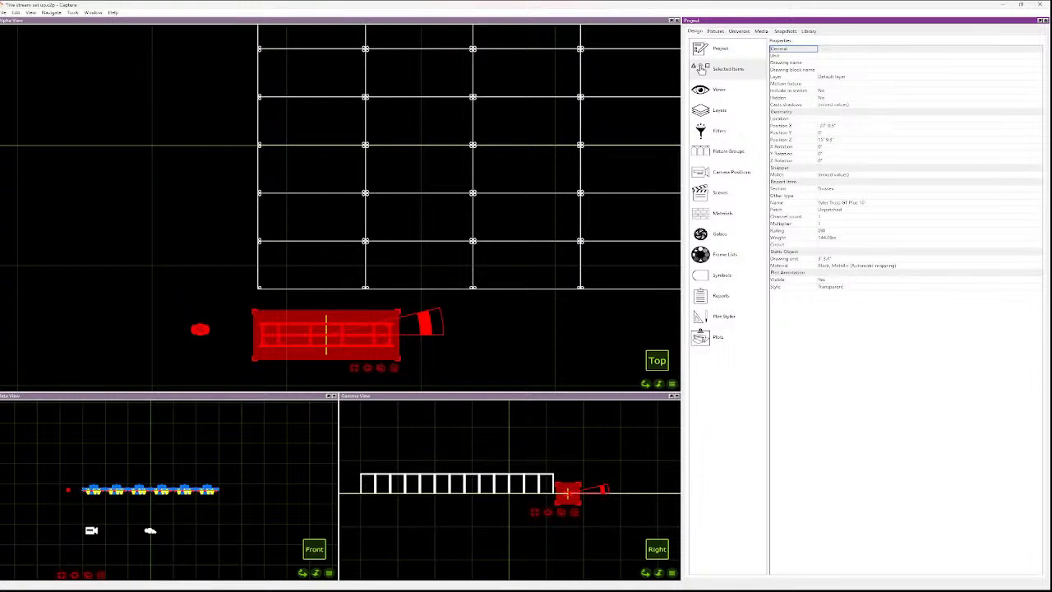
click(833, 77)
click(833, 77)
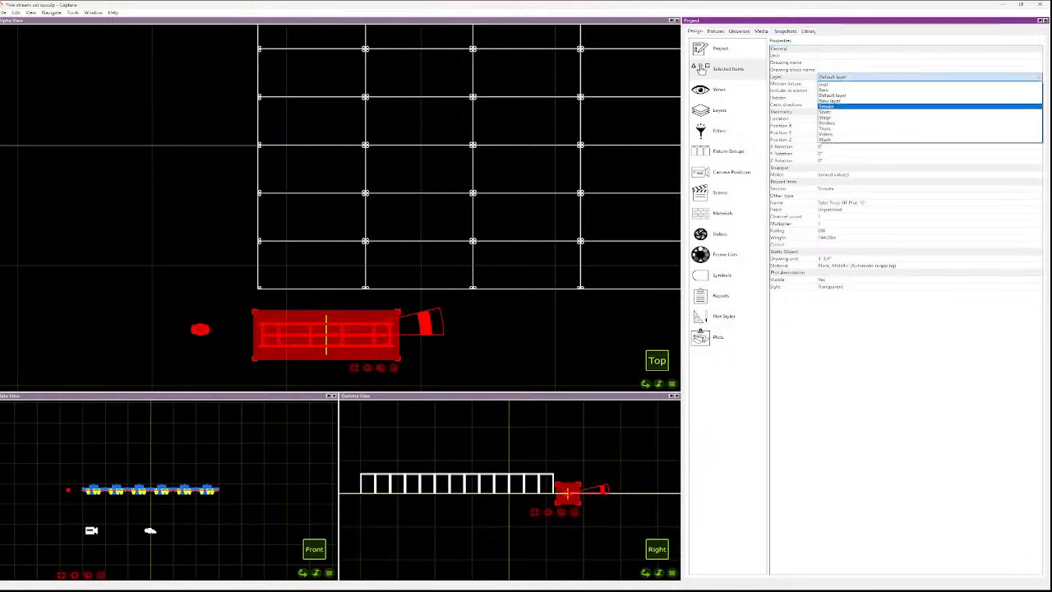
key(Return)
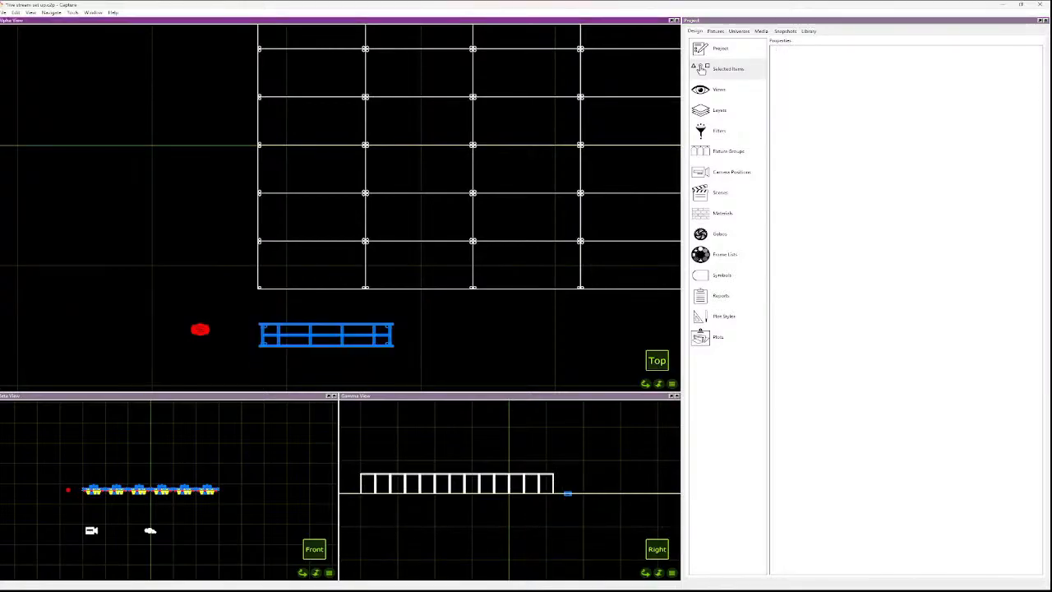
- Move the new MAC Aura PXL onto the front truss, centred across its width near the left end
click(200, 329)
drag(200, 329, 279, 334)
scroll(298, 355, up, 5)
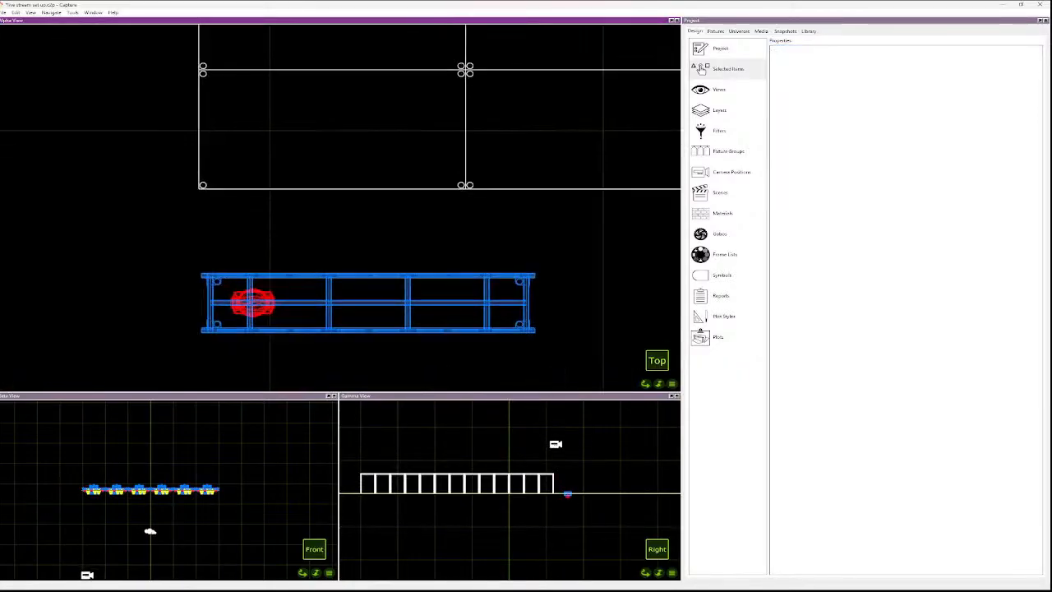
- Check how the MAC Aura PXL sits on the front truss by selecting the fixture and the truss together
click(253, 301)
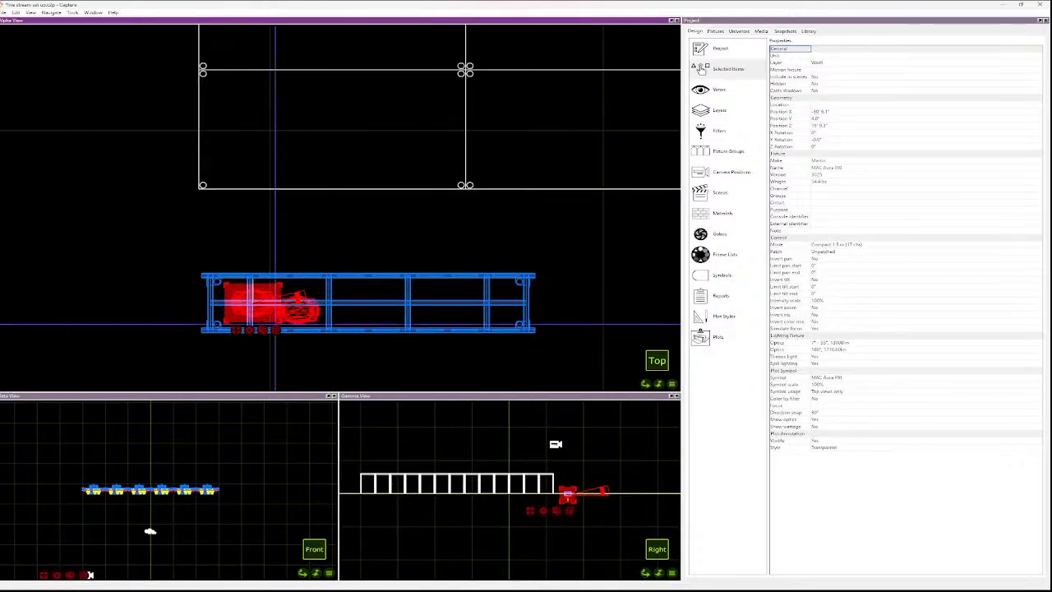
click(289, 331)
click(294, 355)
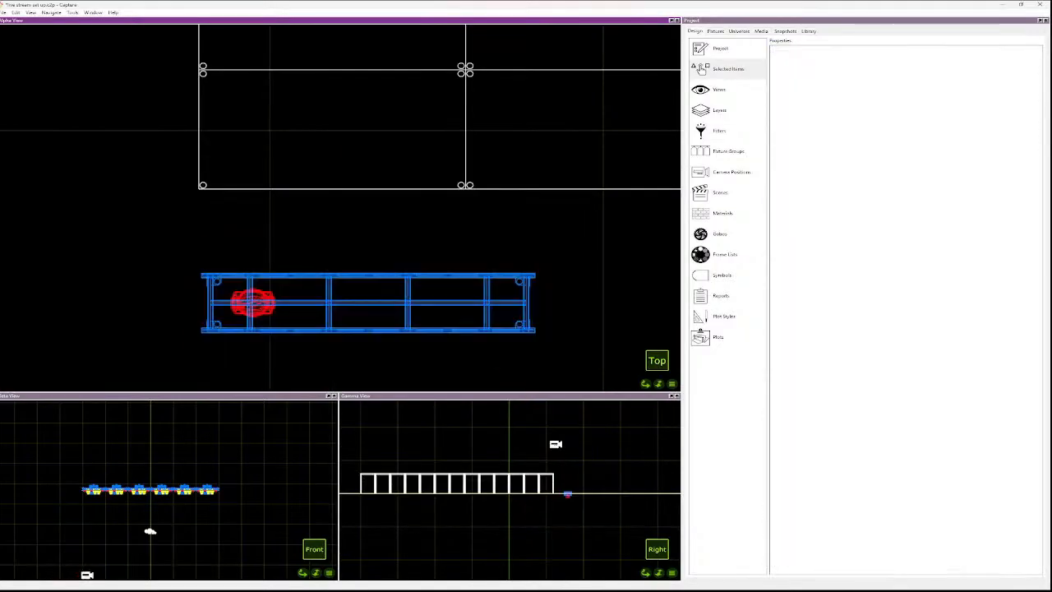
click(289, 331)
click(294, 355)
click(289, 330)
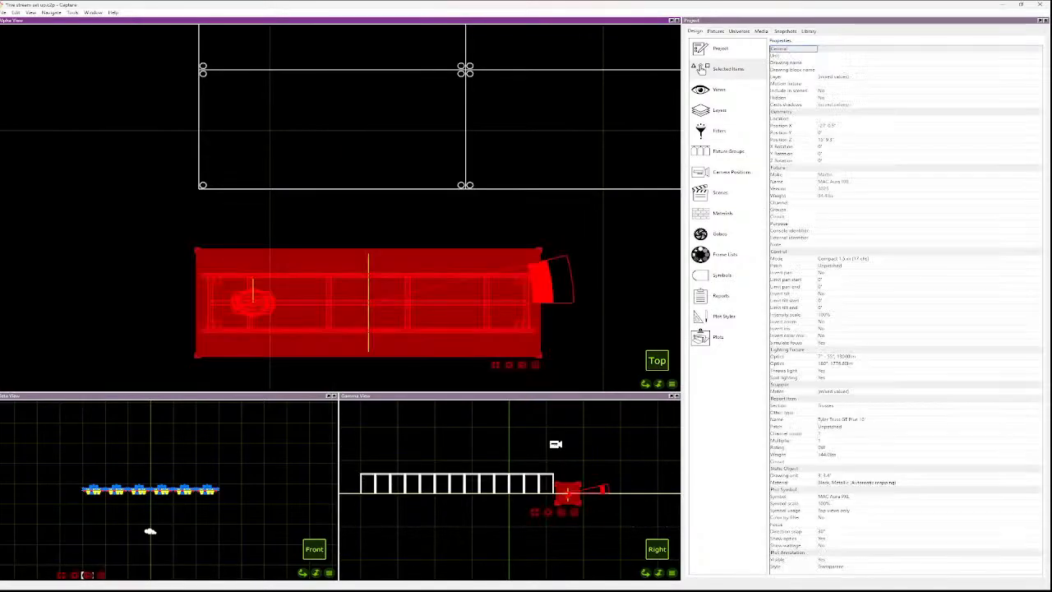
key(Escape)
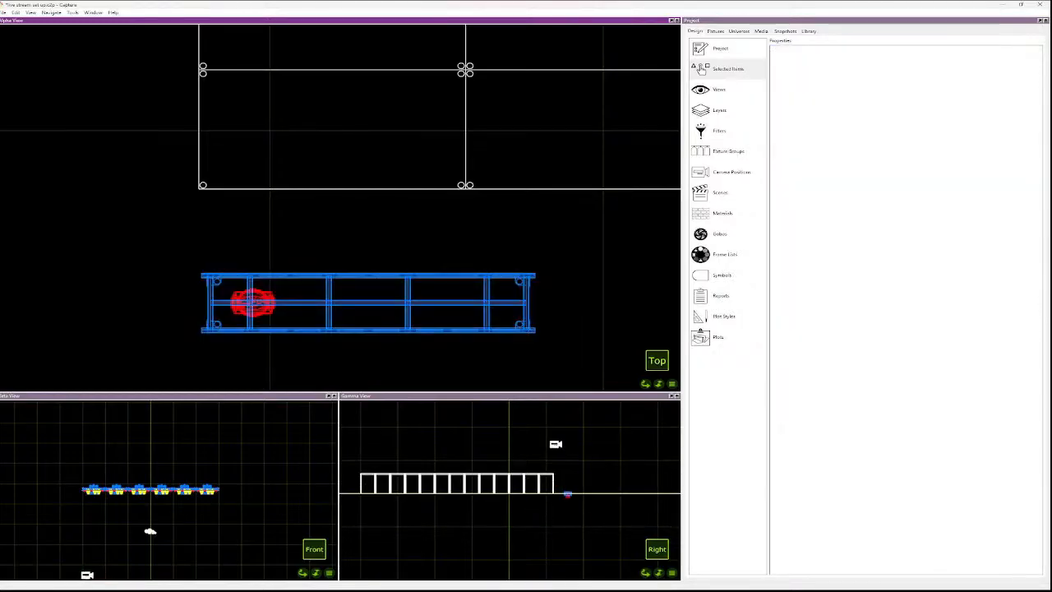
click(289, 331)
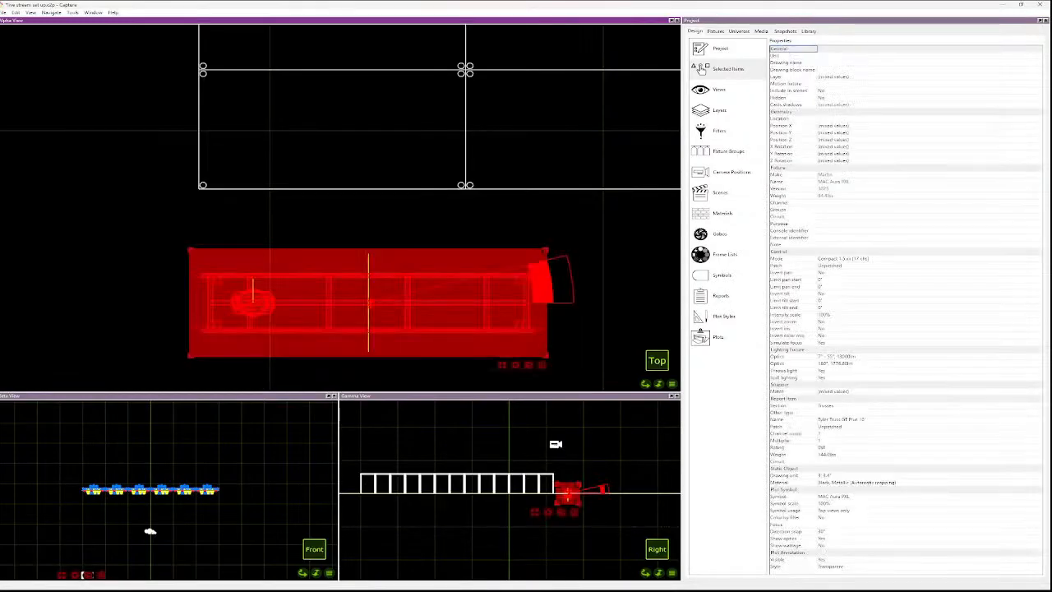
key(Escape)
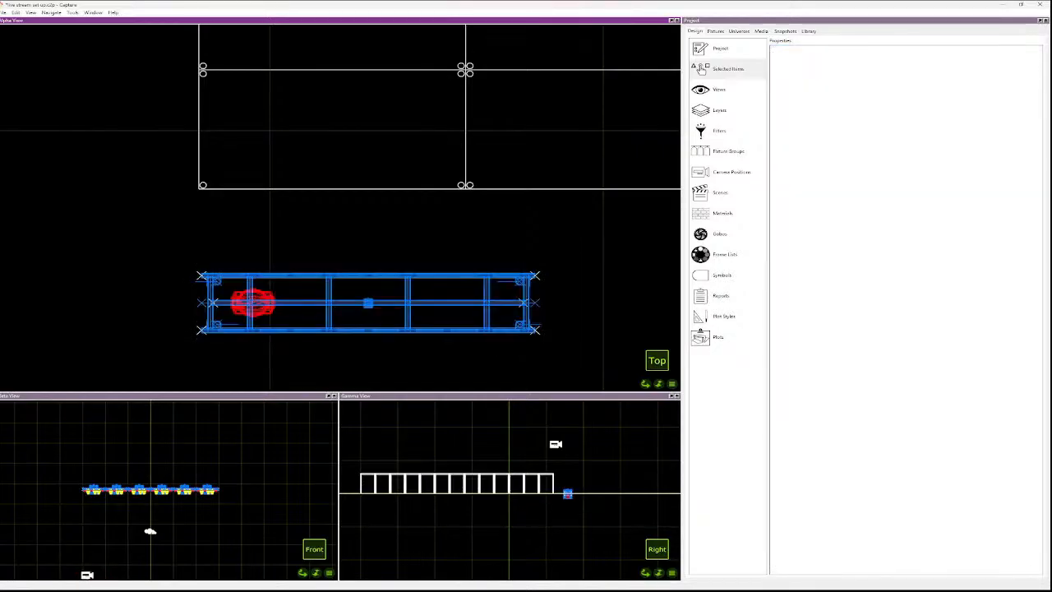
- Copy the MAC Aura PXL along the front truss so that a pair of fixtures hangs near each end
click(252, 303)
mouse_move(253, 303)
mouse_down()
mouse_move(329, 277)
mouse_move(345, 257)
mouse_move(369, 275)
mouse_move(334, 301)
mouse_move(303, 301)
mouse_move(411, 218)
mouse_move(434, 304)
mouse_move(488, 228)
mouse_move(496, 301)
mouse_move(436, 301)
mouse_move(451, 301)
mouse_up()
click(444, 247)
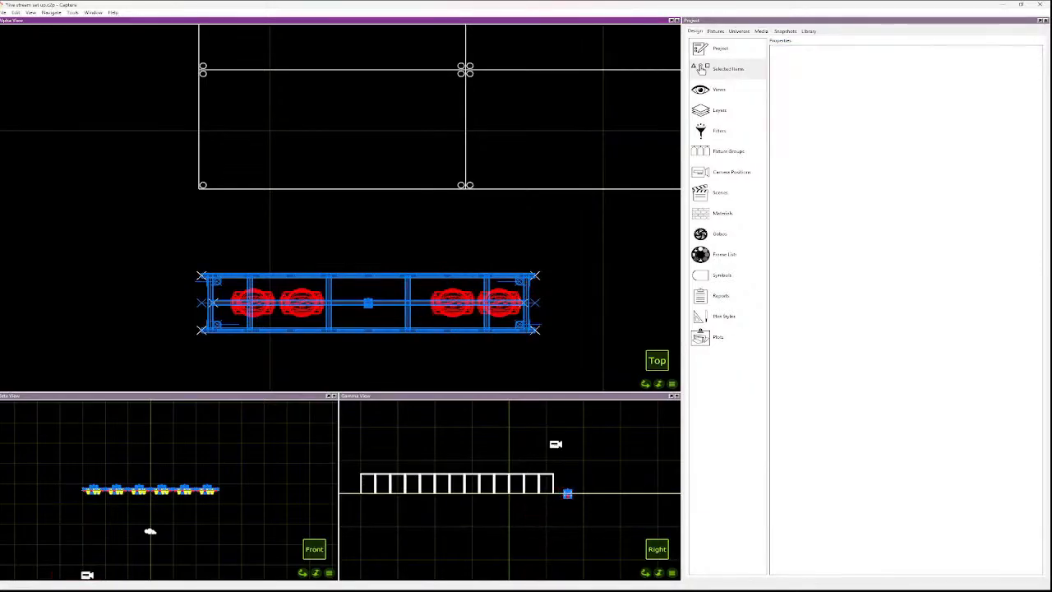
click(444, 275)
click(527, 233)
- Place a copy of the first Robin iForte from the project fixtures at the centre of the front truss
scroll(528, 233, down, 9)
scroll(528, 233, up, 3)
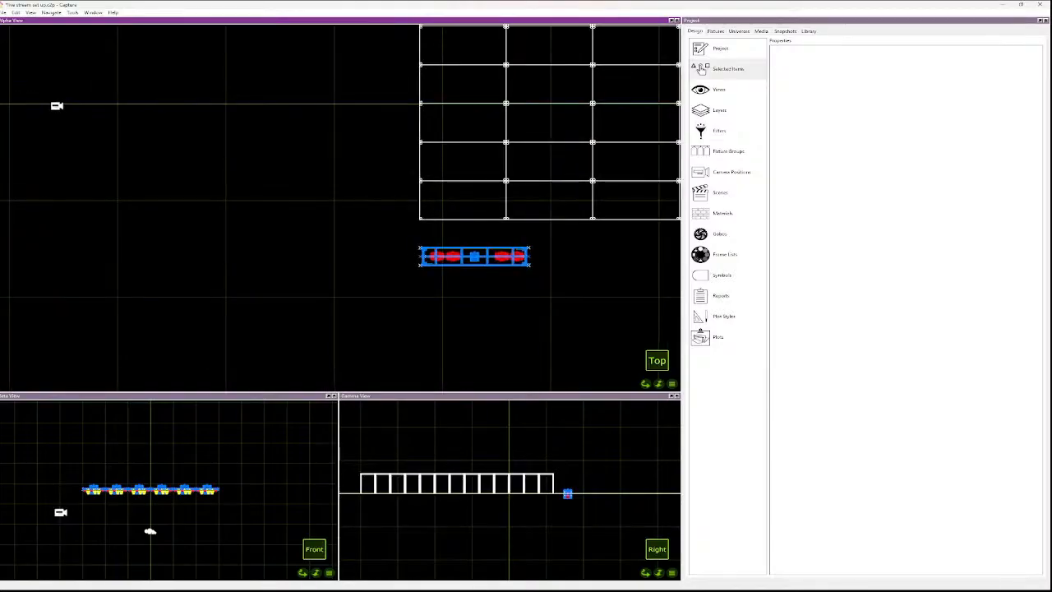
click(739, 31)
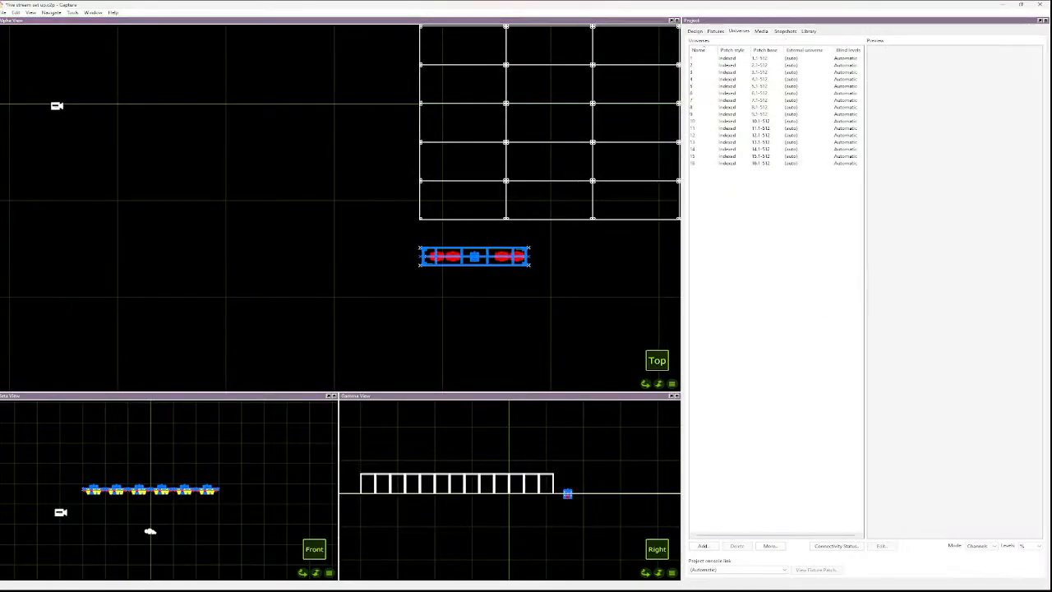
click(717, 31)
click(812, 228)
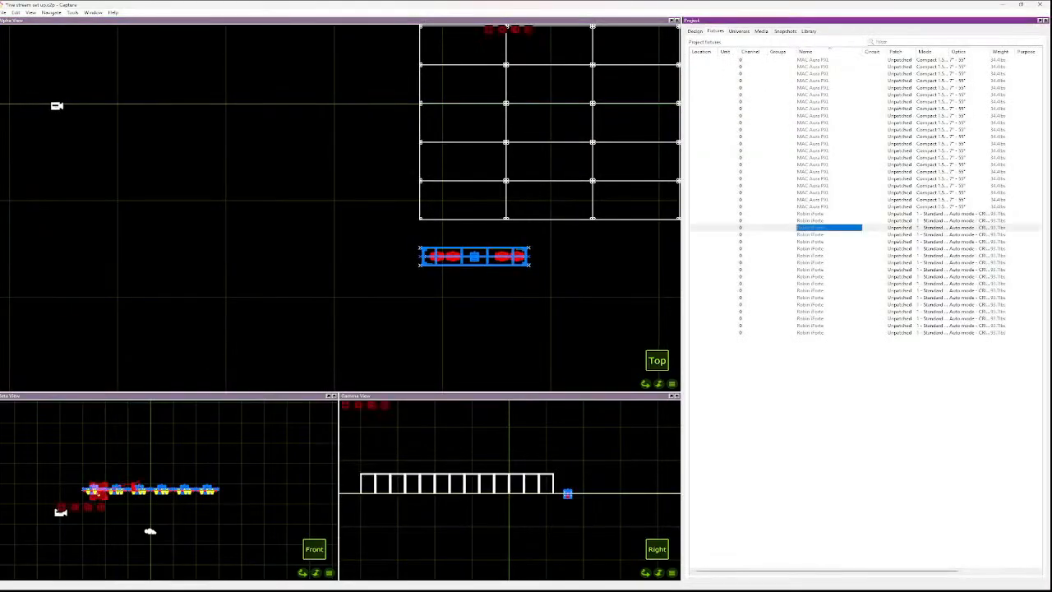
click(812, 213)
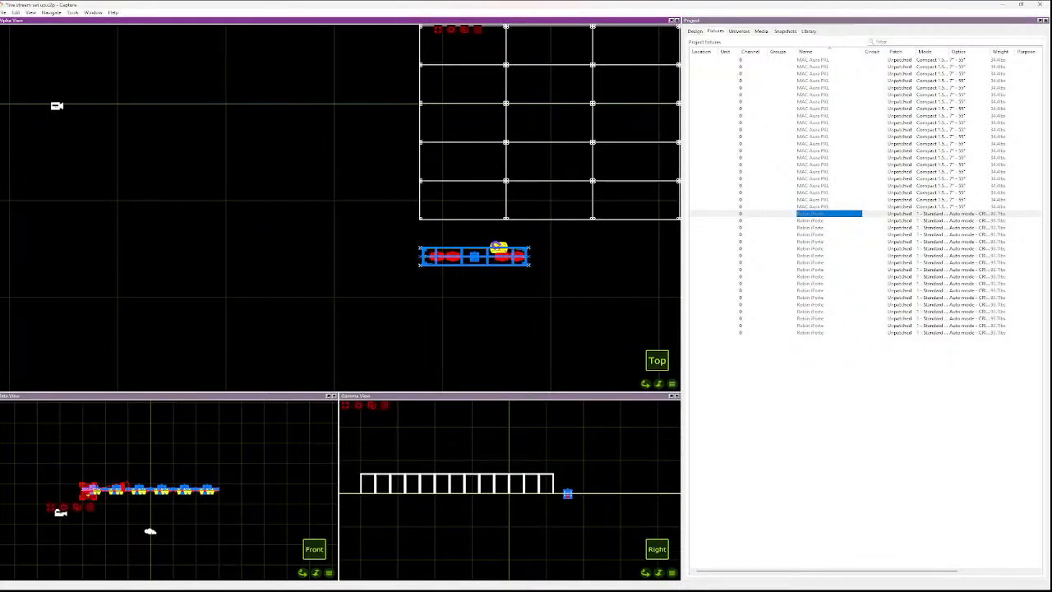
click(475, 255)
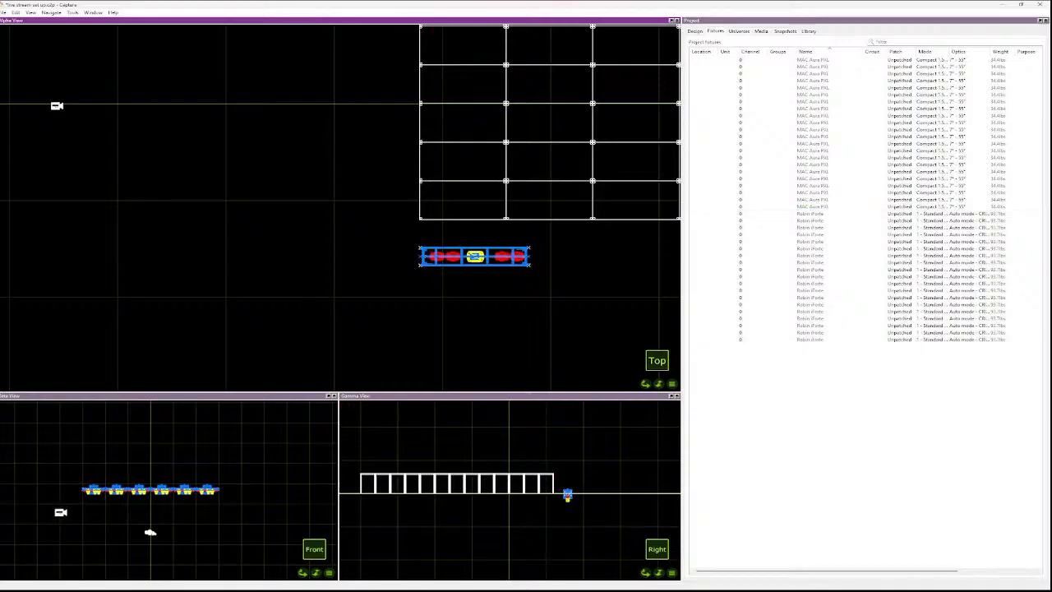
- Select the front truss together with the Robin iForte at its centre
scroll(512, 287, down, 7)
scroll(535, 272, up, 10)
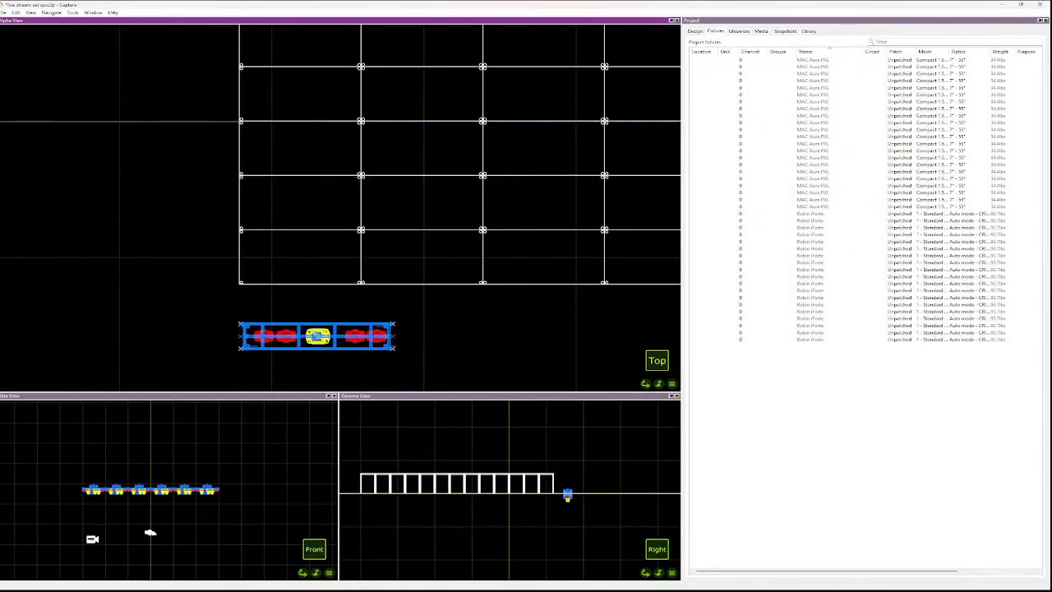
click(317, 335)
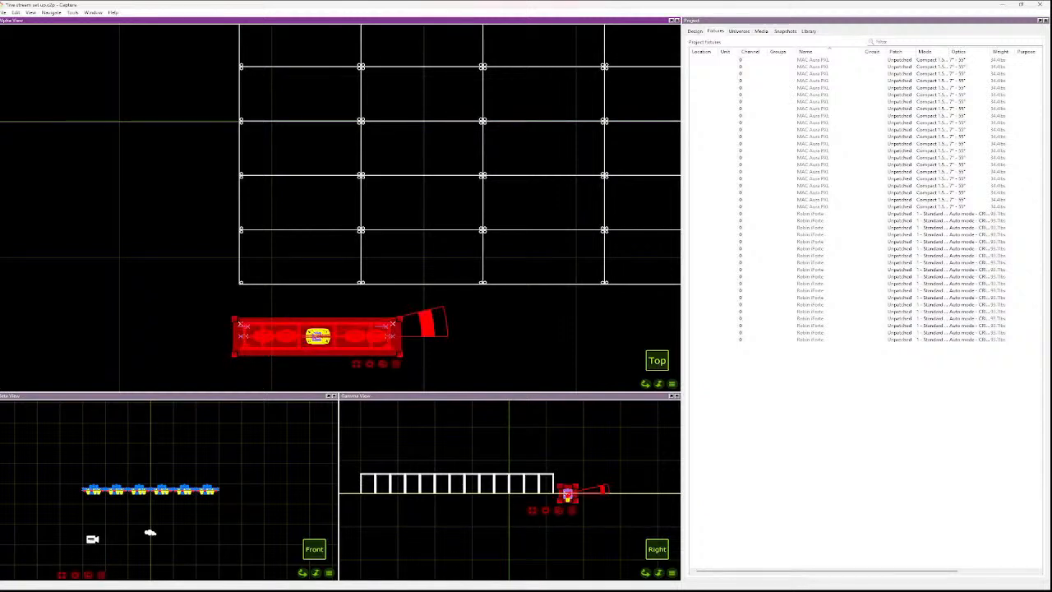
click(362, 366)
drag(362, 365, 309, 348)
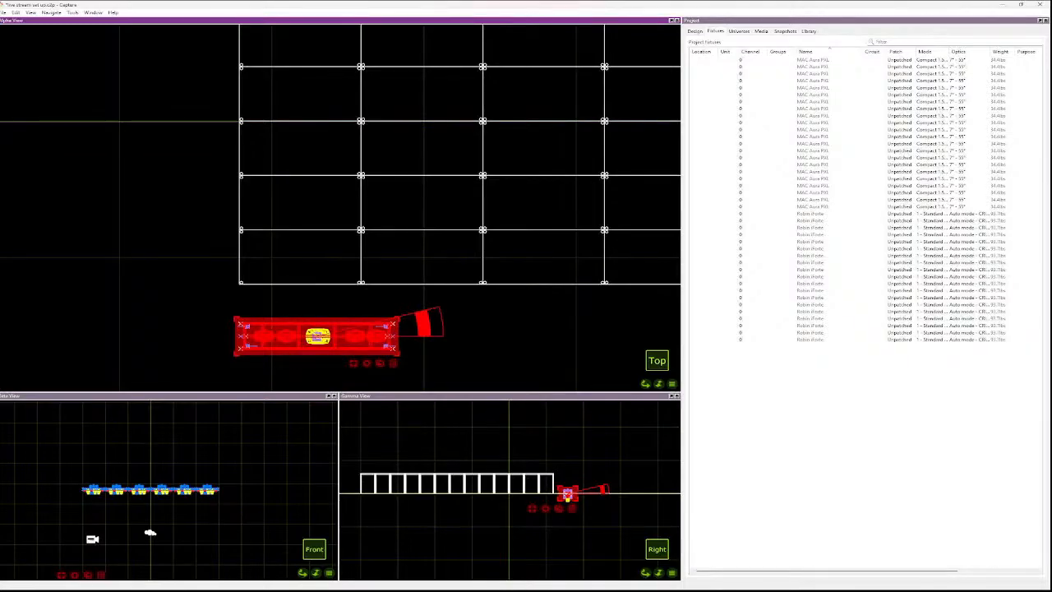
click(317, 336)
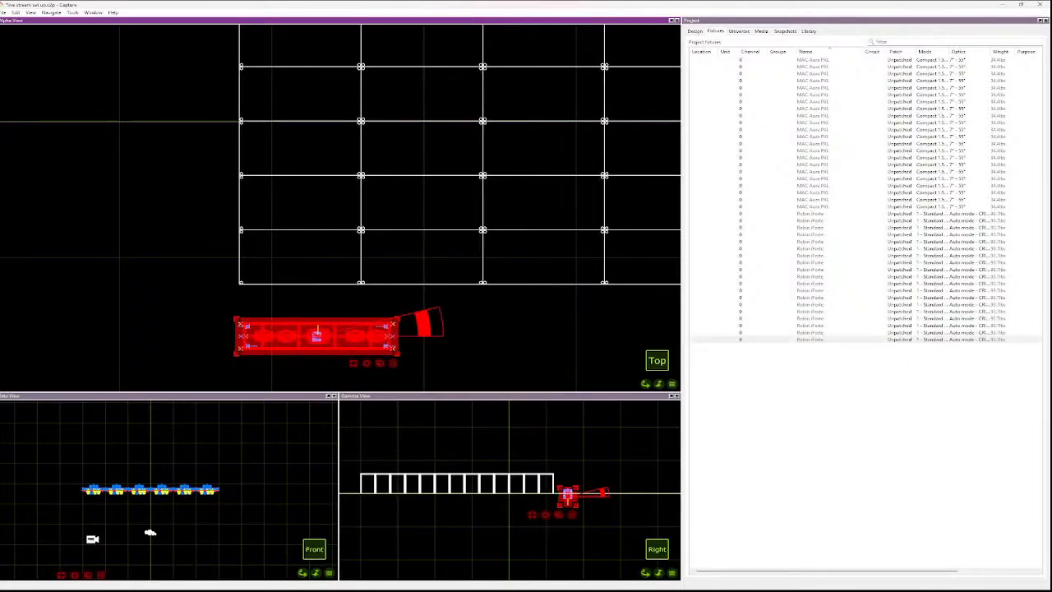
click(317, 335)
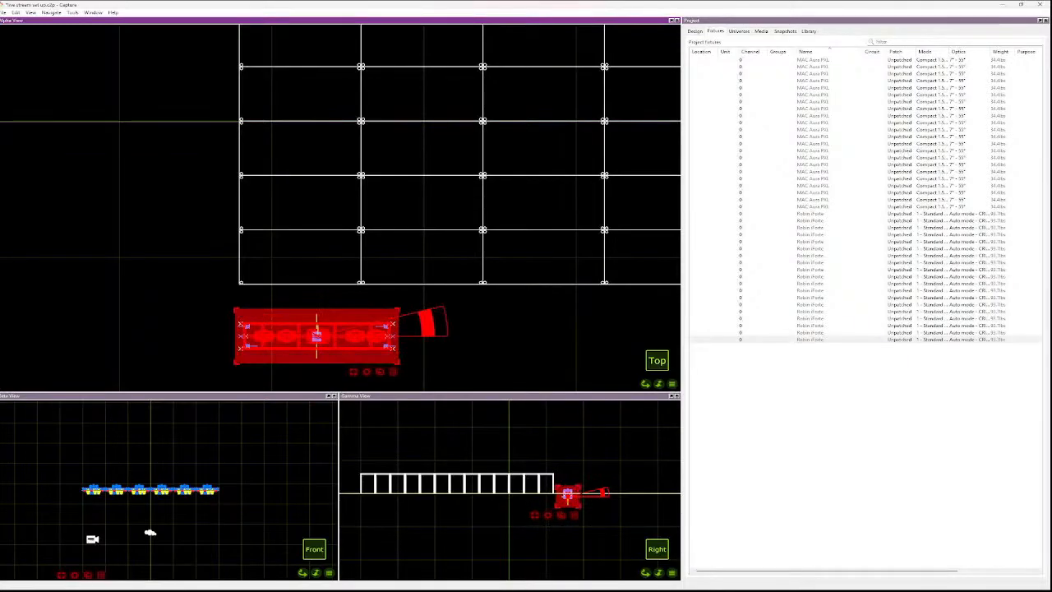
- Try to duplicate the front truss and its fixtures five times at an 8' X offset, and delete the copies
scroll(318, 336, down, 5)
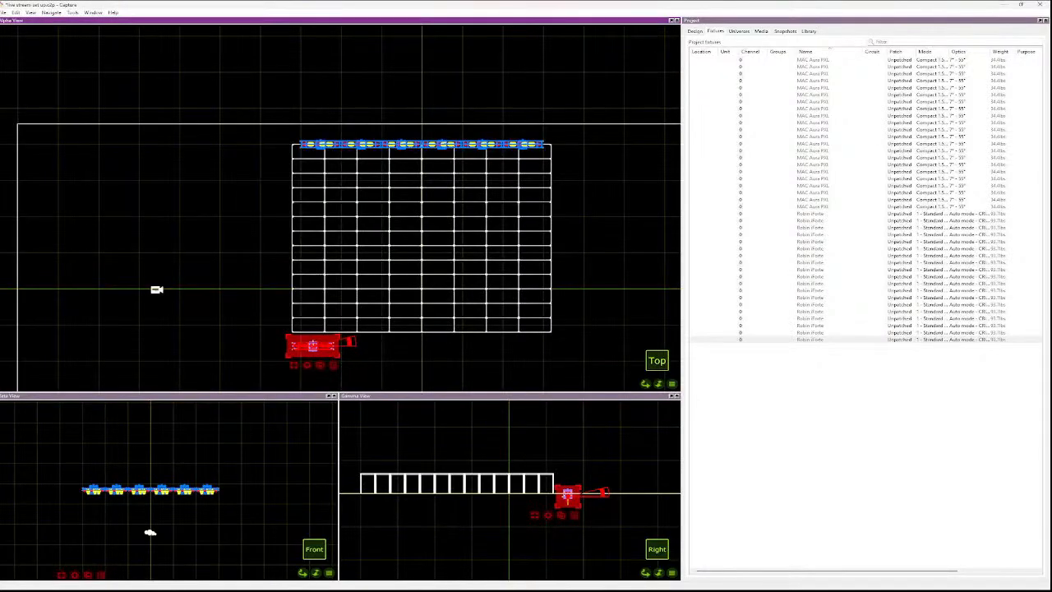
key(ctrl+d)
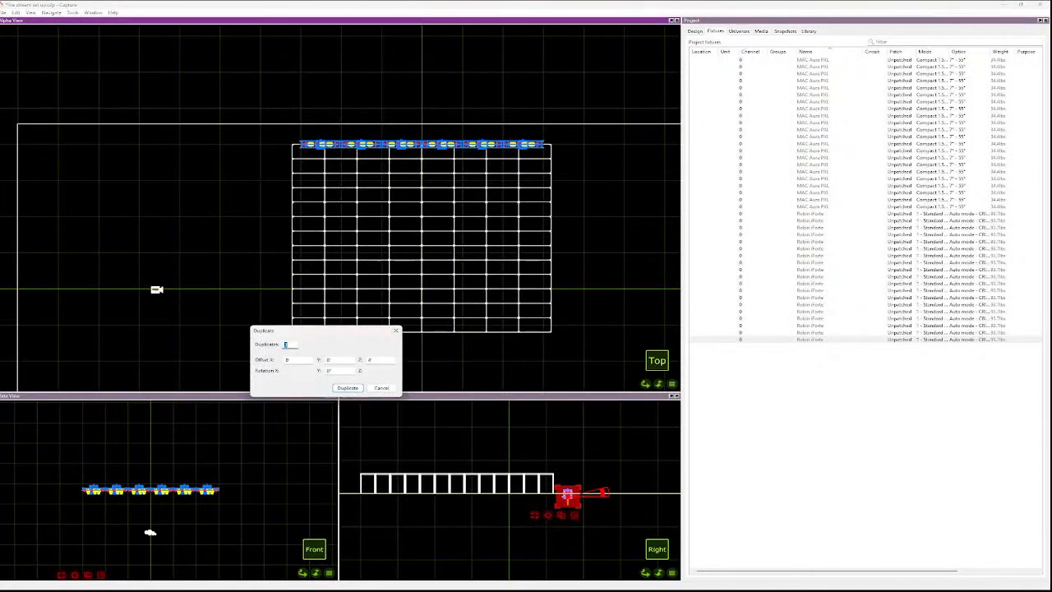
double_click(370, 360)
double_click(288, 360)
text(8)
double_click(287, 345)
key(Return)
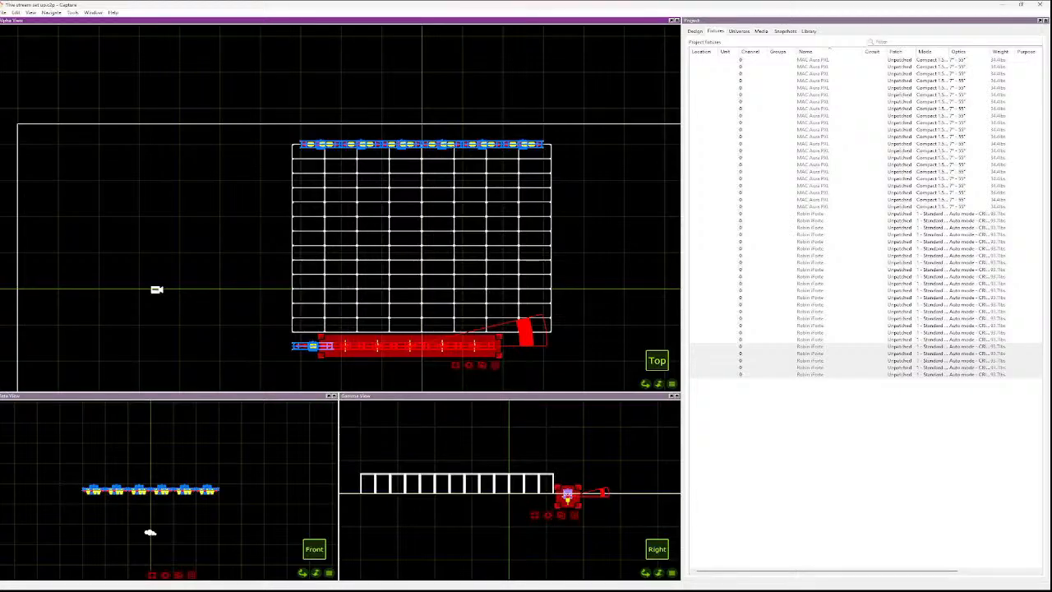
key(Delete)
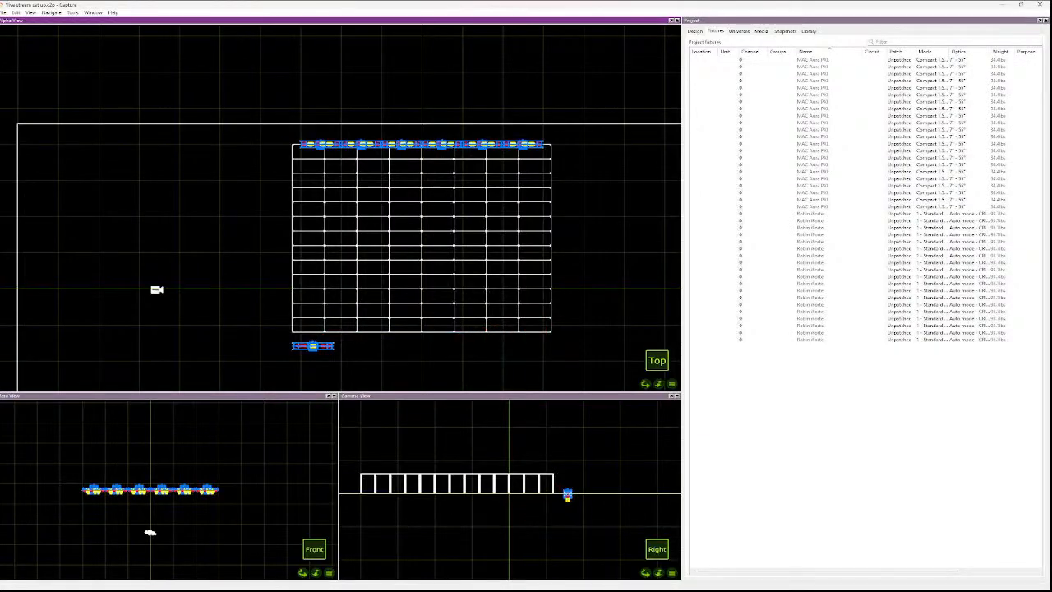
- Reselect the front truss, repeat the five-copy duplication with the 8' X offset, and undo it
click(313, 346)
key(ctrl+d)
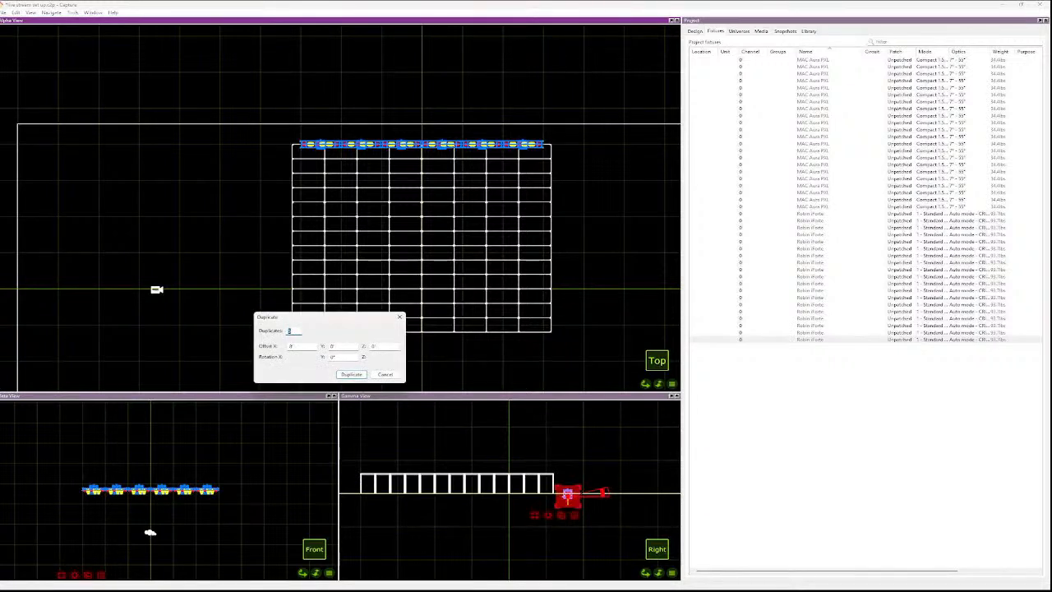
drag(343, 319, 214, 259)
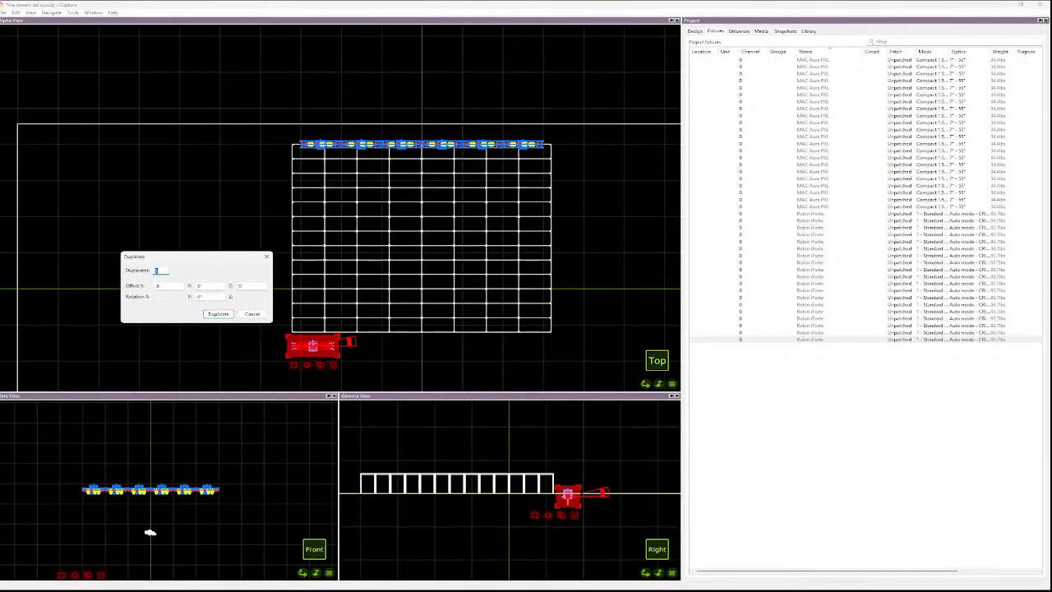
key(Return)
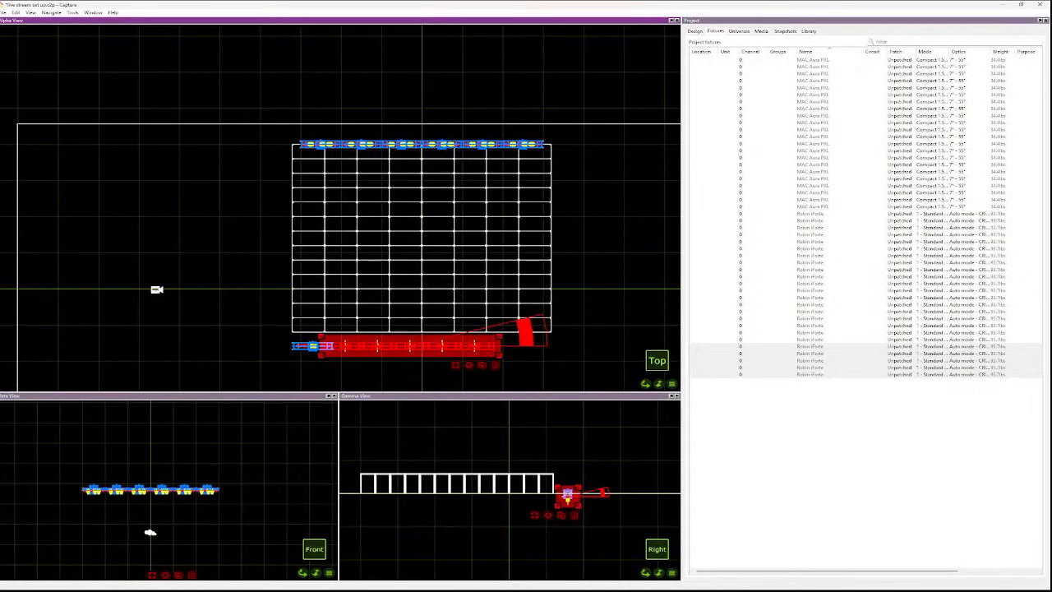
key(Escape)
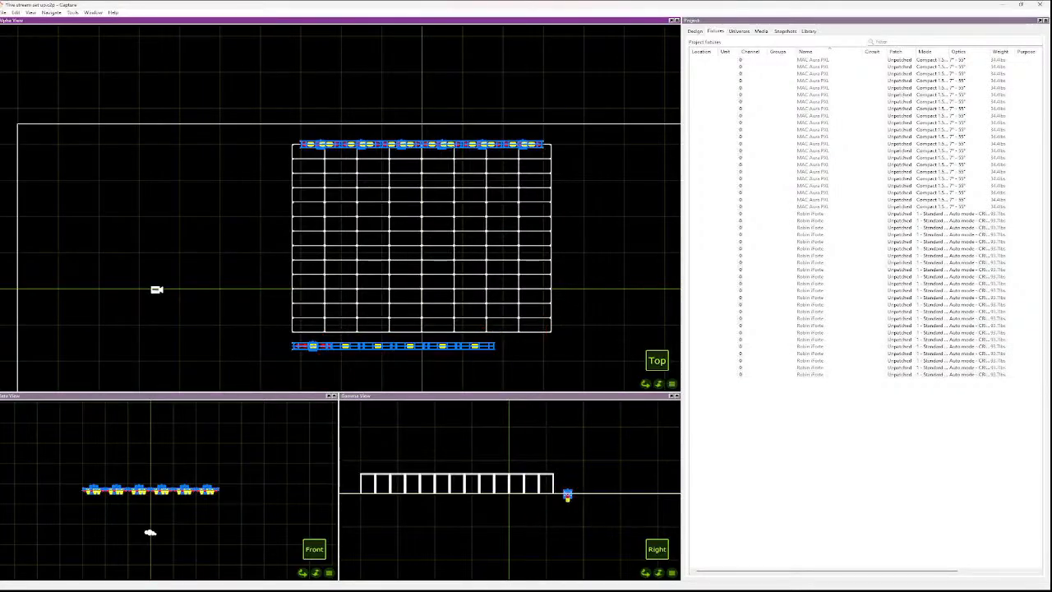
key(ctrl+z)
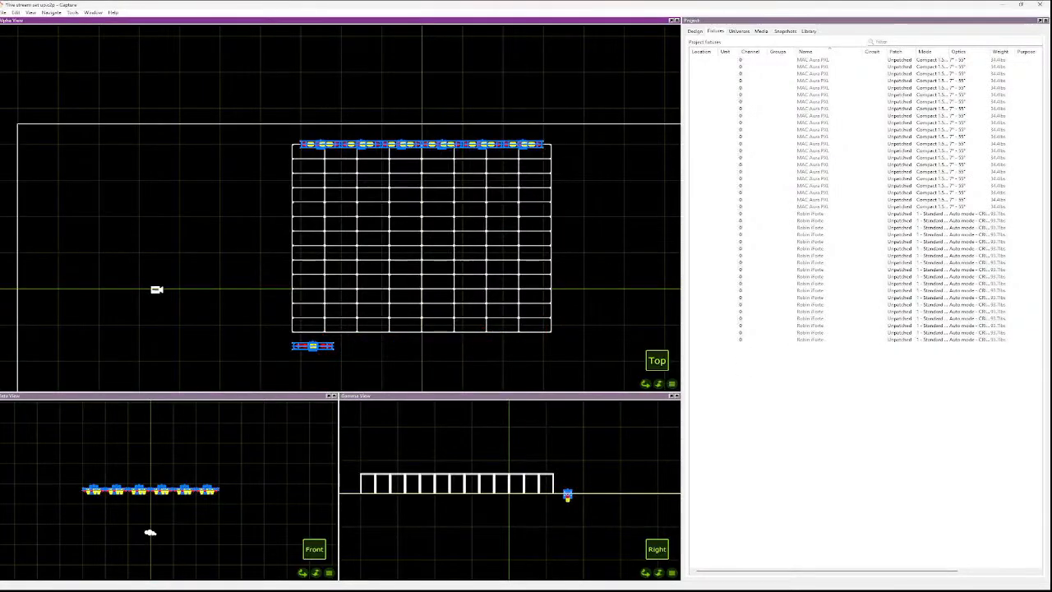
- Try to duplicate the front truss section with its fixtures five times in a row along the stage front
scroll(326, 352, up, 8)
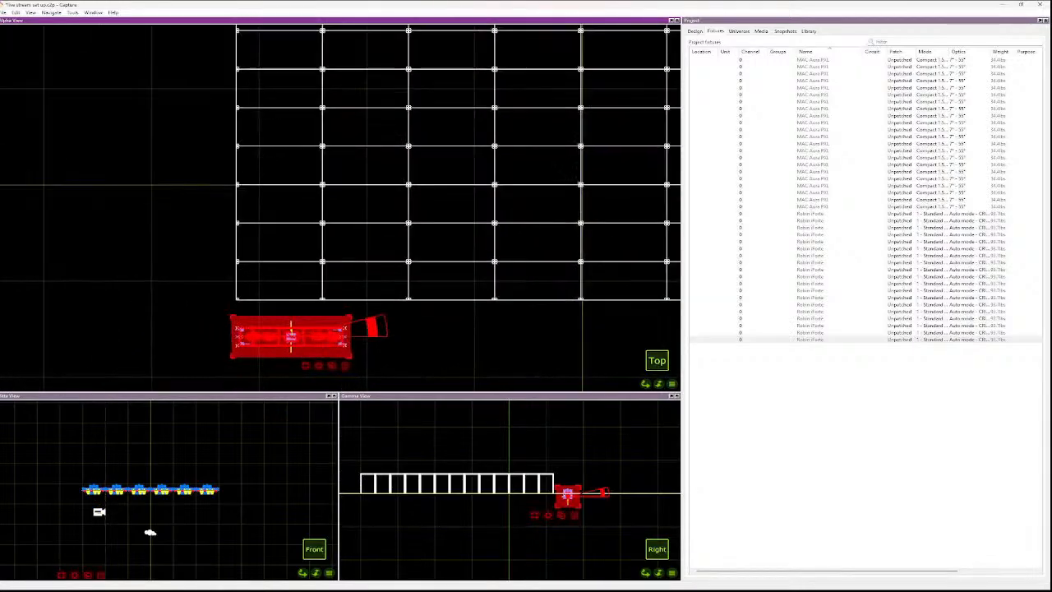
click(333, 360)
drag(332, 360, 230, 319)
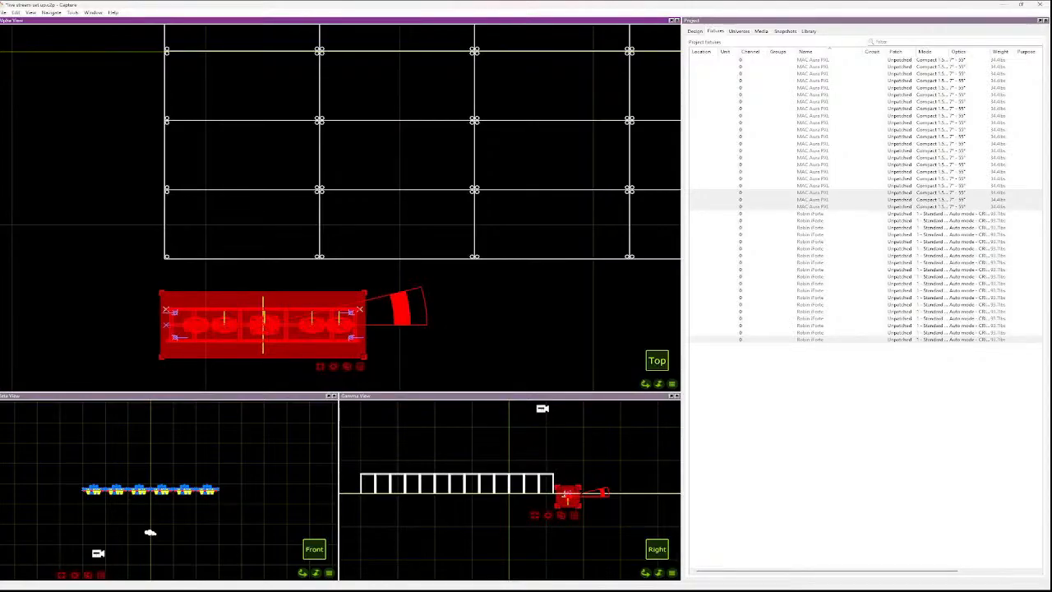
key(ctrl+d)
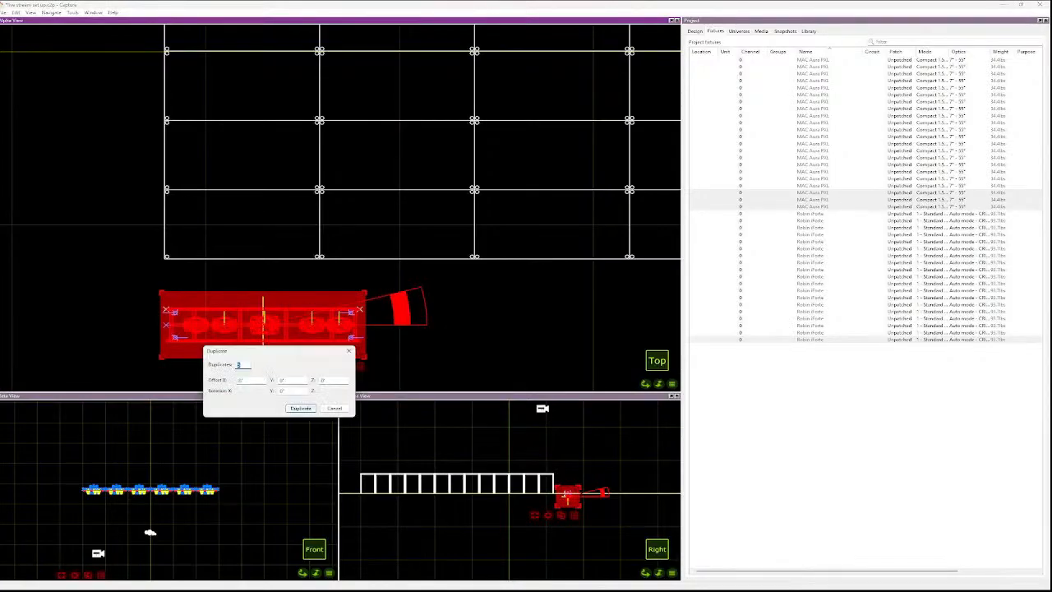
key(Return)
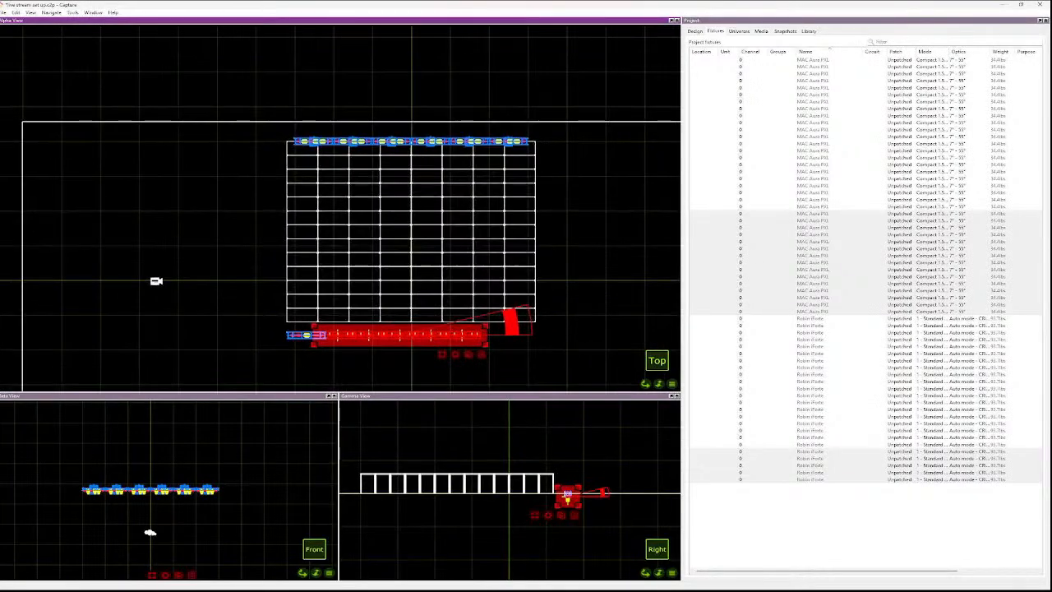
key(Escape)
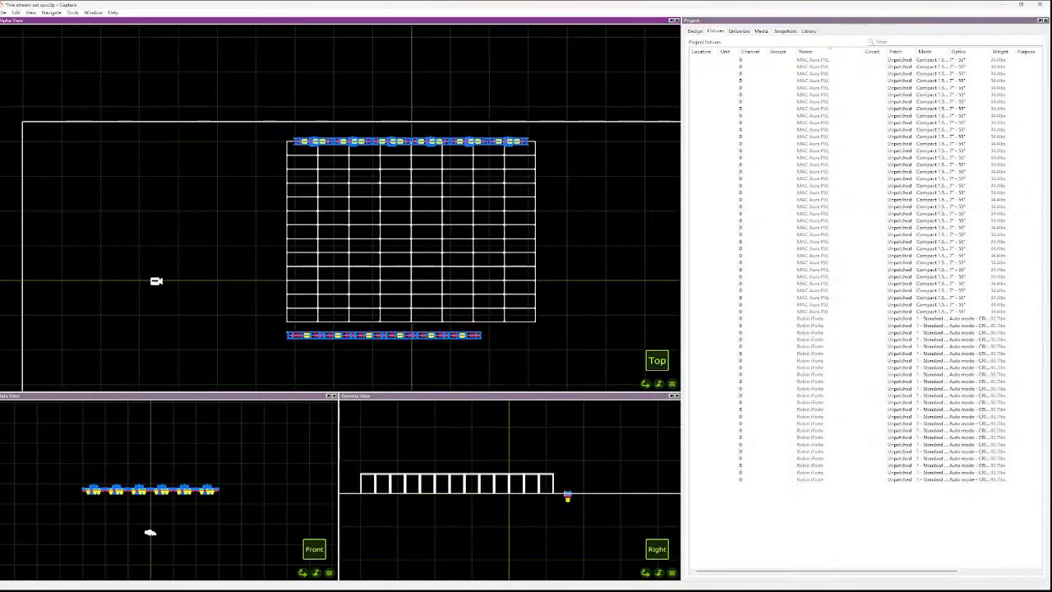
- Try to extend the front truss row with a seventh section copied from the row's last section and its fixtures
click(463, 335)
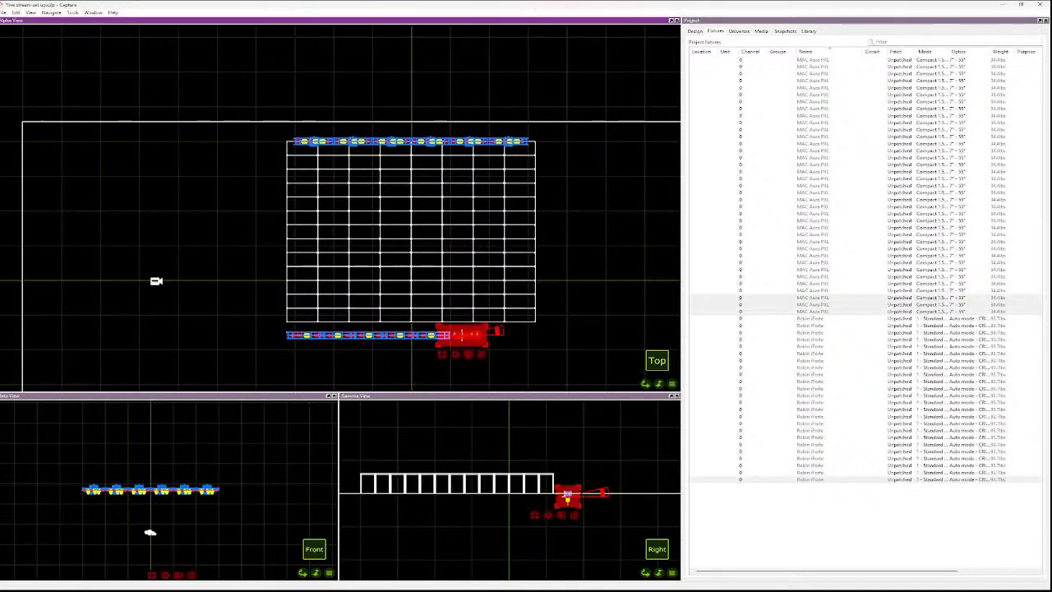
mouse_move(463, 336)
mouse_down()
mouse_move(506, 335)
mouse_move(482, 334)
mouse_up()
scroll(491, 332, up, 5)
key(Escape)
scroll(517, 344, up, 1)
click(526, 335)
drag(551, 341, 551, 342)
scroll(485, 343, up, 7)
drag(395, 285, 394, 284)
click(381, 362)
scroll(381, 362, down, 3)
scroll(382, 361, down, 8)
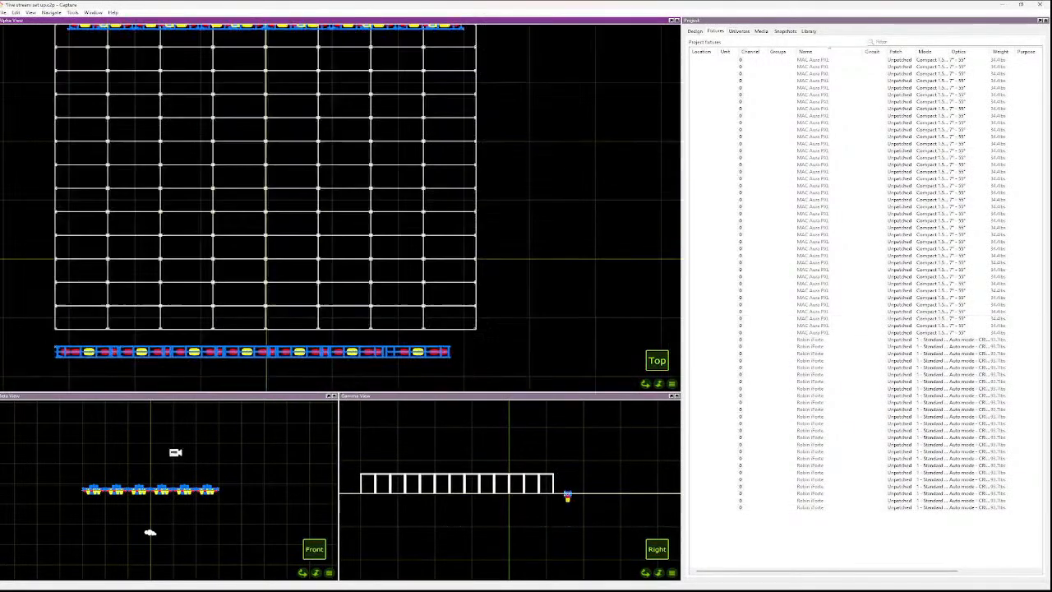
- Compare the rear and front truss rows, and undo the latest changes to the front row
scroll(251, 112, up, 6)
scroll(198, 119, down, 5)
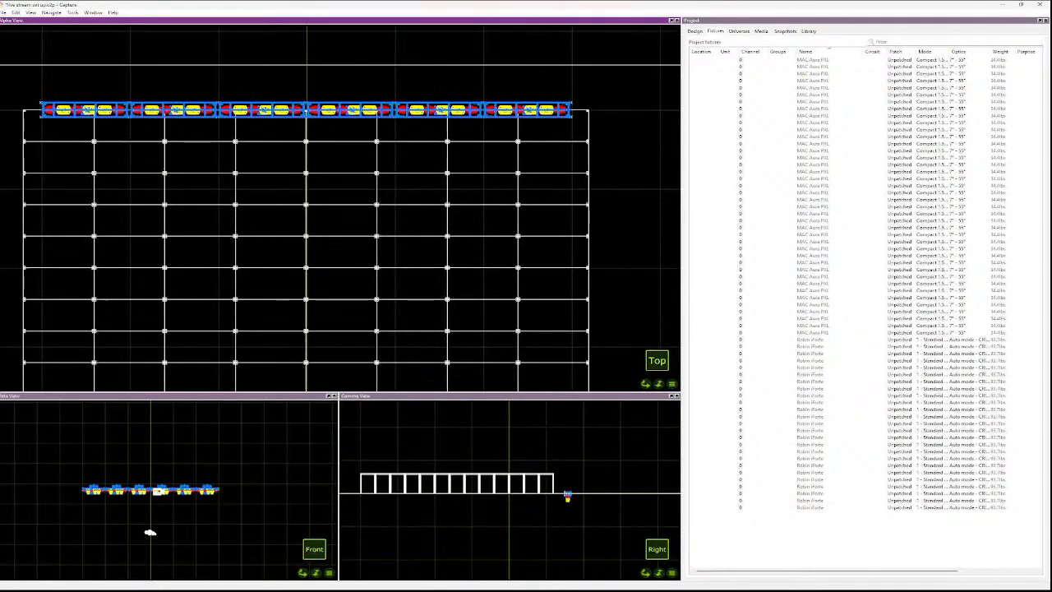
scroll(526, 107, down, 1)
scroll(524, 107, down, 6)
scroll(472, 267, up, 6)
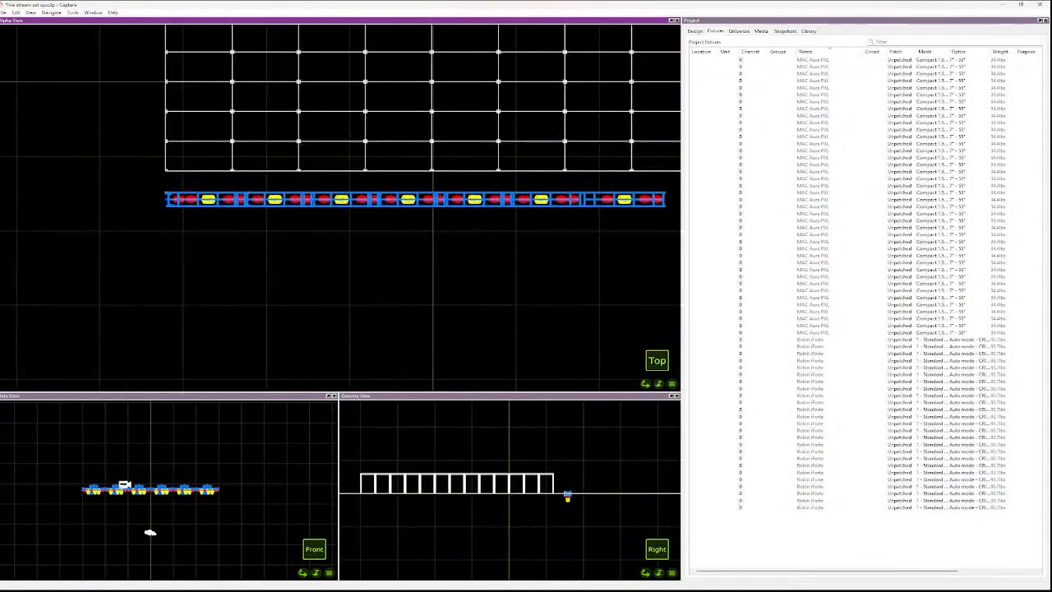
scroll(497, 167, up, 2)
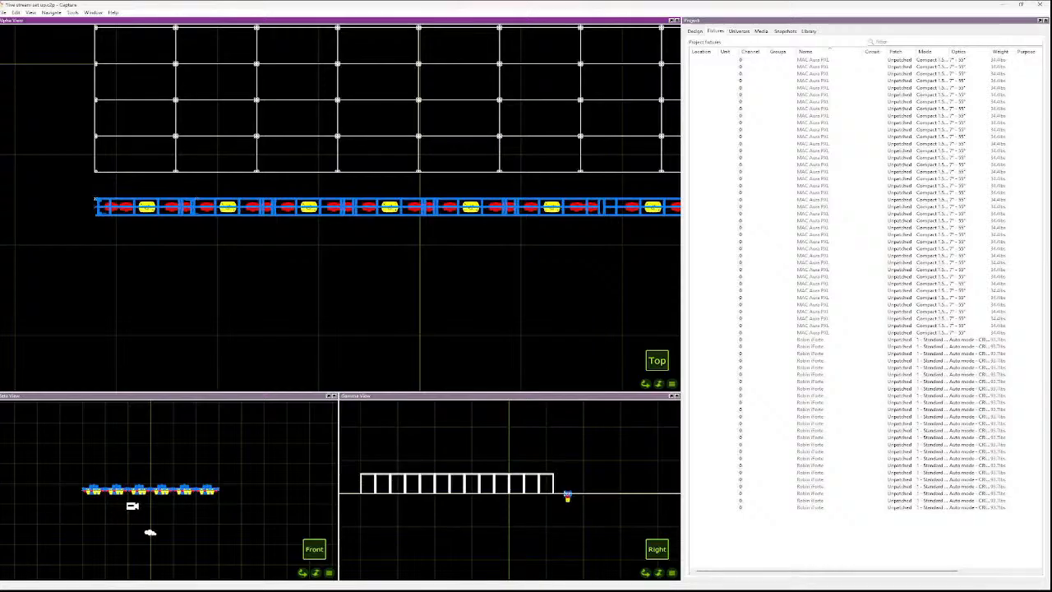
key(ctrl+z)
key(ctrl+z)
key(ctrl+z)
key(ctrl+z)
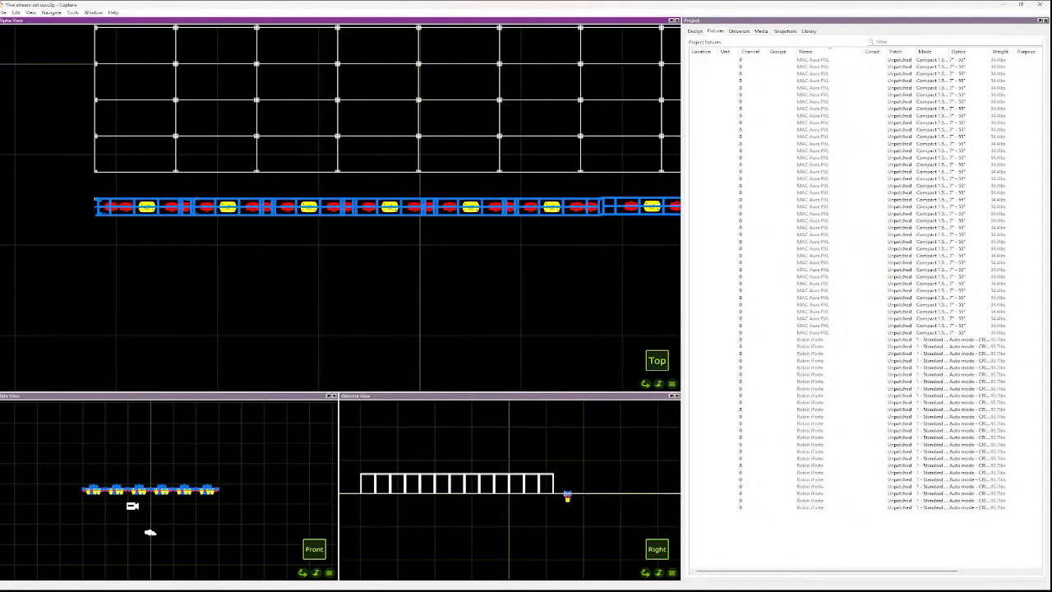
- Try to keep only one copied section beside the first front truss section, and remove that copy
ctrl+drag(100, 201, 197, 215)
right_click(261, 234)
click(280, 256)
scroll(217, 206, up, 2)
scroll(214, 210, up, 1)
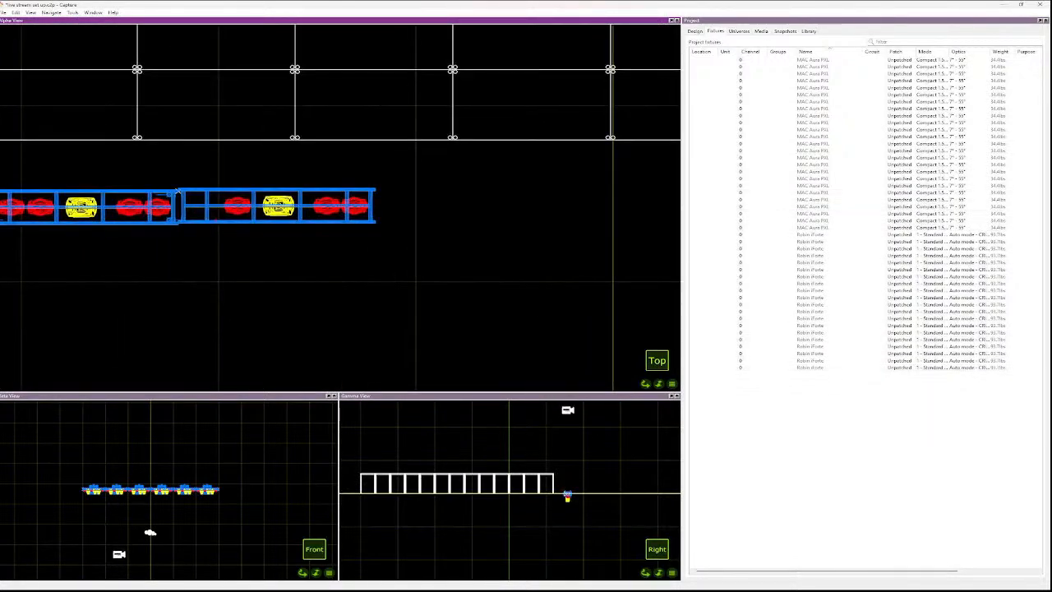
click(209, 219)
key(Escape)
scroll(169, 251, down, 3)
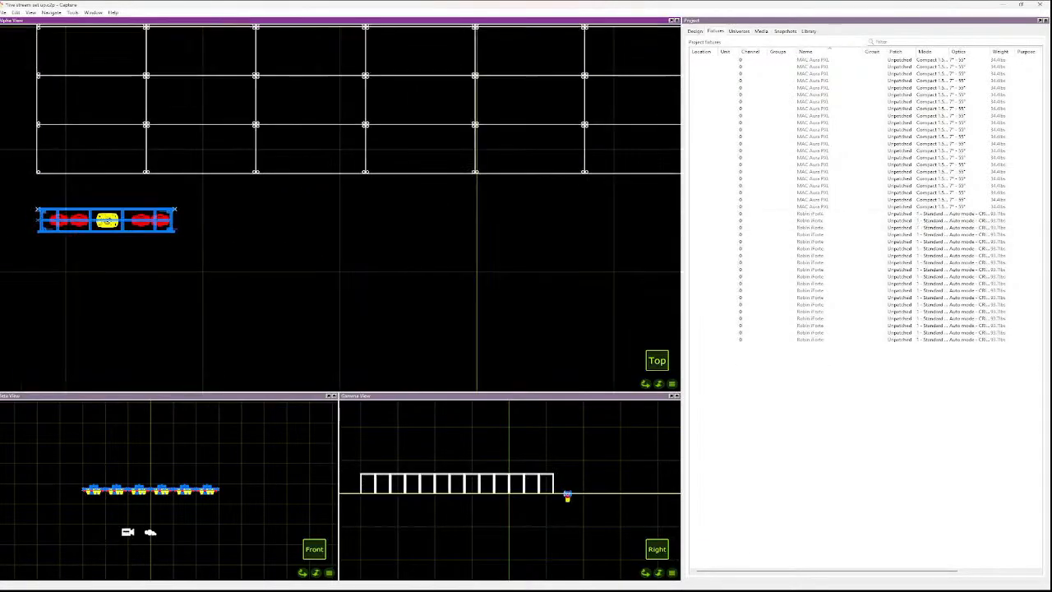
- Try to paste a copy of the front truss section at its end, delete the copy, and reselect the original section
click(119, 226)
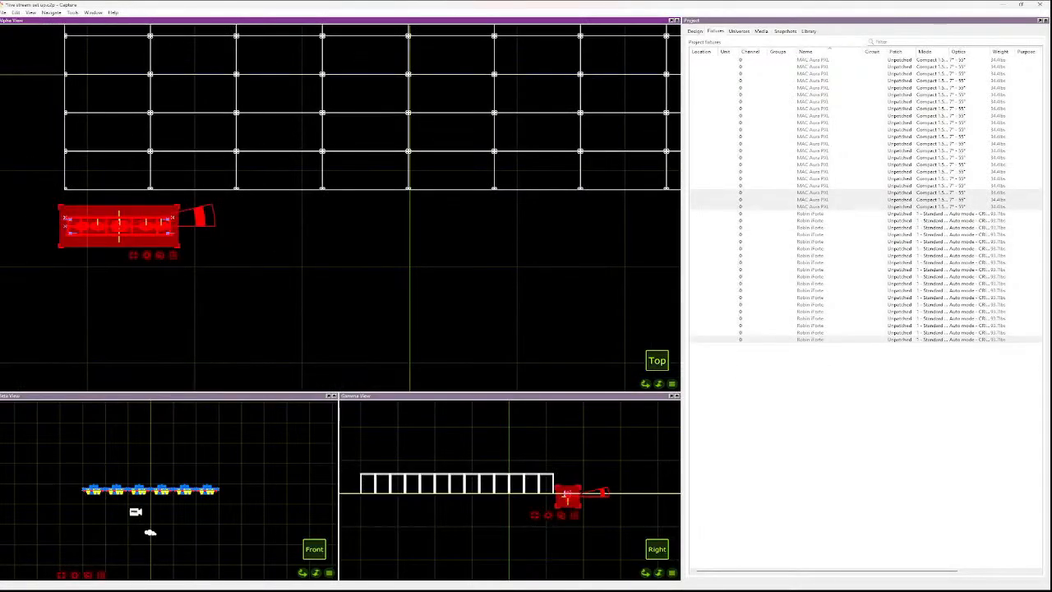
key(ctrl+v)
click(172, 231)
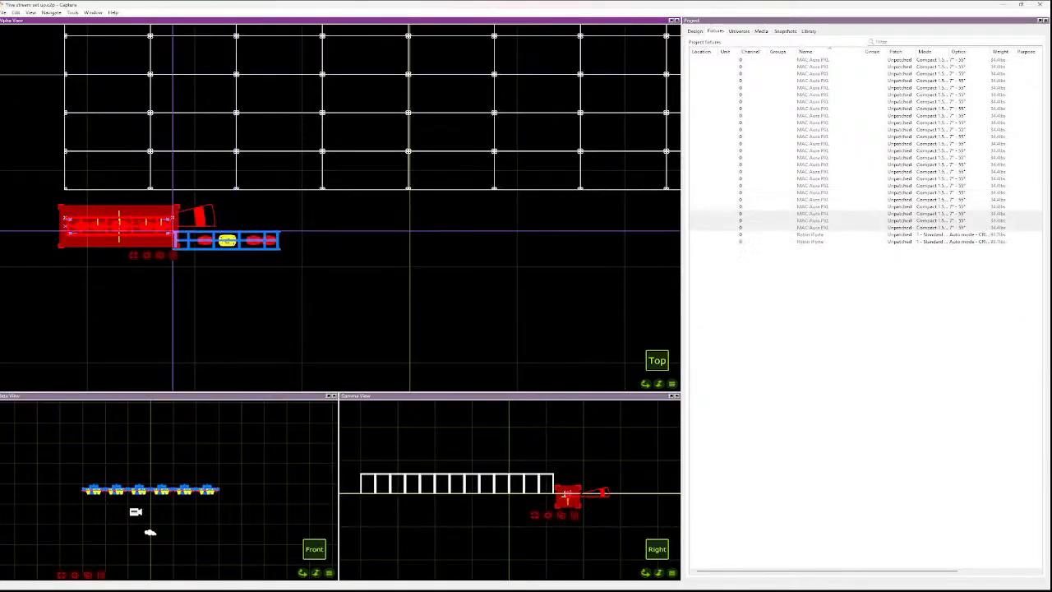
key(Escape)
click(226, 238)
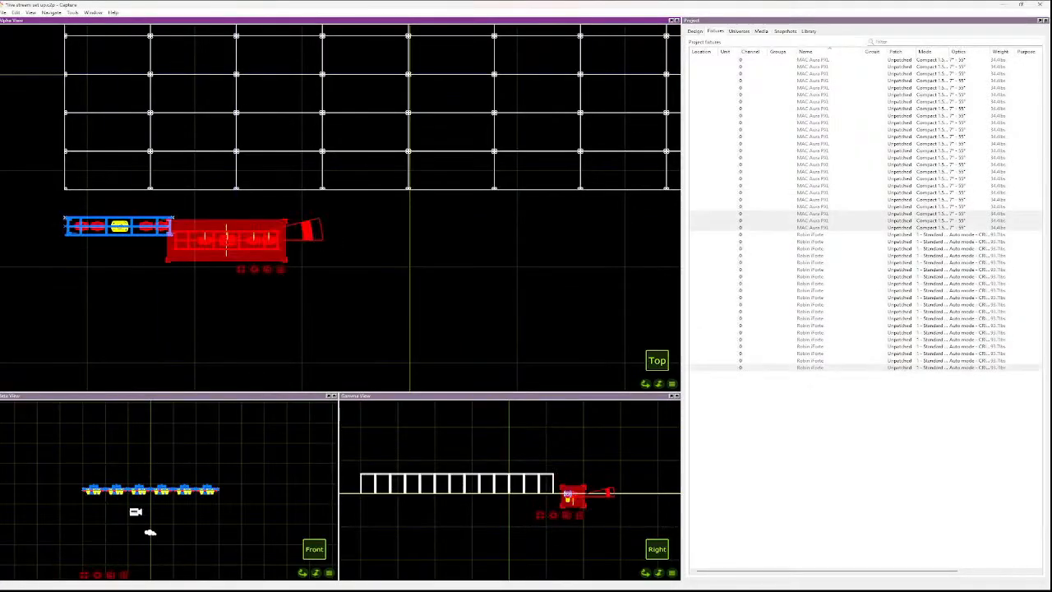
key(Delete)
click(119, 226)
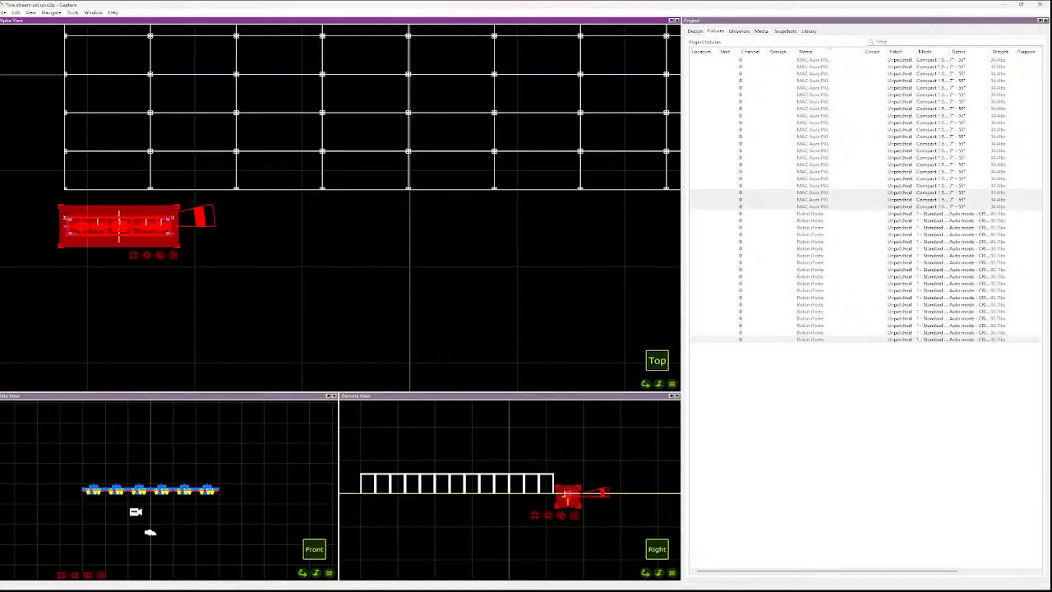
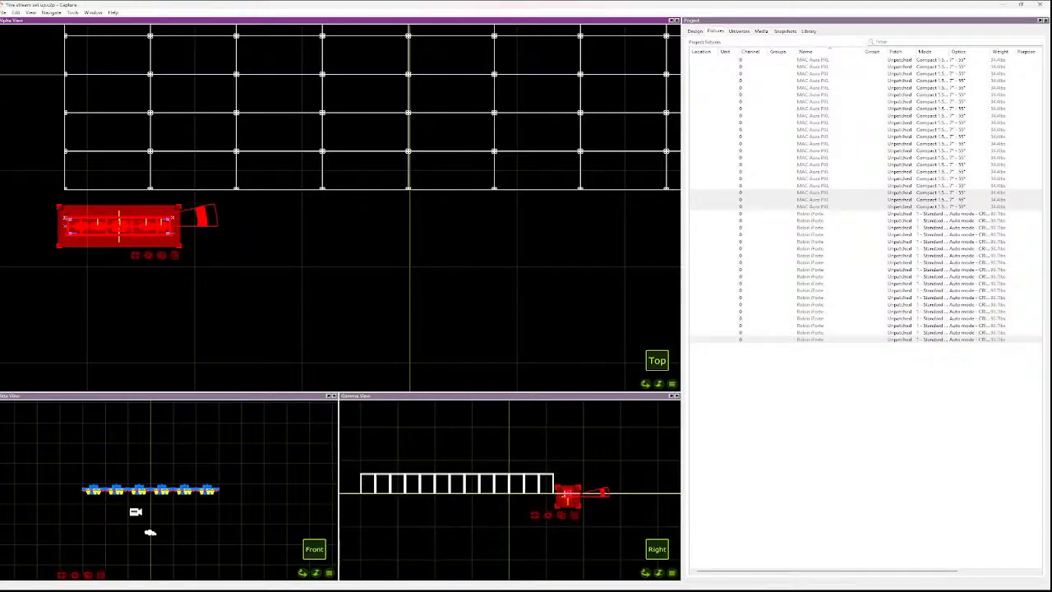
- Group the front truss section with all the wash fixtures and the Robin iForte mounted on it
drag(175, 244, 30, 216)
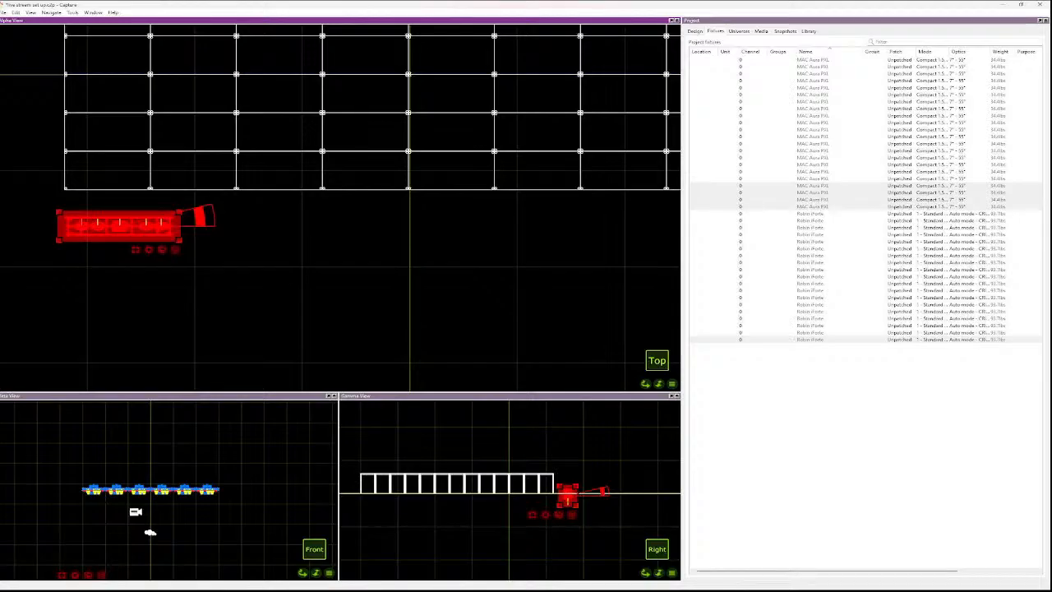
key(ctrl+g)
click(119, 283)
click(119, 226)
- Paste four copies of the grouped front truss section and place them end to end along the stage front
key(ctrl+v)
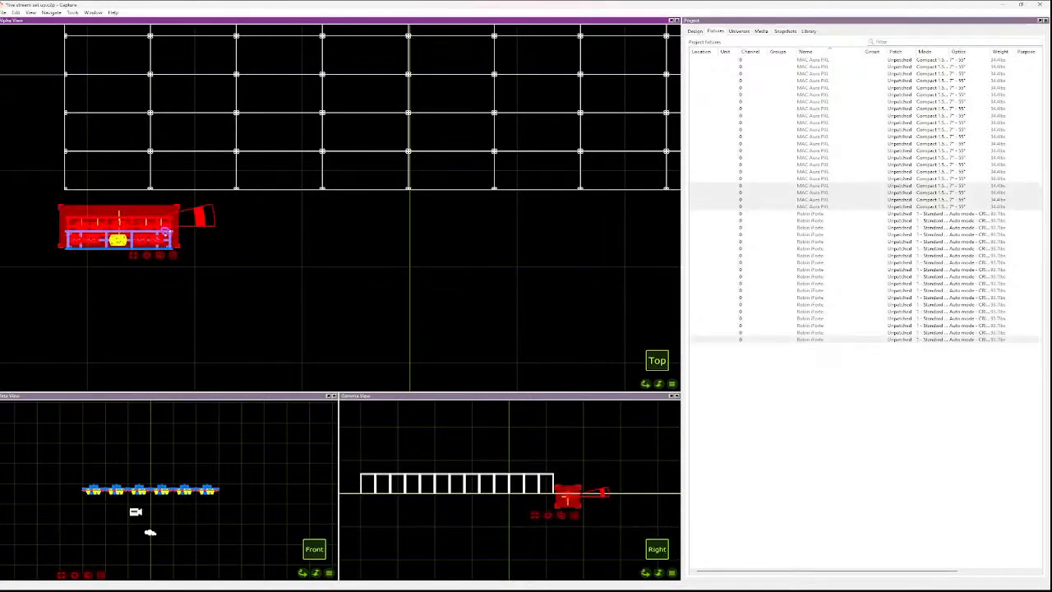
click(270, 225)
drag(207, 224, 164, 220)
key(ctrl+v)
click(278, 224)
key(ctrl+v)
click(385, 225)
key(ctrl+v)
click(493, 225)
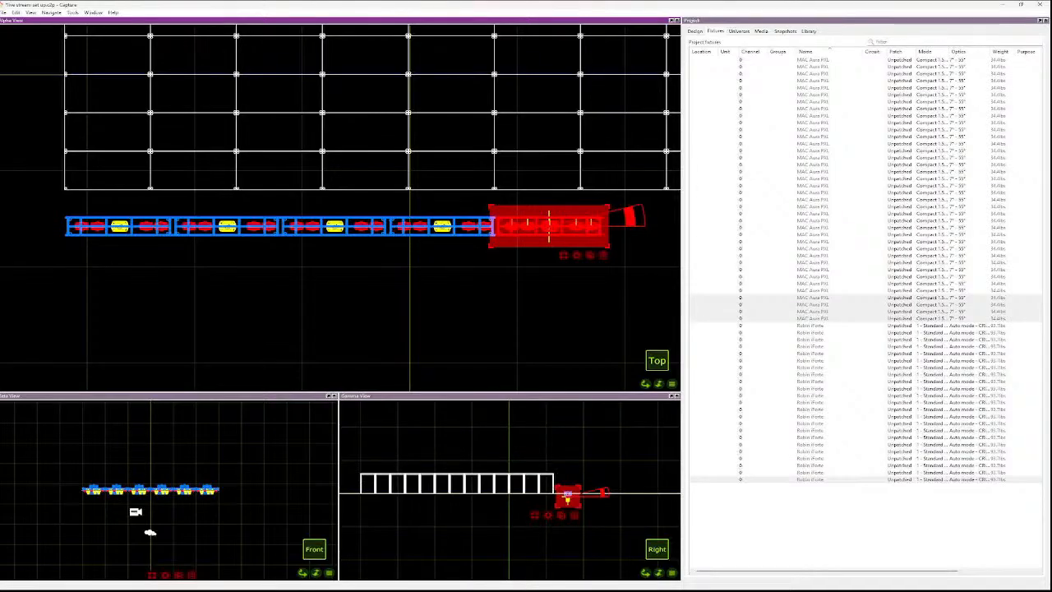
- Complete the front row with a sixth truss section and centre the whole row on the stage in line with the rear truss
scroll(529, 271, down, 6)
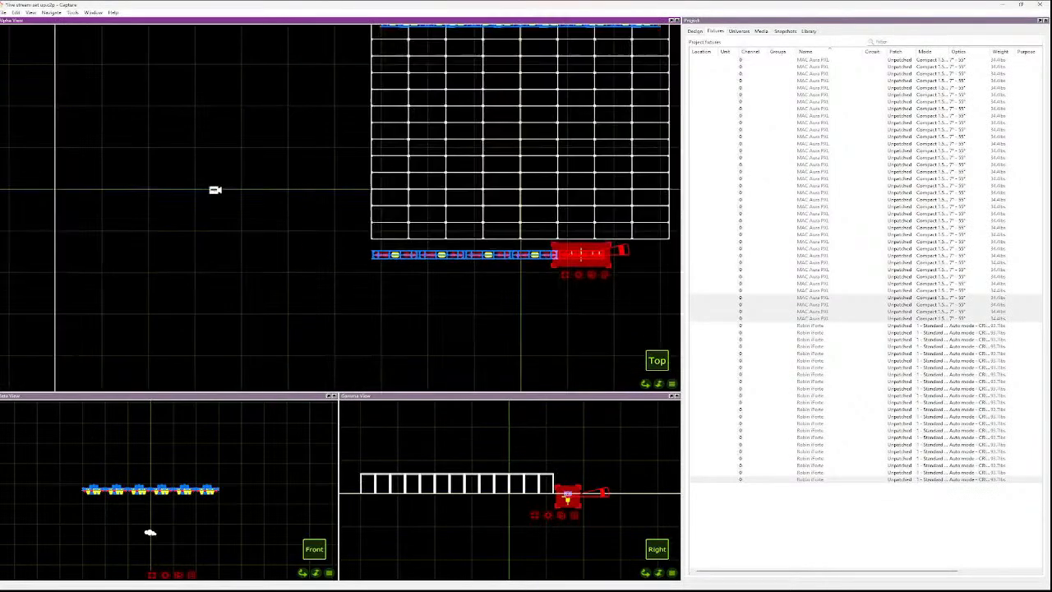
scroll(640, 281, up, 5)
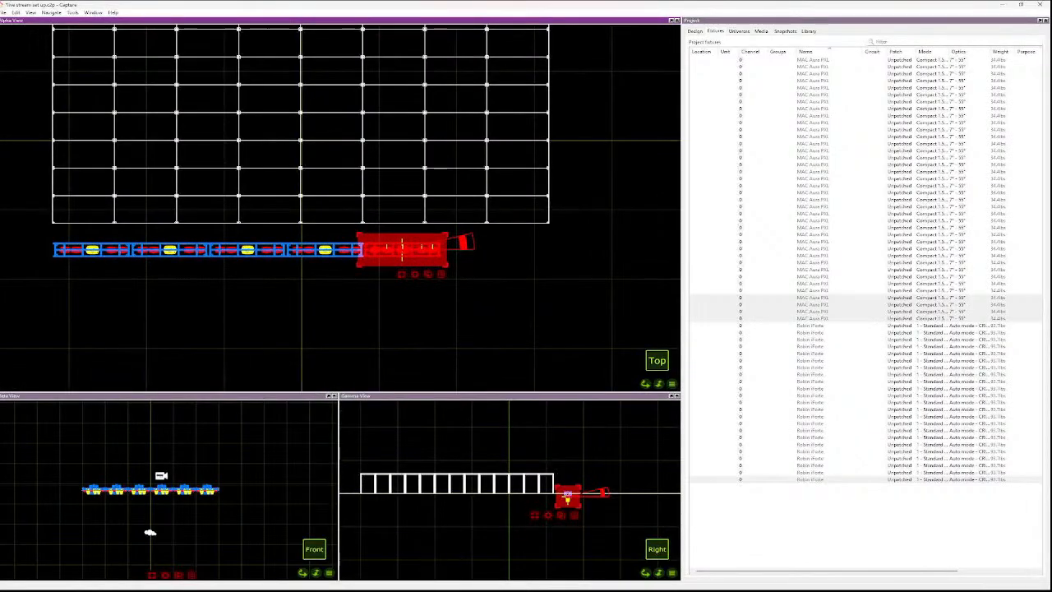
scroll(403, 248, up, 4)
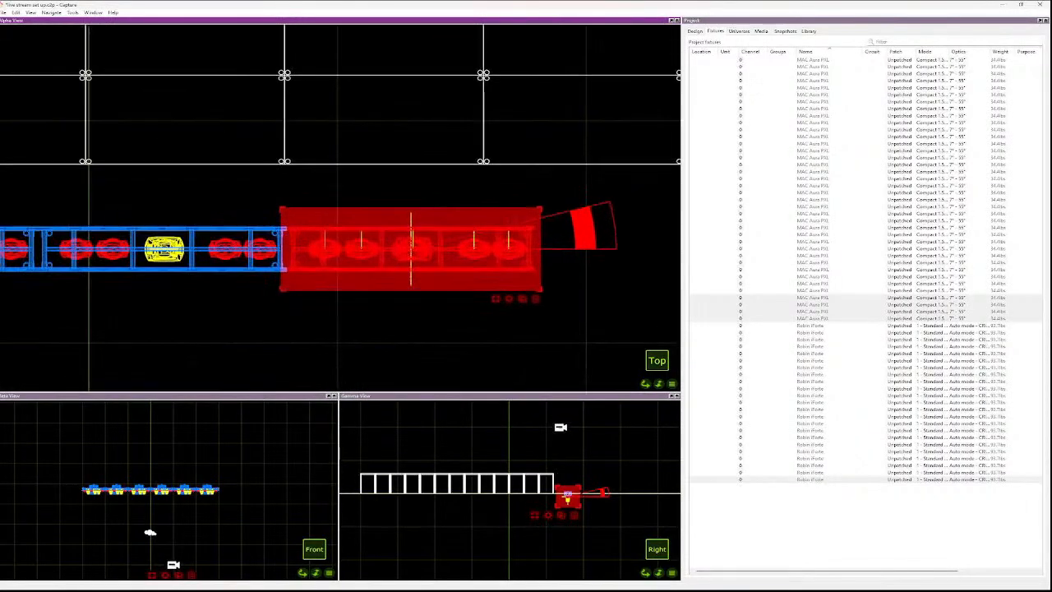
scroll(520, 299, down, 5)
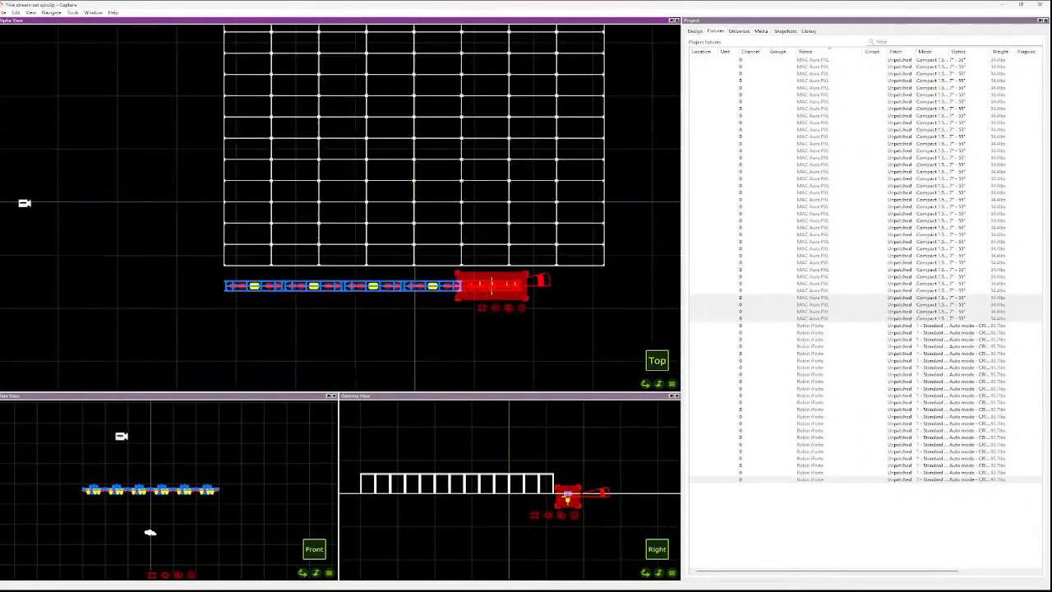
ctrl+drag(546, 288, 293, 269)
key(Escape)
scroll(453, 285, down, 3)
drag(425, 285, 432, 284)
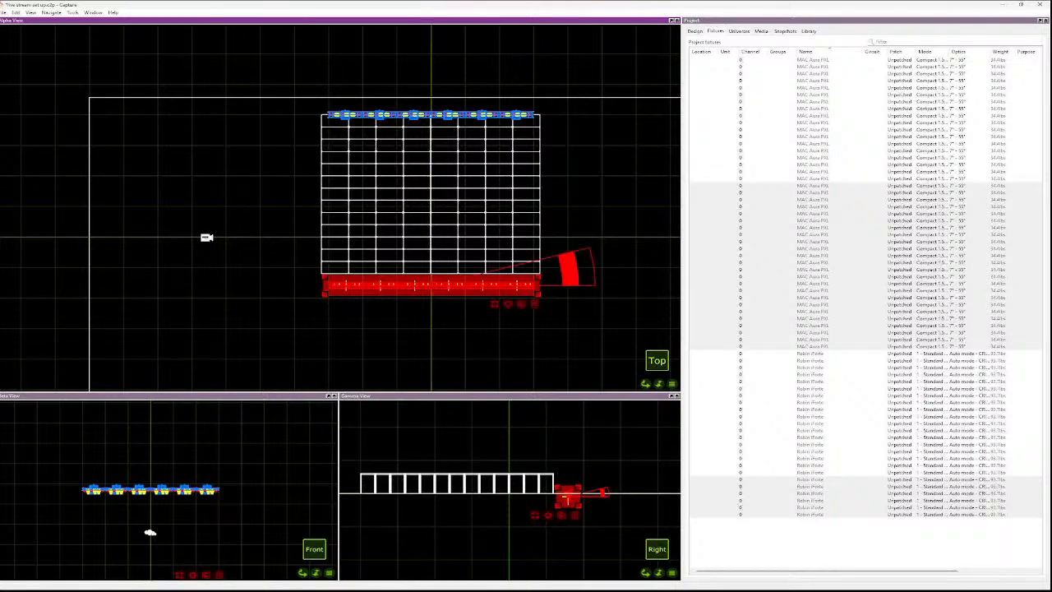
key(Escape)
- Examine the alignment of the front and rear truss rows in the top and front views
scroll(431, 238, down, 1)
scroll(431, 238, up, 5)
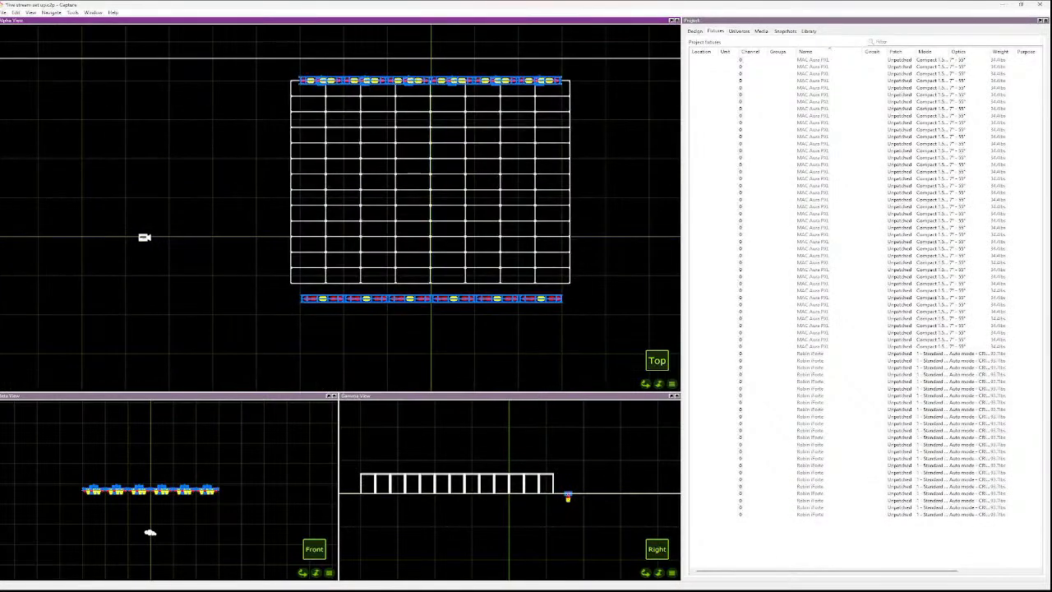
scroll(431, 86, up, 4)
scroll(432, 86, down, 6)
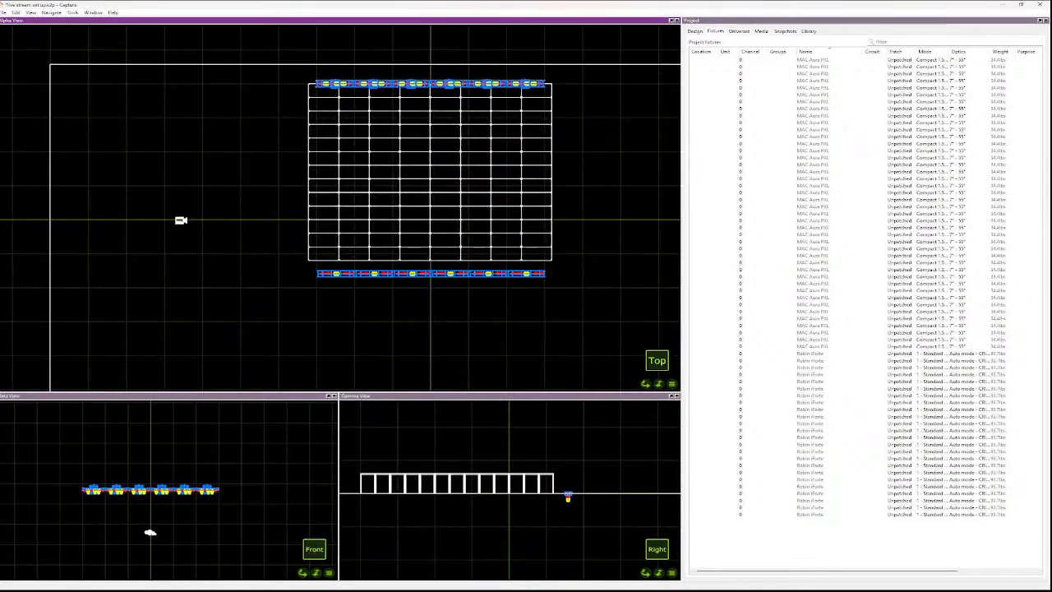
scroll(187, 513, down, 7)
scroll(164, 496, up, 8)
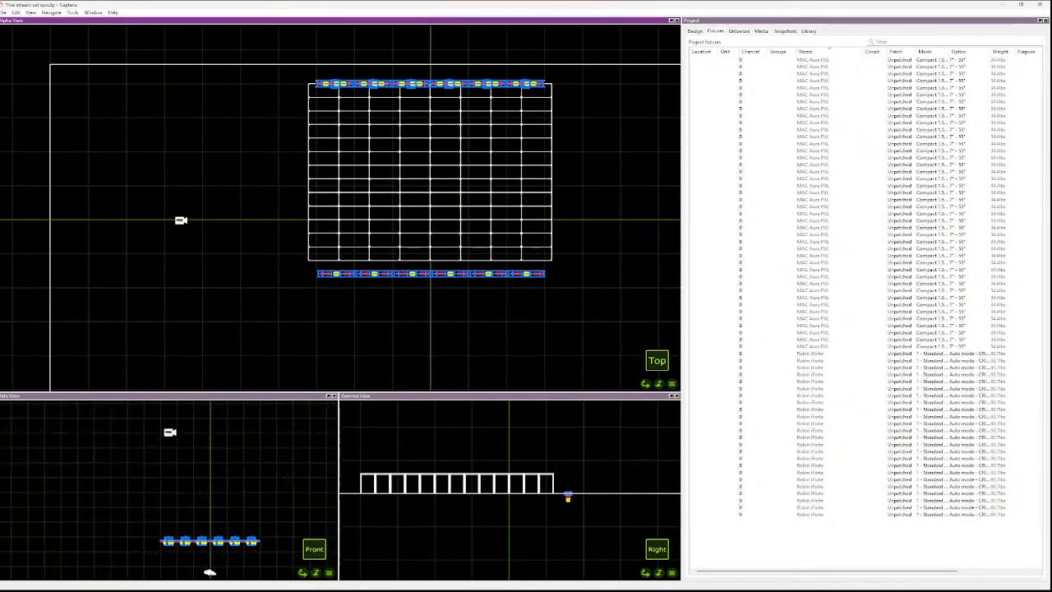
scroll(251, 530, down, 7)
click(249, 542)
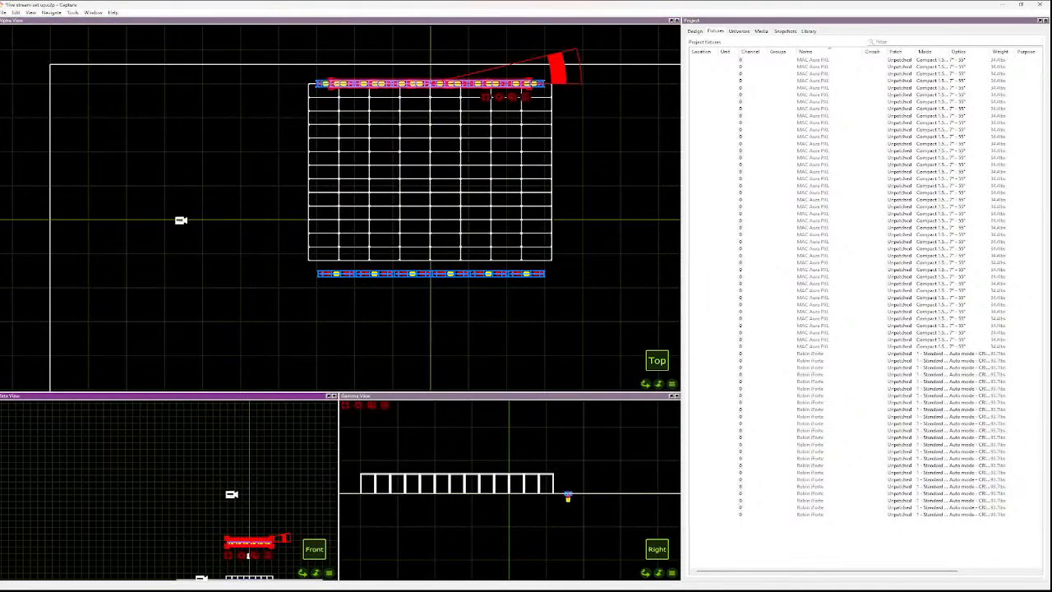
click(276, 317)
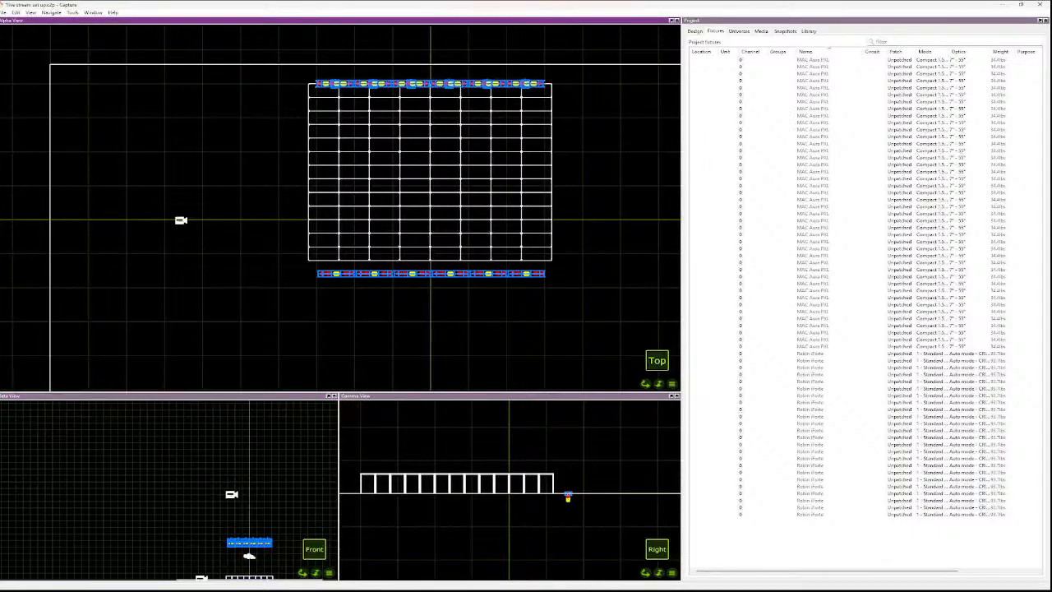
- Select the end section of the rear truss and show its properties
click(539, 84)
scroll(619, 40, up, 3)
click(619, 39)
click(466, 123)
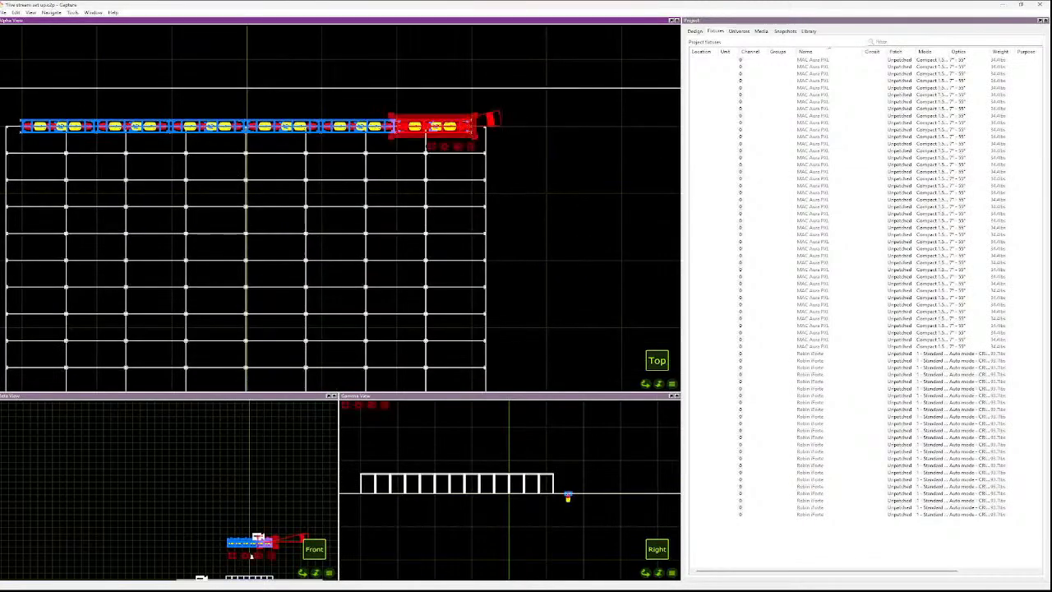
click(695, 31)
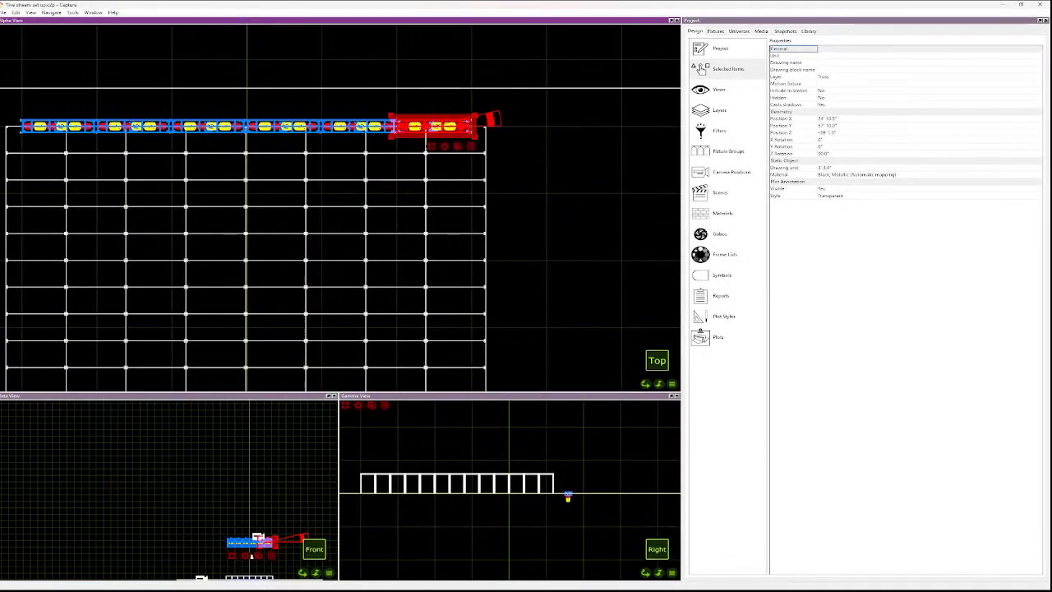
- Open the project's camera positions and clear the rear truss selection
click(730, 172)
scroll(608, 210, down, 3)
scroll(596, 249, down, 1)
click(596, 249)
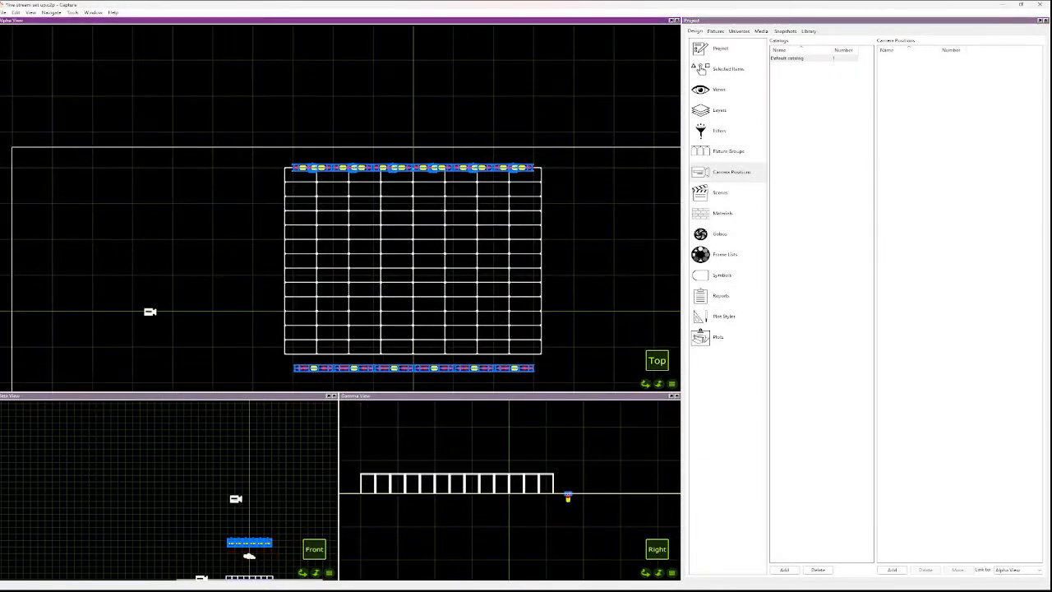
scroll(262, 490, down, 3)
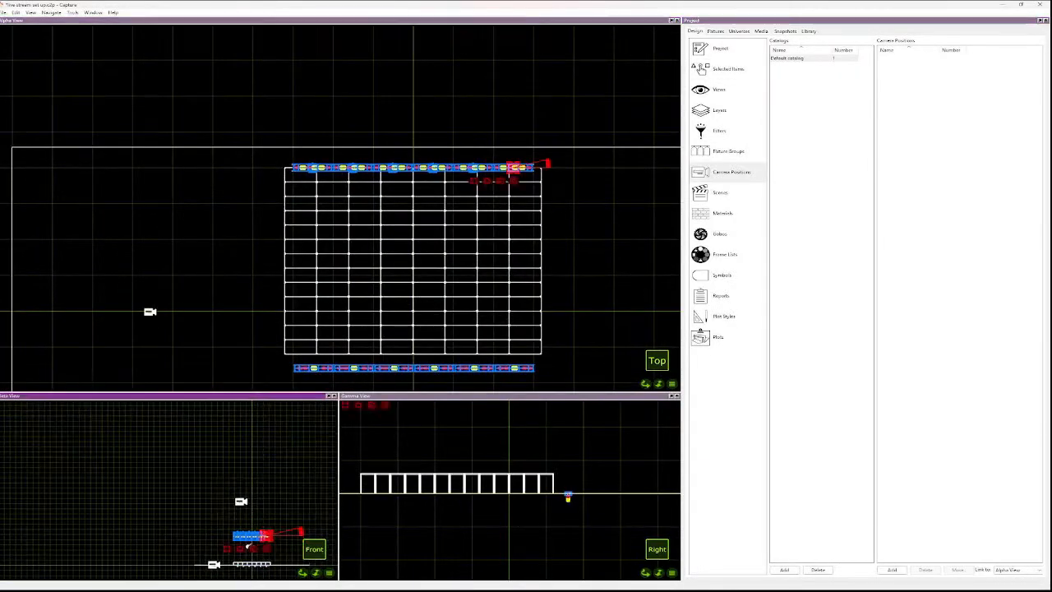
scroll(276, 536, up, 5)
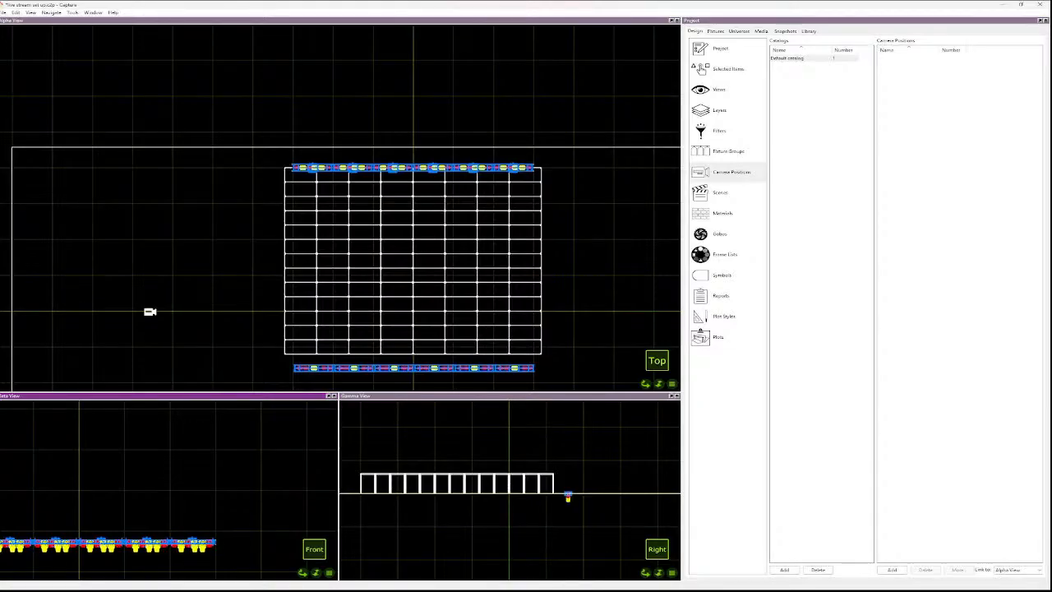
click(212, 543)
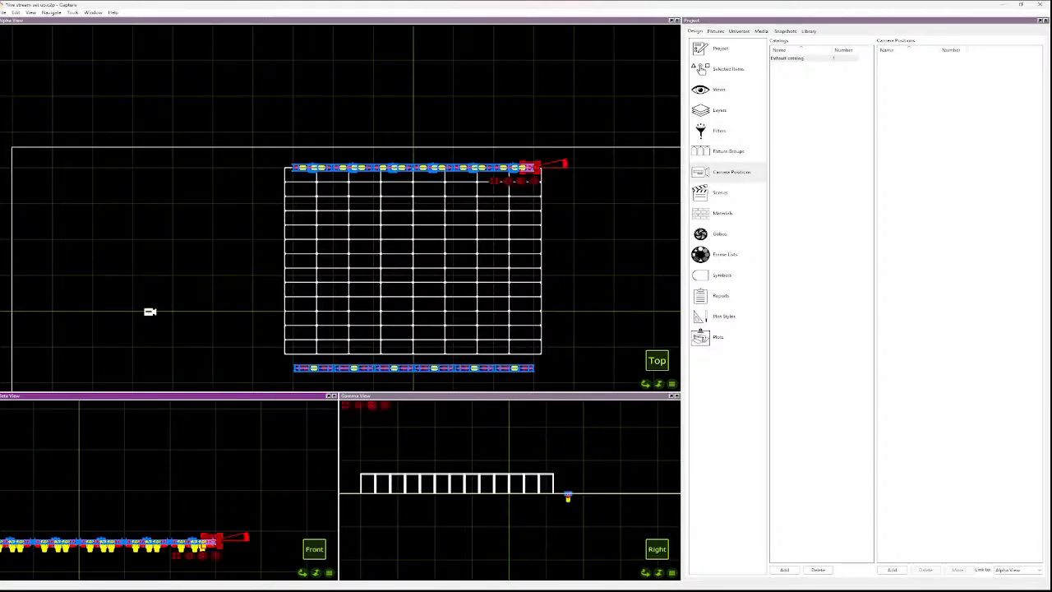
scroll(494, 160, up, 2)
ctrl+click(503, 170)
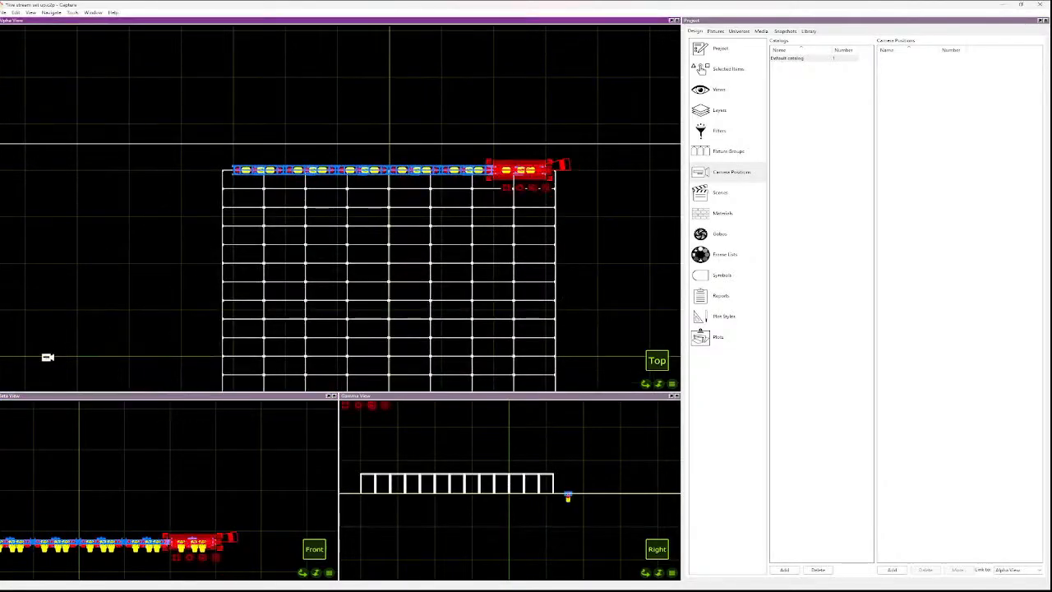
ctrl+click(482, 170)
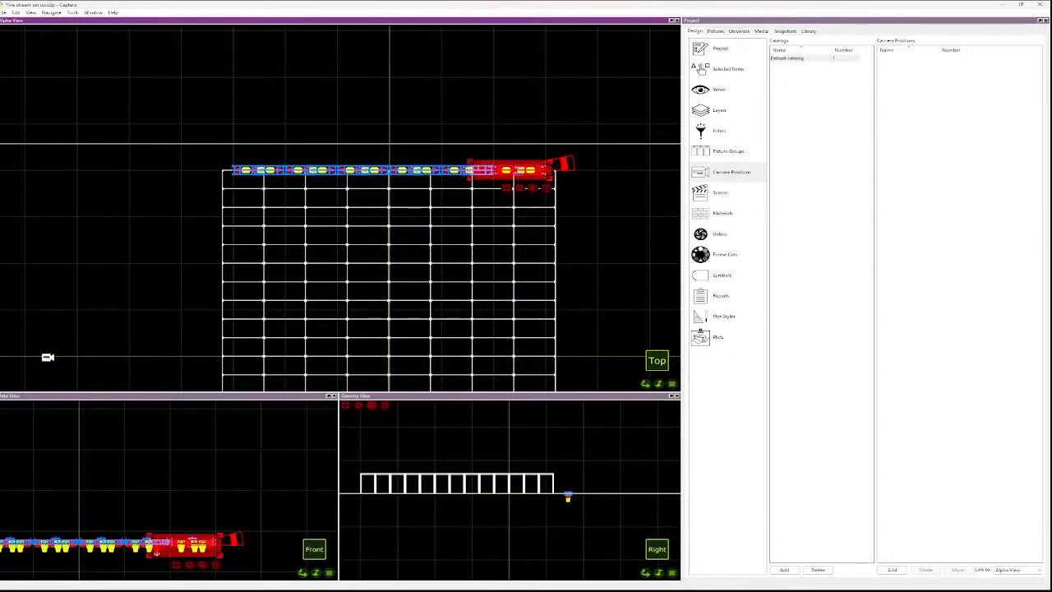
ctrl+click(452, 171)
ctrl+click(430, 171)
ctrl+click(378, 170)
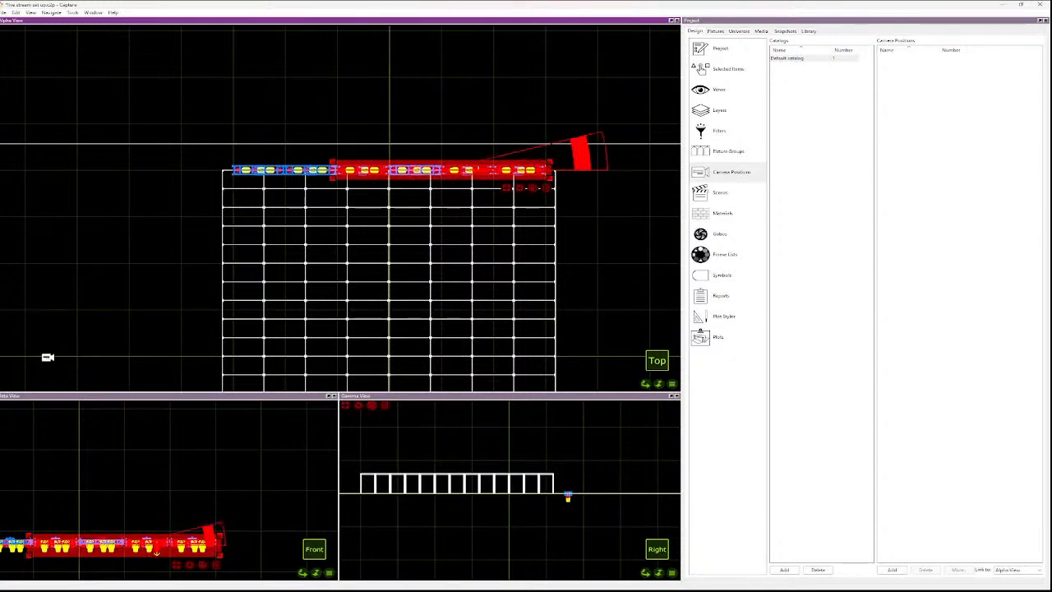
key(Escape)
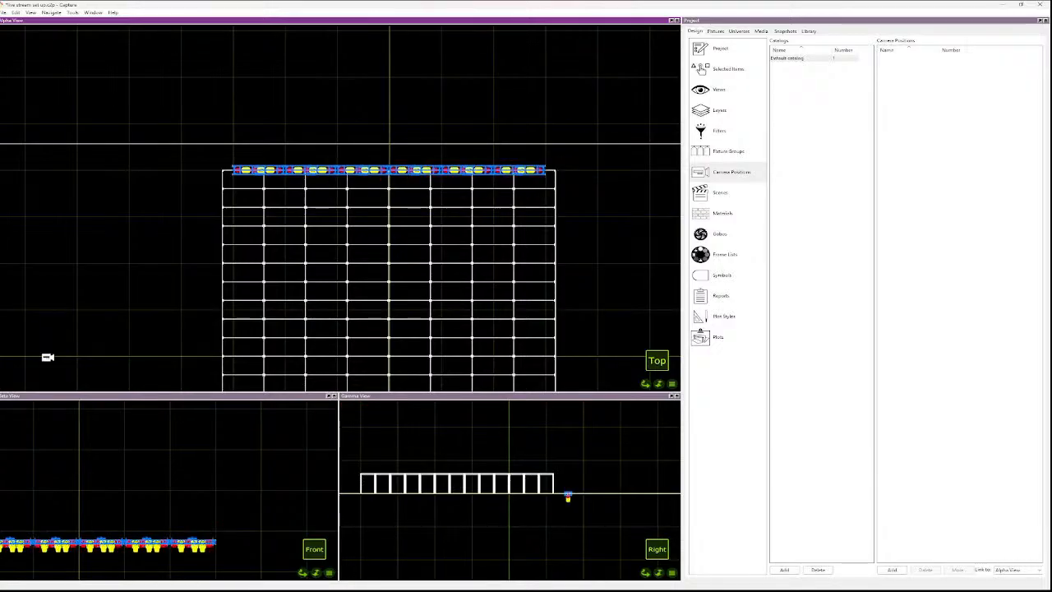
drag(570, 239, 366, 218)
key(Escape)
scroll(572, 276, down, 6)
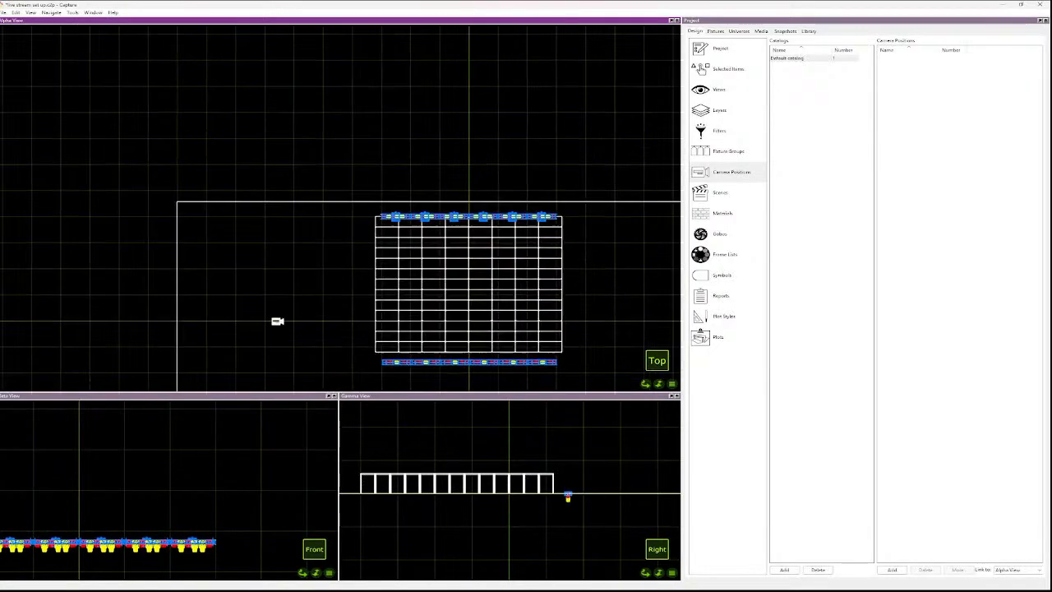
drag(565, 340, 366, 230)
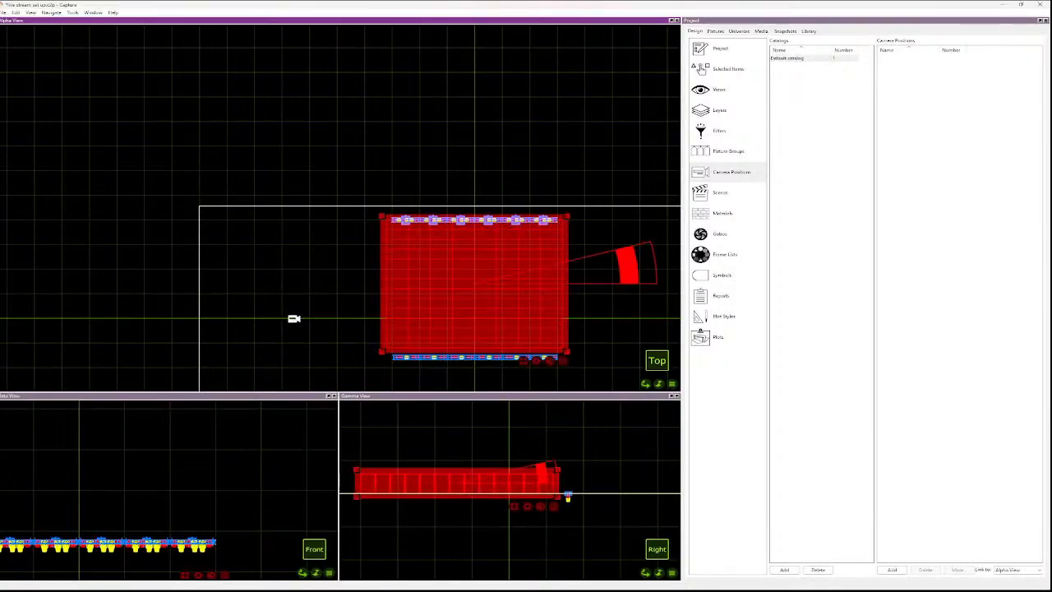
key(Escape)
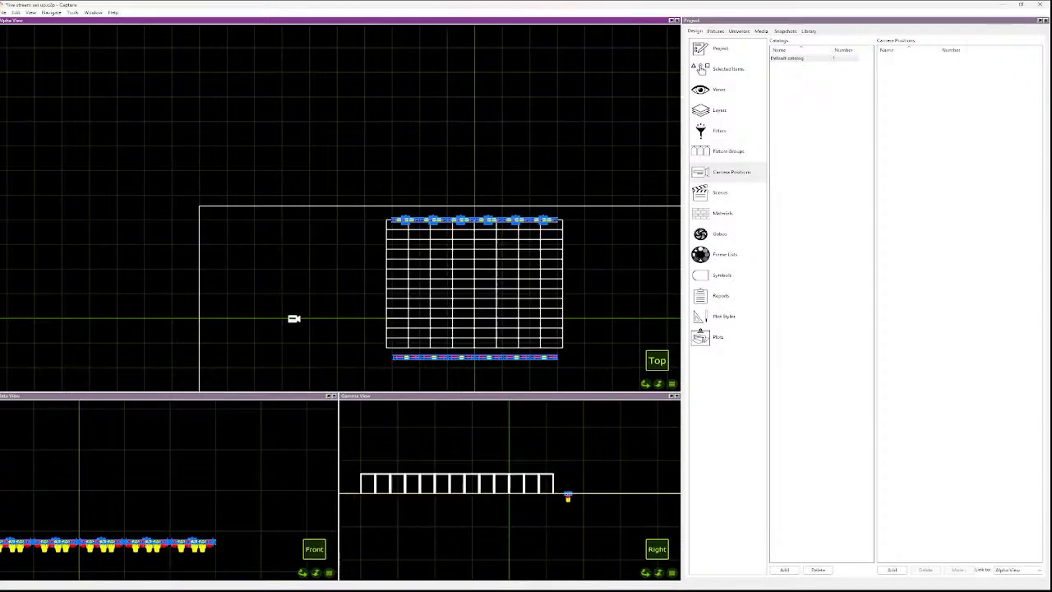
- Select the stage decks, then lock the Stage layer and make it unselectable
click(455, 482)
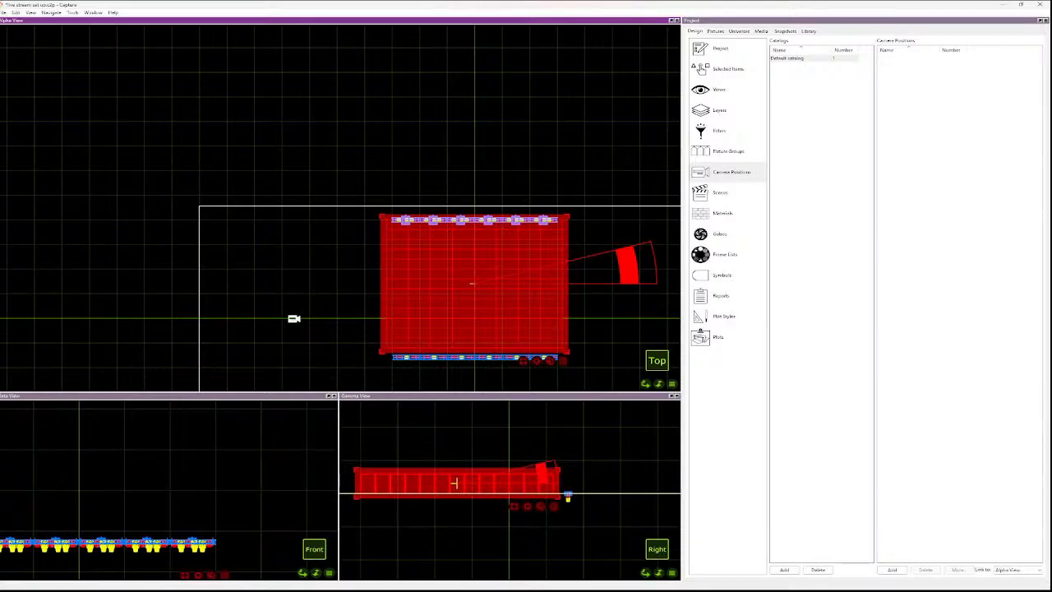
click(720, 111)
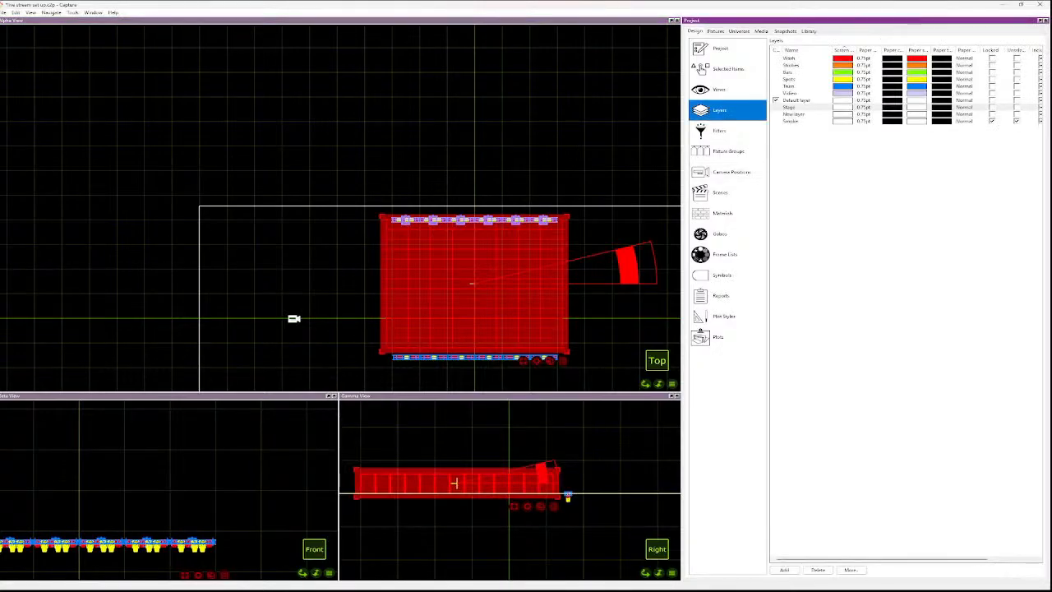
click(843, 108)
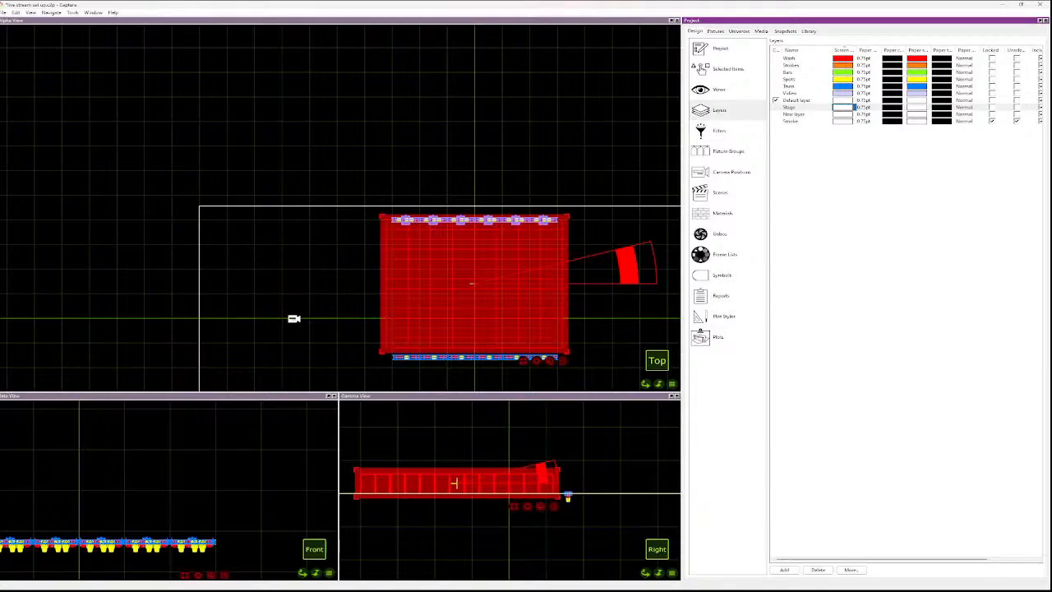
click(993, 108)
click(993, 108)
click(1018, 107)
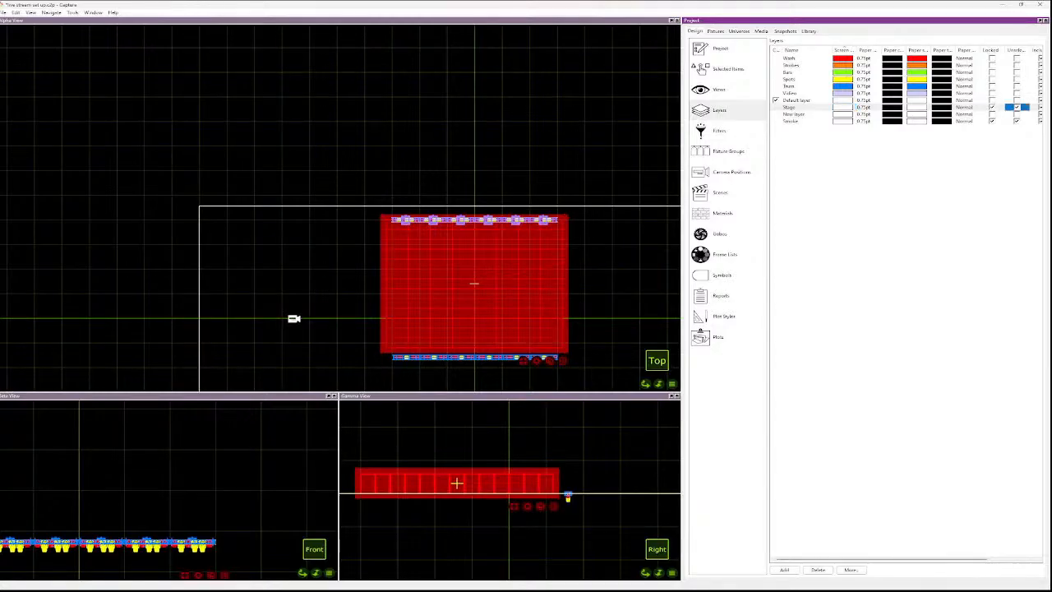
- Select the large box around the stage and rename the "New layer" layer as Room
drag(587, 230, 194, 203)
click(195, 202)
click(195, 202)
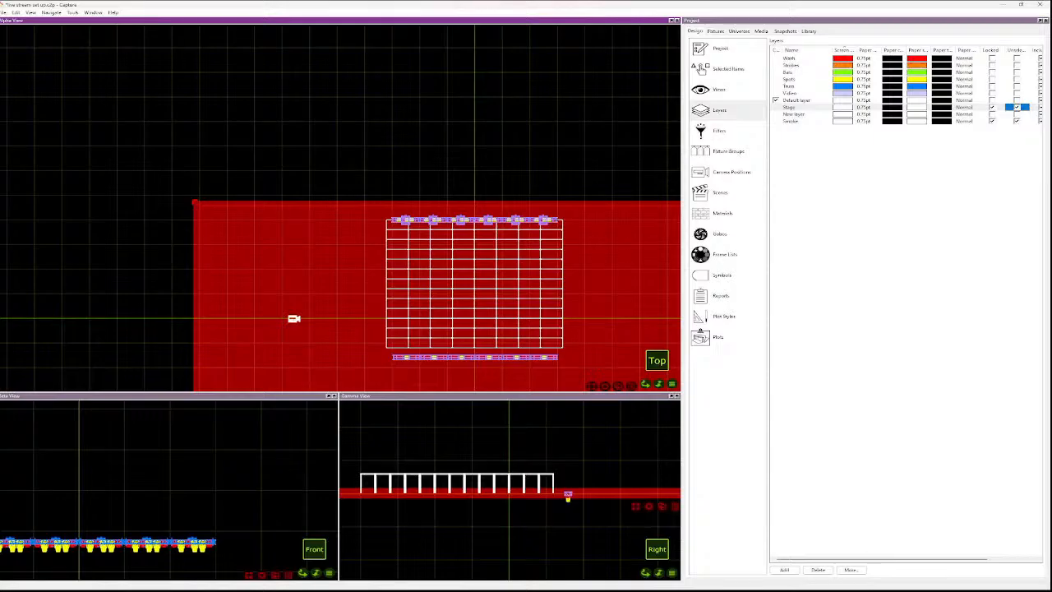
double_click(794, 115)
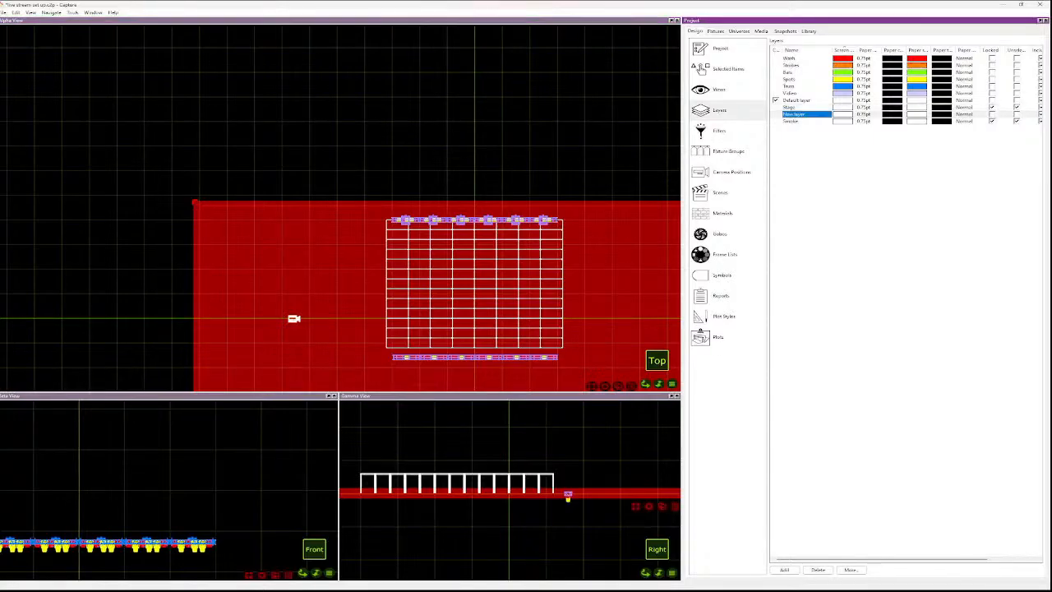
text(room)
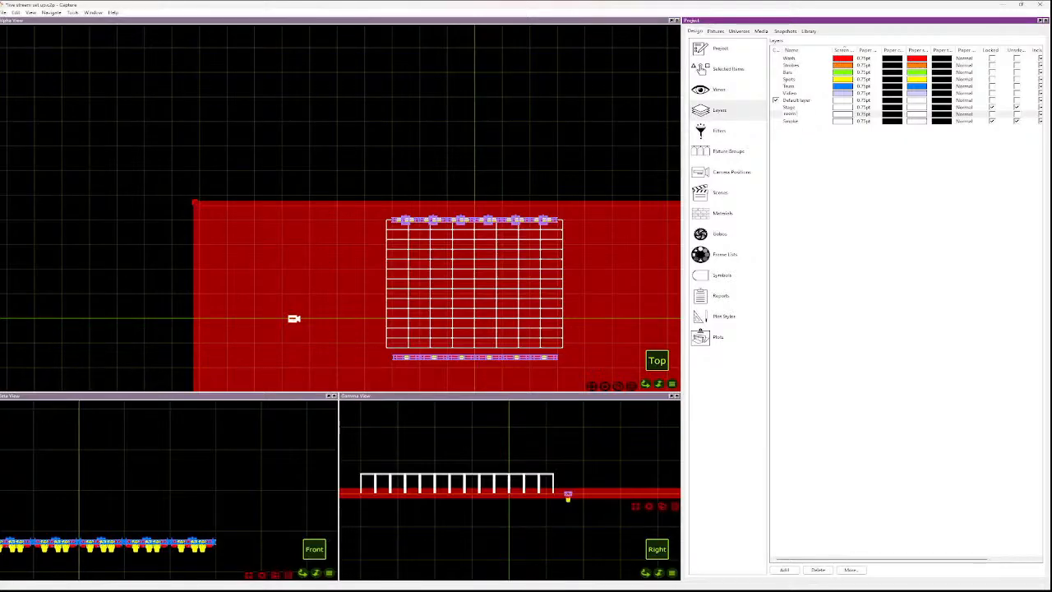
key(BackSpace)
key(BackSpace)
key(BackSpace)
key(BackSpace)
text(Room)
key(Return)
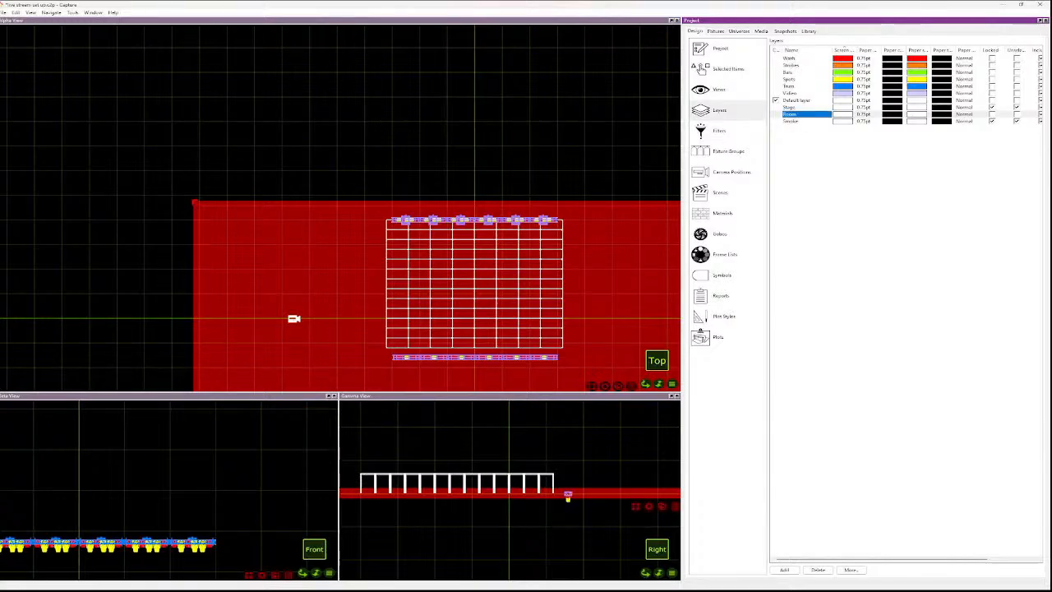
- Lock the Room layer and make it unselectable
click(992, 114)
click(1017, 115)
click(1017, 115)
click(993, 114)
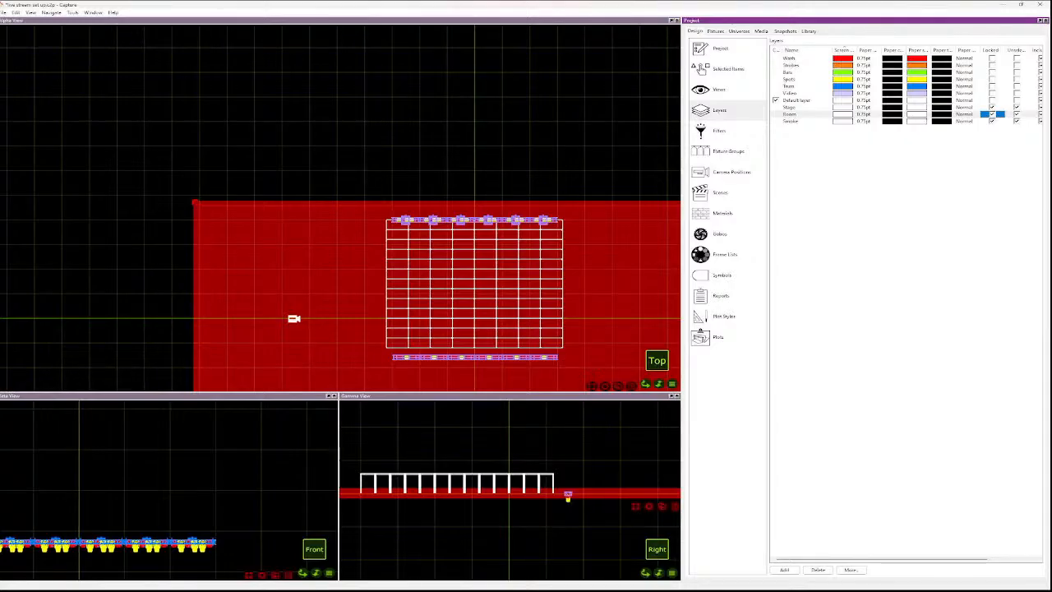
- Assign the selected room box to the Room layer
click(701, 69)
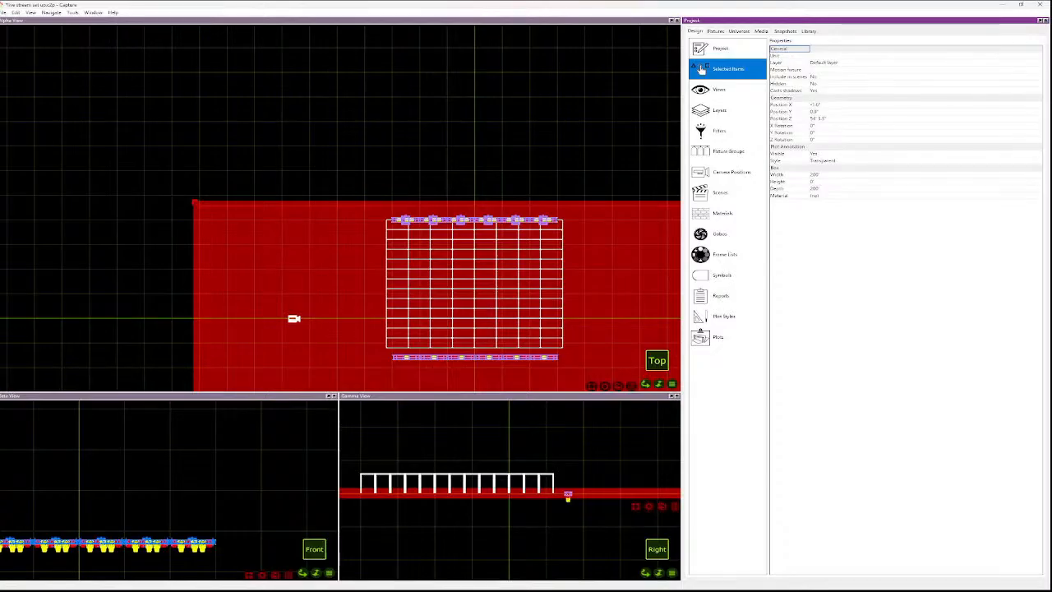
click(789, 63)
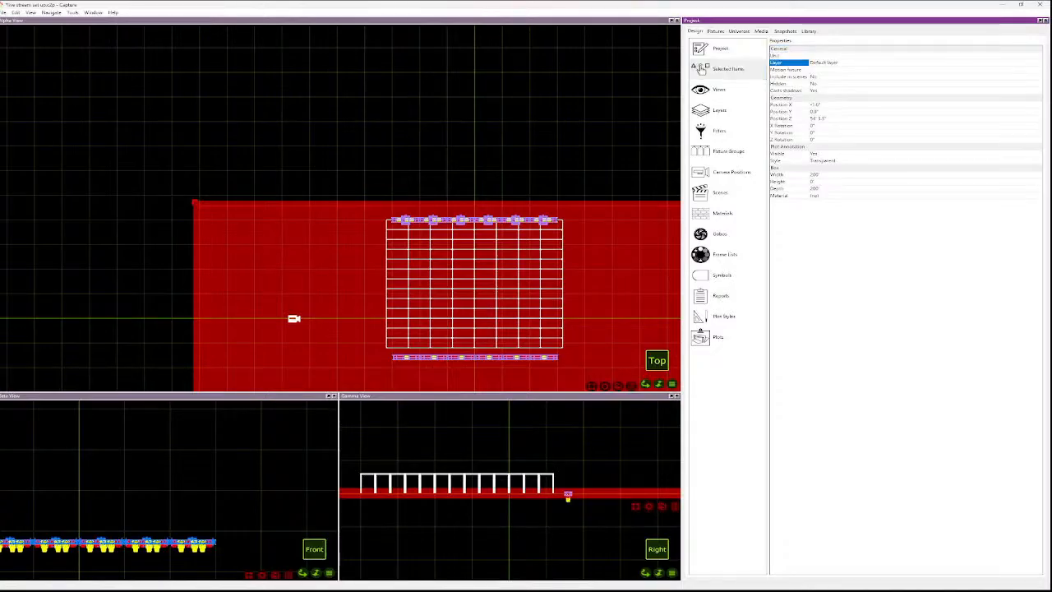
click(825, 62)
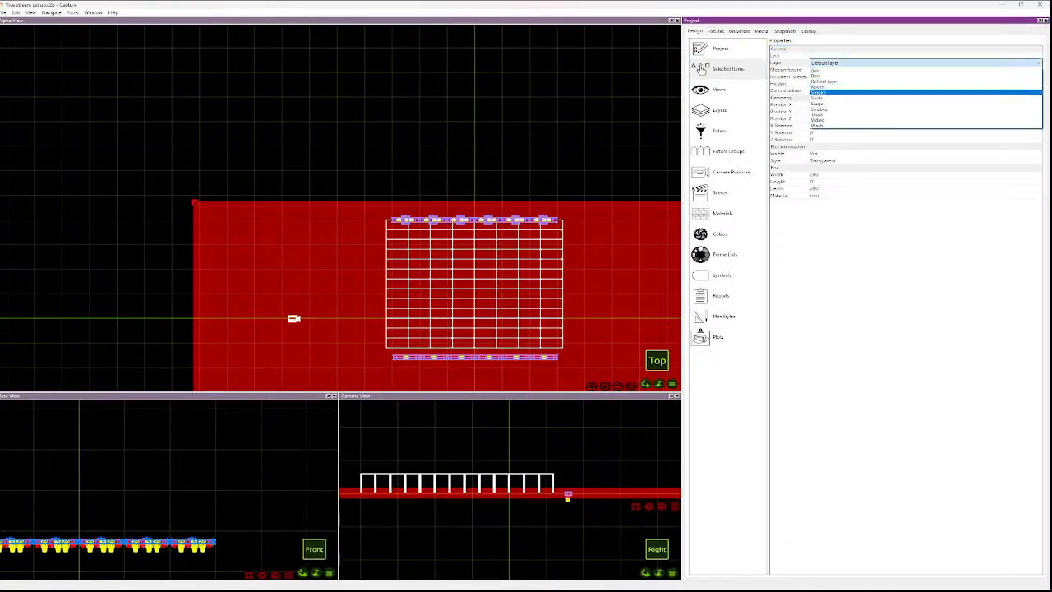
click(819, 87)
click(518, 219)
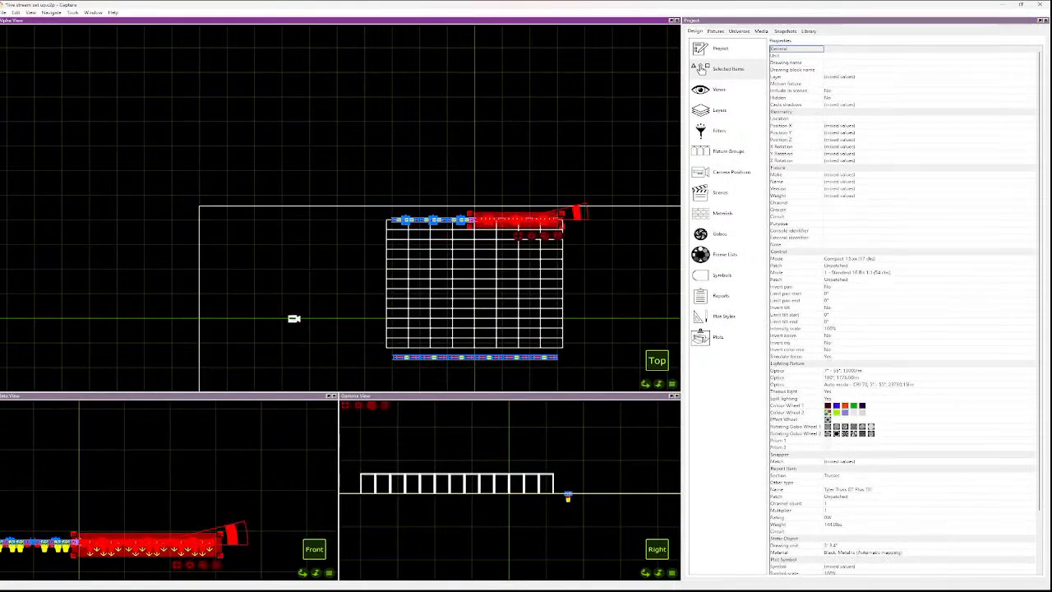
click(543, 197)
drag(546, 220, 446, 205)
scroll(446, 205, up, 2)
scroll(433, 205, down, 7)
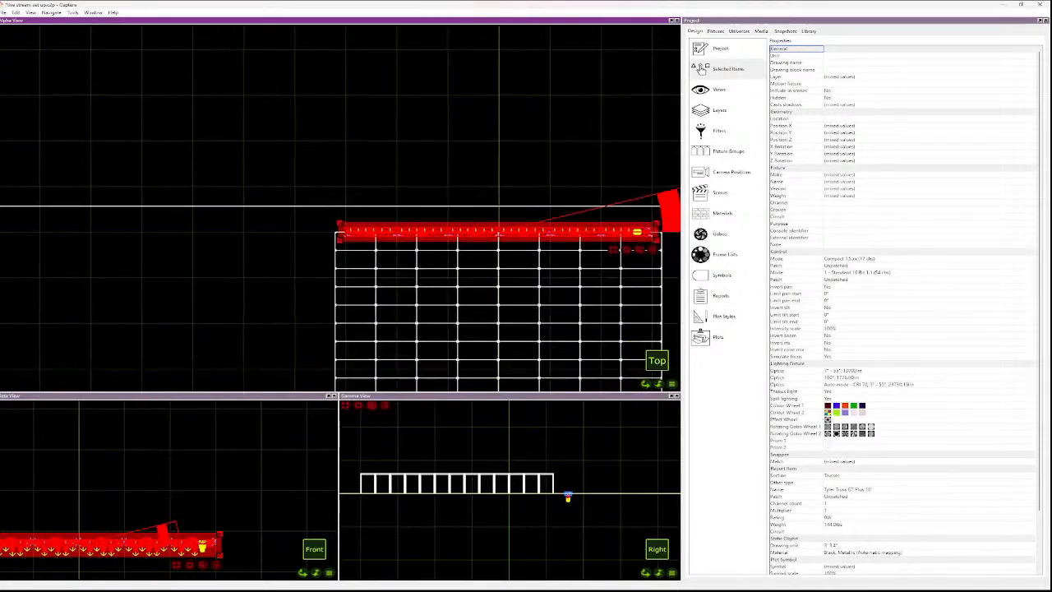
scroll(434, 206, up, 1)
key(Escape)
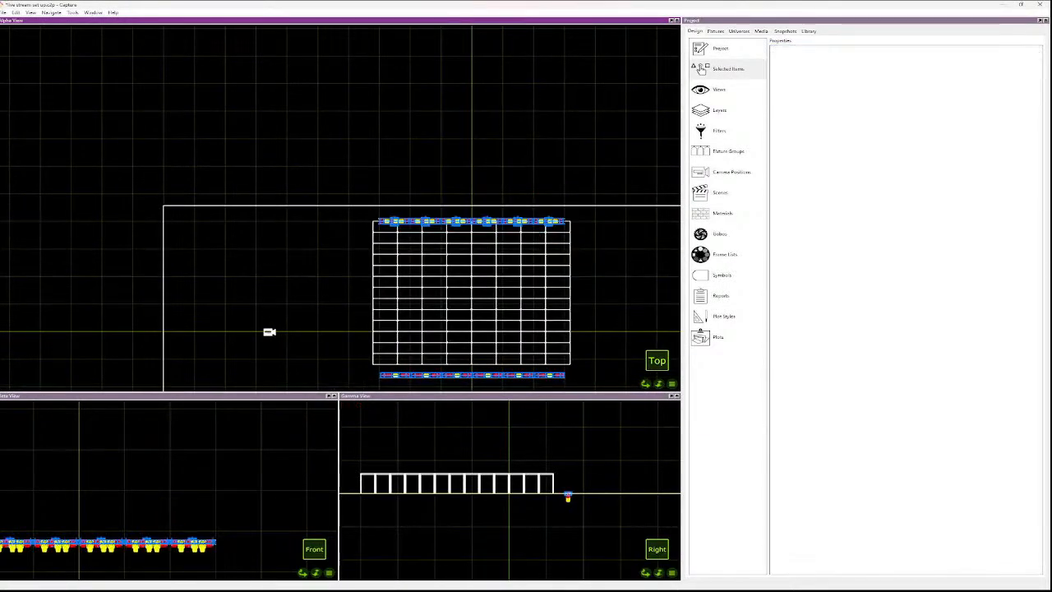
scroll(562, 220, up, 3)
drag(554, 235, 151, 202)
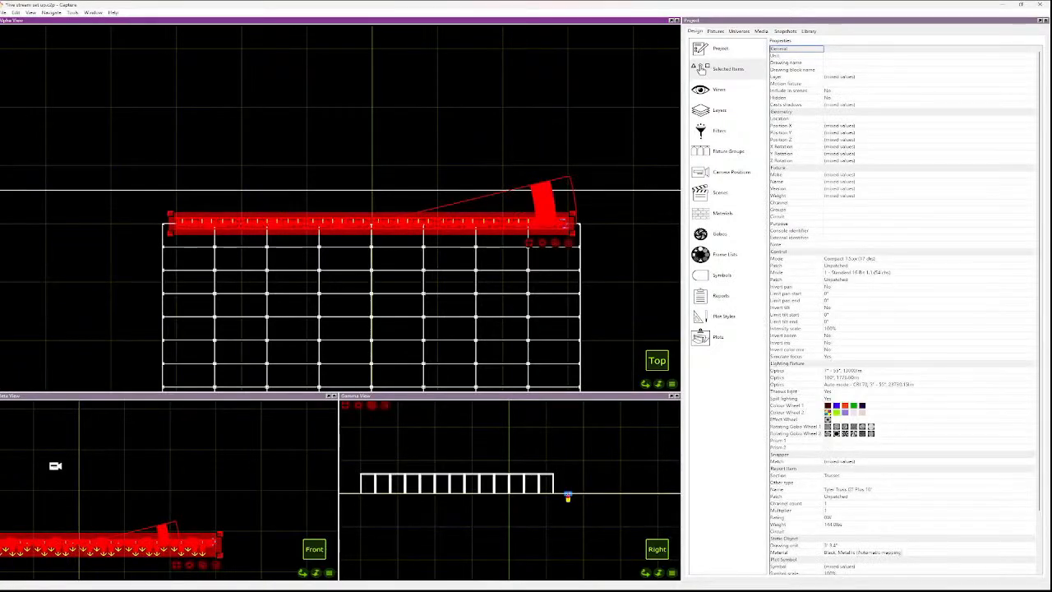
key(Escape)
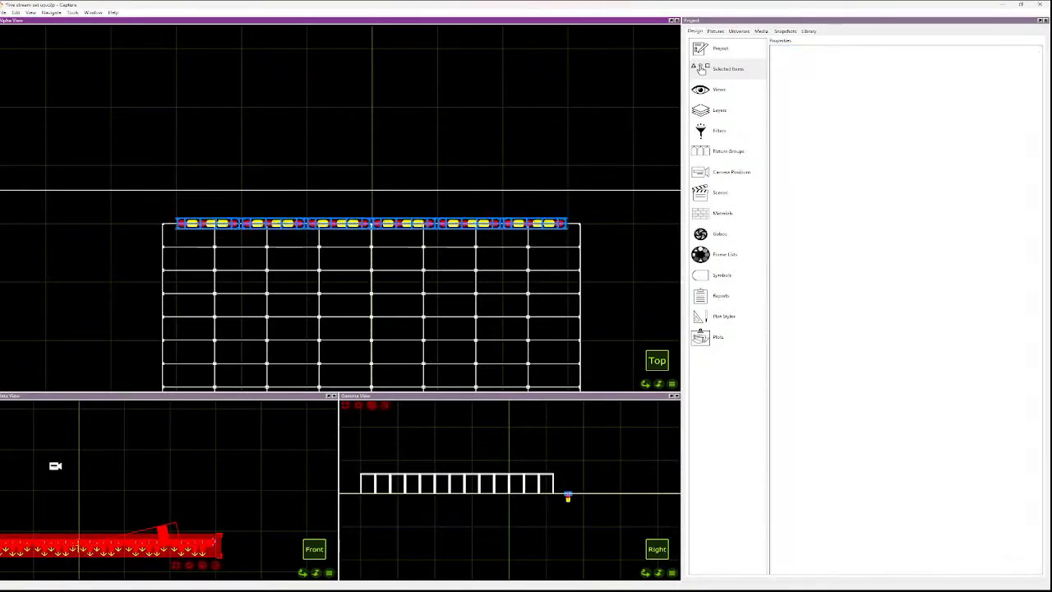
- Select and delete the front truss row, and undo the deletion
scroll(624, 231, down, 3)
scroll(625, 244, down, 5)
drag(625, 319, 509, 314)
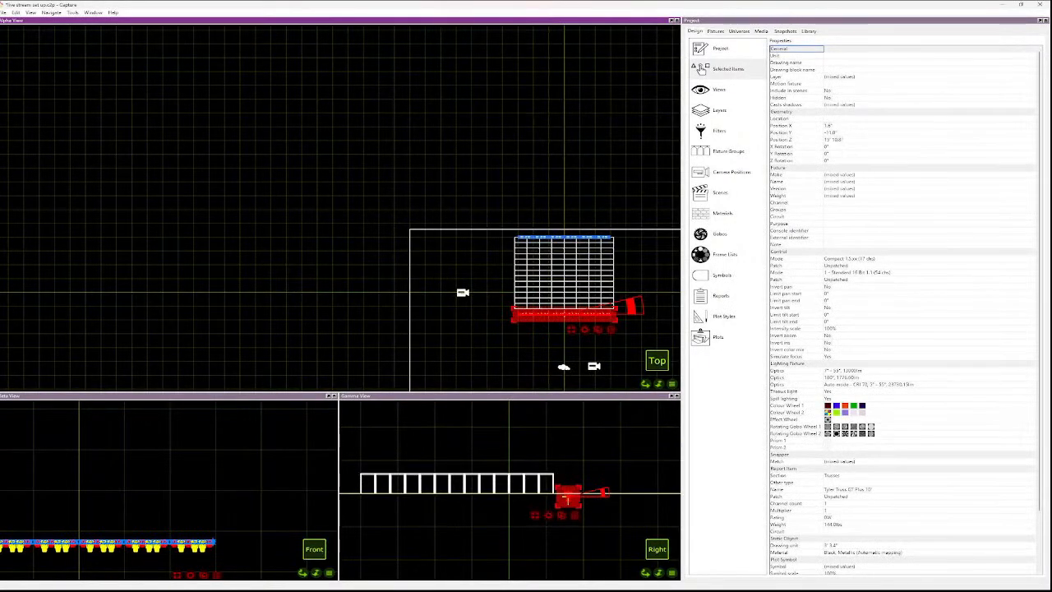
key(Delete)
scroll(555, 243, up, 4)
key(ctrl+z)
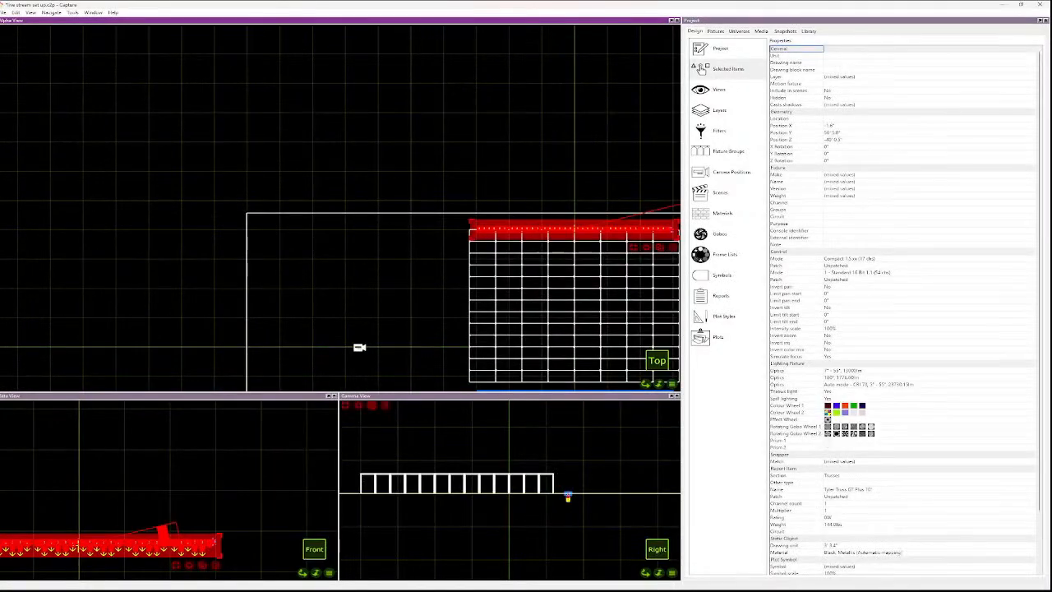
- Try a Z position of 50' for the selected rear truss row and undo the move
click(834, 140)
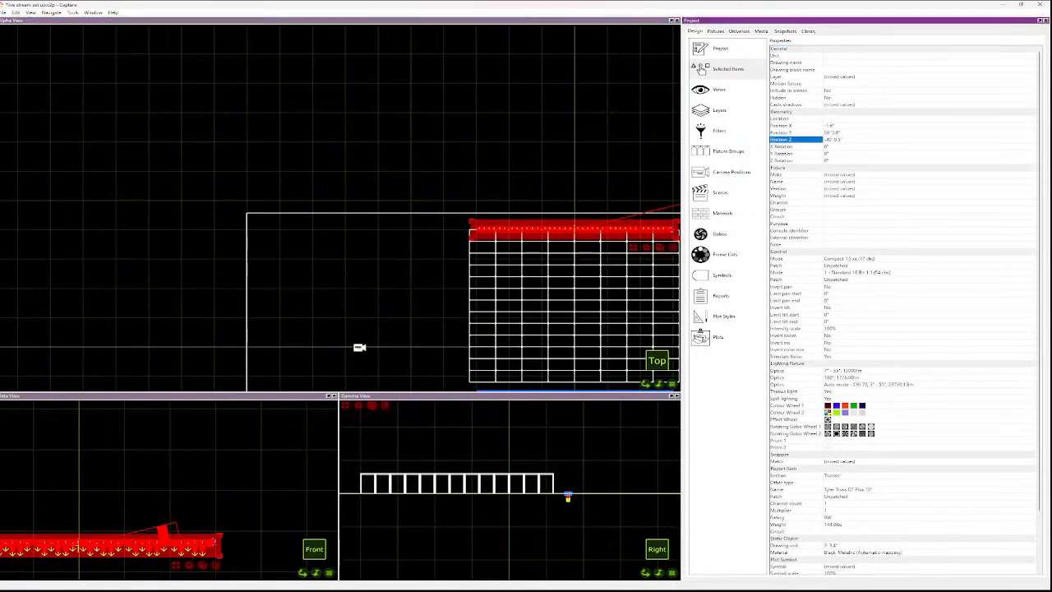
text(-50)
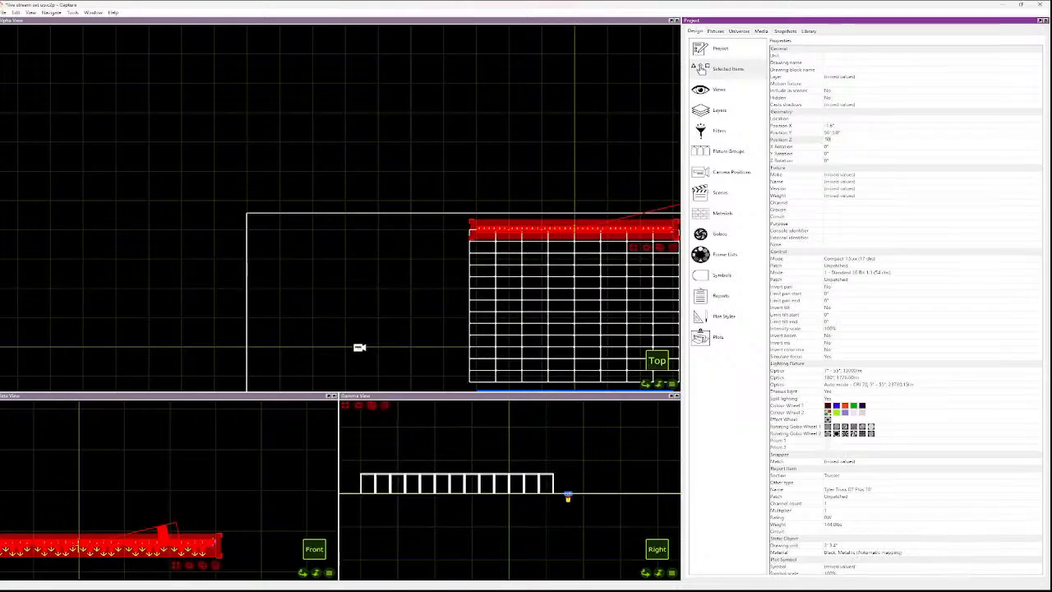
key(Return)
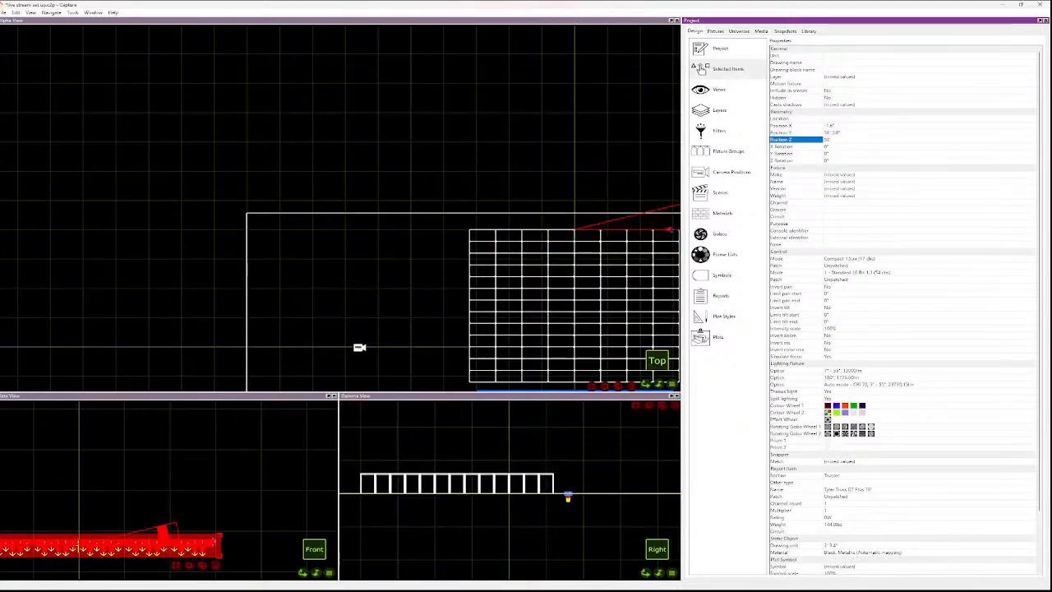
key(ctrl+z)
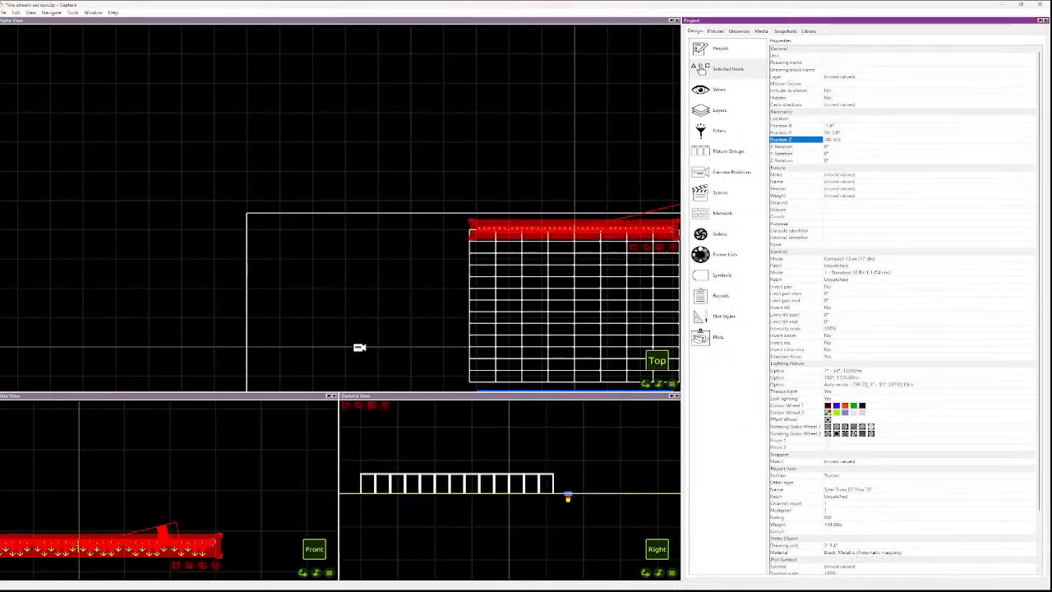
- Set the rear truss row's Y position to 50' and check its height above the stage in the front view
click(833, 132)
text(50)
key(Return)
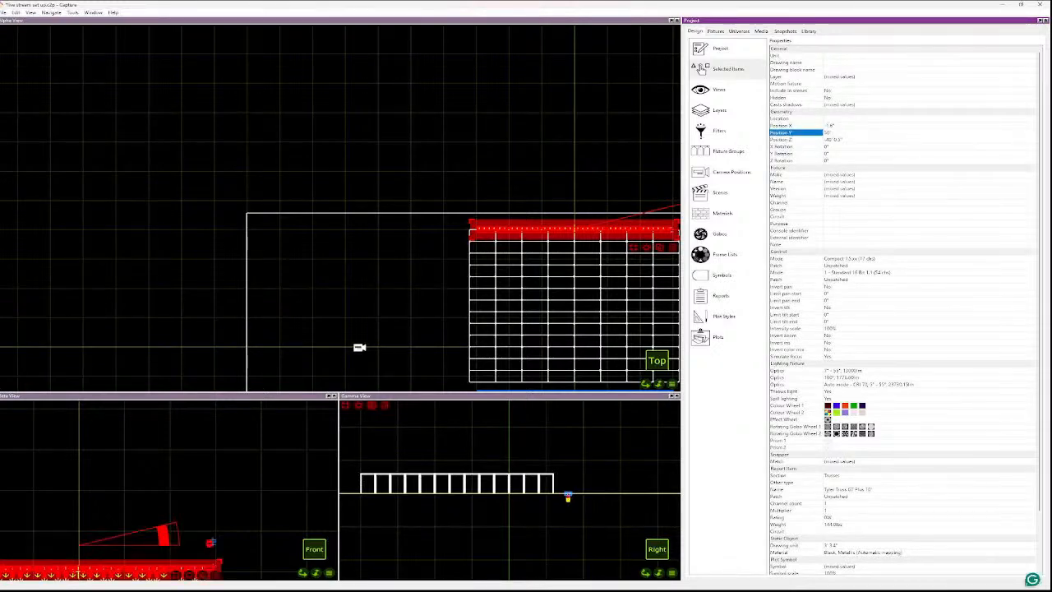
scroll(211, 542, down, 5)
middle_drag(211, 542, 178, 473)
scroll(224, 505, up, 5)
scroll(146, 455, down, 2)
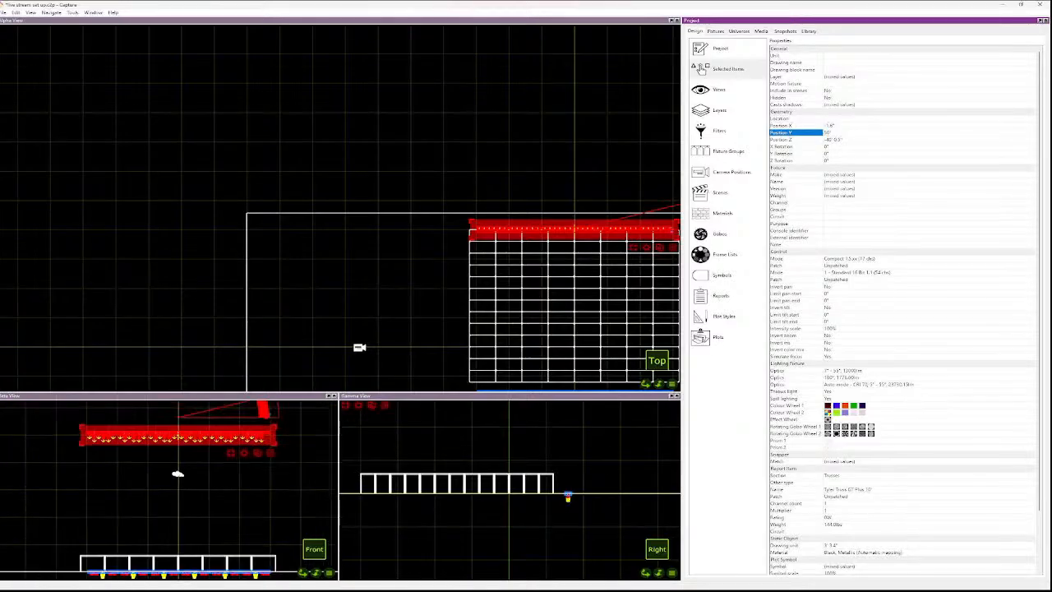
scroll(212, 440, down, 3)
scroll(212, 411, up, 3)
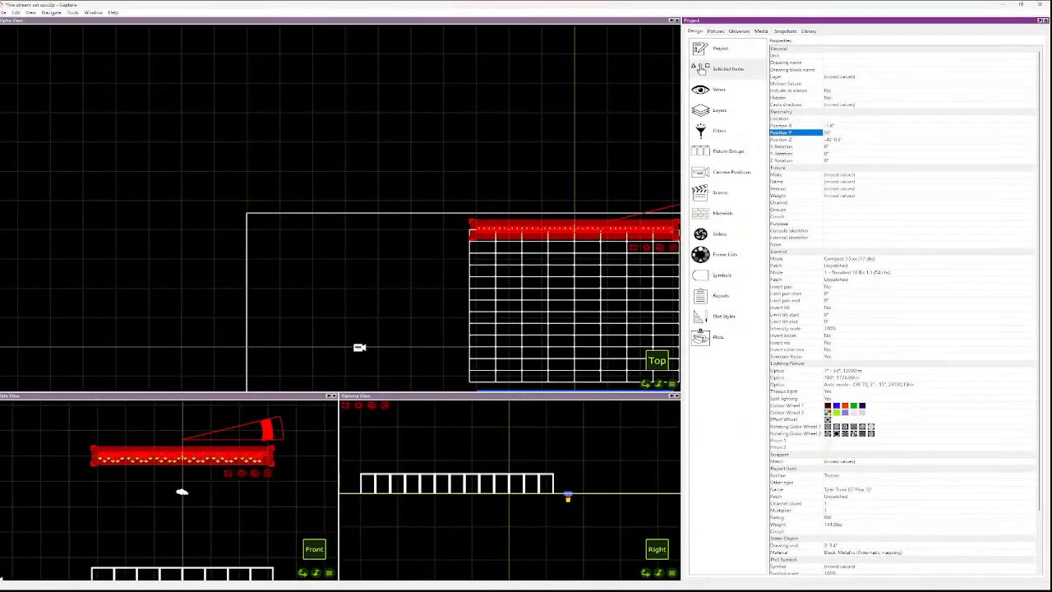
- Undo the rear truss row's last Y position change, and group all of that row's trusses and fixtures
key(ctrl+z)
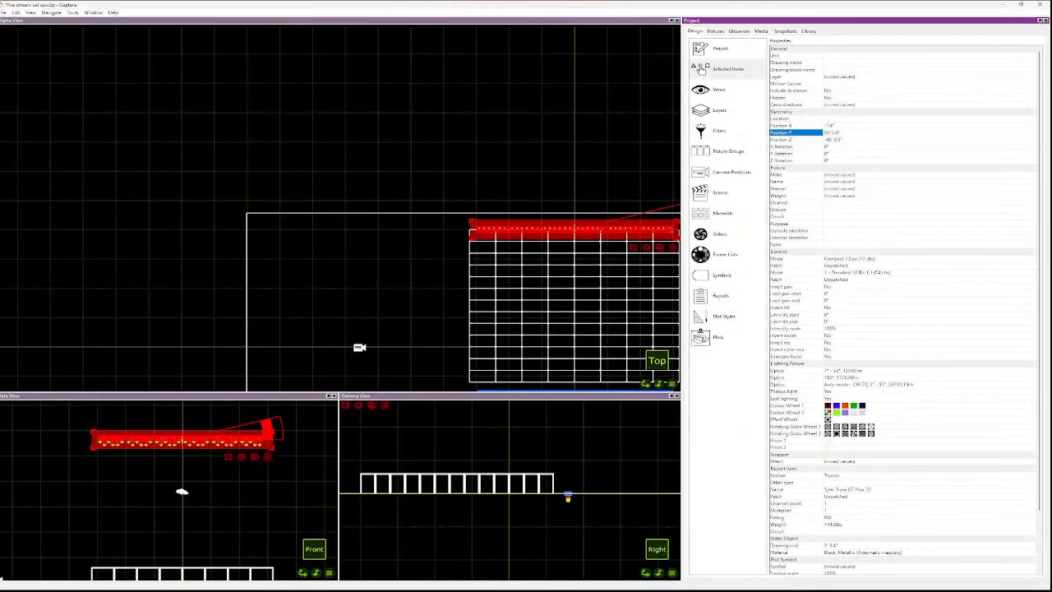
key(Escape)
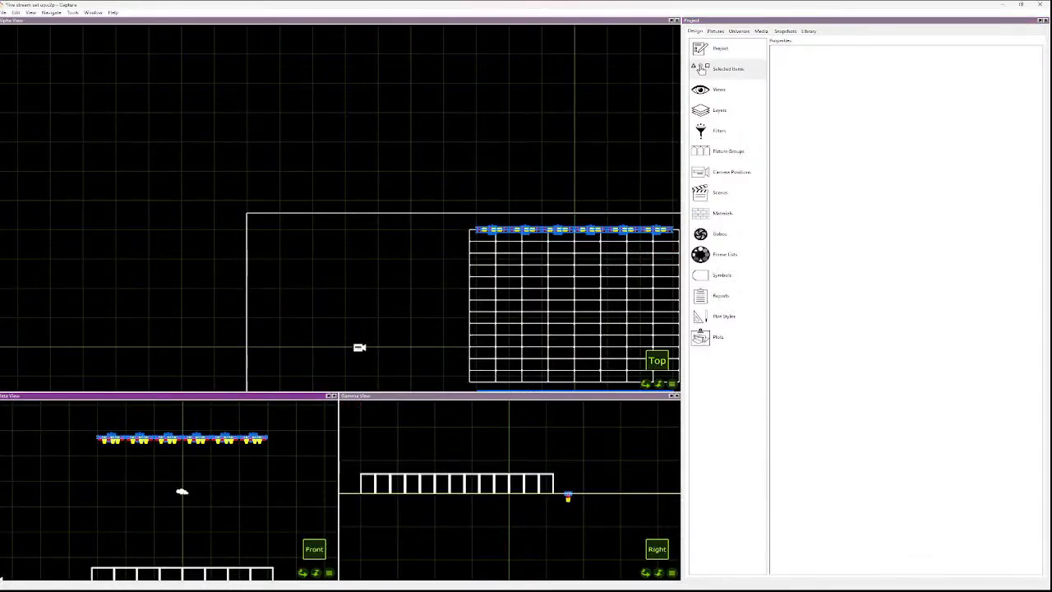
drag(674, 230, 457, 229)
scroll(539, 215, down, 1)
scroll(663, 211, up, 2)
scroll(661, 215, up, 5)
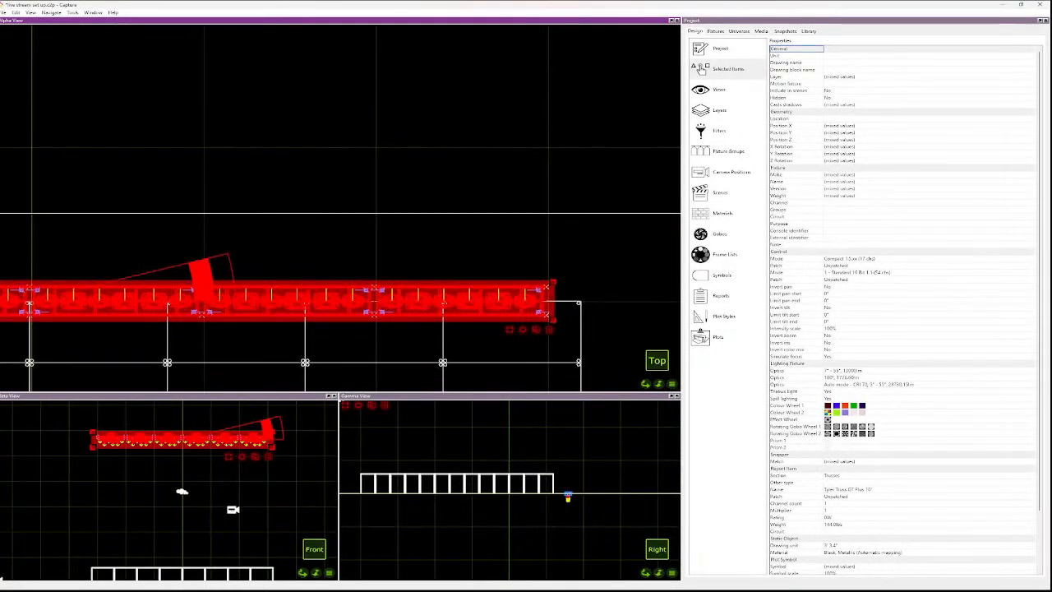
scroll(111, 298, down, 8)
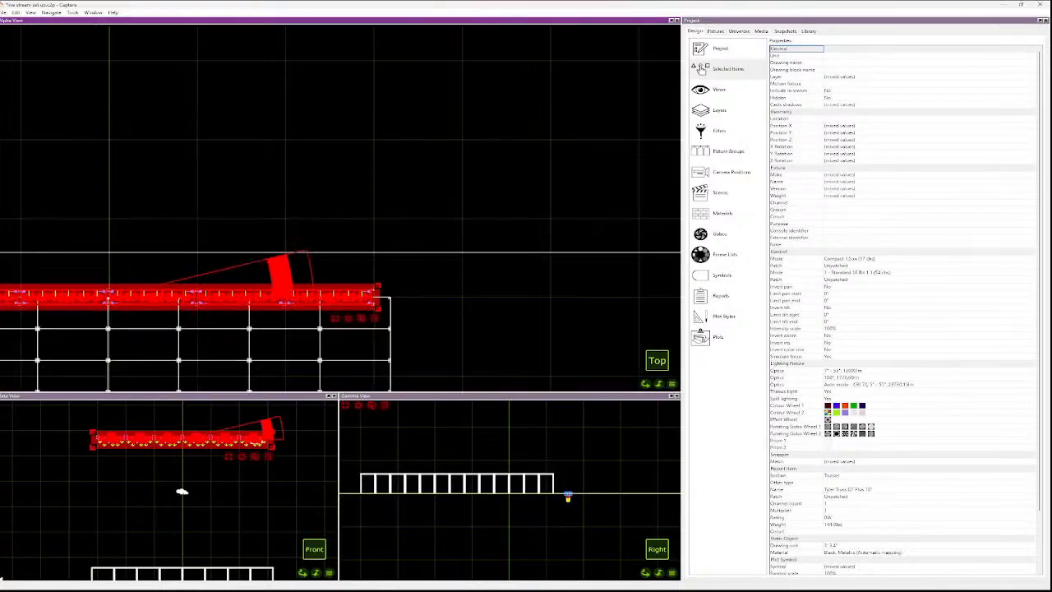
scroll(152, 297, up, 8)
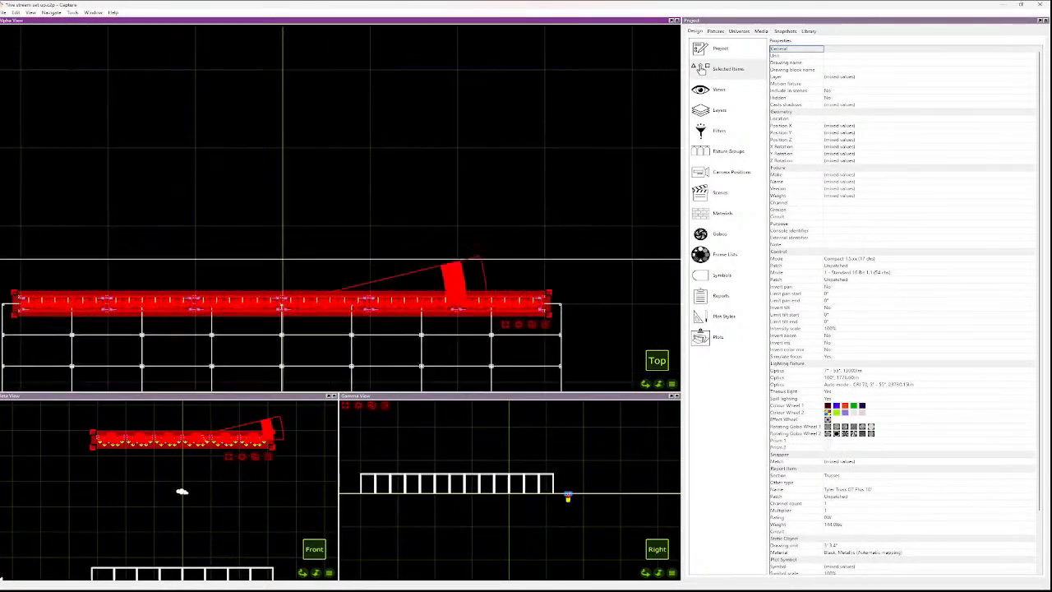
key(ctrl+g)
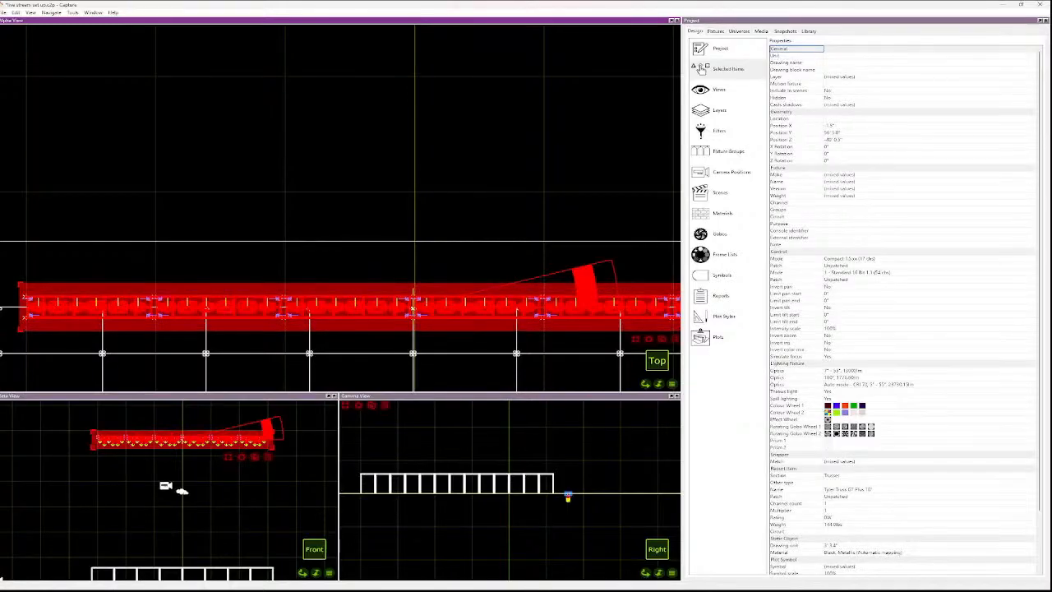
- Set the grouped rear truss row's Y position to 50' and check its height above the stage
click(834, 132)
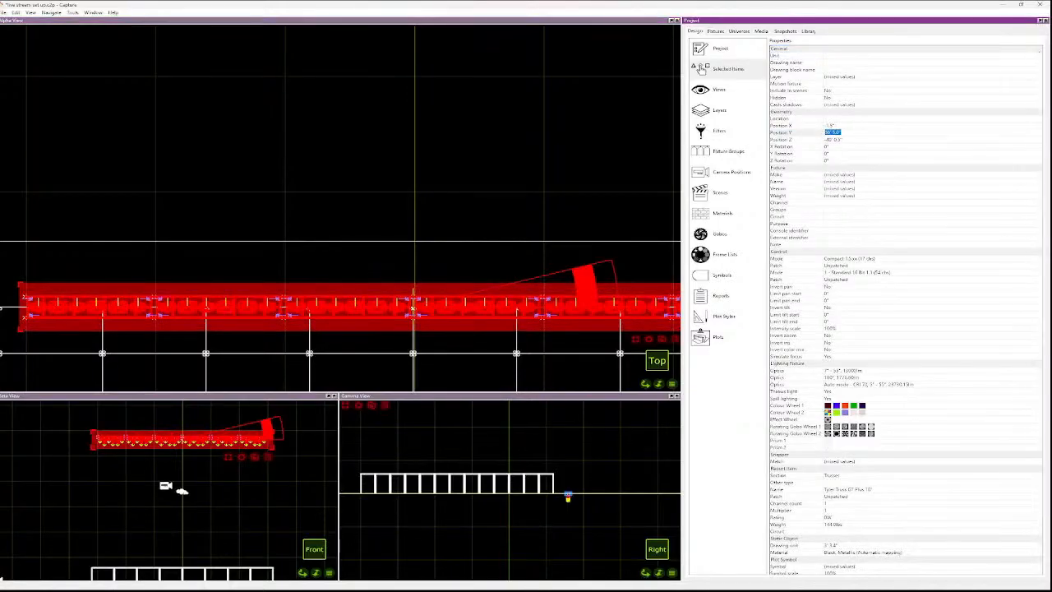
text(50)
key(Return)
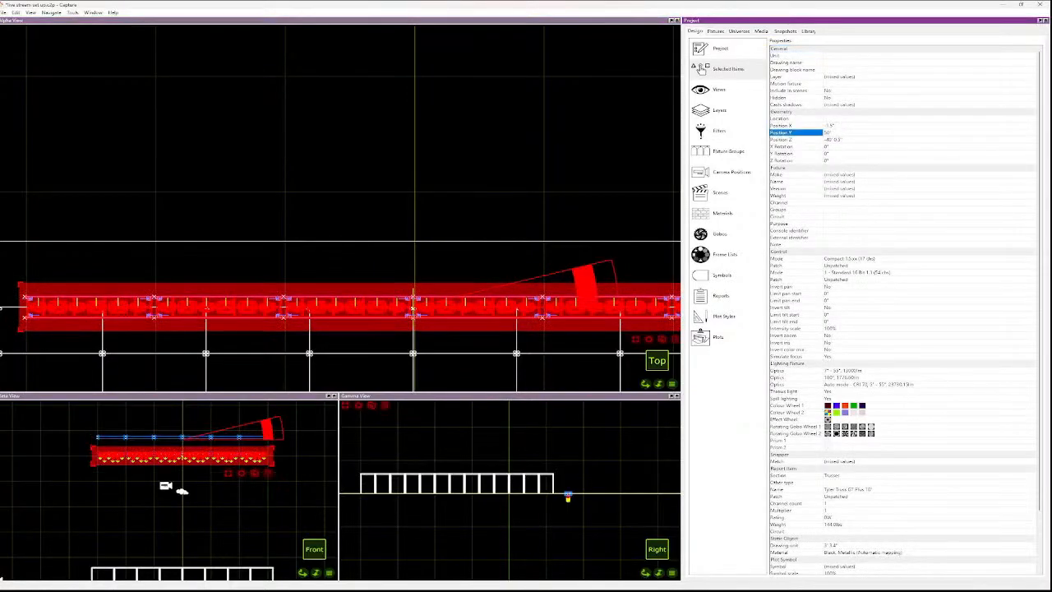
scroll(237, 508, down, 5)
scroll(237, 509, up, 1)
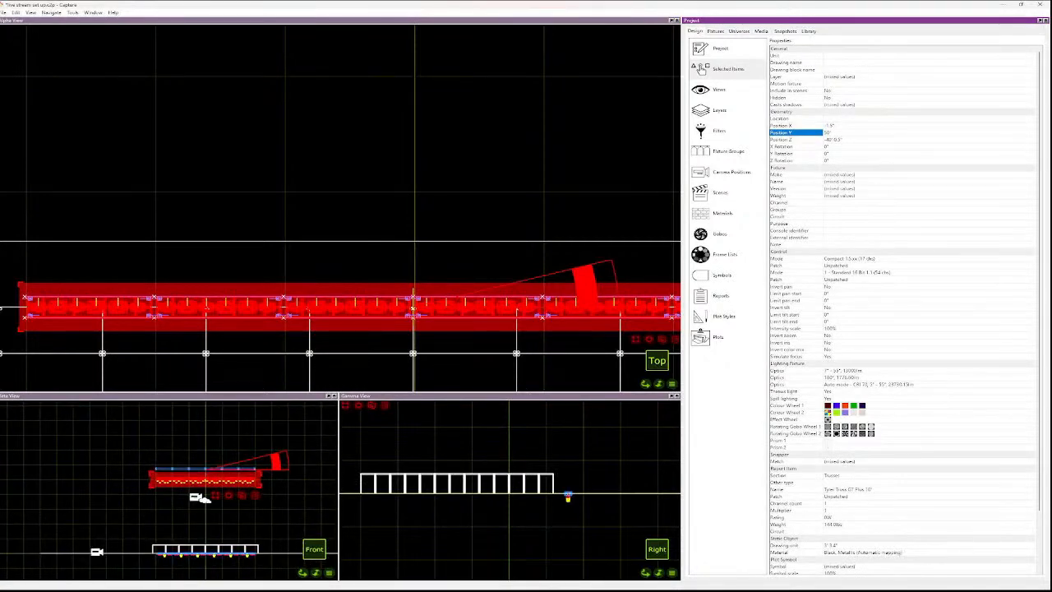
- Set the grouped rear truss row's Y position to 60'
key(Tab)
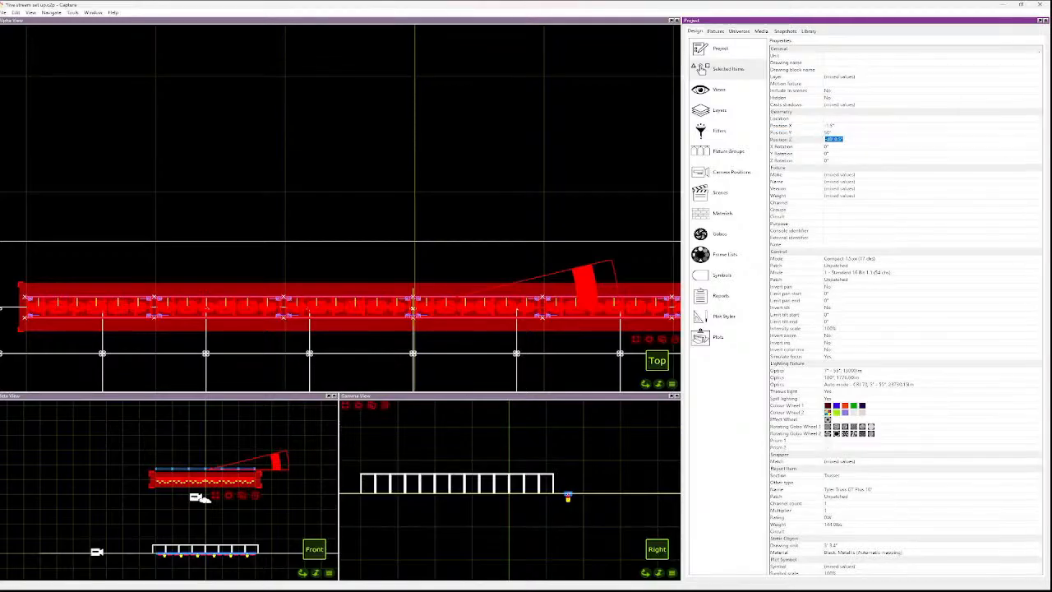
key(shift+Tab)
key(shift+Tab)
key(Tab)
text(6)
key(Return)
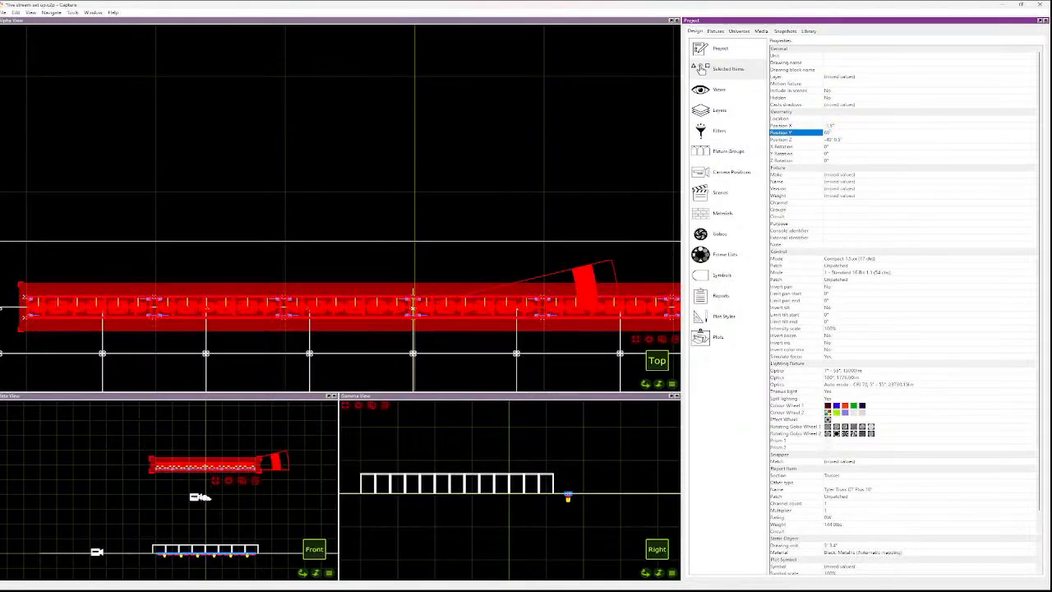
scroll(542, 309, down, 12)
scroll(546, 328, up, 2)
scroll(552, 364, up, 6)
drag(559, 365, 435, 348)
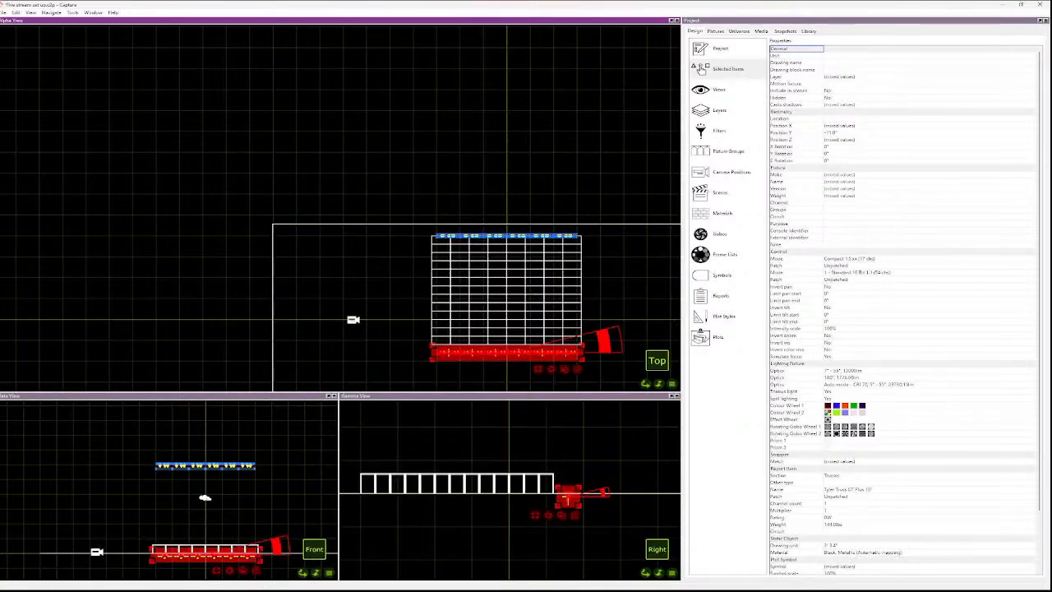
drag(581, 506, 559, 487)
scroll(571, 345, up, 6)
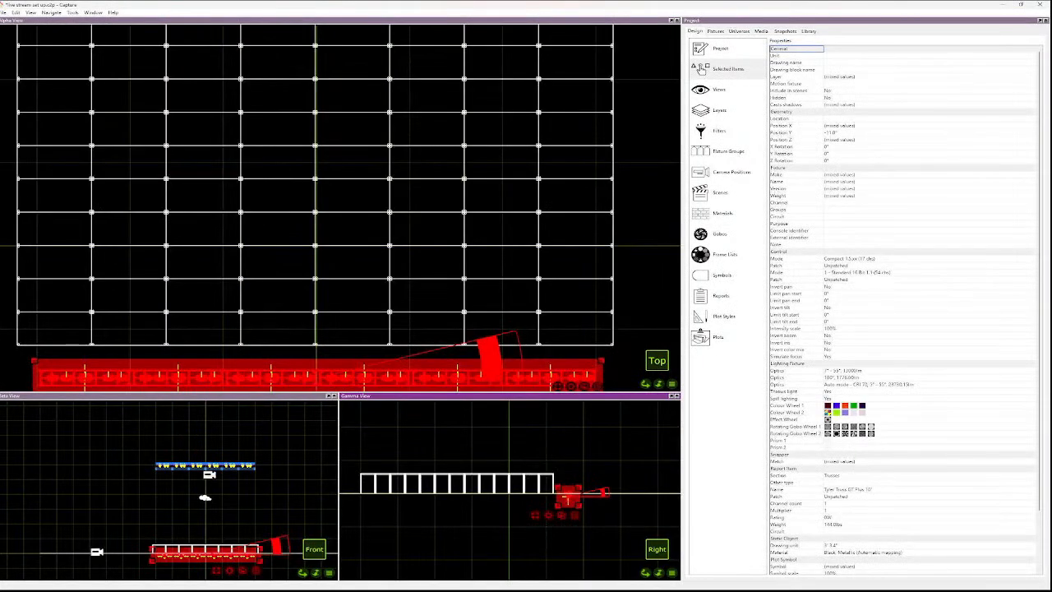
drag(83, 379, 611, 387)
key(Escape)
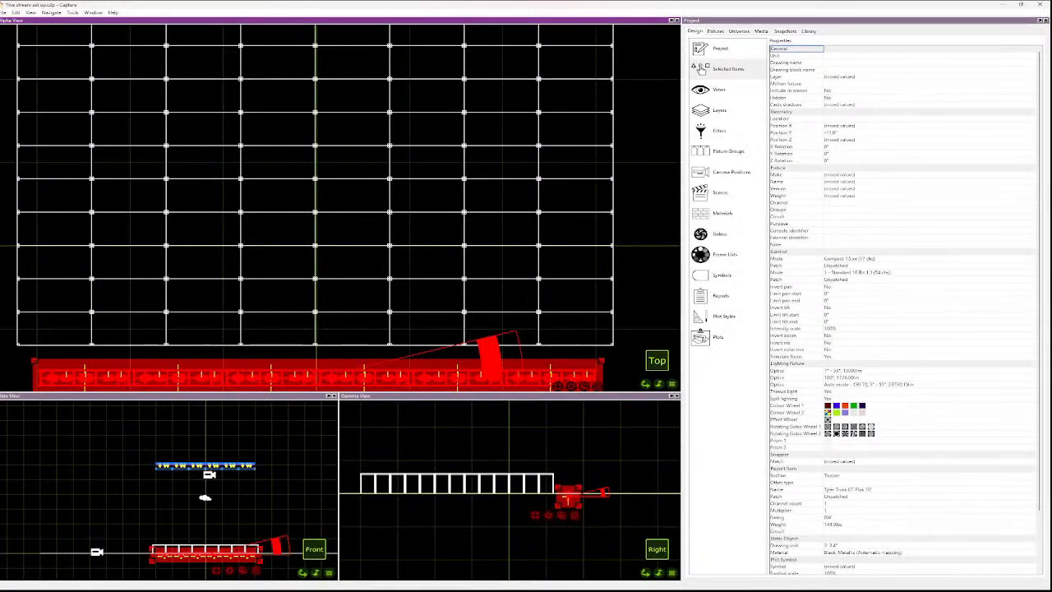
click(54, 377)
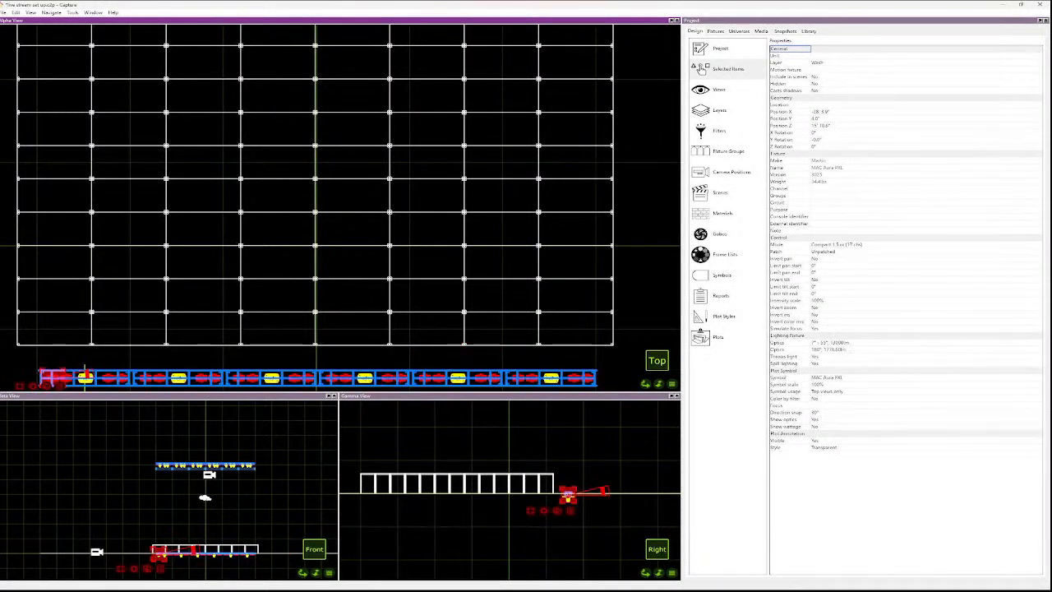
click(25, 365)
drag(25, 364, 140, 389)
scroll(128, 370, down, 3)
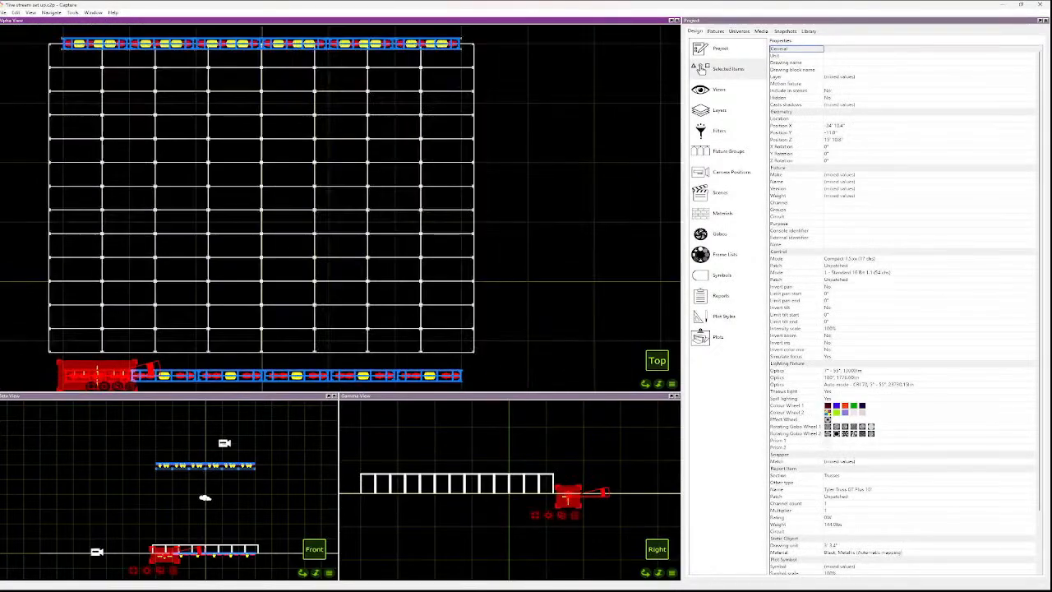
- Select the whole front truss row with its fixtures in the top view and group it
scroll(145, 365, down, 3)
drag(408, 384, 68, 360)
click(79, 360)
drag(395, 376, 64, 353)
scroll(80, 369, up, 10)
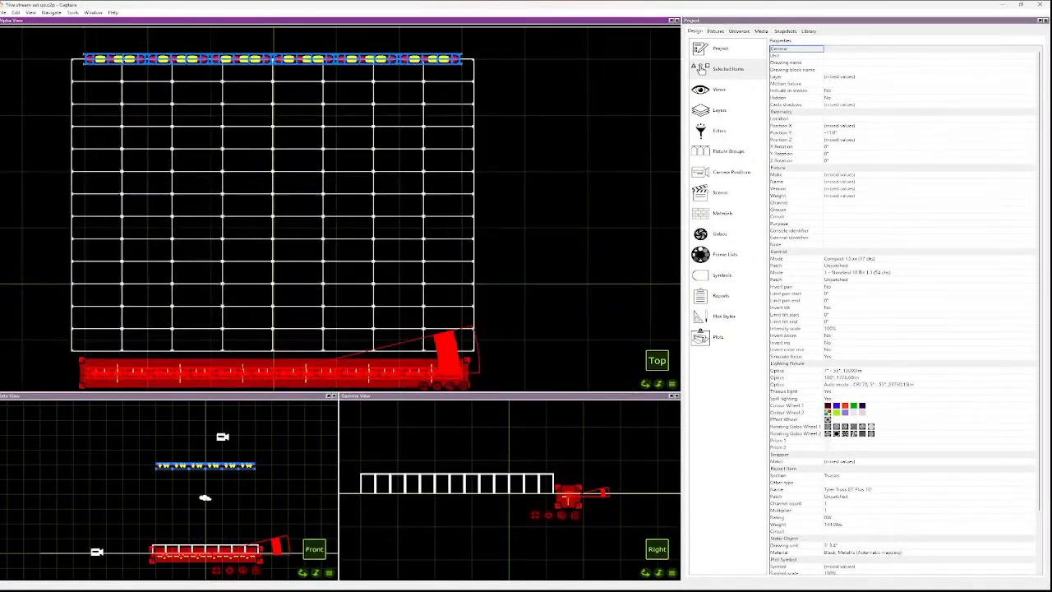
scroll(111, 359, down, 5)
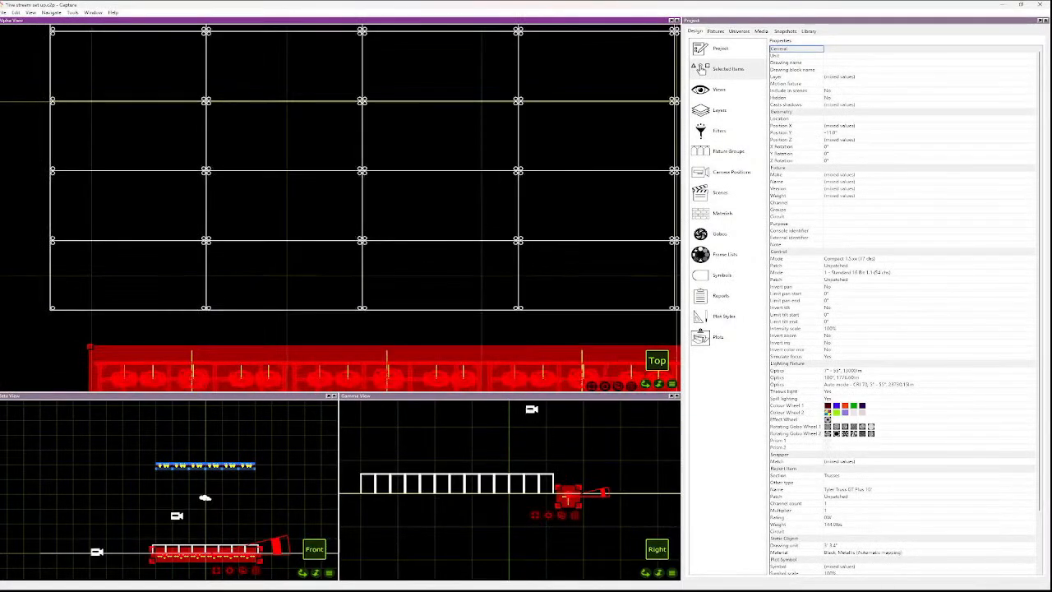
key(ctrl+g)
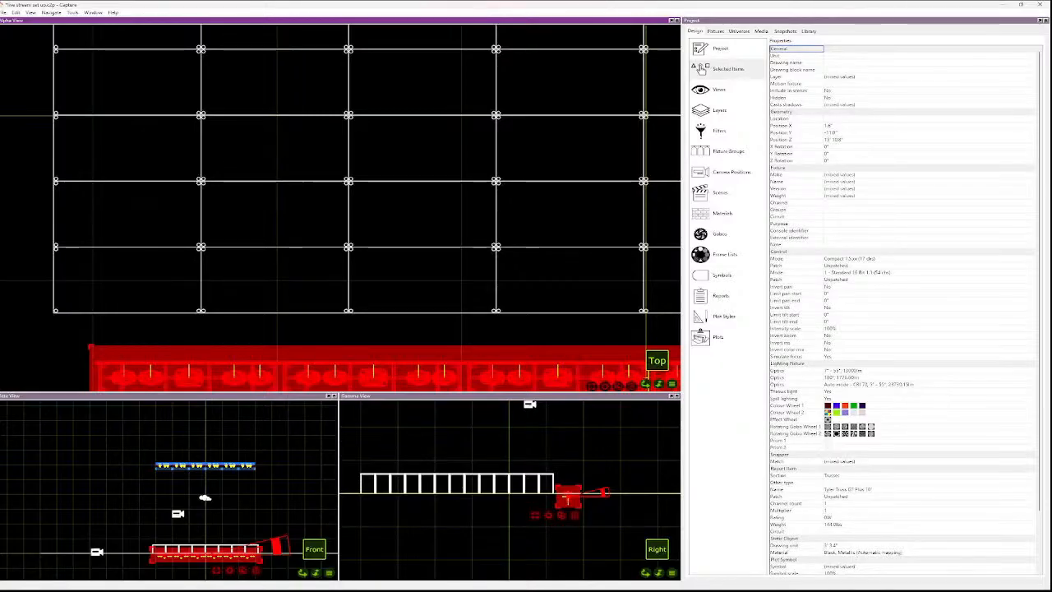
- Set the grouped front truss row's Y position to 60' and clear the selection
click(832, 132)
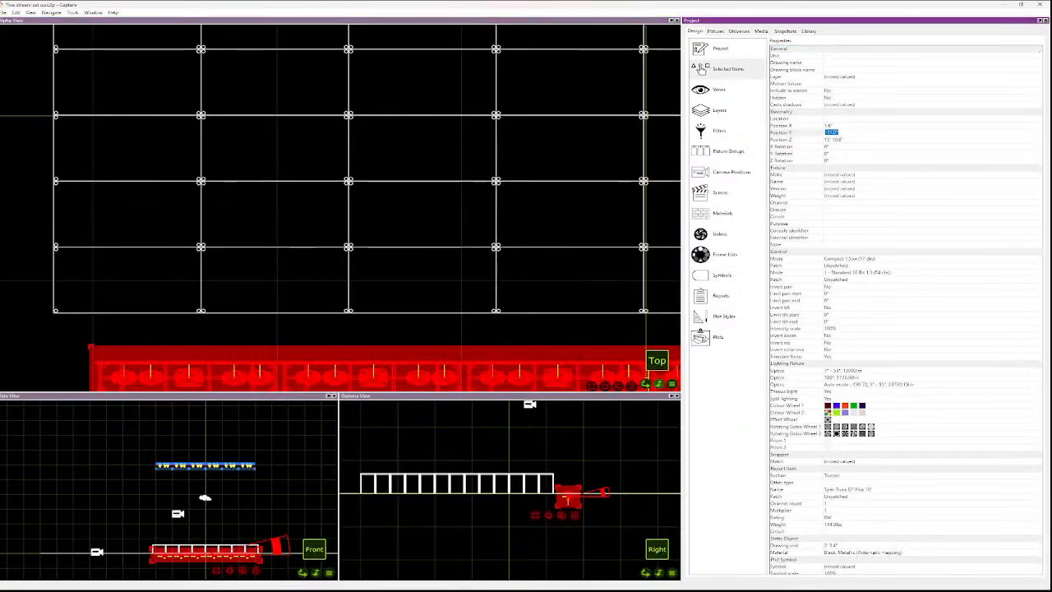
text(60)
key(Return)
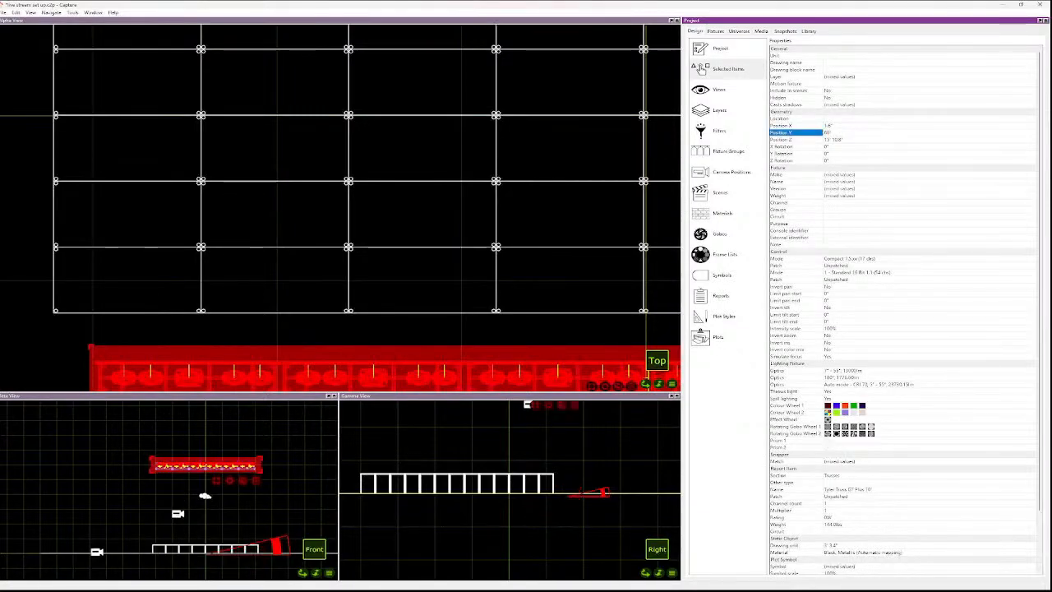
scroll(328, 410, down, 6)
key(Escape)
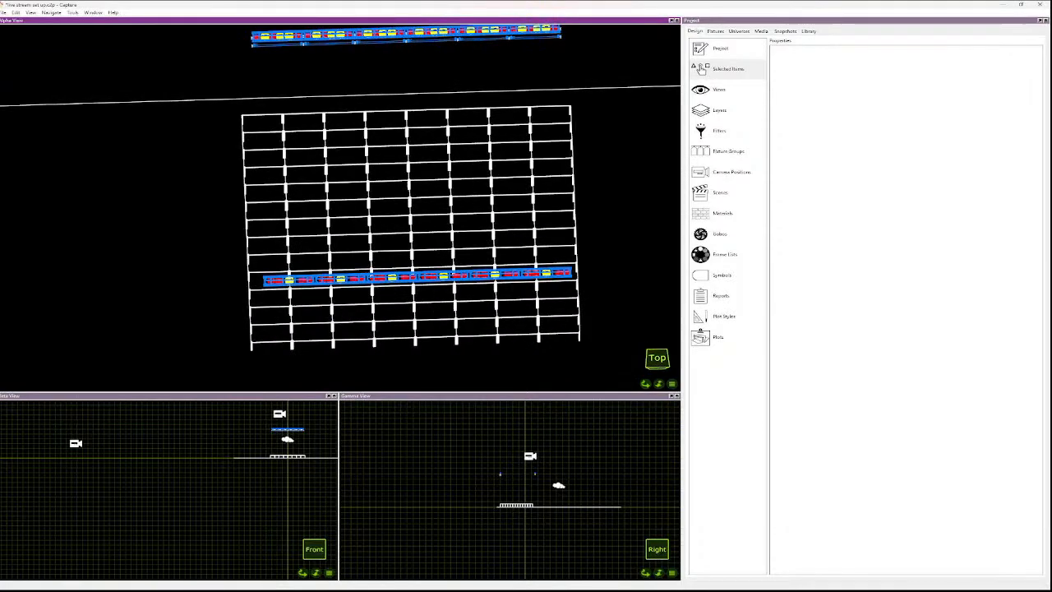
- Examine in the front view how both truss rows line up in height with the separate outlines beneath them
key(r)
key(f)
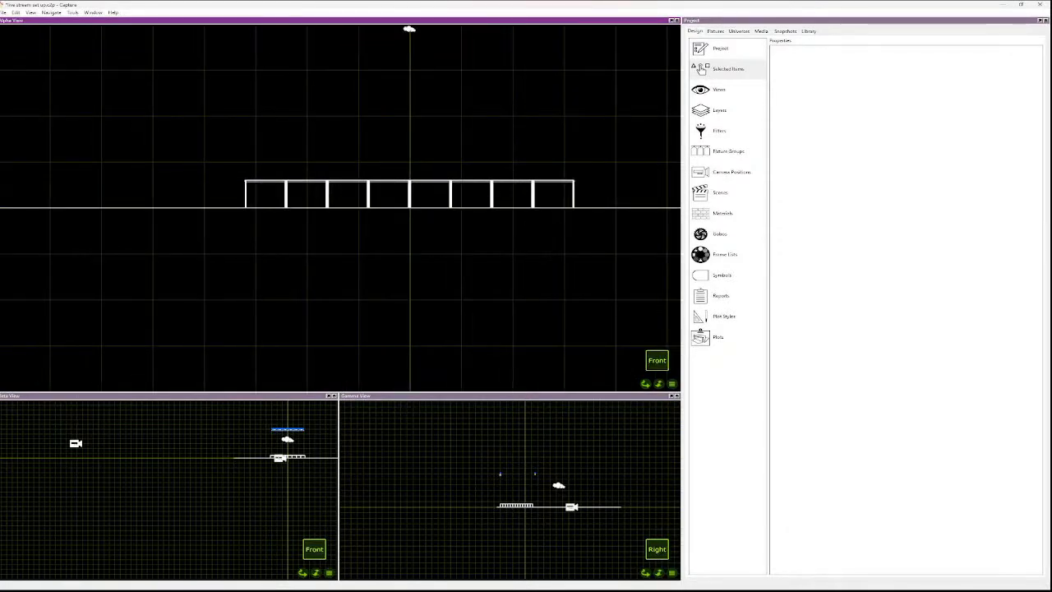
scroll(560, 225, down, 3)
scroll(560, 224, down, 5)
scroll(560, 133, up, 8)
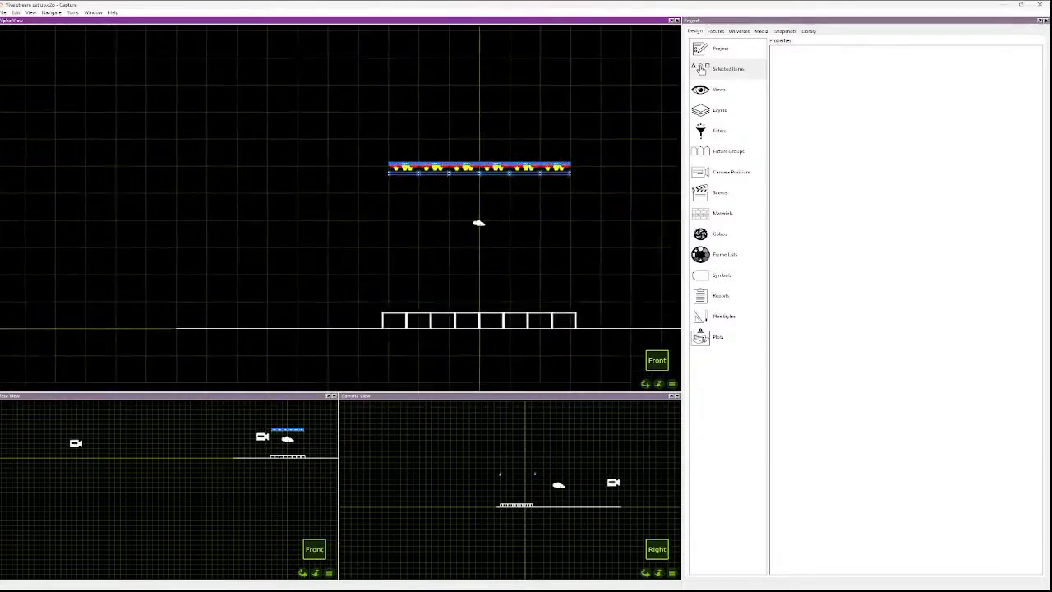
scroll(559, 134, up, 3)
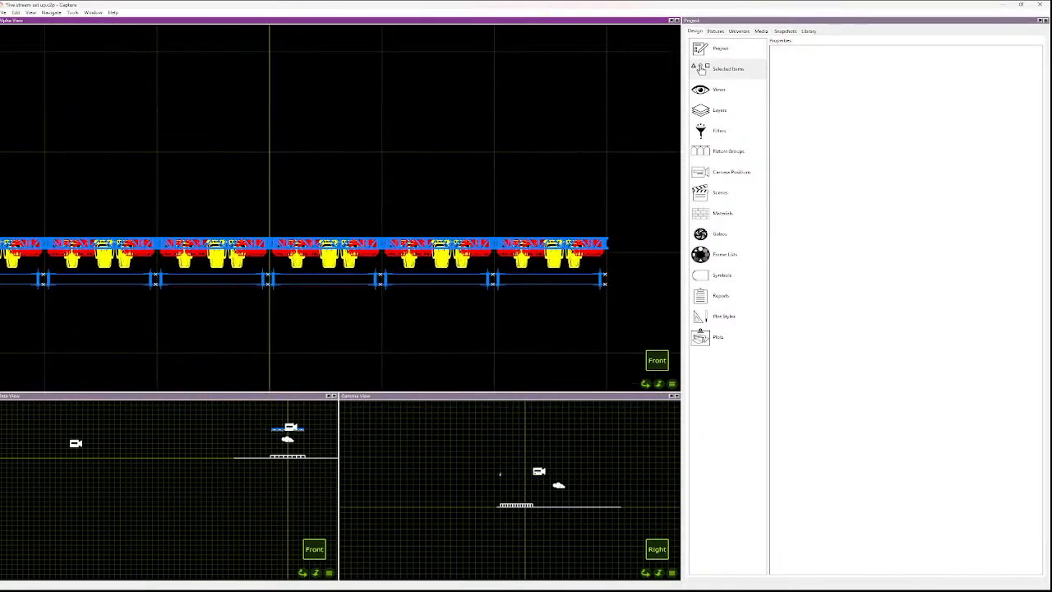
scroll(494, 306, down, 12)
scroll(493, 305, up, 9)
drag(515, 310, 406, 288)
key(Escape)
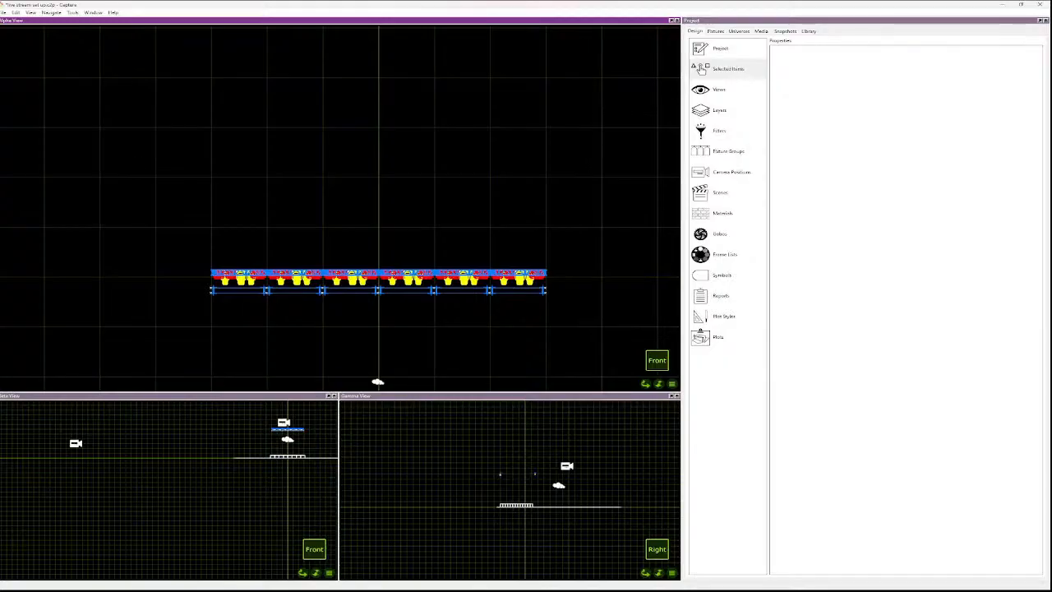
drag(277, 297, 203, 281)
key(Escape)
scroll(493, 300, up, 10)
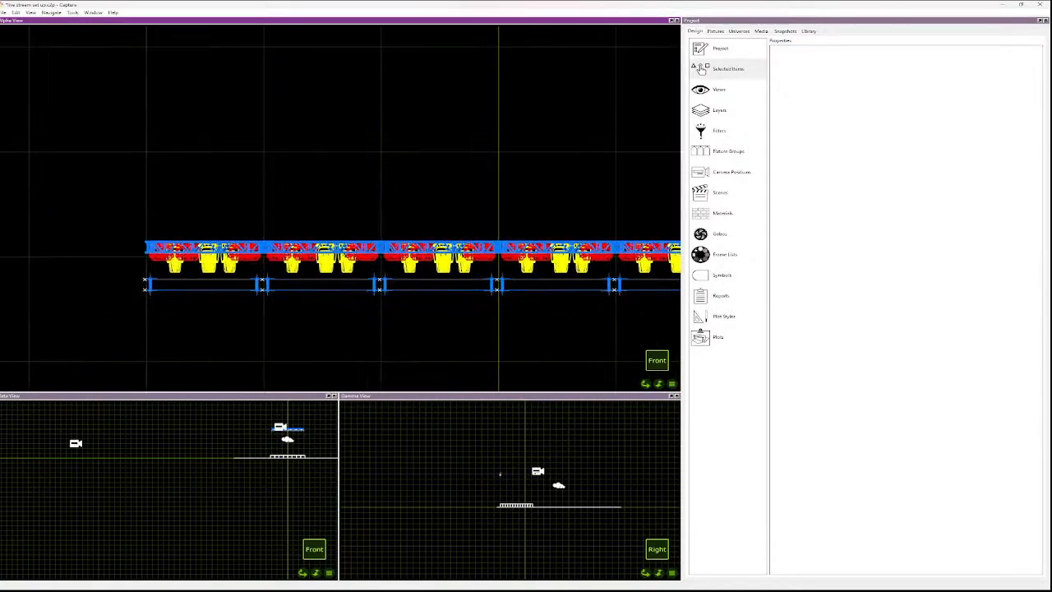
scroll(461, 296, down, 10)
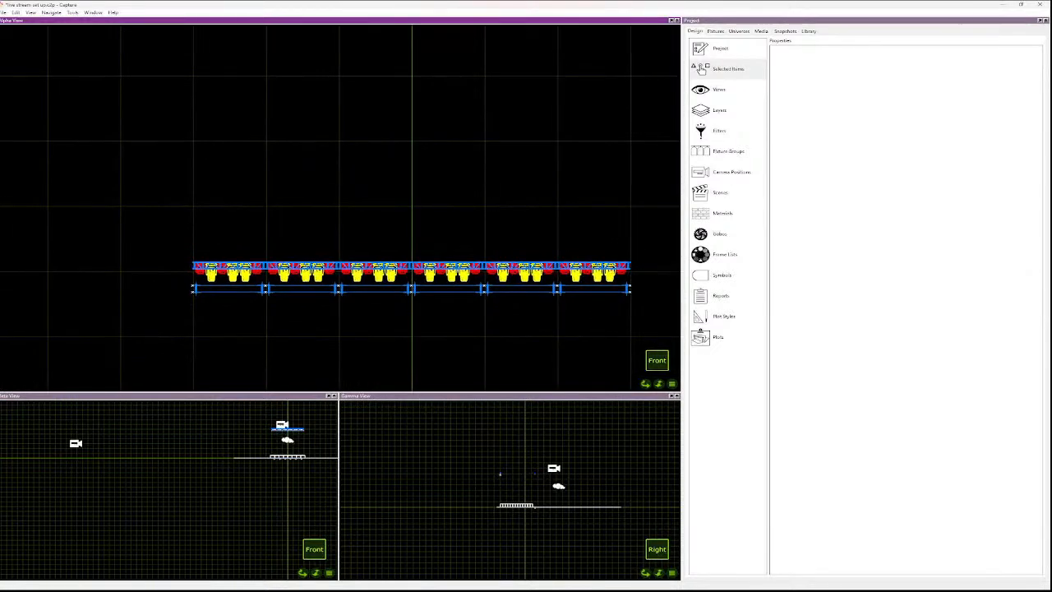
- Undo the latest height changes to the truss rows and return the main view to the top view
key(ctrl+z)
key(ctrl+z)
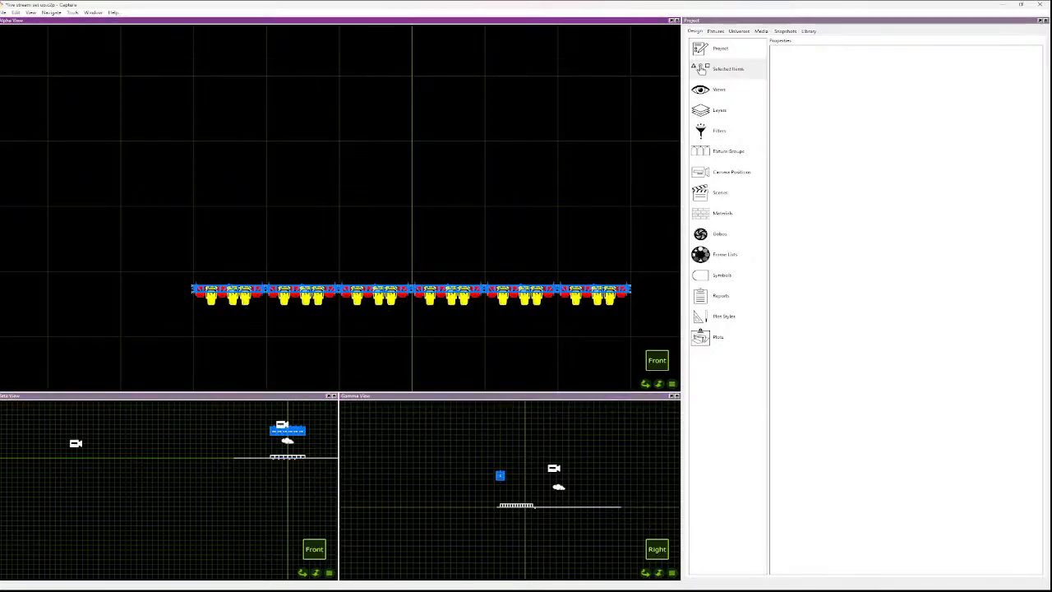
key(r)
key(t)
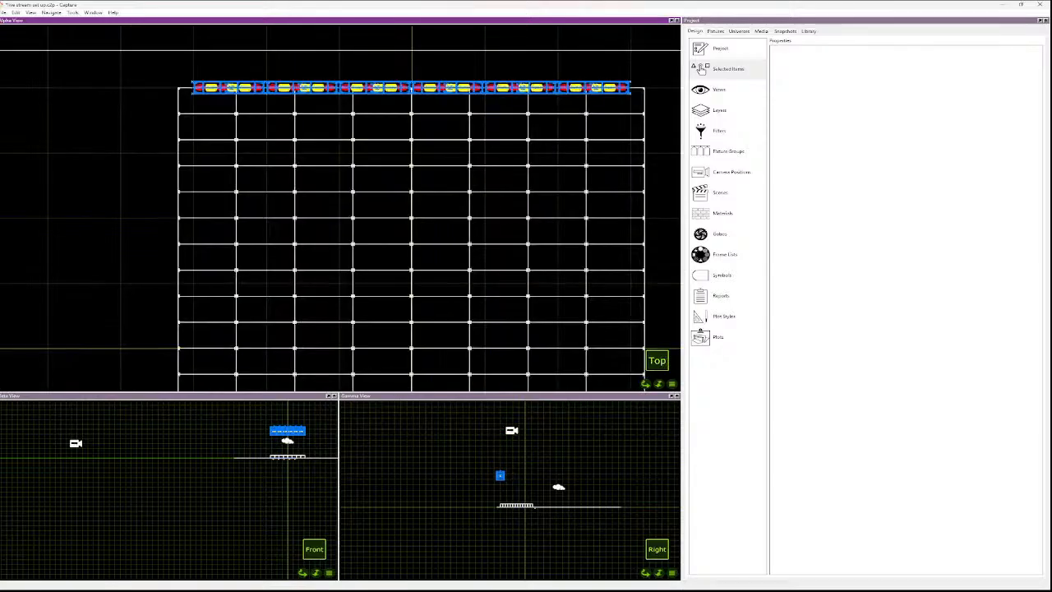
drag(605, 74, 429, 92)
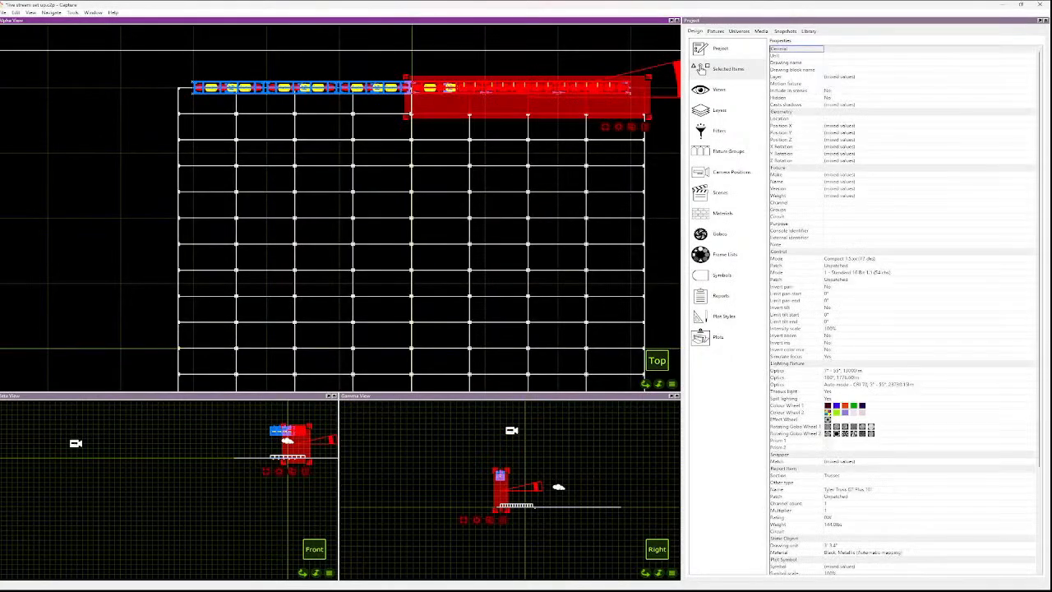
drag(638, 111, 146, 44)
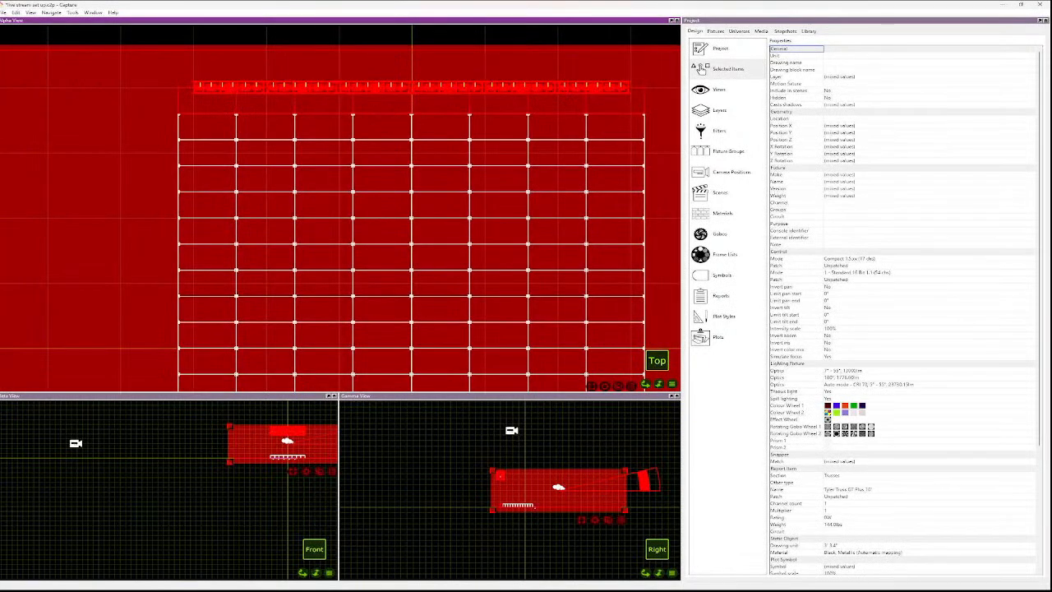
key(Escape)
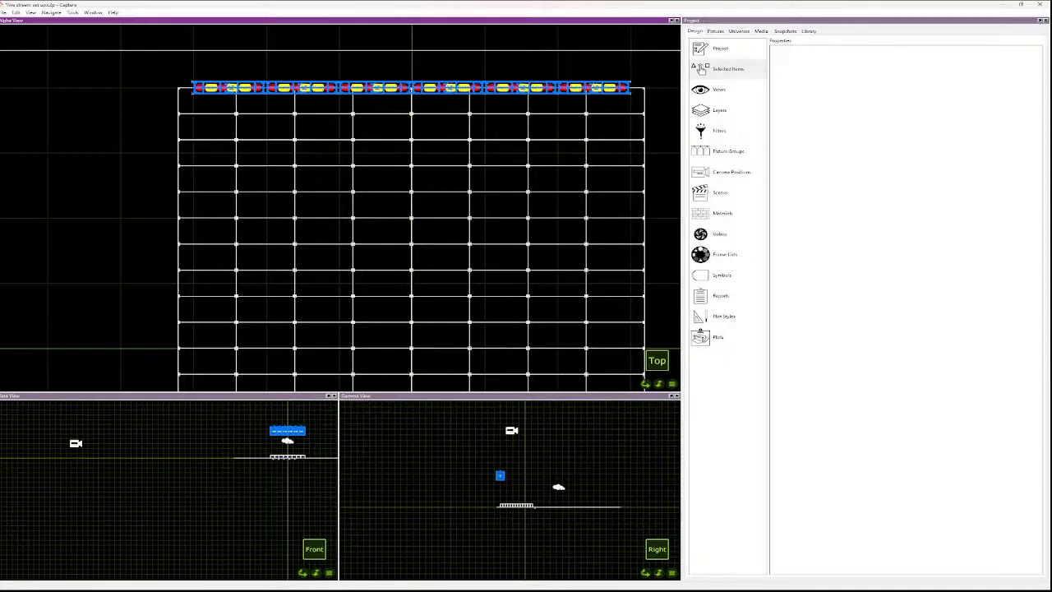
click(208, 101)
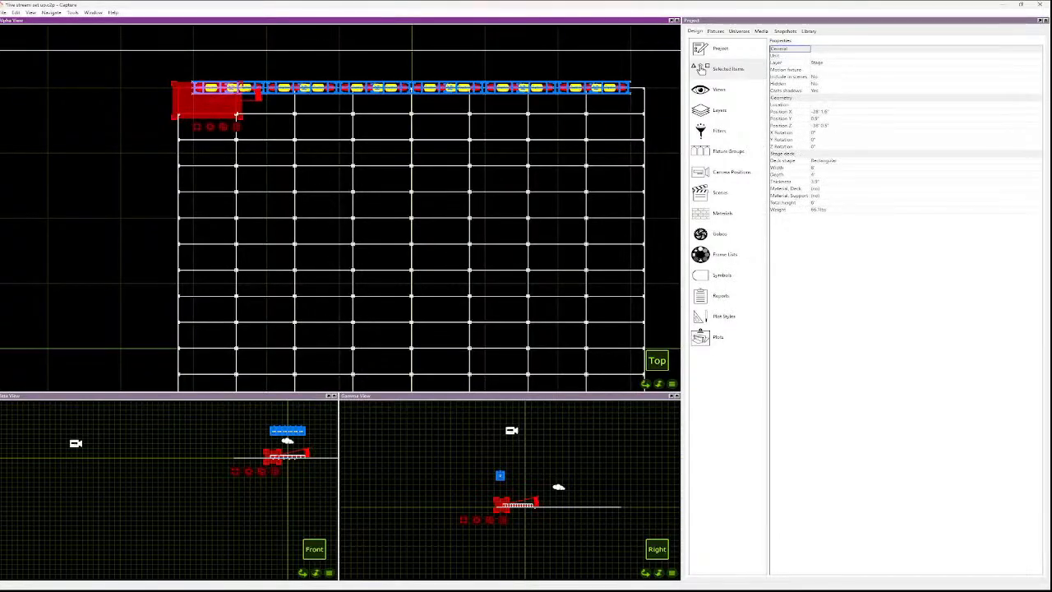
key(Escape)
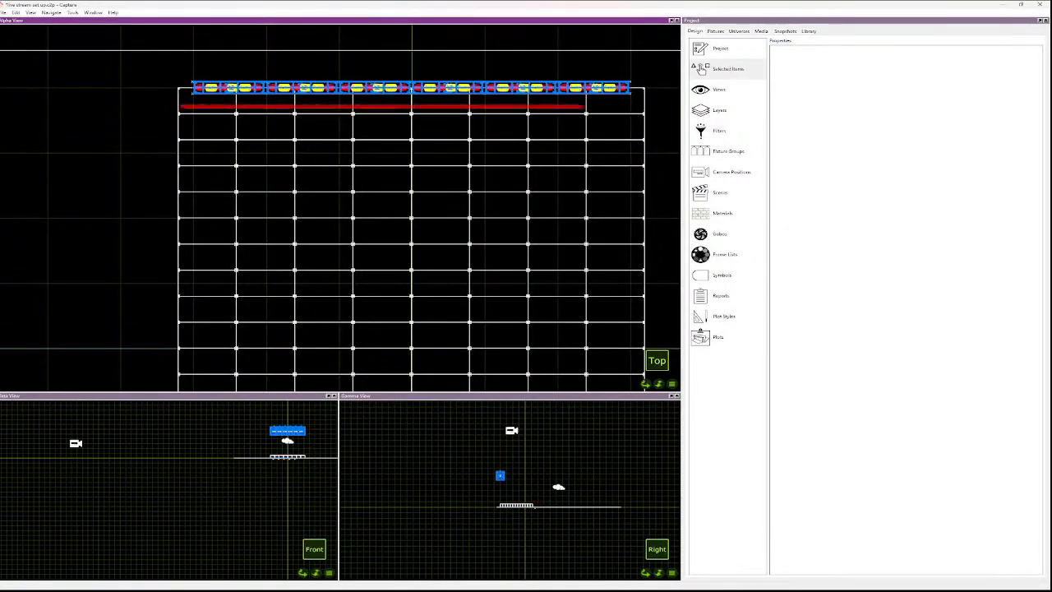
drag(498, 117, 399, 102)
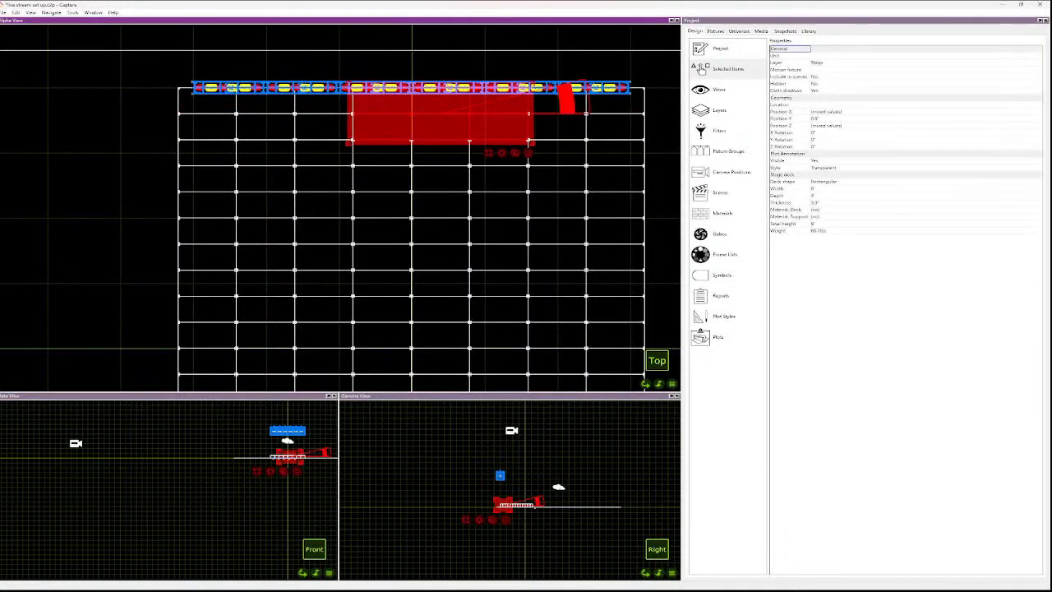
key(Escape)
drag(526, 252, 325, 205)
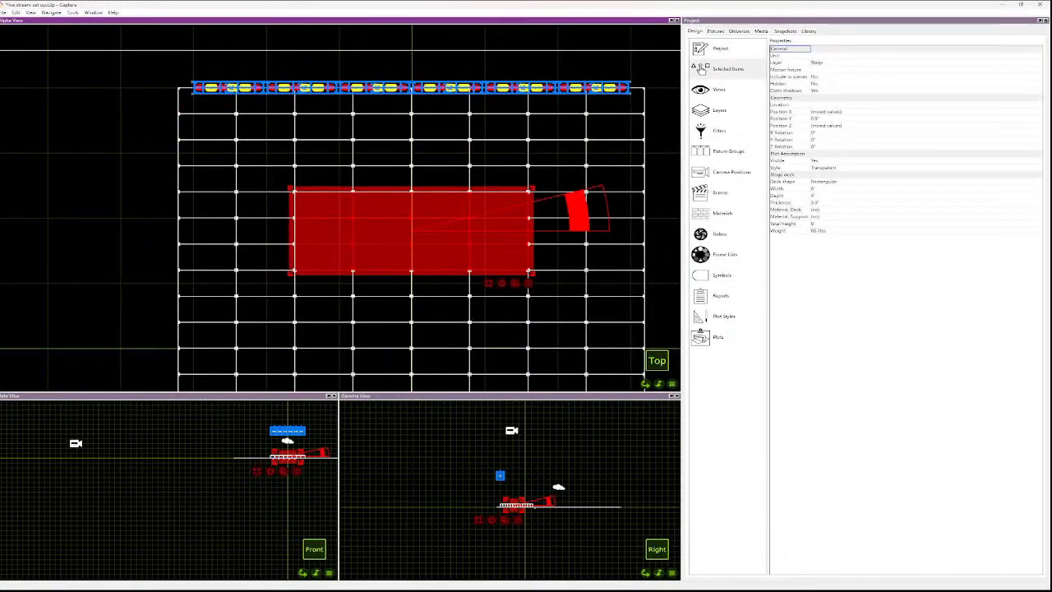
scroll(538, 260, down, 4)
key(Escape)
drag(592, 337, 344, 181)
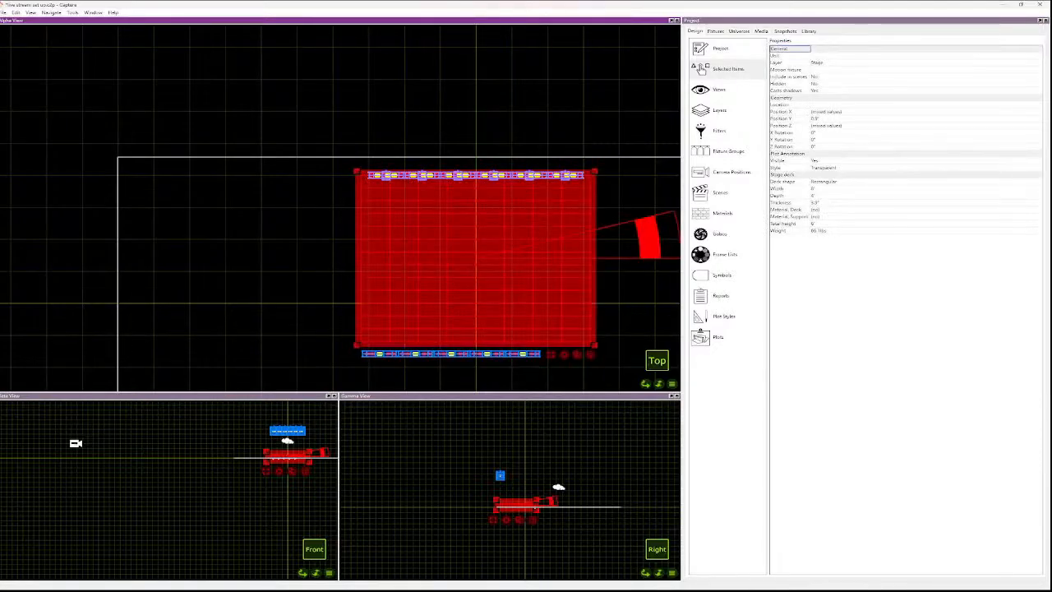
scroll(445, 190, up, 3)
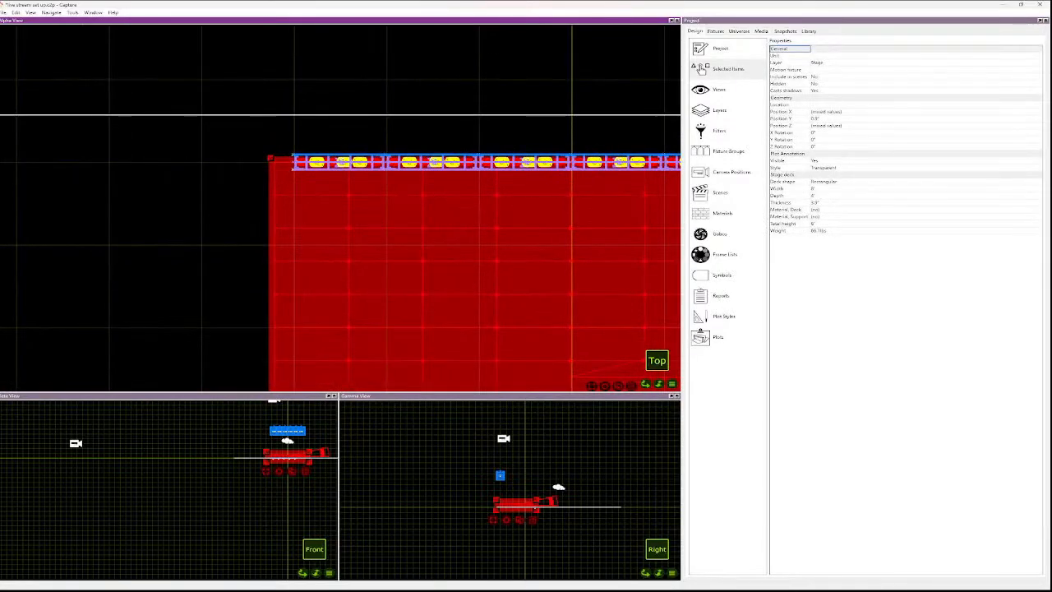
key(Delete)
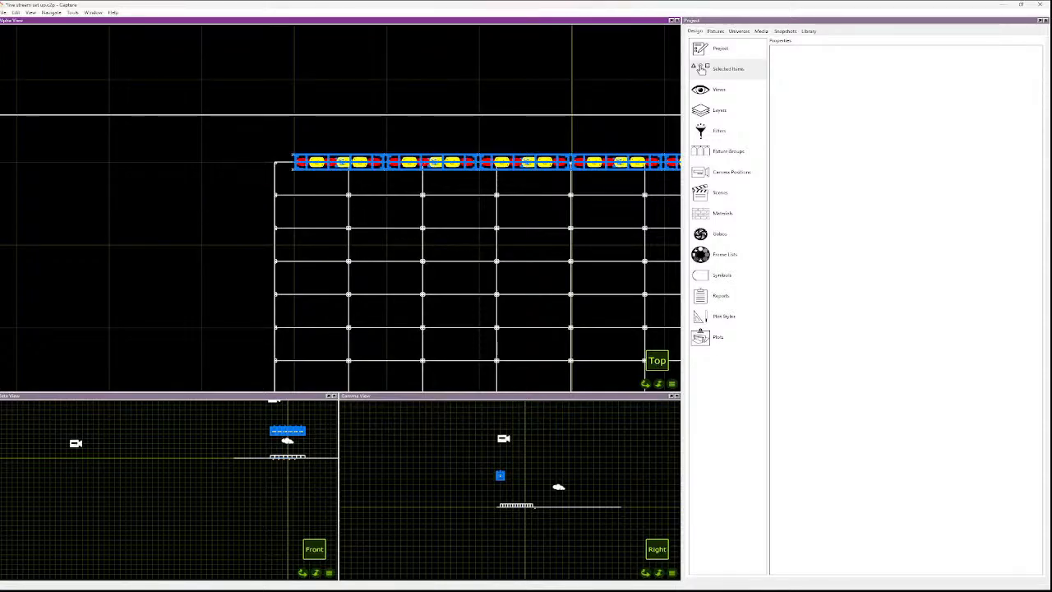
- Make the Stage layer locked and unselectable in the layer list
click(313, 211)
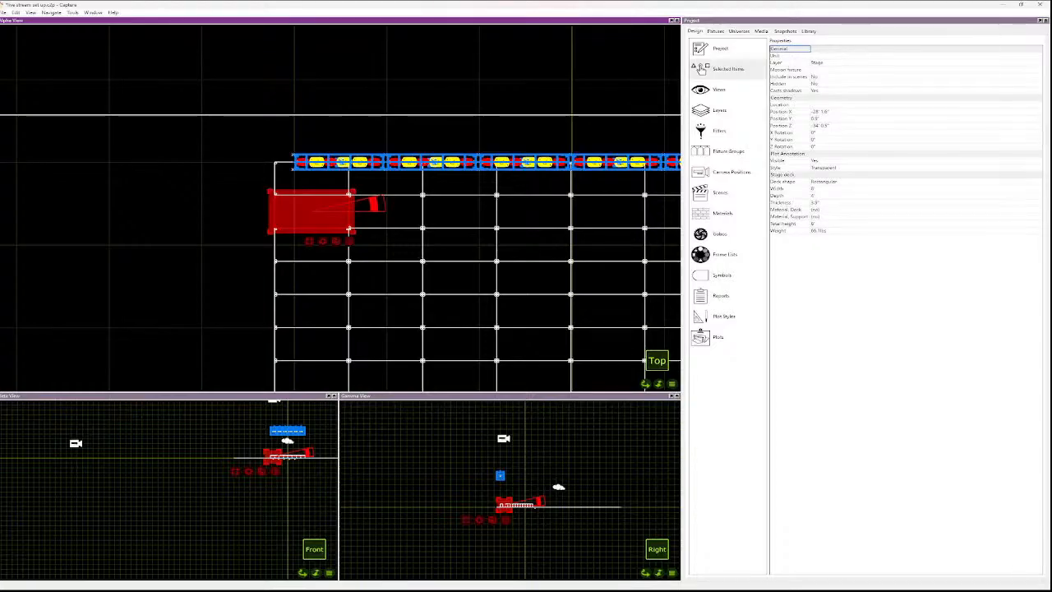
click(722, 296)
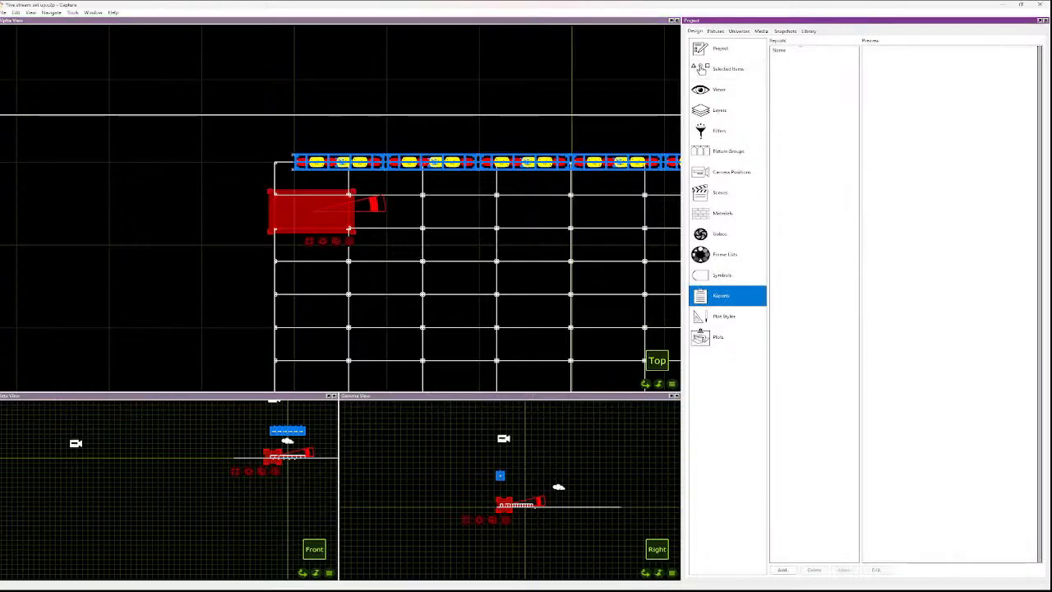
click(720, 131)
click(720, 110)
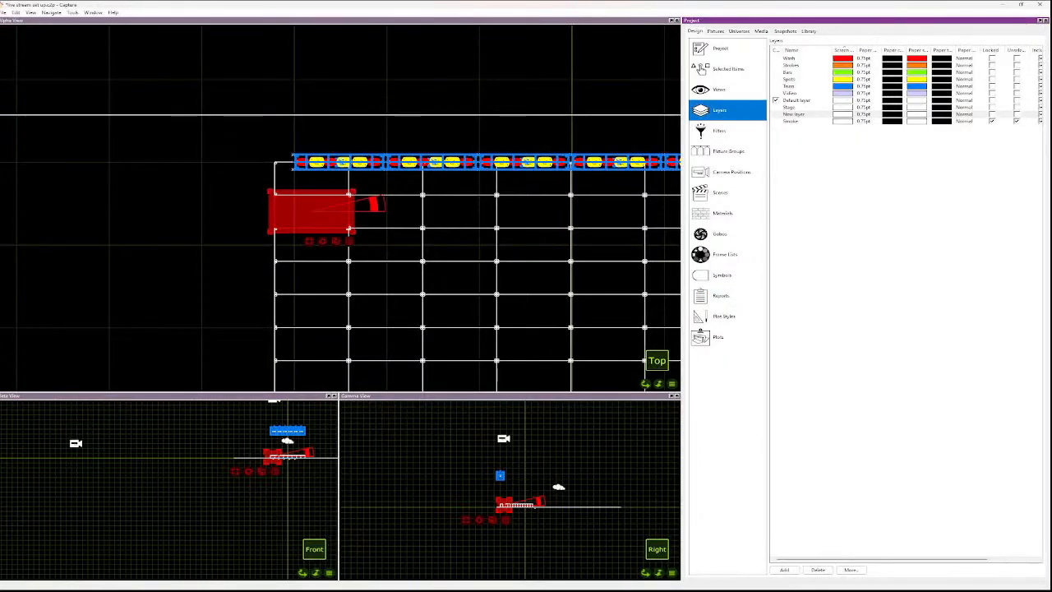
click(992, 107)
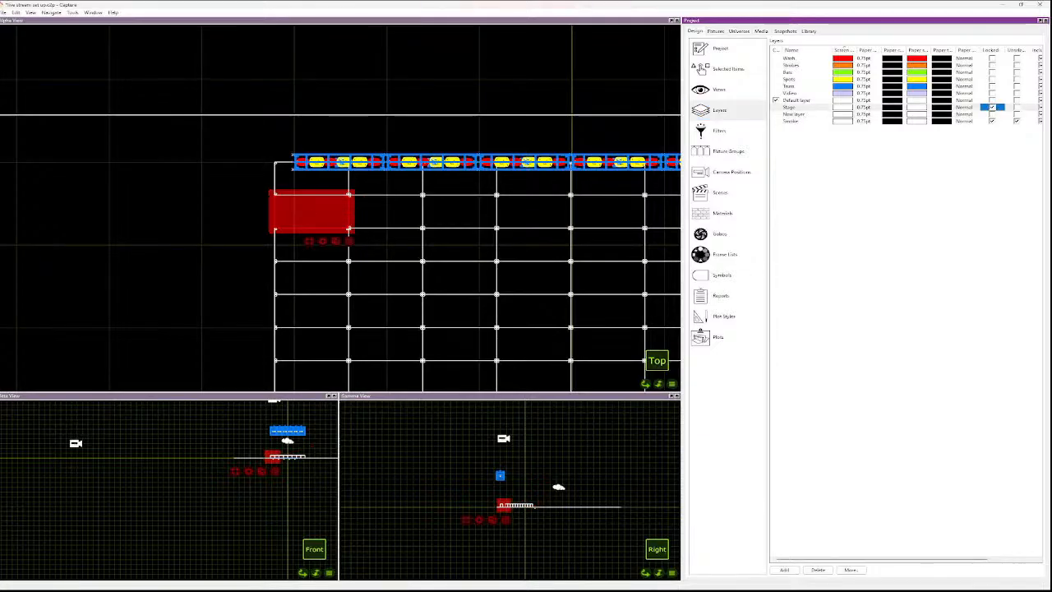
click(1017, 106)
click(206, 90)
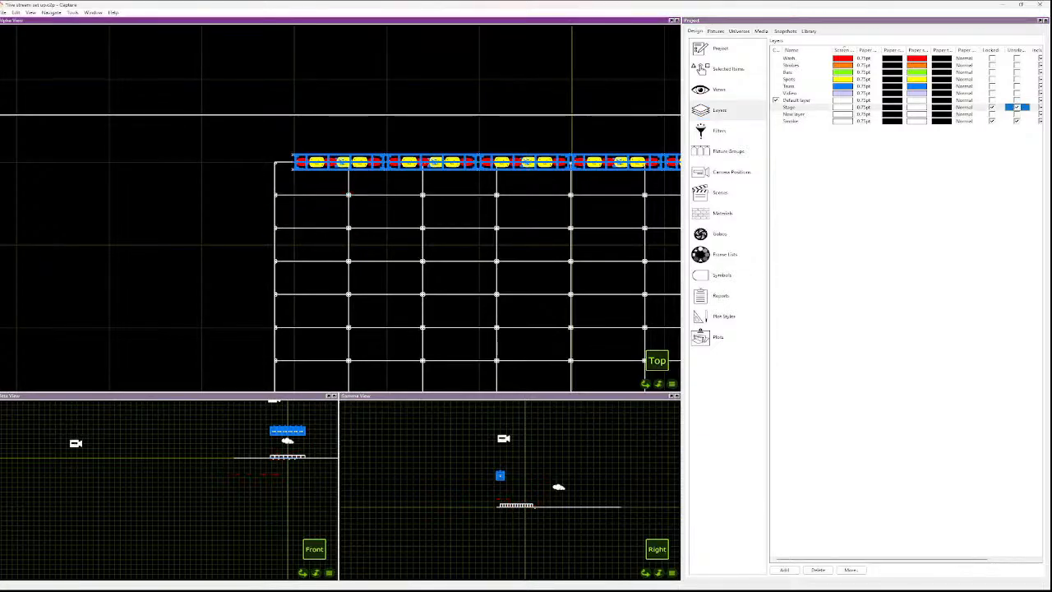
- Rename the new layer to Room and make it locked and unselectable
click(346, 228)
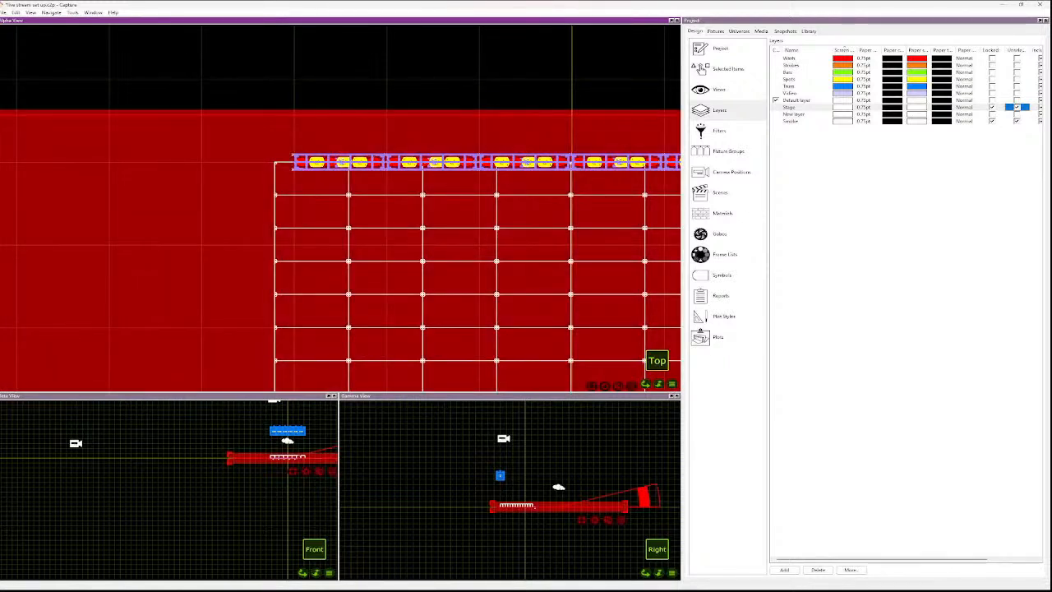
double_click(794, 115)
text(Risers)
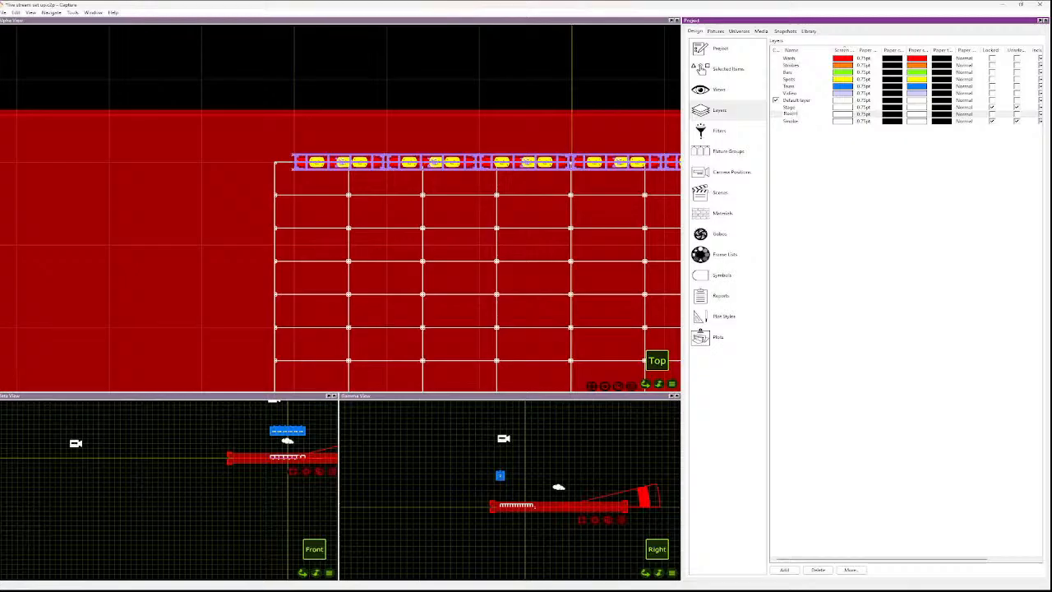
key(Return)
click(993, 114)
click(1017, 115)
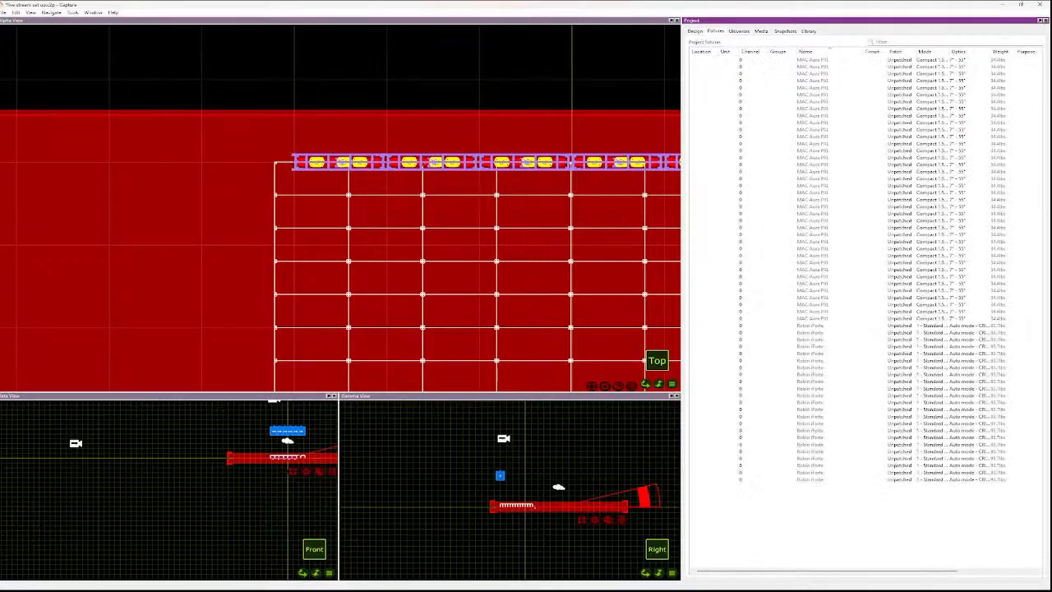
- Assign the selected room floor box to the Room layer
click(701, 70)
click(826, 63)
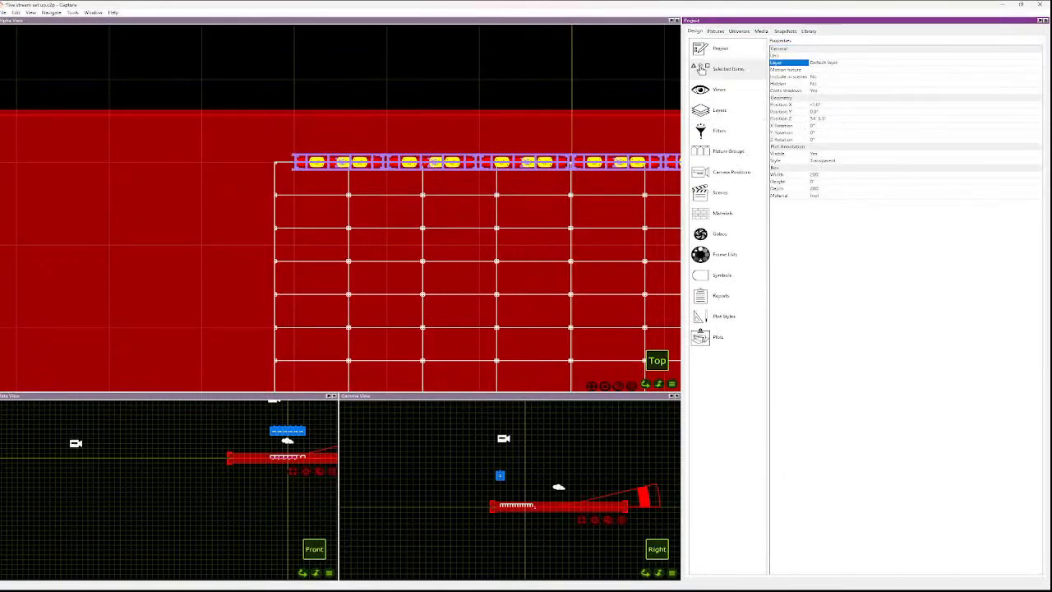
click(822, 86)
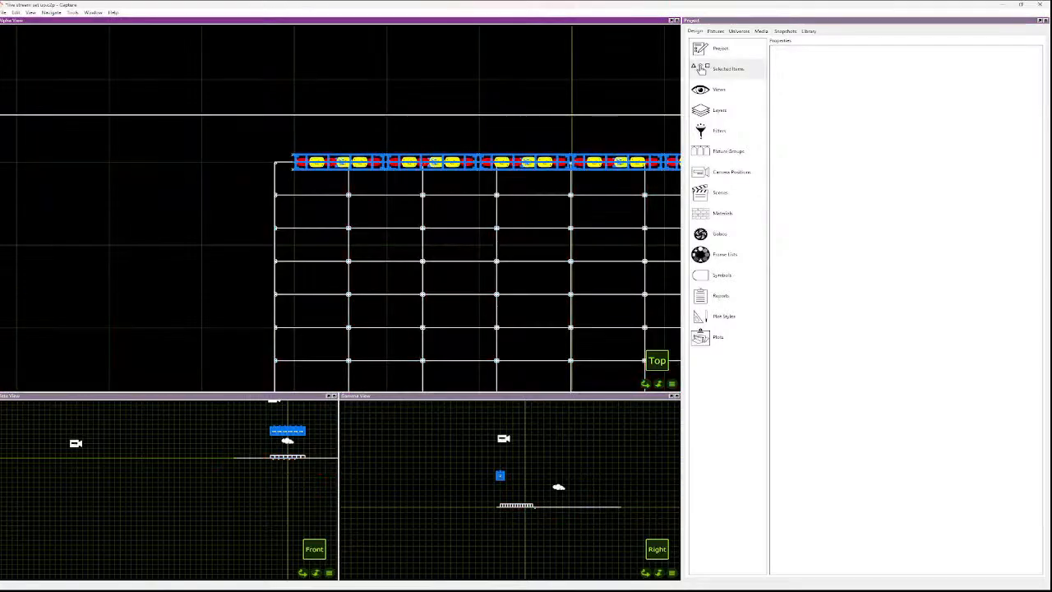
click(594, 158)
click(432, 162)
key(Escape)
click(298, 161)
scroll(297, 161, up, 6)
drag(264, 113, 374, 153)
scroll(260, 102, down, 7)
key(Escape)
scroll(374, 153, down, 6)
key(Escape)
- Select the whole raised upstage truss row with its fixtures, group it and clear the selection
drag(307, 126, 556, 141)
scroll(509, 141, up, 4)
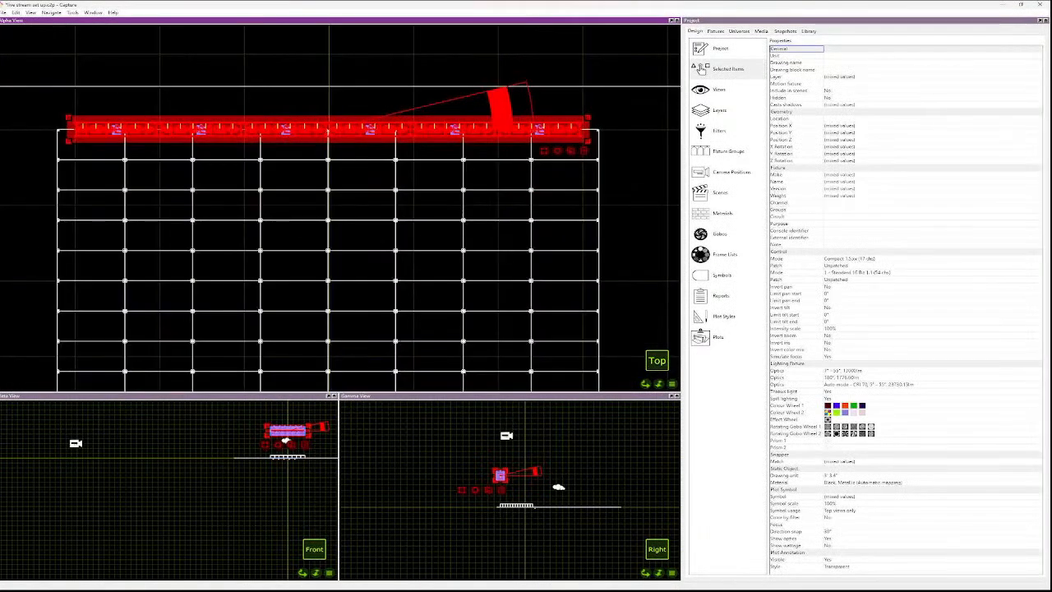
key(ctrl+g)
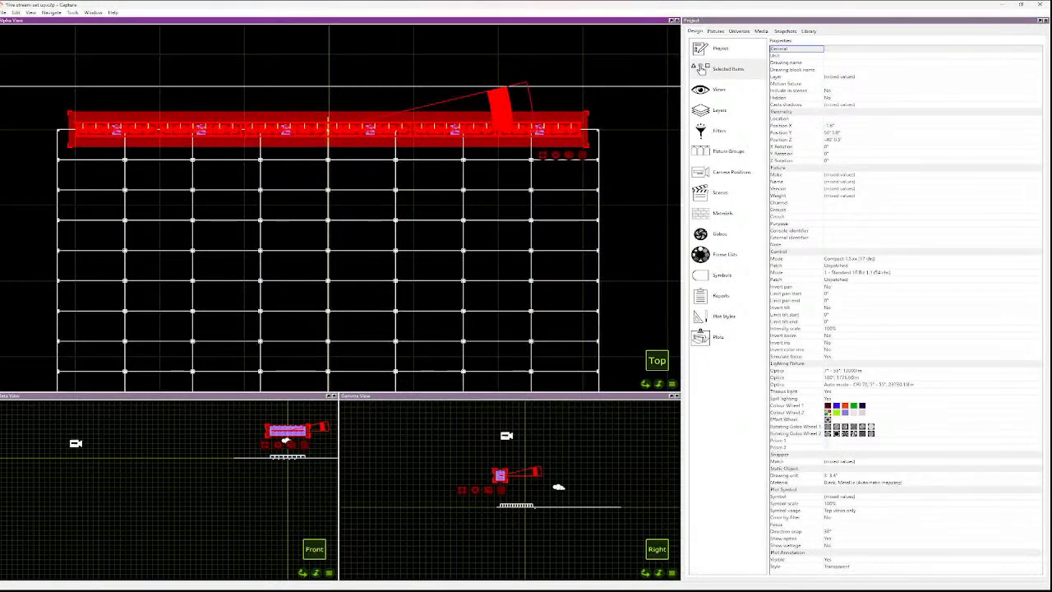
click(619, 190)
- Copy the last truss section in front of the stage with its fixtures and attach it to the end of that row
scroll(619, 190, down, 6)
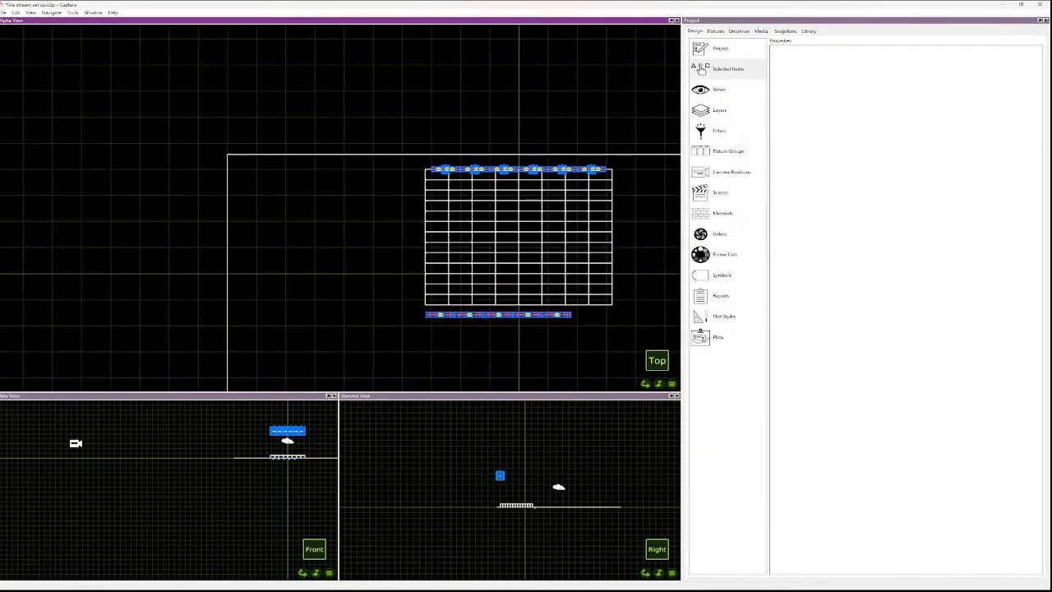
scroll(537, 332, up, 2)
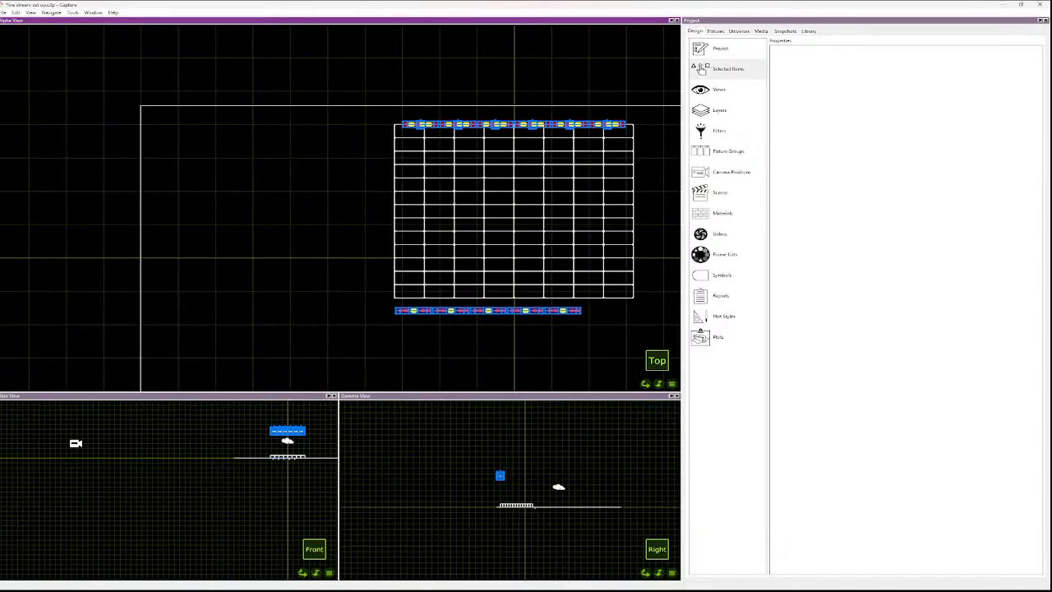
click(561, 311)
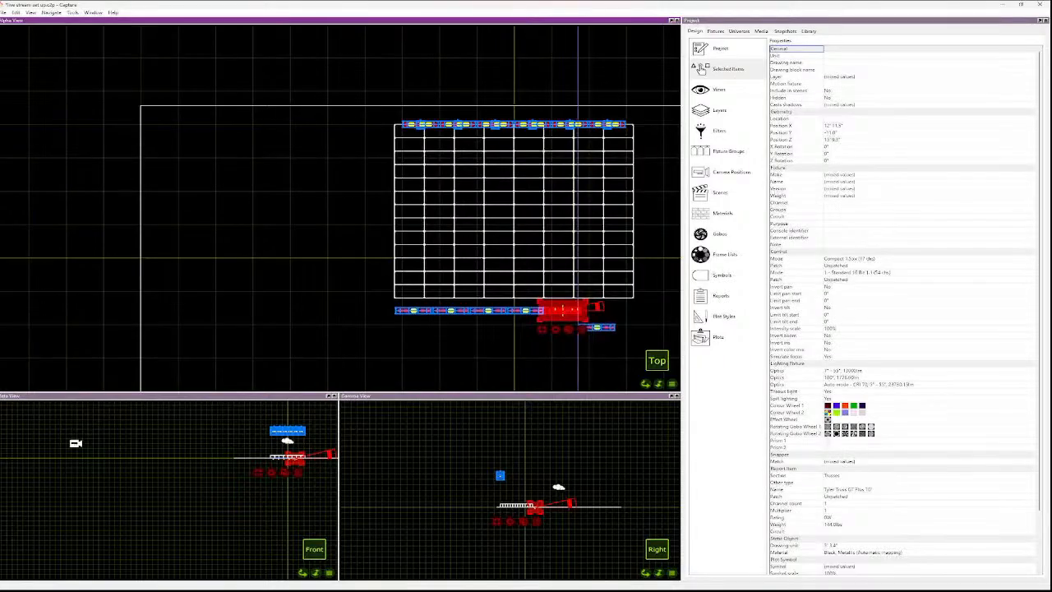
key(Delete)
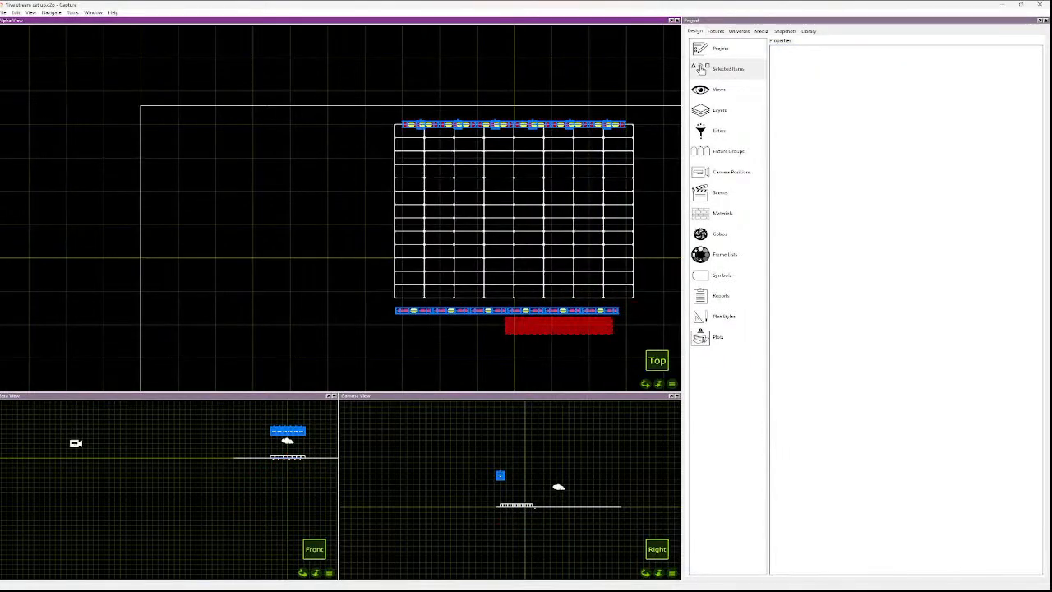
drag(613, 334, 629, 335)
key(Escape)
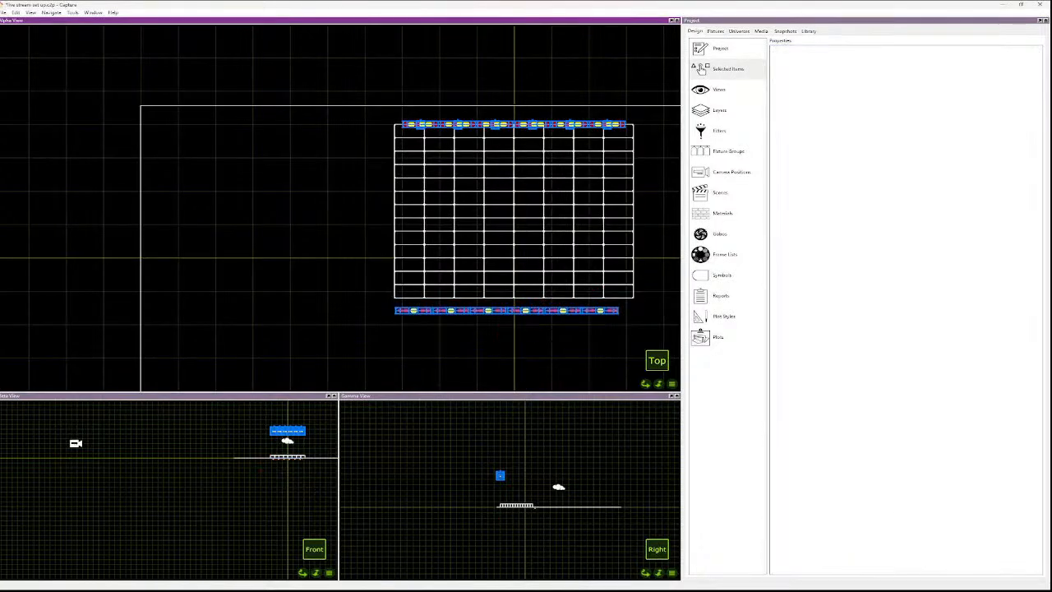
- Select the whole truss row in front of the stage and ungroup its sections into individual trusses and fixtures
scroll(466, 314, up, 5)
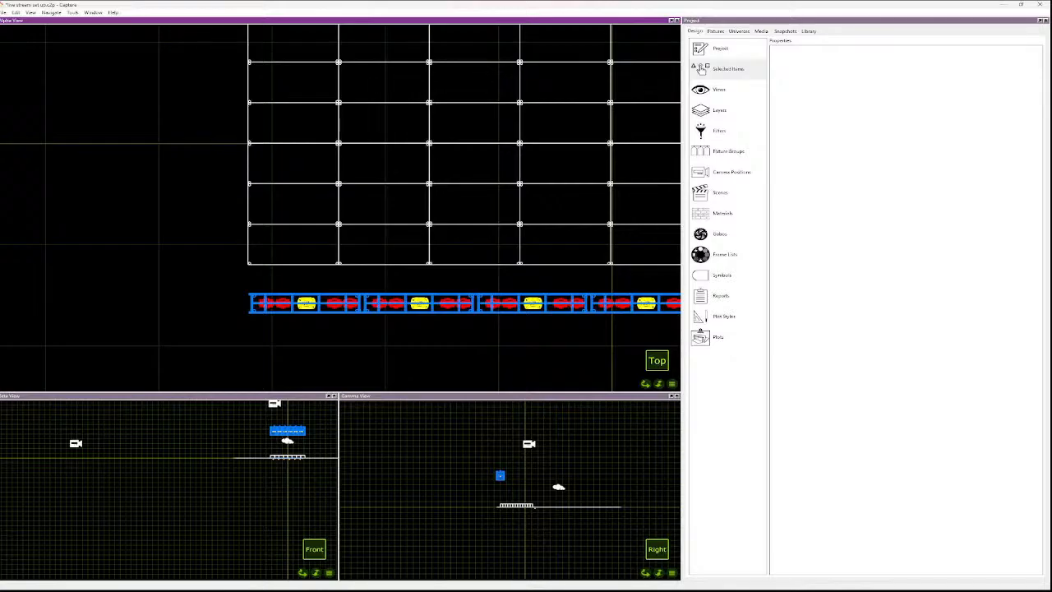
scroll(493, 247, down, 4)
scroll(400, 246, up, 4)
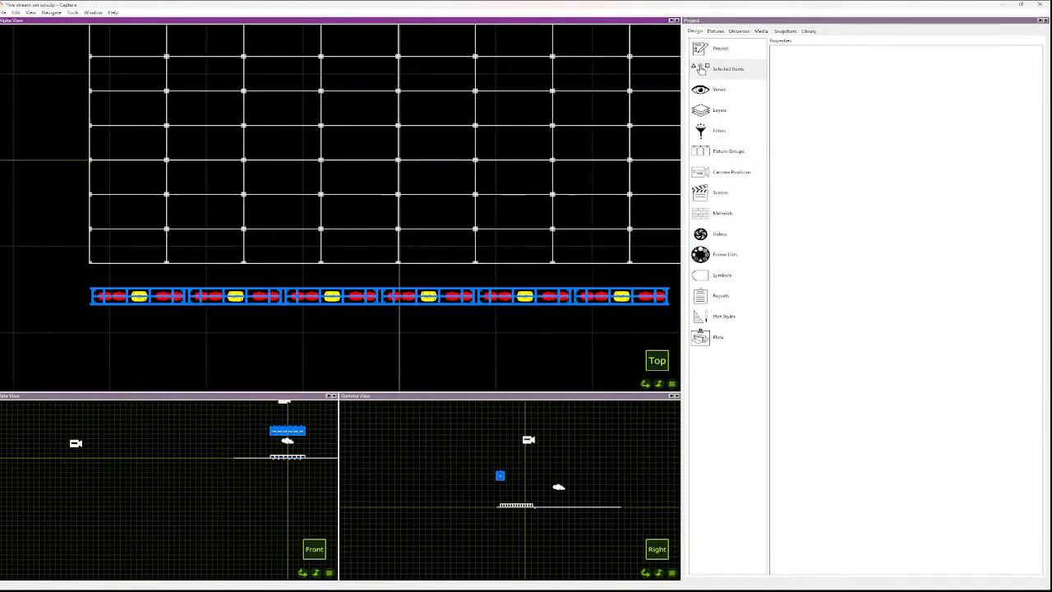
drag(647, 293, 92, 307)
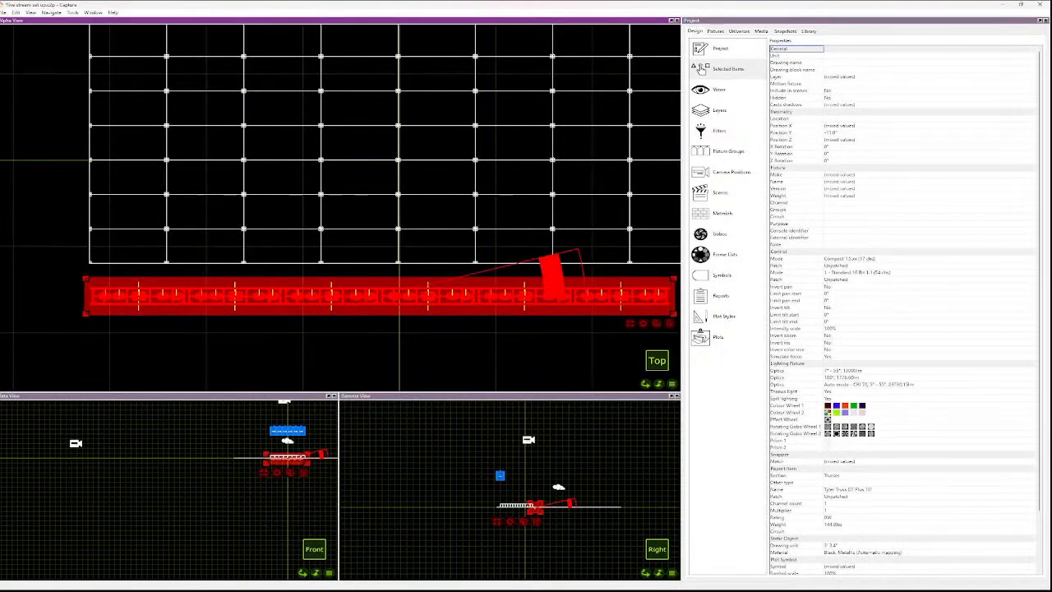
key(ctrl+d)
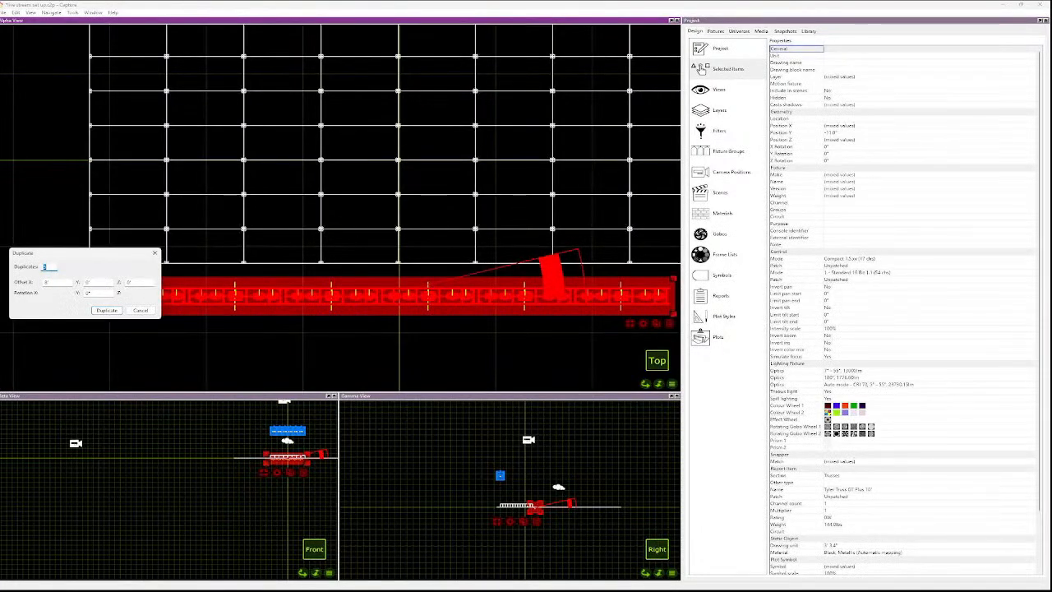
key(Return)
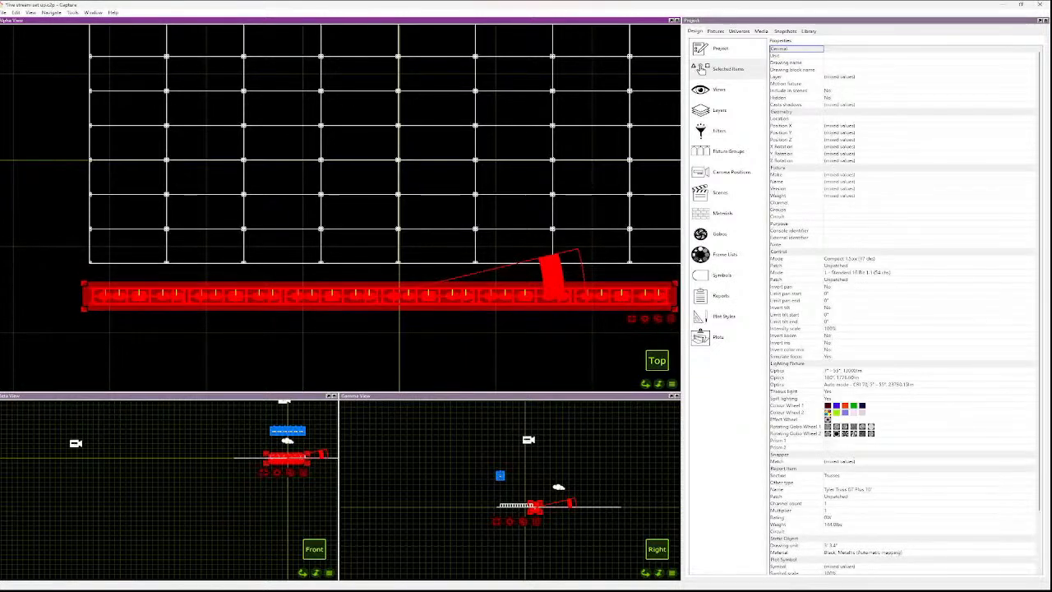
key(Escape)
- Remove the second MAC Aura PXL from the front row's first truss section and move the Robin Forte into its place
scroll(118, 295, up, 4)
click(119, 296)
key(Escape)
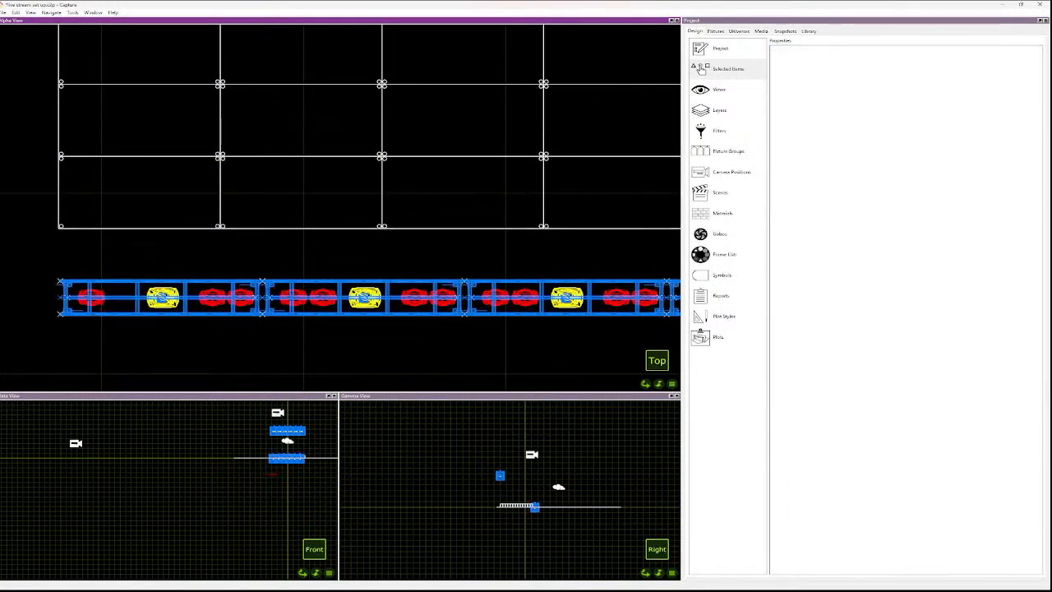
click(120, 296)
drag(163, 297, 119, 295)
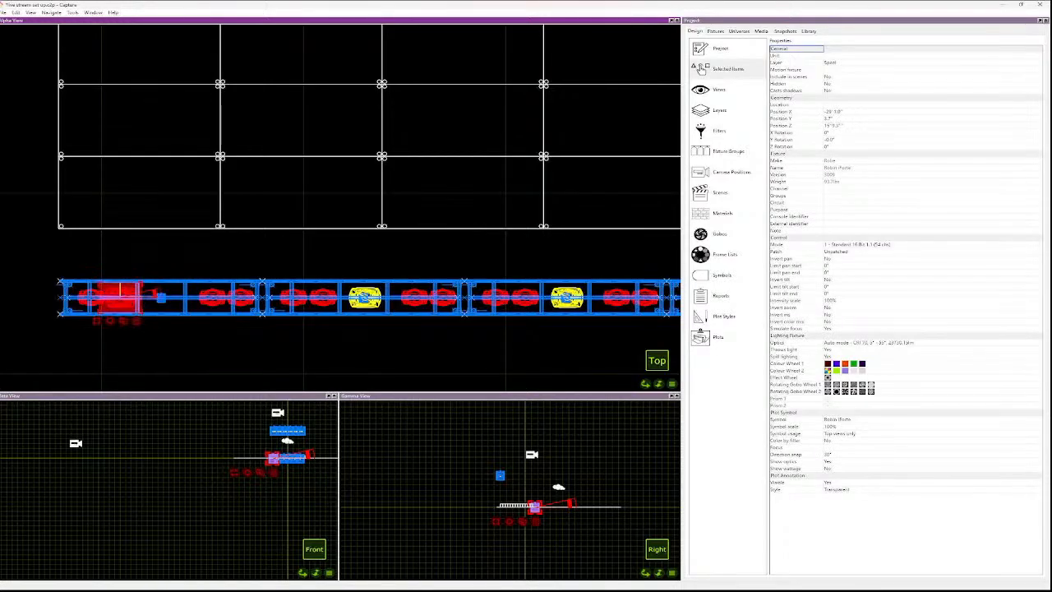
key(Escape)
- Shift the third MAC Aura PXL slightly toward the section's middle and copy the Robin Forte to the spot it was moved from
click(212, 297)
mouse_move(212, 293)
mouse_down()
mouse_move(153, 294)
mouse_move(209, 298)
mouse_up()
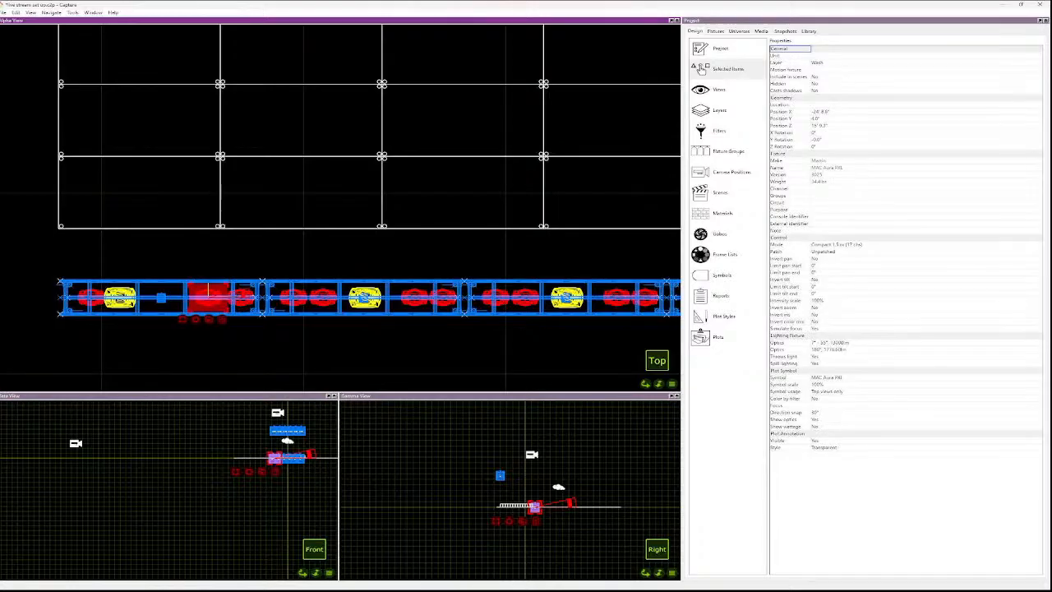
click(120, 294)
key(ctrl+v)
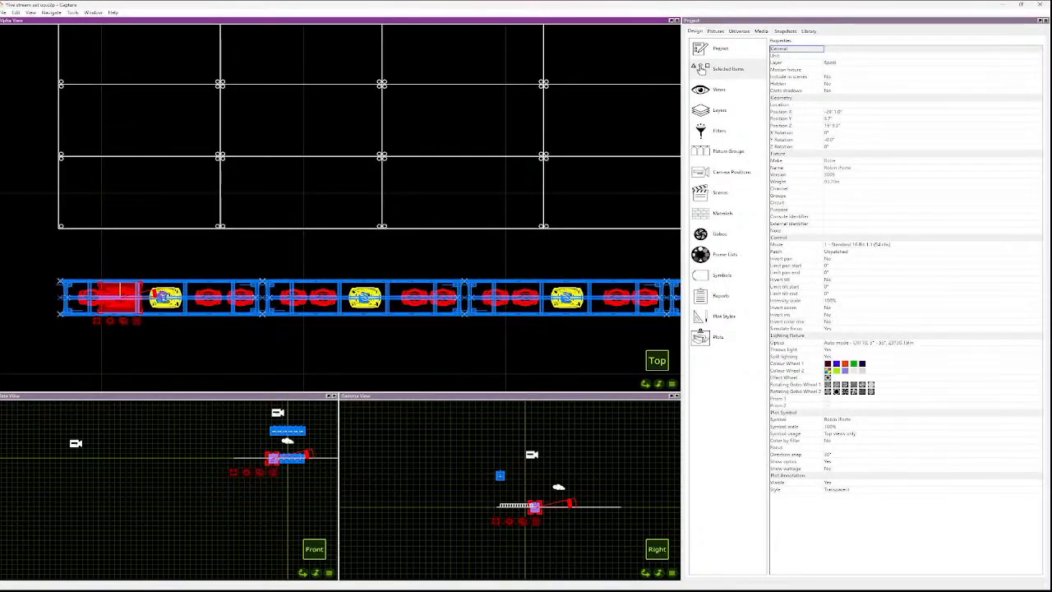
click(166, 297)
key(Escape)
- Reposition the MAC Aura PXL next to the copied Robin Forte along the first truss section
scroll(169, 296, up, 3)
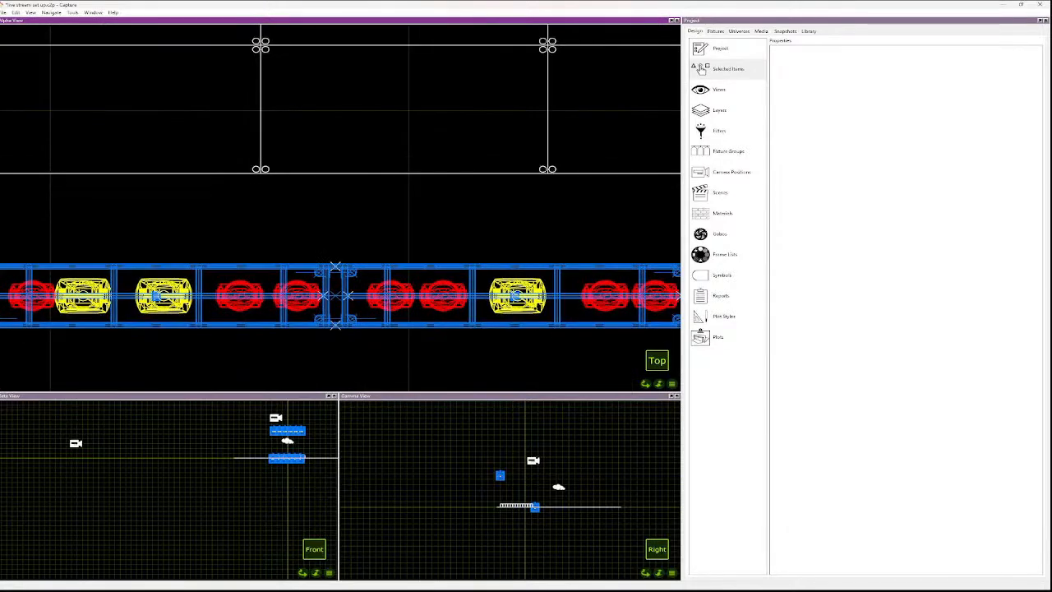
click(247, 294)
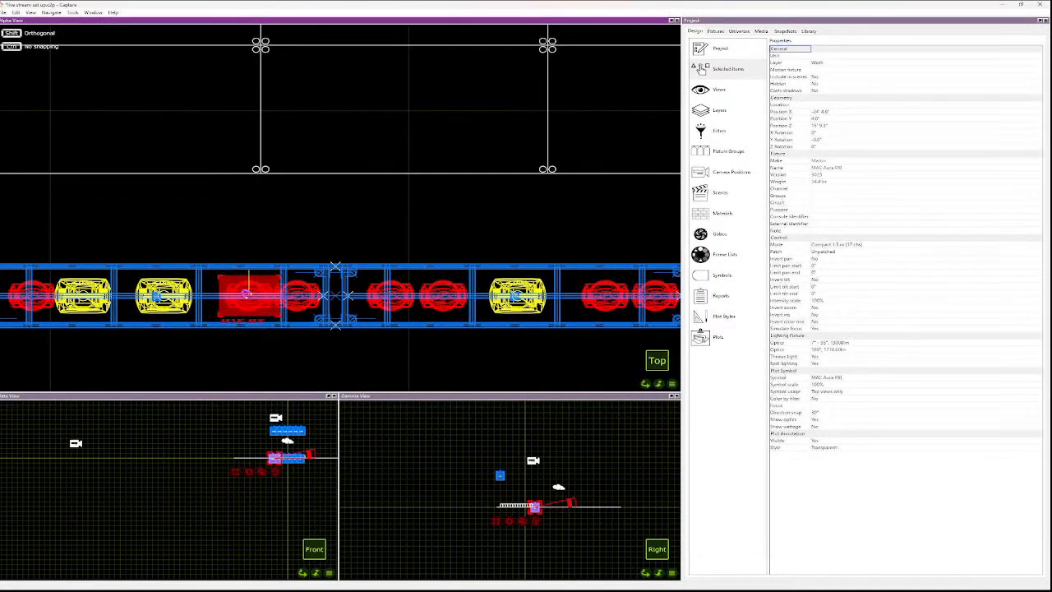
- Nudge the inner MAC Aura PXL wash fixture on the end truss section slightly toward the truss's outer end
right_click(227, 319)
click(249, 333)
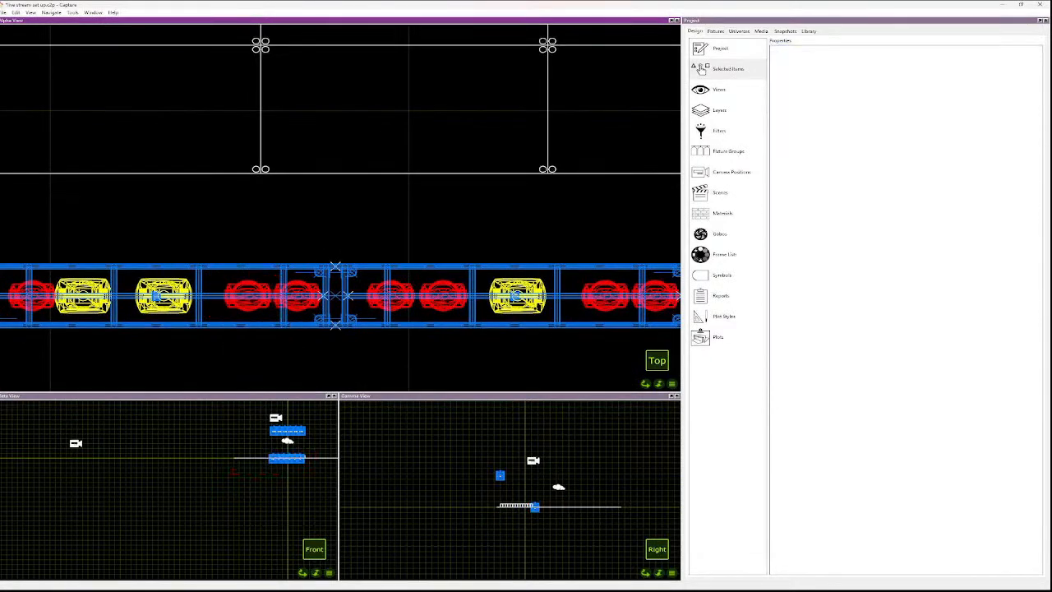
scroll(273, 310, up, 5)
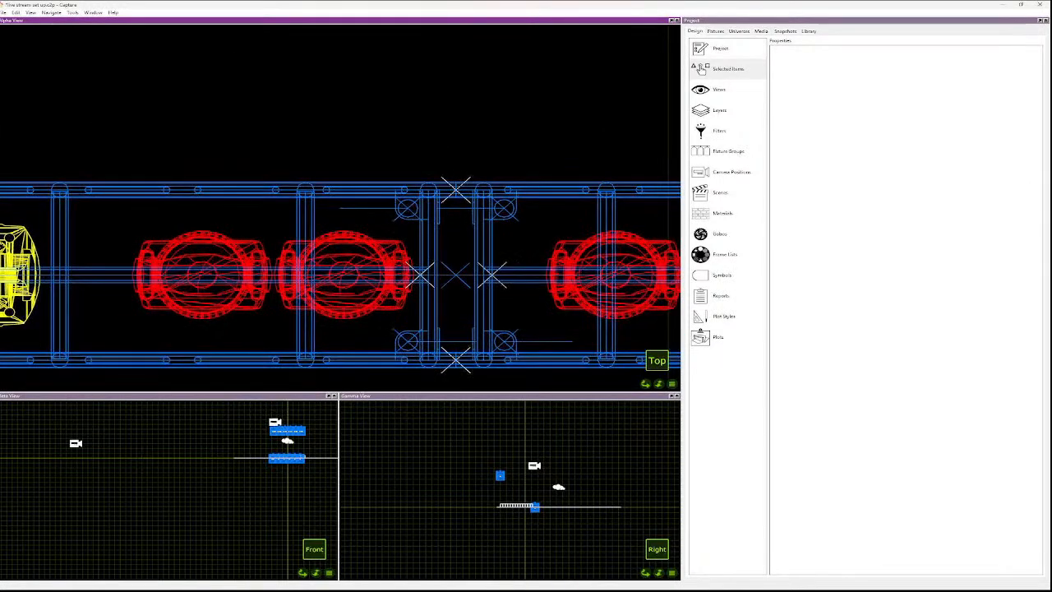
click(202, 271)
drag(202, 271, 198, 272)
click(92, 315)
- Move the two yellow Robin Forte spot fixtures on the end truss section toward its inner end, placing them side by side near the middle
scroll(91, 317, down, 9)
scroll(41, 313, up, 4)
scroll(28, 313, up, 2)
drag(158, 319, 208, 317)
click(53, 318)
drag(54, 317, 125, 318)
click(61, 378)
- Duplicate the outermost MAC Aura PXL wash fixture and place the copy between it and the first spot fixture
scroll(61, 378, down, 9)
scroll(33, 374, up, 5)
scroll(57, 333, up, 1)
click(64, 351)
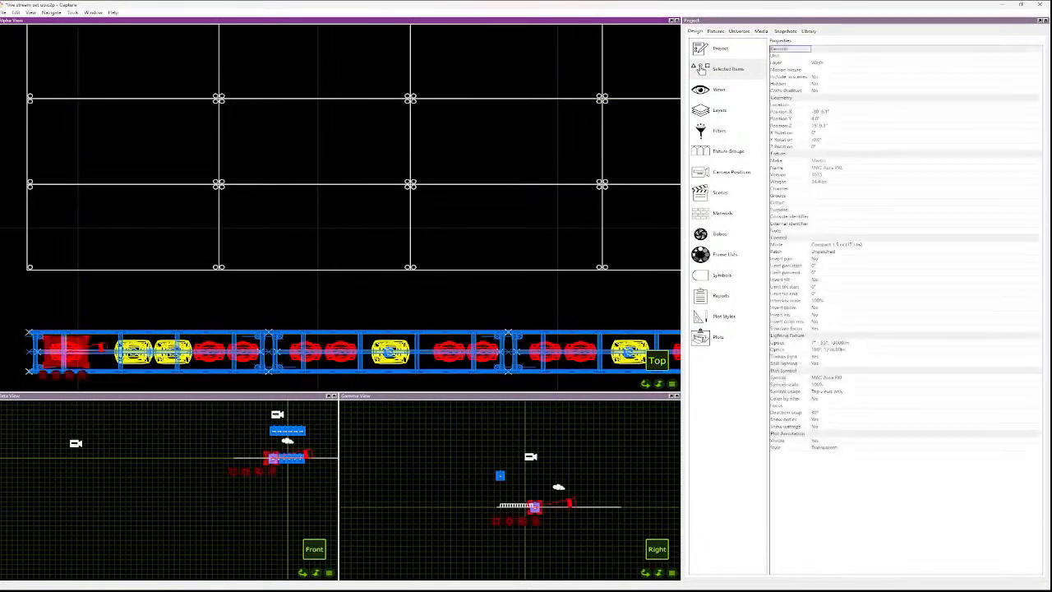
drag(82, 374, 98, 351)
scroll(81, 370, up, 5)
click(102, 314)
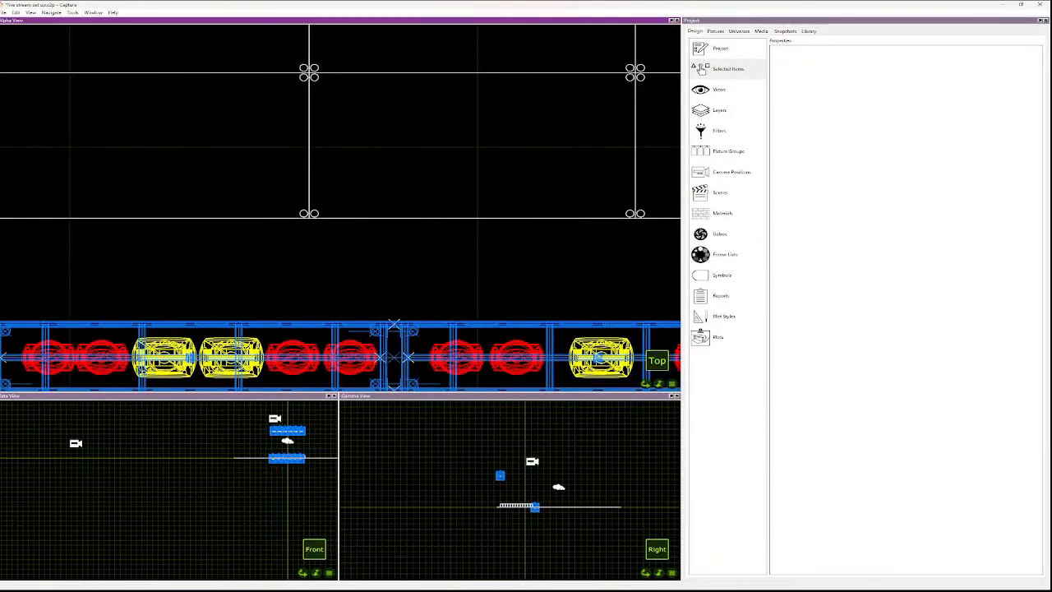
- Nudge the duplicated wash fixture slightly closer to the neighbouring spot fixture
scroll(84, 347, up, 4)
scroll(116, 362, up, 1)
click(116, 362)
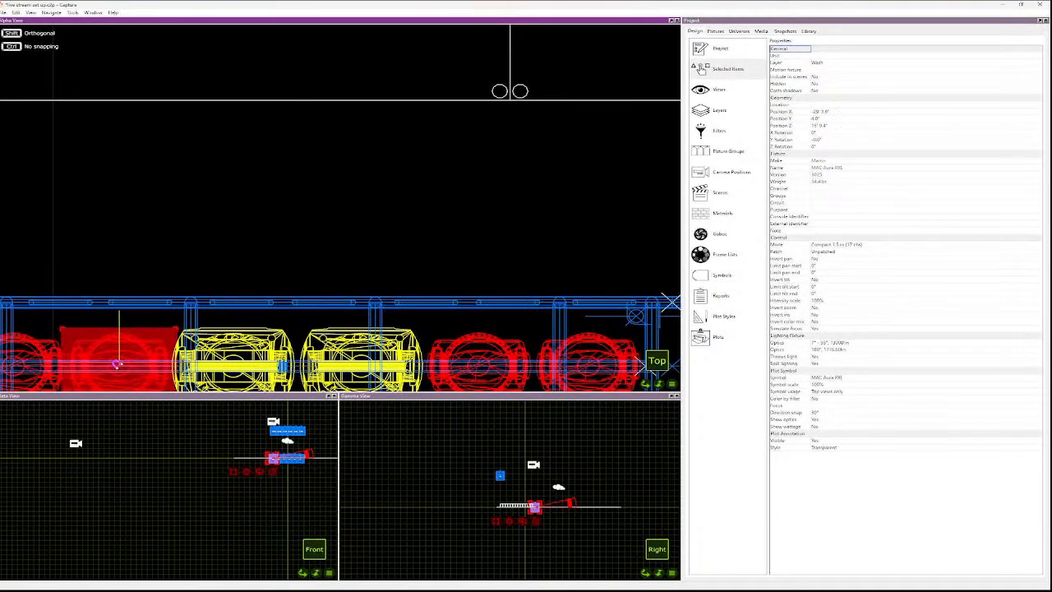
scroll(116, 362, down, 2)
scroll(240, 357, down, 4)
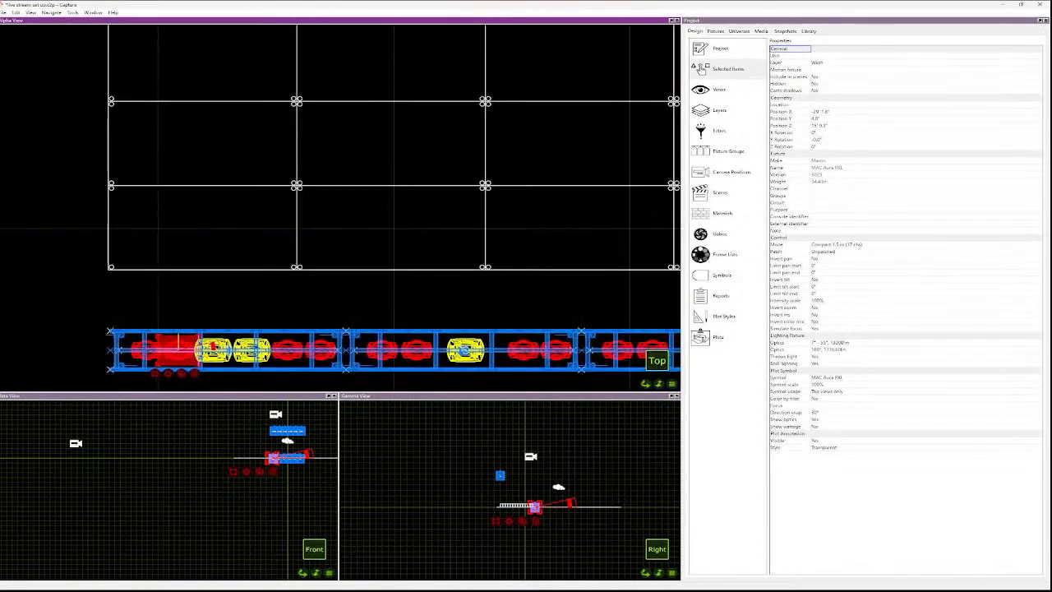
scroll(239, 365, up, 5)
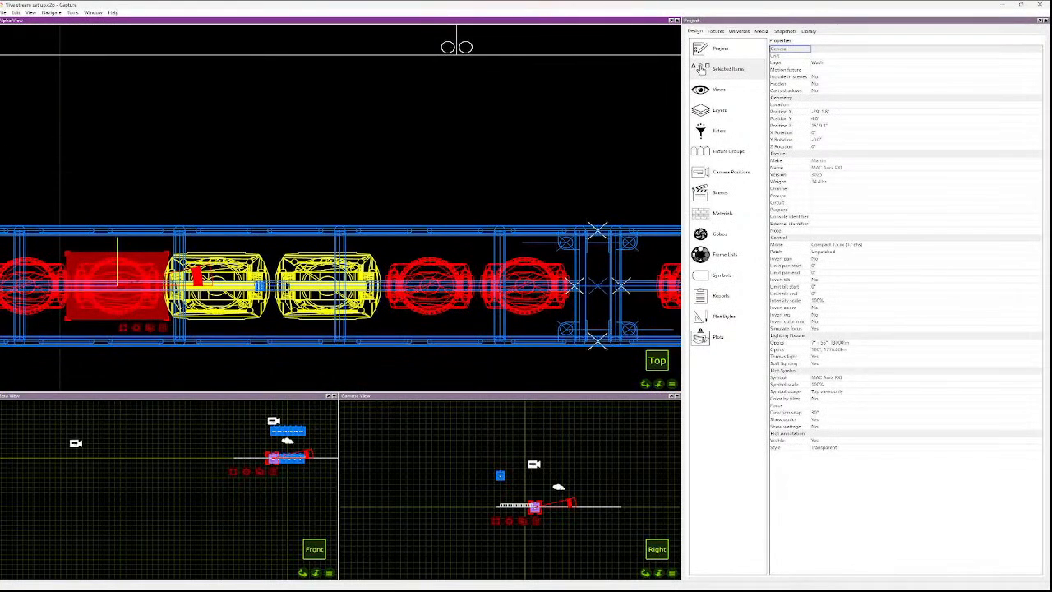
- Move the duplicated wash fixture off the truss, level with its centre point, and shift the outer spot fixture toward the truss end
drag(117, 284, 141, 139)
drag(215, 284, 127, 284)
click(141, 194)
drag(139, 140, 260, 96)
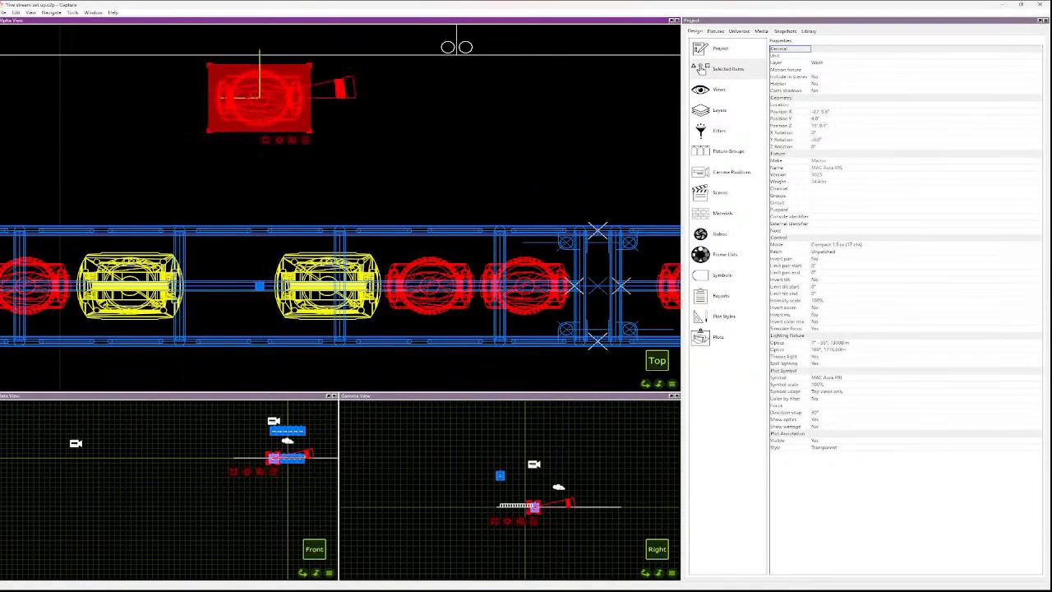
key(Escape)
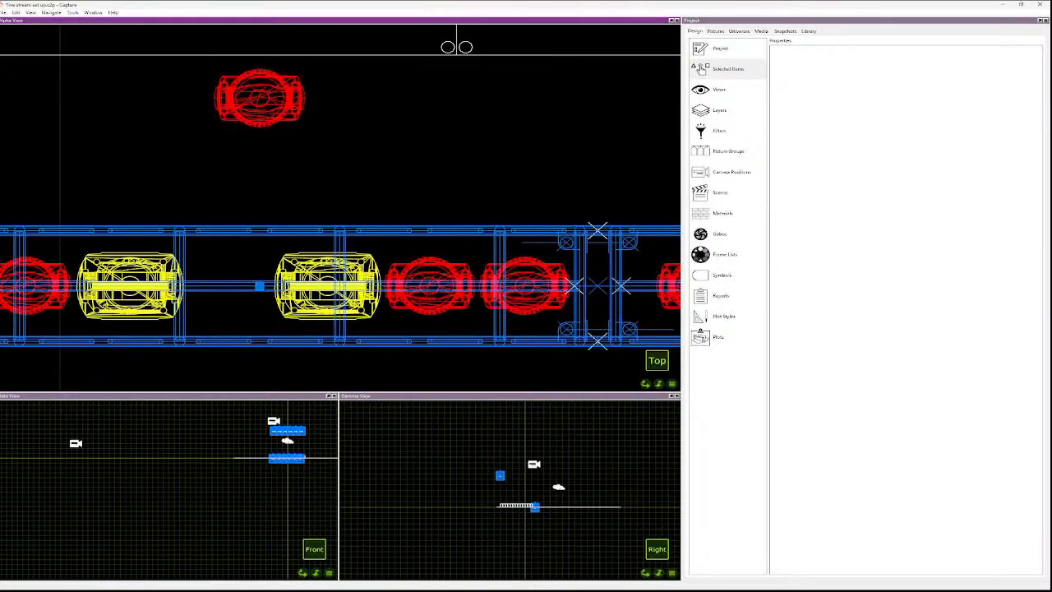
- Shift the outer spot fixture slightly back toward the centre of the end truss section
scroll(159, 313, down, 3)
click(150, 303)
drag(143, 297, 167, 297)
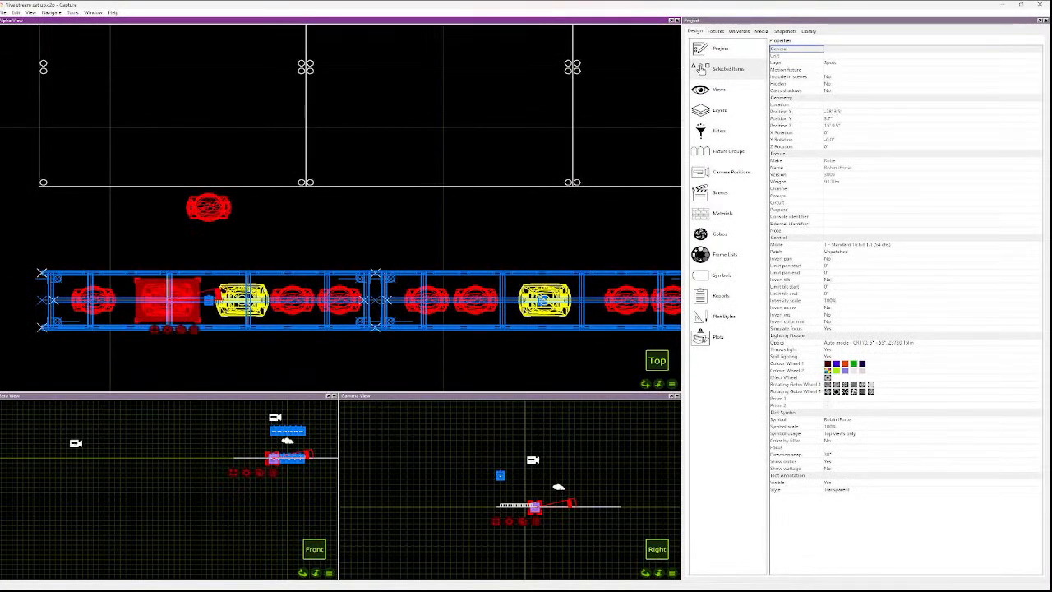
key(Escape)
click(241, 301)
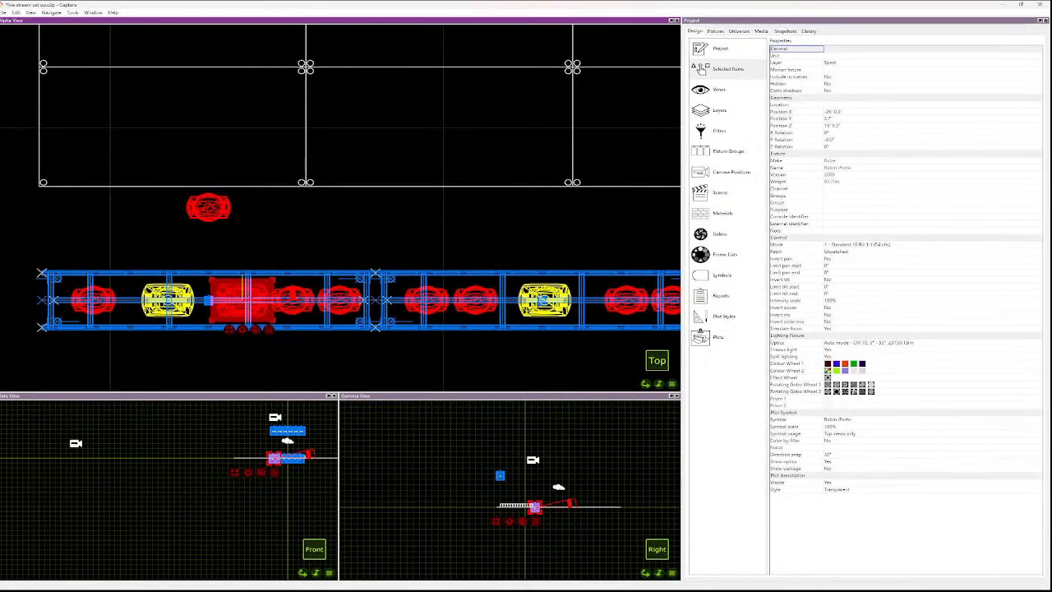
key(Escape)
- Delete the wash fixture beside the inner spot fixture and move that spot into its place, at X about -24' 8"
click(293, 299)
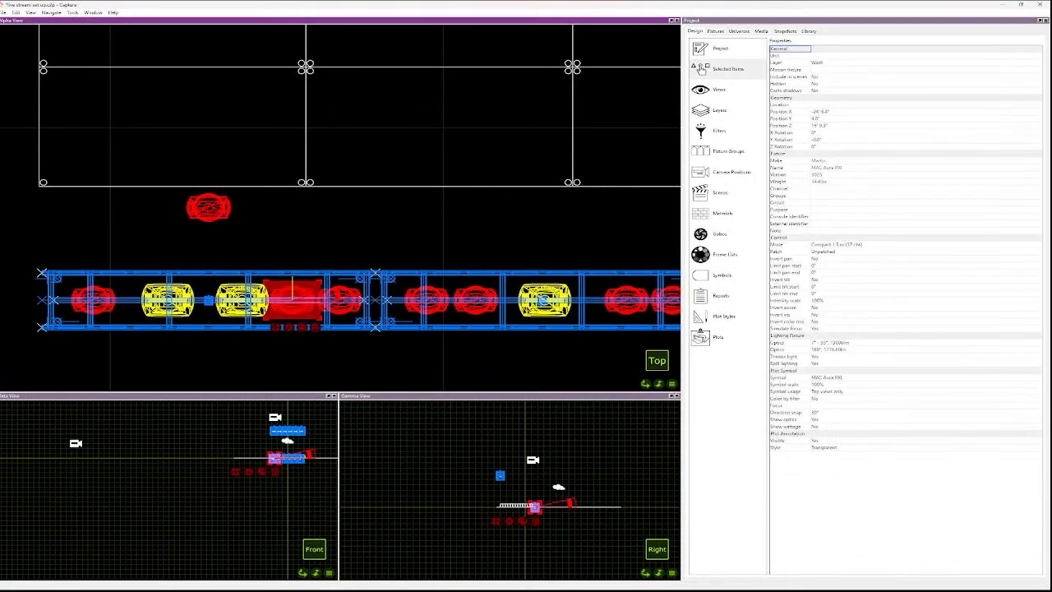
key(Delete)
key(ctrl+z)
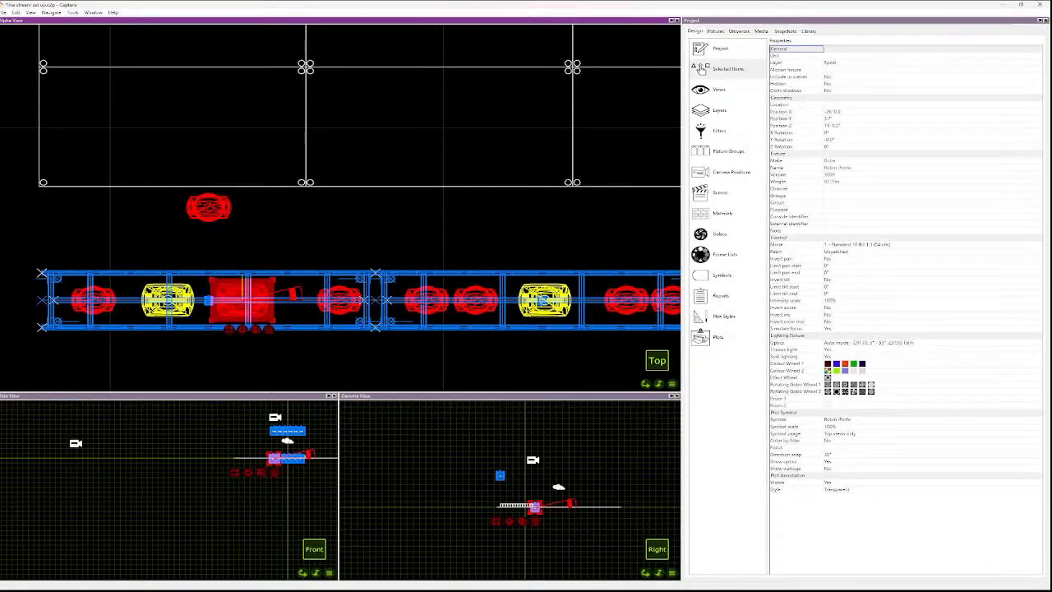
drag(277, 299, 286, 299)
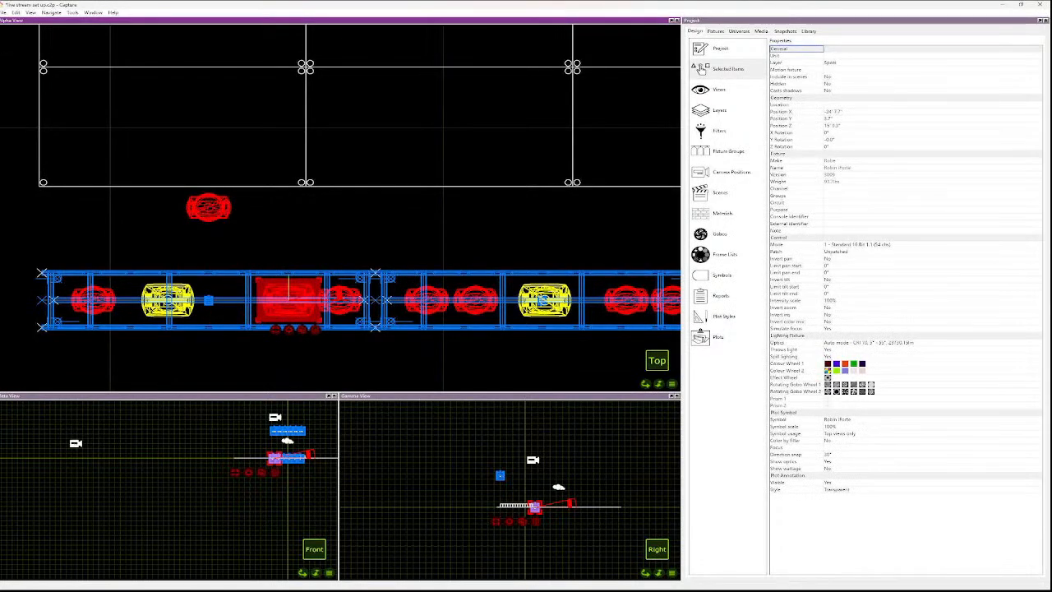
key(Escape)
- Move the outermost wash fixture closer to the truss end and place the outer spot fixture beside it at X about -29' 4"
click(168, 299)
drag(167, 298, 144, 298)
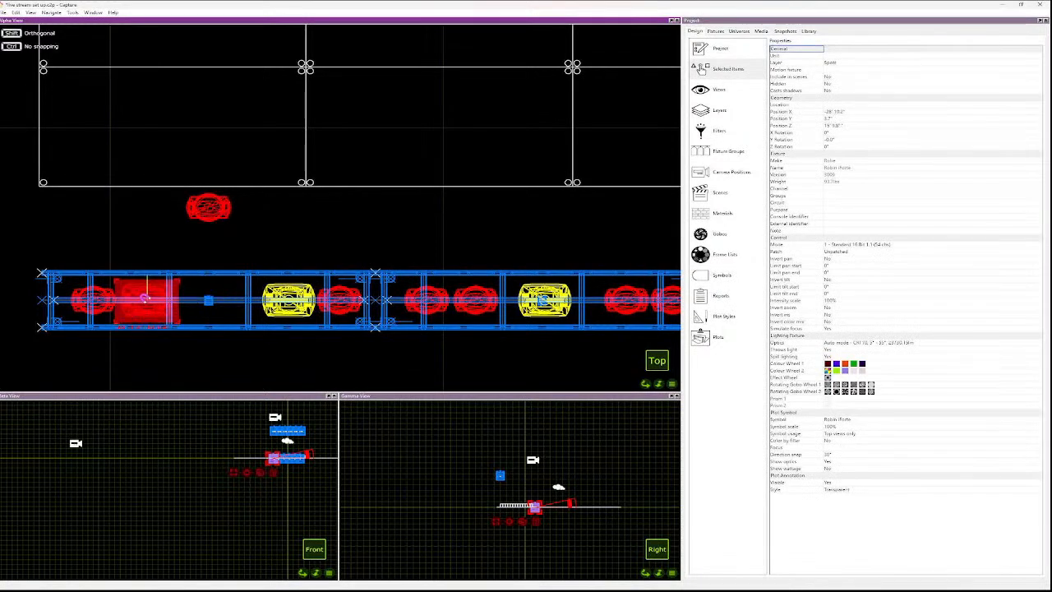
scroll(65, 303, up, 5)
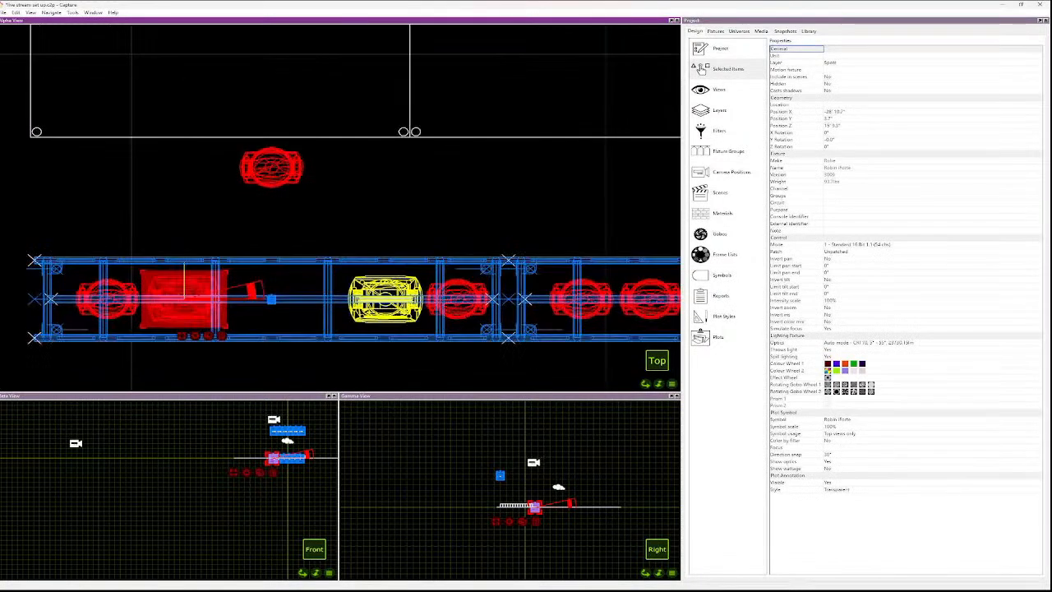
key(Escape)
drag(143, 295, 105, 293)
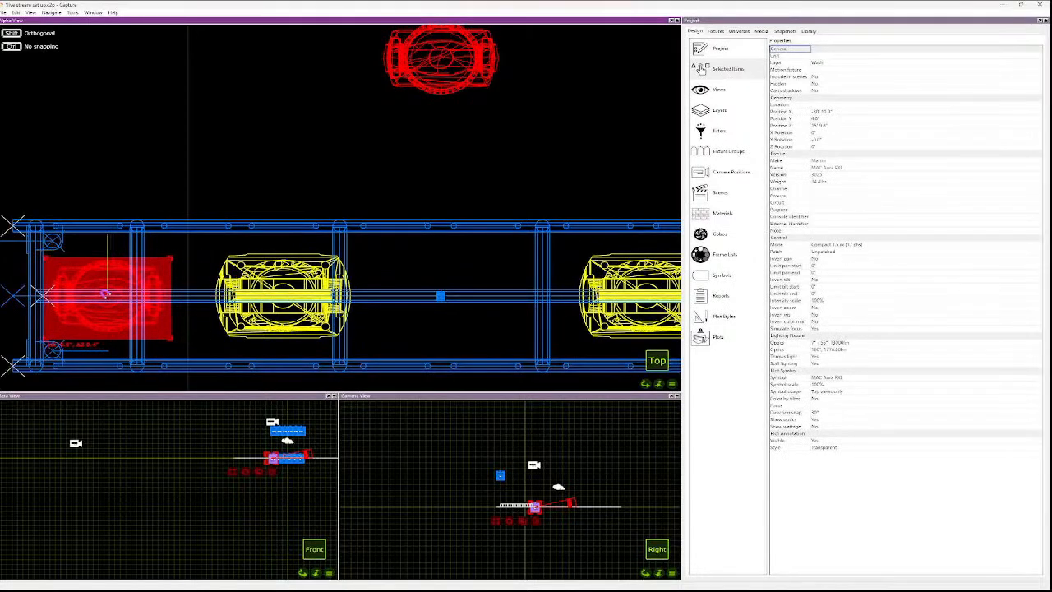
drag(278, 293, 238, 295)
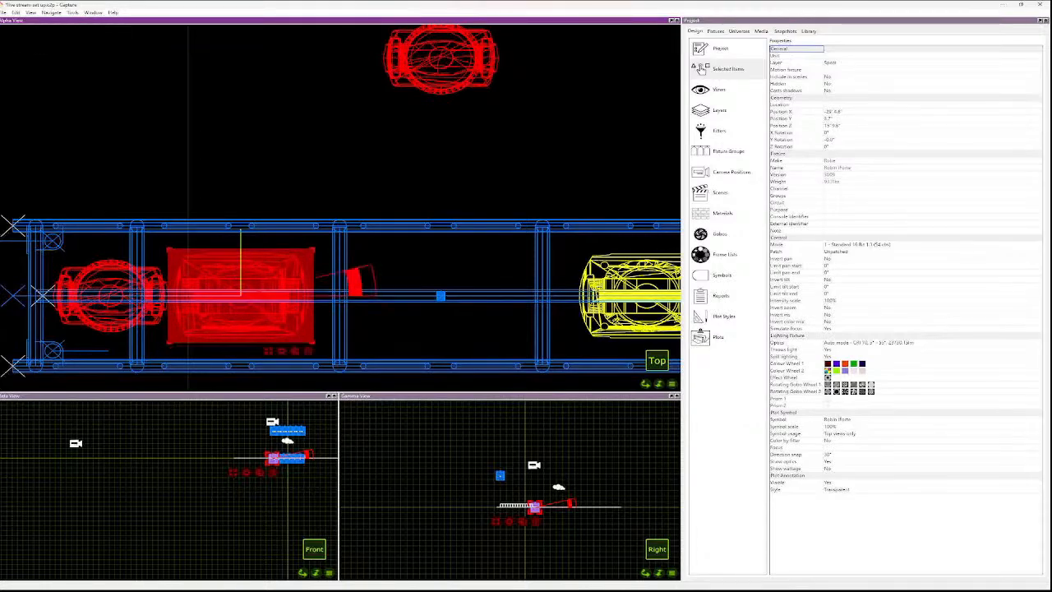
- Move the spare wash fixture back onto the end truss section, beside the outer spot fixture, at X about -27' 10"
click(470, 167)
scroll(470, 167, down, 5)
click(454, 115)
drag(454, 115, 420, 227)
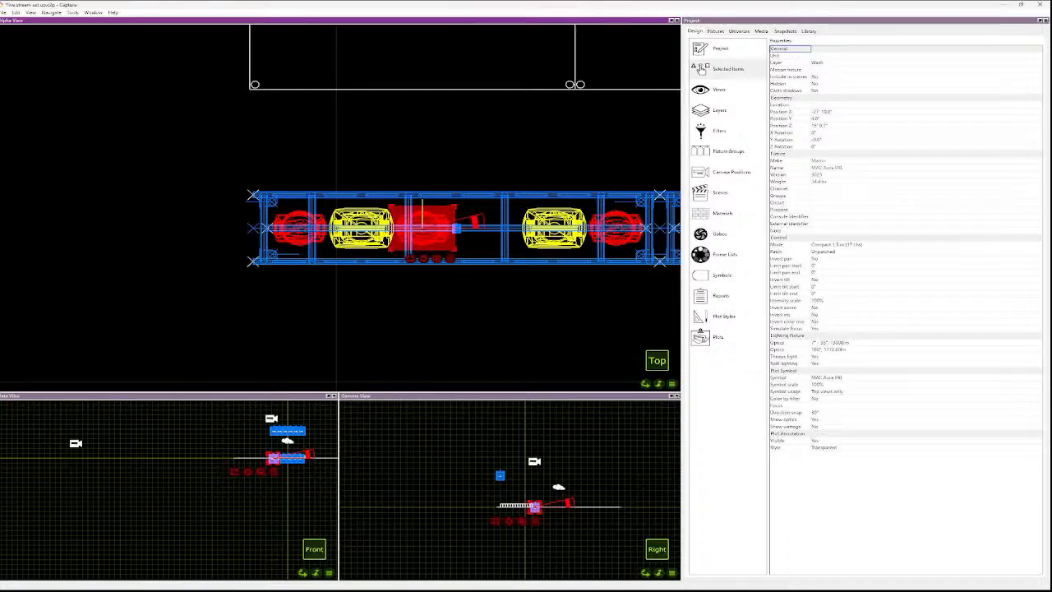
click(485, 289)
click(487, 262)
click(486, 289)
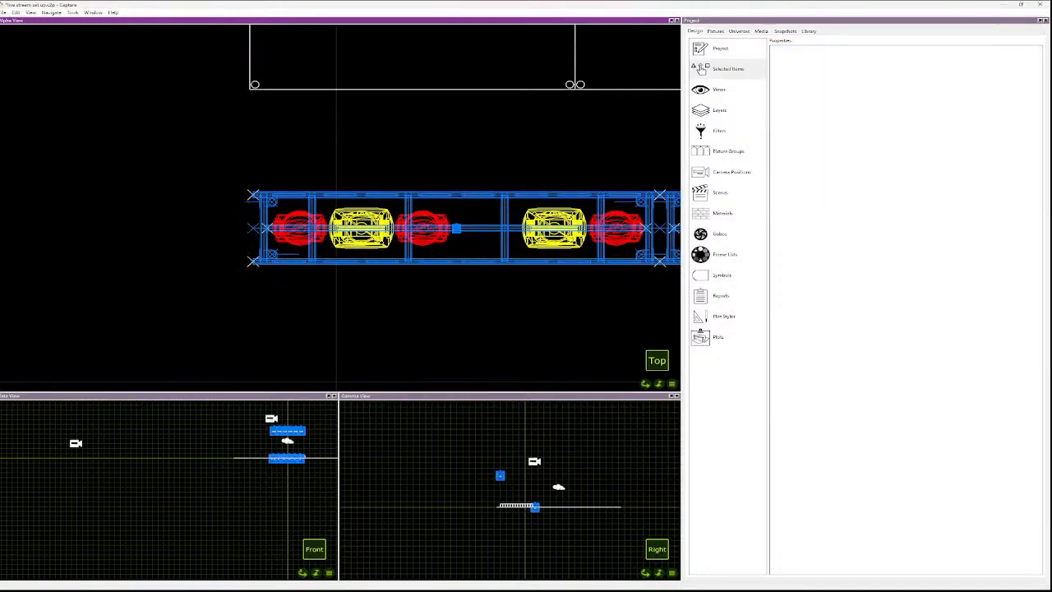
- Duplicate the middle wash fixture to the other side of the truss section's centre point, next to the inner spot fixture
click(423, 228)
key(ctrl+v)
click(487, 228)
key(Escape)
scroll(489, 228, up, 5)
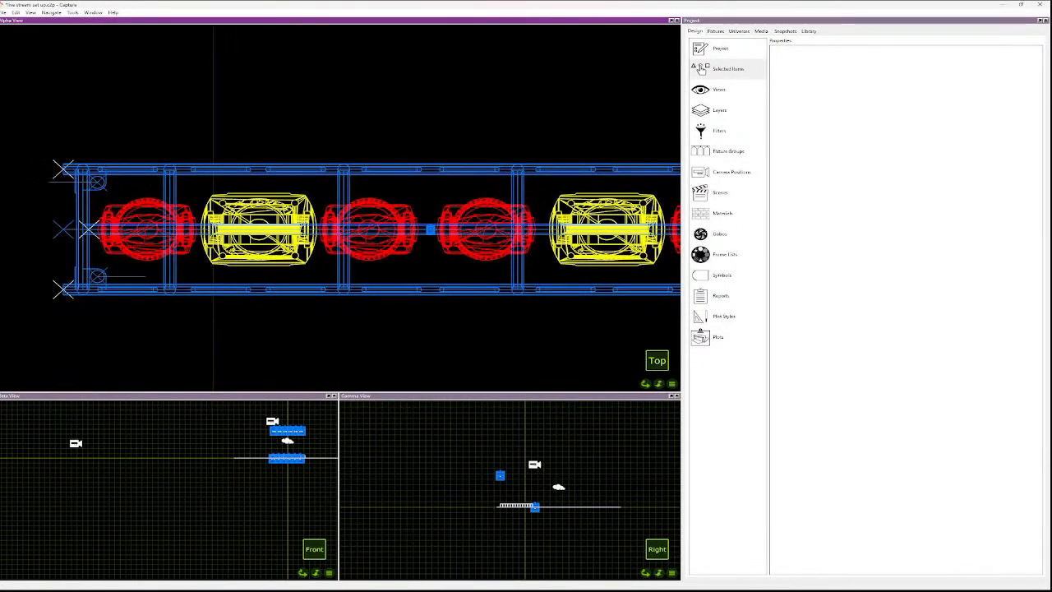
scroll(624, 281, down, 6)
click(656, 266)
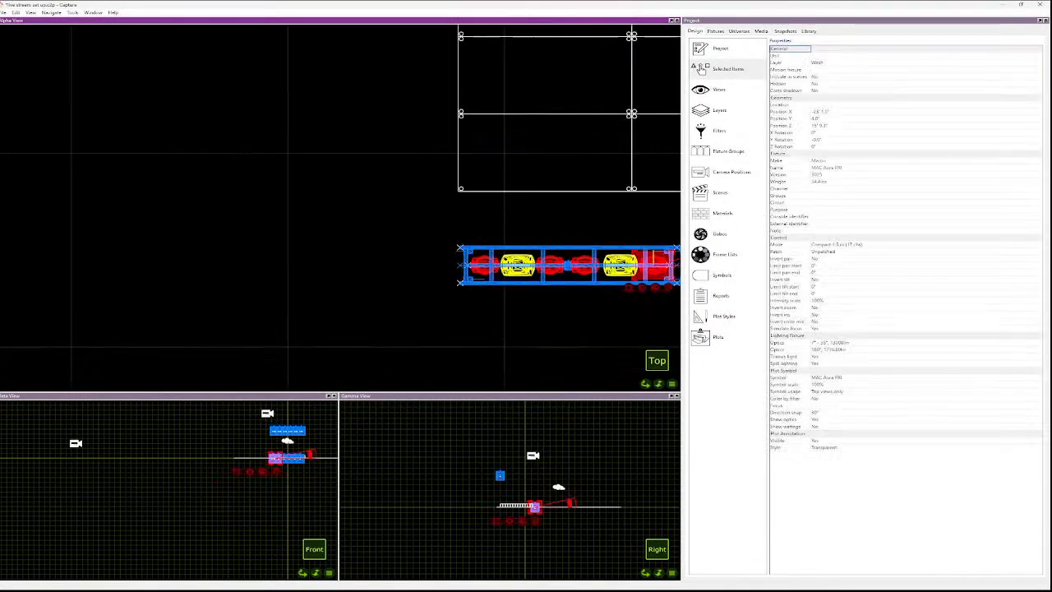
ctrl+click(621, 265)
ctrl+click(582, 265)
ctrl+click(553, 266)
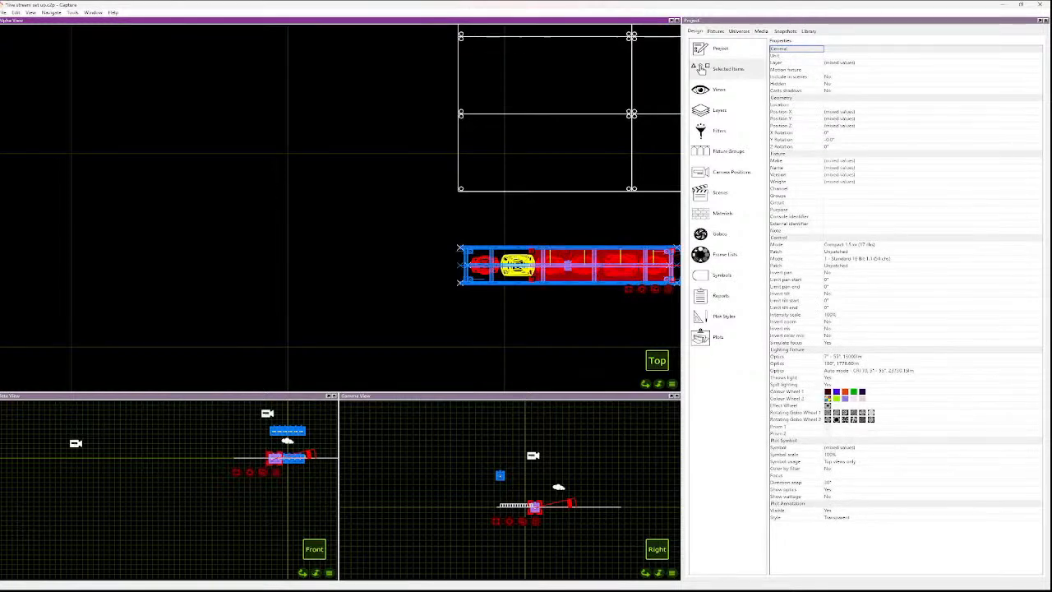
ctrl+click(518, 265)
ctrl+click(485, 265)
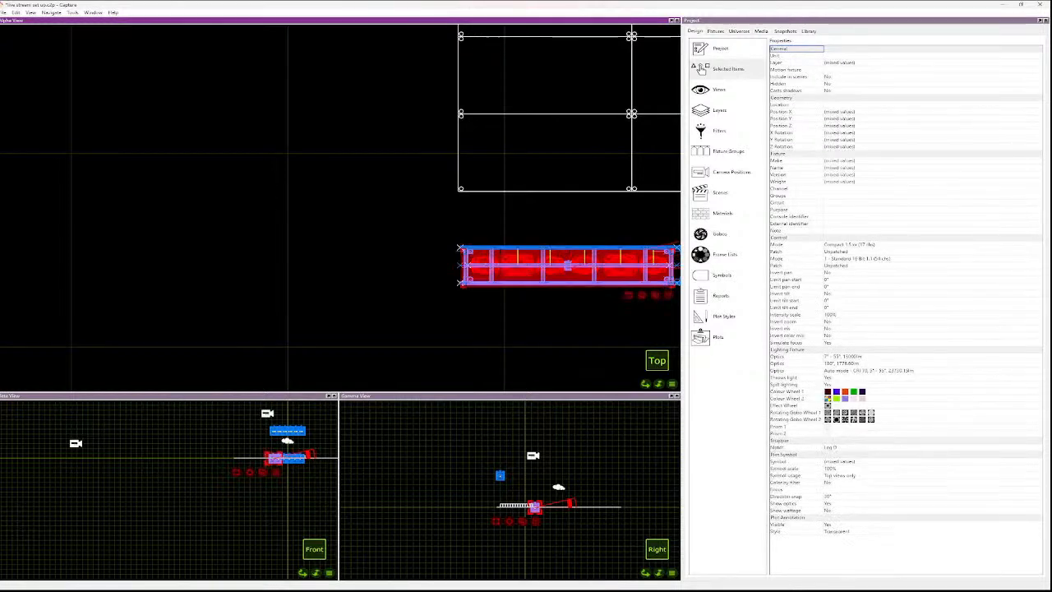
key(Escape)
click(483, 265)
key(Escape)
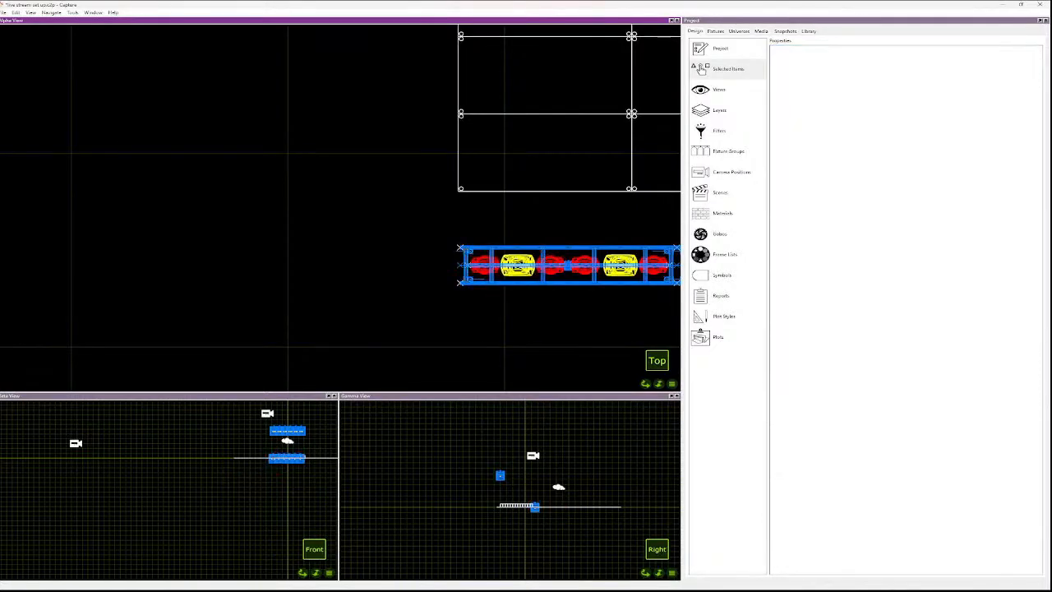
- Try to spread the end truss section and its fixtures evenly with Spread Even
drag(657, 290, 487, 247)
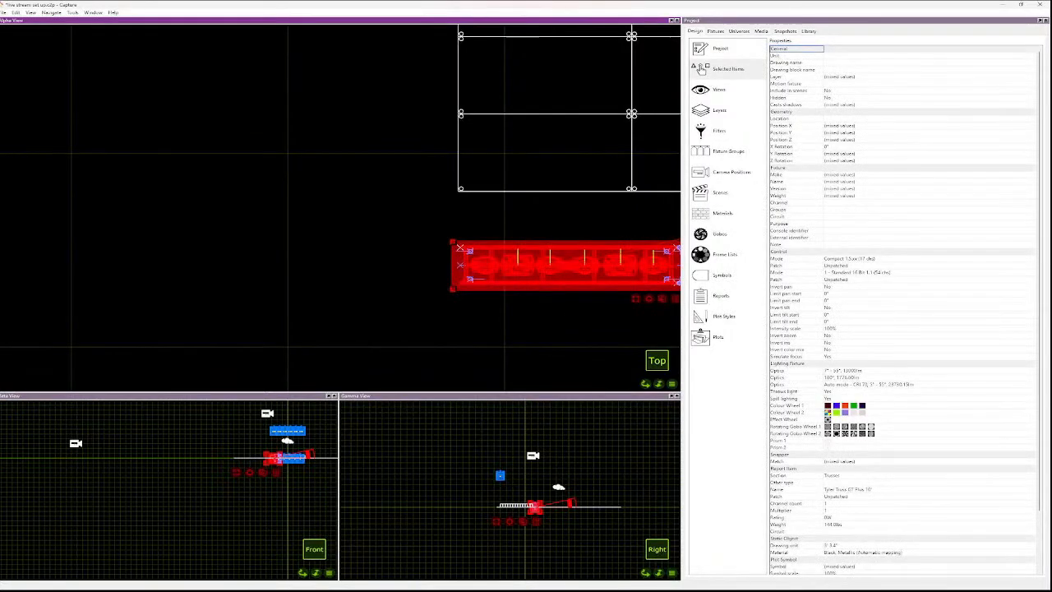
key(Escape)
scroll(536, 310, down, 5)
drag(556, 303, 512, 287)
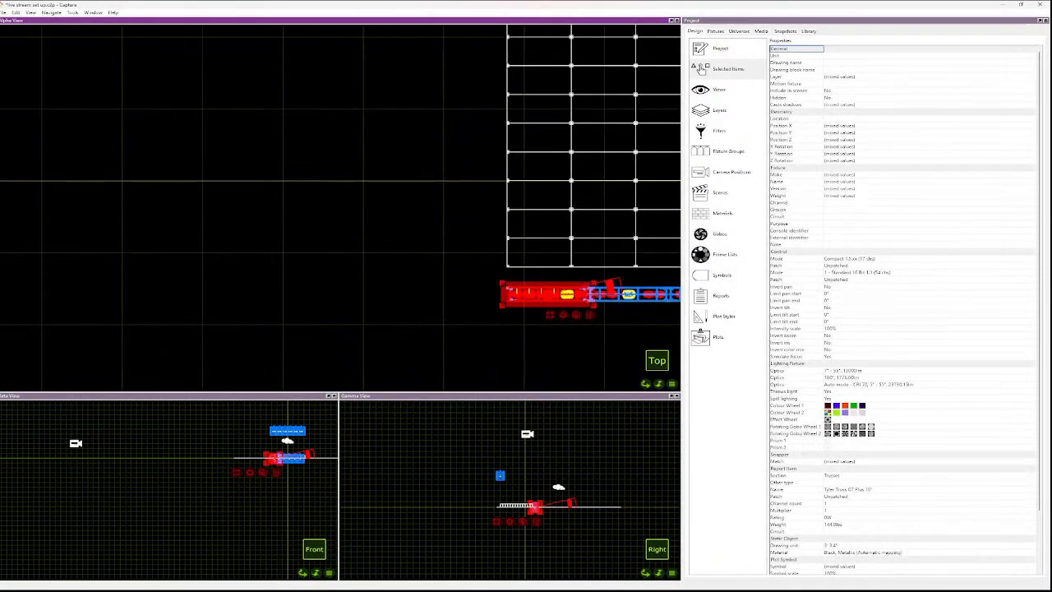
right_click(566, 313)
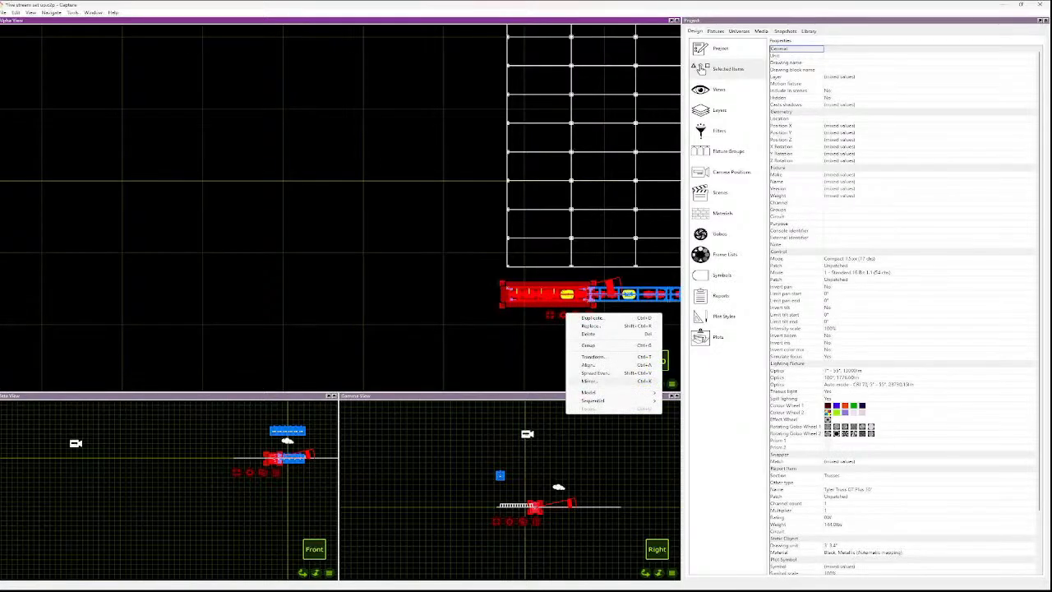
click(596, 373)
click(640, 374)
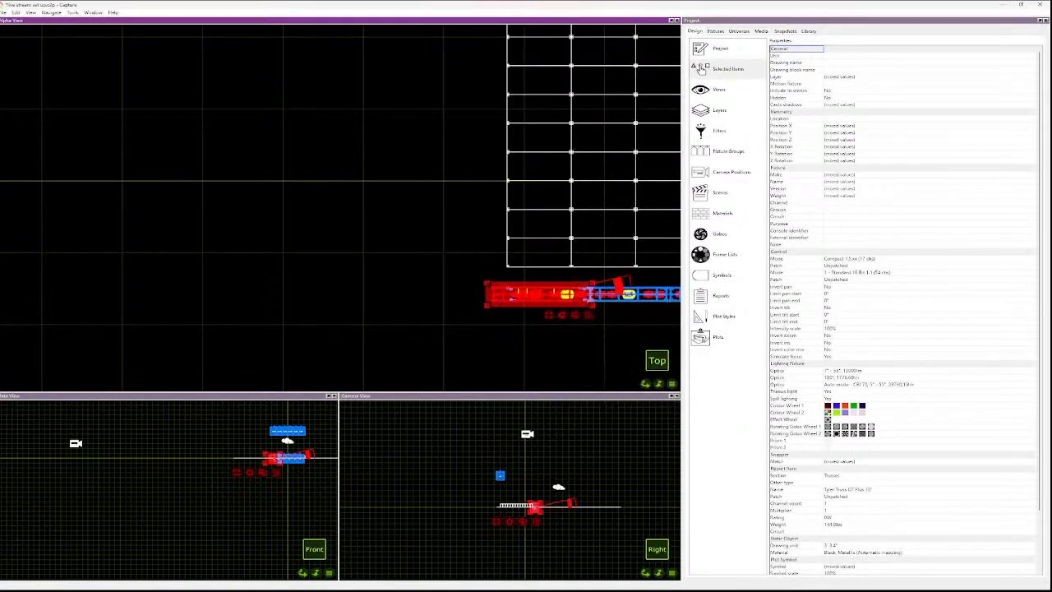
scroll(637, 335, up, 1)
scroll(625, 326, up, 3)
scroll(518, 254, up, 1)
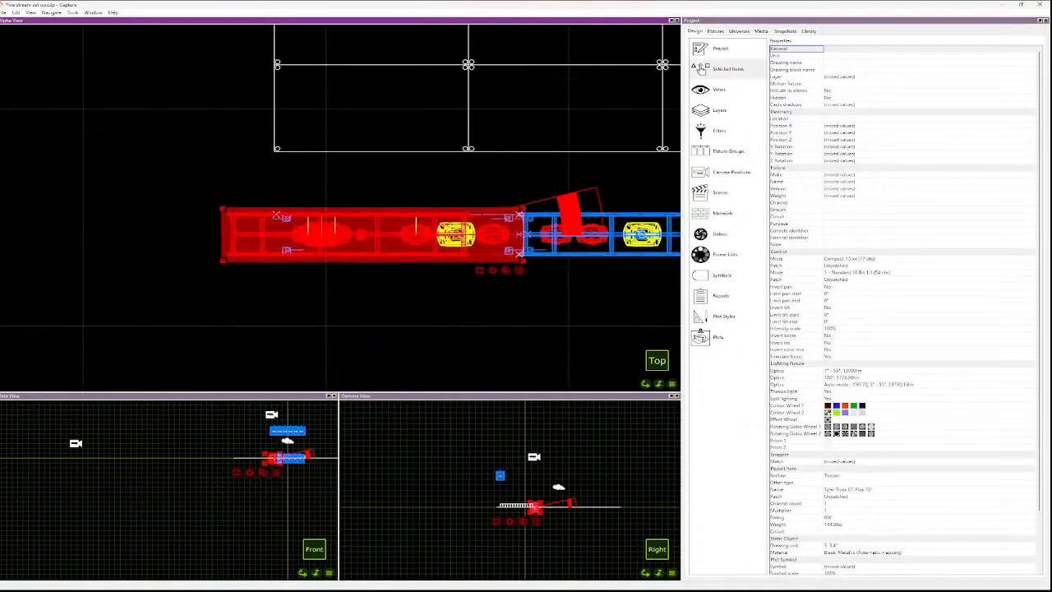
- Retry the arrangement on the selected truss section and fixtures, restore their original positions and clear the selection
right_click(494, 271)
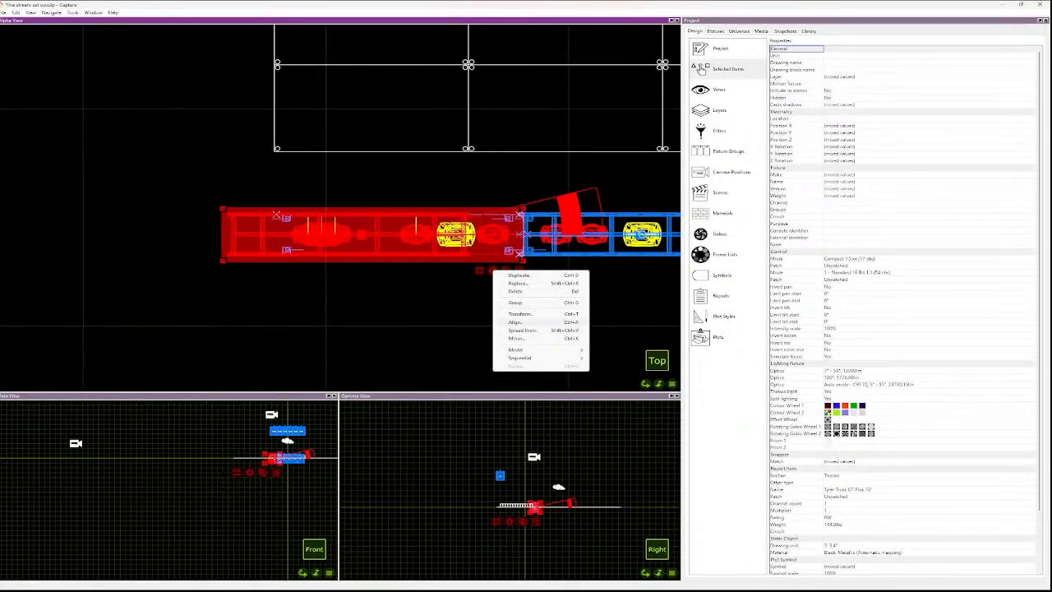
click(543, 323)
click(567, 331)
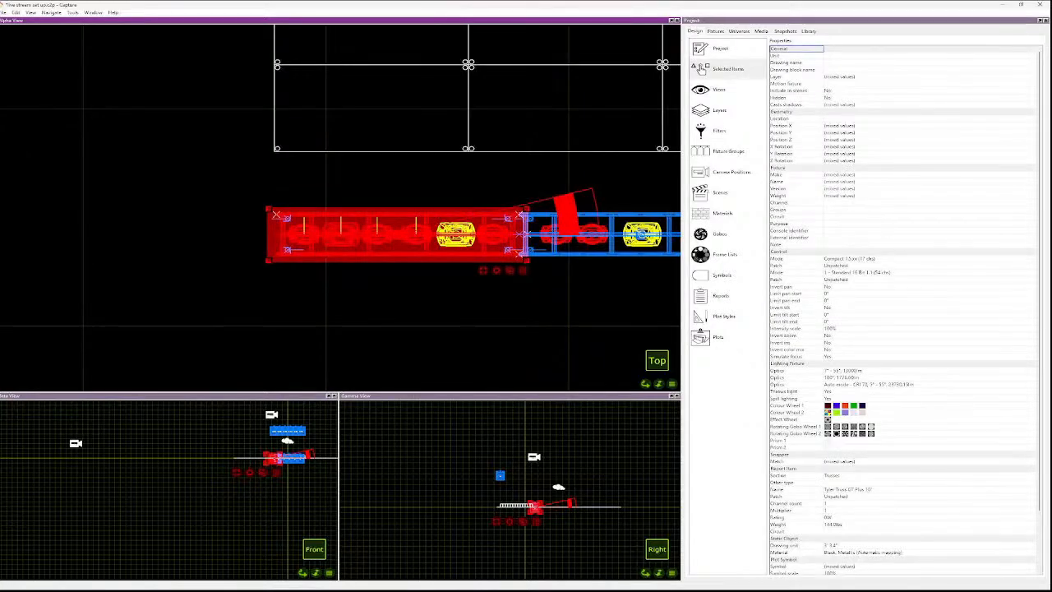
key(Escape)
click(396, 234)
key(Escape)
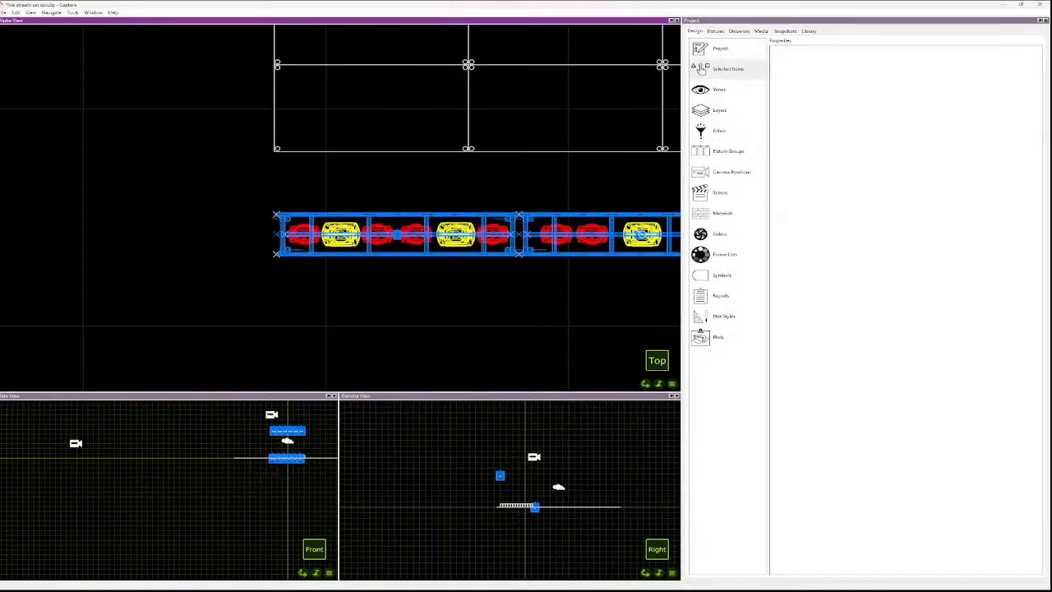
- Select all six wash and spot fixtures on the end truss section and space them equally with Spread Even
click(304, 235)
ctrl+click(342, 235)
ctrl+click(379, 234)
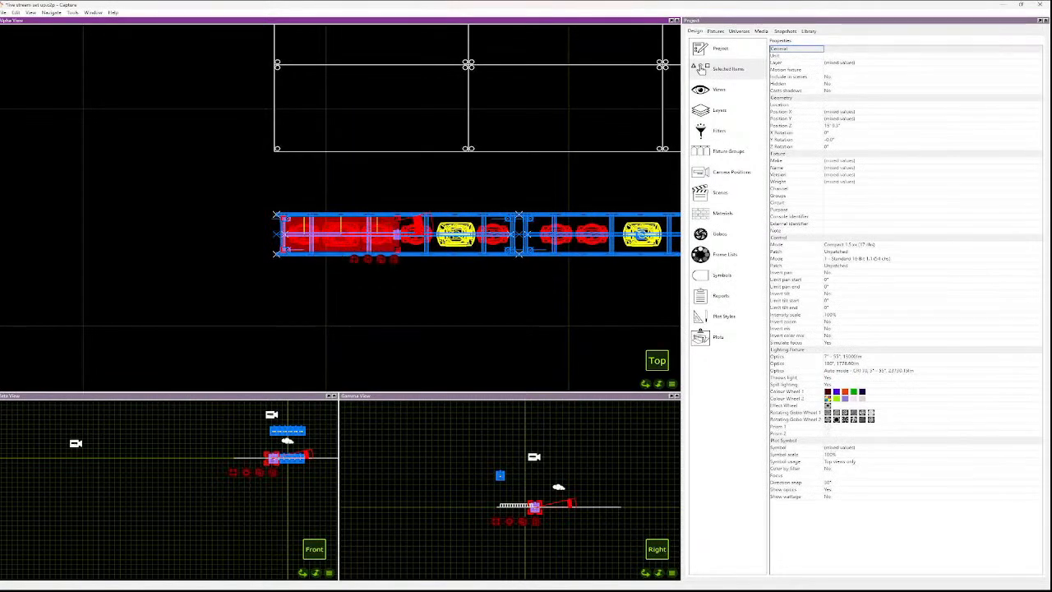
ctrl+click(418, 234)
ctrl+click(456, 235)
ctrl+click(494, 234)
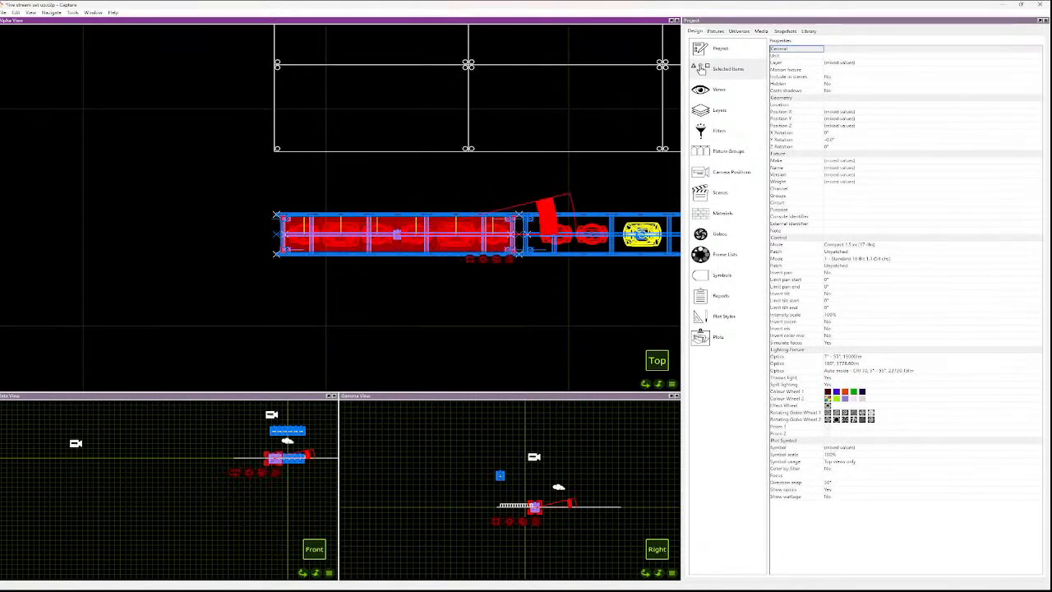
right_click(487, 256)
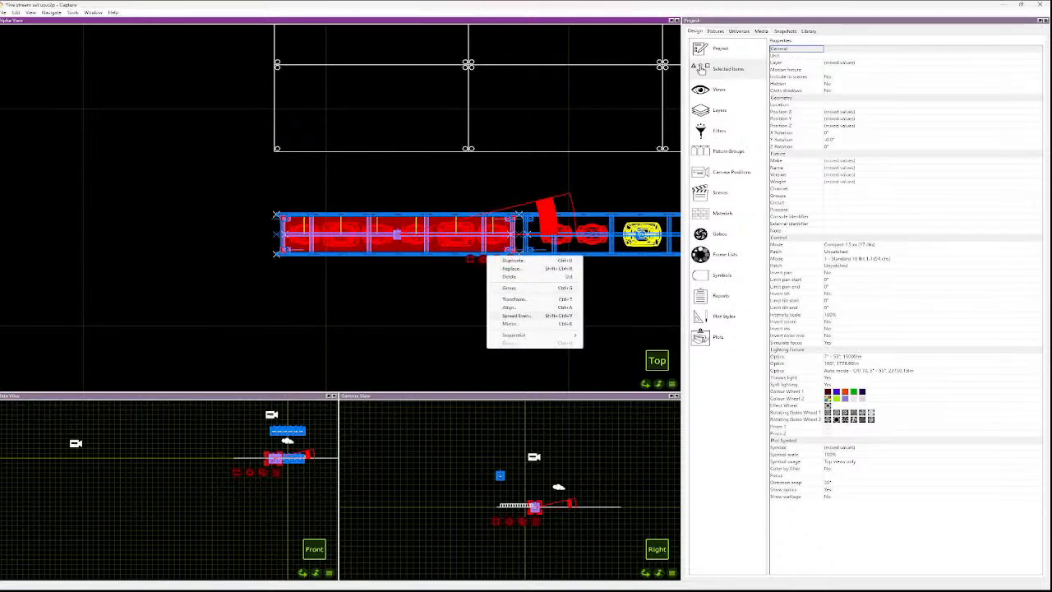
click(517, 315)
click(553, 313)
click(554, 313)
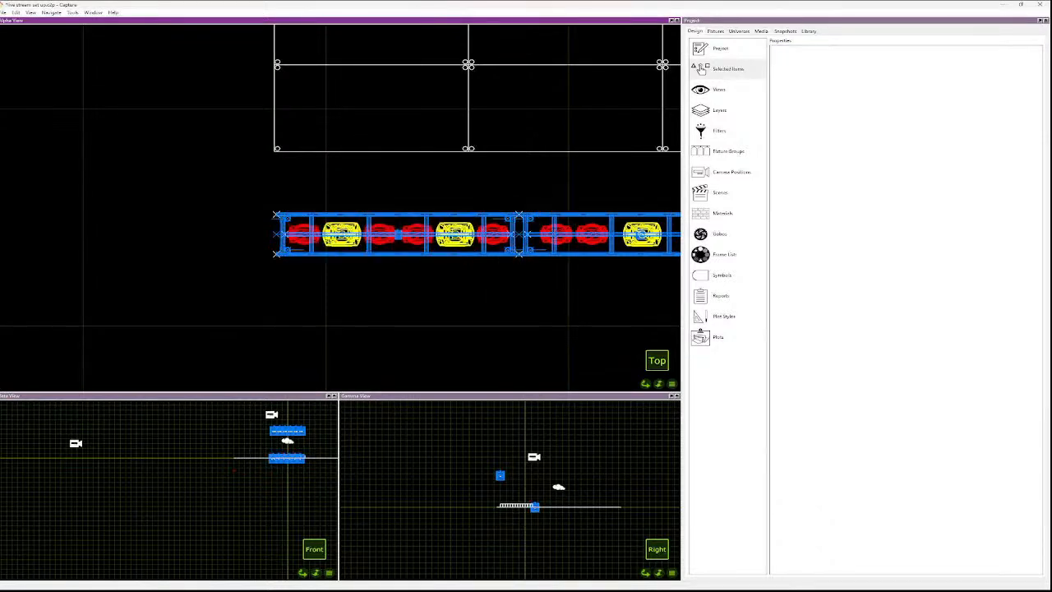
- Delete the other downstage truss sections with their fixtures and the leftover points beside the end section, keeping only the end section
scroll(622, 310, down, 15)
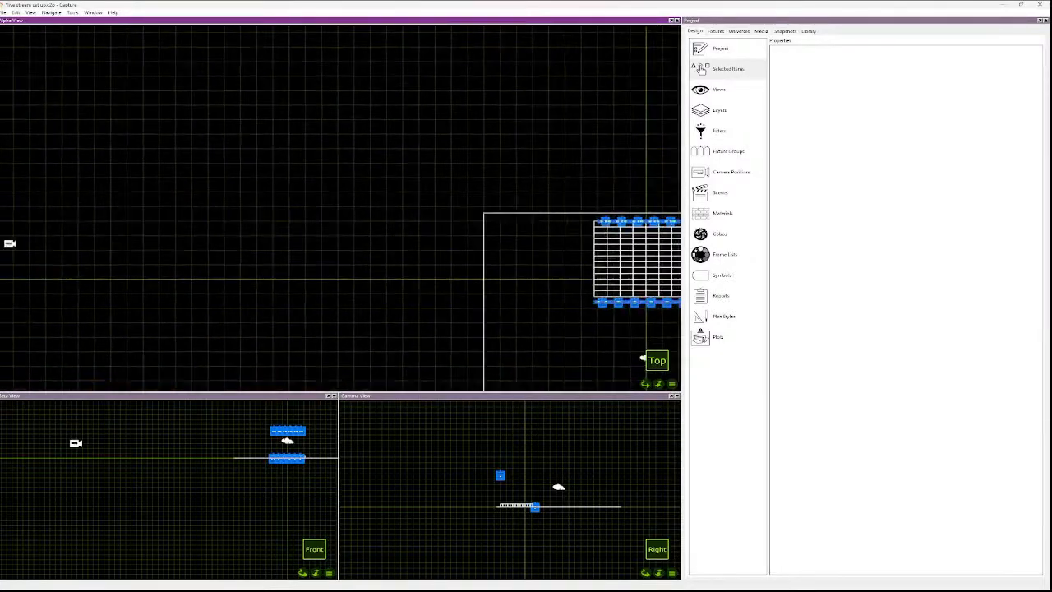
scroll(652, 318, up, 10)
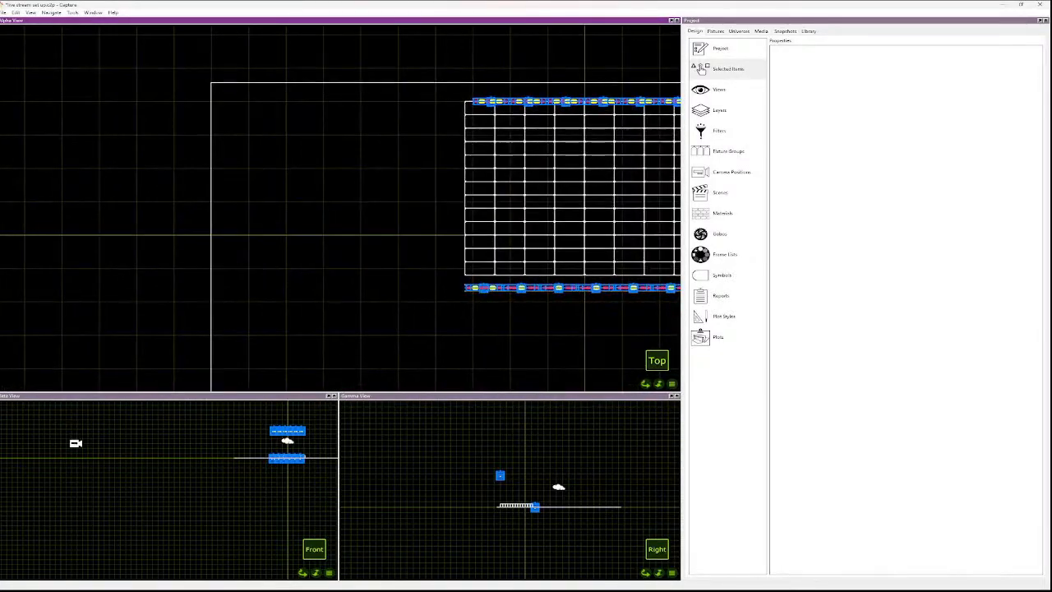
drag(587, 297, 527, 299)
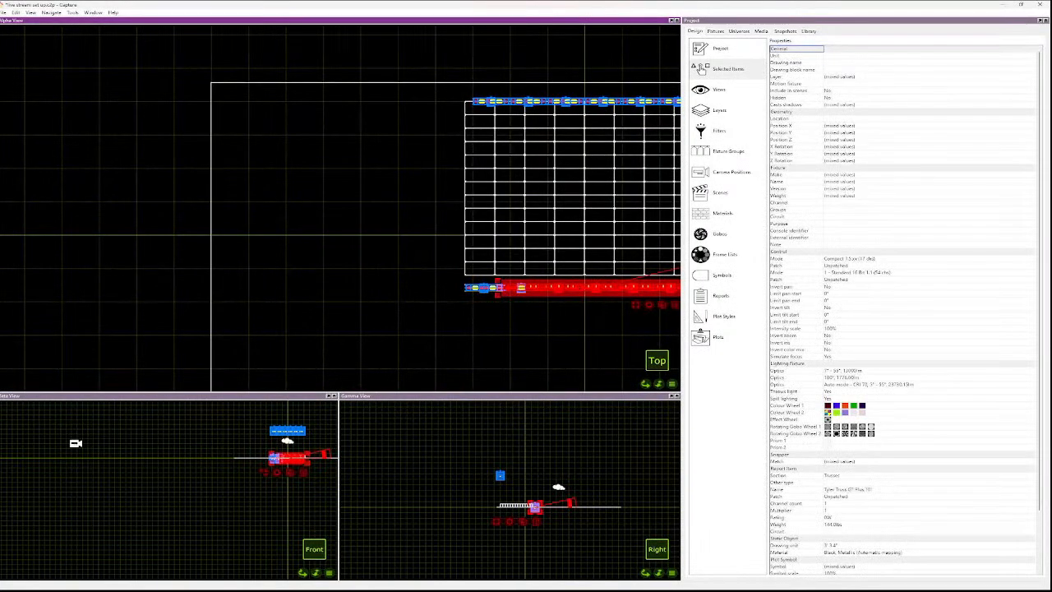
key(Delete)
key(ctrl+z)
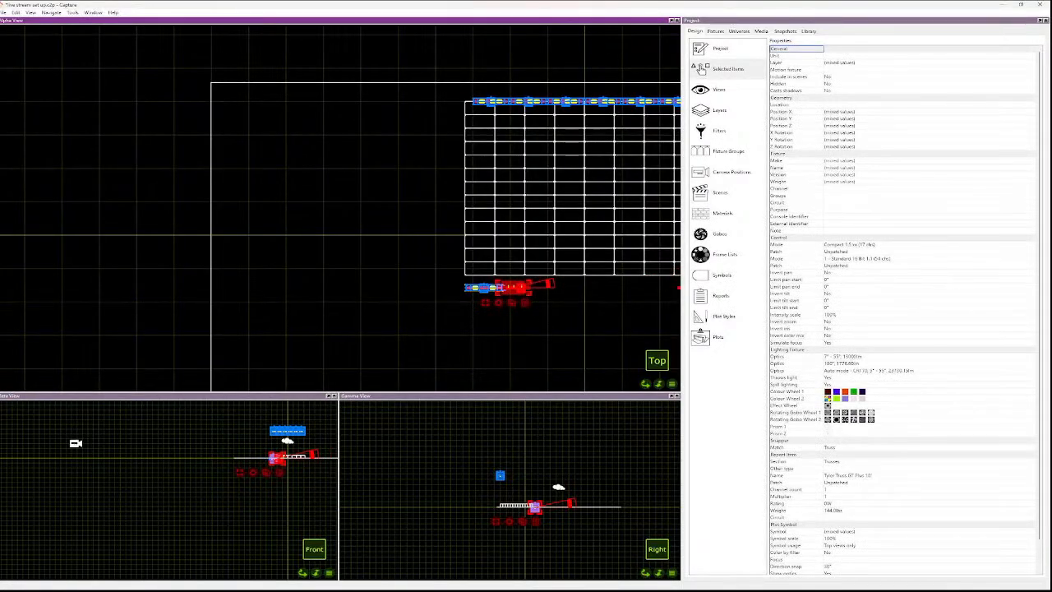
key(Delete)
scroll(525, 285, up, 8)
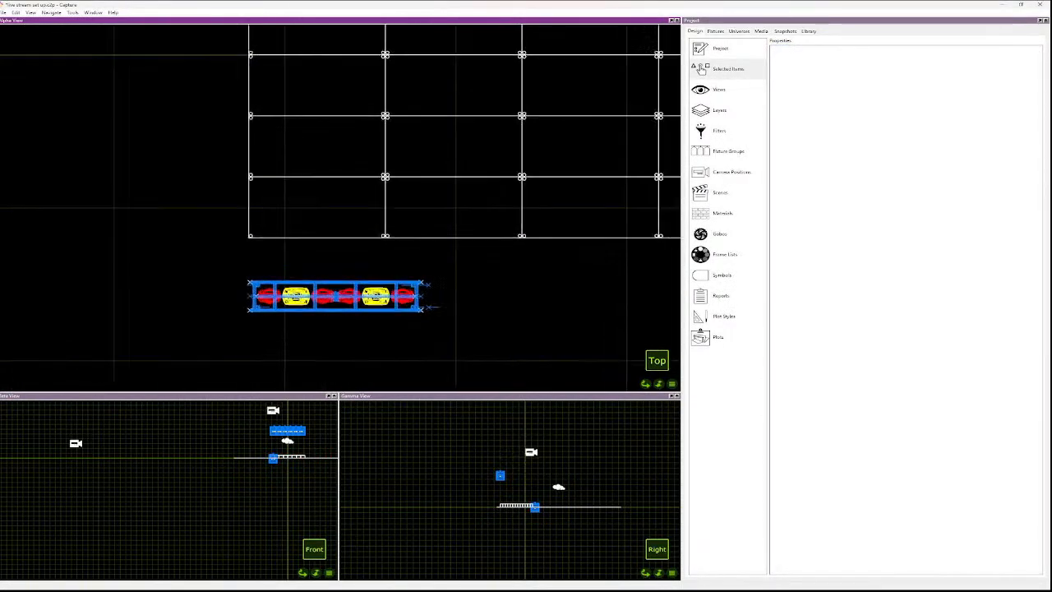
key(ctrl+z)
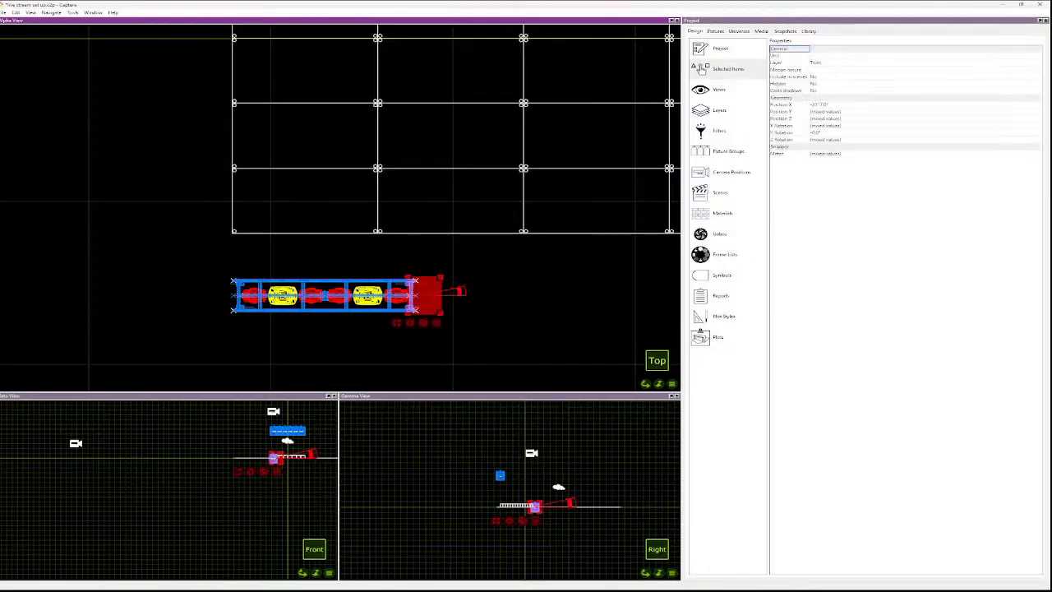
key(Delete)
- Select the end truss section together with its six fixtures and group them
key(ctrl+z)
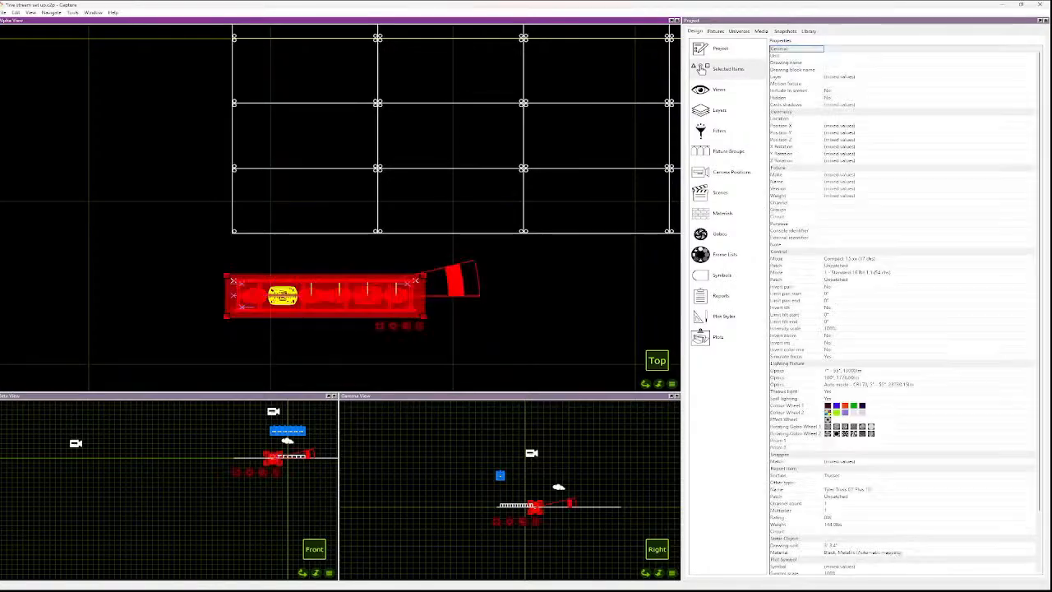
key(Delete)
key(ctrl+z)
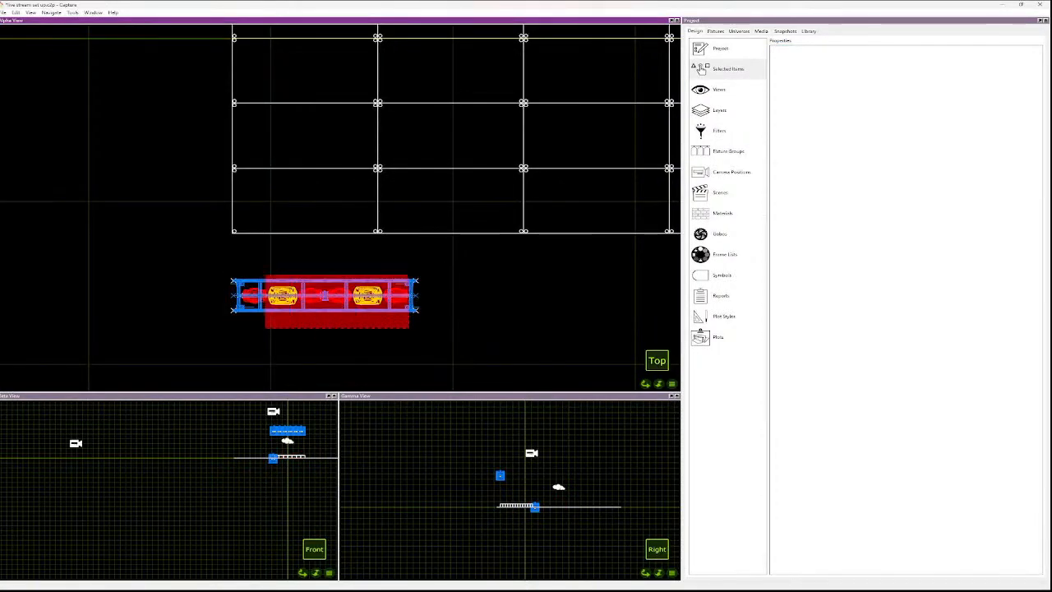
key(Delete)
key(ctrl+z)
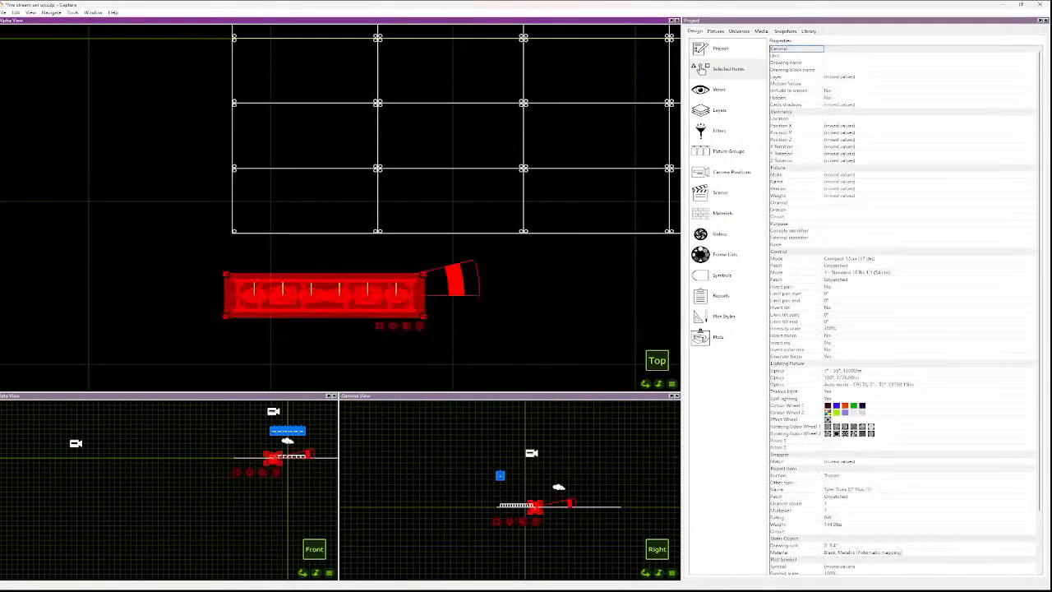
key(ctrl+z)
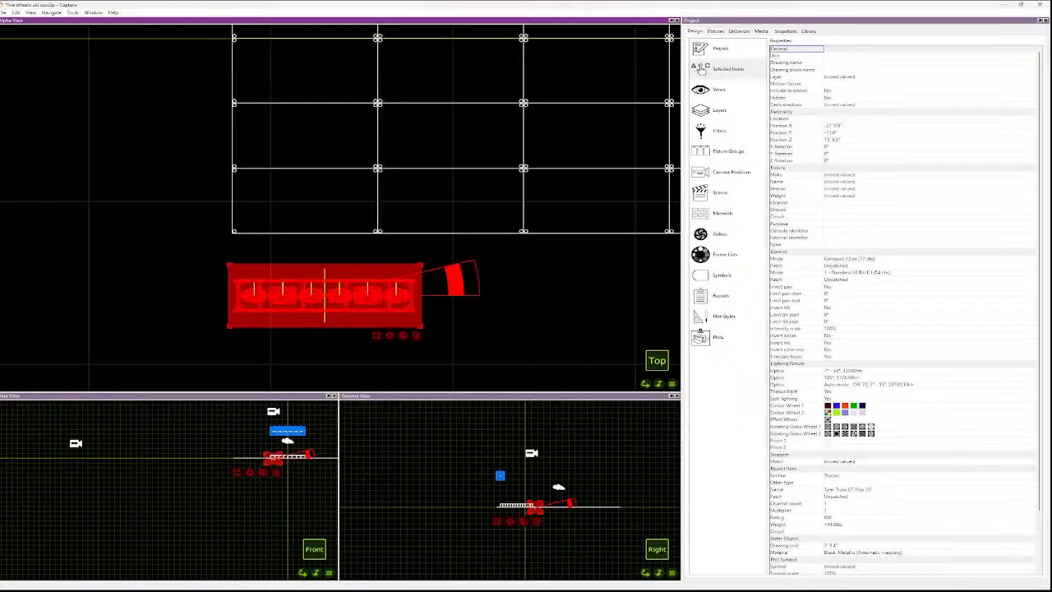
- Try duplicating the grouped truss section six times along the stage's downstage edge, check the far end, and undo the duplication
key(ctrl+d)
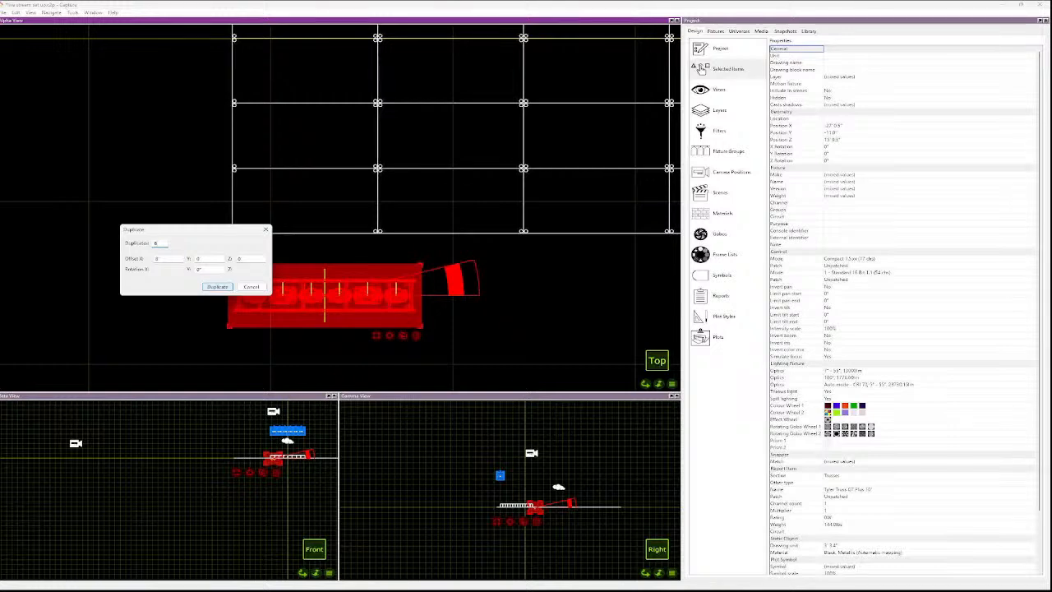
key(Return)
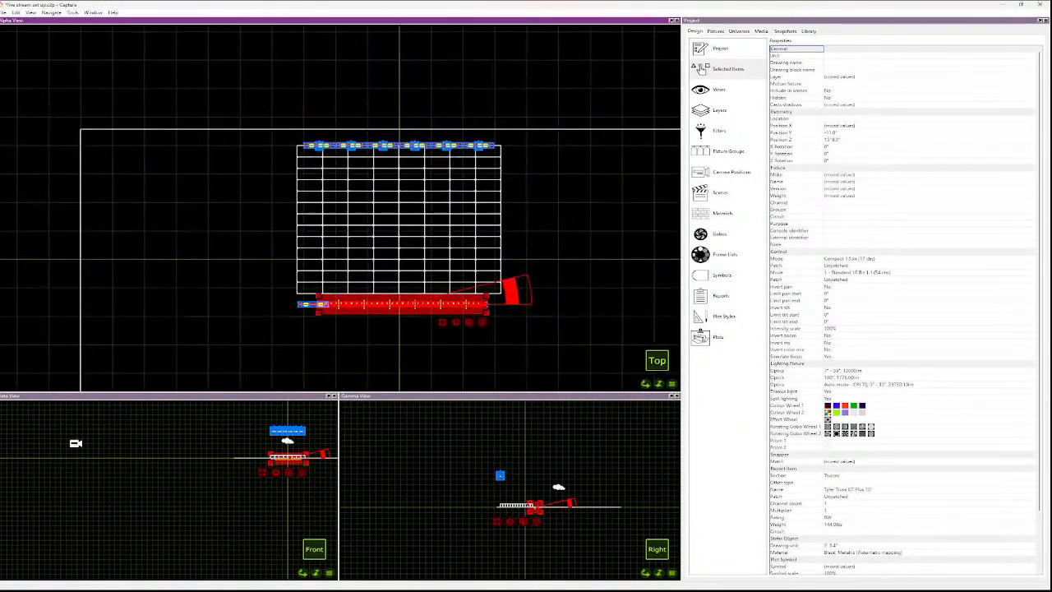
key(Escape)
scroll(541, 309, up, 6)
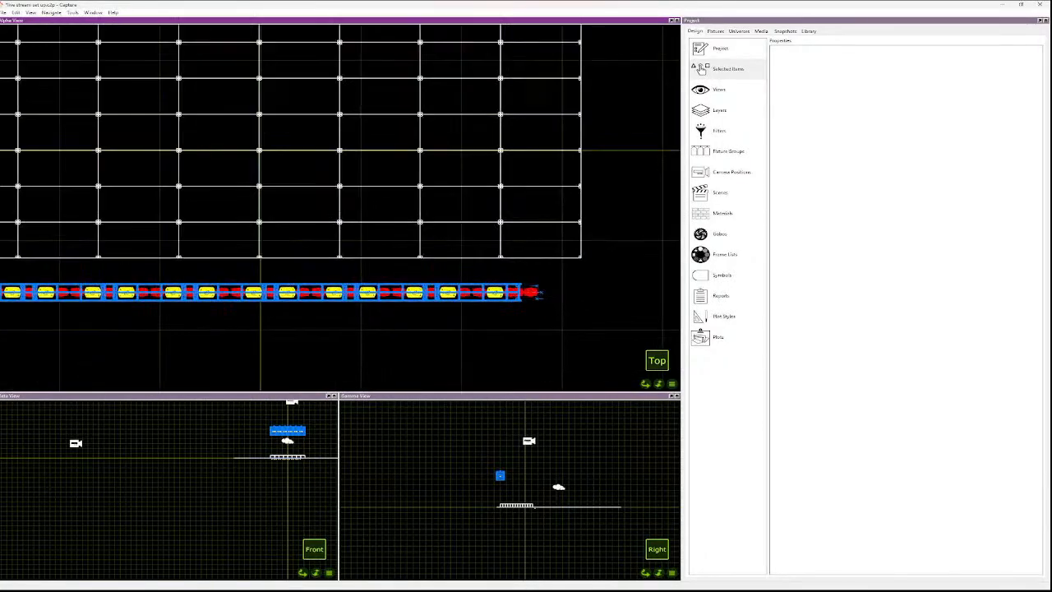
scroll(542, 309, up, 2)
mouse_move(565, 303)
mouse_down()
mouse_move(542, 261)
mouse_move(526, 258)
mouse_up()
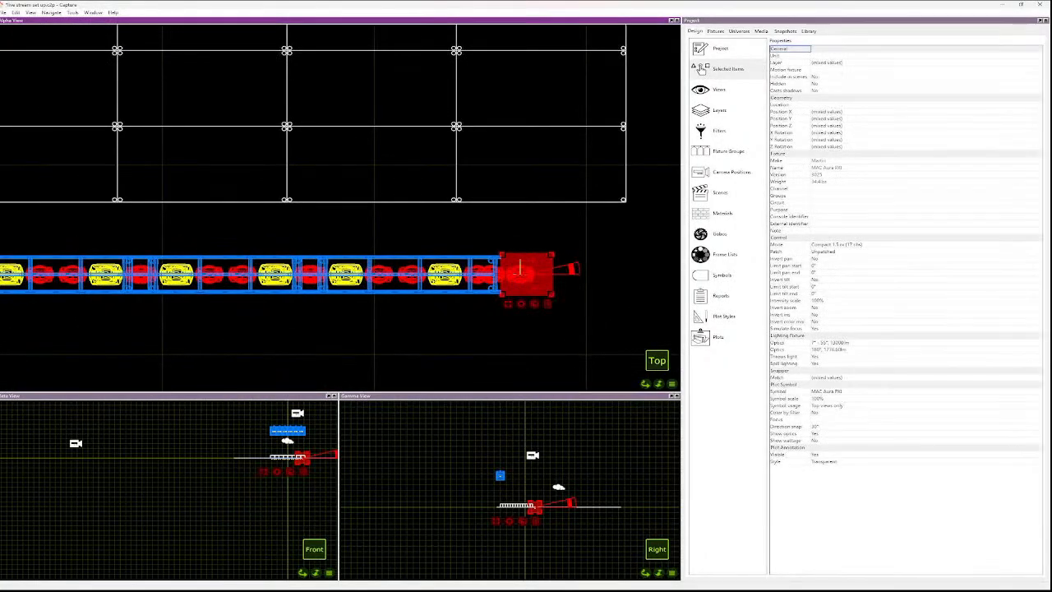
key(Escape)
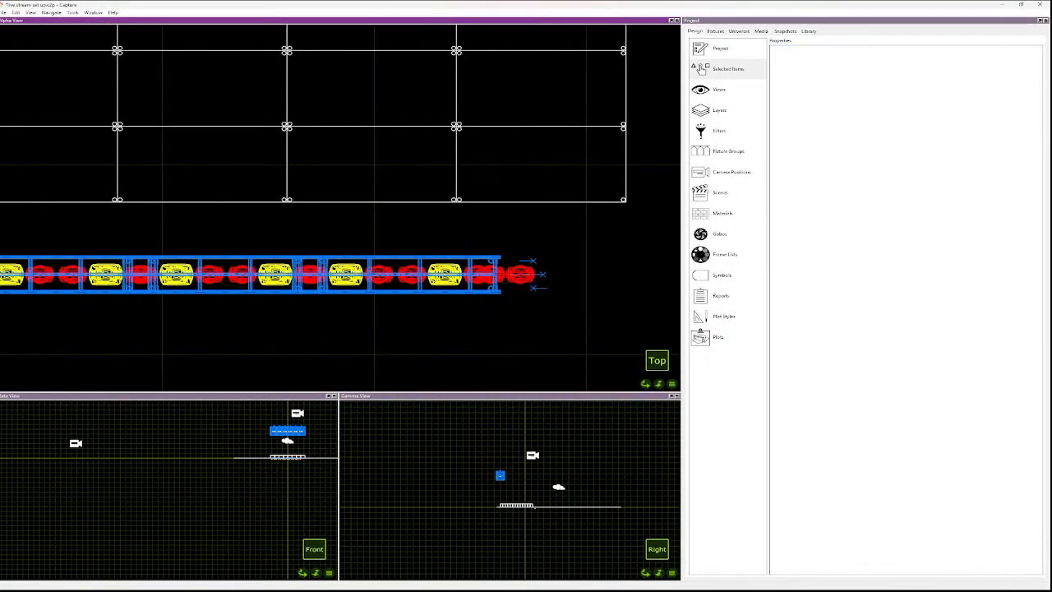
scroll(408, 301, down, 7)
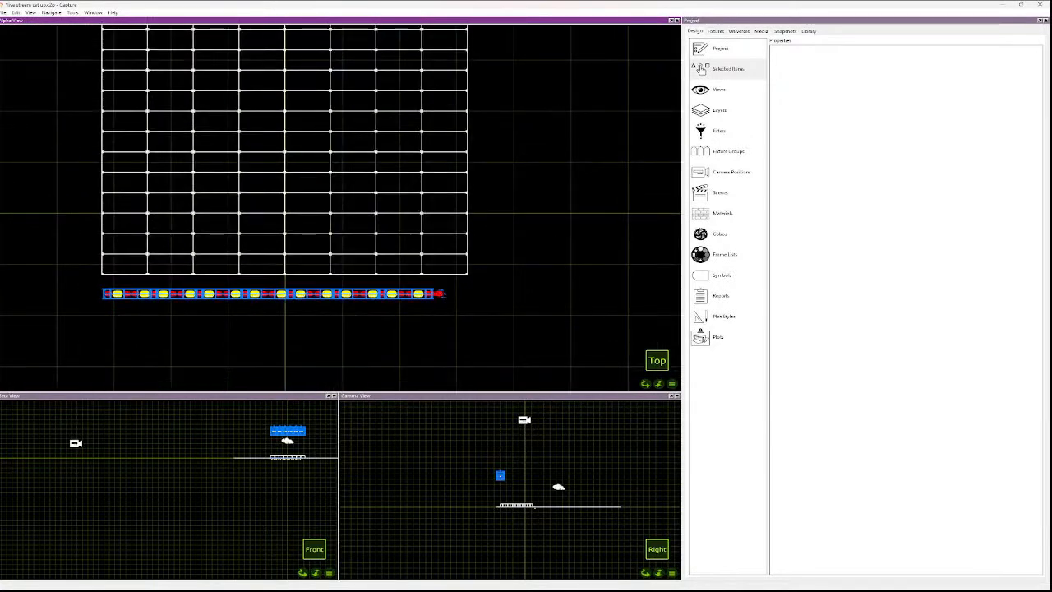
key(ctrl+z)
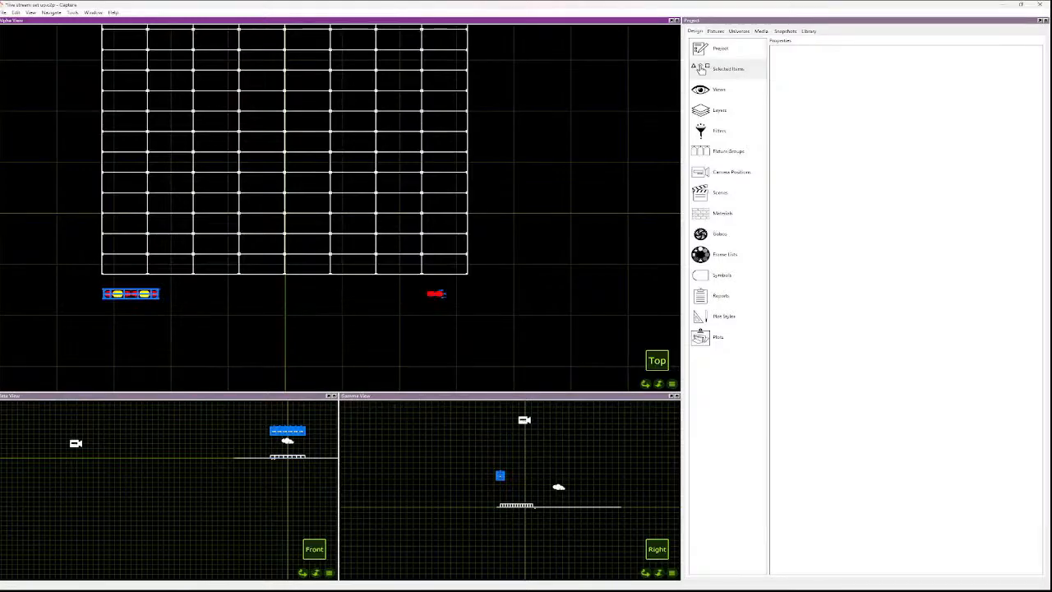
- Delete the stray wash fixtures and points left at the far end of the downstage truss line
scroll(121, 286, up, 5)
scroll(351, 318, down, 6)
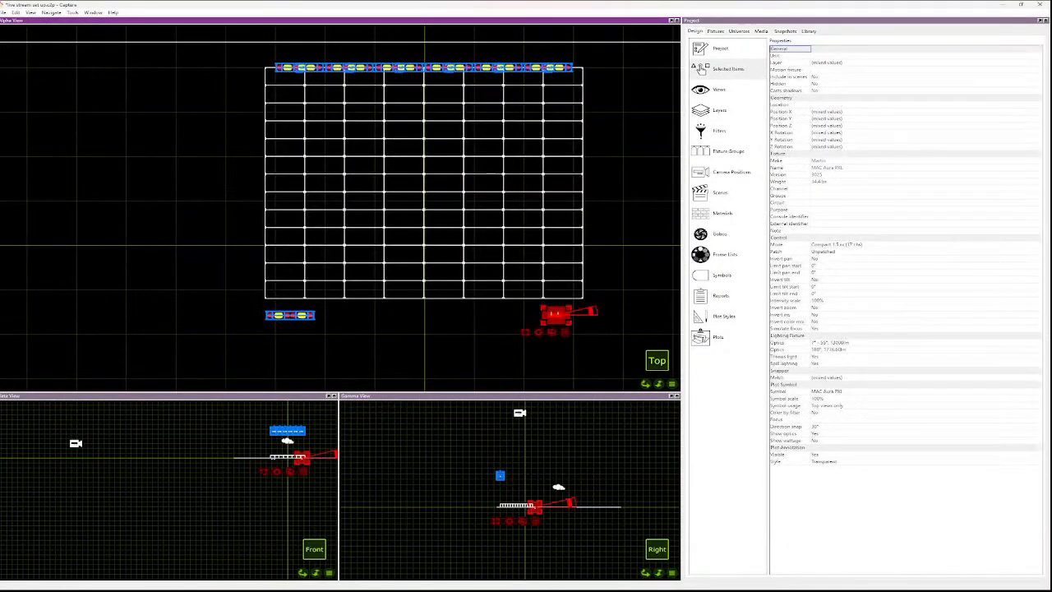
key(Delete)
- Duplicate the grouped end truss section six times along the stage's downstage edge
scroll(340, 312, up, 7)
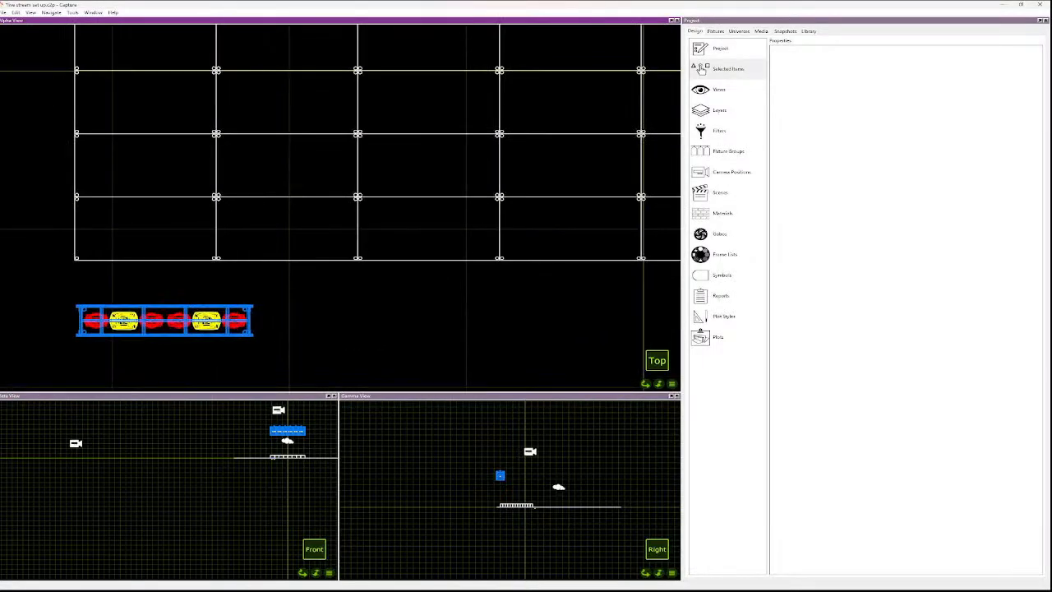
key(ctrl+z)
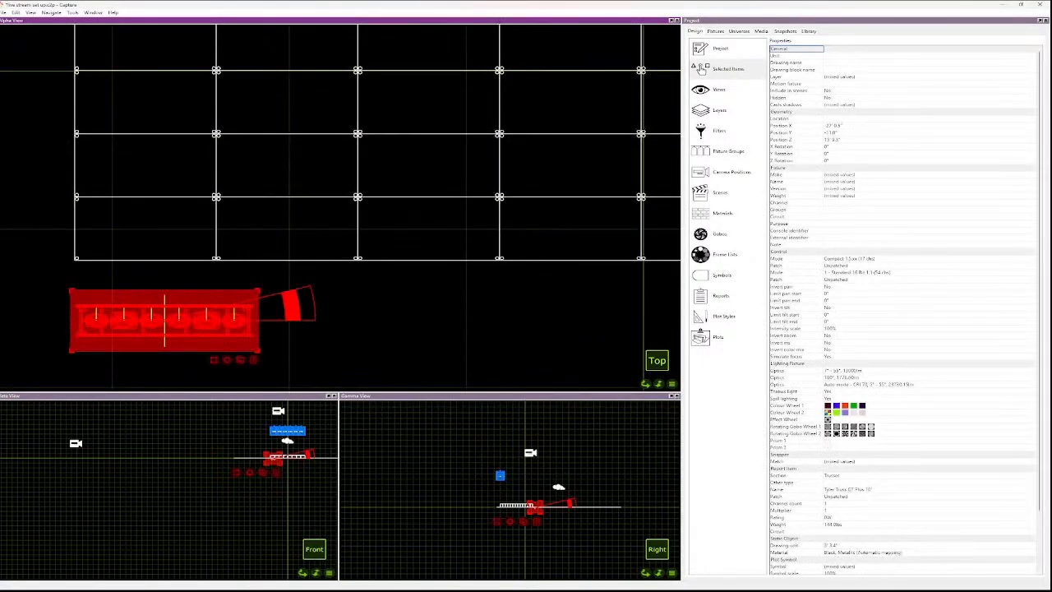
key(ctrl+d)
key(Return)
key(Escape)
- Move the whole downstage truss run so that it is centred on the stage's centreline
scroll(208, 302, down, 6)
drag(470, 322, 198, 307)
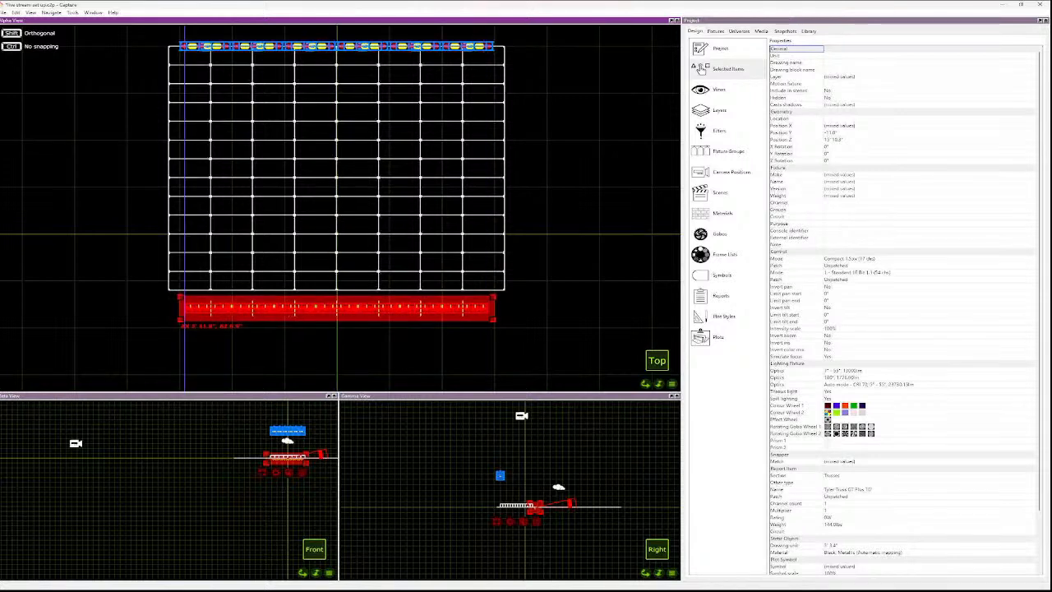
key(Escape)
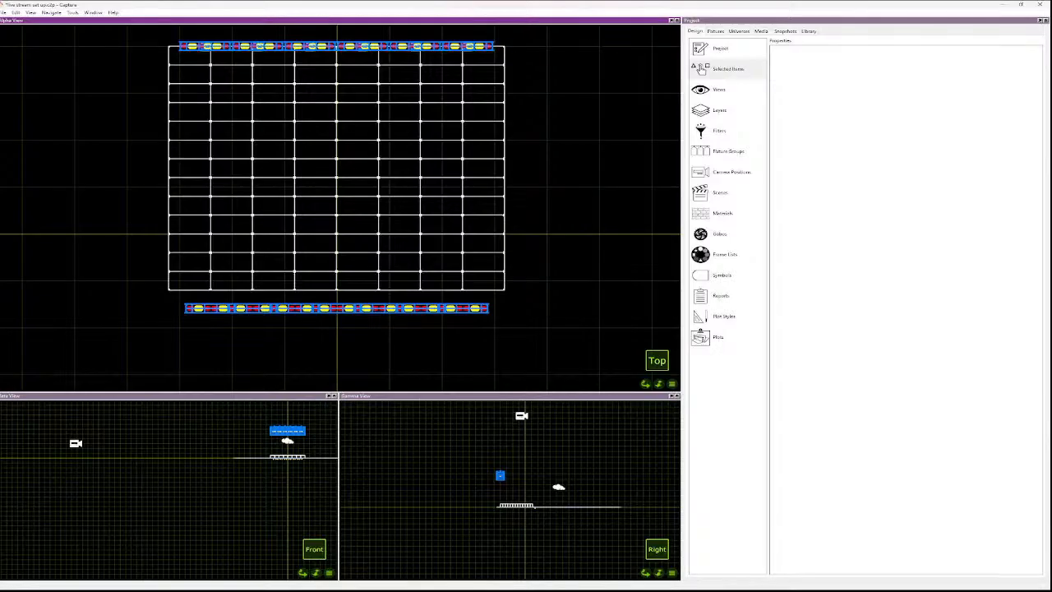
- Examine the rig in the rendered top and front views and look over the list of project fixtures
key(Tab)
key(Tab)
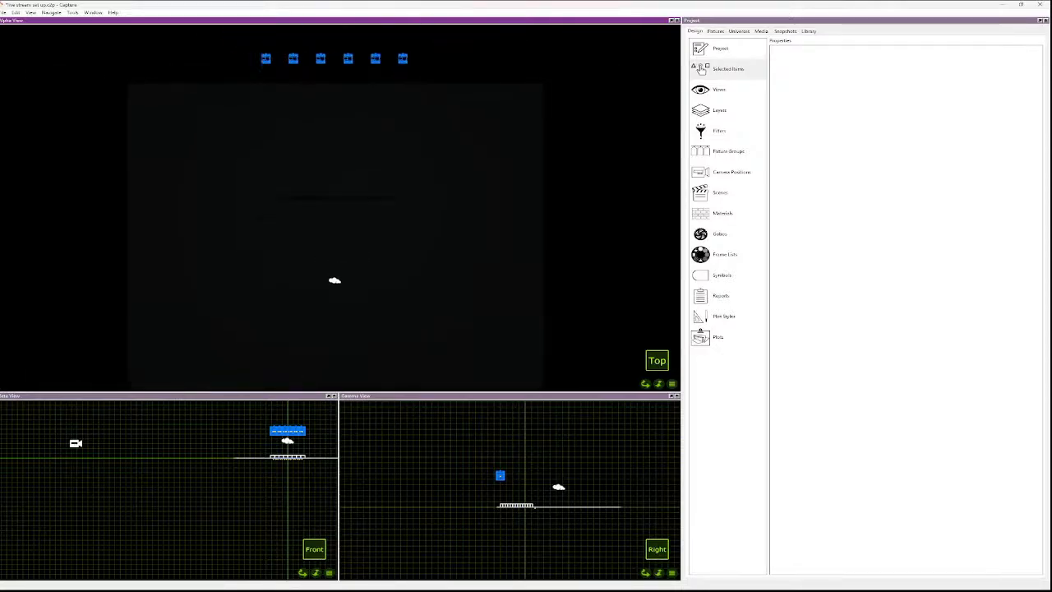
key(f)
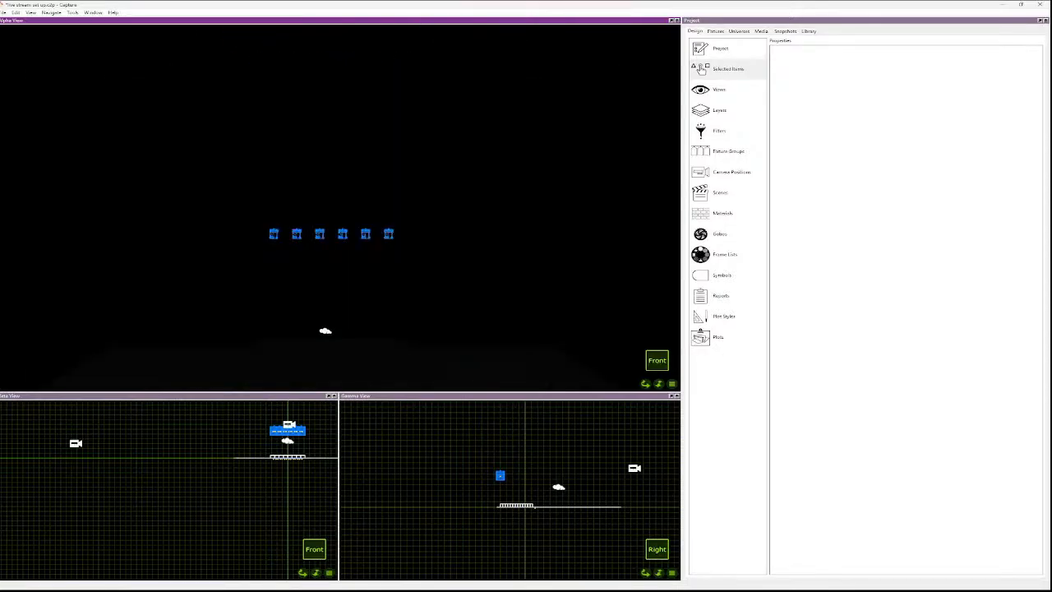
click(715, 31)
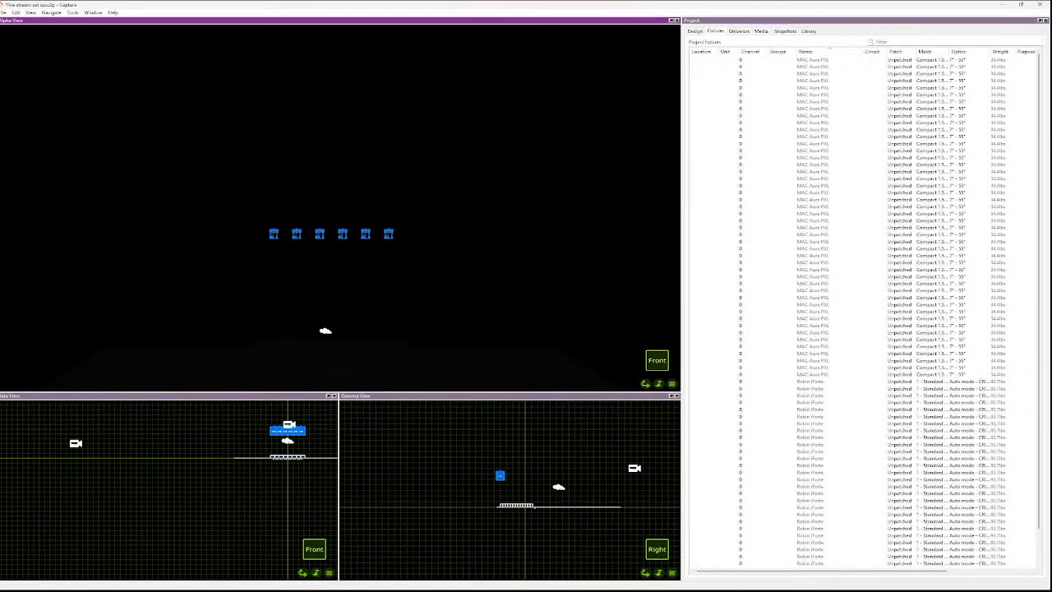
key(t)
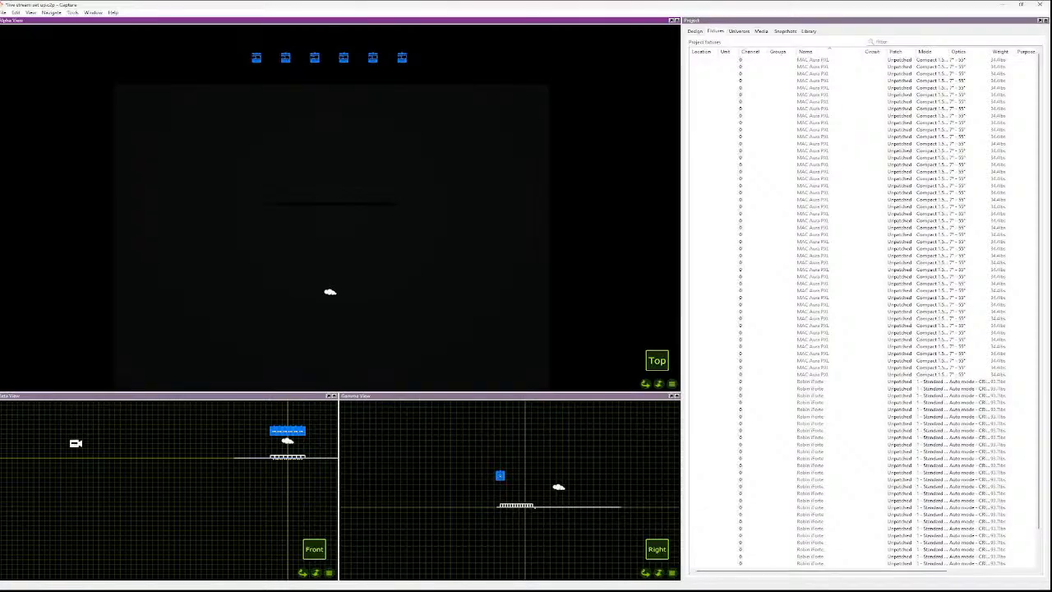
- Select the whole downstage truss run with its fixtures, set its Position Y to 60 and clear the selection
drag(510, 233, 233, 200)
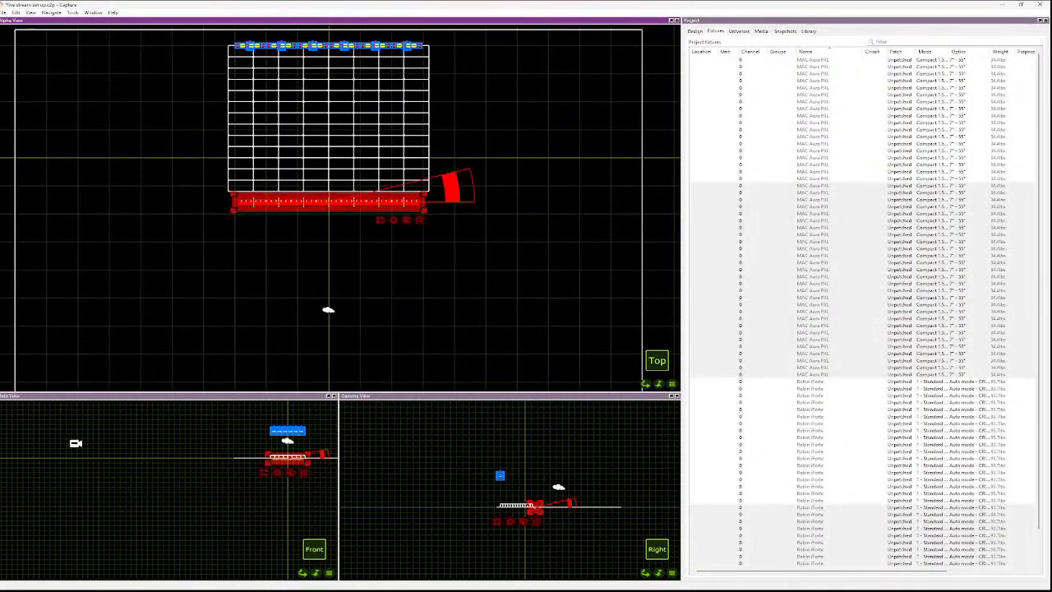
click(695, 31)
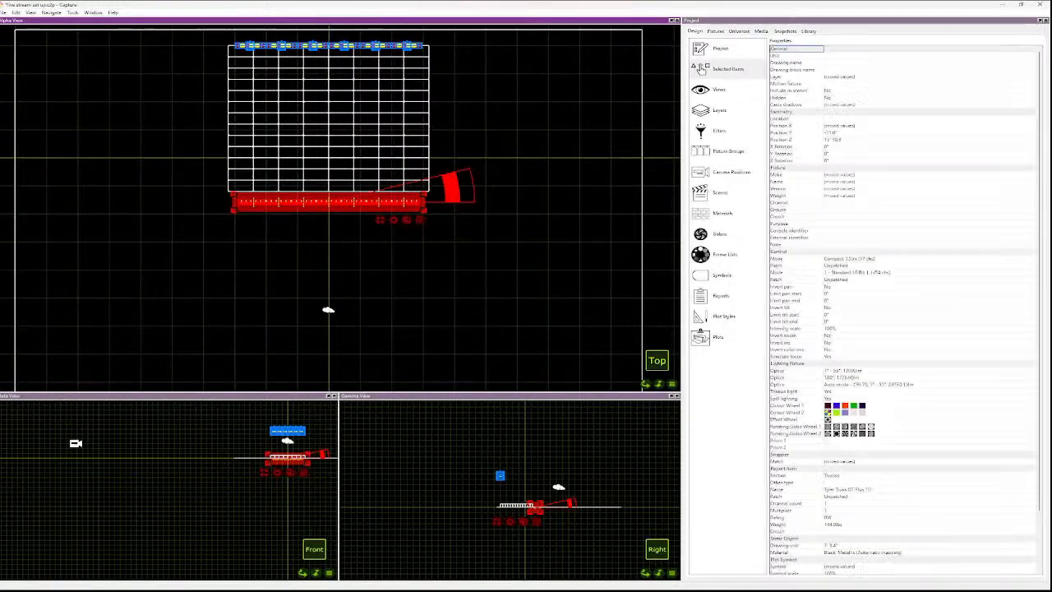
click(798, 133)
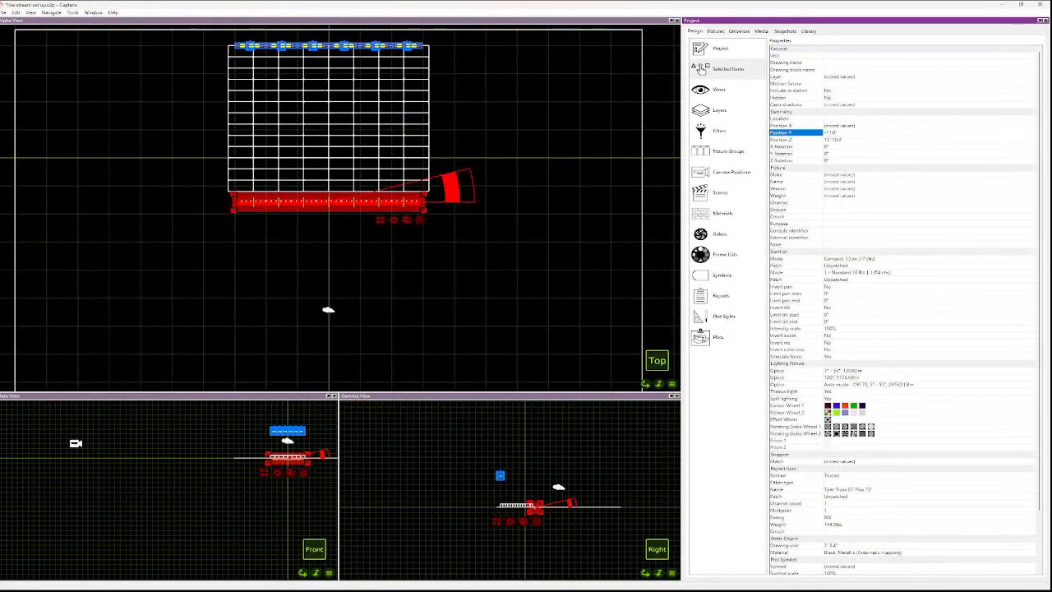
click(832, 132)
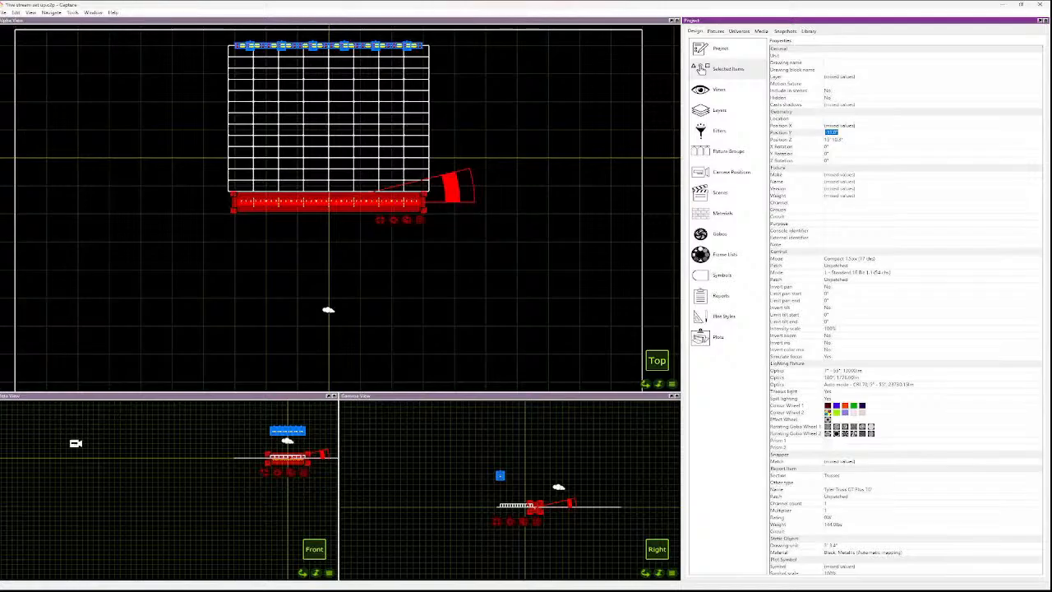
text(60)
key(Return)
key(Escape)
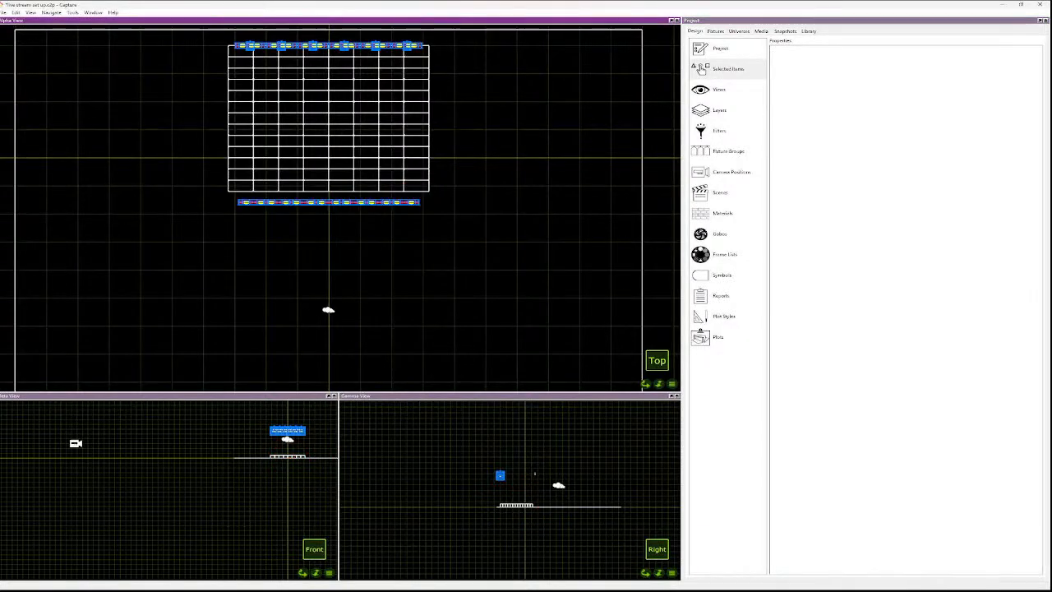
- Delete the small stray Tyler Truss piece inside each of the three truss sections left of the centreline, above the stage edge
scroll(501, 475, up, 10)
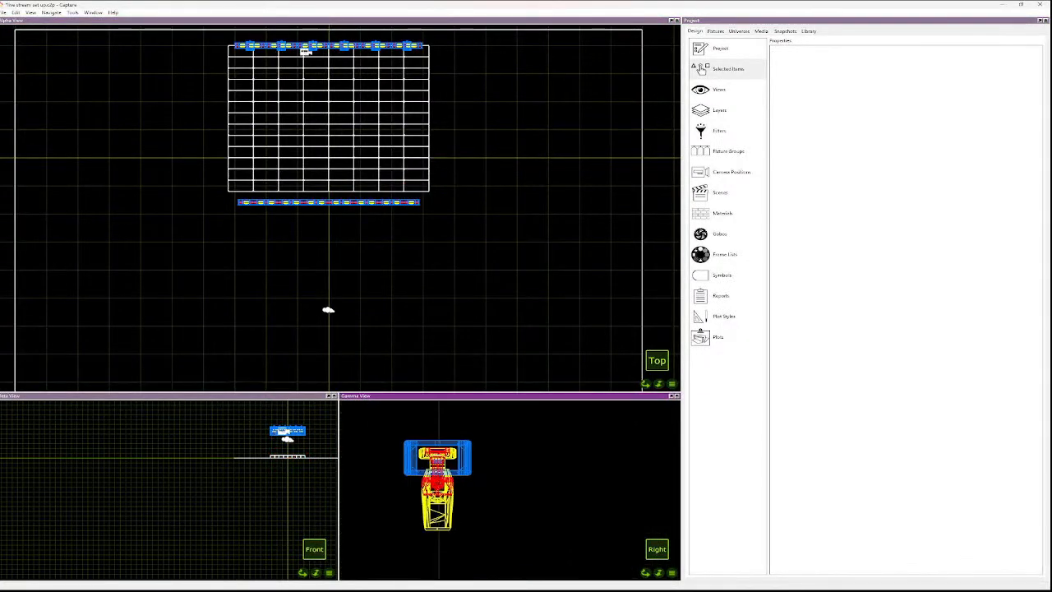
scroll(323, 142, up, 1)
scroll(304, 45, up, 2)
scroll(303, 58, down, 6)
scroll(298, 76, up, 10)
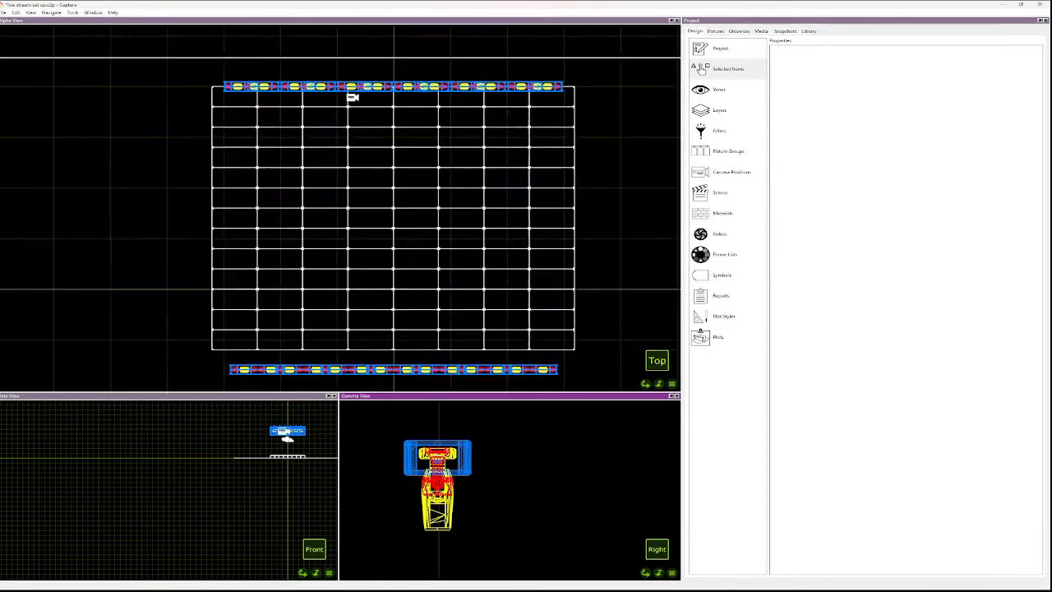
click(196, 117)
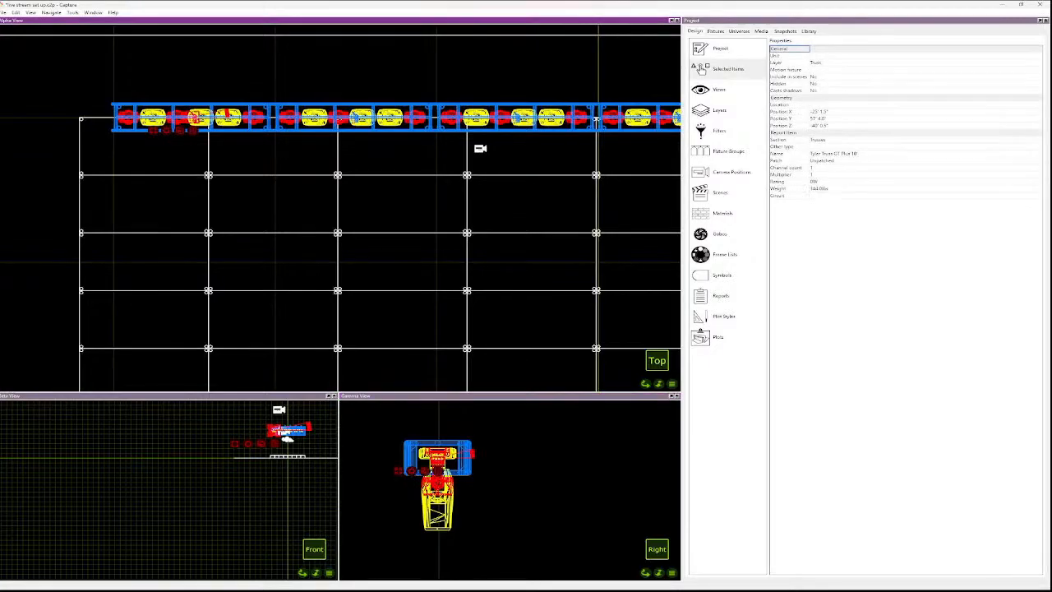
key(Escape)
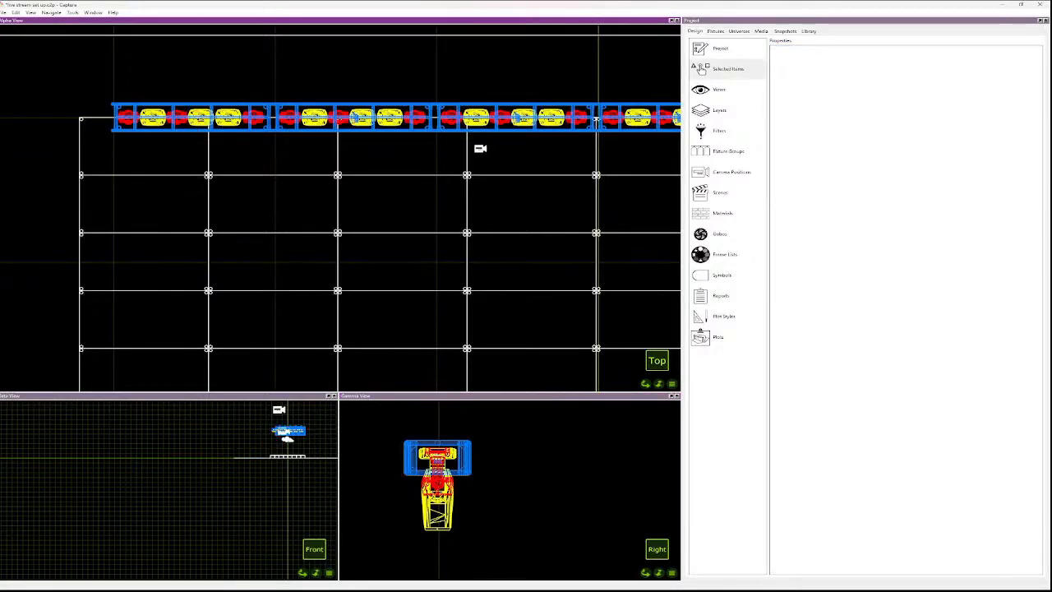
click(359, 118)
key(Escape)
click(518, 118)
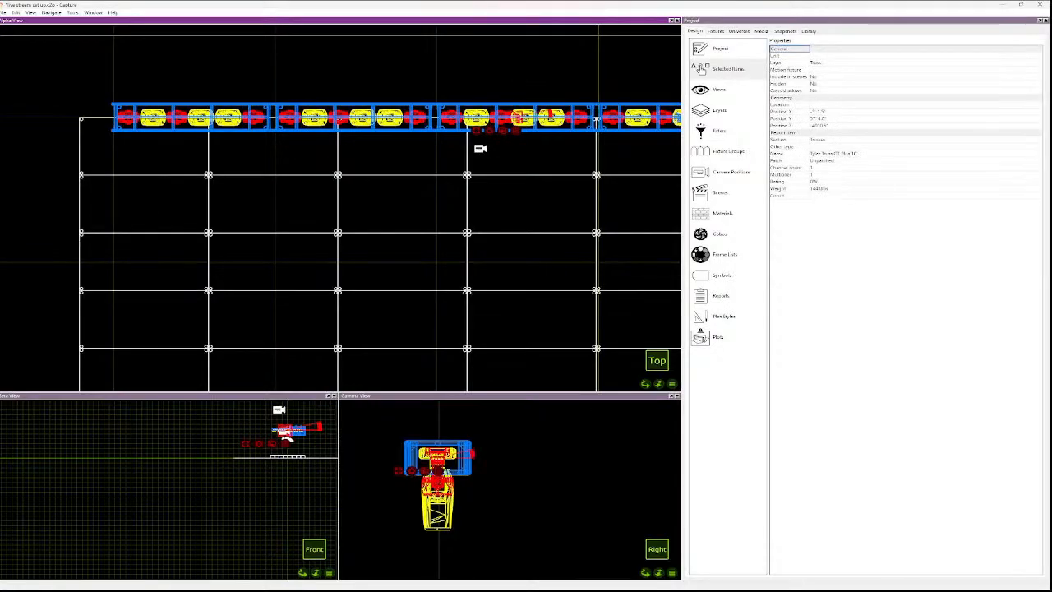
key(Escape)
- Delete the small stray truss piece from the first two sections right of the centreline in the same run
scroll(511, 162, down, 5)
scroll(585, 148, up, 8)
scroll(535, 170, up, 1)
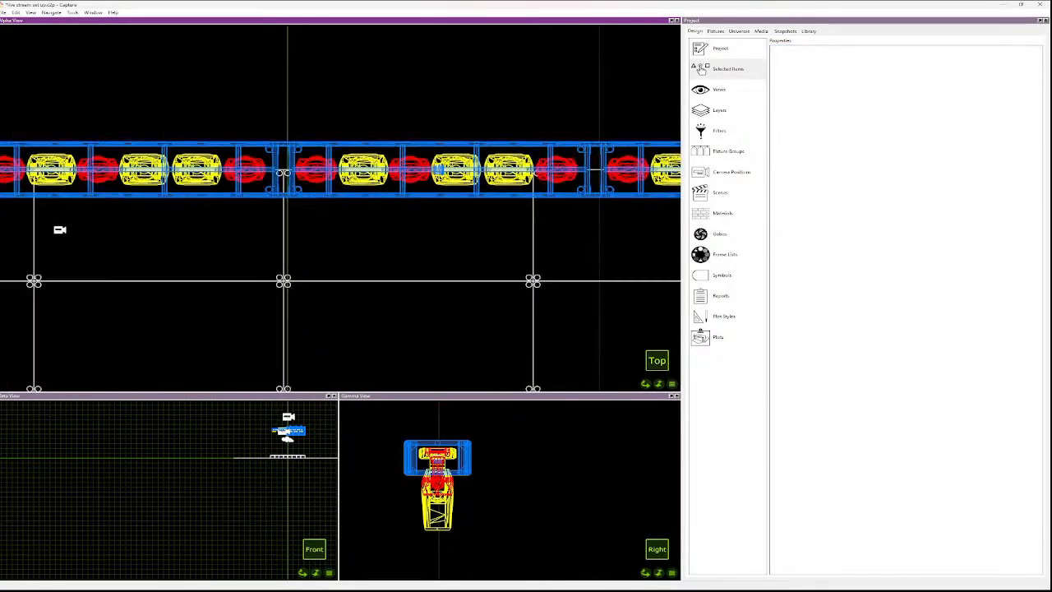
click(440, 170)
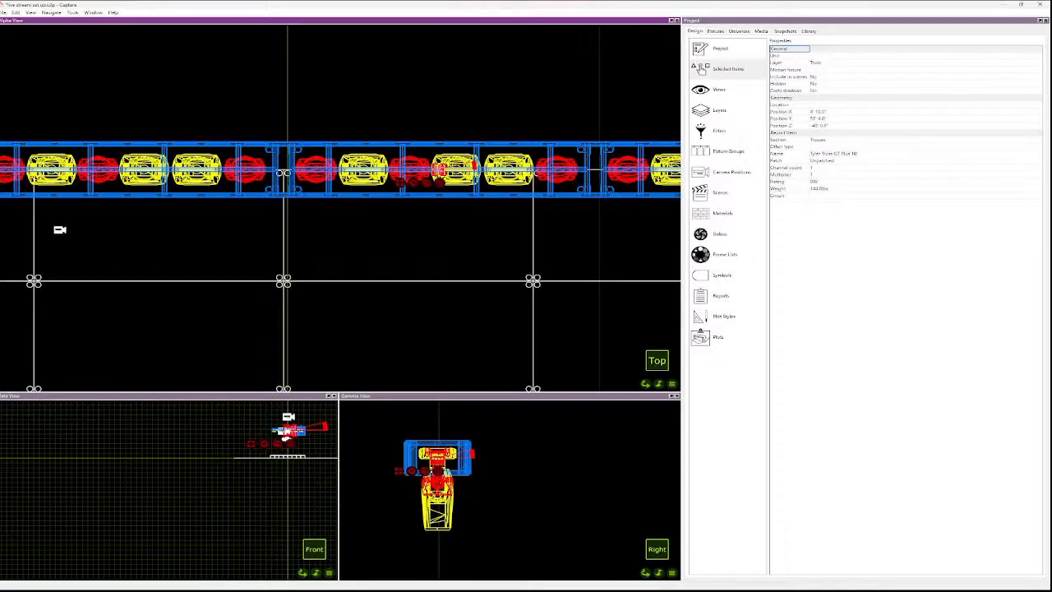
key(Escape)
scroll(411, 218, down, 7)
scroll(559, 215, up, 3)
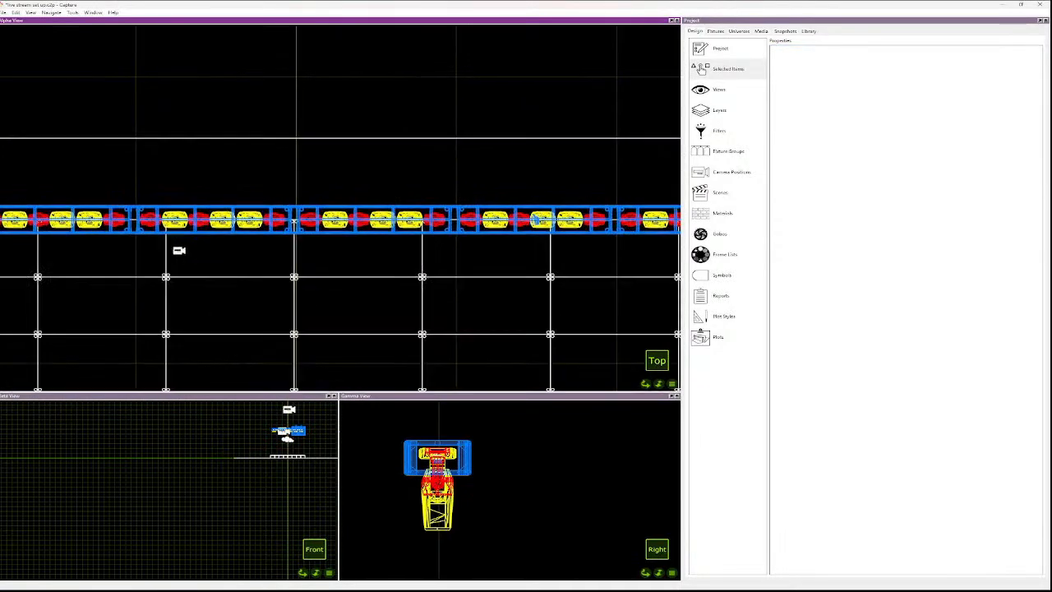
scroll(551, 216, up, 3)
key(ctrl+a)
key(Escape)
key(ctrl+a)
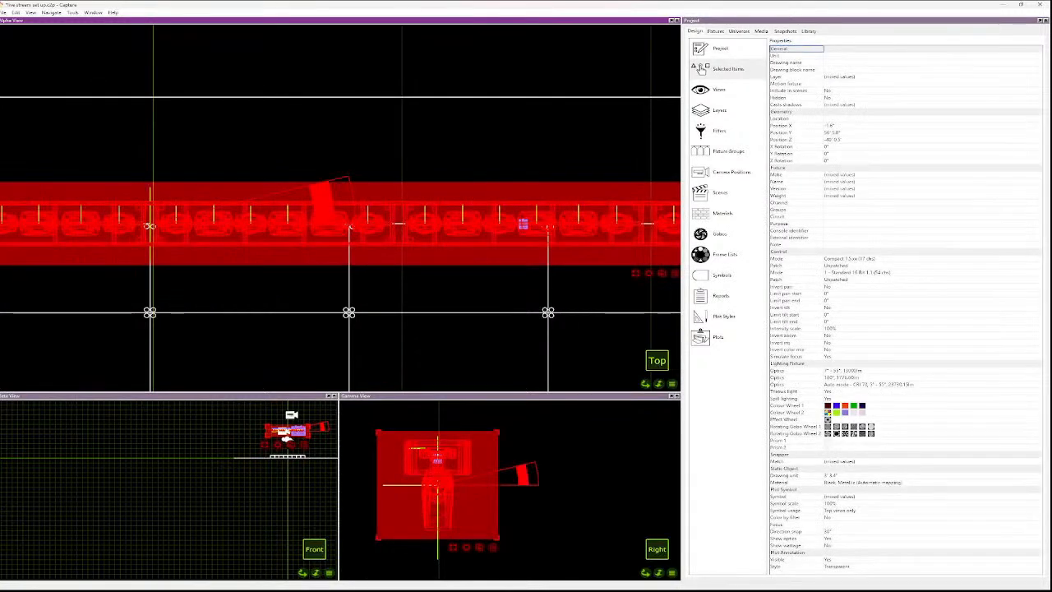
key(Escape)
click(523, 223)
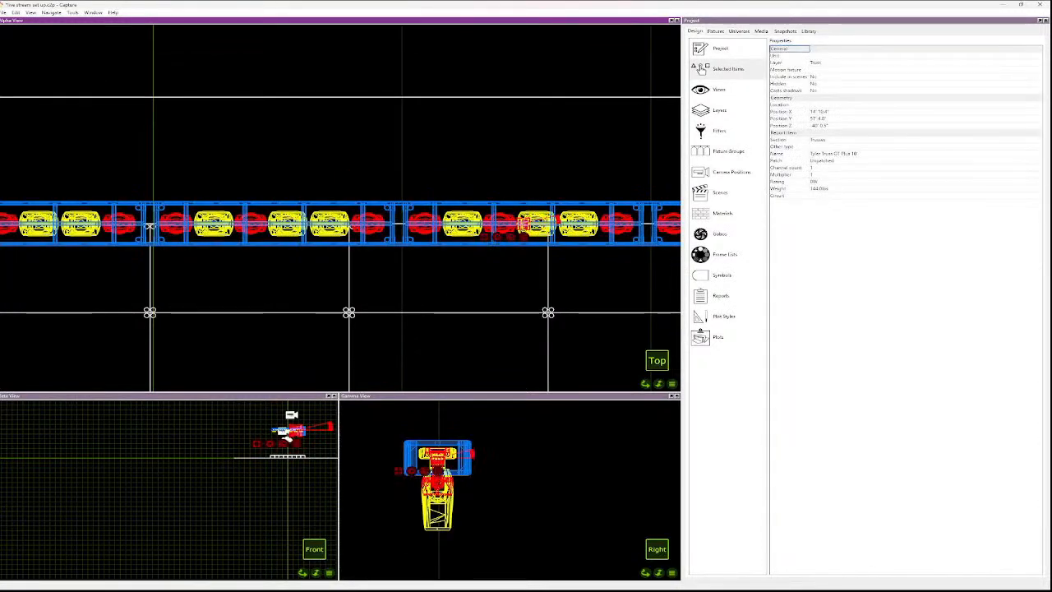
key(Escape)
- Delete the stray truss piece from the last section at the right end of the truss run
scroll(526, 239, down, 6)
scroll(559, 233, up, 8)
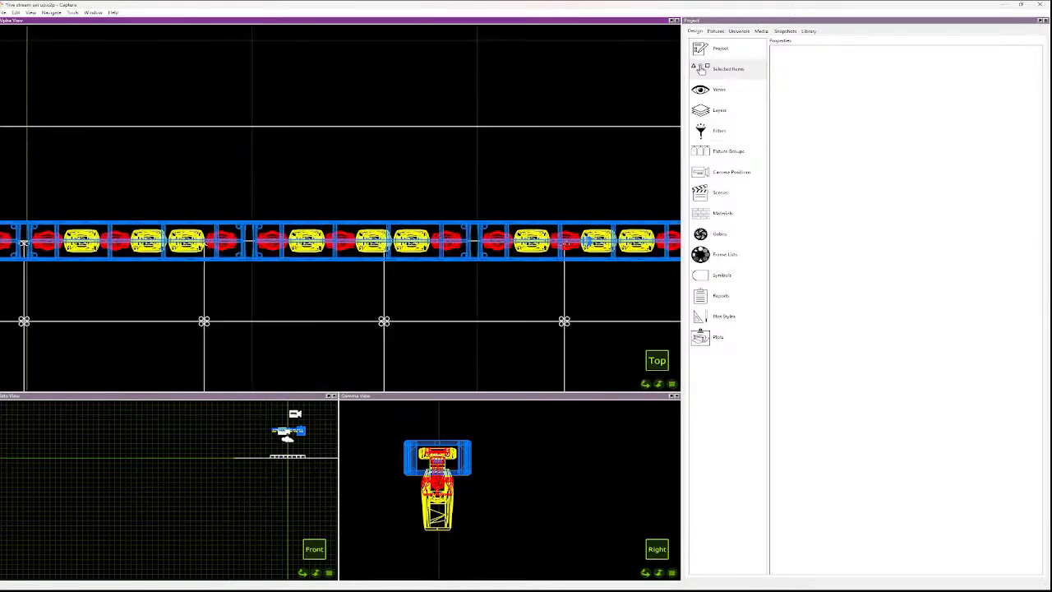
click(616, 256)
key(Escape)
key(ctrl+a)
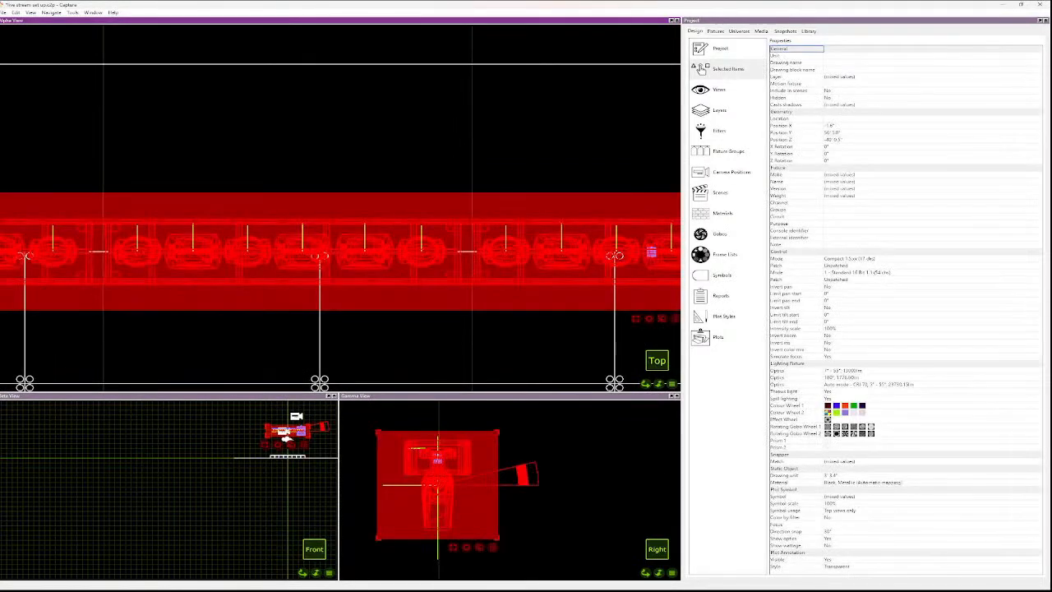
key(Escape)
click(652, 251)
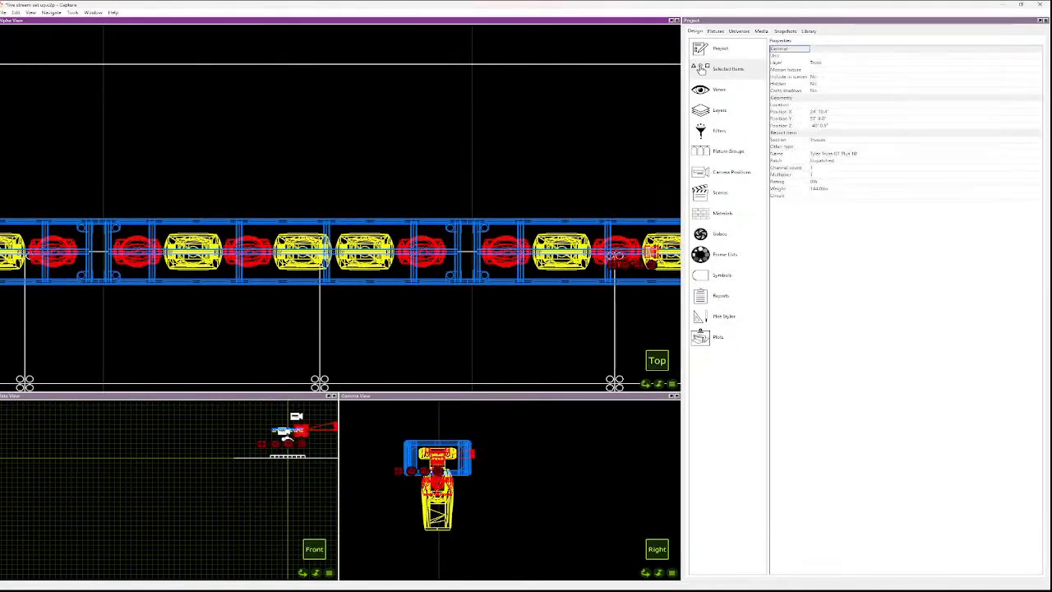
key(Escape)
scroll(448, 274, down, 11)
scroll(449, 273, down, 11)
scroll(448, 332, up, 10)
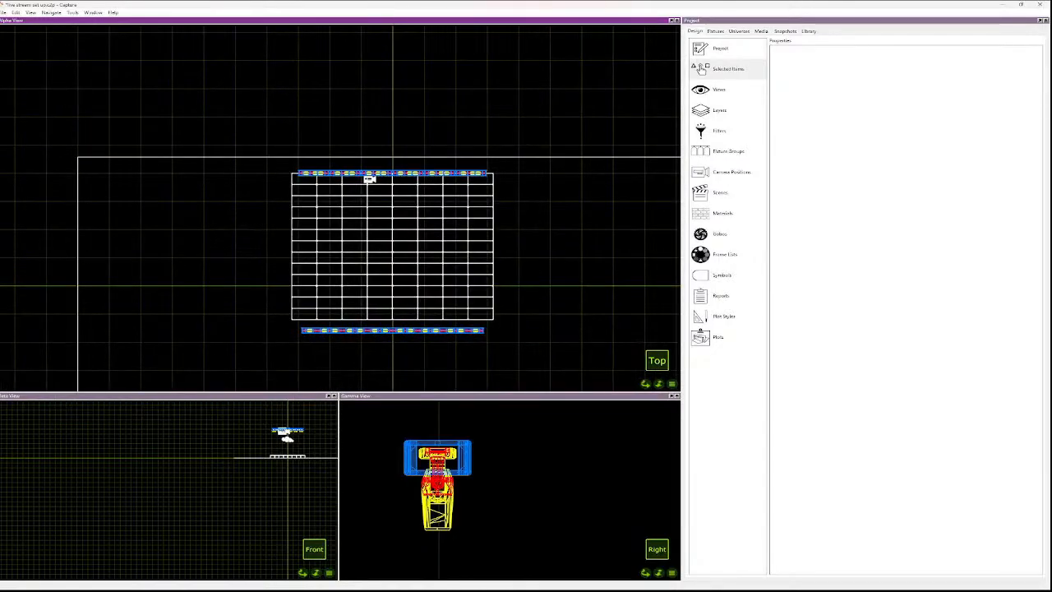
- Show the rig in the rendered front view, select all MAC Aura PXL fixtures in the project and turn their light on
key(Tab)
key(Tab)
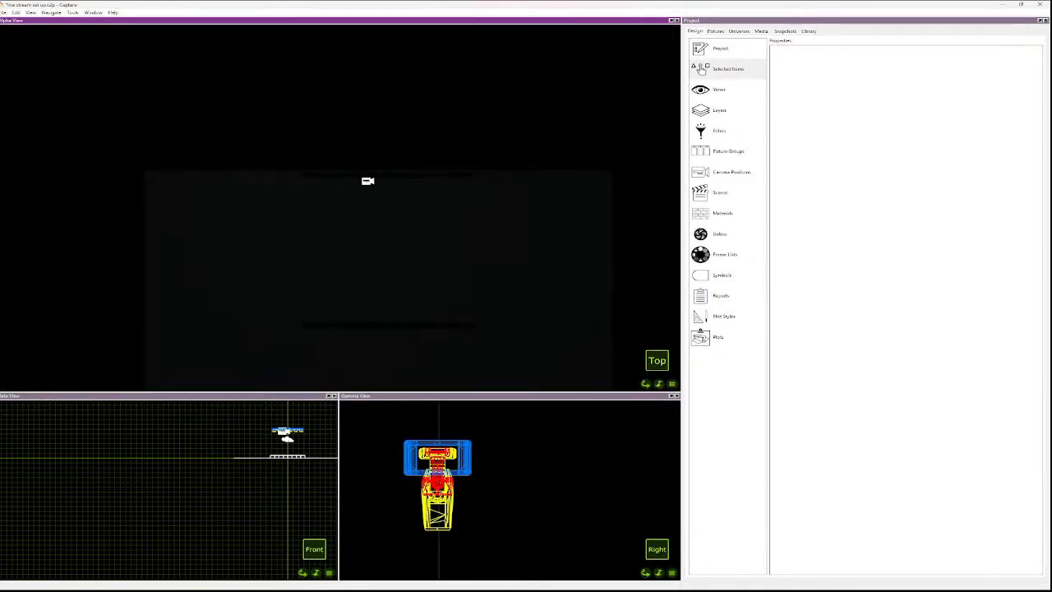
key(2)
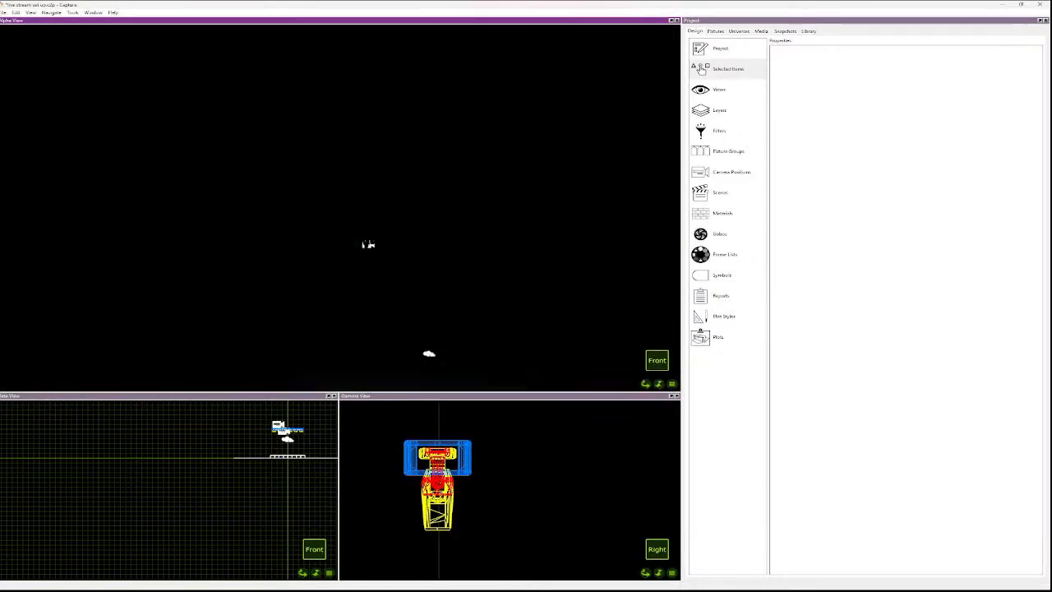
scroll(491, 275, down, 2)
scroll(492, 275, up, 1)
scroll(495, 276, down, 5)
scroll(576, 308, up, 3)
scroll(573, 307, up, 2)
click(715, 31)
click(814, 60)
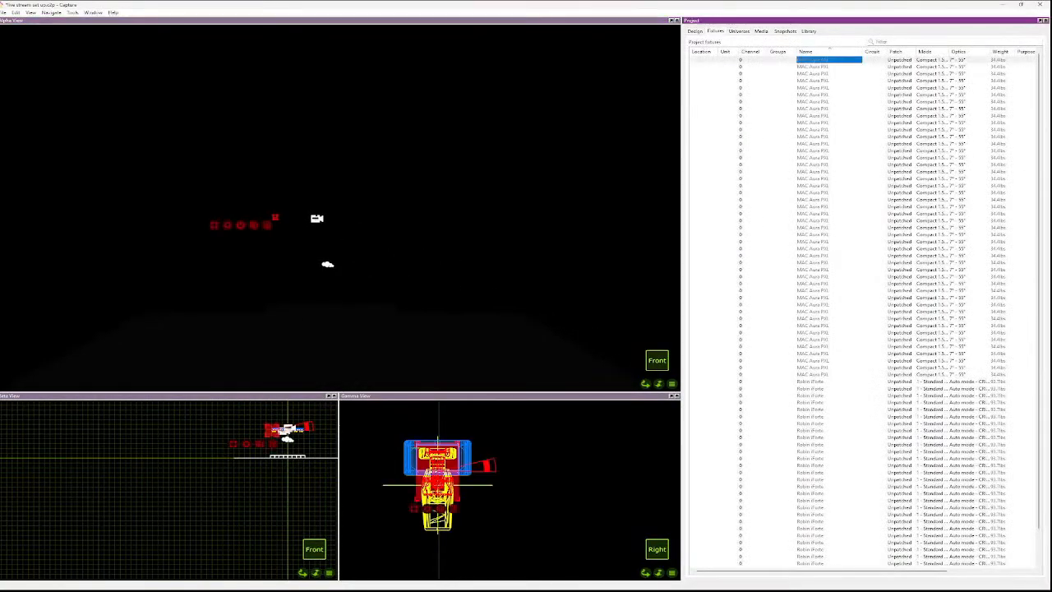
shift+click(814, 375)
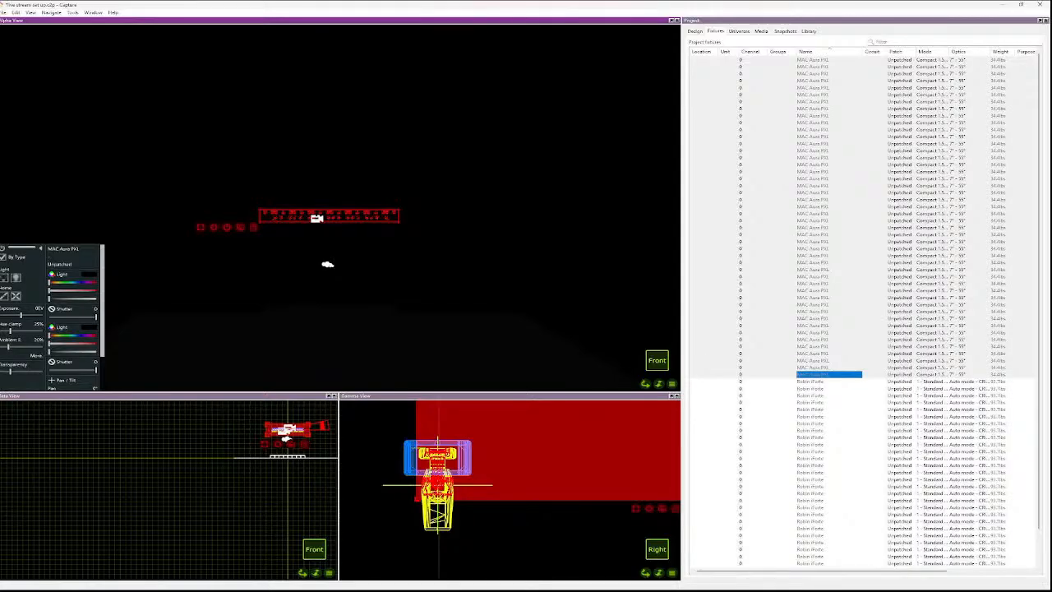
click(15, 278)
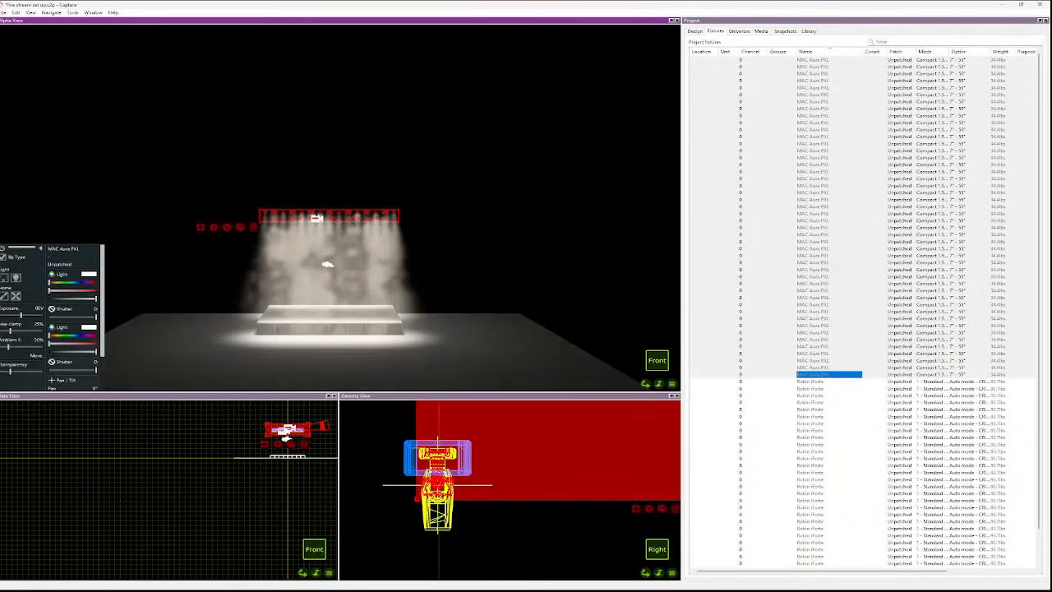
- Examine the lit MAC Aura PXL beams over the stage from the front, then return to the wireframe top view
scroll(339, 282, up, 6)
scroll(320, 250, down, 5)
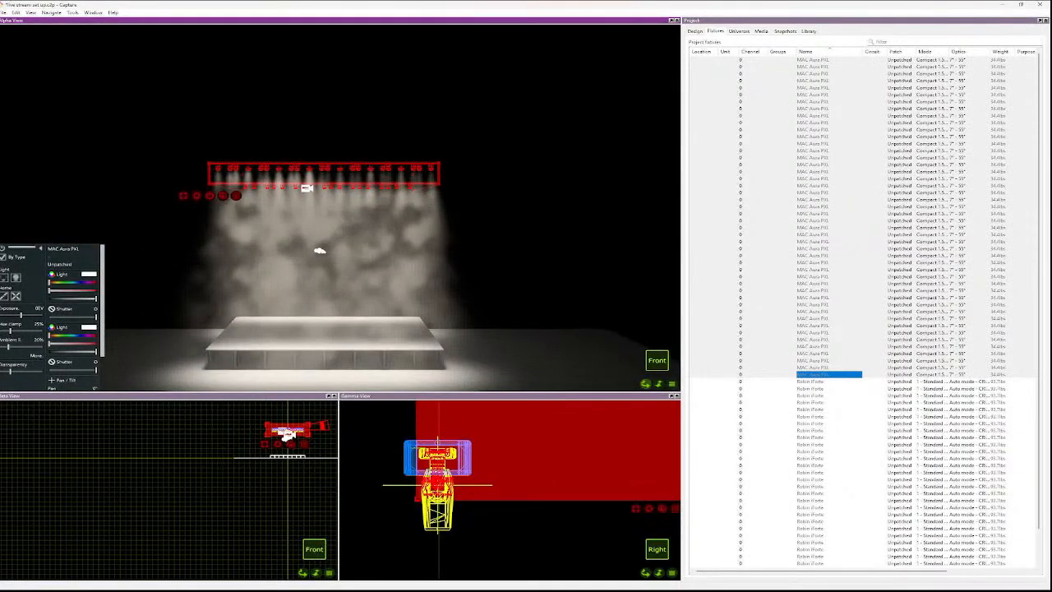
drag(319, 250, 599, 238)
middle_drag(598, 237, 306, 182)
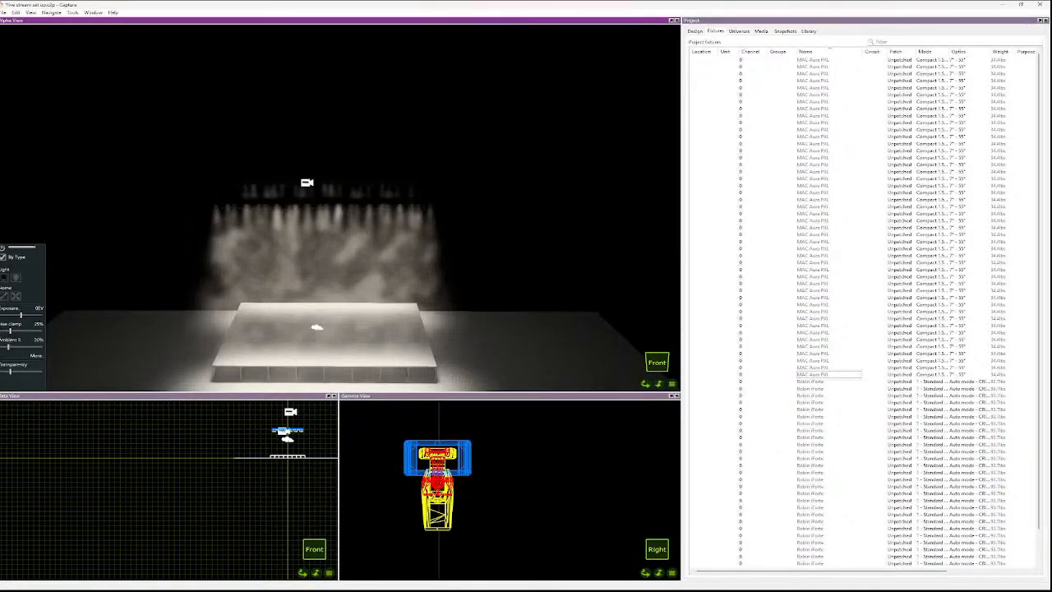
key(Tab)
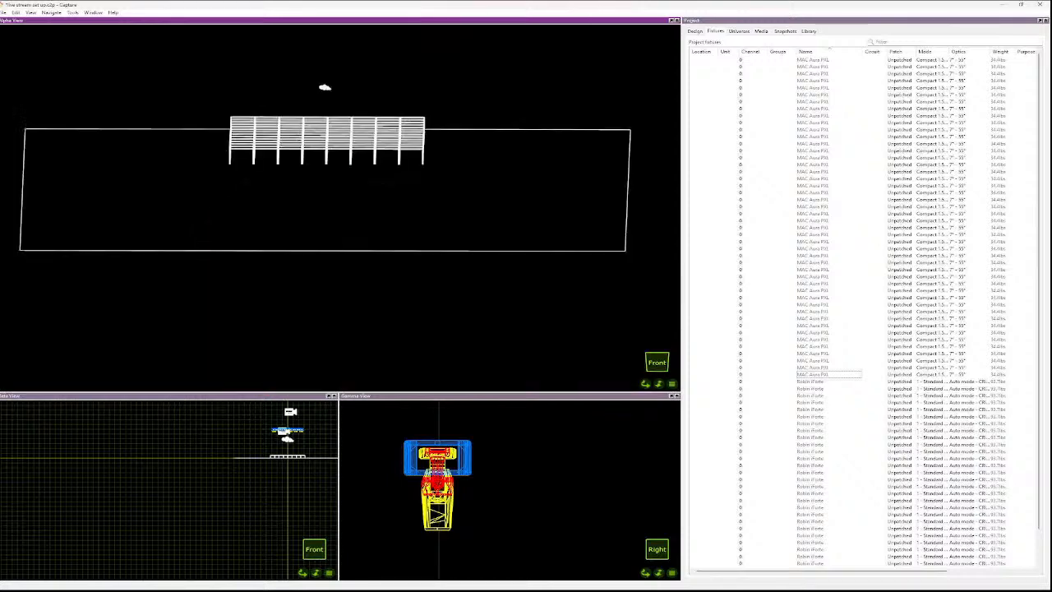
key(Tab)
key(Tab)
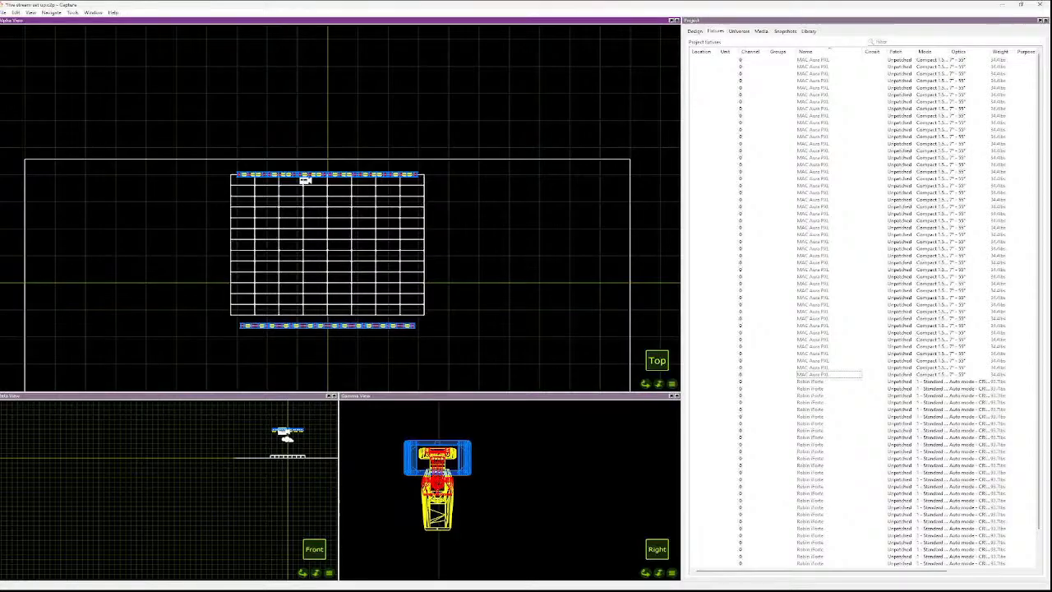
- Turn off the Unselectable option for the Stage layer in the project's layers
click(695, 30)
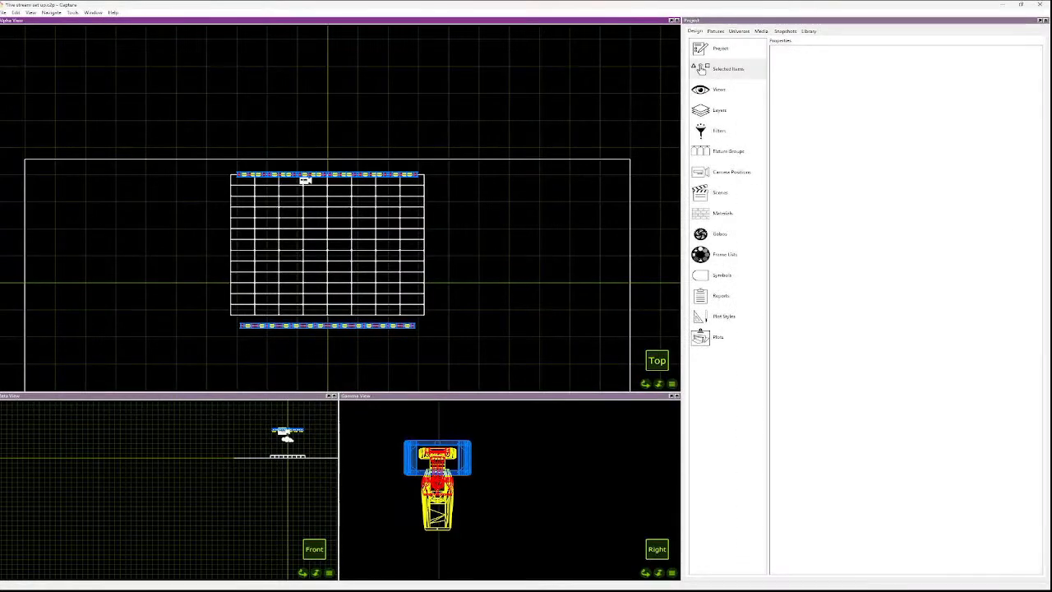
click(720, 111)
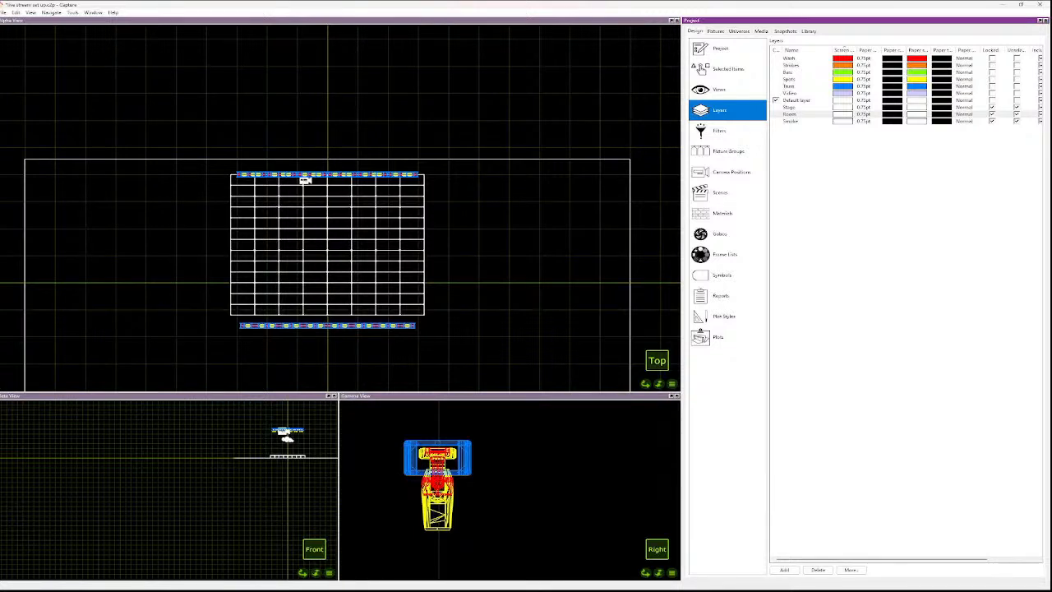
click(720, 131)
click(720, 110)
click(791, 108)
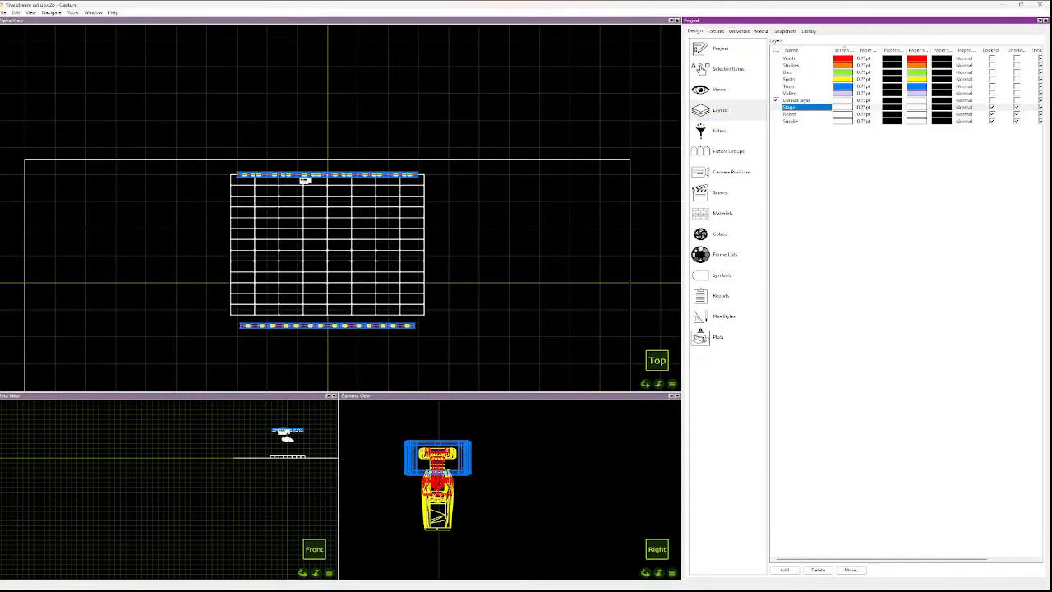
click(1017, 108)
- Duplicate the column of stage decks at the stage's right end twice with an X offset of 8 feet
drag(432, 315, 411, 215)
click(433, 295)
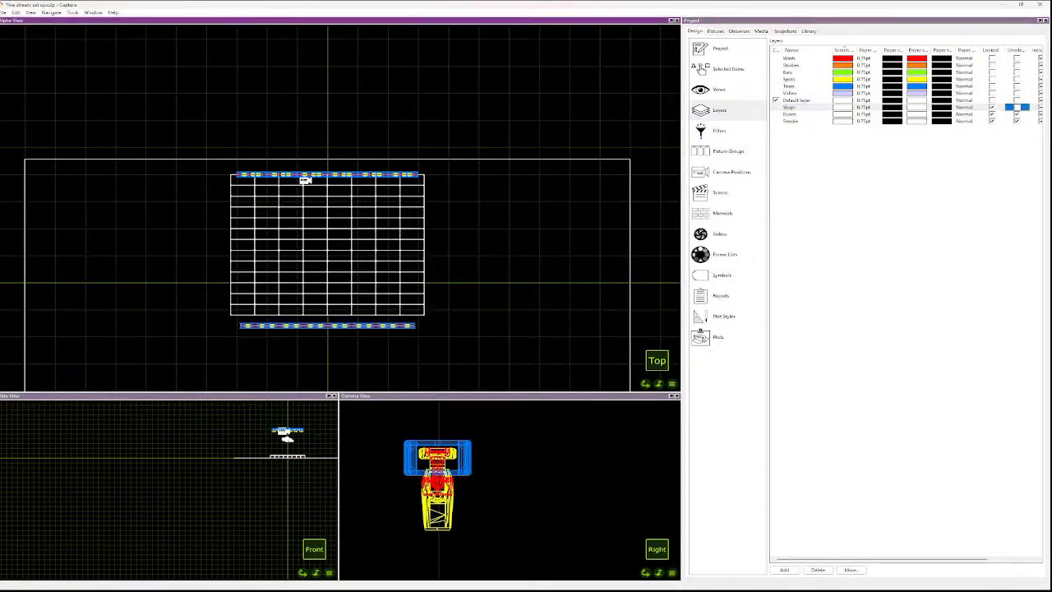
drag(431, 294, 405, 183)
click(436, 296)
drag(435, 322, 406, 176)
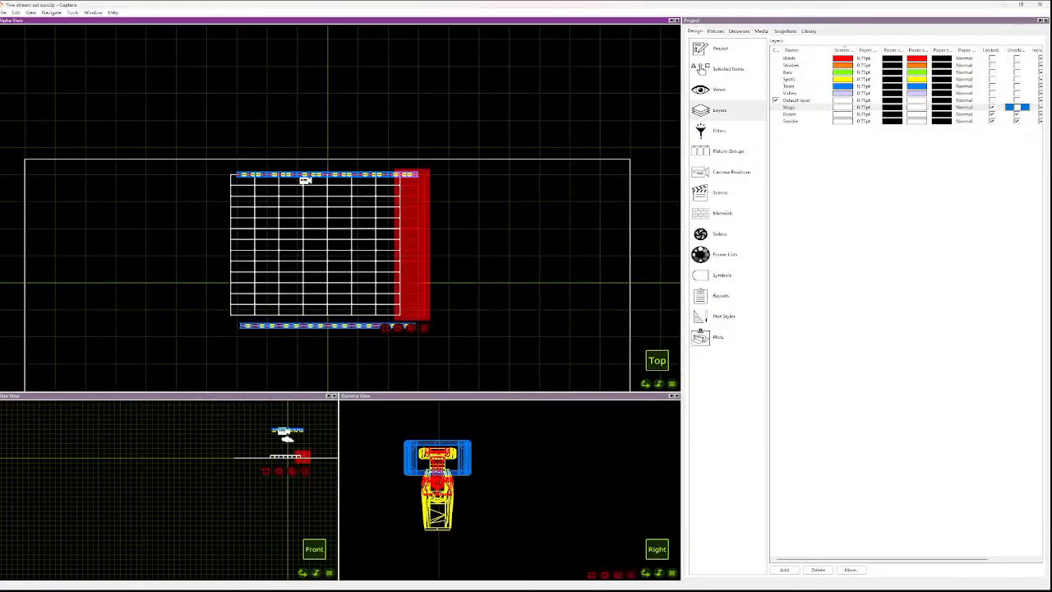
key(ctrl+d)
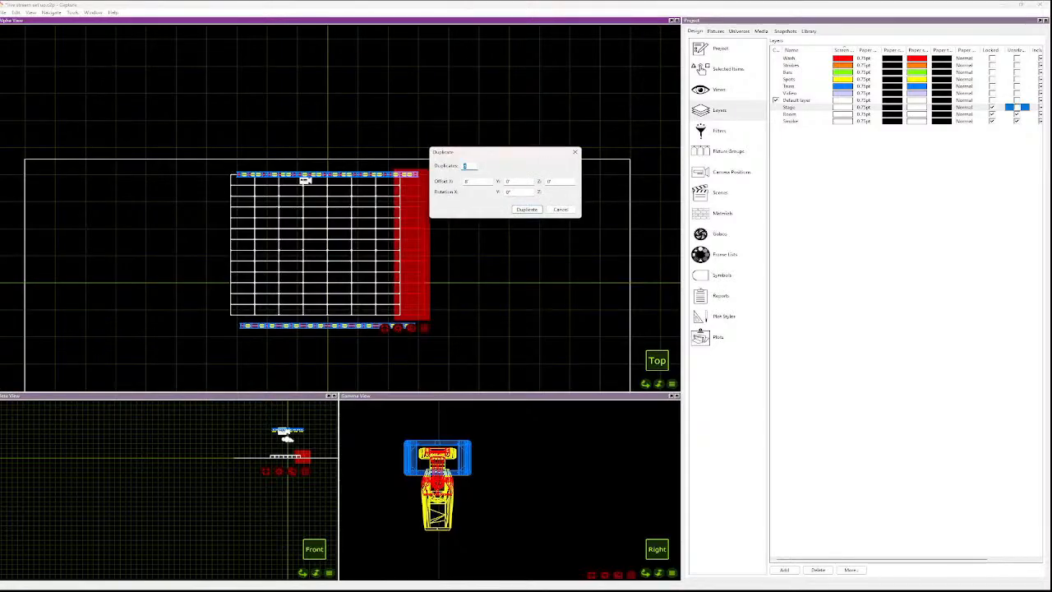
key(Tab)
key(Return)
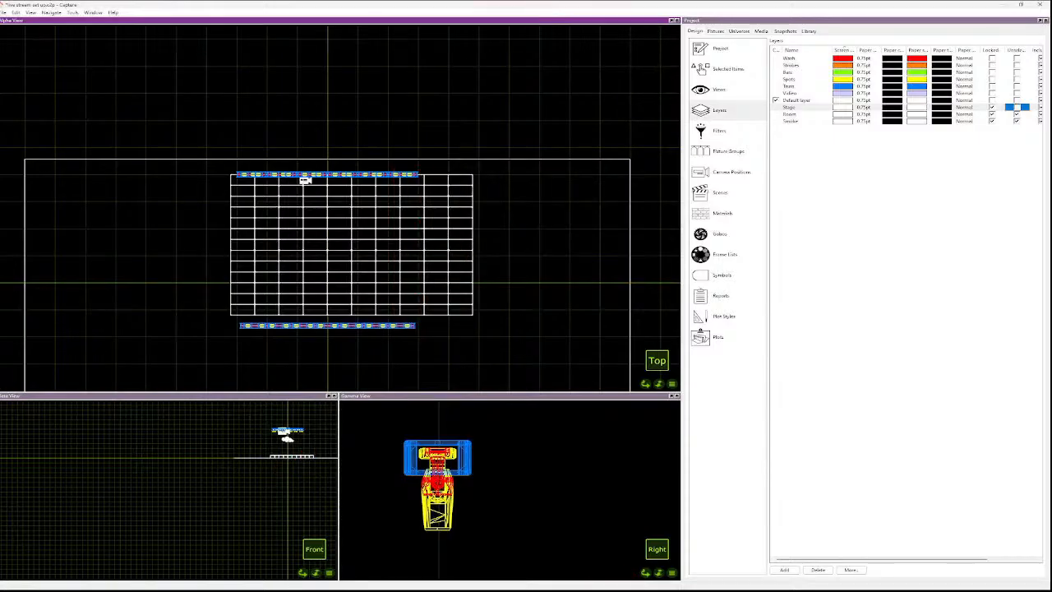
- Duplicate the column of stage decks at the stage's left end twice with an X offset of -8 feet
drag(232, 317, 224, 173)
drag(240, 318, 224, 175)
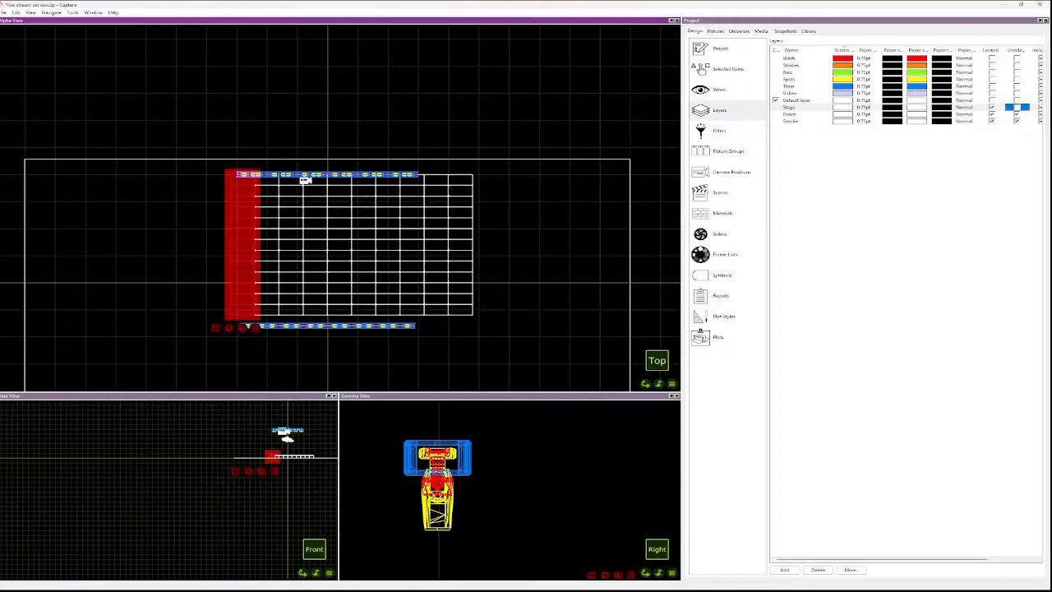
key(ctrl+d)
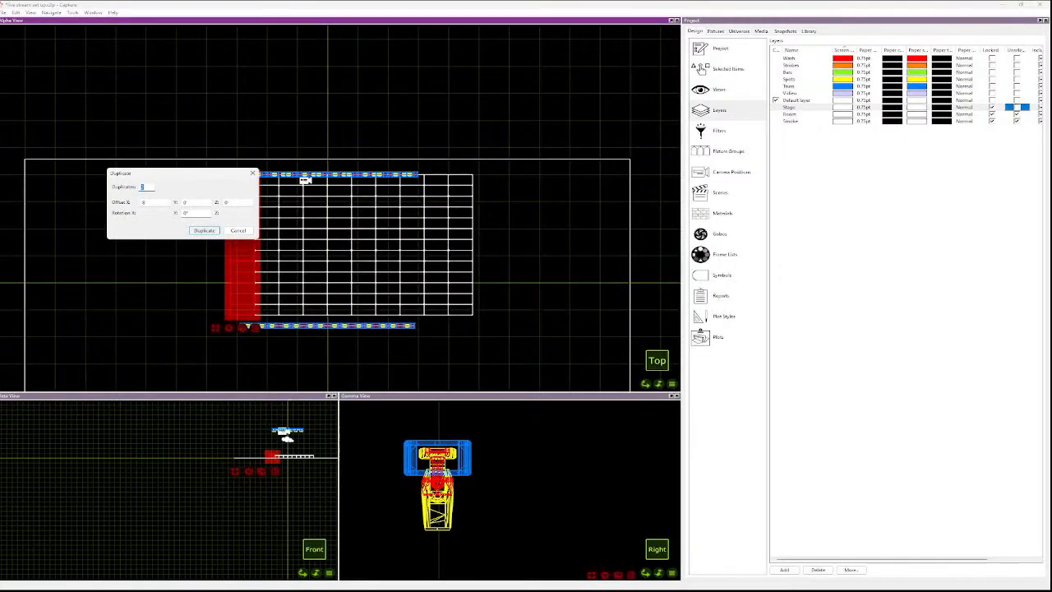
text(2)
key(Tab)
text(-)
key(Return)
key(Escape)
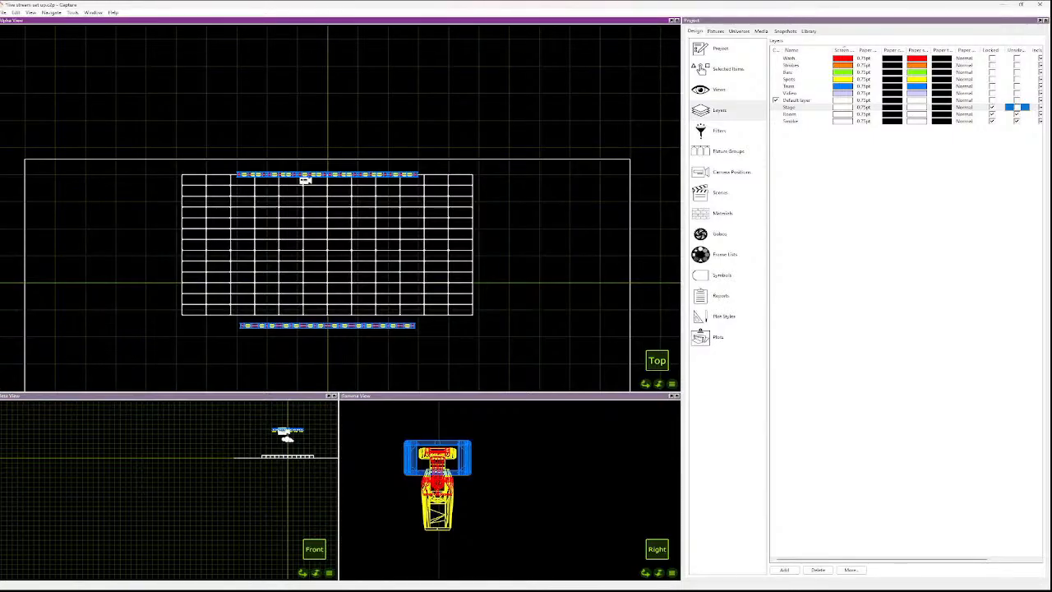
- Duplicate the front row of stage decks once with a Z offset of 4 feet and an X offset of 0
drag(482, 322, 395, 298)
key(Delete)
drag(456, 307, 176, 322)
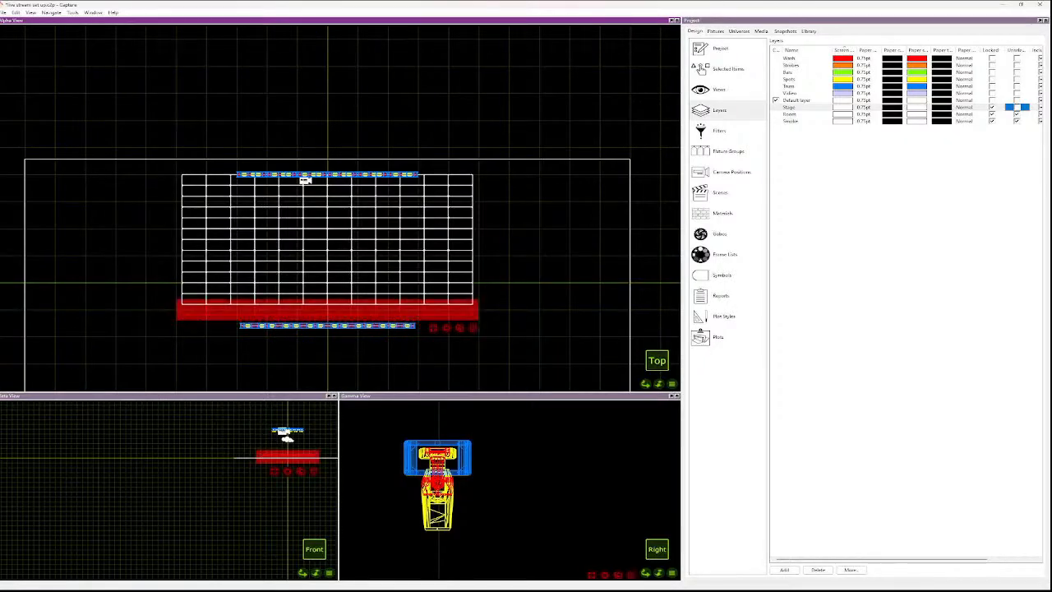
key(ctrl+d)
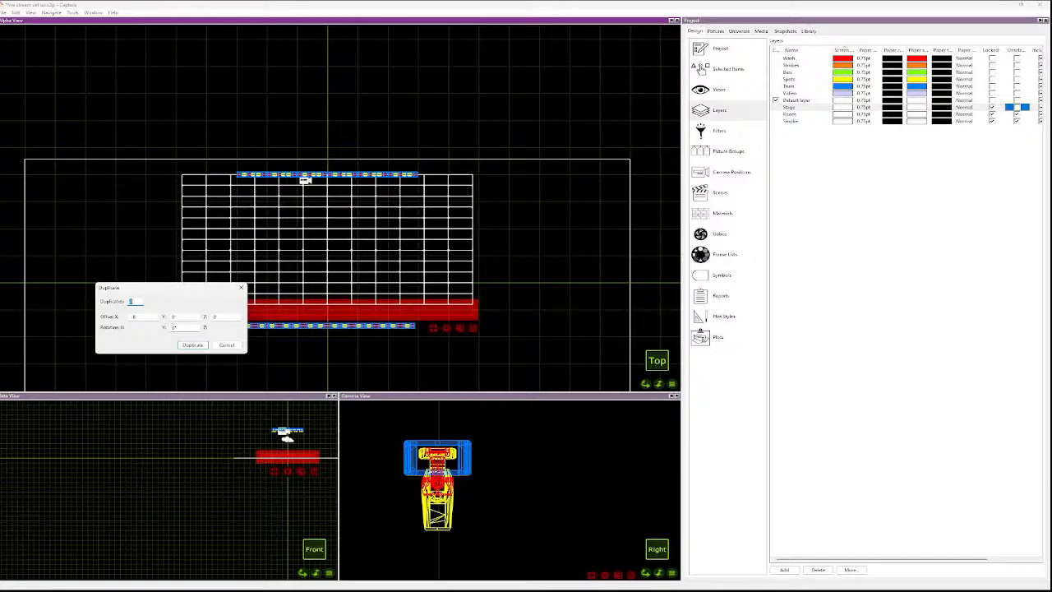
key(Tab)
text(-)
click(225, 317)
key(BackSpace)
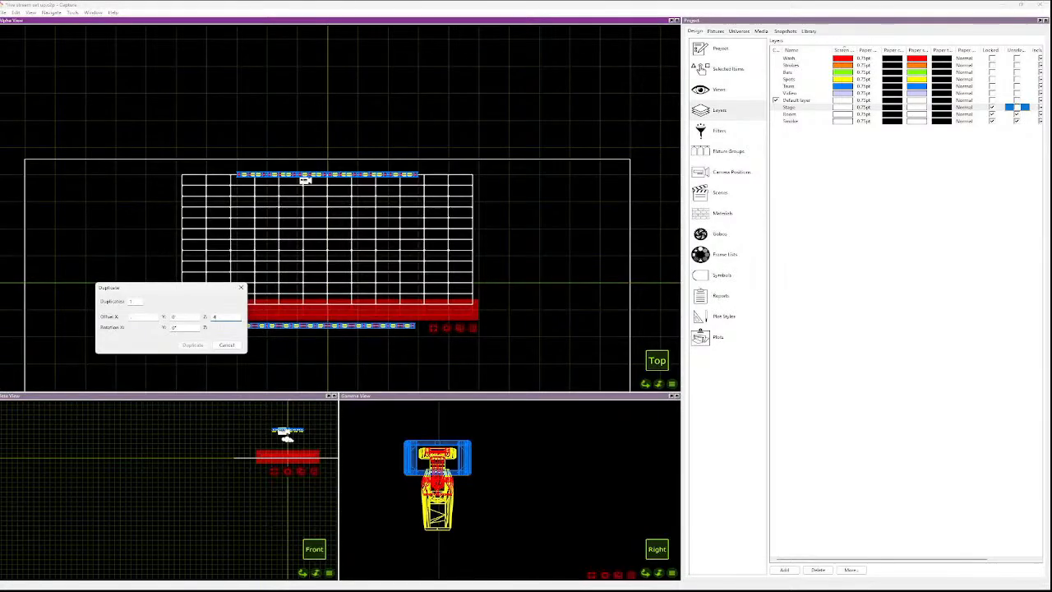
double_click(134, 318)
text(0)
key(Return)
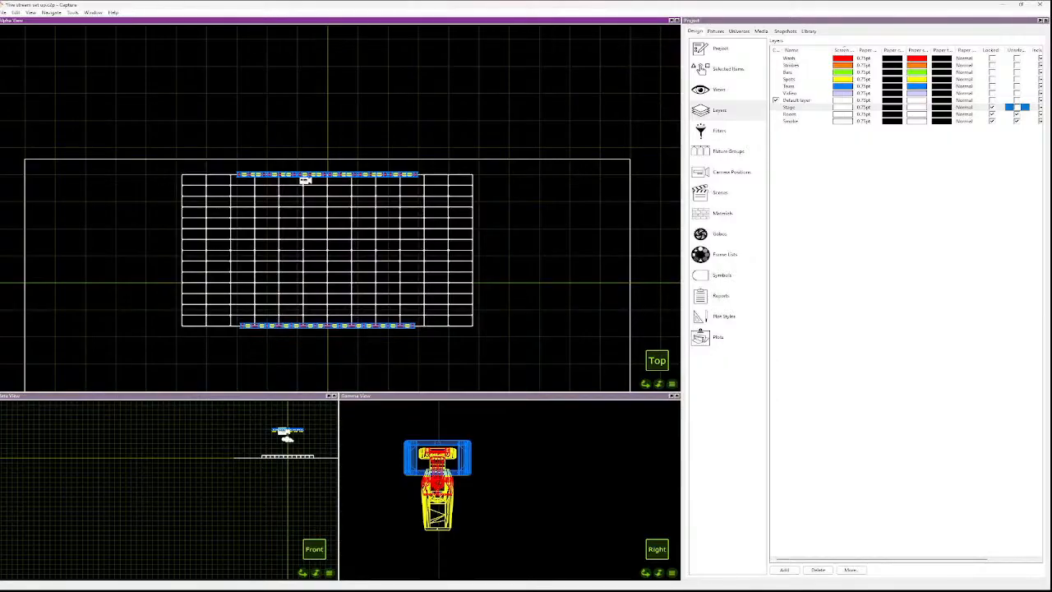
- Select the upstage truss run with its fixtures and set its Position Y to 60 feet
scroll(536, 477, down, 10)
scroll(601, 463, up, 2)
scroll(584, 474, up, 5)
scroll(443, 506, down, 8)
mouse_move(388, 490)
mouse_down()
mouse_move(406, 508)
mouse_move(387, 481)
mouse_up()
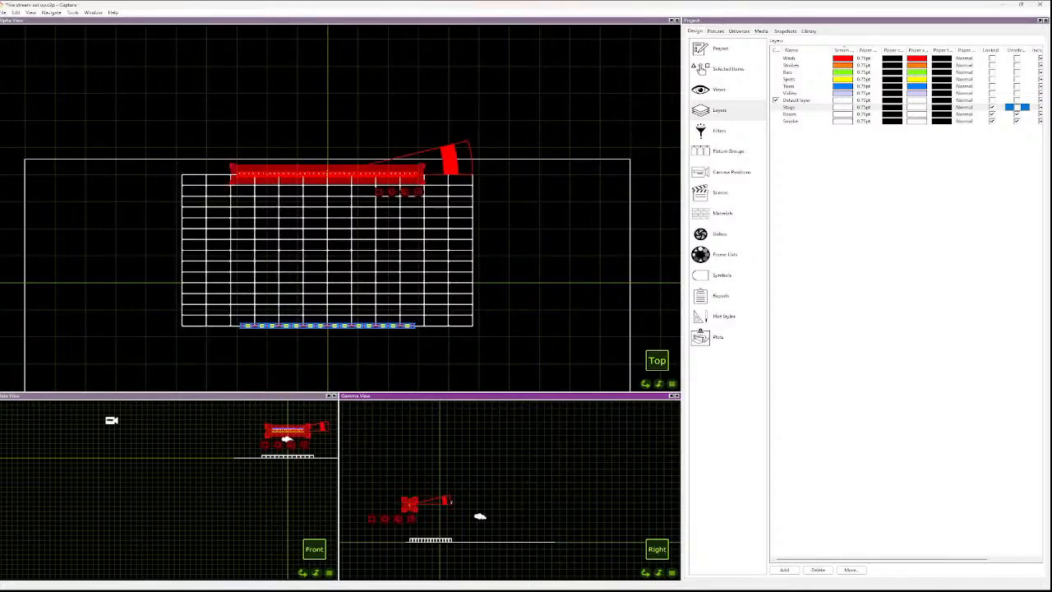
click(701, 69)
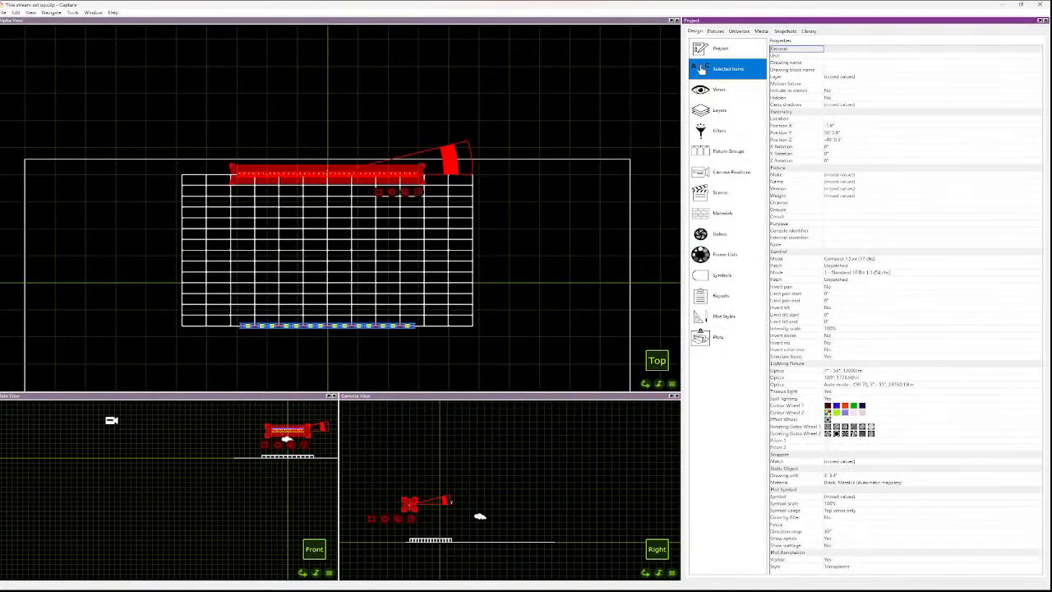
click(834, 132)
text(60)
key(Return)
- Move the downstage truss run and its fixtures forward, clear of the stage's front edge
click(526, 460)
drag(435, 495, 458, 507)
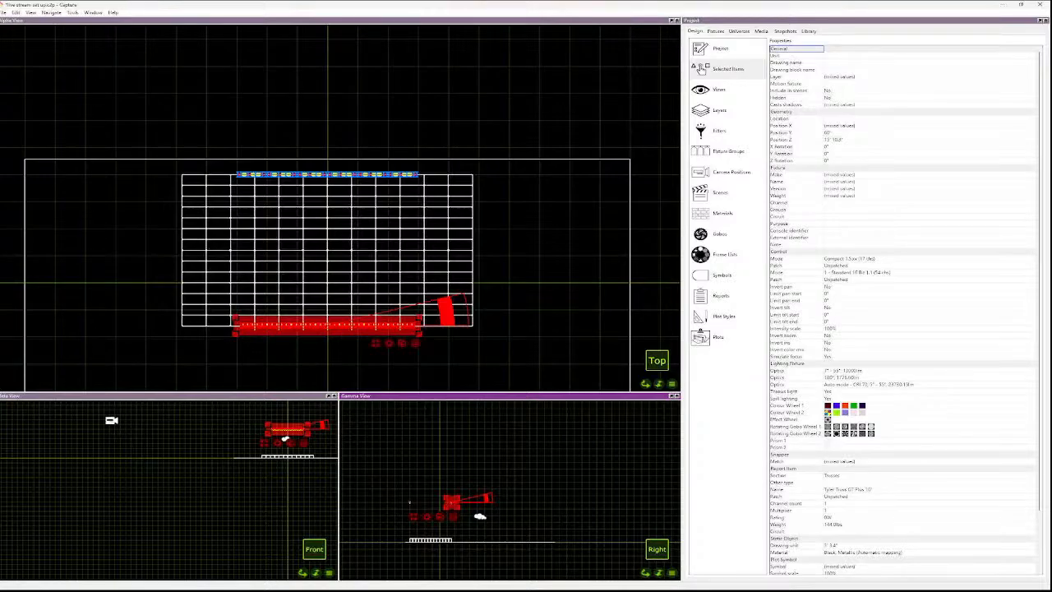
drag(328, 325, 329, 339)
key(Escape)
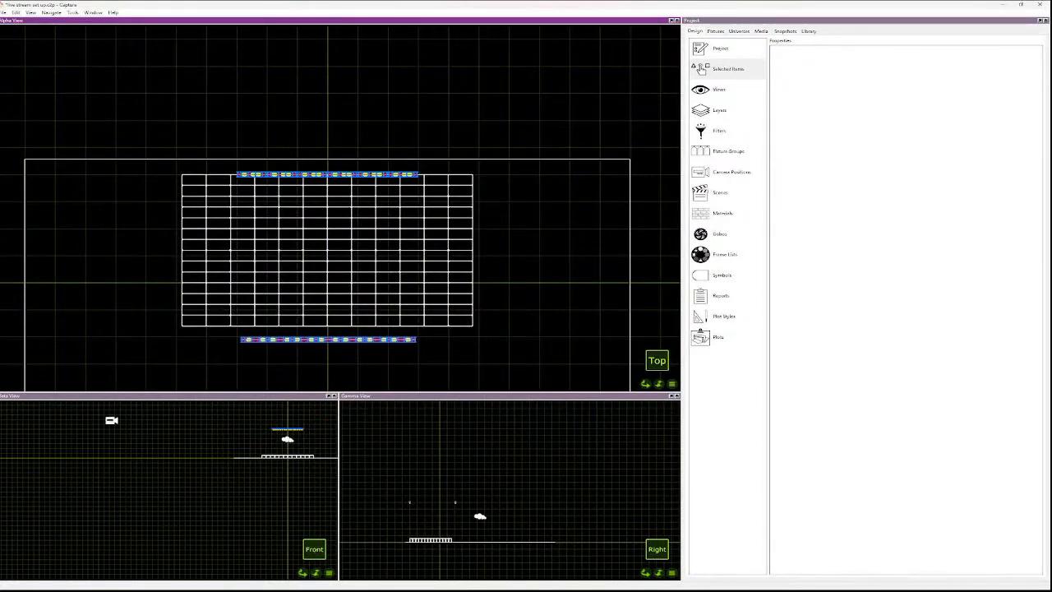
- Examine the lit beams of both truss runs over the enlarged stage in a rendered front view
click(460, 502)
scroll(575, 220, down, 3)
scroll(576, 219, up, 4)
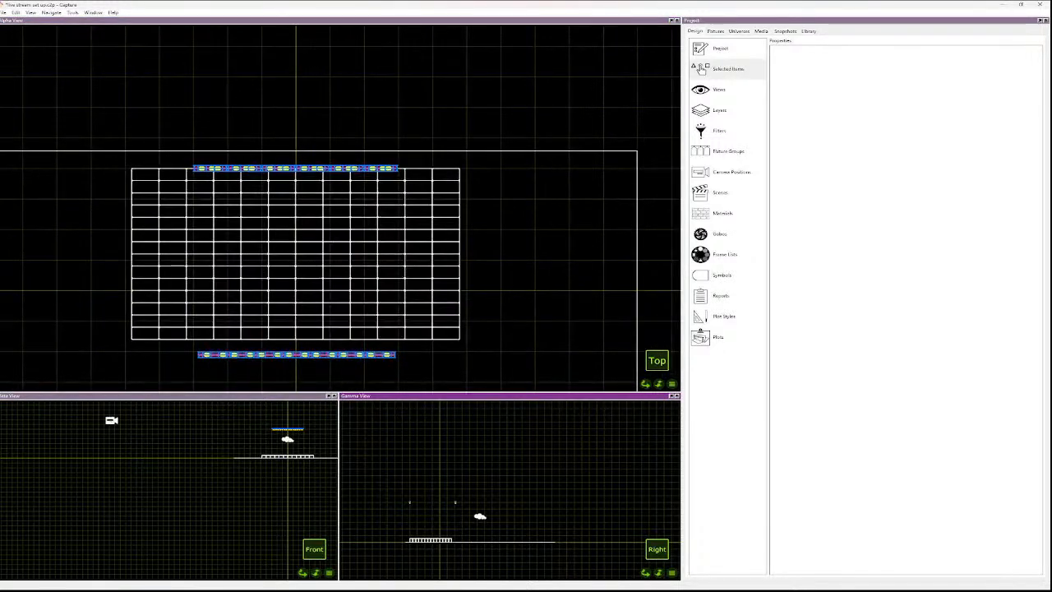
click(567, 222)
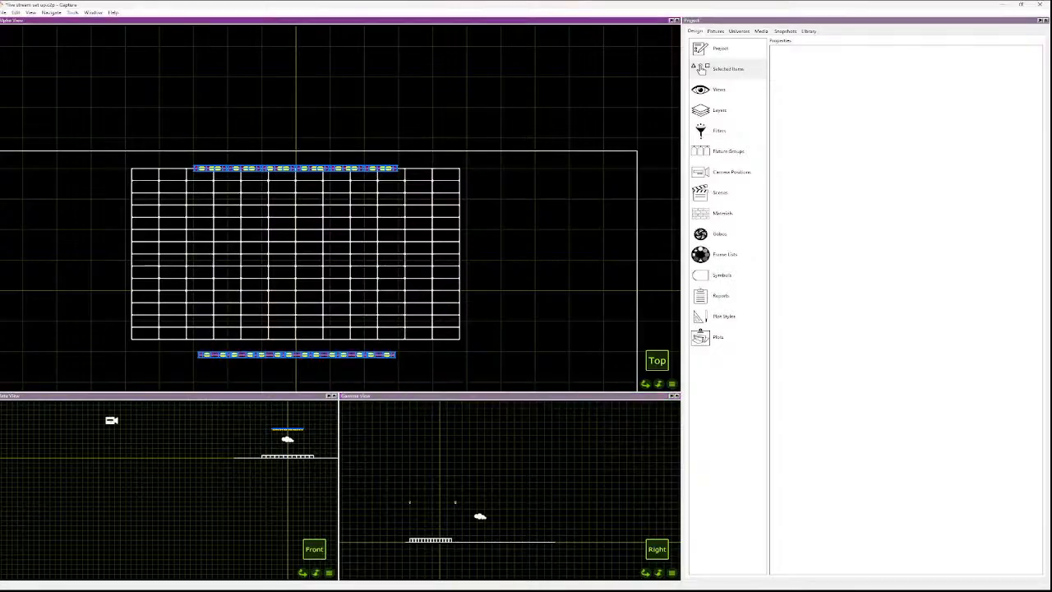
key(Tab)
key(Tab)
key(Tab)
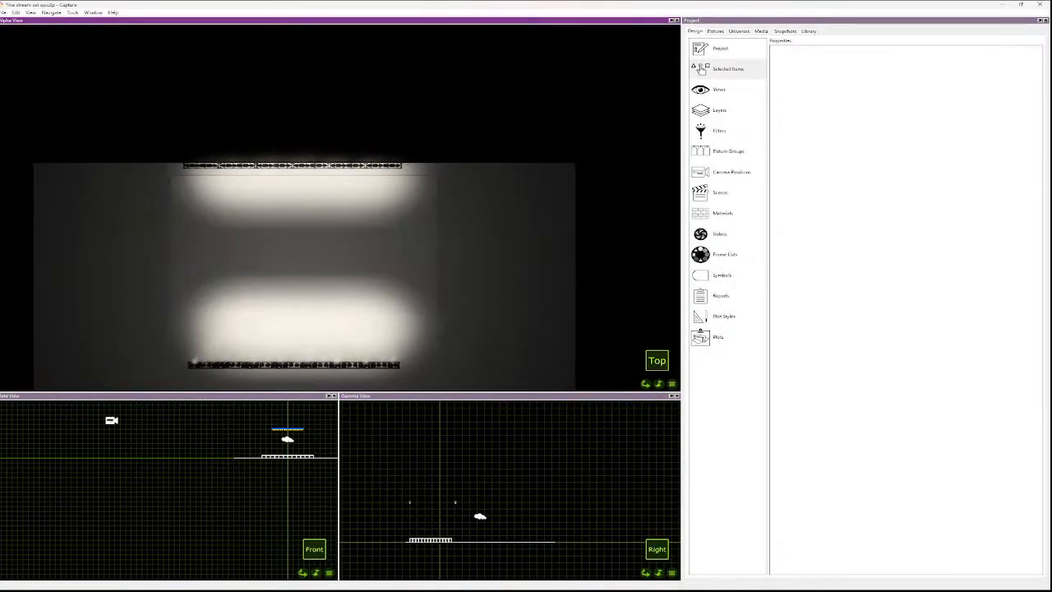
key(space)
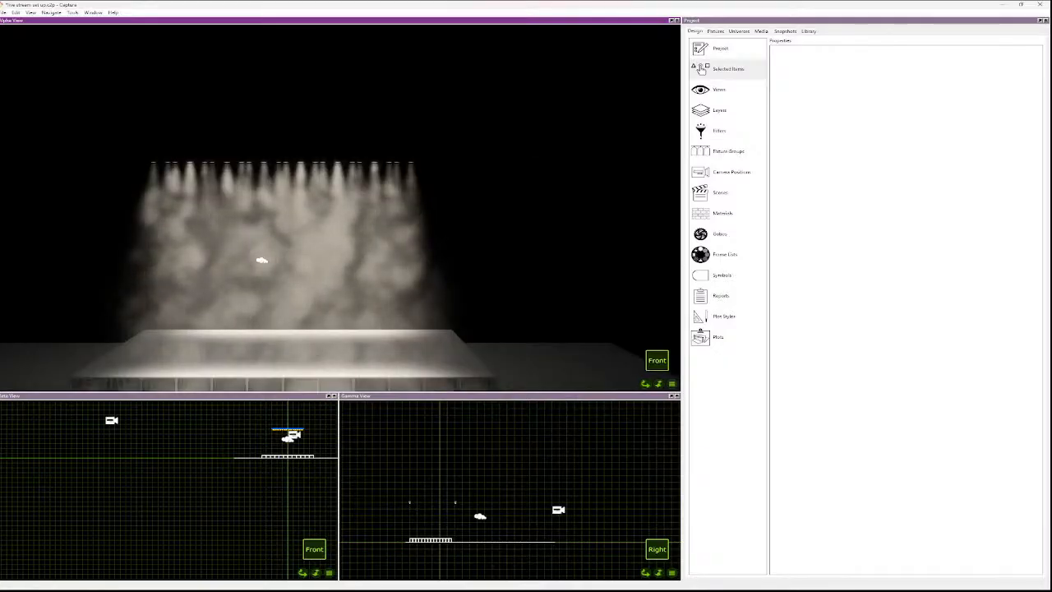
right_drag(329, 214, 325, 269)
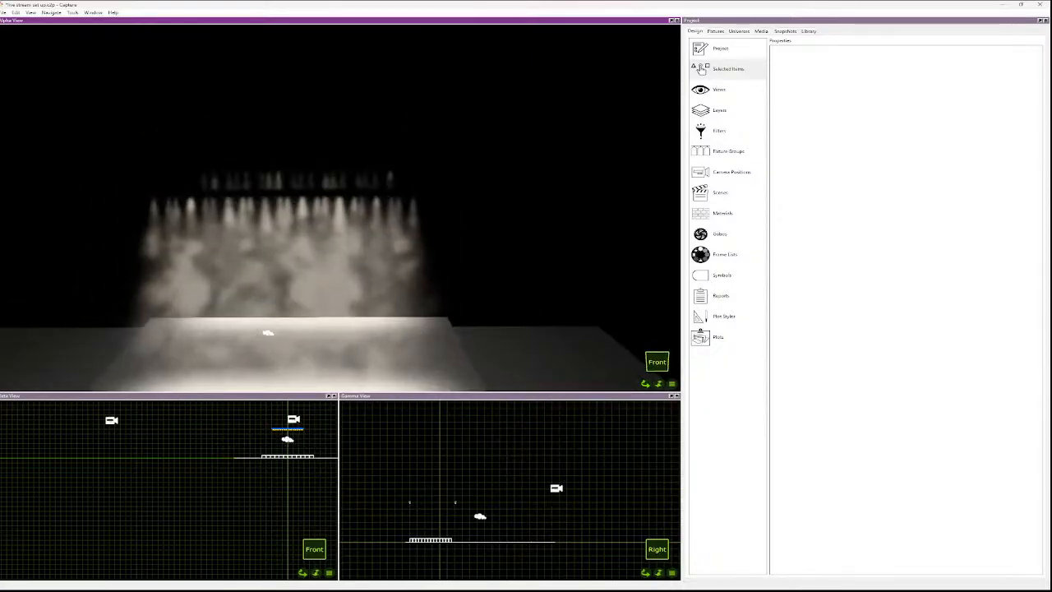
scroll(621, 282, down, 4)
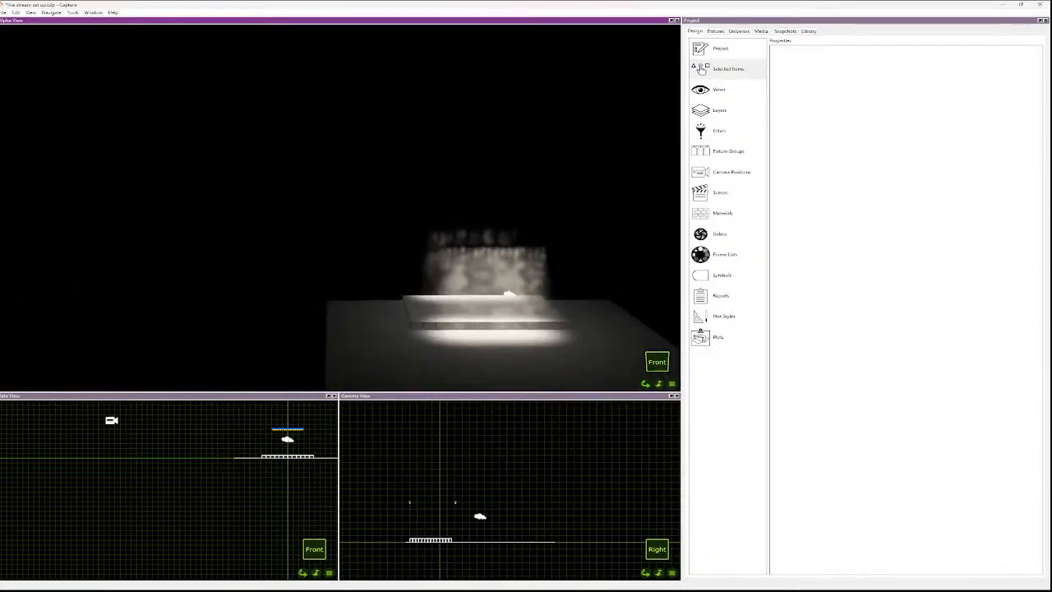
scroll(621, 283, up, 2)
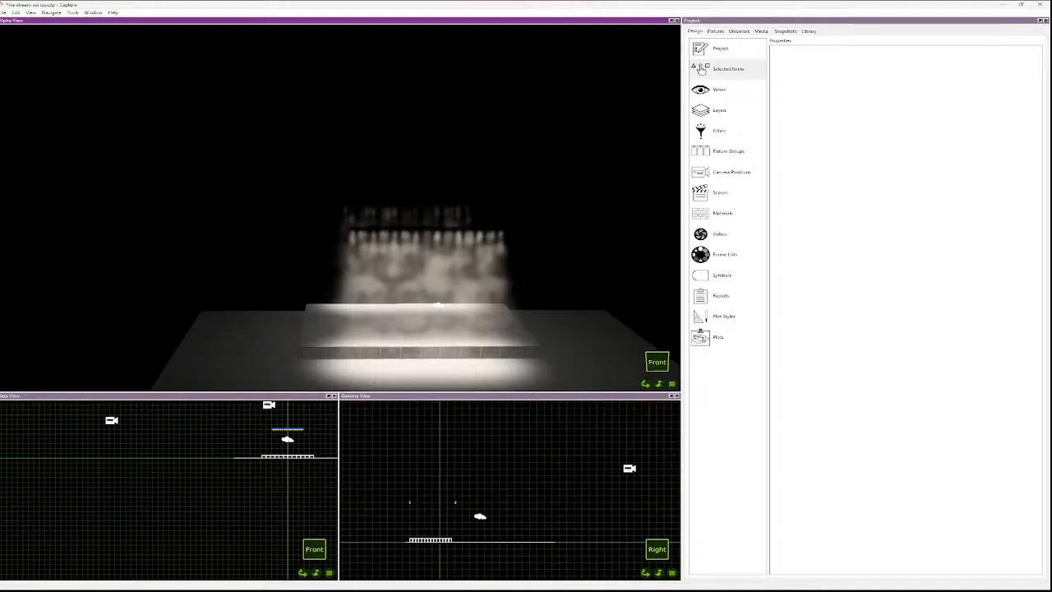
- Select all MAC Aura PXL fixtures in the project's fixture list and turn their light off
click(715, 31)
click(814, 60)
key(shift+Down)
key(shift+Down)
key(shift+Down)
key(shift+Down)
key(shift+Down)
key(shift+Down)
key(shift+Down)
key(shift+Down)
key(shift+Down)
key(shift+Down)
key(shift+Down)
key(shift+Down)
key(shift+Down)
key(shift+Down)
key(shift+Down)
key(shift+Down)
key(shift+Down)
key(shift+Down)
key(shift+Down)
key(shift+Down)
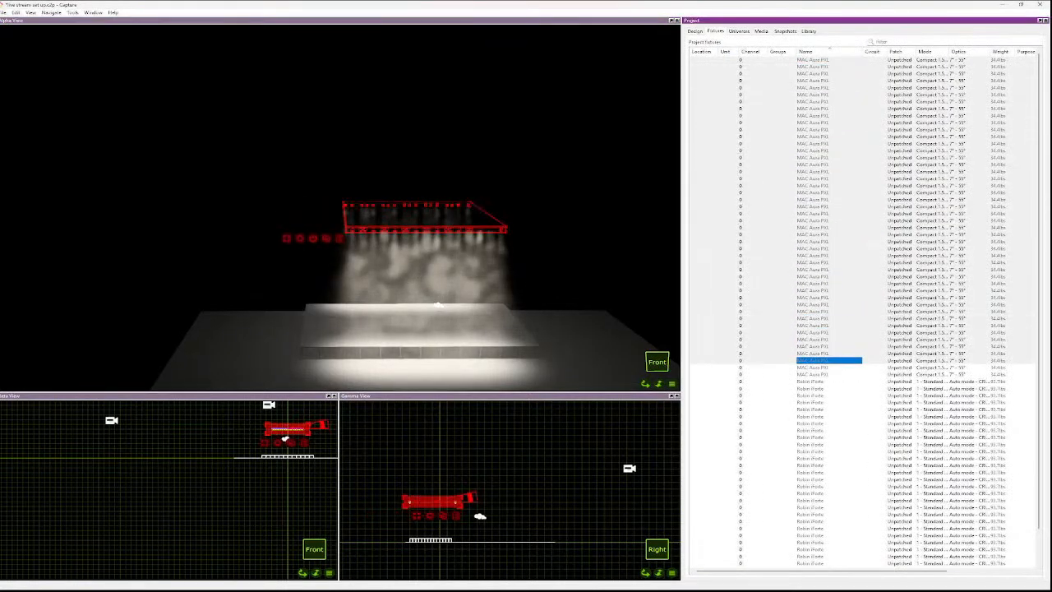
key(shift+Down)
key(shift+Down)
click(672, 383)
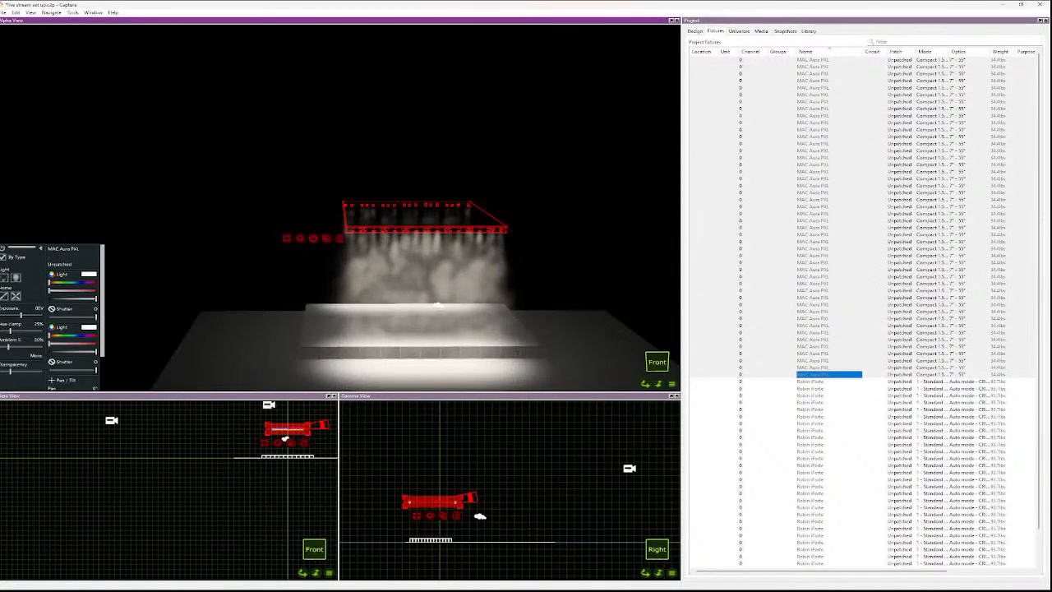
click(5, 278)
- Select all Robin iForte fixtures in the project's fixture list and turn their light on
click(826, 277)
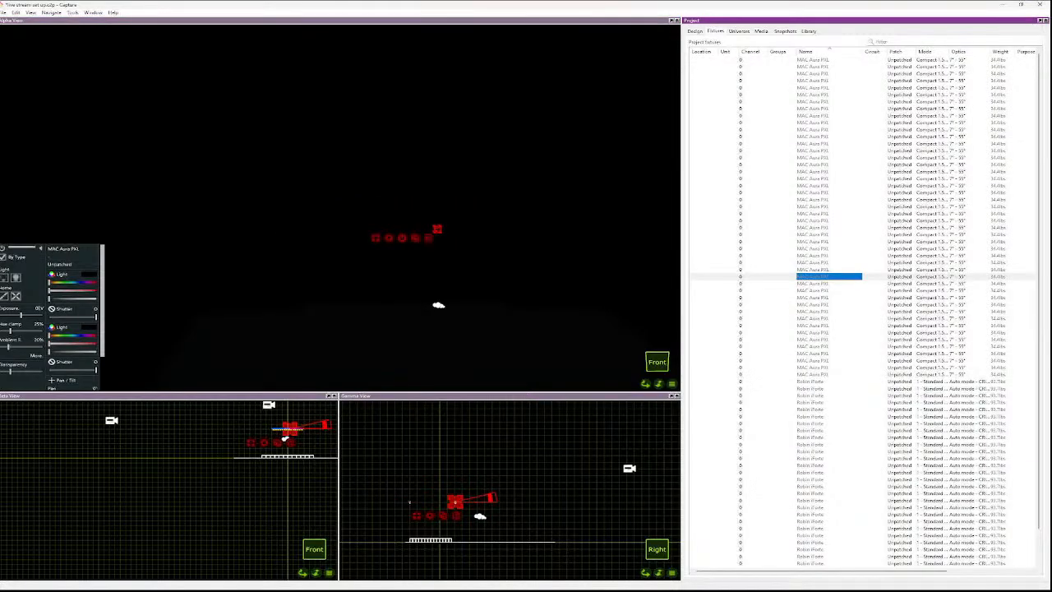
click(900, 388)
click(900, 381)
key(shift+Down)
key(shift+Down)
key(shift+Down)
key(shift+Down)
key(shift+Down)
key(shift+Down)
key(shift+Down)
key(shift+Down)
key(shift+Down)
key(shift+Down)
key(shift+Down)
key(shift+Down)
key(shift+Down)
key(shift+Down)
key(shift+Down)
key(shift+Down)
key(shift+Down)
key(shift+Down)
key(shift+Down)
key(shift+Down)
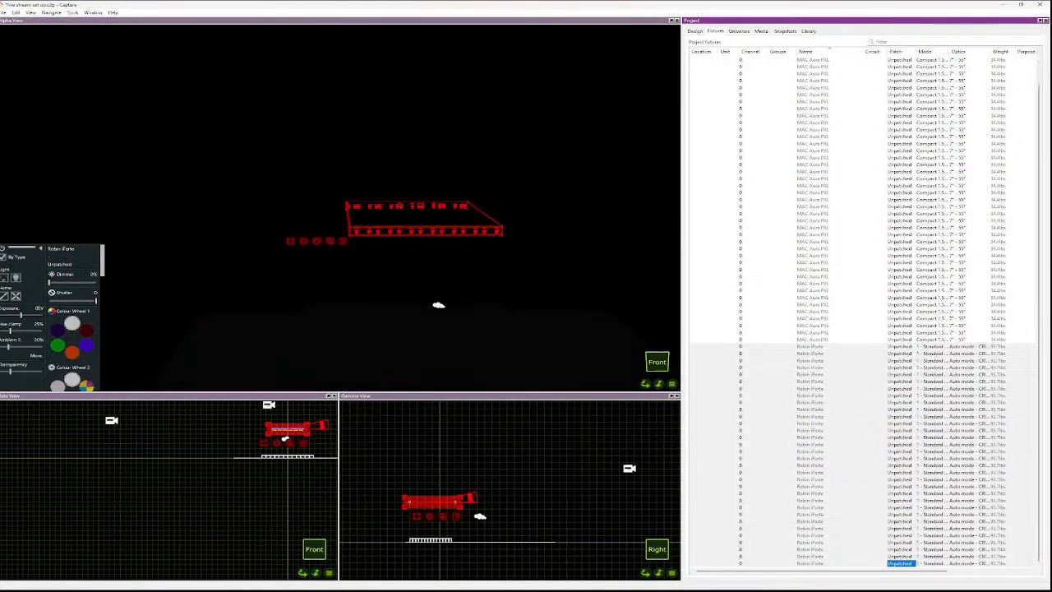
click(15, 278)
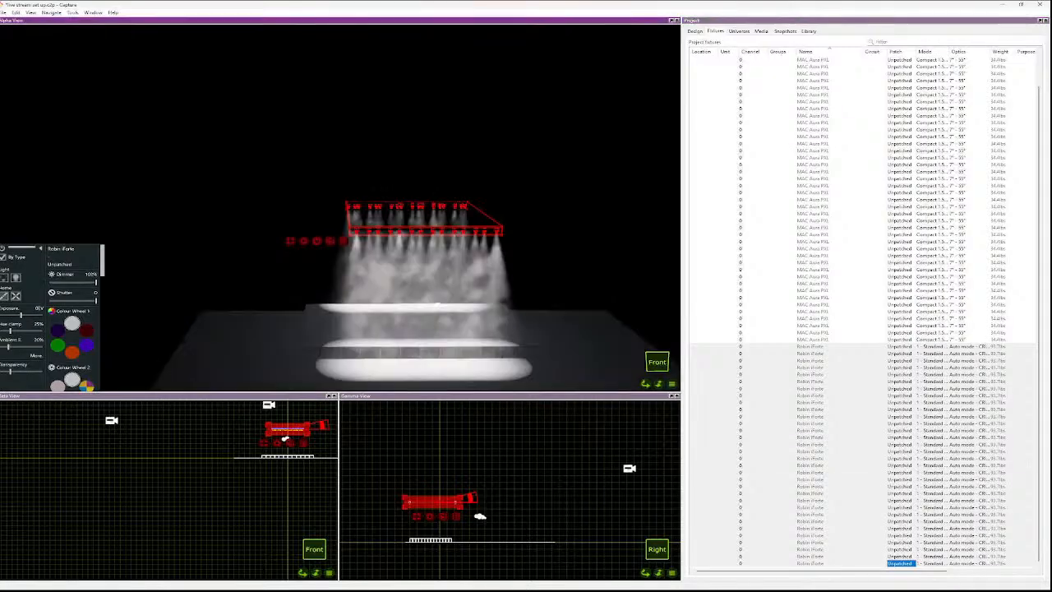
- Examine the Robin iForte beams over the stage and look through the fixtures' available controls
scroll(309, 297, up, 5)
scroll(309, 297, down, 3)
scroll(313, 295, down, 5)
scroll(400, 297, up, 10)
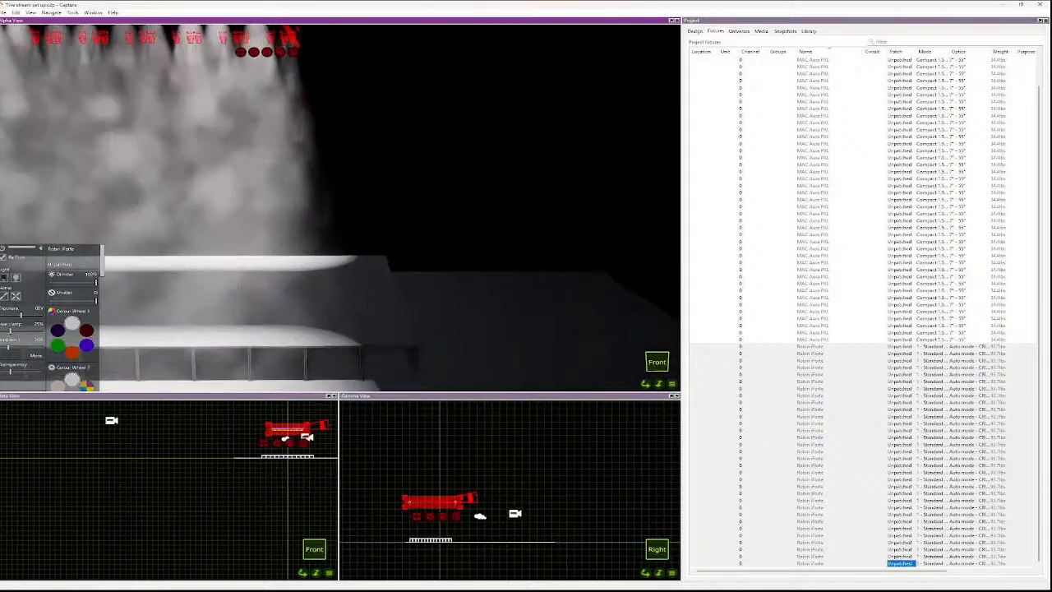
scroll(362, 296, down, 6)
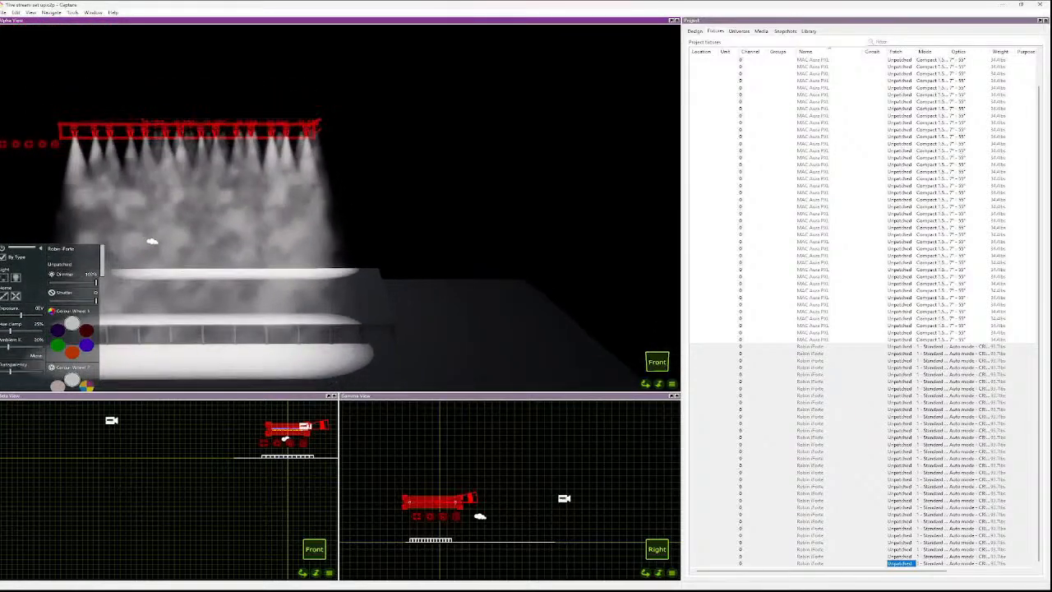
scroll(72, 328, down, 7)
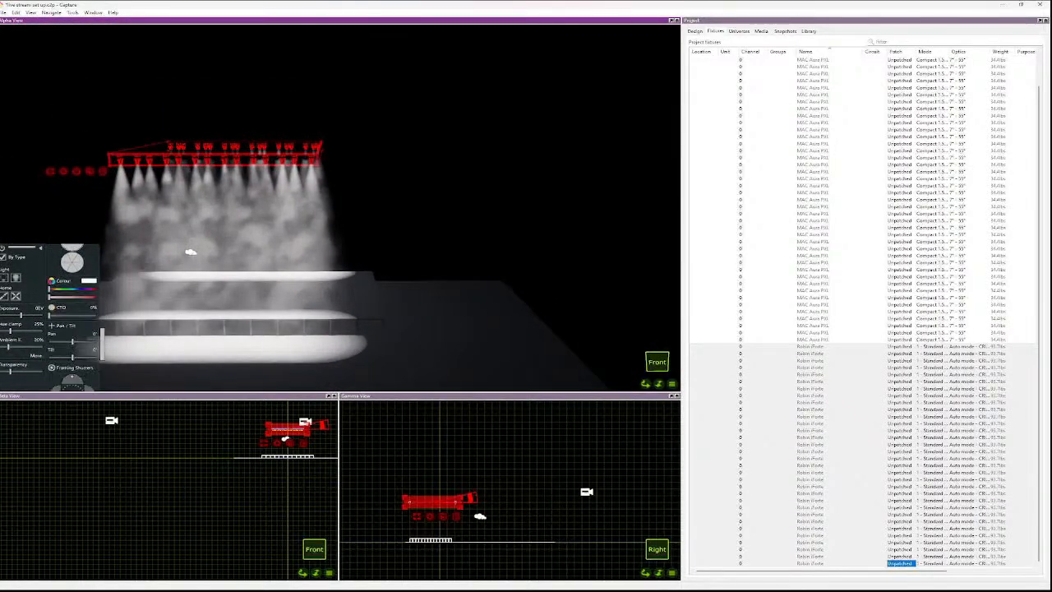
scroll(72, 321, down, 5)
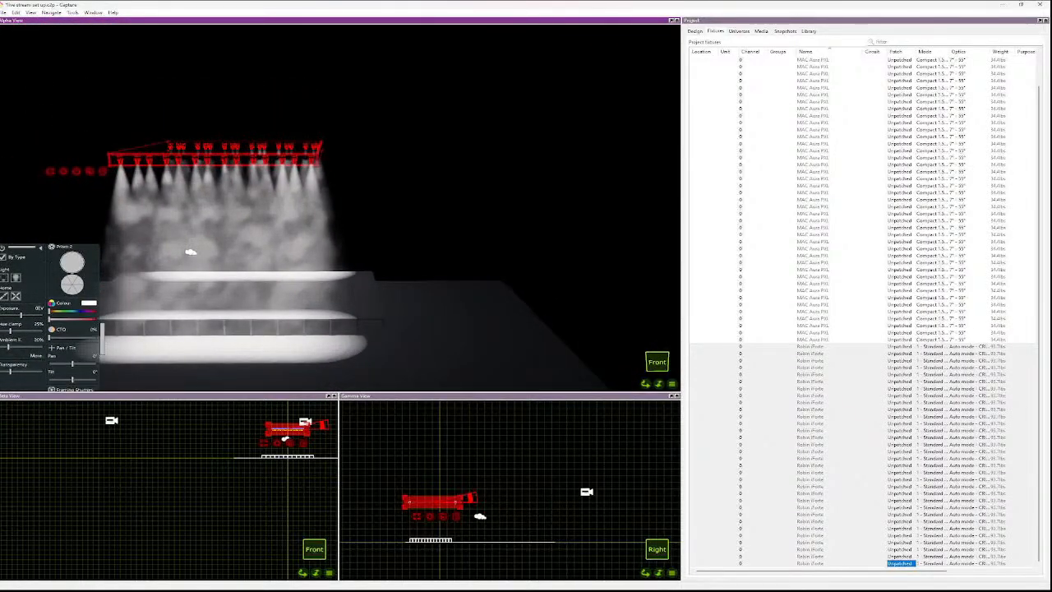
scroll(73, 316, down, 4)
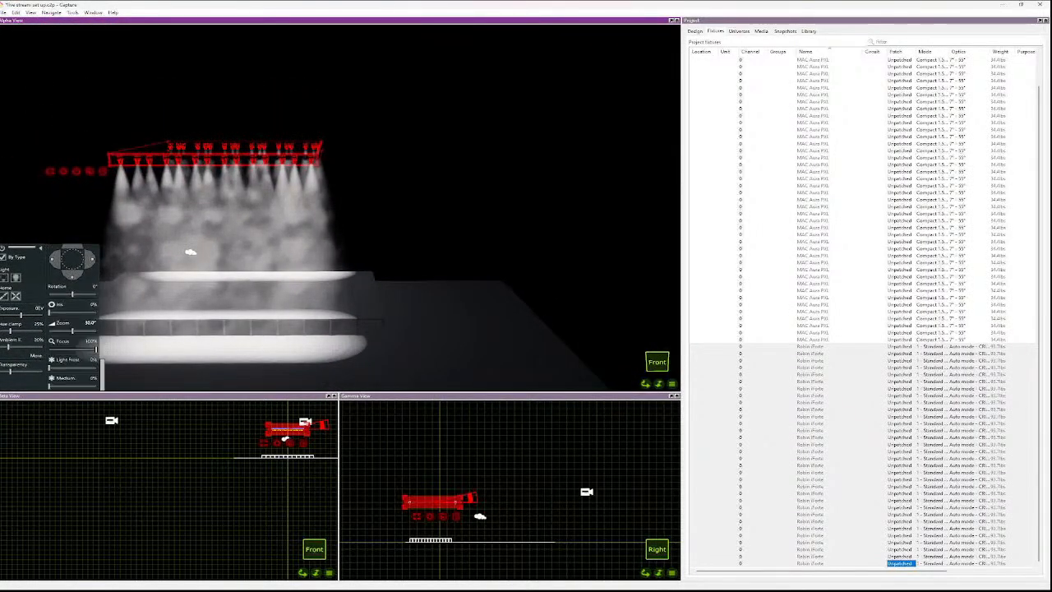
scroll(72, 316, down, 4)
scroll(73, 317, up, 3)
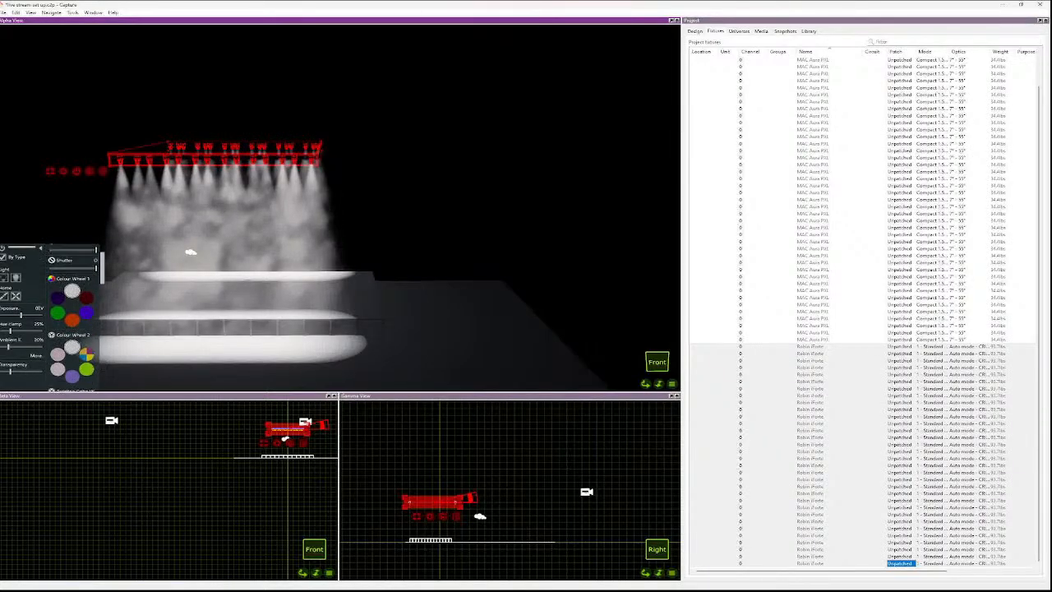
- Try several Colour Wheel 1 filters on the Robin iForte fixtures, return to open white, and test the shutter control
click(86, 298)
click(73, 321)
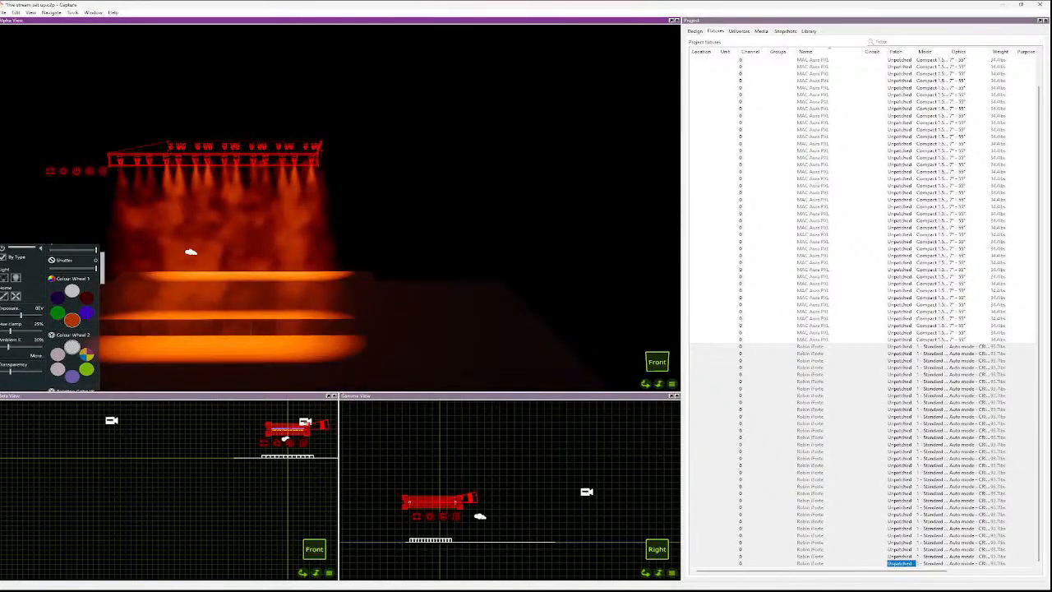
click(57, 312)
click(86, 312)
click(73, 291)
scroll(73, 293, up, 2)
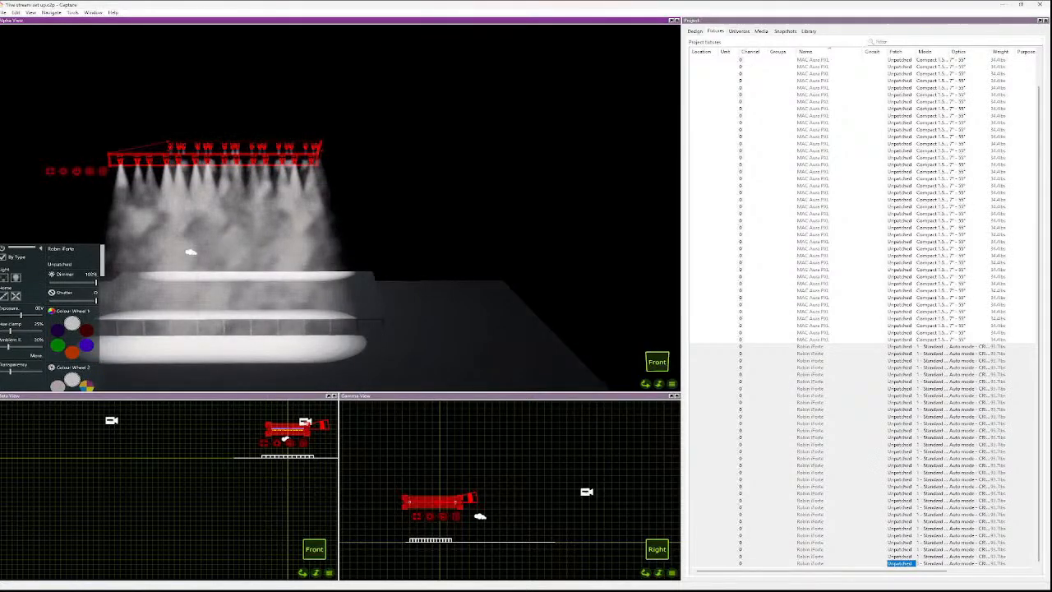
mouse_move(96, 301)
mouse_down()
mouse_move(62, 301)
mouse_move(95, 301)
mouse_up()
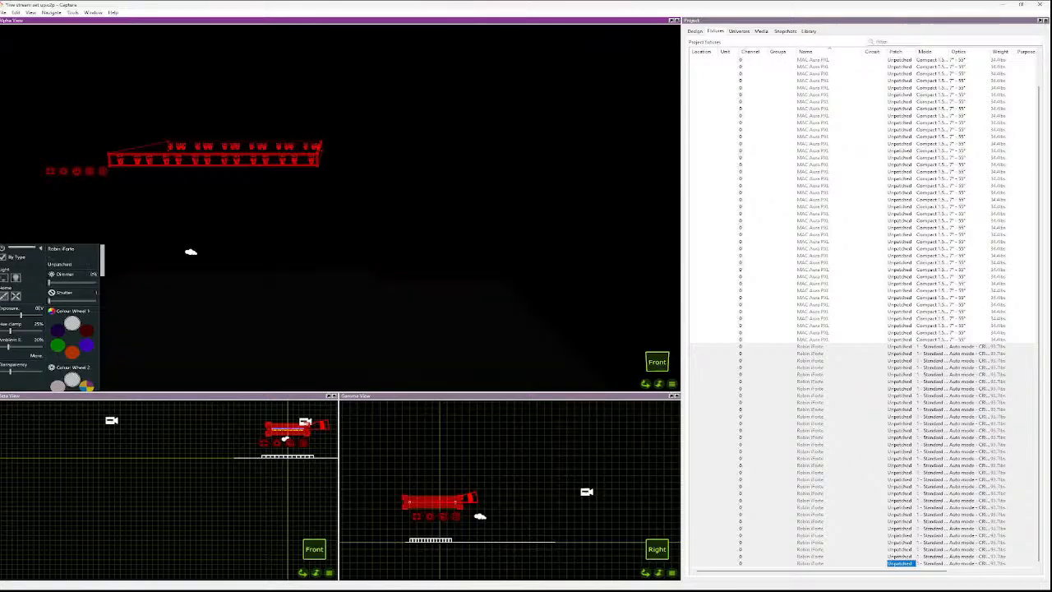
- Examine the white Robin iForte beams close up and from a distance, and clear the fixture selection
scroll(255, 235, down, 5)
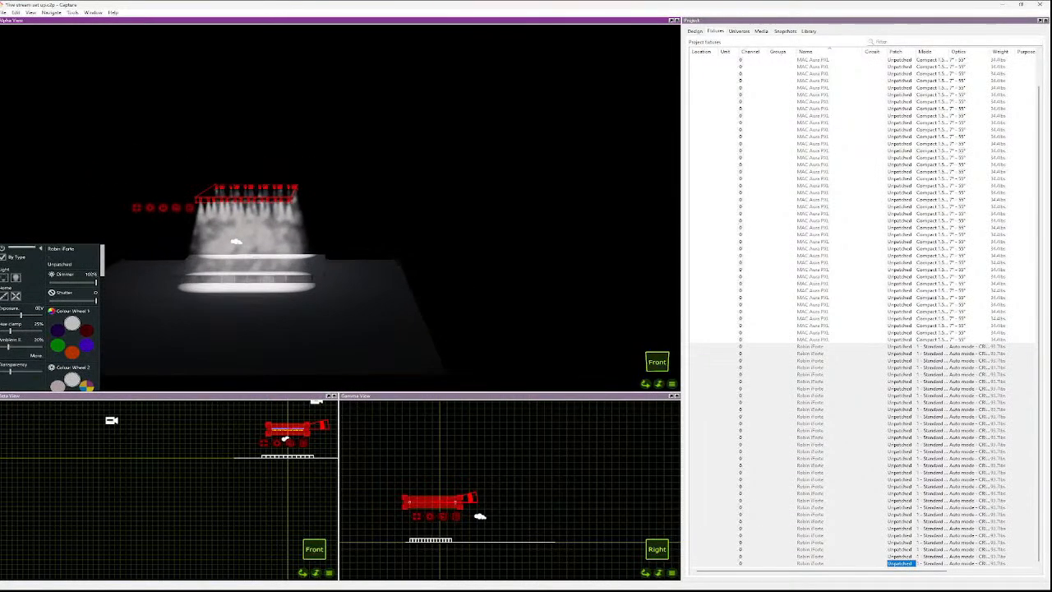
scroll(190, 95, up, 4)
scroll(230, 170, up, 8)
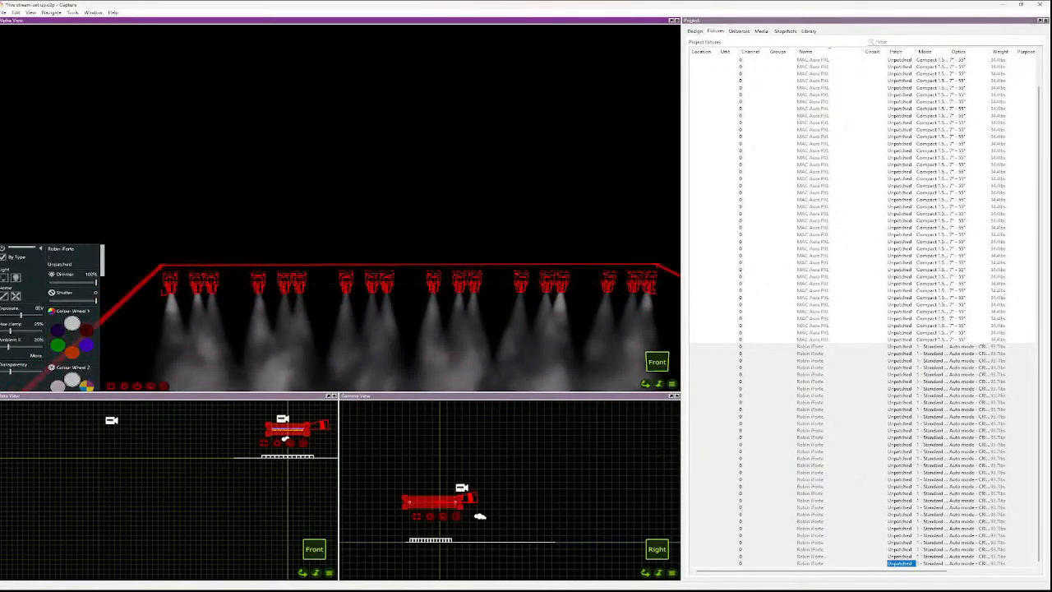
scroll(276, 265, down, 4)
scroll(362, 329, down, 8)
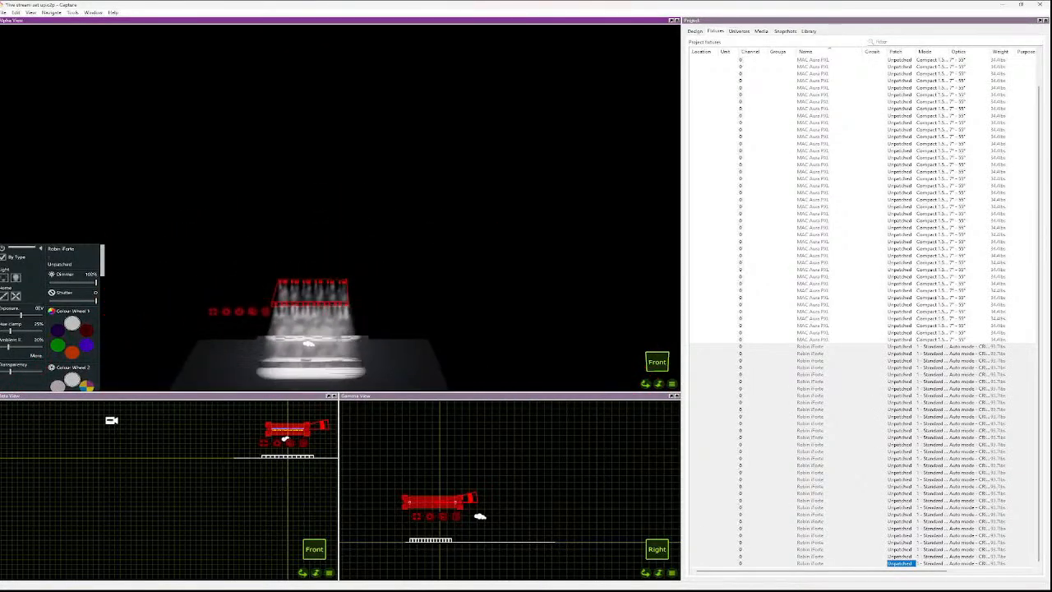
scroll(312, 323, up, 6)
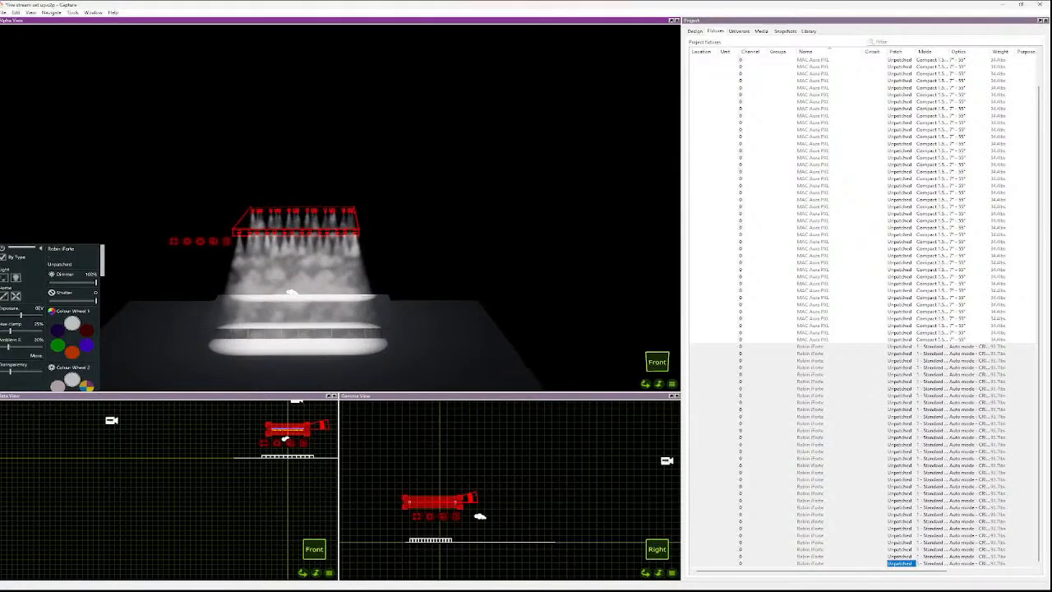
click(322, 329)
click(323, 331)
key(Escape)
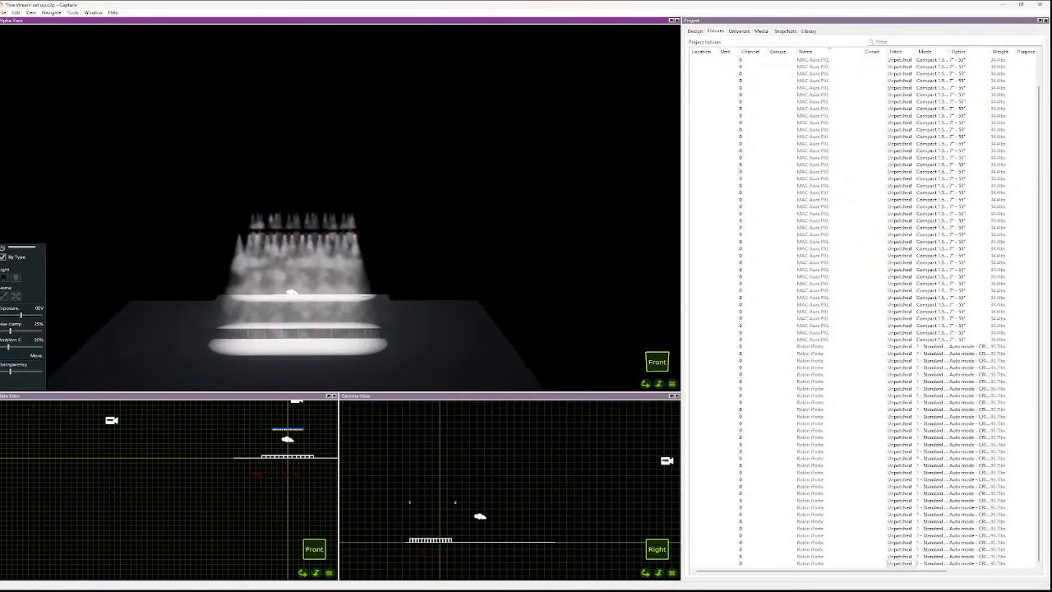
- Select all Robin iForte fixtures in the project's fixture list and clear the selection
click(900, 347)
key(shift+Down)
key(shift+Down)
key(shift+Down)
key(shift+Down)
key(shift+Down)
key(shift+Down)
key(shift+Down)
key(shift+Down)
key(shift+Down)
key(shift+Down)
key(shift+Down)
key(shift+Down)
key(shift+Down)
key(shift+Down)
key(shift+Down)
key(shift+Down)
key(shift+Down)
key(shift+Down)
key(shift+Down)
key(shift+Down)
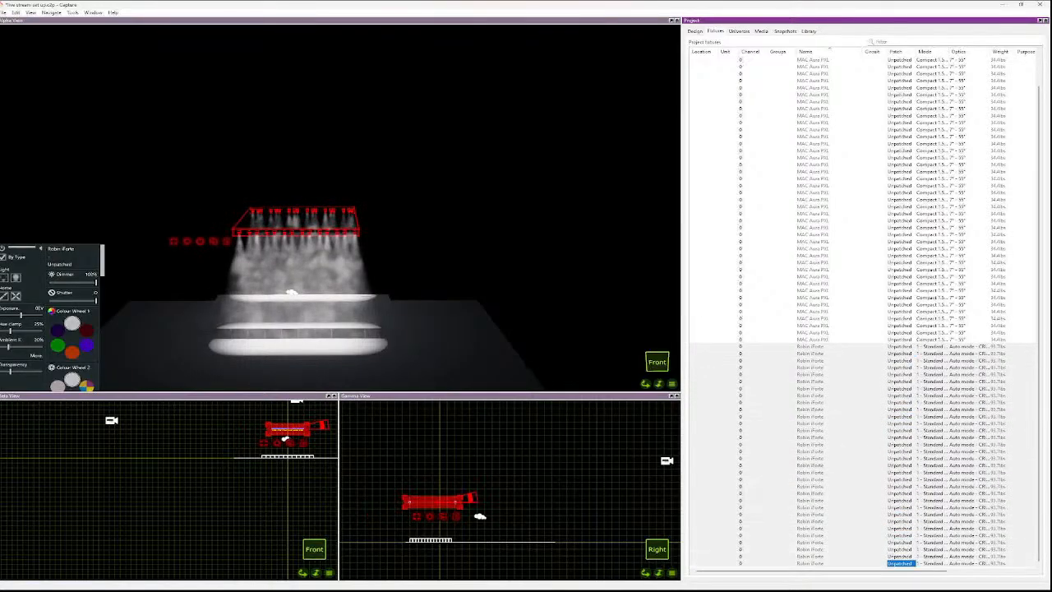
key(Delete)
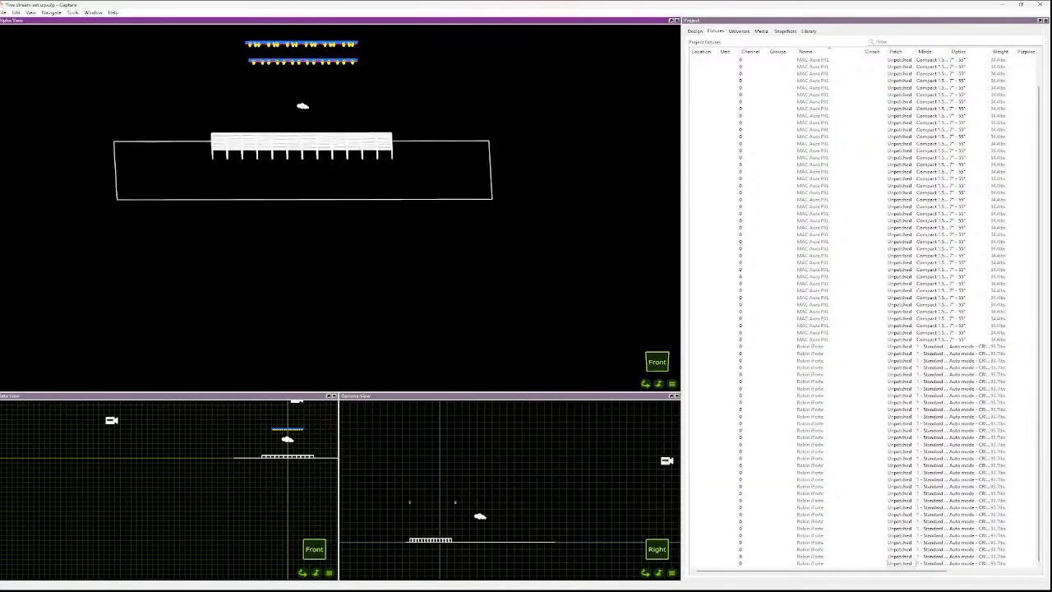
- Enlarge the Alpha View as a wireframe top view and examine the stage deck and both truss runs
key(f)
key(t)
scroll(309, 219, up, 5)
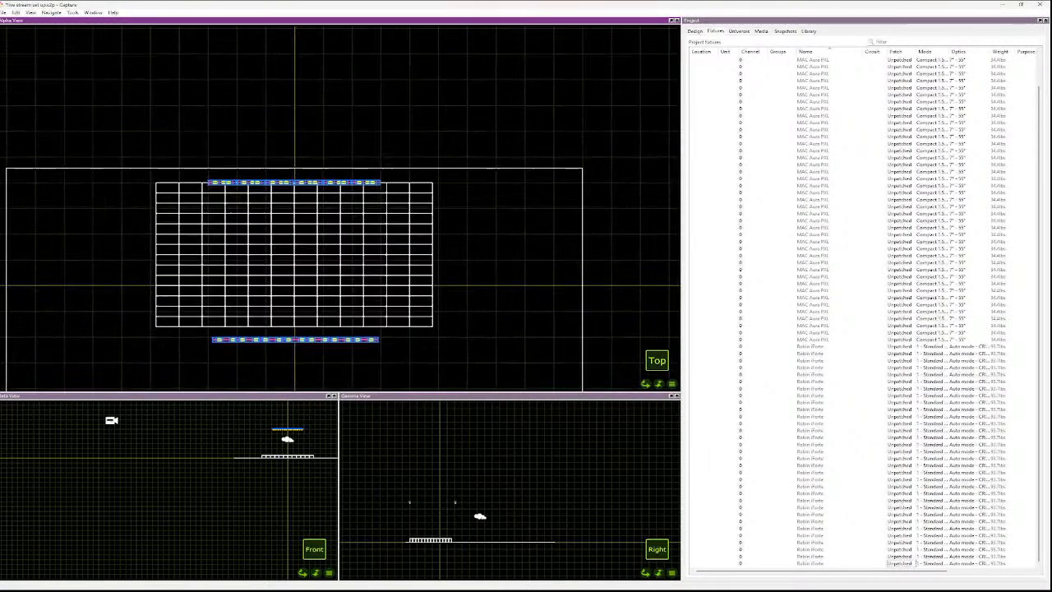
scroll(309, 220, down, 4)
scroll(300, 300, up, 6)
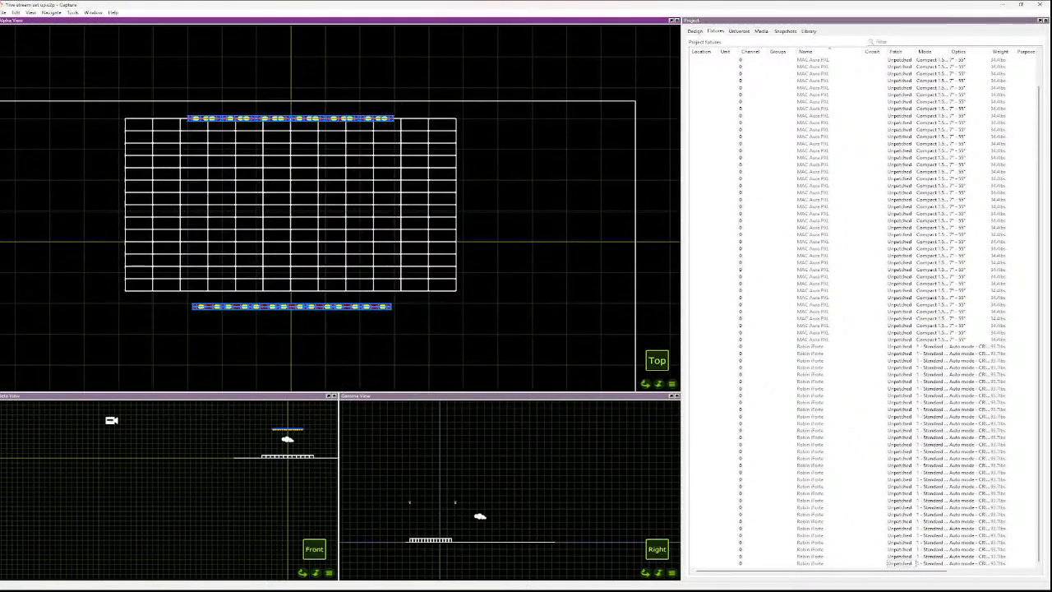
key(space)
scroll(350, 547, down, 5)
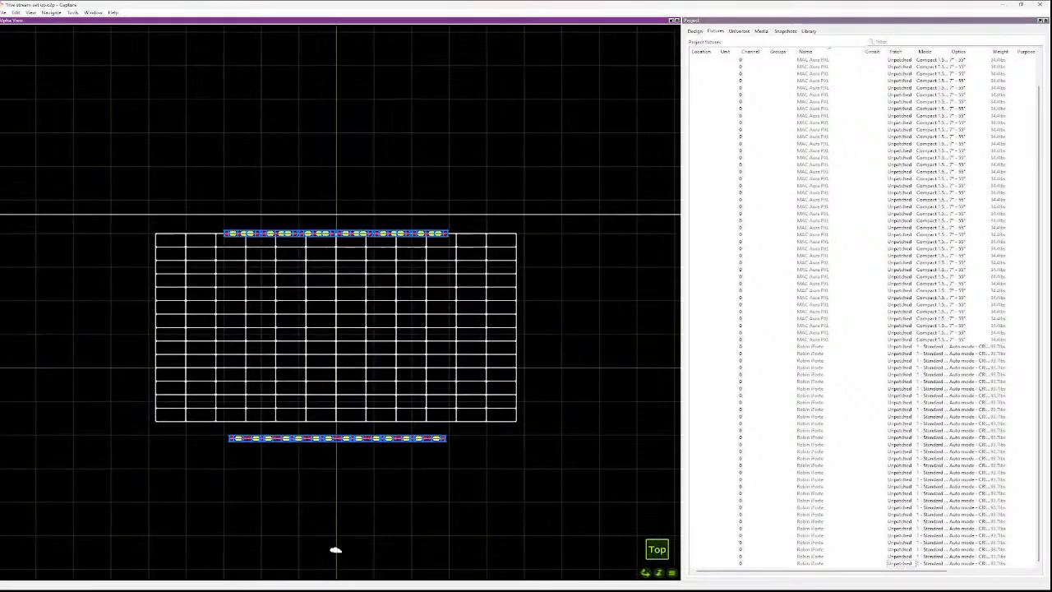
scroll(360, 543, up, 3)
scroll(360, 543, up, 2)
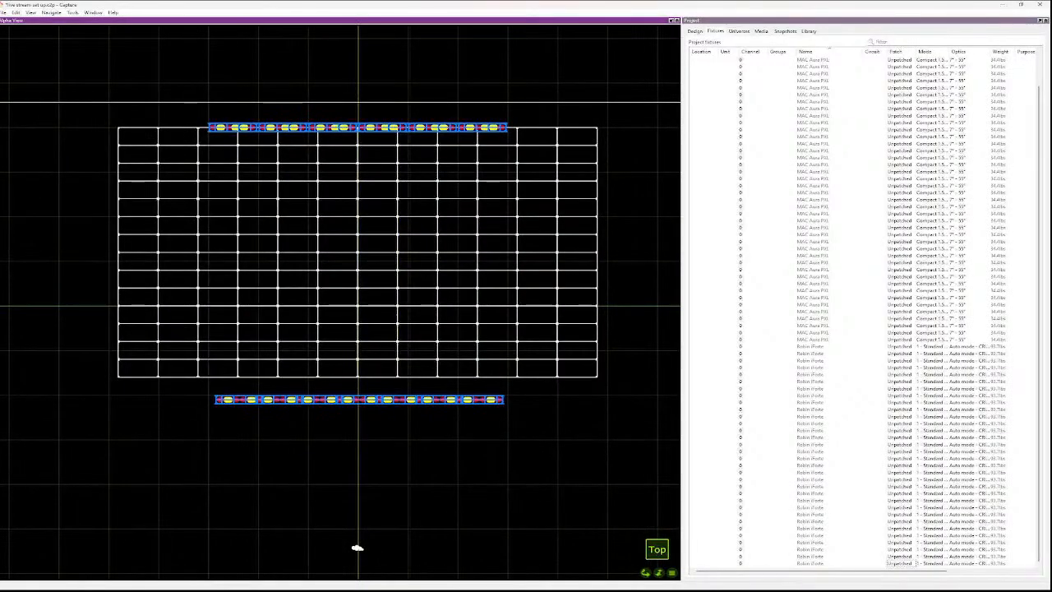
scroll(324, 345, down, 5)
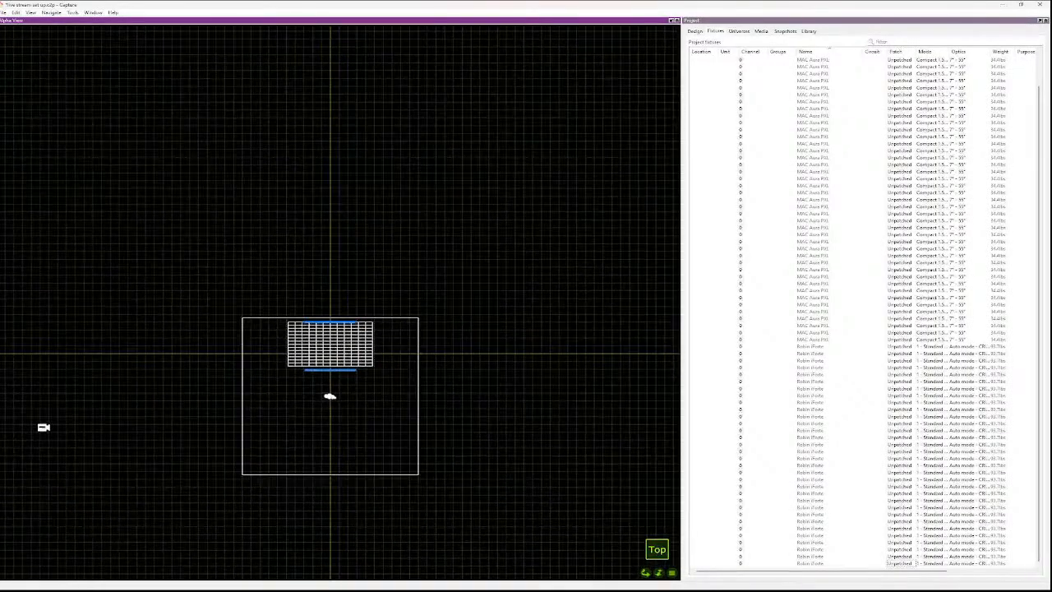
scroll(339, 347, up, 6)
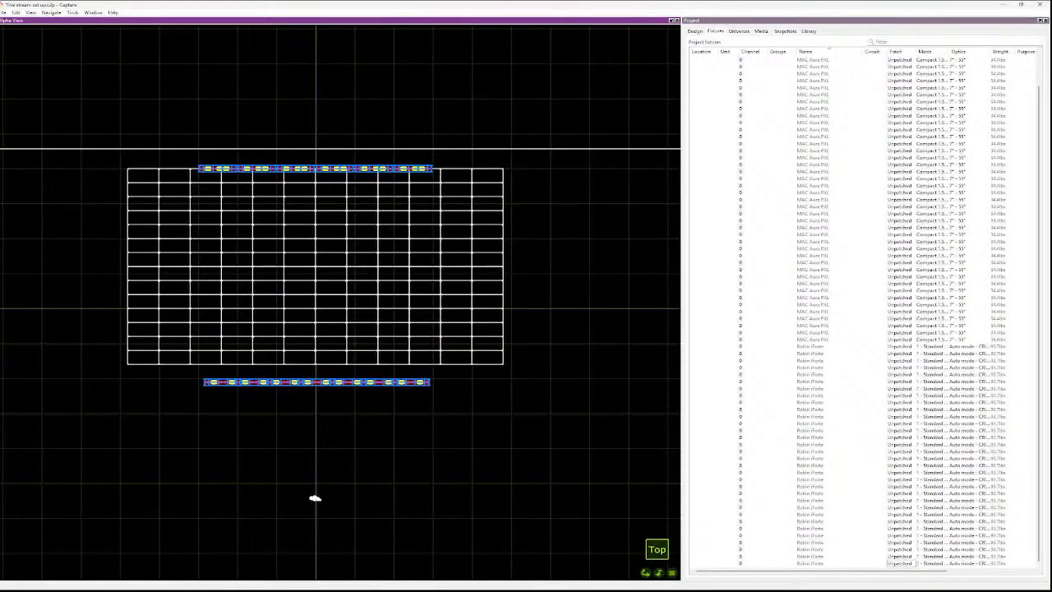
- Add a Stage deck from the library's Stages objects onto the existing stage, just in front of the rear truss
click(809, 31)
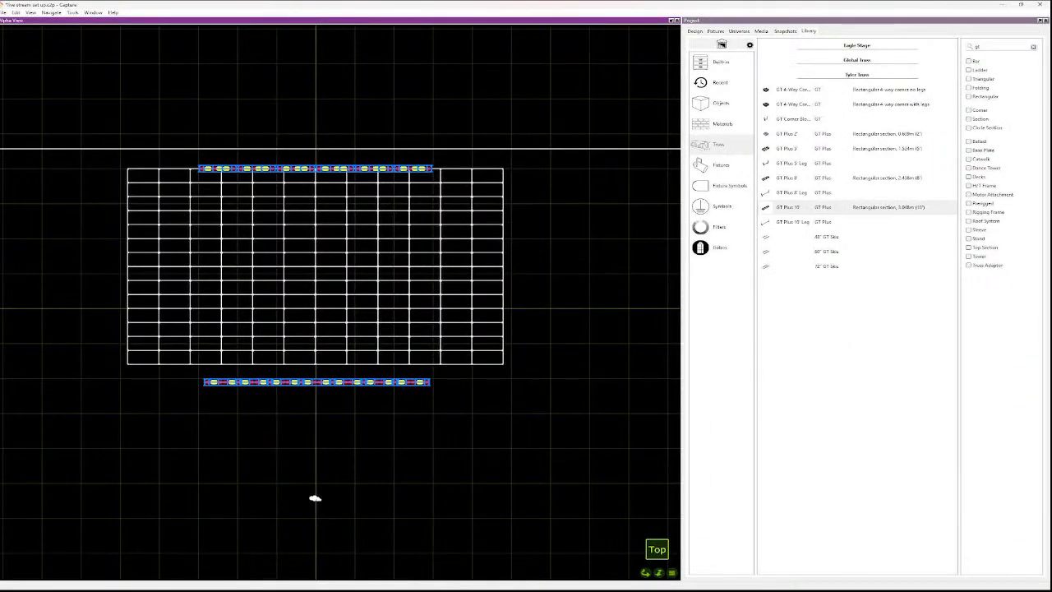
click(721, 166)
click(719, 145)
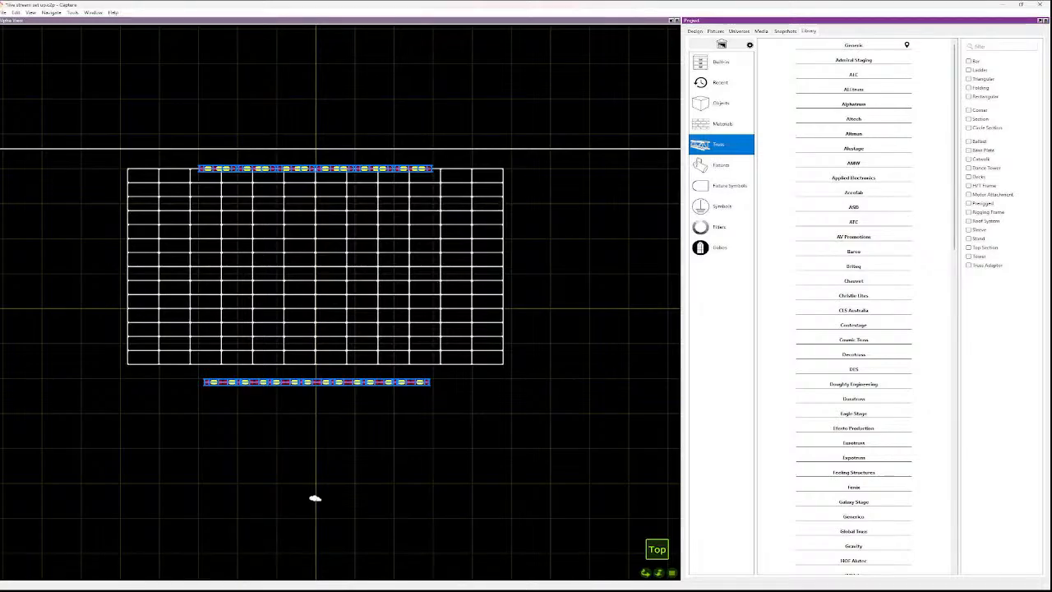
click(721, 165)
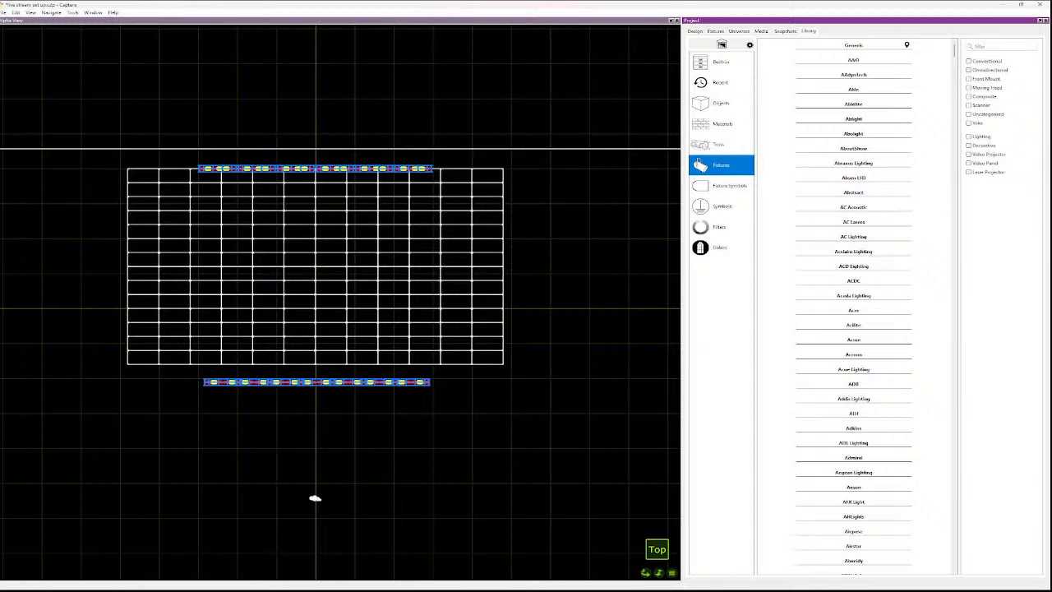
click(720, 145)
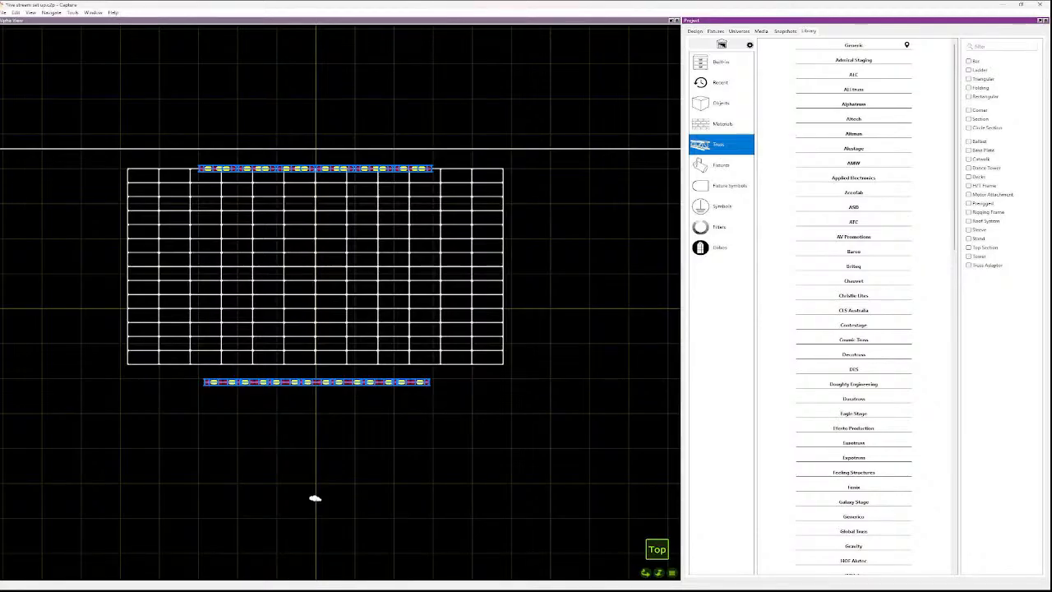
click(721, 103)
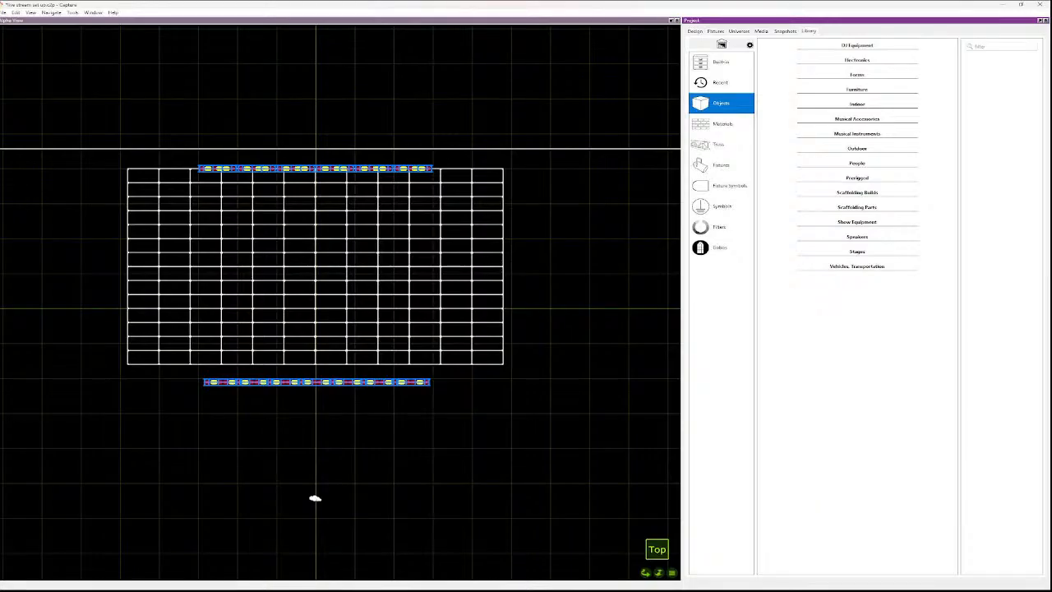
click(857, 251)
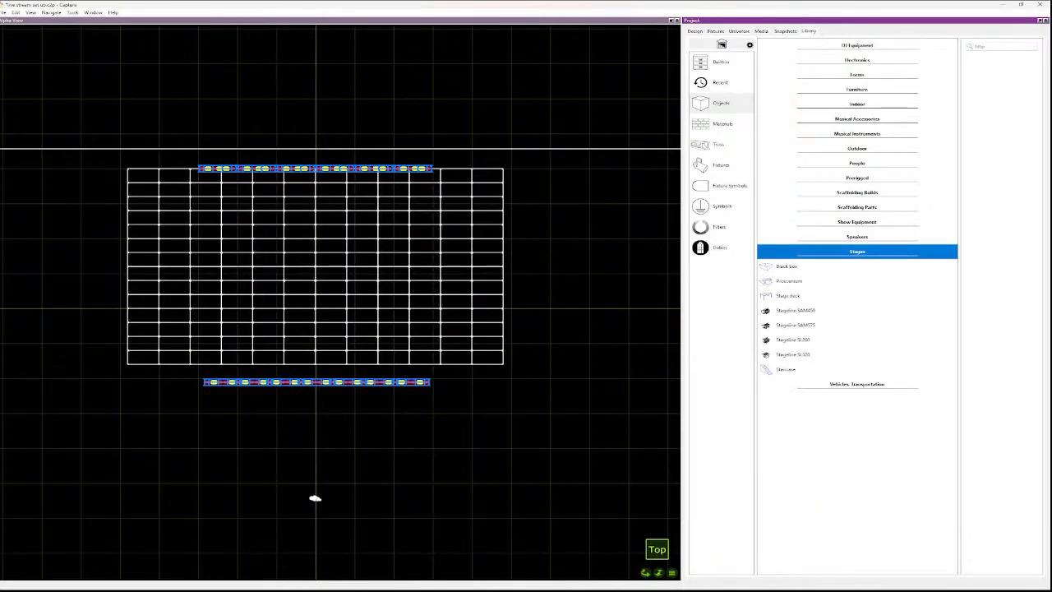
drag(788, 295, 246, 198)
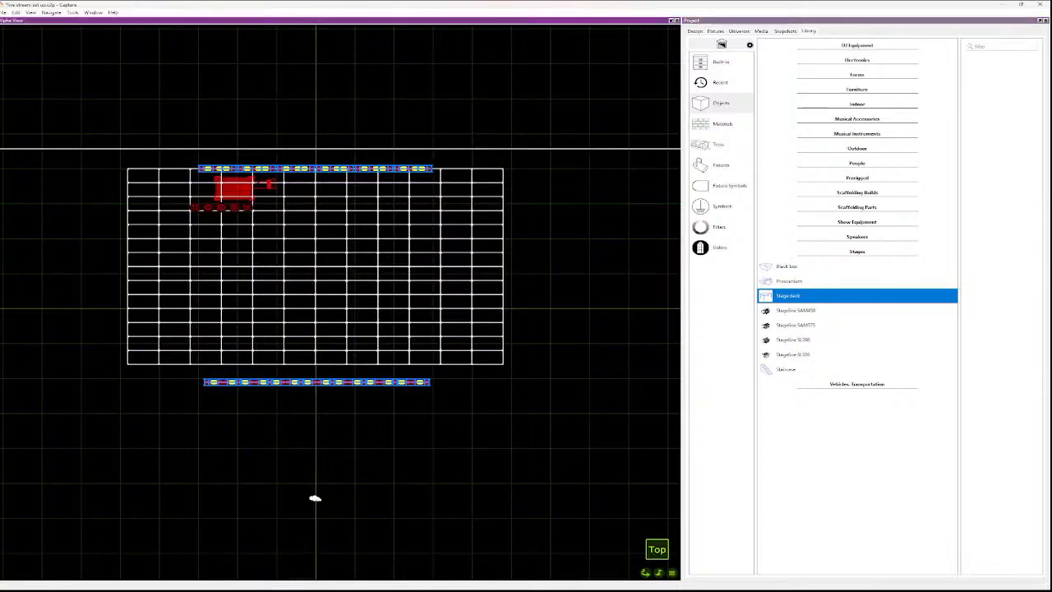
- Centre the added stage deck by setting its Position X and Position Z to 0'
double_click(246, 198)
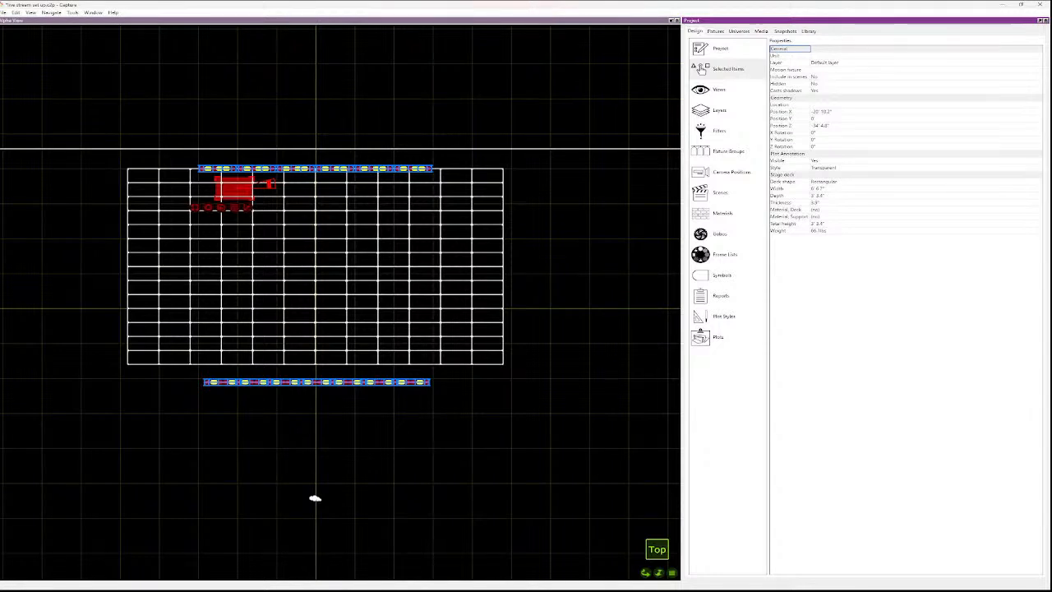
click(791, 126)
key(Tab)
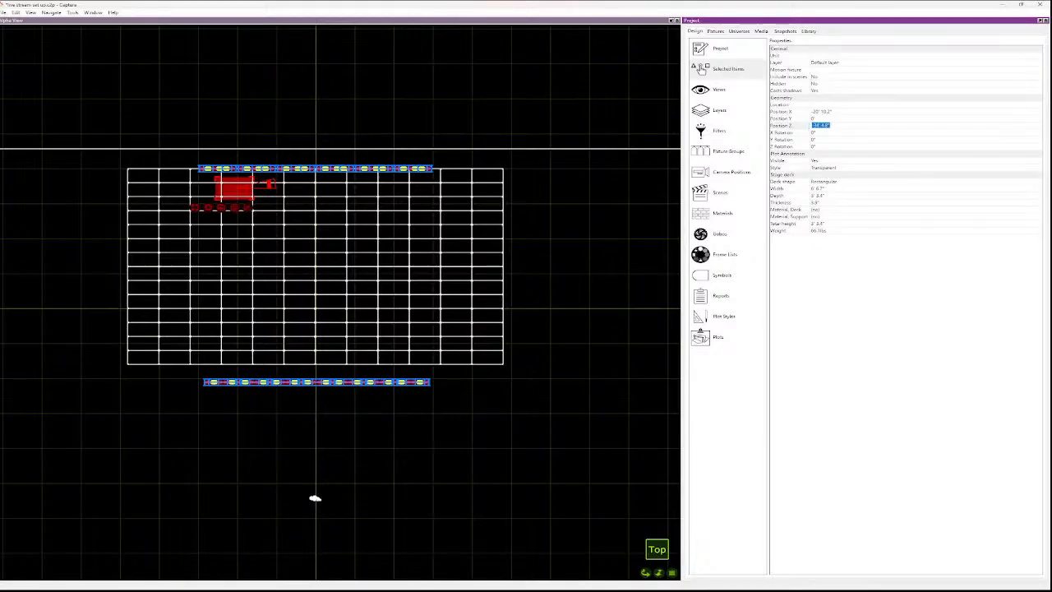
click(780, 105)
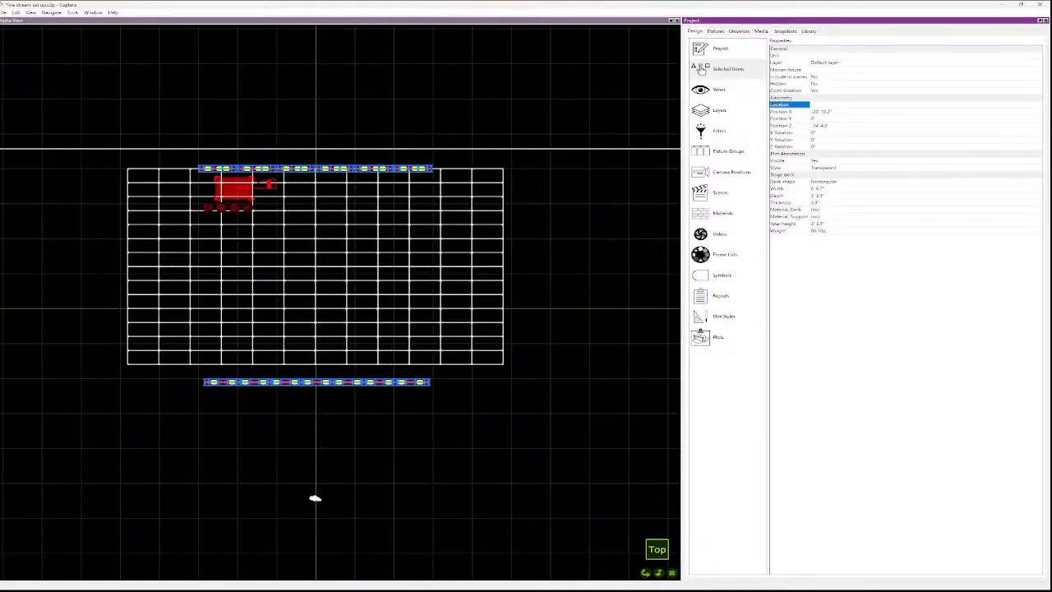
right_drag(315, 499, 319, 79)
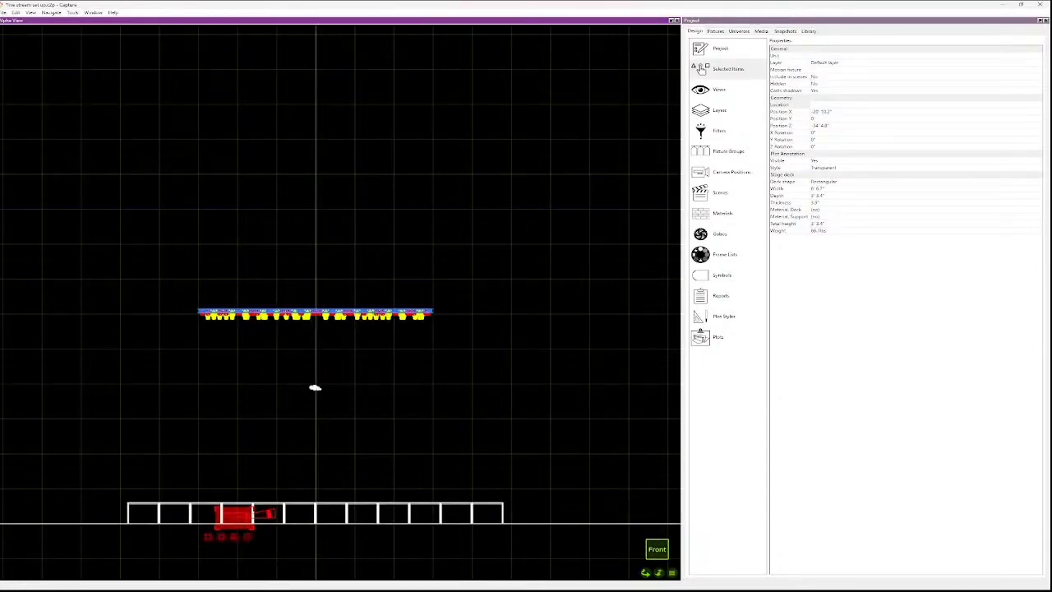
click(822, 112)
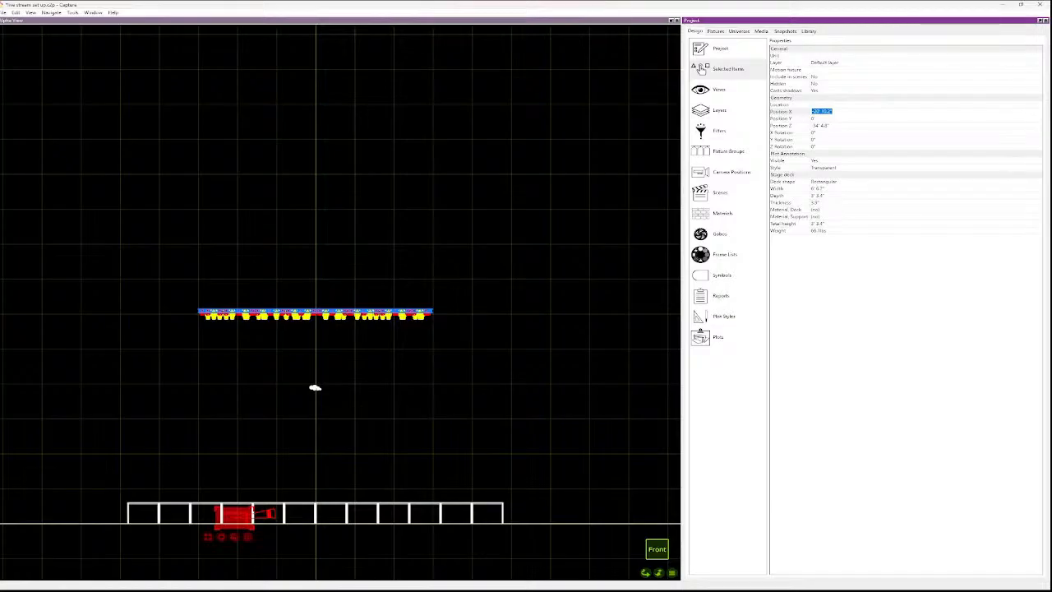
text(10)
key(Return)
text(0)
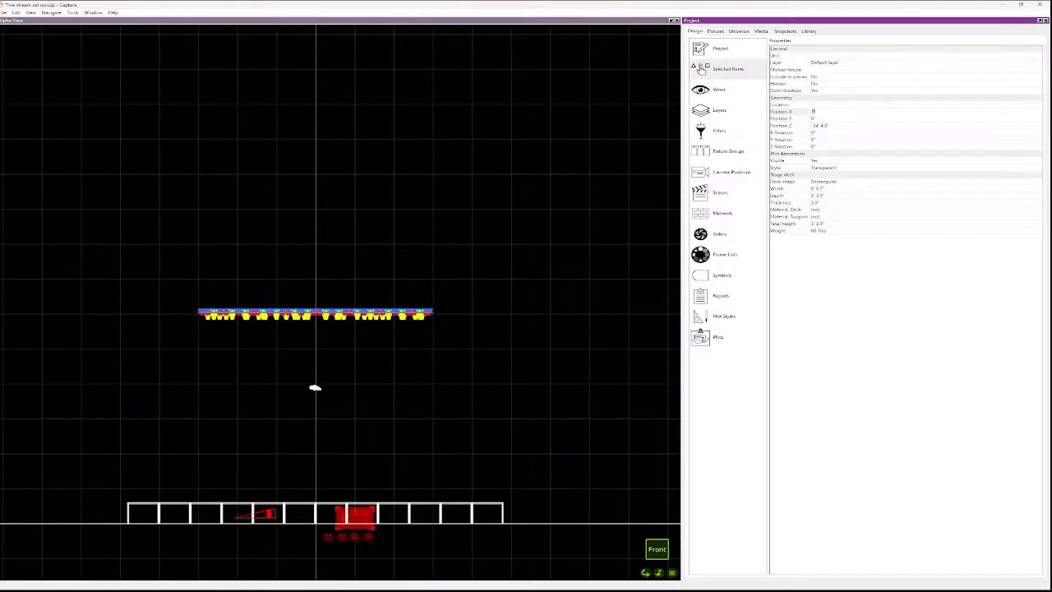
key(Return)
key(Down)
key(Down)
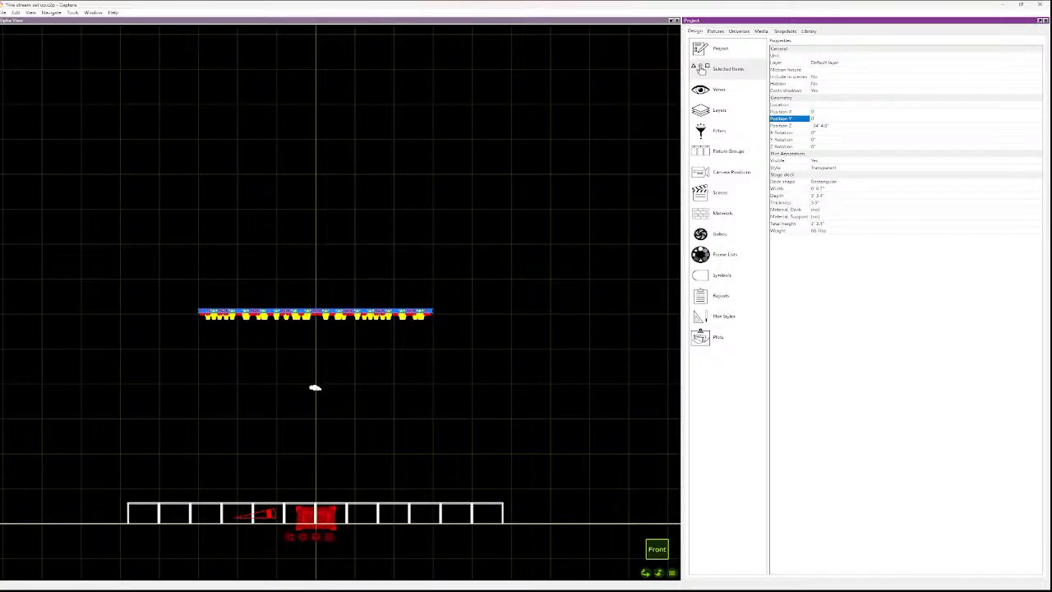
key(Tab)
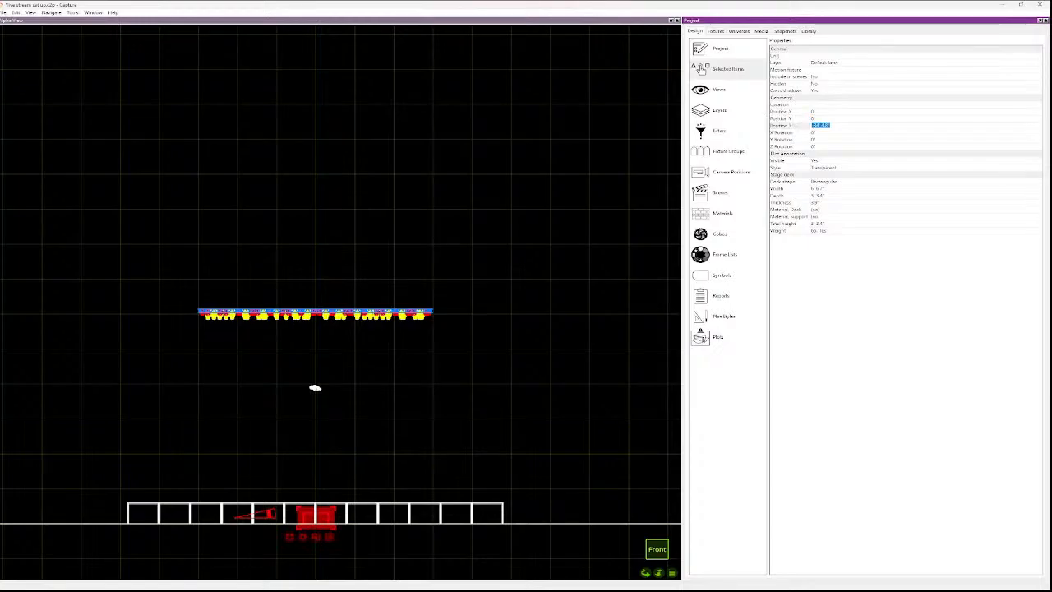
text(0)
key(Return)
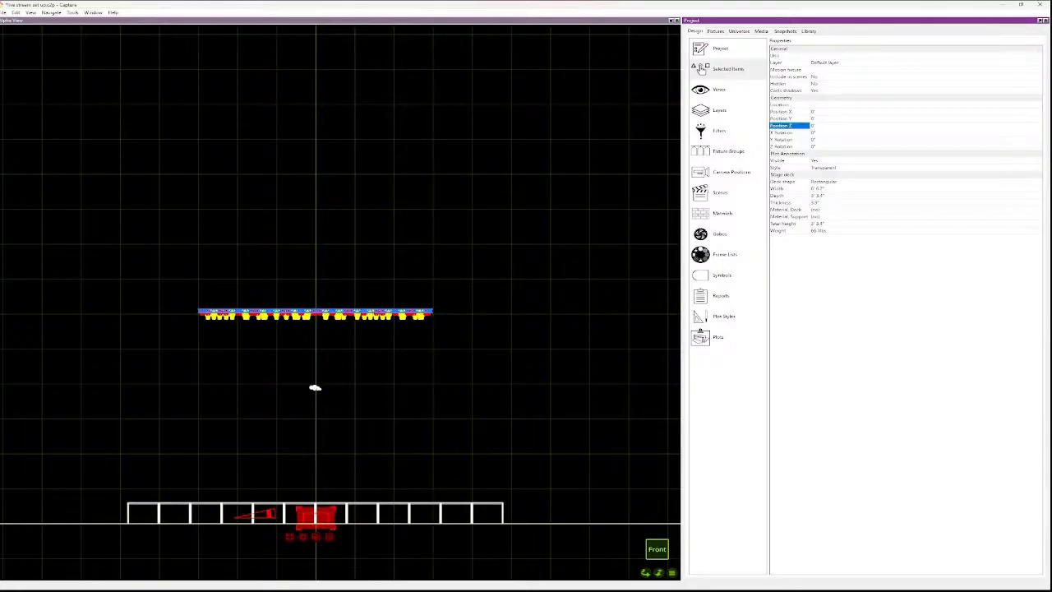
- Try Position Y values of 20' and 10' for the added deck, and set it to 6'
key(Up)
key(Return)
text(20)
key(Return)
key(Return)
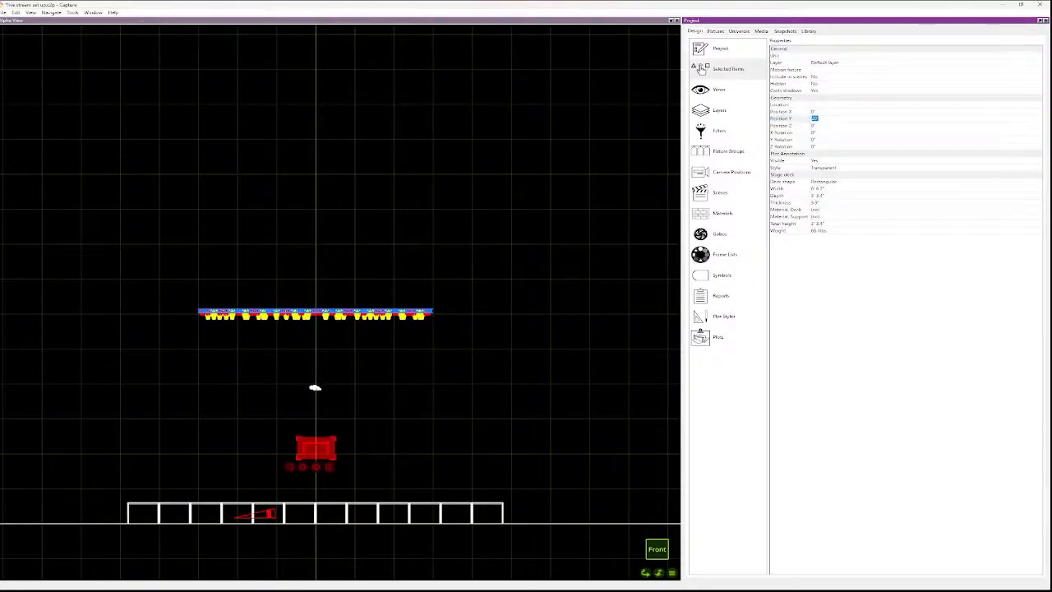
text(0)
key(Return)
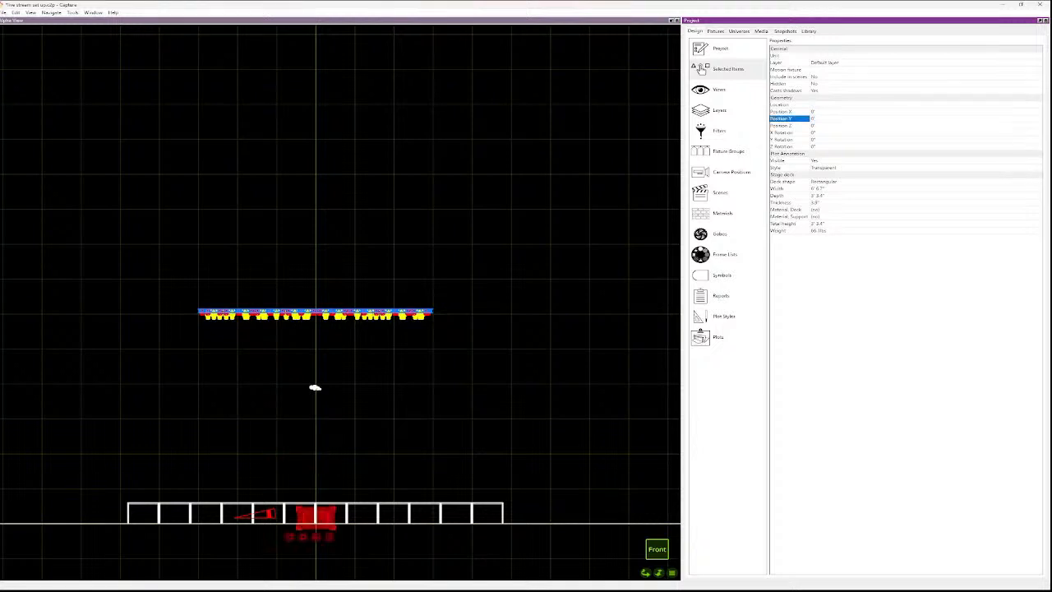
key(Return)
text(10)
key(Return)
key(Return)
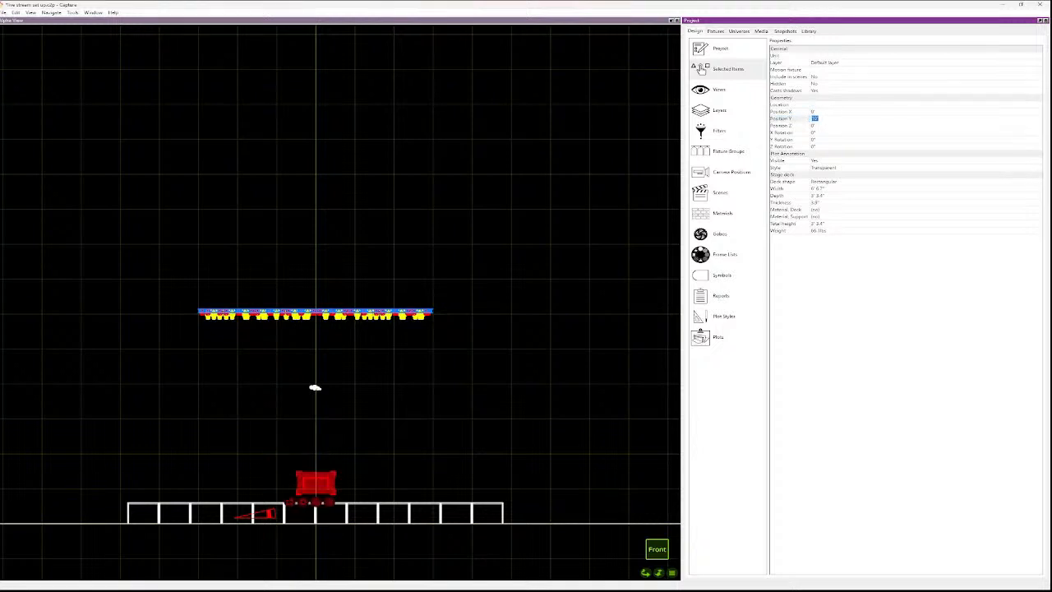
text(0)
key(Return)
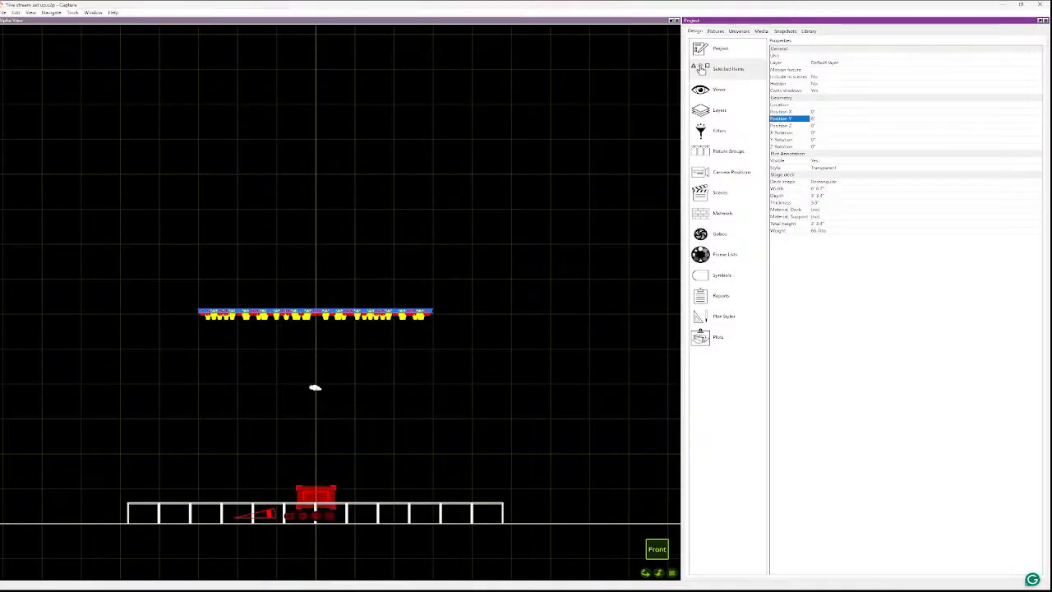
- Set the added stage deck's width to 8' and its depth to 4'
scroll(345, 499, up, 12)
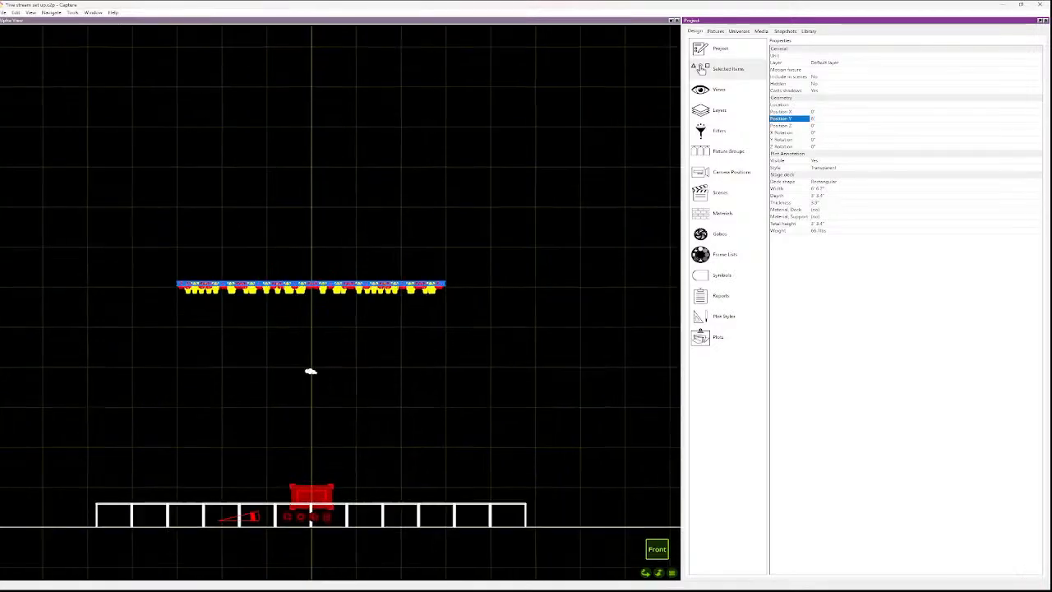
scroll(358, 412, down, 3)
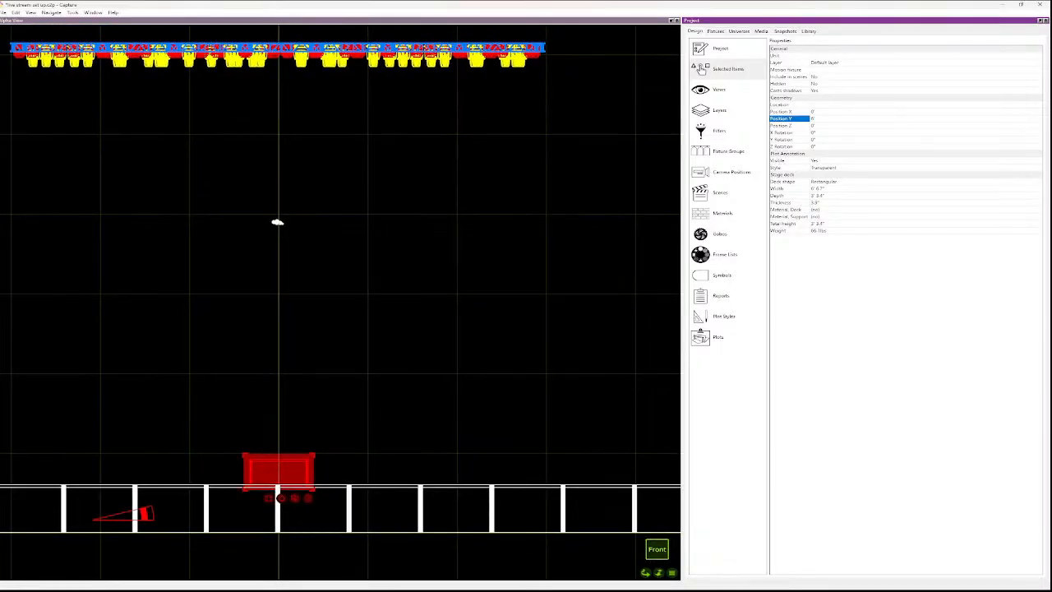
click(819, 189)
text(8)
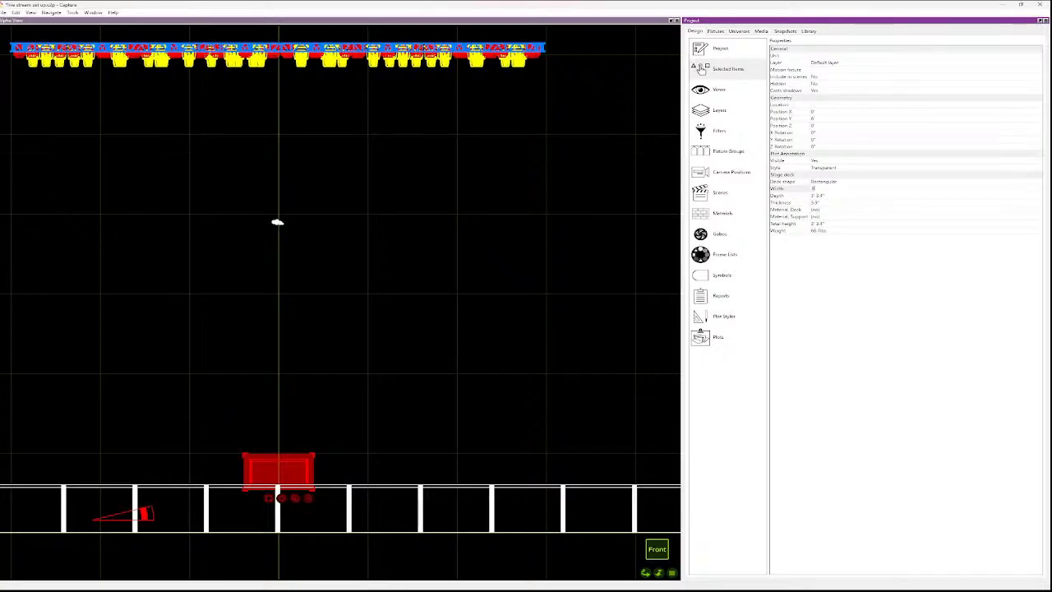
key(Tab)
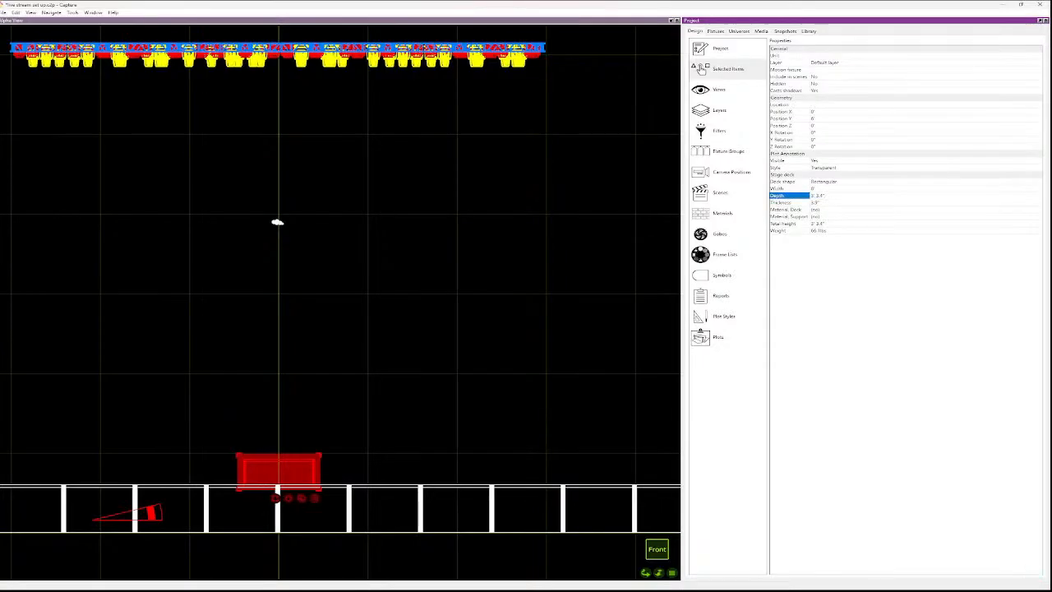
key(Tab)
text(4)
key(Return)
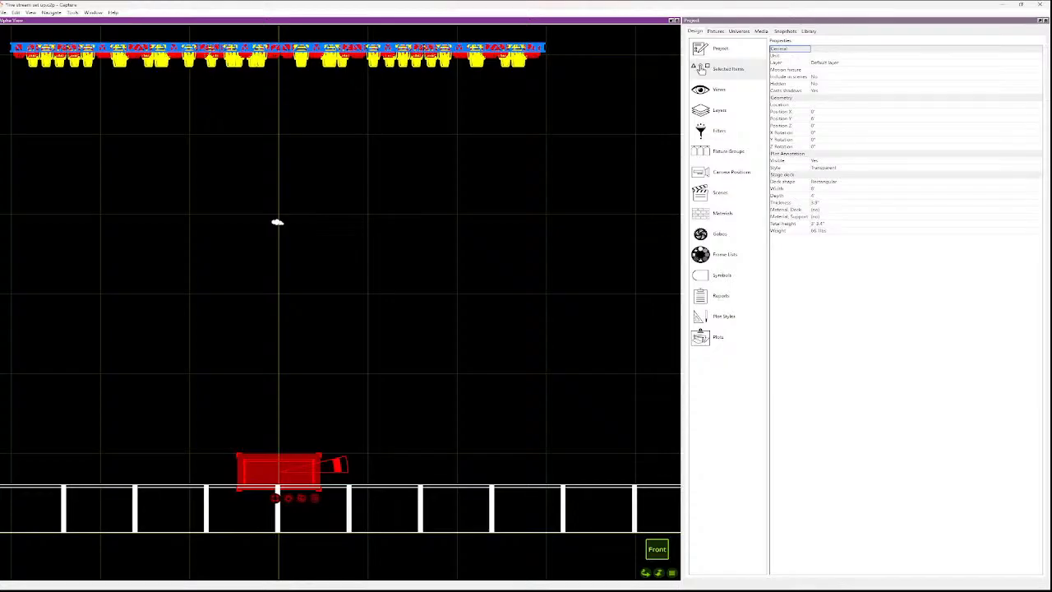
key(Right)
key(Left)
key(Up)
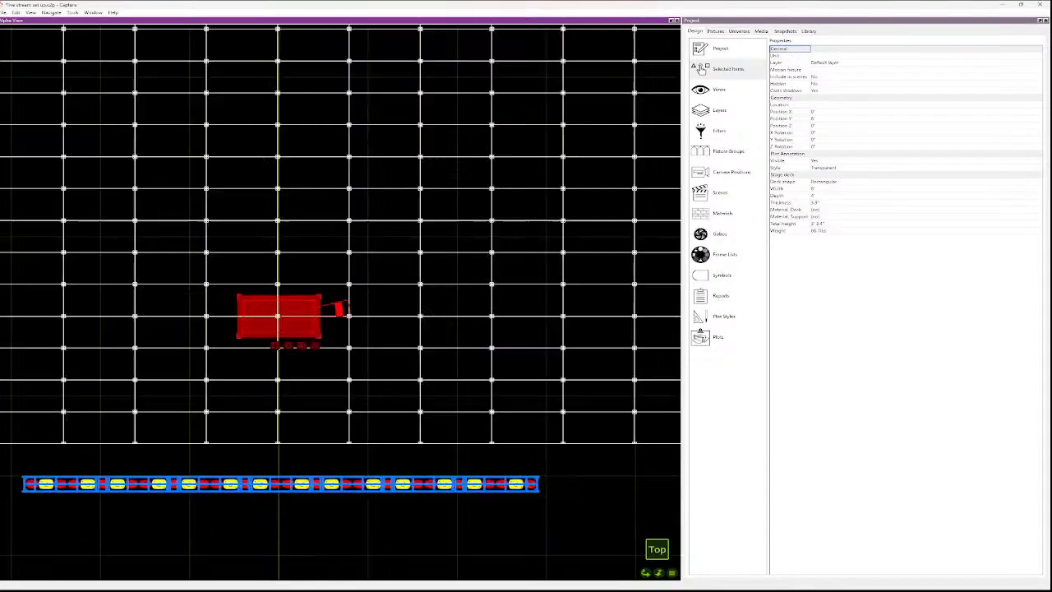
scroll(382, 329, down, 3)
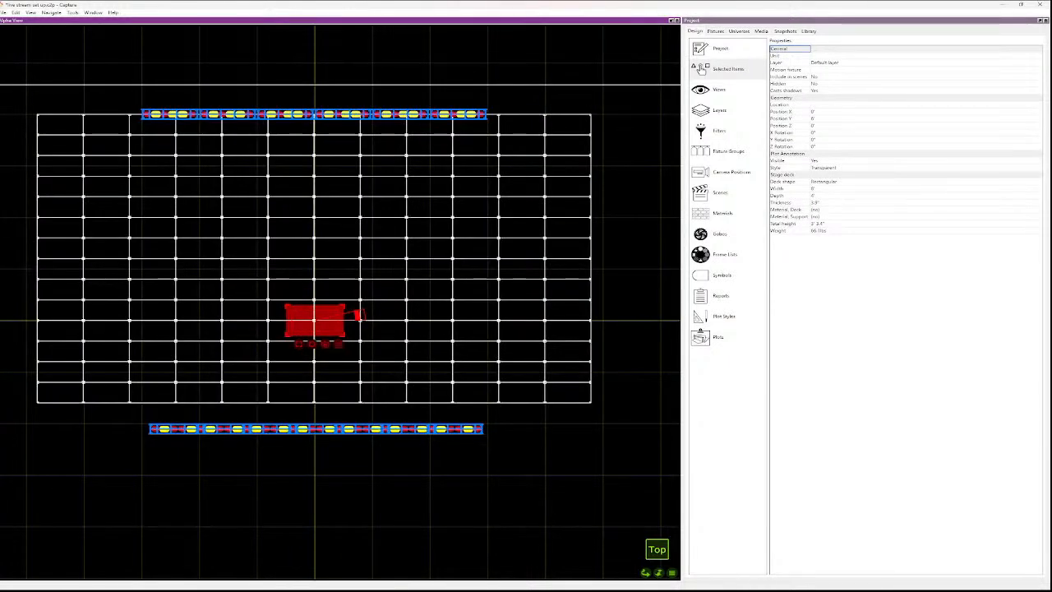
- Move the riser deck upstage near the rear truss and duplicate it once with a Z offset of 4'
drag(315, 322, 314, 146)
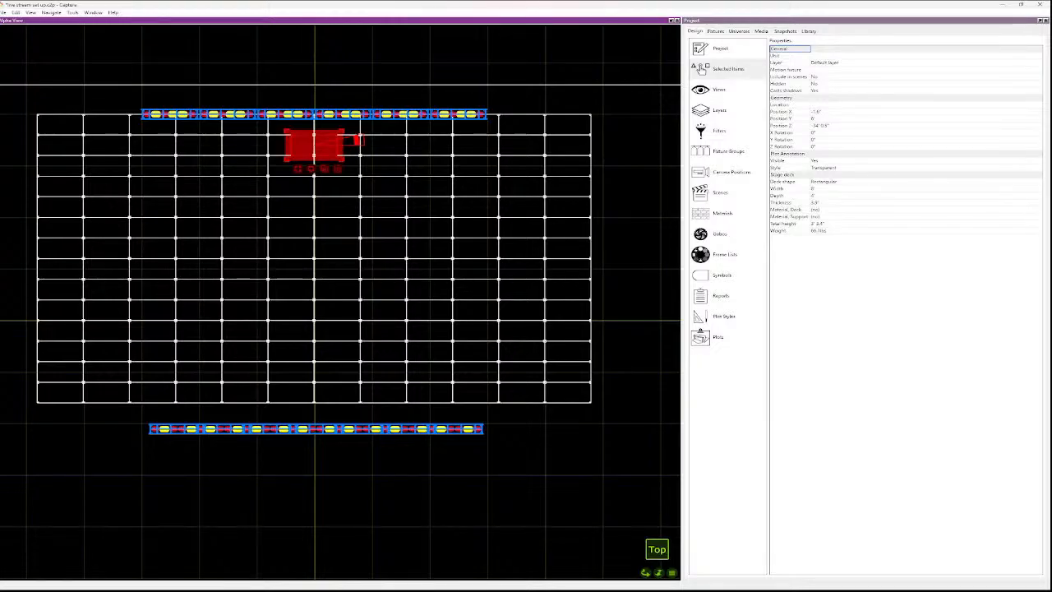
key(ctrl+d)
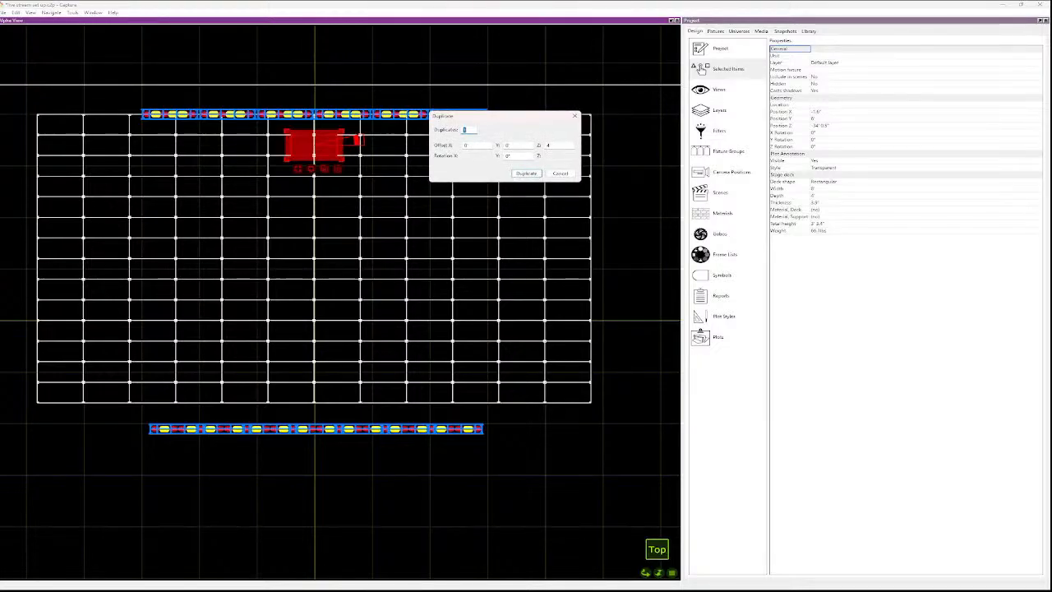
key(BackSpace)
text(1)
key(Return)
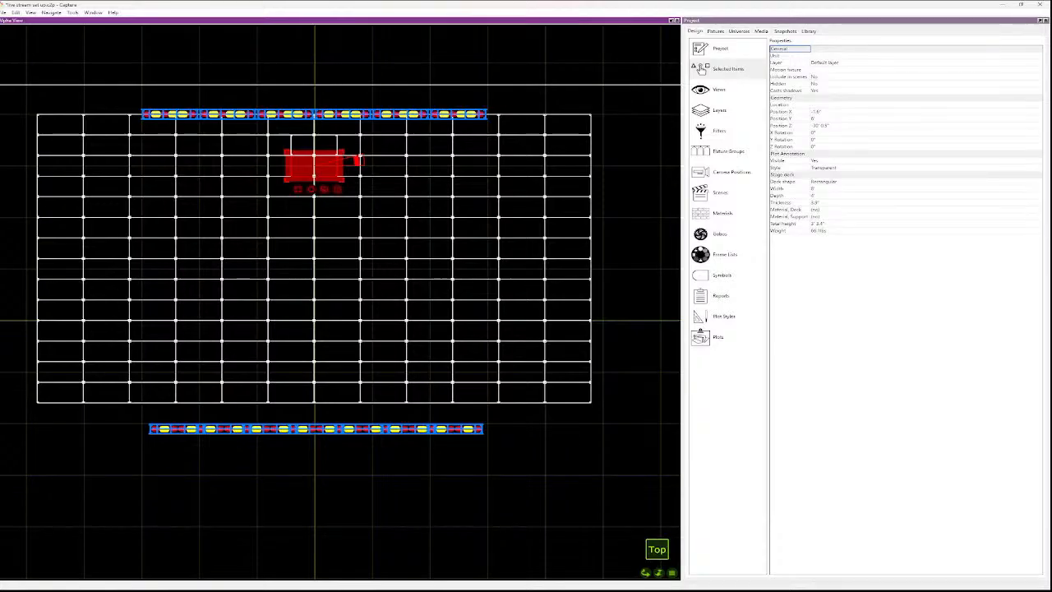
- Duplicate both riser decks once with a Z offset of 0, placing the copies directly beside the originals, one deck width along X
click(314, 145)
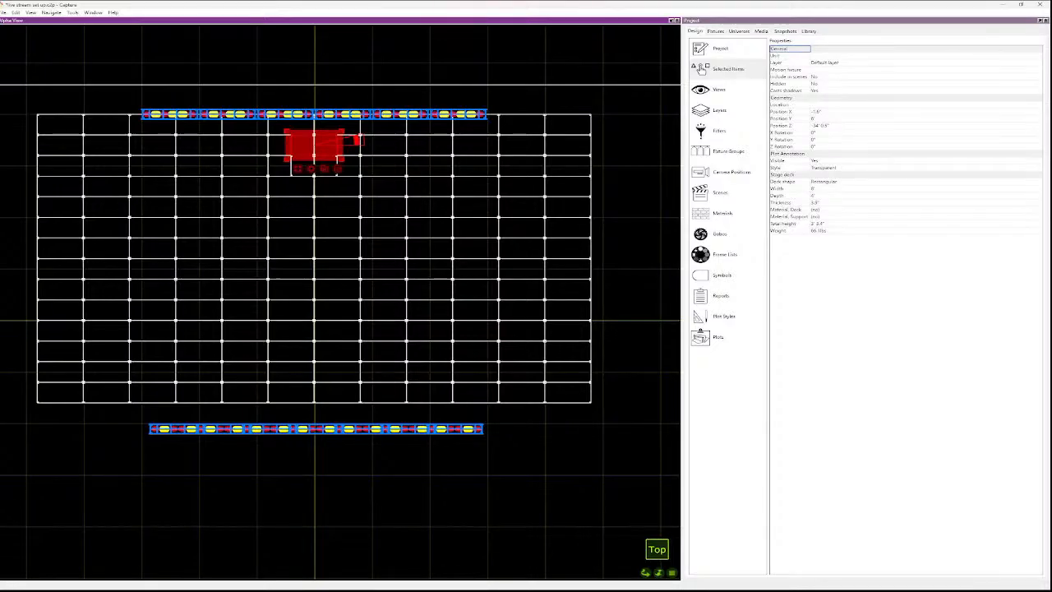
shift+click(305, 171)
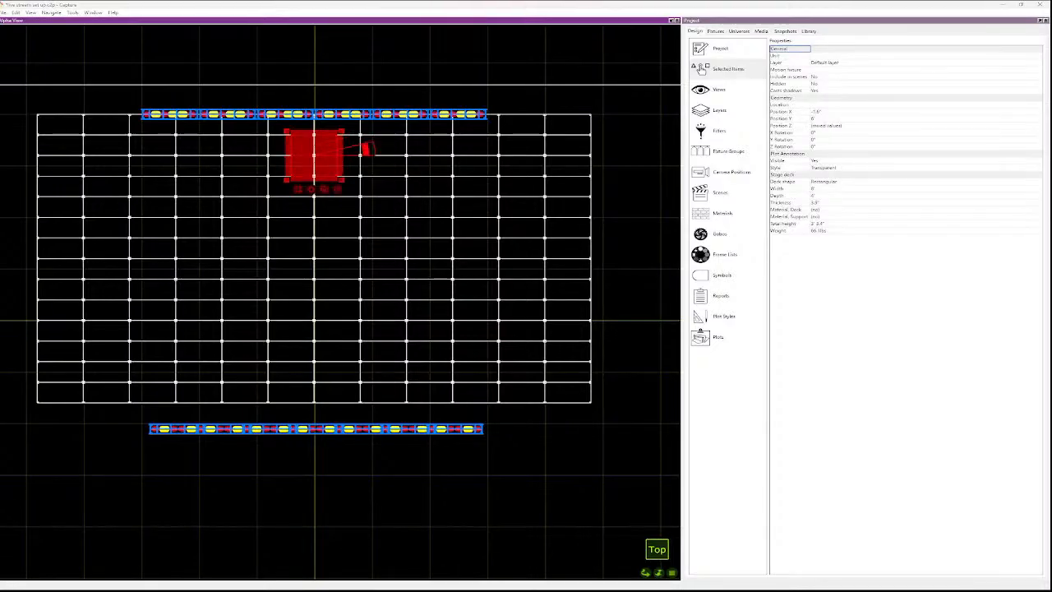
key(ctrl+d)
key(Tab)
key(Tab)
key(Tab)
text(4)
key(BackSpace)
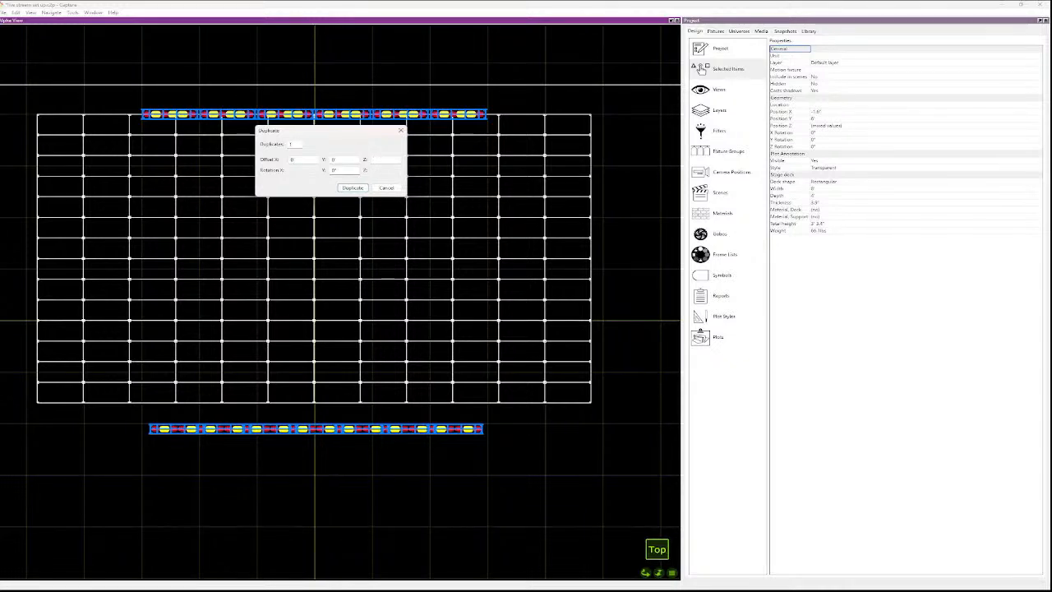
text(0)
key(shift+Tab)
key(shift+Tab)
key(Return)
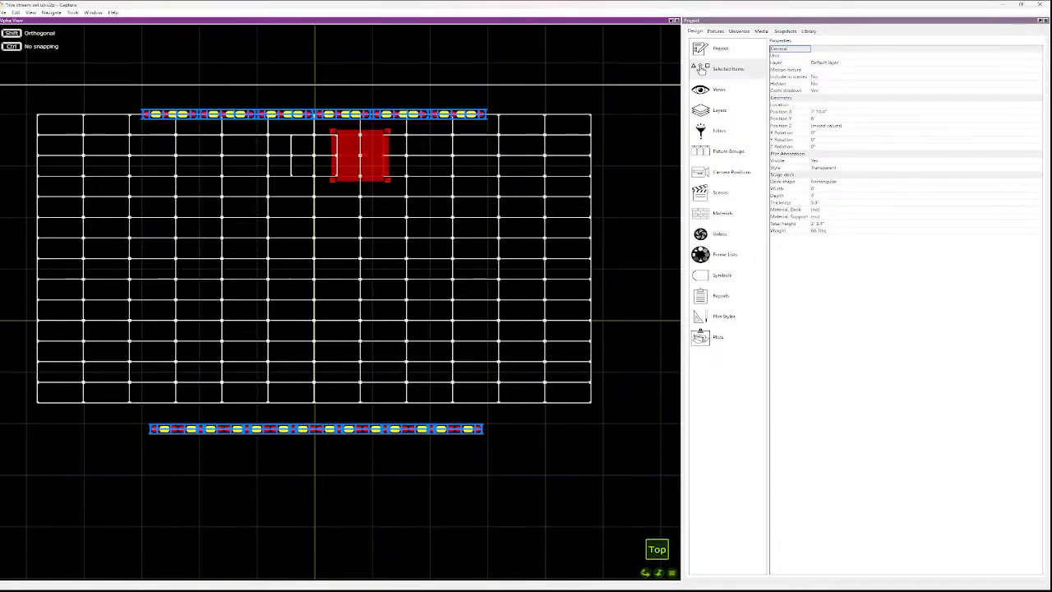
key(Escape)
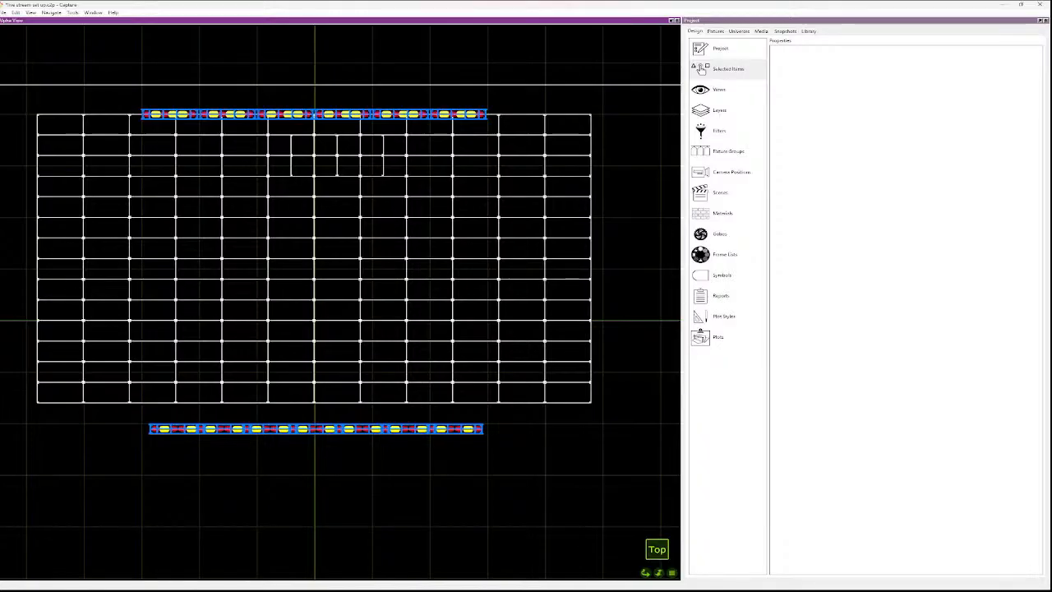
click(315, 166)
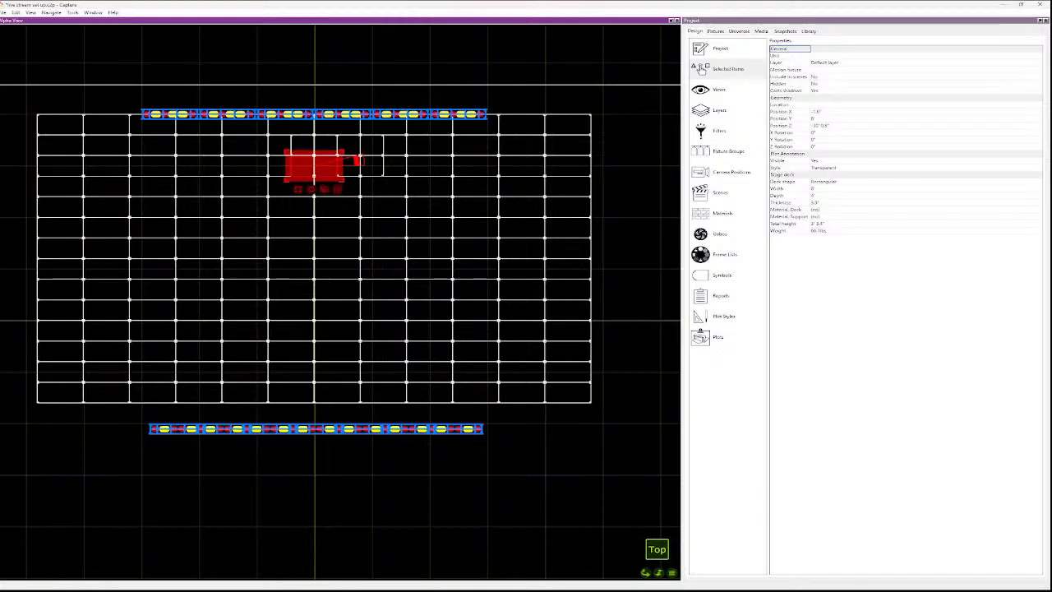
key(Delete)
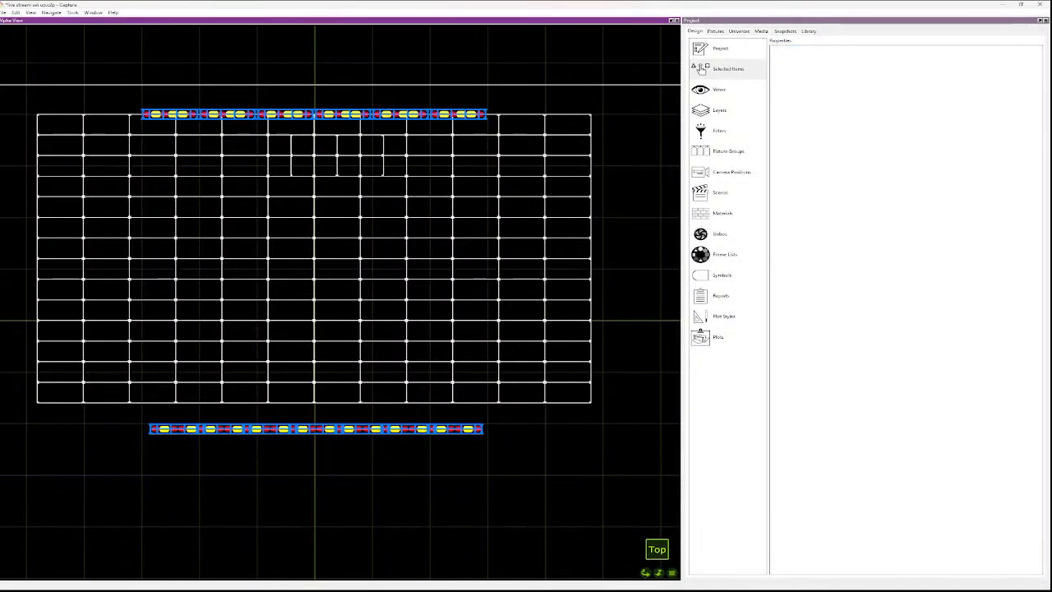
- Centre the four riser decks on the stage's centre line in the front view and check them from the side
key(2)
scroll(353, 245, down, 1)
drag(381, 400, 250, 380)
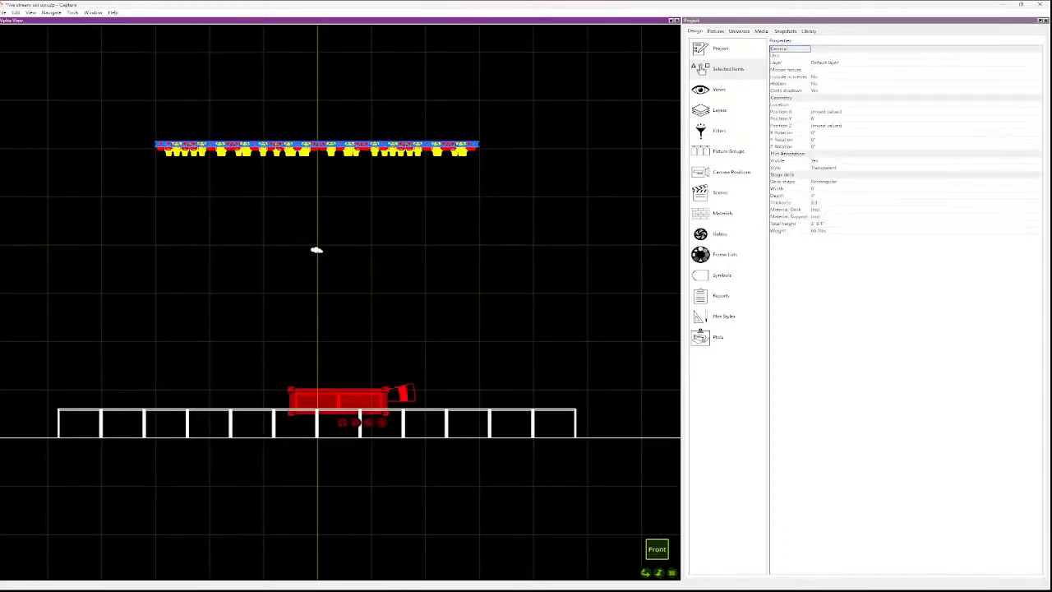
click(334, 402)
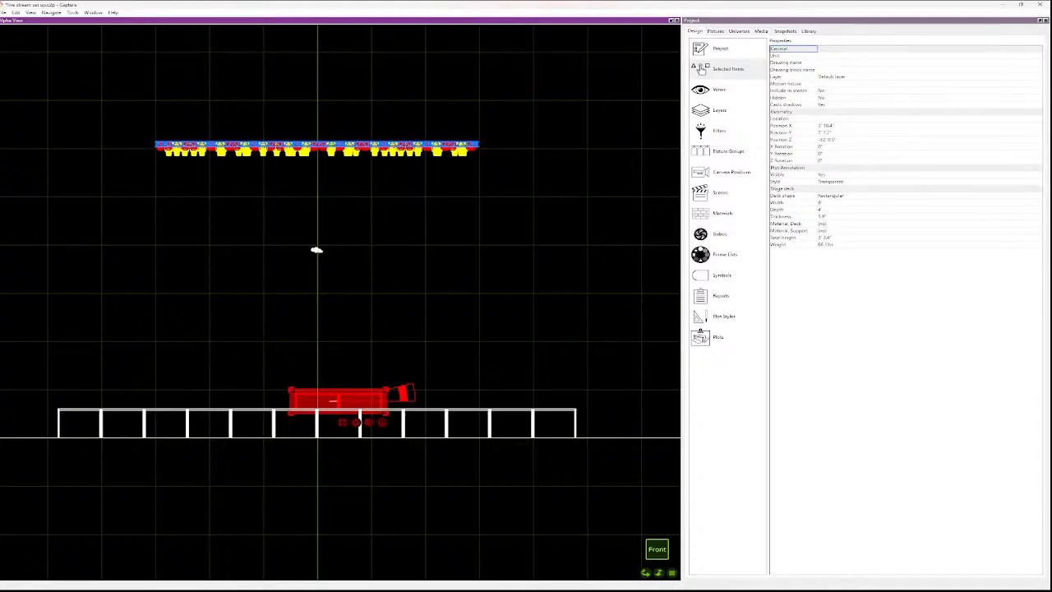
click(316, 250)
scroll(315, 246, up, 4)
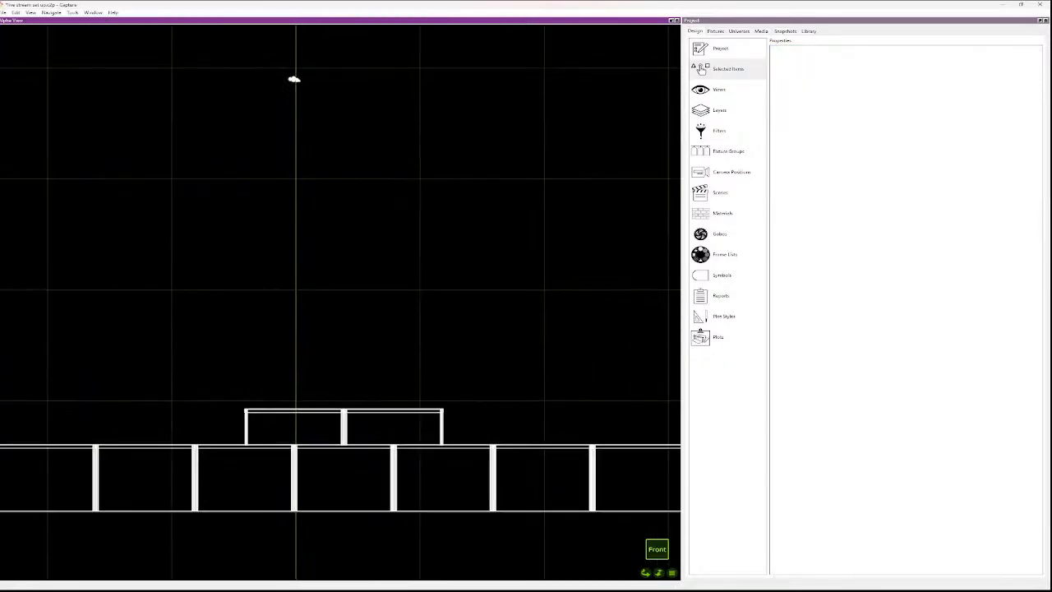
scroll(387, 415, down, 3)
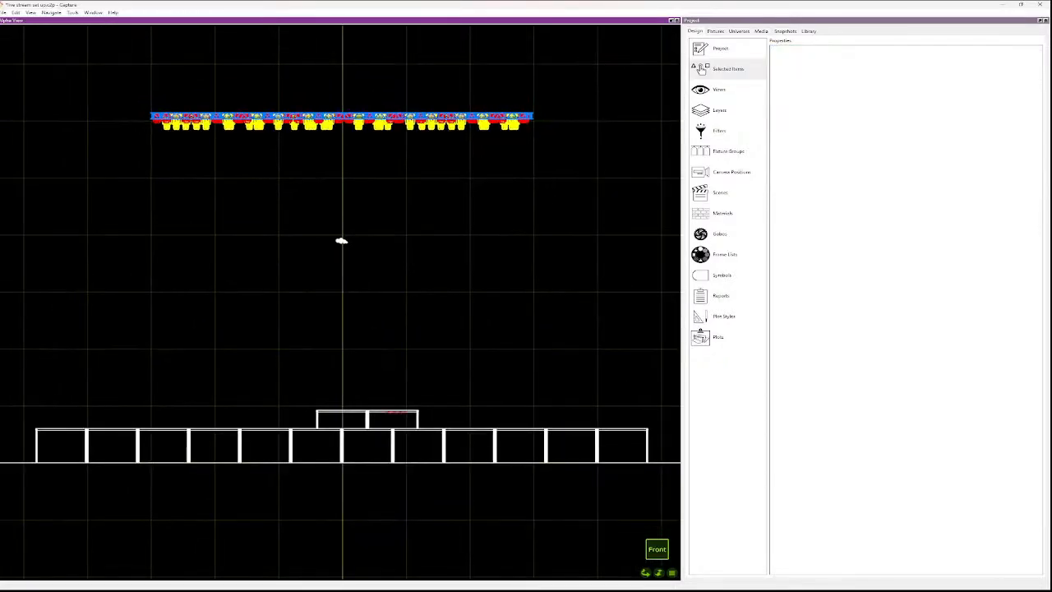
click(361, 420)
drag(361, 419, 341, 418)
key(Escape)
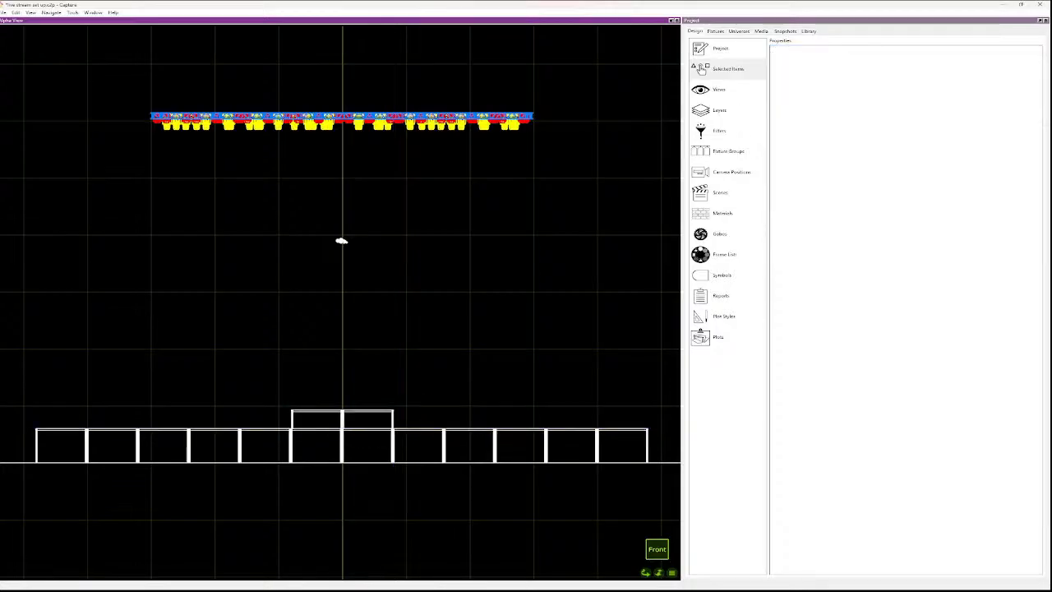
key(r)
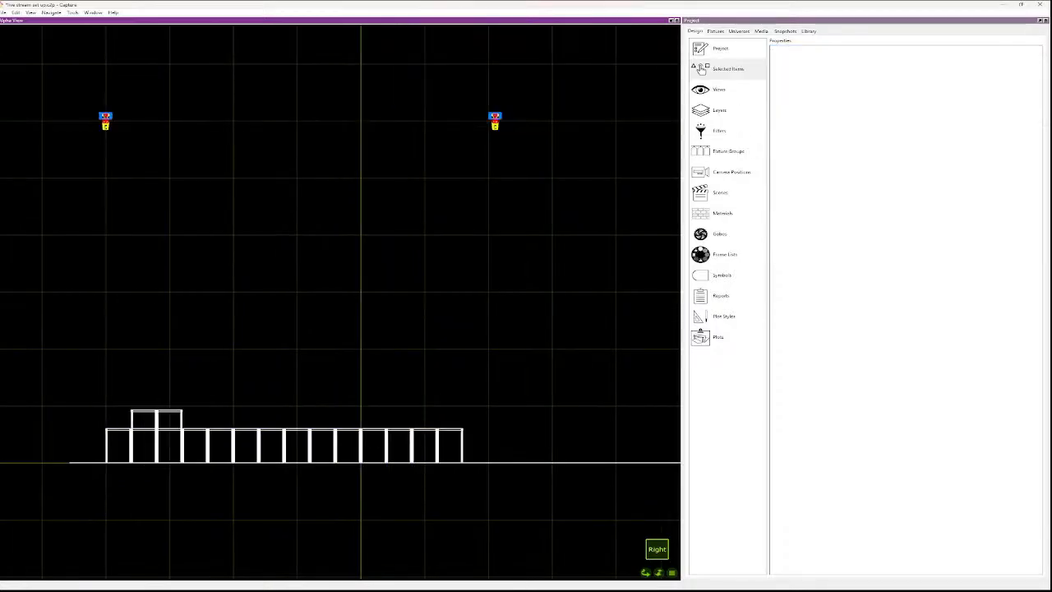
key(f)
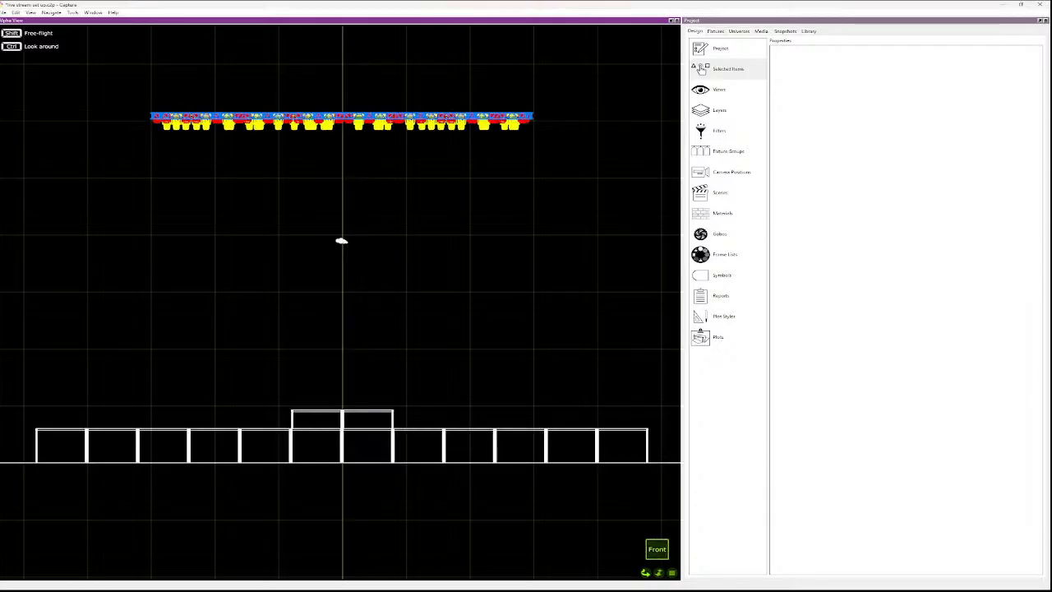
- Look through the layers and the library's truss, materials and objects, including the People, Prerigged and Furniture categories
click(724, 110)
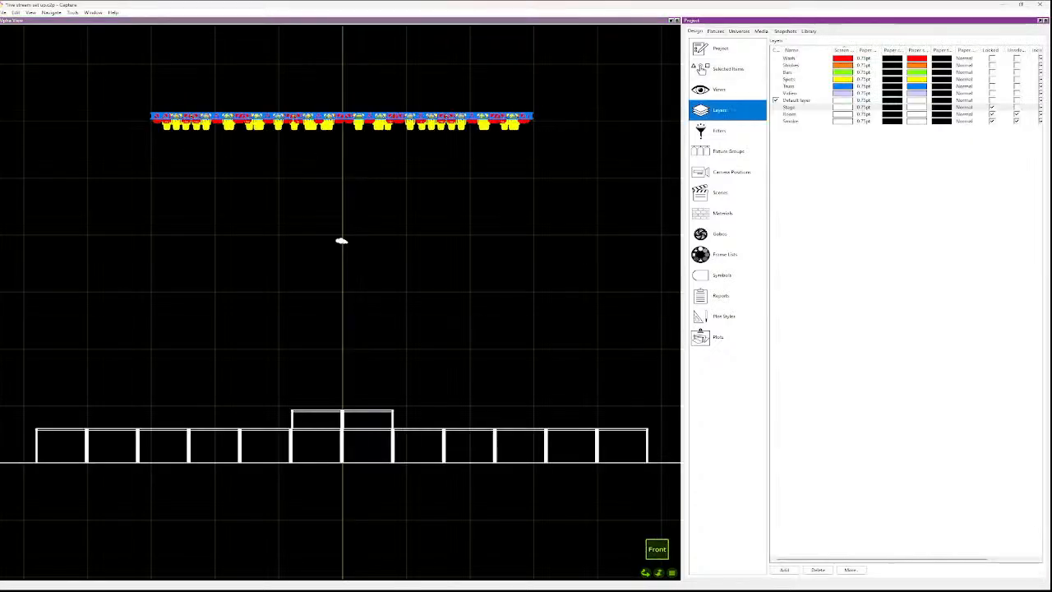
click(809, 32)
click(809, 31)
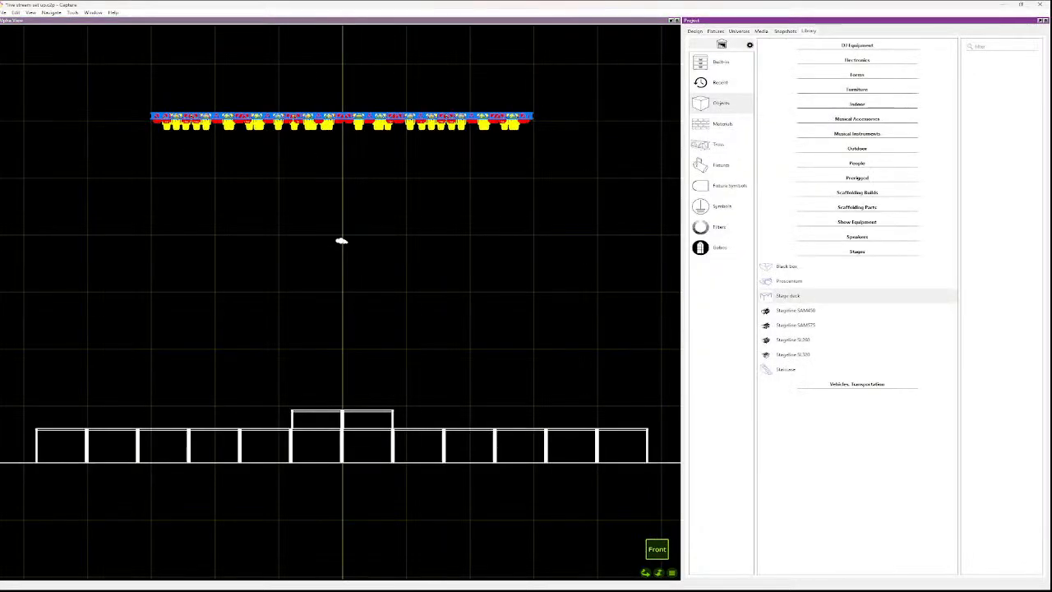
click(719, 144)
click(720, 144)
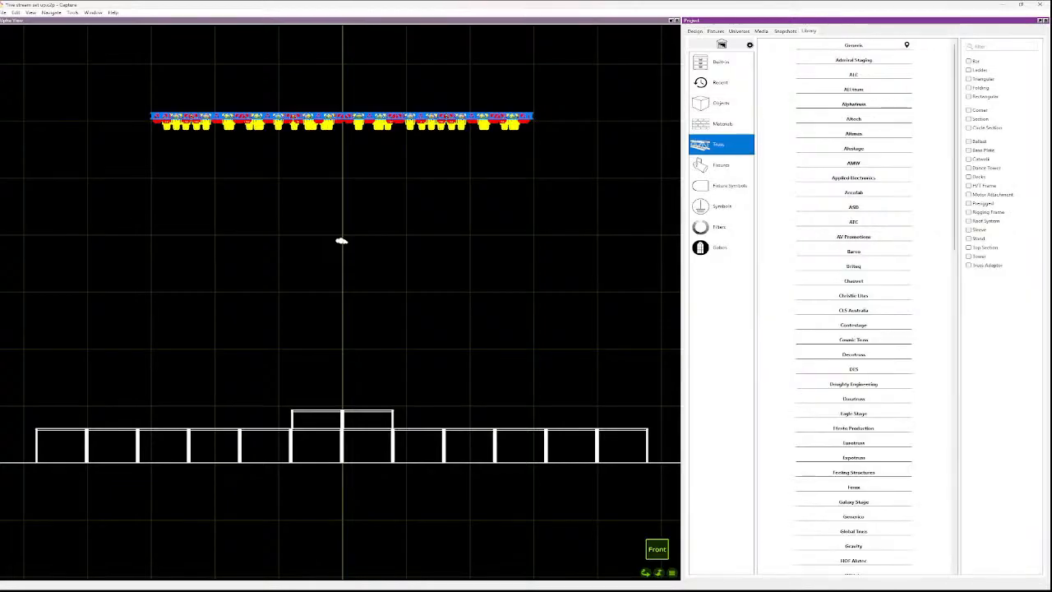
click(722, 124)
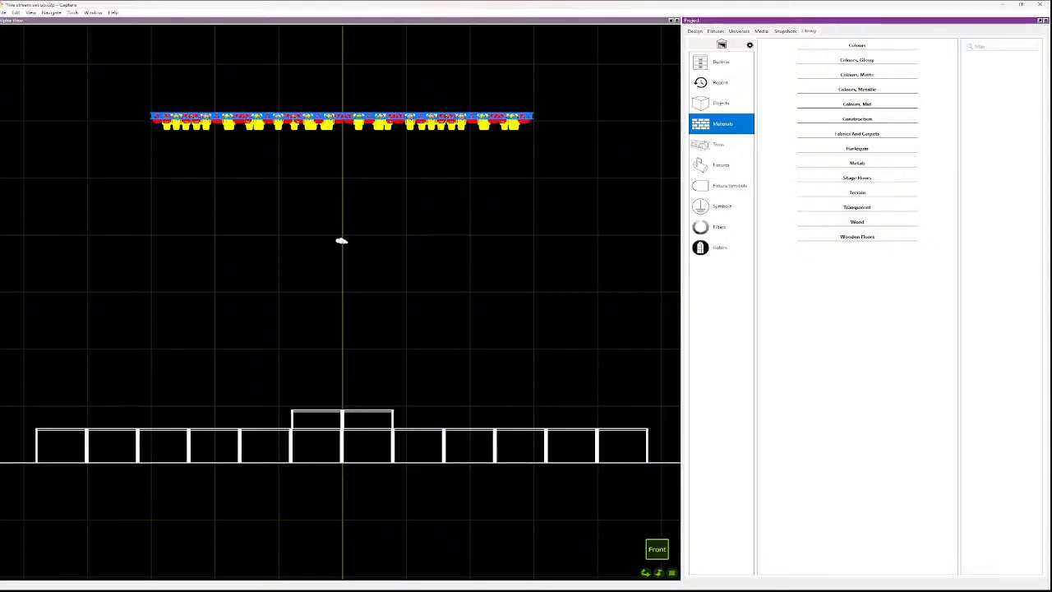
click(721, 104)
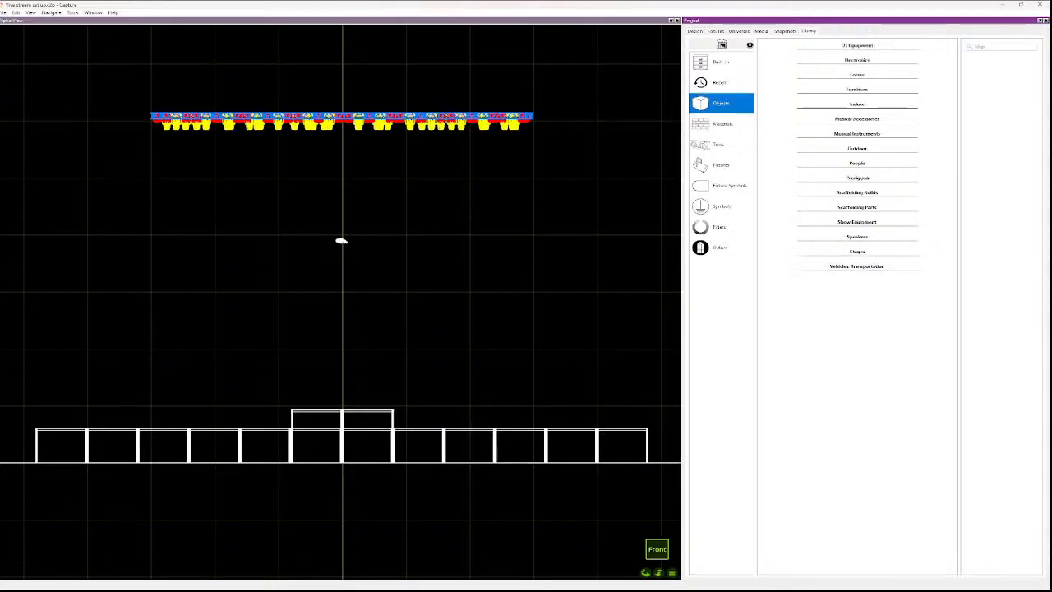
click(858, 163)
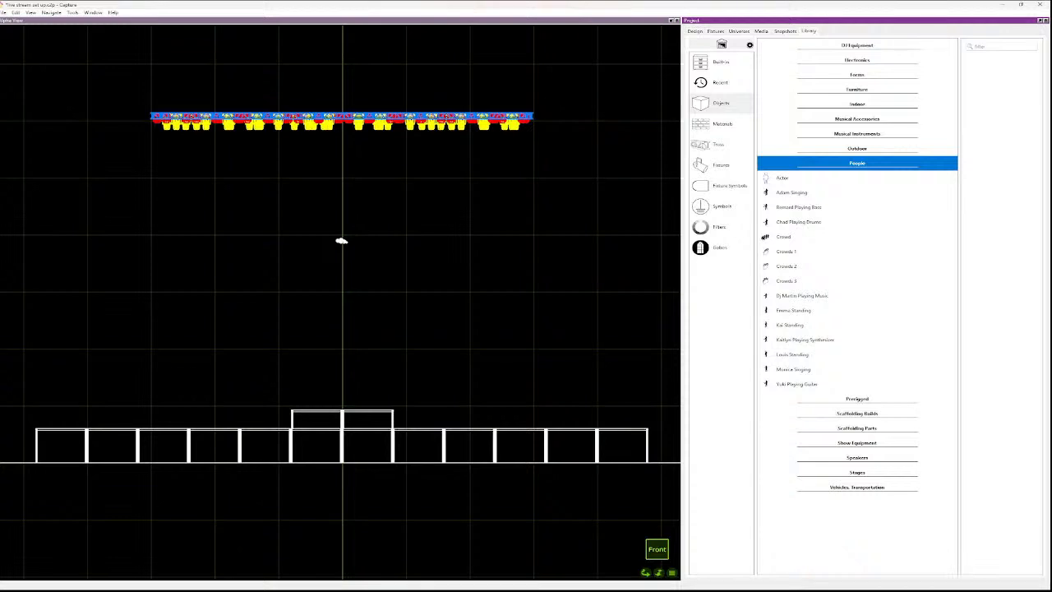
click(858, 399)
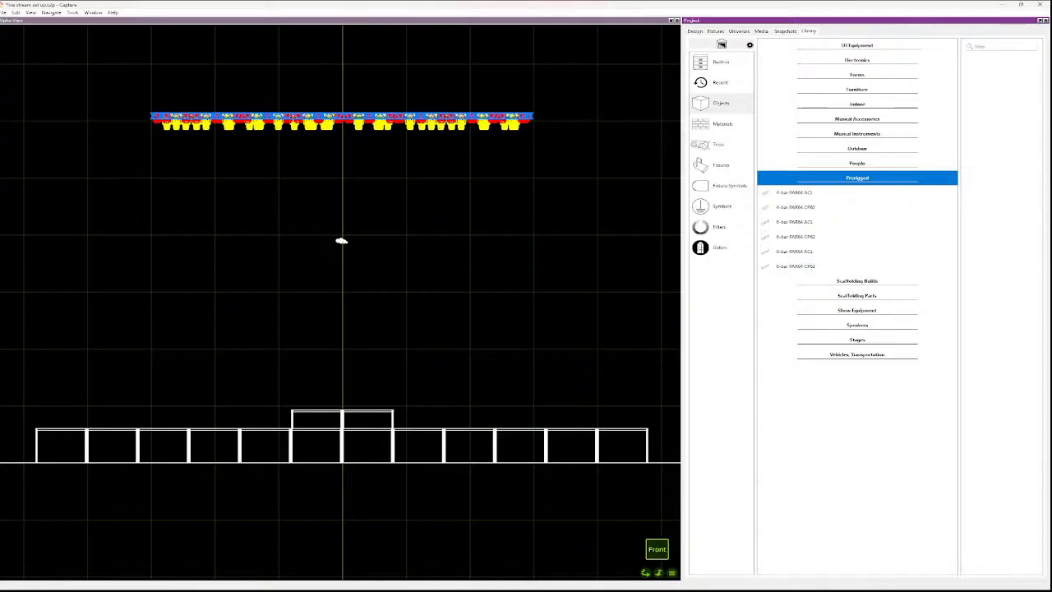
click(857, 177)
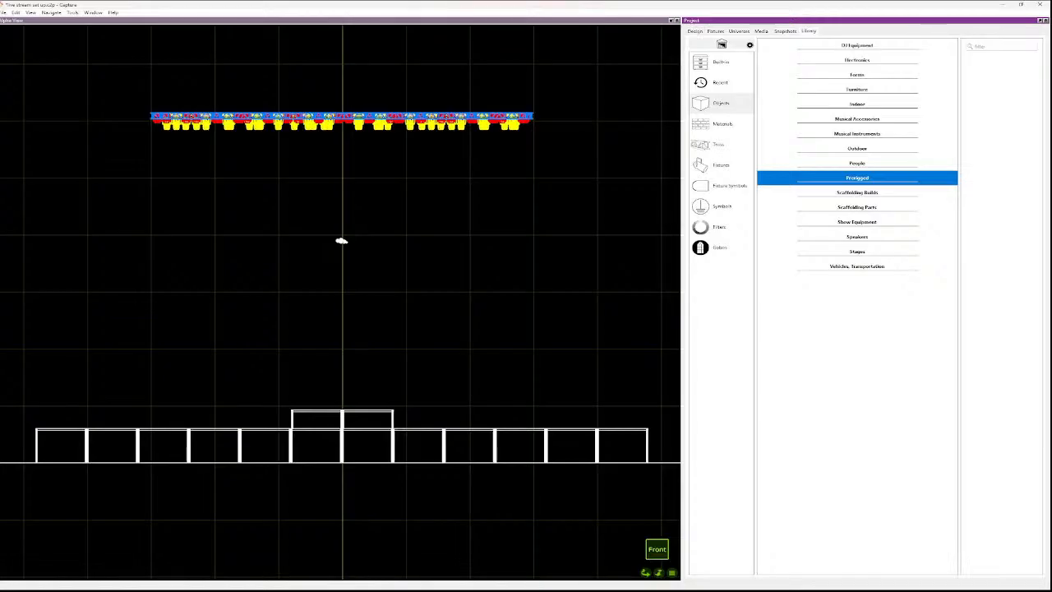
click(857, 90)
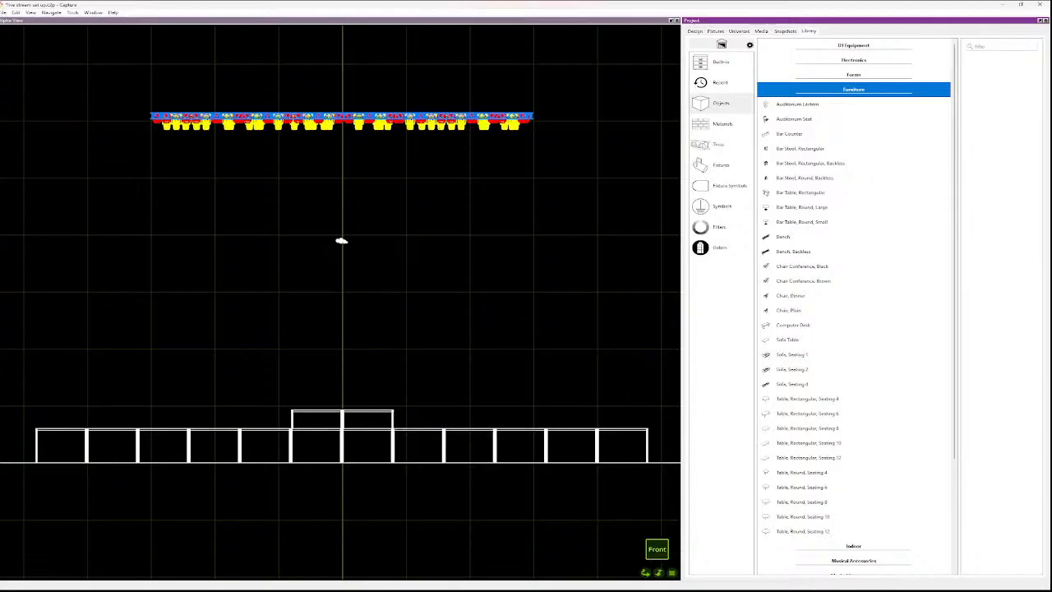
click(855, 90)
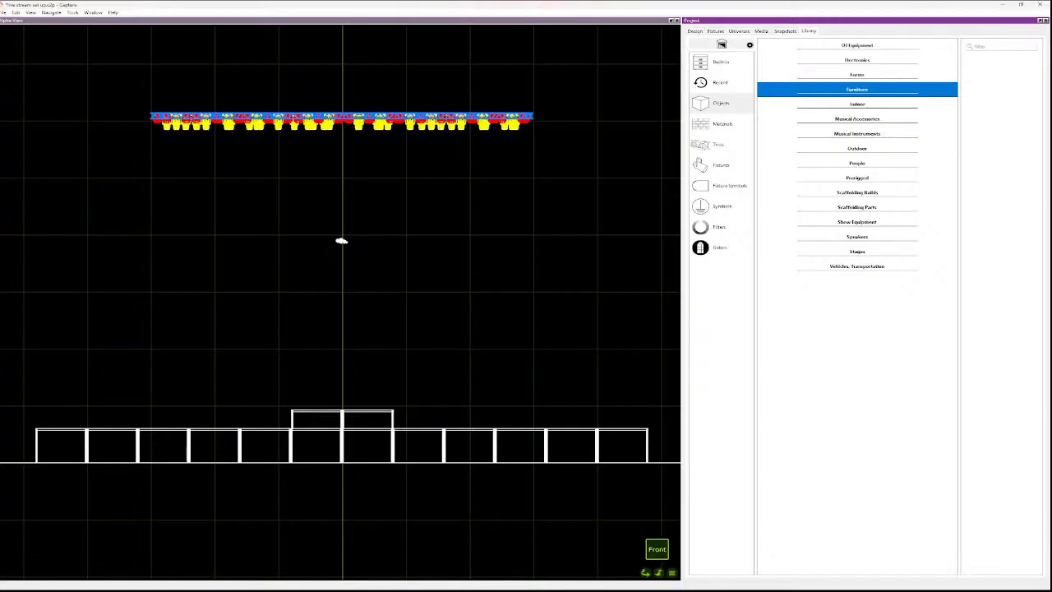
- Add a Drum Set from the library's Musical Instruments objects at riser height near the stage's centre line
click(858, 134)
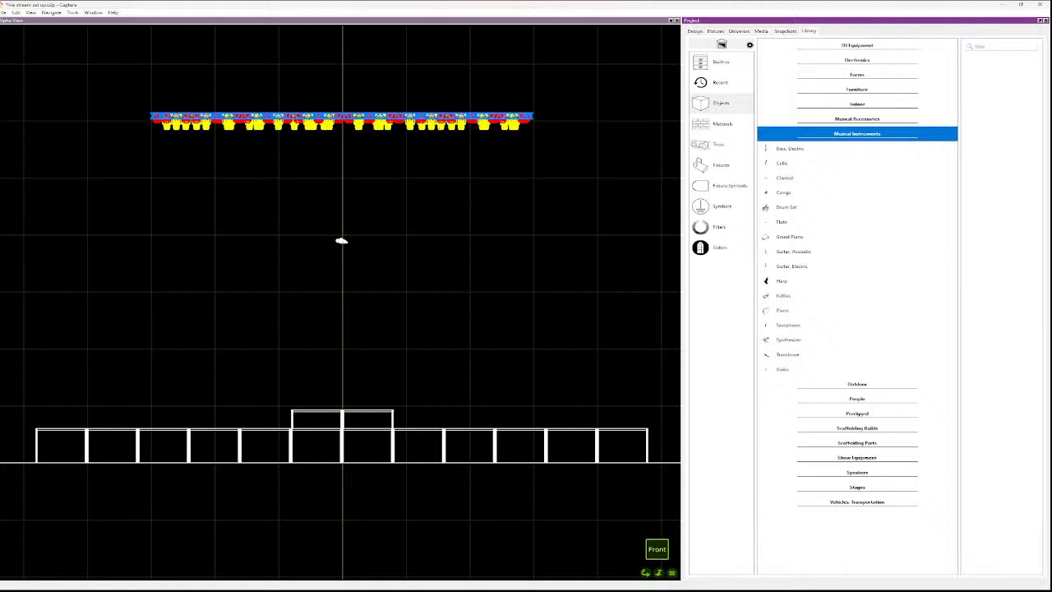
click(787, 207)
drag(788, 208, 319, 408)
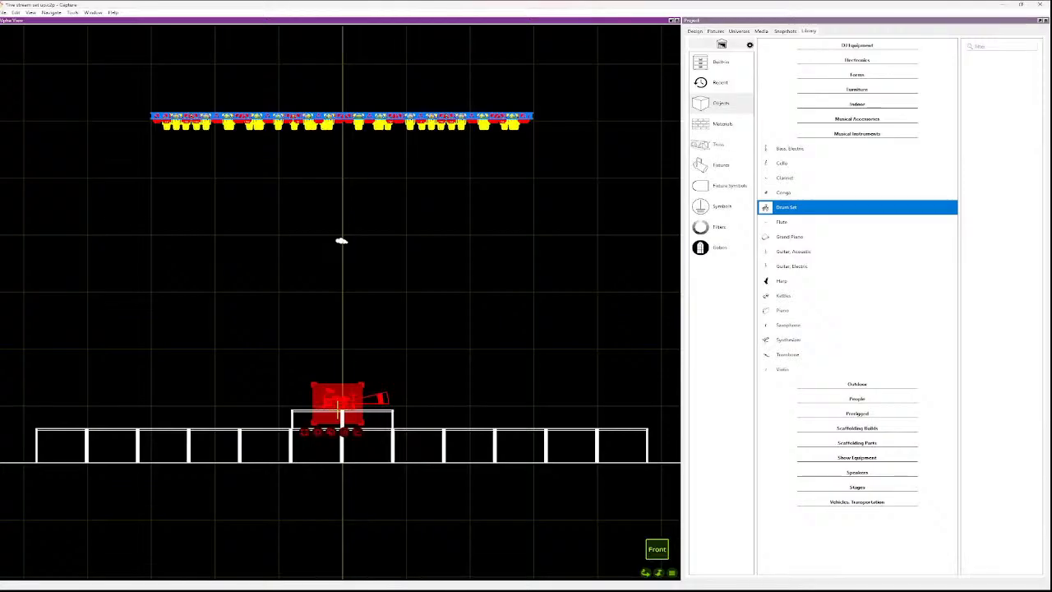
- Move the drum set upstage onto the riser decks in the right view and check its placement from above and in front
key(r)
key(f)
key(r)
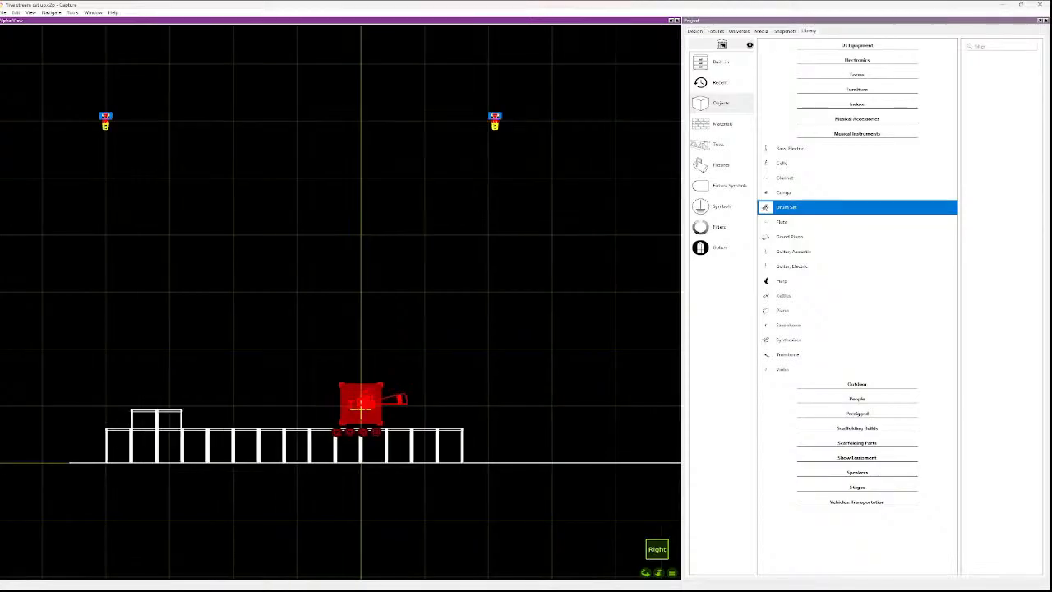
drag(361, 407, 155, 393)
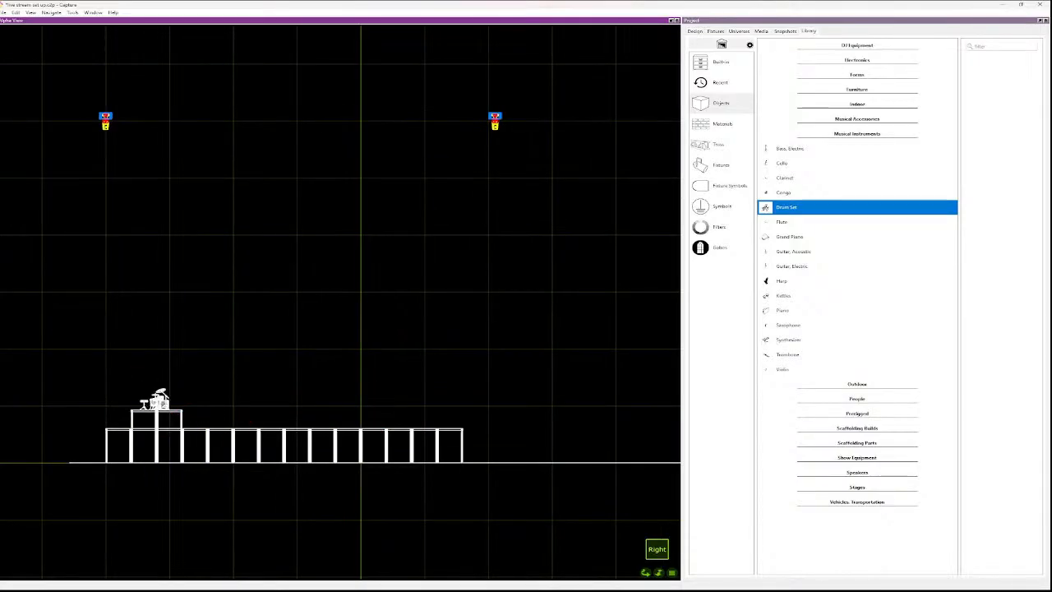
key(f)
key(t)
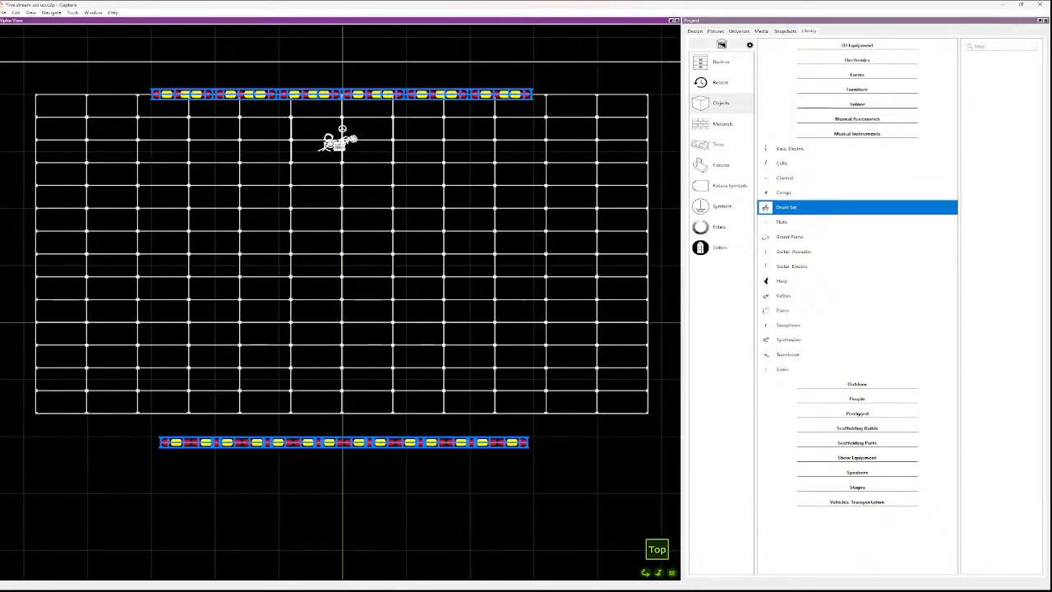
key(f)
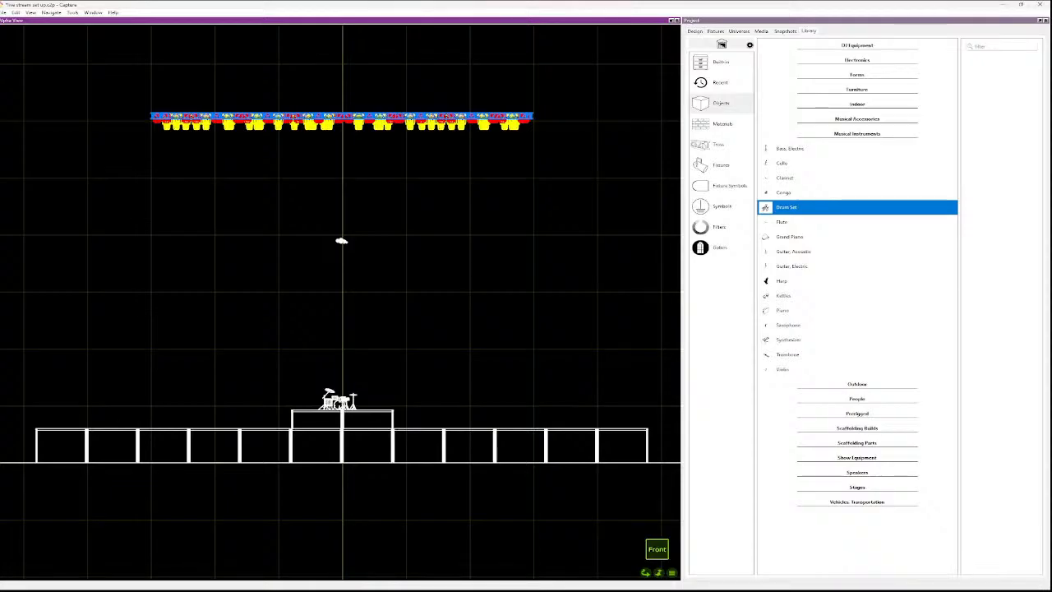
- Examine the drum set and the riser decks beneath it in the front and top views
scroll(398, 325, down, 5)
scroll(398, 326, up, 3)
scroll(432, 122, up, 5)
scroll(428, 137, down, 2)
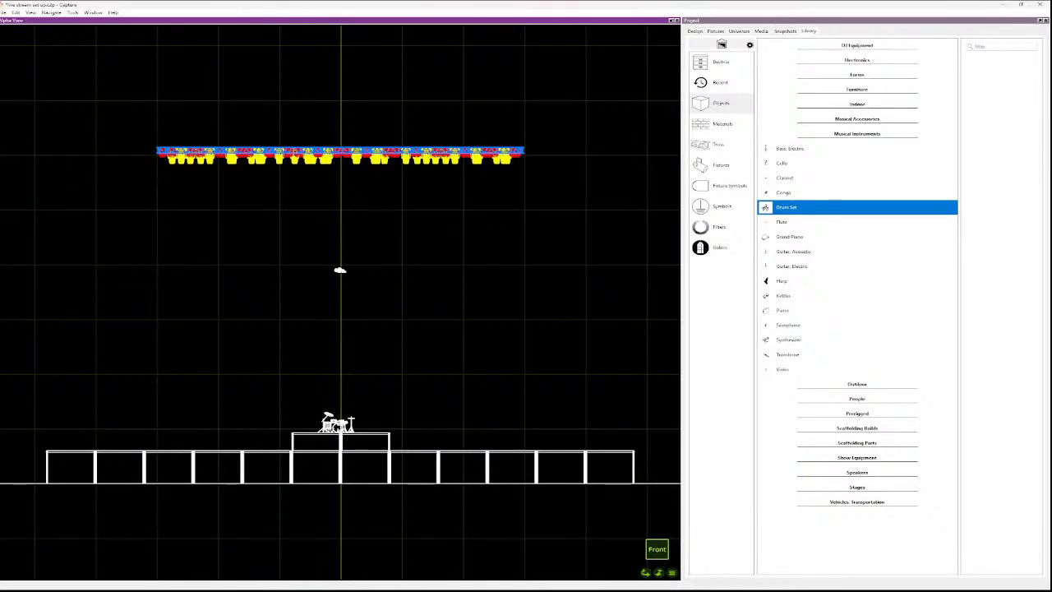
click(334, 442)
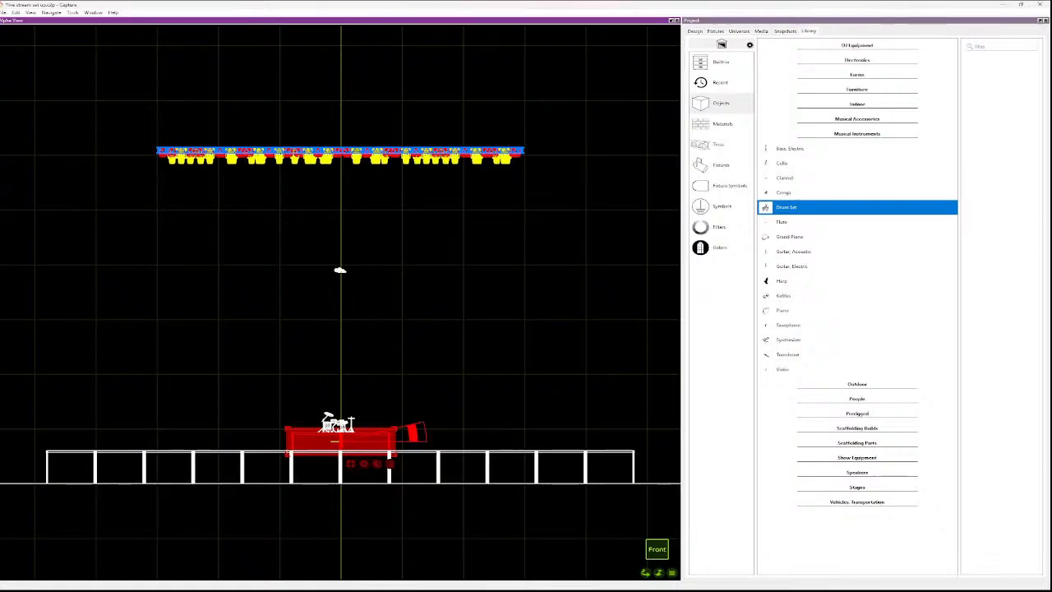
key(t)
key(Delete)
scroll(376, 126, up, 5)
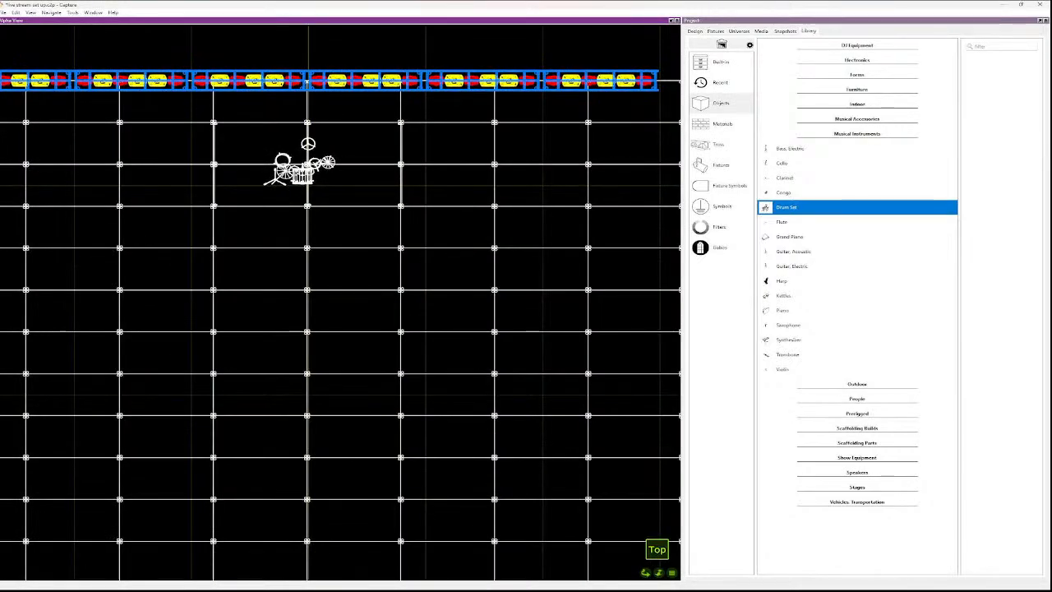
key(f)
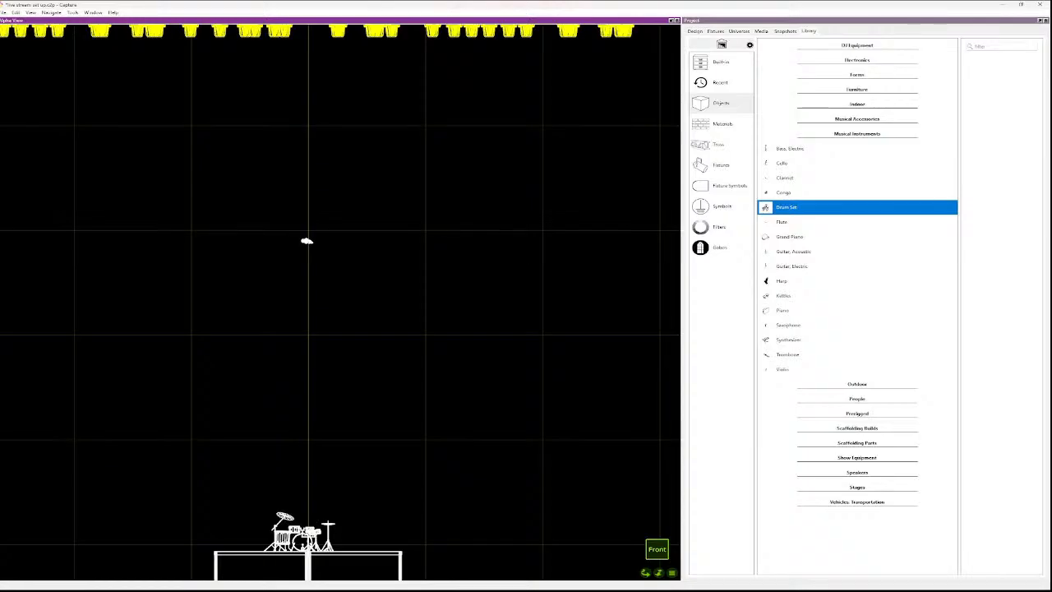
click(354, 553)
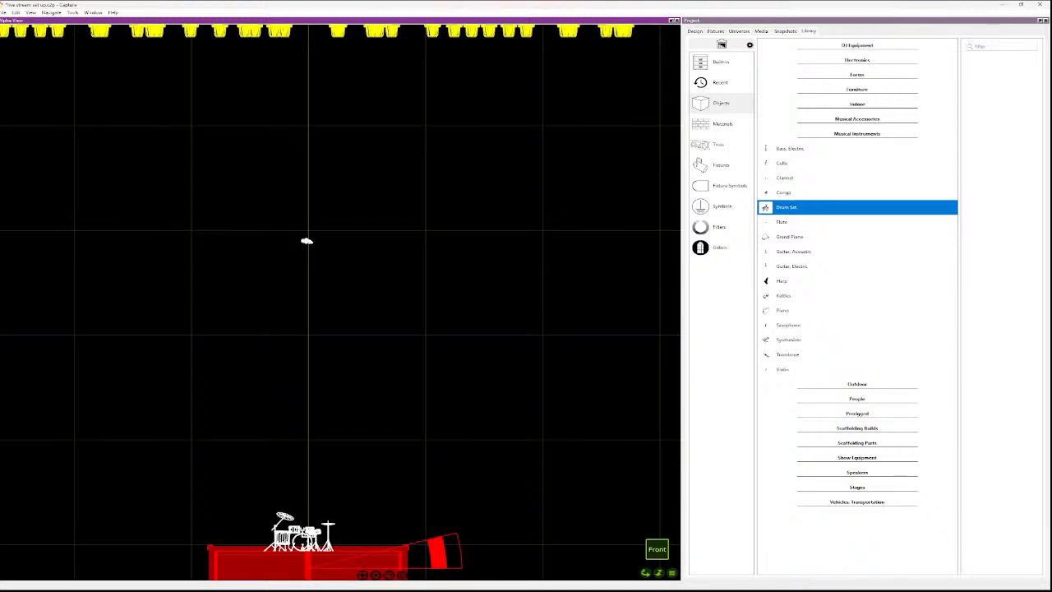
key(Escape)
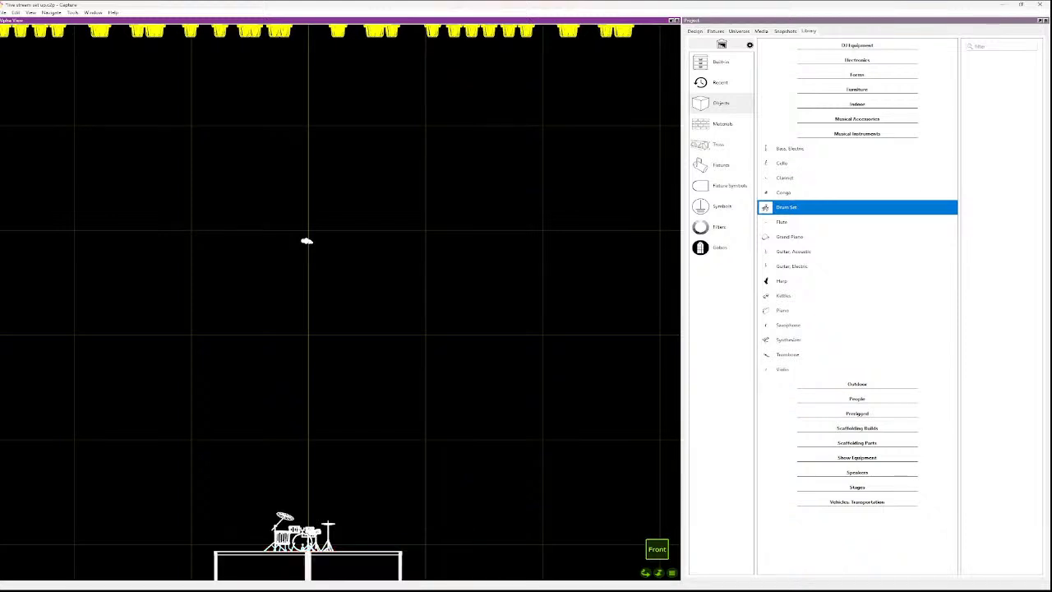
- Check the riser decks from above in the paper display and inspect the deck right of centre in the front view
key(t)
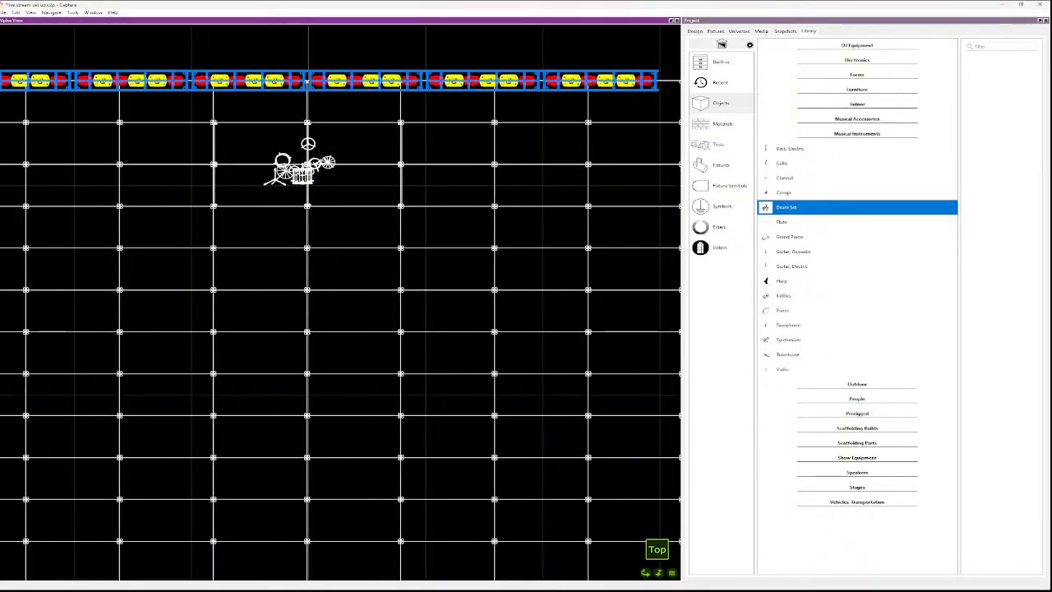
key(p)
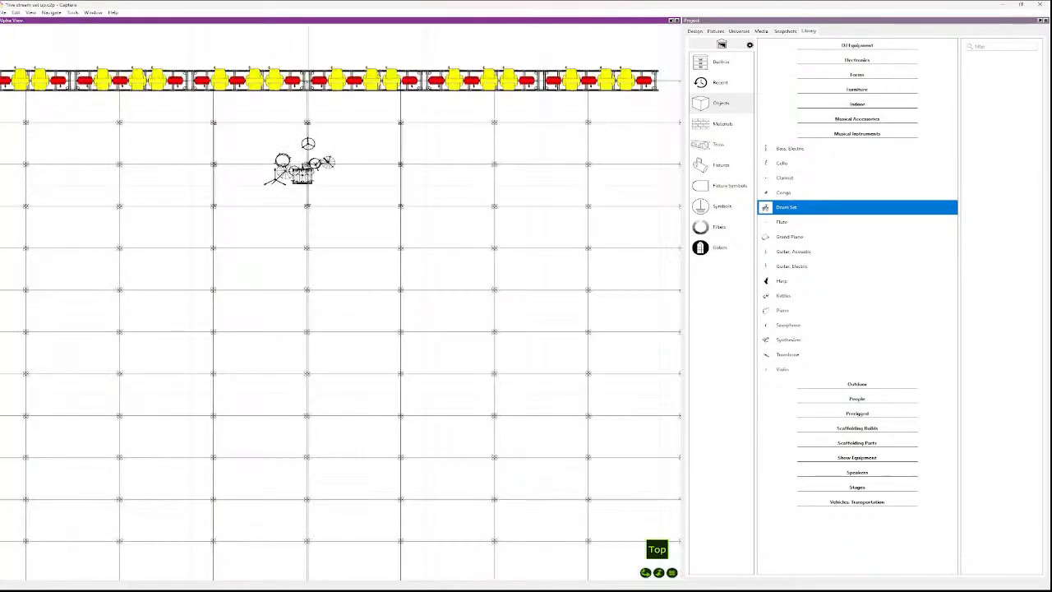
key(p)
key(f)
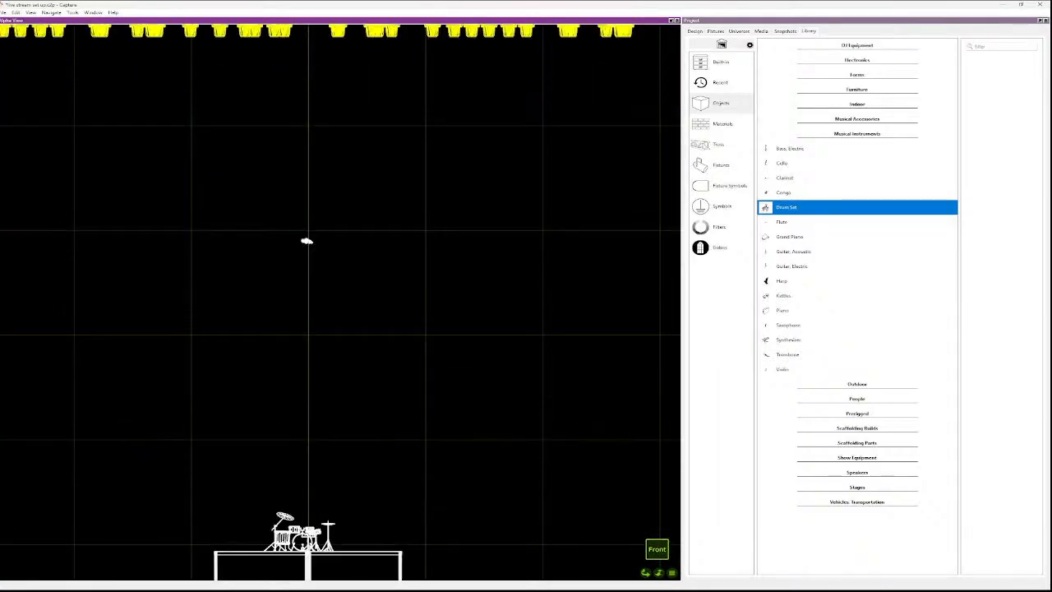
click(355, 553)
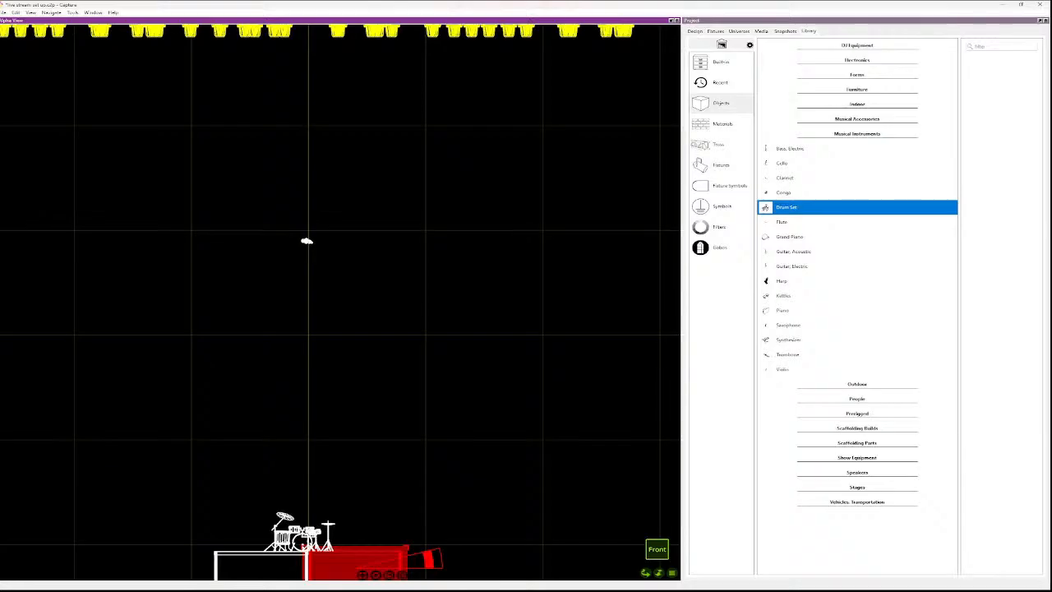
key(r)
key(t)
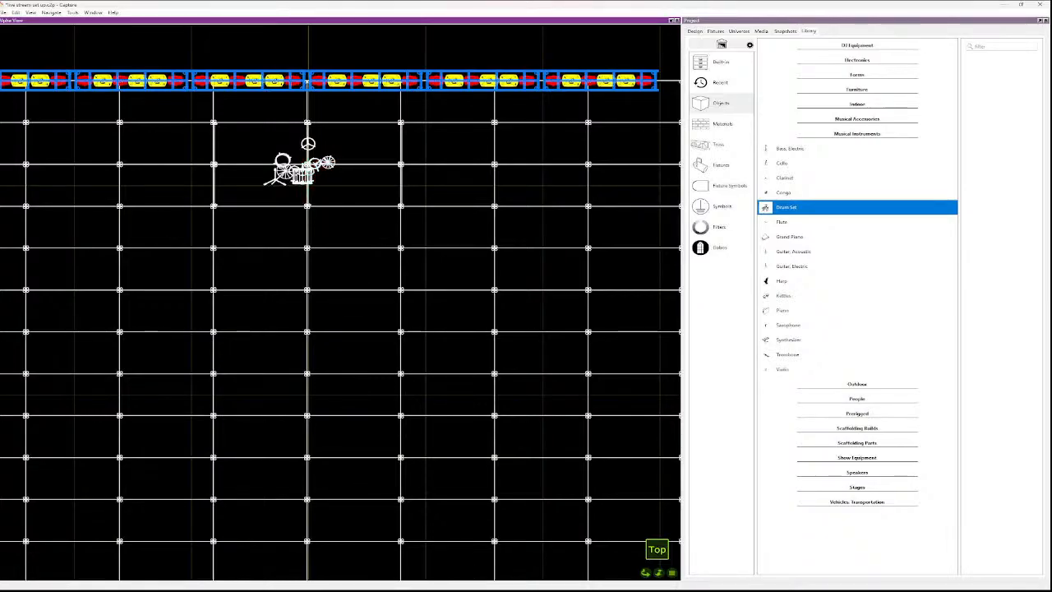
- Make the Stage layer unselectable and duplicate the upstage riser deck right of centre four times with an X offset of 8'
click(696, 31)
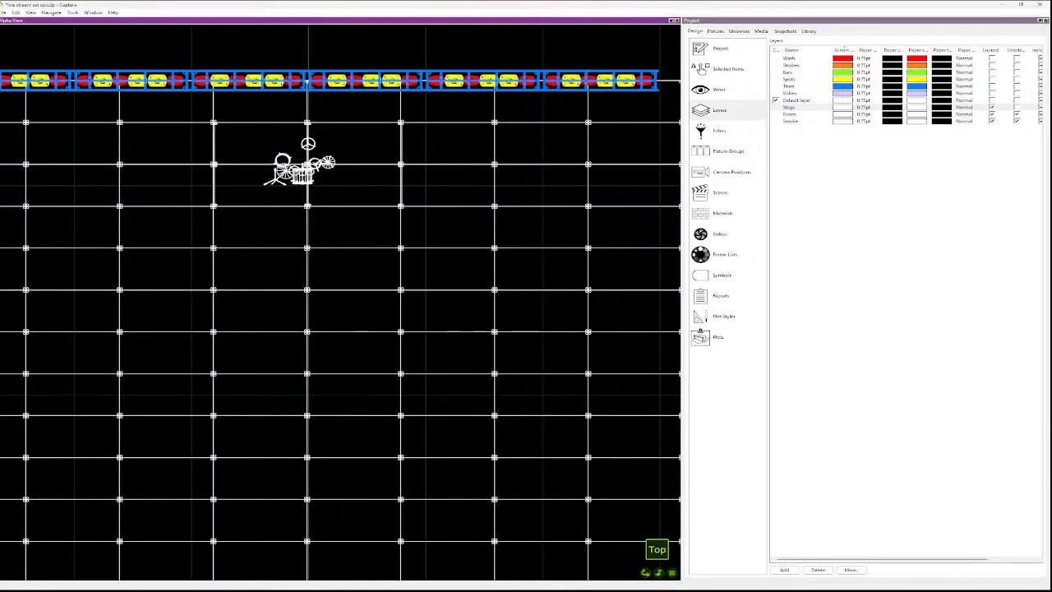
click(1017, 107)
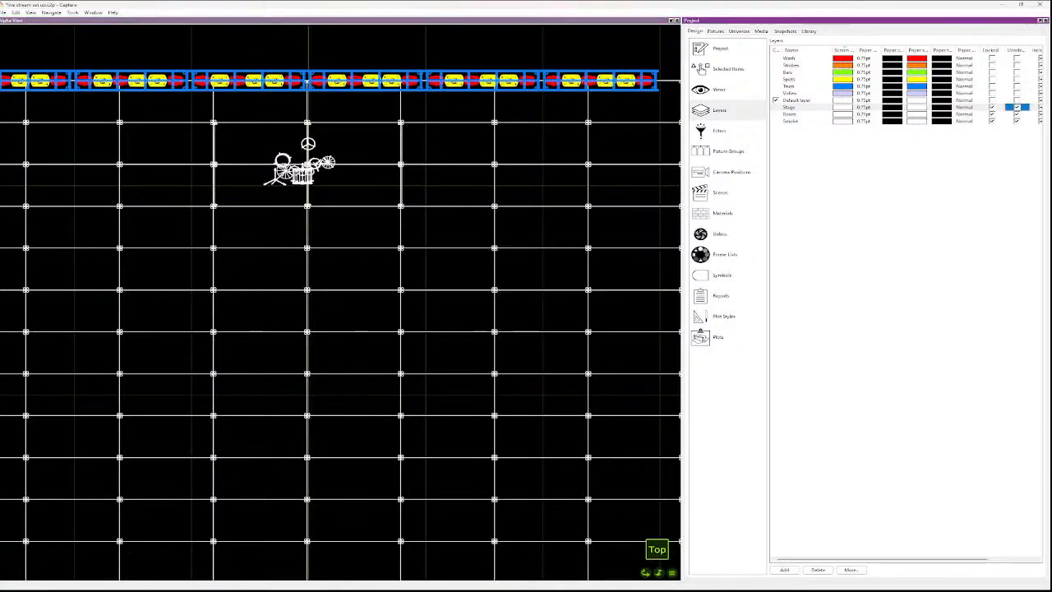
click(357, 146)
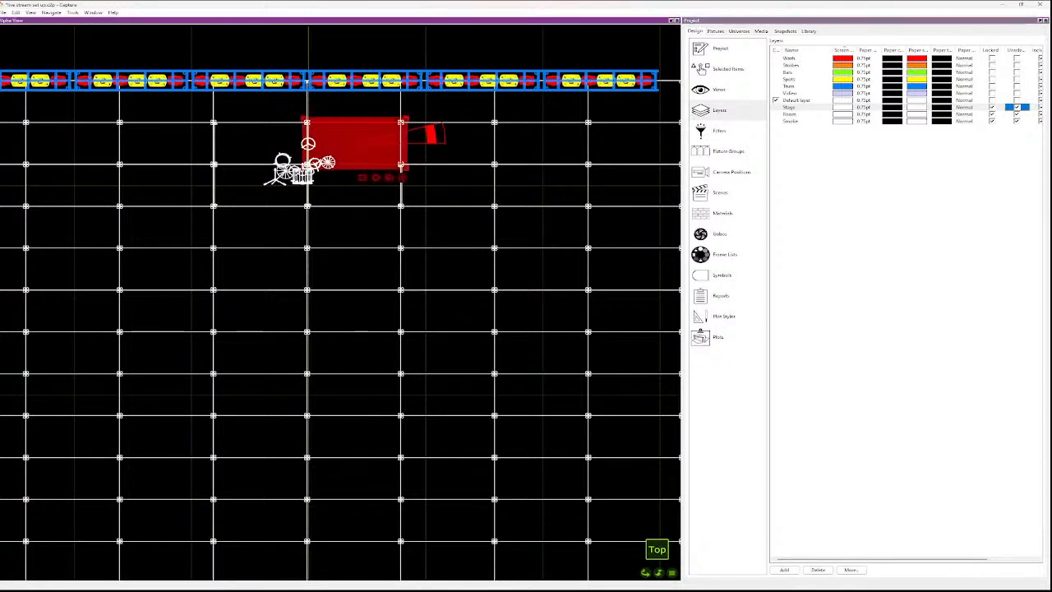
key(ctrl+d)
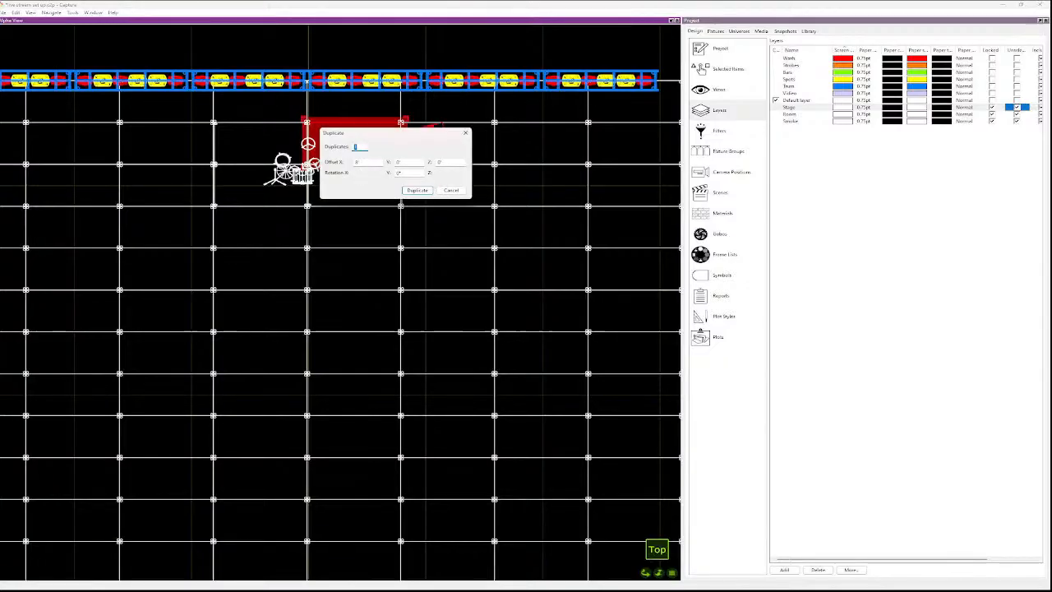
text(4)
key(Return)
scroll(455, 214, down, 6)
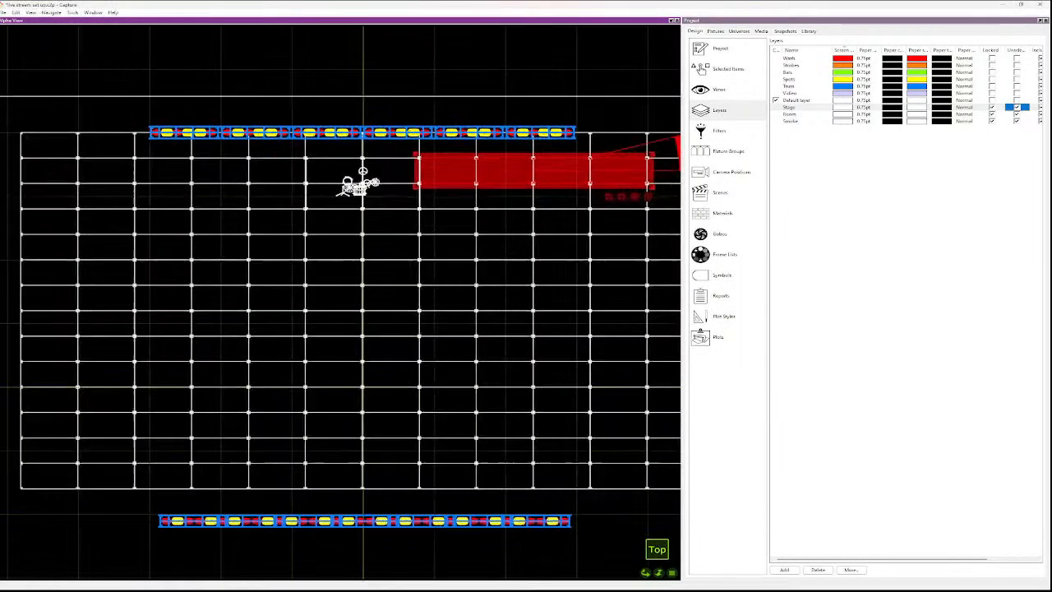
scroll(455, 214, up, 3)
key(Escape)
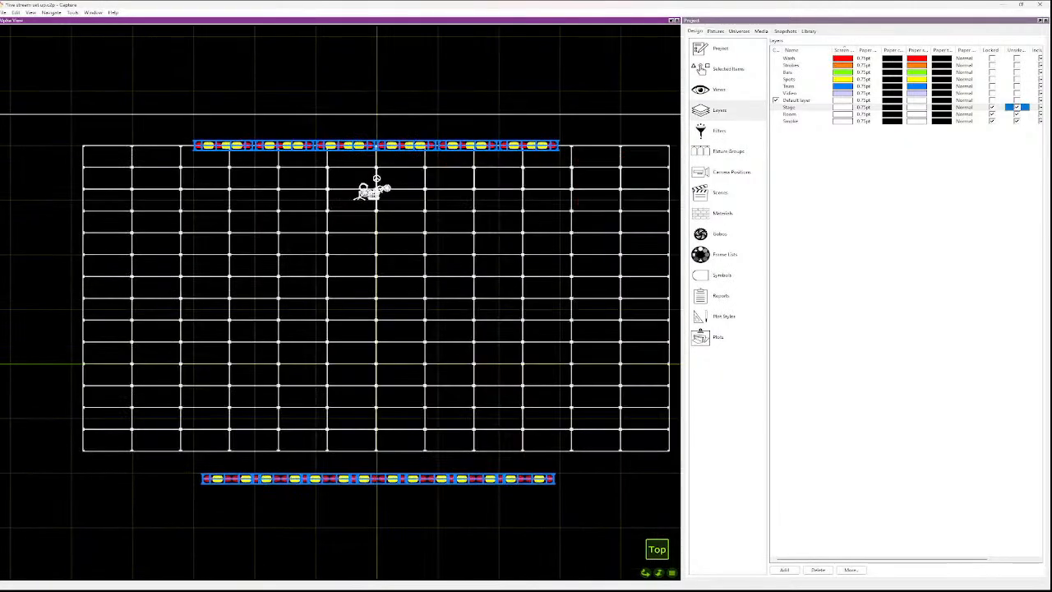
- Duplicate the upstage riser deck left of centre four times with an X offset of -8'
click(363, 188)
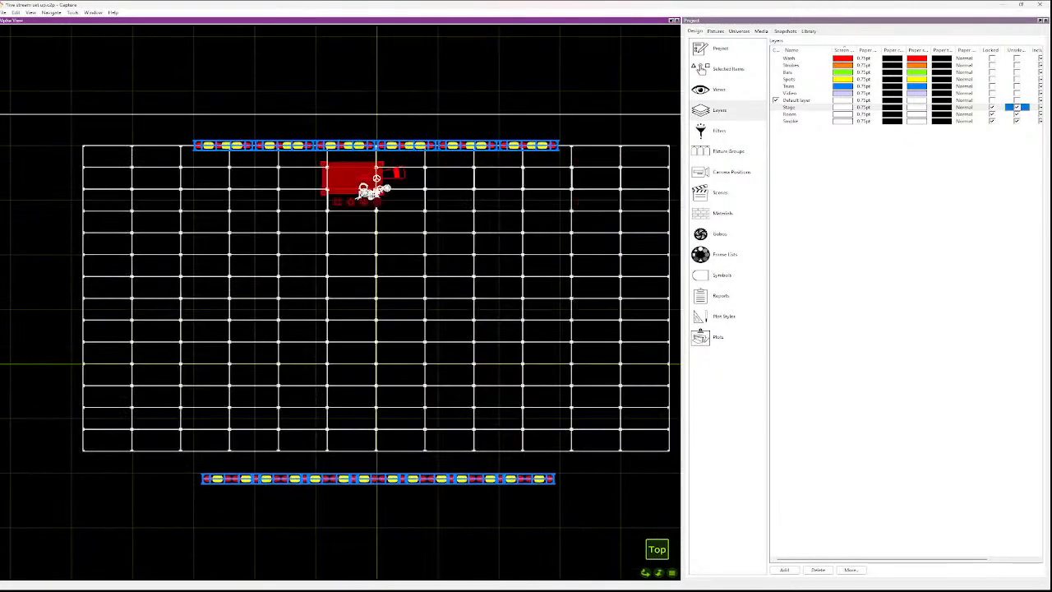
key(ctrl+d)
text(4)
key(Tab)
text(8)
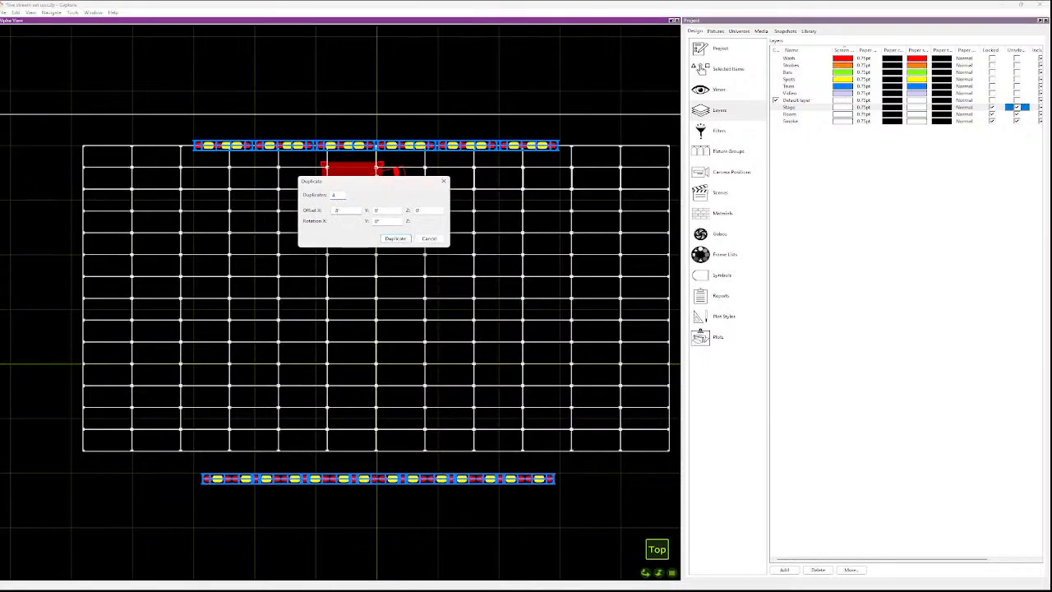
key(Return)
key(Delete)
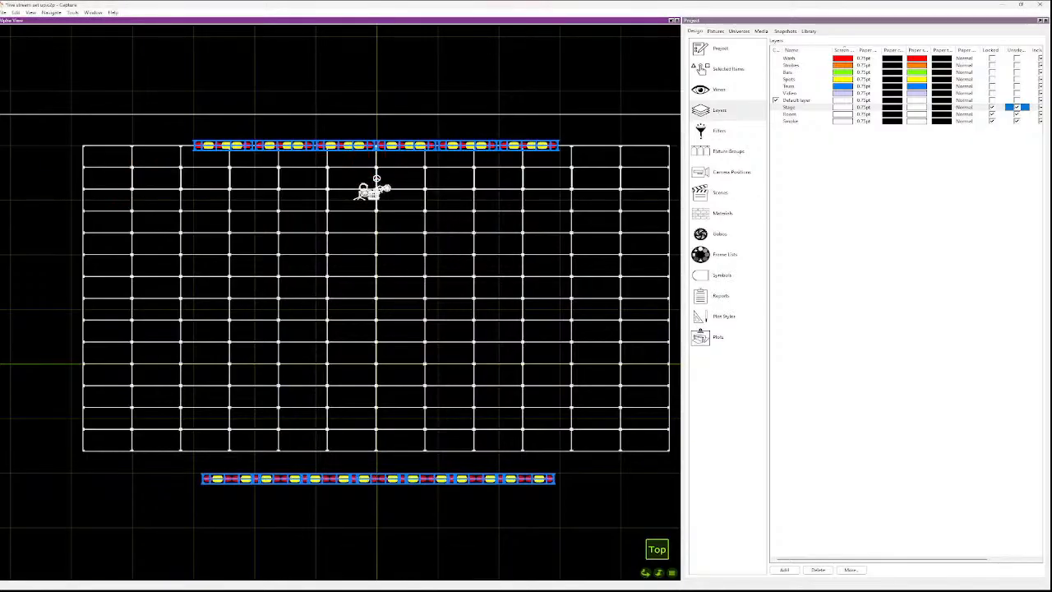
- Set the total height of the four outer riser decks on each side of the drum riser to 5' and check them from above and in front
scroll(388, 178, down, 3)
scroll(431, 157, up, 5)
scroll(392, 255, down, 1)
scroll(344, 211, down, 3)
scroll(344, 212, up, 3)
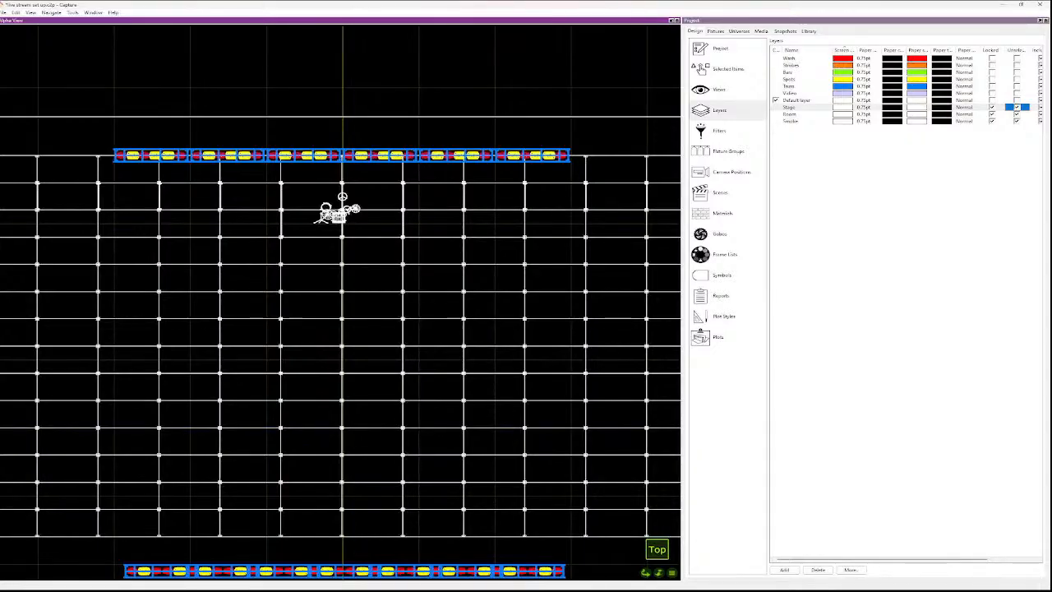
key(f)
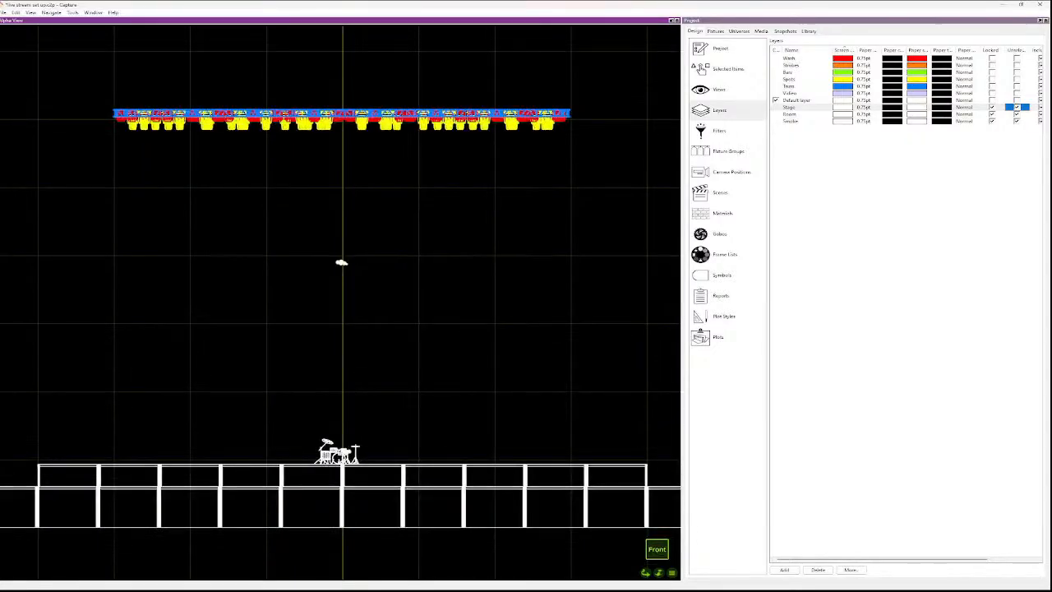
drag(42, 450, 35, 424)
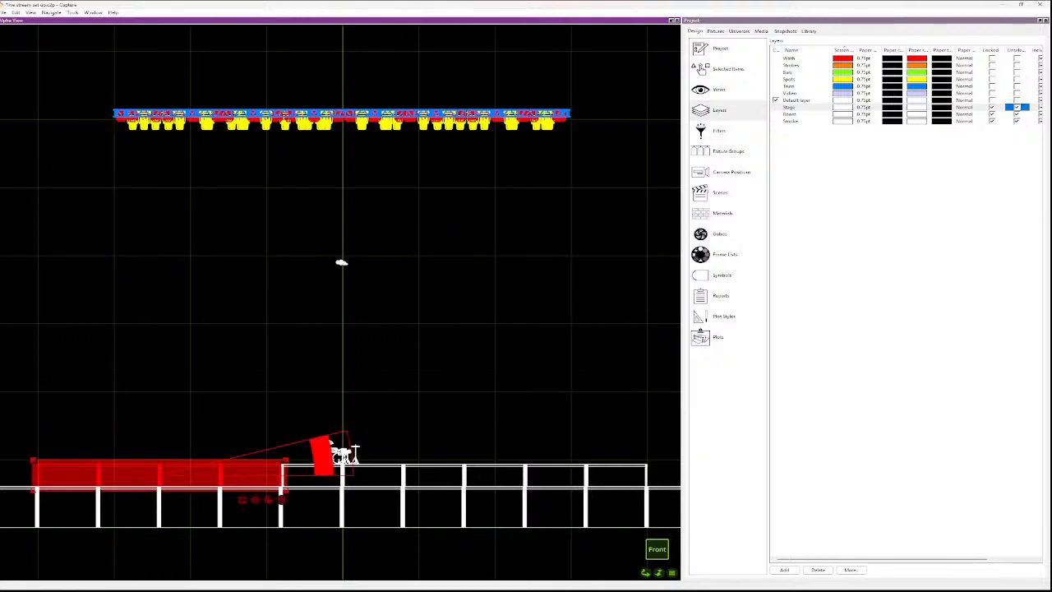
drag(621, 469, 449, 443)
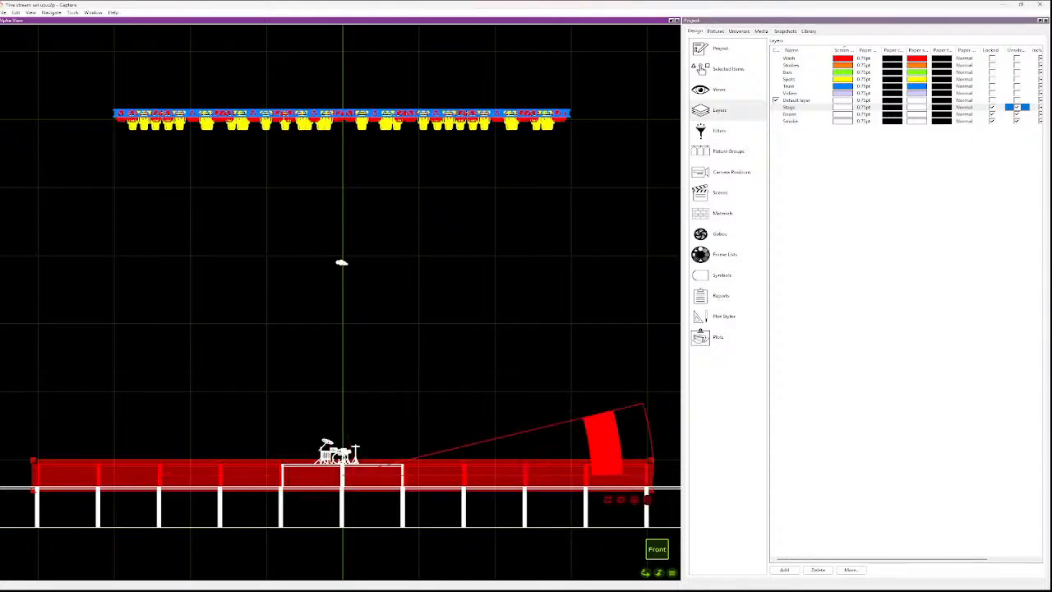
click(700, 70)
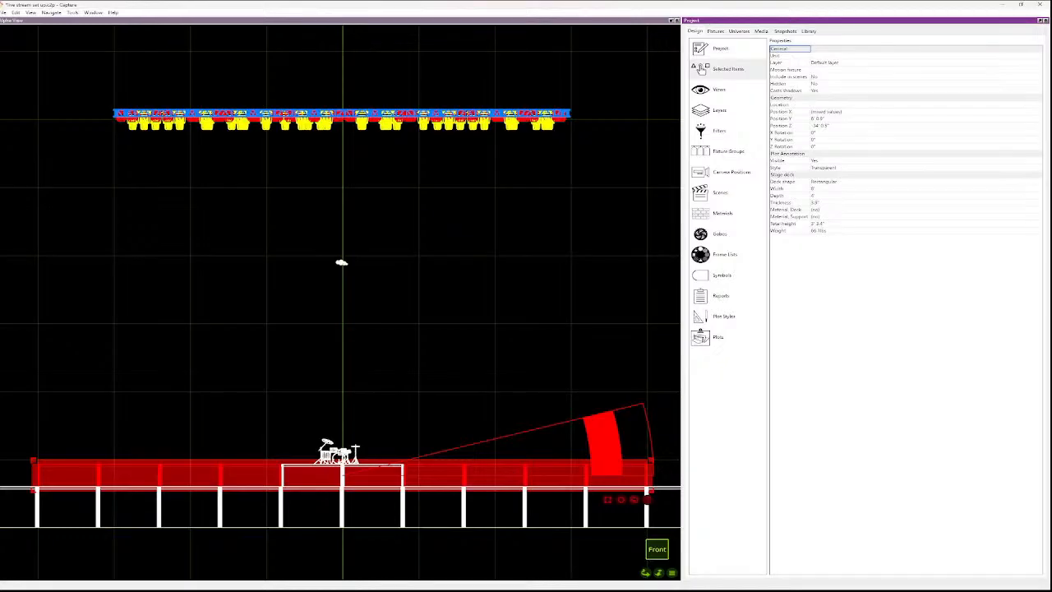
click(819, 224)
double_click(818, 223)
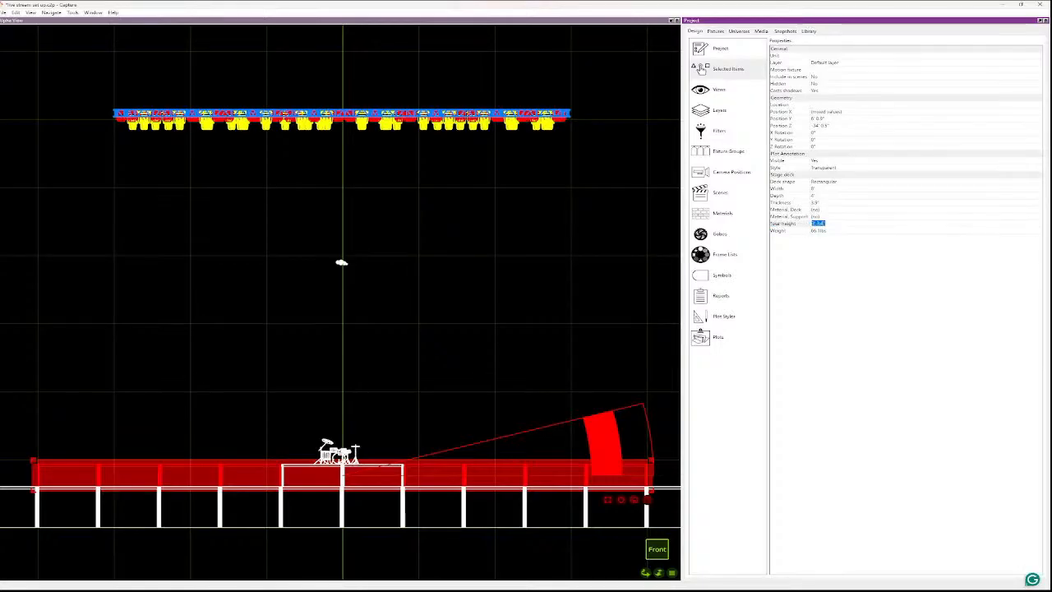
text(5)
key(Return)
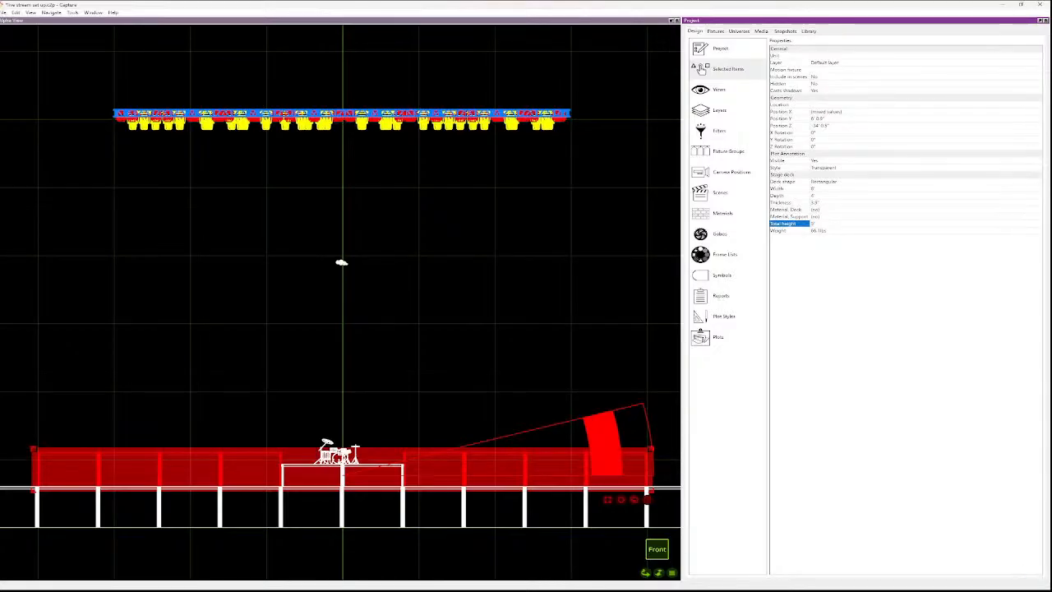
key(Escape)
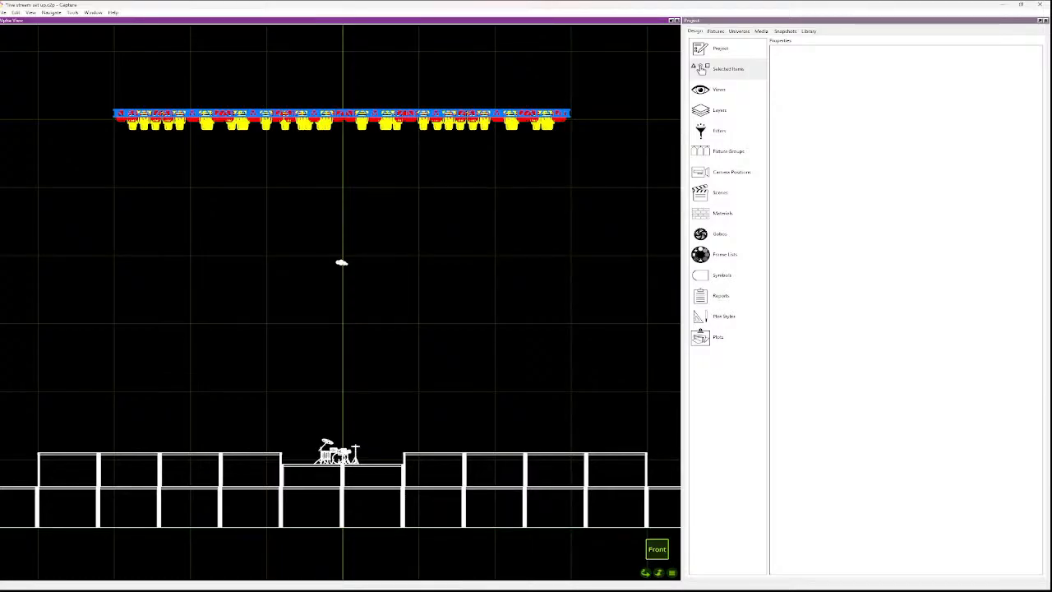
key(t)
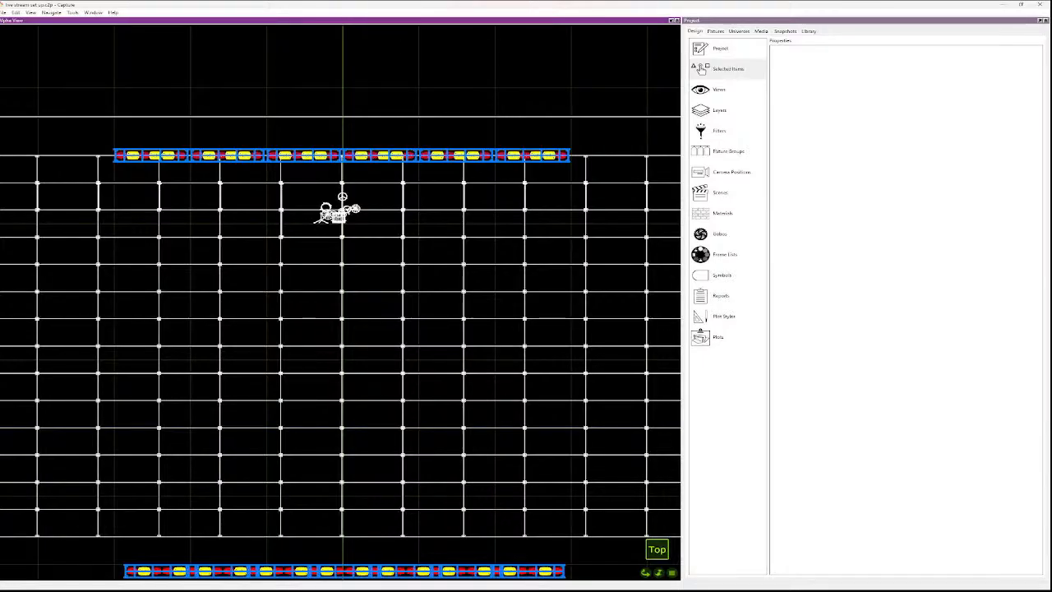
key(f)
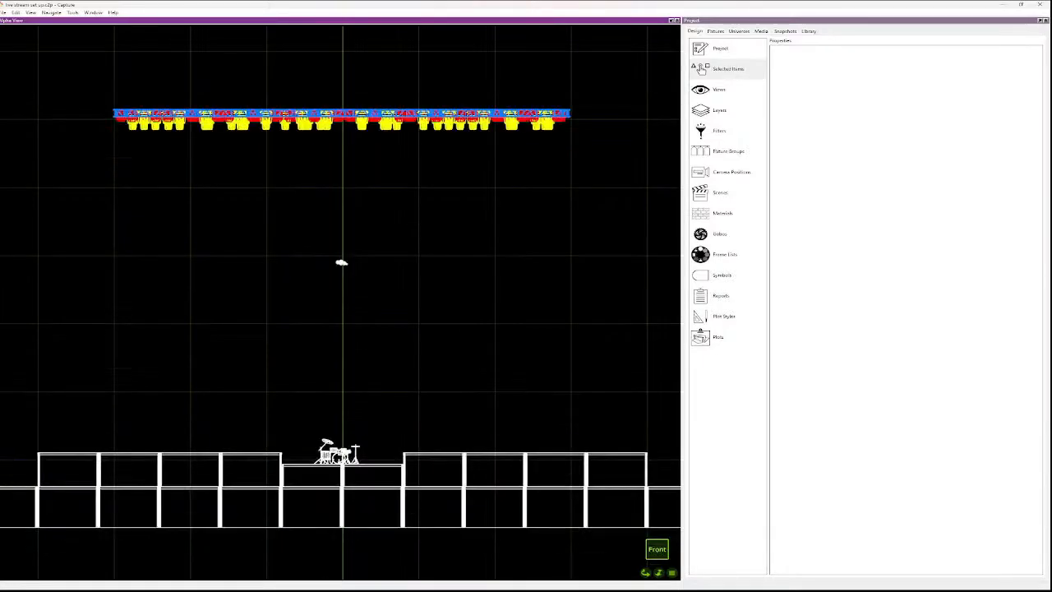
- Search the fixture library for "glp" and look through the GLP fixtures down to the Impression X4 bars
click(809, 31)
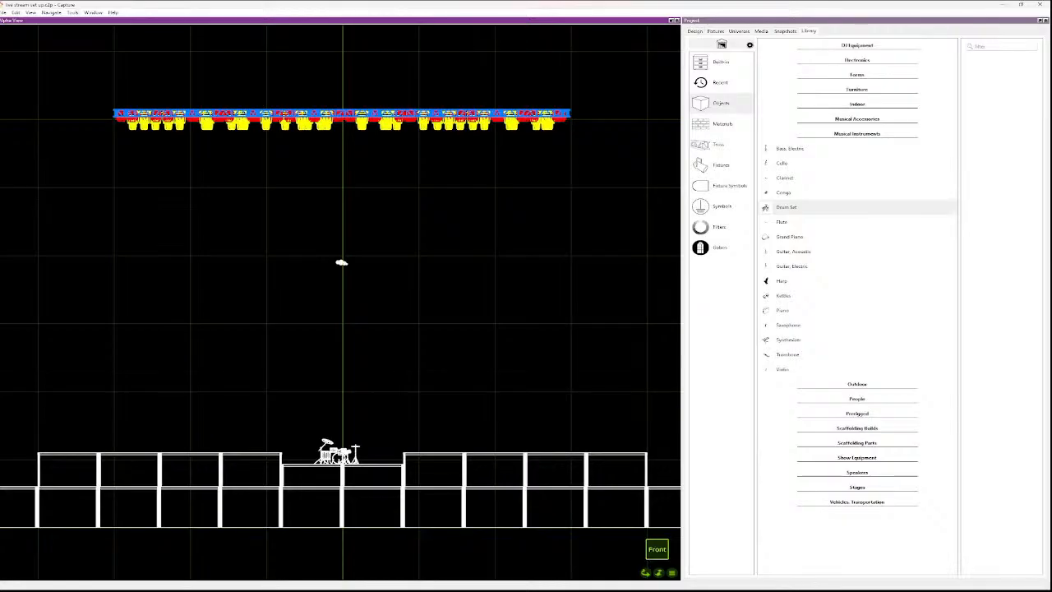
click(721, 165)
scroll(855, 306, down, 3)
scroll(855, 306, up, 8)
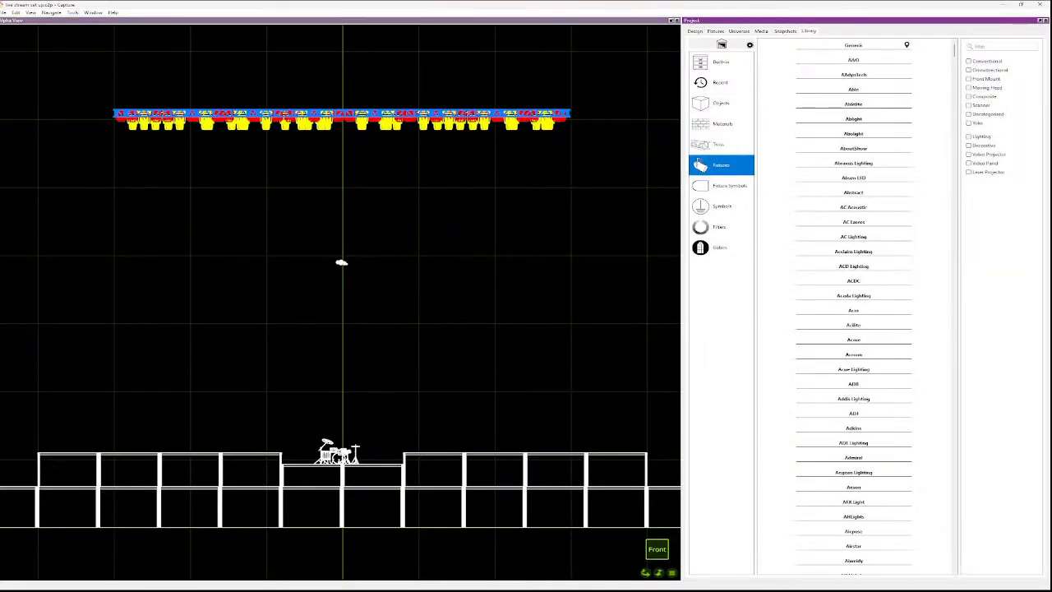
click(999, 47)
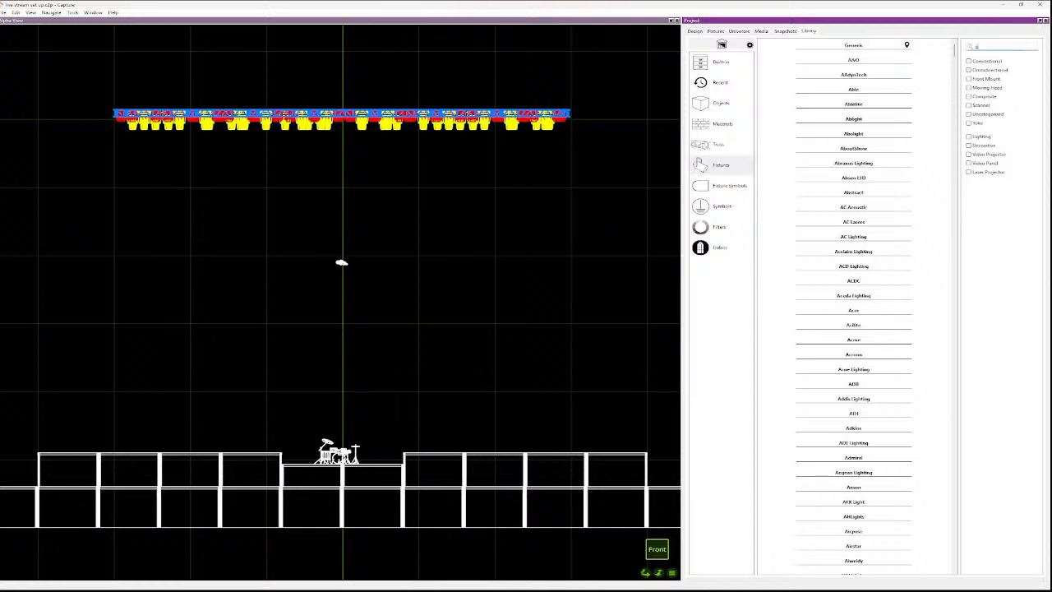
click(853, 46)
click(854, 75)
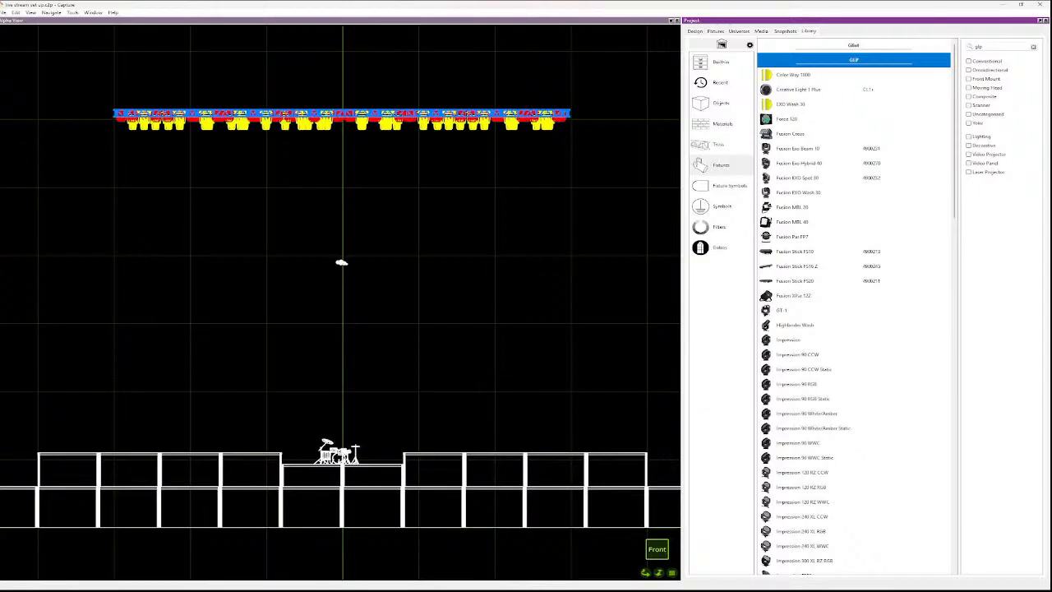
scroll(856, 313, down, 7)
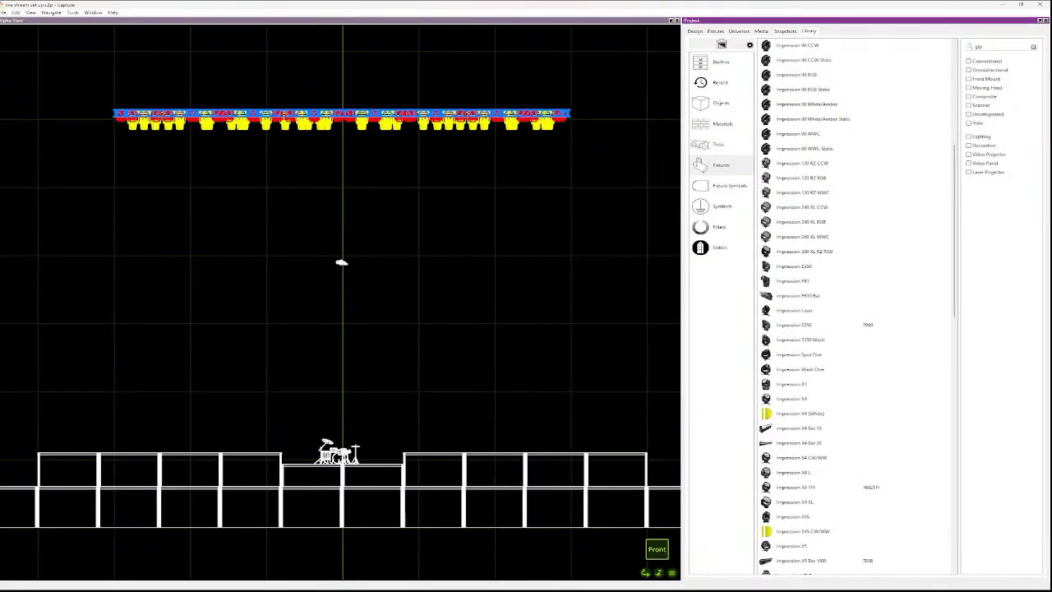
- Place a GLP Impression X4 Bar 20 on the outer end of the side riser left of the drums
click(810, 443)
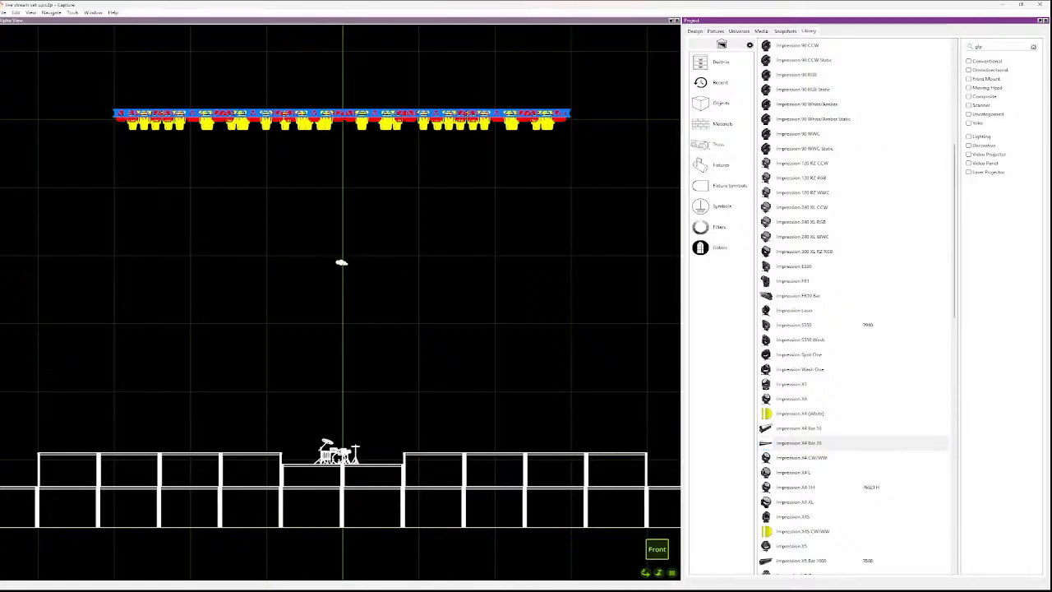
click(810, 443)
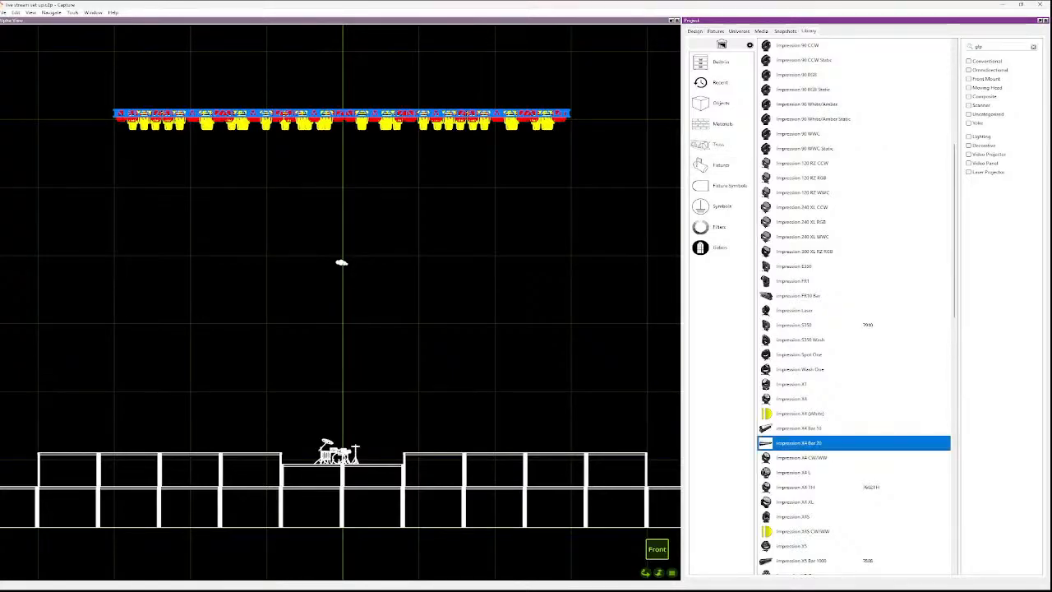
drag(810, 443, 49, 455)
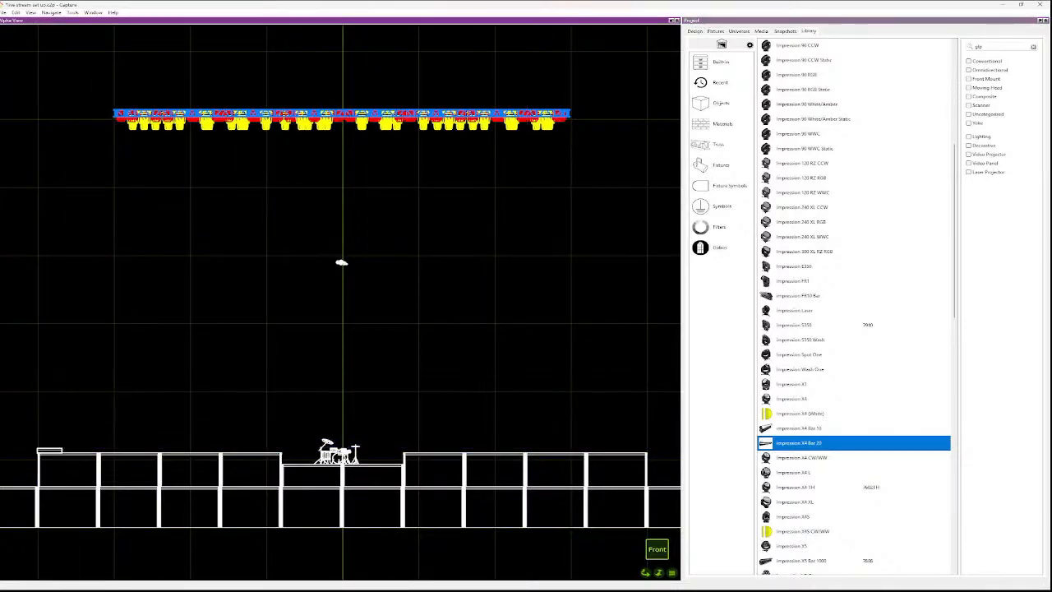
scroll(46, 448, up, 3)
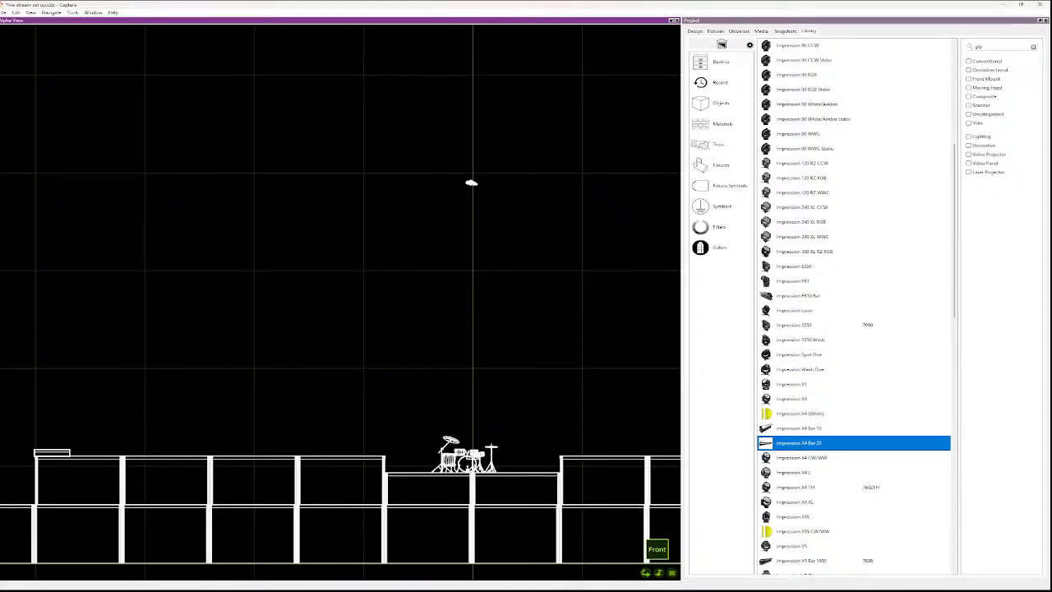
- Duplicate the Impression X4 Bar 20 and place the copy end to end with the first bar
click(51, 454)
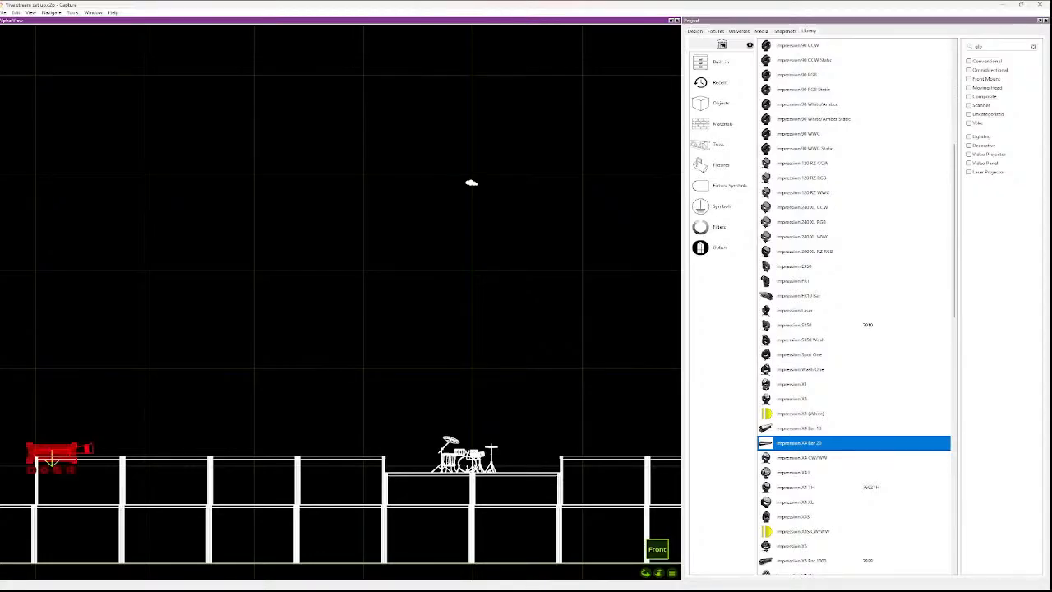
drag(51, 455, 52, 455)
key(Escape)
click(52, 455)
key(ctrl+v)
click(88, 457)
scroll(88, 459, up, 1)
drag(88, 459, 88, 460)
key(Escape)
- Select both Impression X4 Bar 20 fixtures from the fixture list and assign them to the Bars layer
click(716, 31)
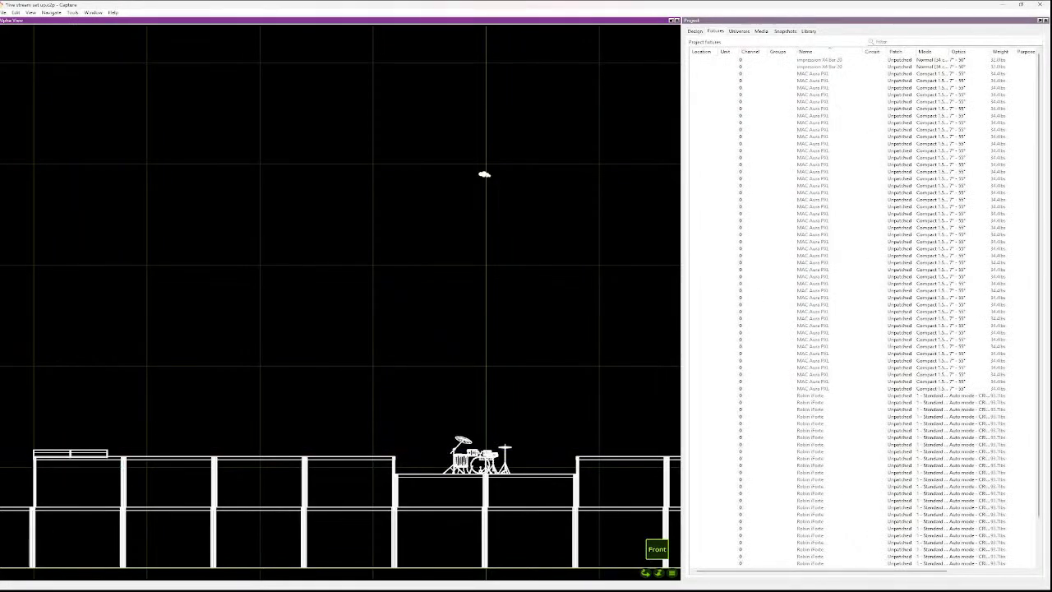
scroll(864, 329, down, 3)
scroll(863, 313, up, 3)
click(820, 60)
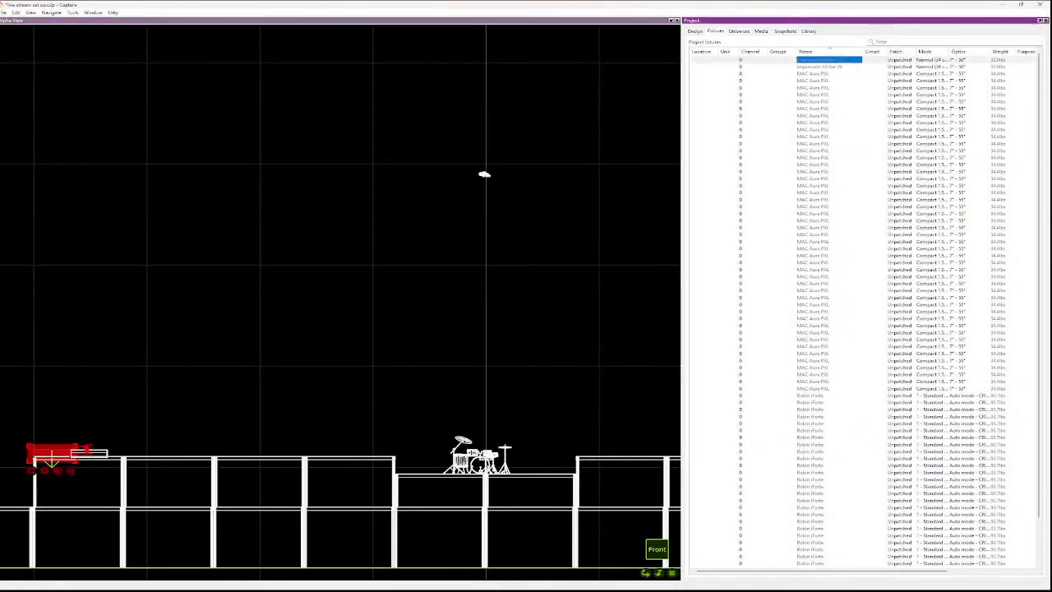
shift+click(820, 67)
click(696, 31)
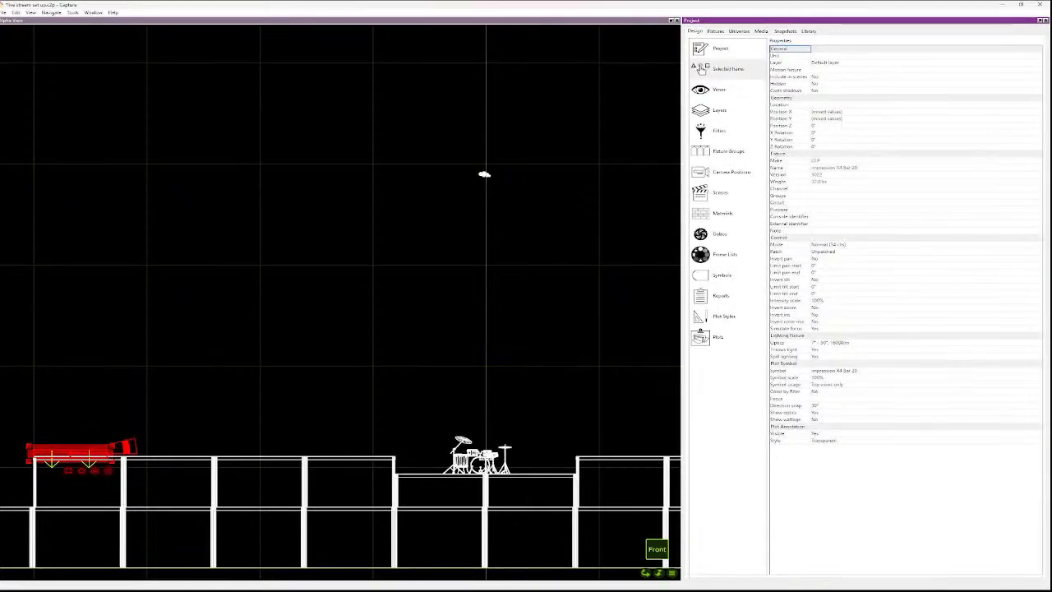
click(790, 62)
click(827, 63)
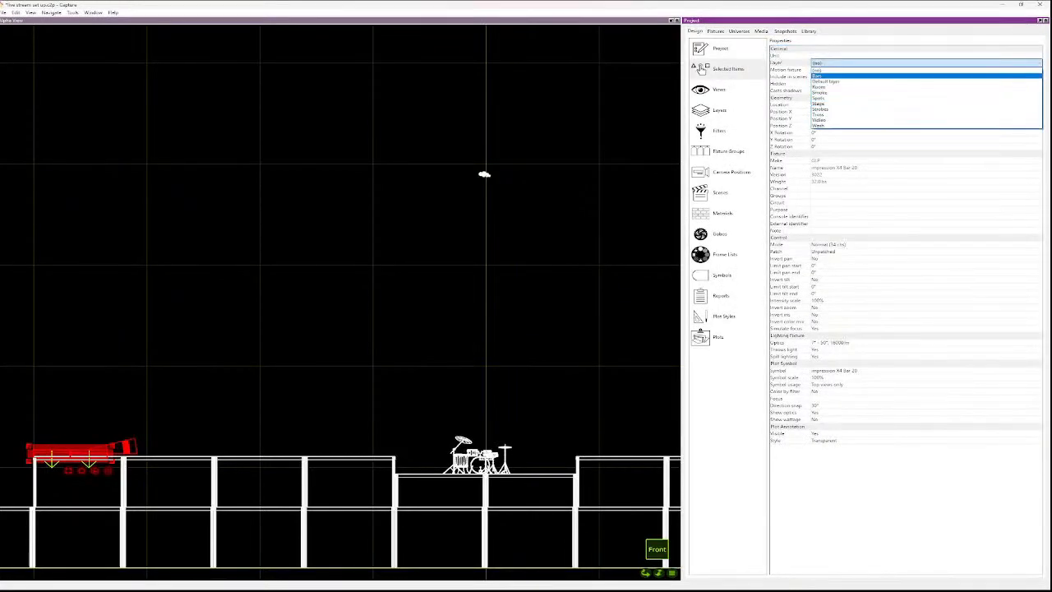
click(818, 76)
click(568, 206)
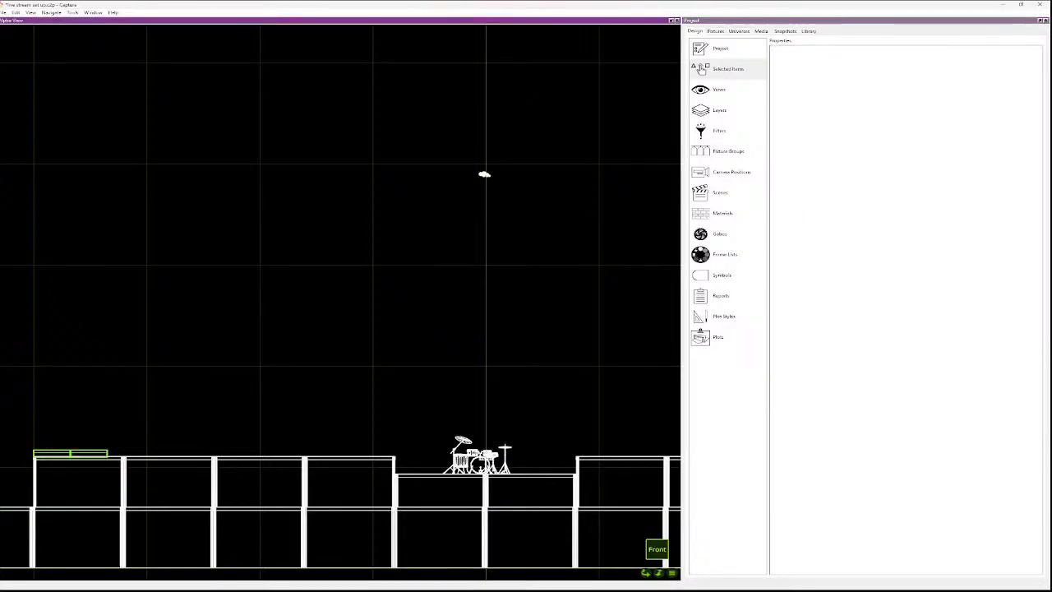
- In the right view, move both bars upstage and lower them onto the downstage edge of the riser
scroll(67, 448, up, 2)
scroll(78, 449, up, 3)
drag(128, 447, 14, 466)
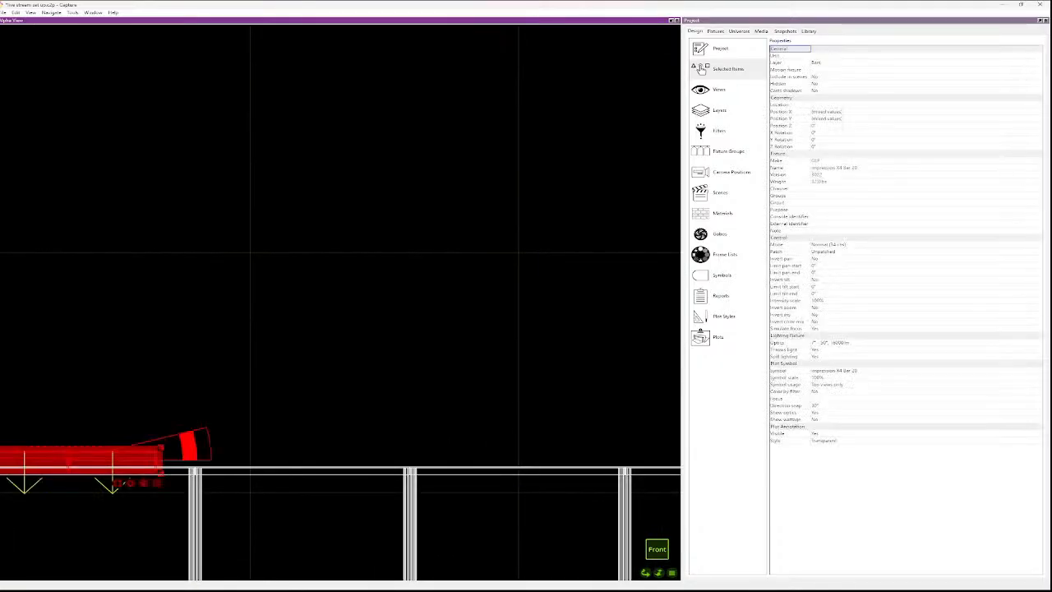
key(r)
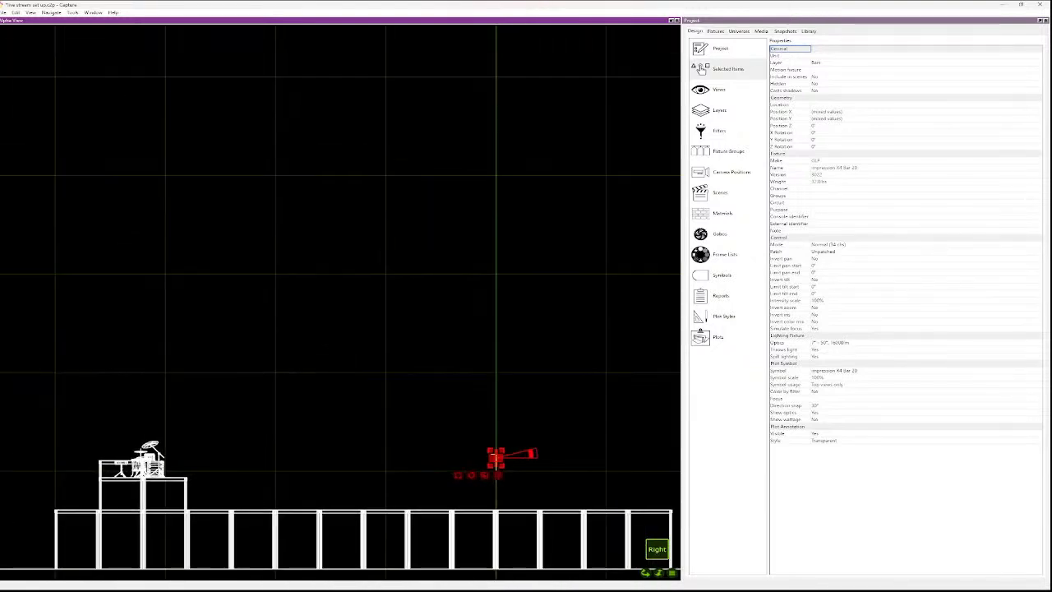
drag(496, 458, 190, 469)
scroll(158, 480, up, 8)
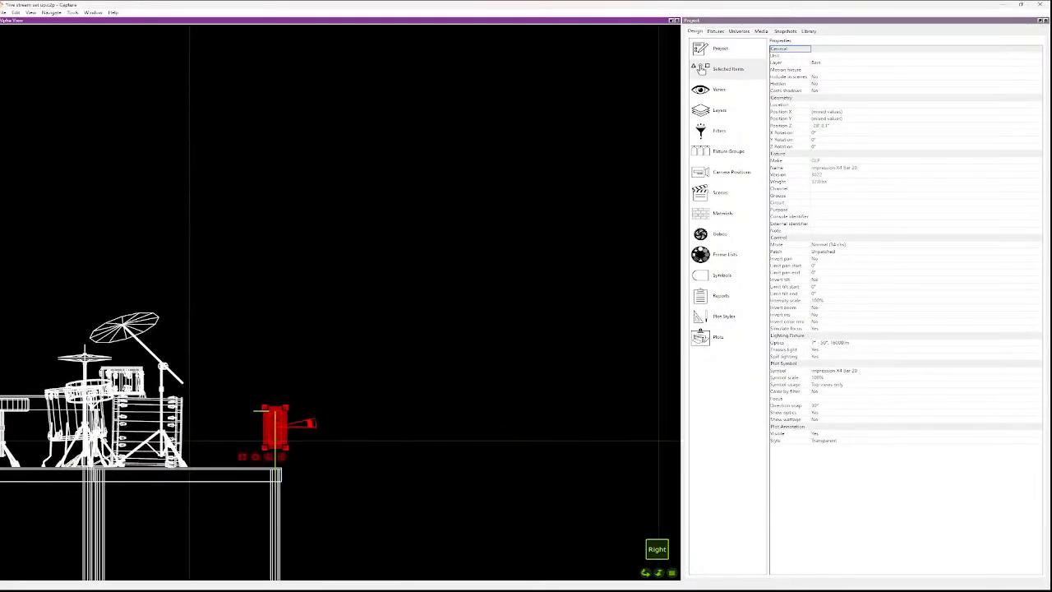
drag(276, 409, 276, 434)
key(Escape)
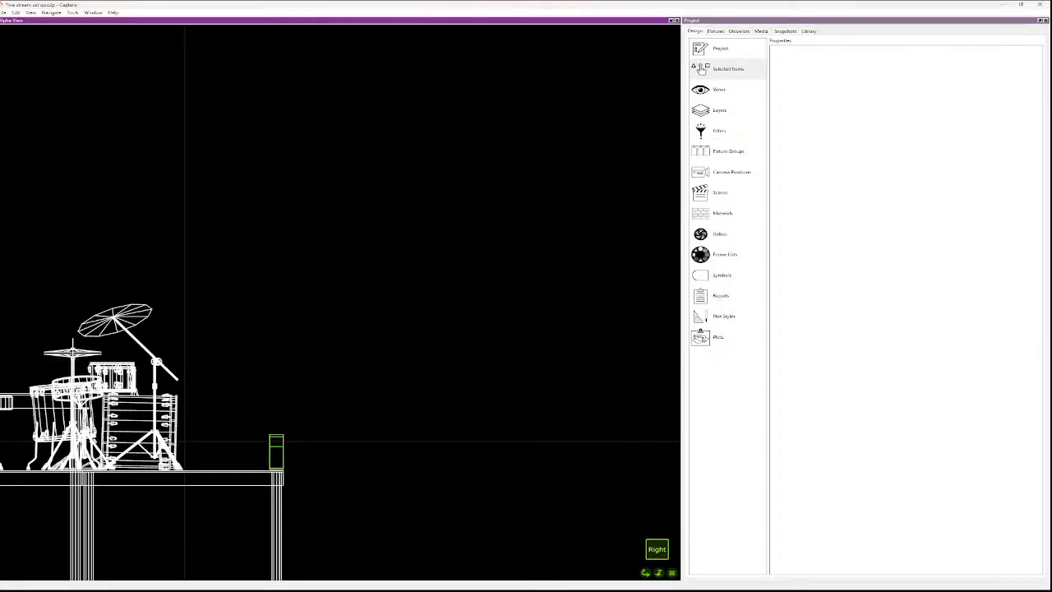
- In the front view, raise the two bars onto the top of the left side riser, aligned with its outer end
key(Tab)
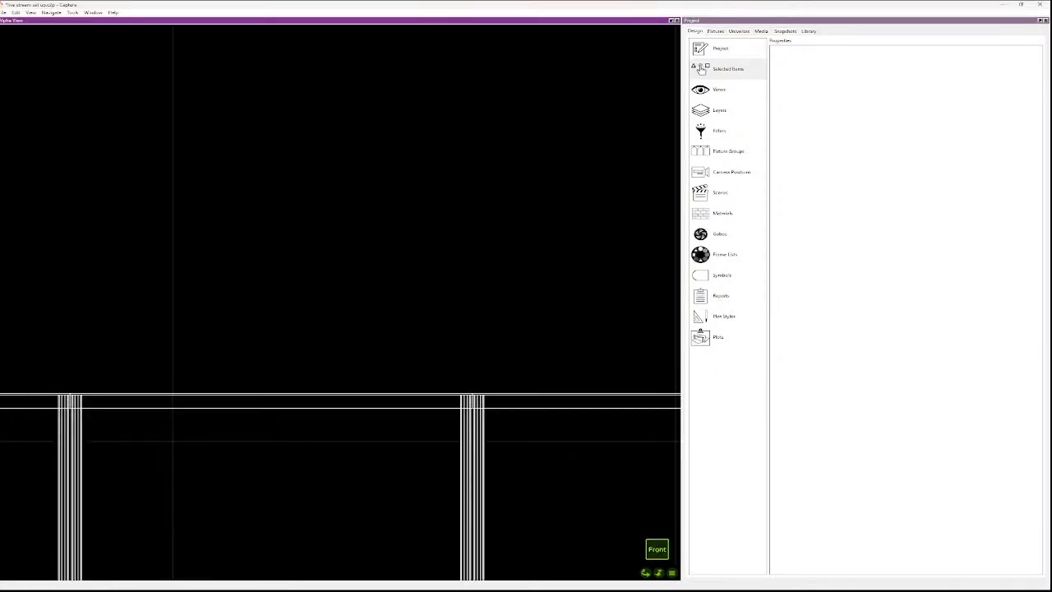
key(Tab)
scroll(231, 356, down, 3)
scroll(222, 366, down, 3)
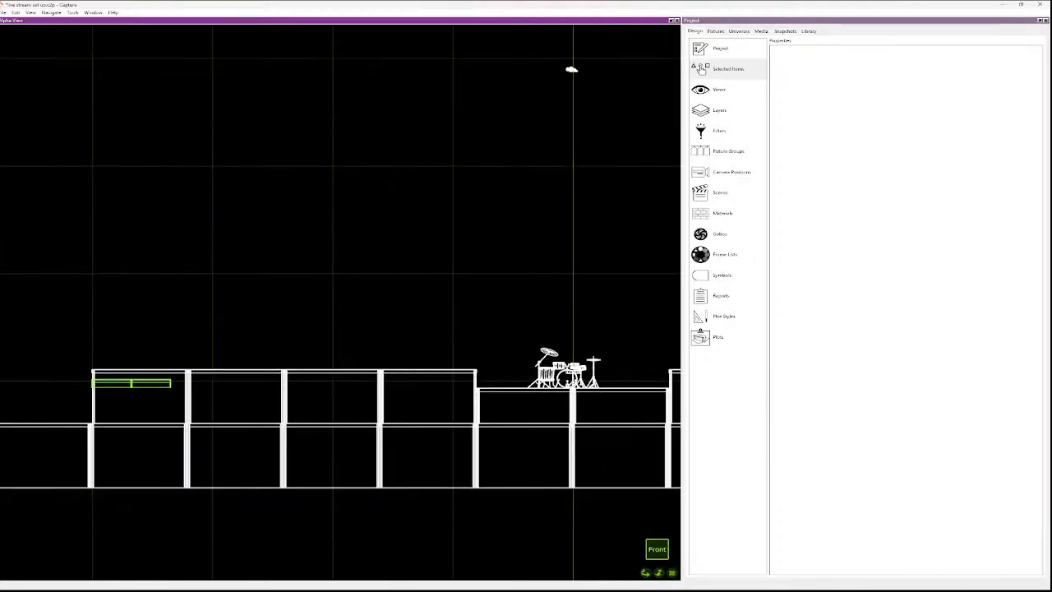
drag(131, 383, 131, 368)
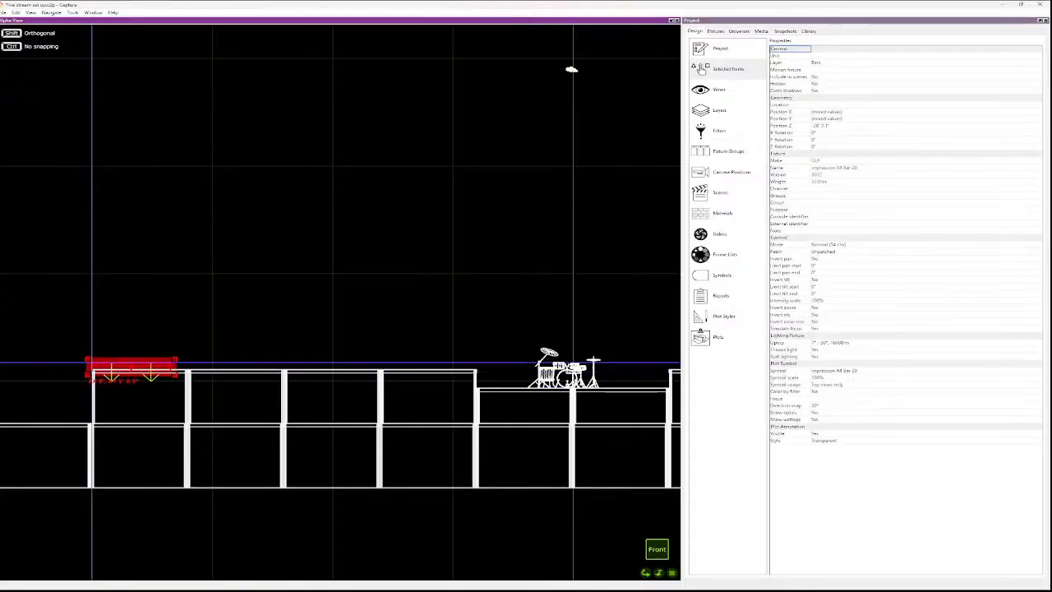
drag(91, 362, 91, 364)
click(137, 351)
scroll(137, 351, up, 8)
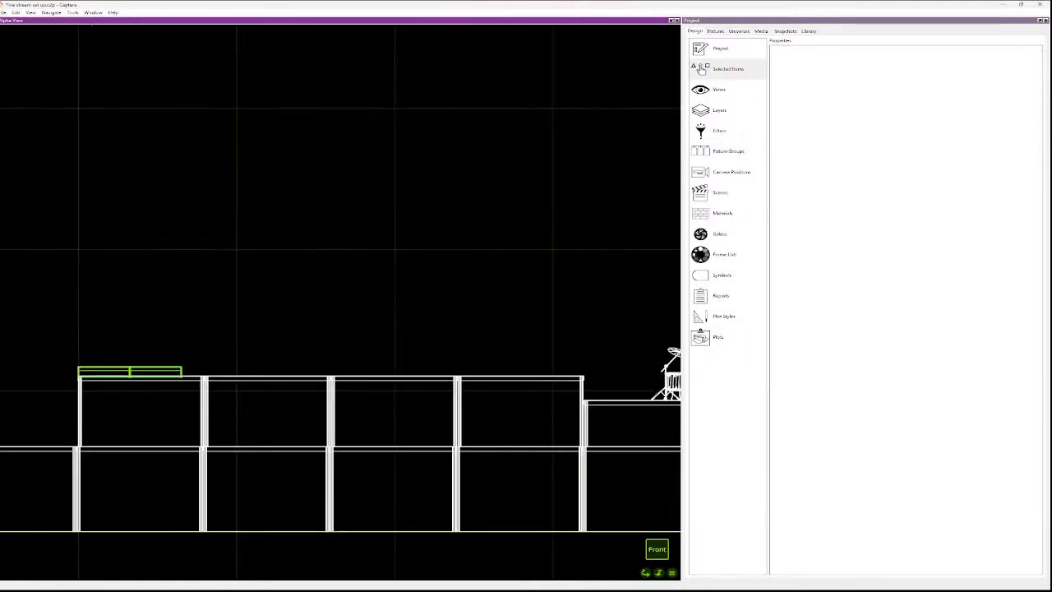
- Select the two bars individually and check the position of each in its properties
drag(184, 378, 65, 380)
click(148, 345)
click(175, 392)
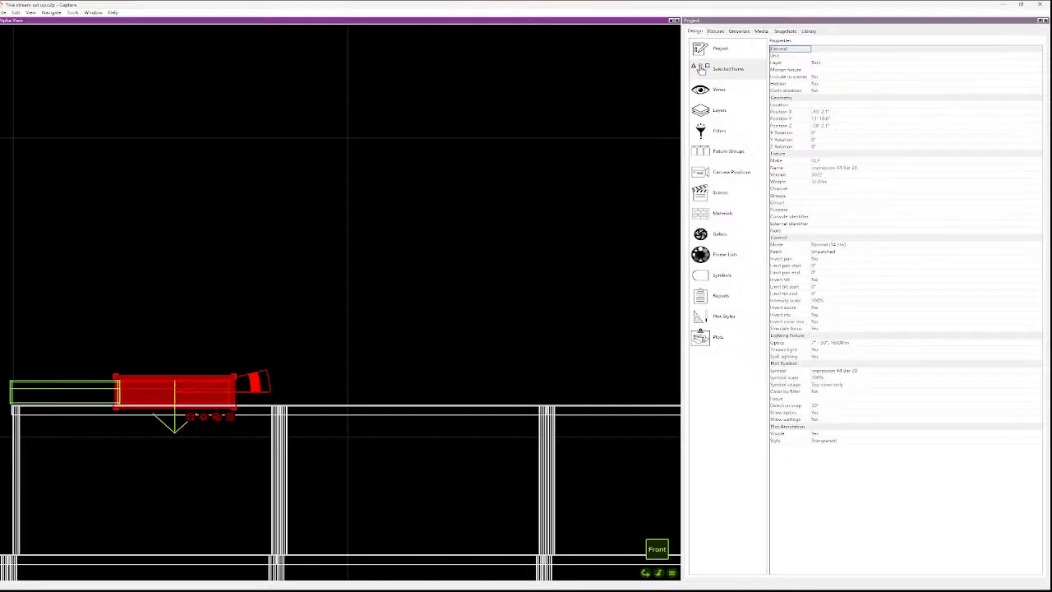
key(Delete)
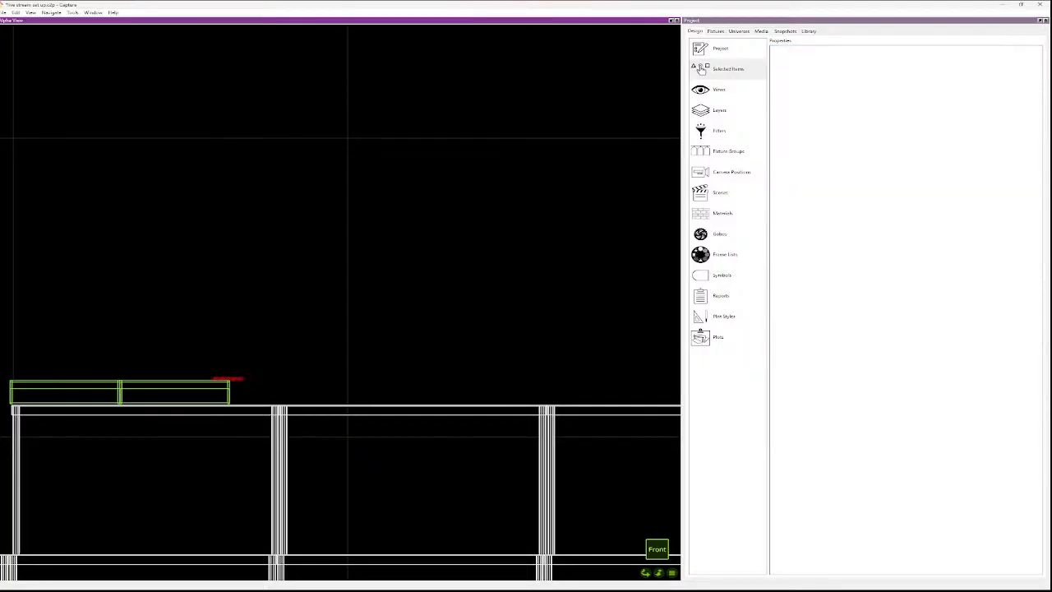
key(ctrl+z)
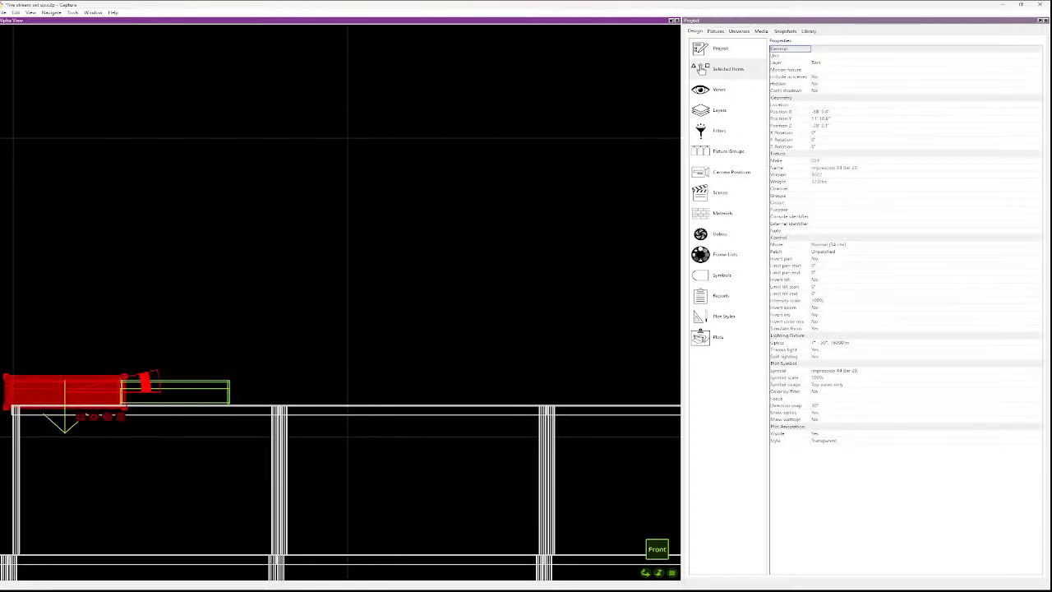
- Duplicate the pair of bars and move the copy along the left side riser up against the first pair
drag(243, 382, 70, 364)
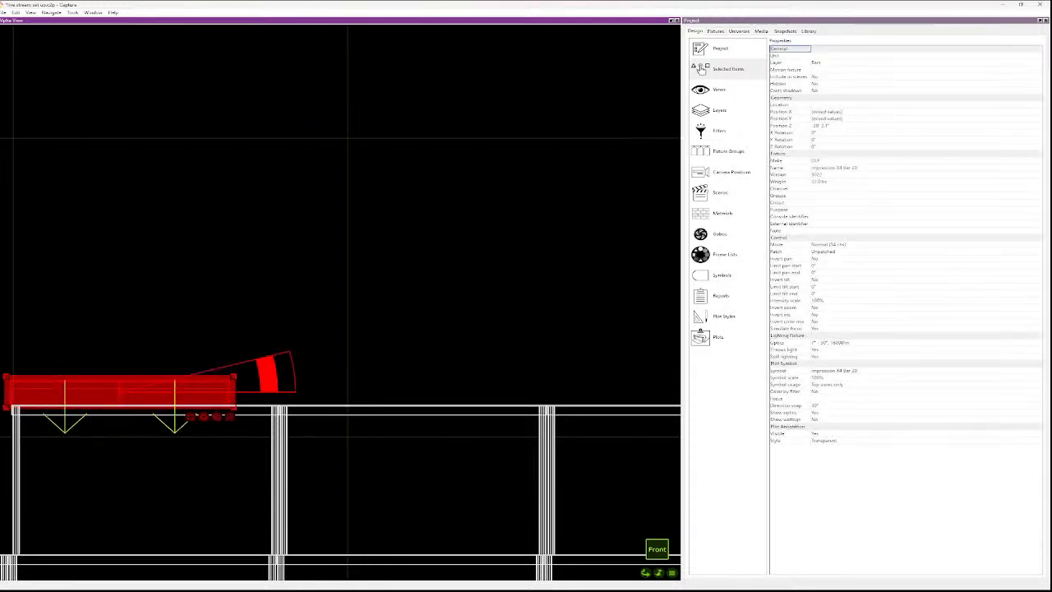
key(ctrl+v)
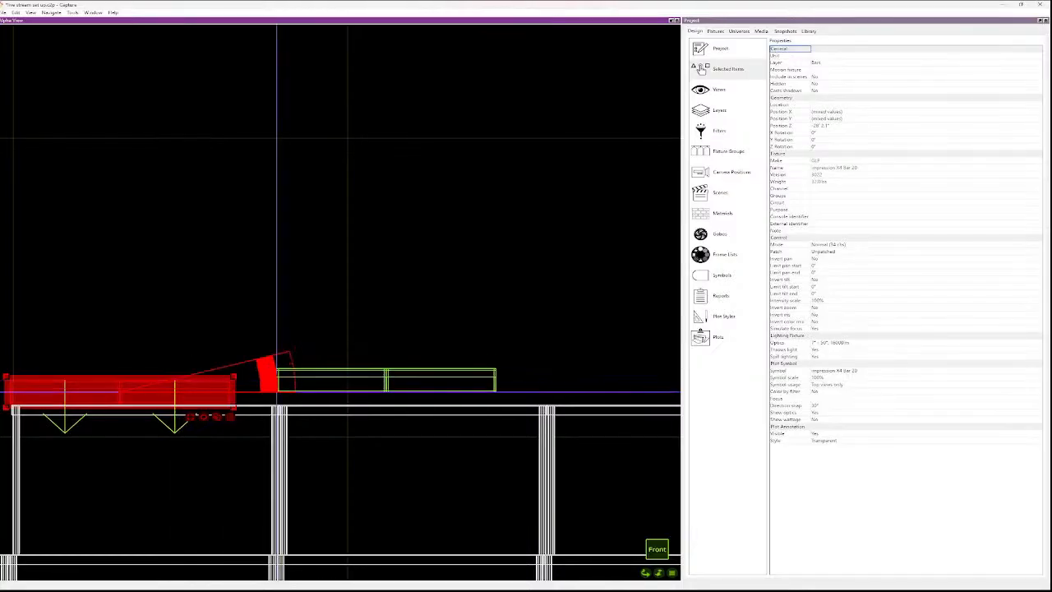
click(278, 406)
drag(277, 405, 229, 406)
scroll(230, 405, down, 1)
scroll(346, 342, down, 10)
key(Escape)
click(368, 355)
scroll(329, 343, up, 4)
key(Escape)
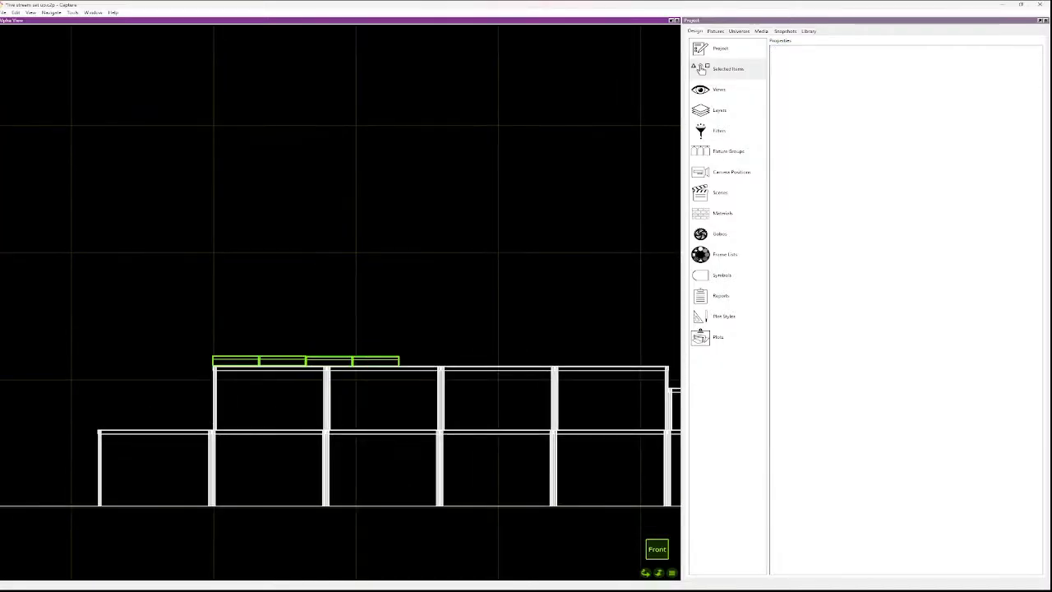
- Snap the outer end of the second pair of bars flush with the first pair's inner end
click(354, 358)
drag(306, 357, 305, 356)
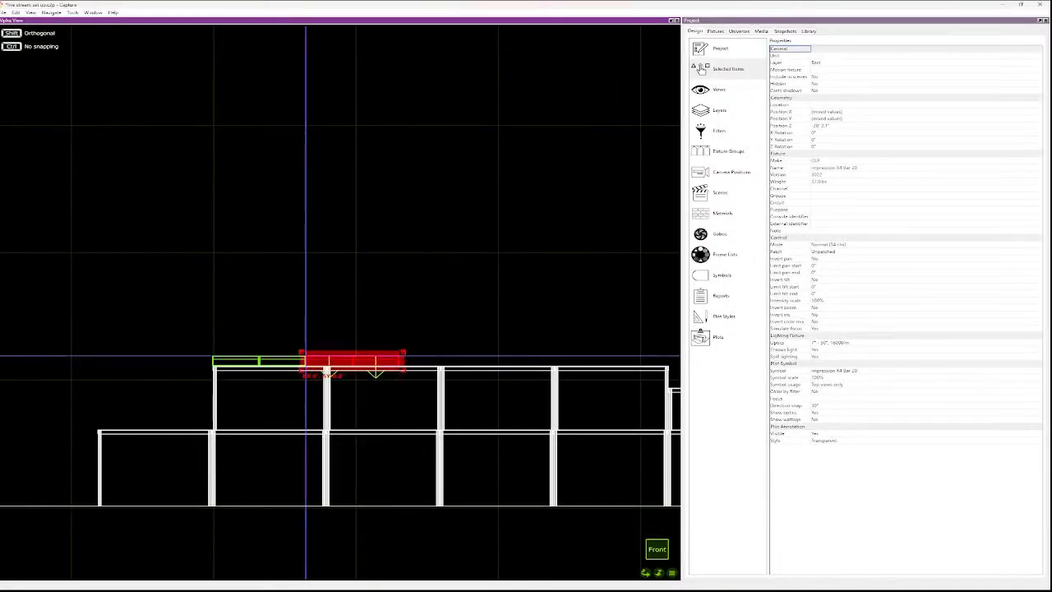
key(Escape)
- Duplicate the row of four bars and butt the copy against its inner end to make eight bars
drag(203, 351, 400, 360)
scroll(419, 354, up, 5)
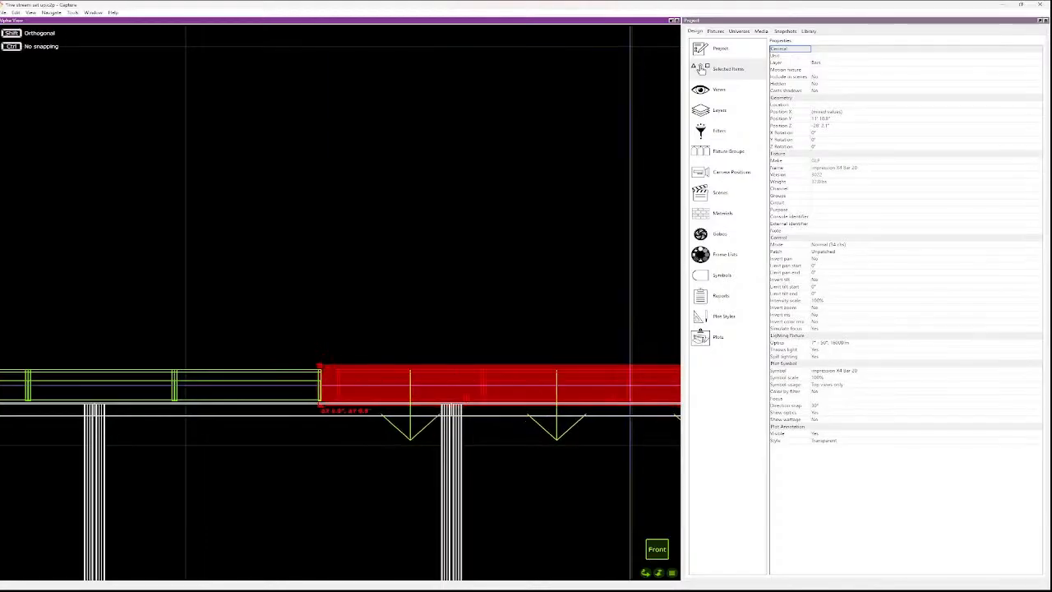
drag(320, 370, 319, 369)
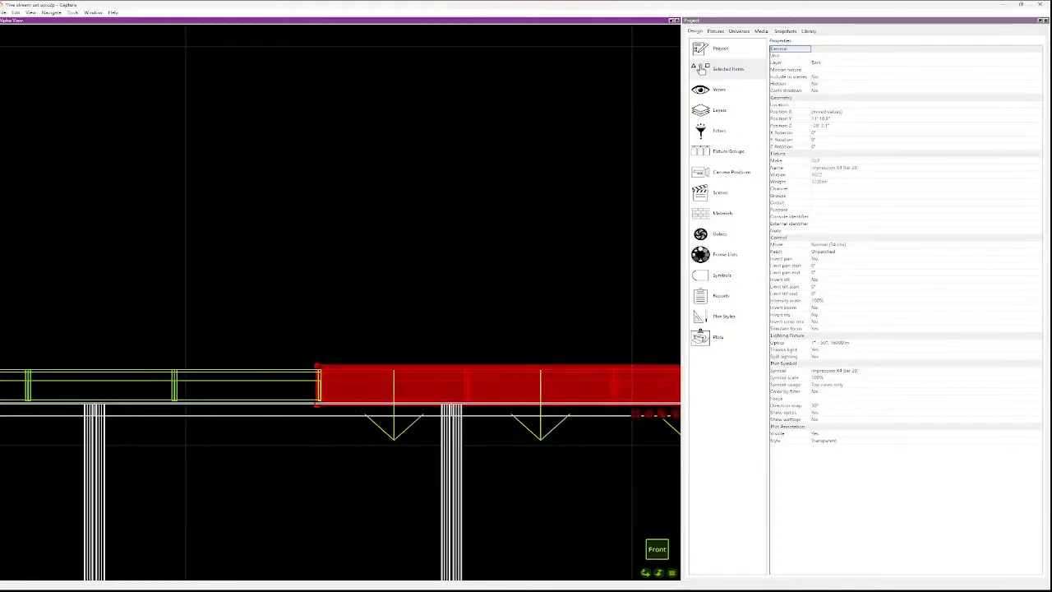
click(391, 324)
scroll(391, 324, down, 7)
scroll(645, 340, up, 5)
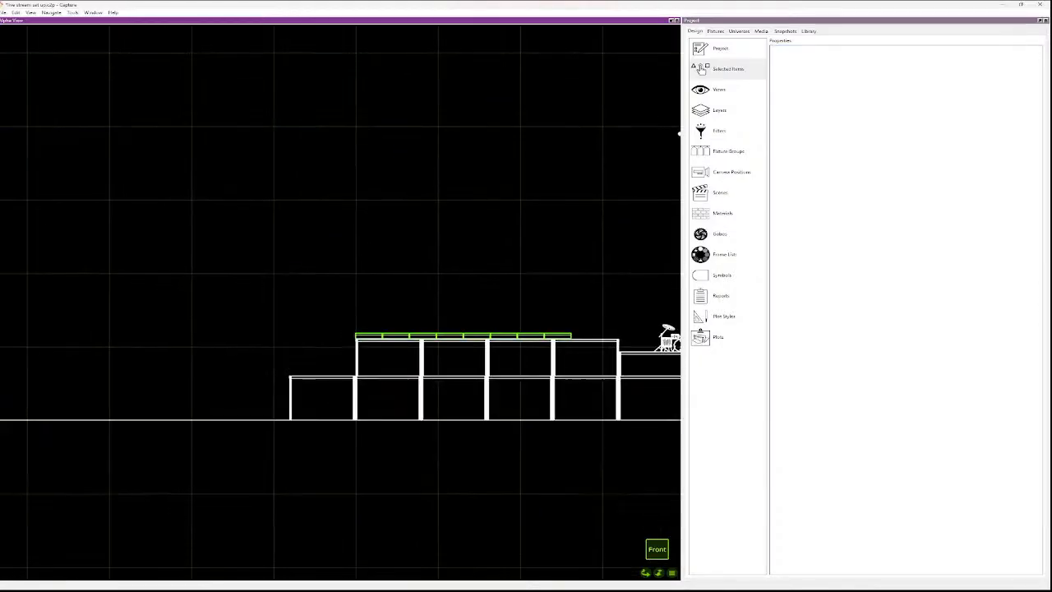
- Duplicate the last two bars and snap the copy to the inner end of the row, reaching the drum riser
drag(536, 340, 398, 348)
key(ctrl+v)
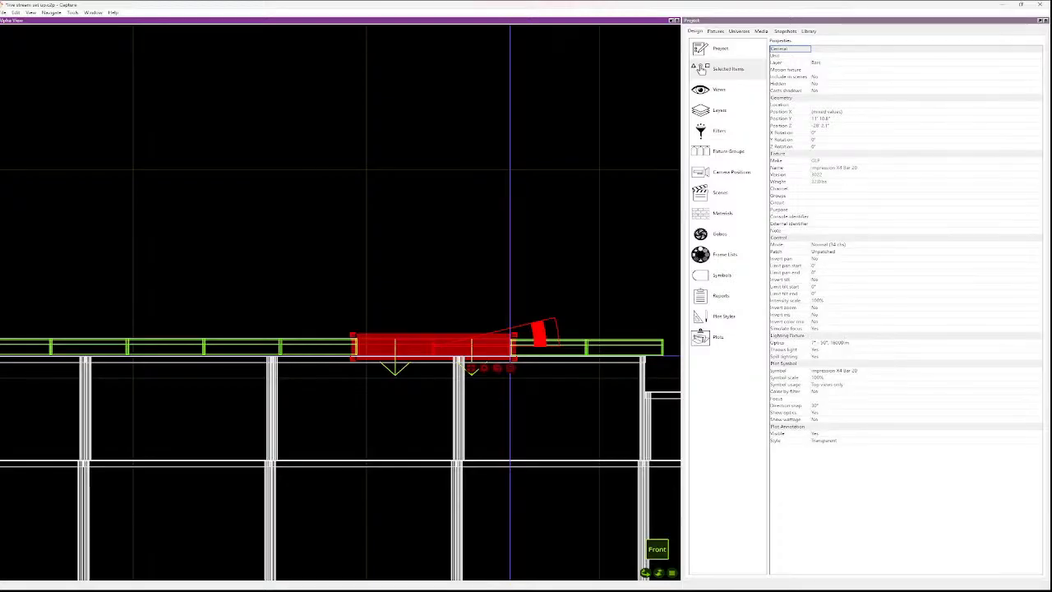
click(510, 356)
scroll(611, 321, up, 3)
scroll(614, 323, down, 5)
scroll(632, 316, up, 2)
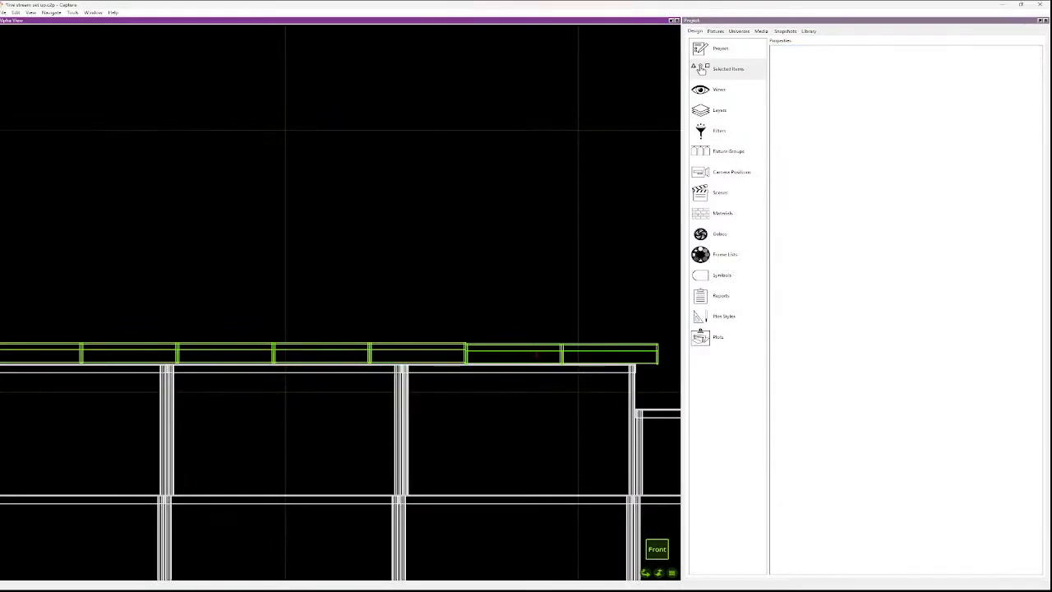
- Nudge the innermost pair of bars to line up with the end of the row on the left riser
drag(661, 348, 534, 360)
drag(467, 363, 466, 364)
key(Escape)
scroll(411, 336, down, 2)
scroll(185, 319, down, 2)
scroll(193, 331, down, 1)
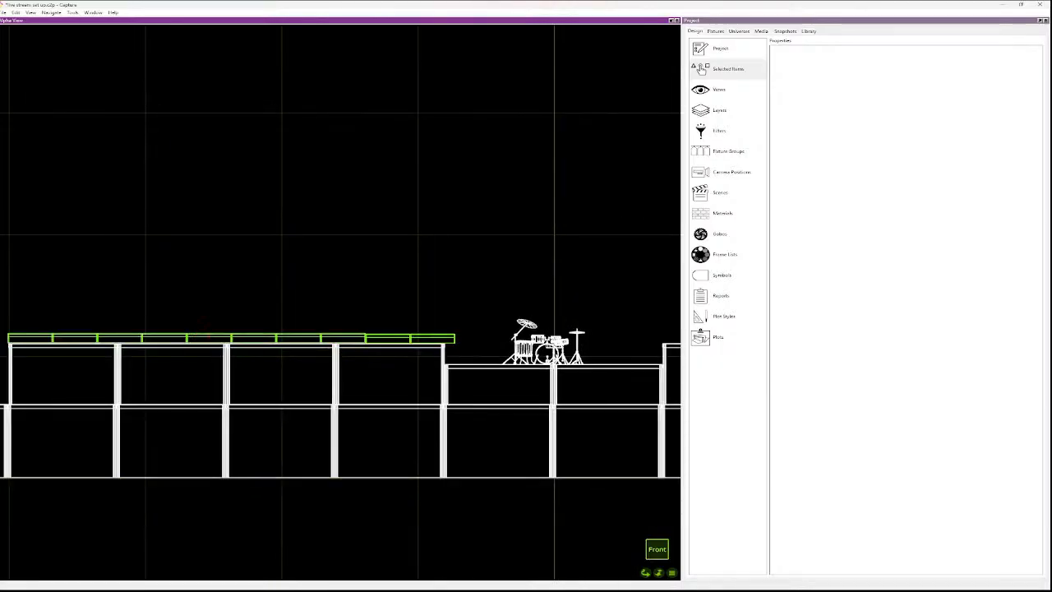
- Delete the fifth bar of the row and move the five inner bars flush with the left riser's inner edge
click(210, 337)
key(Delete)
drag(456, 328, 243, 337)
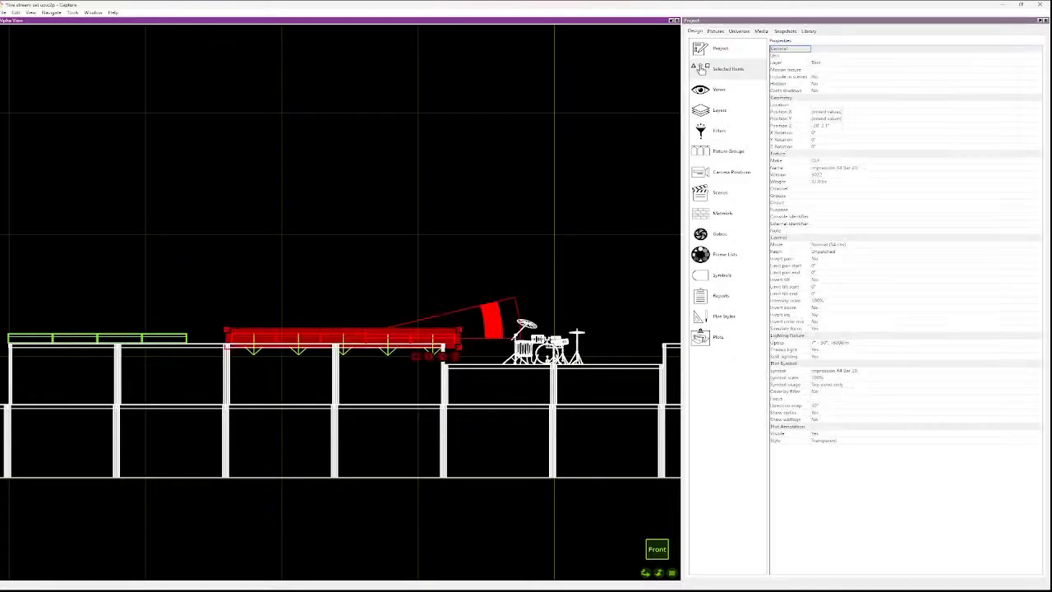
scroll(289, 326, up, 3)
scroll(282, 327, up, 1)
drag(370, 343, 353, 343)
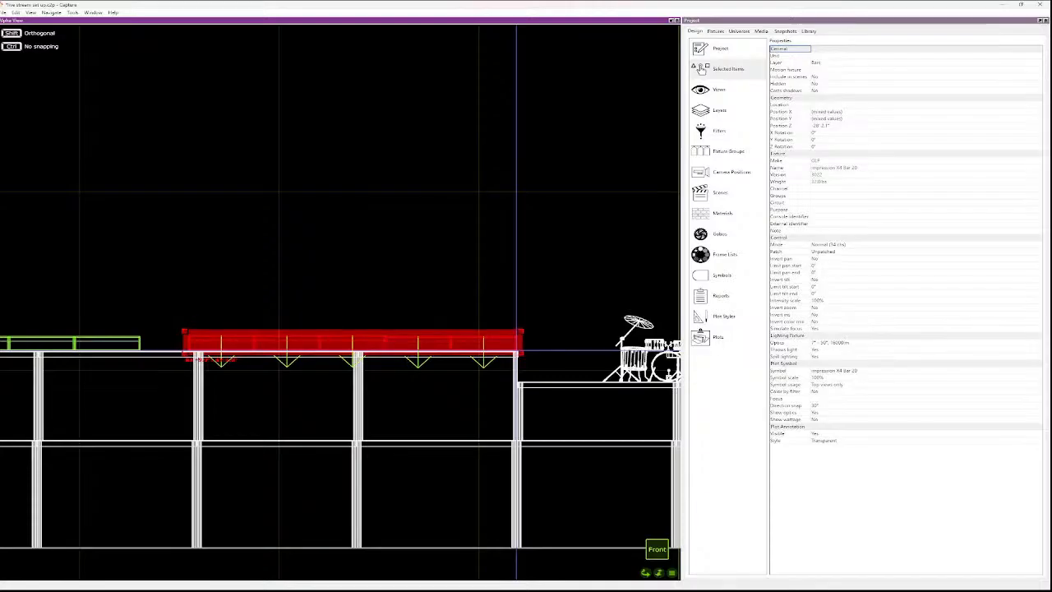
key(Escape)
scroll(123, 333, down, 6)
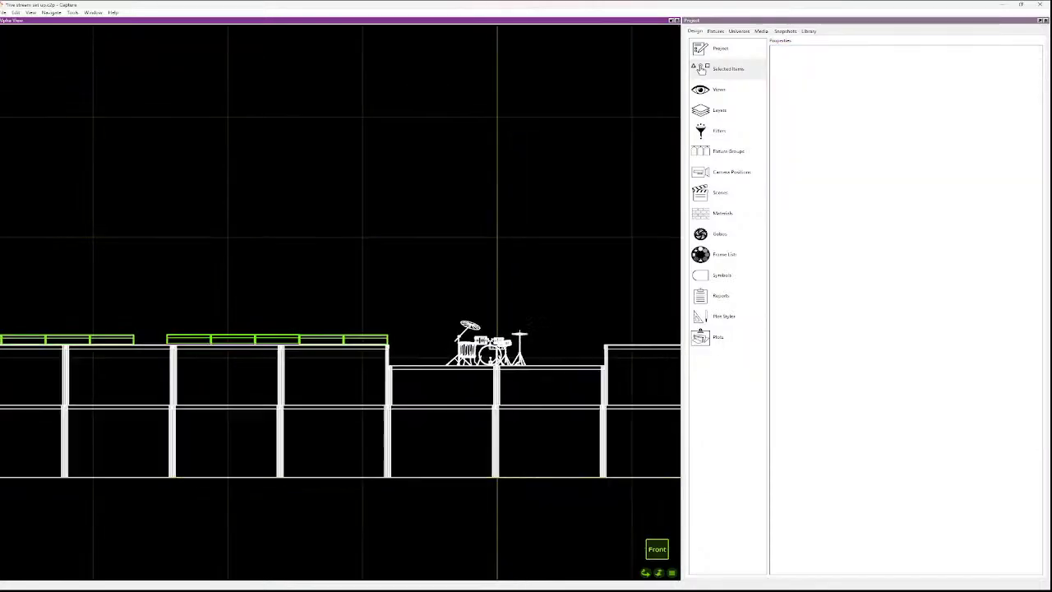
scroll(49, 325, up, 3)
scroll(58, 321, up, 3)
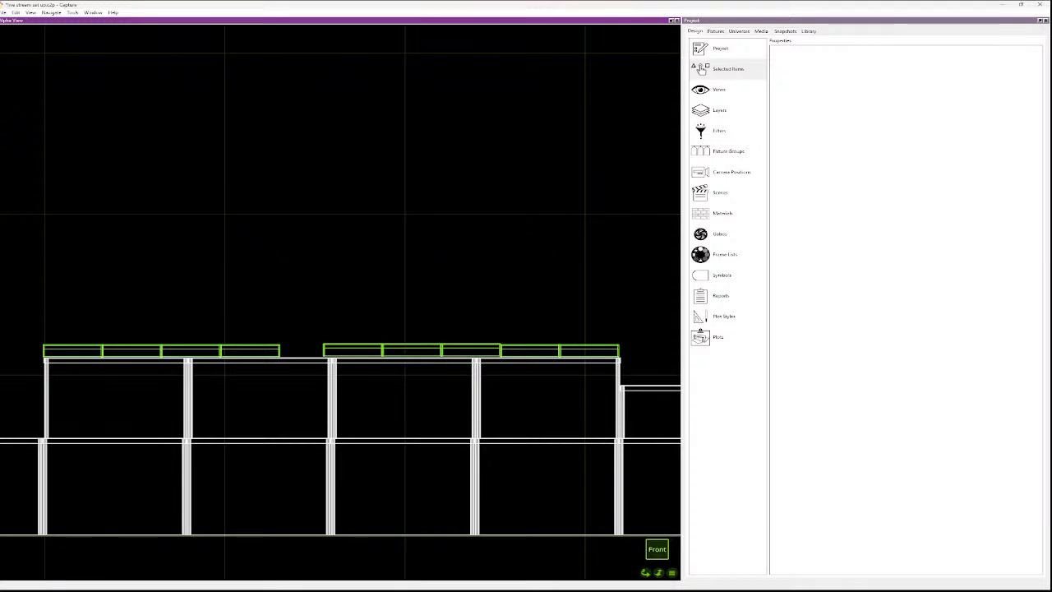
- Add an Impression X4 Bar 10 from the library into the gap in the row, beside the four outer bars
click(809, 32)
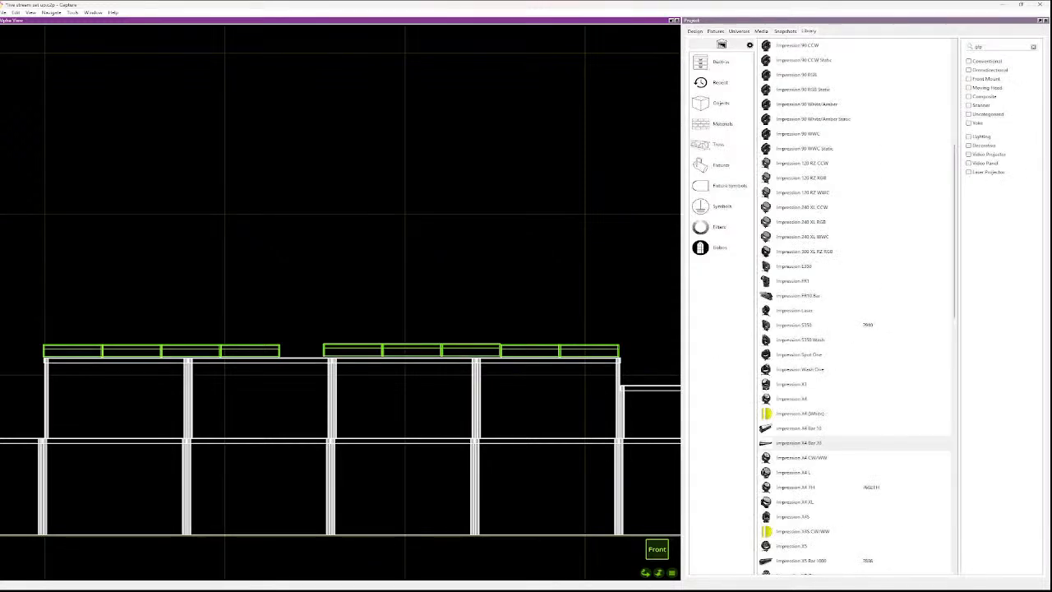
click(801, 429)
drag(801, 428, 281, 356)
scroll(295, 347, up, 5)
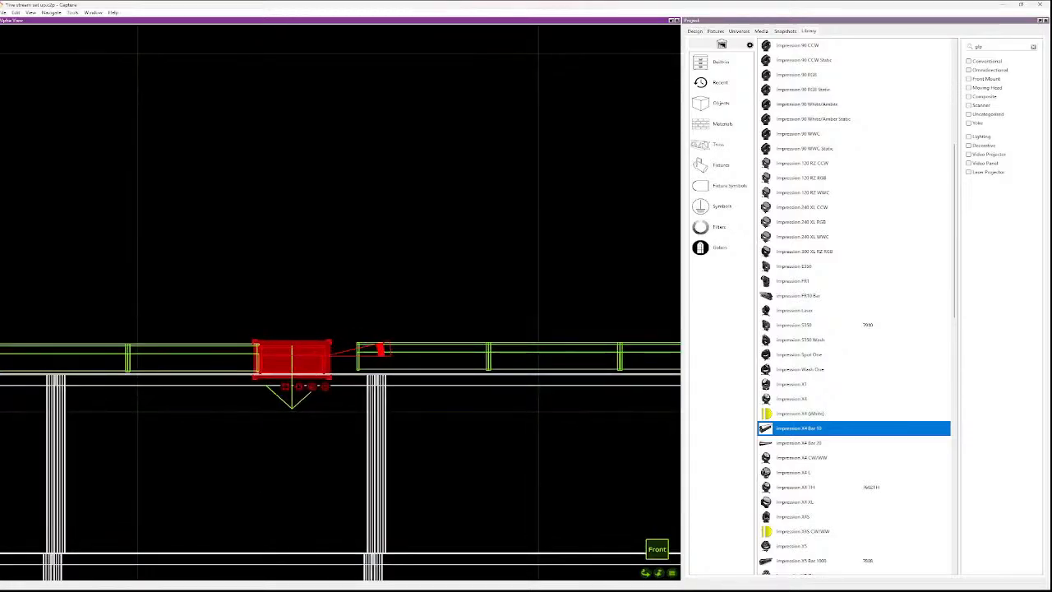
key(Escape)
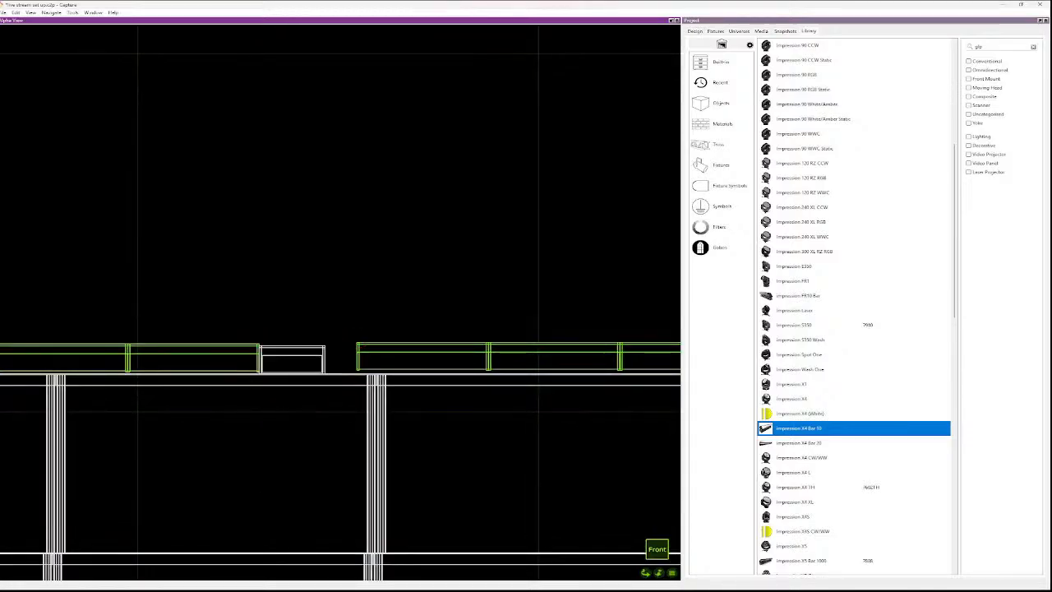
- Snap the X4 Bar 10 to the outer end of the five inner bars
click(324, 349)
drag(324, 346, 357, 343)
click(270, 324)
scroll(270, 323, down, 5)
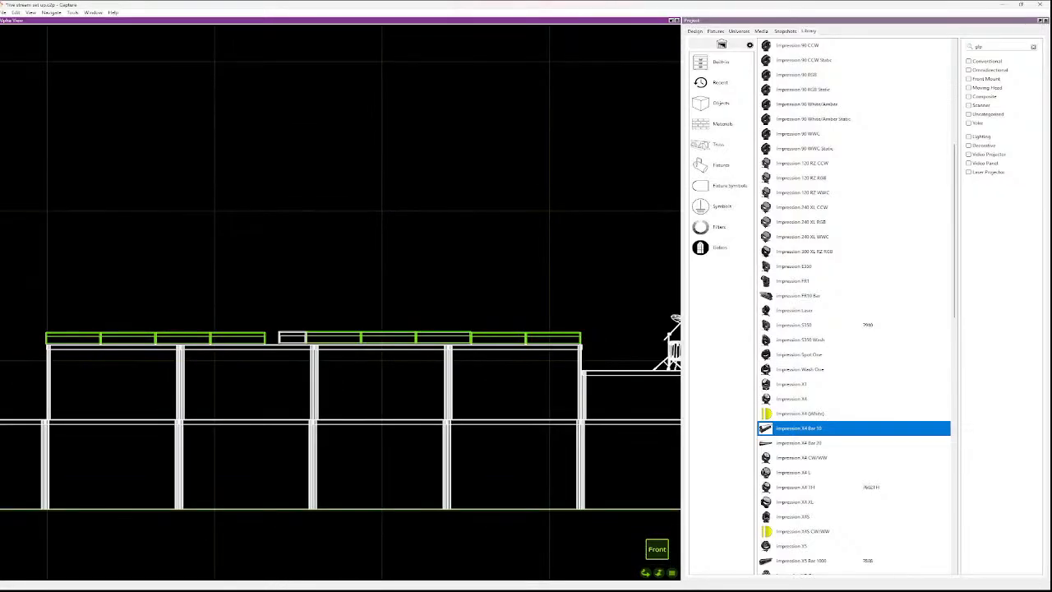
- Move the X4 Bar 10 and the five inner bars outward together to butt against the four outer bars
drag(576, 328, 427, 328)
drag(308, 328, 264, 341)
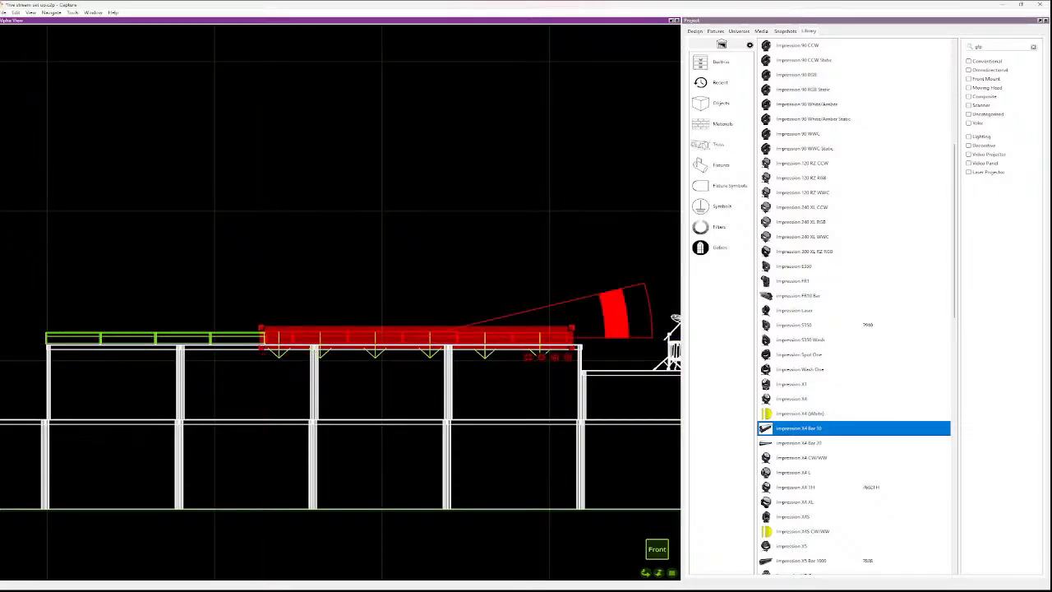
click(248, 310)
scroll(248, 311, up, 5)
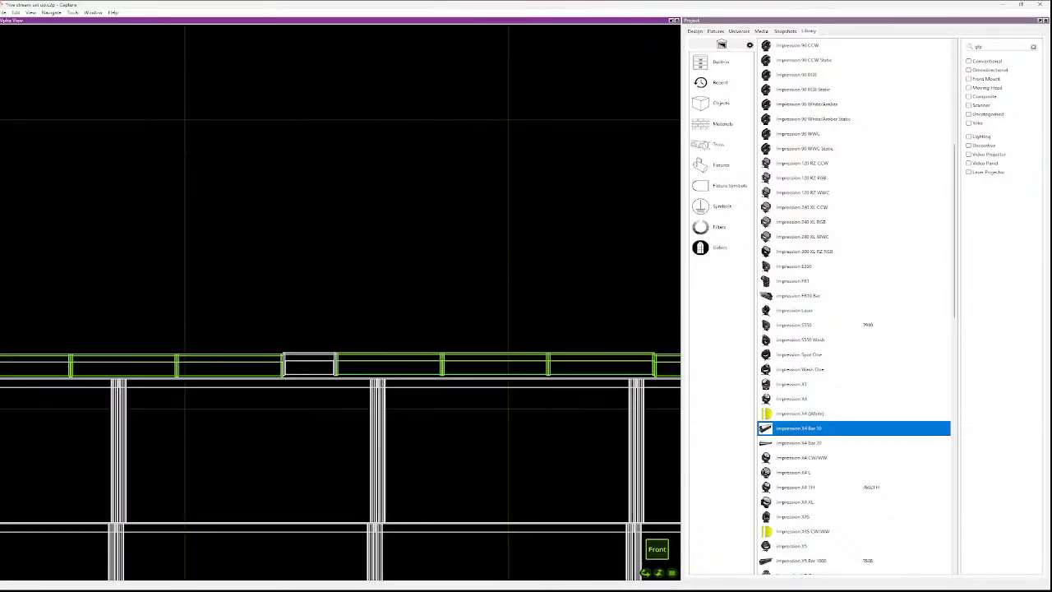
- Level the X4 Bar 10 and its neighbouring bars with the rest of the row
scroll(493, 346, down, 7)
scroll(631, 344, up, 5)
drag(543, 353, 301, 353)
key(Escape)
scroll(495, 322, down, 7)
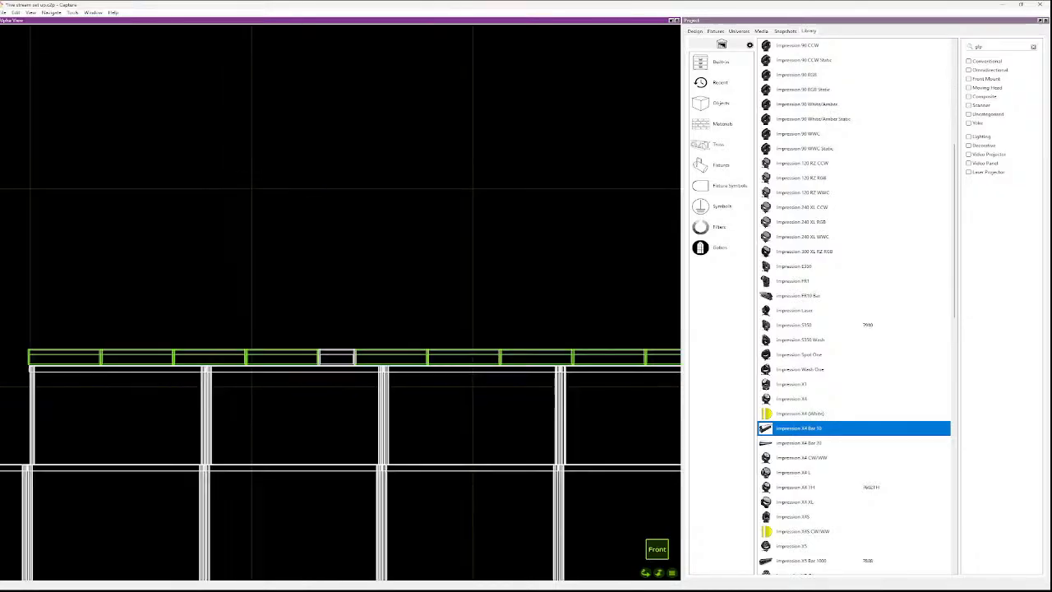
scroll(593, 322, up, 6)
scroll(19, 323, up, 3)
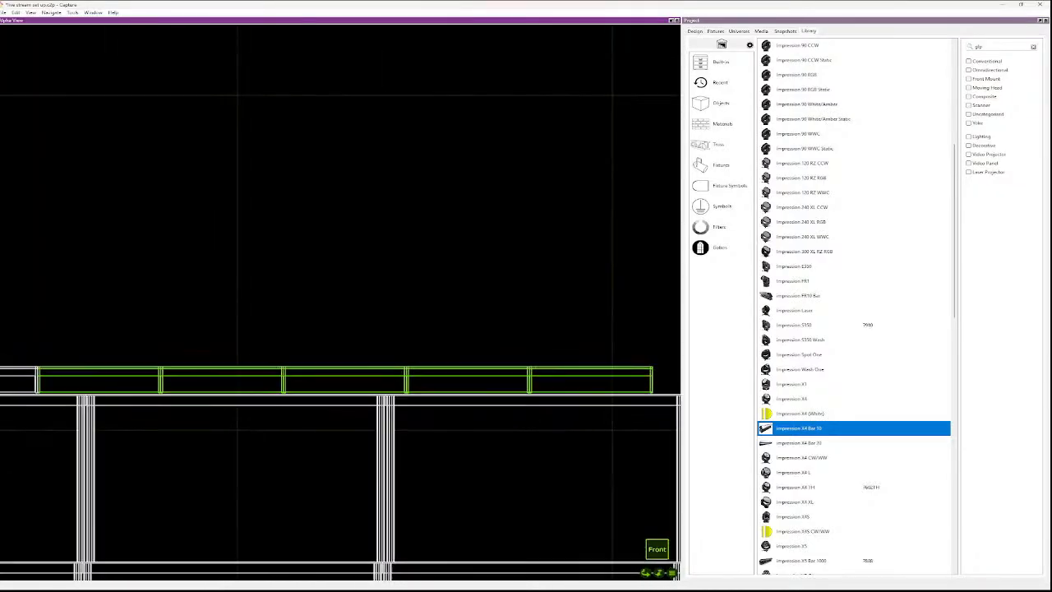
scroll(590, 321, down, 2)
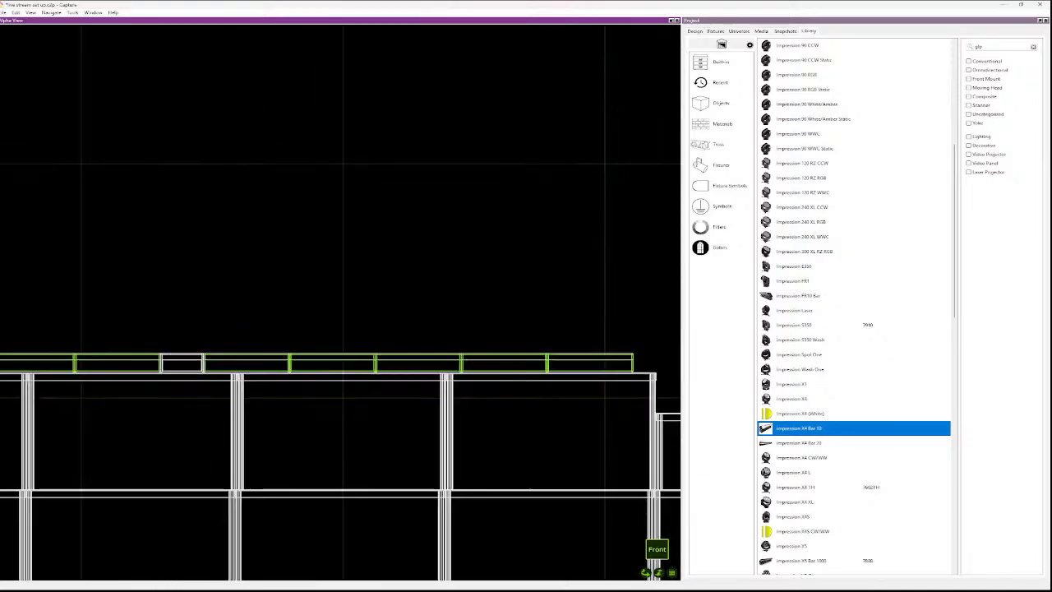
- Assign the X4 Bar 10 to the Bars layer
click(182, 363)
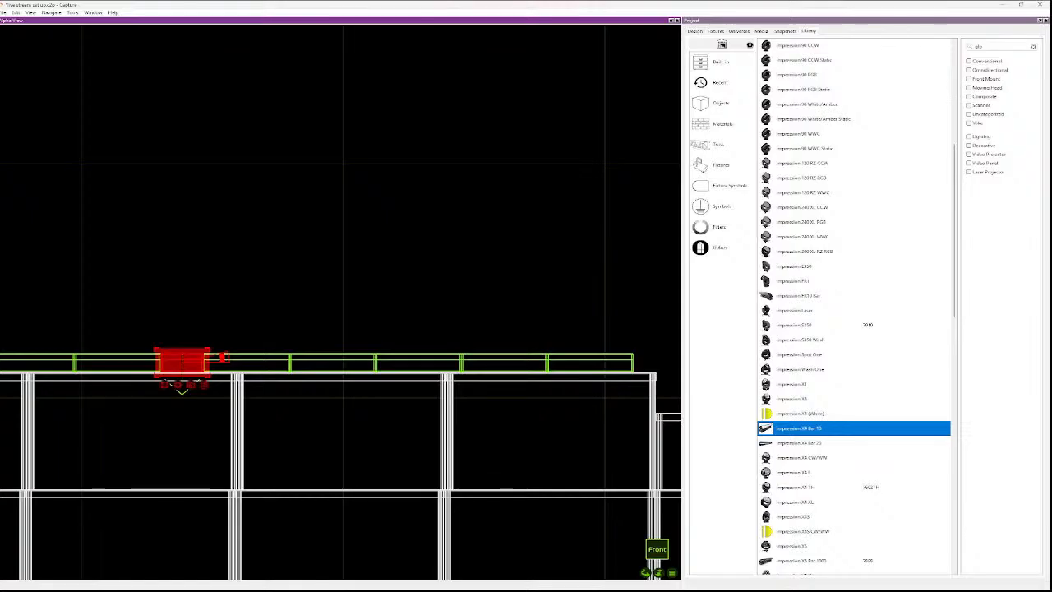
click(695, 30)
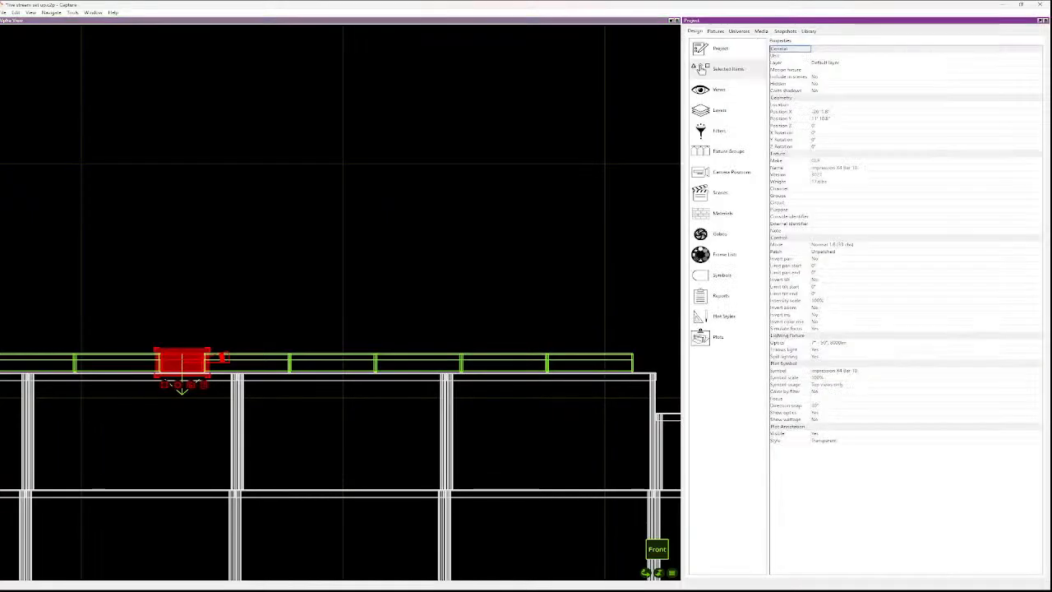
click(791, 167)
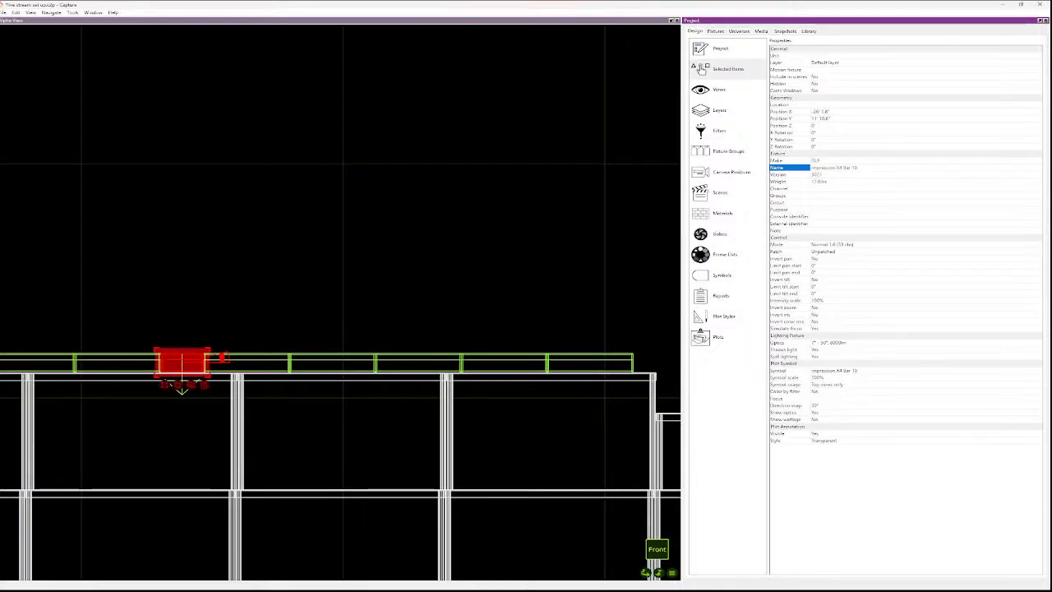
click(826, 63)
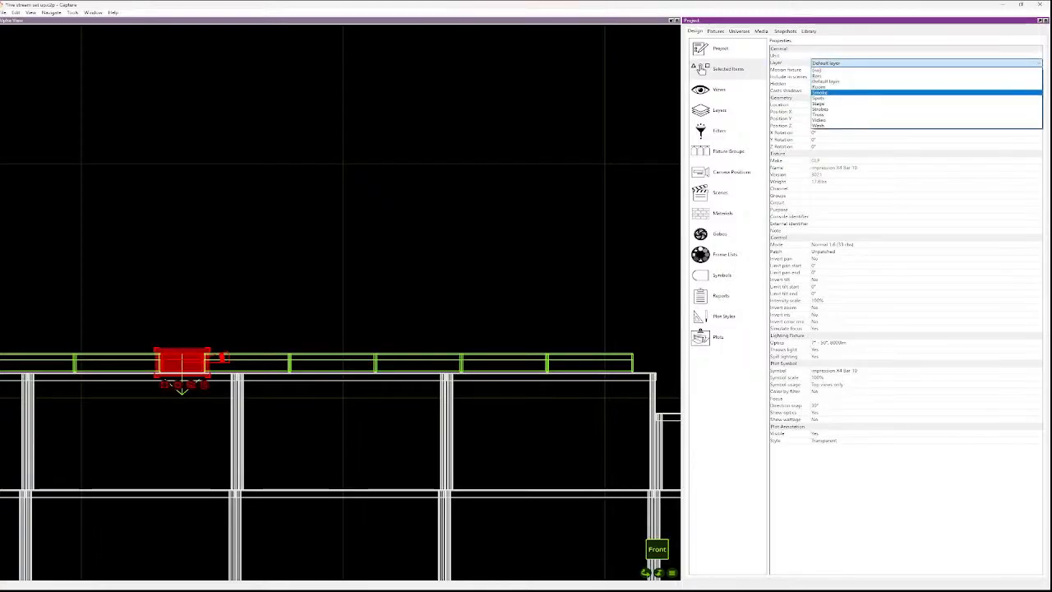
click(819, 75)
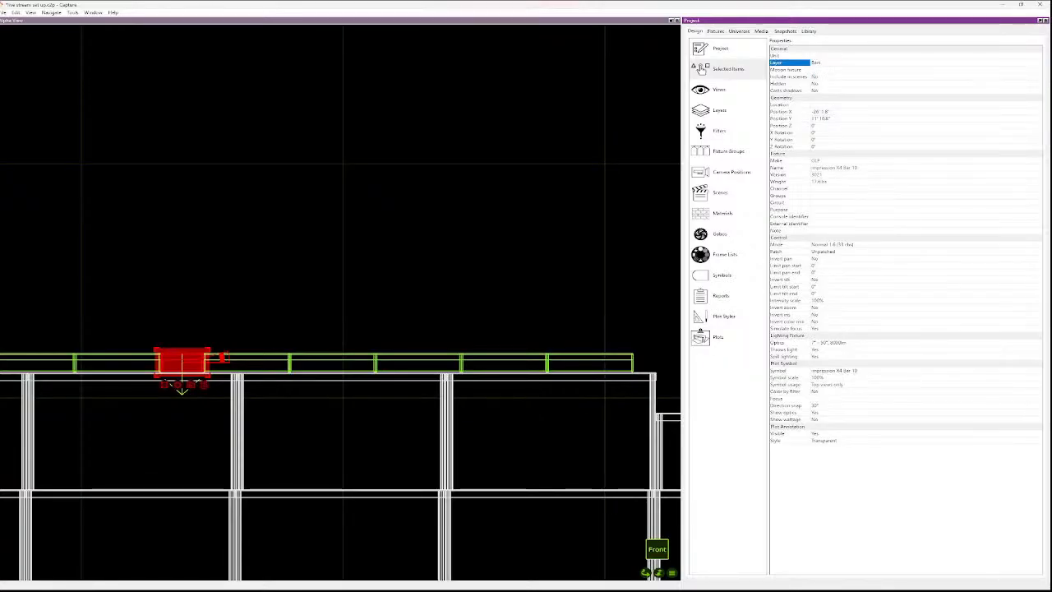
scroll(263, 242, down, 4)
click(259, 246)
- Duplicate the whole row of bars from the left riser and place the copy above the right riser
scroll(253, 253, down, 6)
scroll(359, 289, up, 2)
drag(377, 285, 58, 268)
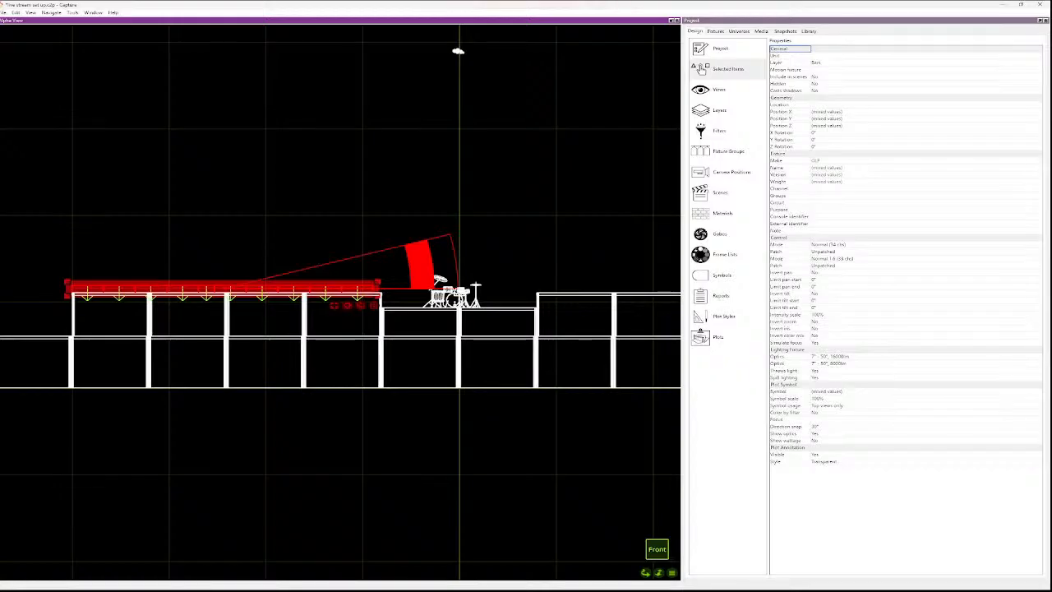
ctrl+drag(215, 288, 594, 227)
scroll(594, 228, down, 8)
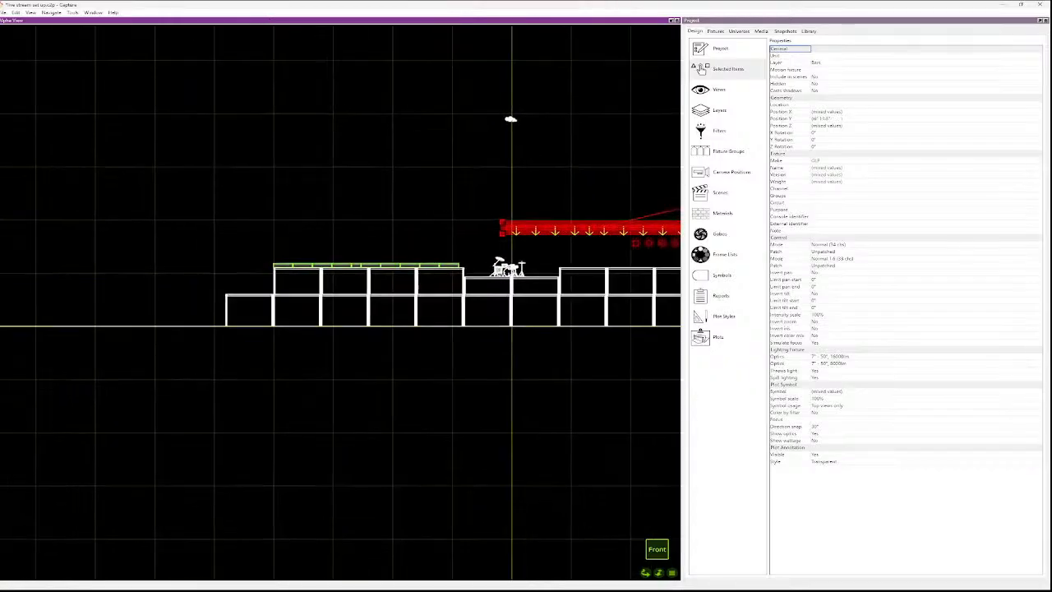
scroll(596, 225, down, 3)
scroll(644, 221, up, 2)
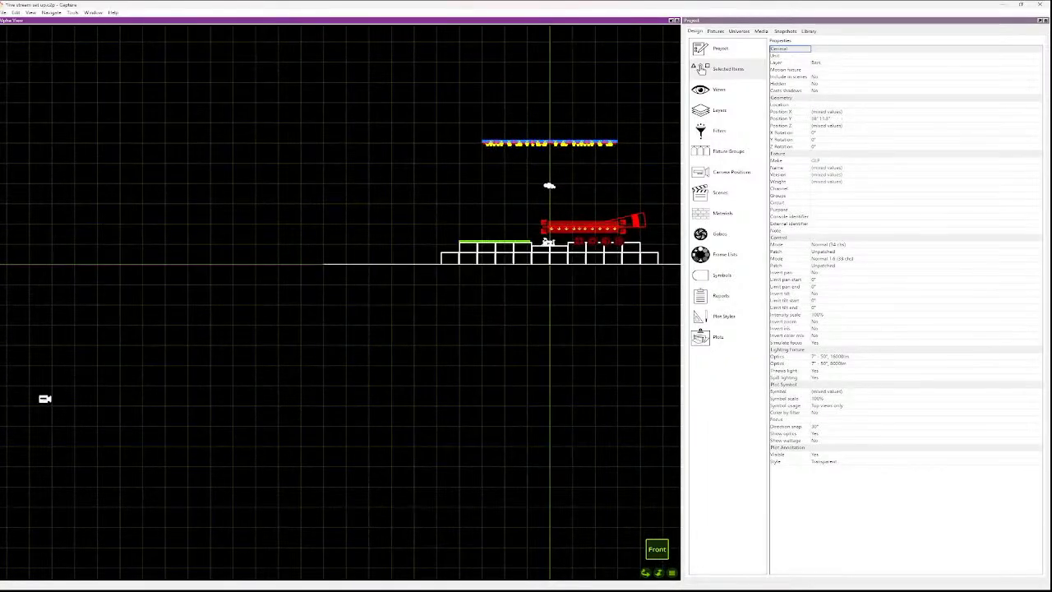
scroll(658, 234, up, 7)
scroll(652, 230, up, 5)
- Lower the copied row onto the top of the right riser and centre it between the riser's edges
drag(444, 209, 540, 269)
drag(405, 269, 404, 272)
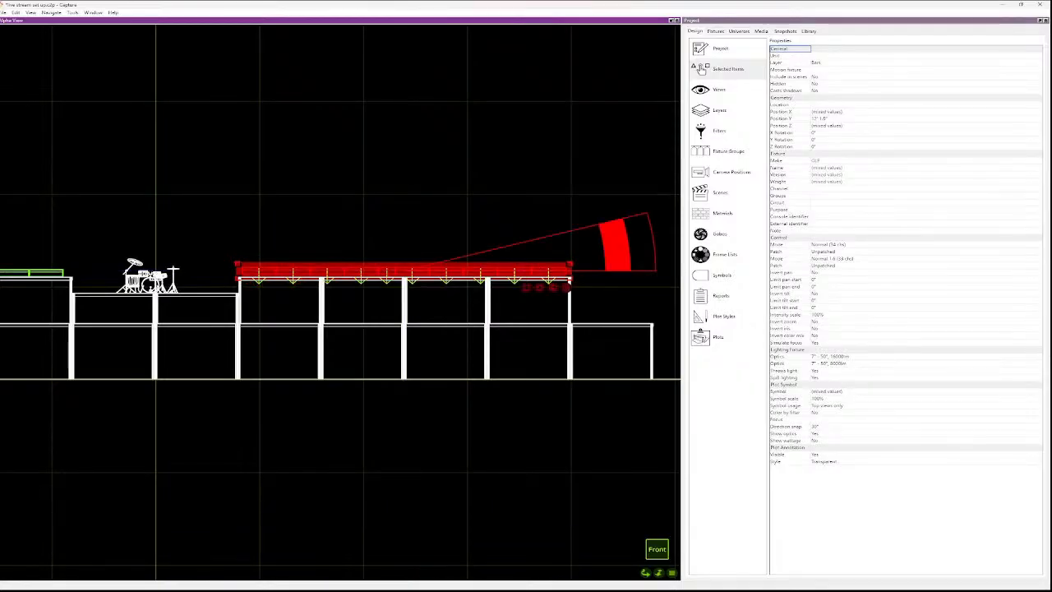
scroll(313, 265, up, 4)
click(401, 247)
scroll(404, 247, down, 4)
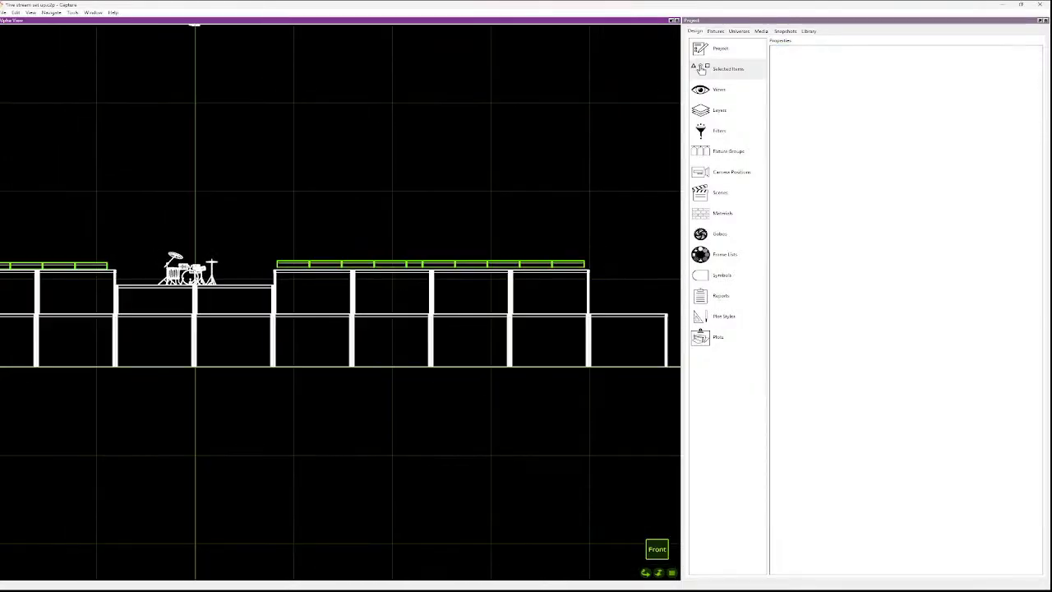
- Shift the row of bars on the left riser inward so it is centred between the riser's edges
scroll(118, 253, down, 5)
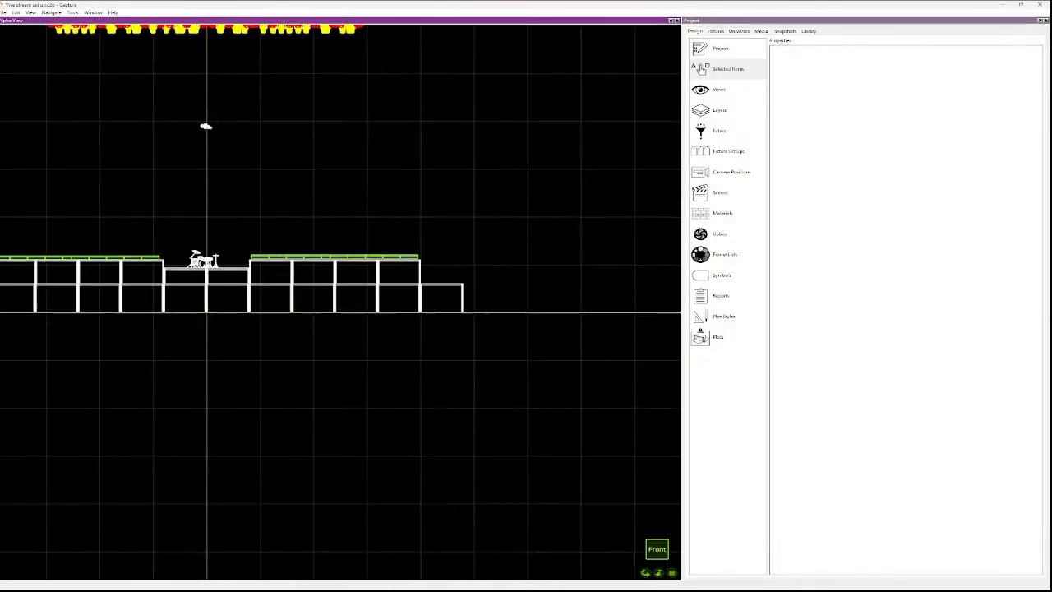
scroll(8, 254, down, 2)
scroll(8, 251, up, 2)
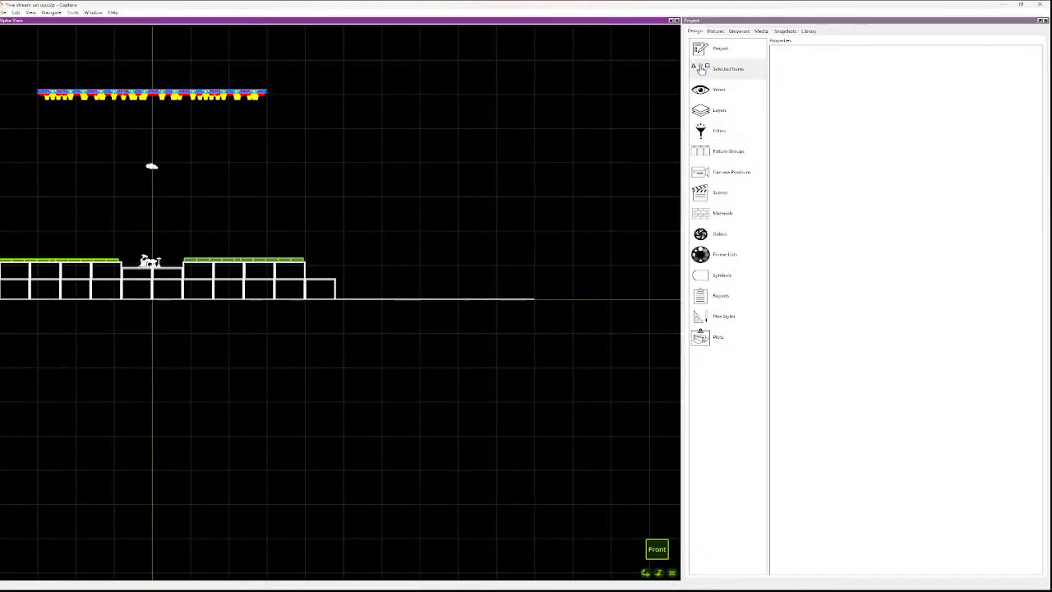
scroll(8, 267, down, 5)
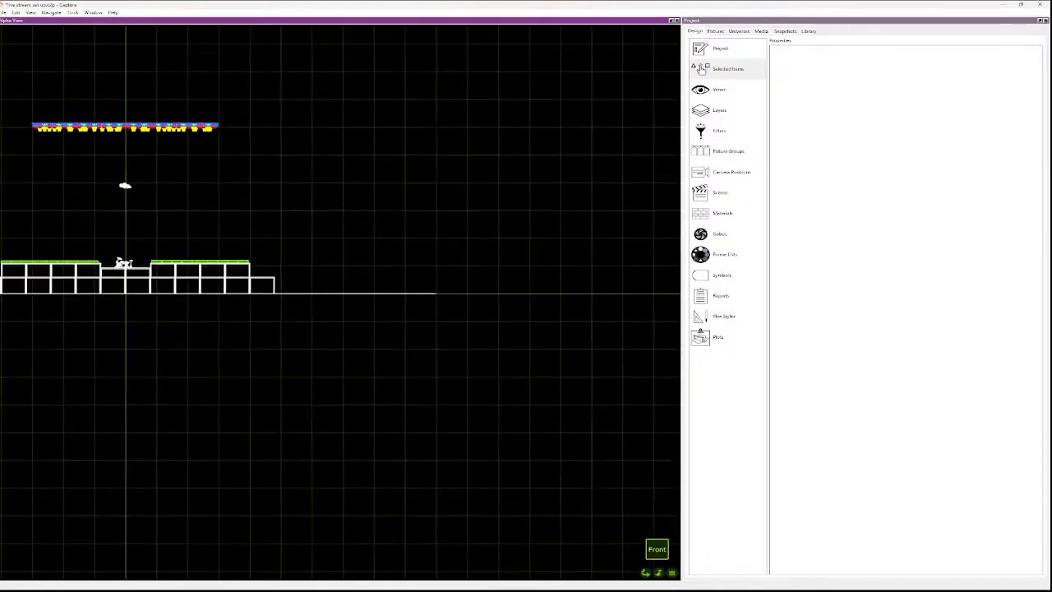
scroll(8, 267, up, 10)
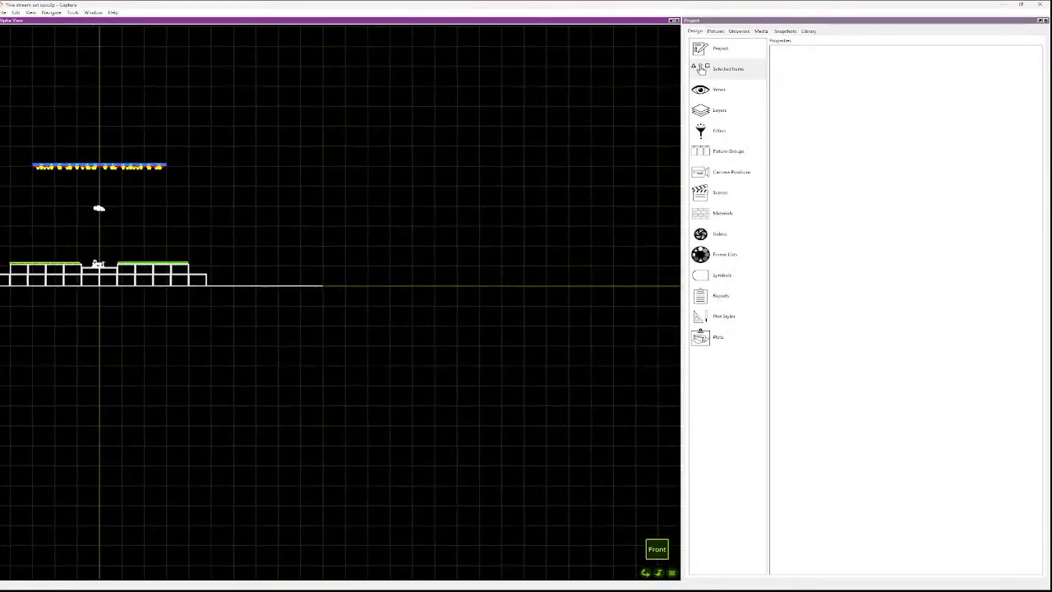
drag(354, 249, 38, 223)
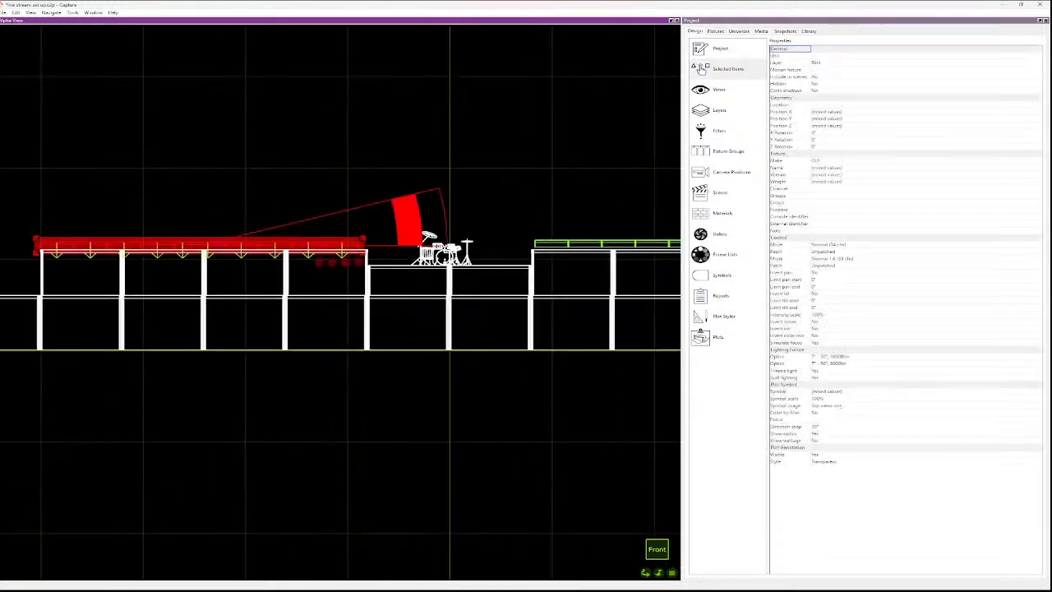
drag(362, 242, 304, 244)
scroll(109, 240, up, 5)
shift+drag(128, 246, 128, 250)
scroll(129, 250, up, 2)
scroll(128, 250, up, 1)
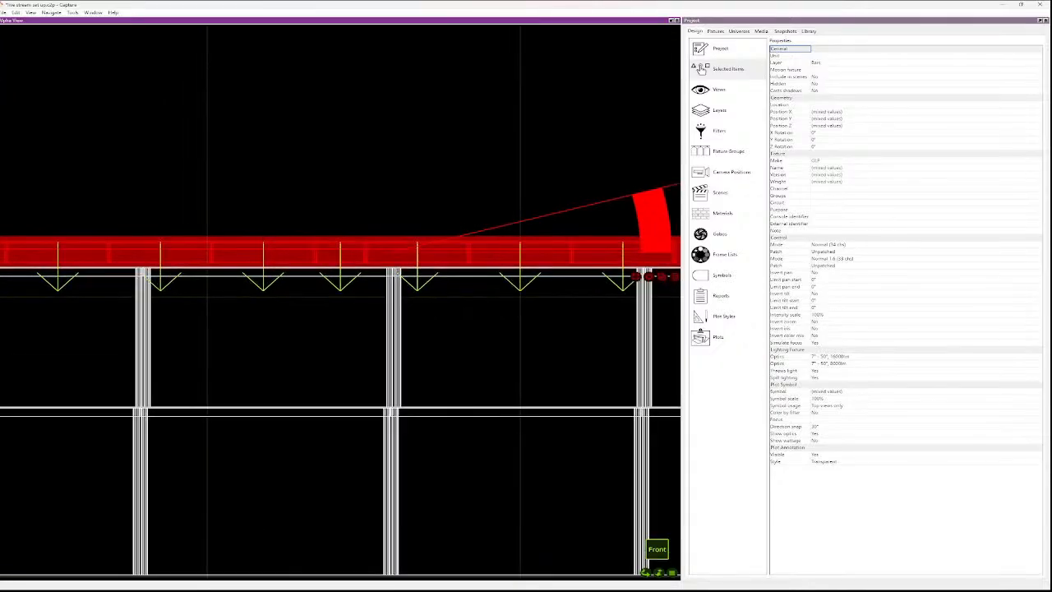
click(124, 213)
scroll(124, 213, down, 7)
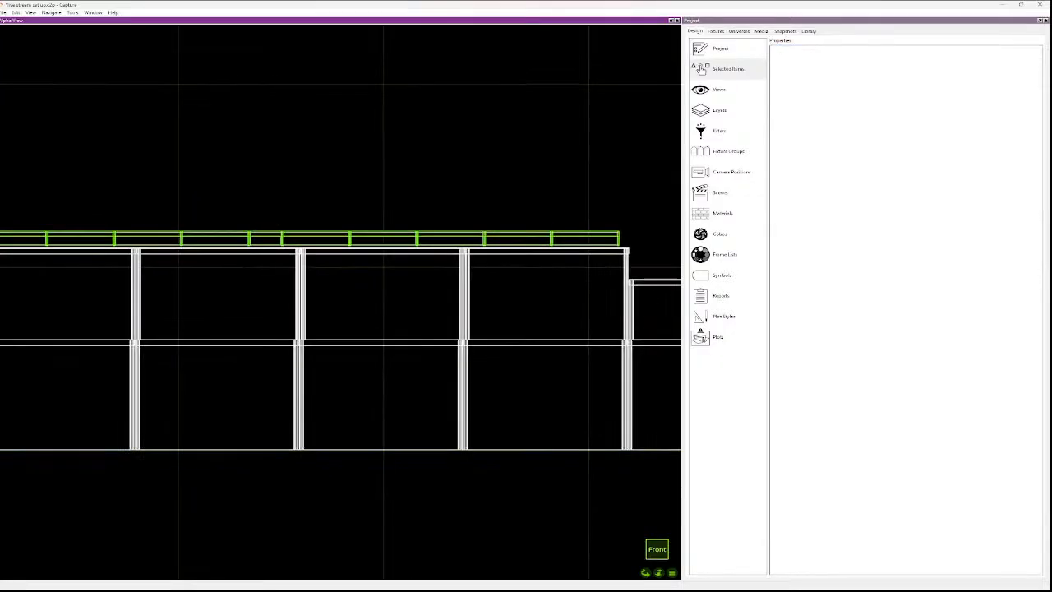
- Duplicate the left row's inner pair of bars onto the drum riser's left end and move the drum kit up out of the way
scroll(130, 209, down, 1)
scroll(371, 191, down, 5)
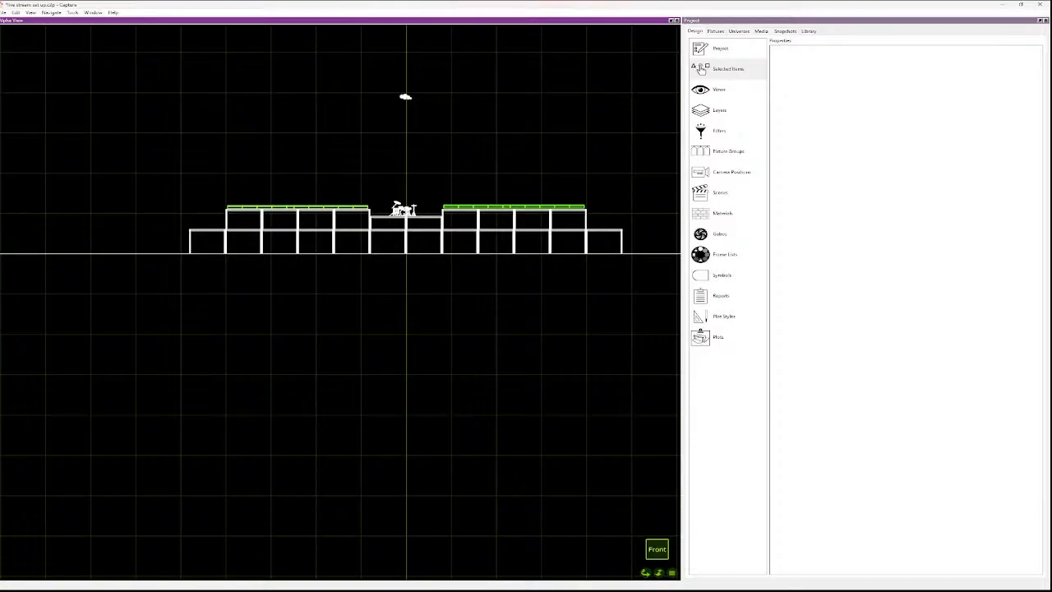
scroll(403, 201, up, 8)
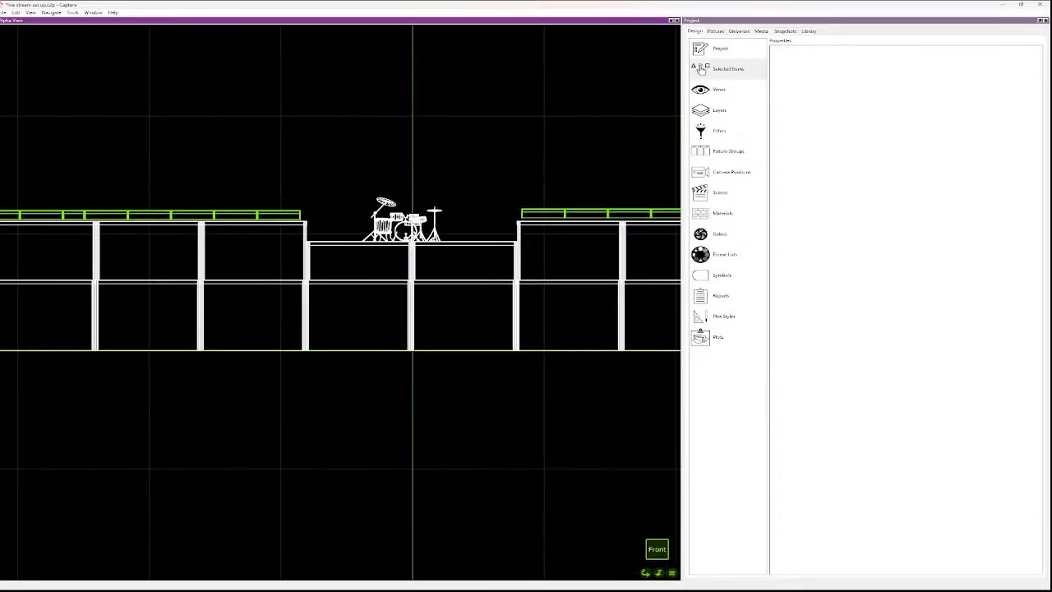
click(279, 215)
drag(279, 215, 328, 205)
drag(403, 230, 475, 140)
drag(350, 202, 334, 230)
scroll(359, 237, up, 5)
click(403, 215)
- Duplicate the drum riser's left pair of Bar 20 fixtures onto the riser's right end
scroll(404, 217, down, 3)
drag(424, 234, 305, 217)
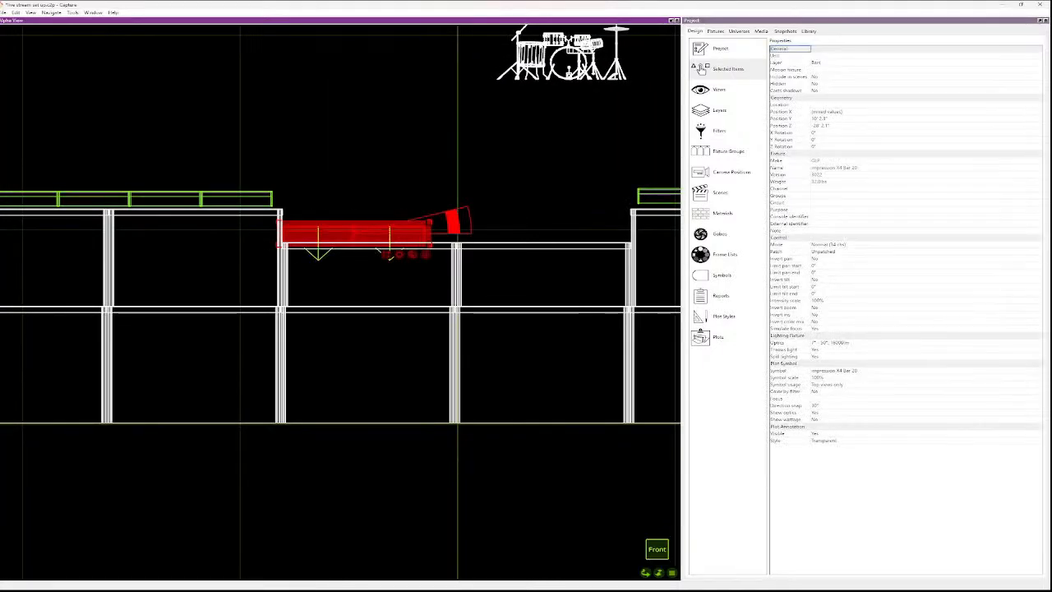
key(ctrl+v)
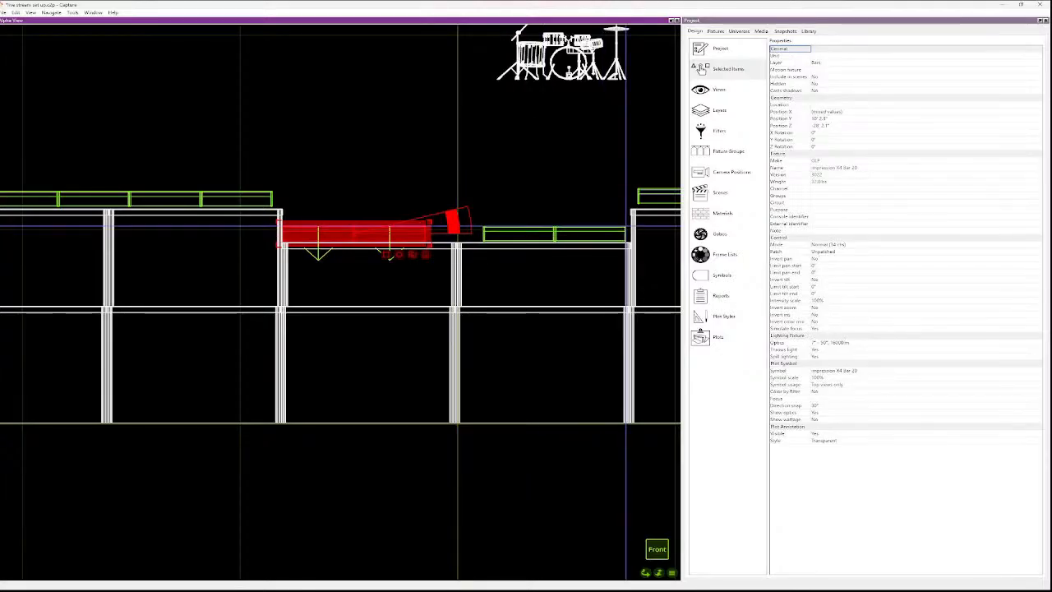
click(456, 198)
- Copy the Bar 10 from the left riser's row into the gap at the middle of the drum riser
scroll(457, 198, down, 6)
scroll(457, 198, up, 3)
scroll(457, 198, up, 3)
scroll(99, 156, down, 7)
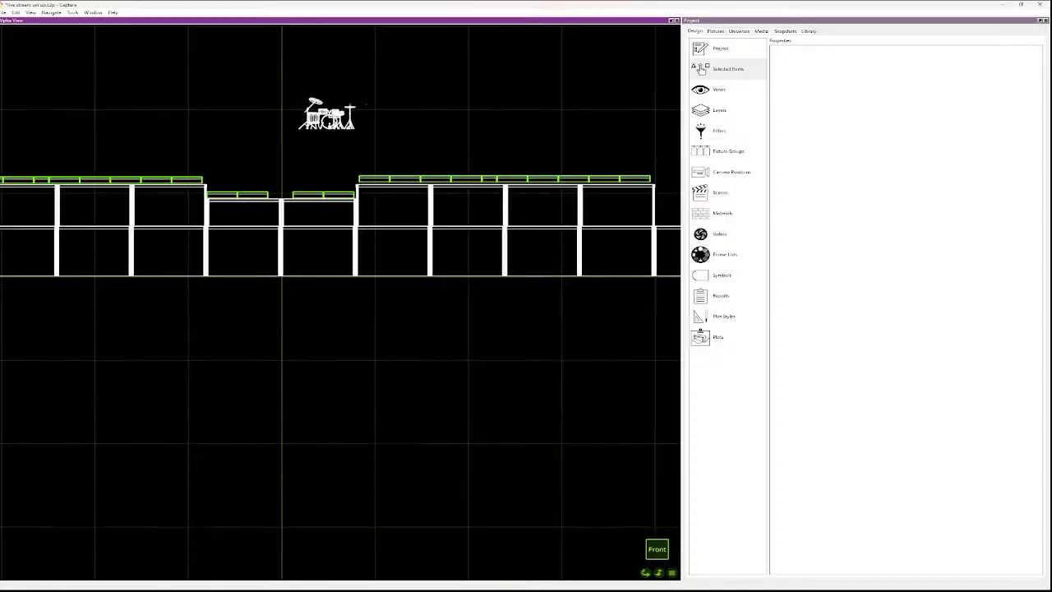
scroll(112, 167, down, 1)
click(46, 179)
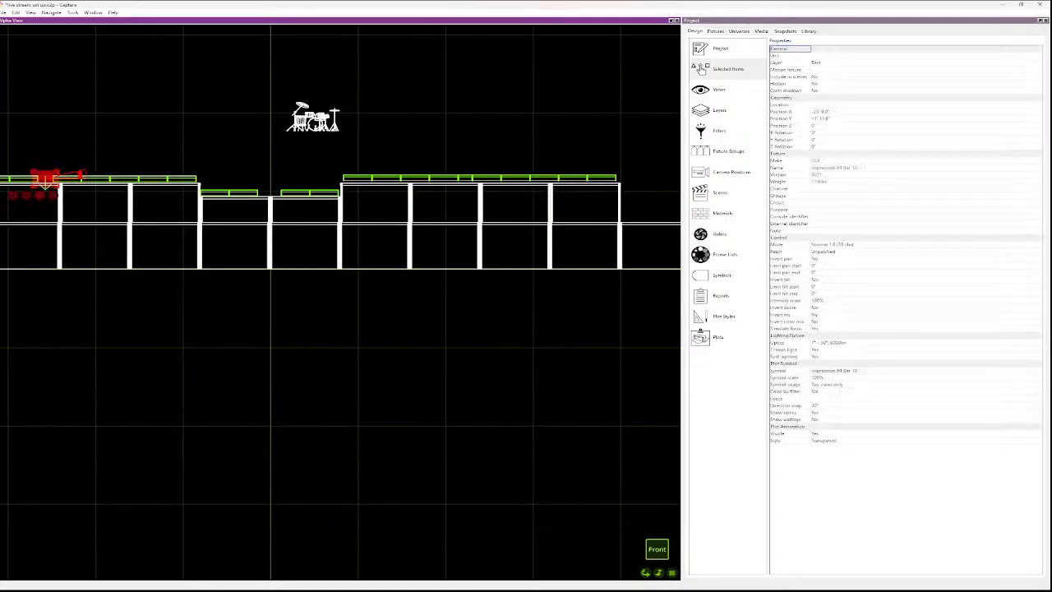
click(269, 193)
click(276, 159)
scroll(276, 158, up, 6)
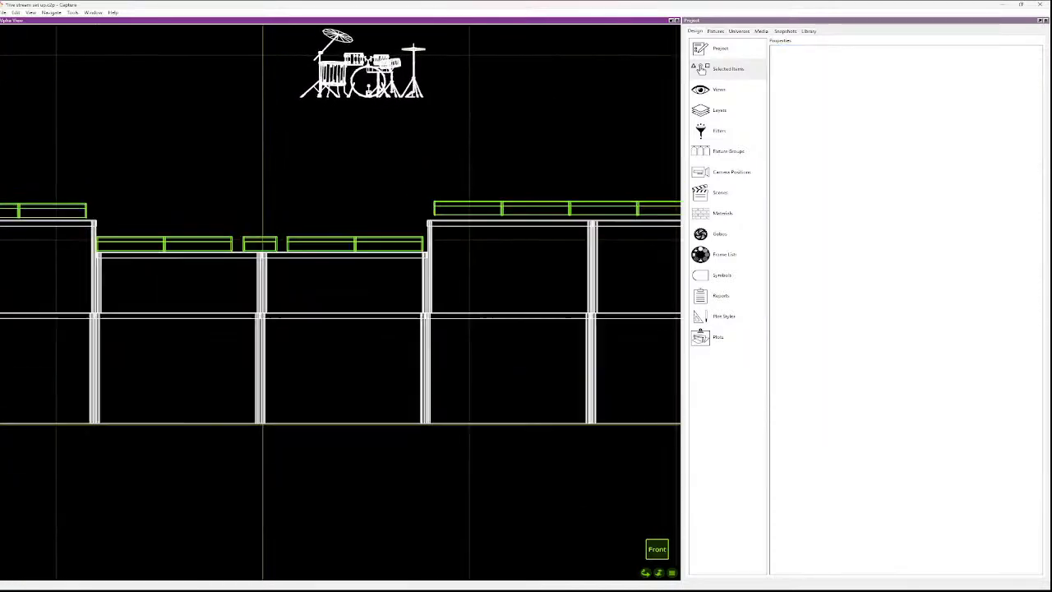
- Move the drum riser's right and left Bar 20 pairs inward so they butt against the centre Bar 10
drag(343, 237, 428, 257)
key(Escape)
scroll(189, 256, up, 4)
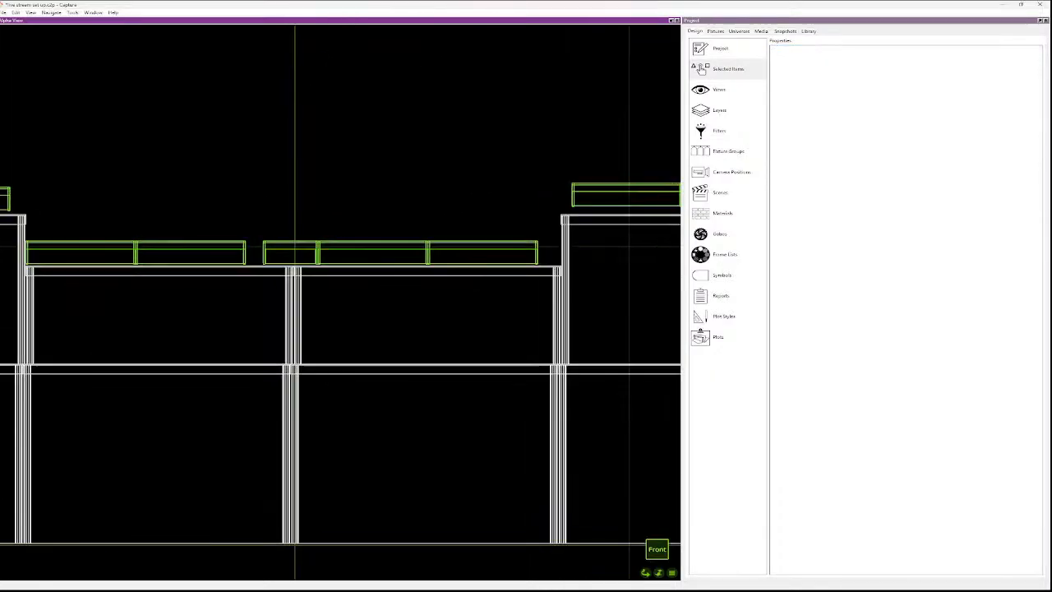
click(190, 253)
drag(190, 252, 263, 265)
key(Escape)
click(207, 254)
key(Escape)
- Lower the drum kit back onto the centre of the drum riser
scroll(173, 186, down, 3)
scroll(176, 188, down, 3)
drag(279, 116, 220, 203)
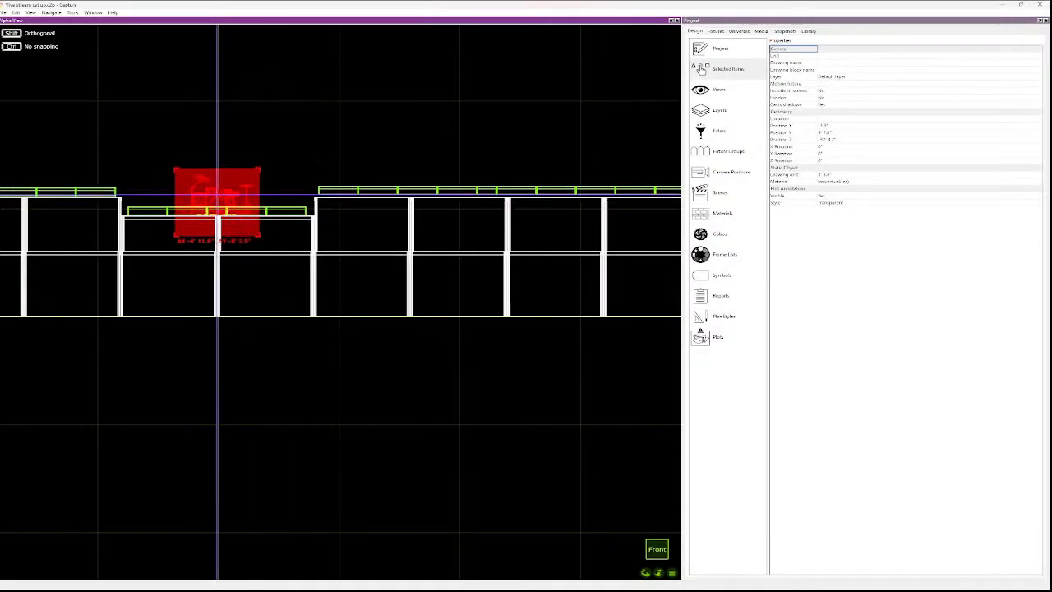
key(Escape)
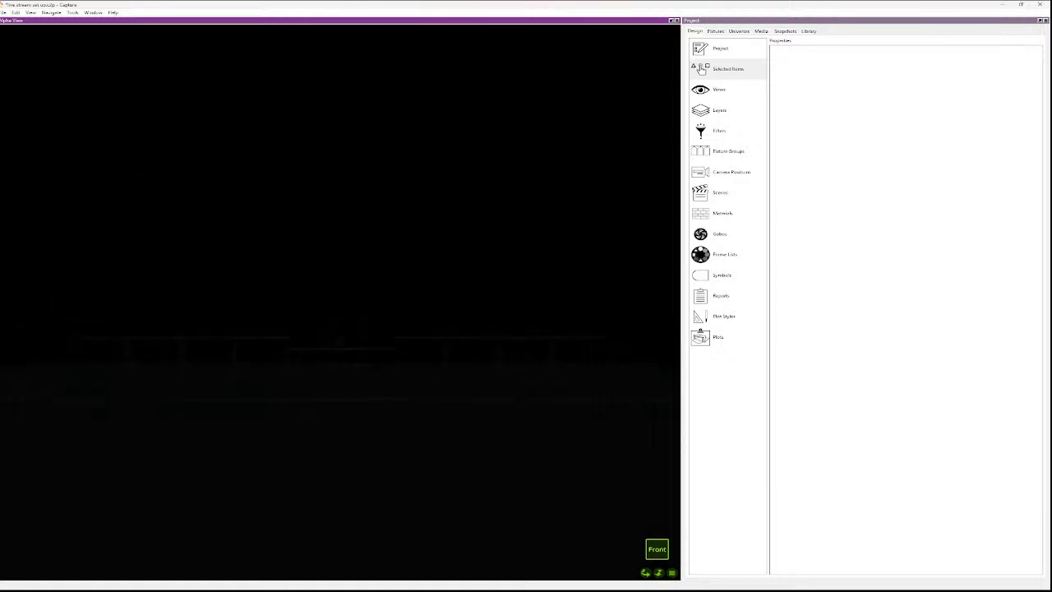
- Select all Impression X4 Bar 10 and Bar 20 fixtures in the project's fixture list and turn their lights on
click(715, 31)
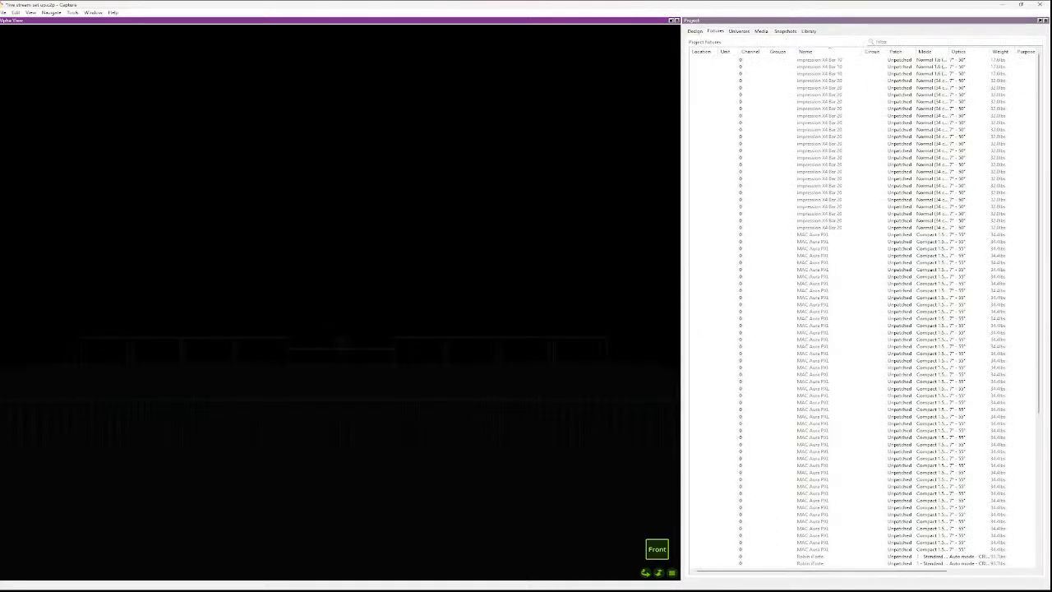
click(822, 228)
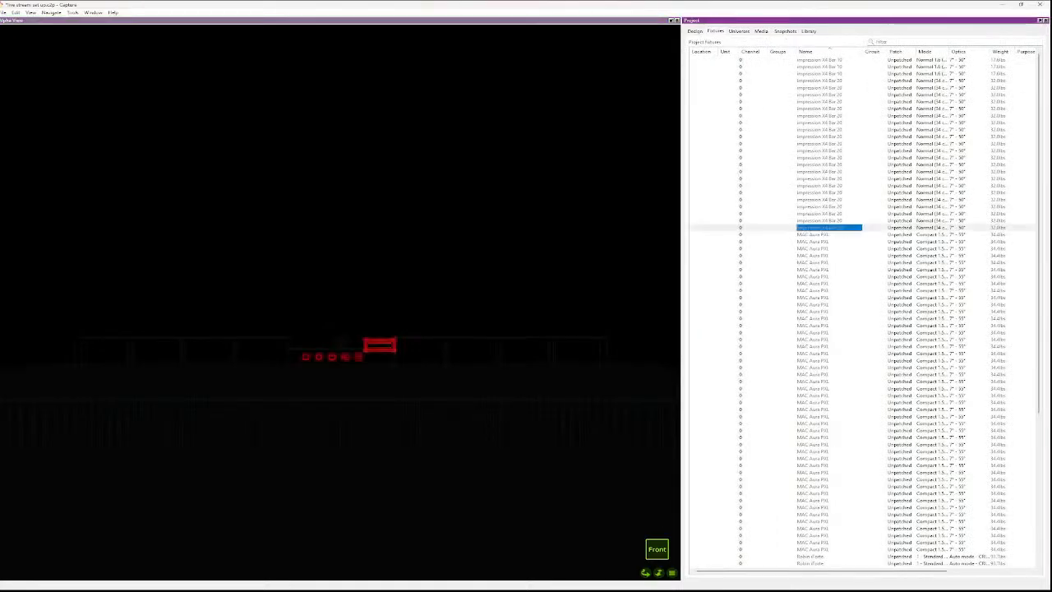
scroll(863, 312, down, 10)
scroll(864, 313, up, 8)
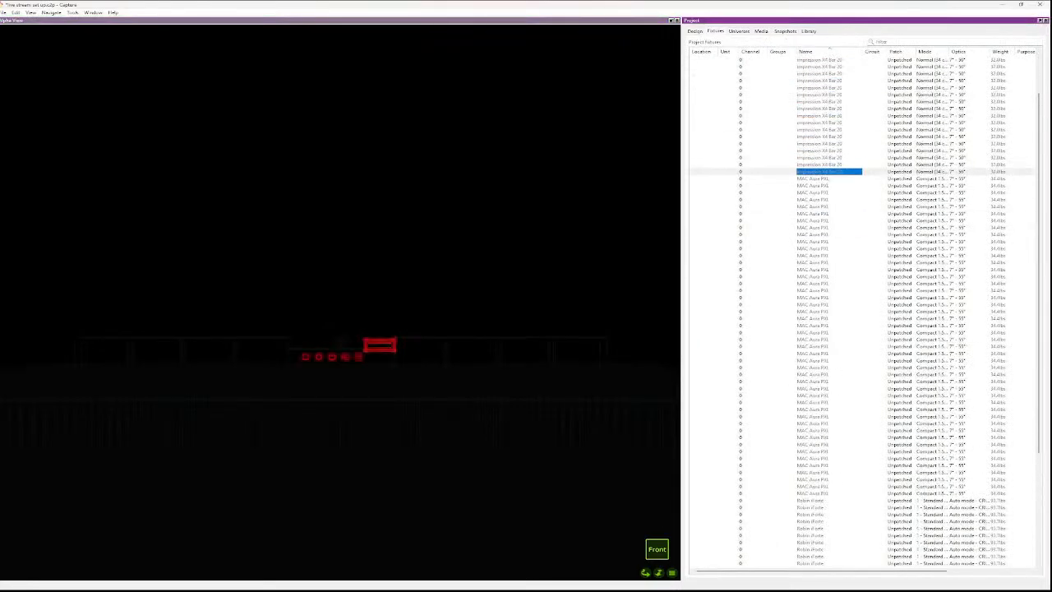
shift+click(822, 60)
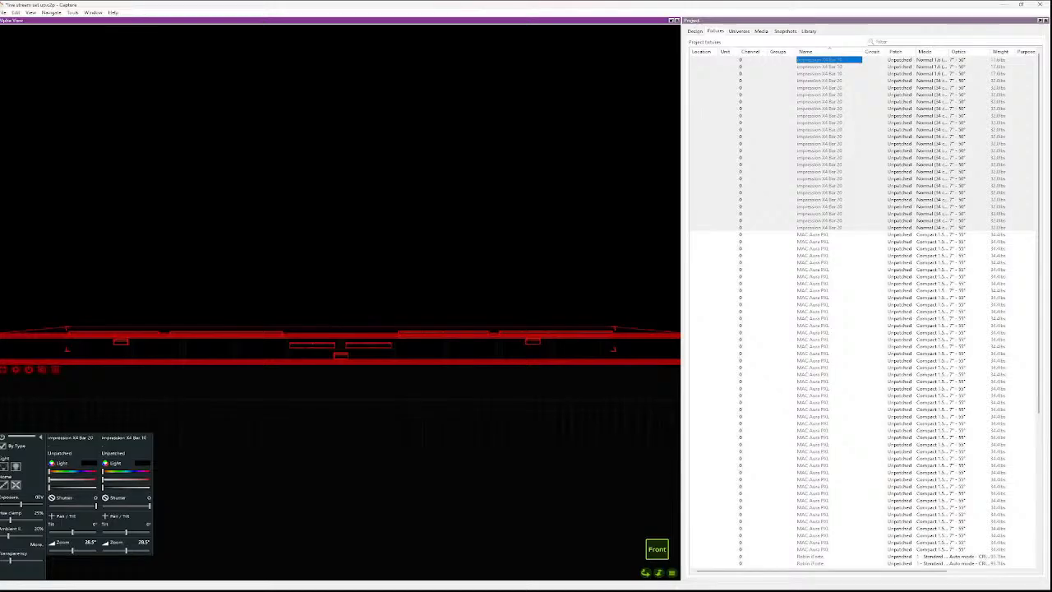
click(16, 467)
key(Escape)
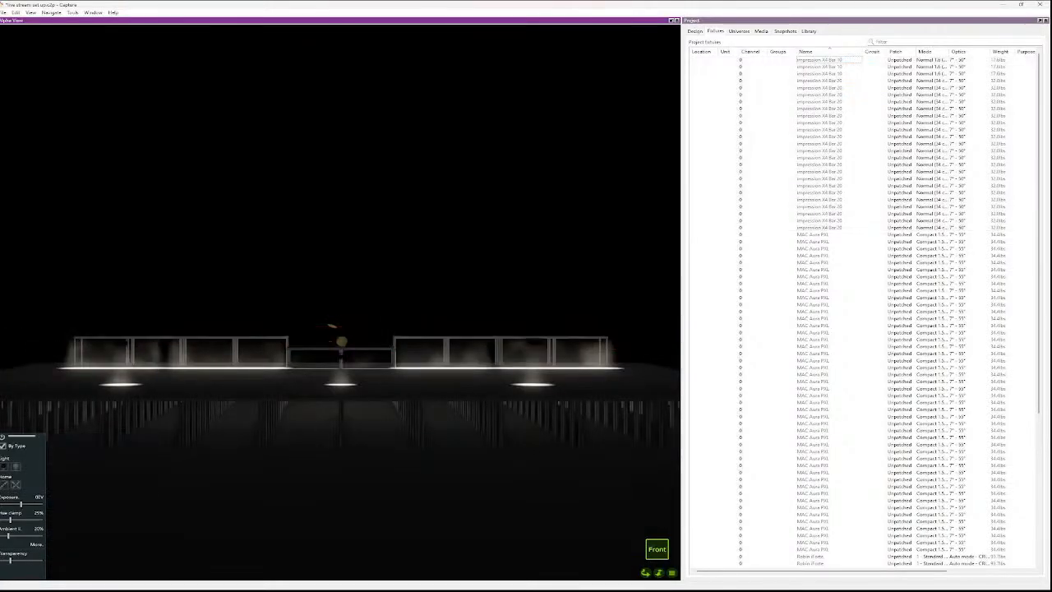
- Raise the drum riser's centre Bar 10 in the live view and switch to the wireframe view
scroll(331, 319, up, 8)
scroll(332, 319, up, 2)
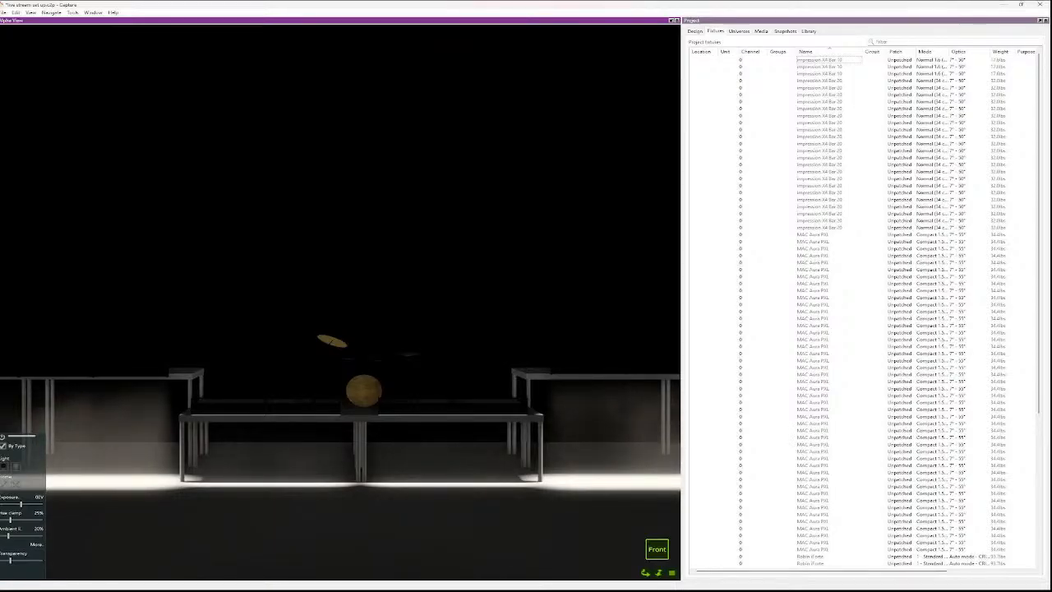
scroll(131, 367, down, 4)
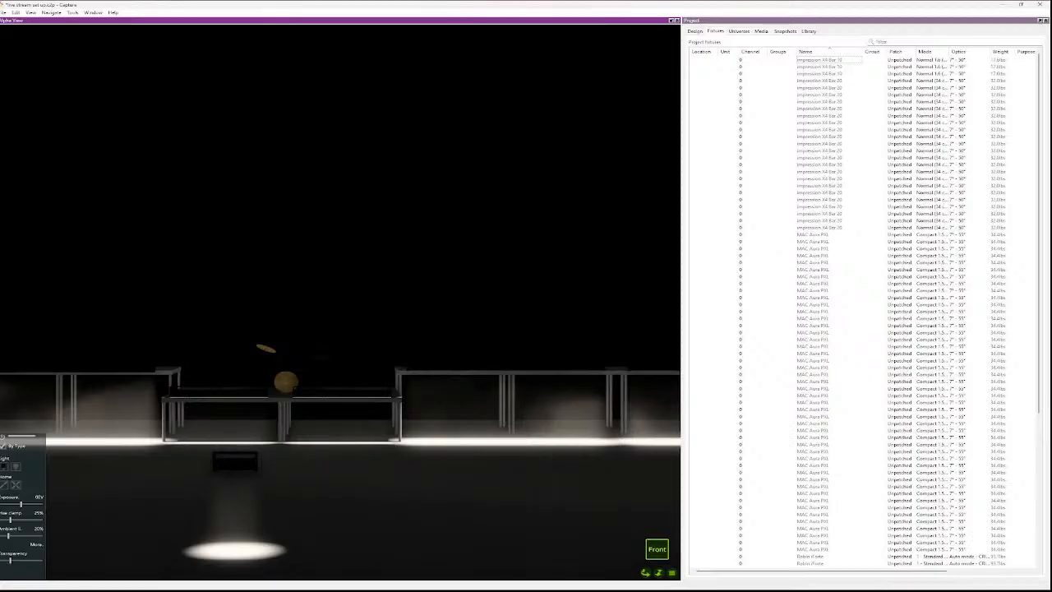
scroll(439, 376, down, 3)
click(343, 417)
drag(342, 418, 344, 386)
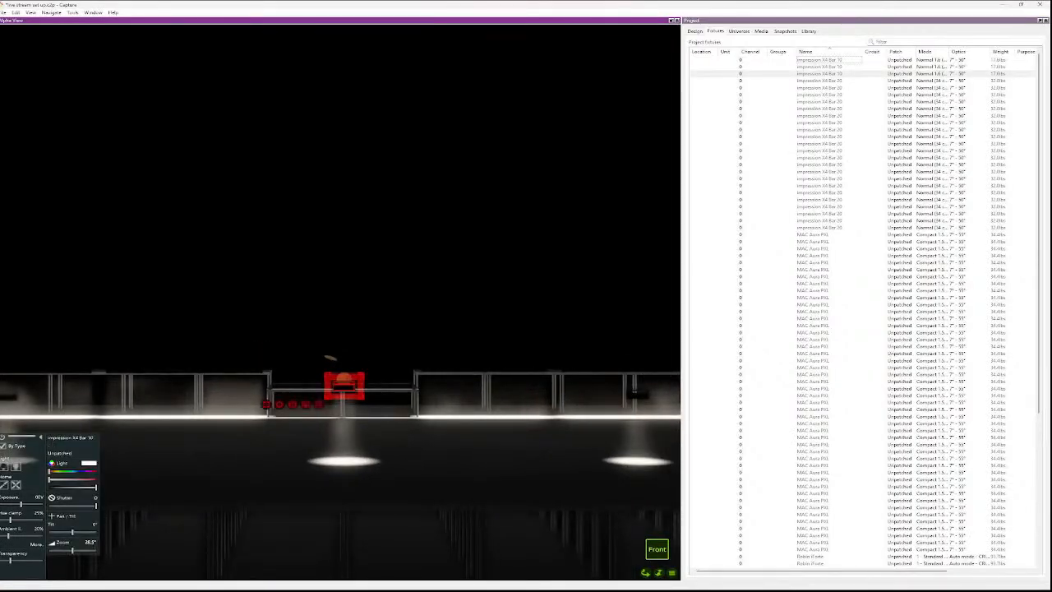
key(Tab)
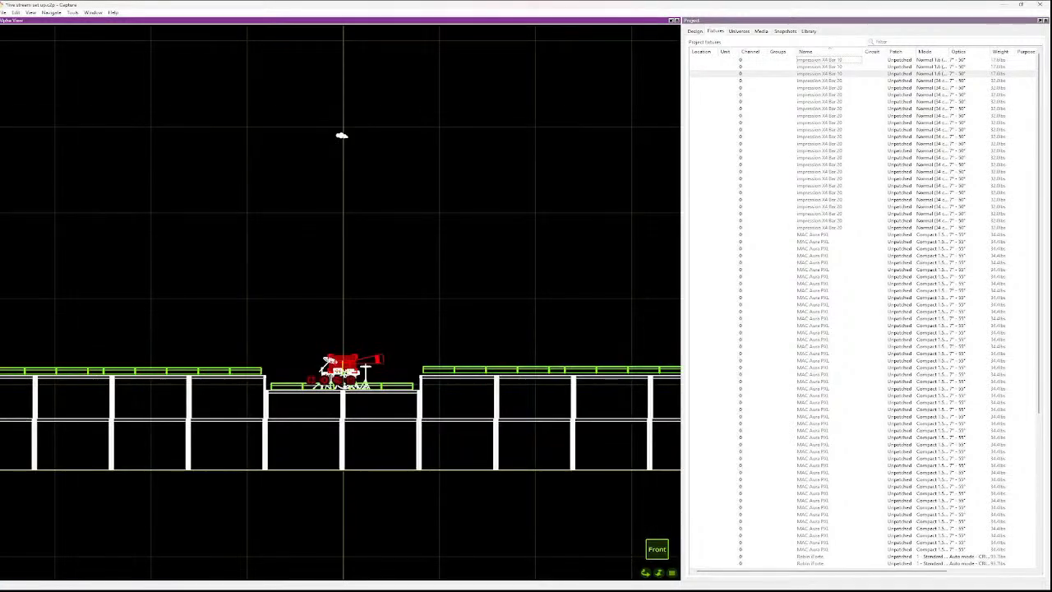
- Lower the centre Bar 10 back onto the drum riser, level with the adjoining Bar 20 fixtures
scroll(382, 286, up, 5)
drag(297, 473, 293, 521)
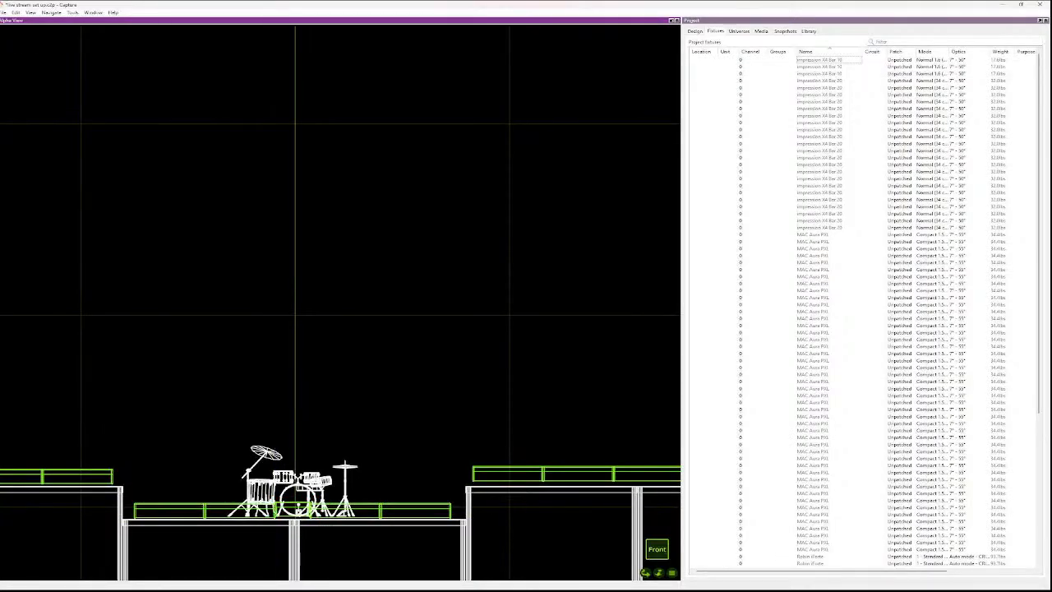
scroll(309, 499, up, 3)
scroll(307, 504, up, 3)
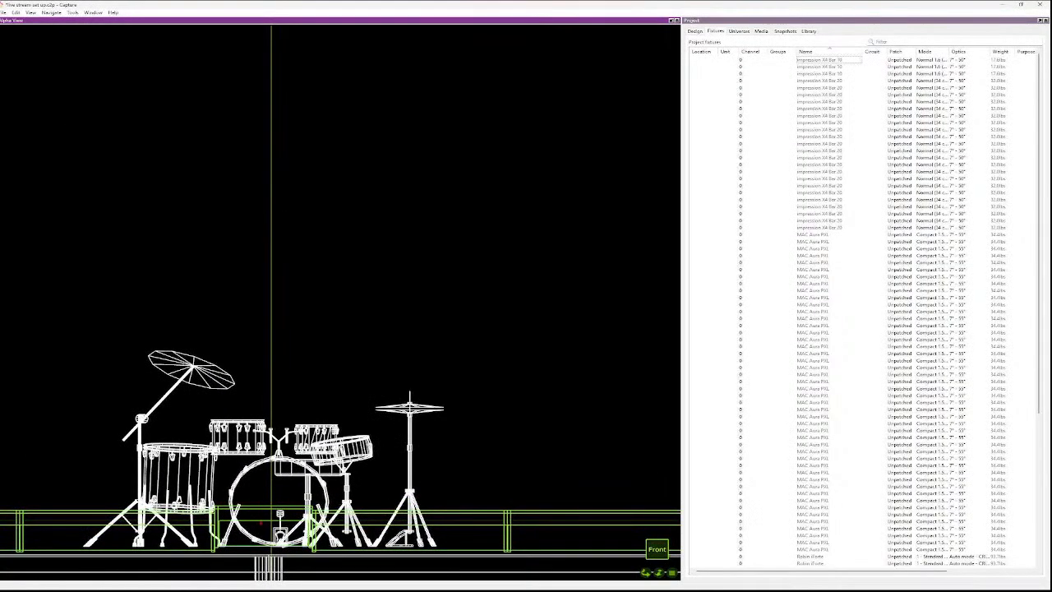
click(264, 524)
drag(263, 524, 264, 532)
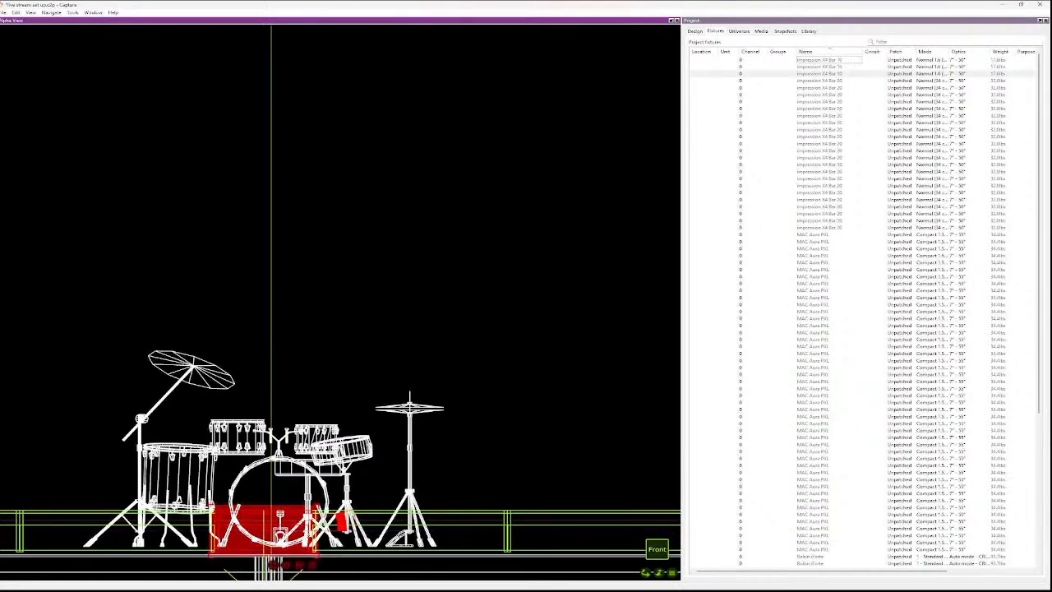
key(Escape)
click(695, 30)
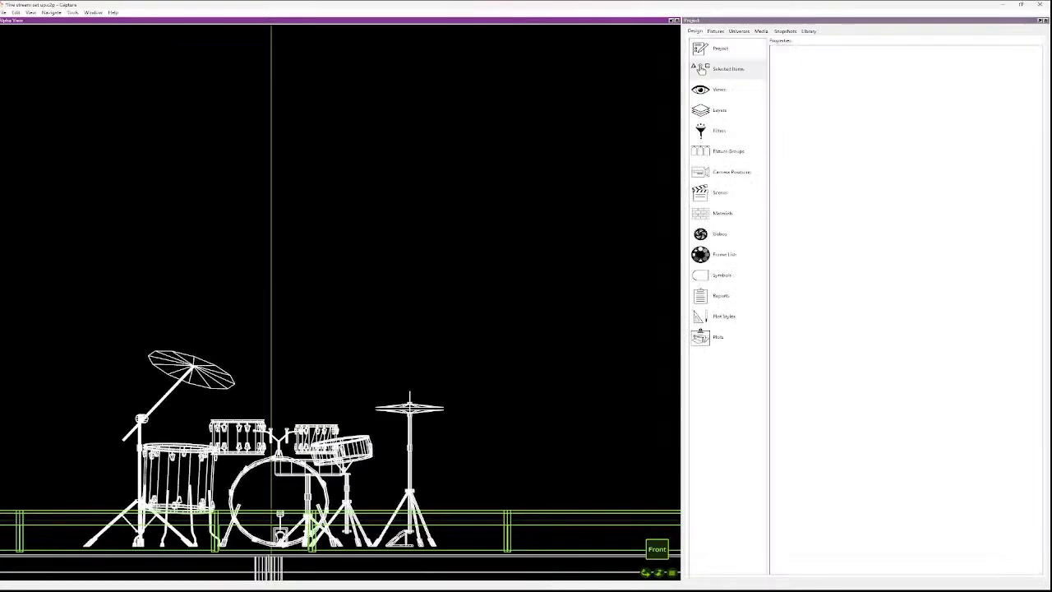
click(721, 110)
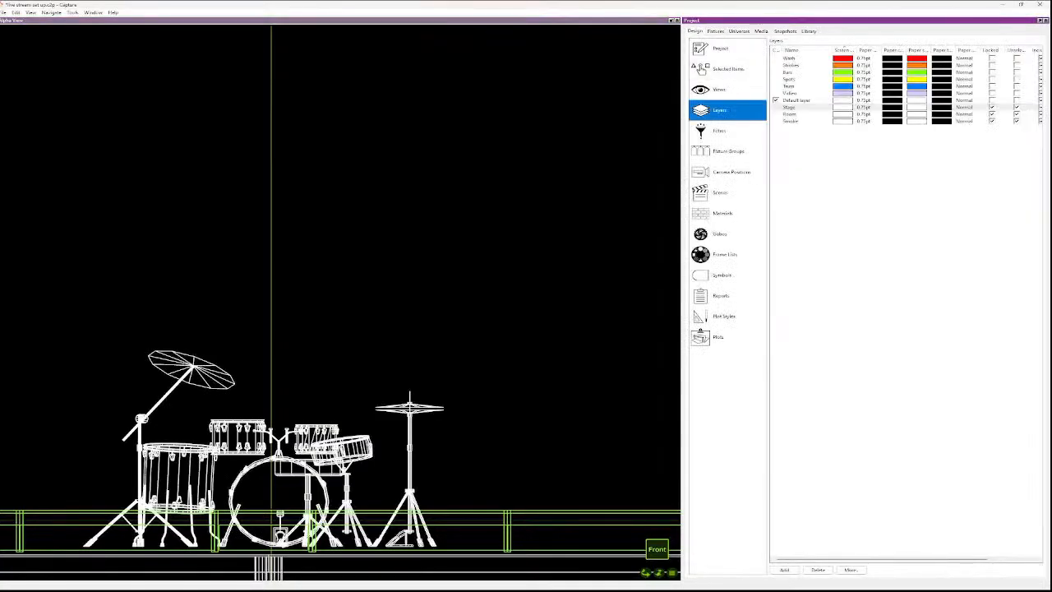
click(715, 31)
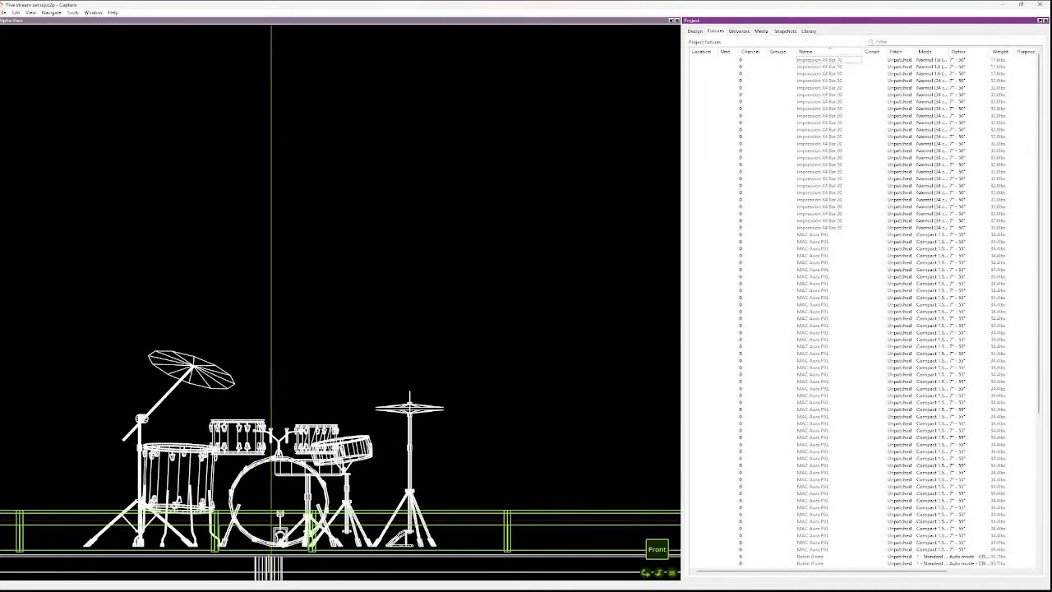
click(820, 228)
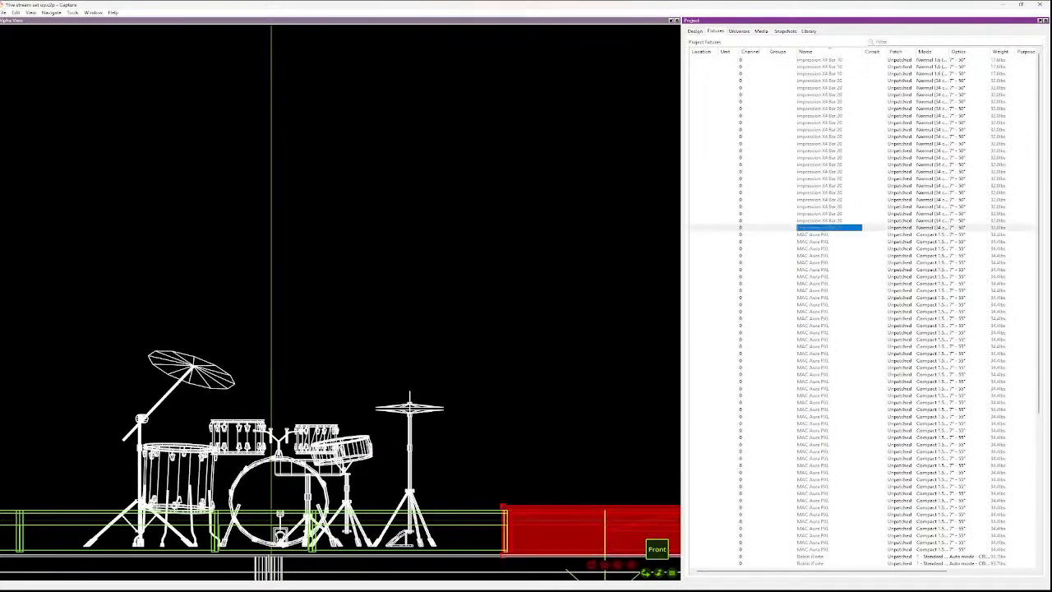
shift+click(822, 67)
shift+click(822, 60)
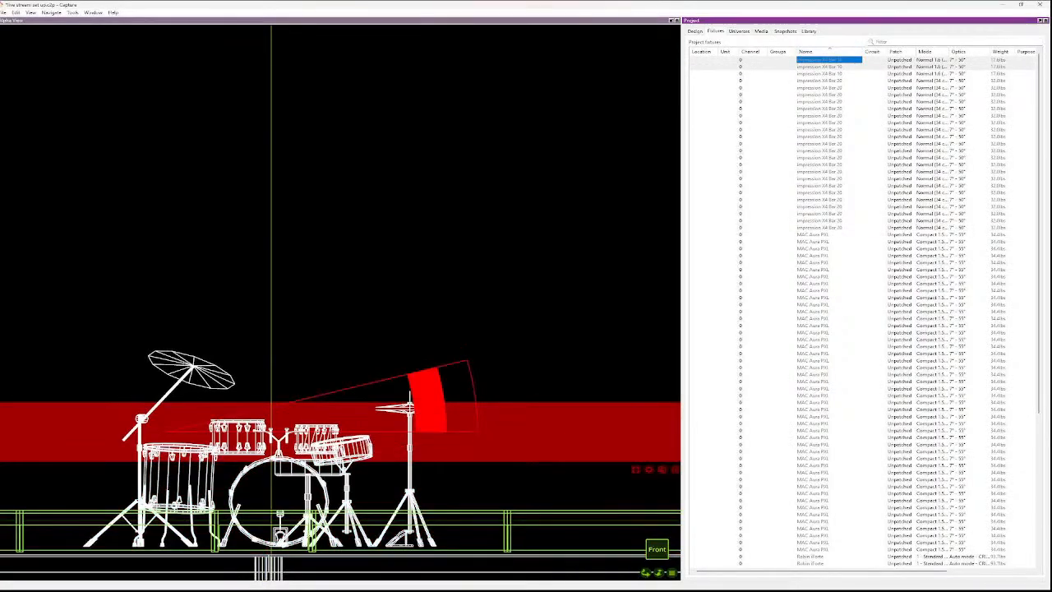
click(411, 247)
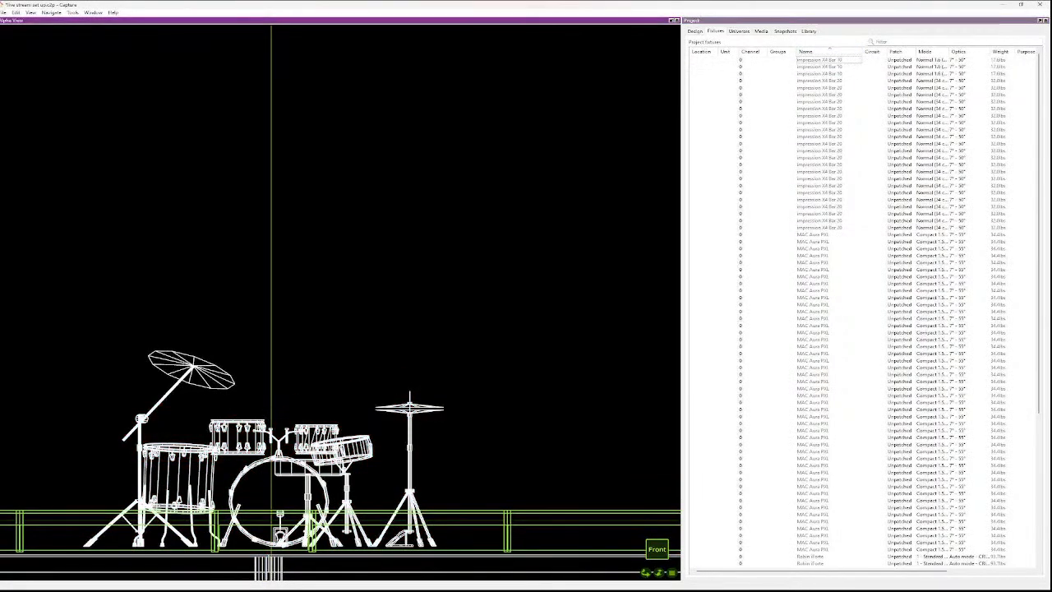
- Select the range of Impression X4 Bar fixtures in the fixture list and show the properties of the selected items
shift+click(822, 227)
scroll(483, 304, down, 4)
scroll(354, 111, down, 6)
scroll(120, 389, down, 8)
scroll(39, 379, up, 5)
scroll(103, 351, up, 3)
click(696, 31)
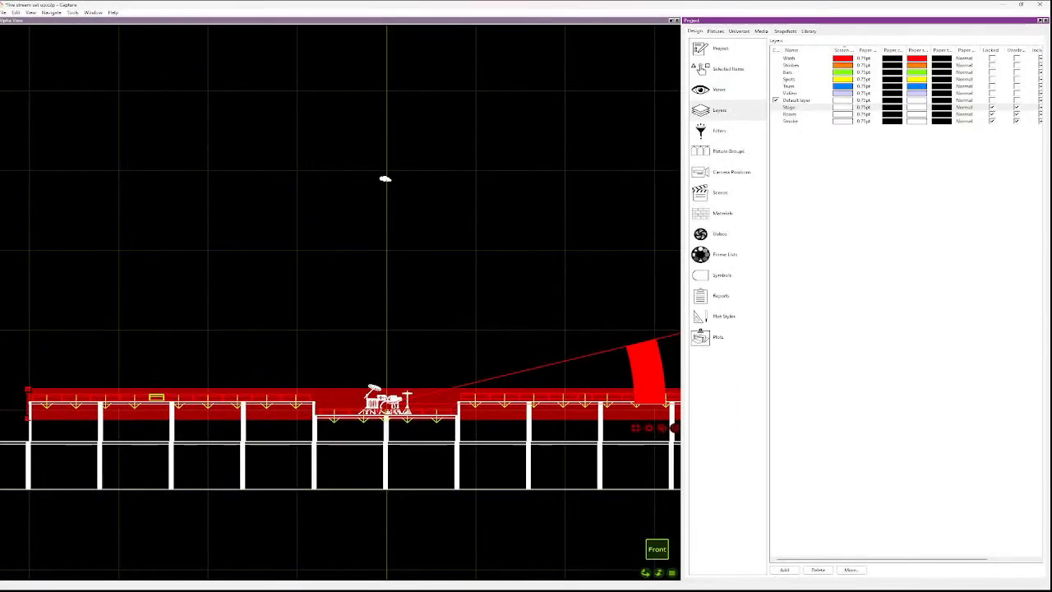
click(701, 70)
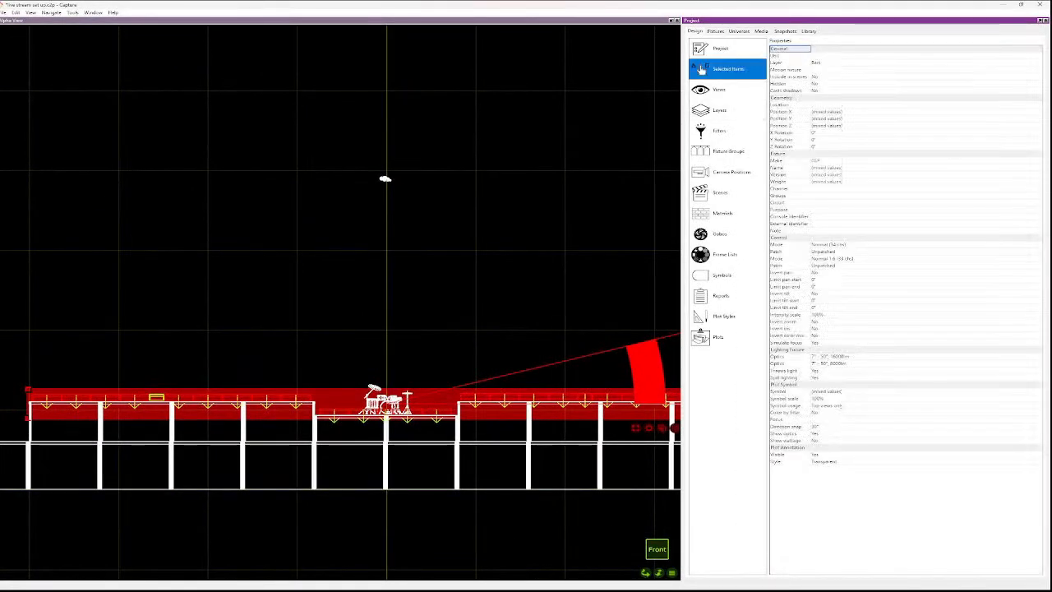
- Try a Z rotation and a Y rotation of 90° on the selected bars, resetting each to 0°
click(795, 147)
text(90)
key(Return)
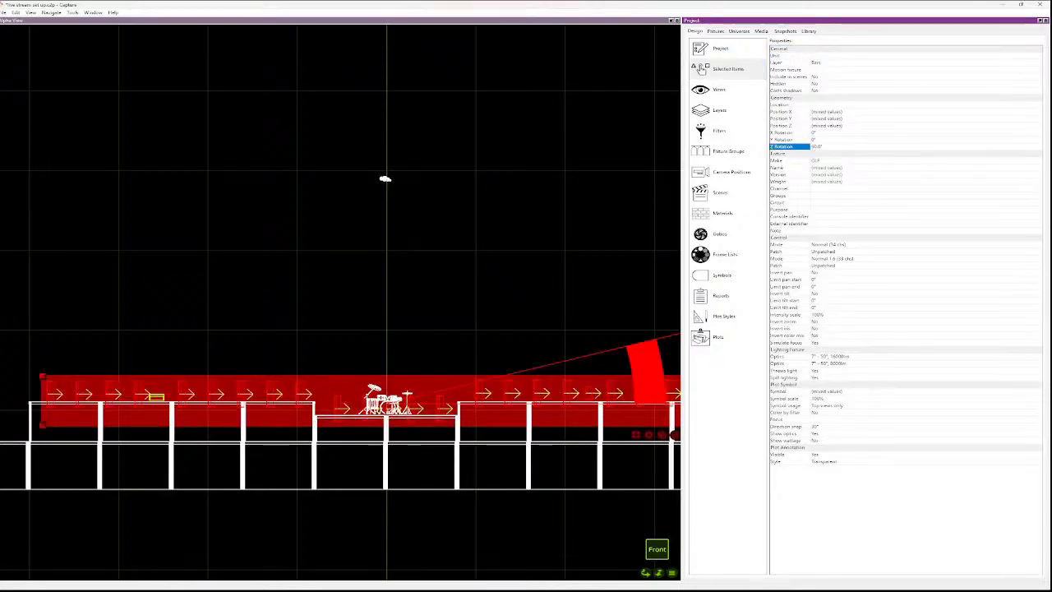
text(0)
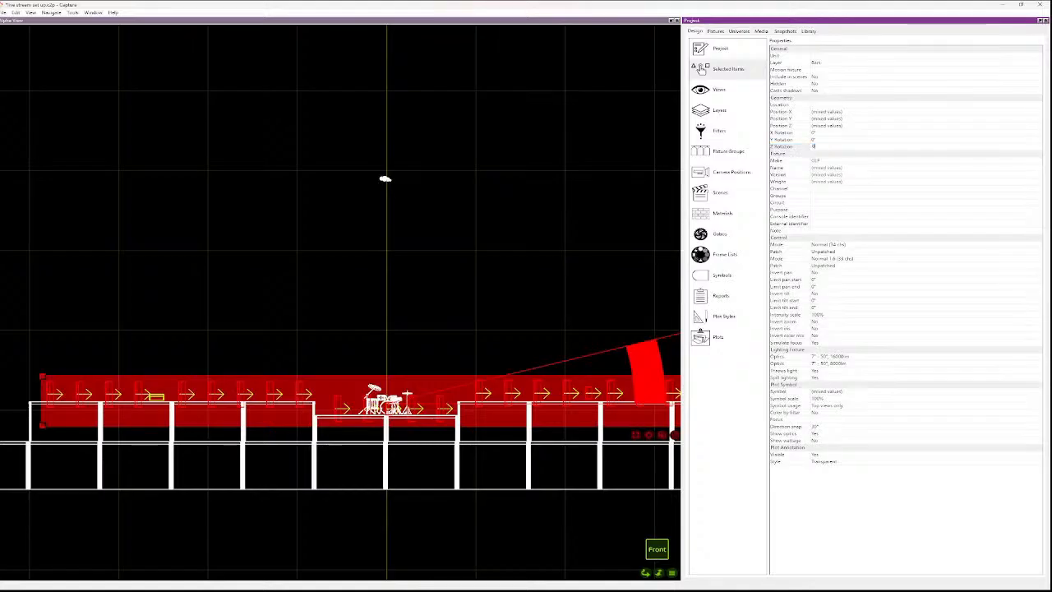
key(Return)
click(794, 139)
text(90)
key(Return)
key(Return)
text(0)
key(Return)
- Set the selected bars' X rotation to -180° so they point upward, and clear the selection
key(Up)
key(Return)
text(-180)
key(Return)
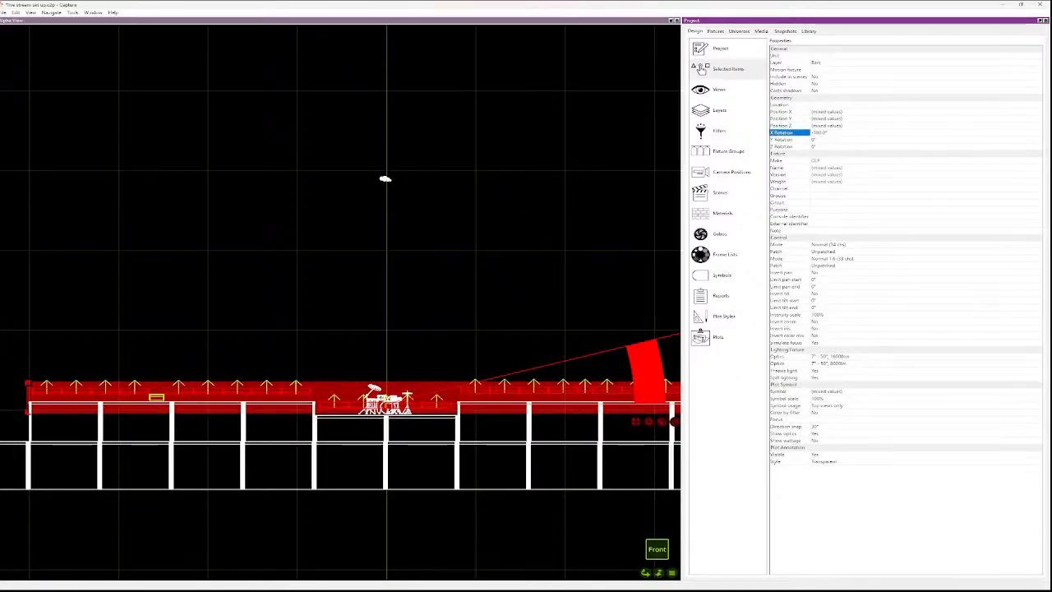
click(246, 329)
- Select the left riser's Bar 10 and set its X rotation to -180°, keeping Position Z at 0
click(156, 397)
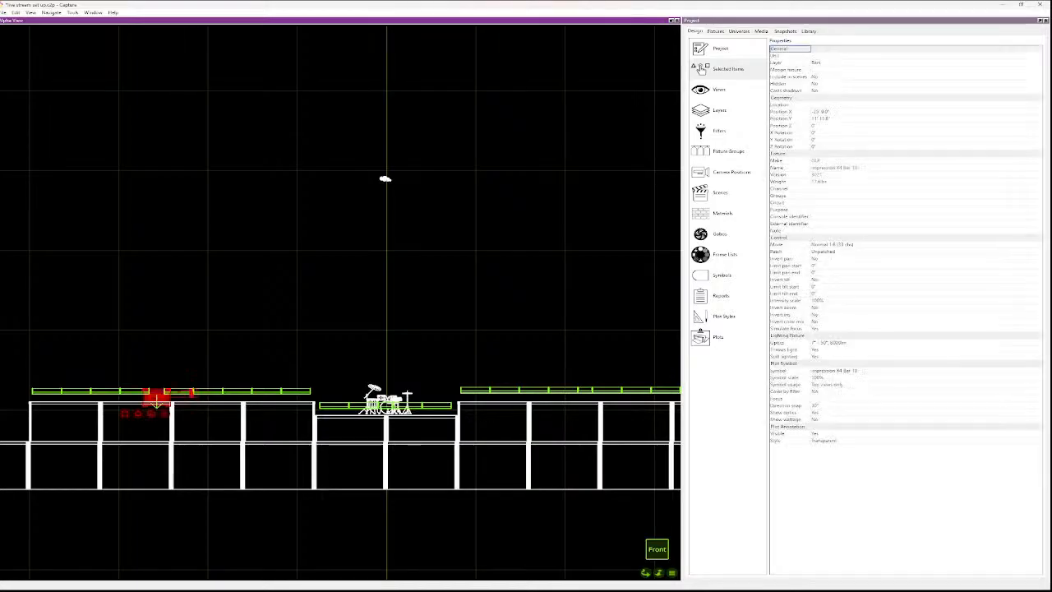
click(790, 132)
key(Up)
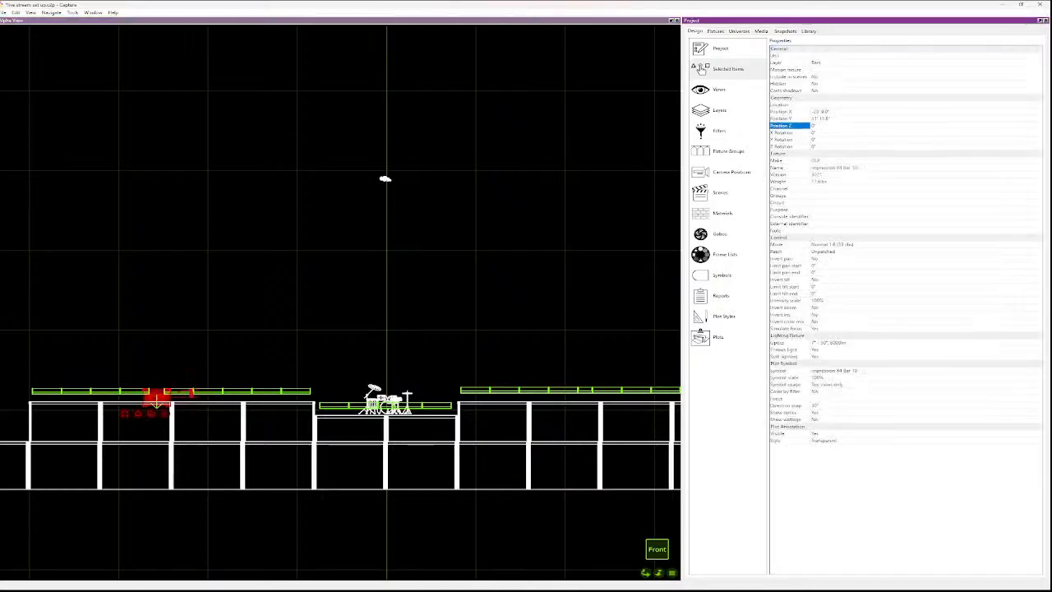
text(180)
double_click(816, 126)
text(18)
key(ctrl+a)
text(0)
key(Return)
key(Down)
text(1)
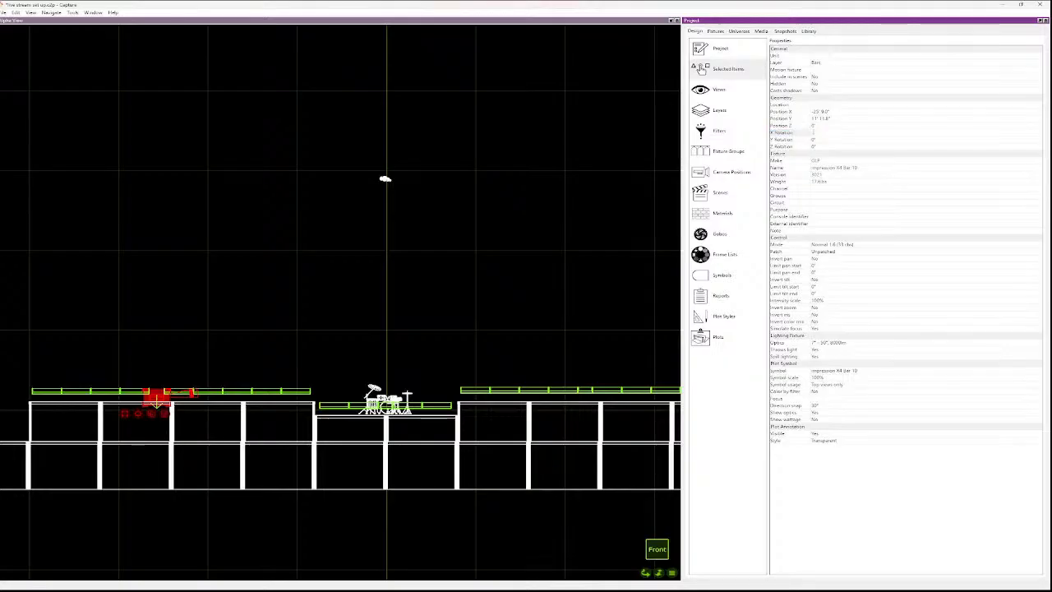
key(Escape)
click(814, 132)
key(Escape)
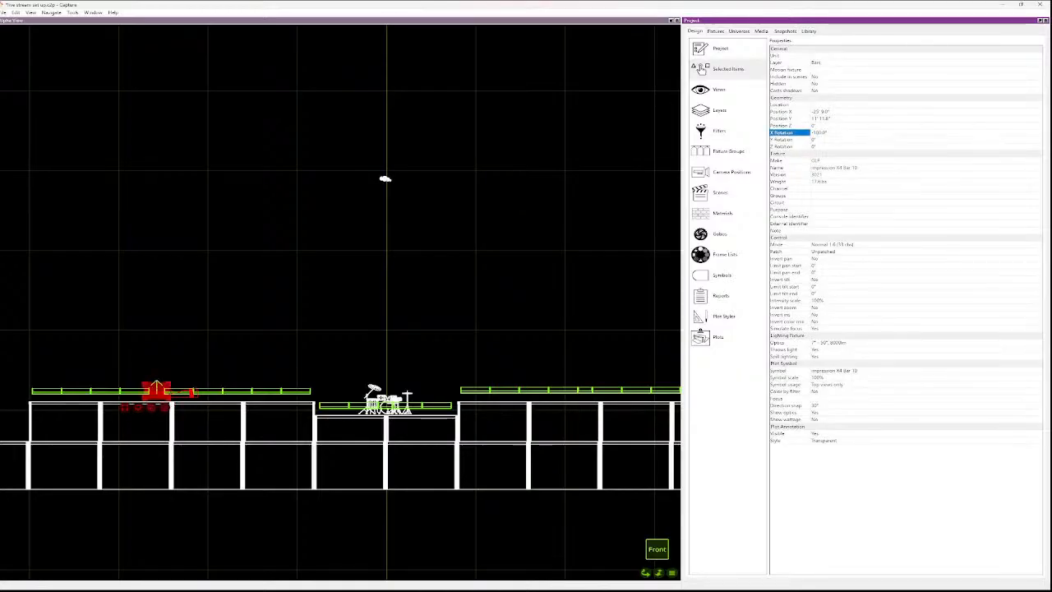
- Group the Impression X4 Bars on the centre drum riser and lower the group onto the riser deck
key(Delete)
scroll(523, 355, down, 6)
scroll(538, 364, up, 5)
scroll(378, 370, up, 1)
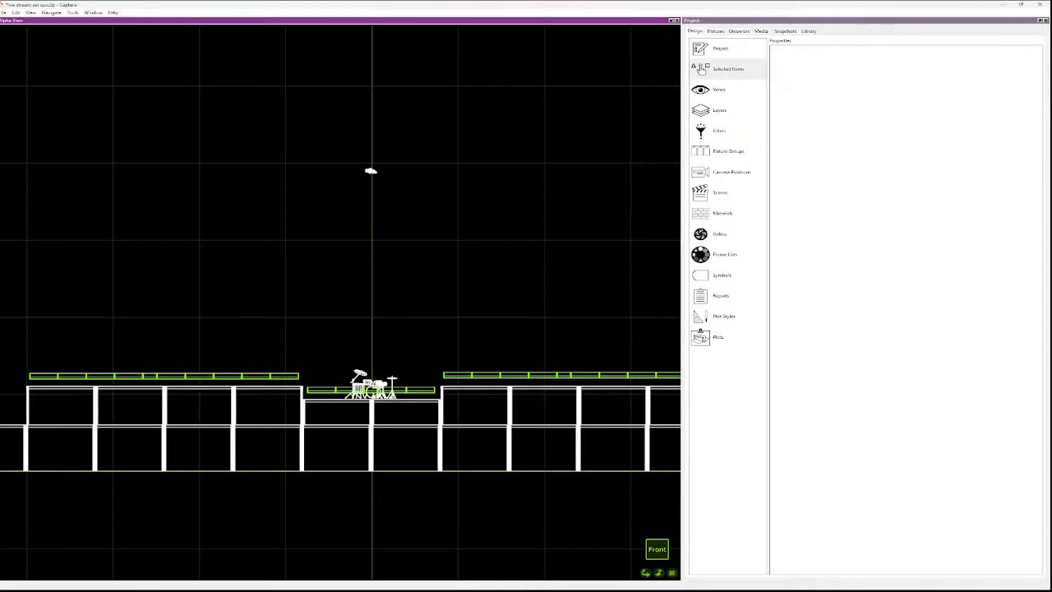
key(ctrl+z)
ctrl+click(393, 389)
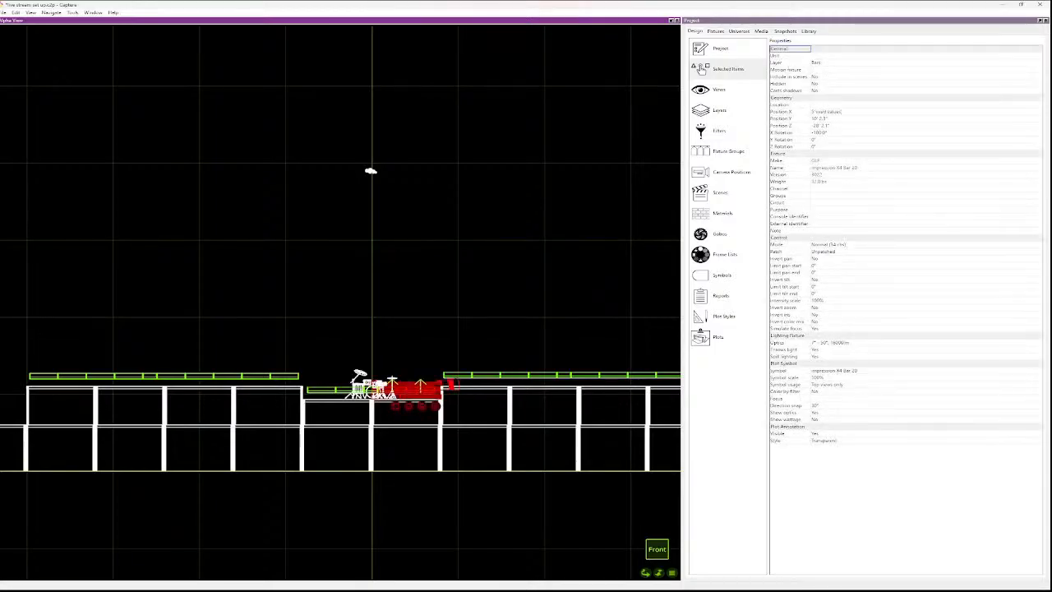
ctrl+click(348, 389)
ctrl+click(322, 389)
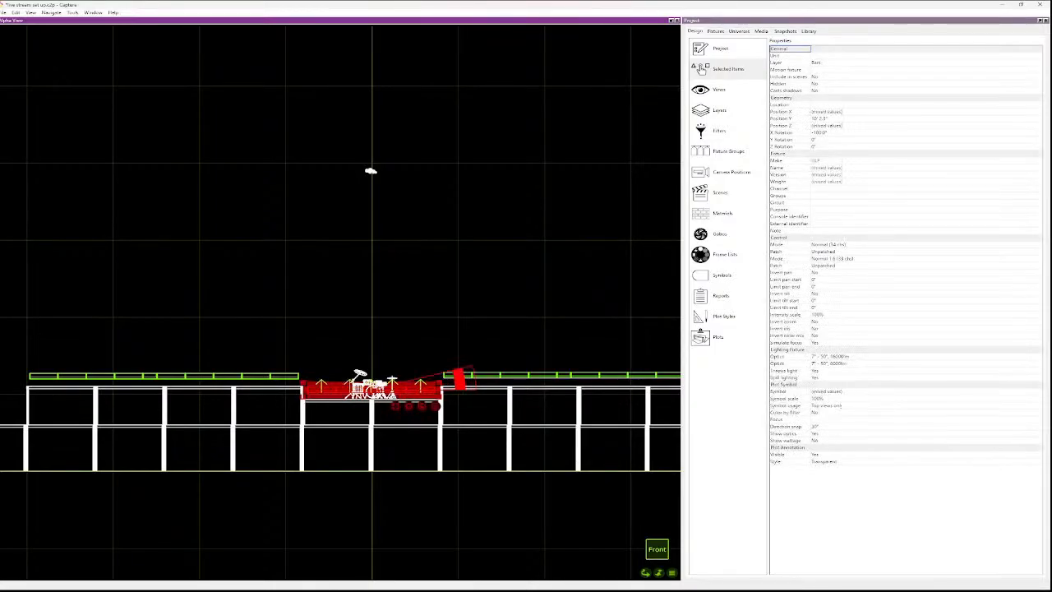
key(ctrl+g)
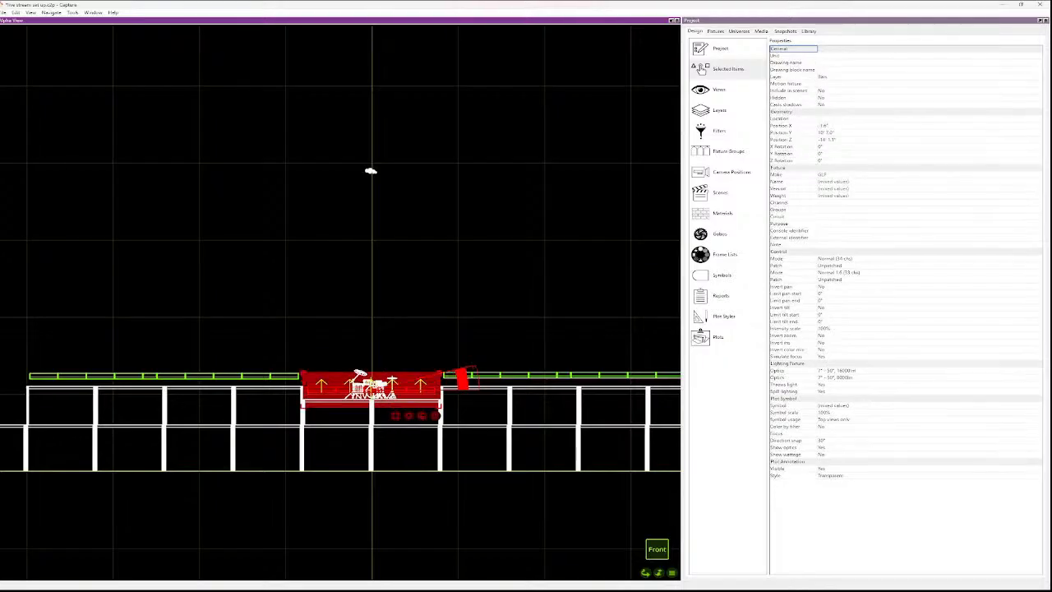
drag(371, 385, 24, 359)
key(Escape)
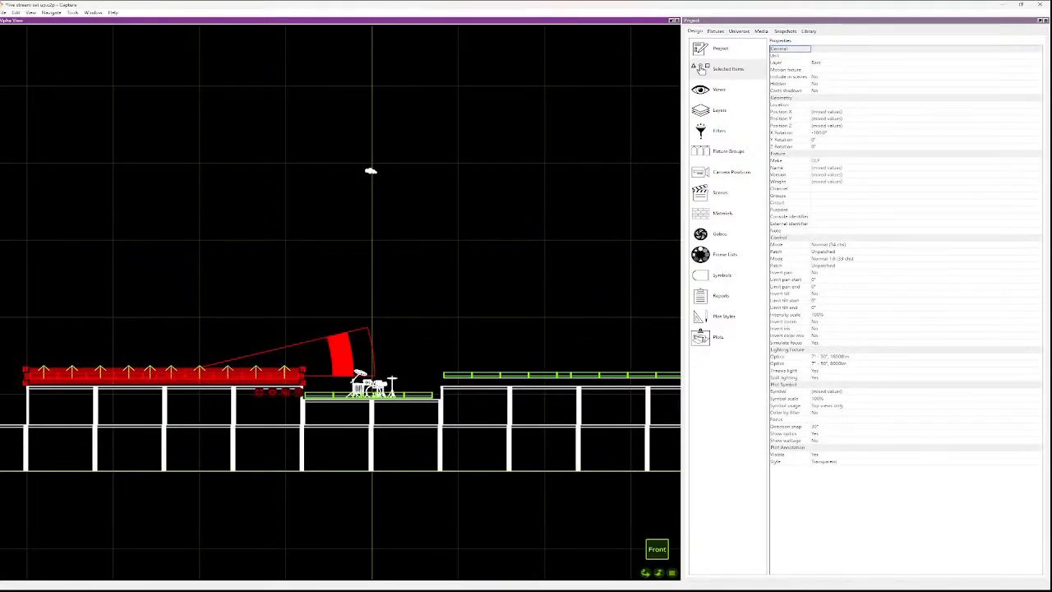
- Group the left riser's Impression X4 Bars, lower the group onto the riser deck, and clear the selection
click(164, 368)
drag(164, 368, 158, 379)
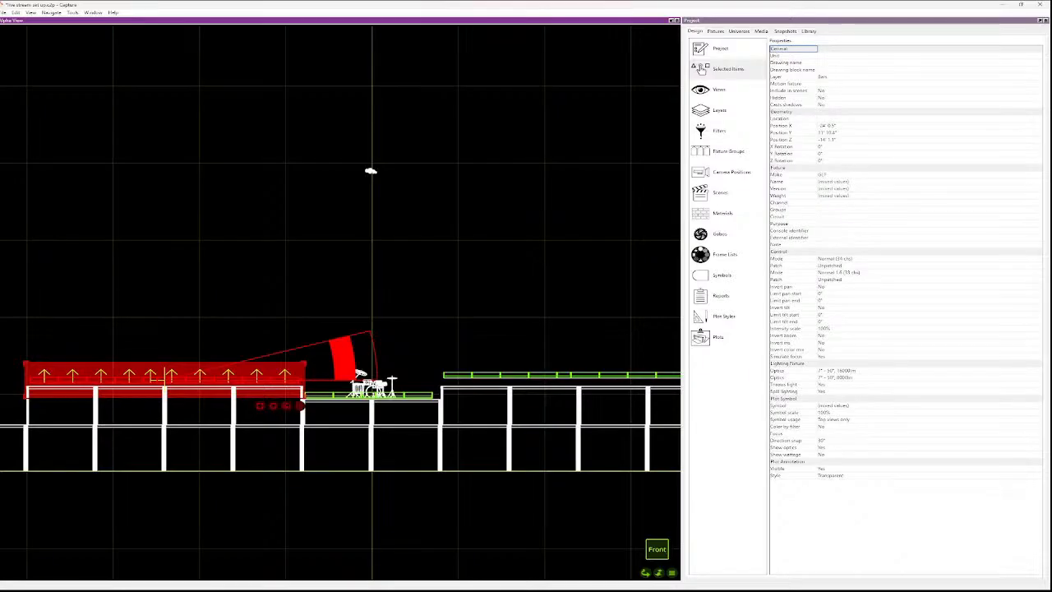
key(Escape)
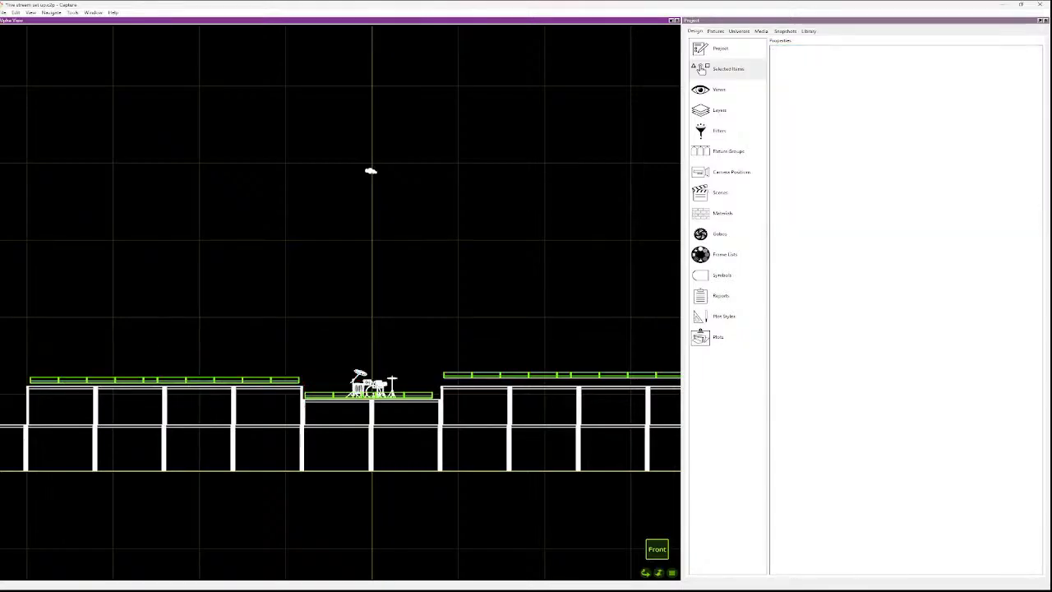
- Group the right riser's Impression X4 Bars and lower them onto the deck, level with the left row
scroll(500, 372, down, 6)
scroll(589, 354, up, 3)
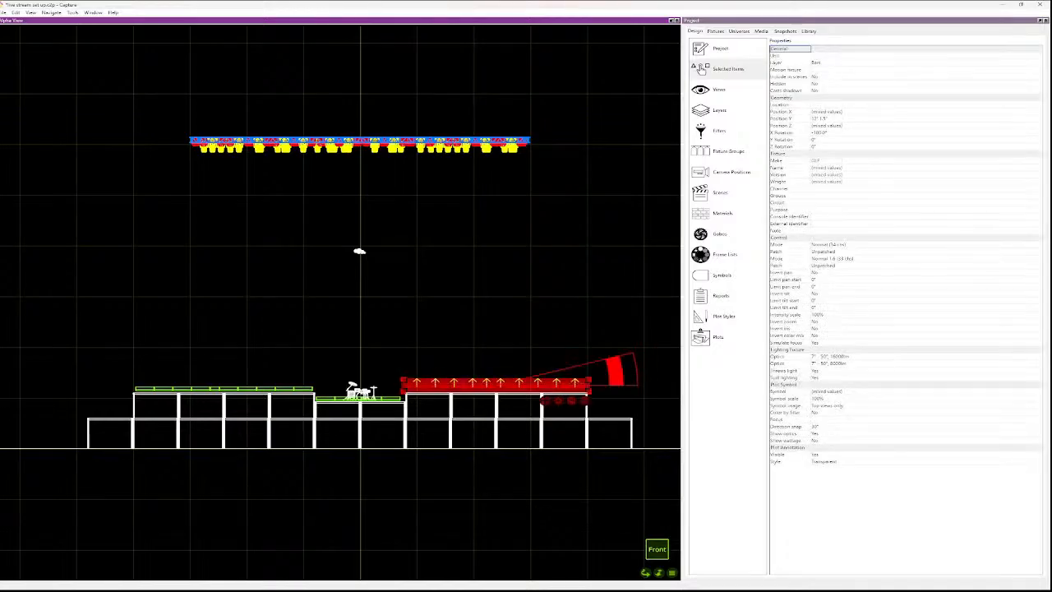
key(ctrl+g)
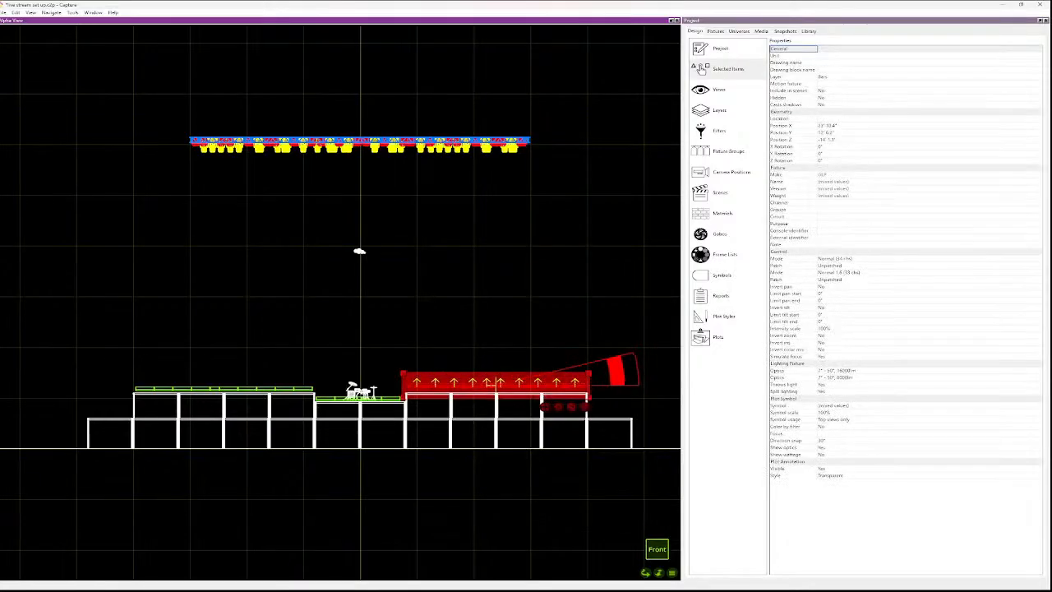
drag(492, 384, 496, 389)
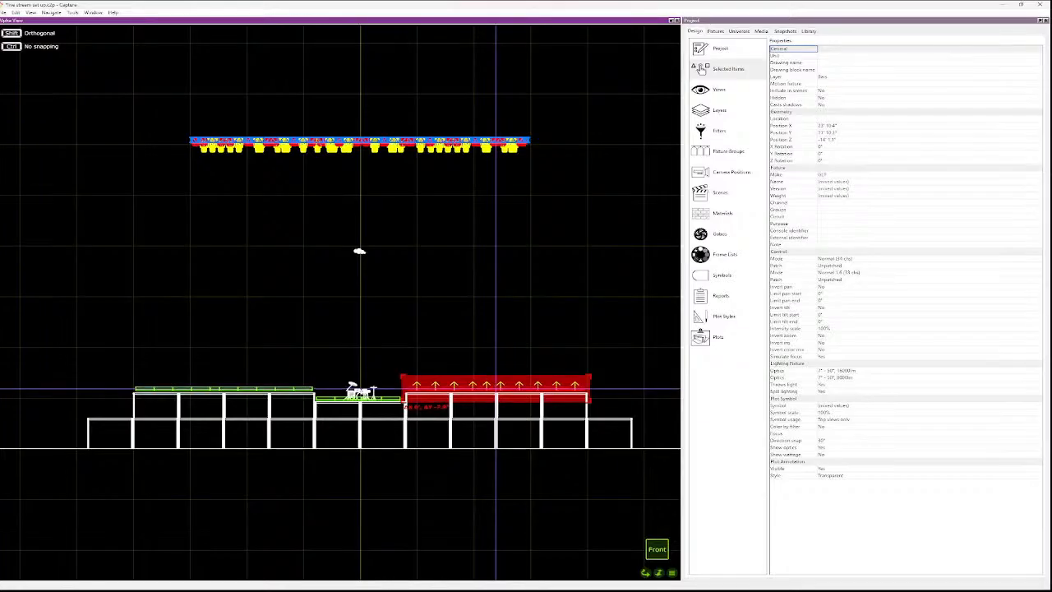
key(Escape)
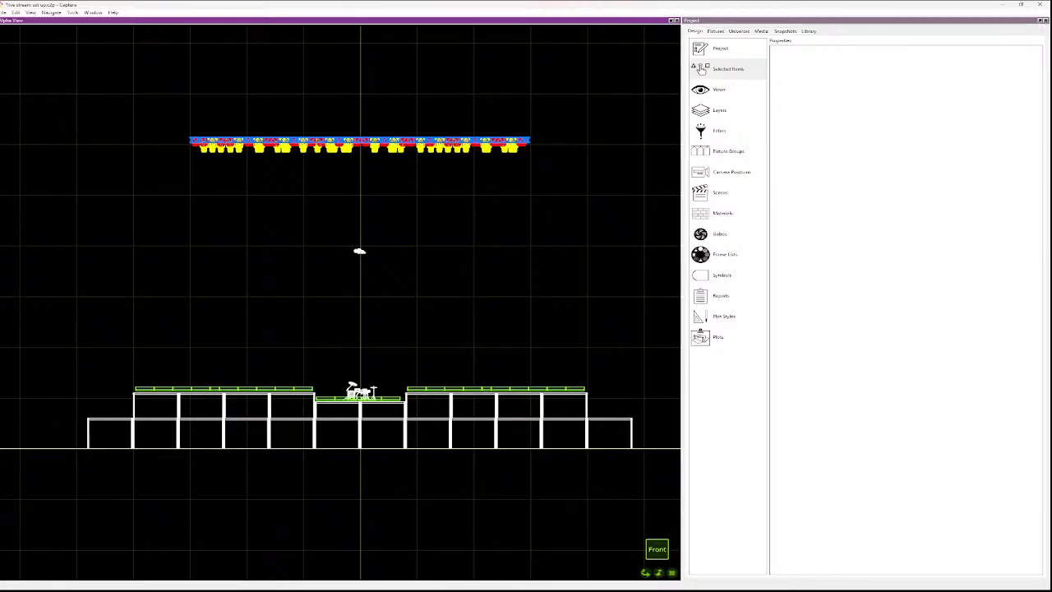
- Show the project's fixture list and compare the front view in plot and wireframe display
click(809, 31)
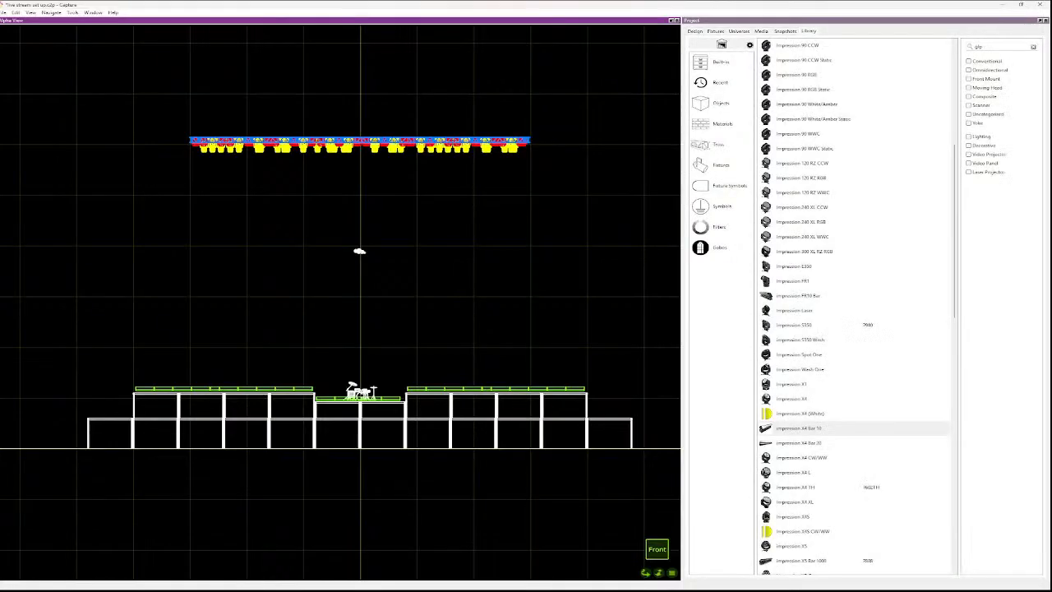
click(716, 31)
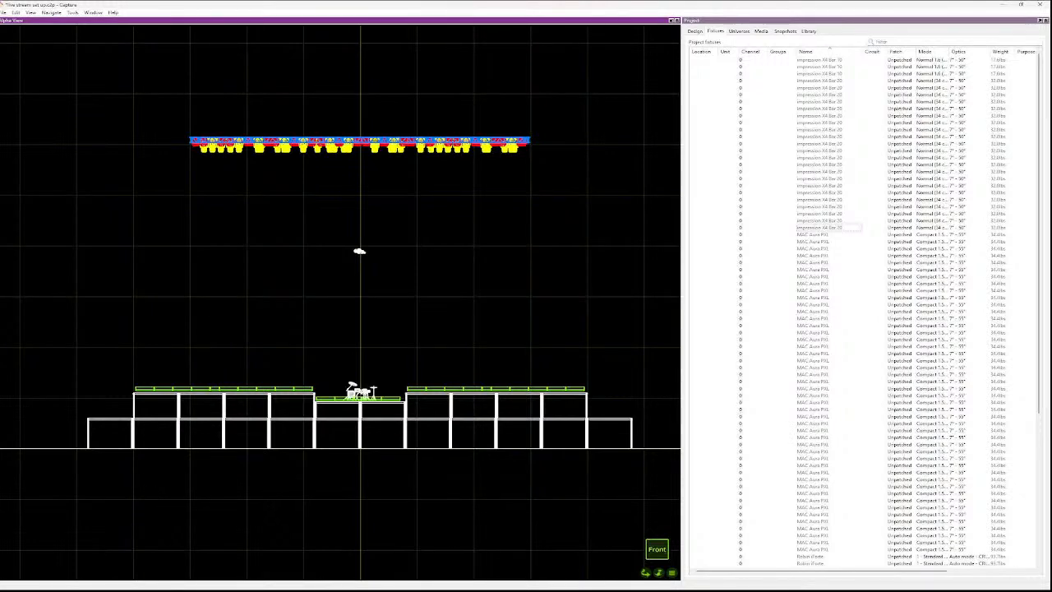
key(F3)
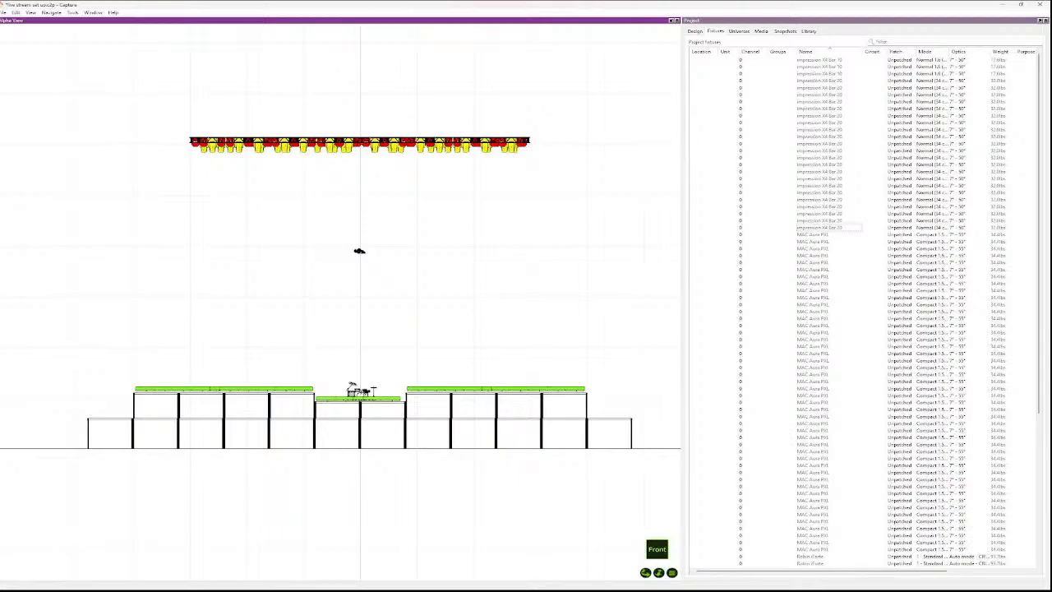
key(F4)
key(F3)
key(F2)
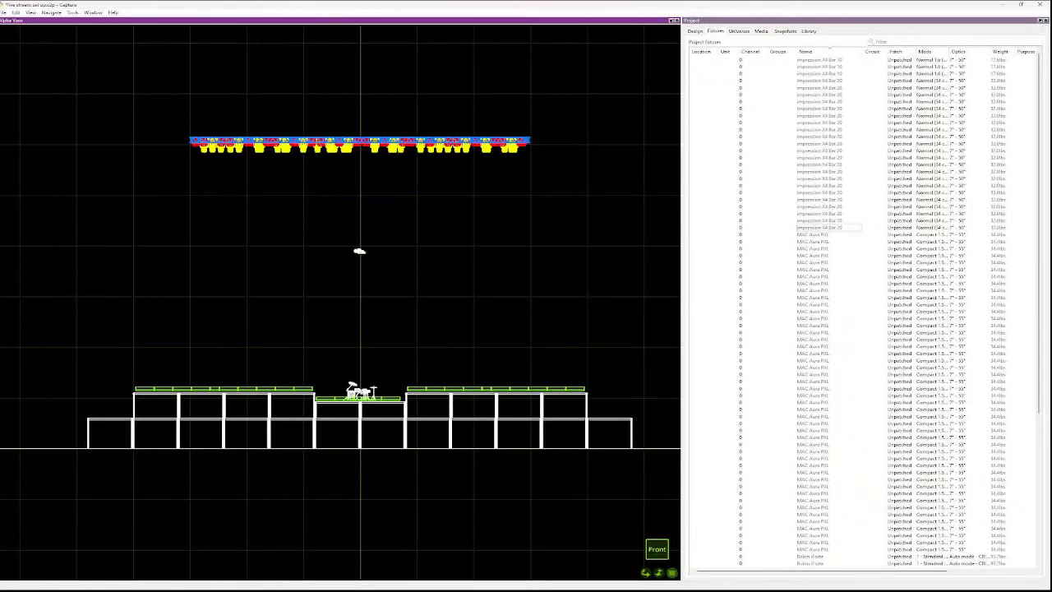
- Look through the view's camera options and examine the stage in plot and live rendered display, returning to wireframe
click(671, 573)
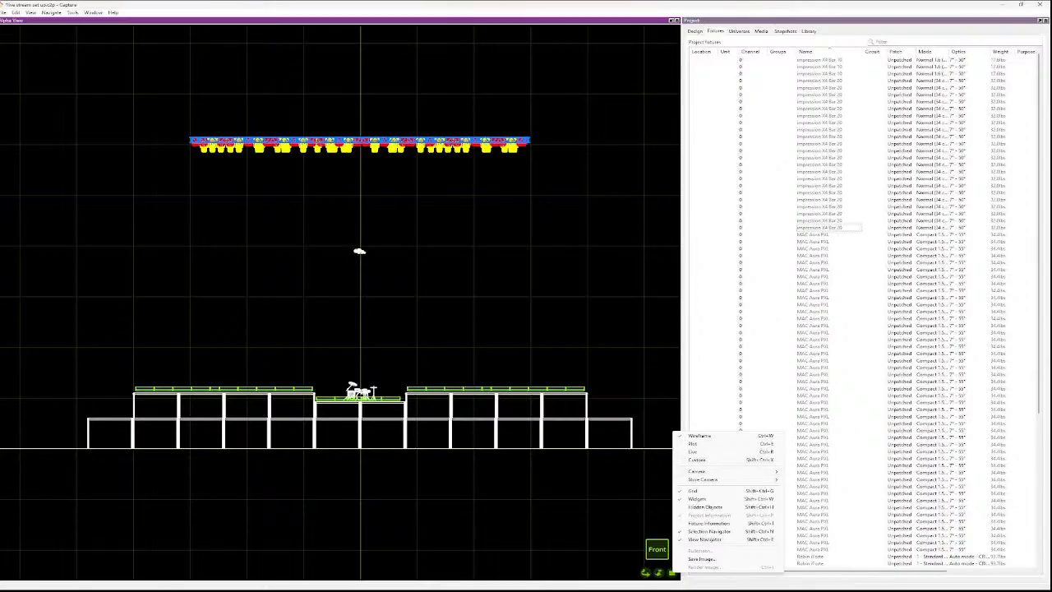
mouse_move(697, 471)
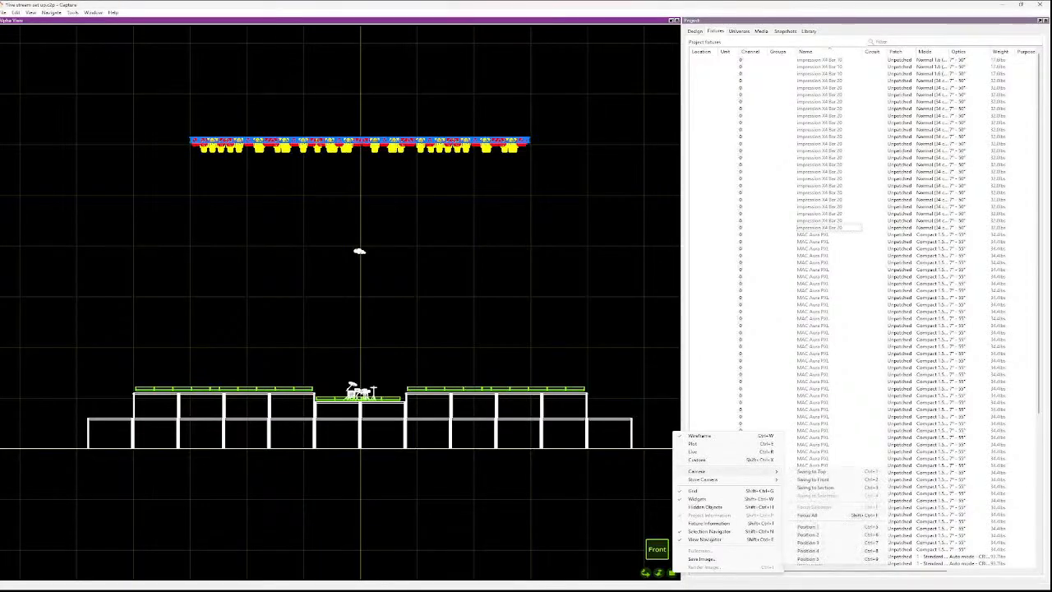
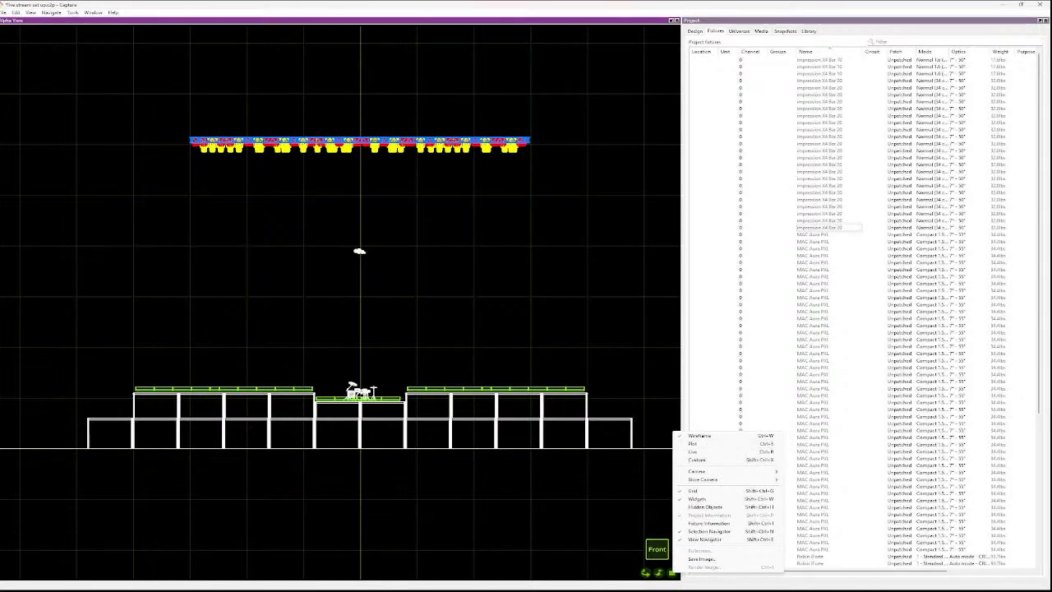
key(Escape)
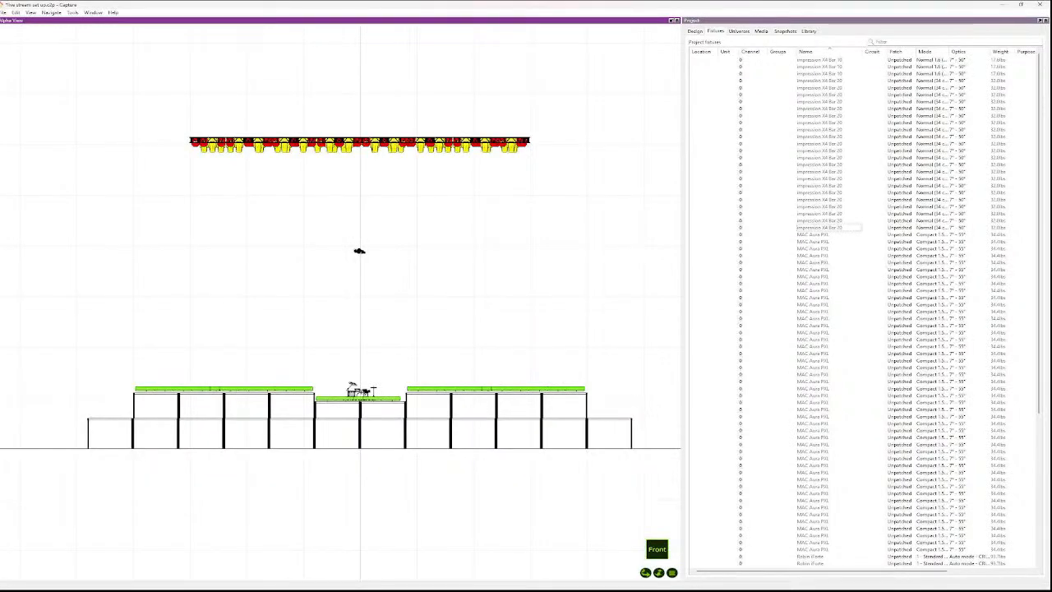
scroll(436, 310, down, 1)
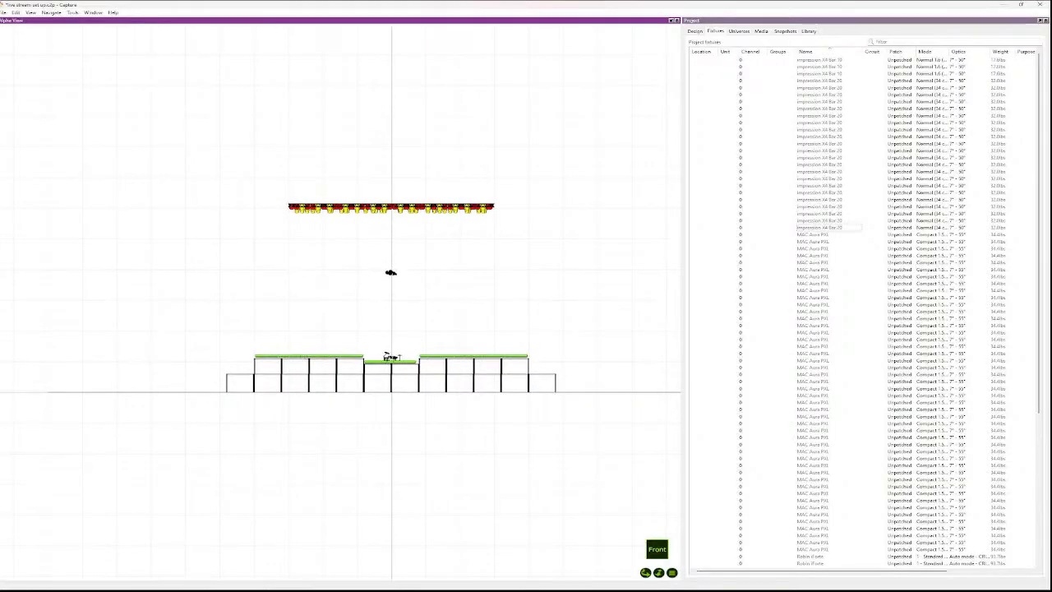
scroll(411, 193, up, 10)
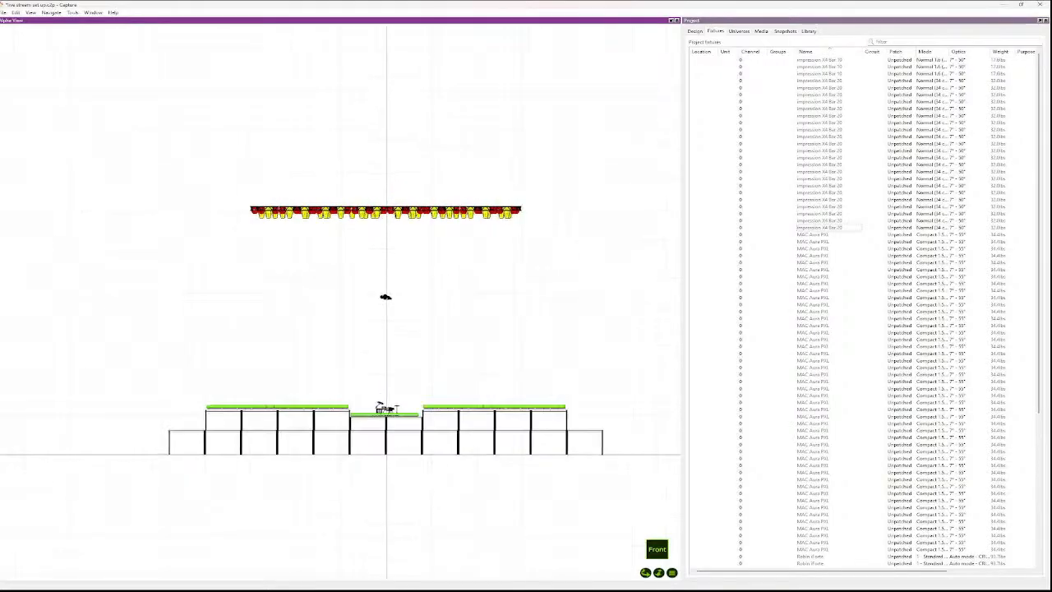
scroll(411, 193, down, 10)
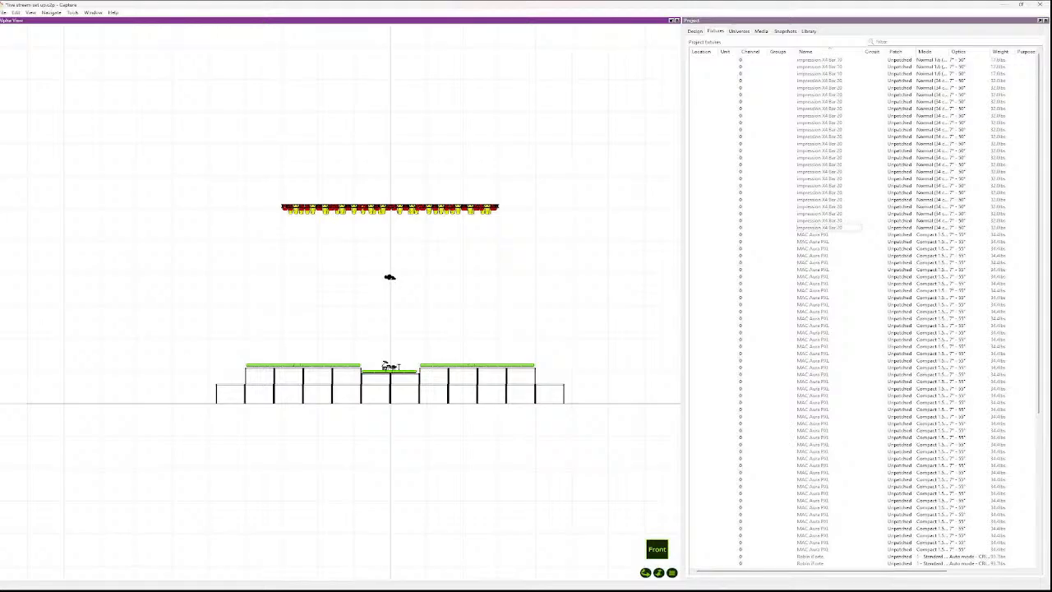
scroll(398, 264, up, 5)
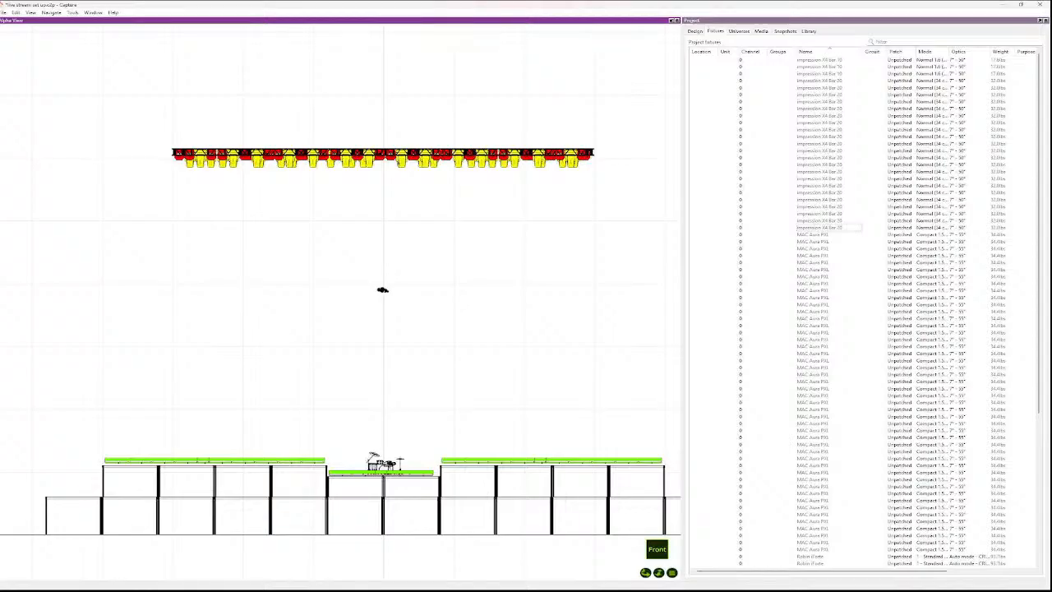
key(Tab)
scroll(387, 288, down, 5)
scroll(386, 288, up, 2)
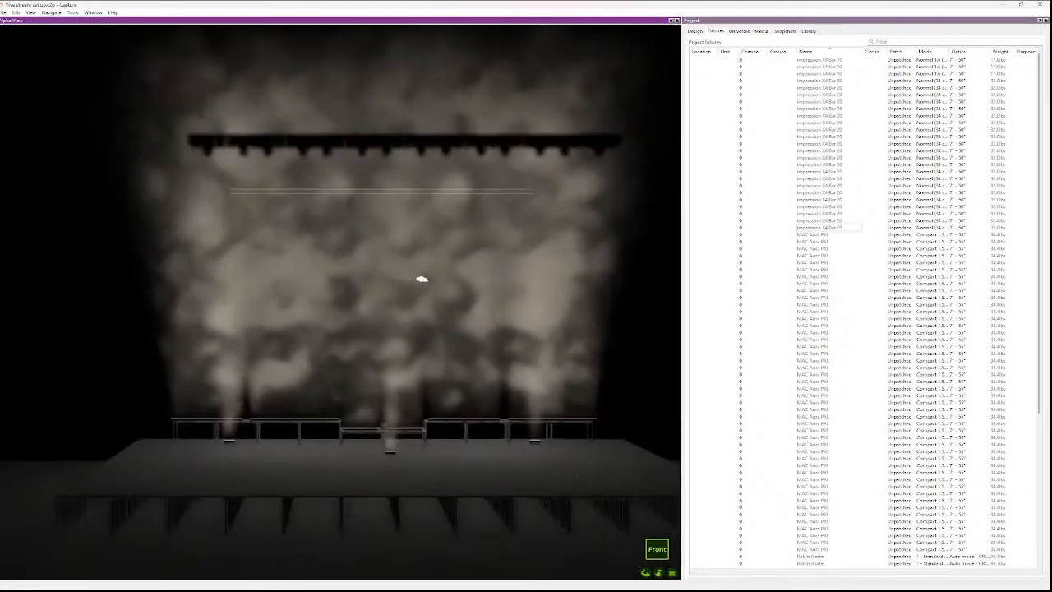
scroll(423, 279, up, 2)
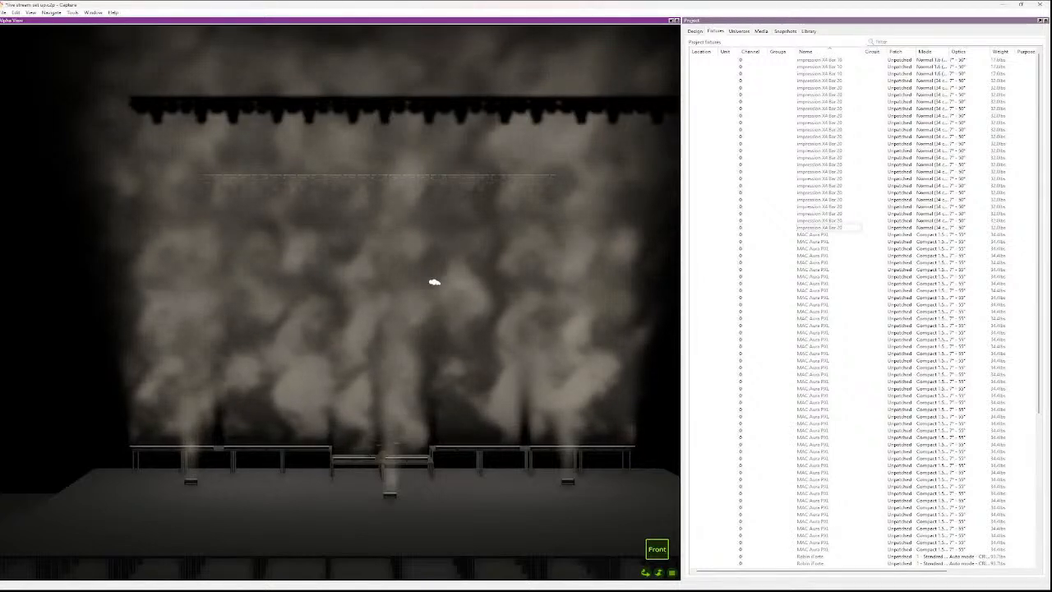
key(Tab)
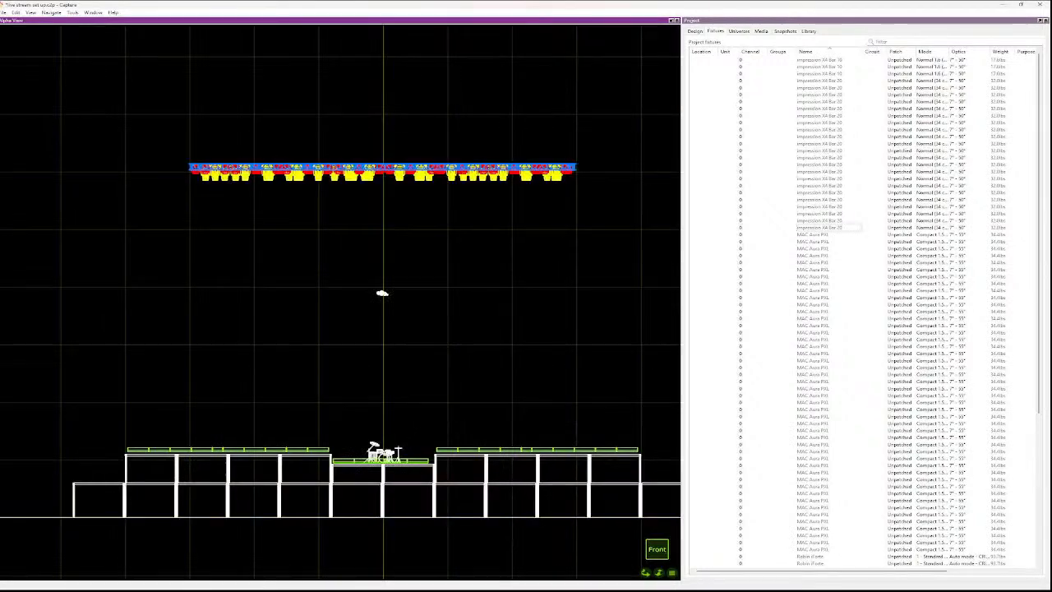
- Examine how the bars sit against the riser edges in the top, right and front views
scroll(498, 500, down, 3)
scroll(393, 423, up, 3)
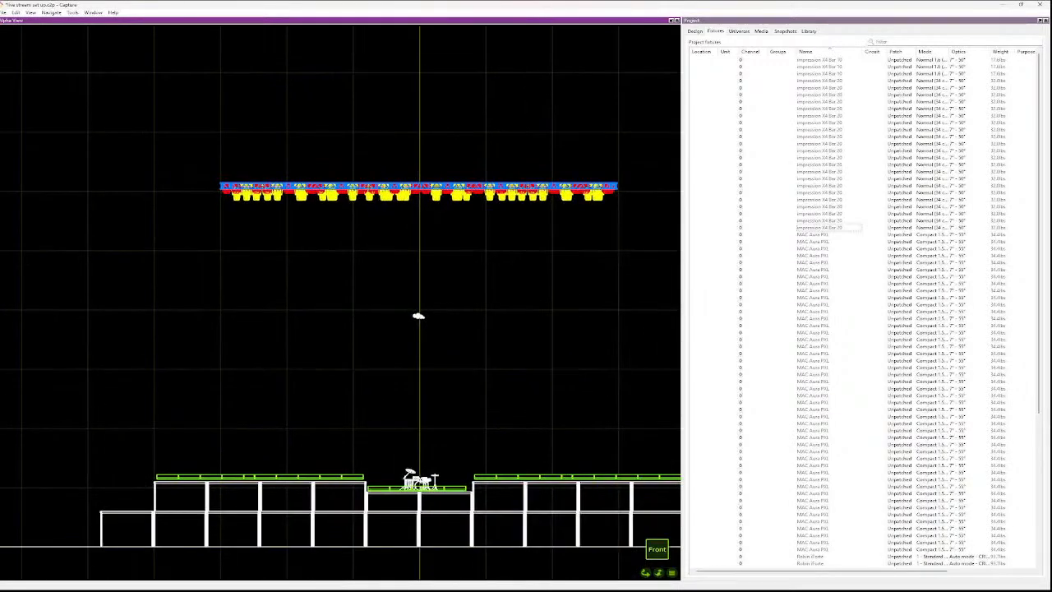
key(t)
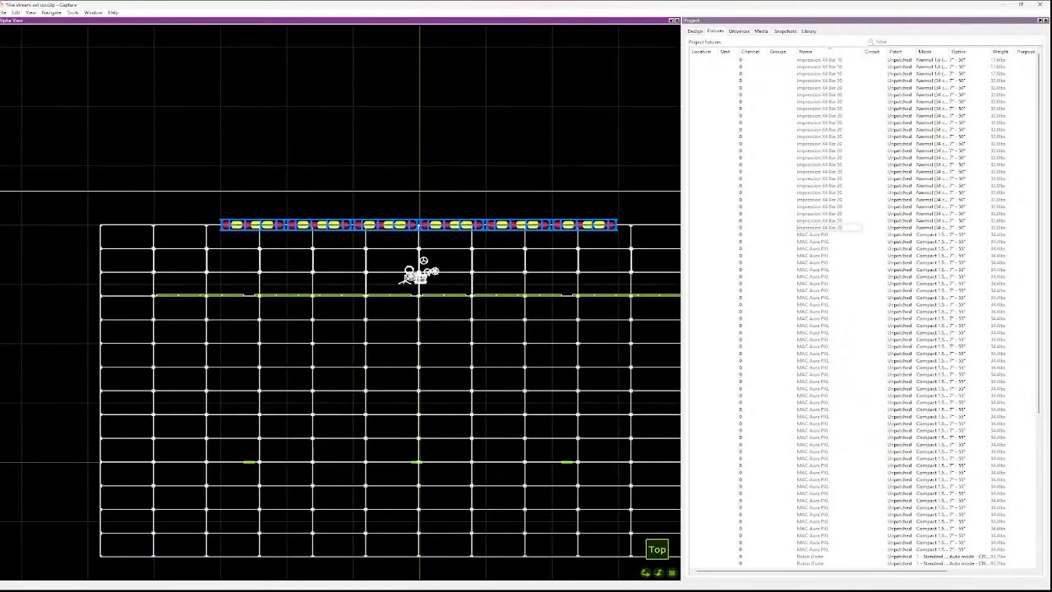
key(r)
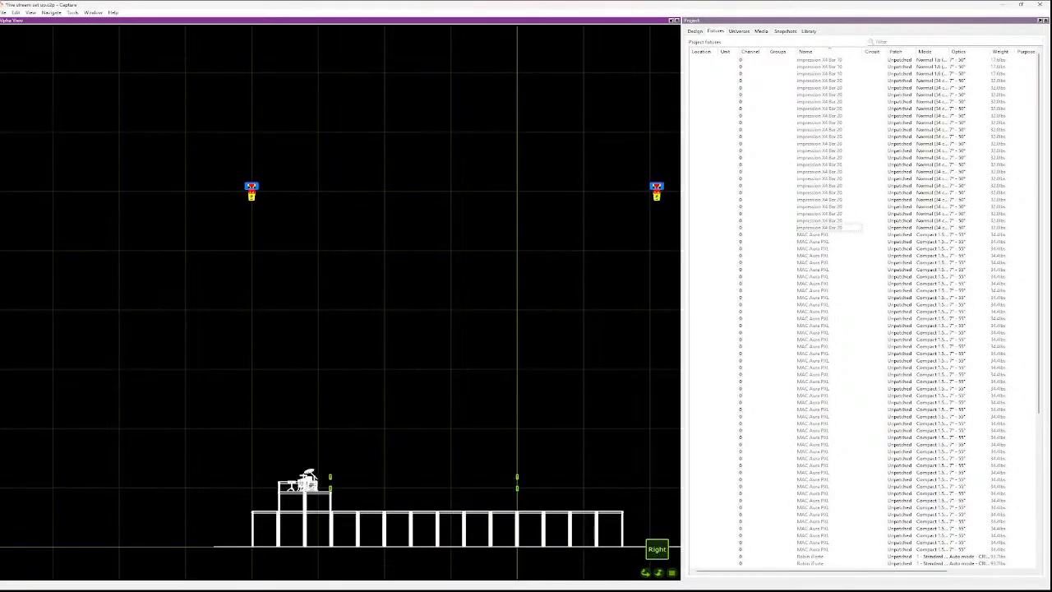
scroll(349, 481, up, 5)
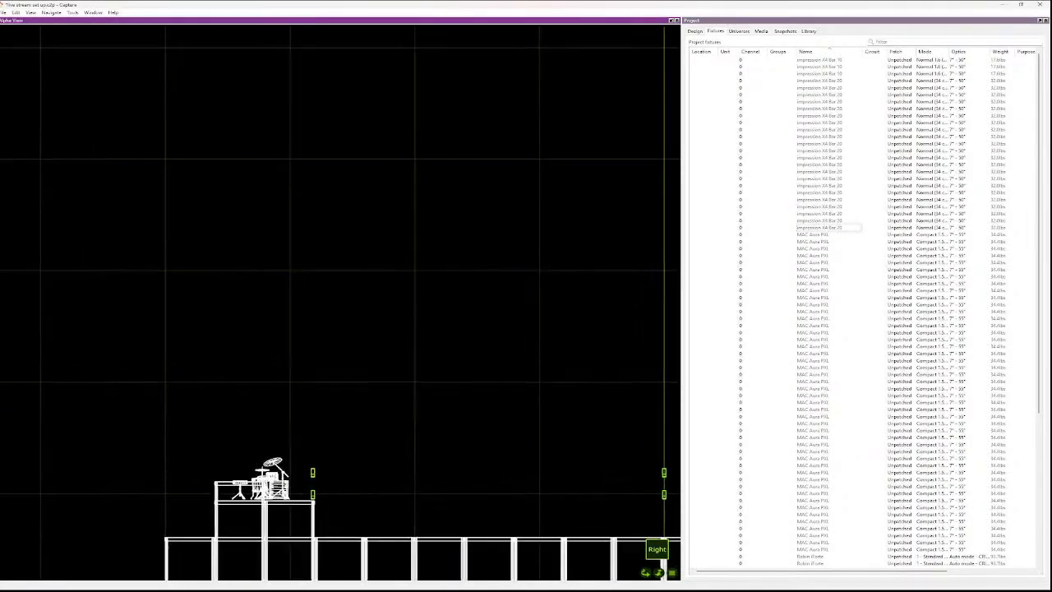
scroll(363, 475, down, 2)
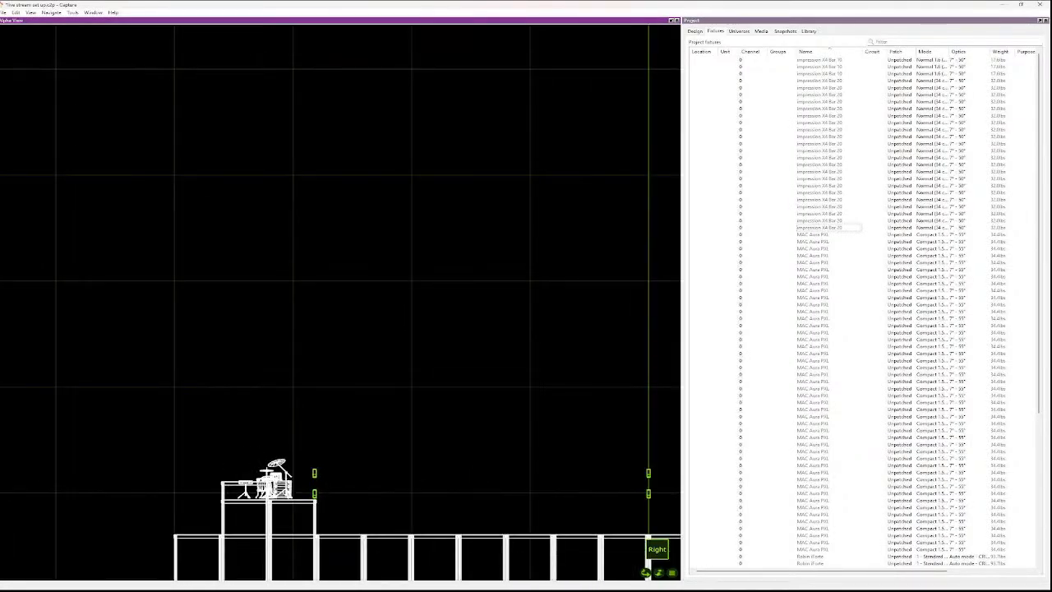
scroll(608, 485, down, 2)
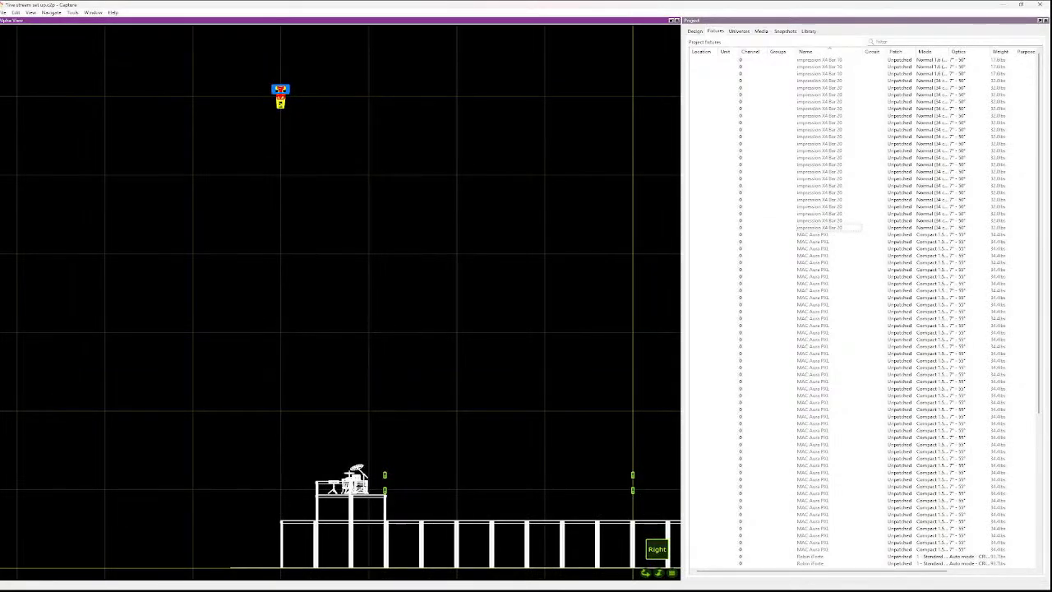
key(f)
key(r)
key(f)
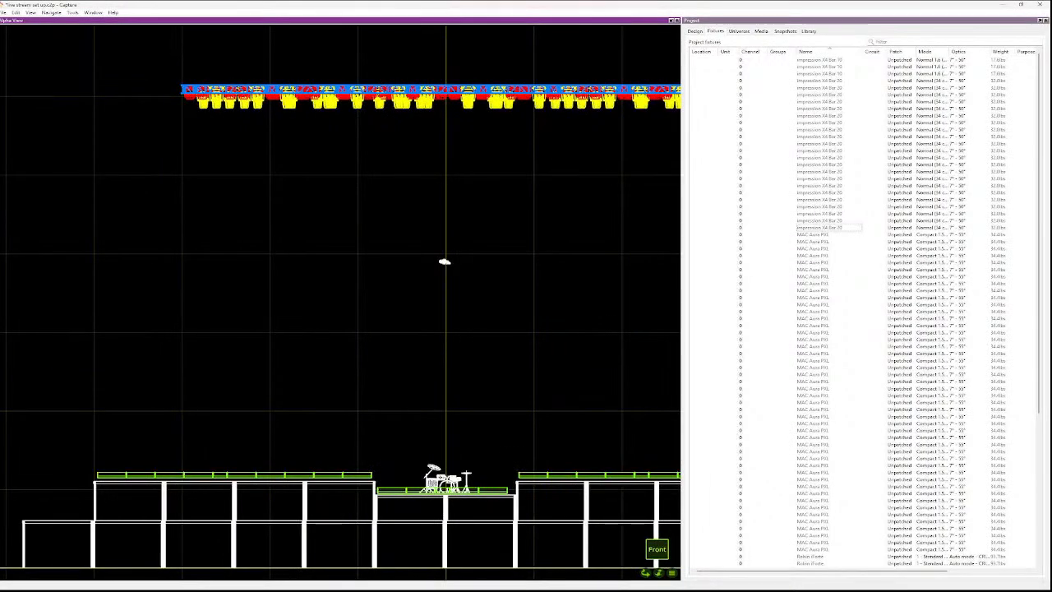
- In the top view, move the stray downstage Impression X4 Bar 10 on the left upstage into the gap in the left riser's bar row
key(t)
scroll(337, 430, down, 10)
scroll(336, 430, up, 3)
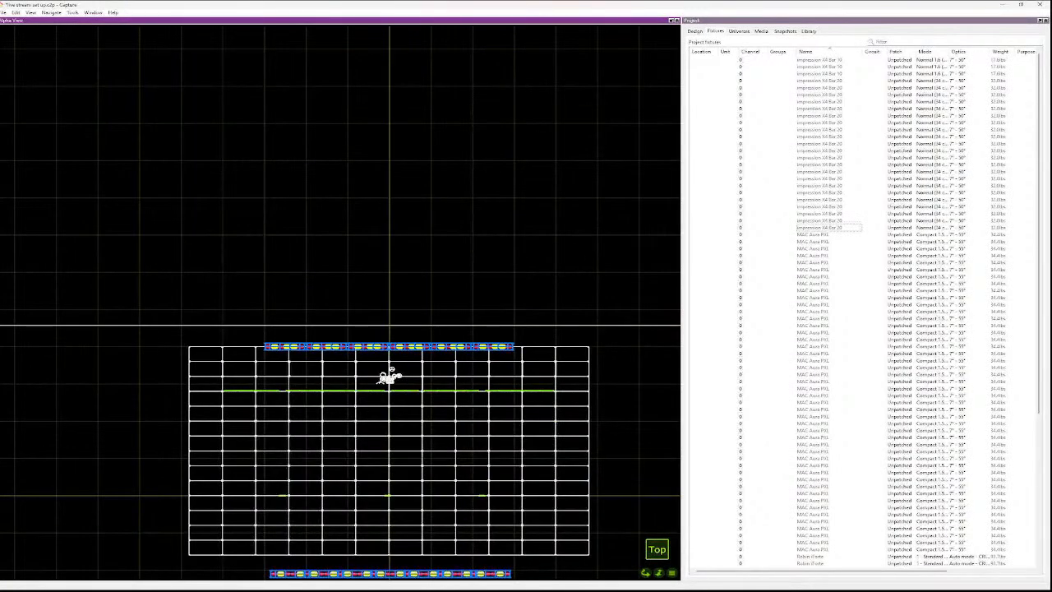
click(325, 390)
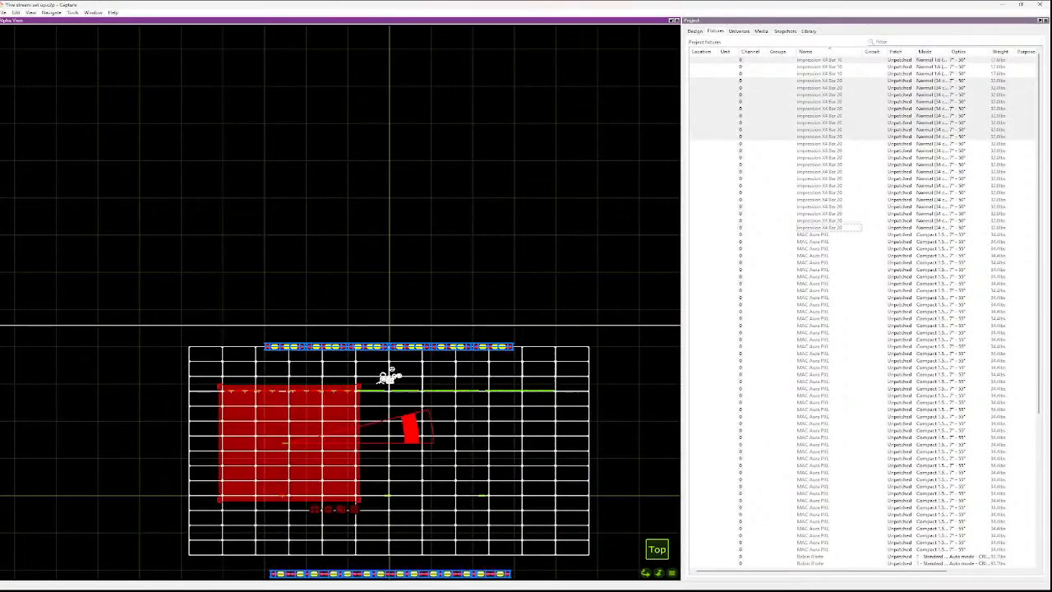
key(Escape)
click(283, 496)
drag(284, 493, 280, 391)
- Nudge the left Impression X4 Bar 10 slightly upstage to line it up with the neighbouring bars along the riser edge
scroll(292, 382, up, 3)
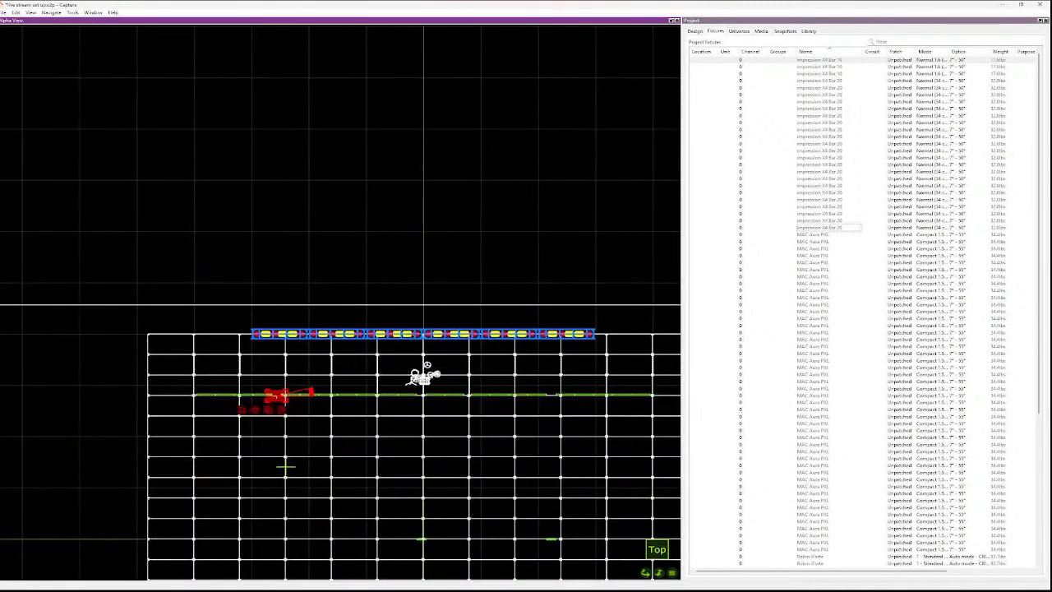
scroll(298, 382, up, 5)
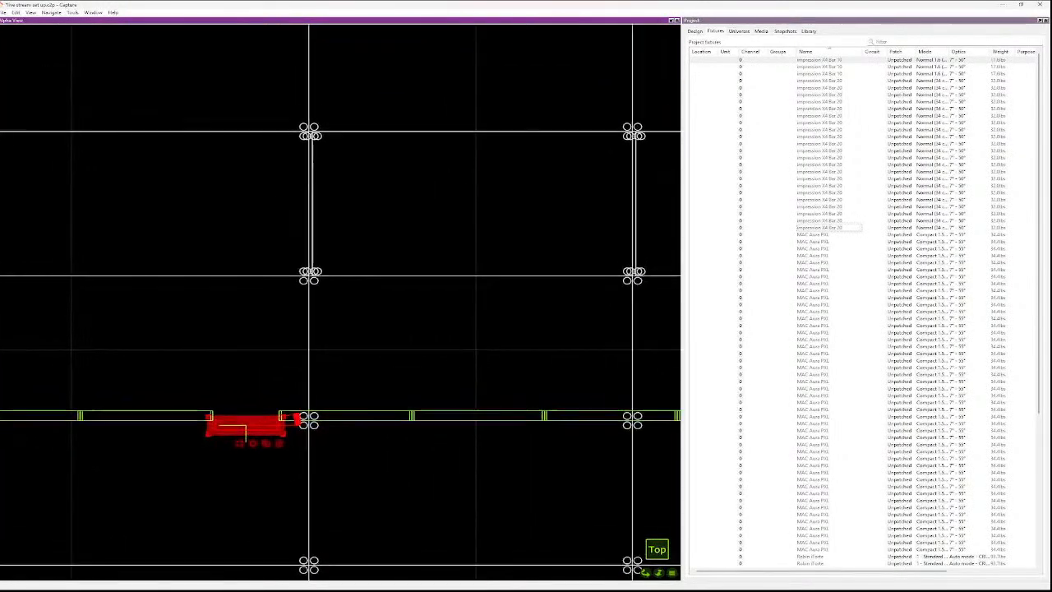
scroll(316, 411, up, 1)
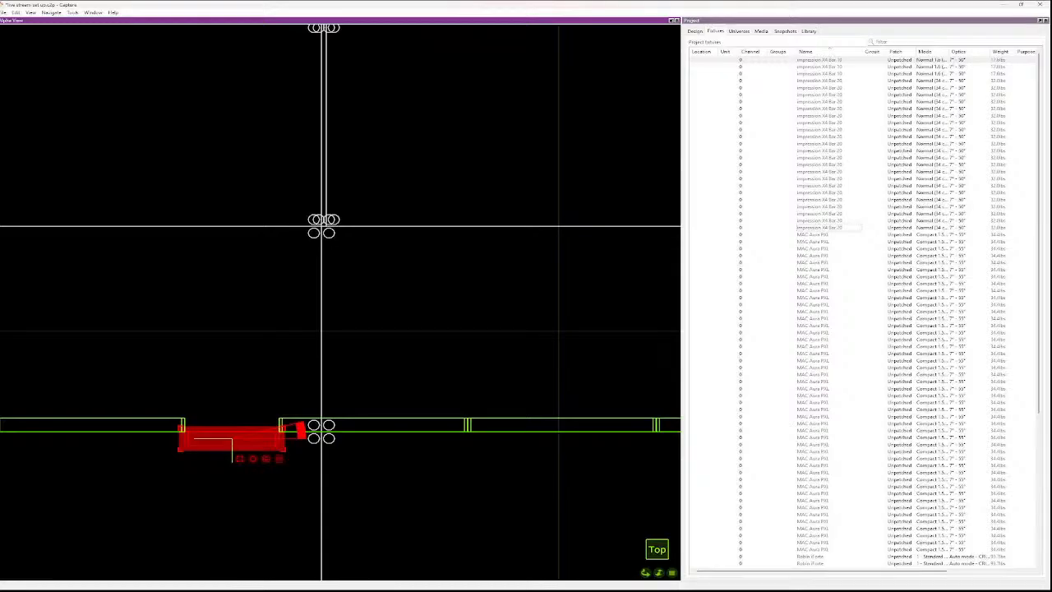
drag(232, 438, 231, 425)
scroll(296, 529, down, 10)
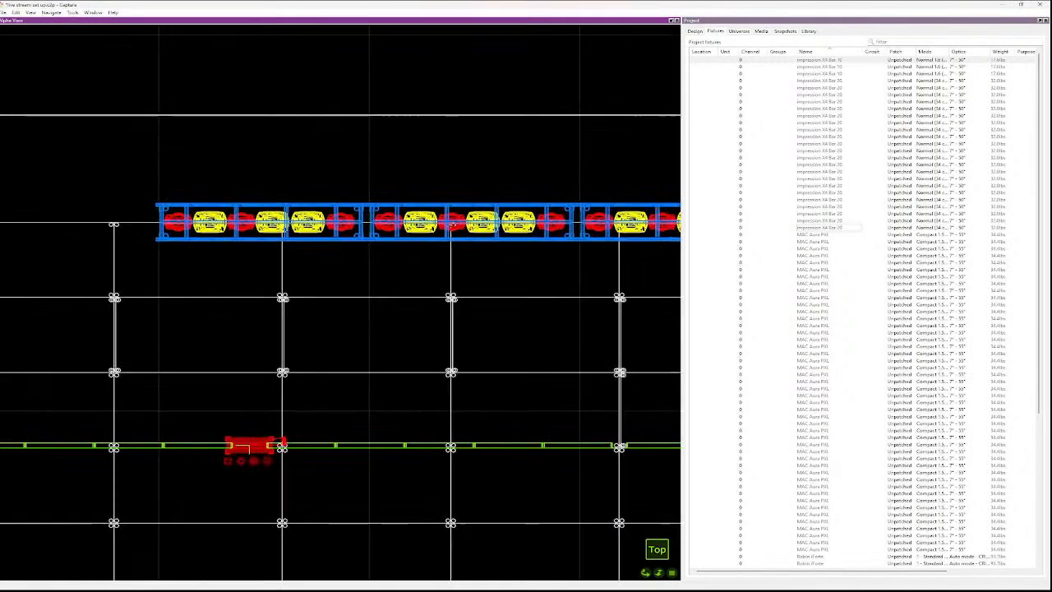
scroll(296, 529, down, 8)
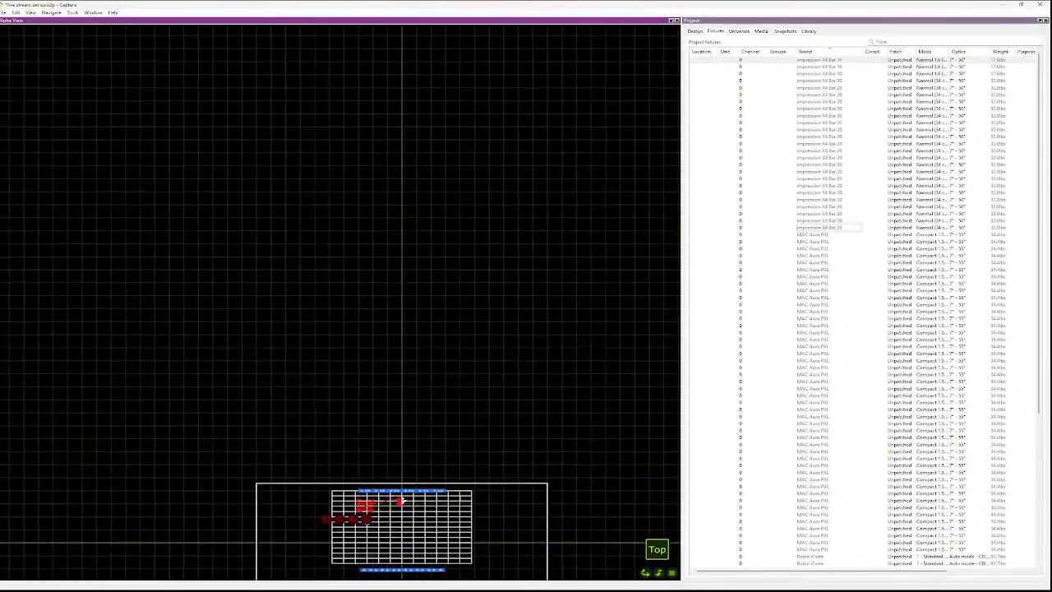
scroll(403, 539, up, 4)
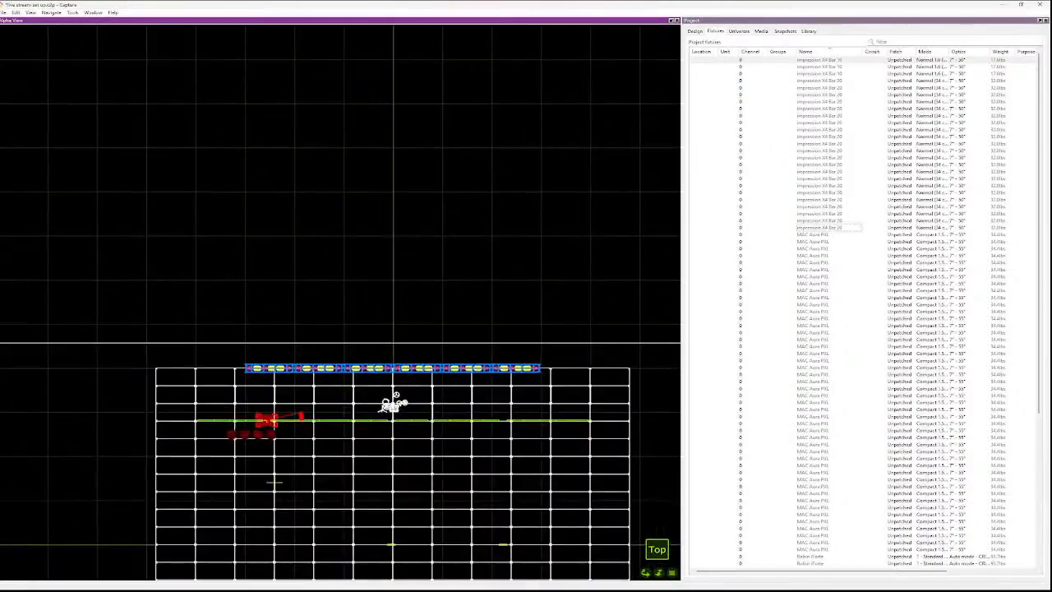
- Move the centre Impression X4 Bar 10 upstage into the row of bars in front of the drum kit
click(393, 544)
click(406, 549)
scroll(397, 509, up, 5)
scroll(339, 305, down, 6)
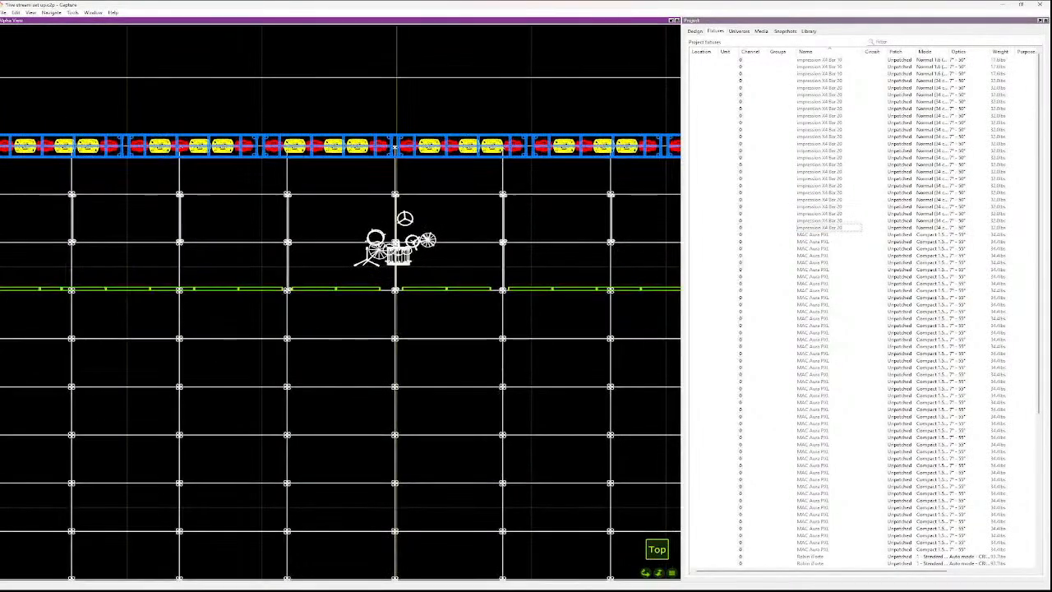
scroll(337, 300, up, 5)
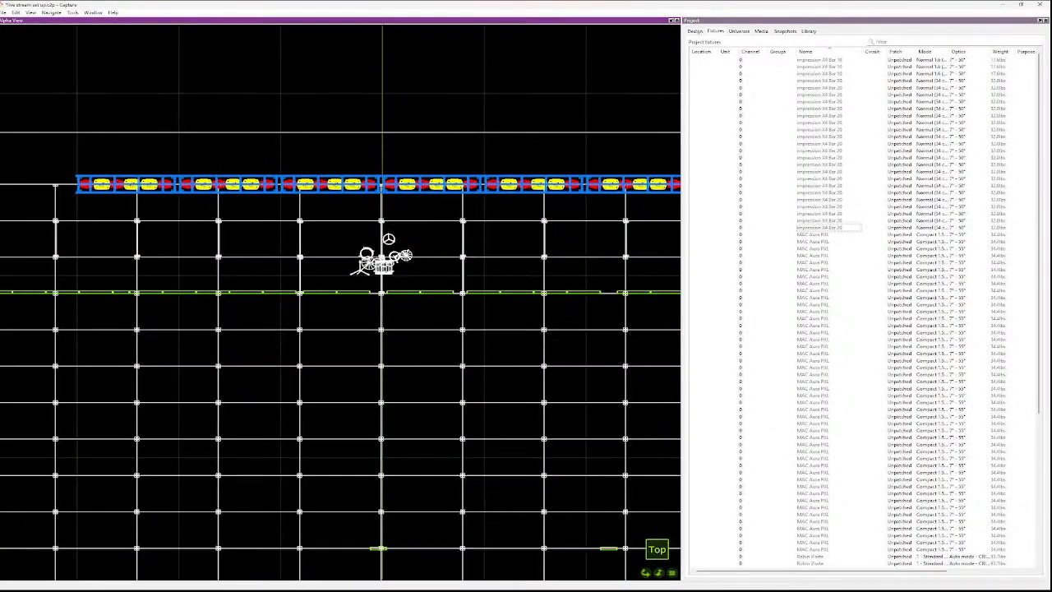
click(338, 292)
key(Escape)
click(338, 292)
key(Escape)
click(378, 549)
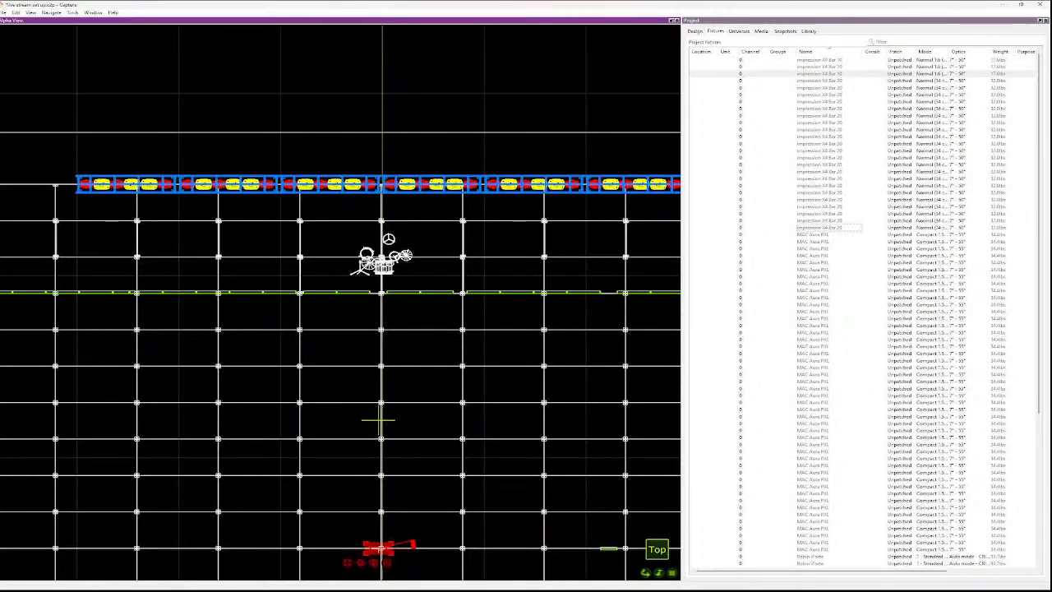
drag(378, 547, 378, 290)
- Shift the centre bar slightly downstage so it lines up exactly with the row of bars
scroll(364, 283, up, 8)
scroll(348, 290, up, 2)
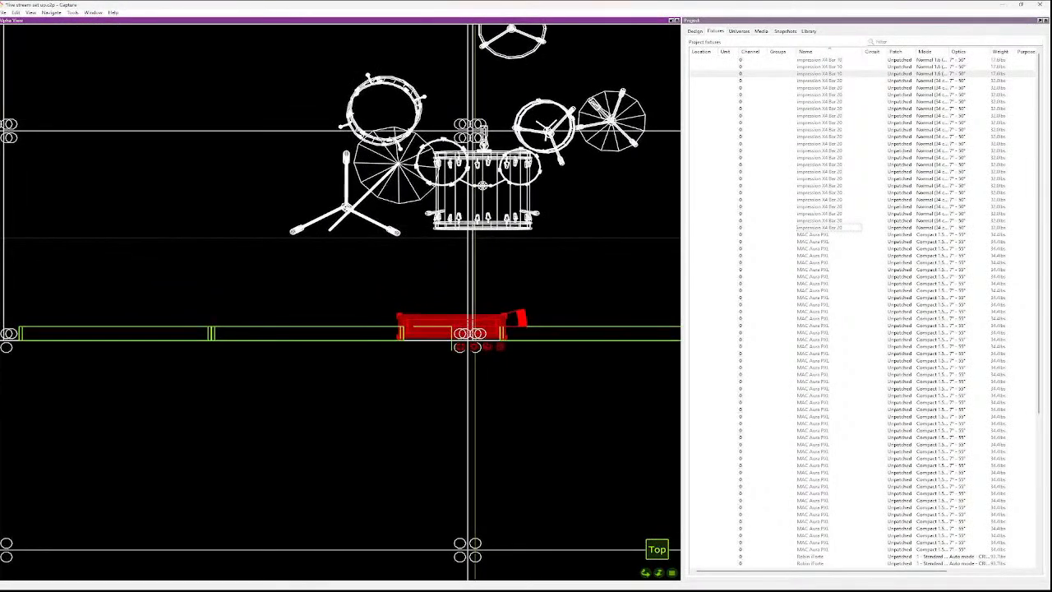
drag(452, 327, 452, 333)
- Move the remaining downstage Impression X4 Bar 10 upstage into the gap in the stage-left row of bars
scroll(492, 360, down, 11)
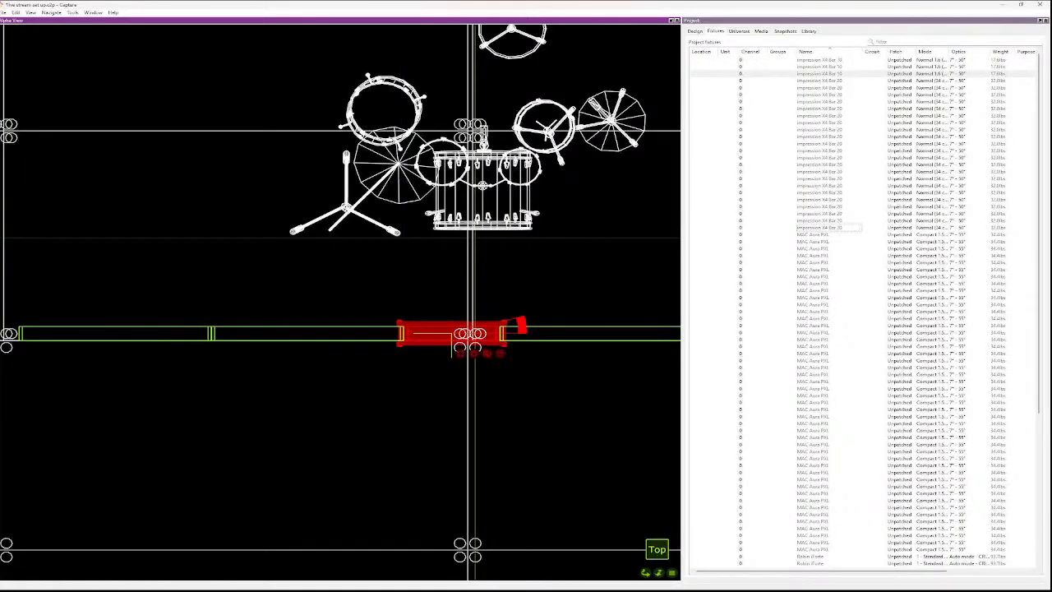
scroll(490, 361, down, 4)
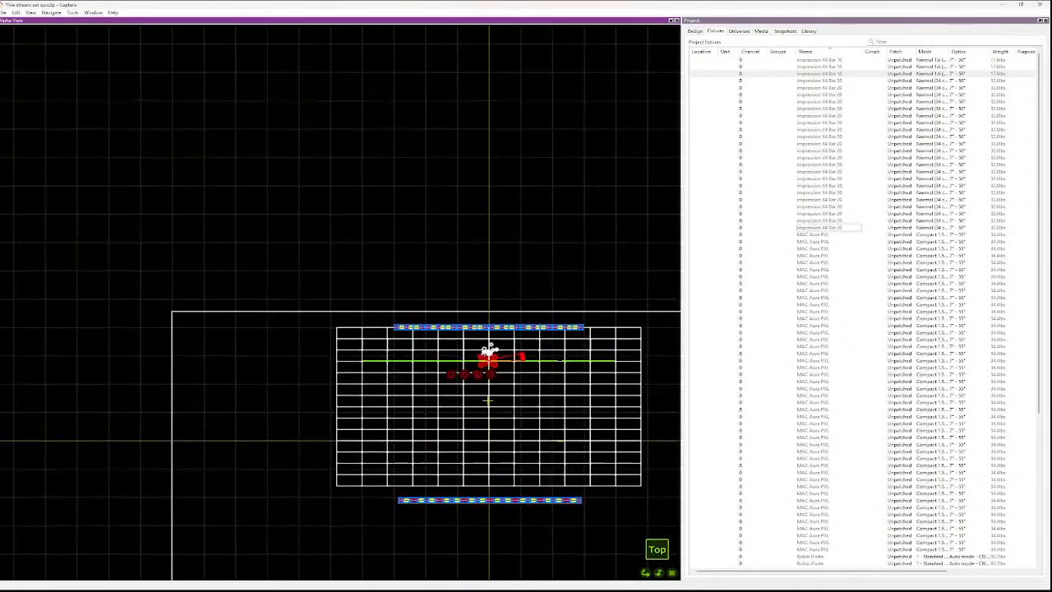
scroll(592, 384, up, 5)
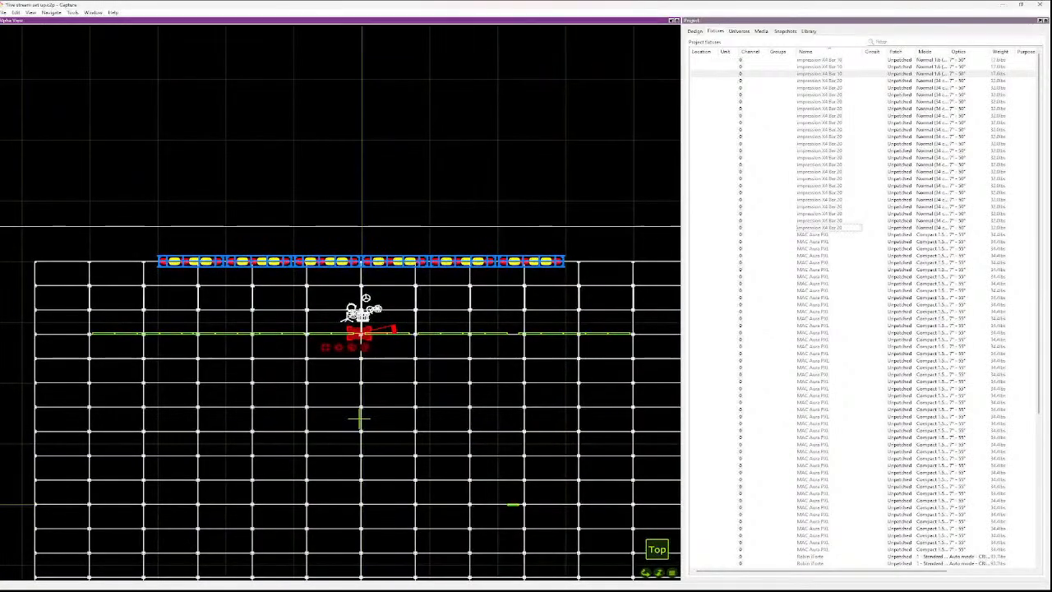
click(574, 333)
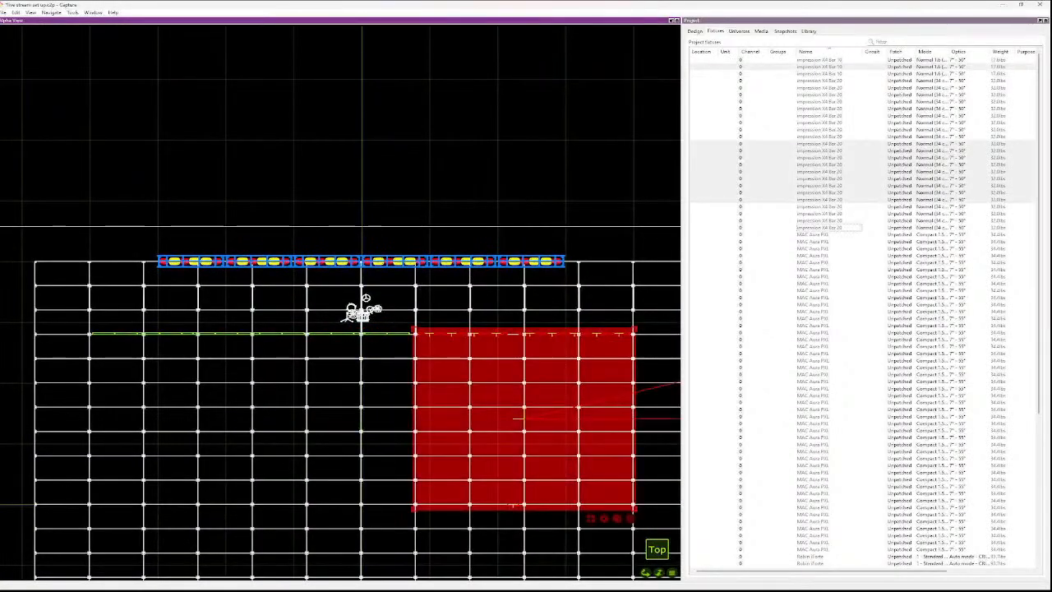
scroll(477, 469, up, 5)
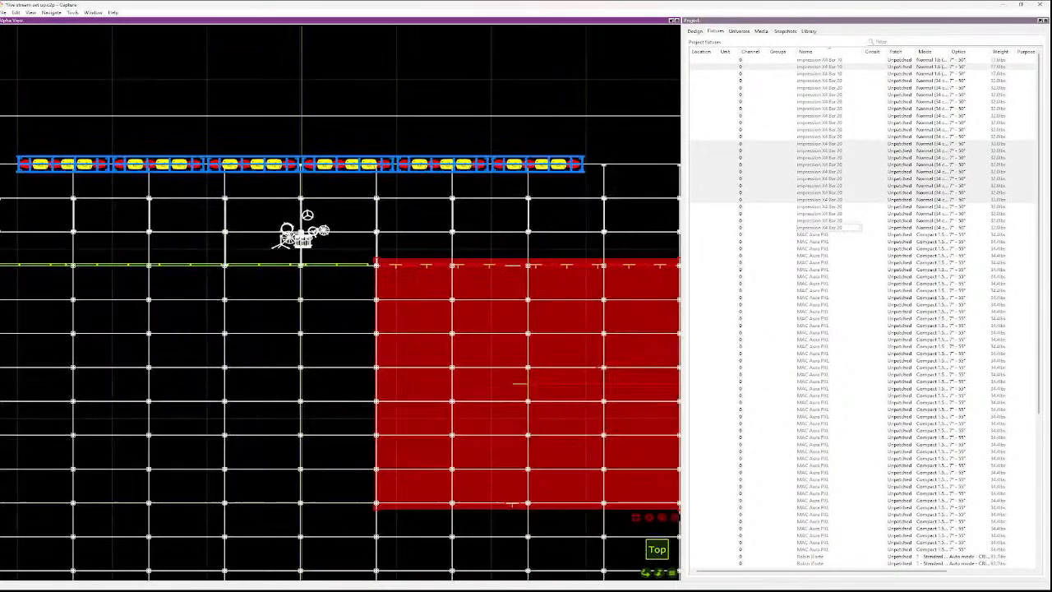
key(Escape)
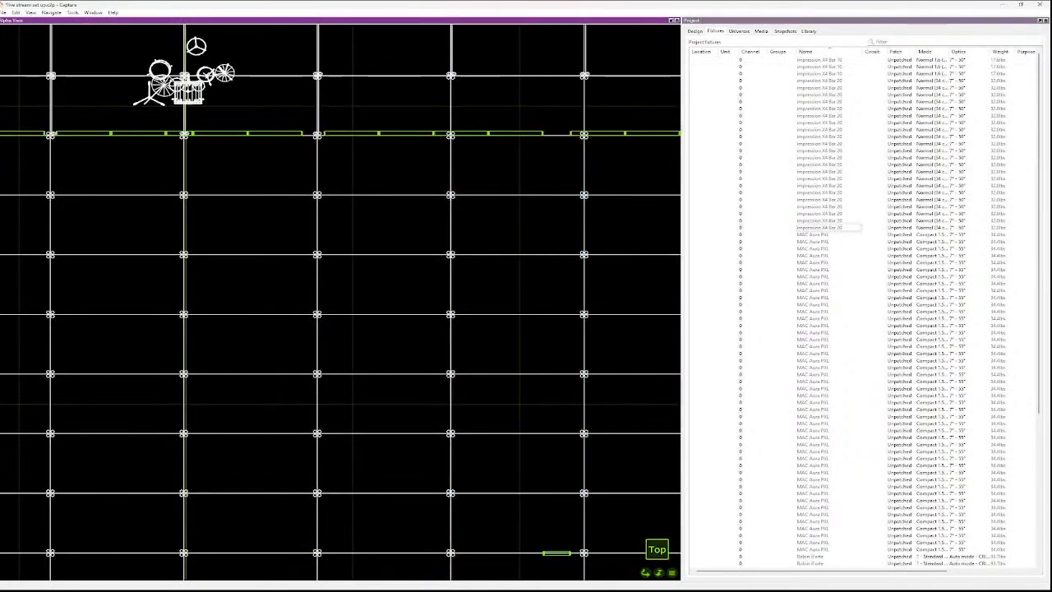
drag(556, 552, 558, 137)
scroll(556, 132, up, 4)
scroll(556, 131, up, 1)
click(502, 102)
- Examine the placement of the bars, risers and trusses in the top, front and right views
scroll(527, 103, down, 8)
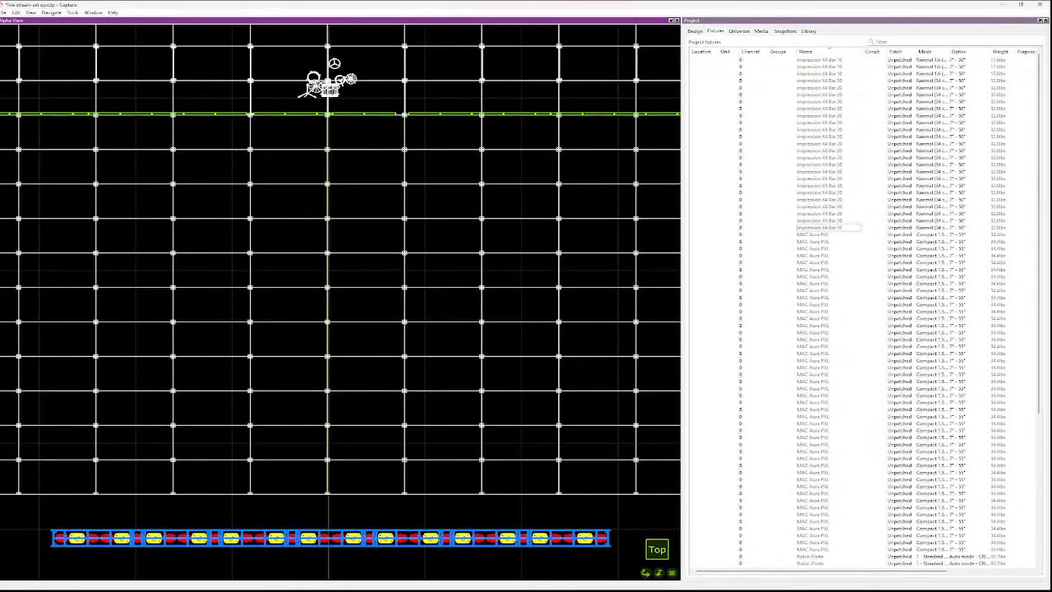
scroll(541, 105, down, 4)
scroll(379, 112, down, 2)
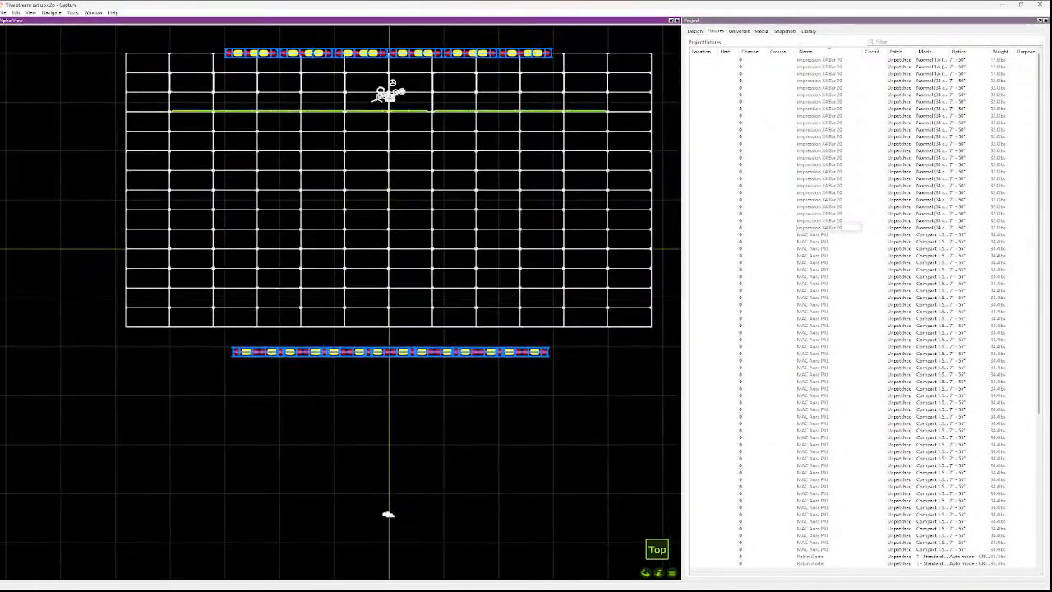
scroll(315, 93, up, 3)
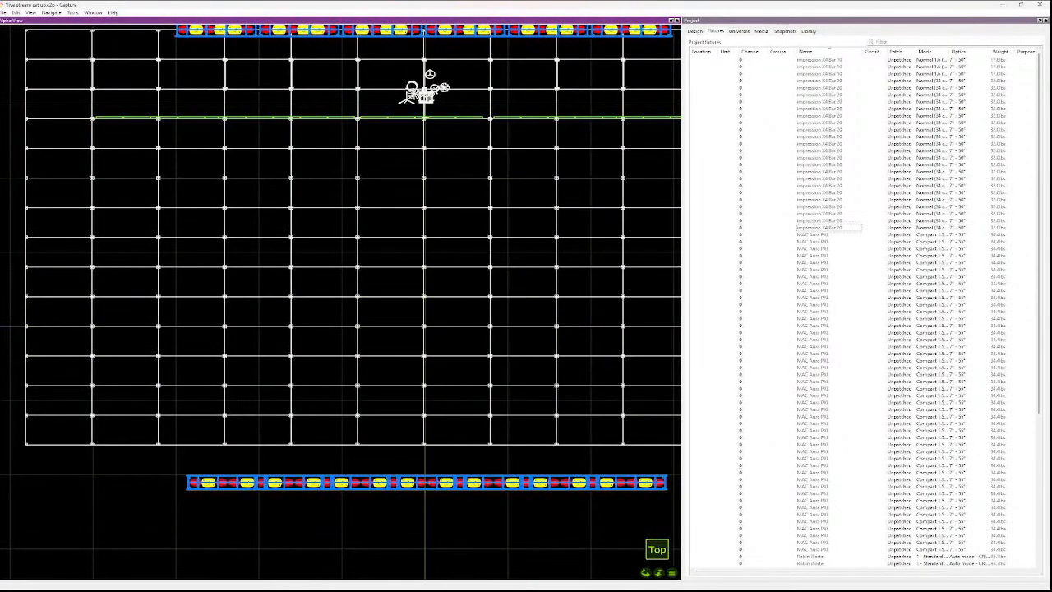
key(f)
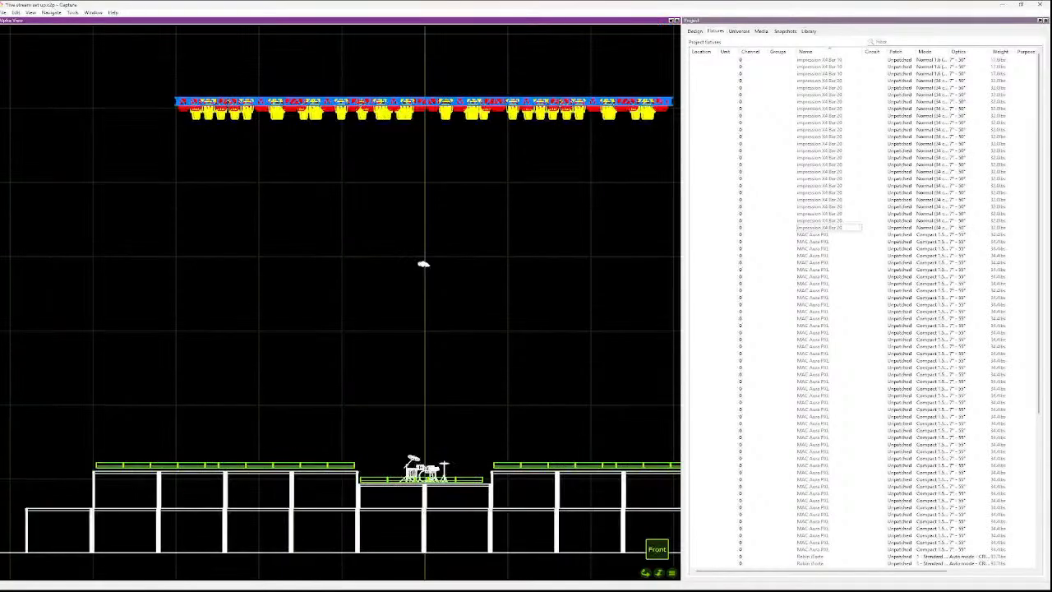
key(t)
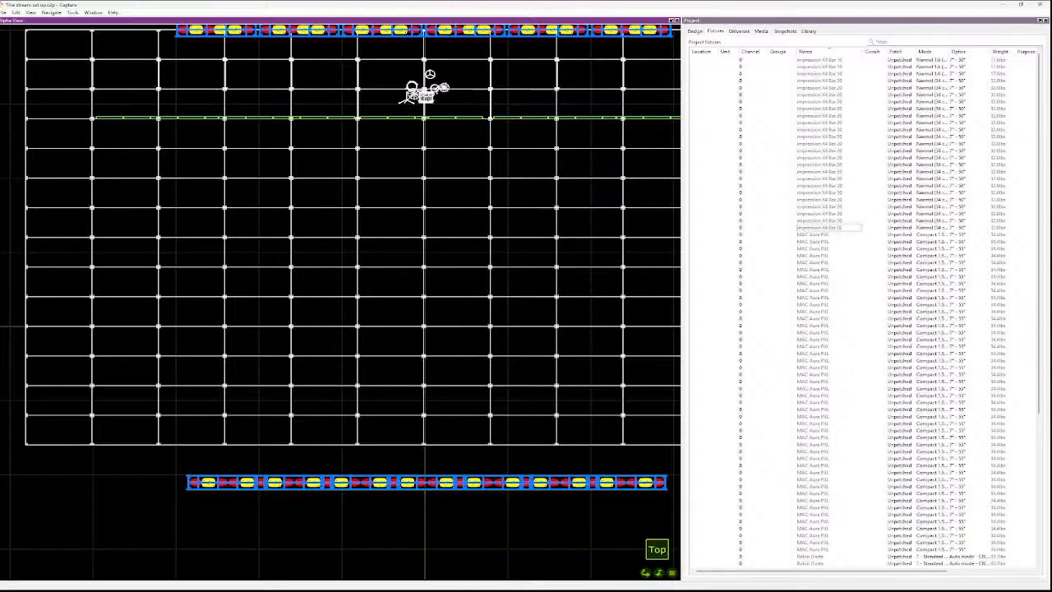
scroll(338, 301, down, 5)
scroll(339, 301, up, 3)
scroll(339, 301, down, 2)
scroll(339, 302, down, 2)
scroll(339, 302, up, 1)
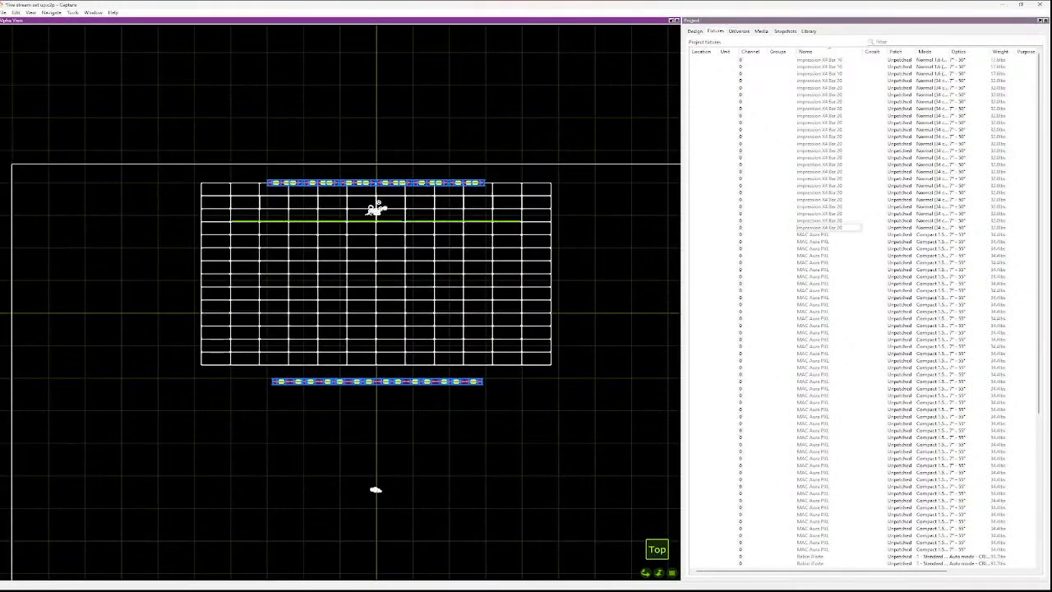
key(f)
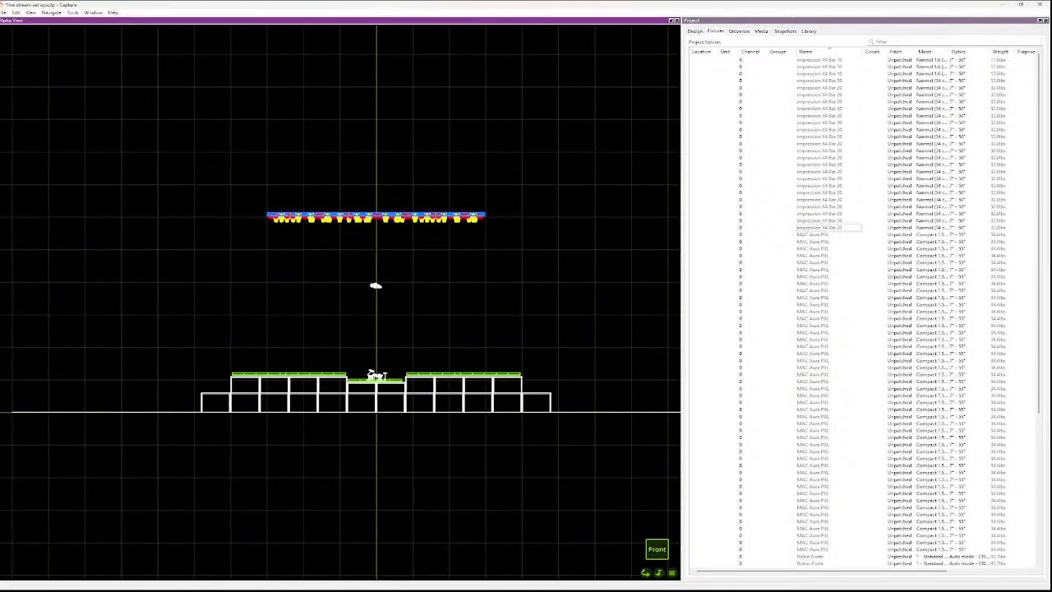
key(r)
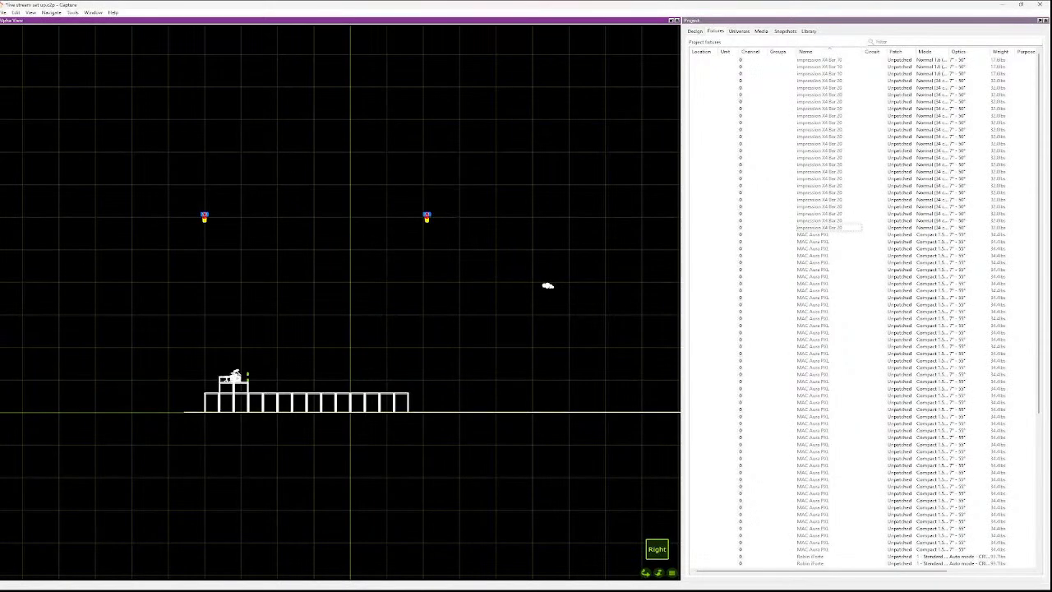
key(f)
key(t)
key(f)
key(r)
key(f)
key(t)
key(f)
- Switch the front view to the live render and examine the stage, risers and truss from near and far
key(l)
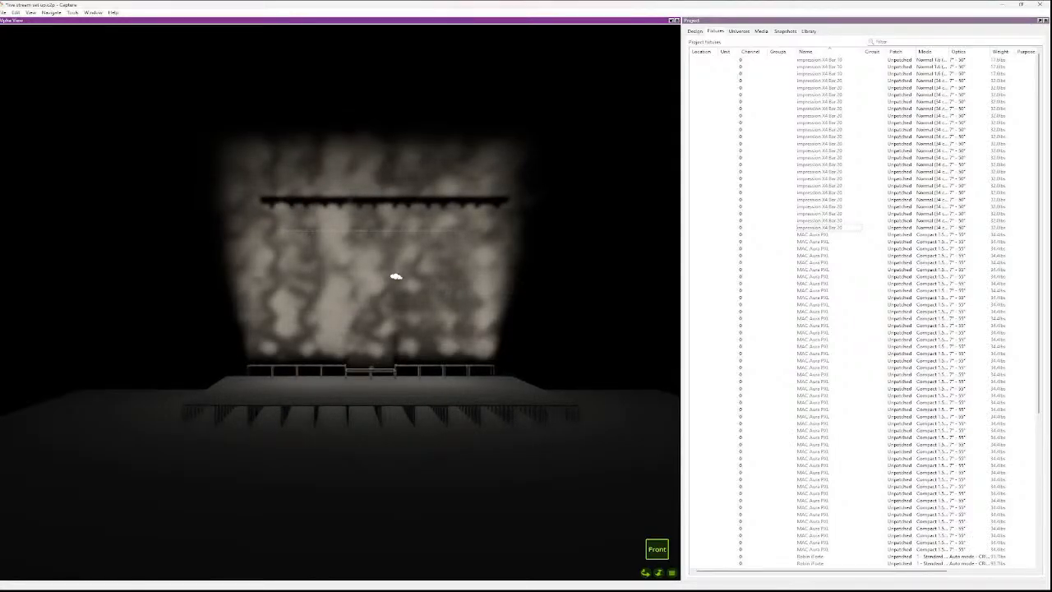
scroll(437, 327, up, 5)
scroll(430, 320, up, 4)
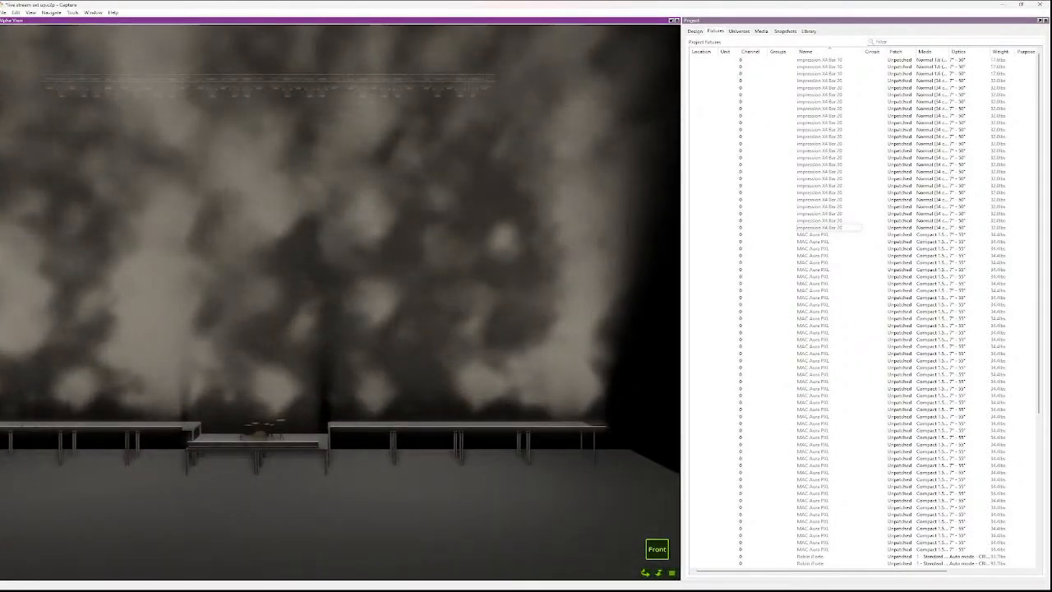
scroll(248, 318, down, 6)
scroll(135, 252, down, 6)
scroll(123, 296, up, 8)
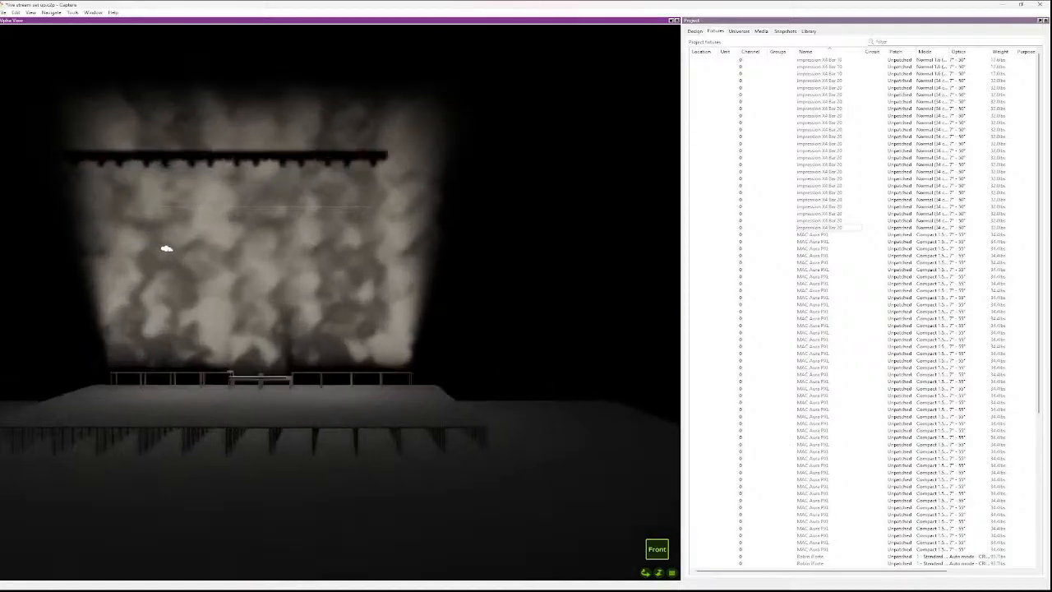
scroll(146, 308, up, 2)
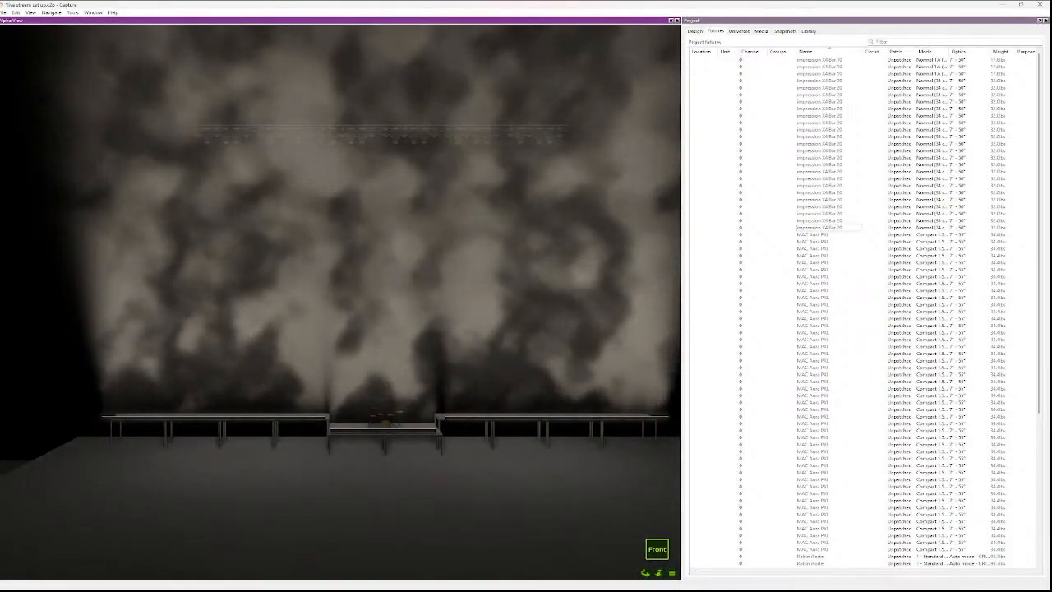
- Select the listed Impression X4 Bar 10 and Bar 20 fixtures and light them in red
key(ctrl+z)
click(828, 60)
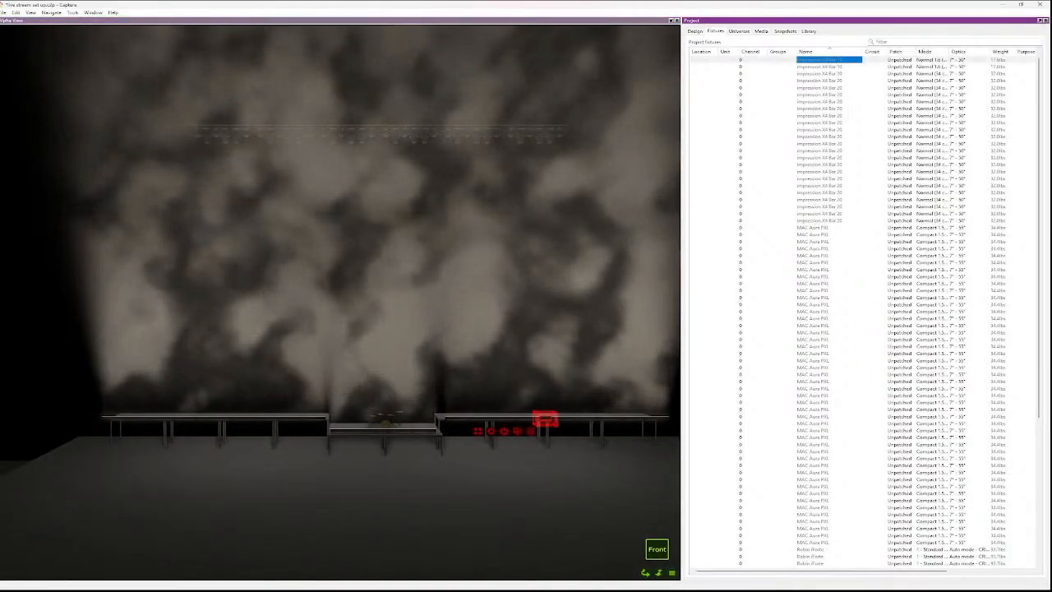
shift+click(829, 220)
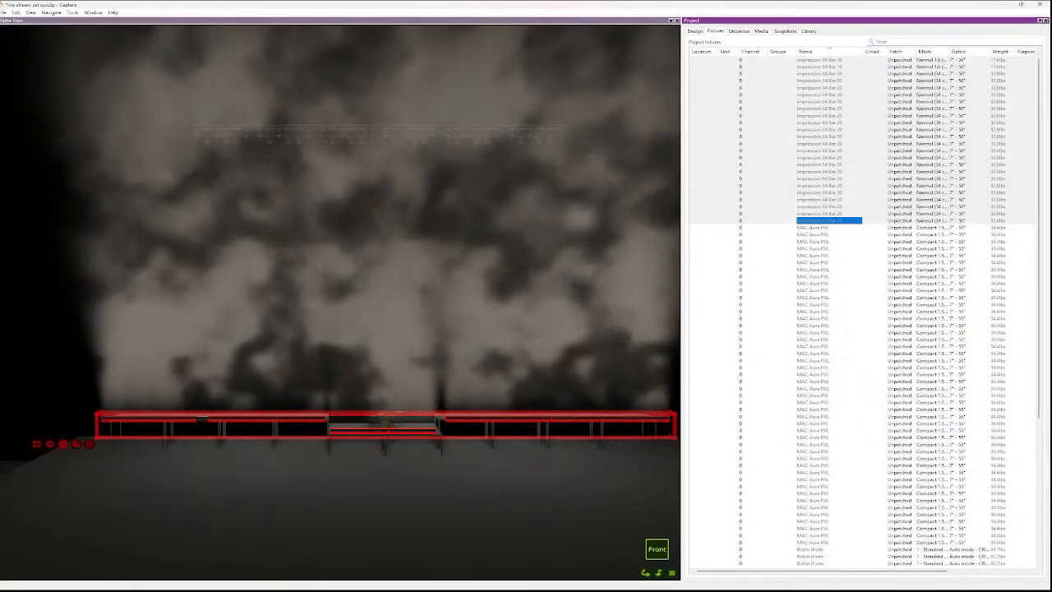
click(328, 21)
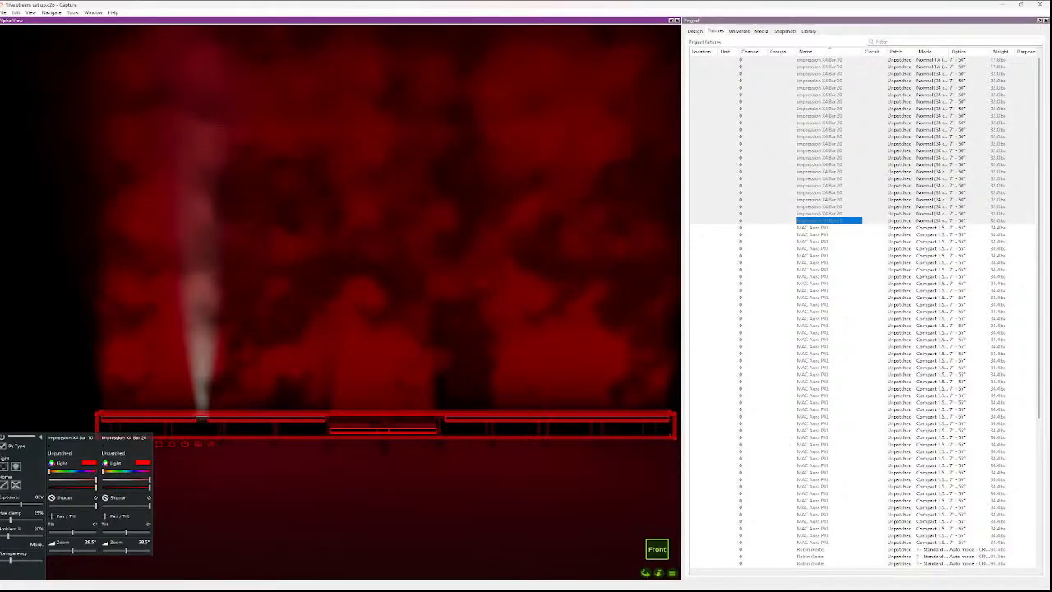
- Select all Impression X4 Bar 10 and Bar 20 fixtures and bring the Bar 10s to full intensity
scroll(863, 312, up, 1)
click(822, 67)
click(823, 60)
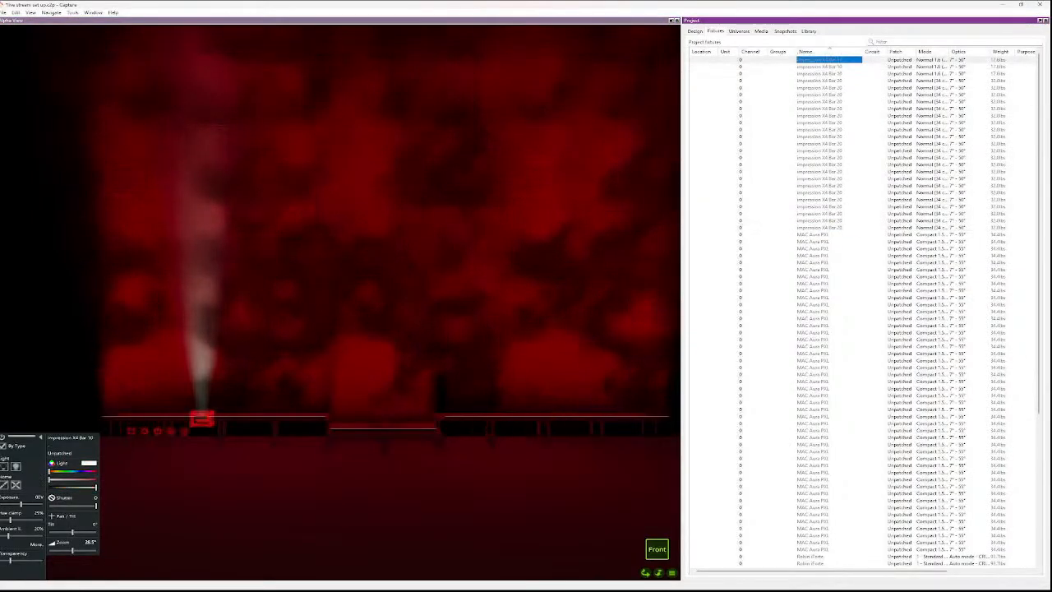
shift+click(822, 228)
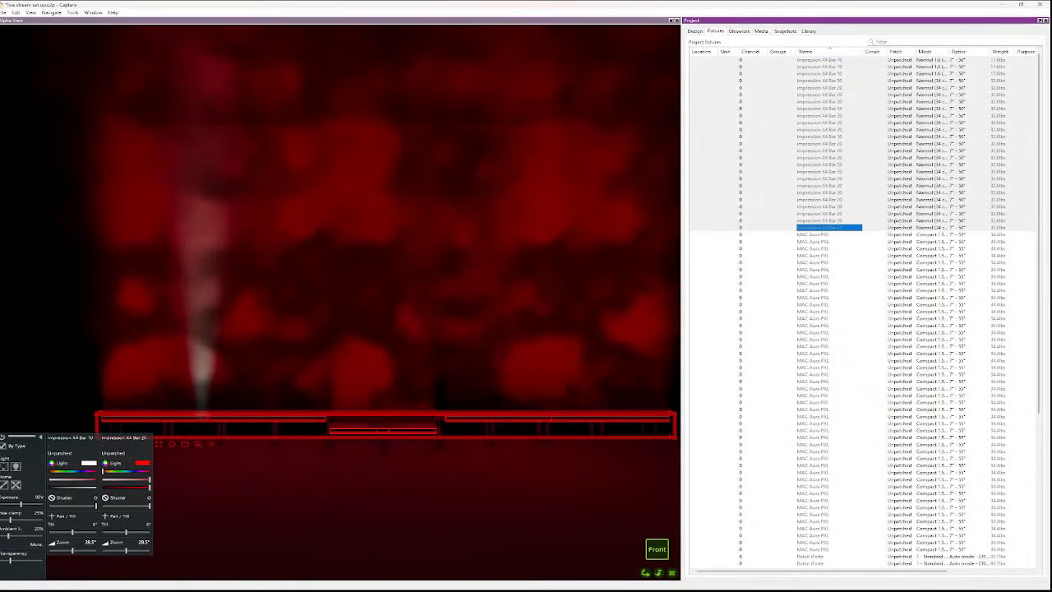
click(53, 488)
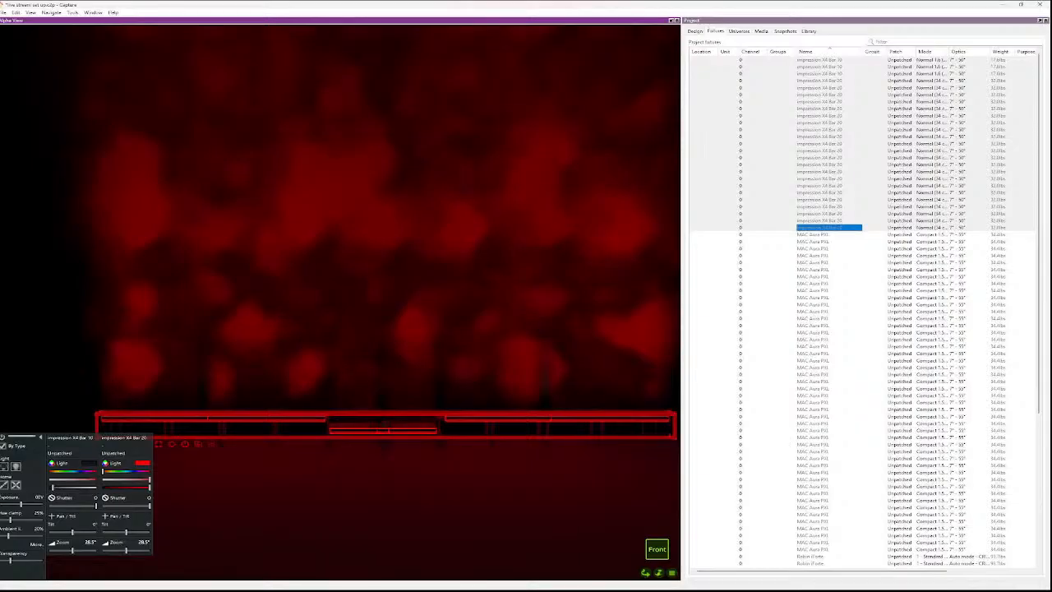
drag(53, 487, 96, 488)
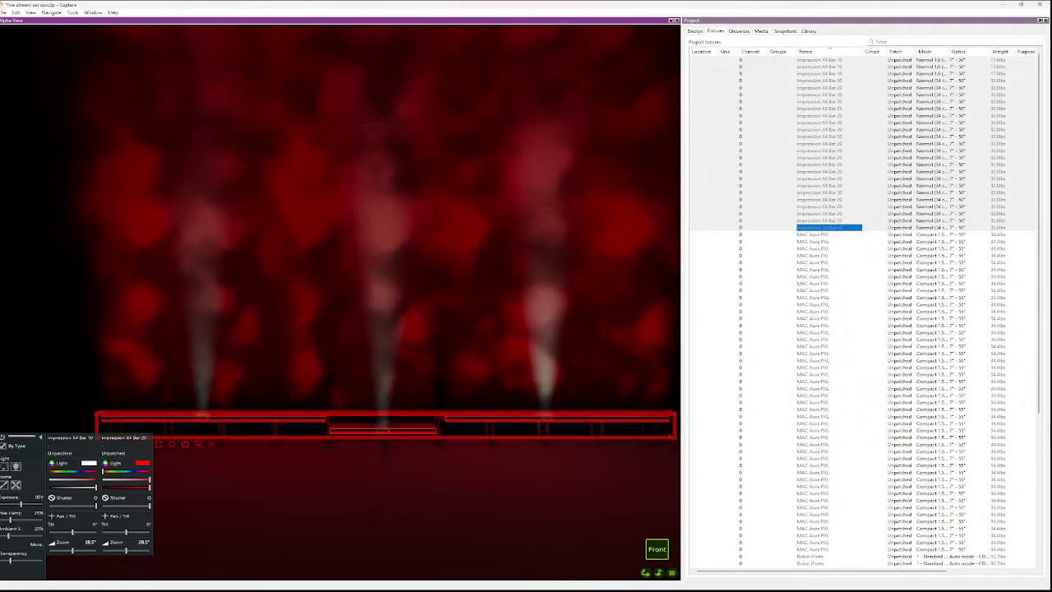
- Colour both Impression X4 Bar types green and set their tilt to 75°
click(95, 479)
drag(87, 471, 118, 471)
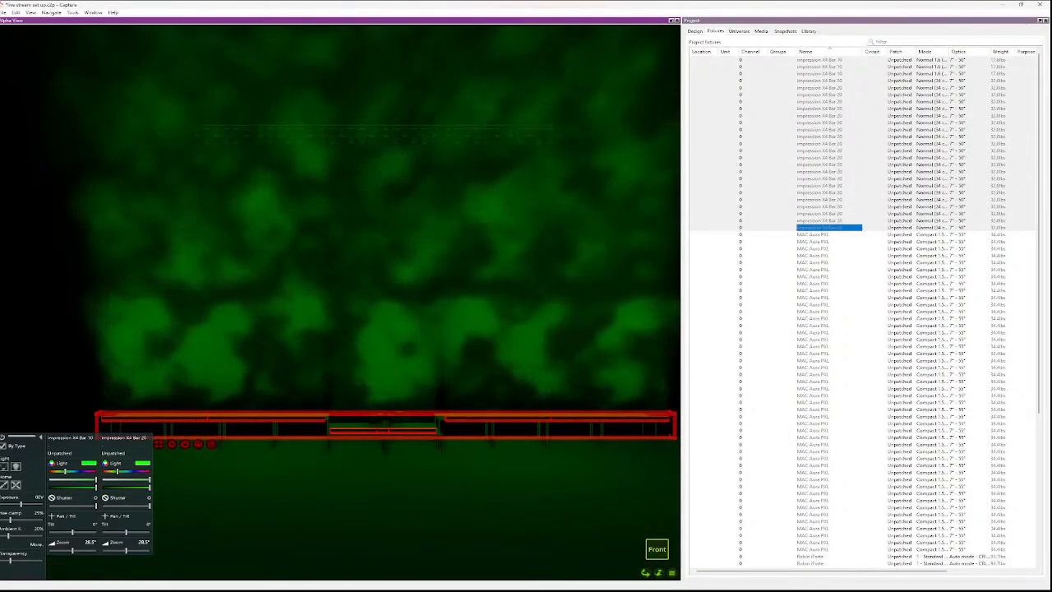
drag(125, 532, 143, 532)
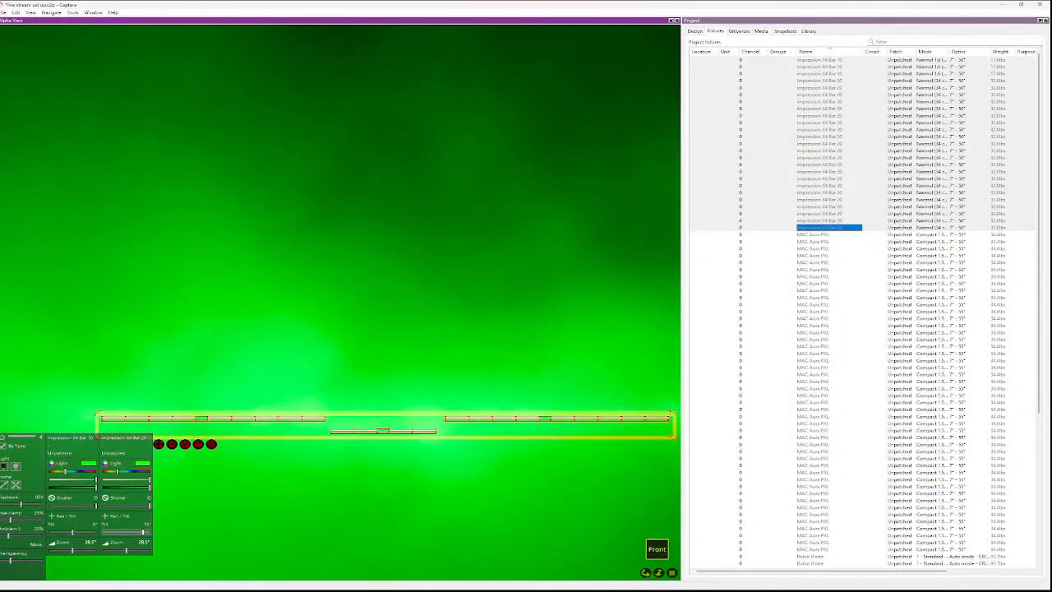
drag(72, 532, 87, 532)
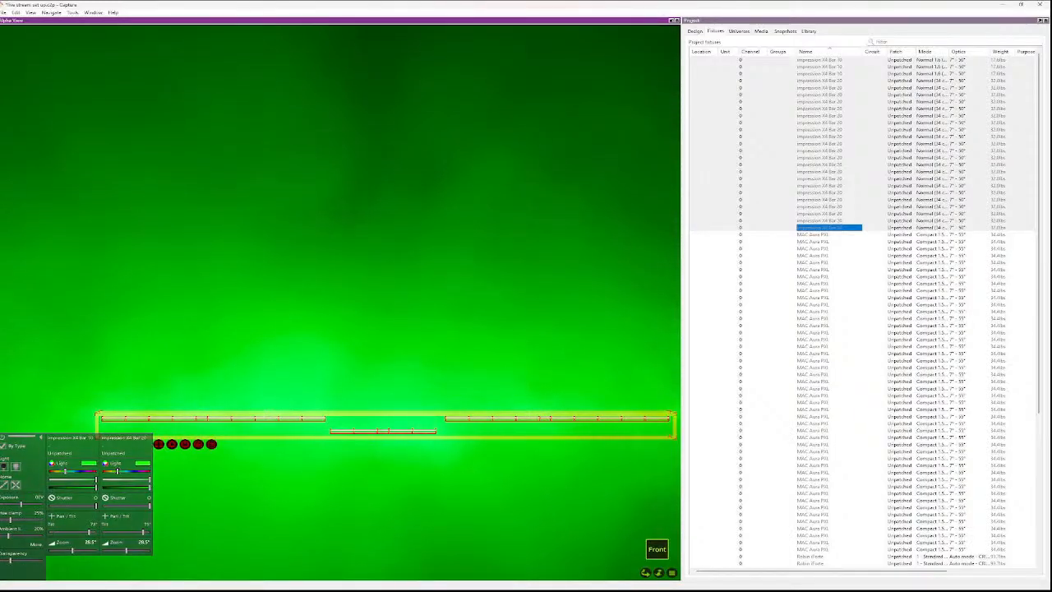
- Narrow the beam zoom of the Impression X4 Bar 10 and Bar 20 fixtures to 7.0°
scroll(493, 333, down, 8)
scroll(511, 311, up, 5)
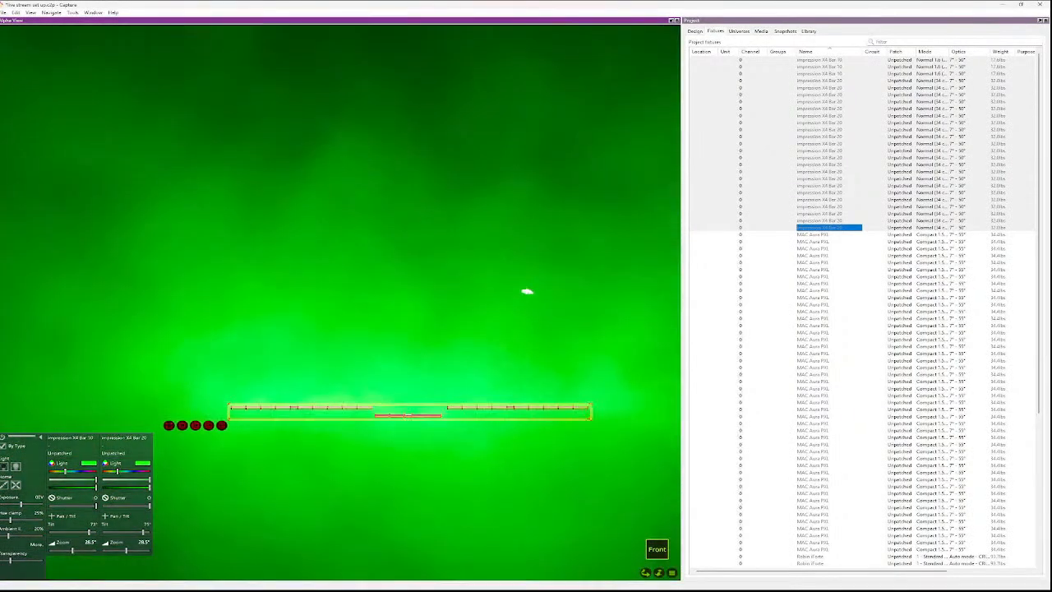
scroll(512, 311, up, 6)
scroll(499, 326, down, 6)
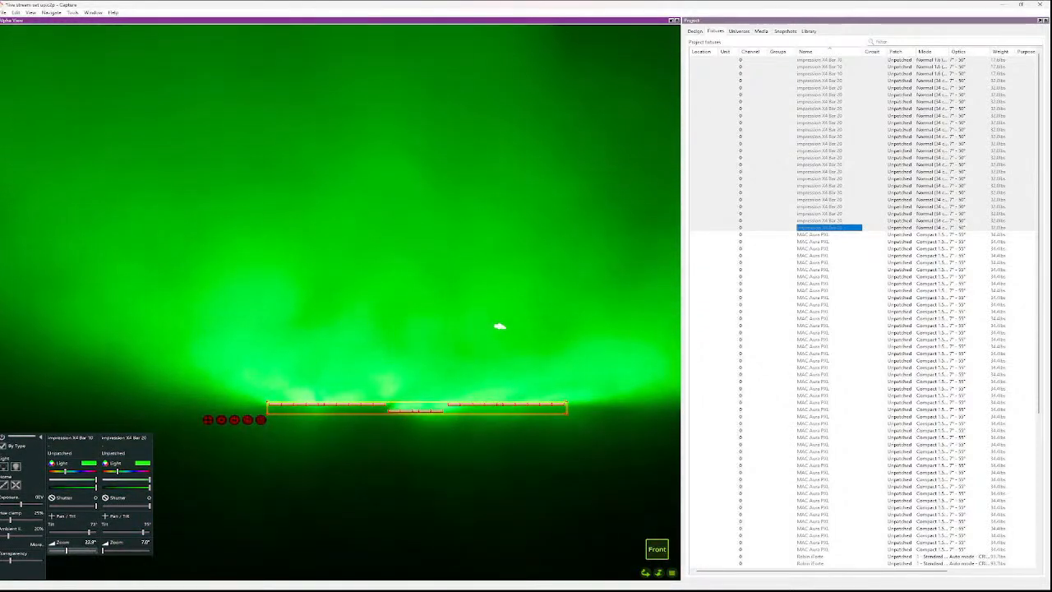
scroll(294, 407, down, 5)
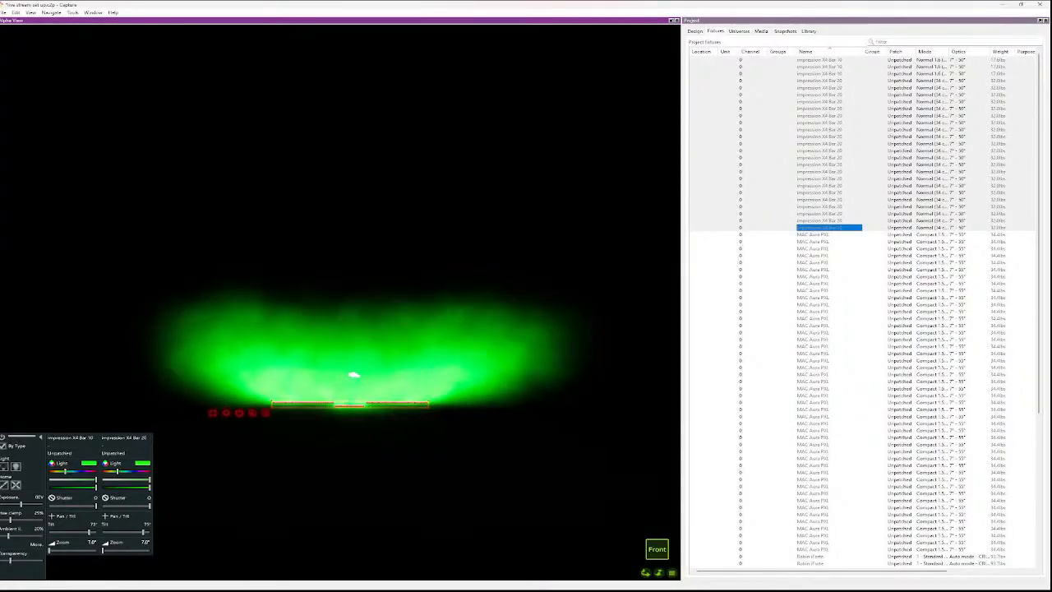
- Inspect the narrow green Impression X4 Bar beams in the live front render and clear the fixture selection
scroll(343, 386, up, 10)
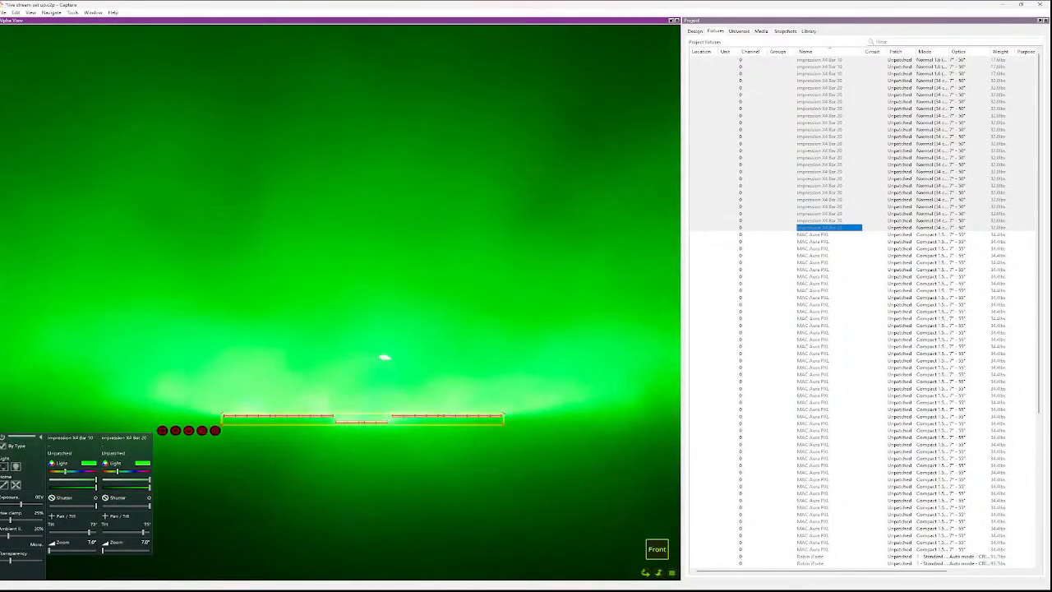
scroll(335, 399, up, 4)
scroll(374, 407, down, 7)
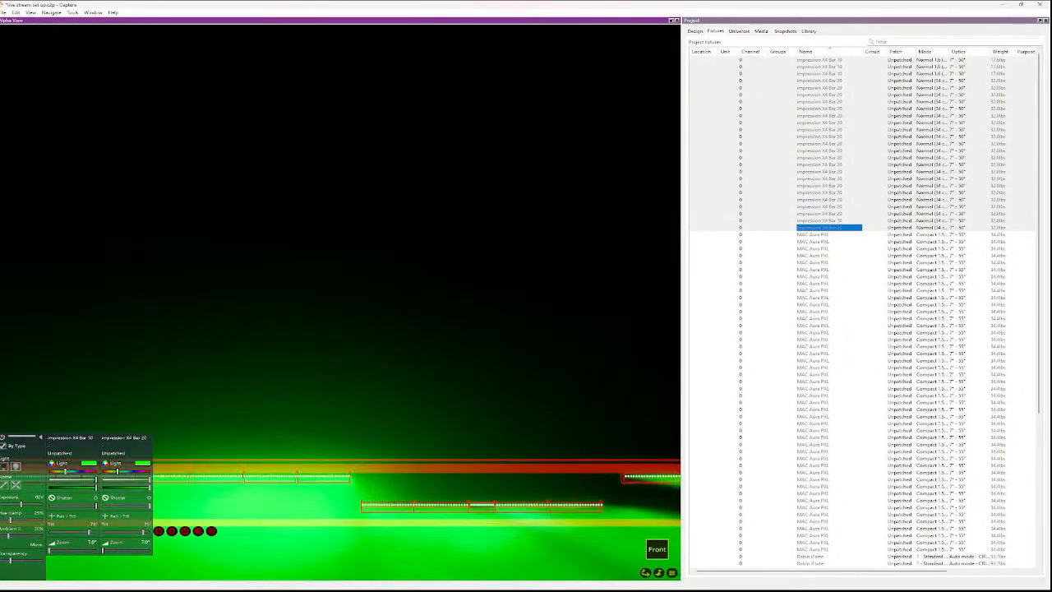
scroll(450, 415, down, 6)
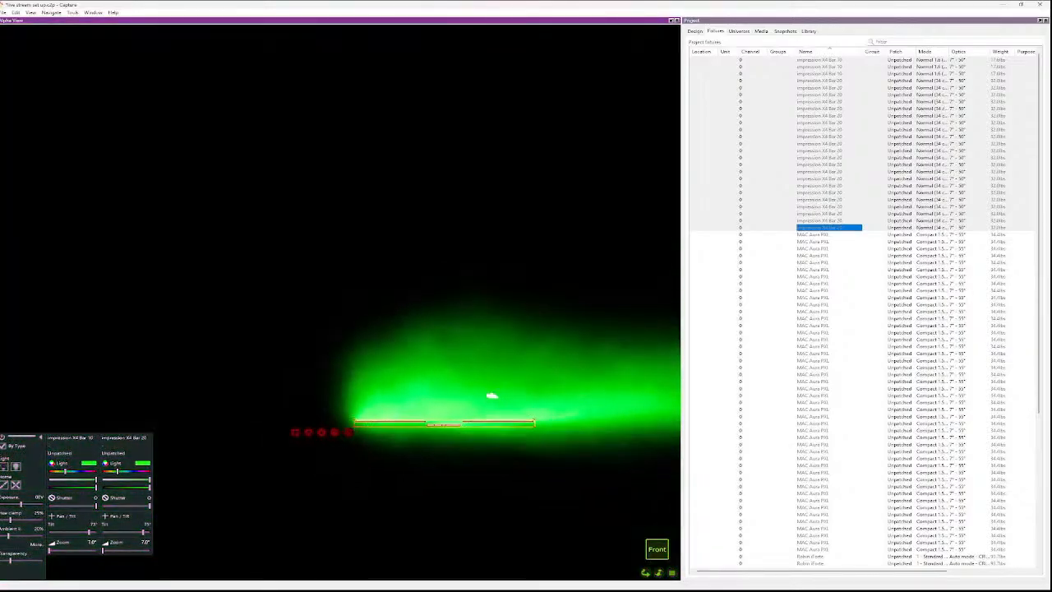
scroll(451, 414, up, 2)
key(Escape)
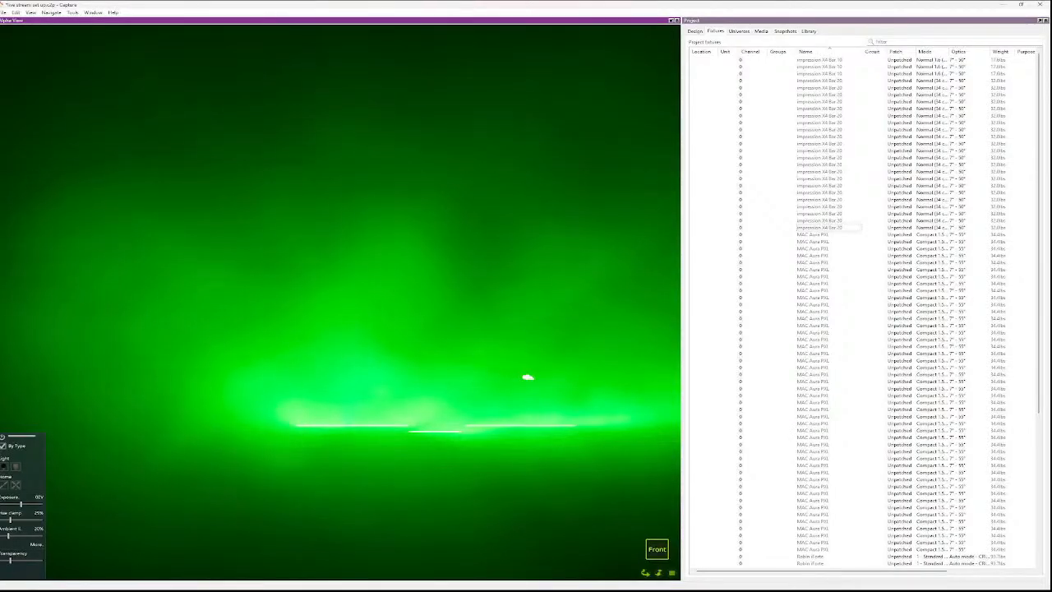
scroll(433, 292, down, 2)
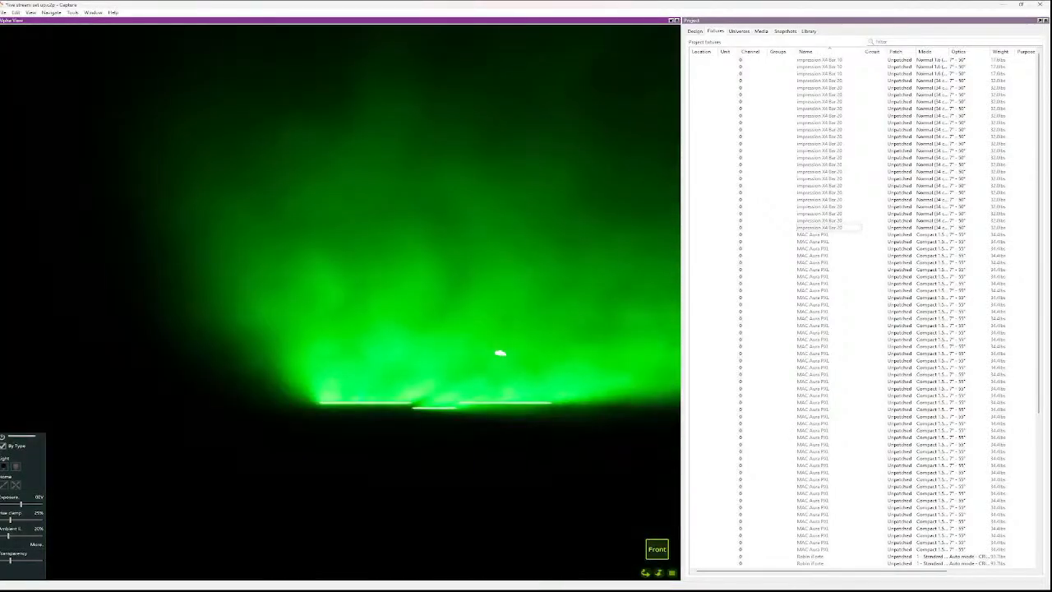
- Switch the live render back to wireframe and show the stage and trusses from the top
key(Tab)
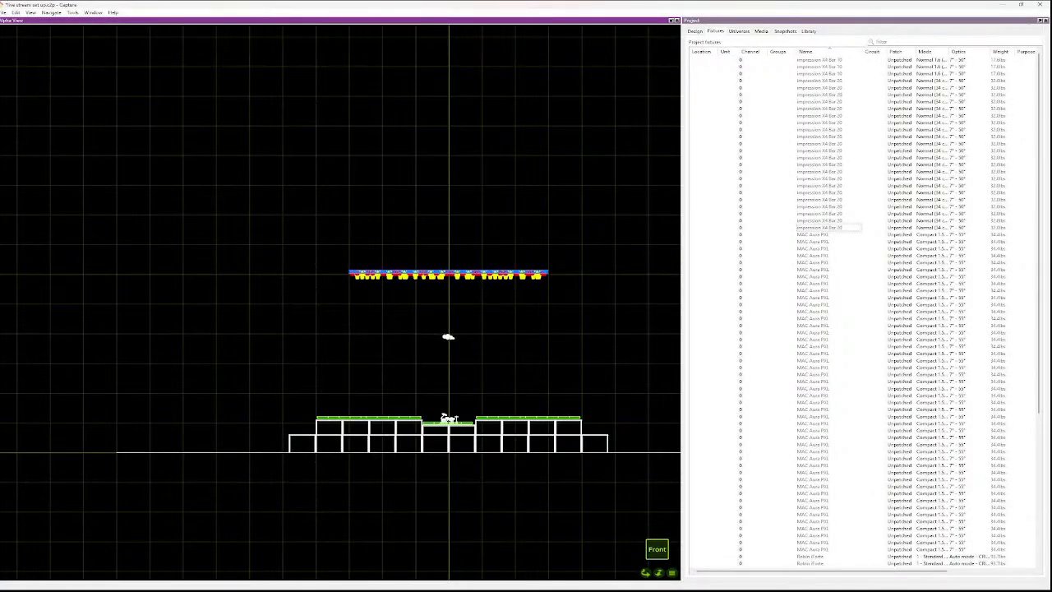
scroll(516, 263, up, 2)
scroll(523, 260, up, 4)
scroll(380, 308, down, 3)
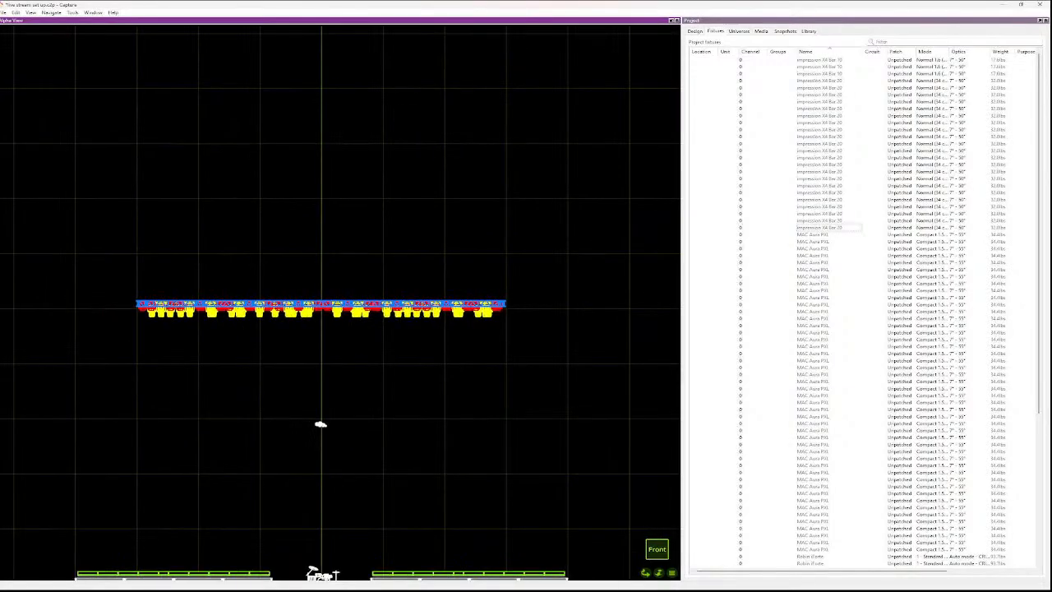
key(t)
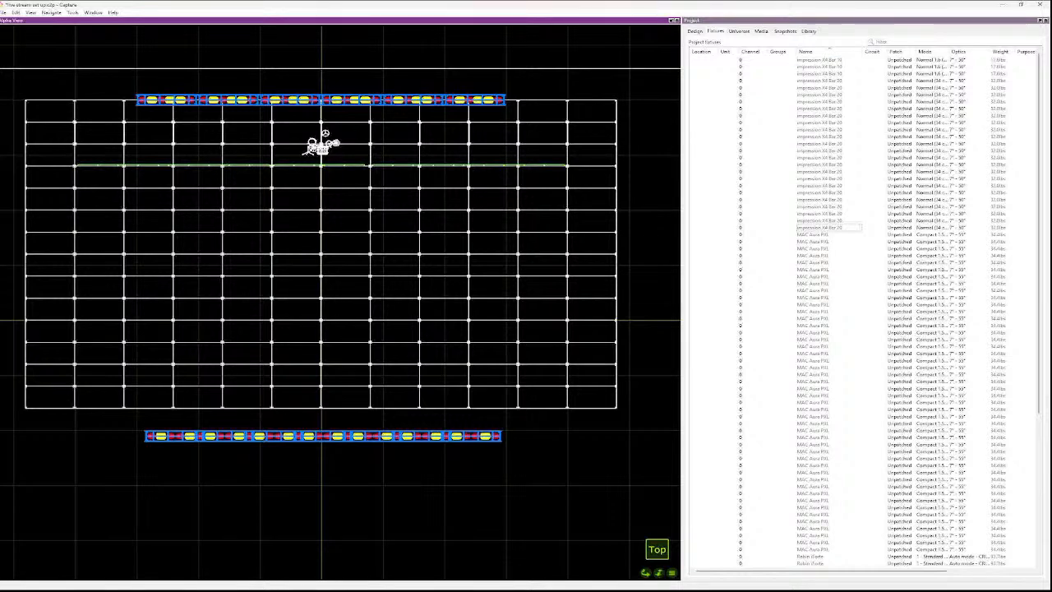
- Search the fixture library for "chauvet" and browse the Chauvet models from Maverick through Ovation
click(809, 31)
scroll(855, 427, up, 7)
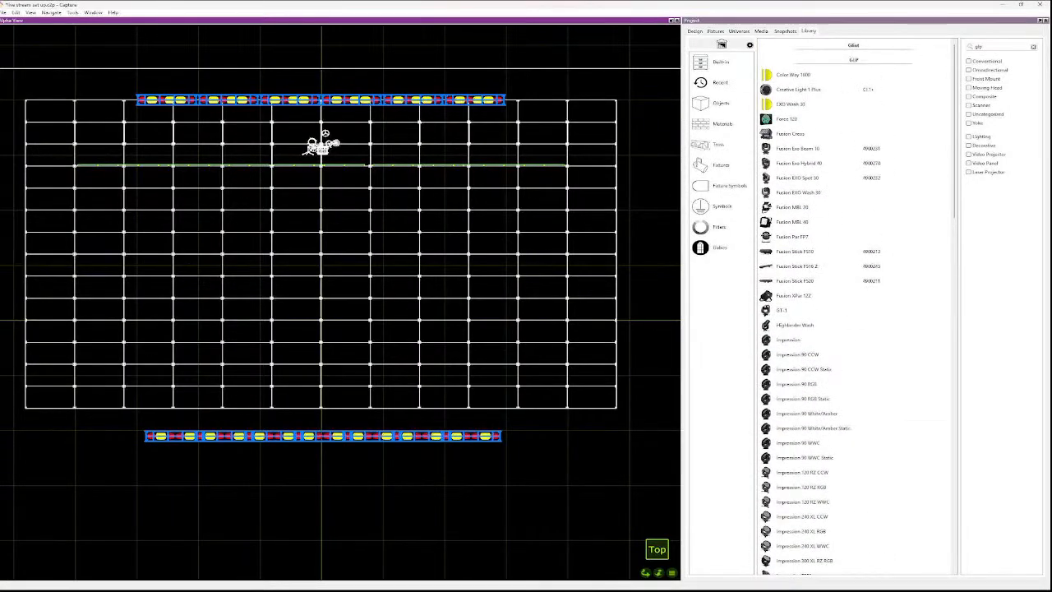
click(721, 83)
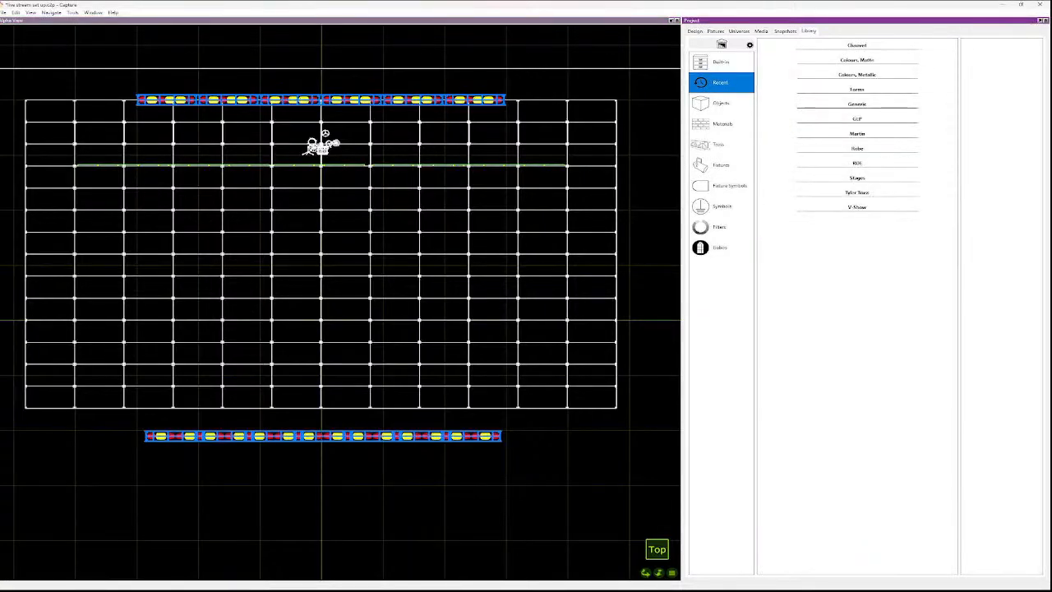
click(721, 165)
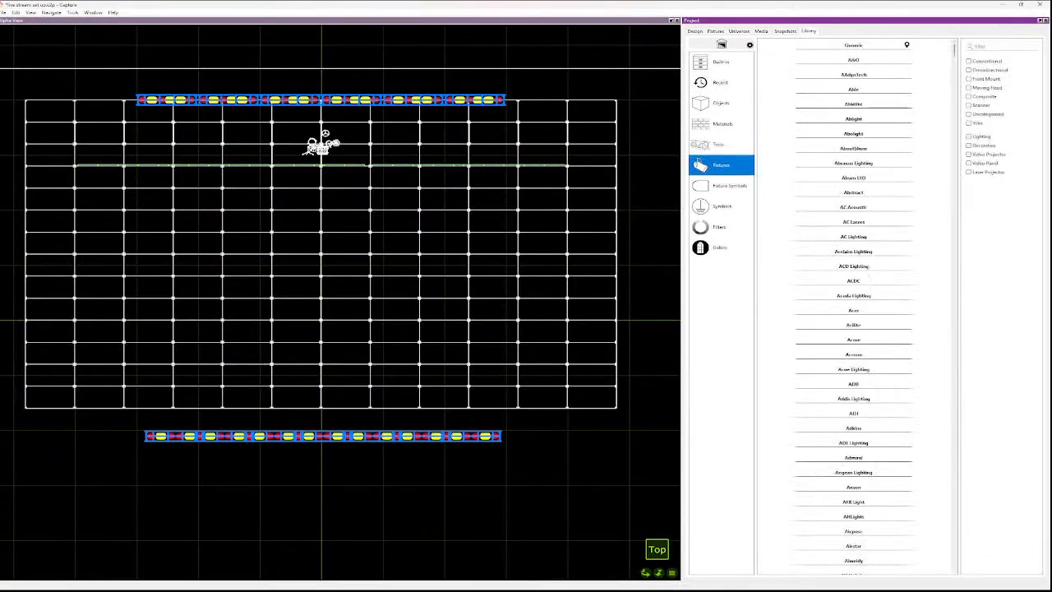
click(999, 47)
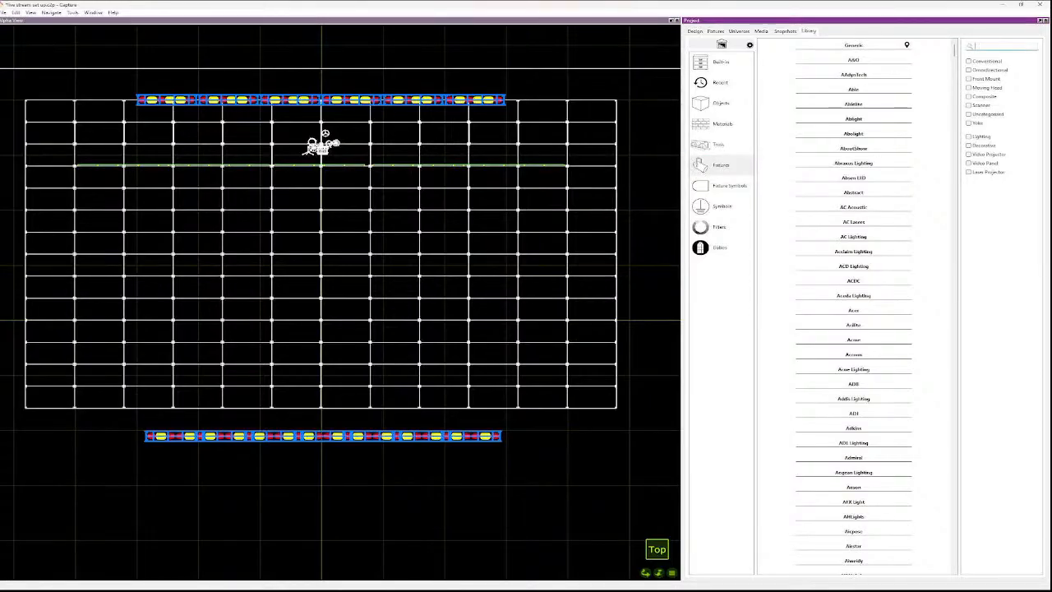
text(chauvet)
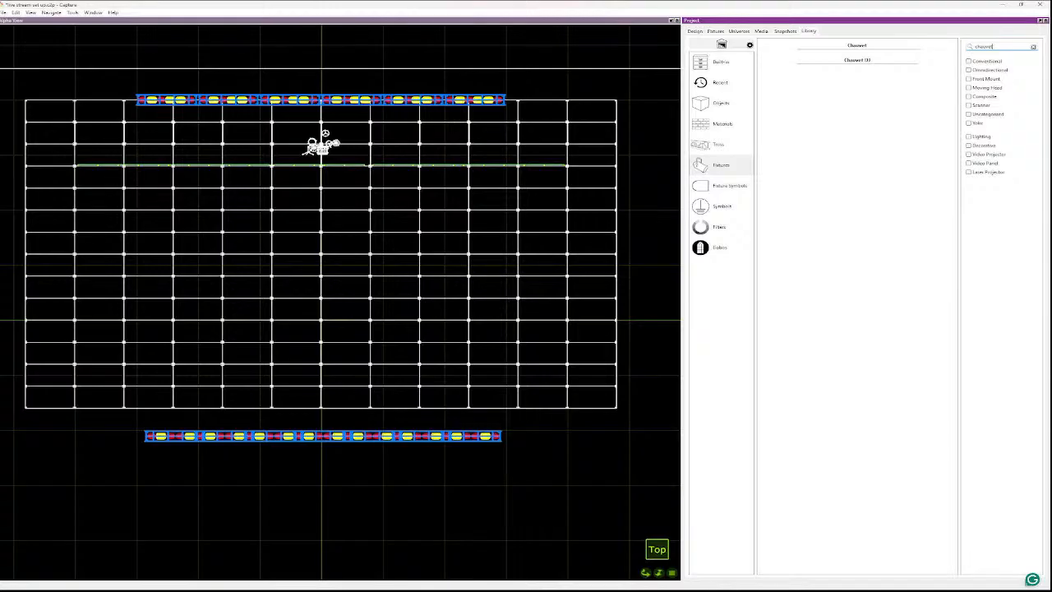
click(857, 45)
scroll(858, 306, down, 6)
scroll(858, 306, down, 15)
scroll(857, 306, down, 11)
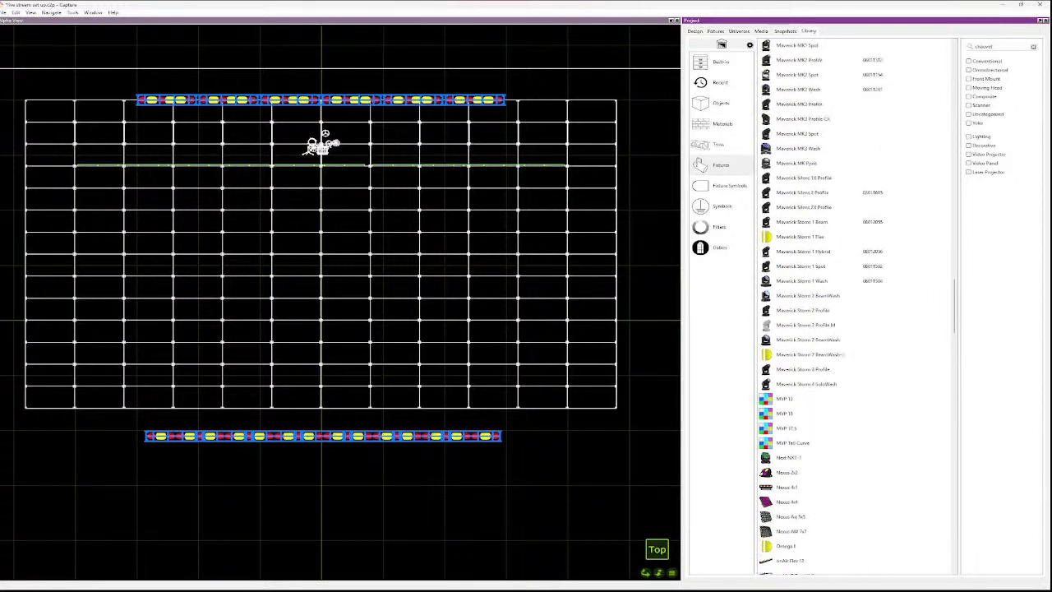
scroll(857, 306, down, 12)
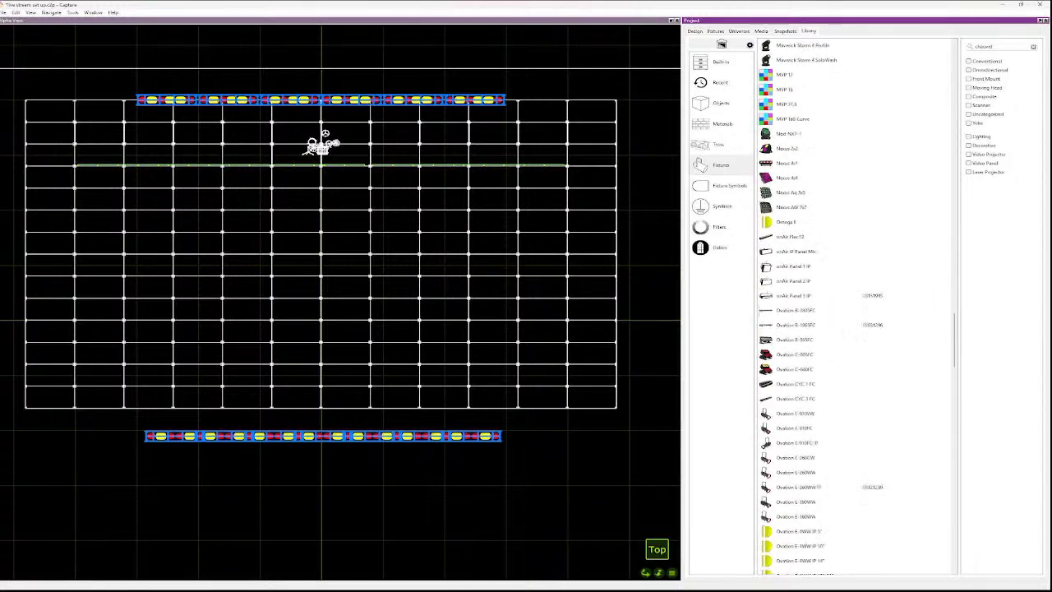
- Search the fixture library for "strike" and place a Chauvet Strike Bolt 1C beside the right end of the front truss
double_click(985, 47)
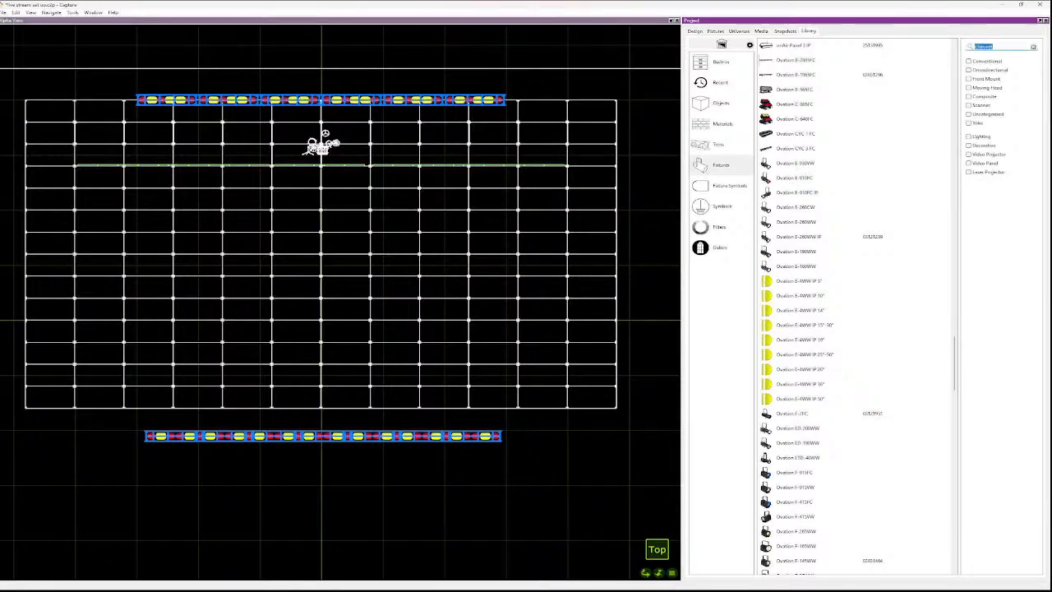
text(el)
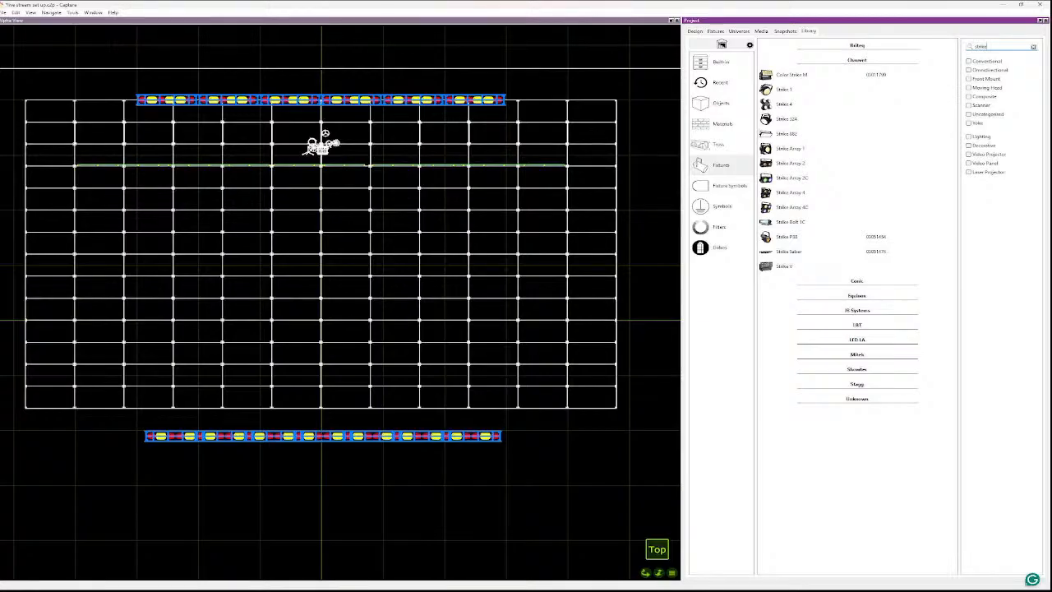
drag(791, 222, 561, 440)
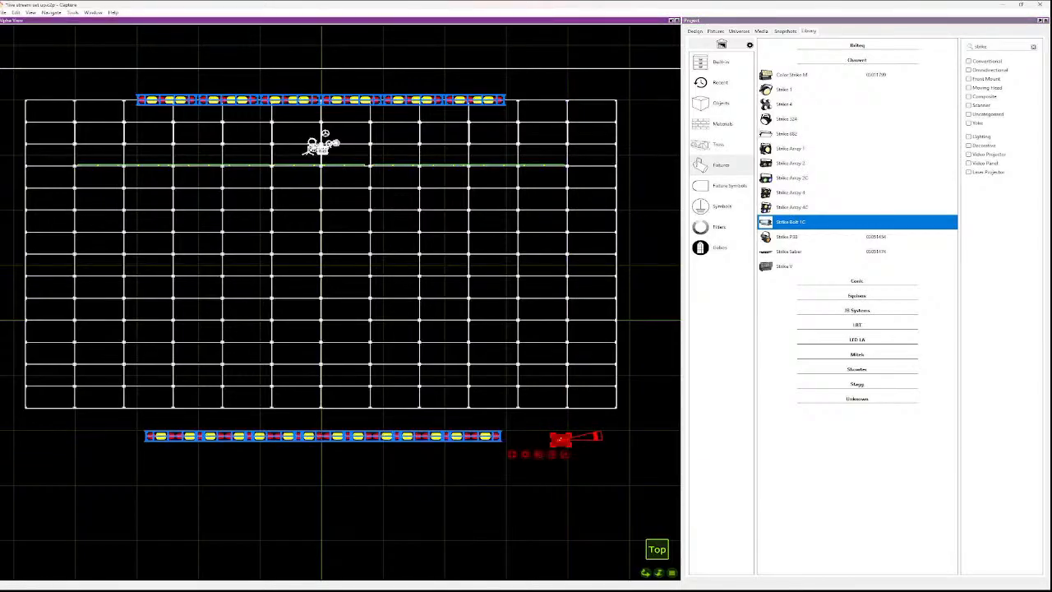
- Place a Chauvet Strike Array 2C just in front of the Strike Bolt 1C
click(791, 163)
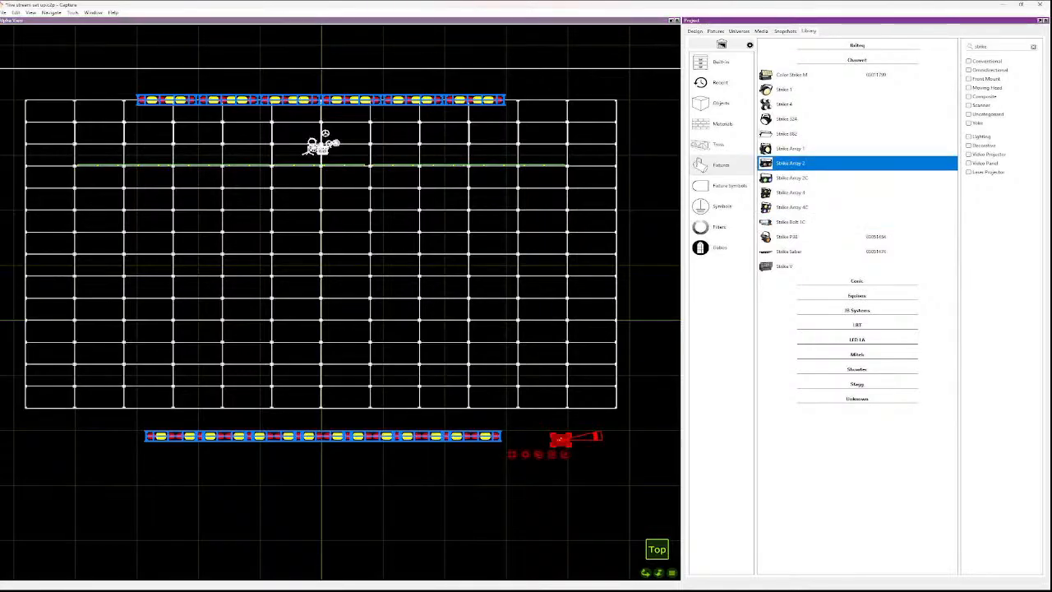
click(792, 178)
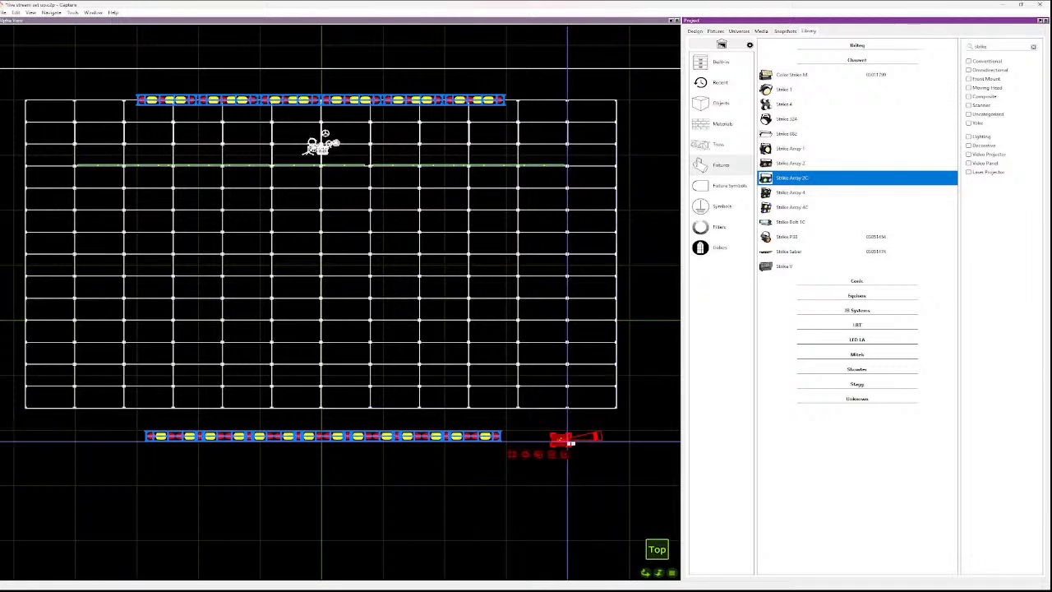
click(567, 462)
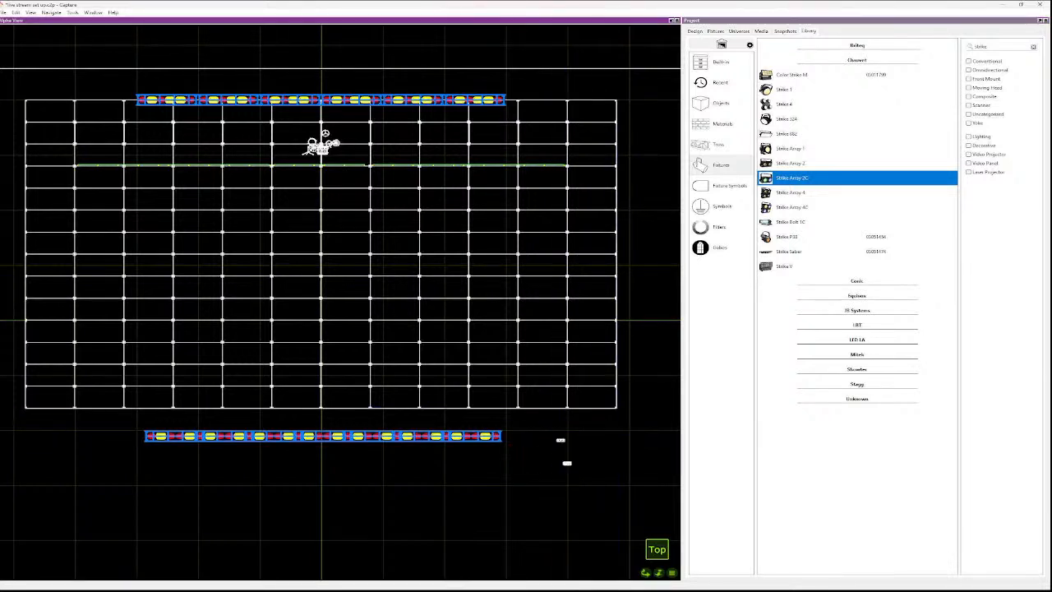
- Switch to the front view and select the Strike Array 2C and Strike Bolt 1C among the project fixtures
key(f)
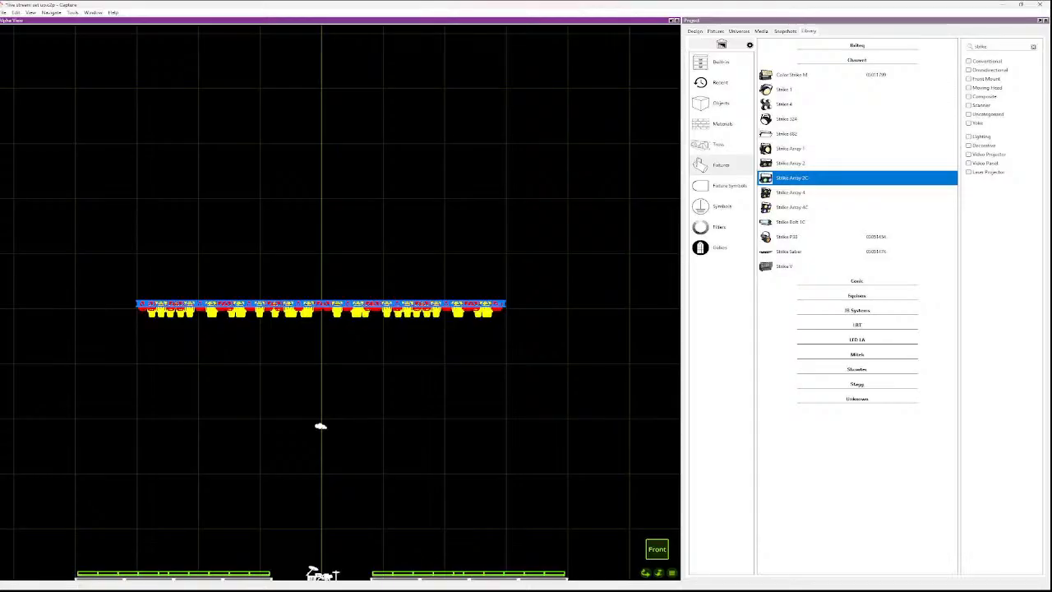
scroll(520, 395, down, 5)
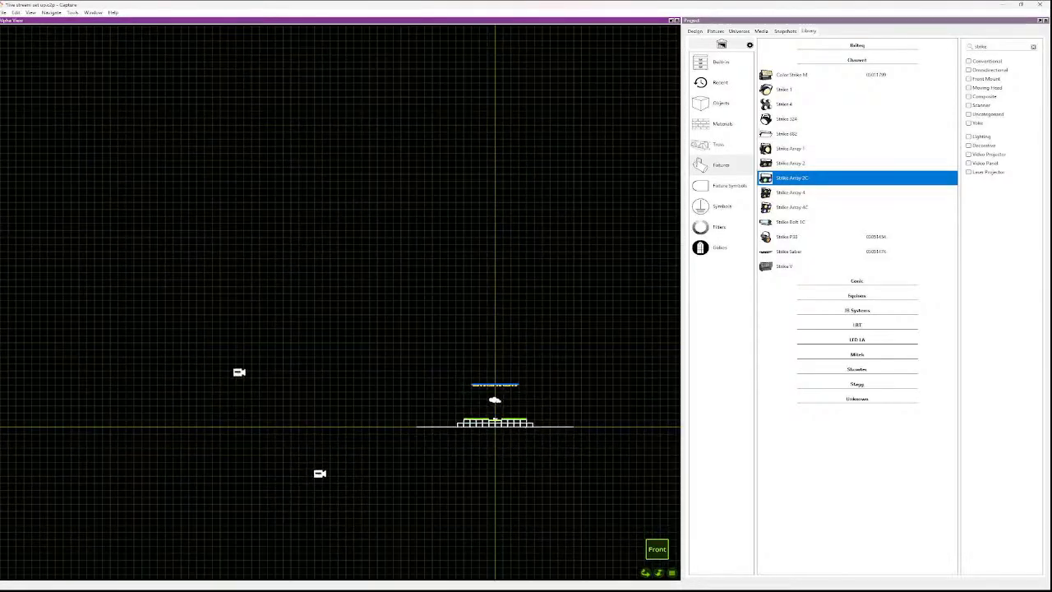
scroll(423, 375, up, 4)
scroll(611, 447, down, 4)
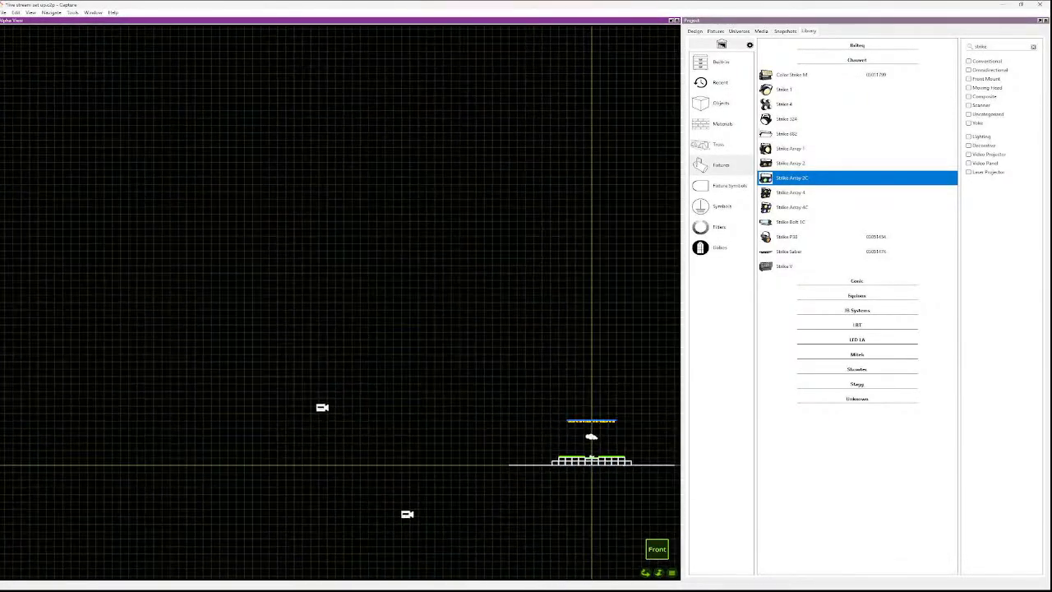
scroll(592, 440, up, 8)
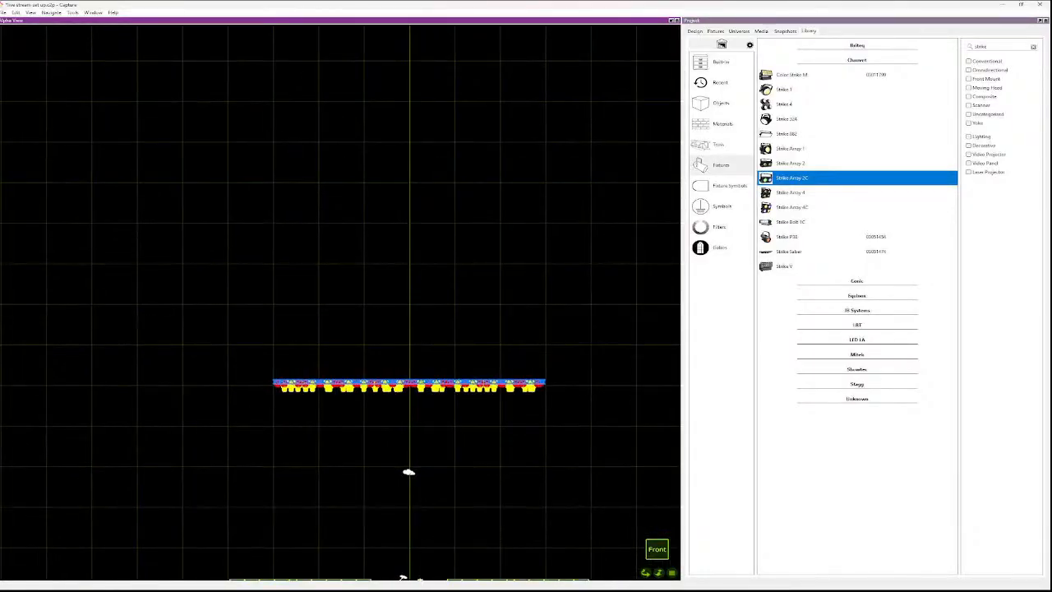
click(716, 31)
click(739, 32)
click(716, 31)
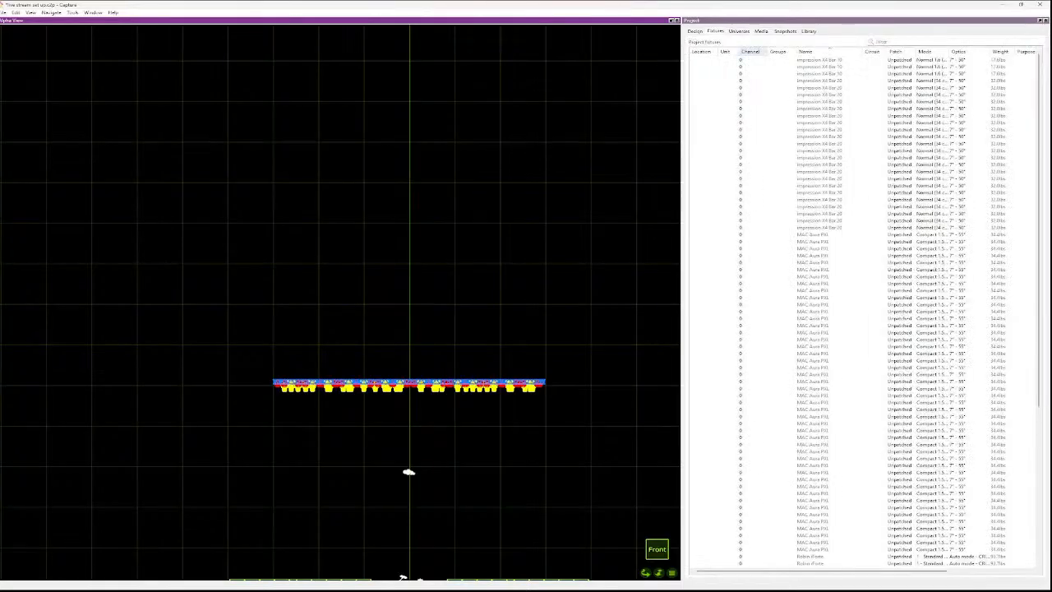
scroll(863, 313, down, 10)
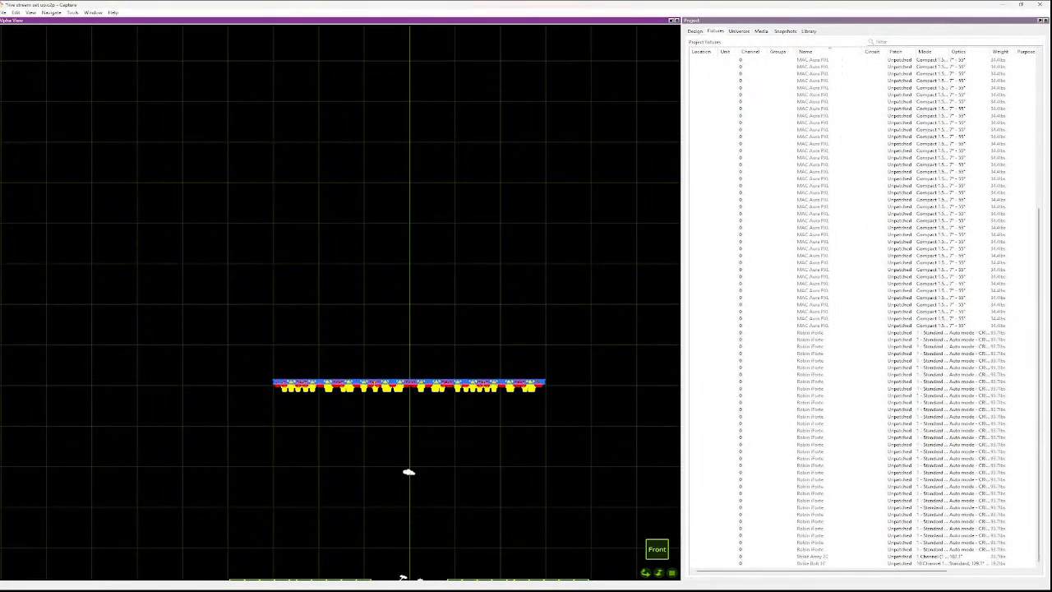
click(814, 557)
click(813, 563)
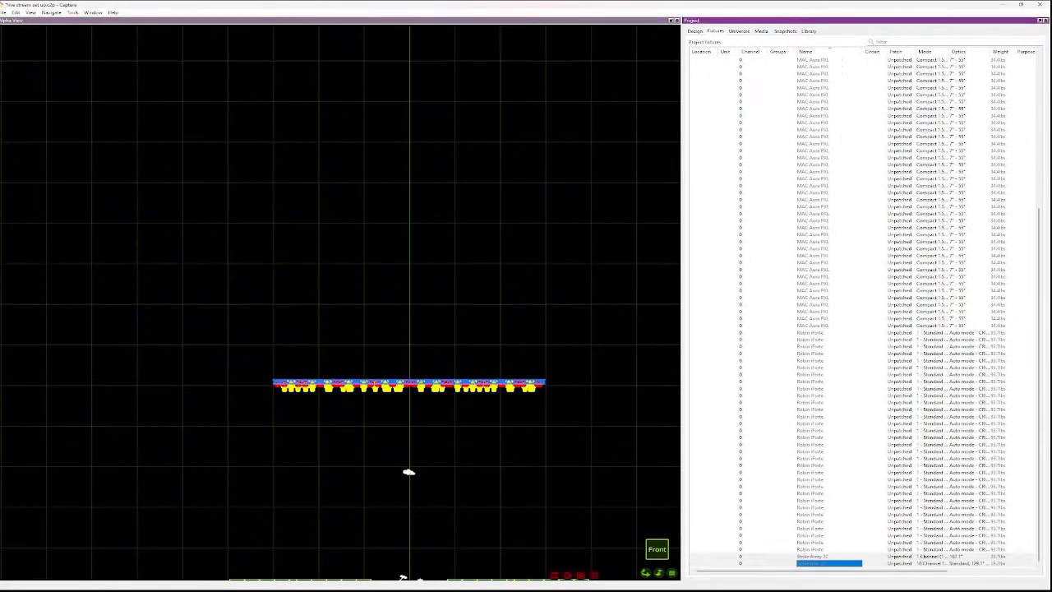
- Raise both Strike fixtures from floor level to a height slightly below the trusses and deselect them
scroll(645, 530, down, 6)
scroll(649, 549, up, 6)
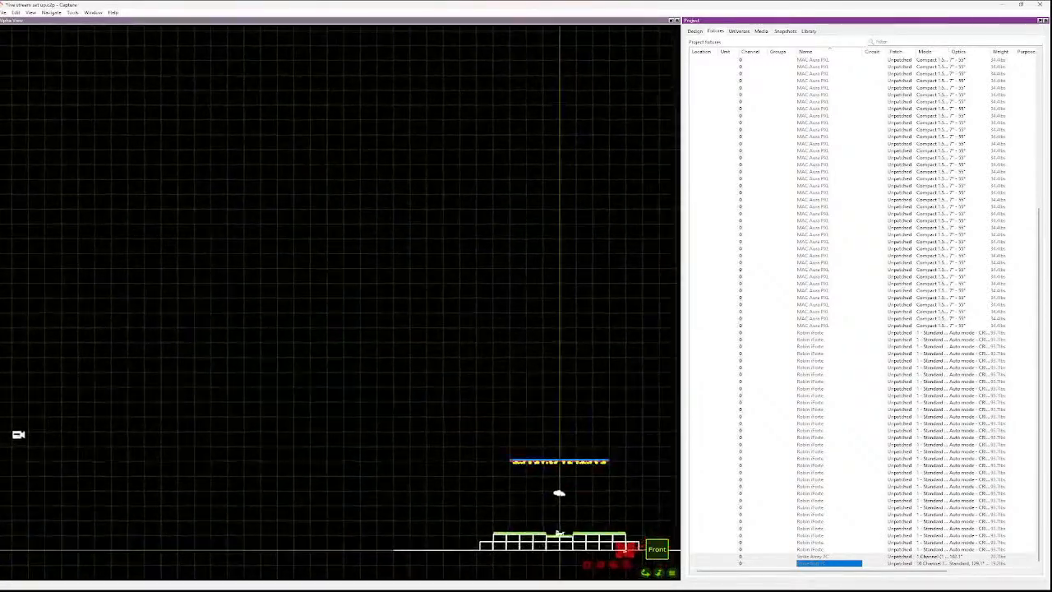
drag(595, 565, 599, 422)
click(635, 407)
- Select both raised Strike fixtures and rotate them about X, trying 180° before setting X Rotation to 90°
scroll(635, 407, up, 2)
scroll(636, 407, up, 5)
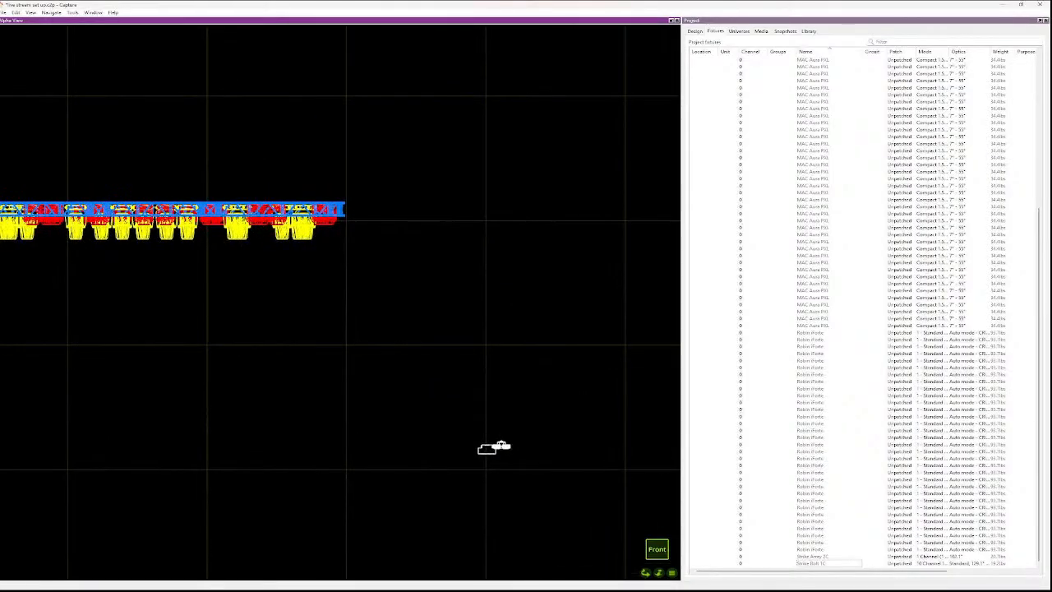
drag(521, 490, 385, 449)
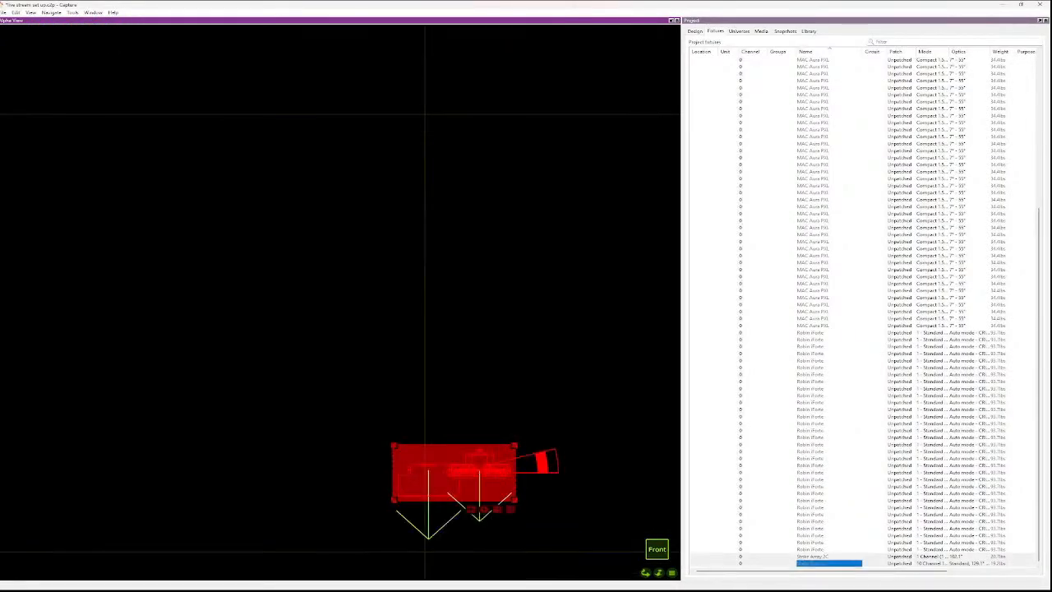
click(696, 31)
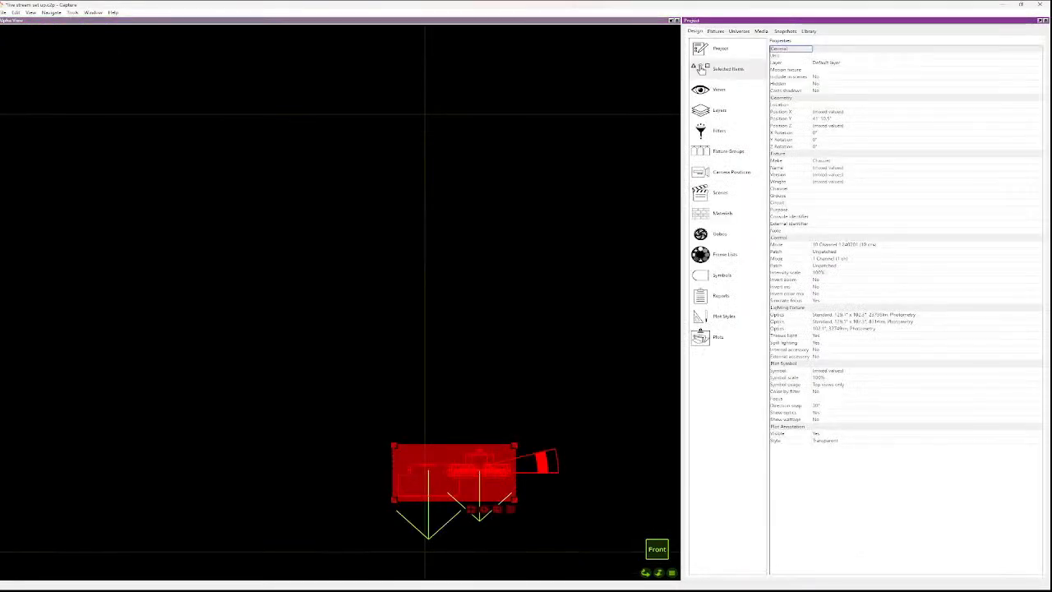
click(816, 132)
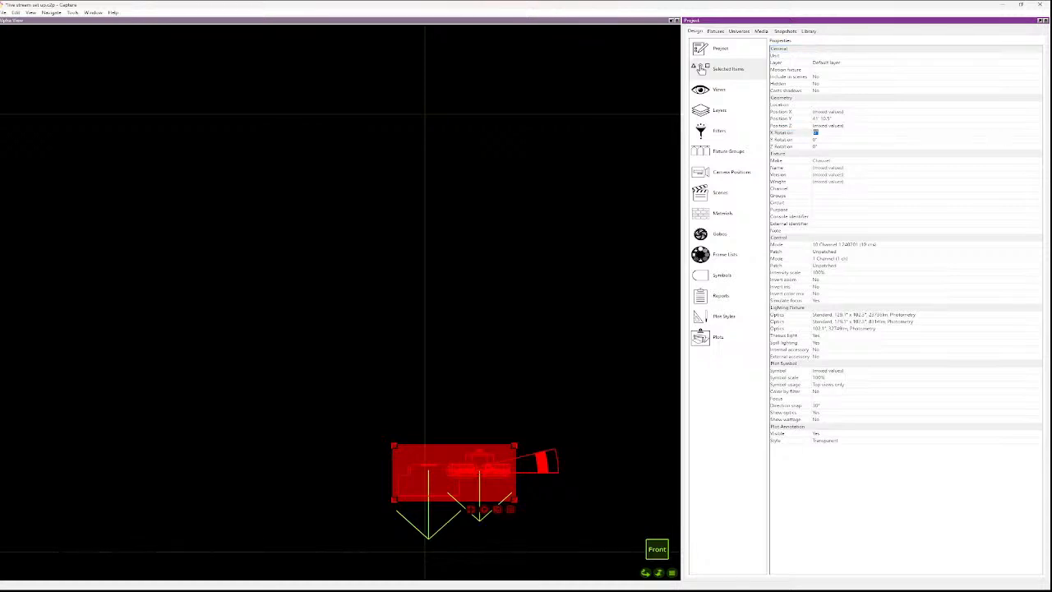
text(180)
key(Return)
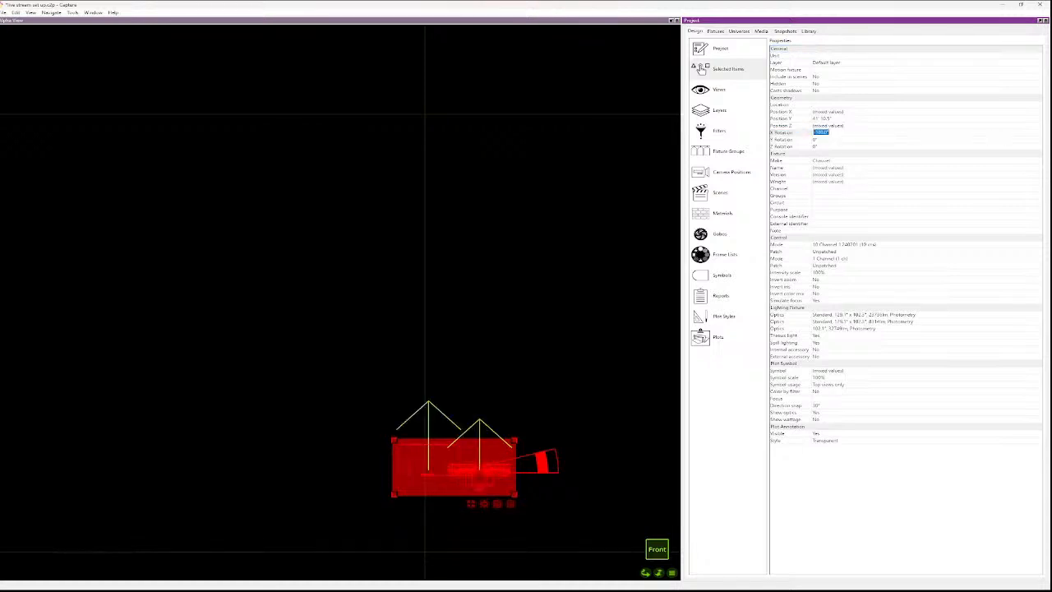
text(90)
key(Return)
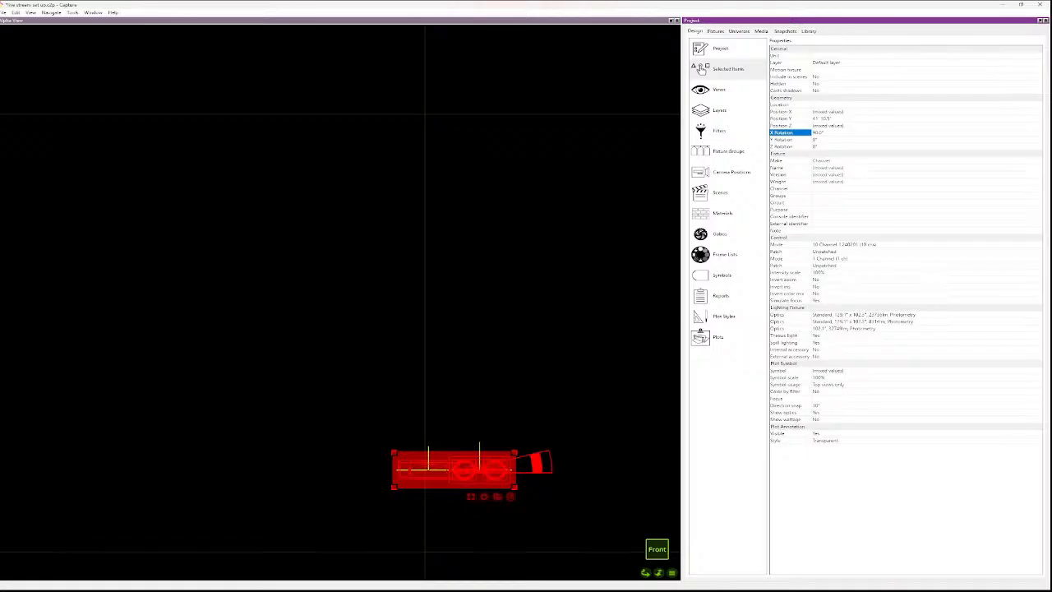
- Move the Strike Array 2C up and clear of the Strike Bolt 1C, and switch to the top view
click(493, 370)
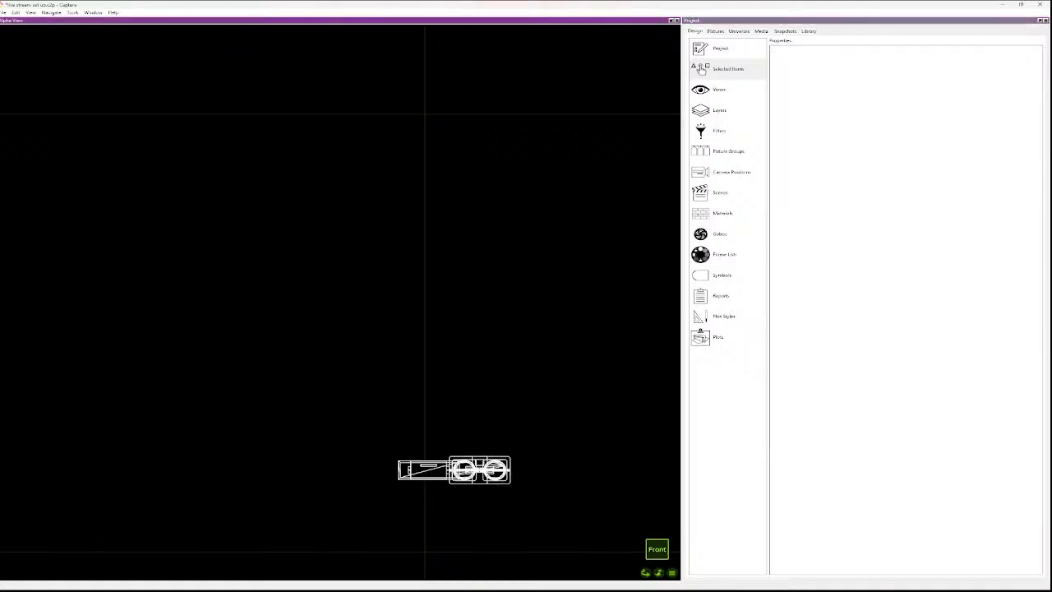
drag(480, 470, 397, 382)
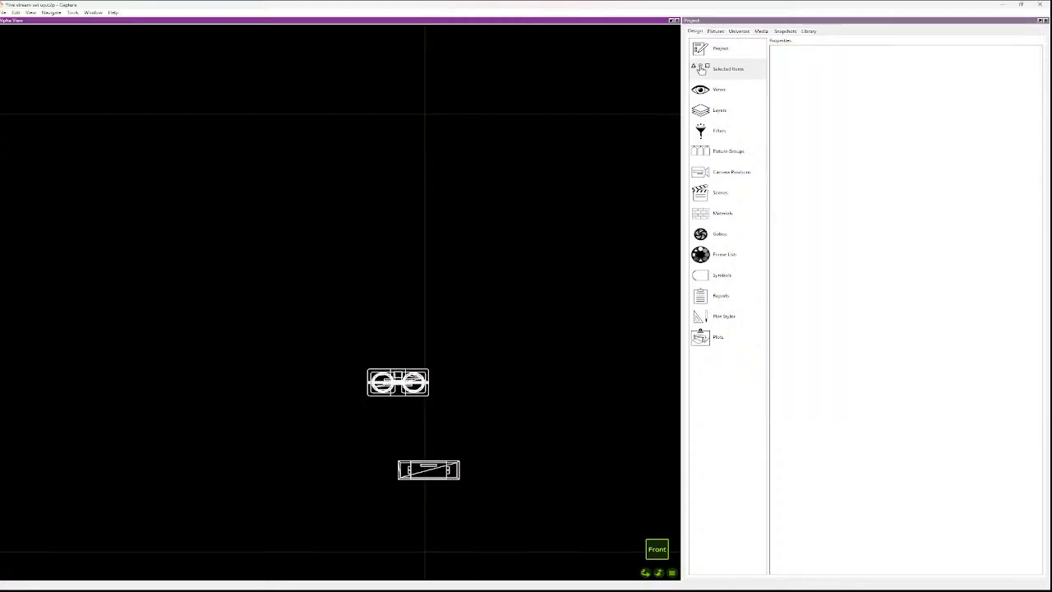
key(Right)
key(Left)
key(Up)
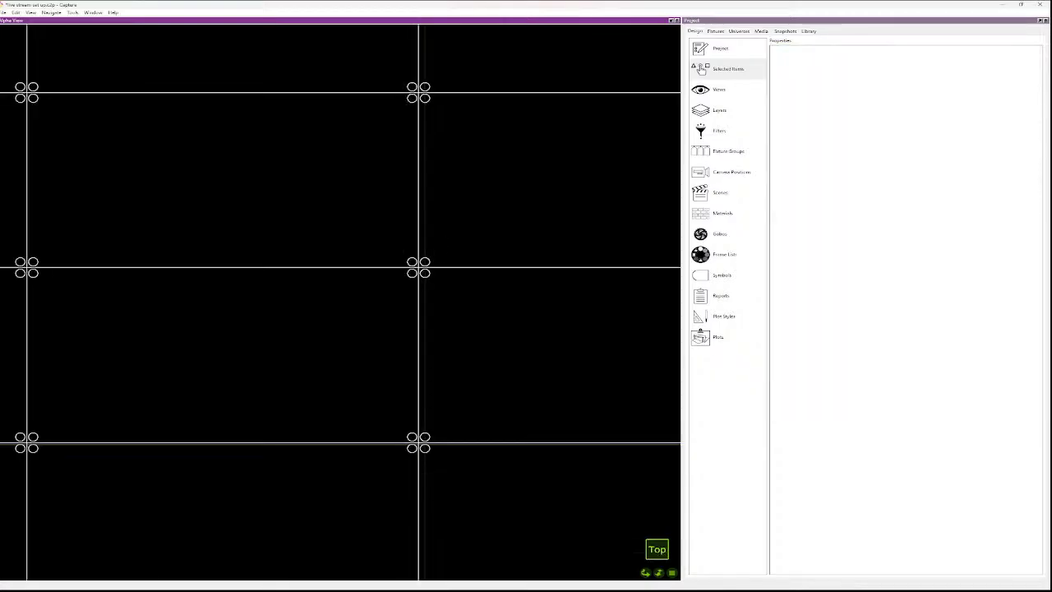
scroll(454, 395, up, 10)
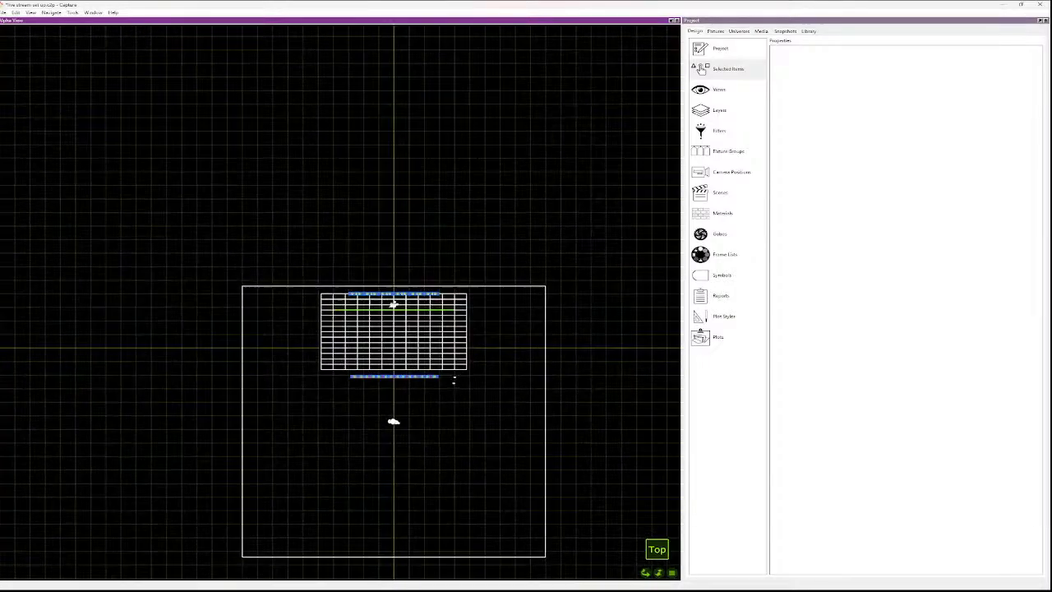
- Select the Strike Bolt 1C beside the stage and set its X Rotation to -90°
click(414, 274)
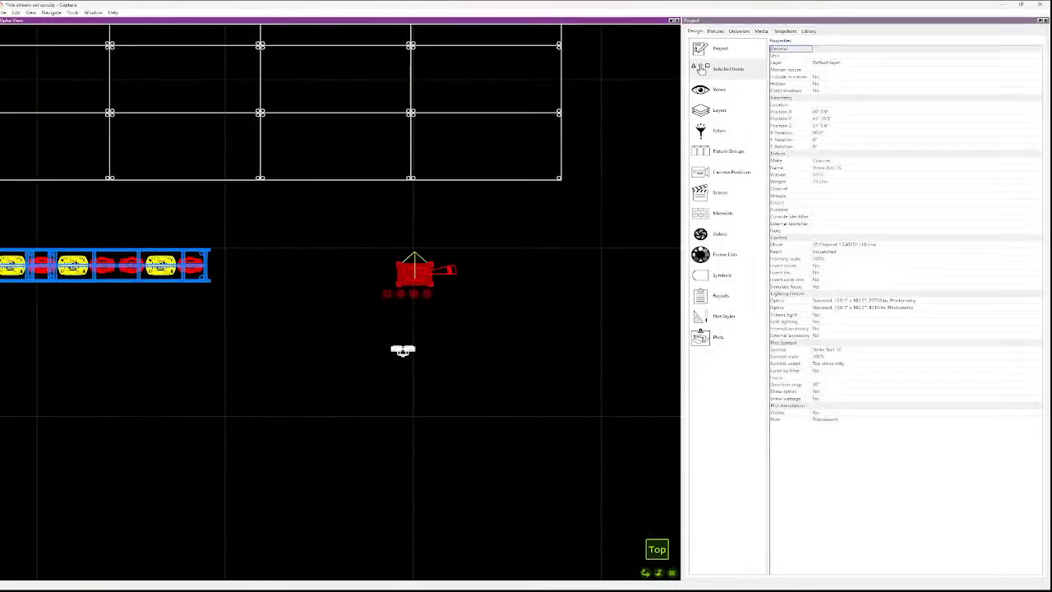
click(403, 351)
drag(424, 342, 382, 257)
click(426, 344)
drag(427, 344, 382, 249)
click(819, 132)
click(819, 133)
text(-90)
key(Return)
- Set the Strike Array 2C's X Rotation to -90° and deselect it
click(403, 351)
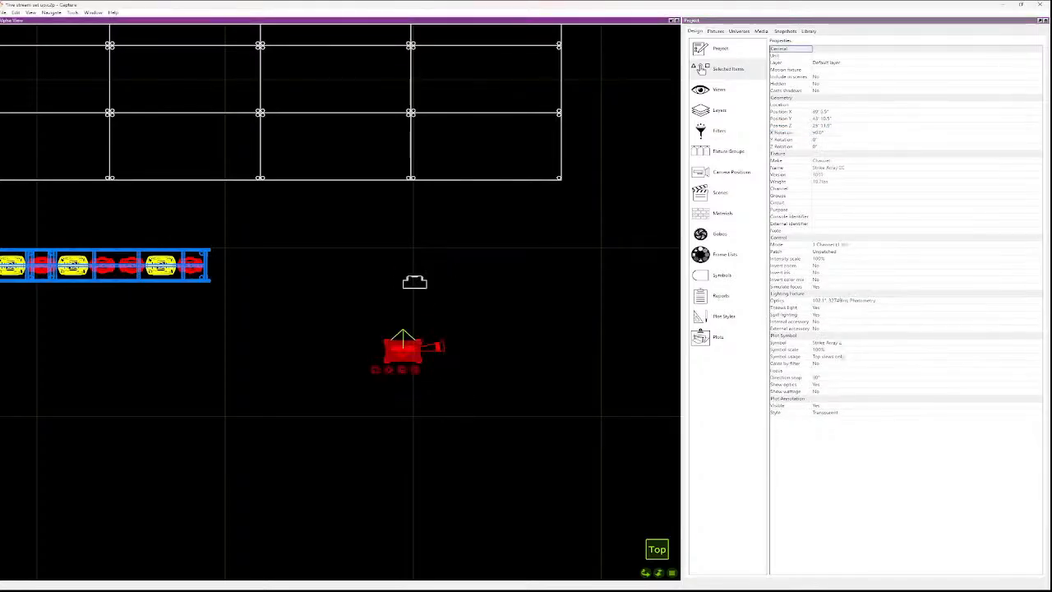
click(819, 132)
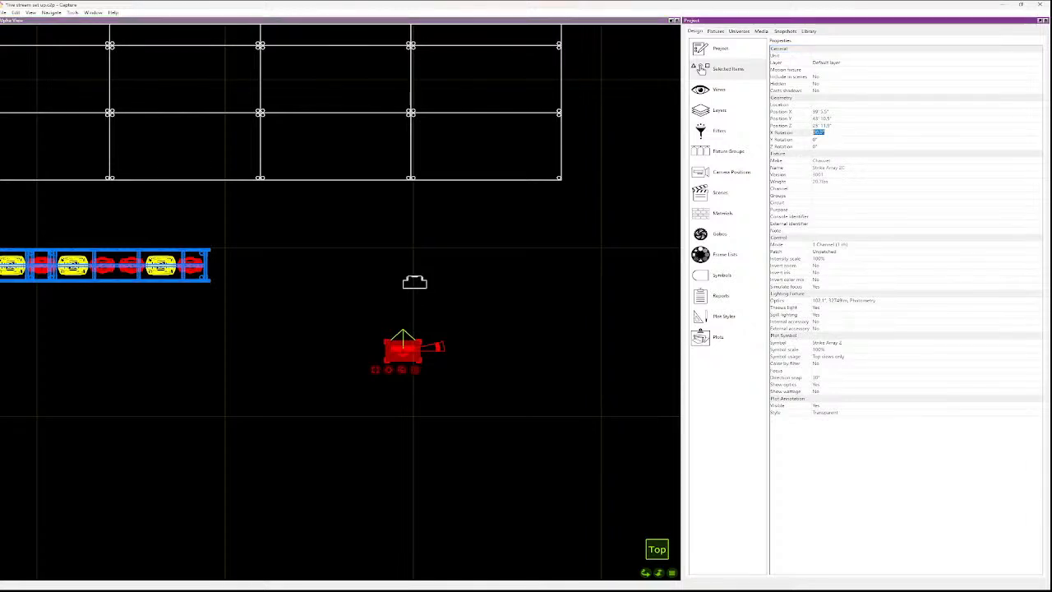
text(-90)
key(Return)
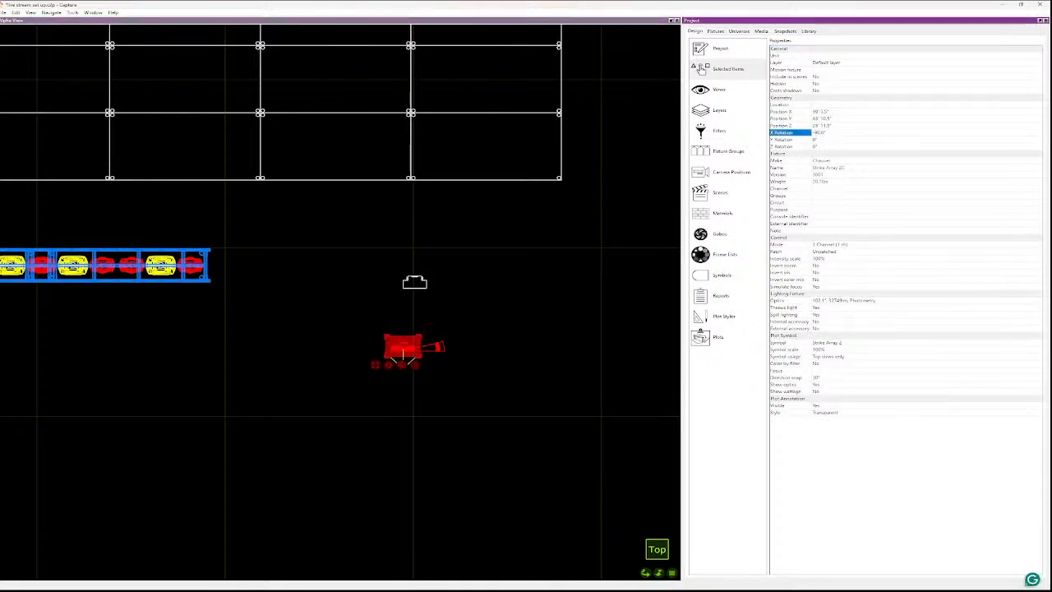
click(485, 329)
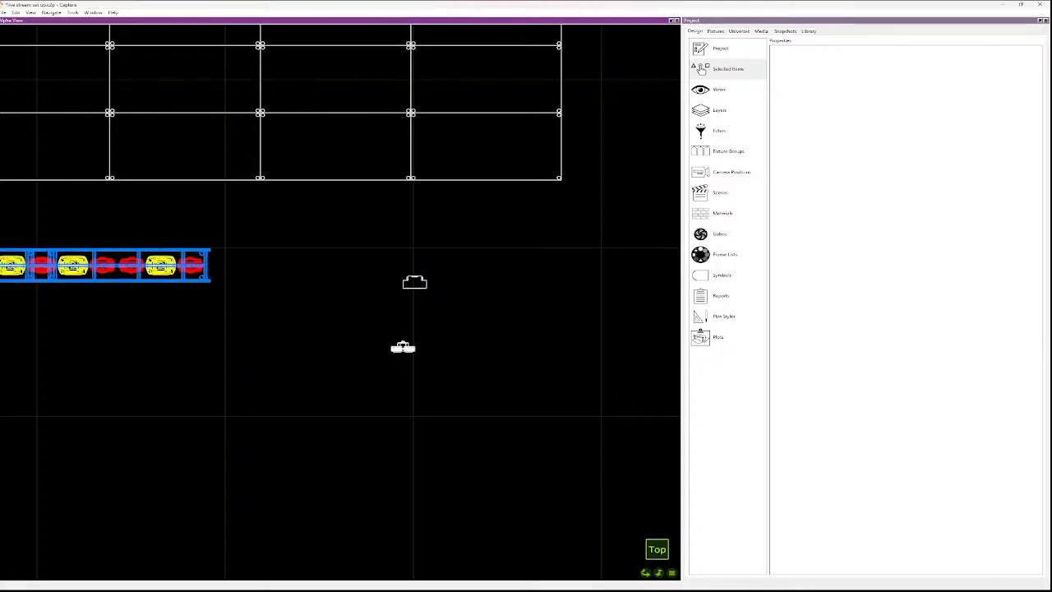
- In the front view, move the Strike Bolt 1C directly beneath the Strike Array 2C with their sides aligned
key(f)
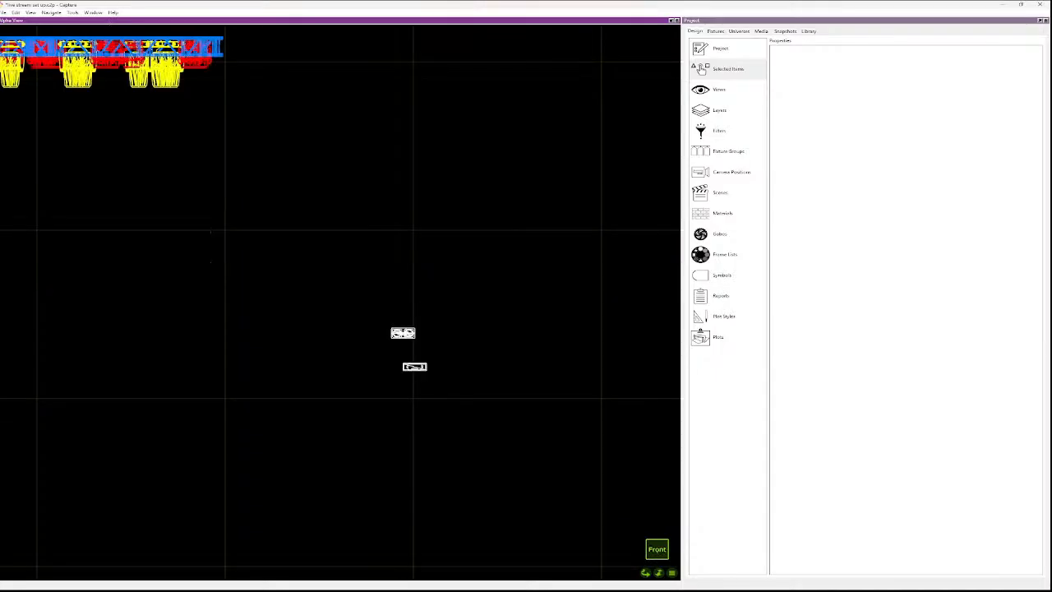
click(414, 367)
drag(414, 368, 402, 338)
key(Escape)
scroll(414, 336, up, 7)
click(343, 368)
drag(344, 368, 363, 369)
key(Escape)
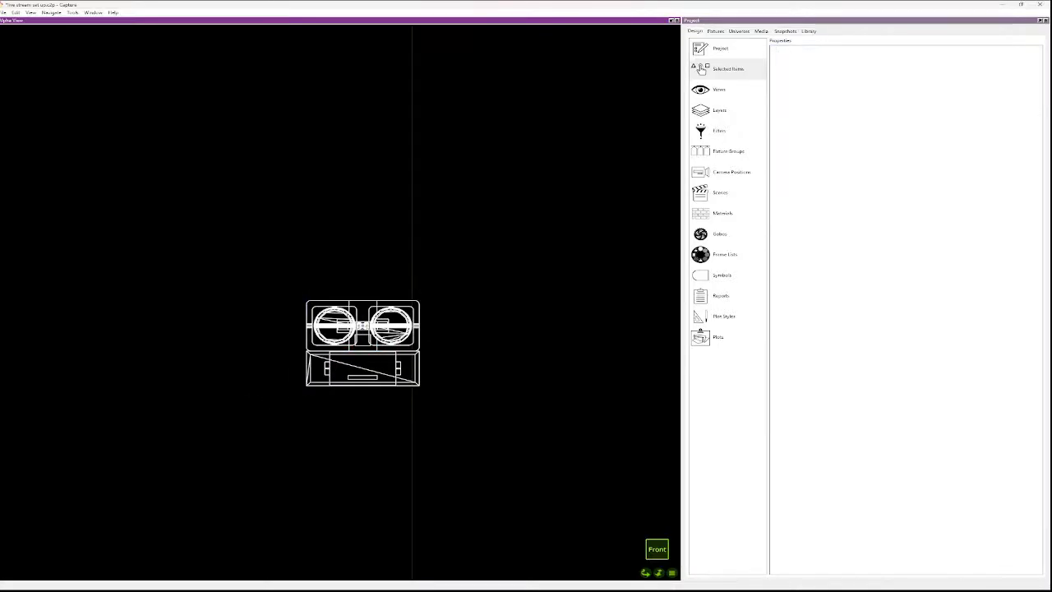
- Duplicate the Strike Array 2C and place the copy directly beneath the Strike Bolt 1C
click(350, 305)
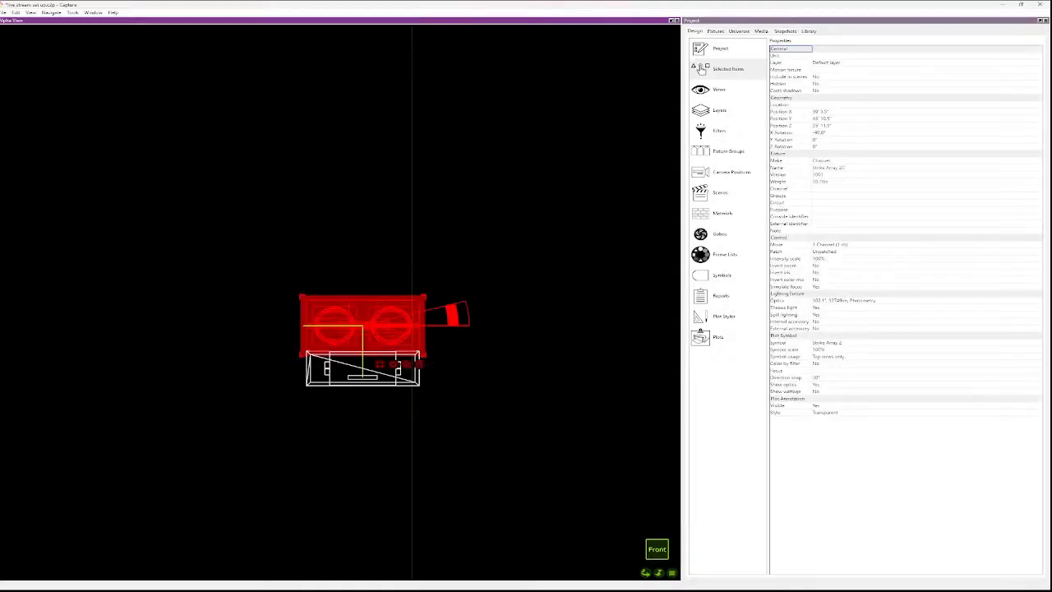
key(ctrl+v)
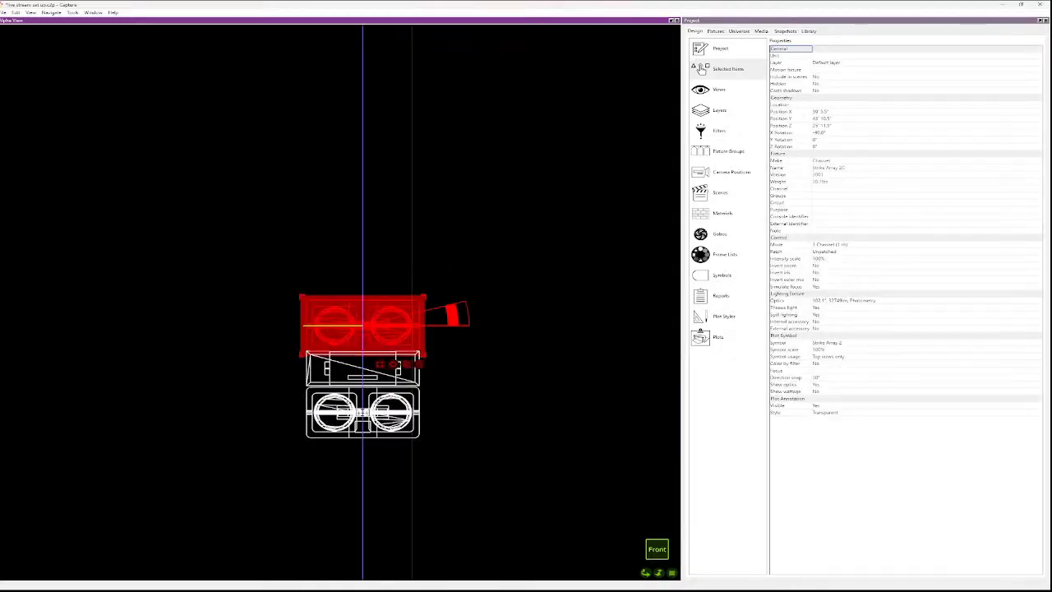
click(362, 411)
click(363, 411)
mouse_move(363, 411)
mouse_down()
mouse_move(335, 411)
mouse_move(362, 411)
mouse_up()
key(Escape)
- Select the three stacked Strike fixtures and assign them to the Strobes layer
key(ctrl+a)
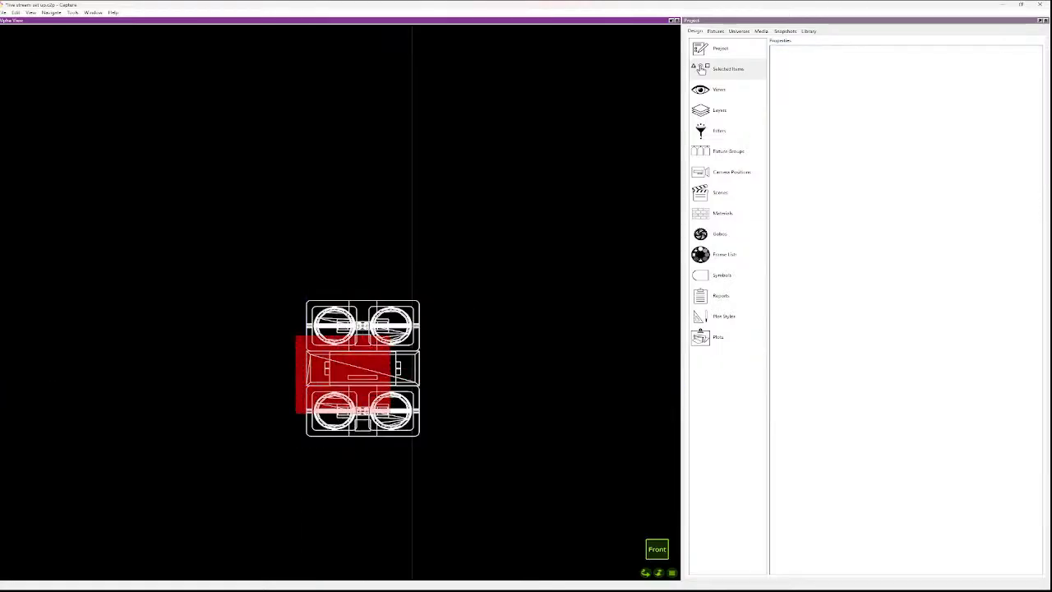
click(826, 126)
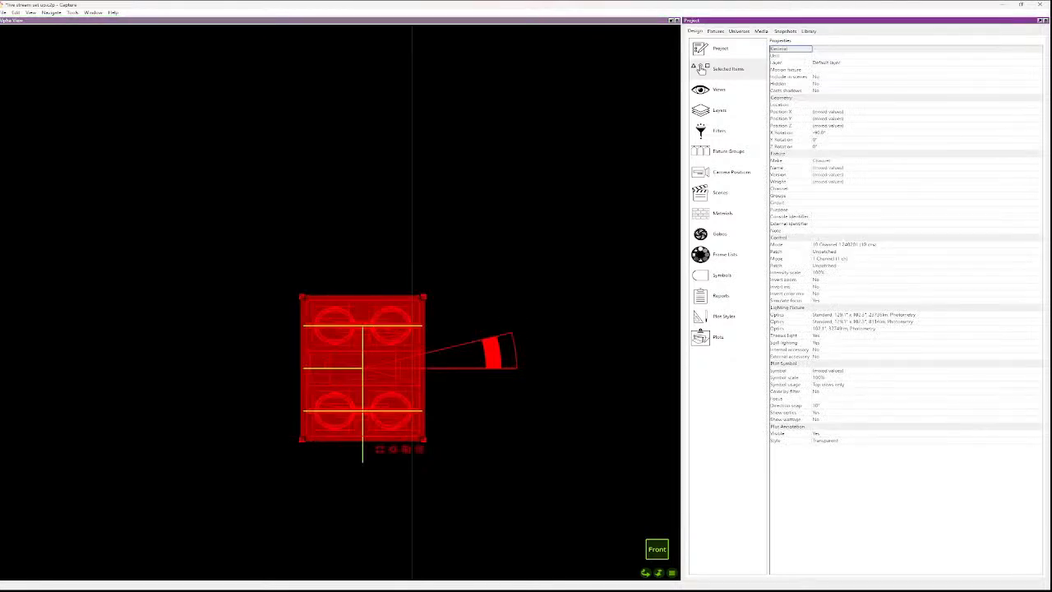
click(828, 62)
click(827, 62)
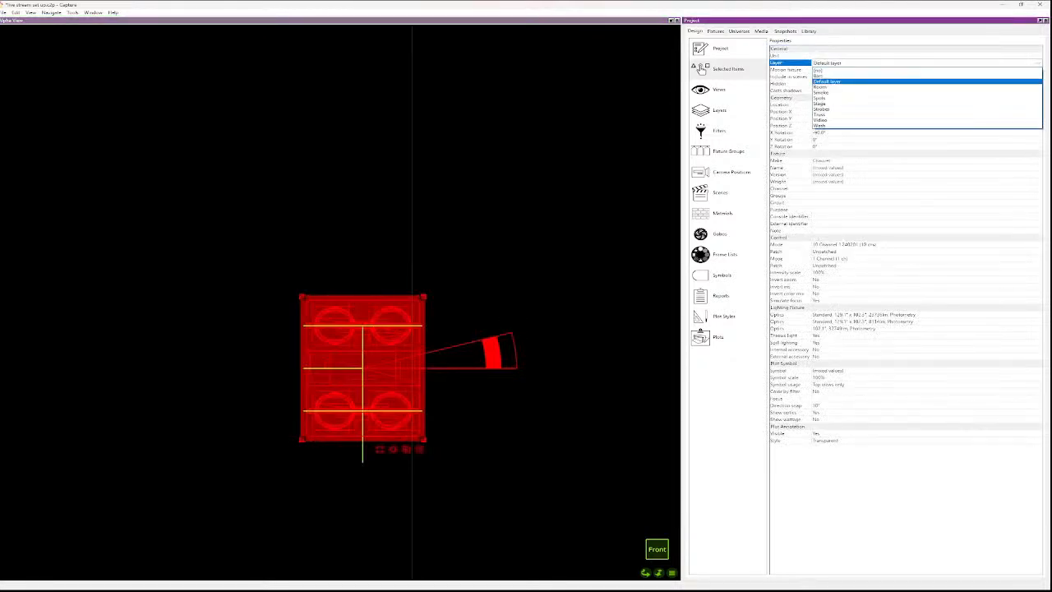
key(Up)
key(Up)
key(Up)
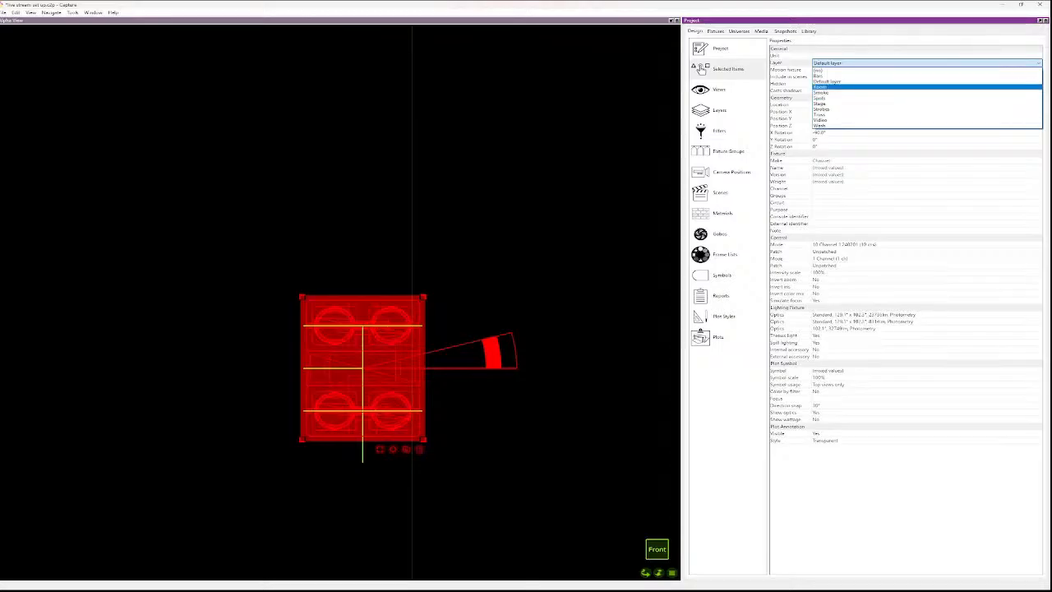
key(Down)
key(Down)
key(Down)
key(Down)
click(822, 109)
click(435, 343)
- Select the stacked Strike fixtures and group them
scroll(435, 344, down, 9)
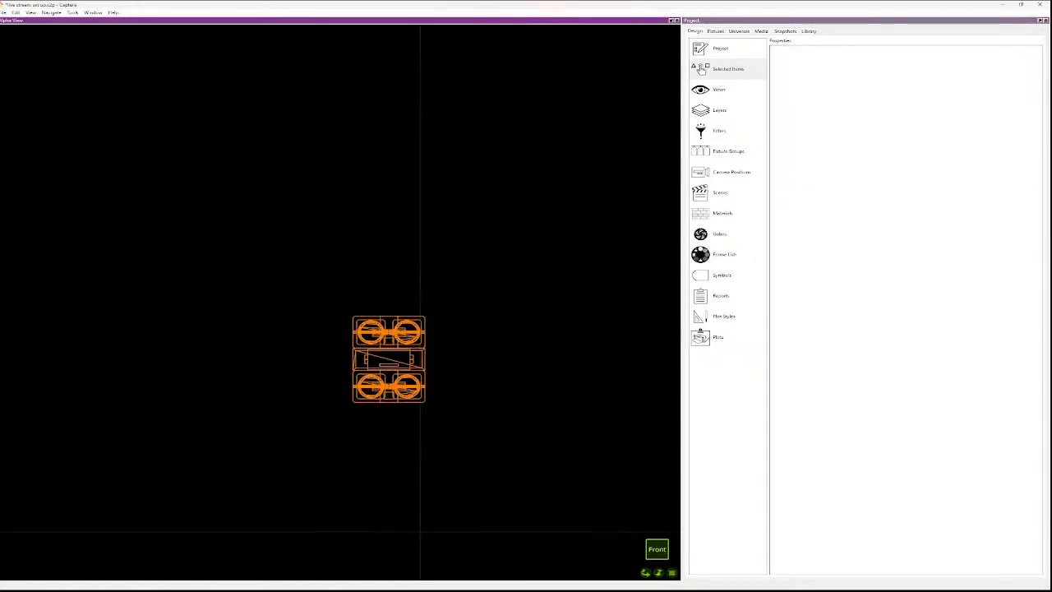
scroll(436, 344, up, 7)
drag(427, 315, 317, 407)
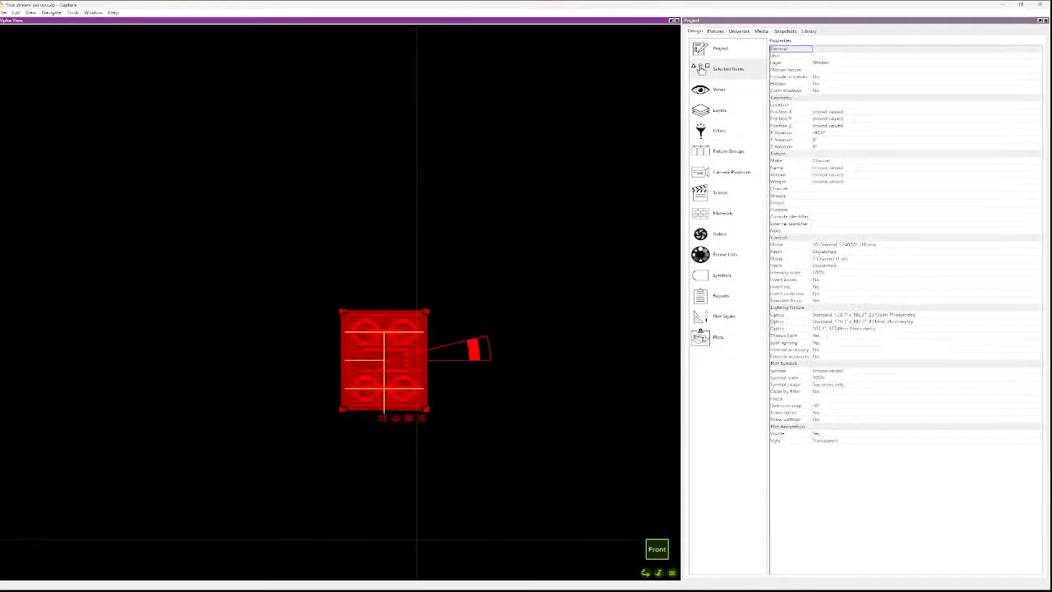
key(ctrl+g)
scroll(419, 407, down, 8)
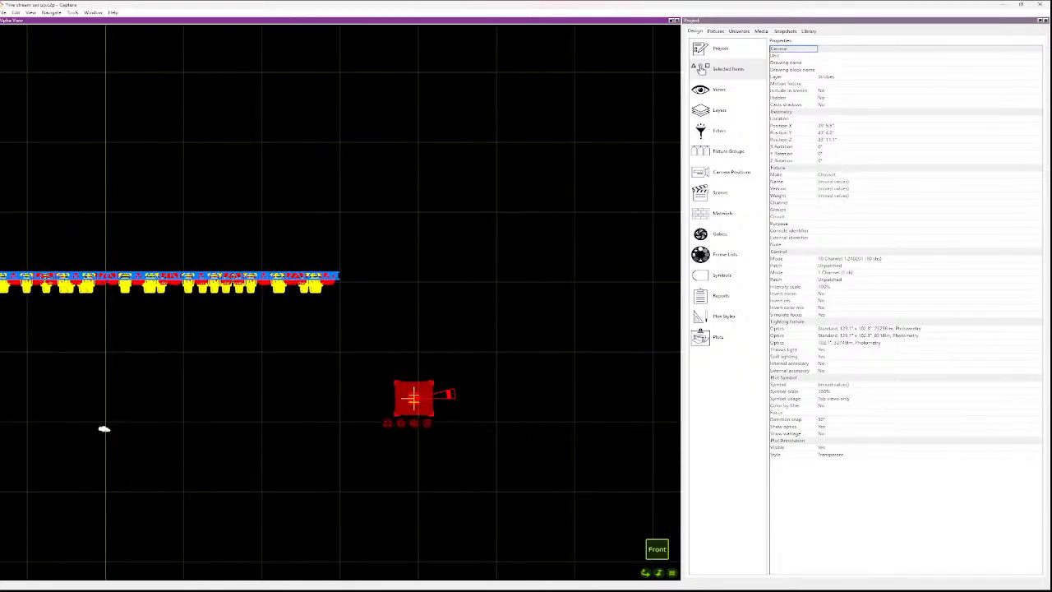
- Try setting the Strike group's Y Rotation to 45°, and undo the rotation
click(822, 153)
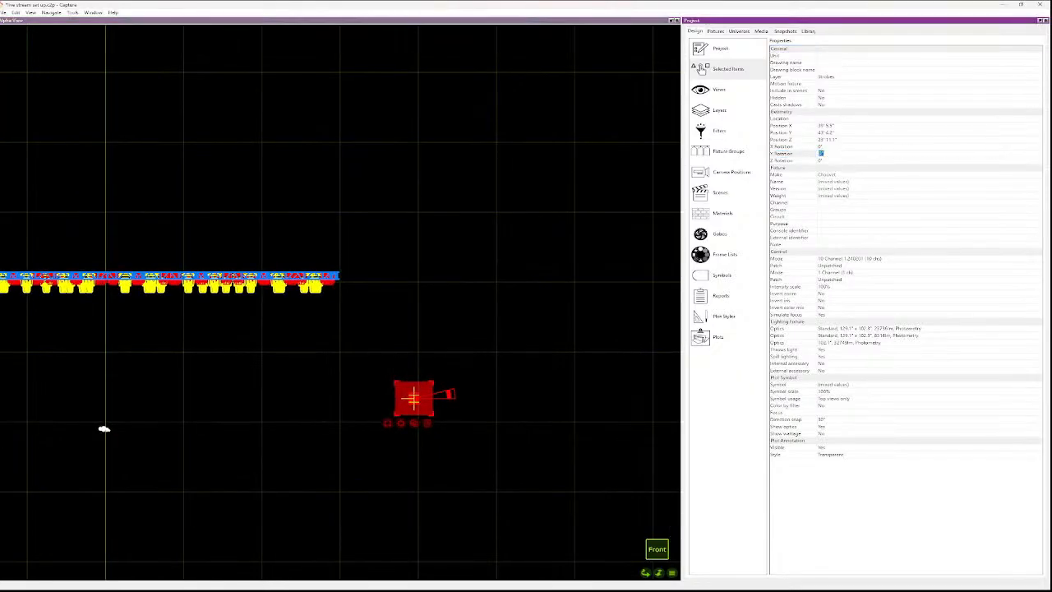
text(45)
key(Return)
click(104, 429)
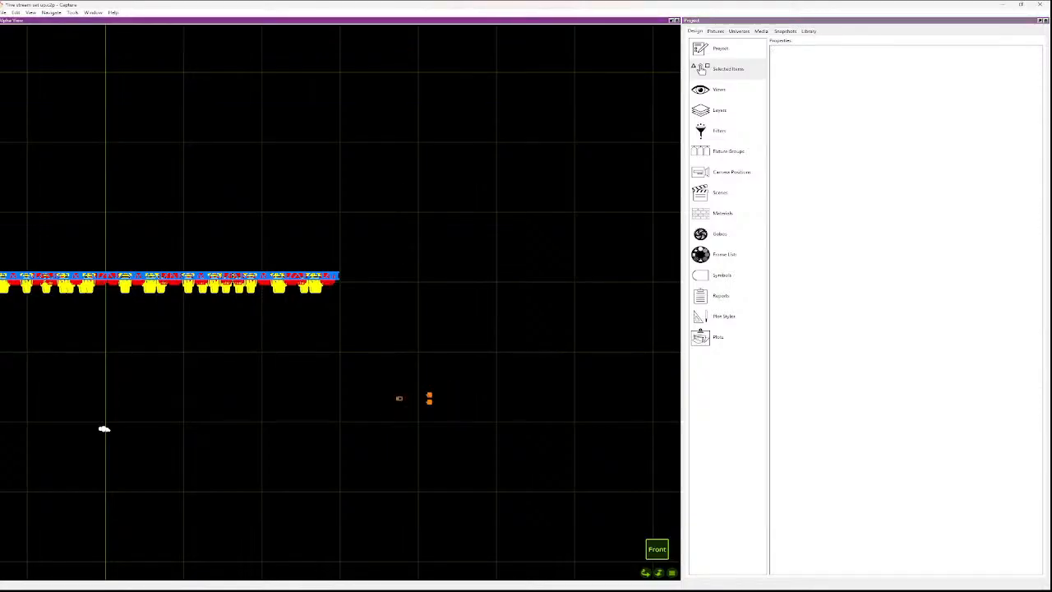
key(ctrl+z)
- Move the Strike group across the stage to just below the opposite end of the truss
drag(499, 409, 391, 381)
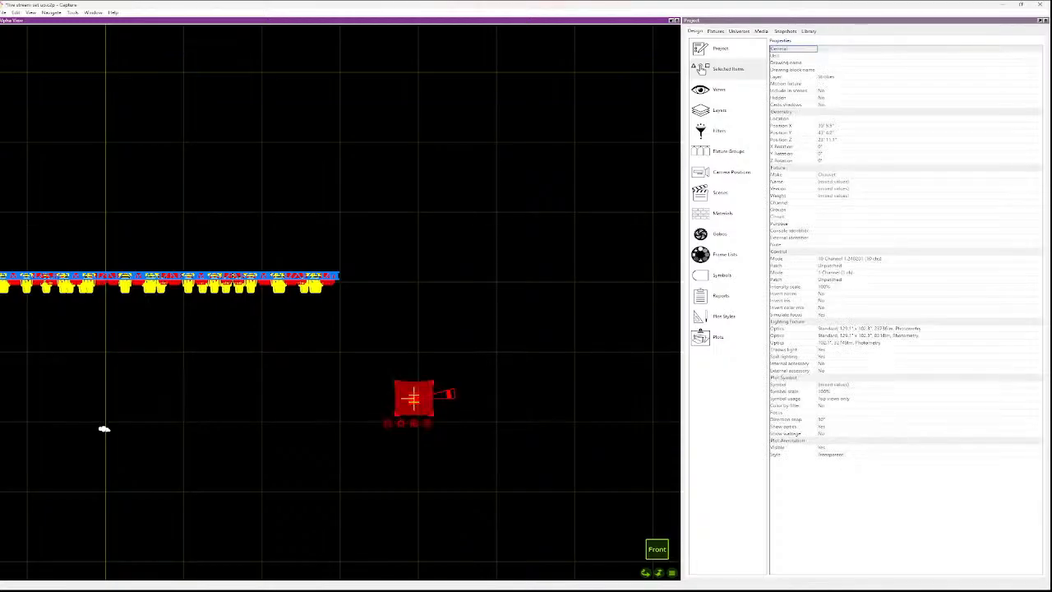
scroll(431, 422, down, 6)
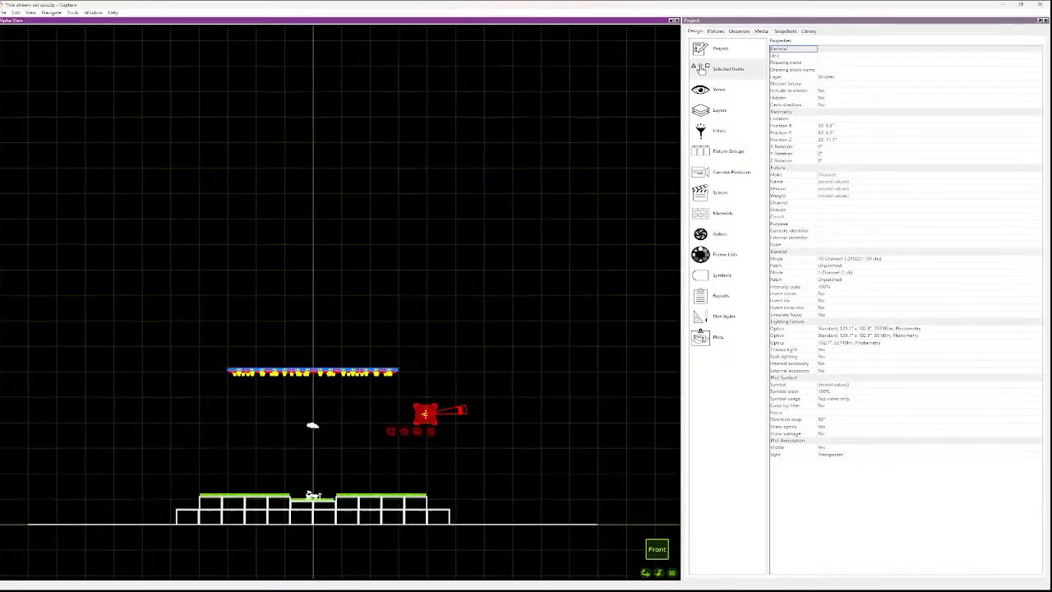
key(Escape)
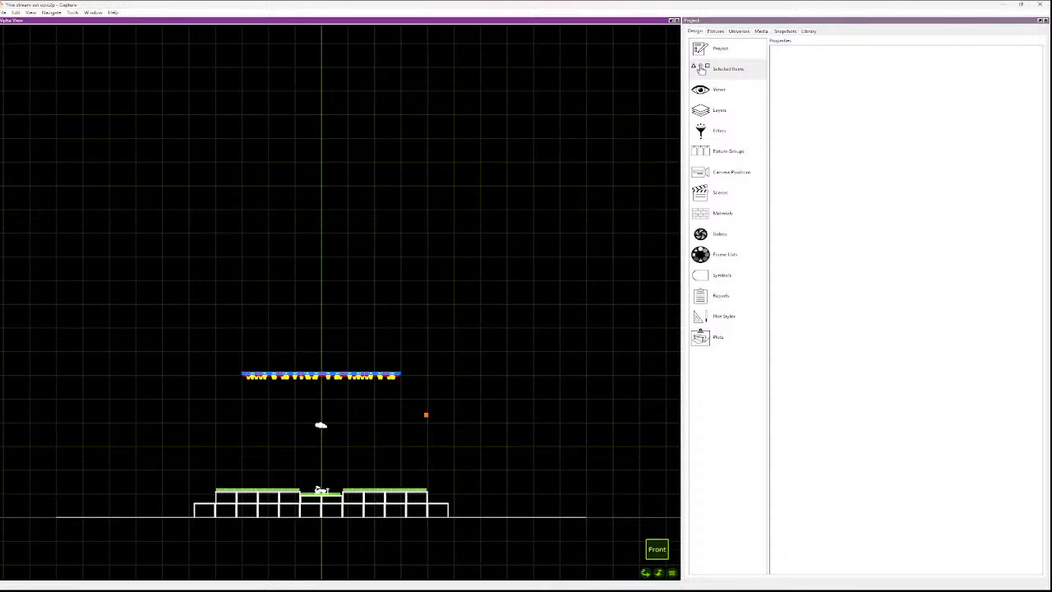
click(422, 415)
drag(422, 415, 257, 394)
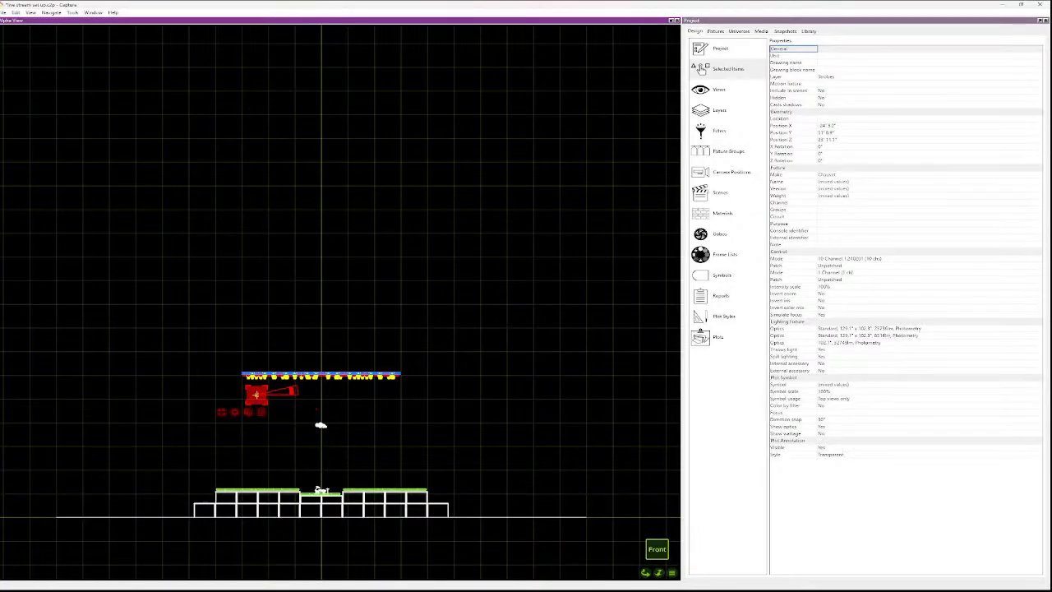
- In the top view, move the Strike group forward until it is clear of the front truss, and deselect it
key(Left)
key(Right)
key(Up)
scroll(212, 301, up, 2)
scroll(214, 297, up, 3)
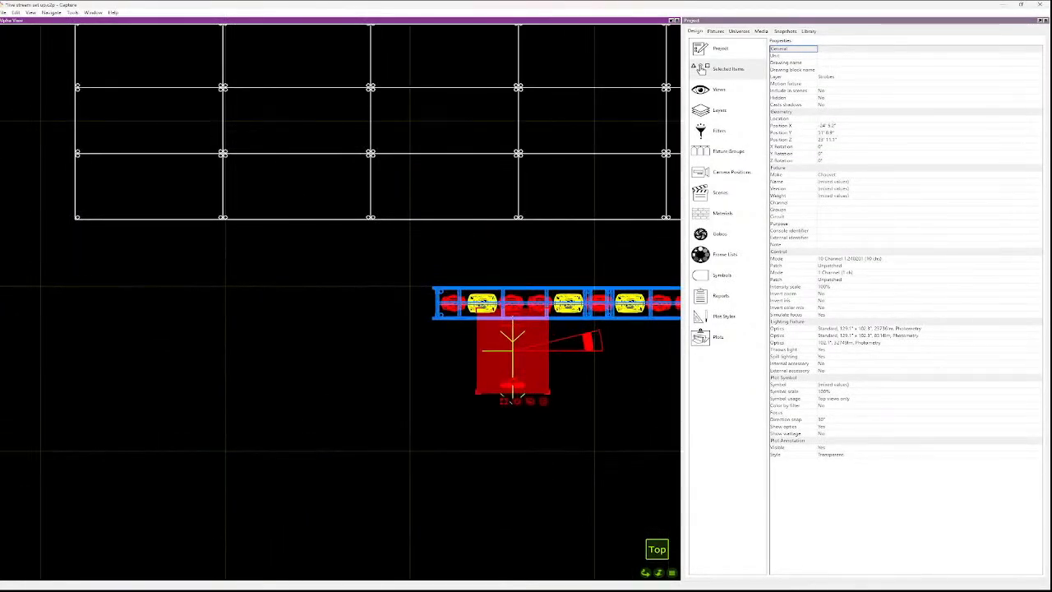
key(Escape)
drag(527, 331, 493, 444)
drag(521, 383, 465, 462)
key(Escape)
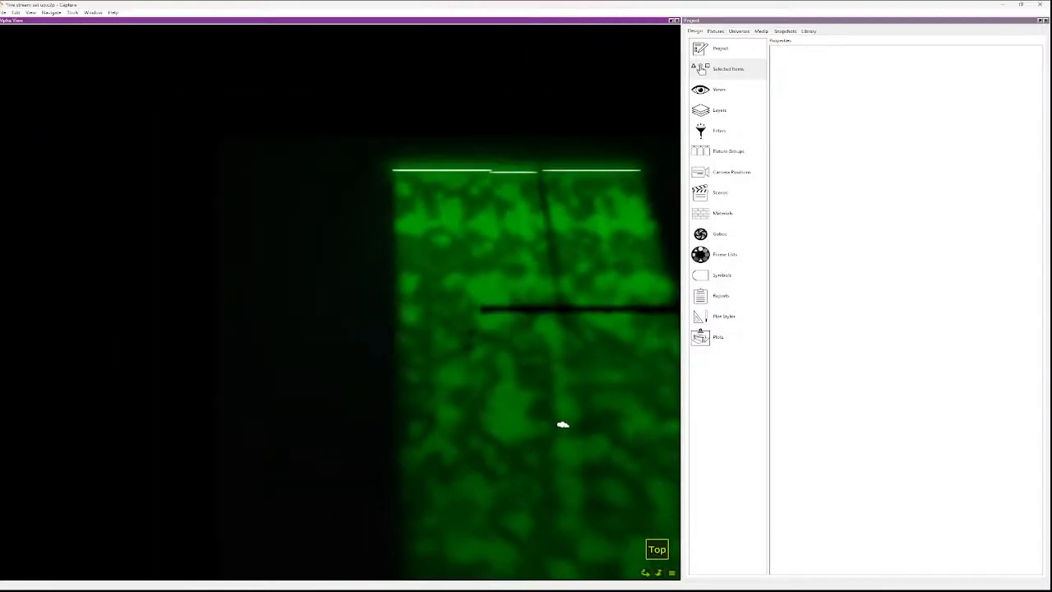
- Select all Impression X4 Bar 10 and Bar 20 fixtures in the project, home them and turn off their light
click(715, 30)
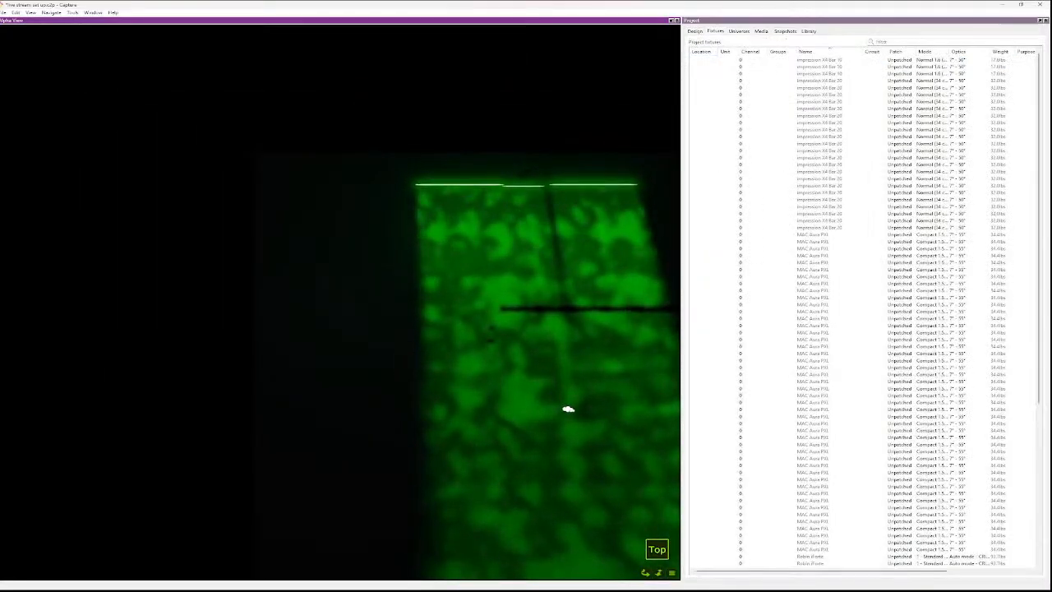
click(829, 60)
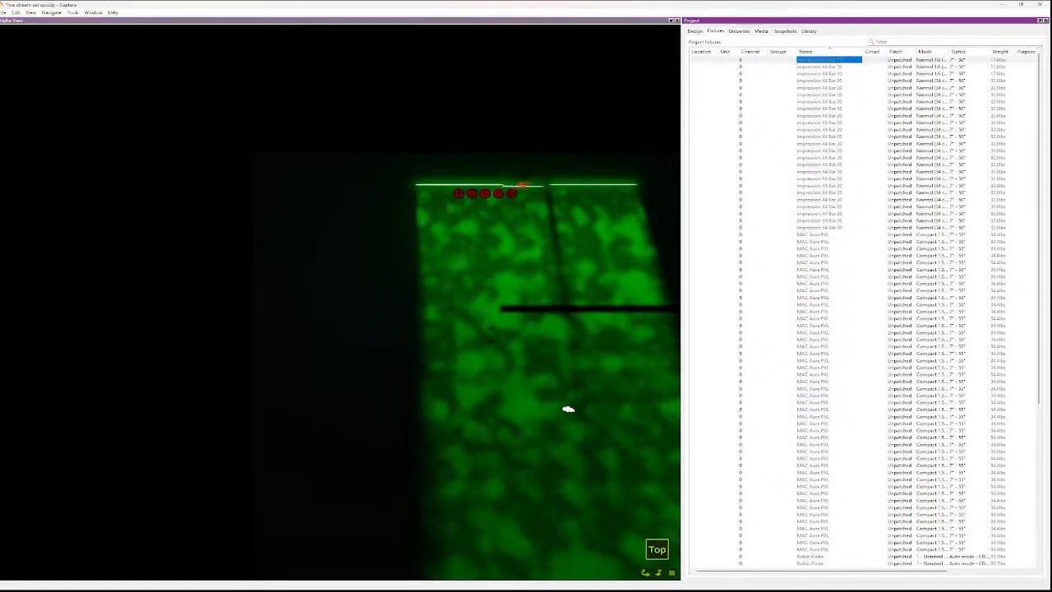
shift+click(829, 228)
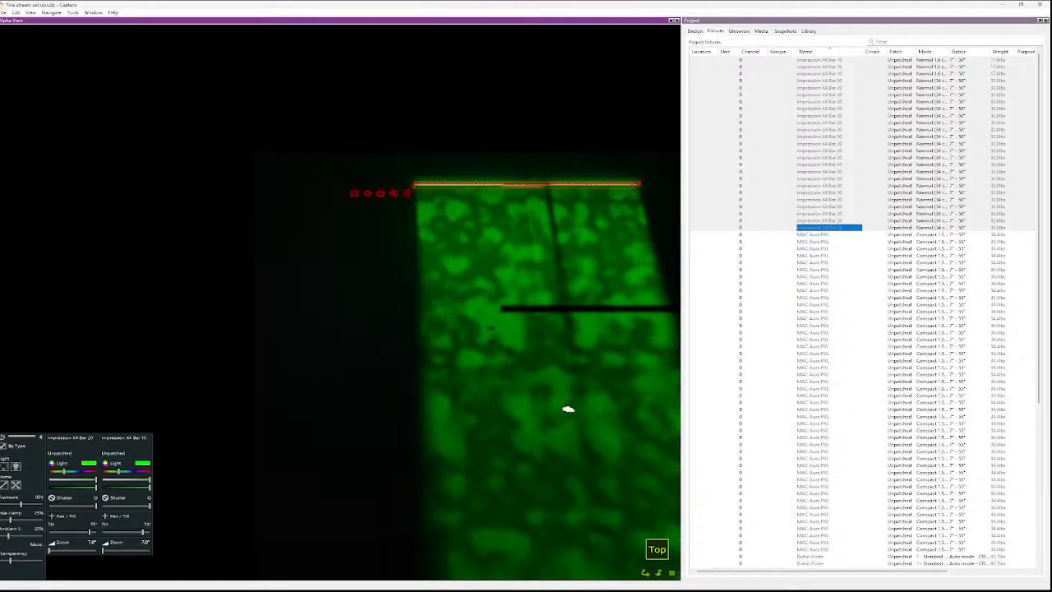
click(4, 485)
click(4, 467)
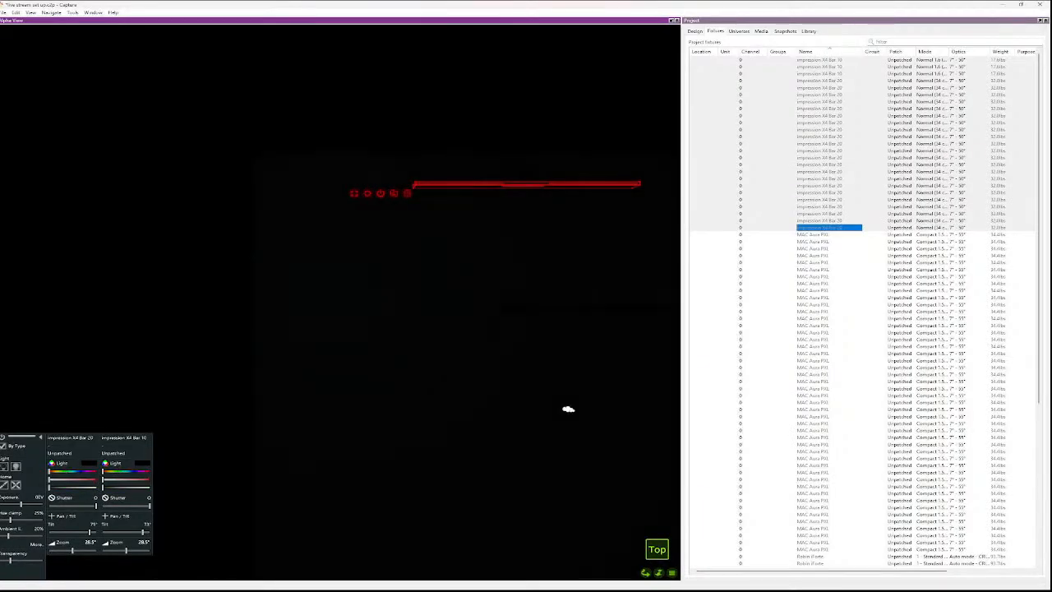
key(Escape)
- Select both Strike Array 2C fixtures and the Strike Bolt 1C, and light the Strike Arrays in pale purple
scroll(861, 312, down, 11)
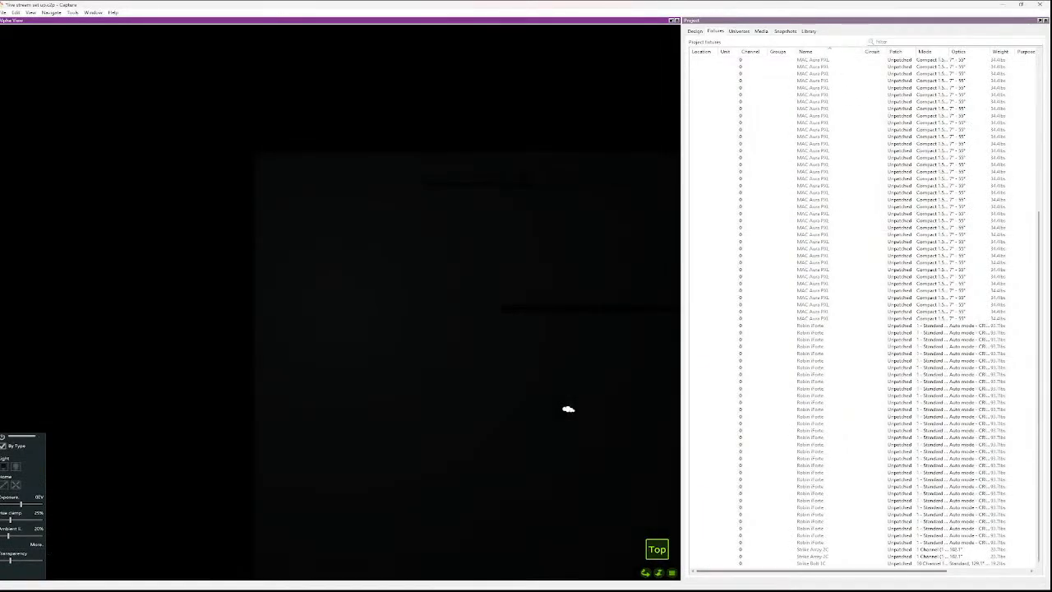
click(829, 549)
ctrl+click(829, 556)
ctrl+click(829, 563)
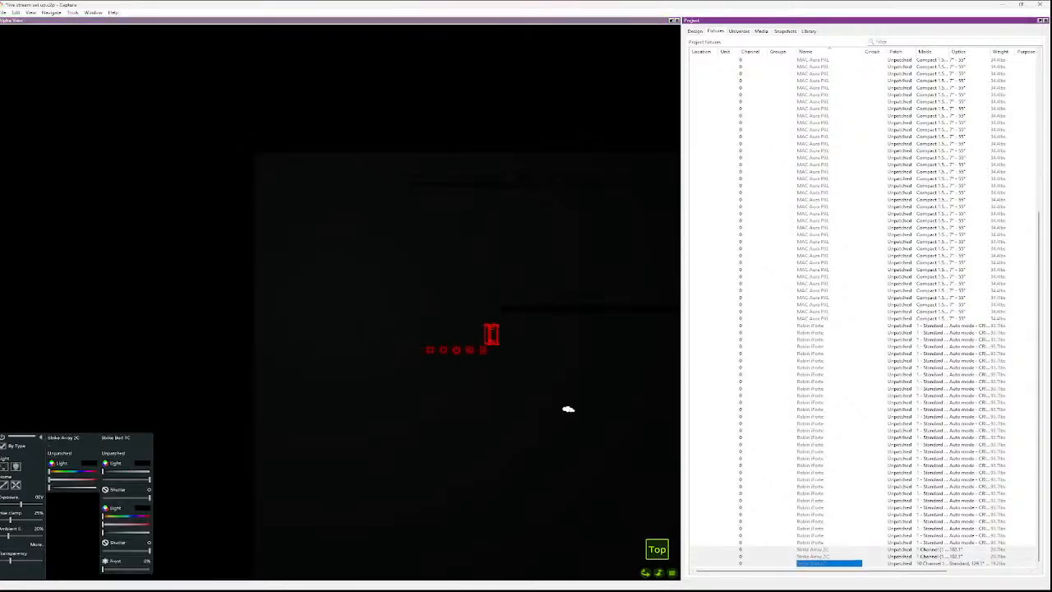
click(569, 409)
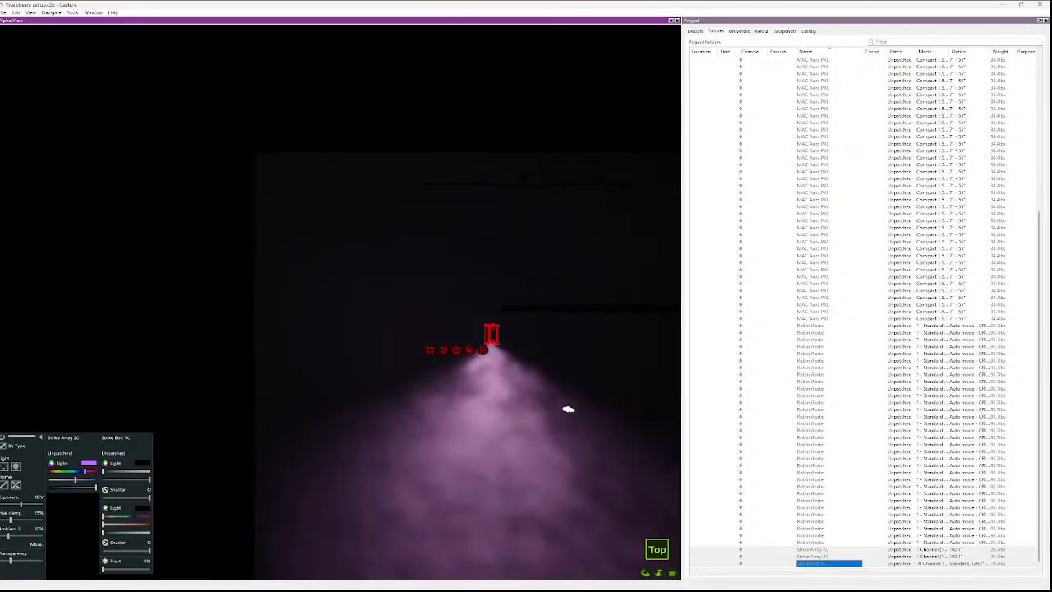
- Examine the purple Strike Array 2C light output from the top, right and front, both from afar and close up
scroll(568, 409, up, 3)
key(f)
key(r)
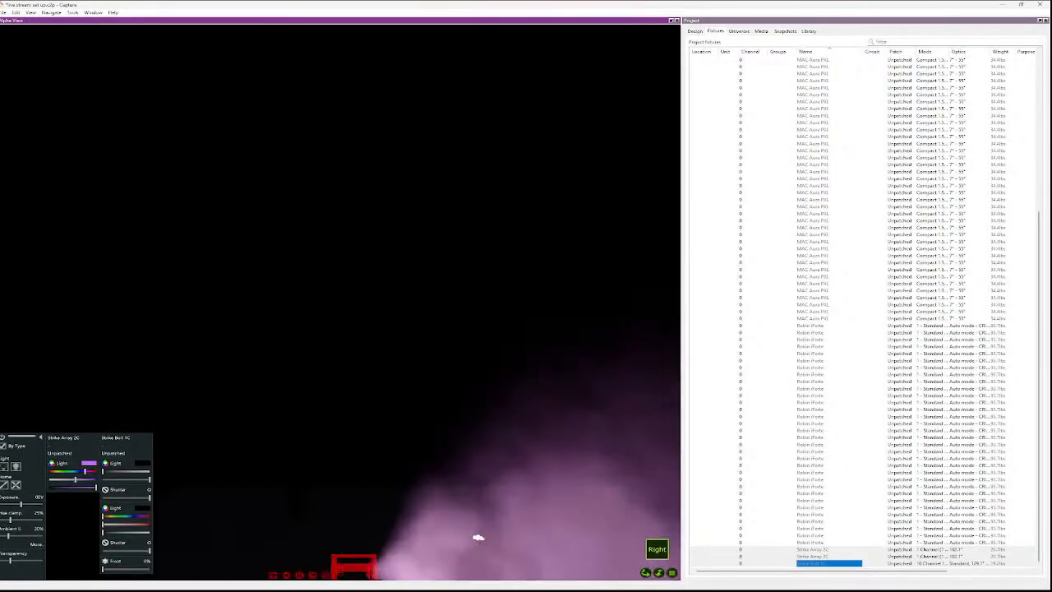
key(f)
key(t)
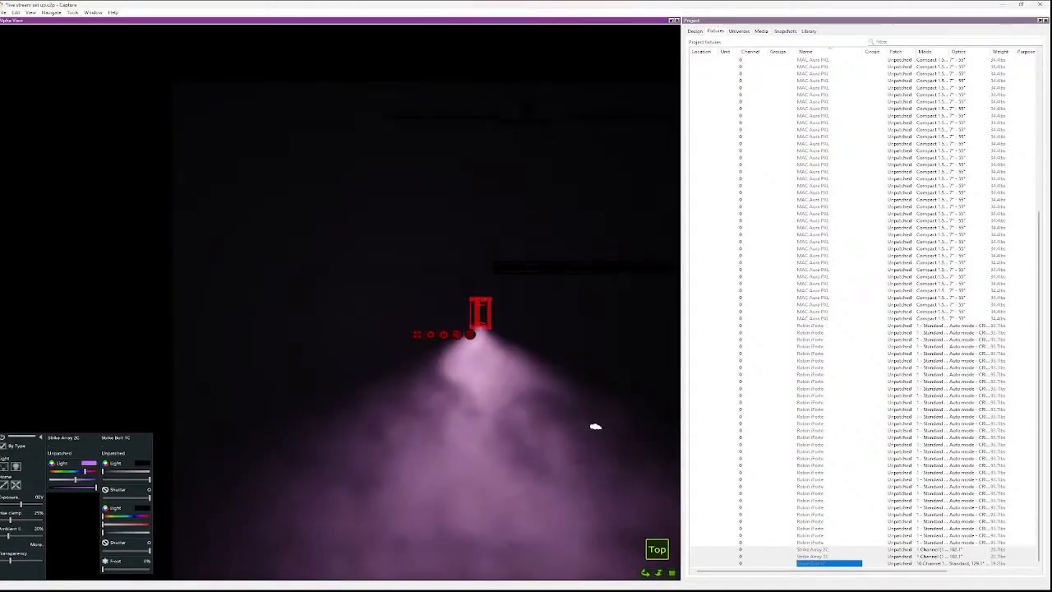
key(f)
scroll(526, 386, down, 8)
scroll(555, 401, up, 5)
scroll(403, 436, up, 10)
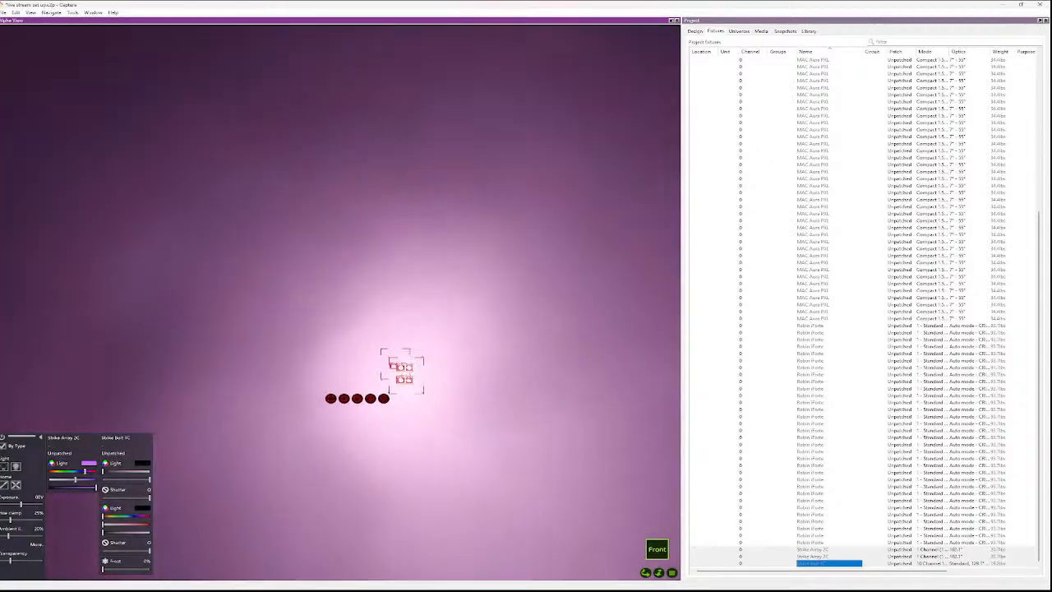
scroll(414, 286, down, 8)
scroll(403, 246, up, 10)
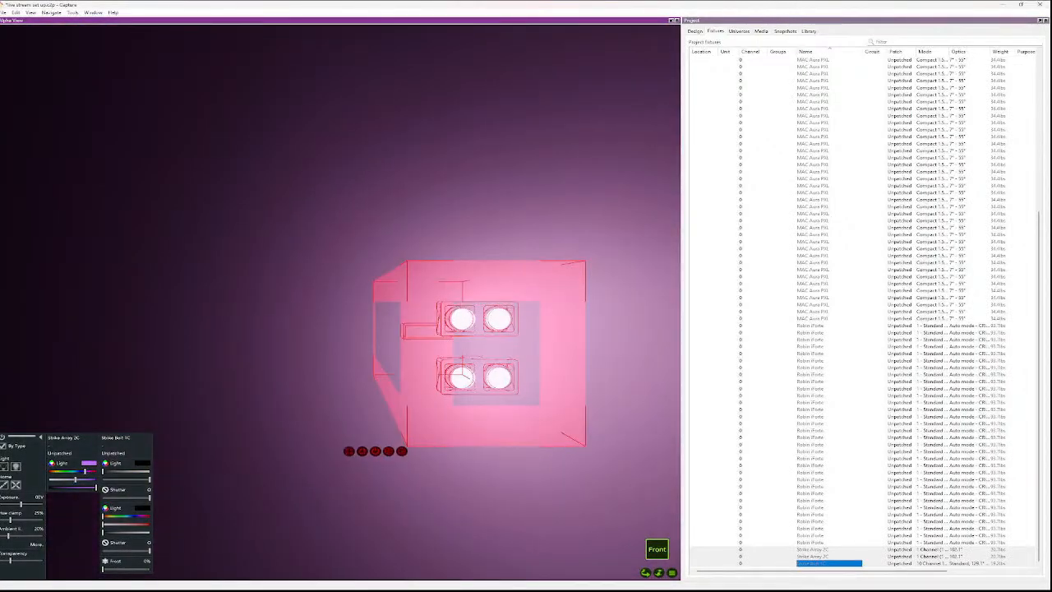
right_drag(403, 329, 618, 425)
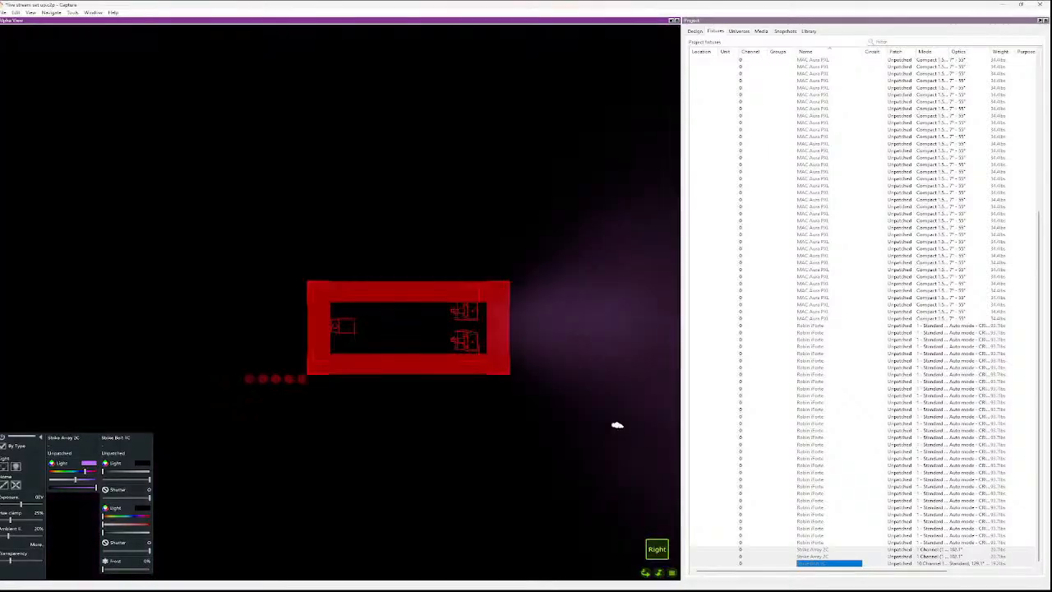
- In the right wireframe view, move the Strike Bolt 1C forward into the gap between the two Strike Array 2C fixtures
key(Tab)
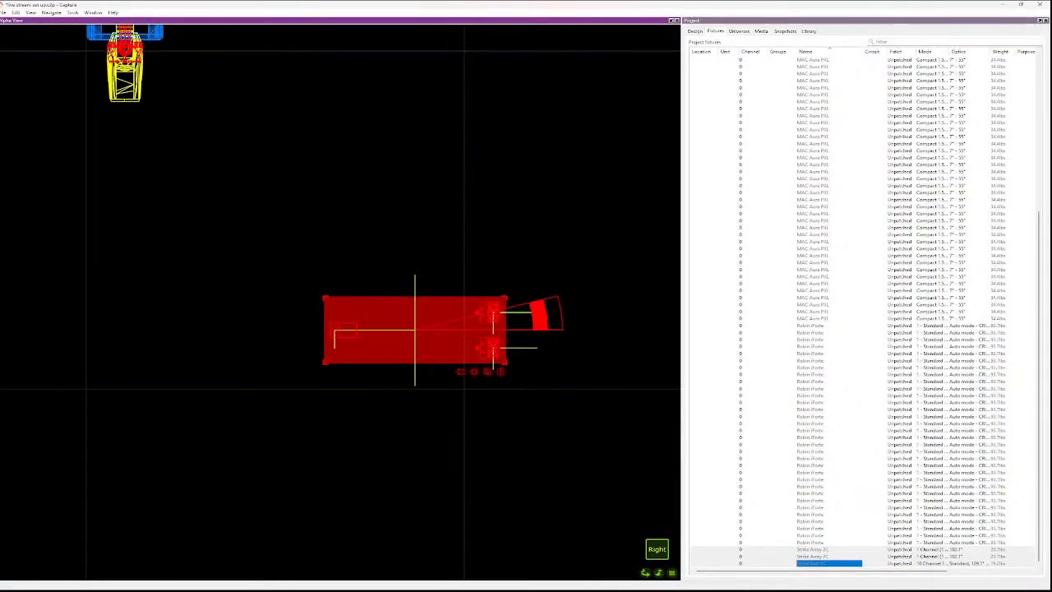
key(Escape)
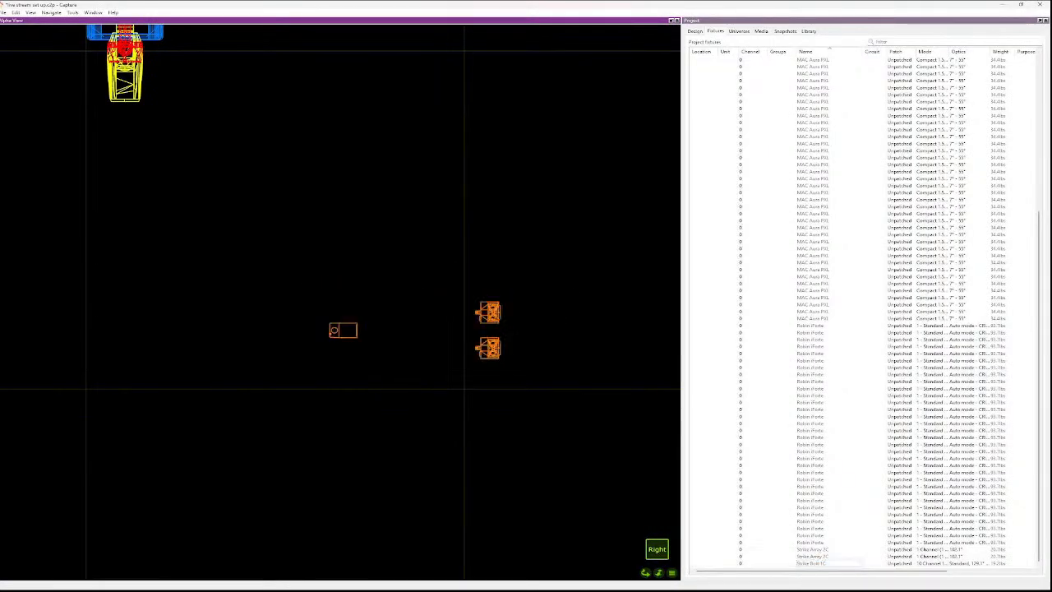
drag(343, 330, 499, 329)
key(Escape)
scroll(500, 319, up, 5)
scroll(460, 333, up, 1)
key(ctrl+a)
key(Escape)
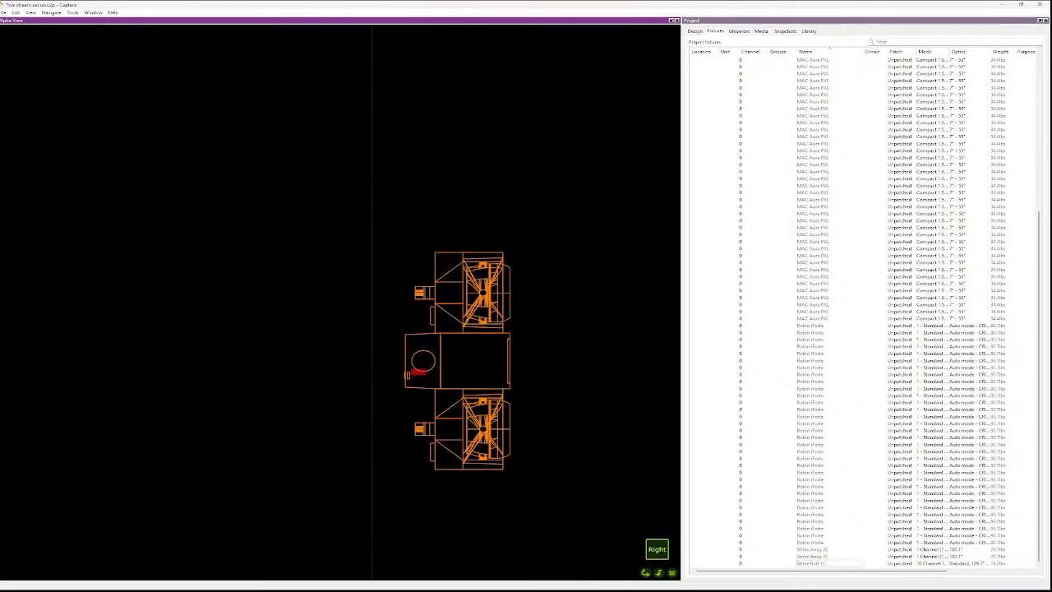
key(ctrl+a)
key(Escape)
key(ctrl+a)
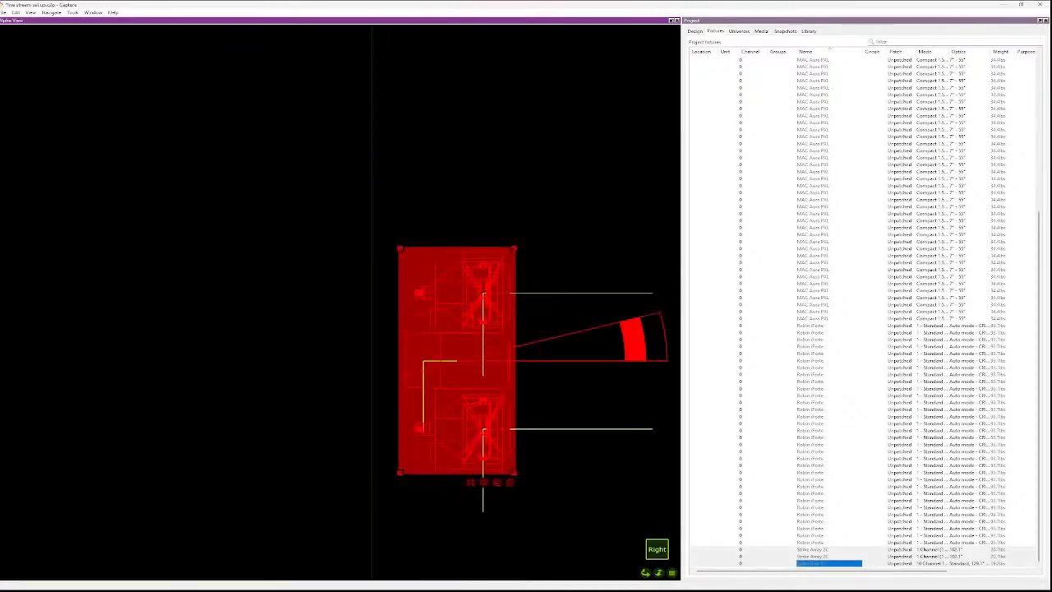
key(Escape)
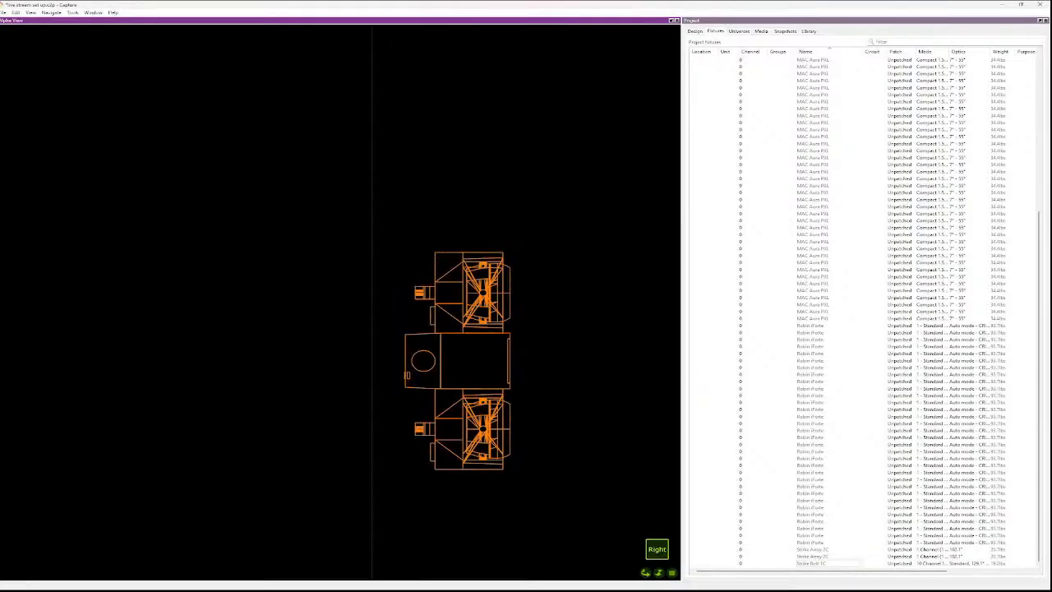
- Group the two Strike Array 2C fixtures with the Strike Bolt 1C between them, and show the group from the front
drag(485, 382, 422, 370)
mouse_move(510, 333)
mouse_down()
mouse_move(487, 333)
mouse_move(510, 333)
mouse_up()
drag(559, 338, 531, 366)
scroll(530, 366, down, 4)
scroll(531, 365, down, 1)
drag(549, 302, 494, 412)
key(ctrl+g)
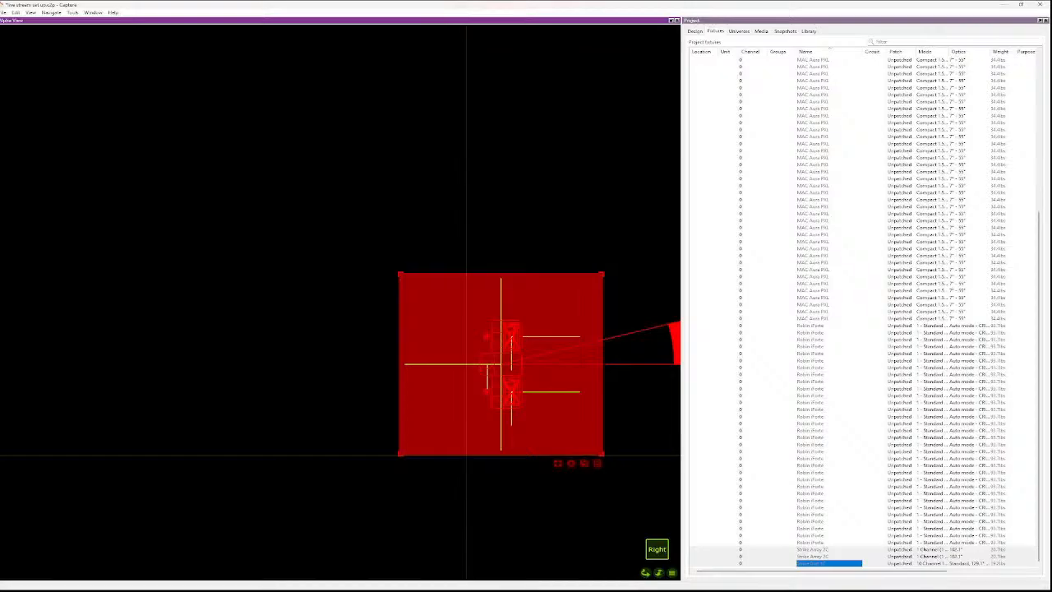
key(Escape)
click(507, 364)
key(Tab)
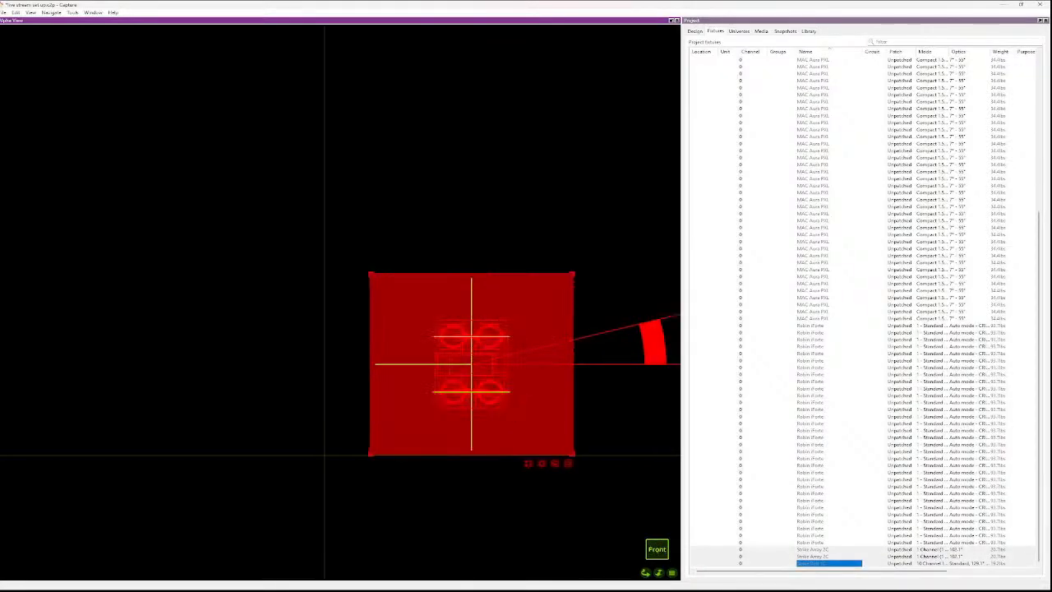
- View the Strike group from the front in the different display styles, ending in the lit live view
key(Tab)
key(Tab)
key(Tab)
key(Tab)
key(space)
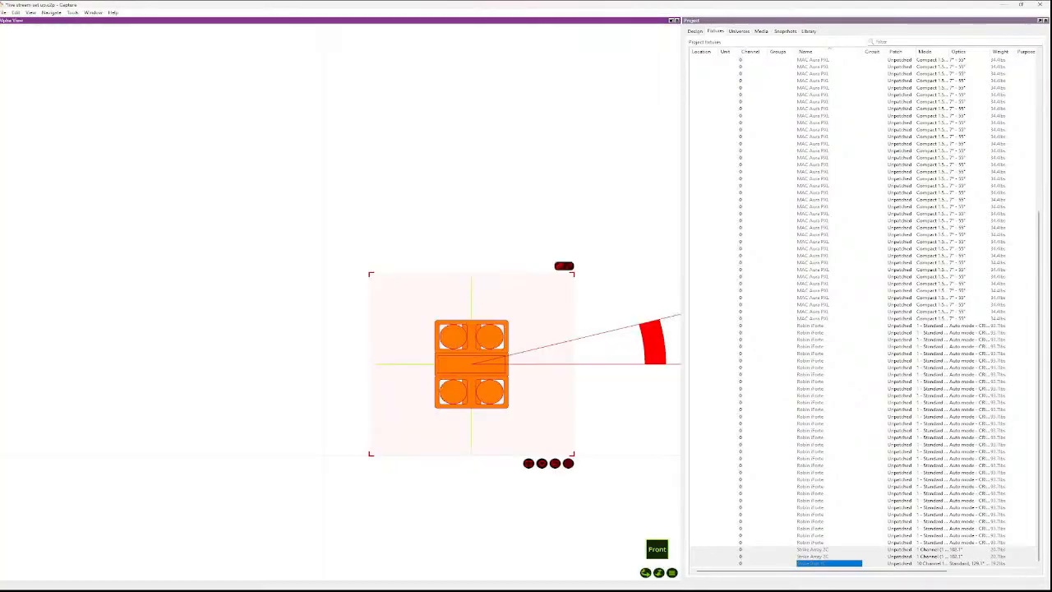
key(space)
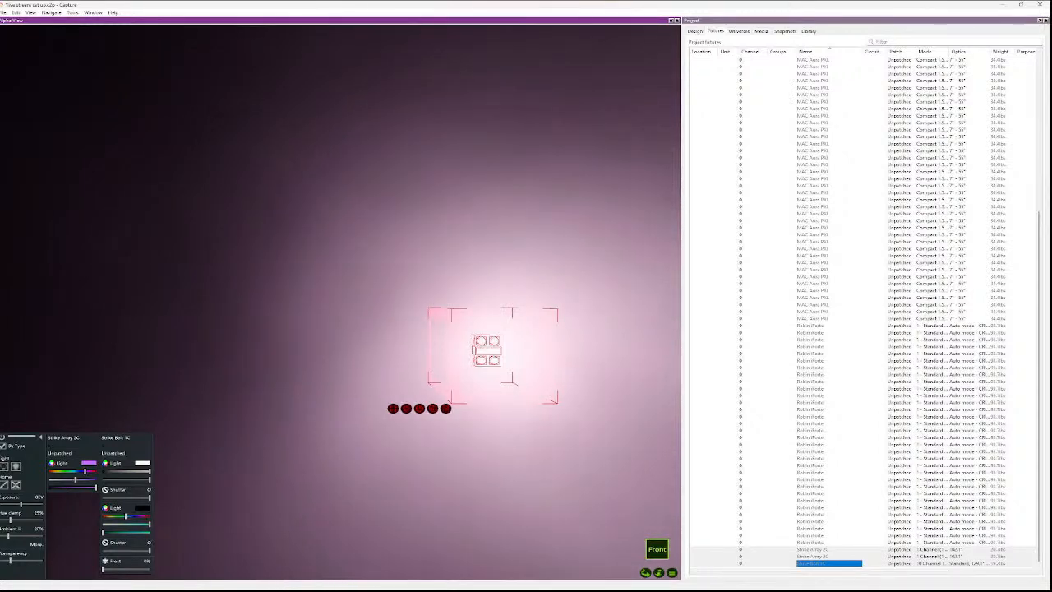
- Frost the Strike Bolt 1C to 57%, reduce the Strike Arrays' purple, and turn off the light of all three fixtures
drag(103, 569, 130, 569)
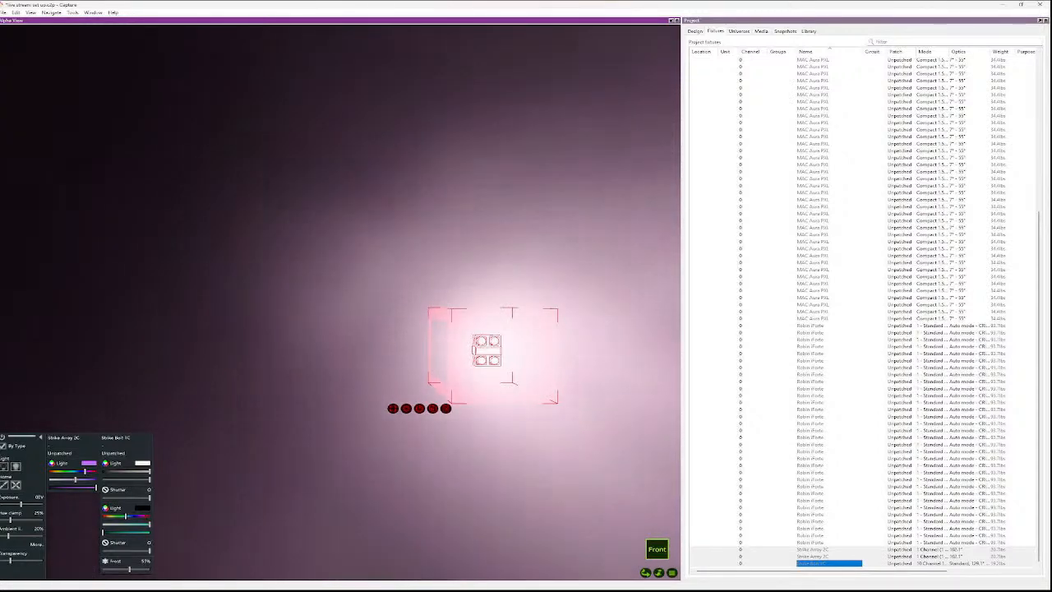
drag(76, 471, 65, 471)
click(4, 466)
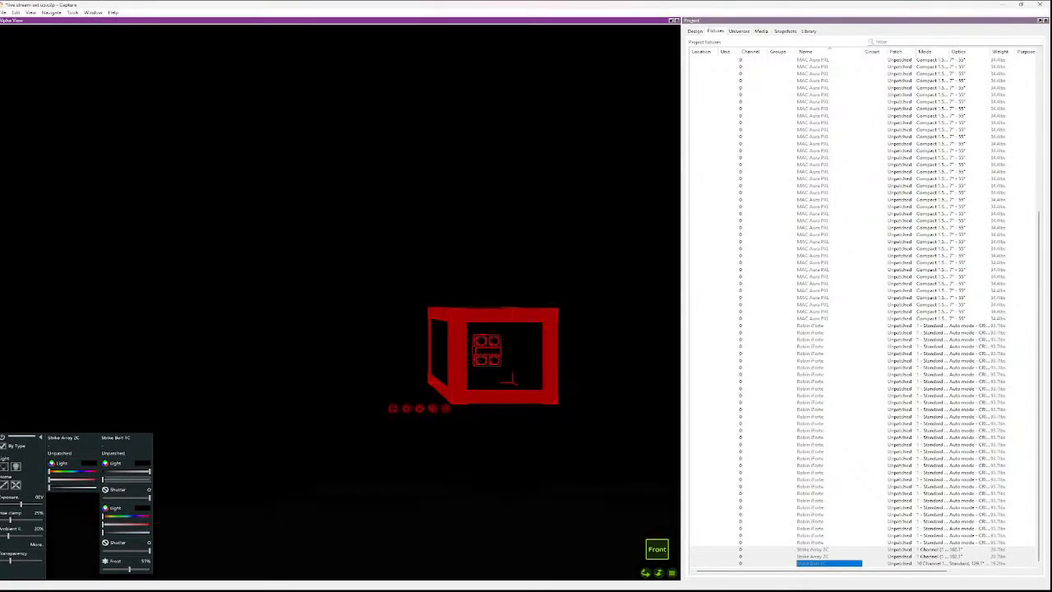
- Bring only the Strike Bolt 1C's white light to full, and set its frost to 100% in a close front view
drag(104, 480, 150, 480)
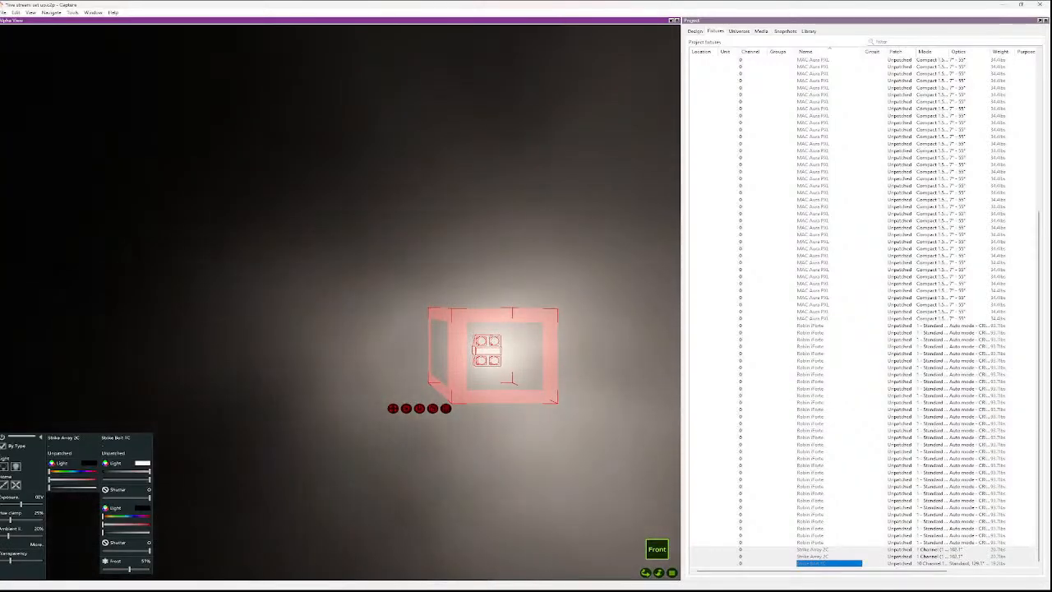
scroll(556, 340, up, 6)
scroll(310, 428, down, 5)
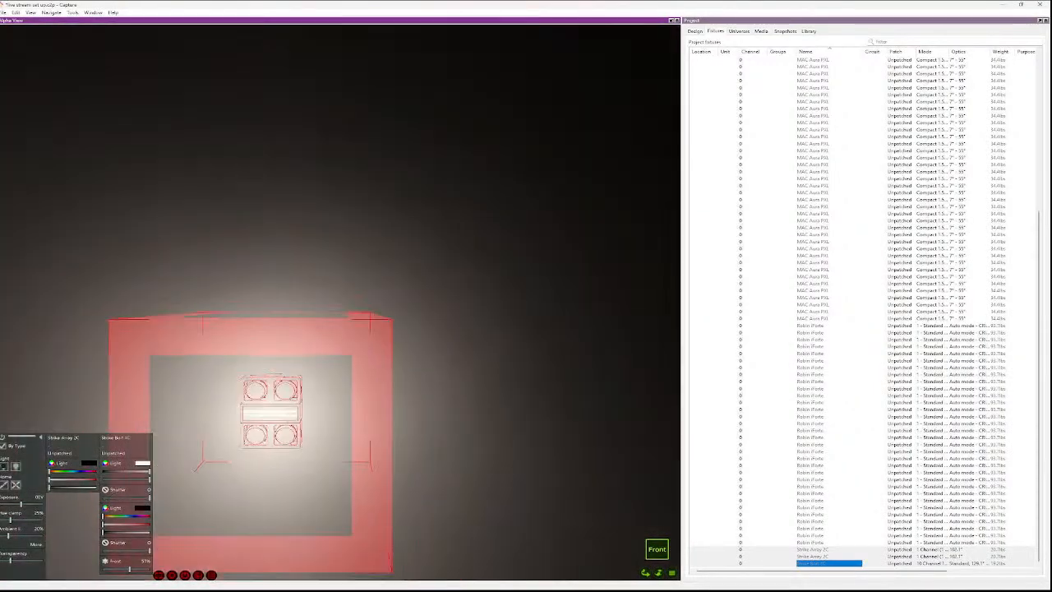
scroll(273, 425, up, 7)
scroll(277, 411, down, 1)
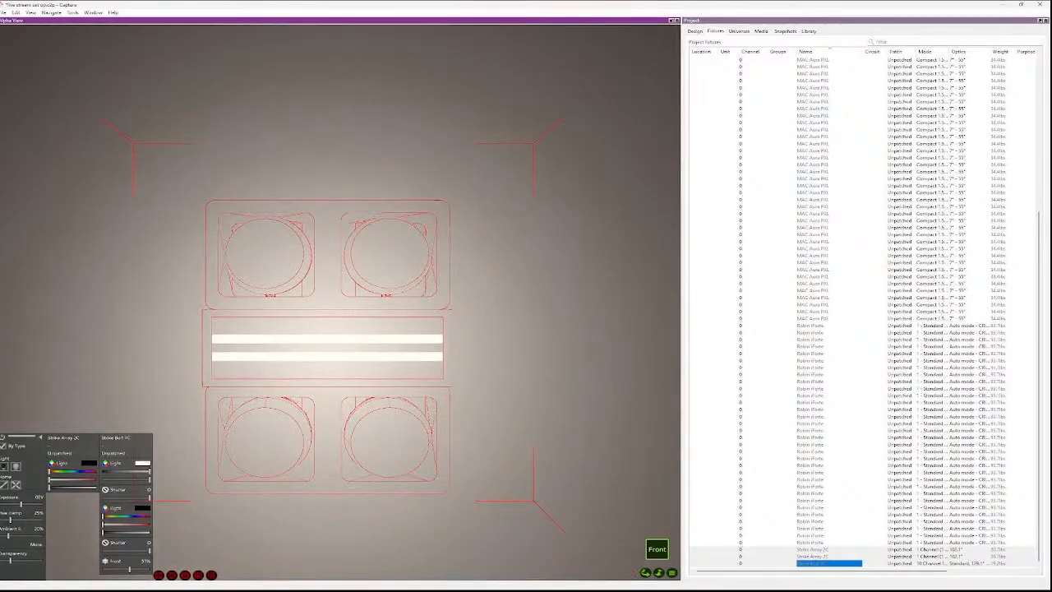
drag(129, 569, 149, 568)
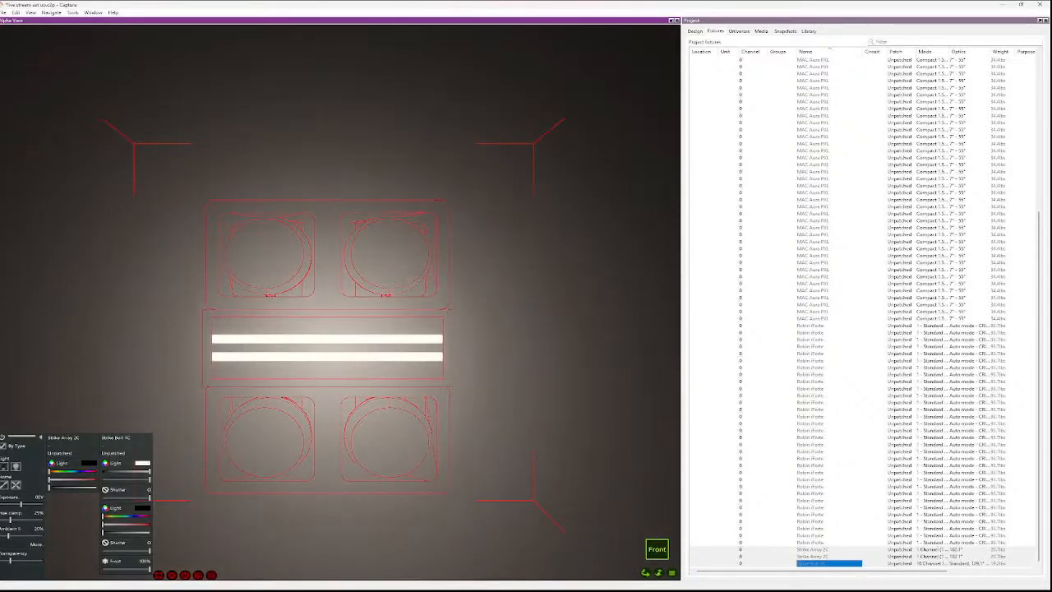
- Strobe the Strike Bolt 1C's red strip, with its frost at 0% and its white light turned off
drag(150, 551, 147, 551)
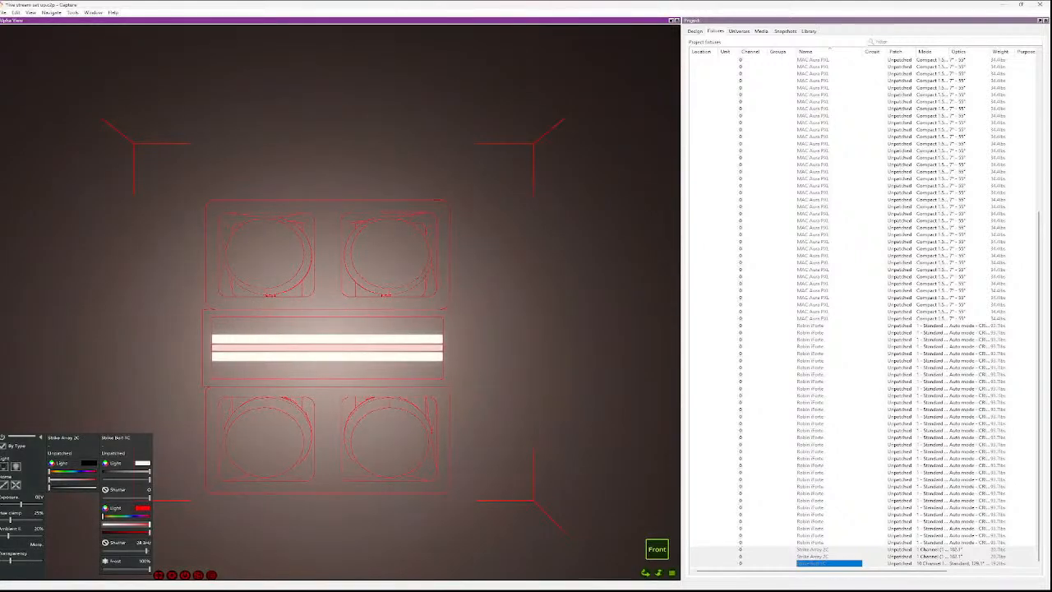
drag(150, 569, 103, 569)
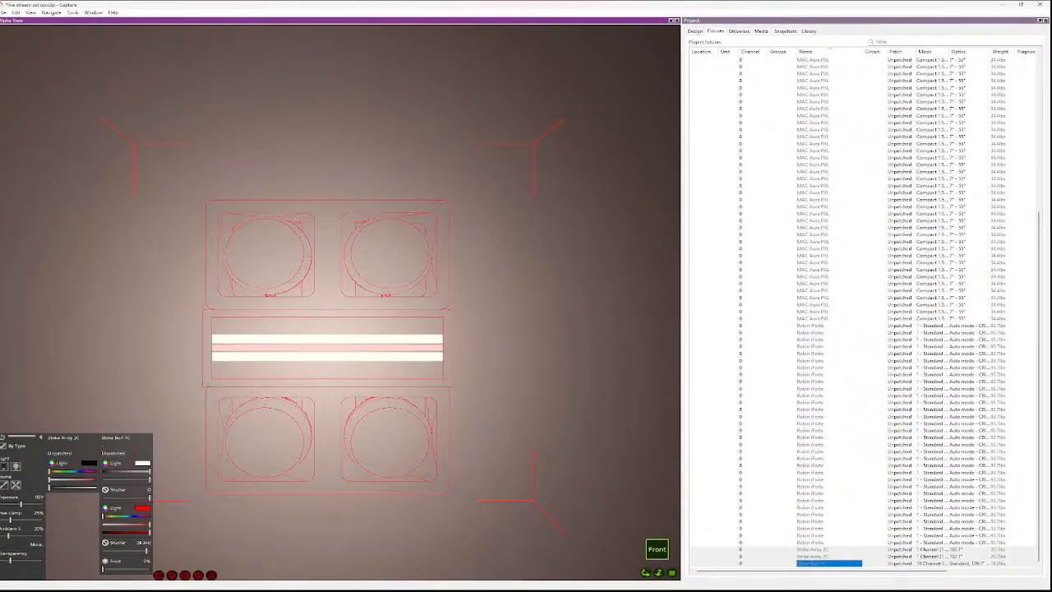
drag(150, 472, 102, 471)
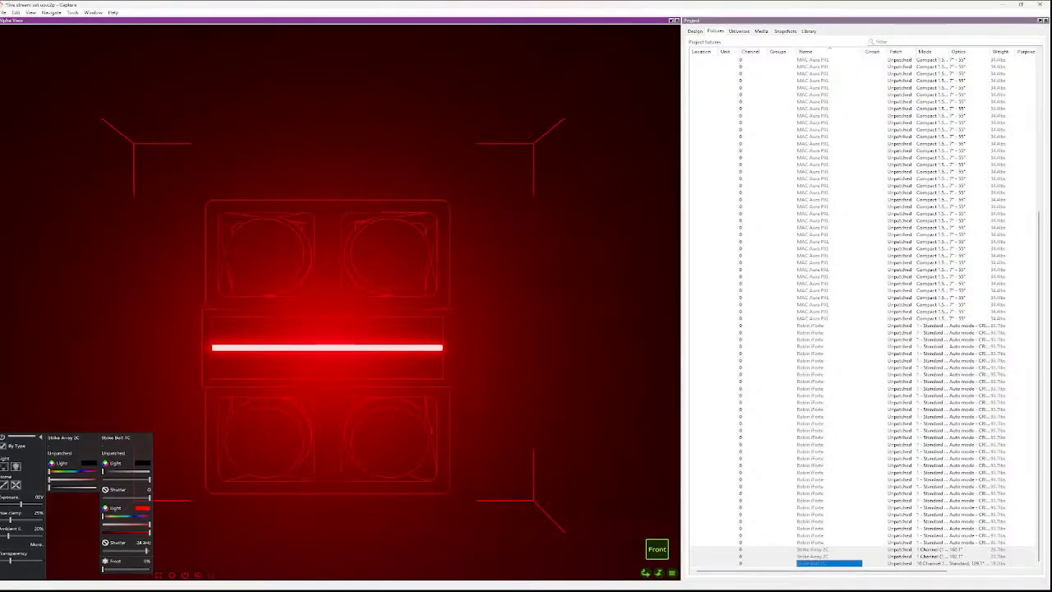
scroll(245, 416, down, 15)
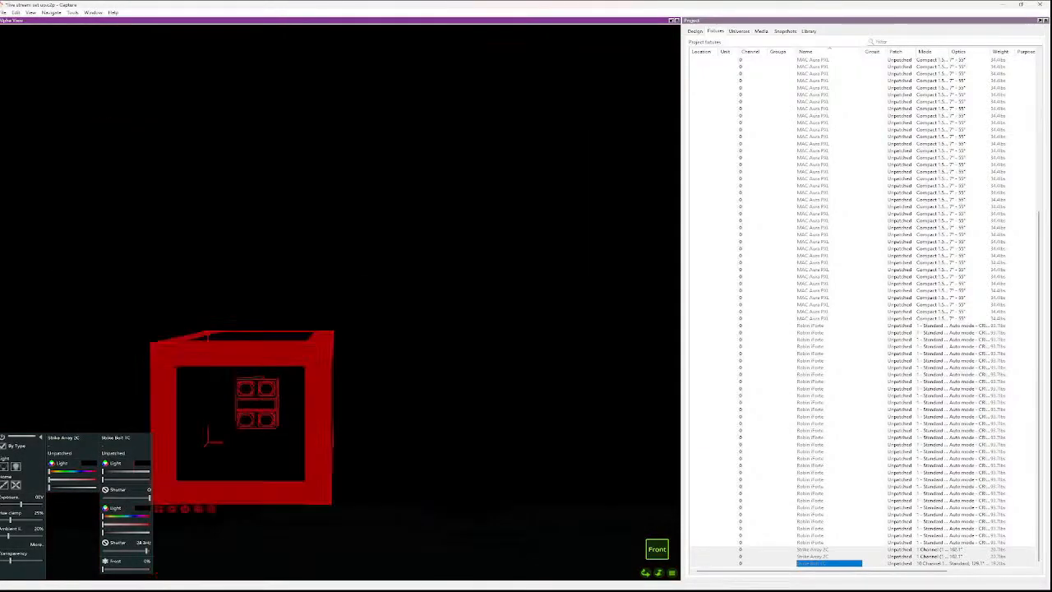
- In the front wireframe view, select the Strike group below the end of the truss and show its properties
key(Escape)
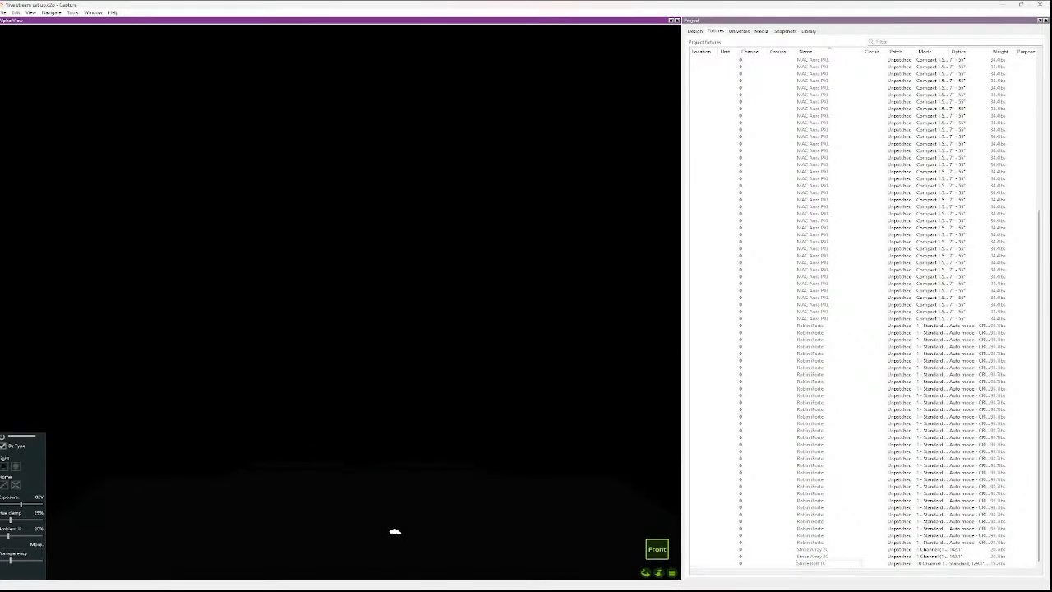
click(829, 549)
key(shift+Down)
key(shift+Down)
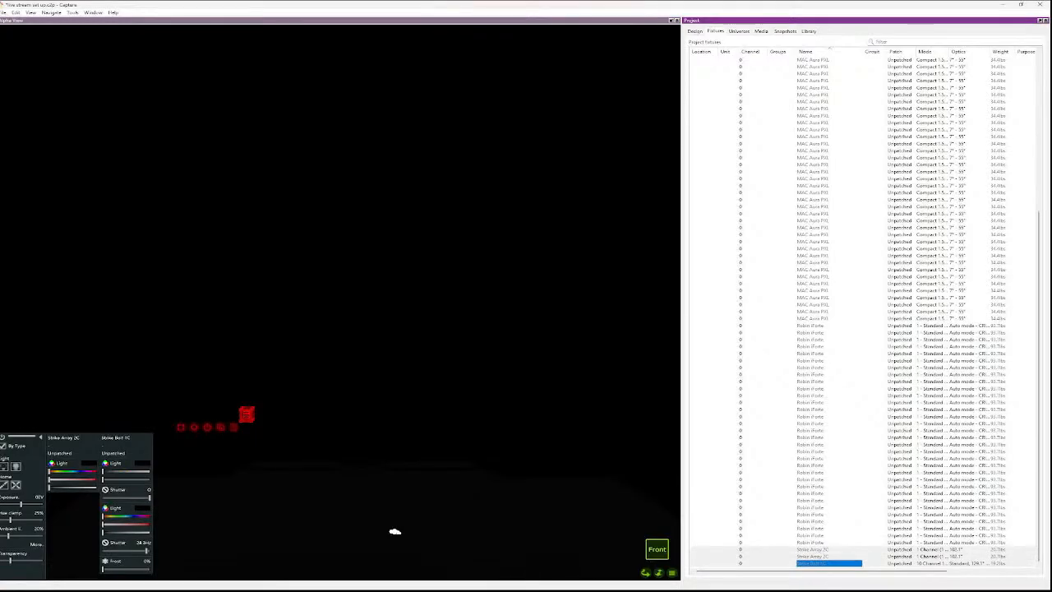
click(353, 329)
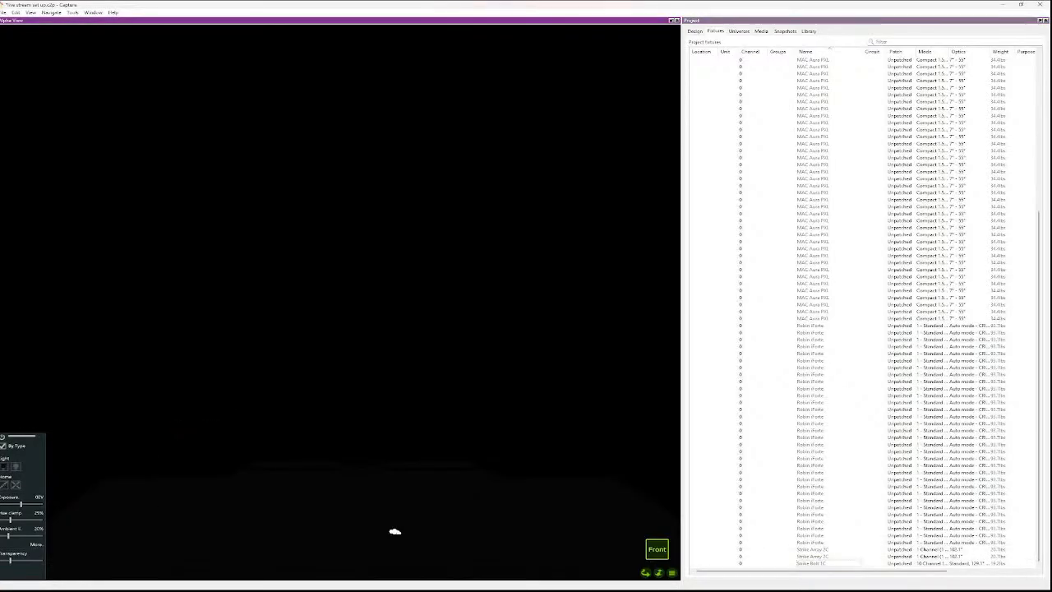
key(f)
scroll(248, 319, up, 6)
scroll(300, 506, down, 2)
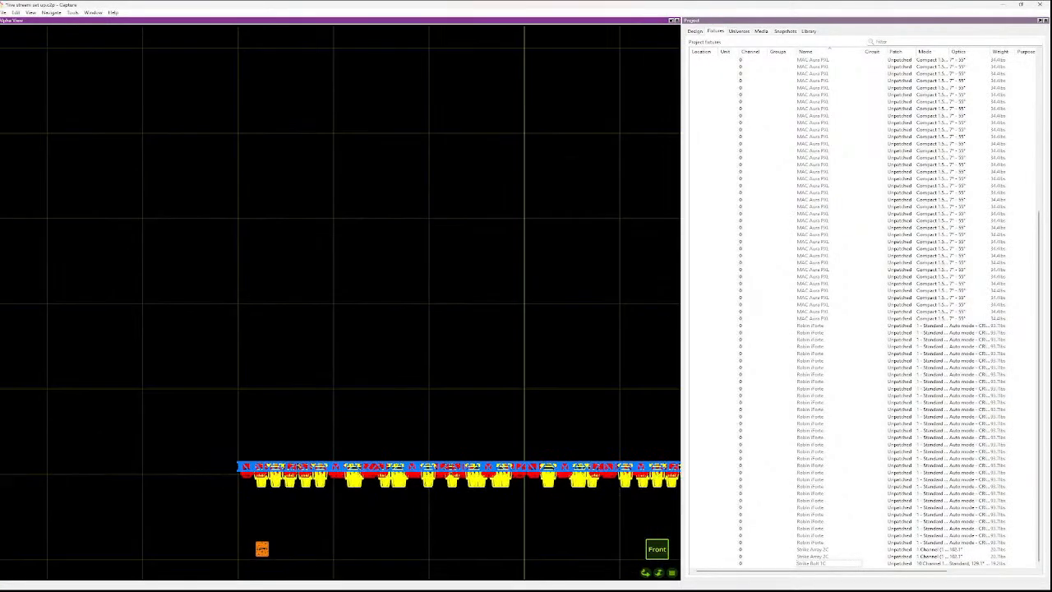
click(262, 548)
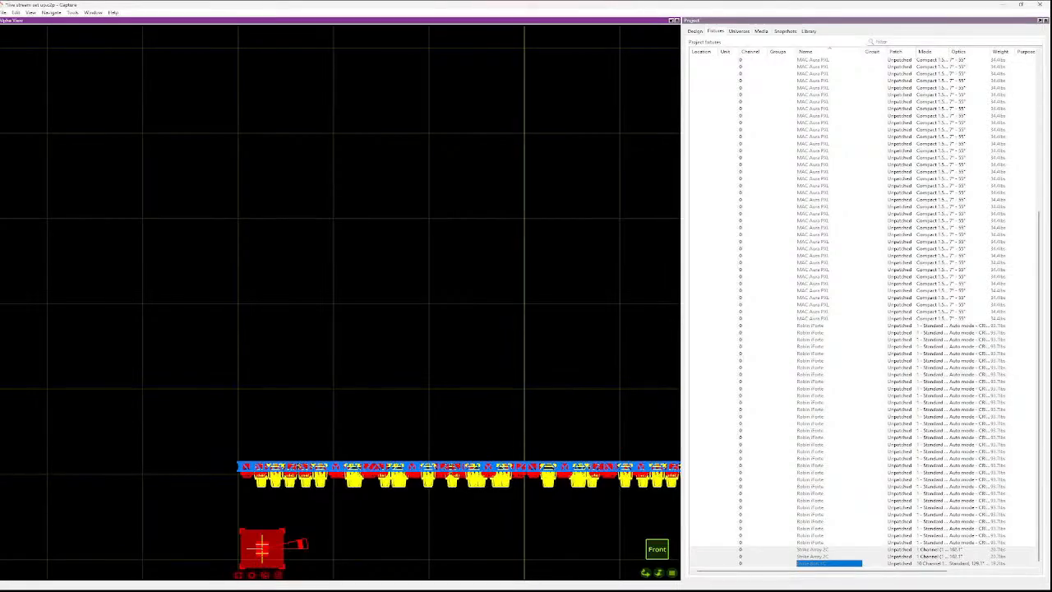
click(696, 31)
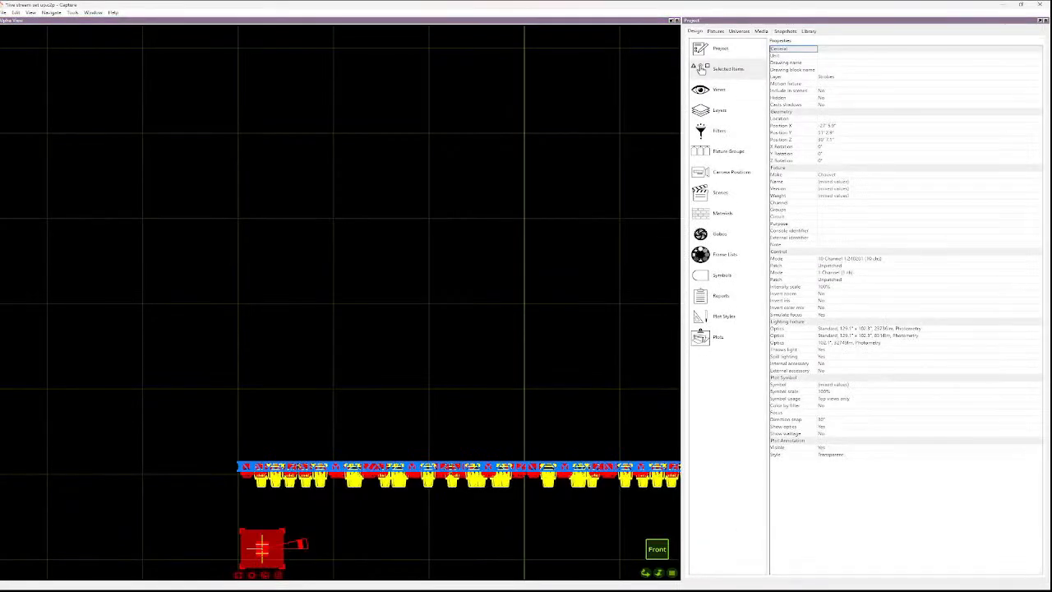
- Try a Y rotation of 45° on the Strike group, and reset it to 0°
click(820, 154)
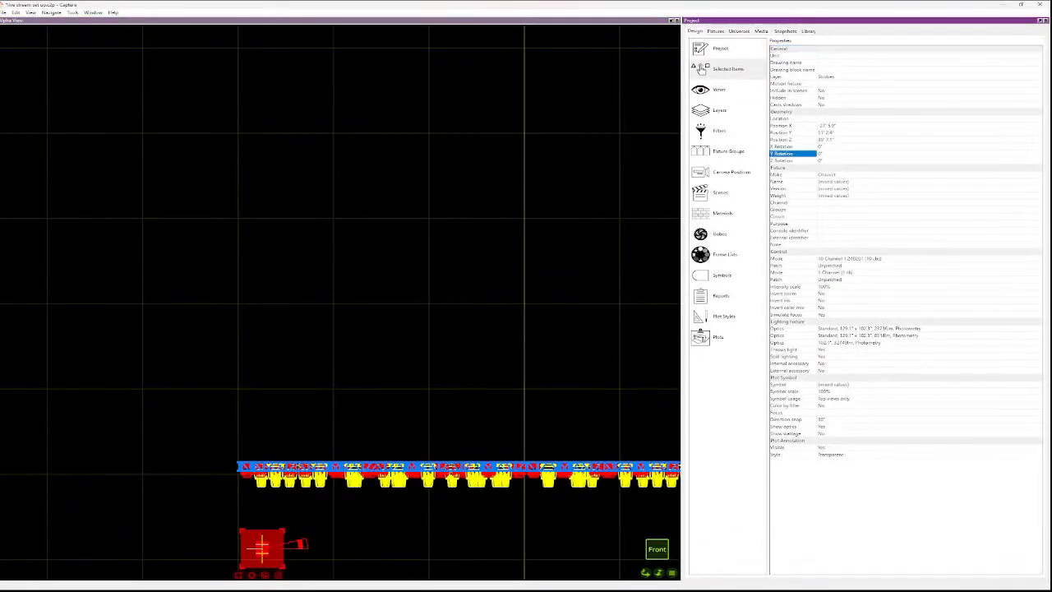
click(820, 154)
text(45)
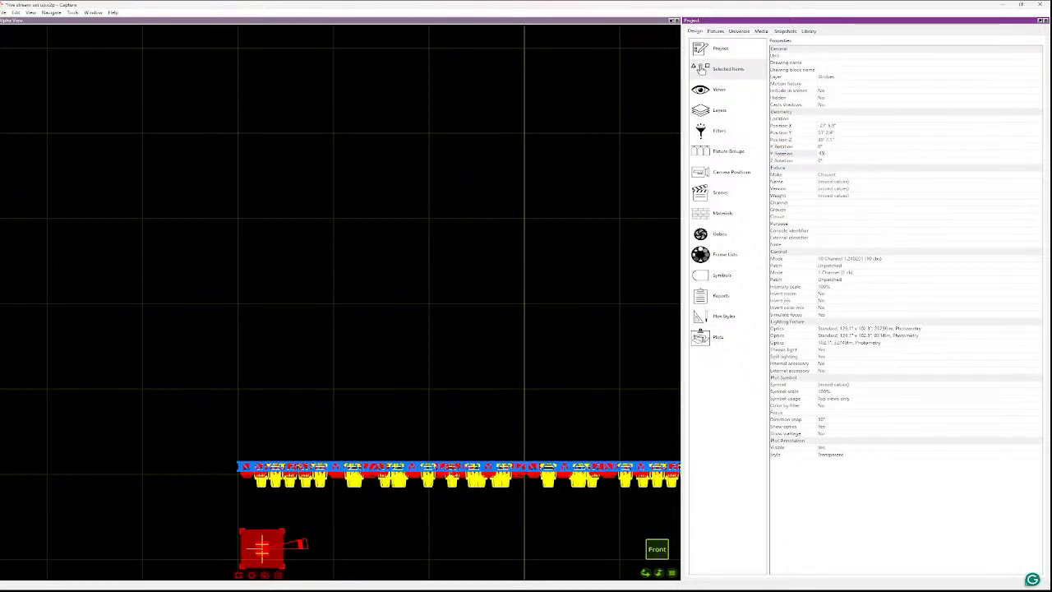
key(Return)
key(Return)
text(0)
key(Return)
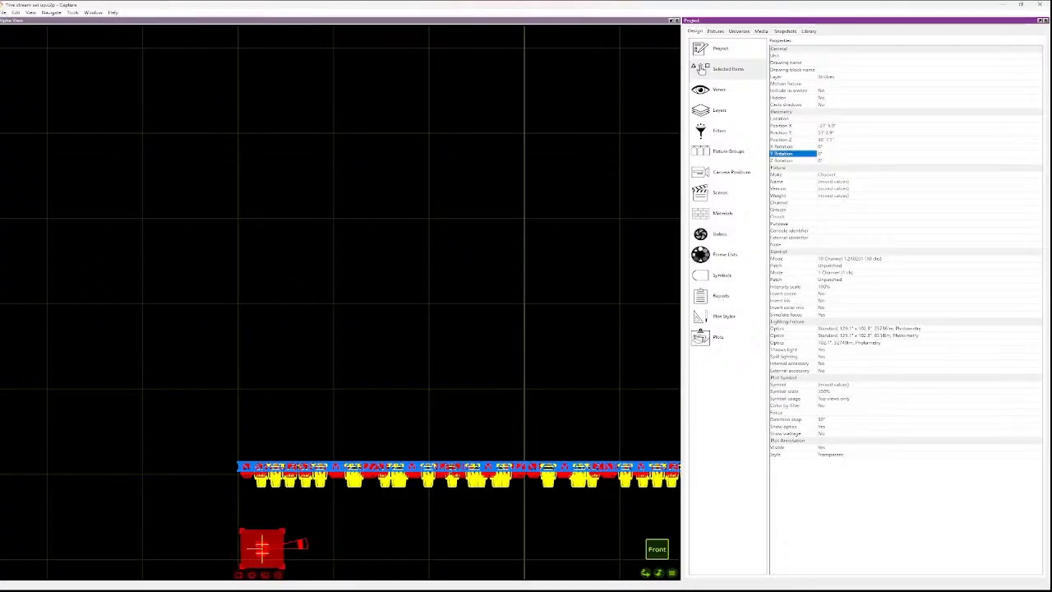
- Try a Z rotation of 45° on the Strike group, and reset it to 0°
key(Down)
key(Down)
key(Up)
key(Return)
text(45)
key(Return)
key(Return)
text(0)
key(Return)
- Set the Strike group's Z rotation to -45°
key(Return)
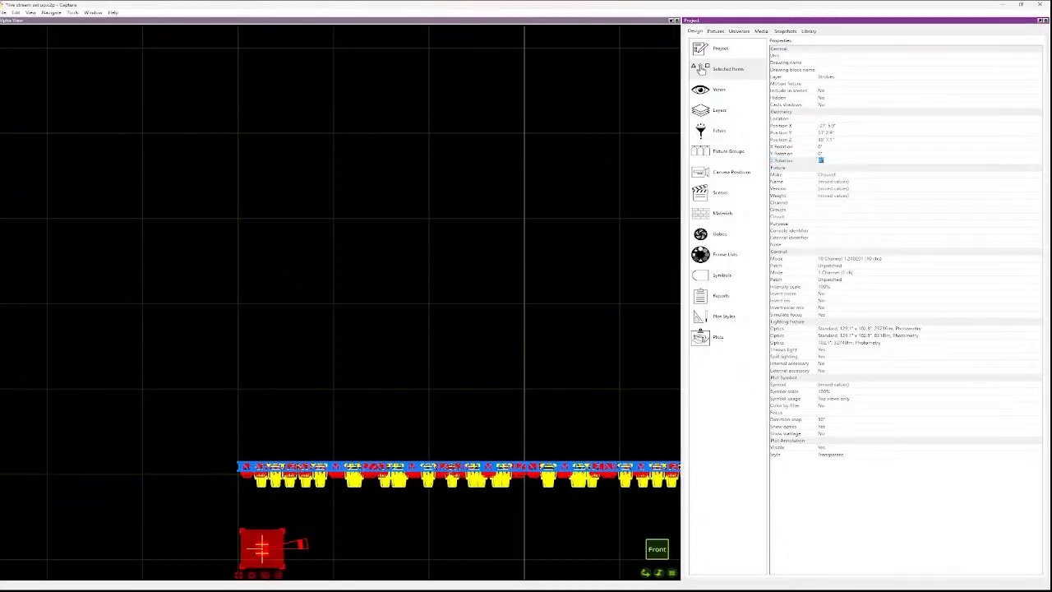
text(-45)
key(Return)
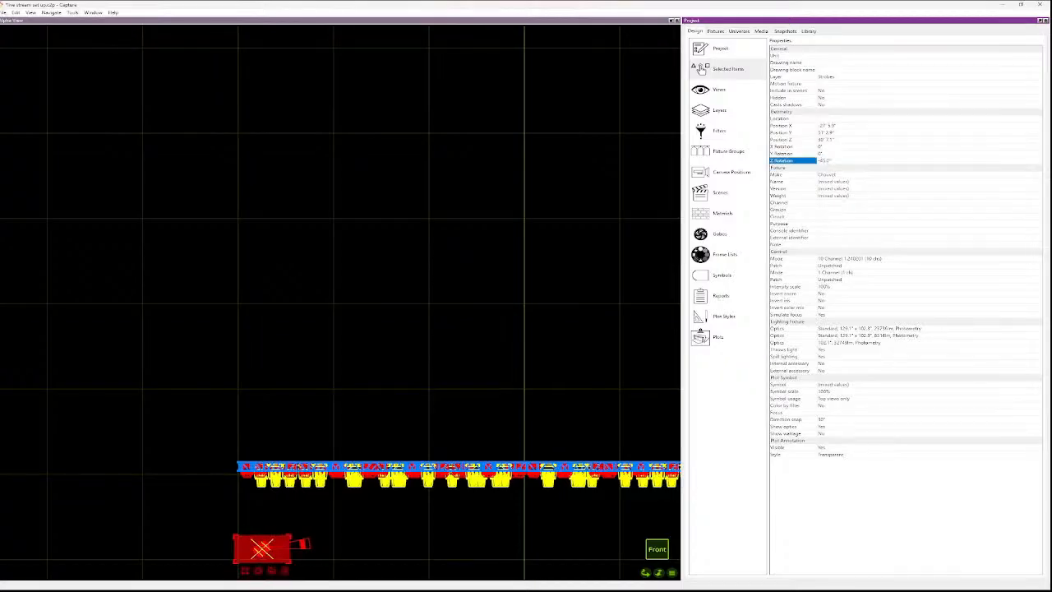
- Reset the Strike group's Z rotation to 0° and set its X rotation to 45°
key(Return)
text(0)
key(Return)
key(Up)
key(Up)
key(Return)
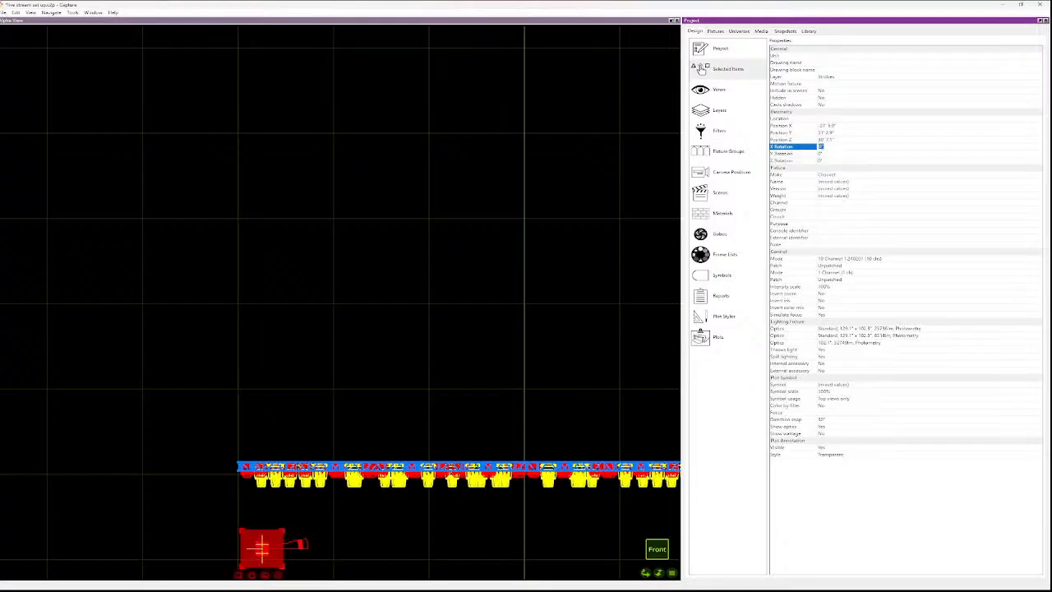
text(-45)
key(Return)
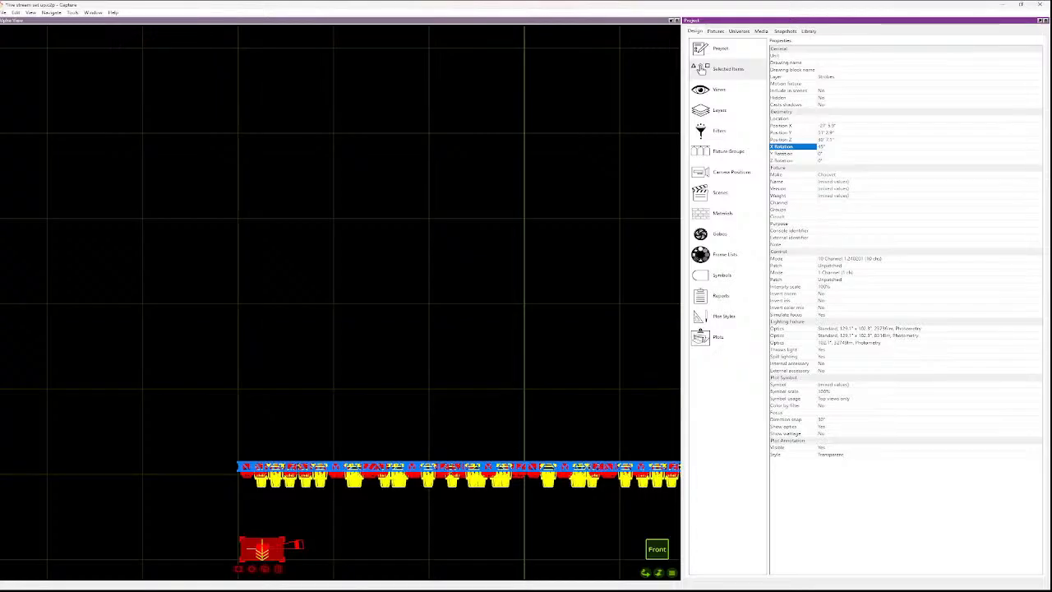
key(Escape)
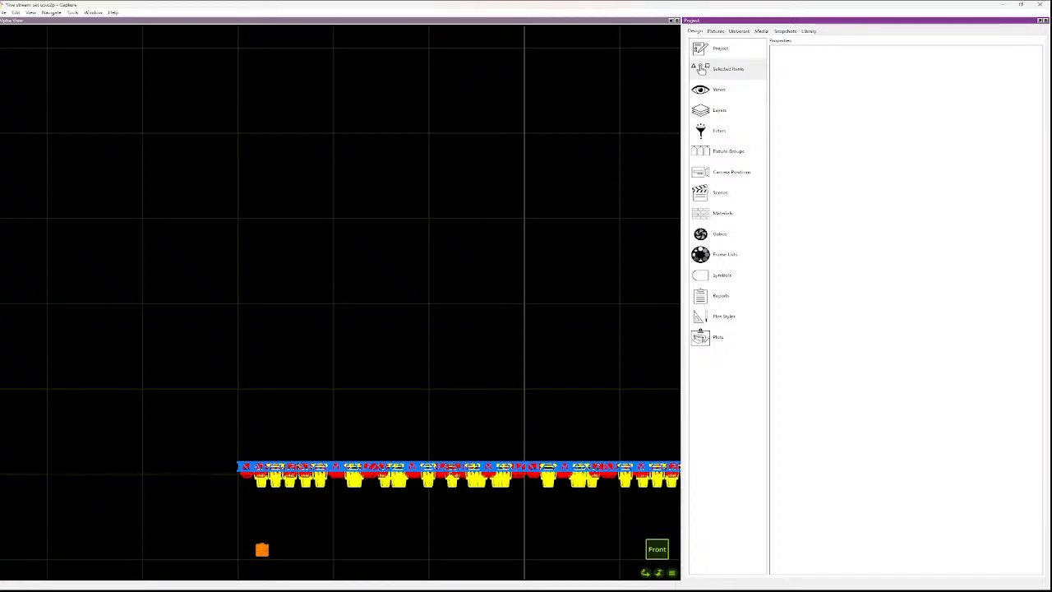
- In the top view, move the Strike group up against the downstage truss, beside the first yellow fixture at its end
click(340, 302)
key(5)
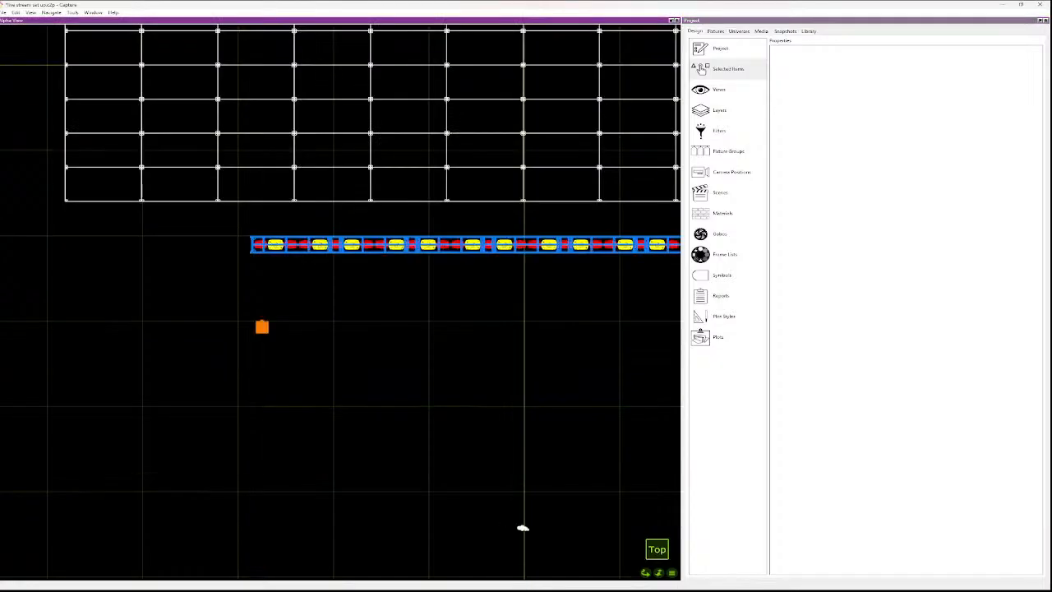
drag(261, 326, 278, 254)
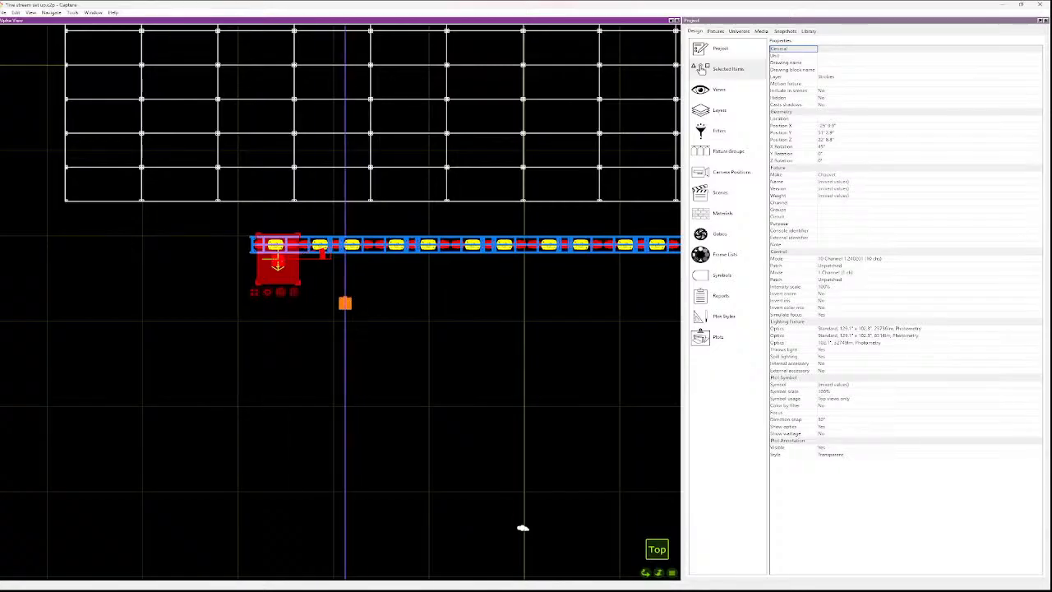
- Try placing a copy of the Strike group beside the second yellow fixture on the truss, and undo the copy
click(318, 254)
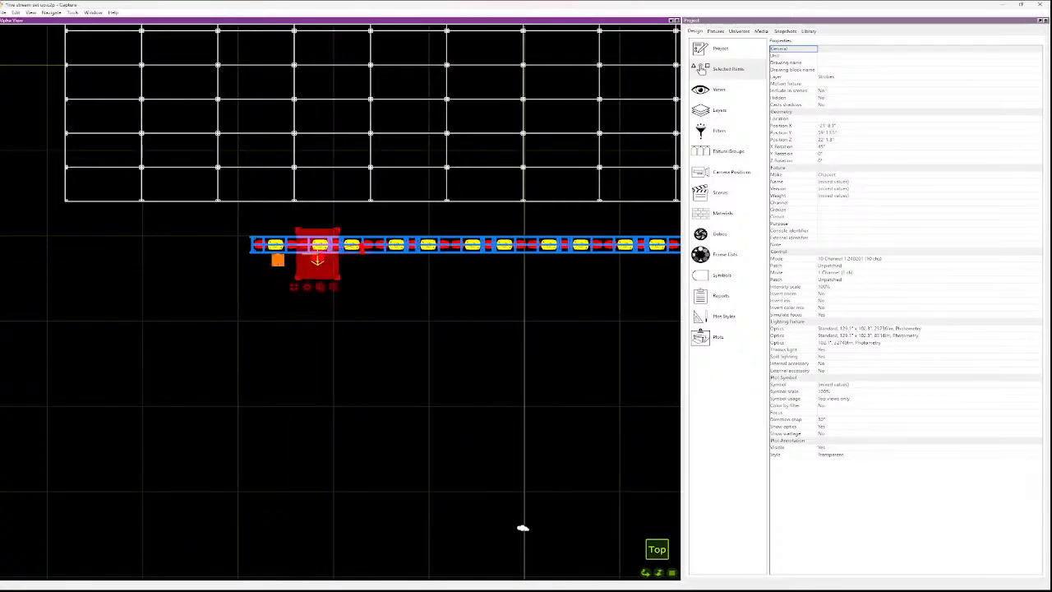
click(345, 248)
scroll(345, 248, up, 5)
click(287, 261)
drag(286, 246, 288, 279)
key(Escape)
click(288, 280)
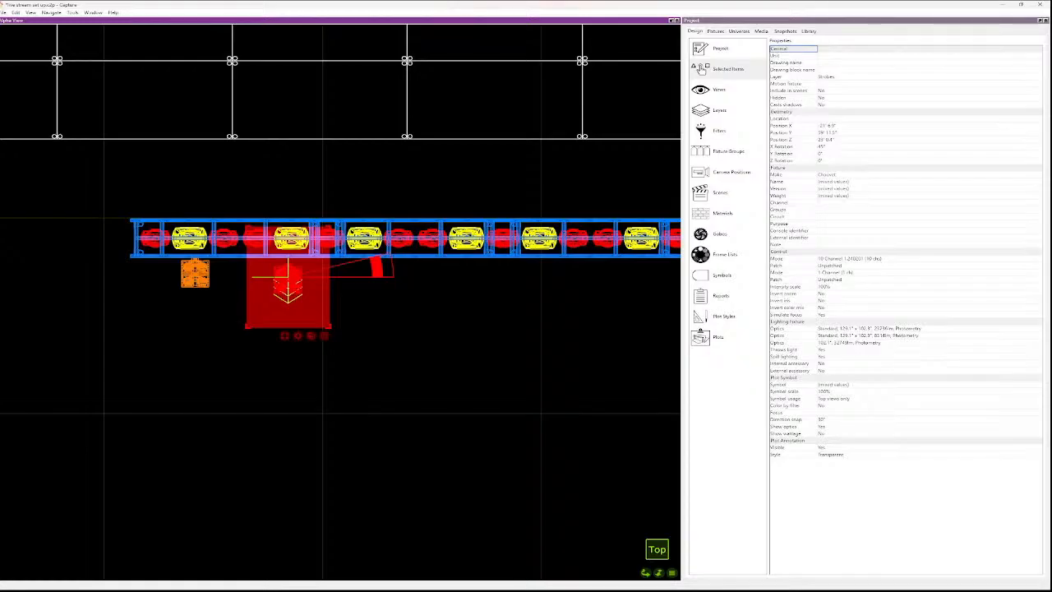
key(ctrl+z)
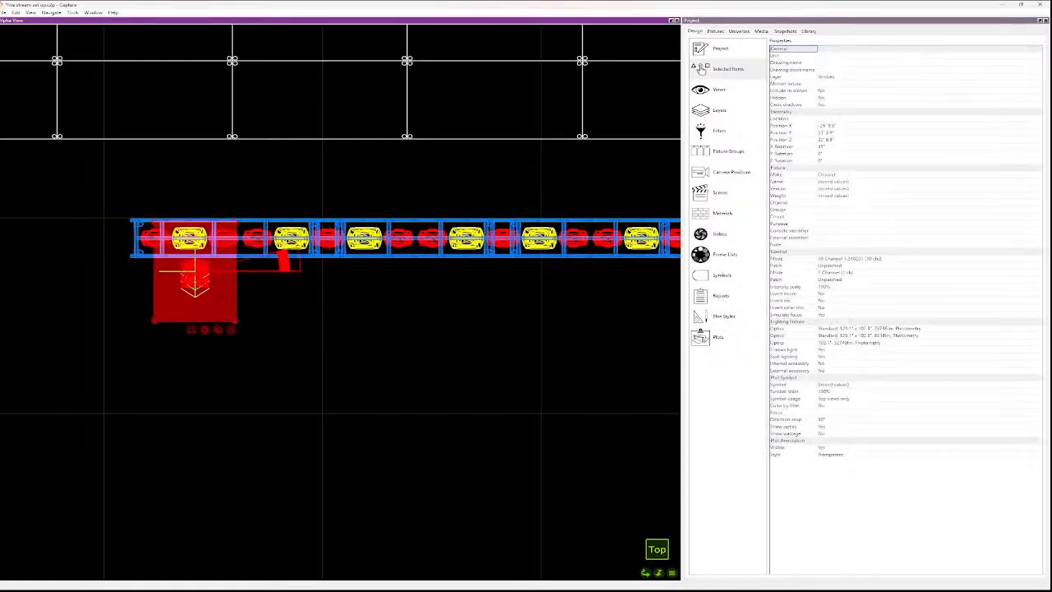
- Try four duplicates of the Strike group along the truss with an X offset of 9', and delete the copies
key(ctrl+d)
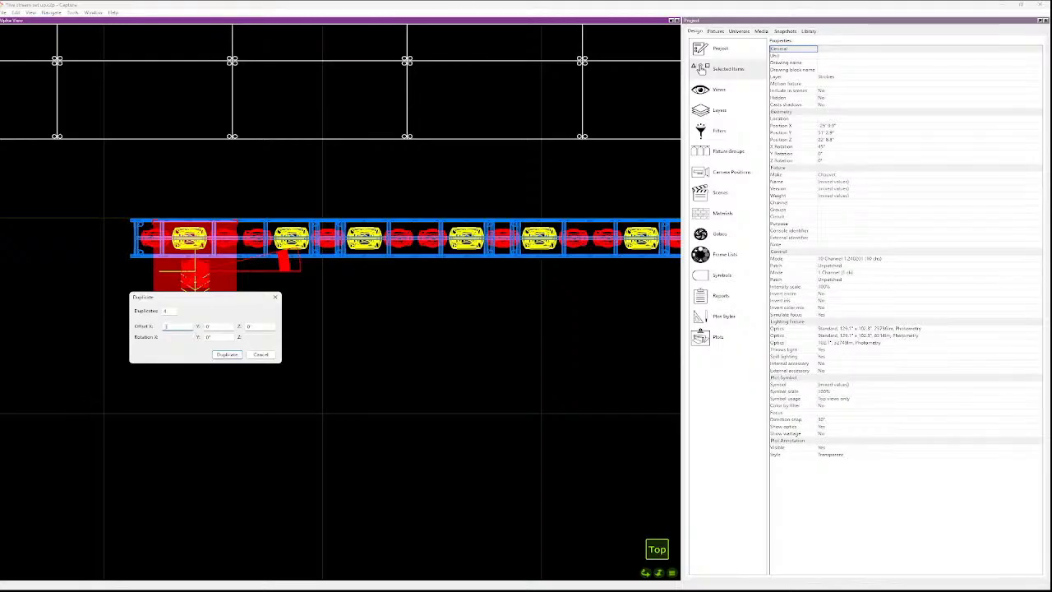
text(9)
key(Return)
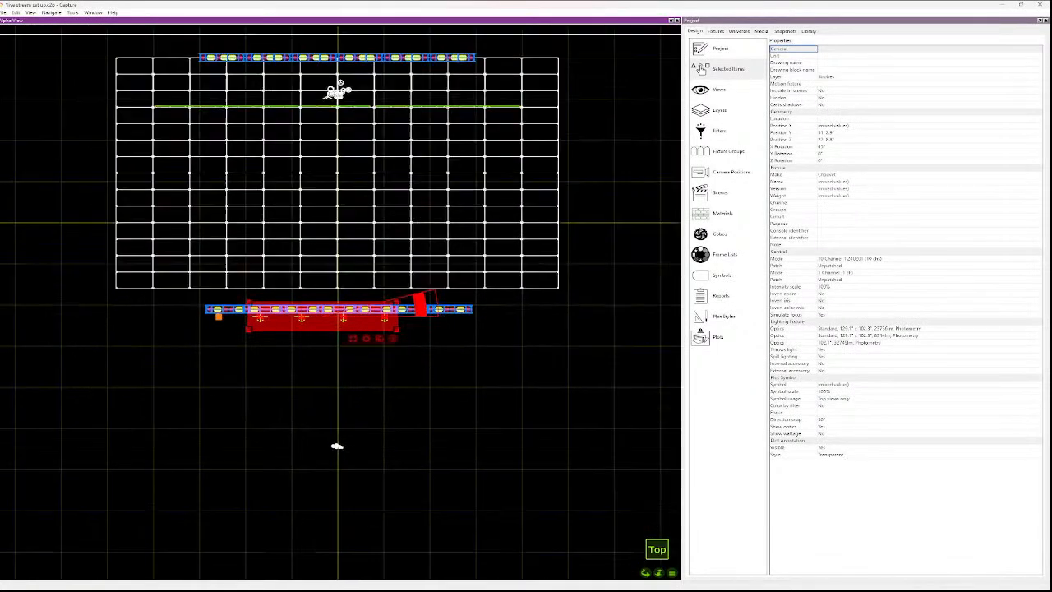
scroll(293, 280, up, 4)
key(Escape)
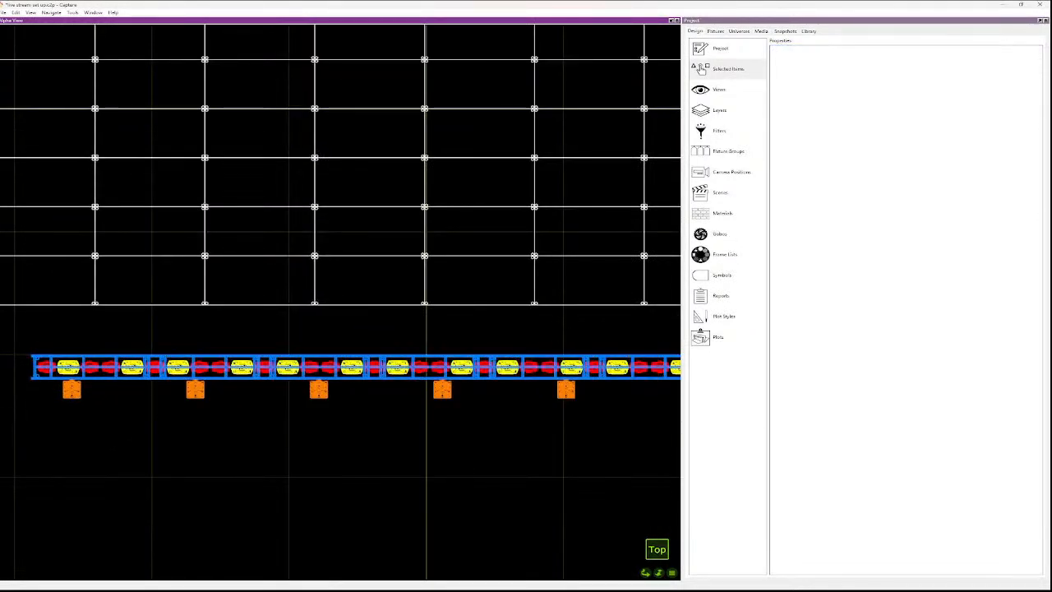
scroll(437, 426, down, 4)
drag(500, 422, 316, 408)
key(Delete)
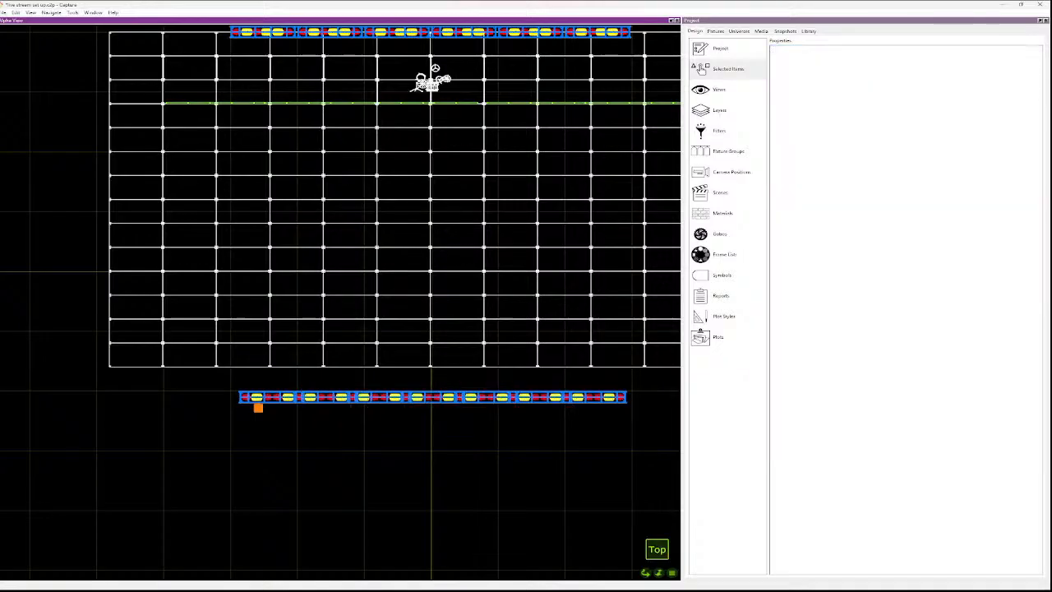
- Duplicate the Strike group six times along the downstage truss with an X offset of 9'
click(258, 407)
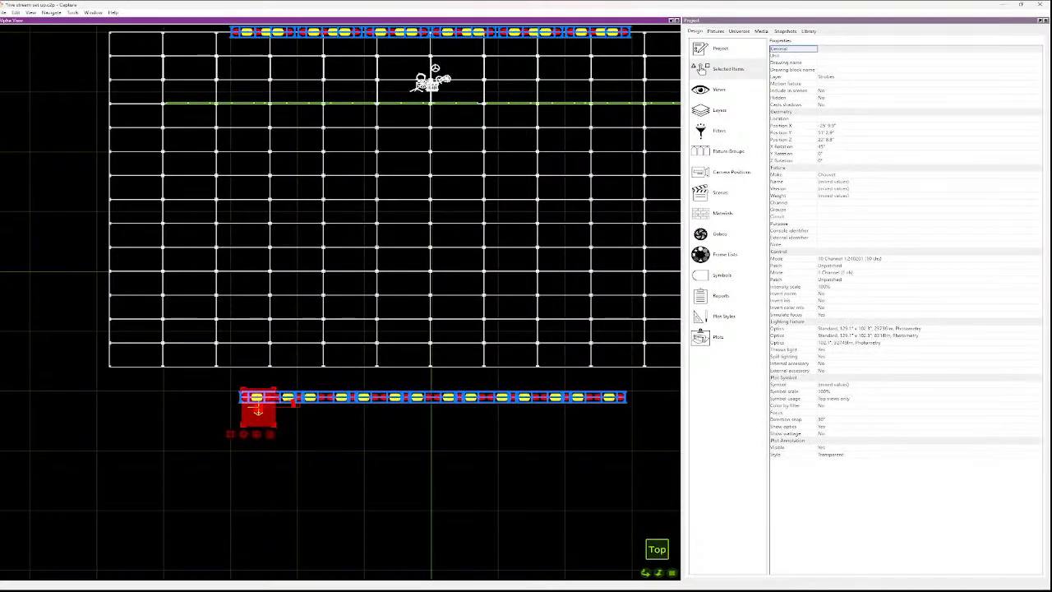
key(ctrl+d)
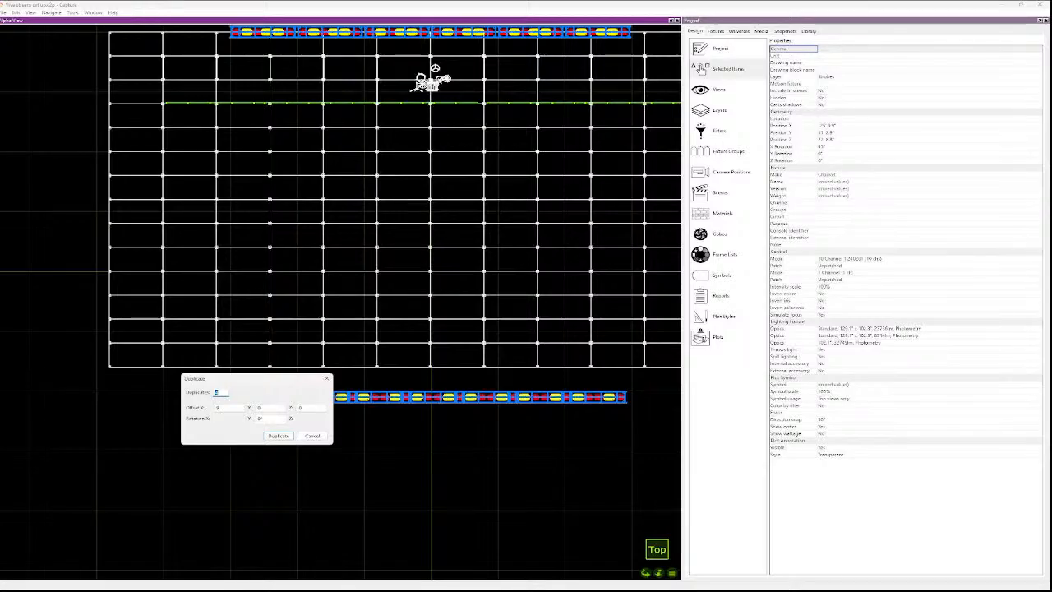
key(Return)
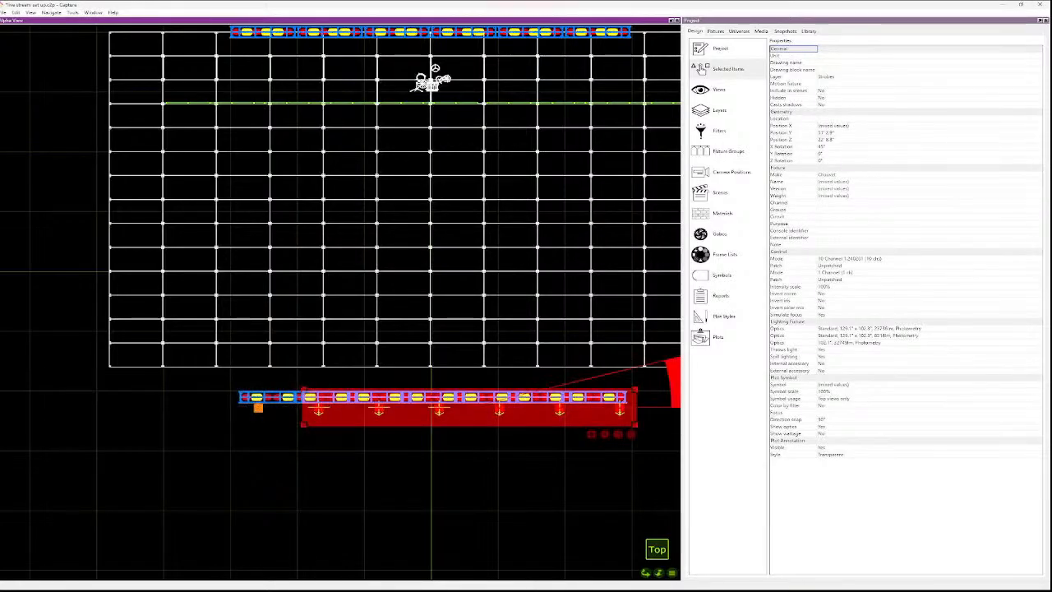
key(Escape)
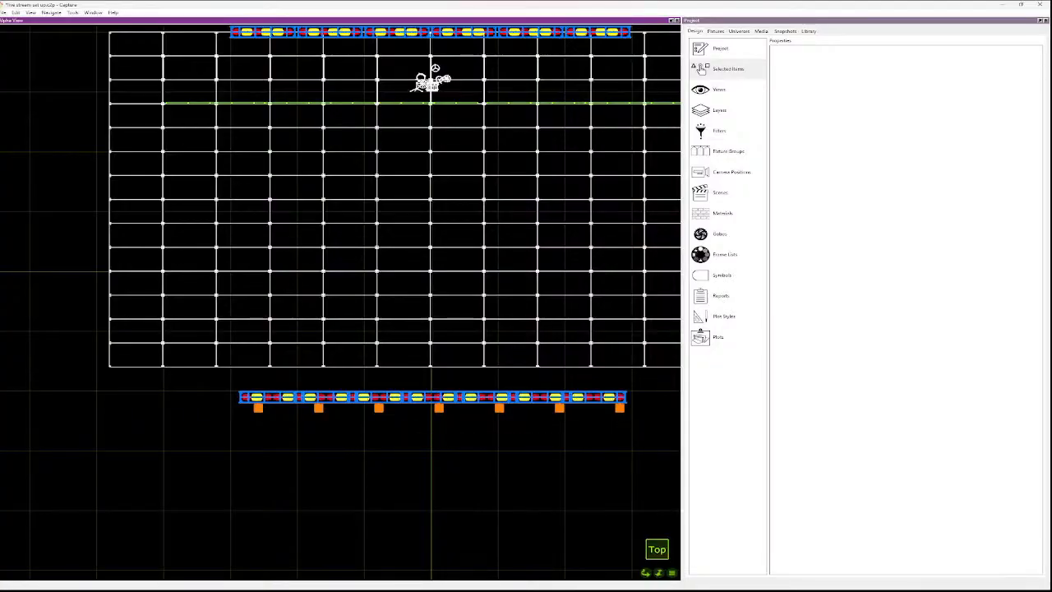
- Select all seven Strike groups along the downstage truss and spread them evenly in the horizontal direction
click(620, 408)
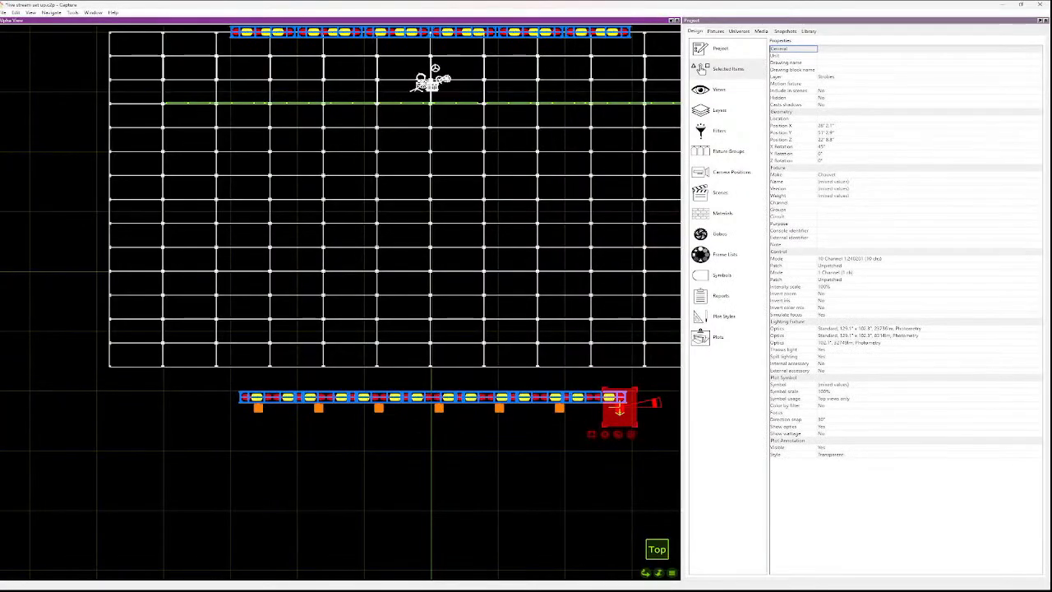
drag(620, 407, 224, 437)
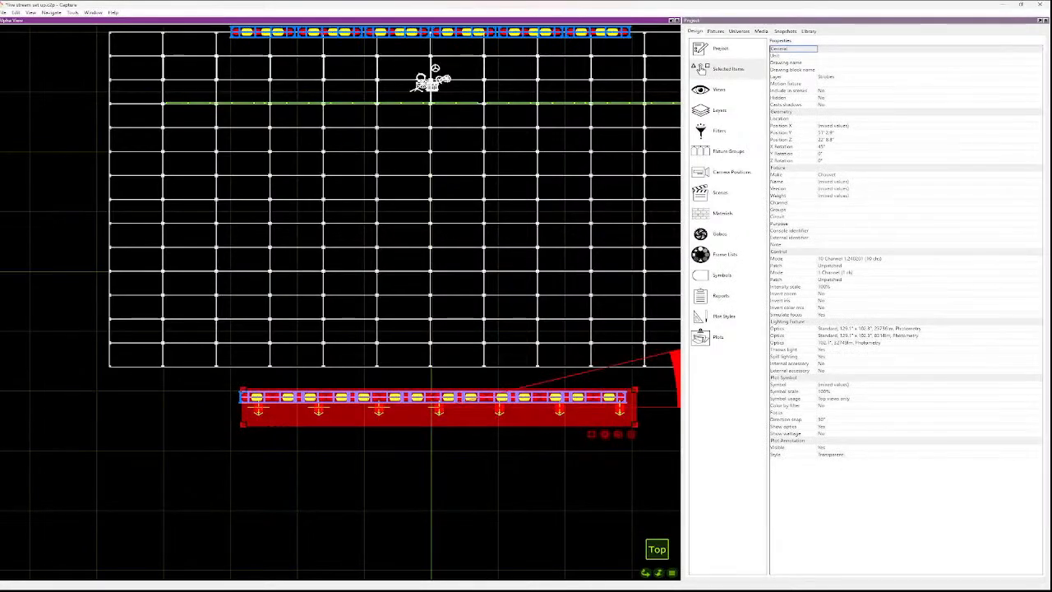
right_click(603, 433)
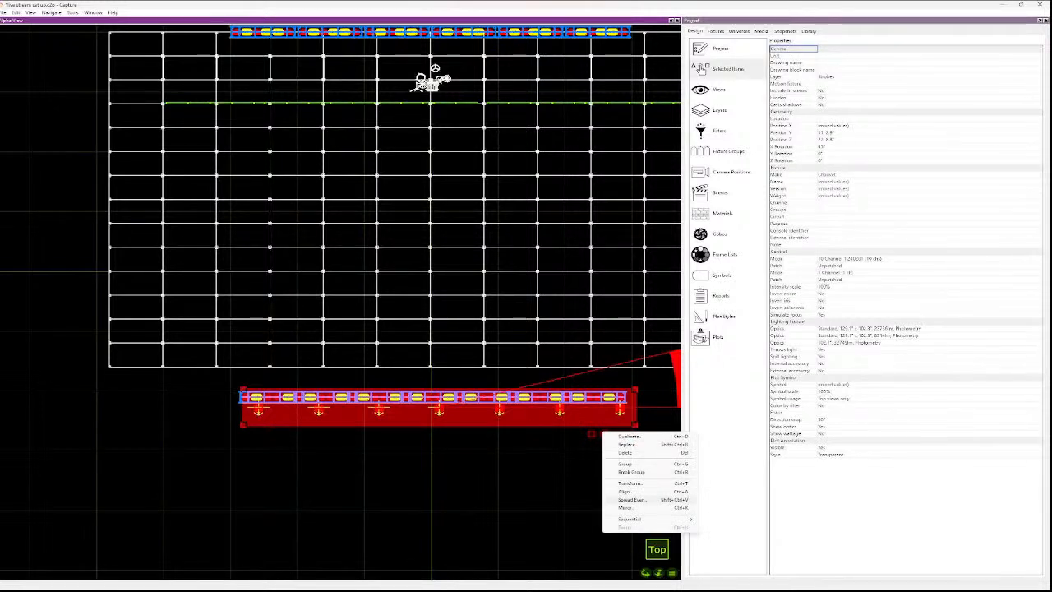
click(632, 499)
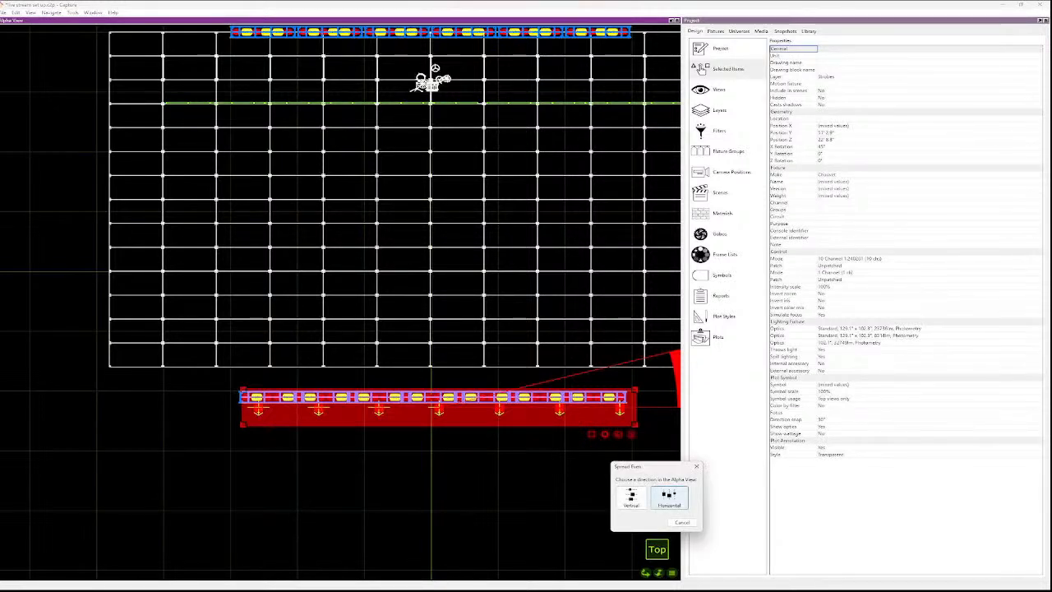
click(670, 496)
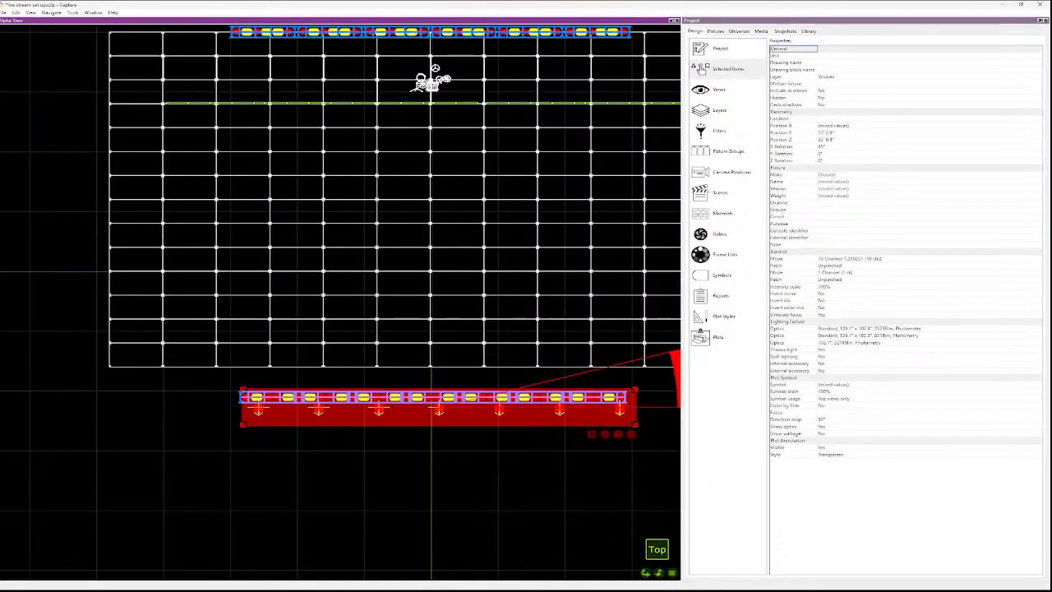
- Shift the row of seven Strike groups about 1' in negative X without snapping to centre it on the truss, and deselect it
drag(620, 408, 621, 409)
key(ctrl)
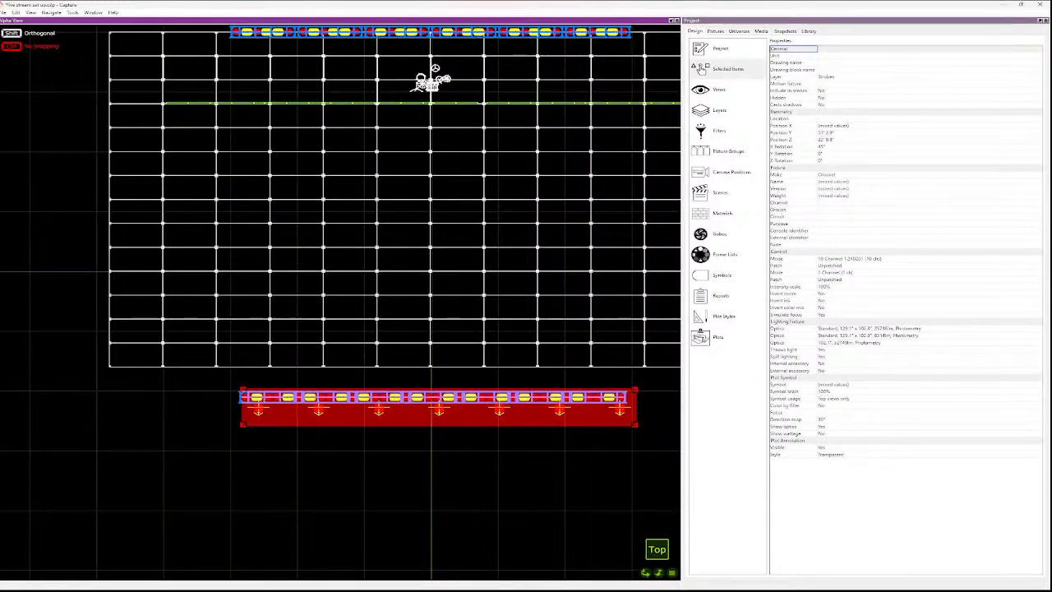
ctrl+drag(620, 409, 613, 409)
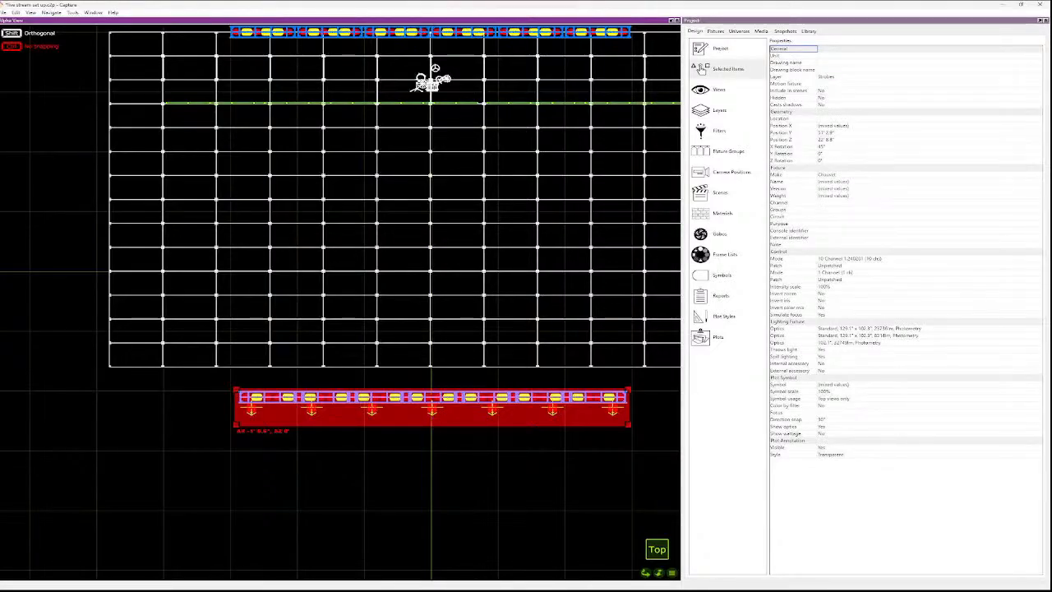
key(Escape)
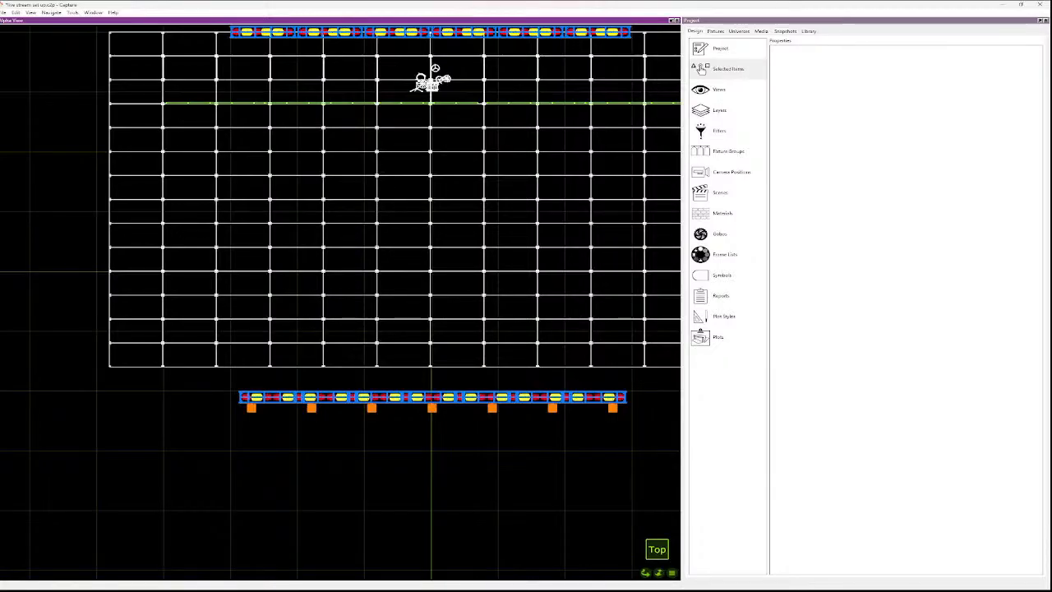
- Browse the library's materials and object categories, including Scaffolding Parts, Scaffolding Builds and DJ Equipment
scroll(545, 407, down, 3)
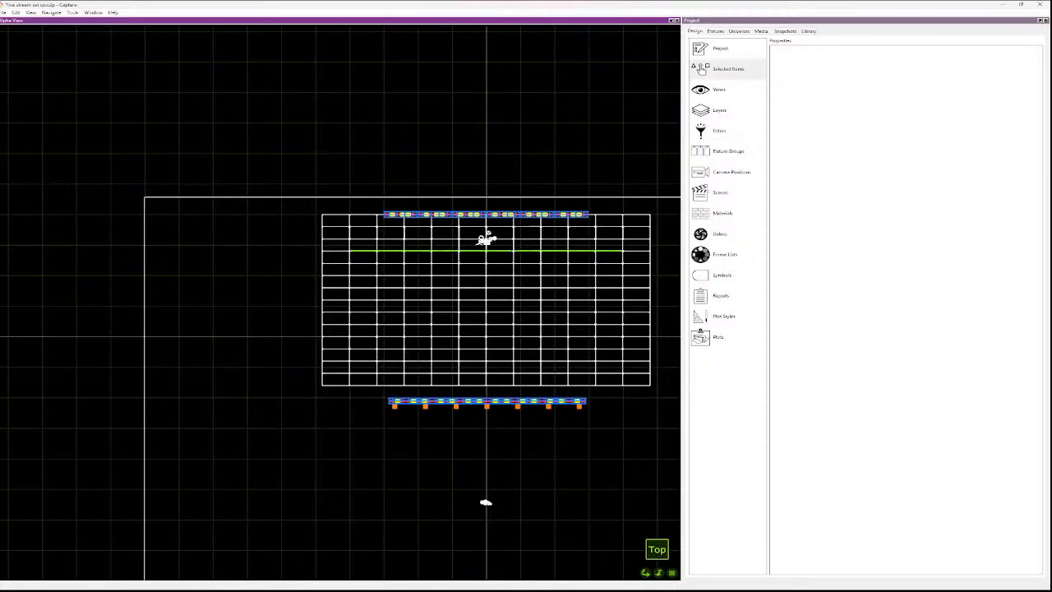
scroll(498, 289, up, 5)
scroll(498, 289, down, 3)
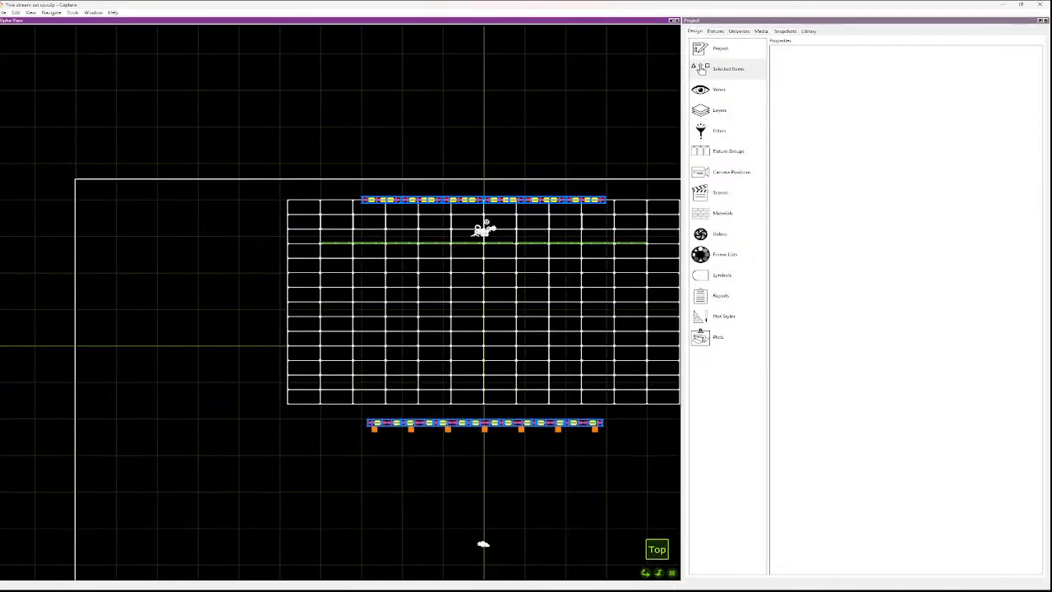
click(809, 31)
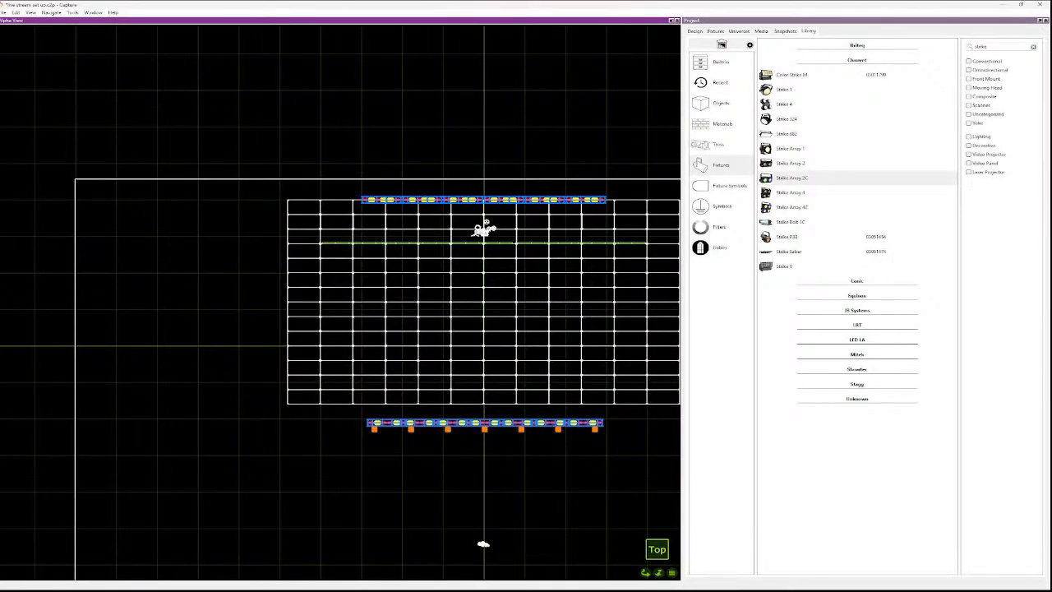
click(719, 145)
click(722, 124)
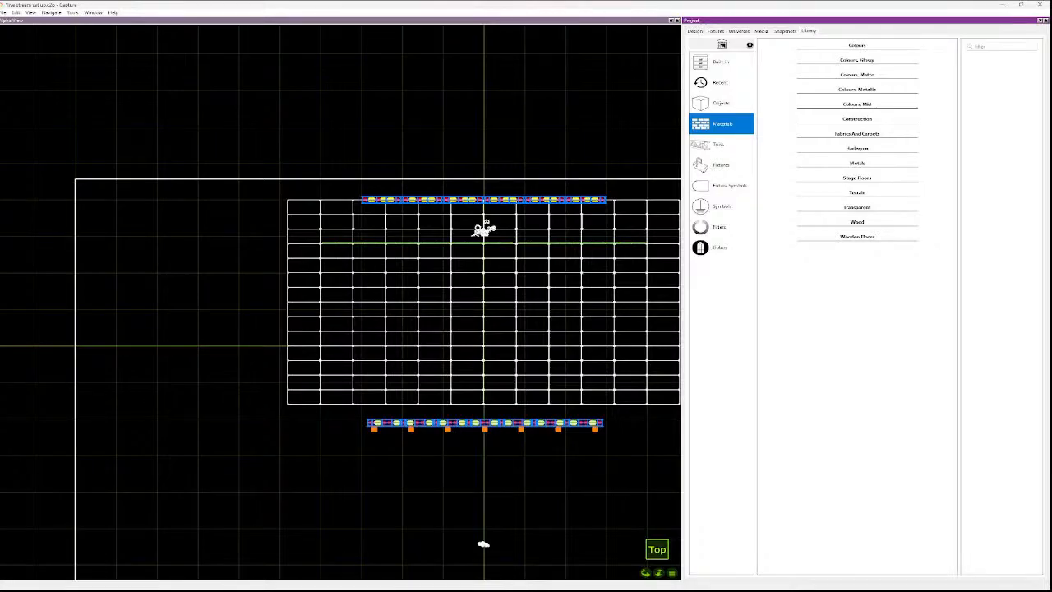
click(721, 104)
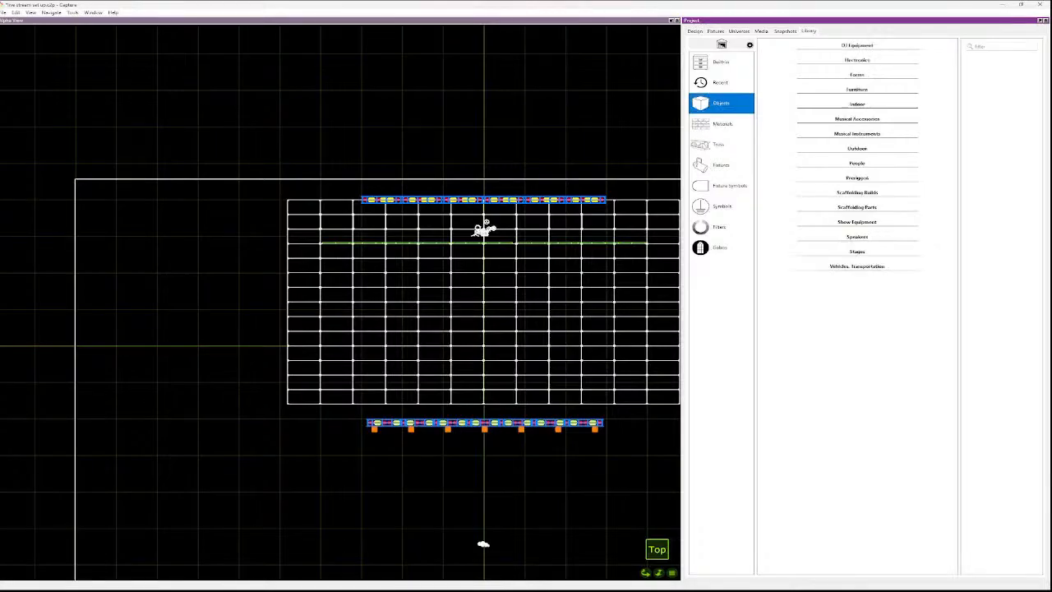
click(857, 207)
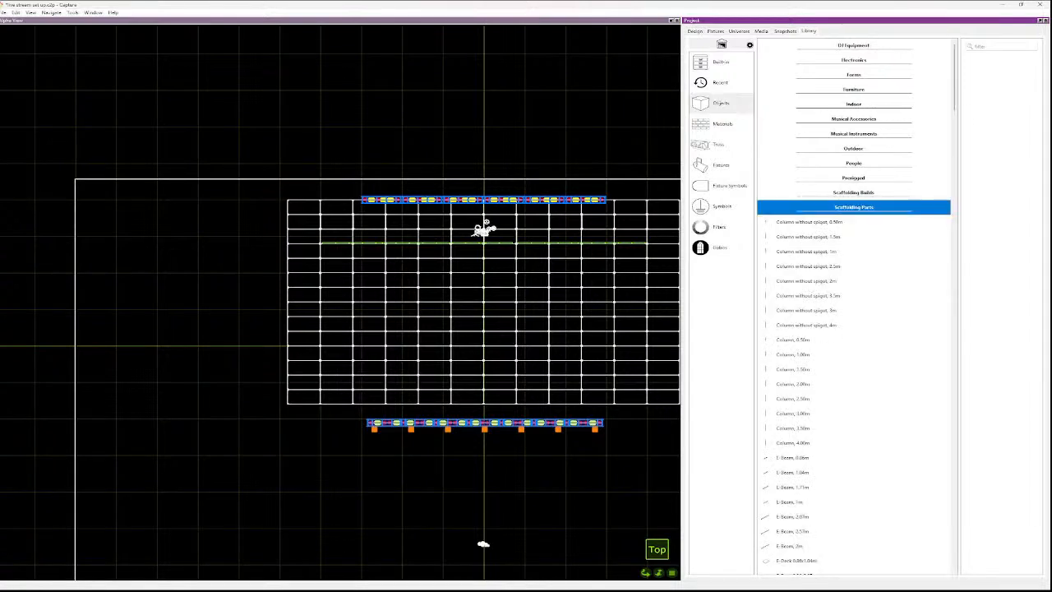
click(857, 193)
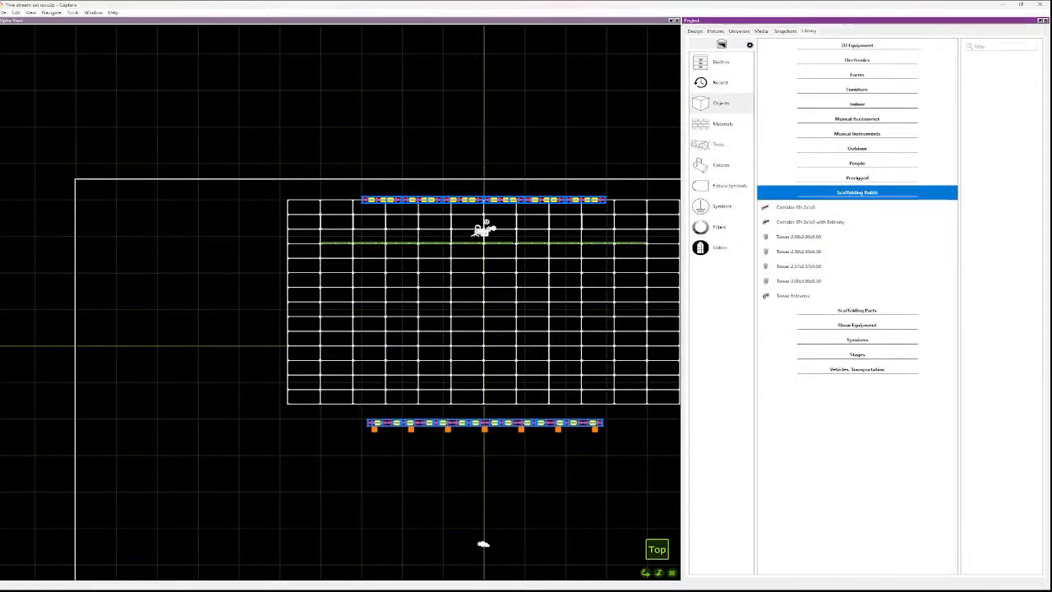
click(858, 105)
click(857, 60)
click(858, 45)
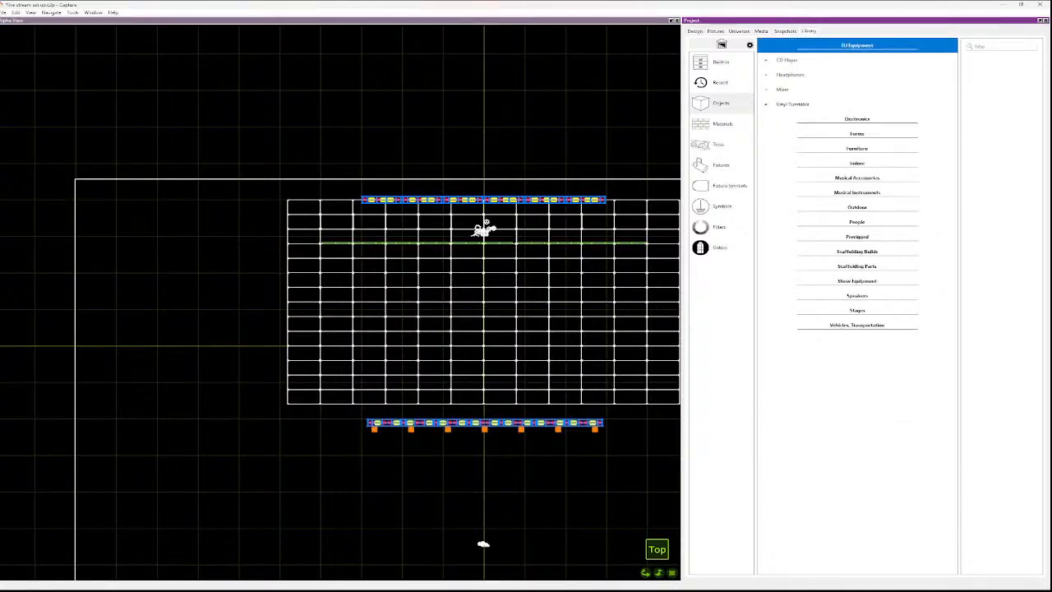
- Search the truss library for "gt" and list the Tyler Truss parts
click(720, 145)
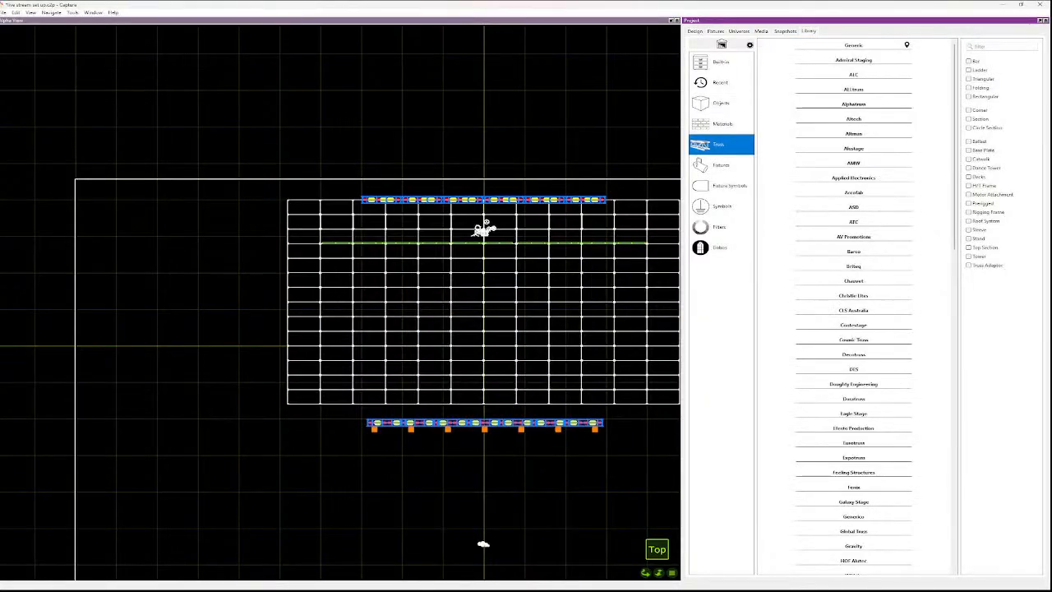
click(1000, 46)
text(gt)
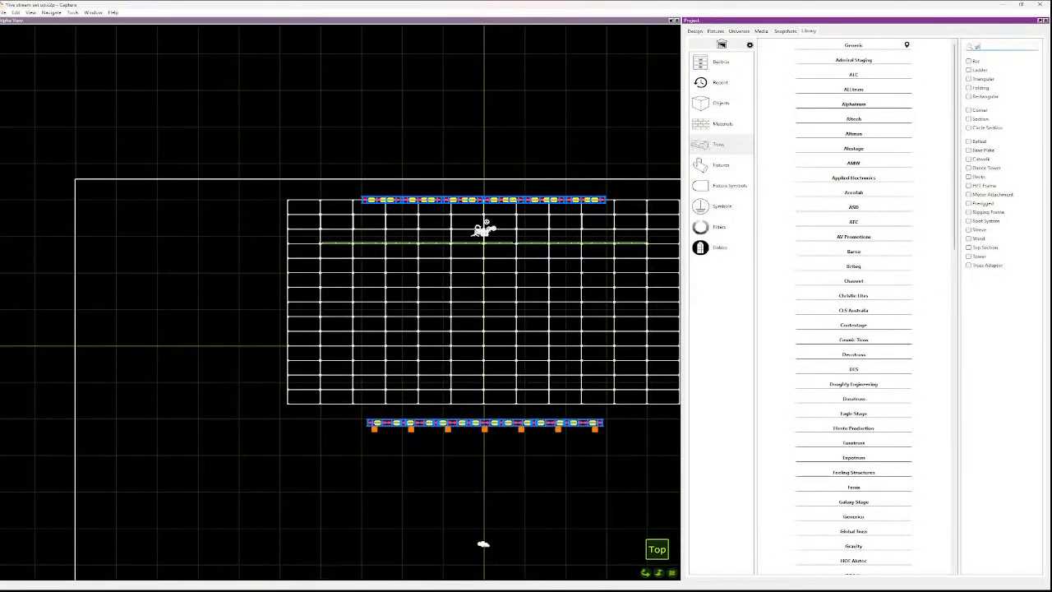
click(858, 75)
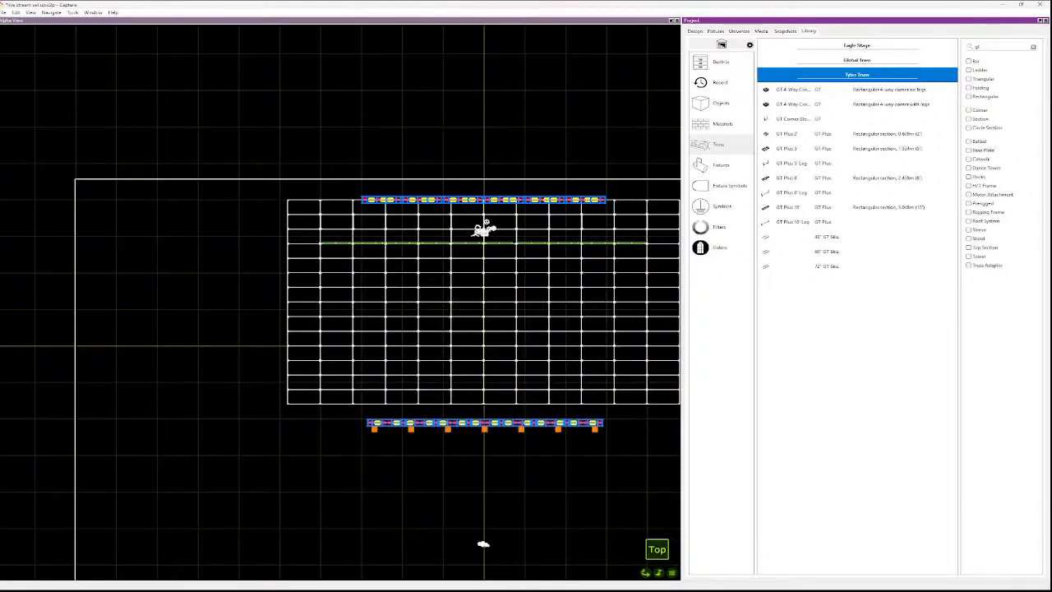
scroll(593, 178, up, 8)
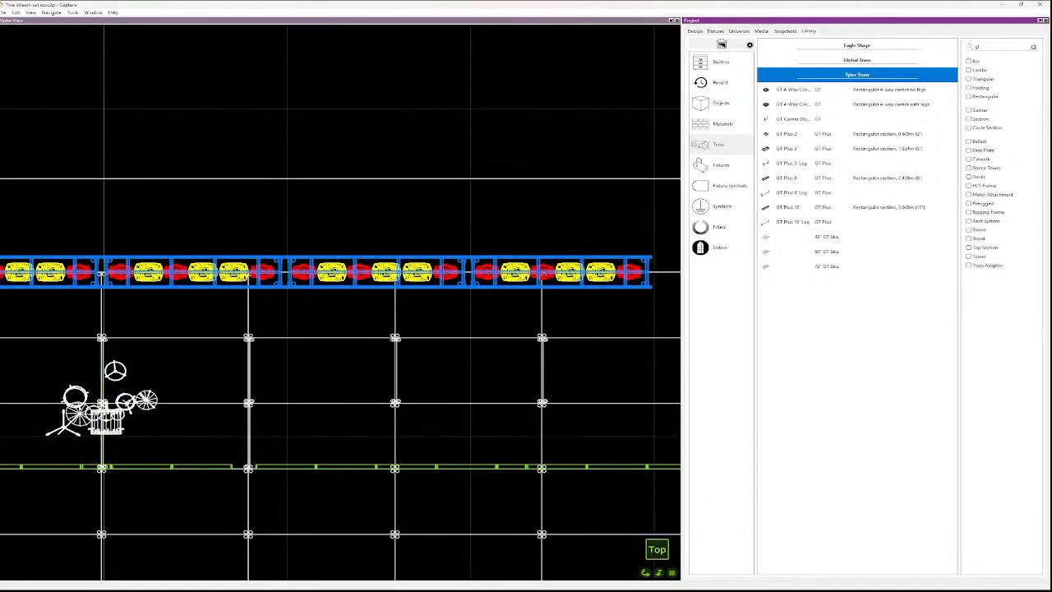
scroll(593, 178, down, 9)
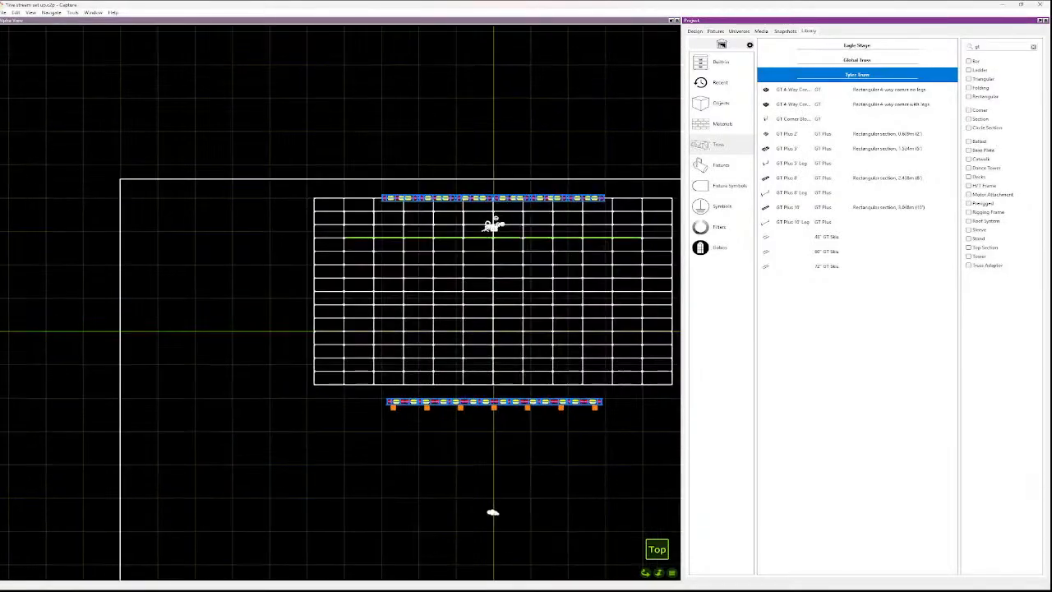
scroll(590, 179, up, 2)
scroll(591, 174, up, 1)
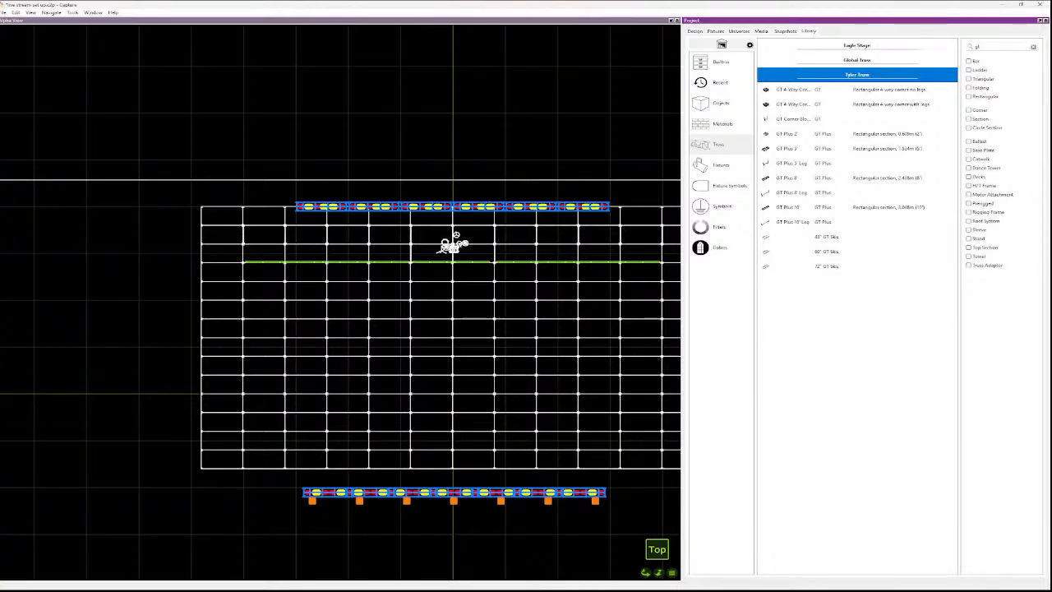
click(794, 207)
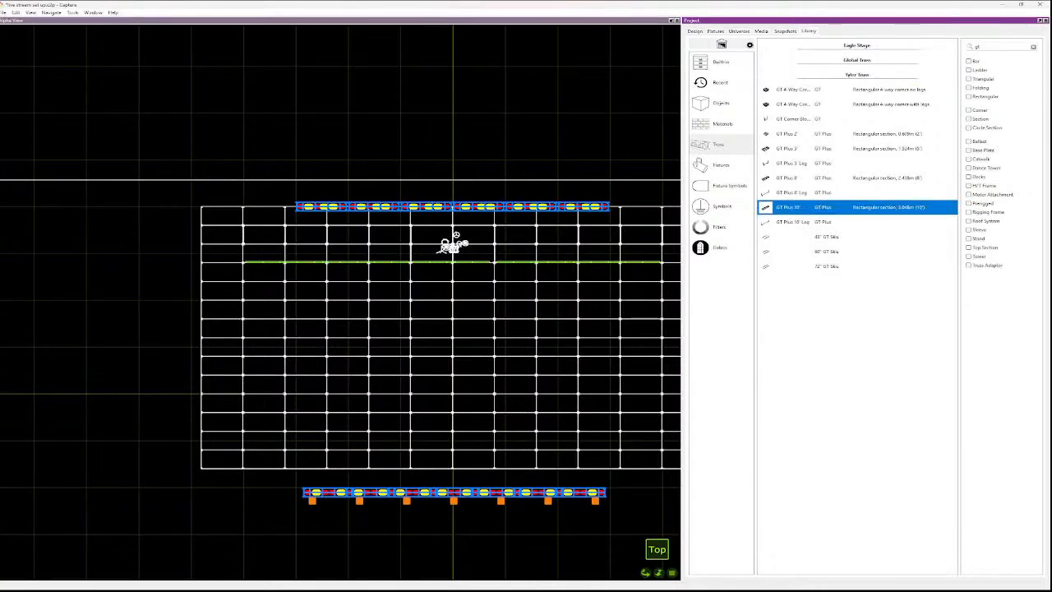
click(720, 227)
click(721, 124)
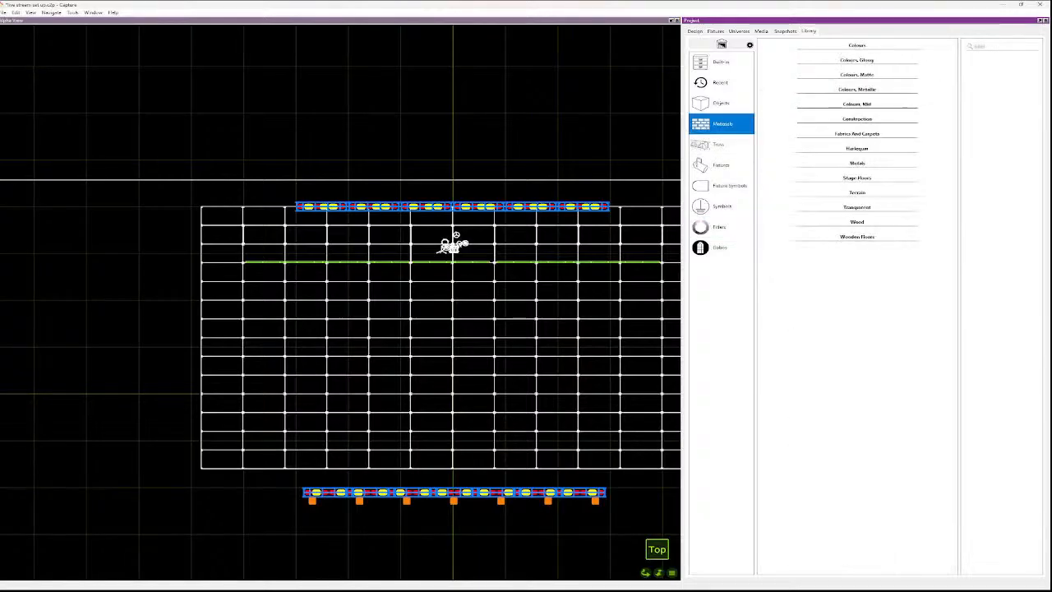
- Search the truss library for "gt" and place a Tyler Truss GT Plus 10' section in the empty space upstage of the stage
click(720, 145)
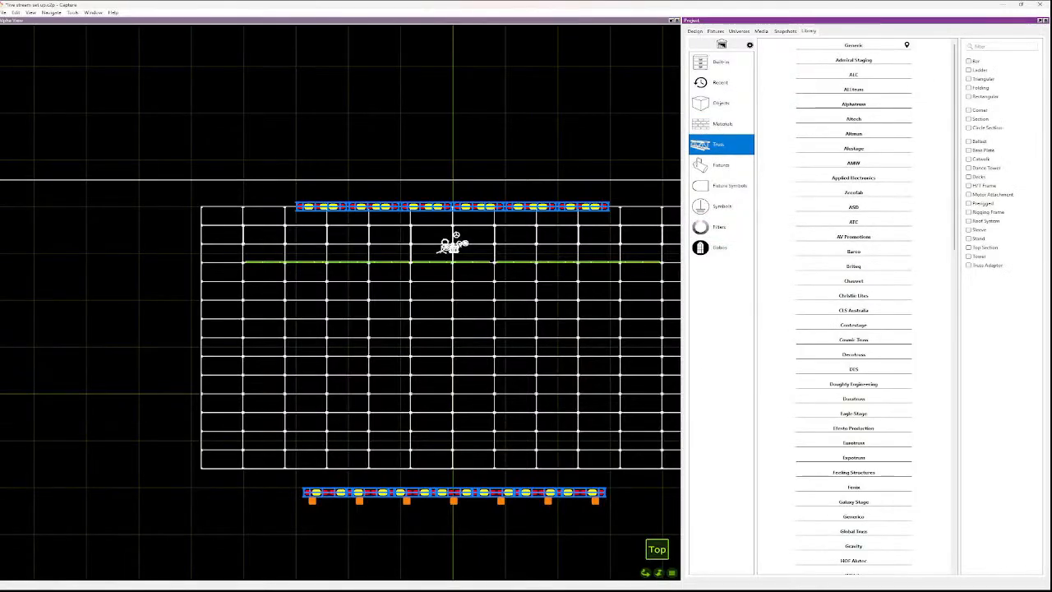
click(1001, 47)
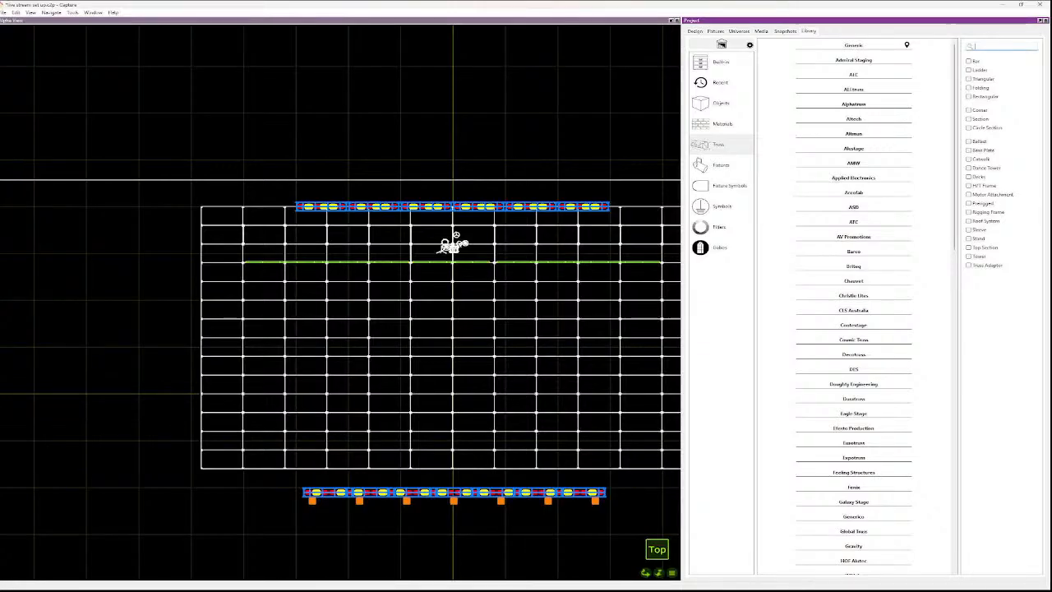
text(gt)
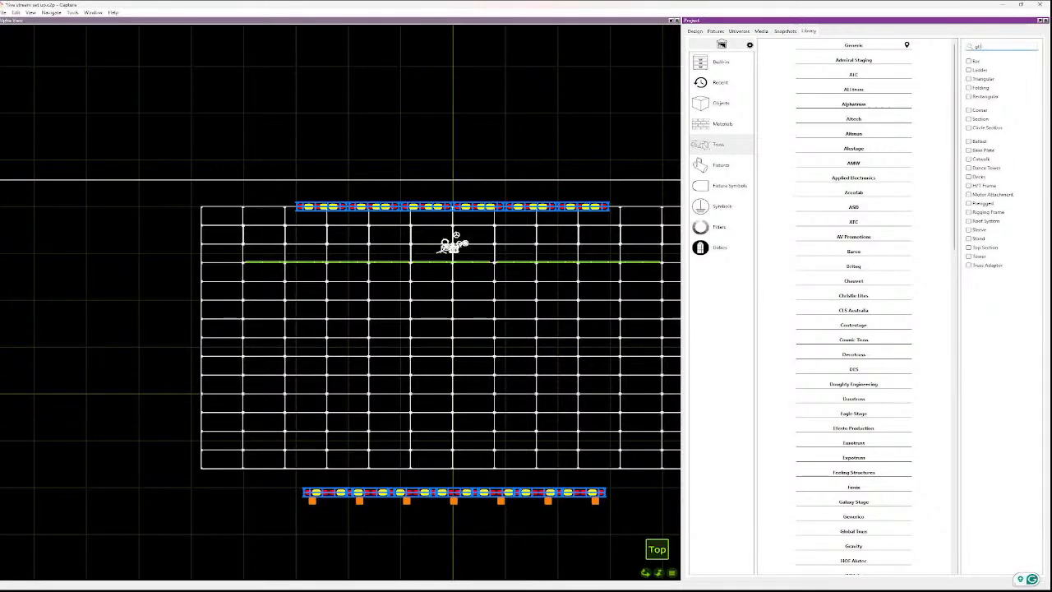
click(856, 75)
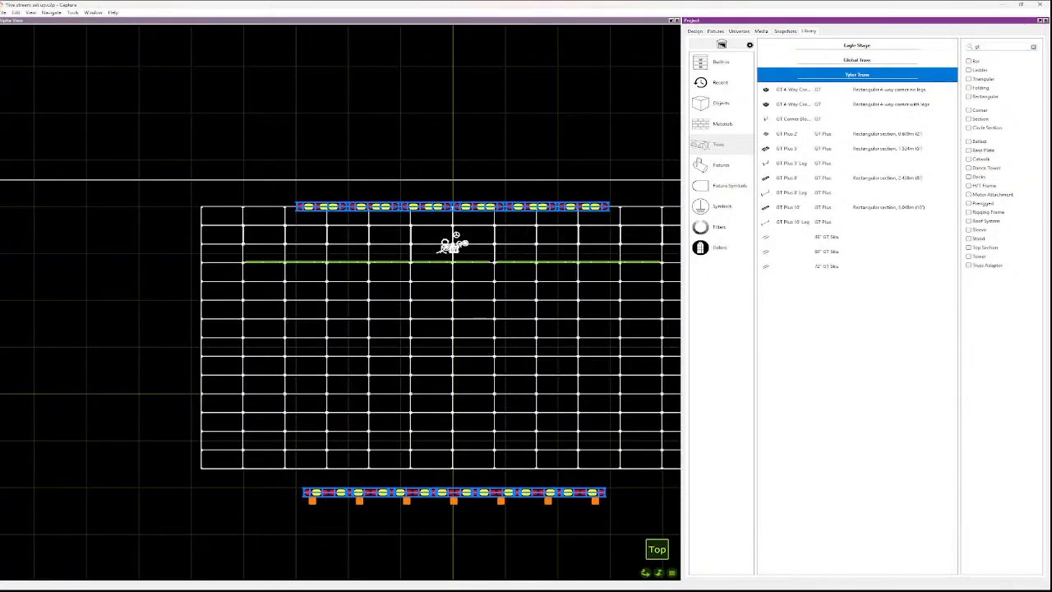
click(822, 207)
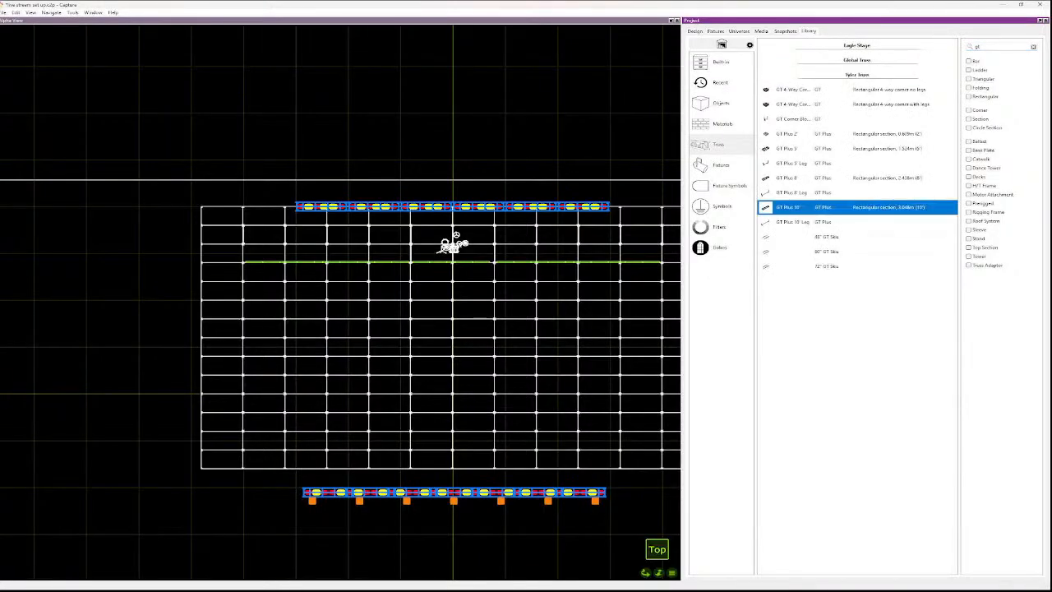
drag(822, 207, 526, 134)
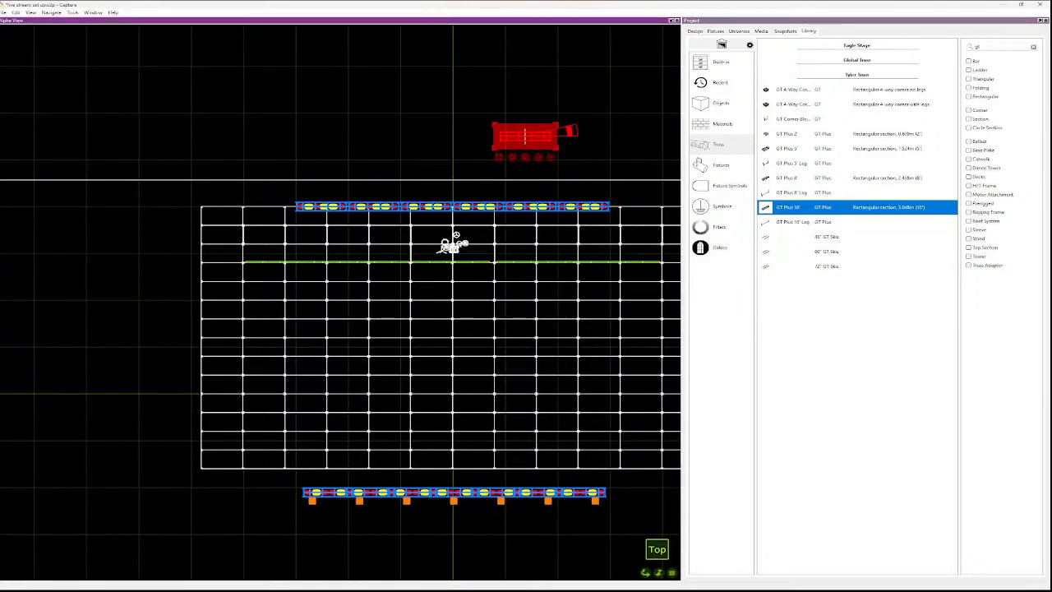
- Assign the new GT Plus 10' section to the Truss layer and deselect it
click(695, 31)
click(855, 70)
click(856, 78)
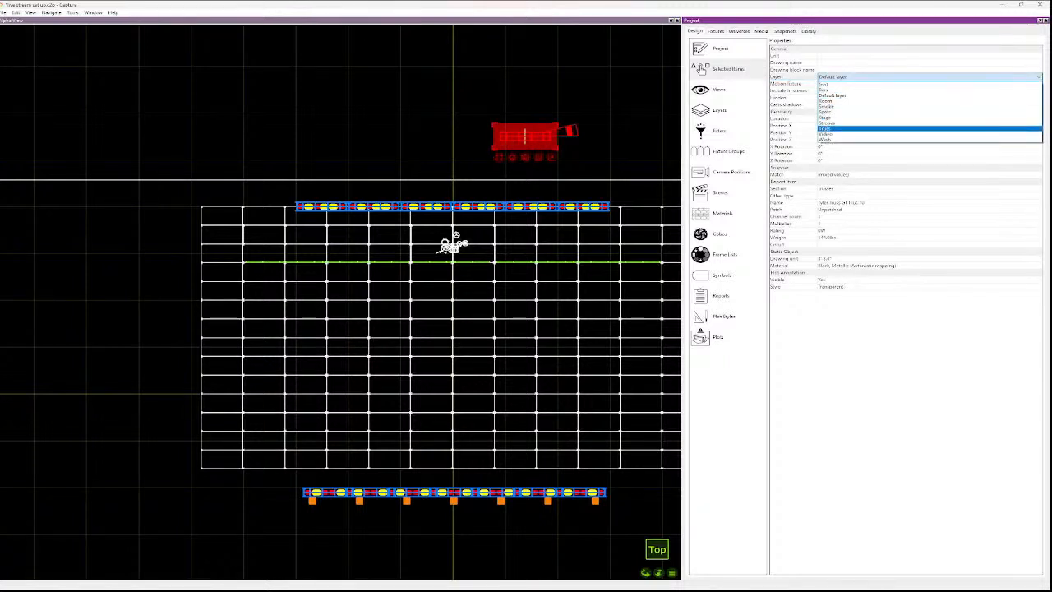
click(825, 129)
click(606, 107)
drag(609, 148, 527, 129)
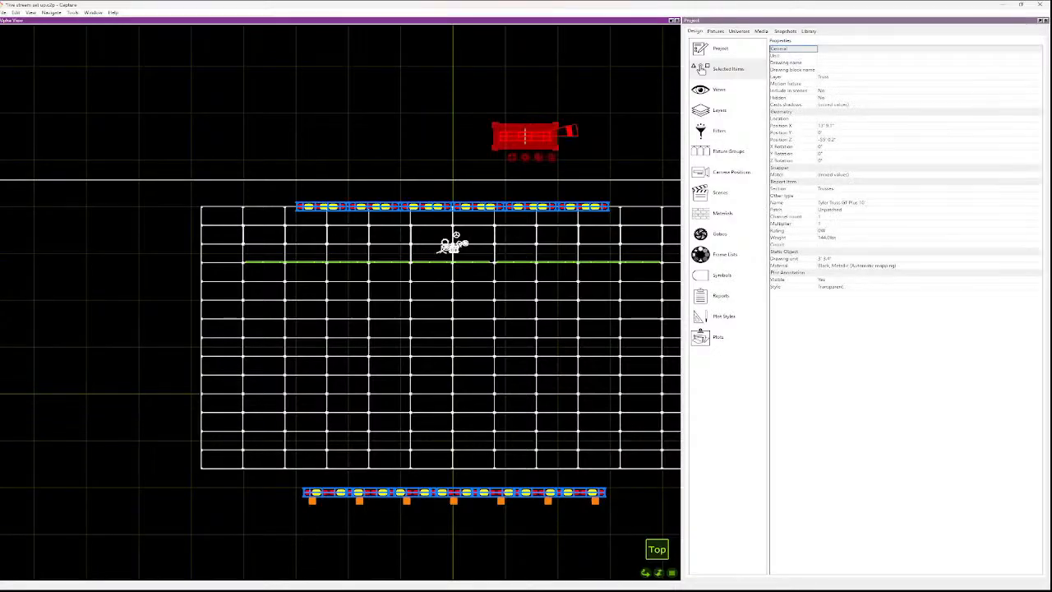
key(Escape)
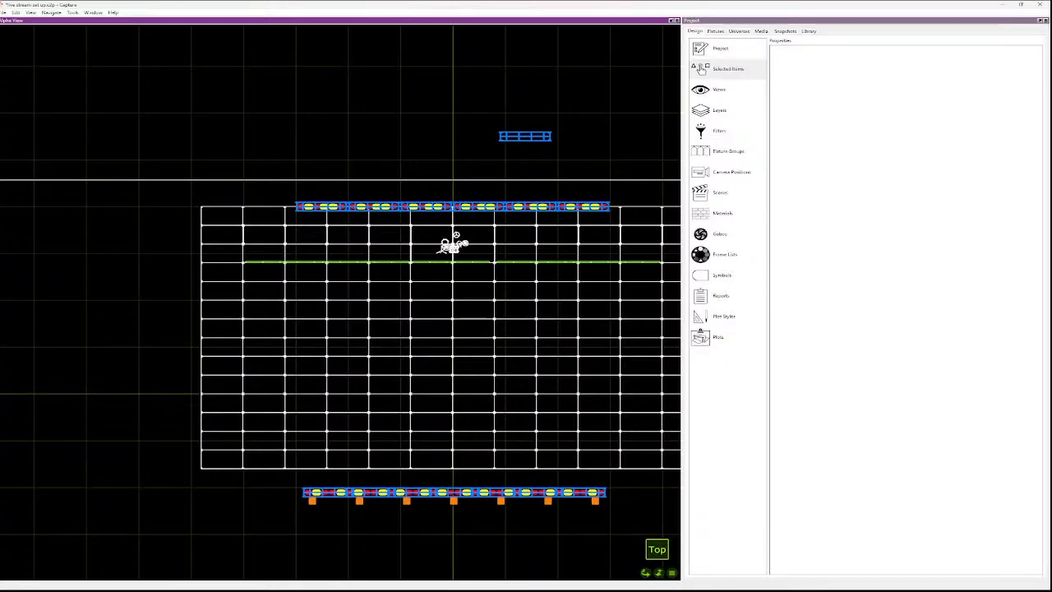
- Select the GT Plus 10' section upstage of the stage and set its Y rotation to 90°
scroll(578, 117, up, 5)
click(492, 159)
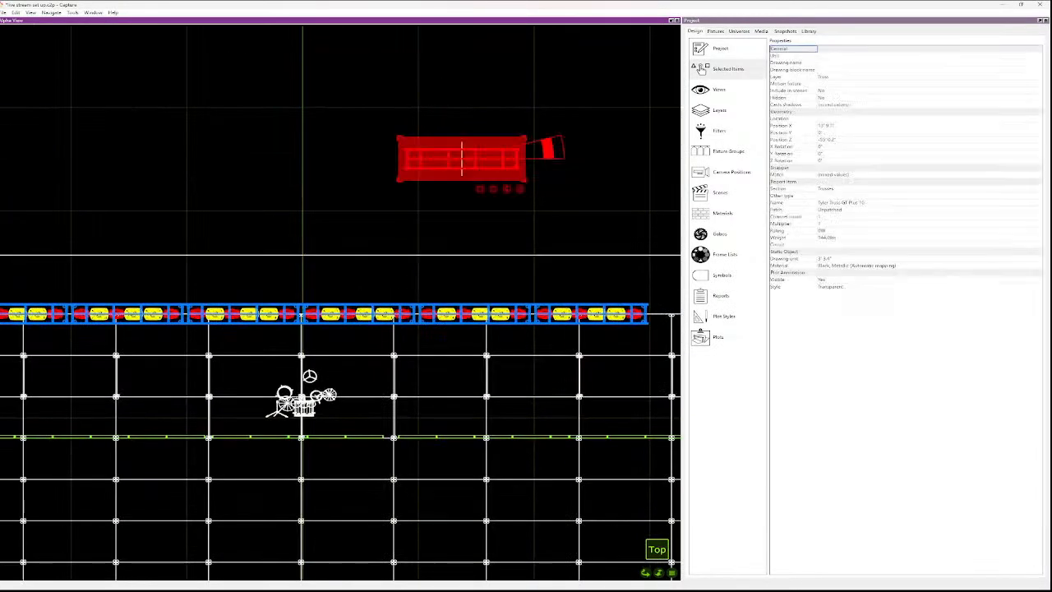
scroll(406, 215, down, 5)
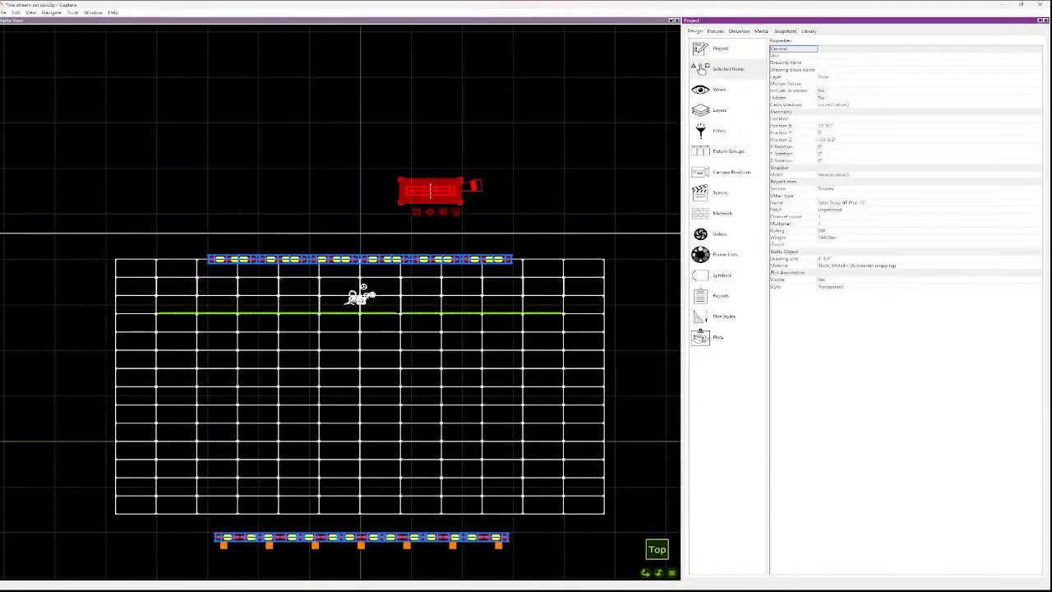
click(821, 154)
text(90)
key(Return)
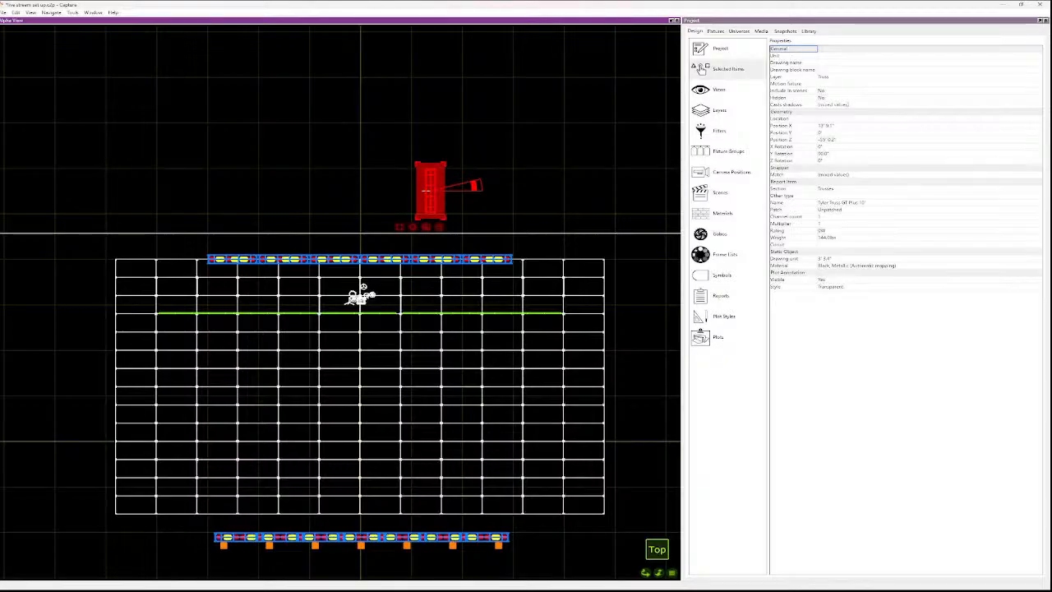
- Look through the fixture library, the project's fixture list and the recently used Robe items
click(809, 31)
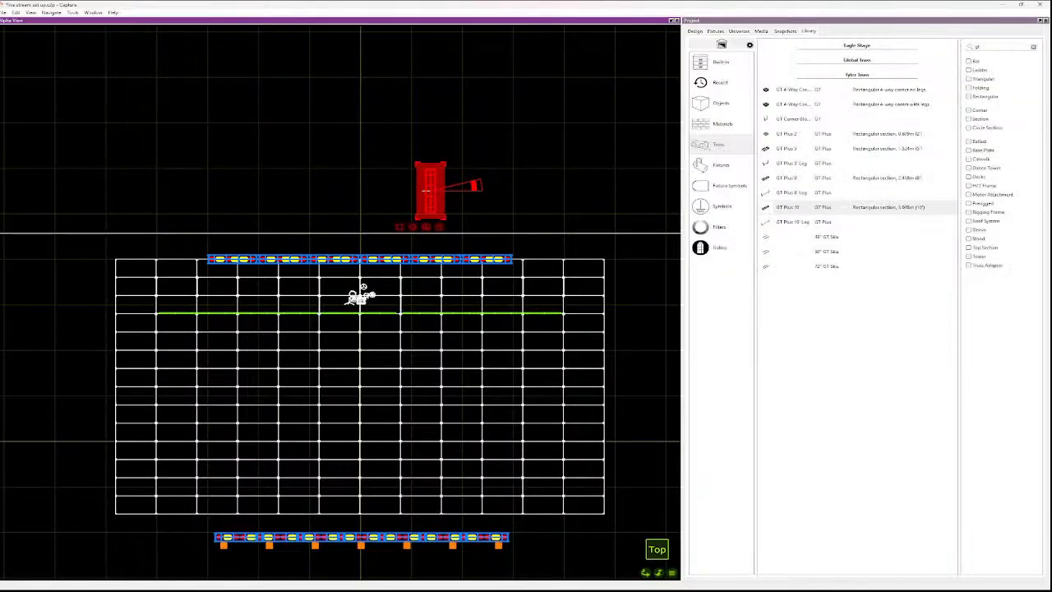
click(721, 165)
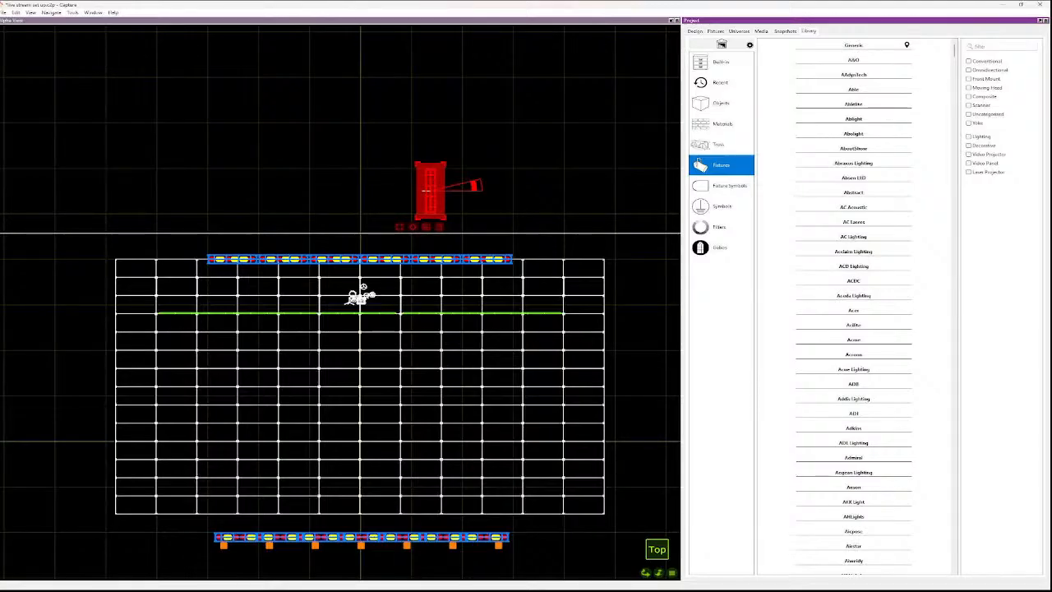
click(716, 31)
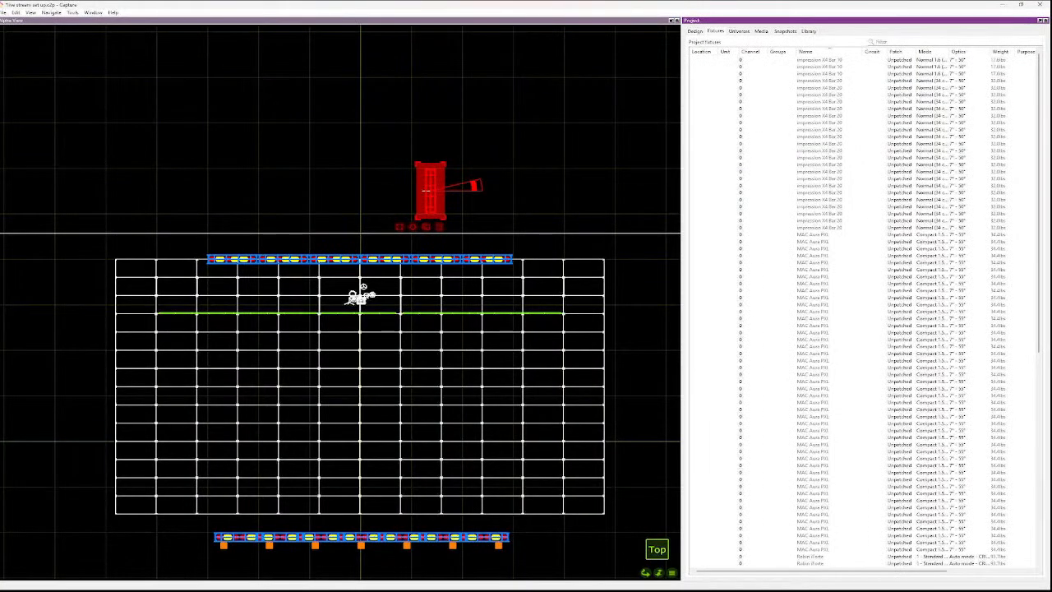
click(696, 31)
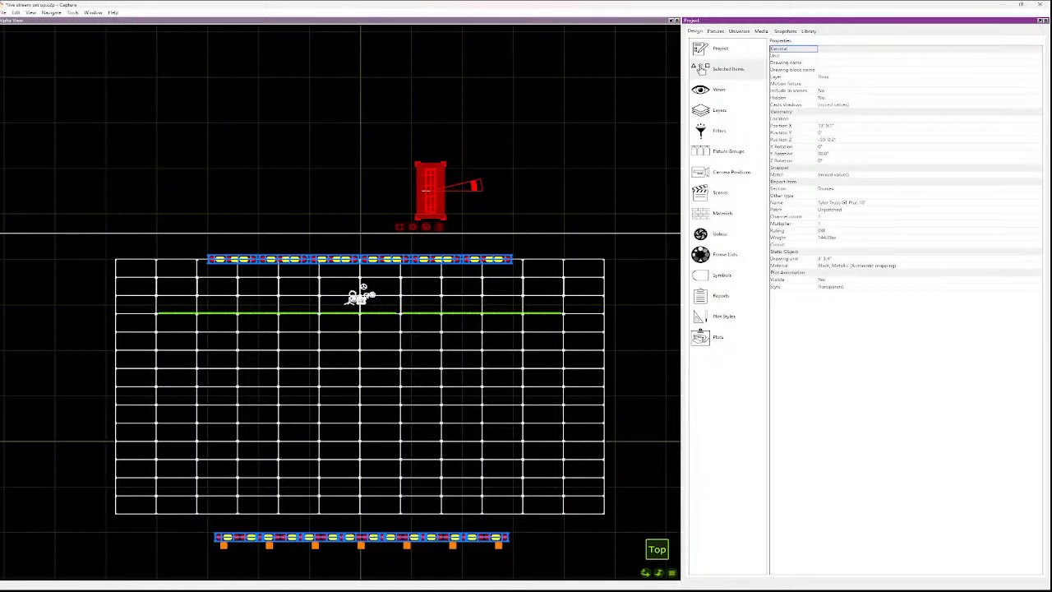
click(809, 31)
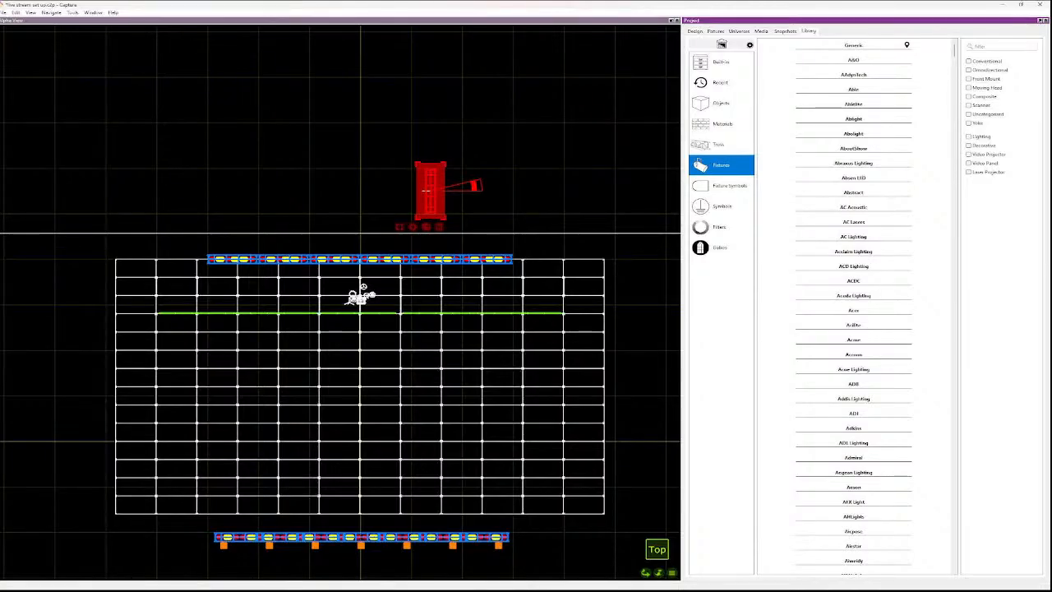
click(721, 82)
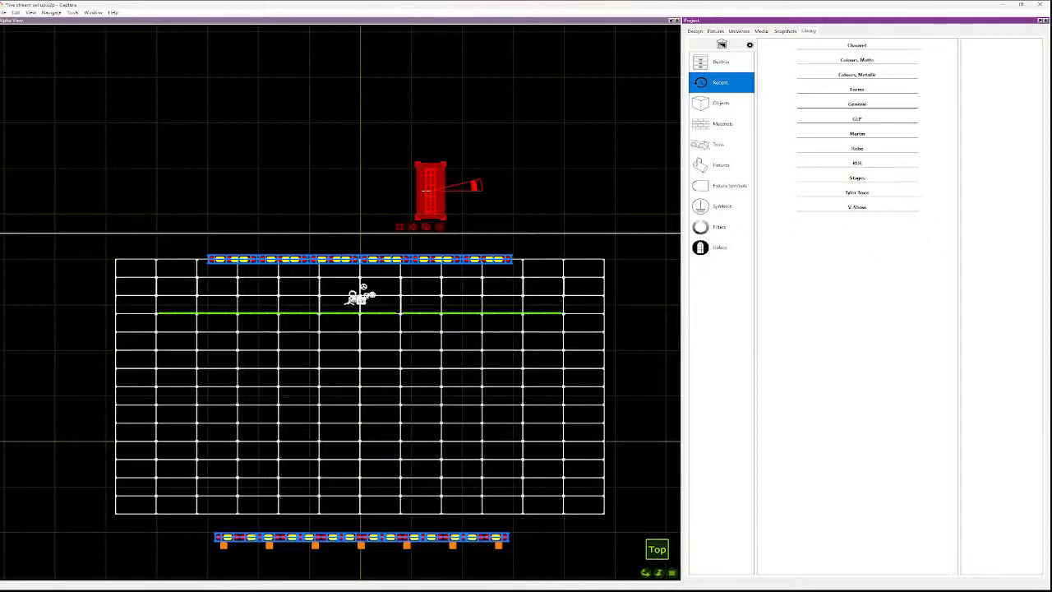
click(858, 148)
click(855, 163)
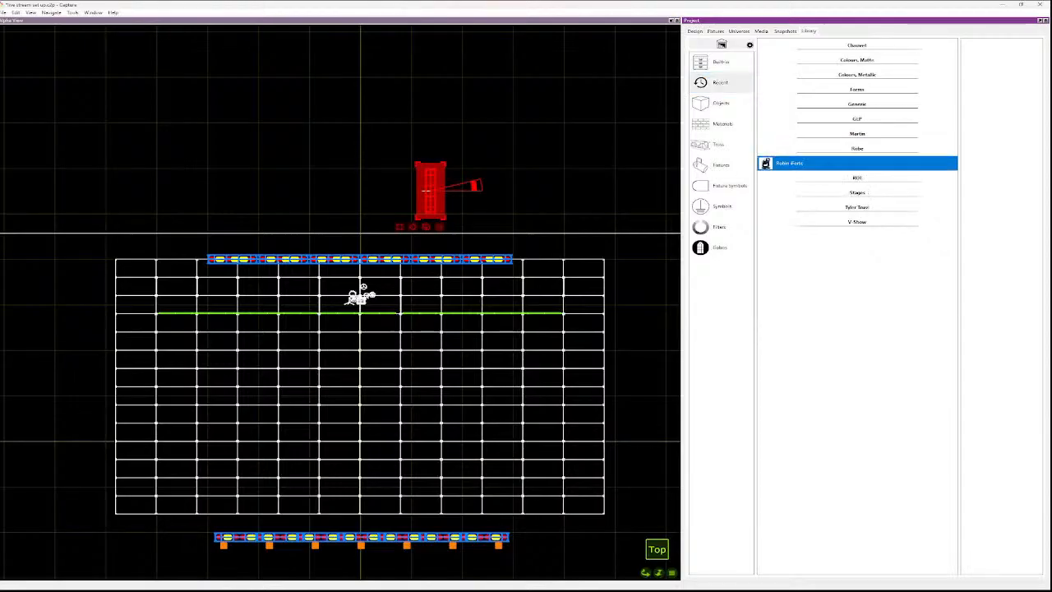
scroll(382, 219, up, 3)
scroll(383, 218, down, 5)
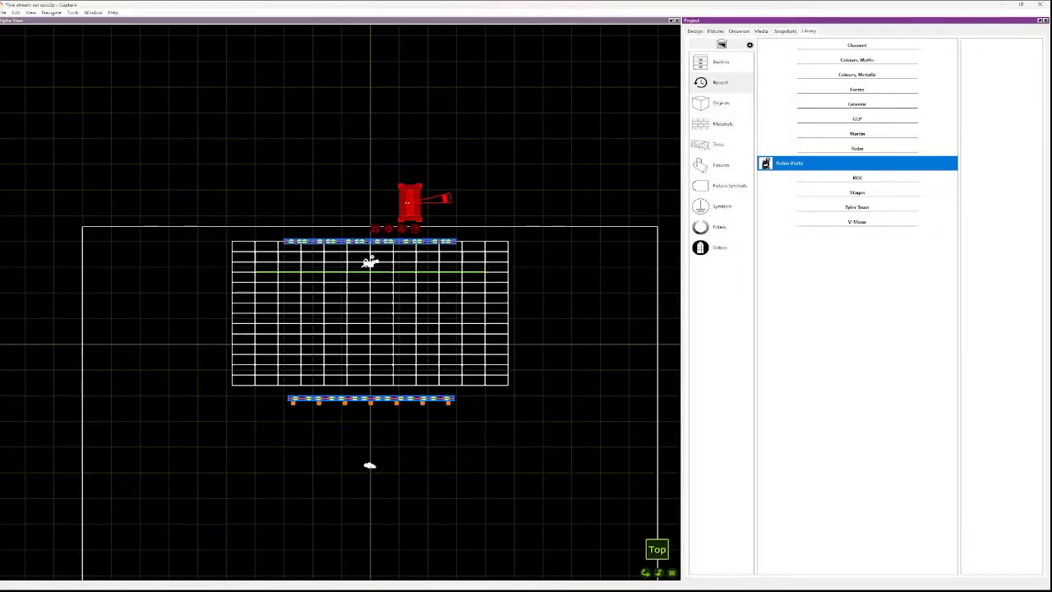
- Place a Martin MAC Aura PXL from the recently used library items beside the rotated GT Plus 10' section
click(716, 31)
click(809, 32)
click(858, 134)
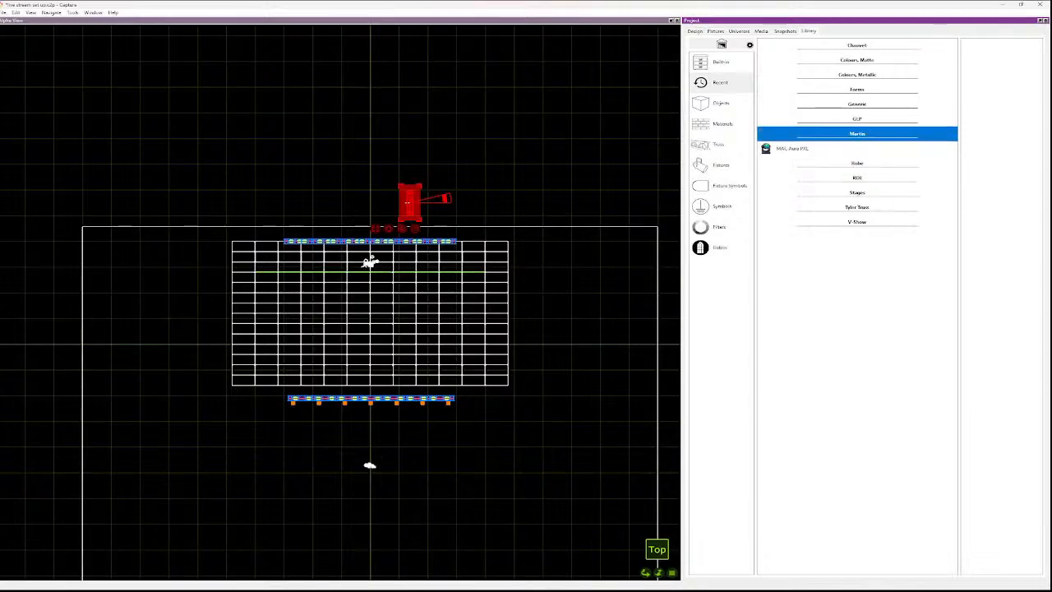
click(851, 149)
drag(570, 214, 434, 203)
scroll(405, 203, up, 5)
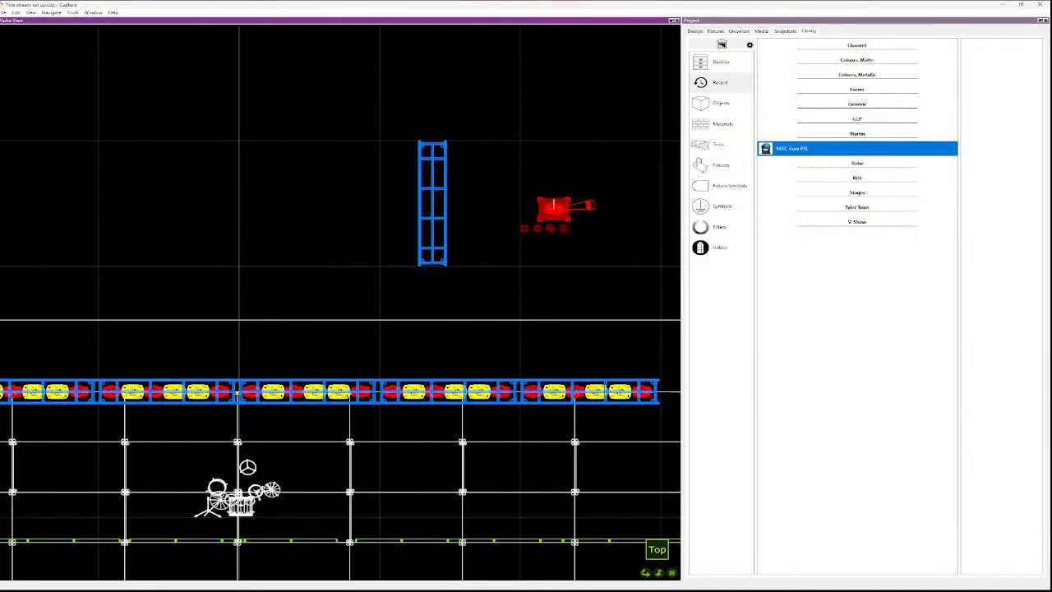
- Hang the MAC Aura PXL near the downstage end of the rotated truss section and assign it to the Wash layer
click(696, 31)
click(791, 168)
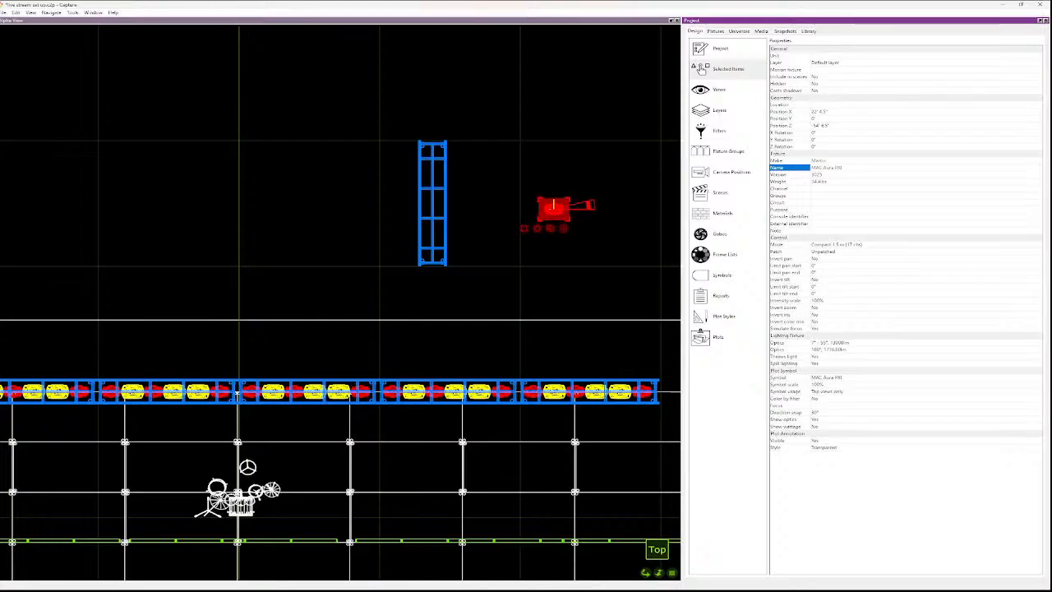
drag(553, 207, 431, 247)
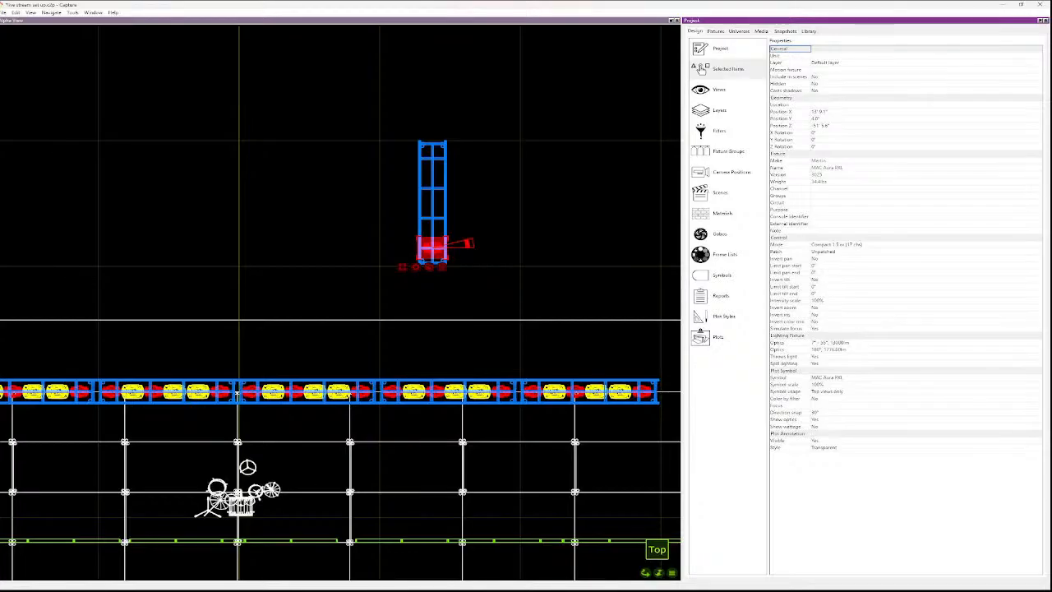
click(840, 62)
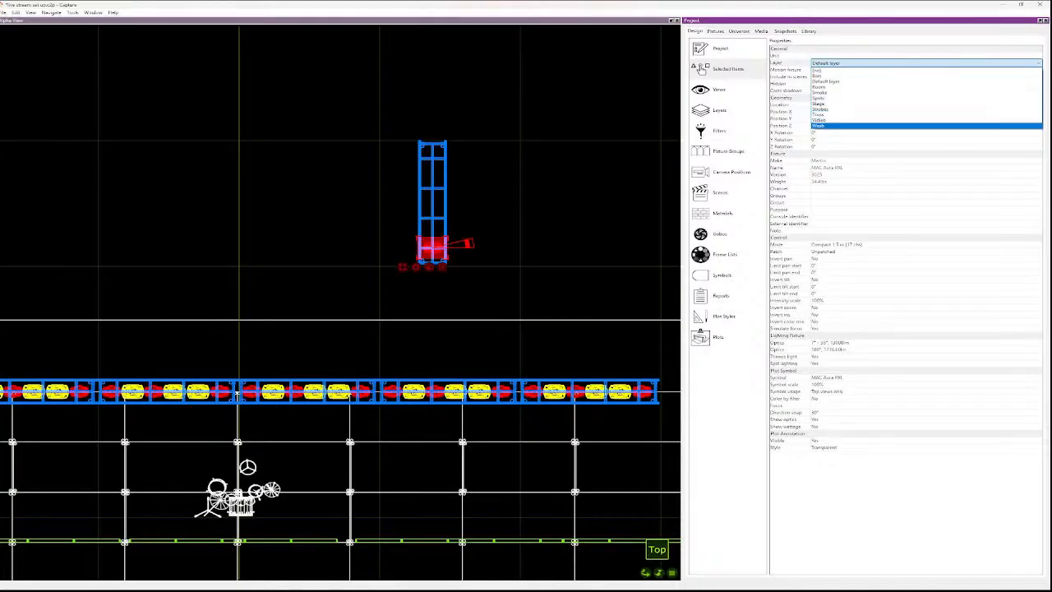
click(819, 126)
click(474, 260)
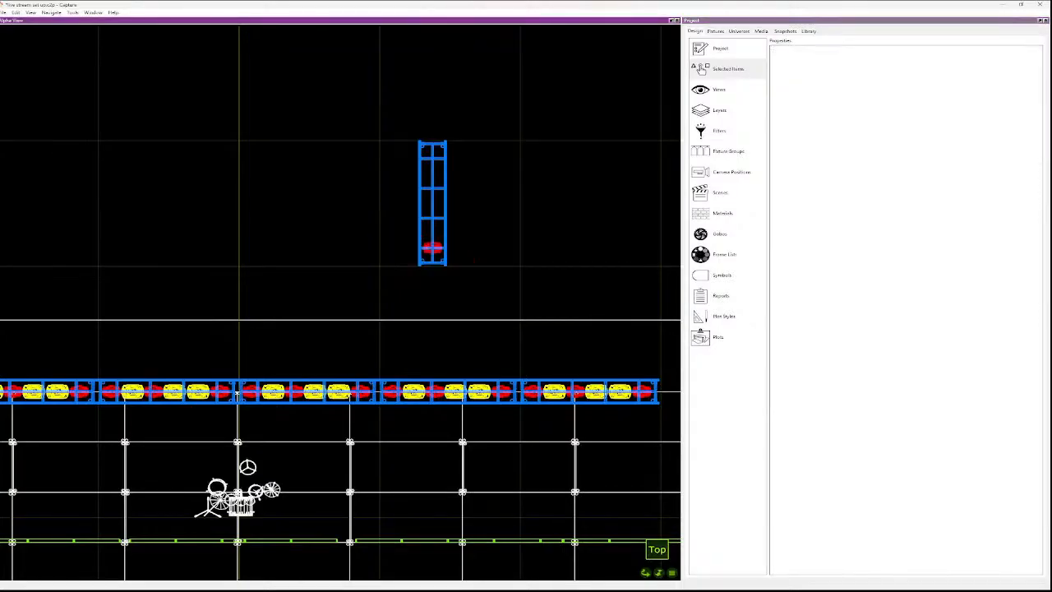
- Shift the MAC Aura PXL slightly upstage along the rotated truss section, to about Z -52' 1"
click(433, 249)
scroll(434, 248, up, 5)
drag(429, 246, 422, 226)
scroll(422, 227, down, 2)
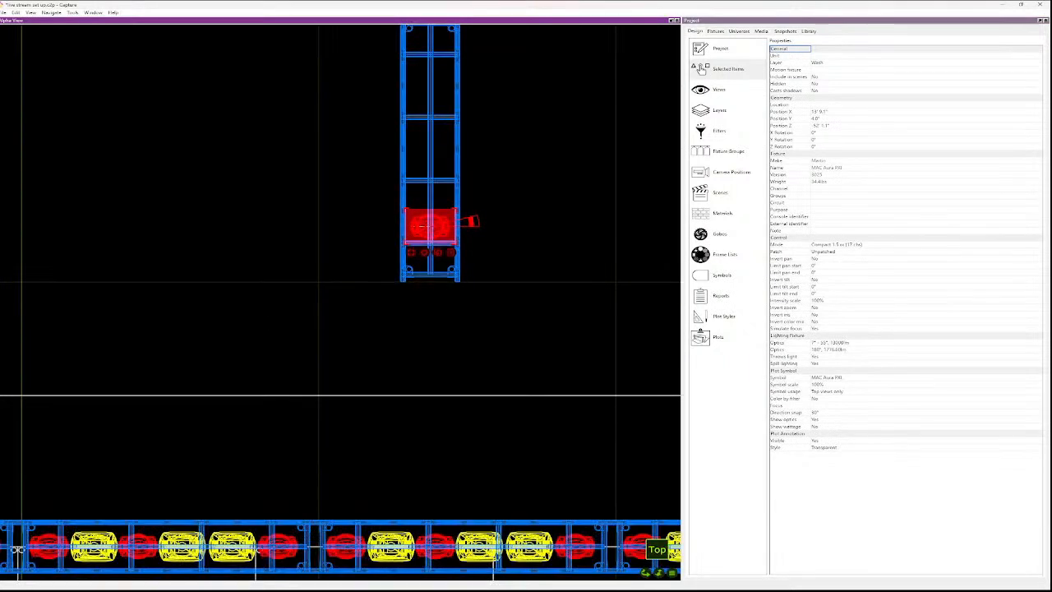
- Copy the MAC Aura PXL to the upstage end and middle of the rotated truss section, and select the middle fixture
scroll(440, 230, down, 3)
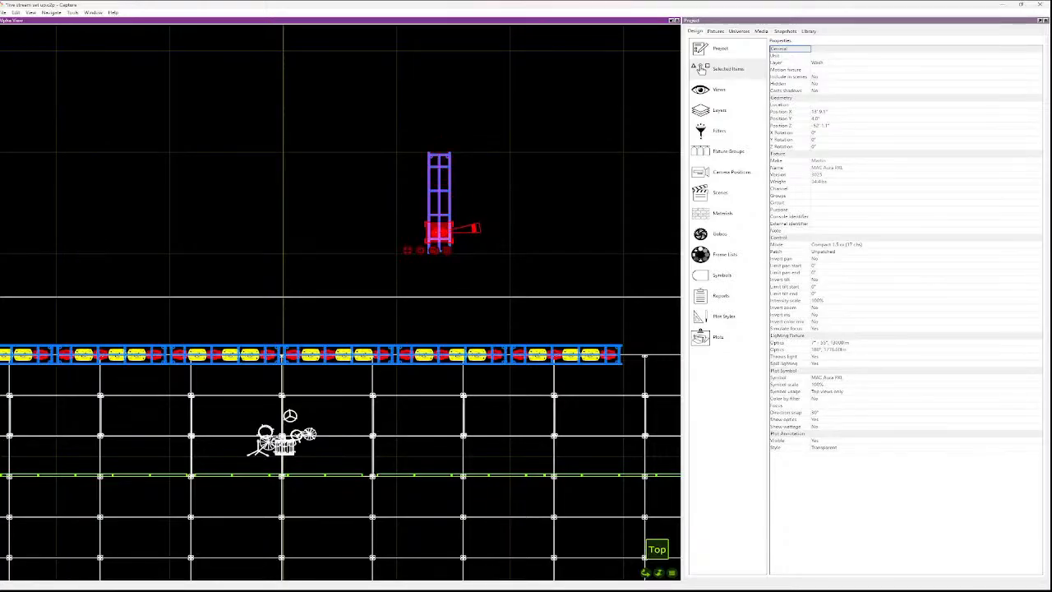
drag(497, 166, 439, 200)
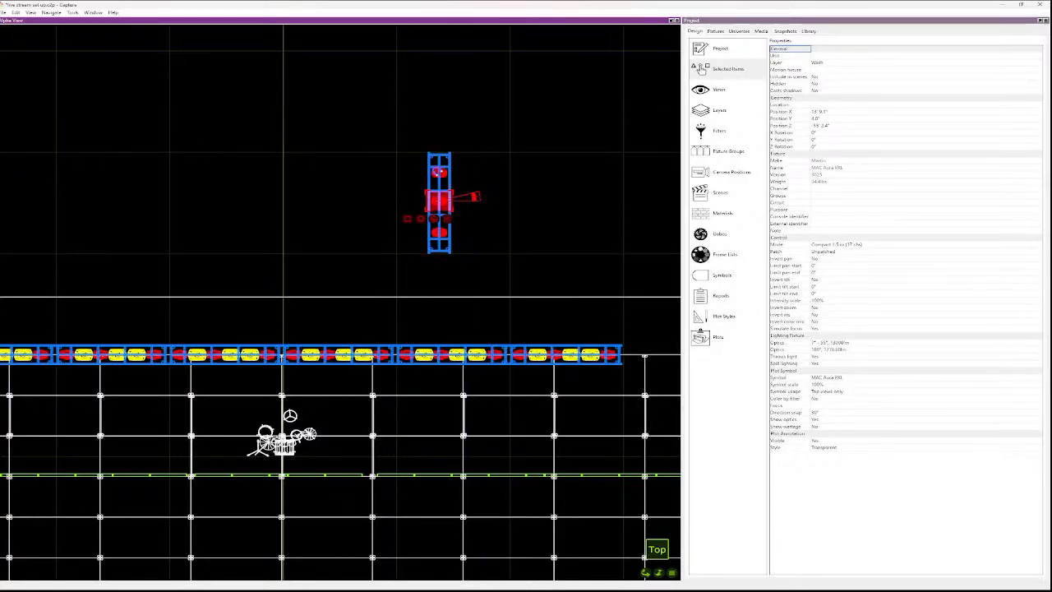
click(453, 186)
scroll(452, 185, up, 3)
click(426, 215)
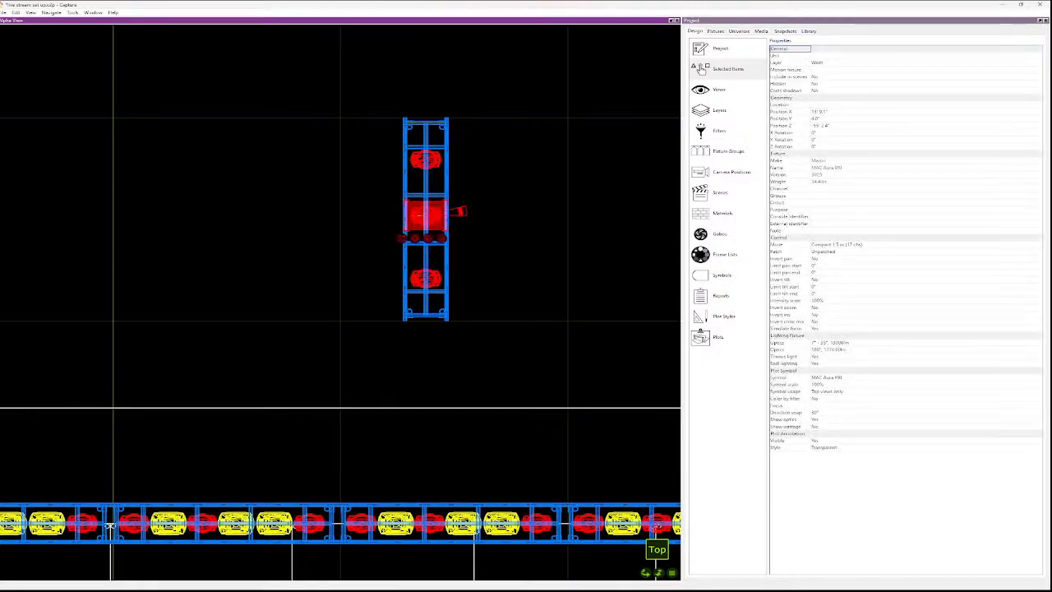
- Delete the middle MAC Aura PXL from the rotated truss section and shift the upstage one slightly farther upstage
key(Delete)
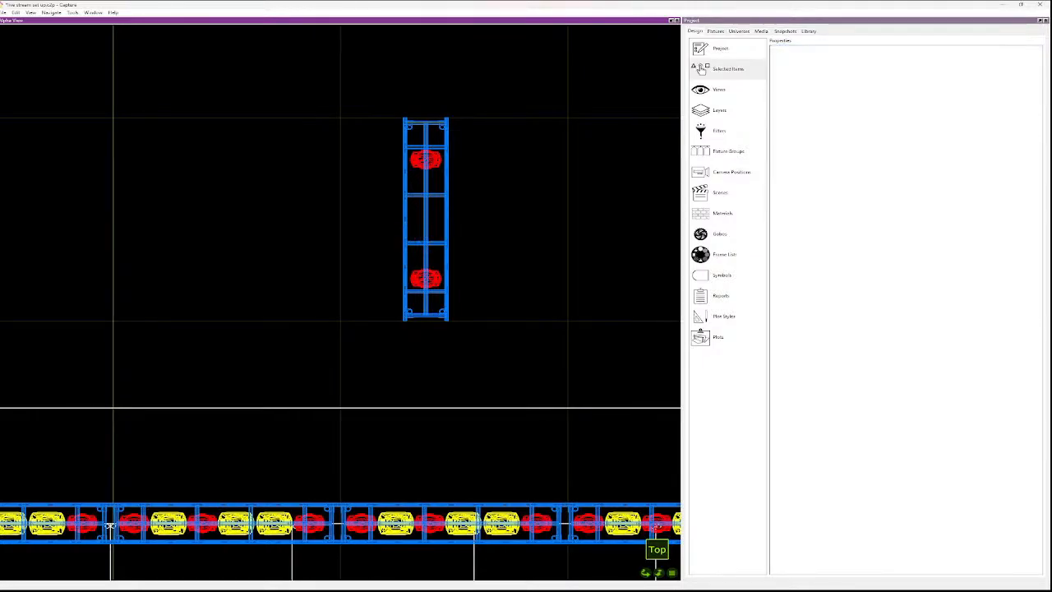
click(426, 160)
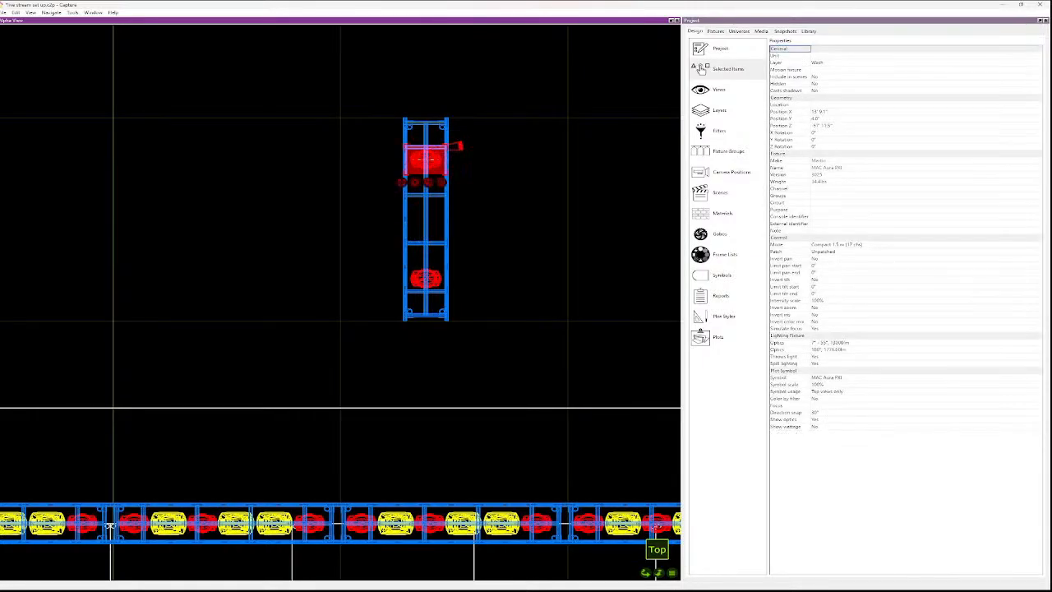
drag(426, 159, 424, 146)
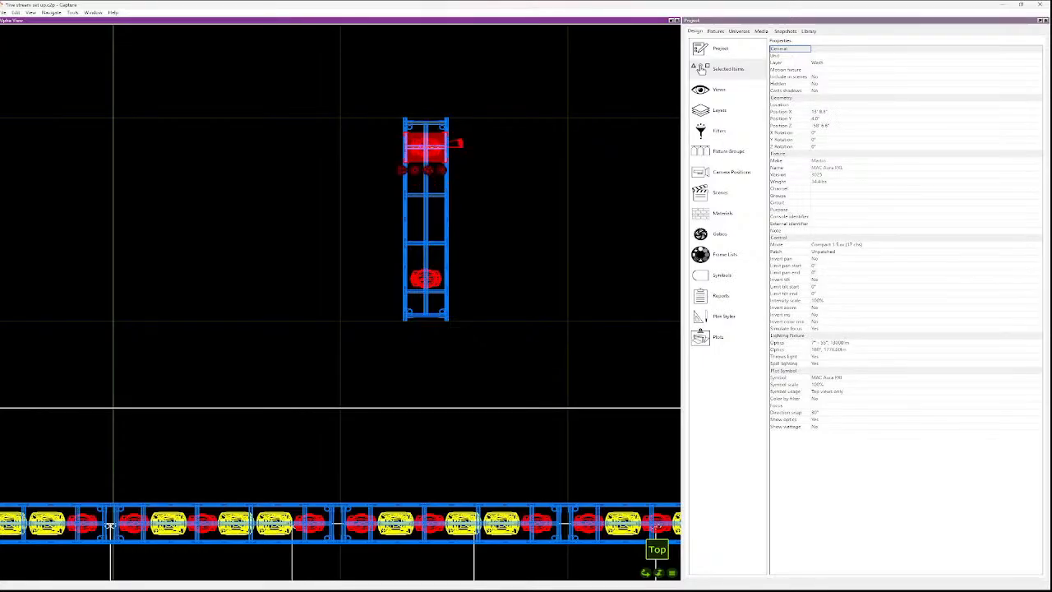
- Move the upstage MAC Aura PXL back downstage, just past the nearby truss cross-member
click(425, 278)
mouse_move(425, 278)
mouse_down()
mouse_move(425, 288)
mouse_move(425, 279)
mouse_up()
key(Escape)
click(426, 147)
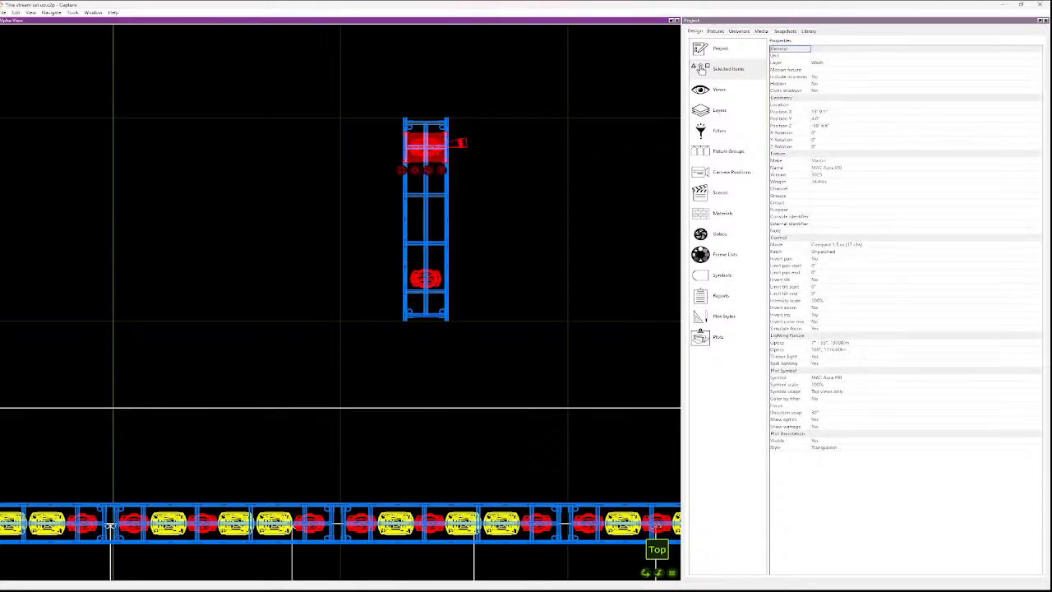
drag(425, 148, 425, 159)
key(Escape)
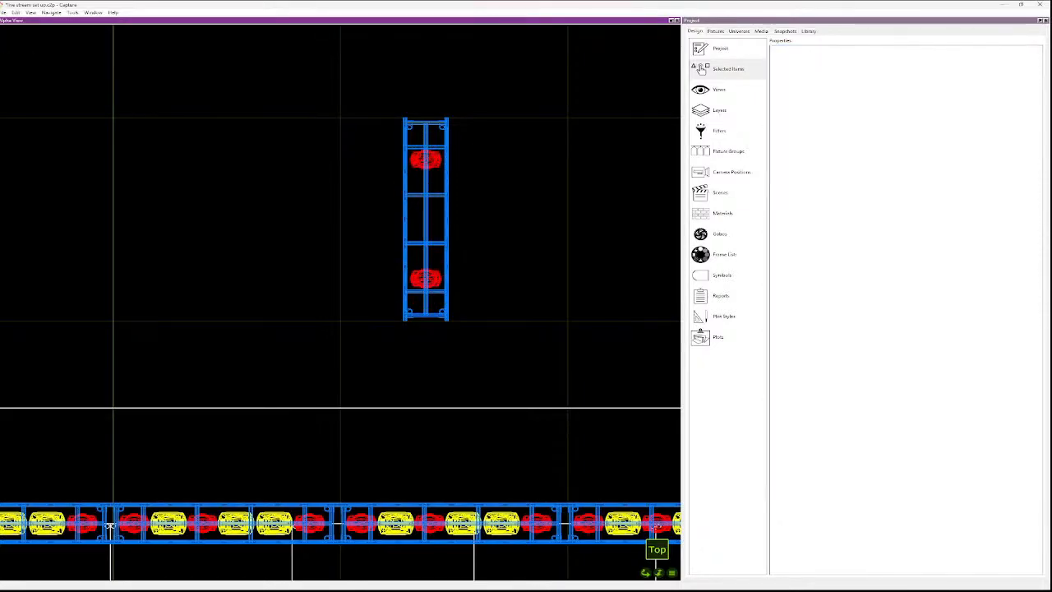
- Find the Robe Robin iPointe in the fixture library and hang one between the two MAC Aura PXLs on the rotated truss
click(809, 30)
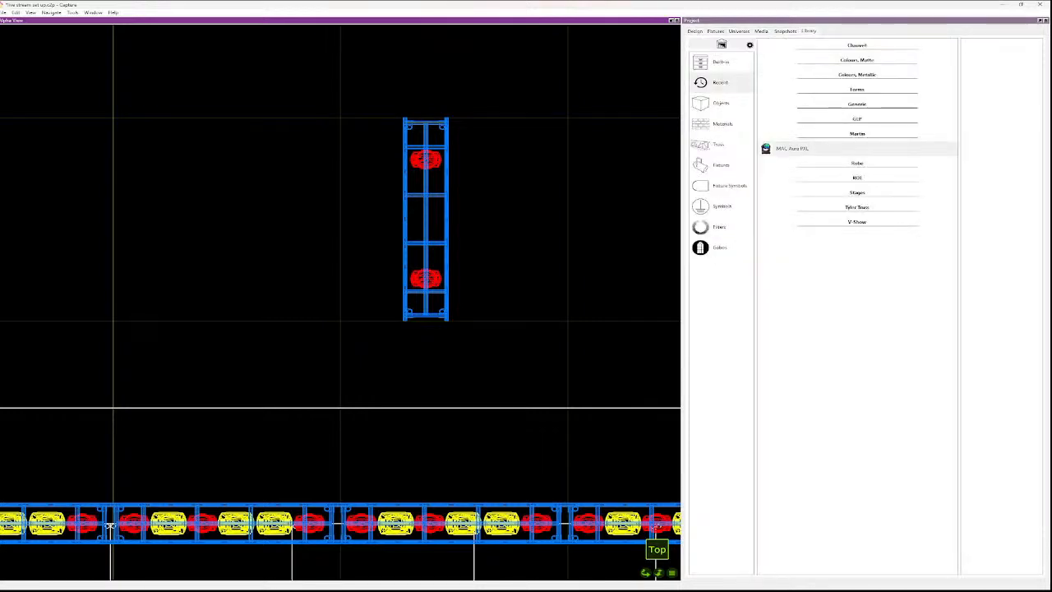
click(721, 165)
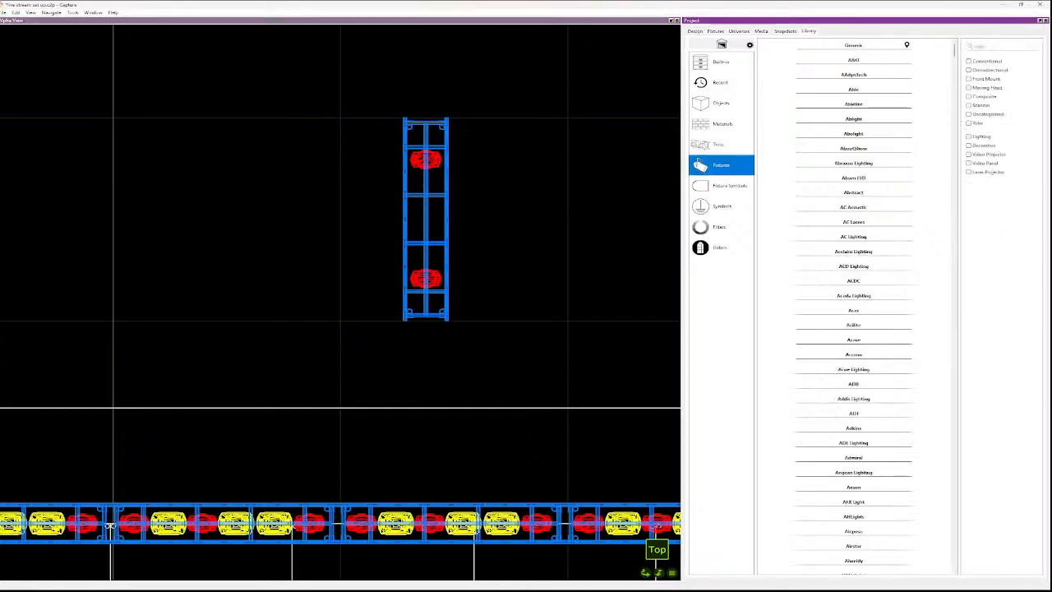
click(1001, 47)
text(spot)
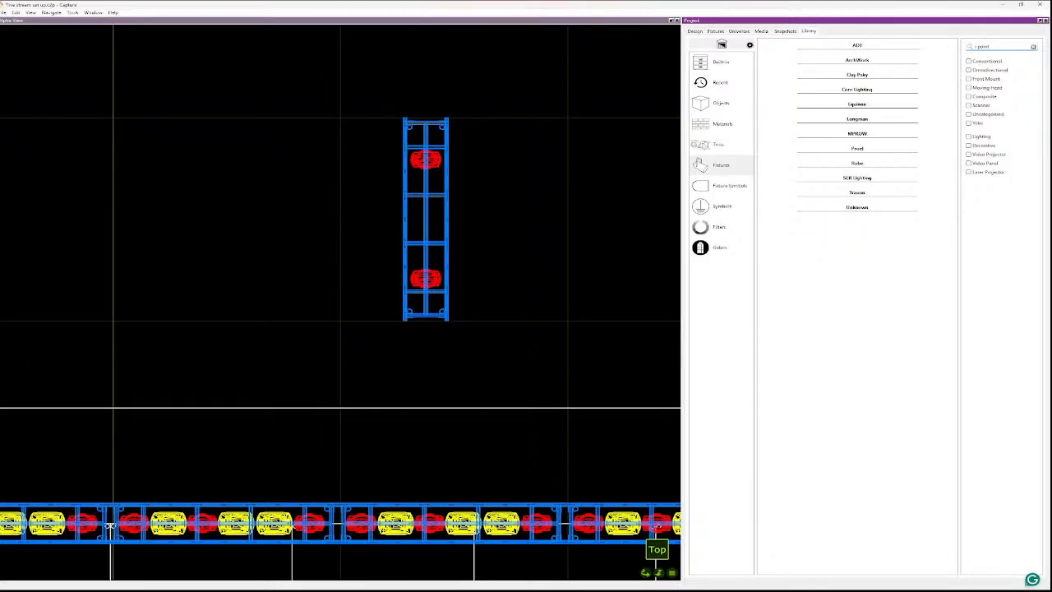
click(857, 163)
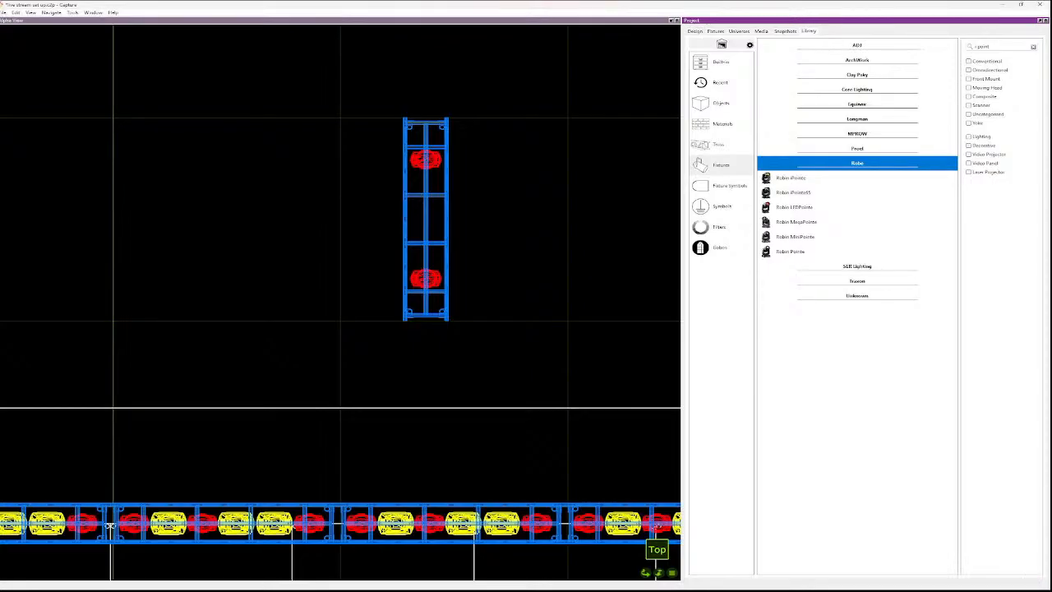
click(792, 178)
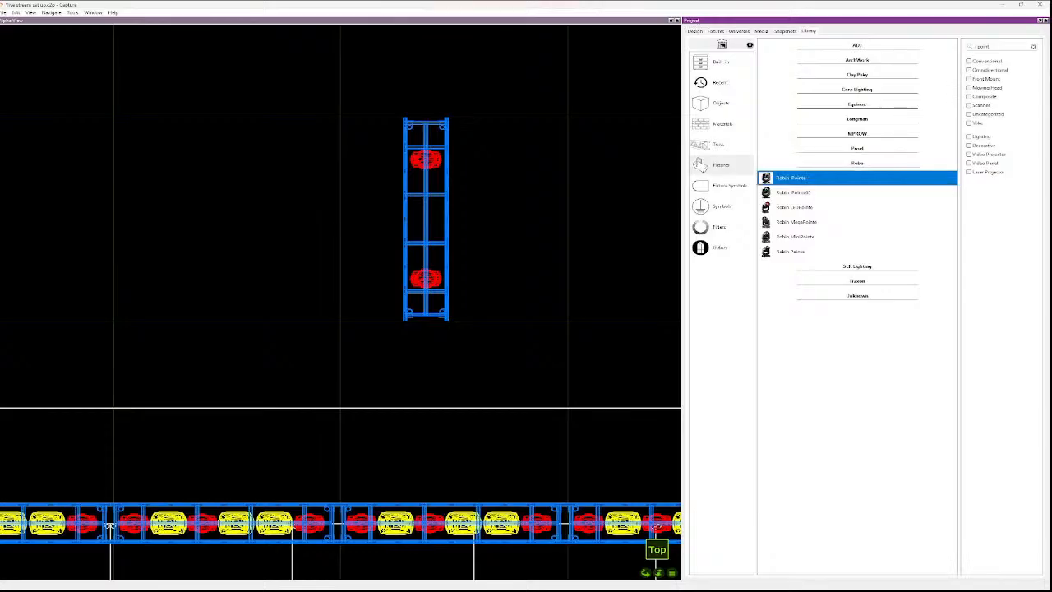
drag(791, 178, 426, 239)
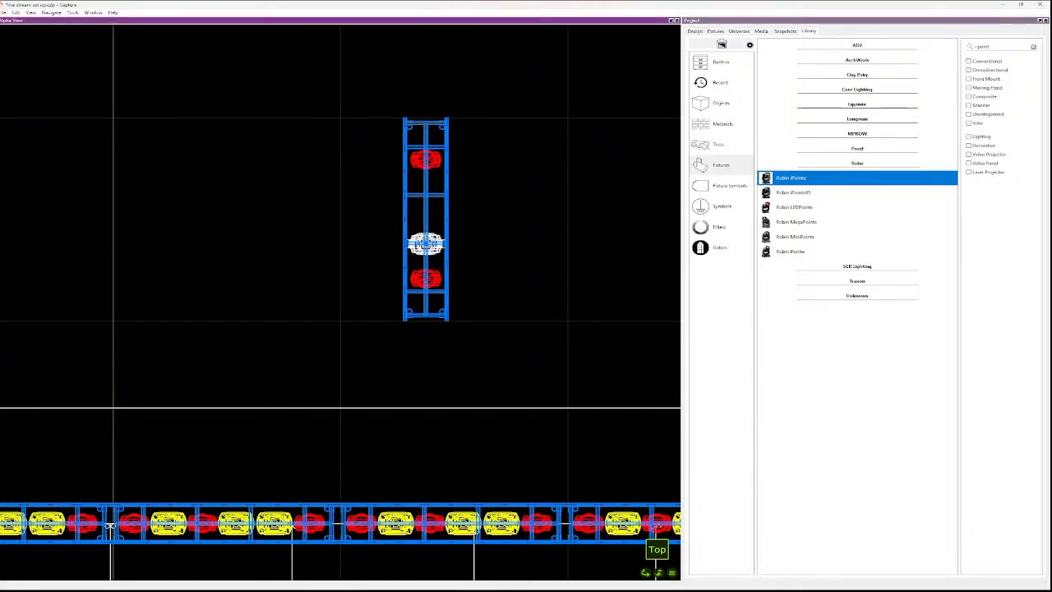
- Add a second Robin iPointe upstage of the first and shift both downstage along the truss, leaving a gap between them
scroll(425, 241, up, 3)
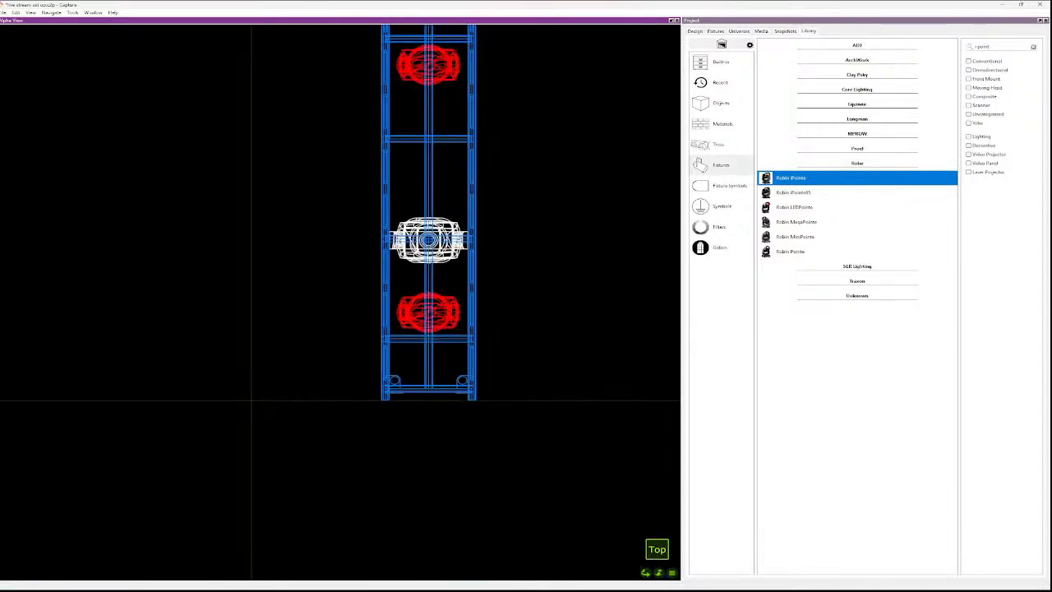
click(427, 240)
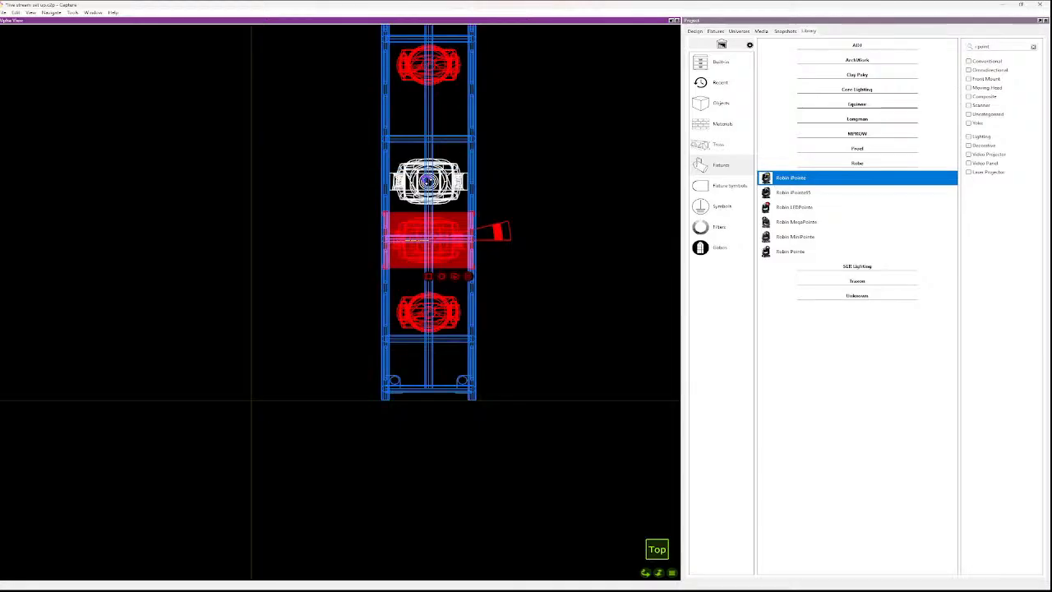
drag(427, 241, 427, 261)
click(429, 313)
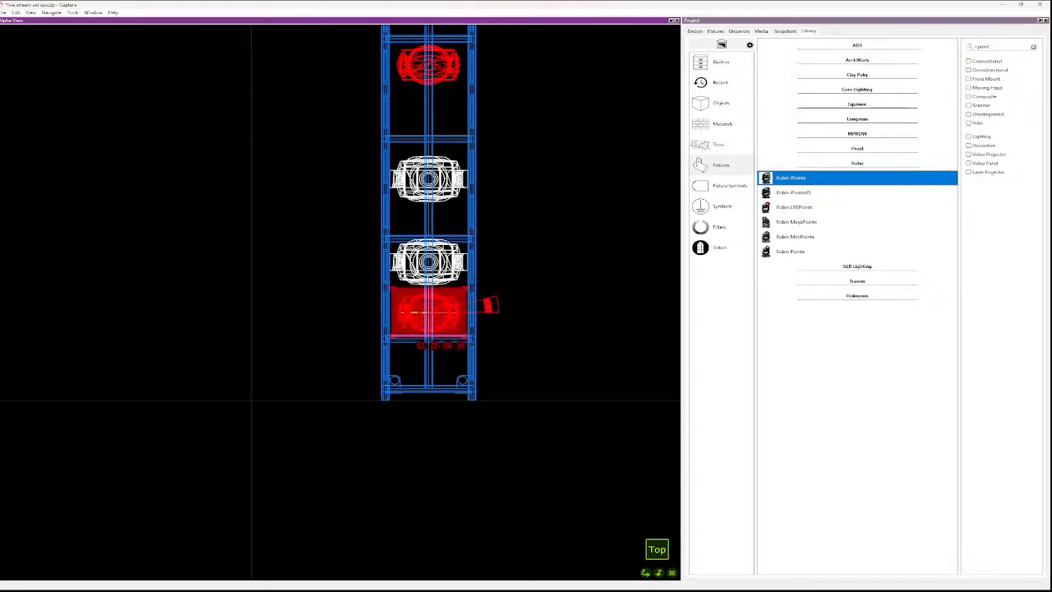
key(Escape)
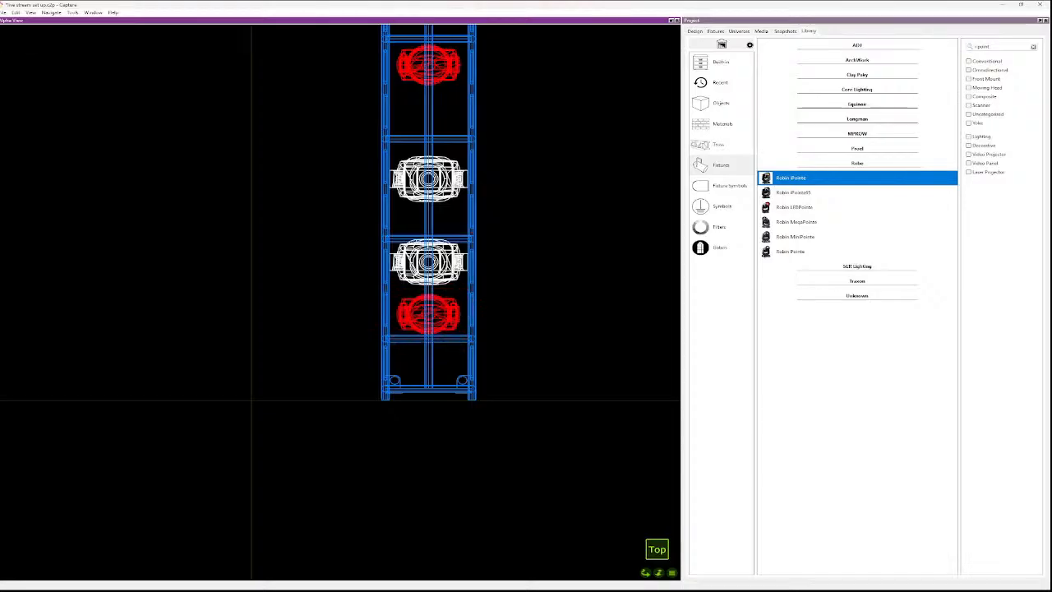
click(429, 179)
drag(428, 178, 428, 199)
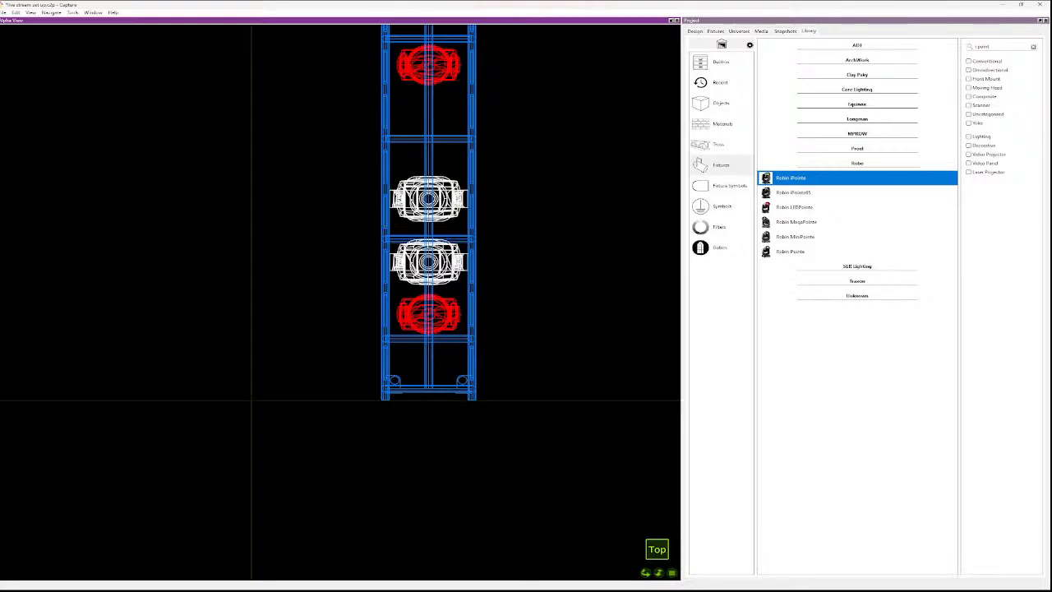
- Add a third Robin iPointe upstage of the other two, matching their spacing along the rotated truss section
drag(791, 178, 428, 133)
click(429, 133)
key(Escape)
click(428, 133)
key(Escape)
click(428, 262)
key(ctrl+c)
key(ctrl+v)
click(576, 168)
drag(577, 167, 427, 134)
key(Escape)
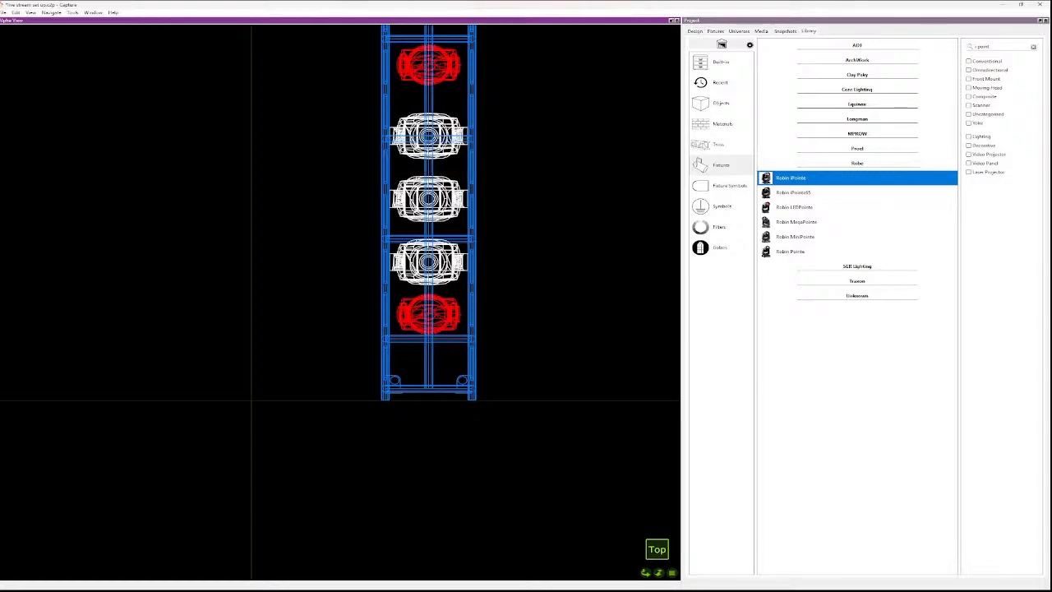
click(428, 262)
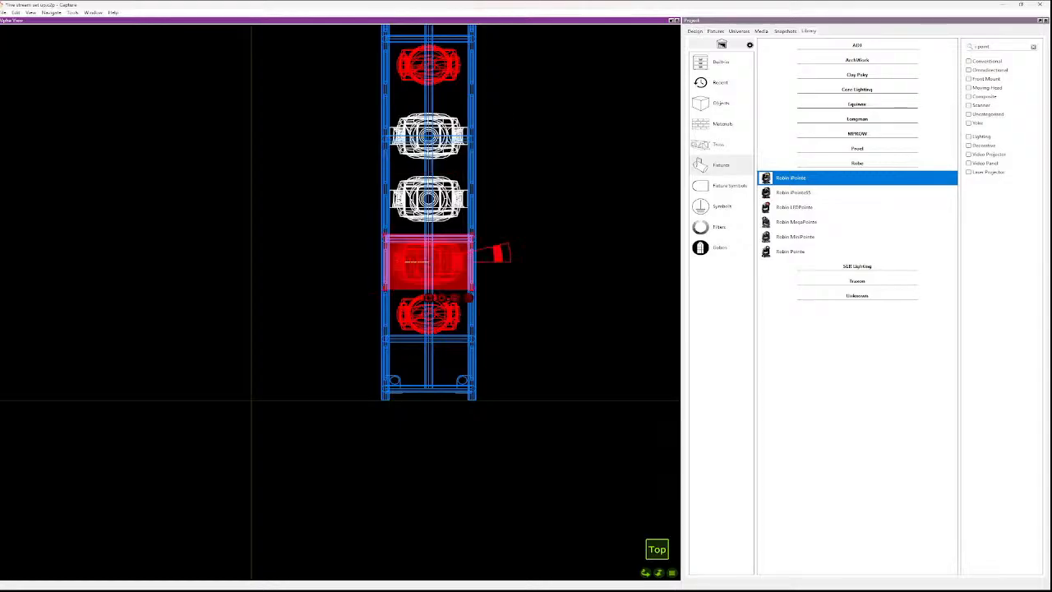
ctrl+click(428, 199)
ctrl+click(428, 137)
key(Escape)
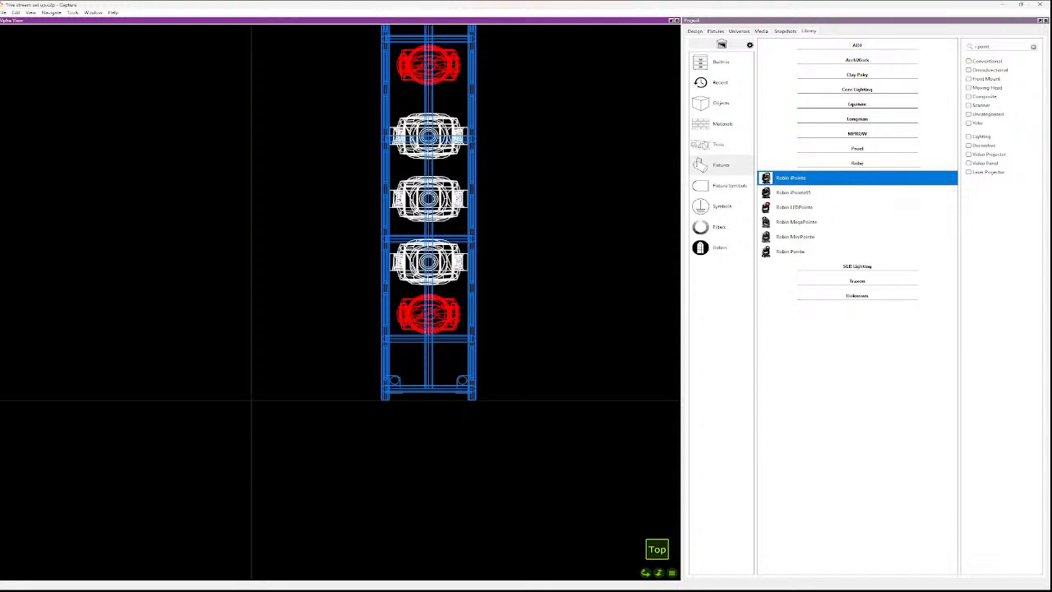
- Create a new layer in the project and name it Beams
click(695, 30)
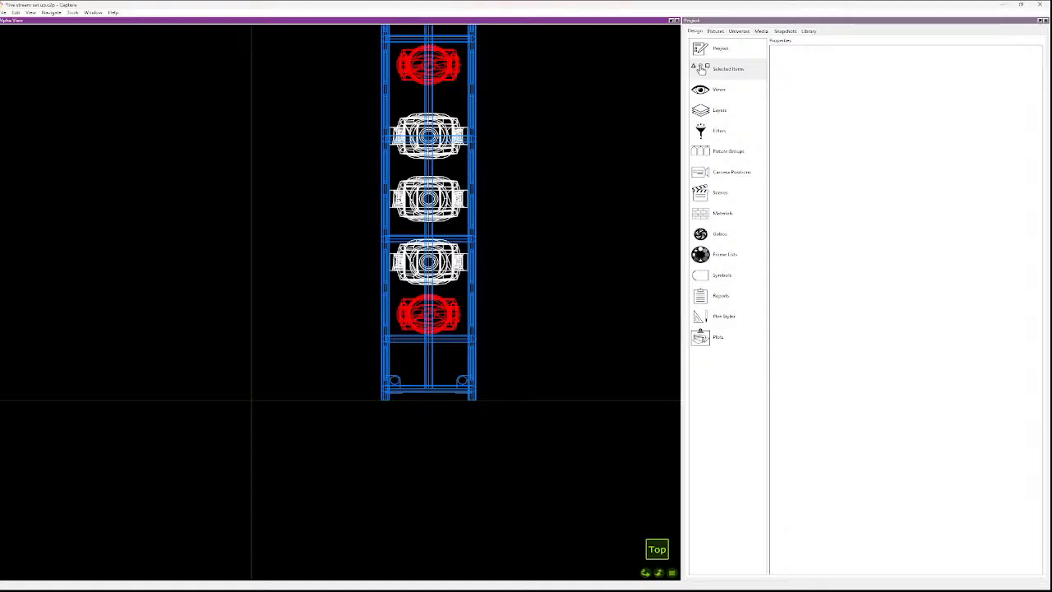
click(721, 110)
click(830, 181)
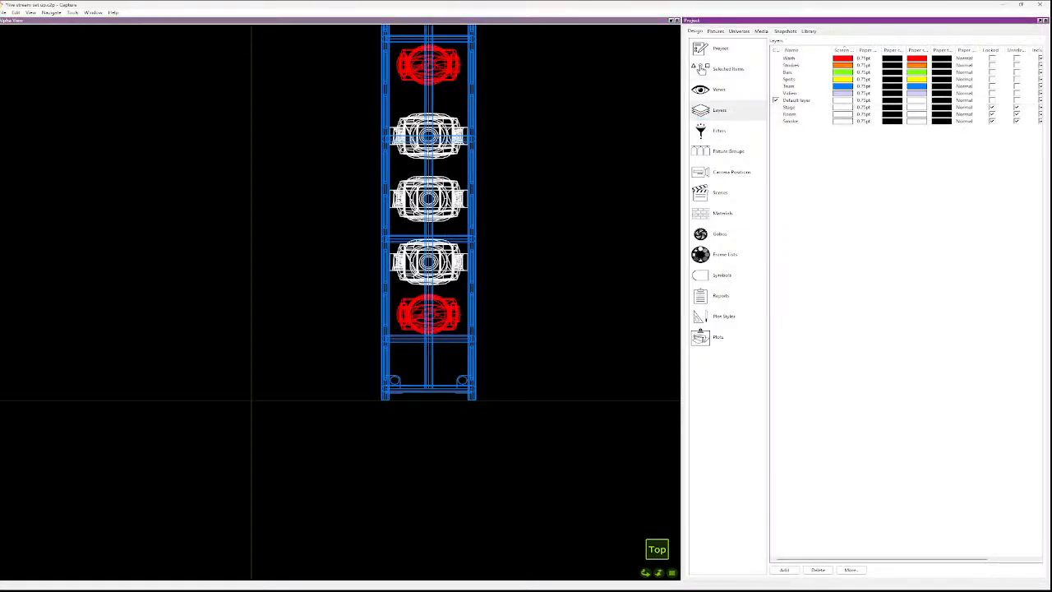
click(786, 570)
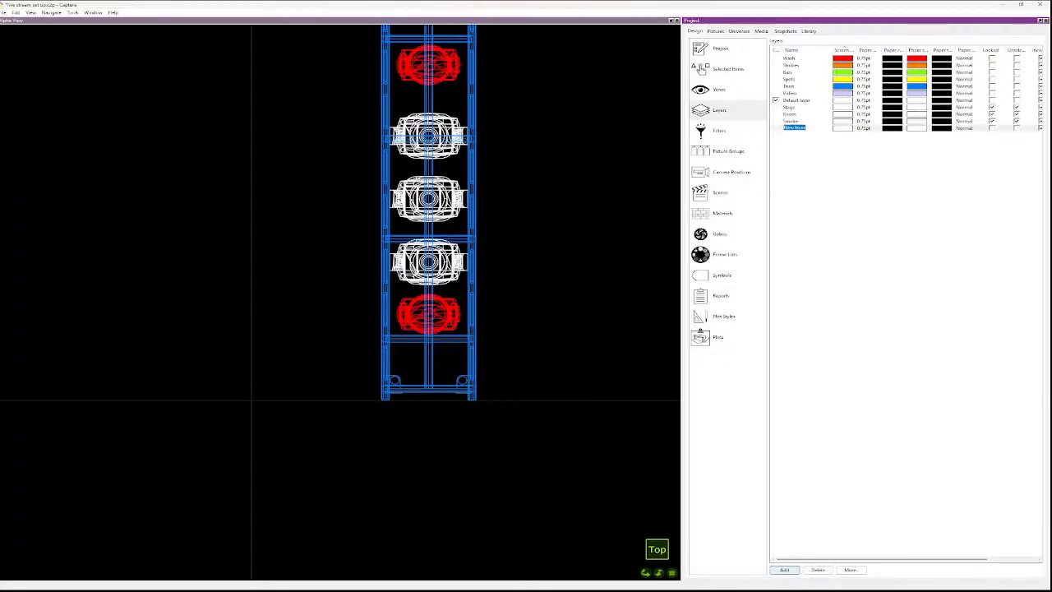
text(Bl)
text(nde)
key(BackSpace)
key(BackSpace)
key(BackSpace)
text(Blin)
key(BackSpace)
key(BackSpace)
key(Return)
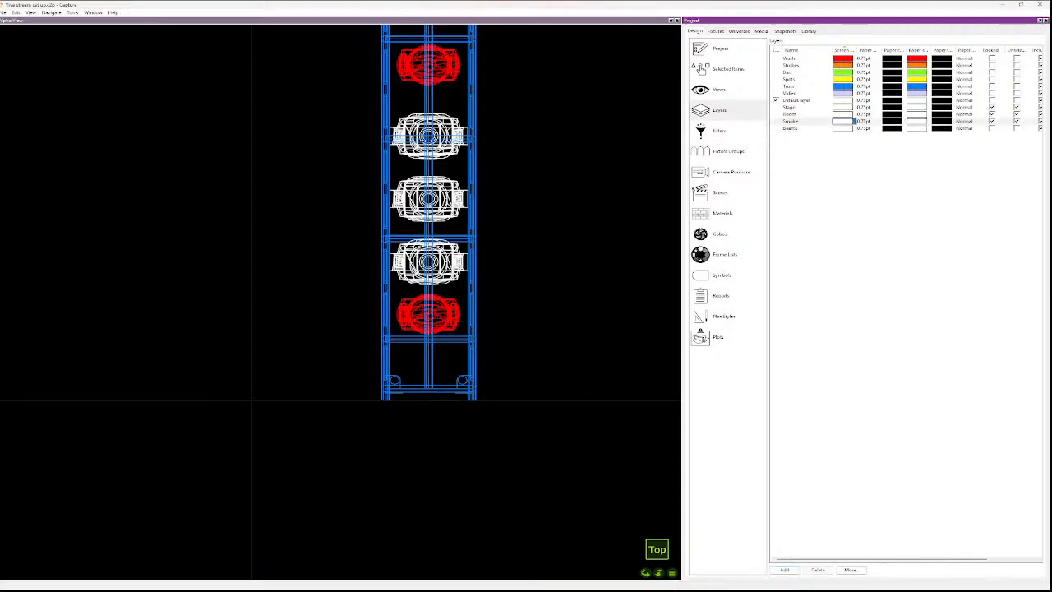
- Set the Beams layer's screen colour to the bright pink palette swatch
click(852, 129)
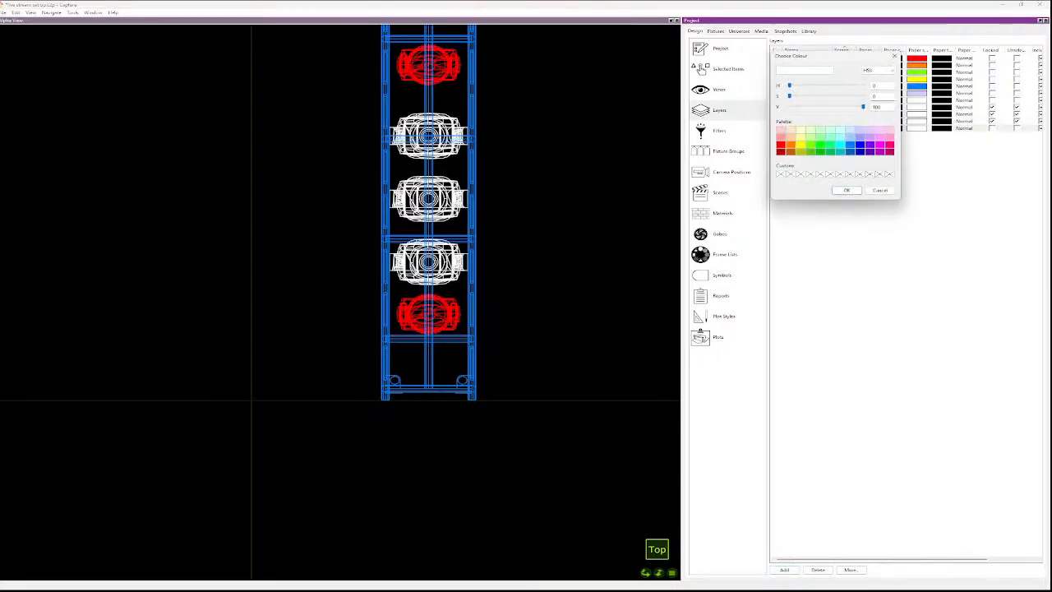
click(890, 145)
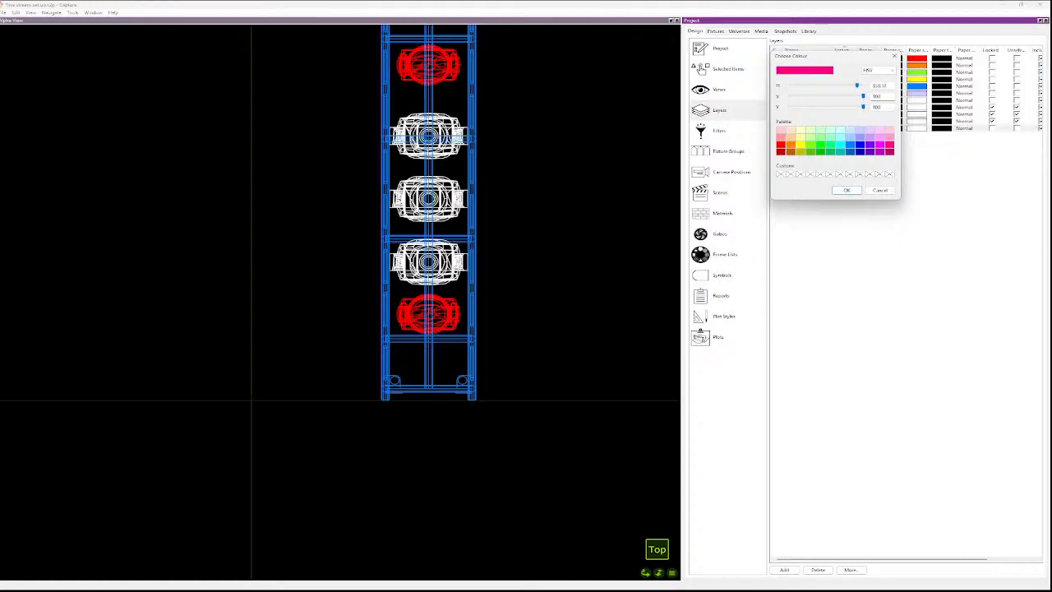
click(847, 190)
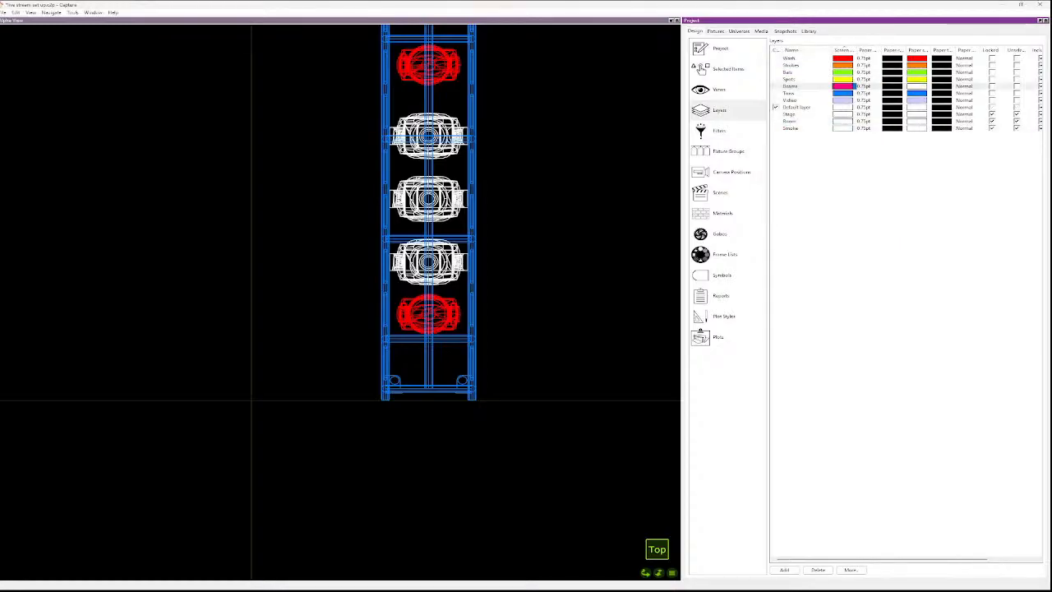
- Set the Beams layer's white paper colour to the bright magenta palette swatch
click(917, 86)
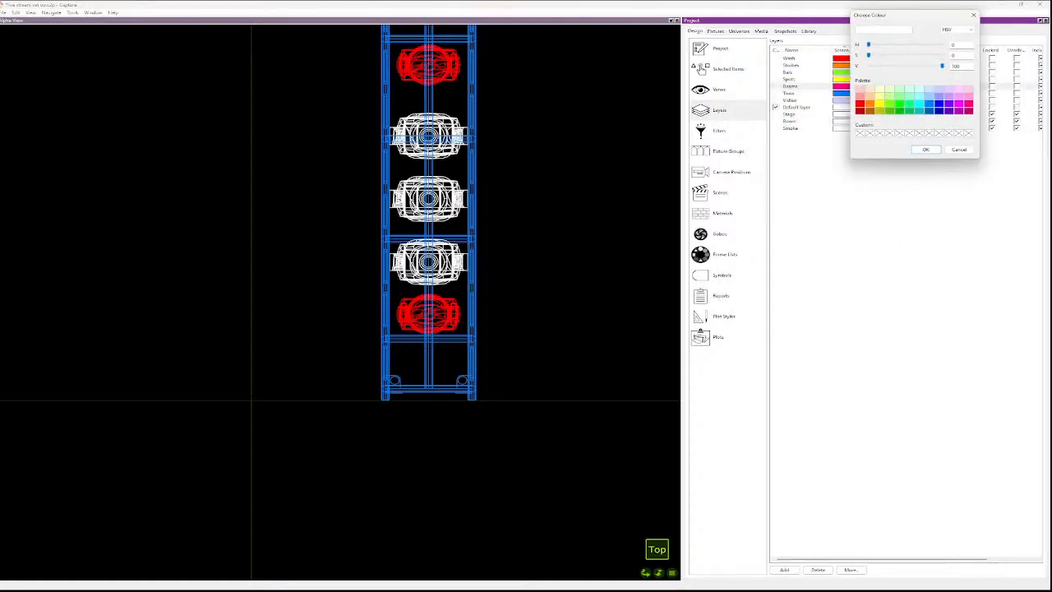
click(959, 101)
click(926, 149)
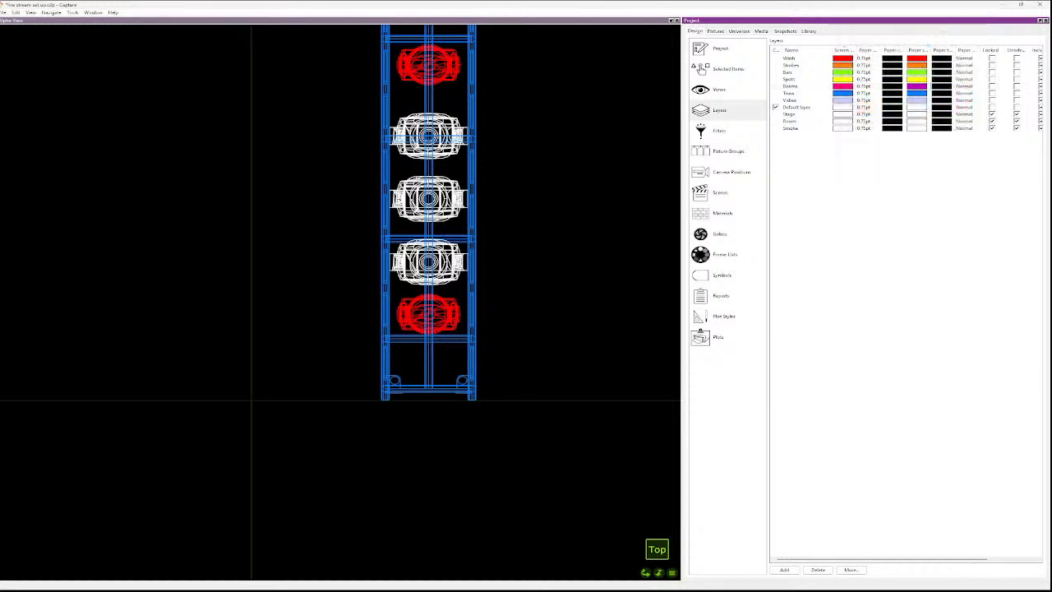
click(918, 86)
click(957, 99)
click(957, 107)
click(924, 152)
click(428, 262)
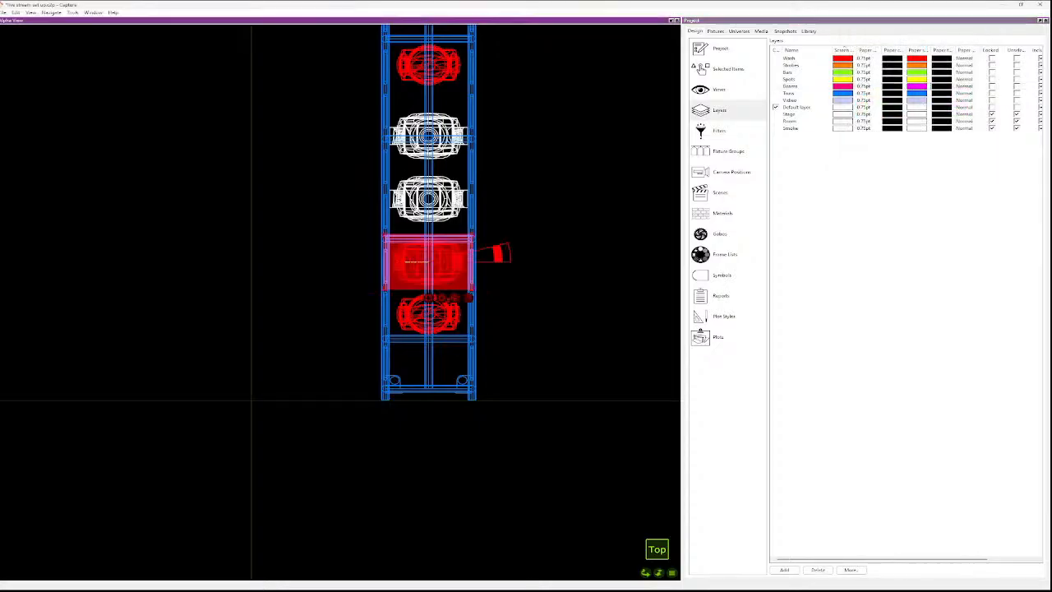
ctrl+click(429, 199)
key(Escape)
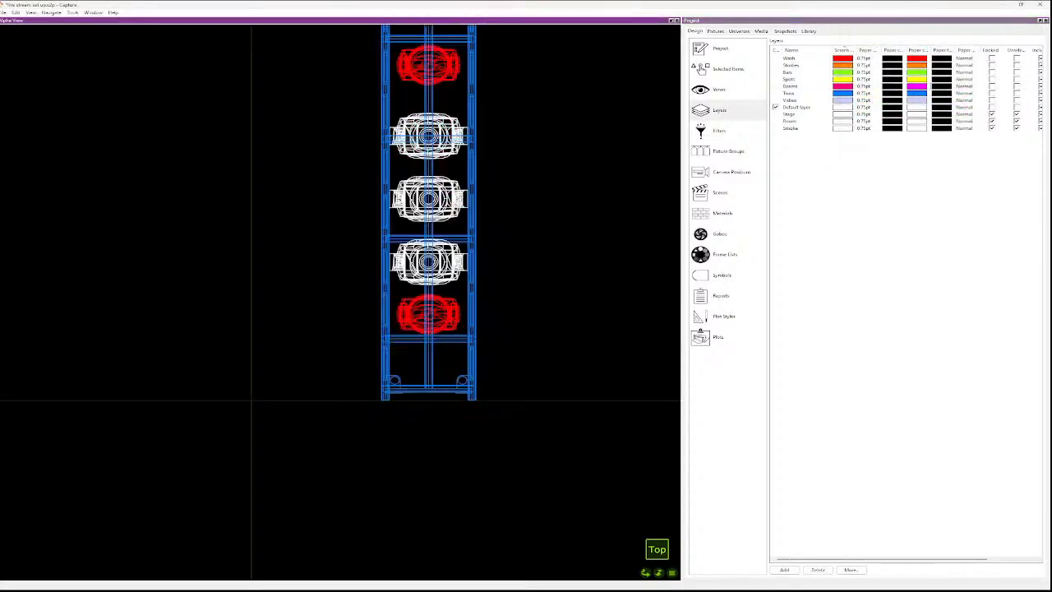
- Assign all three Robin iPointe fixtures on the rotated truss section to the Beams layer
click(429, 262)
ctrl+click(421, 199)
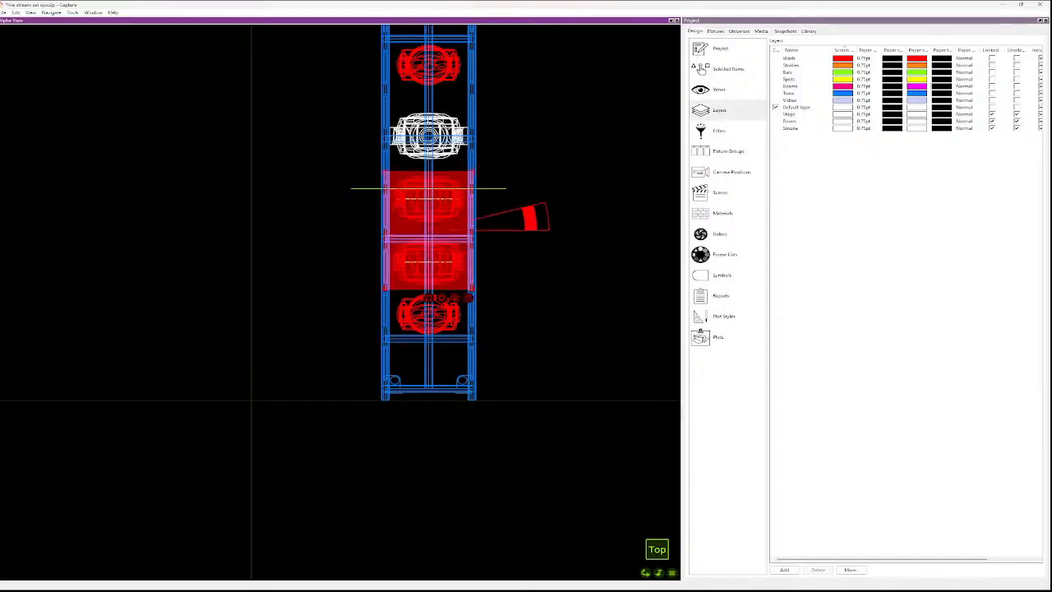
ctrl+click(421, 136)
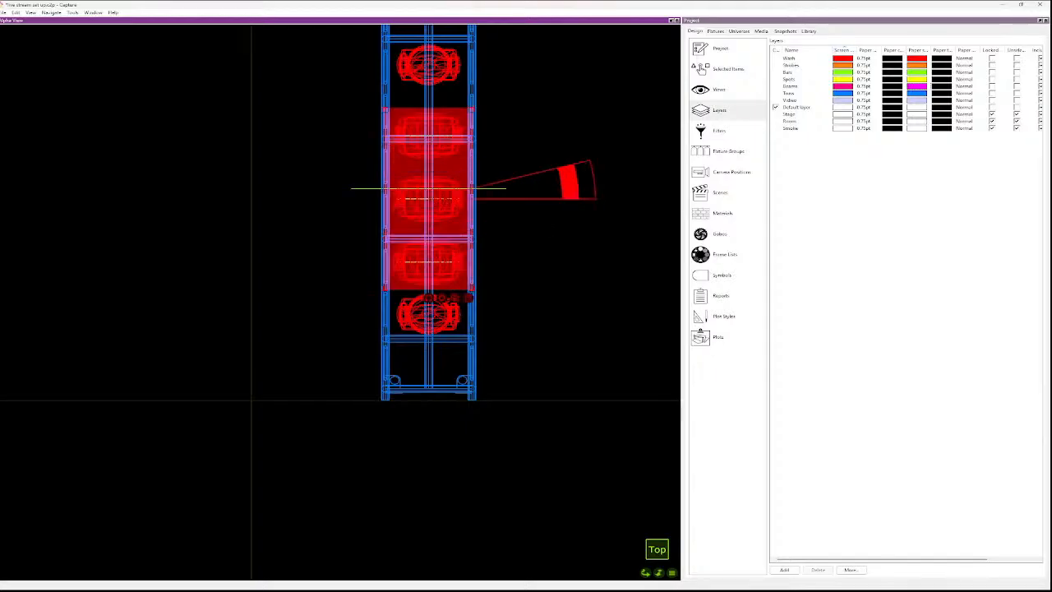
click(701, 69)
click(835, 55)
click(835, 63)
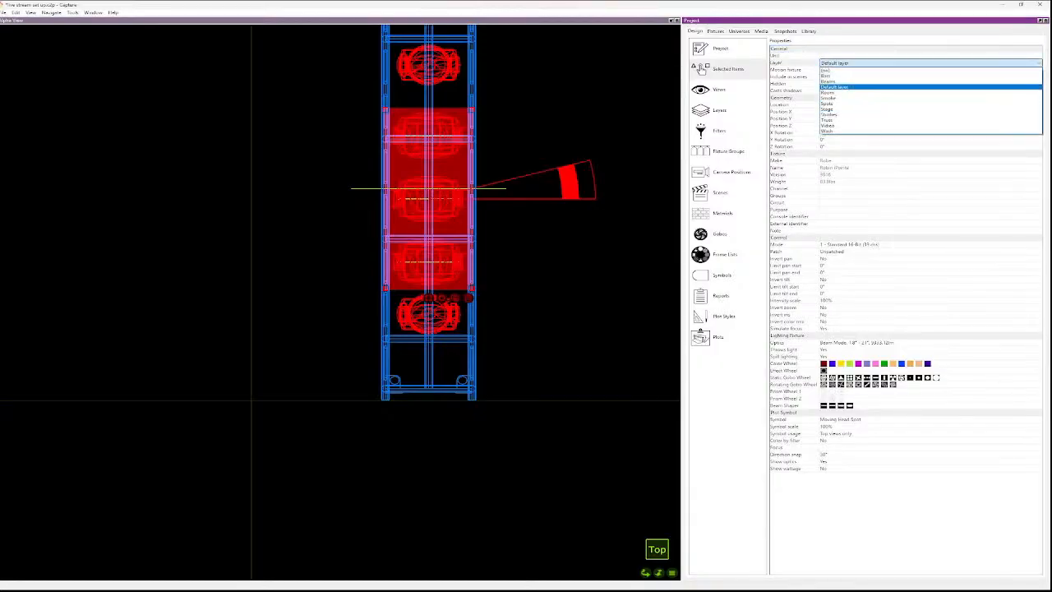
click(828, 81)
click(593, 269)
scroll(588, 264, down, 6)
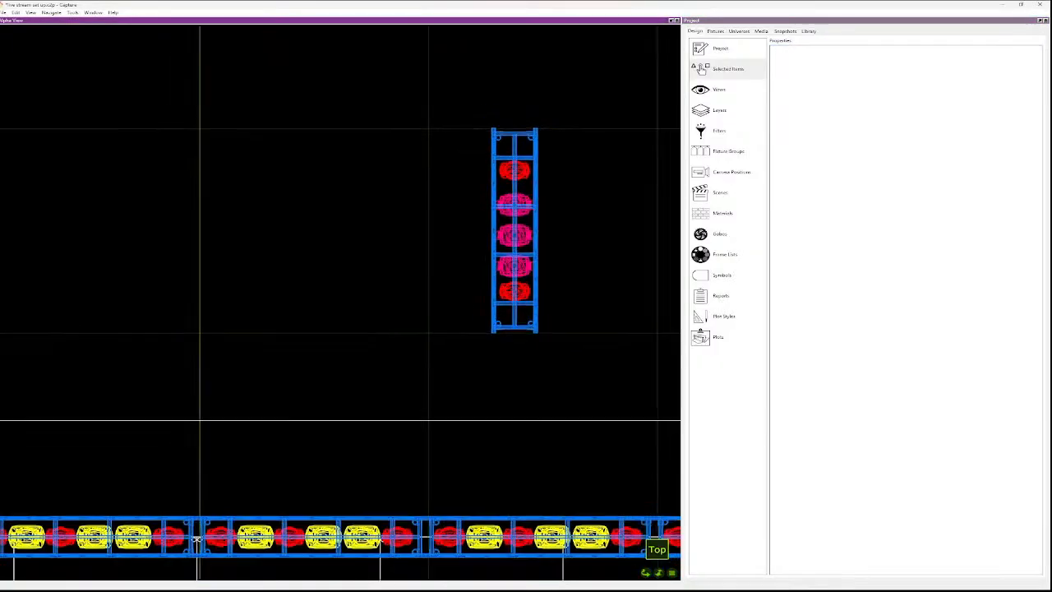
scroll(564, 196, up, 4)
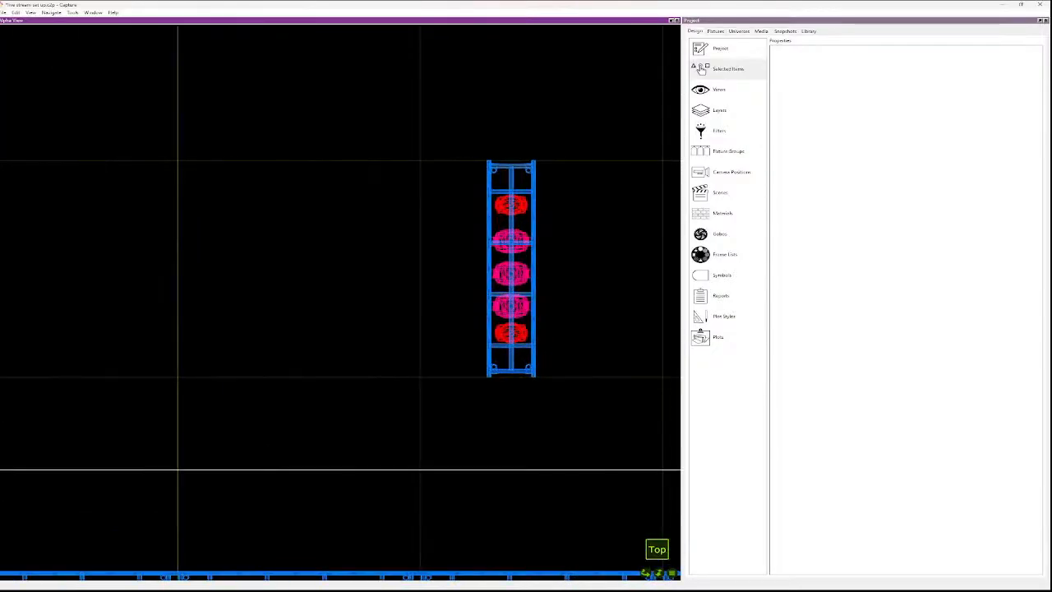
scroll(594, 185, up, 1)
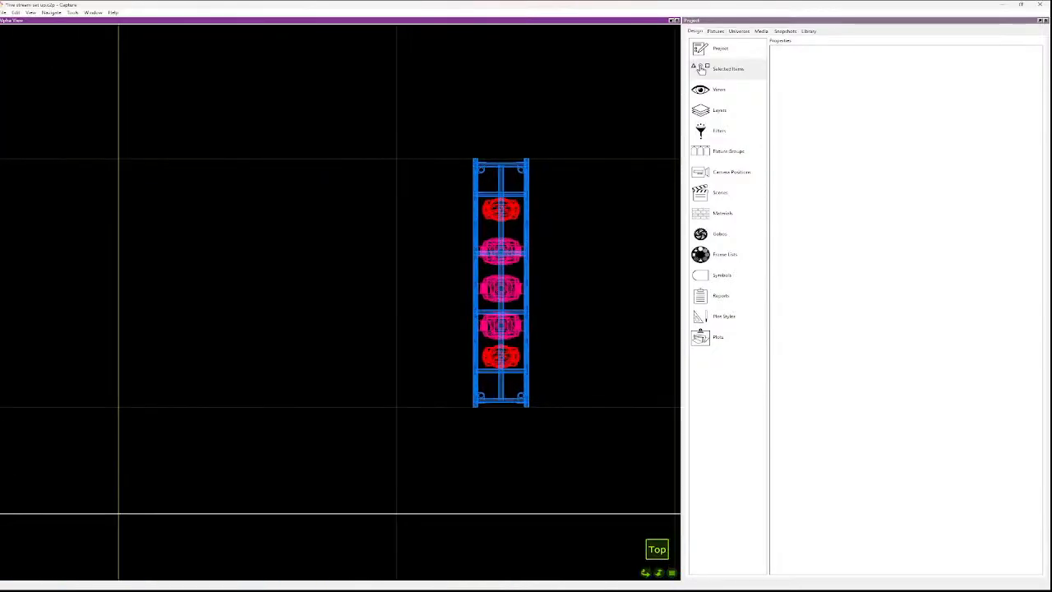
scroll(542, 345, down, 4)
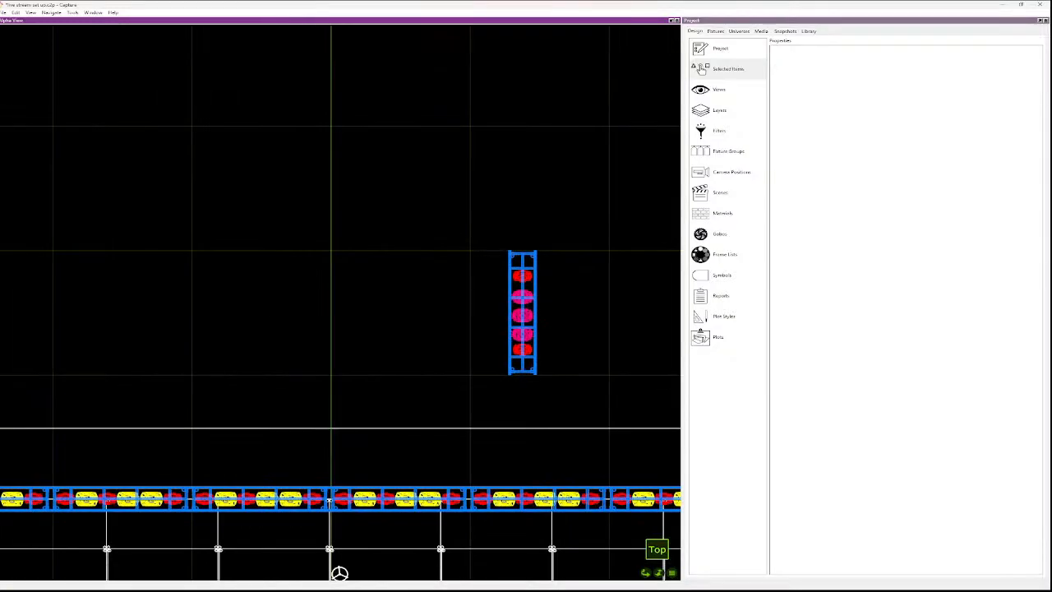
scroll(529, 334, up, 8)
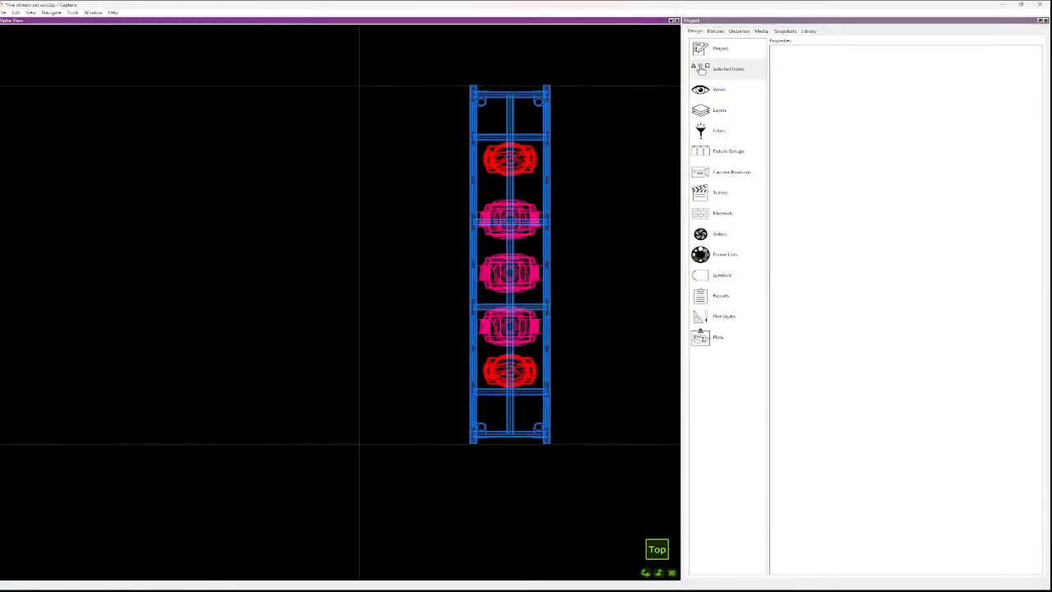
click(497, 384)
shift+click(503, 325)
shift+click(503, 252)
shift+click(504, 181)
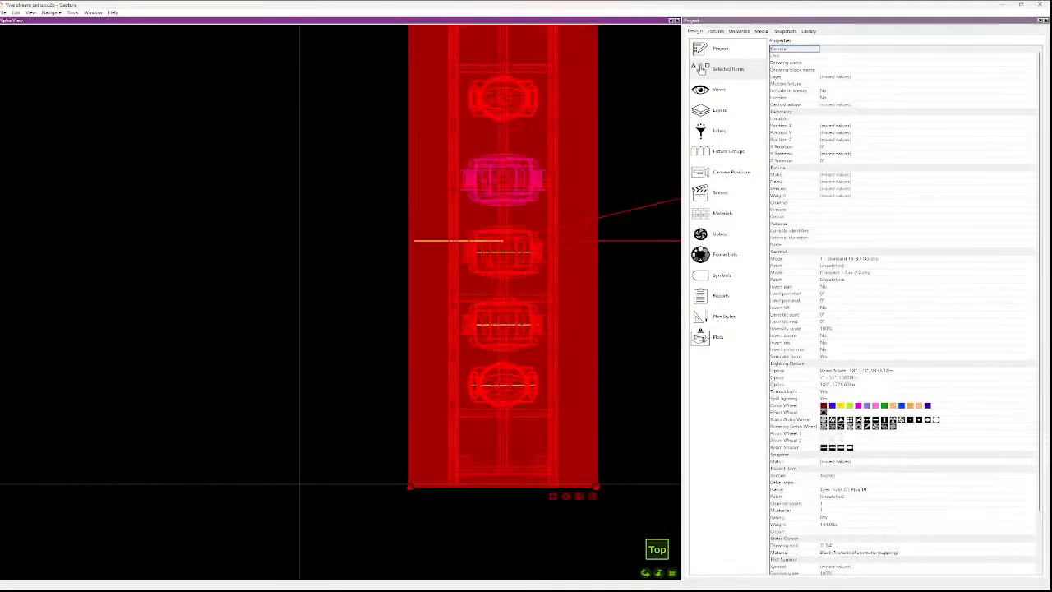
key(Escape)
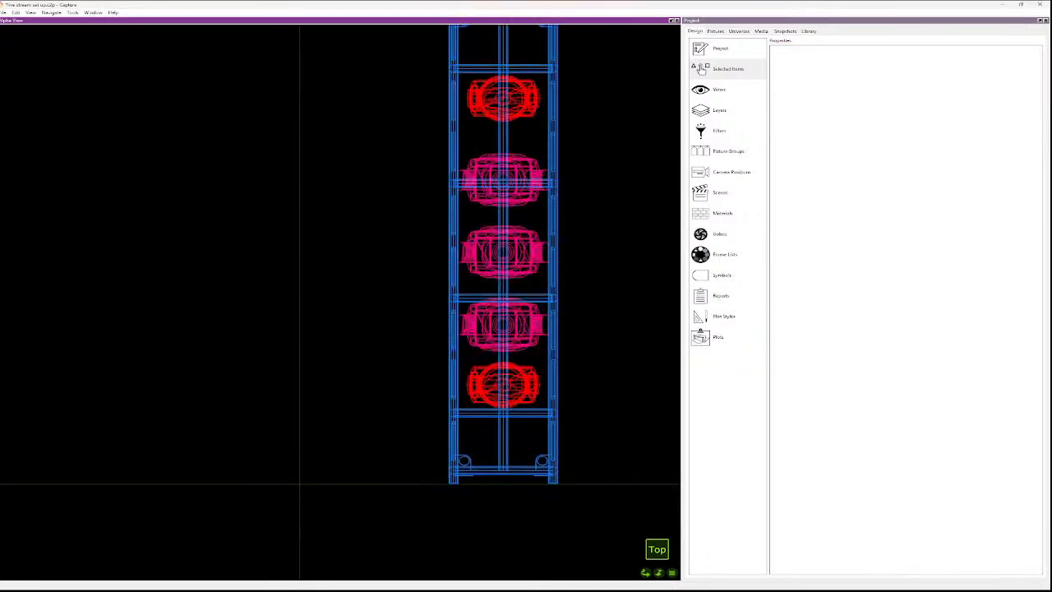
- Search the fixture library for jdc
scroll(558, 382, down, 3)
scroll(544, 214, down, 3)
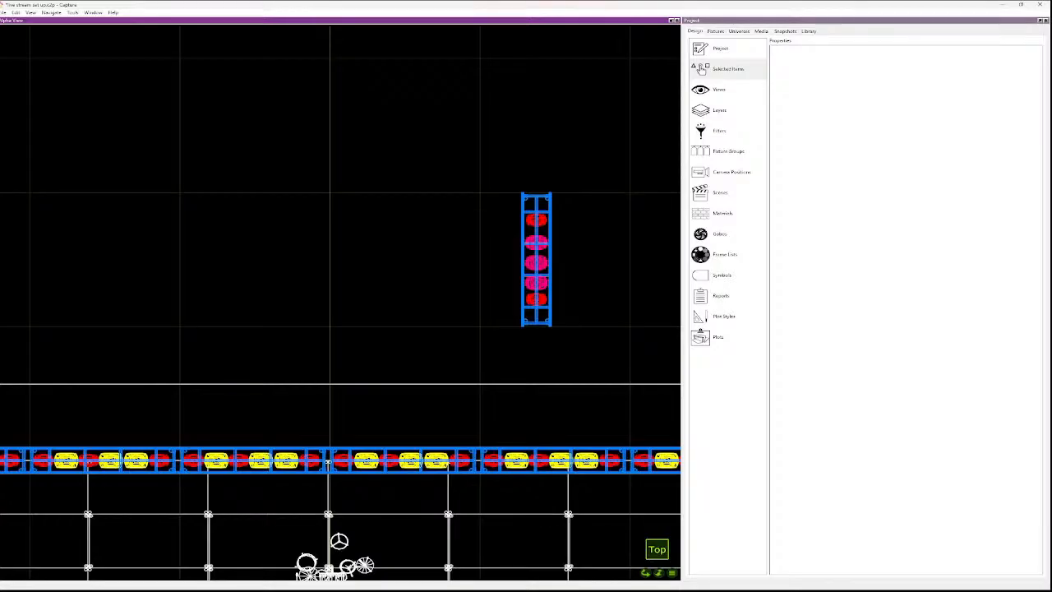
click(809, 31)
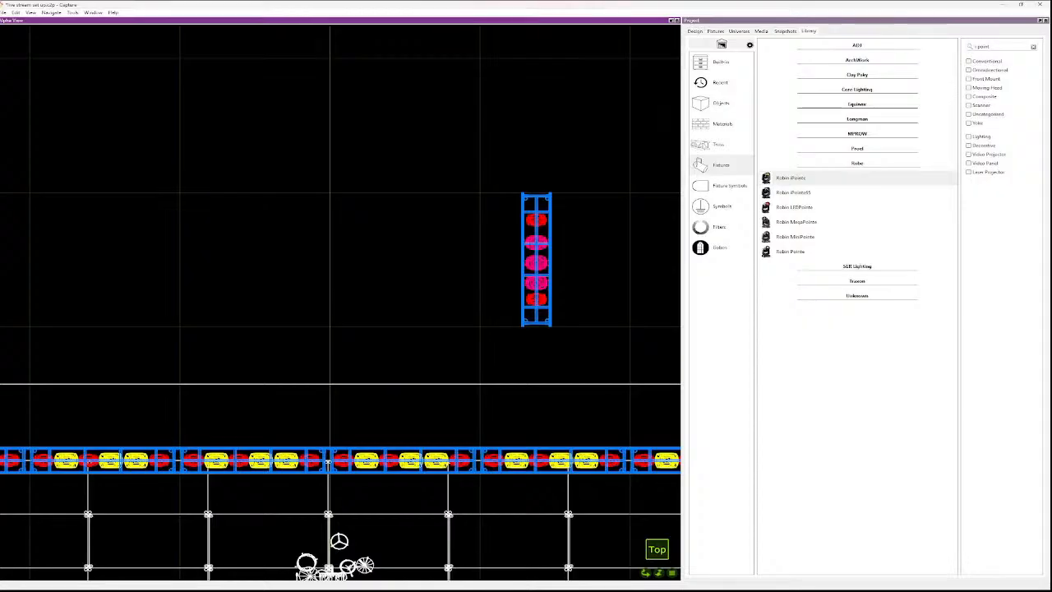
double_click(984, 47)
key(BackSpace)
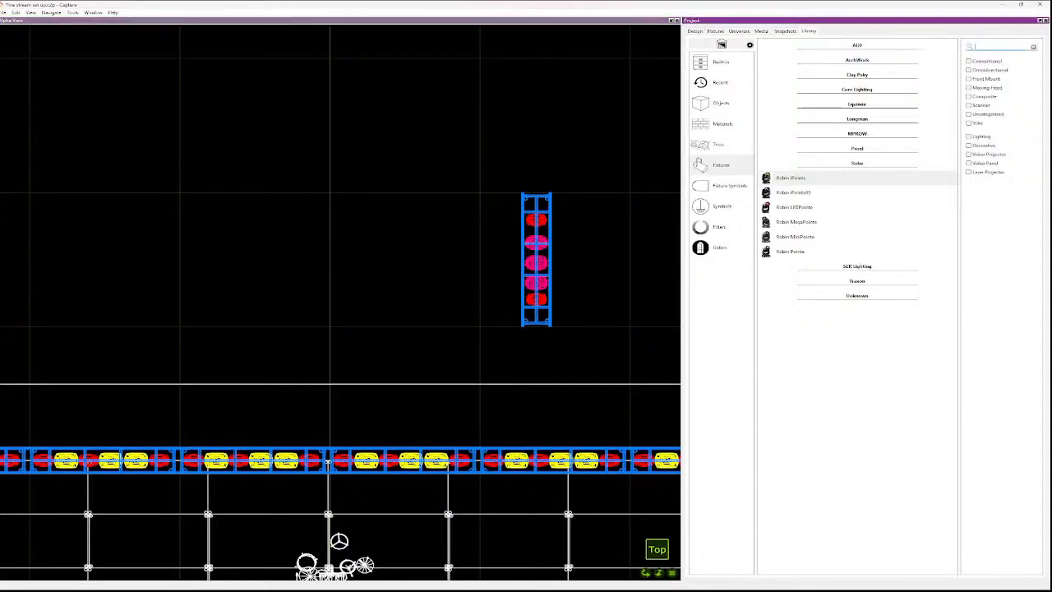
text(jdc)
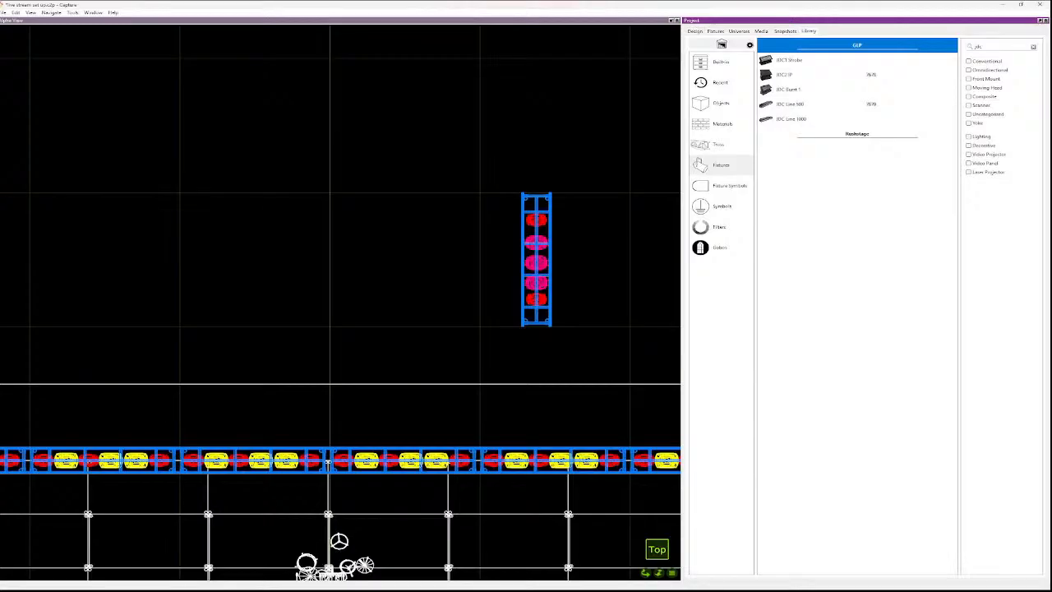
- Place a GLP JDC1 Strobe in the empty bay at the downstage end of the rotated truss section
click(789, 89)
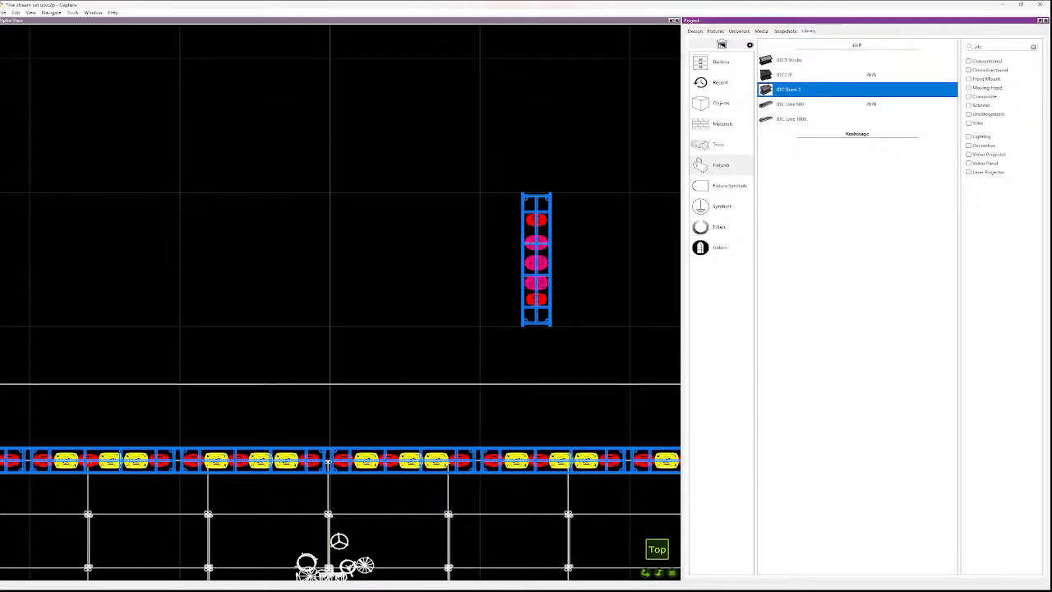
click(789, 75)
click(789, 60)
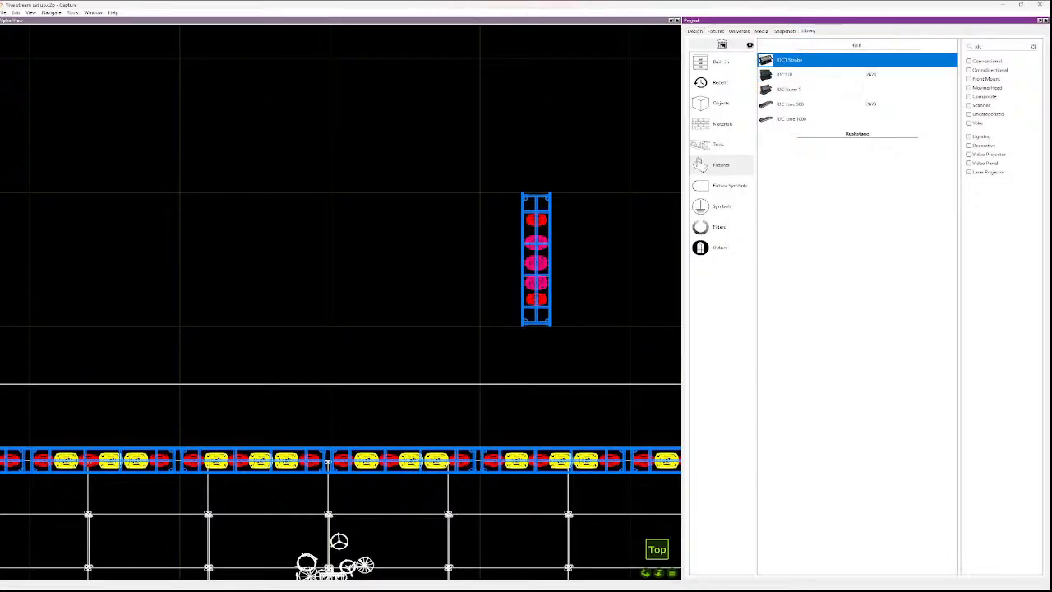
drag(789, 60, 533, 312)
key(Escape)
scroll(530, 308, up, 1)
scroll(534, 308, up, 3)
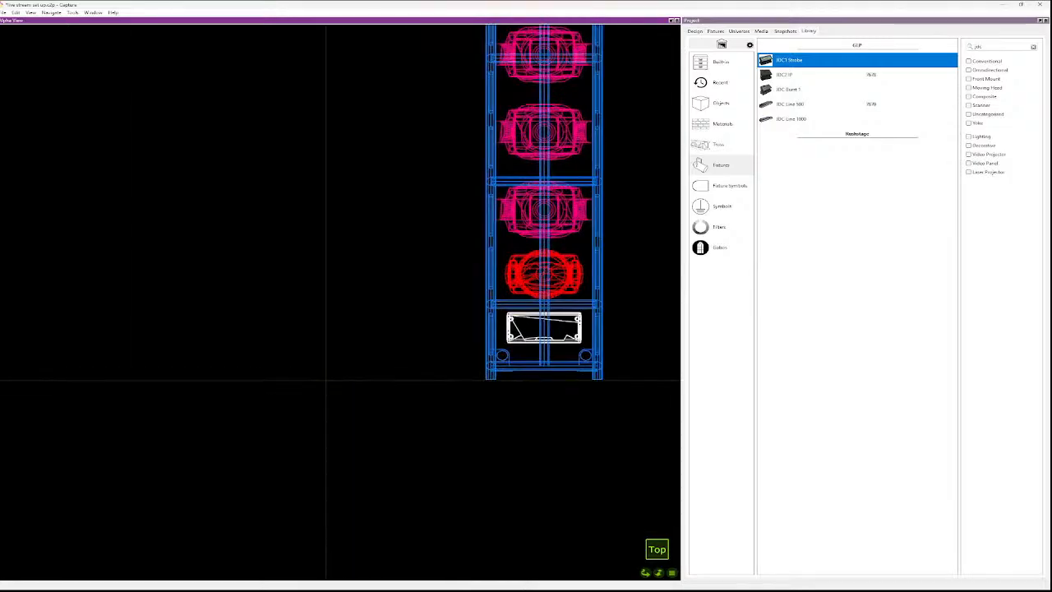
- Shift the JDC1 Strobe slightly downstage within its truss bay and leave it selected
click(535, 307)
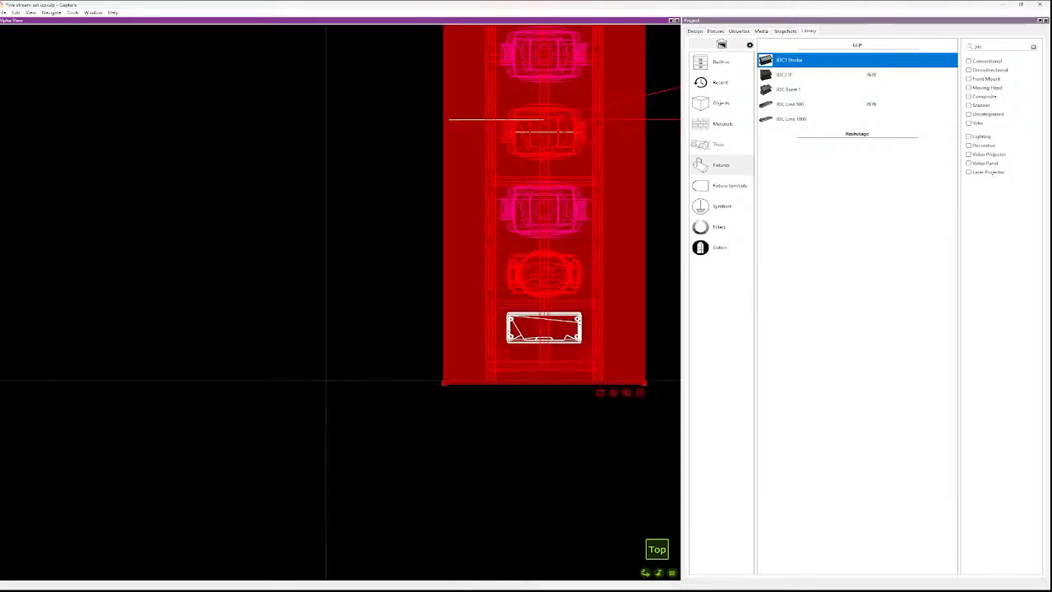
key(Escape)
click(544, 326)
drag(543, 326, 543, 333)
key(Escape)
click(543, 333)
key(Escape)
click(544, 333)
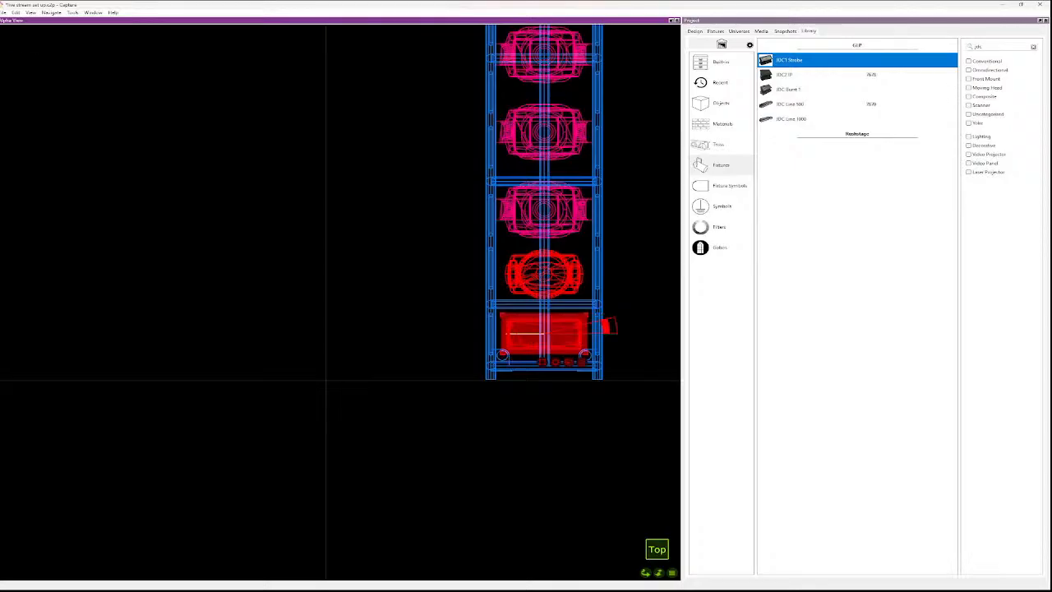
- Create a new layer in the project and name it Strobe 2
click(696, 31)
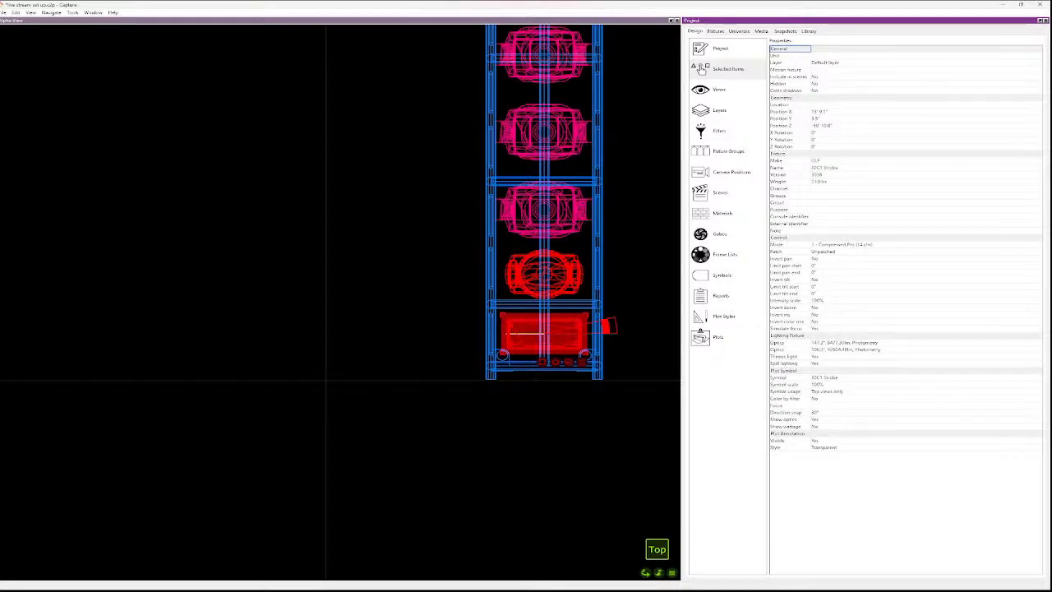
click(716, 31)
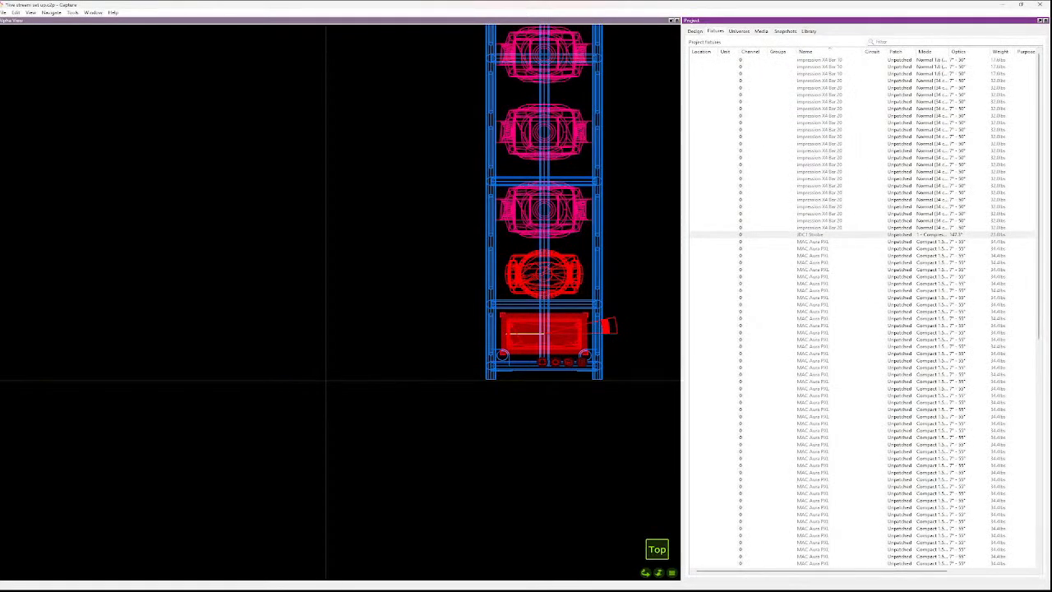
click(696, 31)
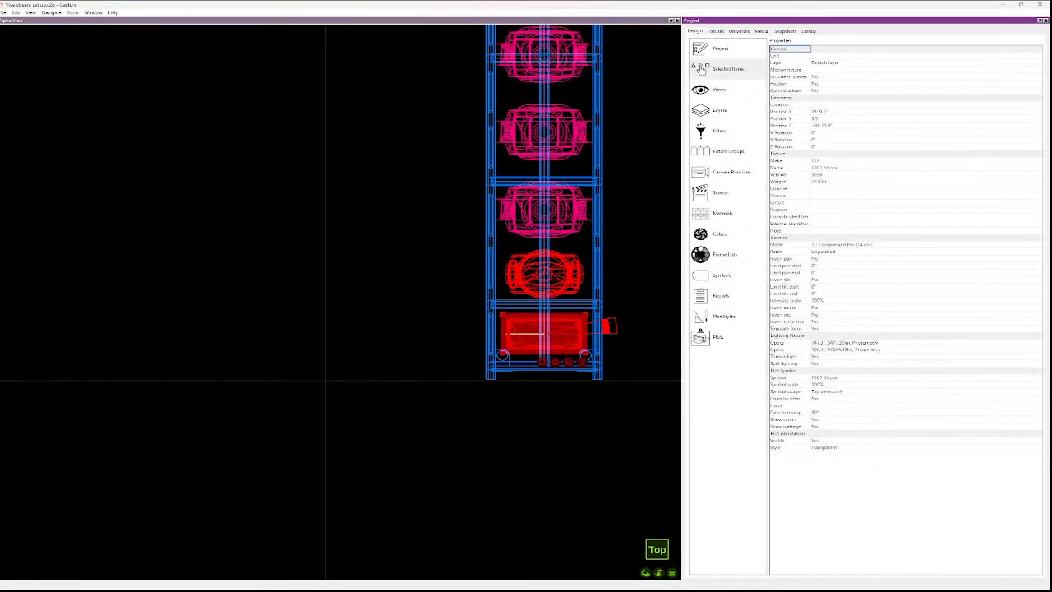
click(719, 130)
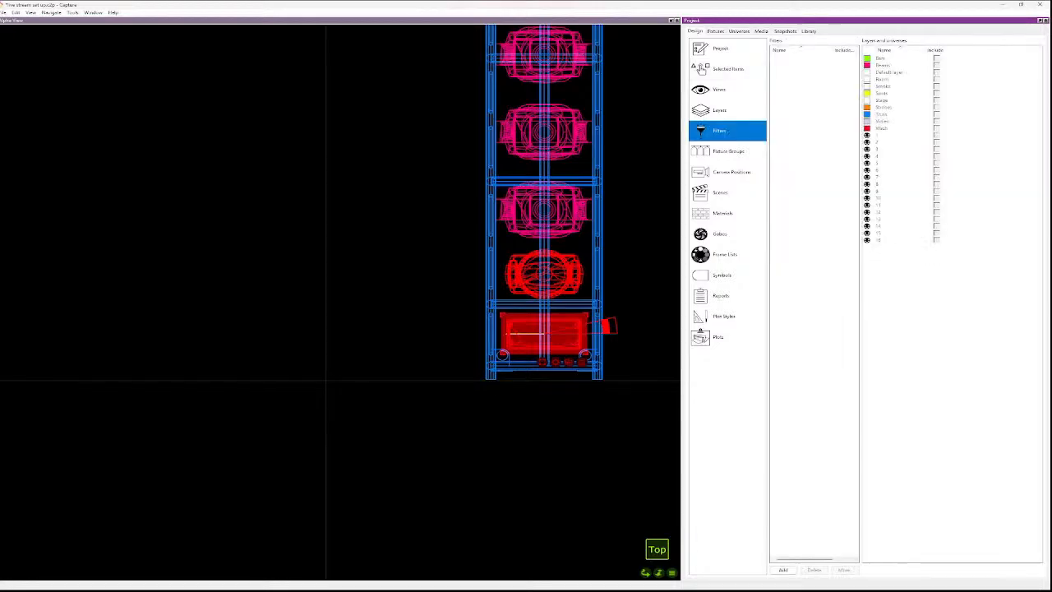
click(721, 111)
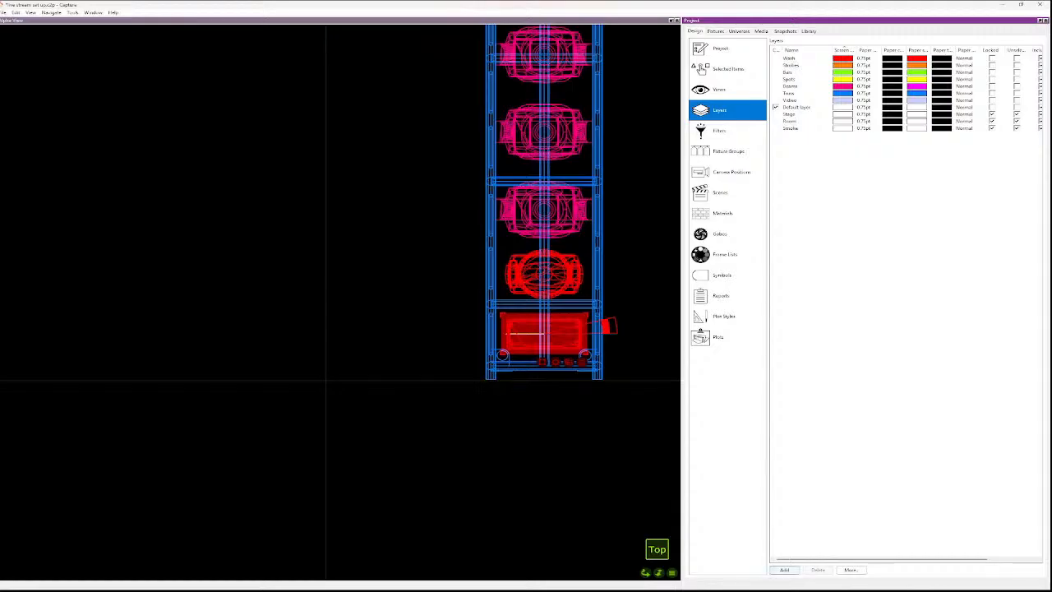
click(785, 569)
text(S)
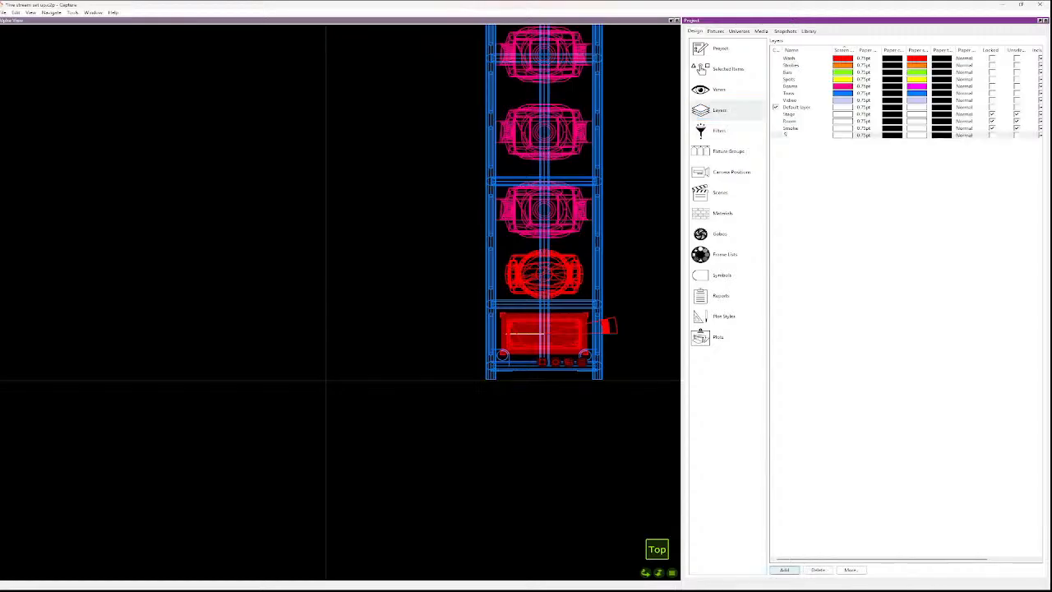
text(tatic)
key(BackSpace)
key(BackSpace)
key(BackSpace)
key(BackSpace)
key(BackSpace)
text(am)
key(Return)
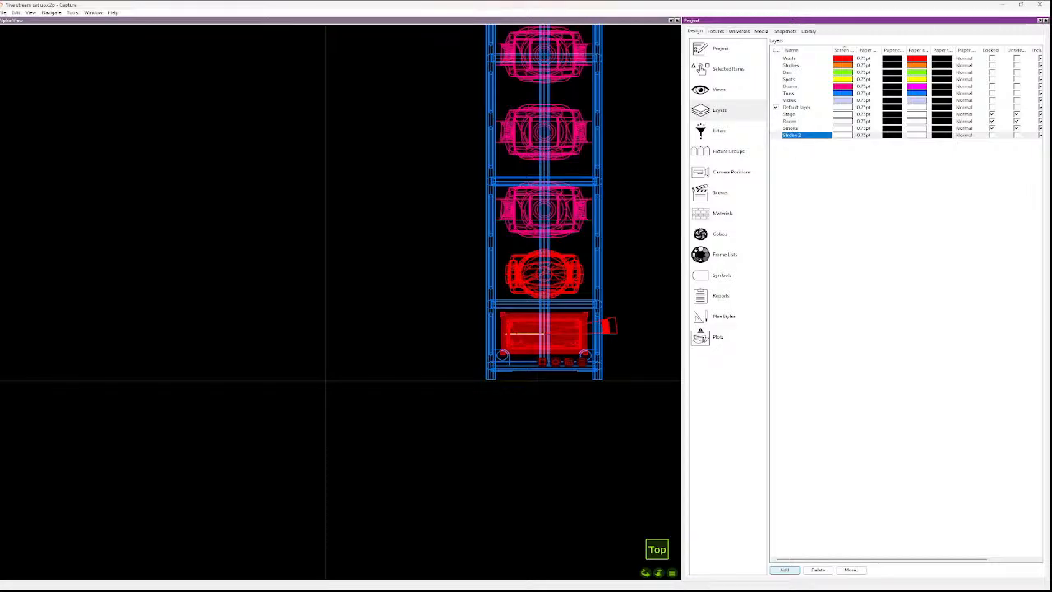
- Set the Strobe 2 layer's screen colour and white paper colour to the light green palette swatch
double_click(843, 134)
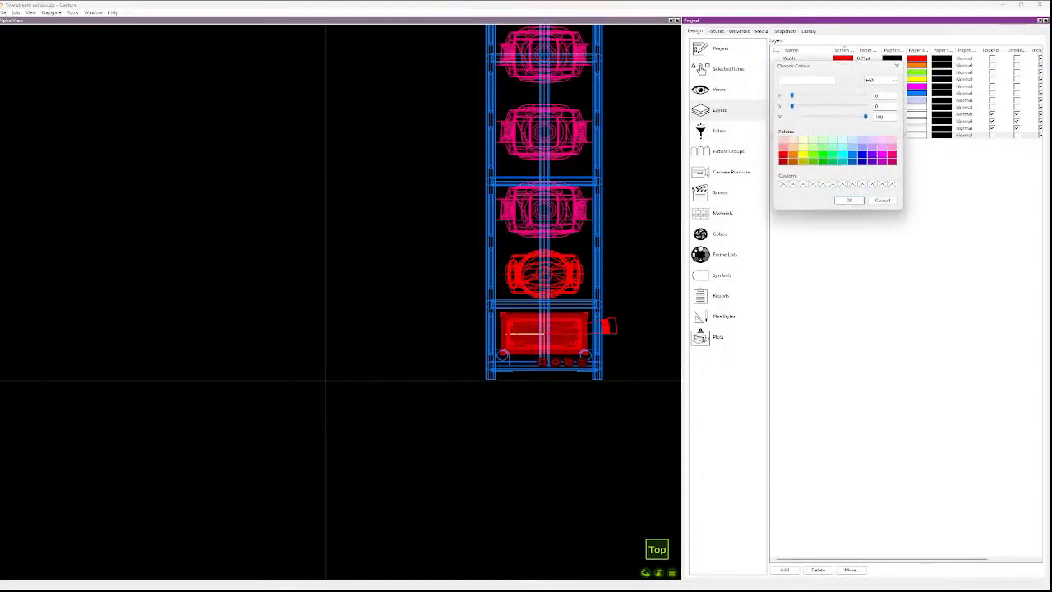
click(813, 147)
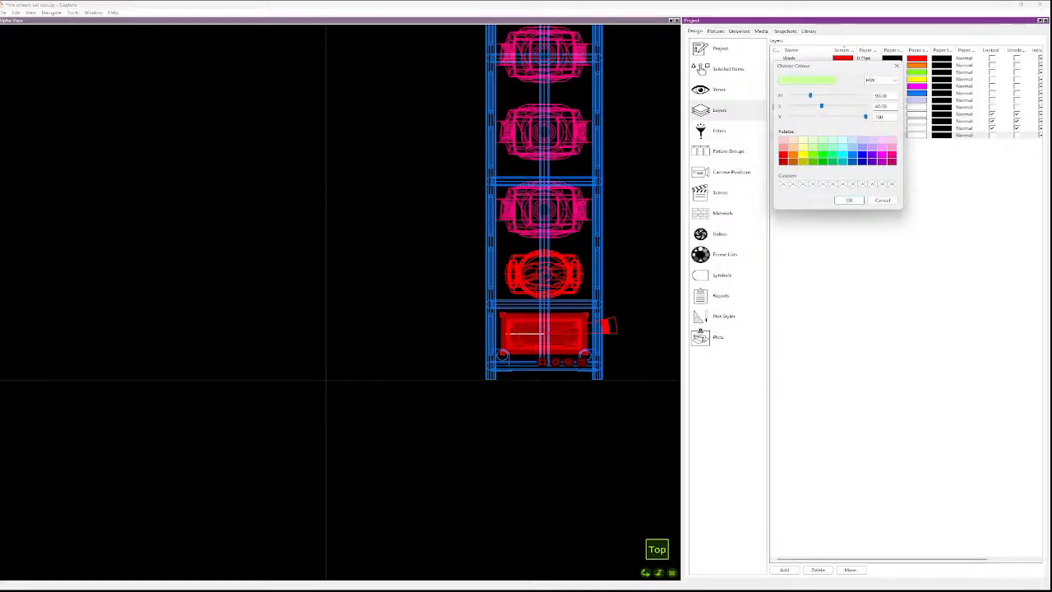
click(850, 200)
double_click(917, 93)
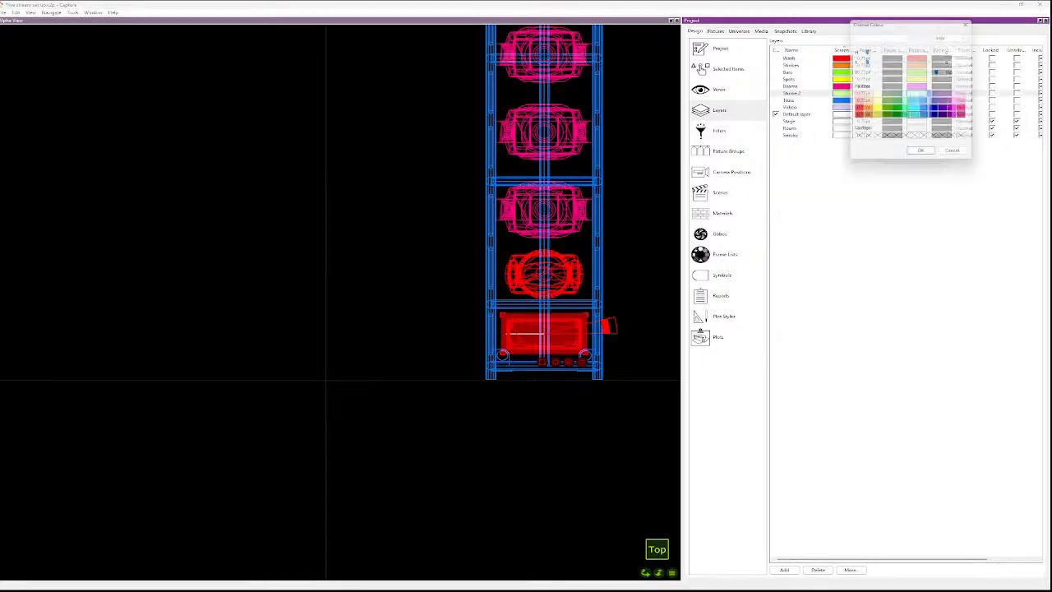
click(897, 102)
click(887, 102)
click(923, 155)
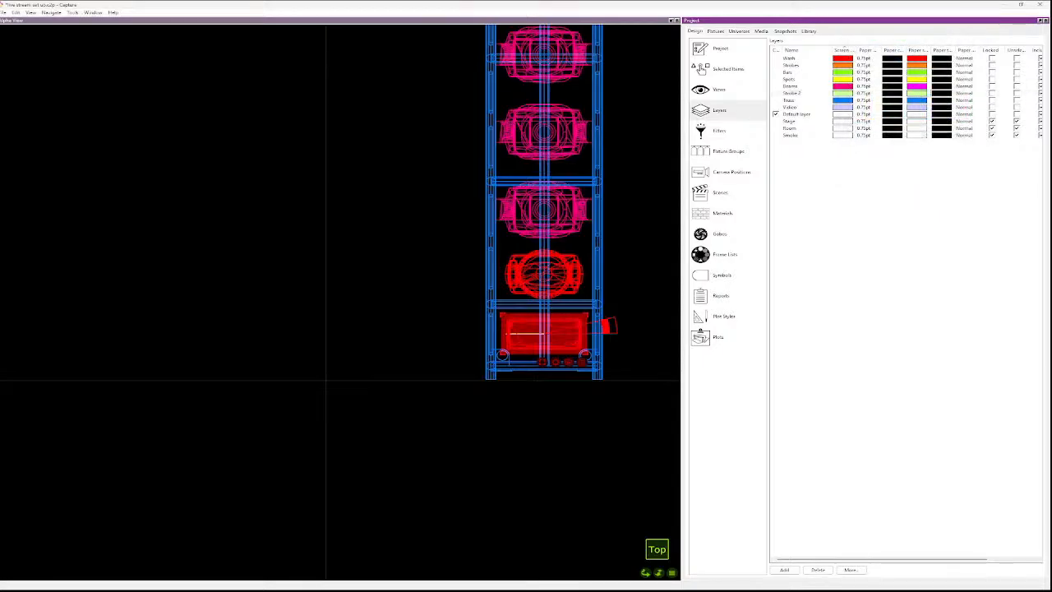
- Assign the JDC1 Strobe on the rotated truss section to the Strobe 2 layer and deselect it
click(715, 30)
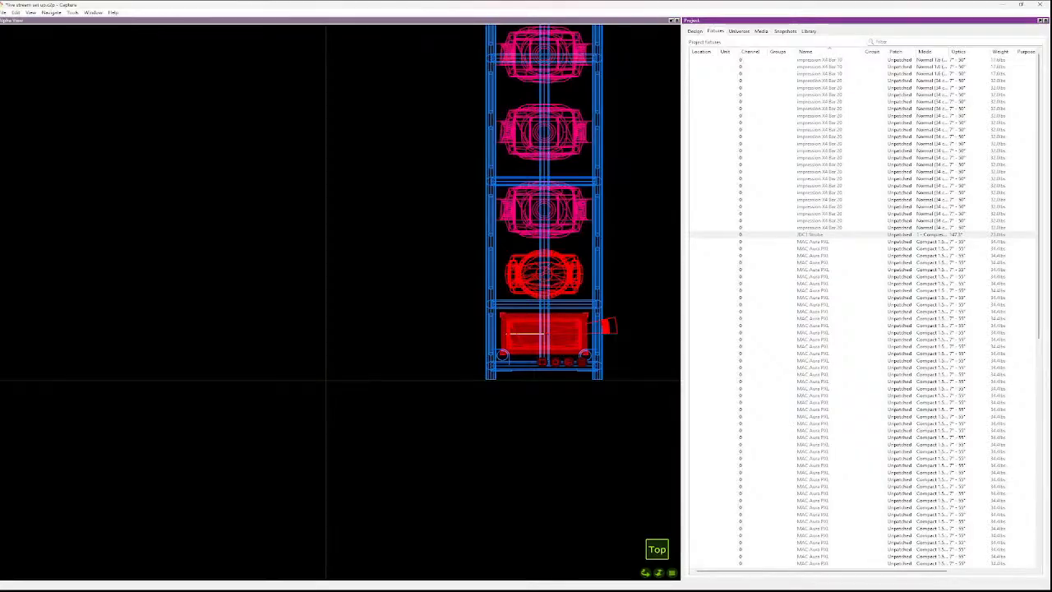
right_click(846, 235)
click(832, 248)
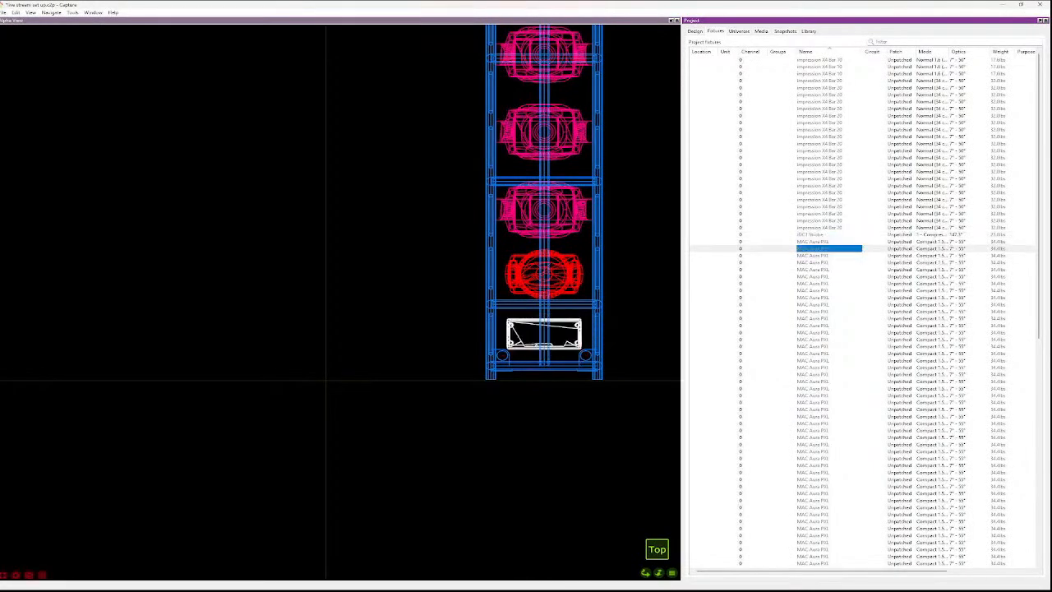
click(829, 235)
click(696, 31)
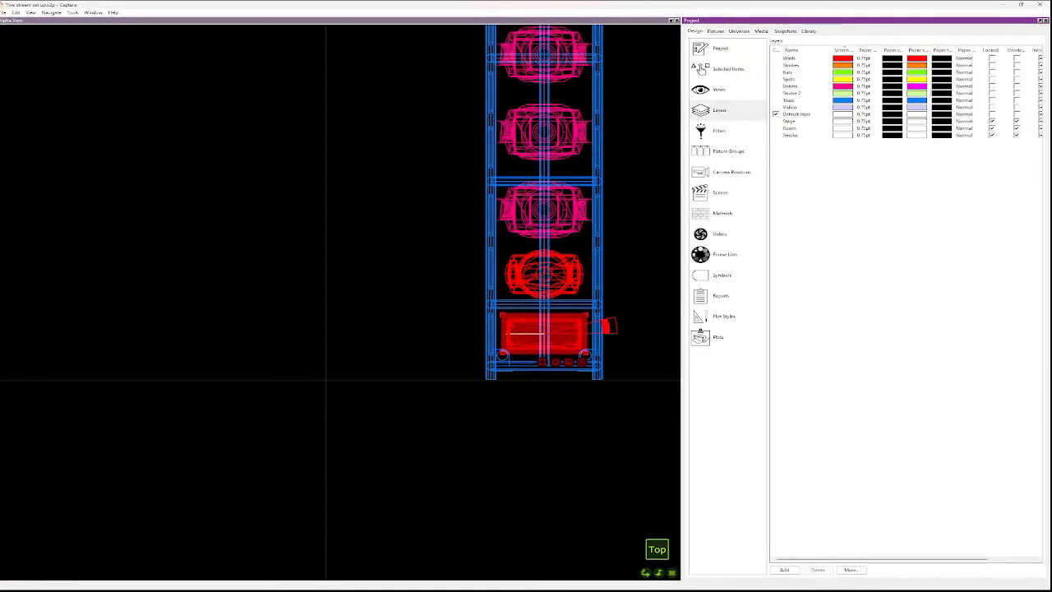
click(701, 69)
click(826, 55)
click(826, 63)
click(825, 63)
key(Return)
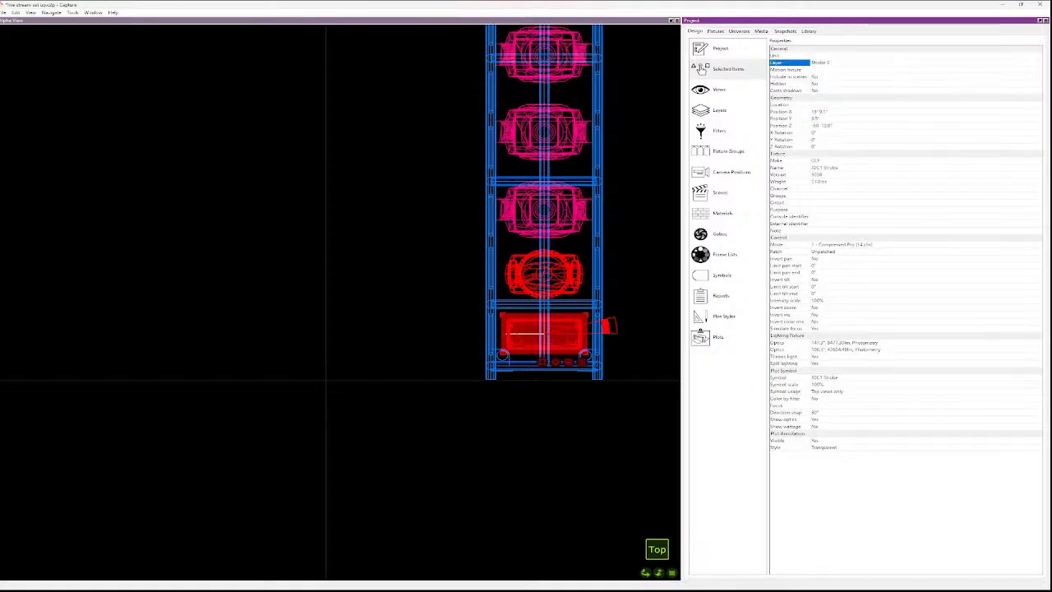
click(637, 346)
click(564, 347)
scroll(565, 357, down, 4)
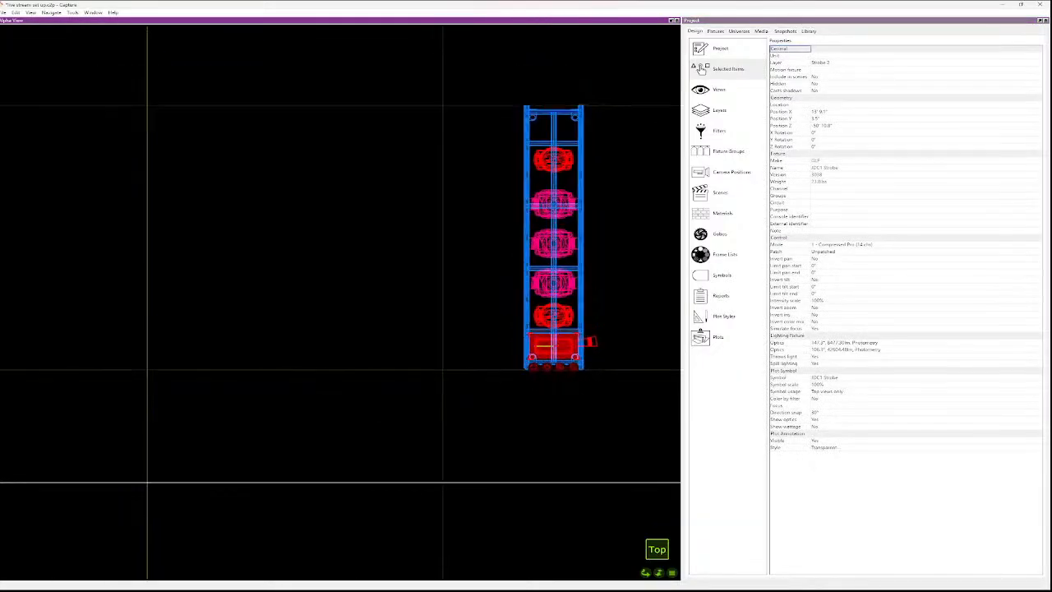
key(Escape)
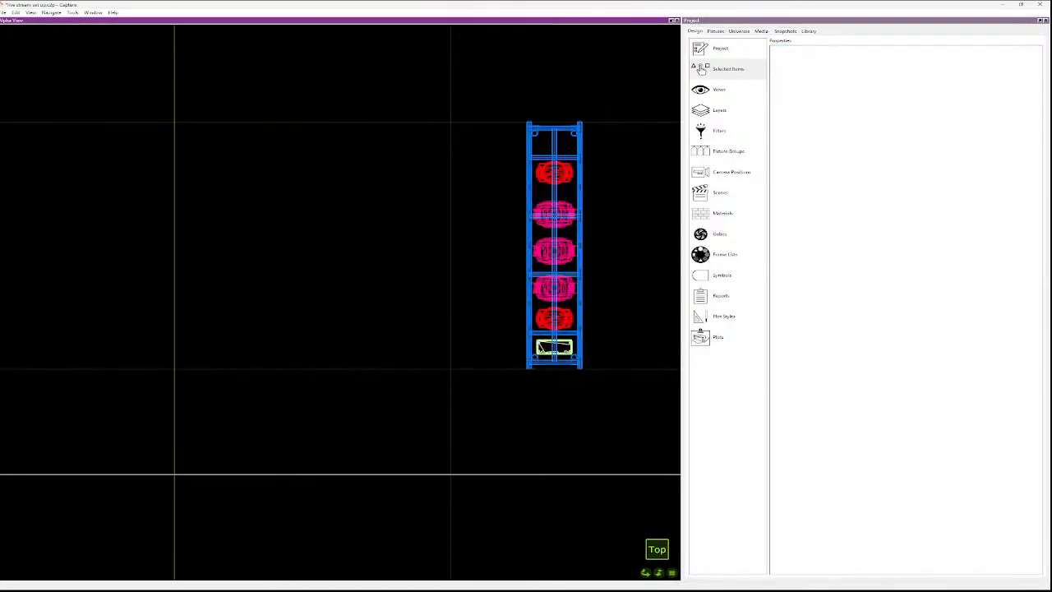
click(556, 347)
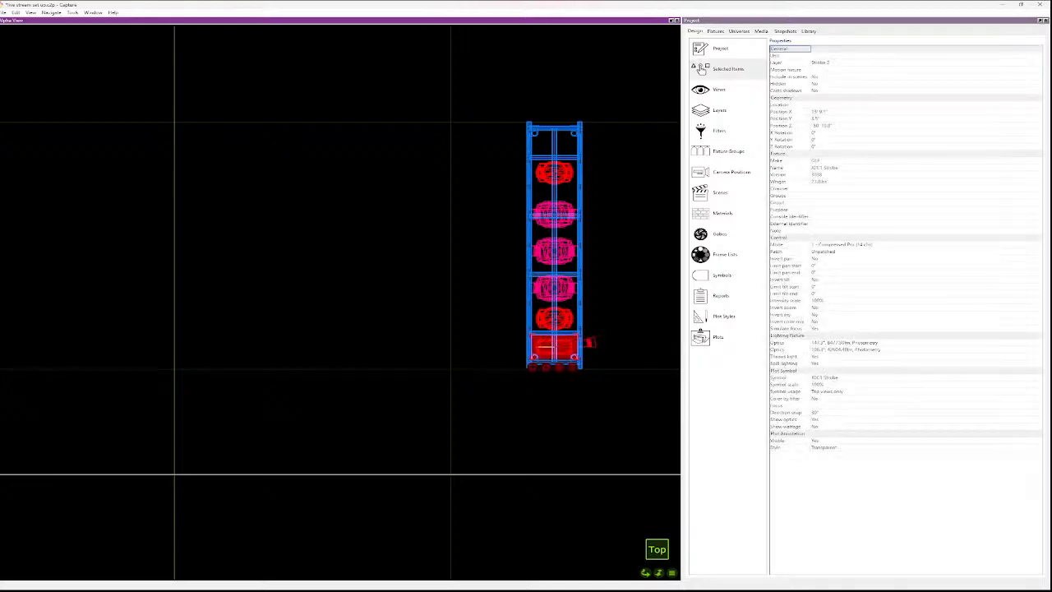
ctrl+click(556, 319)
ctrl+click(555, 288)
ctrl+click(555, 252)
ctrl+click(555, 215)
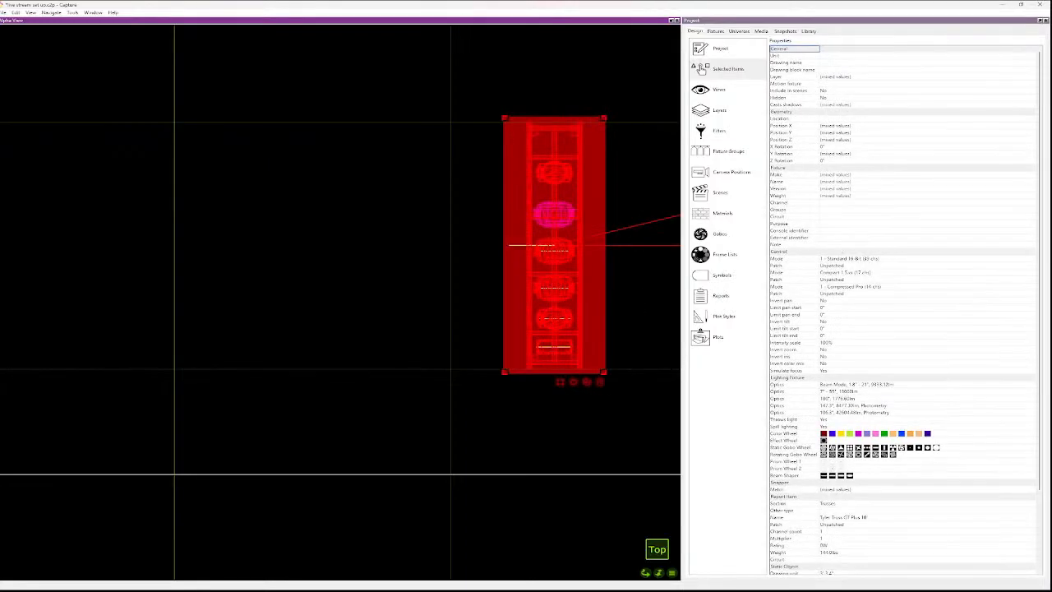
key(Escape)
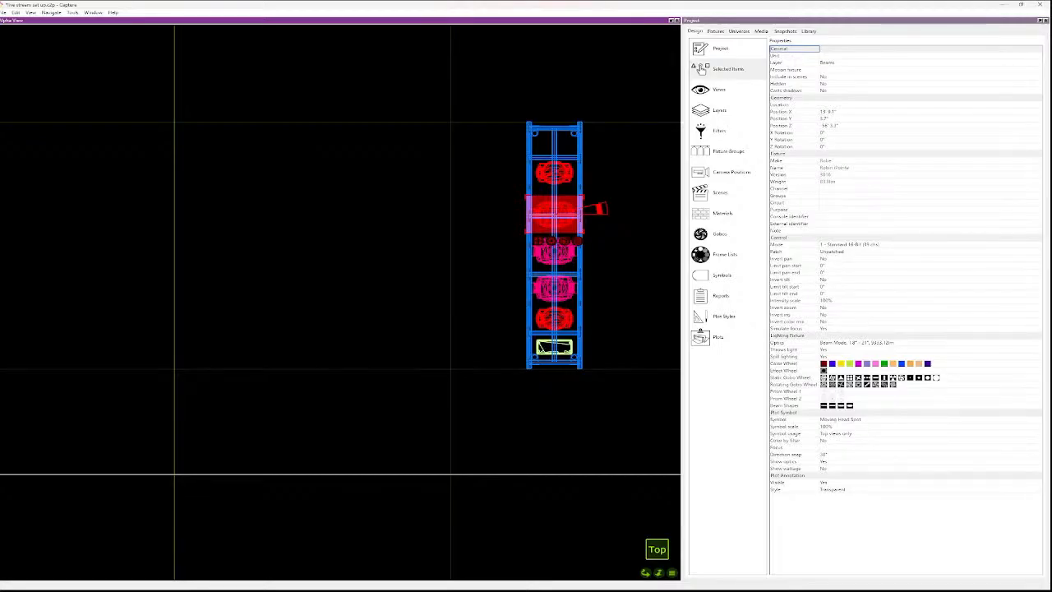
- Try to spread the JDC1 Strobe and the five moving heads on the rotated truss evenly in the vertical direction, and undo it
click(555, 347)
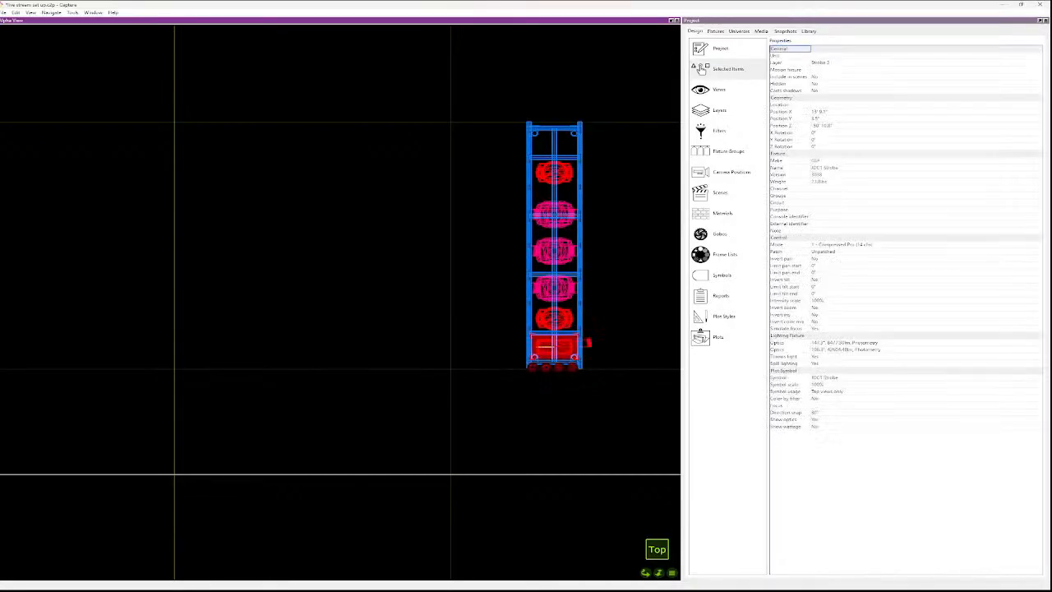
ctrl+click(555, 318)
ctrl+click(555, 288)
ctrl+click(555, 251)
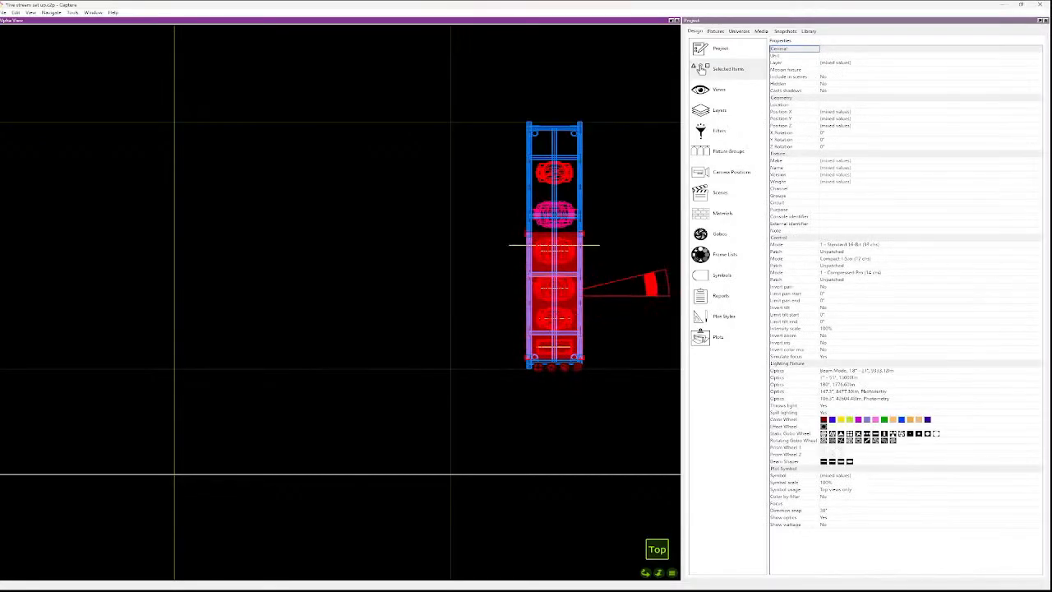
ctrl+click(554, 216)
ctrl+click(555, 174)
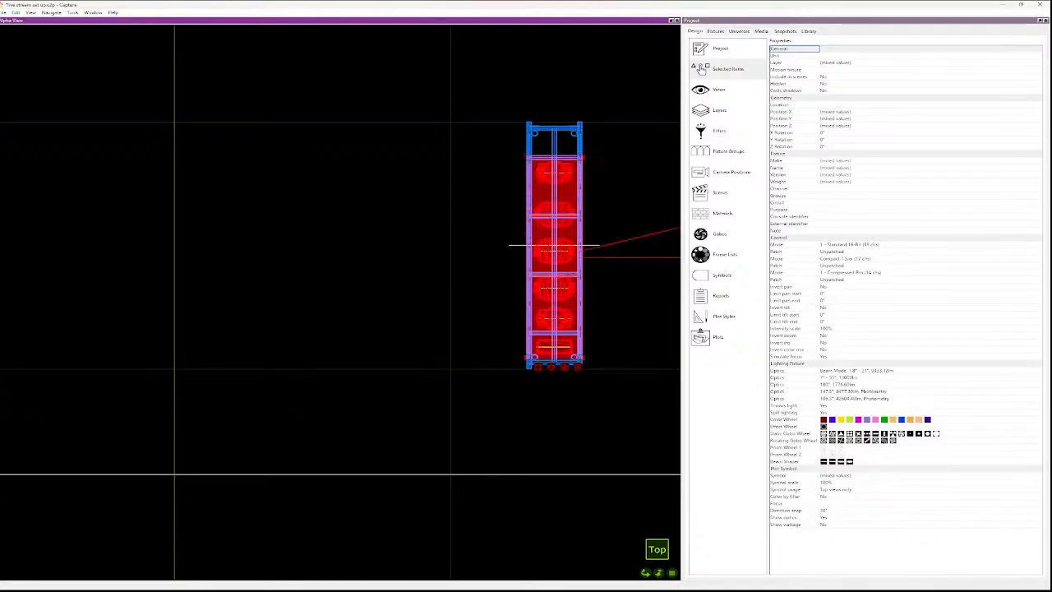
right_click(550, 367)
click(604, 429)
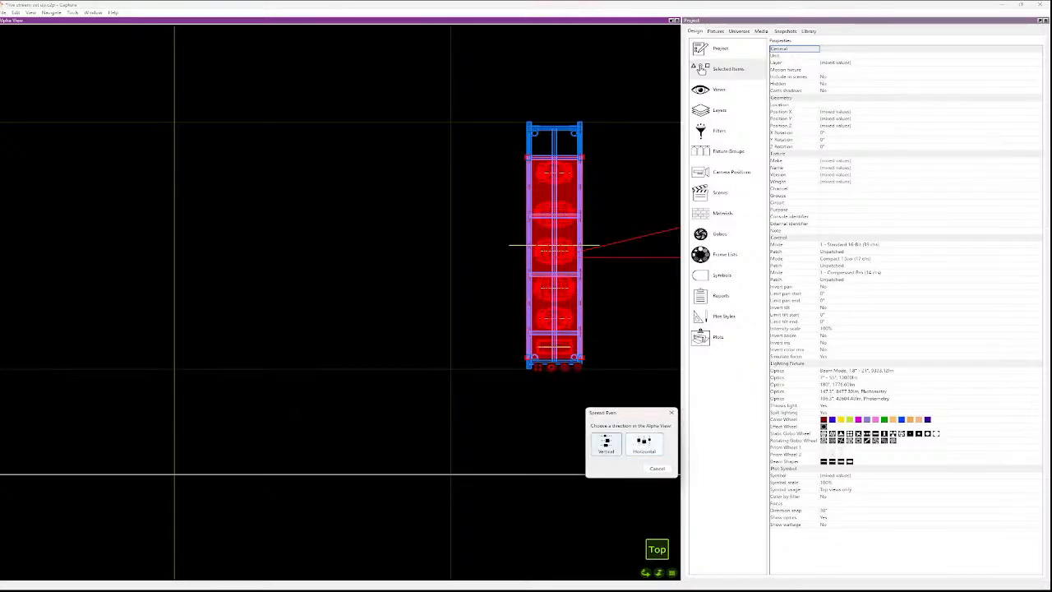
click(606, 444)
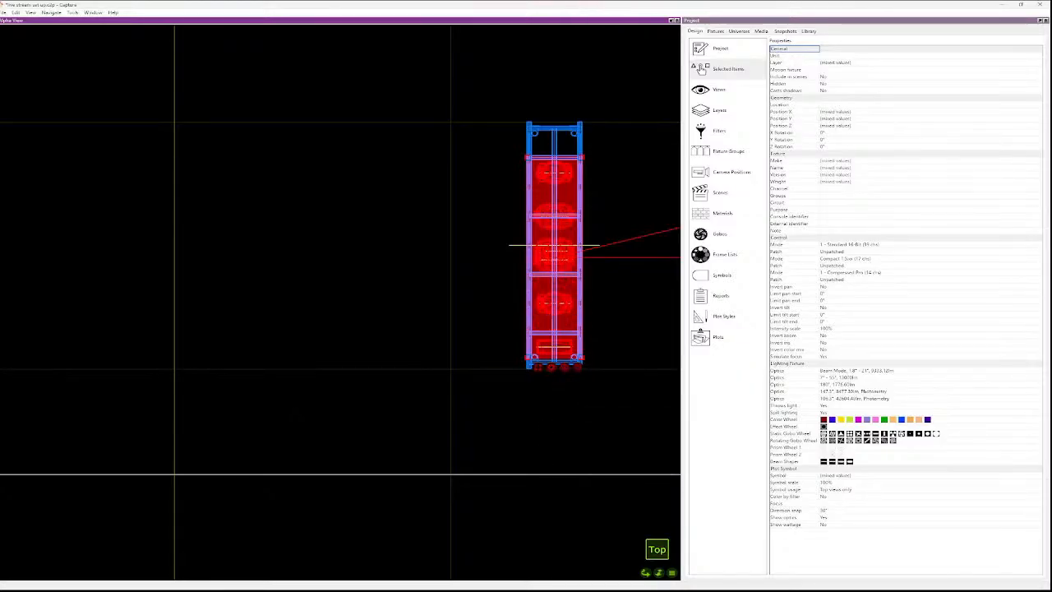
key(ctrl+z)
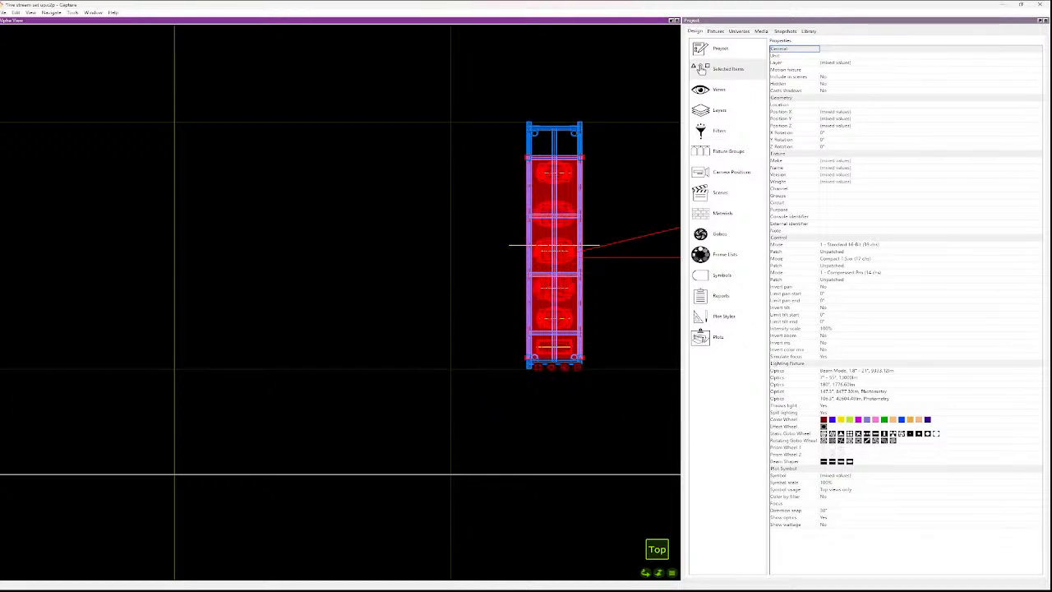
right_click(549, 371)
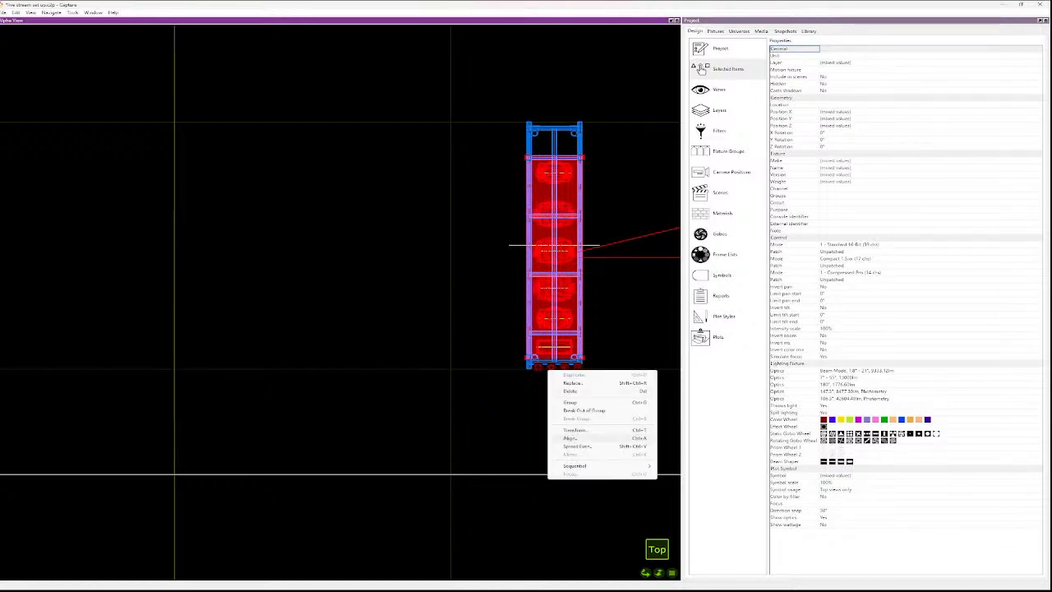
click(577, 445)
click(600, 441)
key(Escape)
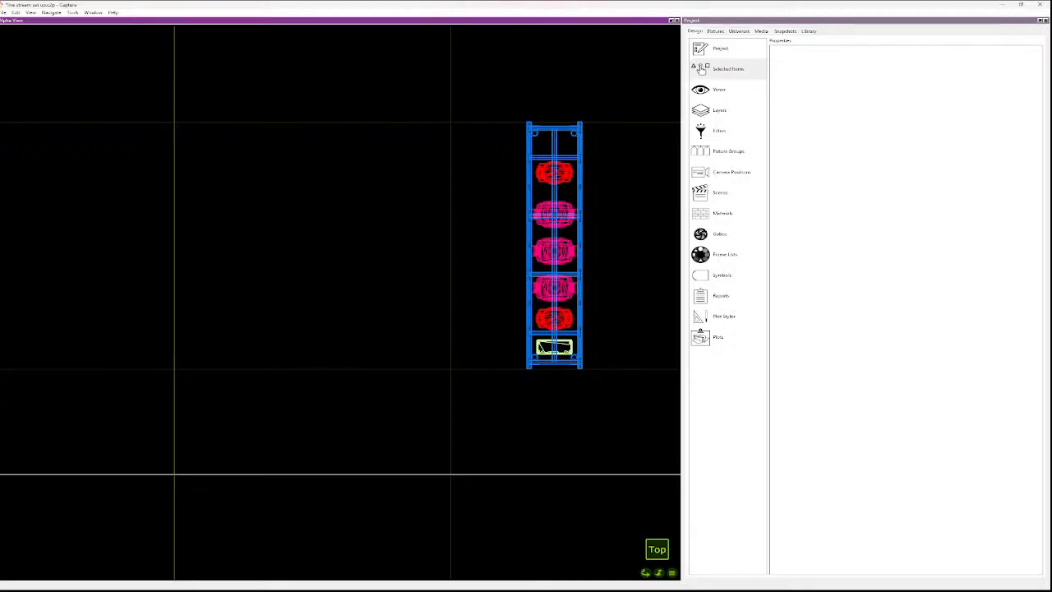
key(ctrl+a)
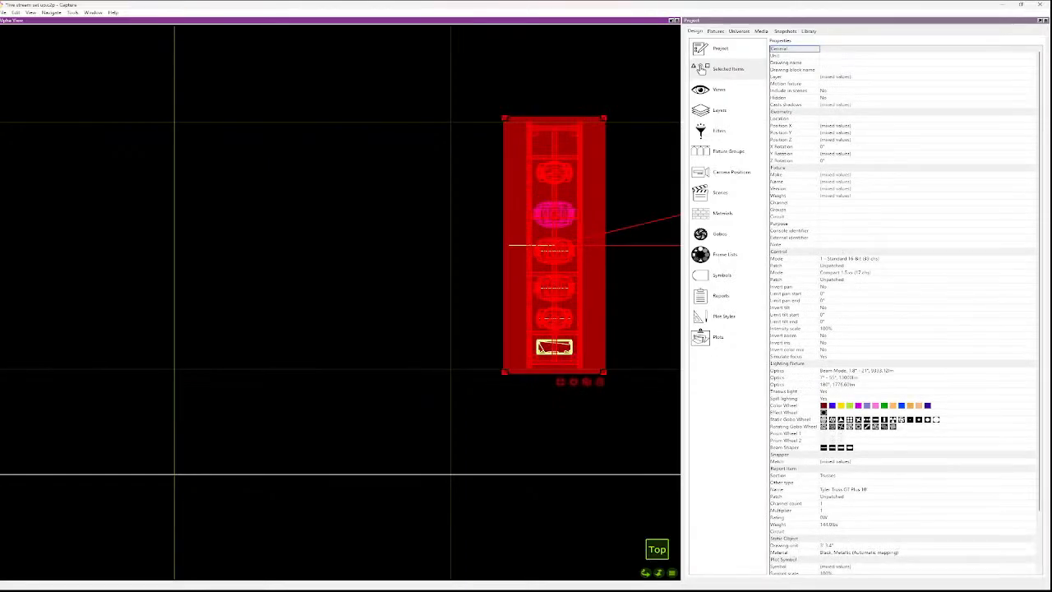
key(Escape)
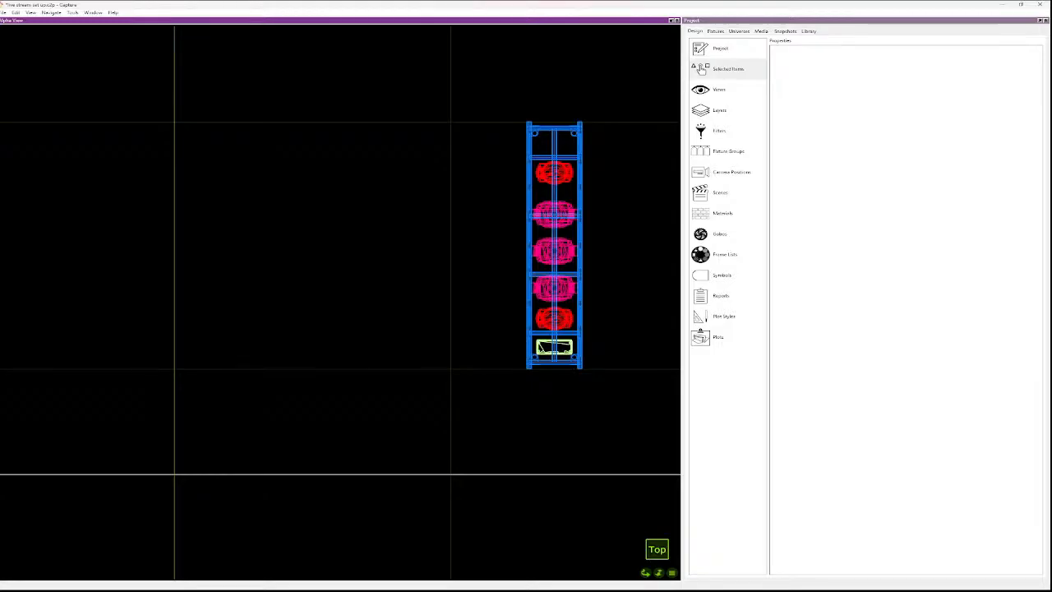
- Move the JDC1 Strobe from the downstage end bay to the empty upstage end bay of the rotated truss
scroll(599, 163, down, 14)
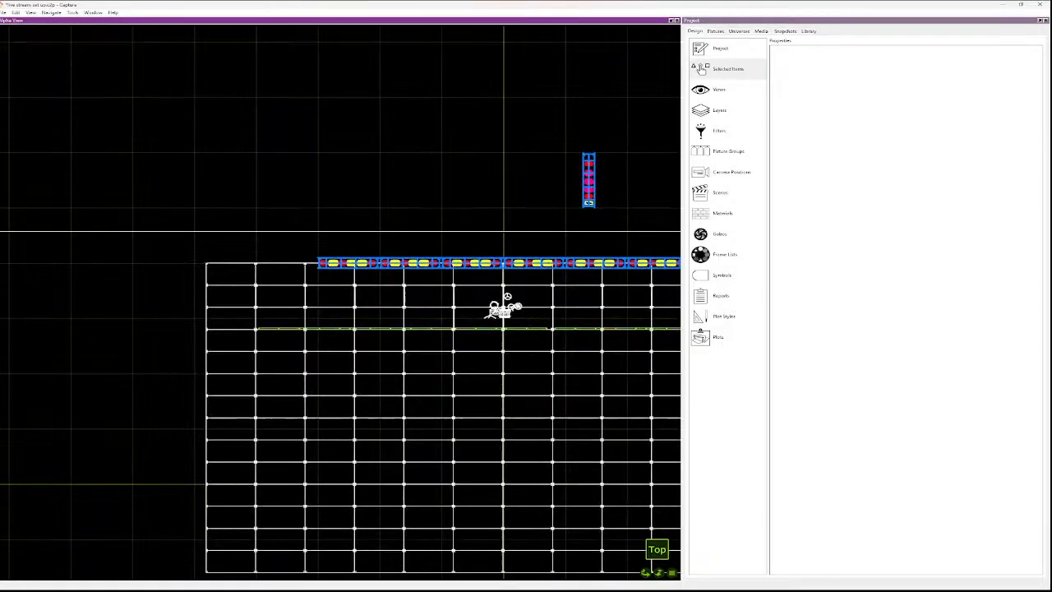
scroll(616, 171, up, 5)
scroll(617, 173, up, 5)
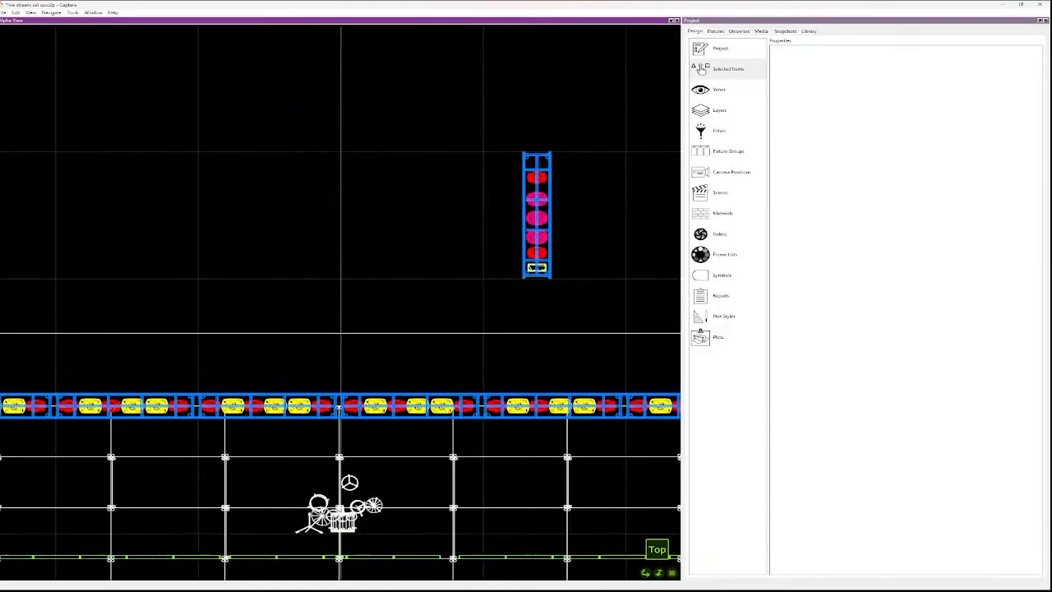
click(513, 216)
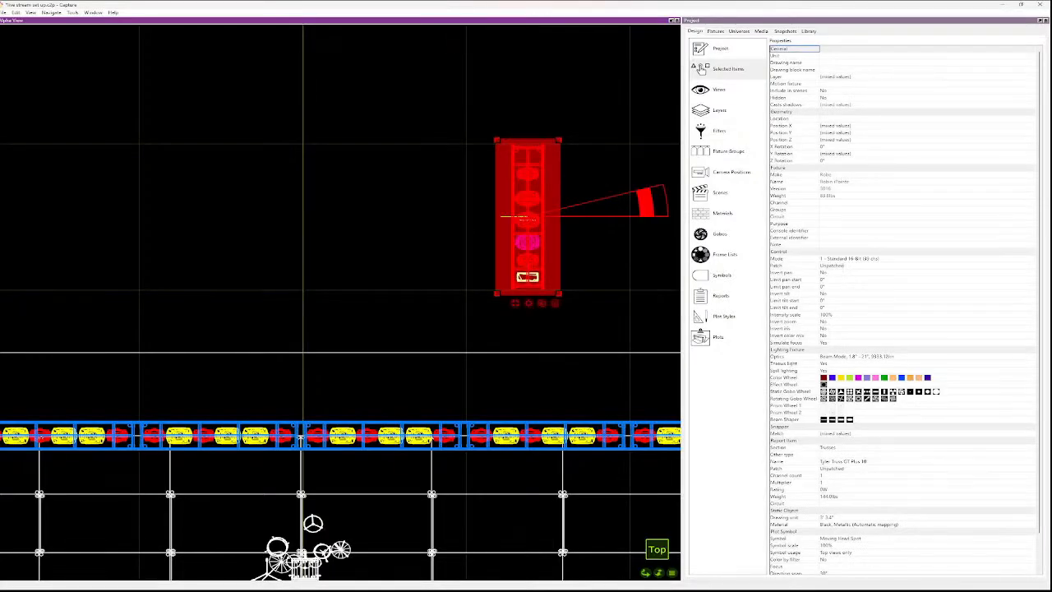
key(Escape)
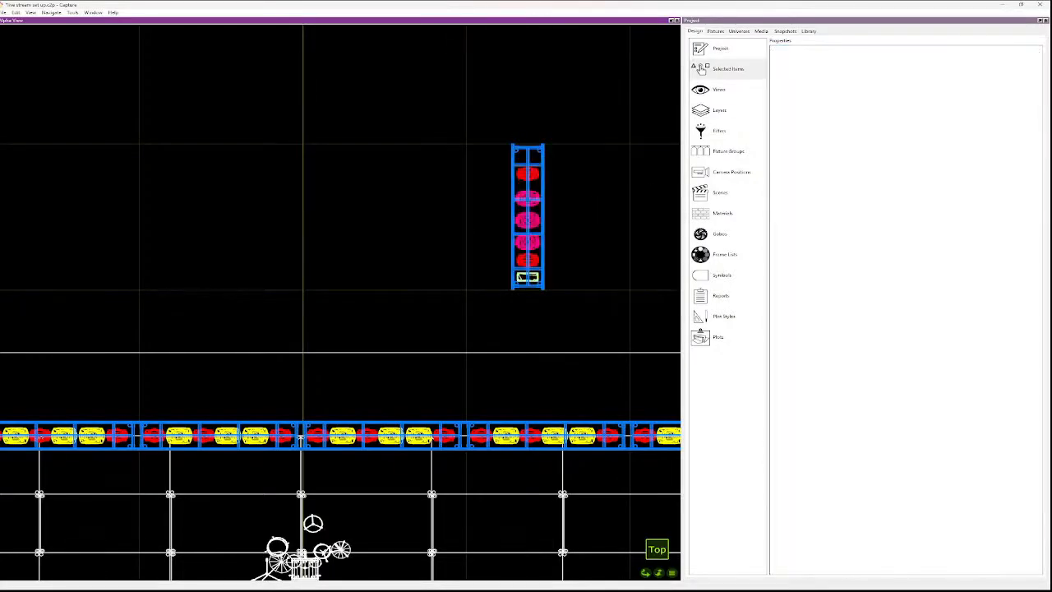
drag(528, 277, 528, 155)
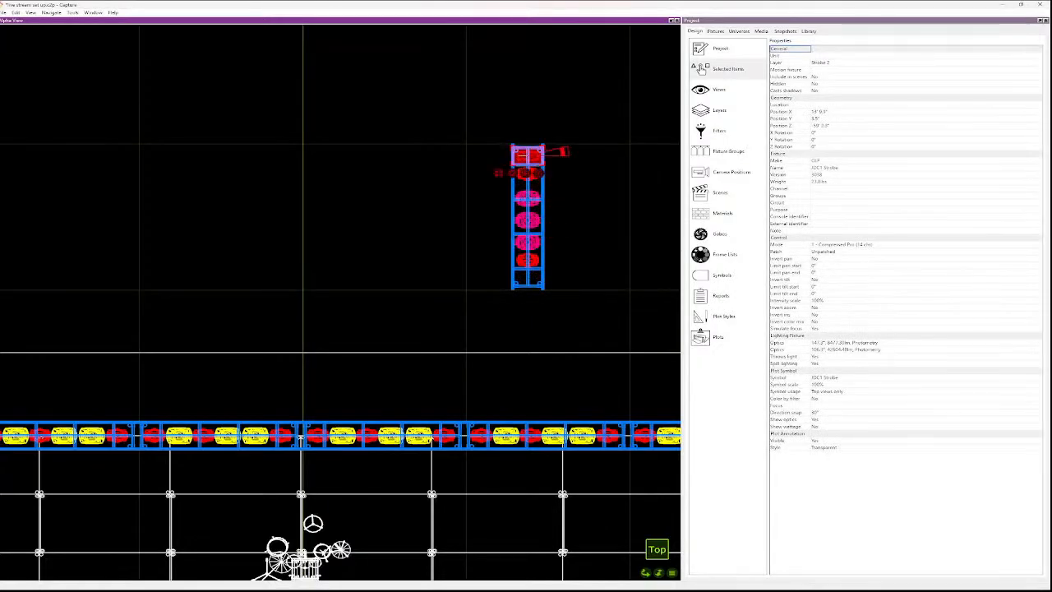
key(Escape)
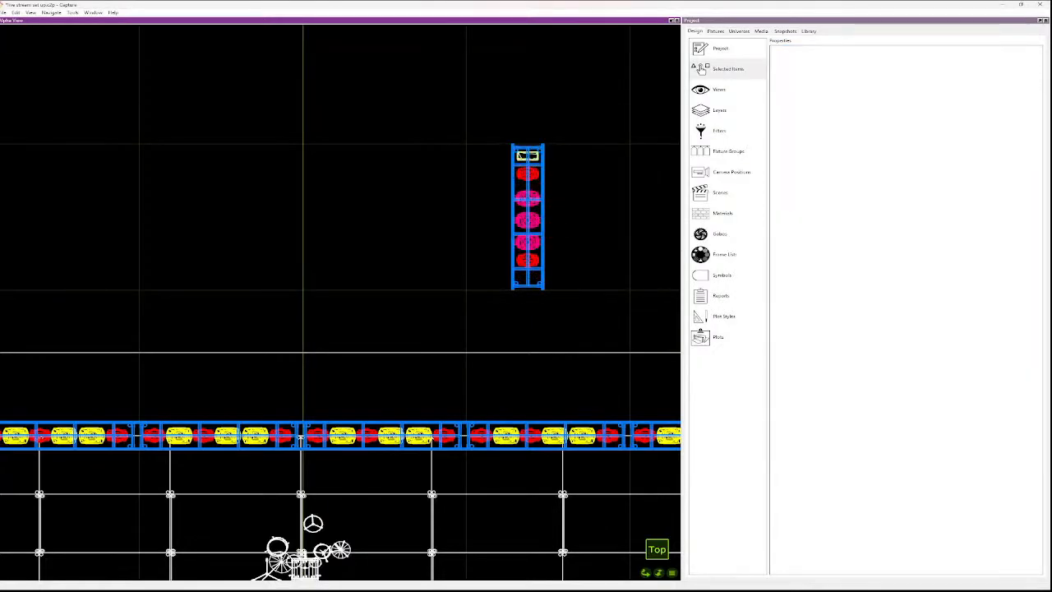
- Copy the upstage JDC1 Strobe and place the copy in the downstage end bay of the rotated truss
click(527, 155)
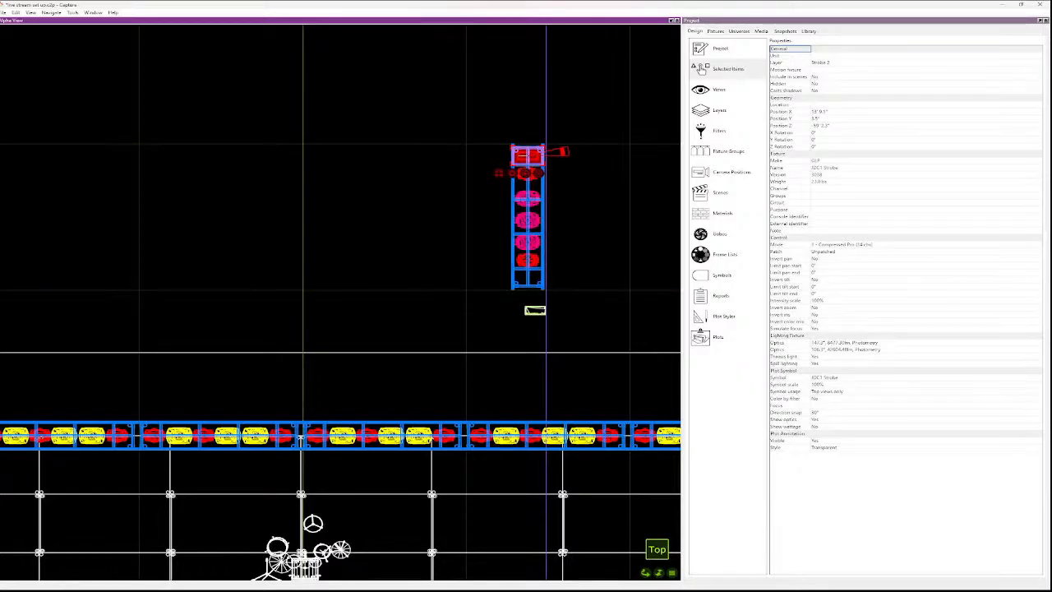
click(542, 320)
drag(539, 322, 527, 277)
key(Escape)
click(535, 322)
key(Escape)
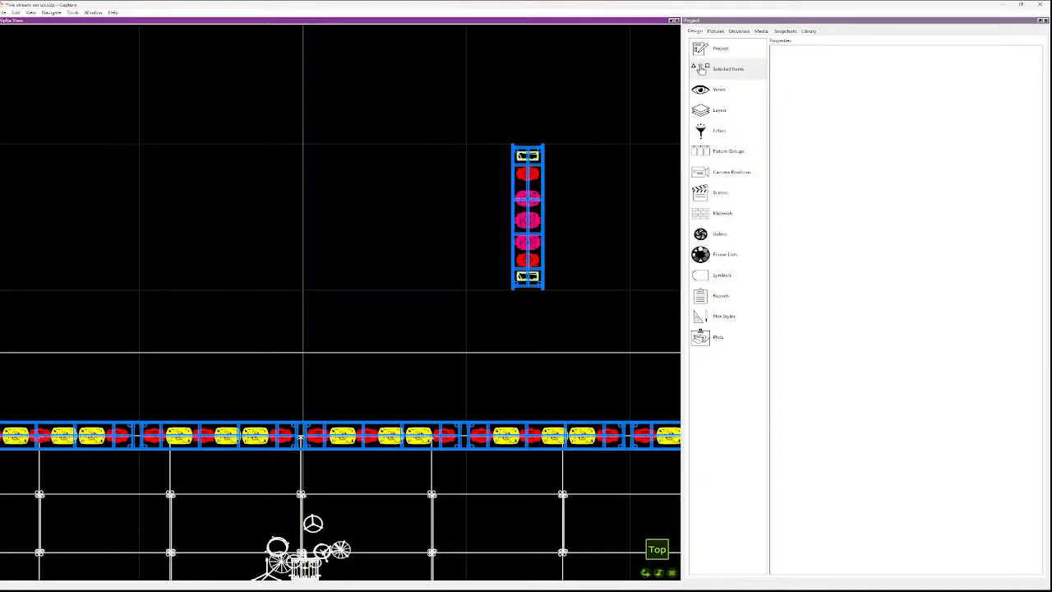
click(528, 277)
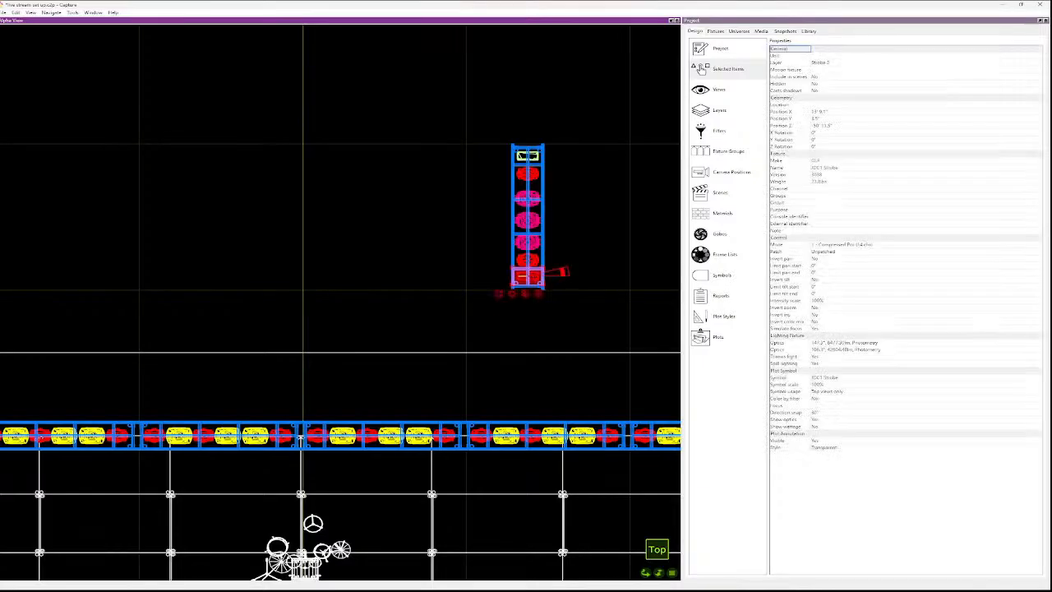
shift+click(528, 260)
shift+click(528, 242)
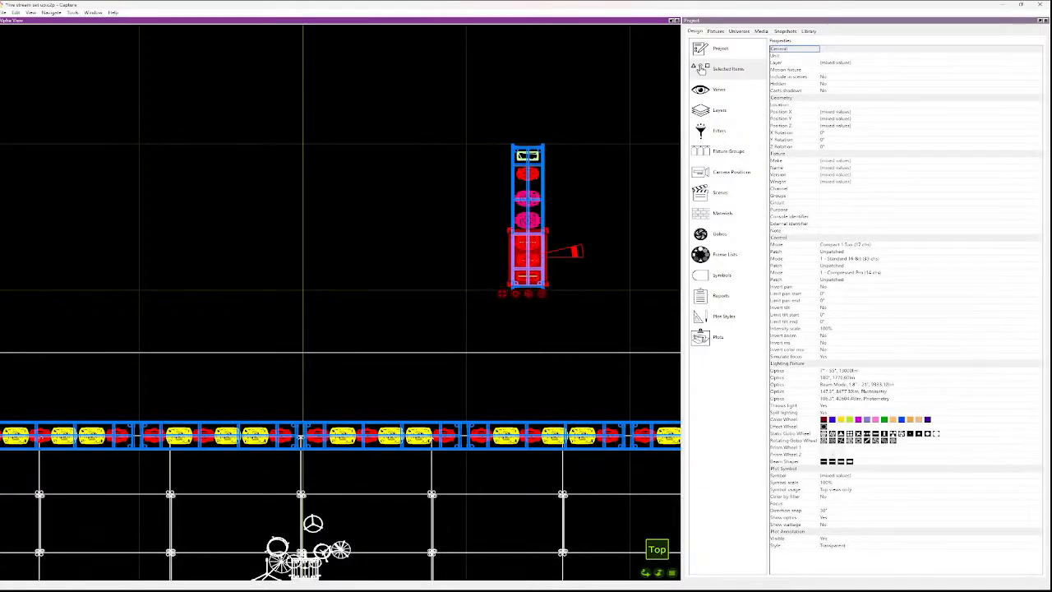
shift+click(528, 221)
key(Escape)
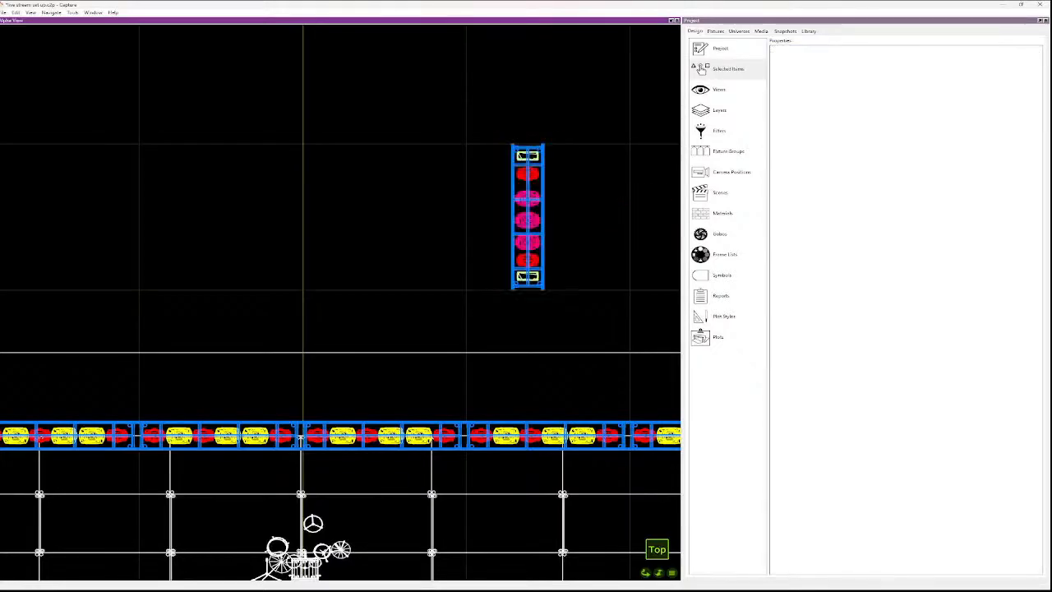
click(528, 198)
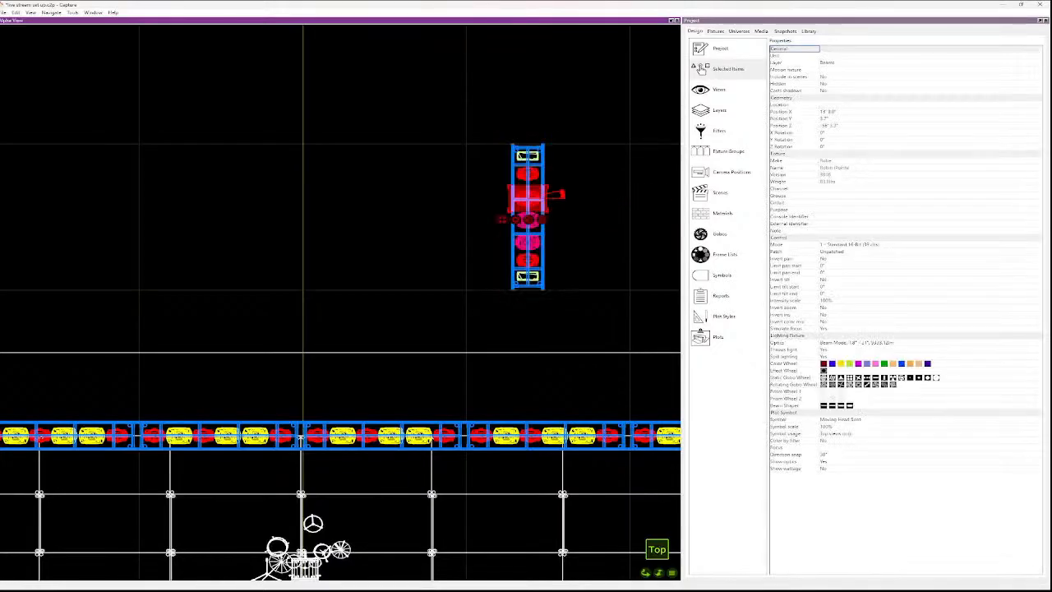
key(Escape)
- Select all seven fixtures on the rotated truss and spread them evenly in the horizontal direction
click(527, 276)
ctrl+click(528, 260)
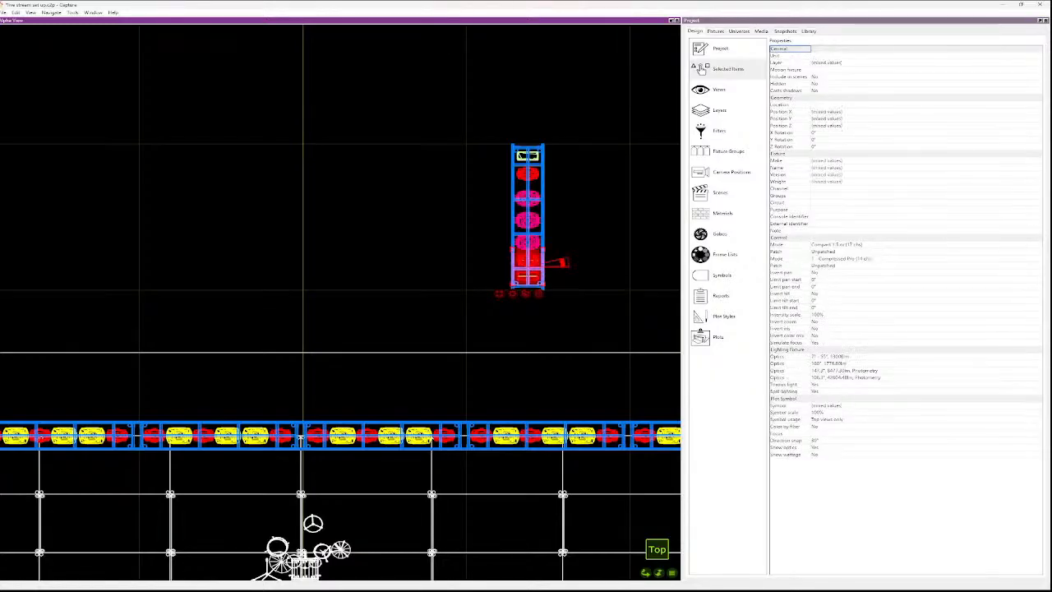
ctrl+click(527, 217)
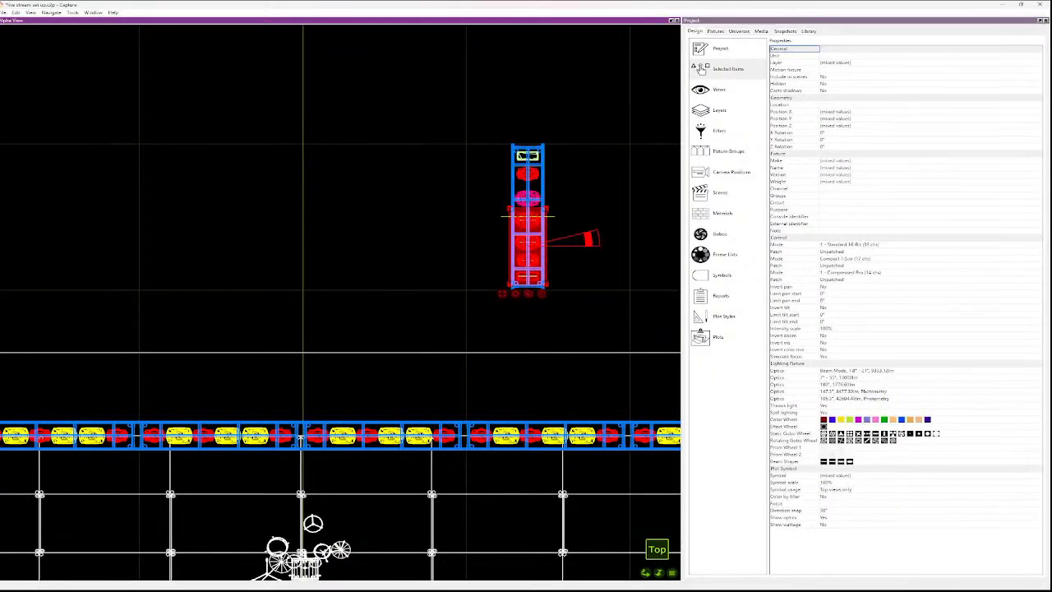
ctrl+click(528, 197)
ctrl+click(528, 175)
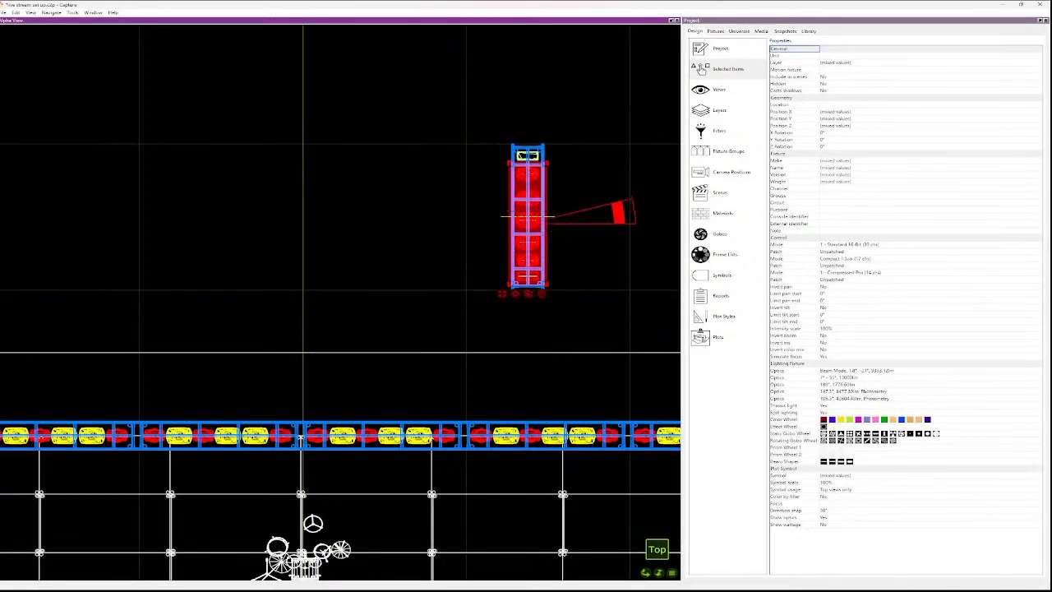
ctrl+click(528, 154)
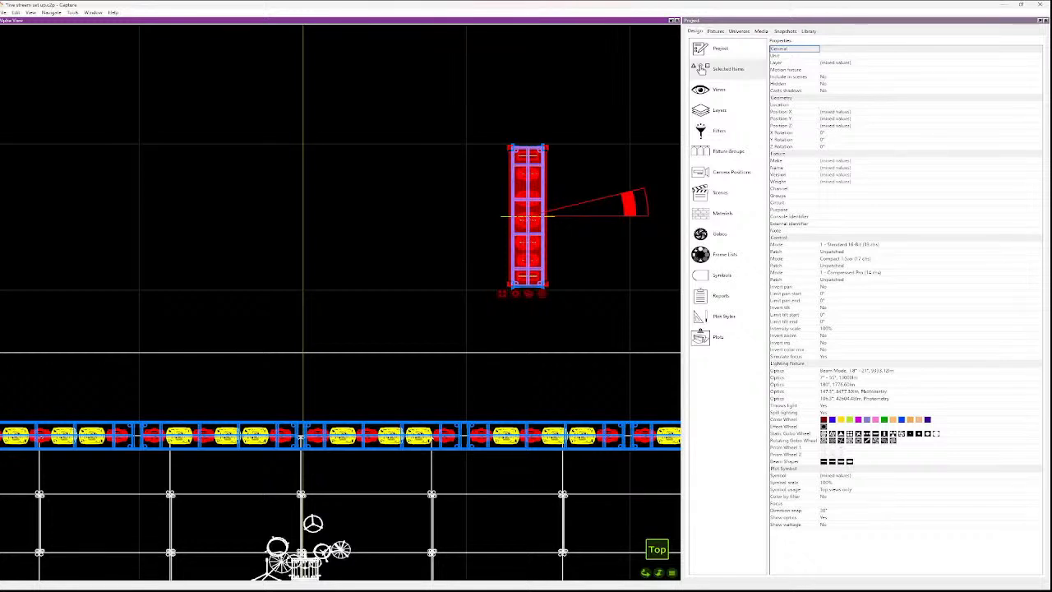
right_click(516, 289)
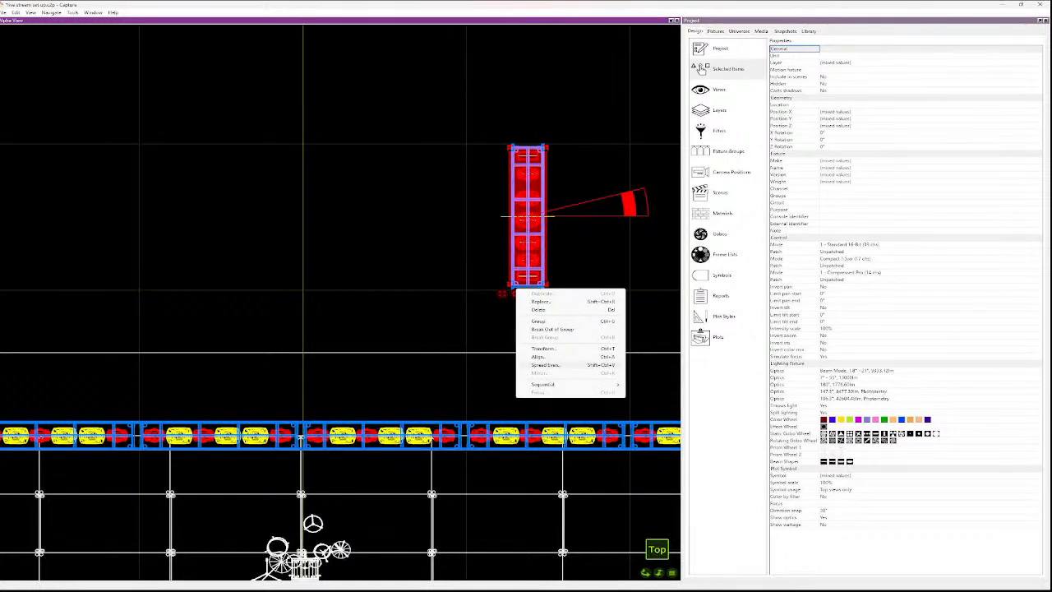
click(574, 365)
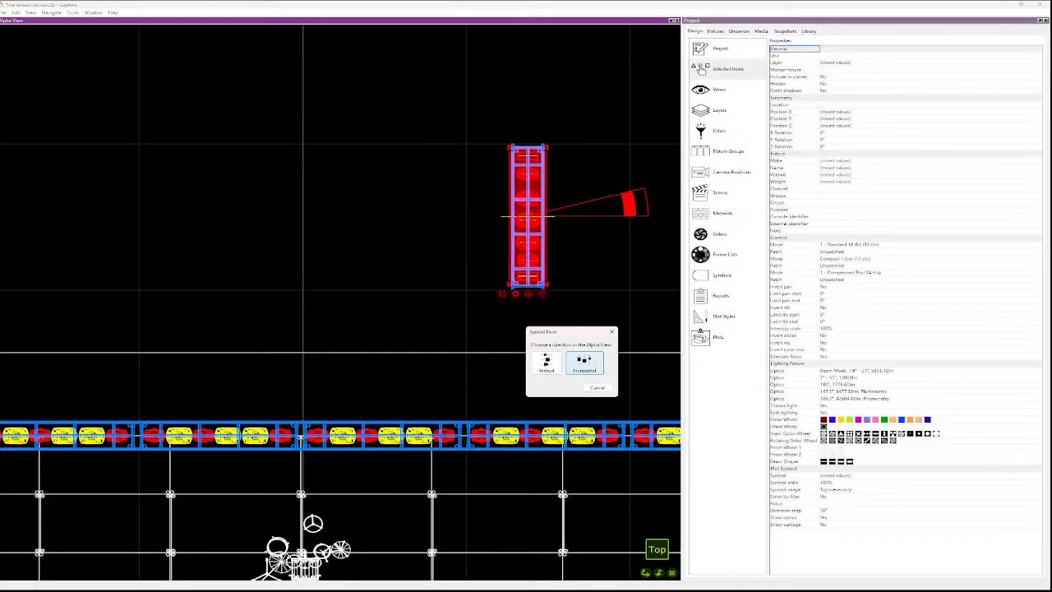
click(584, 363)
- Try to align the seven selected fixtures with the Horizontal bottom alignment and deselect them
right_click(517, 293)
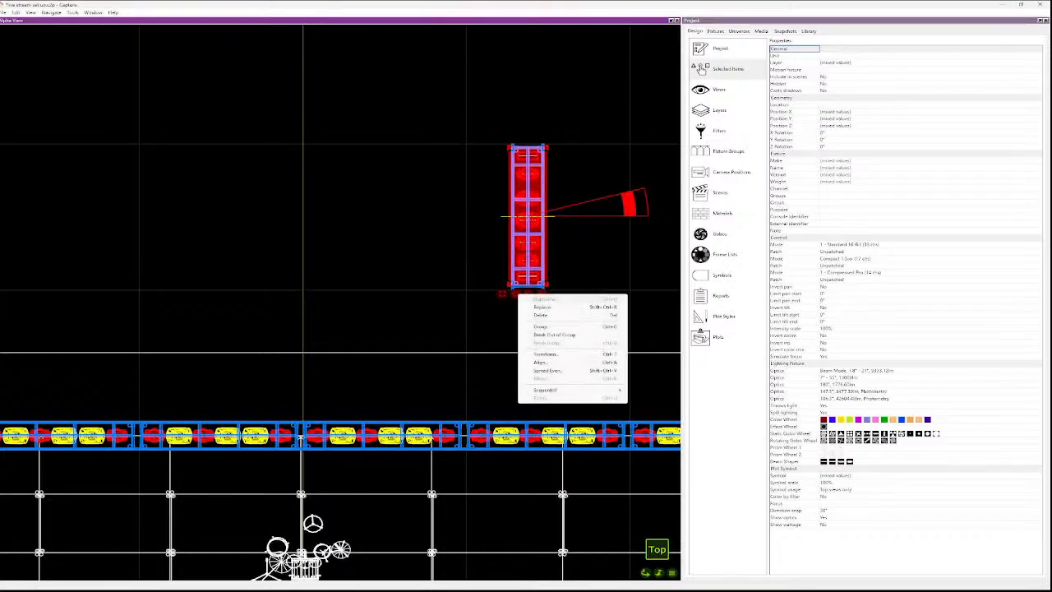
click(540, 362)
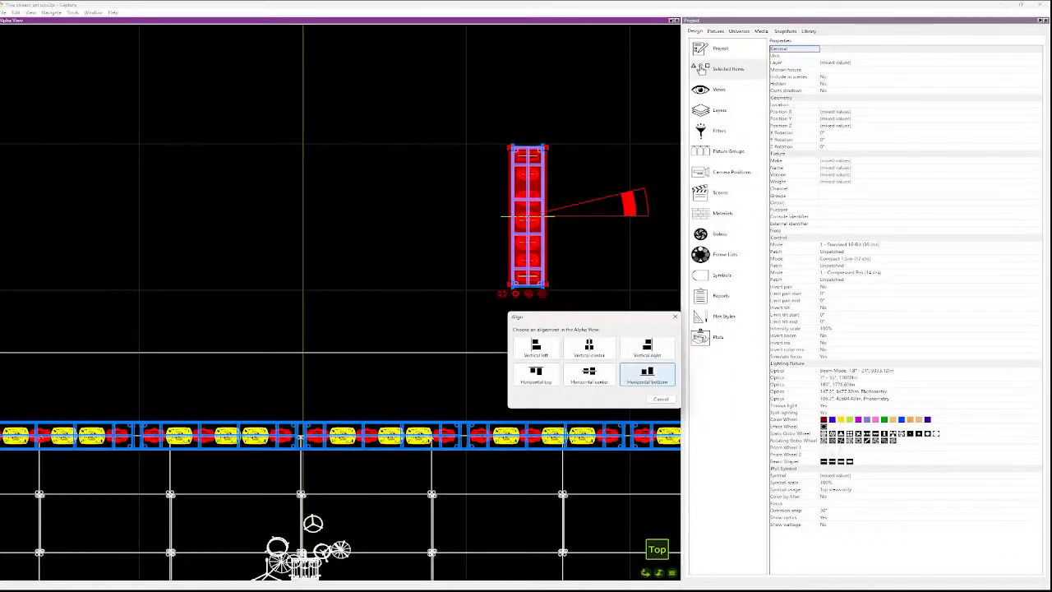
click(648, 376)
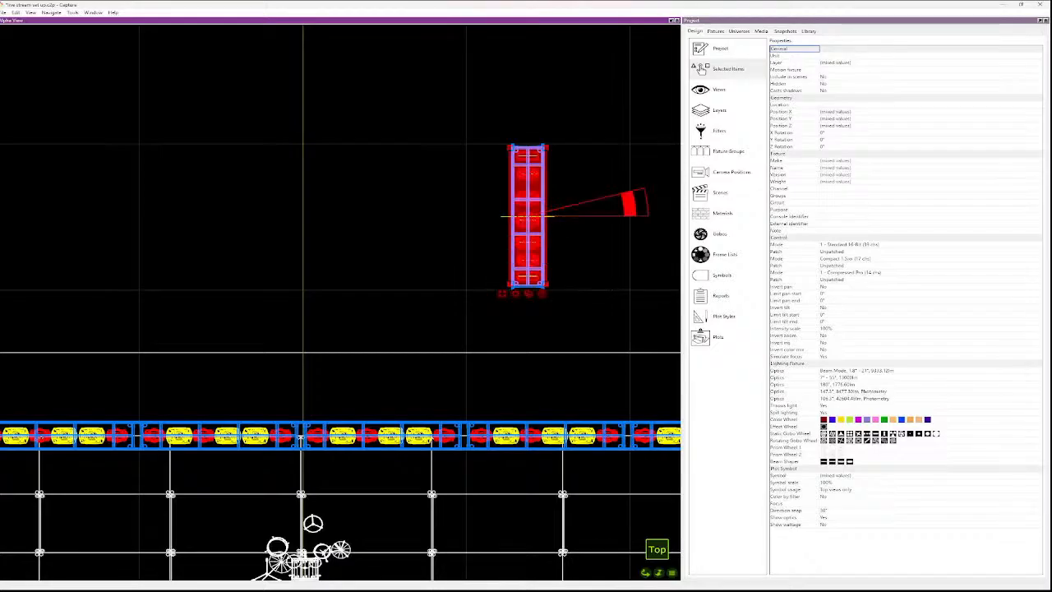
click(555, 294)
- Duplicate the rotated truss together with all its fixtures three times with an X offset of 9
drag(556, 294, 447, 128)
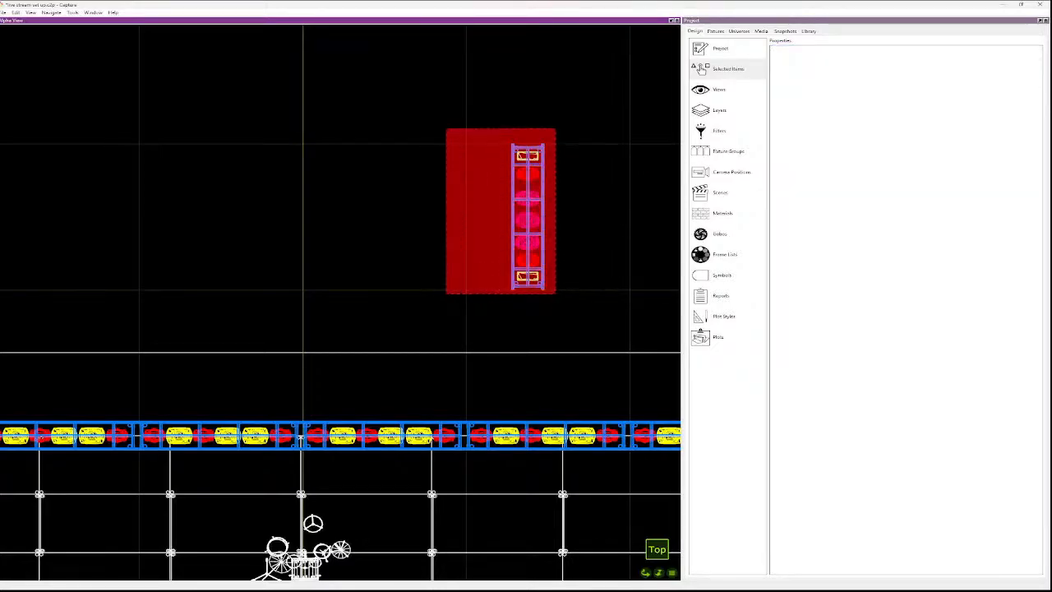
scroll(448, 124, down, 5)
scroll(474, 104, up, 10)
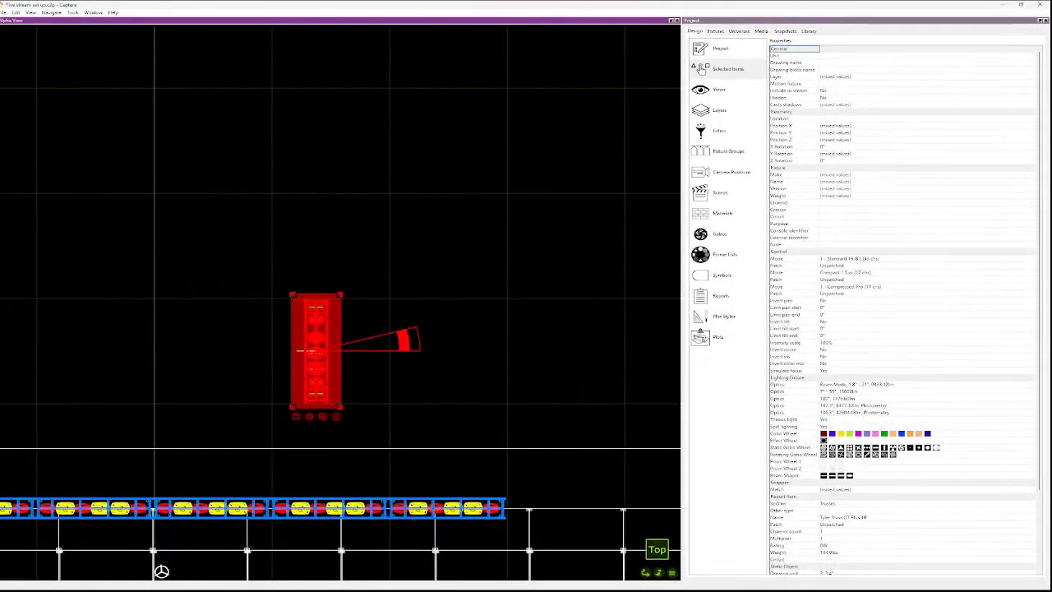
key(ctrl+d)
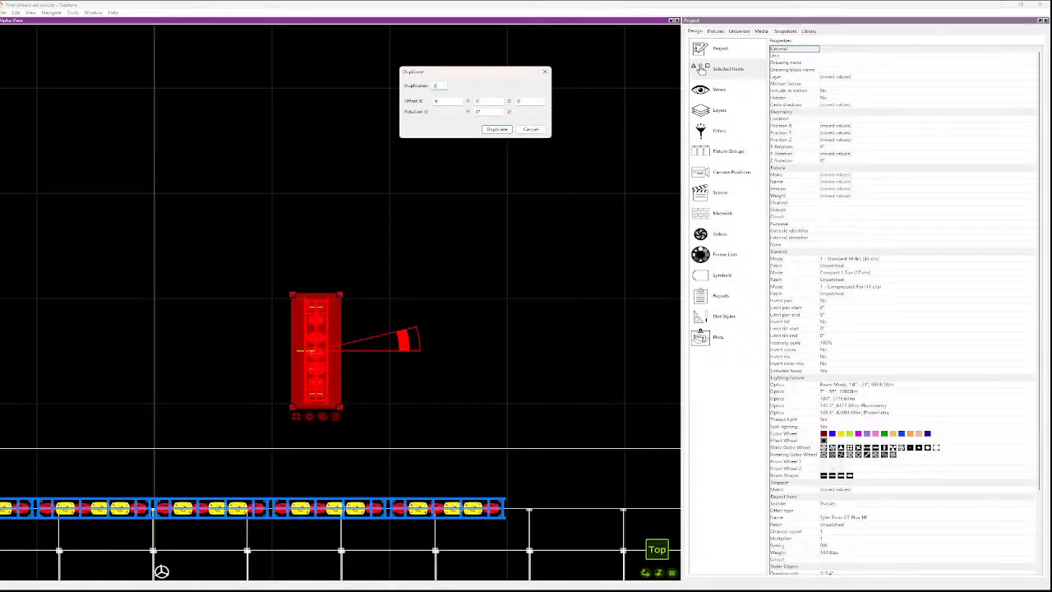
key(Return)
scroll(450, 240, down, 8)
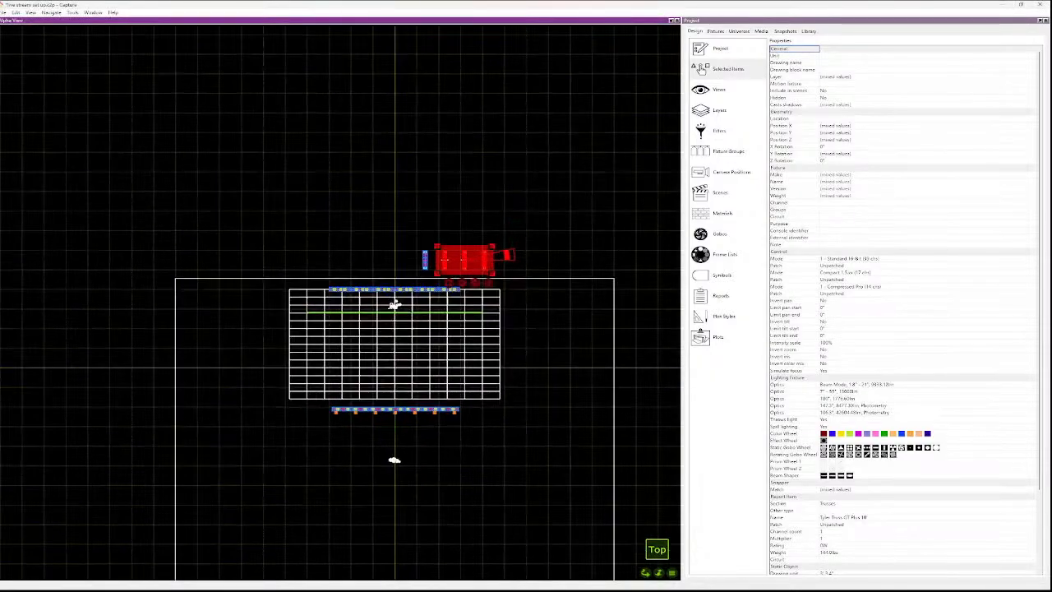
- Undo the last duplication of the rotated truss and its fixtures
scroll(421, 262, up, 4)
scroll(487, 238, up, 3)
scroll(494, 237, down, 4)
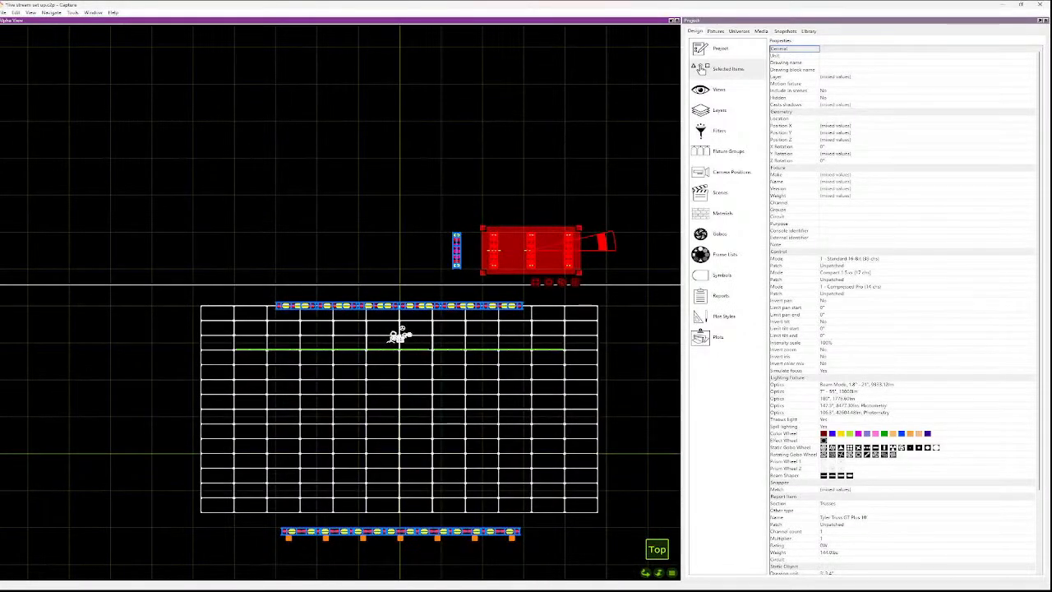
key(Escape)
mouse_move(607, 271)
mouse_down()
mouse_move(440, 250)
mouse_move(429, 236)
mouse_move(385, 247)
mouse_up()
key(ctrl+z)
key(ctrl+z)
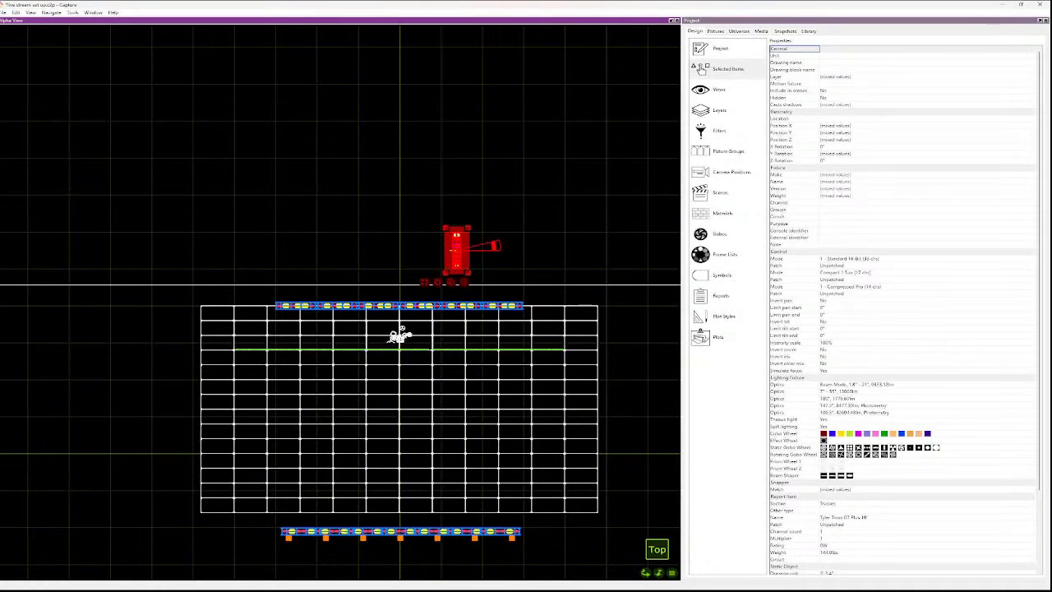
- Try duplicating the rotated truss with its fixtures three times with an X offset of 10
key(ctrl+d)
text(3)
key(Tab)
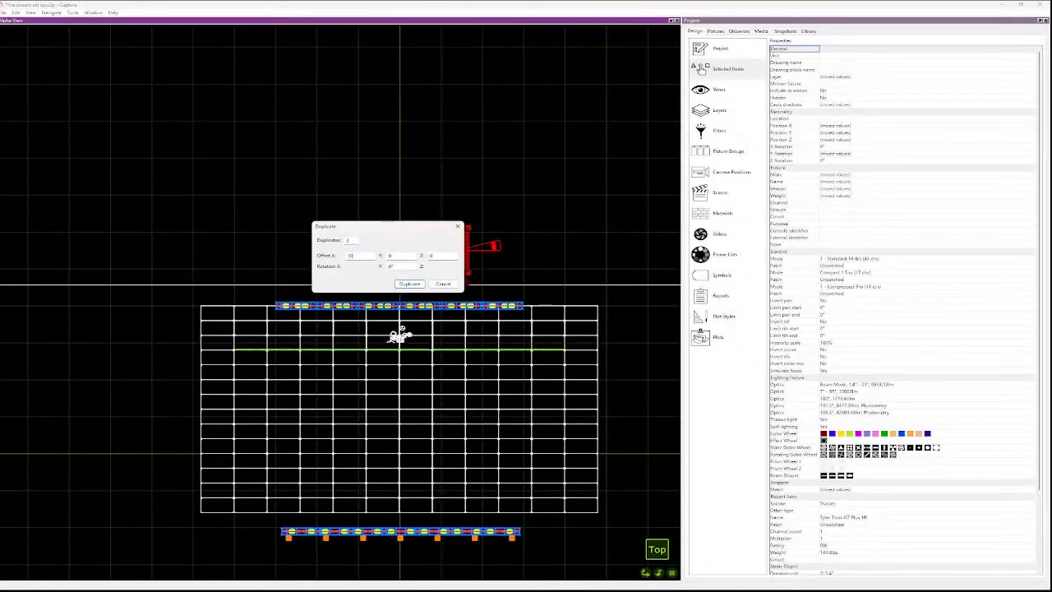
key(Return)
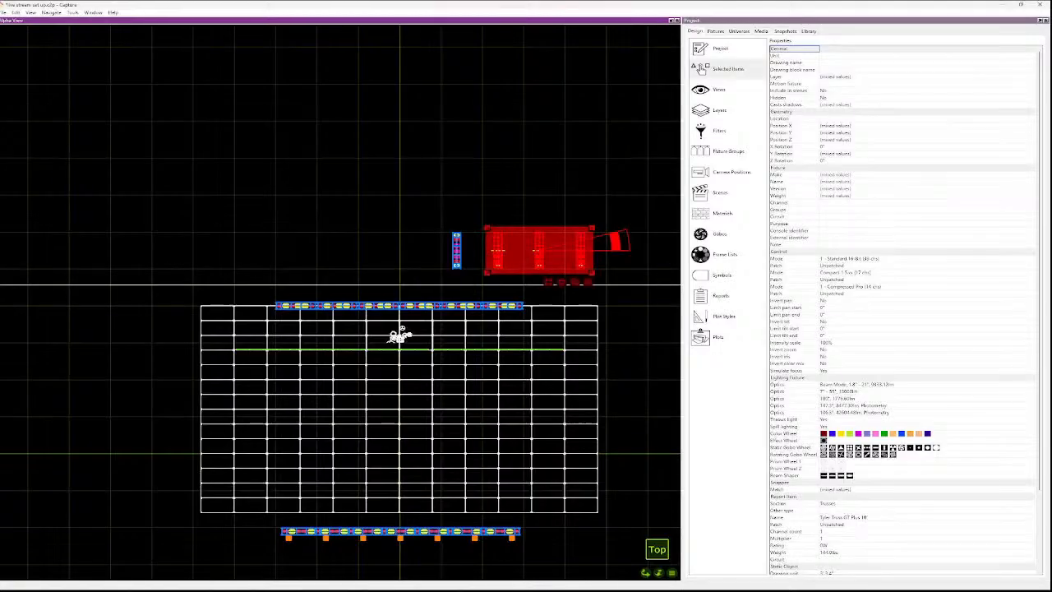
key(Escape)
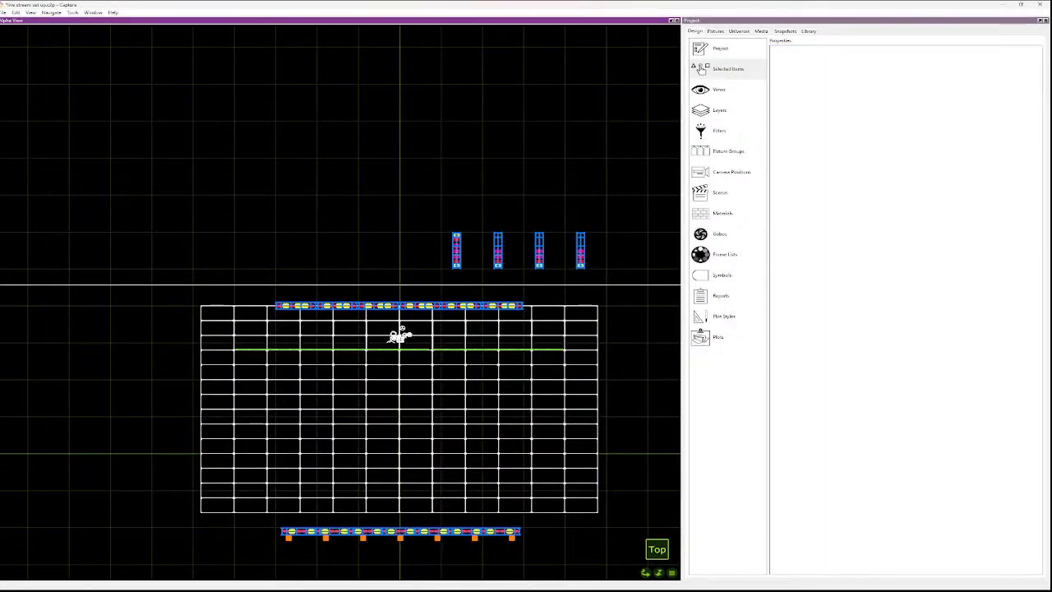
key(ctrl+z)
key(ctrl+z)
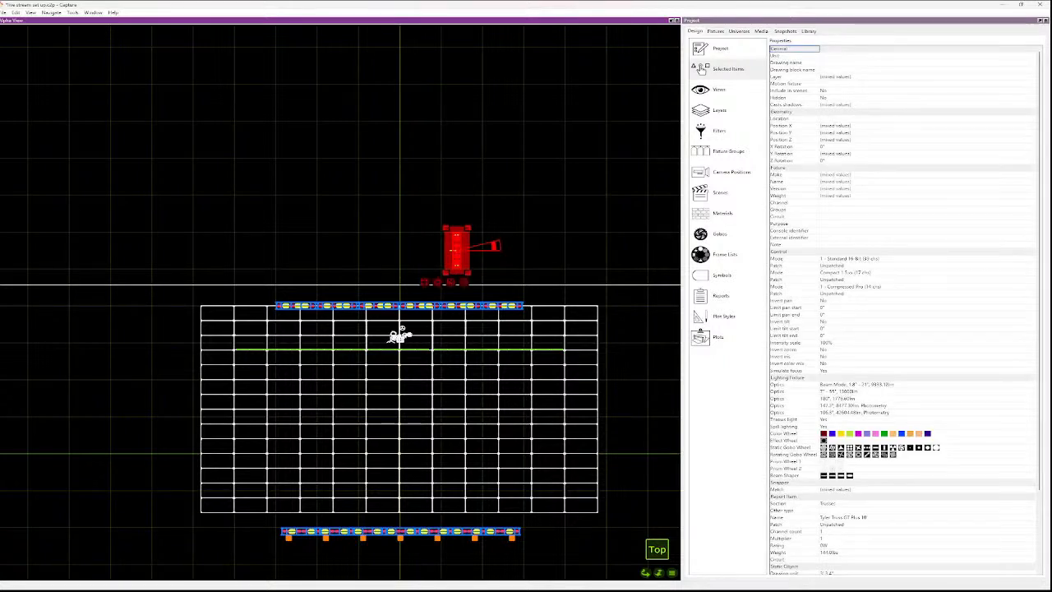
- Group the rotated truss with its fixtures and duplicate the group three times with an X offset of 10
key(ctrl+g)
key(ctrl+d)
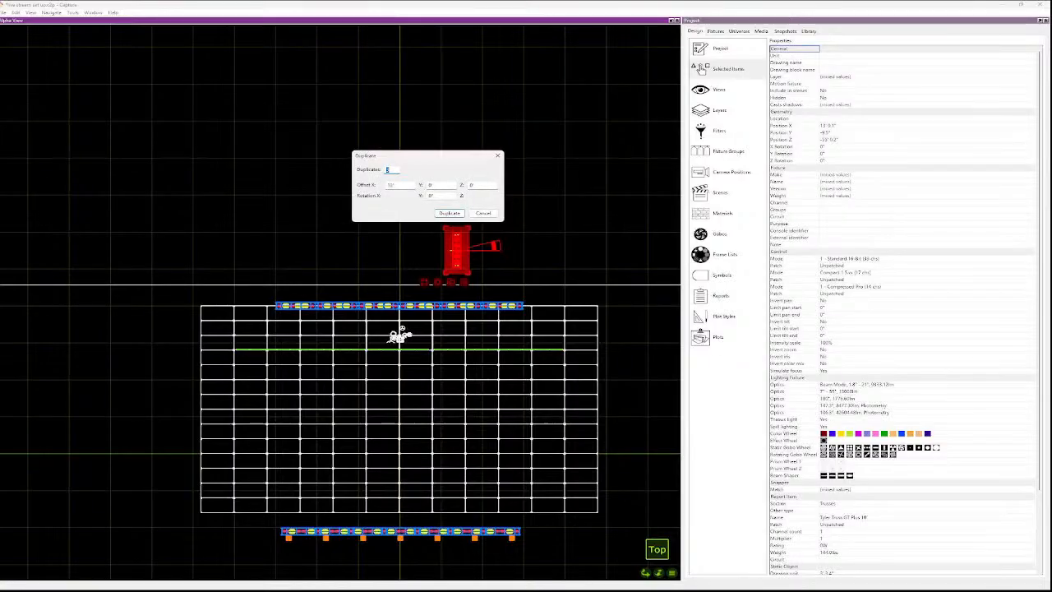
key(Return)
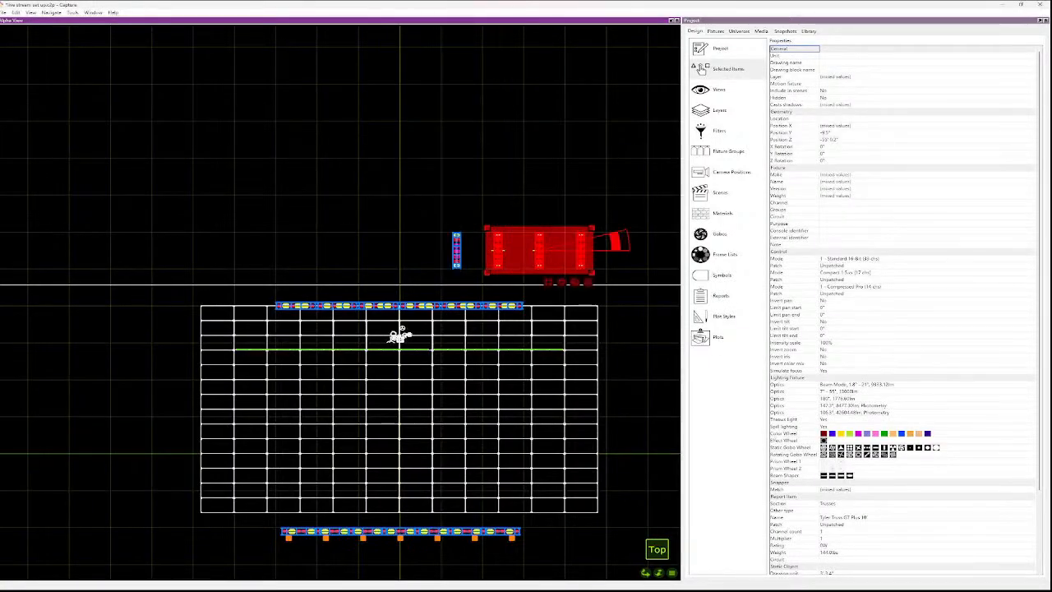
- Copy the row of four truss groups and attach three more rows end to end upstage, forming four long truss lines
click(591, 278)
drag(591, 278, 430, 229)
drag(456, 267, 454, 232)
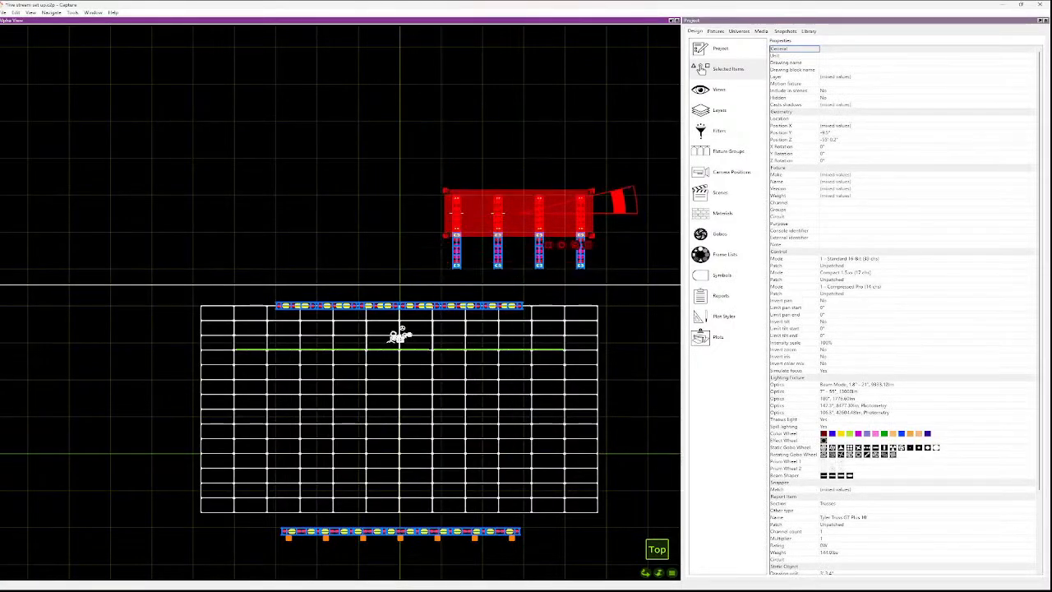
key(ctrl+v)
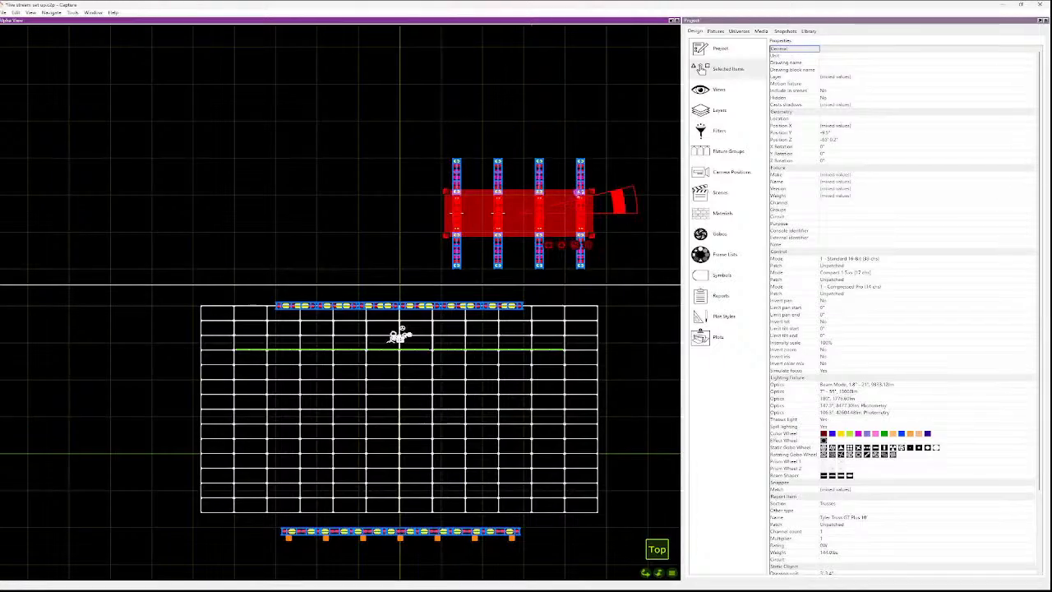
click(456, 196)
key(ctrl+v)
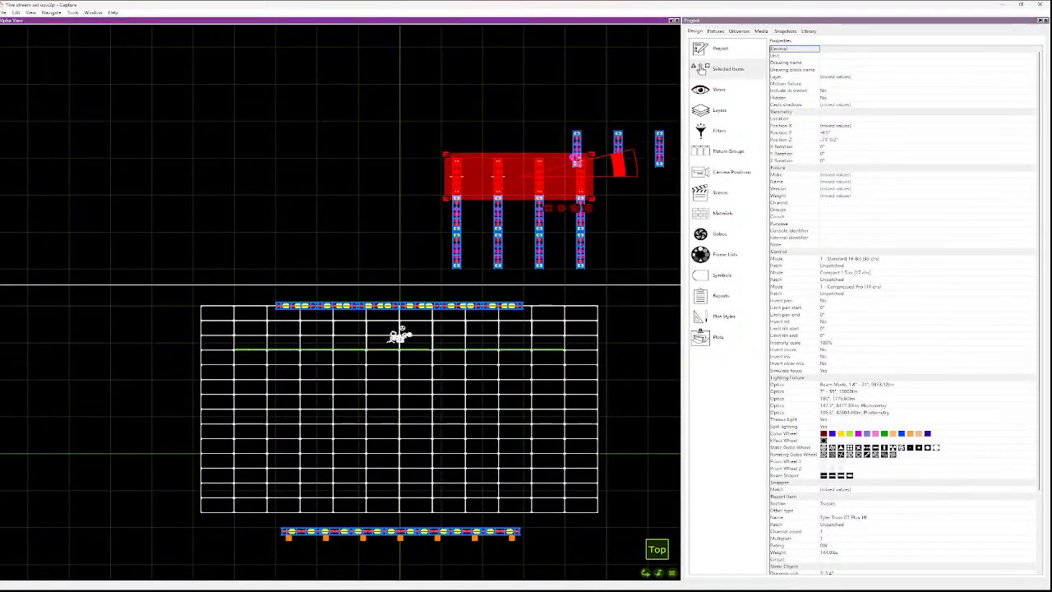
click(457, 158)
key(Escape)
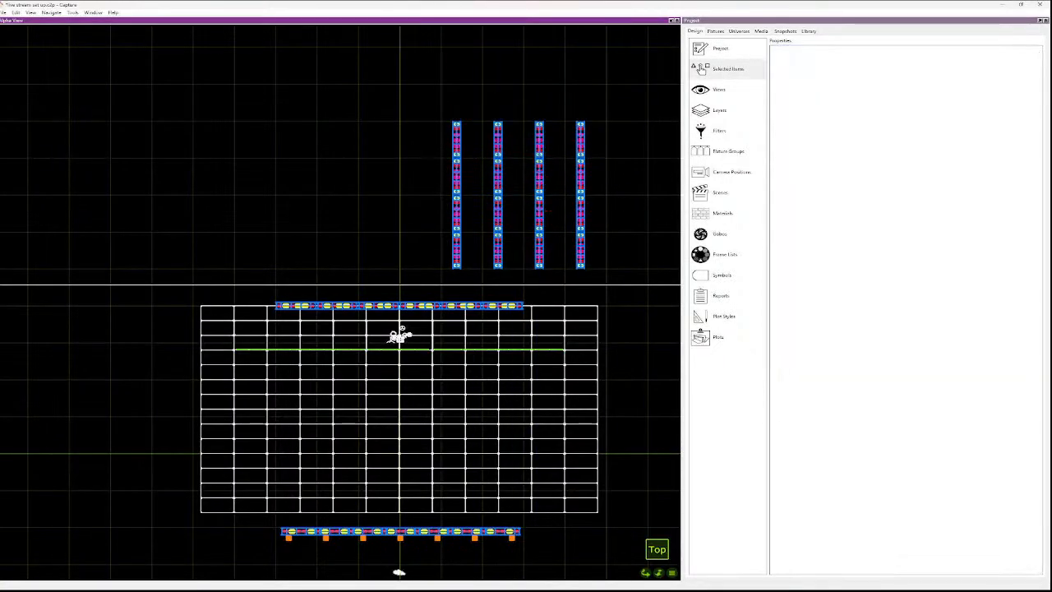
- Move the leftmost four-section truss line over the stage to about X -29' and rotate it about -12° around Y
drag(459, 263, 433, 110)
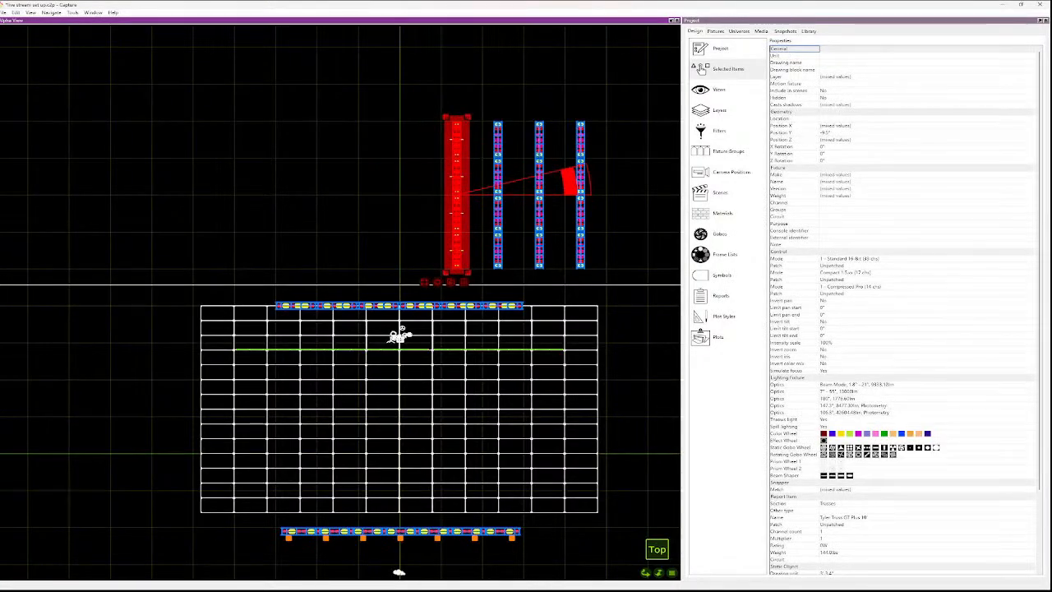
drag(455, 118, 316, 326)
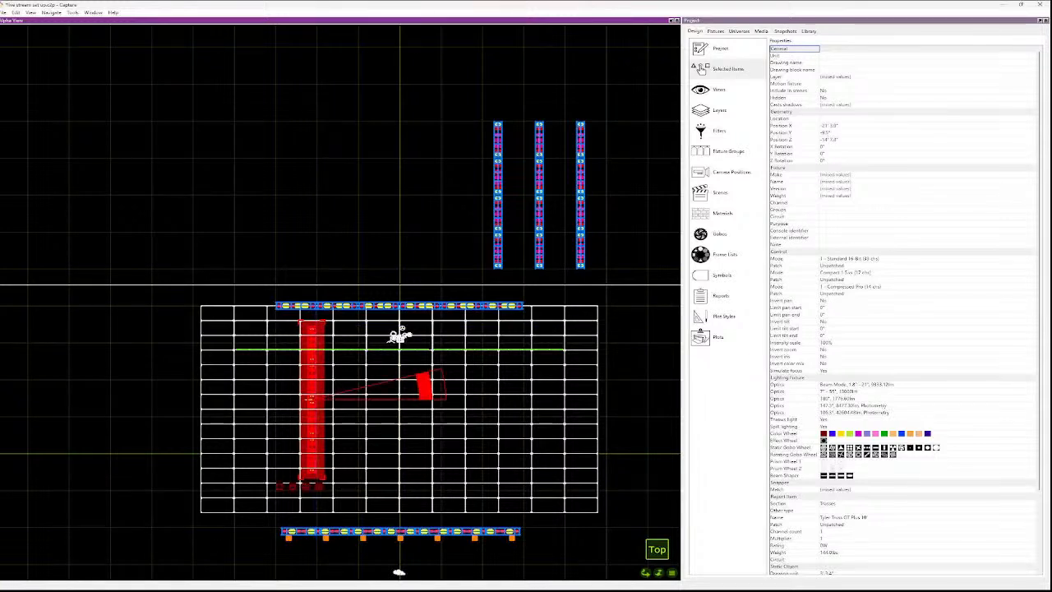
drag(424, 386, 429, 408)
drag(291, 328, 257, 328)
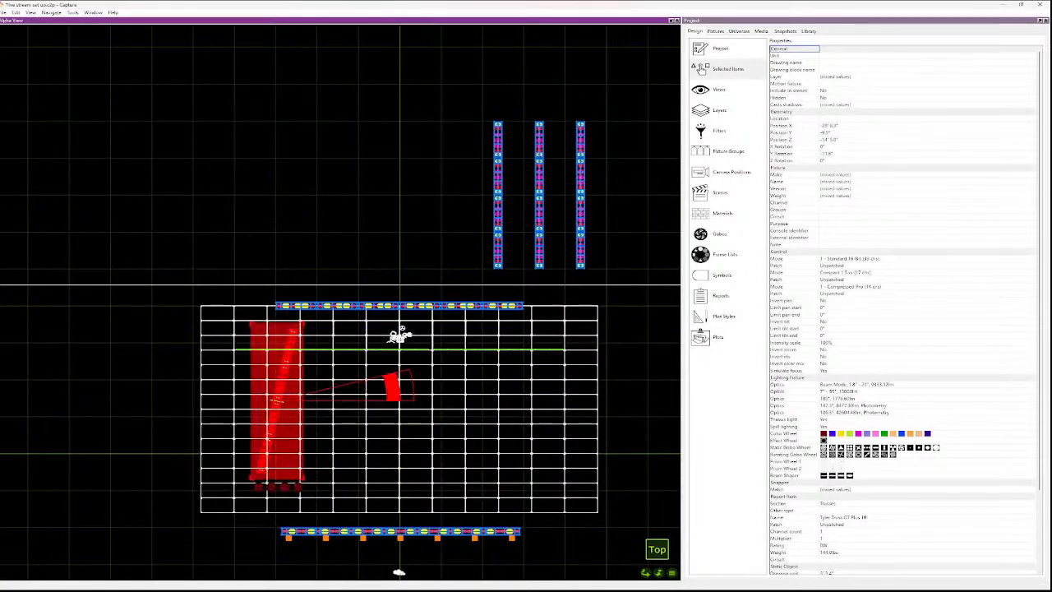
- Select the second truss line with all its fixtures and move it over the stage to about X -8'
mouse_move(482, 256)
mouse_down()
mouse_move(499, 233)
mouse_move(503, 188)
mouse_move(479, 112)
mouse_up()
click(475, 259)
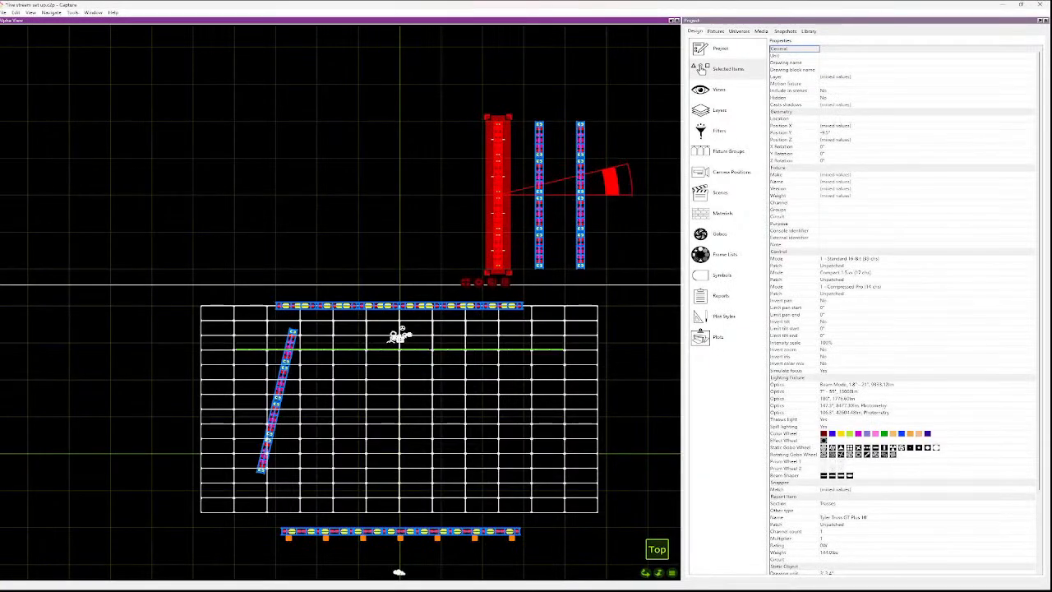
click(480, 113)
drag(511, 266, 456, 114)
drag(497, 119, 367, 405)
click(396, 404)
- Select the third truss line with its fixtures and move it over the stage to about X 16'
drag(519, 278, 540, 125)
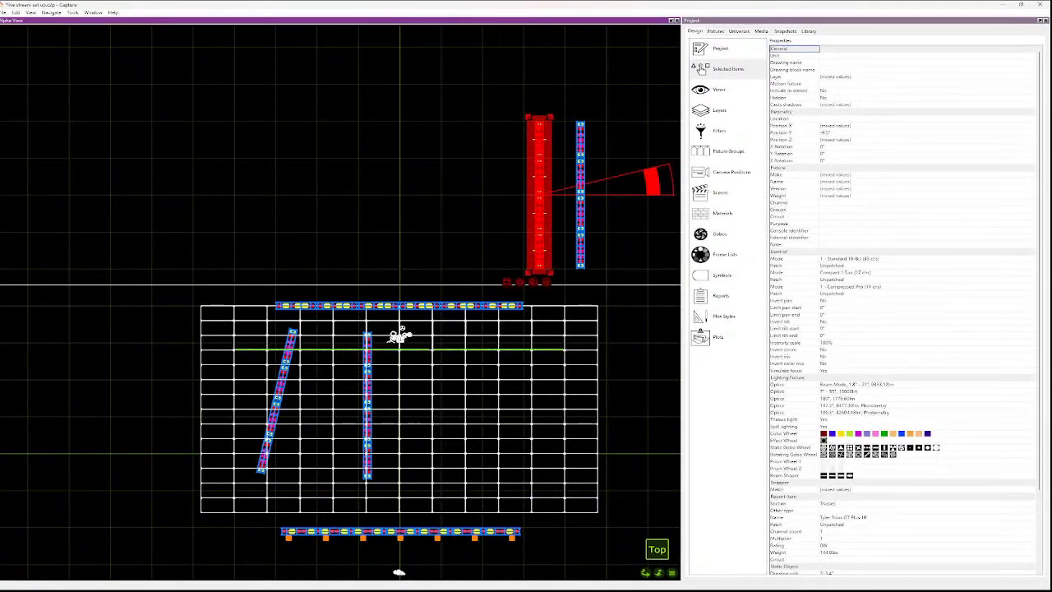
drag(539, 123, 438, 337)
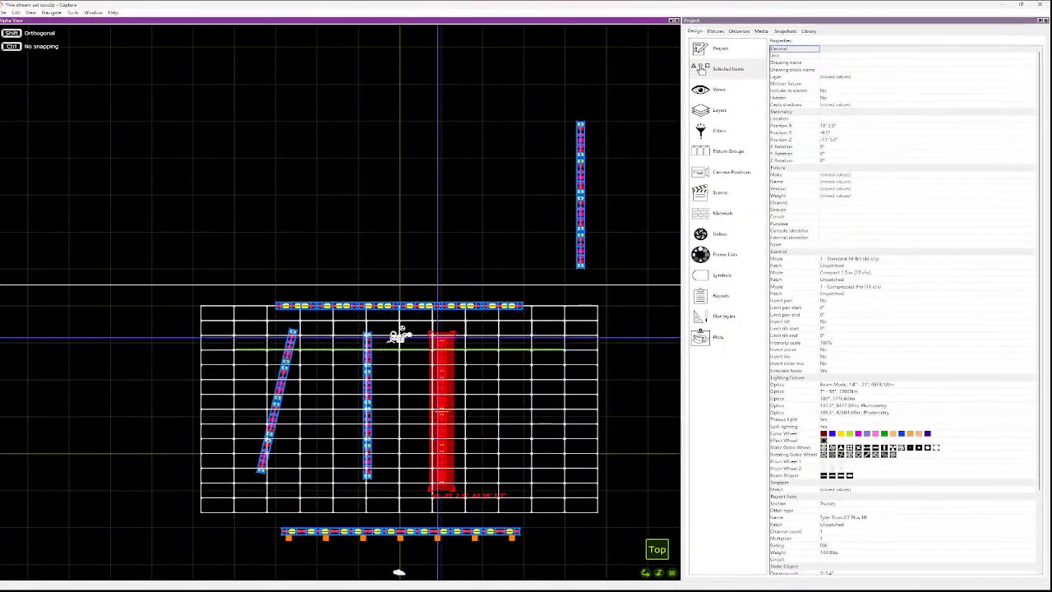
drag(439, 337, 460, 333)
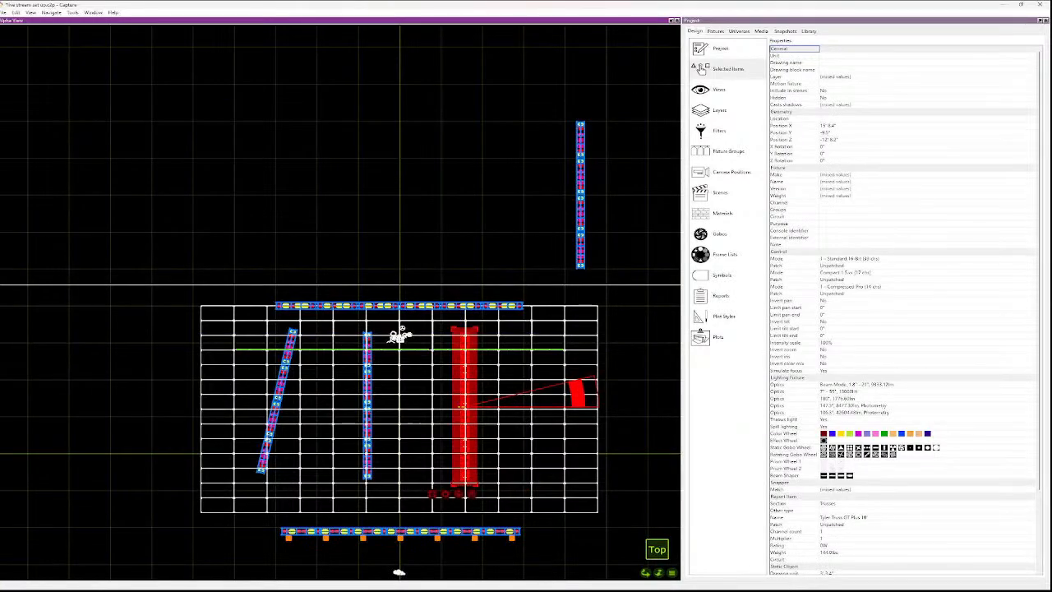
key(Escape)
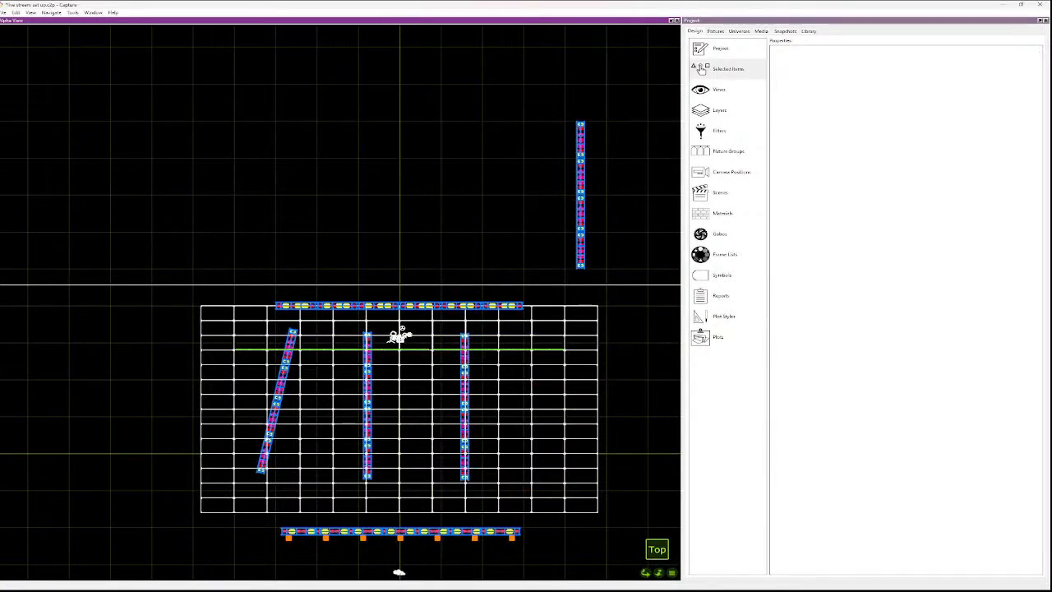
- Shift the third truss line inward to about X 8' and place the fourth line over the stage at about X 24'
click(368, 405)
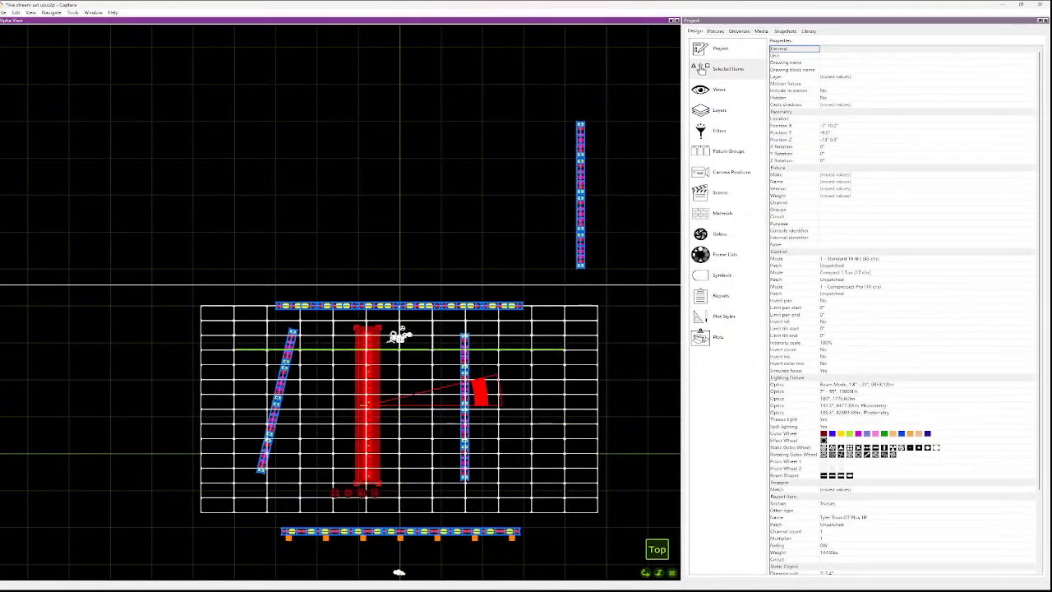
key(Escape)
click(466, 406)
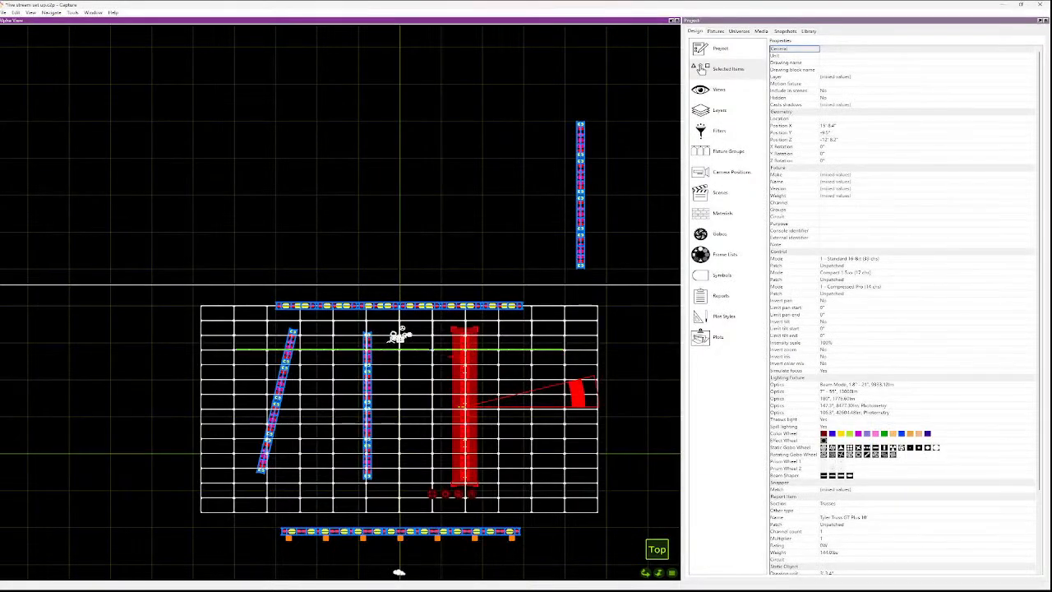
drag(469, 484, 435, 483)
drag(432, 408, 434, 406)
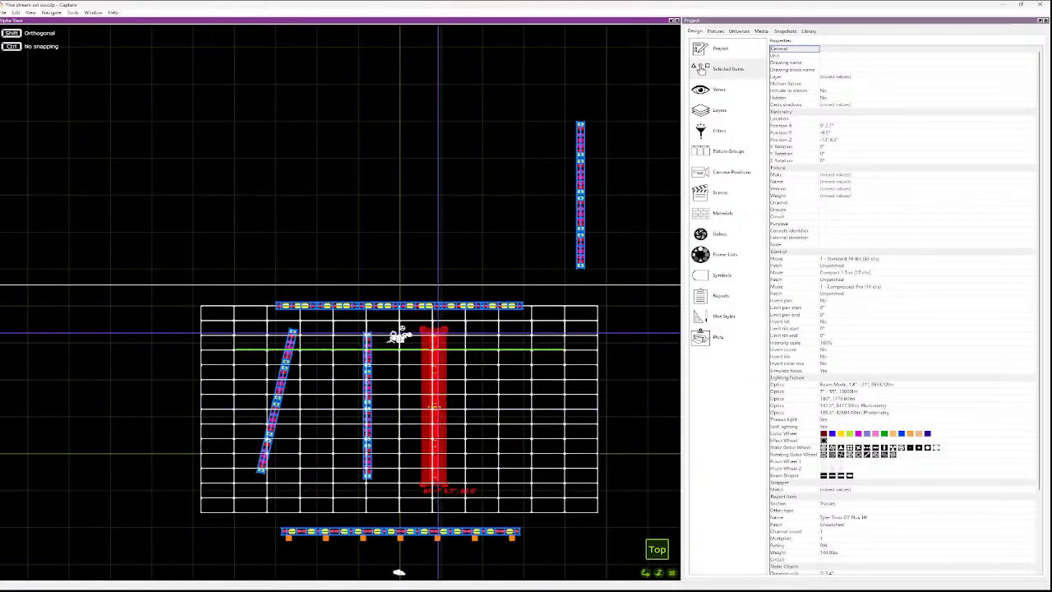
key(Escape)
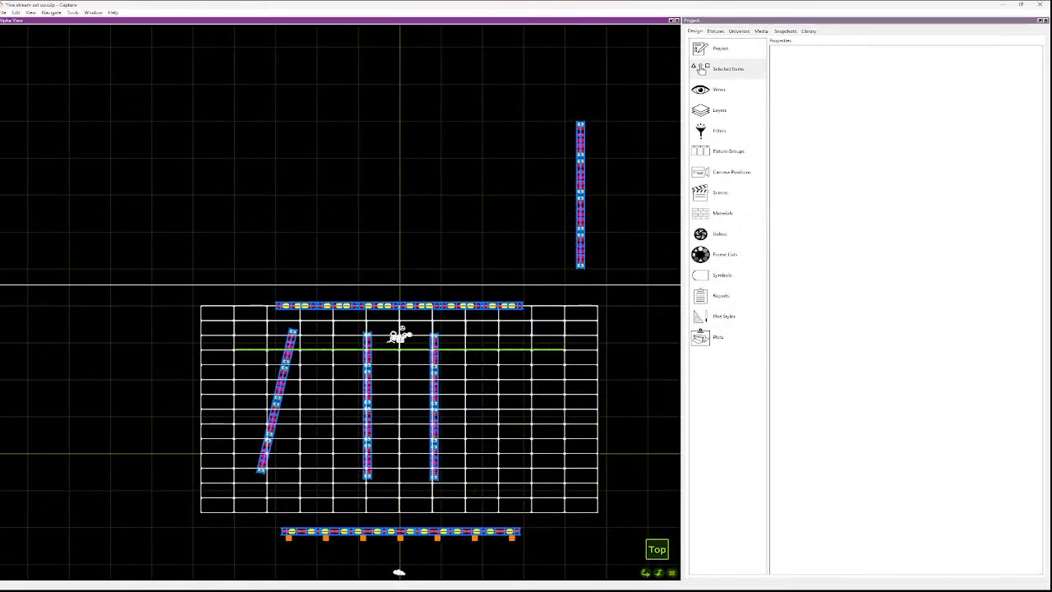
click(581, 193)
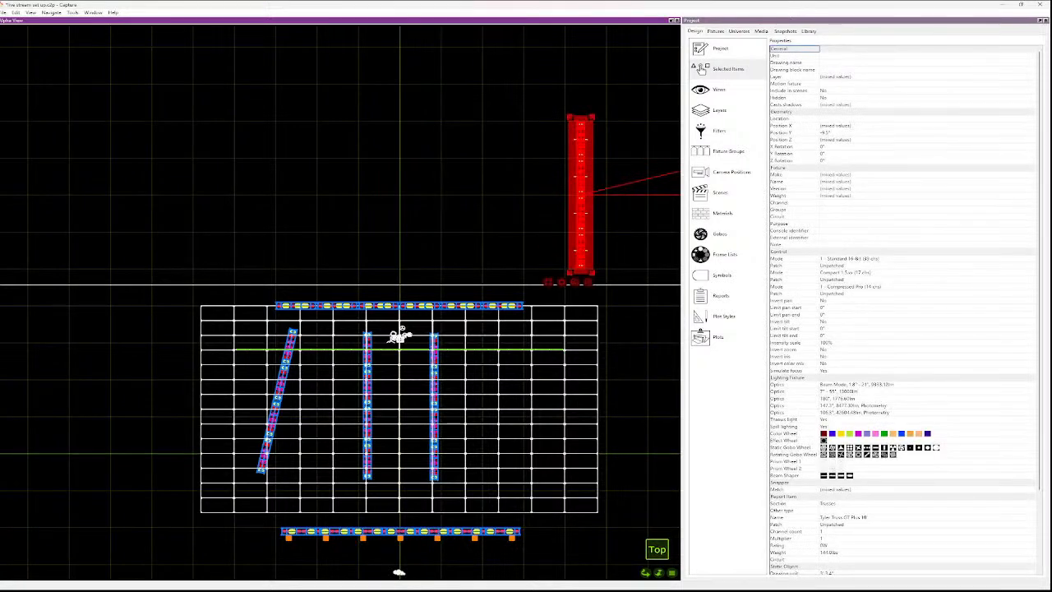
drag(581, 268, 494, 336)
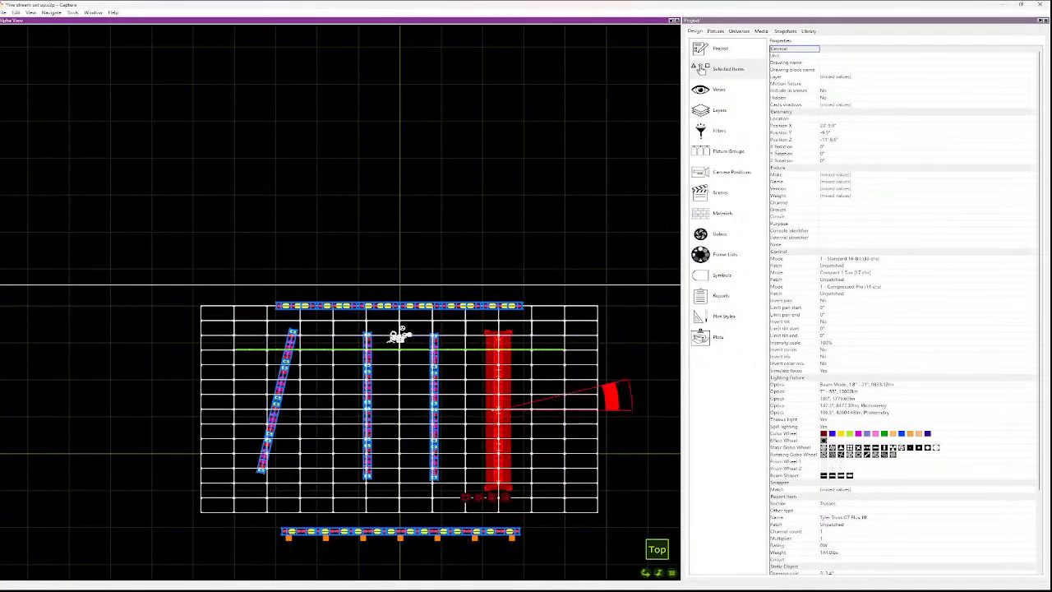
- Set the Y rotation of the angled leftmost truss line to -10°
click(278, 400)
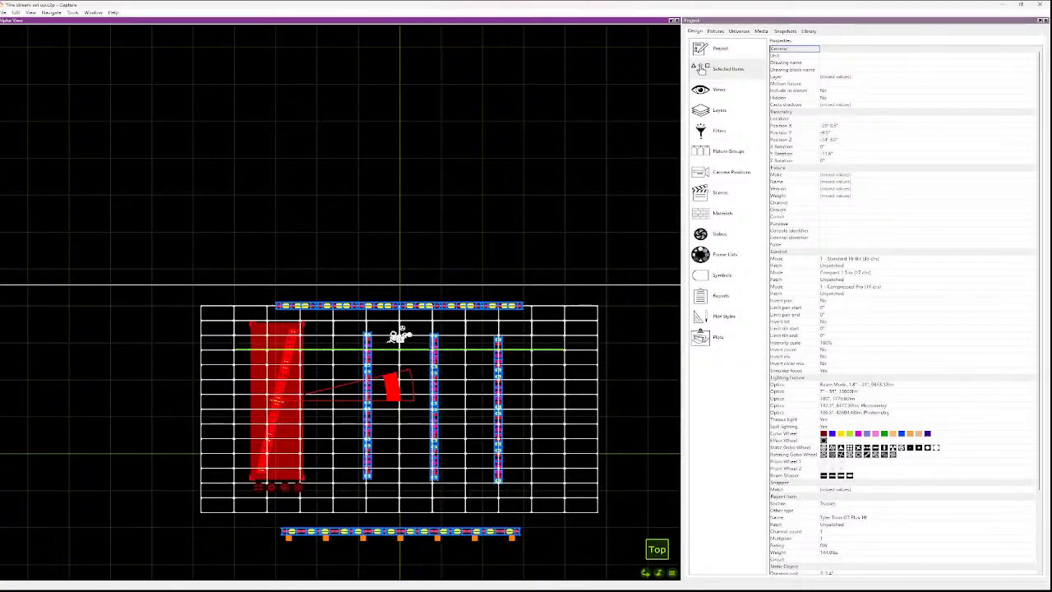
drag(258, 488, 263, 487)
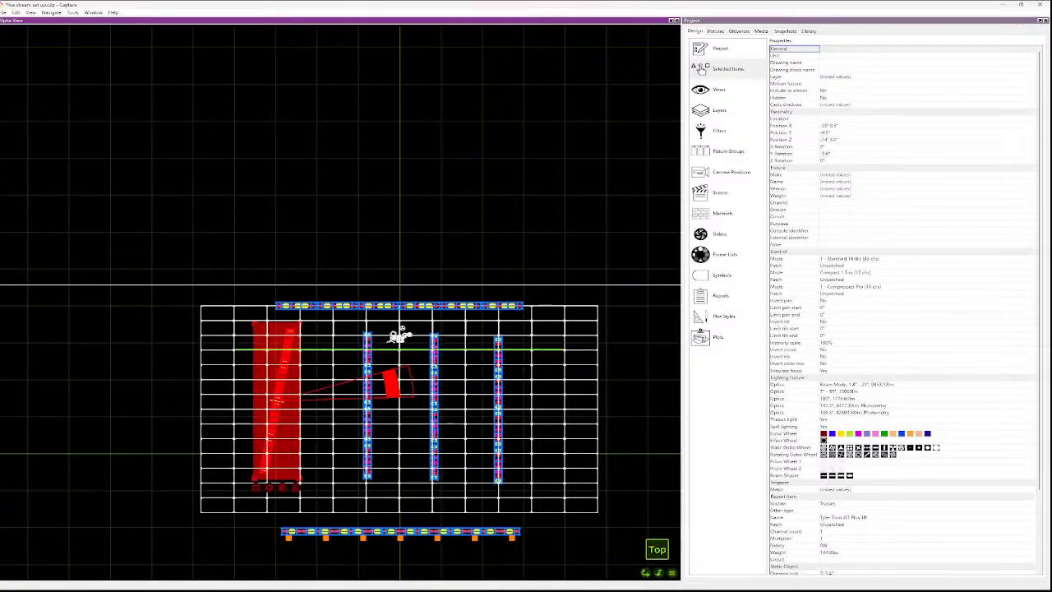
click(827, 153)
key(BackSpace)
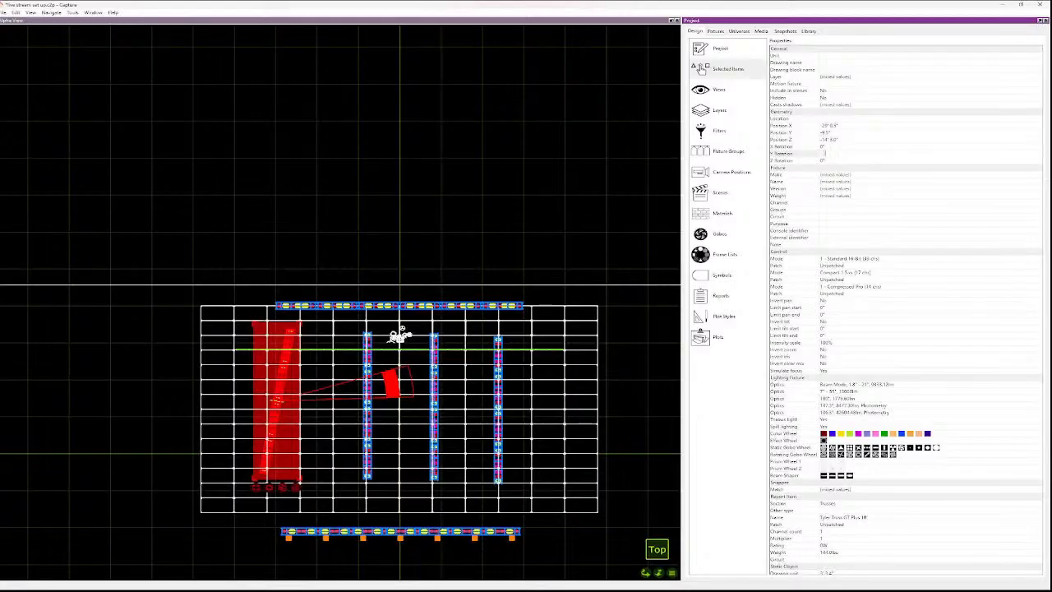
text(-10)
key(Return)
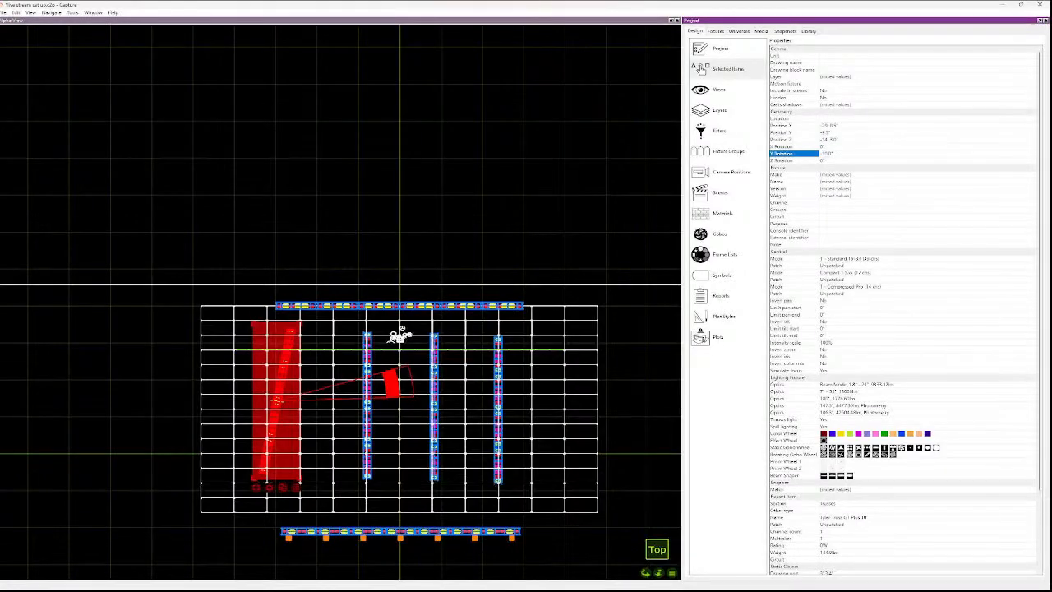
- Set the Y rotation of the rightmost truss line to 10° and deselect it
click(498, 409)
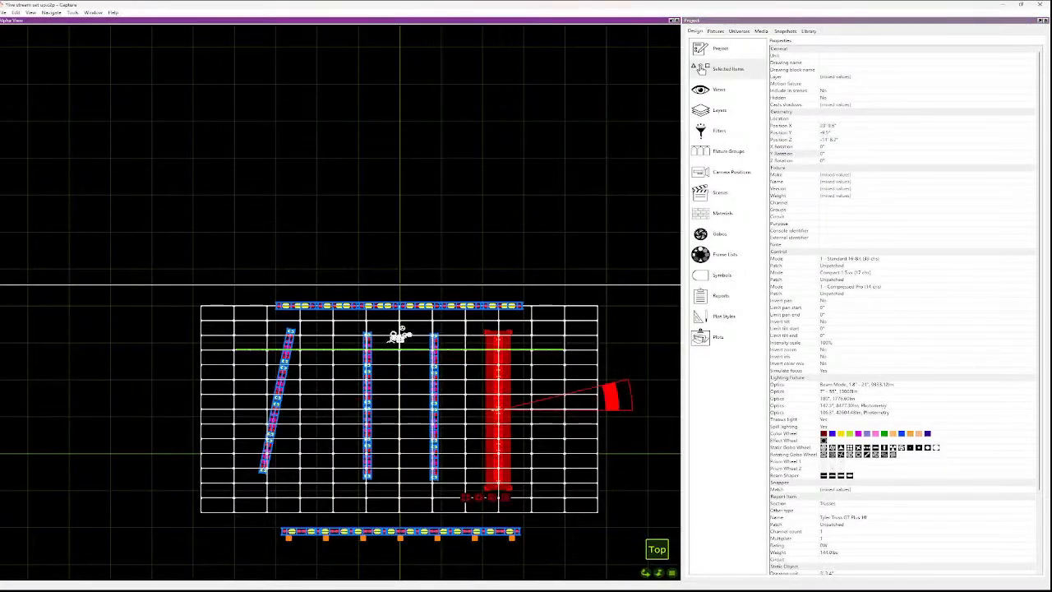
click(824, 146)
key(Tab)
text(10)
key(Return)
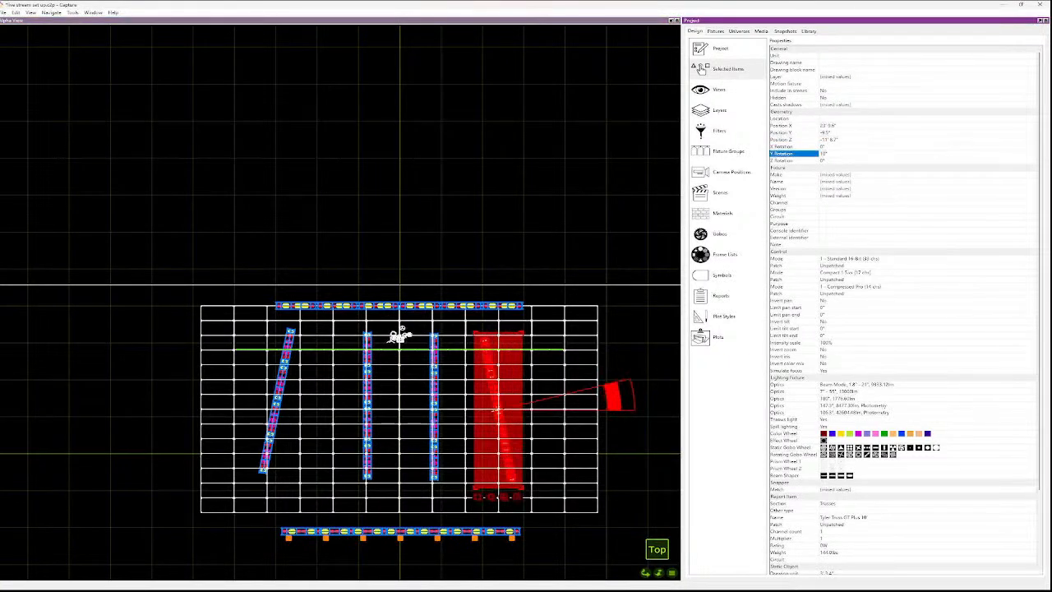
key(Escape)
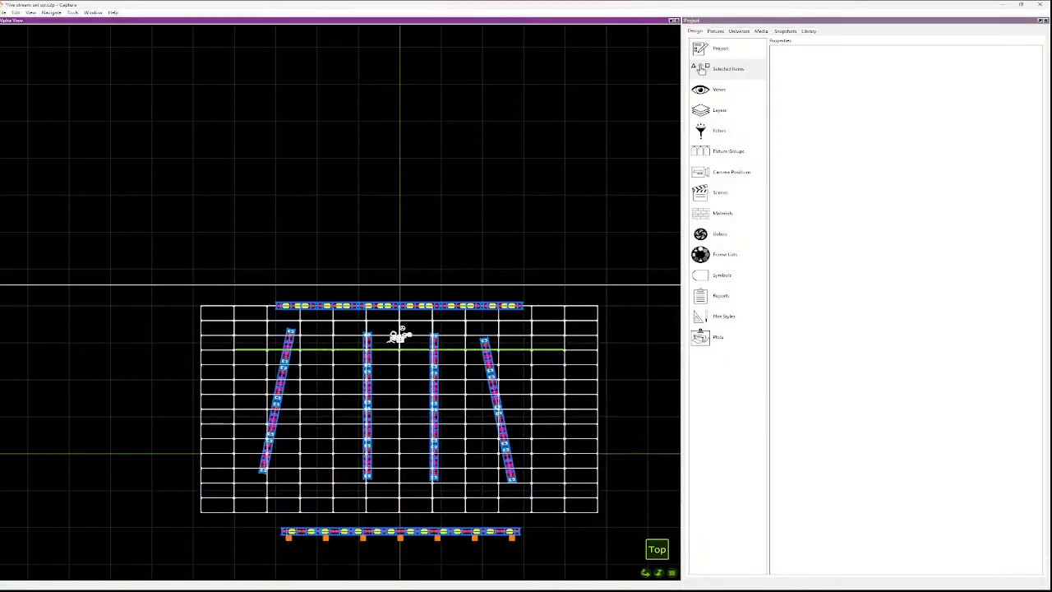
- Reposition the two angled outer truss lines over the stage at about X 27' and X -27'
click(498, 409)
mouse_move(498, 409)
mouse_down()
mouse_move(523, 403)
mouse_move(511, 405)
mouse_up()
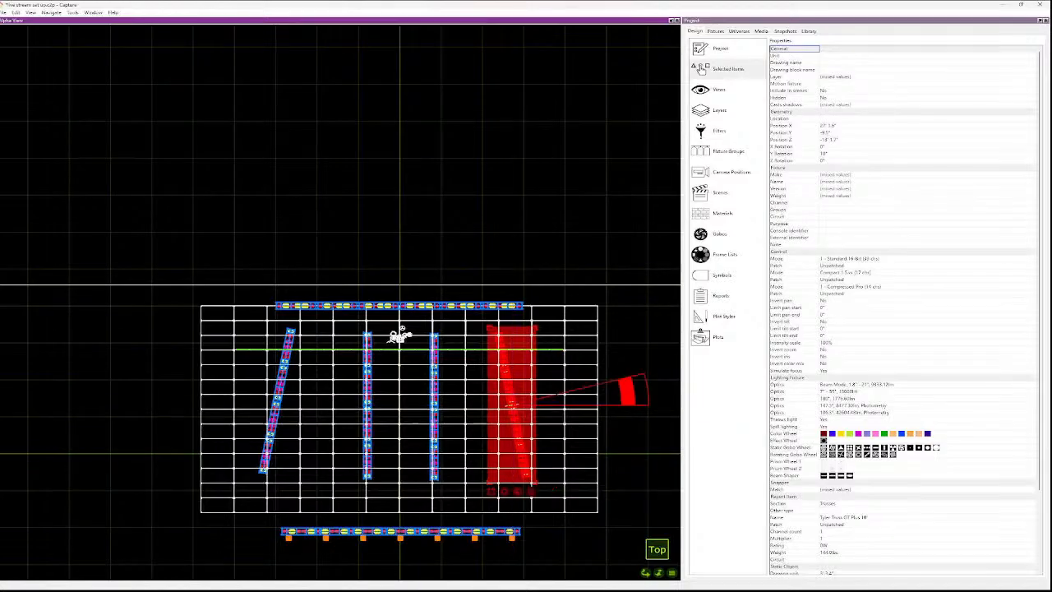
drag(277, 401, 287, 404)
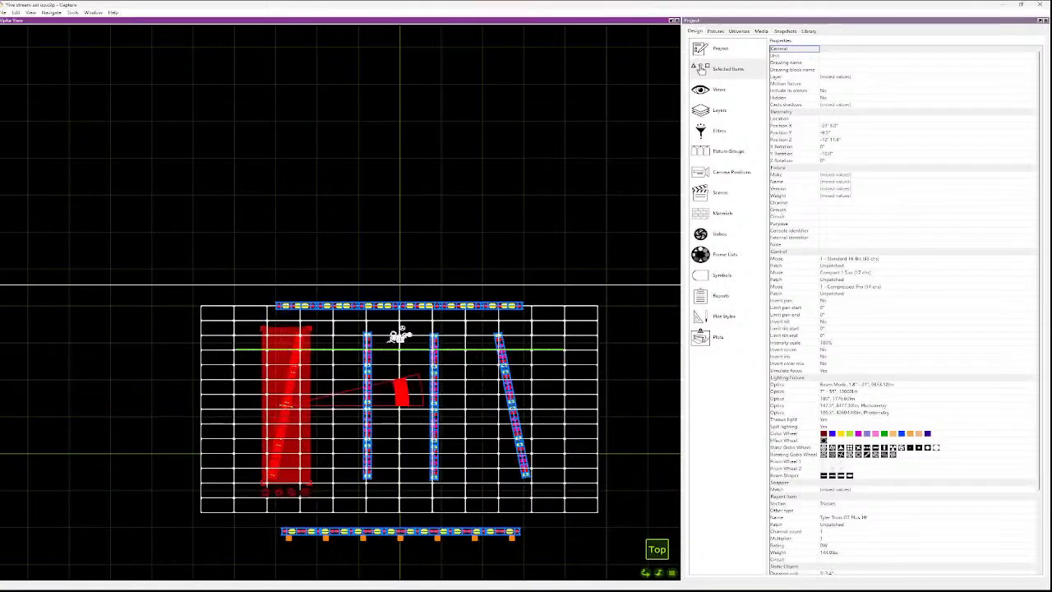
click(401, 392)
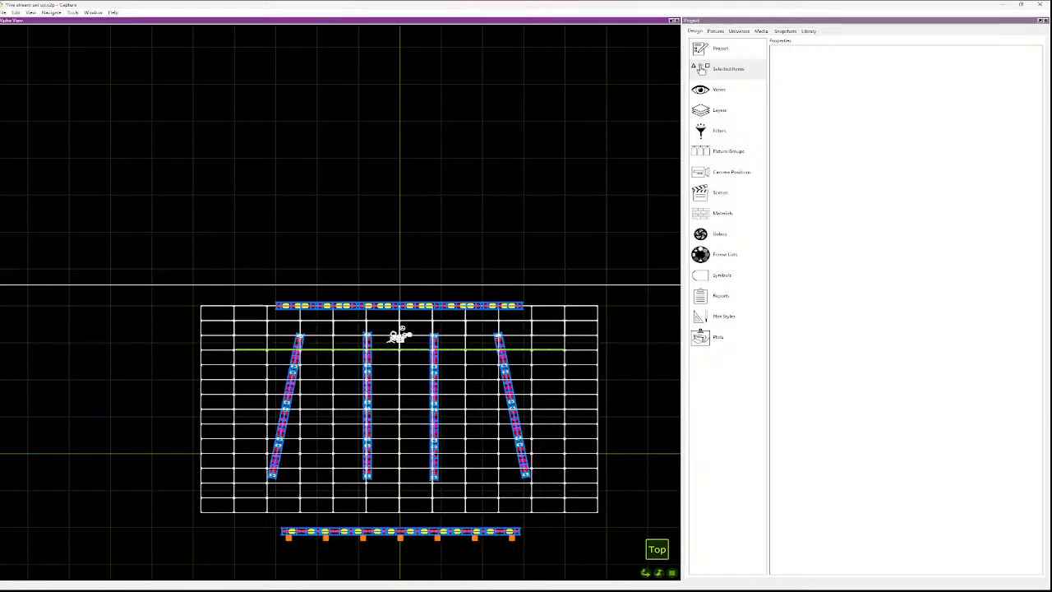
click(511, 404)
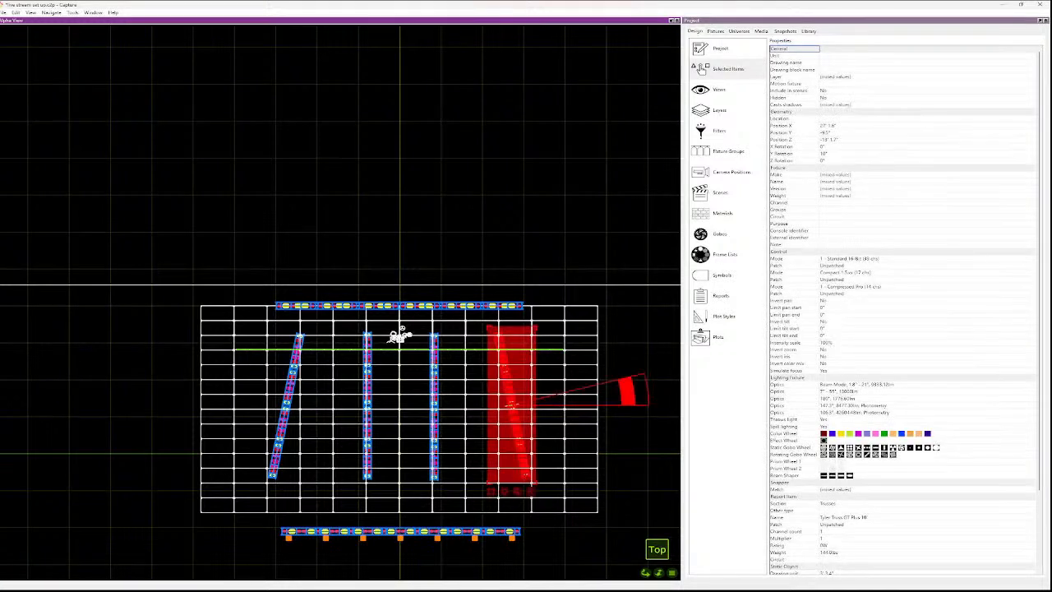
shift+click(435, 406)
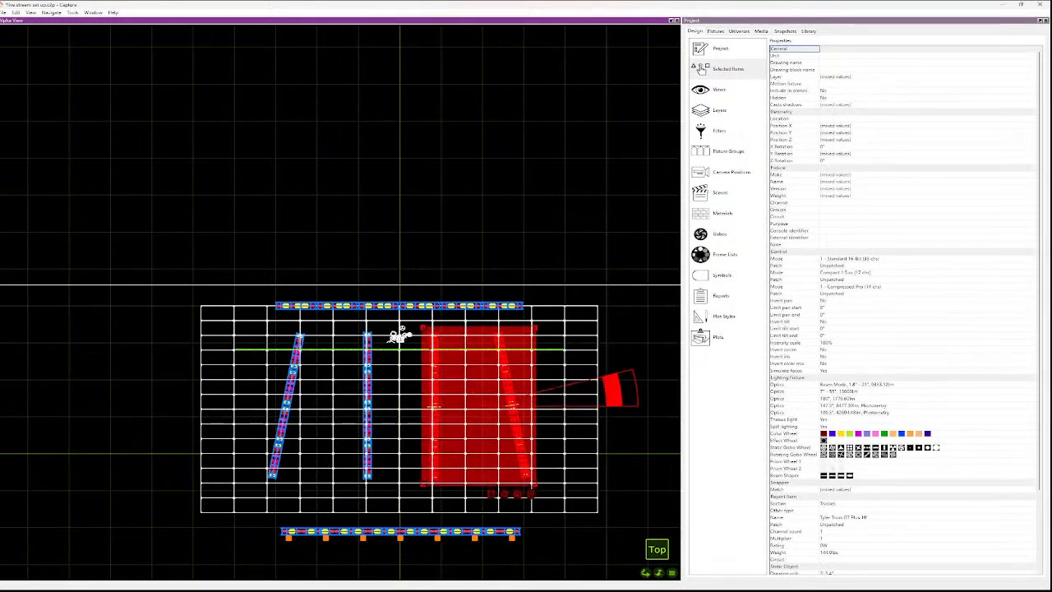
shift+click(367, 406)
shift+click(286, 405)
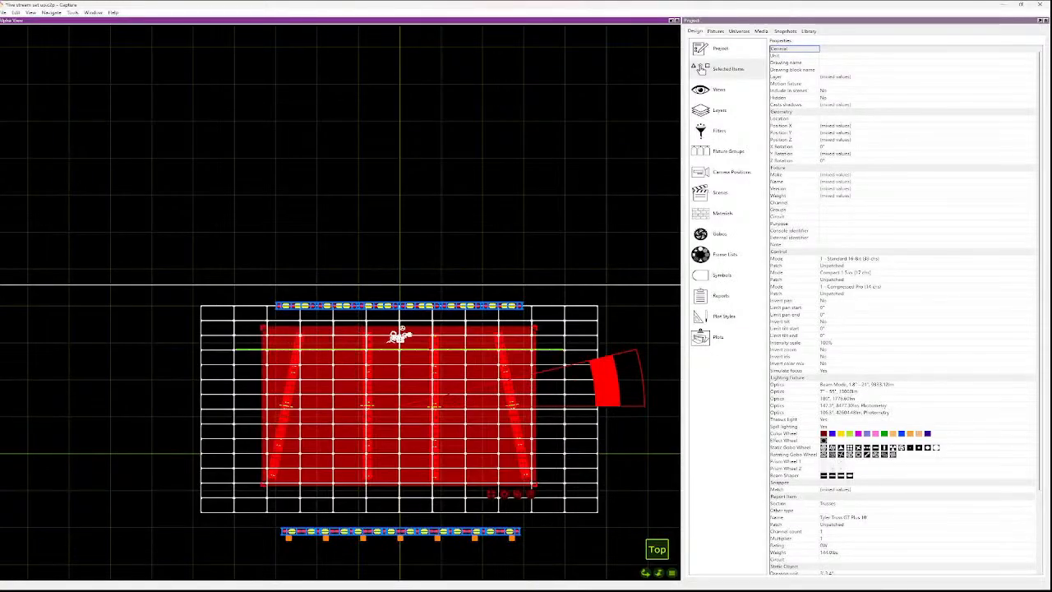
click(835, 126)
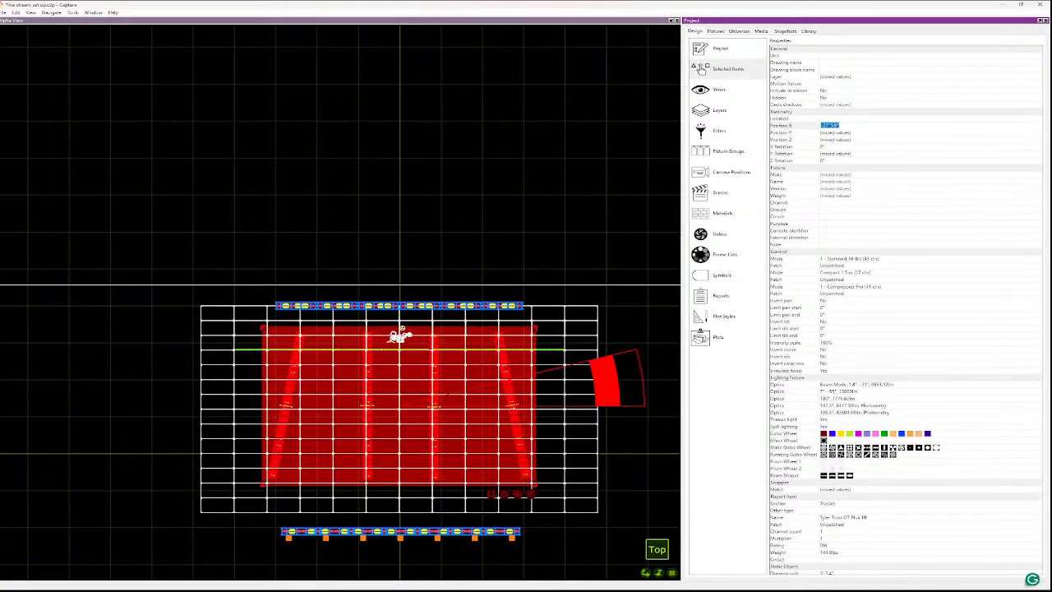
key(Return)
click(400, 306)
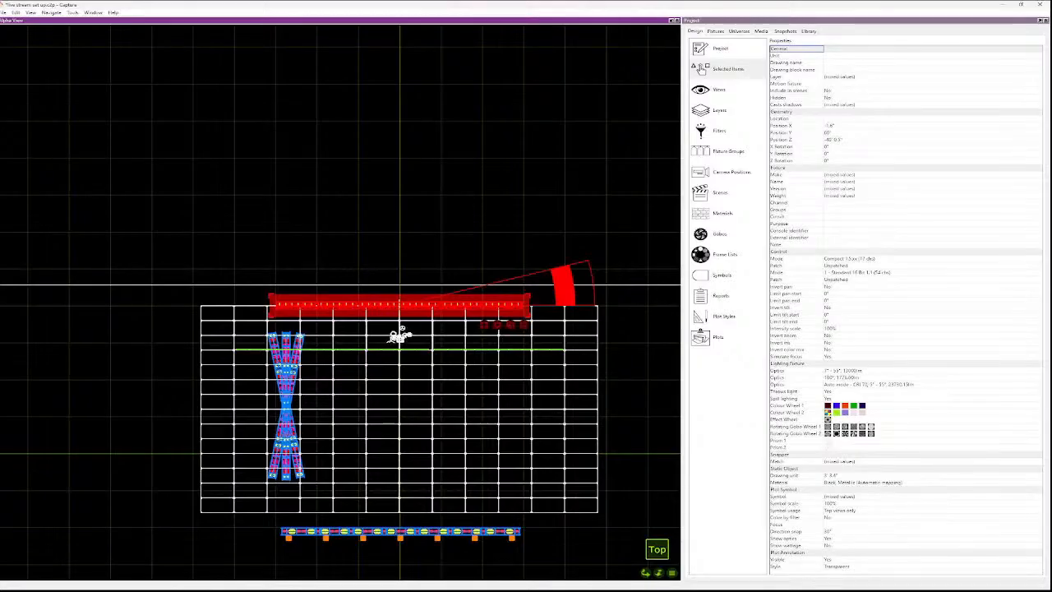
key(Escape)
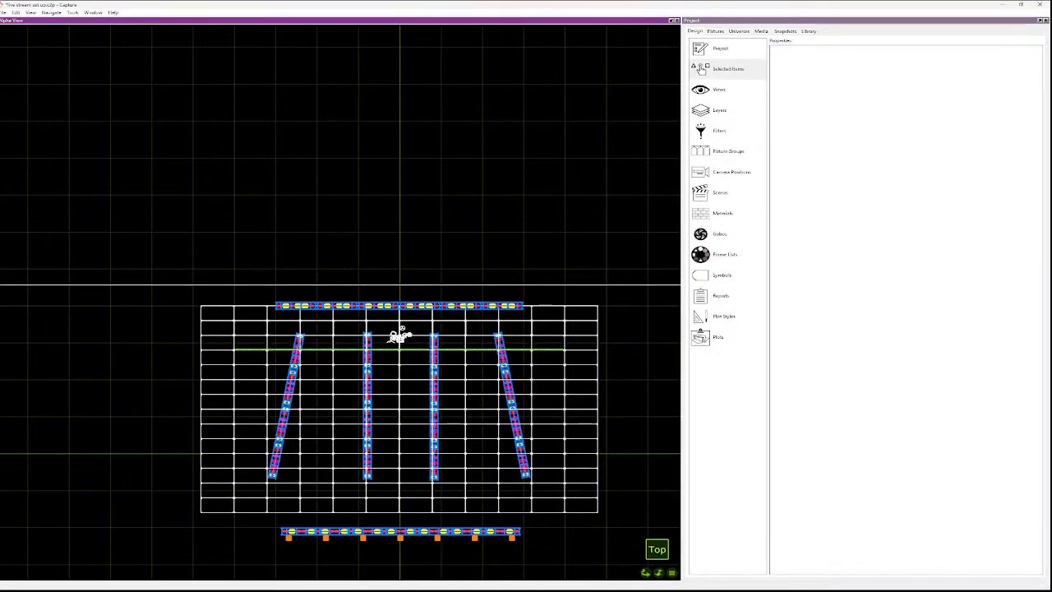
- Set Position Y of all four long truss lines over the stage to 50' and deselect them
click(286, 404)
shift+click(367, 404)
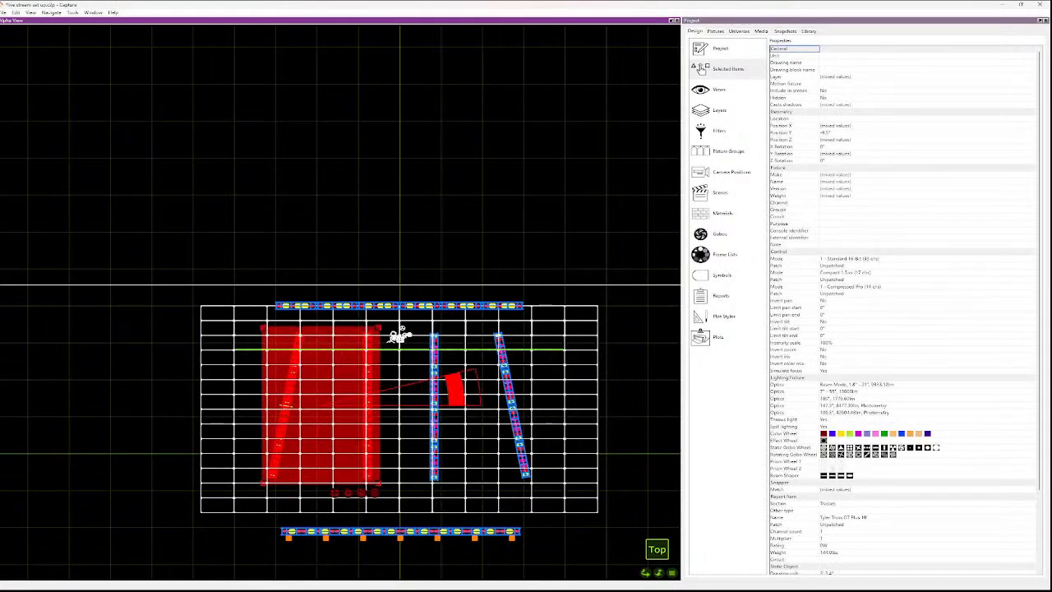
shift+click(434, 404)
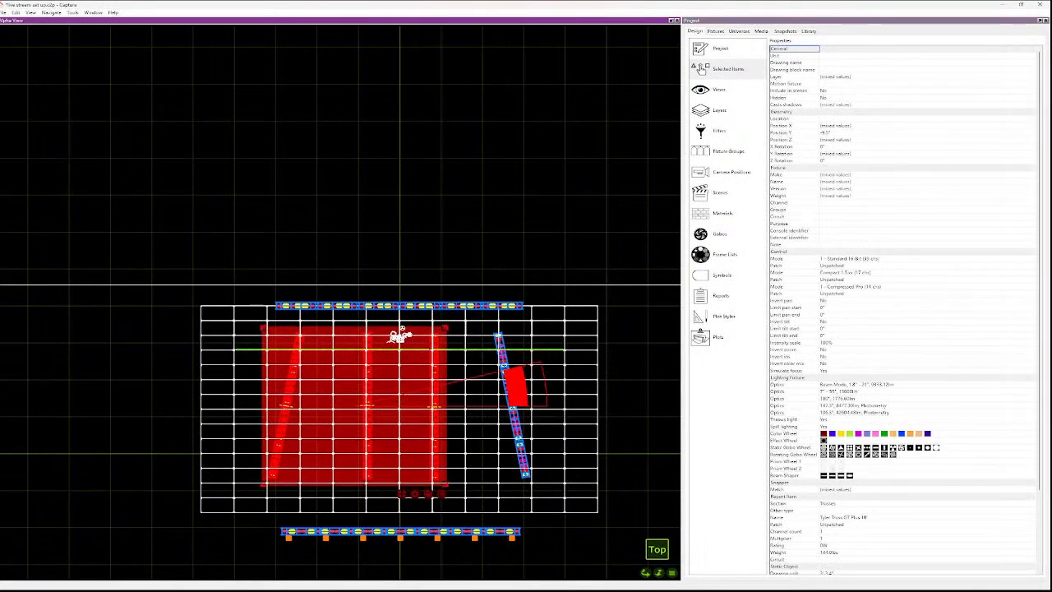
shift+click(512, 404)
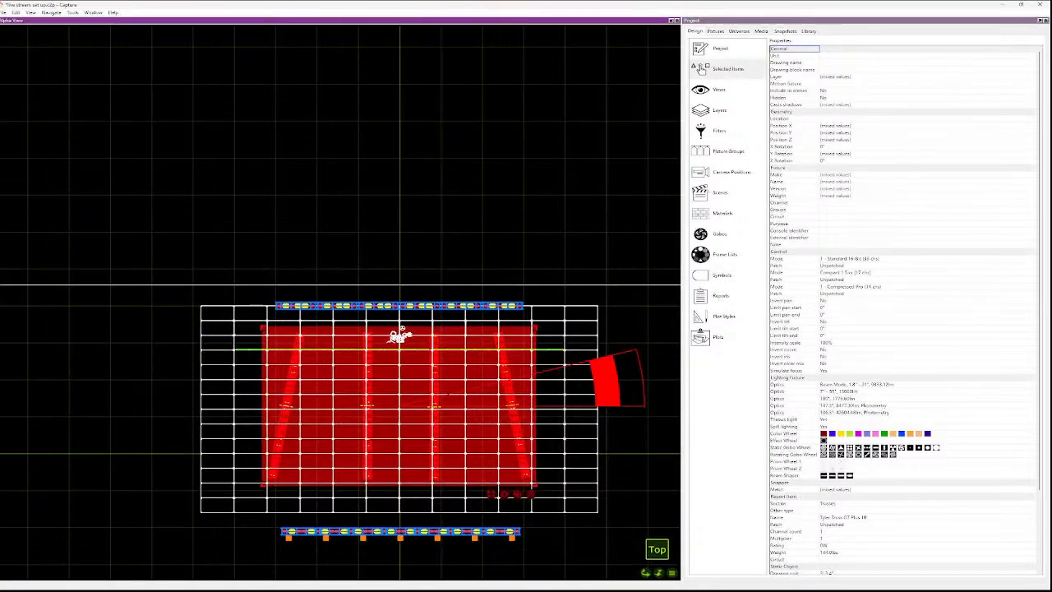
click(836, 133)
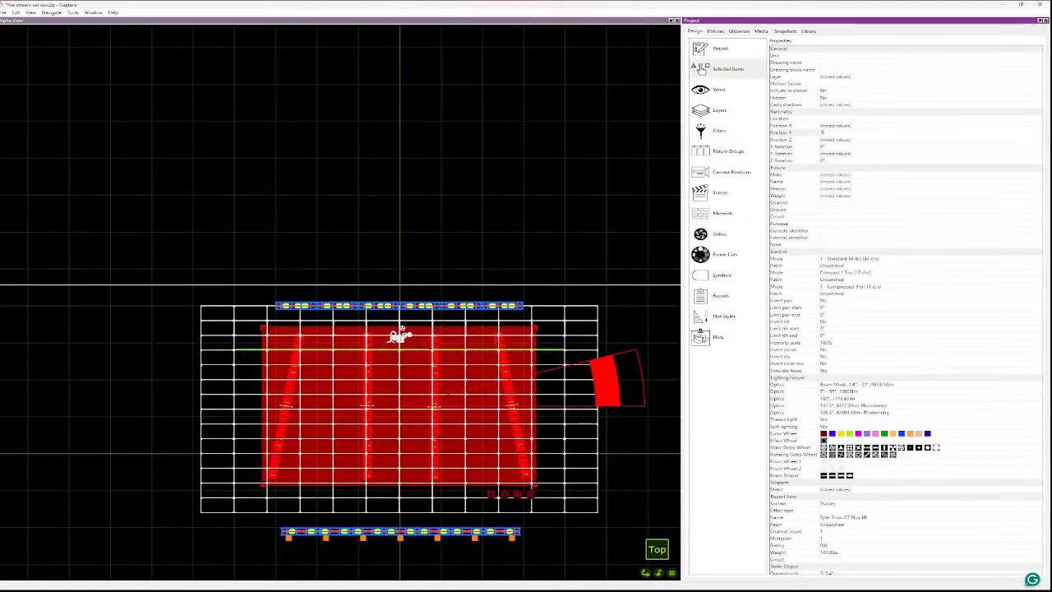
key(Return)
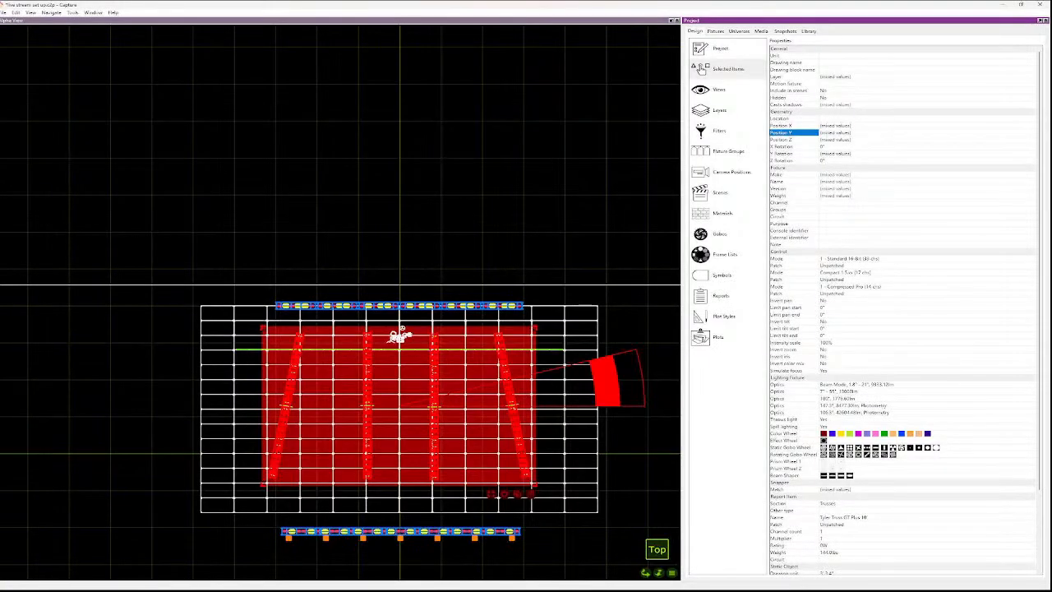
click(824, 133)
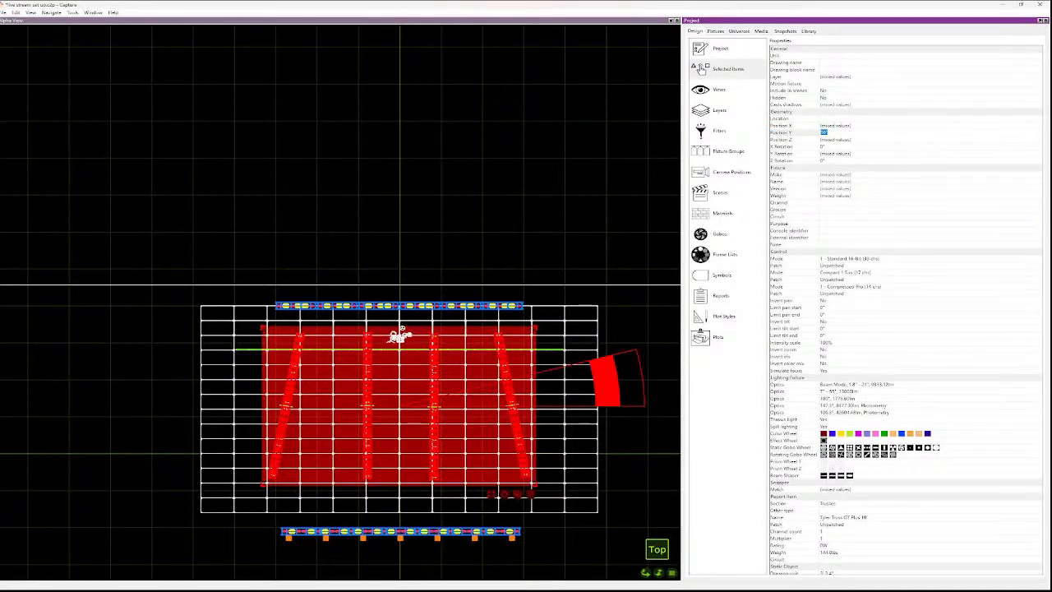
key(Escape)
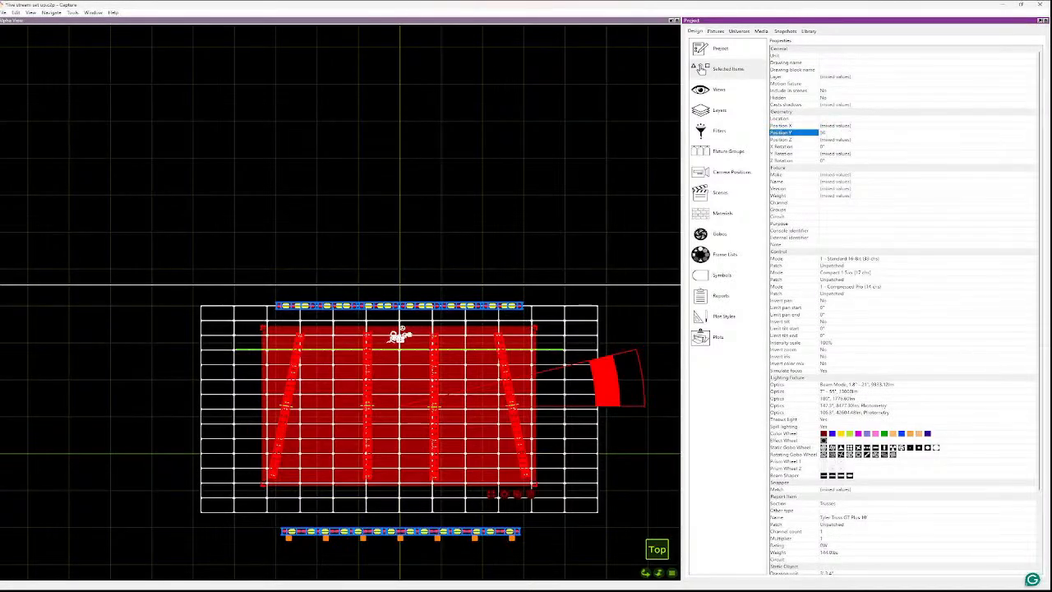
key(Escape)
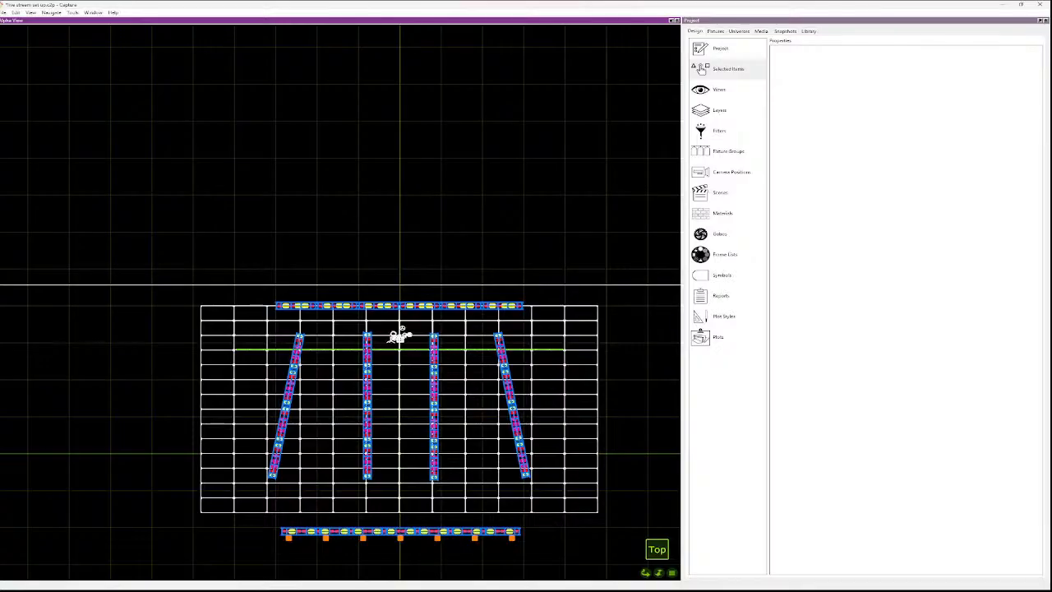
- Examine the rig from the front, comparing the heights of the trusses and the row of orange strobe fixtures
key(Tab)
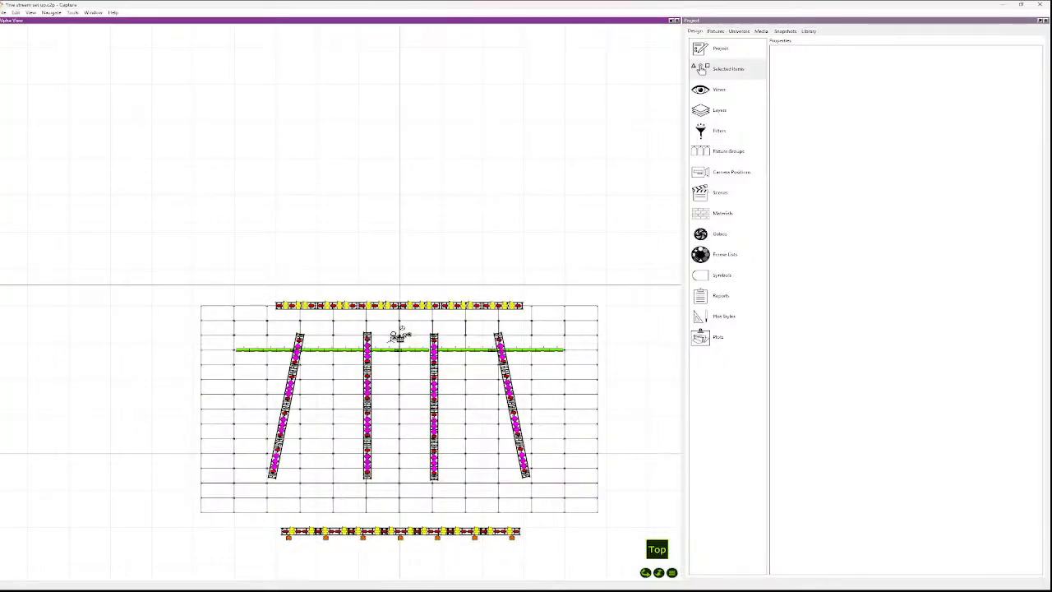
key(Tab)
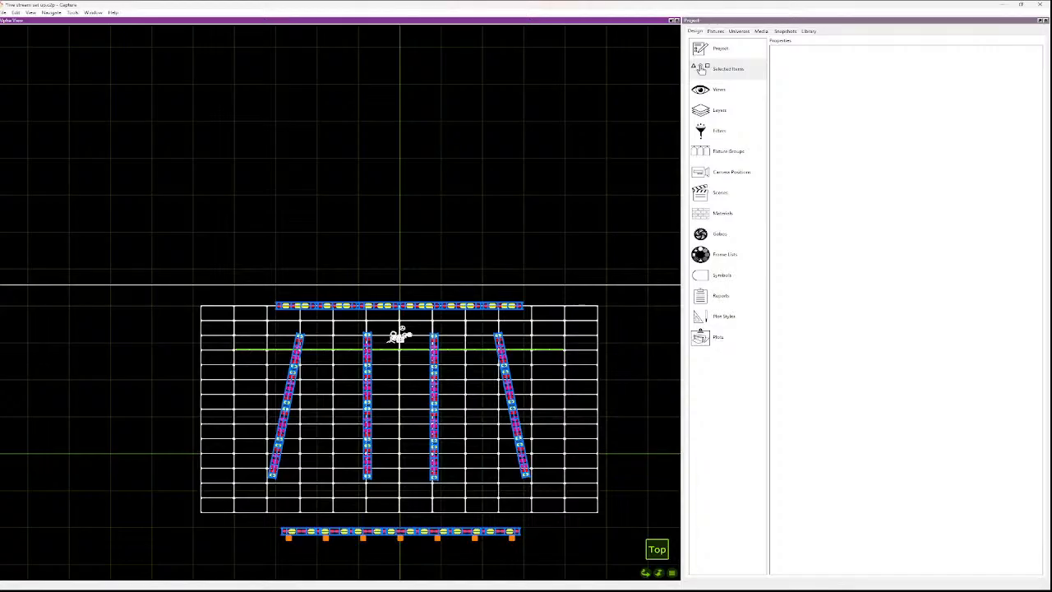
key(r)
key(f)
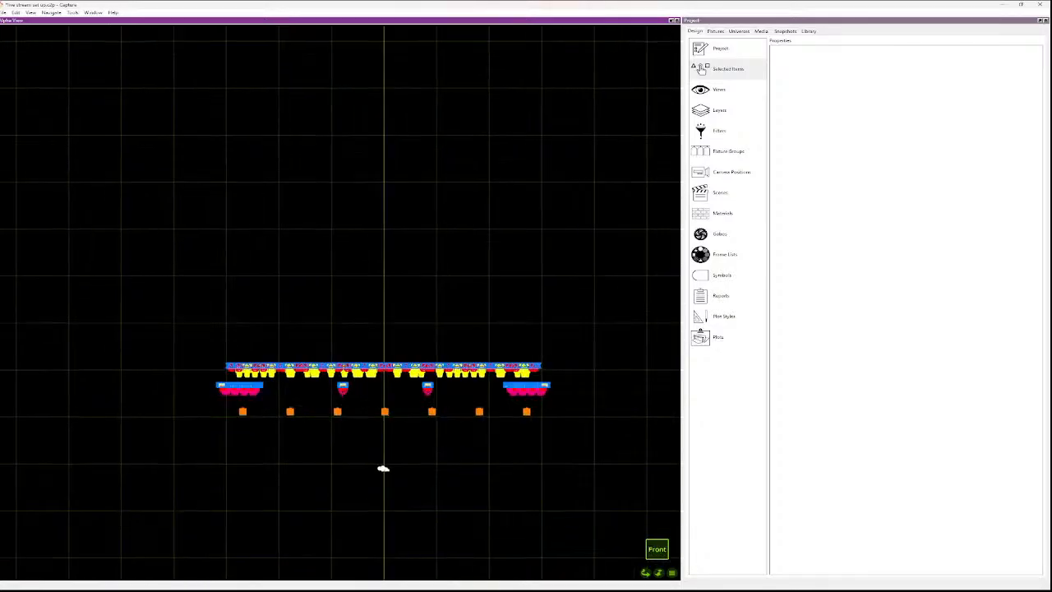
scroll(262, 530, down, 3)
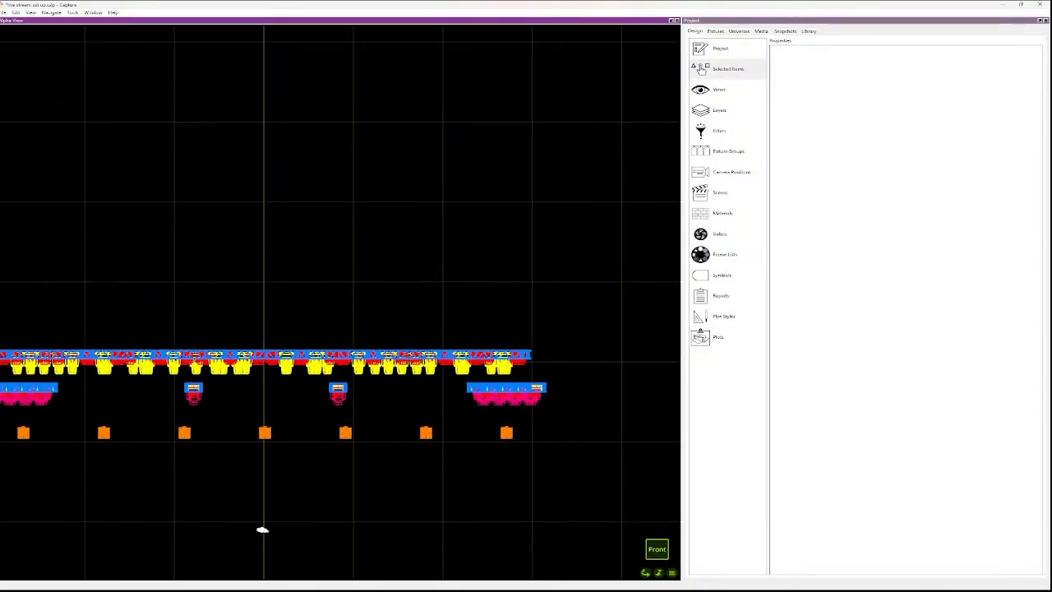
scroll(565, 457, down, 4)
drag(487, 470, 277, 440)
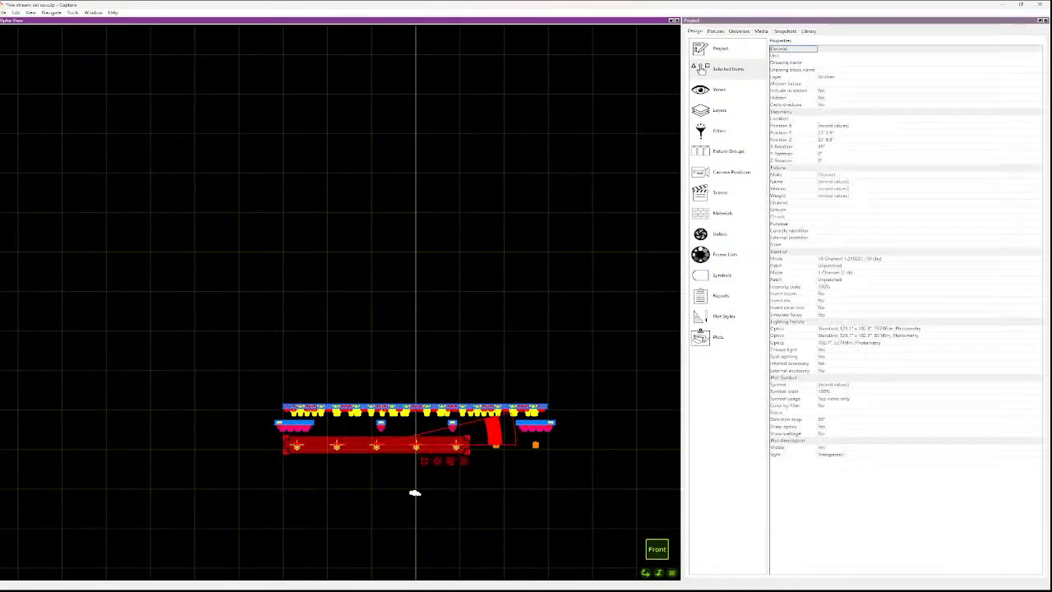
key(Escape)
drag(538, 464, 283, 441)
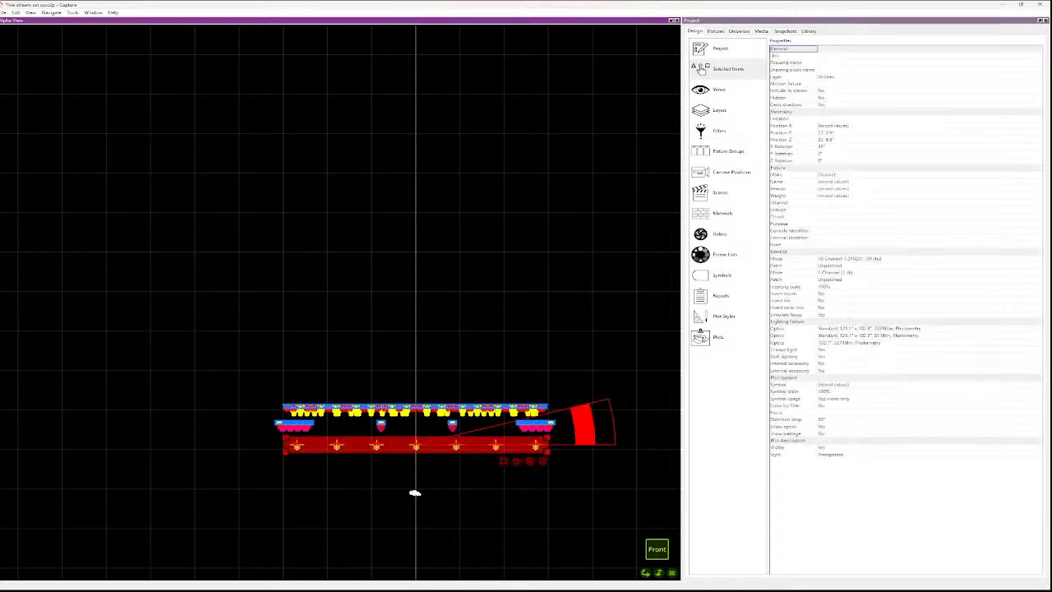
scroll(357, 429, up, 4)
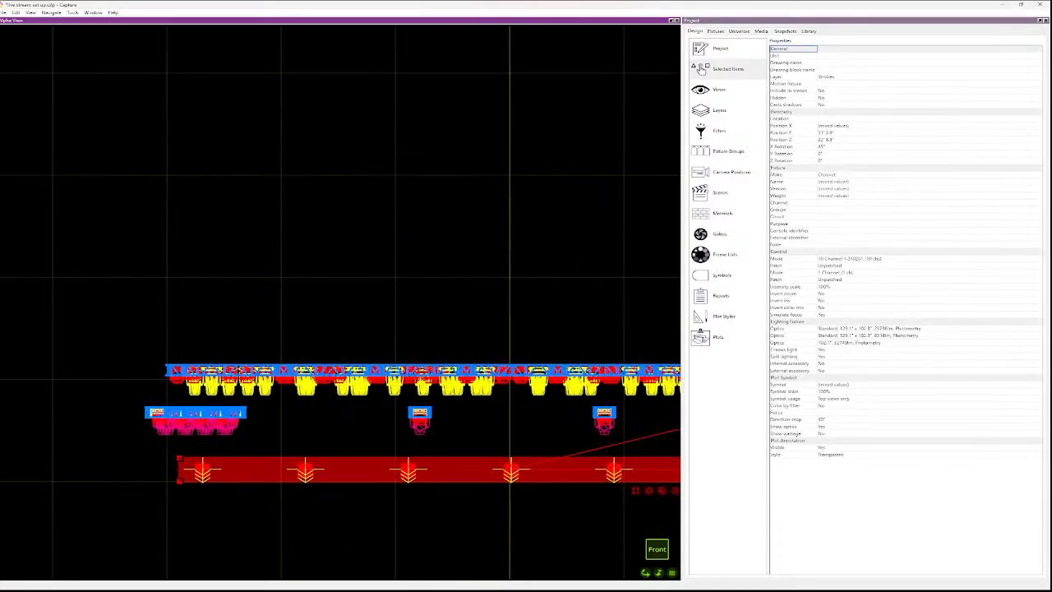
key(Escape)
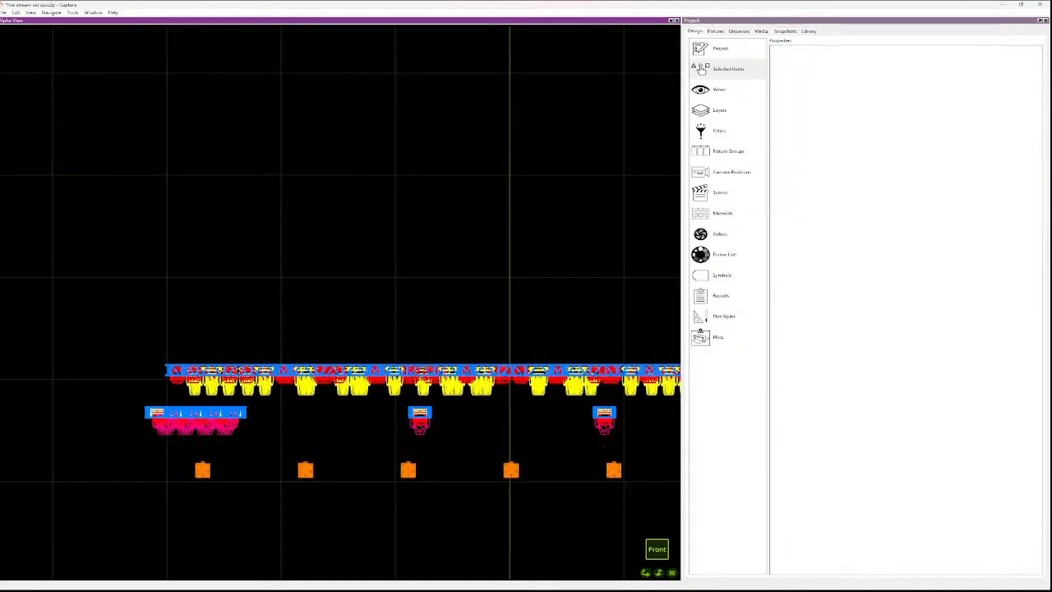
scroll(408, 526, down, 3)
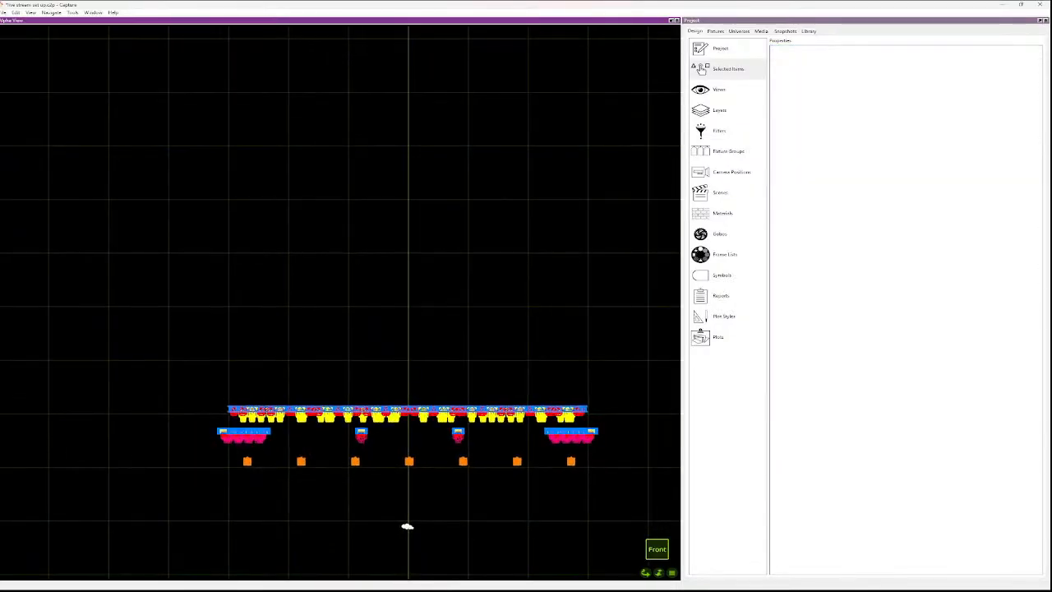
- Raise all seven orange strobe fixtures to the height of the upper cross truss through their Position Y value, then deselect them
drag(607, 435, 210, 433)
key(Escape)
drag(579, 486, 209, 458)
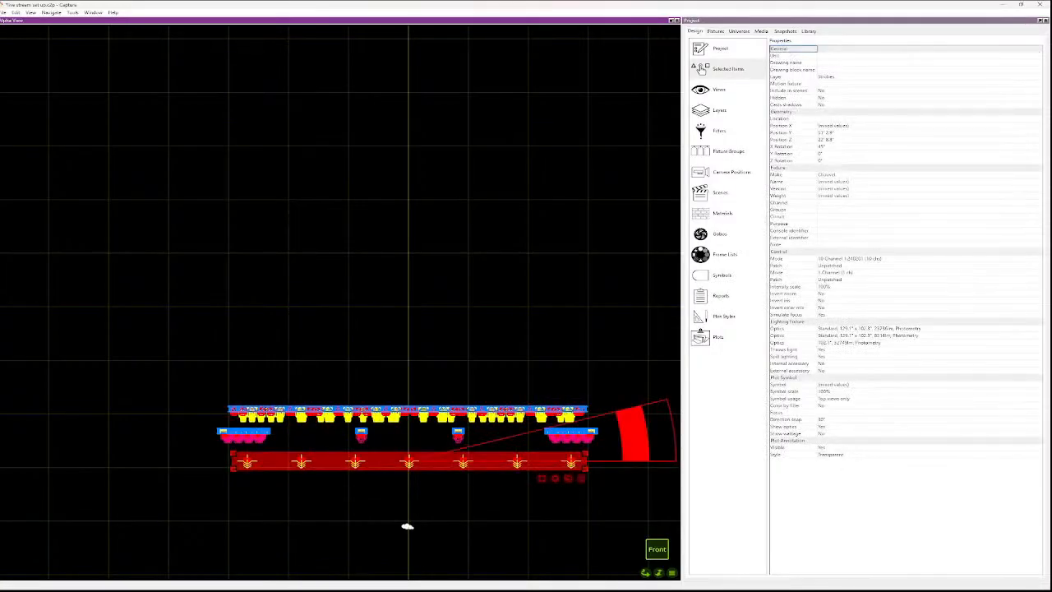
click(826, 132)
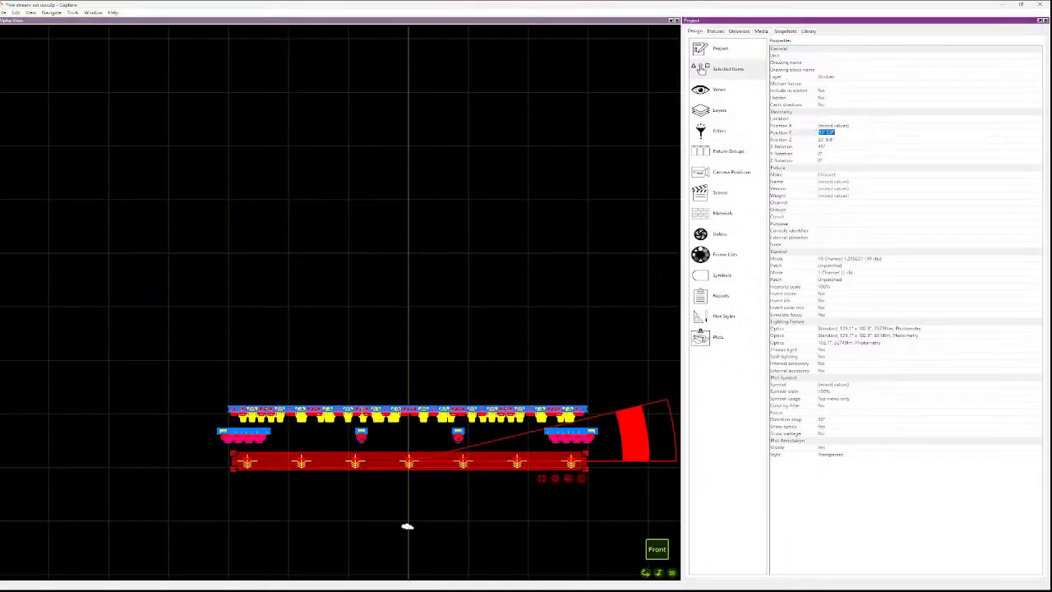
key(Return)
click(509, 500)
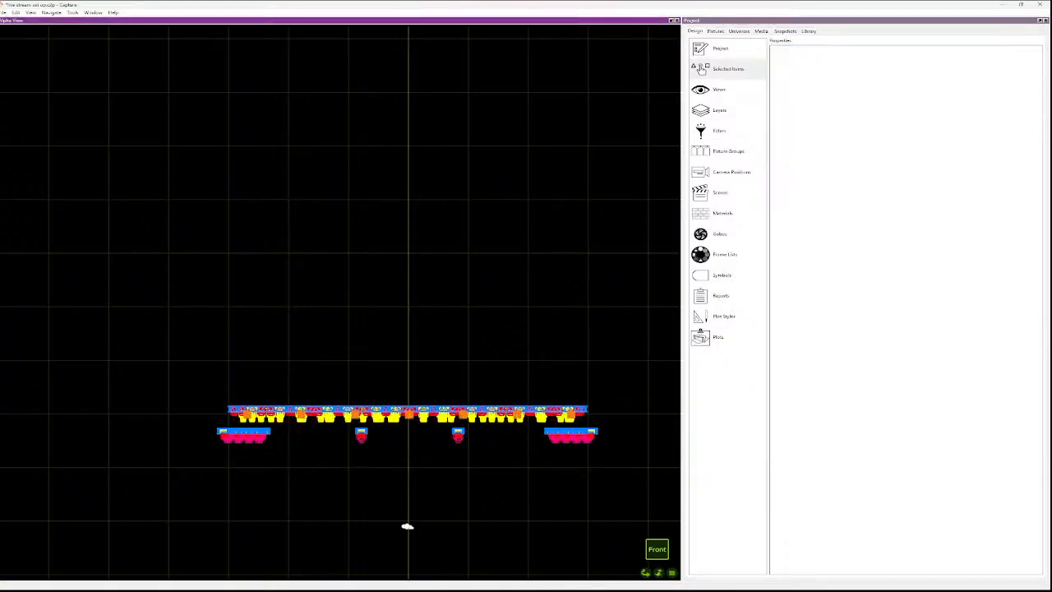
drag(571, 449, 155, 429)
click(408, 526)
scroll(363, 439, up, 4)
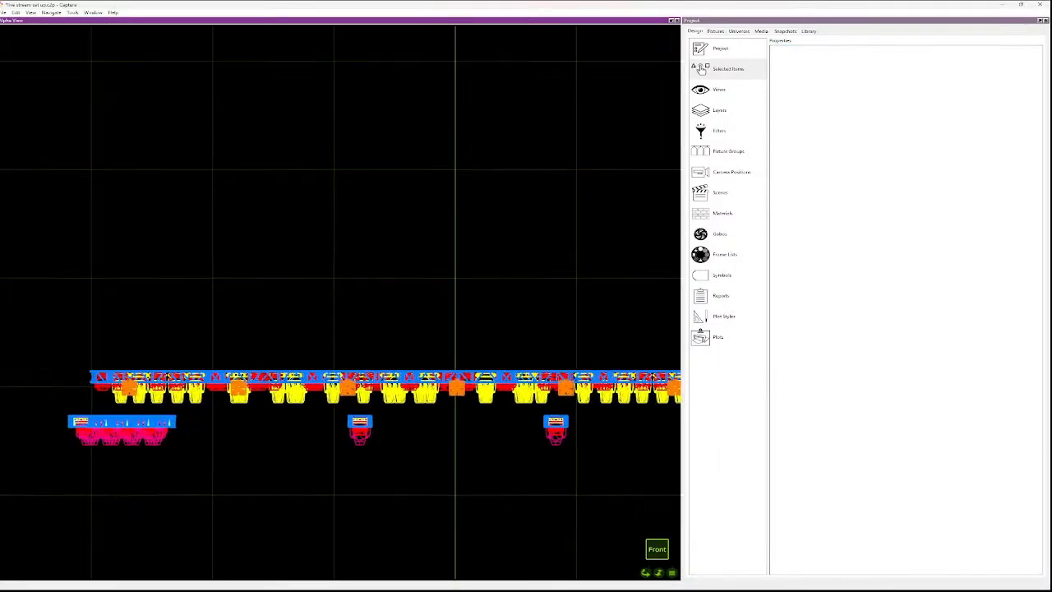
scroll(362, 440, down, 1)
scroll(562, 494, down, 2)
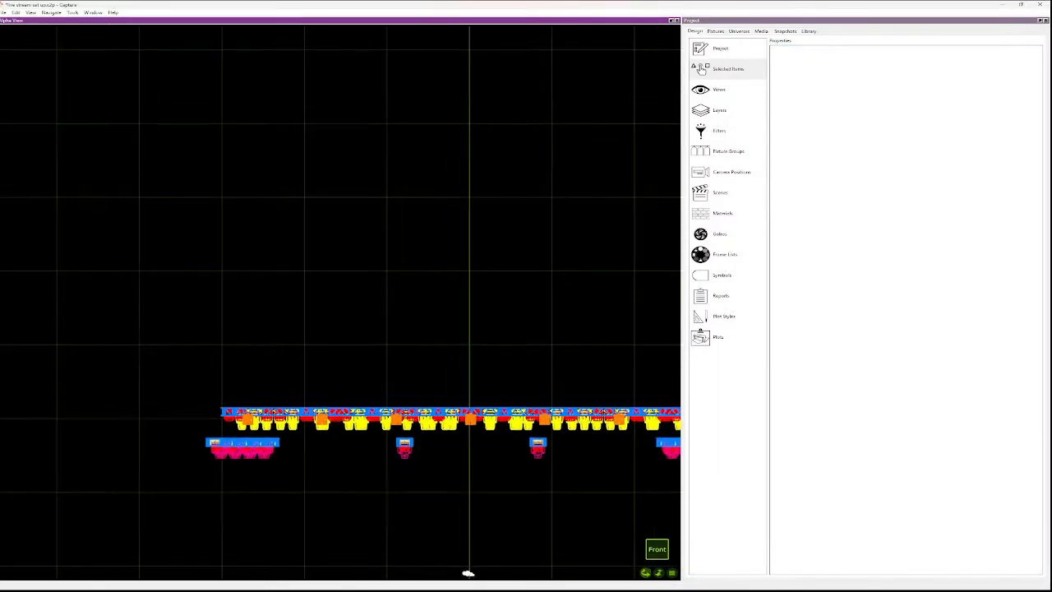
- Switch the Alpha view from the front wireframe to the rendered live view
key(Tab)
key(Tab)
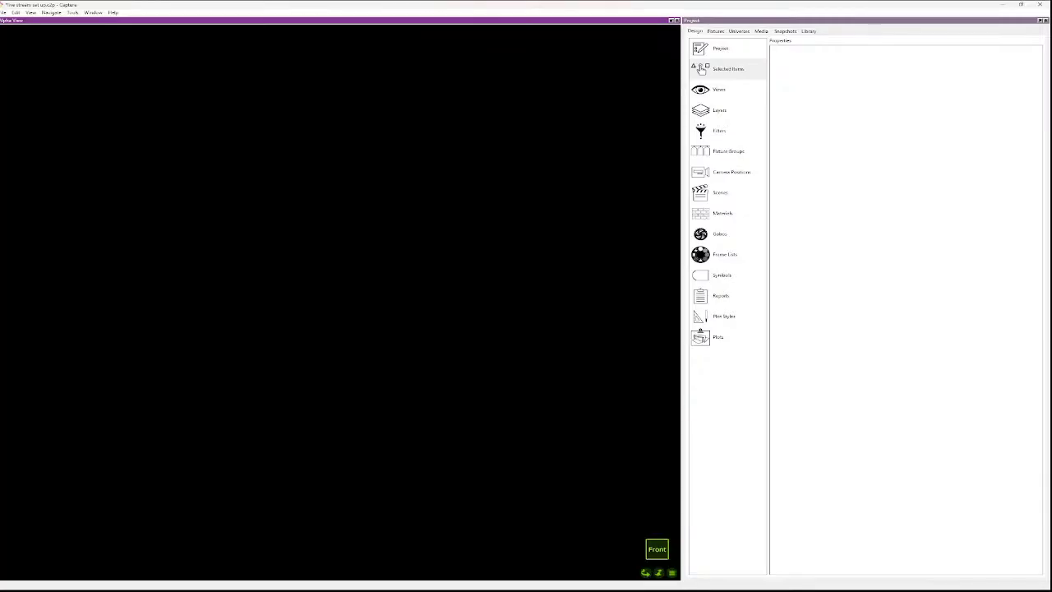
key(Tab)
key(Tab)
- Open the project's fixture list and select every Robin iPointe fixture in it
click(715, 31)
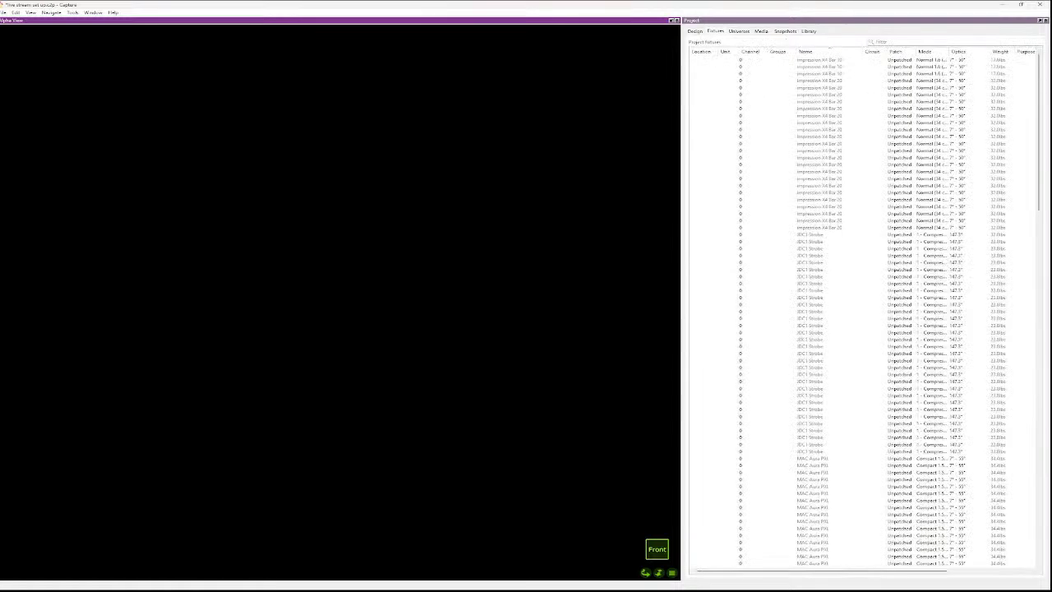
click(814, 235)
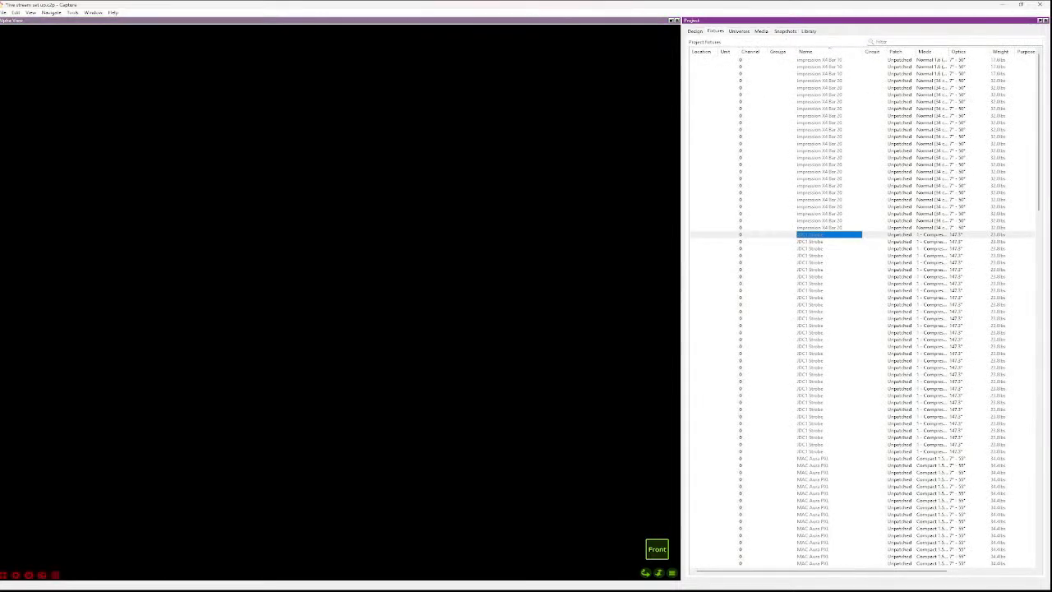
scroll(864, 312, down, 20)
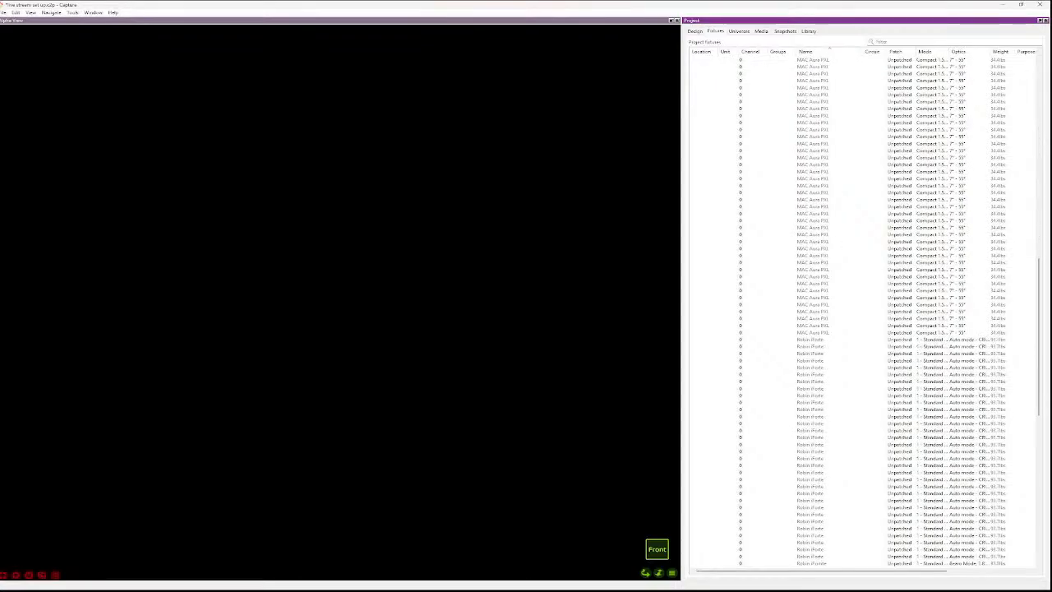
scroll(863, 312, down, 2)
scroll(864, 312, down, 10)
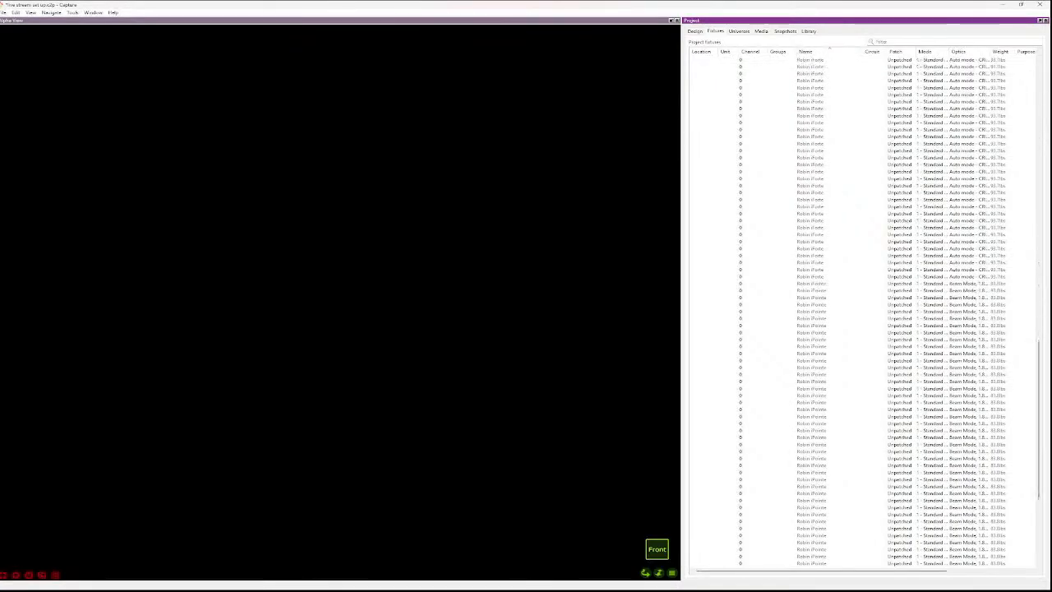
click(829, 284)
scroll(829, 283, down, 8)
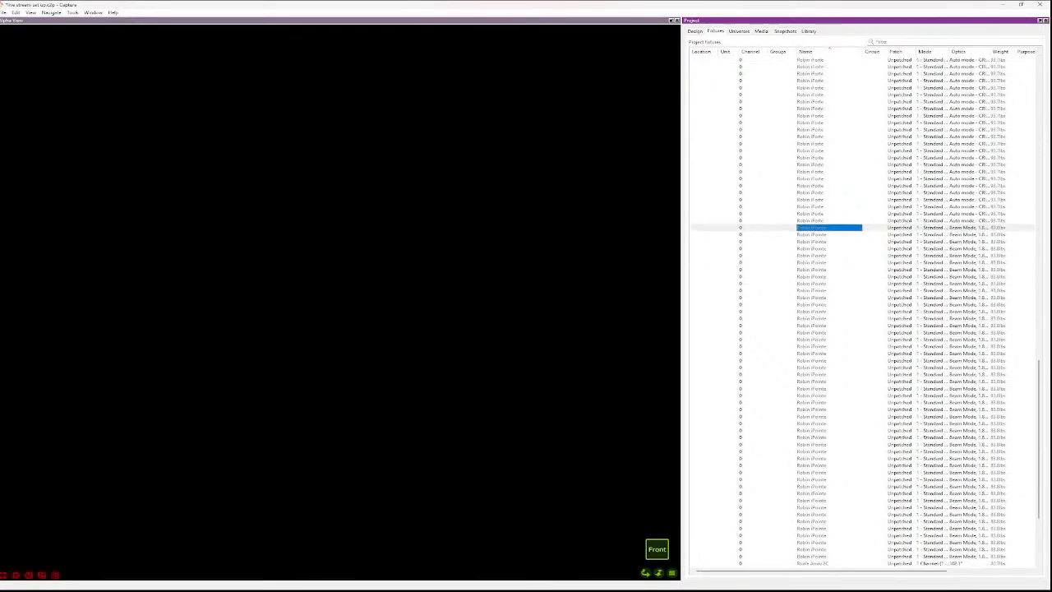
shift+click(828, 437)
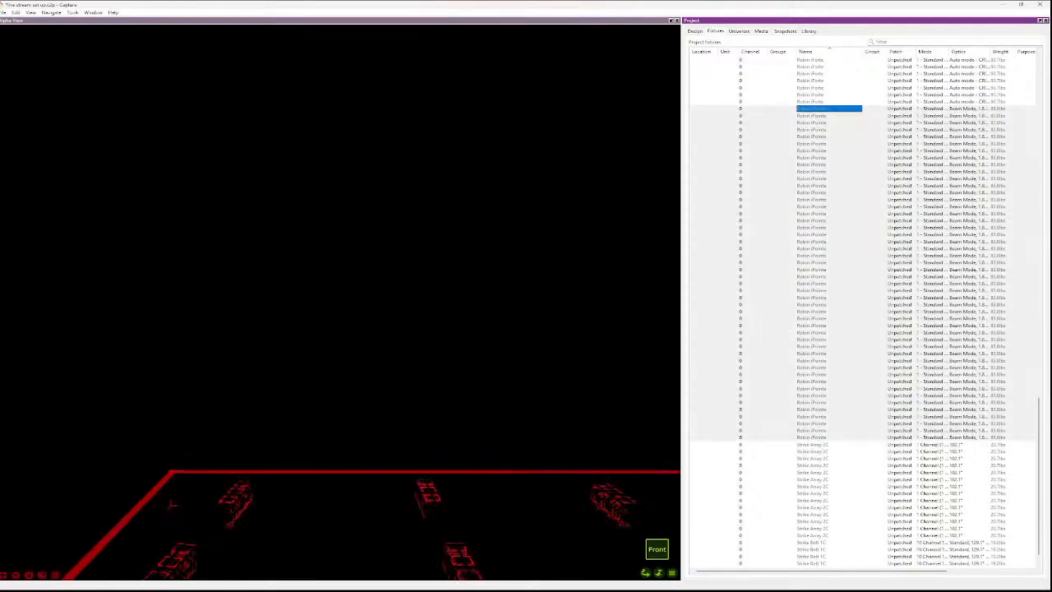
- Set the dimmer of the selected Robin iPointe fixtures to 100% and frame the lit rig from the front
scroll(442, 347, down, 8)
scroll(560, 434, up, 2)
scroll(550, 427, up, 2)
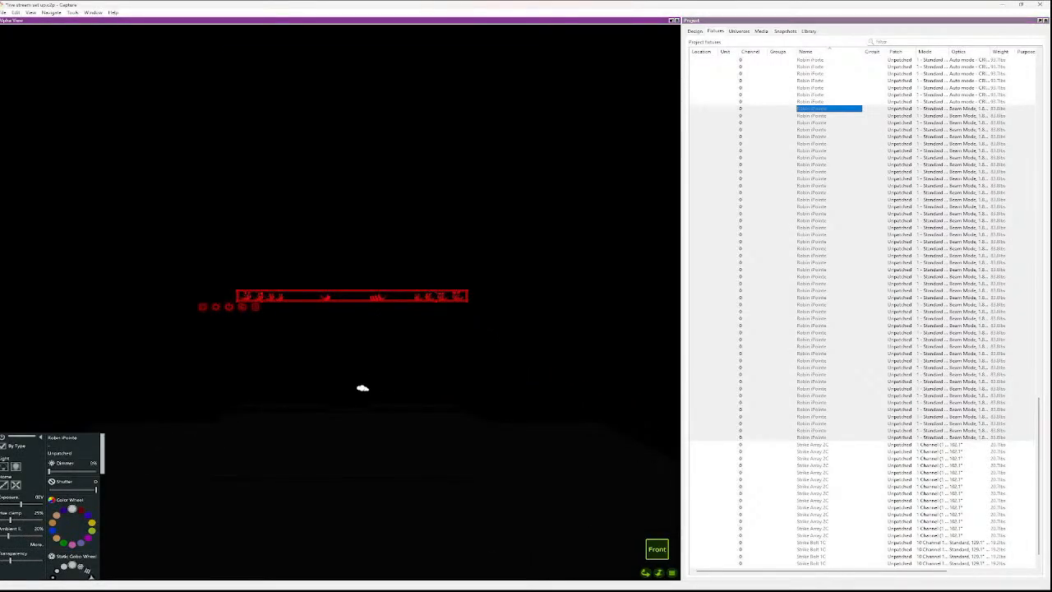
scroll(362, 388, down, 2)
scroll(362, 388, up, 6)
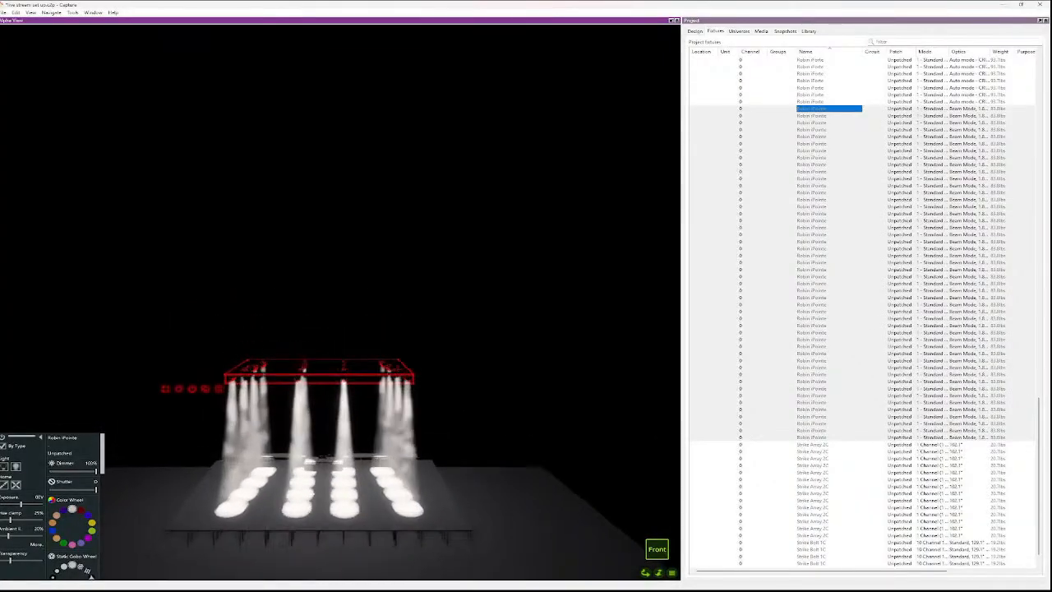
scroll(395, 352, up, 1)
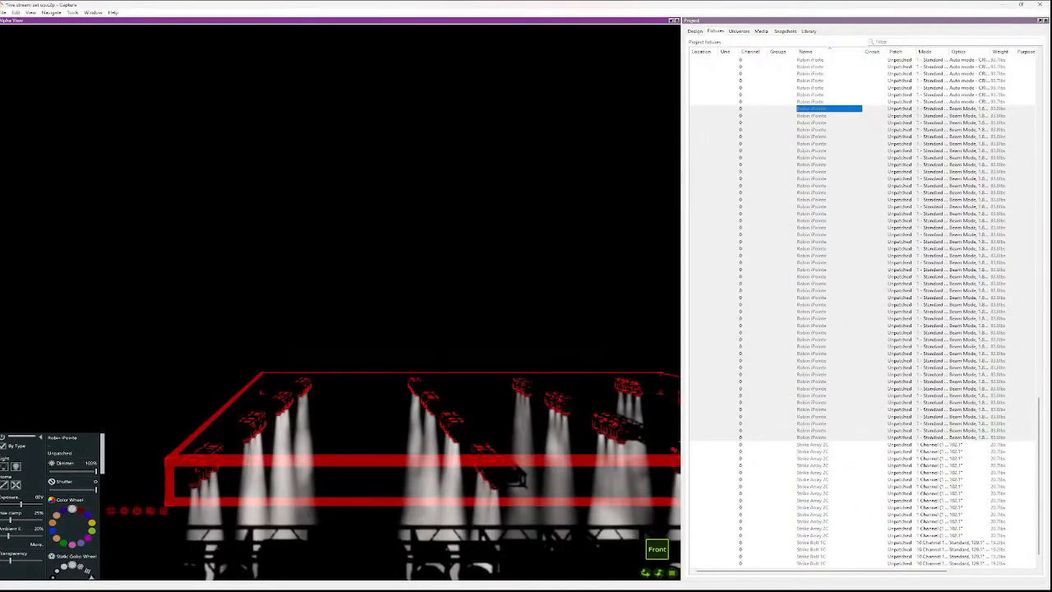
scroll(395, 352, down, 5)
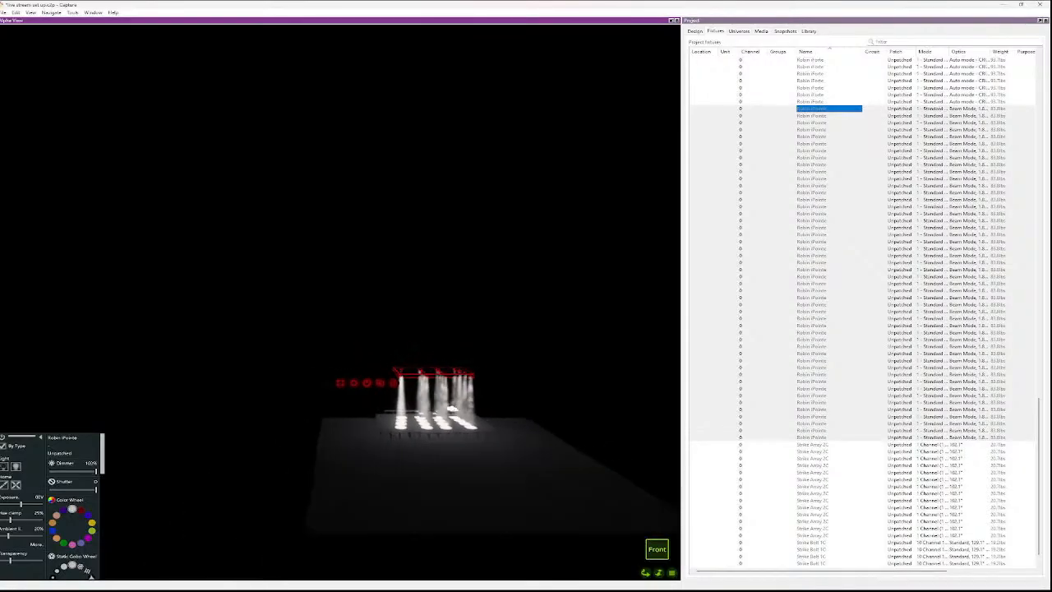
scroll(444, 382, up, 6)
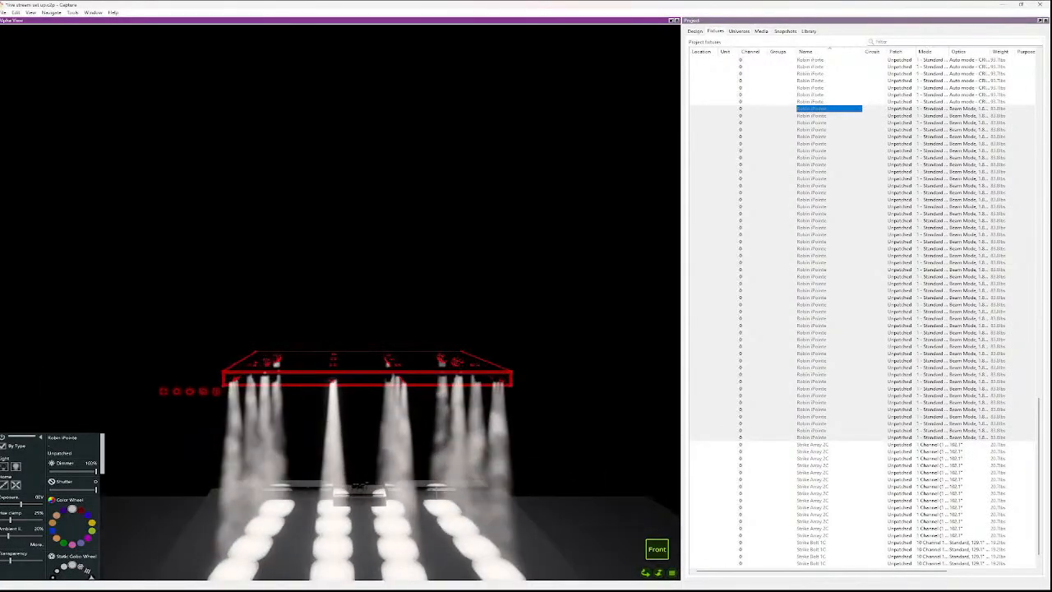
scroll(434, 382, down, 2)
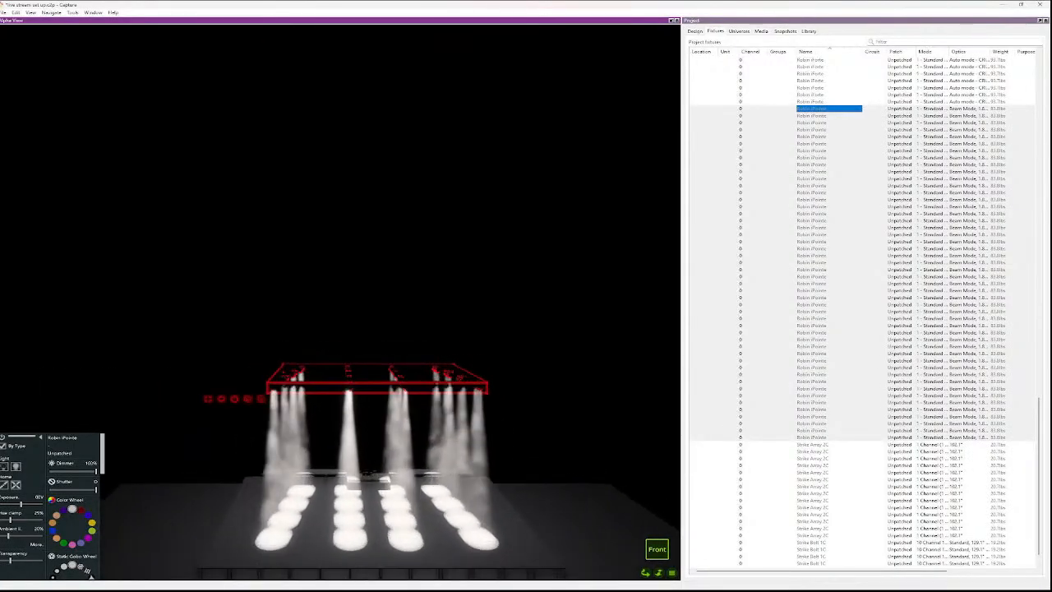
- Narrow the zoom of the selected iPointe fixtures to 1.8°
scroll(73, 509, down, 8)
scroll(73, 510, down, 3)
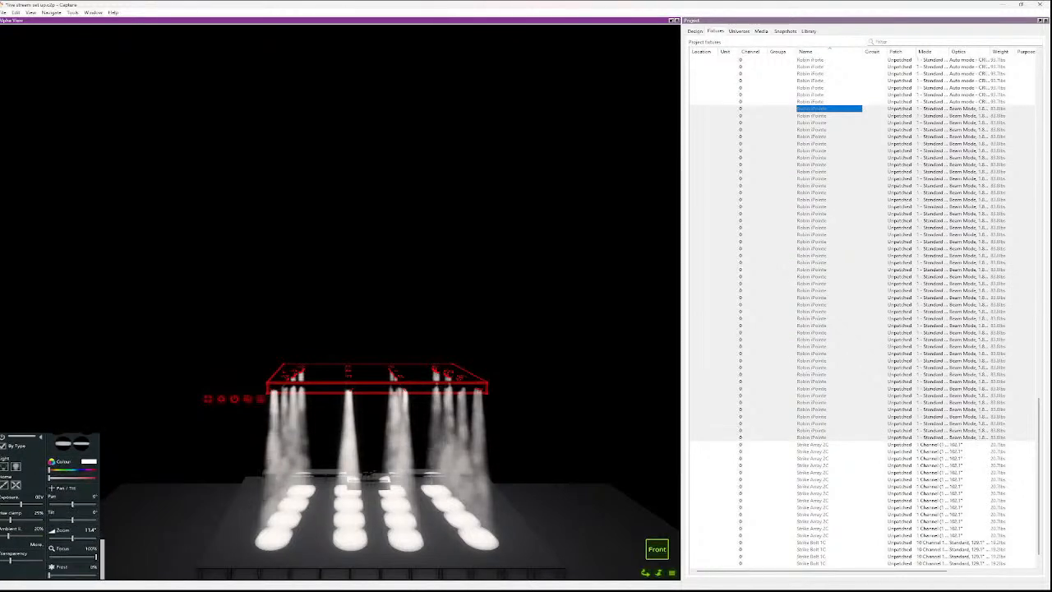
drag(73, 539, 48, 539)
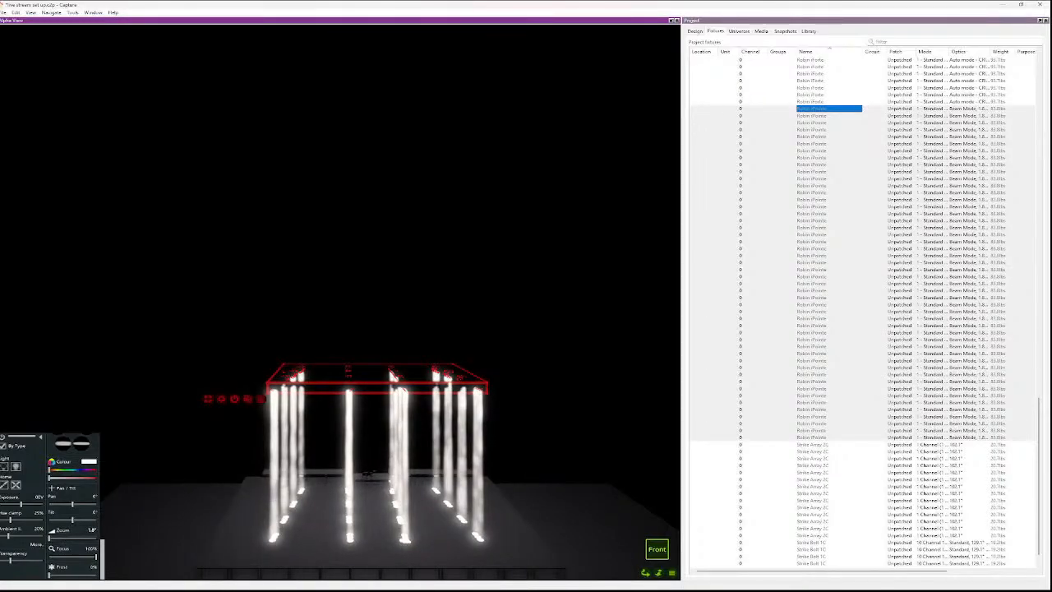
- Tilt the selected iPointe fixtures up so that their beams point forward out over the audience area
drag(49, 539, 88, 520)
scroll(340, 329, down, 8)
scroll(155, 395, up, 8)
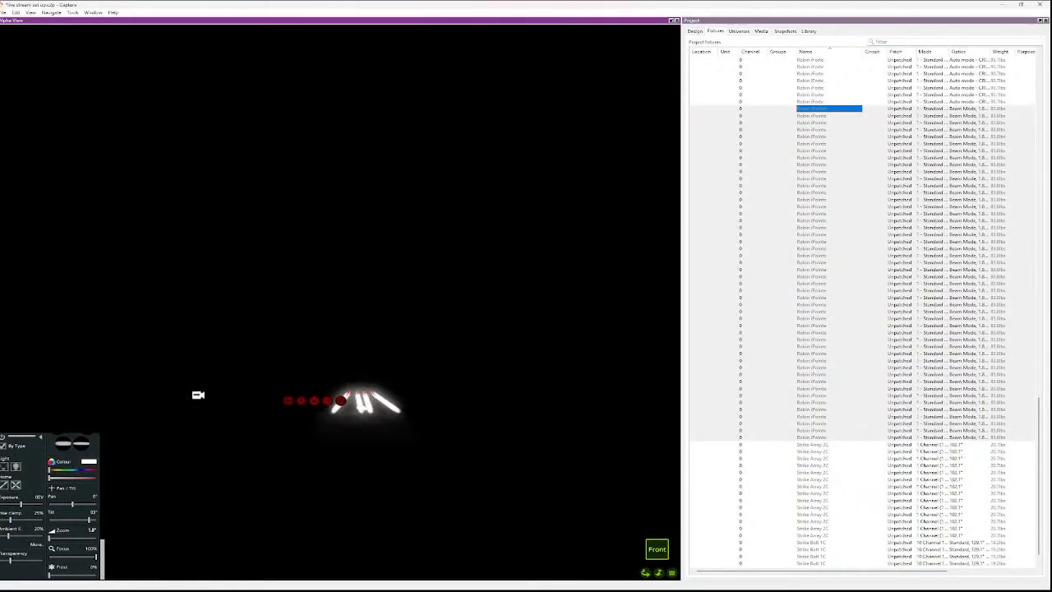
scroll(152, 395, down, 10)
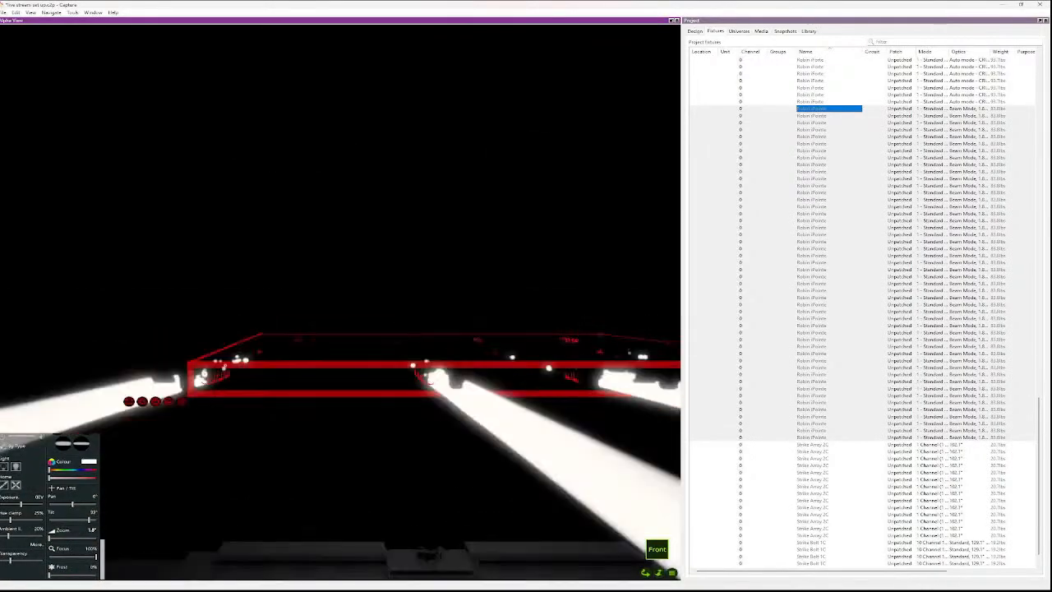
scroll(371, 417, up, 5)
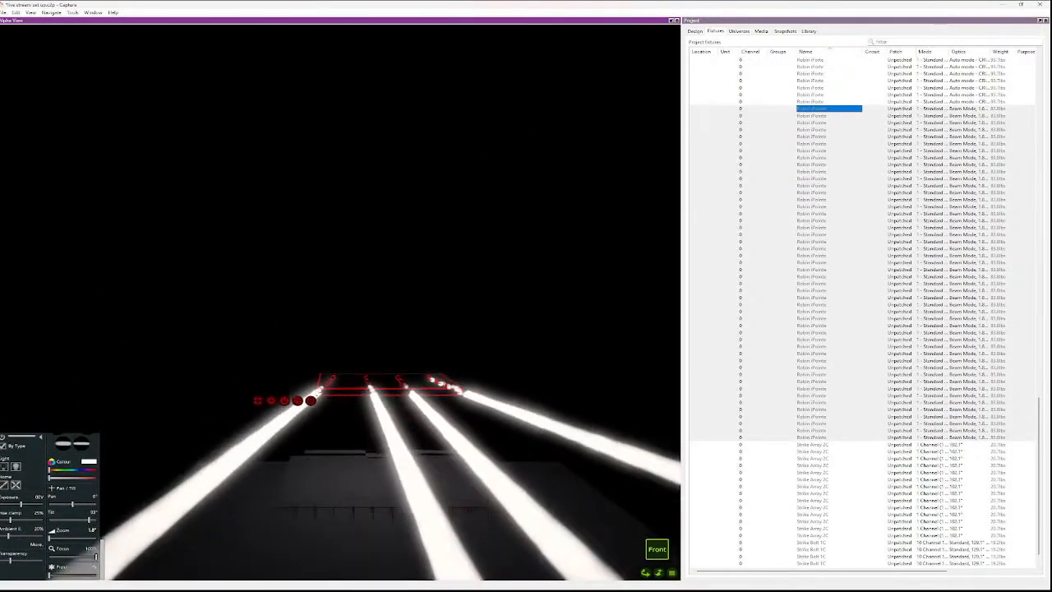
- Clear the selection, reselect all Robin iPointe fixtures from first to last, and fan their pan symmetrically about the centre
key(Escape)
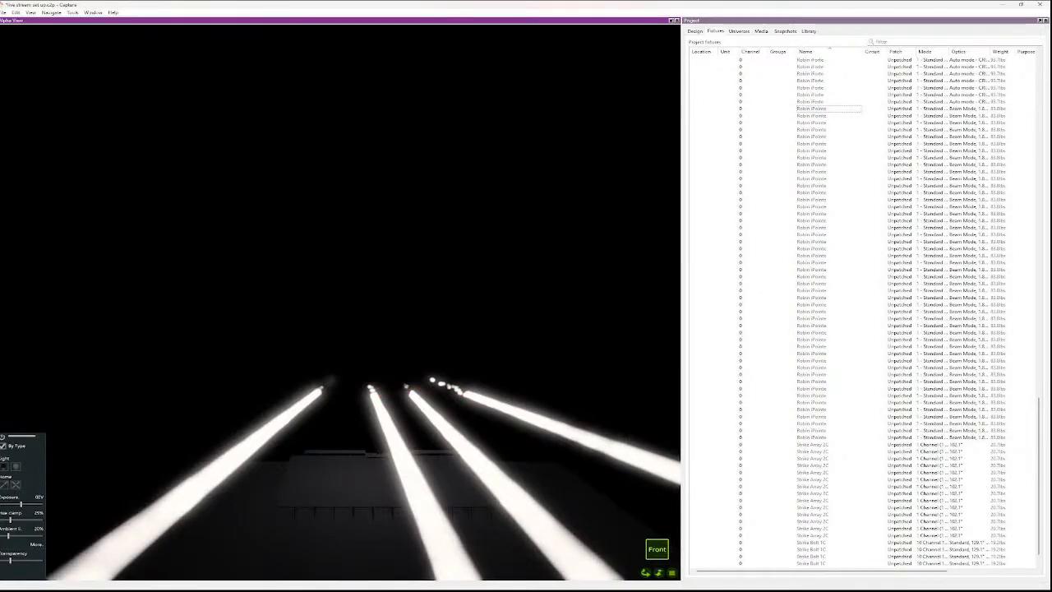
click(812, 108)
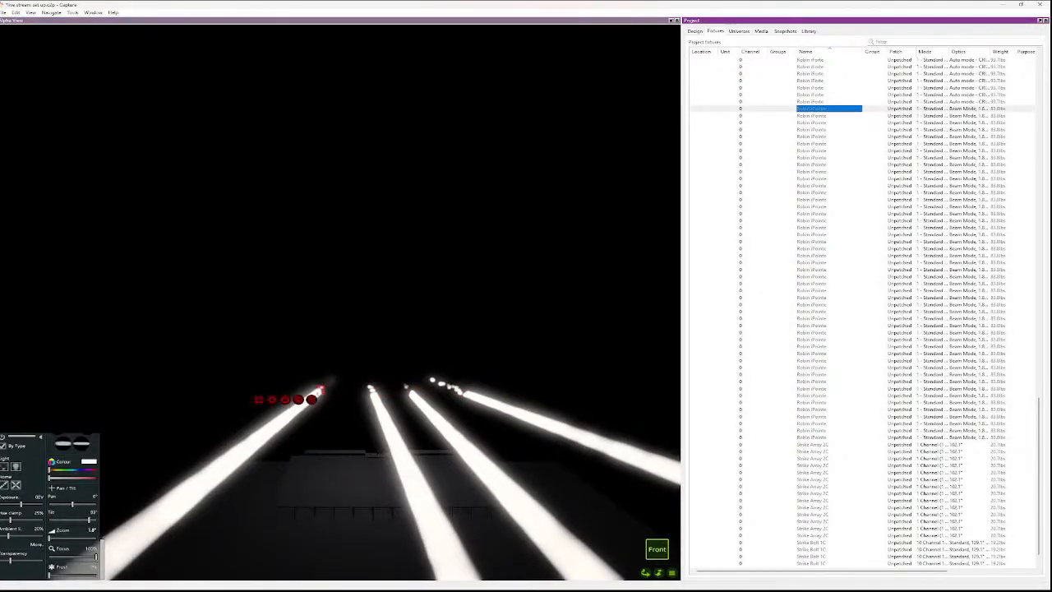
shift+click(812, 438)
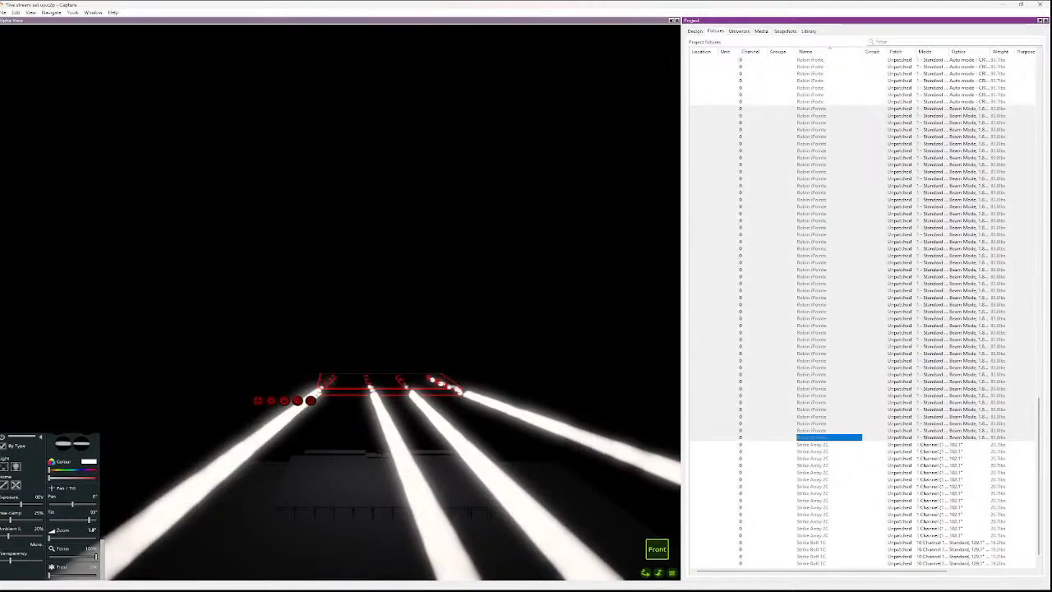
click(341, 302)
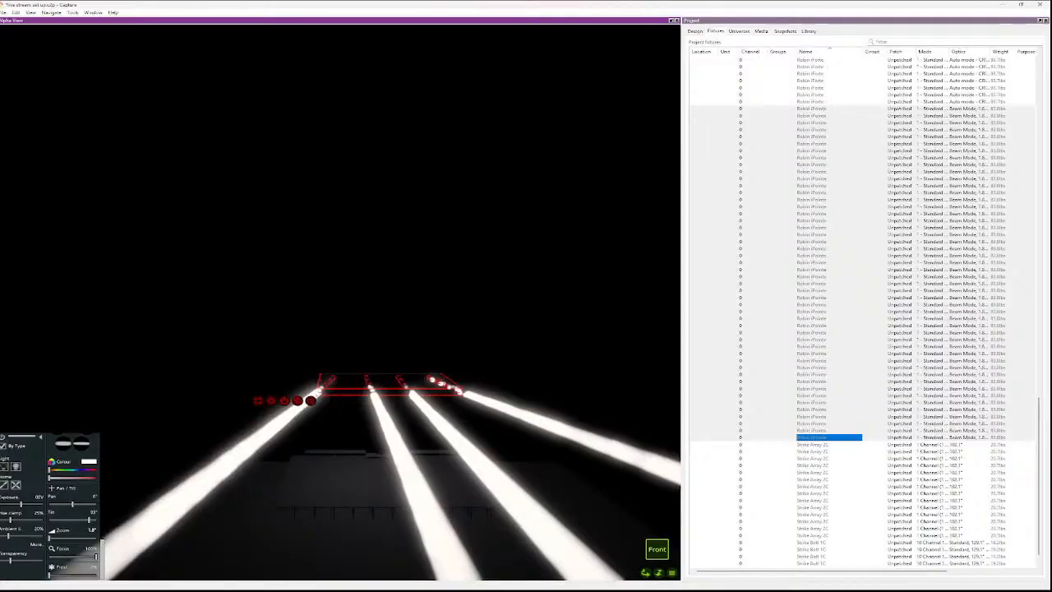
shift+drag(72, 504, 80, 504)
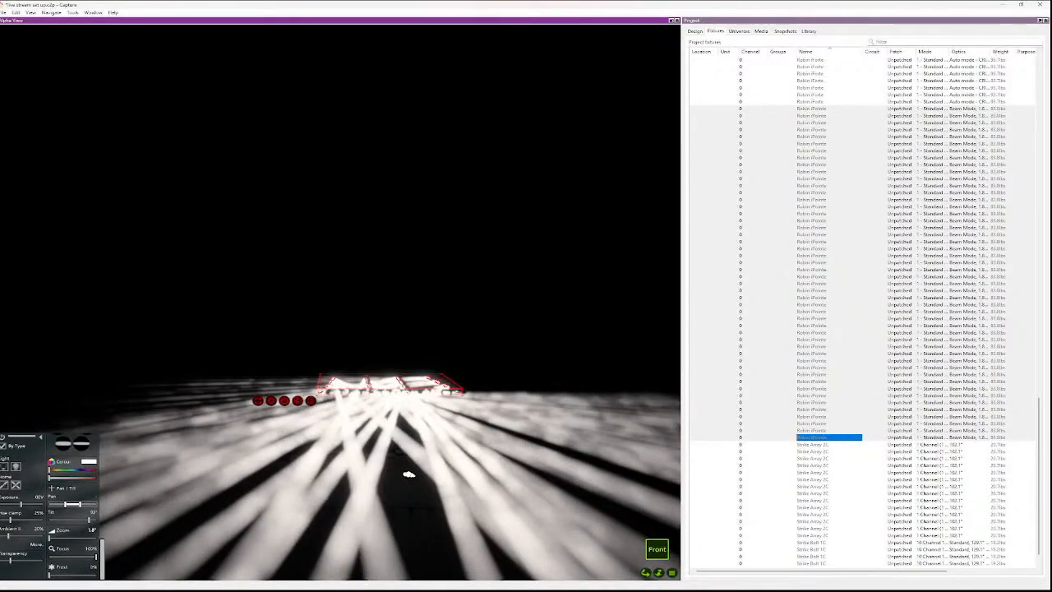
- Set the tilt of the fanned iPointe fixtures to 75° and view the whole beam spread from the front
drag(88, 519, 86, 520)
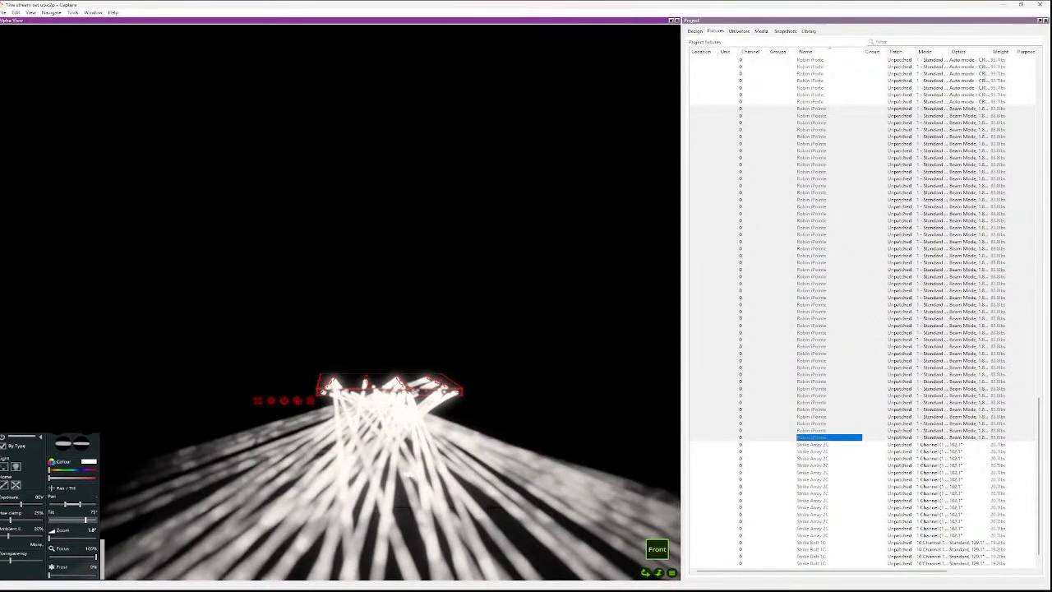
scroll(169, 444, down, 8)
scroll(168, 437, up, 8)
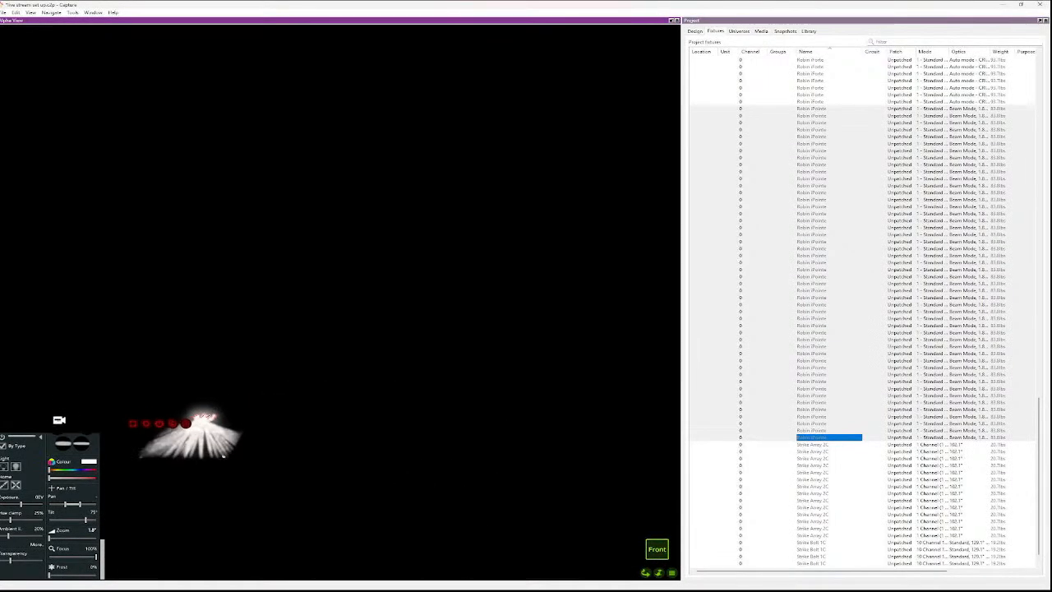
scroll(193, 436, down, 8)
scroll(193, 449, up, 10)
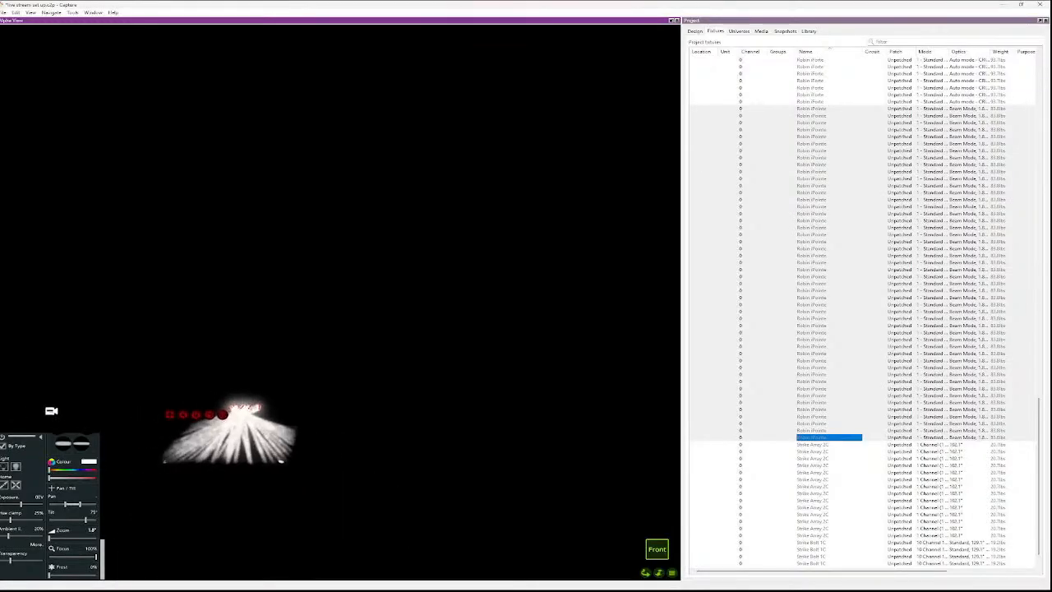
scroll(193, 452, down, 8)
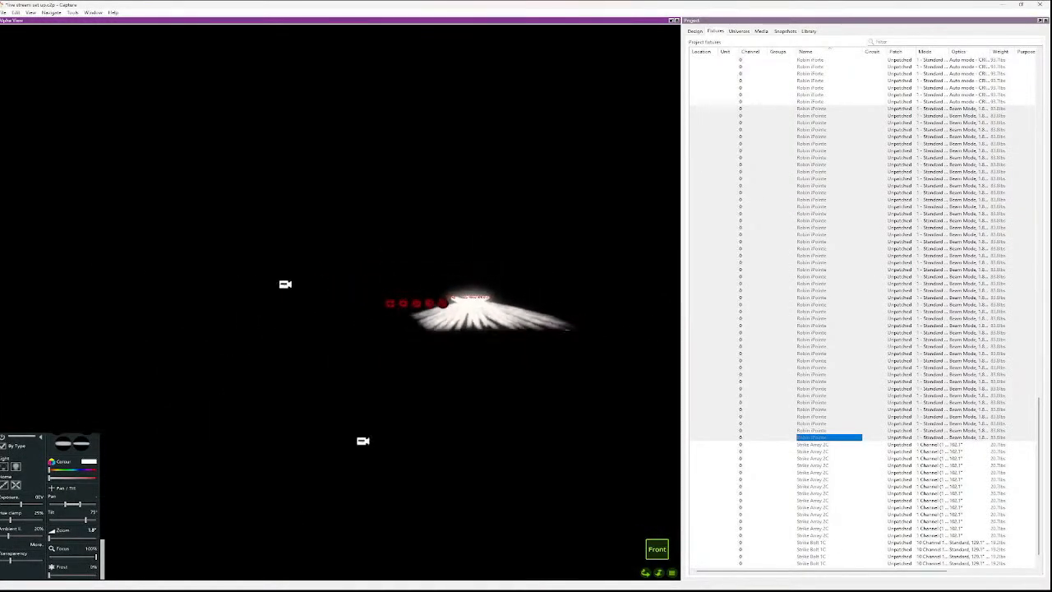
scroll(193, 452, up, 8)
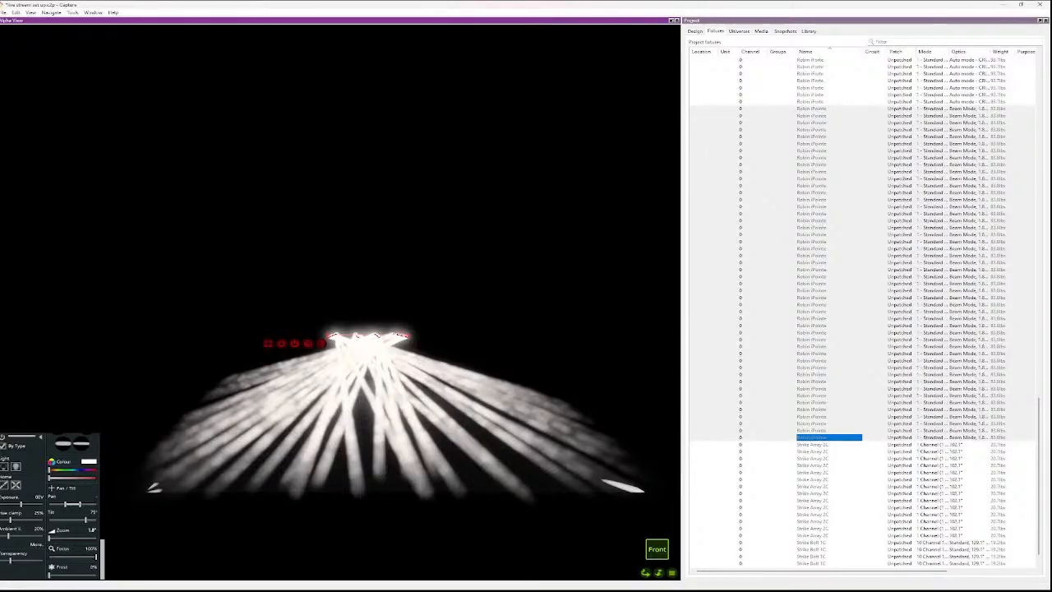
- Try a wide zoom on the iPointes, restore 1.8°, and sweep their tilt down to the stage and back up over the audience
click(69, 539)
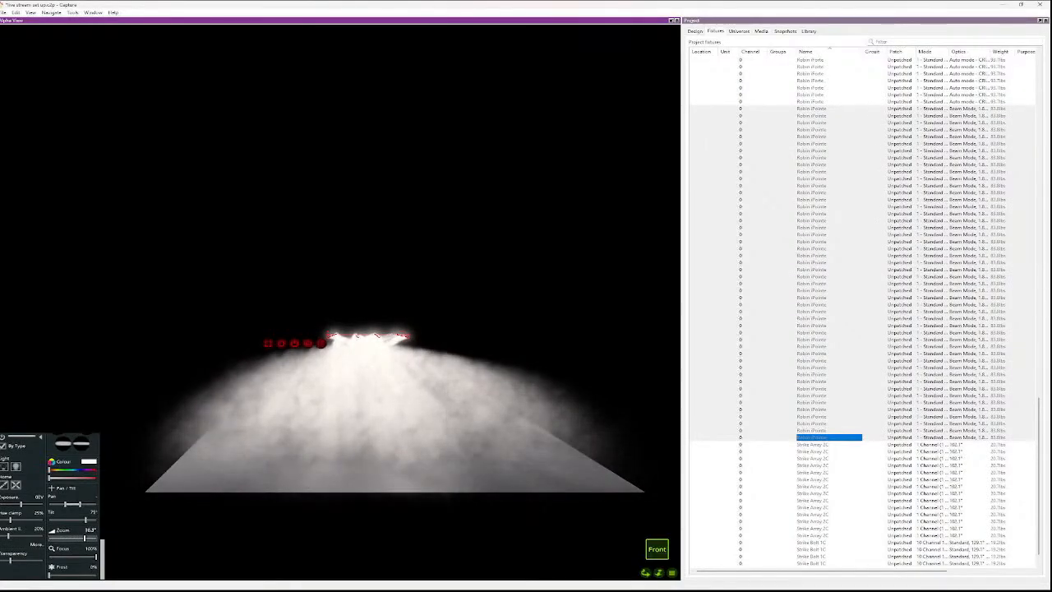
drag(69, 539, 48, 538)
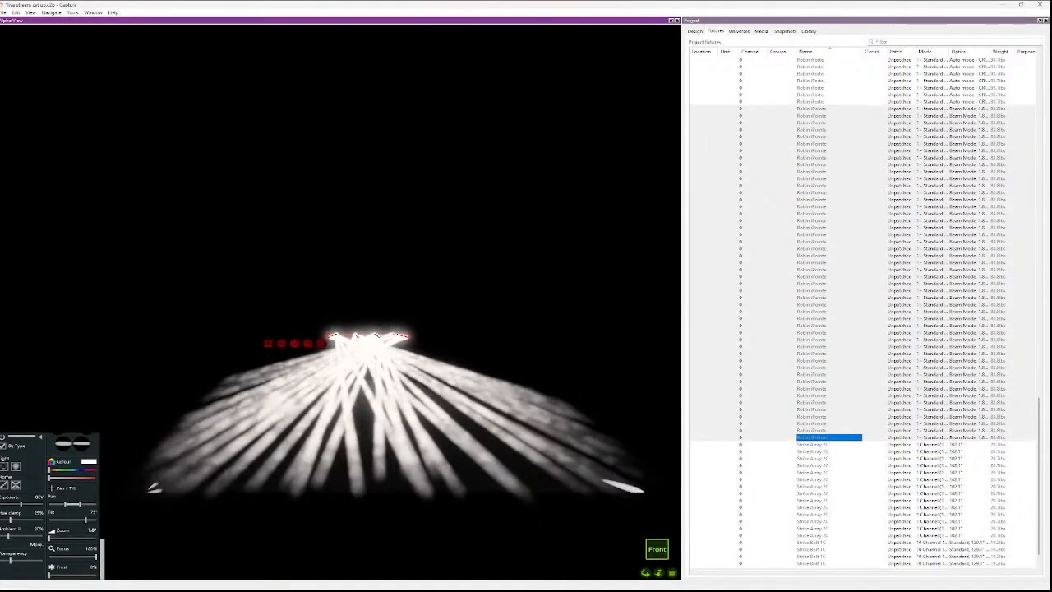
drag(85, 520, 73, 520)
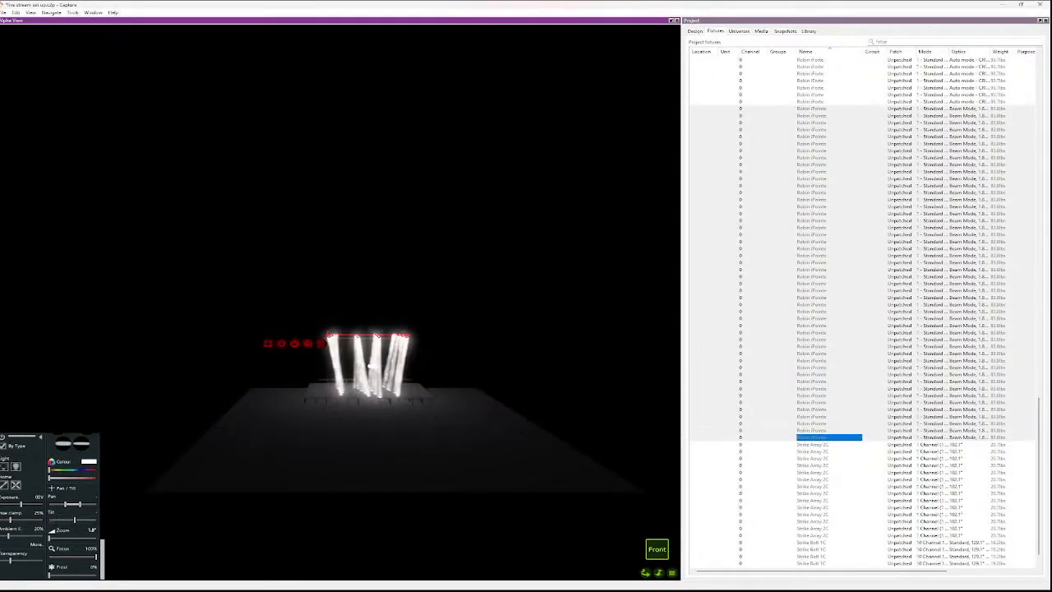
mouse_move(74, 519)
mouse_down()
mouse_move(62, 520)
mouse_move(87, 520)
mouse_up()
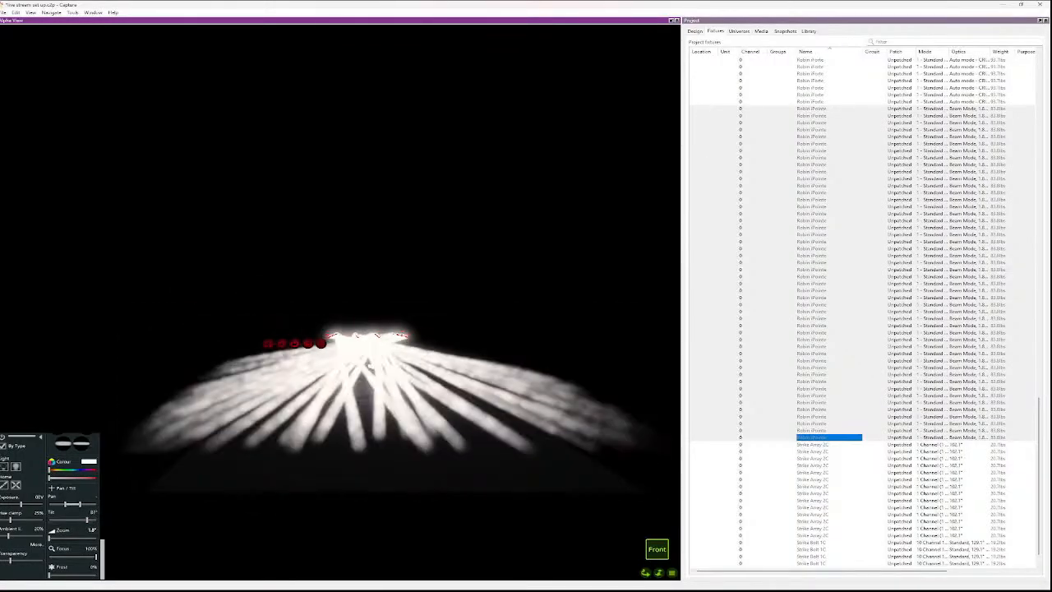
- Examine the fanned iPointe beams from far out and from a low viewpoint in front of the stage
scroll(373, 362, up, 1)
scroll(373, 363, down, 5)
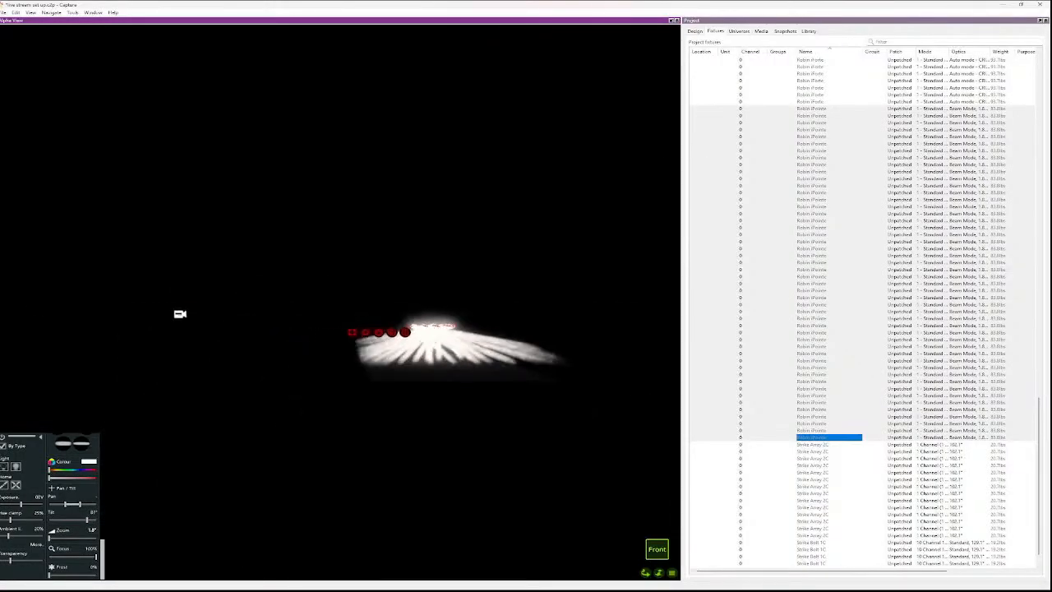
scroll(373, 363, up, 8)
right_drag(372, 362, 370, 305)
scroll(341, 303, down, 8)
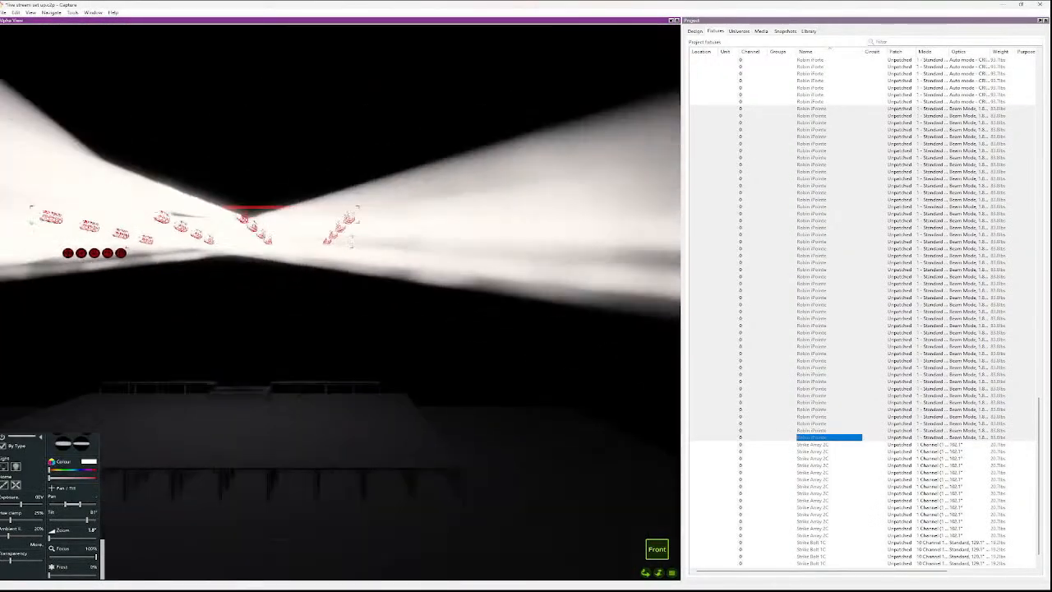
scroll(341, 302, up, 5)
scroll(352, 182, up, 1)
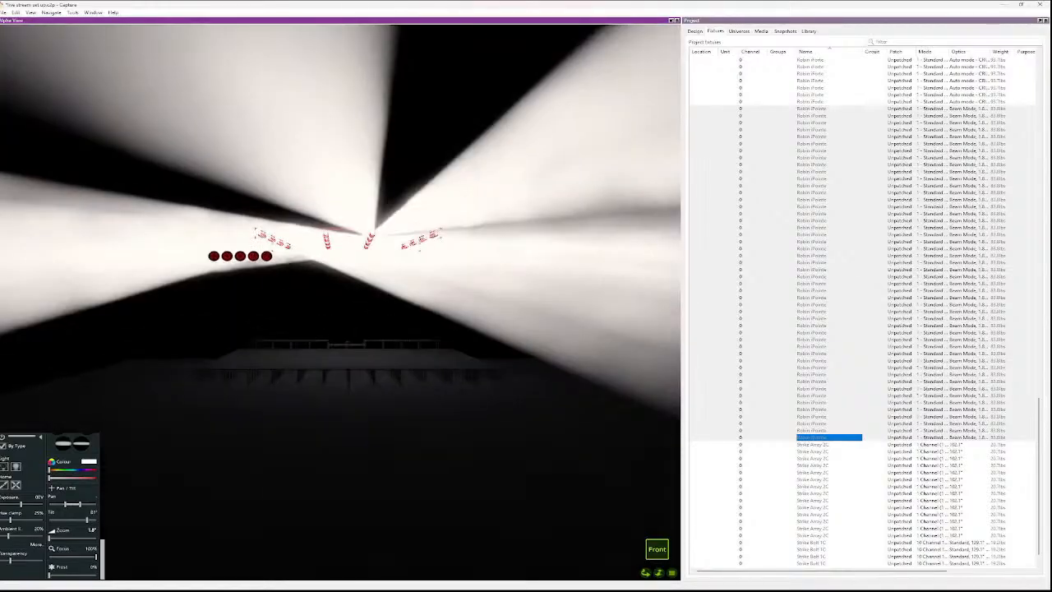
- Reset the selected iPointe fixtures to their home pan, tilt, zoom and dimmer, and clear the selection
scroll(352, 183, down, 3)
scroll(352, 182, up, 7)
scroll(373, 389, down, 5)
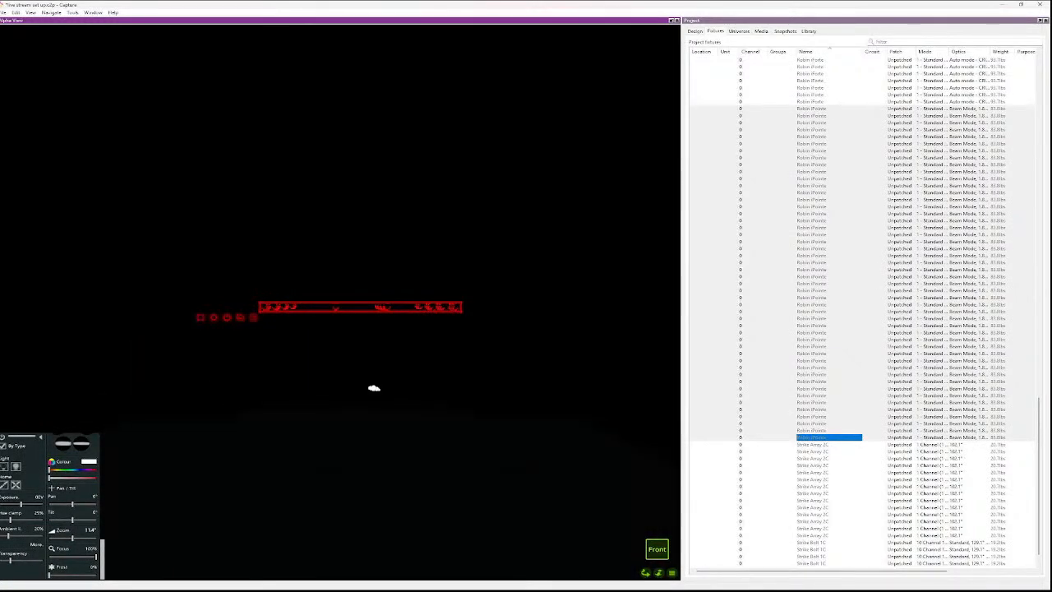
click(374, 388)
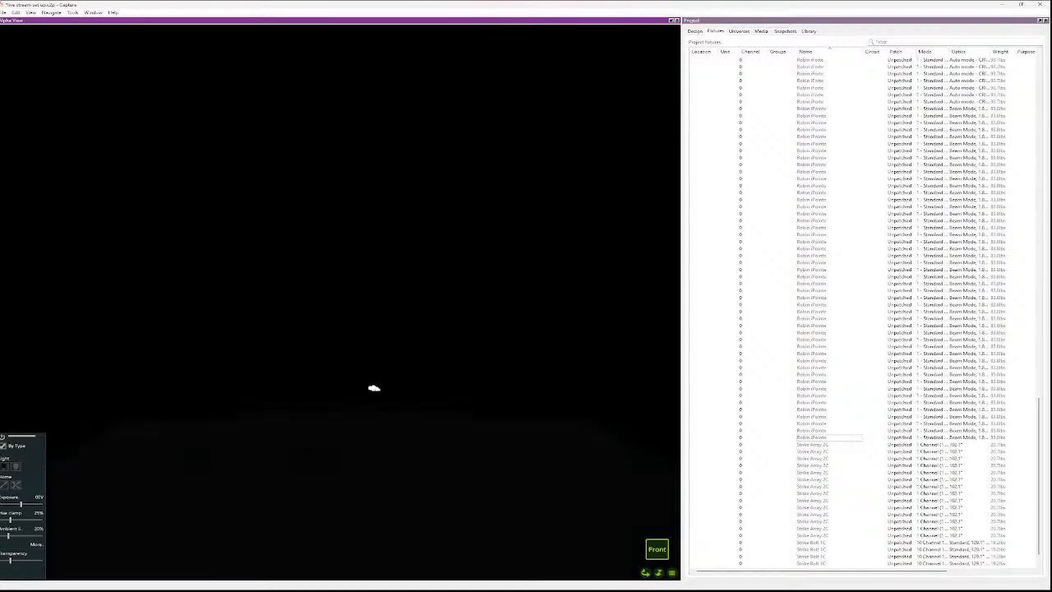
- Show the selected-item properties and switch the front view from live rendering to wireframe
click(695, 31)
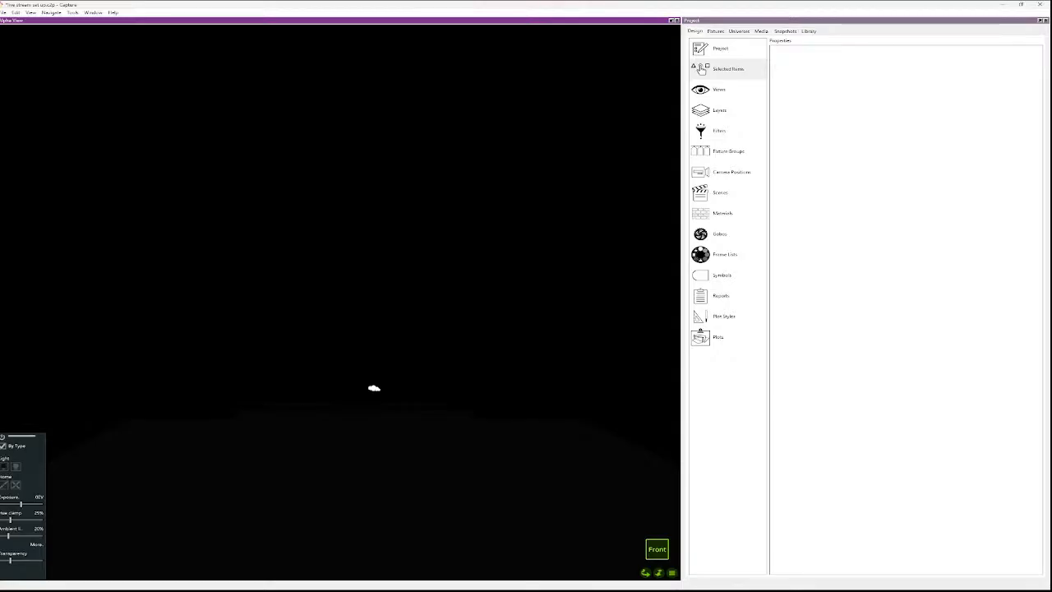
key(Tab)
scroll(515, 306, up, 4)
scroll(442, 299, down, 4)
scroll(383, 288, up, 4)
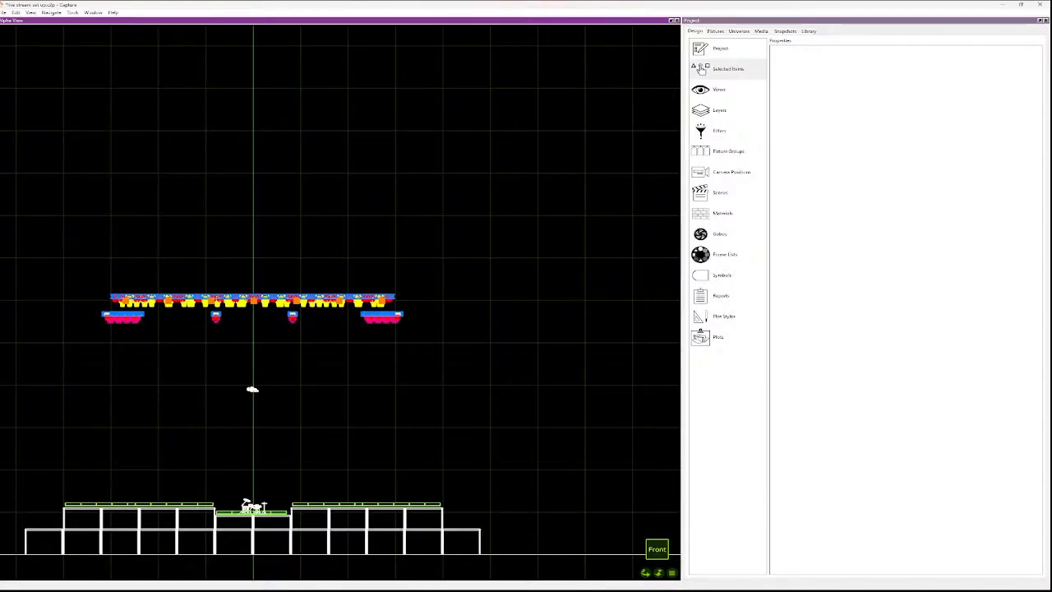
scroll(174, 294, up, 3)
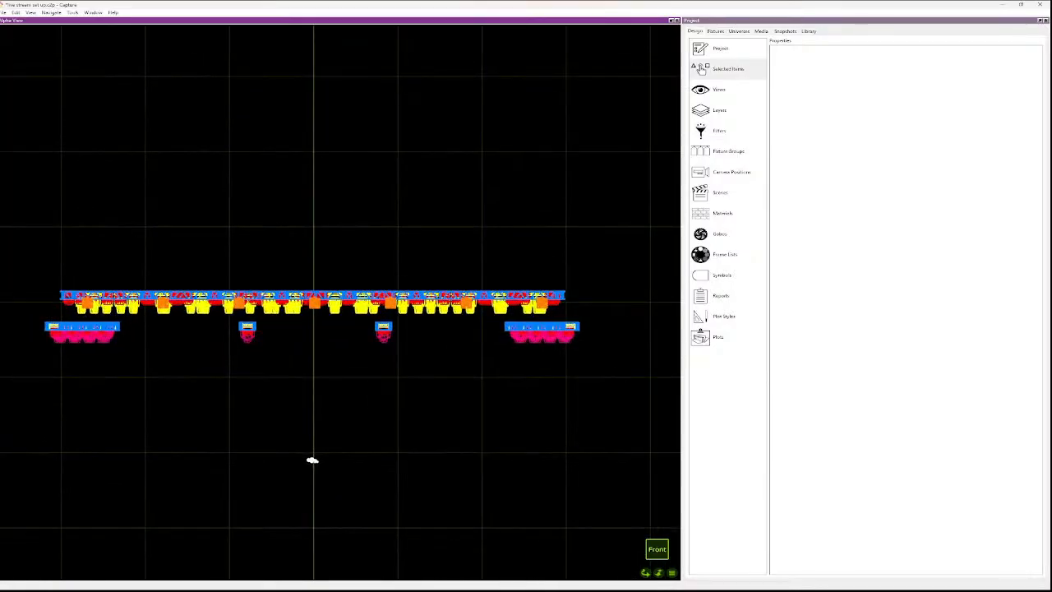
drag(604, 353, 1, 323)
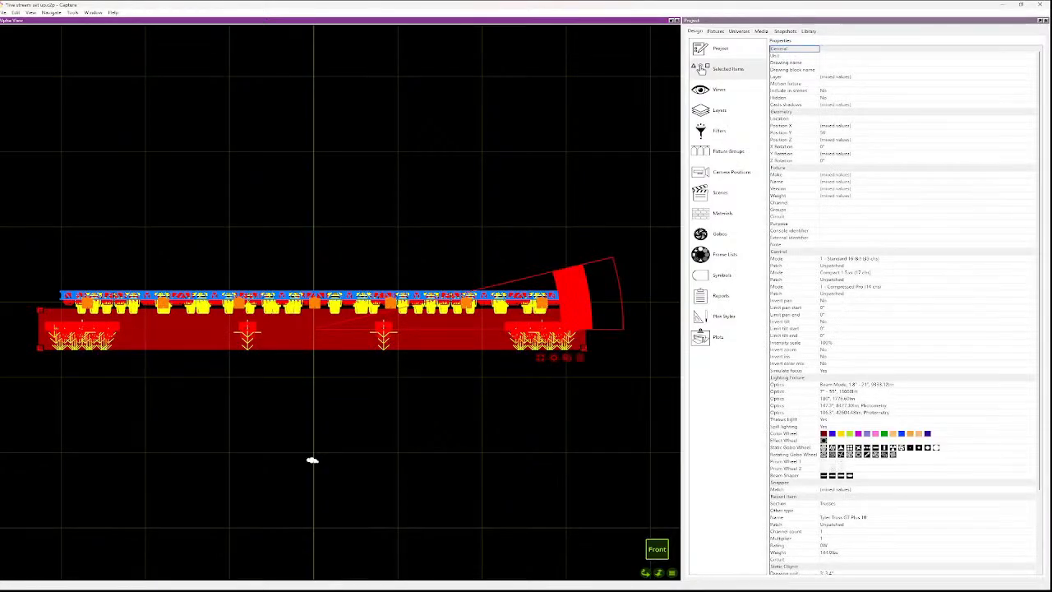
key(Escape)
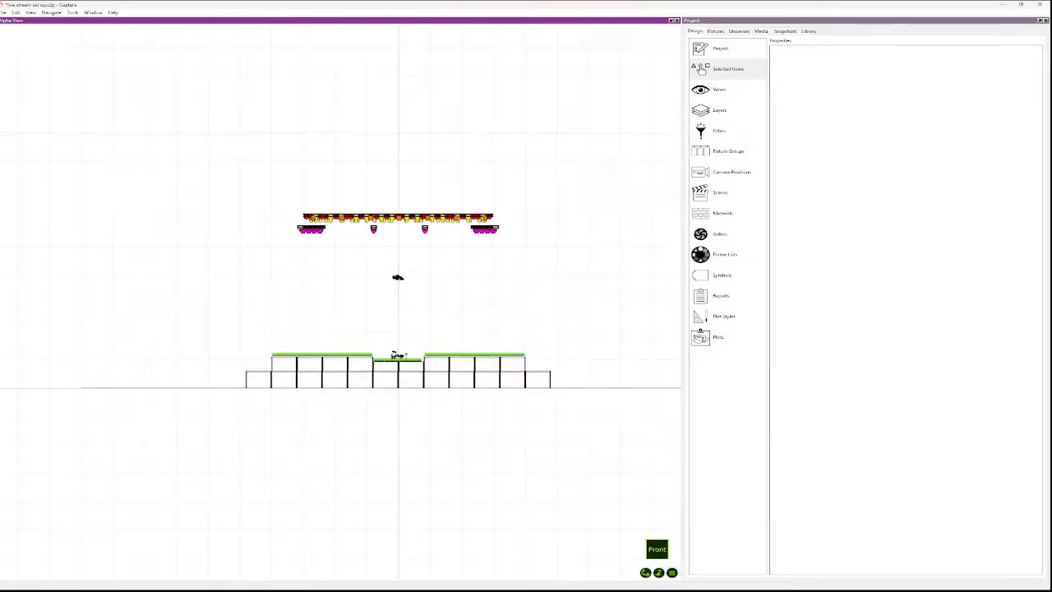
- Locate the JDC1 Strobe entries in the project fixture list and select the first one to find it in the front wireframe
scroll(382, 390, up, 5)
scroll(432, 336, down, 5)
scroll(572, 183, up, 2)
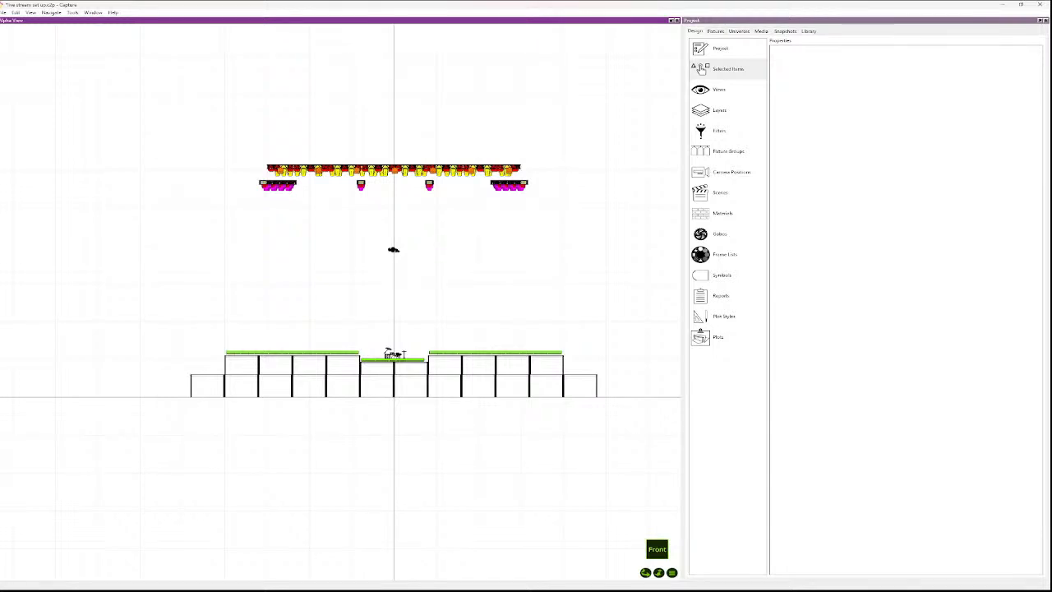
click(716, 31)
scroll(864, 310, up, 14)
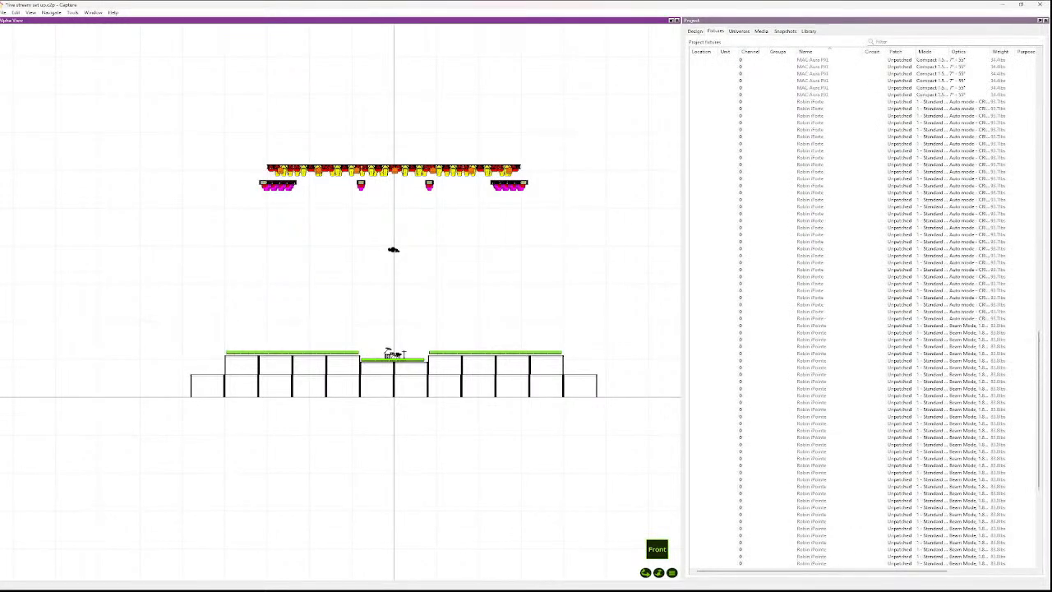
scroll(863, 309, up, 15)
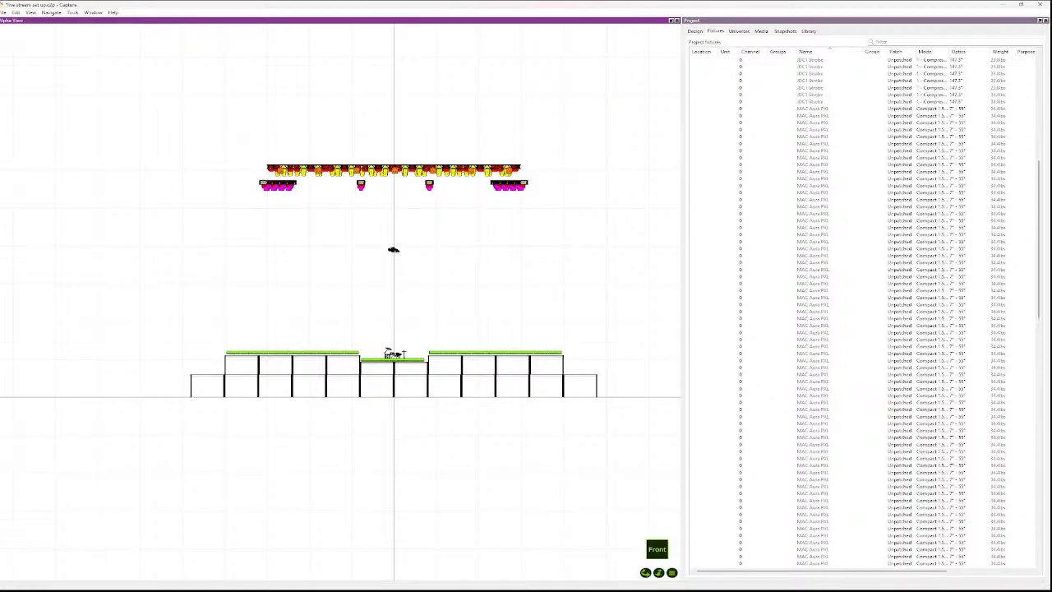
scroll(863, 309, up, 11)
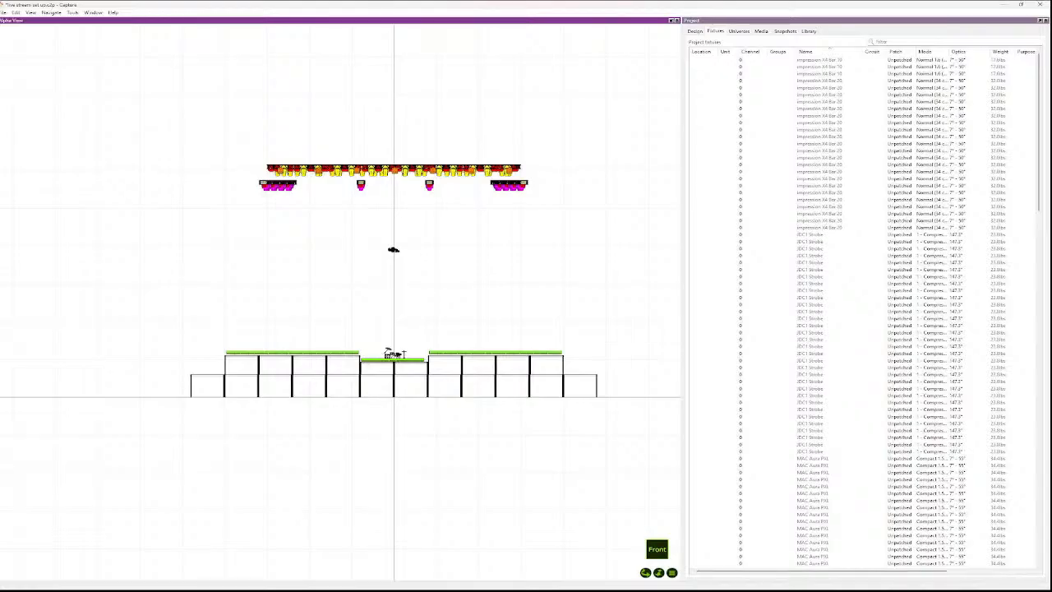
click(810, 235)
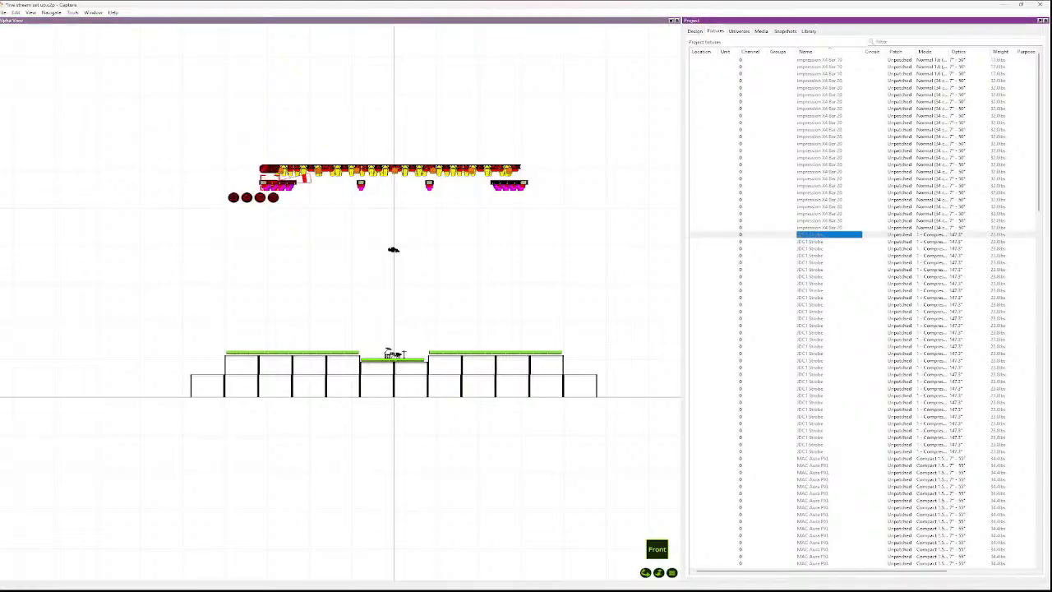
click(247, 296)
click(235, 353)
scroll(247, 334, up, 3)
scroll(256, 331, up, 5)
scroll(253, 334, down, 5)
click(254, 333)
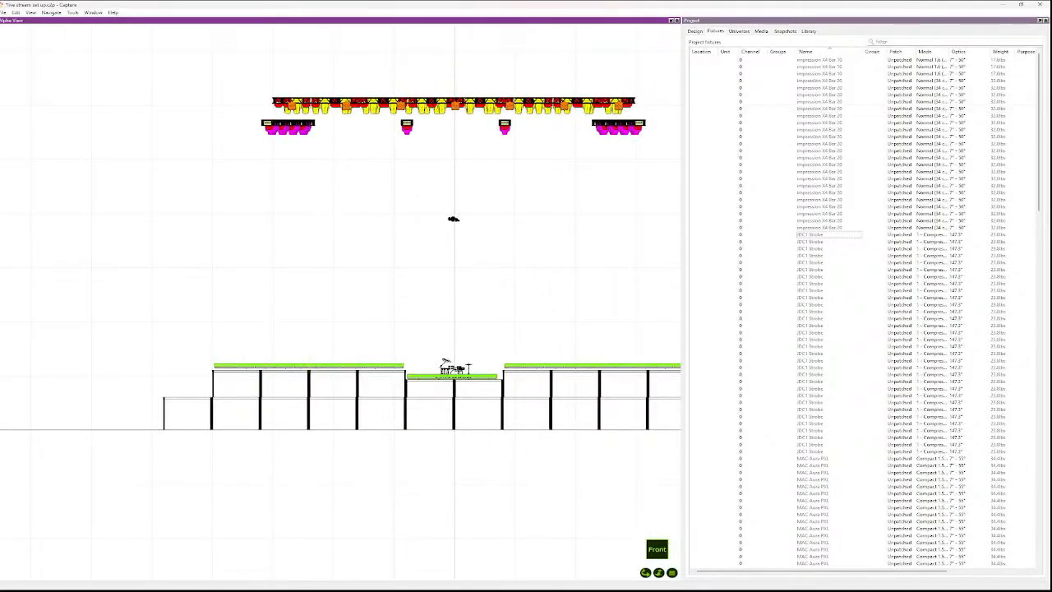
click(225, 366)
ctrl+click(245, 366)
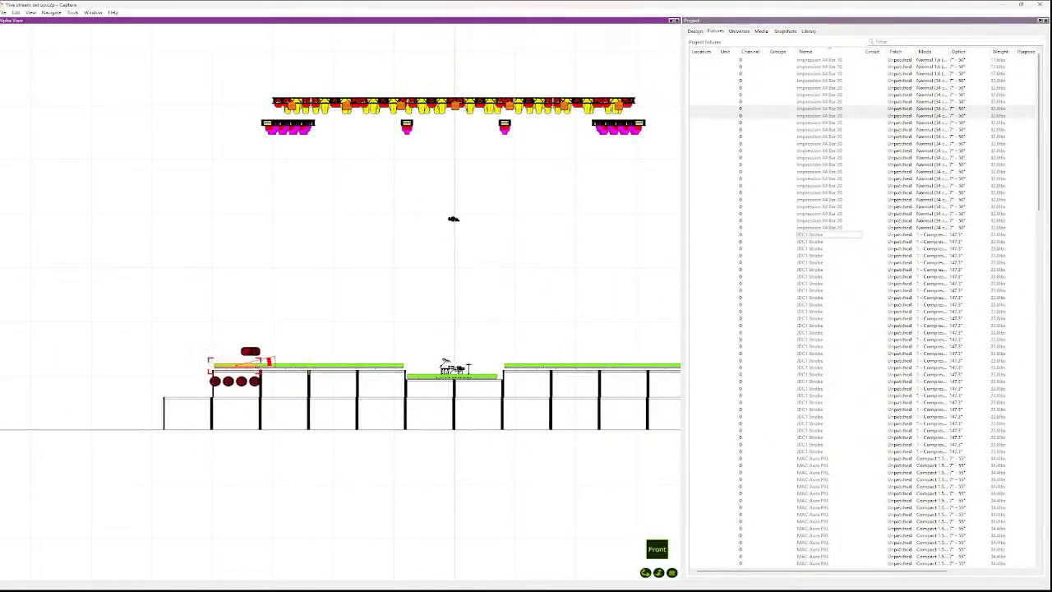
ctrl+click(265, 366)
ctrl+click(284, 366)
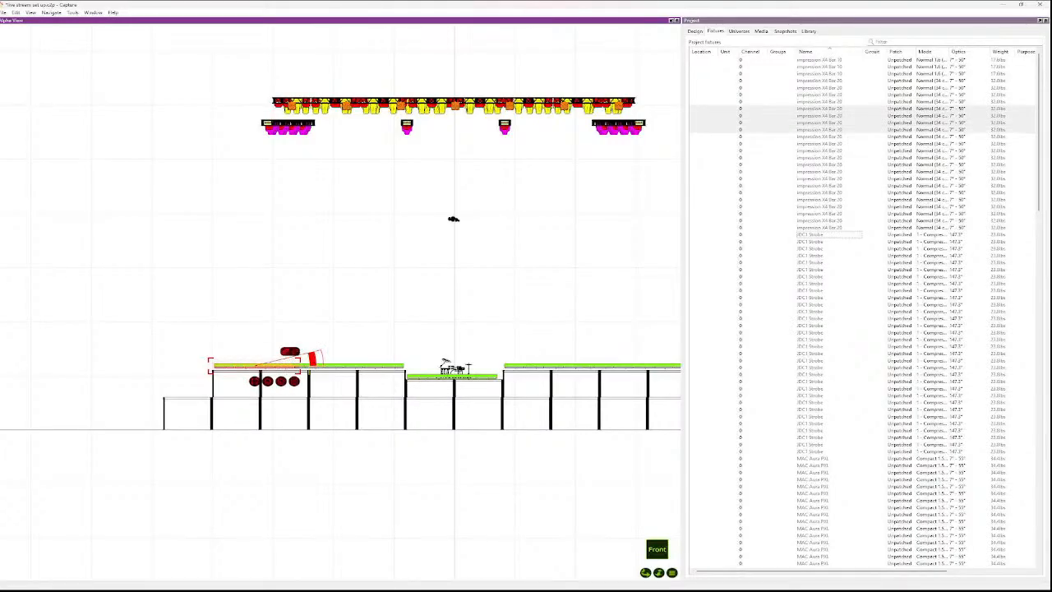
ctrl+click(315, 365)
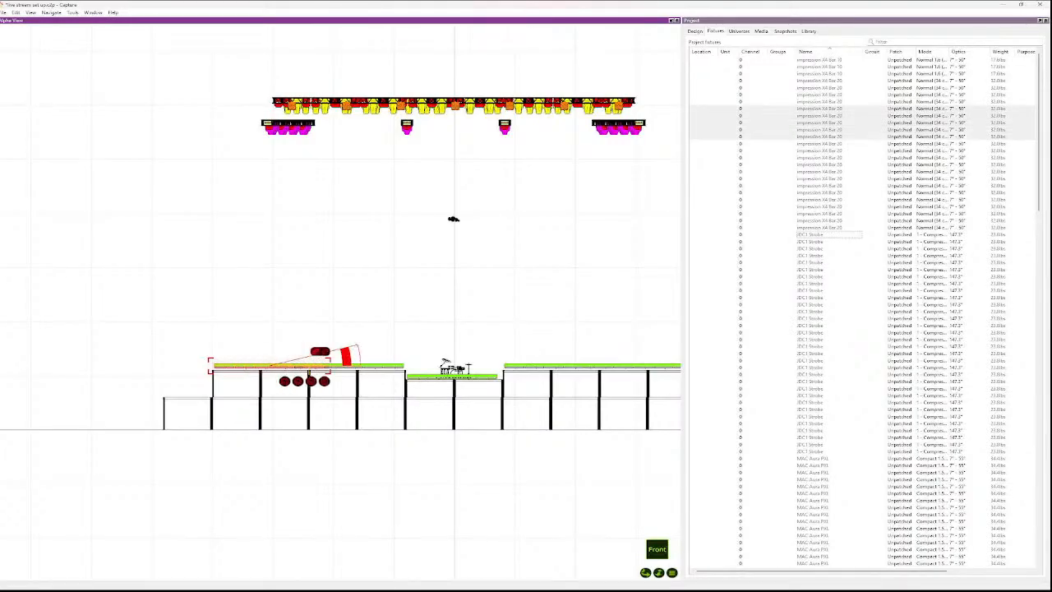
ctrl+click(334, 366)
scroll(322, 365, up, 4)
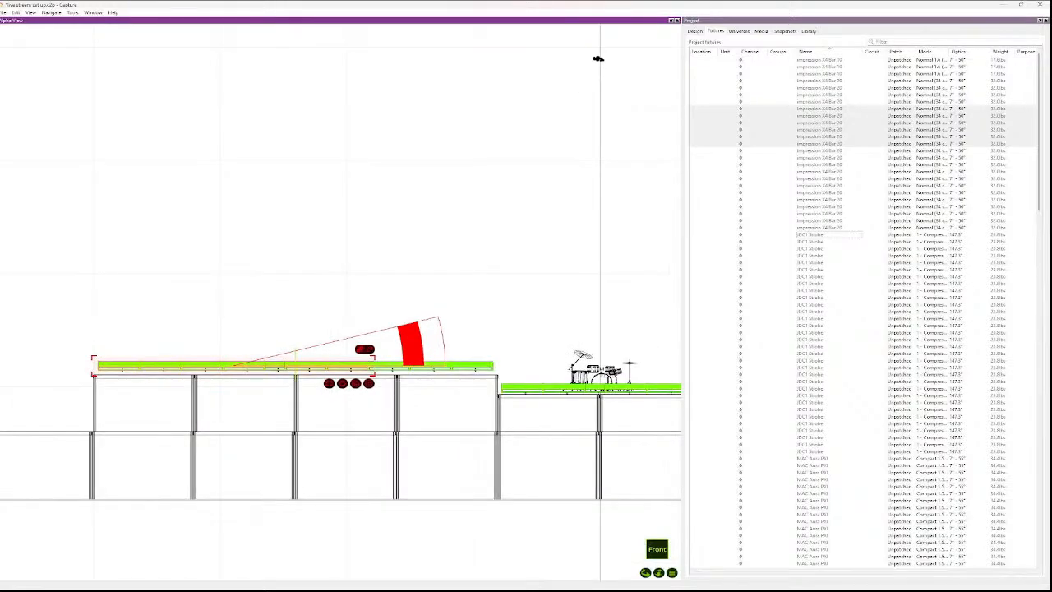
click(194, 344)
scroll(194, 344, up, 2)
scroll(144, 368, down, 4)
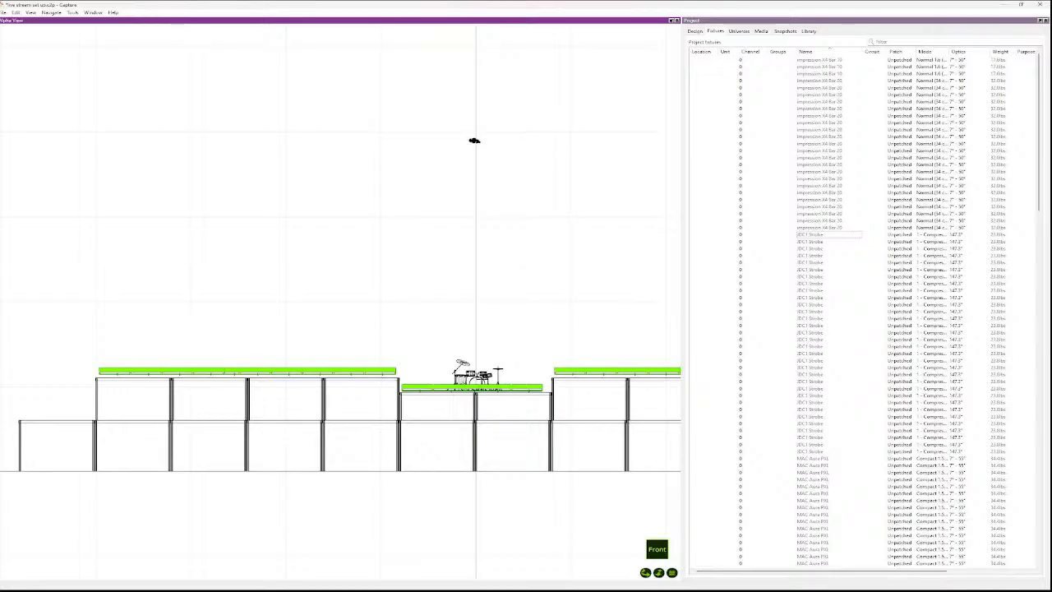
click(116, 371)
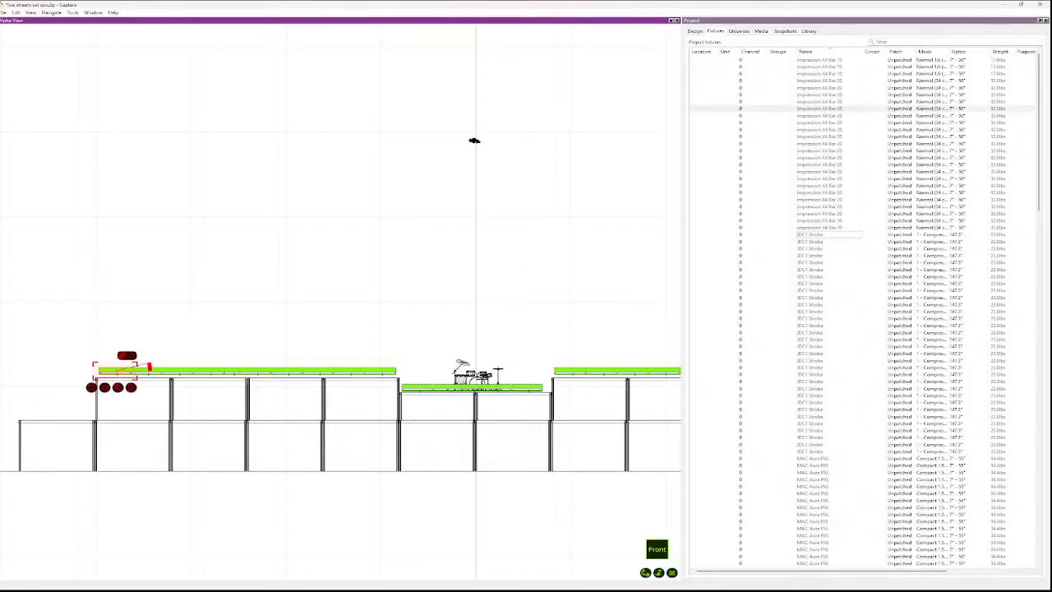
shift+click(147, 371)
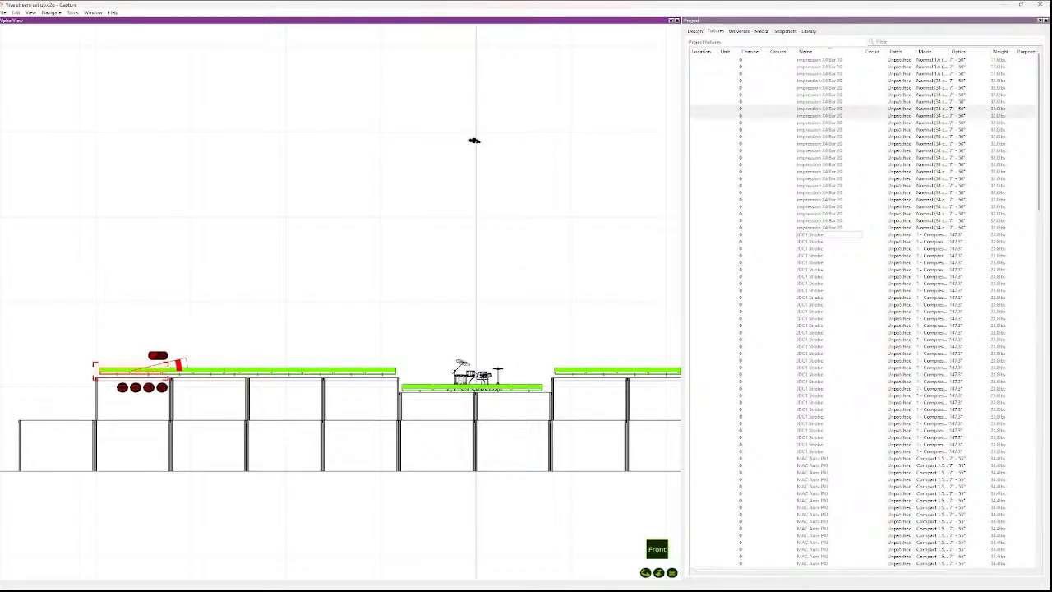
shift+click(178, 371)
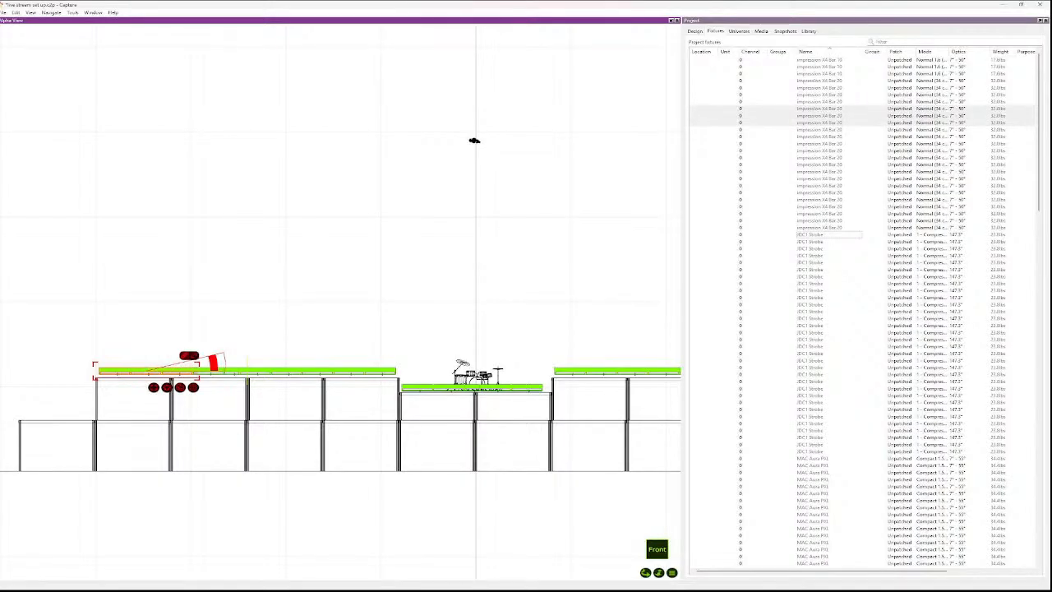
shift+click(209, 370)
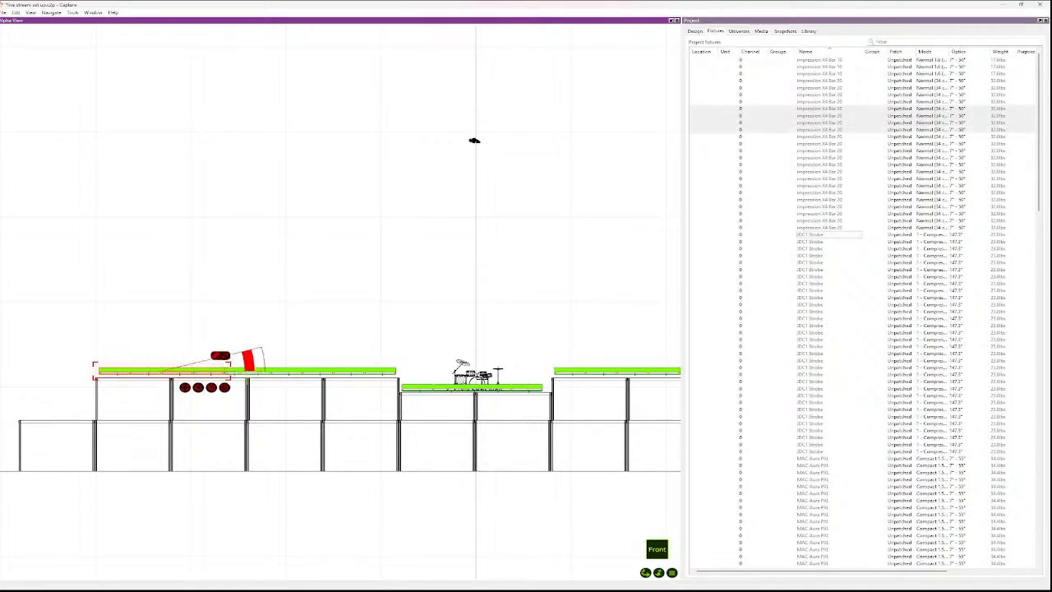
shift+click(239, 370)
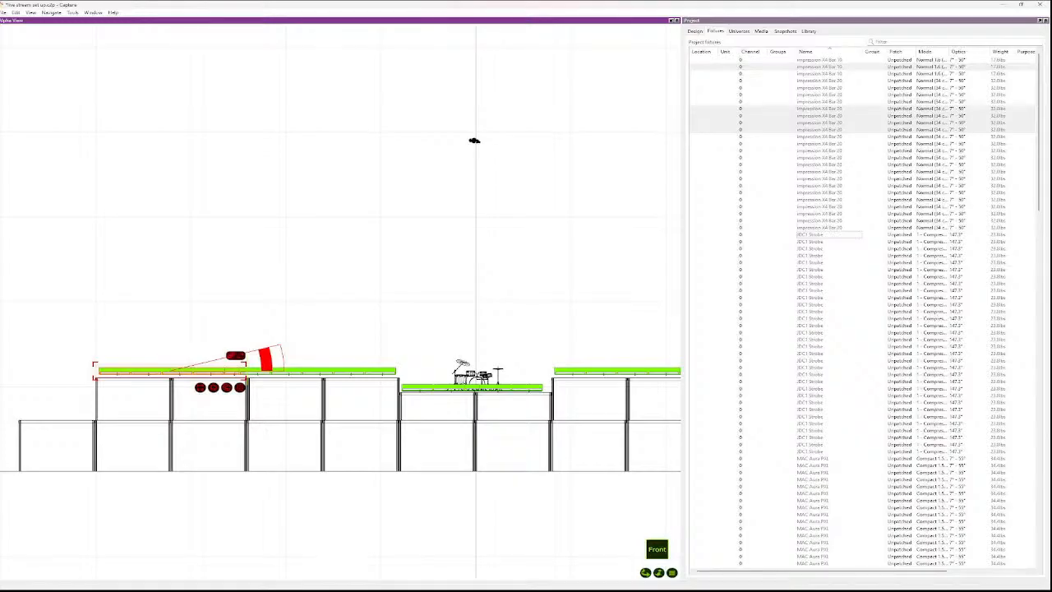
scroll(247, 372, up, 5)
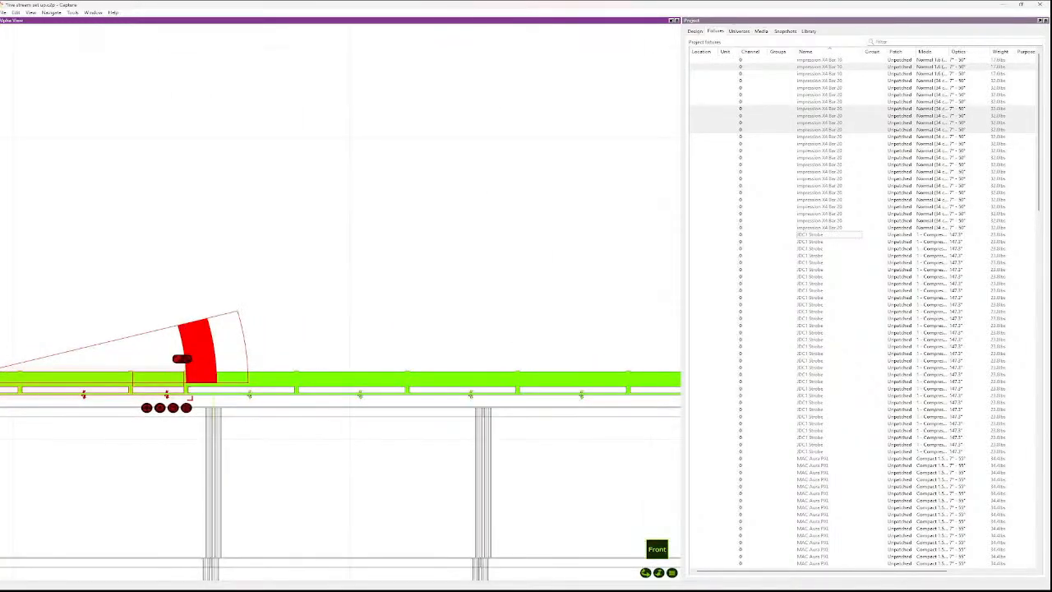
shift+click(250, 393)
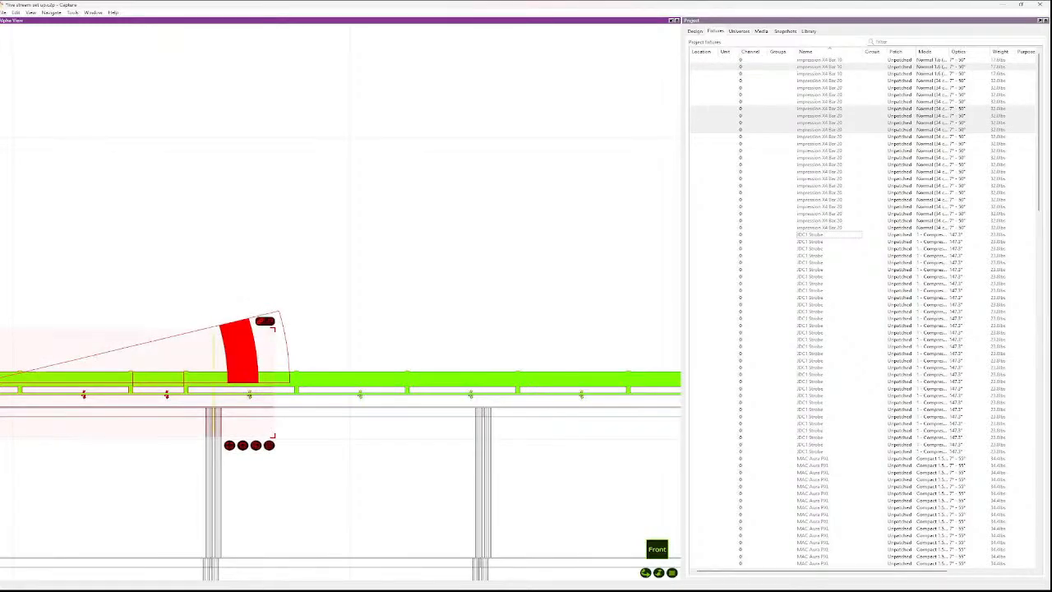
shift+click(359, 393)
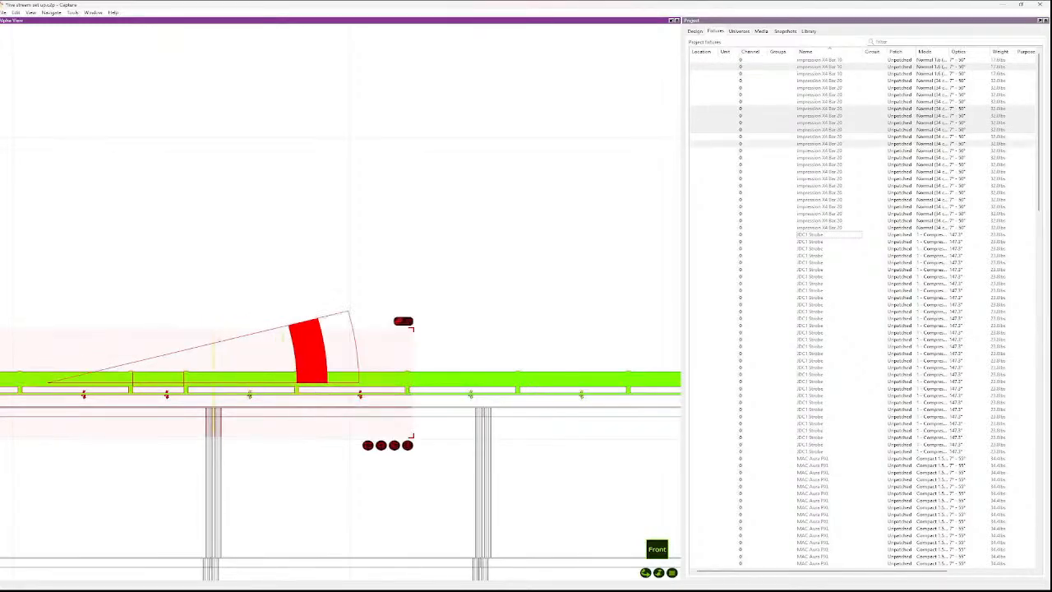
key(Escape)
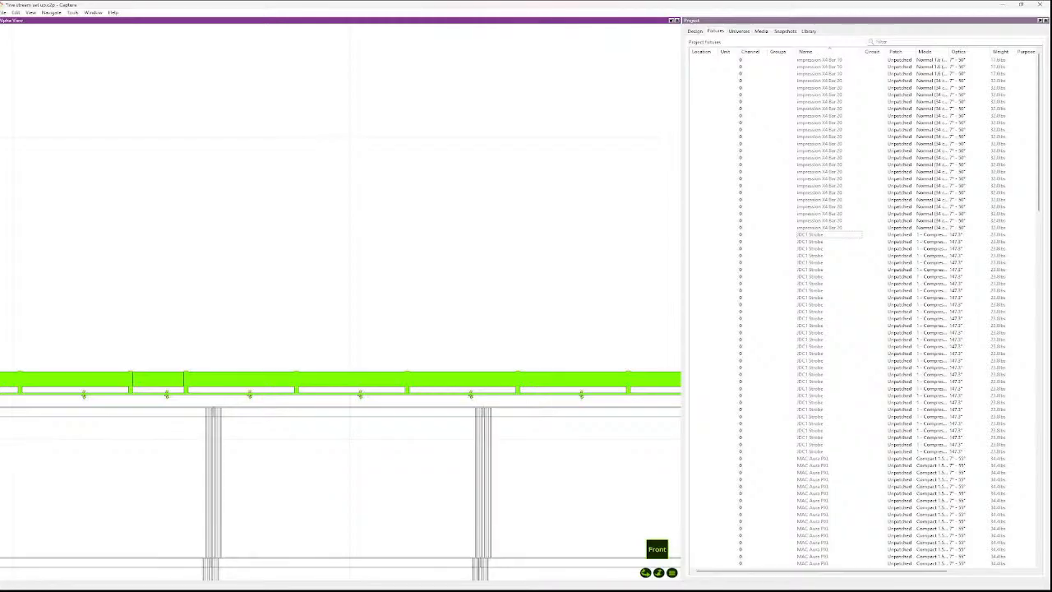
- Select the impression X4 Bar fixtures along the stage-right deck one by one, from the outer end to the drum riser
scroll(136, 382, down, 10)
scroll(312, 219, up, 5)
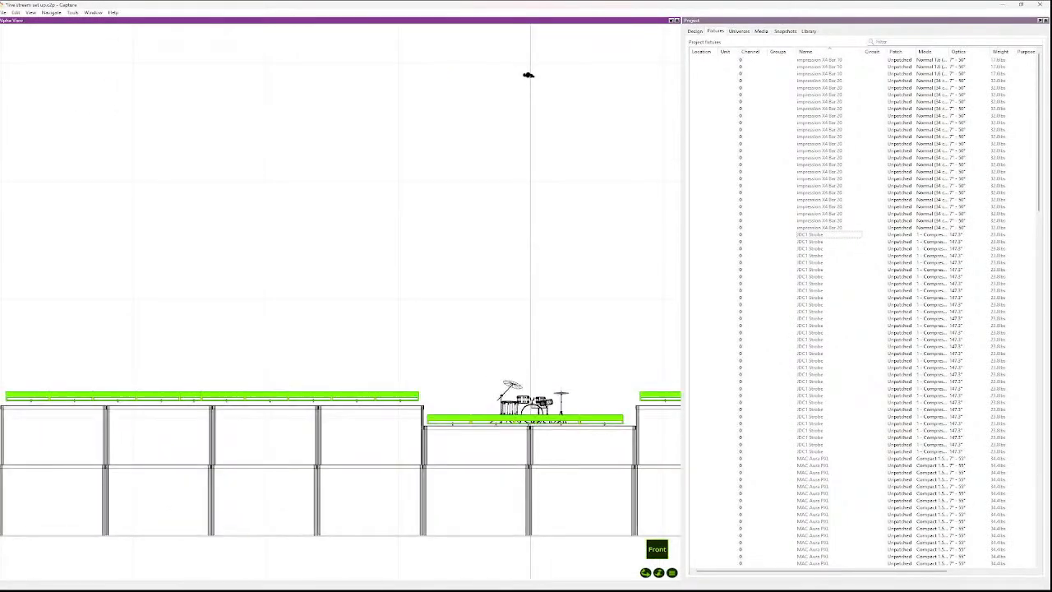
click(28, 397)
ctrl+click(72, 396)
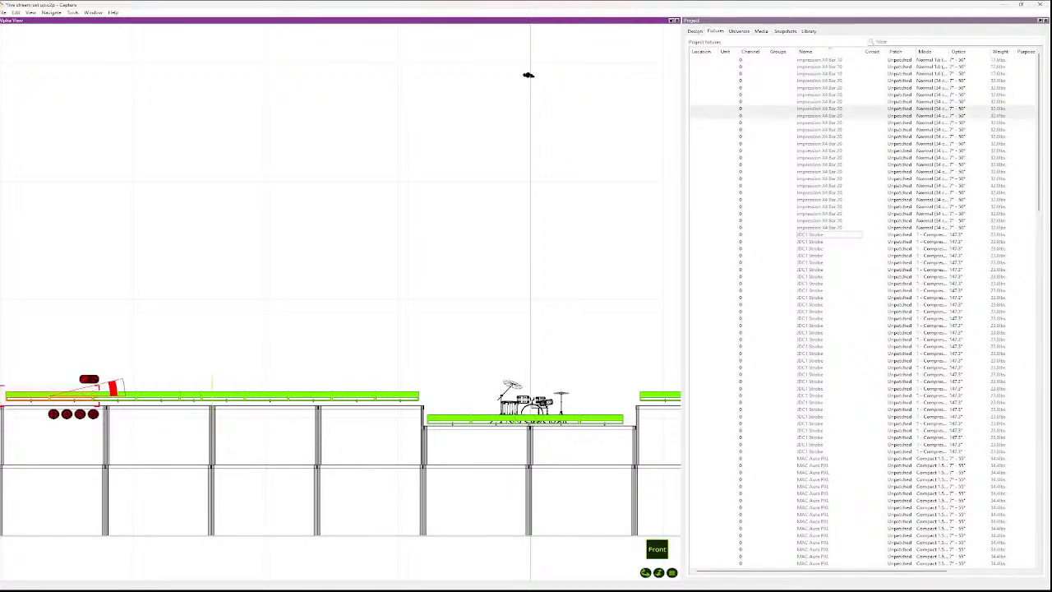
ctrl+click(120, 396)
ctrl+click(162, 396)
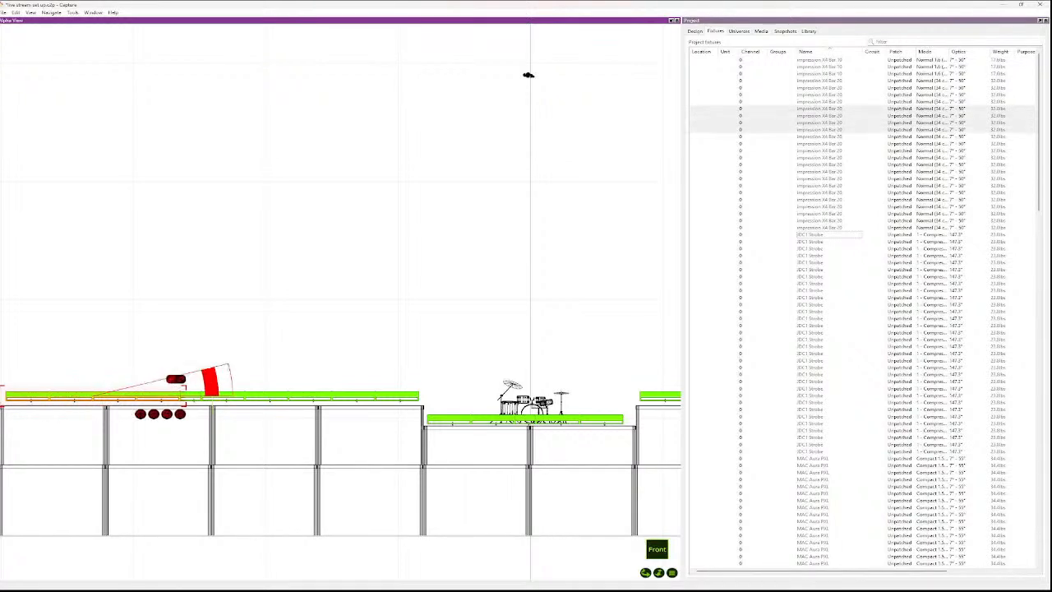
ctrl+click(191, 398)
ctrl+click(223, 398)
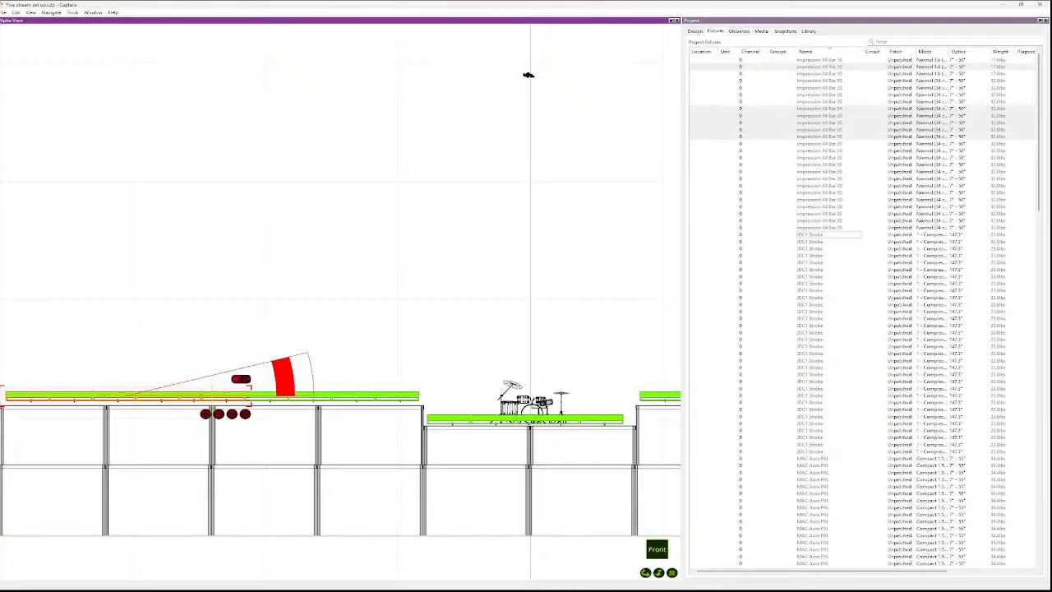
ctrl+click(264, 397)
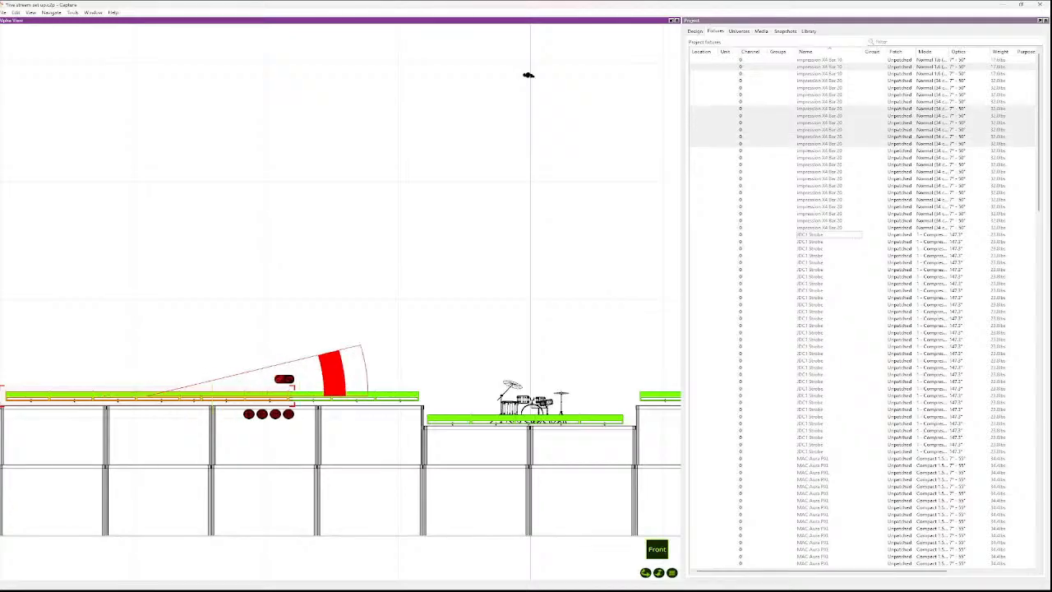
scroll(240, 410, up, 5)
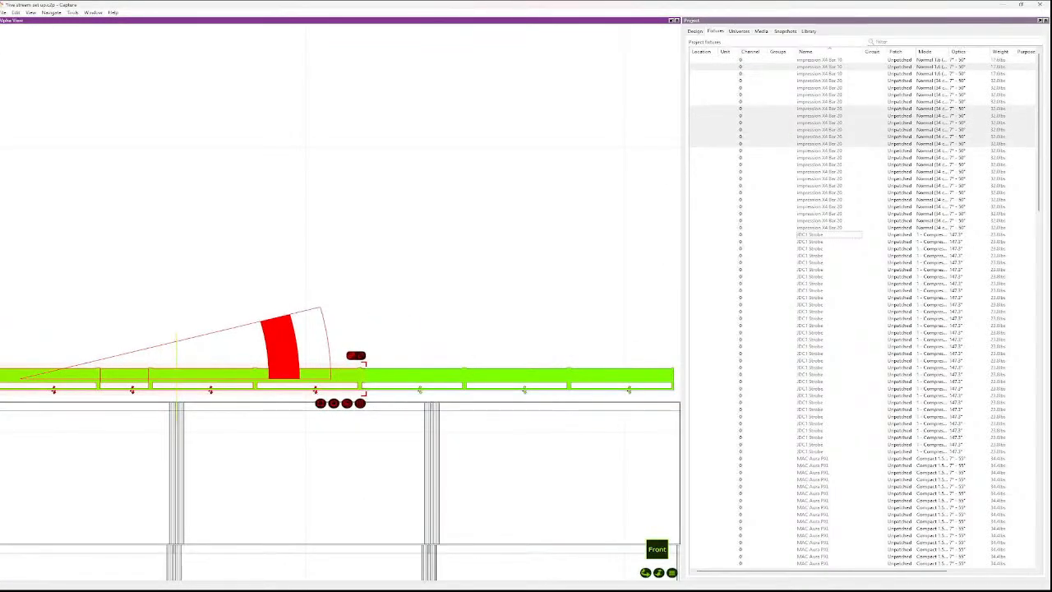
ctrl+click(415, 382)
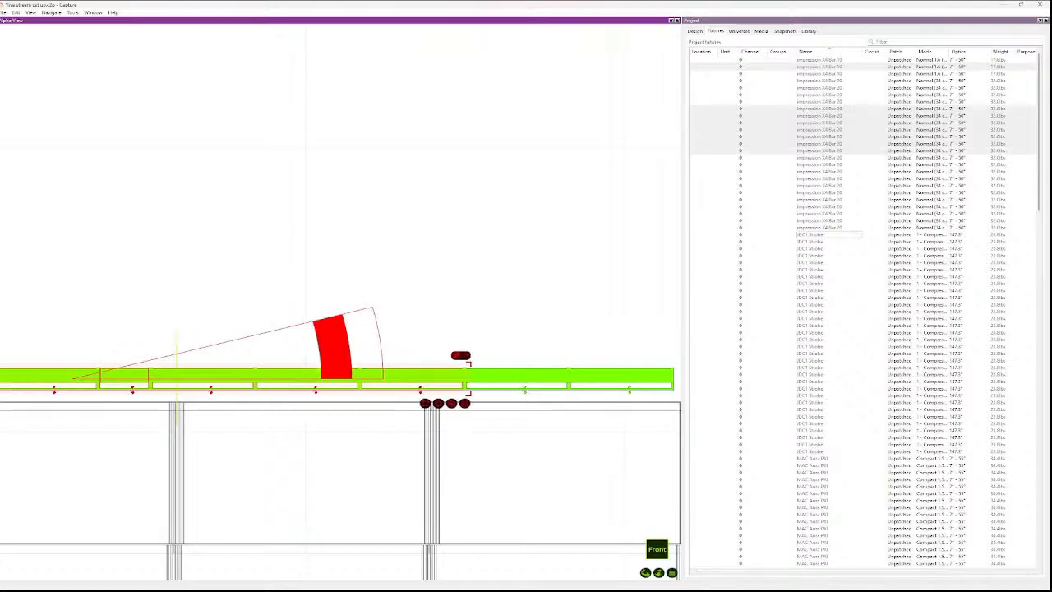
ctrl+click(518, 384)
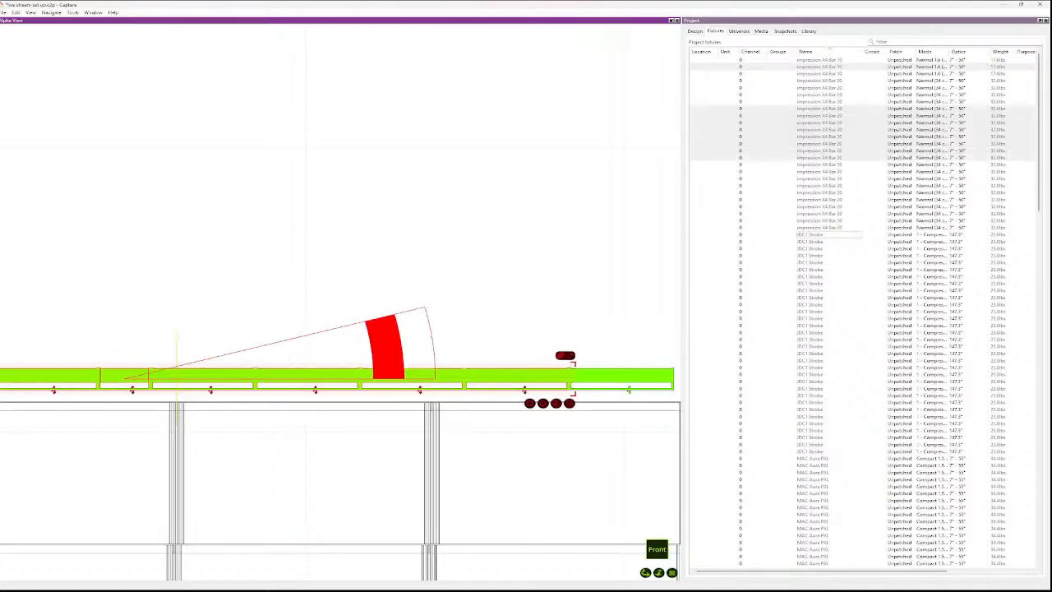
scroll(629, 390, down, 5)
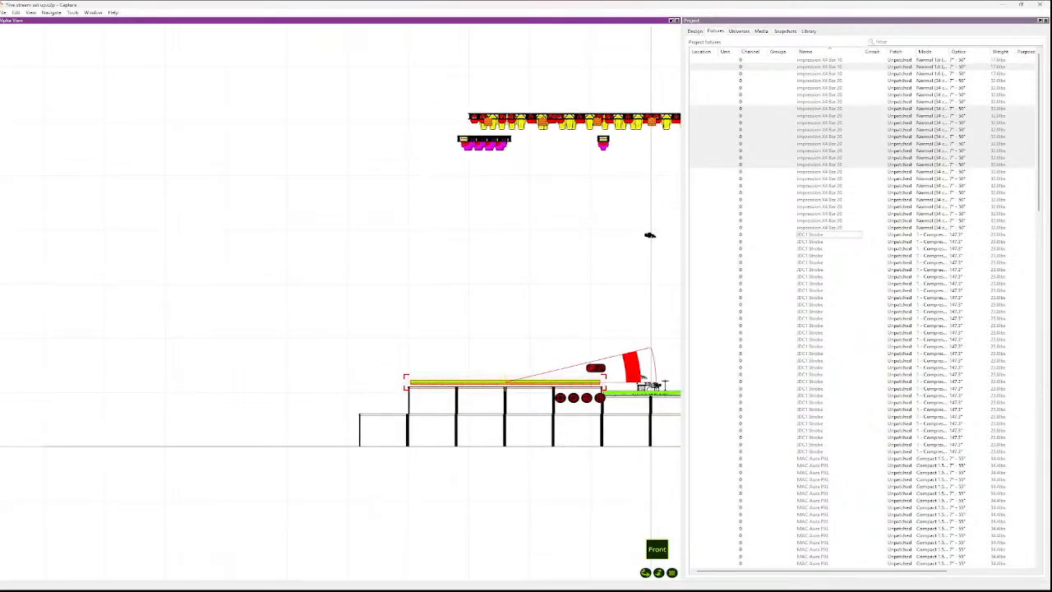
scroll(650, 385, up, 2)
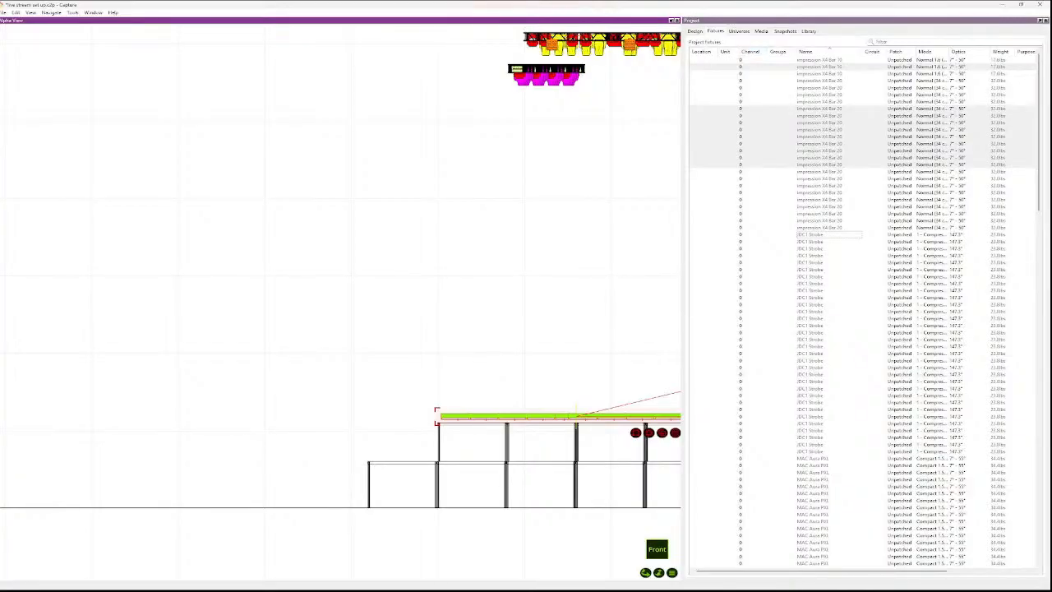
- Set the Location of the selected stage-right bars to GND SR and clear the selection
click(695, 31)
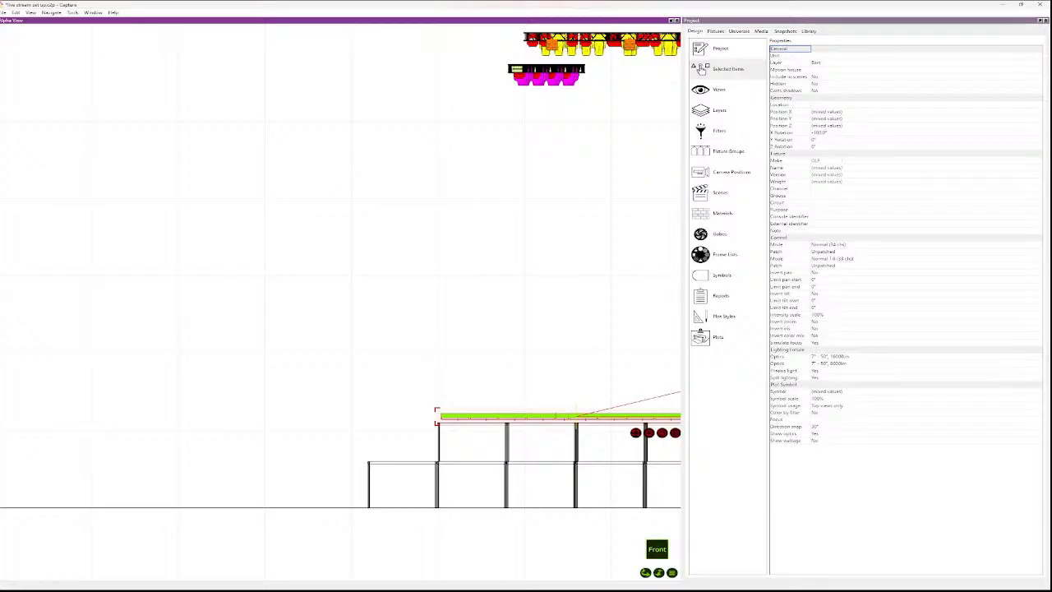
click(822, 104)
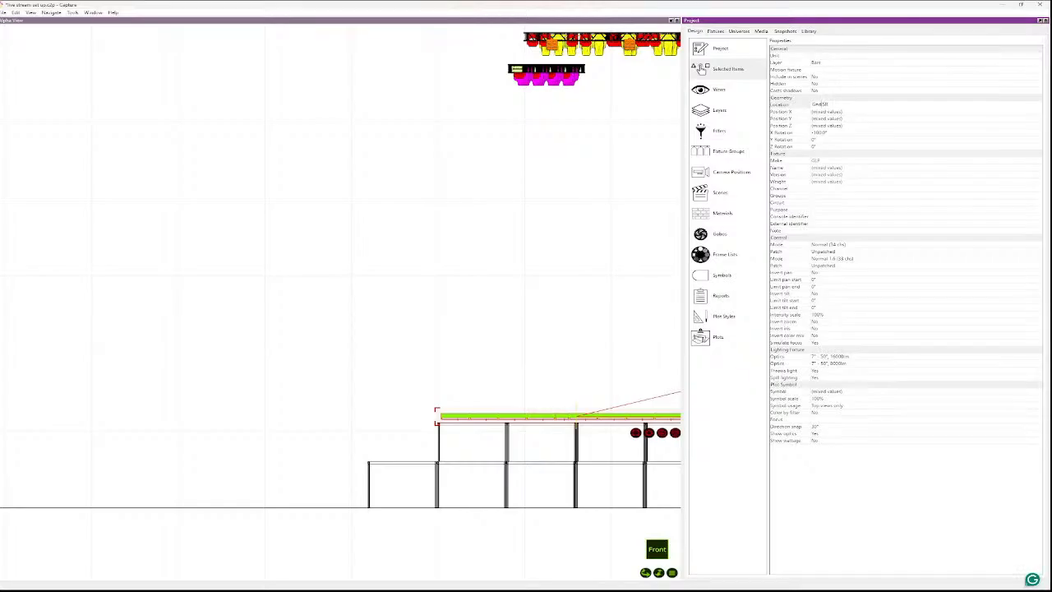
key(BackSpace)
key(BackSpace)
key(BackSpace)
text(ND)
key(Return)
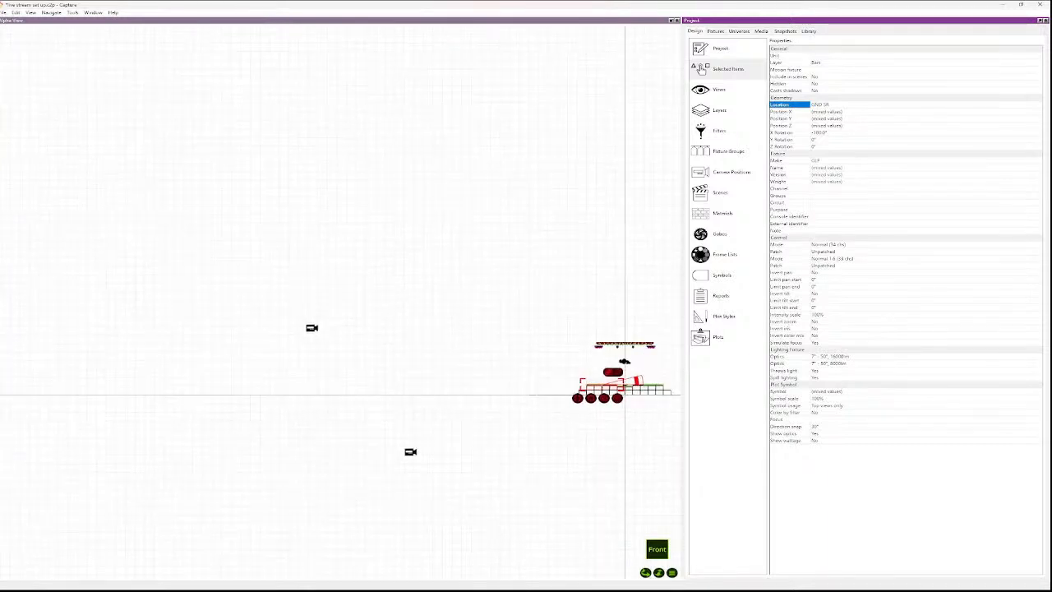
click(460, 353)
scroll(449, 389, up, 5)
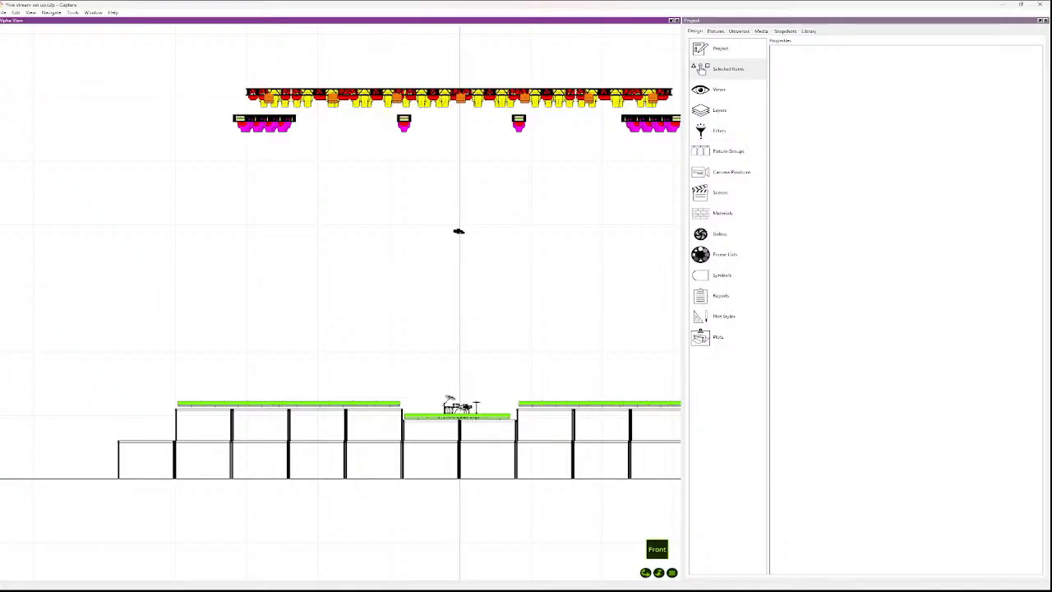
click(419, 417)
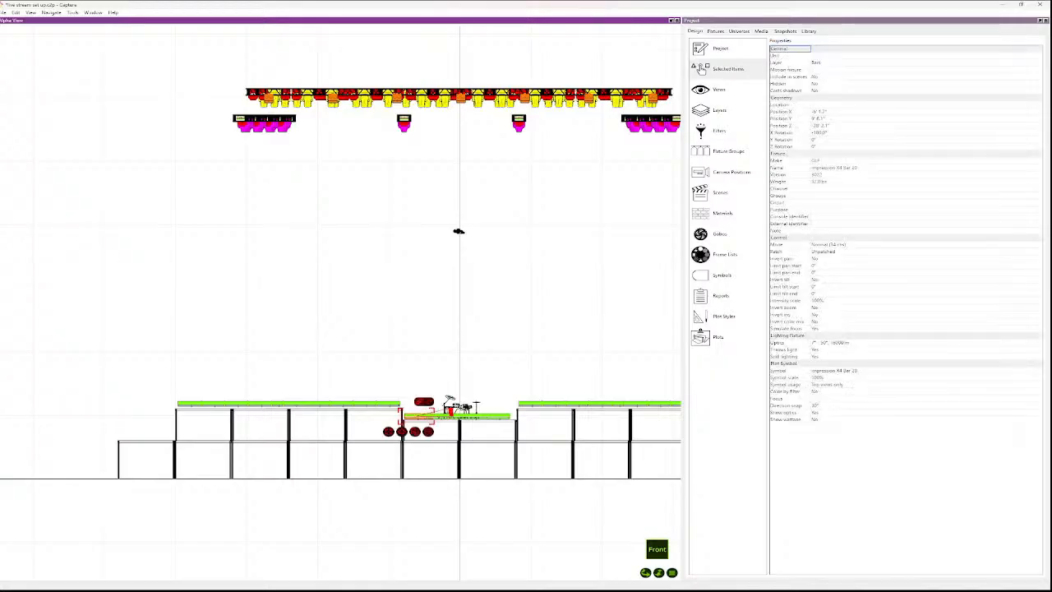
ctrl+click(442, 416)
ctrl+click(465, 414)
scroll(465, 426, up, 3)
scroll(477, 412, up, 5)
click(567, 354)
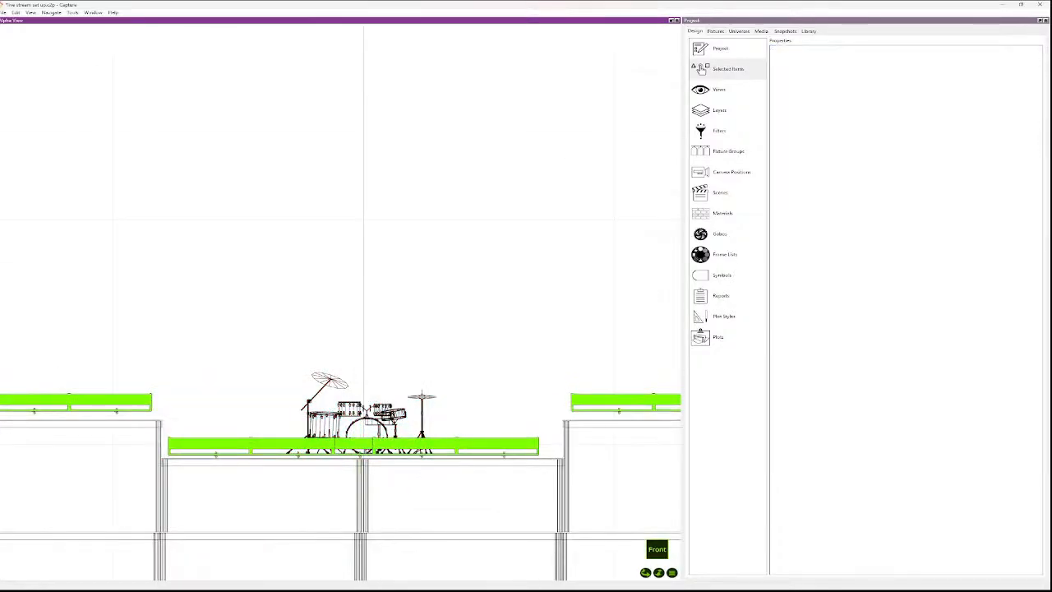
- Move the drum kit from the default layer to the Stage layer and clear the selection
click(331, 380)
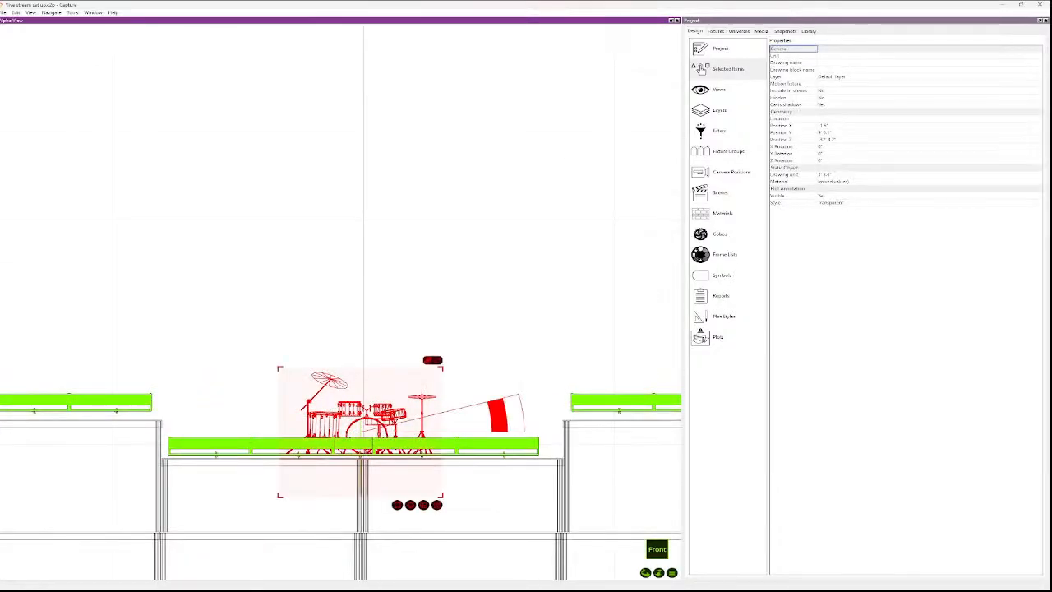
double_click(834, 77)
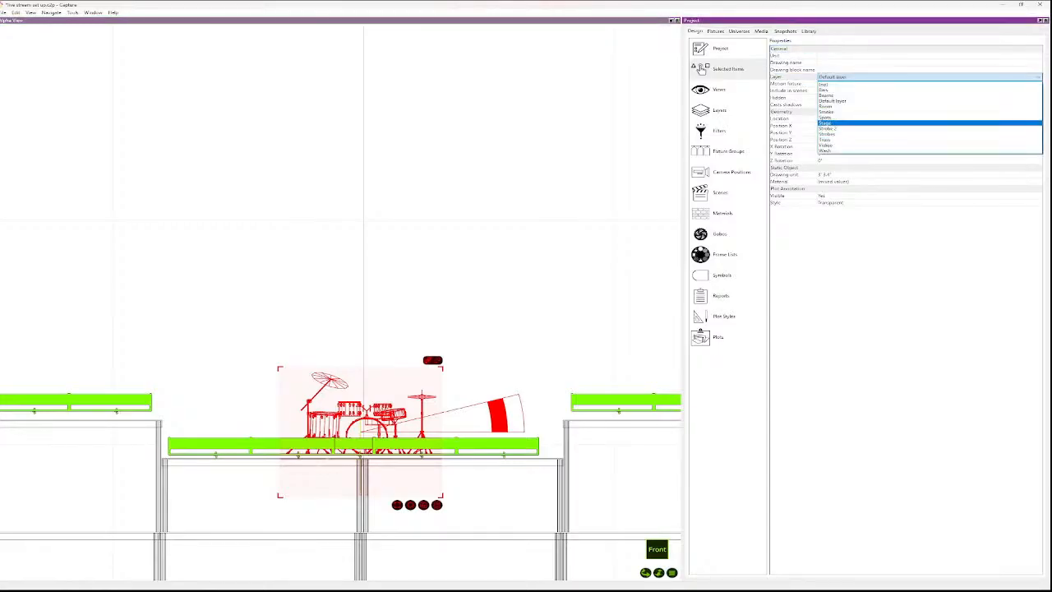
click(830, 123)
click(493, 329)
click(463, 495)
click(493, 328)
scroll(281, 442, up, 1)
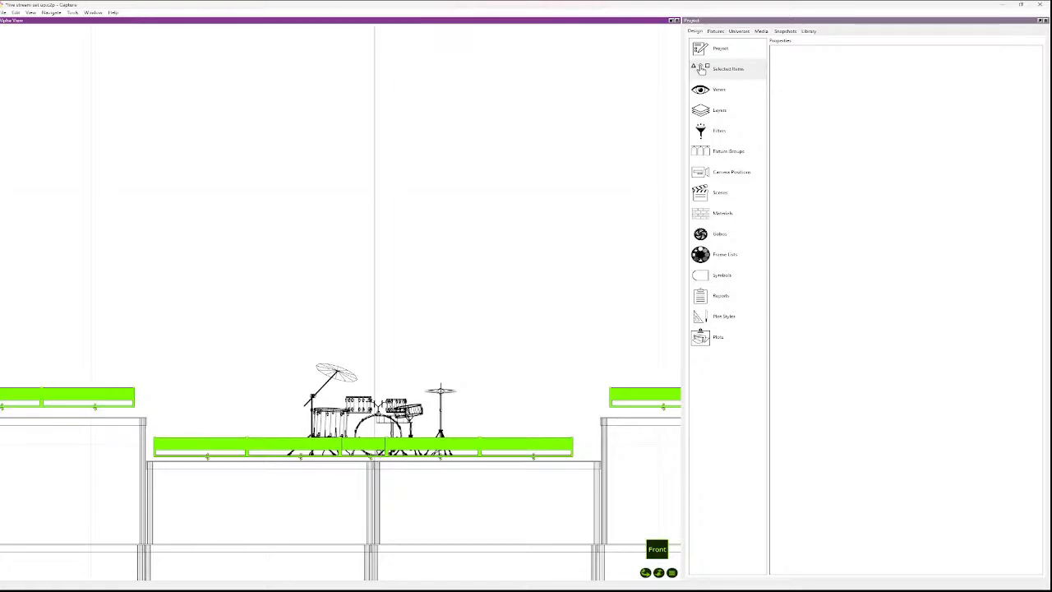
- Select the five impression X4 Bar fixtures in front of the drum riser in order, from stage right to stage left
click(202, 444)
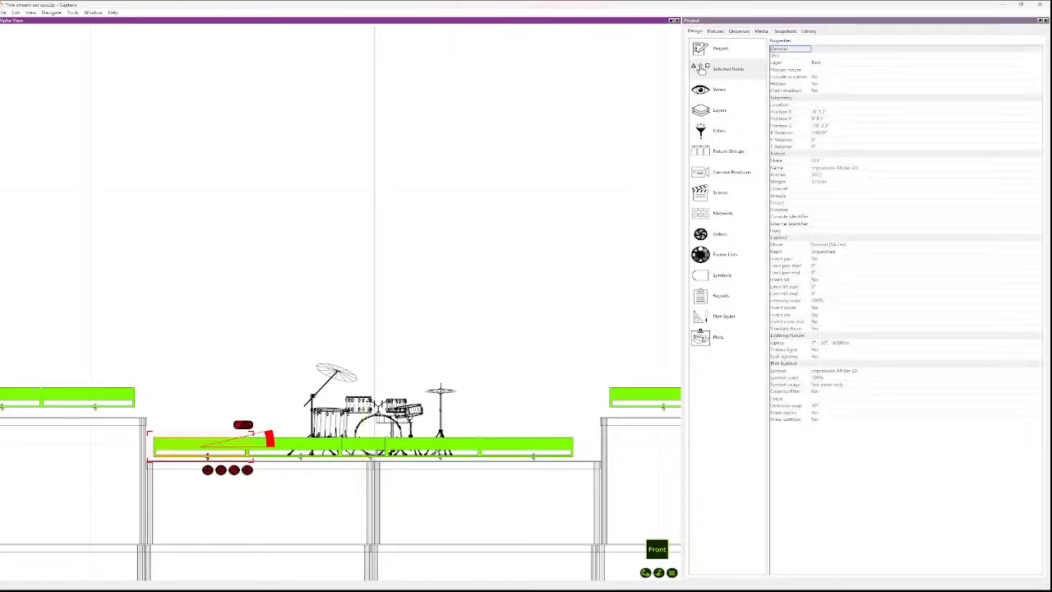
shift+click(296, 444)
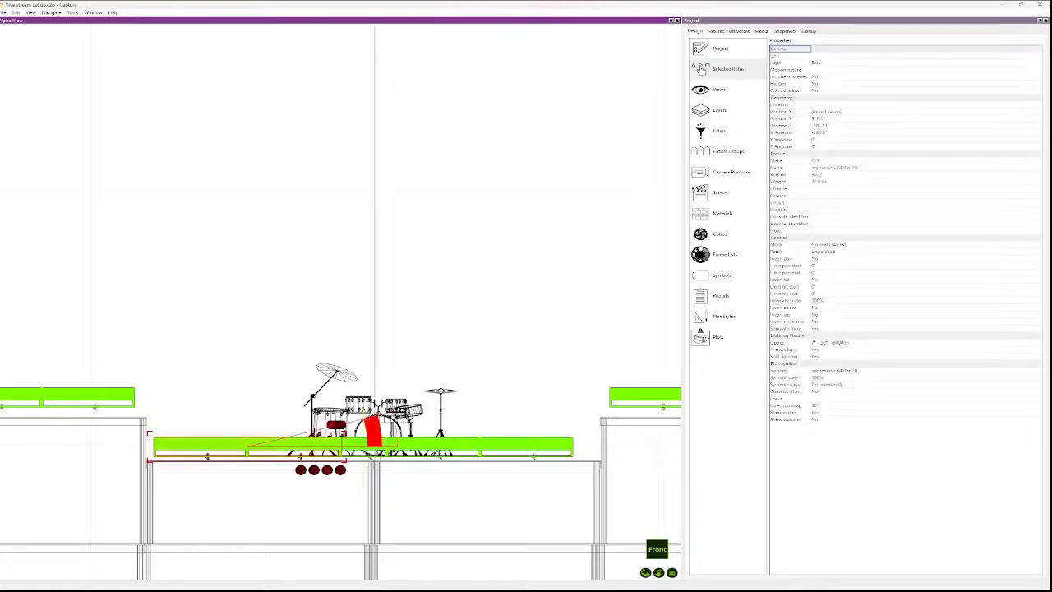
shift+click(364, 445)
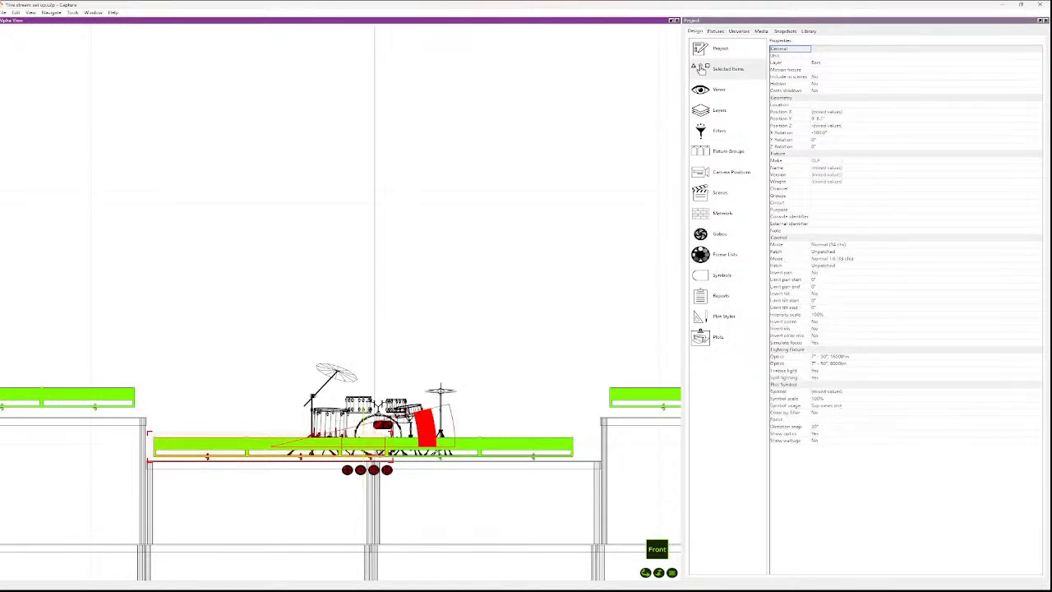
shift+click(434, 445)
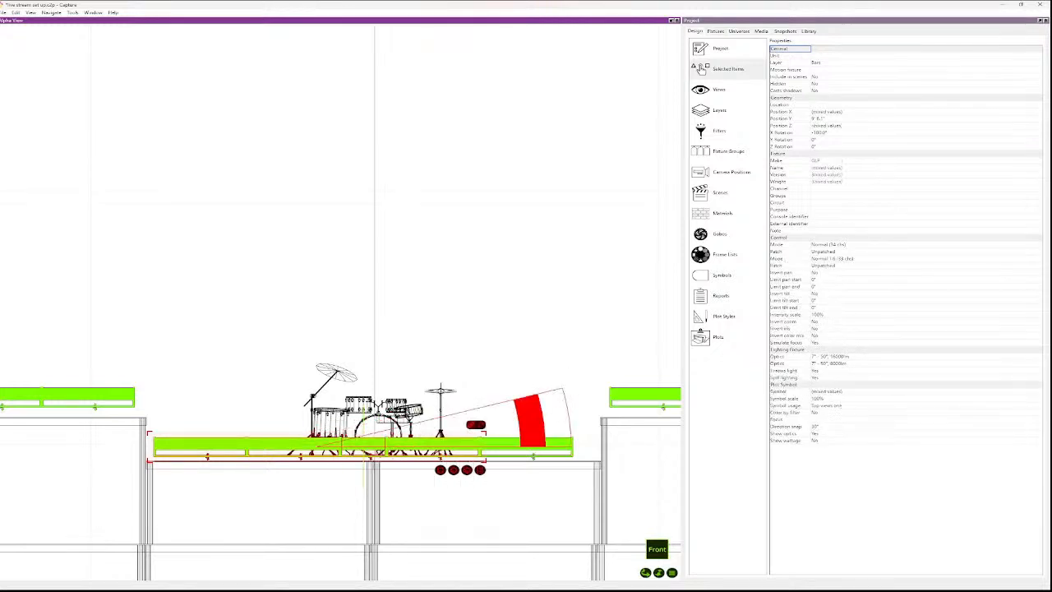
shift+click(527, 445)
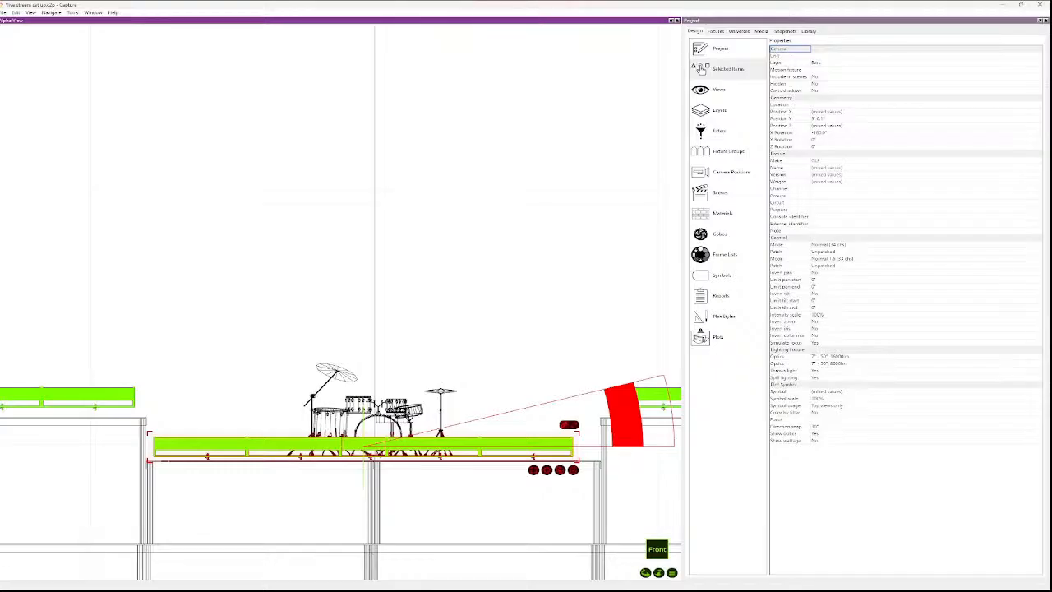
- Set the Location of the selected drum riser bars to the GND centre label and clear the selection
click(825, 56)
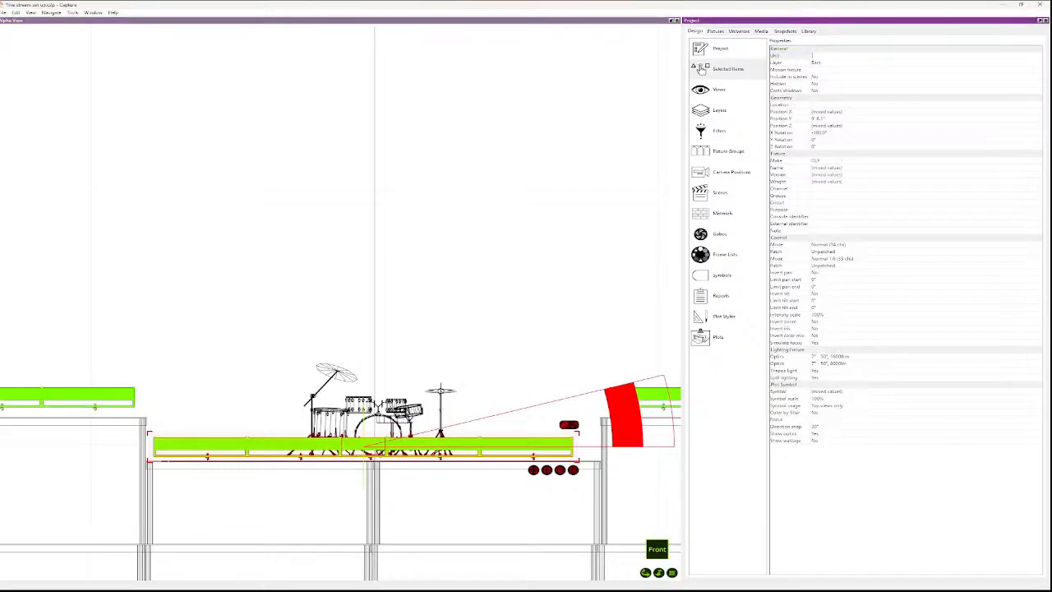
click(790, 98)
click(789, 105)
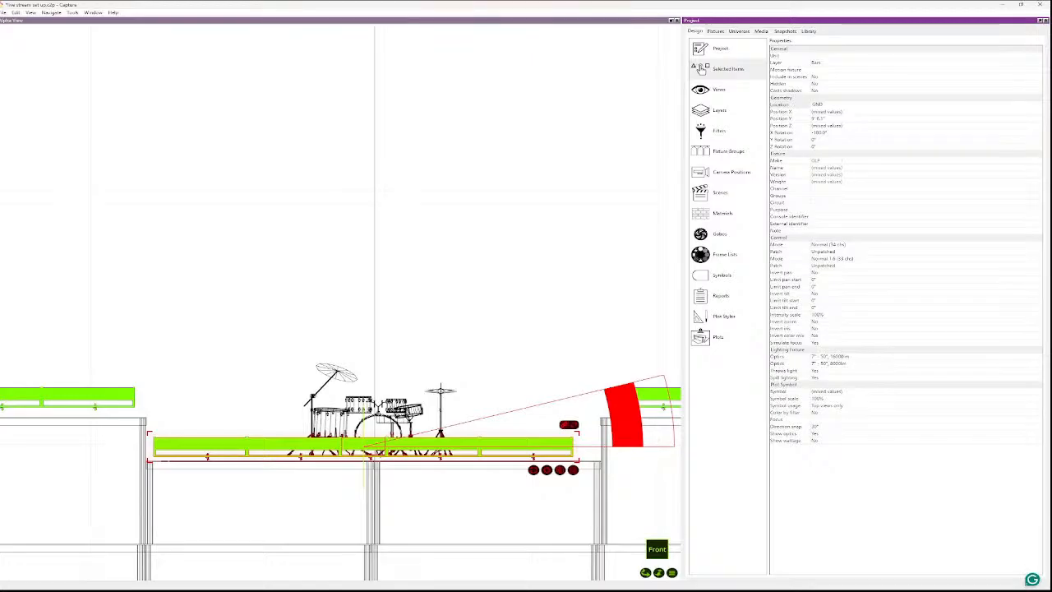
text(GND ri)
key(Return)
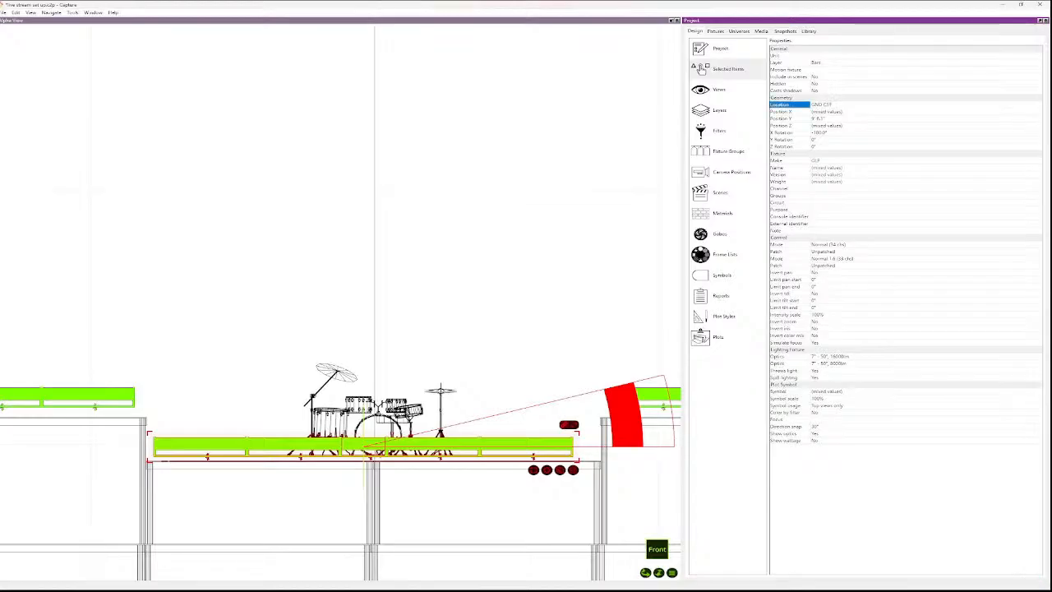
scroll(412, 225, down, 6)
scroll(591, 269, down, 5)
scroll(650, 270, up, 8)
scroll(428, 248, up, 2)
click(427, 248)
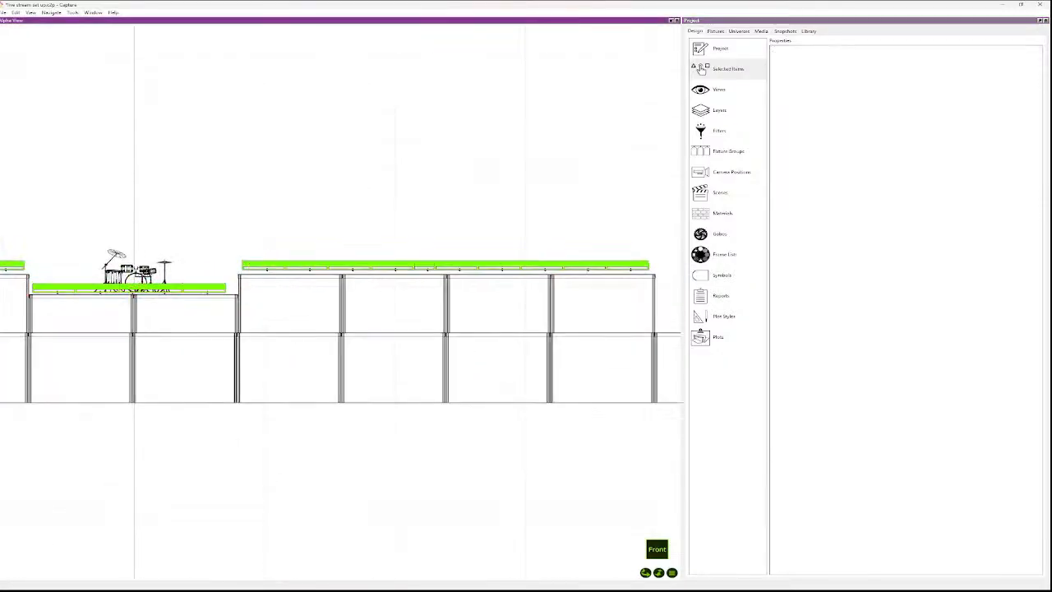
- Select the impression X4 Bar fixtures along the stage-left deck in order, from the drum riser to the outer end
click(264, 267)
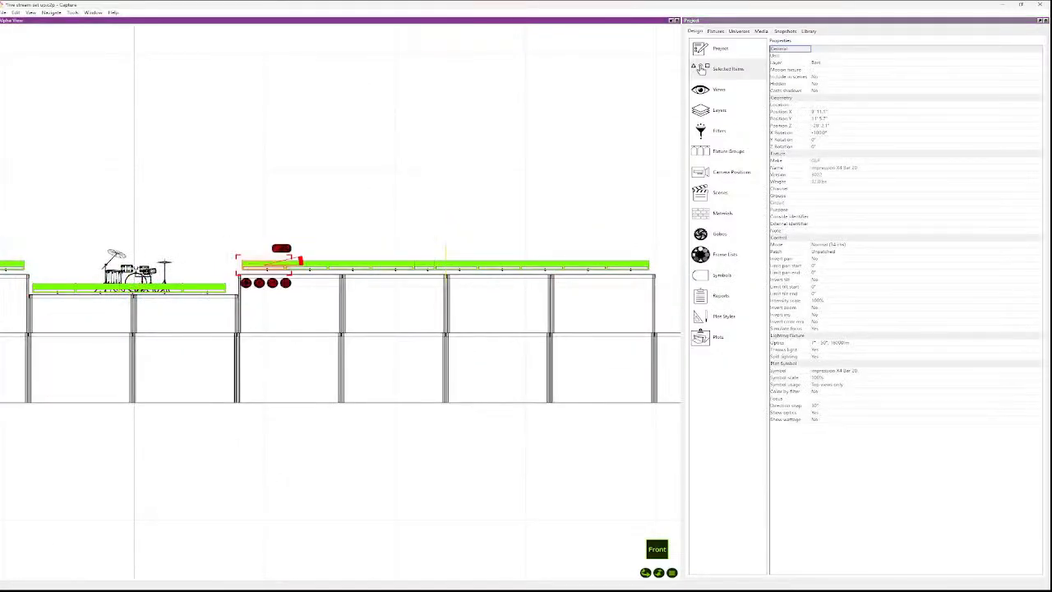
shift+click(308, 267)
shift+click(350, 267)
shift+click(393, 267)
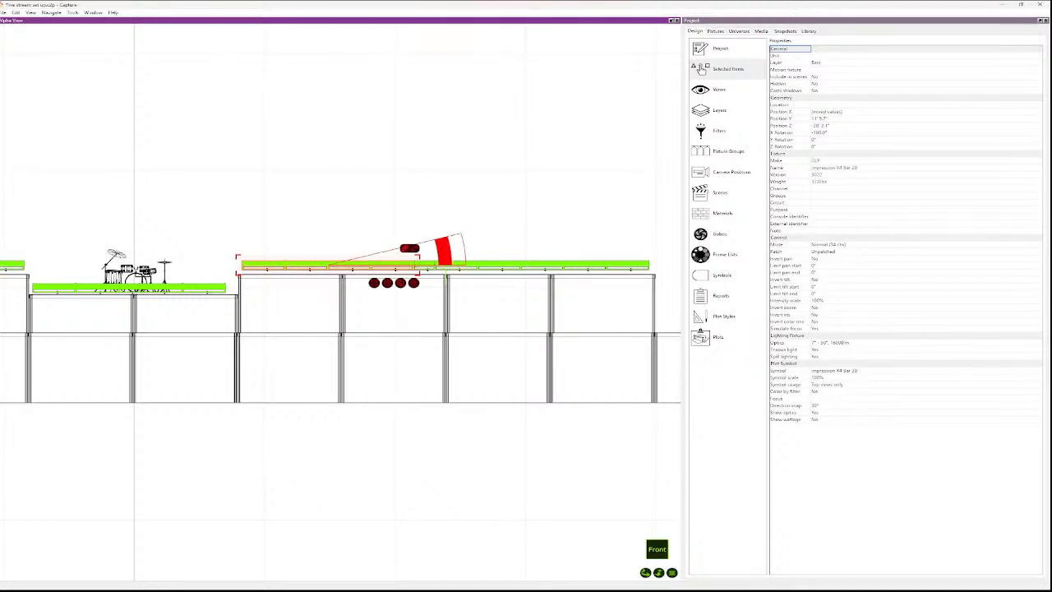
shift+click(425, 267)
shift+click(457, 267)
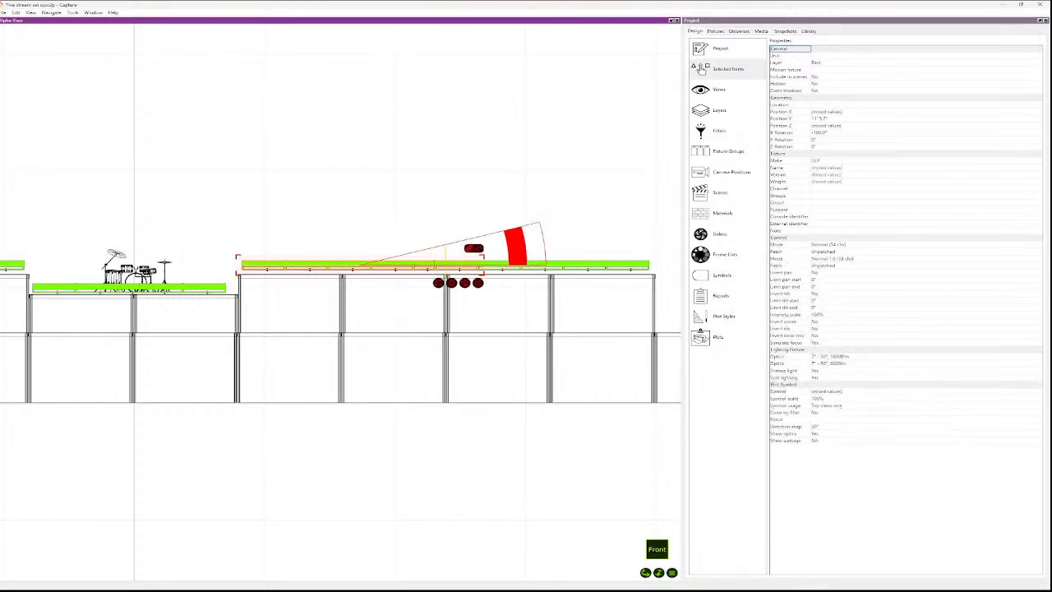
shift+click(502, 268)
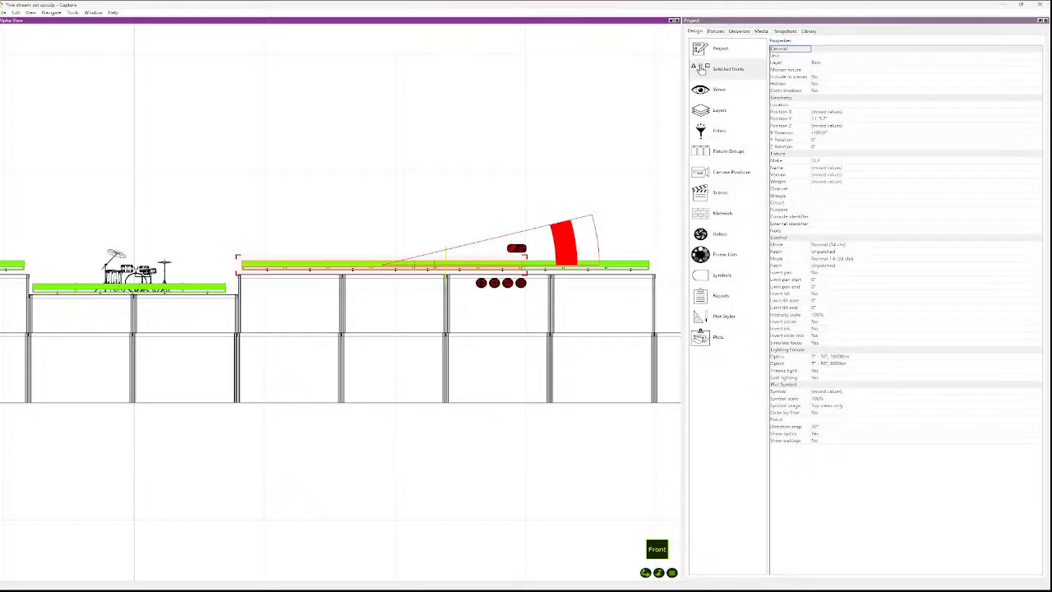
shift+click(545, 267)
shift+click(588, 267)
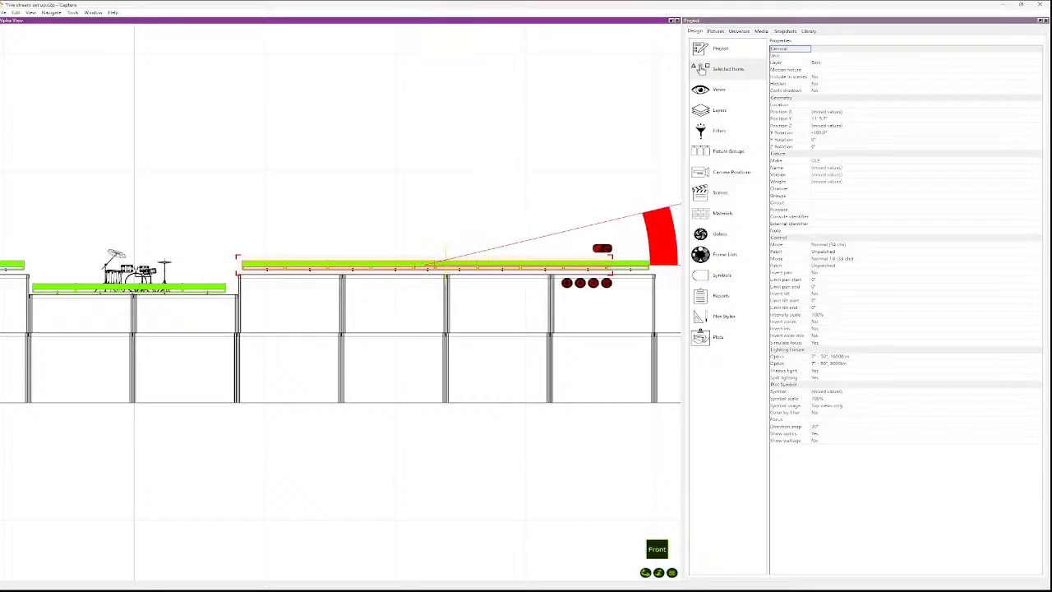
shift+click(632, 267)
- Set the Location of the selected stage-left bars to GND SL
click(701, 69)
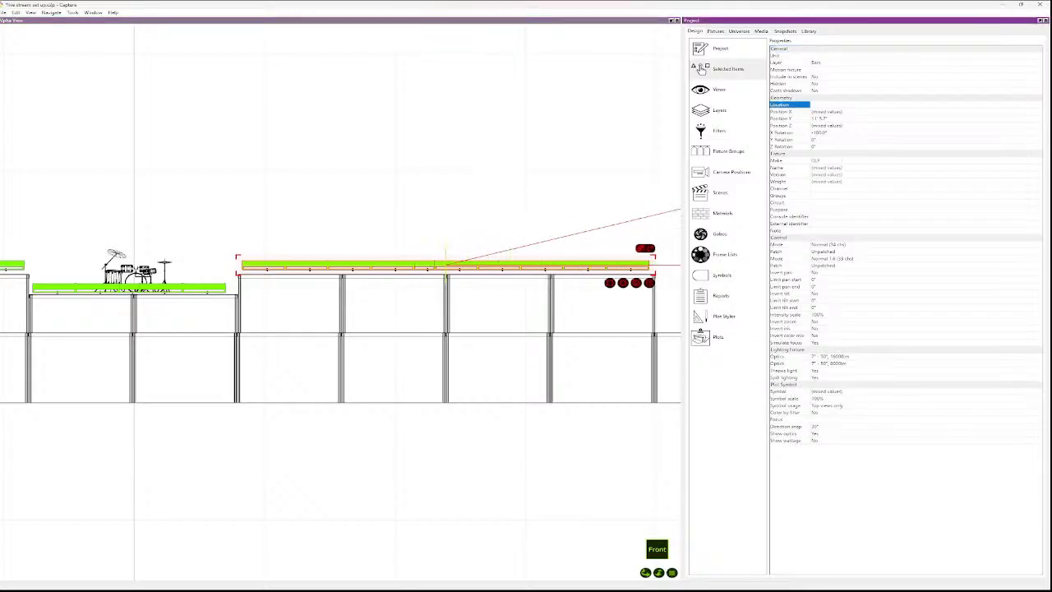
text(LINE SL)
key(Return)
scroll(467, 177, down, 3)
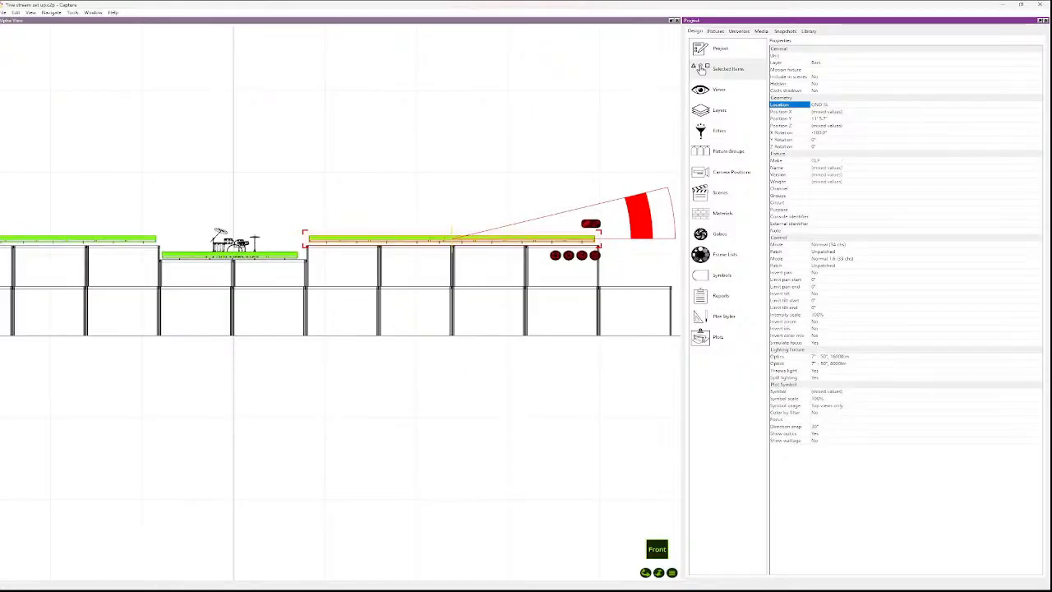
- Clear the current selection and select all the impression X4 Bar fixtures along the stage-right deck
scroll(207, 220, down, 9)
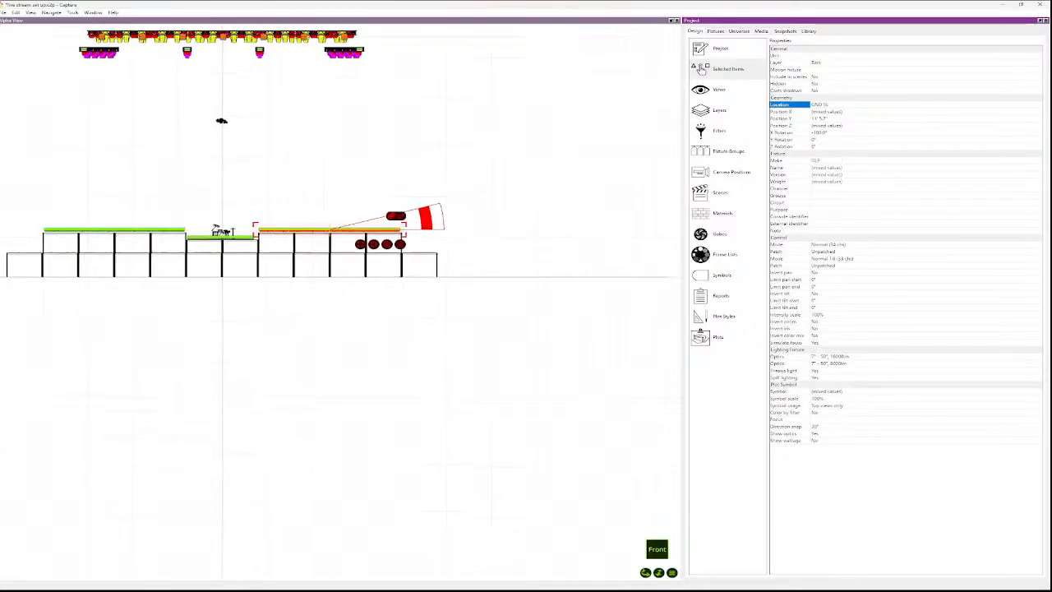
click(148, 193)
scroll(62, 218, up, 3)
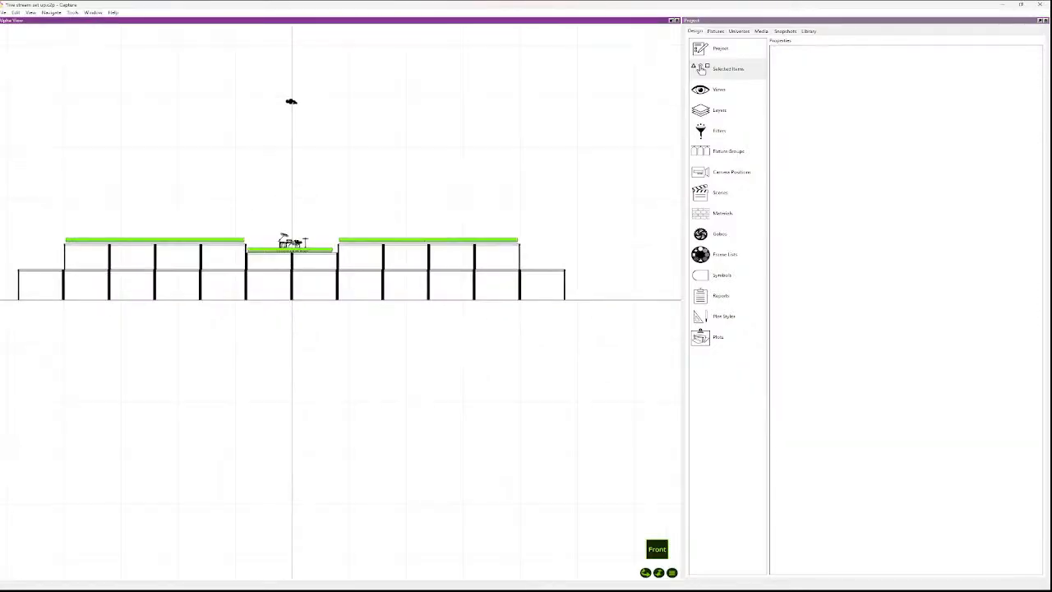
drag(57, 220, 250, 247)
key(Escape)
click(156, 240)
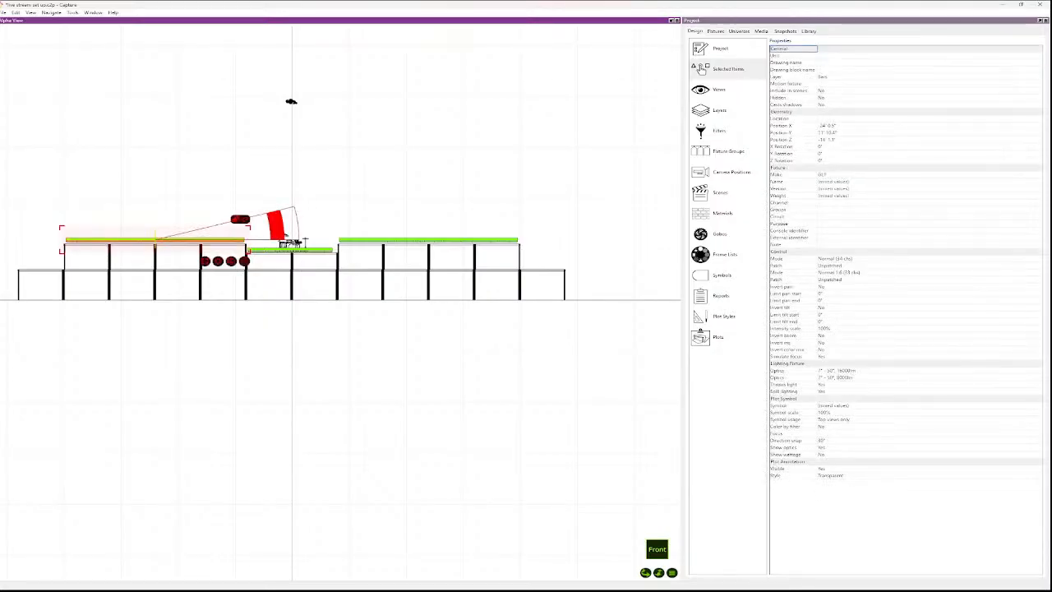
- Widen the Mode column in the project fixture list and check the mode options of the GND SL impression X4 Bar 10
click(715, 30)
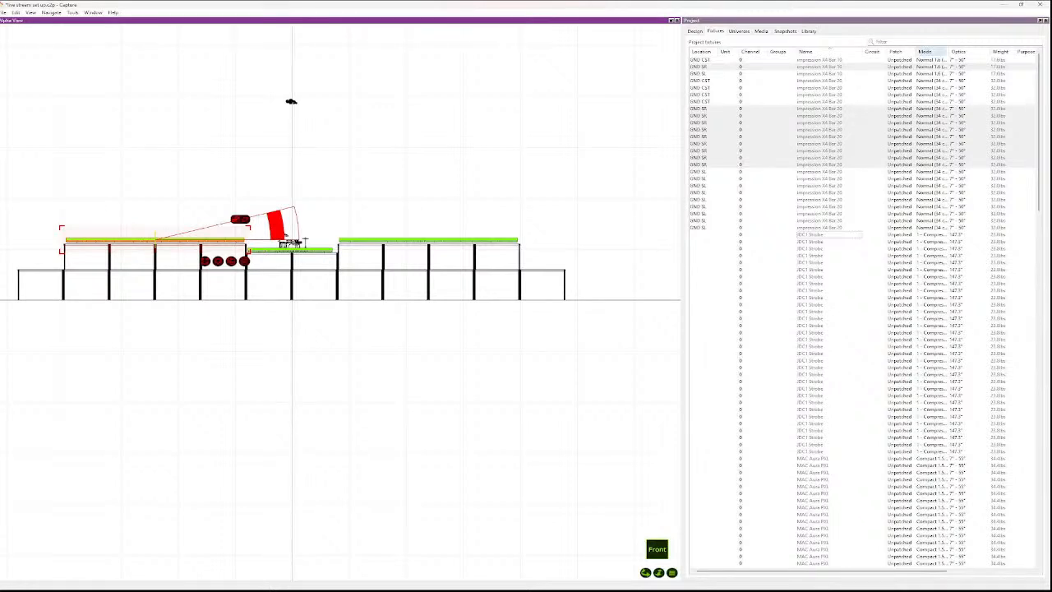
drag(948, 51, 1012, 51)
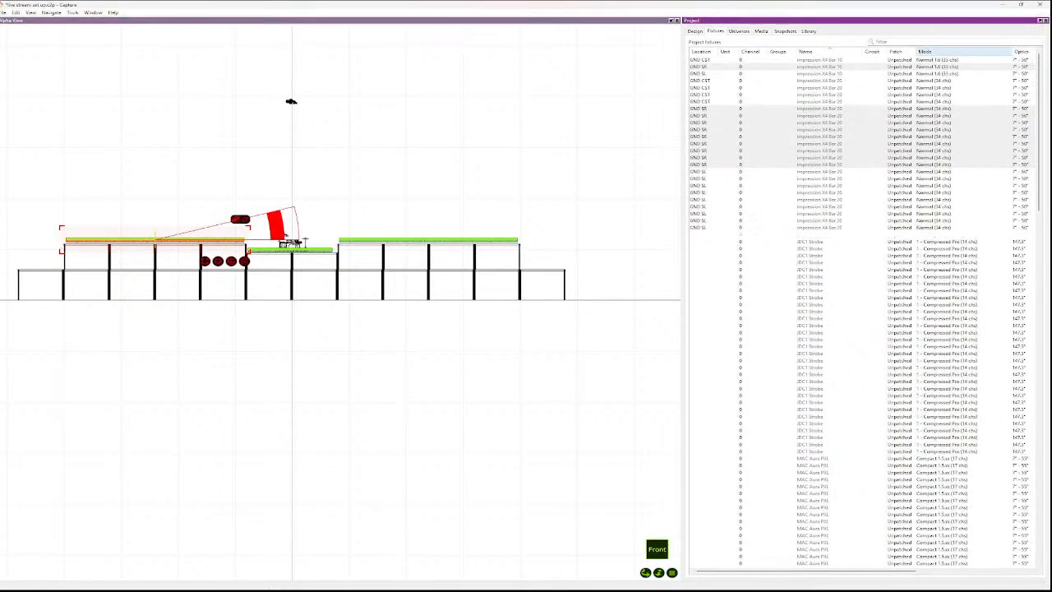
click(954, 122)
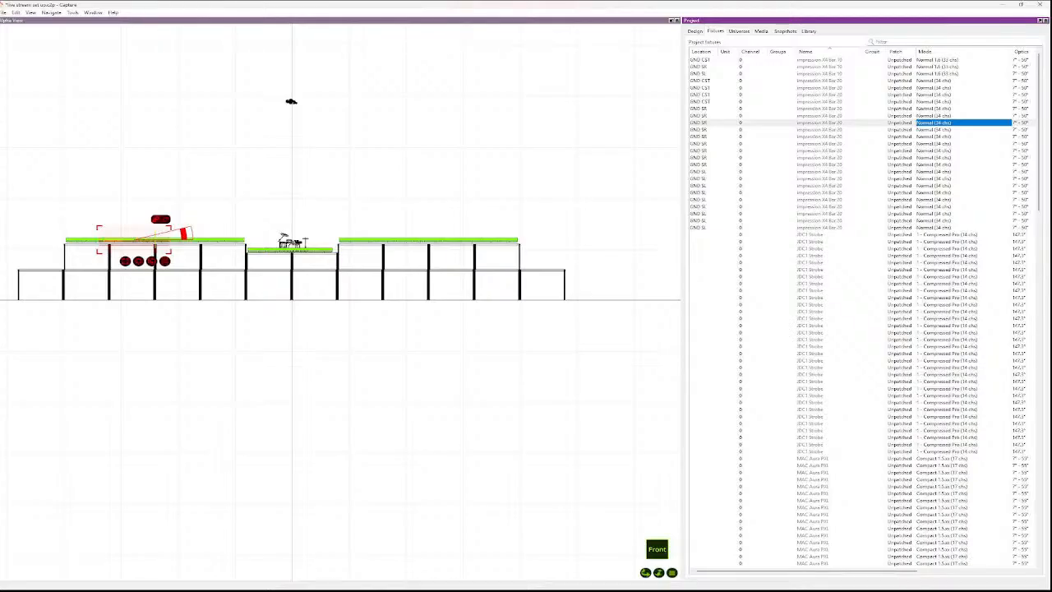
double_click(954, 80)
double_click(953, 74)
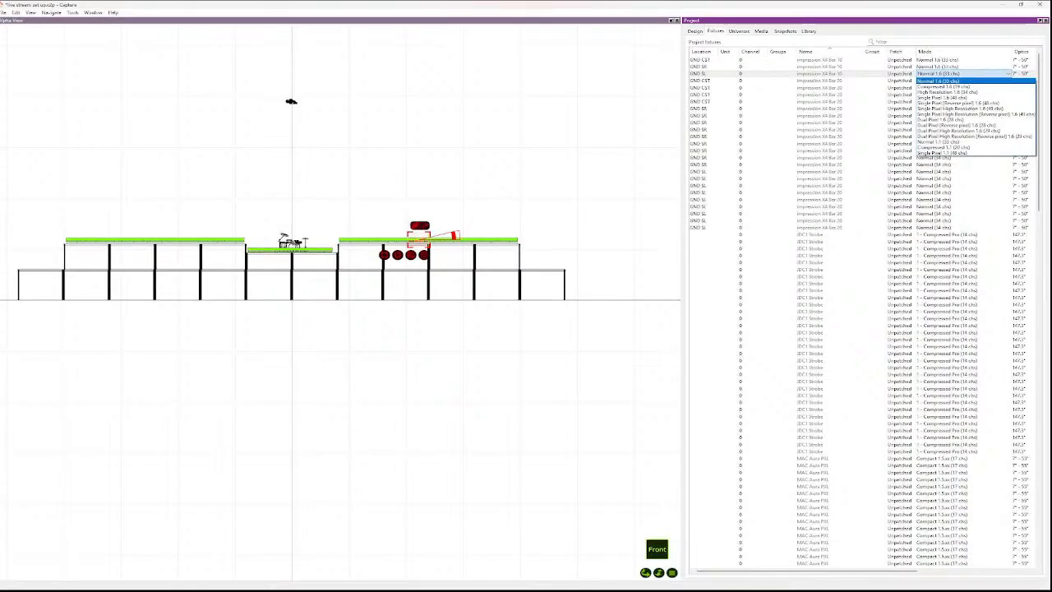
click(945, 81)
click(945, 74)
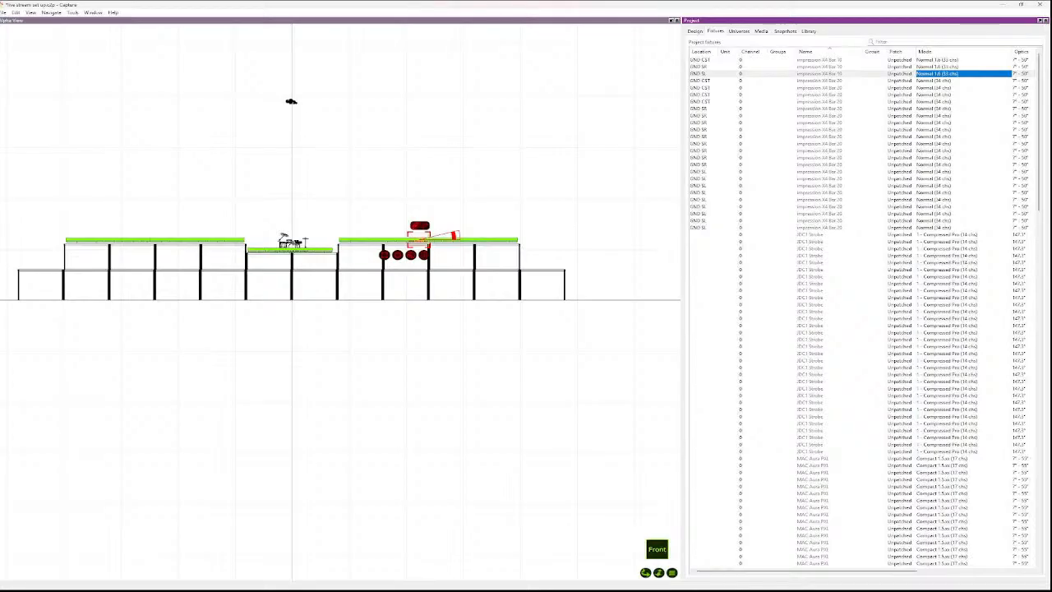
- Compare the mode options of the drum riser's impression X4 Bar 20 and Bar 10, and clear the selection
double_click(946, 80)
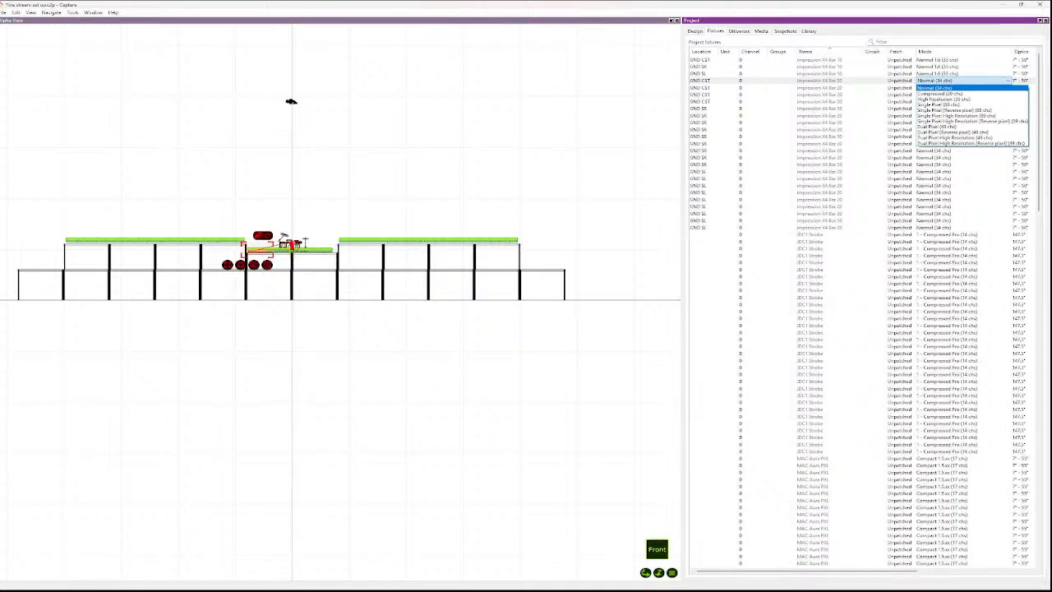
click(939, 60)
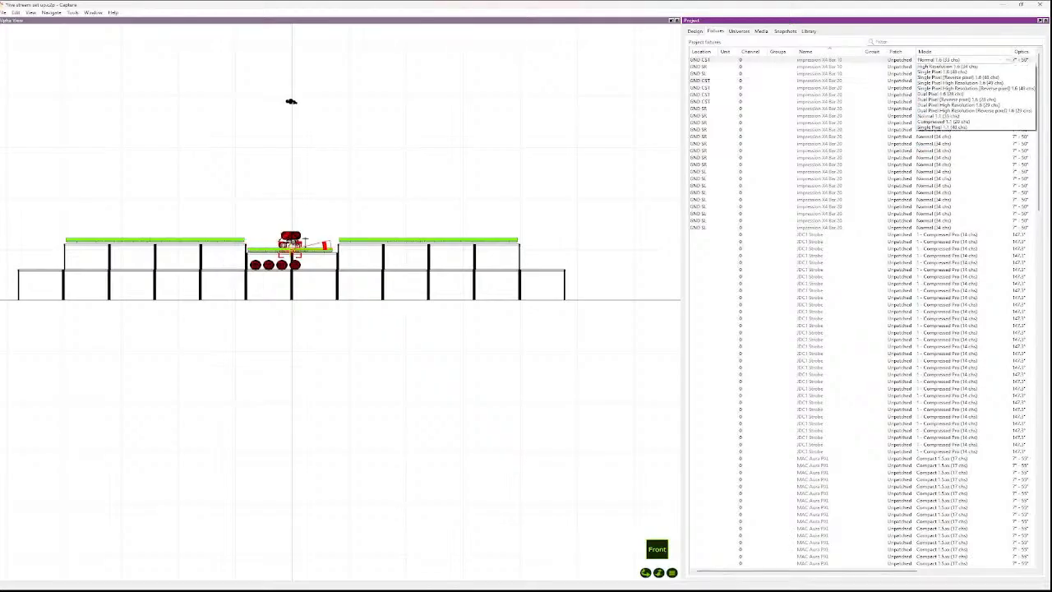
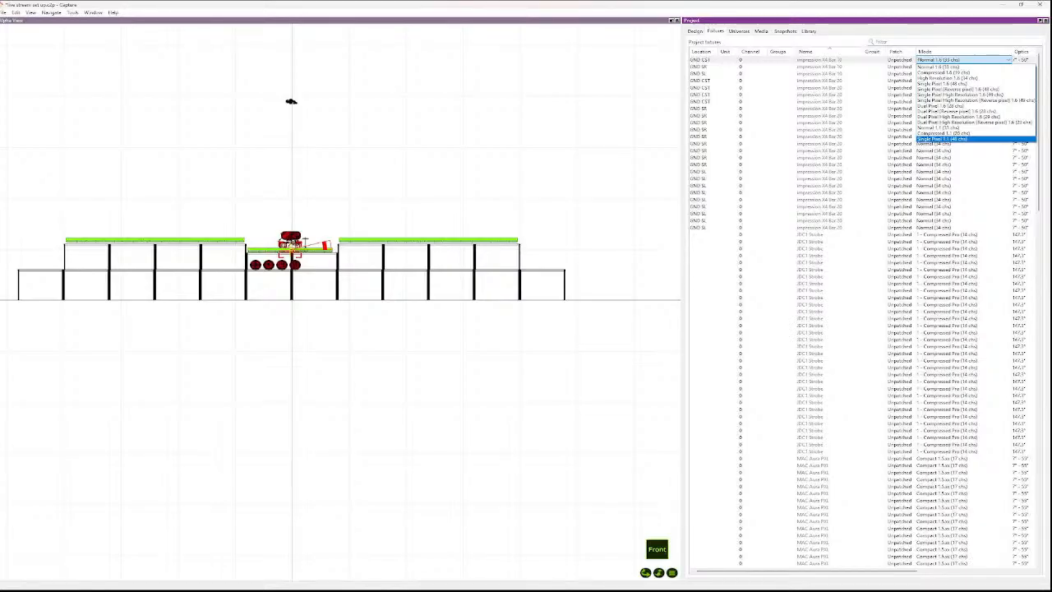
key(Escape)
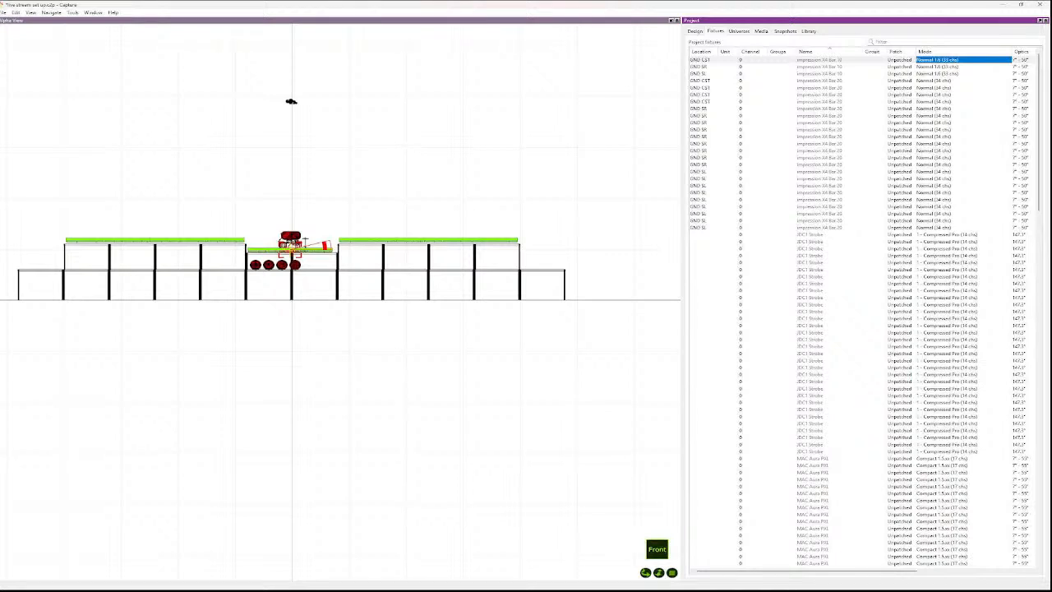
click(528, 55)
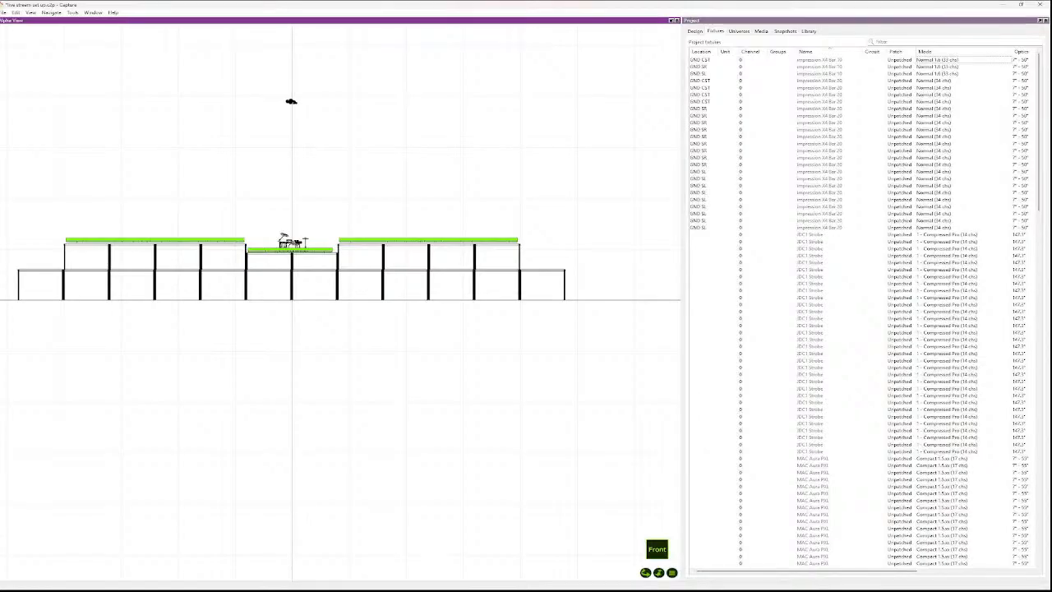
- Check the mode options of a stage-right impression X4 Bar 20 and clear the selection
click(189, 240)
click(937, 109)
click(937, 109)
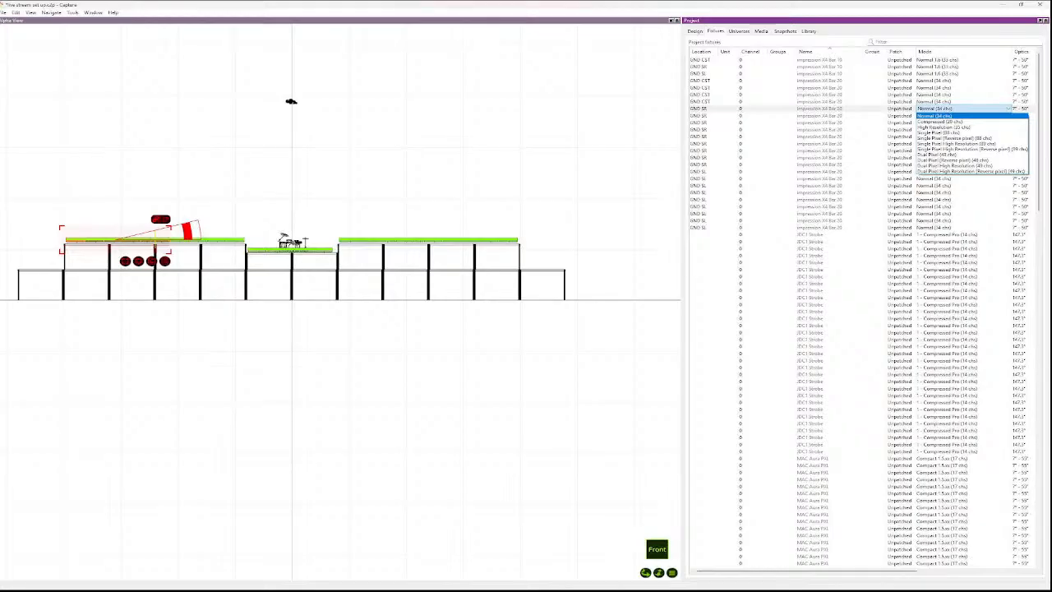
click(940, 121)
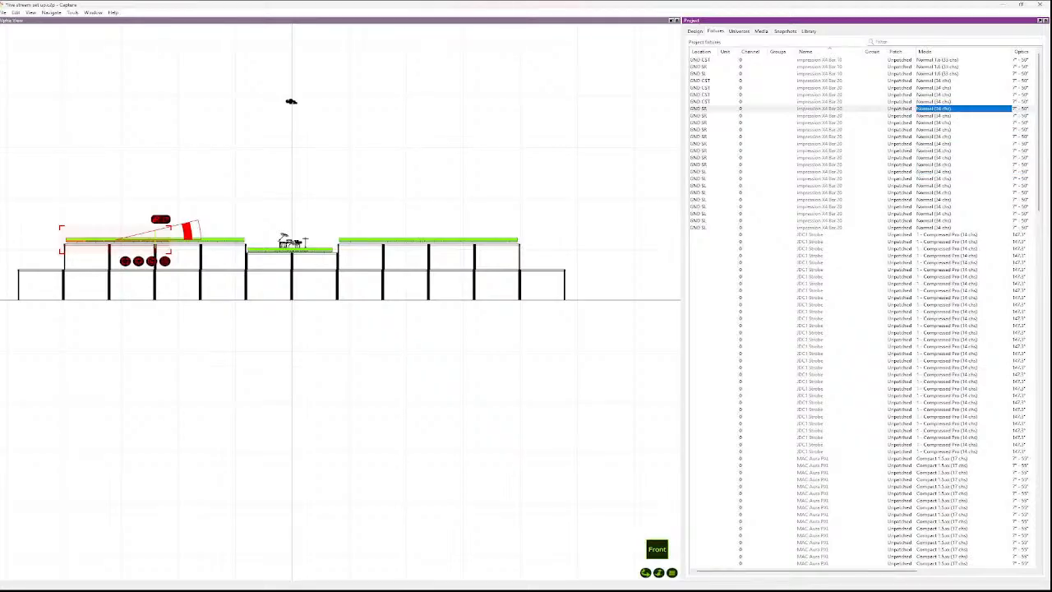
click(494, 165)
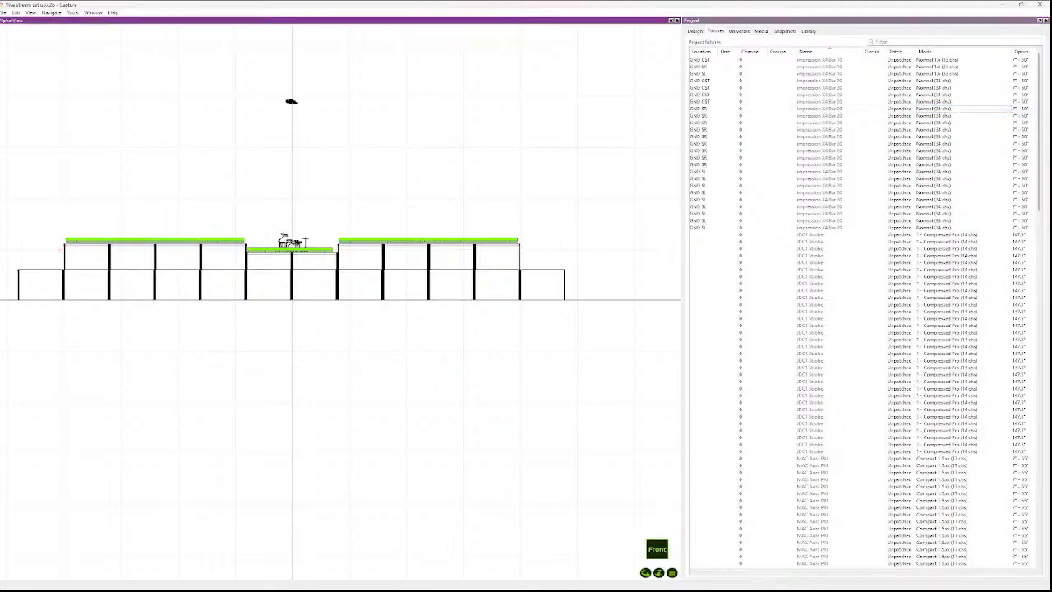
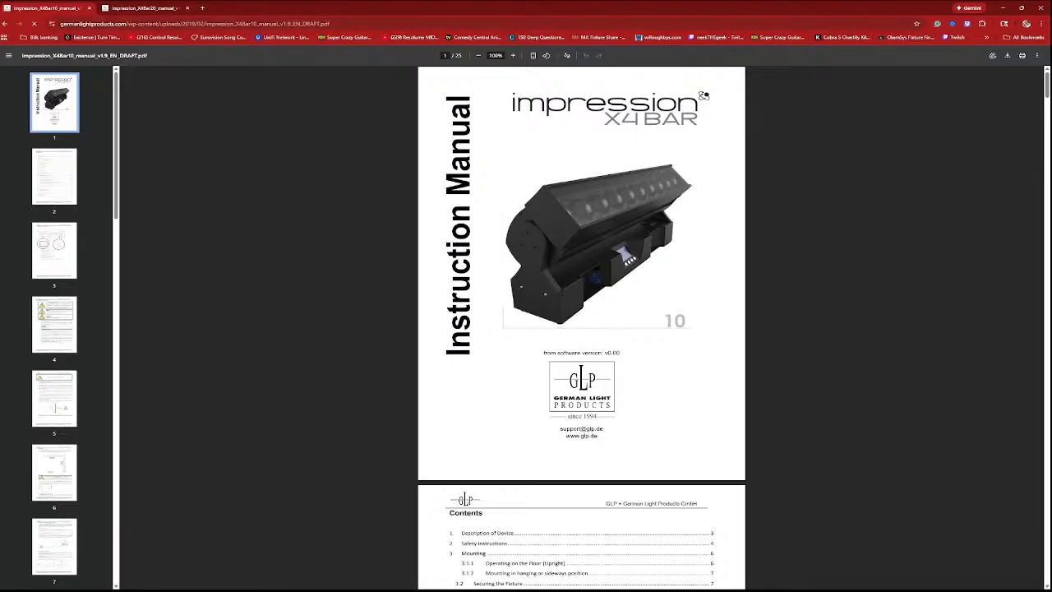
- In the browser, read the DMX mode channel tables in the impression X4 Bar 10 manual, from Normal to Dual Pixel High Resolution
scroll(582, 329, down, 3)
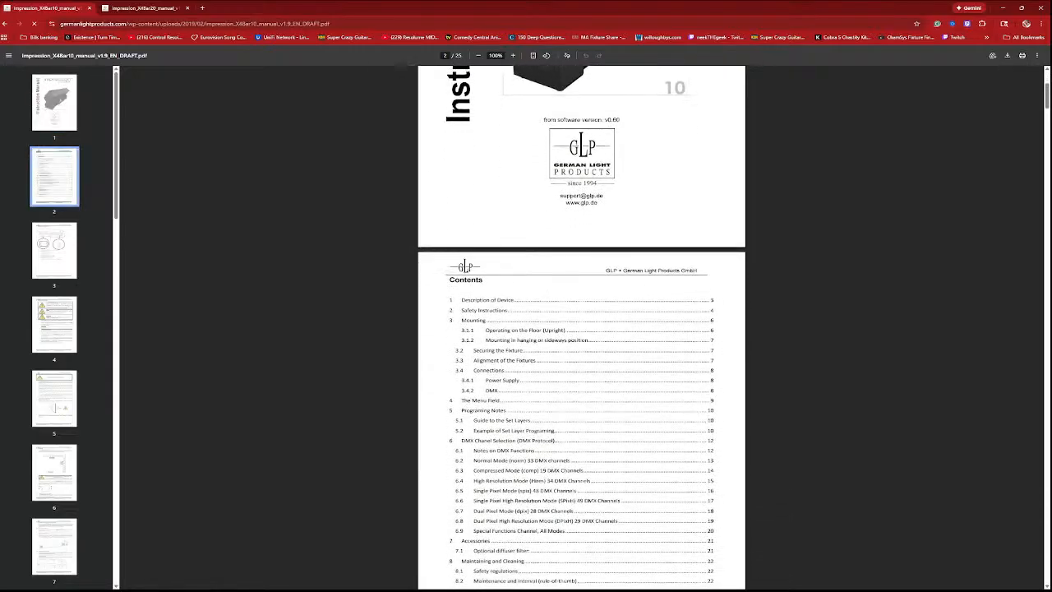
scroll(582, 329, down, 20)
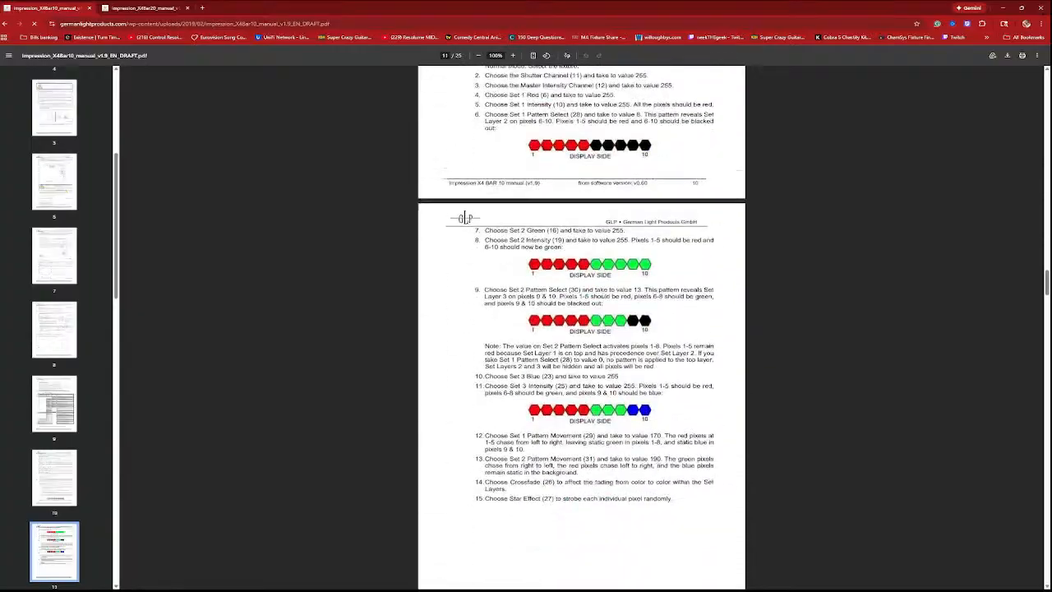
scroll(582, 329, down, 2)
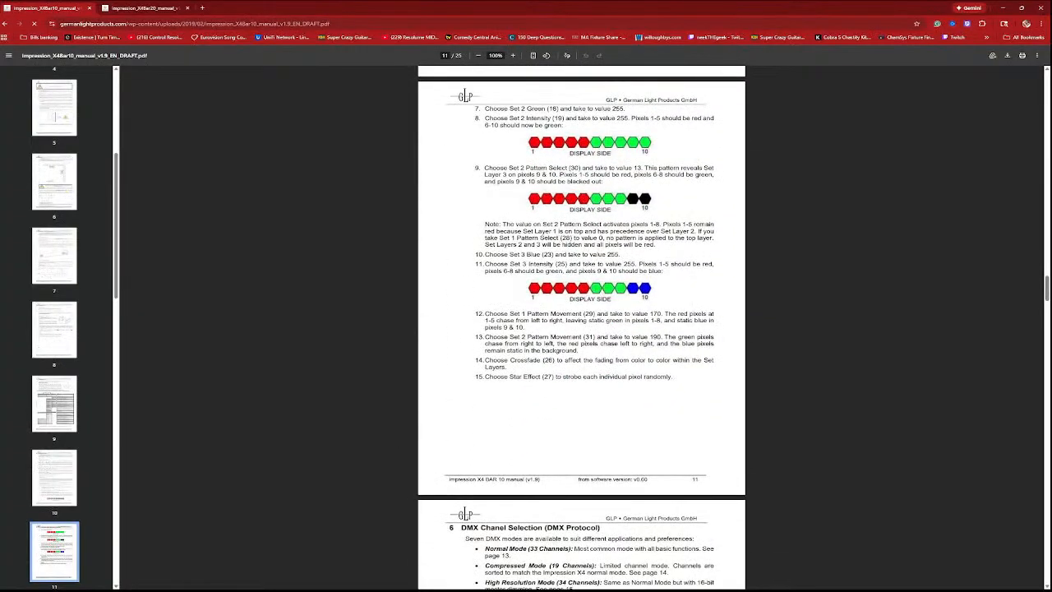
scroll(582, 328, down, 8)
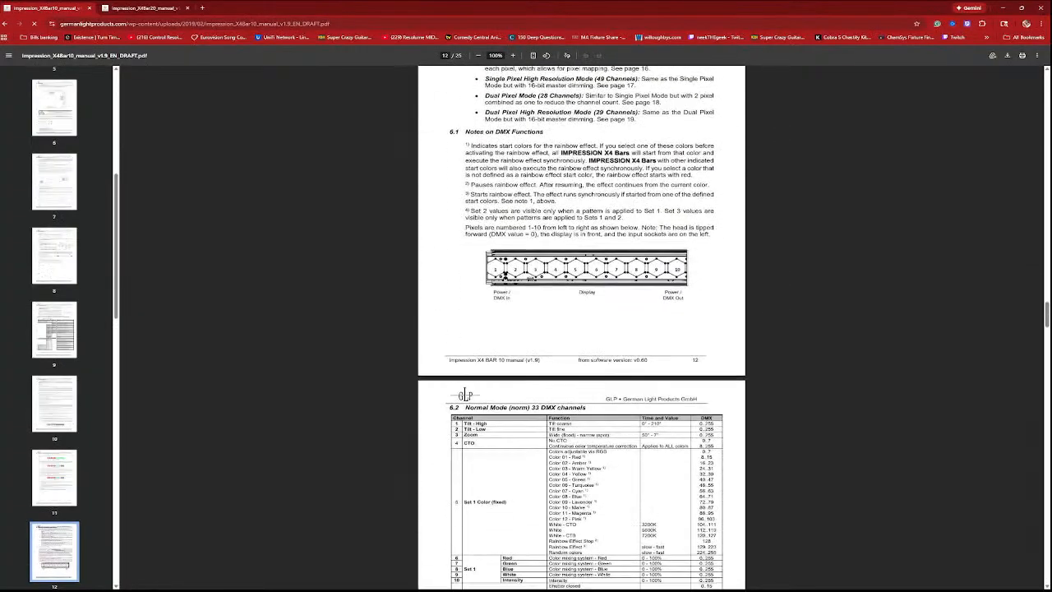
scroll(582, 329, down, 2)
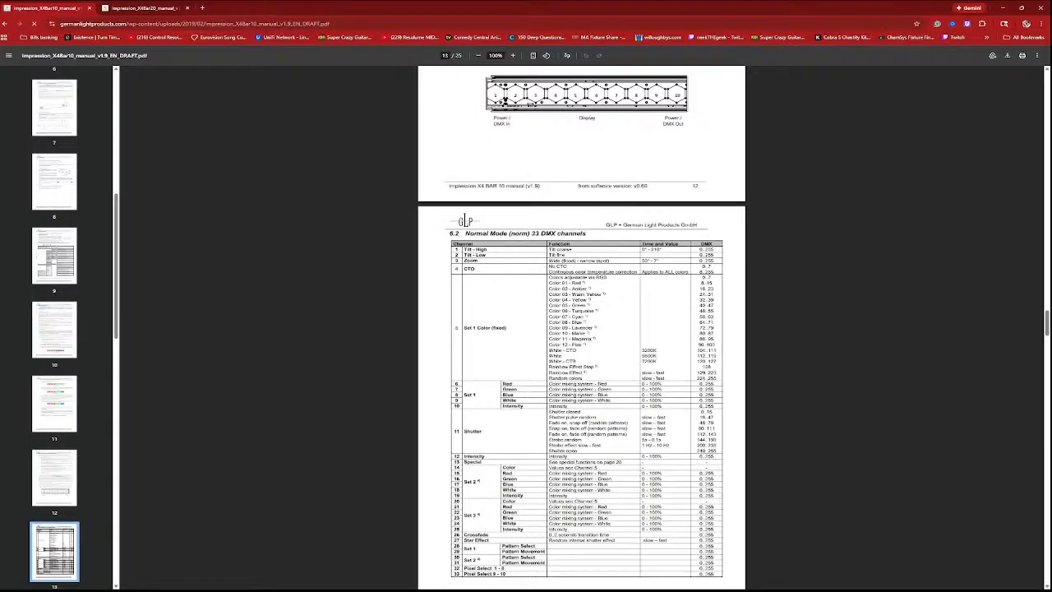
scroll(582, 328, down, 5)
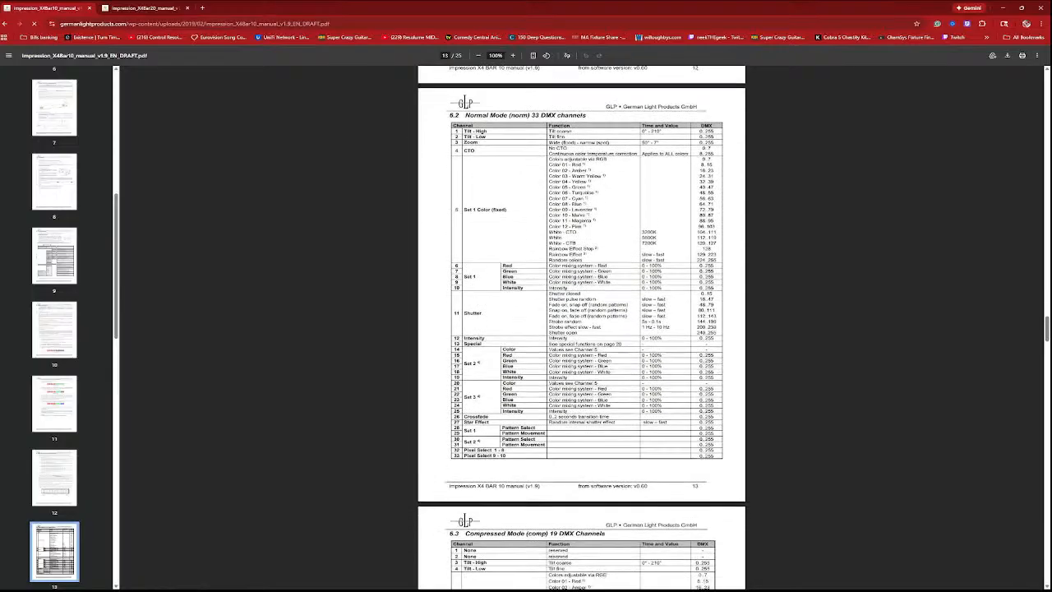
scroll(582, 329, down, 10)
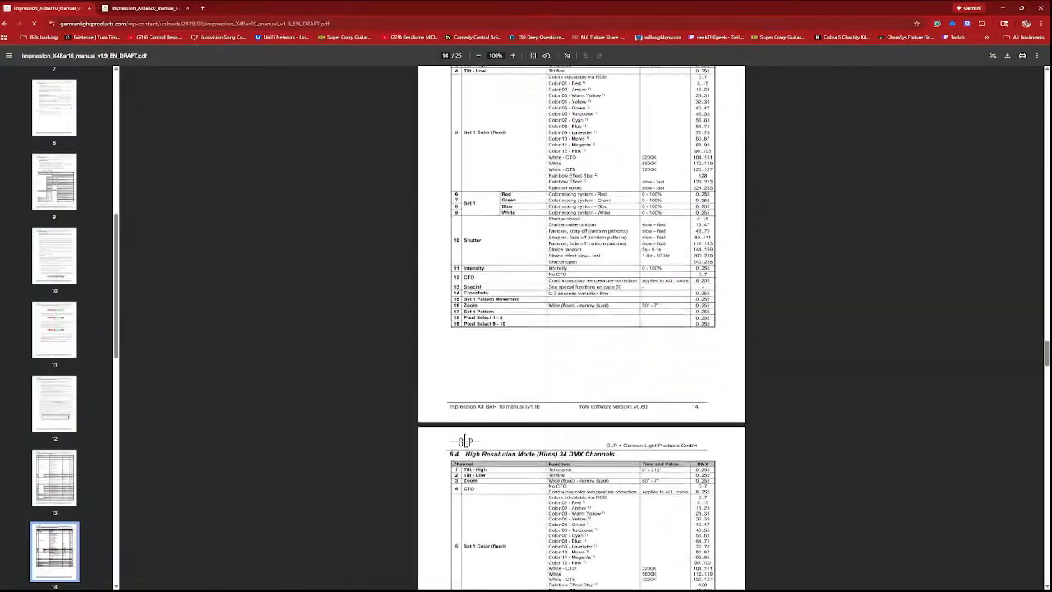
scroll(582, 329, down, 9)
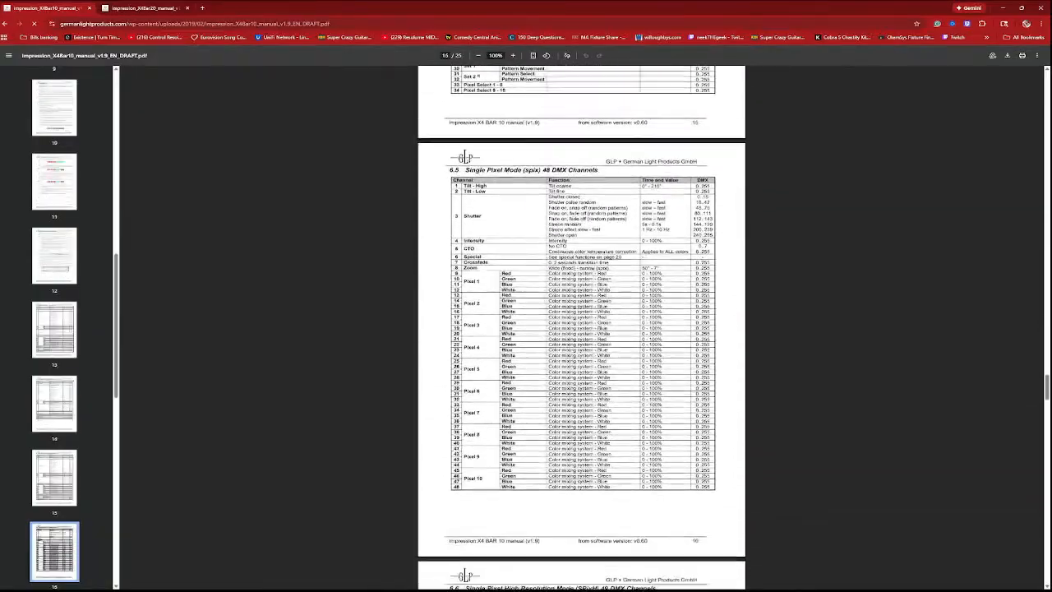
scroll(582, 329, down, 1)
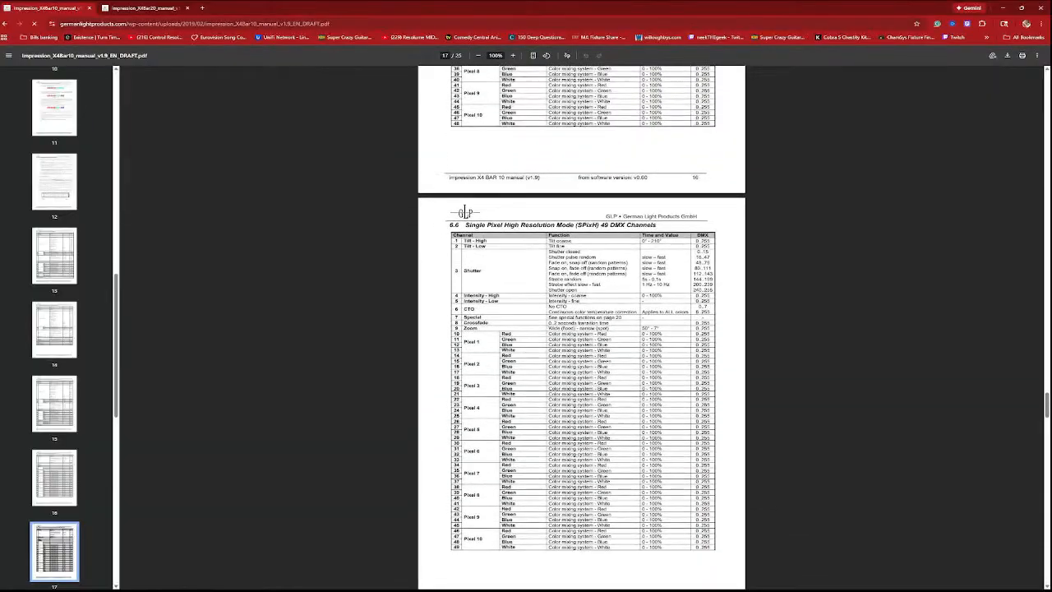
scroll(582, 329, down, 3)
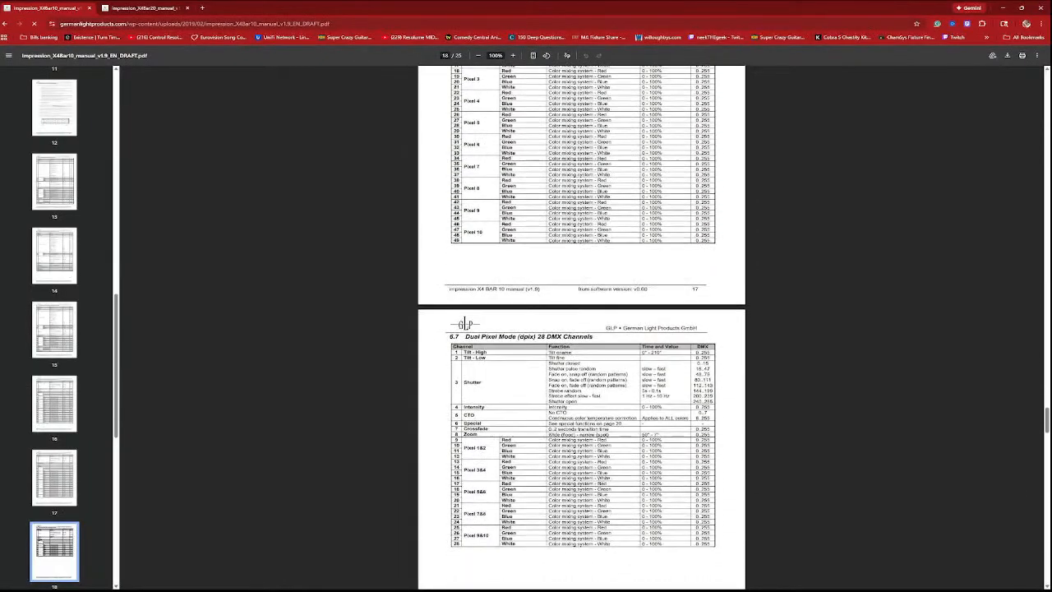
scroll(582, 329, down, 4)
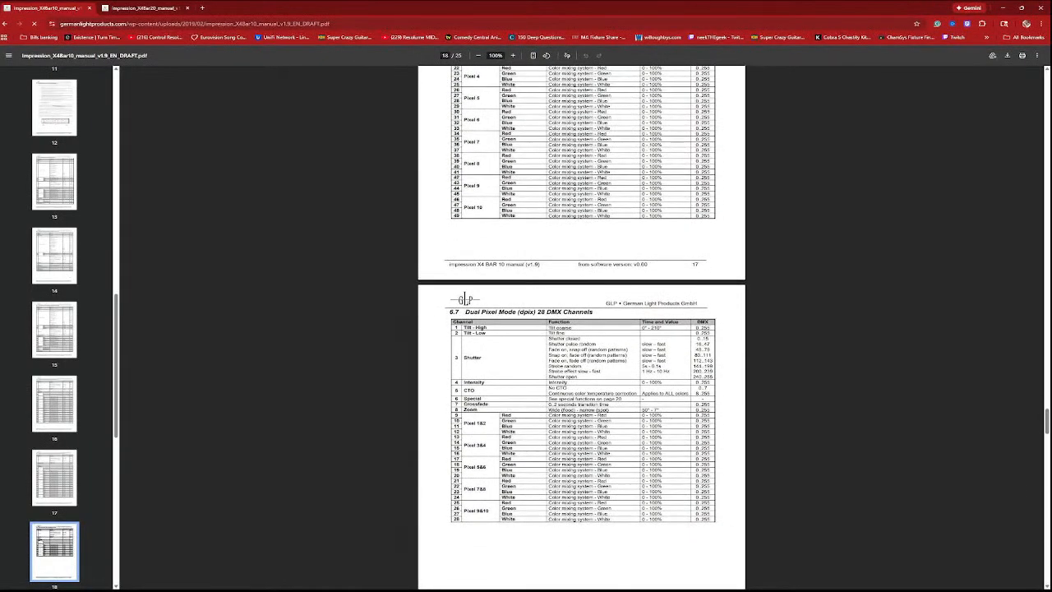
scroll(582, 329, down, 1)
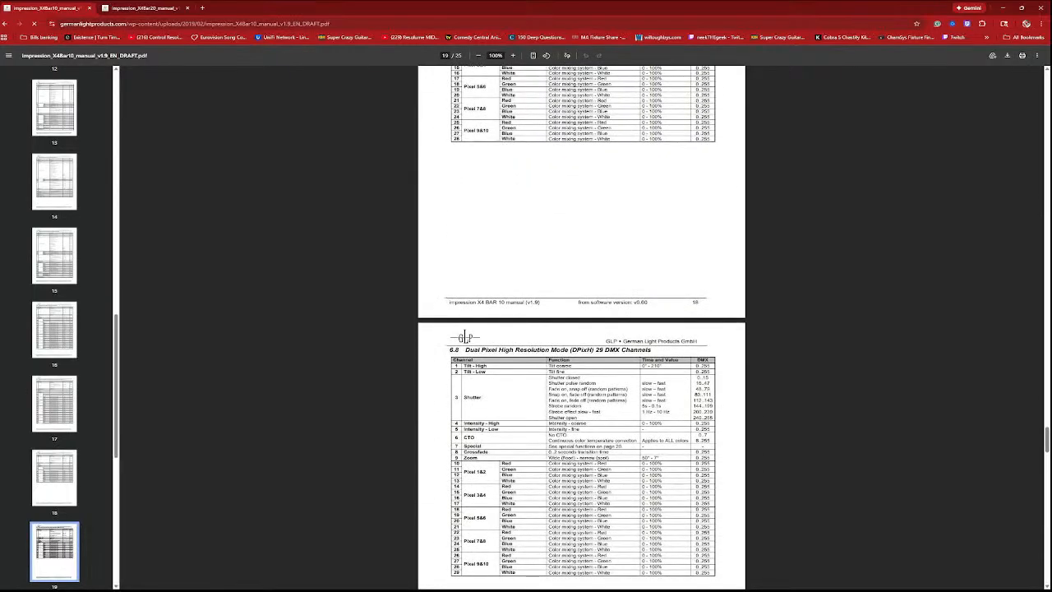
- Compare the manual's Dual Pixel and Dual Pixel High Resolution channel tables and review the Special Functions Channel section
scroll(582, 329, up, 5)
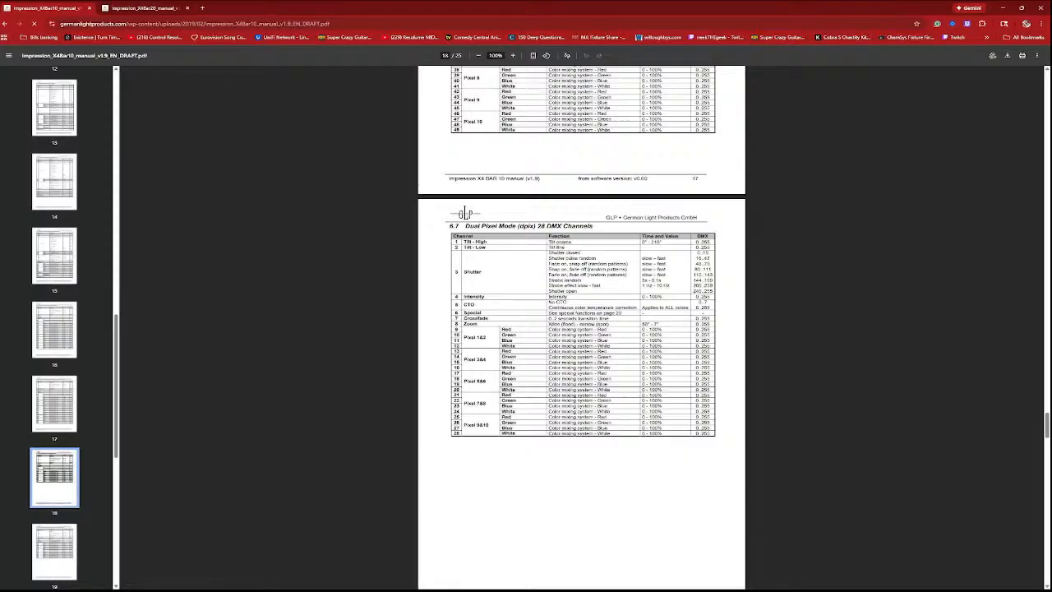
scroll(465, 213, down, 5)
scroll(465, 211, down, 5)
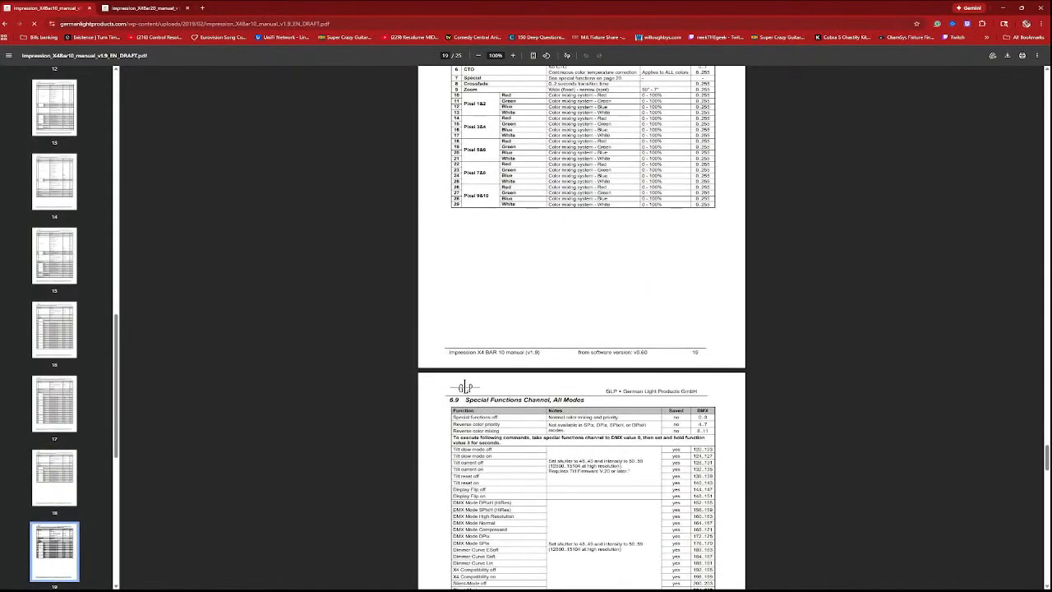
scroll(466, 141, down, 9)
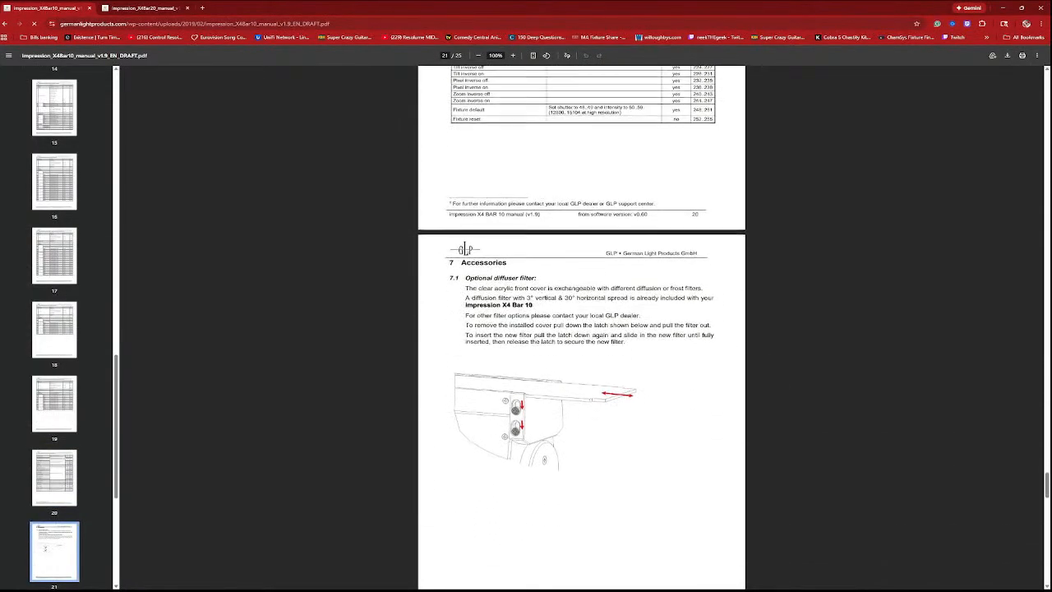
scroll(582, 329, up, 7)
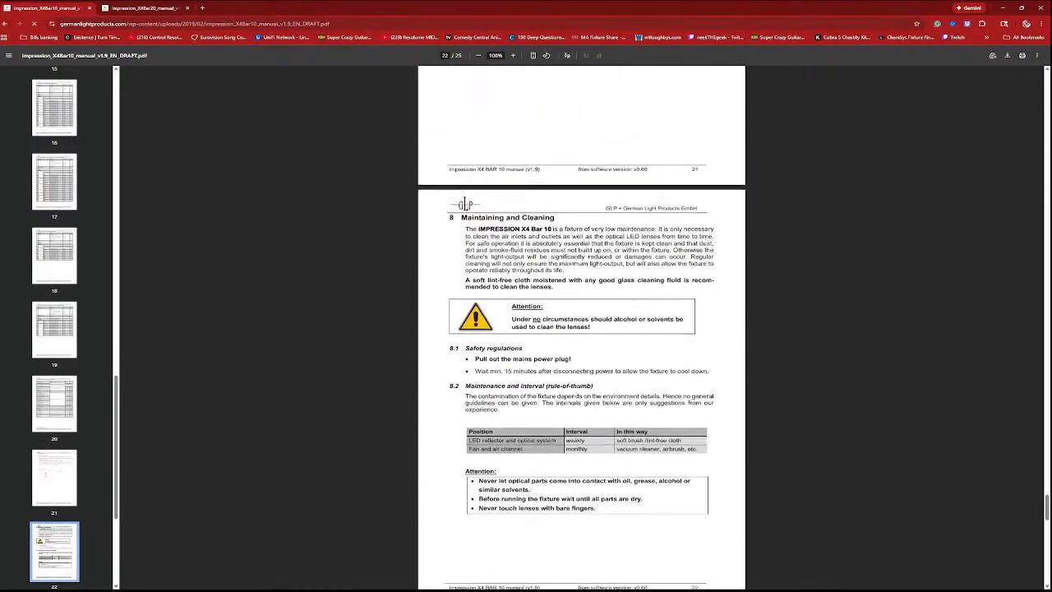
scroll(582, 329, up, 6)
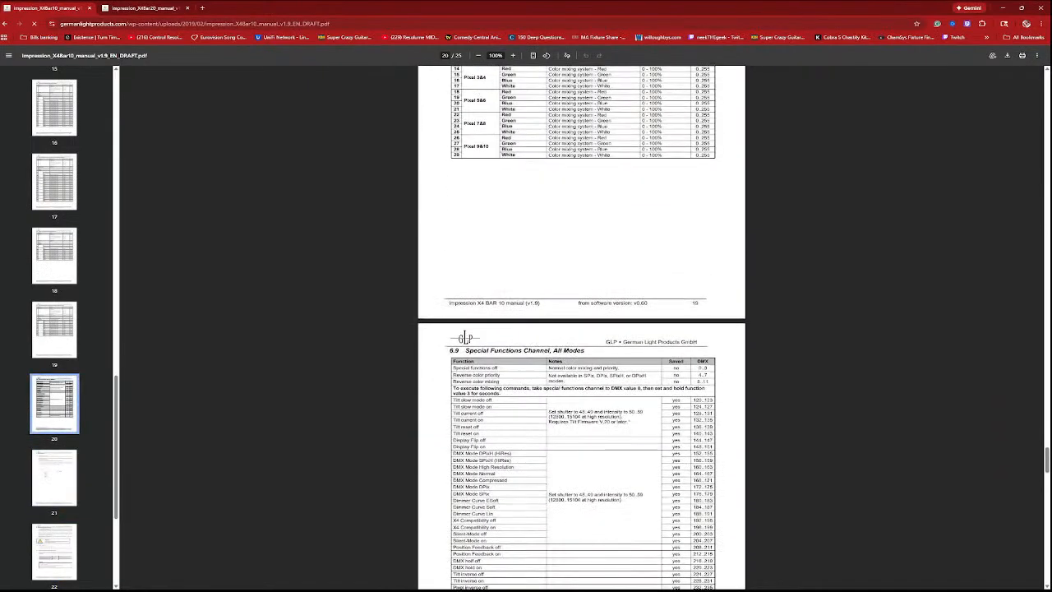
scroll(582, 329, up, 3)
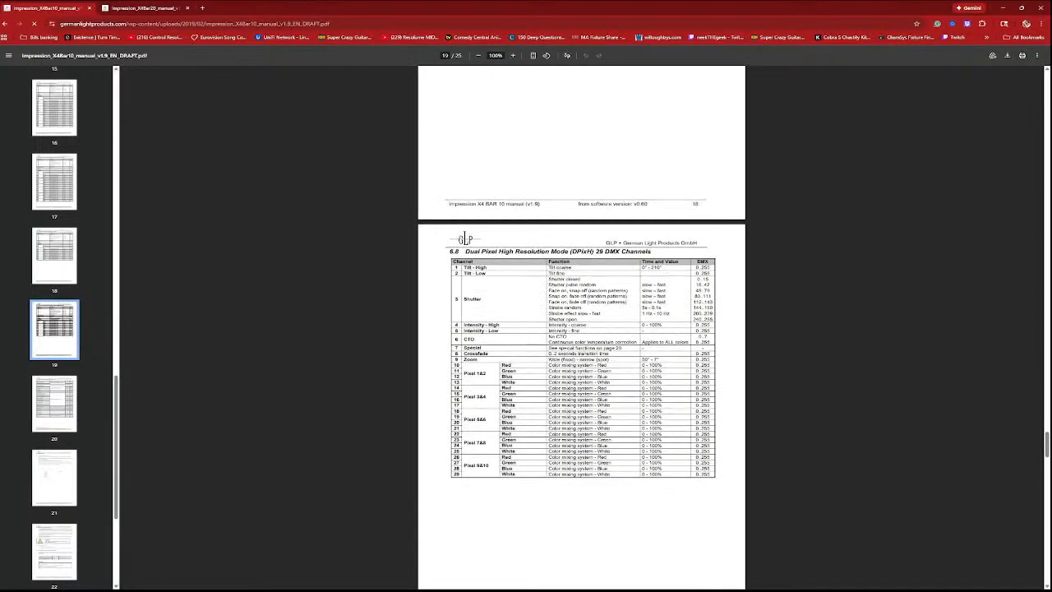
- Review the impression X4 Bar 10 manual's DMX channel tables backwards from Dual Pixel High Resolution Mode to Normal Mode
scroll(582, 328, up, 6)
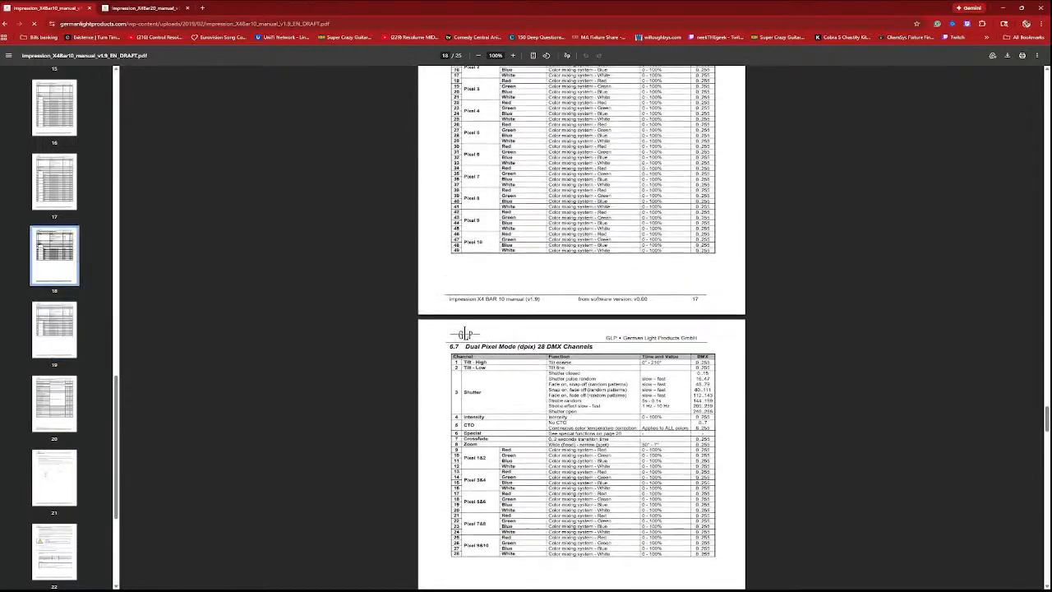
scroll(465, 333, up, 6)
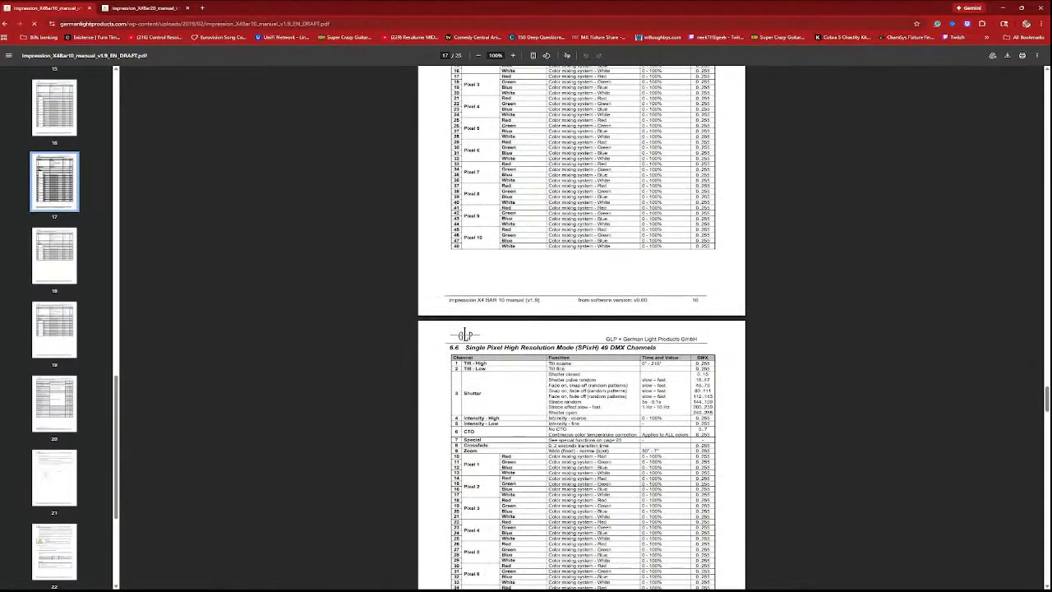
scroll(464, 334, down, 1)
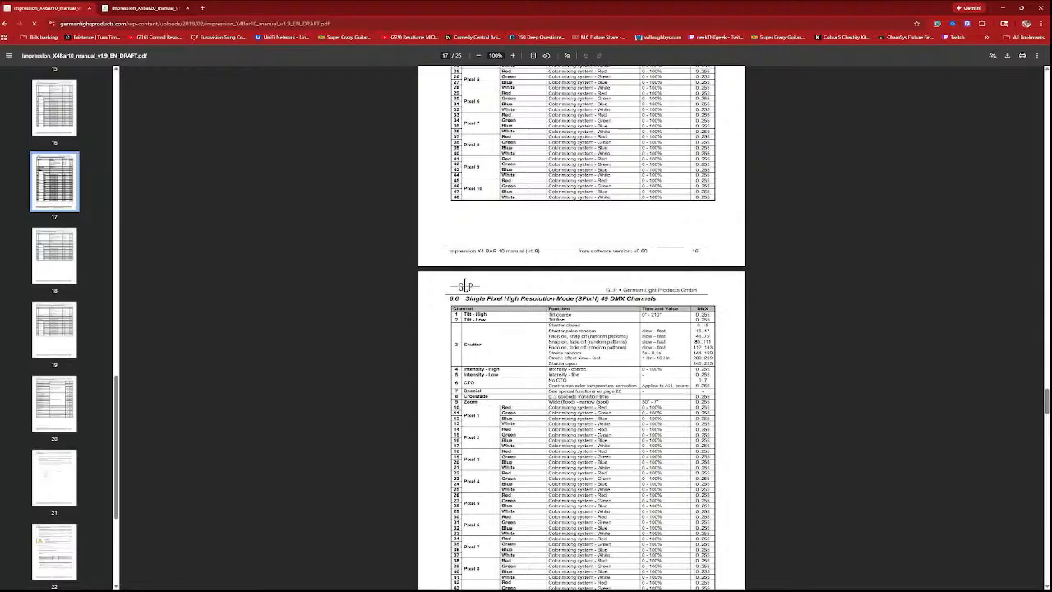
scroll(464, 334, up, 1)
scroll(465, 332, up, 1)
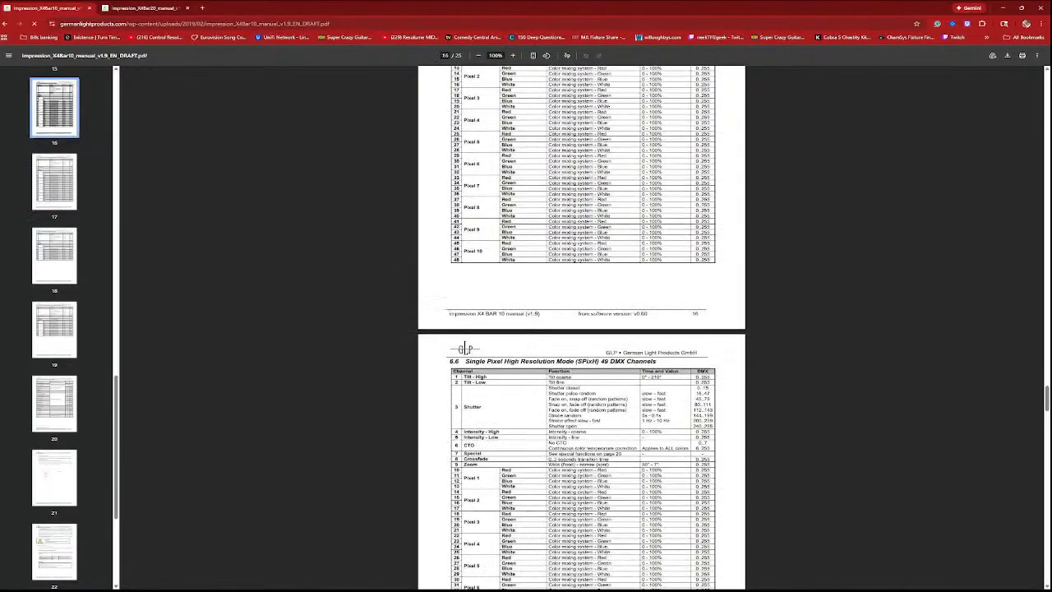
scroll(582, 329, down, 2)
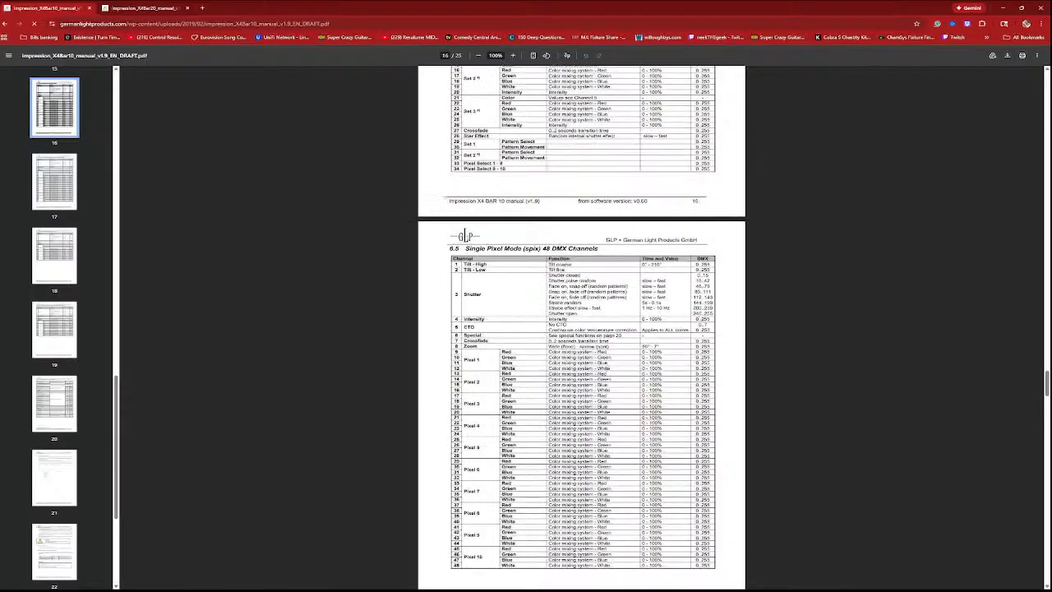
scroll(582, 329, up, 4)
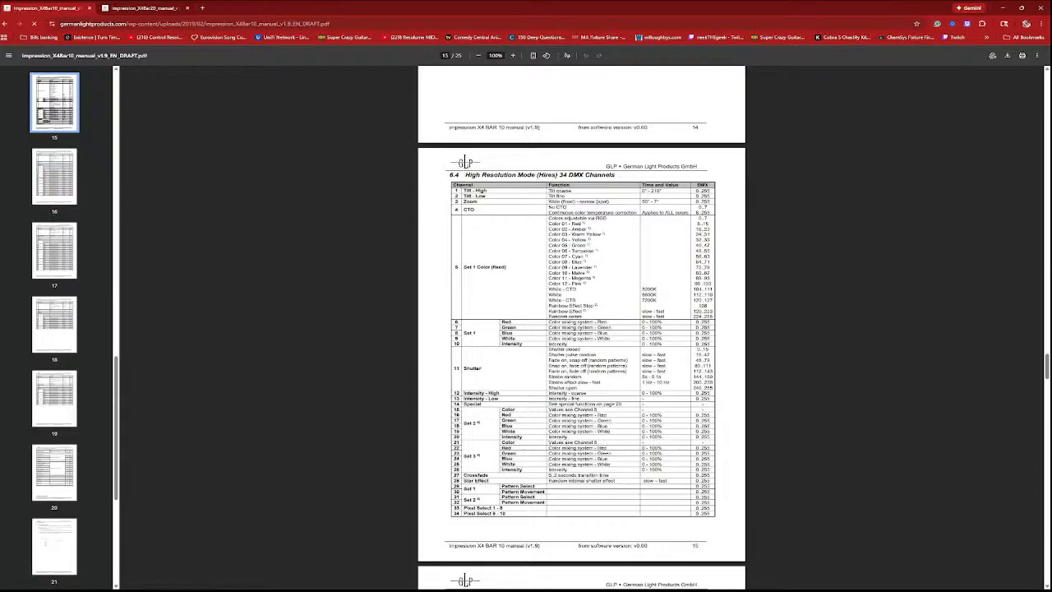
scroll(582, 329, down, 1)
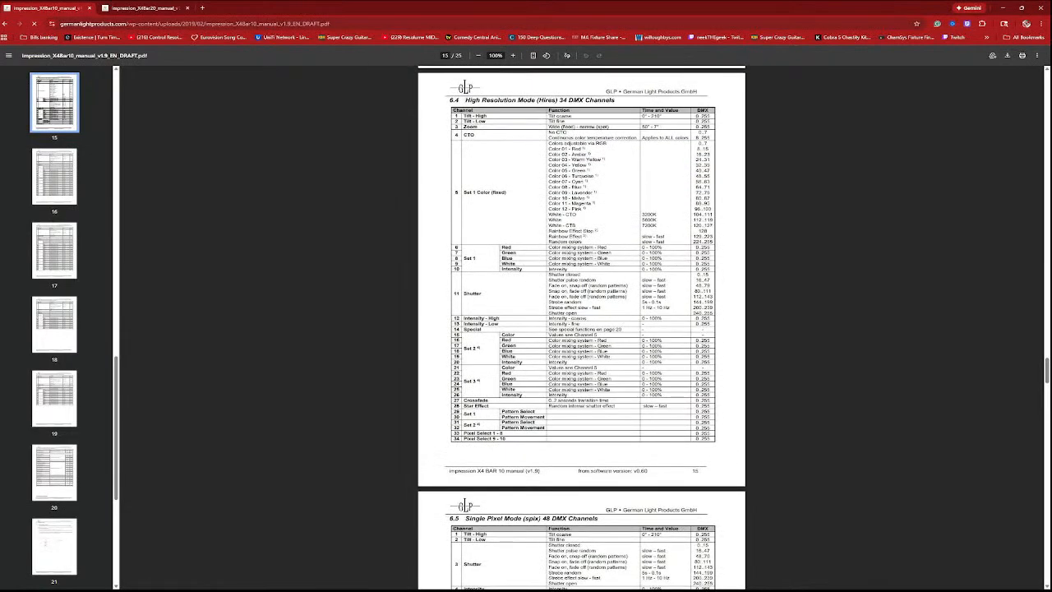
scroll(582, 328, down, 1)
scroll(582, 329, up, 2)
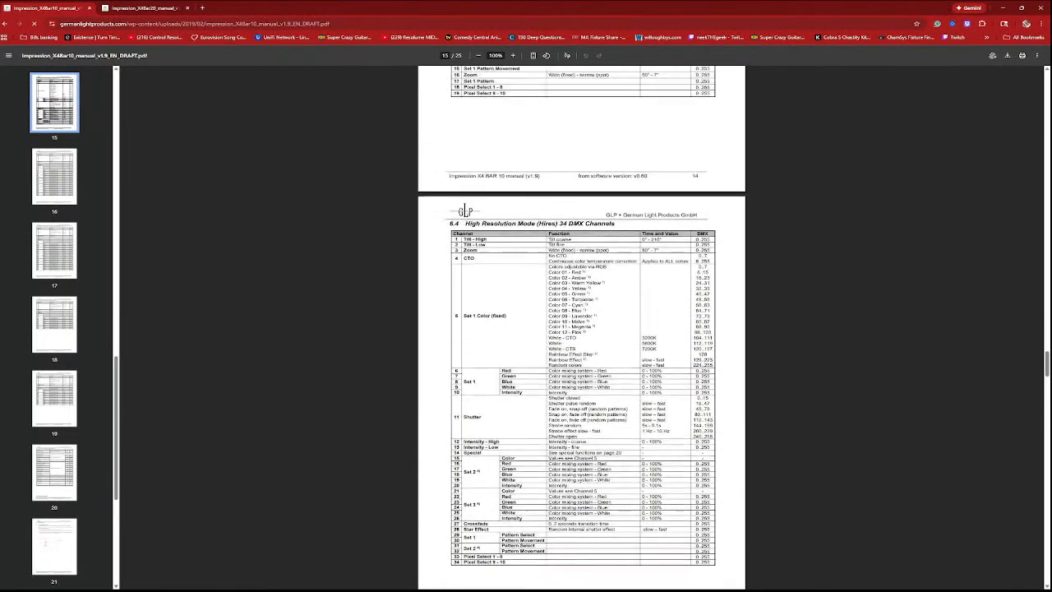
scroll(582, 329, up, 6)
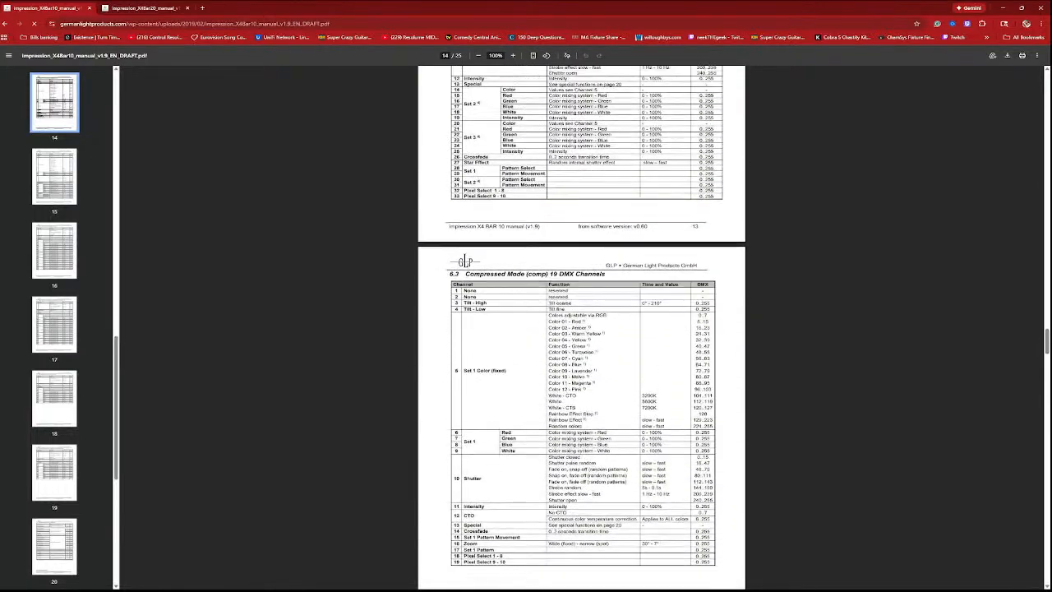
scroll(582, 329, up, 5)
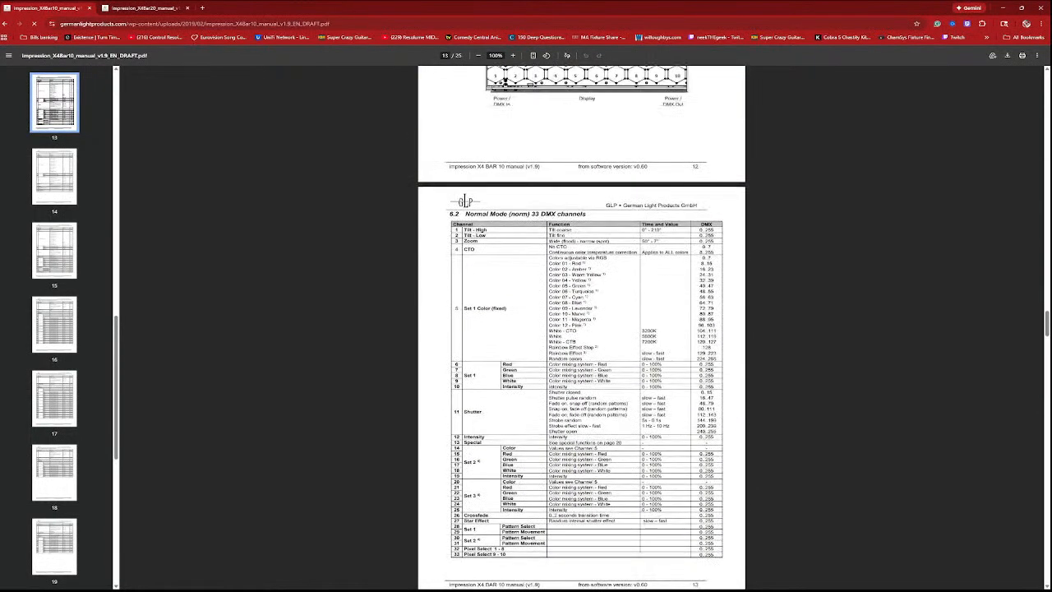
- Compare the impression X4 Bar 10 manual's High Resolution Mode table with its Single Pixel Mode table
scroll(582, 329, down, 12)
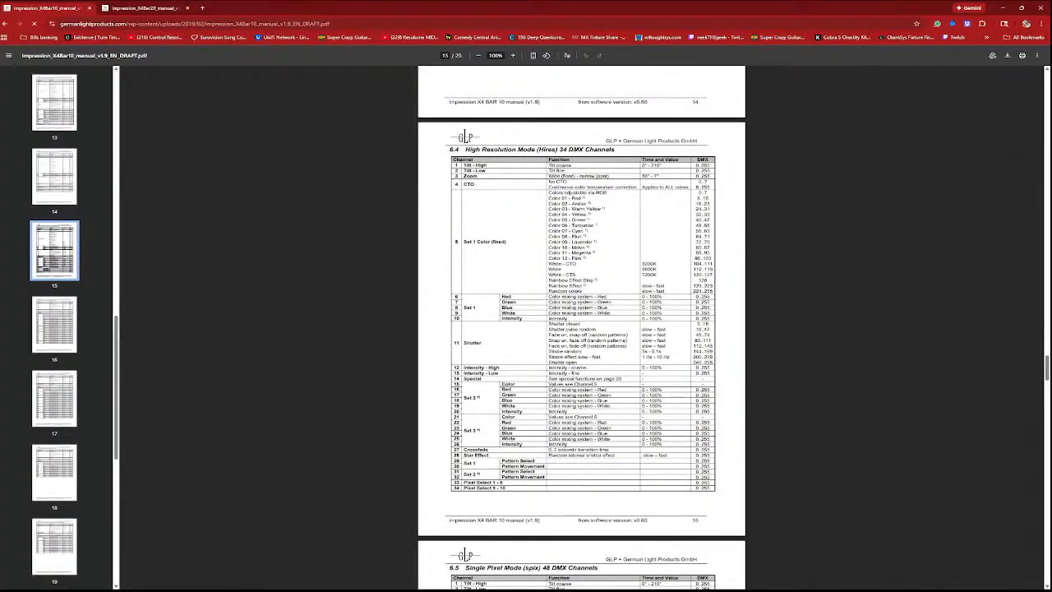
scroll(582, 329, down, 3)
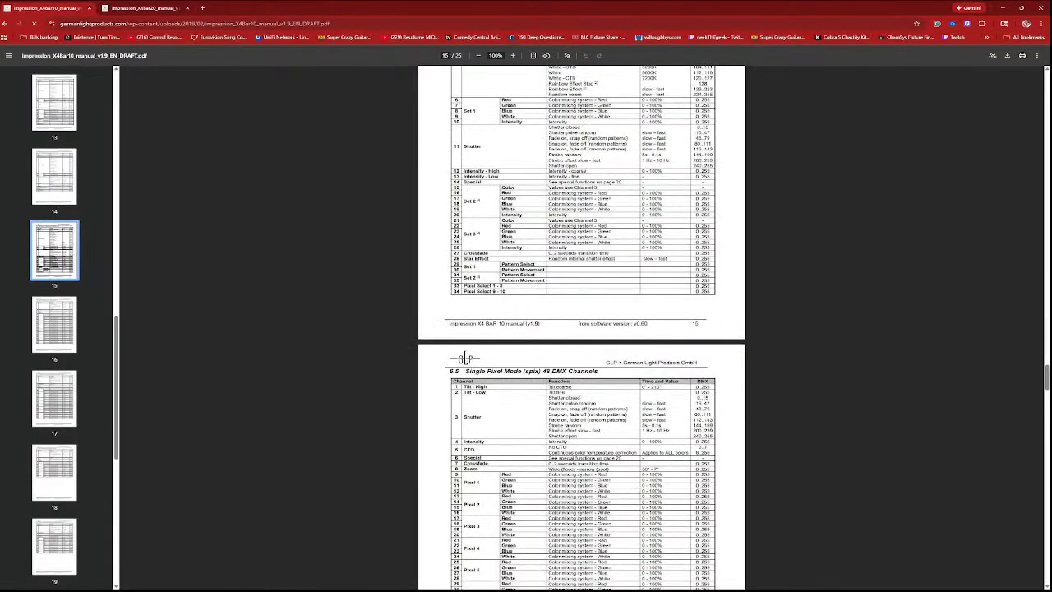
scroll(465, 359, down, 1)
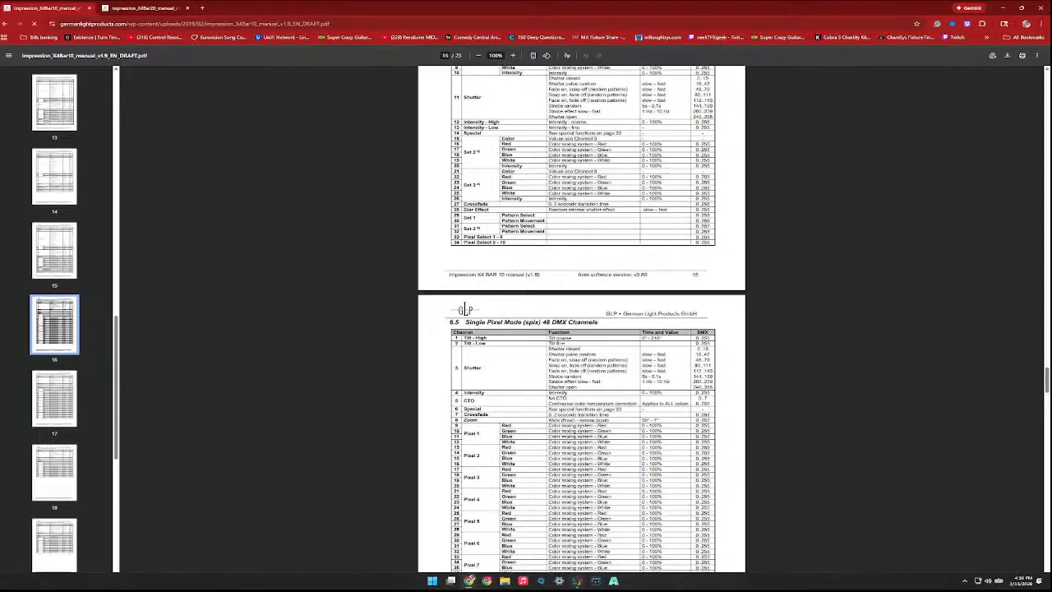
- Switch to Capture and set the DMX mode of all impression X4 Bar 20 fixtures to Single Pixel (88 chs)
mouse_move(579, 582)
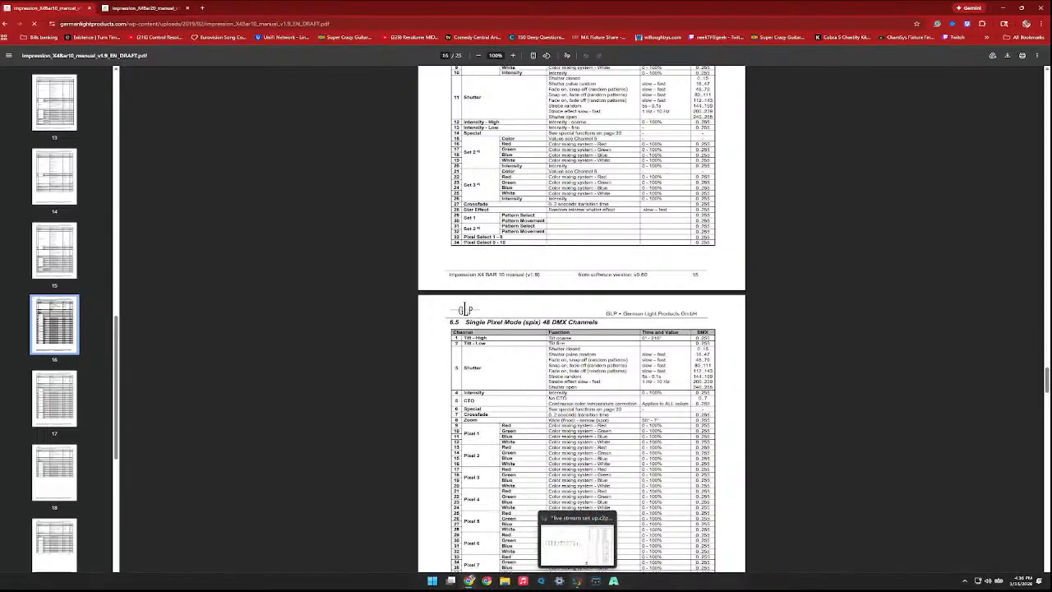
click(586, 562)
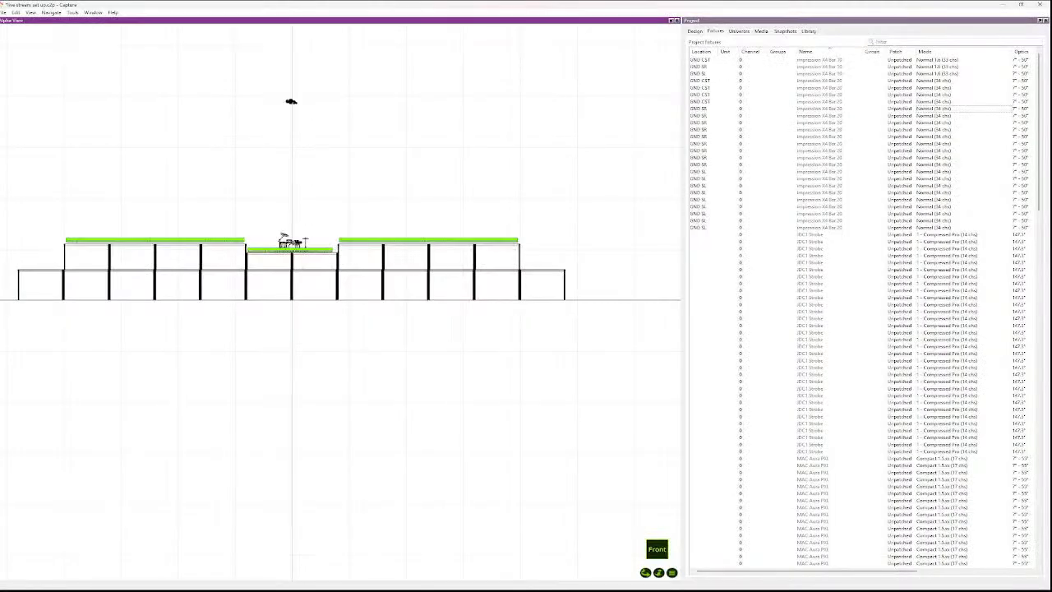
click(822, 81)
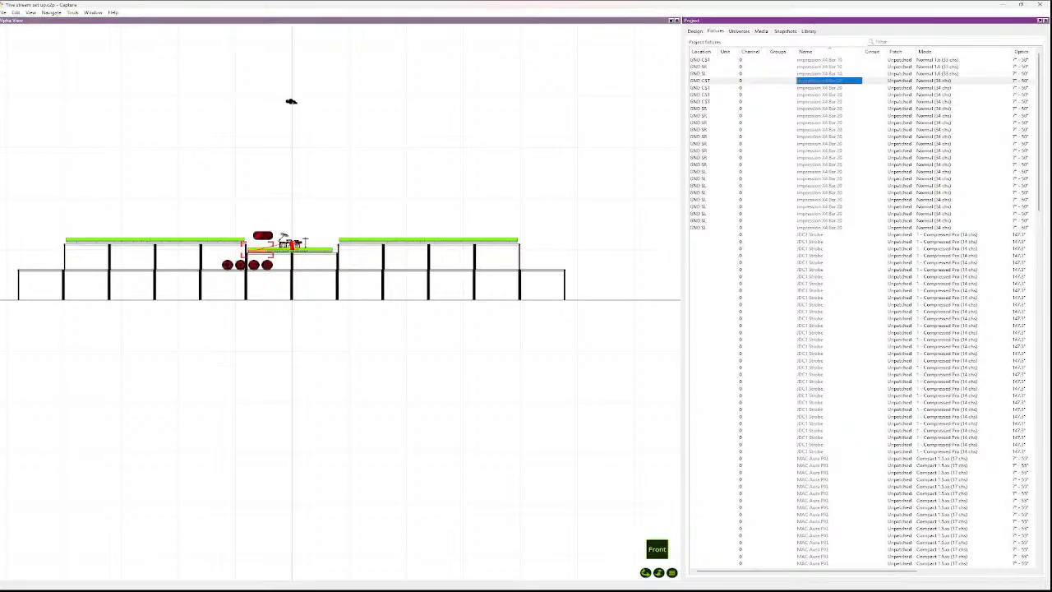
shift+click(822, 214)
key(shift+Down)
key(shift+Down)
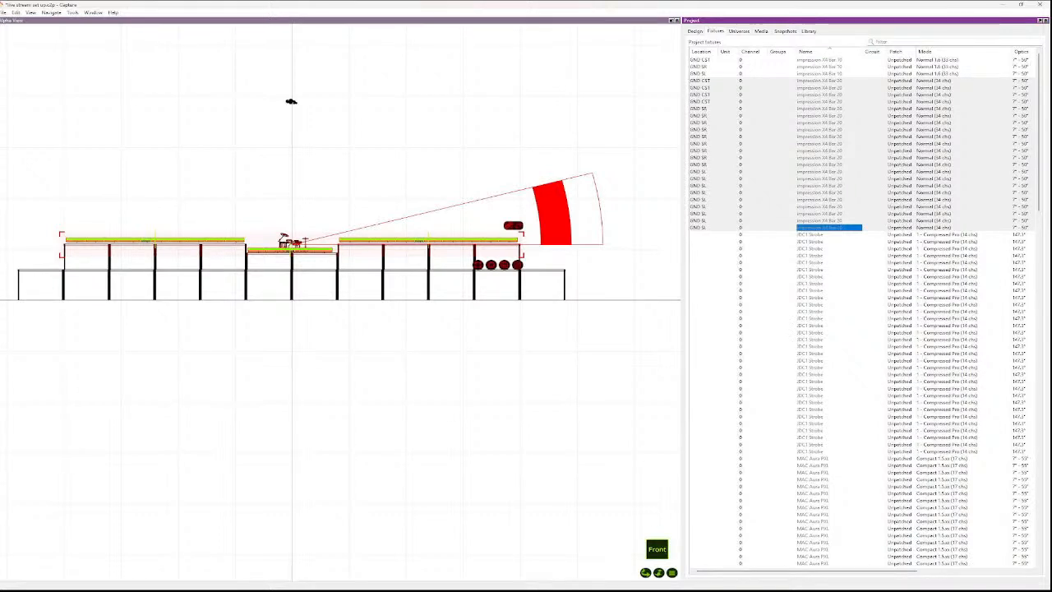
right_click(489, 265)
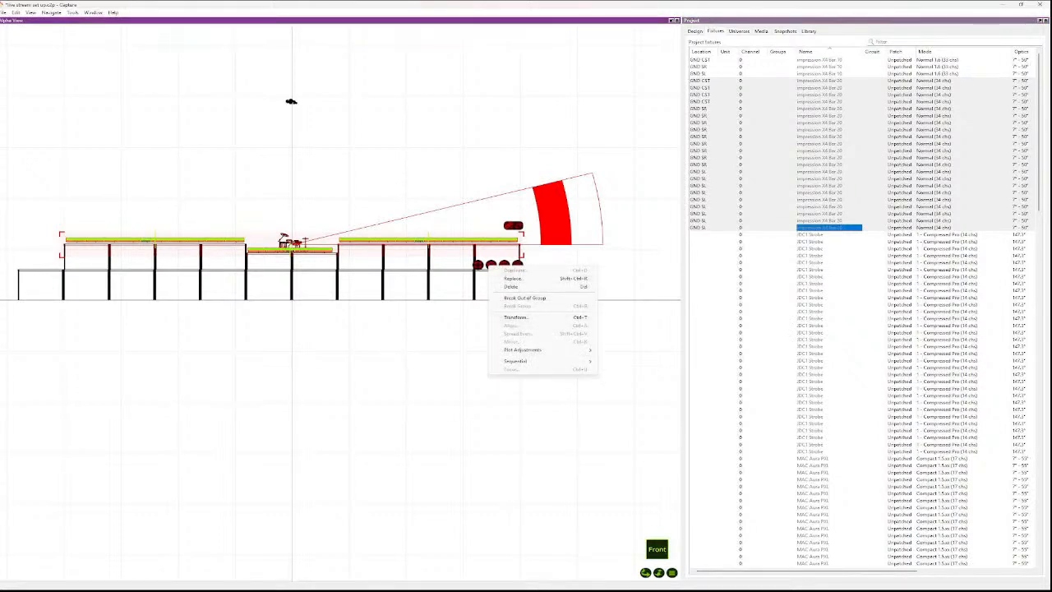
click(695, 32)
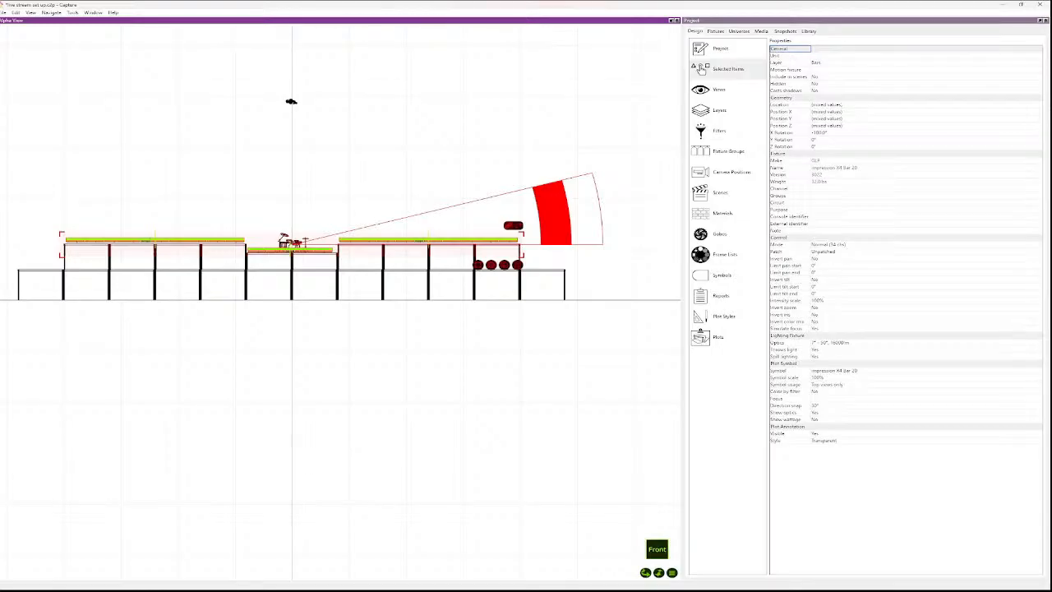
click(830, 244)
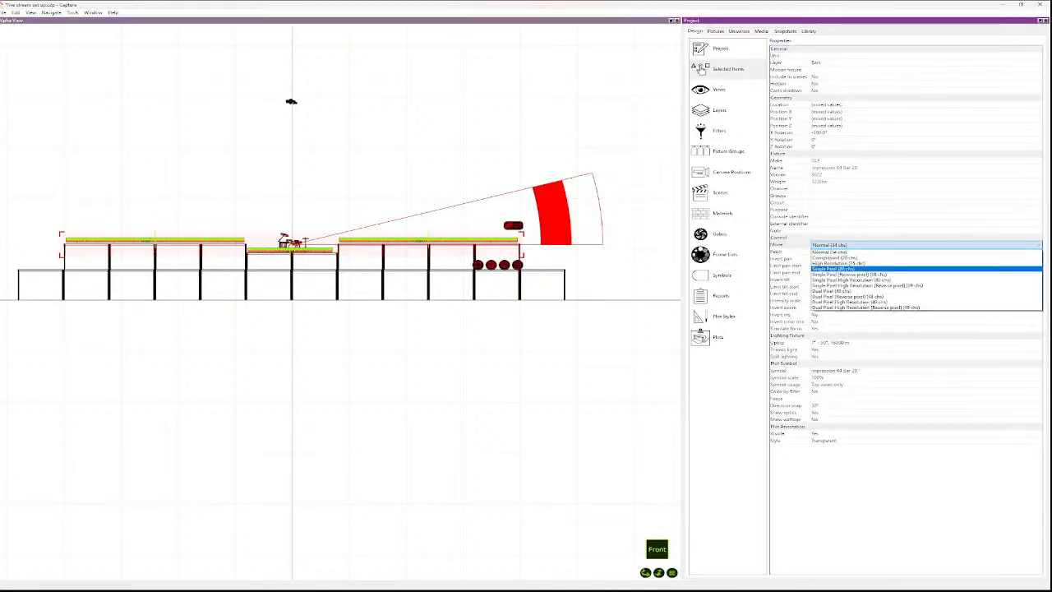
key(Down)
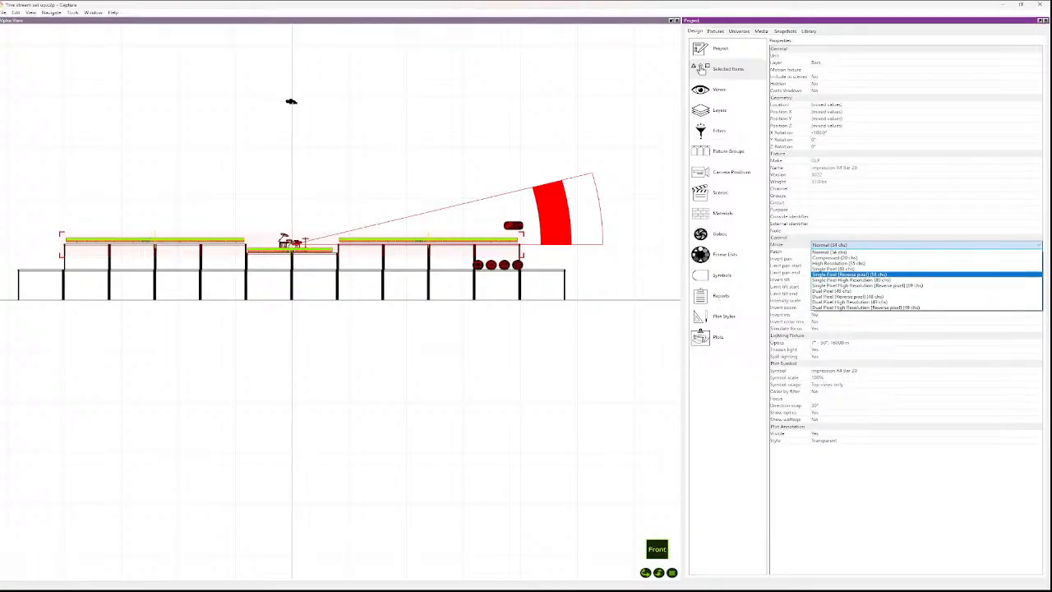
key(Up)
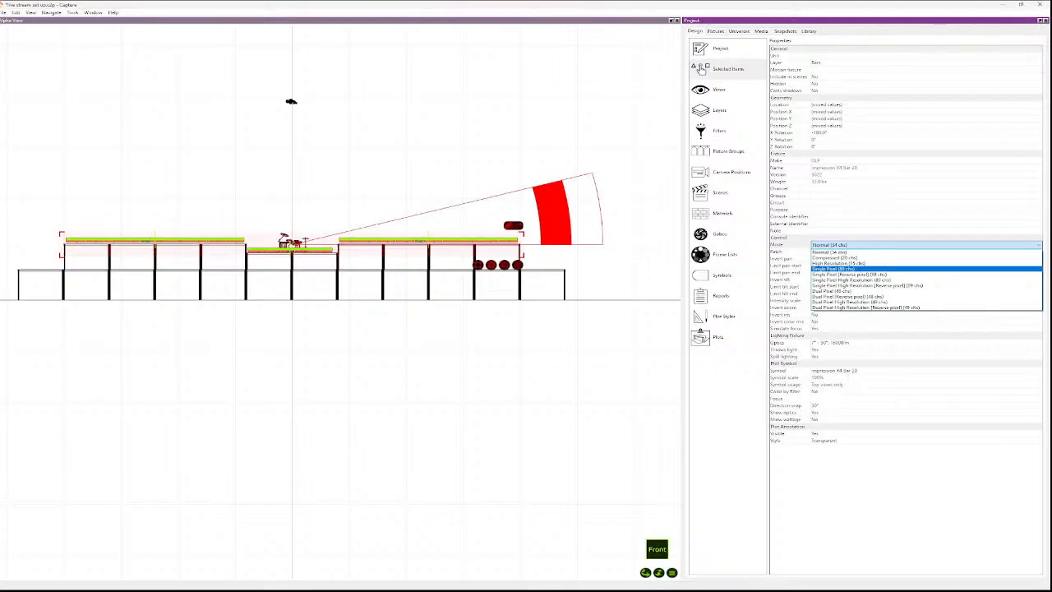
key(Return)
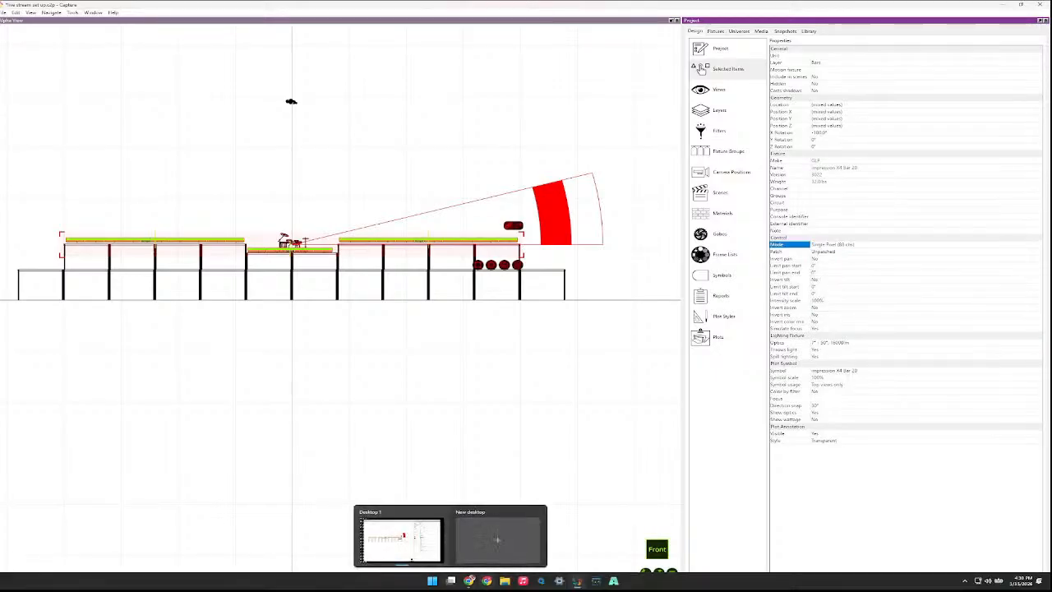
- Switch to the impression X4 Bar 20 manual in the browser, locate its table of contents and jump to the DMX connection section
click(468, 581)
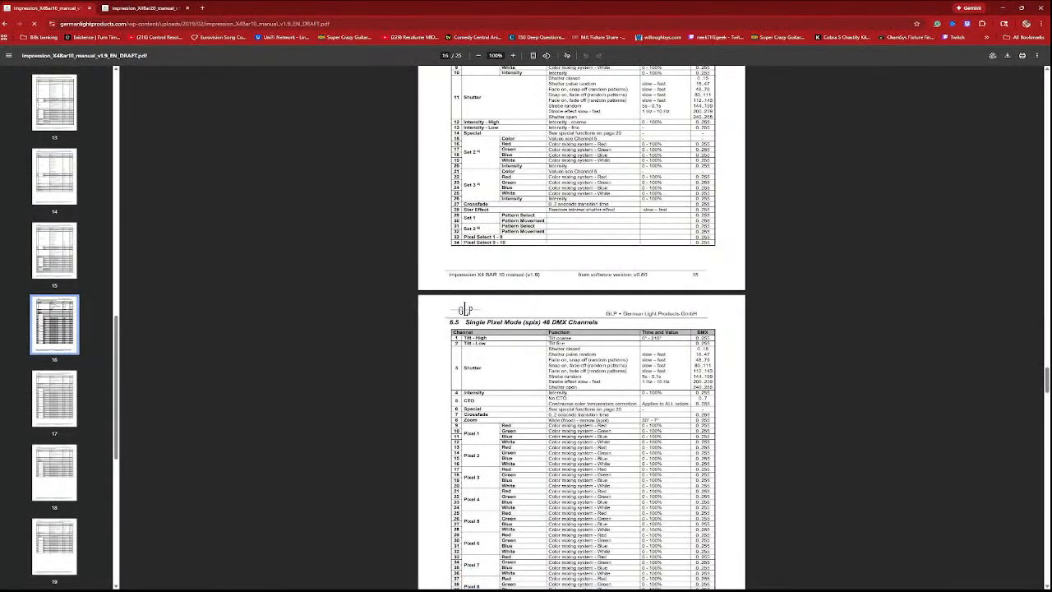
key(ctrl+Tab)
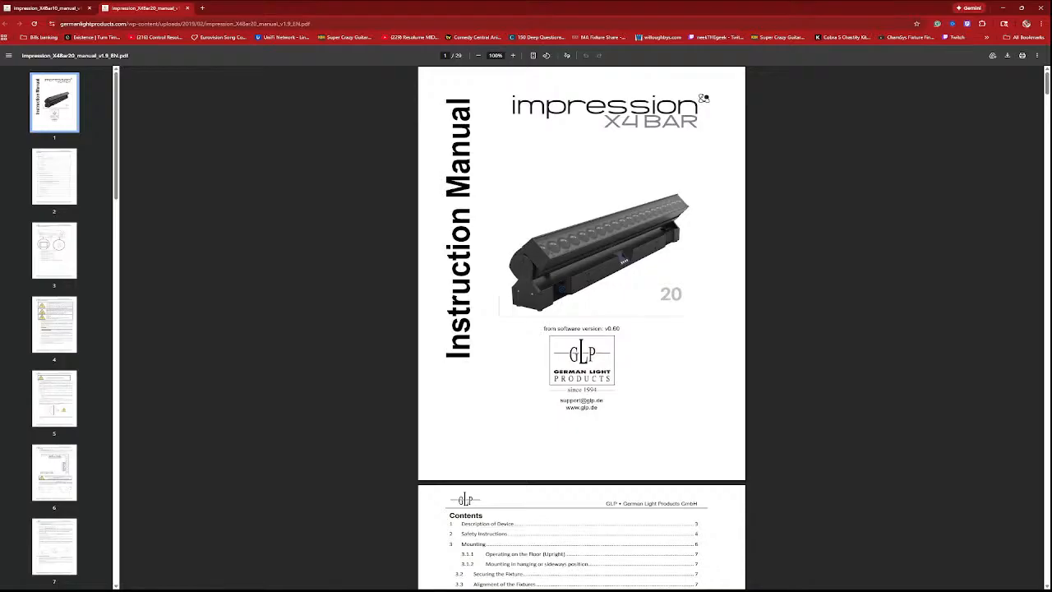
scroll(582, 329, down, 10)
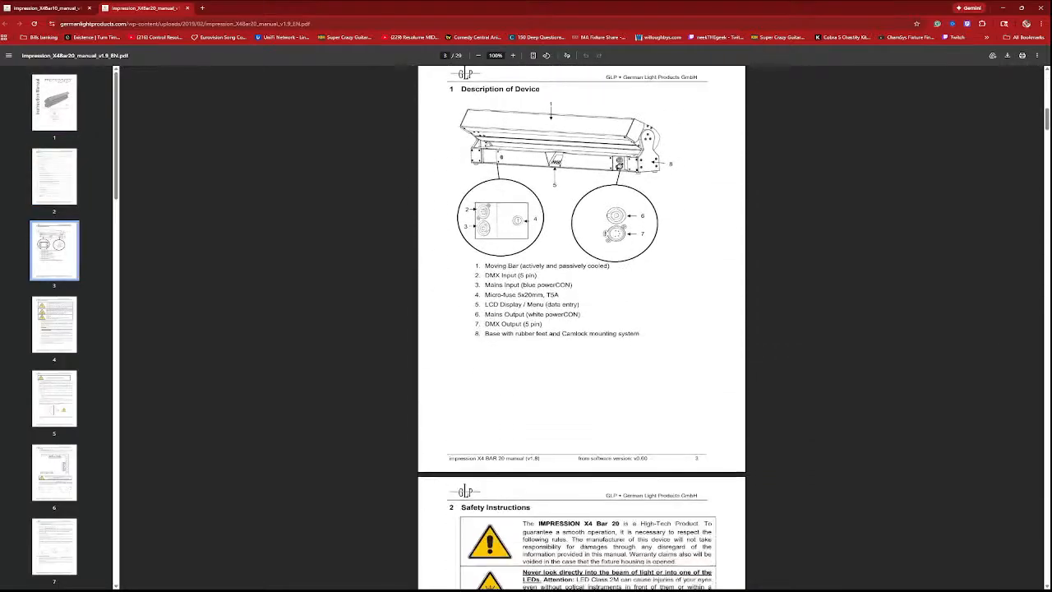
scroll(464, 587, down, 3)
scroll(465, 587, up, 5)
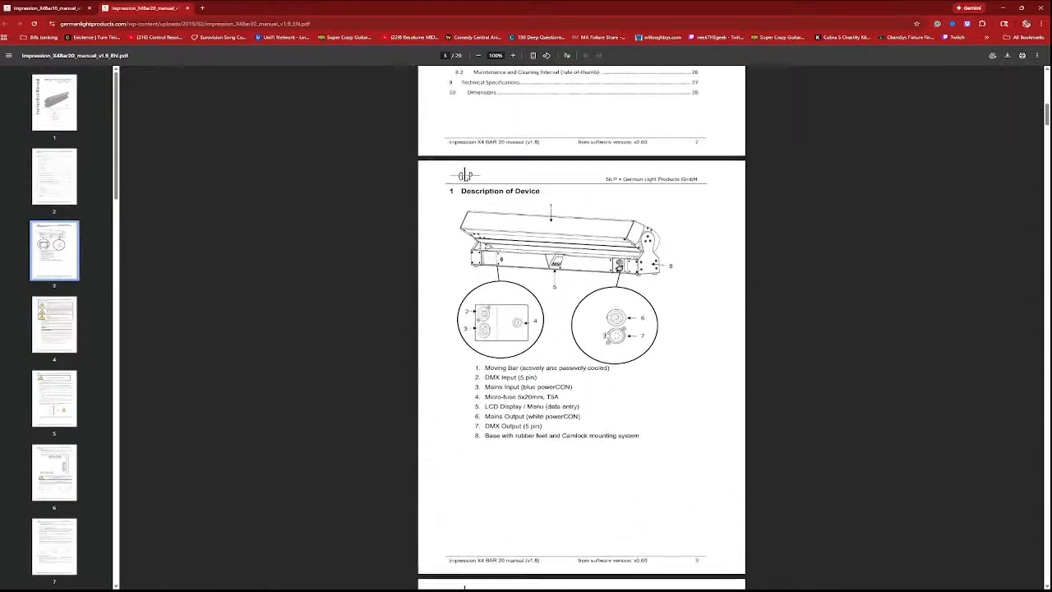
scroll(465, 587, up, 5)
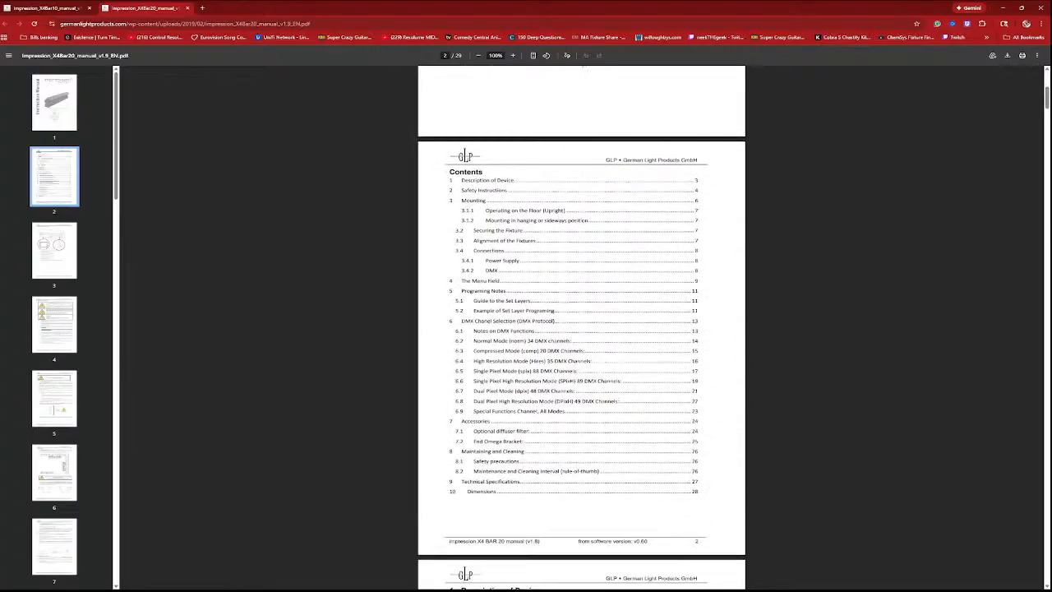
click(491, 271)
- Read the impression X4 Bar 20 manual's DMX mode overview and channel tables through Single Pixel Mode, then return to Capture
scroll(491, 271, down, 13)
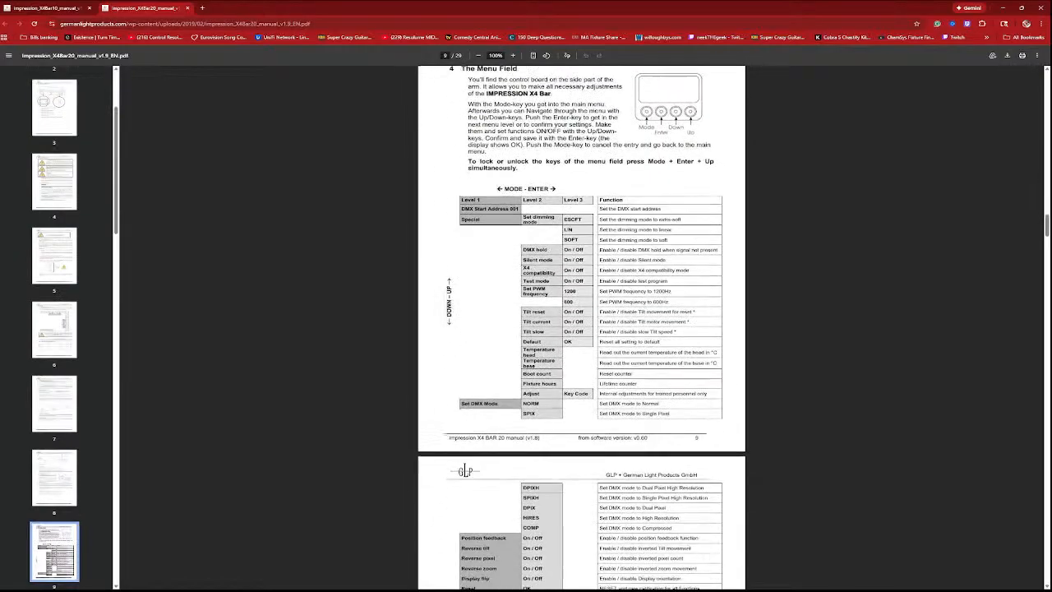
scroll(510, 359, down, 6)
right_click(510, 359)
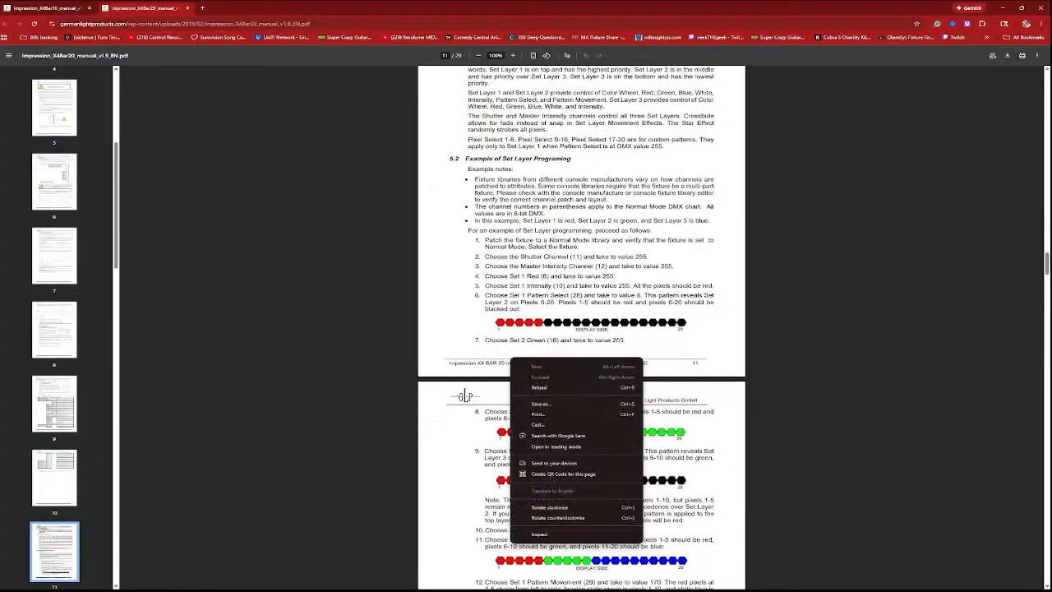
key(Escape)
scroll(510, 359, down, 12)
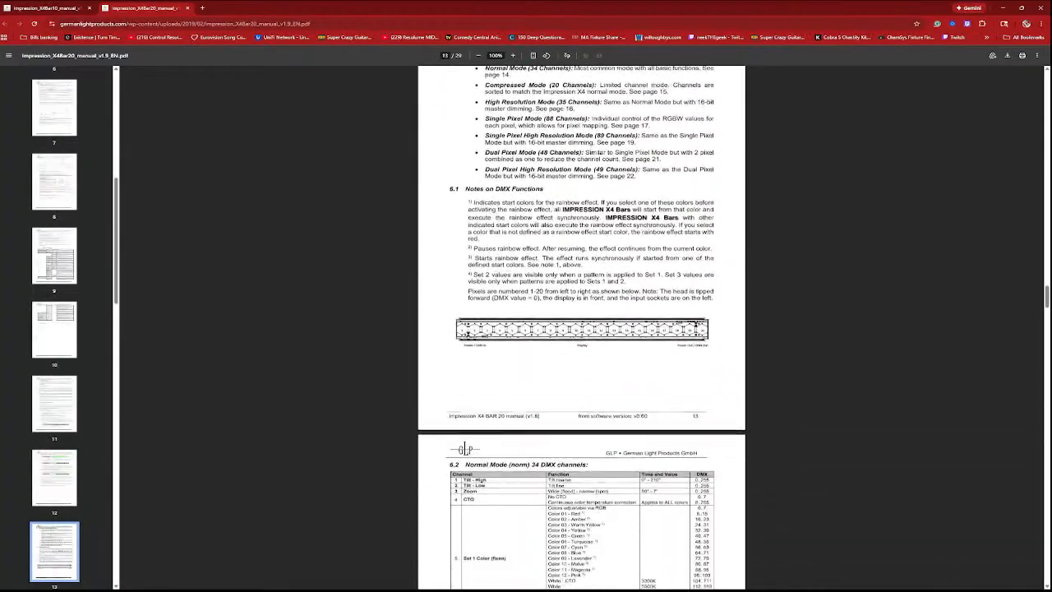
scroll(465, 227, down, 5)
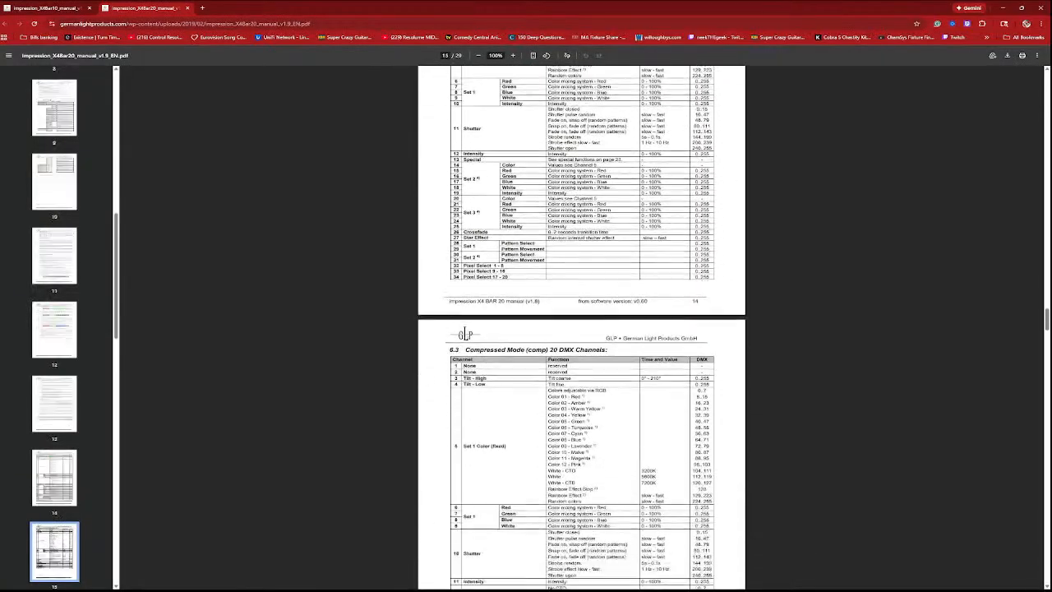
scroll(582, 329, down, 6)
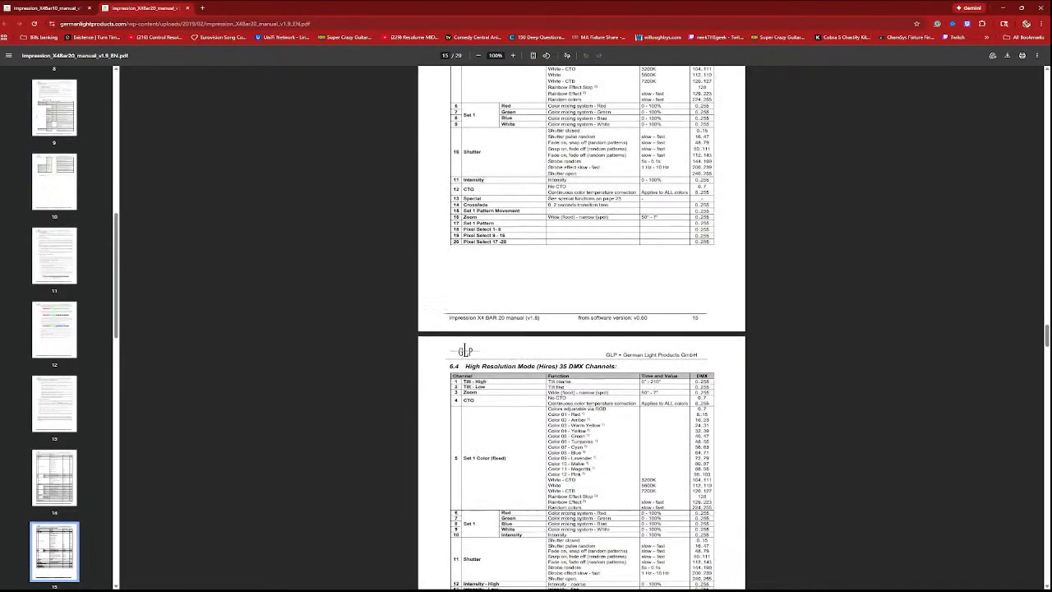
scroll(582, 329, down, 1)
scroll(582, 329, down, 5)
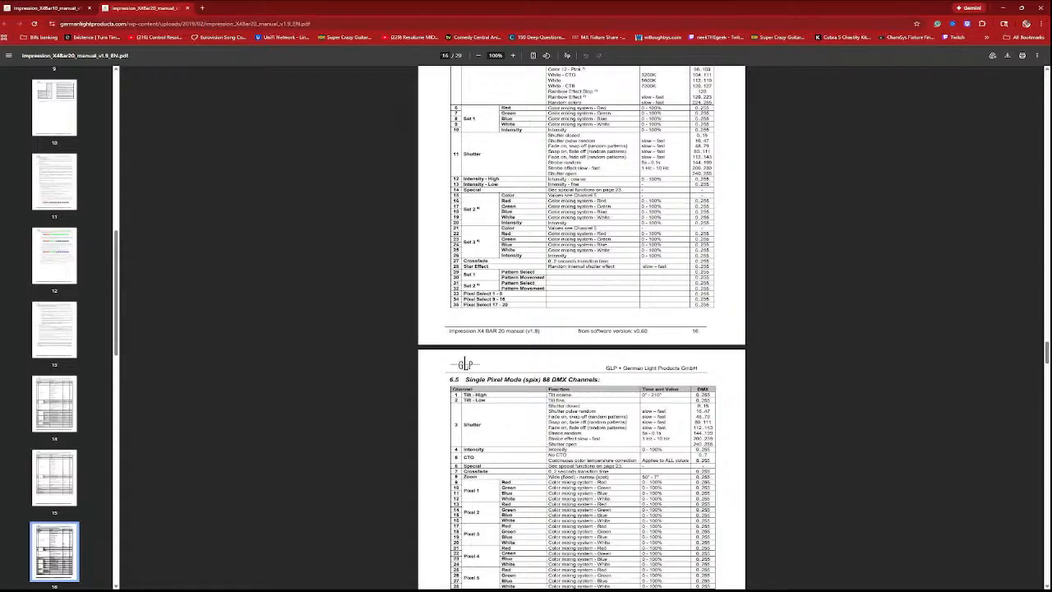
click(577, 581)
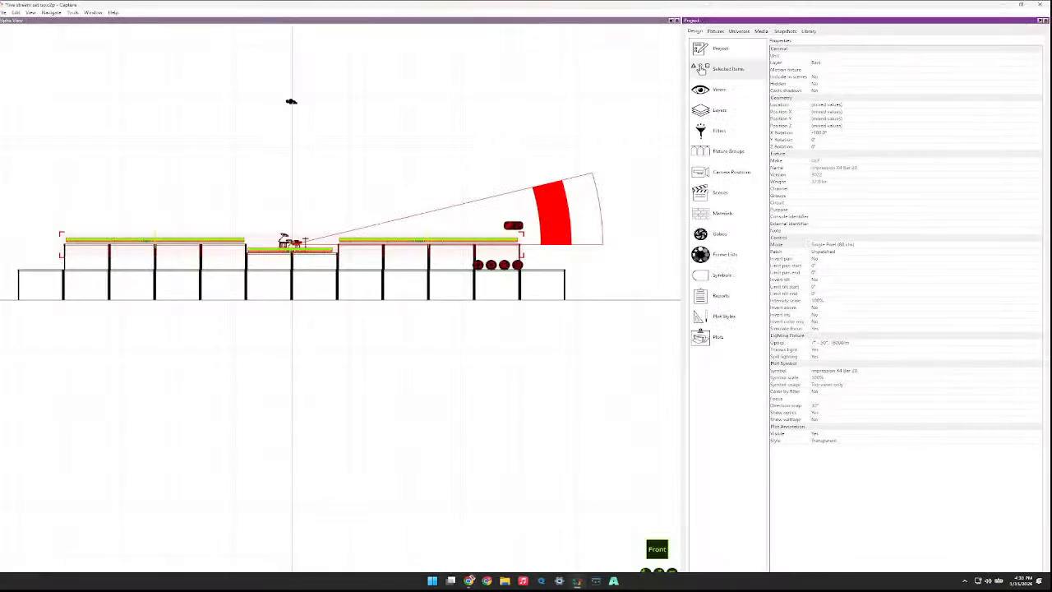
- Set the DMX mode of the three impression X4 Bar 10 fixtures to Single Pixel 1.6 (48 chs) and clear the selection
click(716, 31)
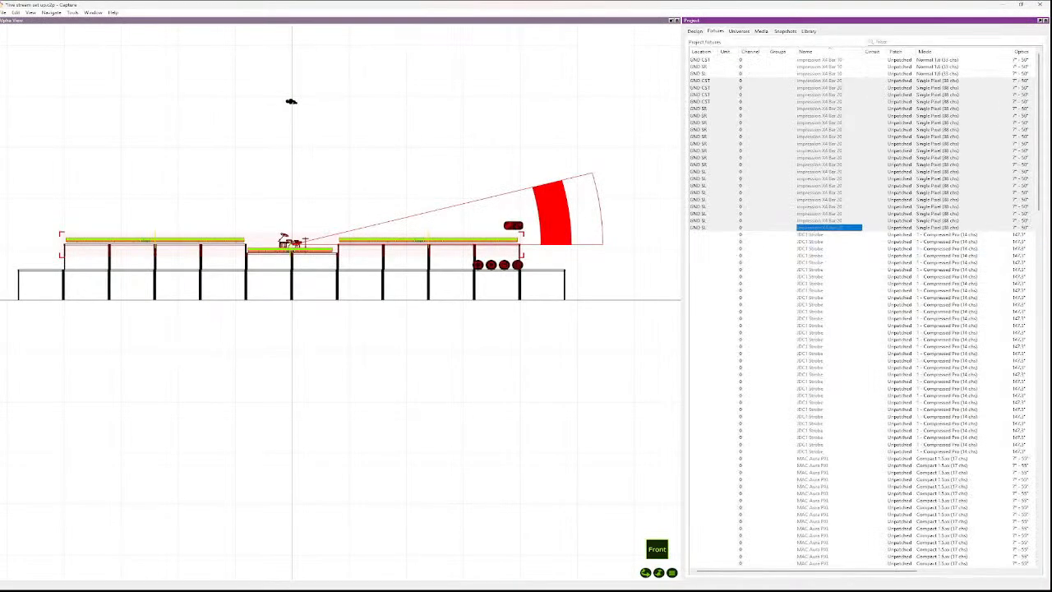
click(899, 66)
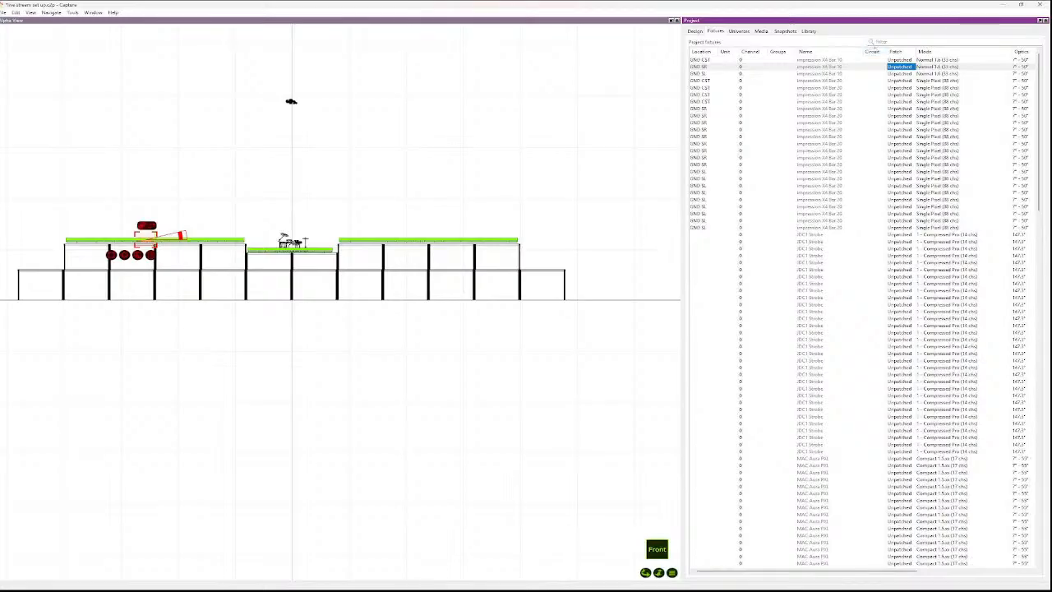
click(826, 60)
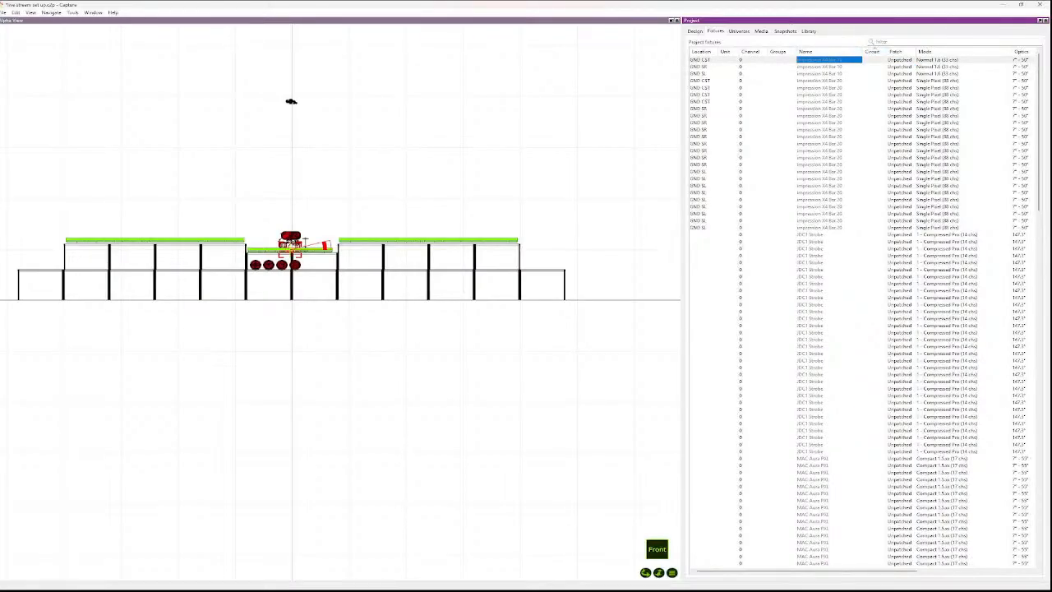
shift+click(943, 74)
click(695, 31)
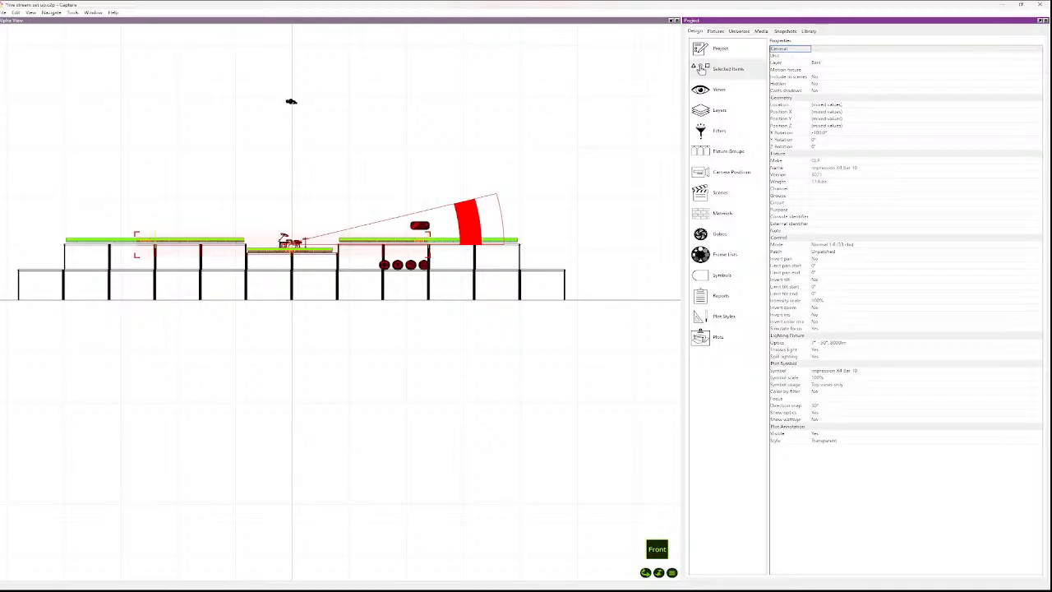
click(847, 245)
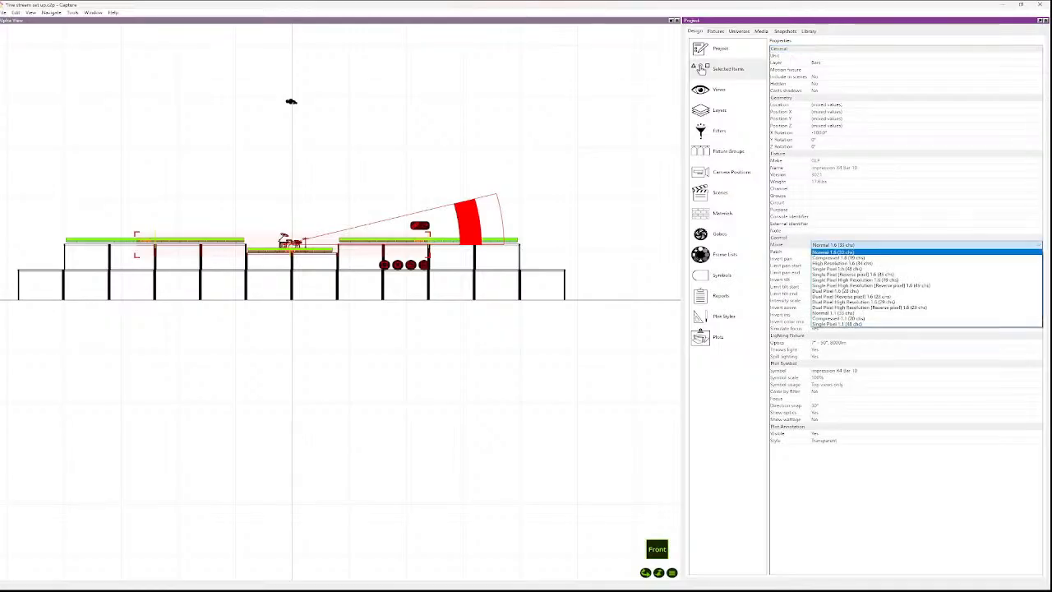
key(Up)
key(Up)
key(Up)
key(Up)
key(Up)
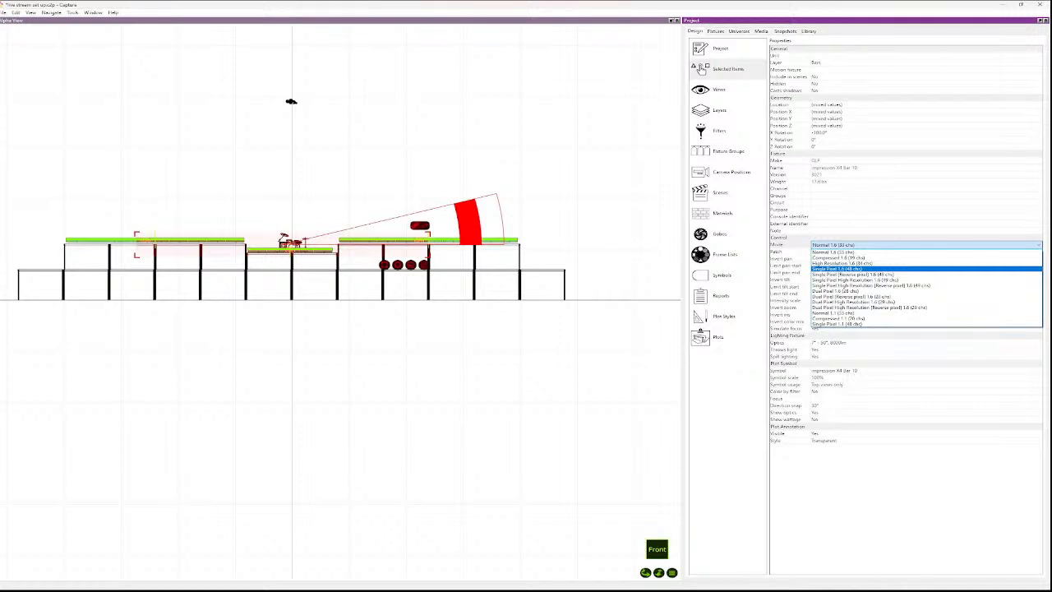
click(837, 269)
click(722, 213)
click(568, 185)
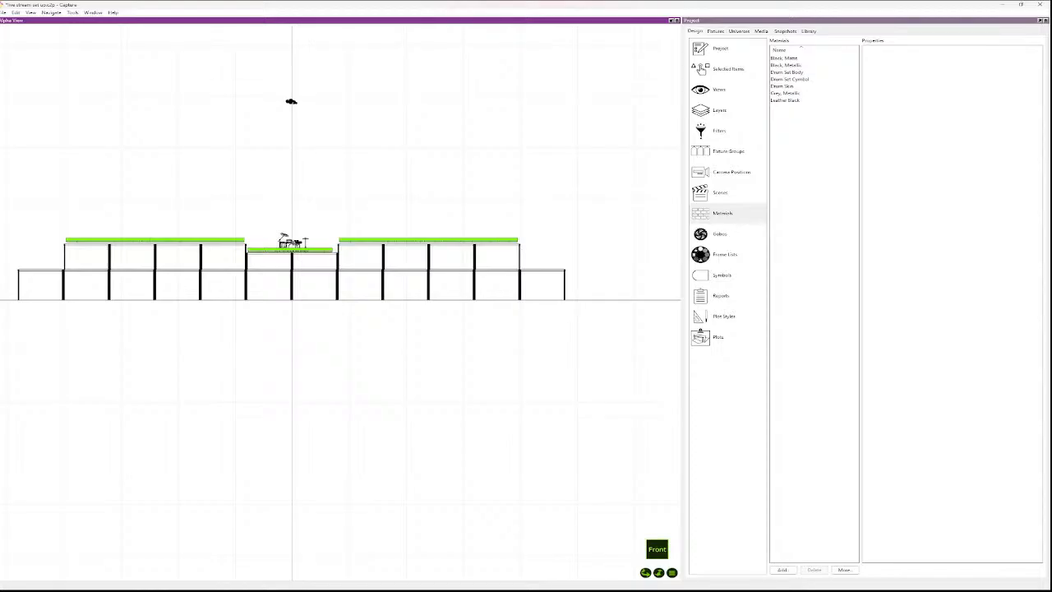
- Assign a sequential unit number starting at 801 to the bar group on the stage-right riser in the front view
click(156, 241)
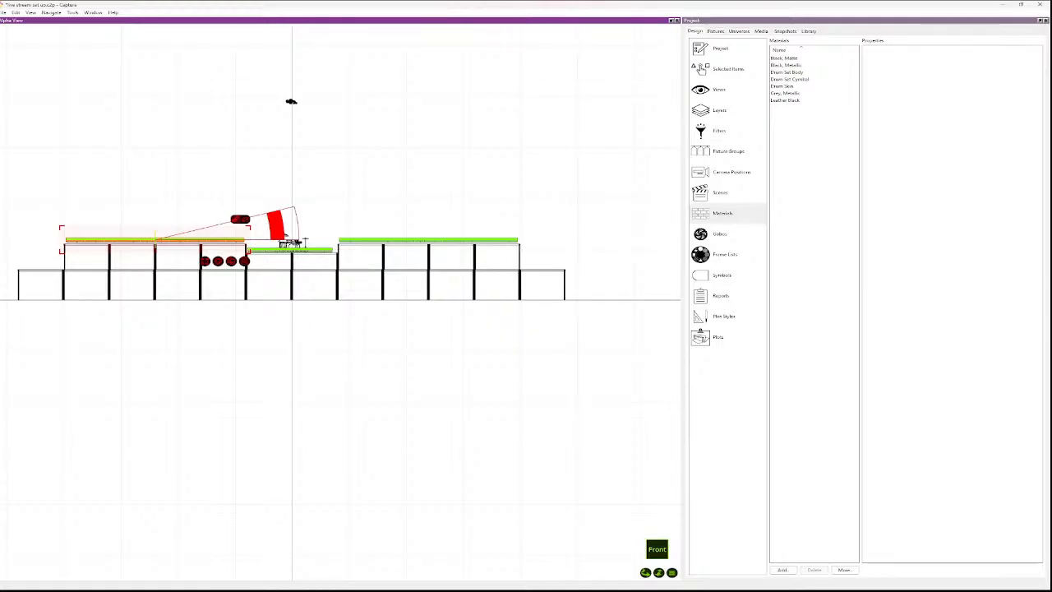
right_click(234, 261)
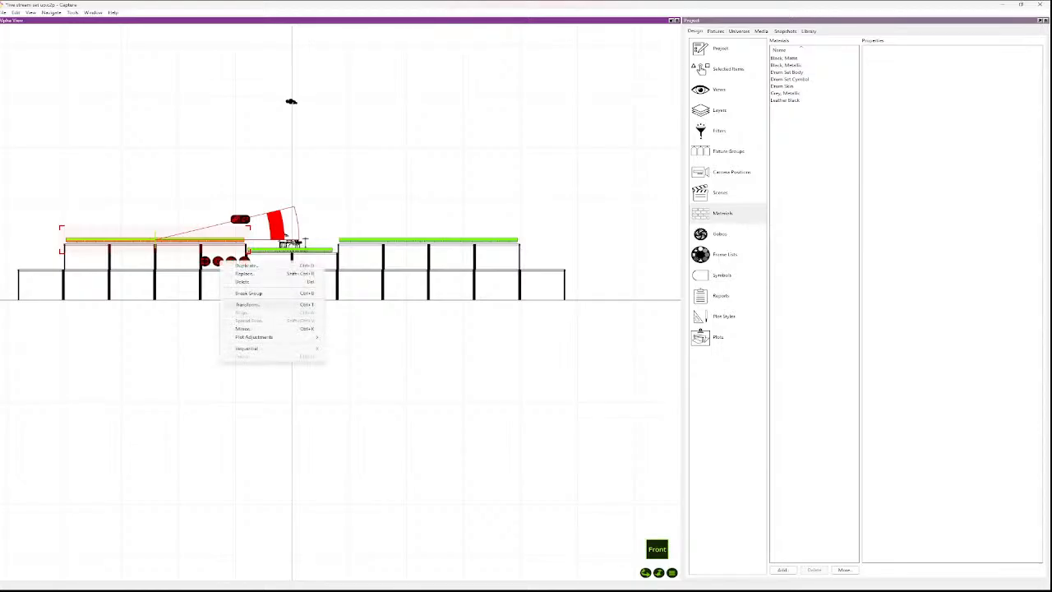
mouse_move(254, 337)
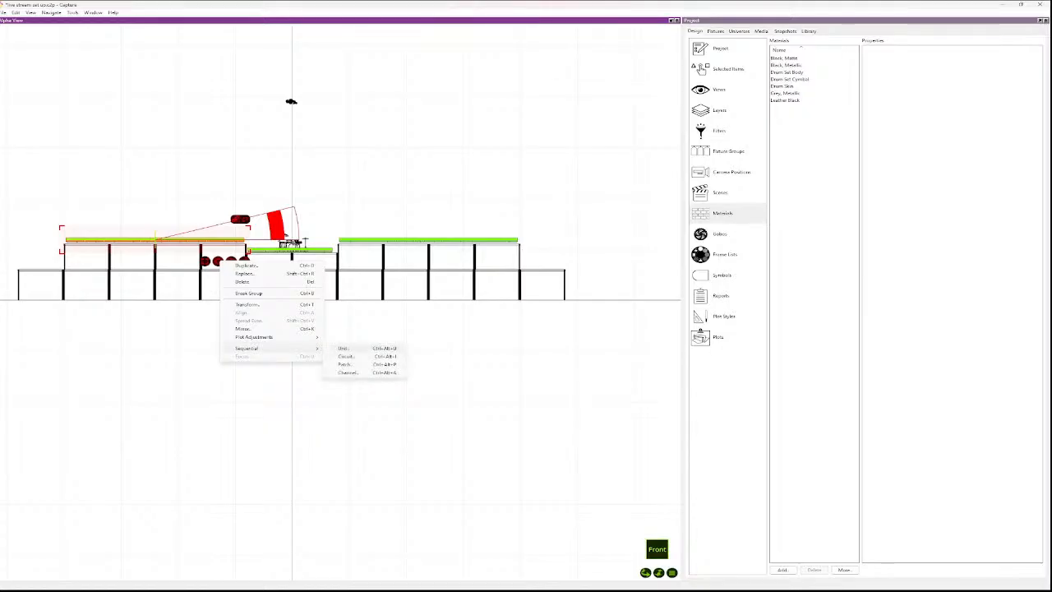
click(342, 349)
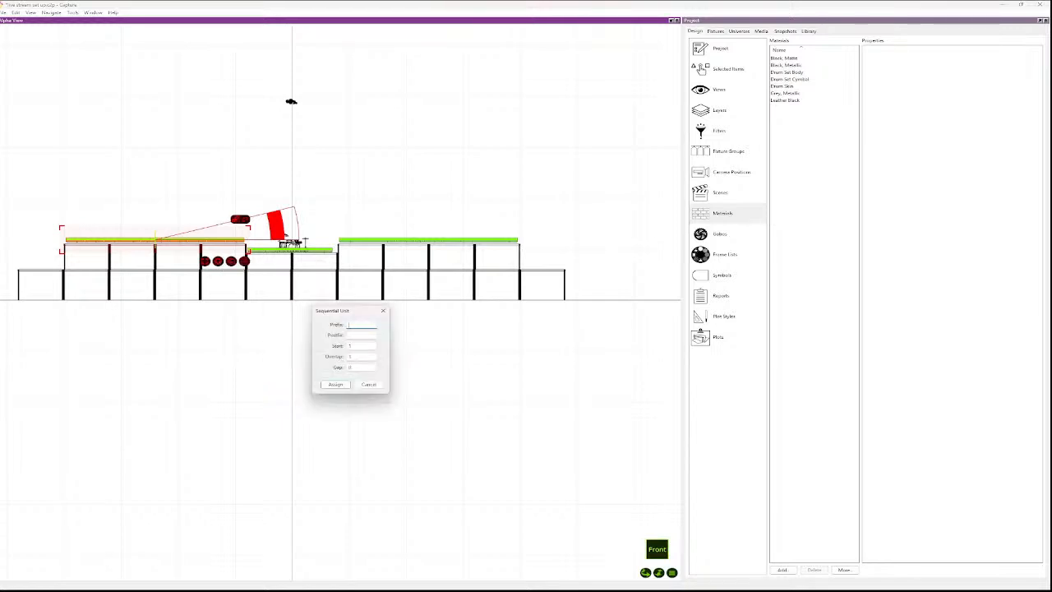
key(Tab)
key(Tab)
text(8)
key(Return)
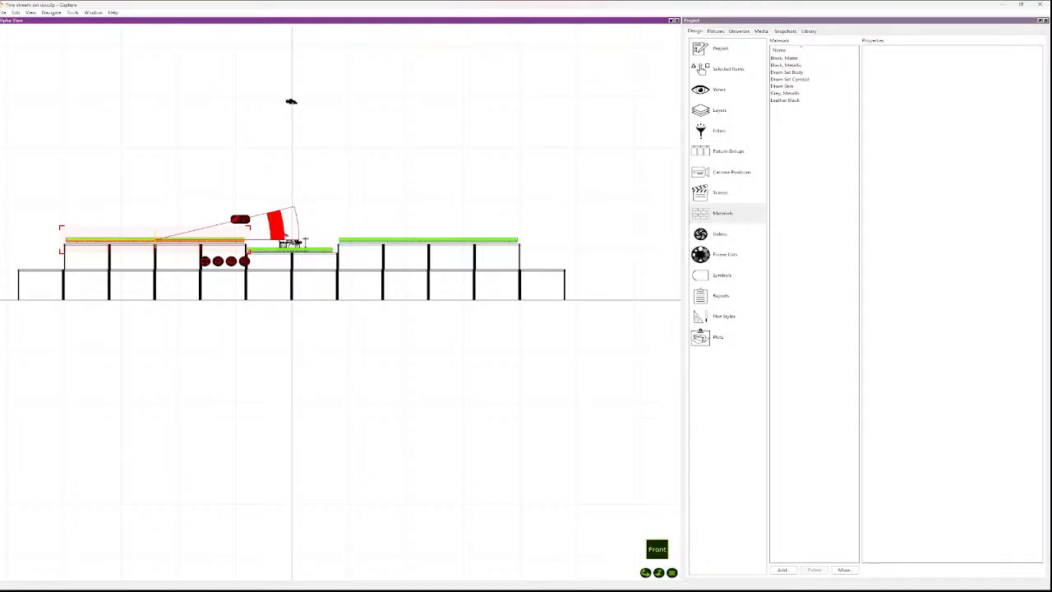
key(Escape)
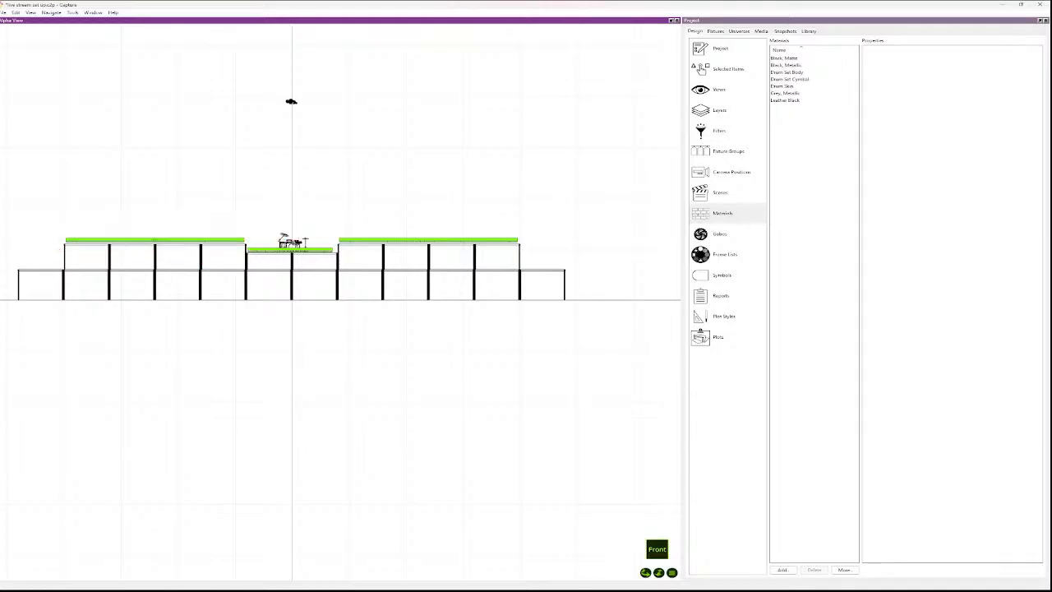
- Sort the project's fixture list by location and bring the GND CST, GND SL and GND SR fixtures into view
scroll(187, 234, up, 6)
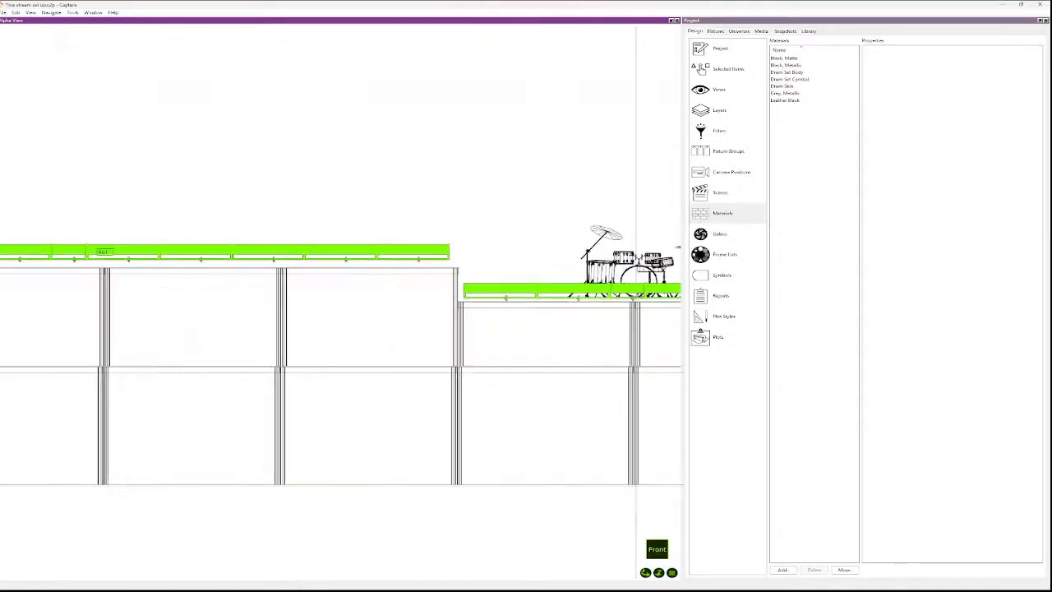
scroll(134, 248, down, 2)
scroll(134, 248, down, 5)
scroll(70, 245, up, 3)
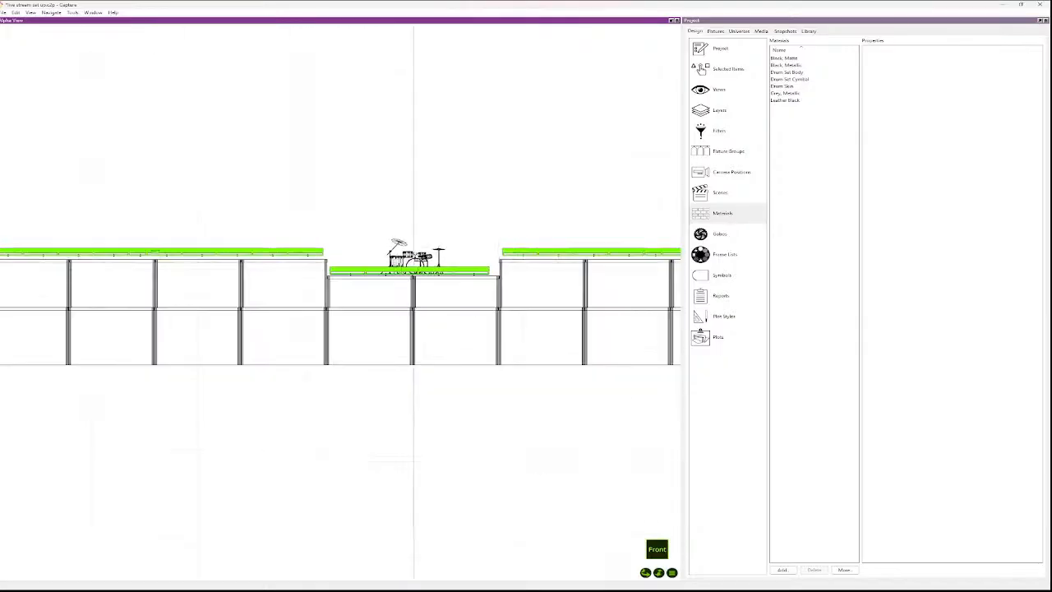
scroll(49, 245, down, 4)
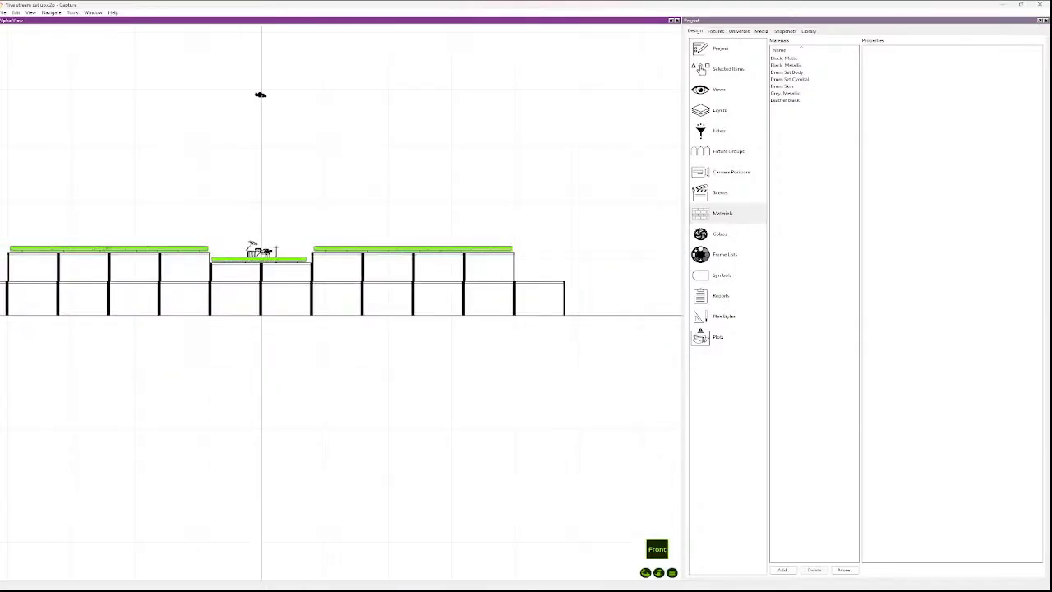
click(715, 31)
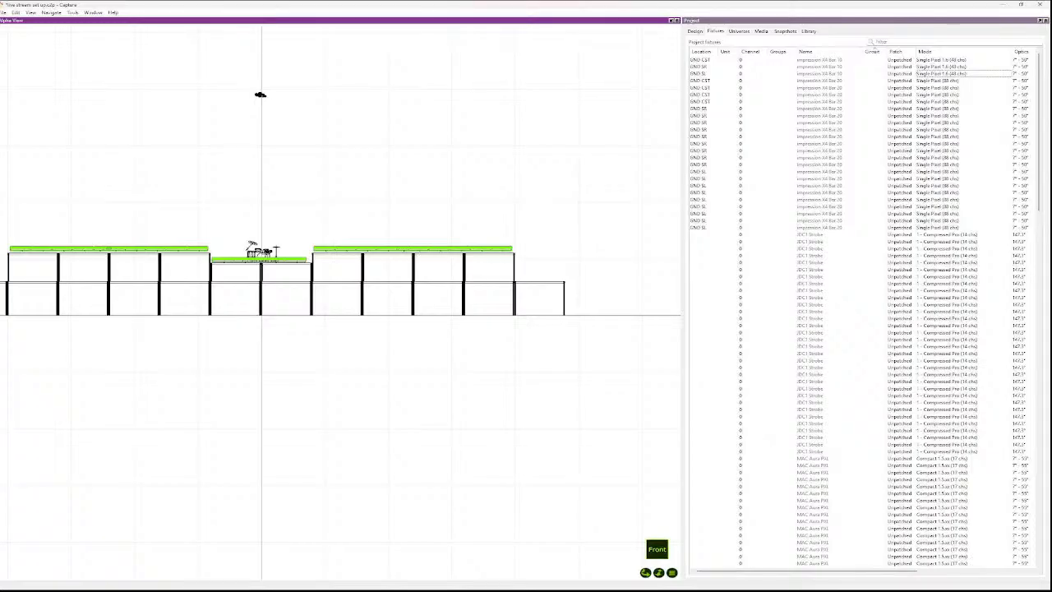
click(822, 60)
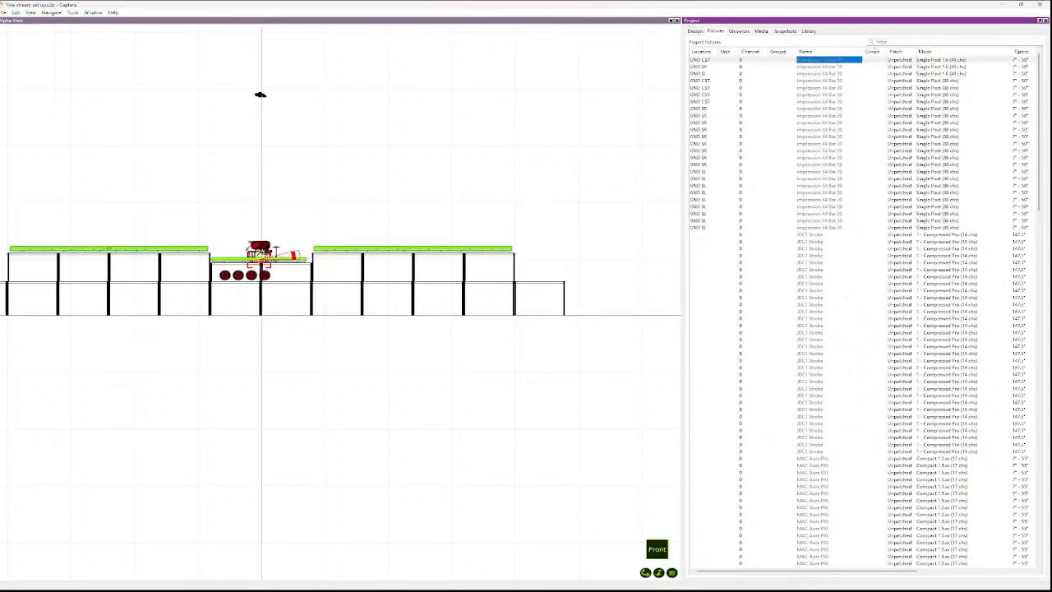
click(703, 51)
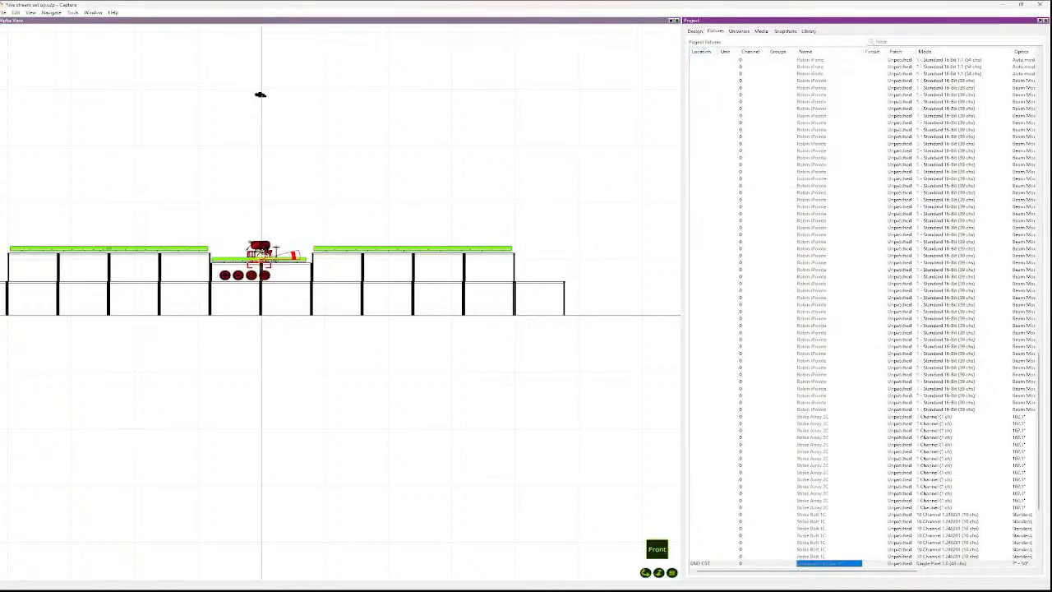
scroll(863, 313, down, 8)
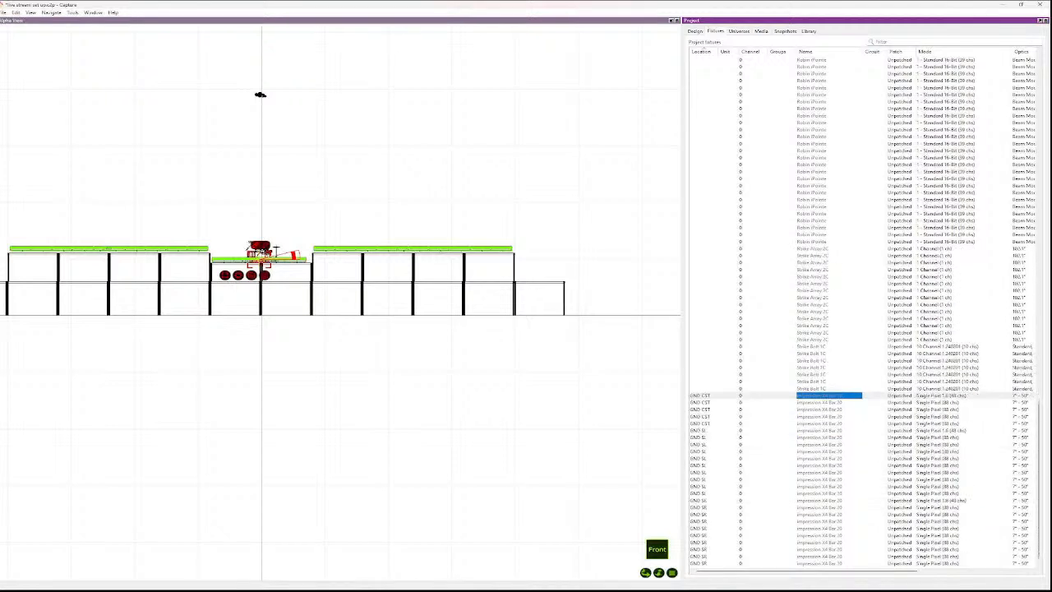
- Number the units of all GND SR fixtures sequentially, starting at 801
click(704, 431)
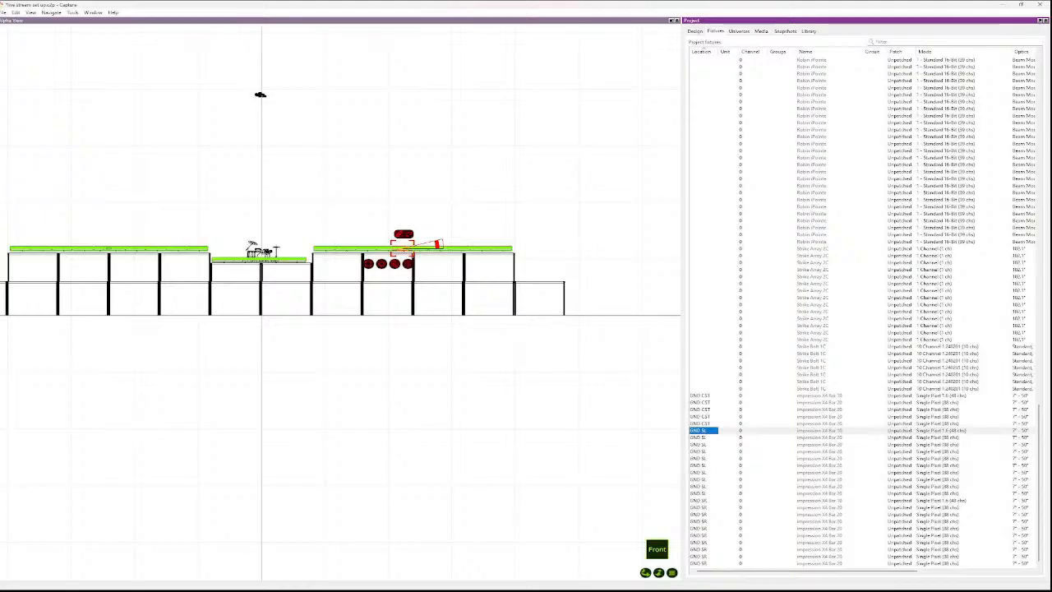
click(704, 508)
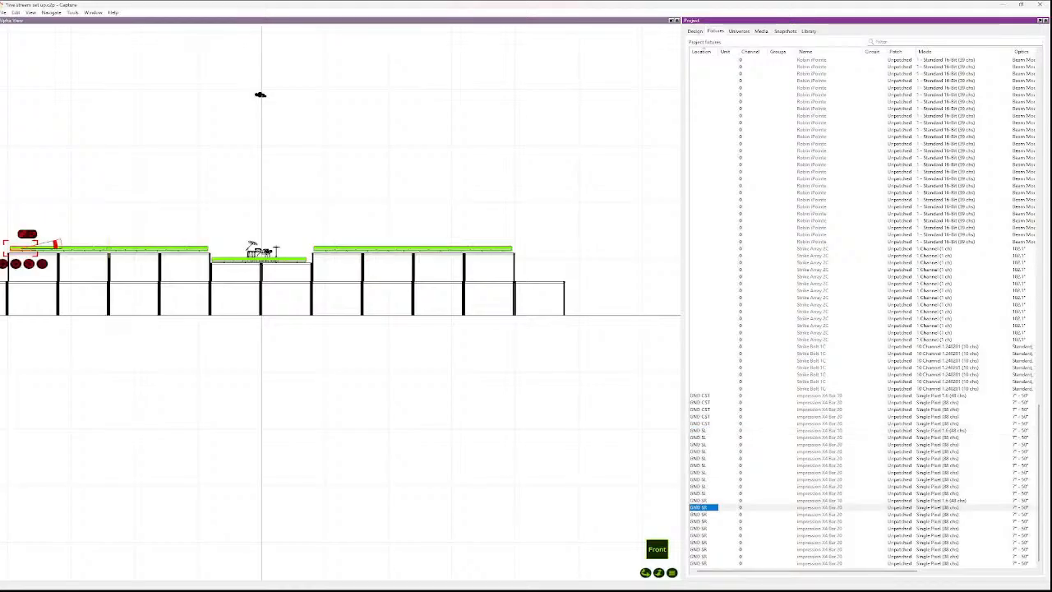
key(Down)
key(Down)
key(Down)
key(Down)
key(Down)
key(Down)
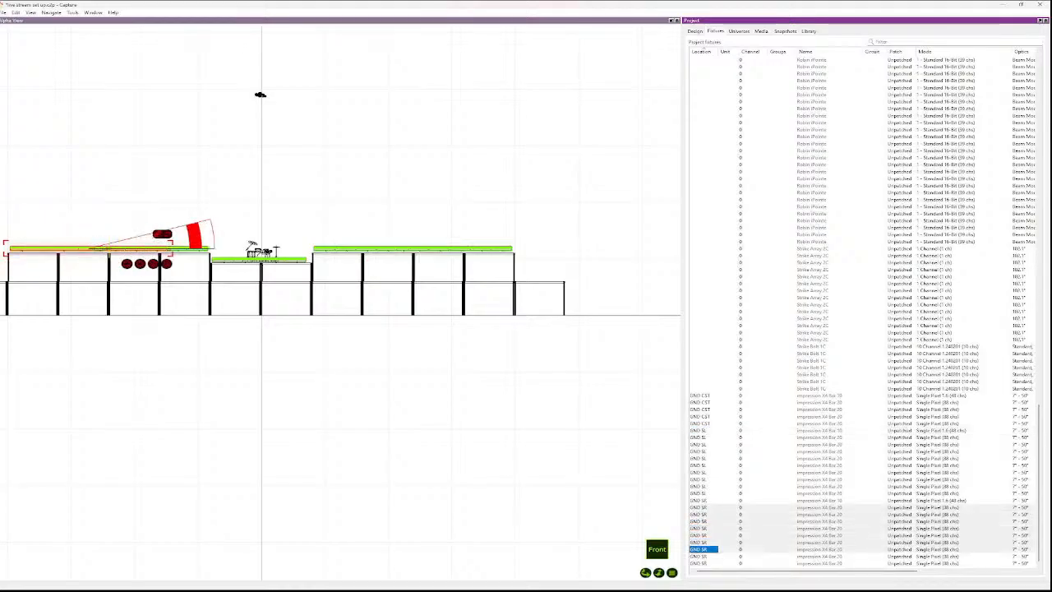
key(Up)
key(Up)
key(Up)
key(Up)
key(Up)
key(Up)
key(Up)
key(shift+Down)
key(shift+Down)
key(shift+Down)
key(shift+Down)
key(shift+Down)
key(shift+Down)
key(shift+Down)
key(shift+Down)
key(shift+Down)
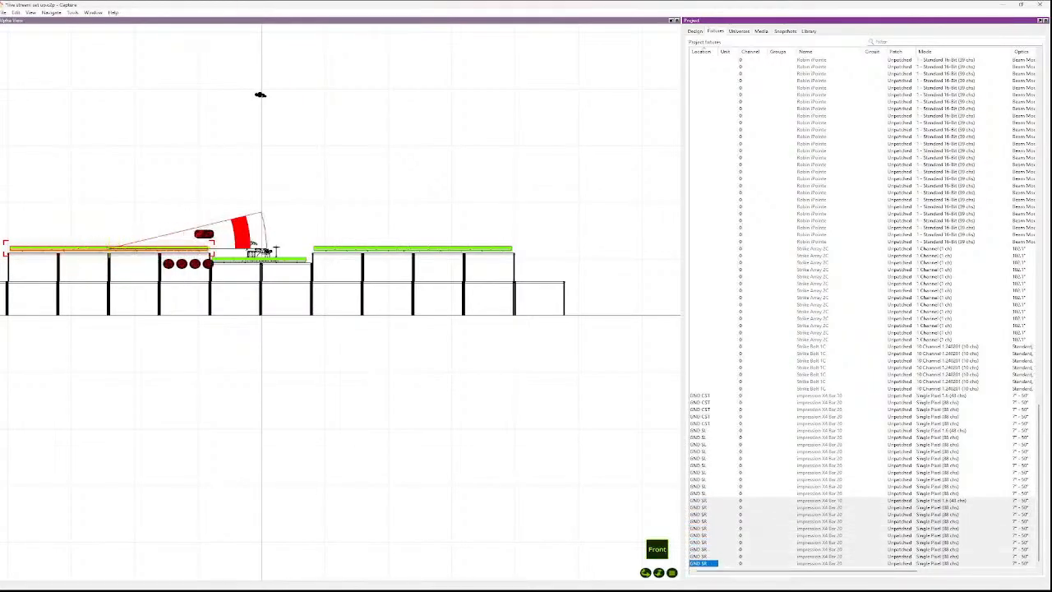
key(ctrl+u)
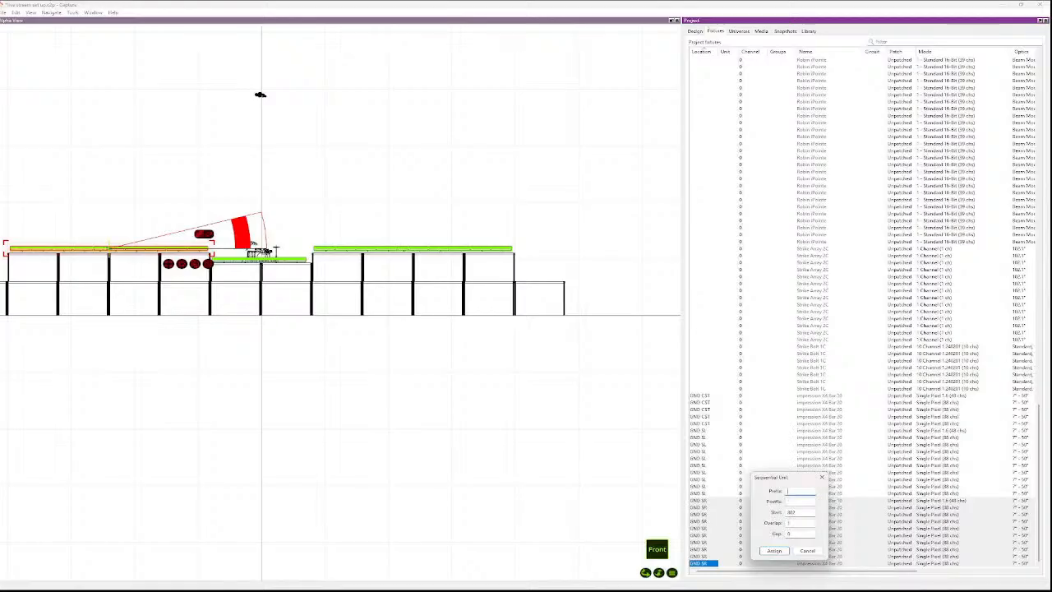
key(Tab)
key(Tab)
text(801)
key(Return)
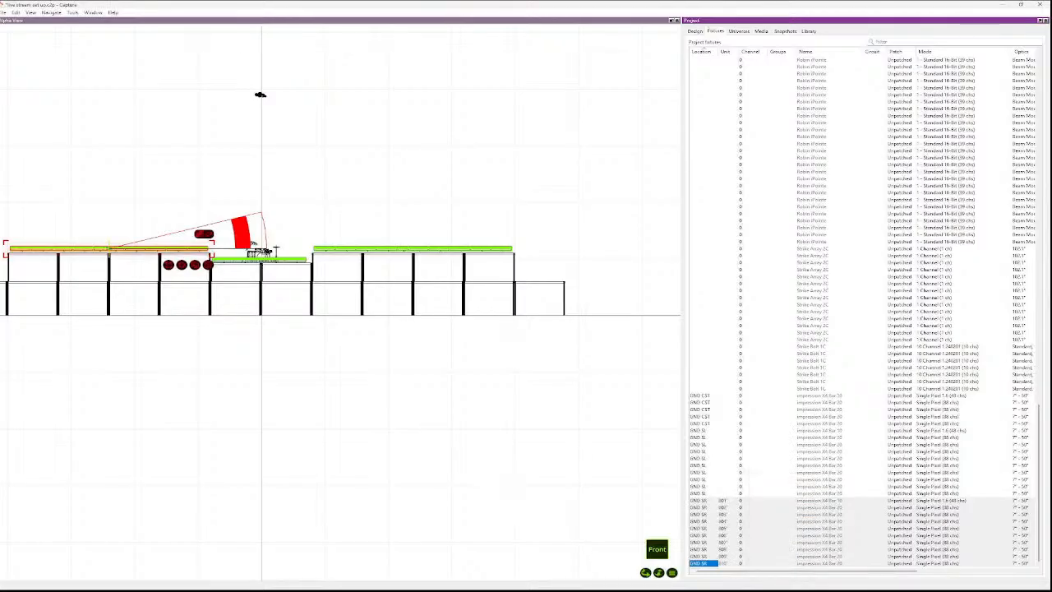
click(753, 493)
- Renumber the units of all GND SR fixtures sequentially, starting at 811
click(703, 424)
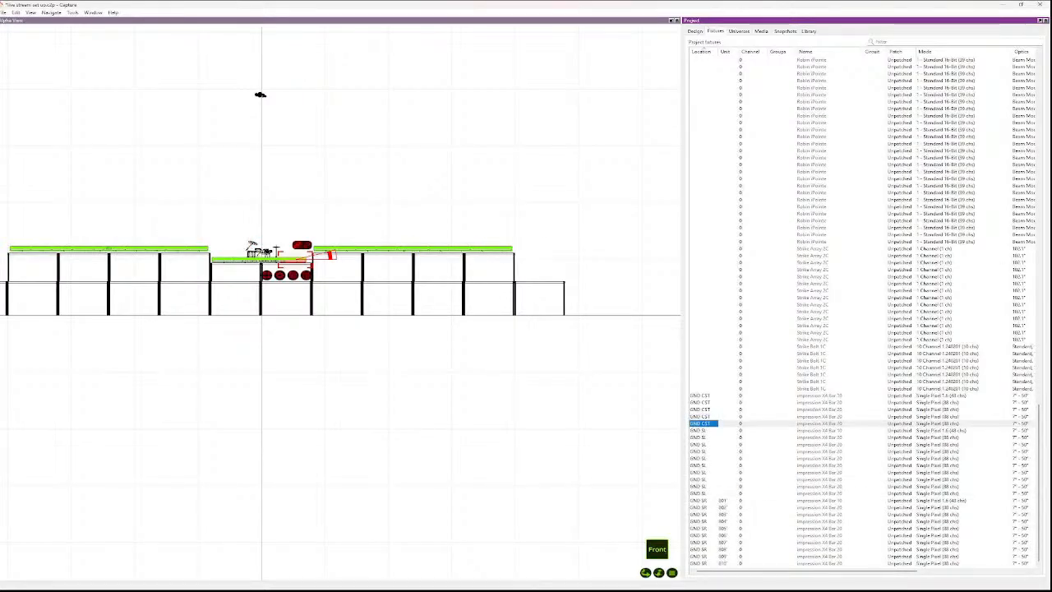
click(728, 438)
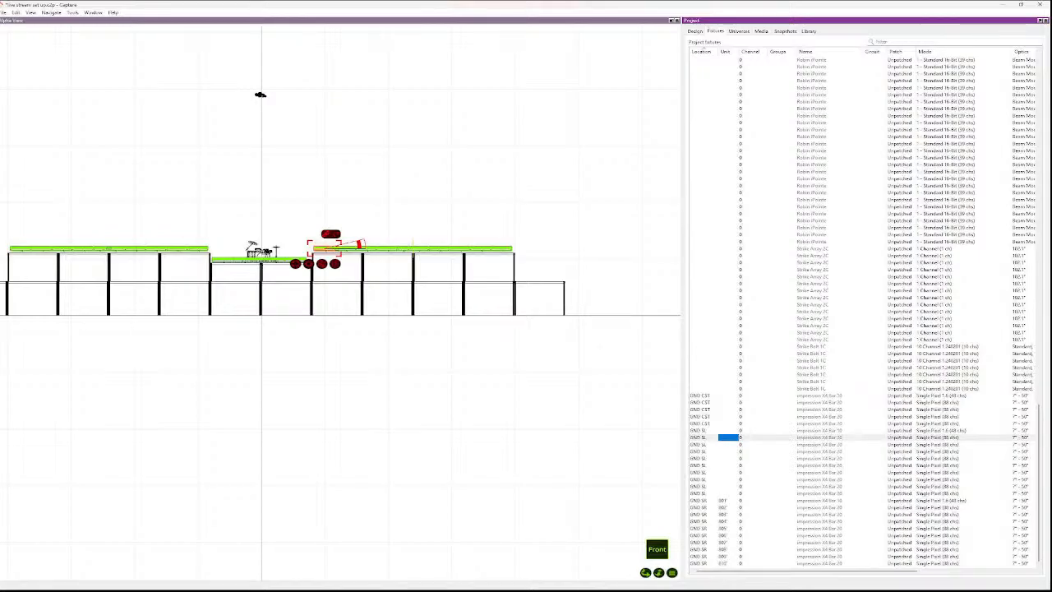
click(728, 501)
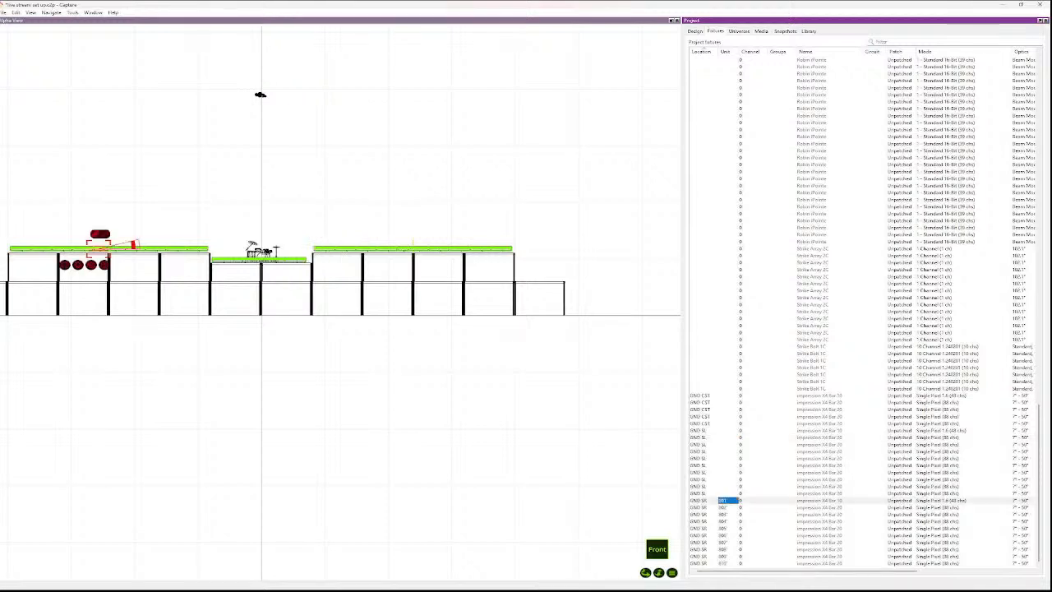
shift+click(727, 563)
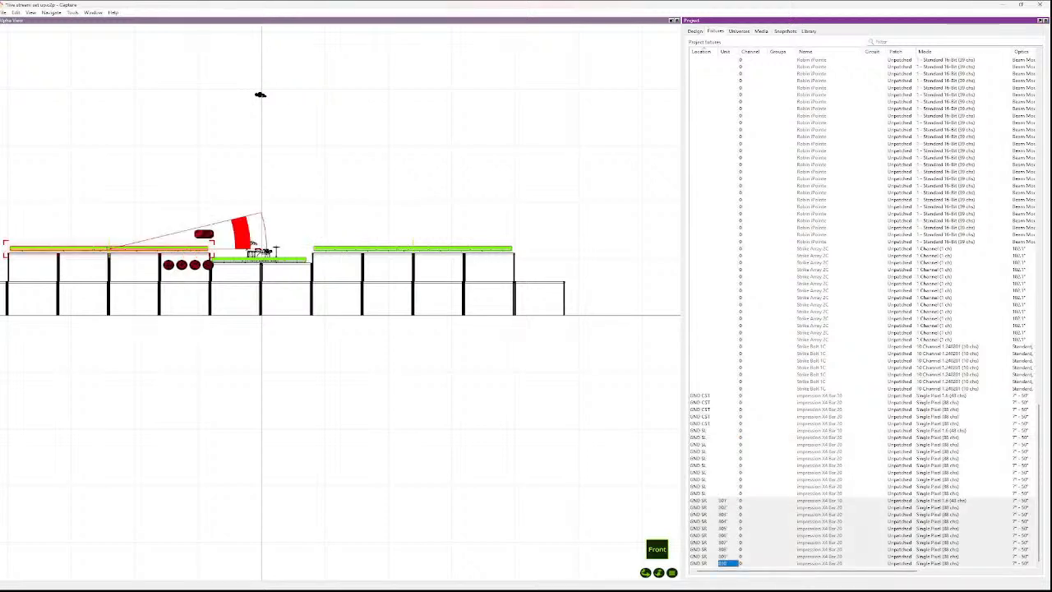
right_click(724, 561)
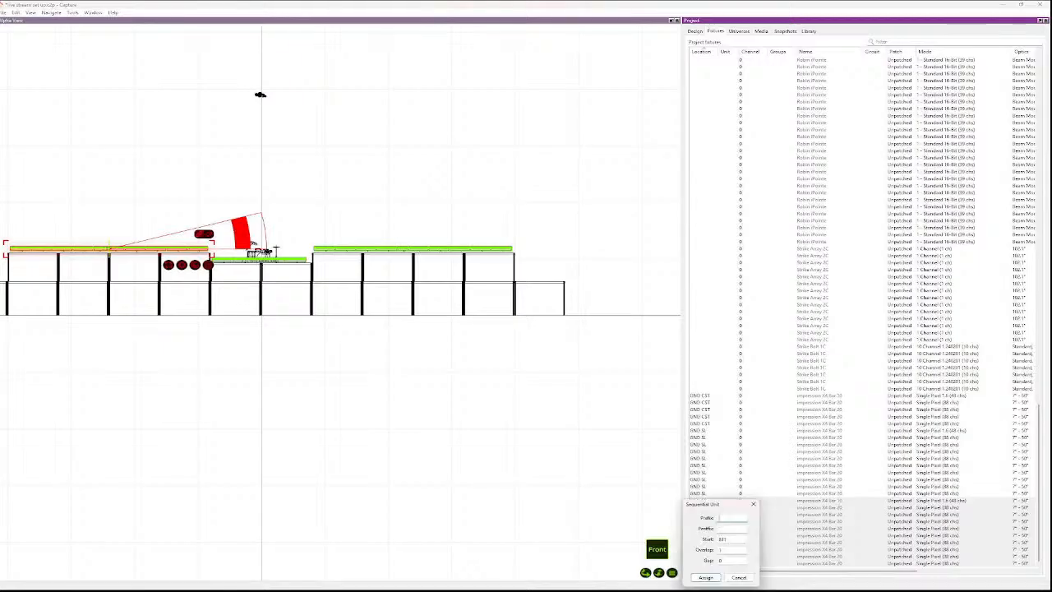
key(Tab)
key(Return)
click(728, 507)
click(727, 501)
click(727, 458)
click(727, 437)
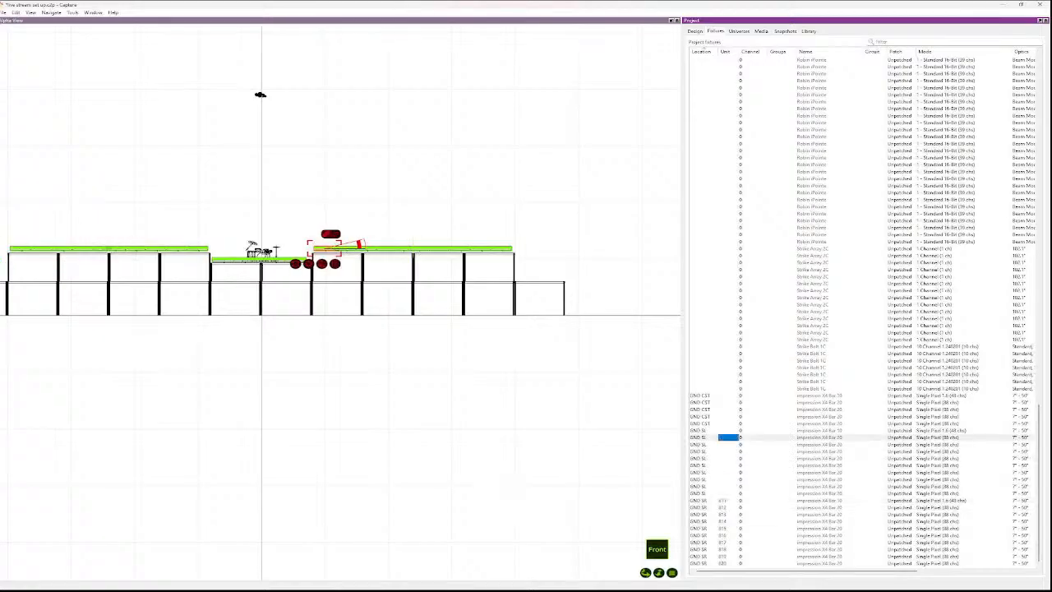
click(728, 430)
shift+click(727, 493)
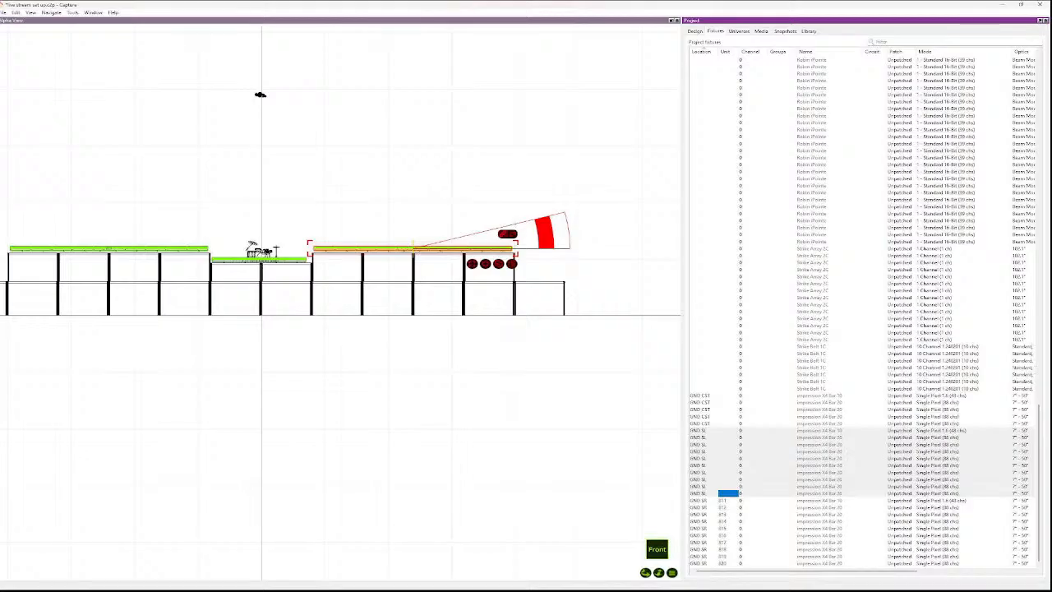
- Number the units of the five GND CST fixtures sequentially, starting at 821
click(701, 395)
shift+click(701, 423)
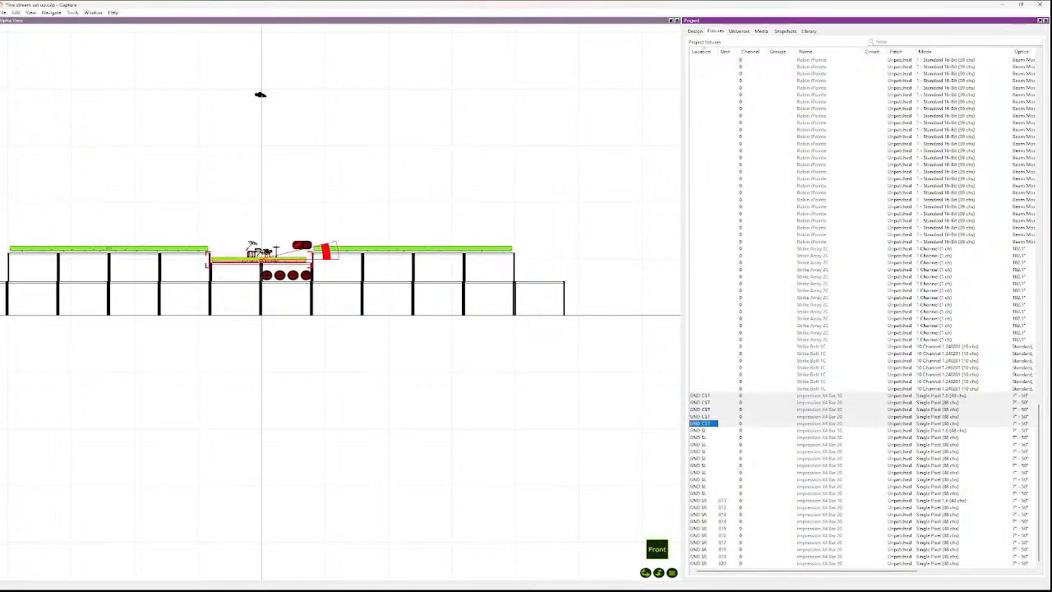
key(Return)
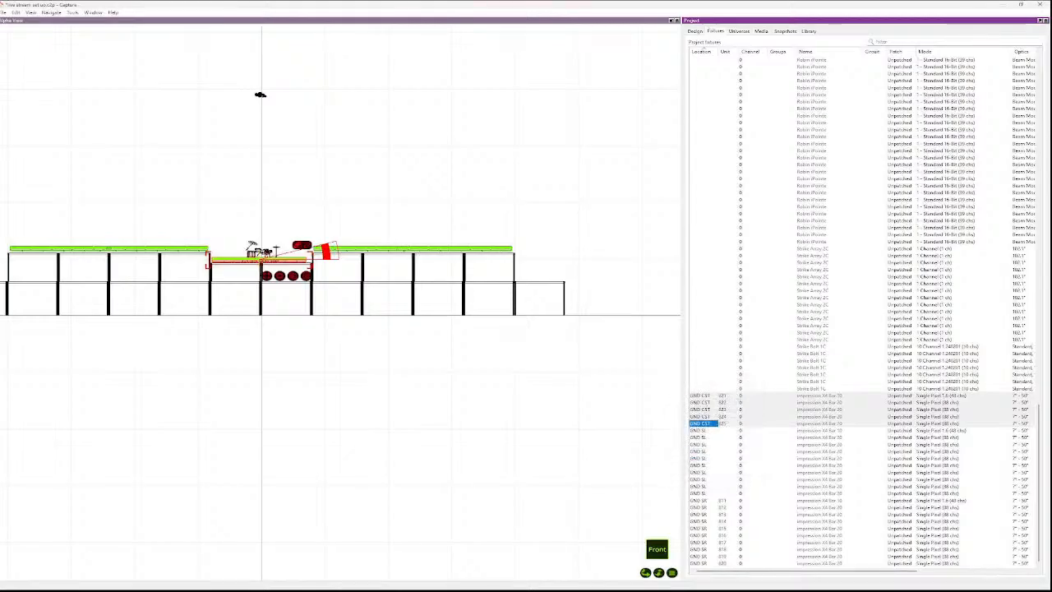
- Number the units of all ten GND SL fixtures sequentially, starting at 826
click(729, 437)
click(728, 431)
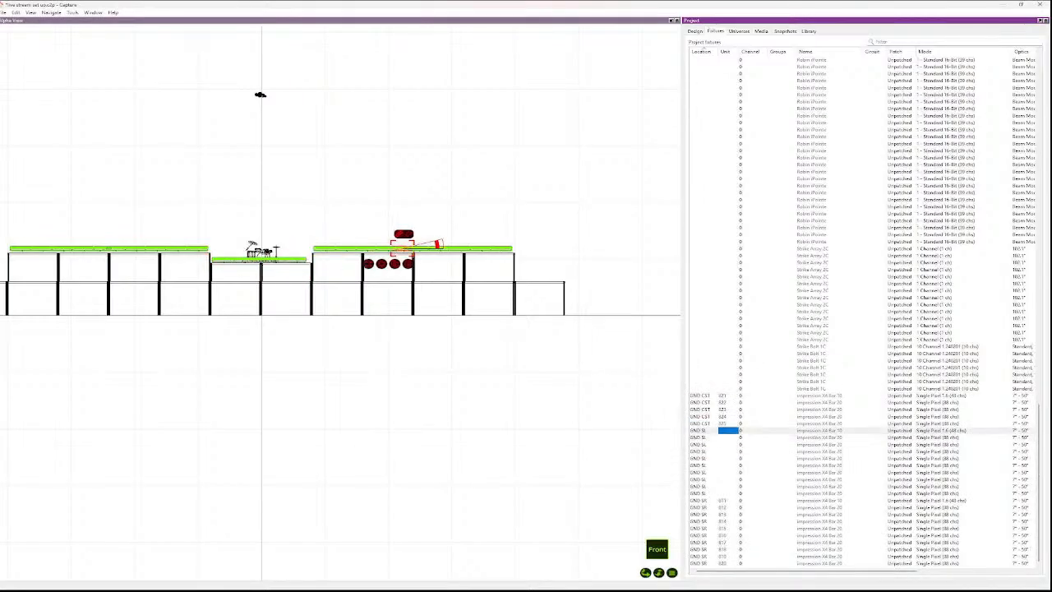
key(Down)
key(Up)
key(Left)
key(shift+Down)
key(shift+Down)
key(shift+Down)
key(shift+Down)
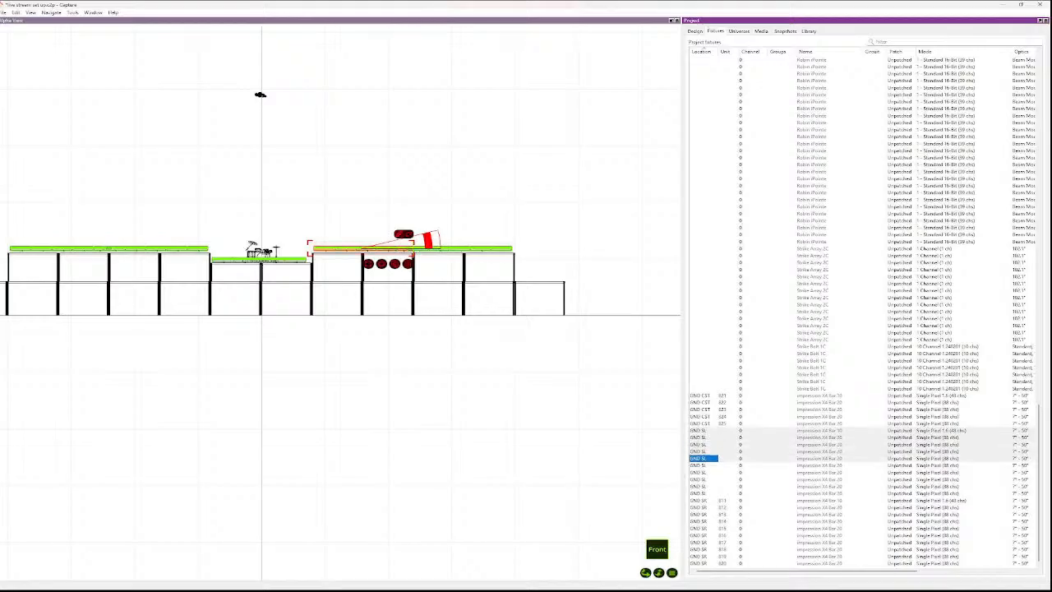
key(shift+Down)
key(shift+Down)
key(shift+Down)
key(shift+Down)
key(shift+Down)
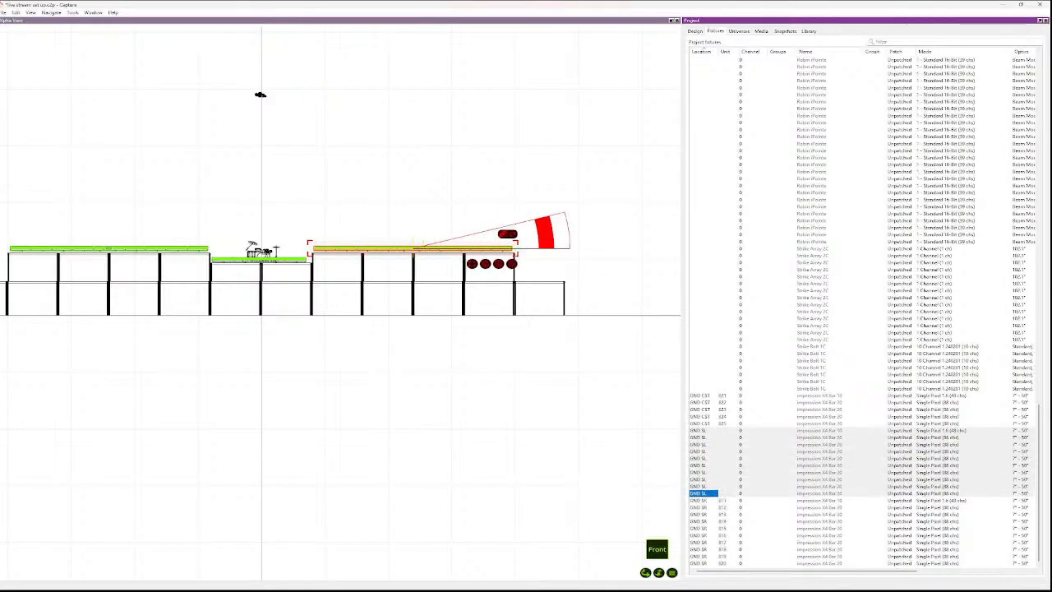
key(ctrl+u)
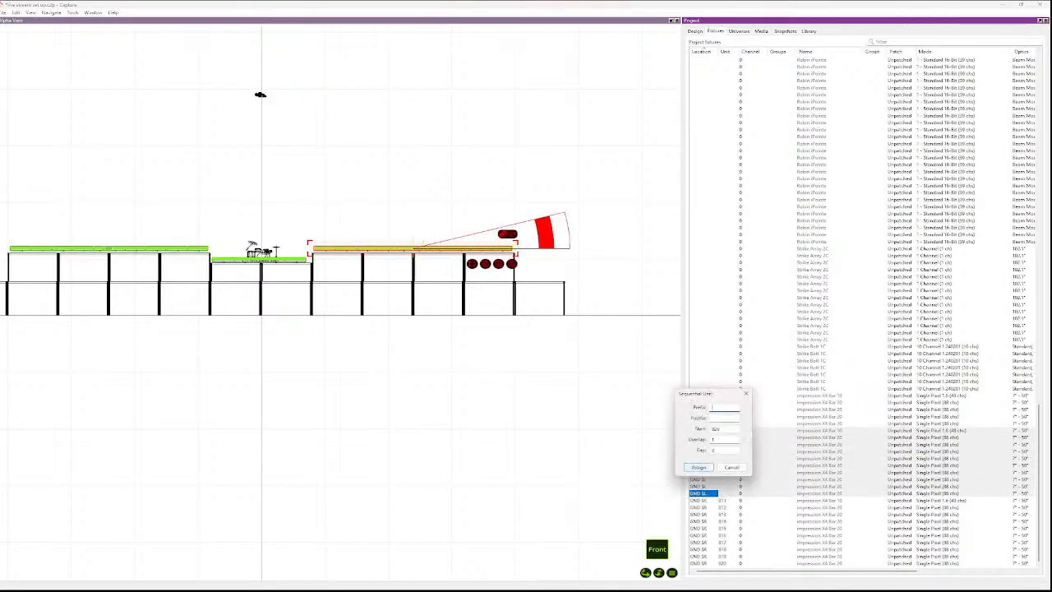
key(Return)
- Step through the GND CST and GND SL fixtures one by one to check their unit order against the front view
key(Up)
key(Up)
key(Up)
key(Up)
key(Up)
key(Up)
key(Up)
key(Up)
key(Up)
key(Up)
key(Up)
key(Up)
key(Up)
key(Up)
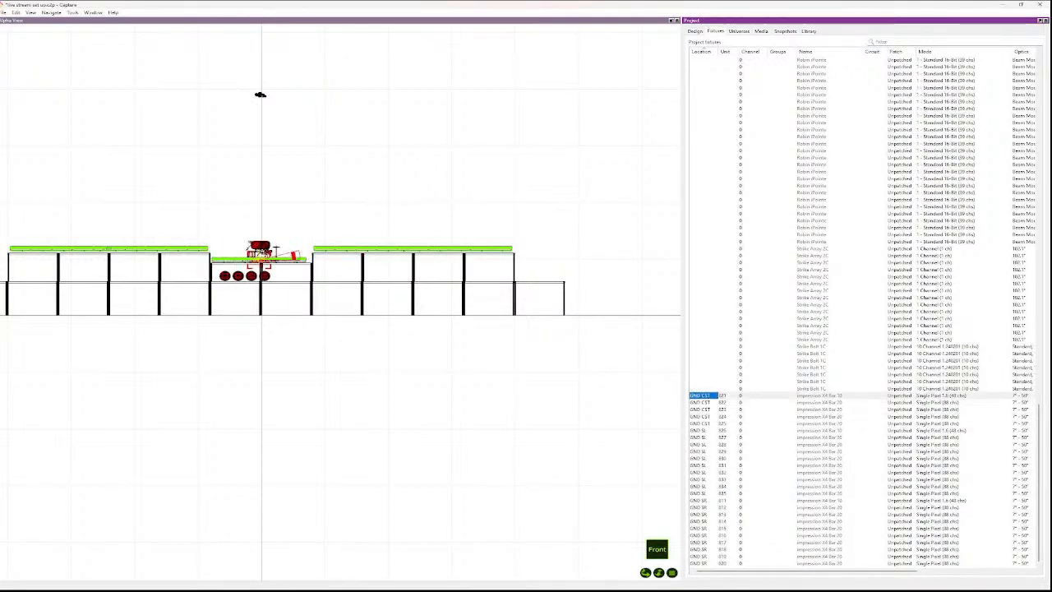
key(Down)
key(Down)
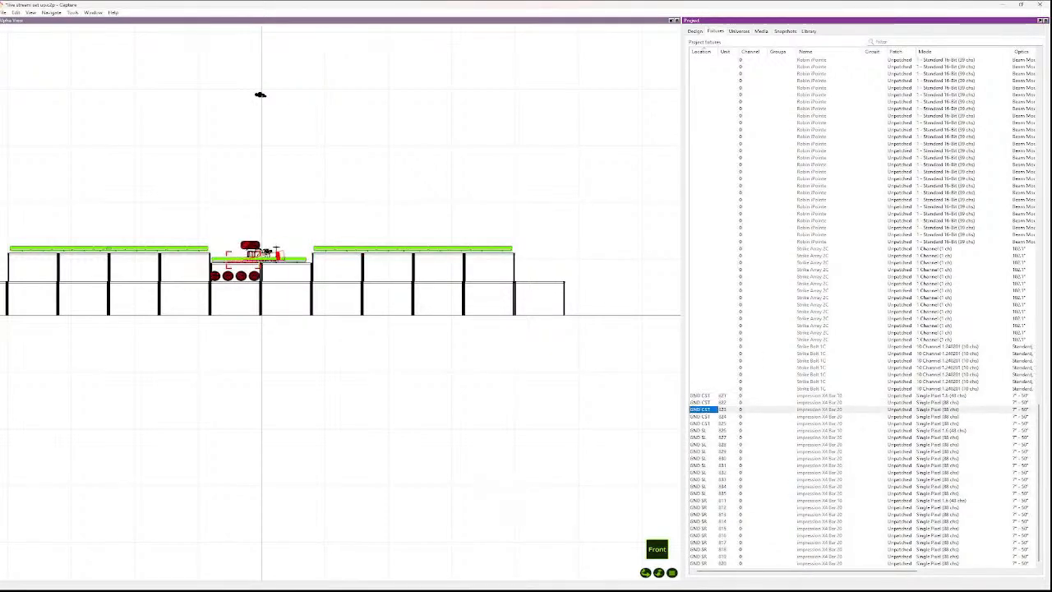
key(Down)
key(Down)
key(Down)
key(Down)
key(Down)
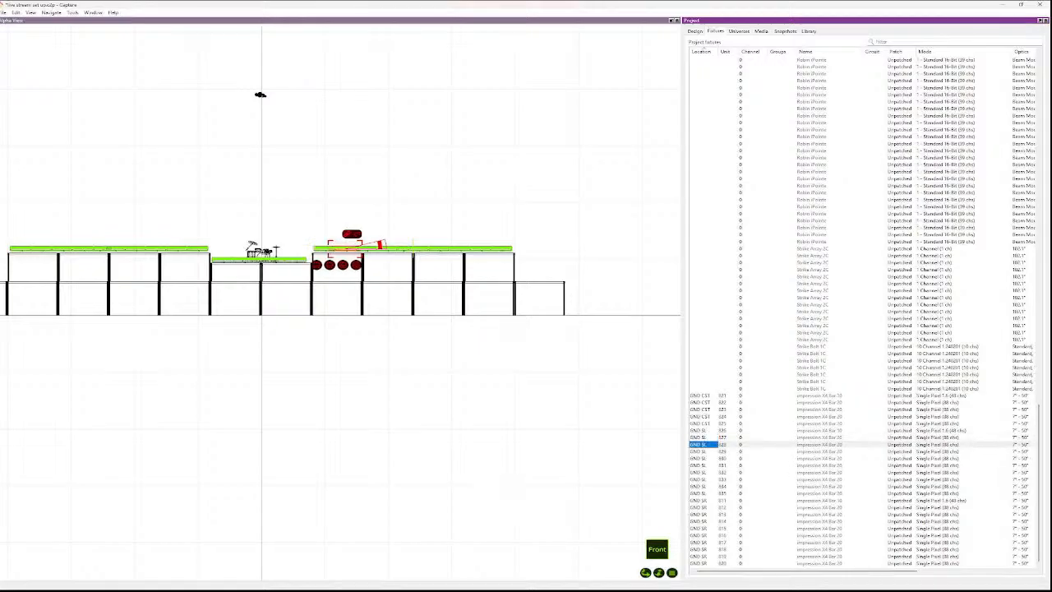
key(Down)
key(Down)
key(Down)
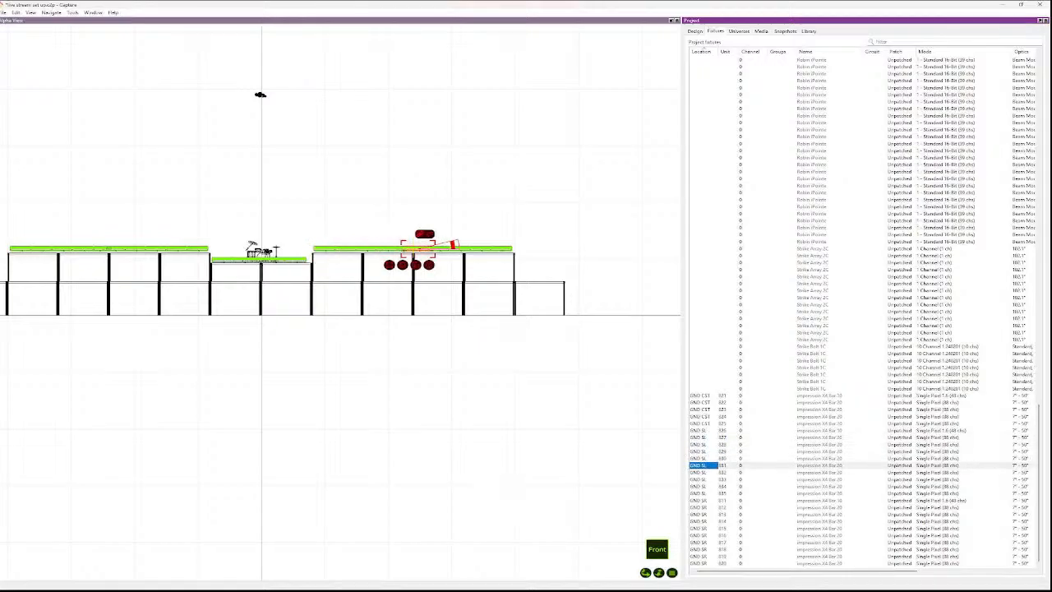
- Sort the project's fixture list by unit and bring the numbered GND fixtures into view
click(725, 51)
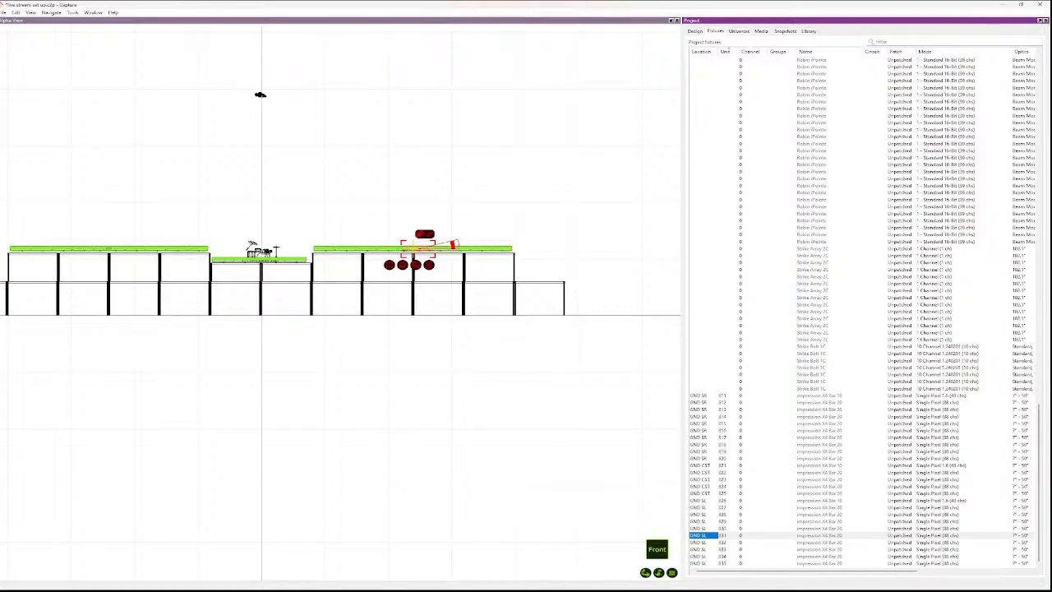
scroll(863, 312, up, 3)
click(726, 52)
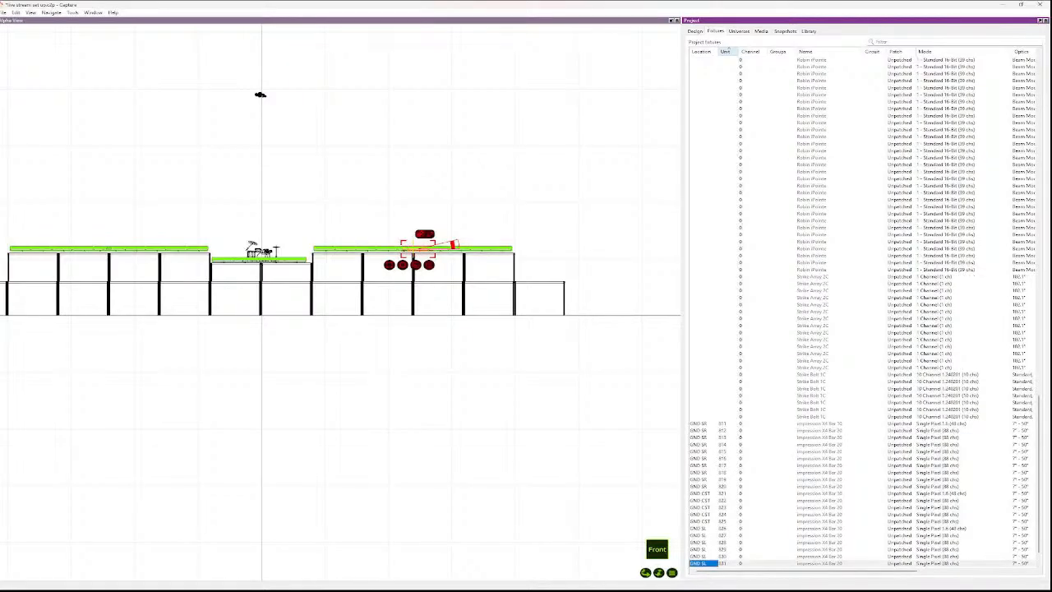
scroll(863, 312, down, 2)
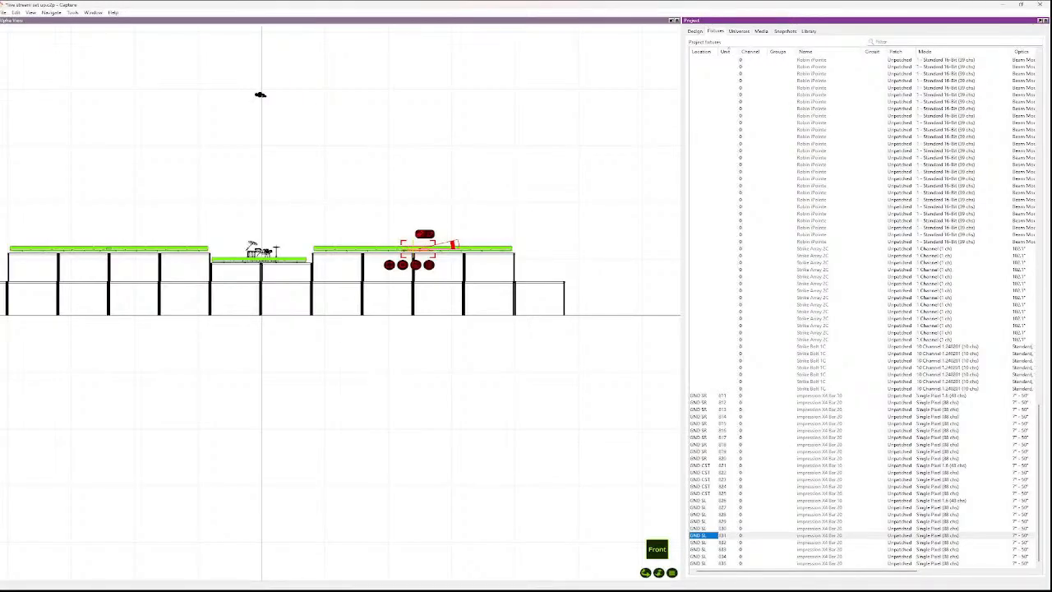
- Step back through the numbered fixtures from unit 826 to 811, checking each one's position in the front view
click(726, 500)
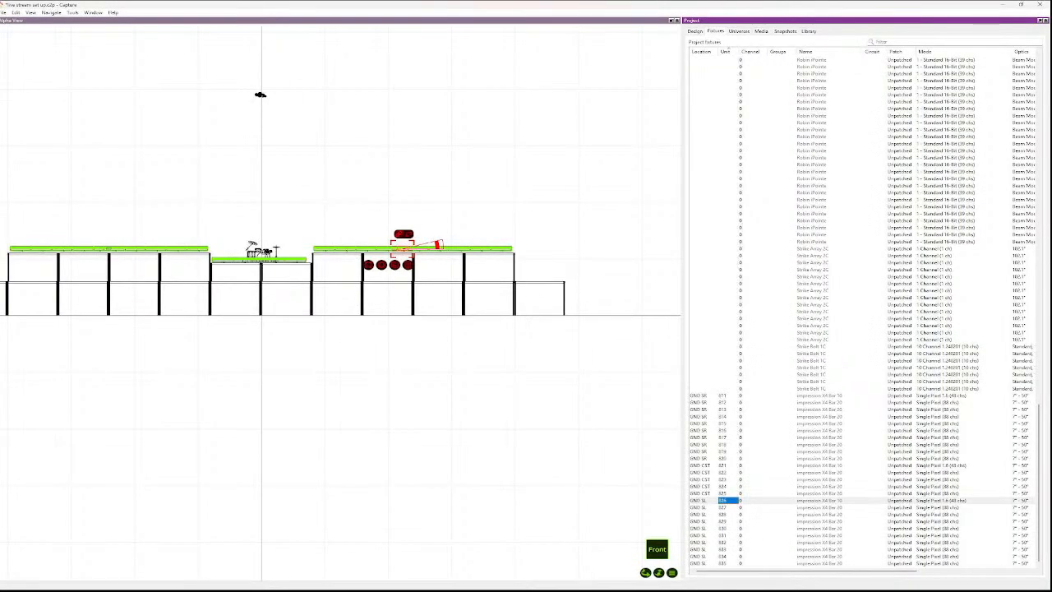
key(Up)
key(Up)
key(Up)
key(Up)
key(Up)
key(Up)
key(Up)
key(Up)
key(Up)
key(Up)
key(Up)
key(Up)
key(Up)
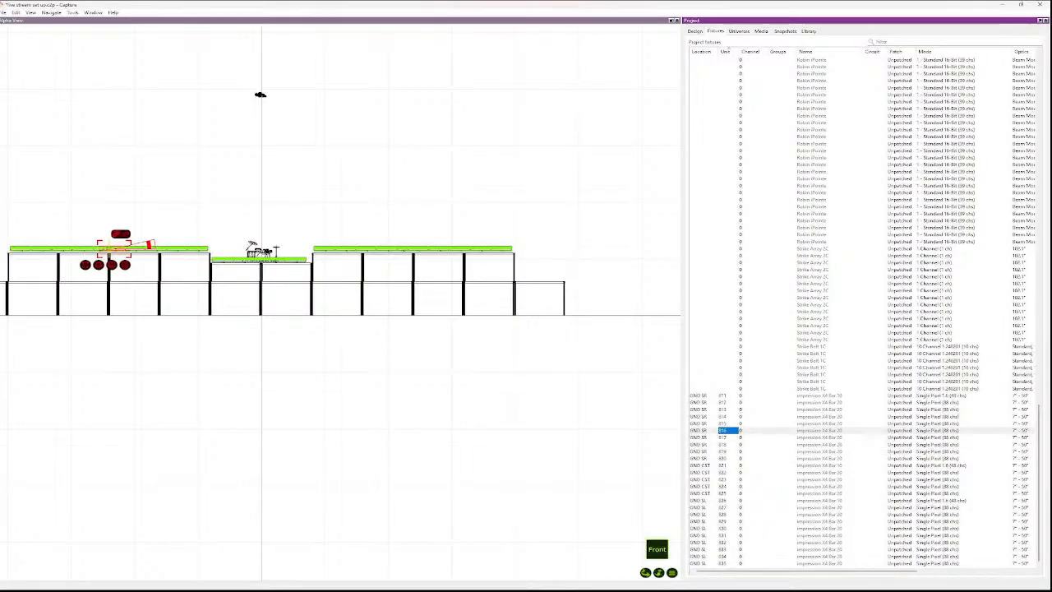
key(Up)
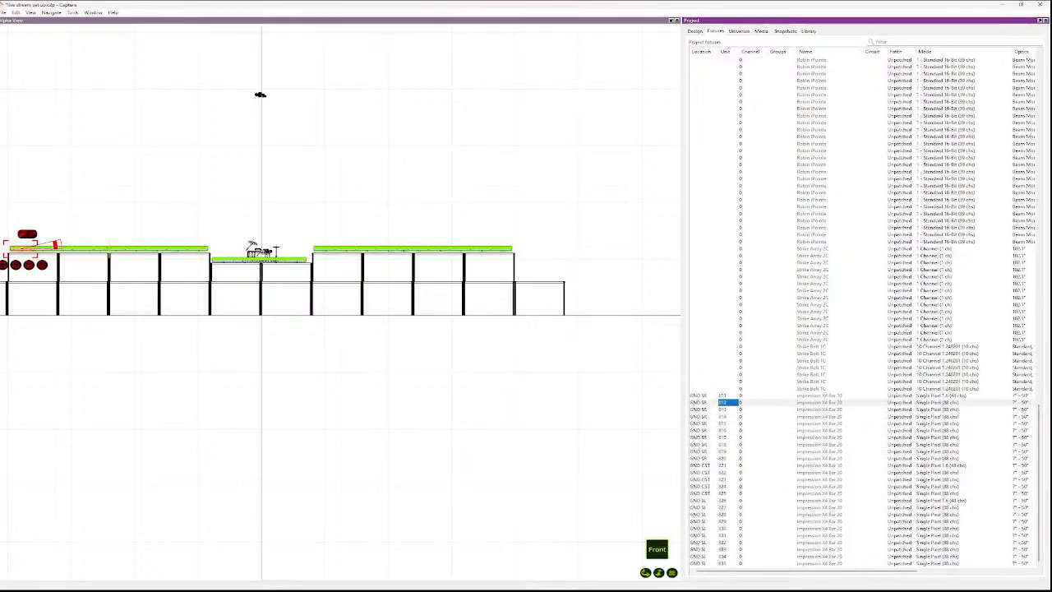
key(Up)
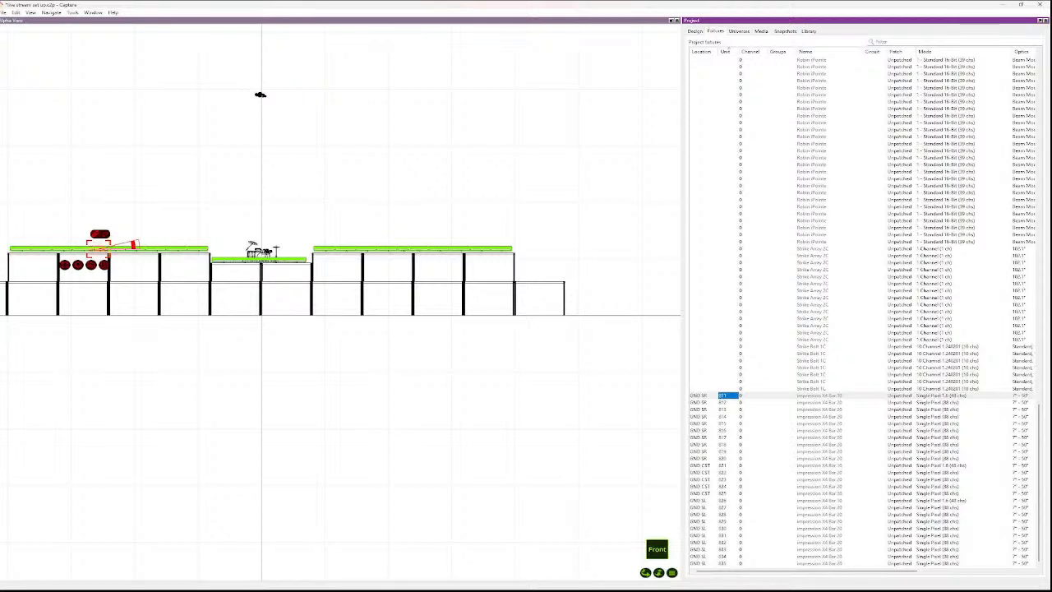
scroll(10, 238, down, 1)
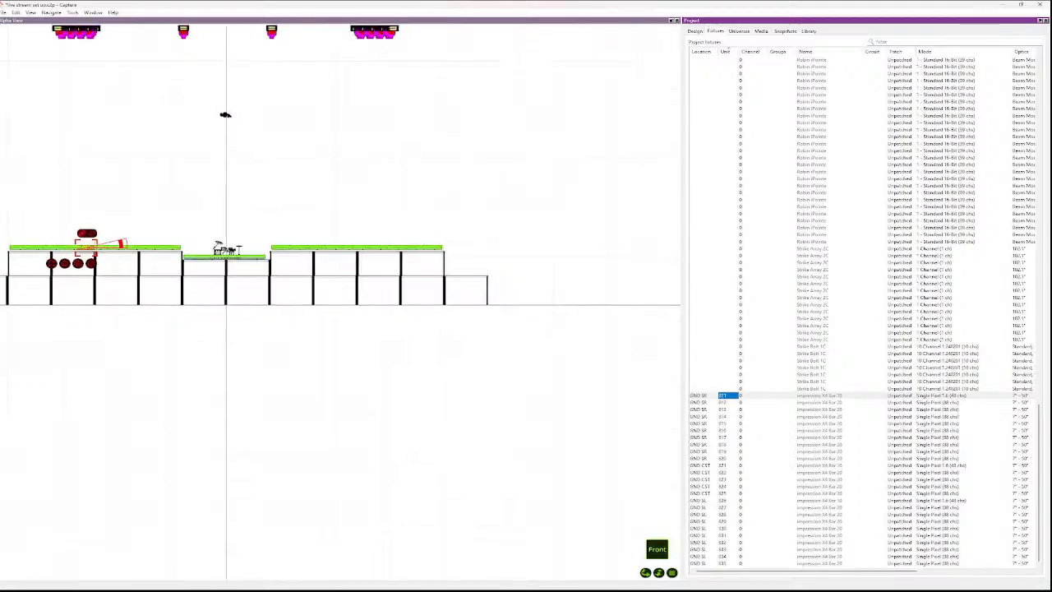
scroll(10, 238, up, 6)
click(11, 239)
scroll(33, 240, up, 5)
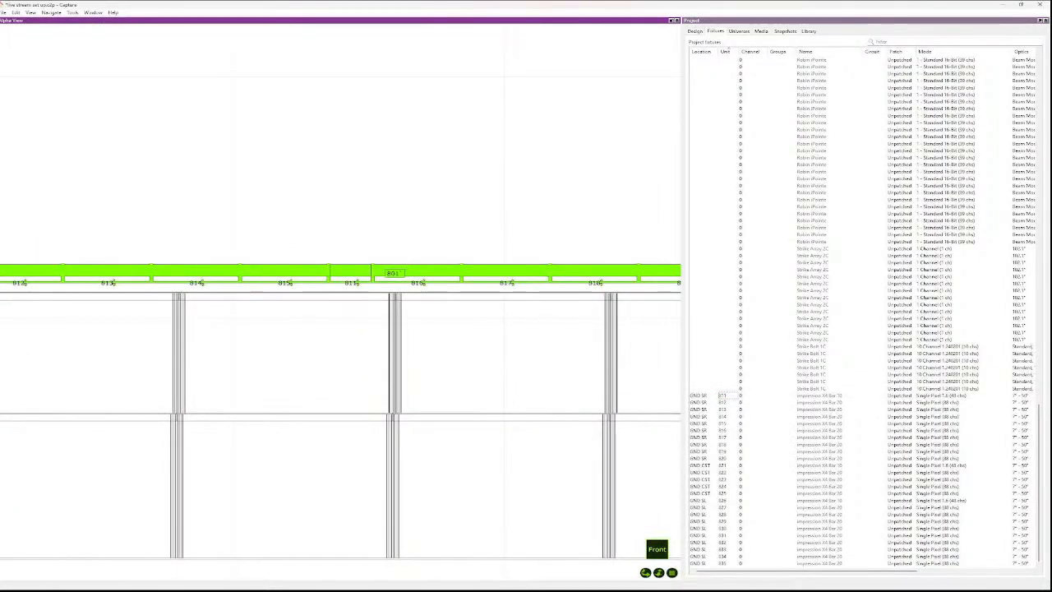
click(20, 280)
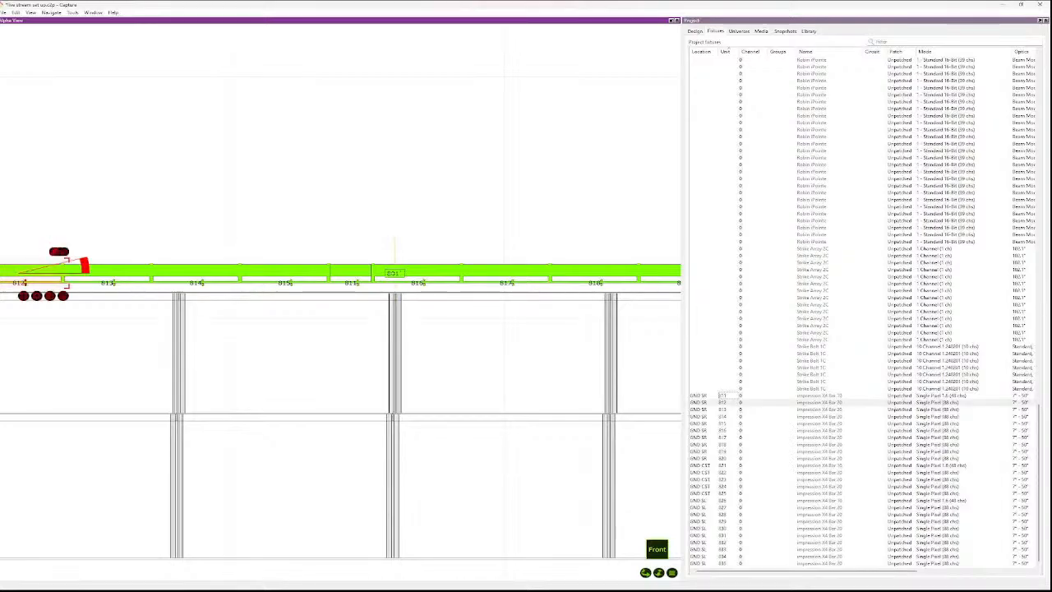
ctrl+click(107, 280)
ctrl+click(196, 280)
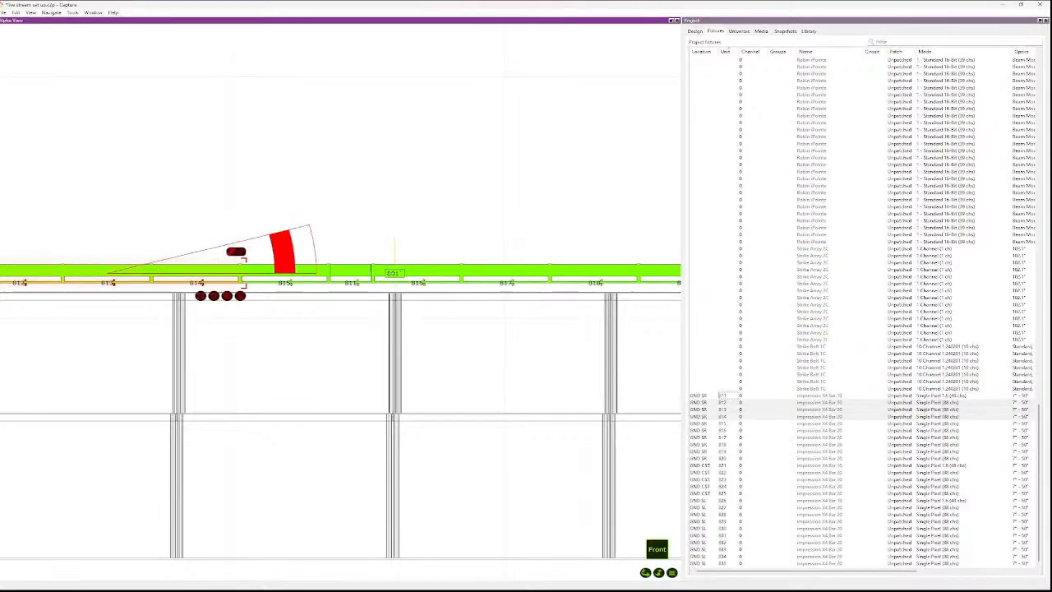
ctrl+click(284, 280)
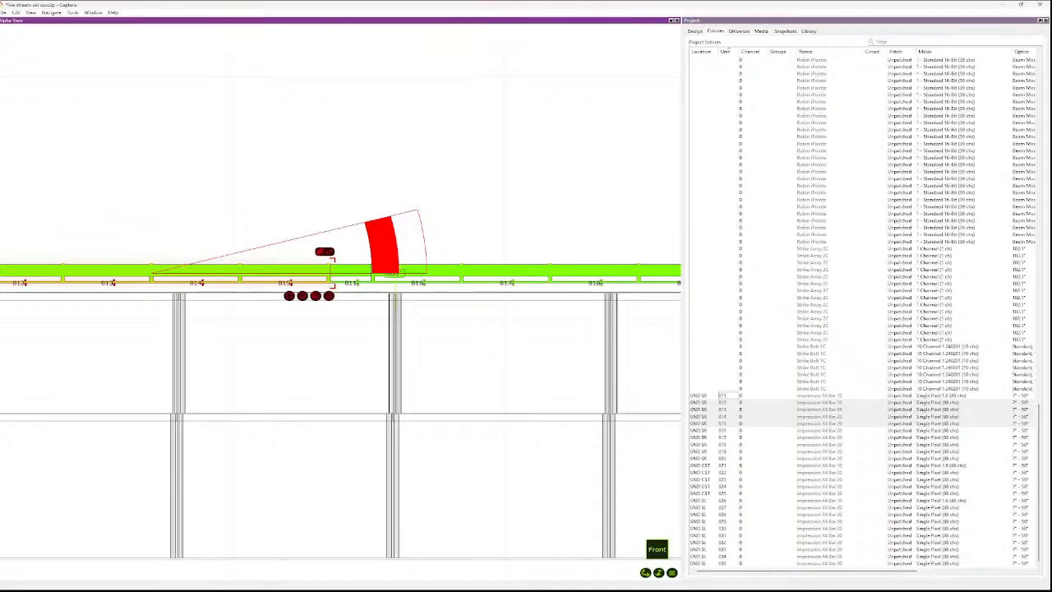
ctrl+click(351, 281)
ctrl+click(419, 280)
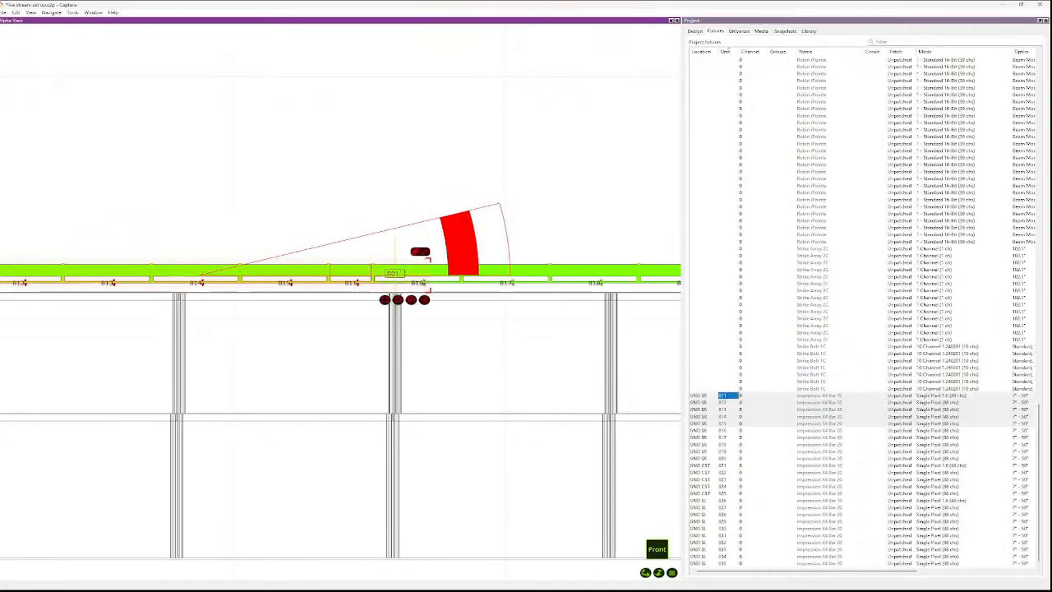
ctrl+click(508, 280)
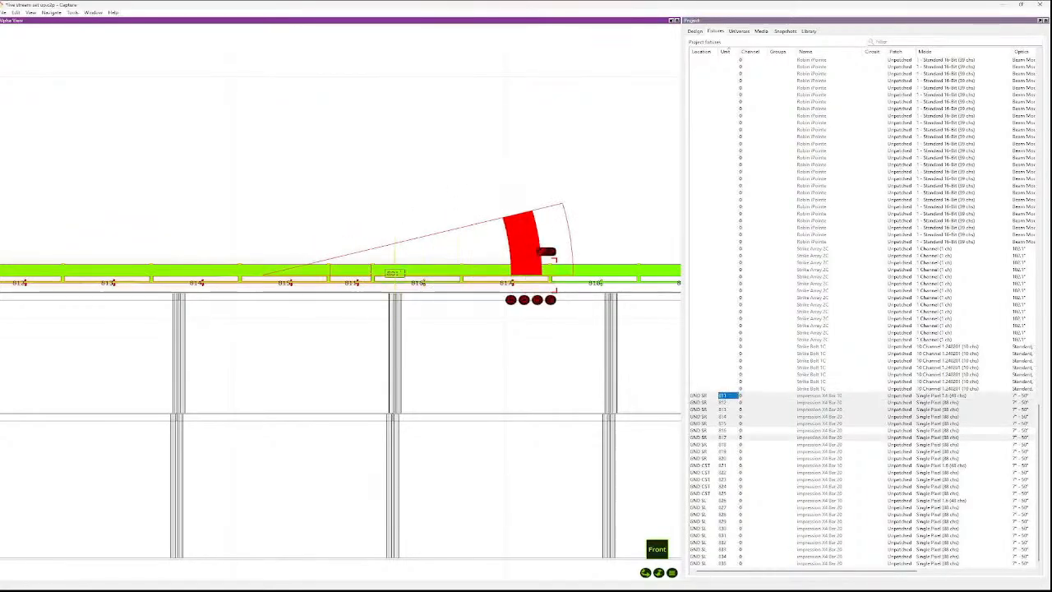
ctrl+click(508, 280)
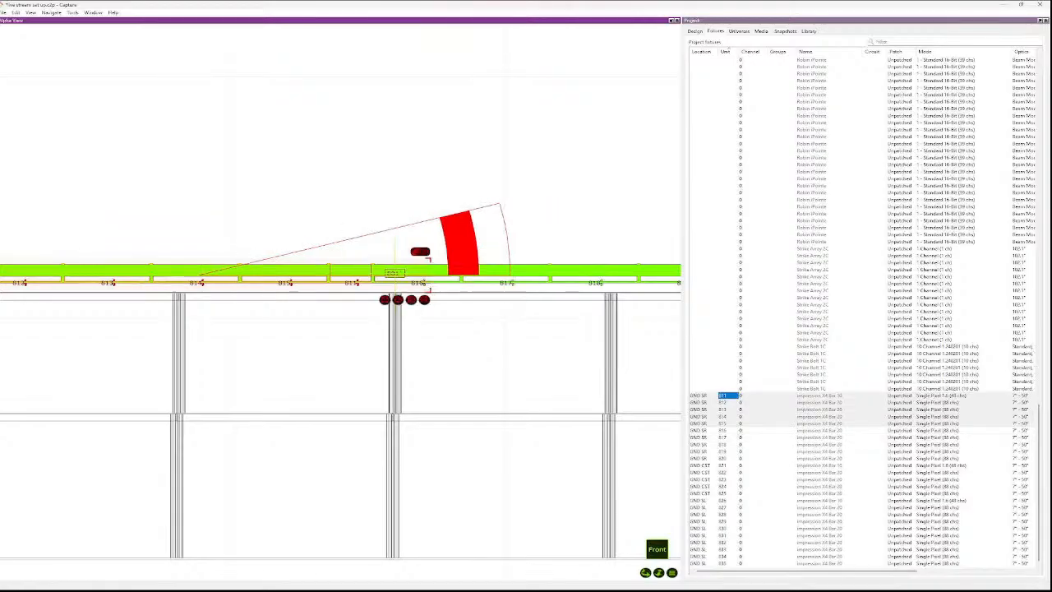
ctrl+click(418, 280)
ctrl+click(508, 280)
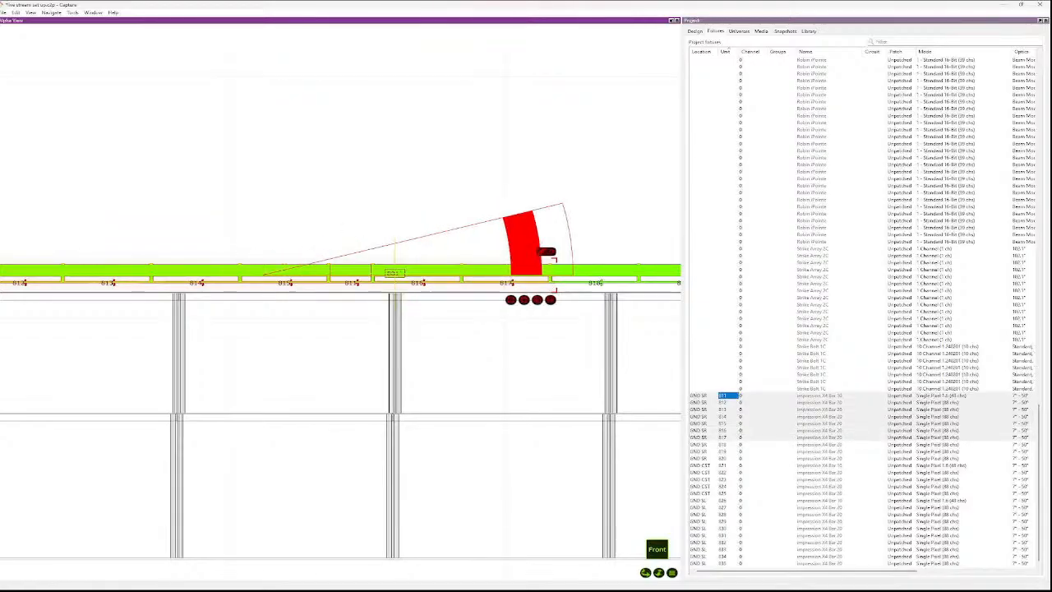
ctrl+click(596, 280)
ctrl+click(669, 280)
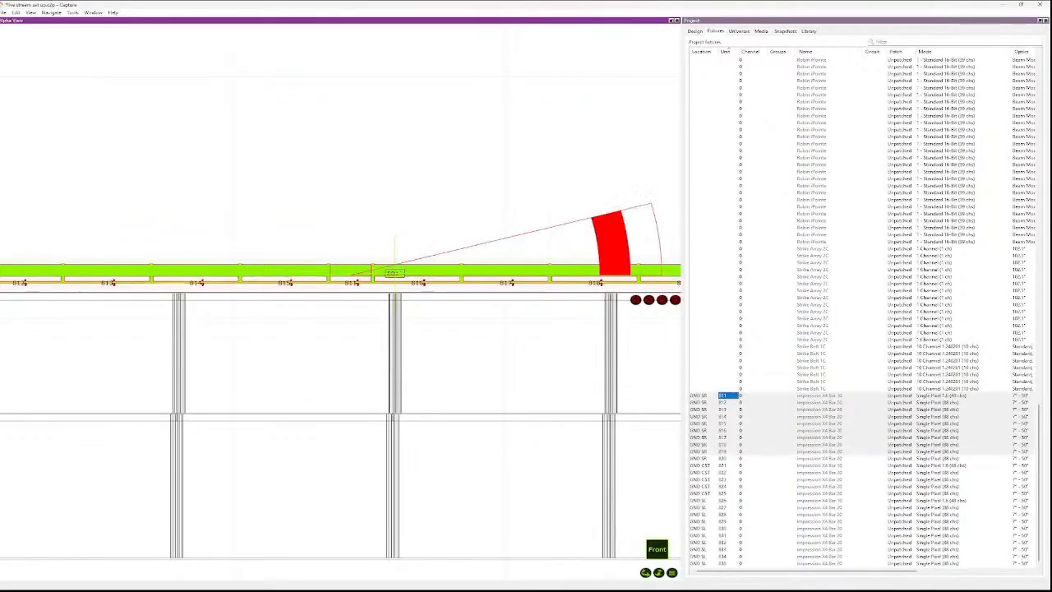
scroll(670, 280, down, 10)
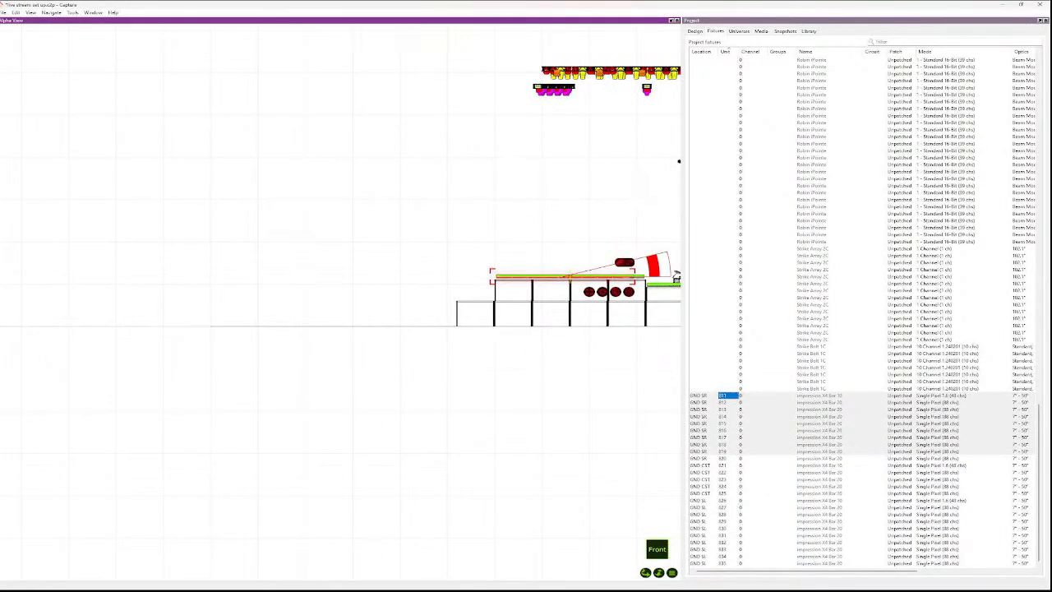
scroll(676, 278, up, 8)
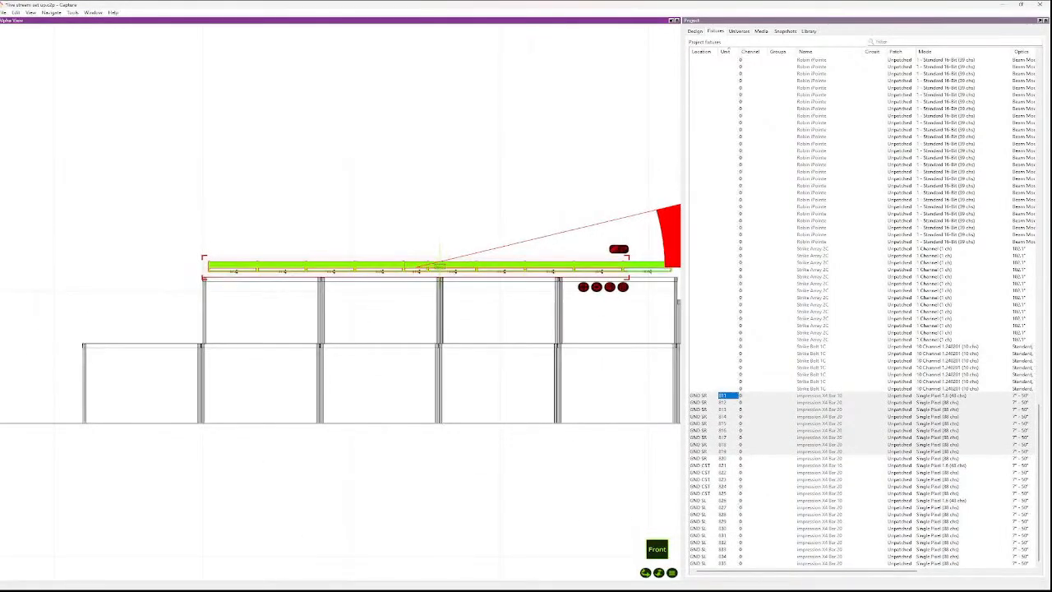
ctrl+click(648, 270)
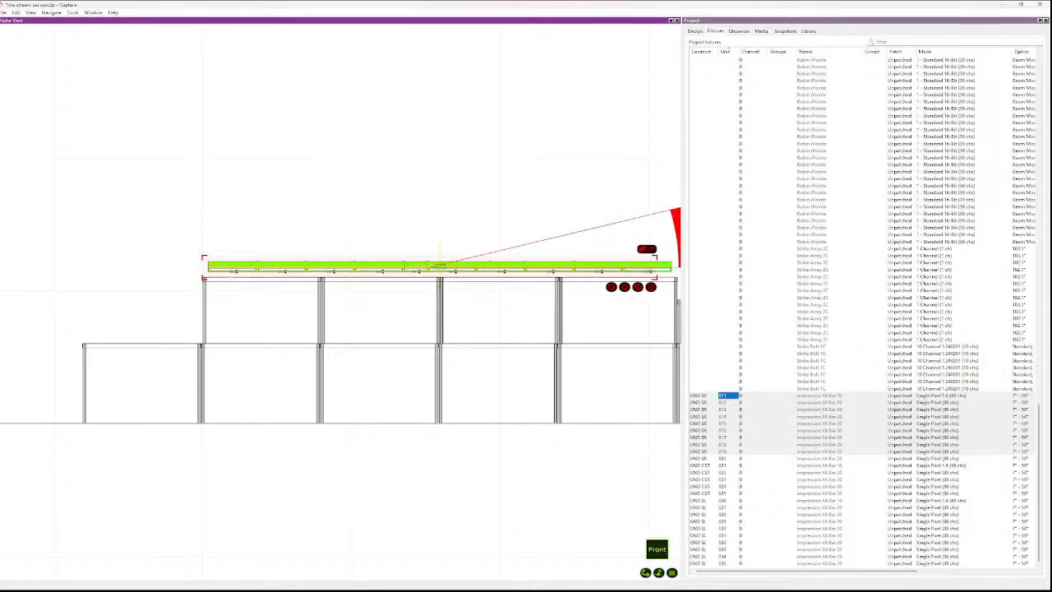
scroll(584, 267, up, 3)
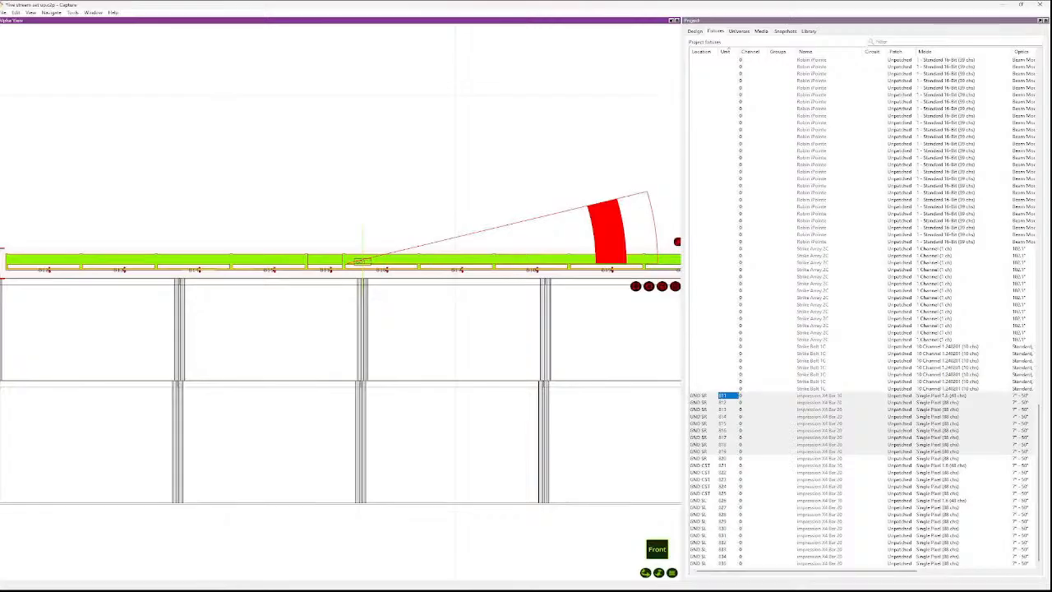
click(386, 212)
scroll(382, 212, down, 3)
scroll(288, 211, up, 1)
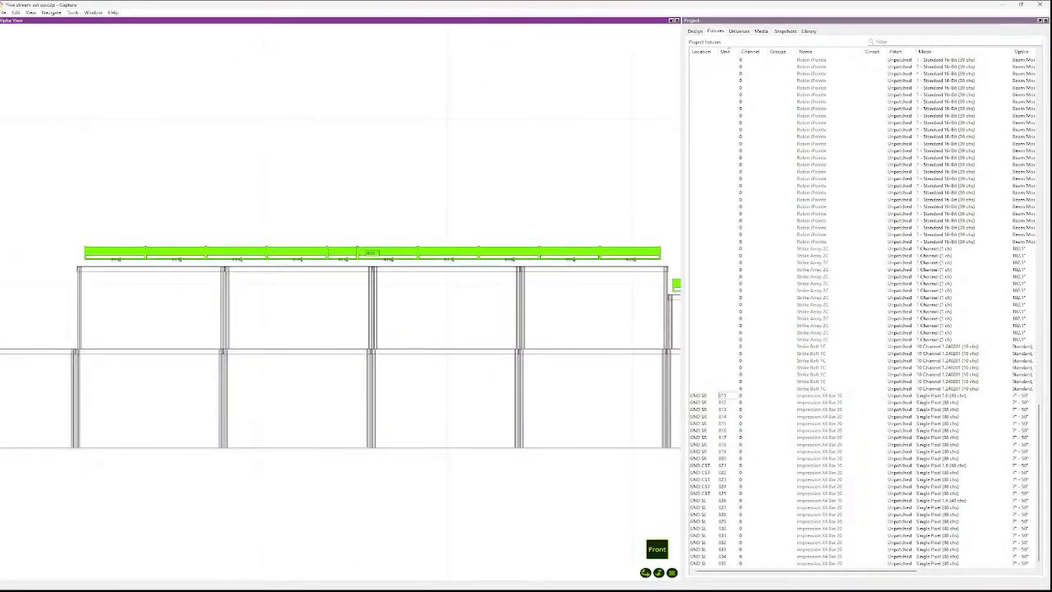
click(116, 258)
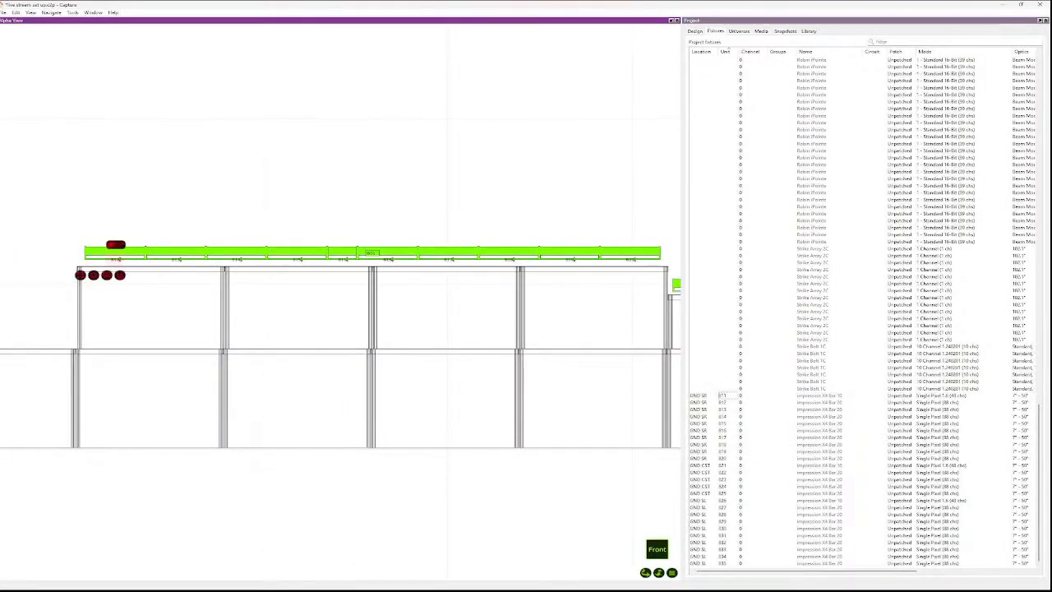
key(Escape)
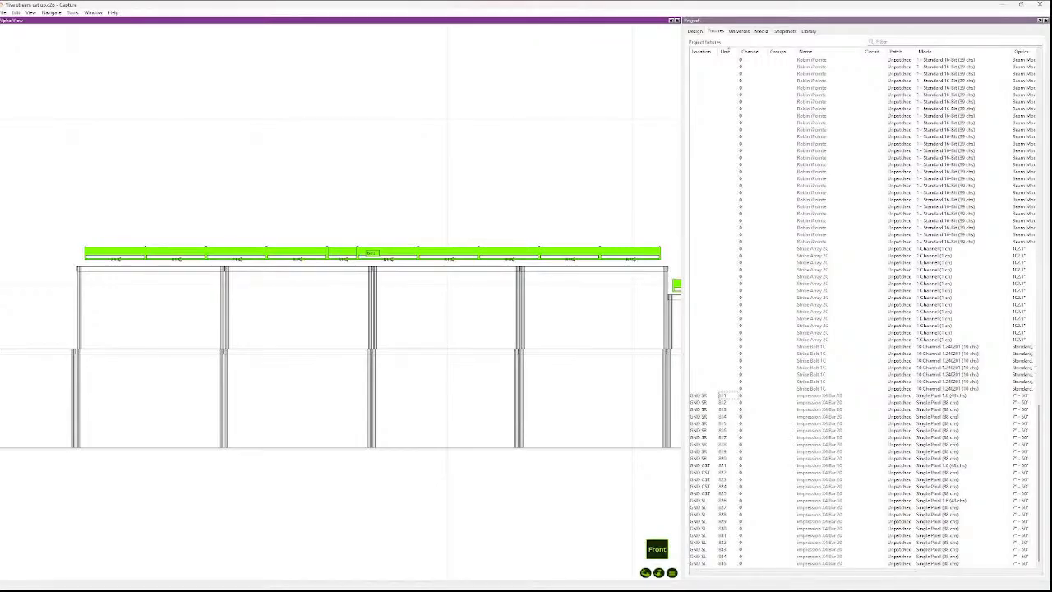
- Select the first seven GND SR fixtures in physical order in the front view, from the outer end towards the drum riser
click(116, 257)
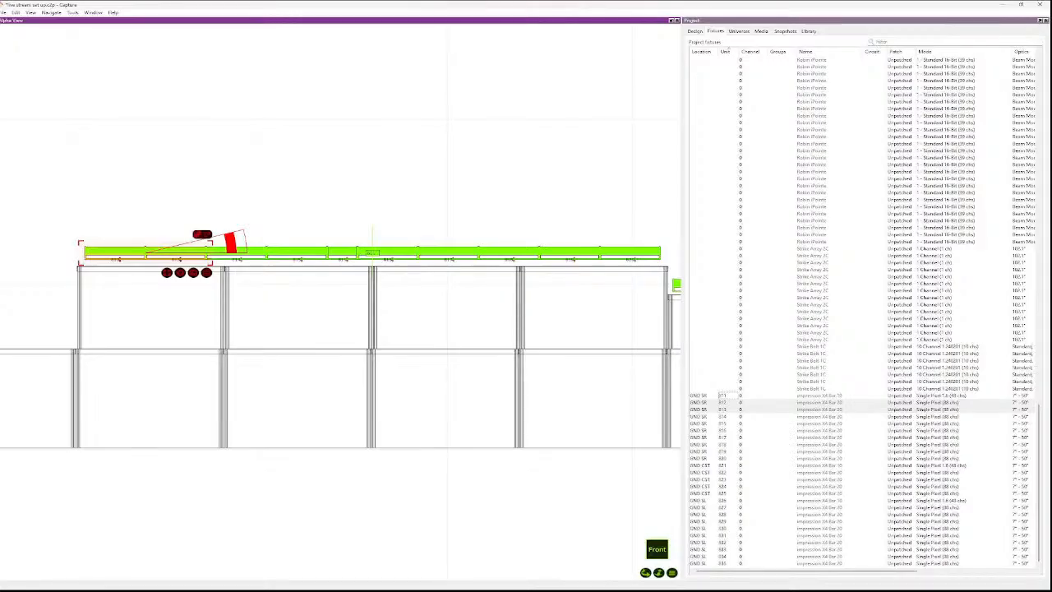
ctrl+click(236, 253)
scroll(341, 302, up, 5)
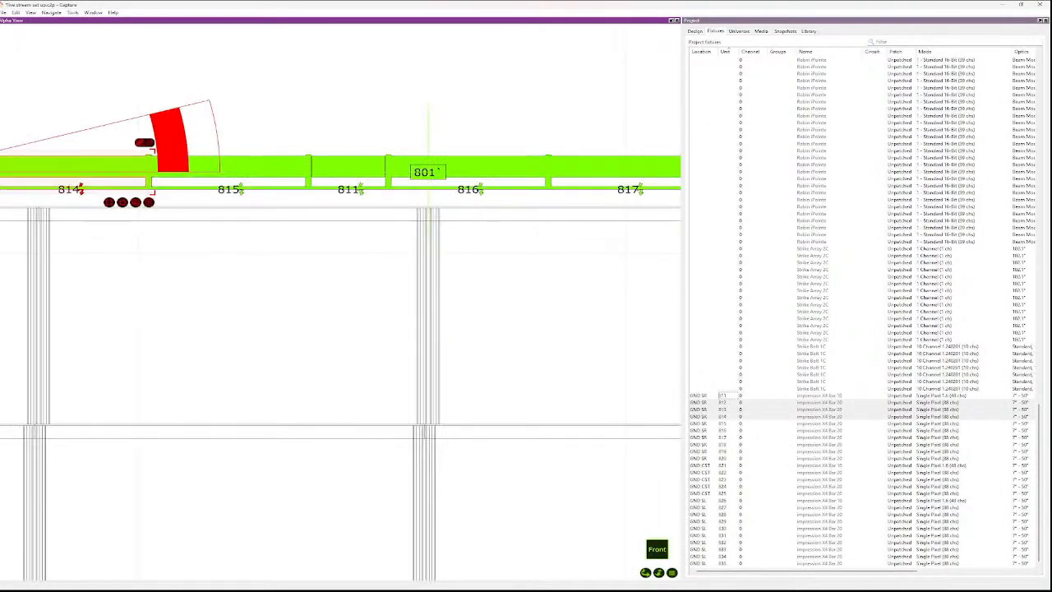
ctrl+click(232, 168)
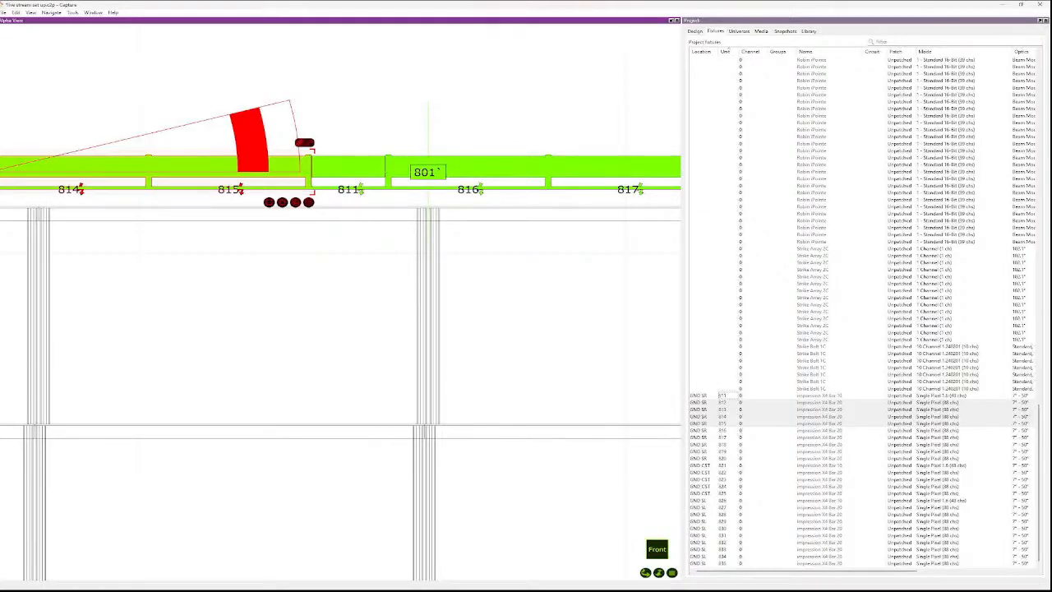
ctrl+click(348, 168)
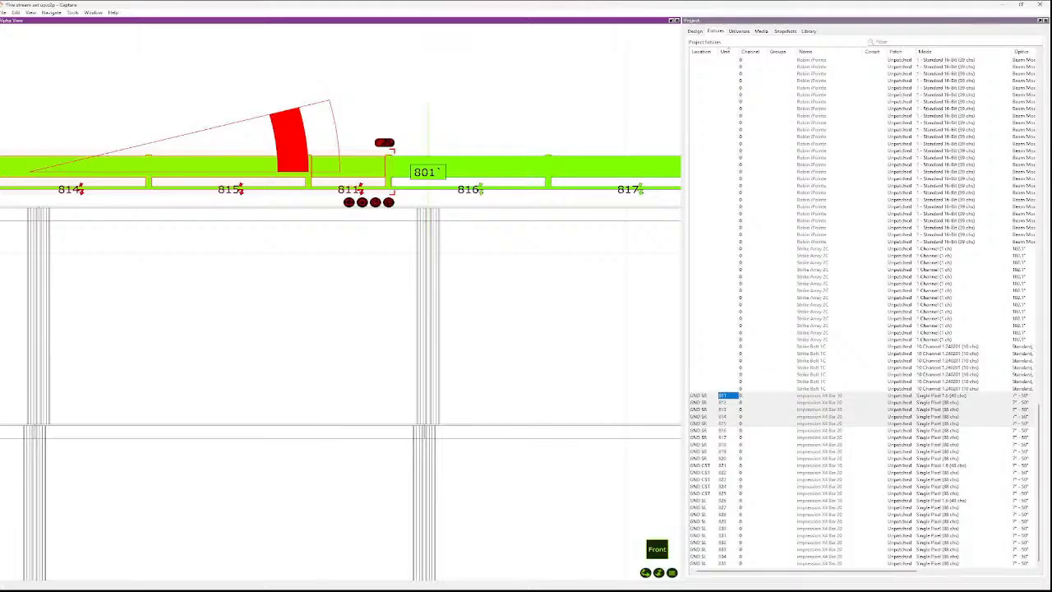
ctrl+click(469, 171)
ctrl+click(604, 172)
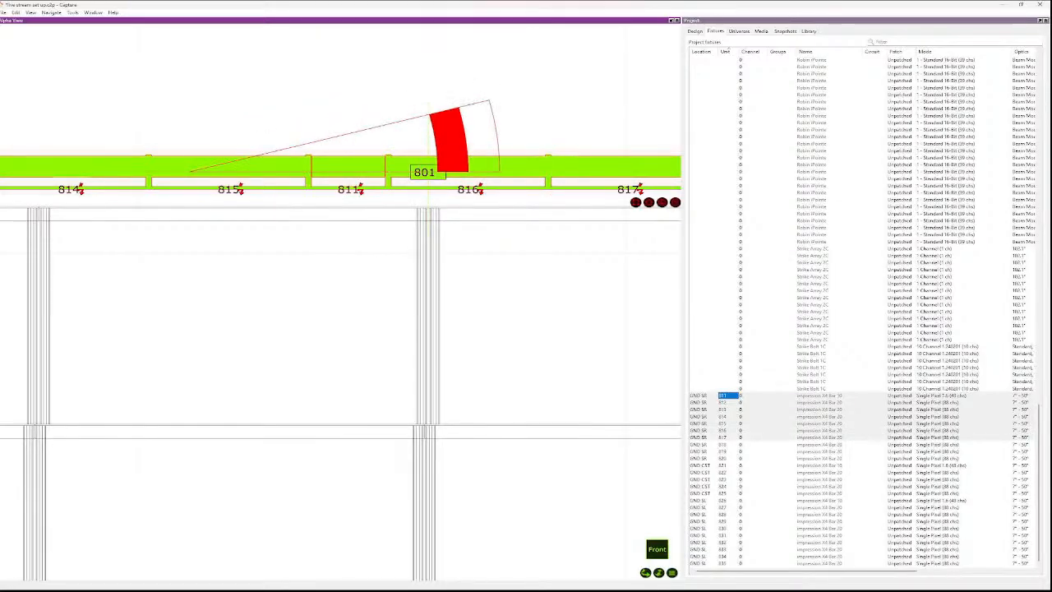
- Add the last three GND SR fixtures, up to the one nearest the drum riser, to the selection in physical order
scroll(528, 192, down, 7)
scroll(533, 191, down, 10)
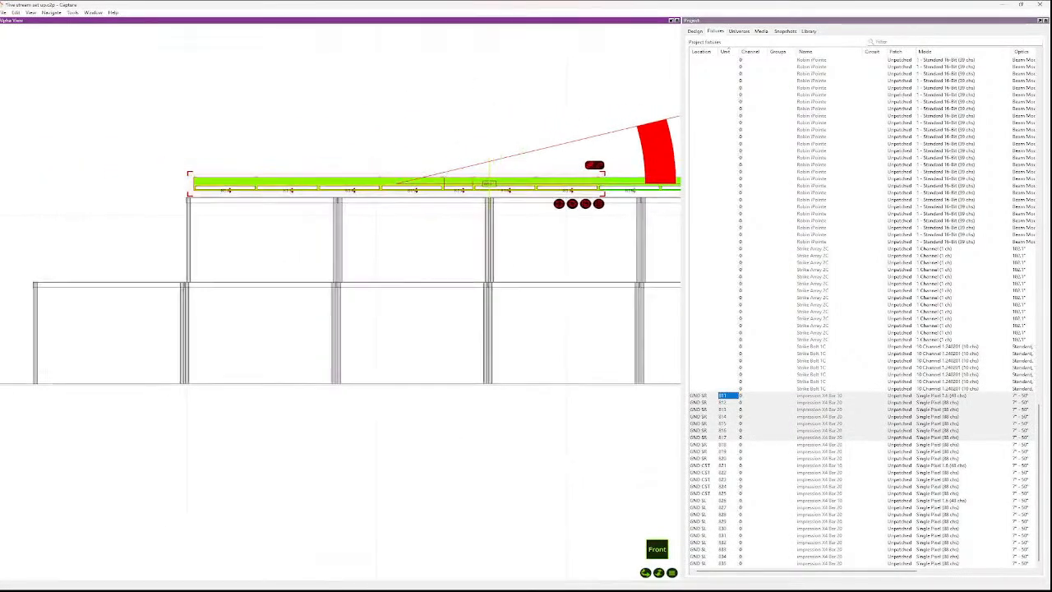
scroll(781, 247, up, 3)
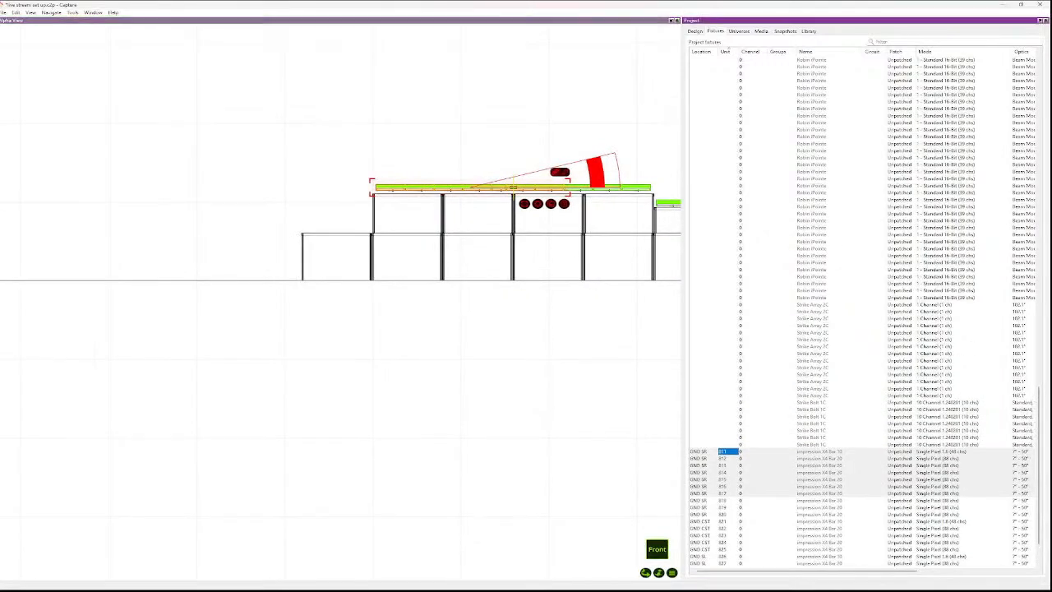
scroll(672, 181, up, 6)
scroll(669, 178, up, 7)
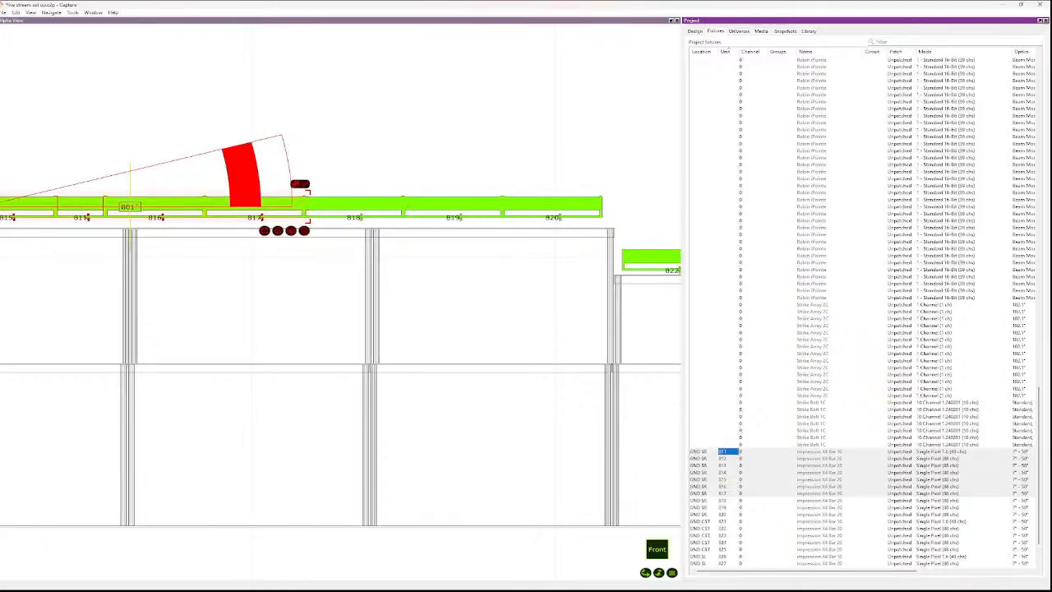
ctrl+click(353, 204)
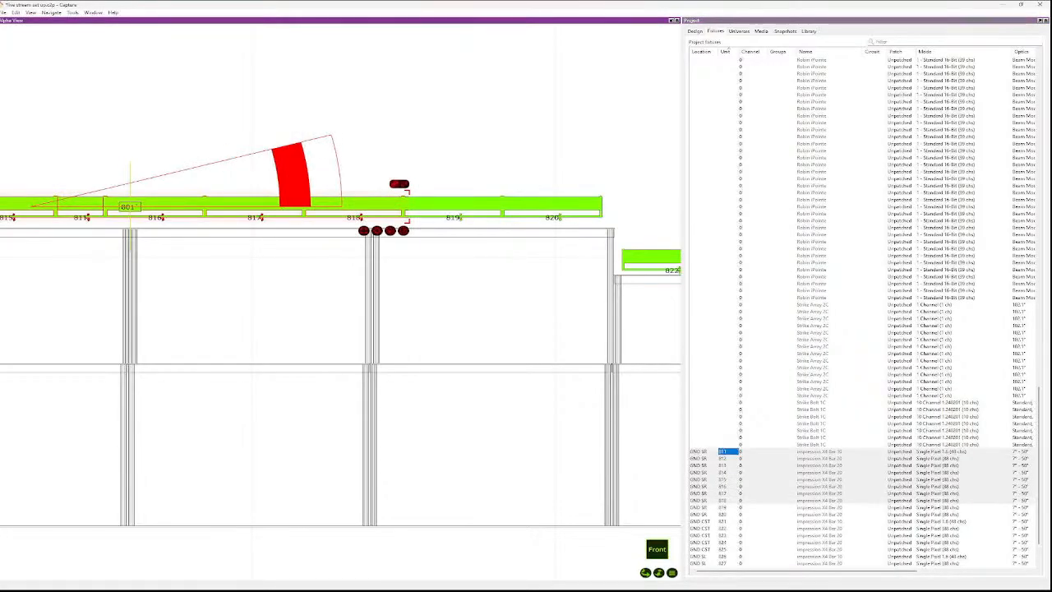
ctrl+click(454, 204)
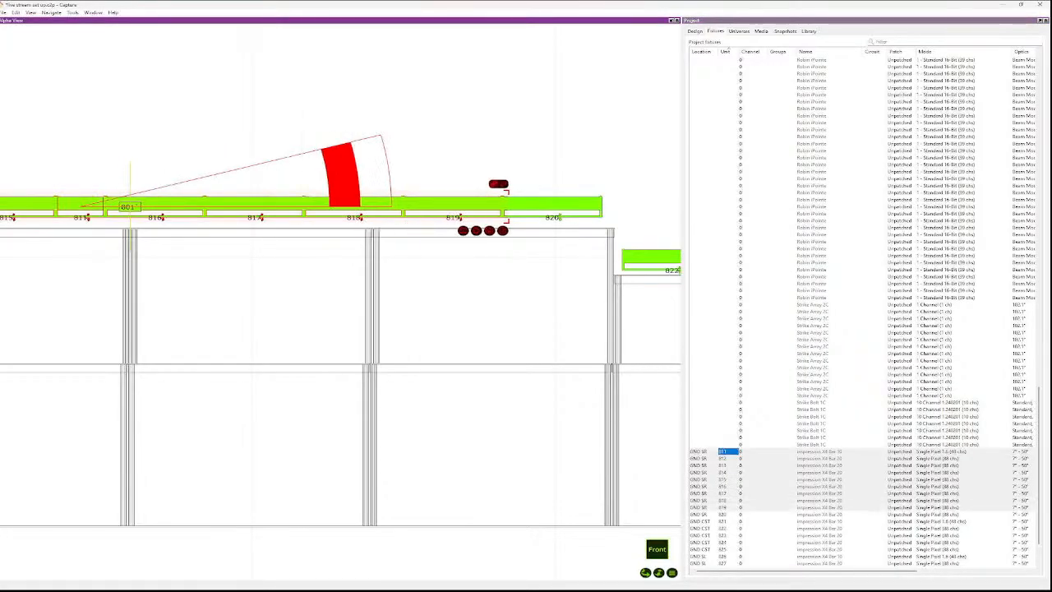
ctrl+click(553, 204)
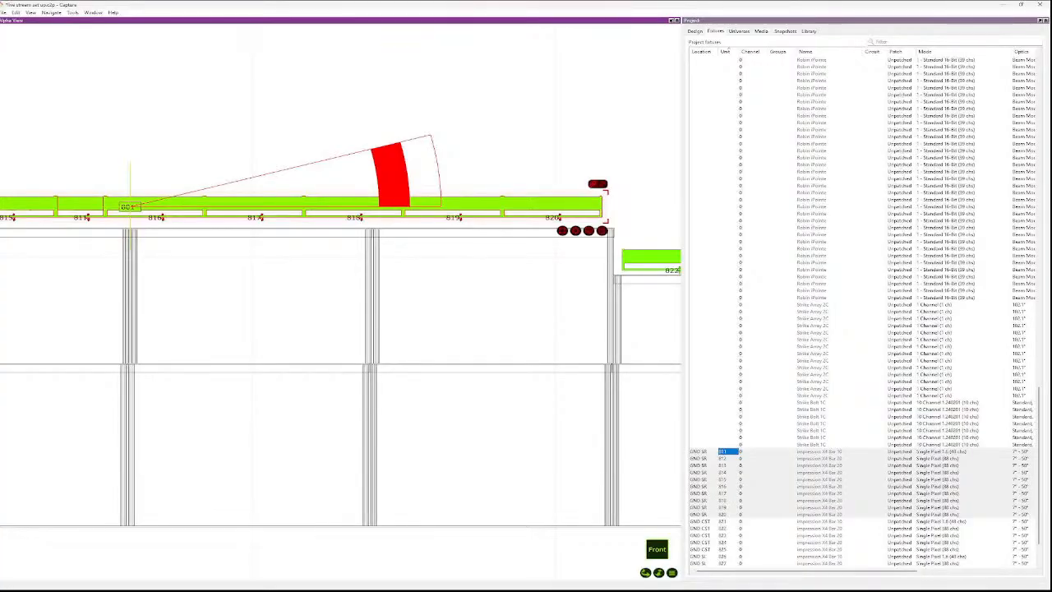
- Number the units of the ten selected GND SR fixtures sequentially, starting at 801
key(ctrl+u)
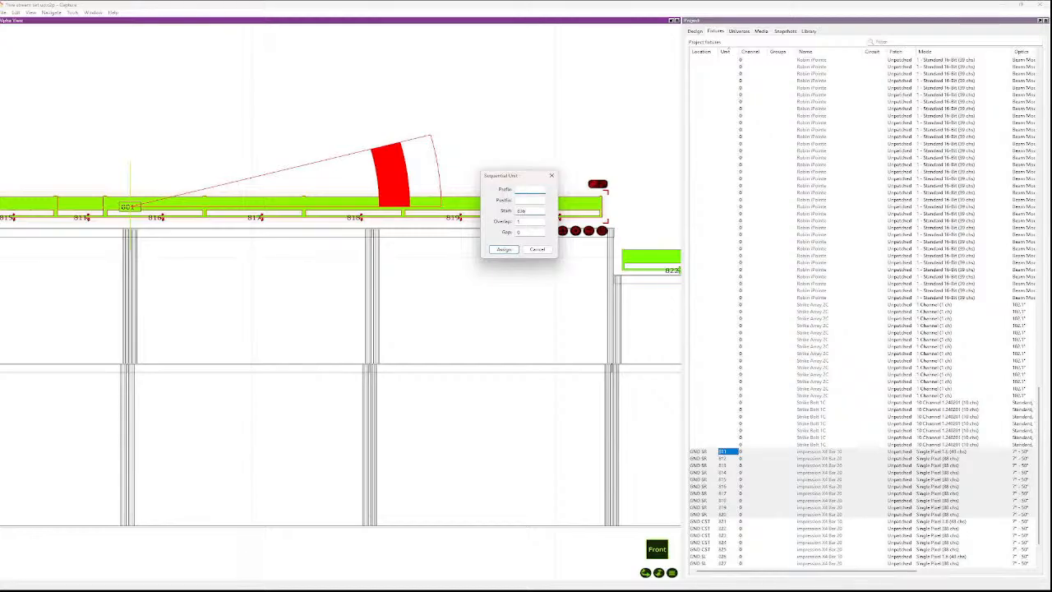
key(Tab)
key(Tab)
text(801)
key(Return)
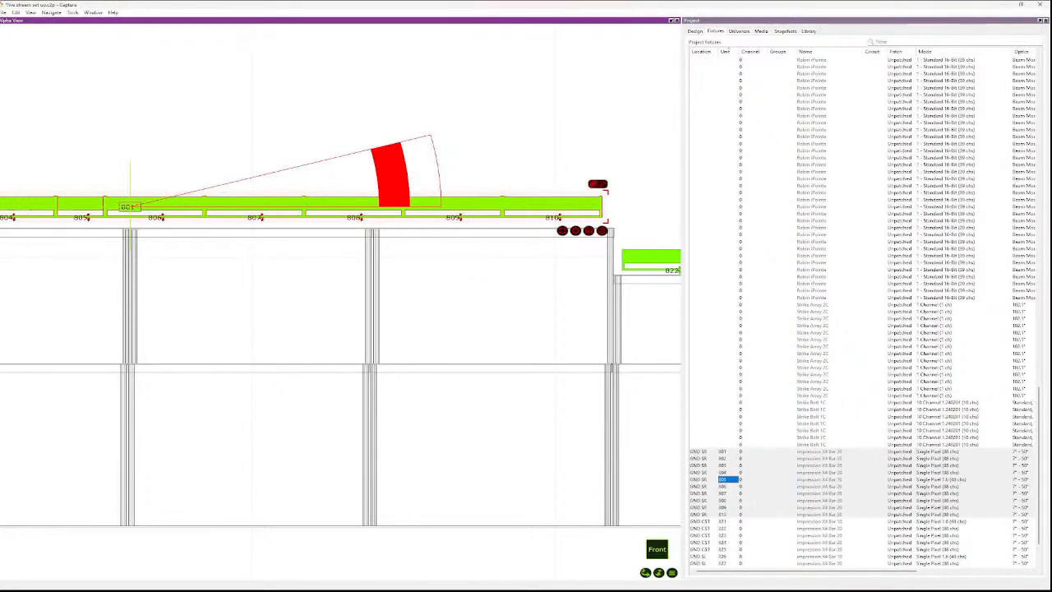
- Step through the GND SR fixtures from unit 801 to 810, checking their order against the front view
scroll(494, 254, down, 10)
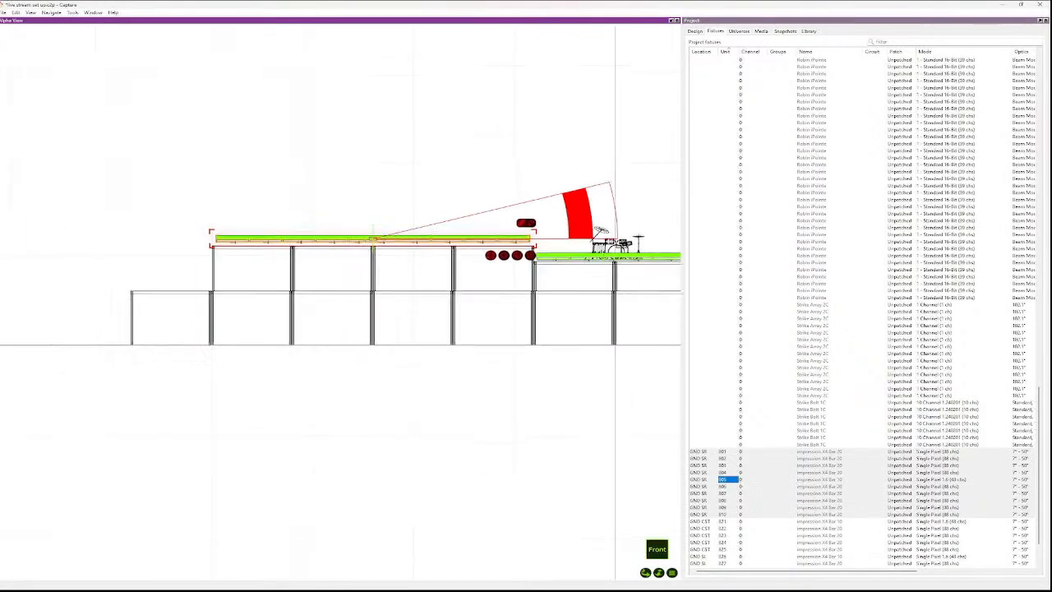
scroll(489, 259, down, 2)
click(701, 458)
click(700, 451)
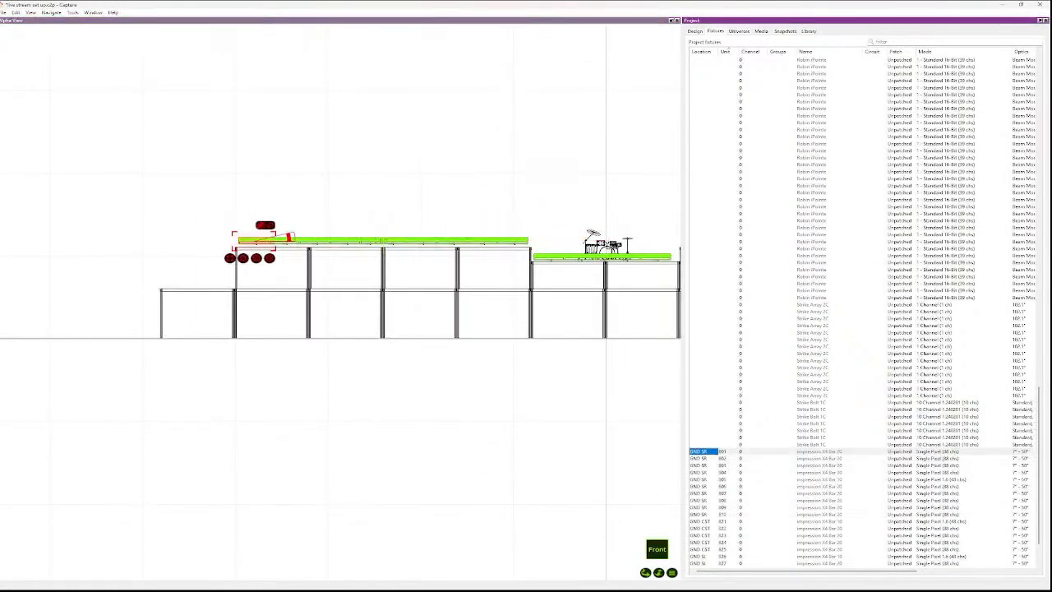
key(Down)
key(Down)
key(Down)
key(Down)
key(Down)
key(Down)
key(Down)
key(Down)
key(Down)
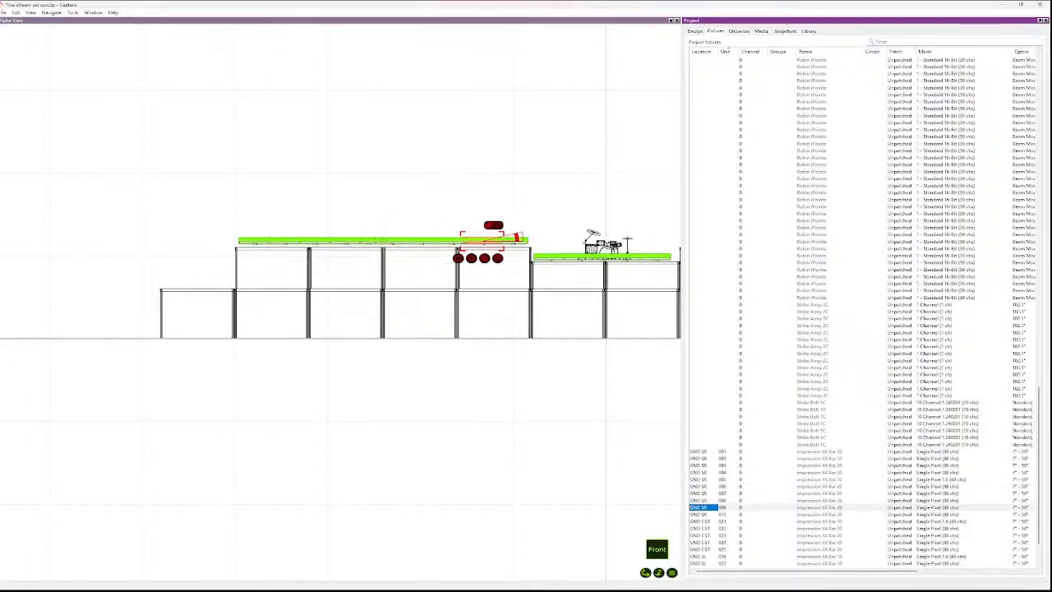
- Clear the selection and select the first three GND CST fixtures on the drum riser in order, starting from the GND SR side
scroll(613, 259, down, 5)
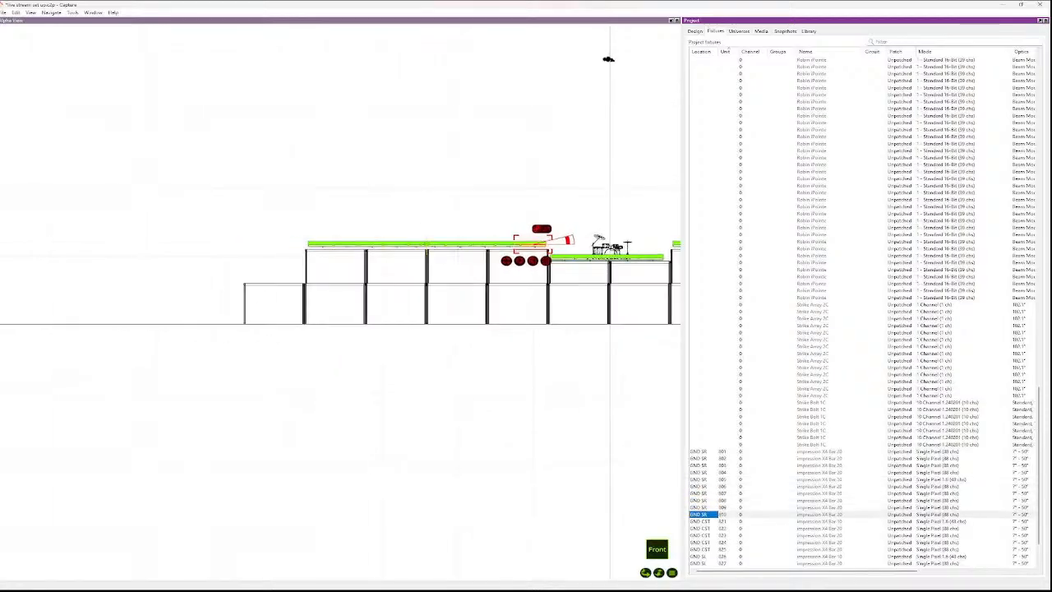
scroll(629, 259, up, 2)
scroll(641, 255, up, 5)
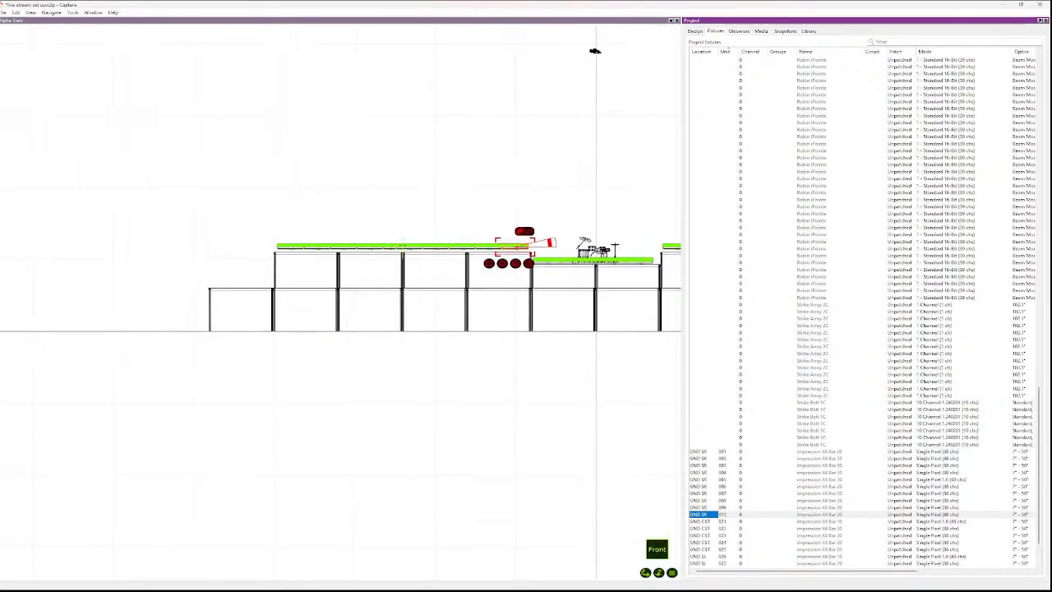
scroll(638, 259, up, 1)
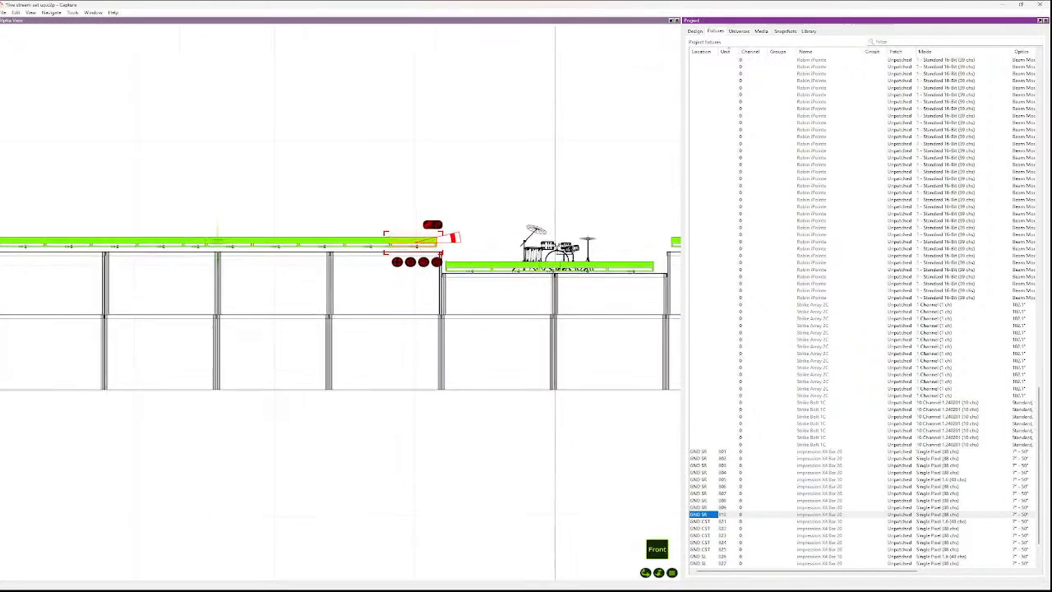
click(638, 253)
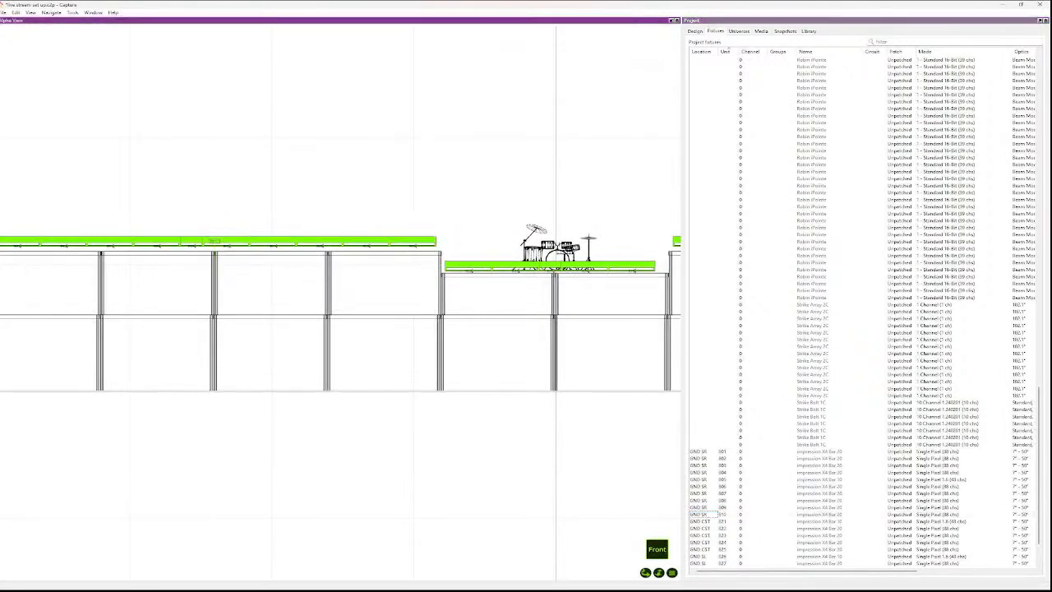
click(475, 268)
click(474, 249)
scroll(475, 249, up, 3)
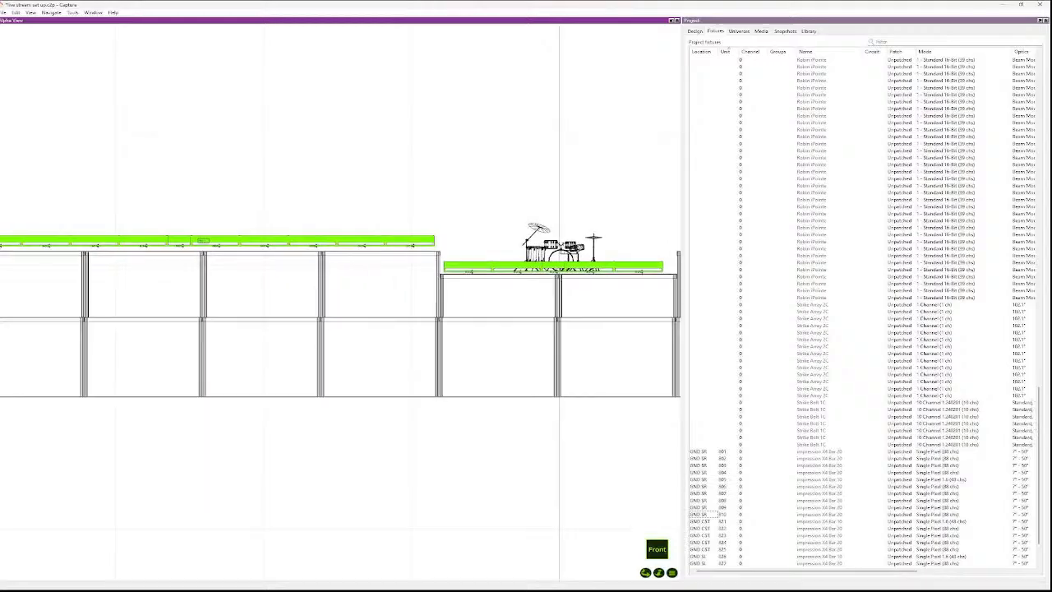
scroll(475, 250, up, 2)
click(490, 259)
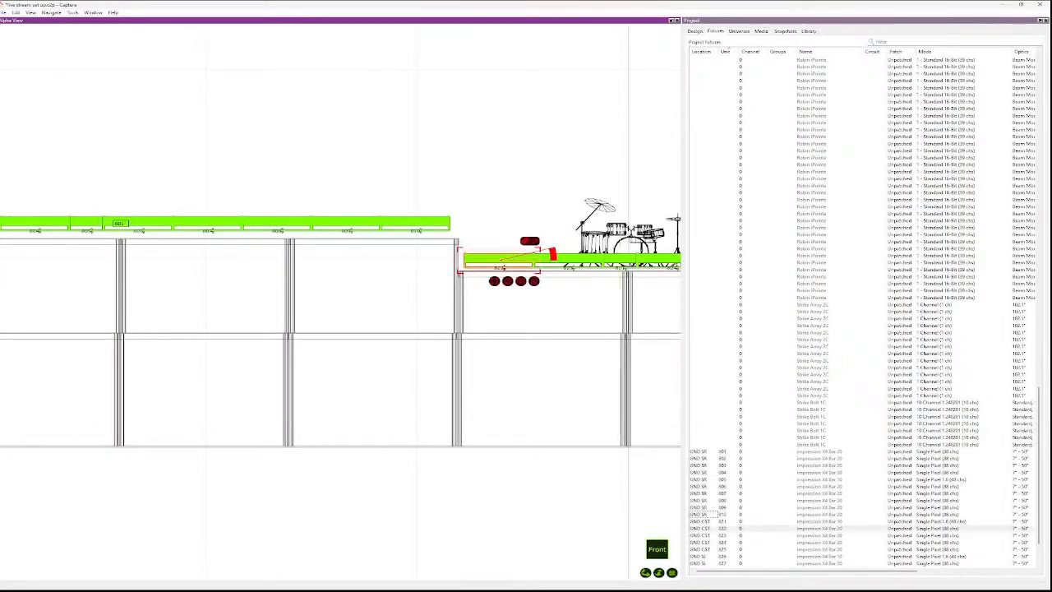
drag(490, 259, 559, 259)
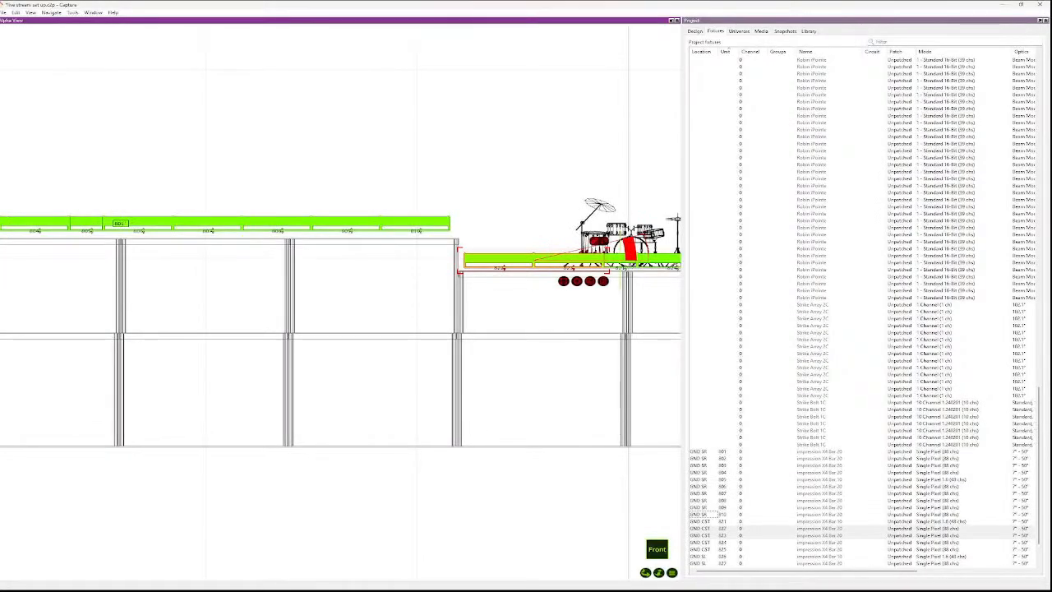
shift+click(621, 259)
- Add the remaining two GND CST fixtures to the selection and number all five units sequentially, starting at 811
scroll(610, 258, down, 5)
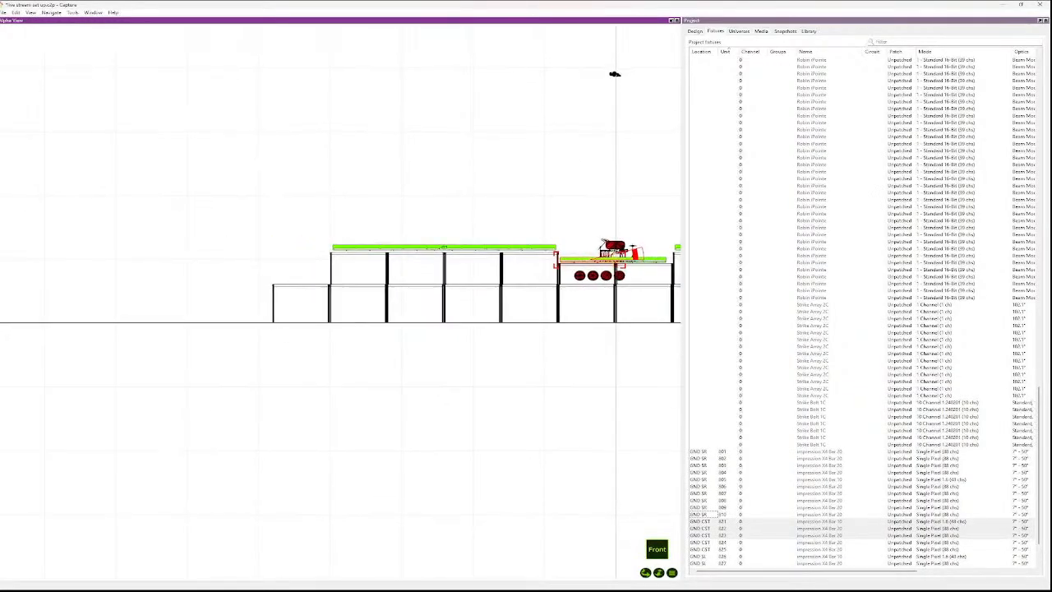
scroll(676, 249, up, 5)
scroll(676, 251, up, 5)
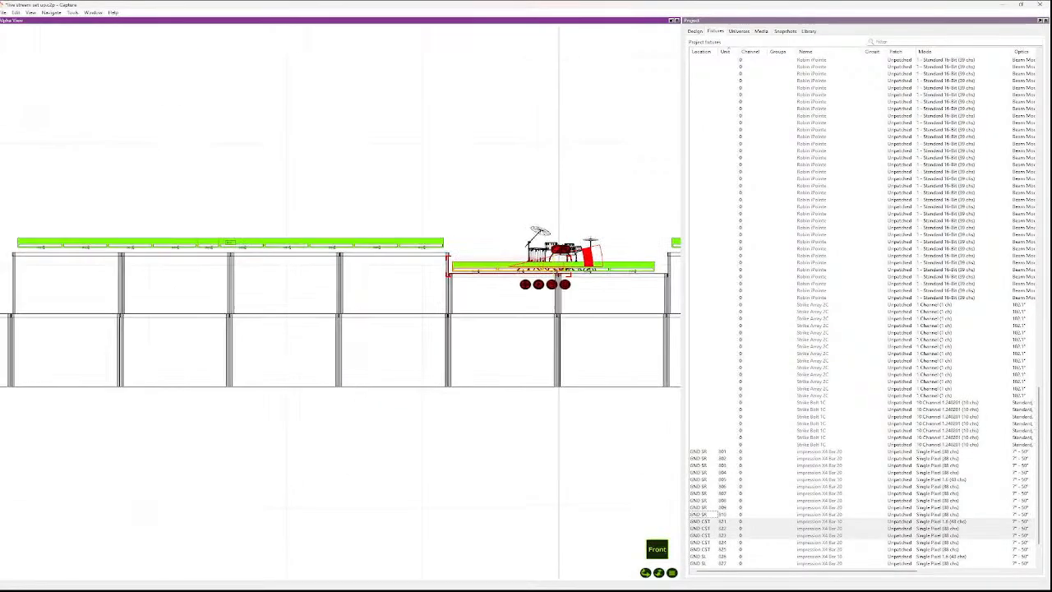
scroll(676, 251, up, 3)
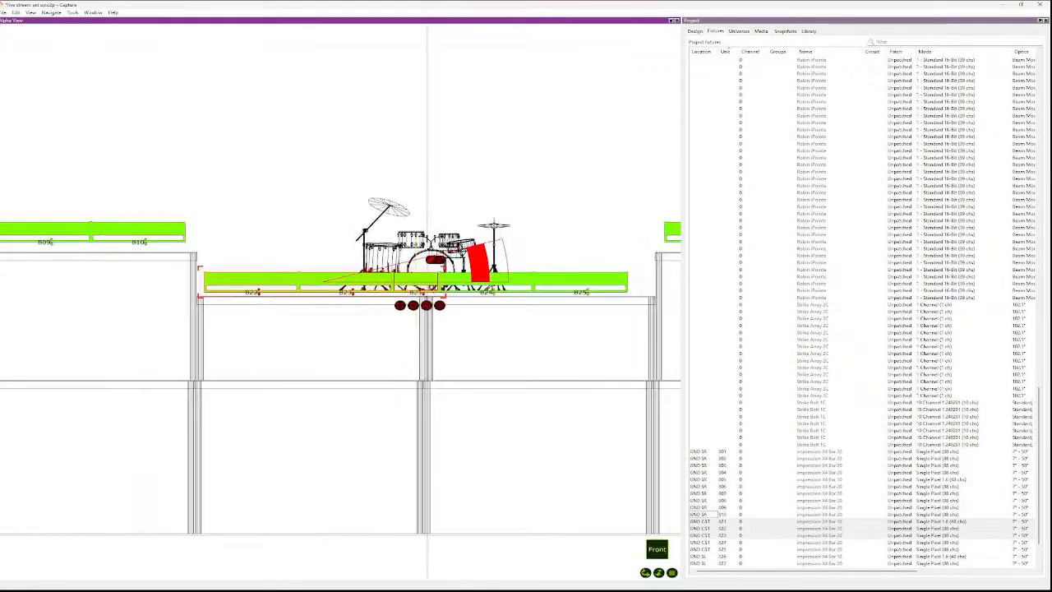
ctrl+click(471, 282)
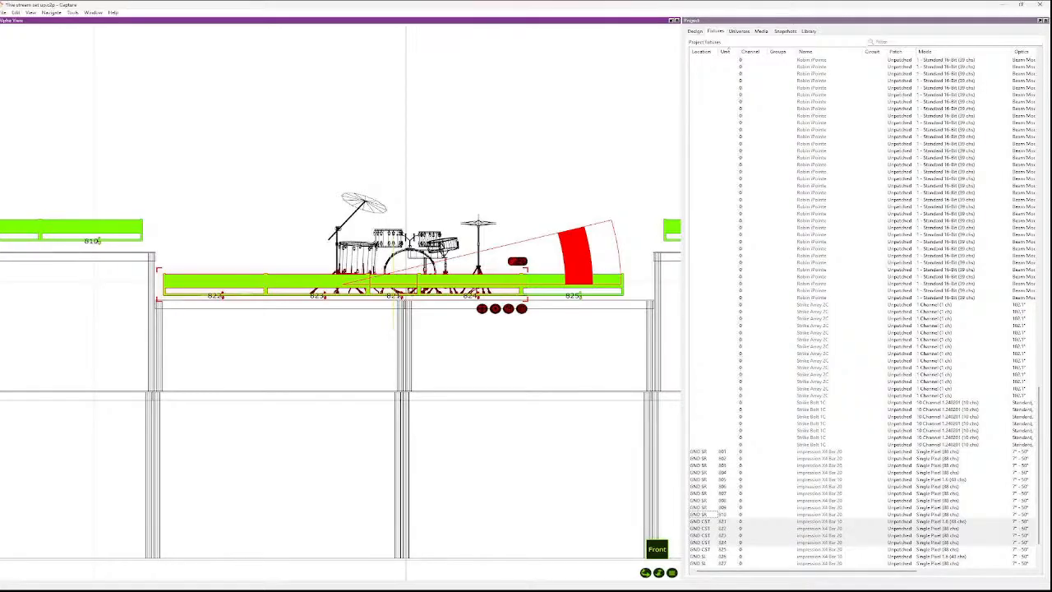
ctrl+click(549, 282)
key(ctrl+u)
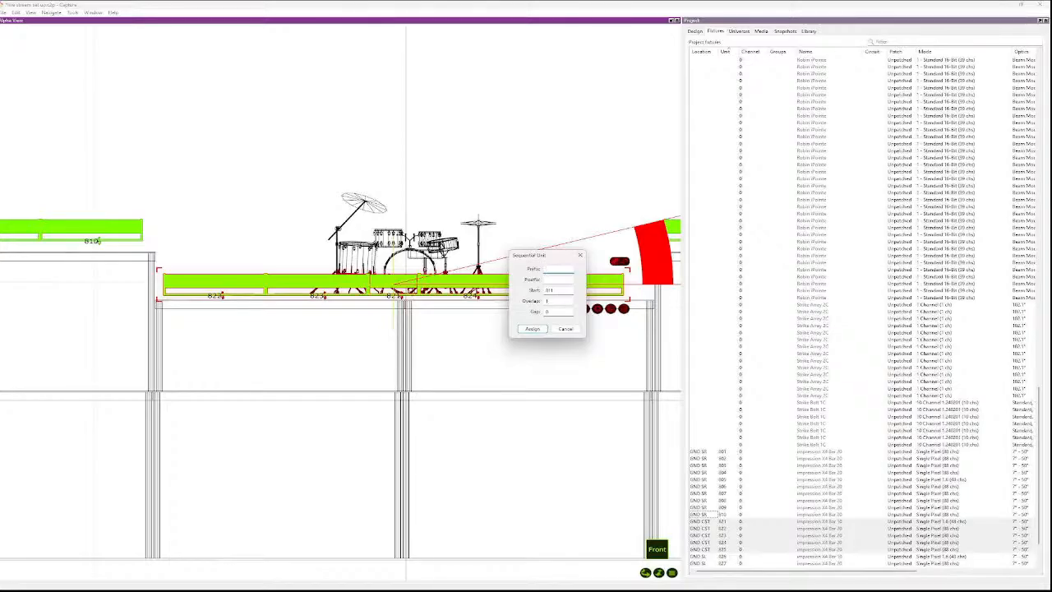
key(Return)
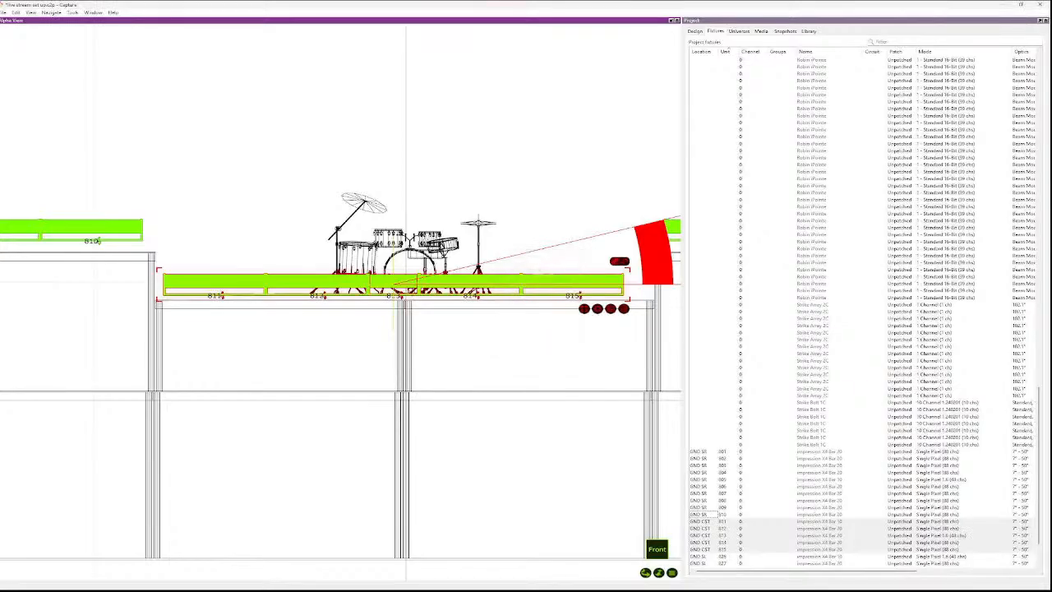
- Clear the selection and select the first five GND SL fixtures in order, starting from the drum riser side
scroll(421, 242, down, 6)
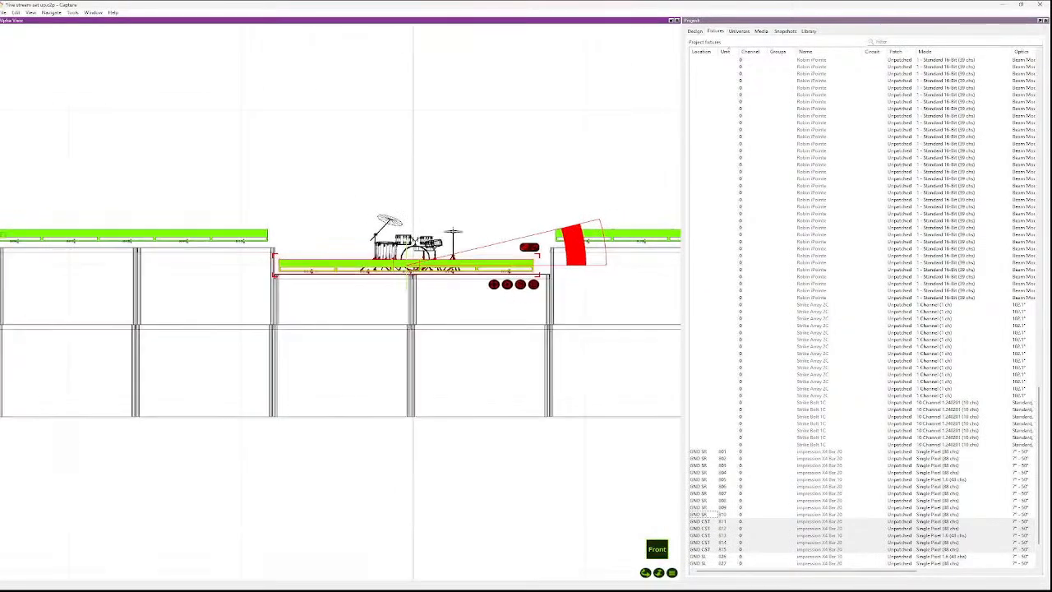
scroll(337, 301, down, 10)
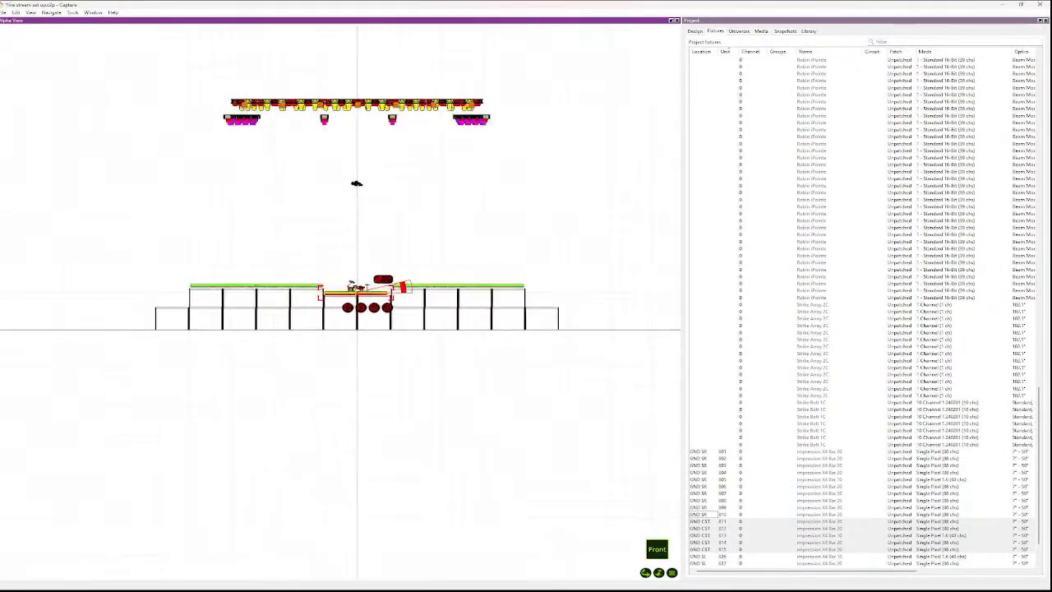
scroll(337, 301, up, 6)
scroll(338, 300, down, 4)
key(Escape)
scroll(336, 300, up, 3)
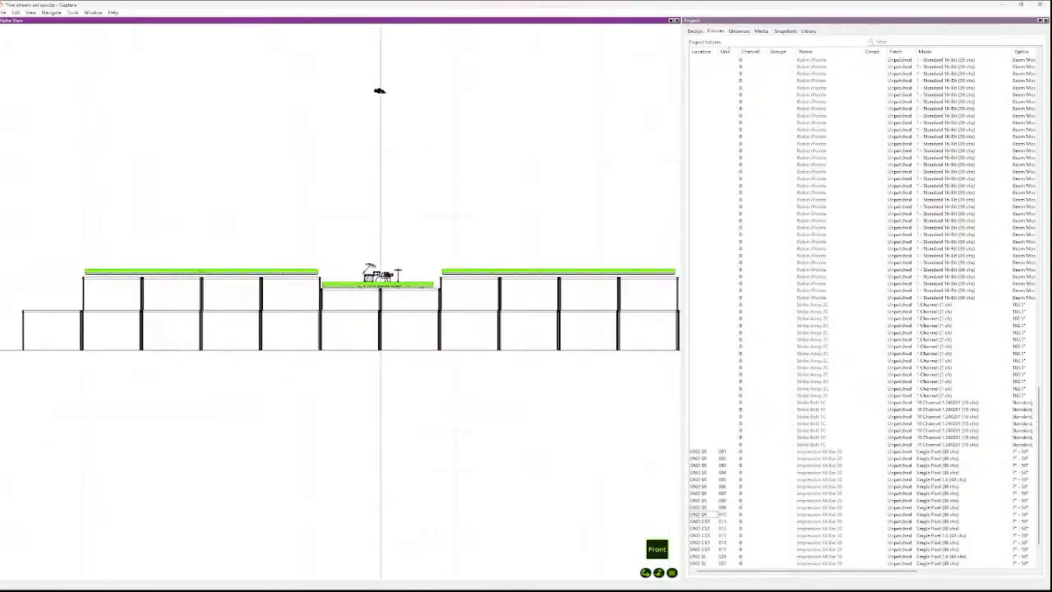
scroll(336, 300, down, 1)
scroll(599, 267, up, 6)
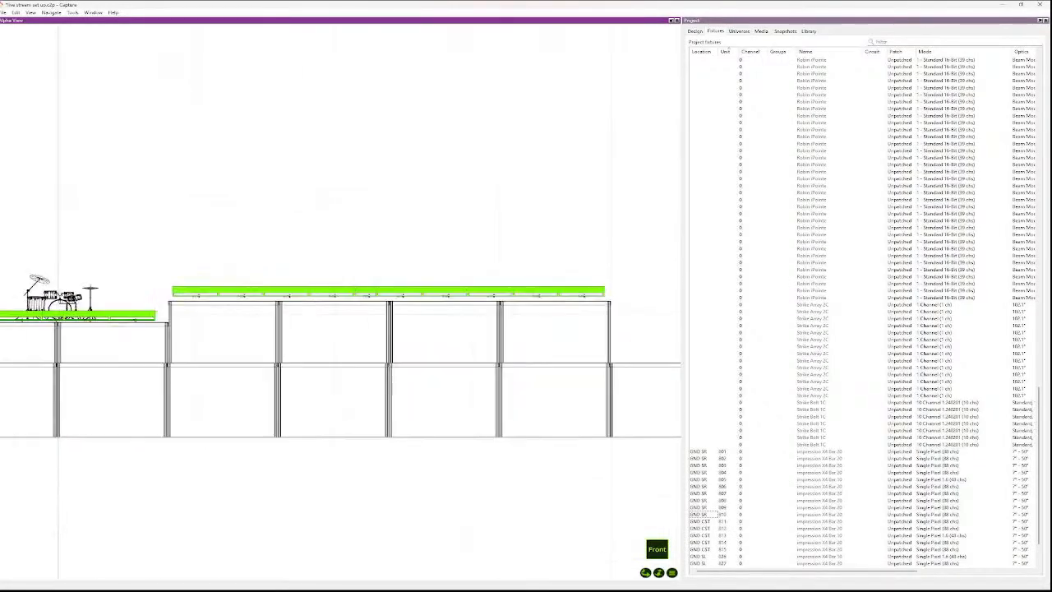
scroll(517, 275, down, 2)
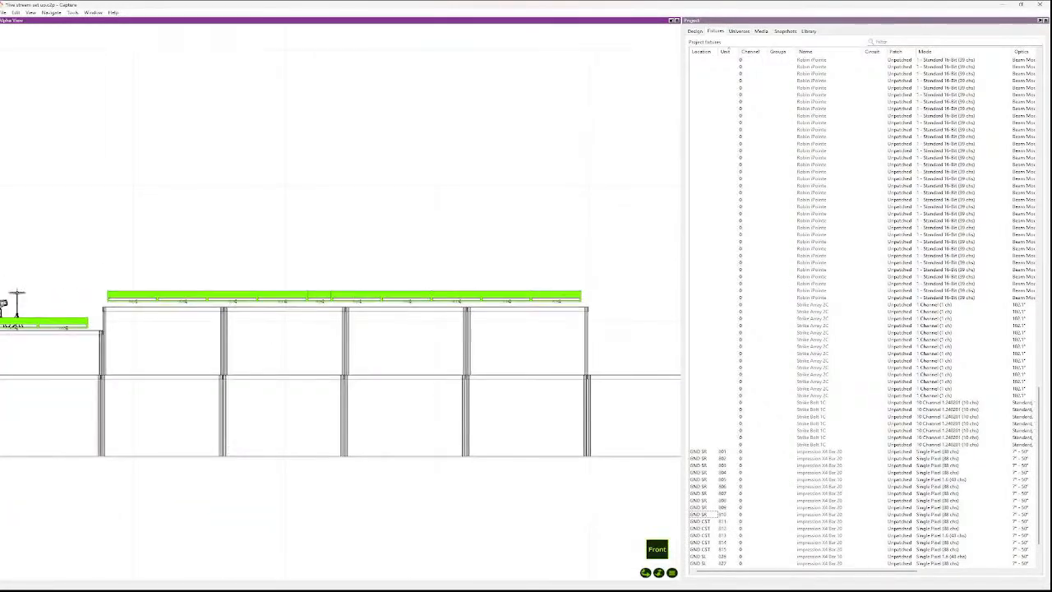
click(131, 296)
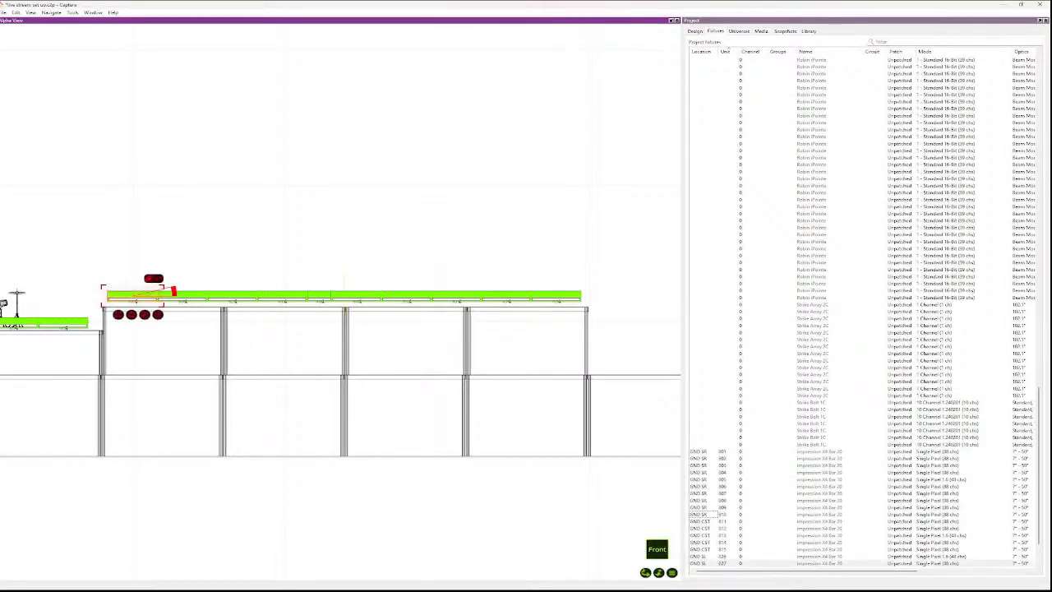
shift+click(181, 296)
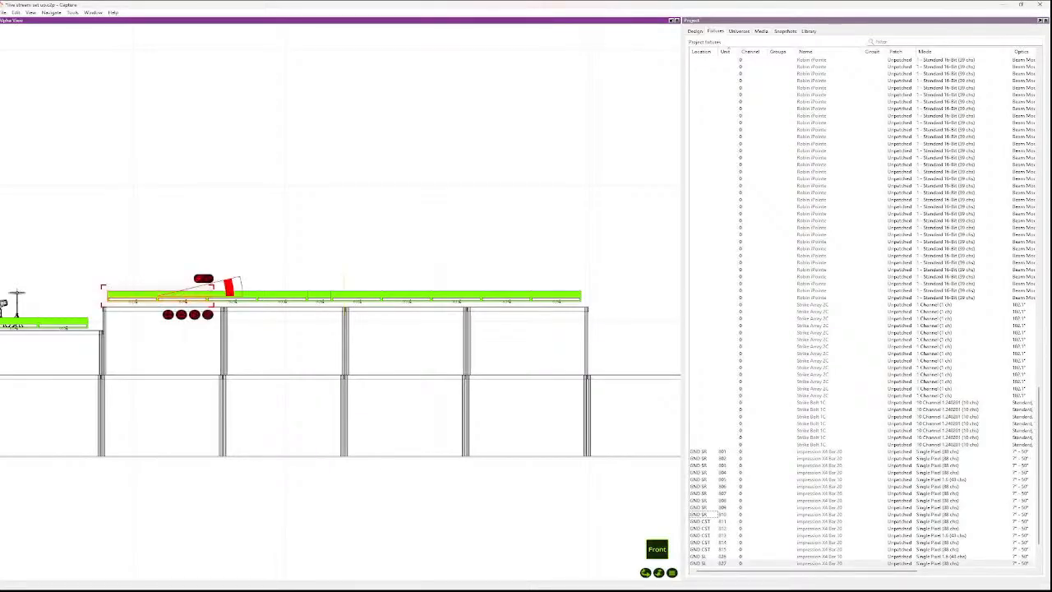
shift+click(232, 298)
shift+click(282, 298)
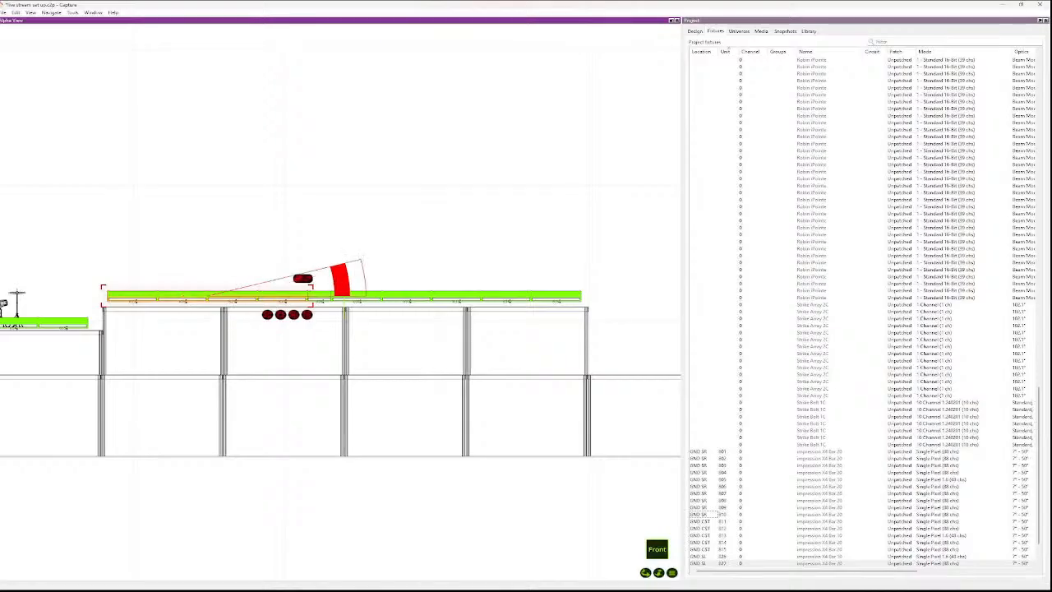
shift+click(320, 298)
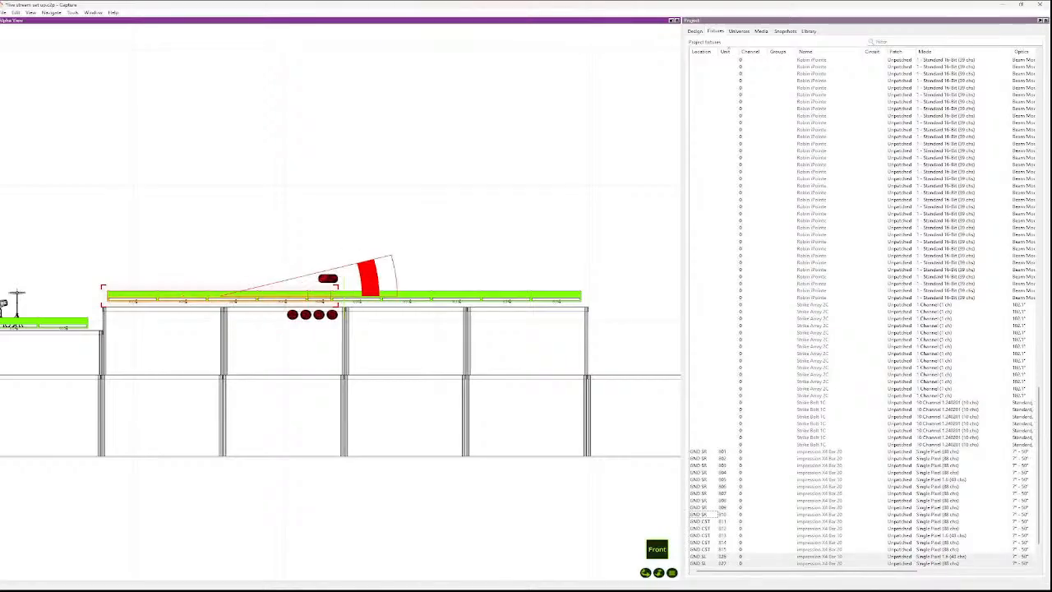
- Add the remaining five GND SL fixtures to the selection and number all ten units sequentially, starting at 816
shift+click(372, 299)
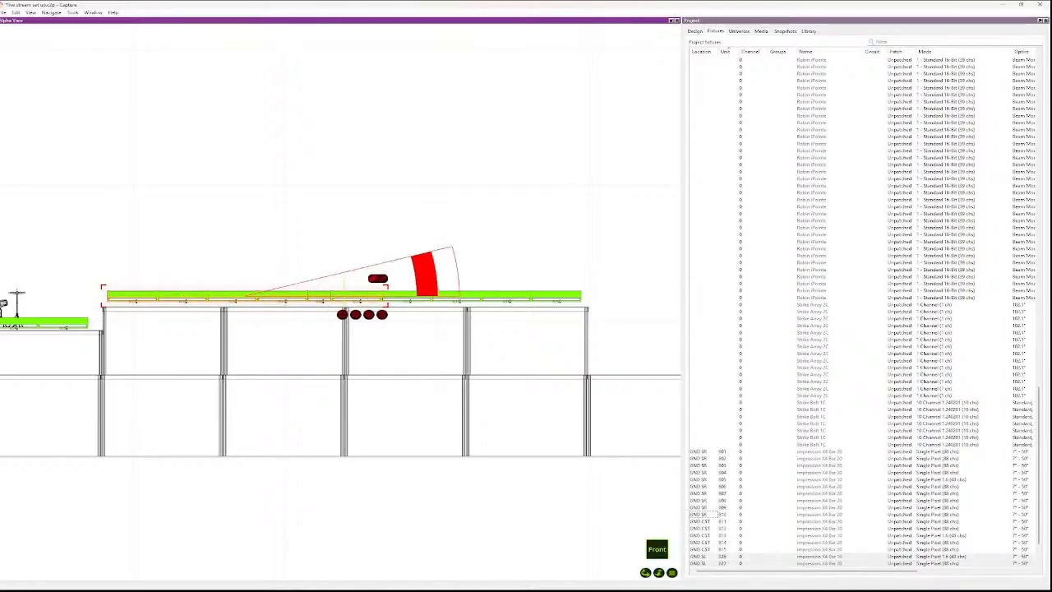
shift+click(414, 298)
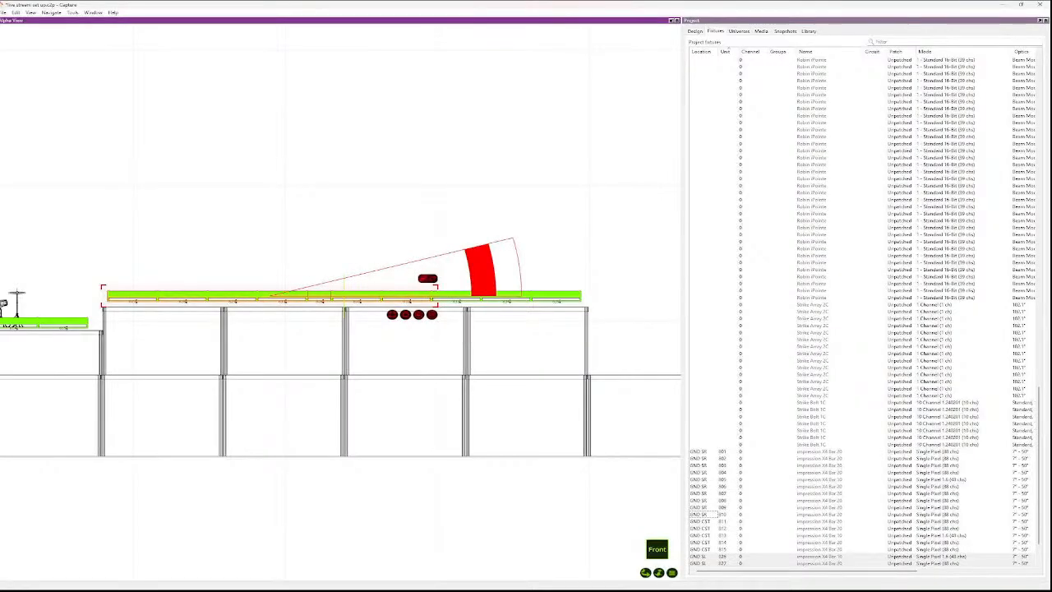
shift+click(459, 298)
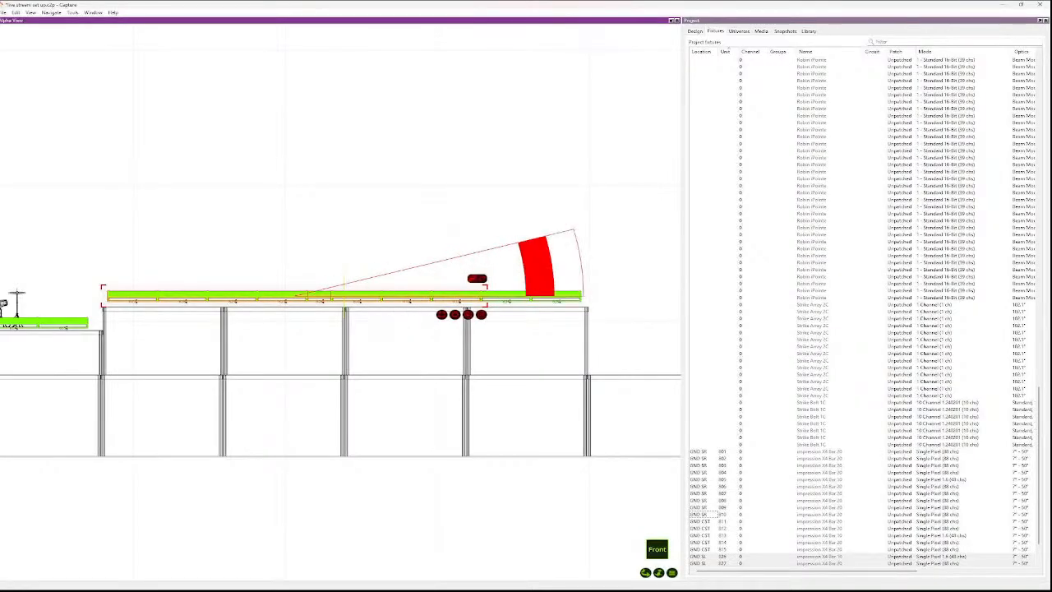
shift+click(502, 298)
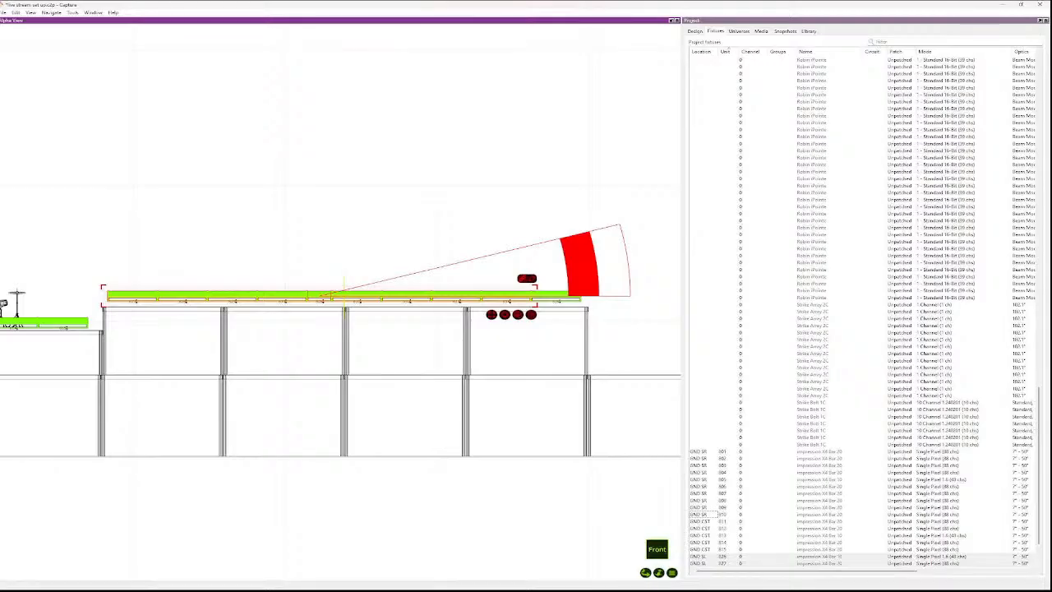
shift+click(546, 299)
scroll(458, 283, up, 2)
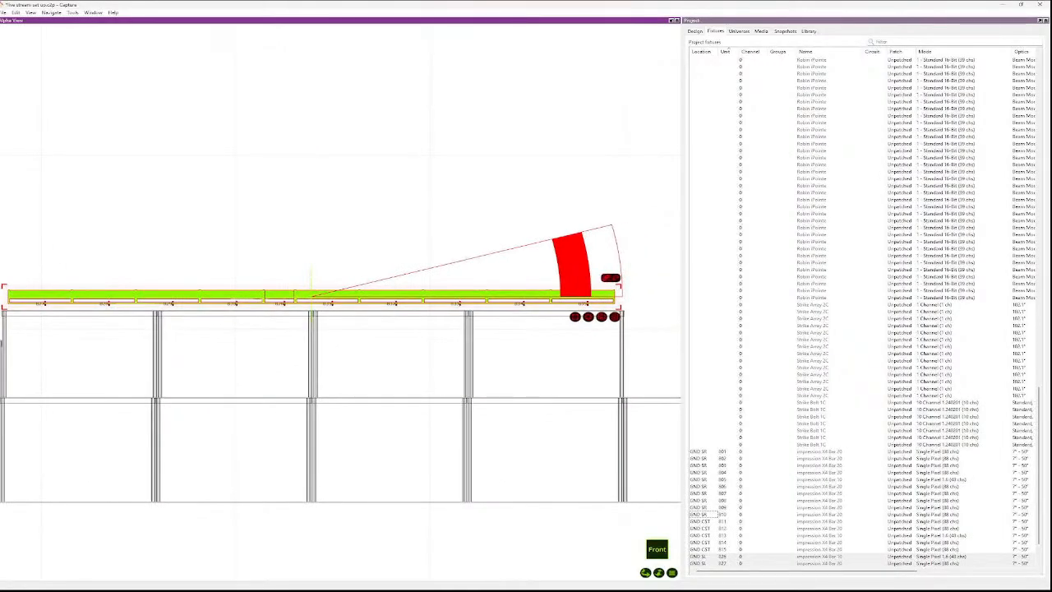
key(ctrl+u)
key(Return)
scroll(268, 276, down, 2)
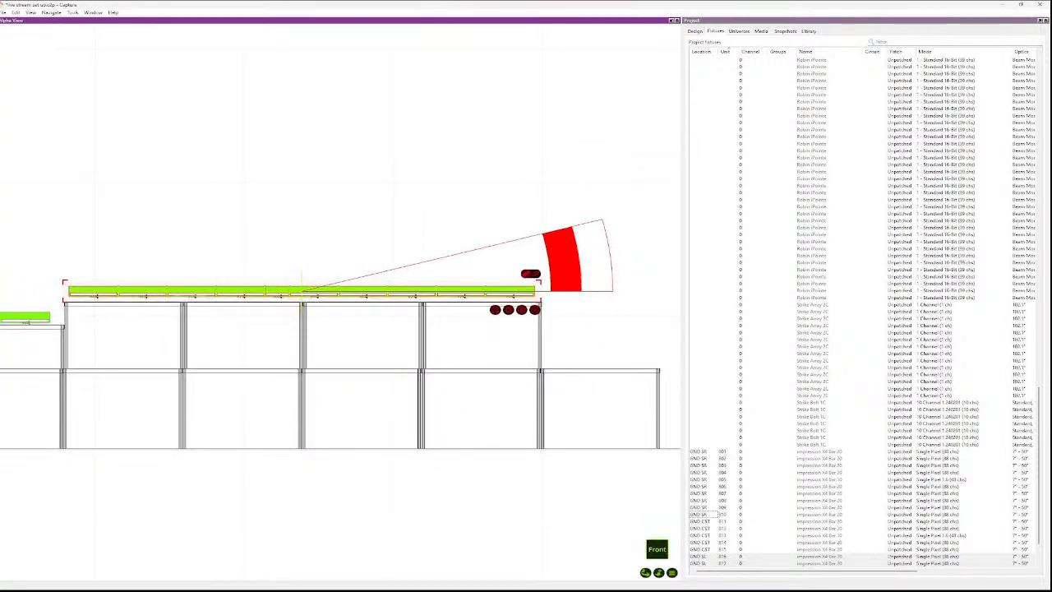
- Step through the impression X4 Bar fixtures from unit 801 to 825, checking their order against the front view
scroll(864, 312, down, 3)
scroll(375, 390, down, 7)
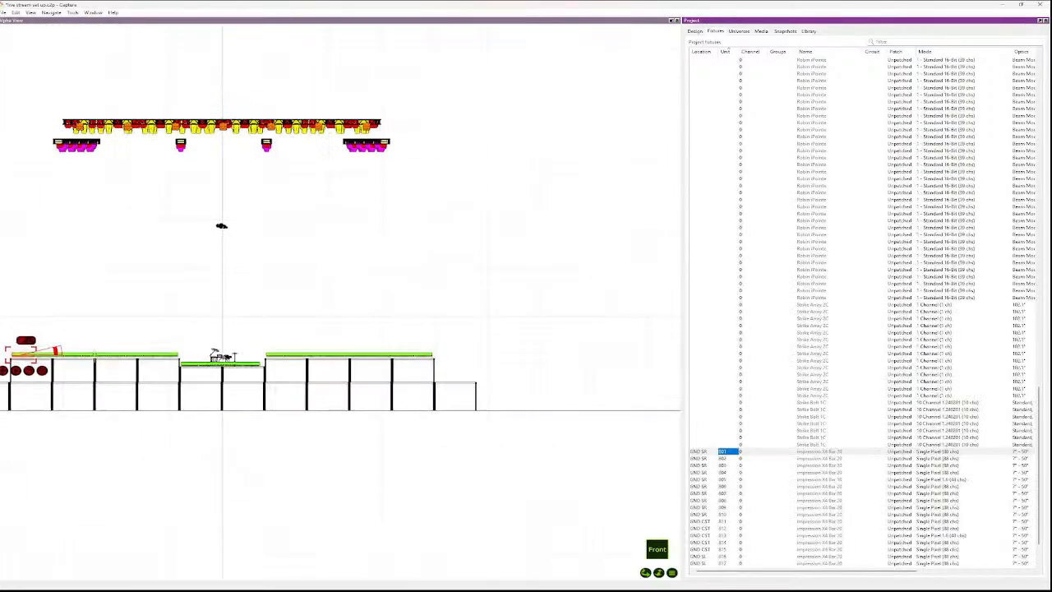
scroll(239, 378, up, 1)
scroll(234, 374, up, 2)
click(234, 373)
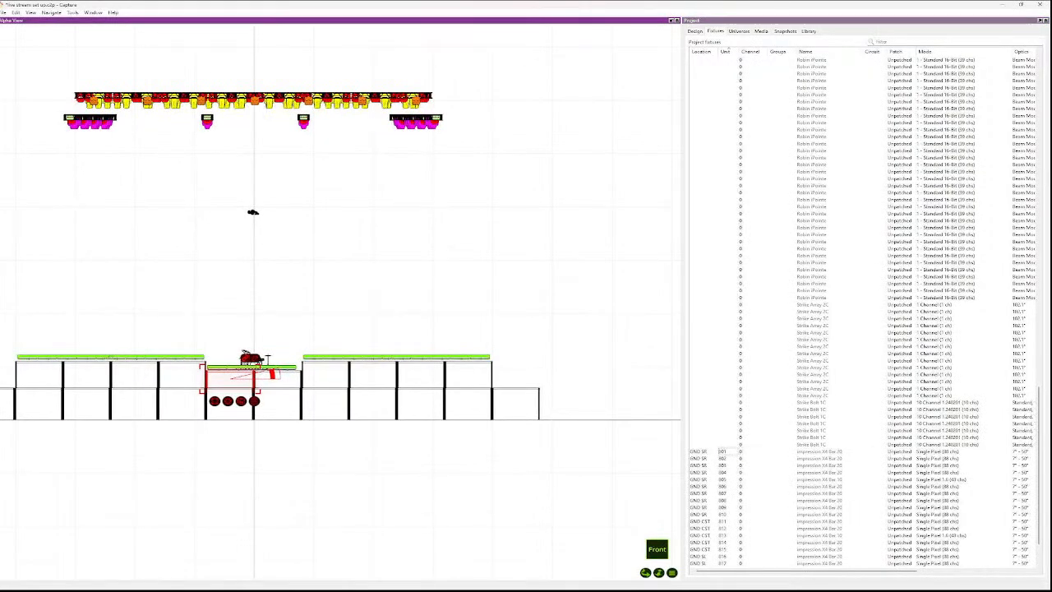
click(726, 445)
click(726, 459)
click(727, 452)
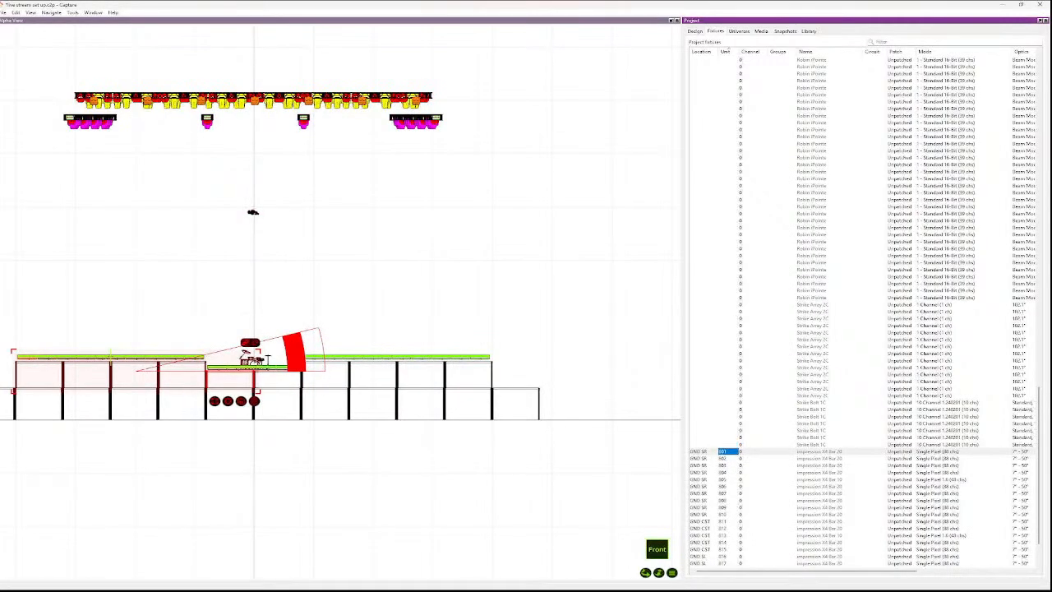
key(Down)
key(Down)
key(Down)
key(Down)
key(Down)
key(Down)
key(Down)
key(Down)
key(Down)
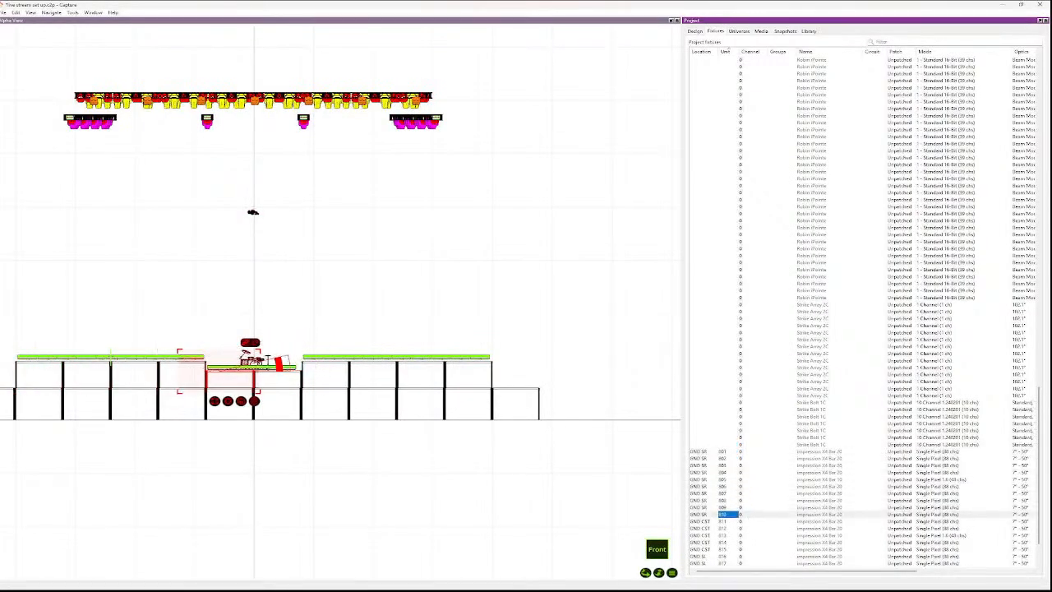
key(Down)
key(Down)
key(Down)
key(Down)
key(Down)
key(Down)
key(Down)
key(Down)
key(Down)
key(Down)
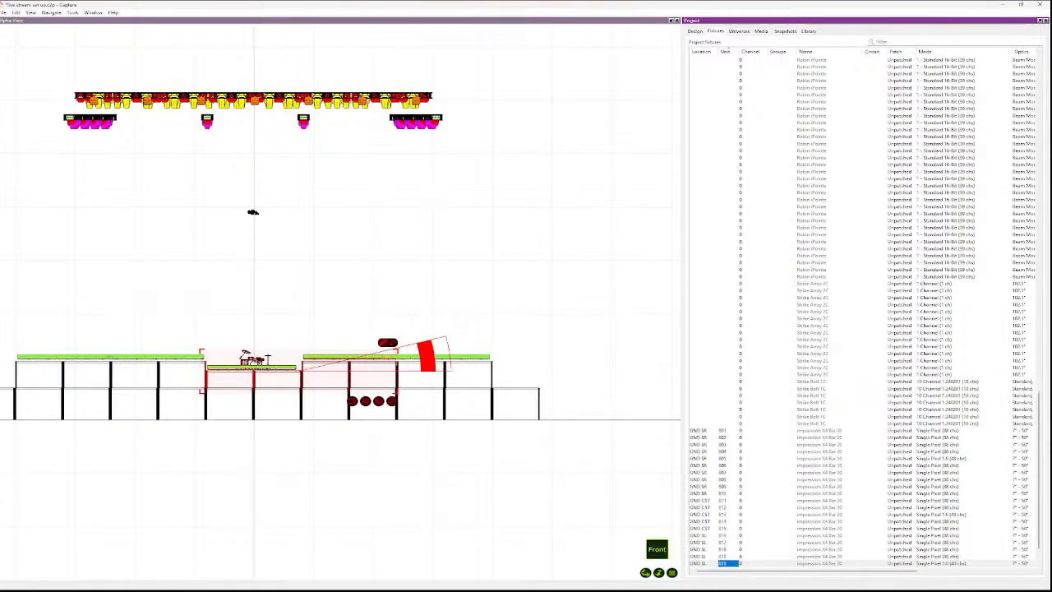
key(Down)
key(Down)
key(Down)
key(Down)
key(Down)
- Select all impression X4 Bar fixtures from unit 801 to 825 and number their channels sequentially, starting at 801
click(700, 403)
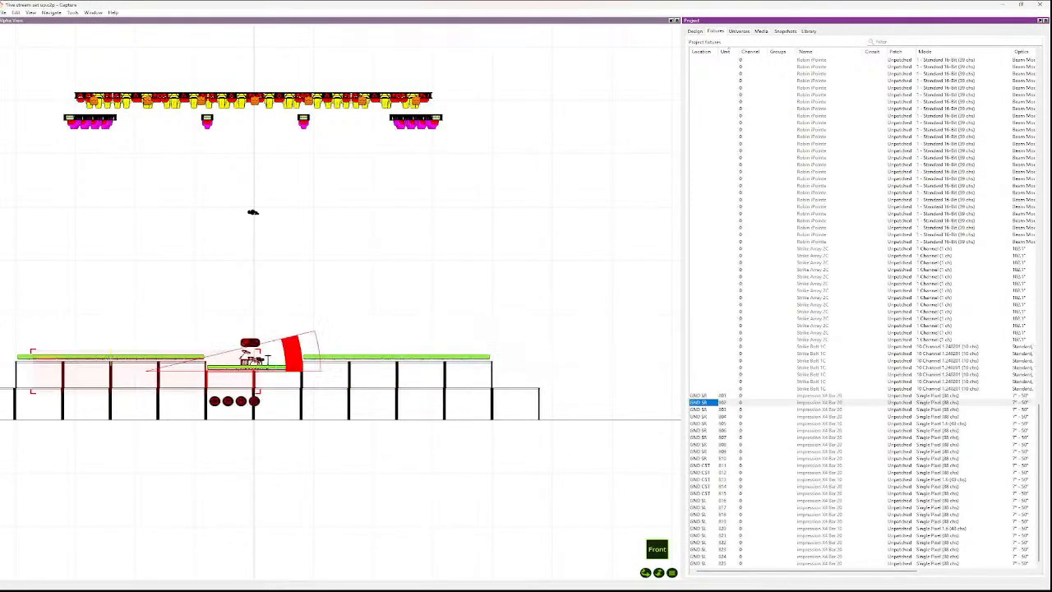
click(728, 389)
key(Down)
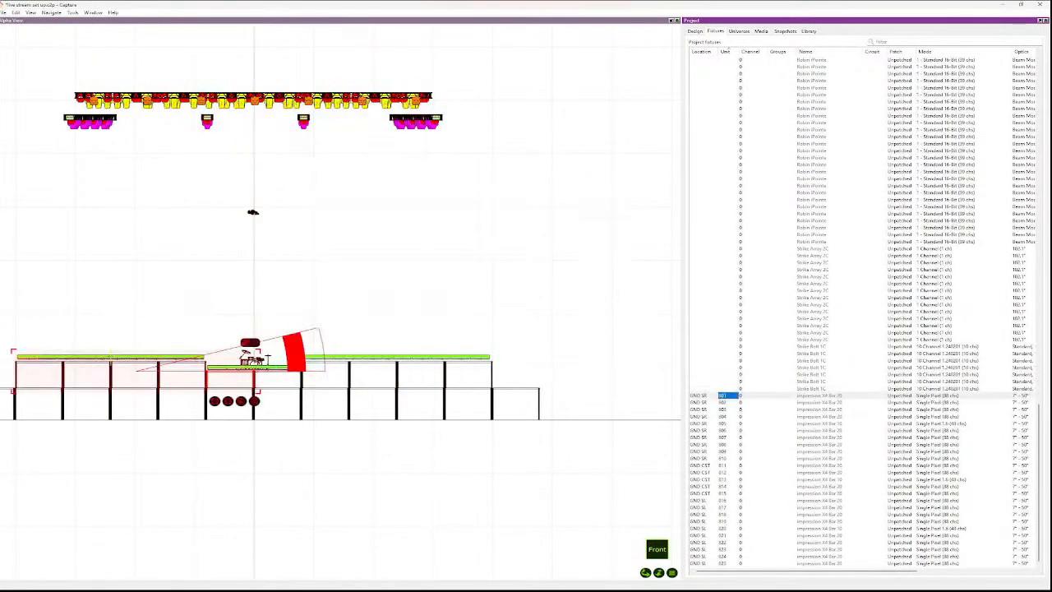
key(shift+Down)
key(shift+Down)
key(shift+Down)
key(shift+Down)
key(shift+Down)
key(shift+Down)
key(shift+Down)
key(shift+Down)
key(shift+Down)
key(shift+Down)
key(shift+Down)
key(shift+Down)
key(shift+Down)
key(shift+Down)
key(shift+Down)
key(shift+Down)
key(shift+Down)
key(shift+Down)
key(shift+Down)
key(shift+Down)
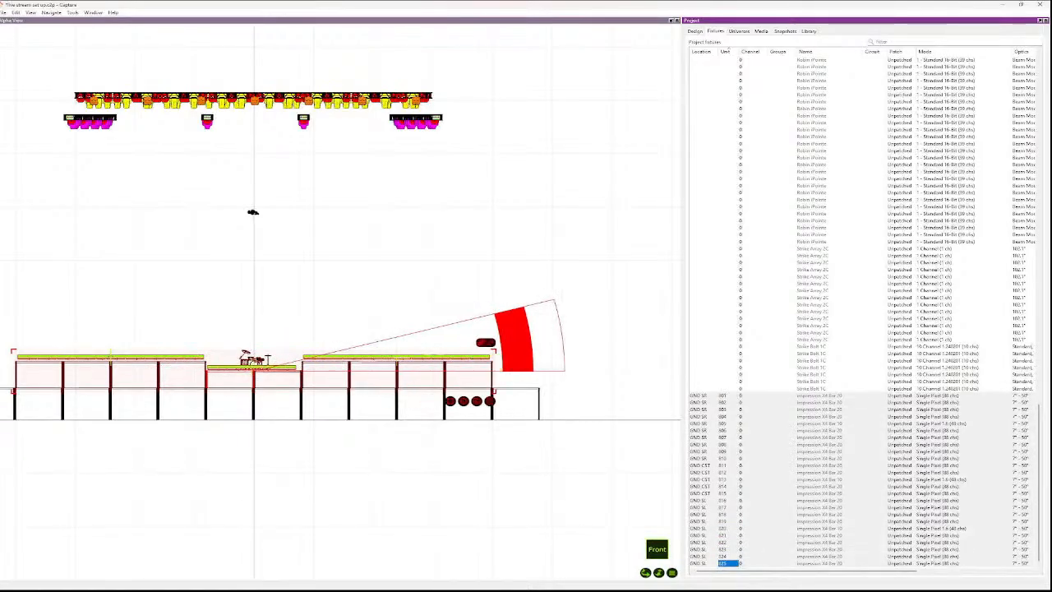
right_click(468, 404)
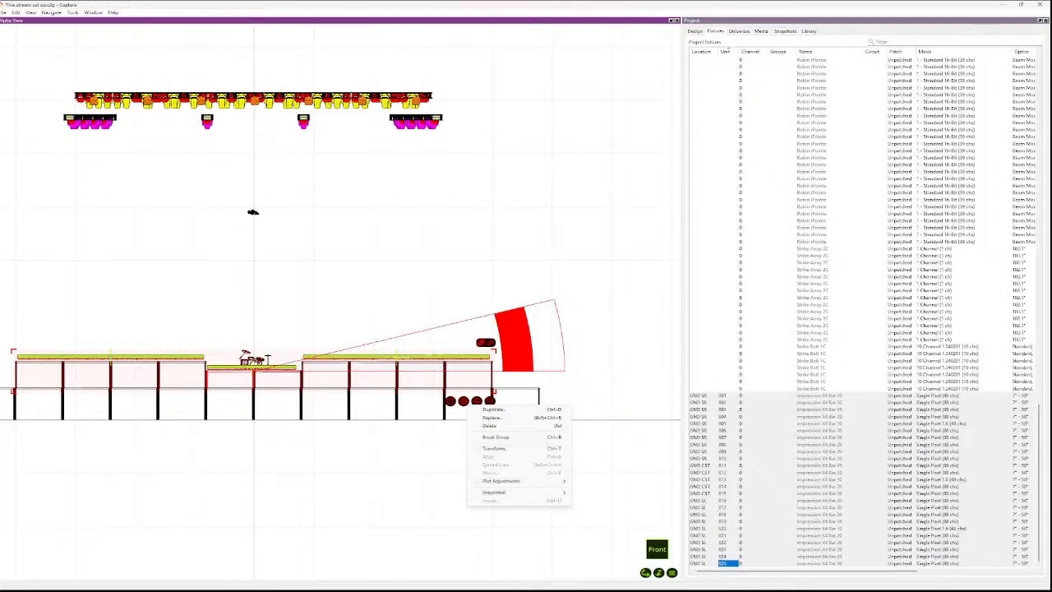
mouse_move(518, 492)
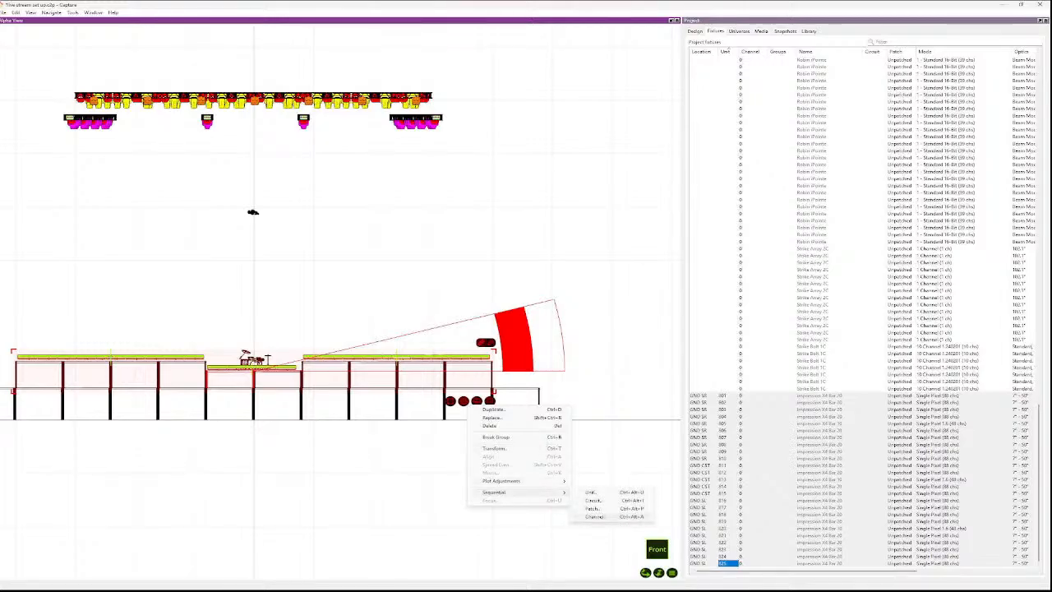
click(595, 516)
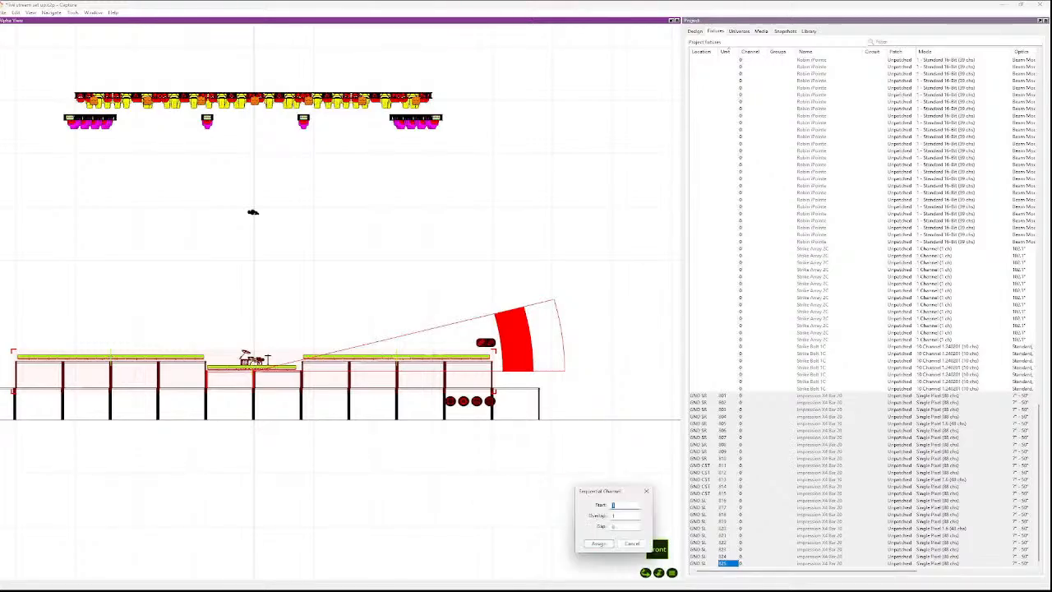
text(801)
key(Return)
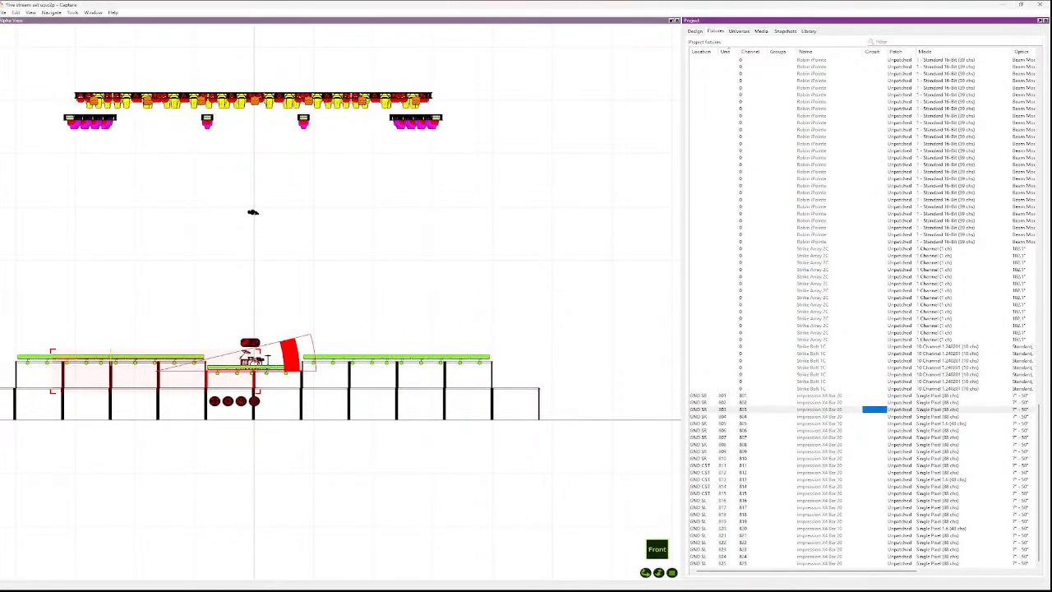
- Step through the fixtures from channel 801 to 825, checking the channel order against the front view
click(752, 396)
key(Down)
key(Down)
key(Down)
key(Down)
key(Down)
key(Down)
key(Down)
key(Down)
key(Down)
key(Down)
key(Down)
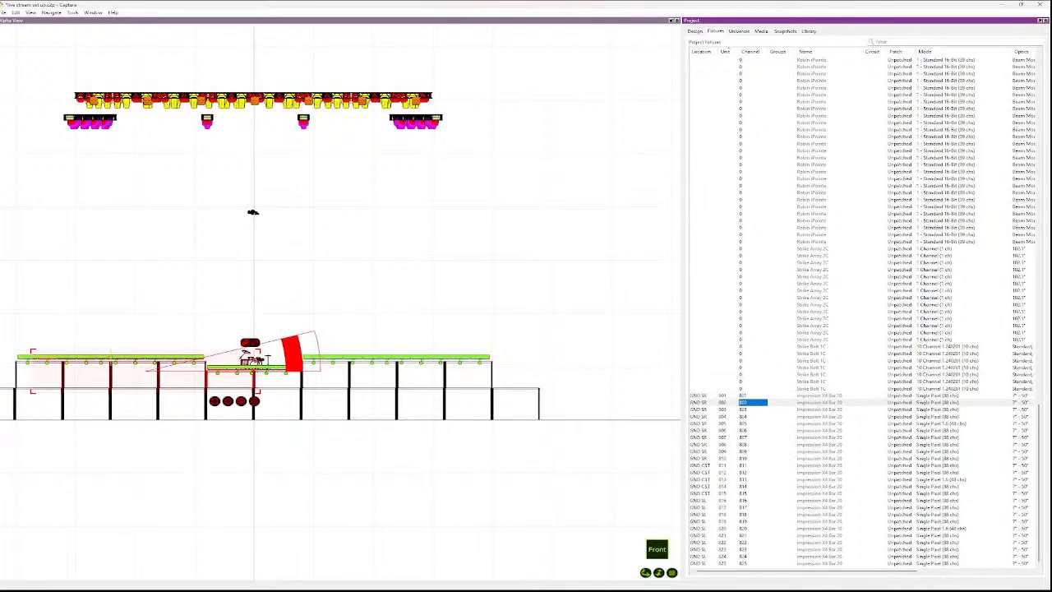
key(Down)
key(Down)
key(Down)
key(Down)
key(Down)
key(Down)
key(Down)
key(Down)
key(Down)
key(Down)
key(Down)
key(Down)
key(Down)
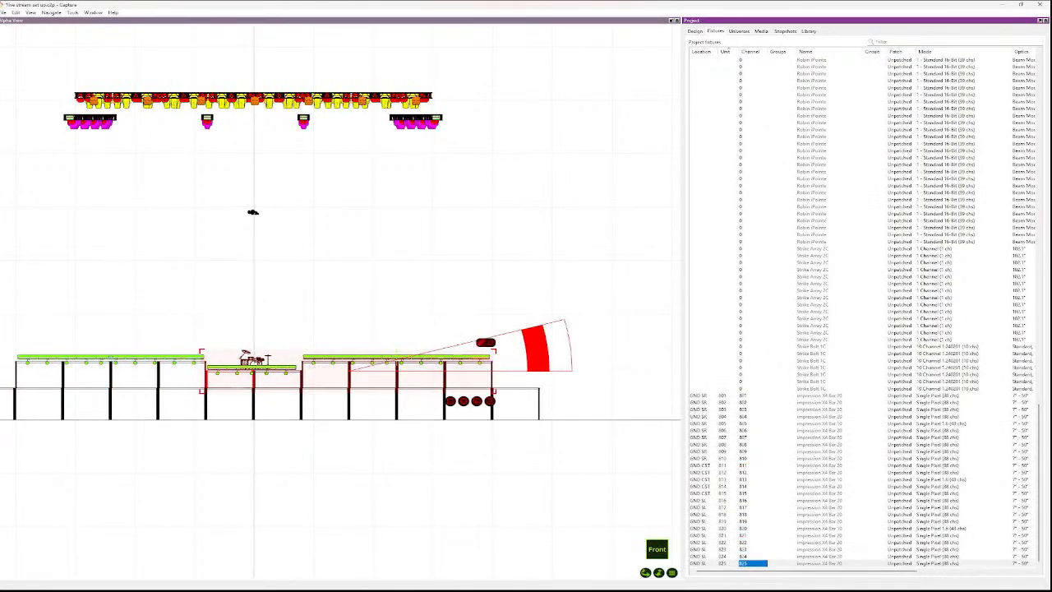
- Clear the selection and compare the unit and channel labels along the GND SR fixtures in the front view
scroll(51, 358, up, 8)
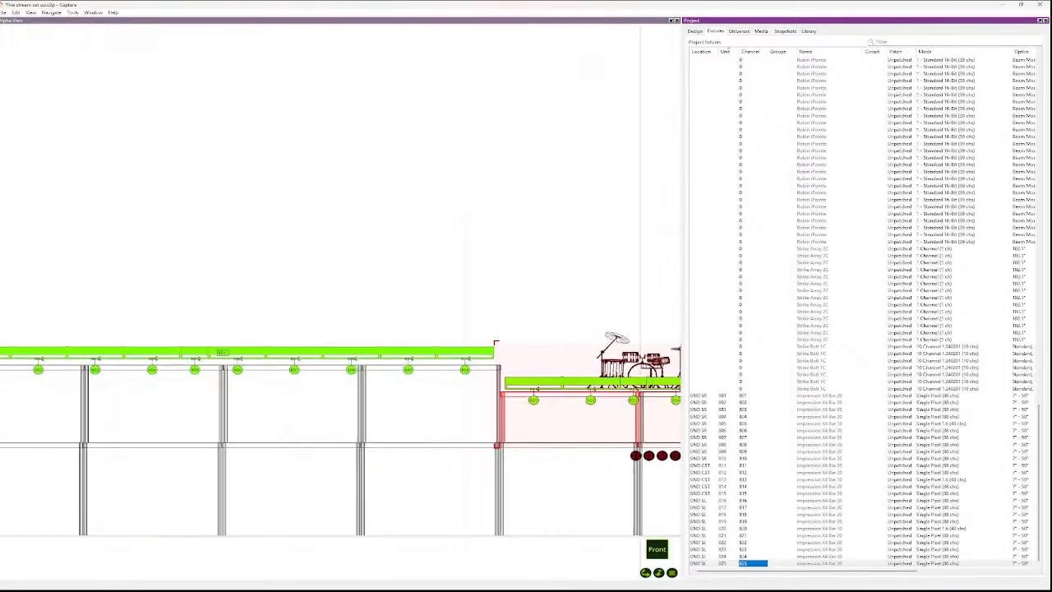
scroll(248, 323, up, 3)
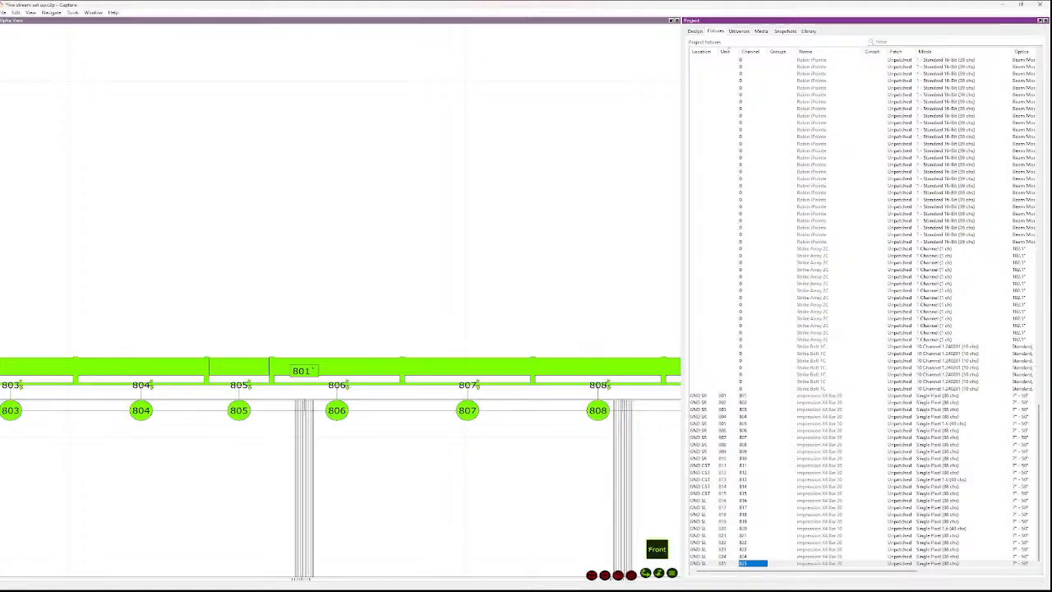
click(248, 323)
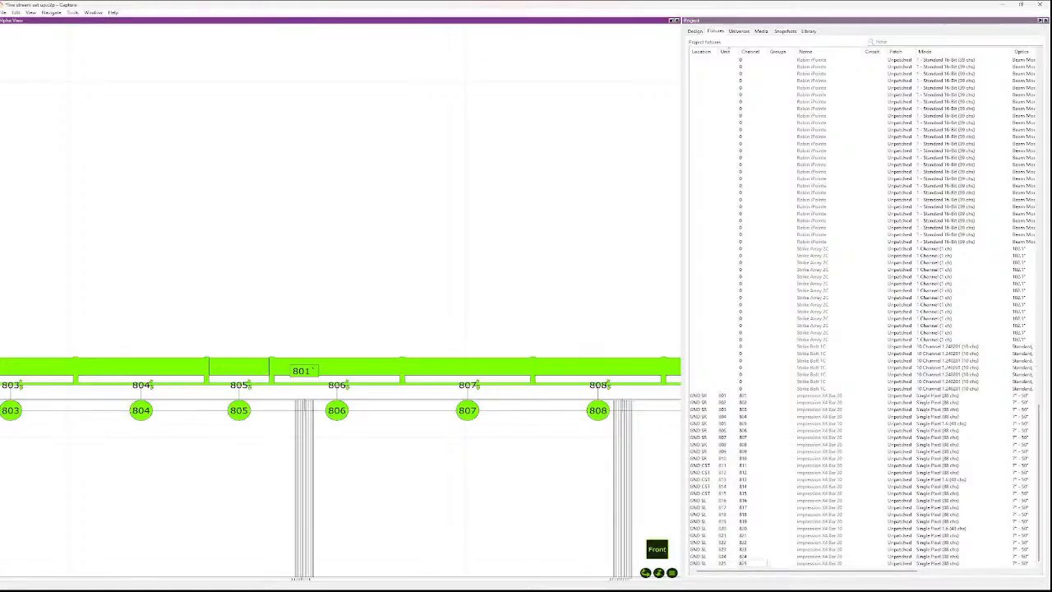
scroll(330, 233, down, 5)
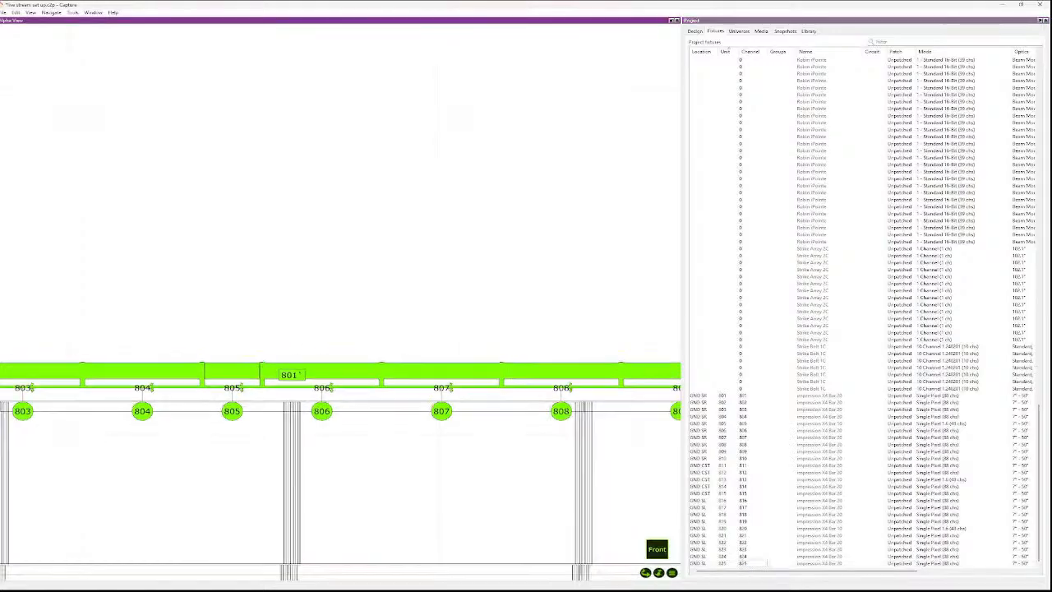
scroll(330, 233, up, 6)
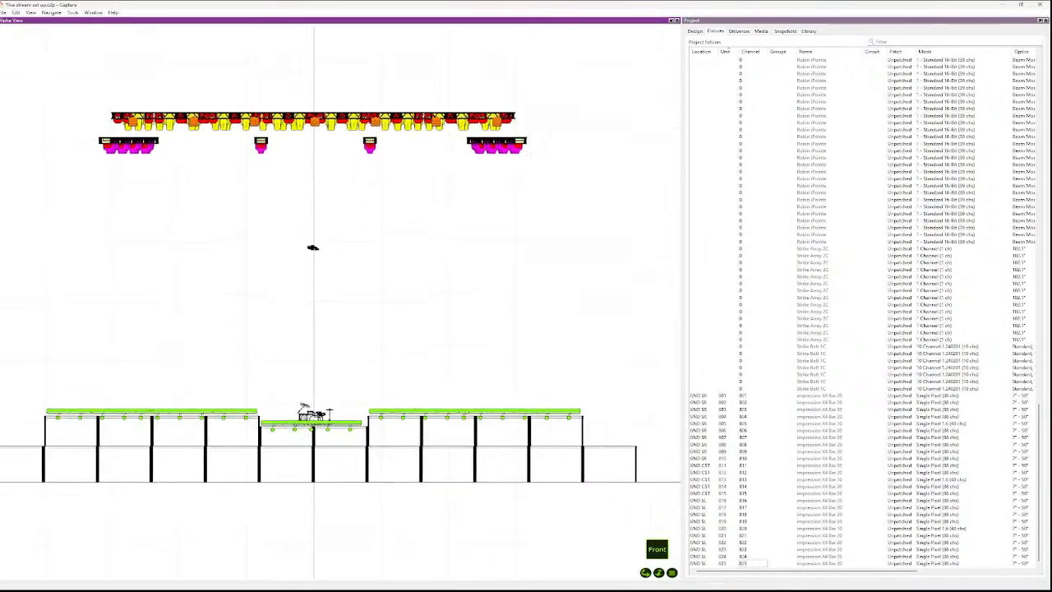
scroll(57, 411, up, 5)
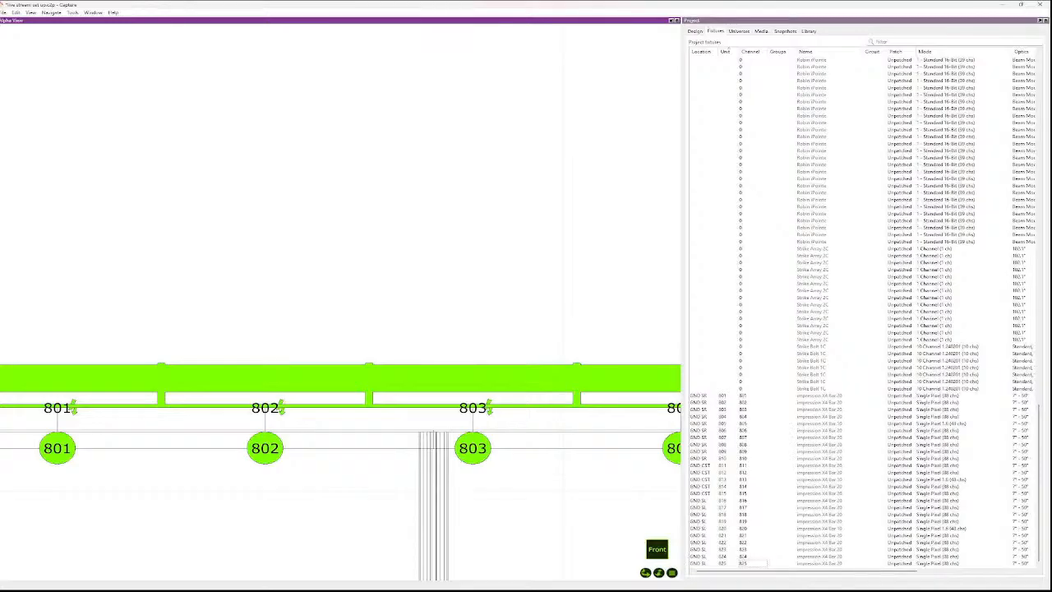
click(58, 409)
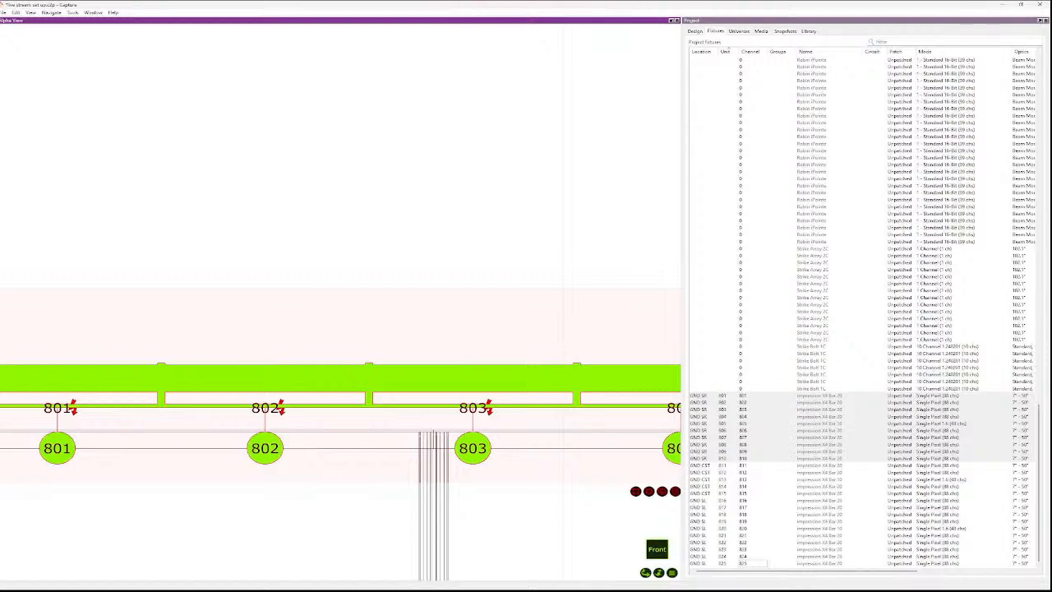
scroll(306, 331, down, 10)
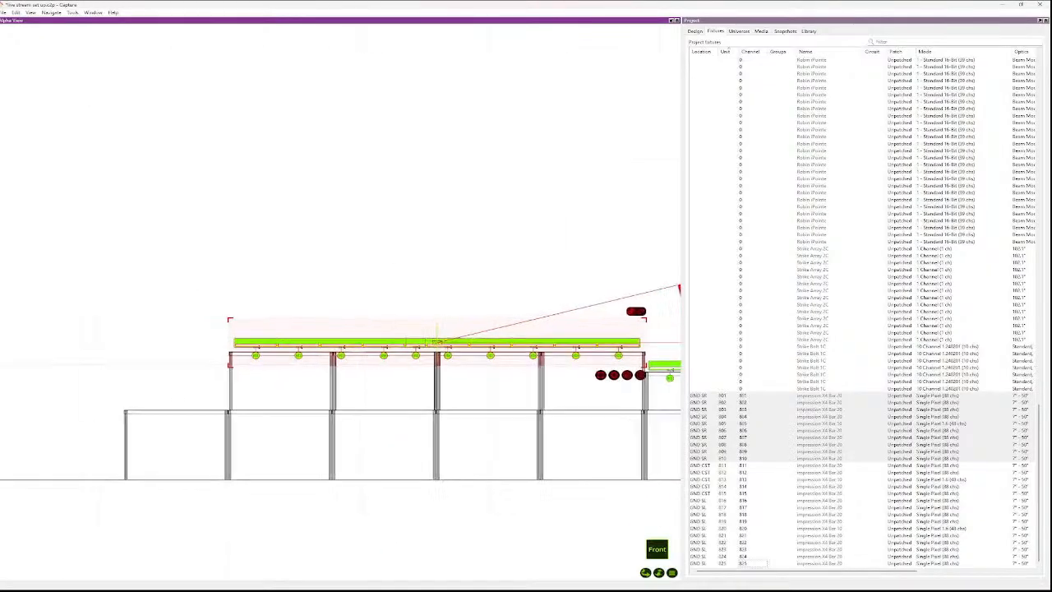
click(671, 78)
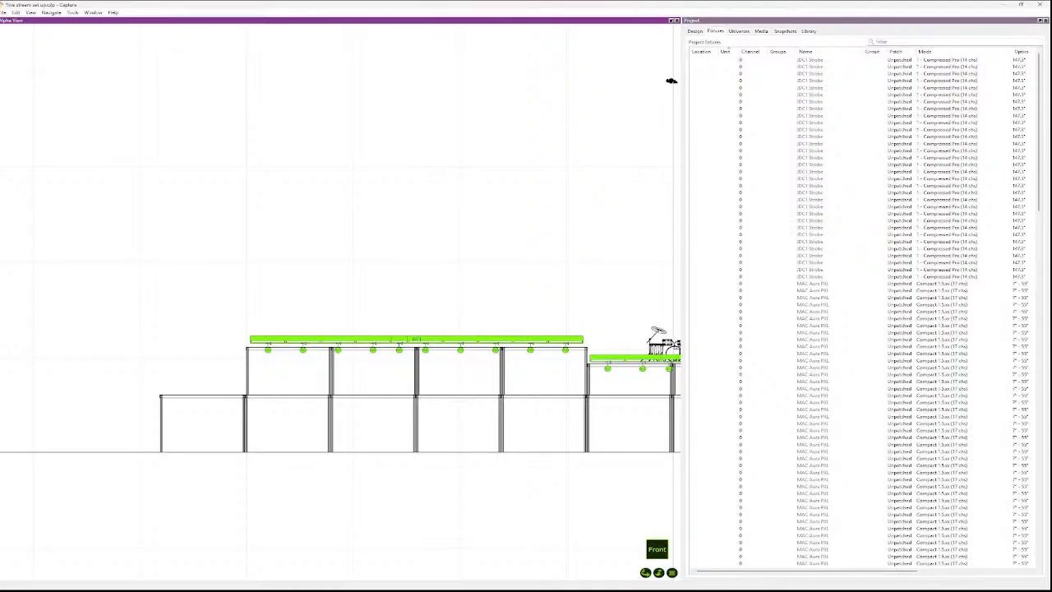
- Locate the MAC Aura PXL fixtures, switching to the top view and framing the stage-right end of the front truss
click(822, 283)
scroll(508, 273, down, 4)
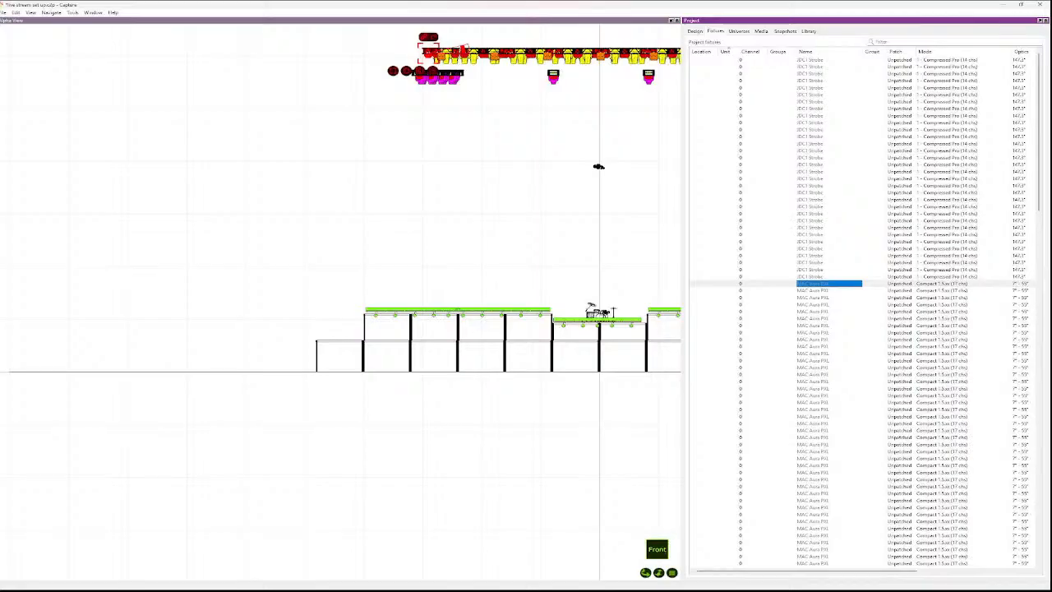
click(437, 316)
key(5)
scroll(436, 316, down, 6)
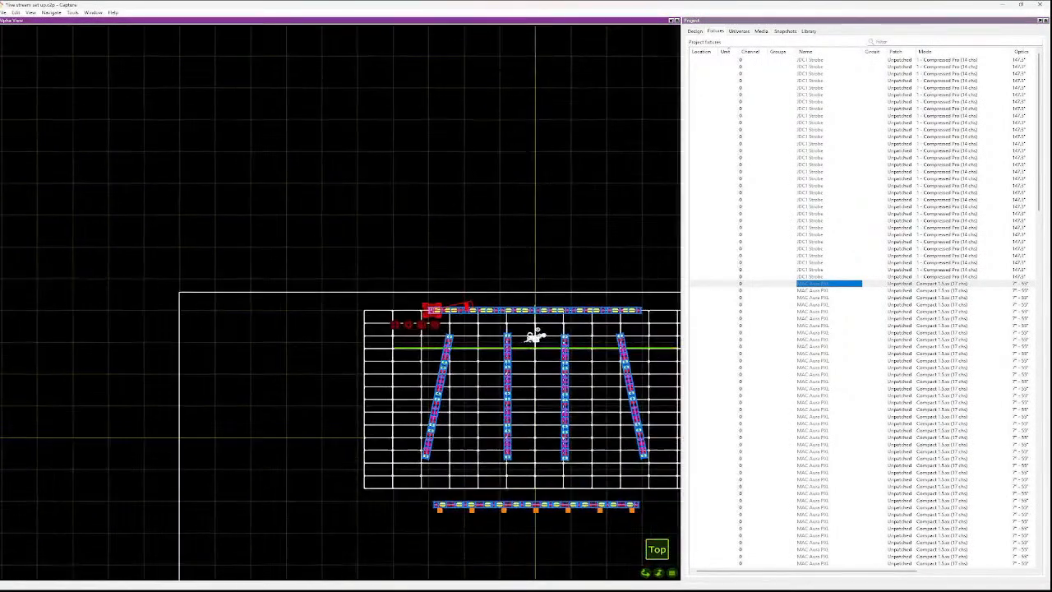
scroll(466, 312, up, 5)
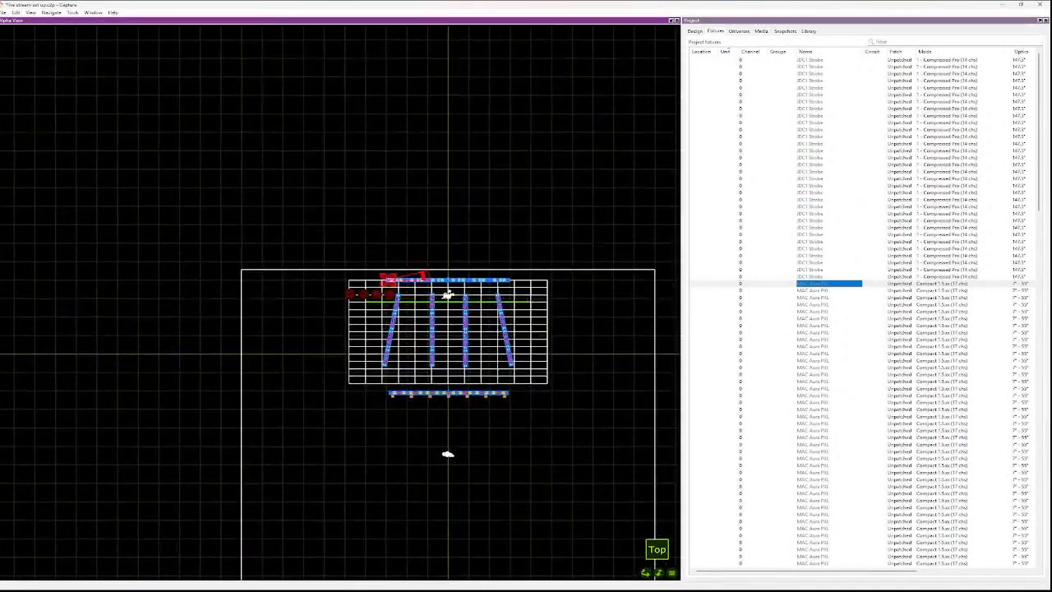
scroll(457, 395, up, 5)
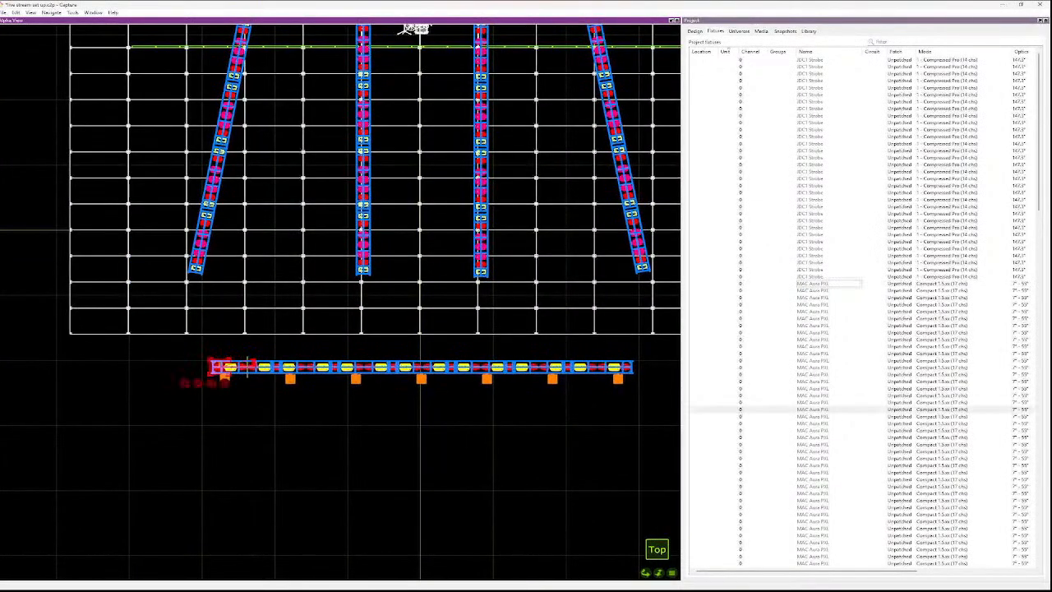
scroll(248, 365, up, 3)
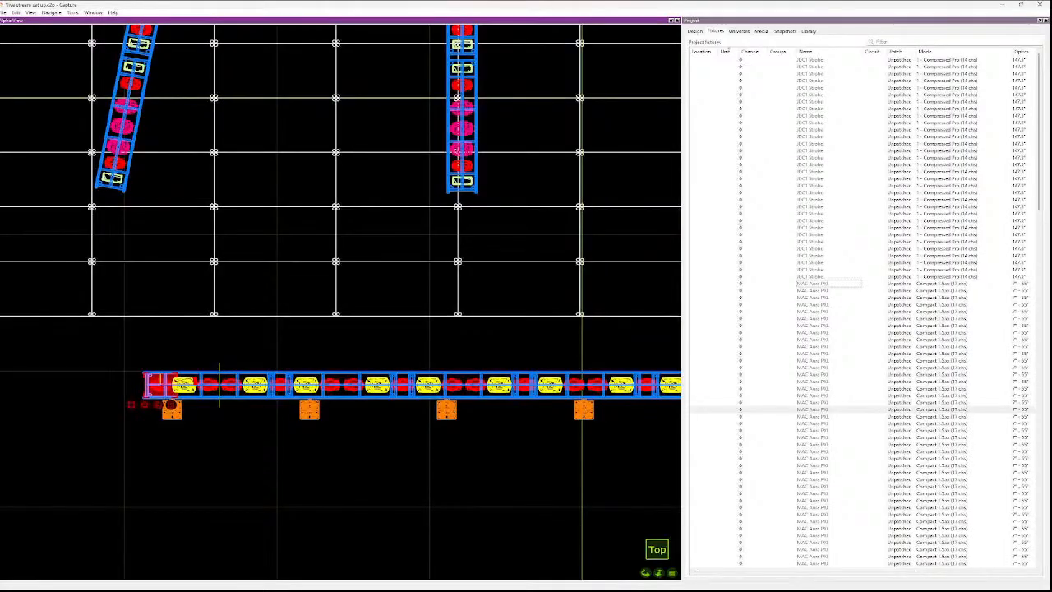
ctrl+click(210, 384)
ctrl+click(234, 384)
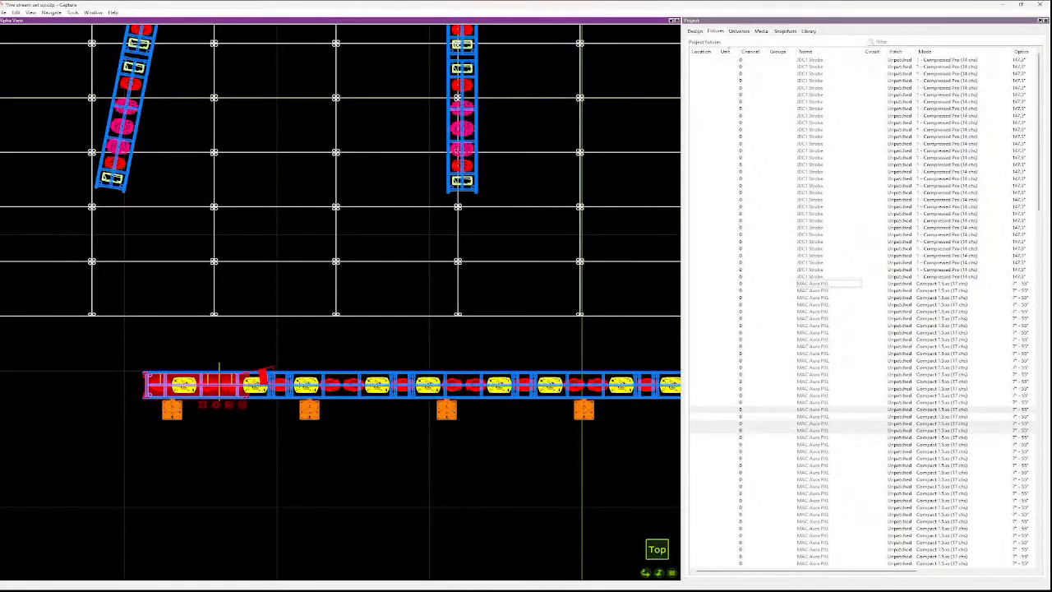
ctrl+click(281, 384)
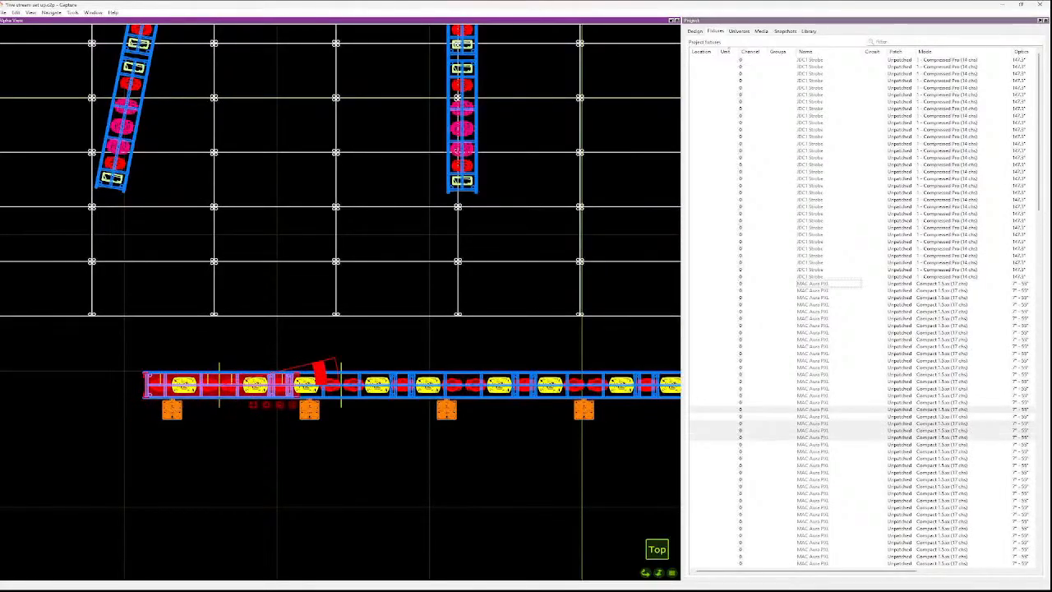
ctrl+click(331, 384)
ctrl+click(353, 384)
key(Escape)
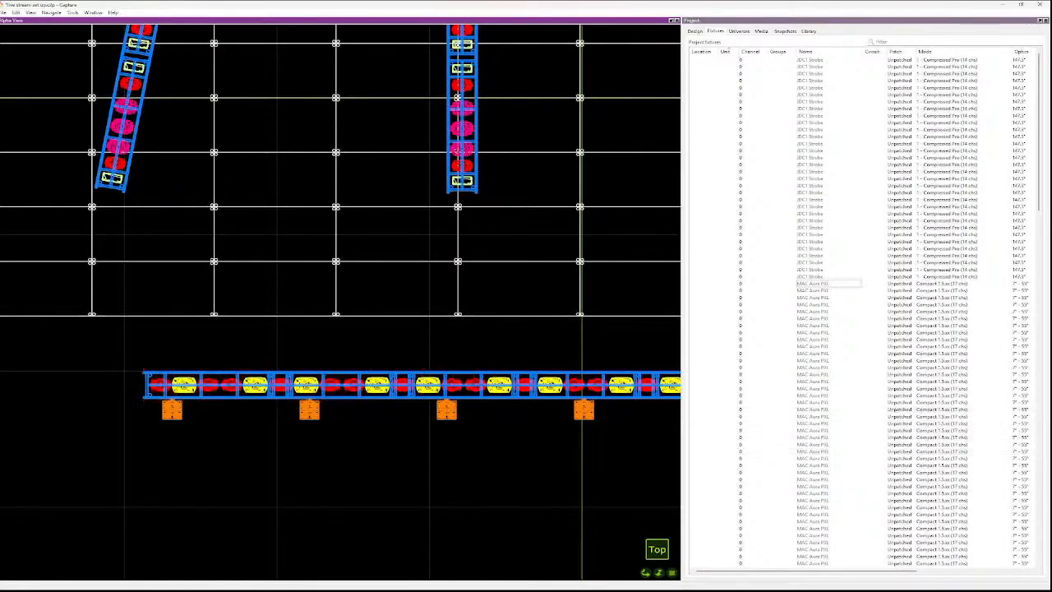
- Select the MAC Aura PXL fixtures one by one in physical order from the stage-right end to the middle of the front truss
click(159, 385)
ctrl+click(211, 384)
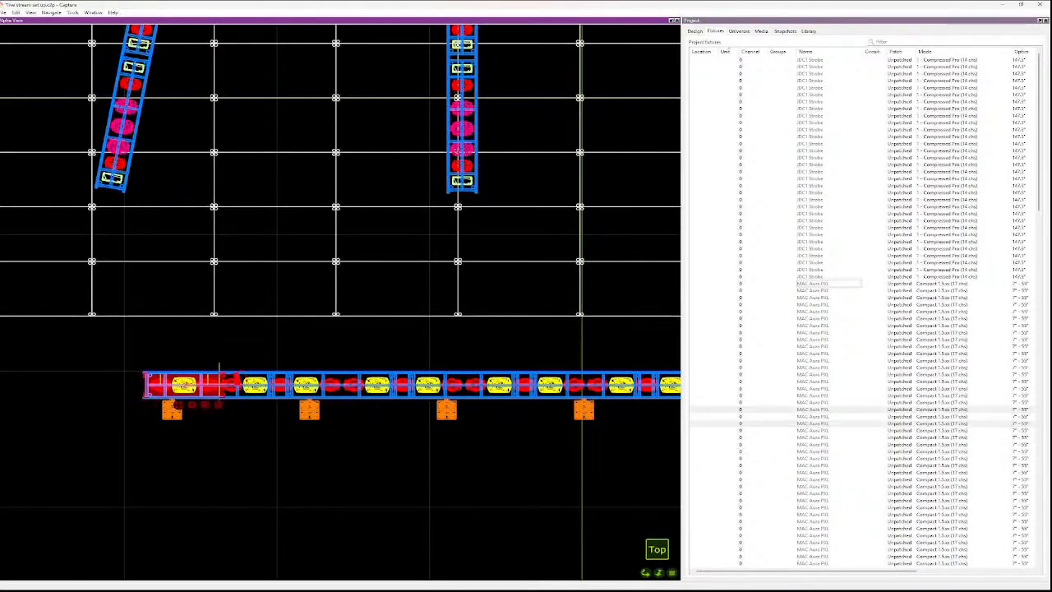
ctrl+click(230, 385)
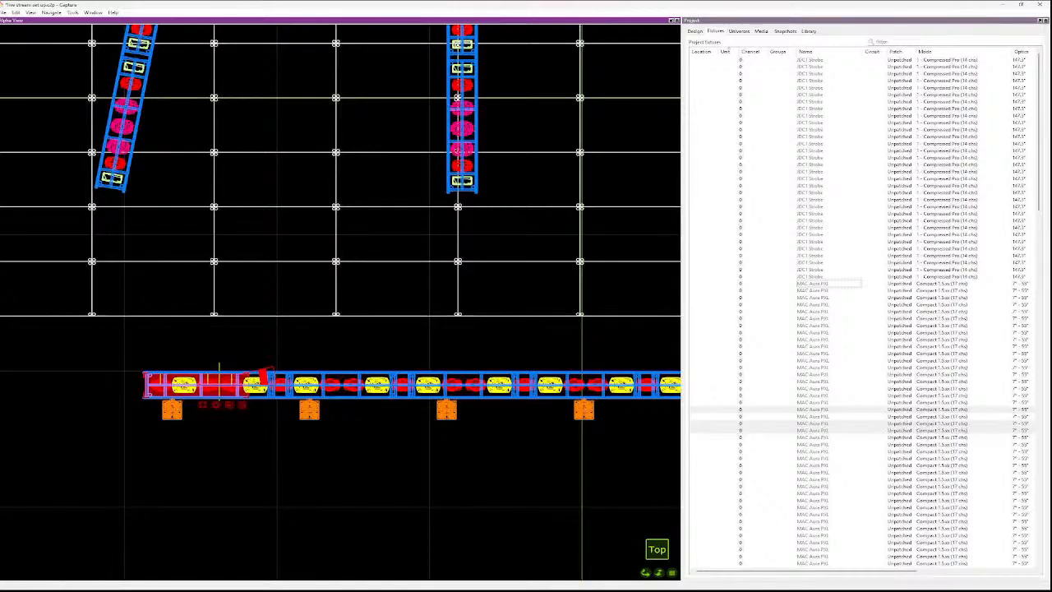
ctrl+click(331, 383)
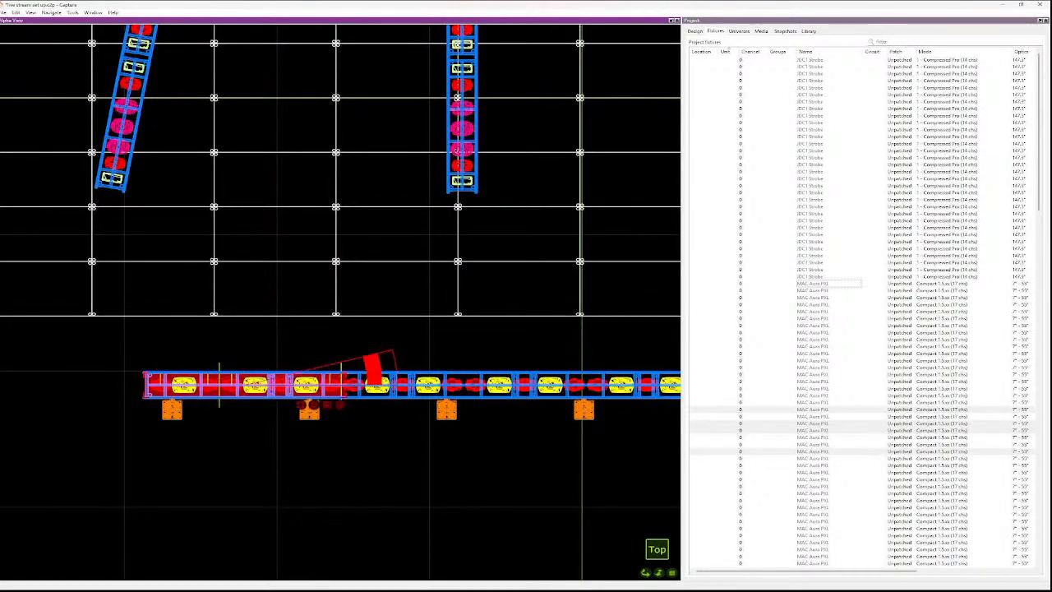
ctrl+click(331, 384)
ctrl+click(281, 385)
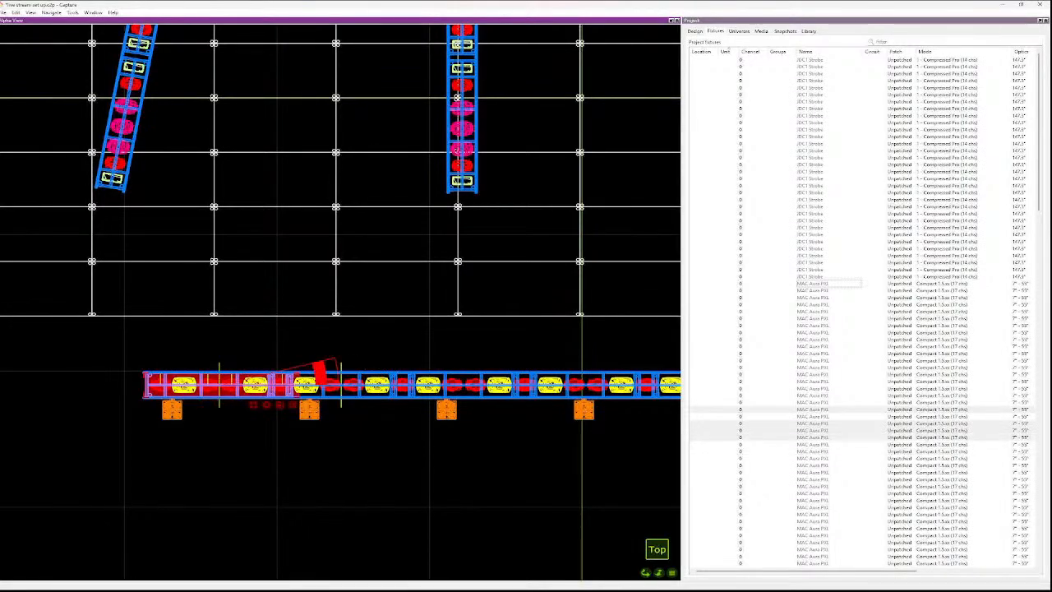
ctrl+click(331, 384)
ctrl+click(355, 384)
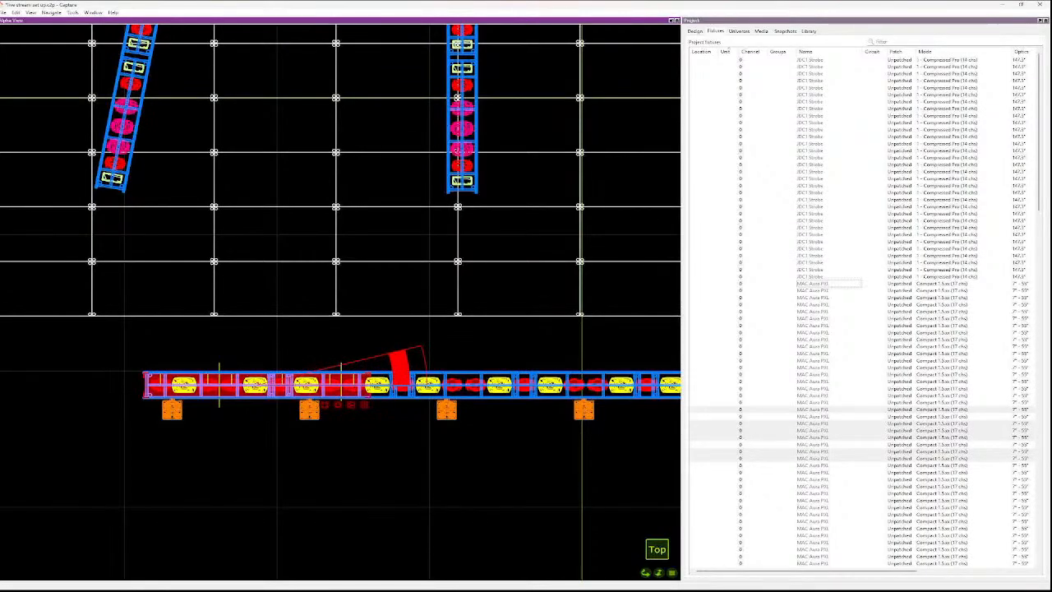
ctrl+click(455, 384)
ctrl+click(476, 384)
scroll(485, 384, down, 1)
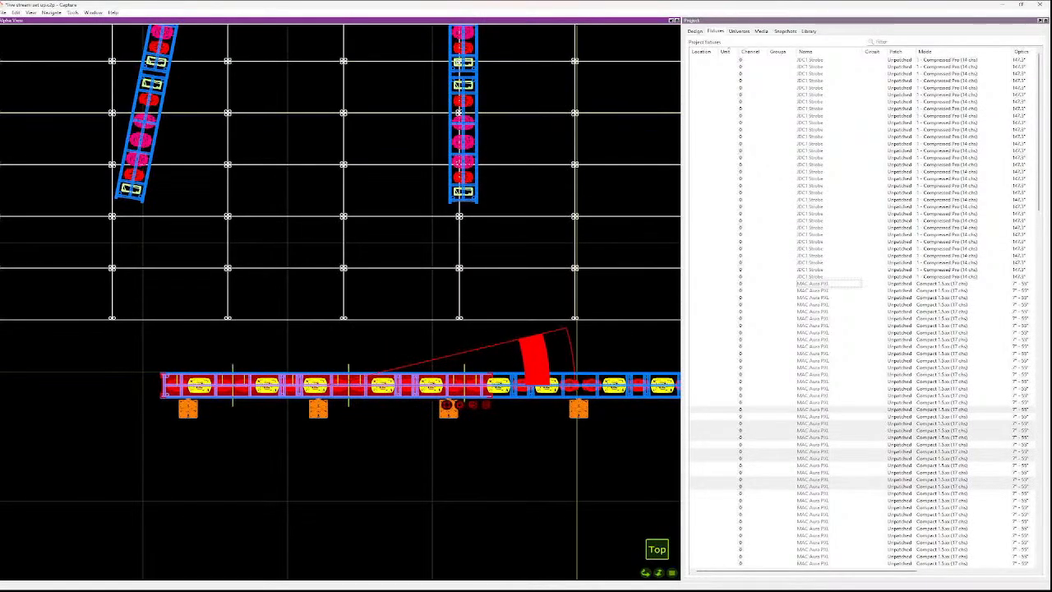
ctrl+click(524, 384)
ctrl+click(571, 384)
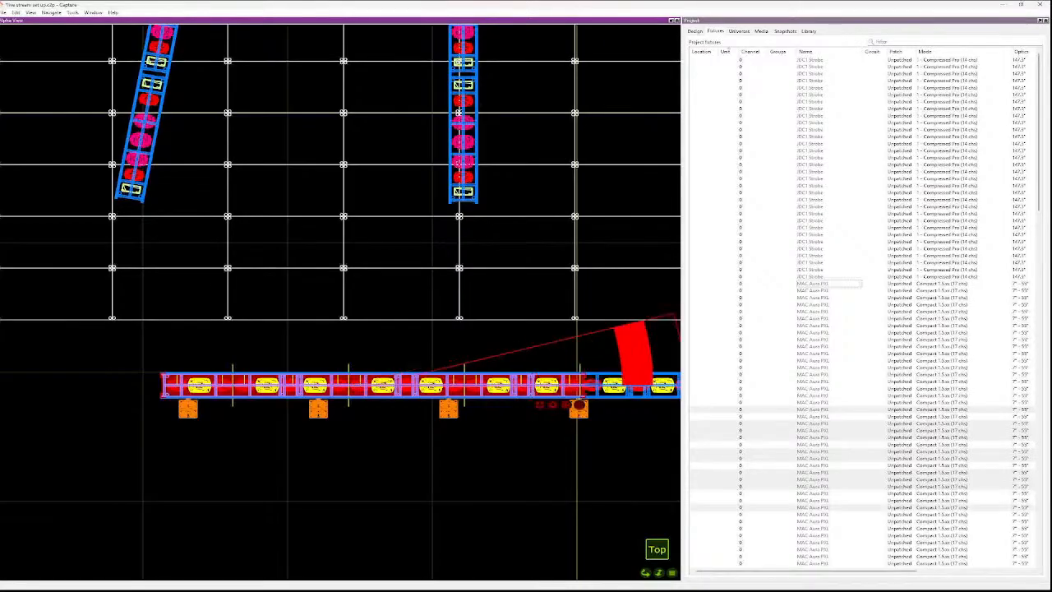
- Clear the fixture selection and review the whole front truss and the angled and straight trusses behind it
scroll(579, 402, down, 5)
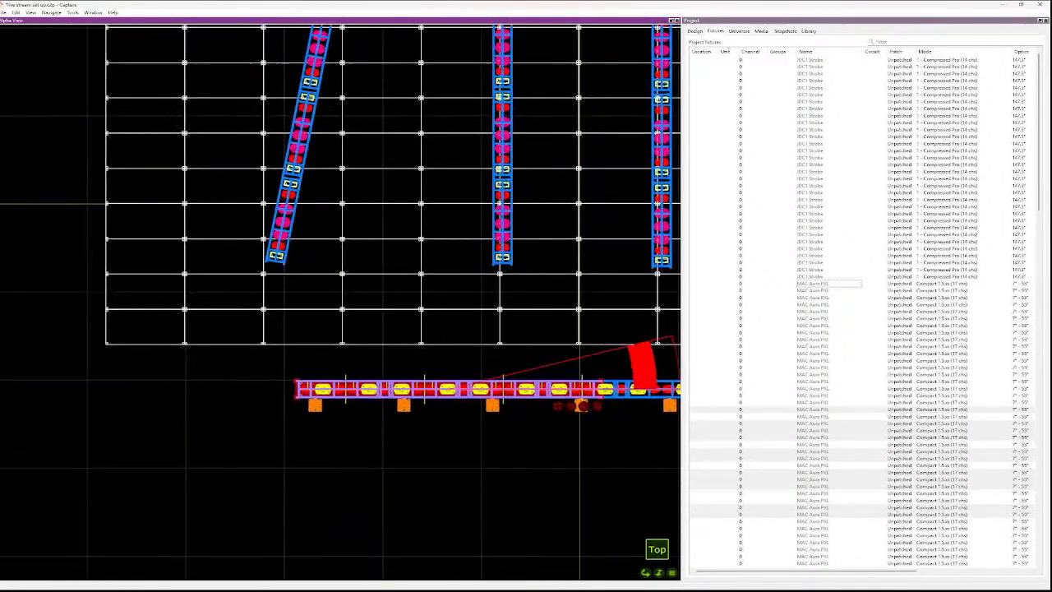
scroll(549, 399, down, 5)
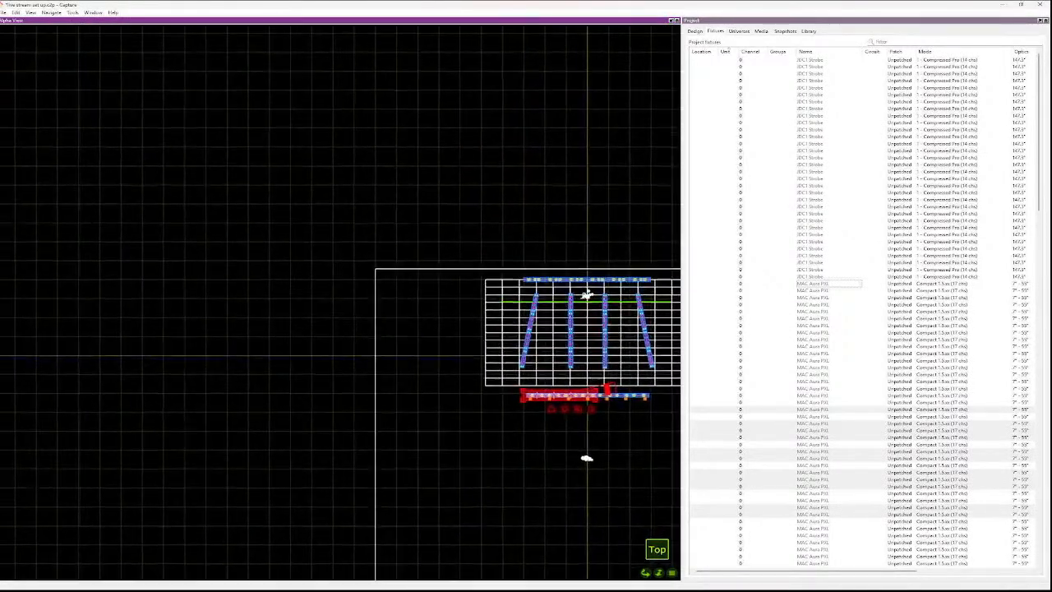
scroll(670, 390, up, 6)
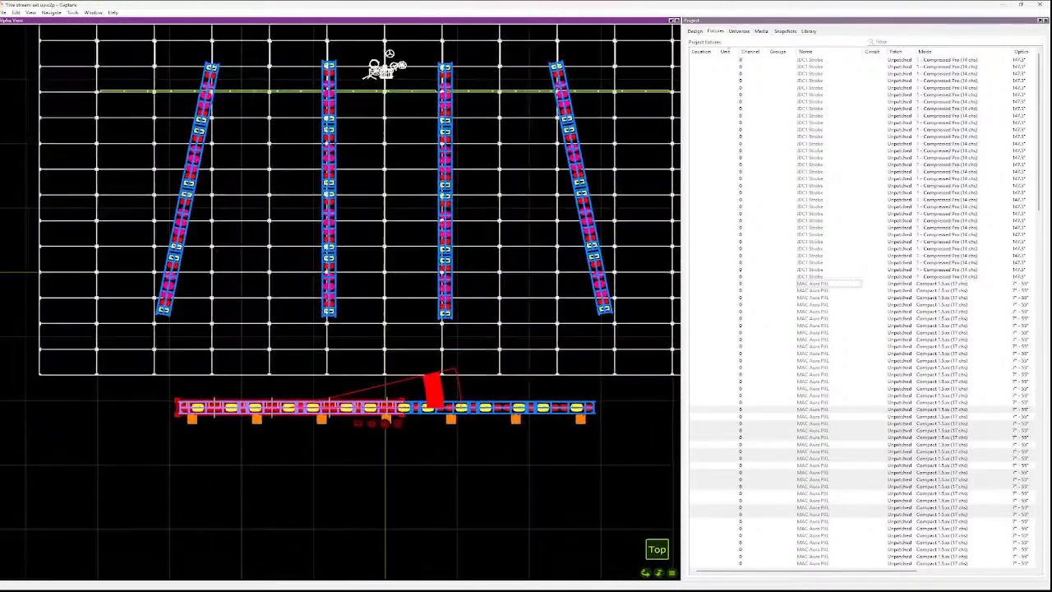
scroll(397, 324, up, 1)
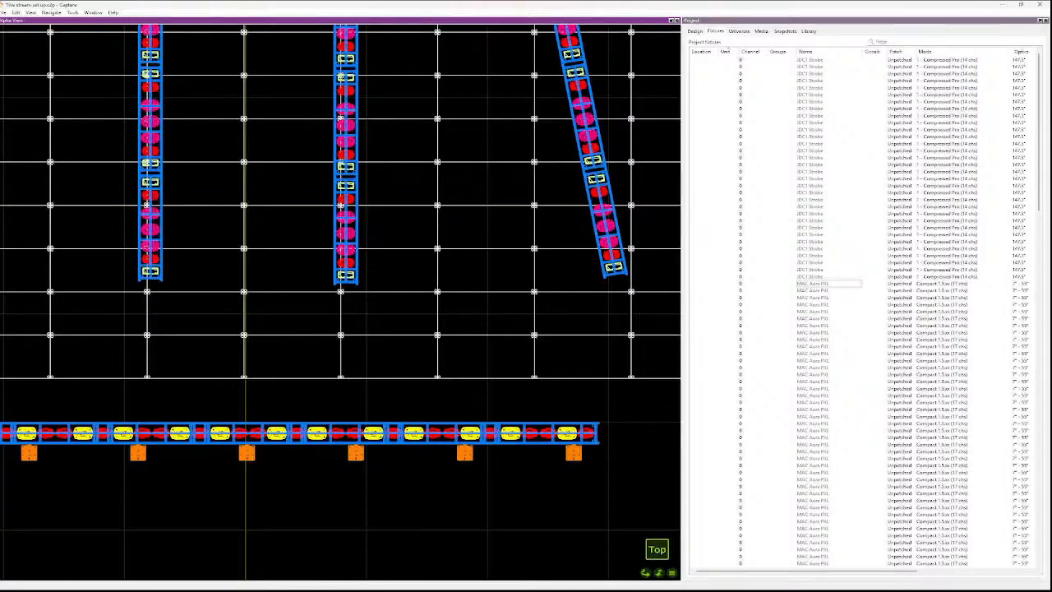
scroll(382, 435, down, 4)
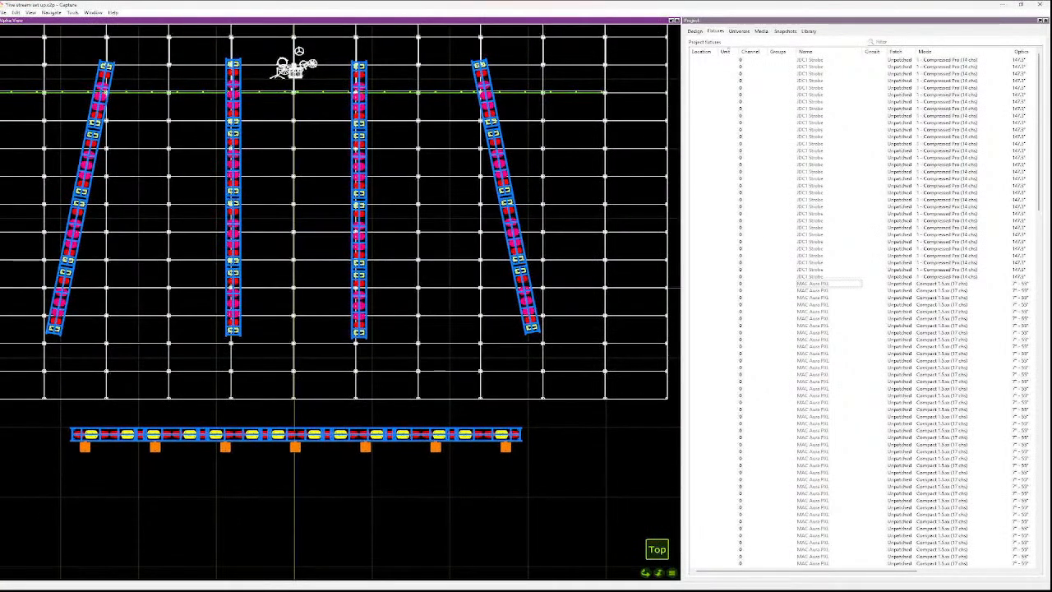
- Select the first MAC Aura PXL fixtures in physical order, starting from the stage-right end of the front truss
click(98, 435)
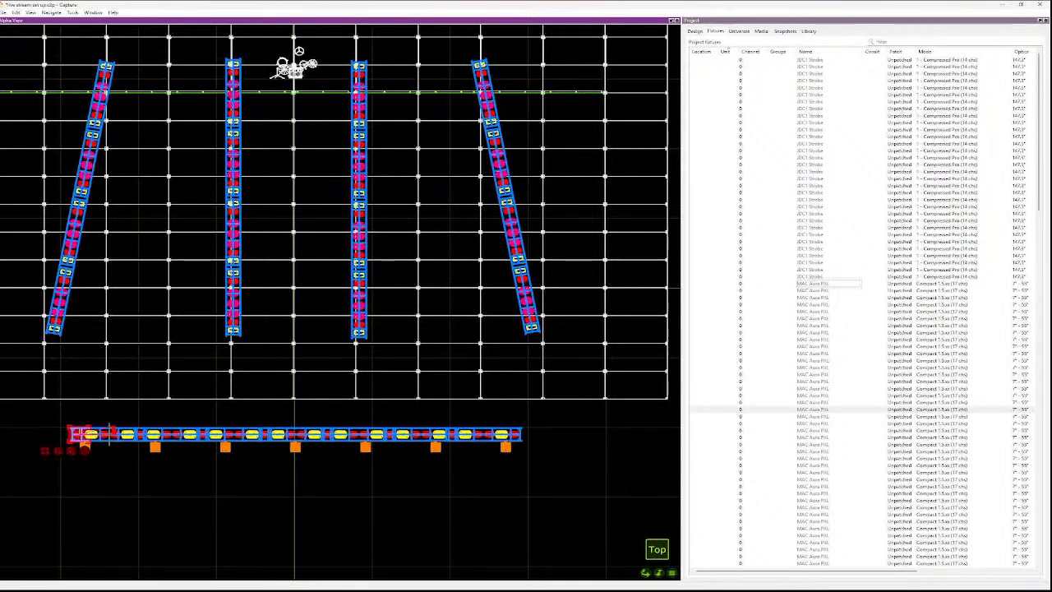
ctrl+click(104, 434)
ctrl+click(117, 434)
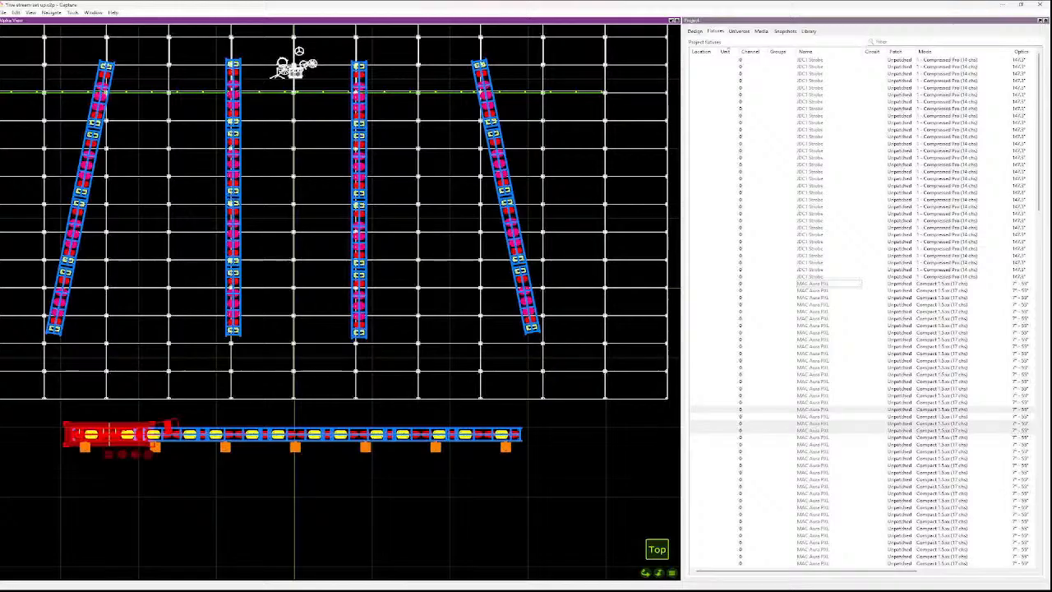
scroll(278, 343, up, 3)
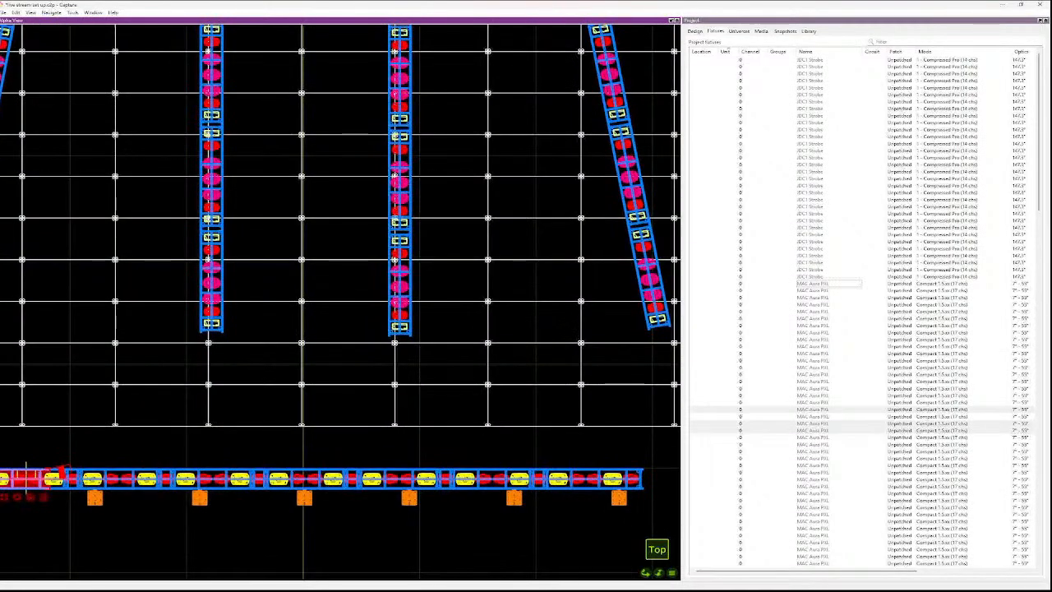
ctrl+click(73, 479)
ctrl+click(112, 479)
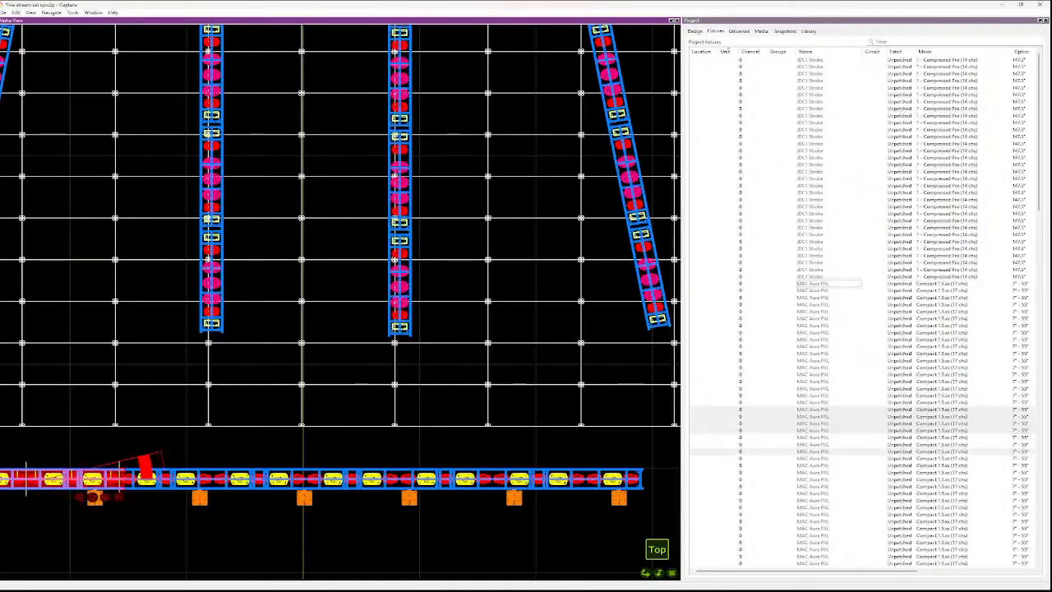
ctrl+click(127, 479)
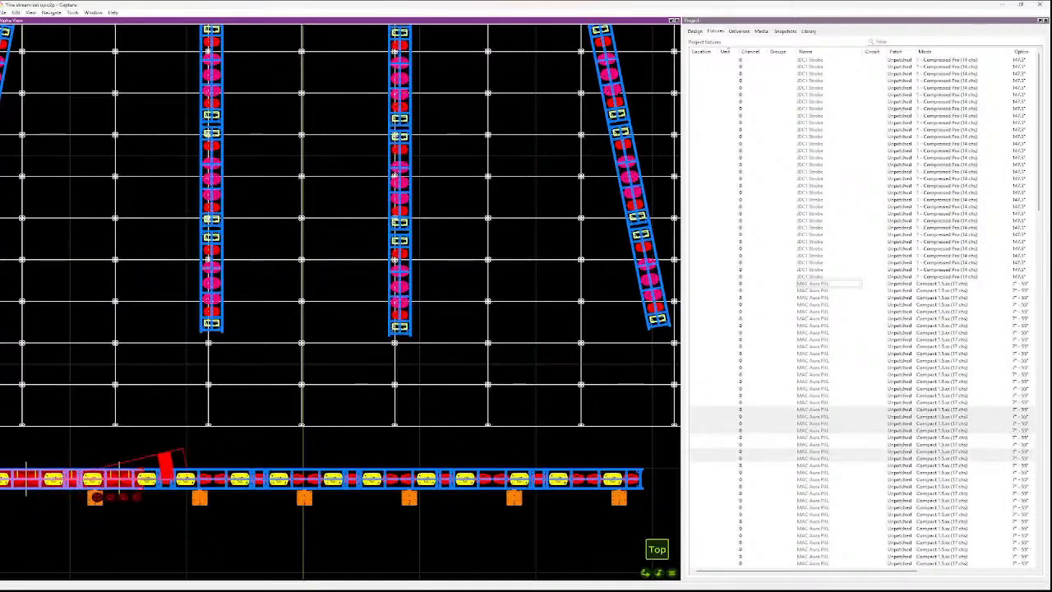
- Extend the selection with the next MAC Aura PXL fixtures in order, up to the centre of the front truss
ctrl+click(260, 478)
ctrl+click(208, 478)
ctrl+click(206, 479)
ctrl+click(222, 478)
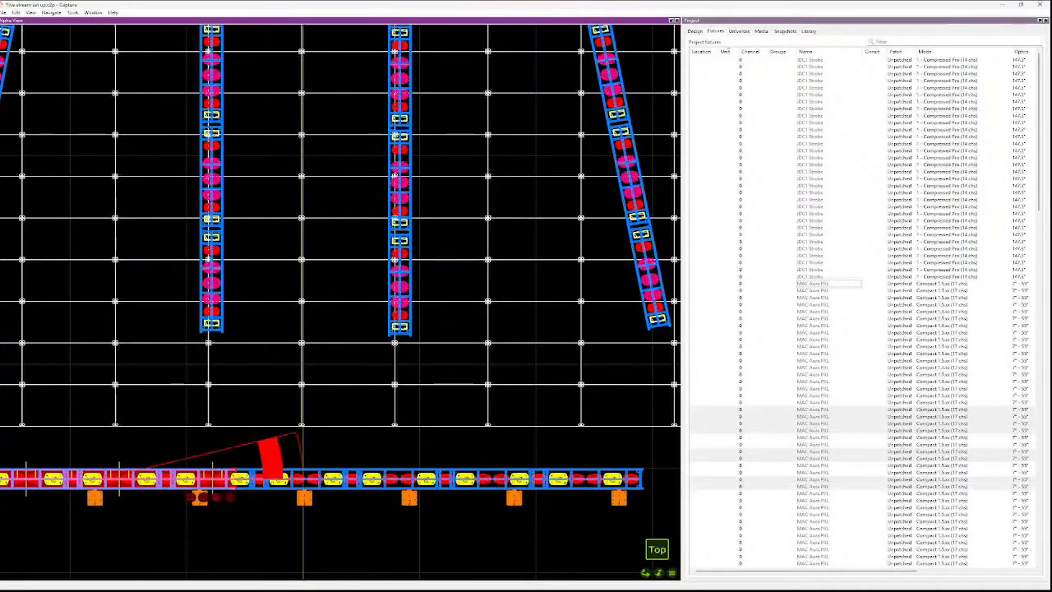
ctrl+click(260, 479)
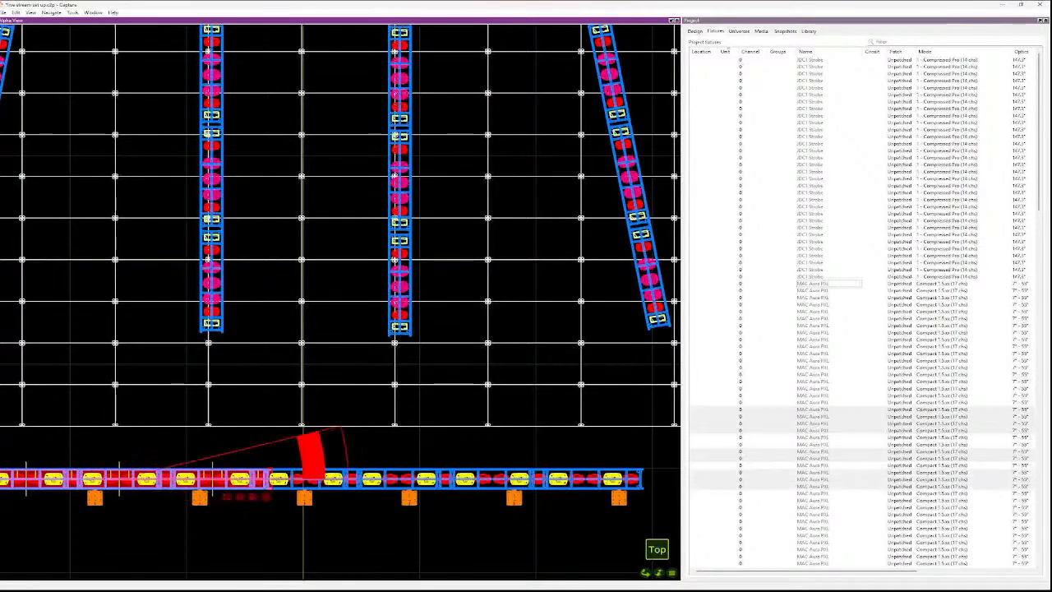
ctrl+click(299, 479)
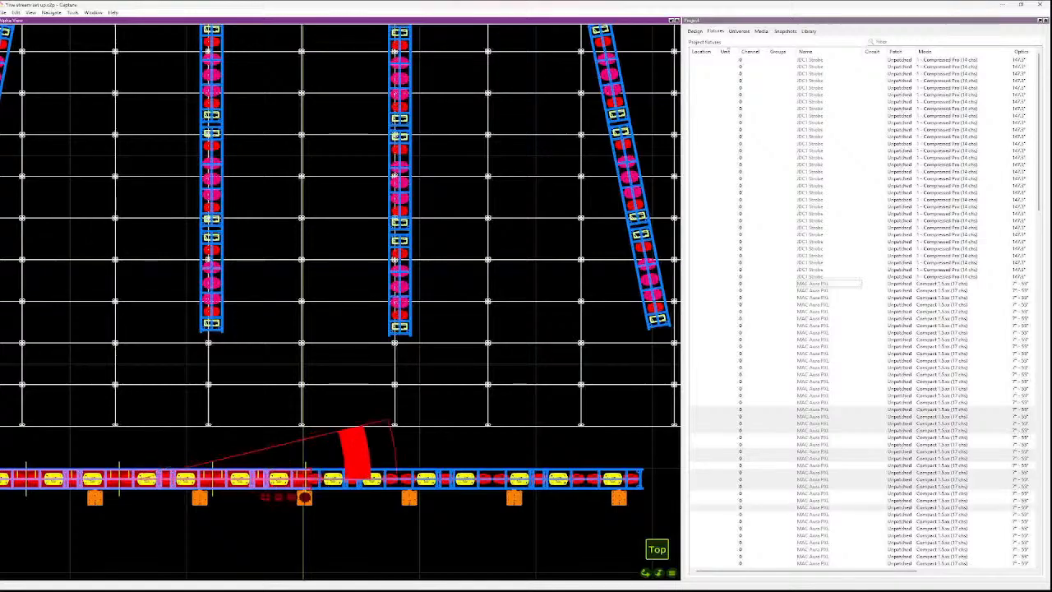
- Extend the ordered selection with the remaining MAC Aura PXL fixtures, from the centre of the front truss to its stage-left end
ctrl+click(318, 479)
ctrl+click(354, 478)
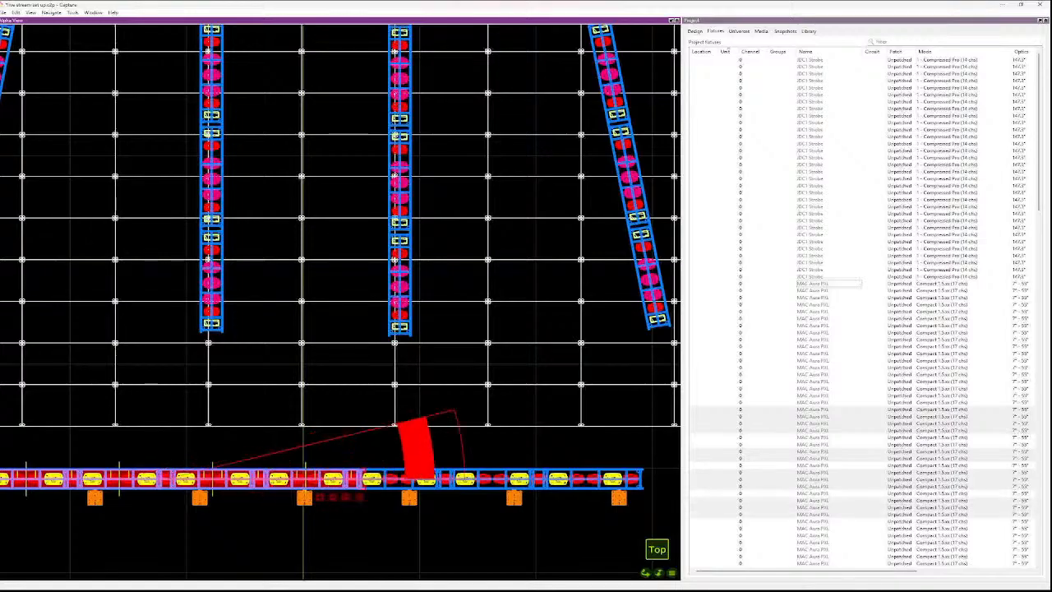
ctrl+click(391, 479)
ctrl+click(408, 478)
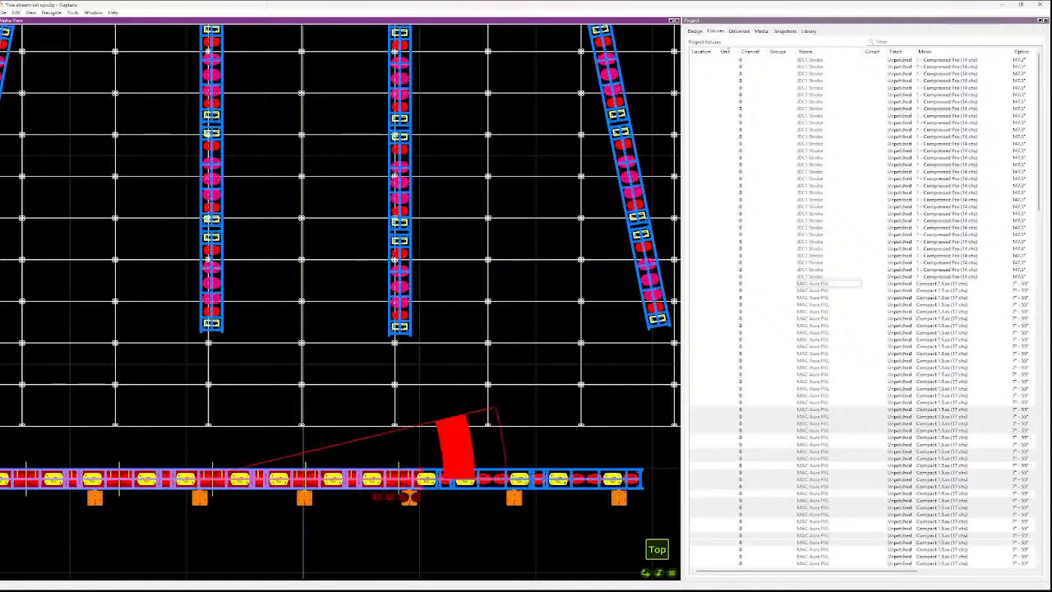
ctrl+click(446, 478)
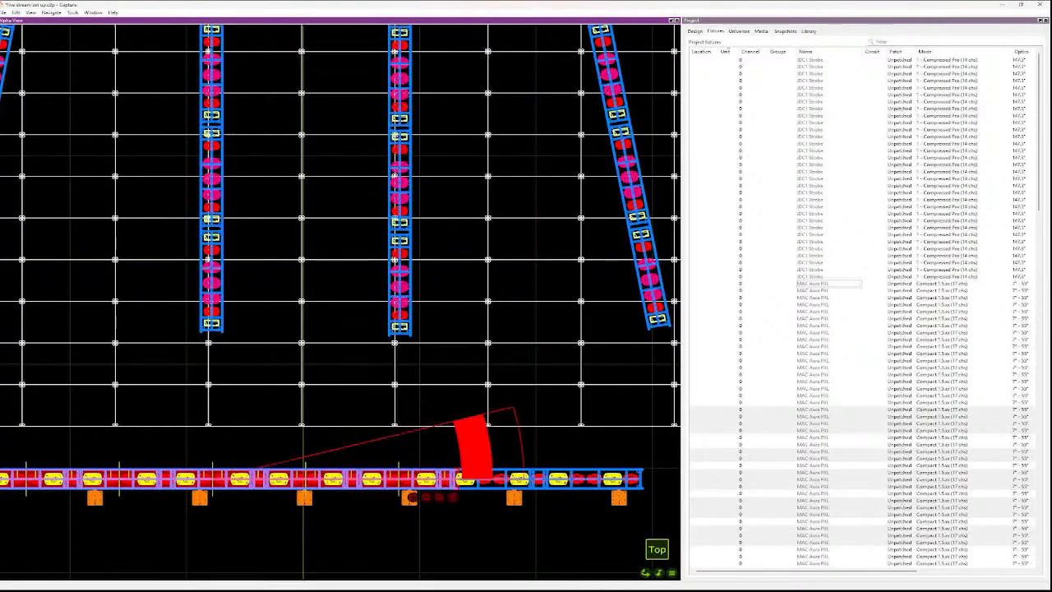
ctrl+click(483, 478)
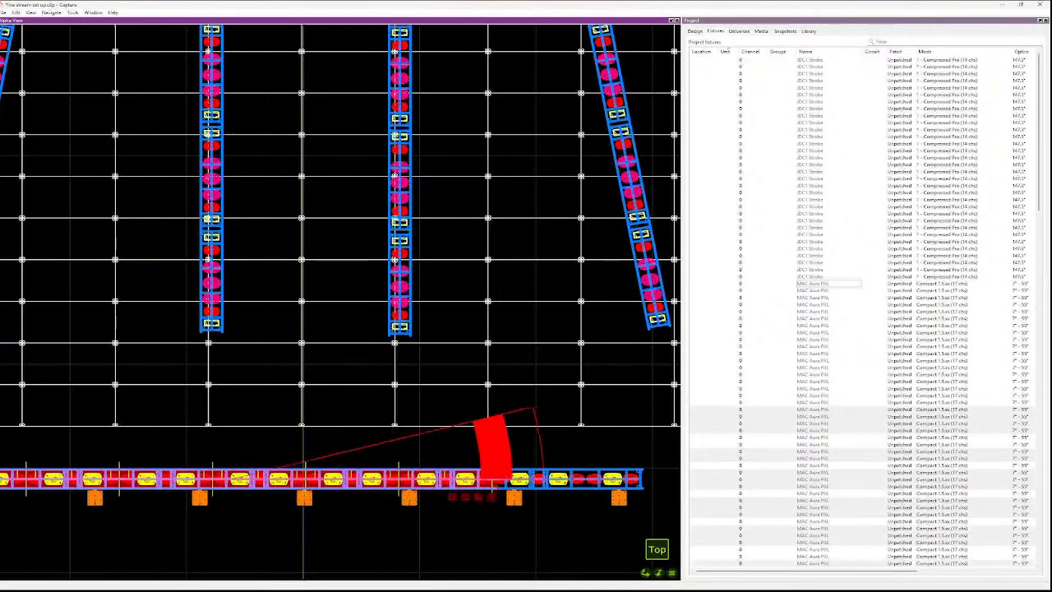
ctrl+click(520, 479)
ctrl+click(539, 479)
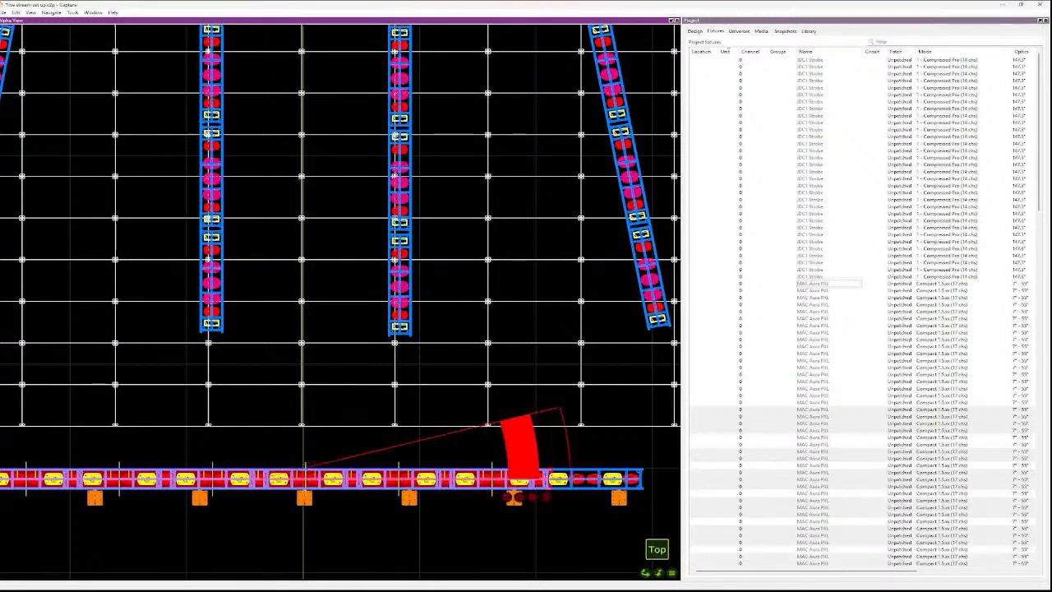
ctrl+click(567, 479)
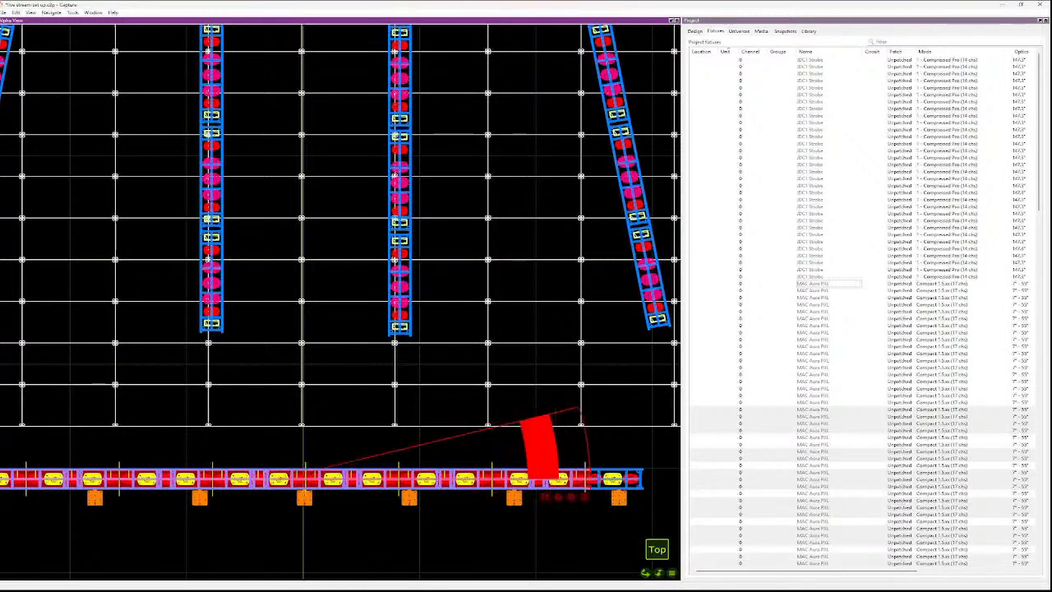
ctrl+click(599, 478)
ctrl+click(632, 478)
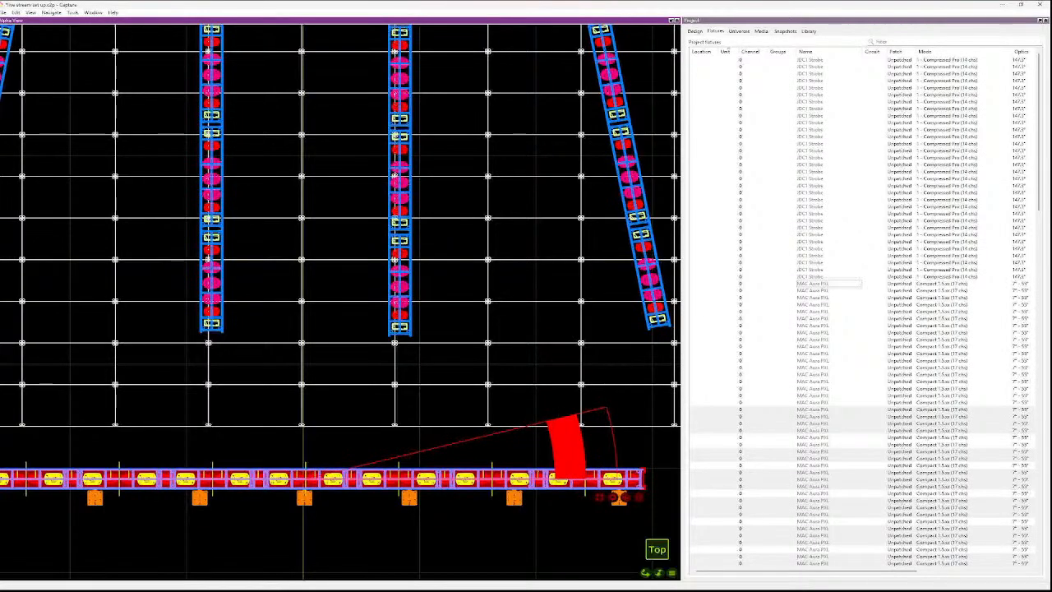
- Assign sequential unit numbers starting at 101 to the selected MAC Aura PXL fixtures and clear the selection
key(ctrl+u)
key(Tab)
key(Tab)
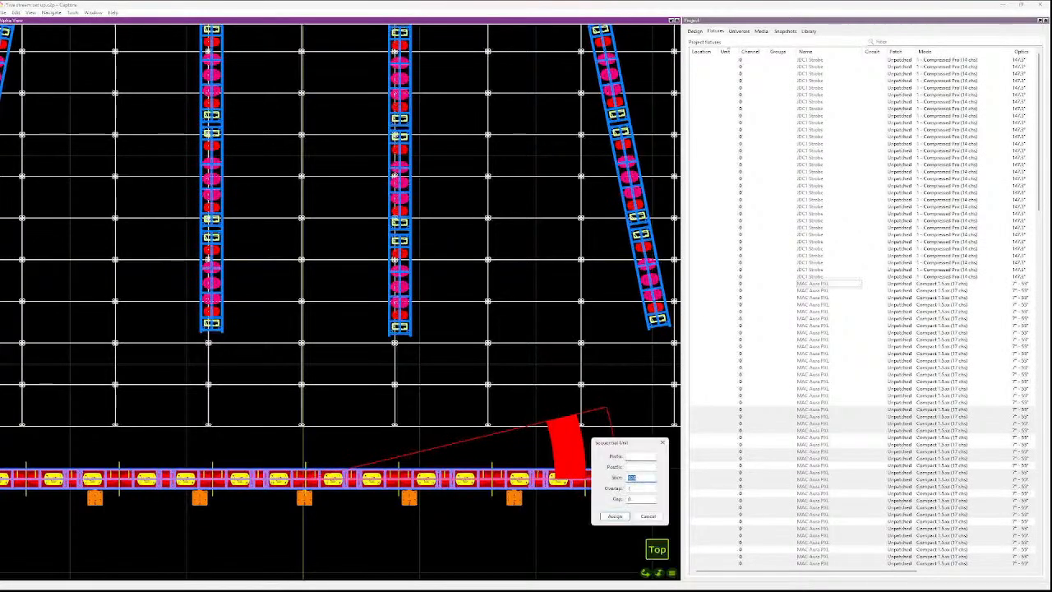
text(101)
key(Return)
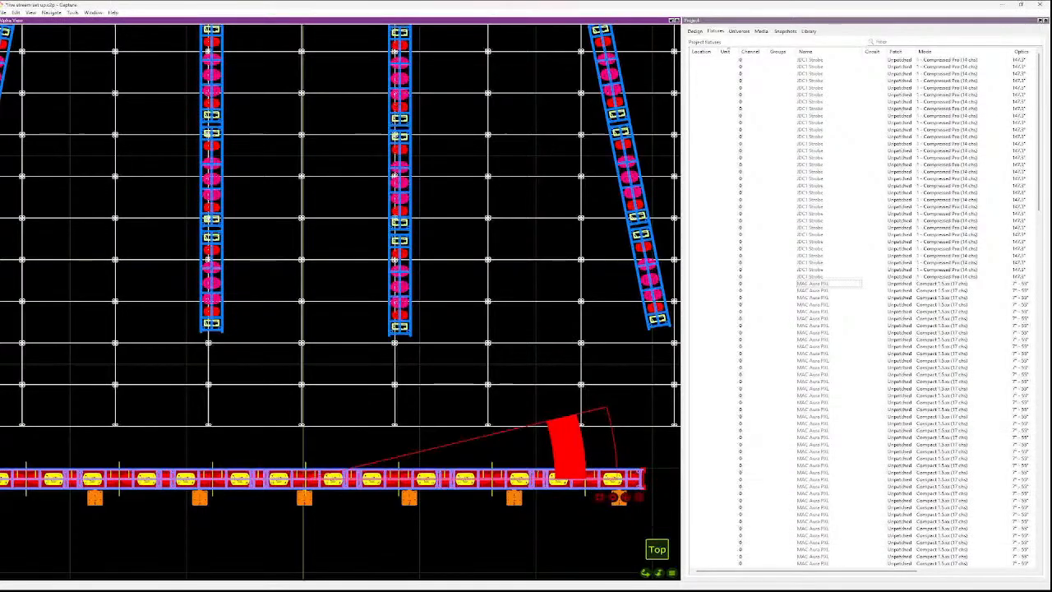
scroll(218, 425, down, 4)
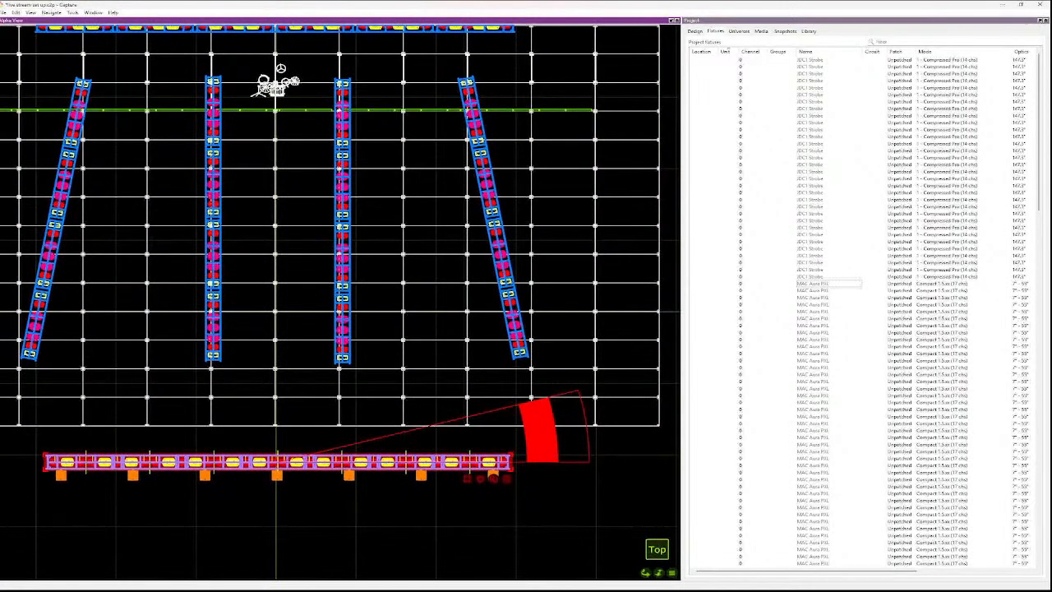
key(Escape)
- Select the first Robin iForte fixtures one by one in physical order, from the front truss's stage-right end to just before its centre
scroll(91, 460, up, 2)
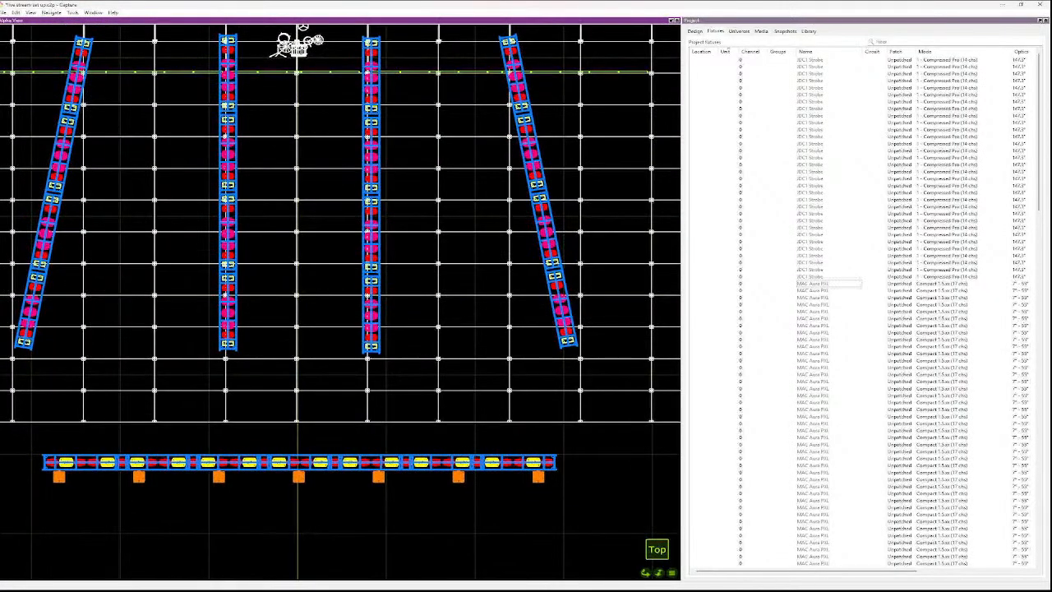
click(82, 461)
ctrl+click(108, 462)
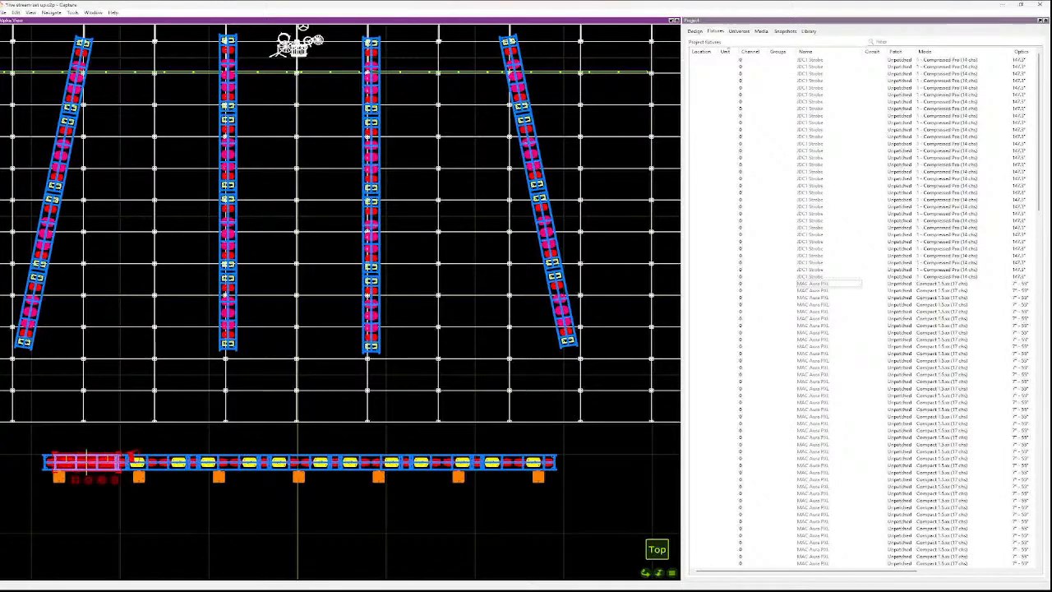
ctrl+click(148, 462)
ctrl+click(178, 462)
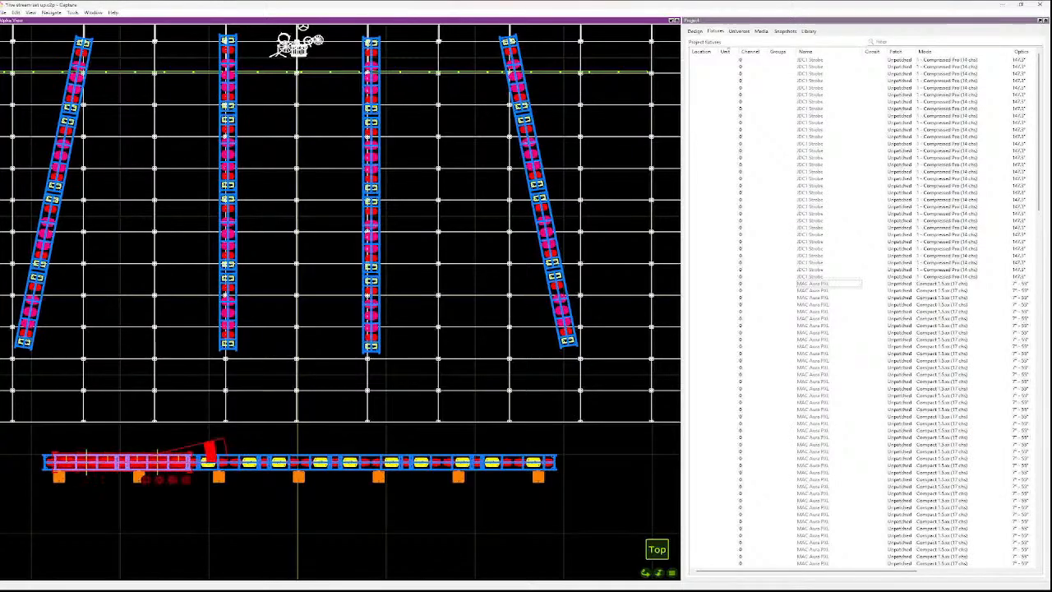
ctrl+click(209, 462)
ctrl+click(249, 462)
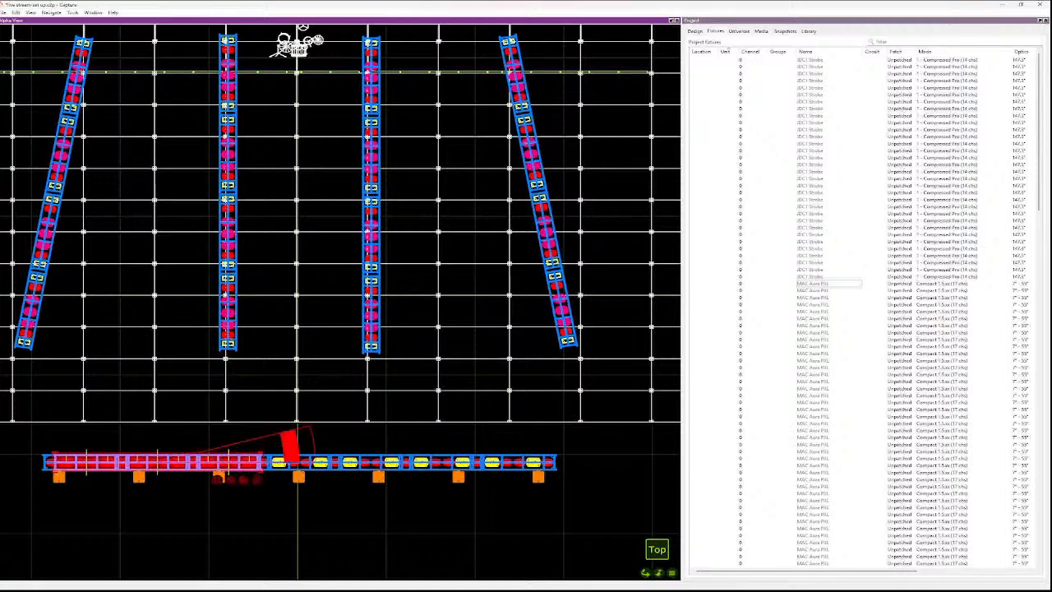
ctrl+click(279, 462)
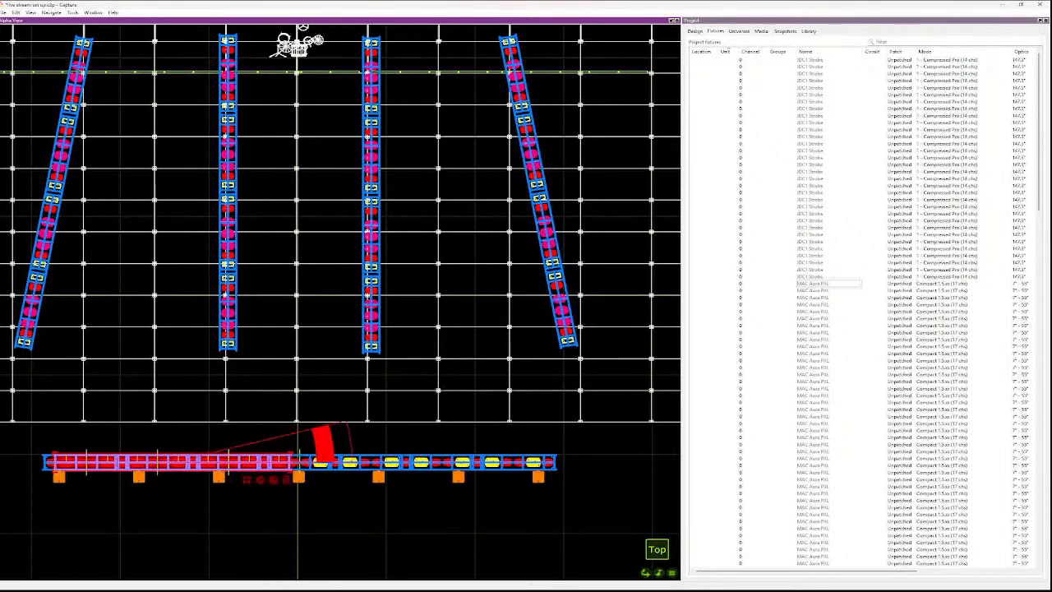
- Extend the ordered selection with the remaining Robin iForte fixtures up to the stage-left end of the front truss
ctrl+click(321, 463)
ctrl+click(350, 462)
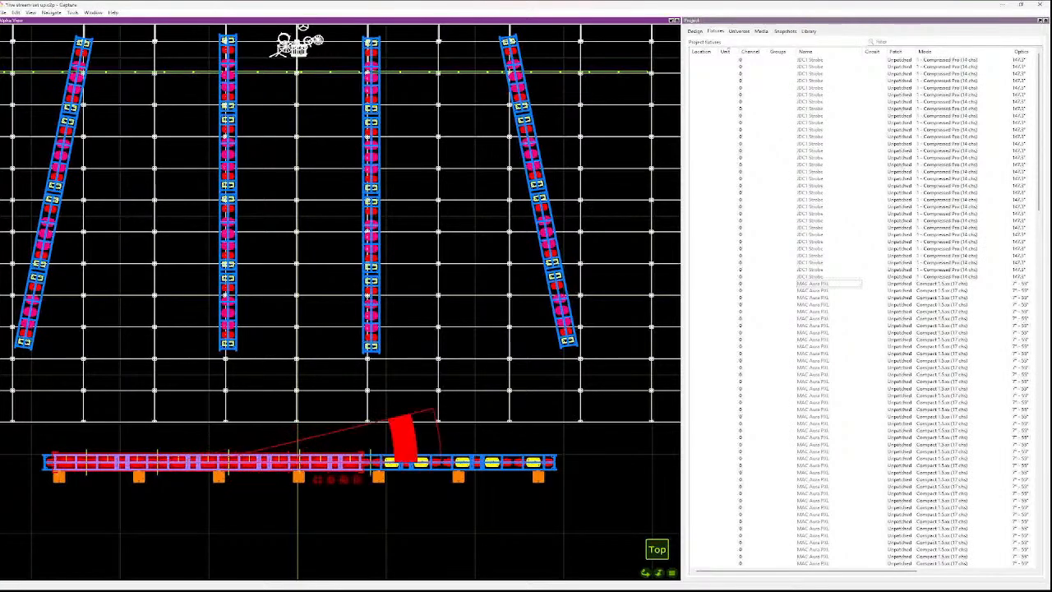
ctrl+click(392, 462)
ctrl+click(421, 462)
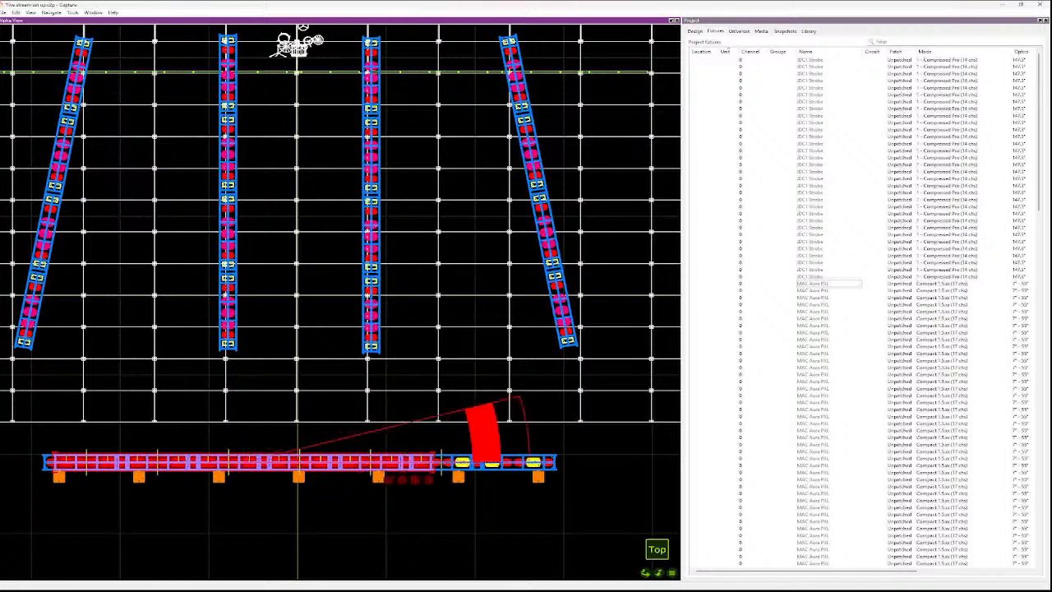
ctrl+click(462, 462)
ctrl+click(493, 462)
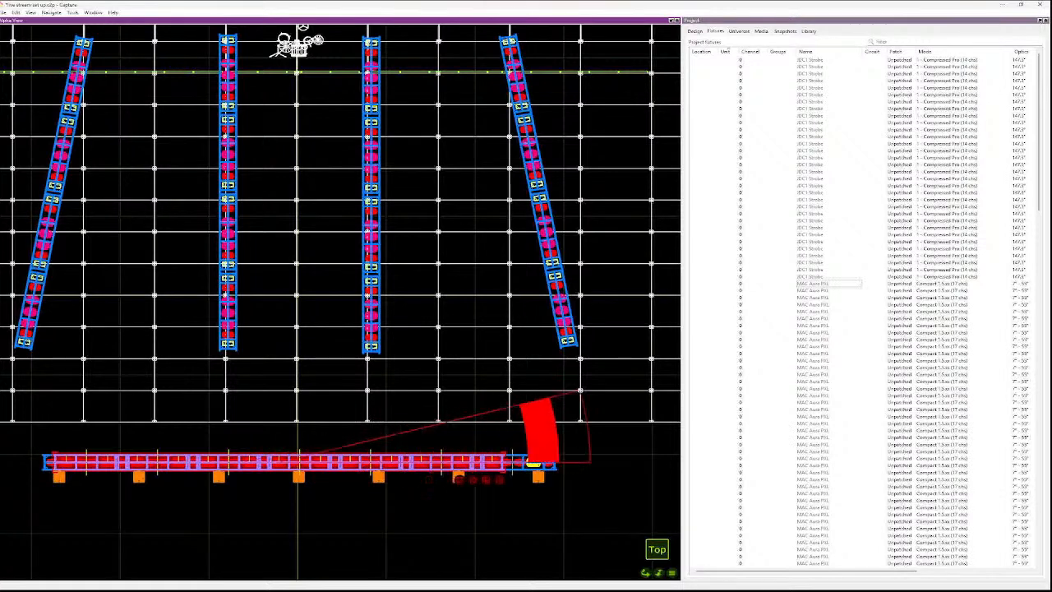
ctrl+click(533, 463)
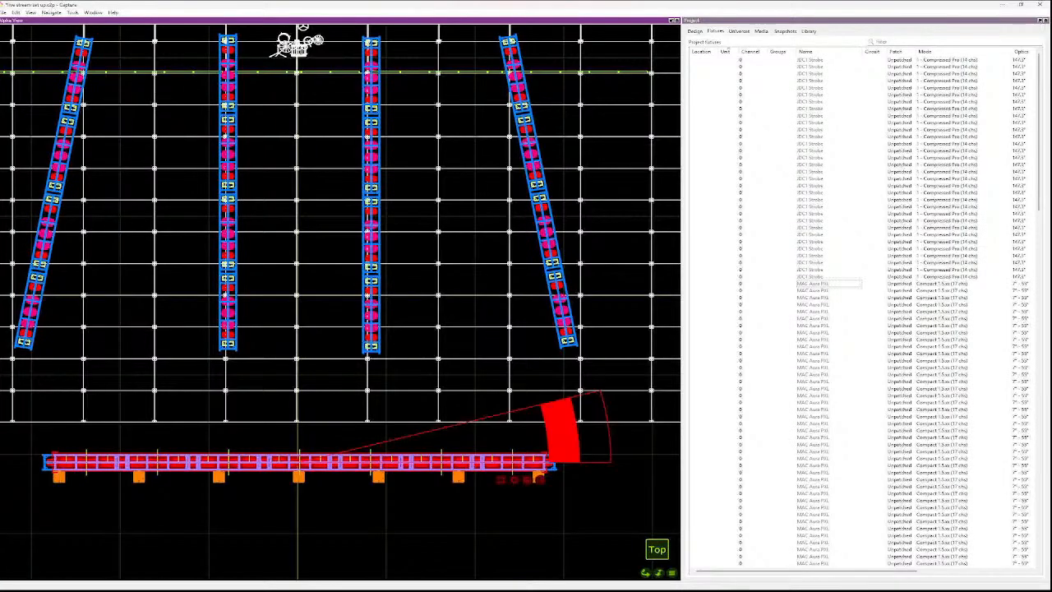
- Assign sequential unit numbers starting at 201 to the selected Robin iForte fixtures
key(ctrl+u)
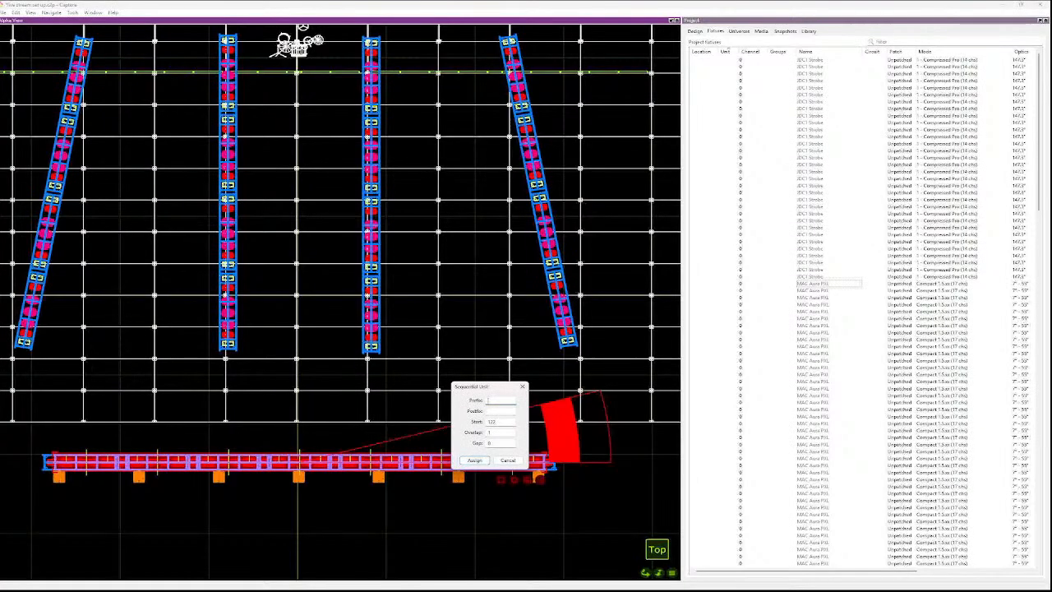
double_click(493, 422)
text(1)
key(Return)
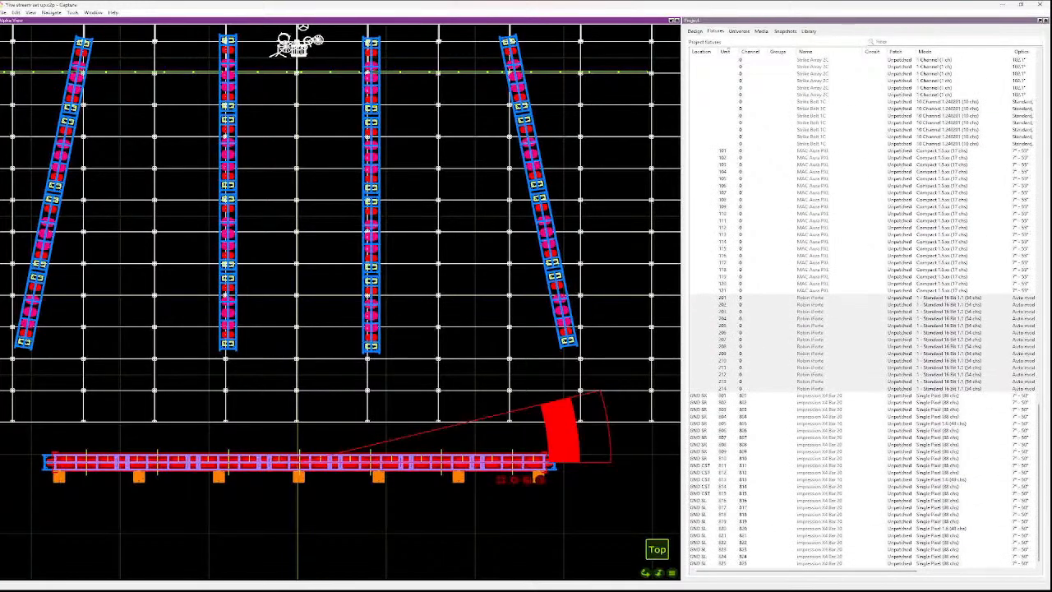
- Select the front truss fixtures from unit 101 to unit 214 in the fixture list and inspect their shared properties
click(753, 353)
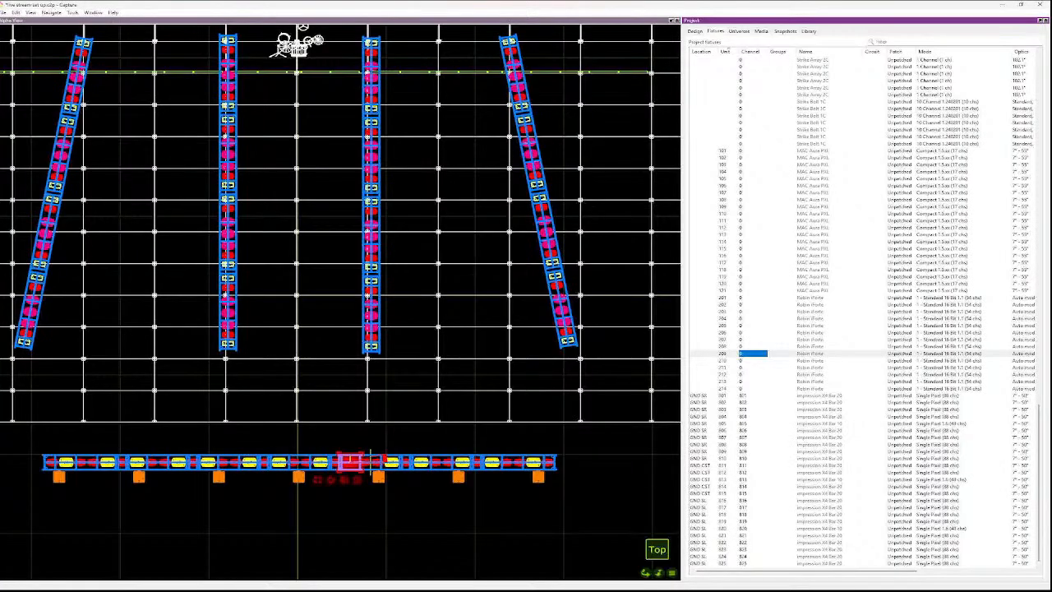
click(829, 388)
click(829, 150)
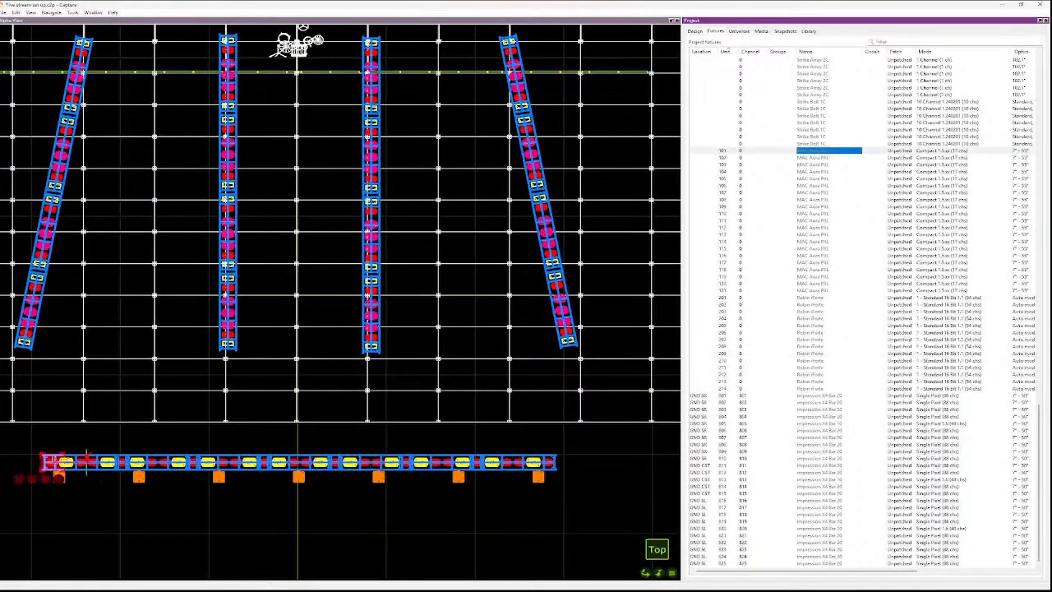
drag(828, 150, 829, 318)
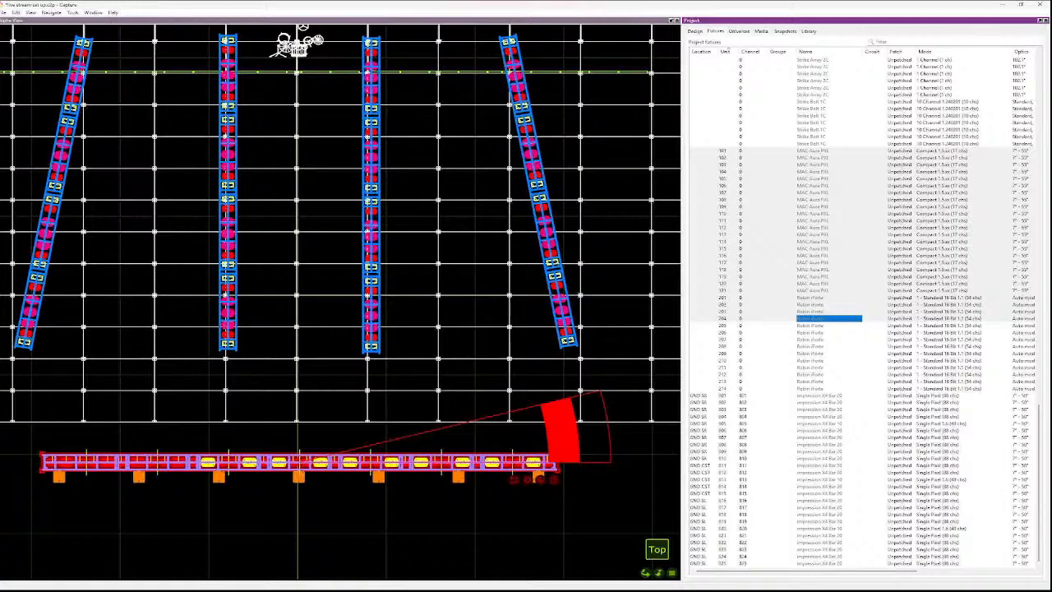
drag(829, 318, 828, 389)
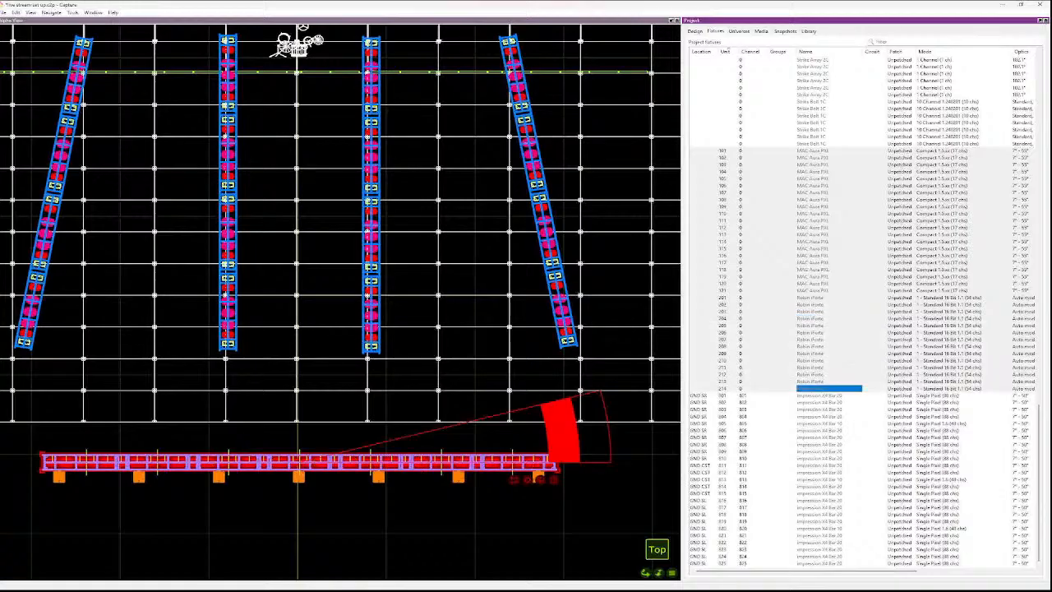
click(694, 30)
click(700, 69)
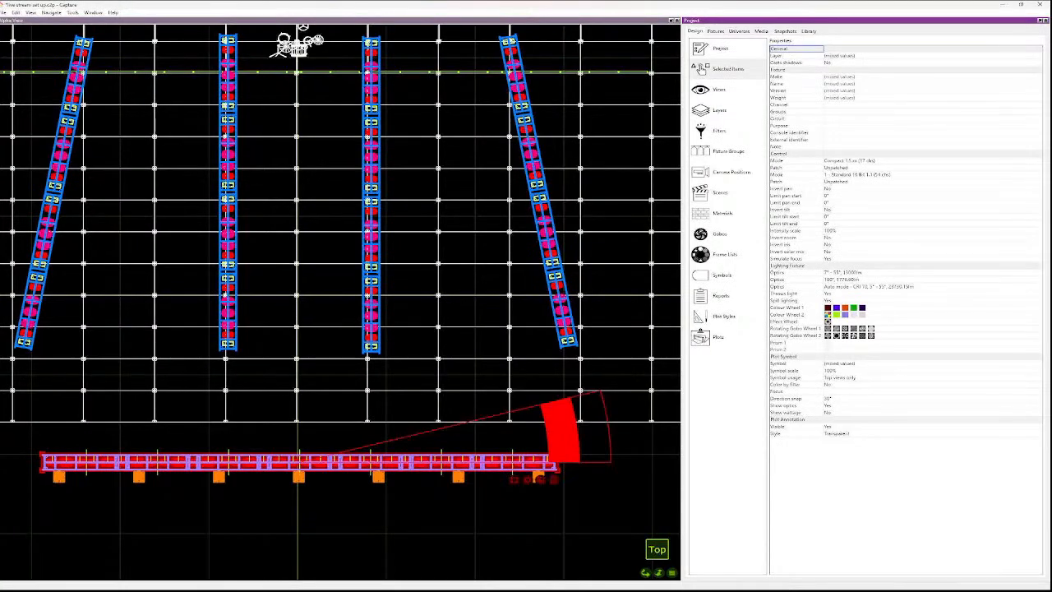
- Select only the MAC Aura PXL fixtures, units 101 to 121, in the fixture list and inspect their shared properties
click(716, 31)
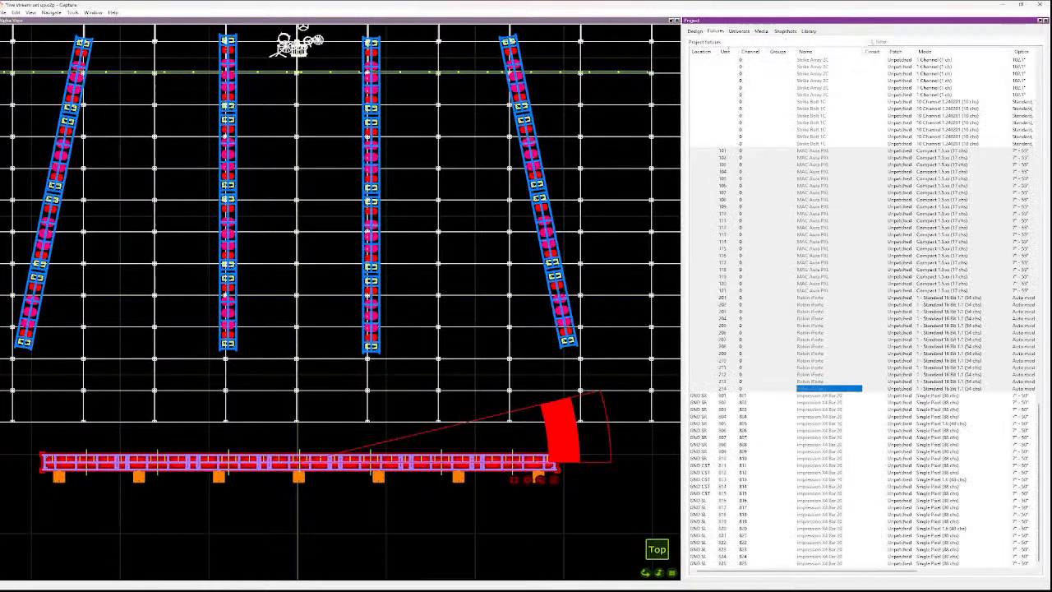
click(904, 277)
click(825, 151)
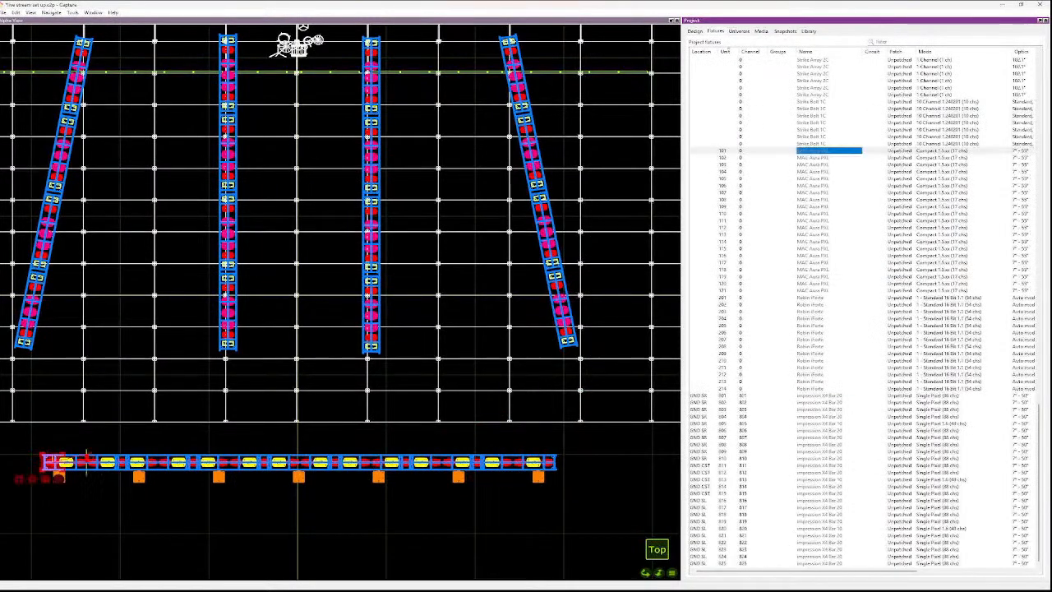
shift+click(825, 290)
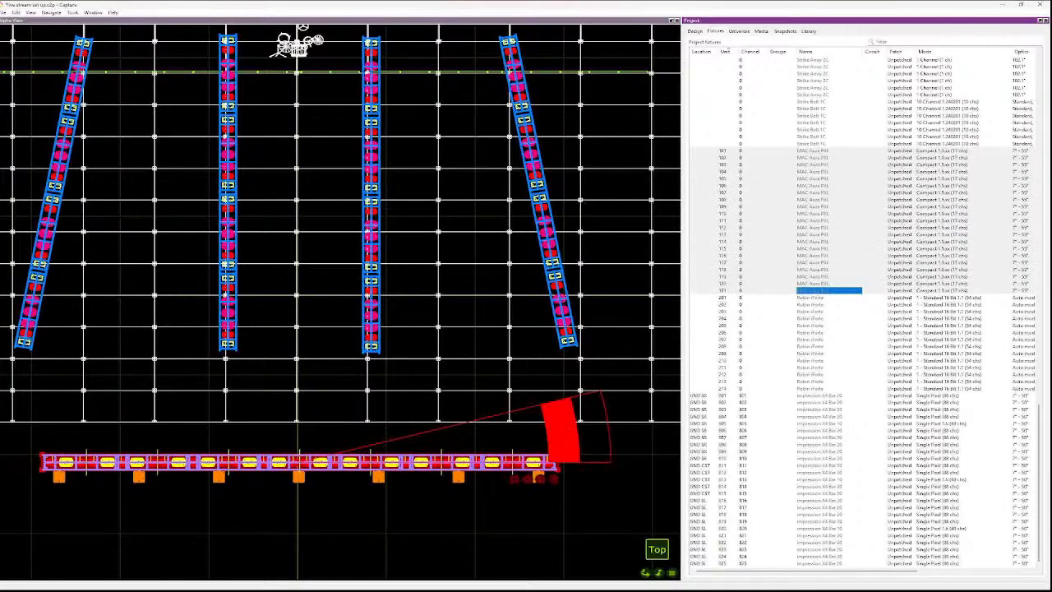
click(695, 31)
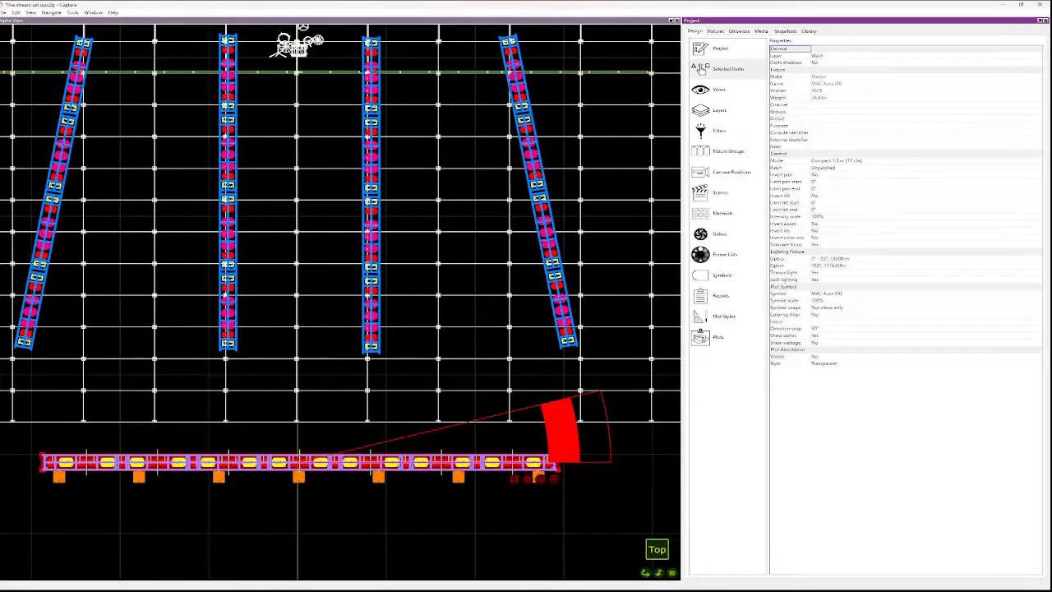
click(702, 69)
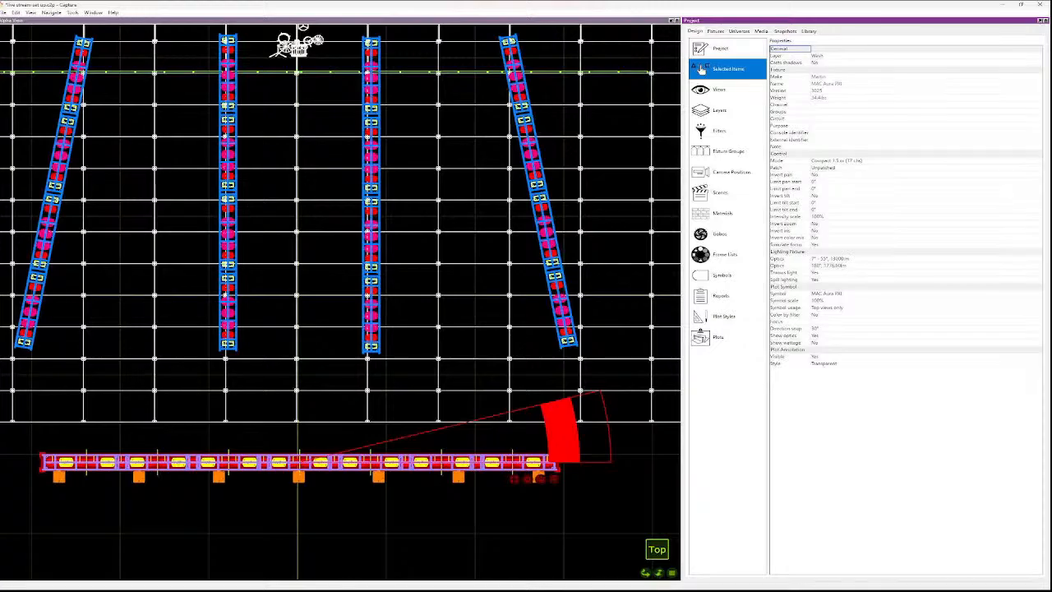
- Set the location of the last MAC Aura PXL fixture, unit 121, to DS in the fixture list
click(716, 30)
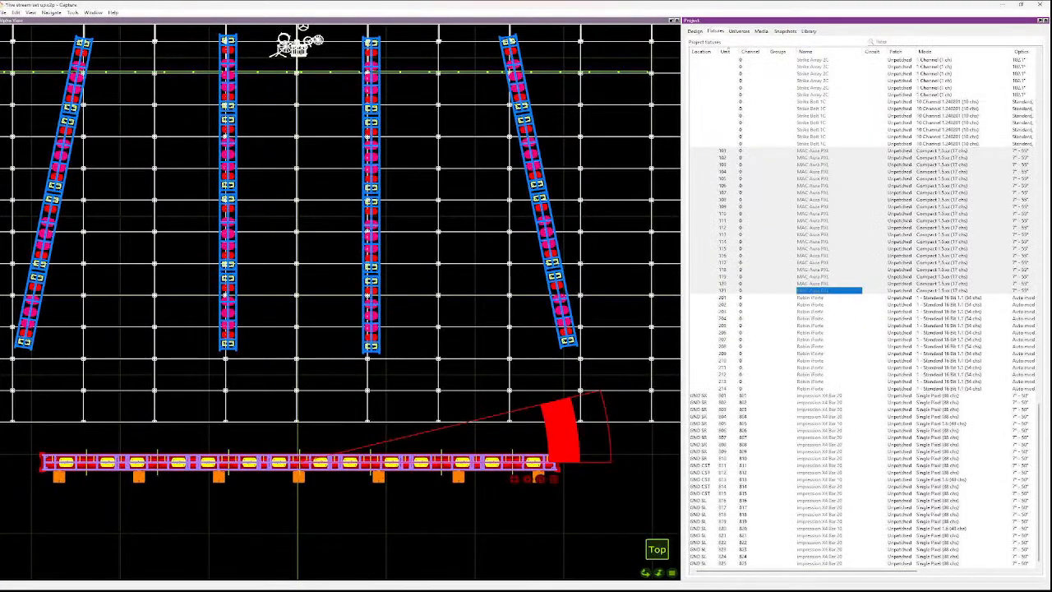
click(704, 151)
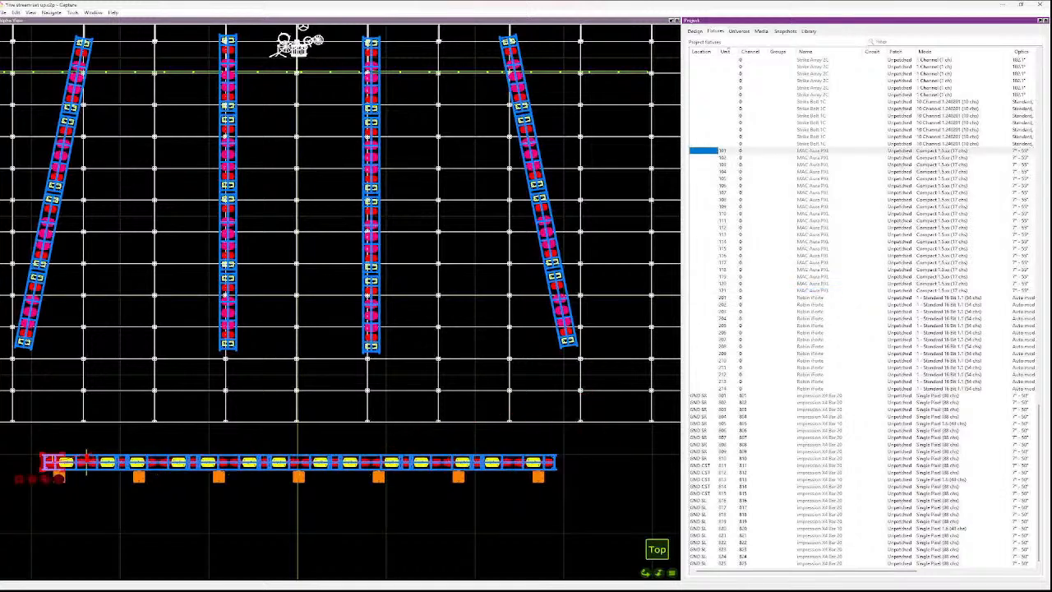
shift+click(704, 290)
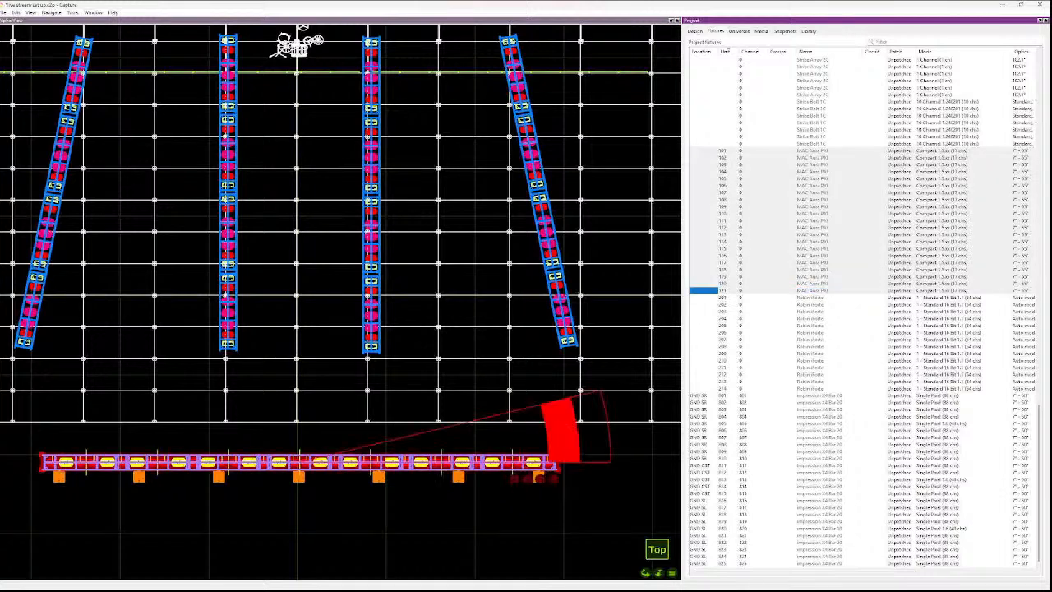
double_click(704, 290)
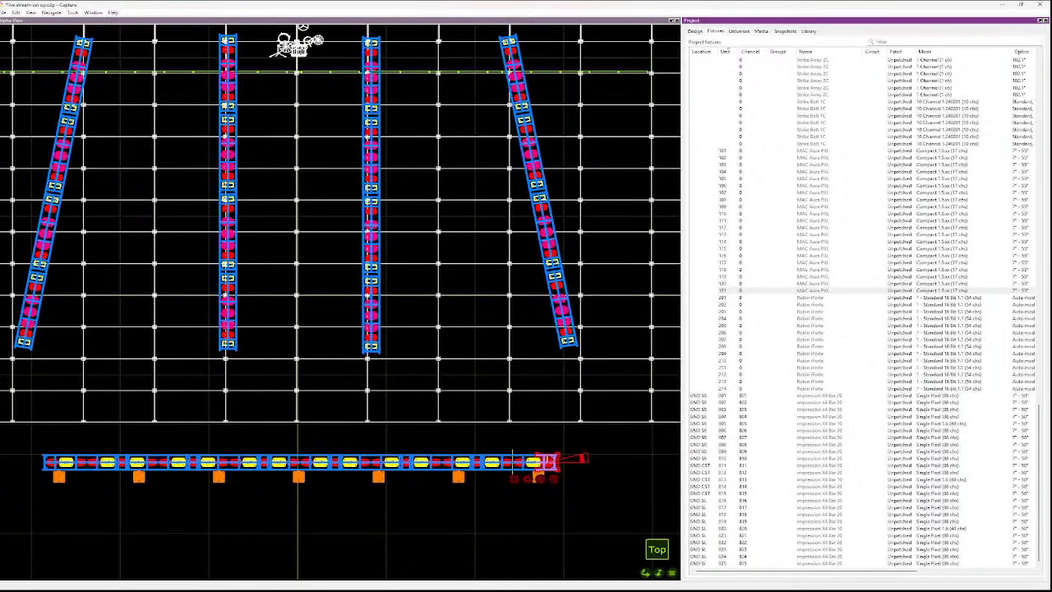
key(Return)
key(Return)
text(OS)
key(Return)
key(shift+Up)
key(shift+Up)
key(shift+Up)
key(shift+Up)
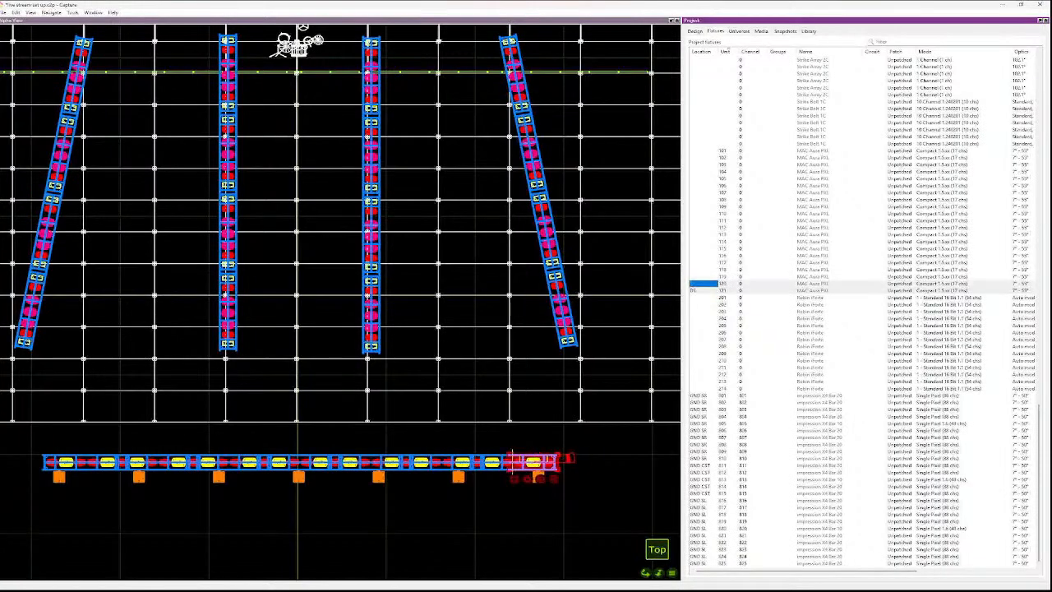
key(shift+Up)
key(shift+Up)
key(shift+Up)
key(shift+Up)
key(shift+Up)
key(shift+Up)
key(shift+Up)
key(shift+Up)
key(shift+Up)
key(shift+Up)
key(shift+Up)
key(shift+Up)
key(shift+Up)
key(Down)
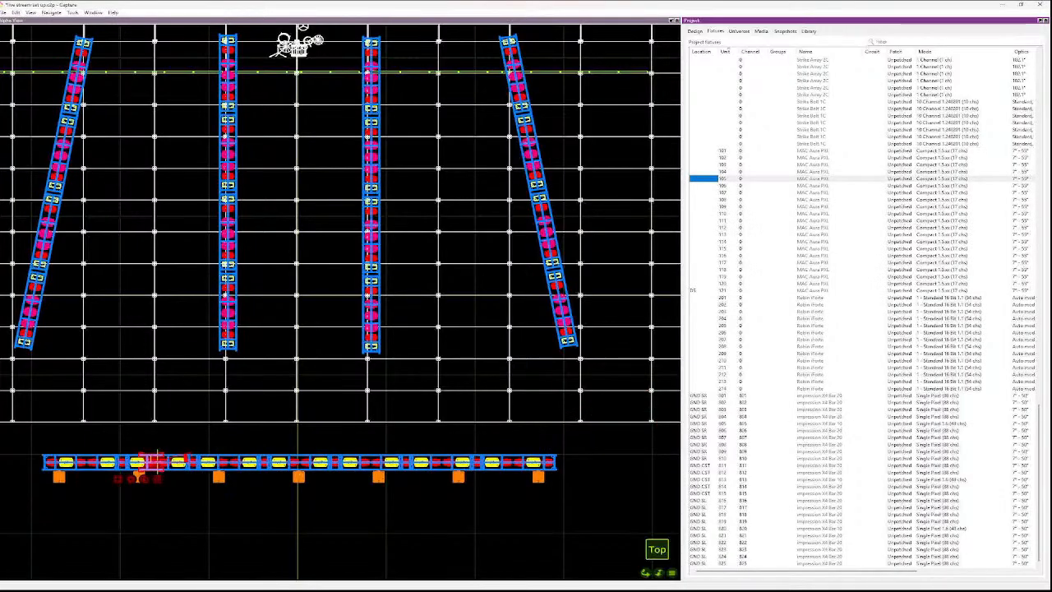
- Select all front truss fixtures from unit 214 up to unit 101 in the fixture list and inspect their shared properties
click(704, 389)
key(shift+Up)
key(shift+Up)
key(shift+Up)
key(shift+Up)
key(shift+Up)
key(shift+Up)
key(shift+Up)
key(shift+Up)
key(shift+Up)
key(shift+Up)
key(shift+Up)
key(shift+Up)
key(shift+Up)
key(shift+Up)
key(shift+Up)
key(shift+Up)
key(shift+Up)
key(shift+Up)
key(shift+Up)
key(shift+Up)
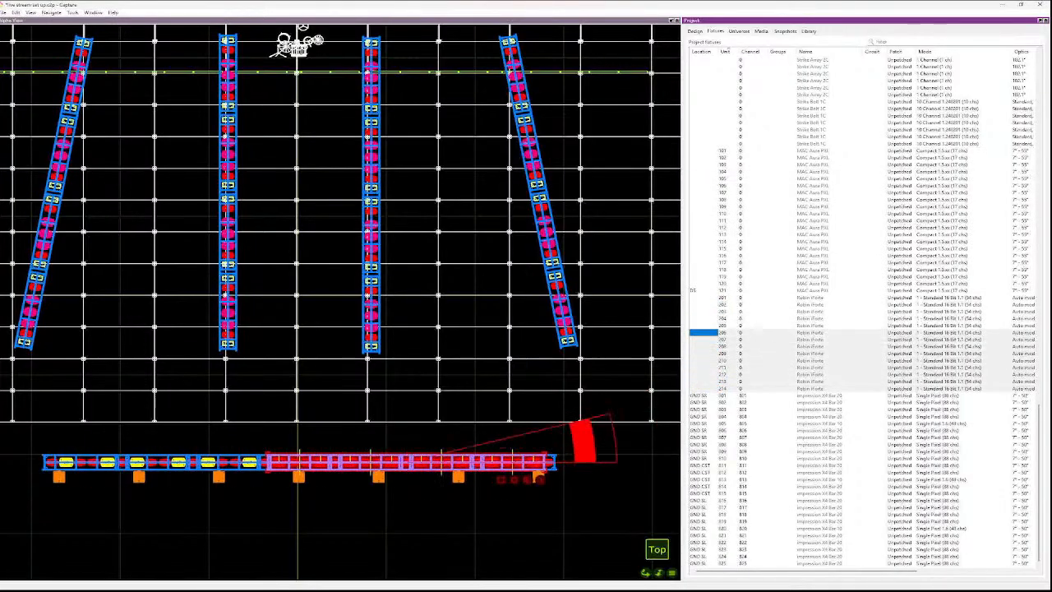
key(shift+Up)
key(shift+Up)
key(shift+Up)
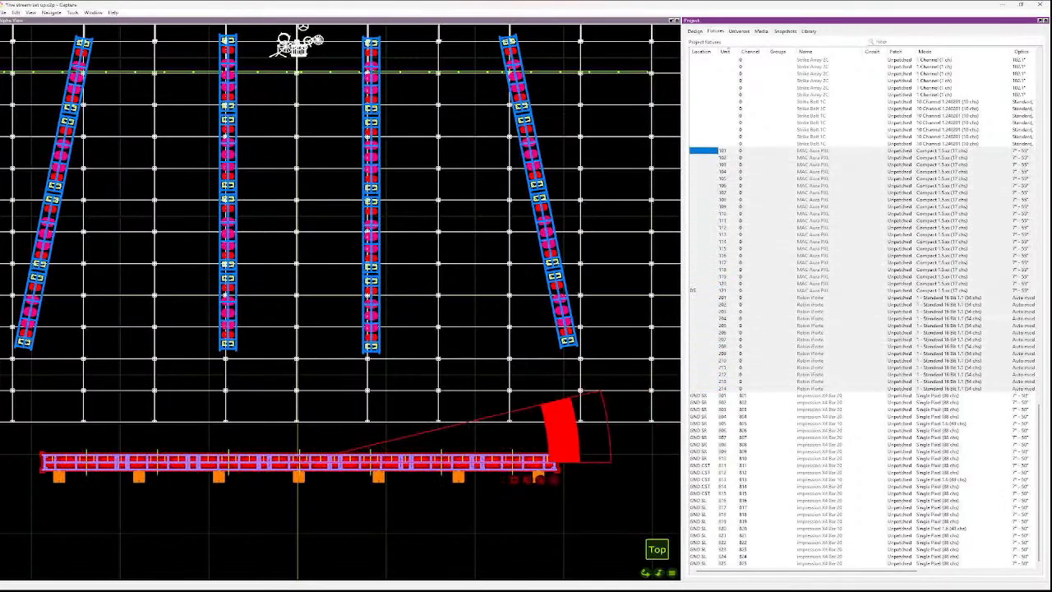
click(695, 32)
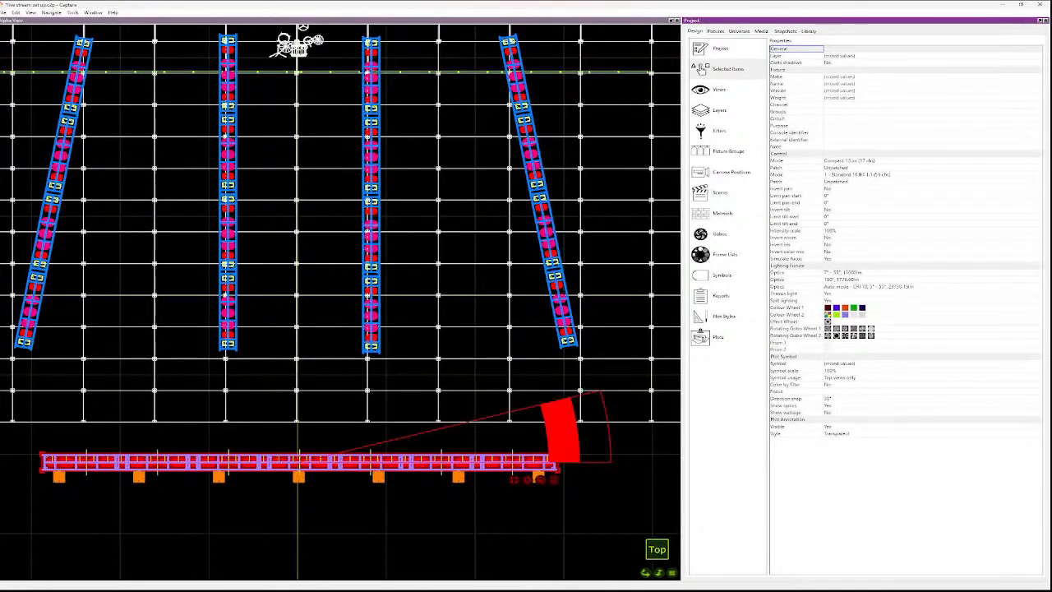
click(720, 90)
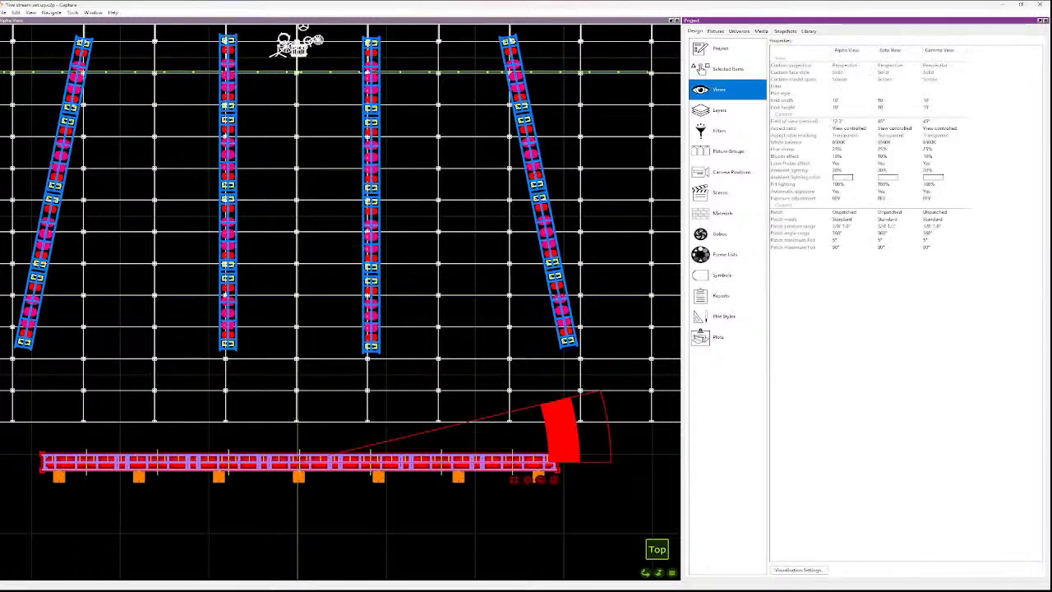
click(728, 70)
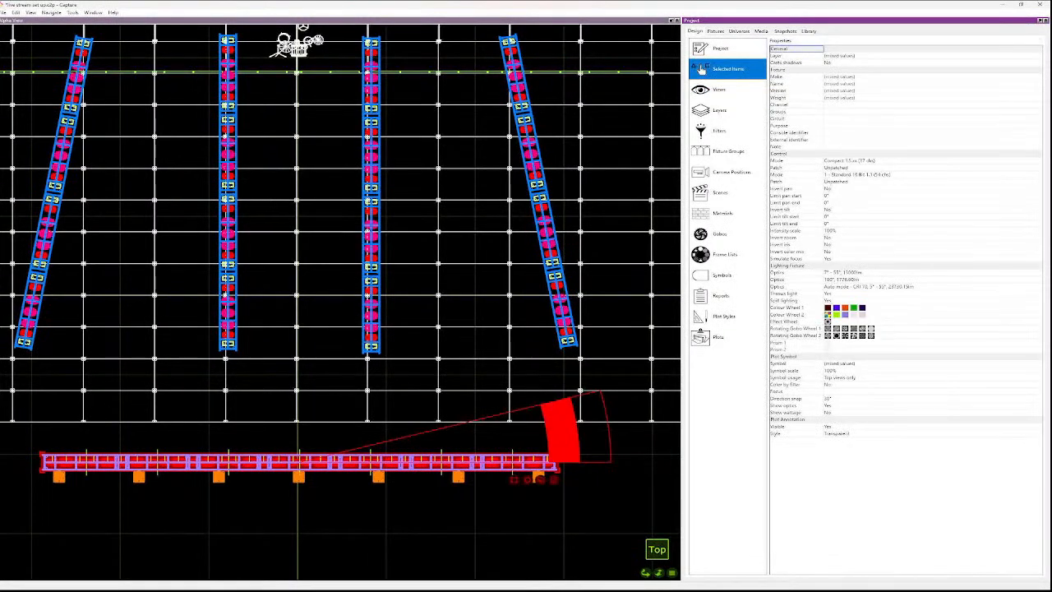
- Select the fixtures across the two stage-left trusses in the plan, inspect their properties, and clear the selection
click(460, 247)
click(509, 72)
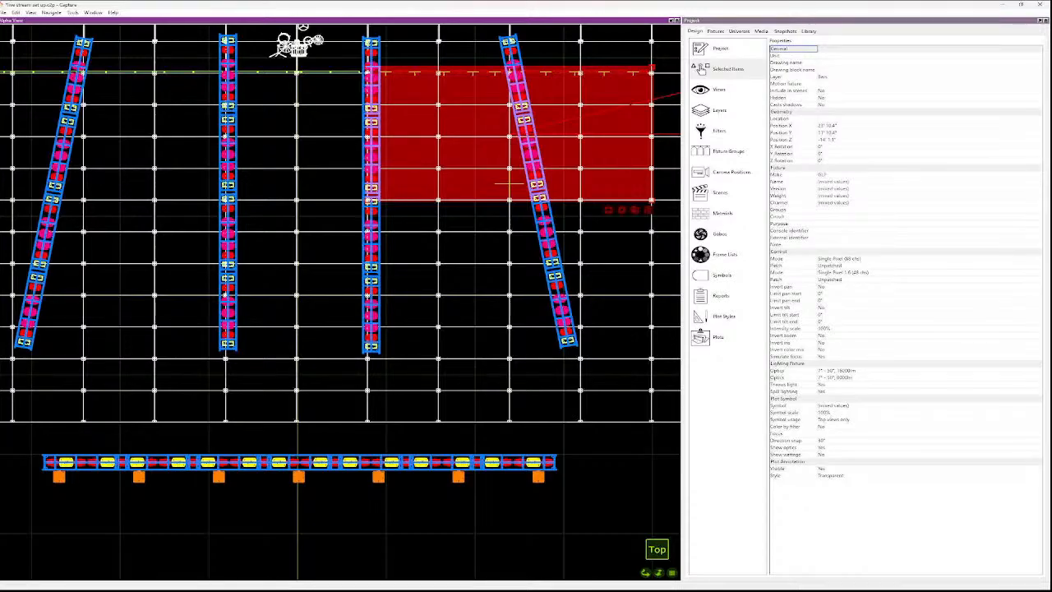
key(Escape)
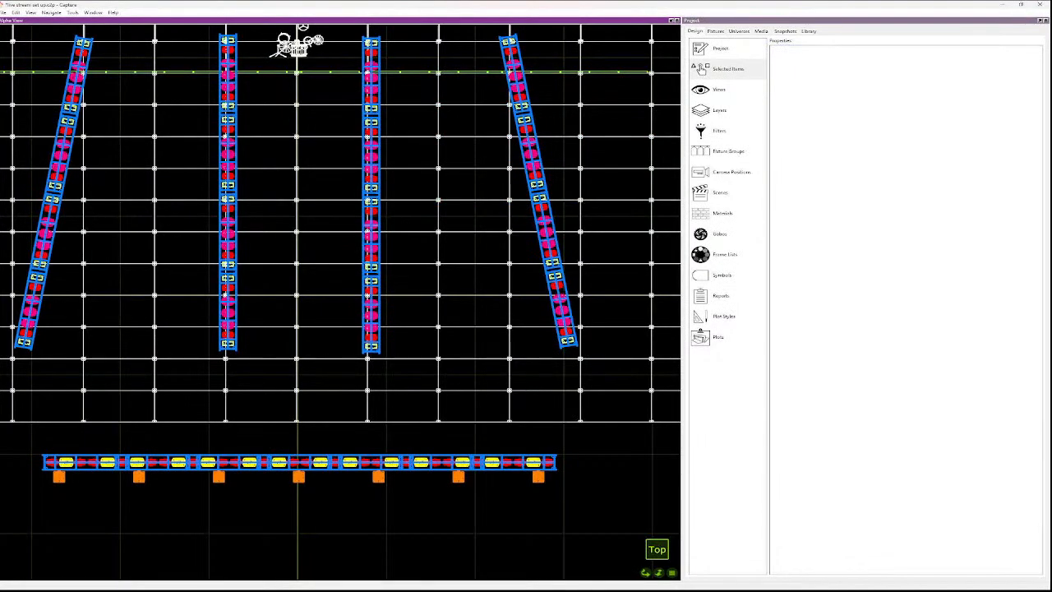
- Reselect the front truss fixtures from unit 101 to unit 214 and go to their shared Purpose property
click(716, 32)
click(822, 150)
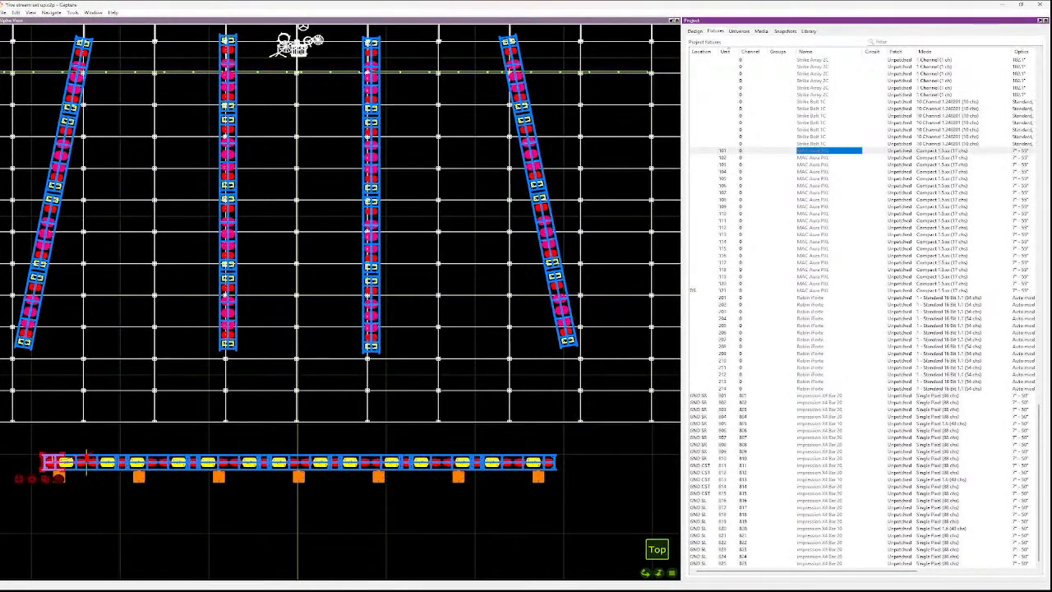
shift+click(822, 389)
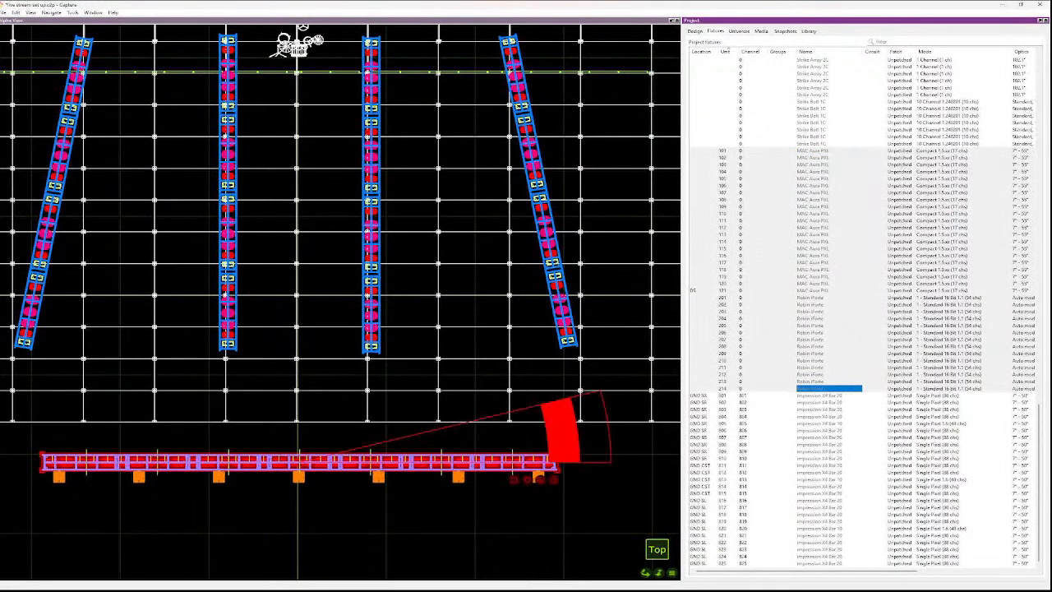
click(695, 32)
click(703, 69)
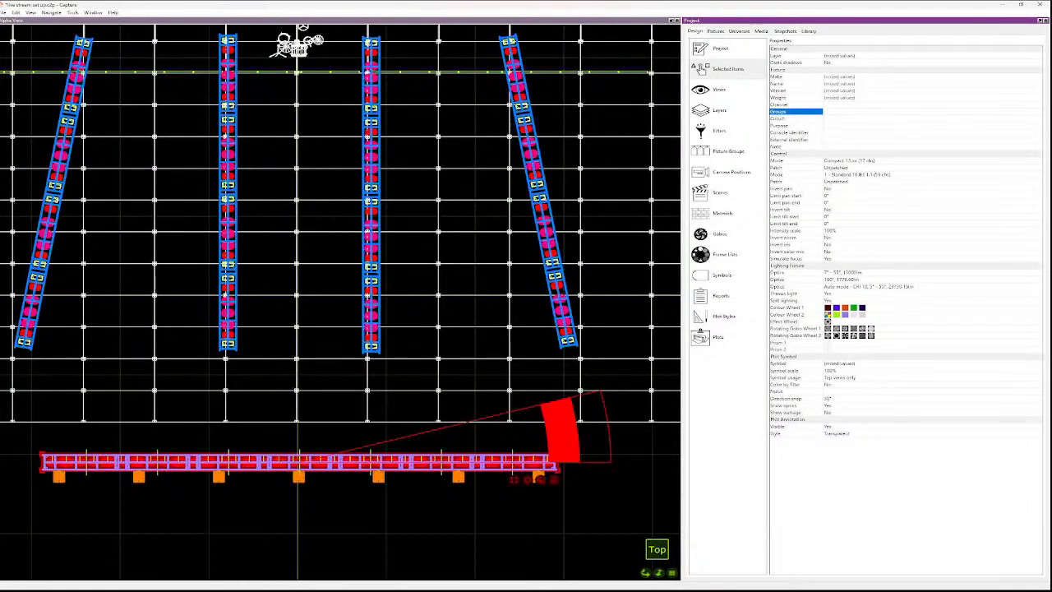
key(Down)
key(Down)
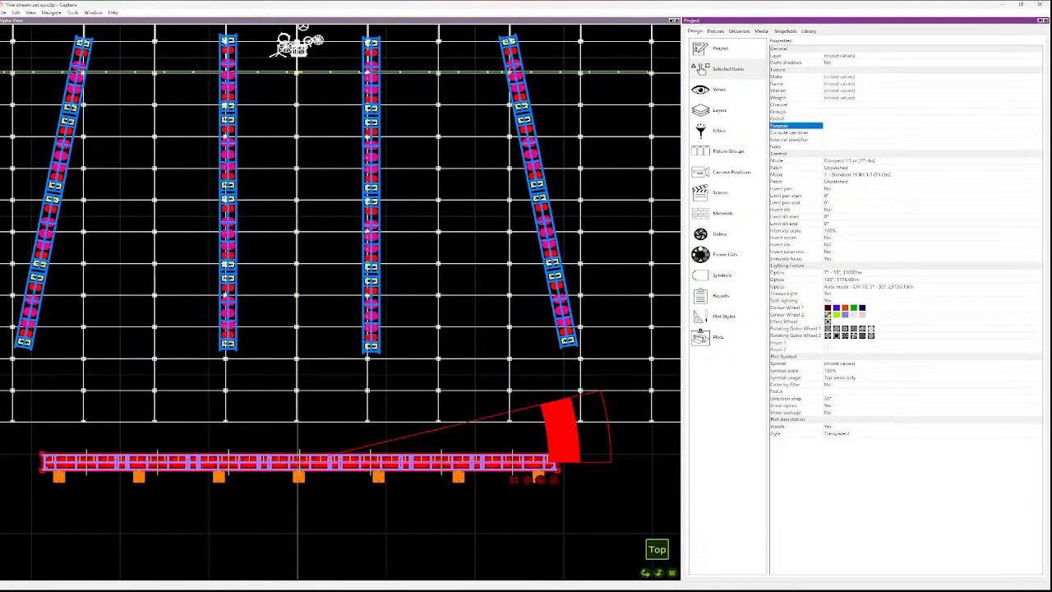
key(Return)
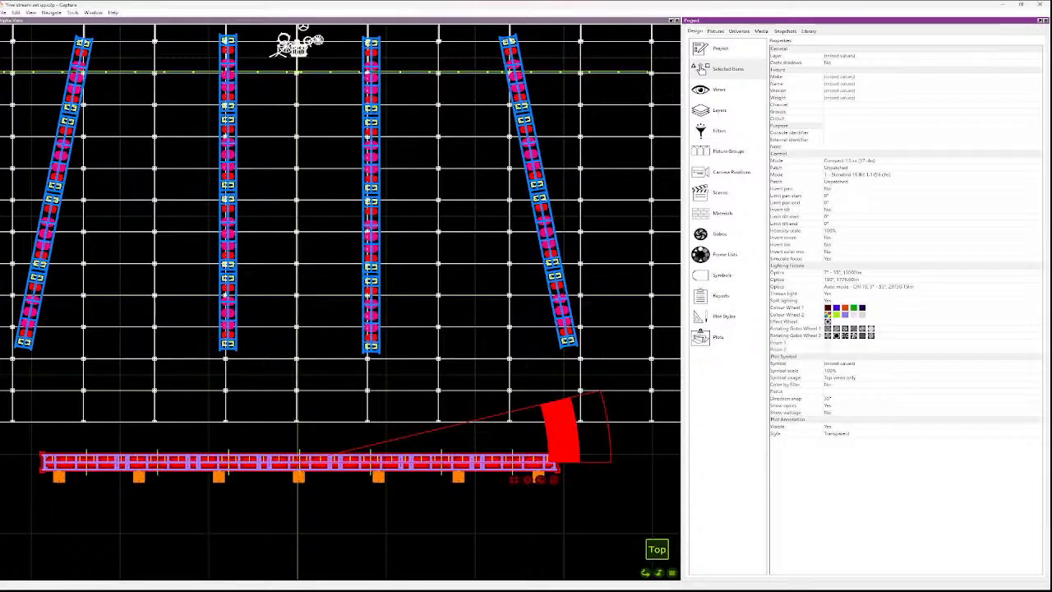
key(Escape)
key(Up)
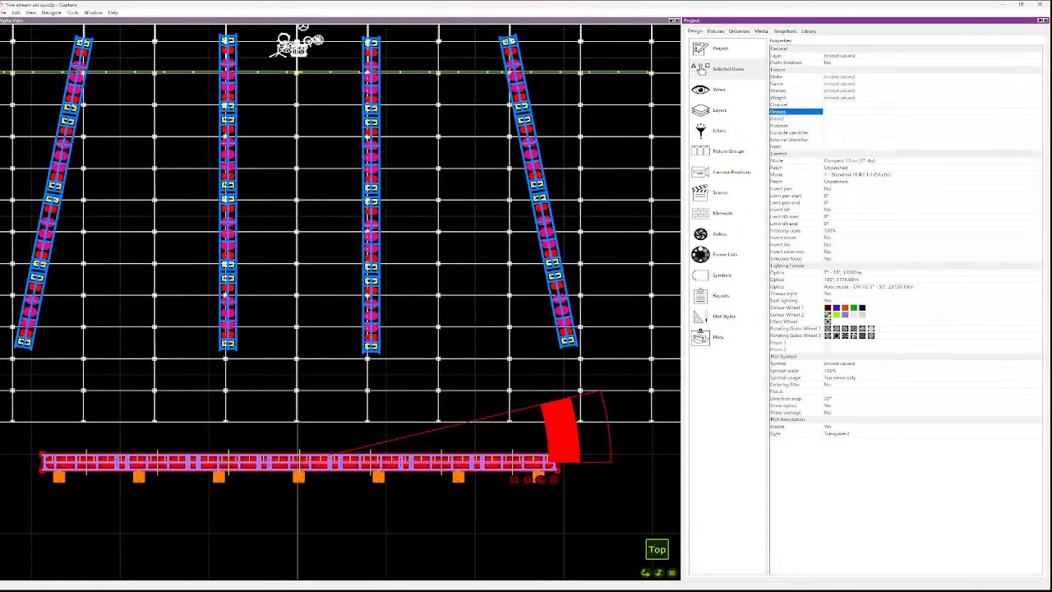
key(Up)
key(Up)
key(Return)
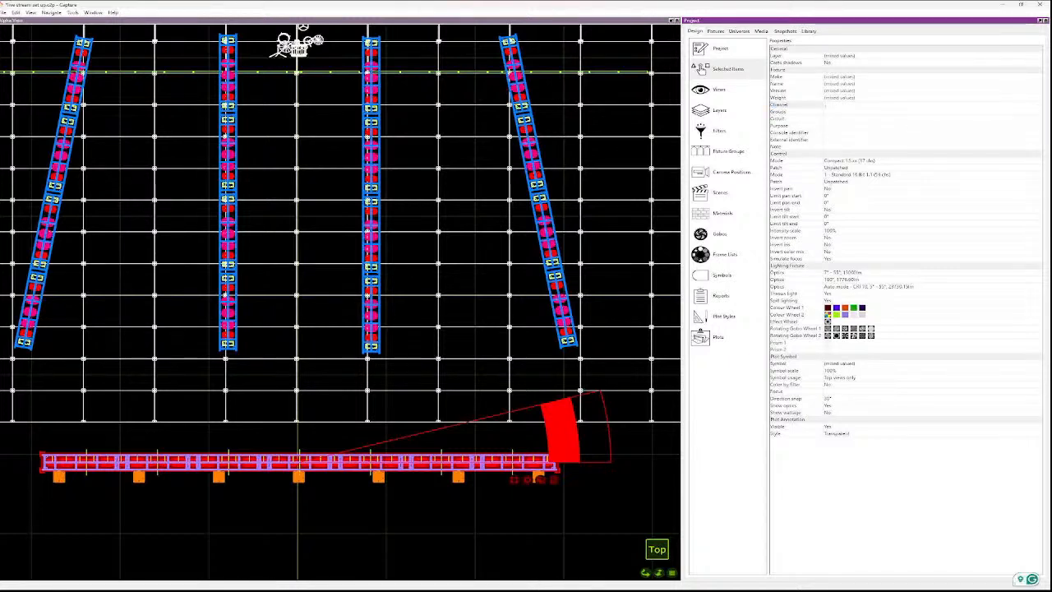
key(Escape)
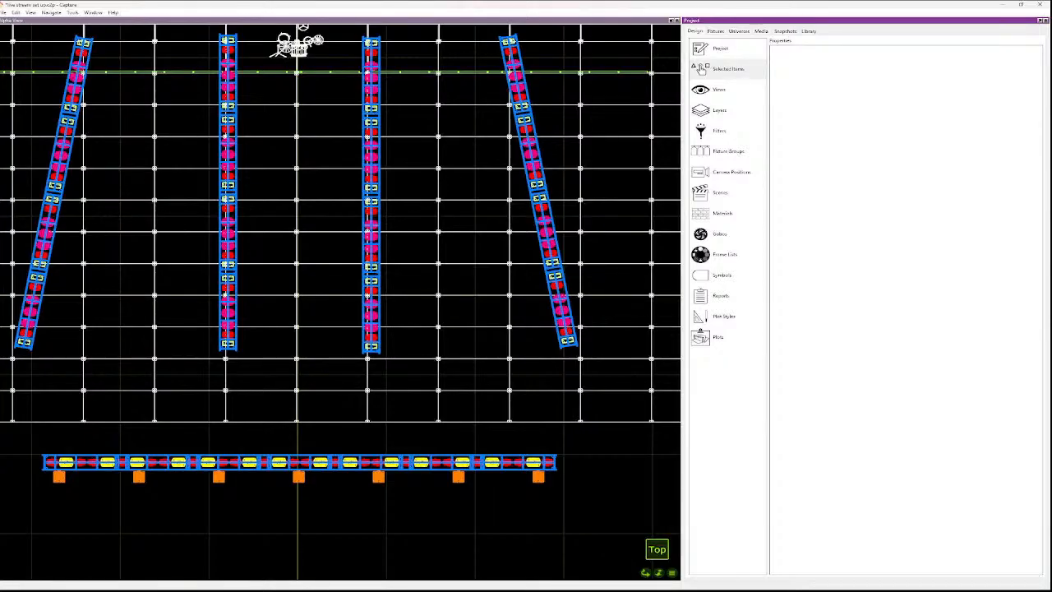
- Try to assign sequential channels to the MAC Aura PXL fixtures from the project fixture list
click(715, 31)
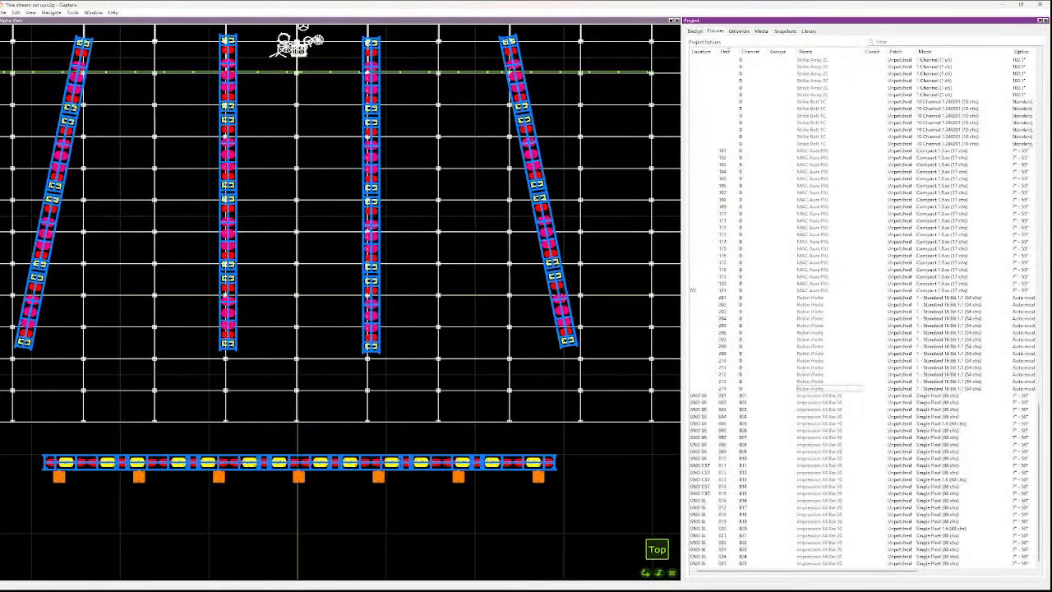
click(815, 150)
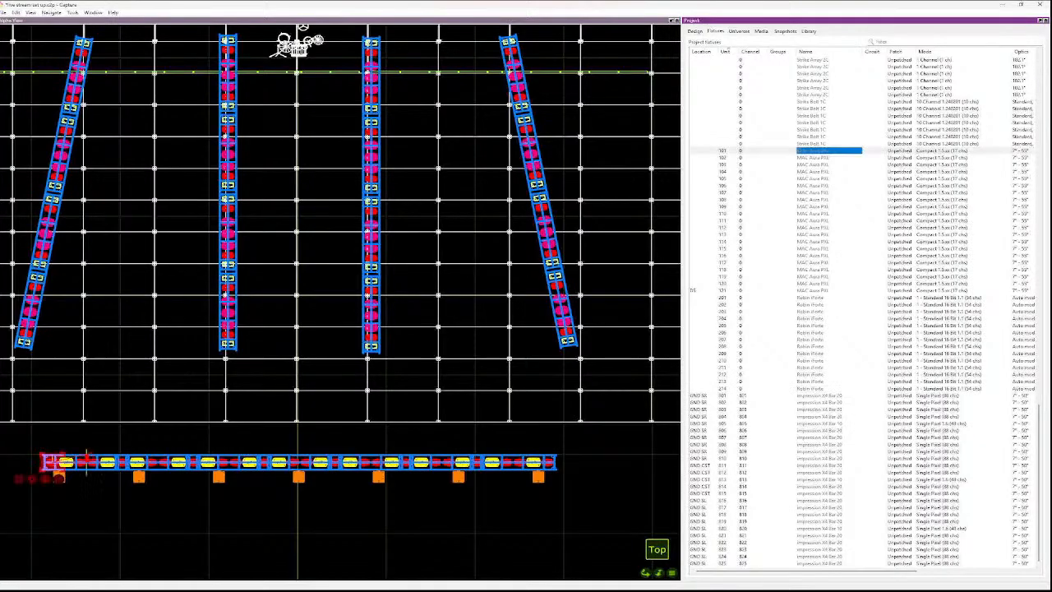
click(823, 290)
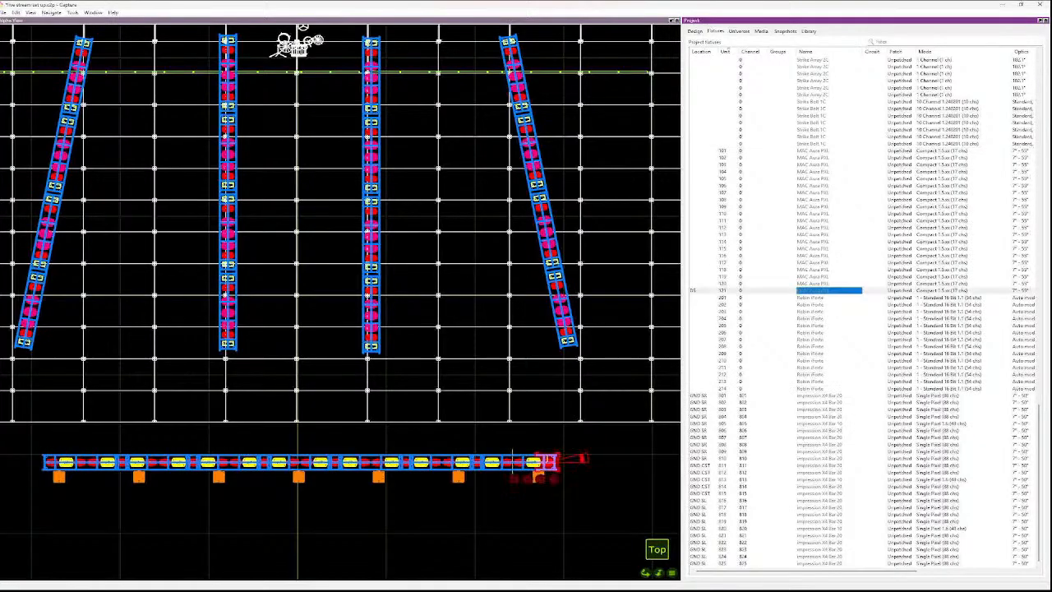
key(ctrl+shift+c)
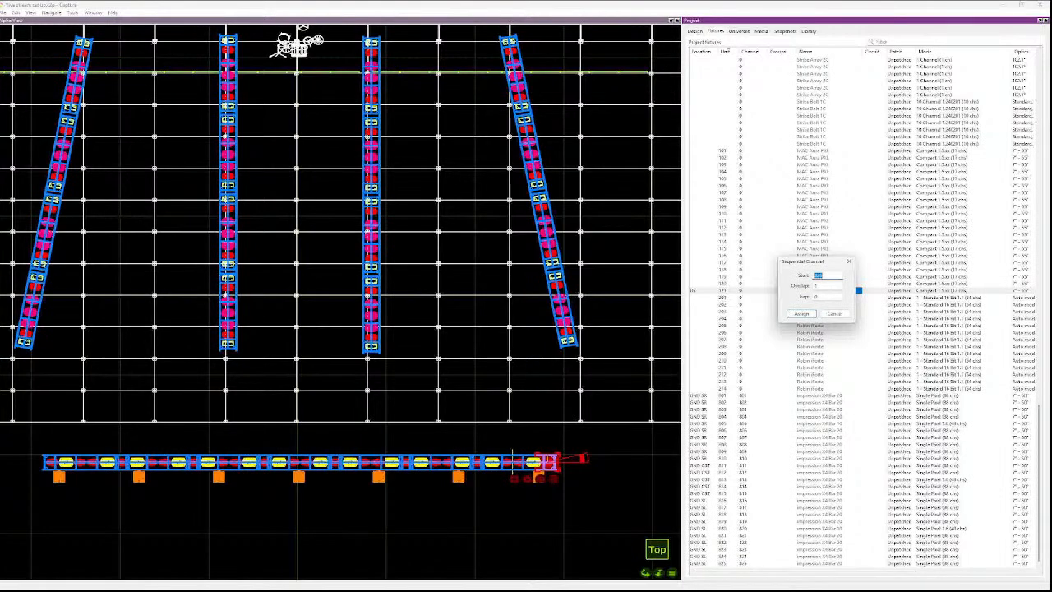
key(Return)
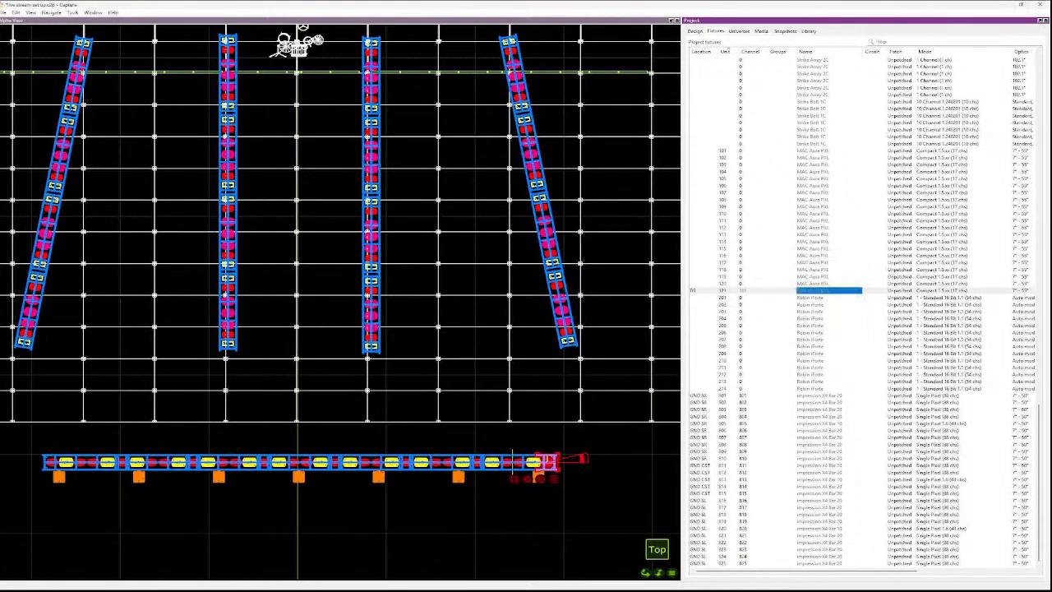
- Assign sequential channels starting at 101 to the MAC Aura PXL fixtures, units 101 through 121
click(822, 151)
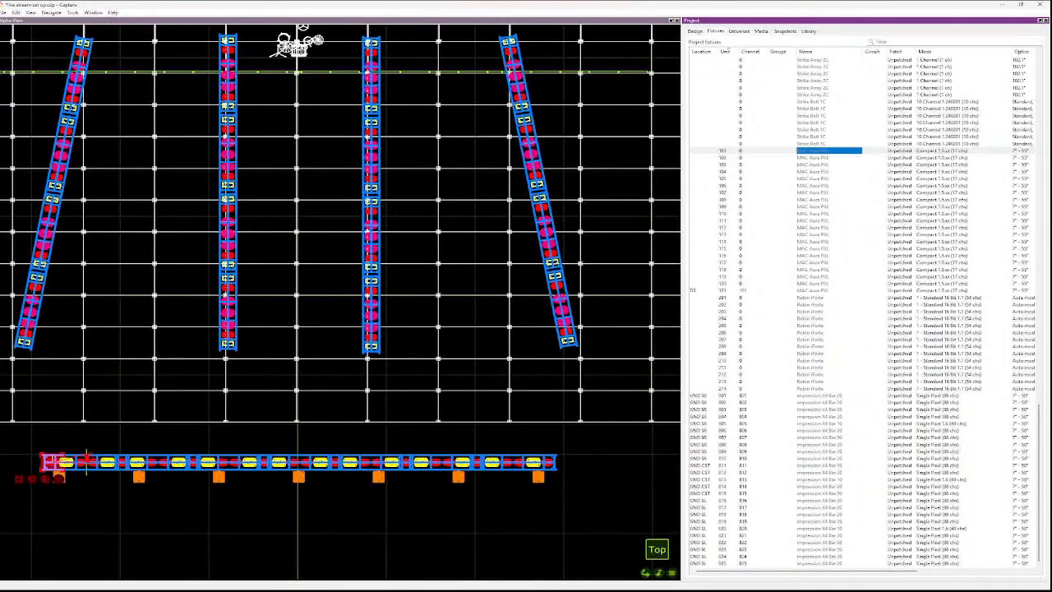
shift+click(822, 290)
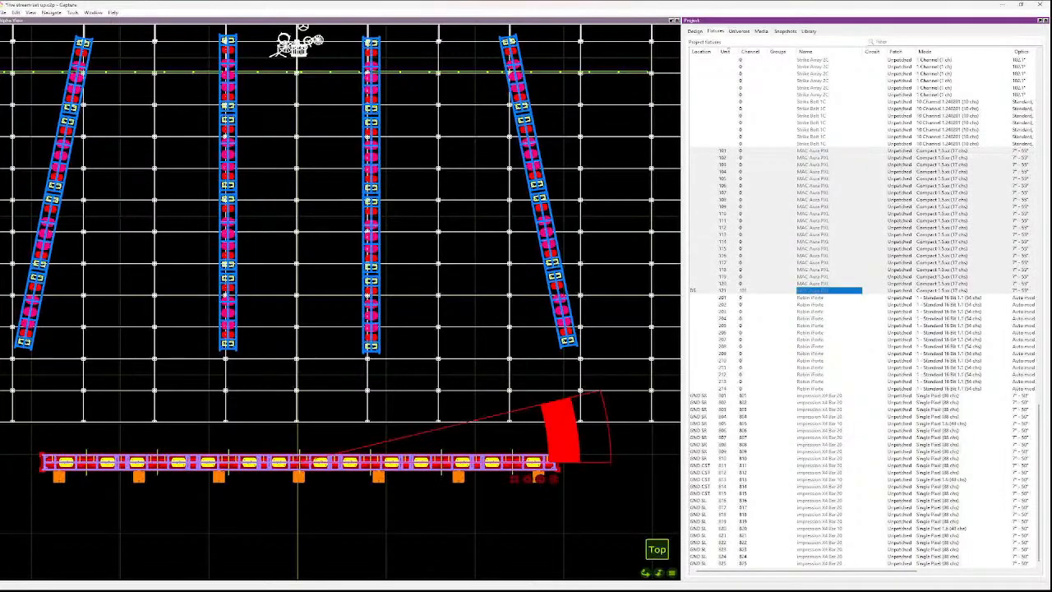
key(ctrl+shift+c)
text(101)
key(Return)
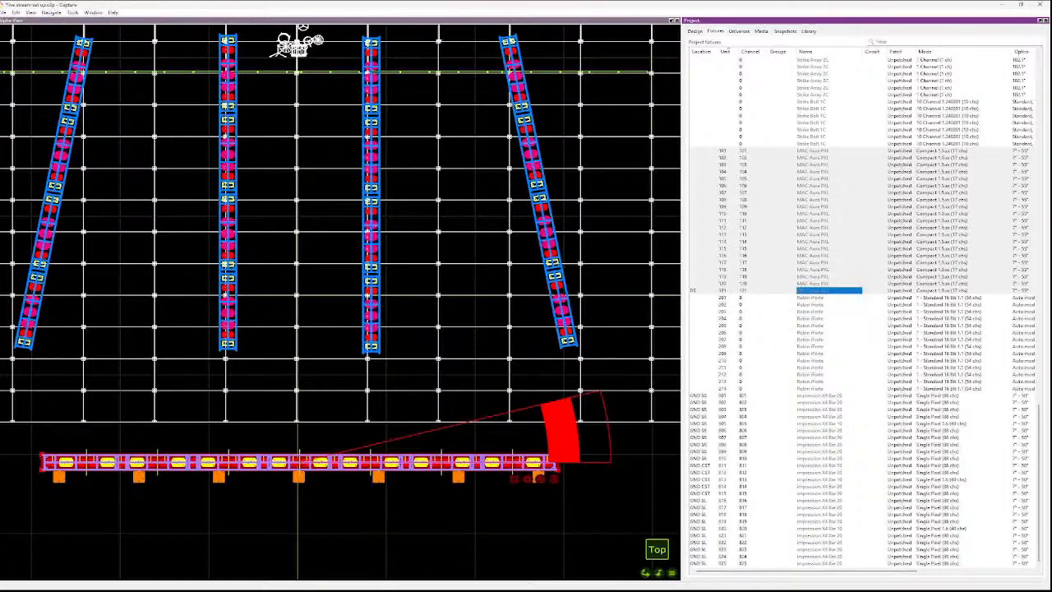
- Assign sequential channels starting at 201 to the Robin iForte fixtures, units 201 through 214
click(727, 298)
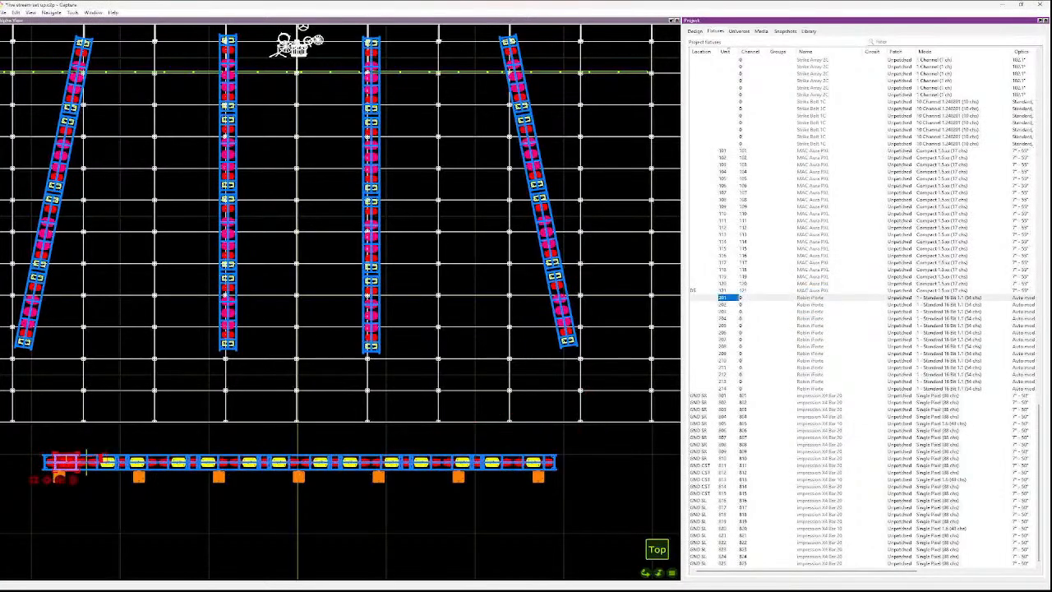
ctrl+click(827, 389)
click(827, 311)
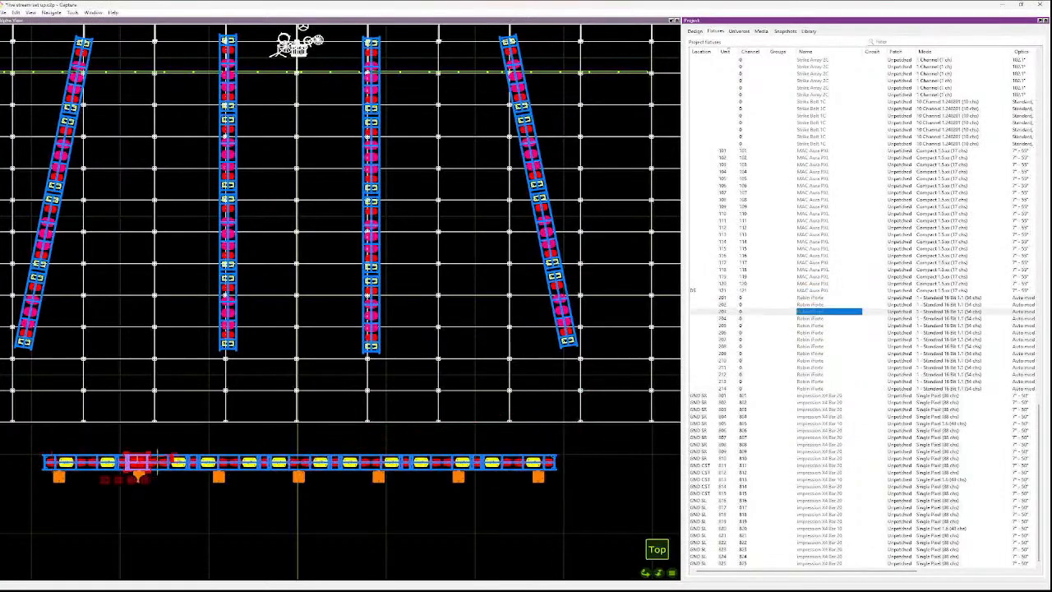
click(827, 298)
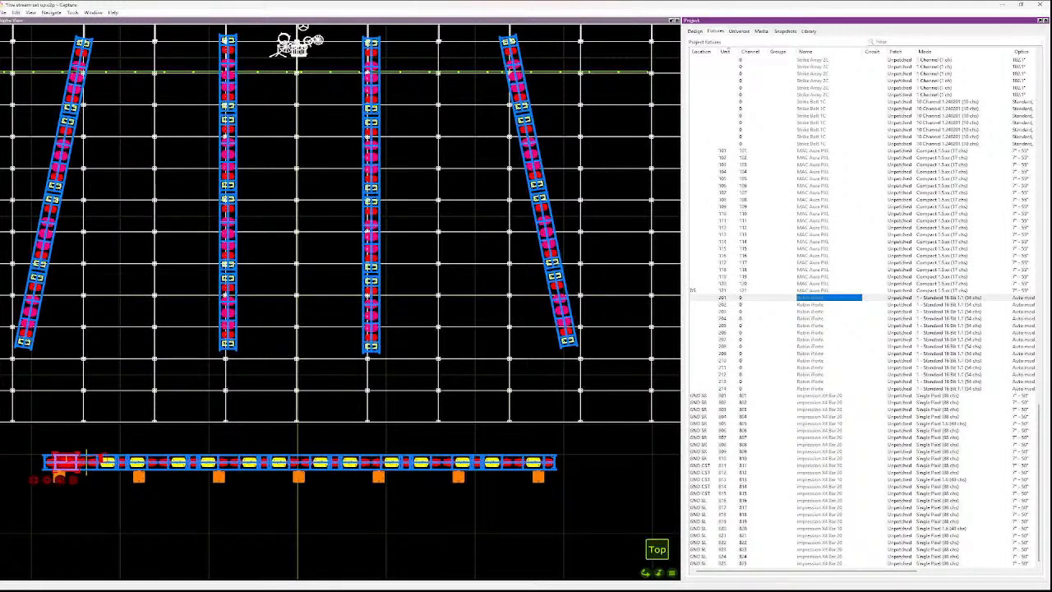
shift+click(828, 388)
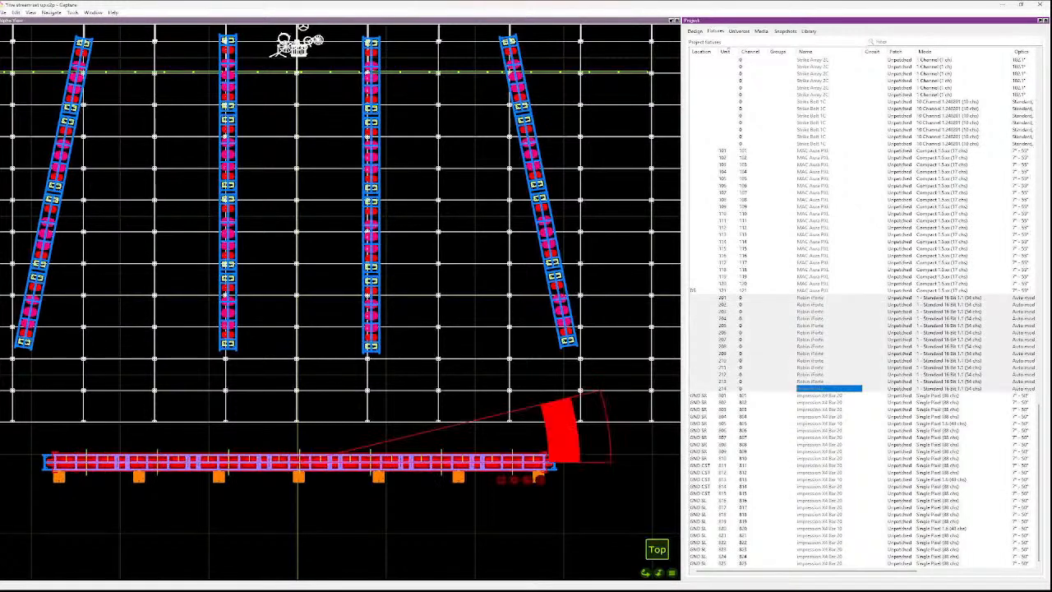
key(ctrl+e)
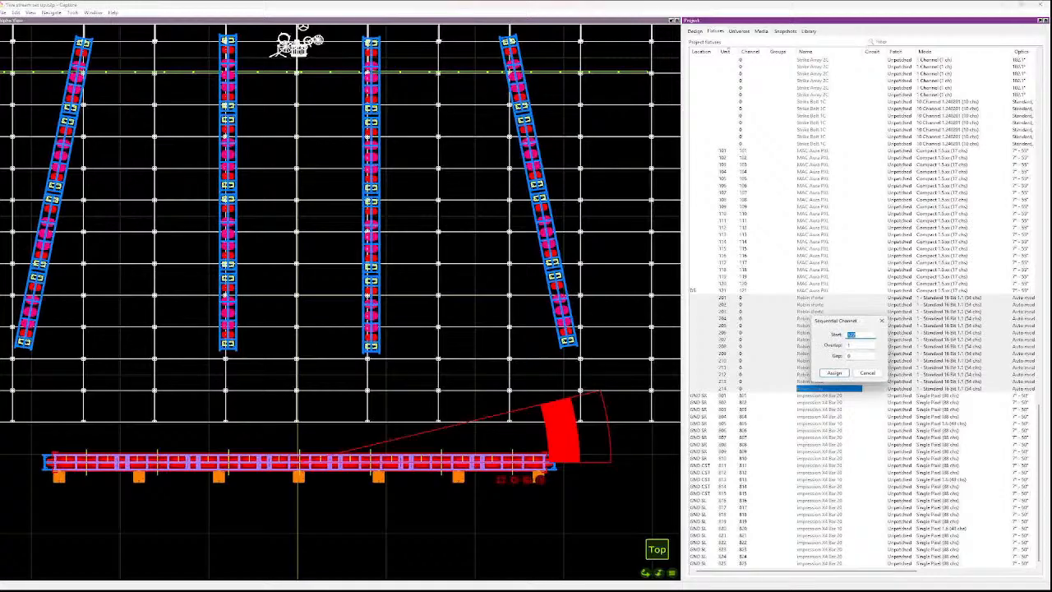
key(Return)
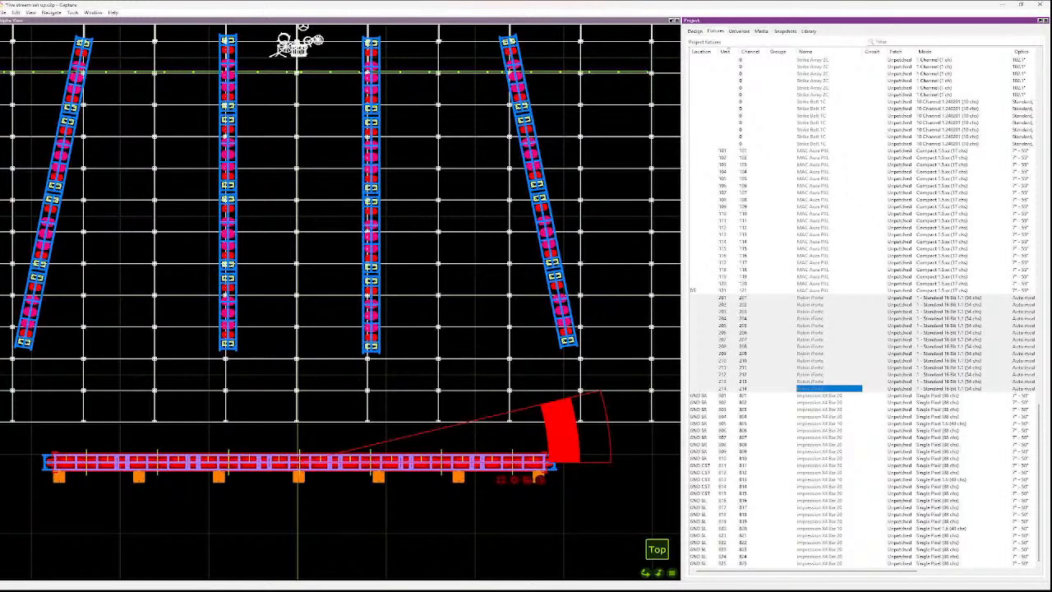
- Examine the fixture list's location entries, the properties of MAC Aura PXL unit 101, and the fixtures without unit numbers
click(703, 158)
click(704, 150)
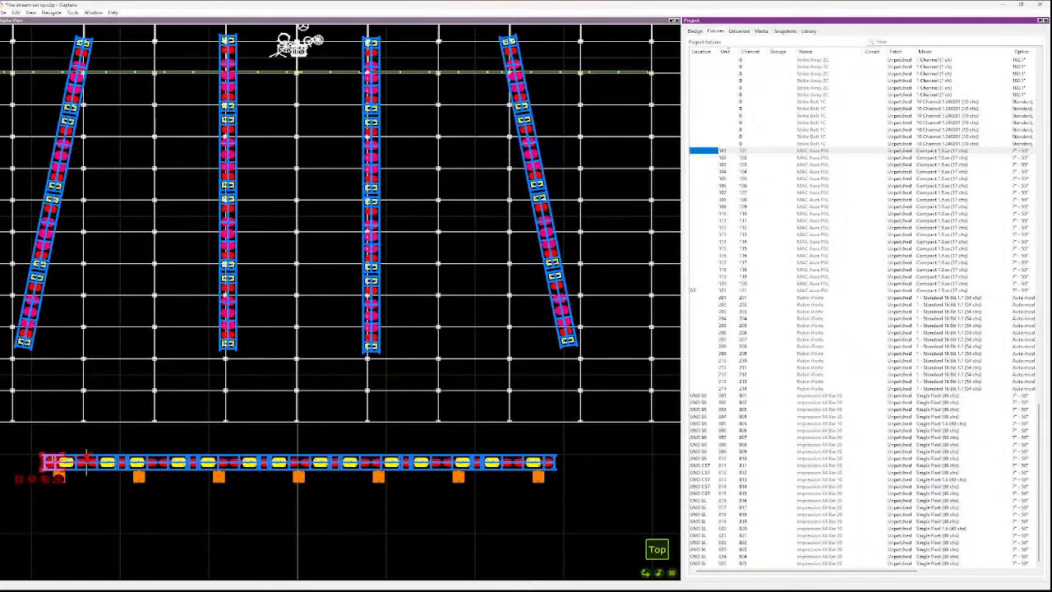
click(696, 31)
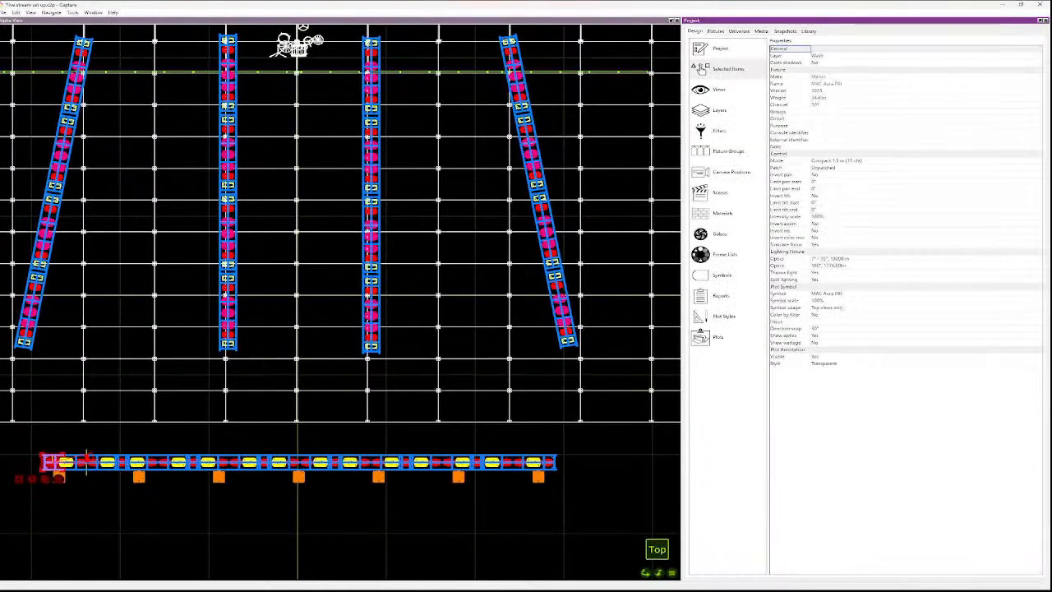
click(715, 31)
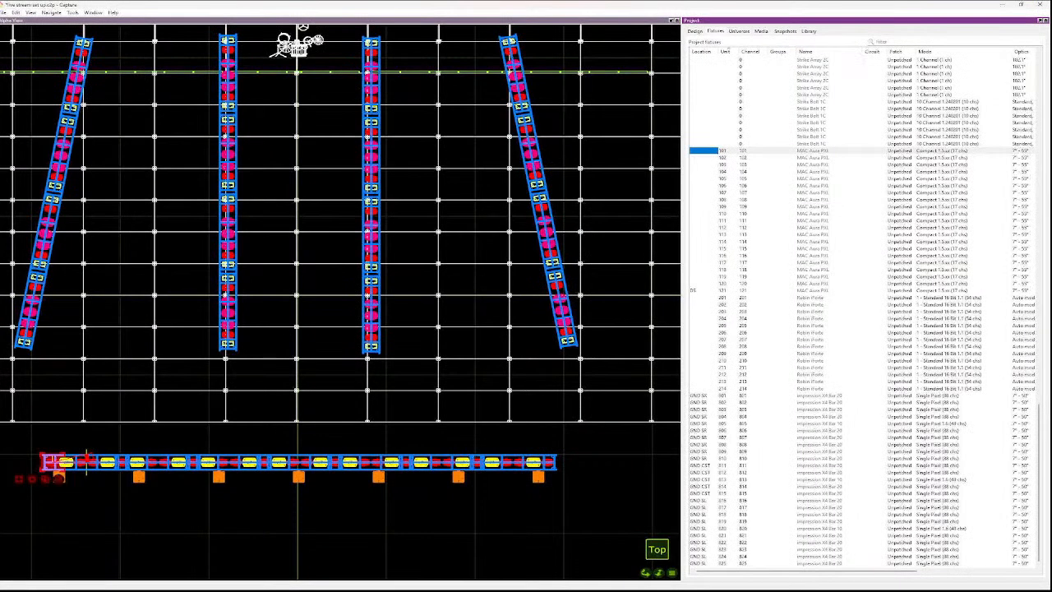
click(704, 458)
click(703, 493)
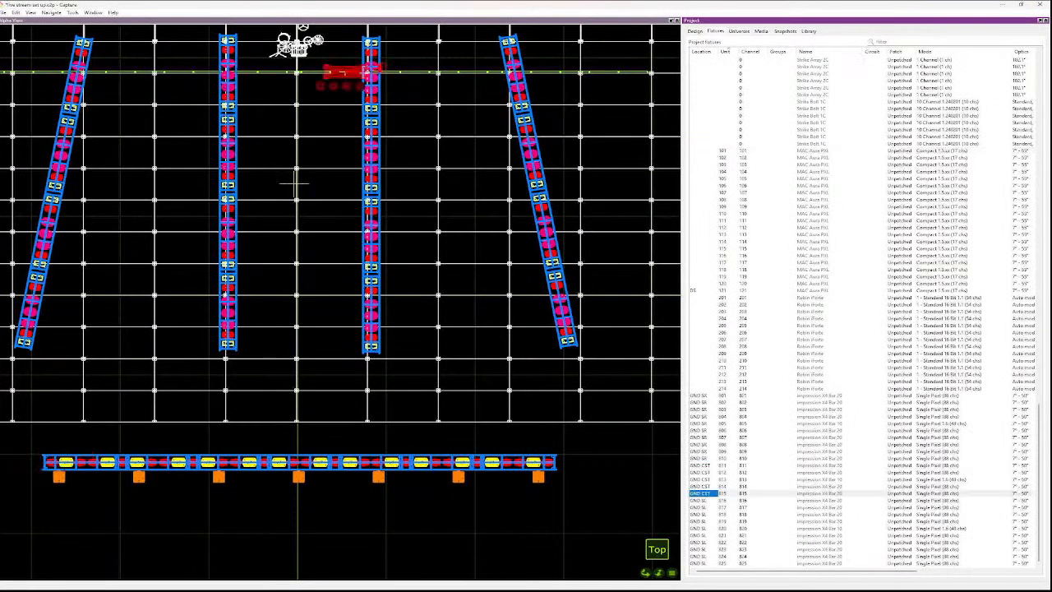
click(704, 521)
click(704, 543)
click(704, 557)
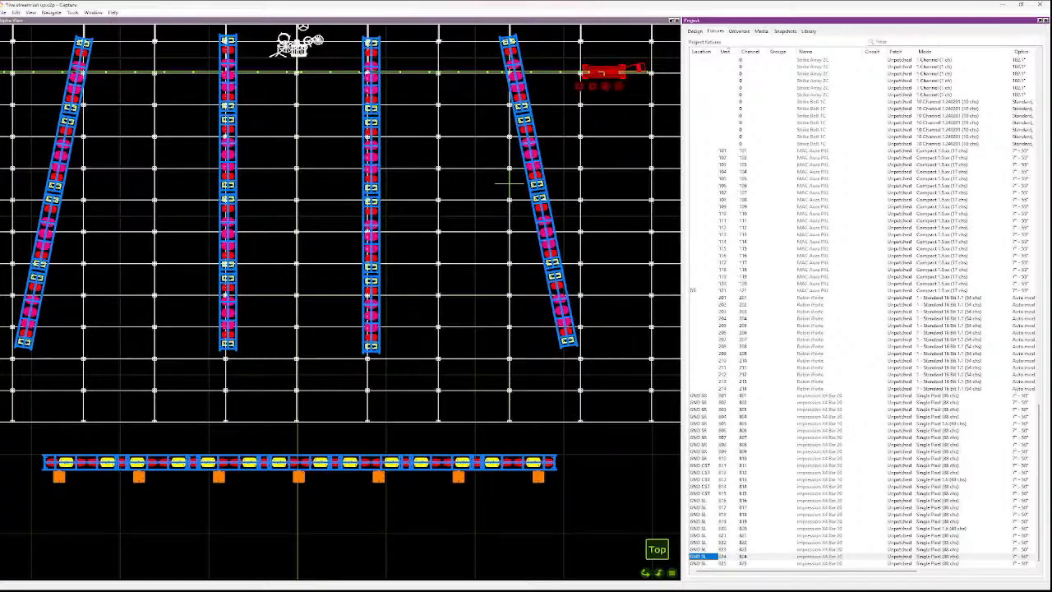
scroll(863, 312, up, 4)
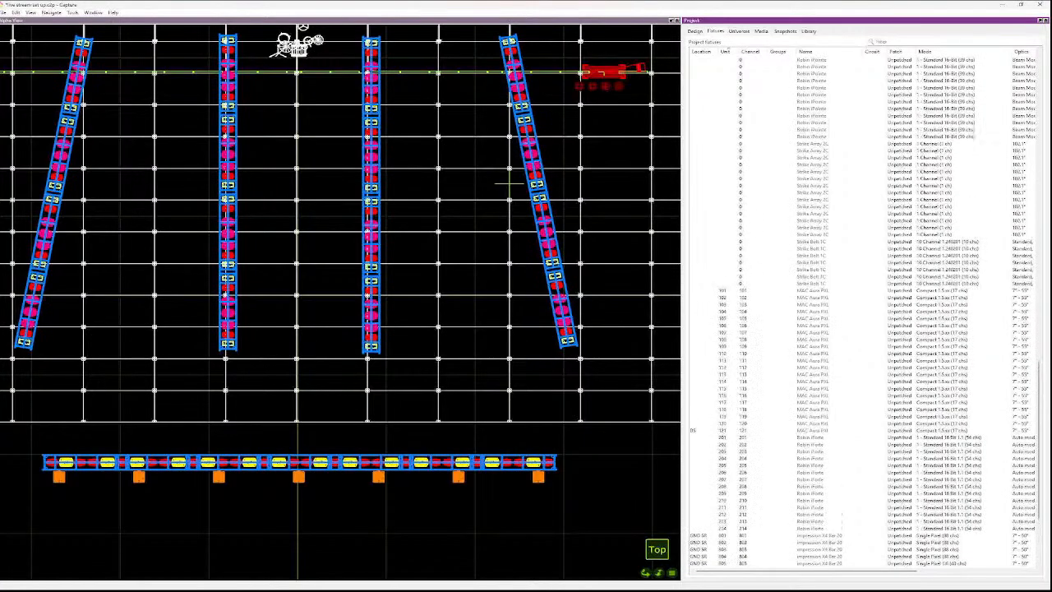
scroll(863, 312, up, 9)
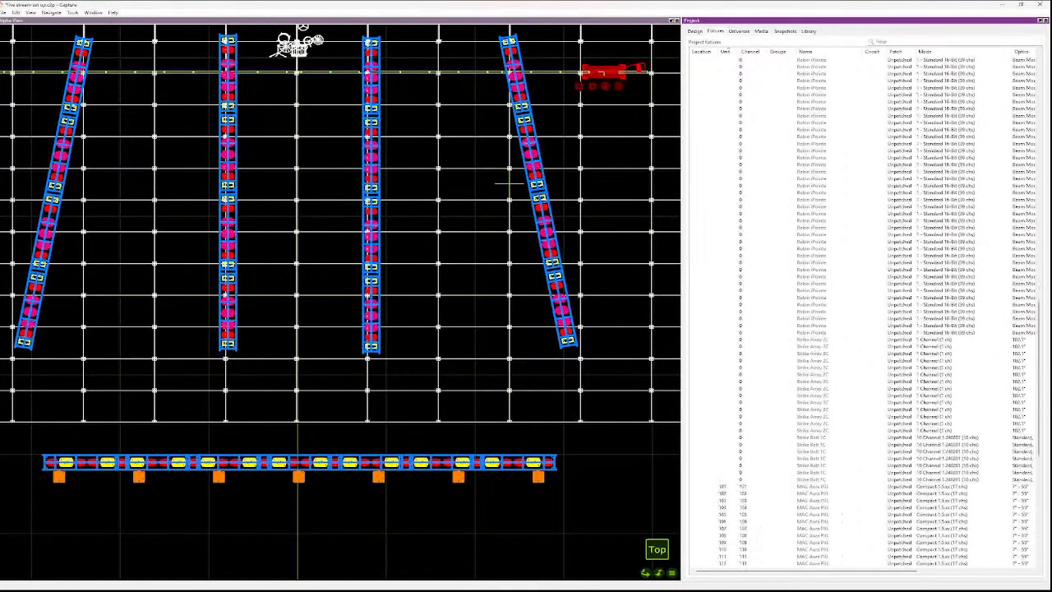
scroll(863, 312, down, 4)
scroll(386, 428, down, 2)
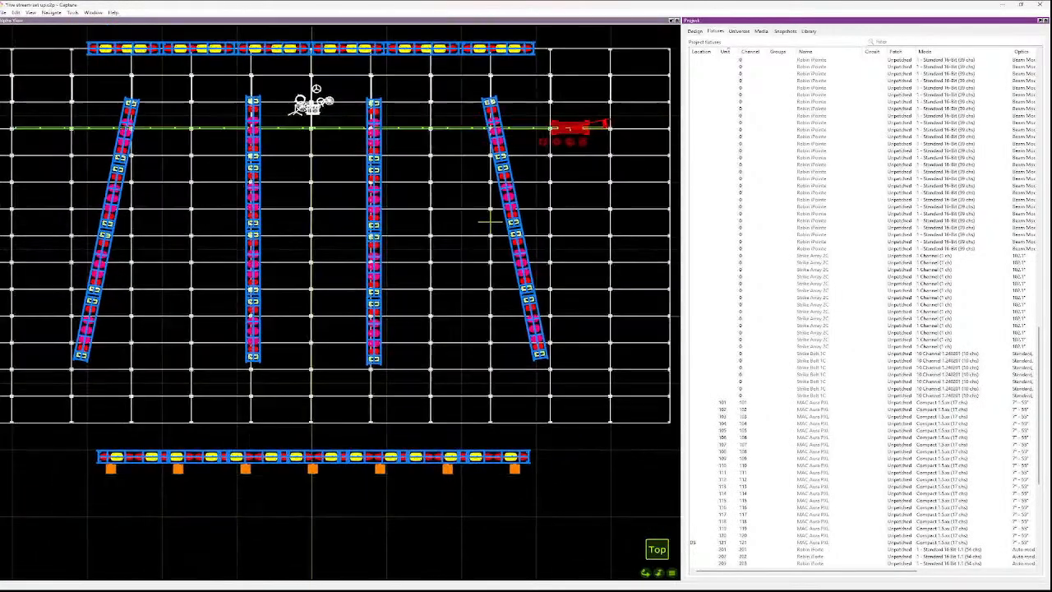
- Select all the red wash fixtures along the horizontal upstage truss, from its stage-right end to its stage-left end
scroll(382, 421, down, 3)
scroll(193, 111, up, 3)
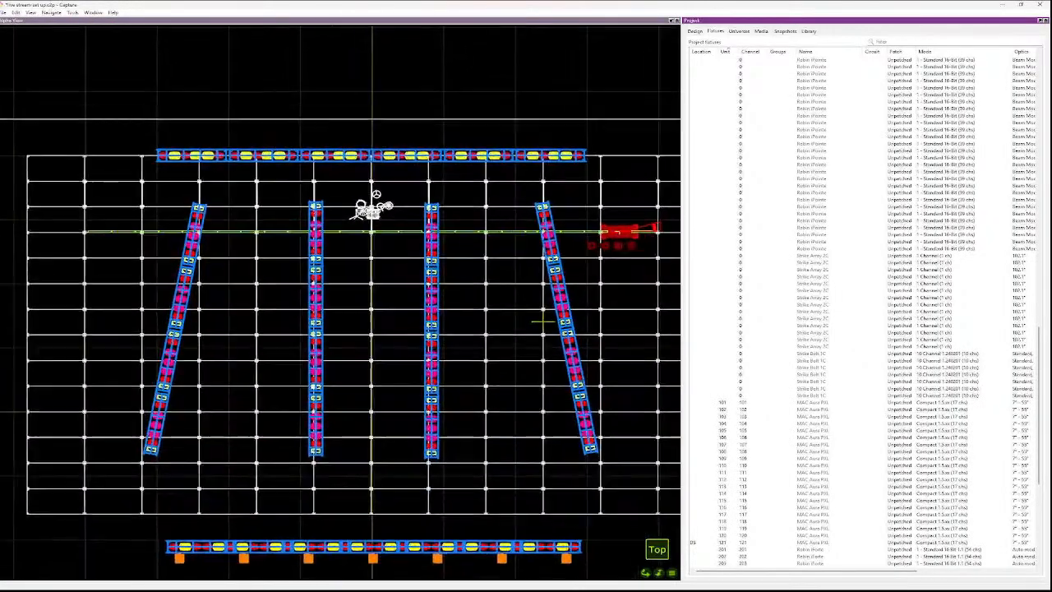
scroll(194, 111, up, 3)
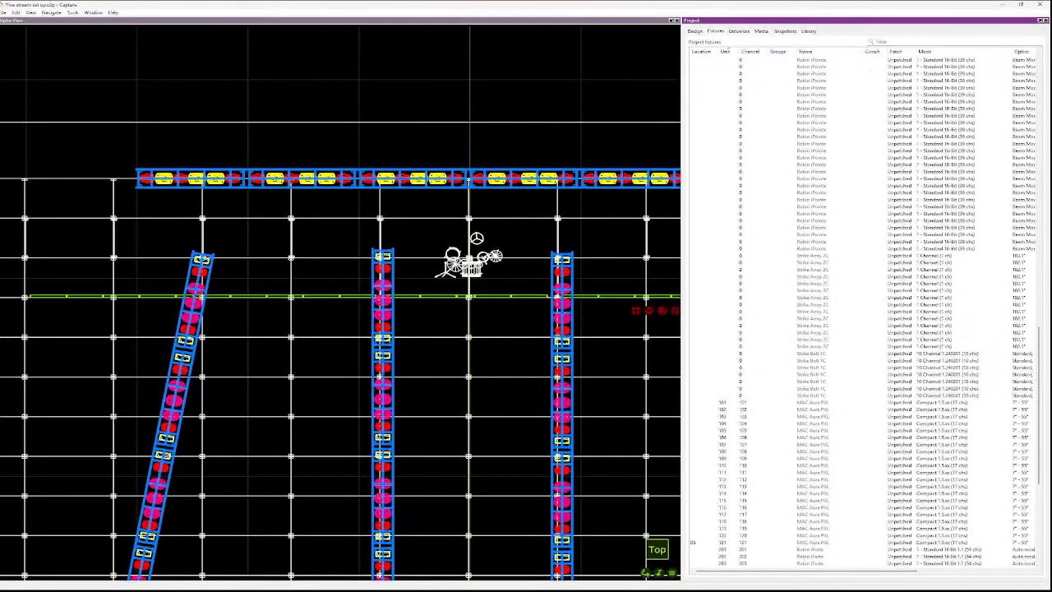
scroll(252, 223, up, 3)
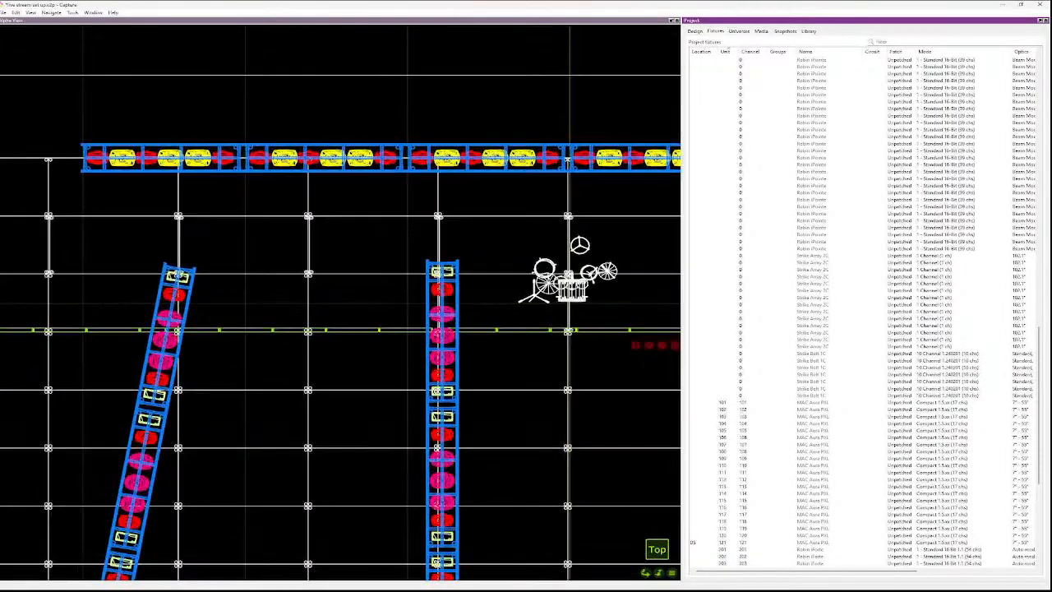
click(251, 222)
key(Escape)
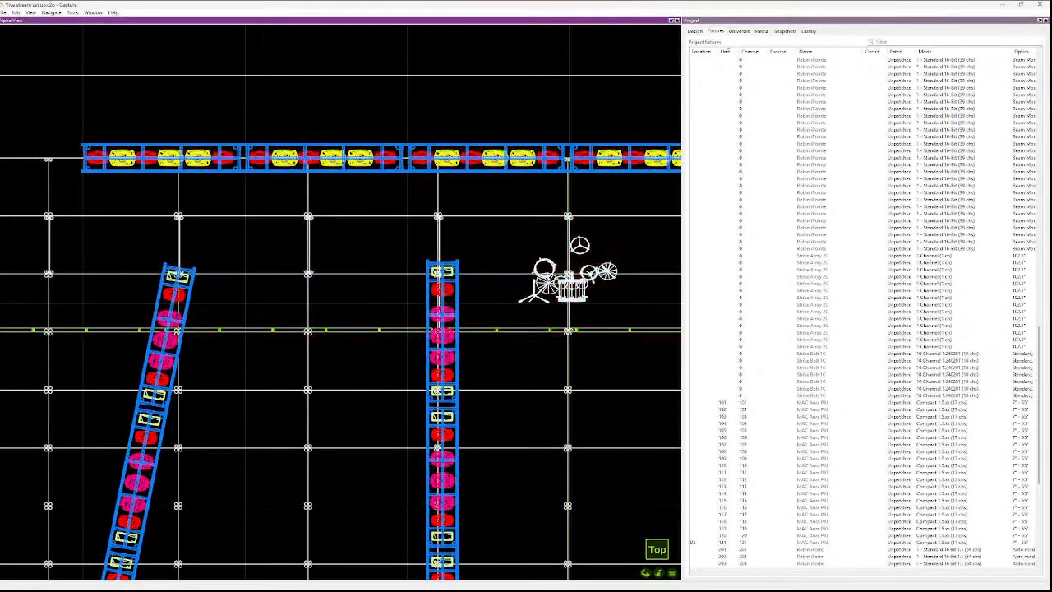
click(96, 157)
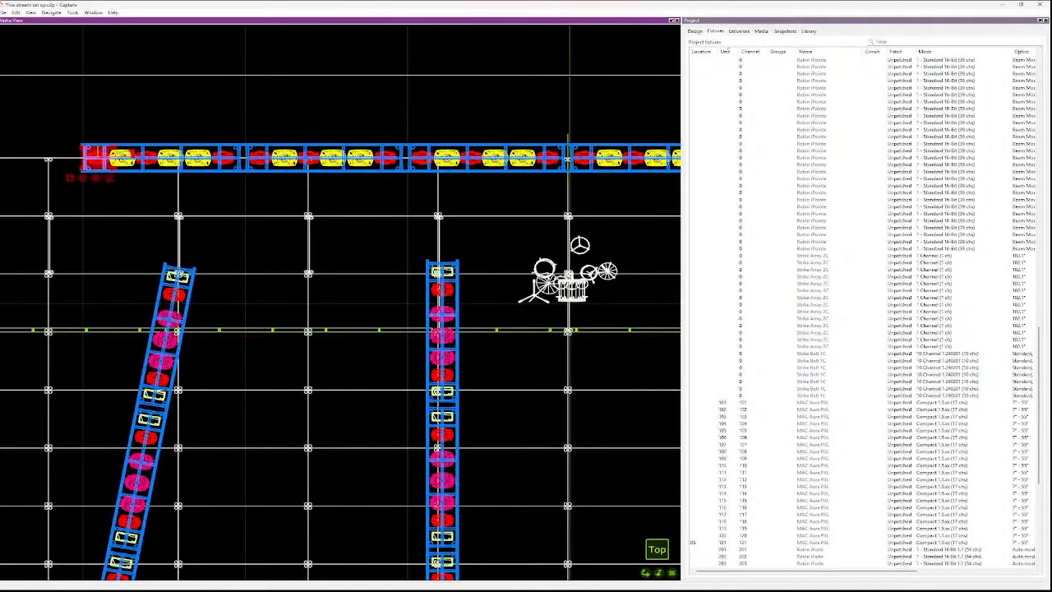
ctrl+click(147, 157)
ctrl+click(223, 157)
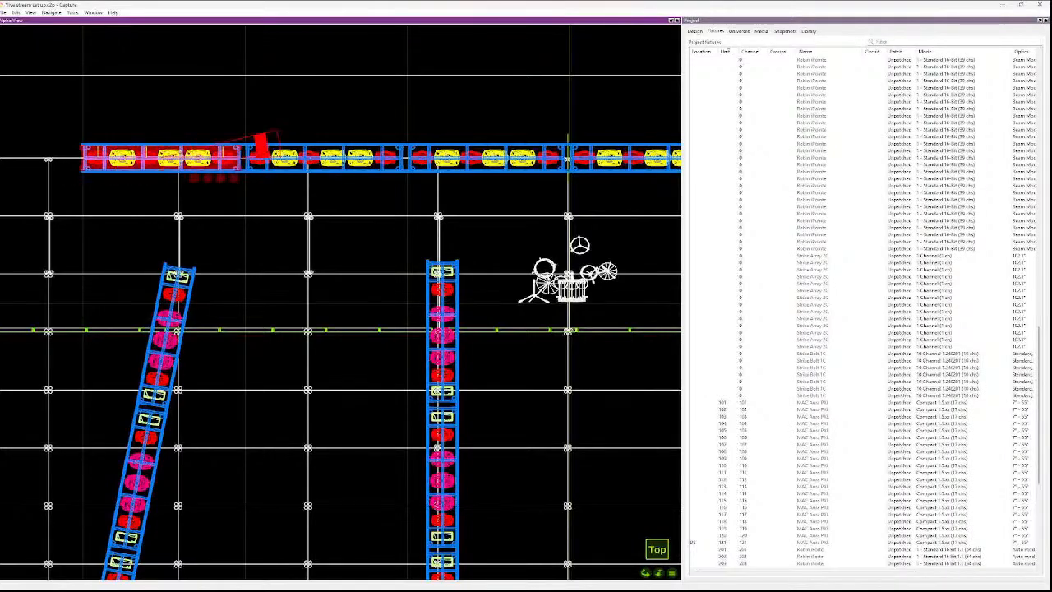
ctrl+click(260, 157)
ctrl+click(309, 157)
ctrl+click(386, 158)
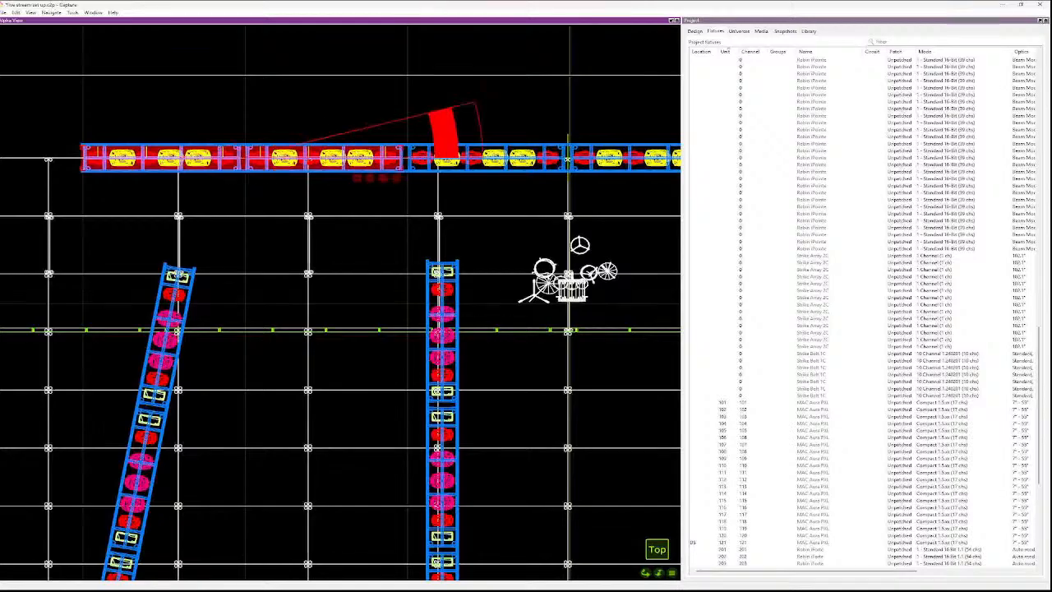
ctrl+click(423, 157)
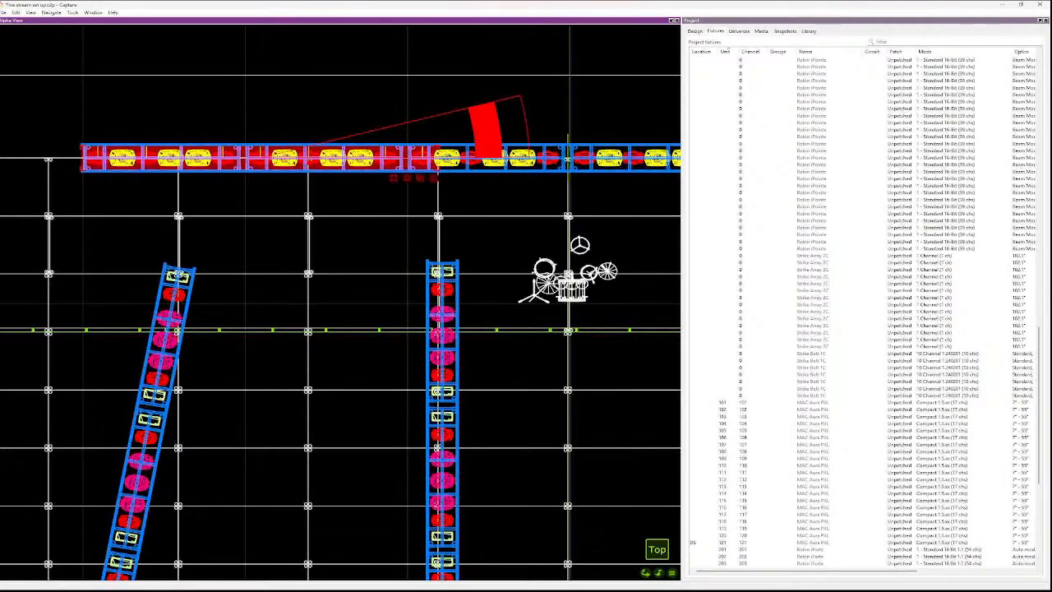
ctrl+click(472, 157)
ctrl+click(549, 157)
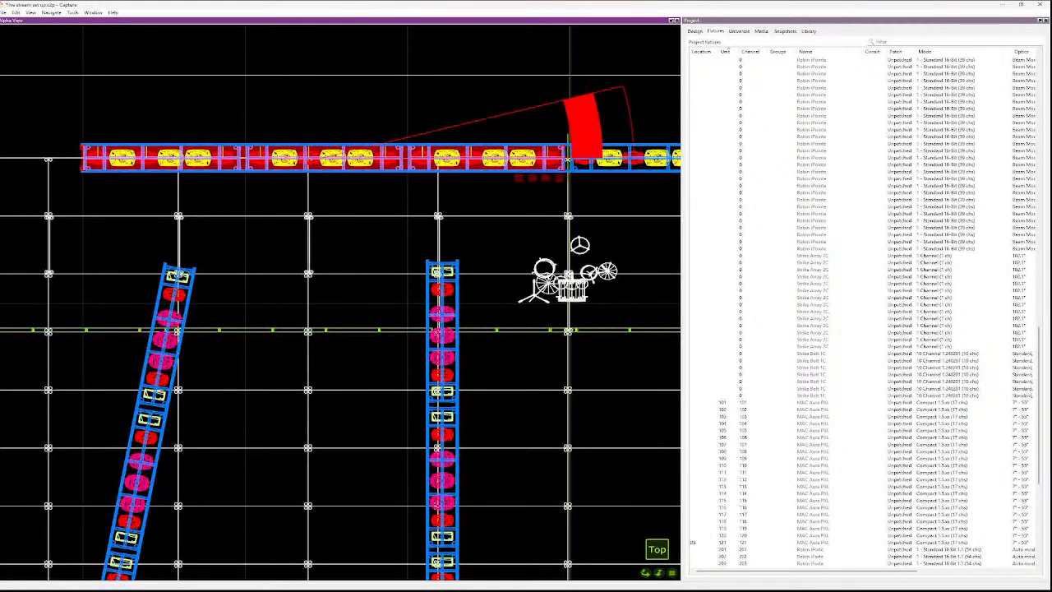
ctrl+click(583, 158)
scroll(581, 161, down, 3)
scroll(576, 161, down, 6)
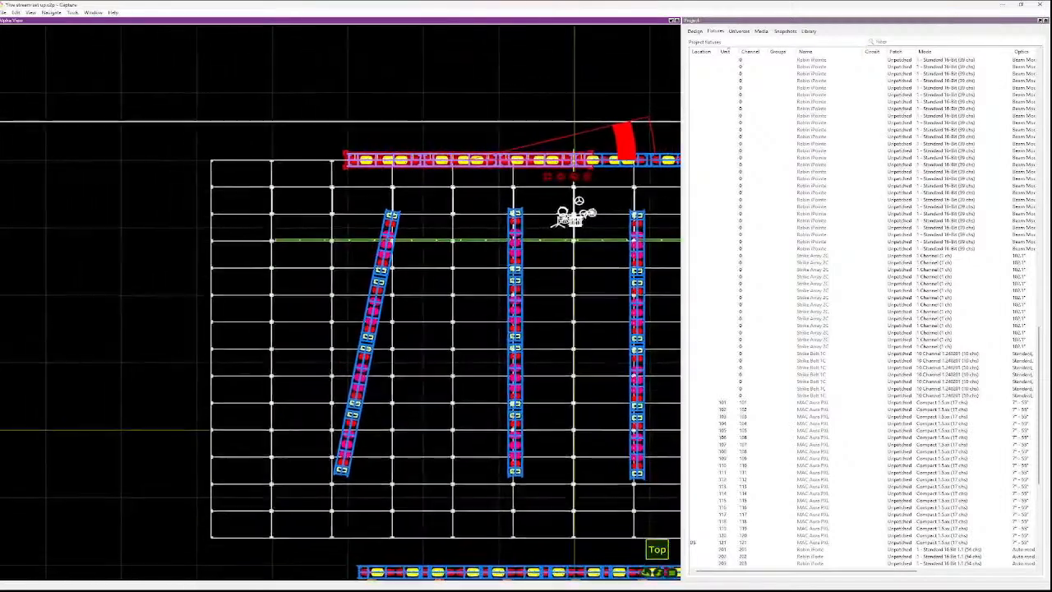
scroll(578, 159, down, 2)
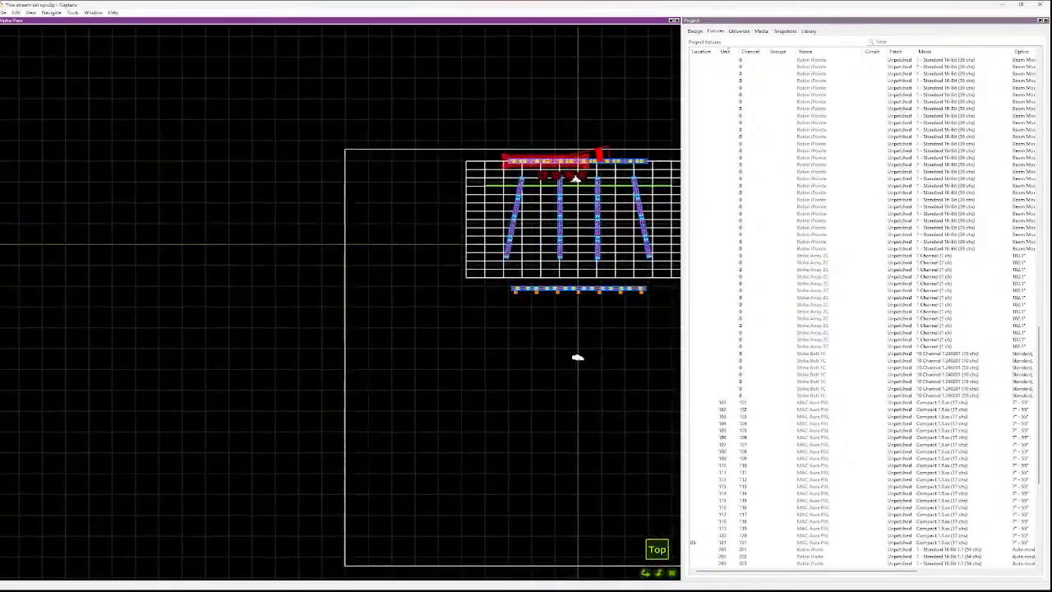
scroll(663, 154, up, 5)
scroll(667, 155, up, 5)
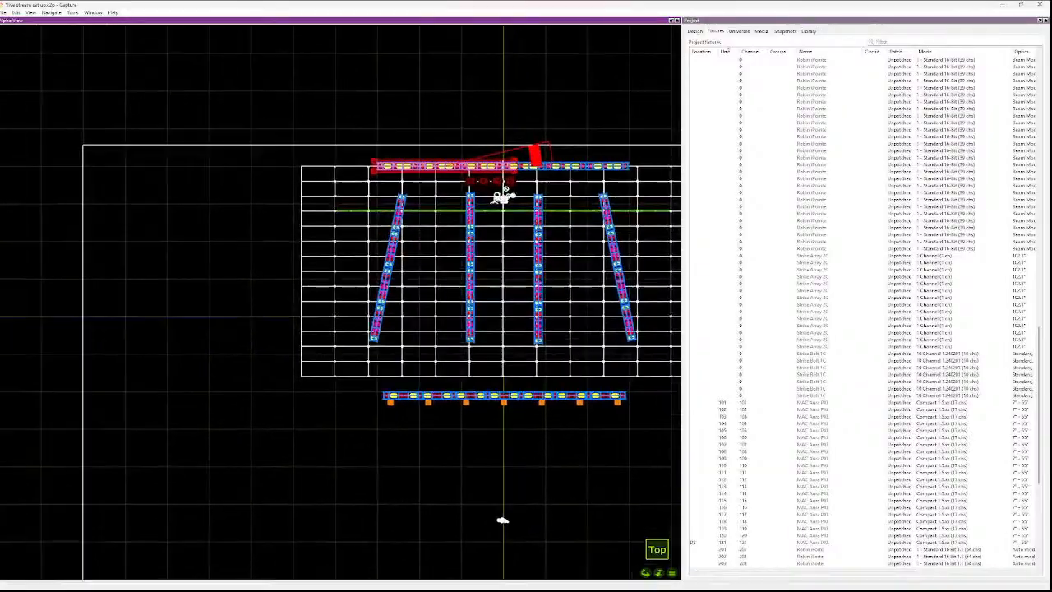
scroll(480, 240, up, 2)
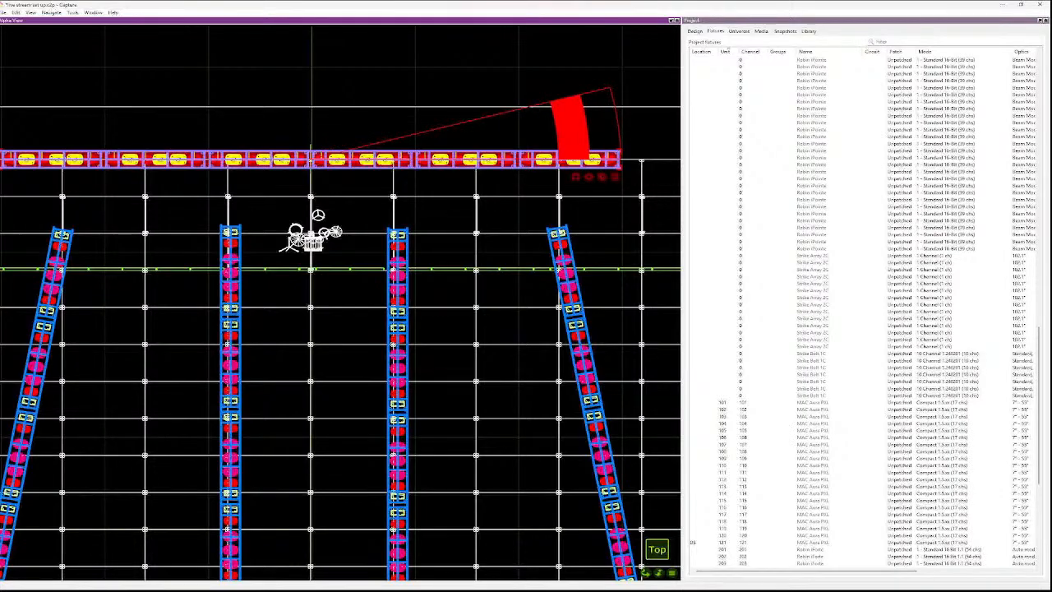
key(ctrl+shift+c)
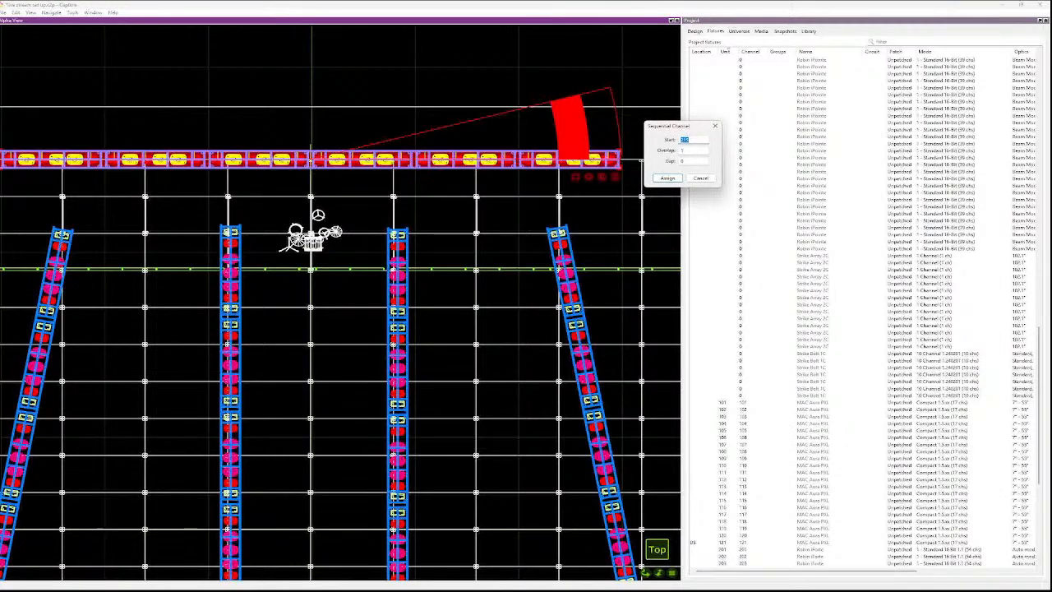
text(30)
key(BackSpace)
click(716, 126)
- Assign sequential channels starting at 12 to the selected wash fixtures on the upstage truss
scroll(863, 312, down, 10)
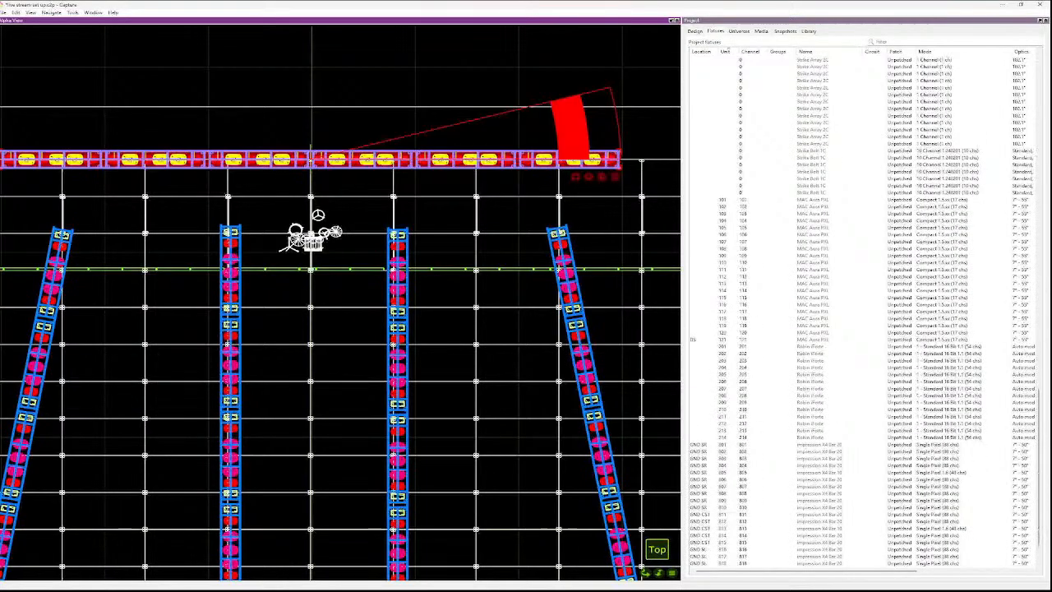
scroll(863, 313, down, 1)
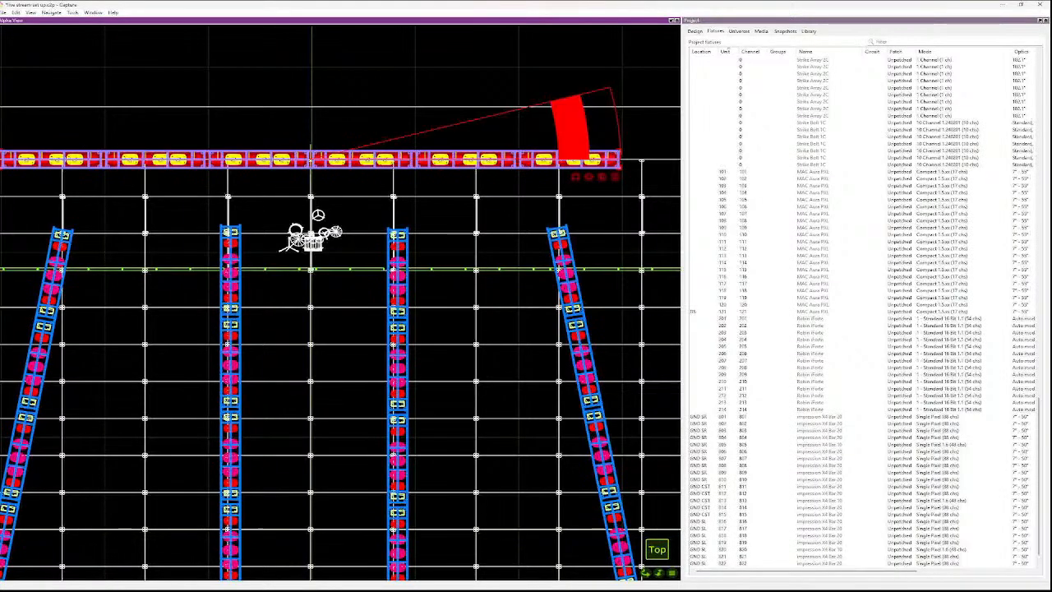
key(ctrl+d)
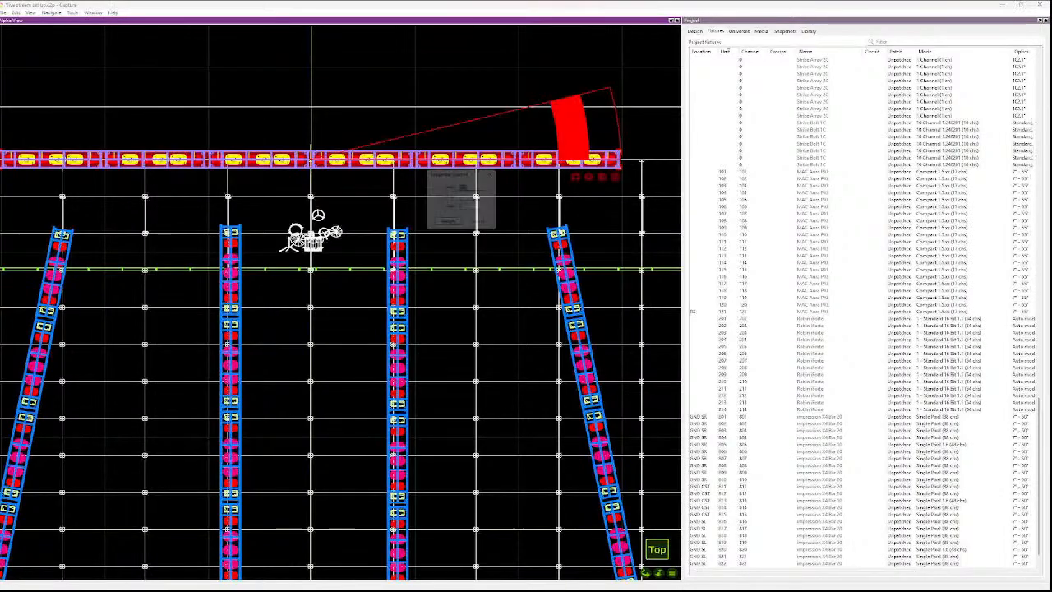
text(12)
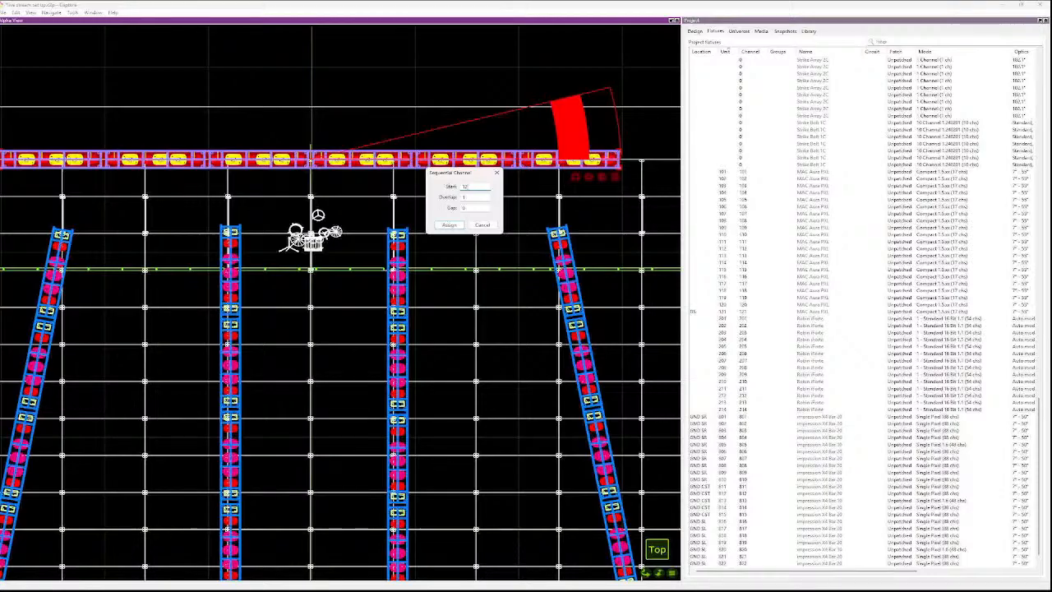
key(Return)
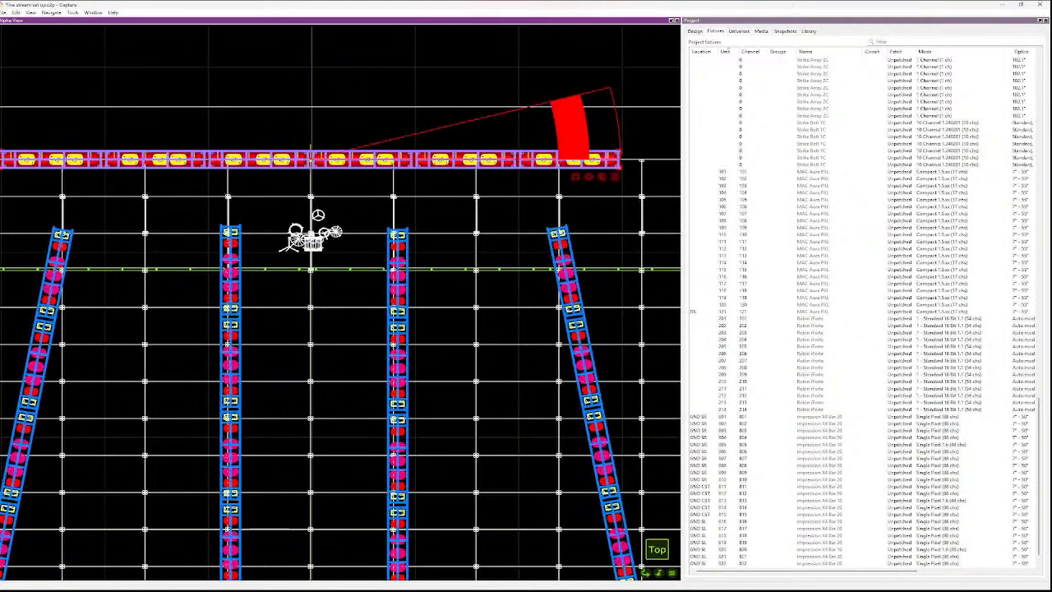
- Change both the screen colour and the paper colour of the Beams layer from magenta to pale cyan
click(696, 31)
click(729, 151)
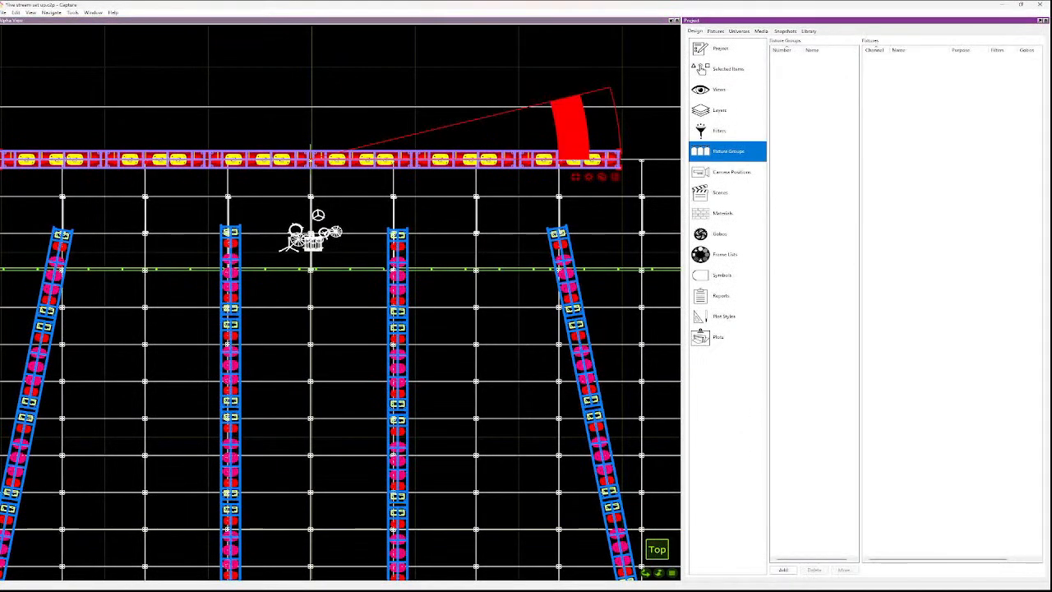
click(720, 110)
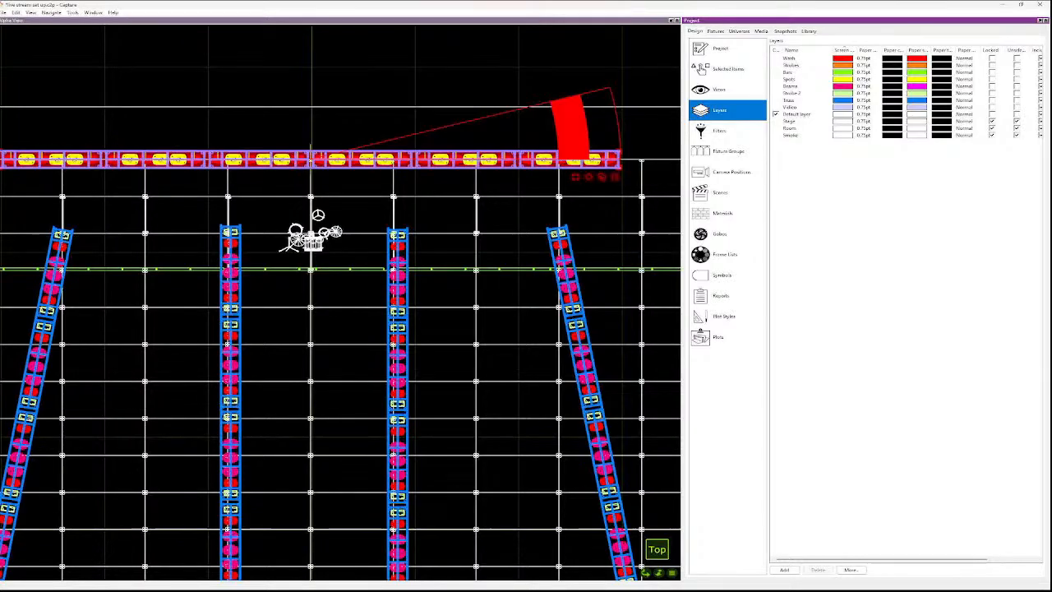
double_click(844, 87)
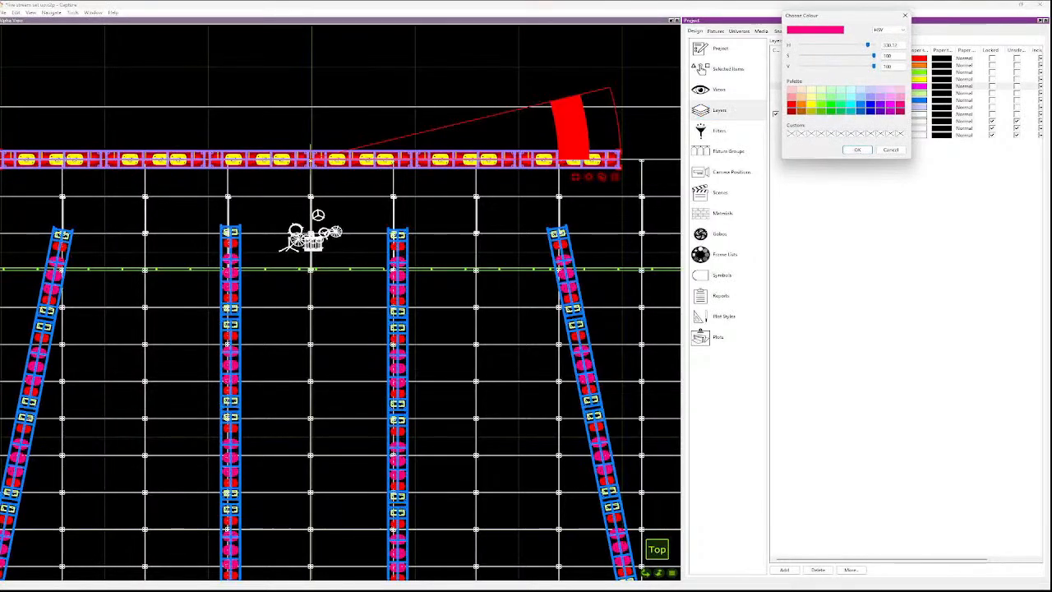
click(852, 89)
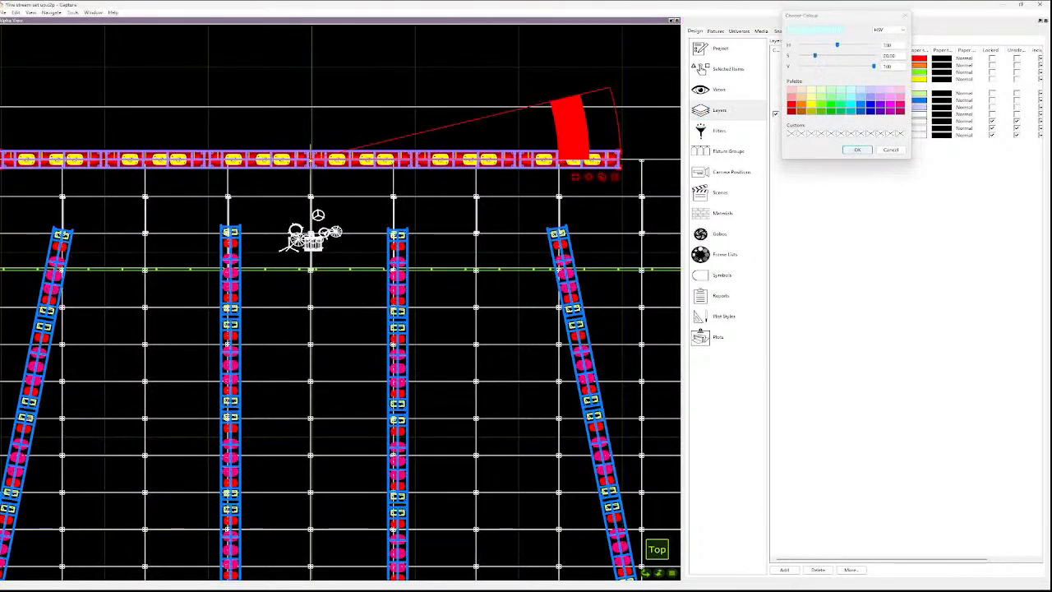
key(Return)
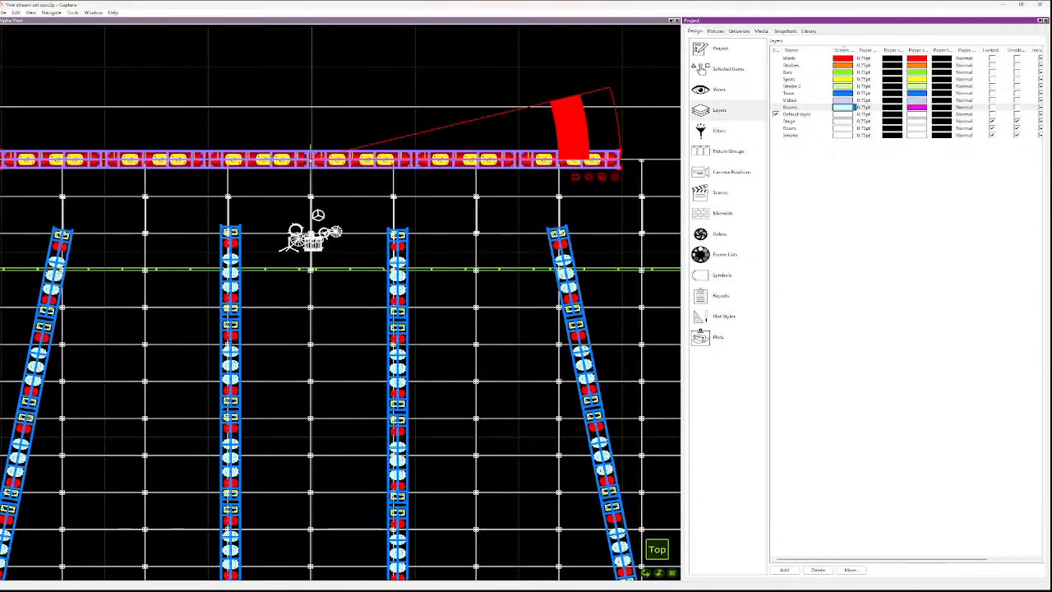
double_click(917, 107)
click(920, 111)
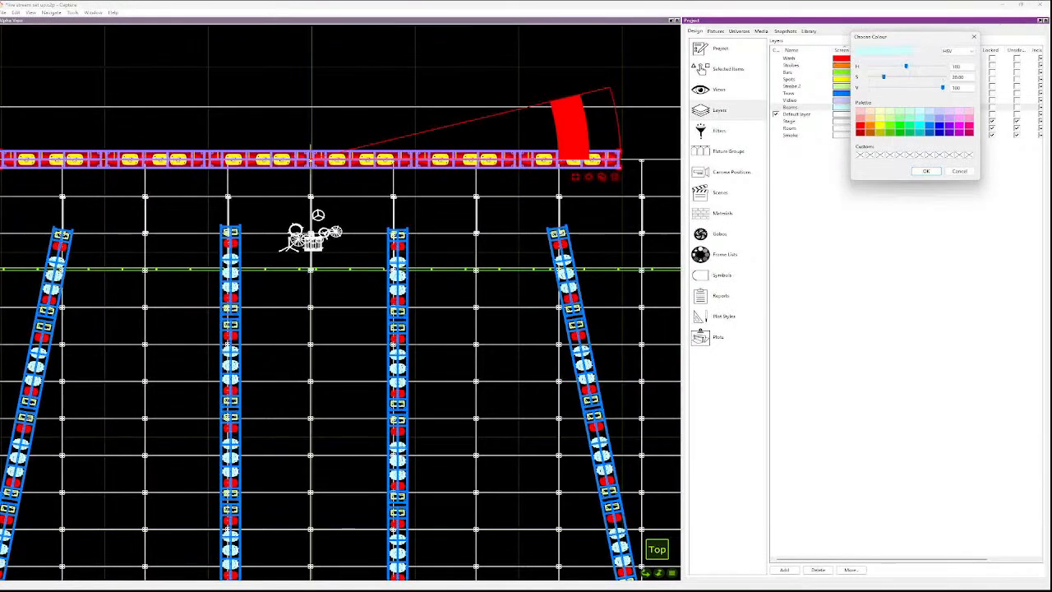
click(927, 171)
- Lock the Beams layer and make it unselectable
scroll(575, 285, down, 1)
scroll(568, 320, down, 2)
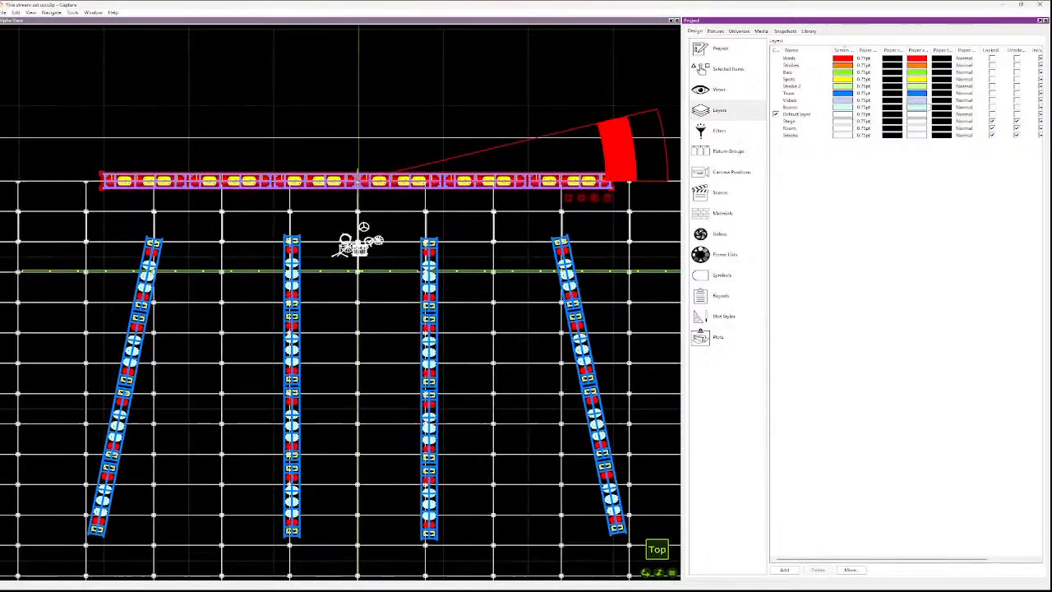
scroll(492, 351, up, 2)
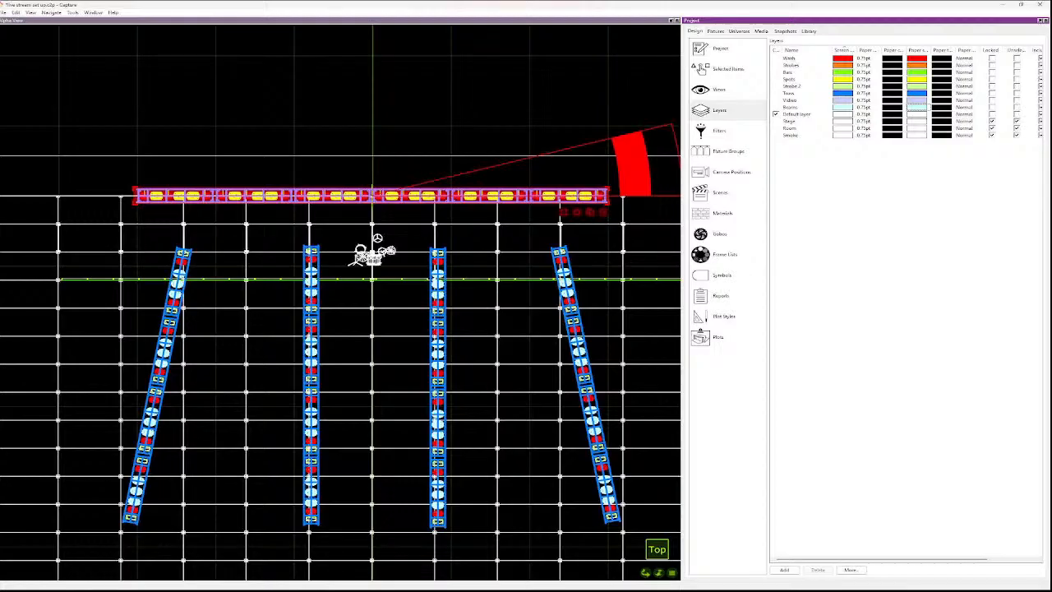
click(992, 107)
click(1017, 107)
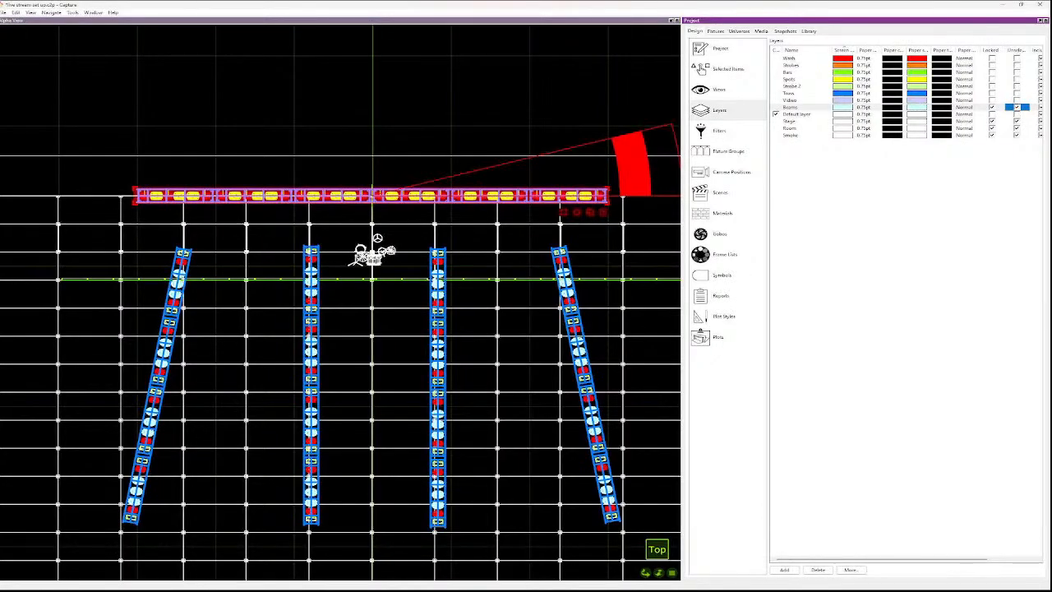
drag(189, 244, 122, 520)
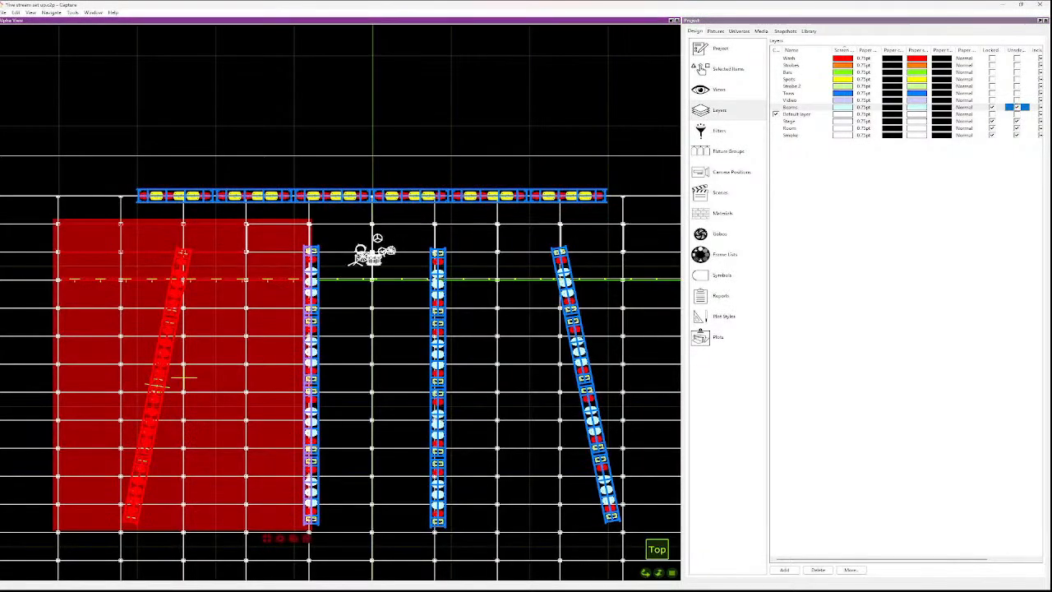
key(Escape)
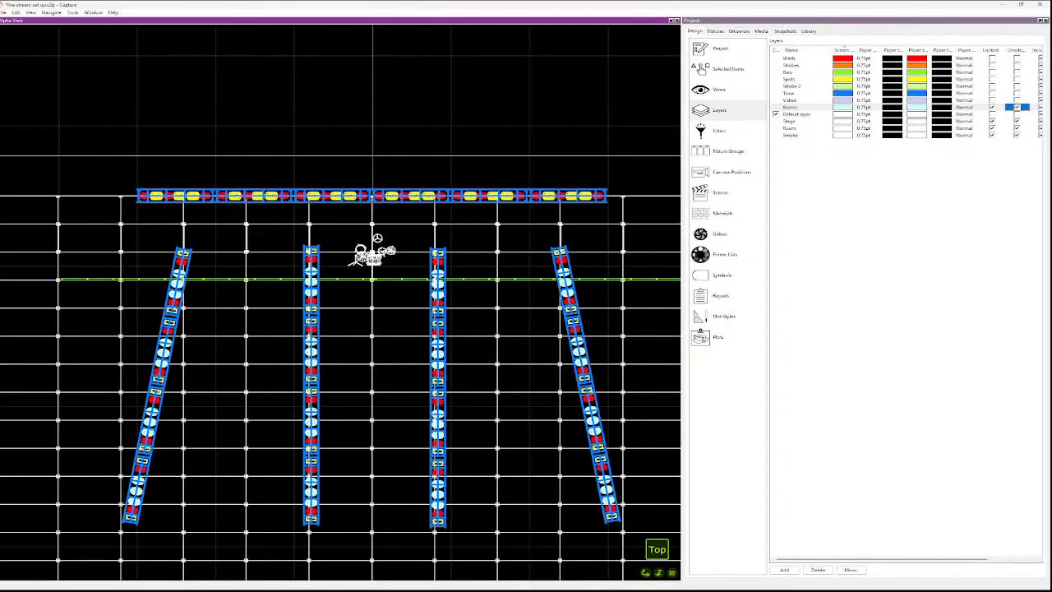
click(182, 263)
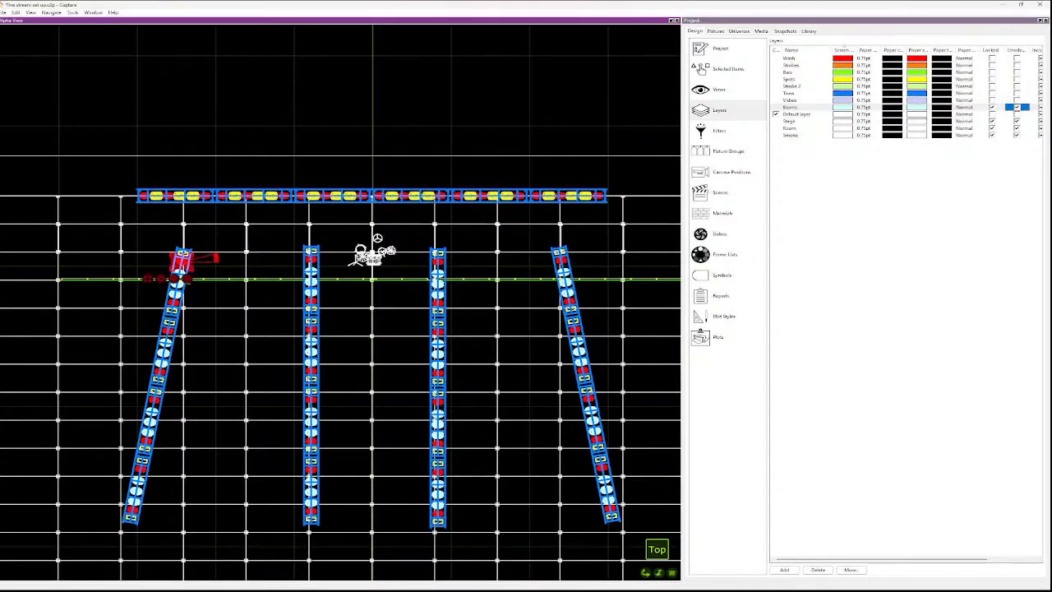
ctrl+click(173, 302)
ctrl+click(168, 331)
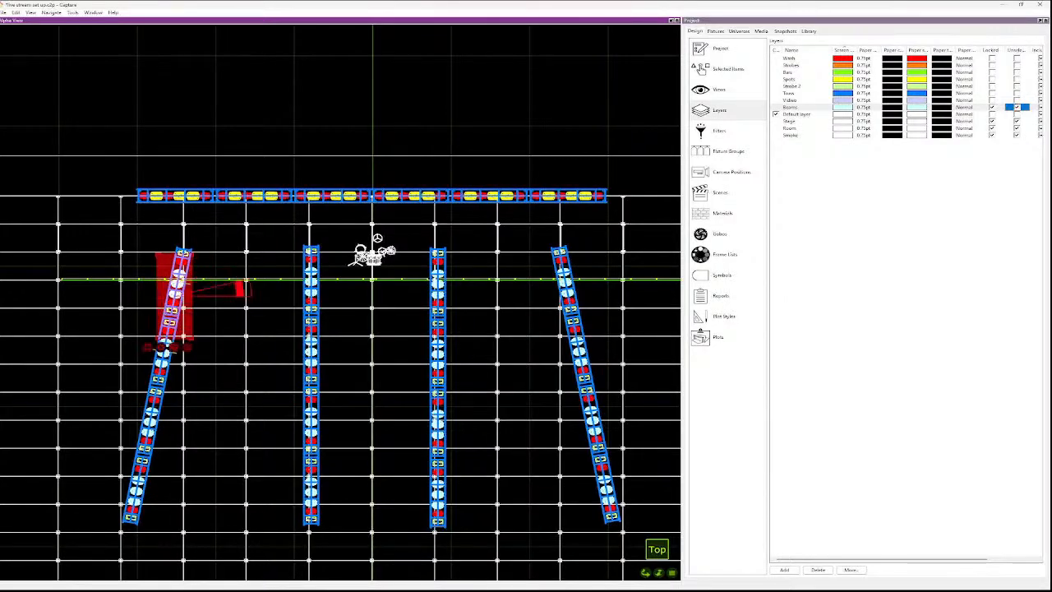
ctrl+click(162, 360)
ctrl+click(156, 393)
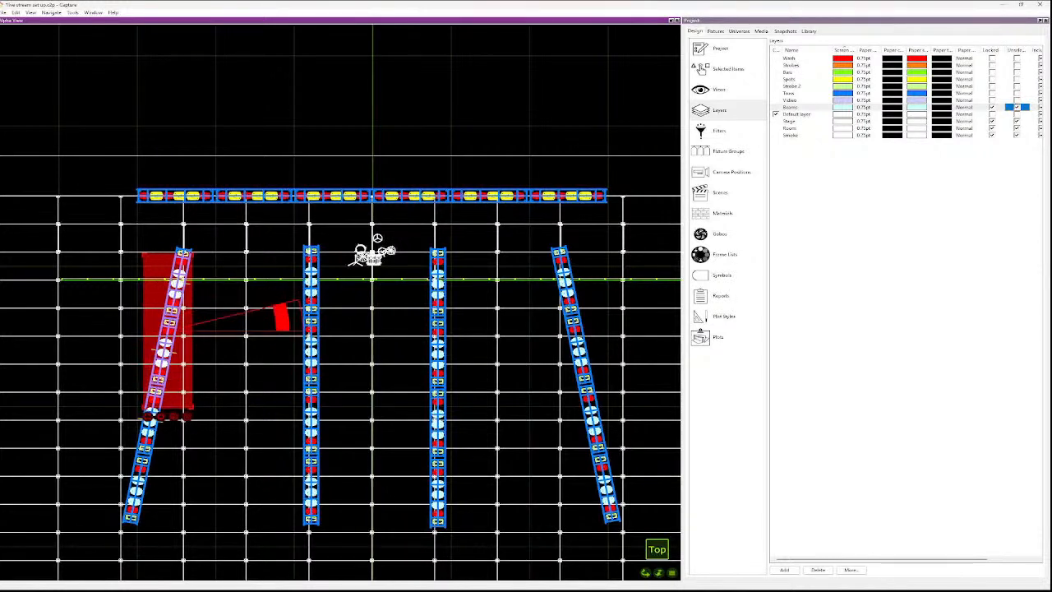
ctrl+click(149, 424)
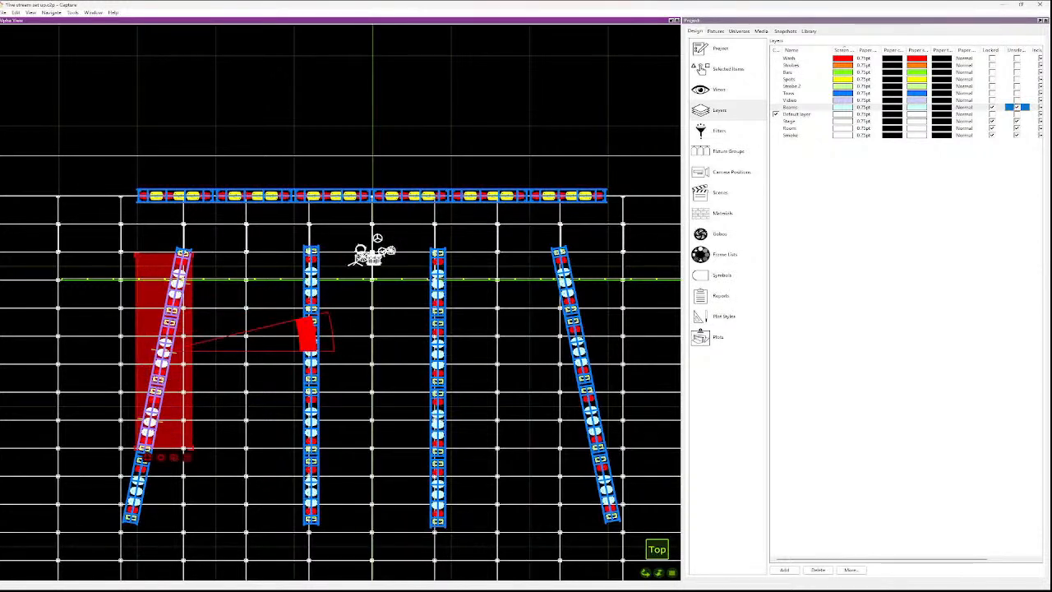
ctrl+click(139, 470)
key(Escape)
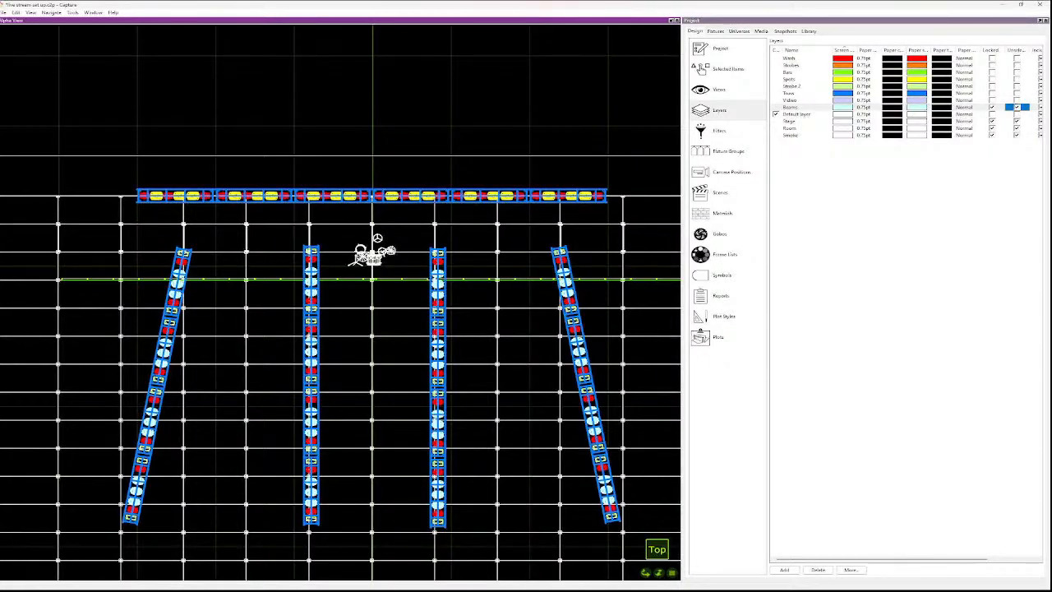
- Make the Strobe 2, Spots, Bars and Strobes layers unselectable
click(993, 86)
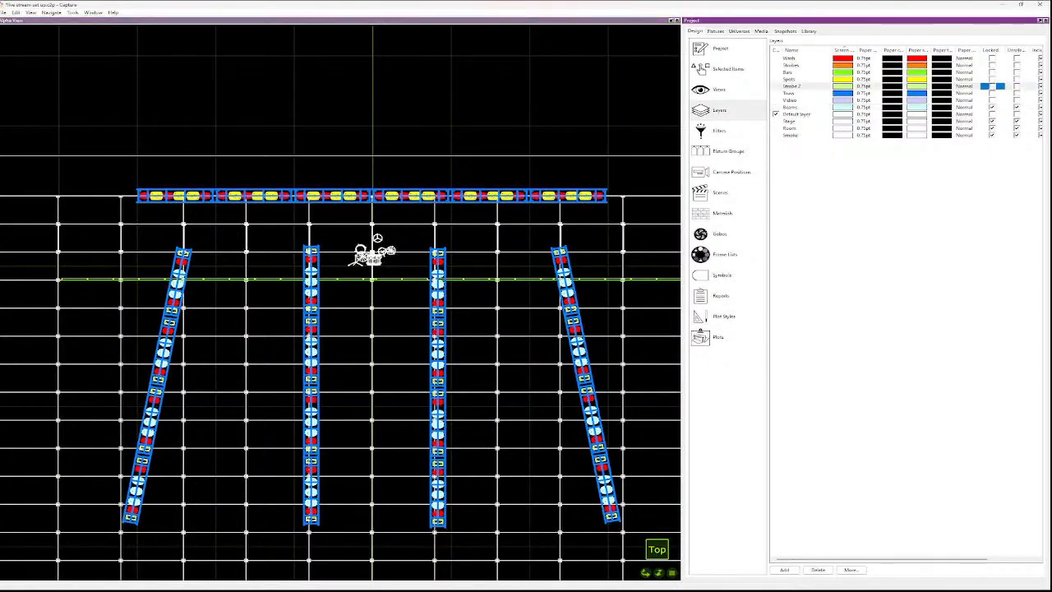
click(1017, 86)
click(1017, 79)
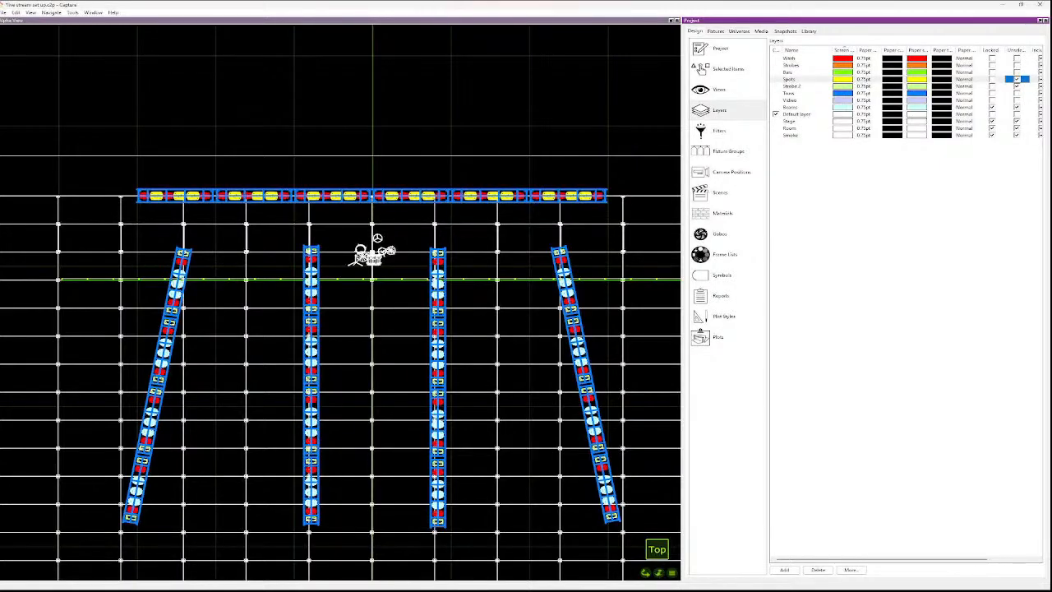
click(1017, 72)
click(1017, 66)
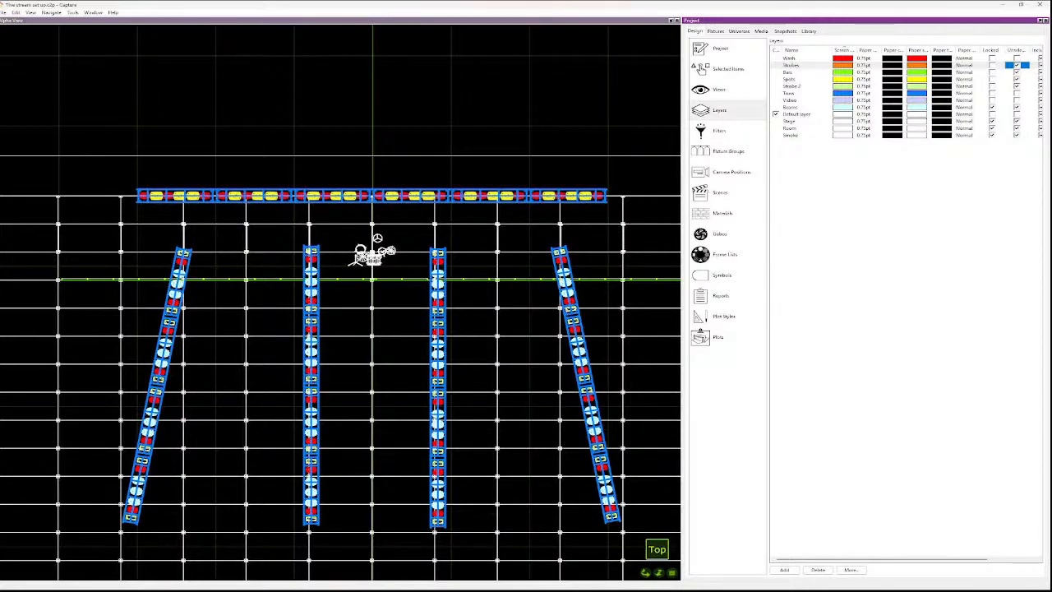
click(182, 261)
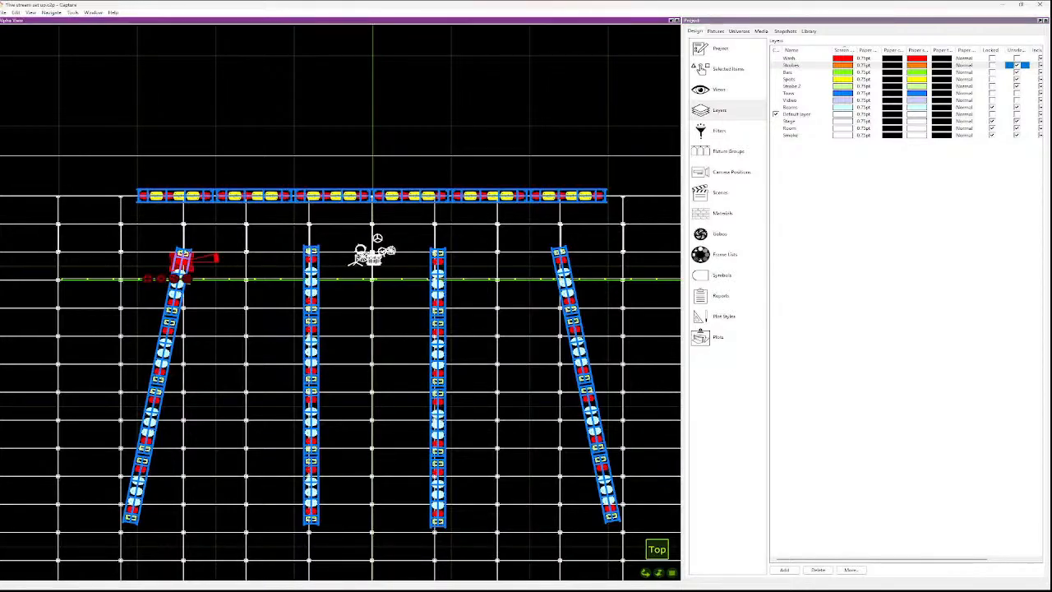
drag(182, 262, 310, 520)
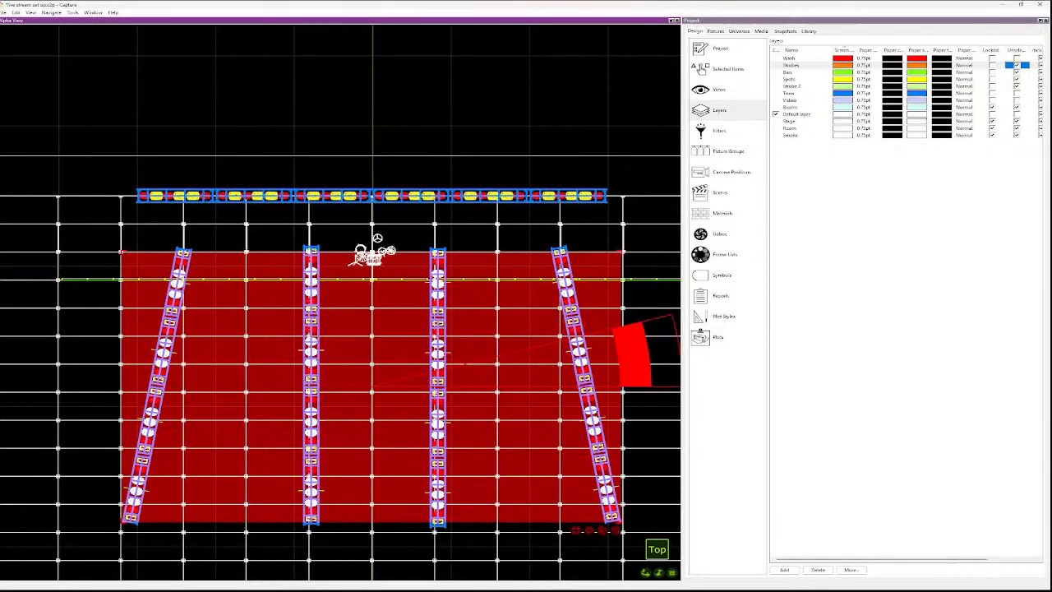
key(ctrl+shift+c)
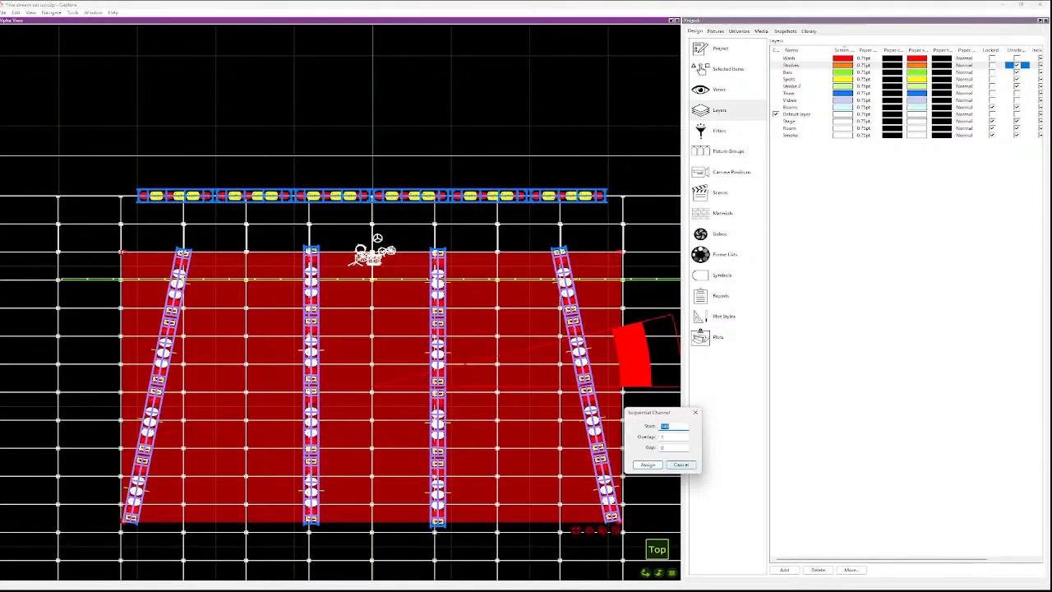
click(647, 466)
key(Return)
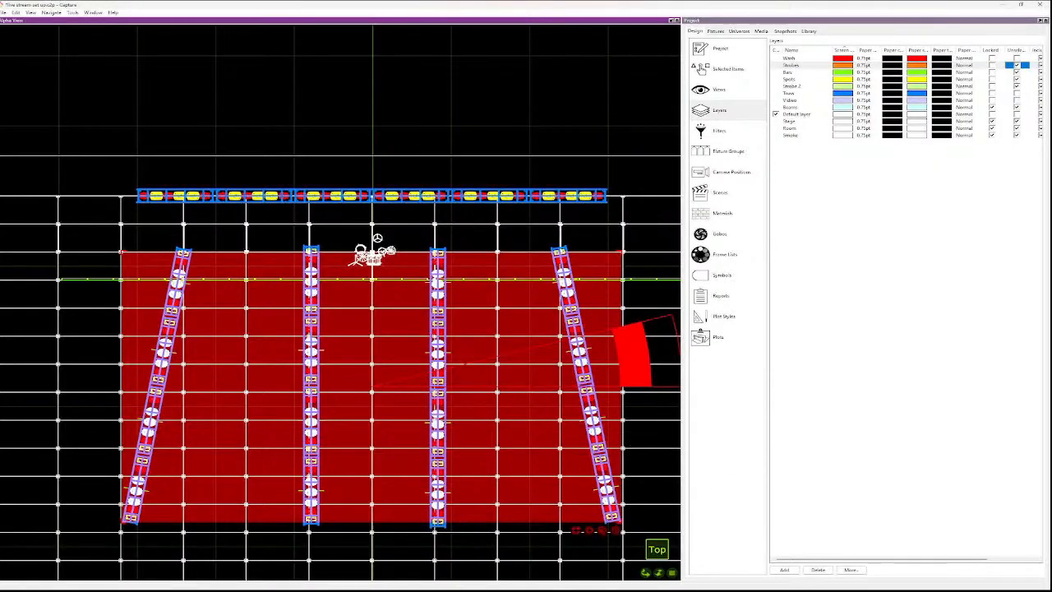
- Check the MAC Aura PXL channel numbers in the project's fixture list and clear the current selection
click(715, 30)
scroll(863, 313, up, 15)
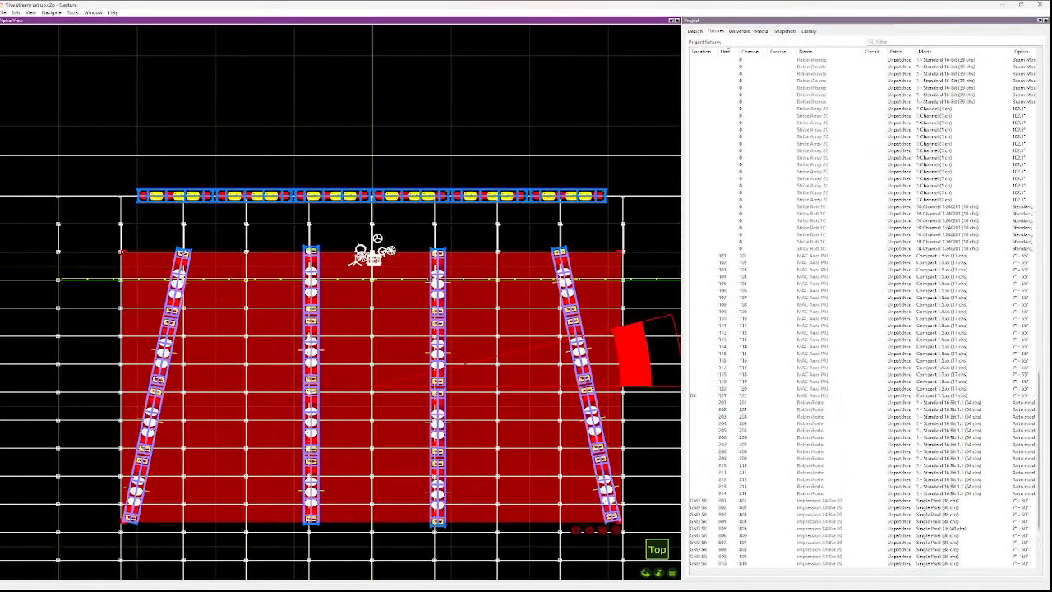
scroll(863, 313, up, 20)
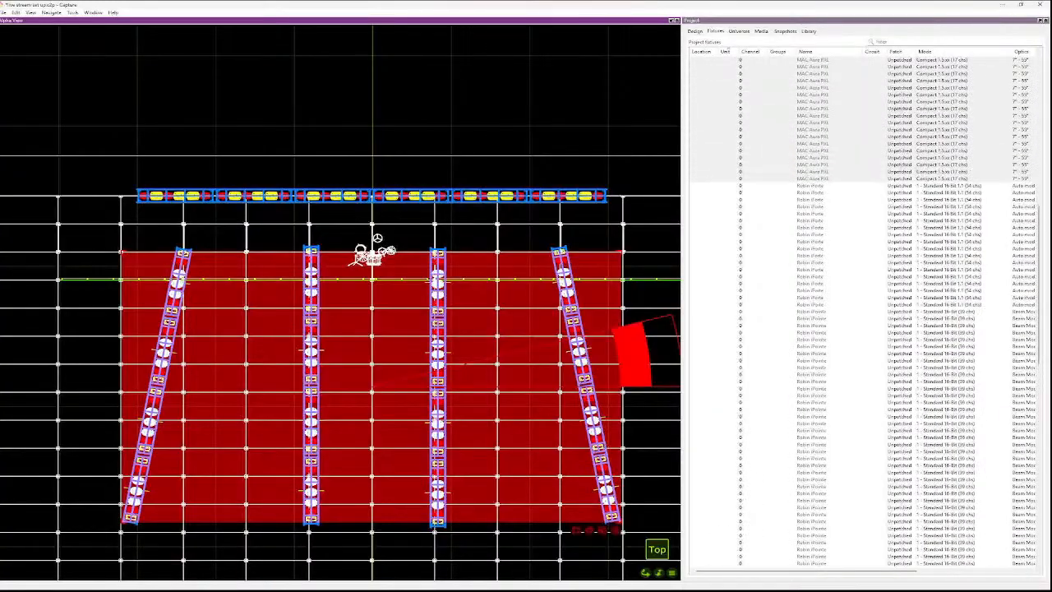
scroll(863, 312, up, 1)
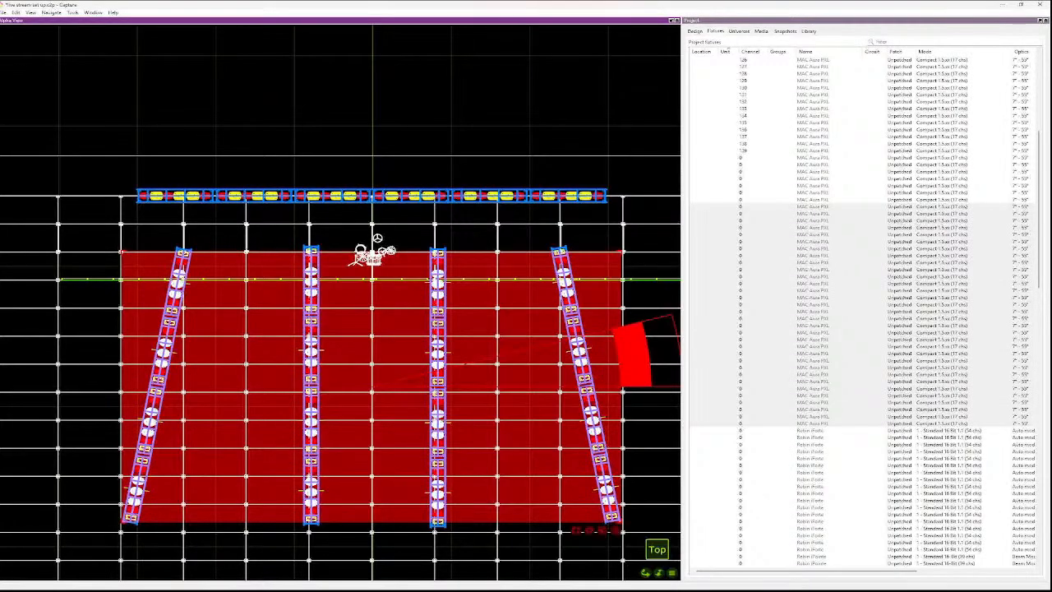
scroll(615, 249, down, 1)
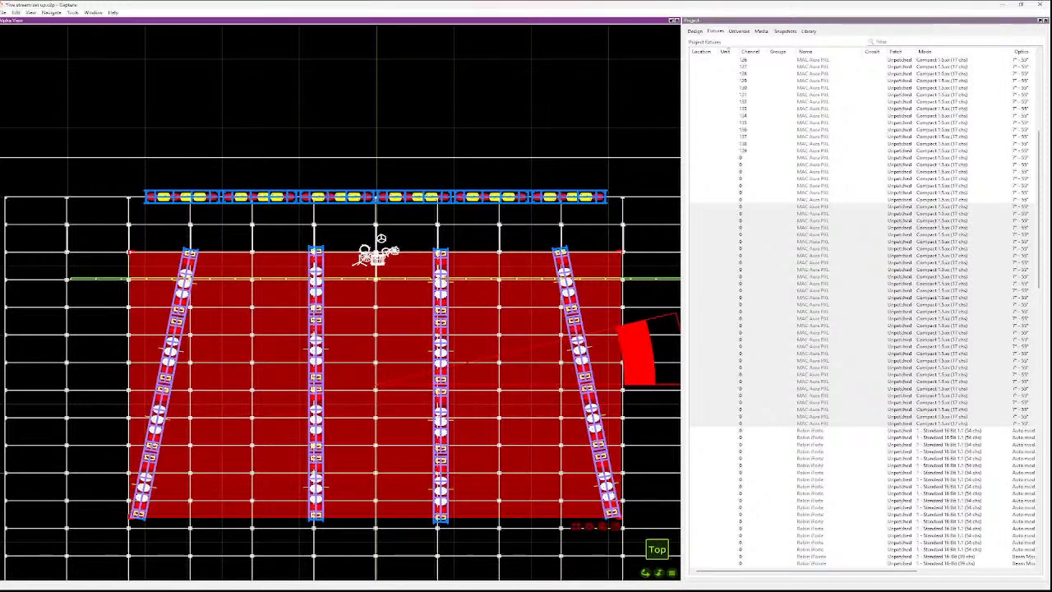
key(Escape)
scroll(177, 252, up, 2)
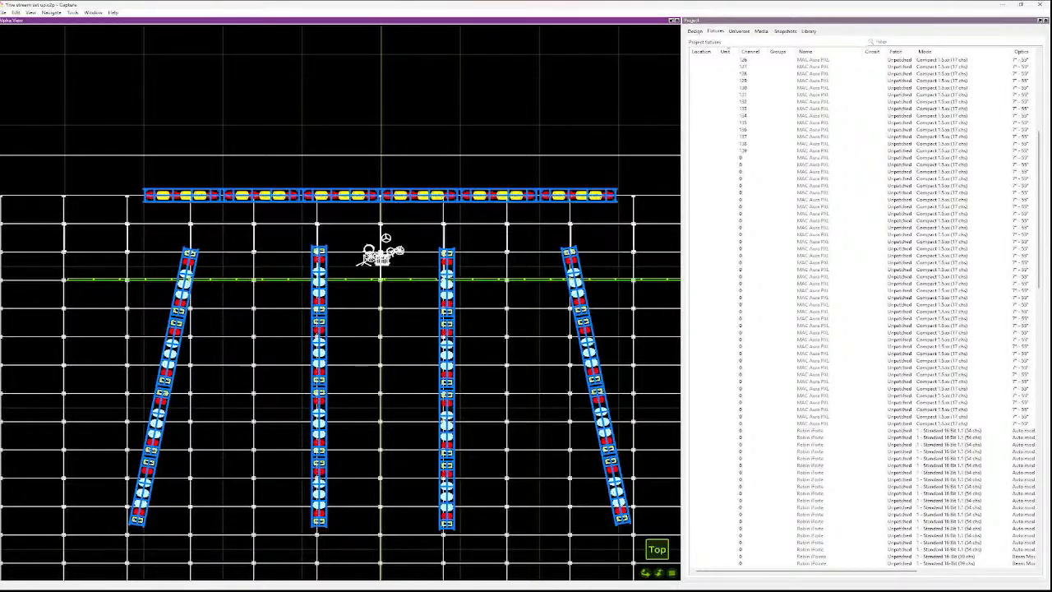
- Assign sequential channels starting at 140 to the red wash fixtures on the angled stage-right truss, ordered from upstage to downstage
click(187, 262)
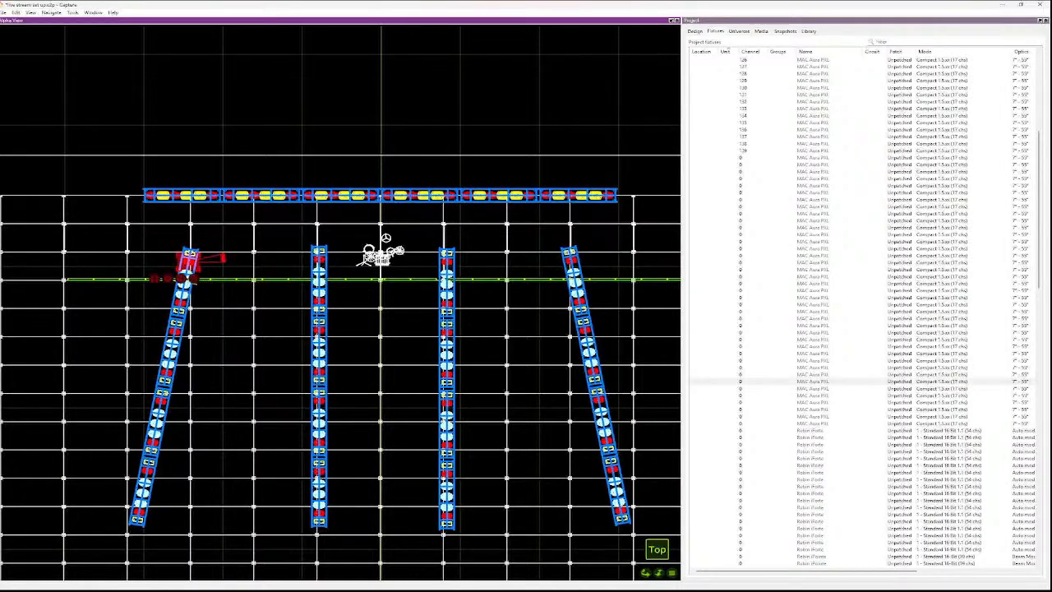
click(184, 286)
ctrl+click(174, 331)
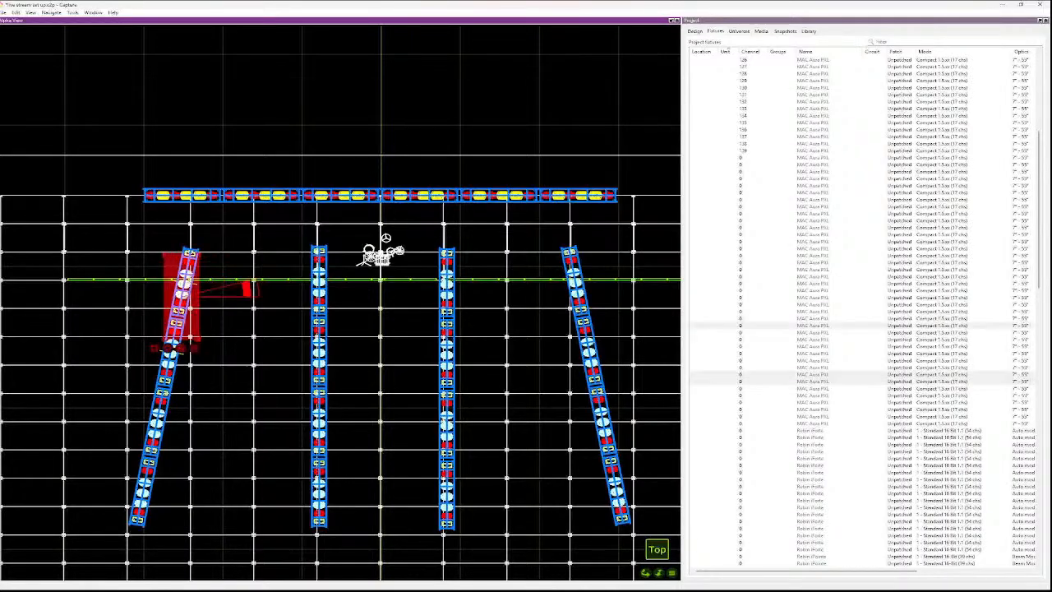
ctrl+click(166, 373)
ctrl+click(161, 401)
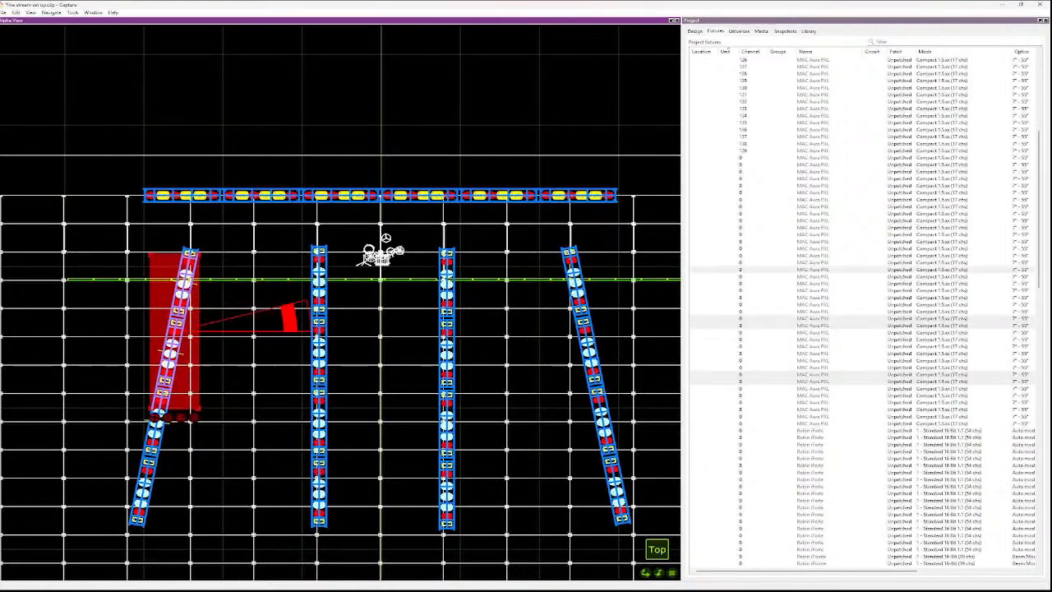
ctrl+click(152, 440)
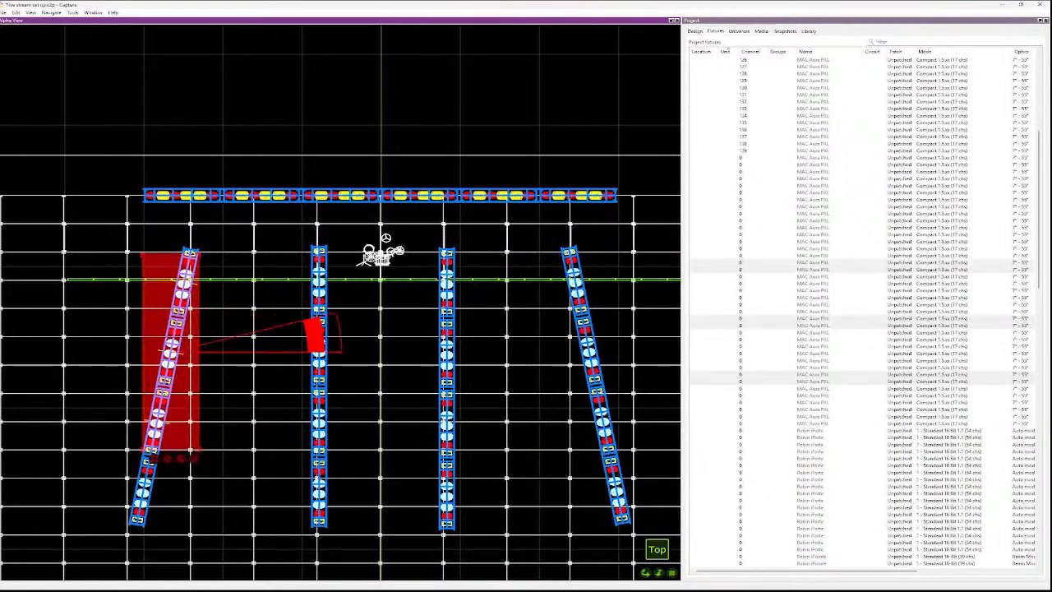
ctrl+click(148, 462)
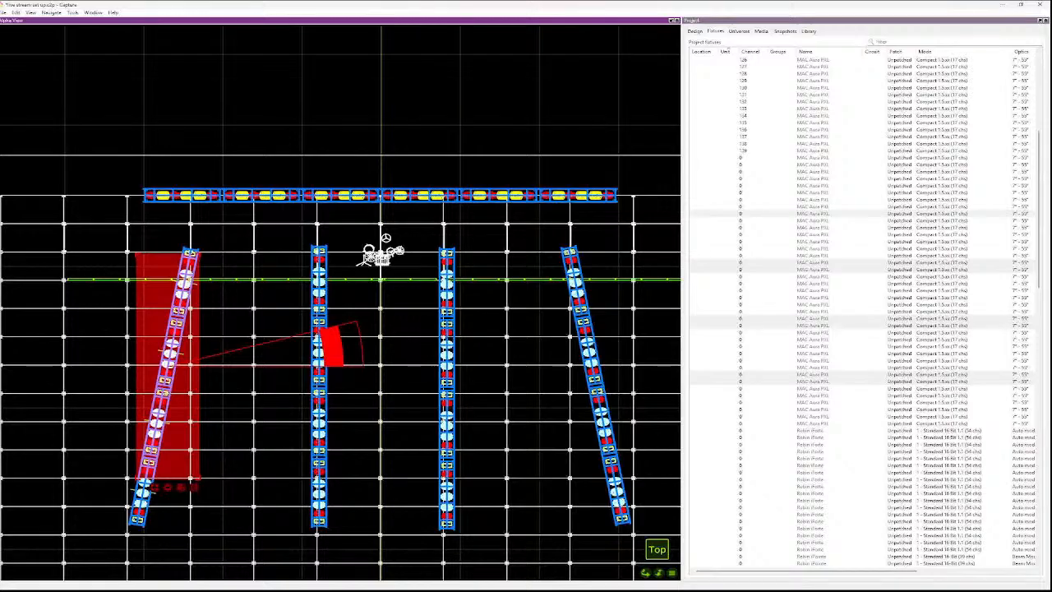
ctrl+click(140, 511)
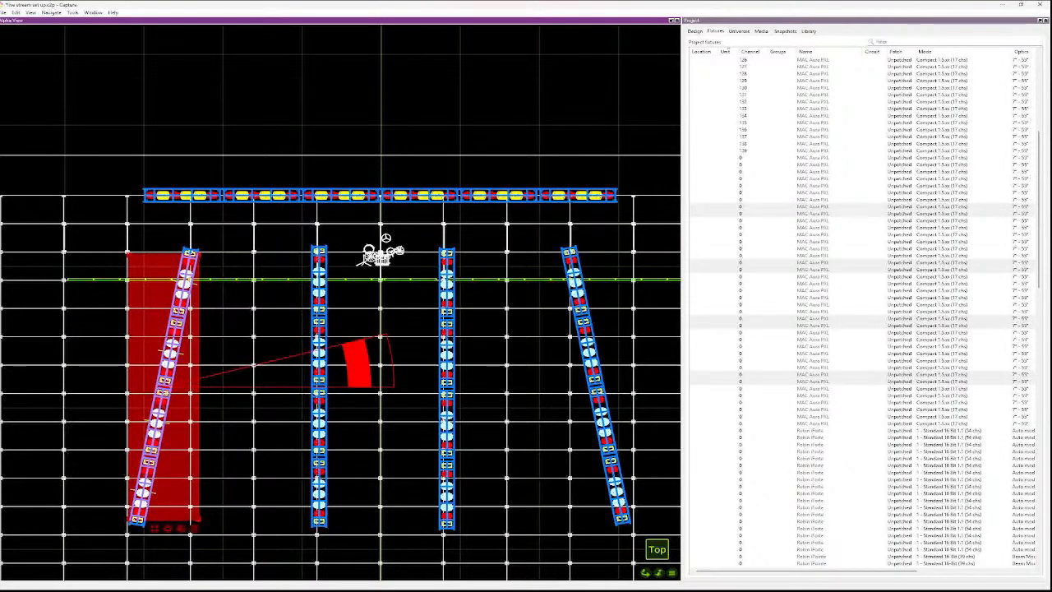
key(ctrl+shift+c)
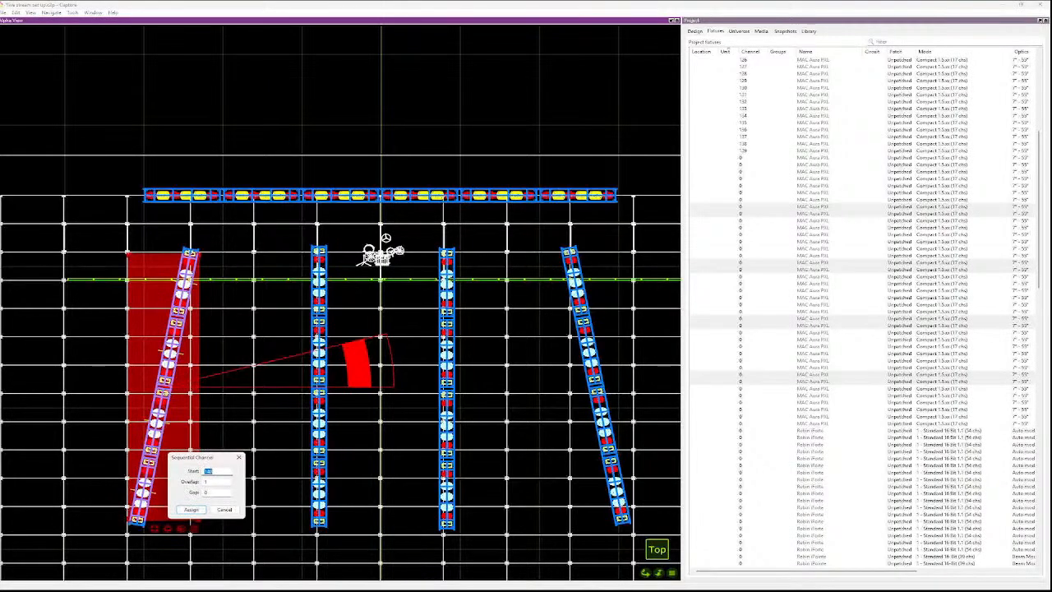
key(Return)
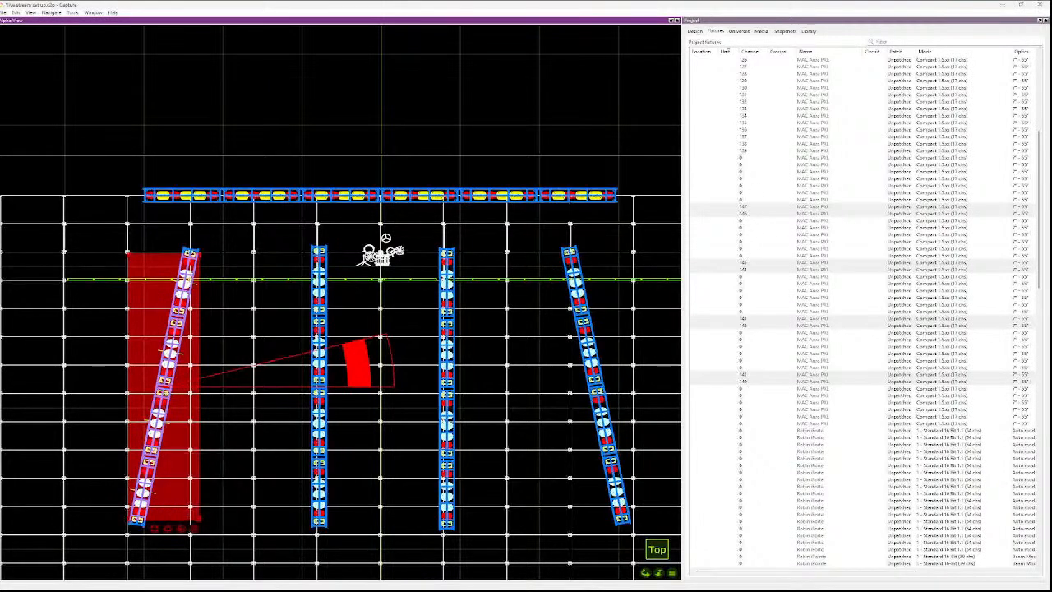
key(Escape)
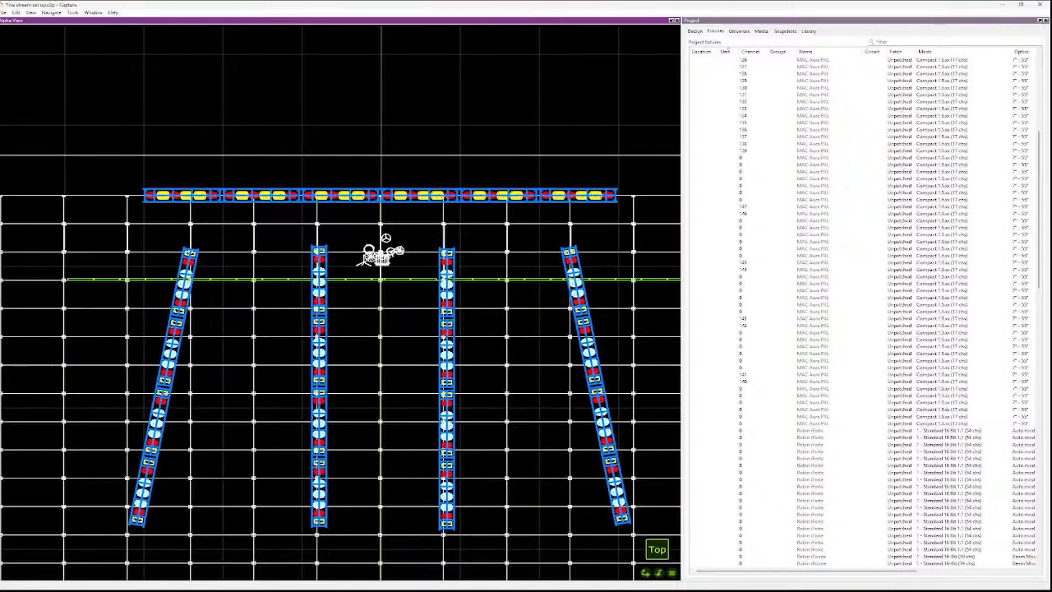
- Assign sequential channels starting at 148 to the red wash fixtures on the straight stage-right truss, ordered from upstage to downstage
click(319, 261)
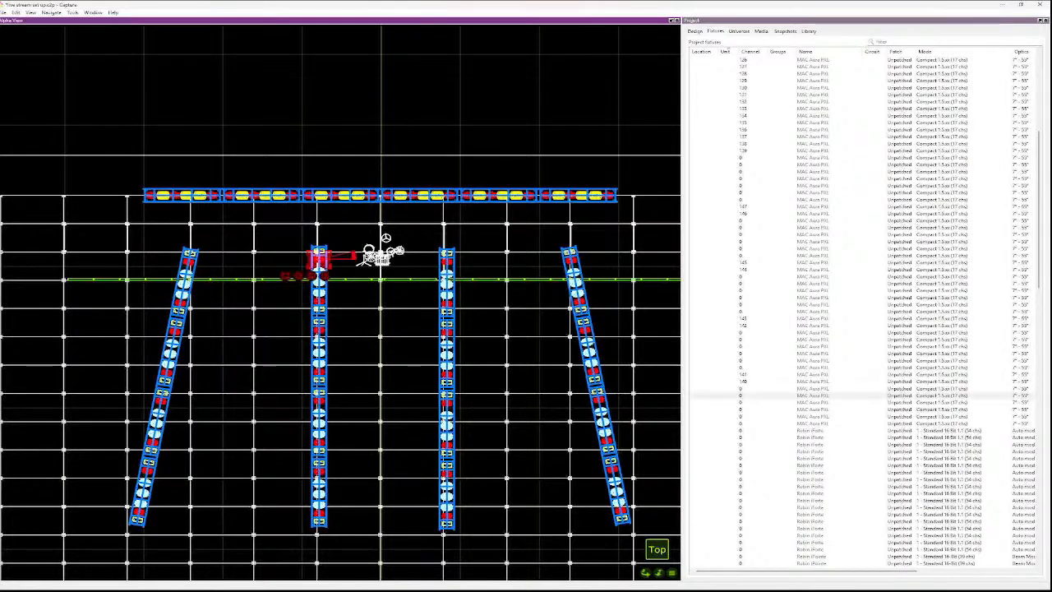
ctrl+click(319, 301)
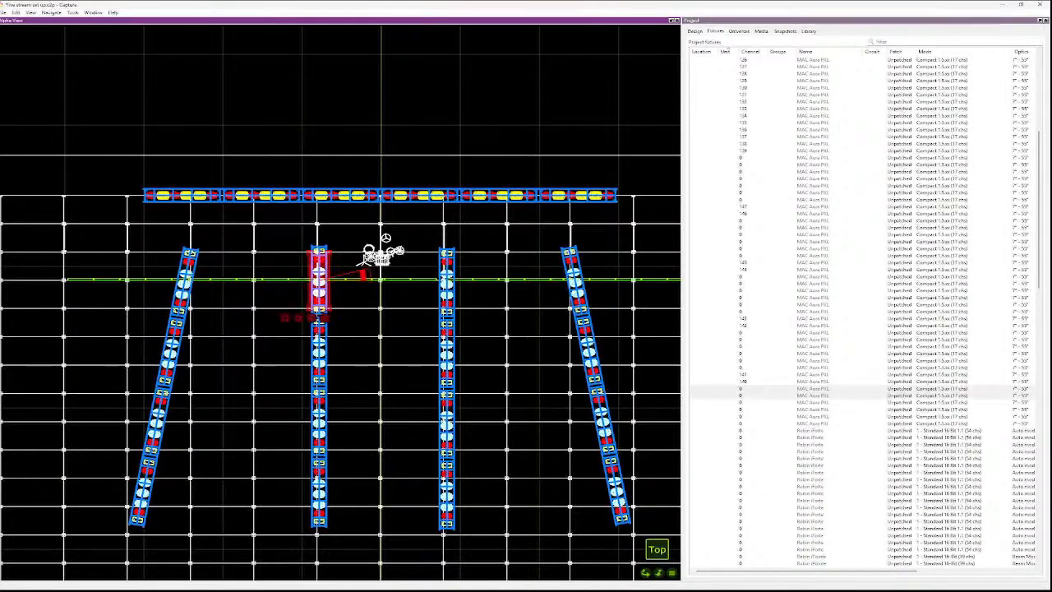
ctrl+click(319, 327)
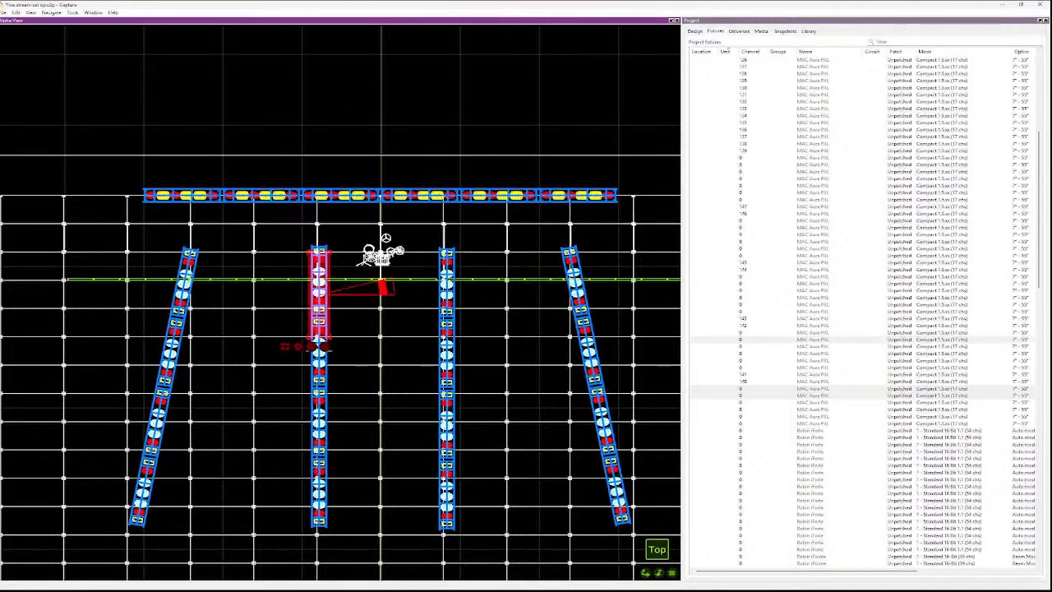
ctrl+click(319, 371)
ctrl+click(319, 398)
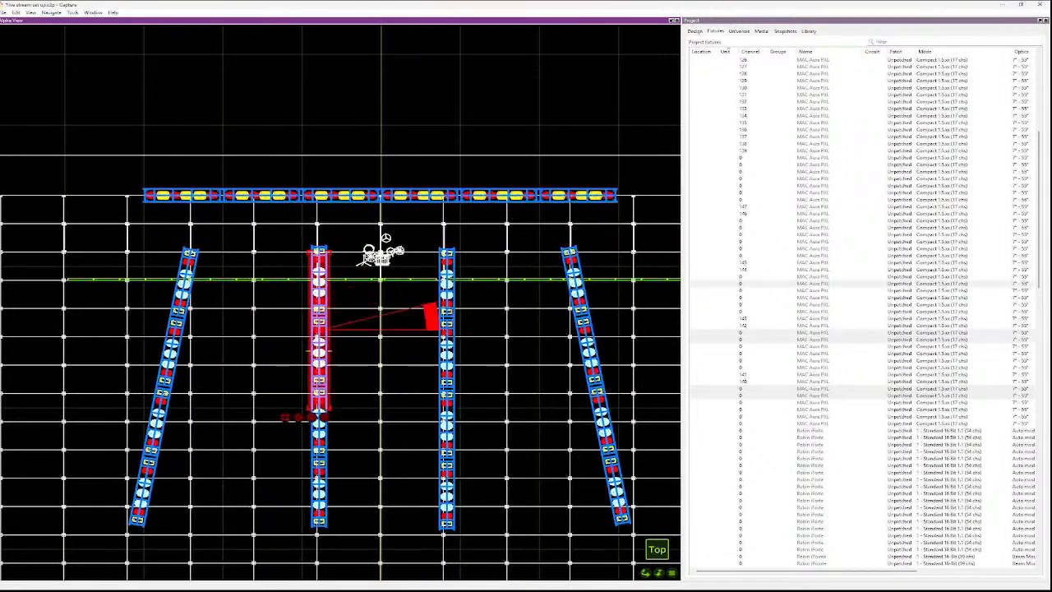
ctrl+click(319, 440)
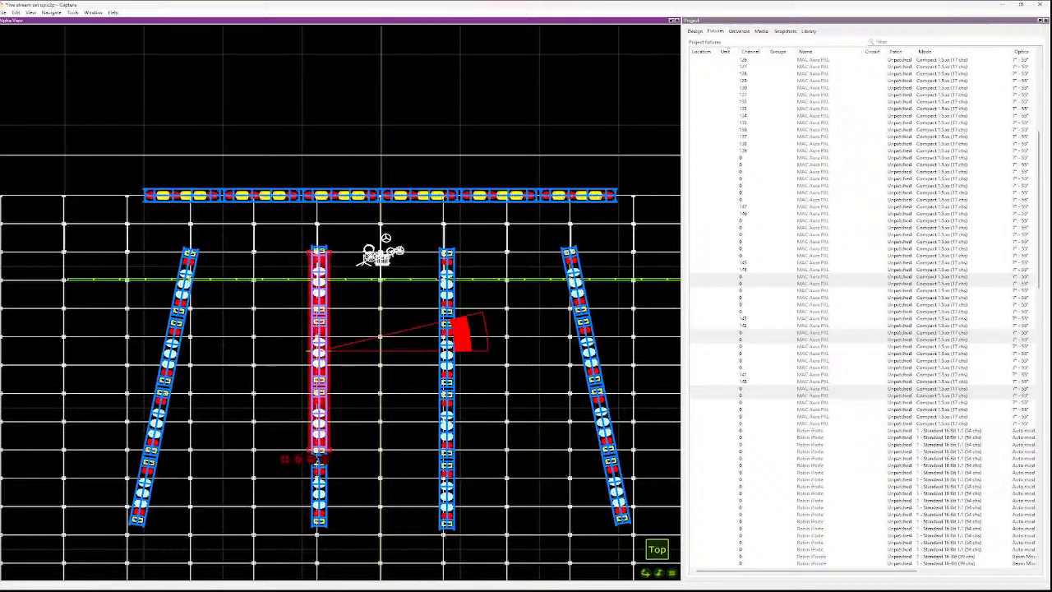
ctrl+click(319, 479)
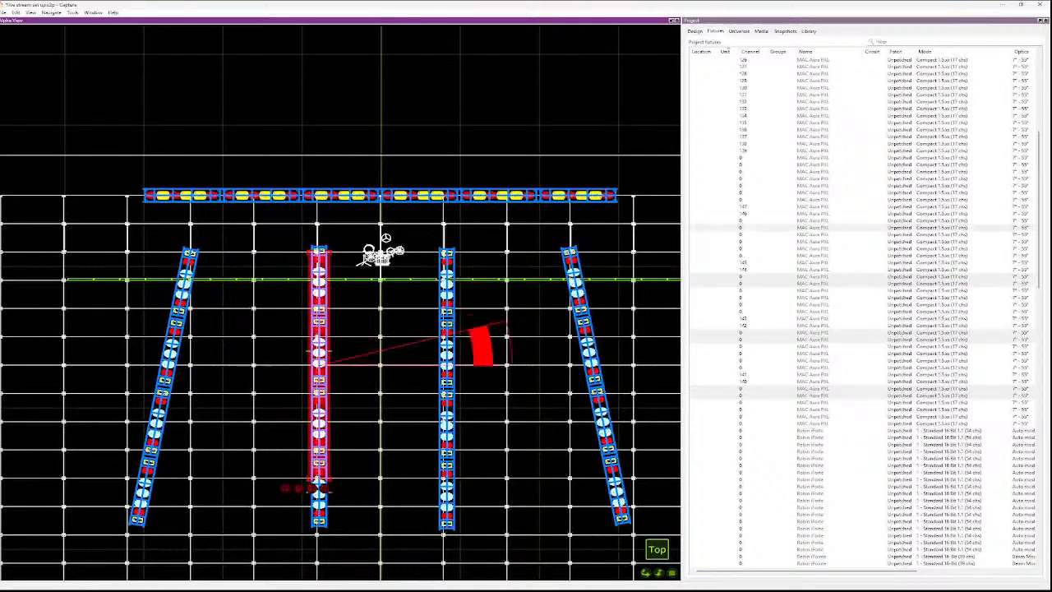
ctrl+click(319, 518)
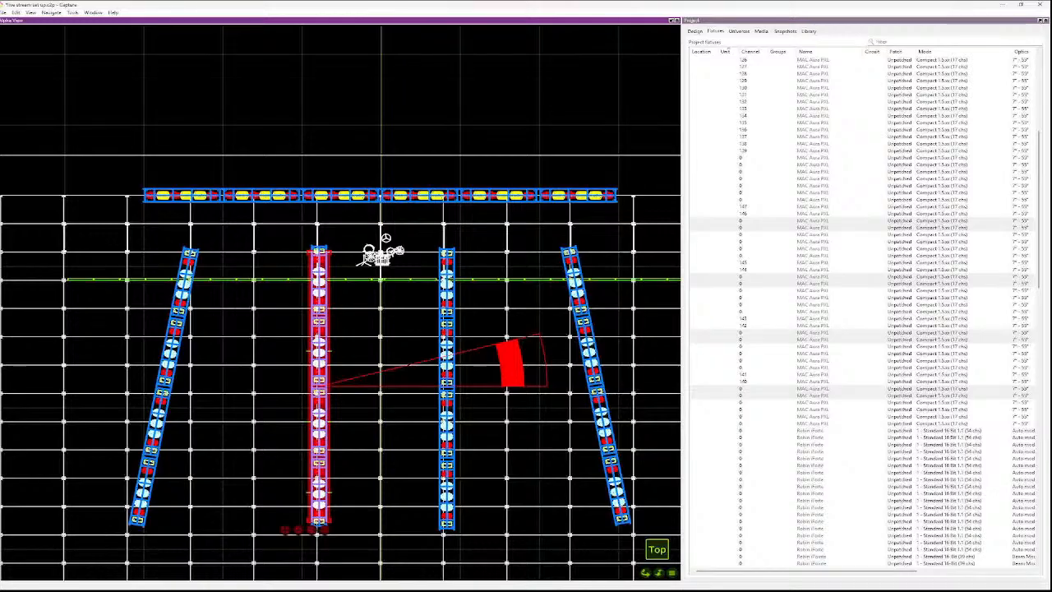
key(ctrl+shift+c)
key(Return)
key(Escape)
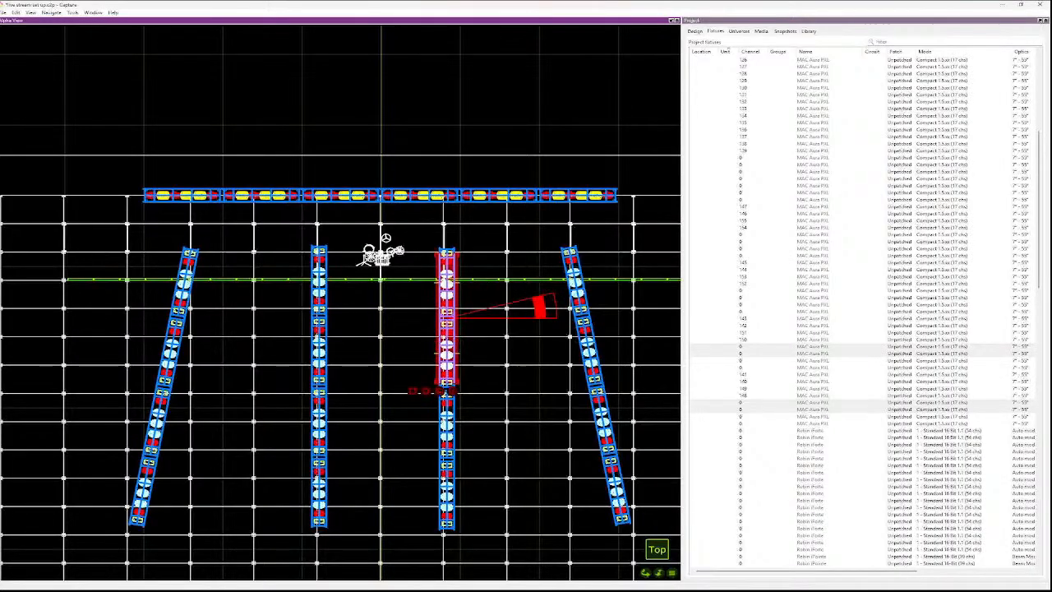
- Assign sequential channels starting at 156 to the red wash fixtures on the straight stage-left truss, ordered from upstage to downstage
ctrl+click(447, 401)
ctrl+click(446, 445)
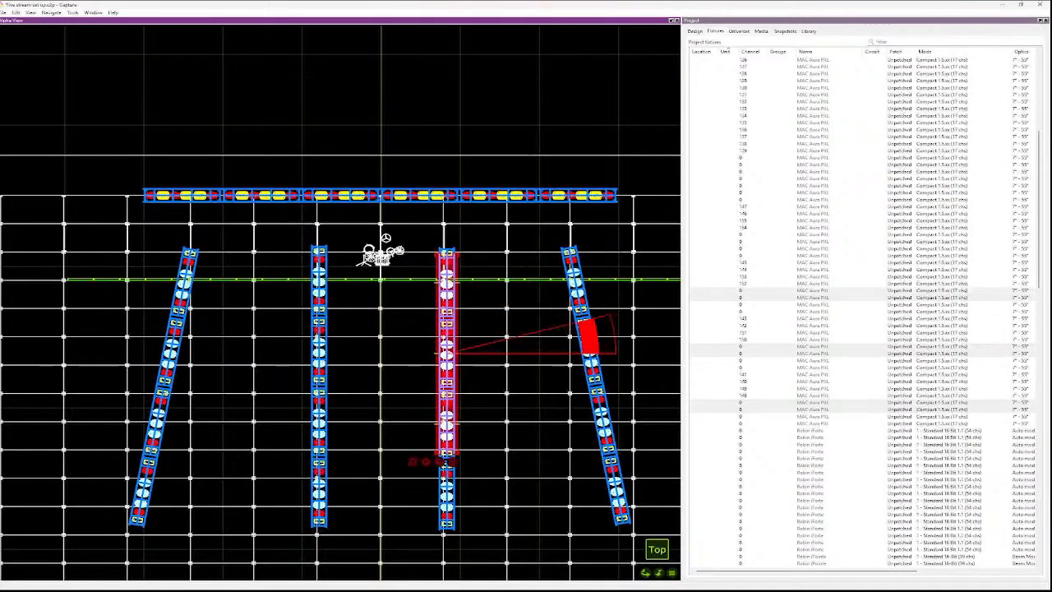
ctrl+click(446, 481)
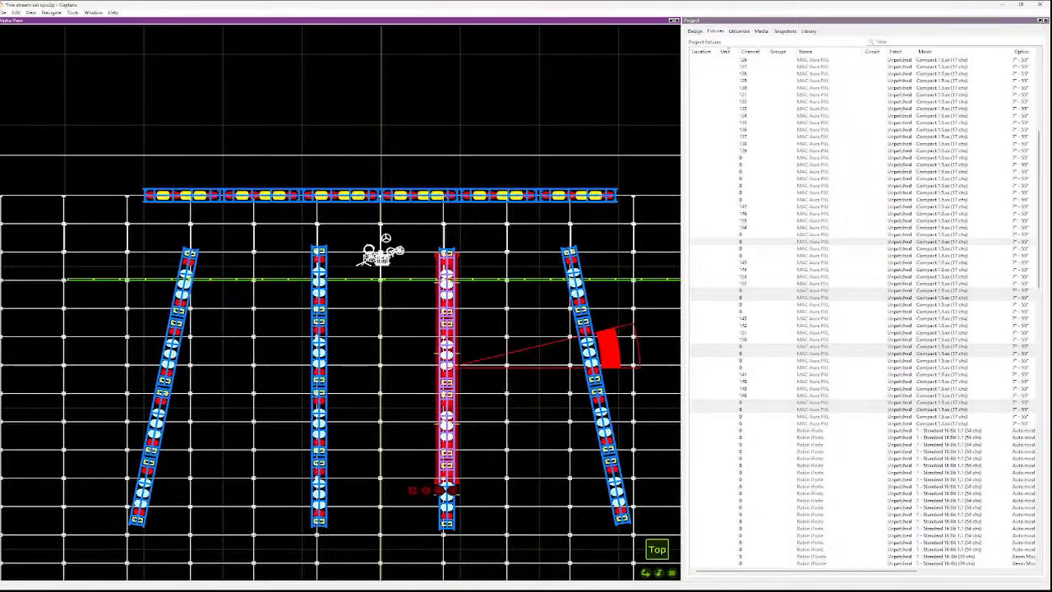
ctrl+click(447, 520)
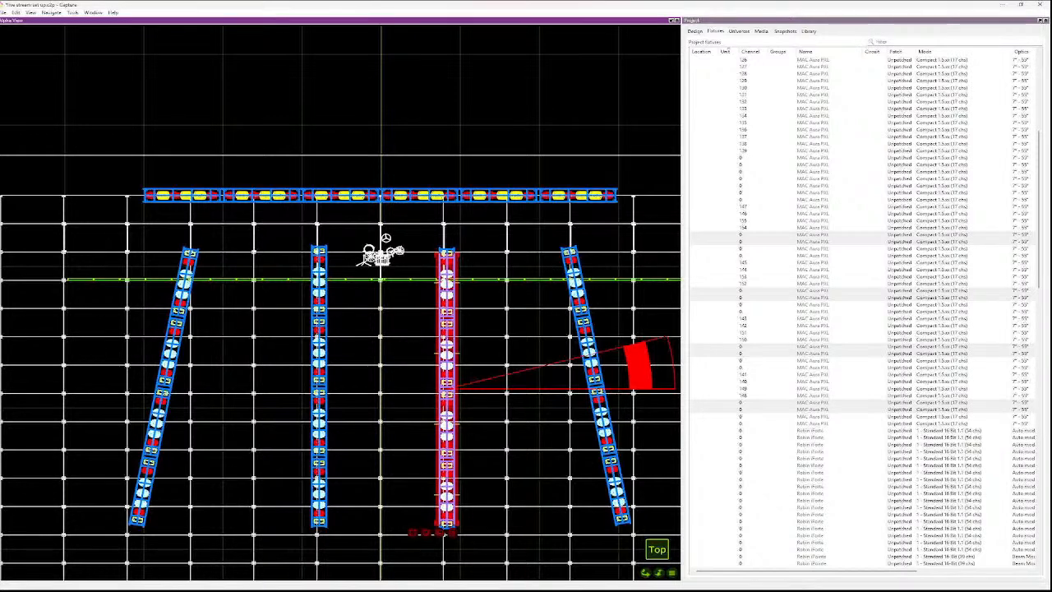
key(ctrl+shift+c)
key(Return)
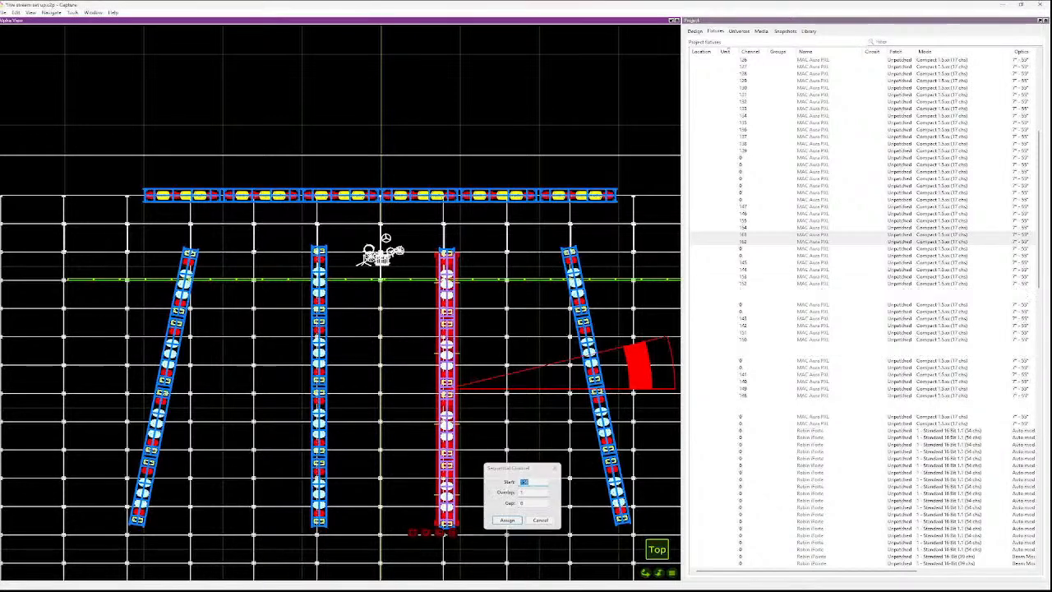
key(Escape)
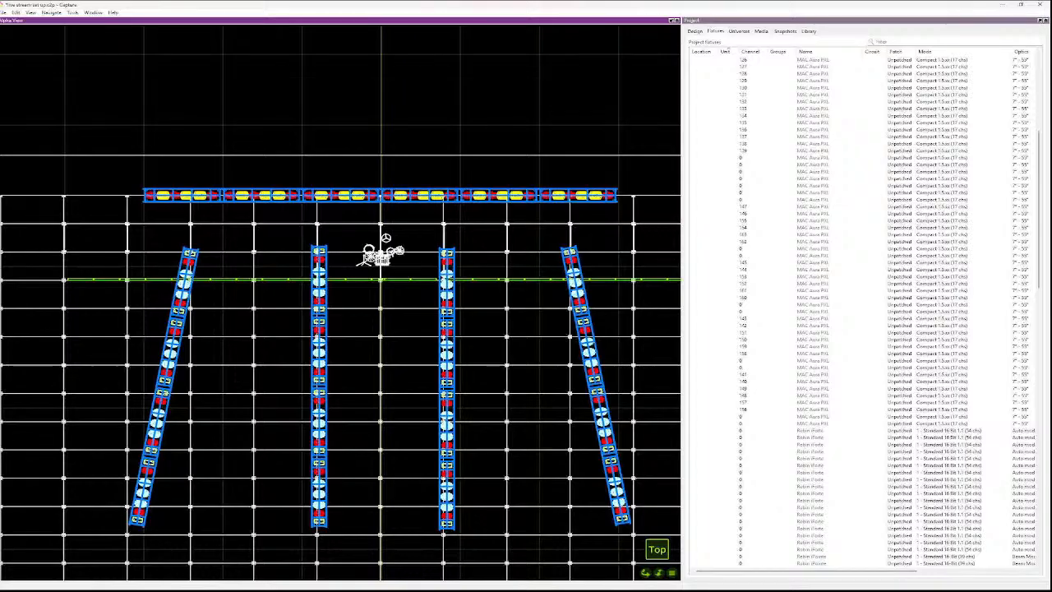
- Assign sequential channels starting at 164 to the red wash fixtures on the angled stage-left truss, ordered from upstage to downstage
click(571, 261)
ctrl+click(579, 302)
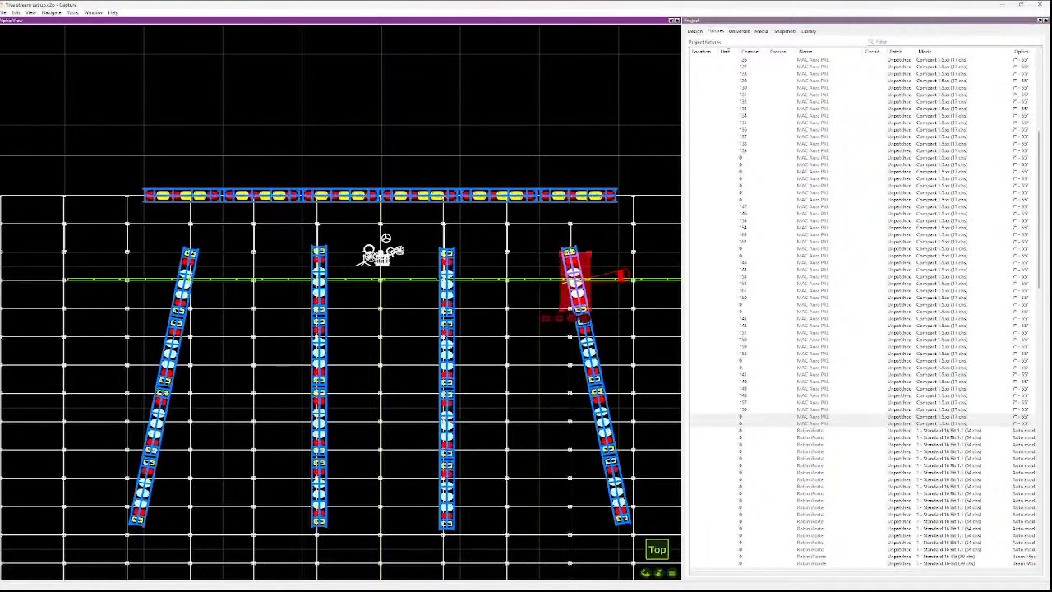
ctrl+click(586, 330)
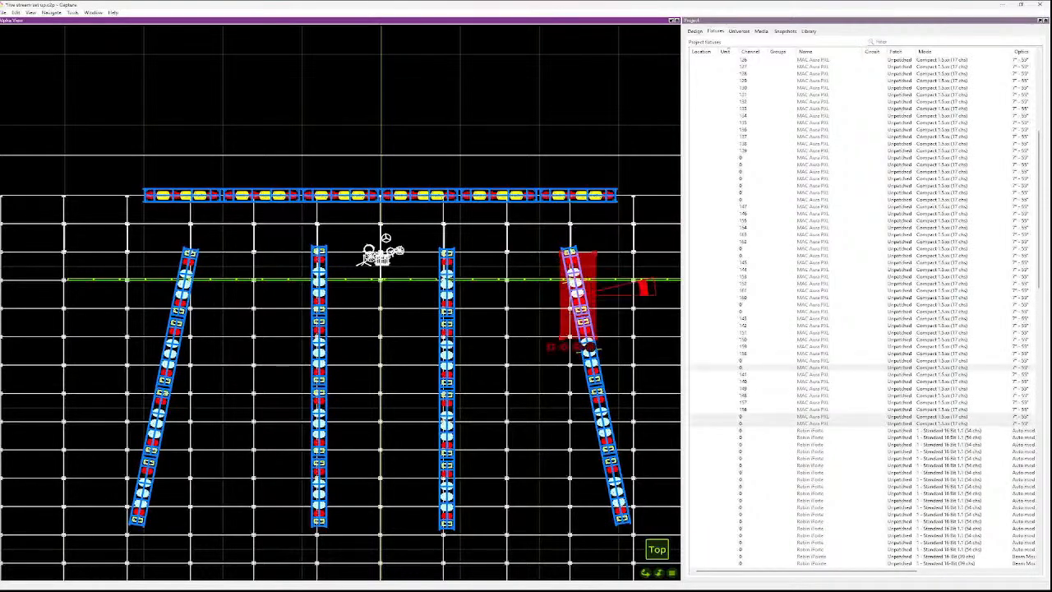
ctrl+click(592, 371)
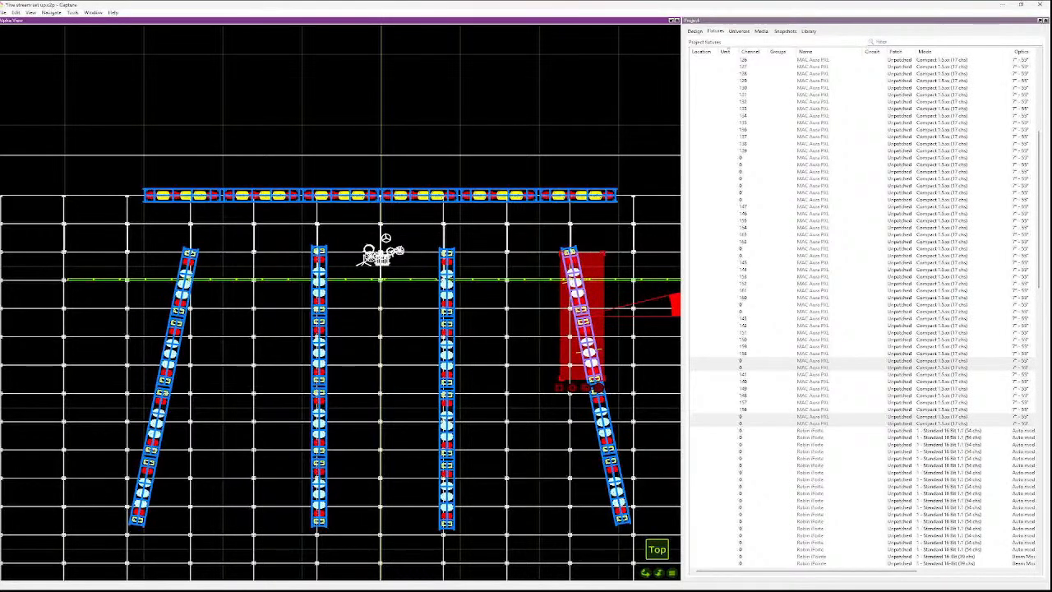
ctrl+click(599, 401)
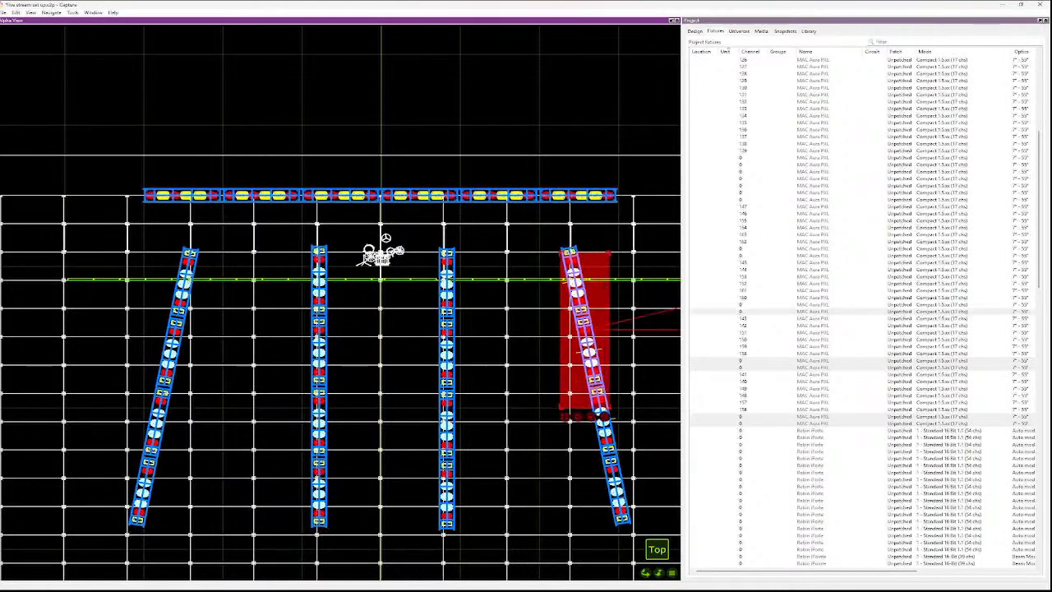
ctrl+click(605, 431)
ctrl+click(613, 465)
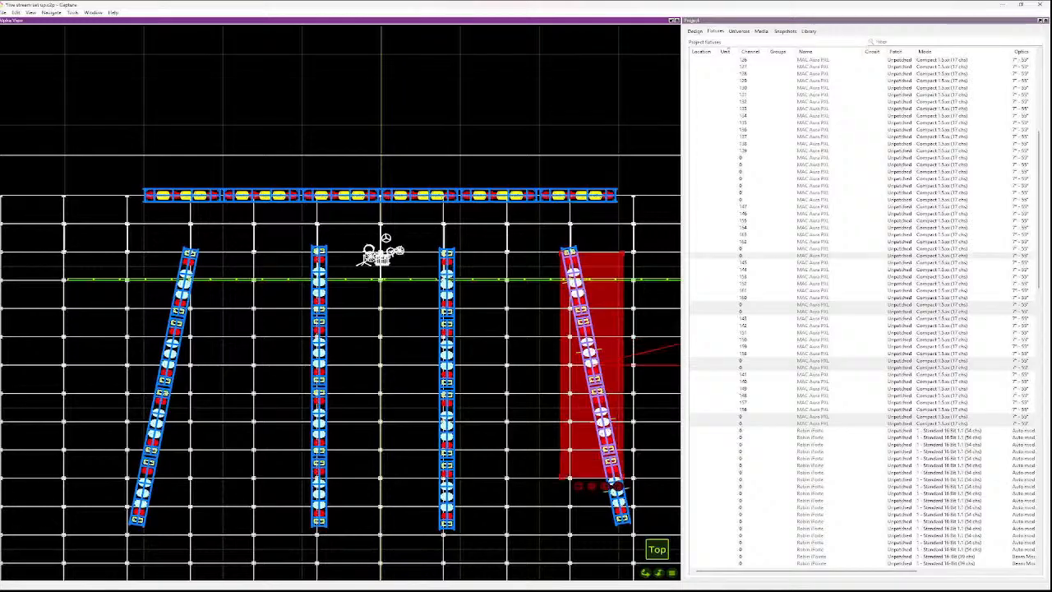
ctrl+click(621, 503)
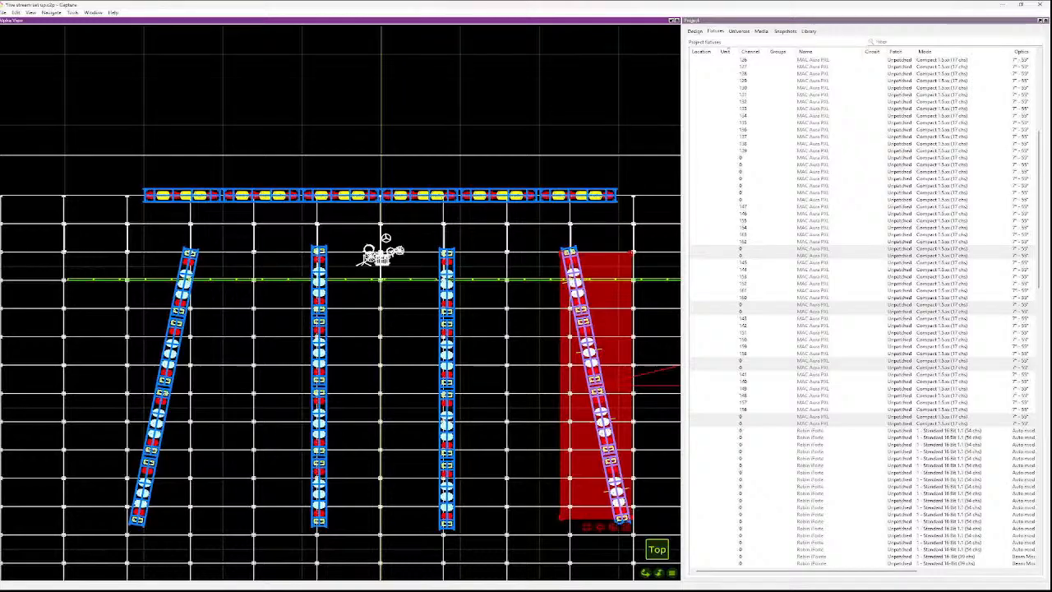
key(ctrl+shift+c)
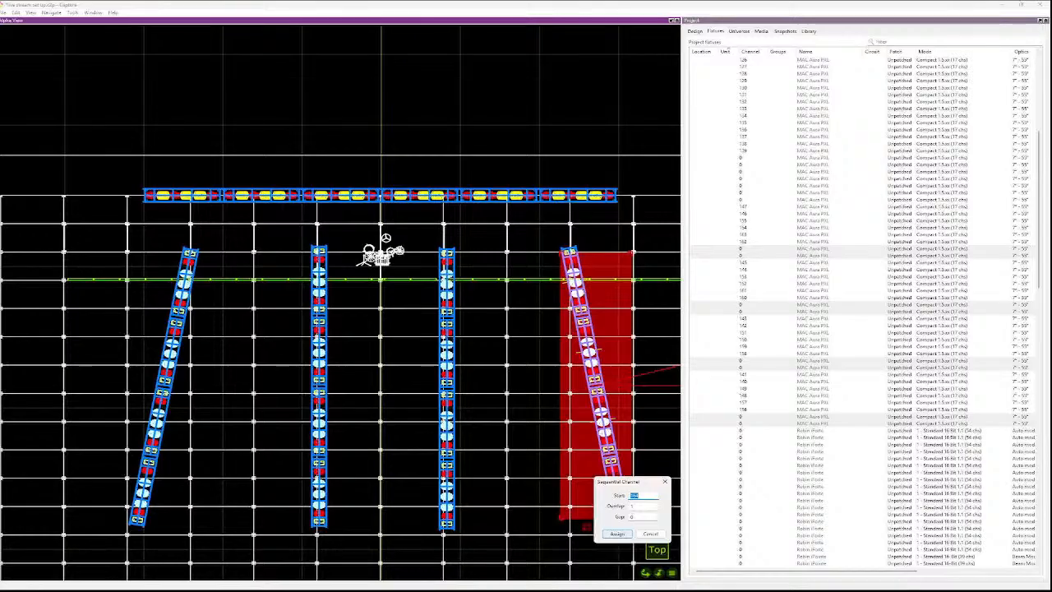
key(Return)
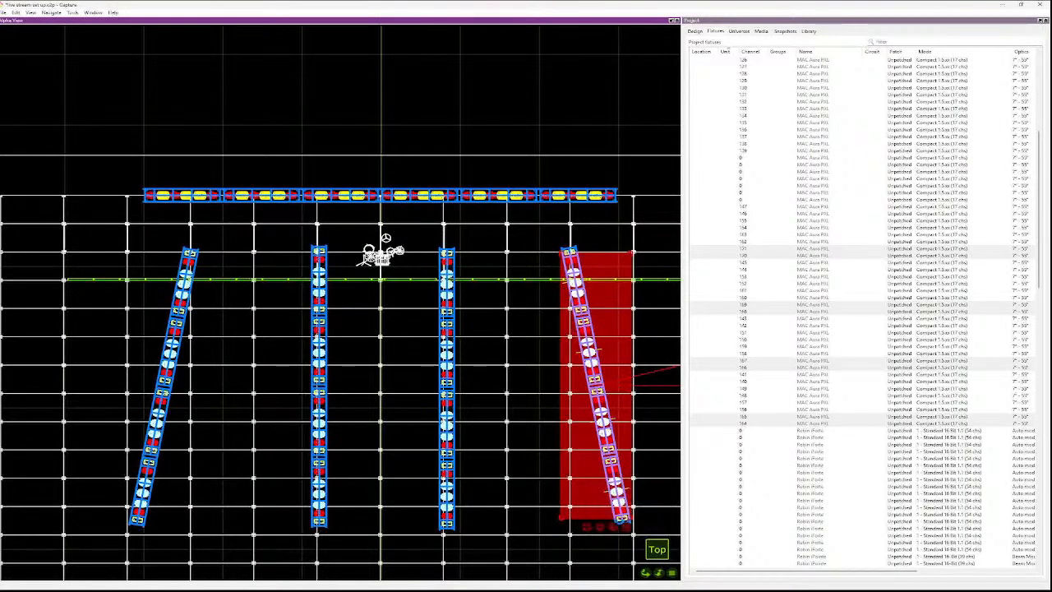
- Locate the MAC Aura PXL fixtures with channel 0 in the plan by going through their fixture list rows, and clear the selection
scroll(498, 436, down, 1)
click(828, 144)
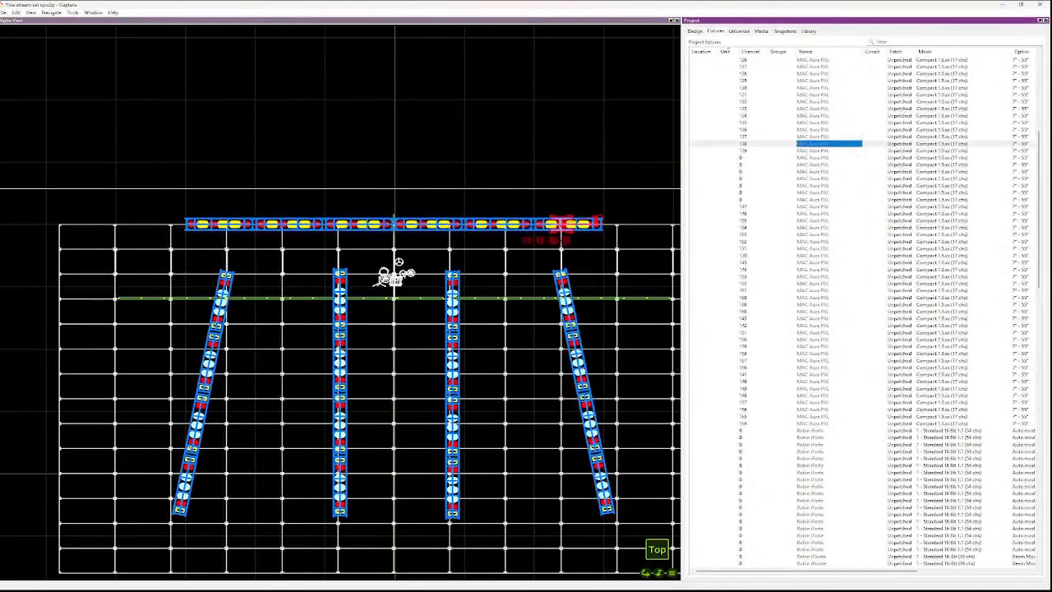
click(829, 158)
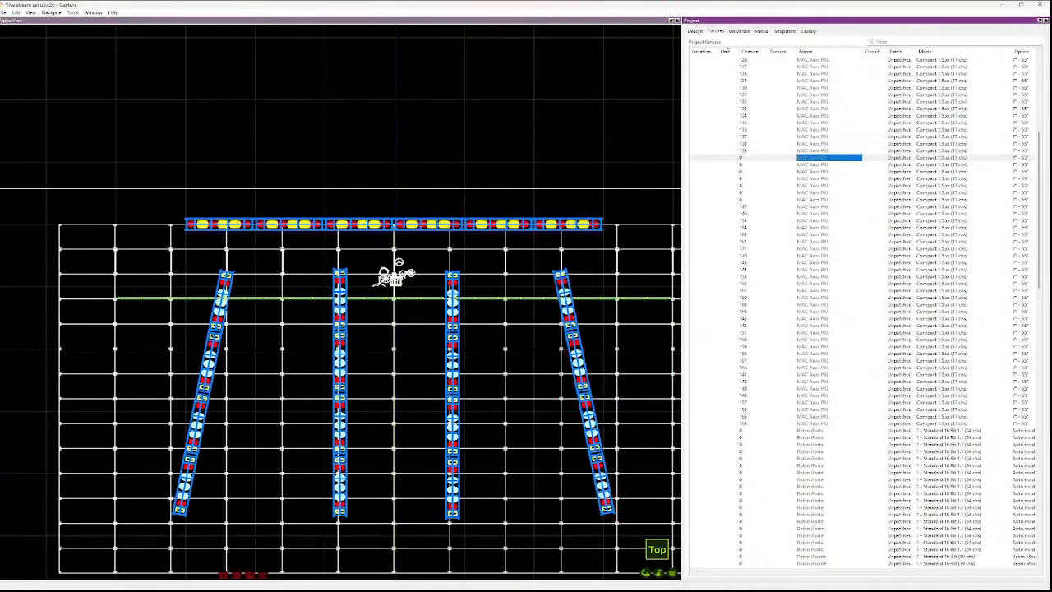
scroll(396, 339, down, 3)
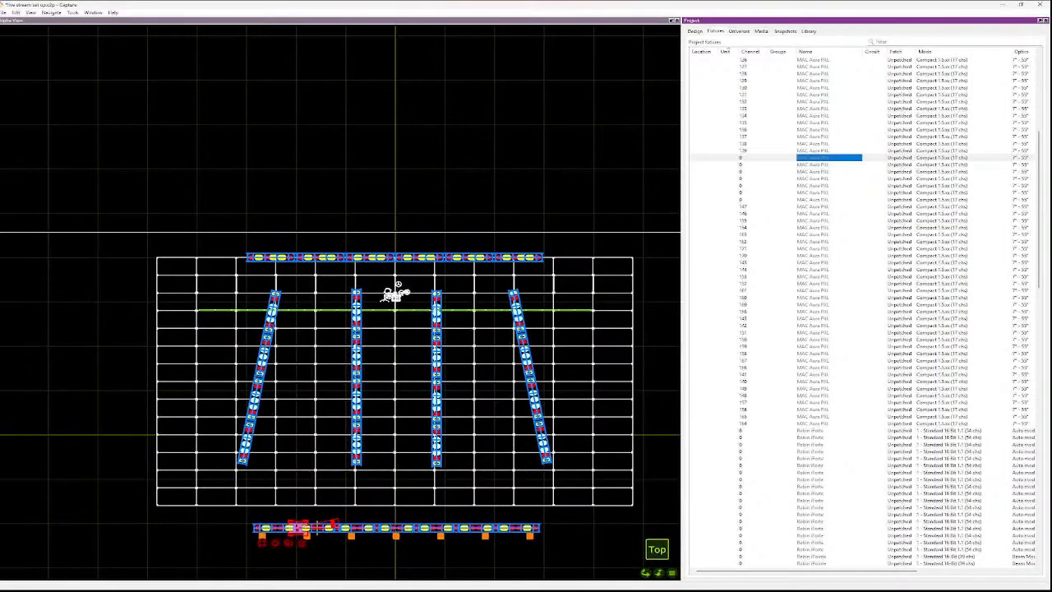
key(Down)
key(Down)
key(Down)
key(Down)
key(Down)
key(Down)
key(Down)
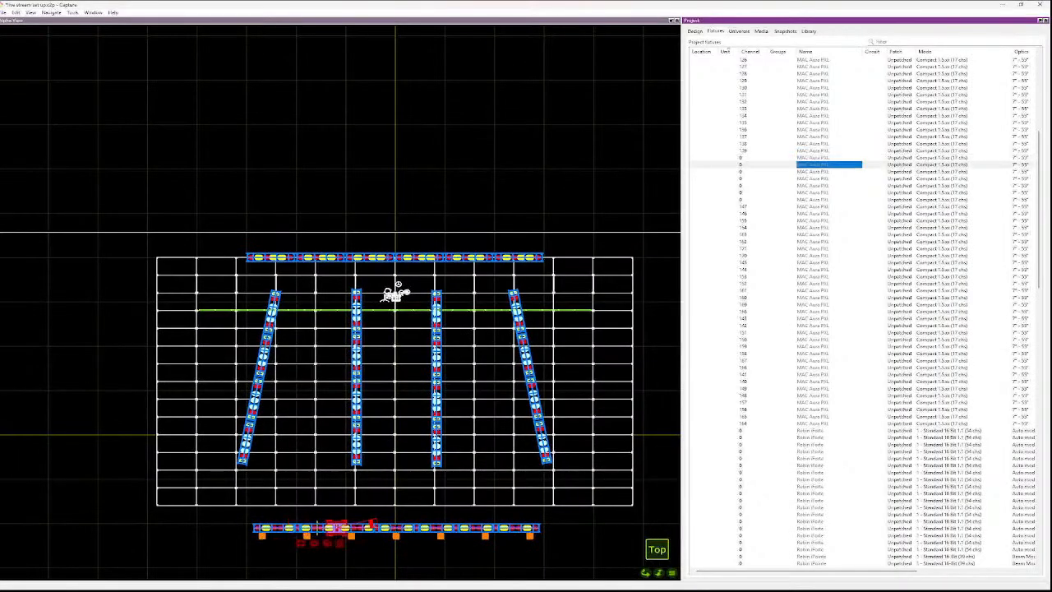
key(Up)
key(Up)
key(Up)
key(Up)
key(Up)
key(Up)
key(Up)
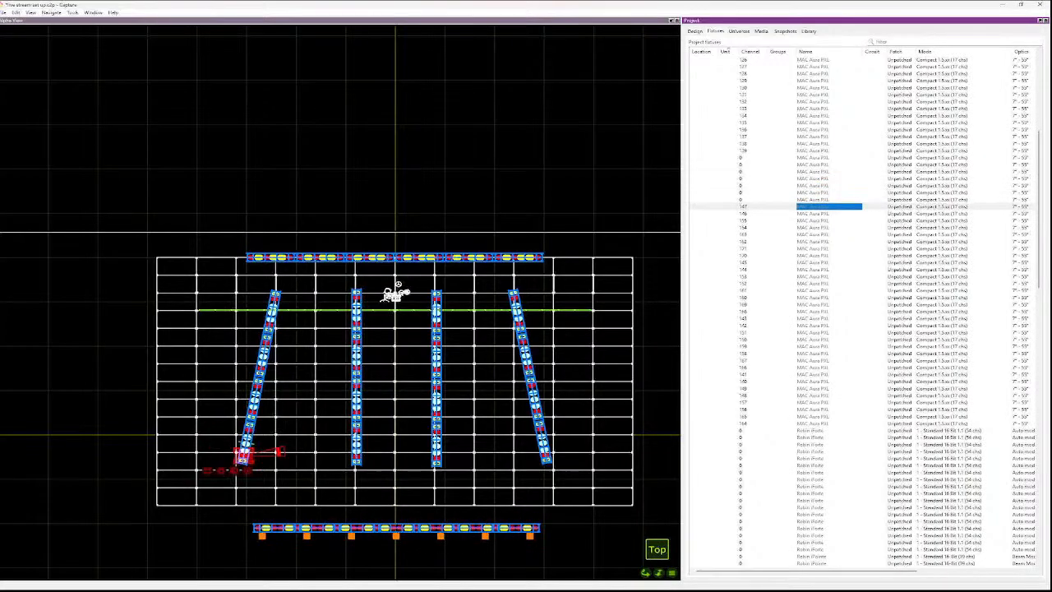
key(Up)
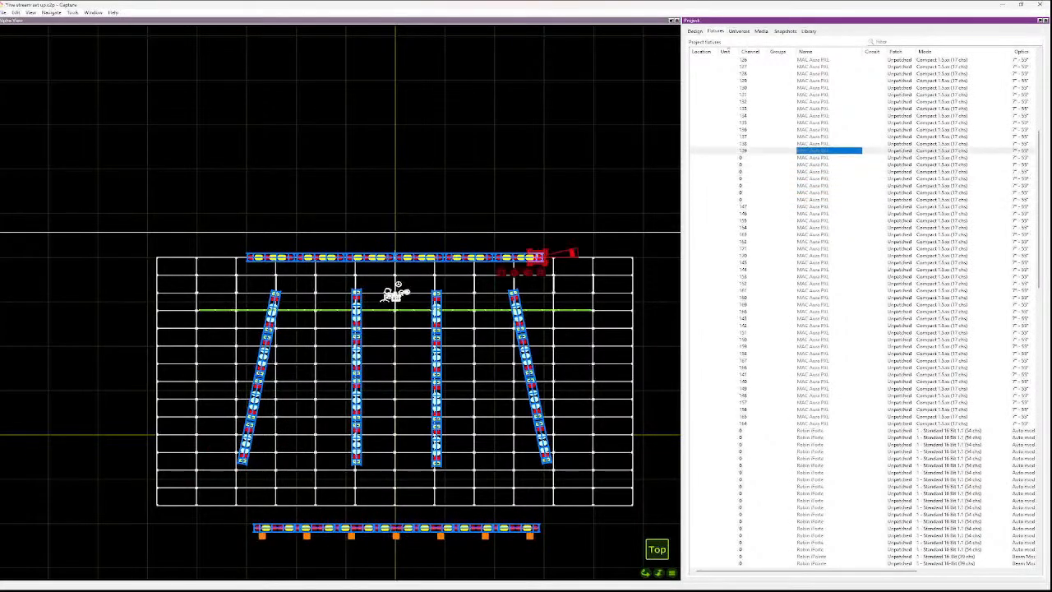
click(752, 158)
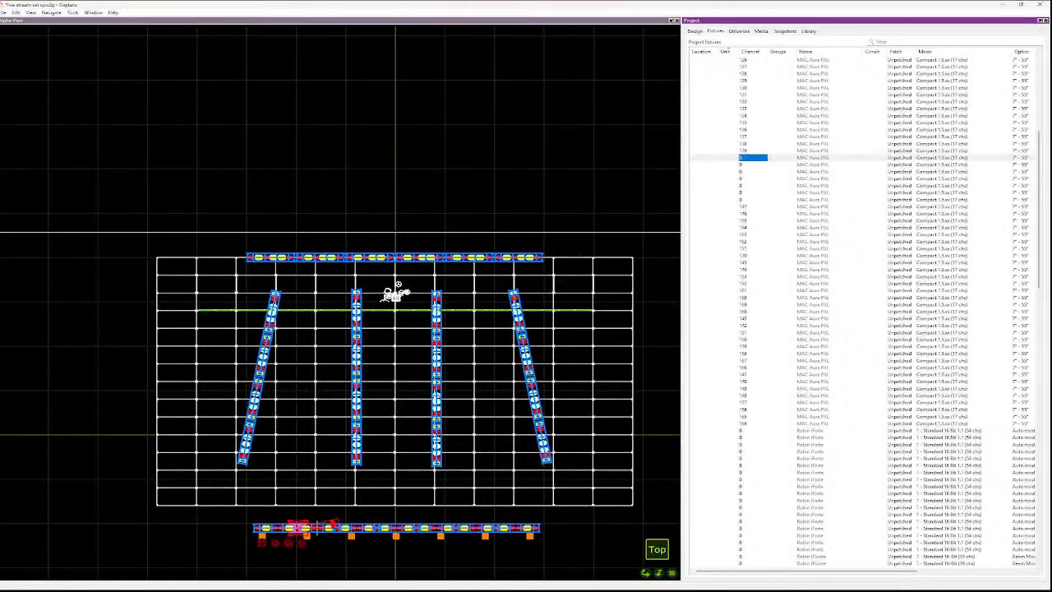
scroll(863, 312, up, 4)
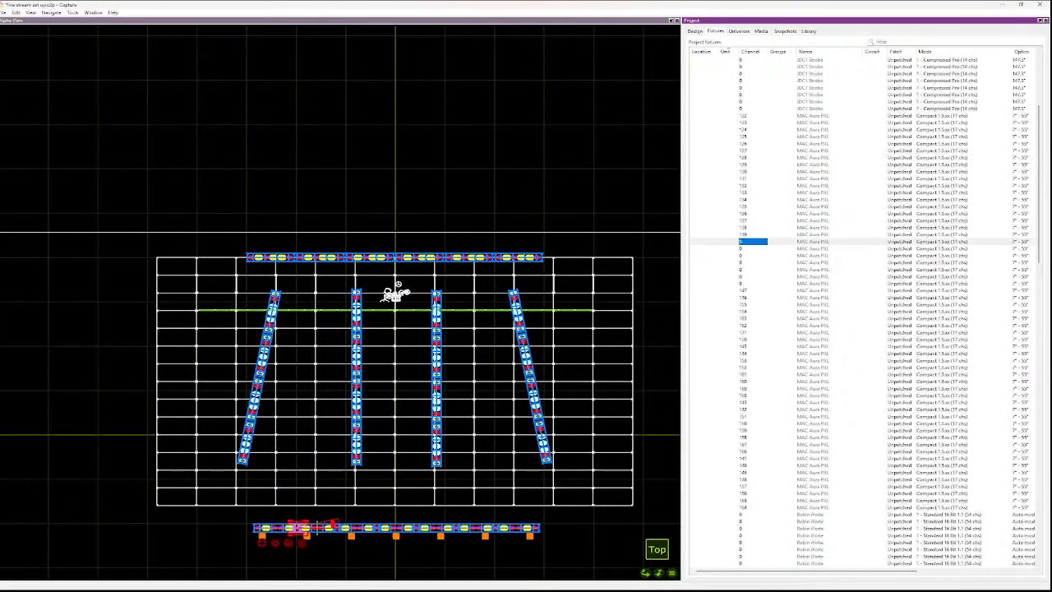
right_click(277, 443)
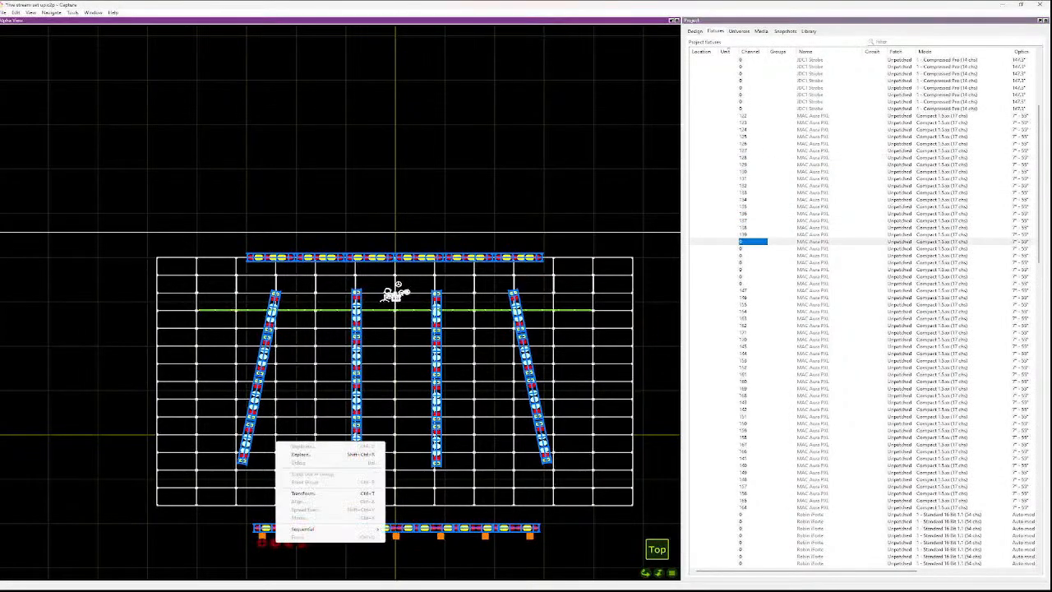
click(276, 539)
- Assign sequential channels starting at 101 to the red wash fixtures on the front truss, picked from stage right to stage left
scroll(278, 533, up, 5)
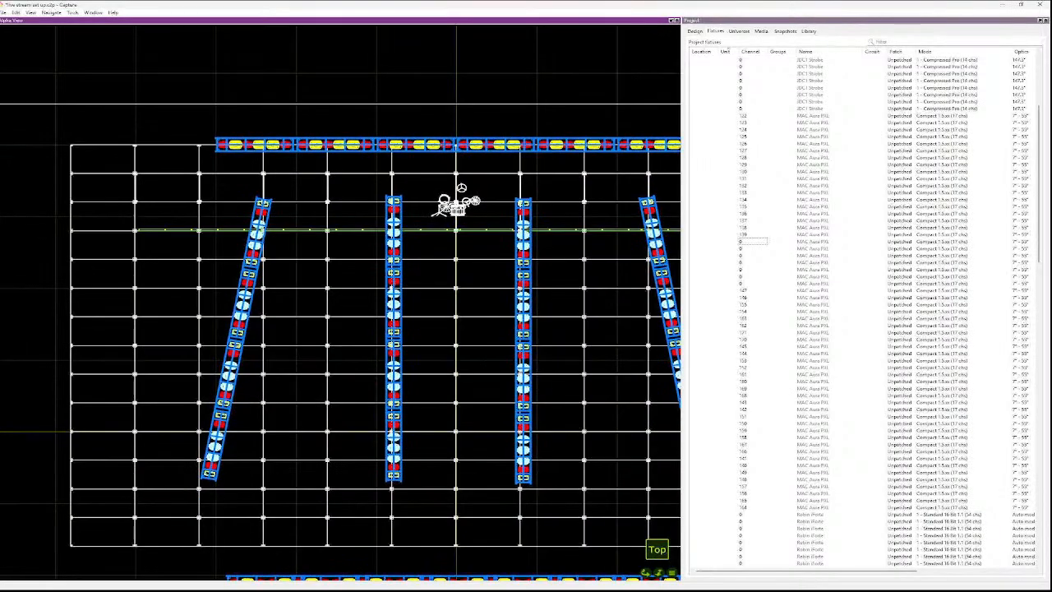
scroll(333, 333, down, 4)
scroll(332, 333, up, 2)
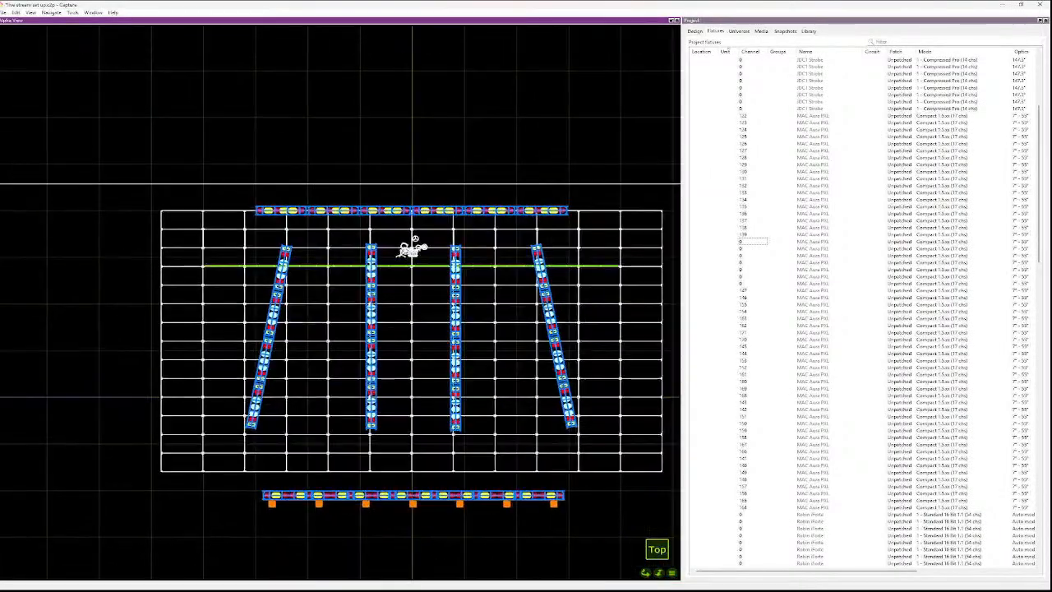
scroll(289, 468, up, 4)
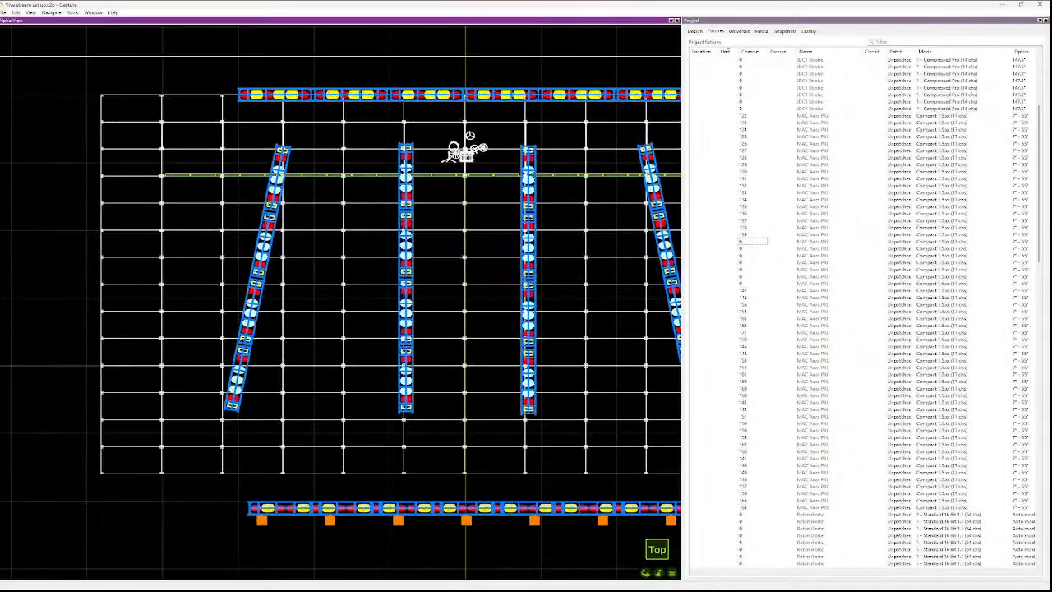
scroll(323, 293, down, 1)
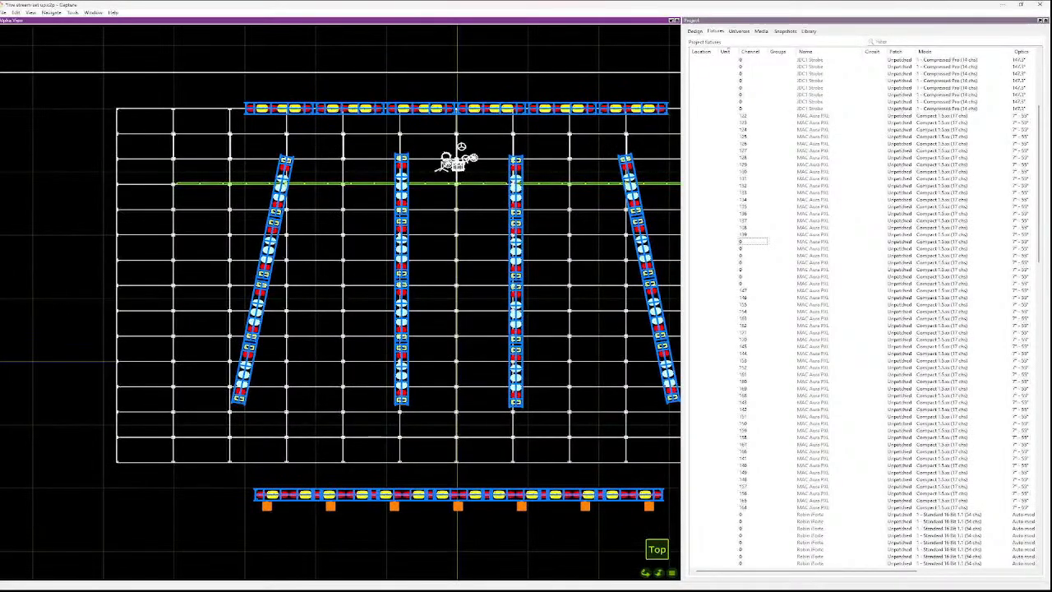
scroll(277, 495, up, 2)
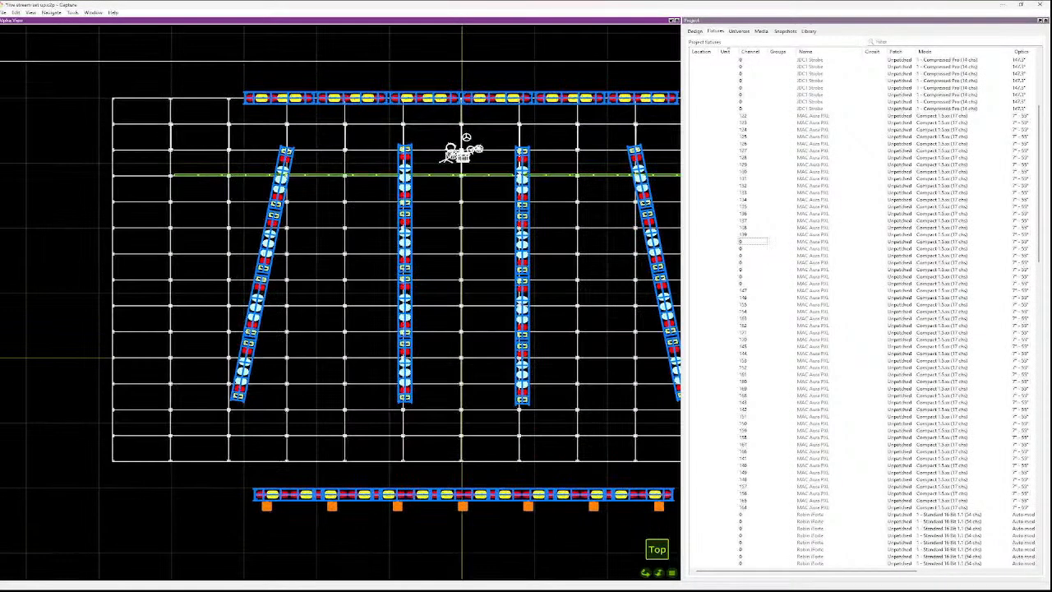
scroll(351, 304, up, 1)
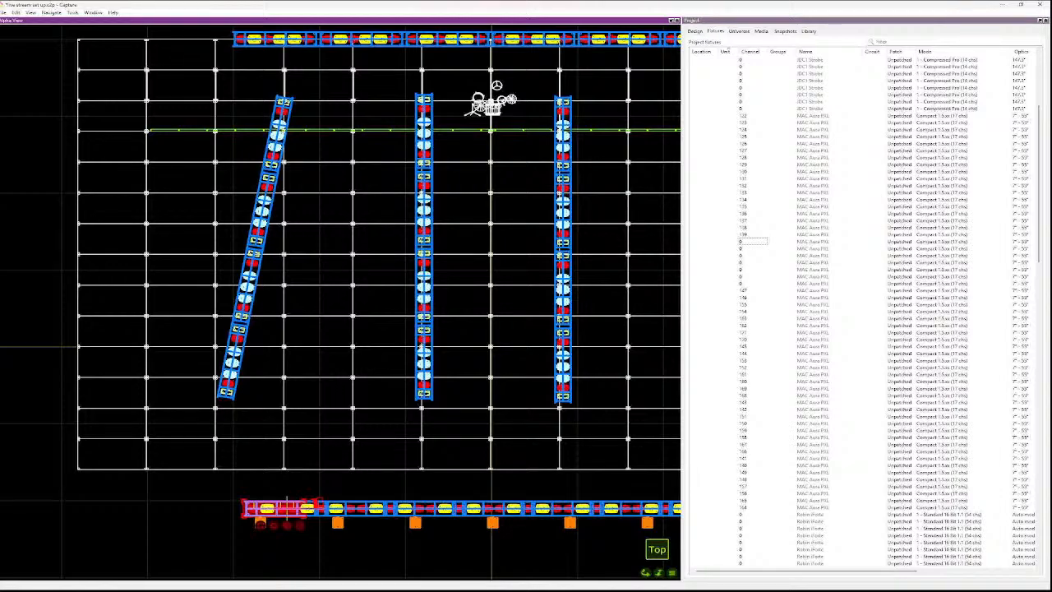
ctrl+click(354, 508)
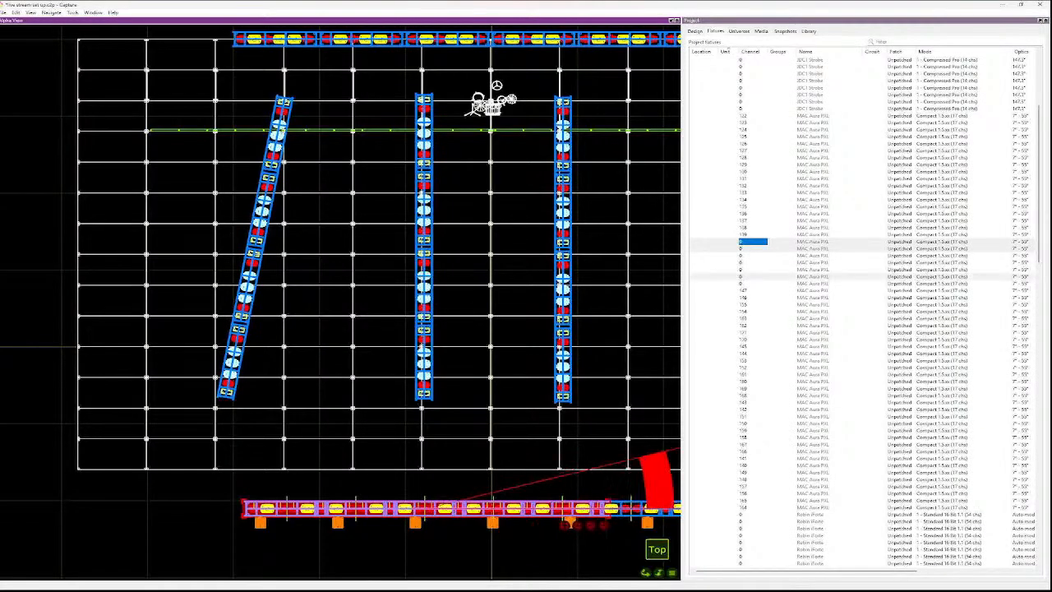
scroll(634, 507, down, 5)
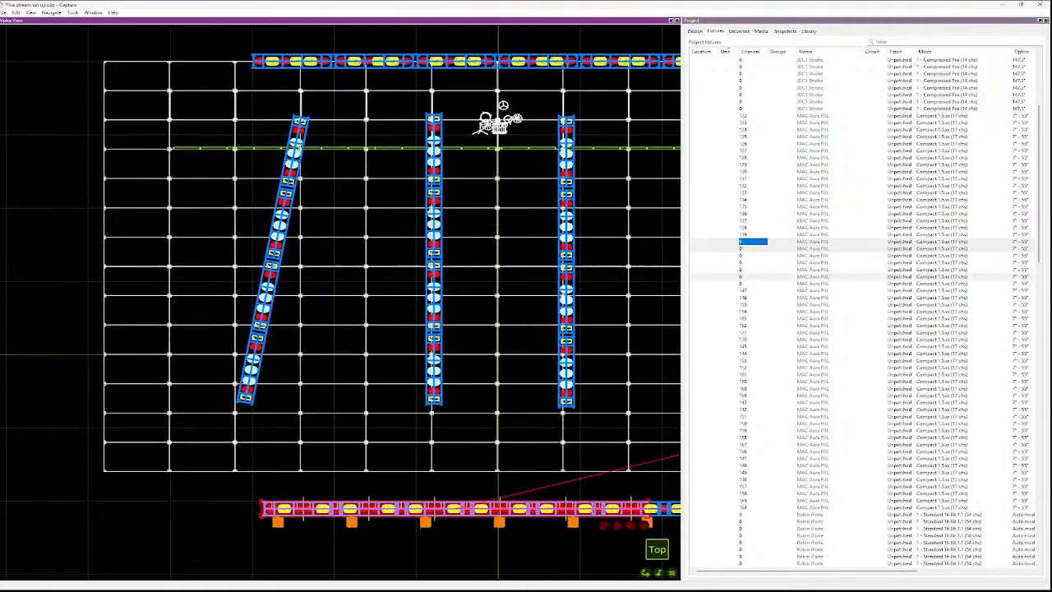
scroll(637, 511, down, 4)
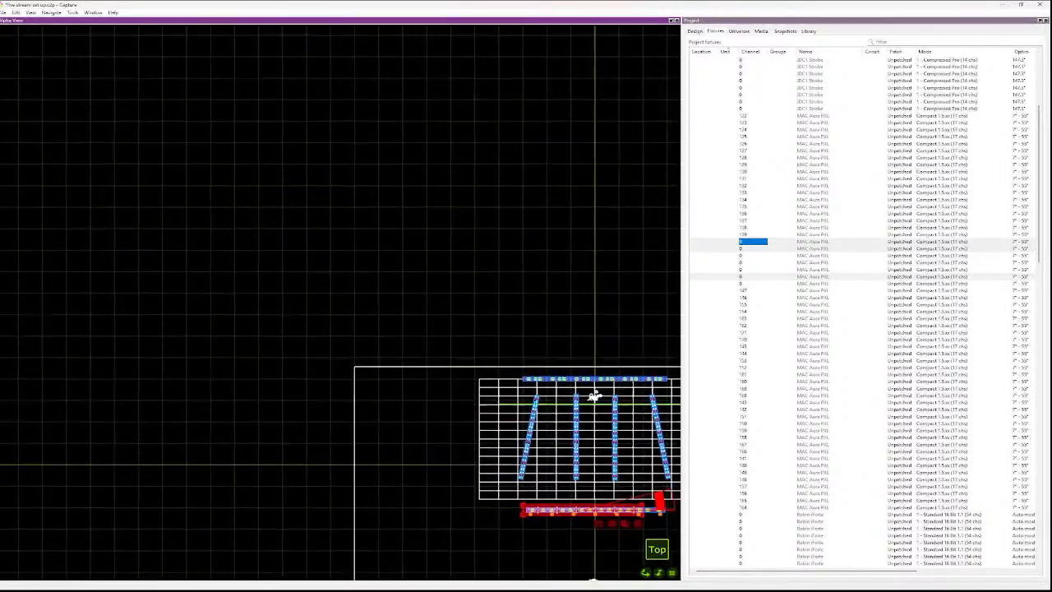
scroll(637, 510, up, 4)
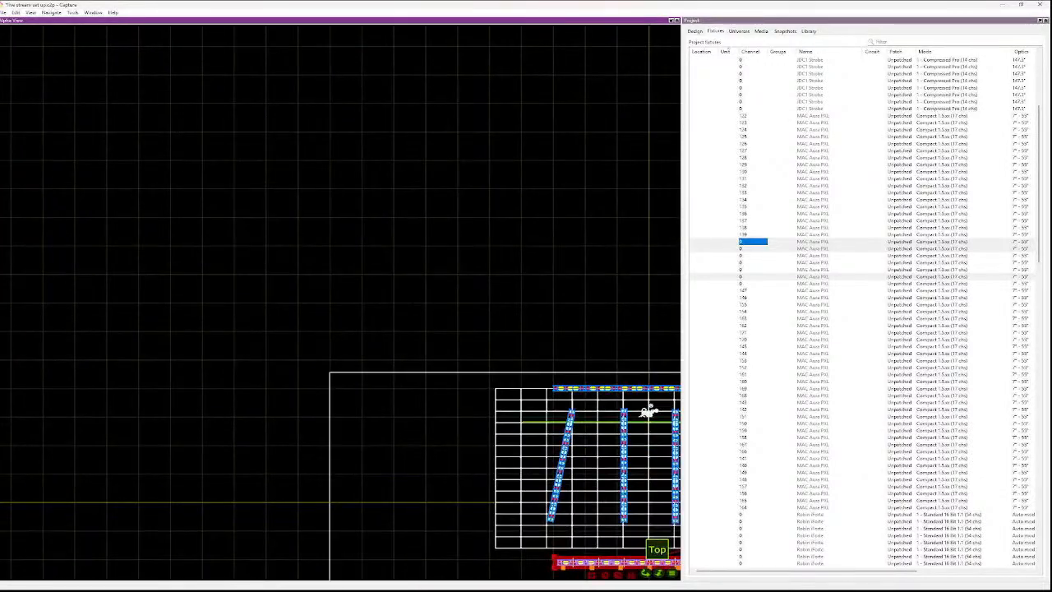
scroll(341, 302, down, 6)
scroll(485, 374, up, 2)
scroll(606, 439, up, 5)
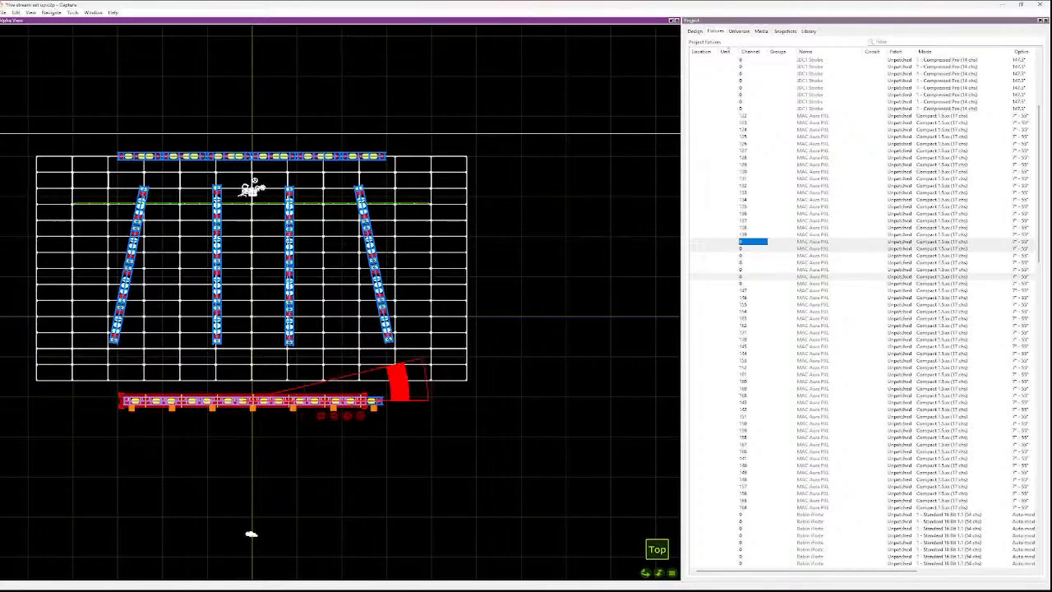
scroll(376, 374, up, 5)
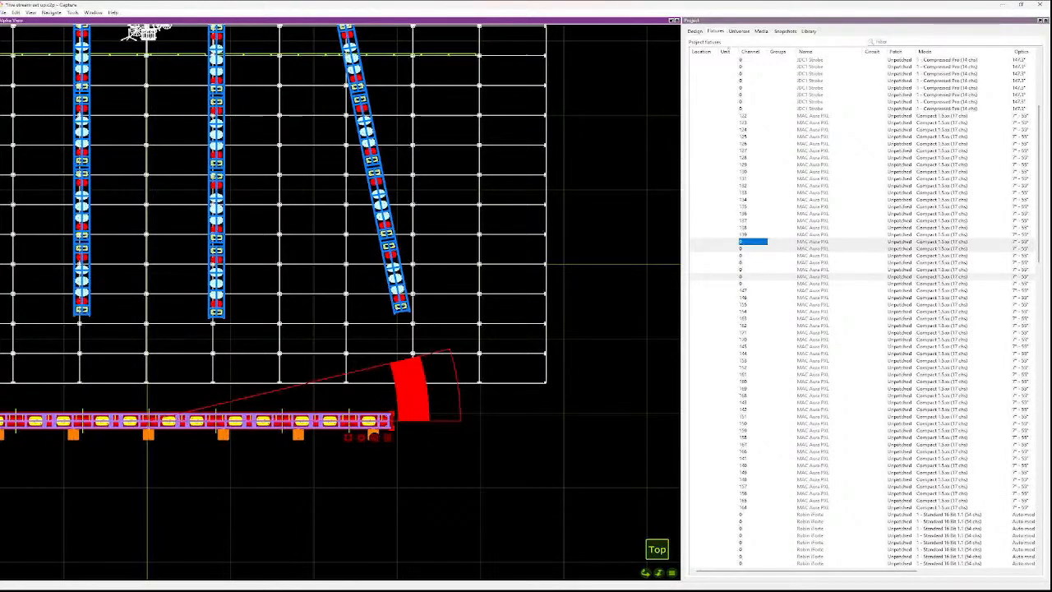
key(ctrl+Return)
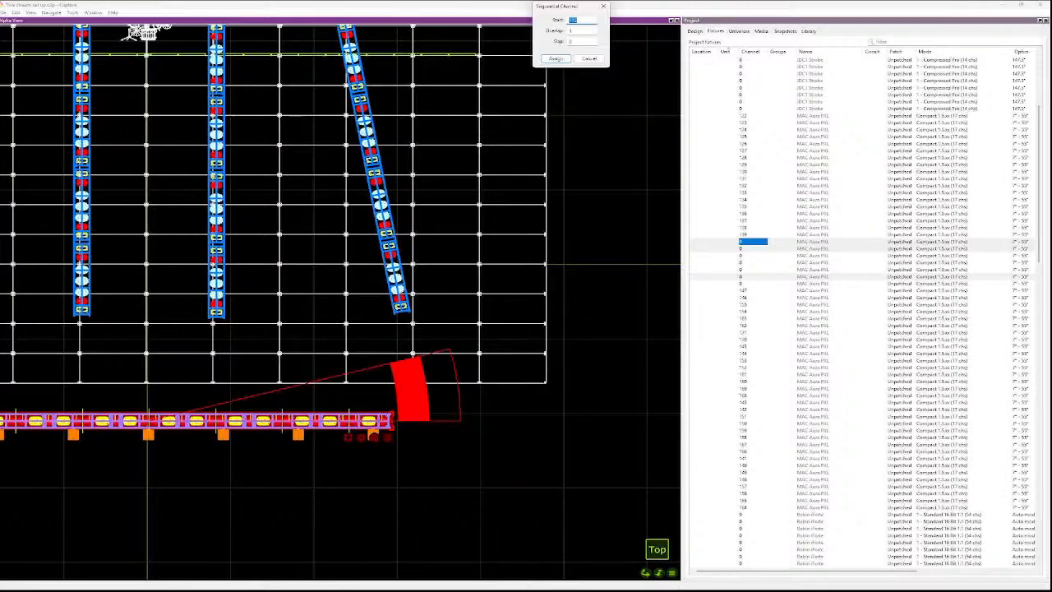
text(104)
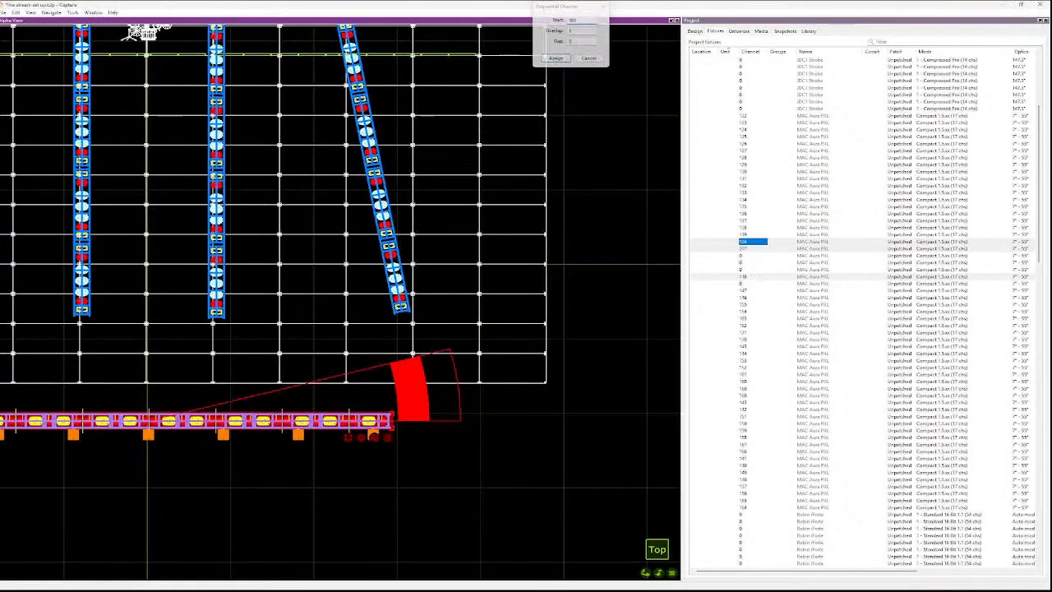
key(Return)
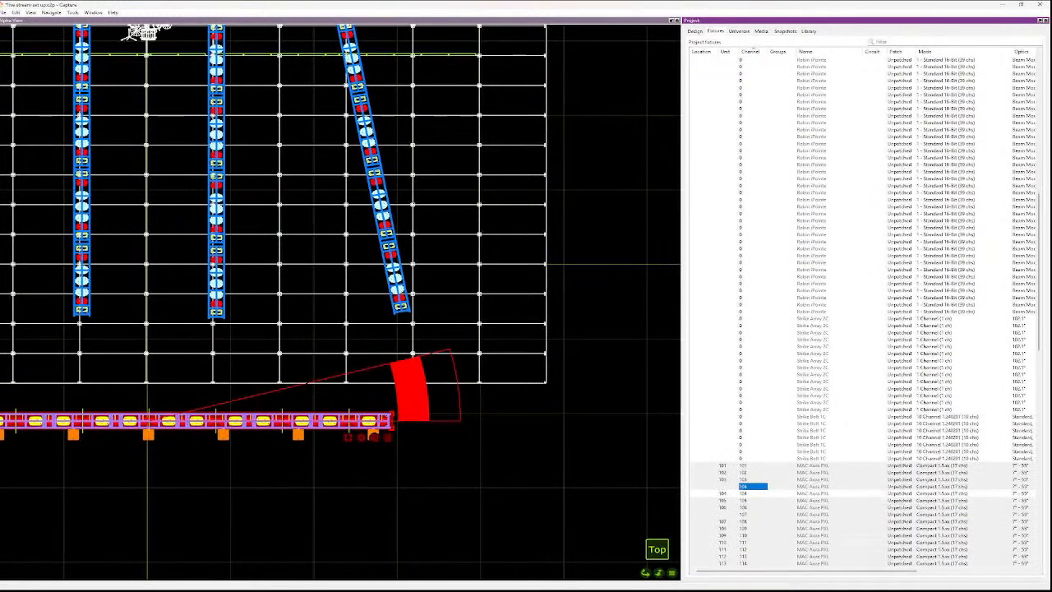
- Check the first MAC Aura PXL rows, channels 101 to 104, against their positions on the front truss in the plan
click(750, 486)
click(750, 473)
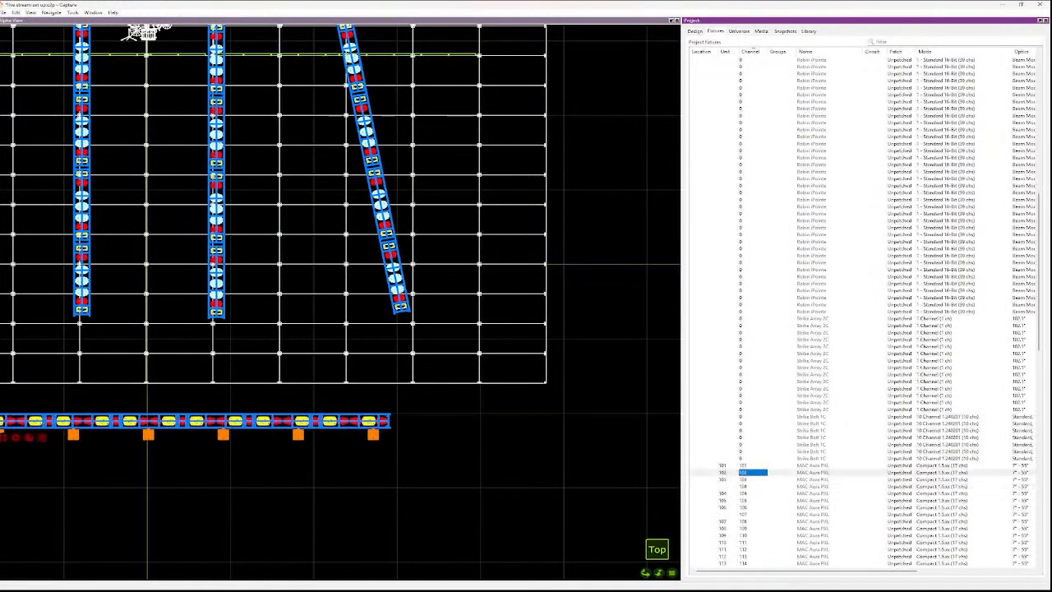
key(Up)
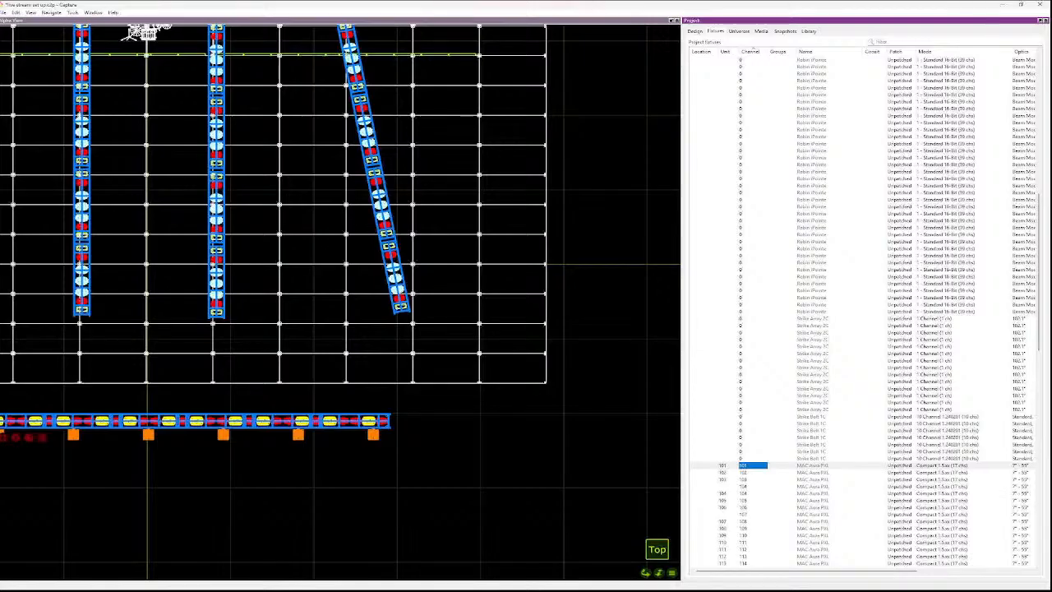
key(Down)
key(Down)
key(Down)
key(Down)
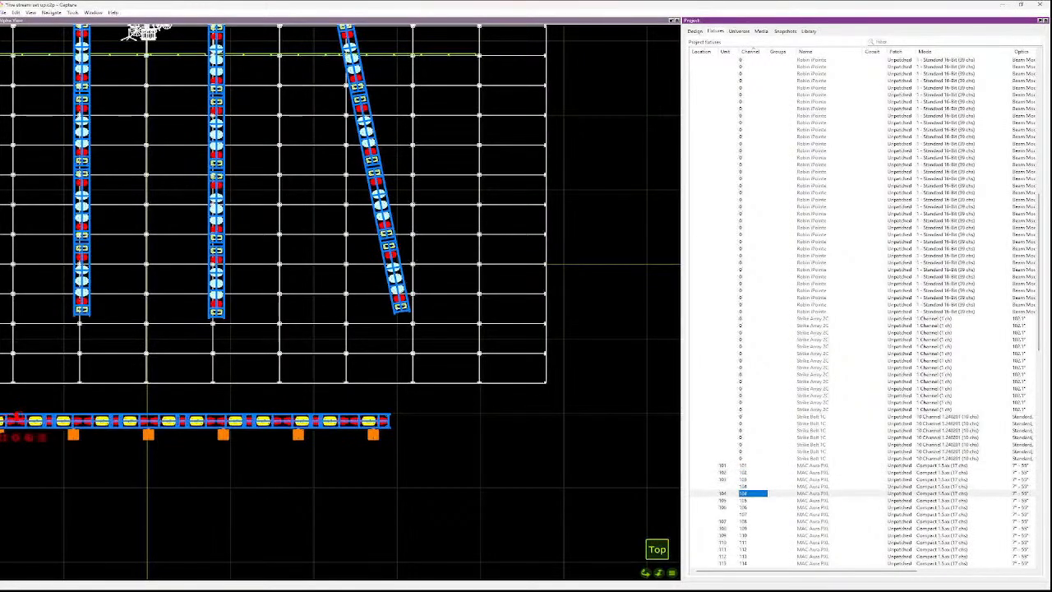
scroll(267, 440, up, 2)
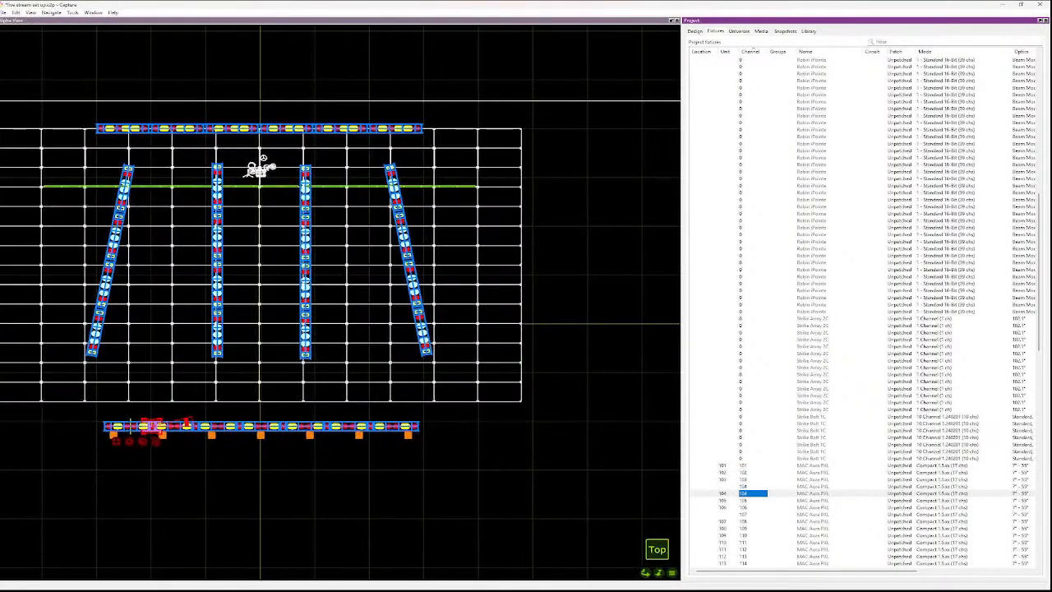
scroll(103, 447, up, 2)
scroll(132, 424, up, 2)
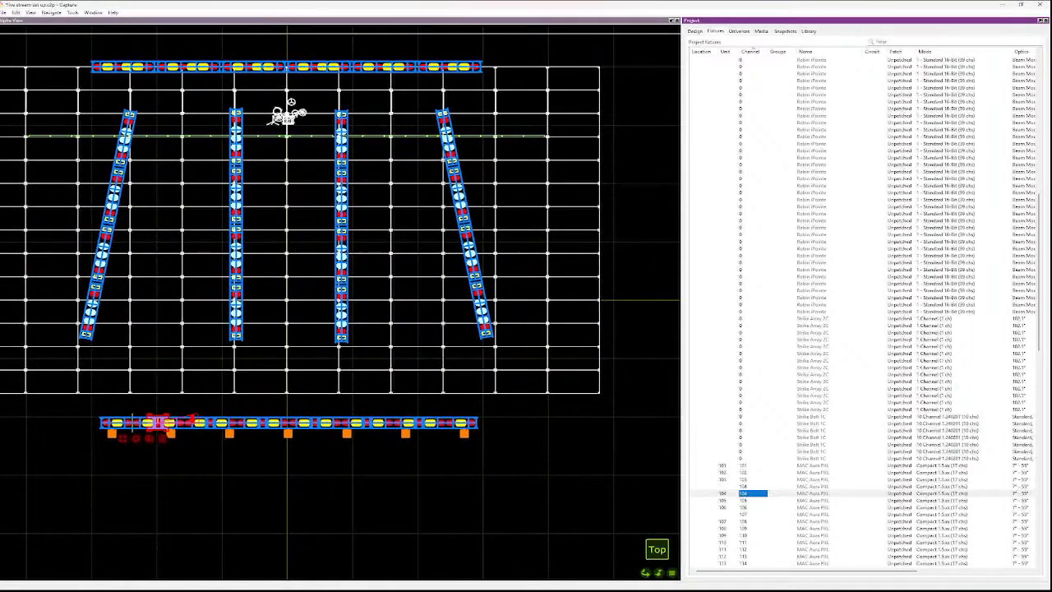
- Select the first four MAC Aura PXL rows from channel 101 together and examine which front-truss fixtures they cover
key(Up)
key(Up)
key(Up)
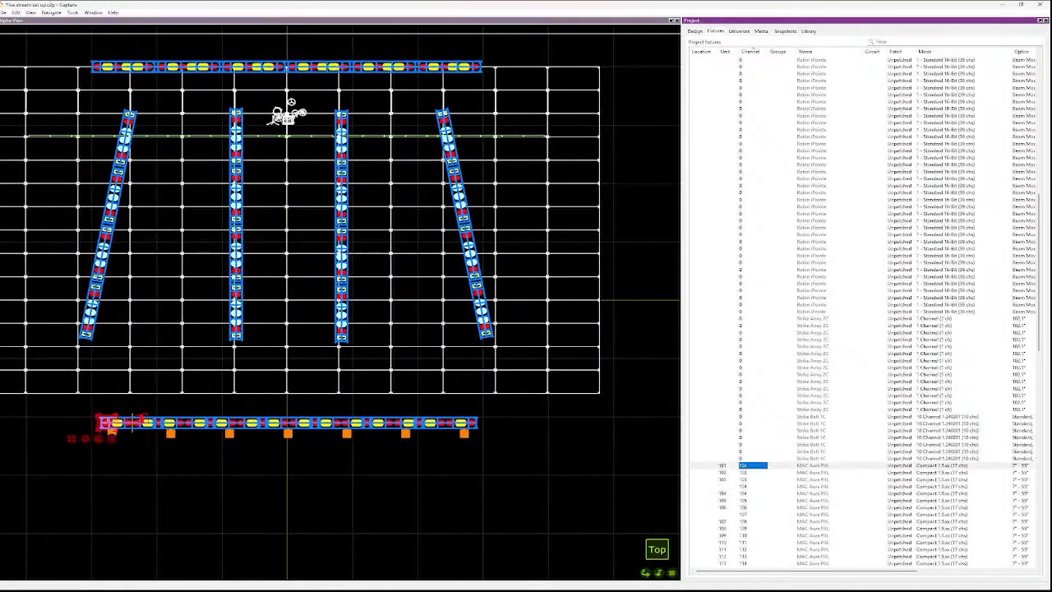
key(shift+Down)
key(shift+Down)
key(shift+Down)
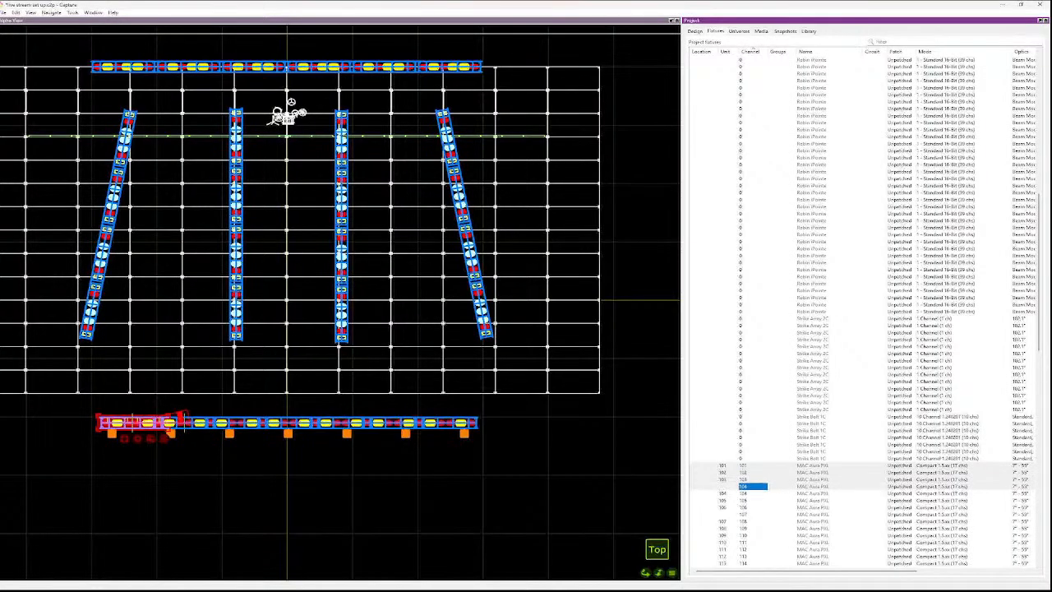
key(Down)
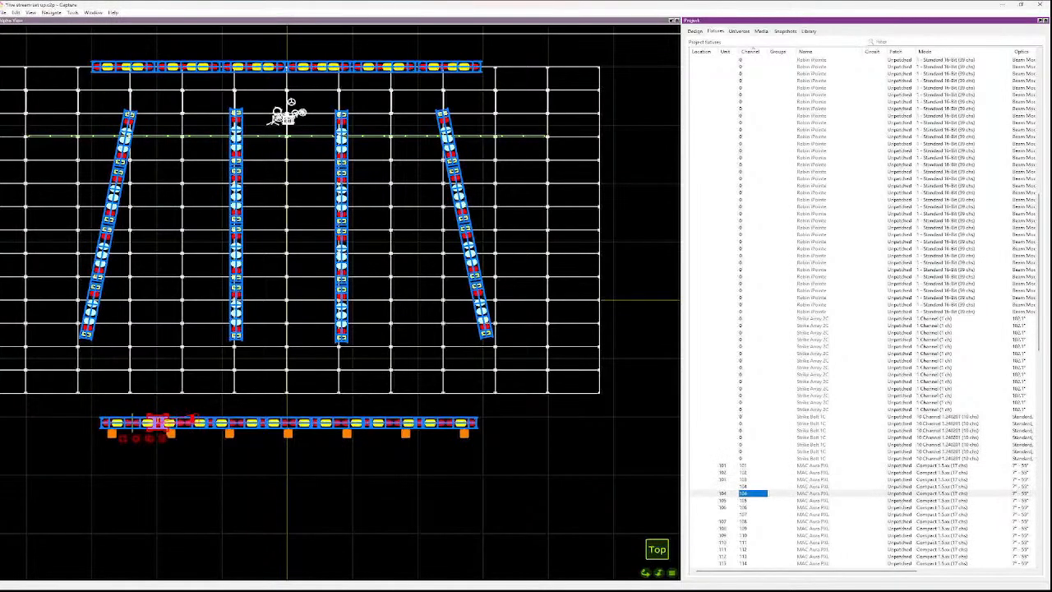
- Compare the fixture row without a unit number with the neighbouring channel 101 to 104 rows by highlighting each on the front truss
key(Up)
key(Down)
key(Up)
key(Up)
key(Up)
key(Up)
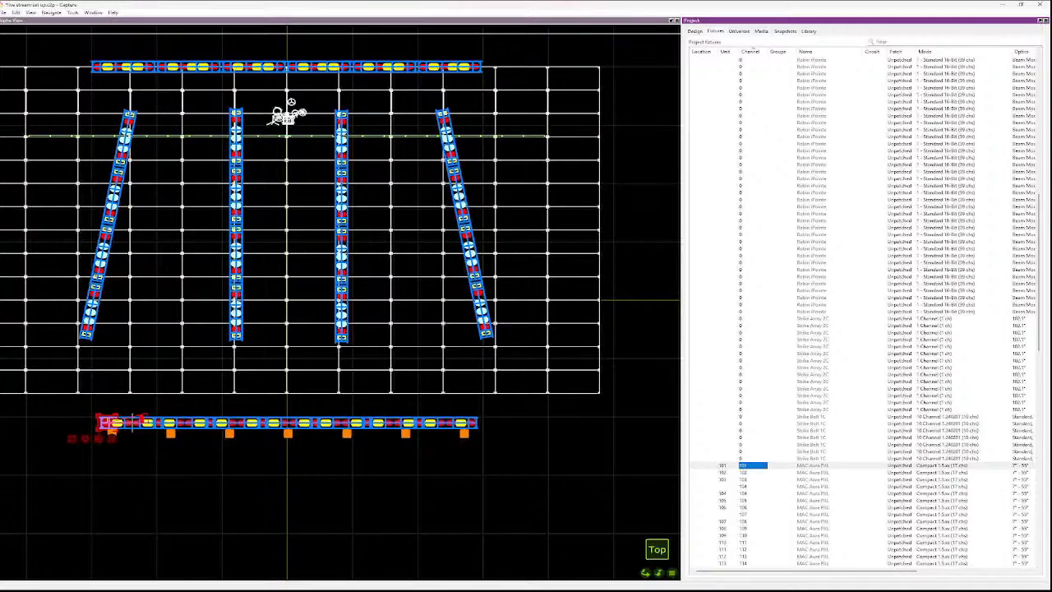
key(Down)
key(Down)
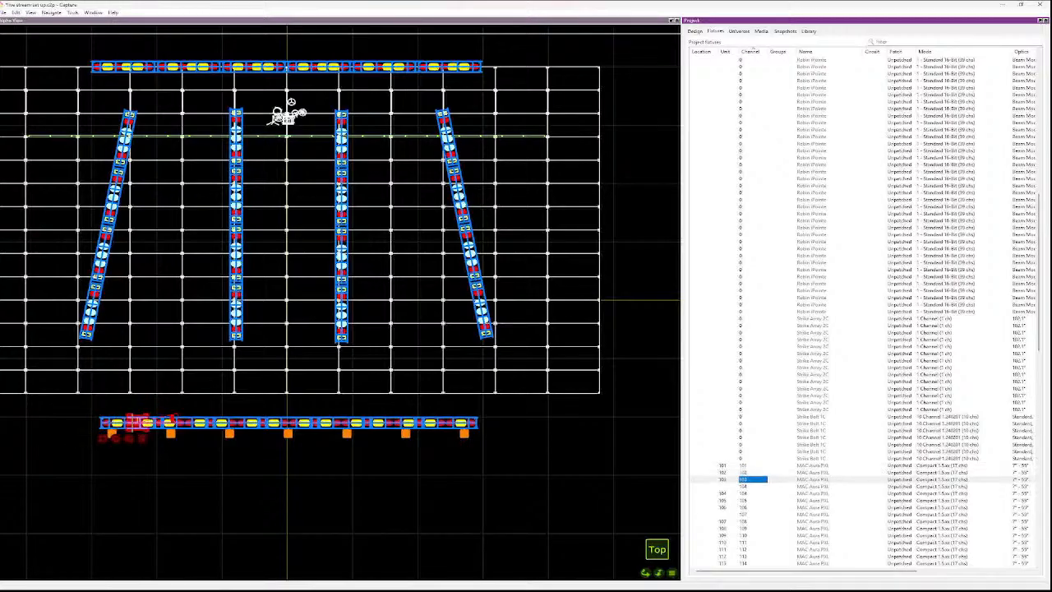
key(Down)
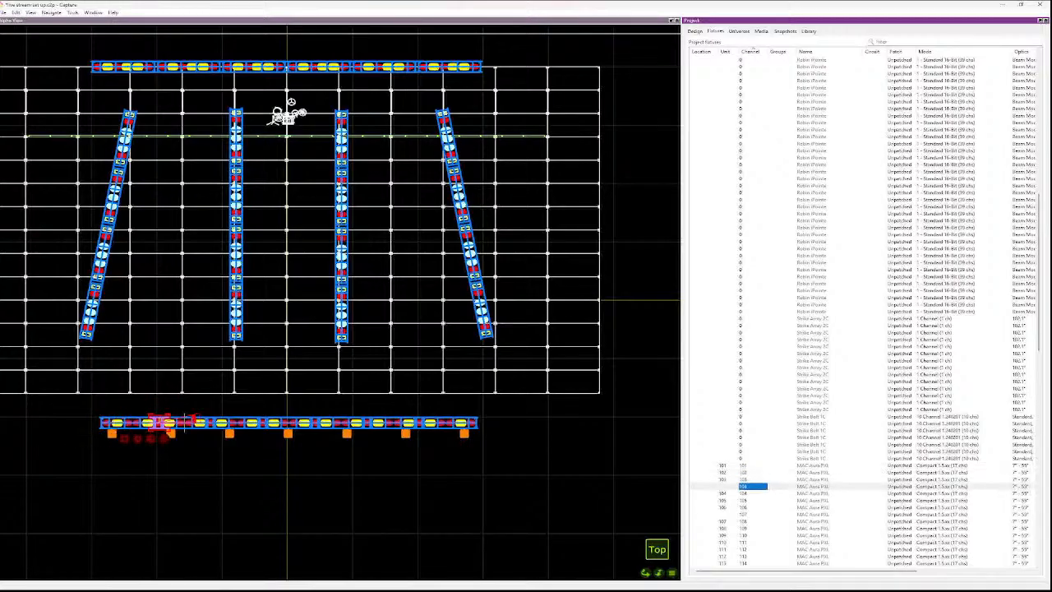
key(Up)
key(Up)
key(Up)
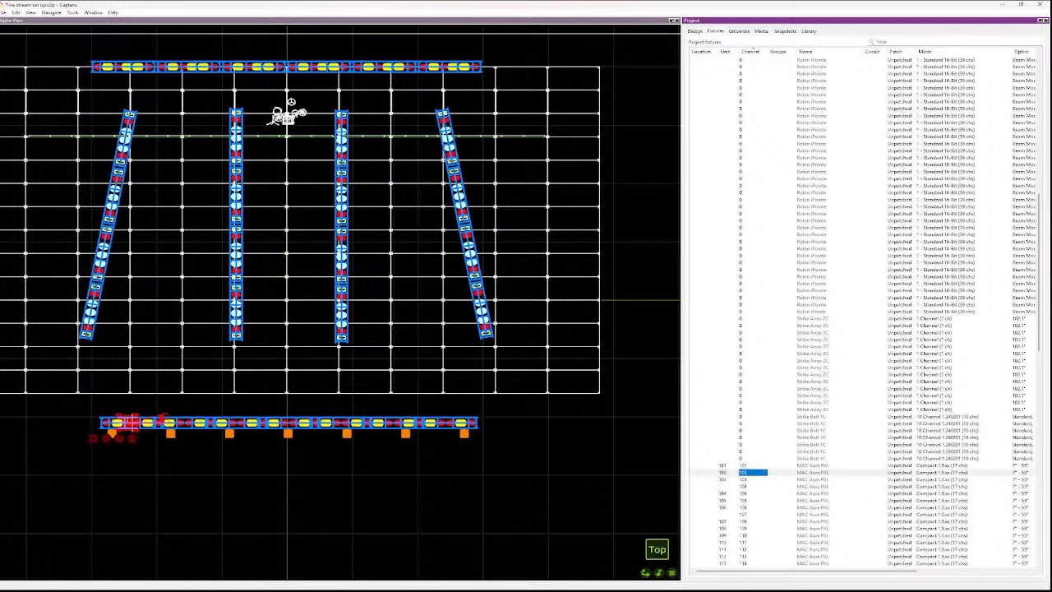
key(Down)
key(Down)
key(Down)
key(Down)
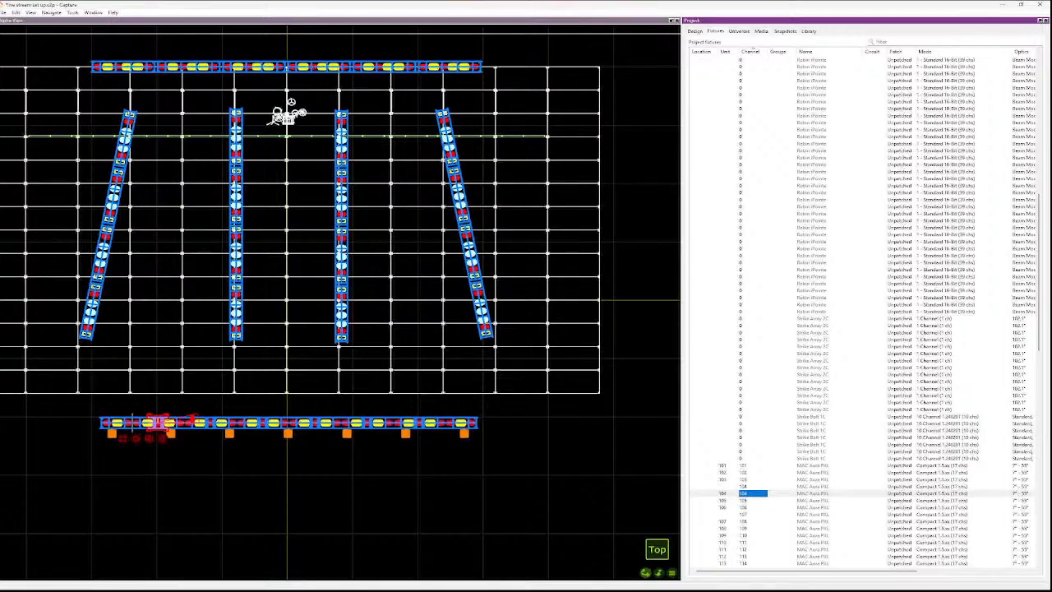
- Examine the front truss in front view, highlighting the MAC Aura PXL fixtures one by one from channel 101 to 109
drag(646, 573, 670, 539)
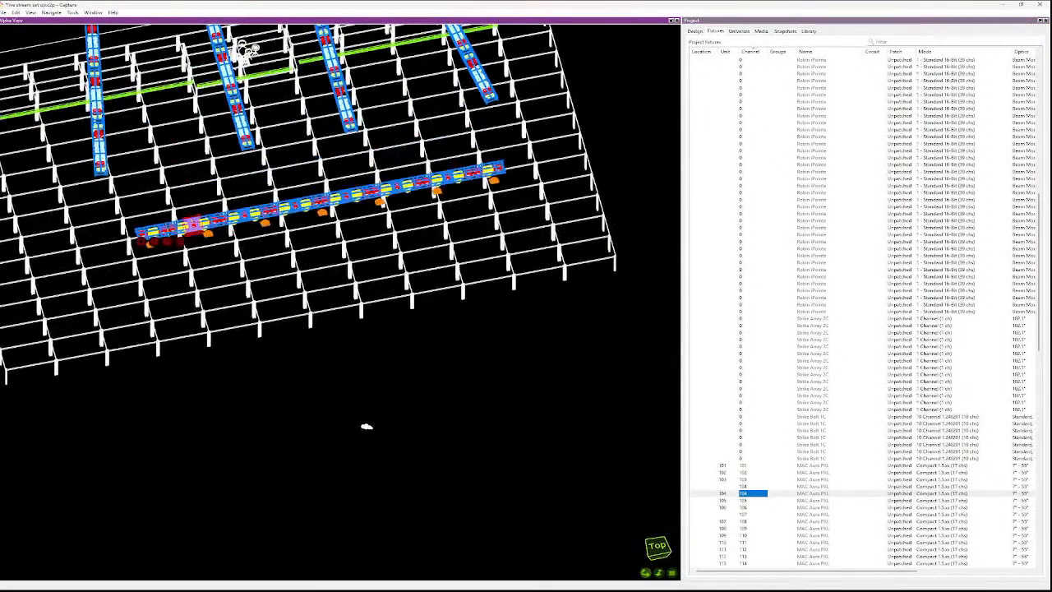
click(659, 557)
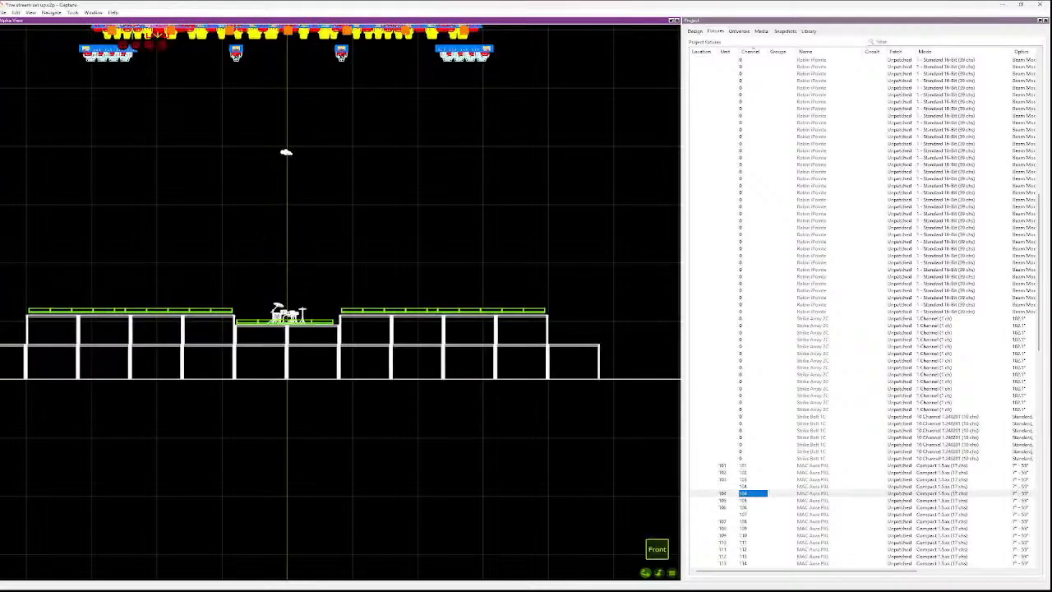
scroll(335, 141, down, 3)
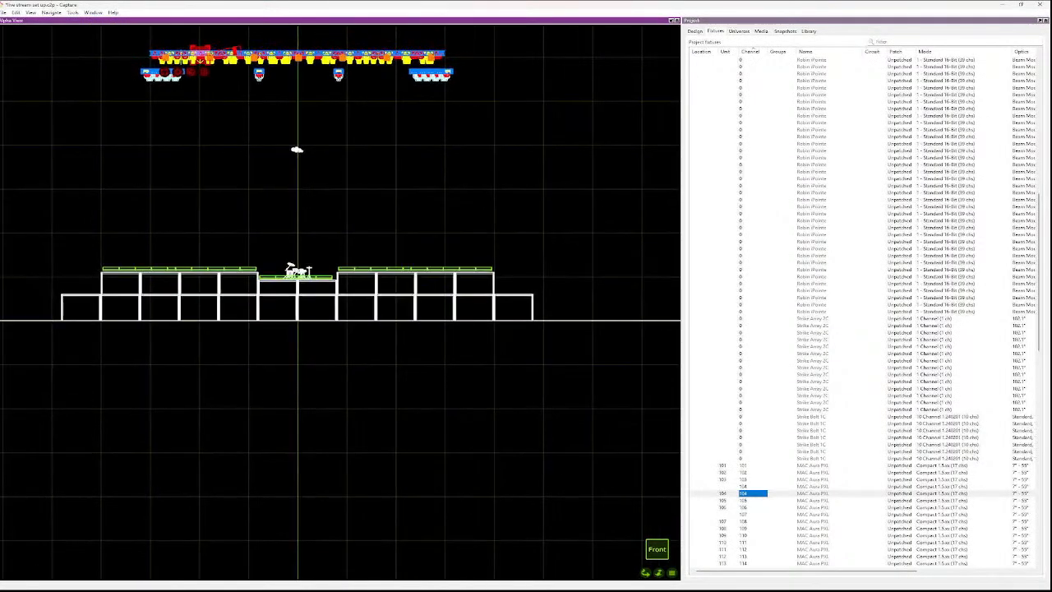
scroll(198, 51, up, 1)
scroll(202, 41, up, 6)
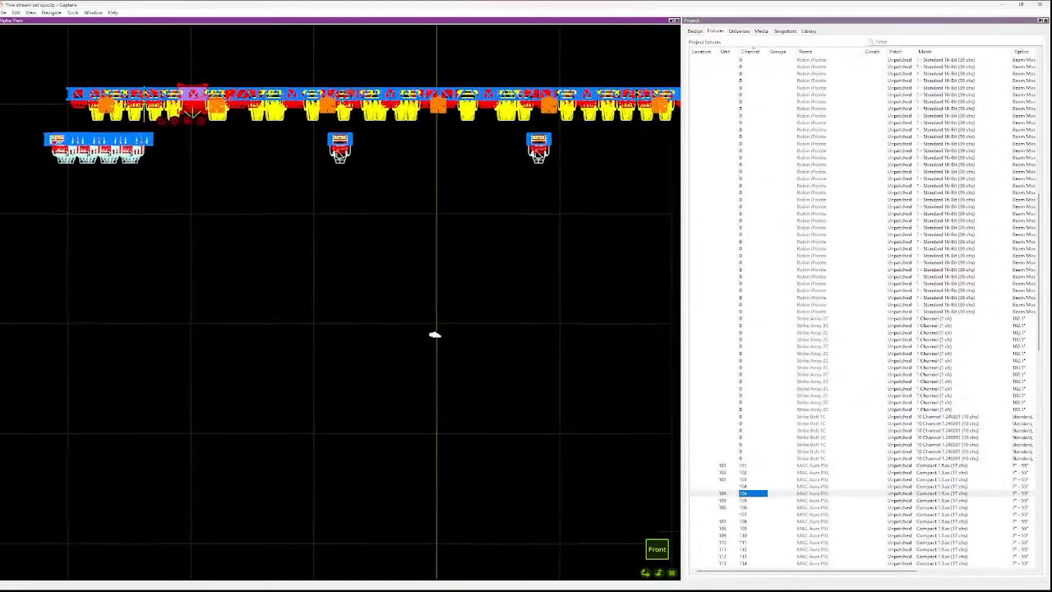
scroll(202, 41, up, 4)
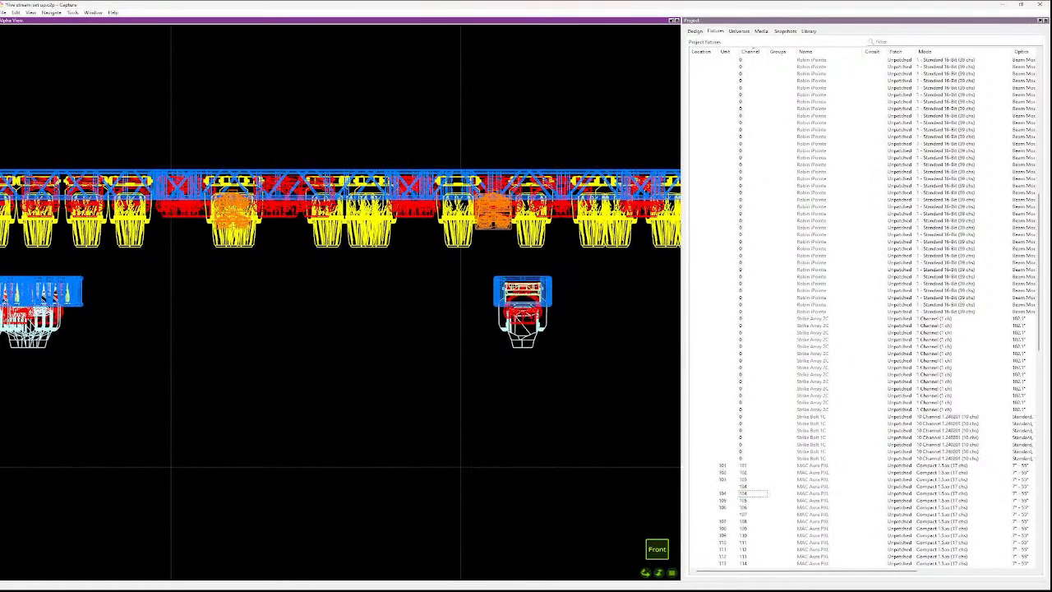
click(748, 465)
scroll(566, 436, down, 2)
scroll(561, 436, down, 2)
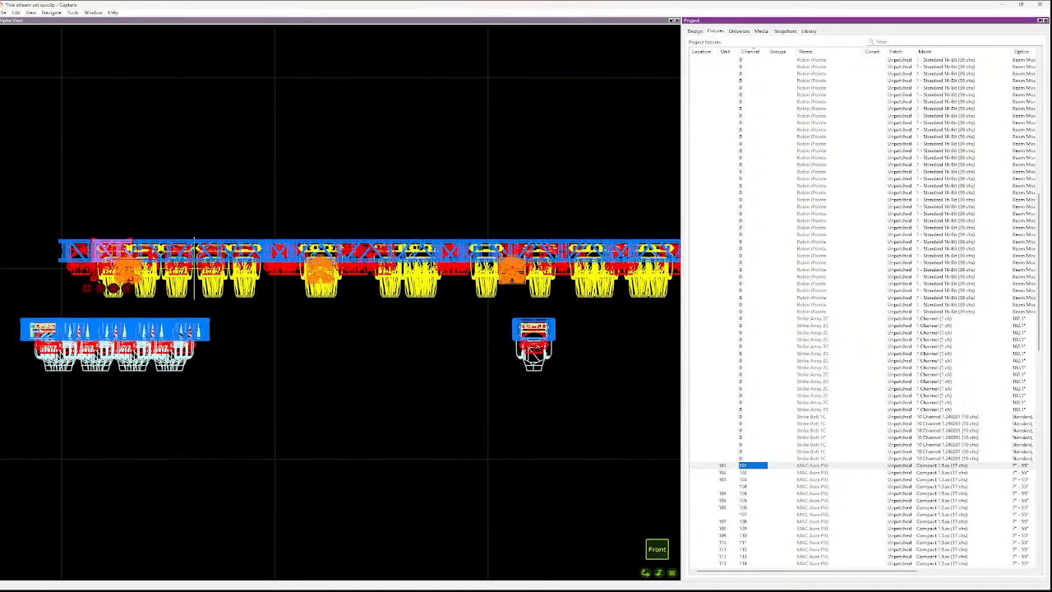
key(Down)
key(Up)
key(Up)
key(Down)
key(Down)
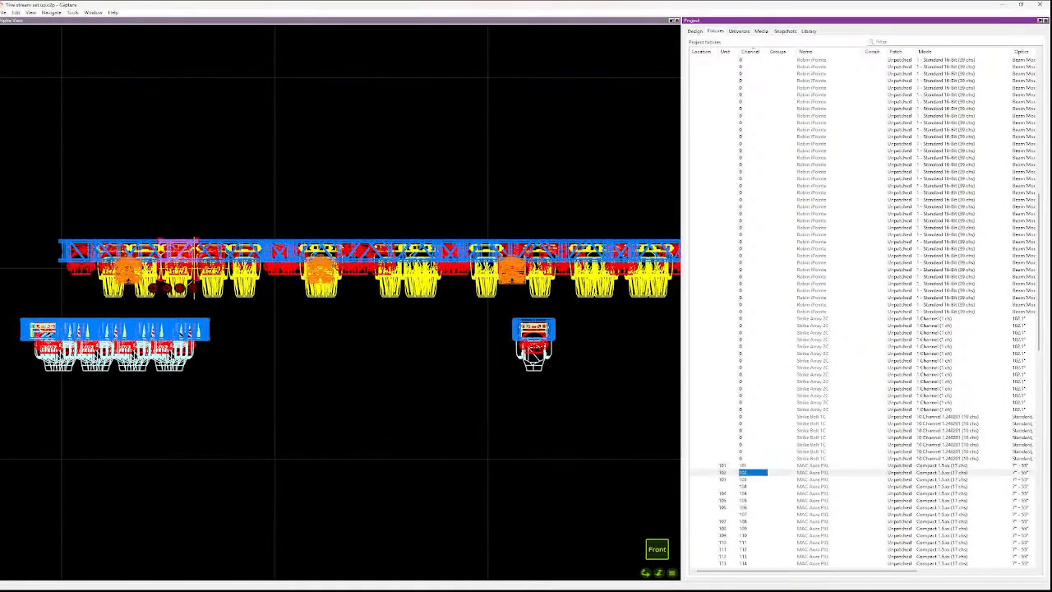
key(Down)
key(Down)
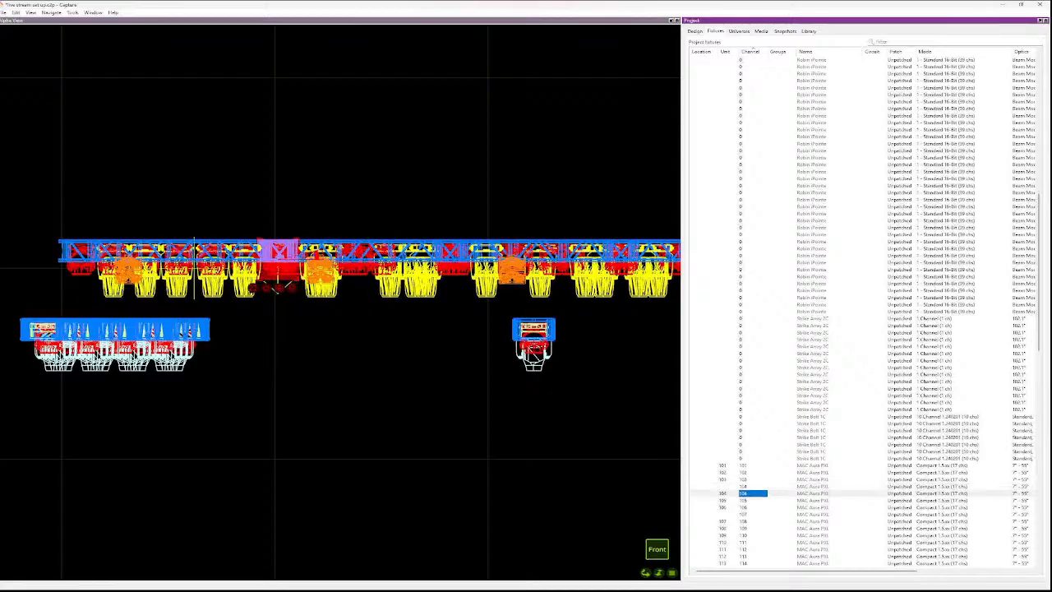
key(Down)
key(Down)
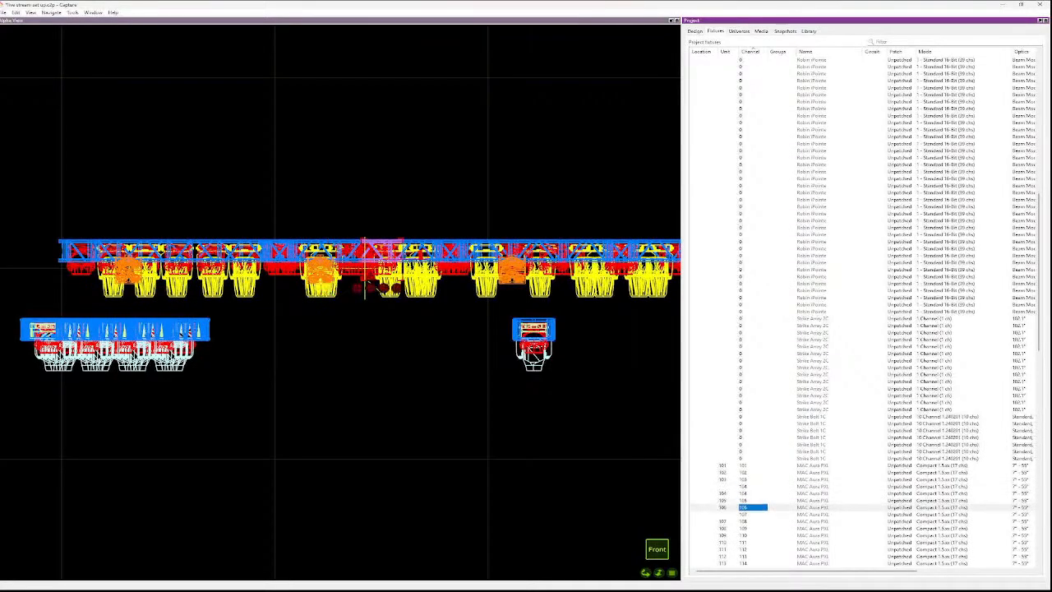
key(Down)
key(Down)
key(Down)
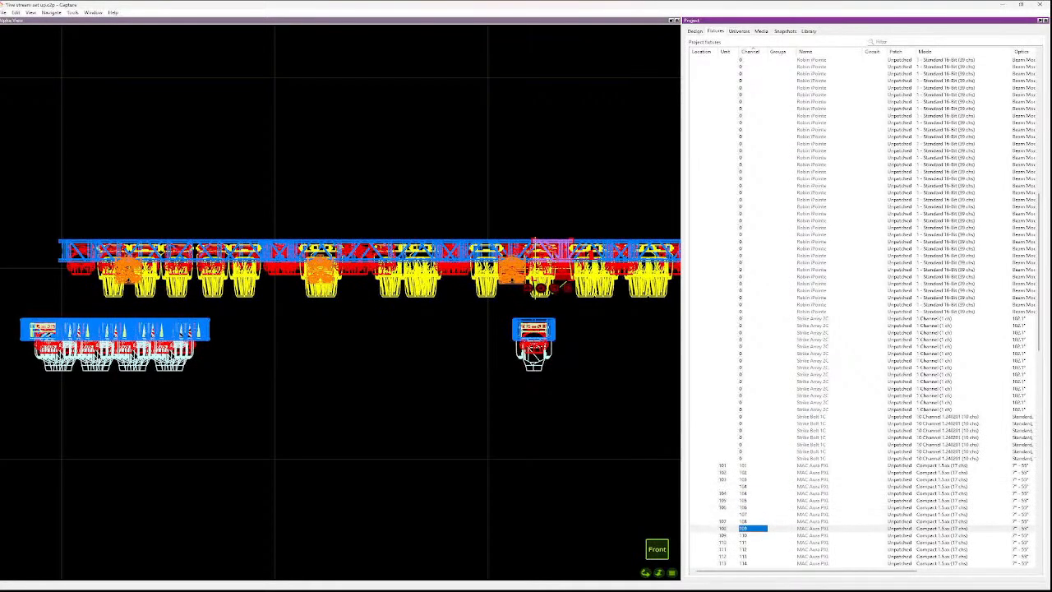
- Return to the top view and pick the red wash fixtures near the front truss's stage-right end to check their list rows
click(411, 370)
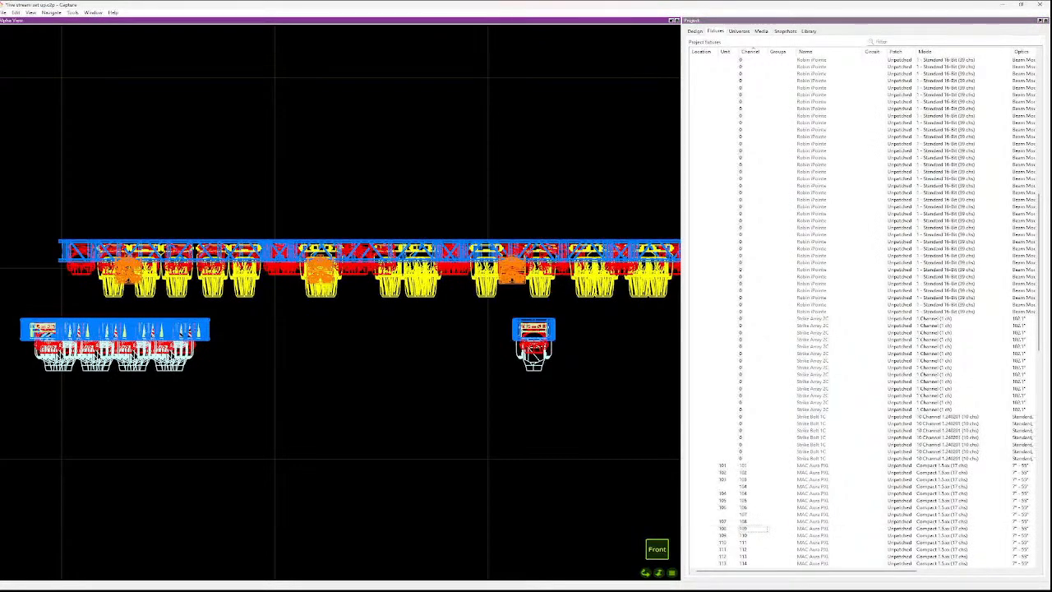
key(r)
key(f)
key(t)
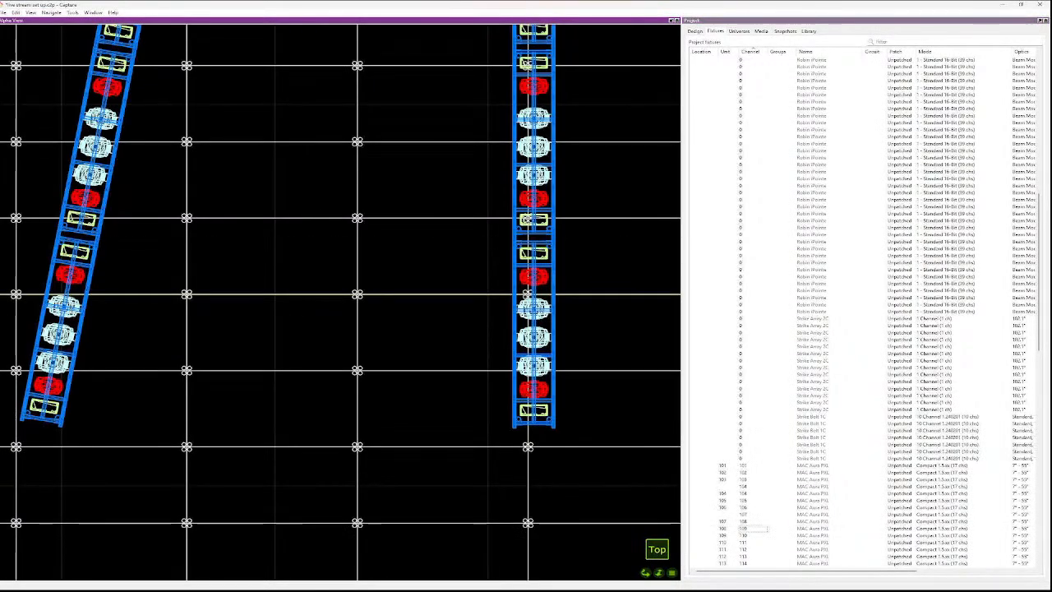
scroll(493, 419, down, 10)
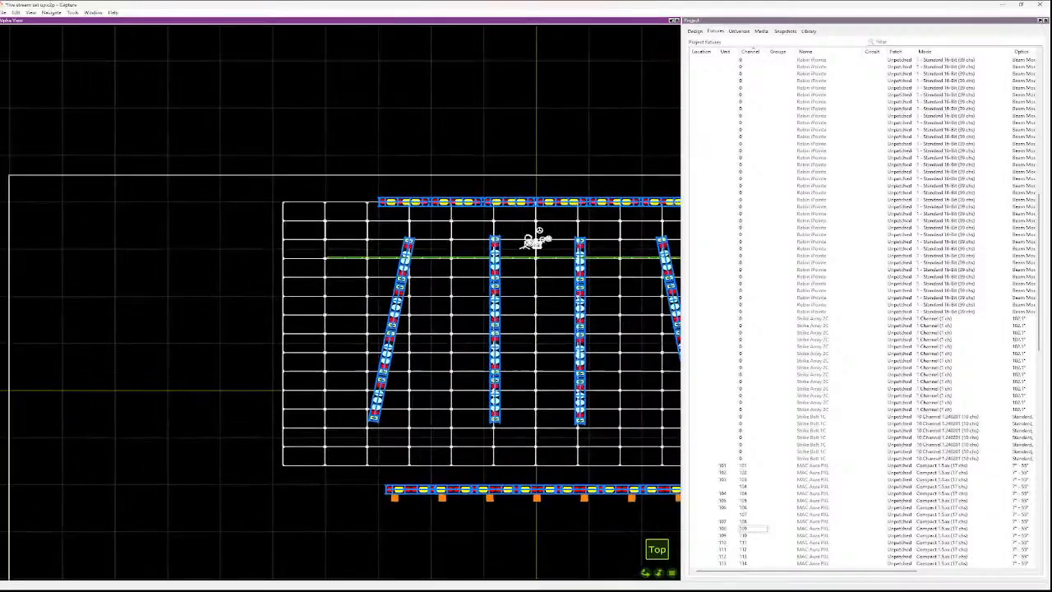
scroll(485, 506, up, 3)
scroll(485, 506, up, 3)
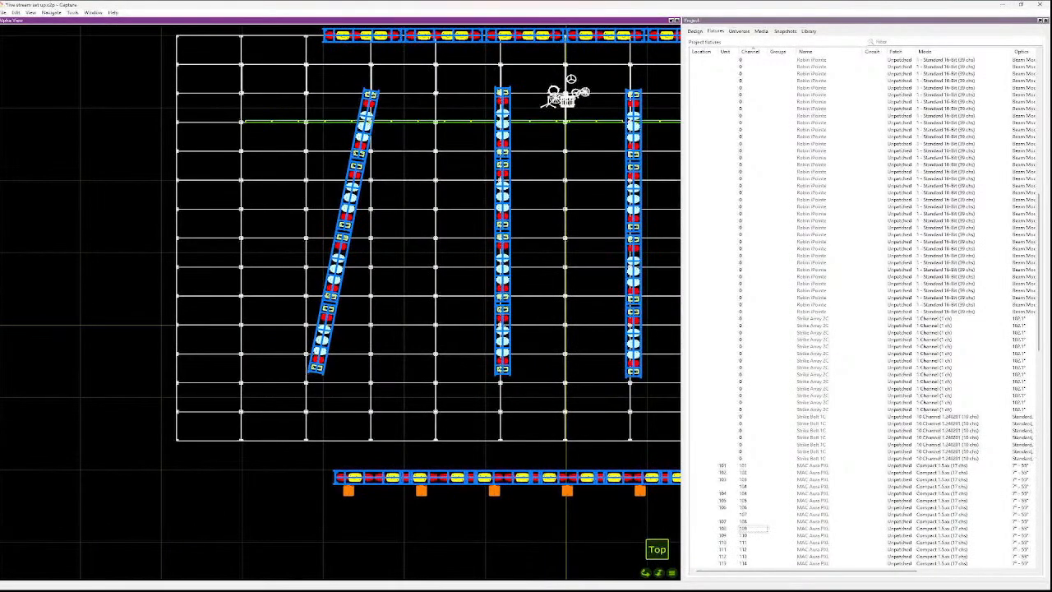
click(374, 476)
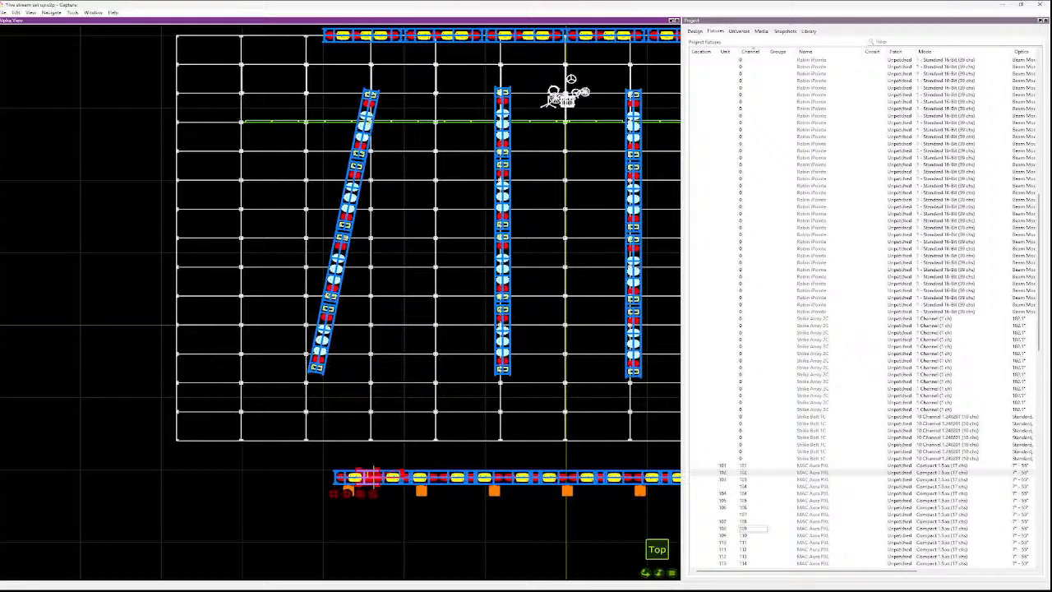
key(Escape)
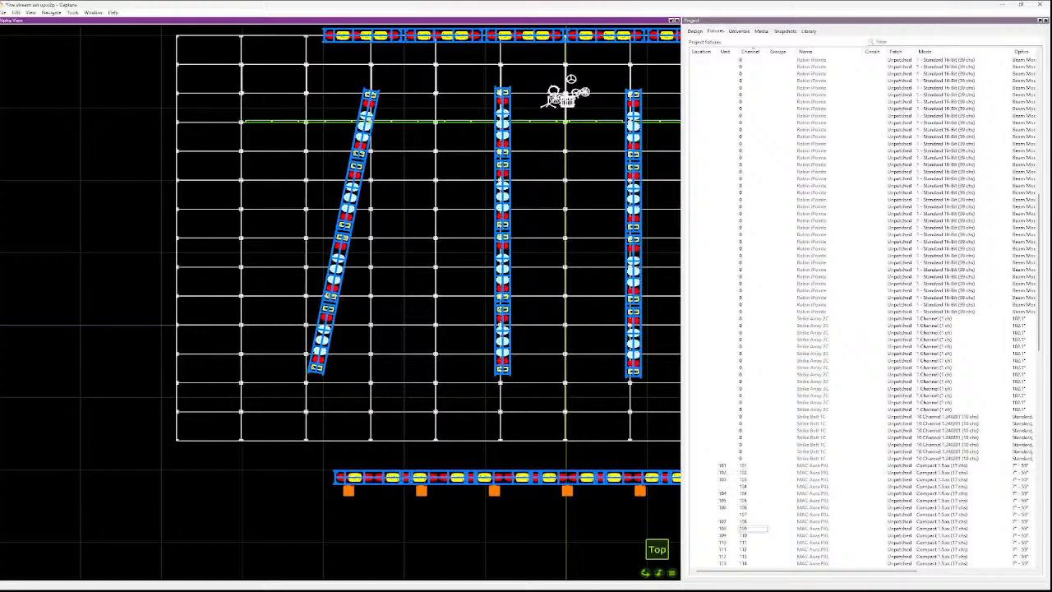
click(376, 477)
key(Escape)
click(406, 476)
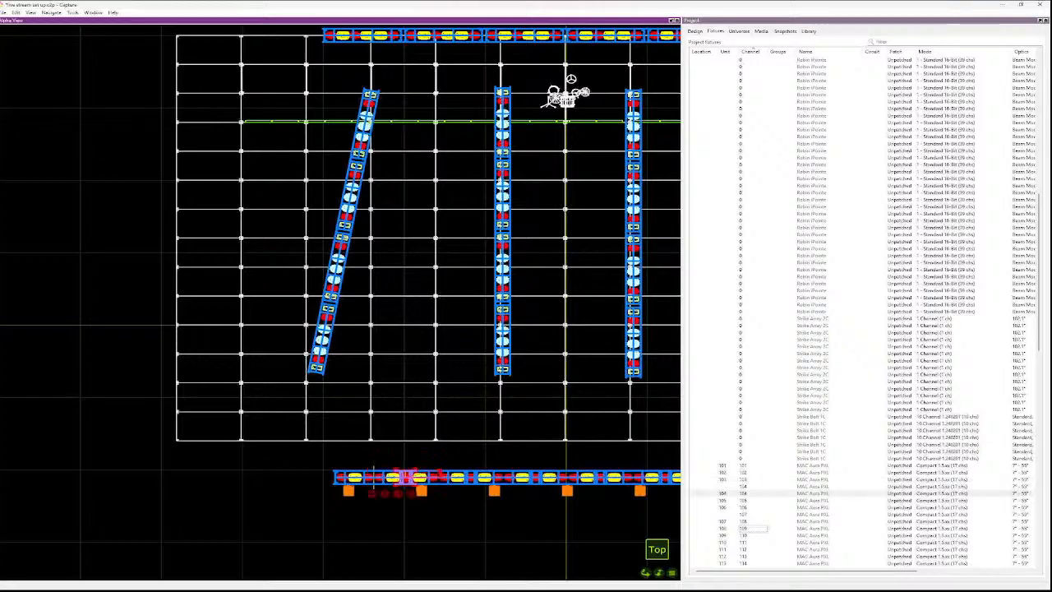
- Inspect the front truss's stage-right end up close and compare the two neighbouring channel 104 rows, with and without a unit number
scroll(393, 470, up, 3)
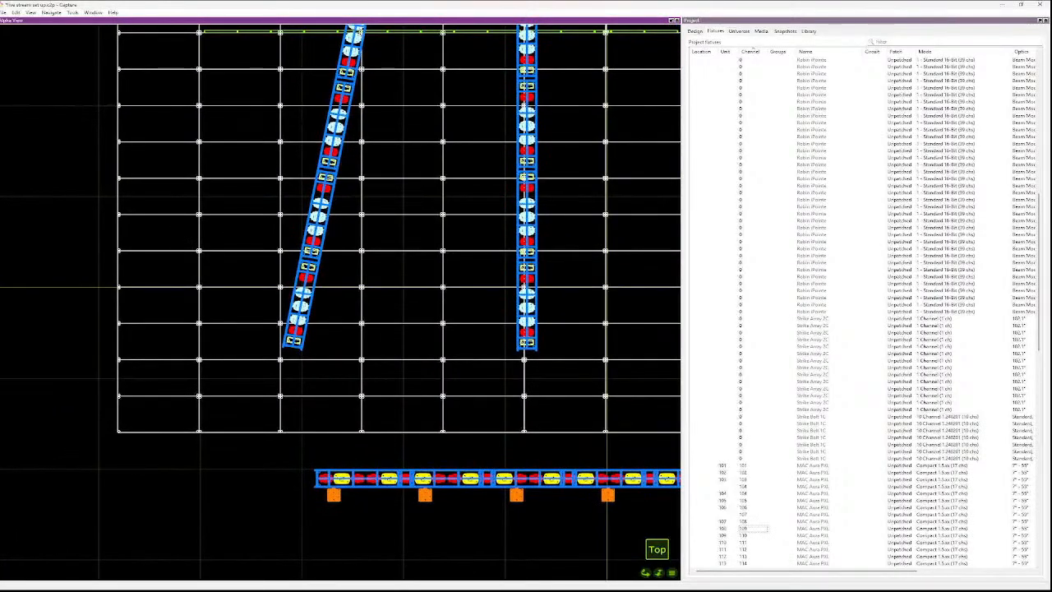
click(748, 486)
click(419, 457)
scroll(419, 462, up, 1)
scroll(404, 486, up, 3)
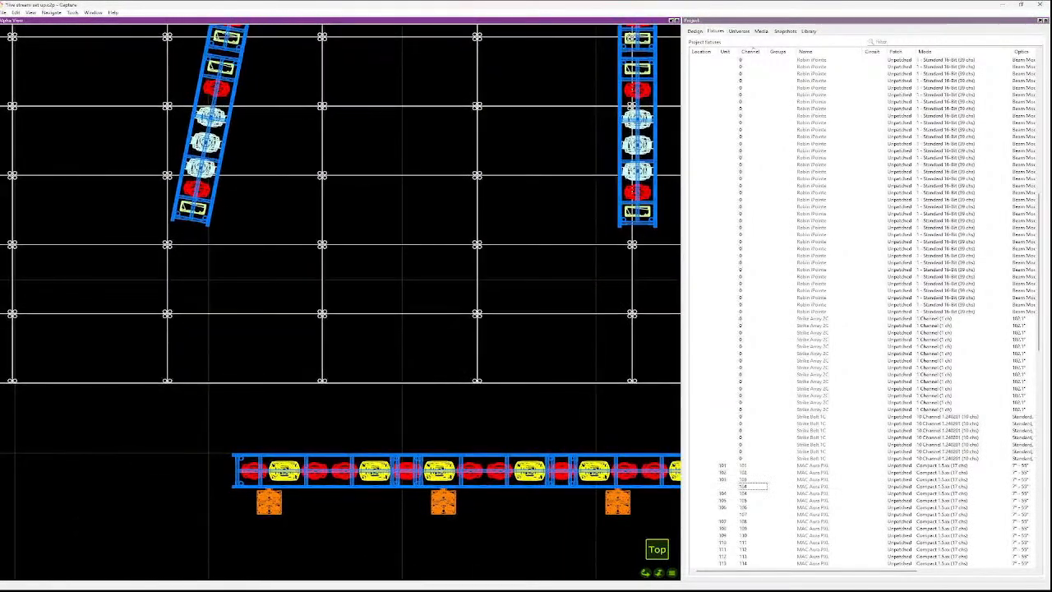
scroll(403, 477, up, 2)
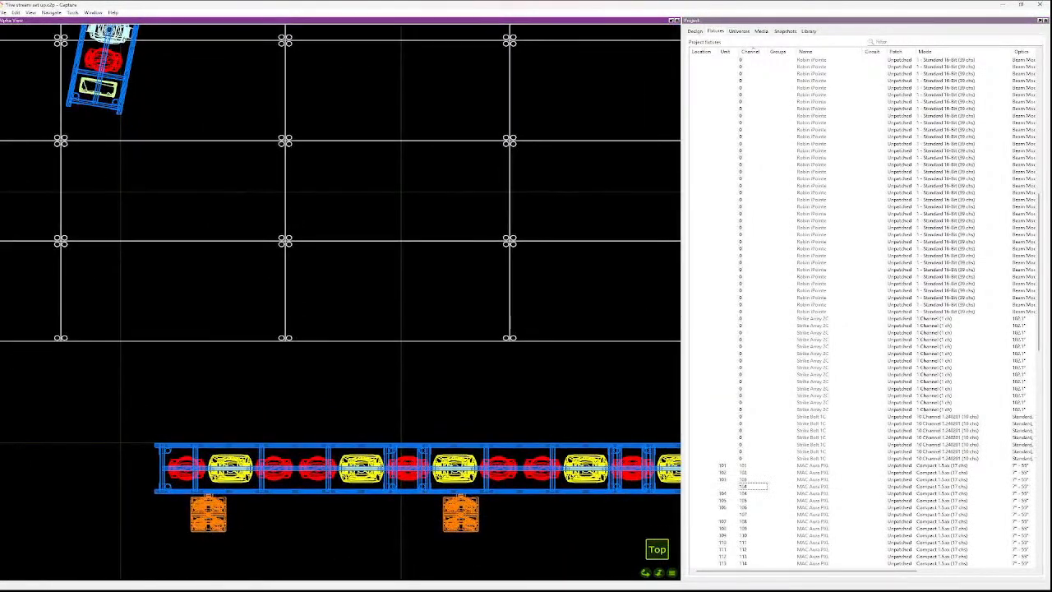
click(748, 487)
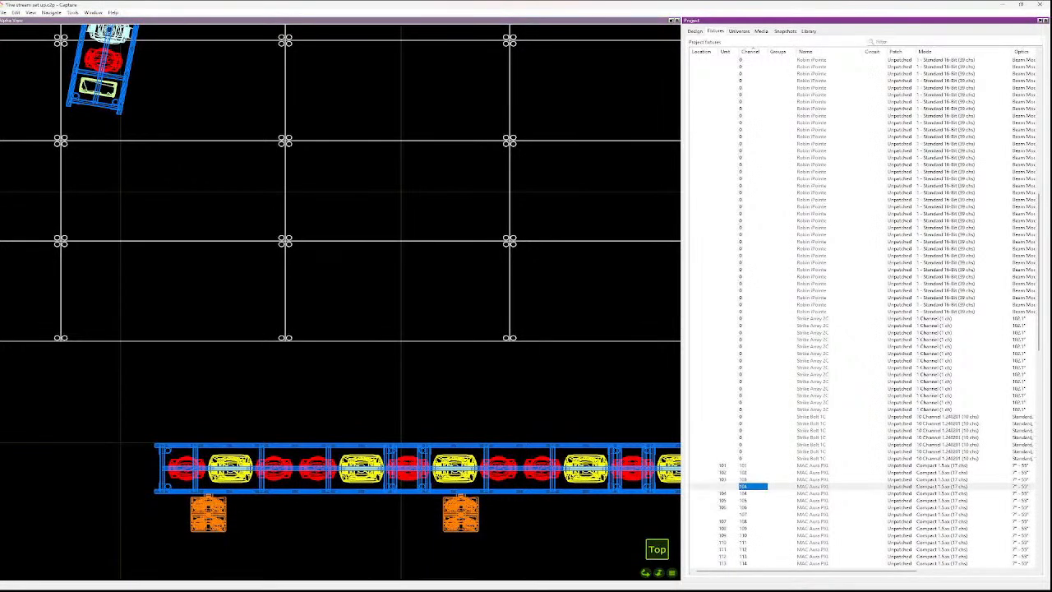
click(744, 494)
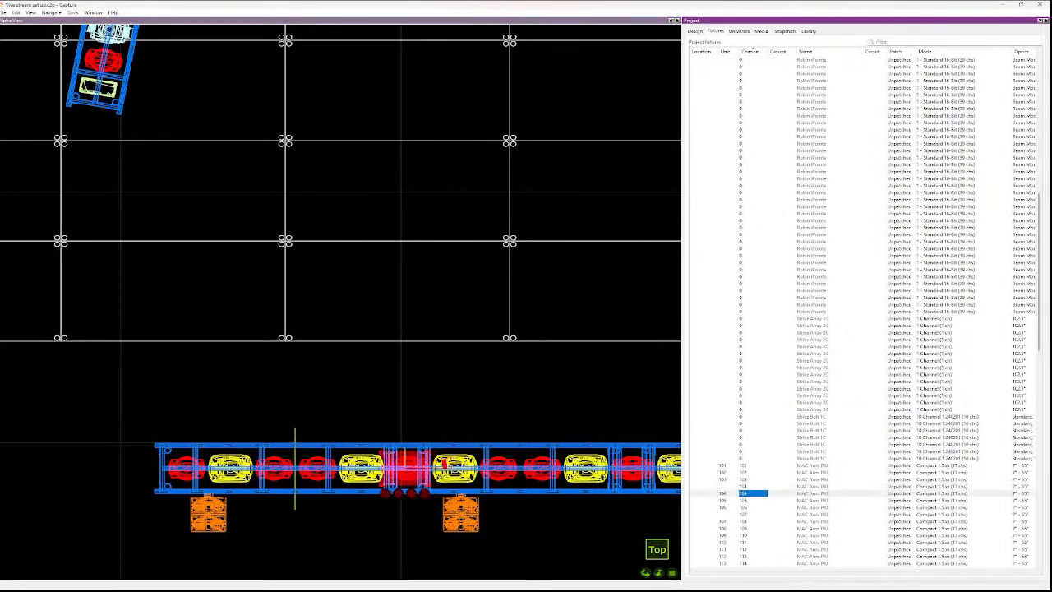
- Locate the channel 104 fixture without a unit number on the front truss and check which sequential numbering options it offers
click(744, 486)
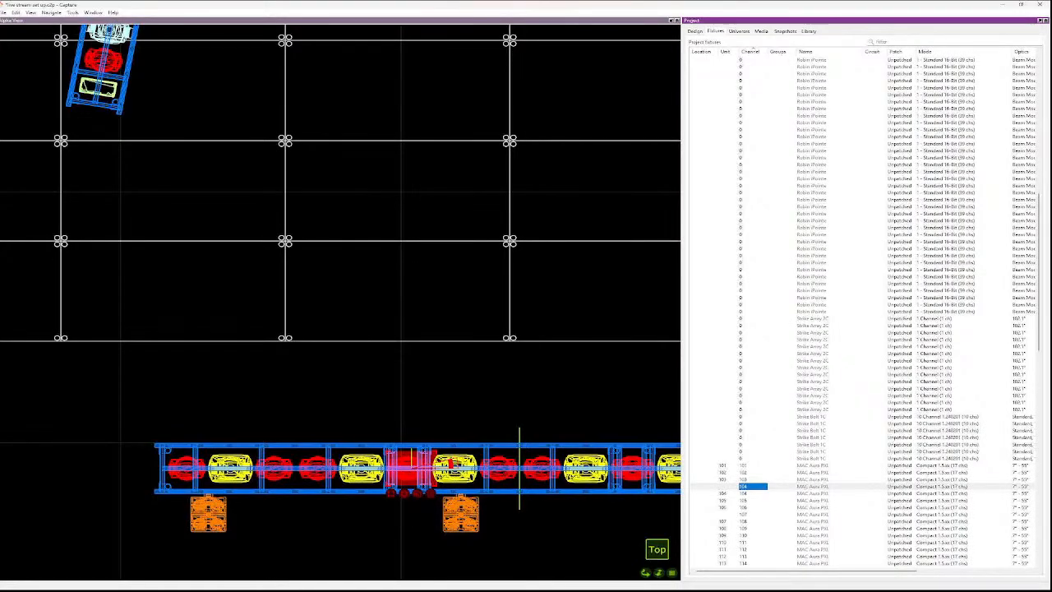
right_click(402, 392)
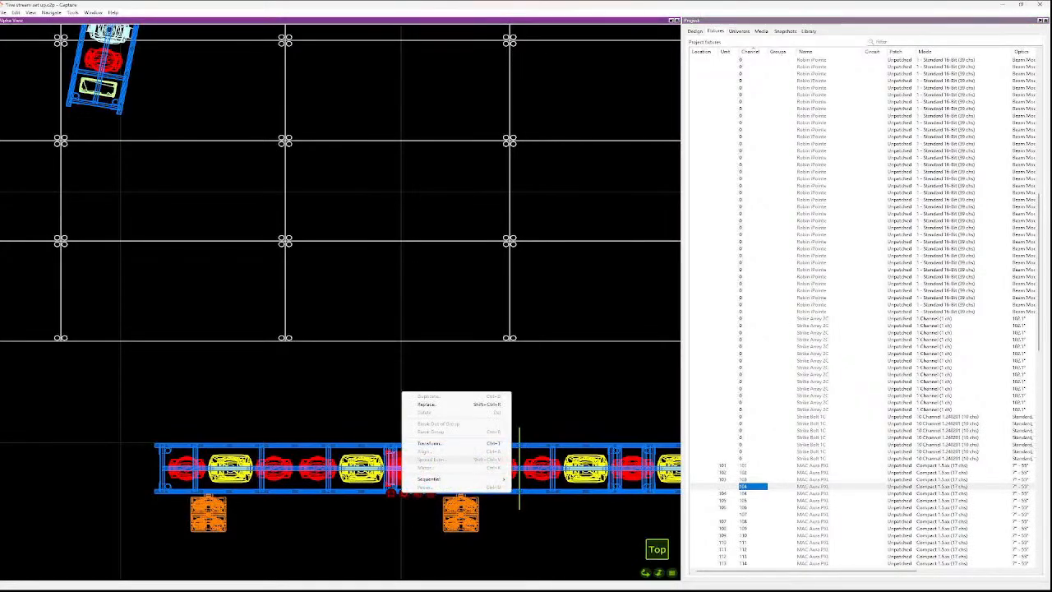
mouse_move(444, 478)
key(Escape)
key(Escape)
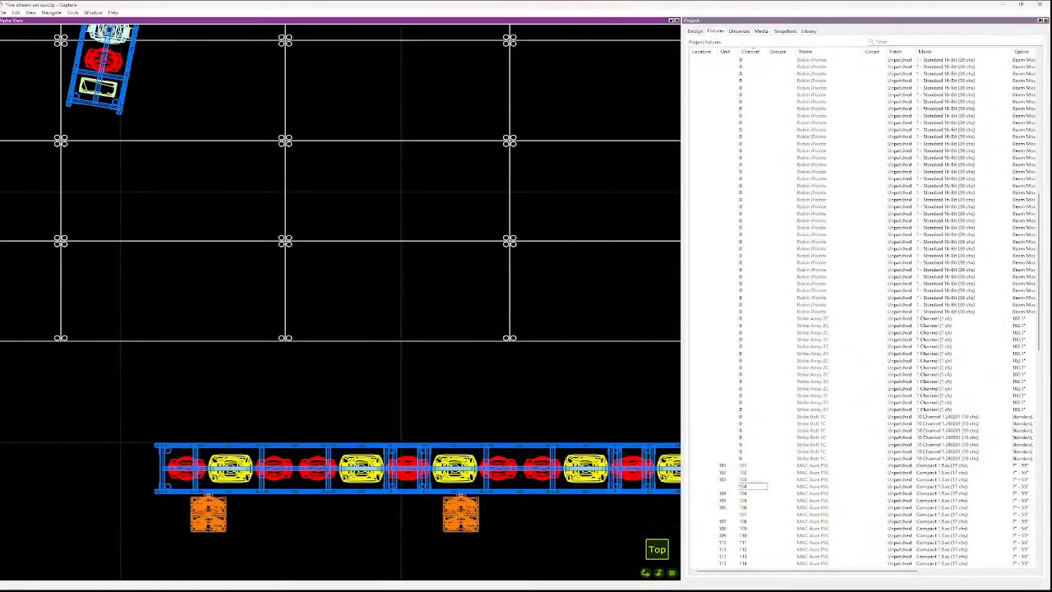
click(744, 487)
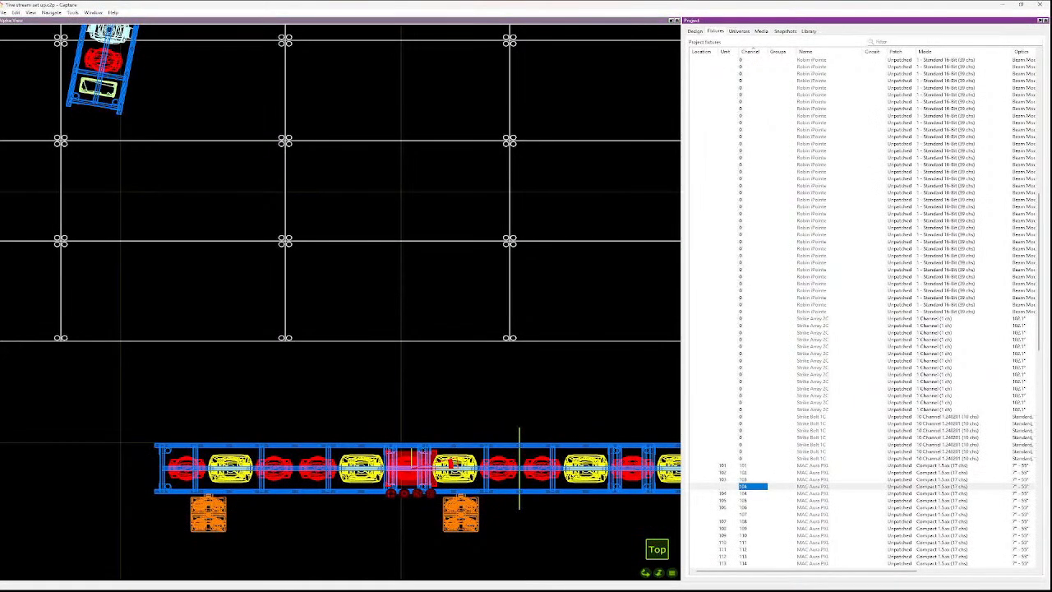
click(511, 198)
click(519, 469)
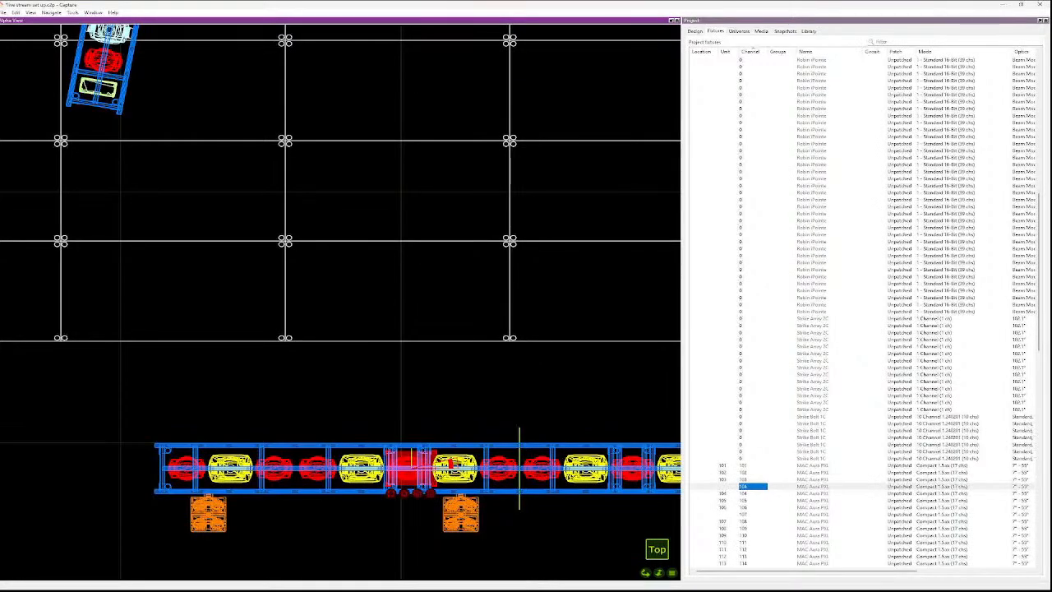
right_click(519, 469)
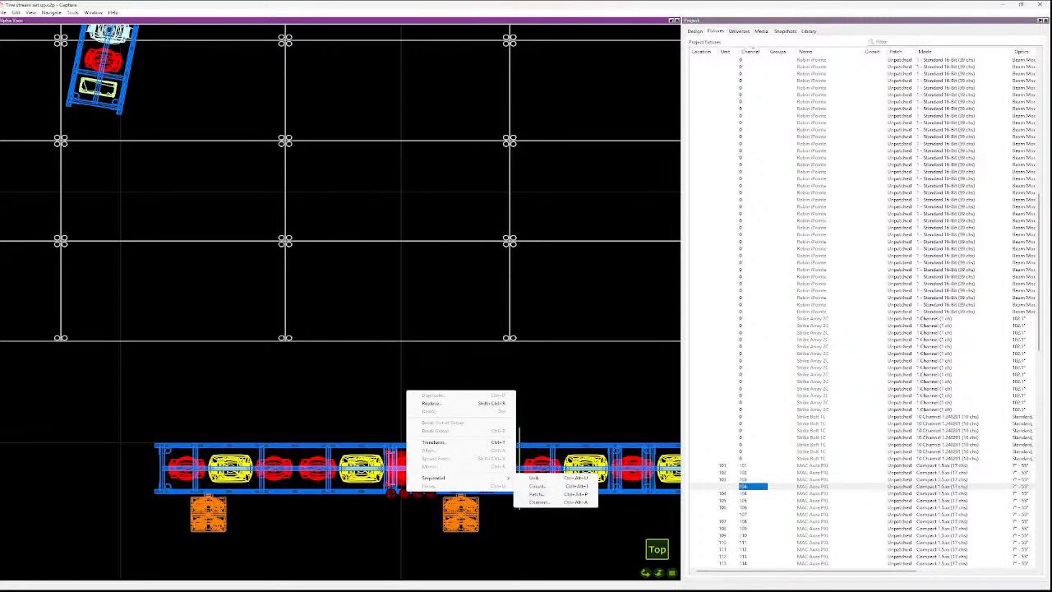
key(Escape)
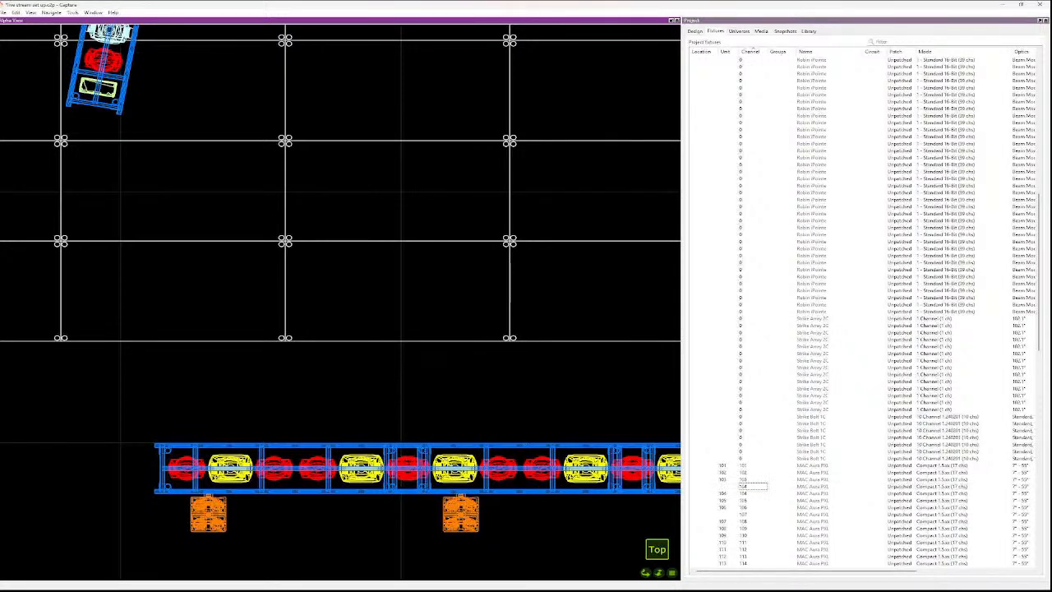
- Compare the channel 104 and 107 rows without unit numbers with the neighbouring MAC Aura PXL rows on the front truss
click(726, 487)
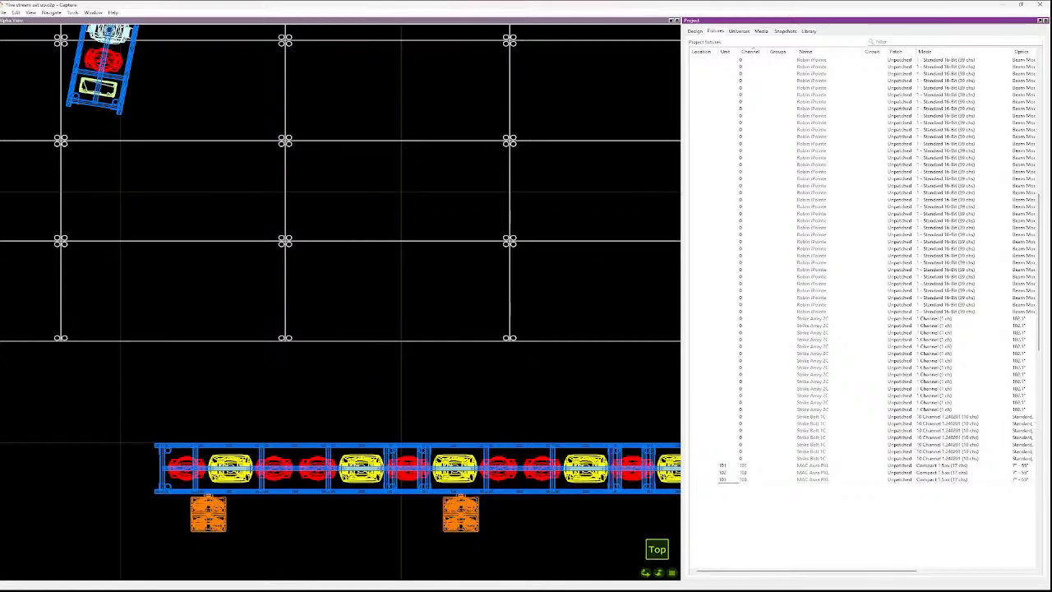
click(729, 515)
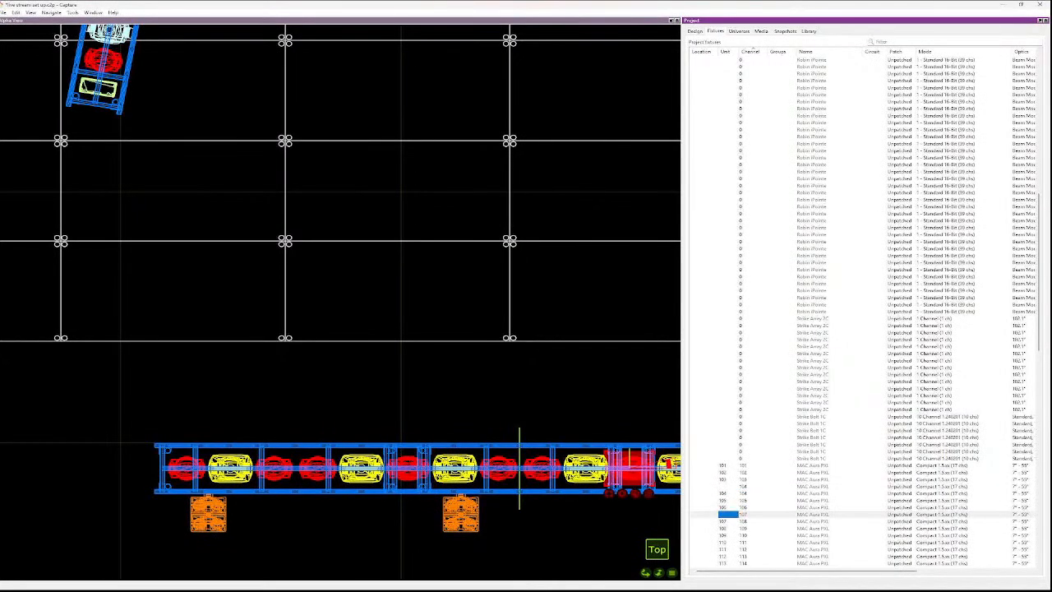
click(729, 494)
click(758, 487)
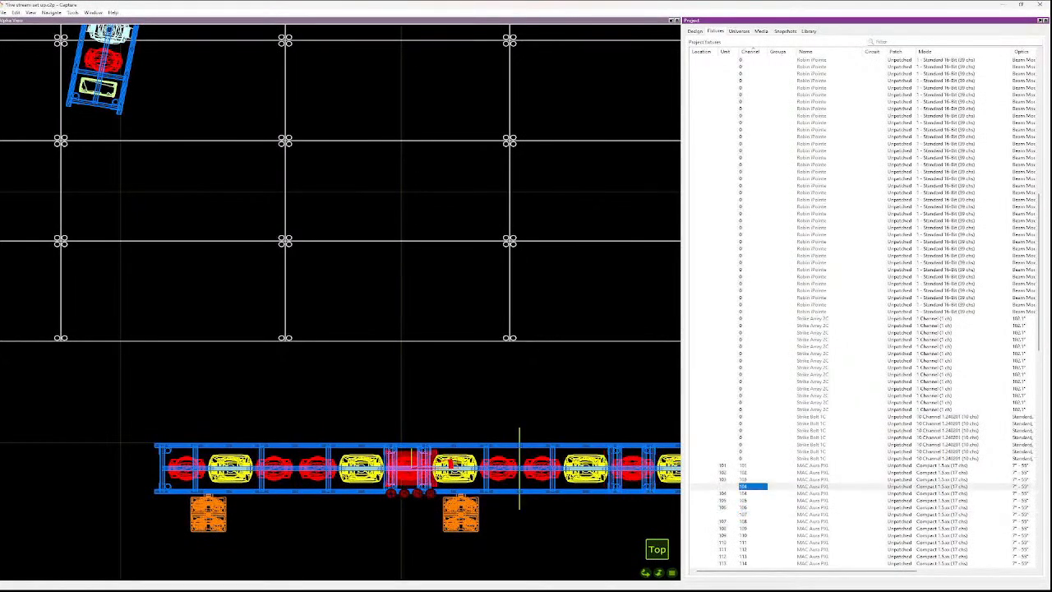
right_click(761, 486)
click(527, 395)
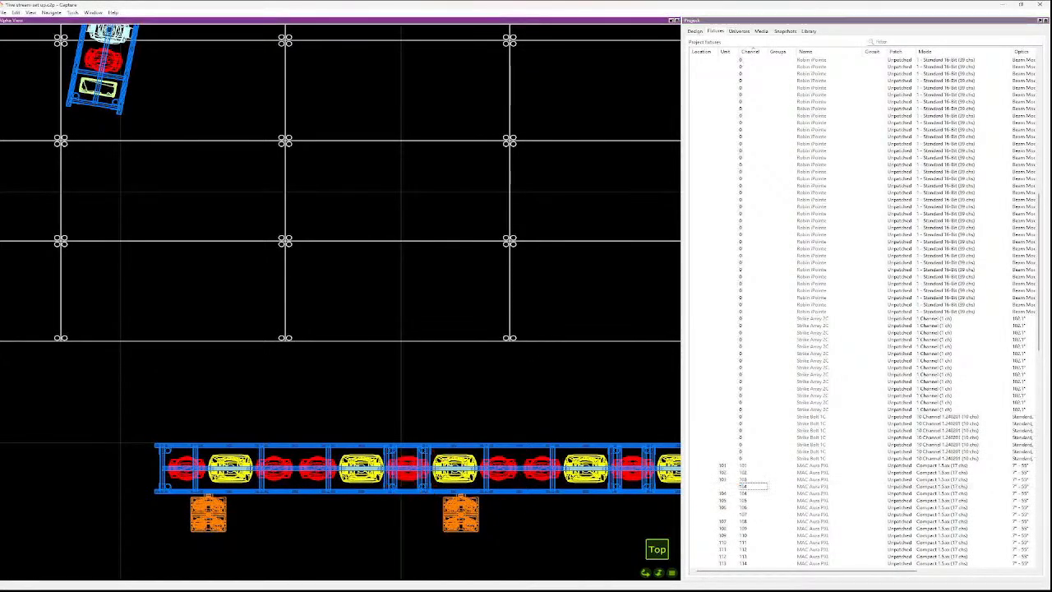
click(392, 493)
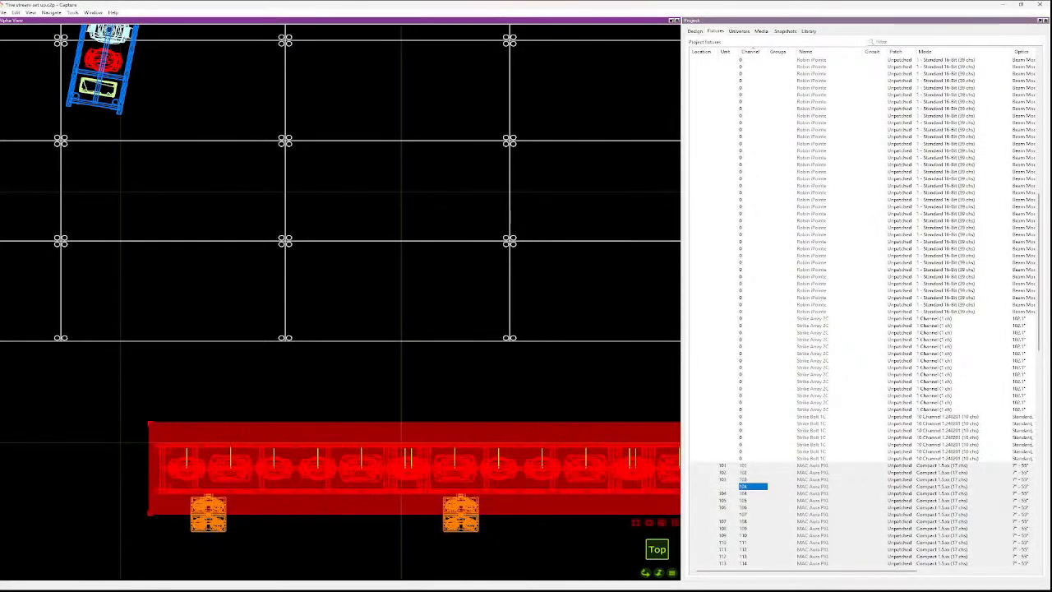
click(392, 485)
click(822, 501)
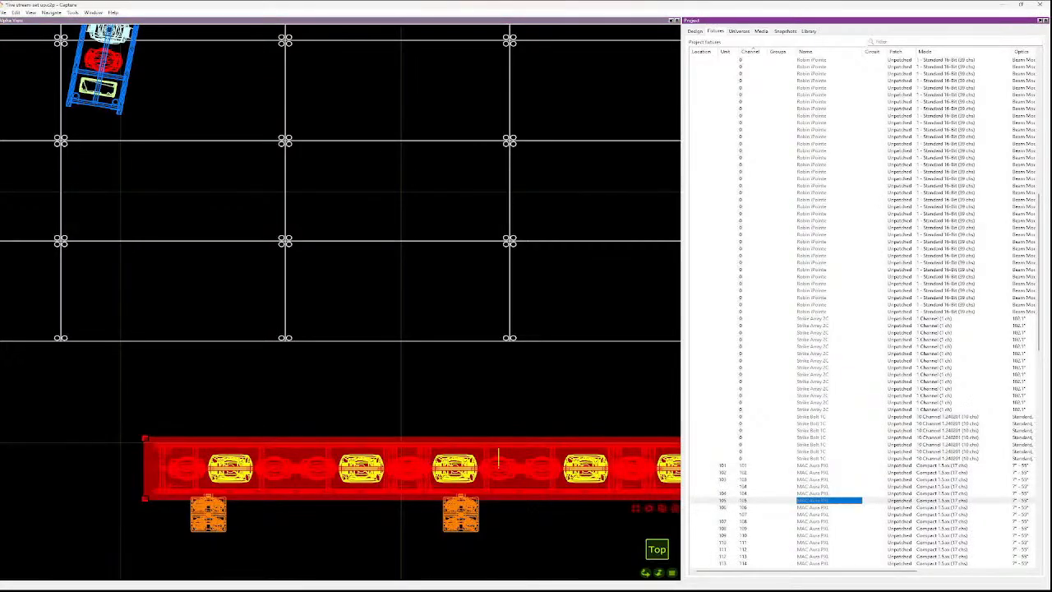
click(753, 479)
click(728, 487)
click(575, 395)
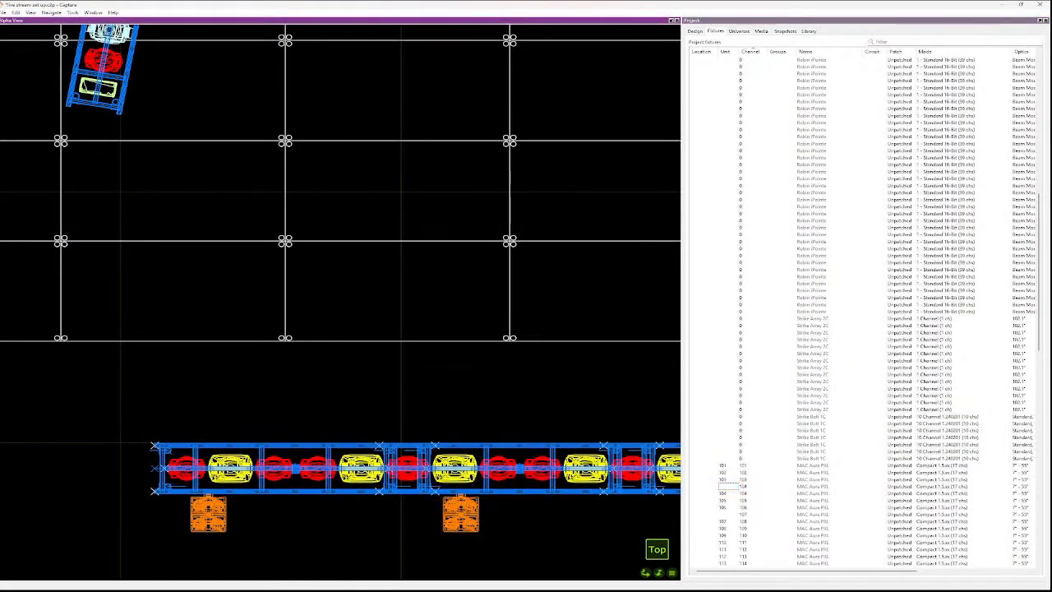
- Delete the duplicate channel 104 MAC Aura PXL without a unit number from the front truss
click(752, 487)
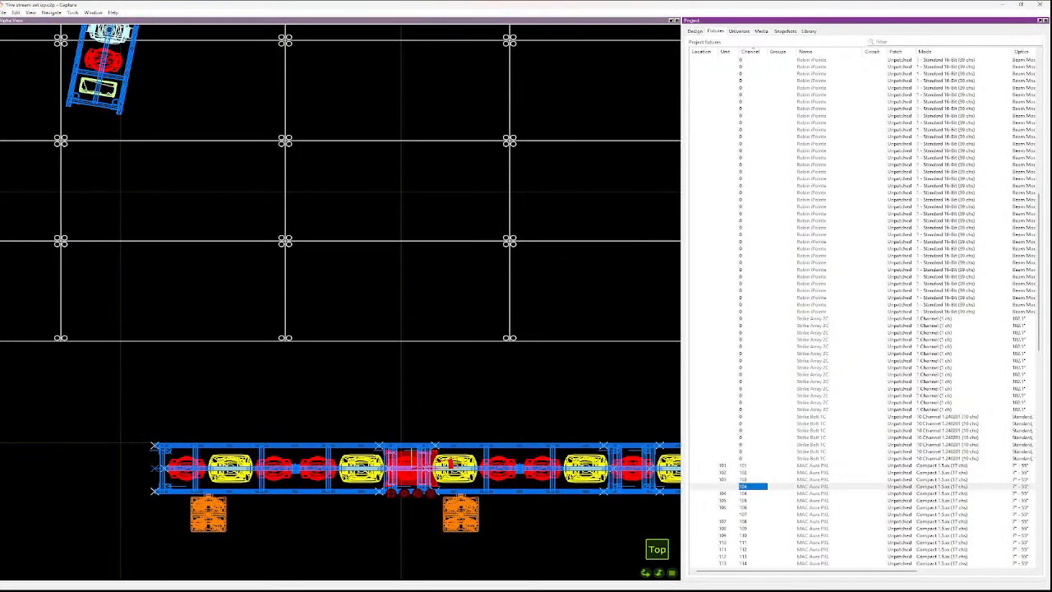
click(413, 469)
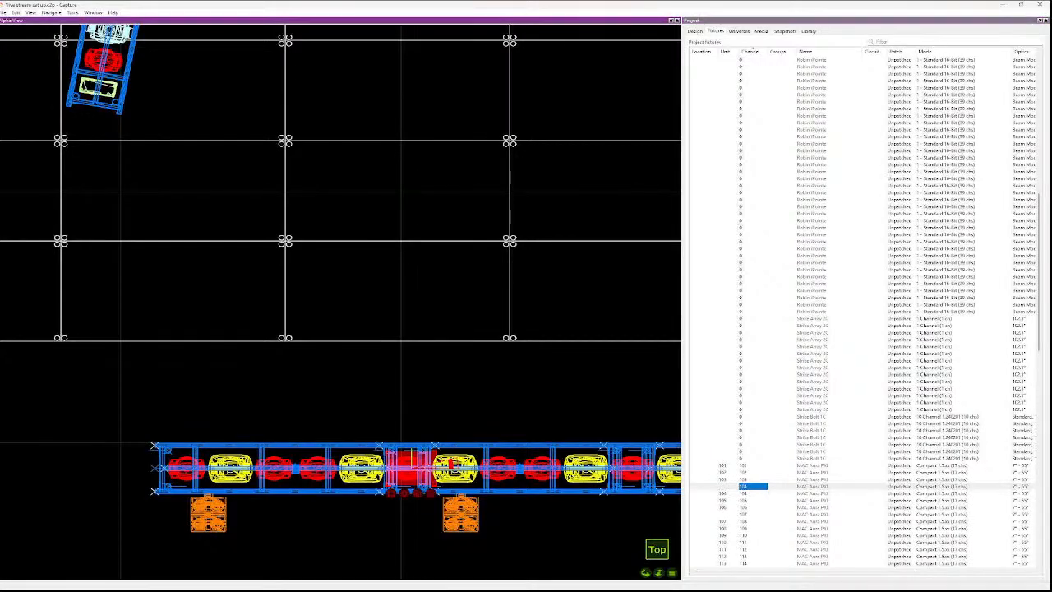
key(Delete)
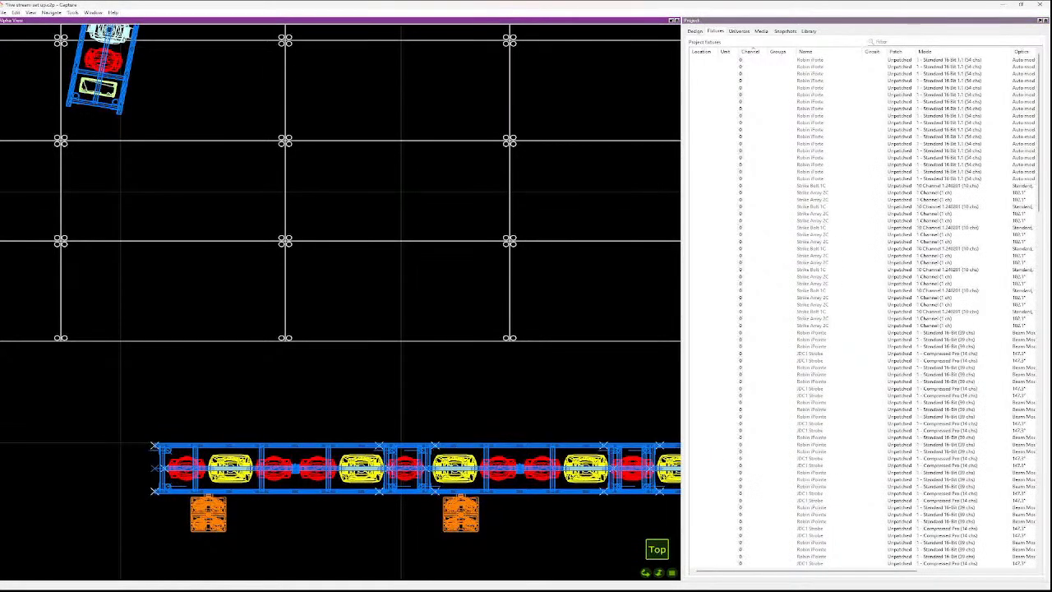
click(403, 447)
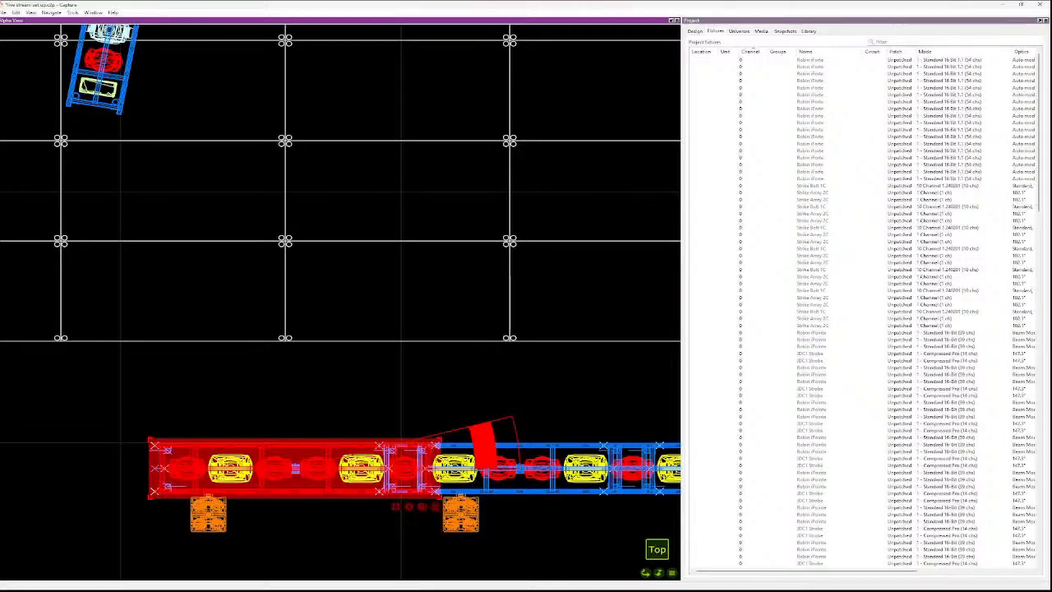
key(Escape)
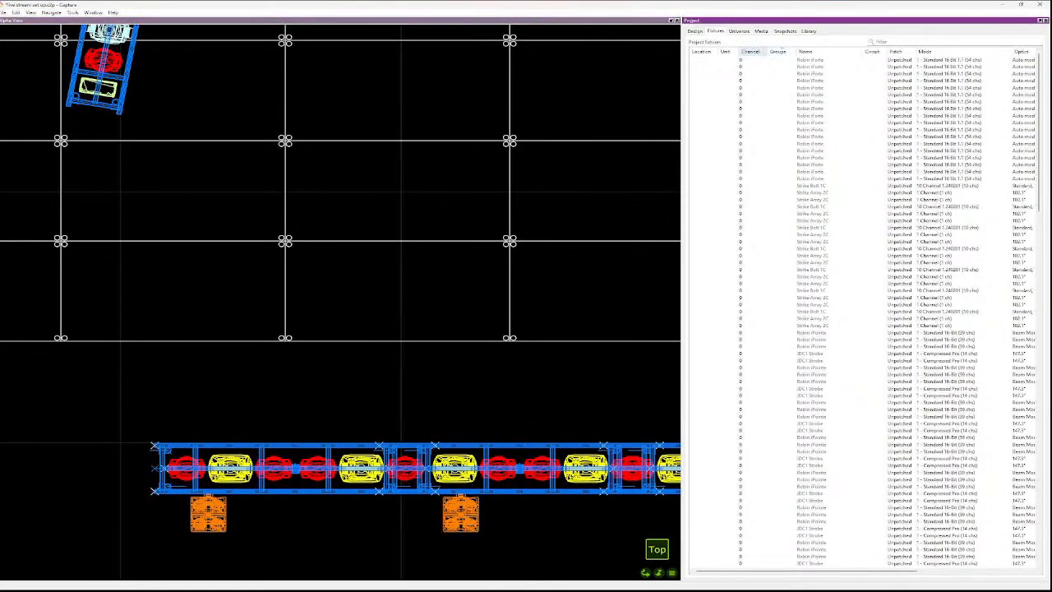
- Check the order of the front truss MAC Aura PXL fixtures by highlighting them one by one from channel 101 to 109
scroll(863, 312, down, 15)
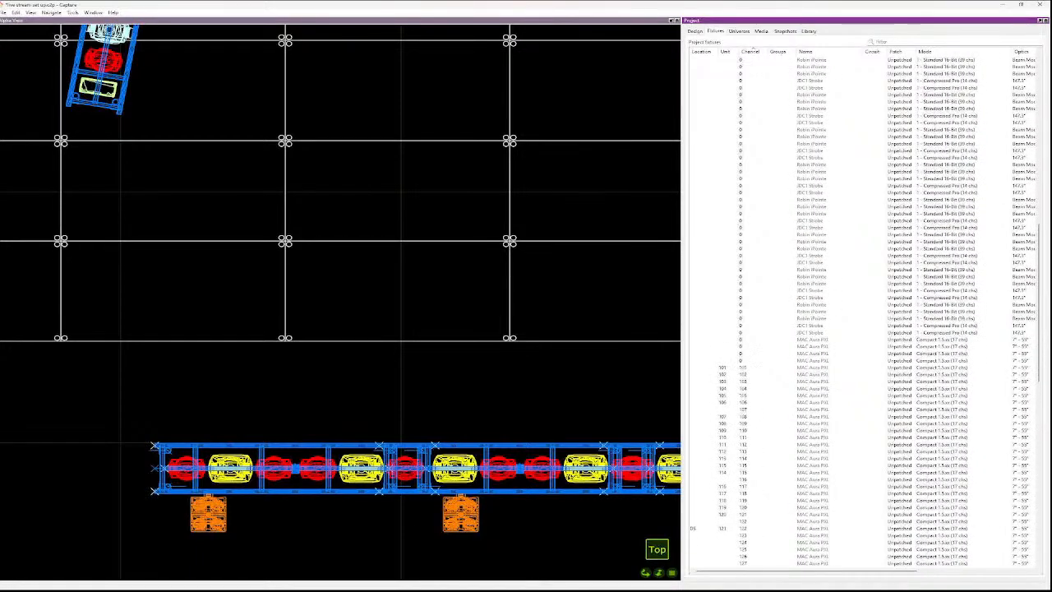
click(752, 339)
scroll(547, 437, down, 5)
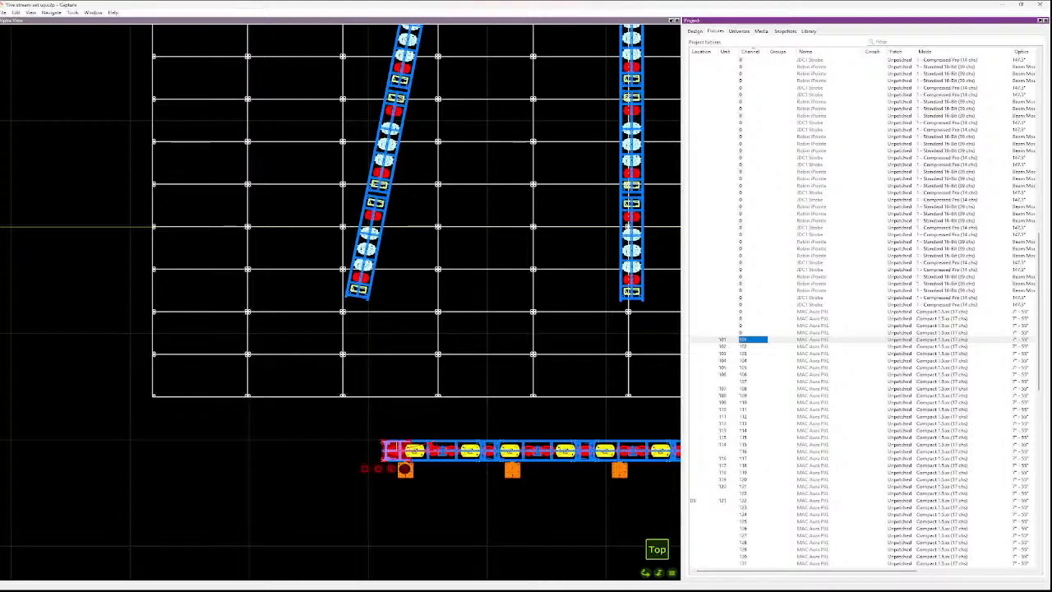
key(Down)
key(Down)
key(Down)
key(Down)
key(Down)
key(Down)
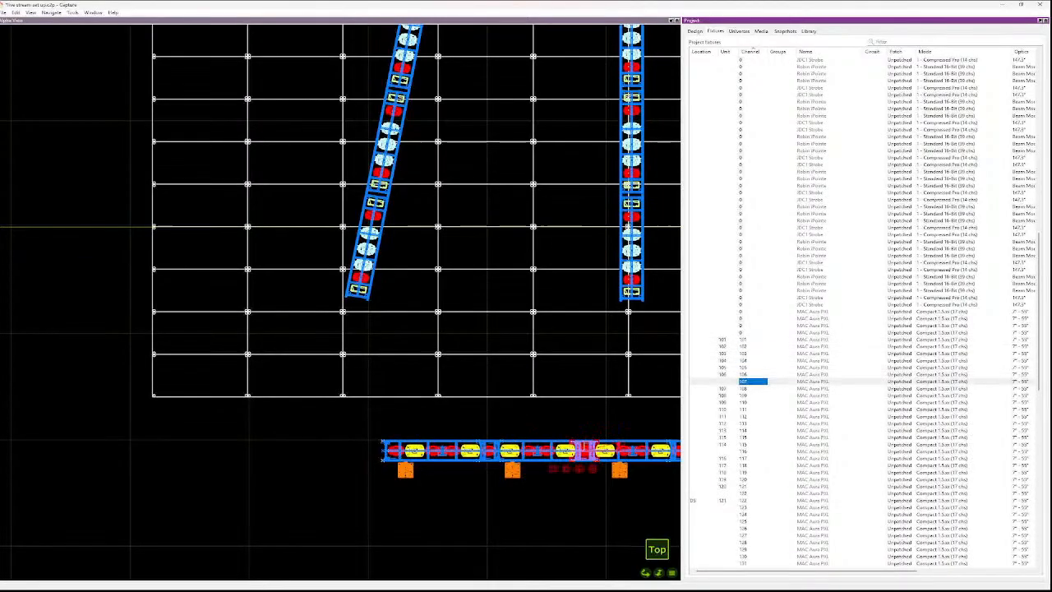
key(Up)
key(Up)
key(Up)
key(Up)
key(Up)
key(Up)
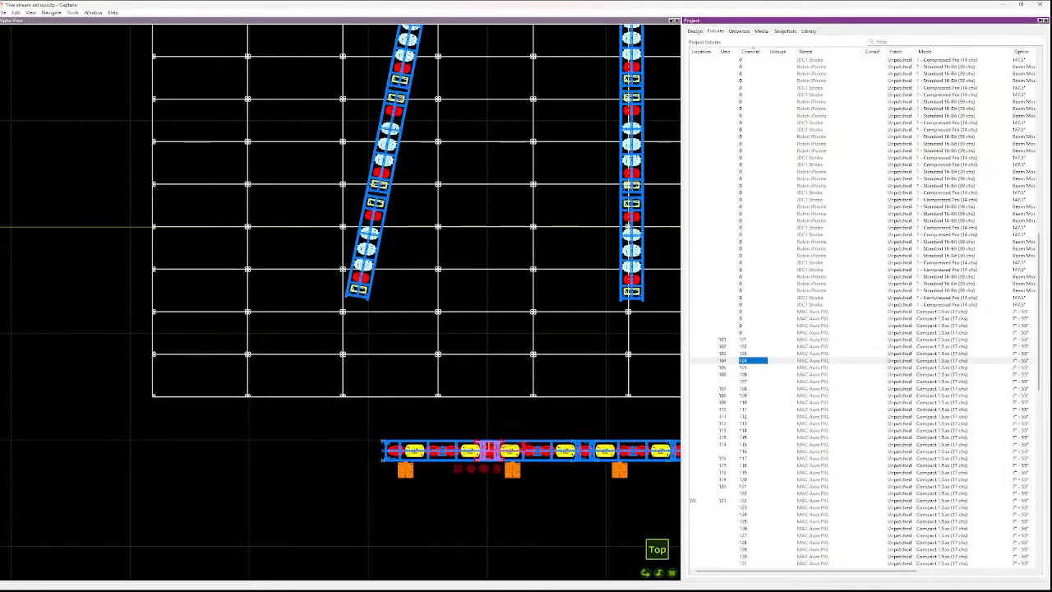
key(Down)
key(Down)
key(Down)
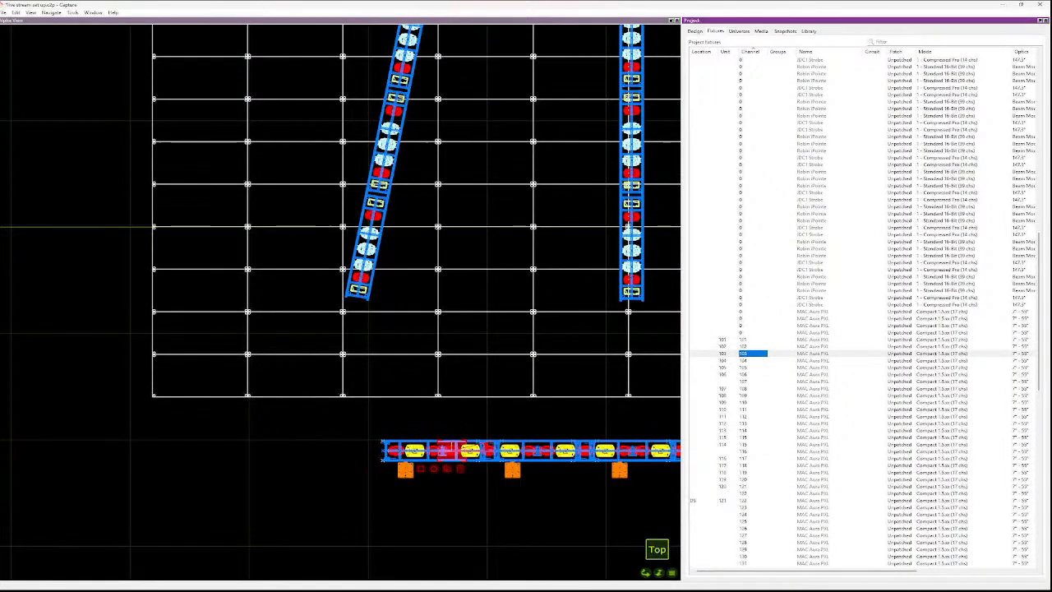
key(Down)
key(Down)
key(Down)
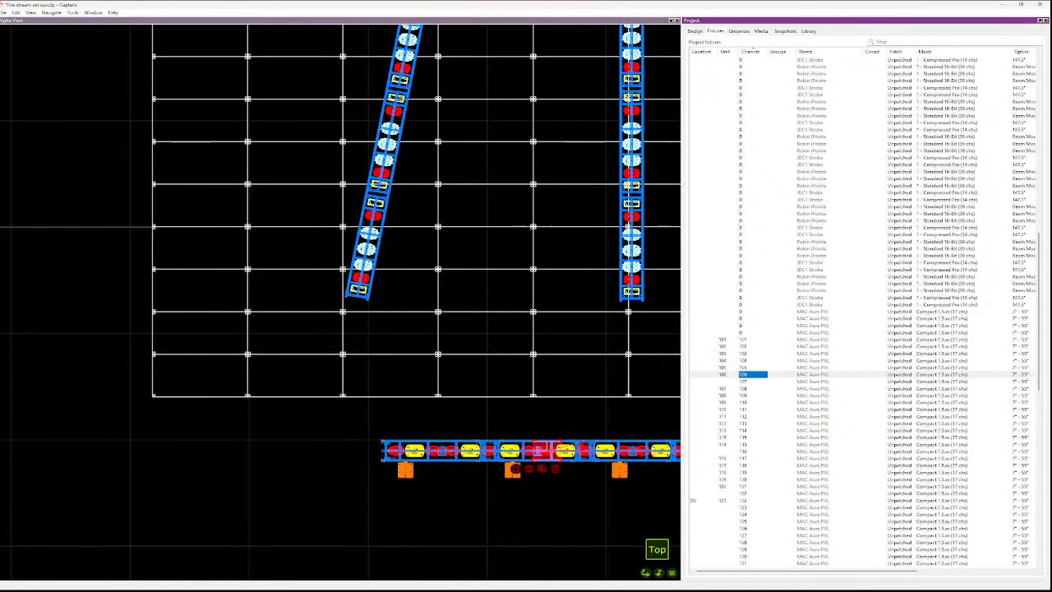
key(Down)
key(Down)
key(Down)
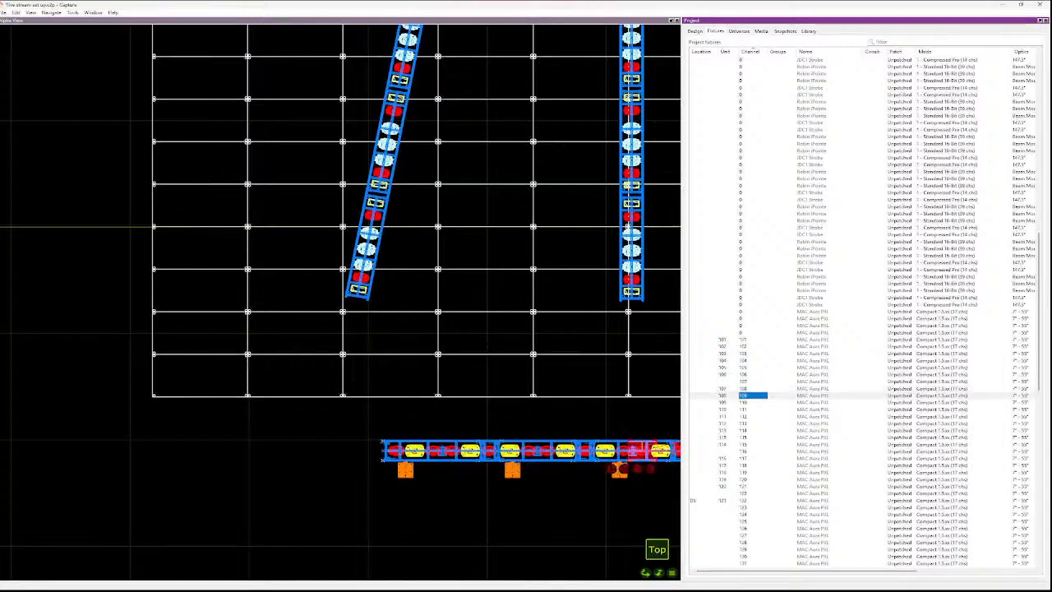
- Continue checking the front truss's MAC Aura PXL order from channel 110 to 115 with the whole truss in sight
scroll(471, 446, down, 10)
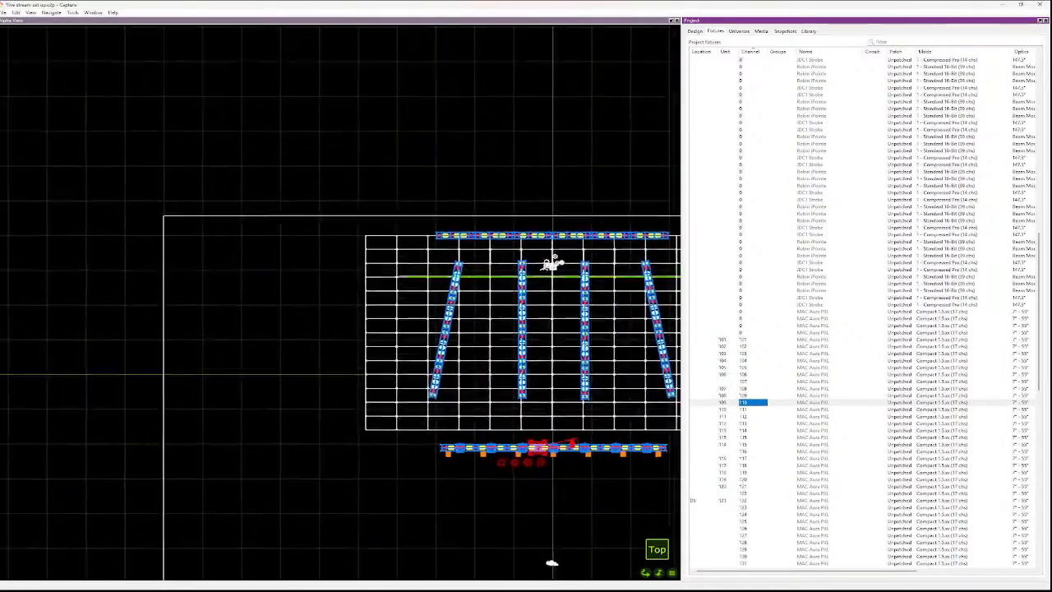
scroll(671, 445, up, 8)
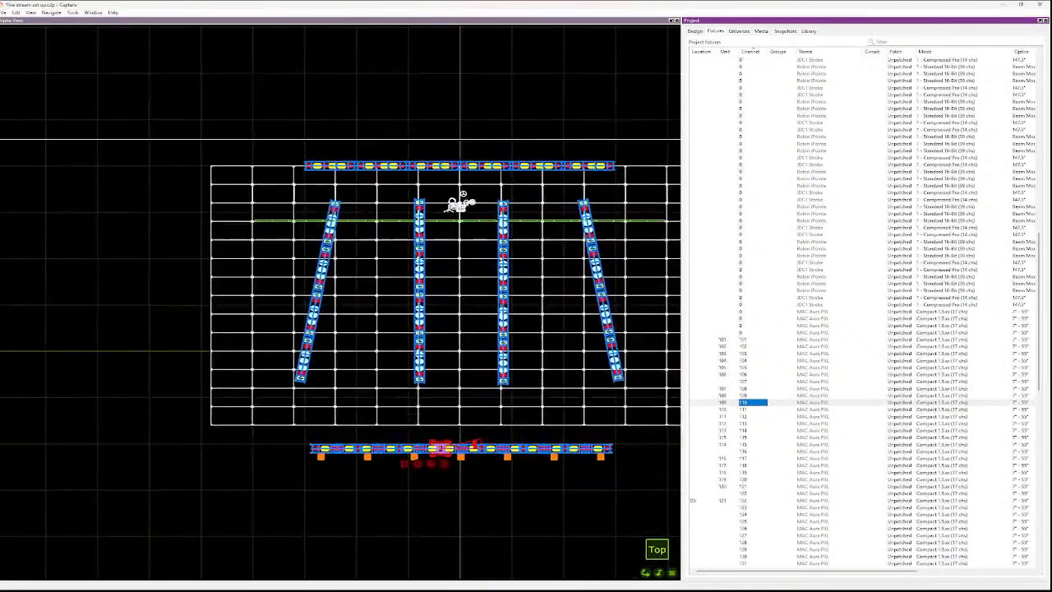
scroll(649, 440, up, 3)
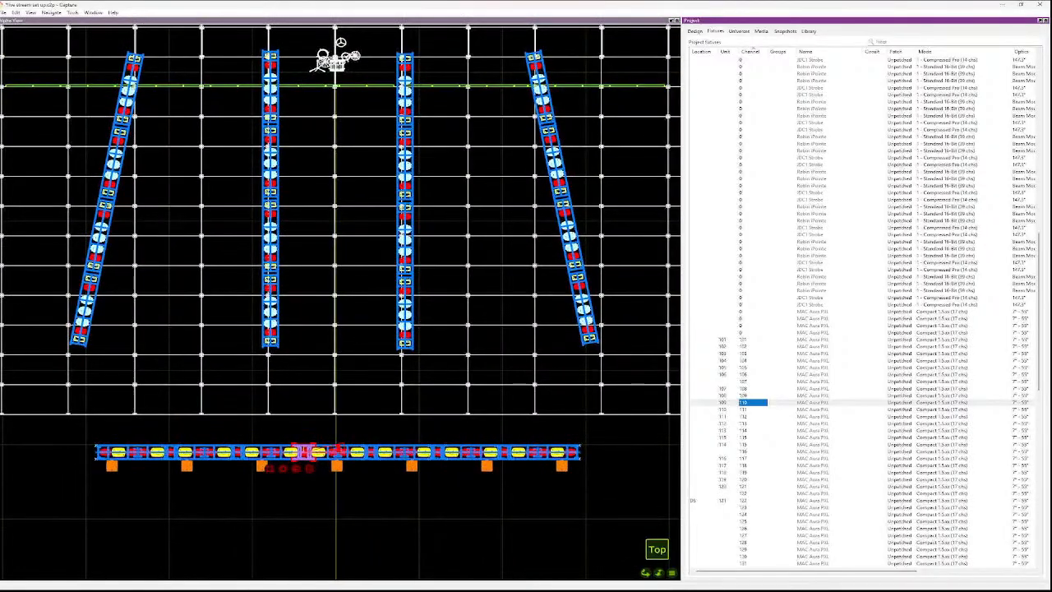
key(Down)
key(Down)
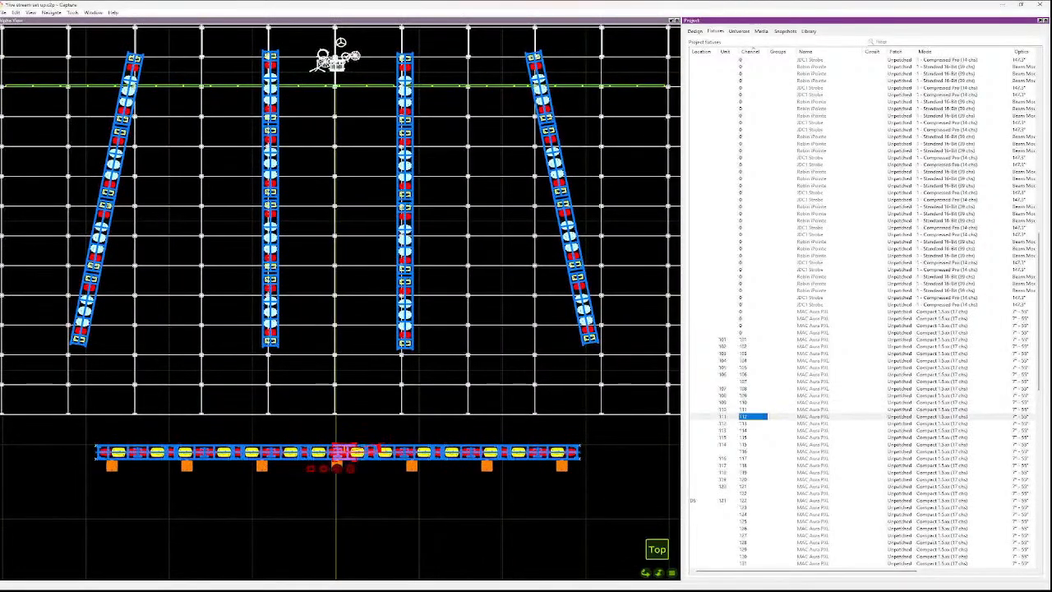
scroll(431, 485, up, 3)
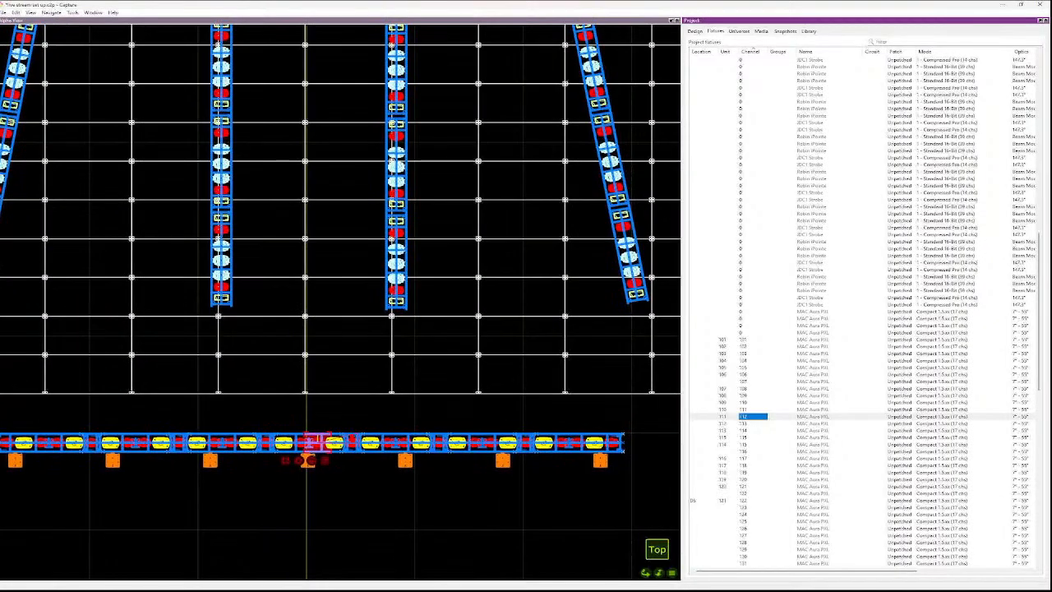
key(Down)
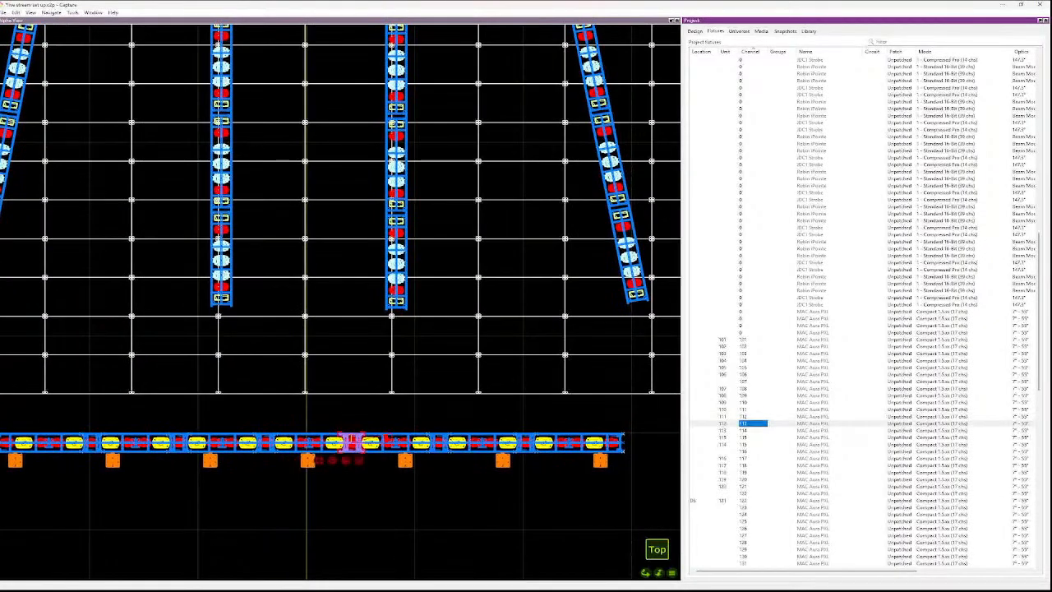
key(Down)
key(Down)
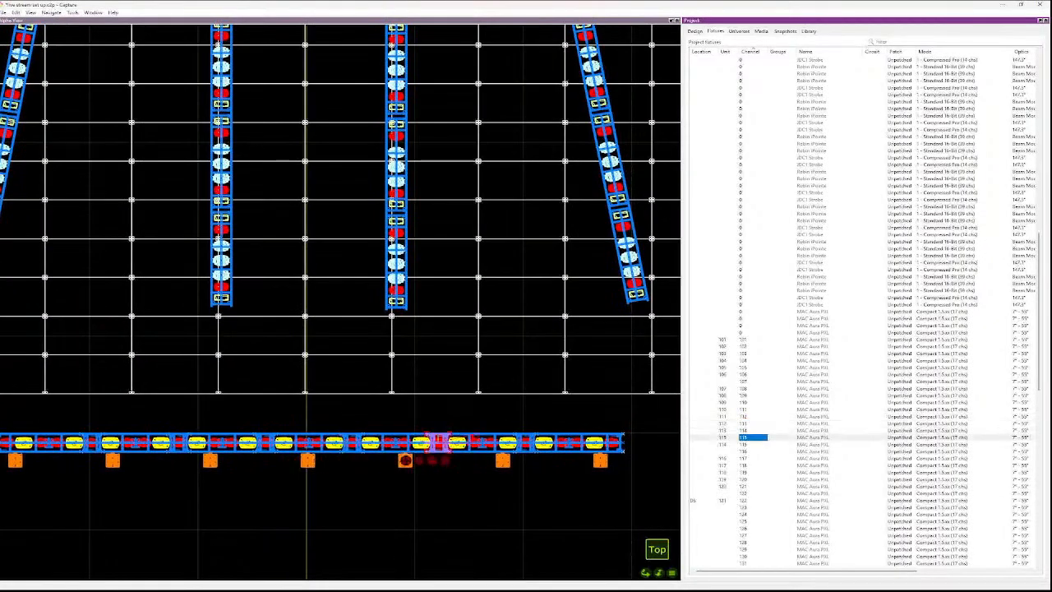
- Compare the two channel 115 fixtures on the front truss and set the channel of the one with unit number 114 to 114
key(Up)
key(Down)
key(Down)
key(Up)
key(Down)
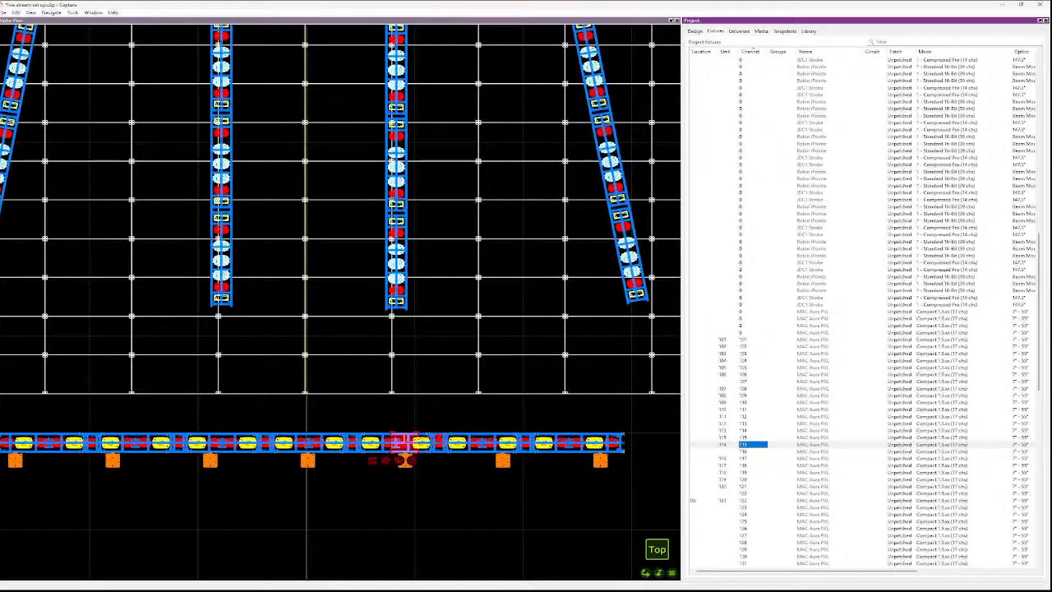
key(F2)
text(114)
key(Return)
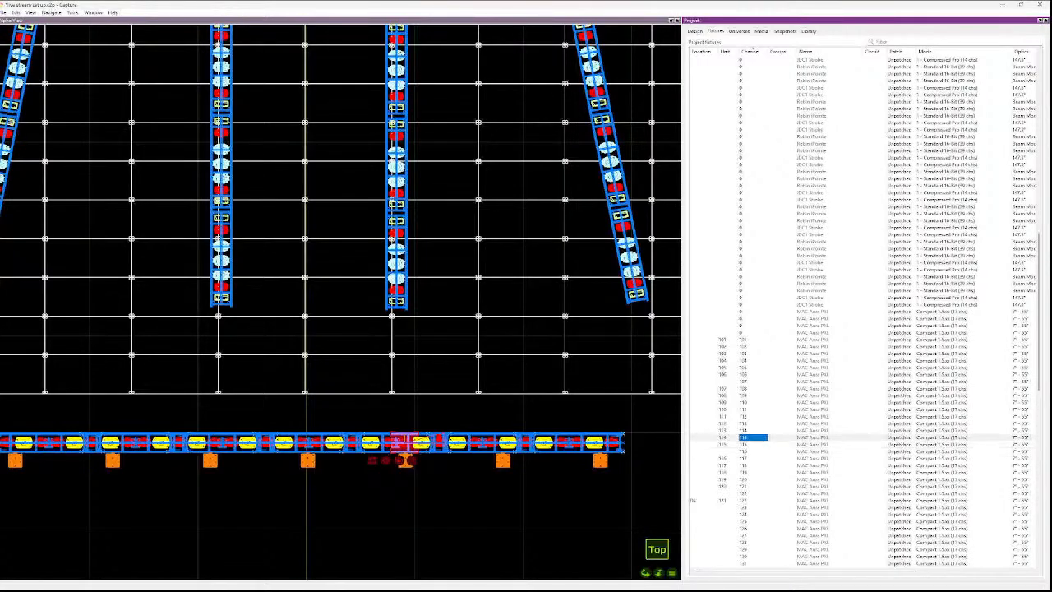
- Recheck the order of the front truss MAC Aura PXL fixtures around channels 111 to 115 by highlighting them one by one
key(Up)
key(Down)
key(Down)
key(Up)
key(Up)
key(Up)
key(Up)
key(Up)
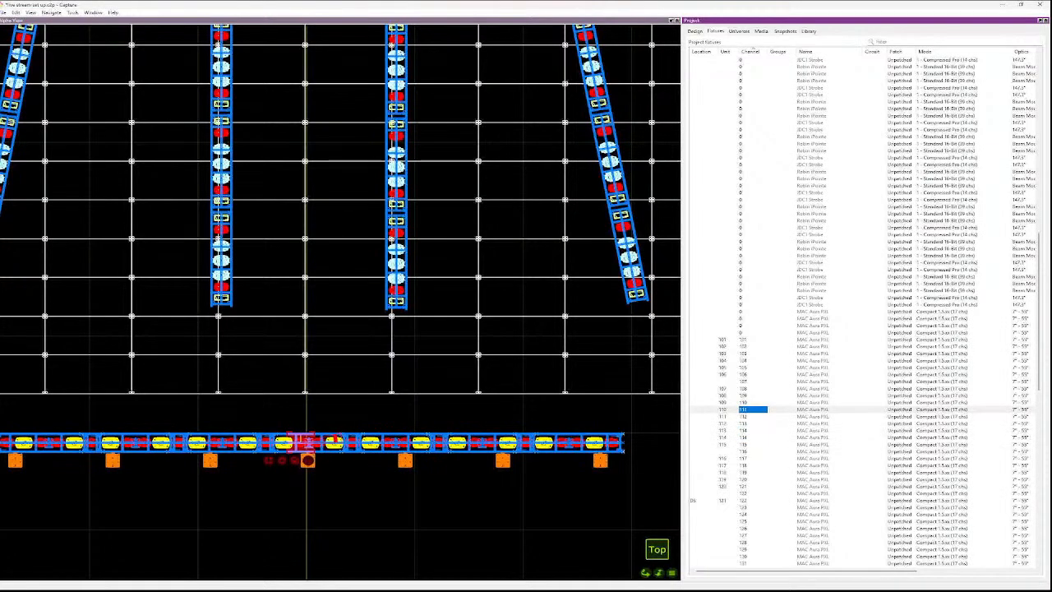
key(Down)
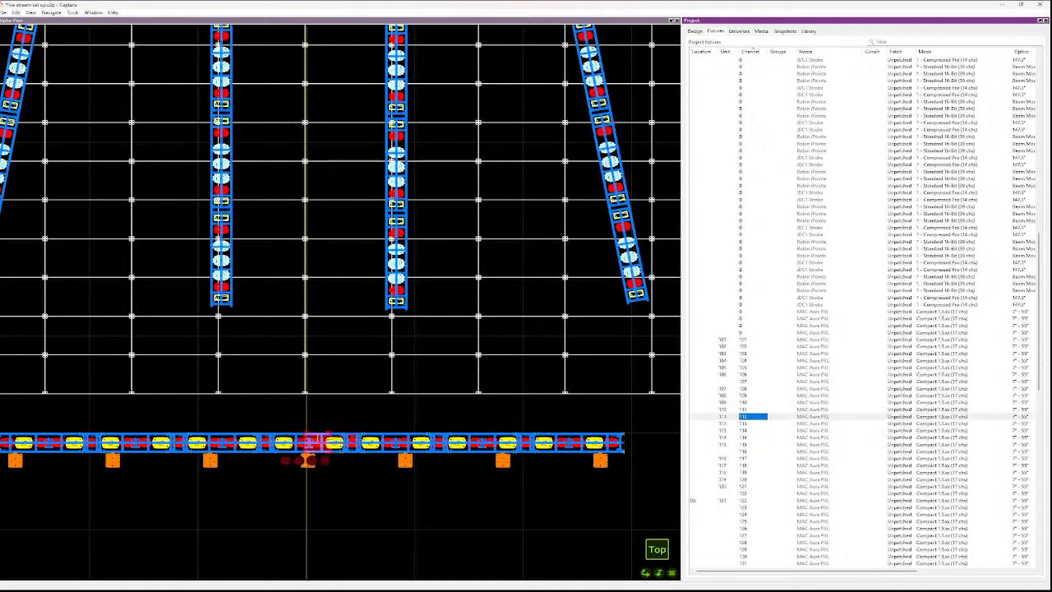
key(Down)
key(Down)
key(Down)
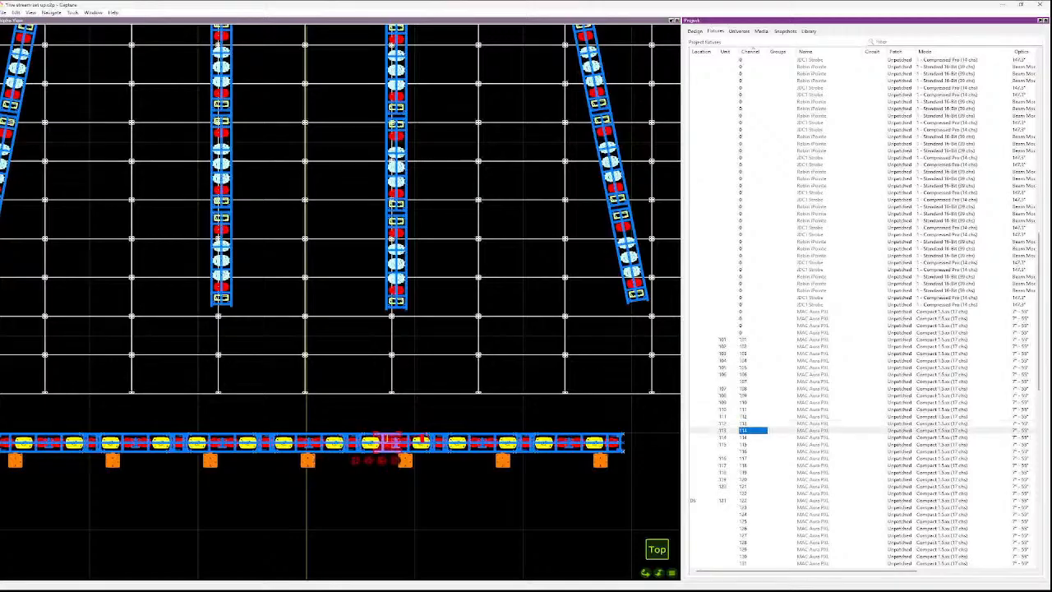
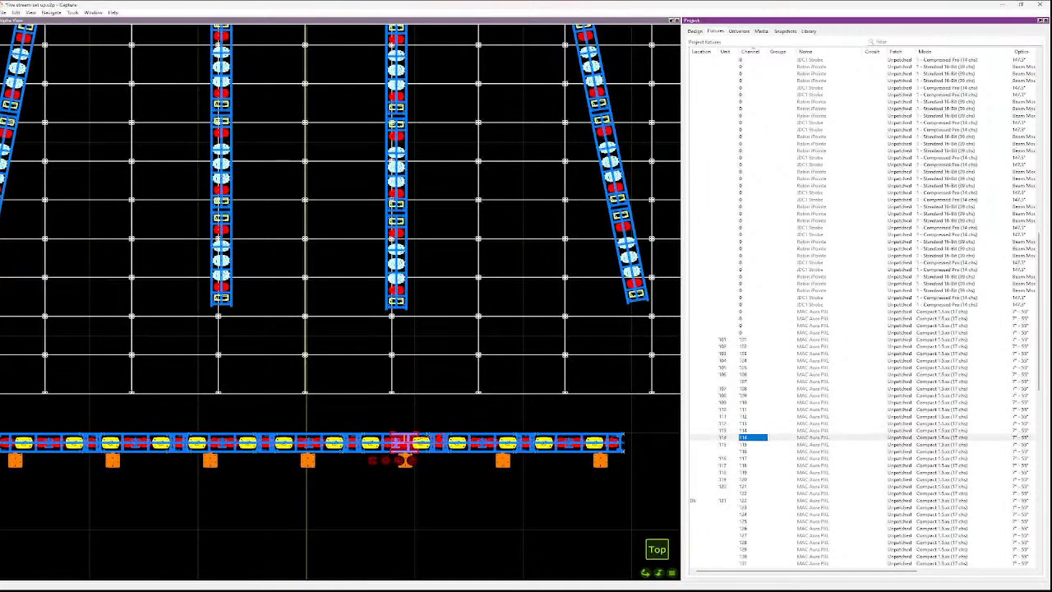
- Set the channels of the front truss MAC Aura PXL fixtures with unit numbers 114 and 115 to 115 and 116
text(114)
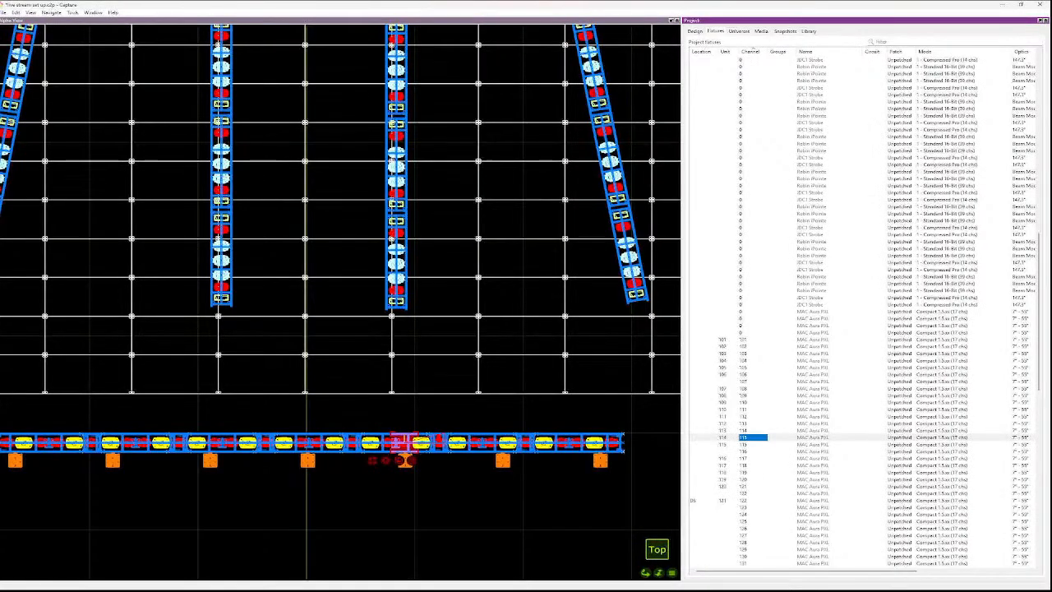
key(Return)
text(11)
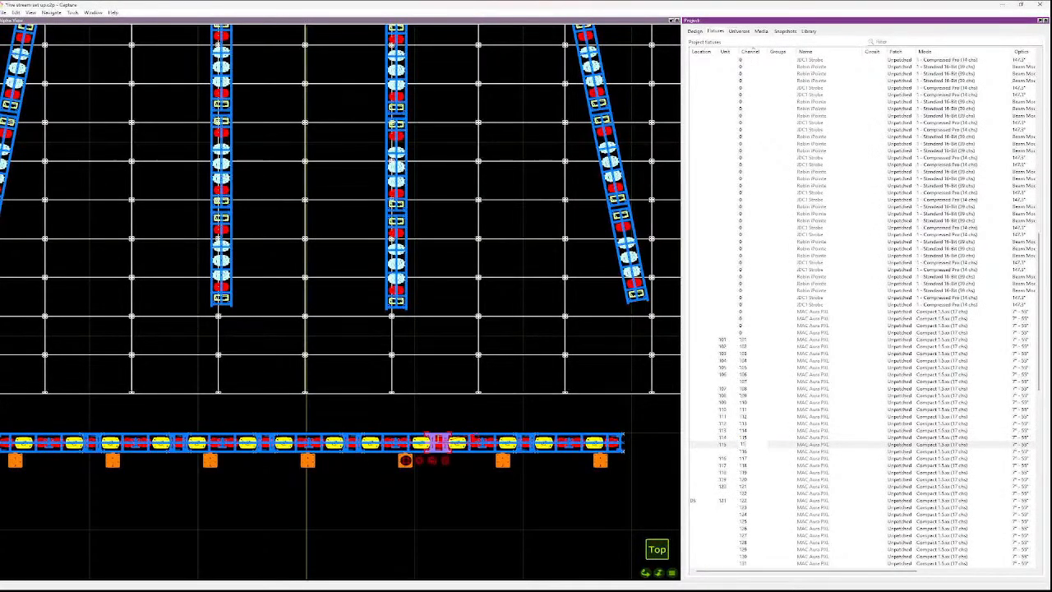
text(5)
key(Return)
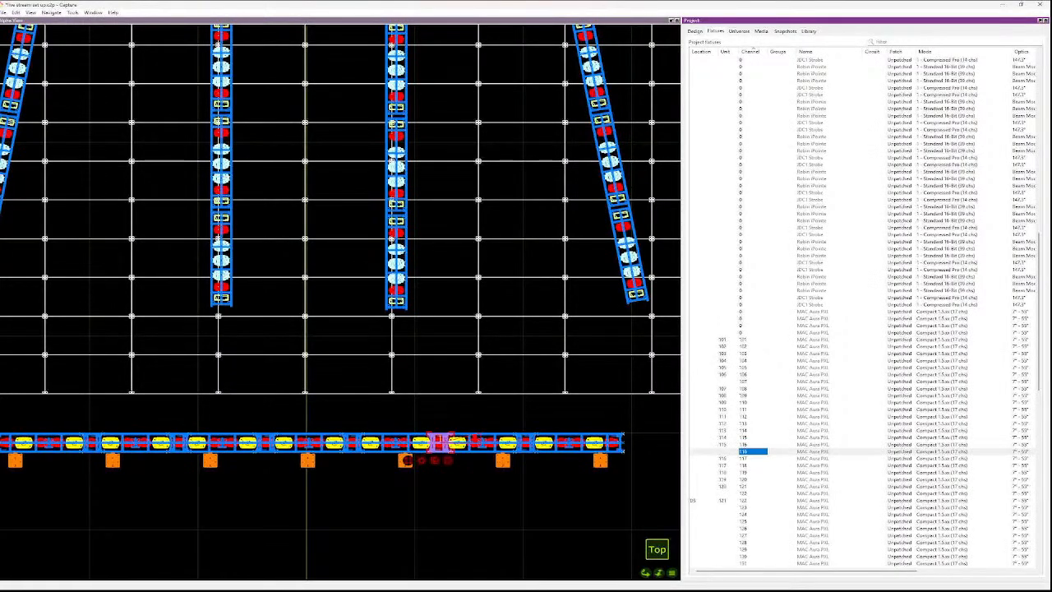
- Delete the duplicate channel 116 MAC Aura PXL without a unit number from the front truss
click(461, 510)
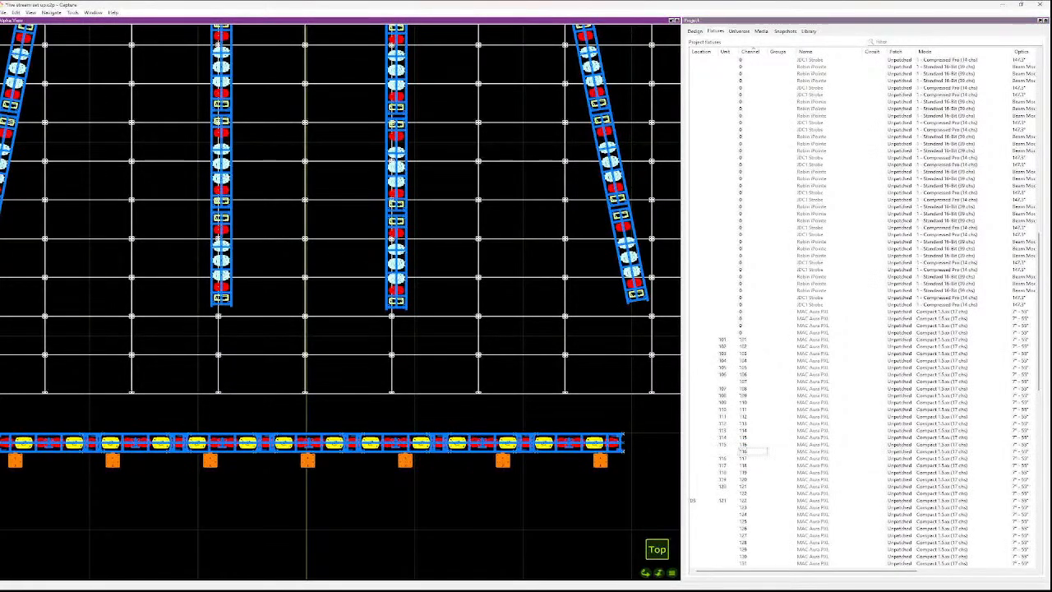
click(750, 451)
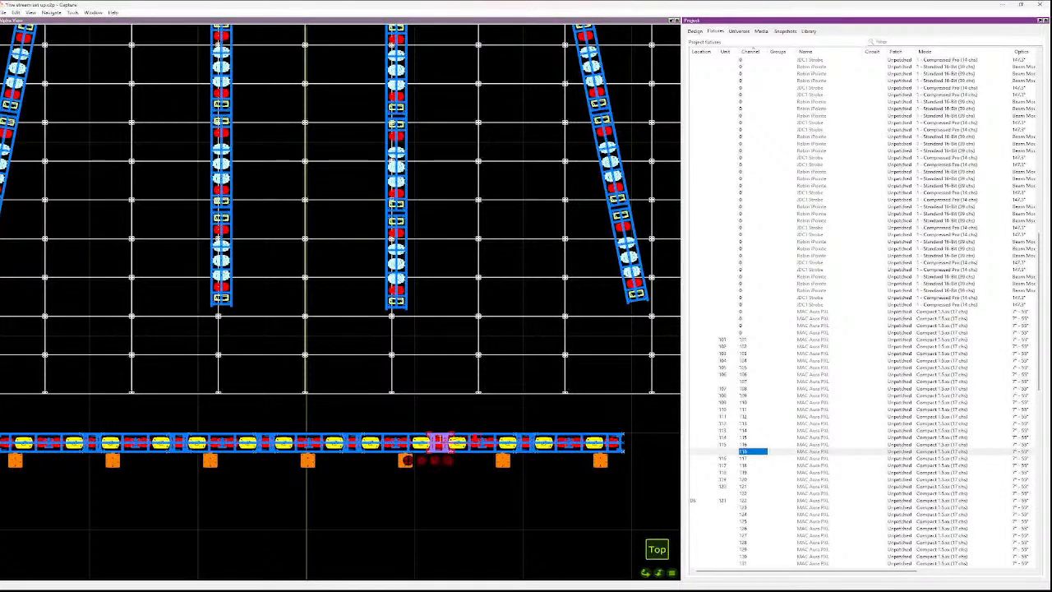
right_click(423, 459)
click(448, 482)
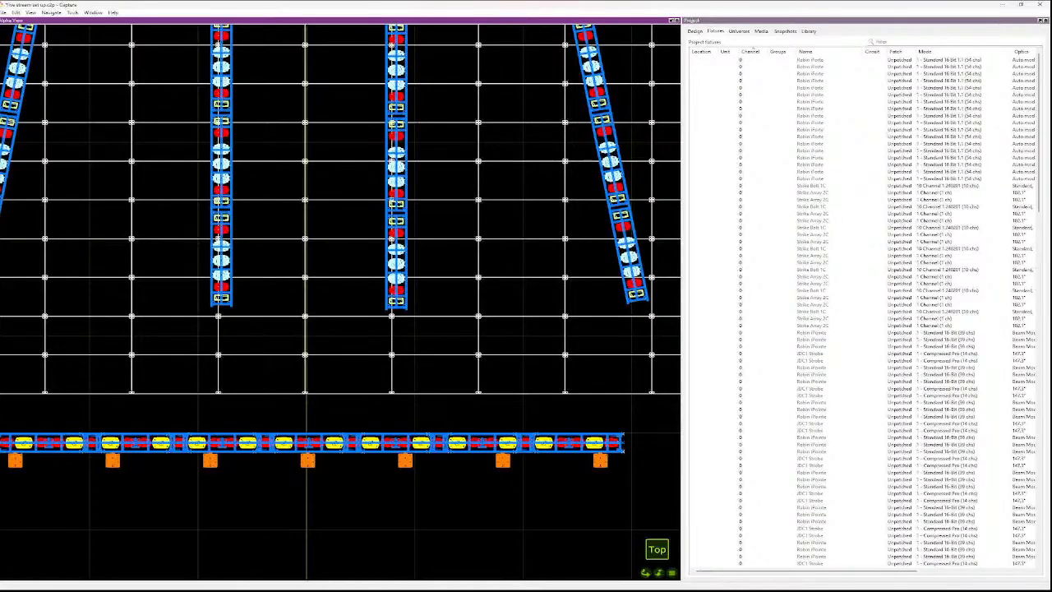
- Check the front truss MAC Aura PXL order again around channels 104 to 111 by highlighting the fixtures in sequence
scroll(861, 312, down, 20)
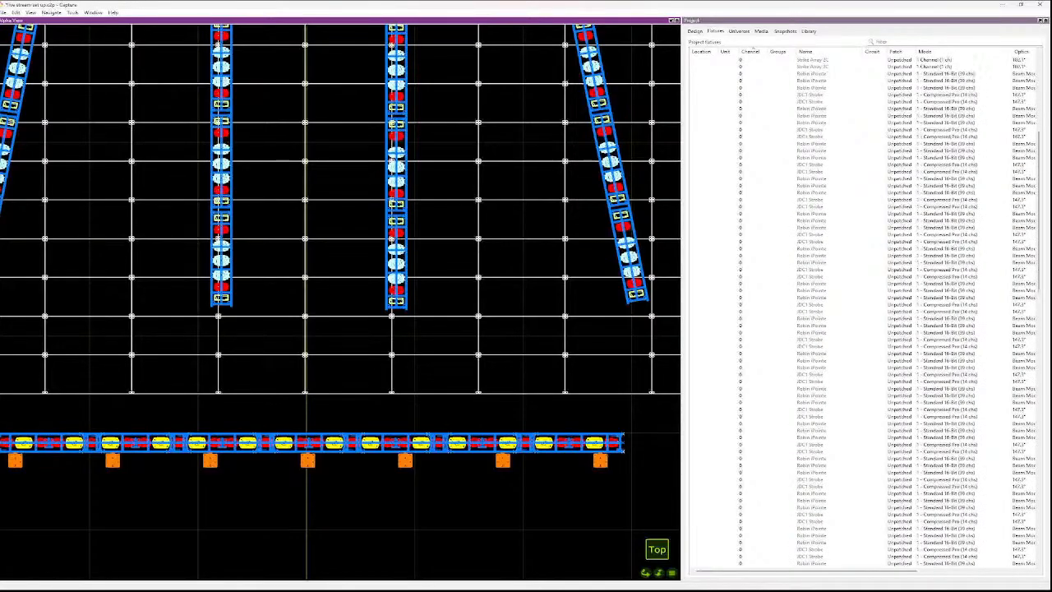
scroll(862, 312, down, 1)
click(753, 263)
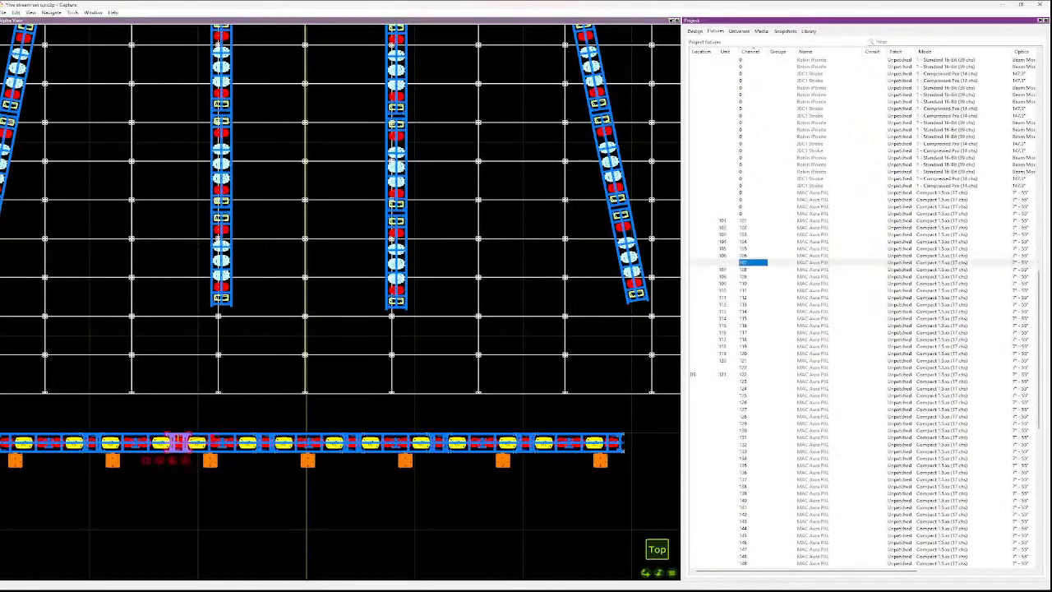
key(Up)
key(Up)
key(Up)
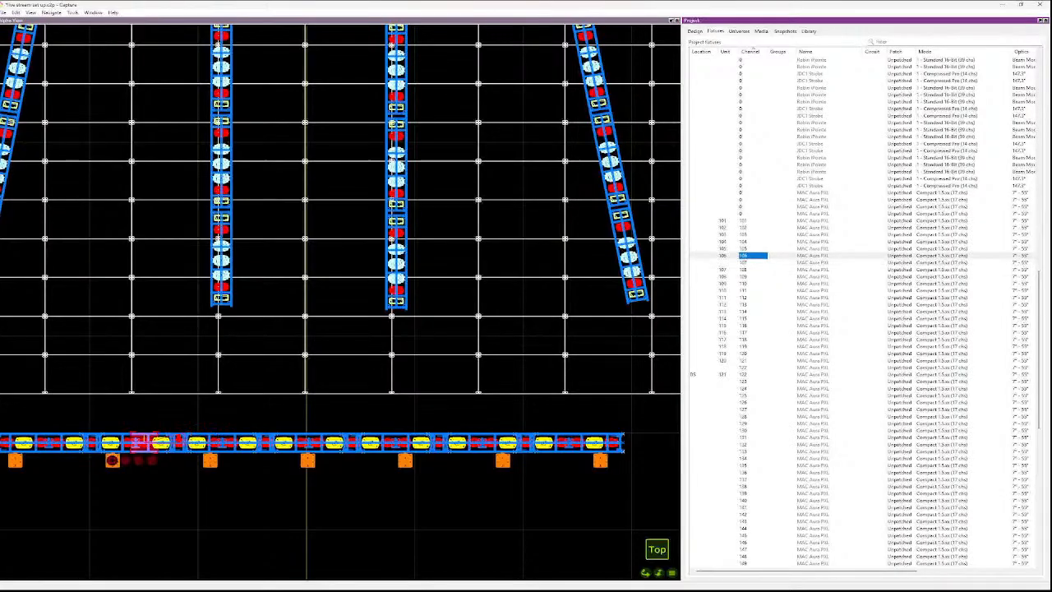
key(Down)
key(Down)
key(Down)
key(Down)
key(Down)
key(Down)
key(Down)
key(Down)
key(Down)
key(Down)
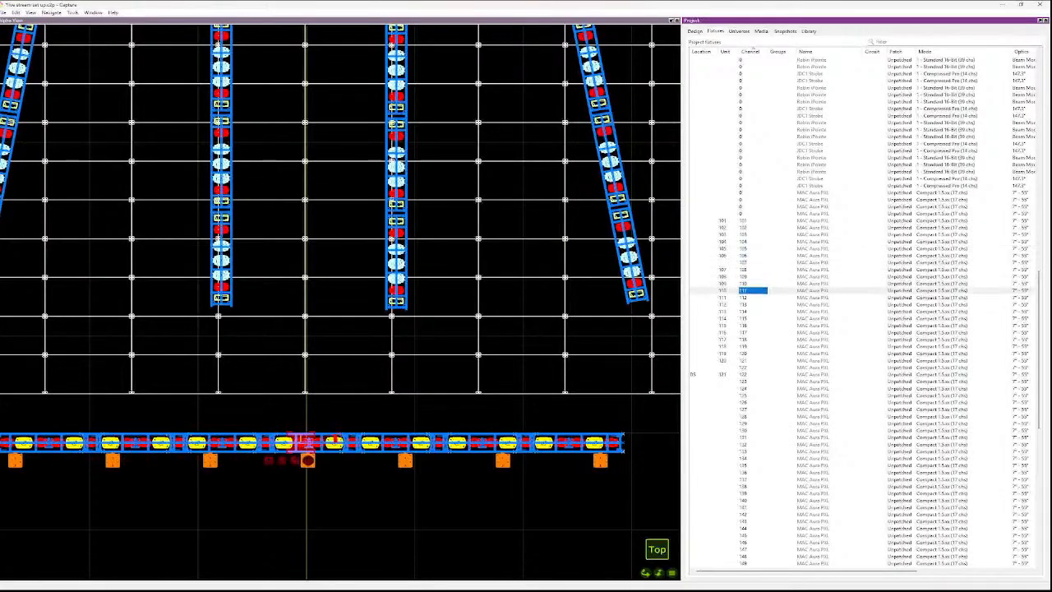
- Continue checking the MAC Aura PXL order along the remainder of the front truss up to channel 122
key(Down)
key(Down)
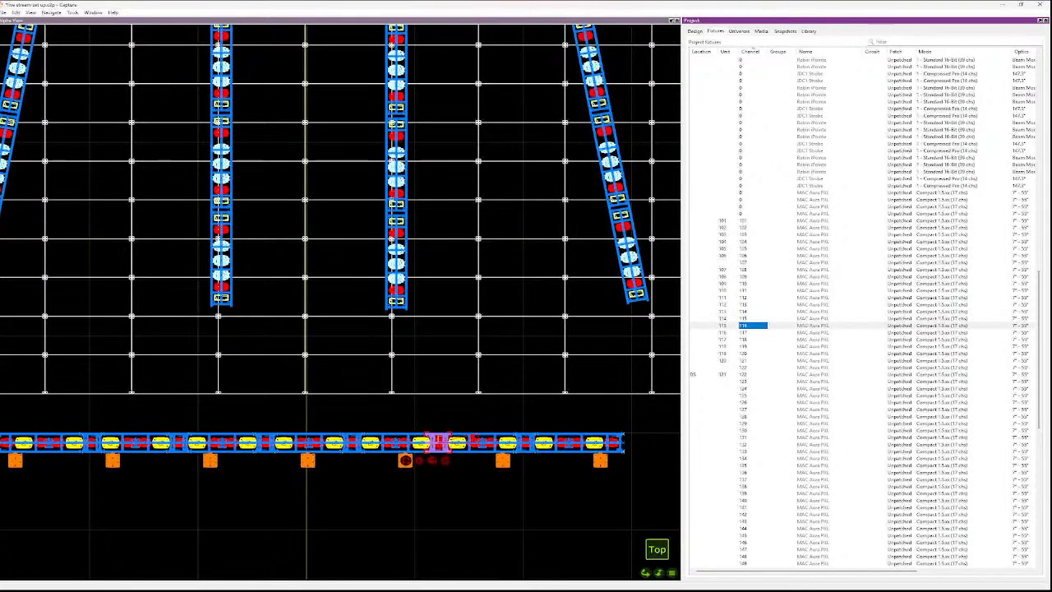
key(Down)
key(Down)
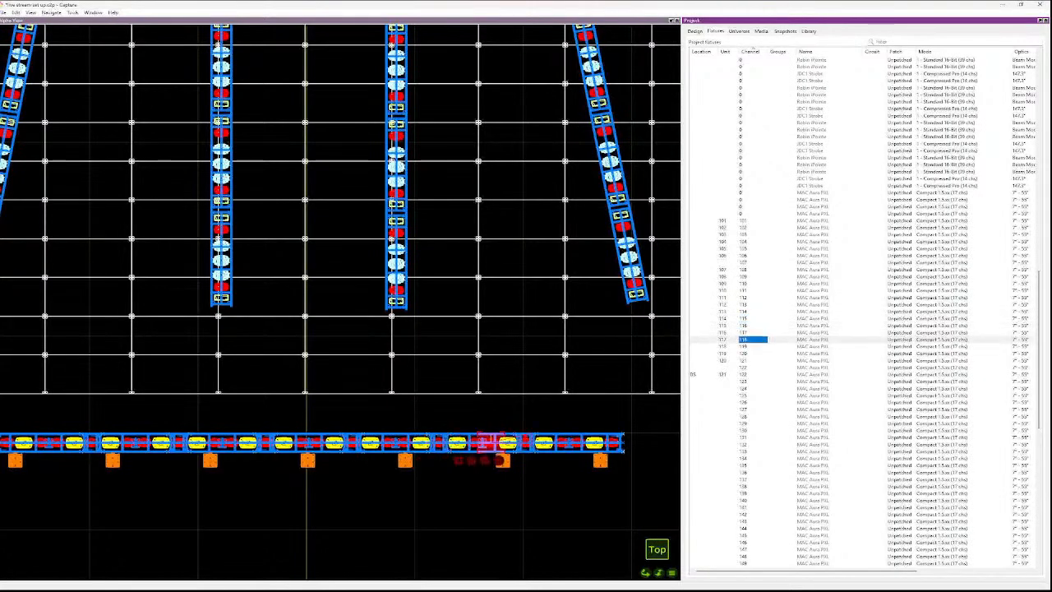
key(Down)
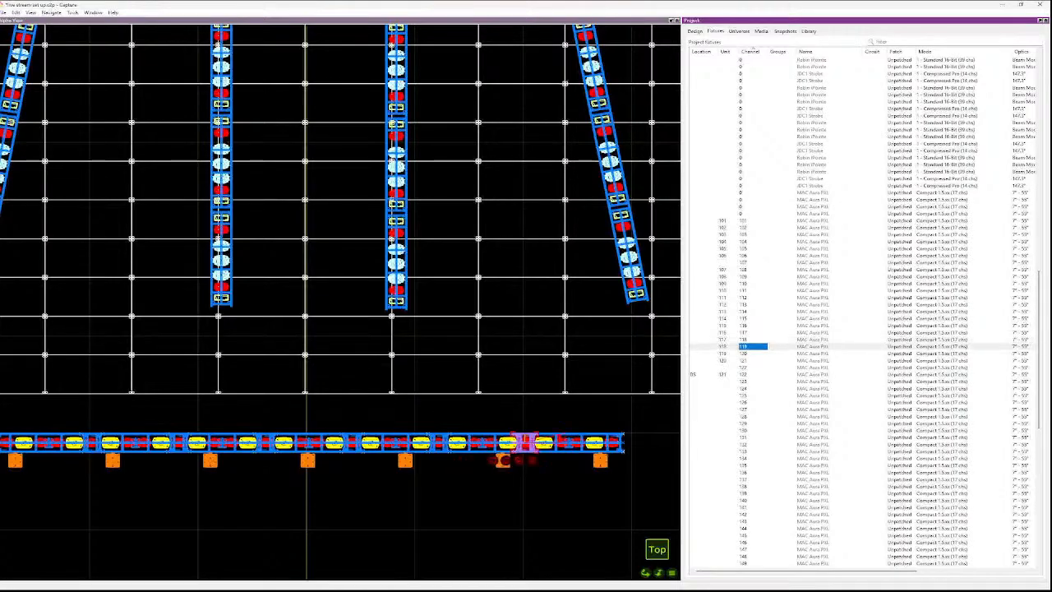
key(Down)
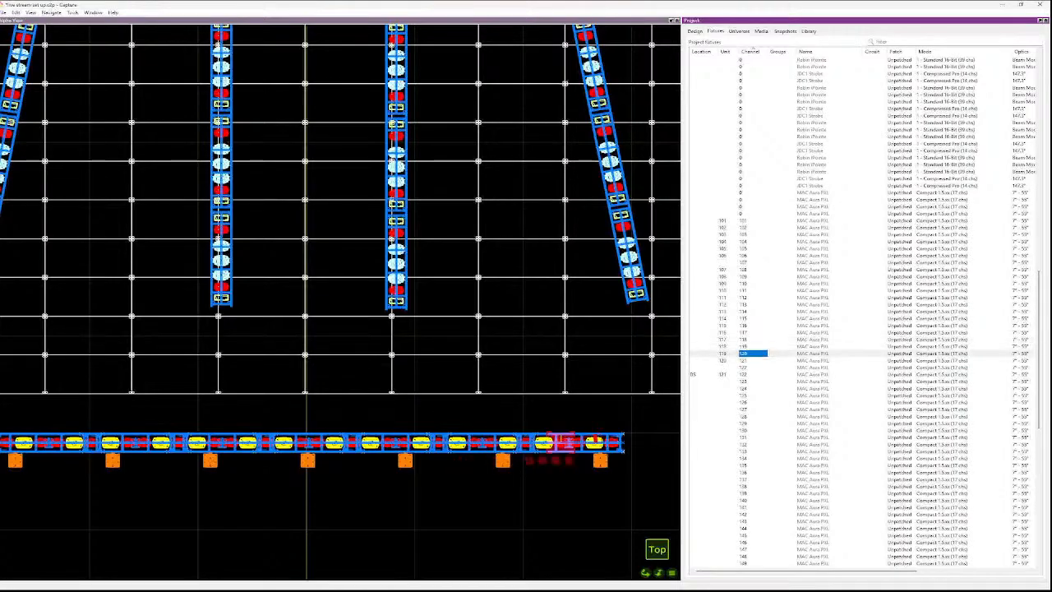
key(Down)
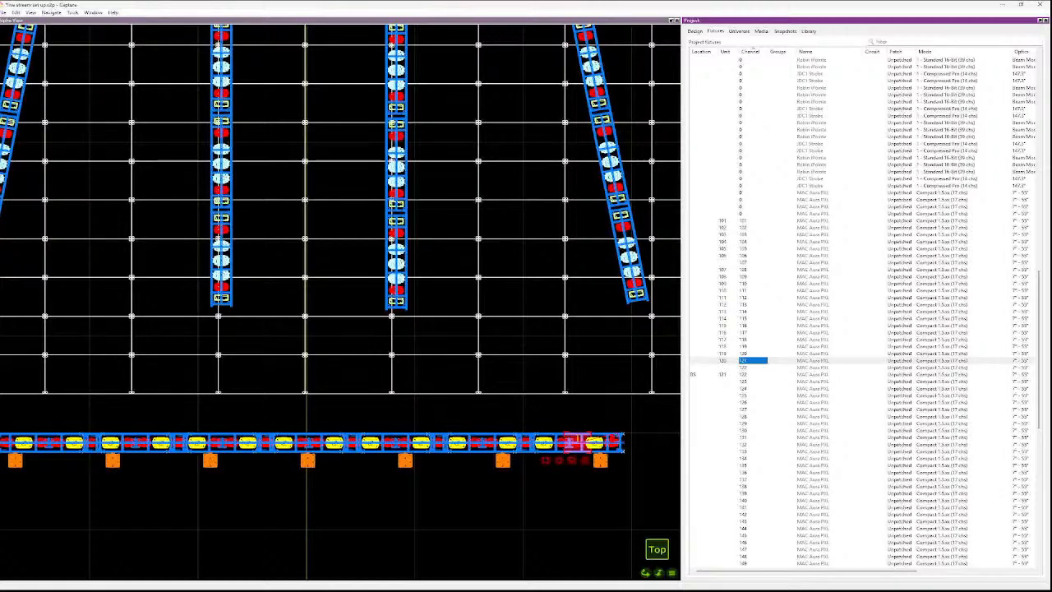
key(Down)
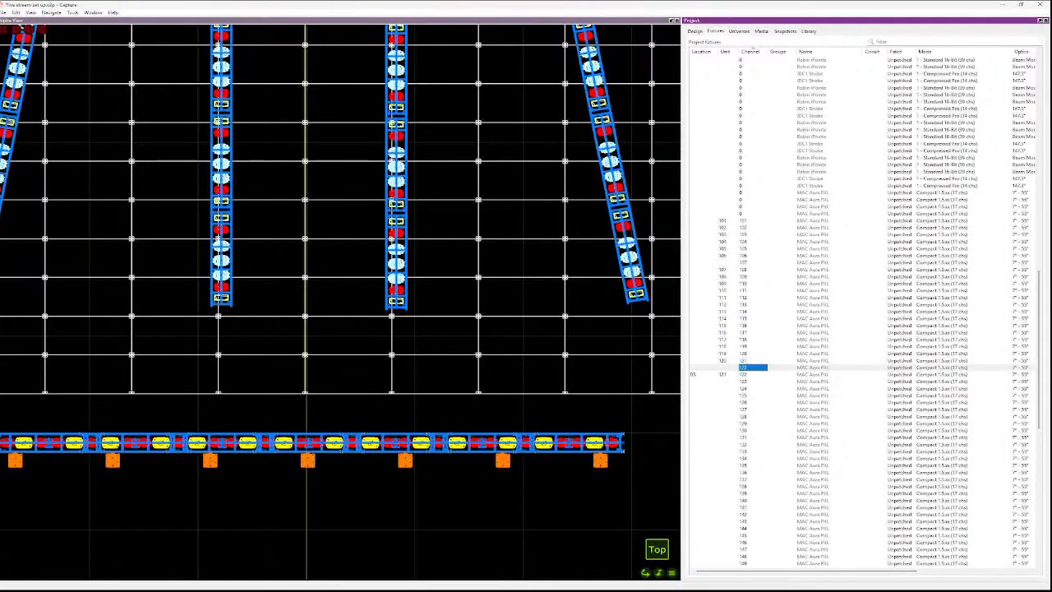
- Set the channel of the first MAC Aura PXL on the rear truss to 123
scroll(526, 360, down, 5)
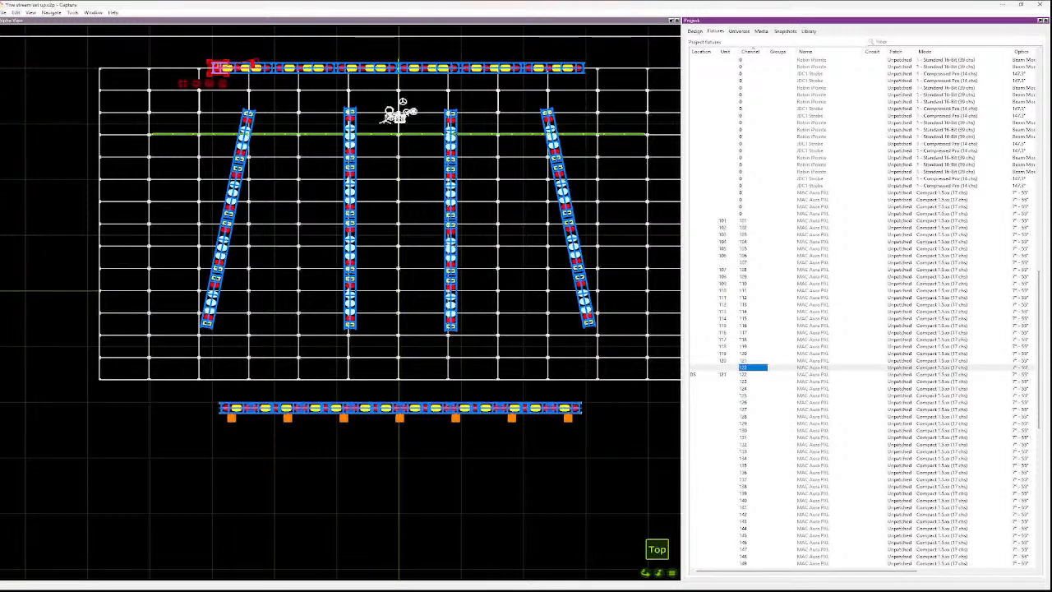
key(Up)
key(Down)
key(Return)
text(123)
key(Return)
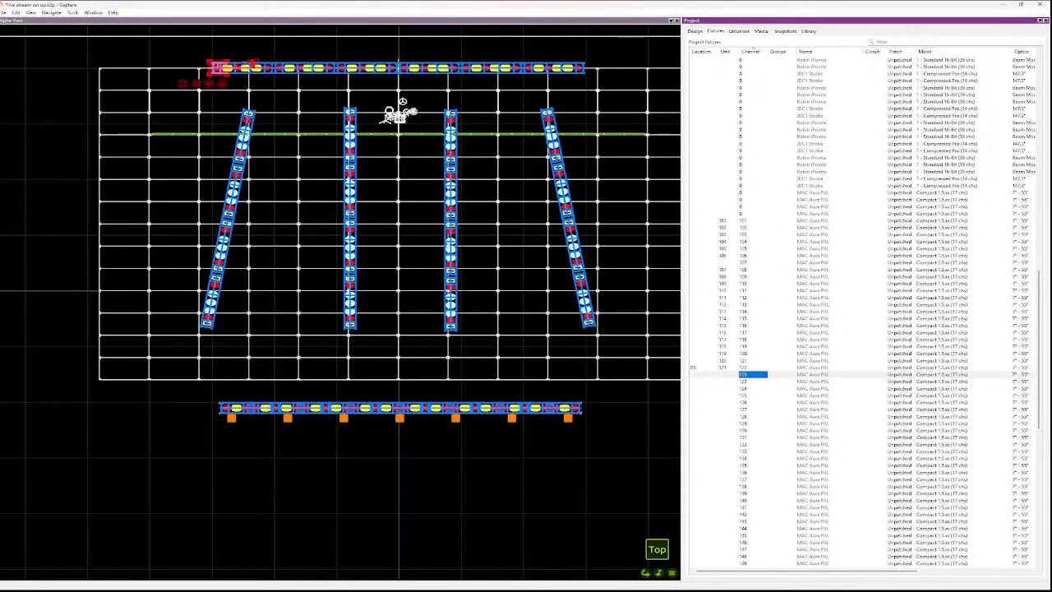
- Assign sequential channels 123 to 140 to all MAC Aura PXL fixtures on the rear truss
key(shift+Down)
key(shift+Down)
key(shift+Down)
key(shift+Down)
key(shift+Down)
key(shift+Down)
key(shift+Down)
key(shift+Down)
key(shift+Down)
key(shift+Down)
key(shift+Down)
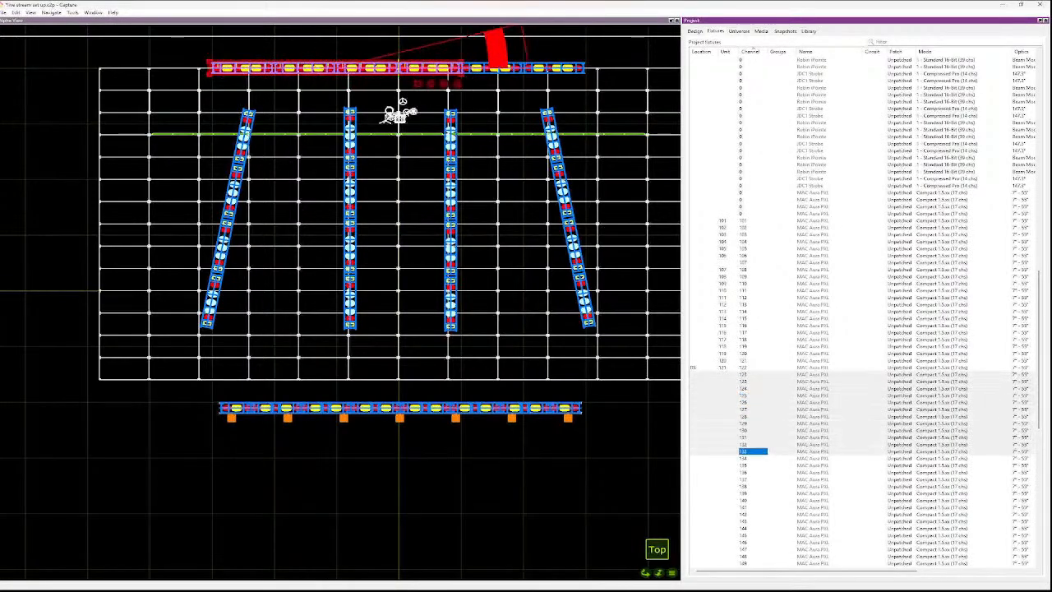
key(shift+Down)
key(shift+Down)
key(shift+Down)
key(shift+Down)
key(shift+Down)
key(shift+Down)
key(Return)
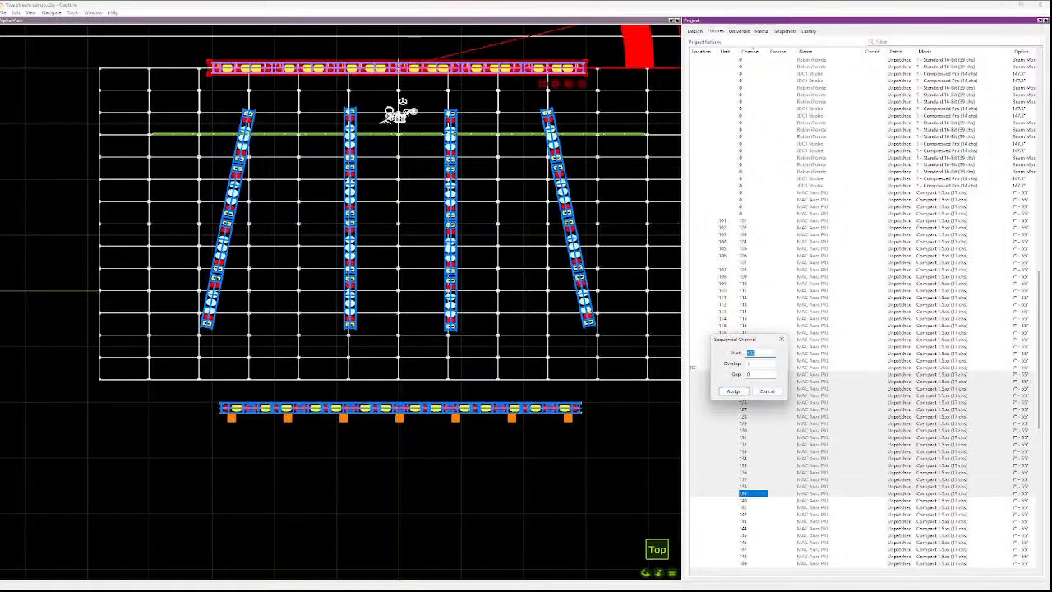
text(130)
key(Return)
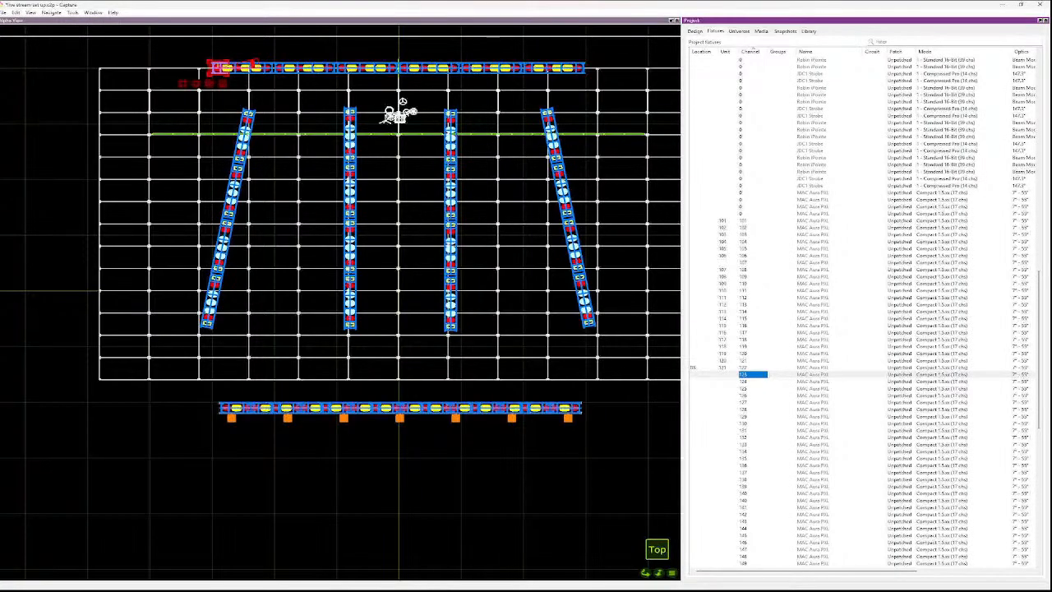
- Check the order of the rear truss MAC Aura PXL fixtures by highlighting them one by one from channel 123 to 140
key(Down)
key(Down)
key(Down)
key(Down)
key(Down)
key(Down)
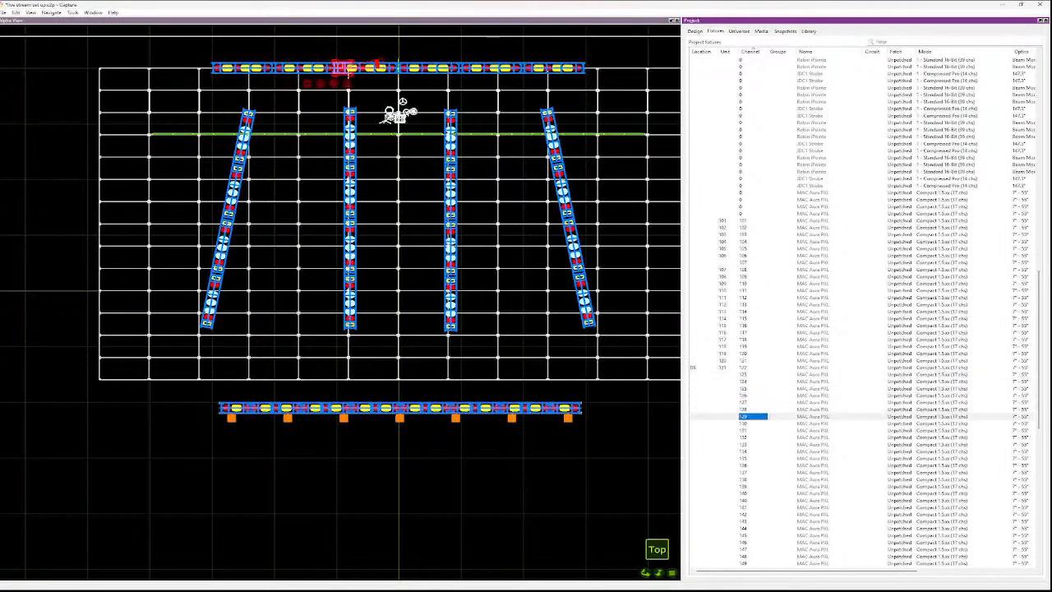
key(Down)
key(Down)
key(Down)
key(Down)
key(Down)
key(Down)
key(Down)
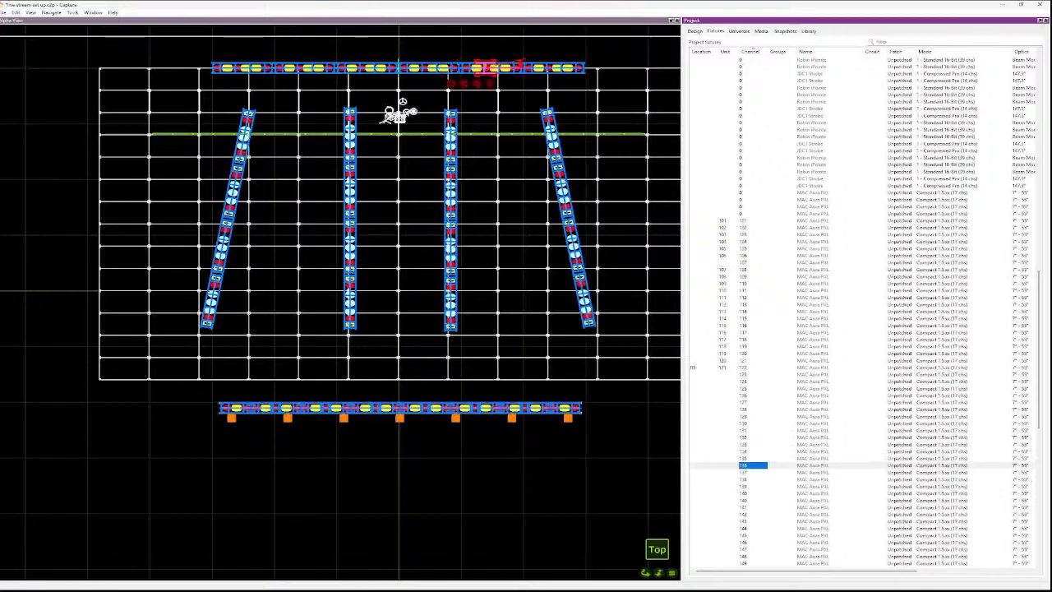
key(Down)
key(Down)
key(Down)
key(Down)
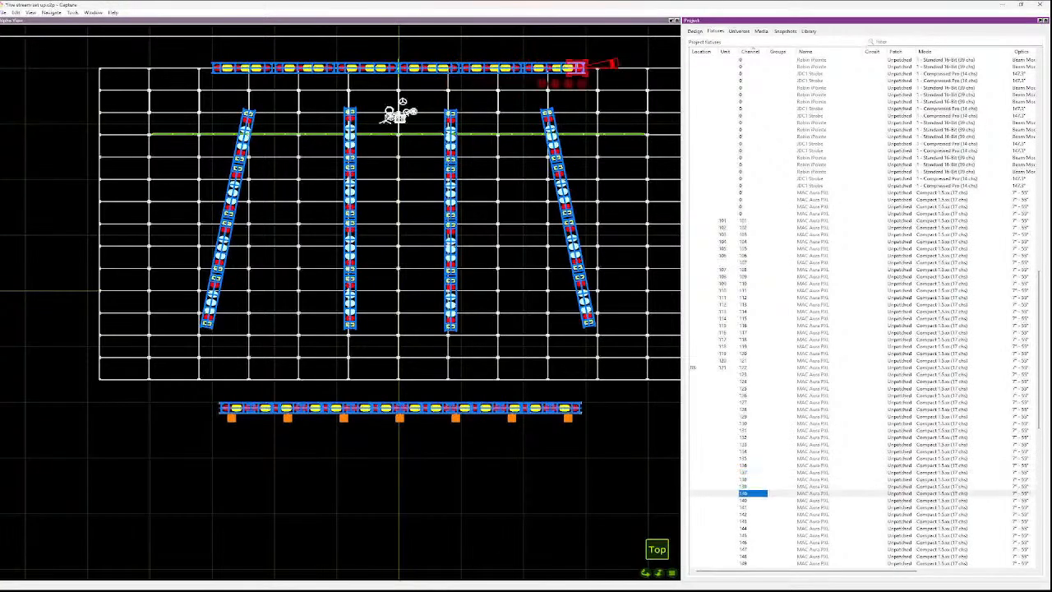
- Check the MAC Aura PXL order on the trusses running toward the audience, starting at channel 140 on the first angled truss
key(Down)
key(Down)
key(Down)
key(Down)
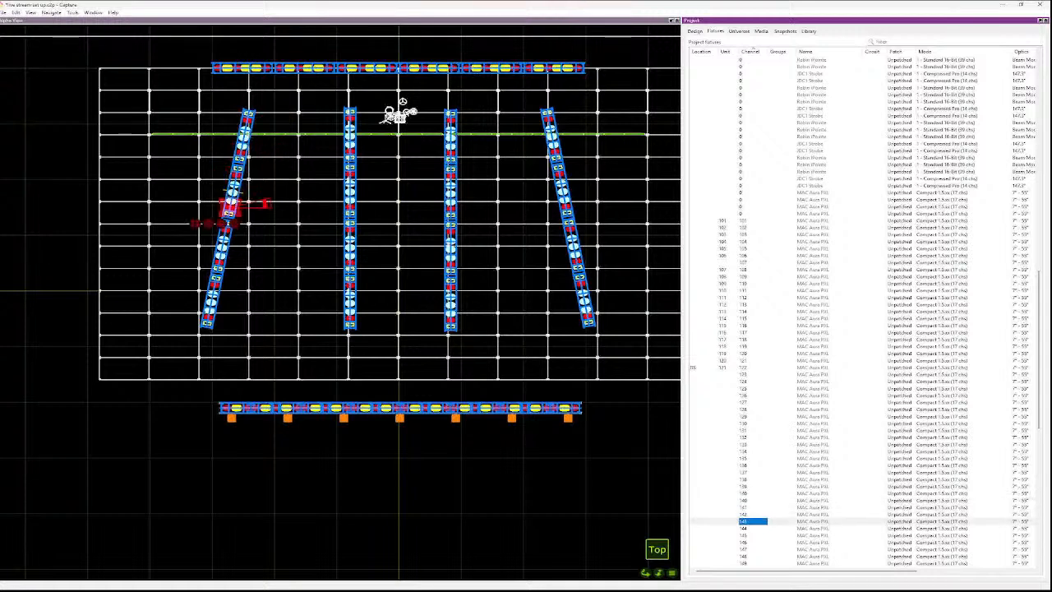
key(Down)
key(Down)
key(Down)
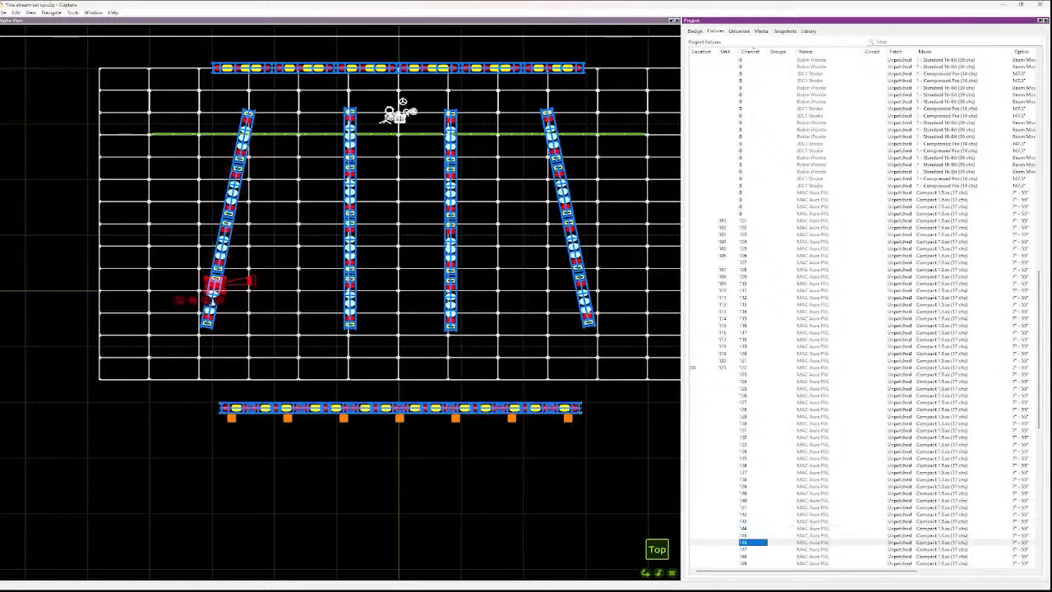
key(Down)
key(Down)
key(Down)
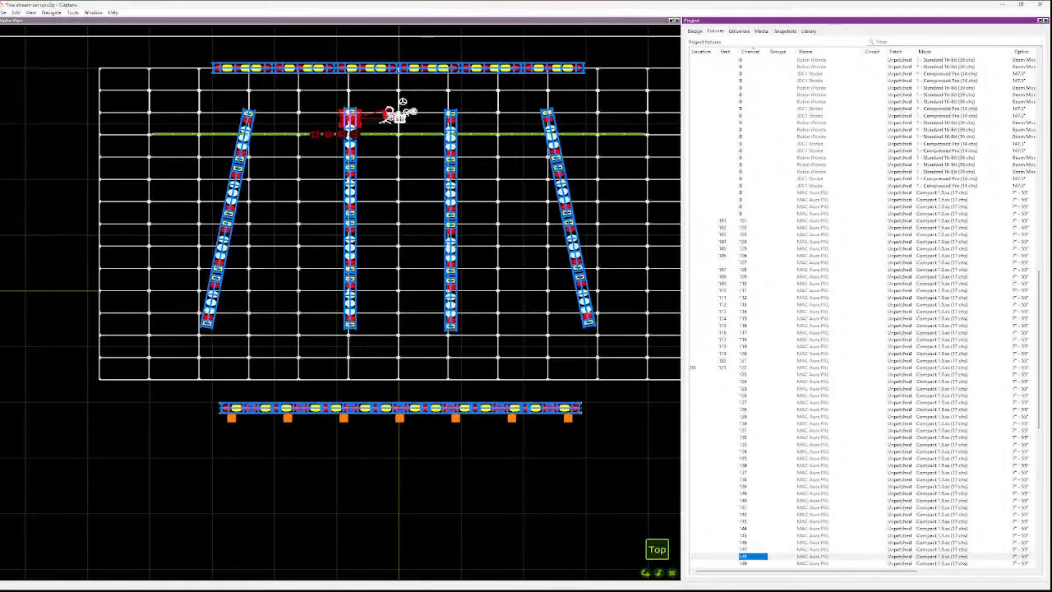
key(Down)
key(Down)
key(Down)
key(Down)
key(Down)
key(Down)
key(Down)
key(Down)
key(Down)
- Go back through the MAC Aura PXL fixtures and compare the two channel 140 ones, at the rear truss's end and on the first angled truss
key(Up)
key(Up)
key(Up)
key(Up)
key(Up)
key(Up)
key(Up)
key(Up)
key(Up)
key(Up)
key(Up)
key(Up)
key(Up)
key(Up)
key(Up)
key(Up)
key(Up)
key(Up)
key(Up)
key(Up)
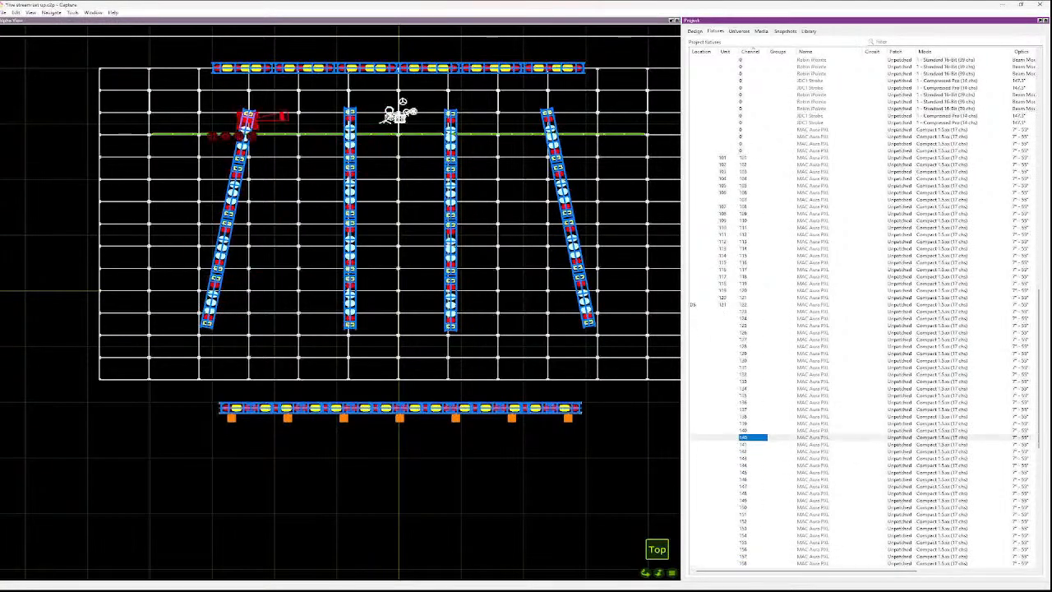
key(Up)
key(Up)
key(Up)
key(Down)
key(Down)
key(Down)
key(Down)
key(Down)
key(Down)
key(Down)
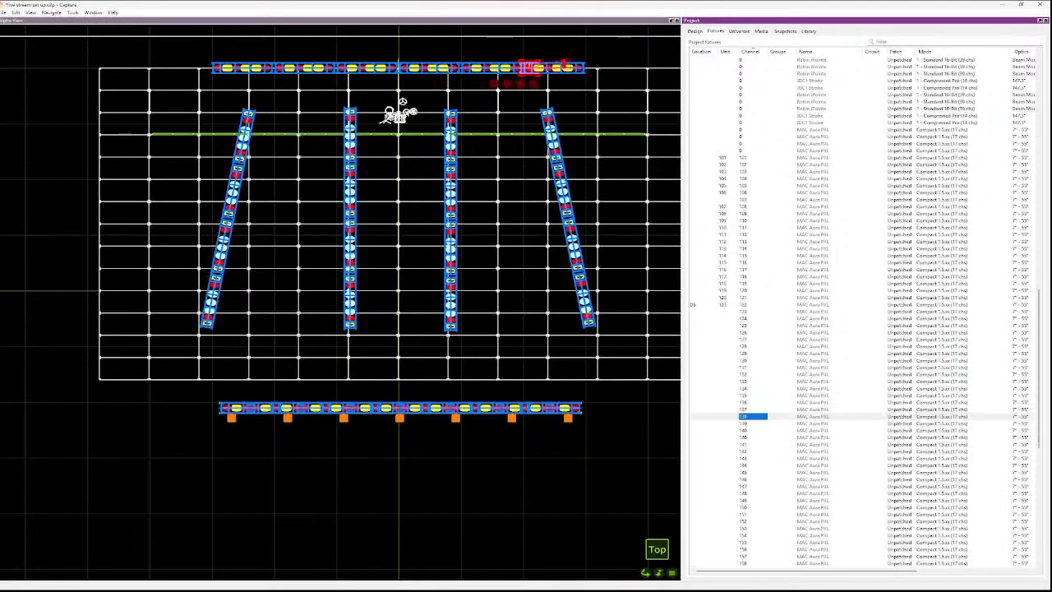
key(Down)
key(Up)
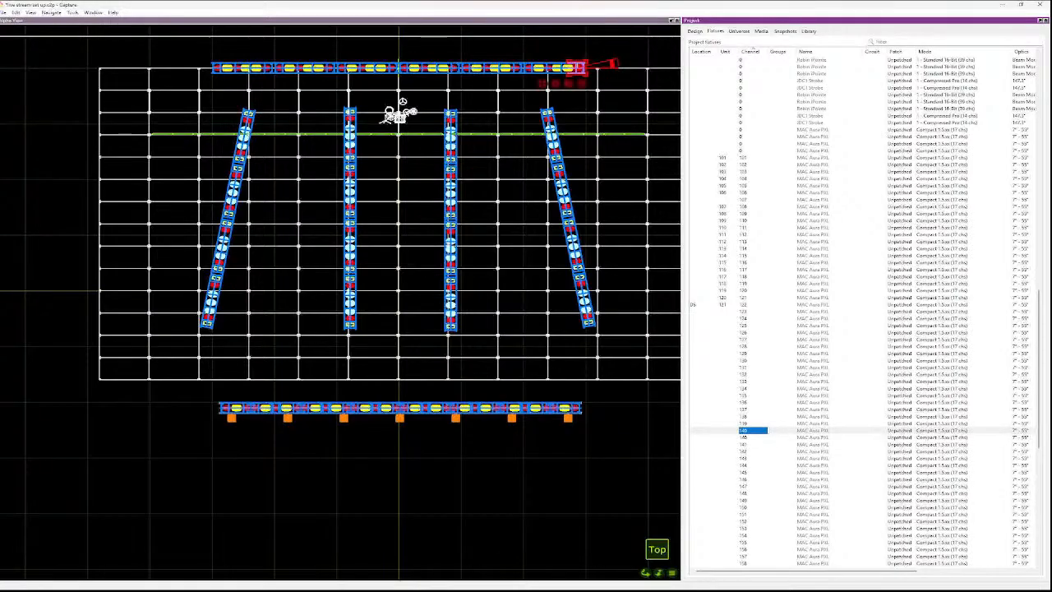
key(Down)
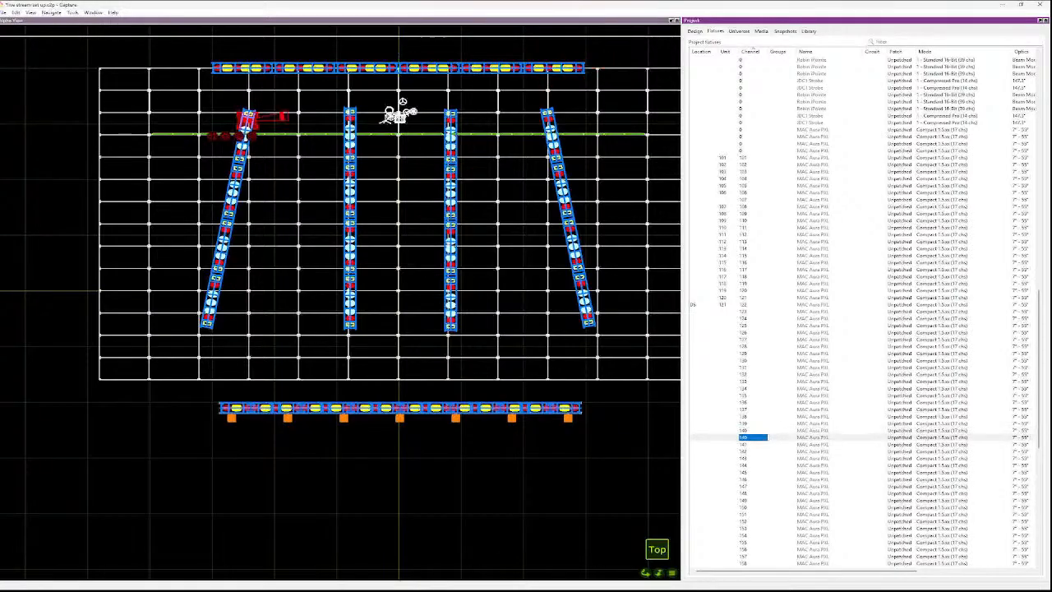
- Assign sequential channels 141 to 172 to the MAC Aura PXL fixtures on the four trusses running toward the audience
key(shift+Down)
key(shift+Down)
key(shift+Down)
key(shift+Down)
key(shift+Down)
key(shift+Down)
key(shift+Down)
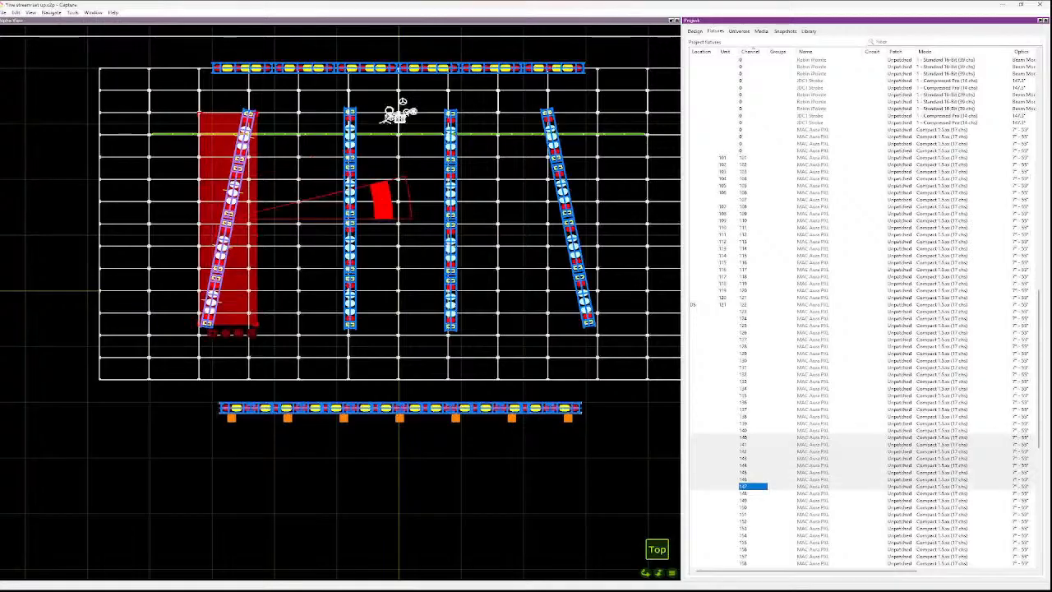
key(shift+Down)
key(shift+Down)
key(shift+Down)
key(shift+Down)
key(shift+Down)
key(shift+Down)
key(shift+Down)
key(shift+Down)
key(shift+Down)
key(shift+Down)
key(shift+Down)
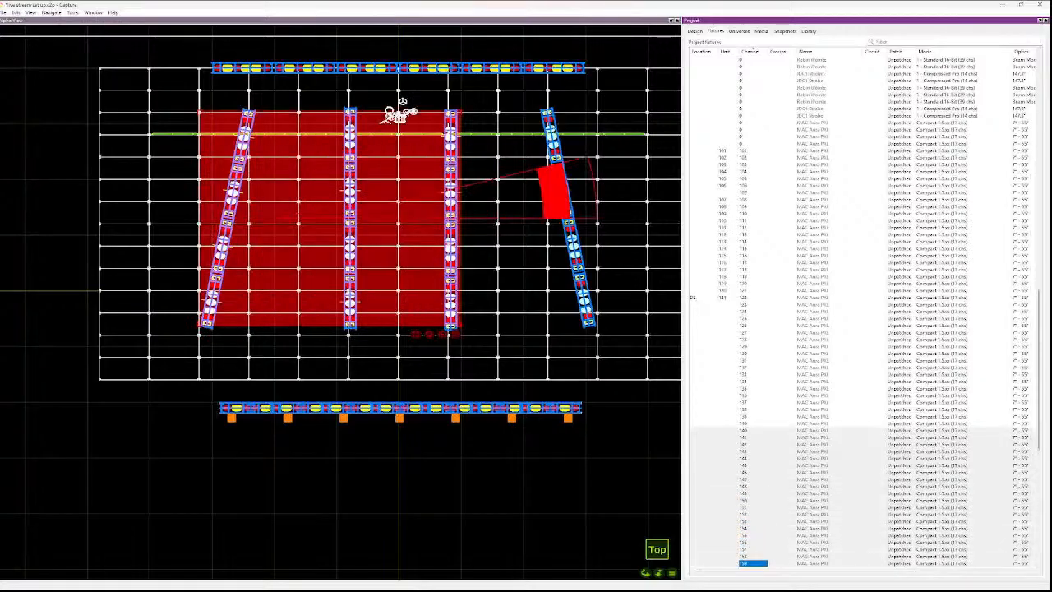
key(shift+Down)
key(shift+Down)
key(shift+Down)
key(shift+Down)
key(shift+Down)
key(shift+Down)
key(shift+Down)
key(shift+Down)
key(shift+Down)
key(shift+Down)
key(shift+Down)
key(shift+Down)
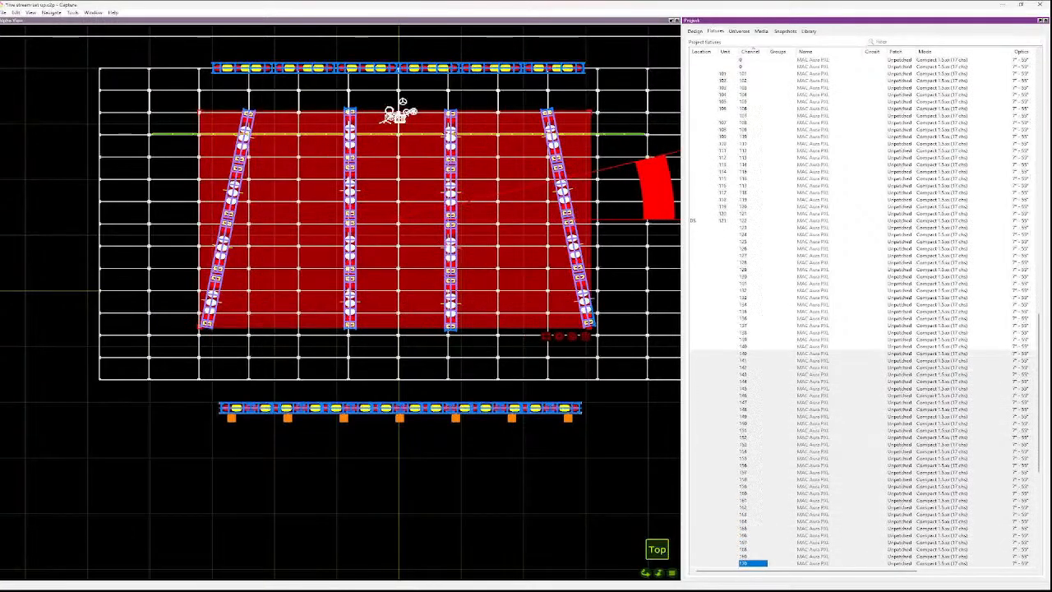
key(shift+Down)
key(shift+Down)
key(shift+Down)
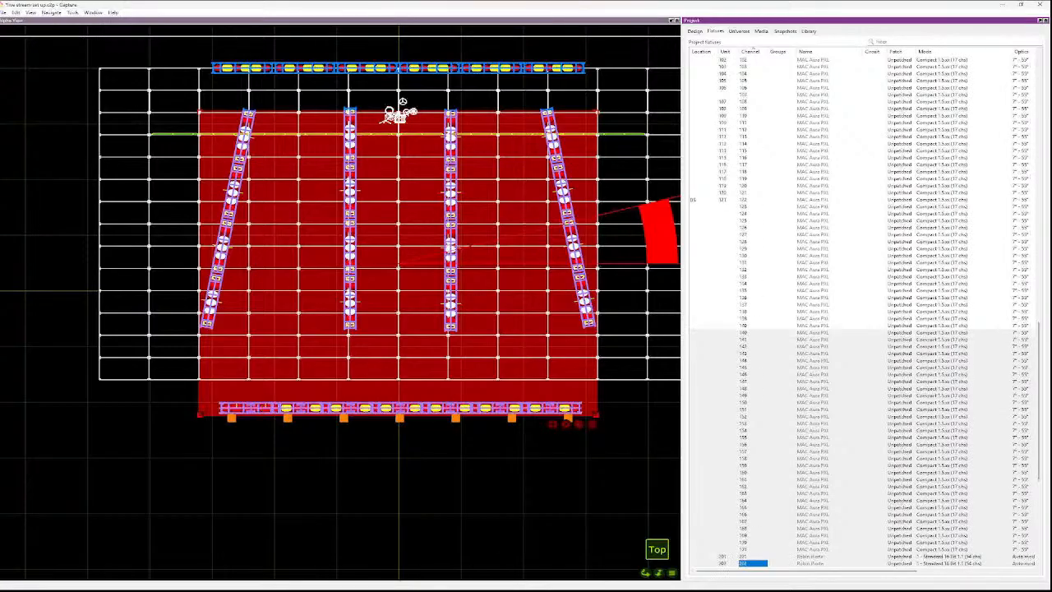
key(shift+Up)
key(shift+Up)
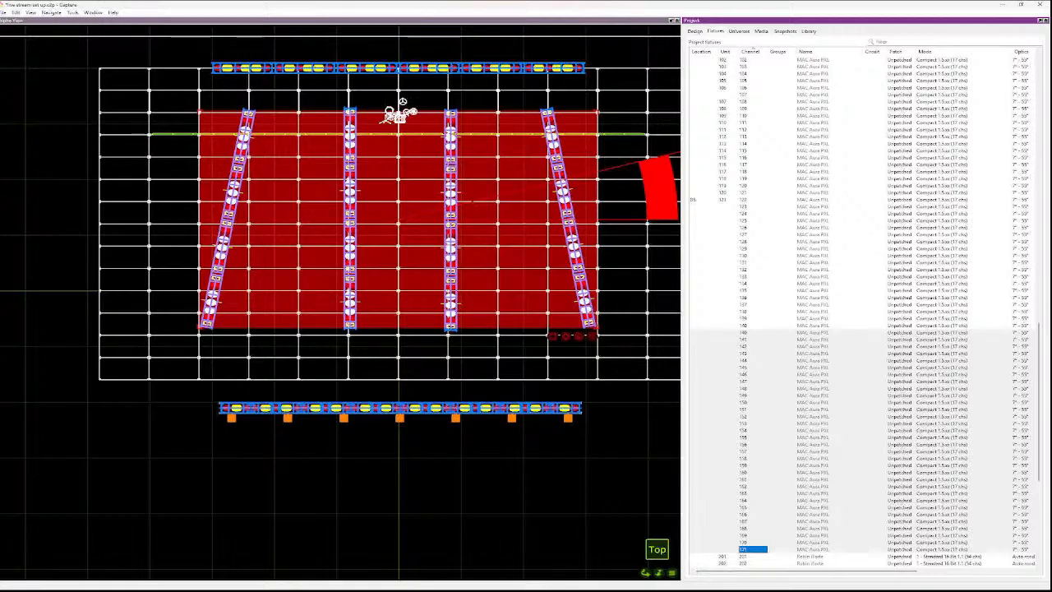
key(Return)
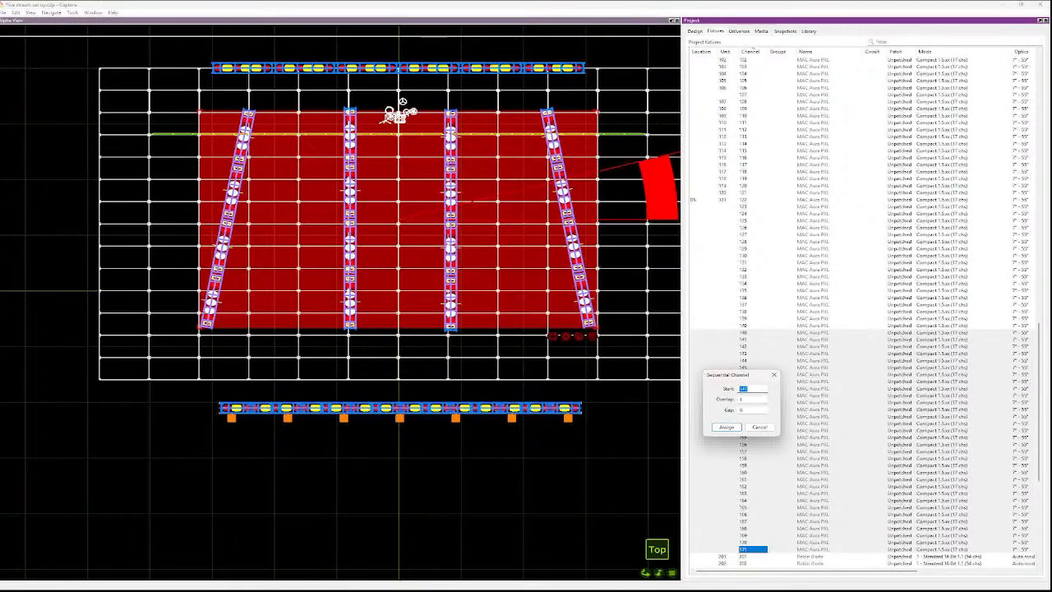
key(Return)
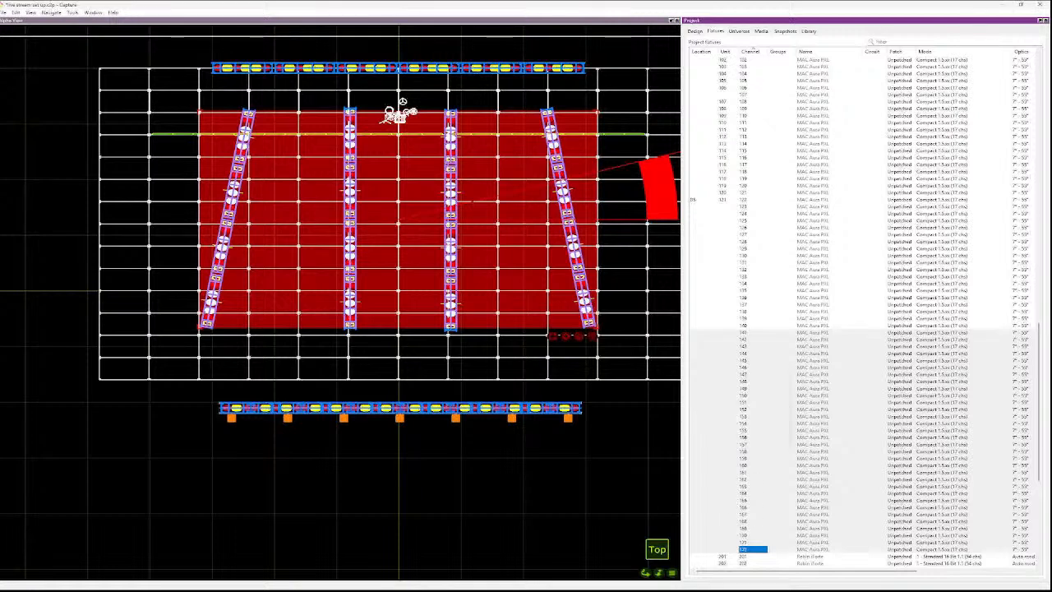
- Assign sequential unit numbers to all MAC Aura PXL fixtures from channel 123 to channel 172
click(782, 458)
scroll(781, 458, down, 7)
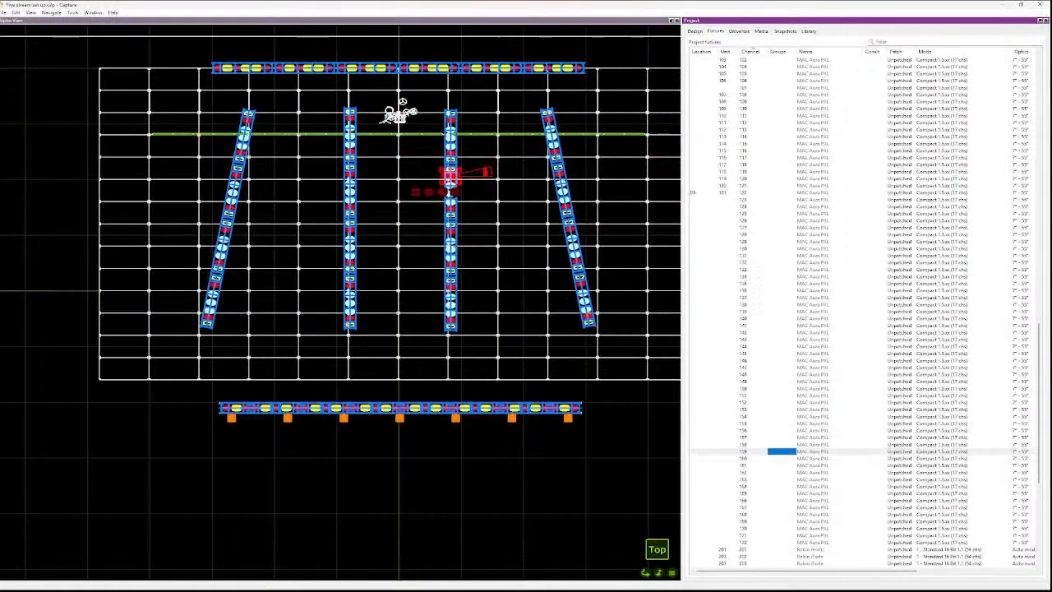
click(728, 402)
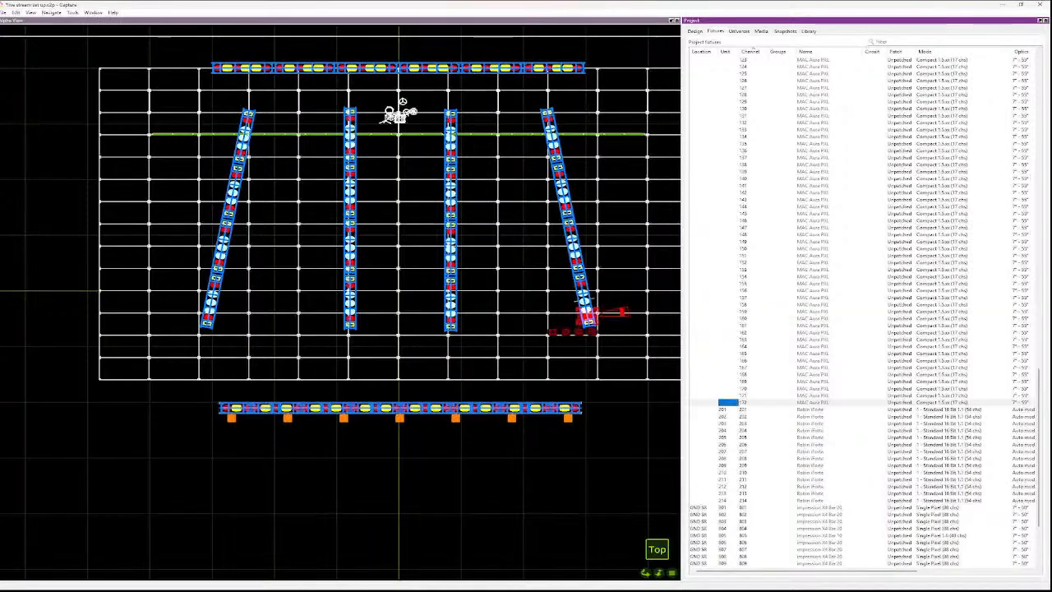
key(Up)
key(Up)
key(Up)
key(Up)
key(Up)
key(Up)
key(Up)
key(Up)
key(Up)
key(Up)
key(Up)
key(Up)
key(Up)
key(Up)
key(Up)
key(Up)
key(Up)
key(Up)
key(Up)
key(Up)
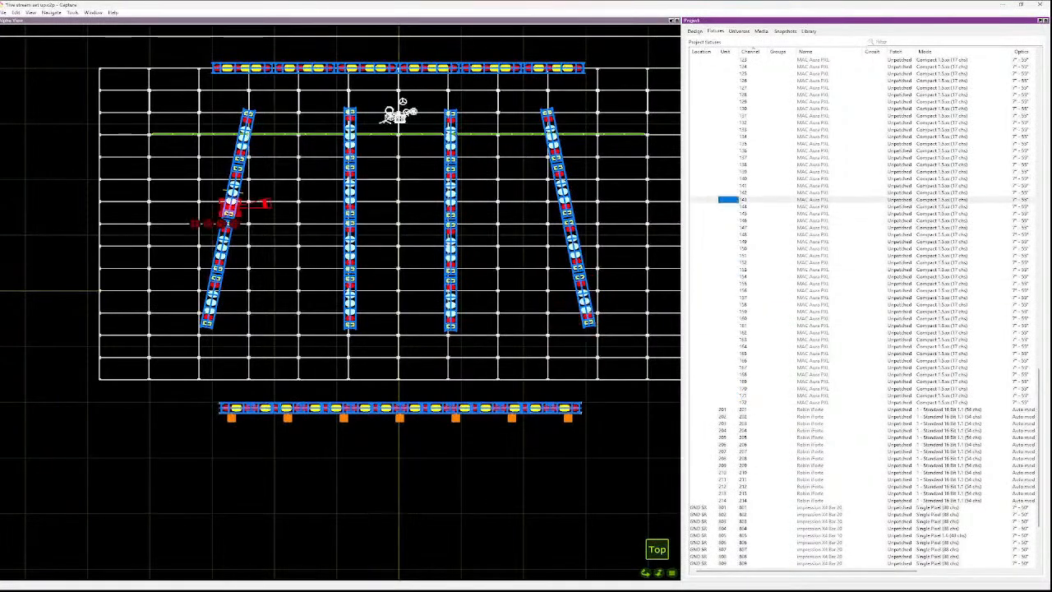
key(Up)
key(Up)
key(Up)
key(Up)
key(Up)
key(Up)
key(Up)
key(Up)
key(Up)
key(Up)
key(Up)
key(Up)
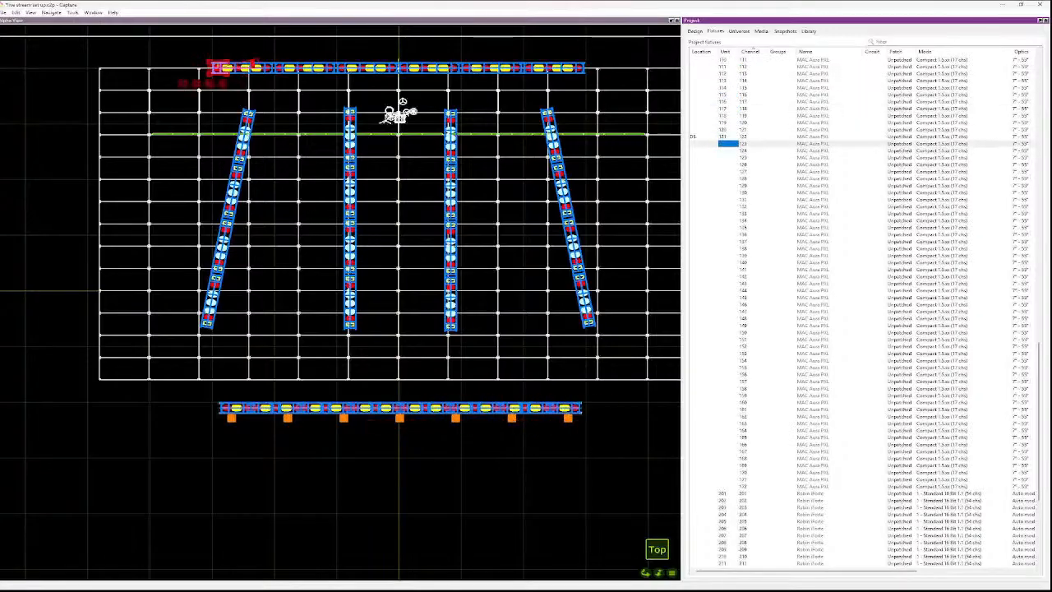
key(shift+Down)
key(shift+Down)
key(shift+Down)
key(shift+Down)
key(shift+Down)
key(shift+Down)
key(shift+Down)
key(shift+Down)
key(shift+Down)
key(shift+Down)
key(shift+Down)
key(shift+Down)
key(shift+Down)
key(shift+Down)
key(shift+Down)
key(shift+Down)
key(shift+Down)
key(shift+Down)
key(shift+Down)
key(shift+Down)
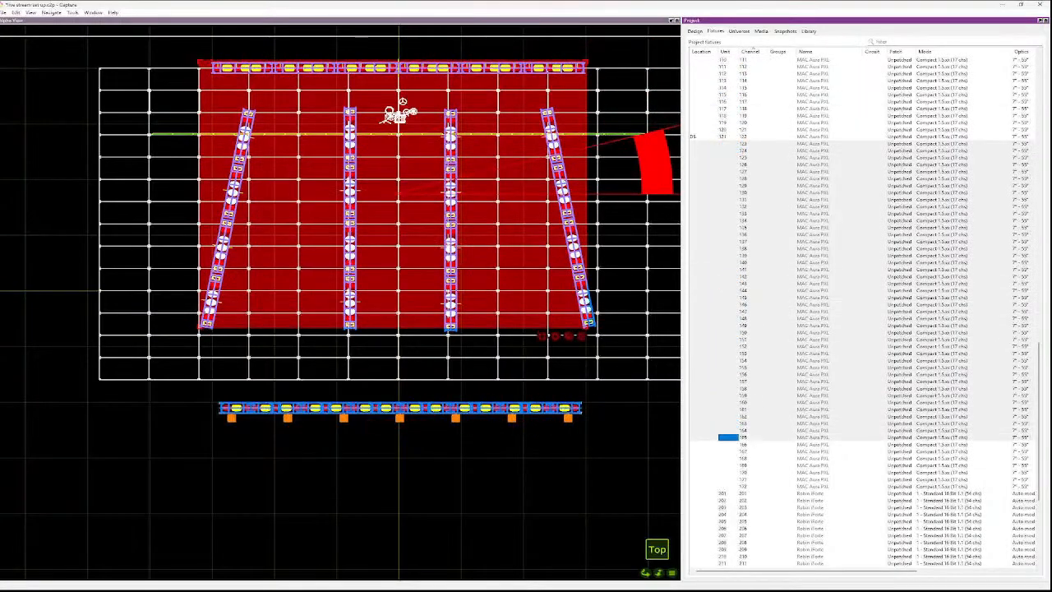
key(shift+Down)
key(shift+Down)
key(shift+Down)
key(shift+Down)
key(shift+Down)
key(shift+Down)
key(shift+Down)
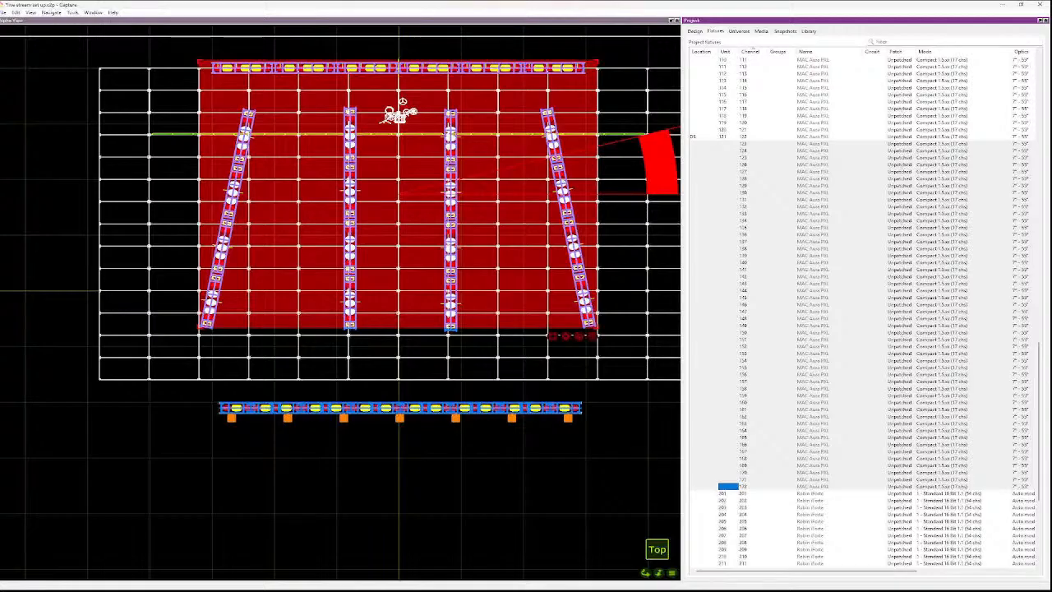
key(Return)
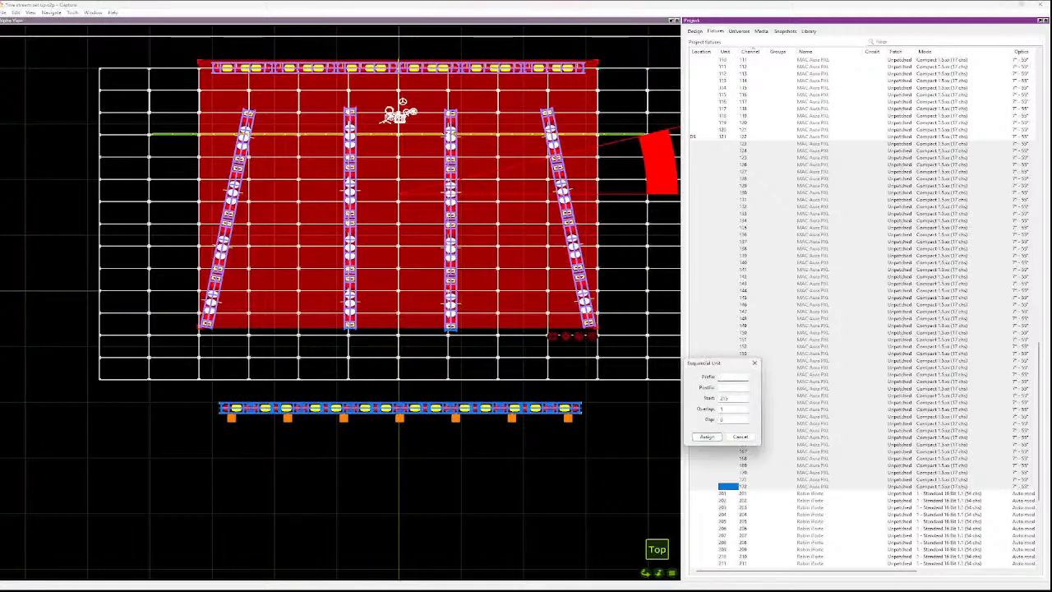
key(Tab)
key(Tab)
key(Return)
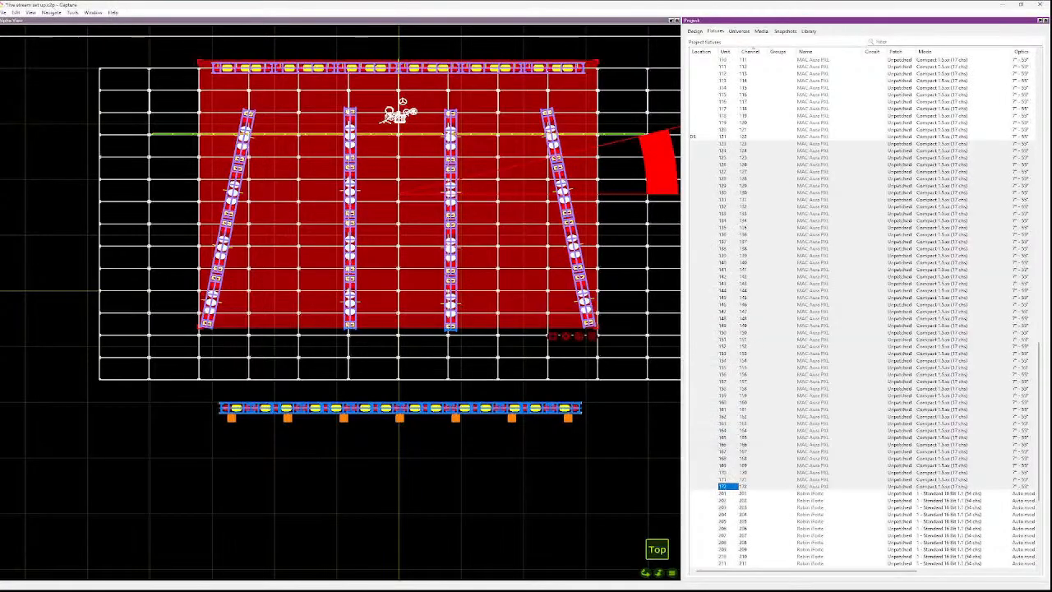
- Check the numbering order of the MAC Aura PXL fixtures by highlighting them one by one on the rear and audience-running trusses
key(Up)
key(Up)
key(Up)
key(Up)
key(Up)
key(Up)
key(Up)
key(Up)
key(Up)
key(Up)
key(Up)
key(Up)
key(Up)
key(Up)
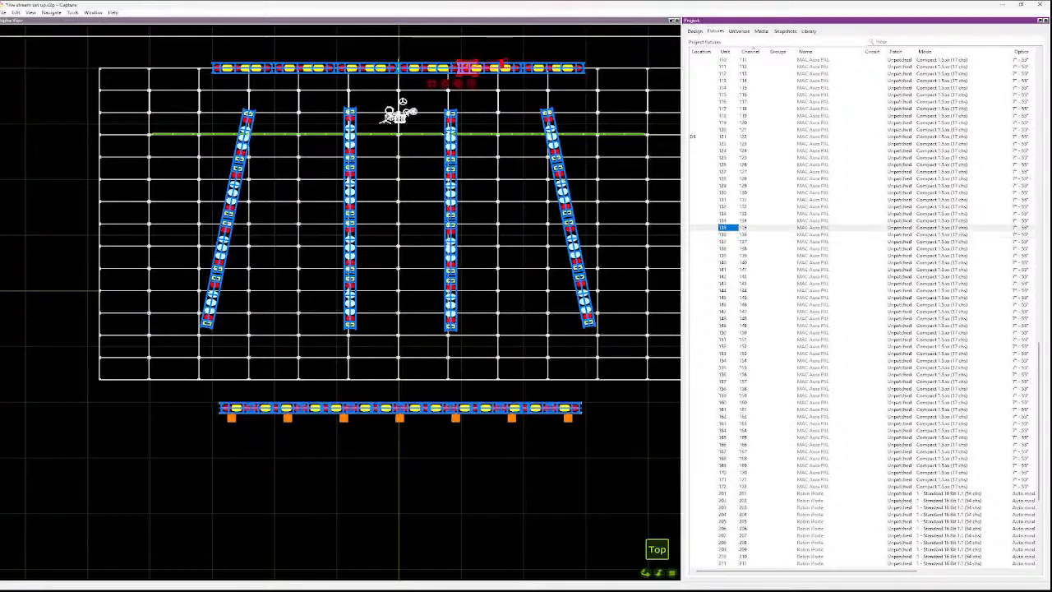
key(Up)
key(Up)
key(Up)
key(Up)
key(Down)
key(Down)
key(Down)
key(Down)
key(Down)
key(Down)
key(Down)
key(Down)
key(Down)
key(Down)
key(Down)
key(Down)
key(Down)
key(Down)
key(Down)
key(Down)
key(Down)
key(Down)
key(Down)
key(Down)
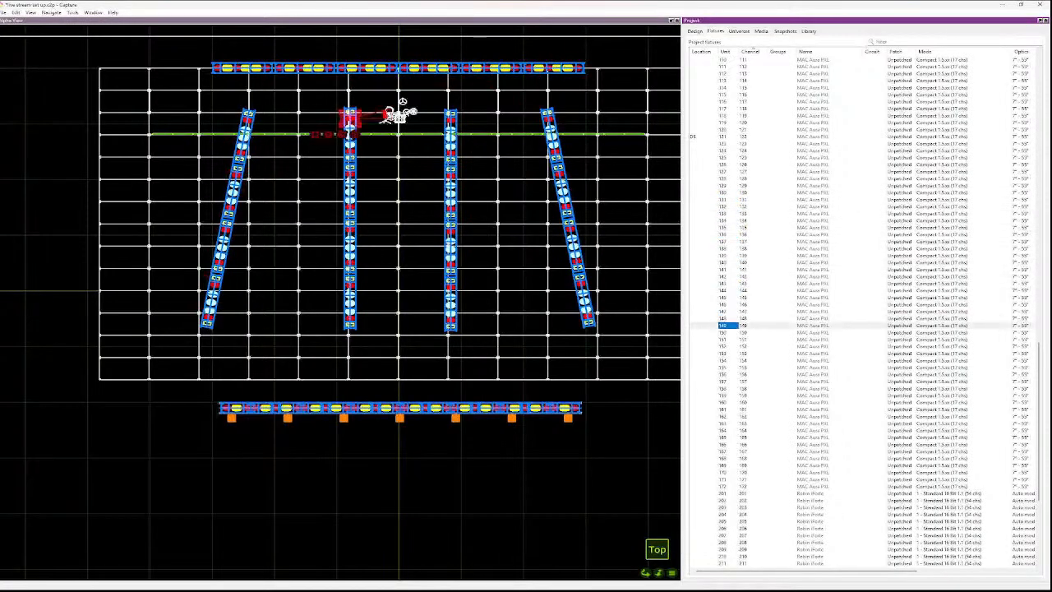
- Check the order of the remaining MAC Aura PXL fixtures and the numbered Robin iForte fixtures on the front truss by highlighting them one by one
key(Down)
key(Down)
key(Down)
key(Down)
key(Down)
key(Down)
key(Down)
key(Down)
key(Down)
key(Down)
key(Down)
key(Down)
key(Down)
key(Down)
key(Down)
key(Down)
key(Down)
key(Down)
key(Down)
key(Down)
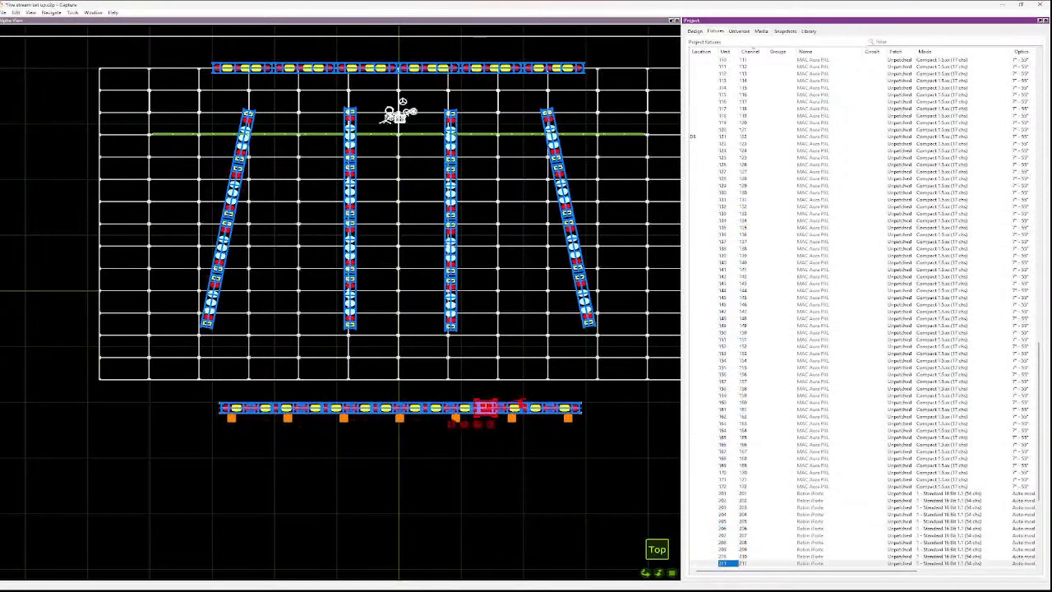
- Check the order of the impression X4 Bar 20 fixtures from channel 801 onward by highlighting them one by one along the ground row
key(Down)
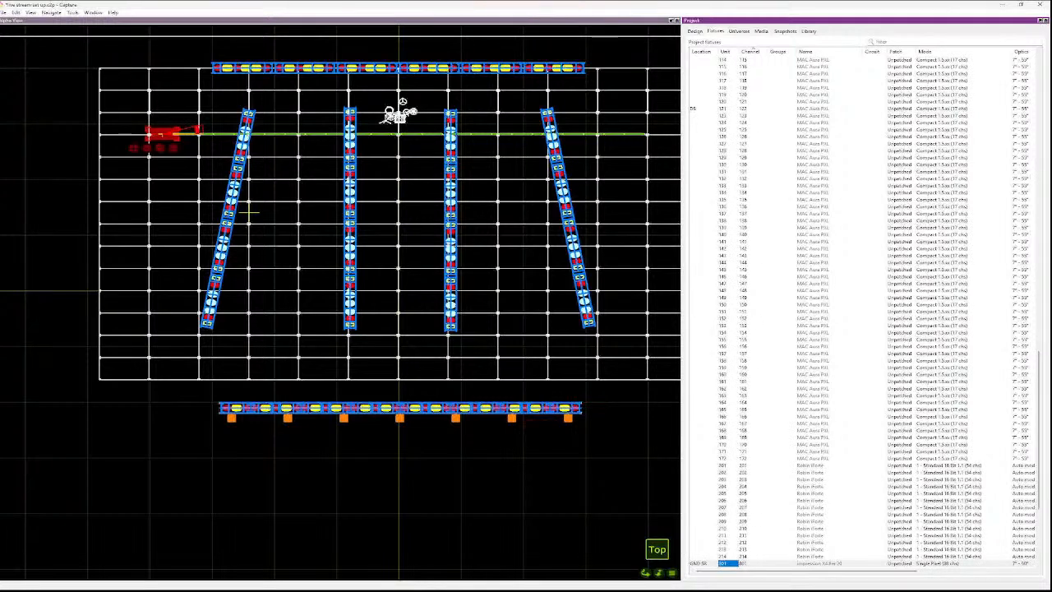
key(Down)
key(Down)
key(Down)
key(Down)
key(Down)
key(Down)
key(Down)
key(Down)
key(Down)
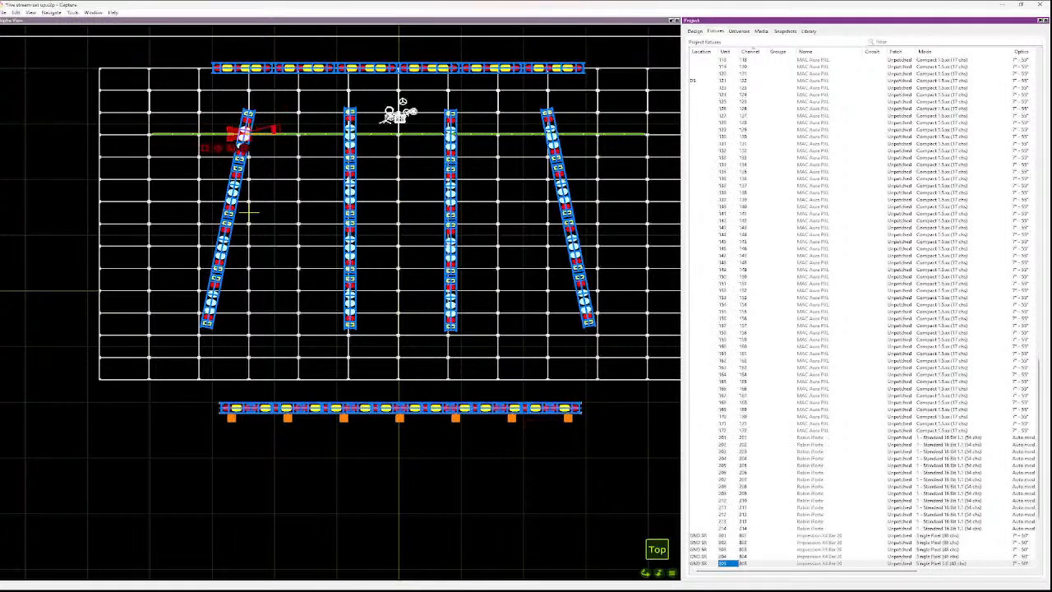
key(Down)
key(Down)
key(Down)
key(Down)
key(Down)
key(Down)
key(Down)
key(Down)
key(Down)
key(Down)
key(Down)
key(Down)
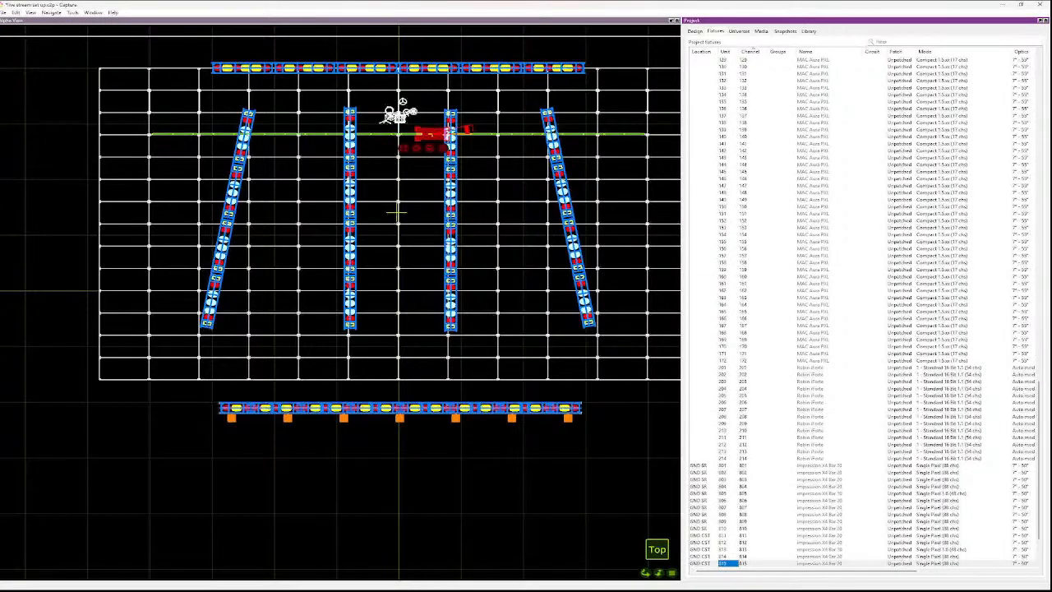
key(Down)
key(Down)
key(Down)
key(Down)
- Go back up through the fixture list to the first unnumbered Robin iForte at the start of the rear truss
key(Up)
key(Up)
key(Up)
key(Up)
key(Up)
key(Up)
key(Up)
key(Up)
key(Up)
key(Up)
key(Up)
key(Up)
key(Up)
key(Up)
key(Up)
key(Up)
key(Up)
key(Up)
key(Up)
key(Up)
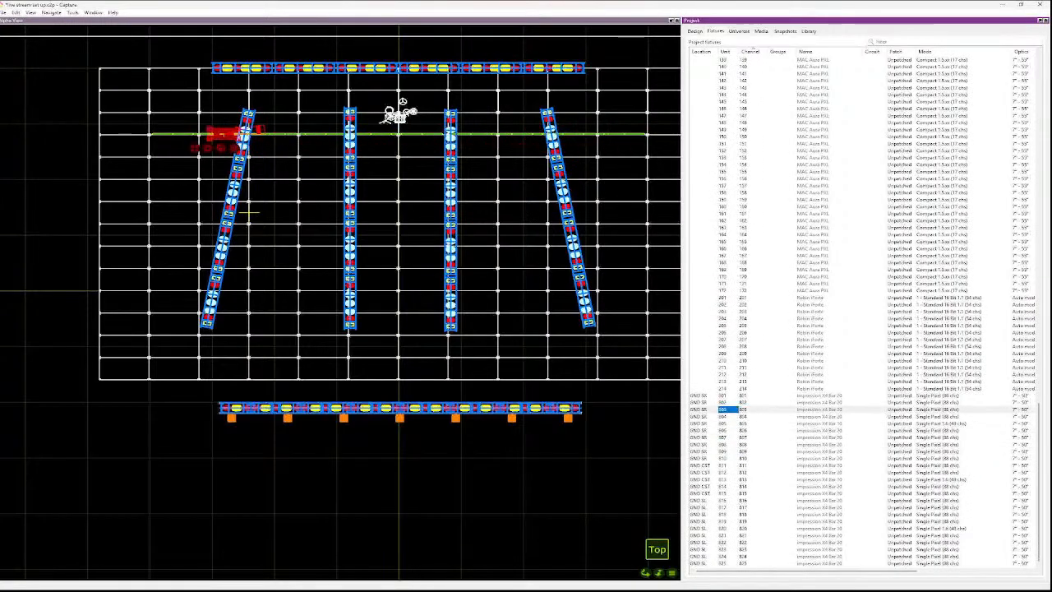
key(Up)
key(Up)
key(Up)
key(Up)
key(Up)
key(Up)
key(Up)
key(Up)
key(Up)
key(Up)
key(Up)
key(Up)
key(Up)
key(Up)
key(Up)
key(Up)
key(Up)
key(Up)
key(Up)
key(Up)
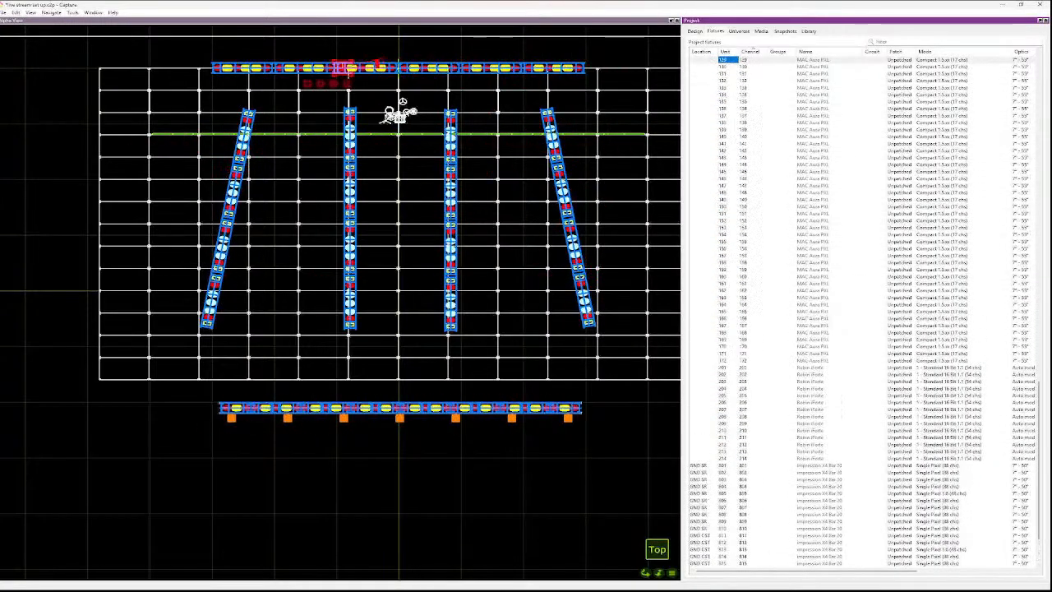
key(Up)
key(Up)
key(Up)
key(Up)
key(Up)
key(Up)
key(Up)
key(Up)
key(Up)
key(Up)
key(Up)
key(Up)
key(Up)
key(Up)
key(Up)
key(Up)
key(Up)
key(Up)
key(Up)
key(Up)
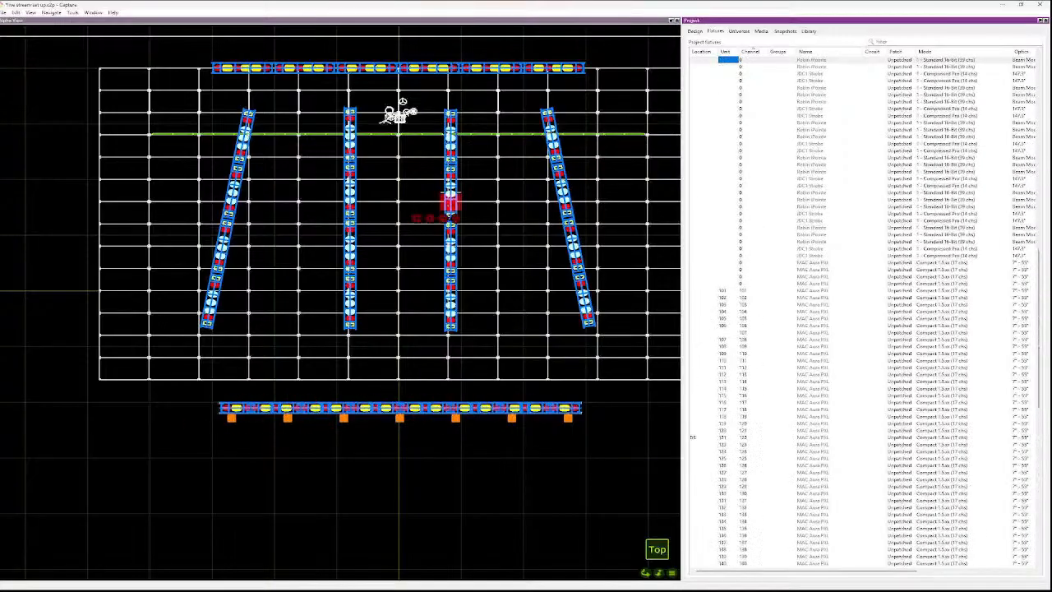
key(Up)
key(Up)
key(Up)
key(Up)
key(Up)
key(Up)
key(Up)
key(Up)
key(Up)
key(Up)
key(Up)
key(Up)
key(Up)
key(Up)
key(Up)
key(Up)
key(Up)
key(Up)
key(Up)
key(Up)
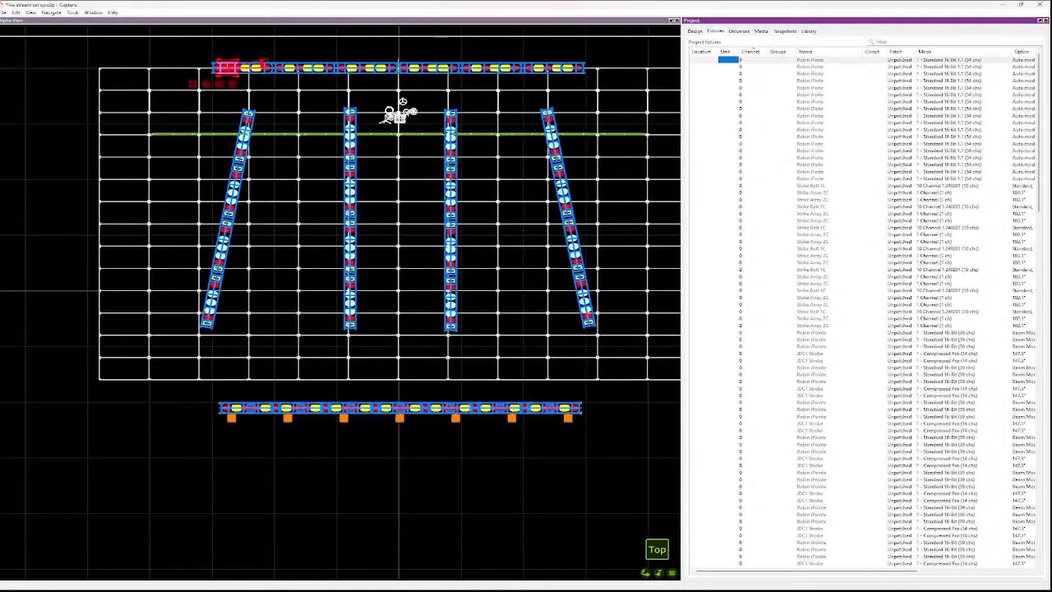
- Lock the wash fixtures' layer in the project's layer settings
click(696, 31)
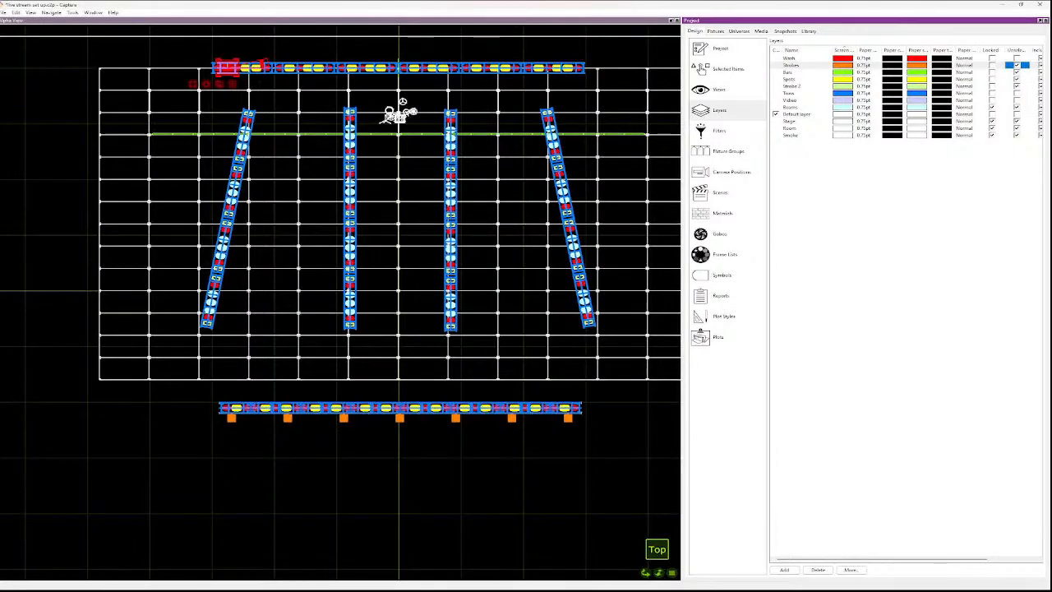
click(1017, 59)
click(993, 58)
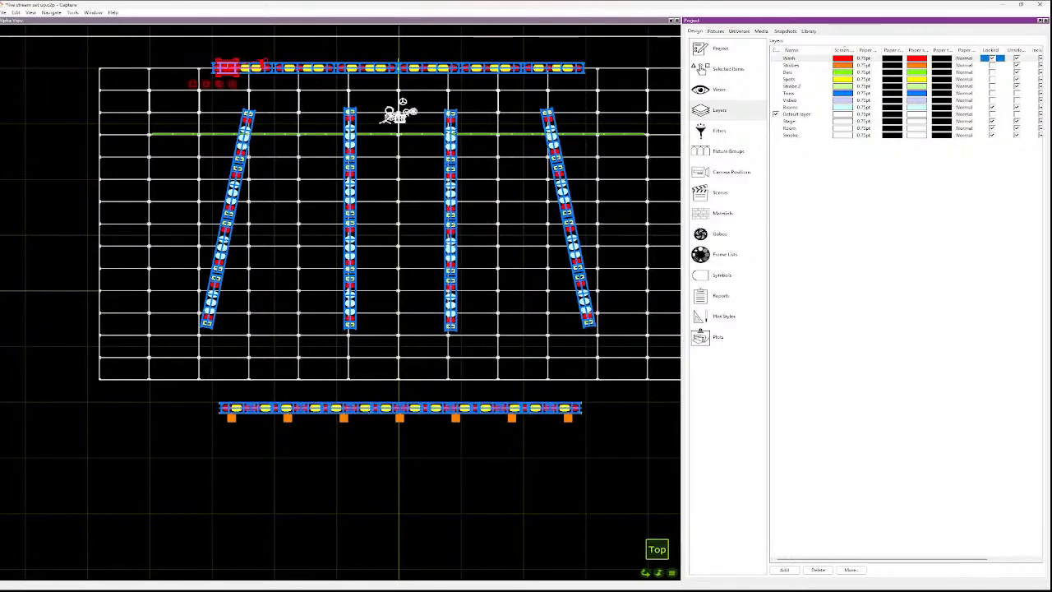
- Highlight the unnumbered Robin iForte fixtures one by one in the fixture list to check their order along the rear truss
click(716, 32)
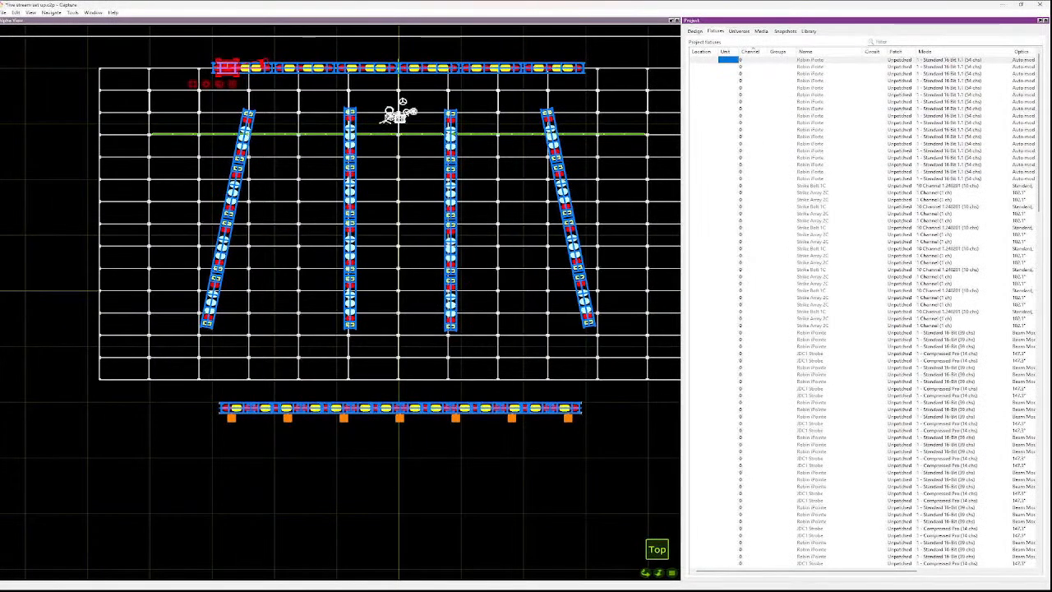
scroll(863, 312, down, 5)
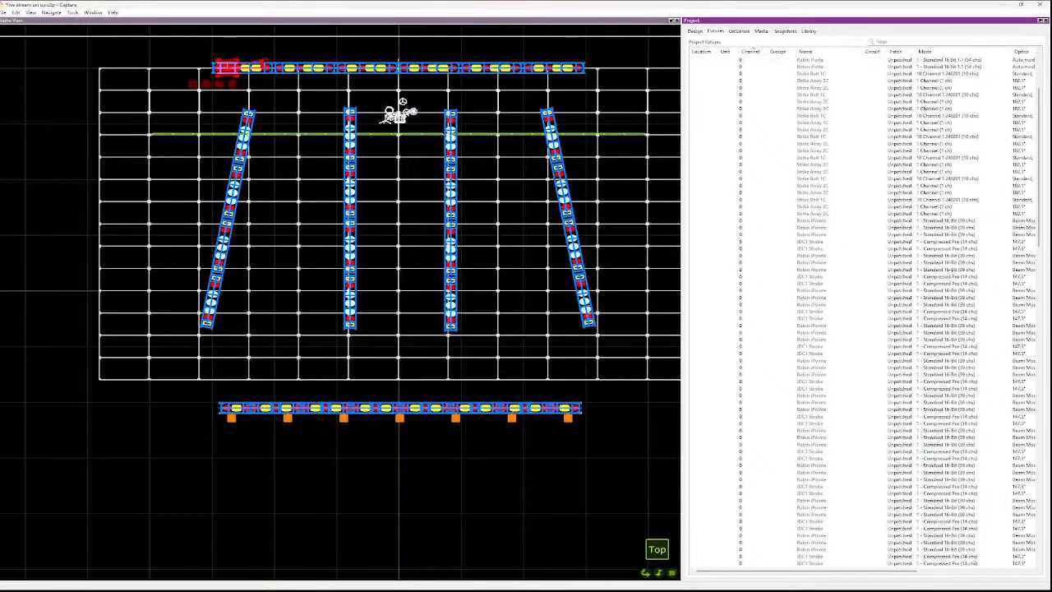
scroll(863, 312, up, 5)
click(823, 66)
click(822, 60)
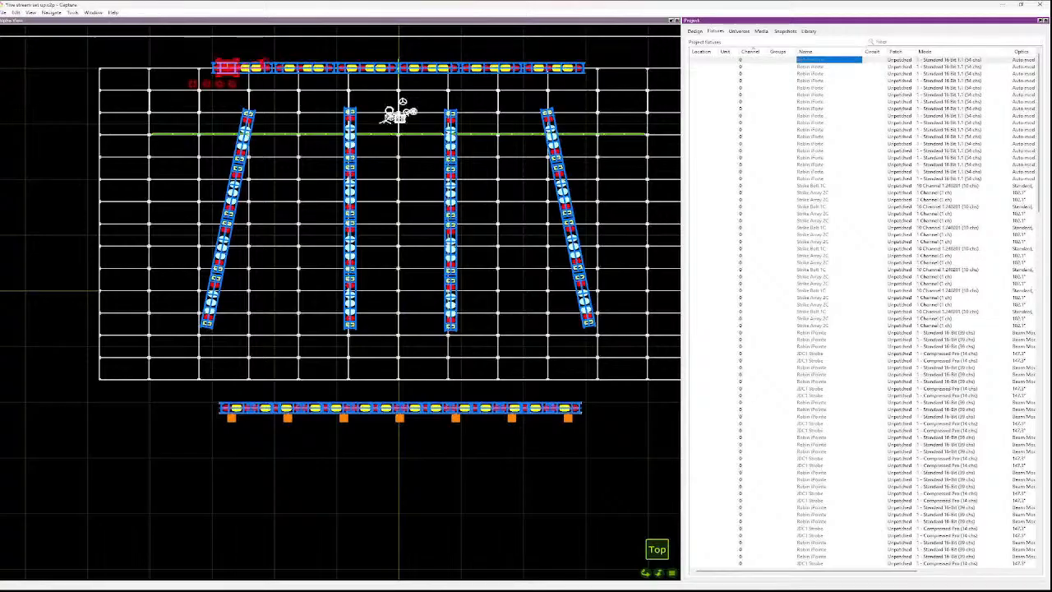
key(Down)
key(Down)
key(Down)
key(Down)
key(Down)
key(Down)
key(Down)
key(Down)
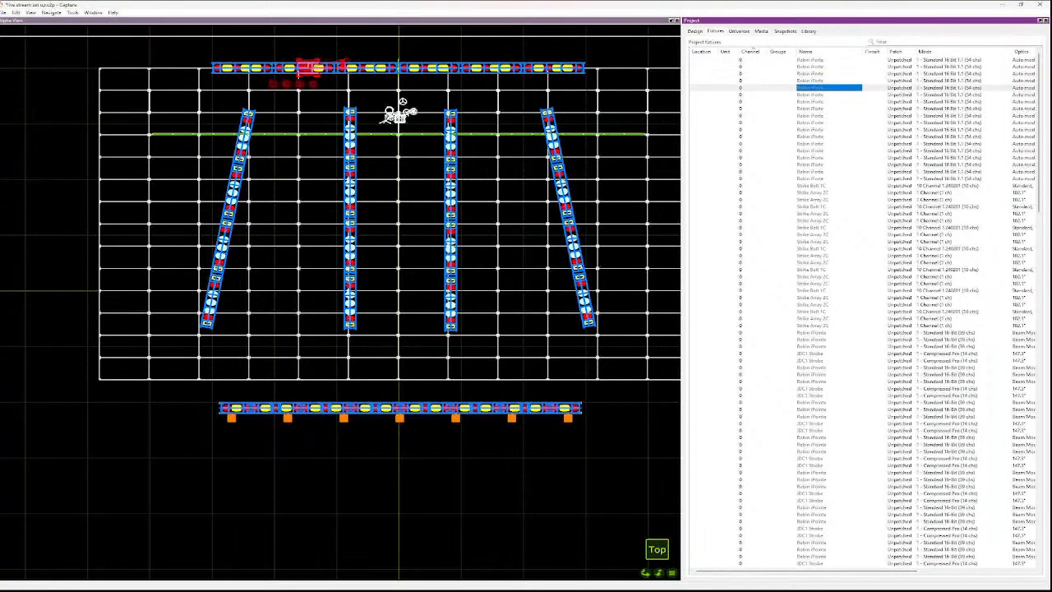
key(Down)
key(Down)
key(Down)
key(Down)
key(Down)
key(Down)
key(Down)
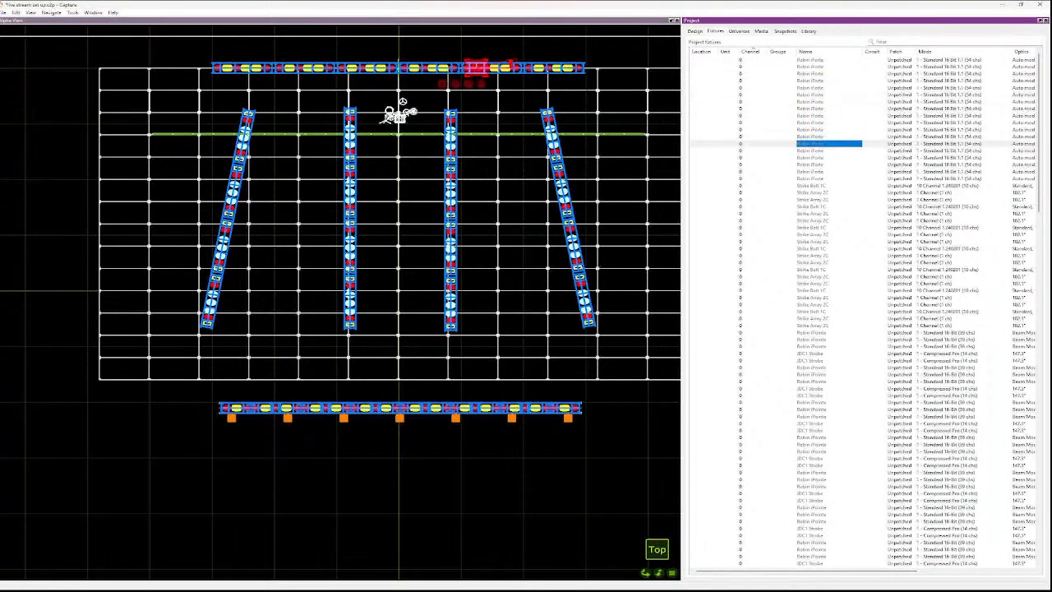
key(Down)
key(Down)
key(Up)
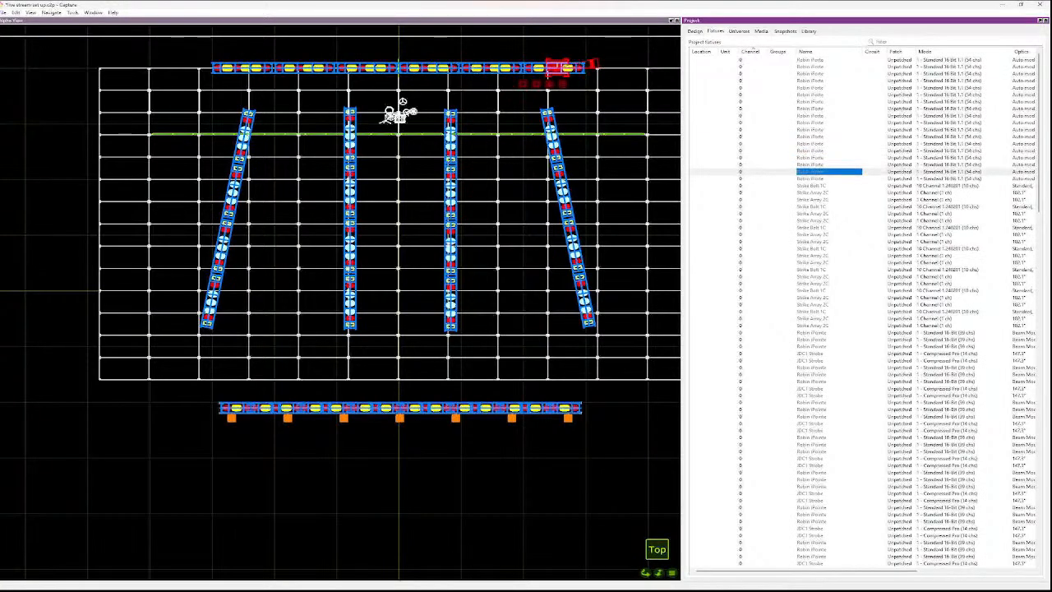
- Select all unnumbered Robin iFortes on the rear truss and assign them sequential channel numbers starting at 215
click(822, 60)
key(shift+Down)
key(shift+Down)
key(shift+Down)
key(shift+Down)
key(shift+Down)
key(shift+Down)
key(shift+Down)
key(shift+Down)
key(shift+Down)
key(shift+Down)
key(shift+Down)
key(shift+Down)
key(shift+Down)
key(shift+Down)
key(shift+Down)
key(shift+Down)
key(shift+Down)
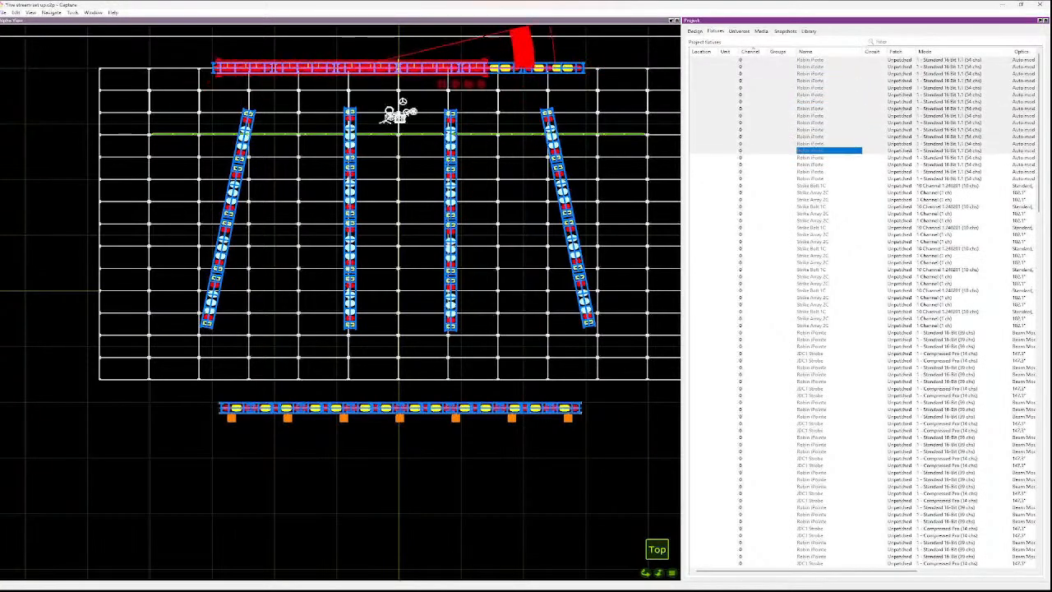
scroll(693, 499, down, 15)
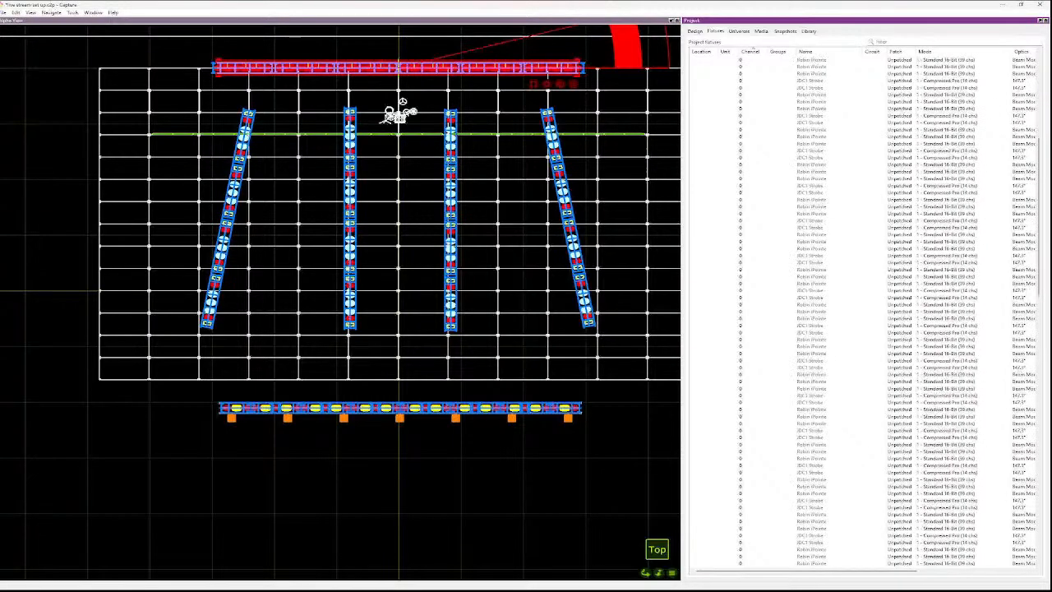
scroll(693, 500, down, 20)
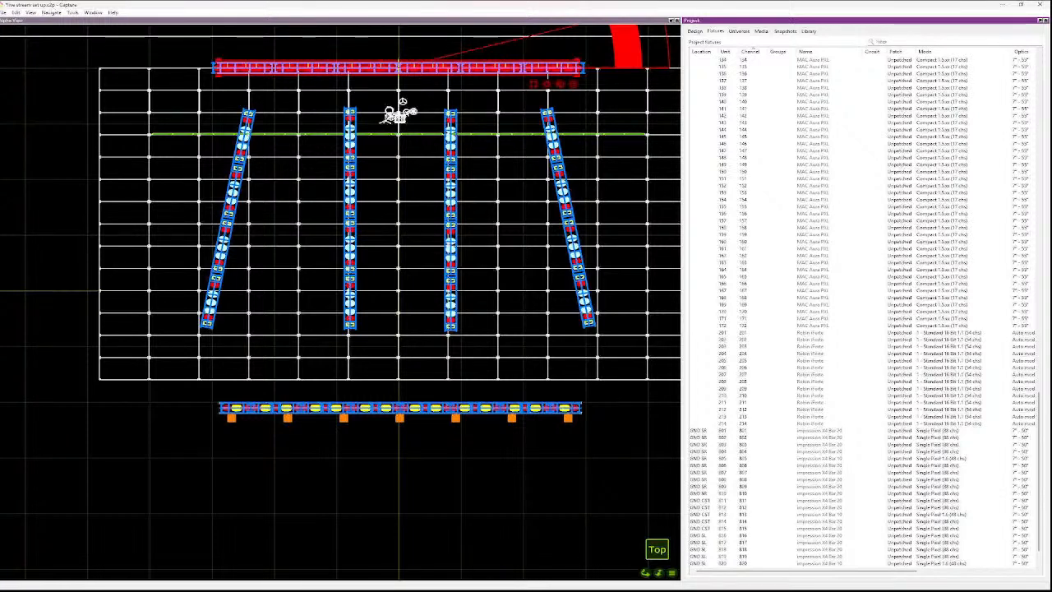
key(ctrl+shift+c)
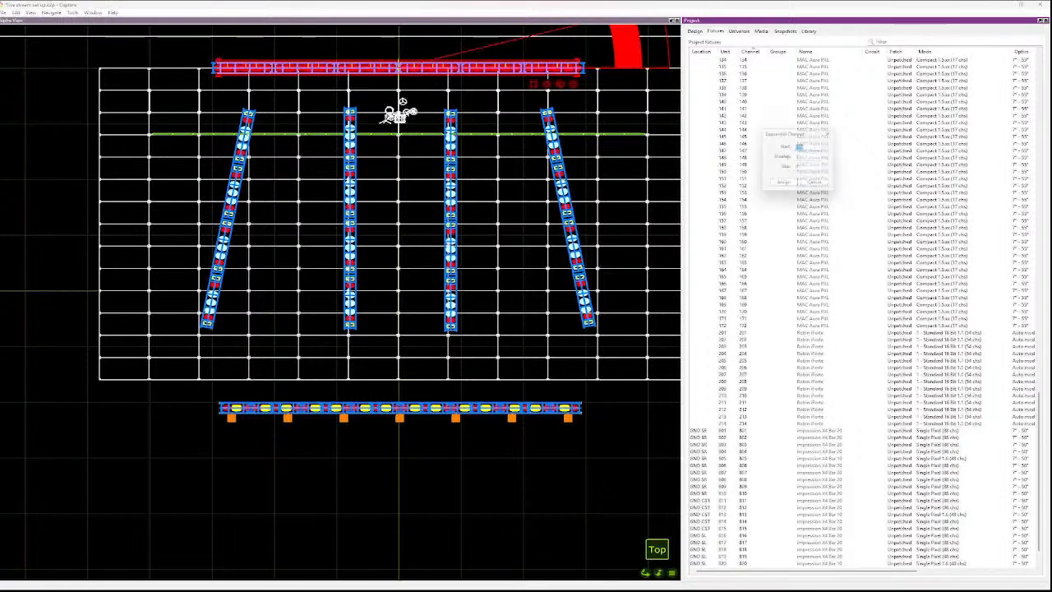
text(231)
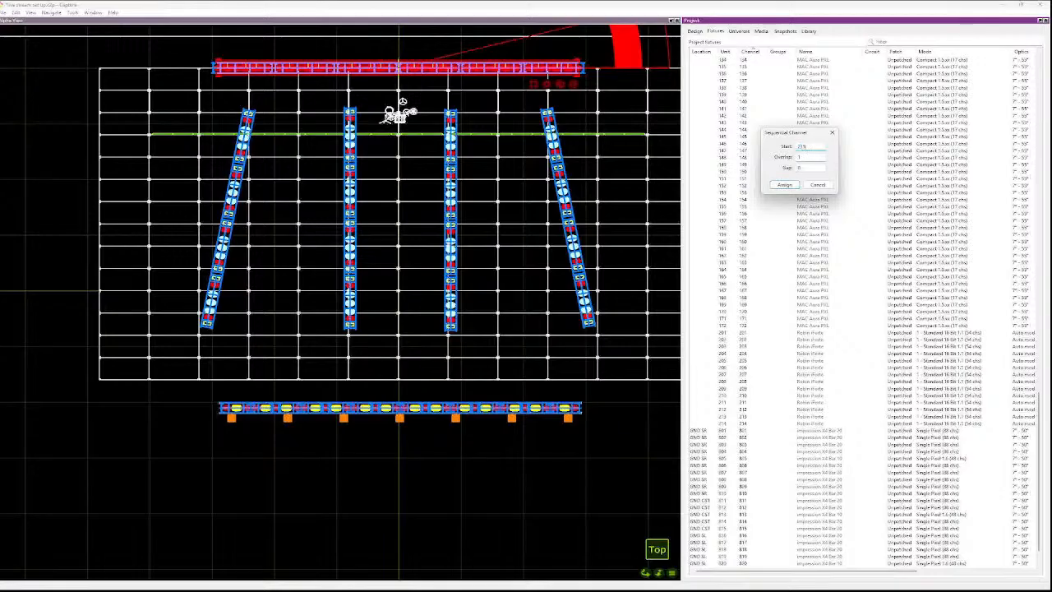
key(Return)
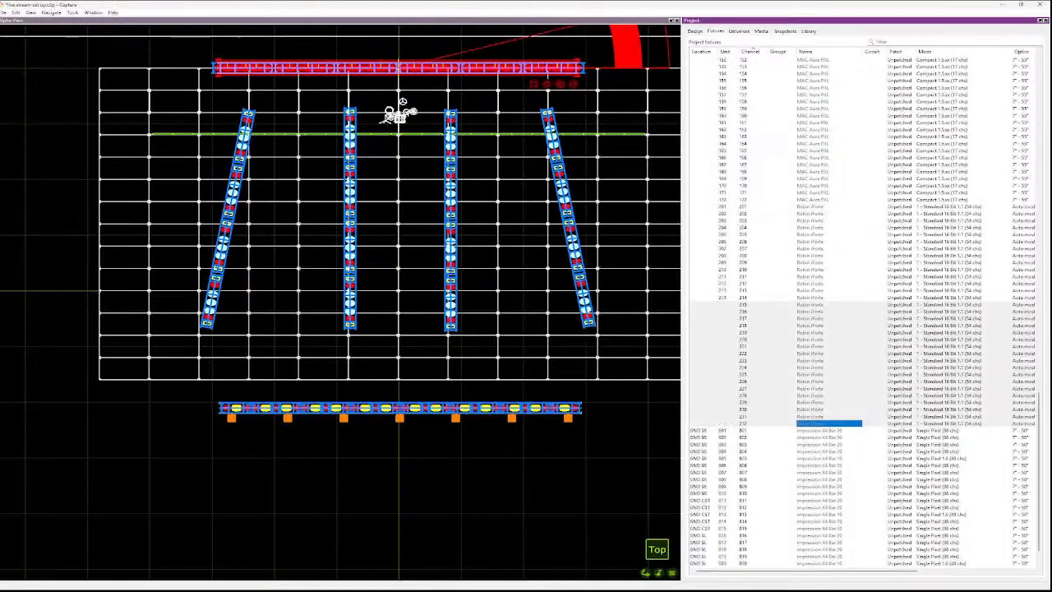
- Assign sequential unit numbers starting at 215 to the same rear-truss Robin iFortes
key(ctrl+shift+u)
key(Tab)
key(Tab)
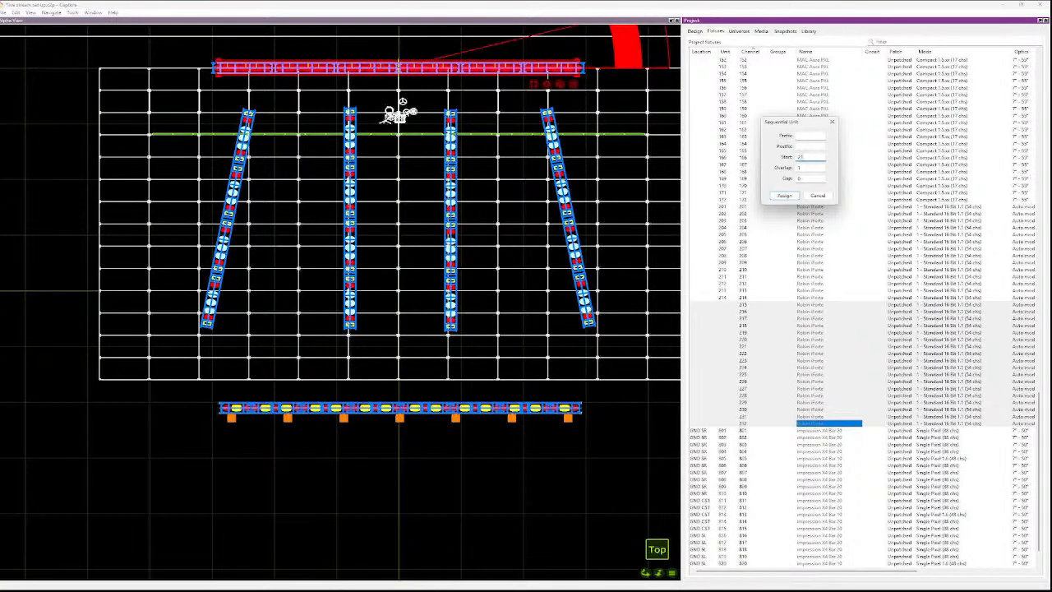
text(215)
key(Return)
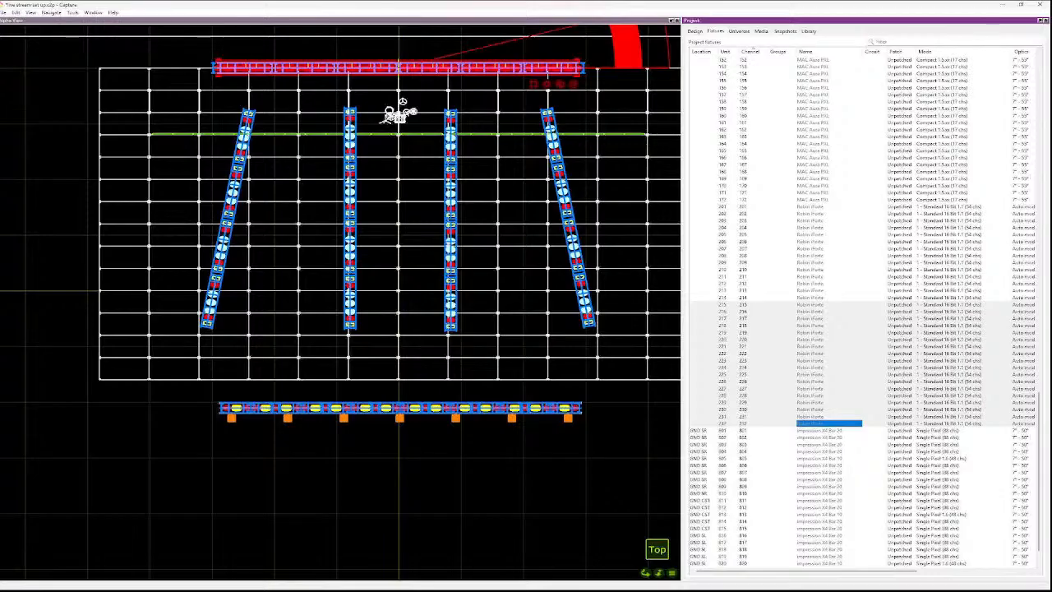
- Sort the project fixture list by name to group the unnumbered Robin iPointes together
scroll(782, 360, up, 3)
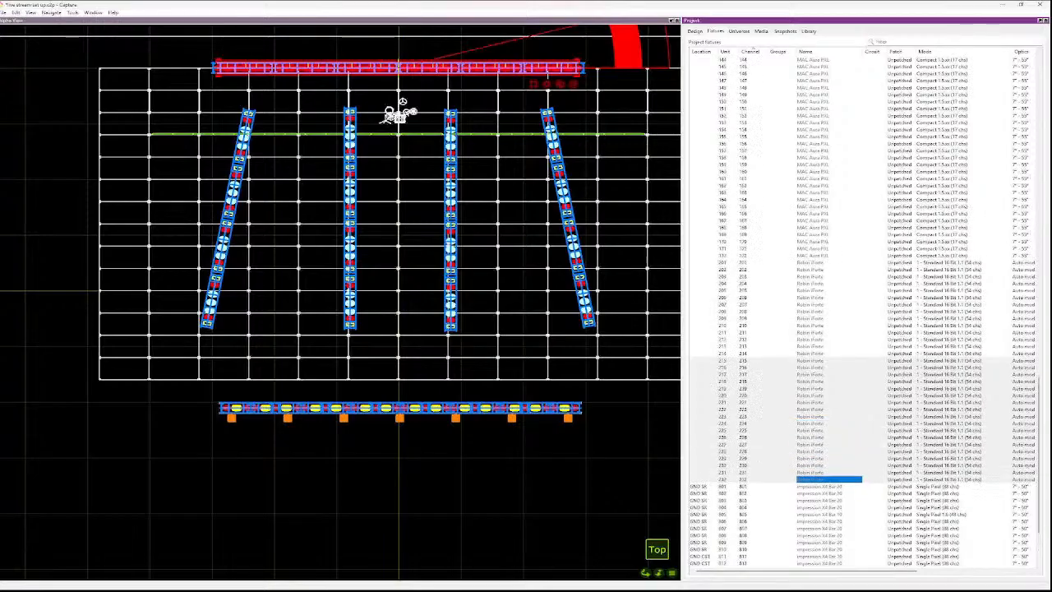
click(781, 360)
scroll(782, 360, up, 3)
scroll(694, 242, up, 10)
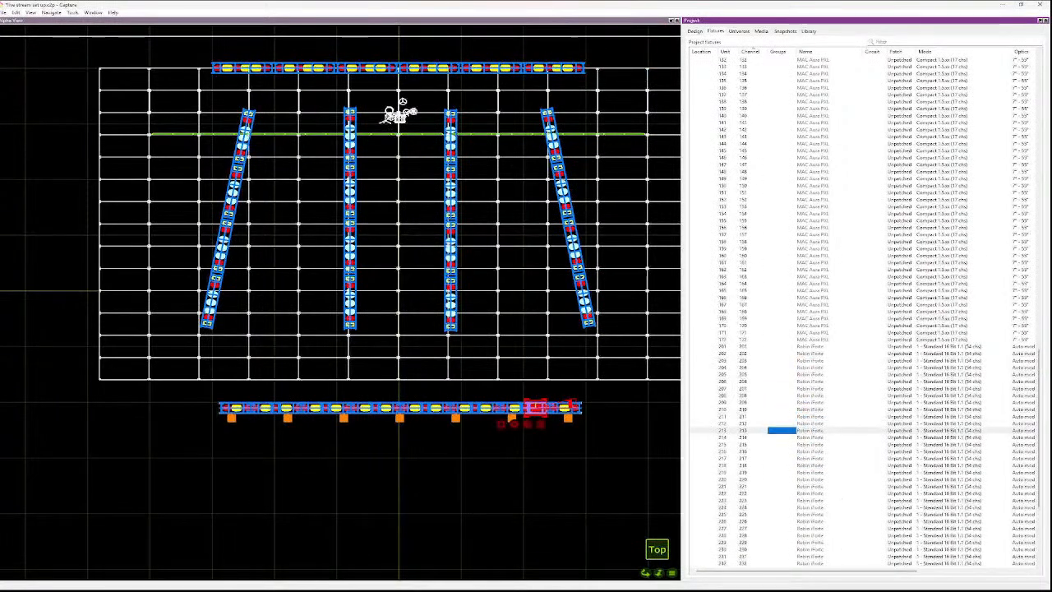
scroll(693, 241, up, 10)
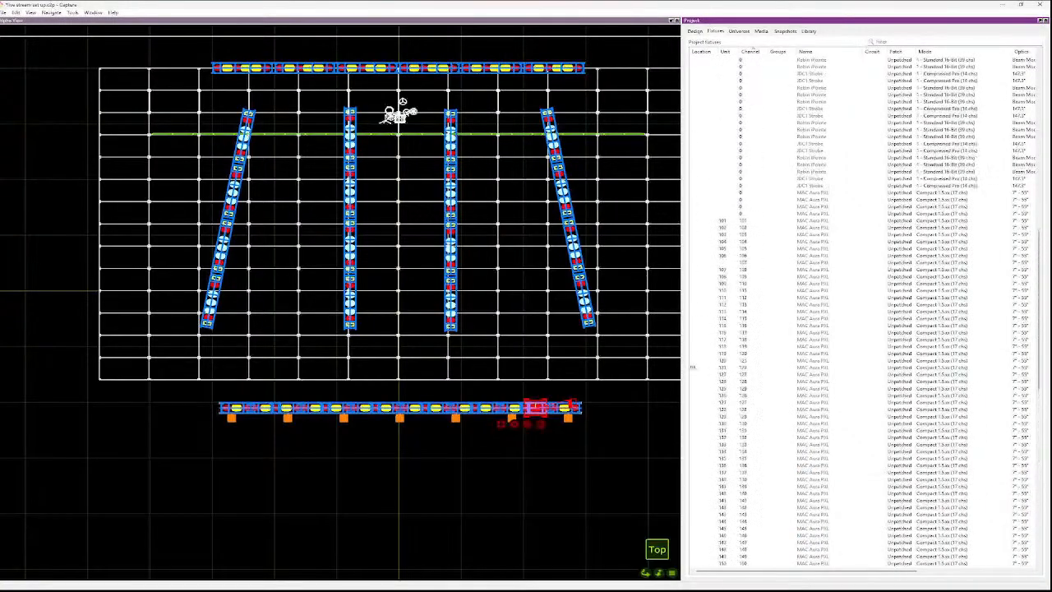
scroll(693, 242, up, 5)
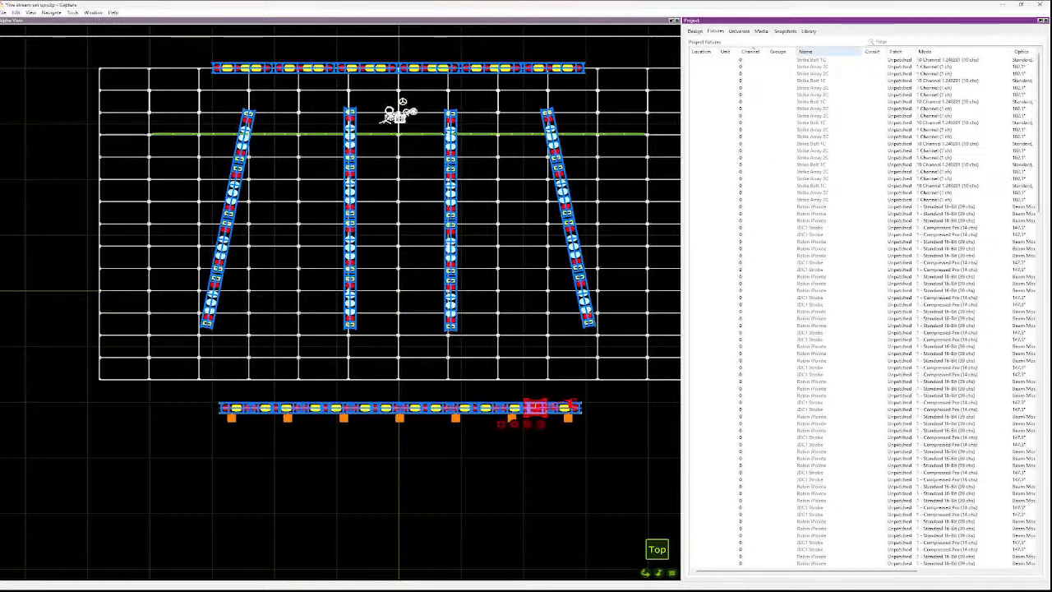
click(827, 52)
scroll(827, 246, down, 20)
scroll(827, 247, up, 3)
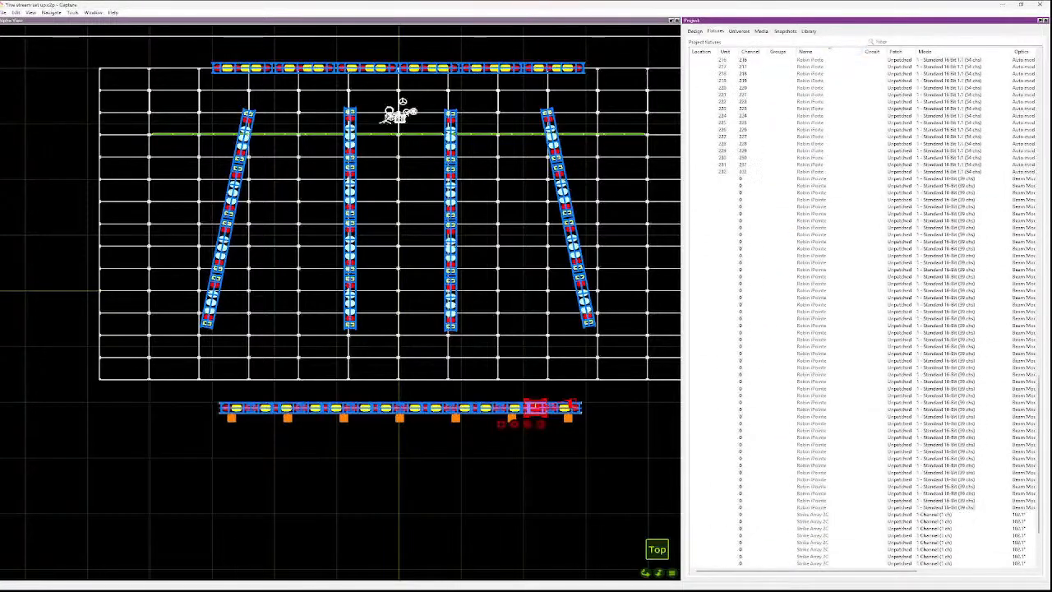
- Highlight the first unnumbered Robin iPointe entries one by one to check where they hang in the rig
scroll(864, 313, up, 2)
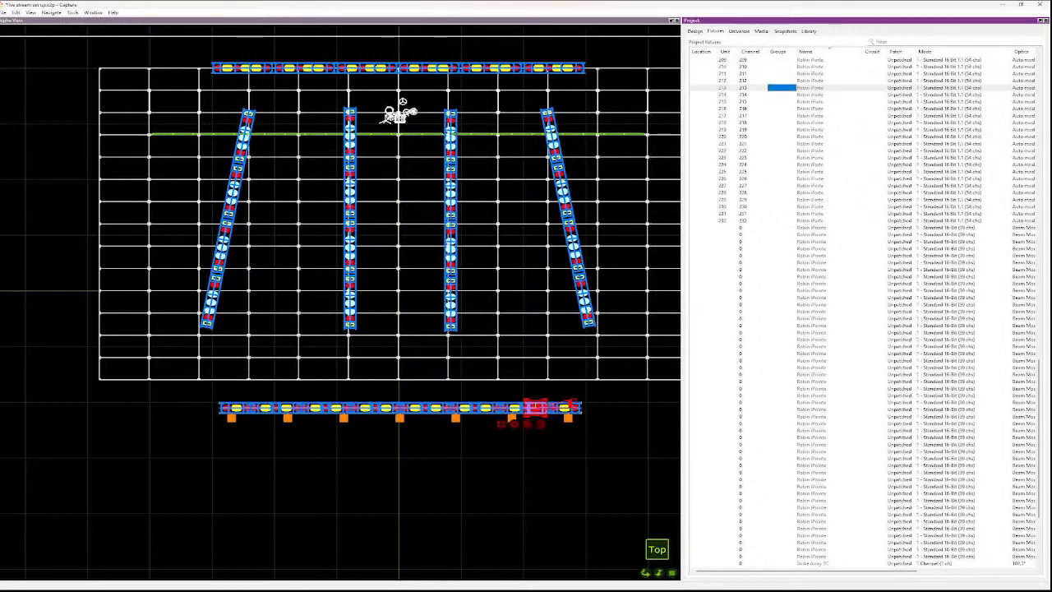
click(829, 228)
key(Down)
key(Down)
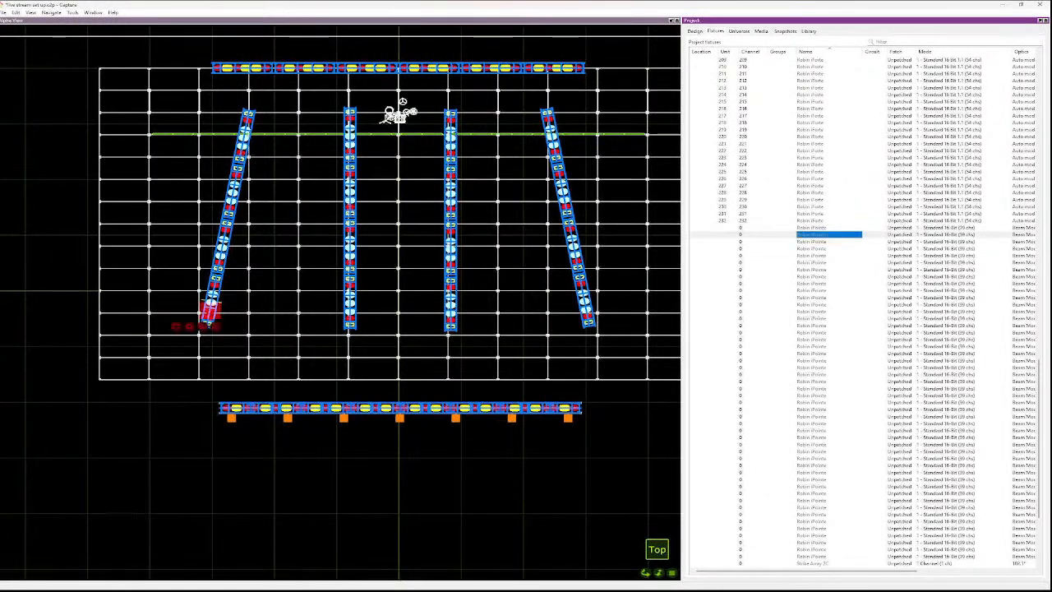
key(Up)
key(Up)
key(Up)
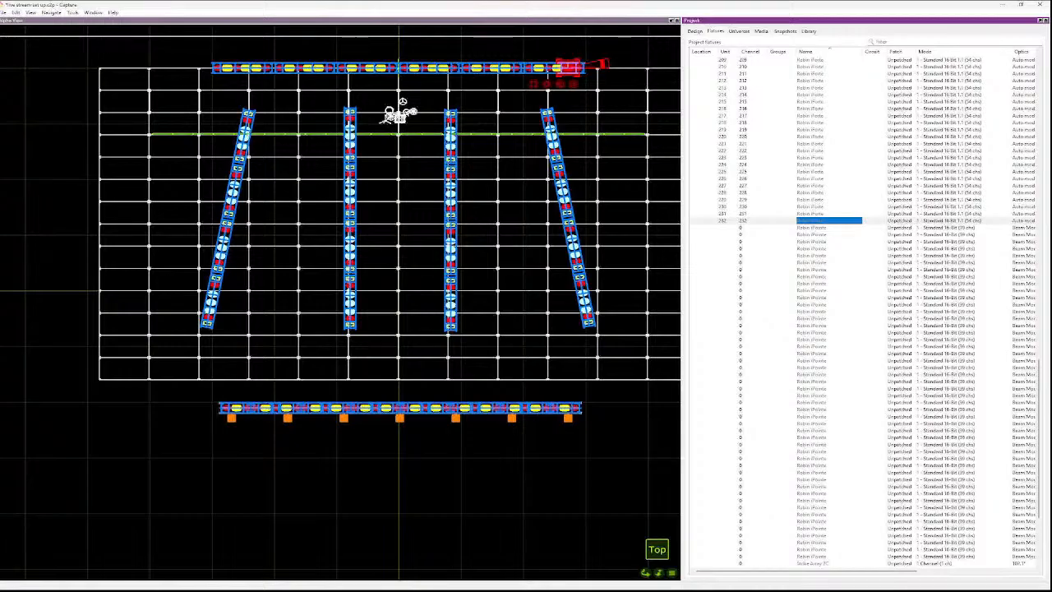
- Make the Beams layer selectable in the project's layer settings
click(695, 32)
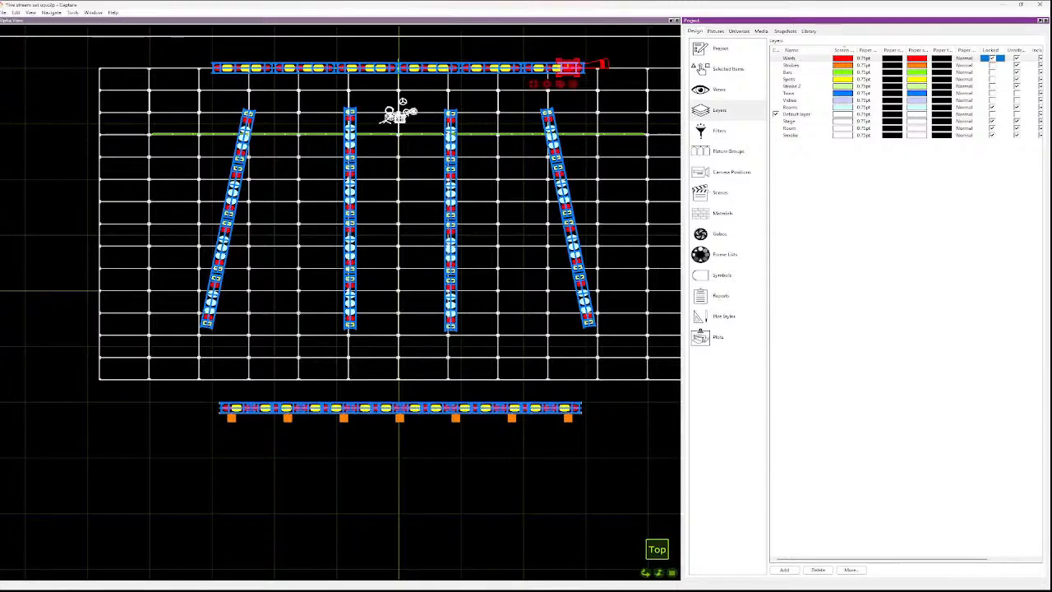
click(1017, 107)
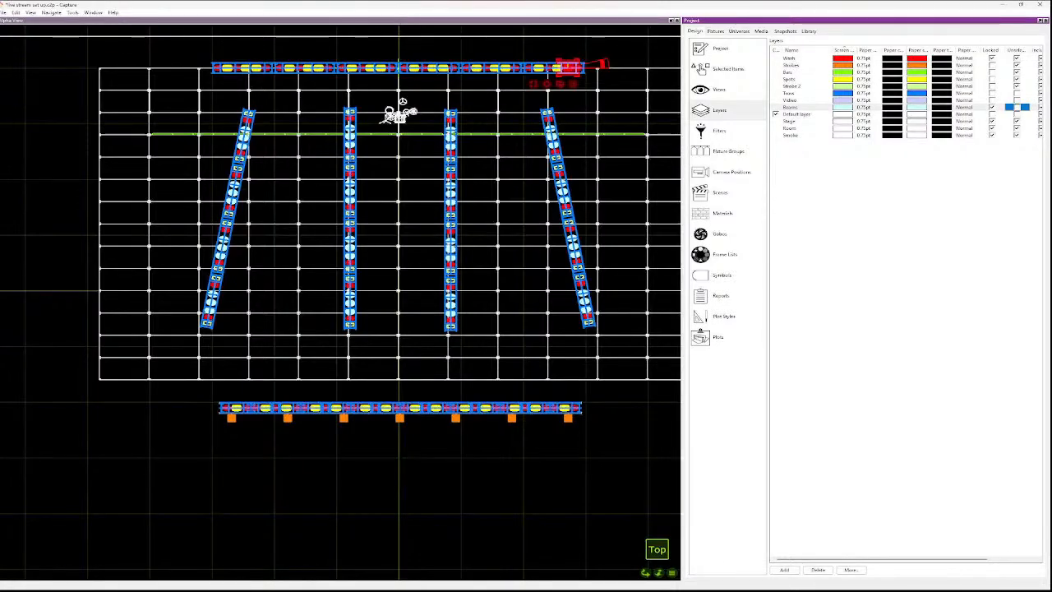
scroll(287, 107, up, 1)
scroll(272, 105, up, 1)
drag(228, 59, 588, 139)
scroll(247, 130, up, 1)
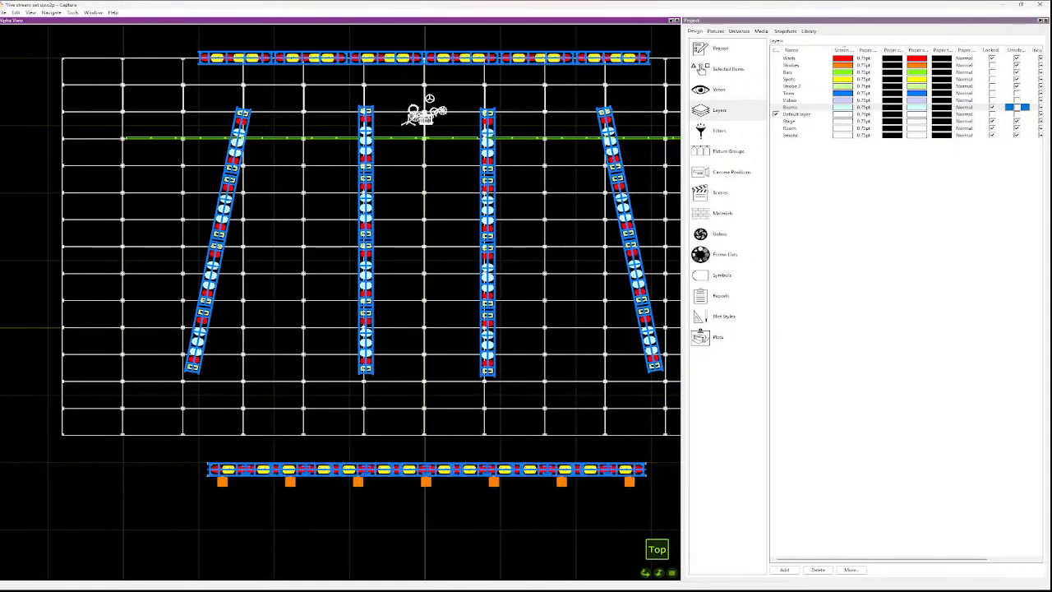
shift+click(238, 142)
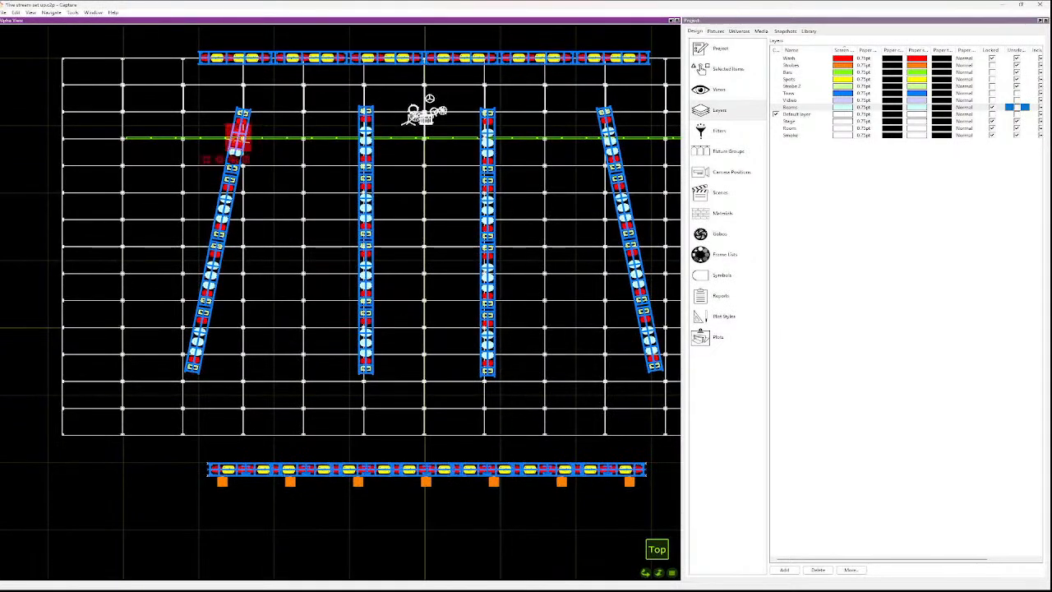
shift+click(235, 151)
shift+click(224, 209)
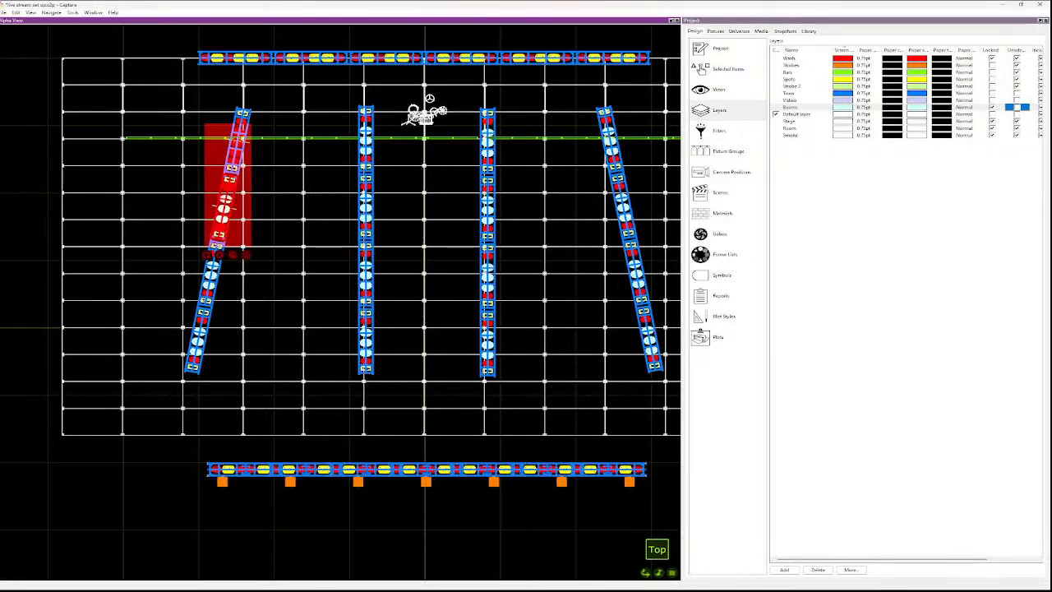
shift+click(224, 209)
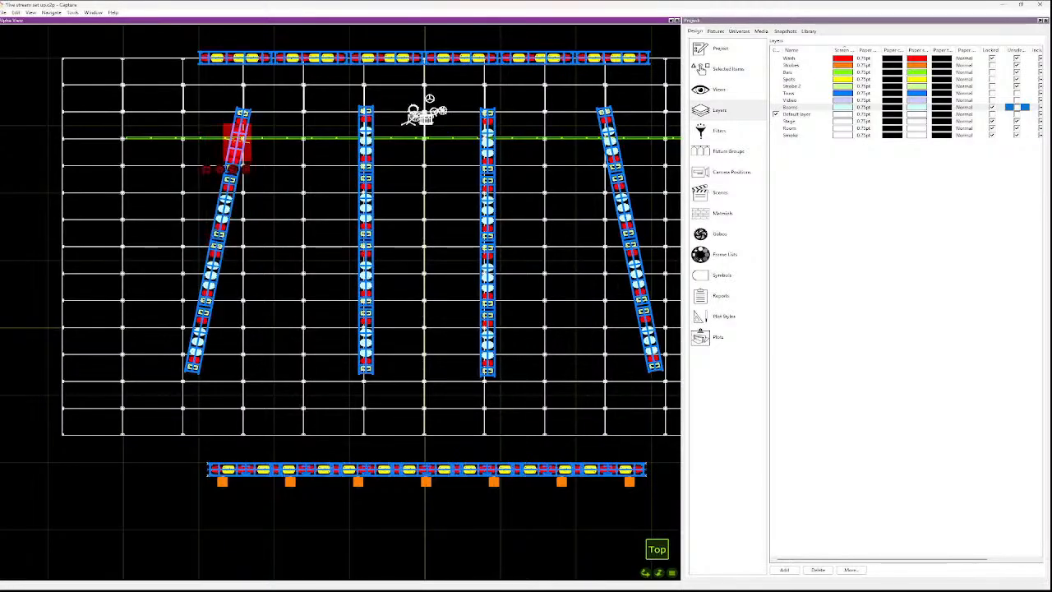
shift+click(223, 208)
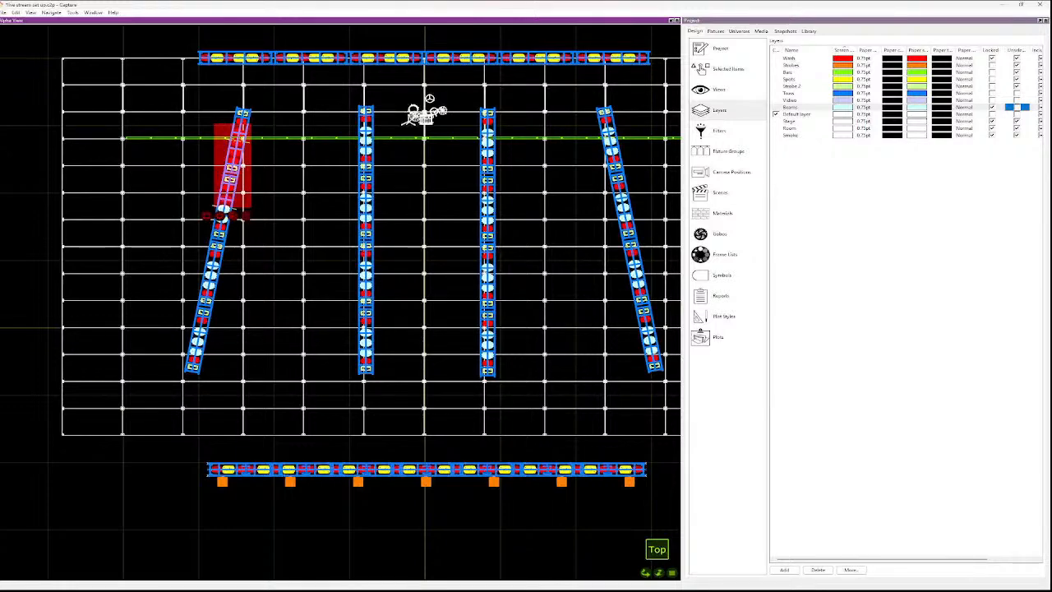
shift+click(222, 218)
shift+click(218, 235)
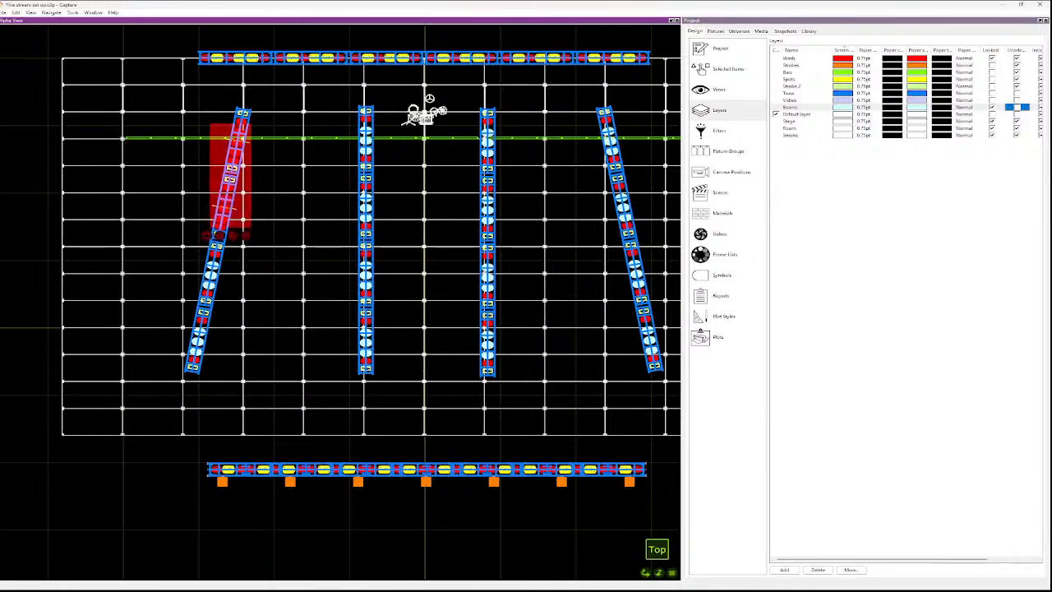
scroll(218, 235, up, 2)
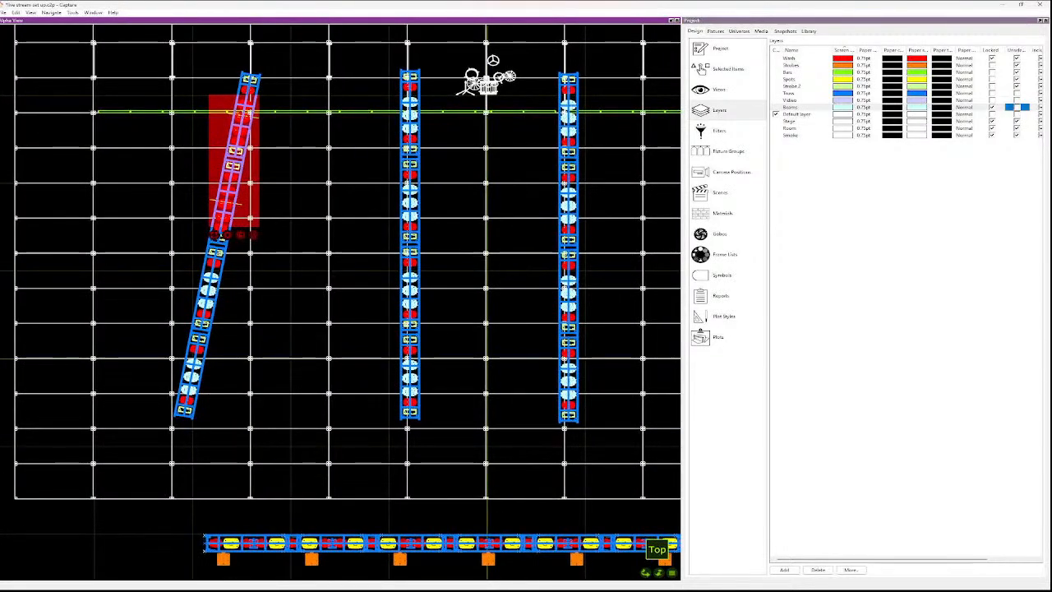
shift+click(208, 288)
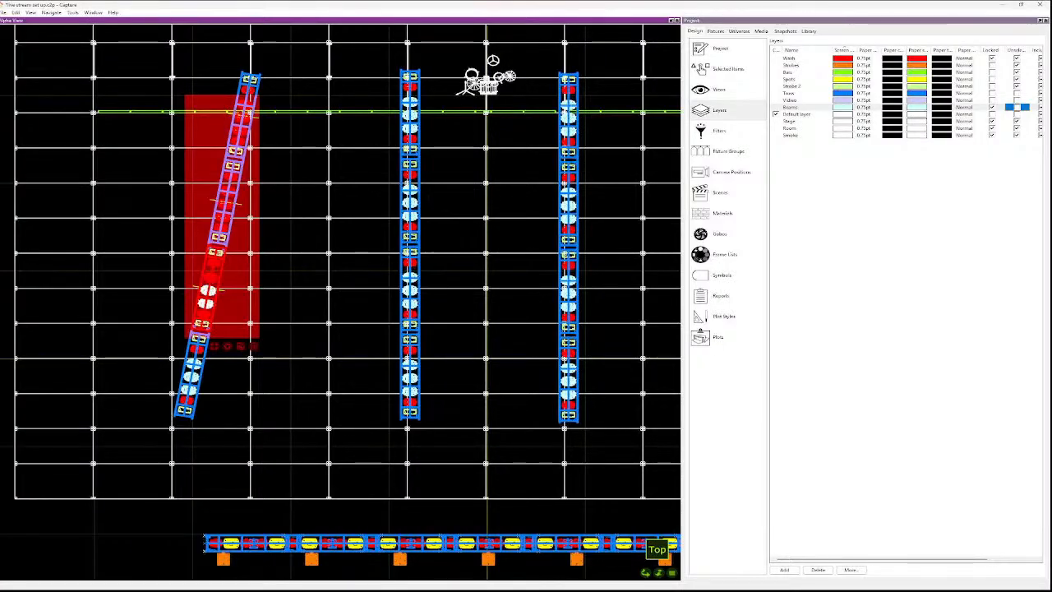
shift+click(207, 288)
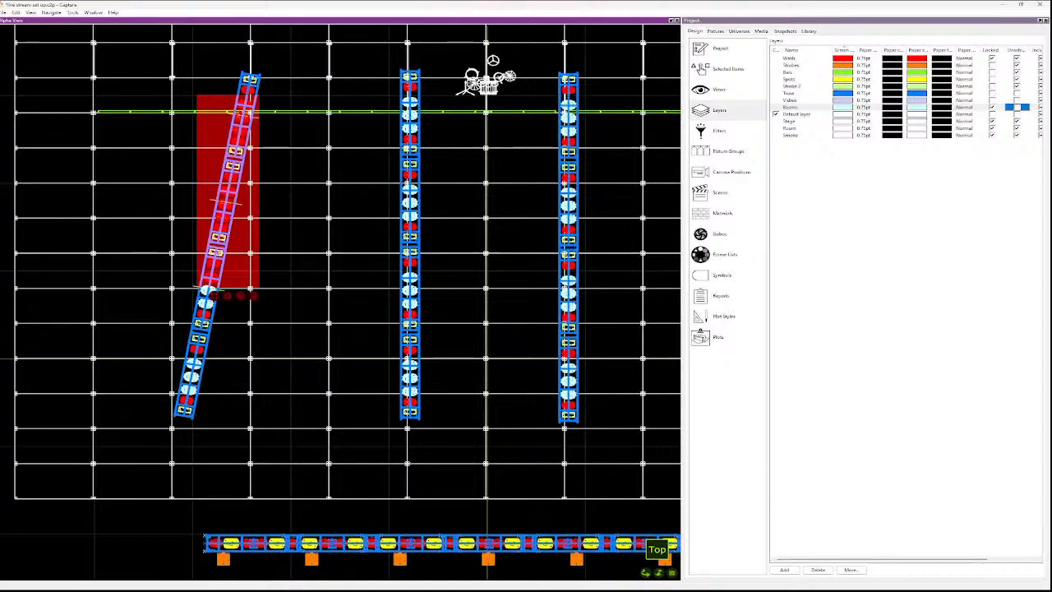
key(Escape)
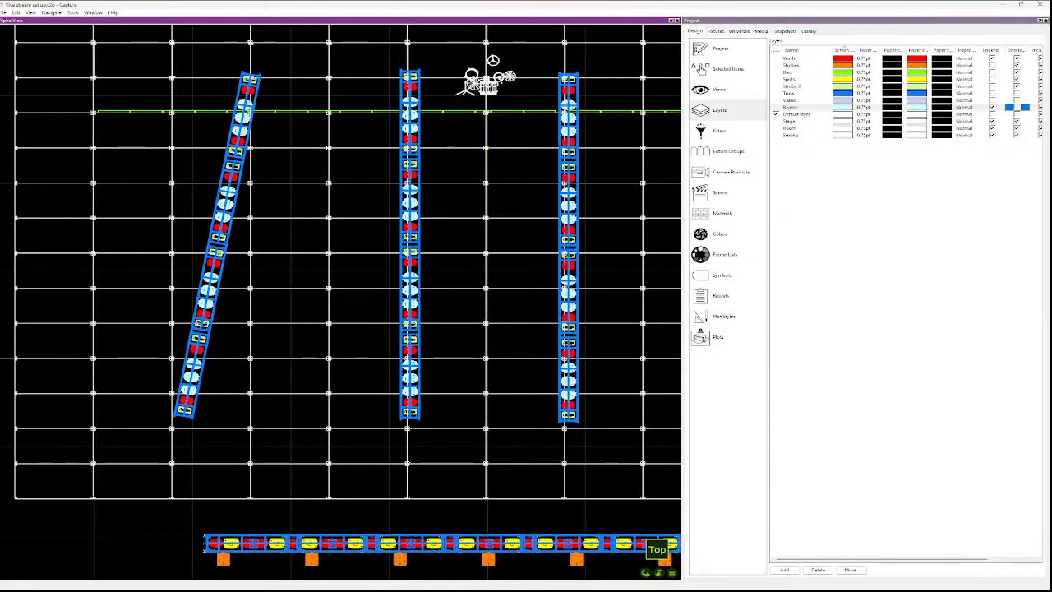
- Select the twelve Robin iPointes on the first angled truss in order from the drum-kit end and assign sequential channels starting at 301
click(245, 103)
drag(245, 98, 245, 125)
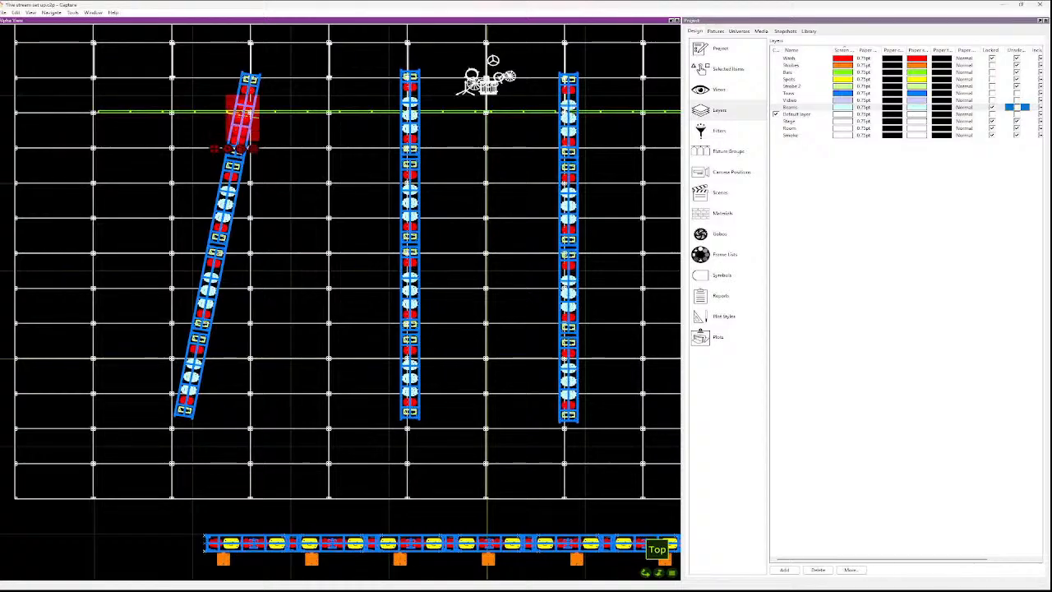
shift+click(227, 191)
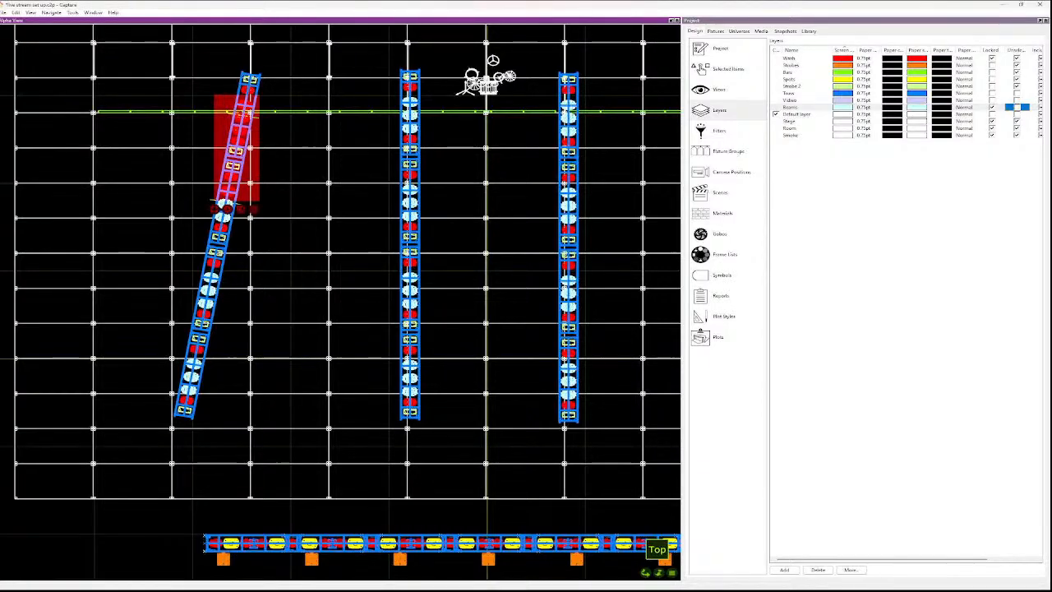
shift+click(222, 215)
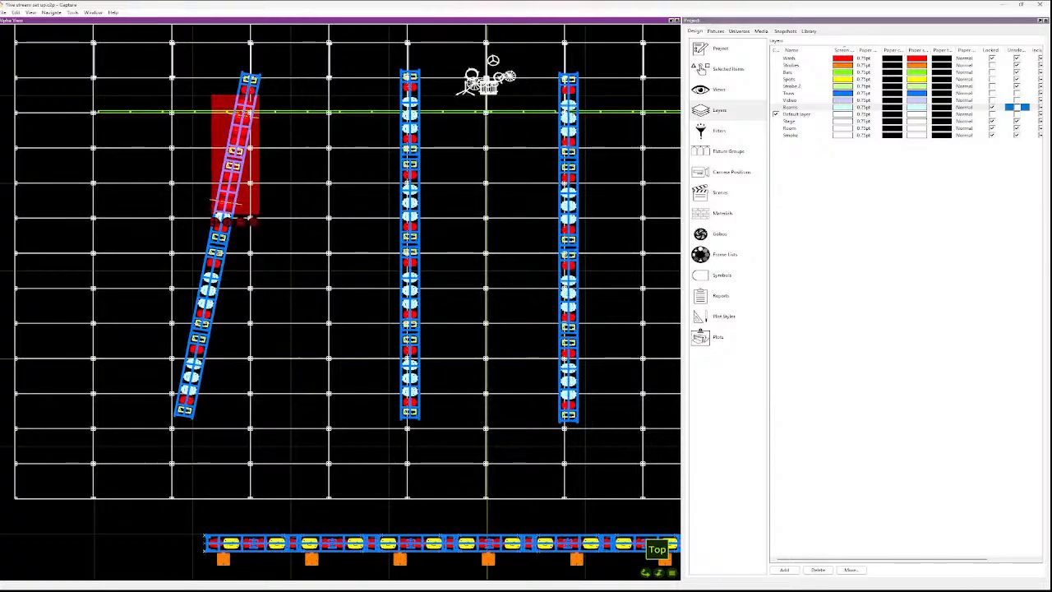
shift+click(218, 233)
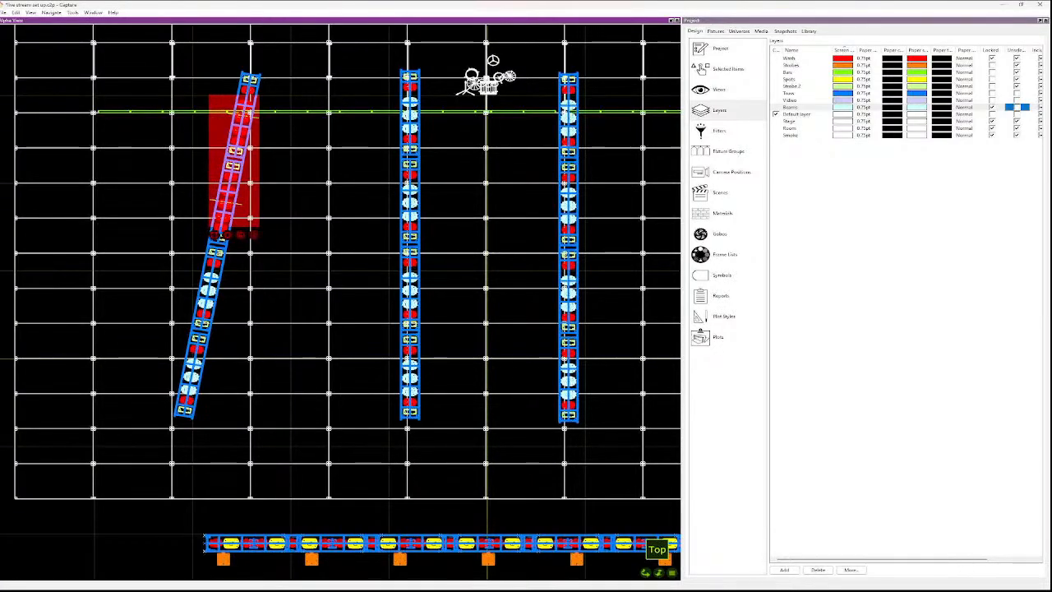
shift+click(211, 278)
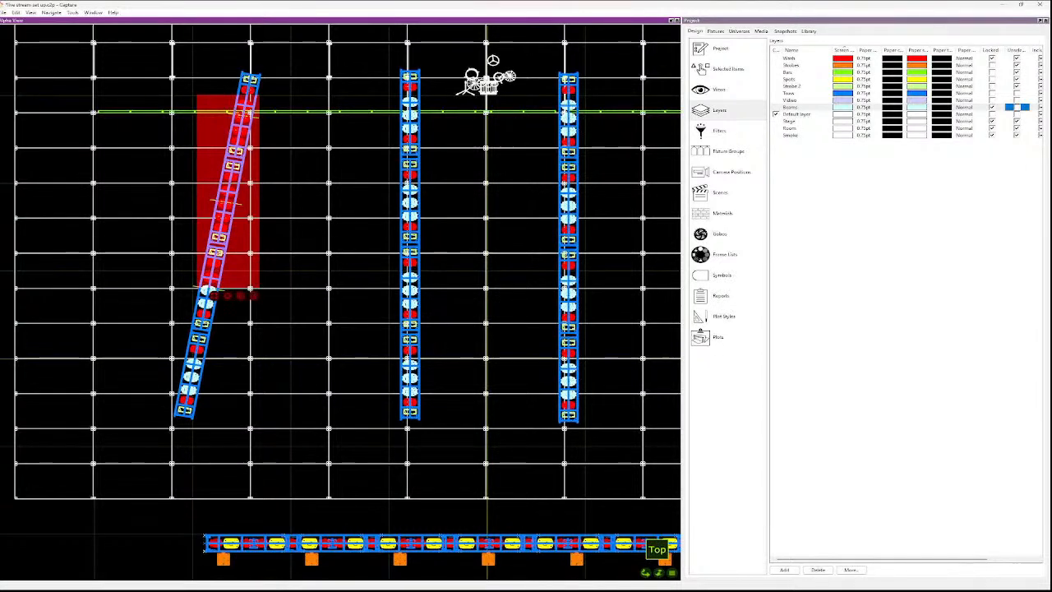
shift+click(208, 290)
shift+click(206, 303)
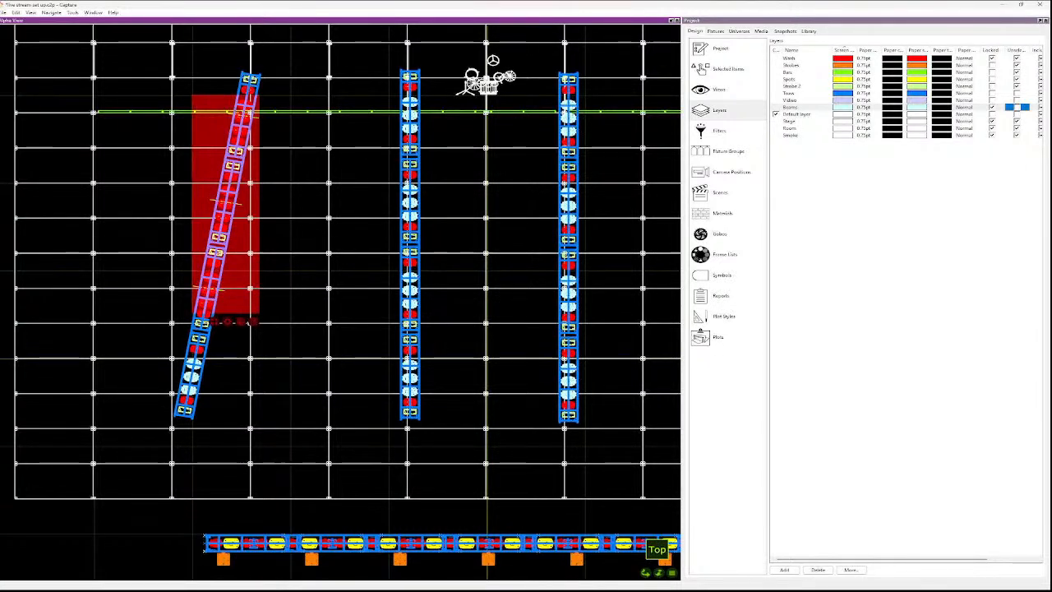
shift+click(193, 363)
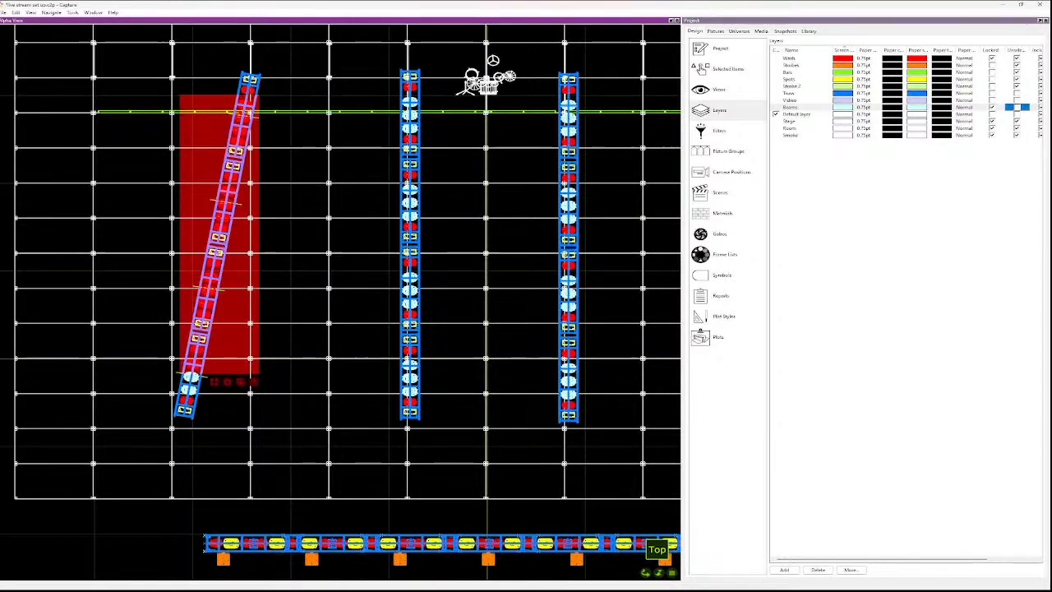
shift+click(191, 377)
shift+click(189, 390)
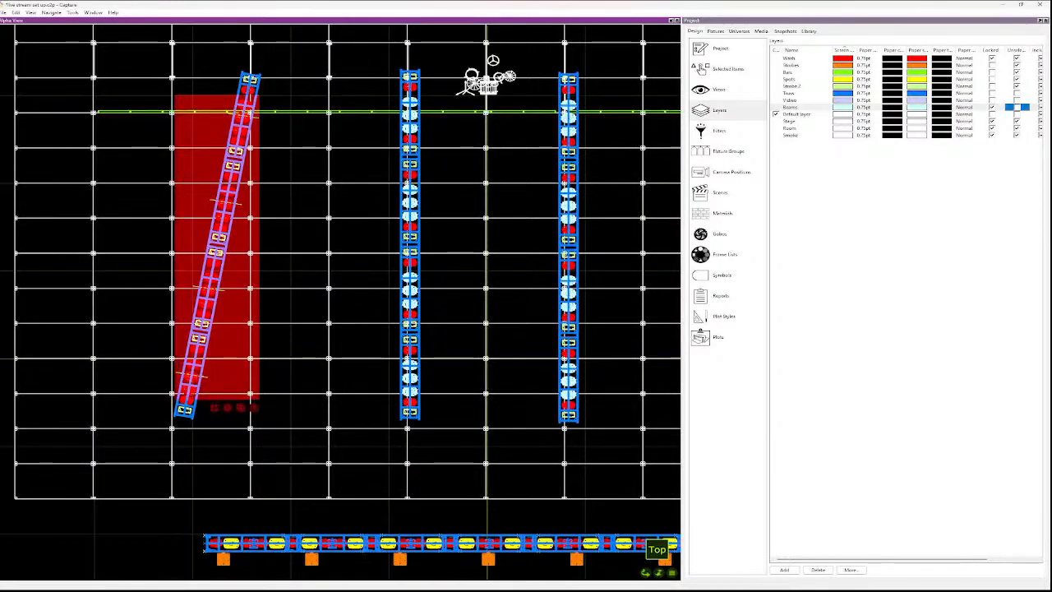
key(ctrl+shift+c)
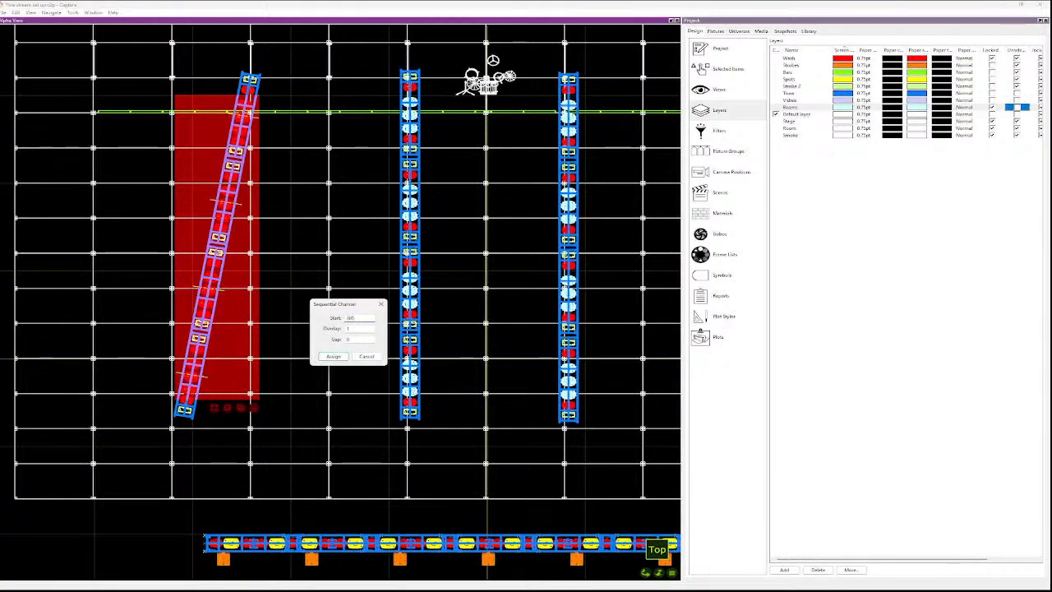
key(Return)
key(Escape)
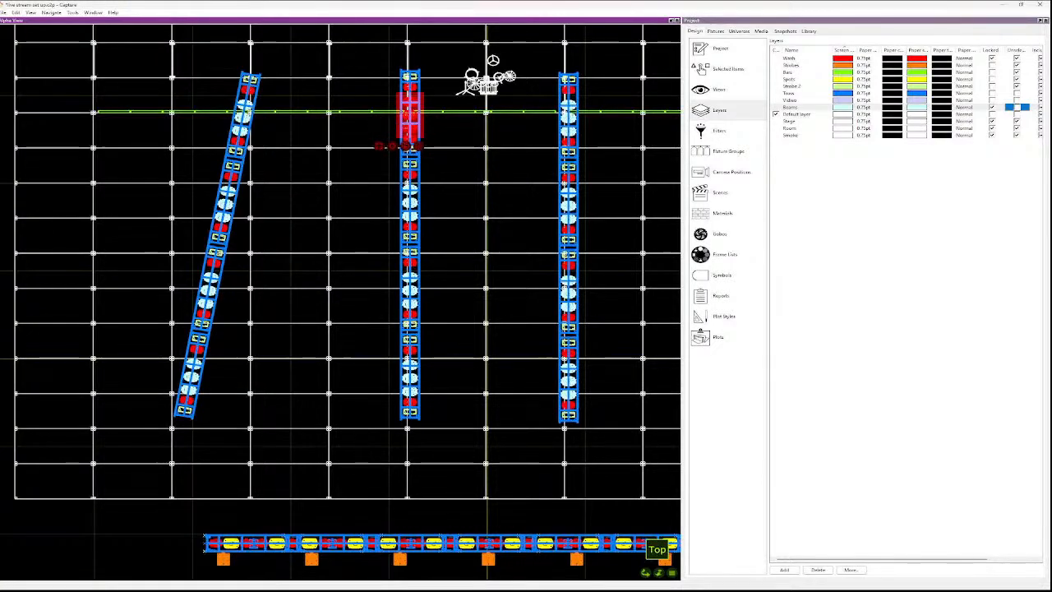
shift+click(410, 189)
shift+click(410, 201)
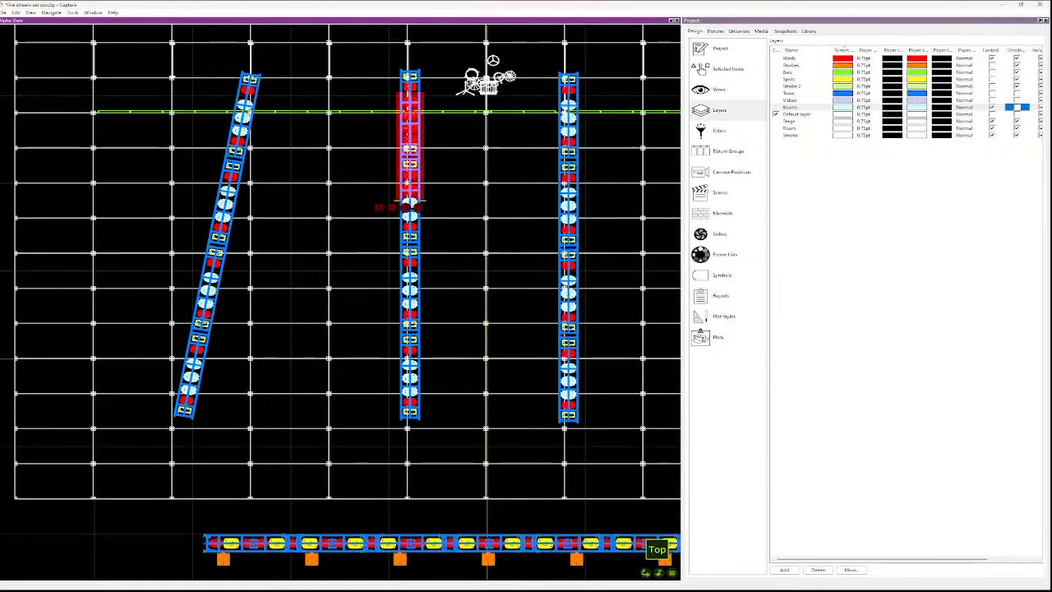
ctrl+click(409, 219)
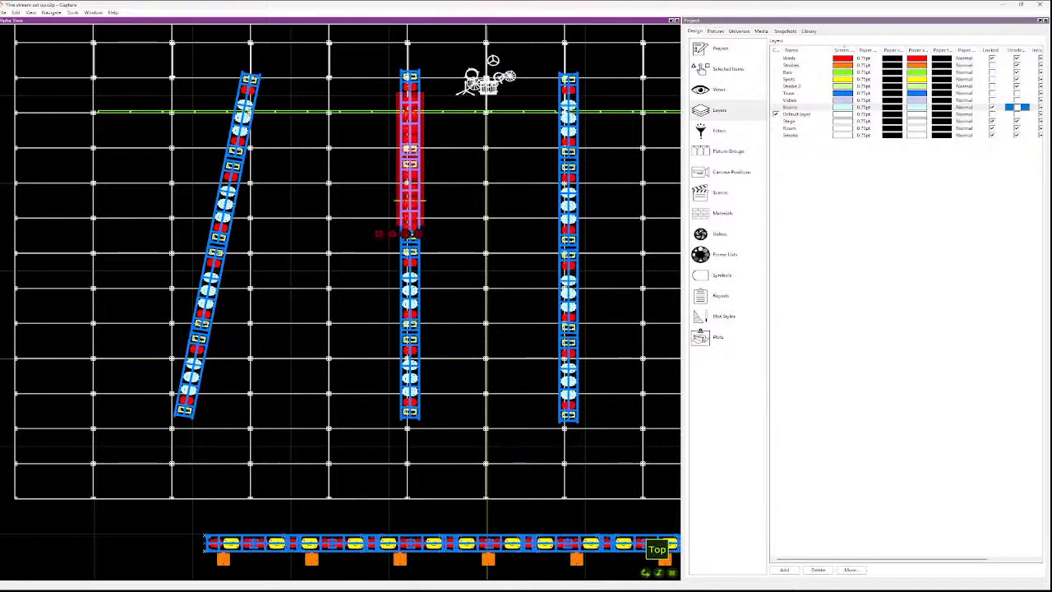
ctrl+click(409, 279)
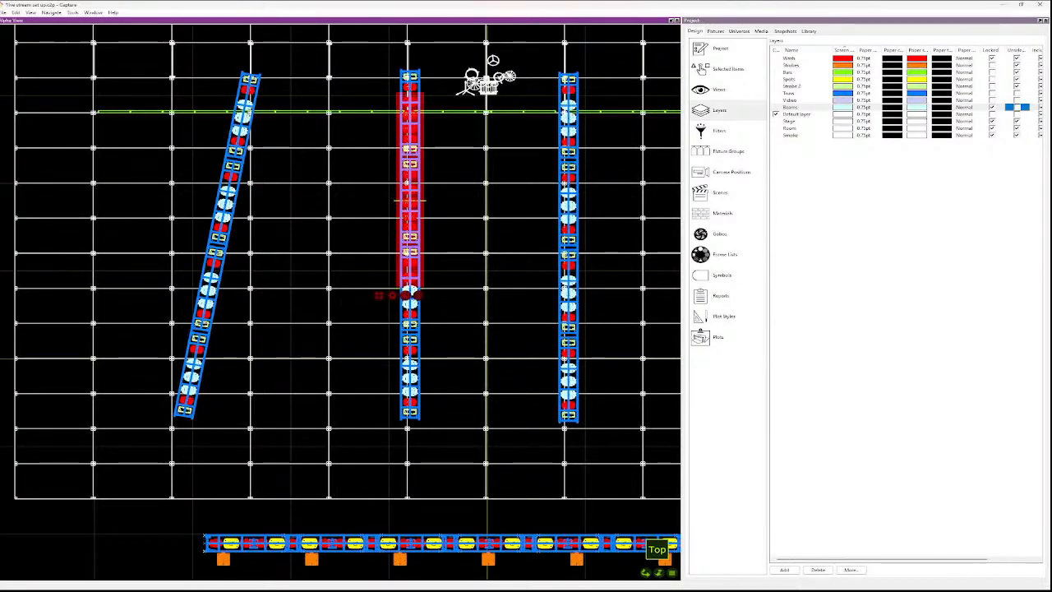
ctrl+click(410, 291)
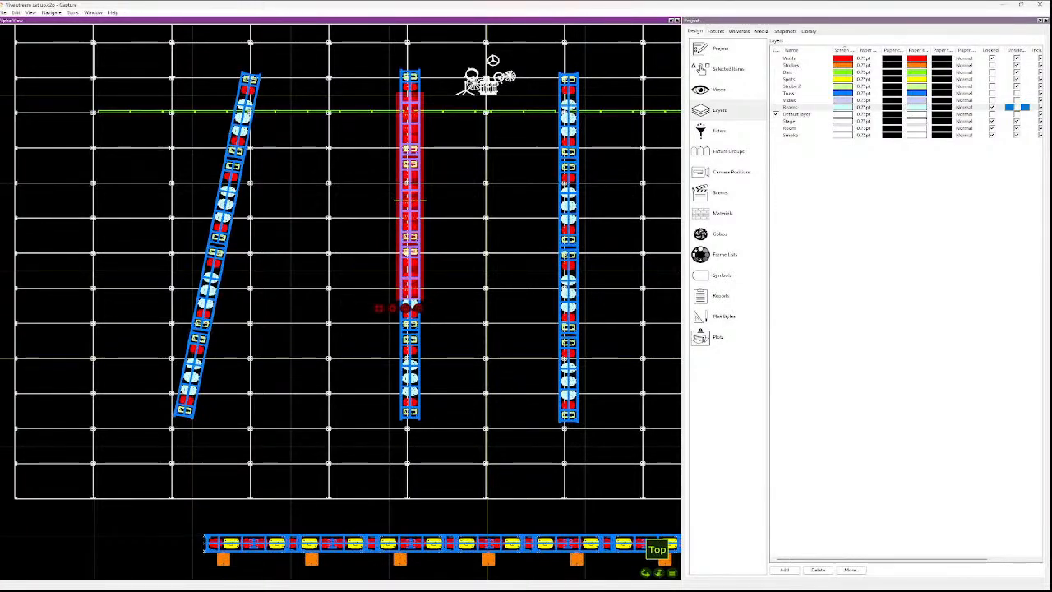
ctrl+click(410, 304)
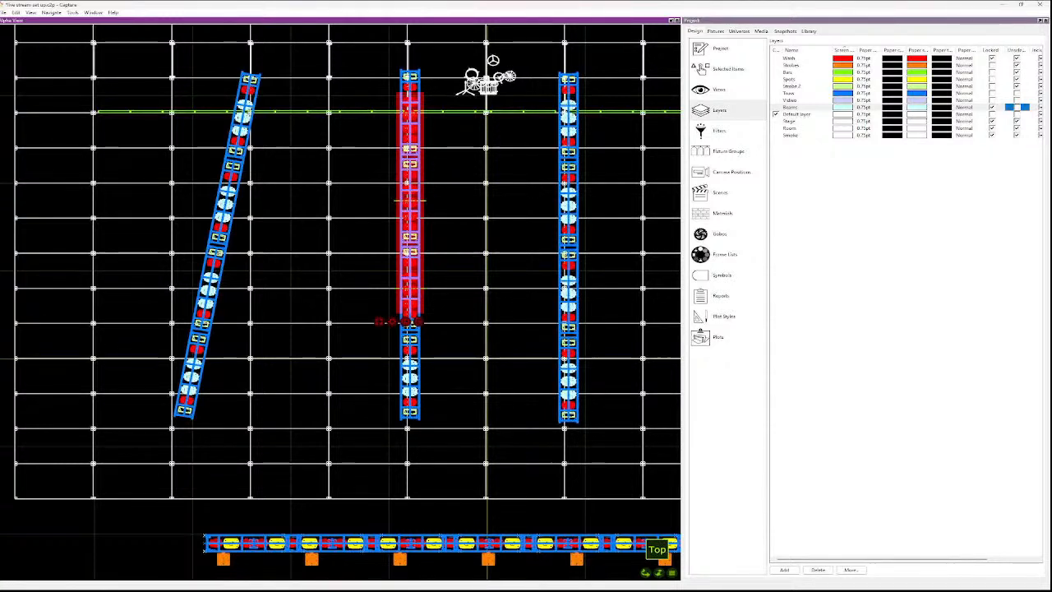
ctrl+click(410, 365)
ctrl+click(410, 380)
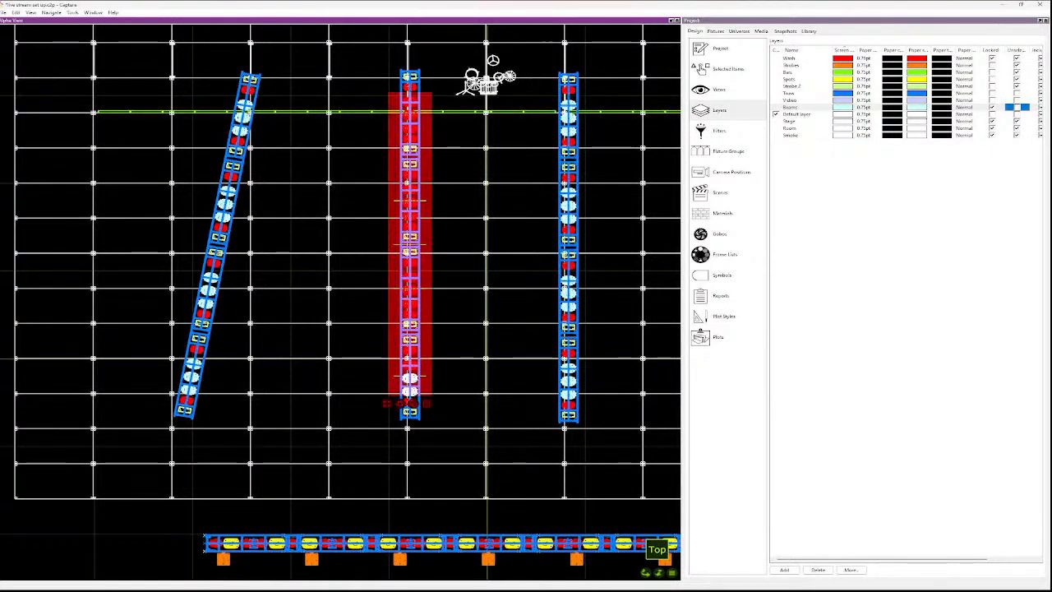
ctrl+click(409, 411)
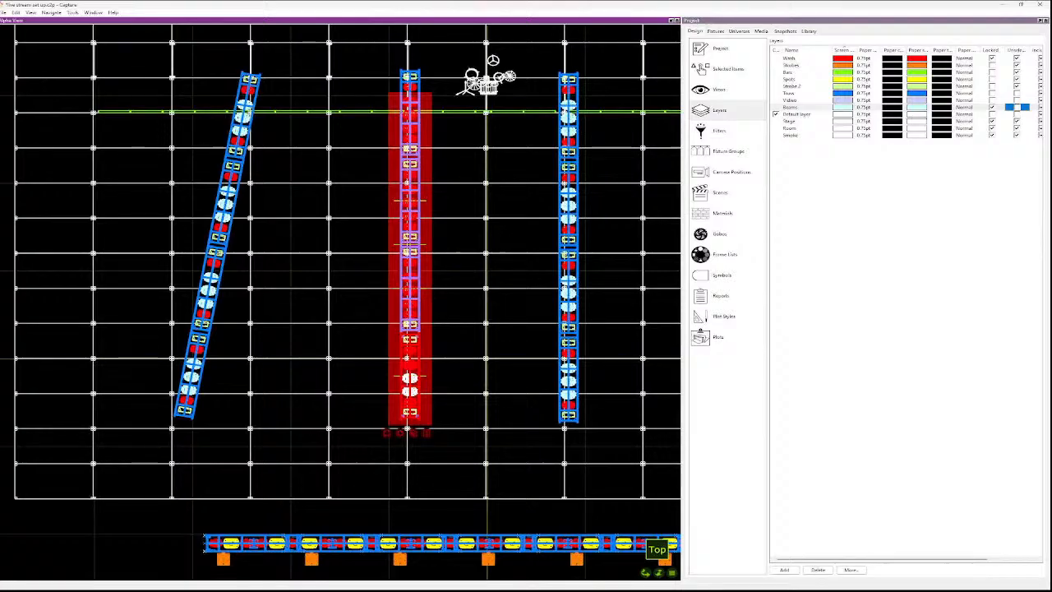
key(Escape)
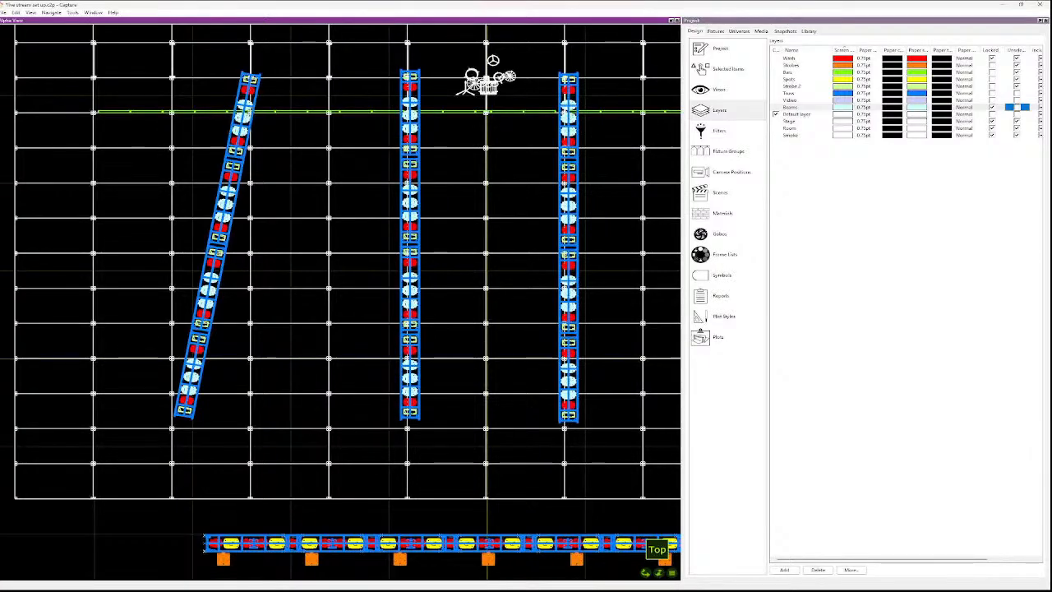
click(410, 103)
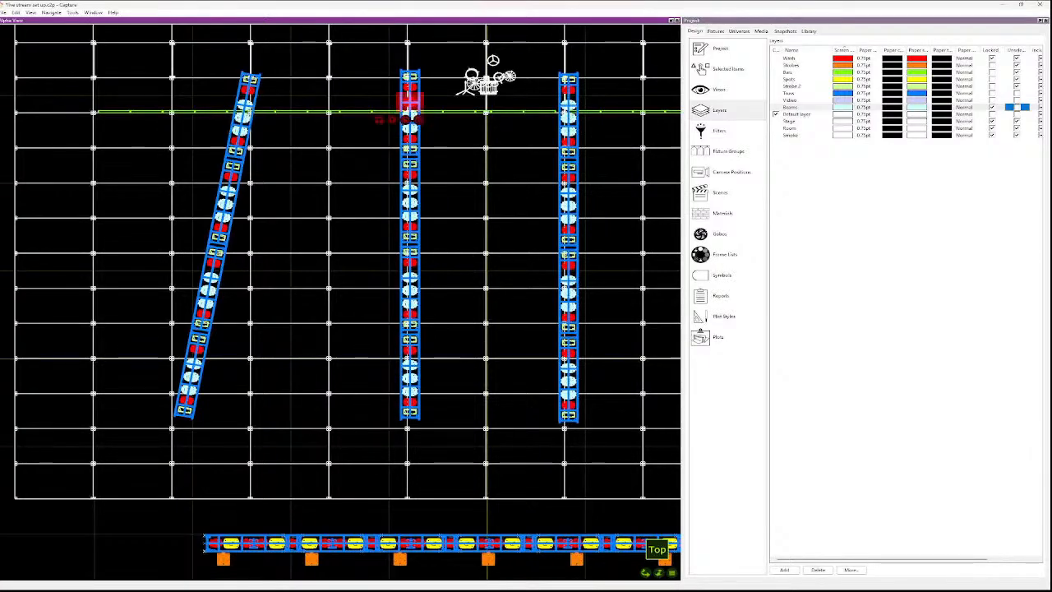
ctrl+click(409, 116)
ctrl+click(410, 129)
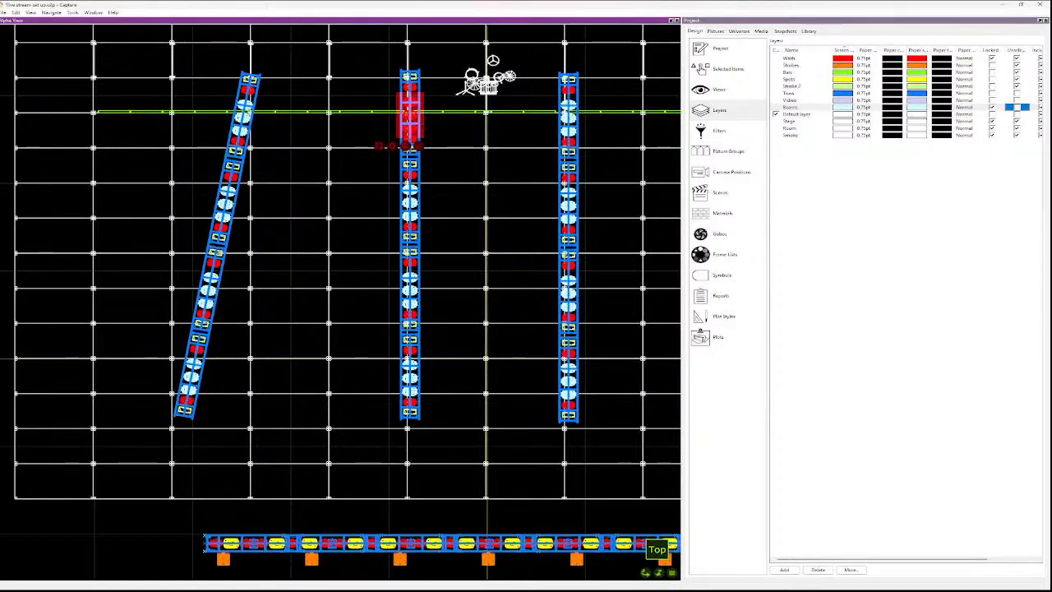
ctrl+click(409, 189)
ctrl+click(410, 202)
ctrl+click(409, 216)
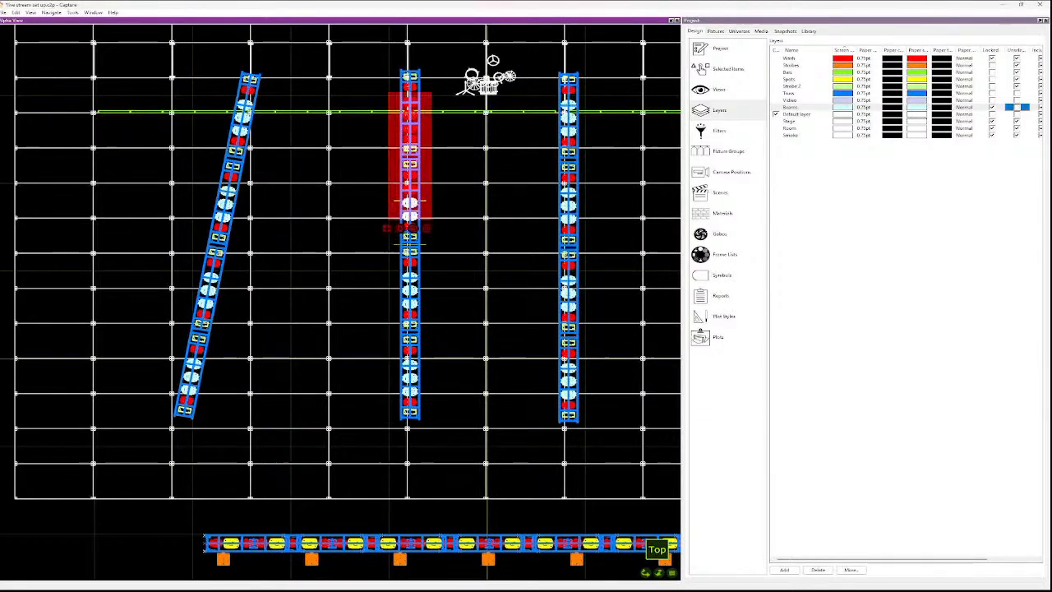
key(Escape)
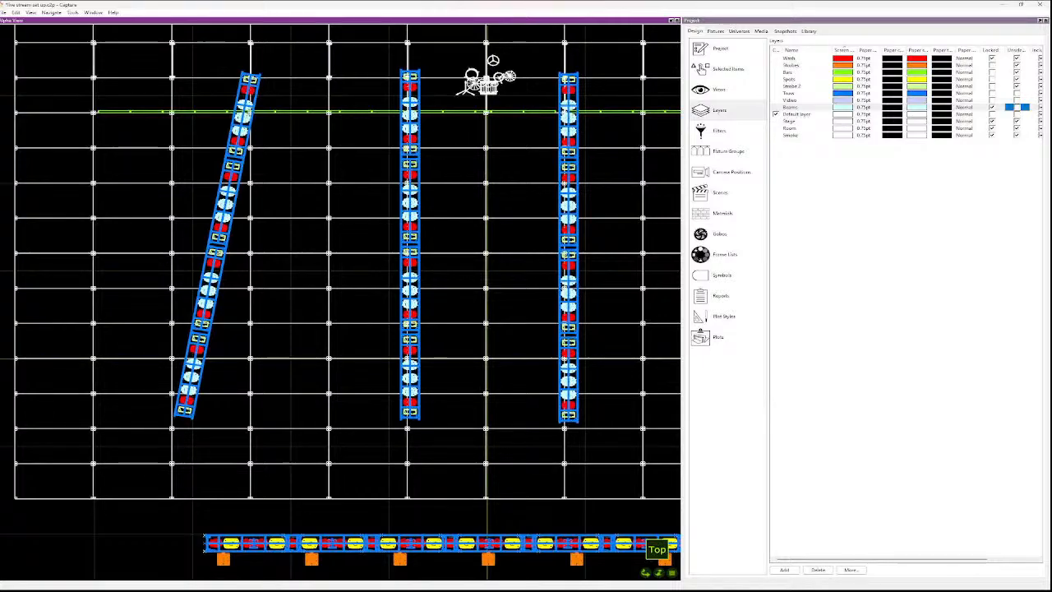
- Select the Robin iPointes on the second truss in order from the drum-kit end and assign sequential channels starting at 313
click(411, 106)
click(451, 106)
scroll(451, 106, up, 3)
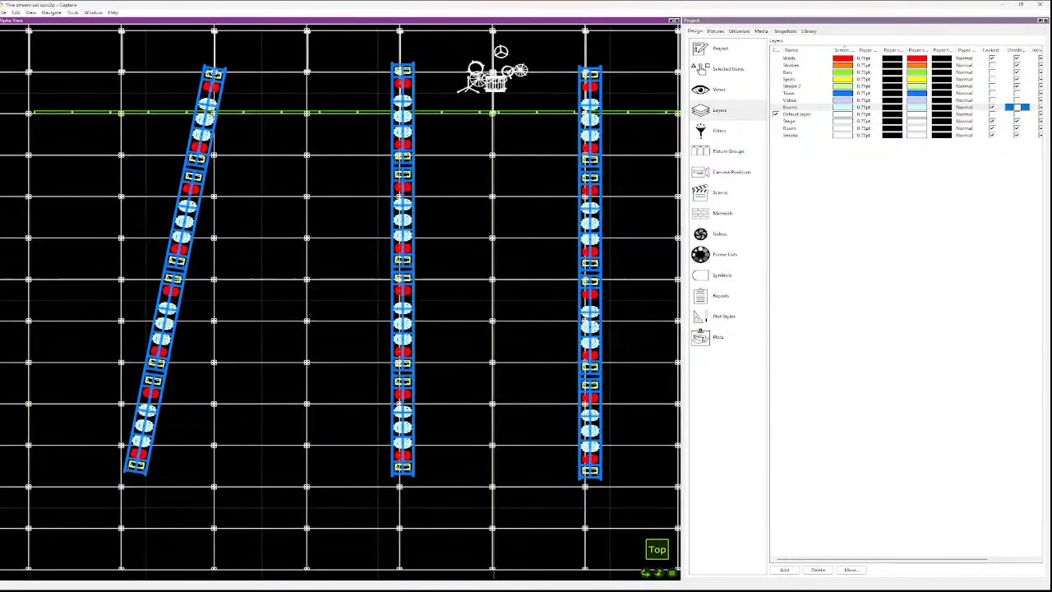
scroll(452, 112, up, 1)
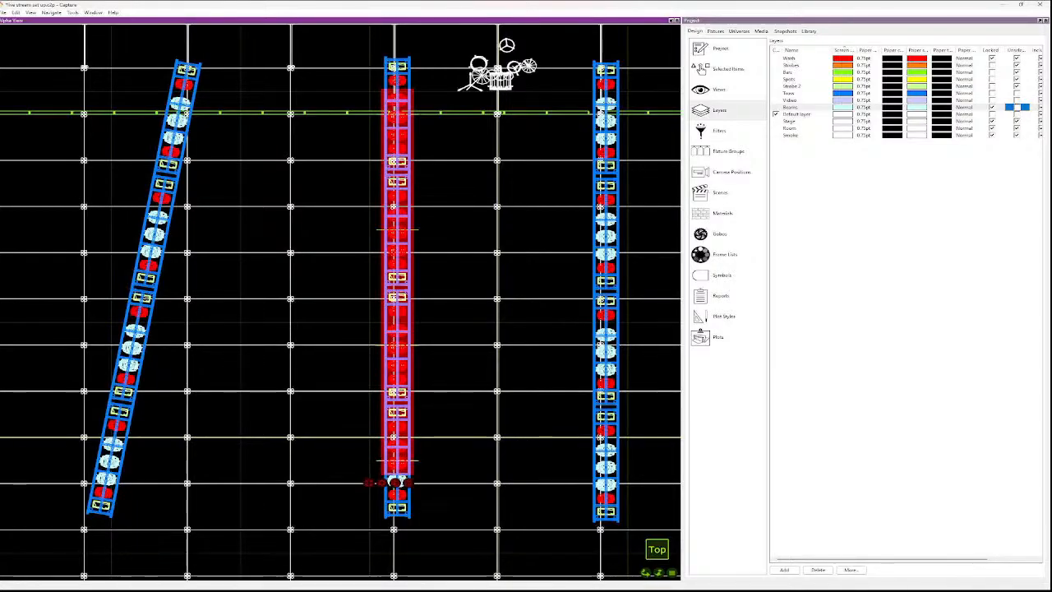
scroll(485, 424, down, 5)
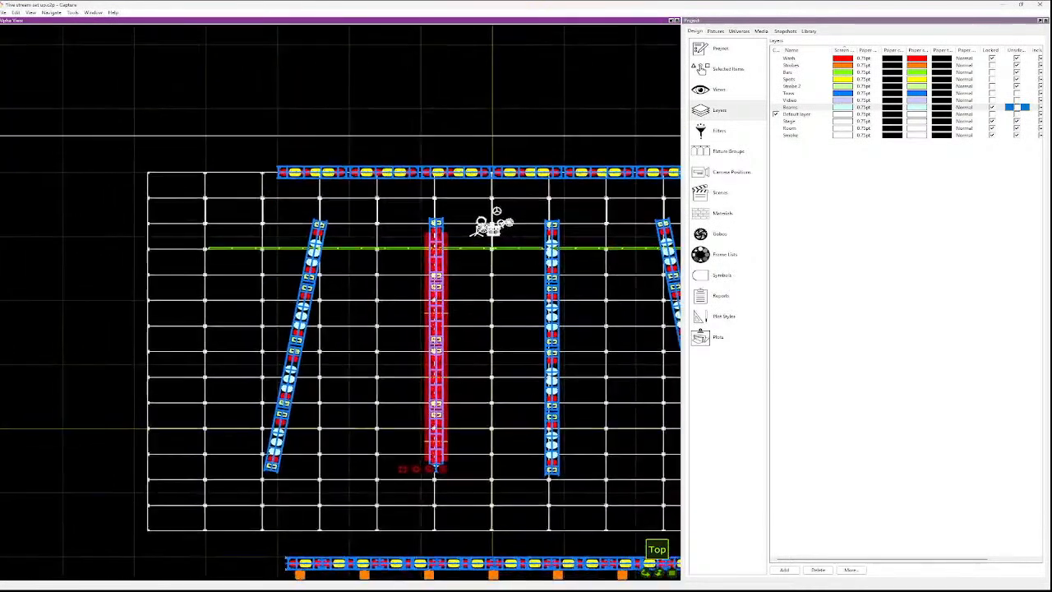
scroll(613, 294, up, 2)
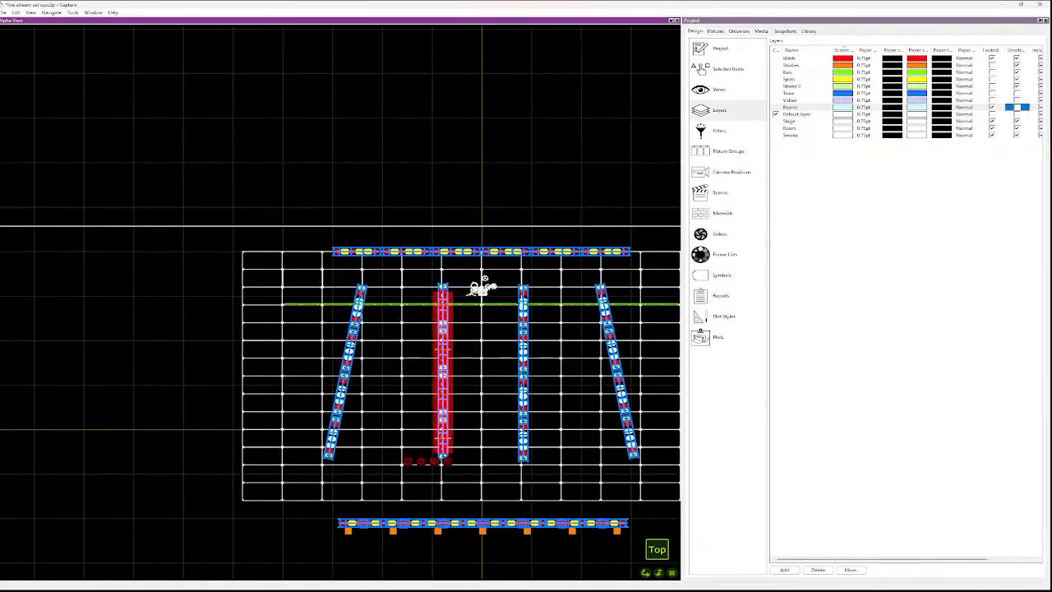
key(ctrl+d)
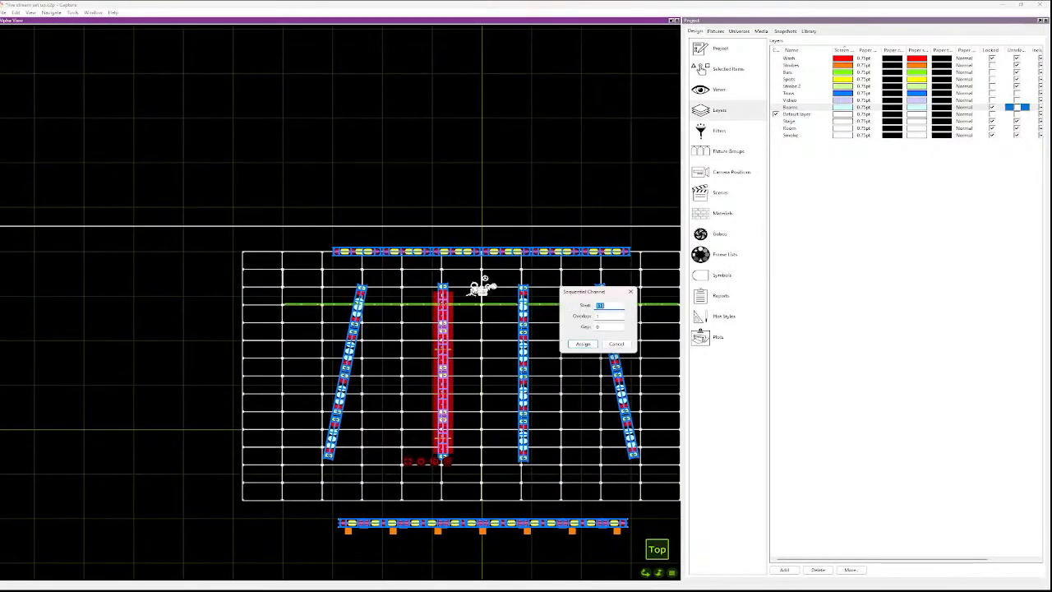
key(Escape)
key(Escape)
- Select the twelve Robin iPointes on the third truss one by one, in order from the drum-kit end
scroll(550, 304, up, 1)
scroll(519, 297, up, 5)
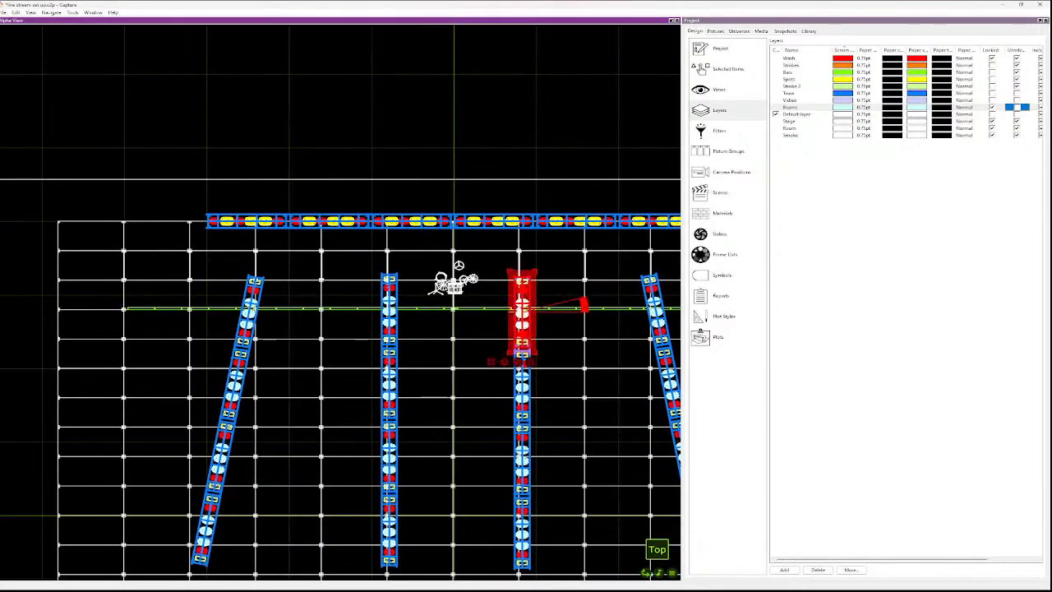
scroll(542, 306, up, 2)
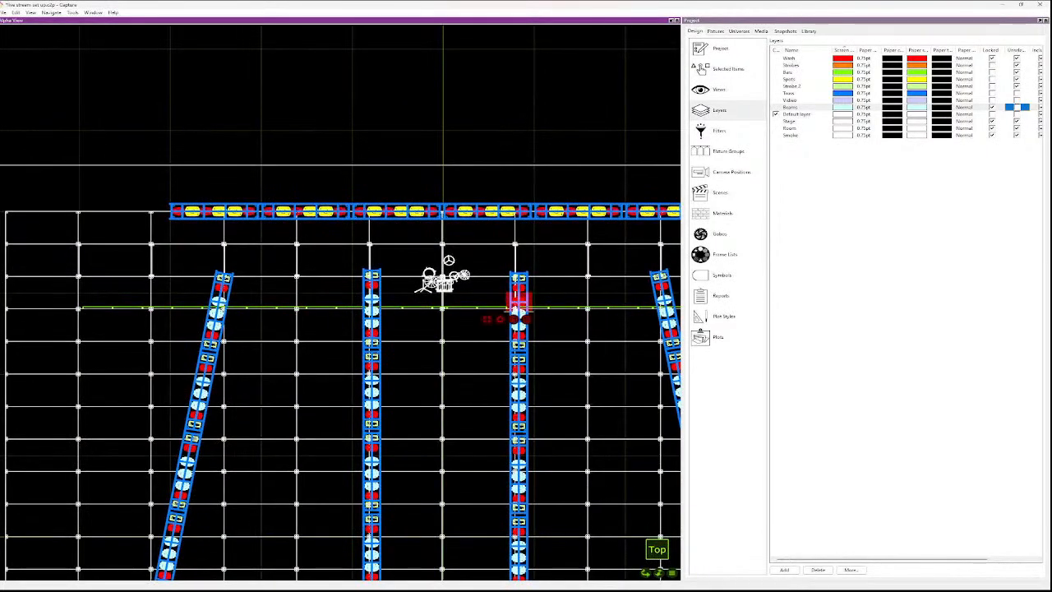
scroll(451, 309, up, 3)
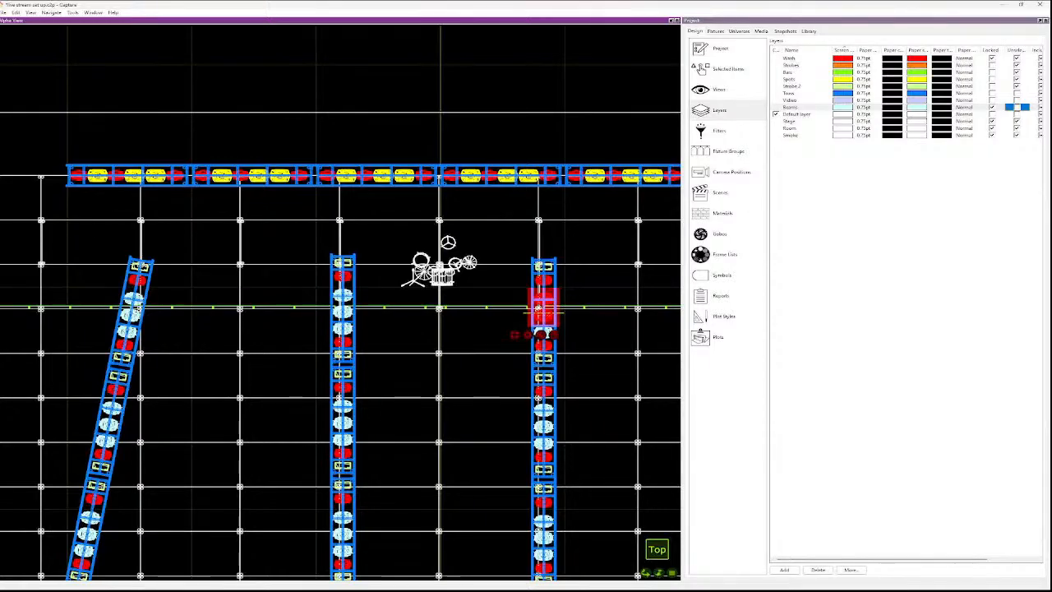
shift+click(544, 409)
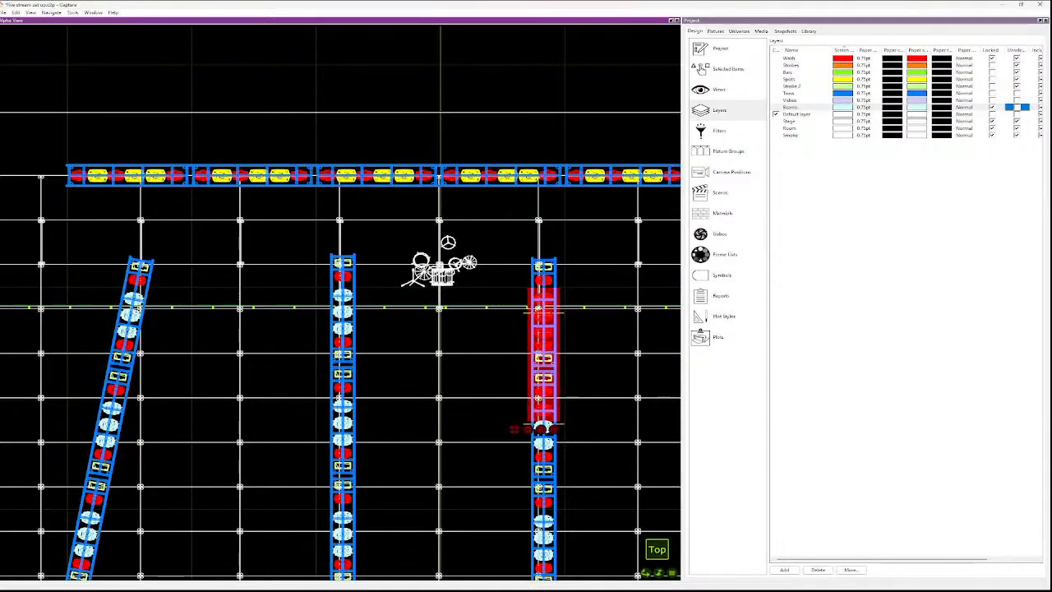
shift+click(543, 427)
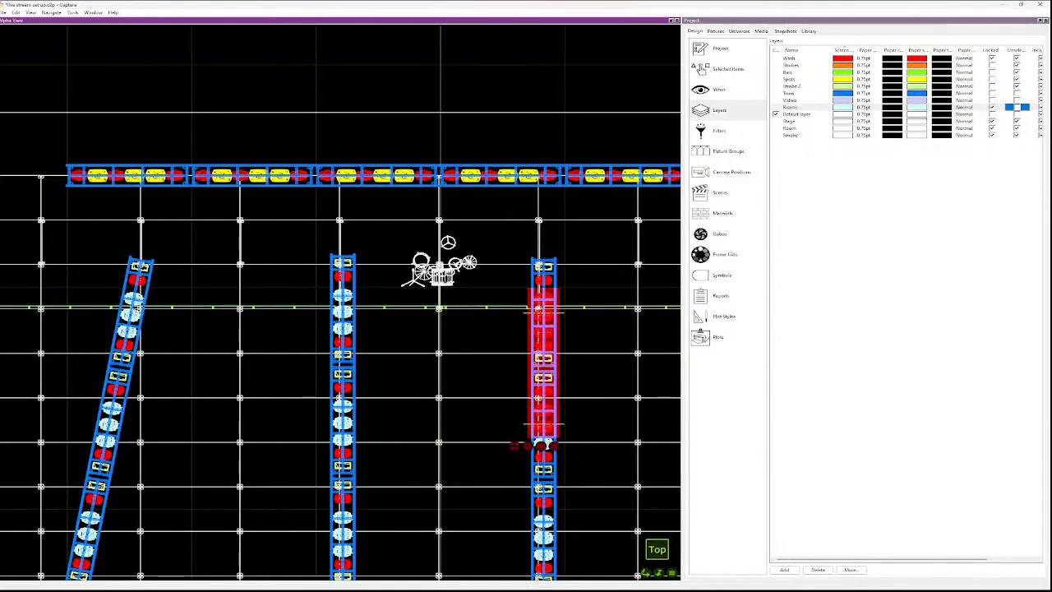
shift+click(544, 444)
shift+click(544, 535)
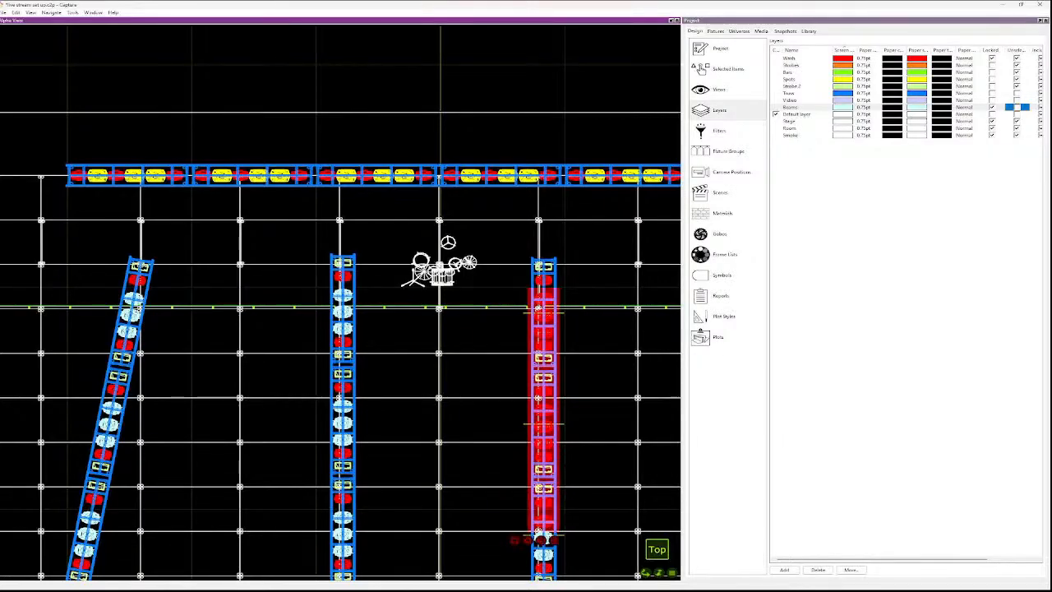
shift+click(541, 550)
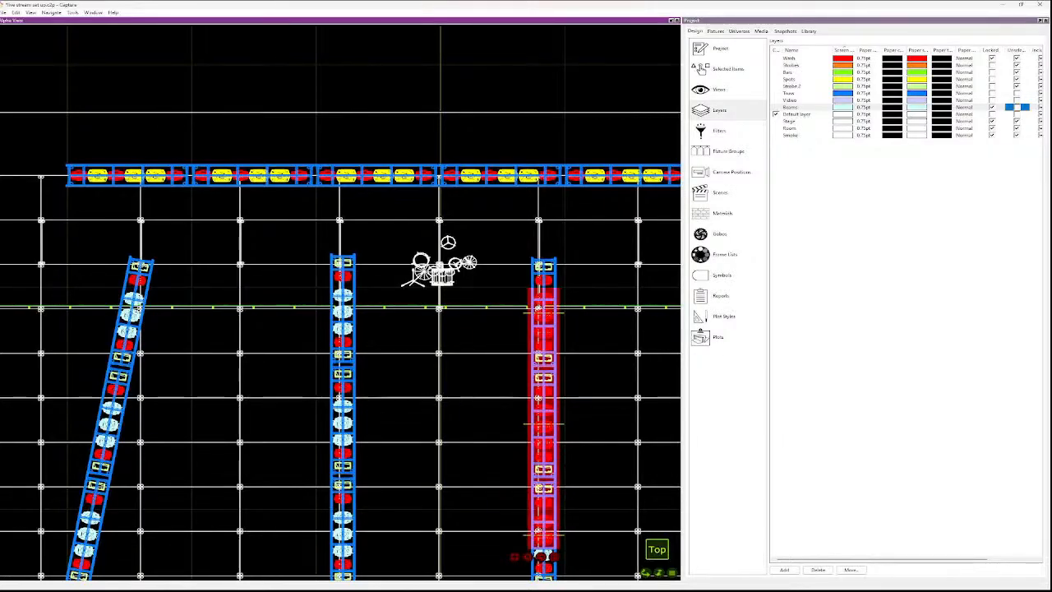
scroll(547, 530, down, 6)
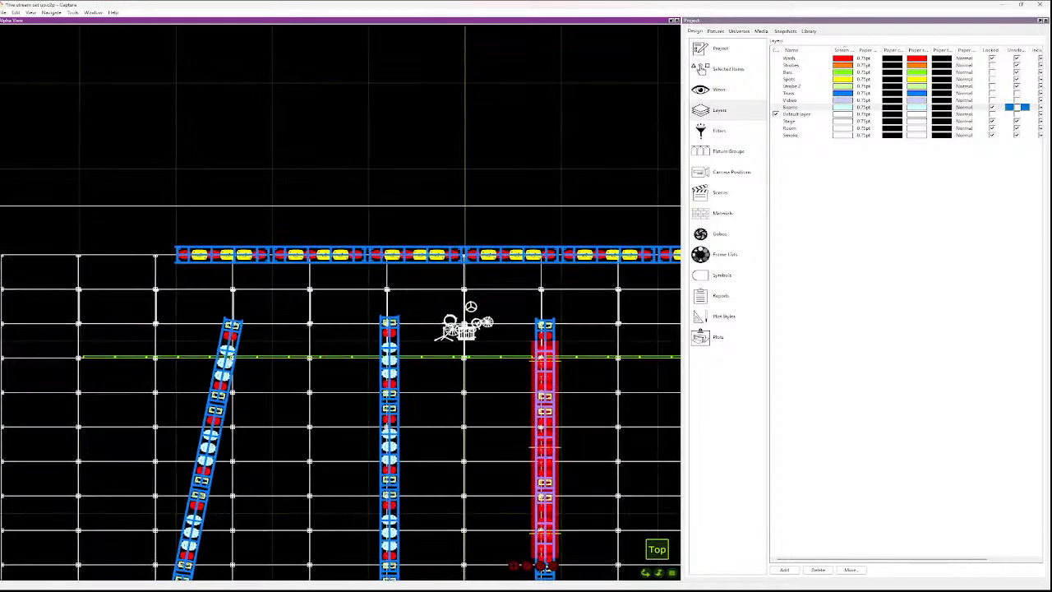
scroll(547, 543, down, 4)
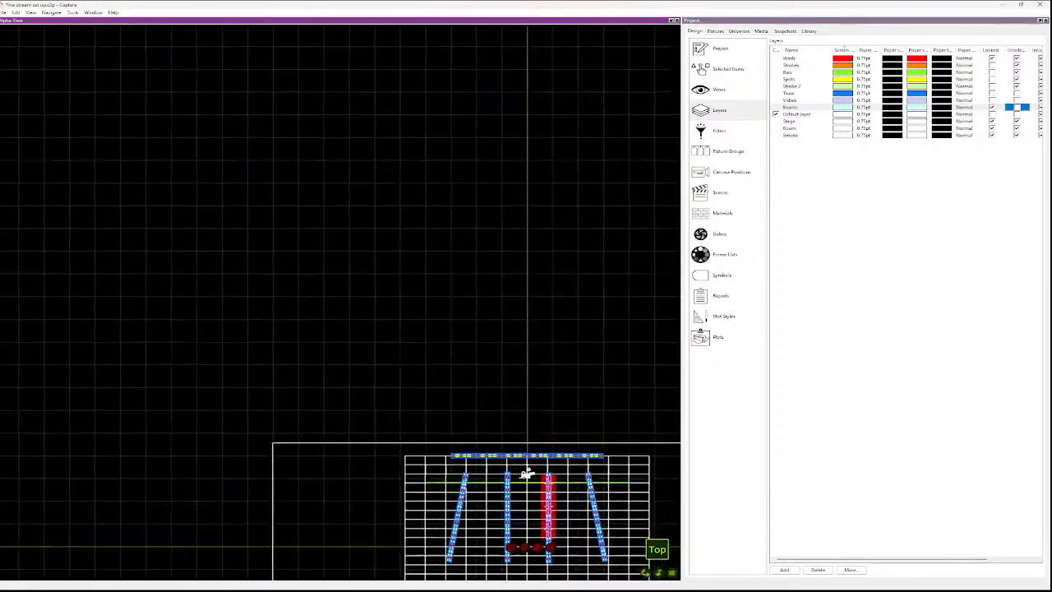
scroll(484, 471, up, 2)
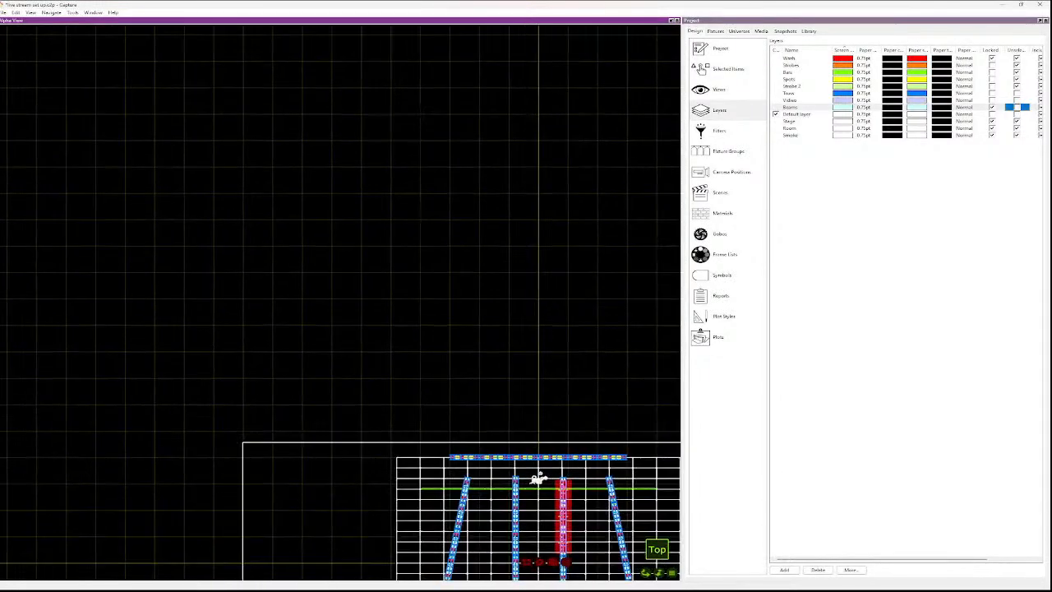
scroll(539, 478, down, 3)
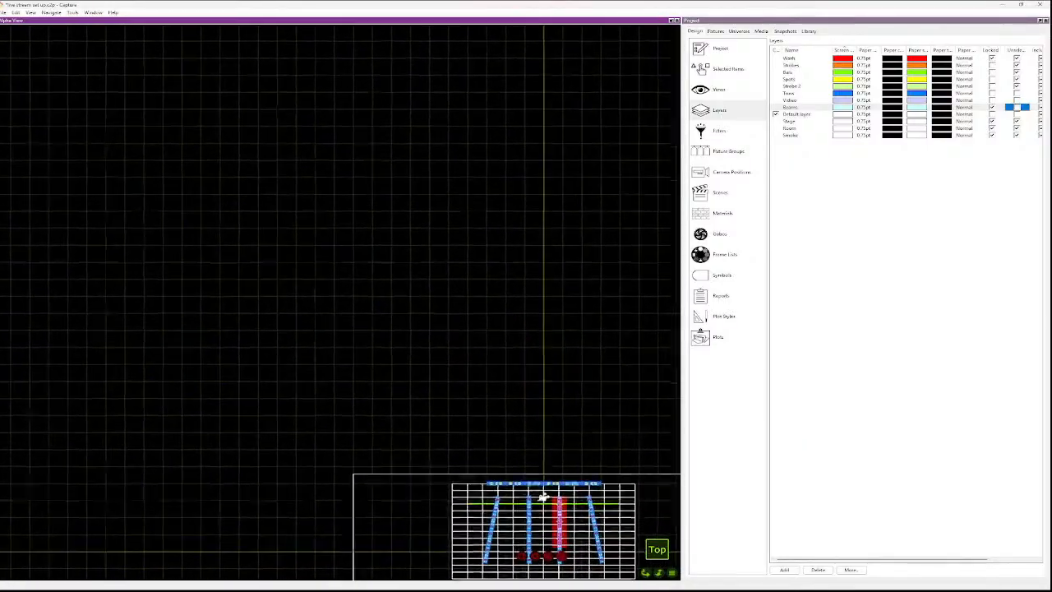
scroll(541, 489, up, 7)
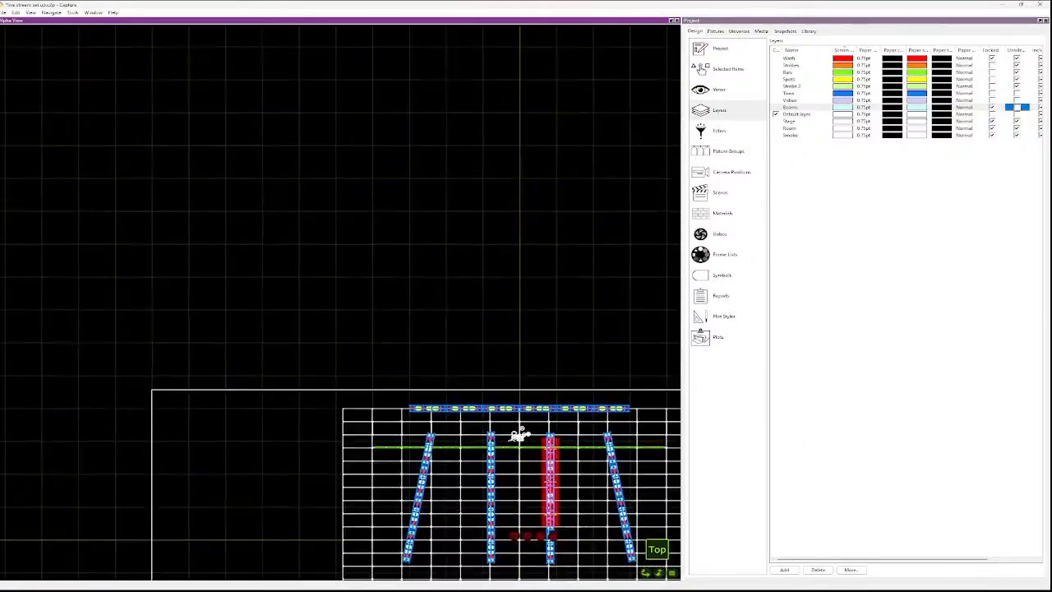
scroll(573, 567, up, 6)
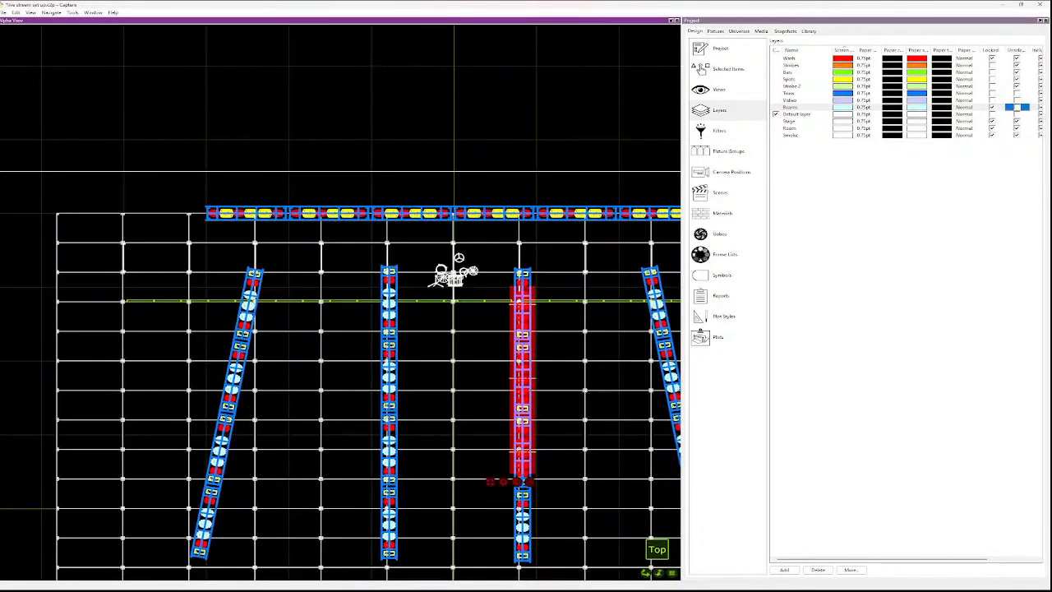
drag(523, 480, 523, 556)
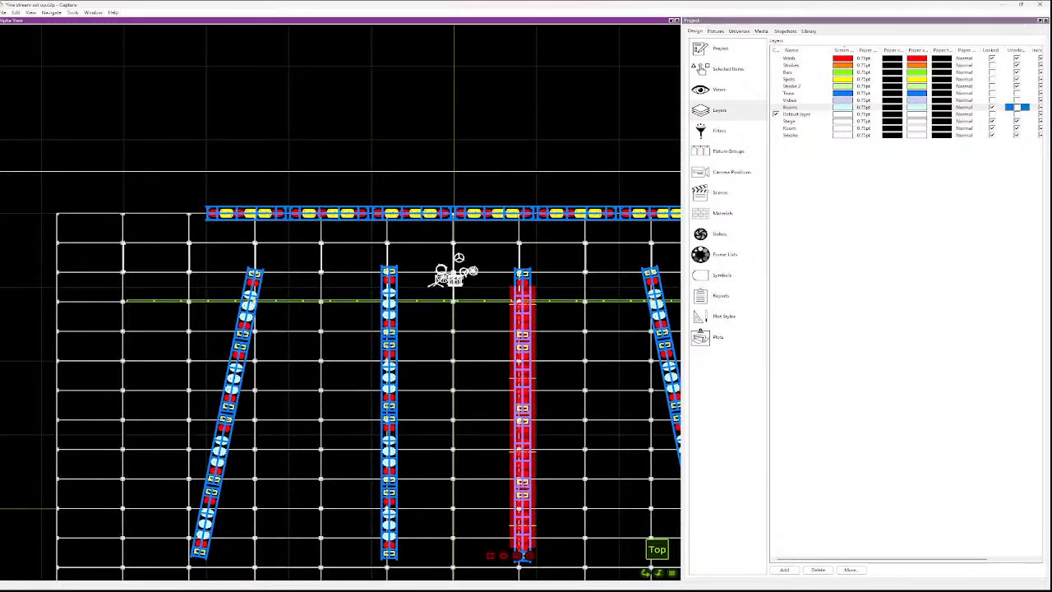
scroll(583, 486, down, 3)
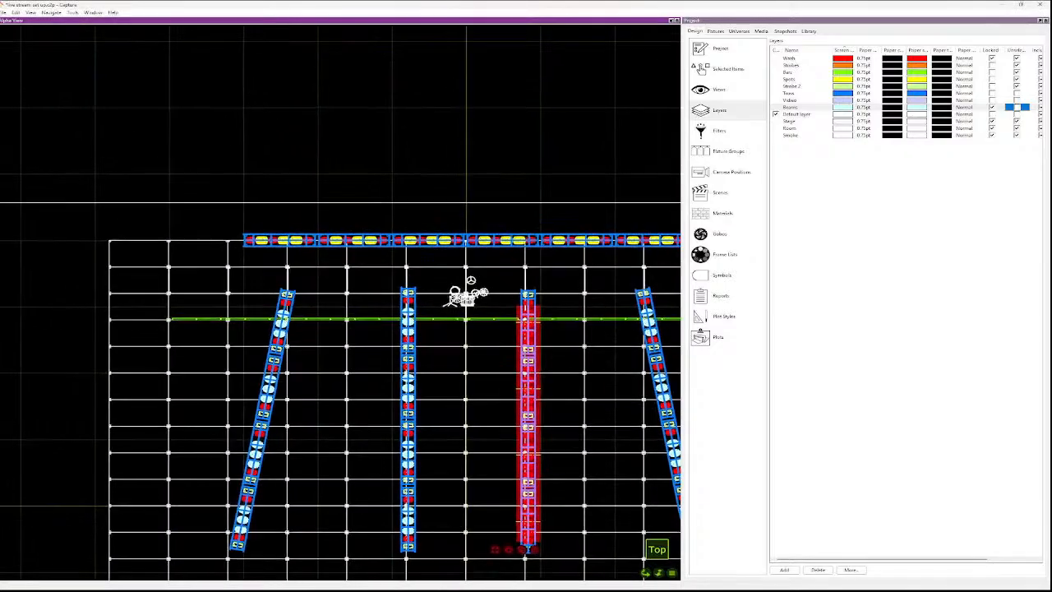
scroll(583, 486, down, 3)
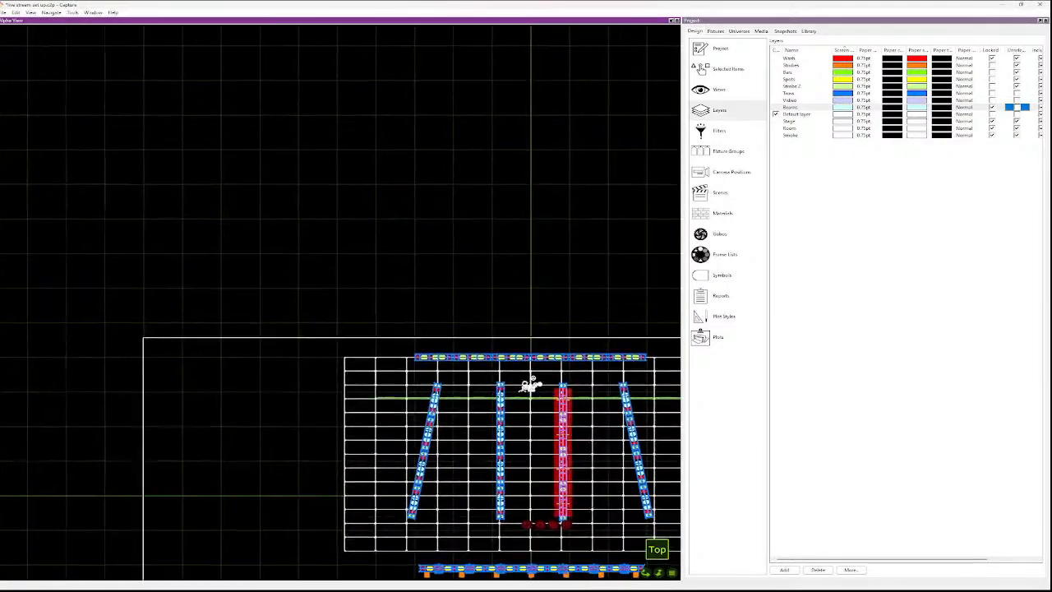
scroll(641, 510, up, 1)
scroll(649, 484, up, 4)
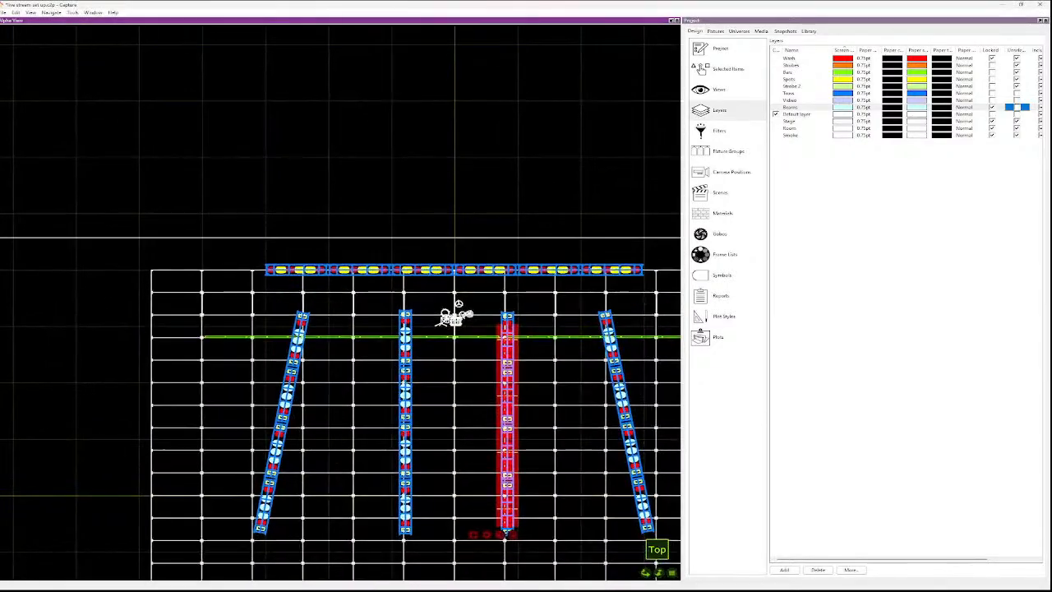
key(Escape)
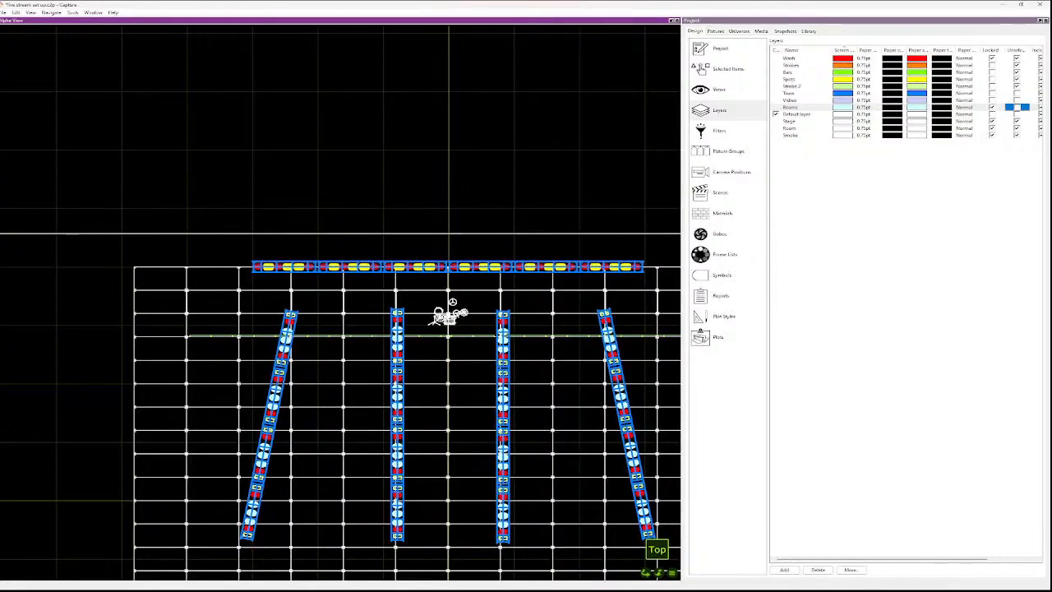
click(610, 348)
ctrl+click(609, 338)
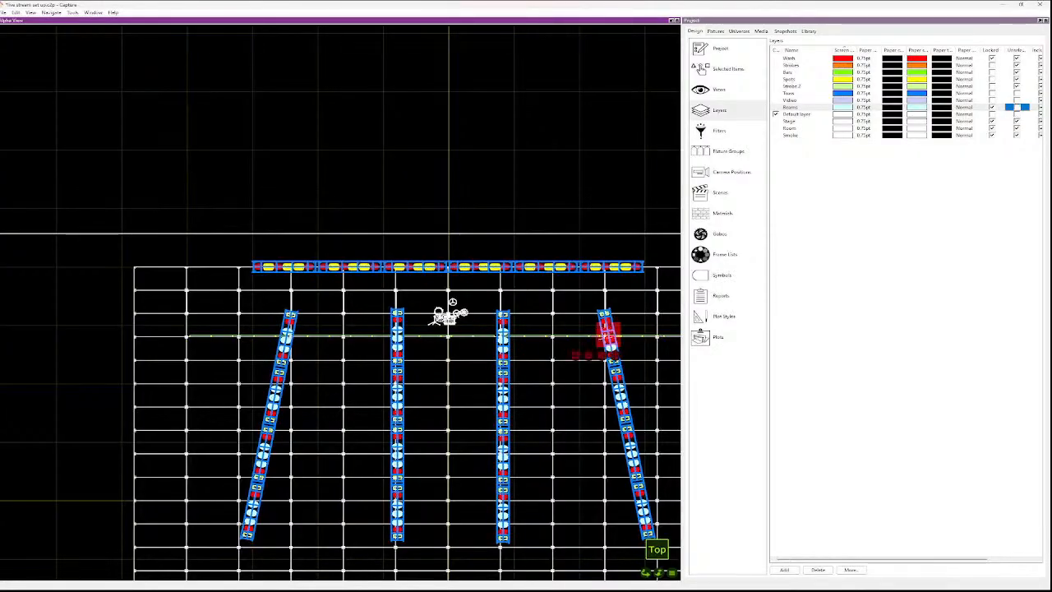
ctrl+click(611, 349)
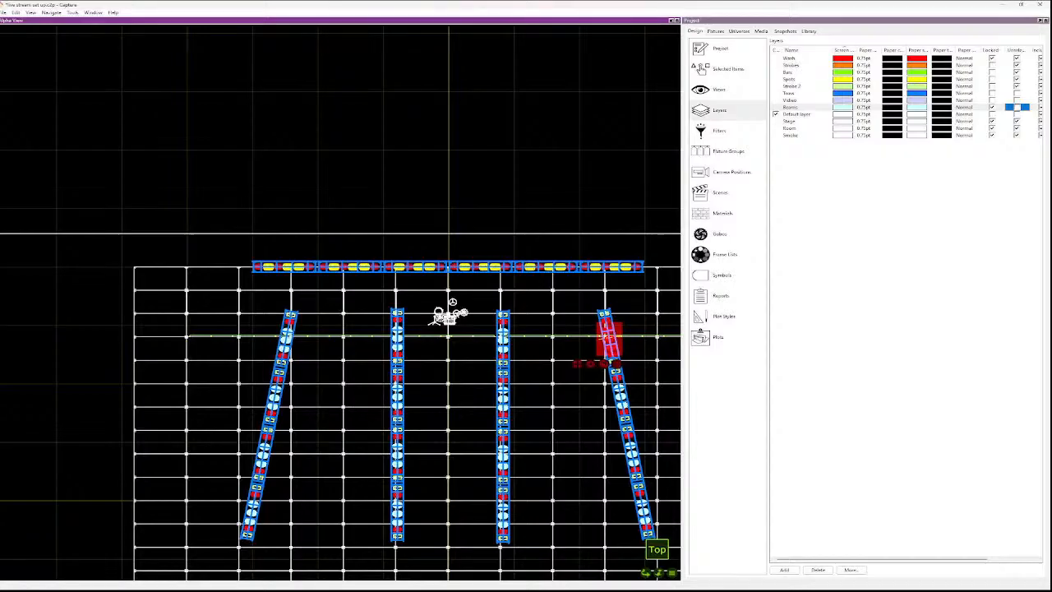
ctrl+click(618, 387)
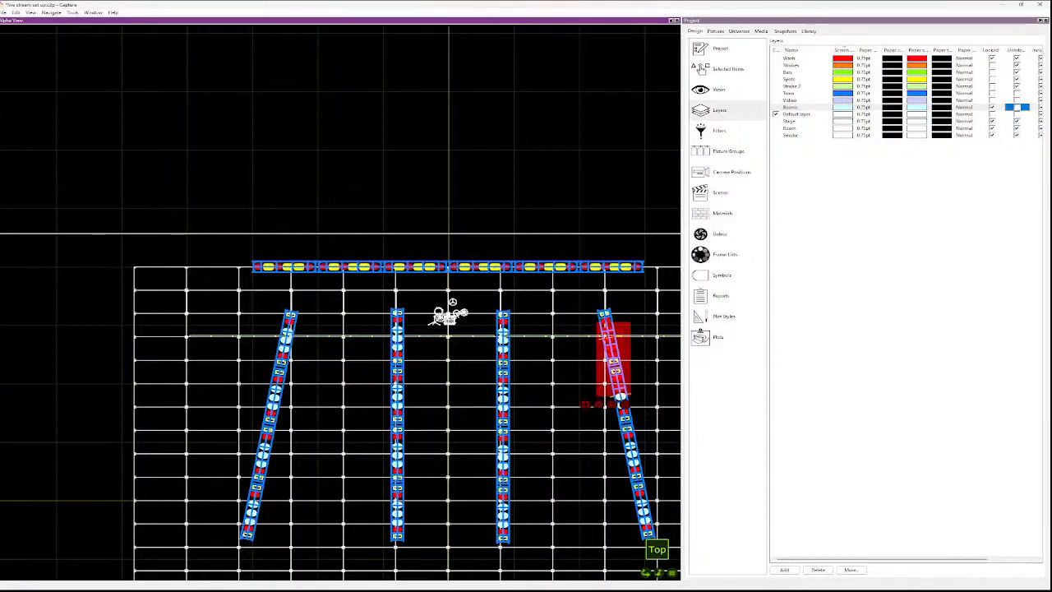
ctrl+click(624, 403)
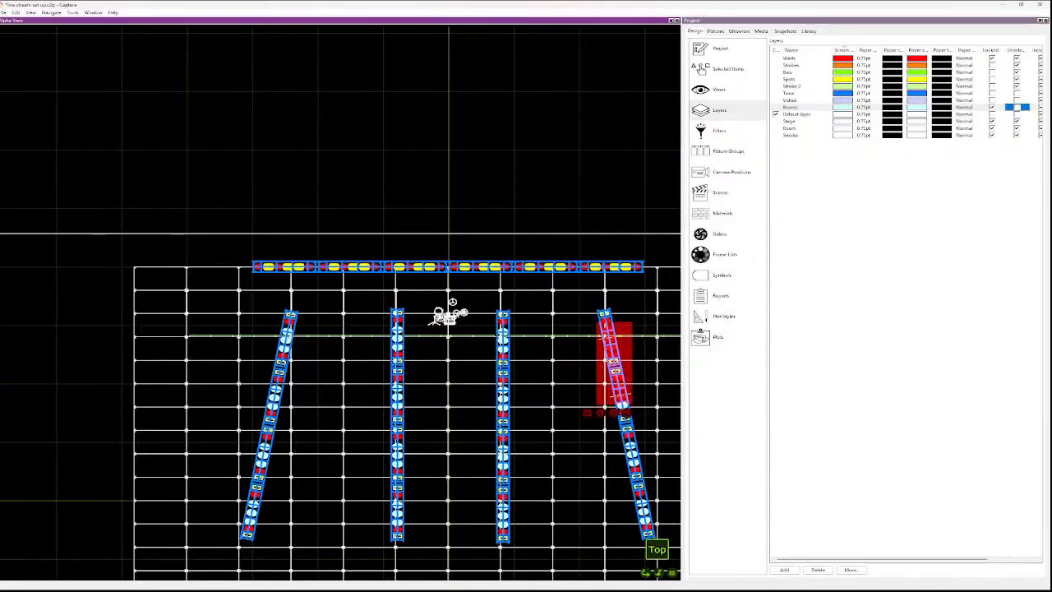
ctrl+click(626, 411)
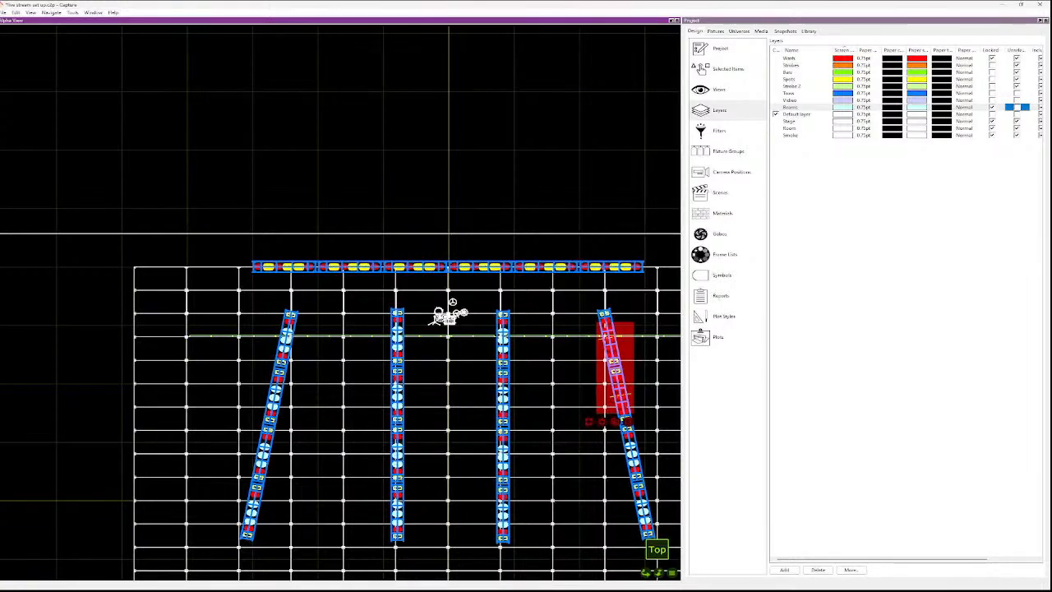
ctrl+click(633, 457)
key(Escape)
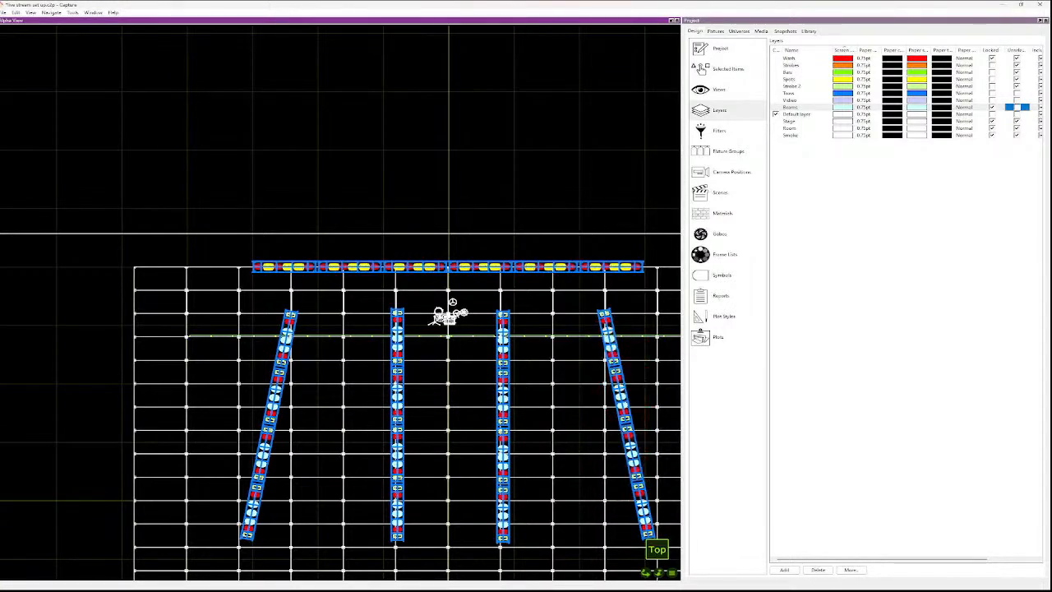
- Select the twelve Robin iPointes on the fourth truss in order from the drum-kit end and assign sequential channels starting at 337
click(608, 330)
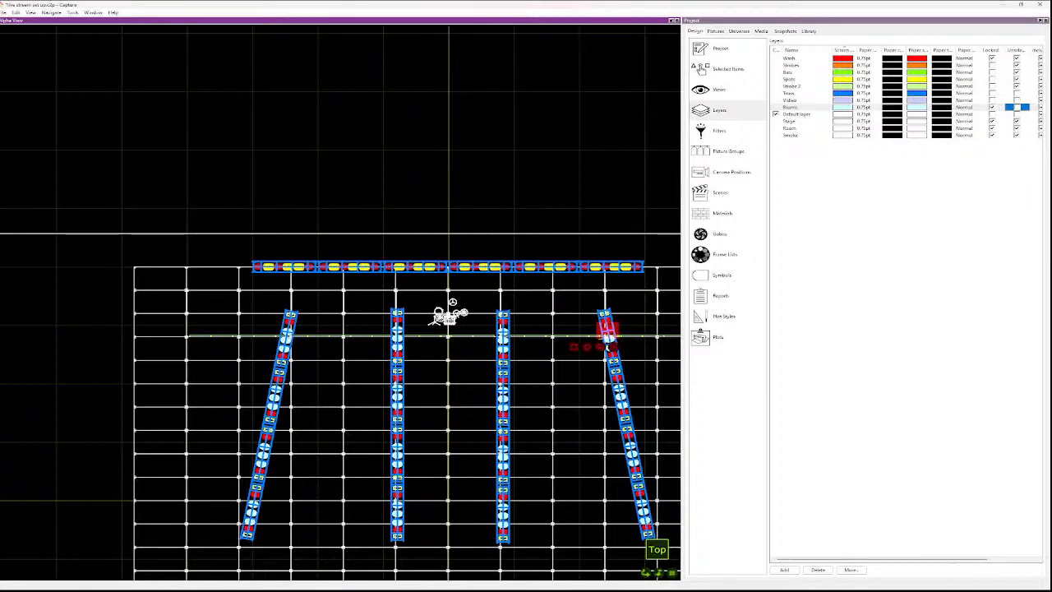
ctrl+click(610, 340)
ctrl+click(612, 348)
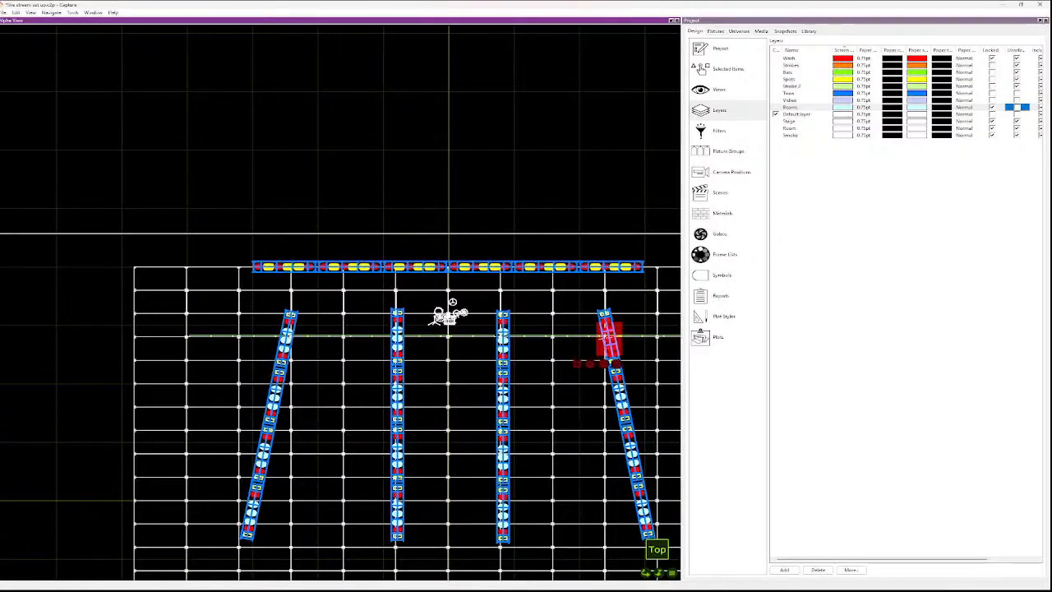
ctrl+click(619, 388)
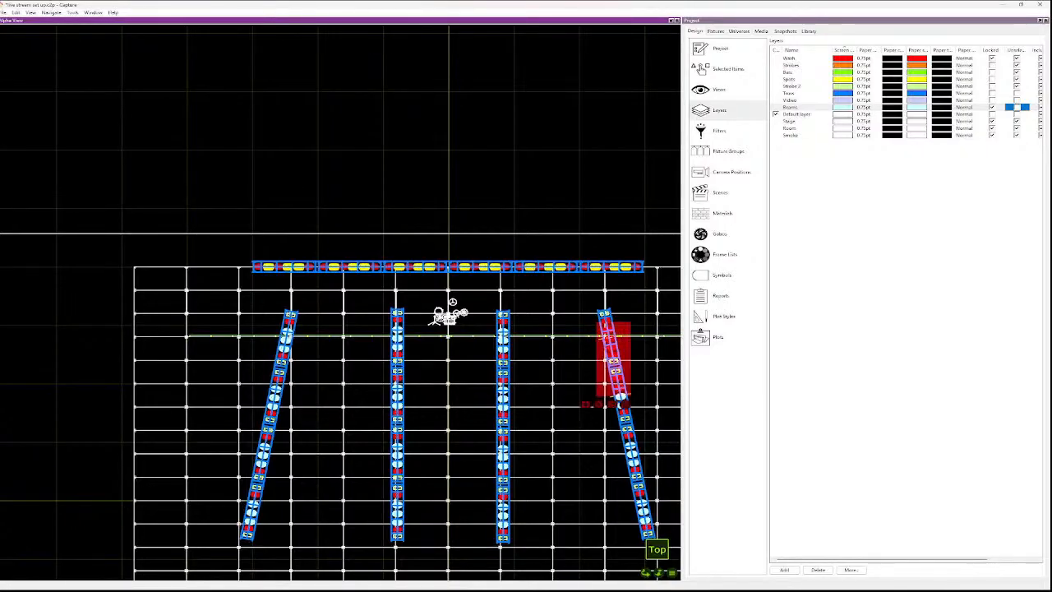
ctrl+click(621, 397)
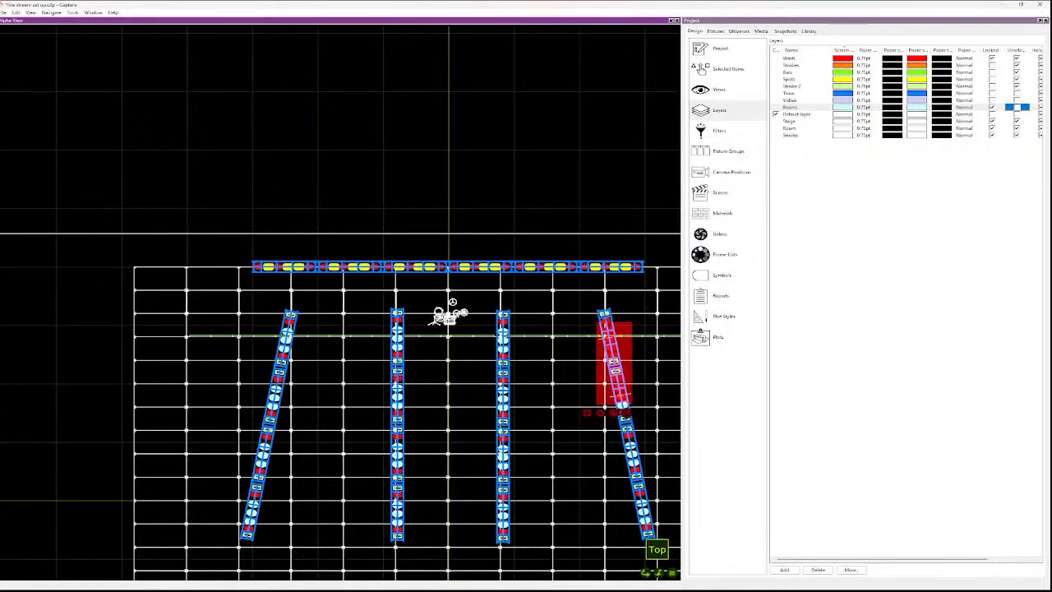
ctrl+click(622, 406)
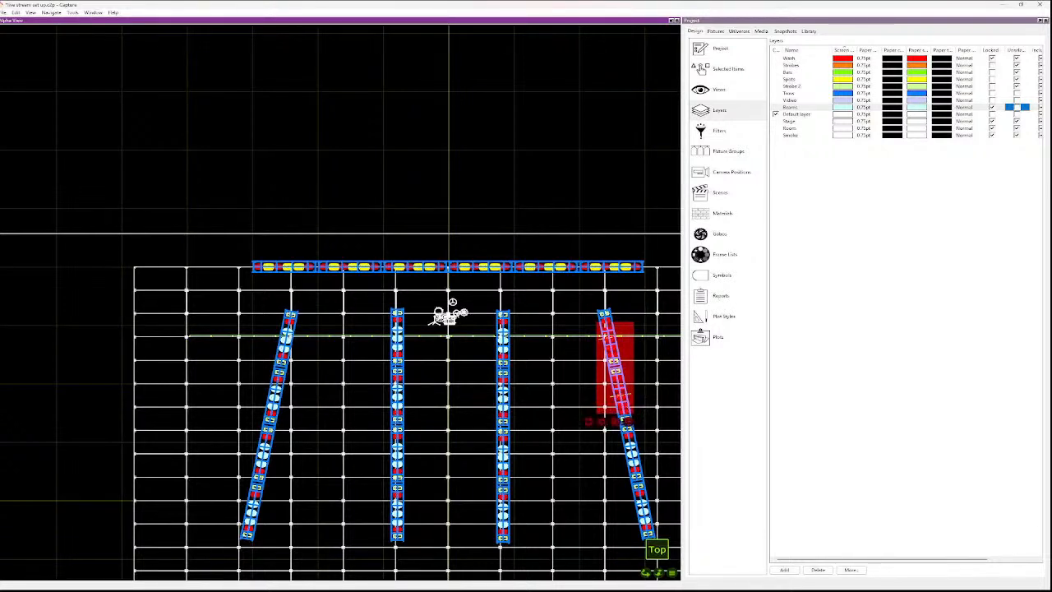
ctrl+click(631, 445)
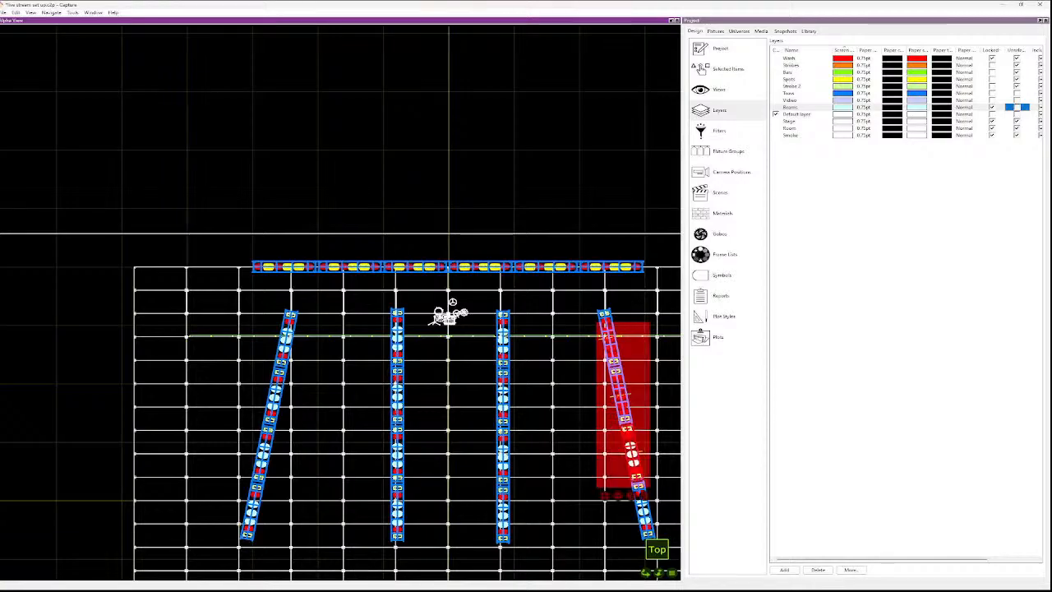
ctrl+click(631, 445)
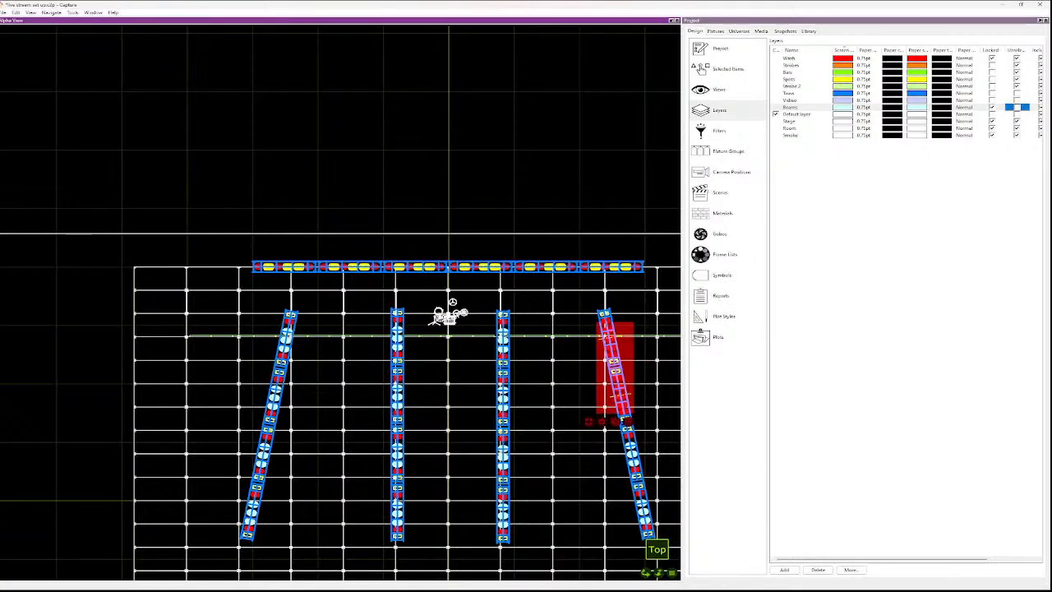
ctrl+click(627, 435)
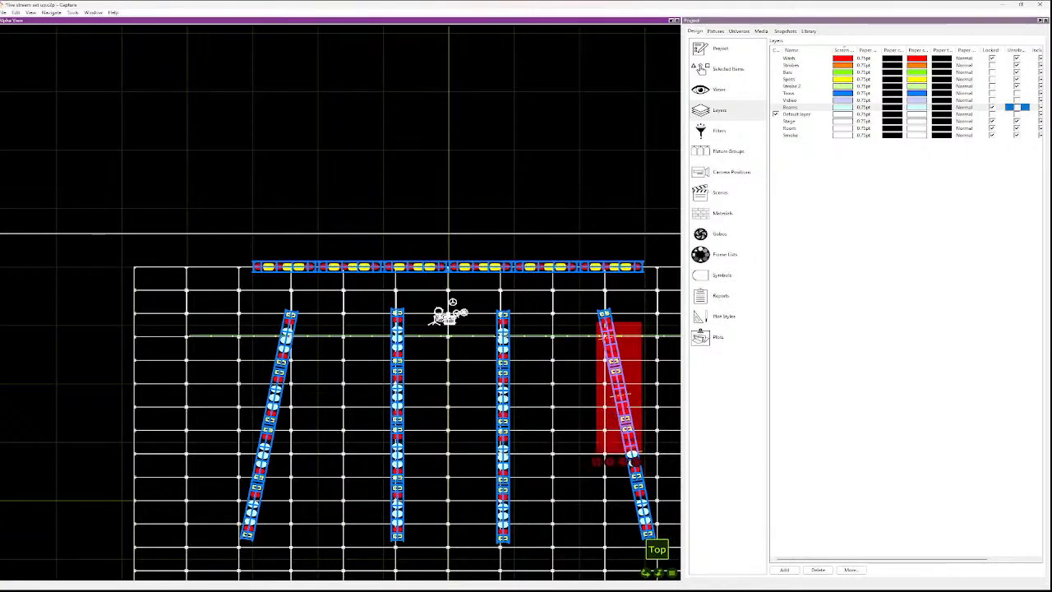
ctrl+click(634, 465)
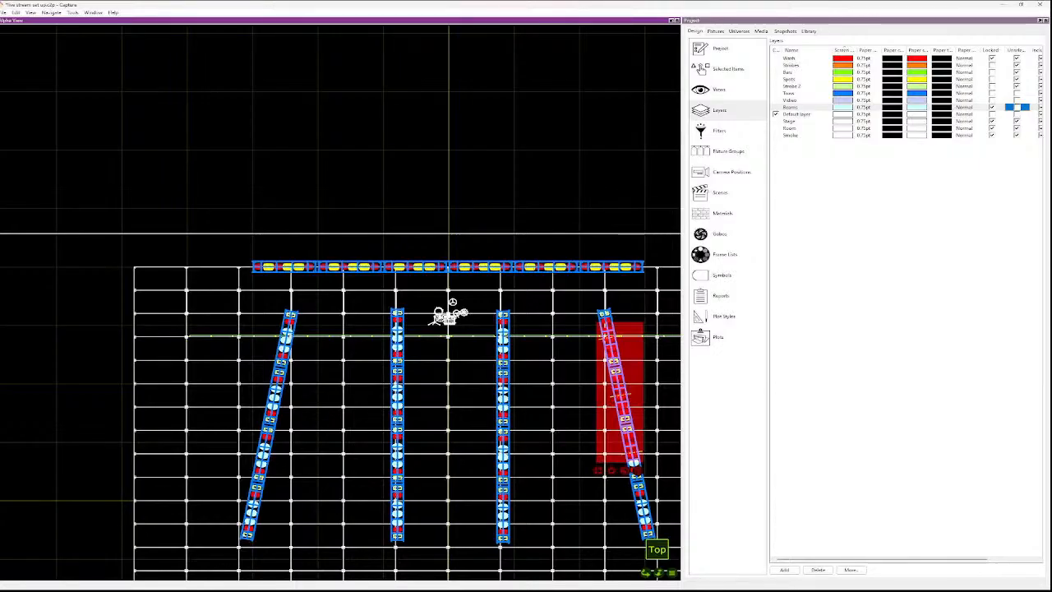
ctrl+click(635, 465)
scroll(638, 473, down, 2)
scroll(639, 481, up, 2)
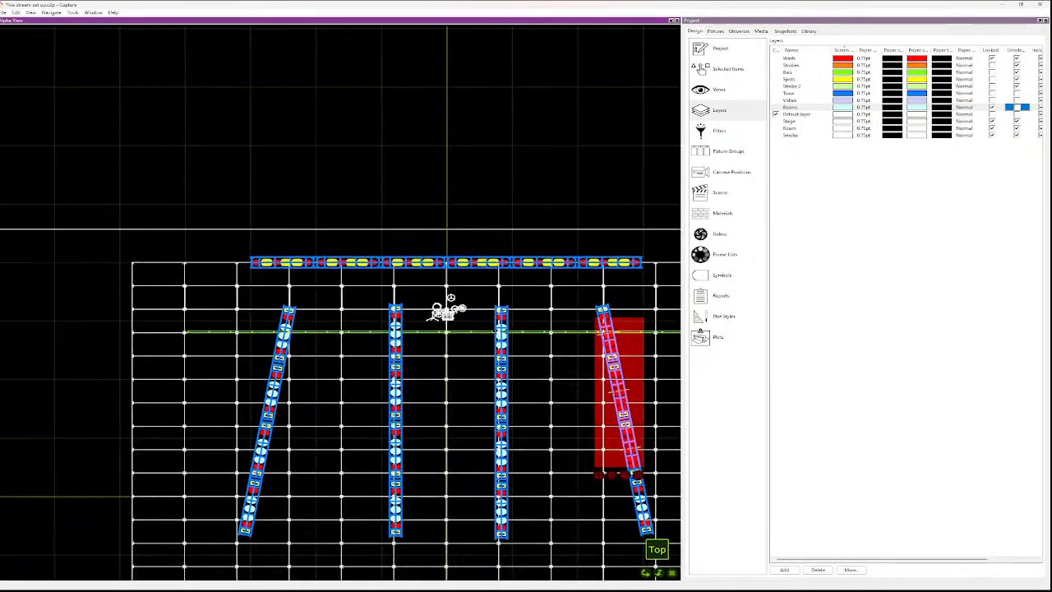
scroll(594, 471, up, 5)
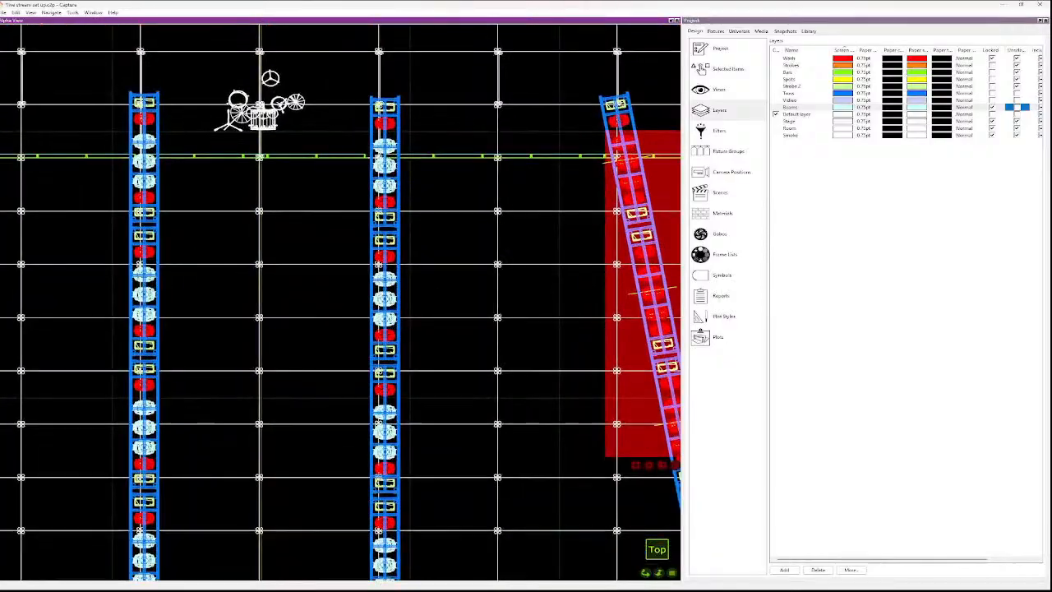
scroll(326, 291, down, 5)
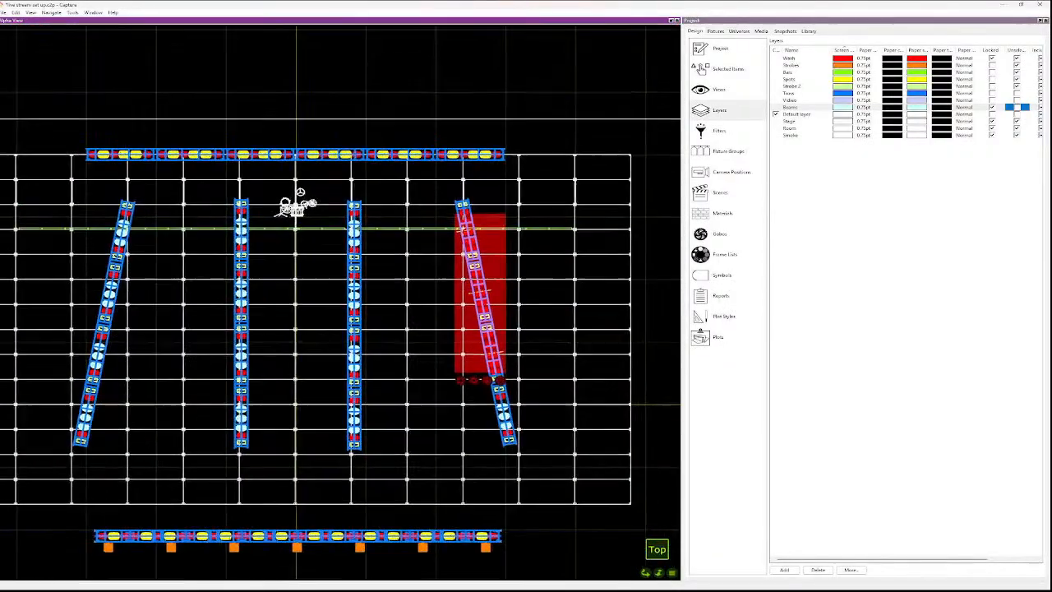
scroll(518, 444, up, 5)
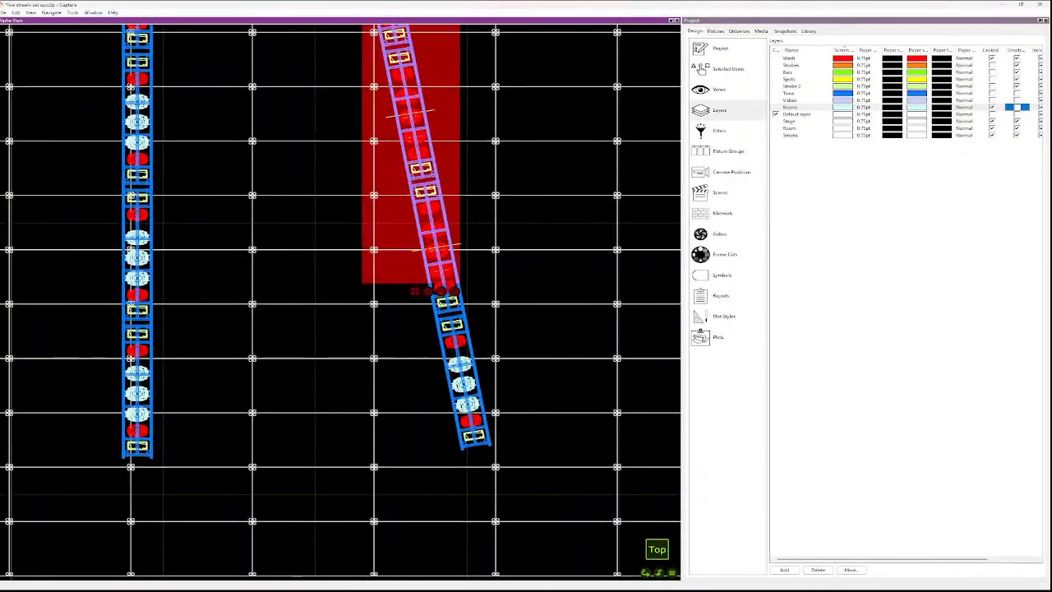
drag(442, 291, 463, 384)
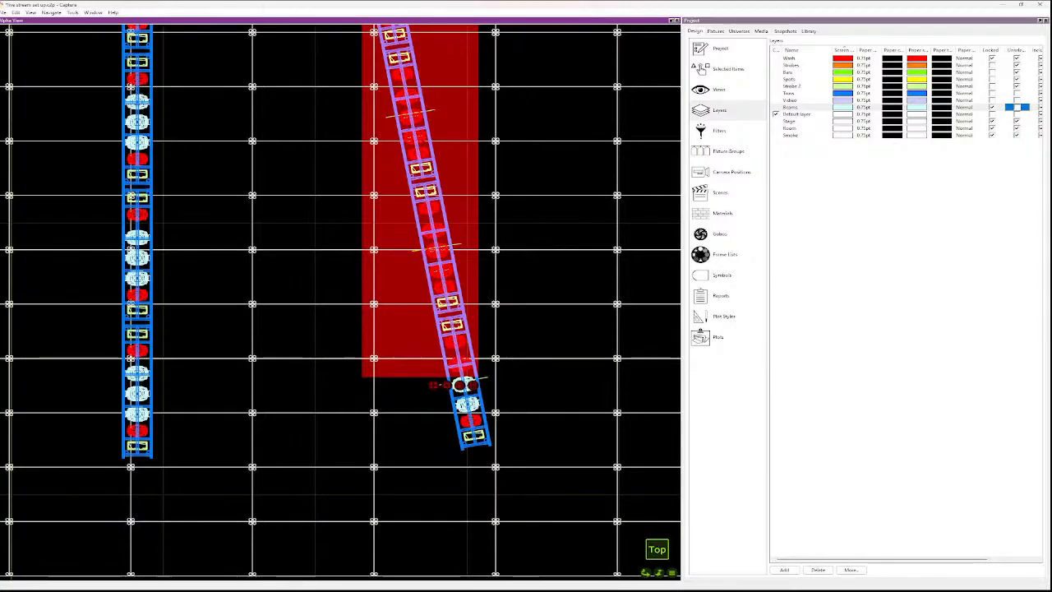
drag(463, 384, 469, 424)
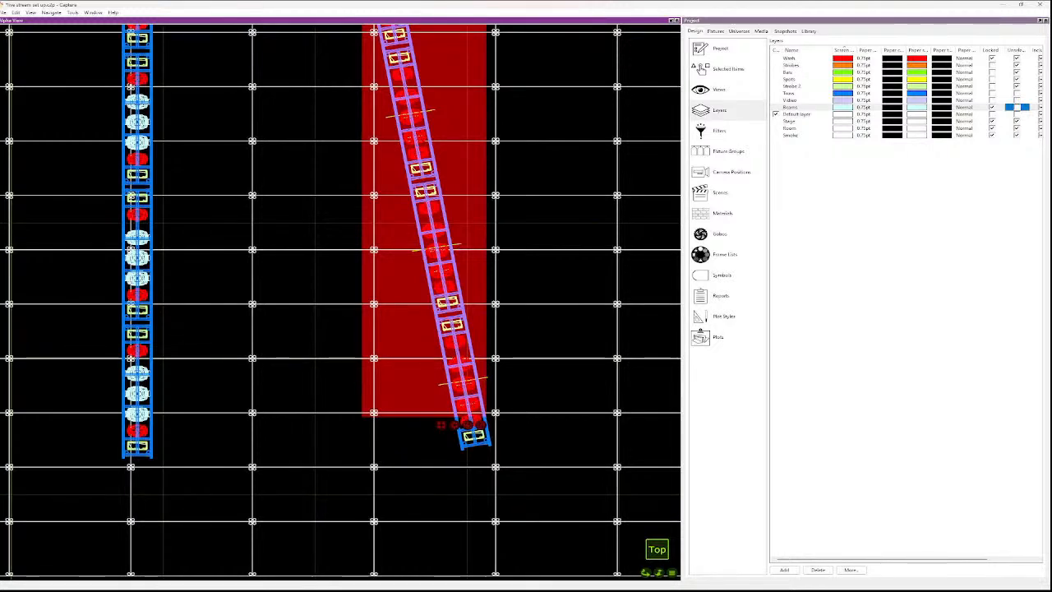
key(ctrl+d)
key(Escape)
key(Escape)
scroll(444, 313, down, 2)
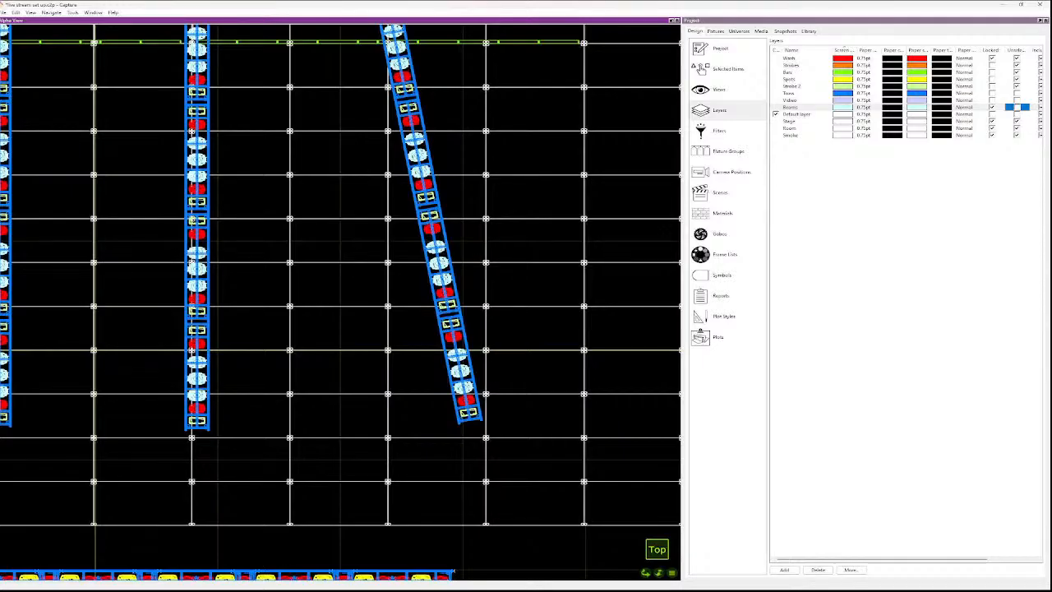
- Check the iPointes' channels in the project's fixture list and make the Beams layer unselectable in the layer settings
click(739, 31)
click(716, 31)
click(739, 31)
click(717, 32)
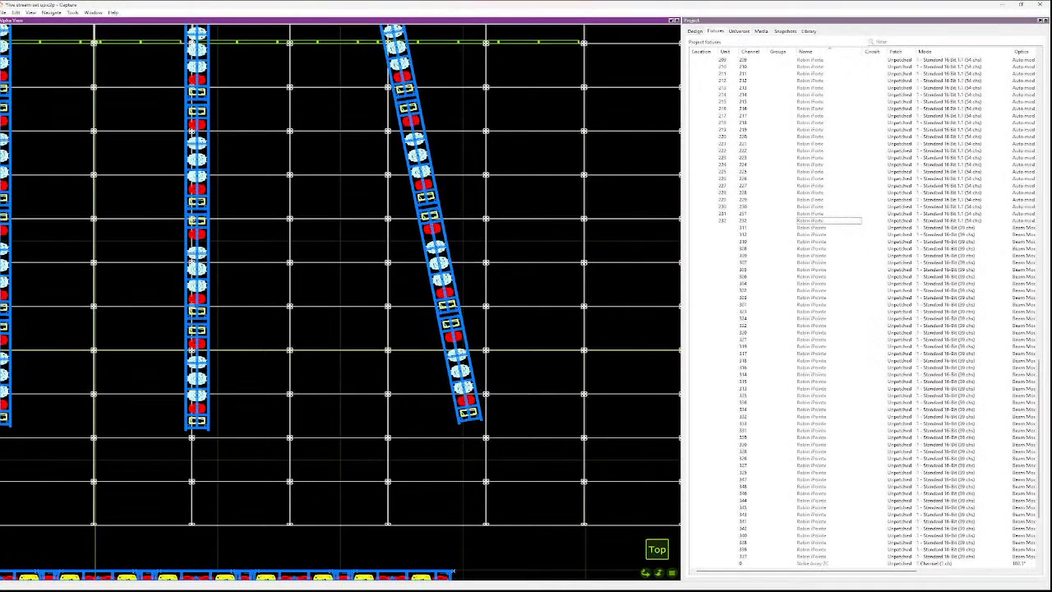
click(696, 31)
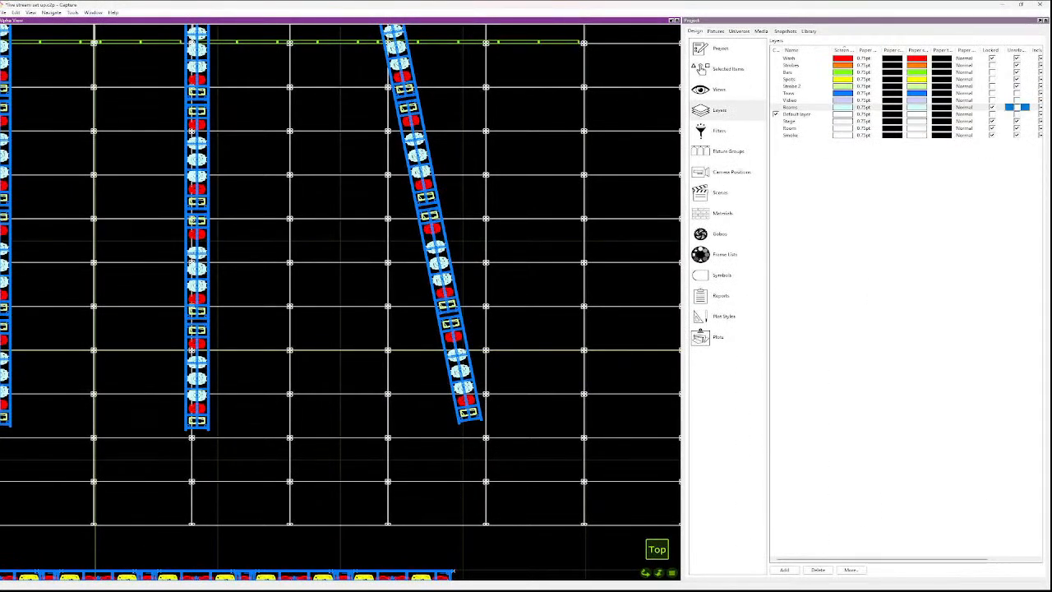
click(1017, 115)
click(1017, 108)
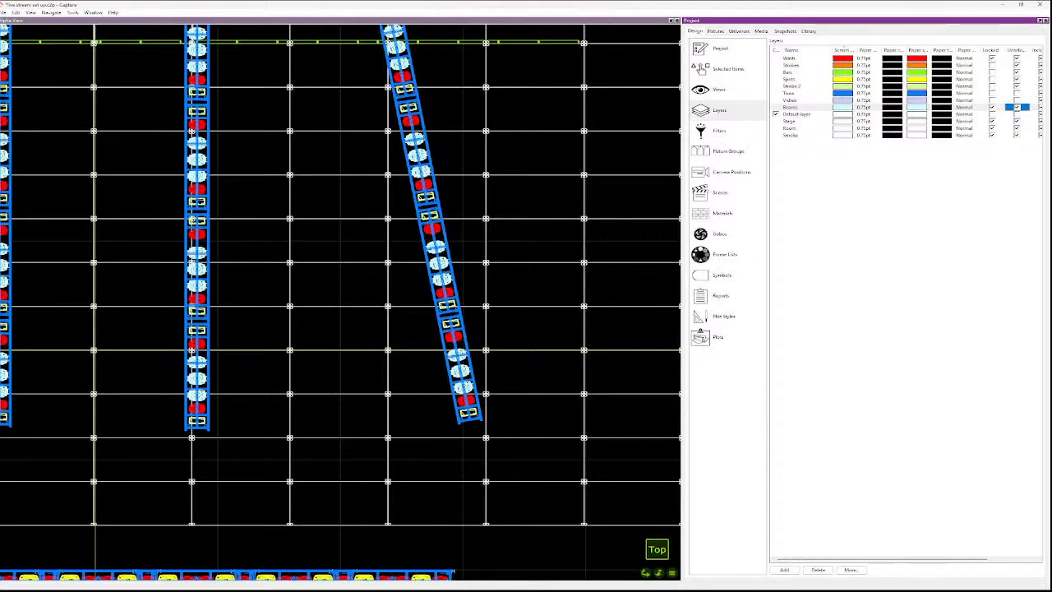
- Rename the Strobe 2 layer to Strobes 2
click(789, 93)
click(792, 86)
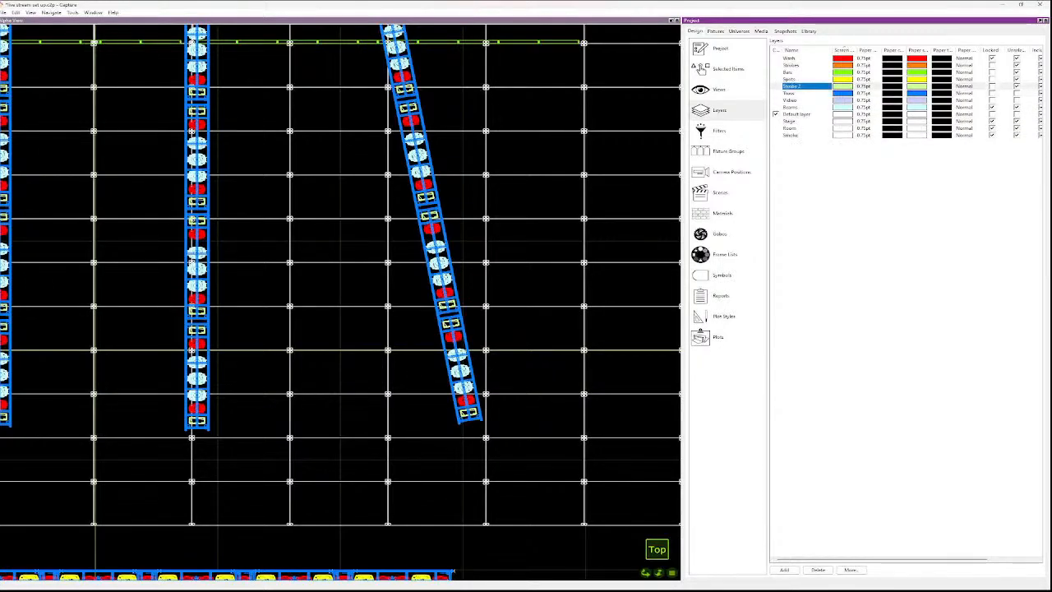
click(790, 79)
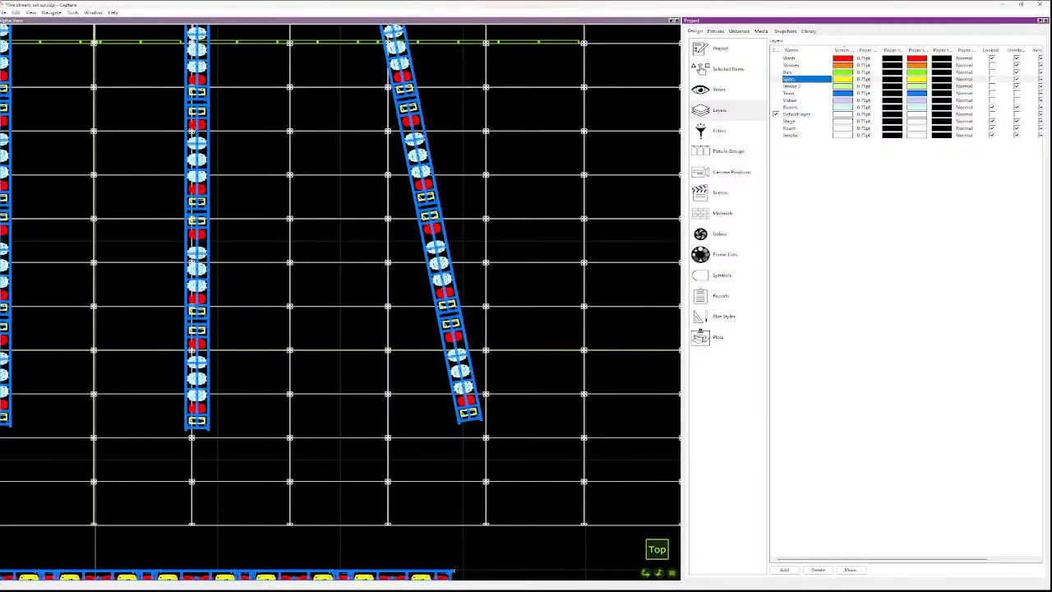
click(791, 86)
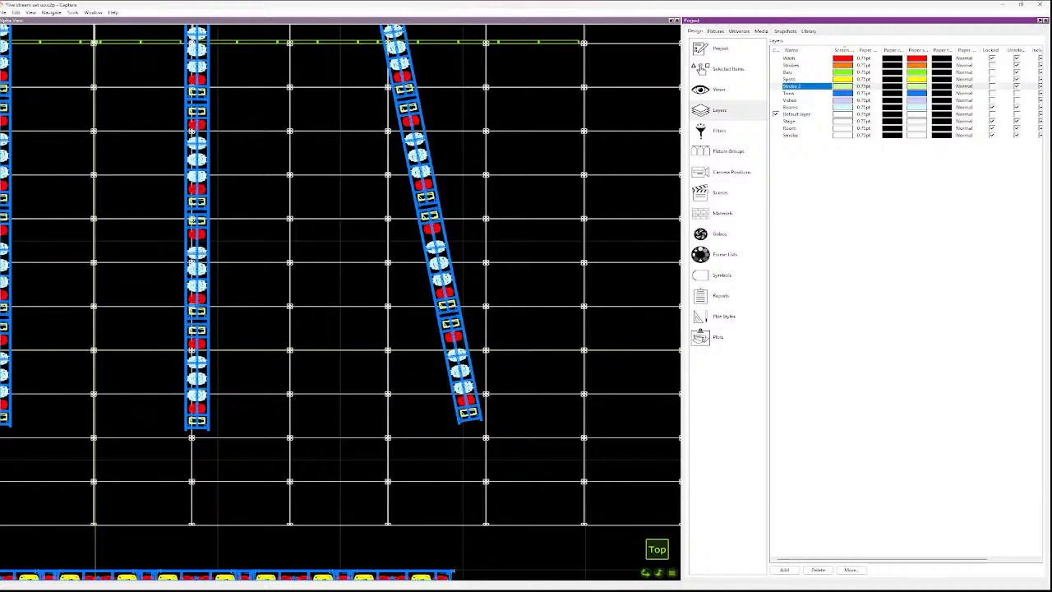
click(792, 65)
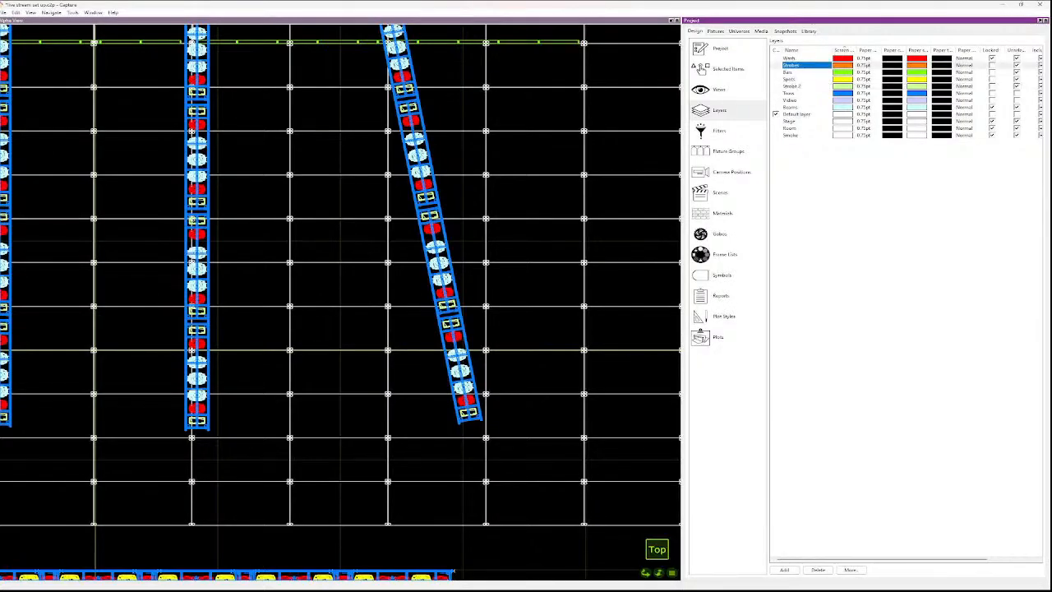
double_click(792, 87)
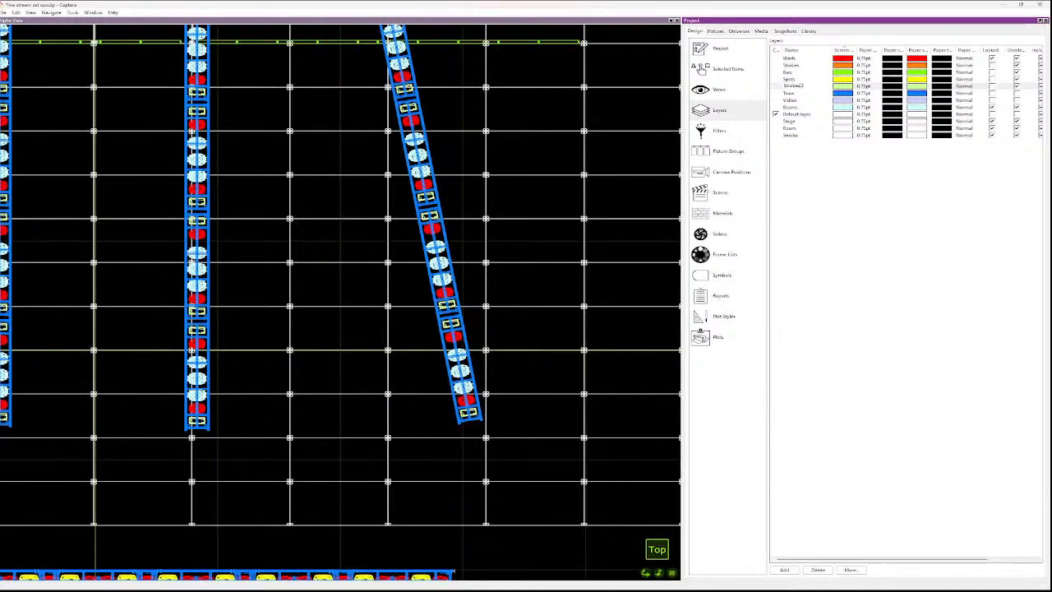
key(Return)
- Make the Strobes layer selectable and the Truss layer unselectable in the layer settings
key(Up)
key(Up)
key(Up)
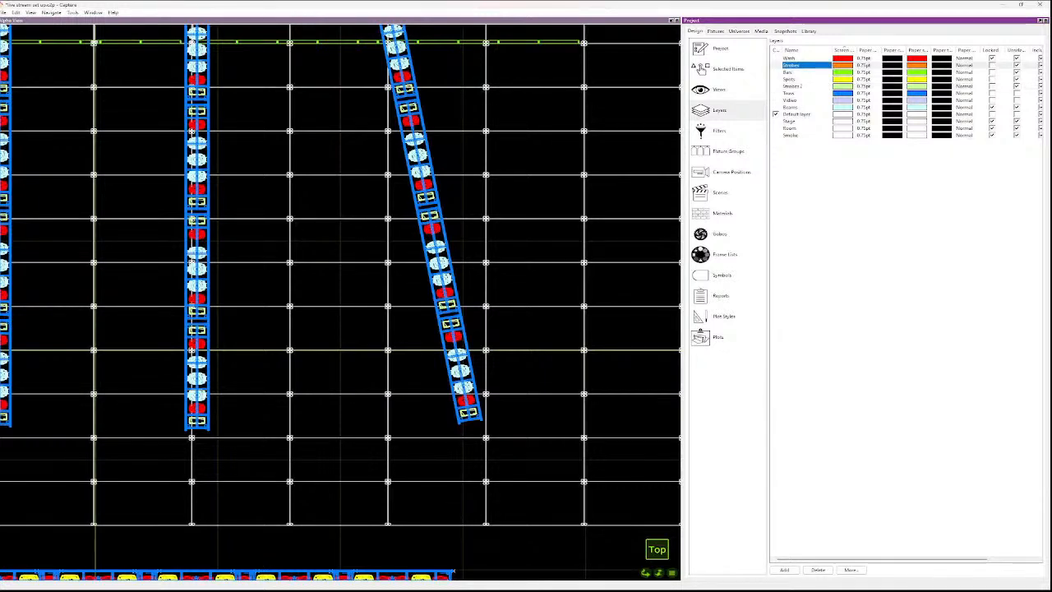
click(1017, 65)
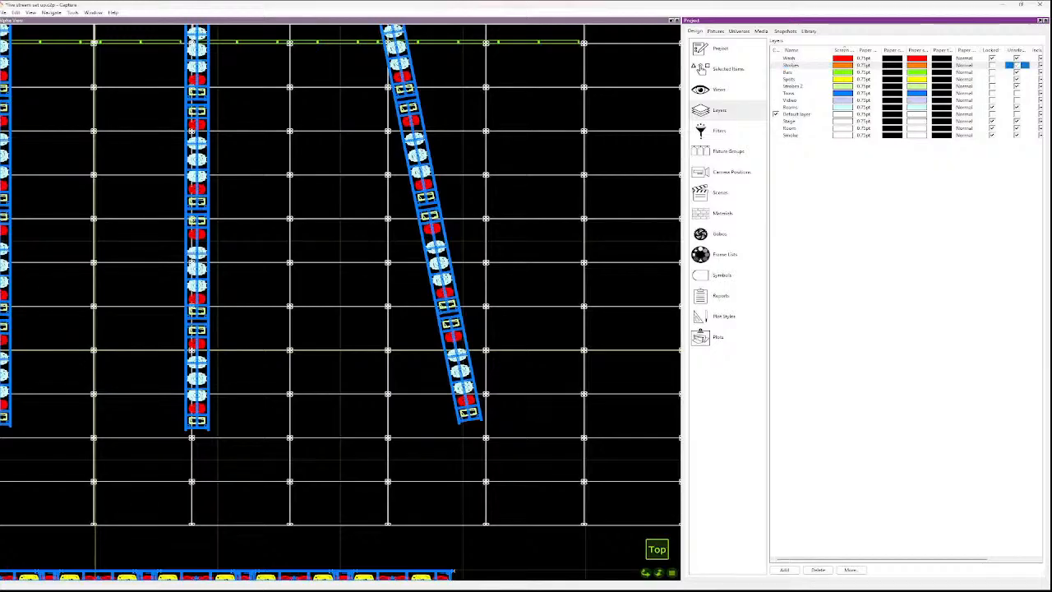
click(1017, 94)
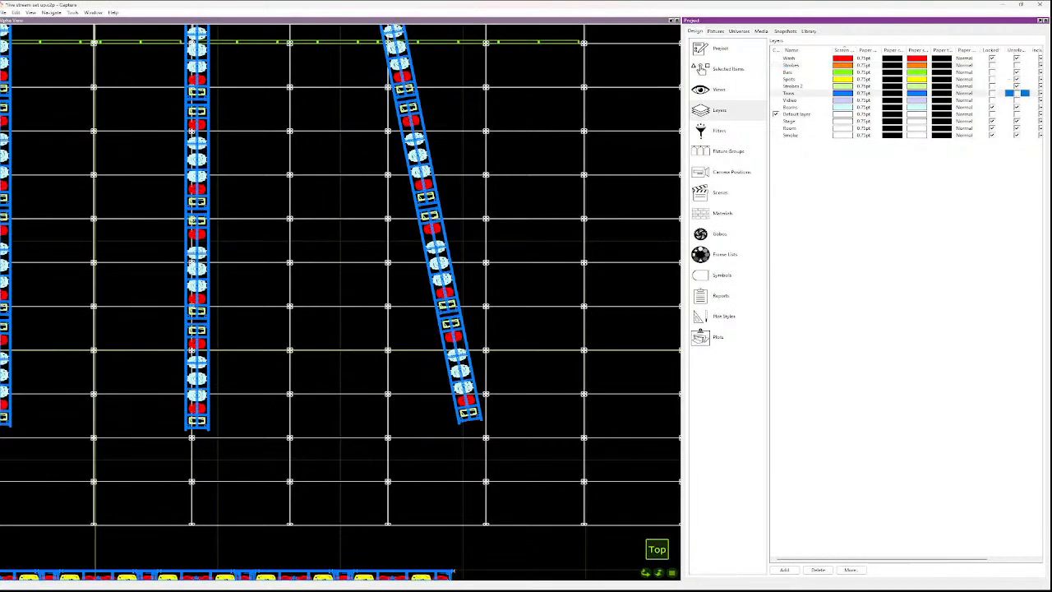
- Select the strobes along the front truss one by one, and undo the misplaced copy of the strobe at its end
scroll(625, 194, down, 5)
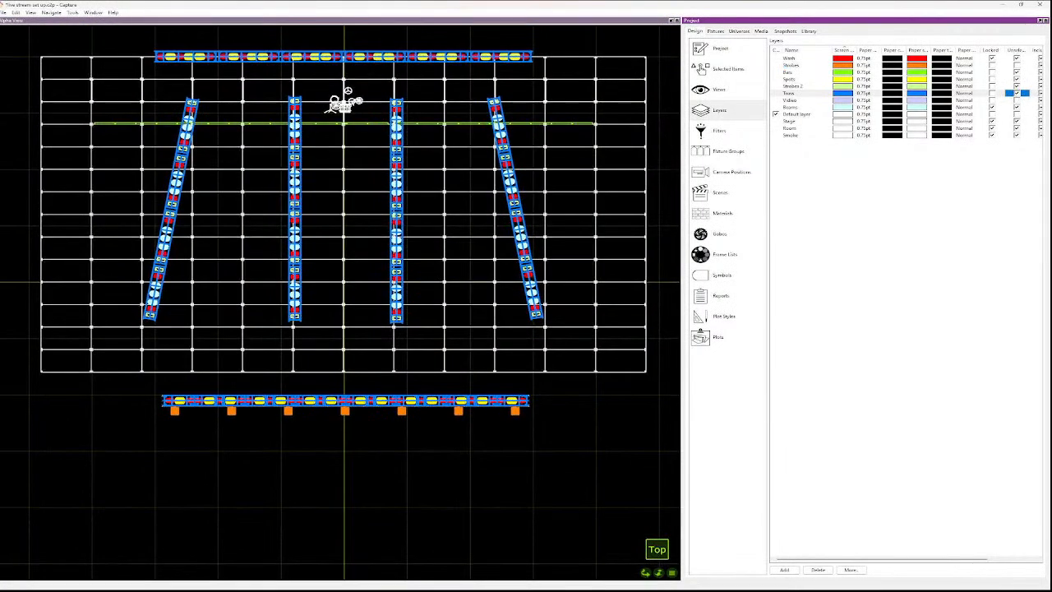
click(174, 411)
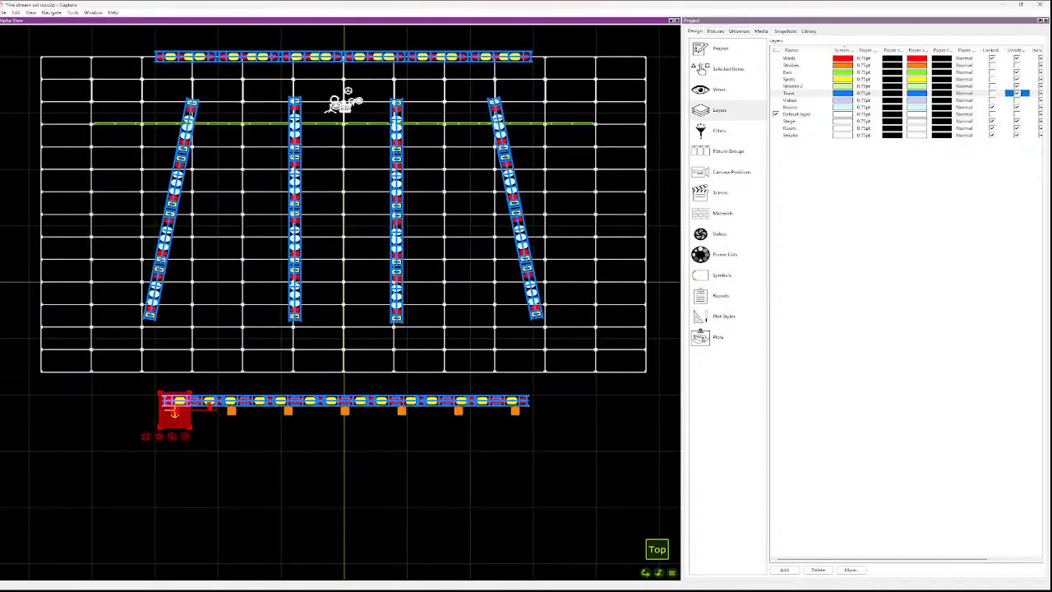
ctrl+click(231, 411)
ctrl+click(287, 410)
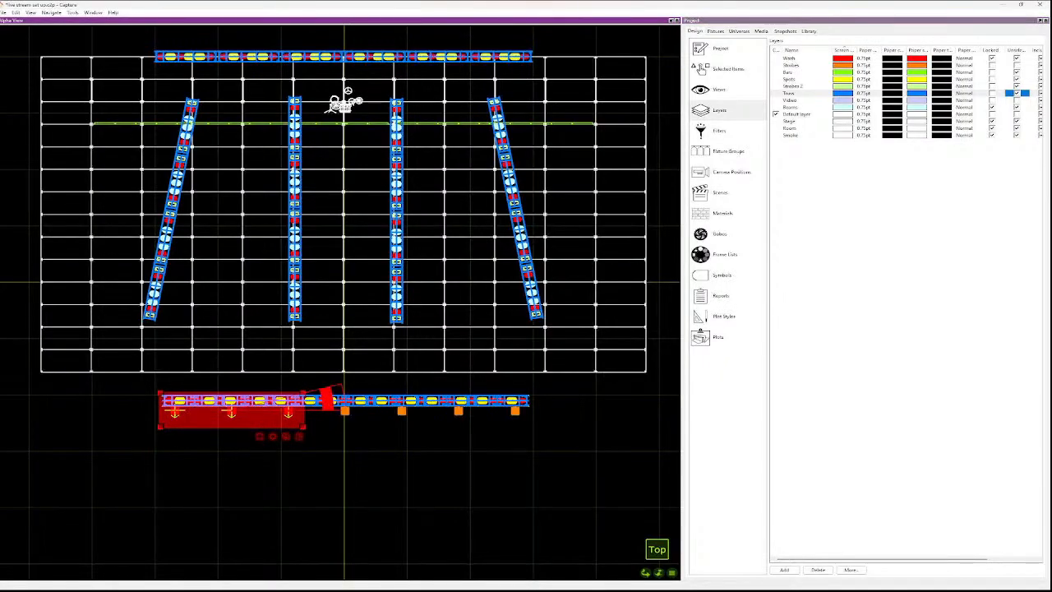
ctrl+click(344, 411)
ctrl+click(401, 411)
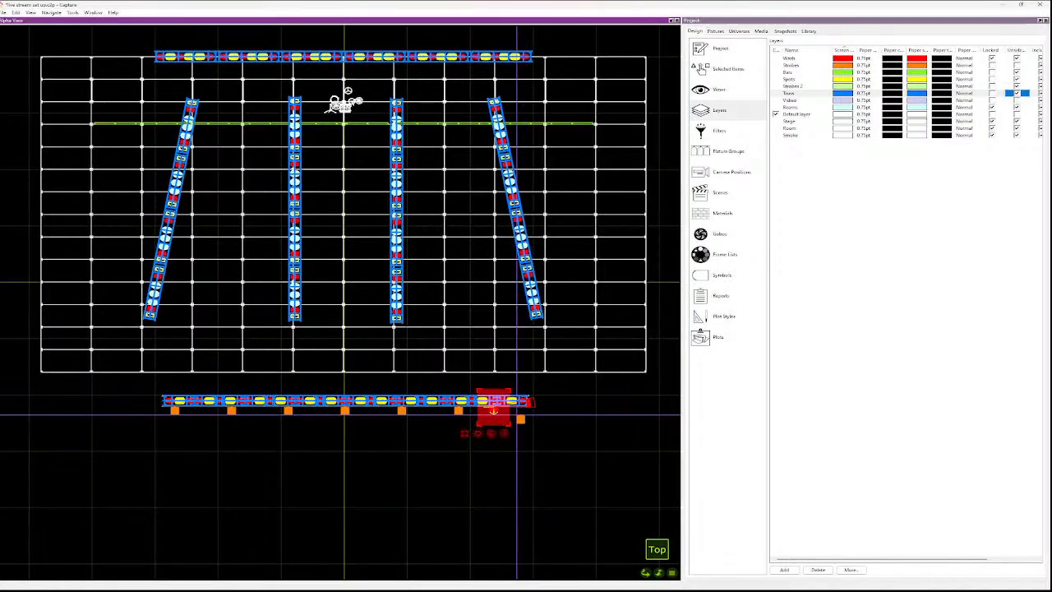
scroll(521, 421, up, 2)
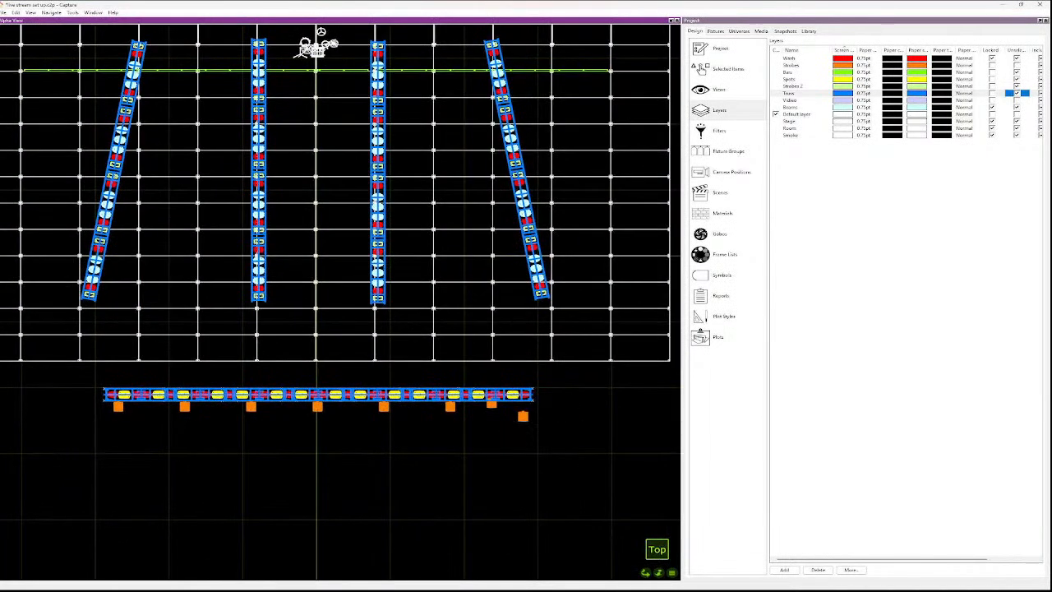
key(ctrl+z)
key(ctrl+z)
- Copy the end strobe outward past the end of the front truss and select the whole row of strobes
click(516, 407)
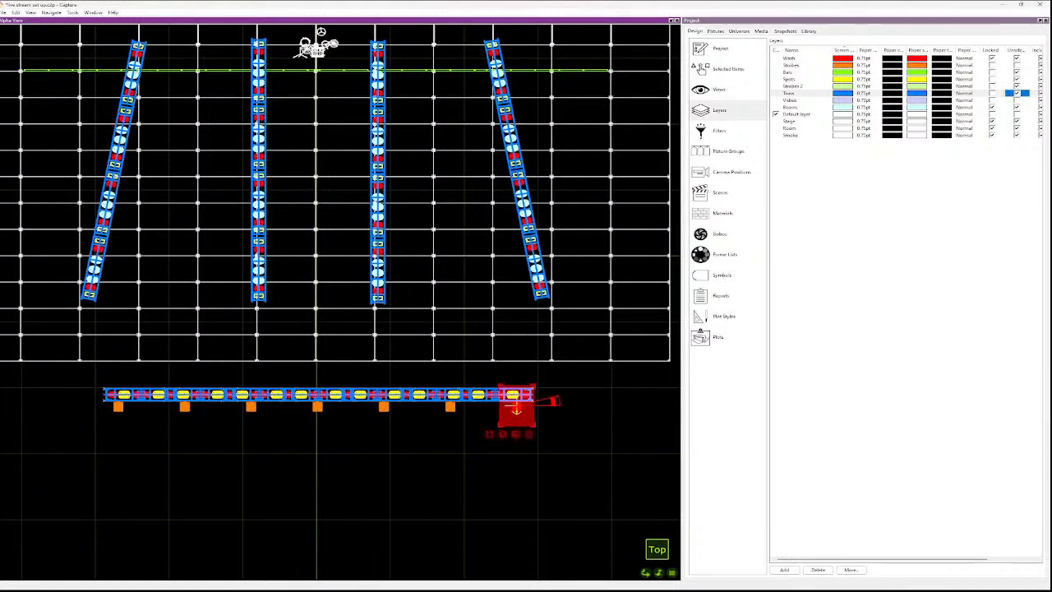
ctrl+drag(517, 407, 6, 410)
click(586, 417)
click(586, 417)
scroll(584, 407, up, 3)
scroll(4, 410, down, 5)
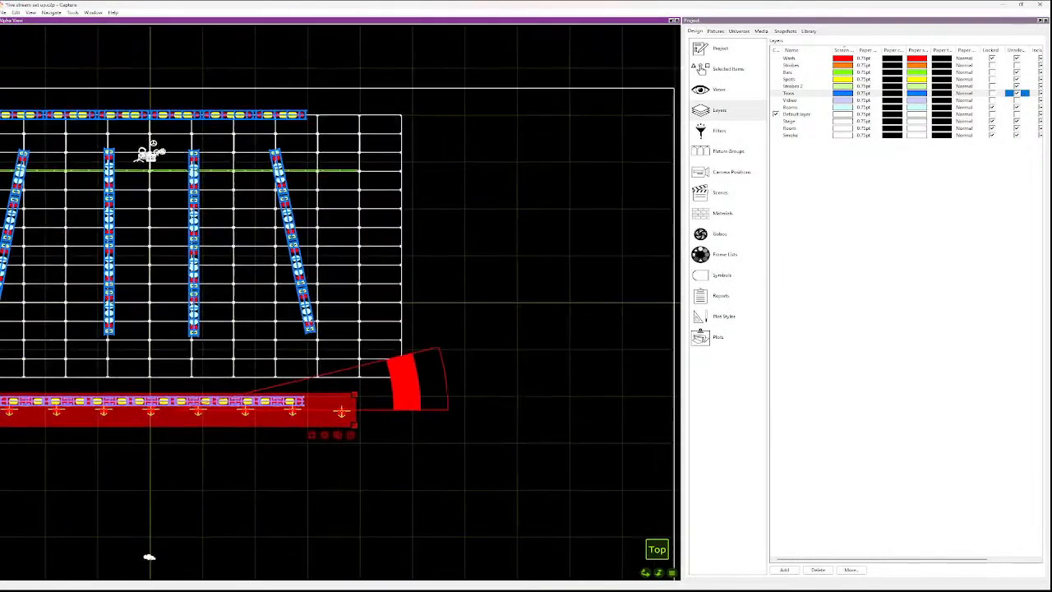
scroll(27, 439, down, 4)
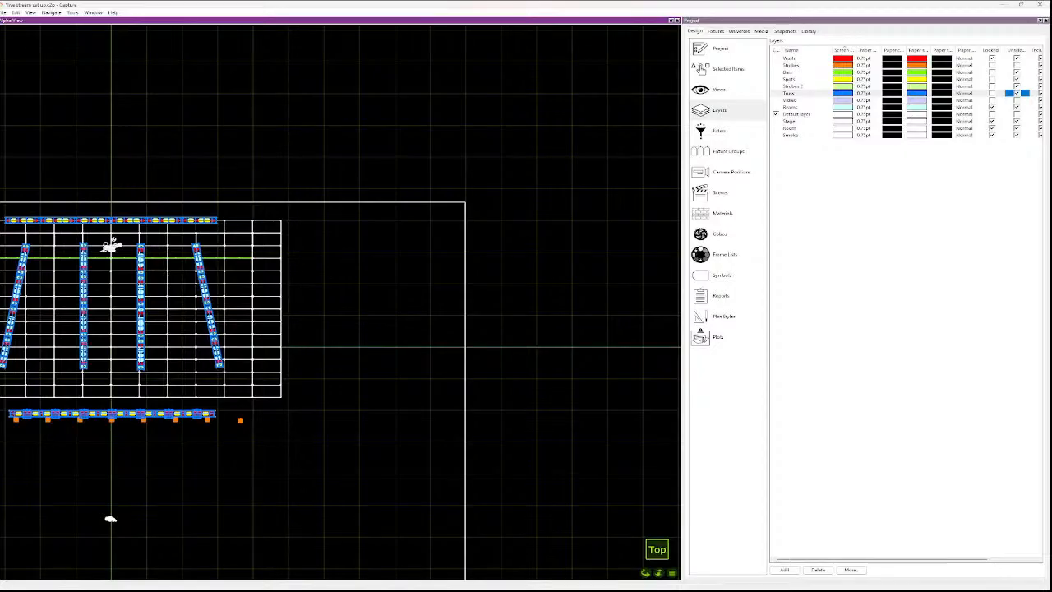
click(16, 420)
shift+click(48, 421)
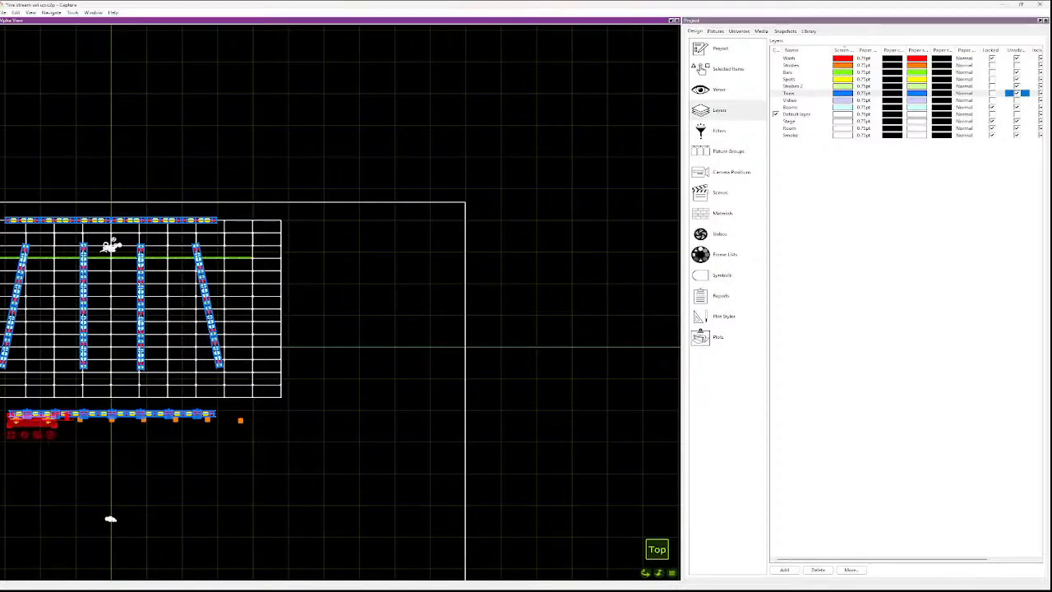
shift+click(80, 420)
shift+click(112, 420)
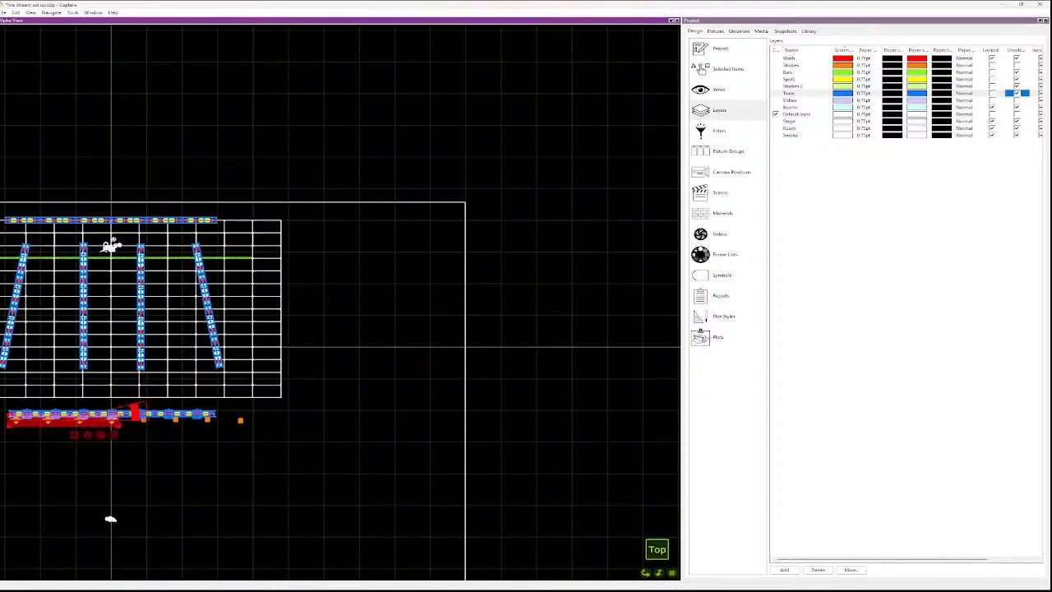
shift+click(144, 421)
shift+click(176, 421)
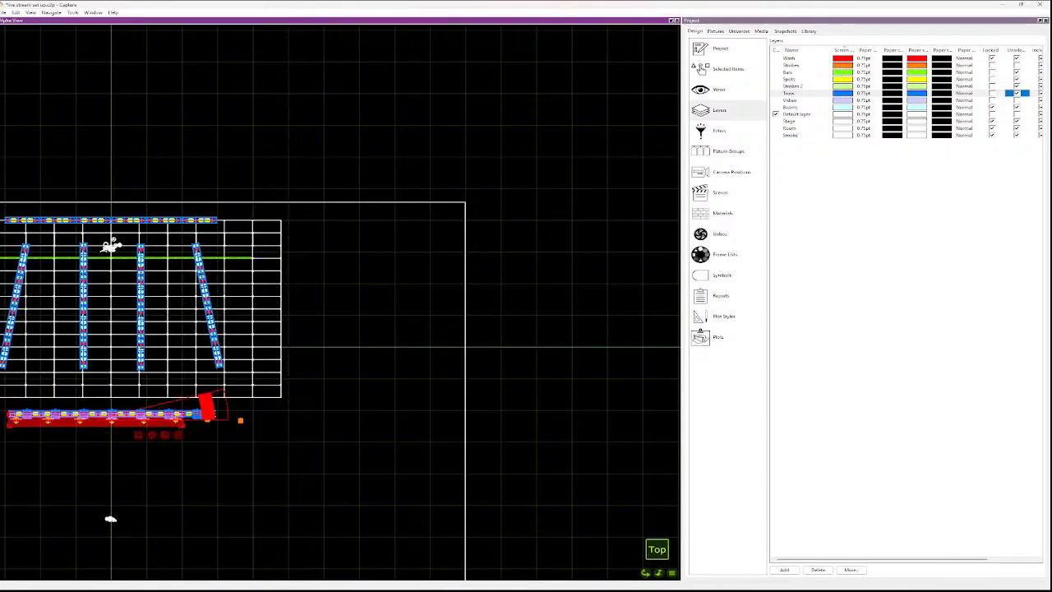
shift+click(208, 420)
shift+click(240, 420)
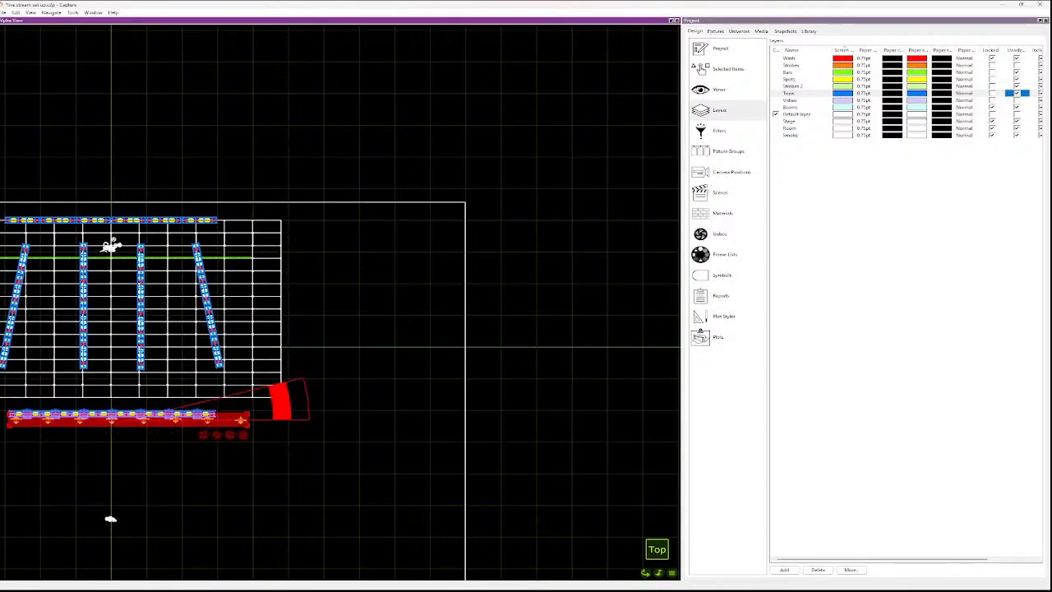
right_click(220, 437)
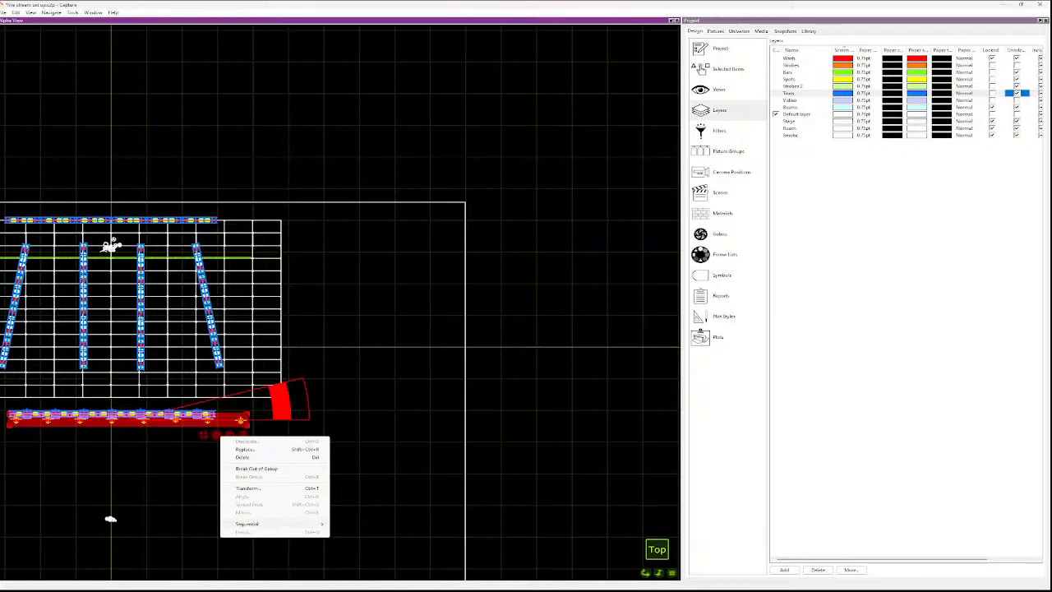
key(Escape)
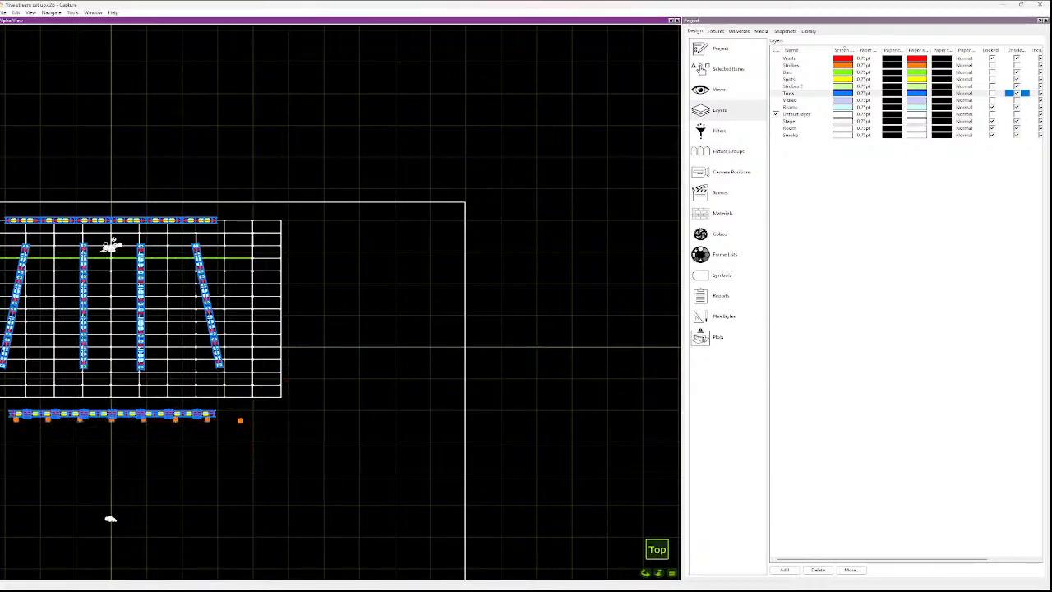
- Move the detached outermost orange strobe group inward to just beyond the end of the front truss
mouse_move(240, 420)
mouse_down()
mouse_move(212, 423)
mouse_move(253, 405)
mouse_up()
scroll(207, 426, up, 3)
scroll(206, 426, up, 5)
scroll(162, 441, down, 5)
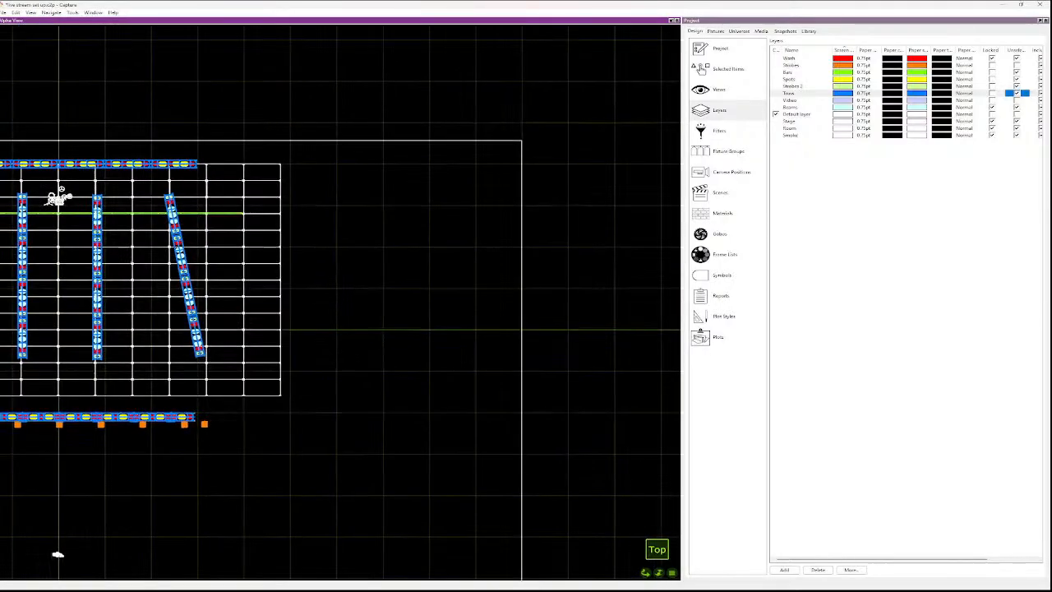
scroll(127, 444, down, 4)
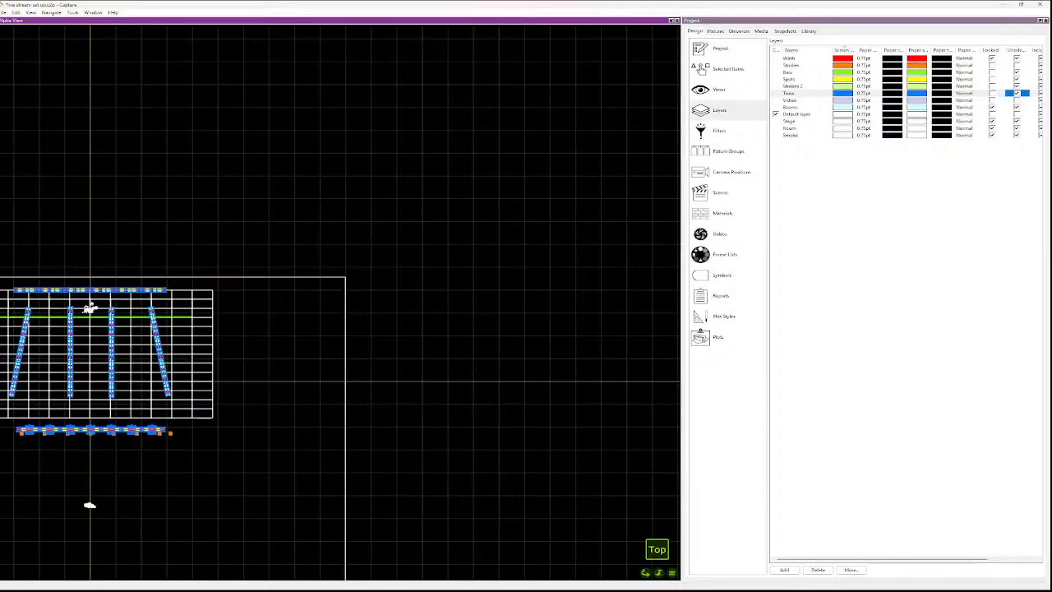
- Examine the project fixture list down to the Strike Array 2C and Strike Bolt 1C entries and compare it with the rig's plan
click(721, 48)
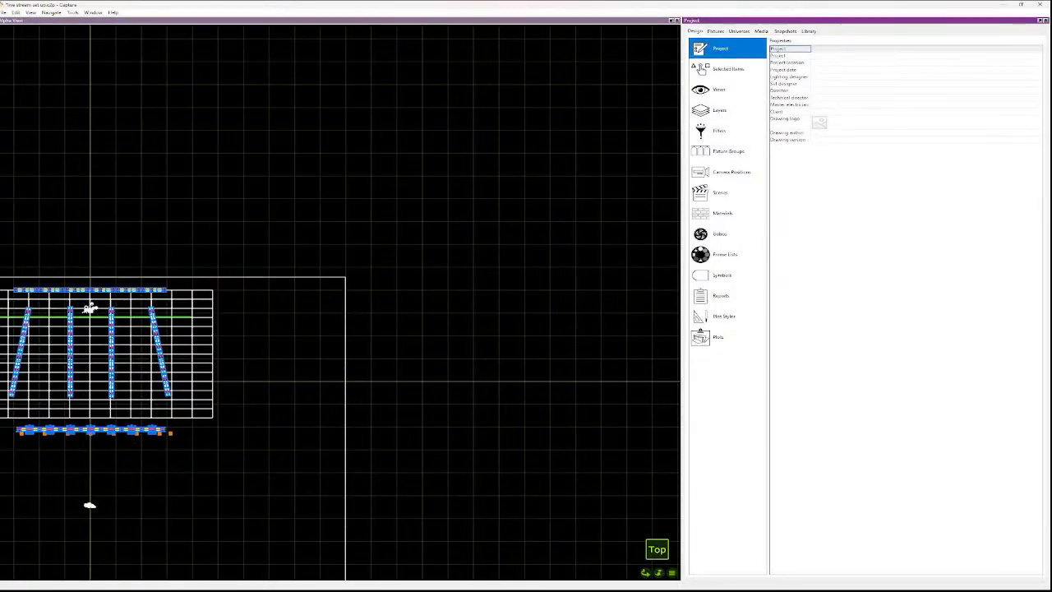
click(715, 31)
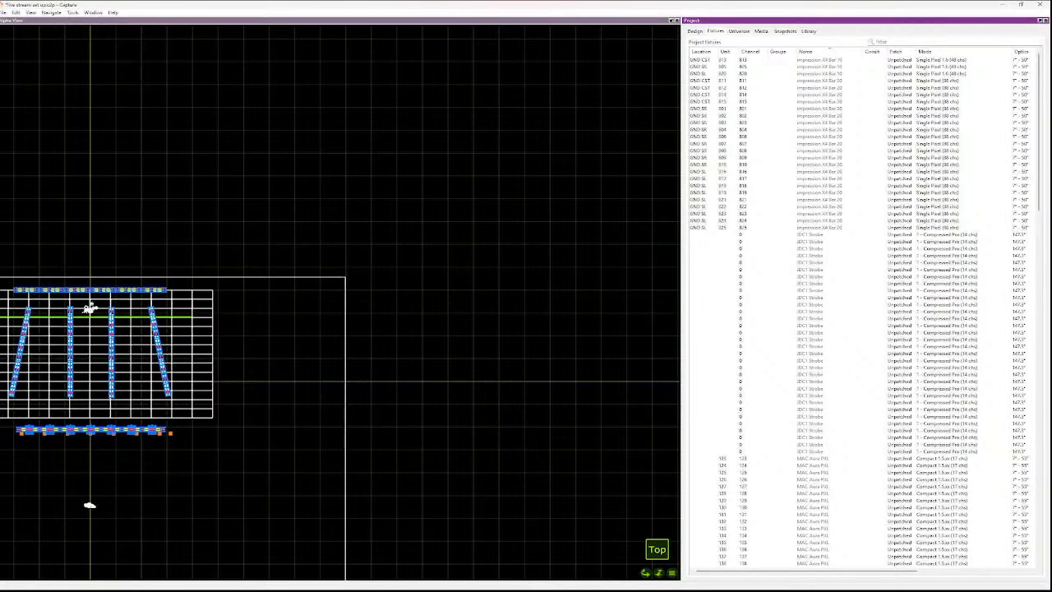
scroll(863, 313, down, 15)
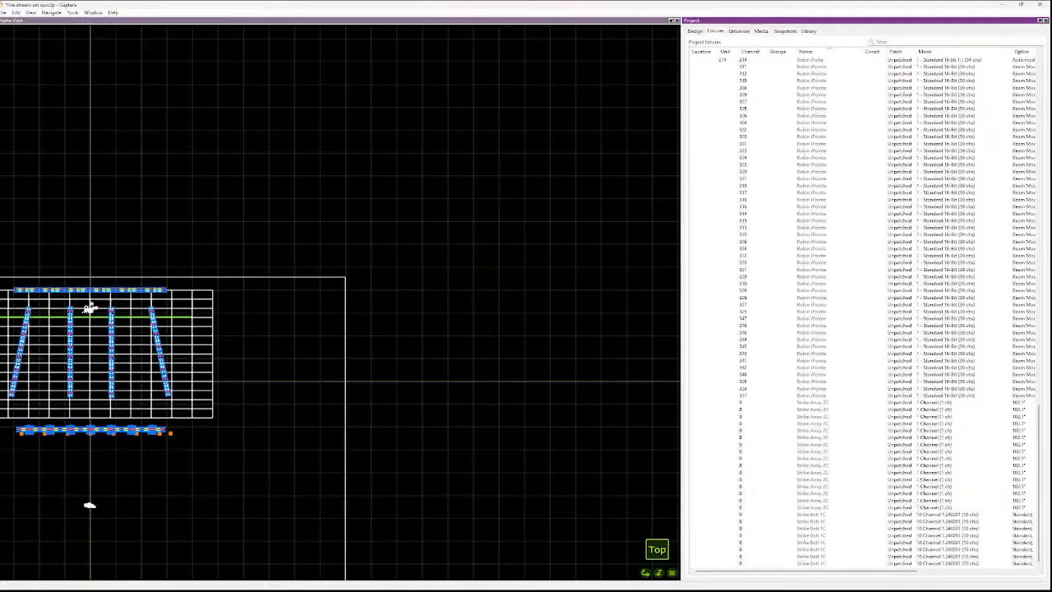
scroll(23, 429, up, 3)
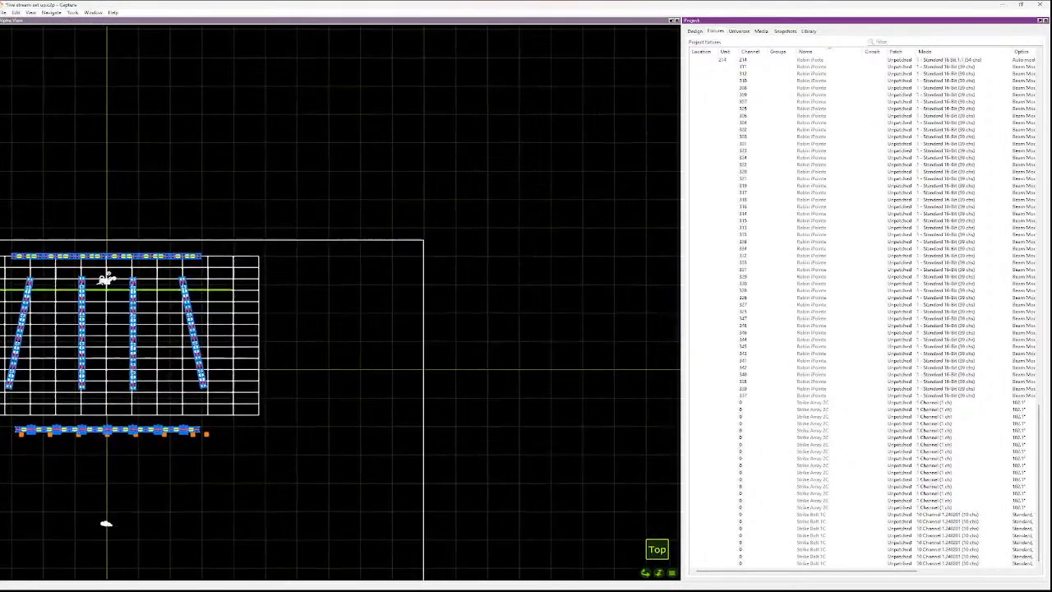
scroll(77, 392, up, 8)
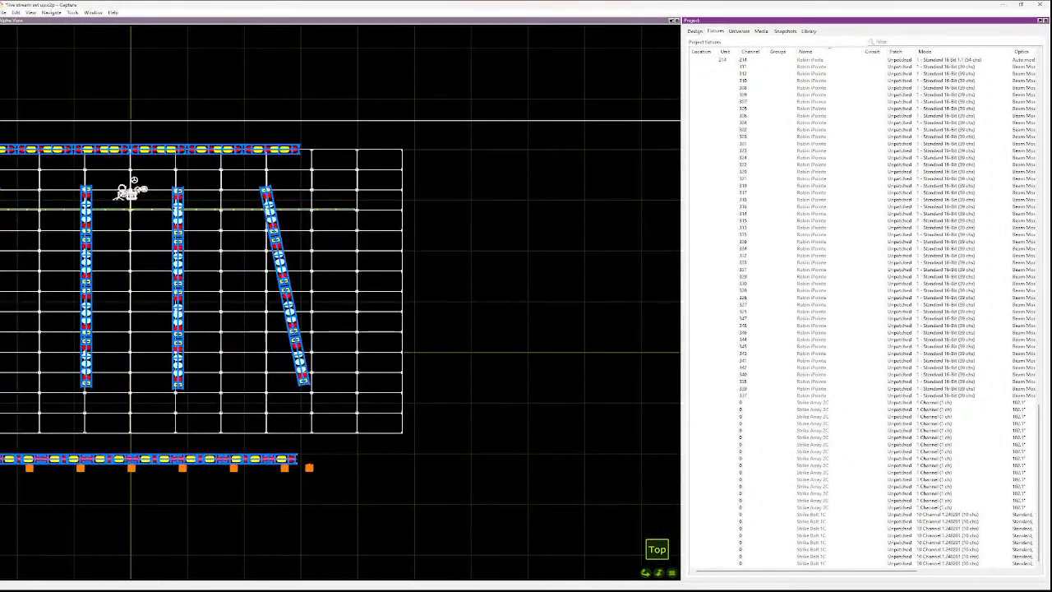
scroll(27, 482, down, 15)
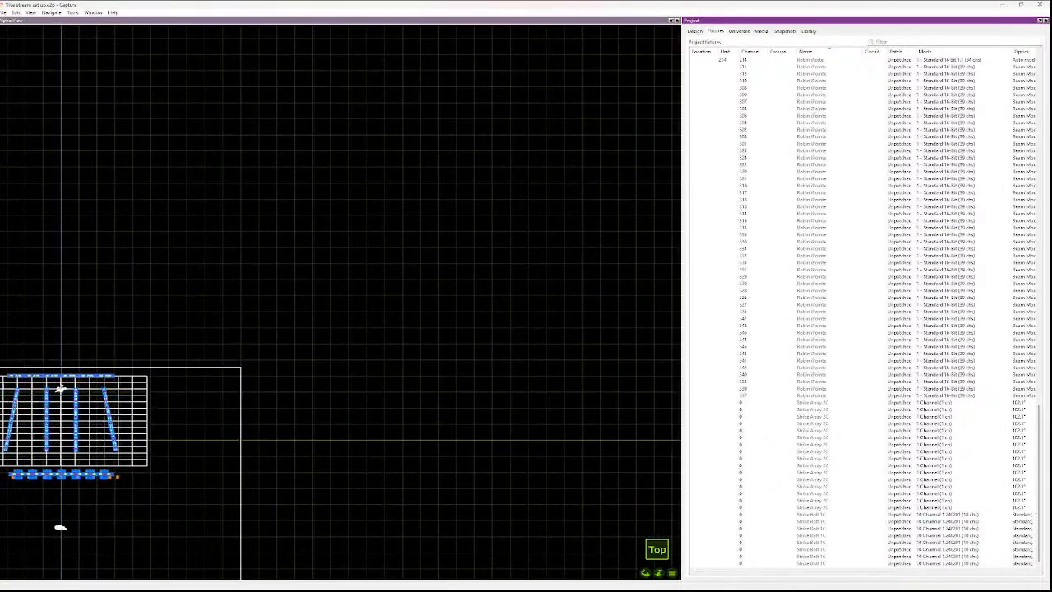
scroll(60, 388, up, 10)
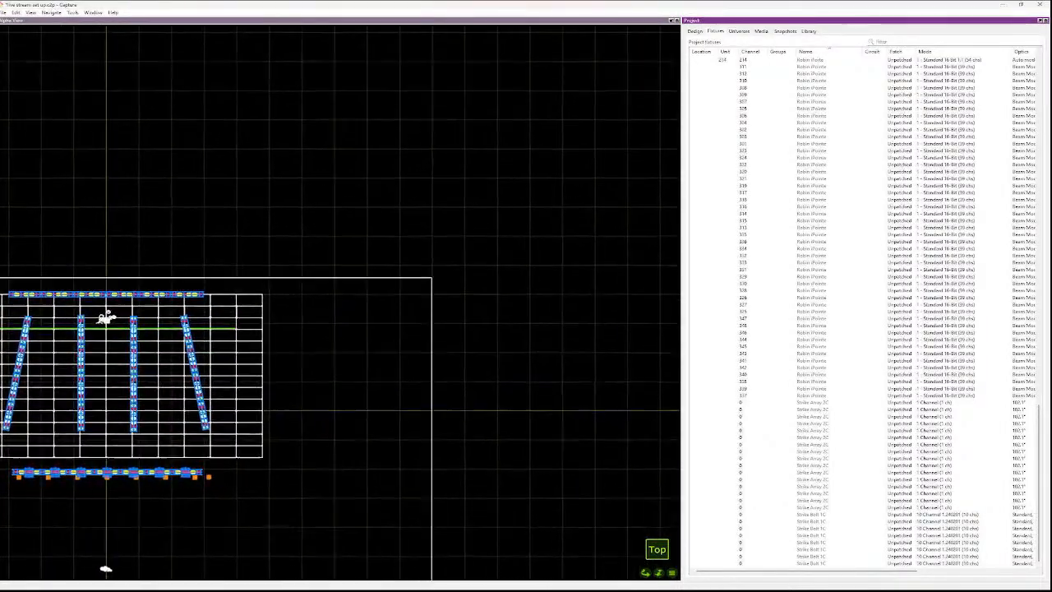
scroll(8, 476, up, 5)
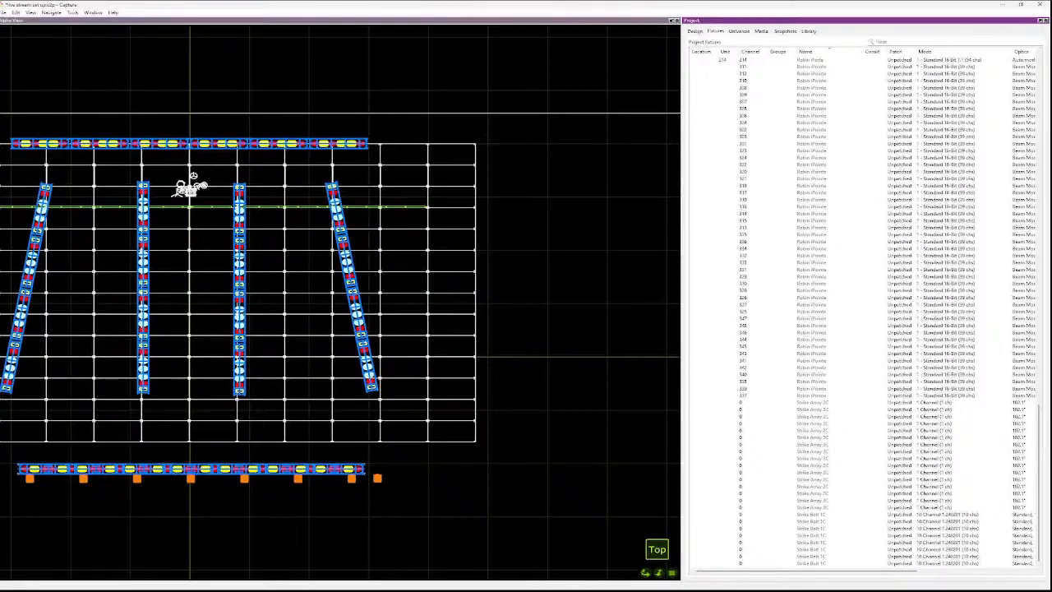
- Move the second strobe group on the front truss closer to the first, and nudge the first, third and fourth groups onto the truss line
drag(82, 477, 69, 477)
key(Escape)
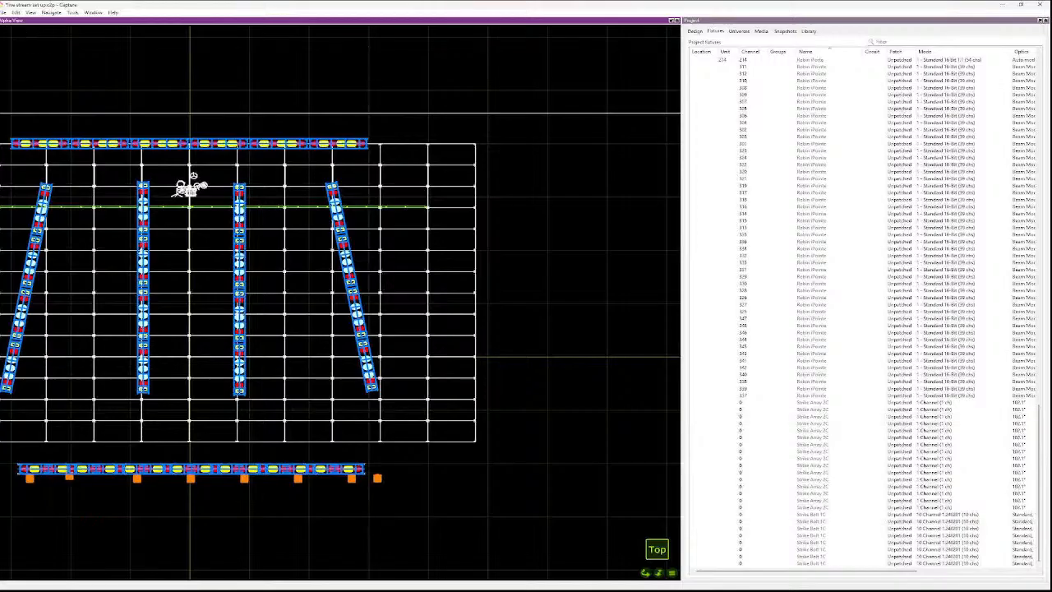
click(29, 477)
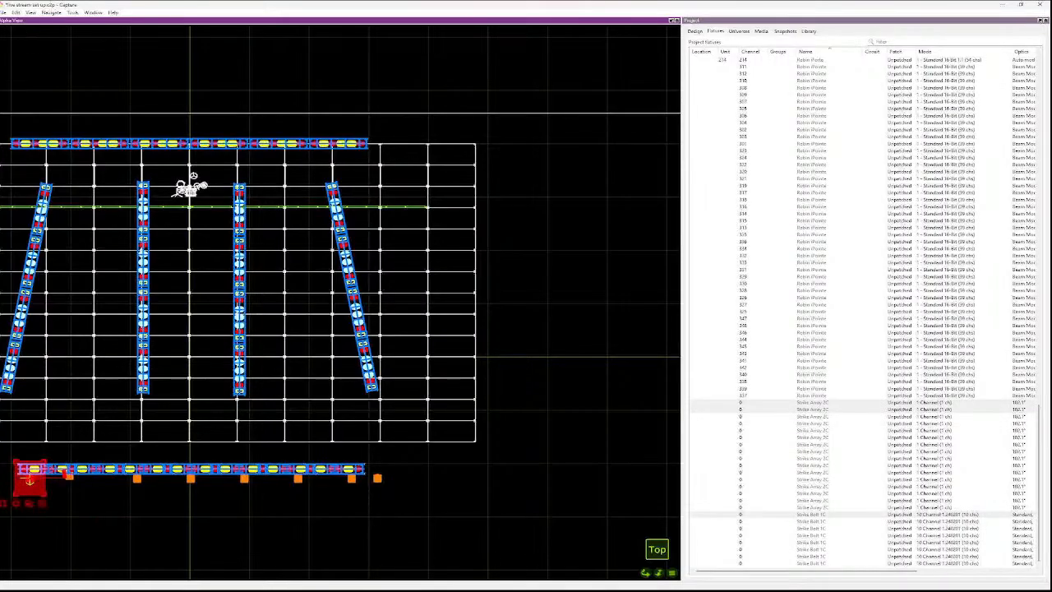
key(Escape)
click(137, 478)
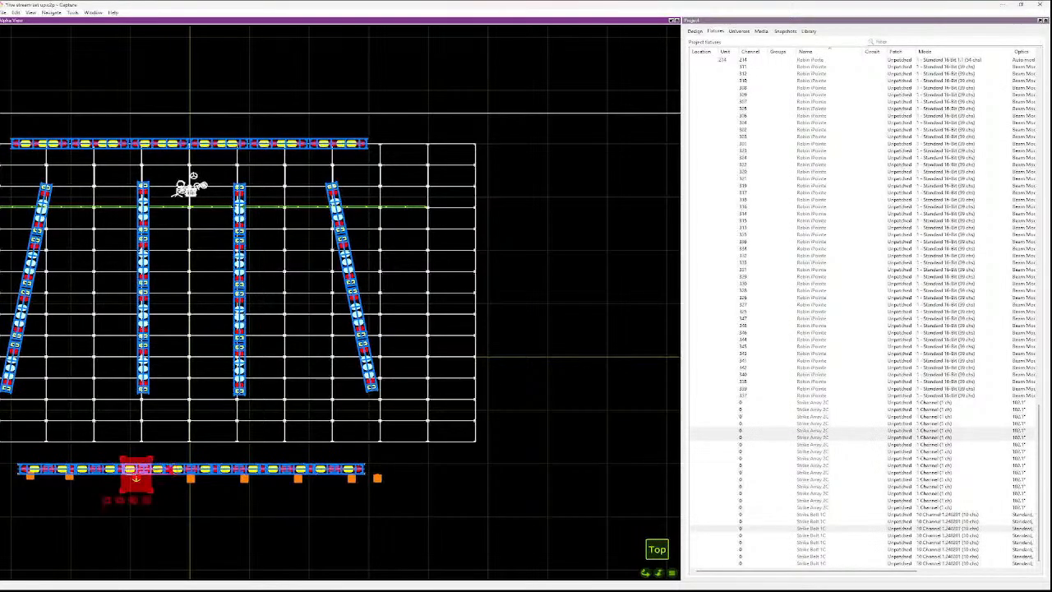
click(190, 477)
key(Escape)
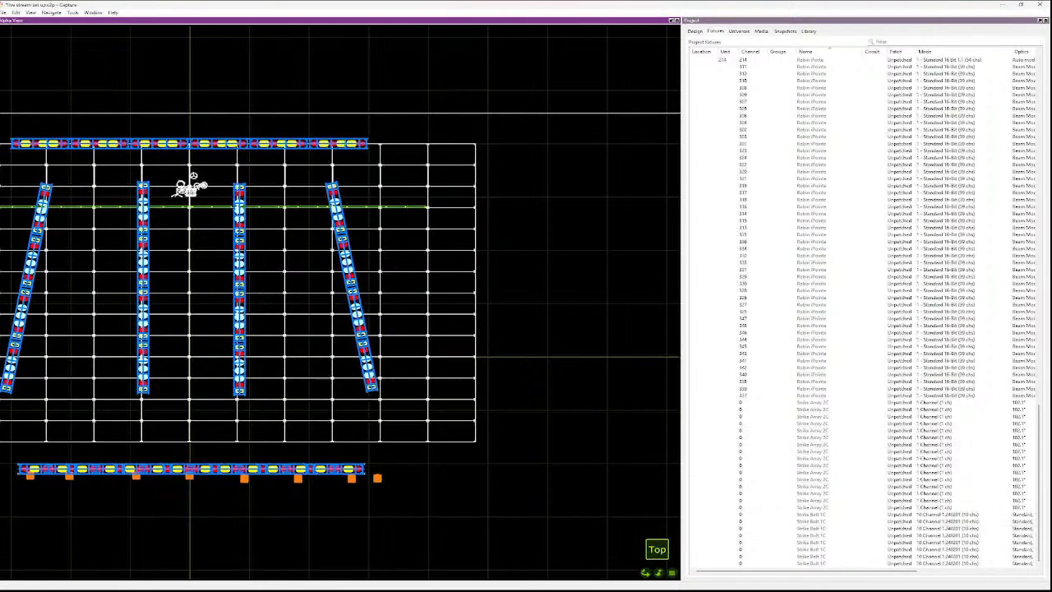
- Nudge the fifth strobe group onto the front truss line and move the sixth group inward beside it
click(244, 477)
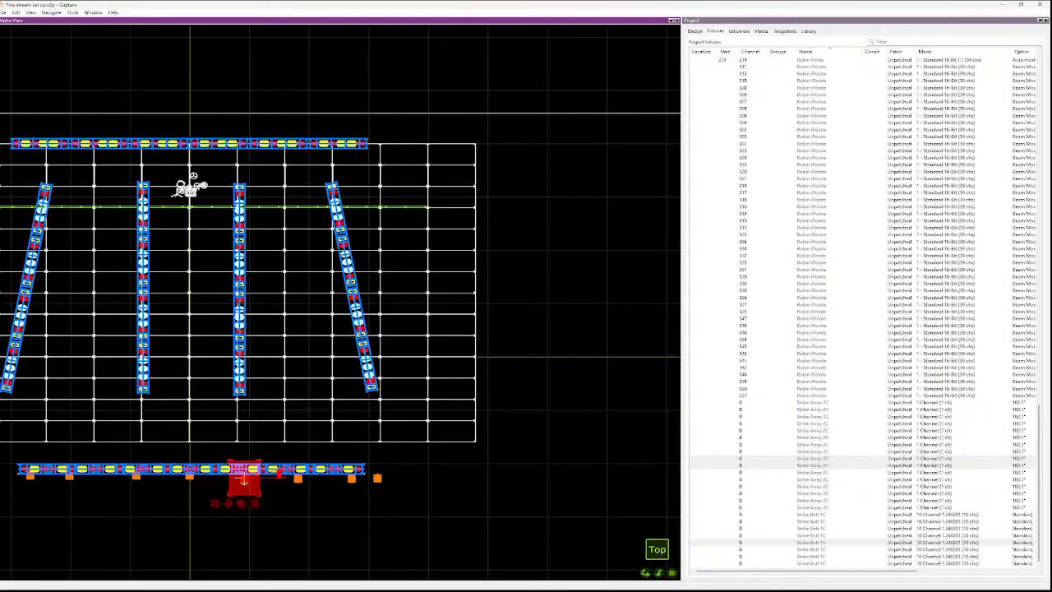
key(Escape)
click(278, 477)
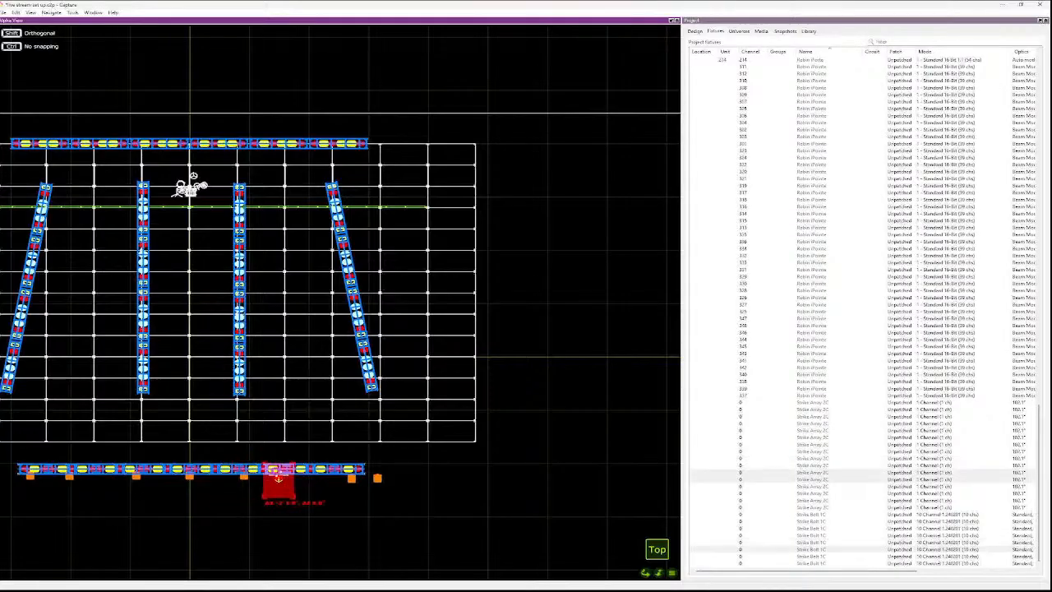
drag(279, 477, 272, 479)
key(Escape)
- Move the seventh and eighth strobe groups inward so that both sit within the end of the front truss
click(351, 478)
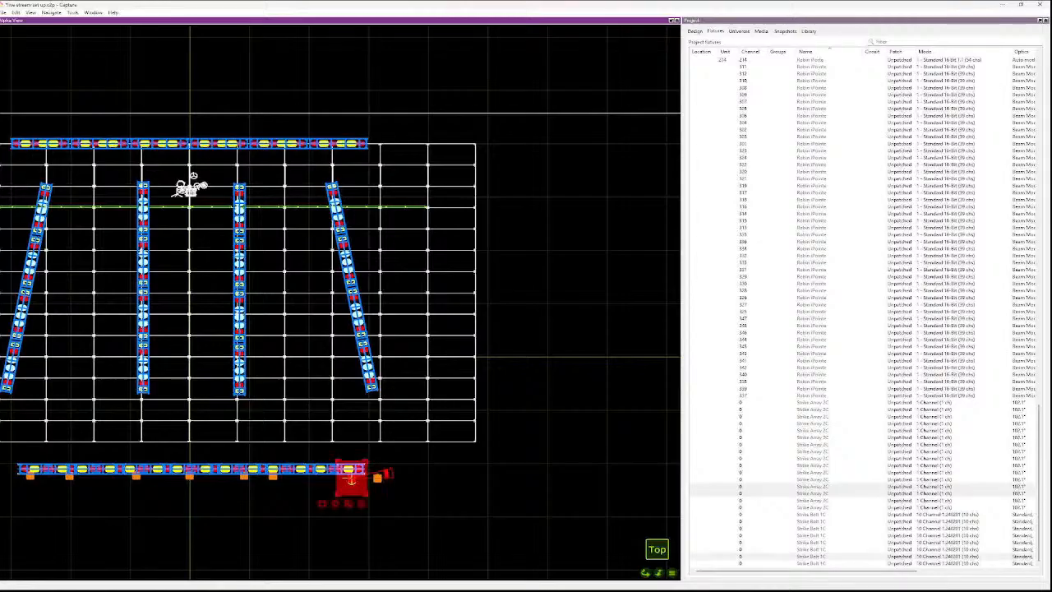
drag(352, 478, 310, 478)
key(Escape)
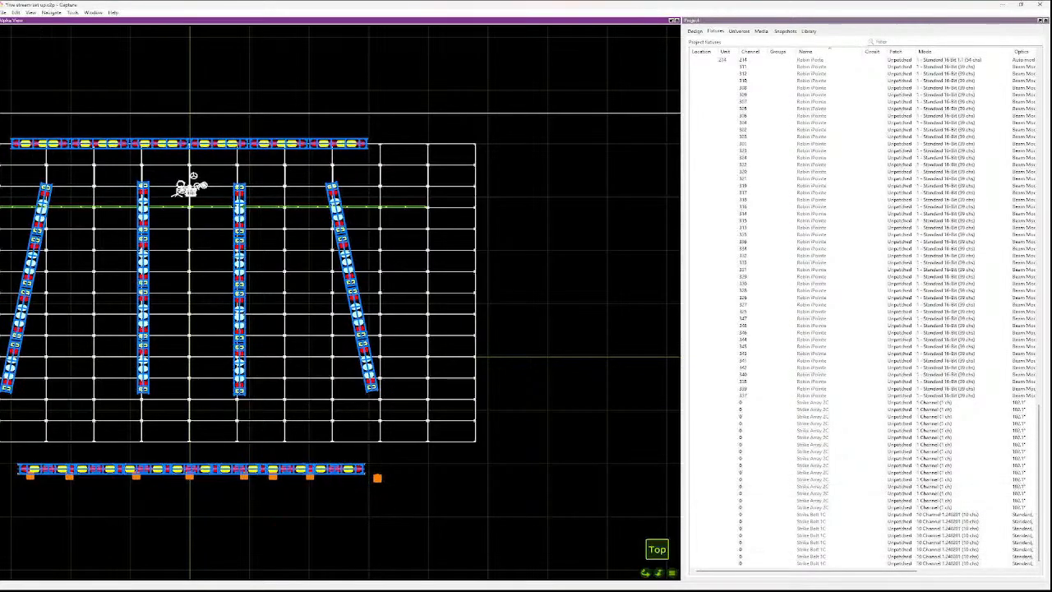
click(376, 478)
drag(376, 478, 342, 479)
right_click(324, 502)
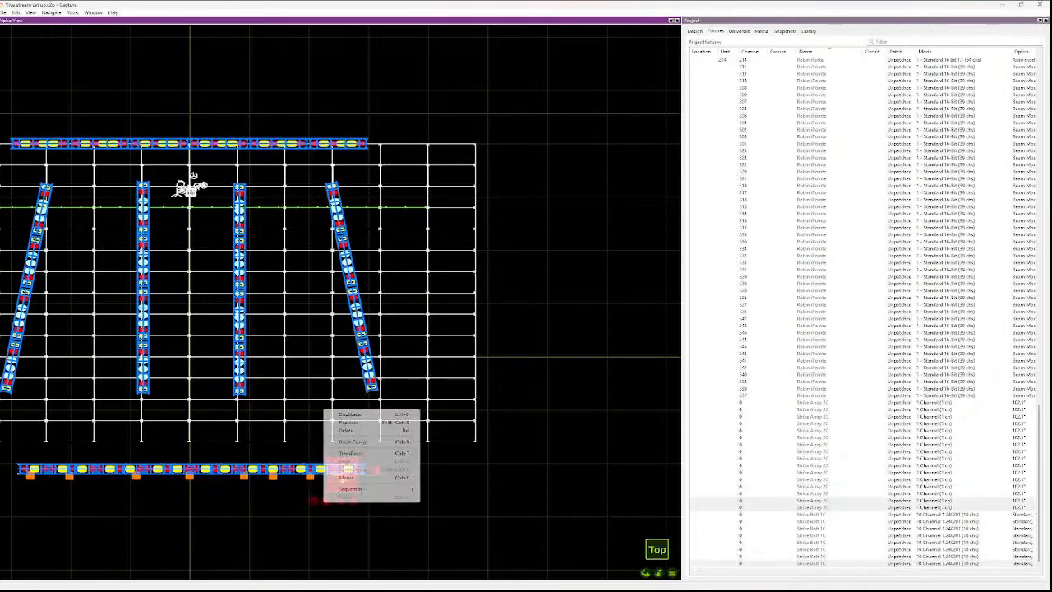
key(Escape)
click(31, 479)
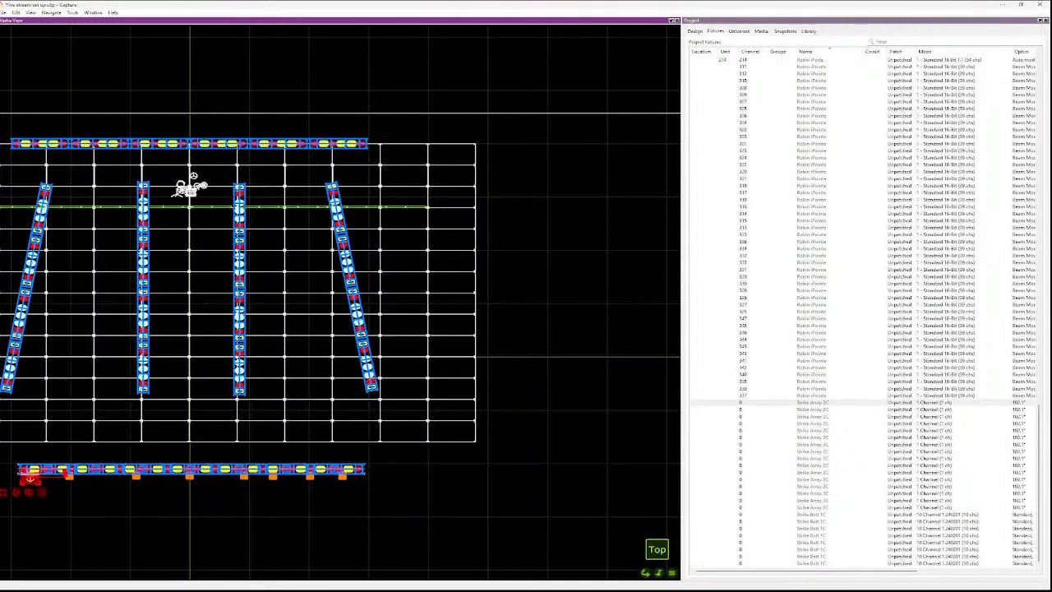
ctrl+click(69, 477)
ctrl+click(136, 475)
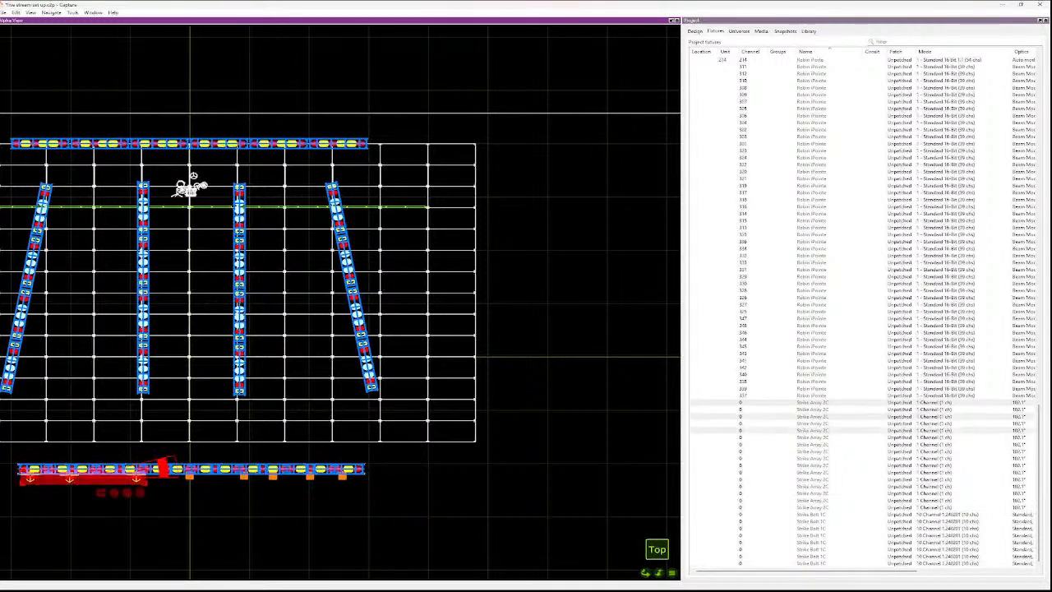
ctrl+click(190, 475)
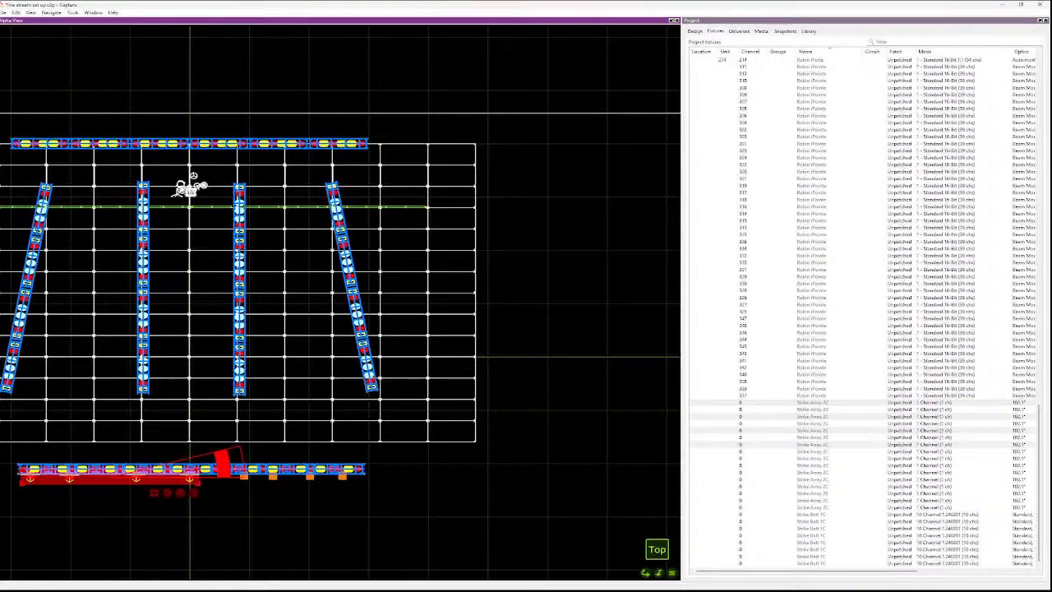
ctrl+click(243, 475)
ctrl+click(279, 475)
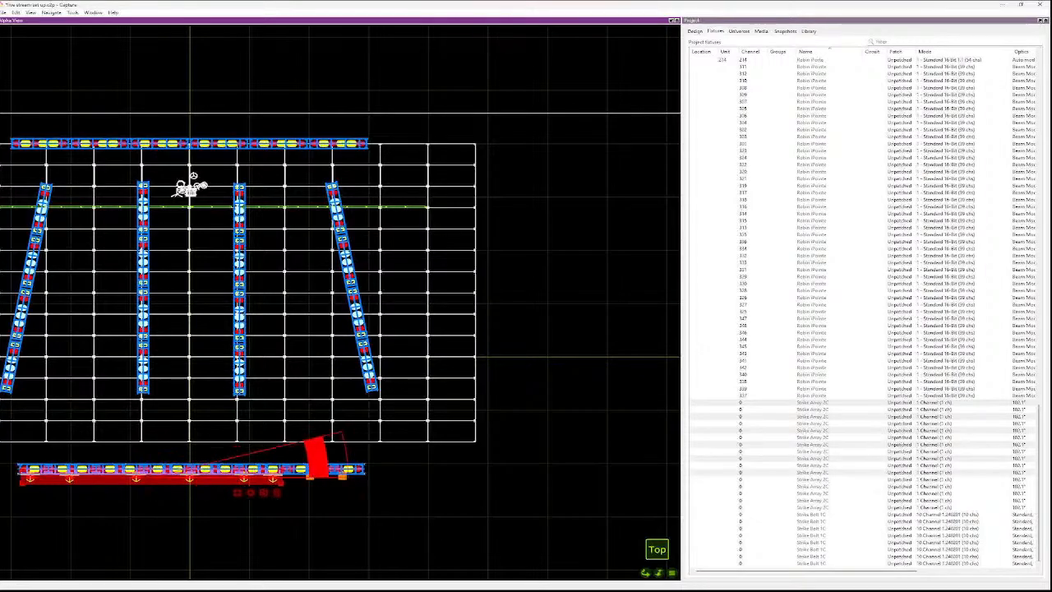
ctrl+click(317, 475)
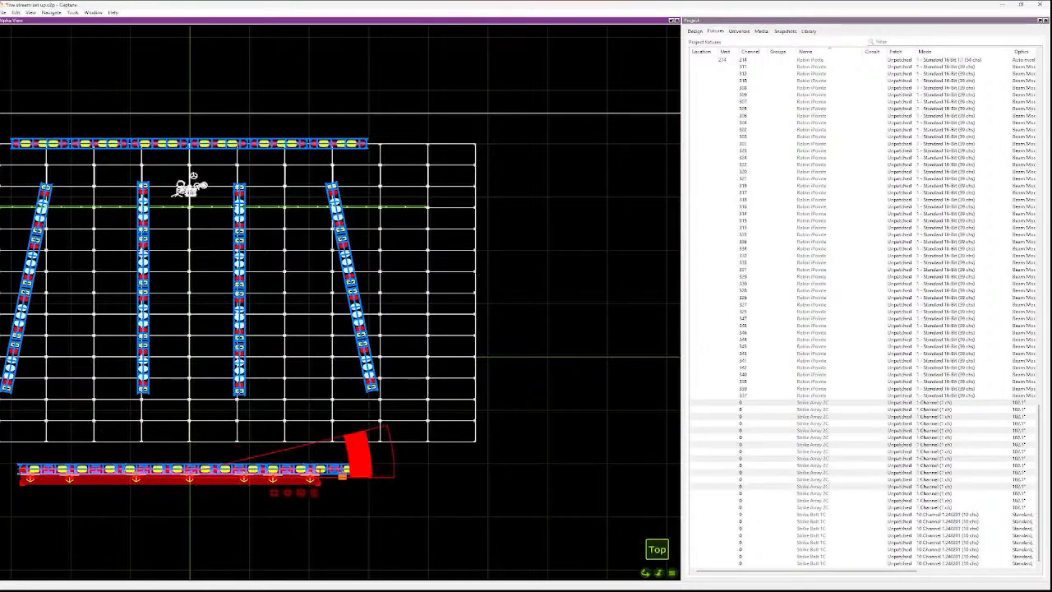
ctrl+click(353, 475)
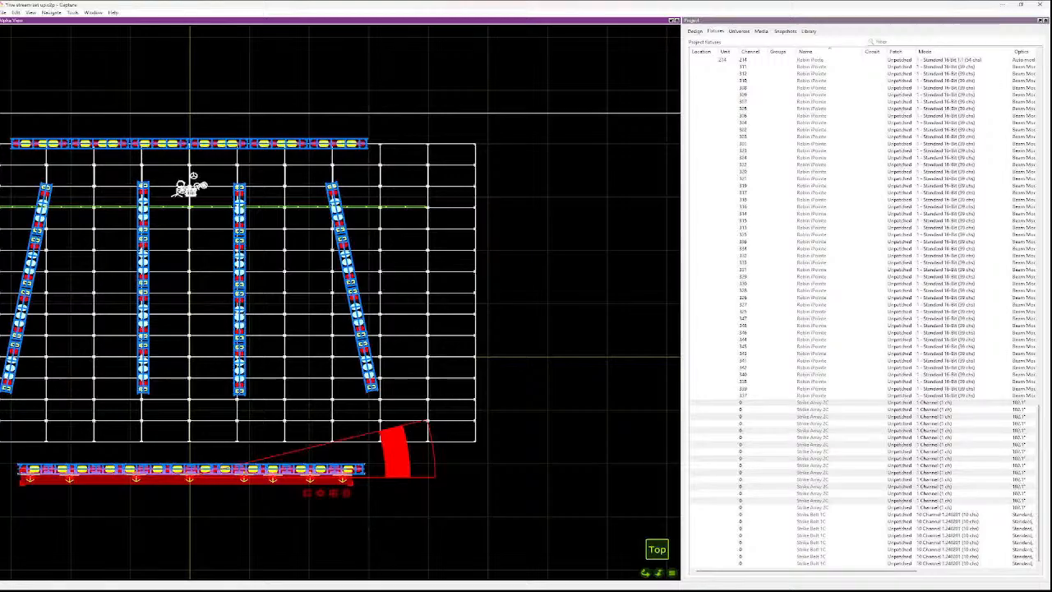
right_click(320, 393)
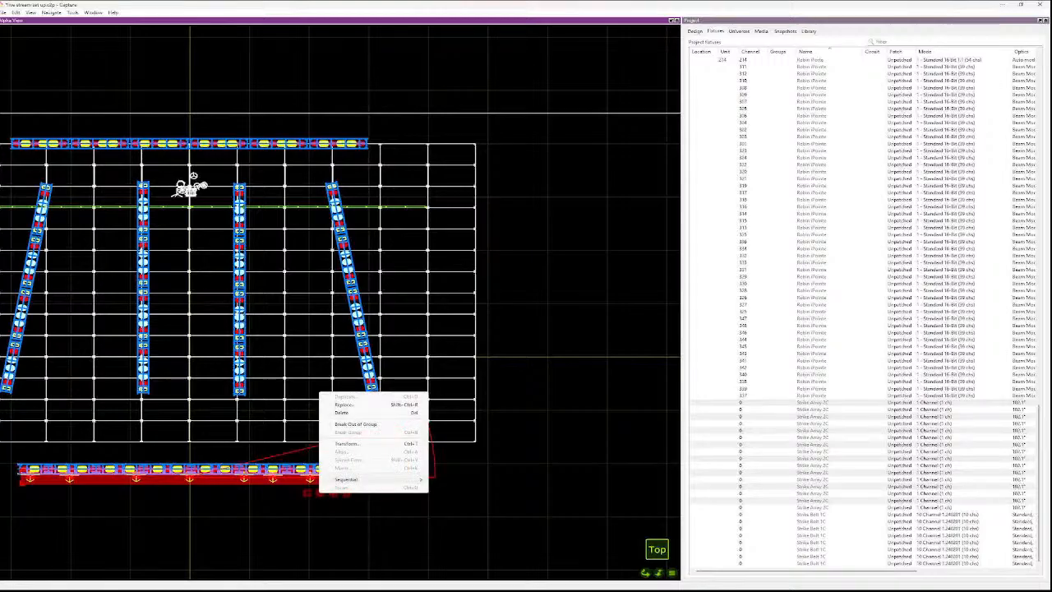
mouse_move(378, 479)
key(Escape)
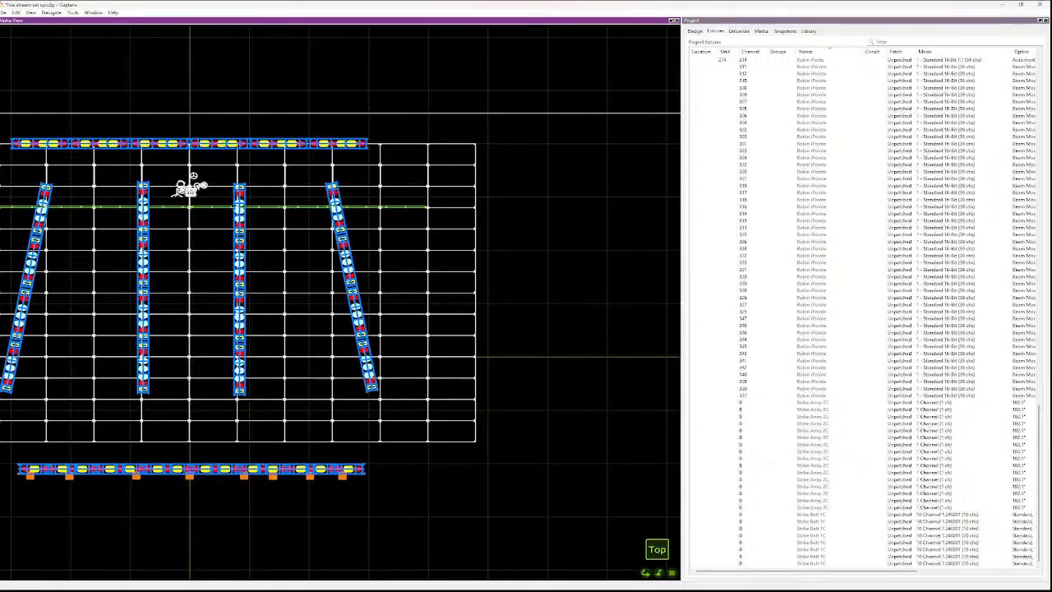
- Spread the eight strobe groups evenly in the horizontal direction along the front truss
click(30, 477)
ctrl+click(69, 477)
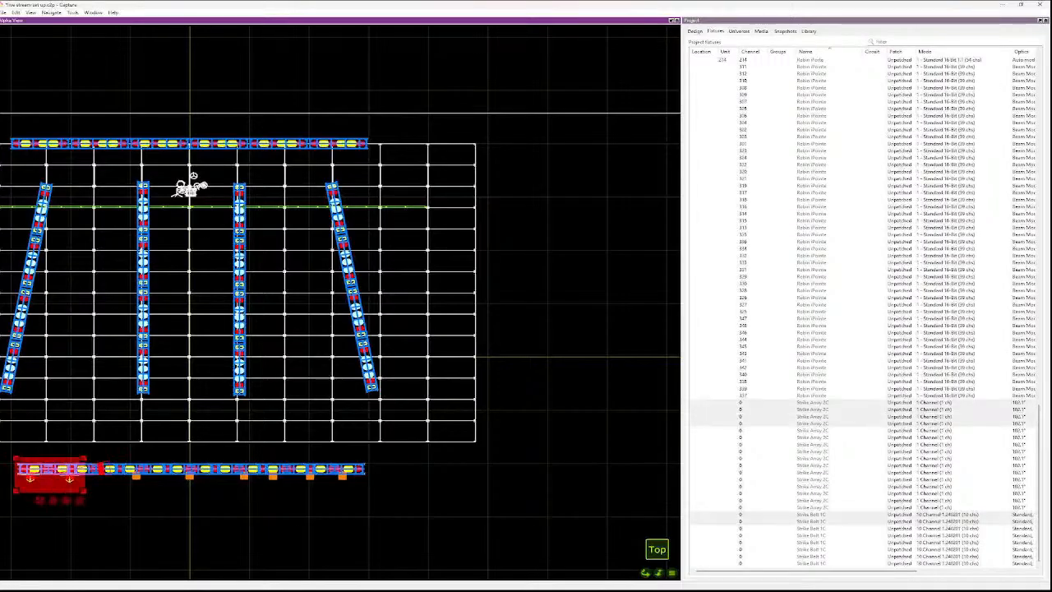
ctrl+click(136, 477)
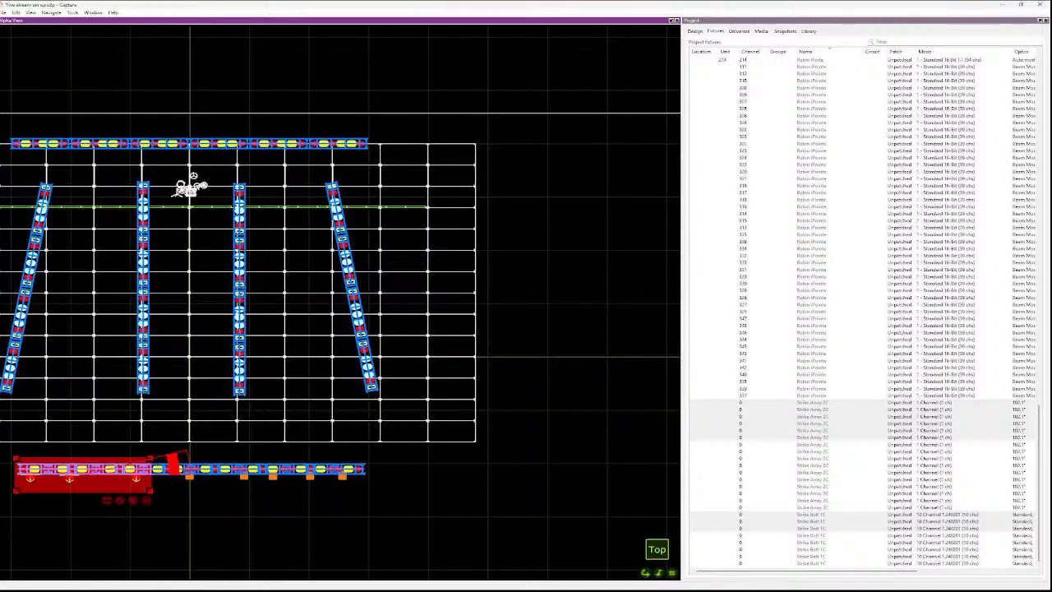
ctrl+click(189, 475)
ctrl+click(244, 476)
ctrl+click(274, 475)
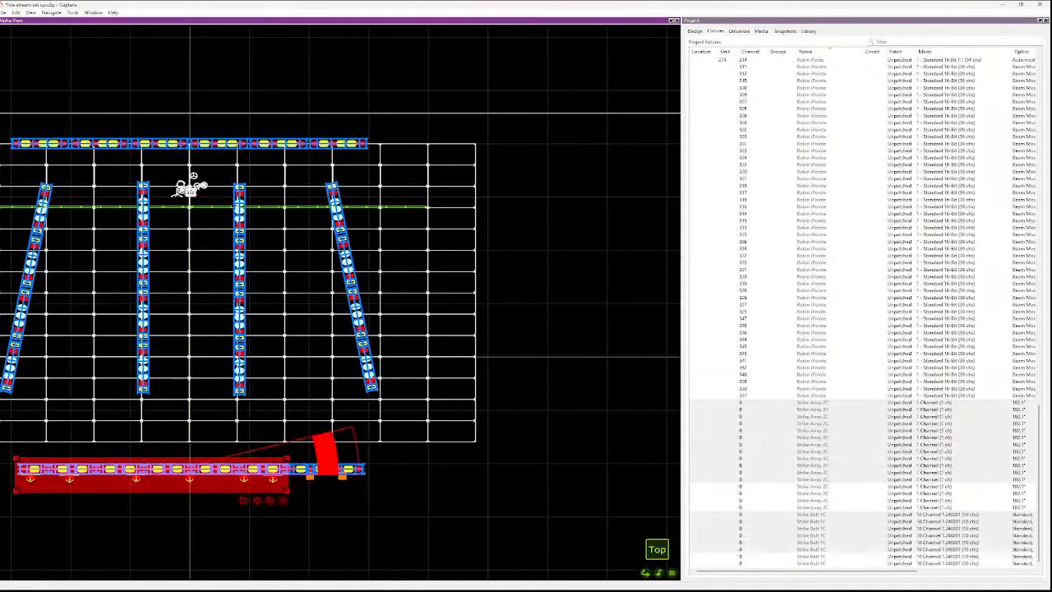
ctrl+click(310, 475)
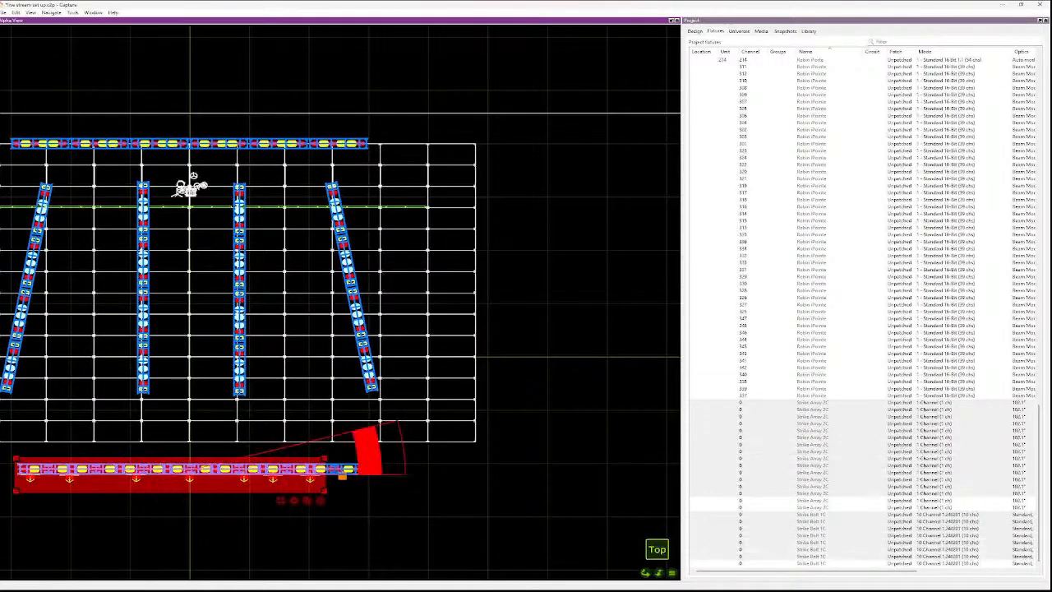
ctrl+click(342, 475)
right_click(329, 495)
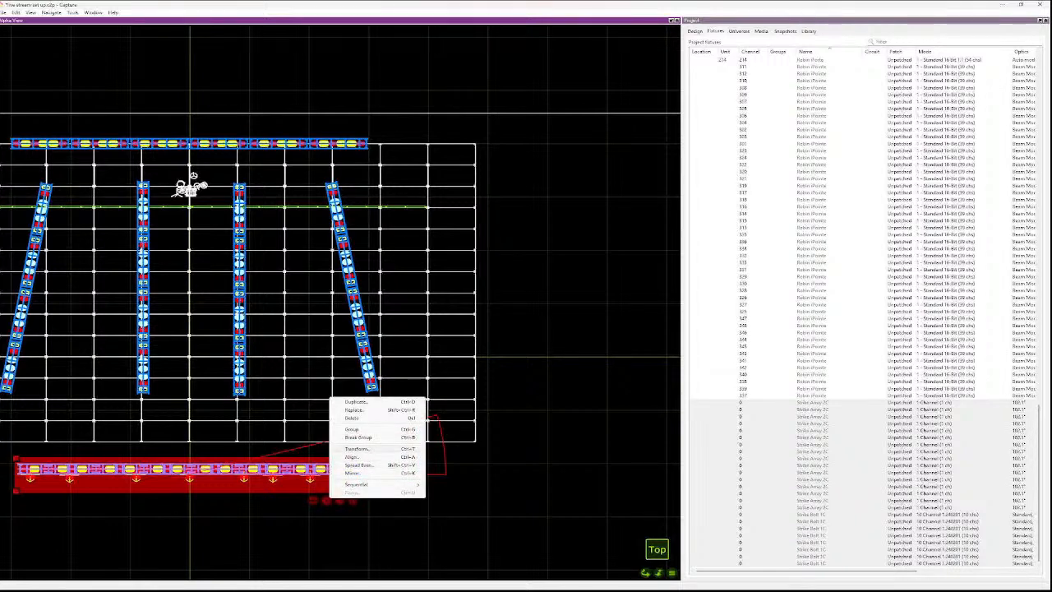
click(382, 457)
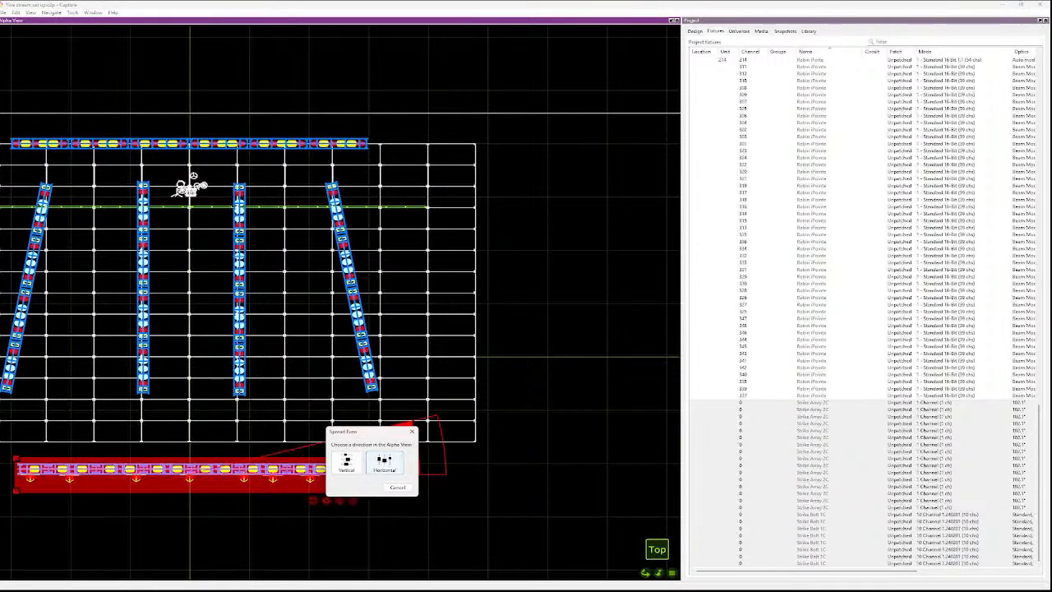
click(383, 462)
key(Escape)
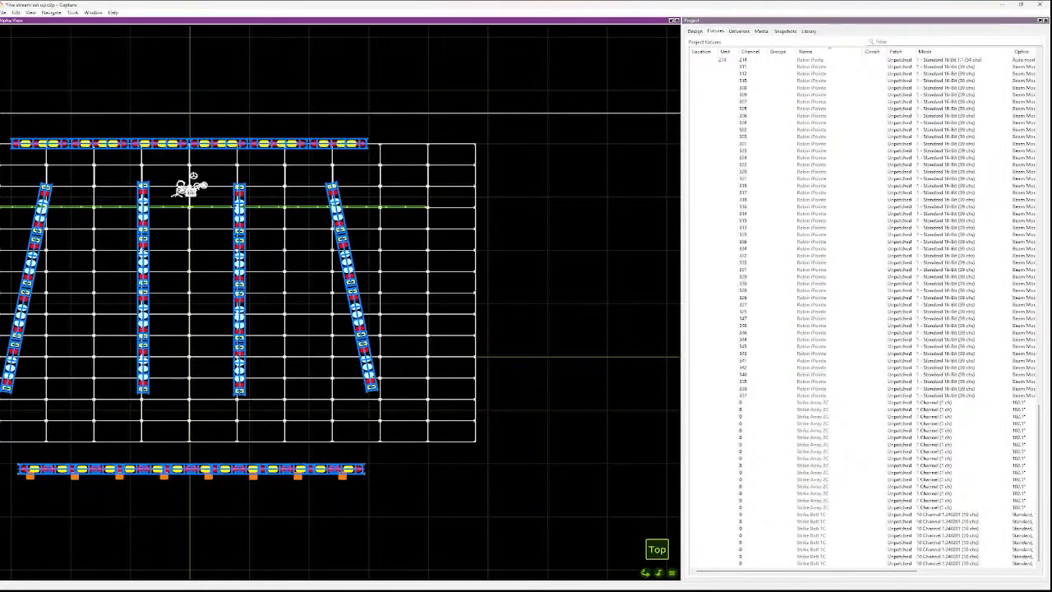
- Assign sequential channels starting at 401 to one Strike Array 2C in each of the eight front truss strobe positions, working from left to right
click(30, 477)
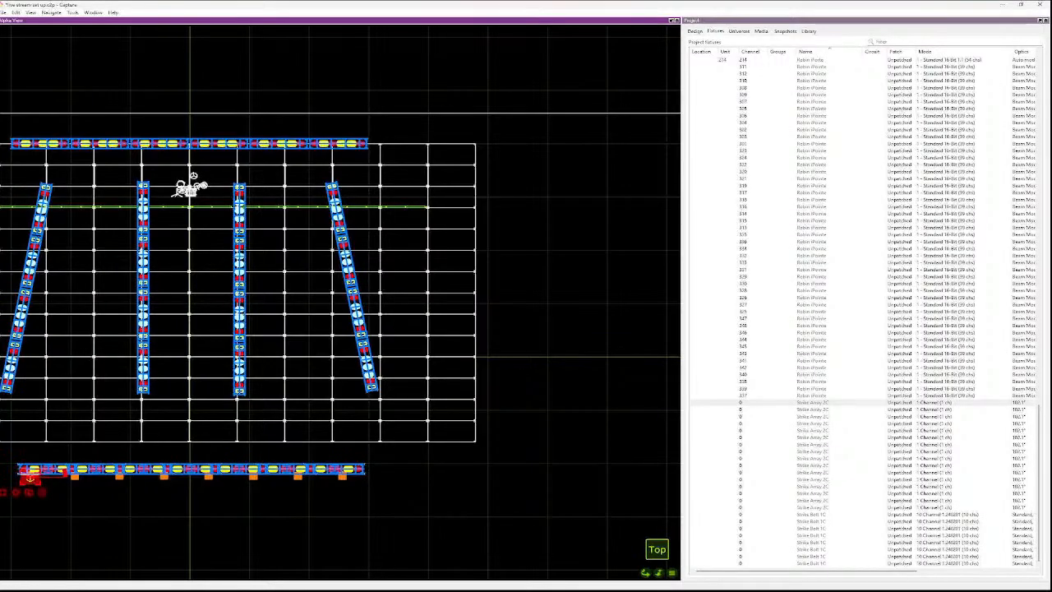
ctrl+click(75, 477)
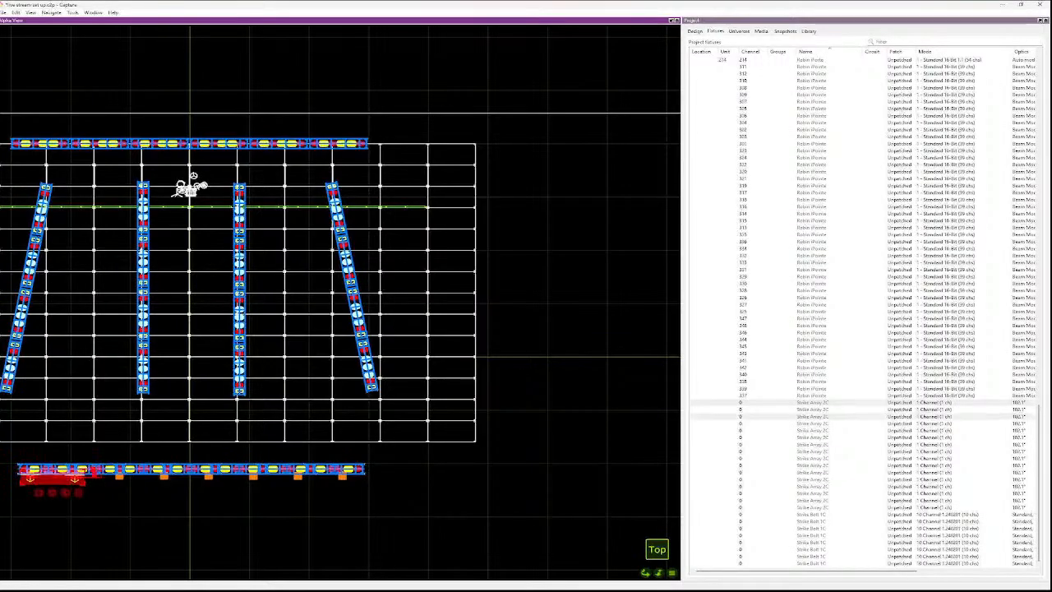
ctrl+click(119, 477)
ctrl+click(164, 477)
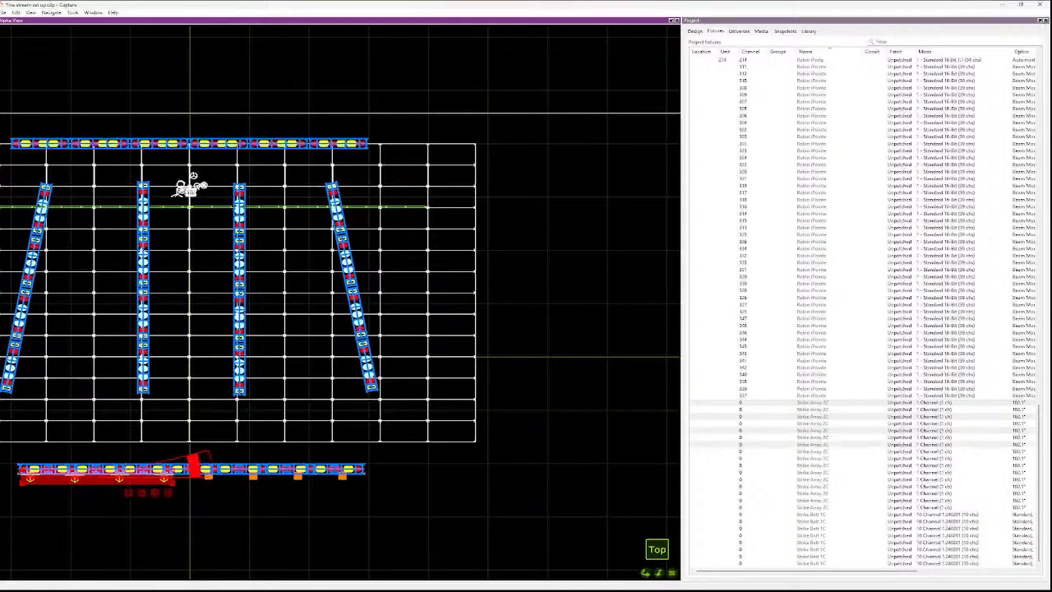
ctrl+click(208, 477)
ctrl+click(253, 476)
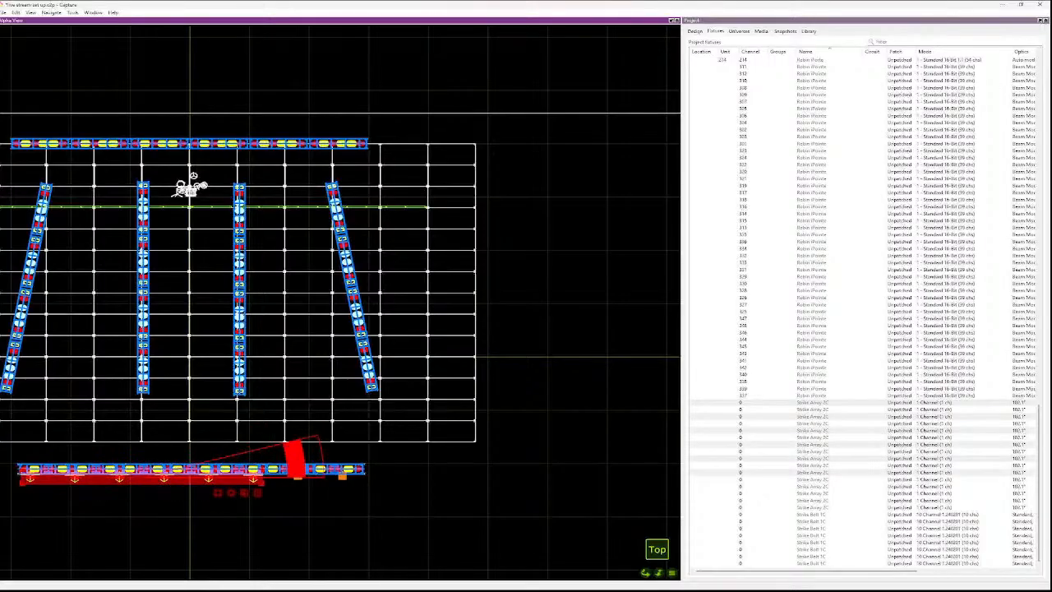
ctrl+click(298, 477)
ctrl+click(342, 477)
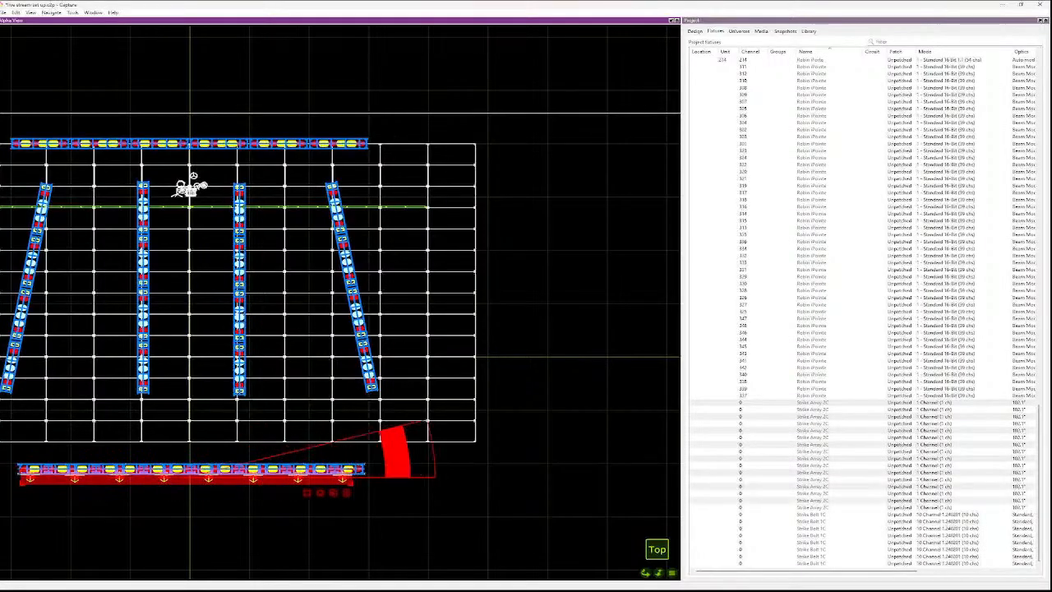
key(ctrl+shift+c)
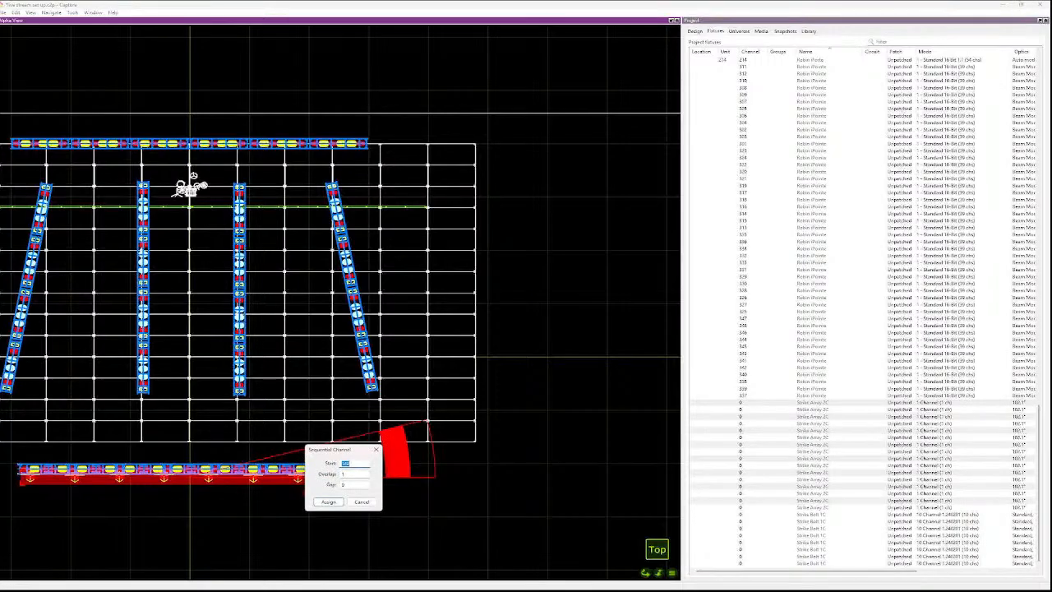
text(401)
key(Return)
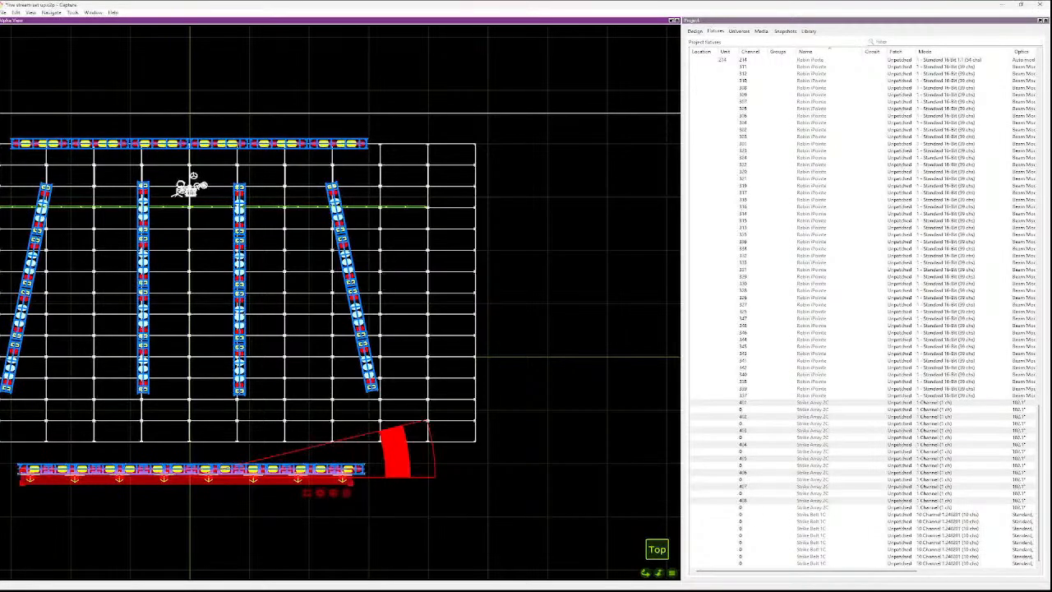
- Give the same eight Strike Array 2C fixtures sequential unit numbers starting at 401 and clear the selection
key(ctrl+u)
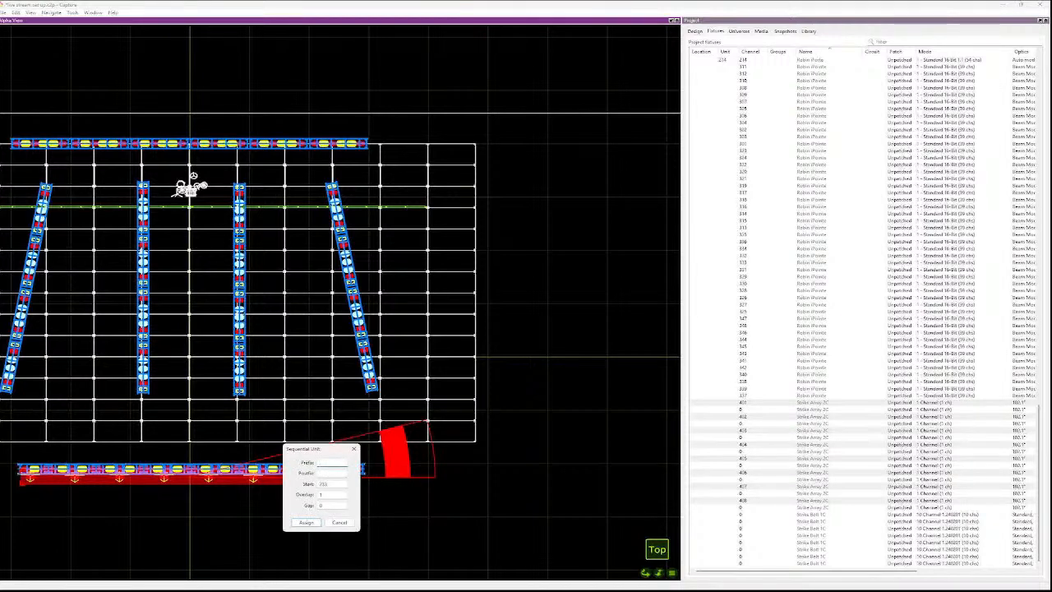
key(Tab)
key(Tab)
text(401)
key(Return)
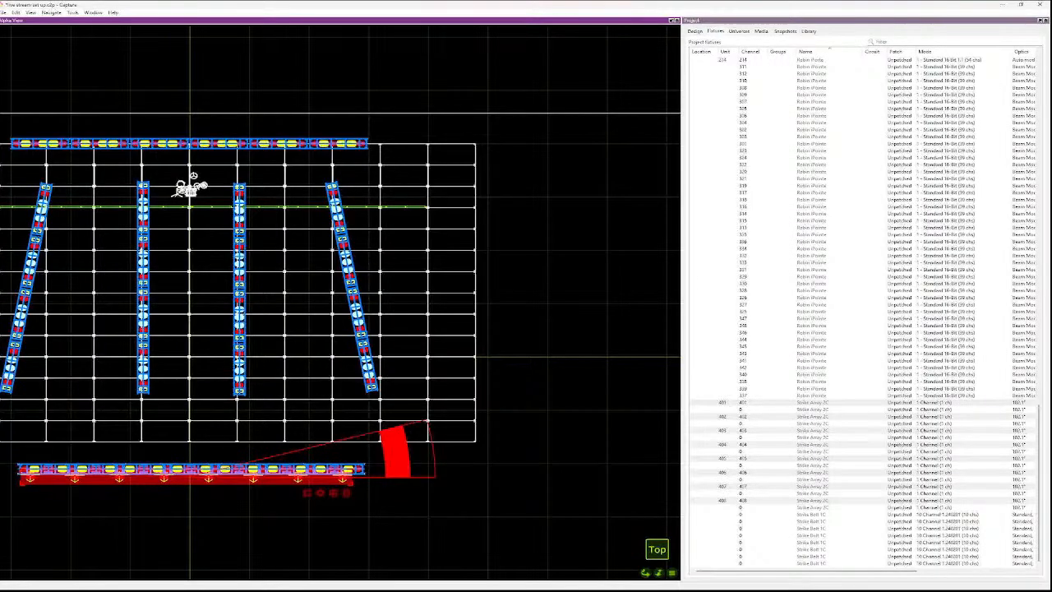
key(Escape)
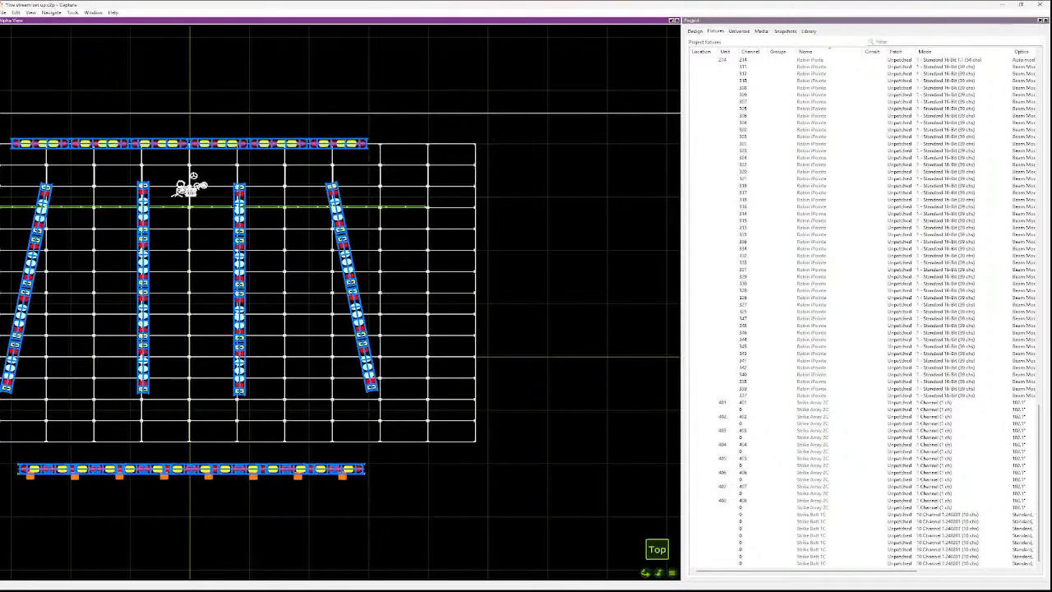
- Open the project's layer settings and lock the Truss layer and the Default layer
click(695, 31)
click(720, 110)
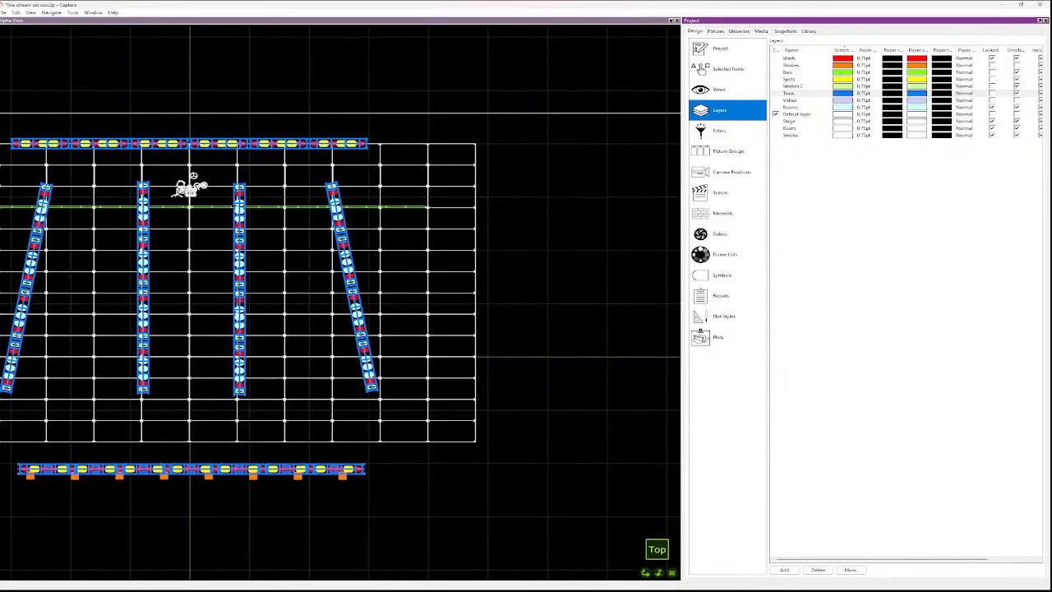
click(1017, 65)
click(1017, 73)
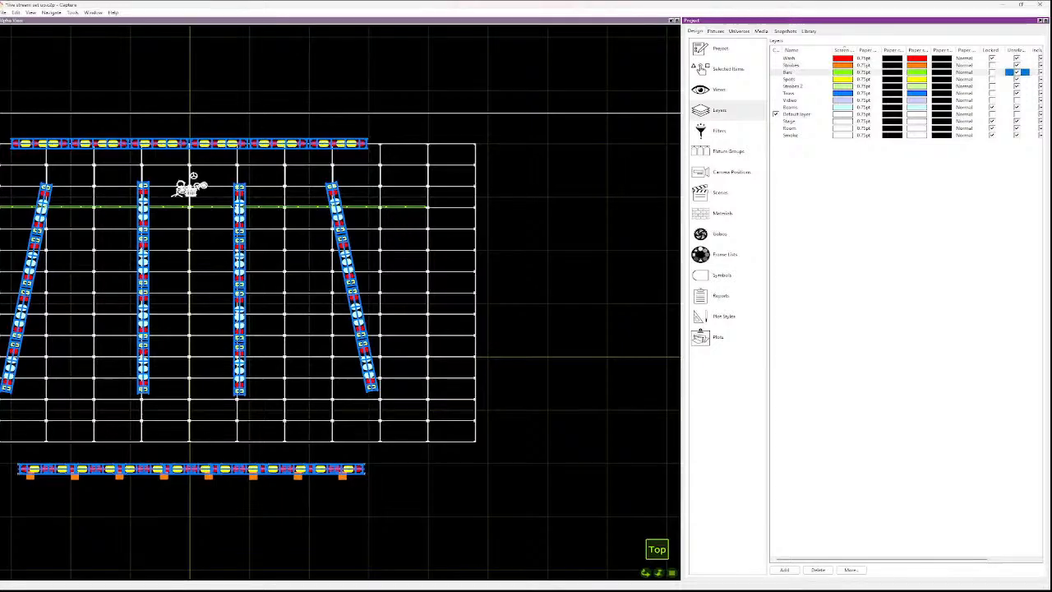
click(1017, 86)
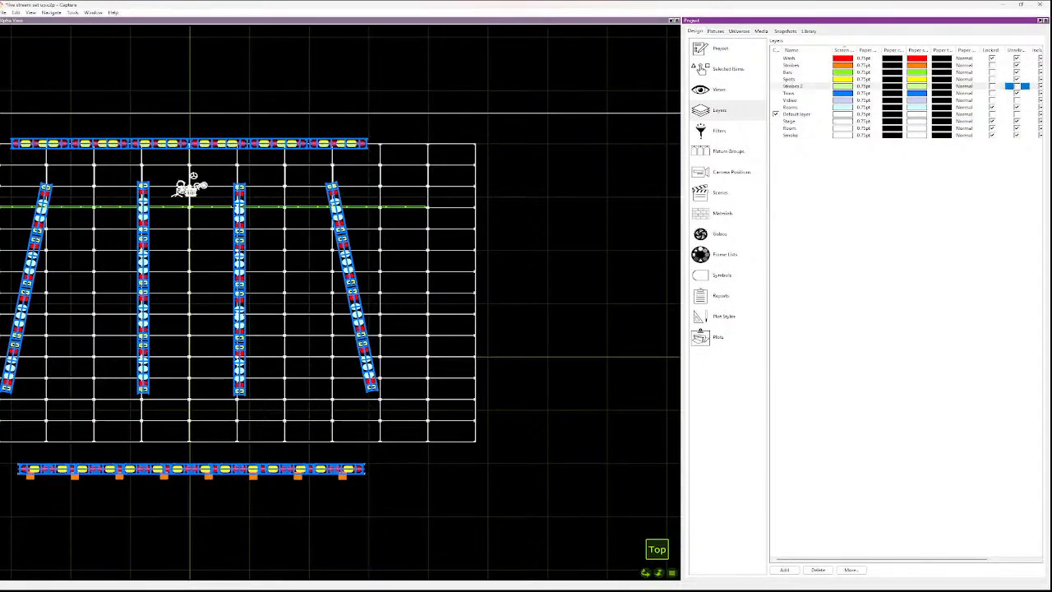
click(1017, 100)
click(1017, 106)
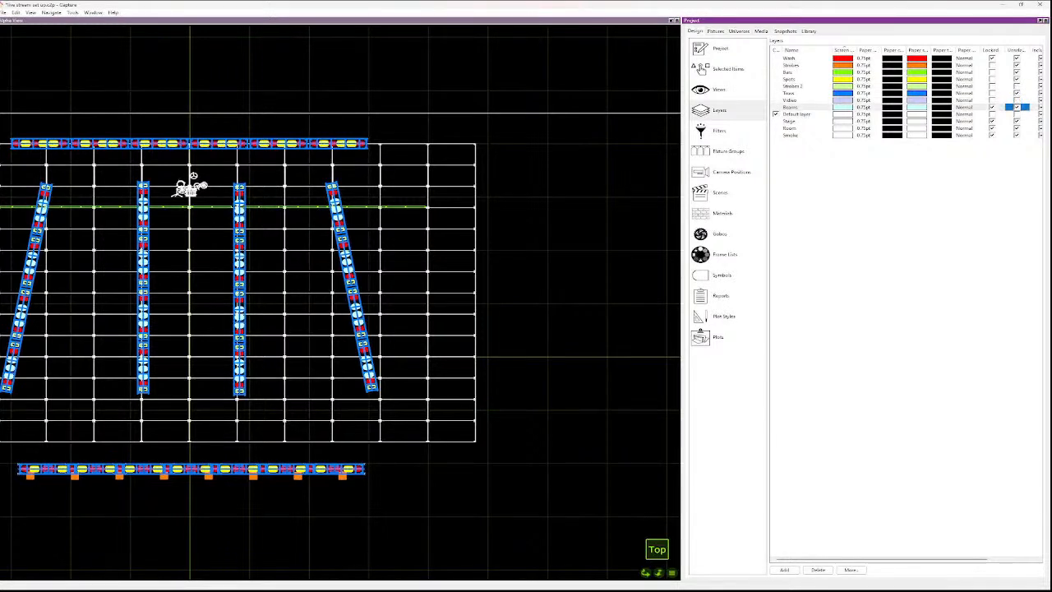
click(1017, 100)
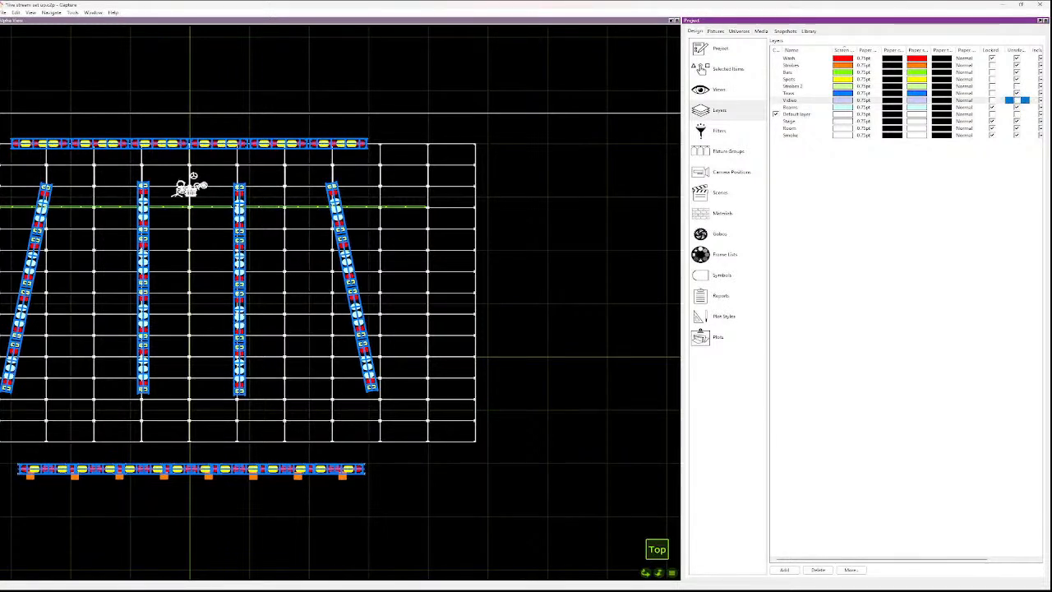
click(993, 93)
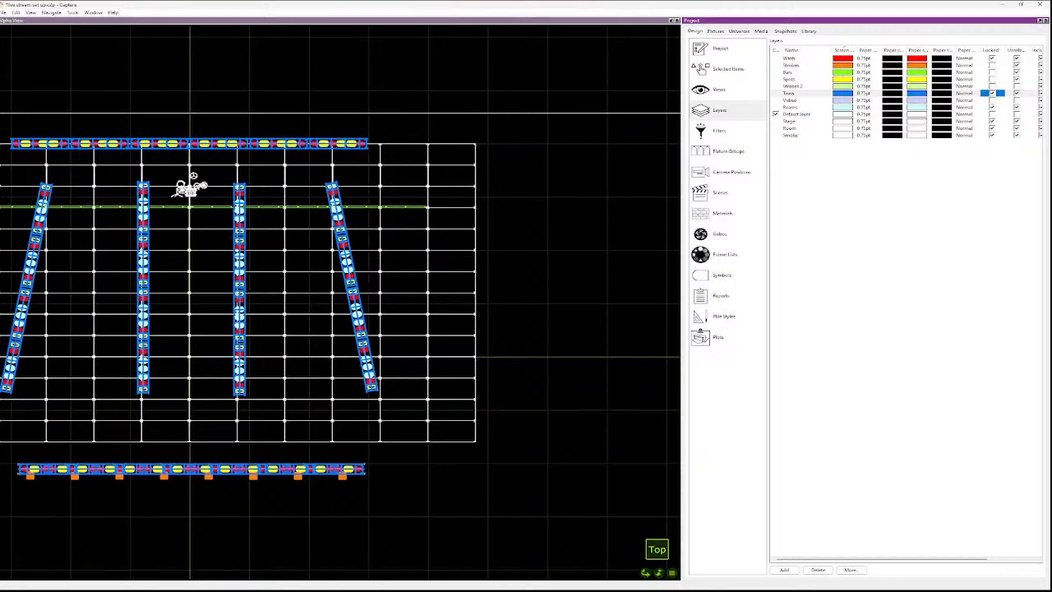
click(992, 115)
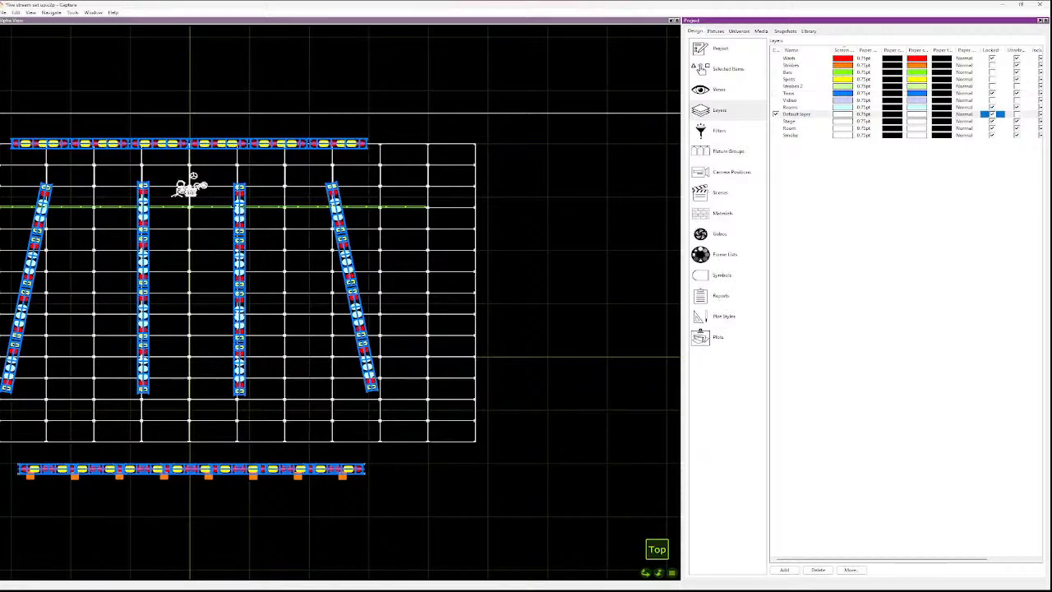
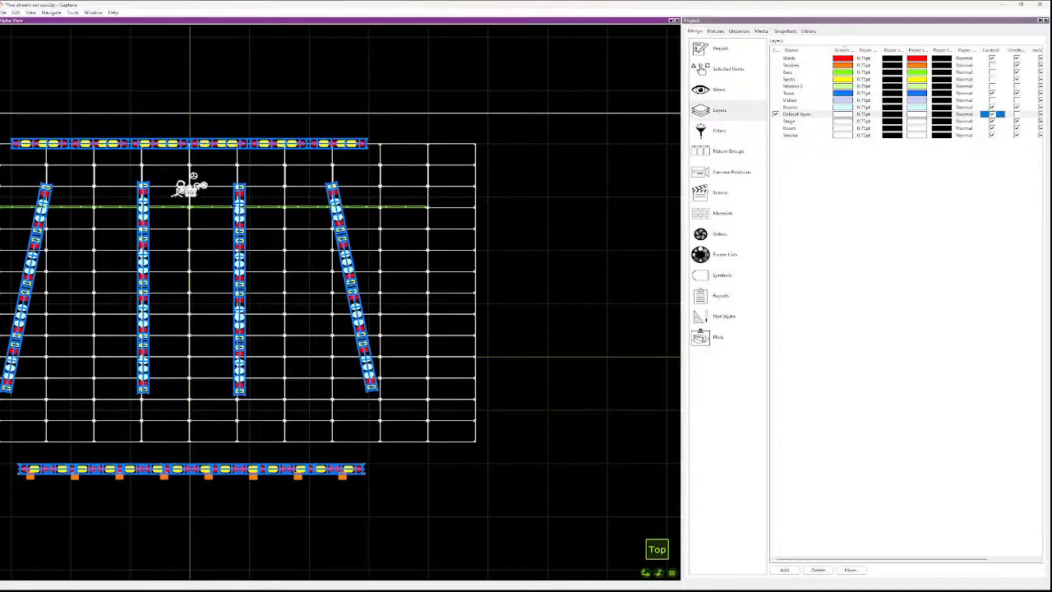
scroll(37, 191, up, 2)
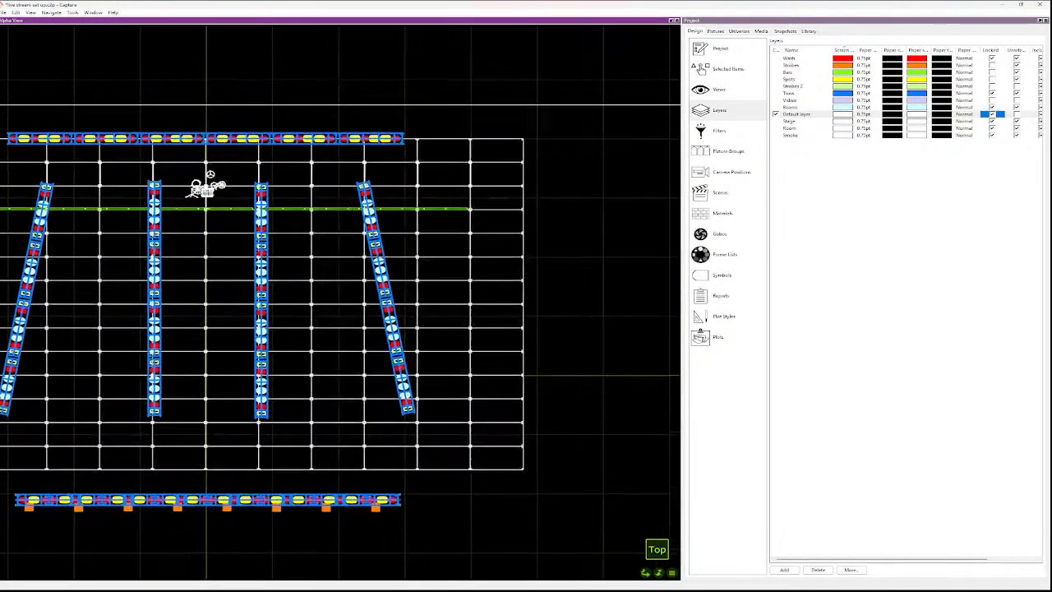
scroll(38, 191, down, 3)
click(41, 200)
scroll(40, 185, up, 2)
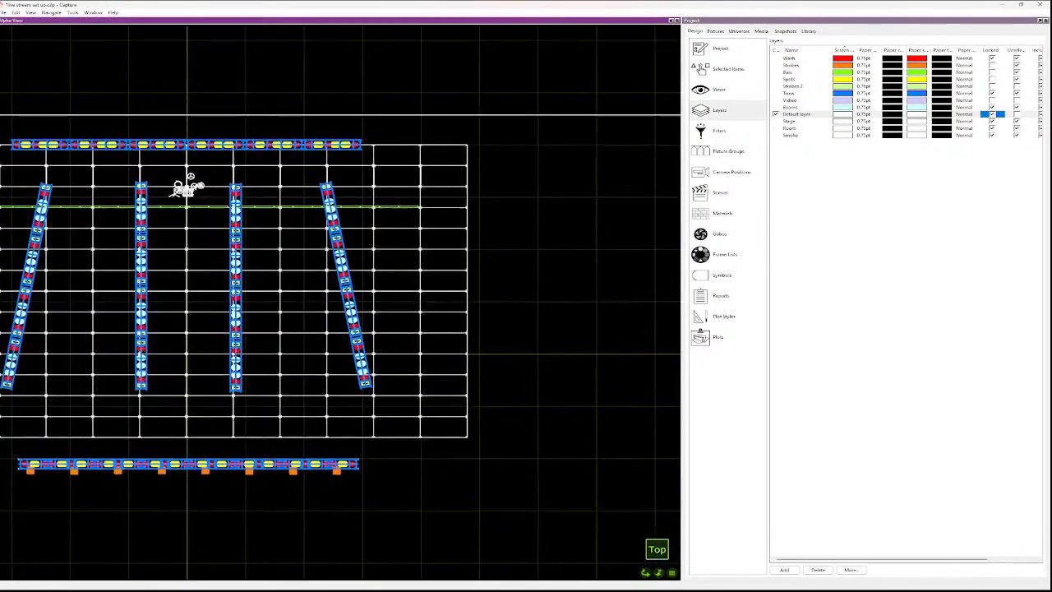
scroll(342, 303, up, 2)
scroll(324, 298, down, 10)
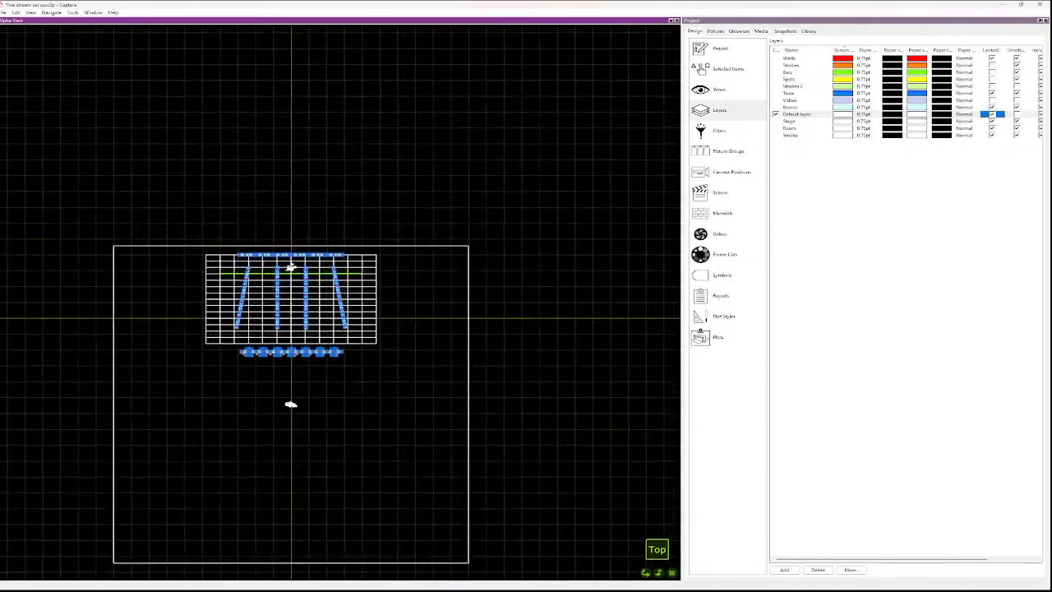
scroll(329, 303, up, 4)
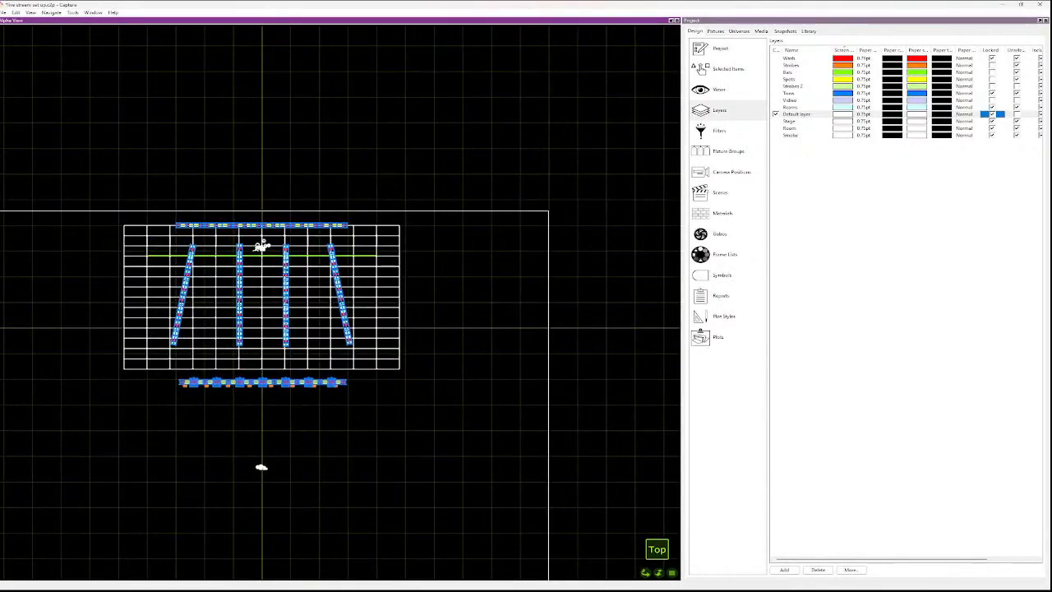
scroll(104, 315, up, 4)
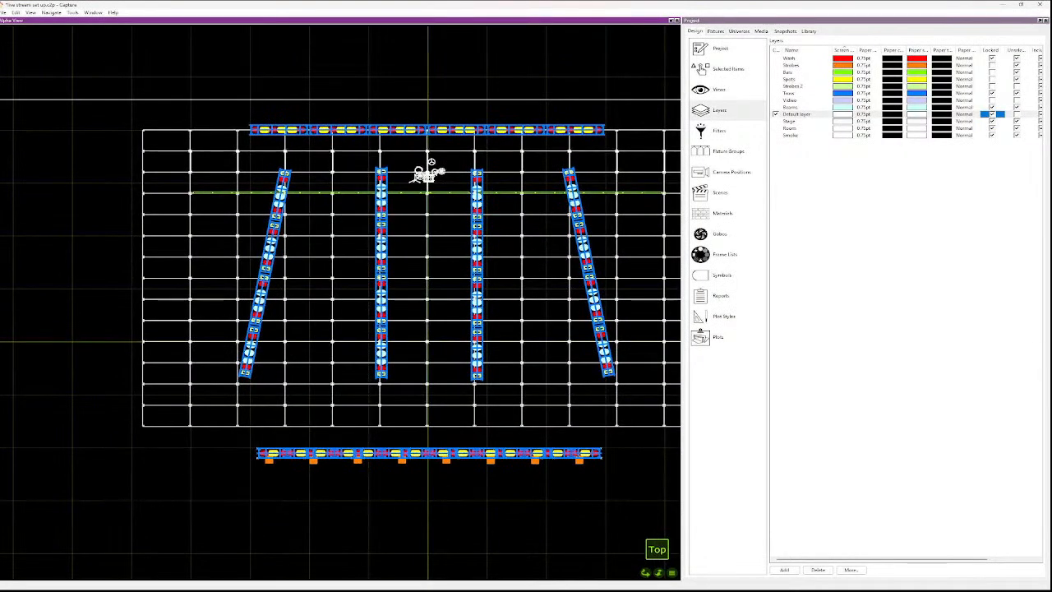
click(285, 174)
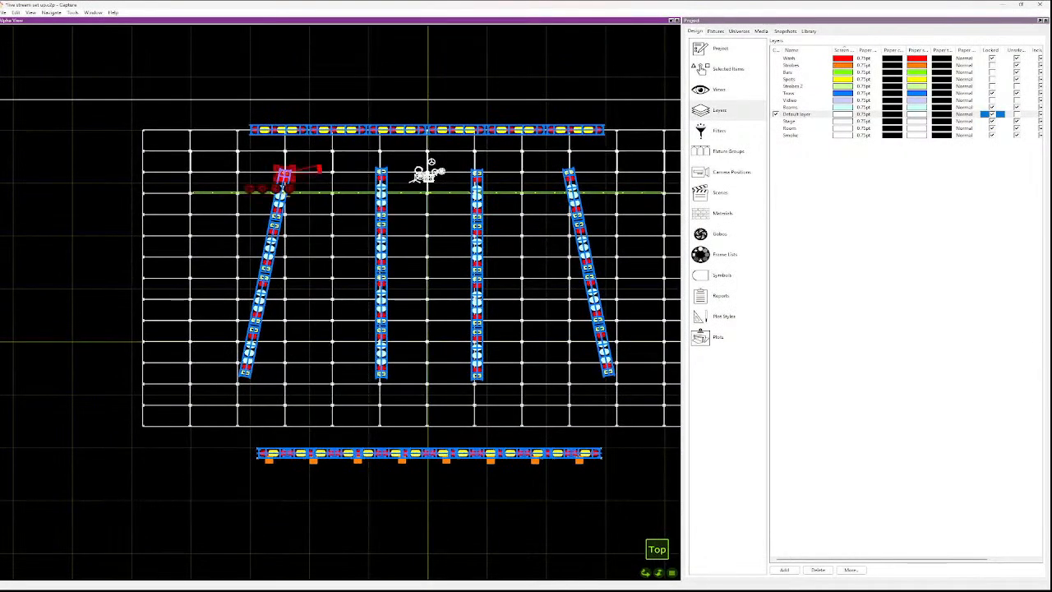
click(291, 191)
scroll(291, 190, up, 2)
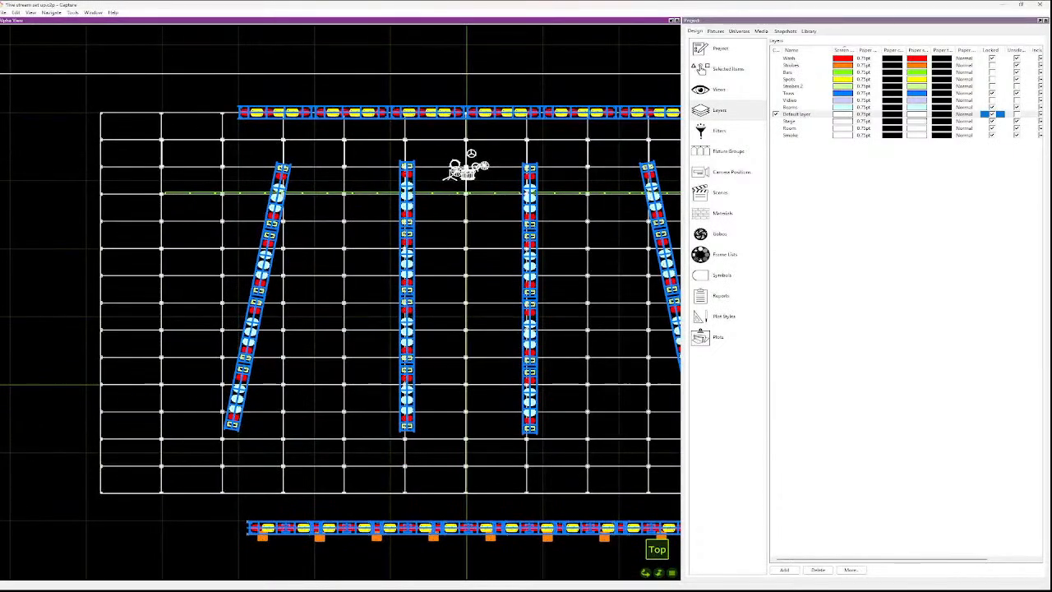
click(284, 172)
click(283, 189)
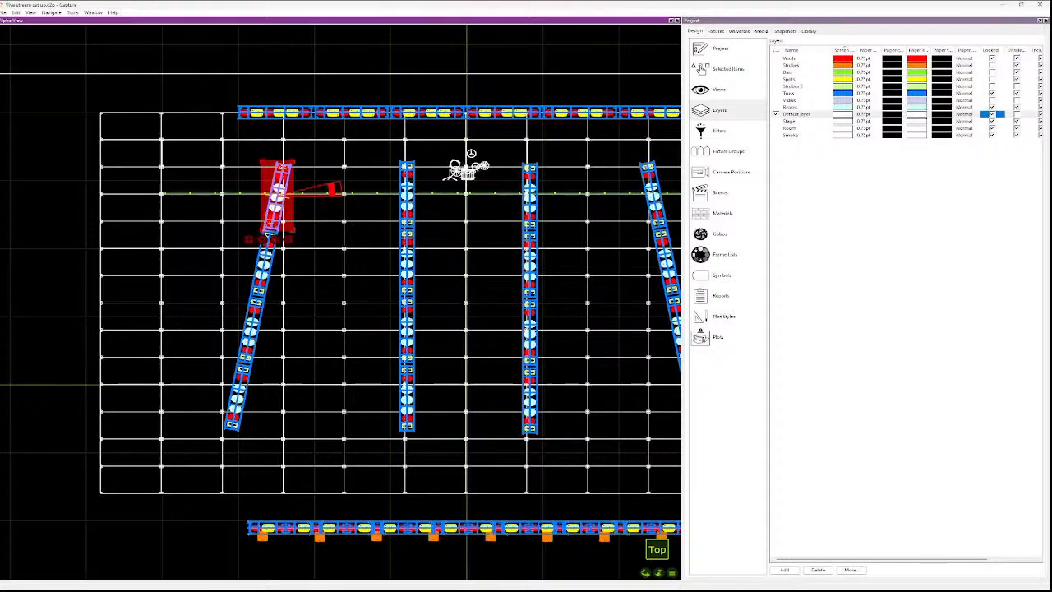
ctrl+click(268, 235)
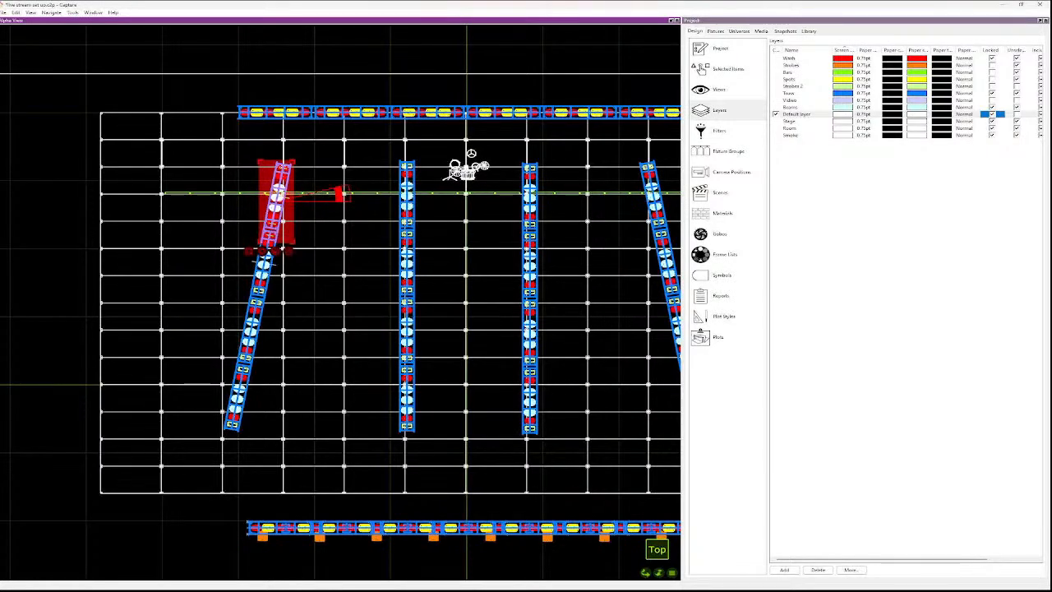
ctrl+click(263, 264)
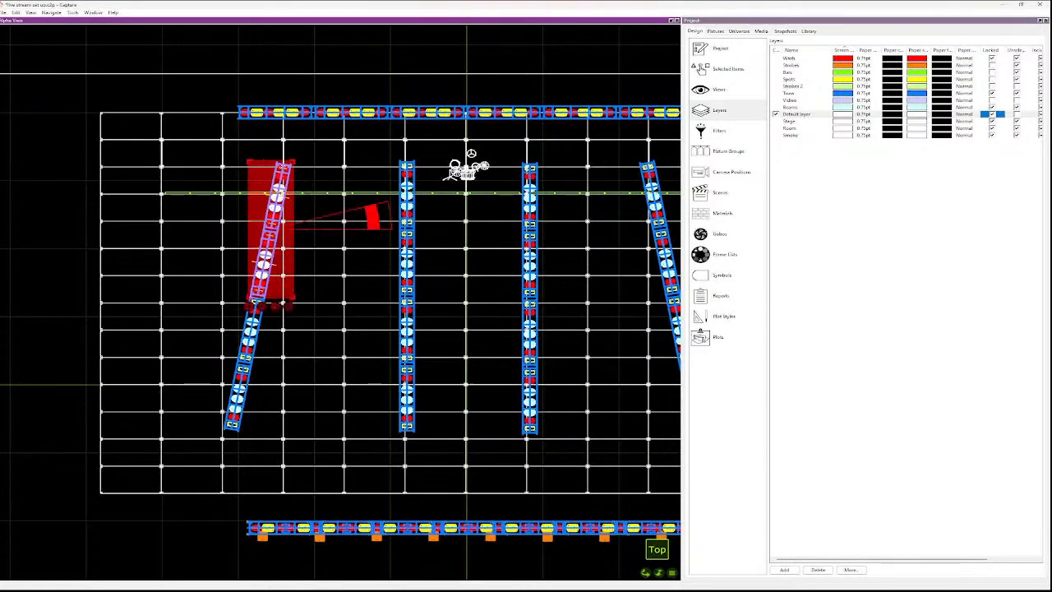
right_click(251, 303)
click(252, 304)
ctrl+click(254, 310)
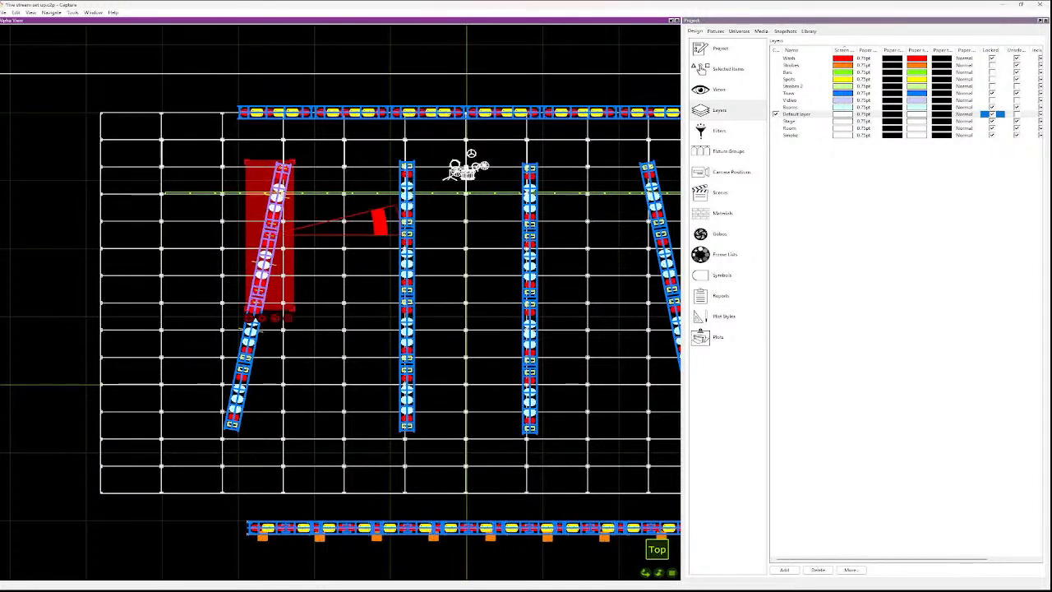
ctrl+click(248, 346)
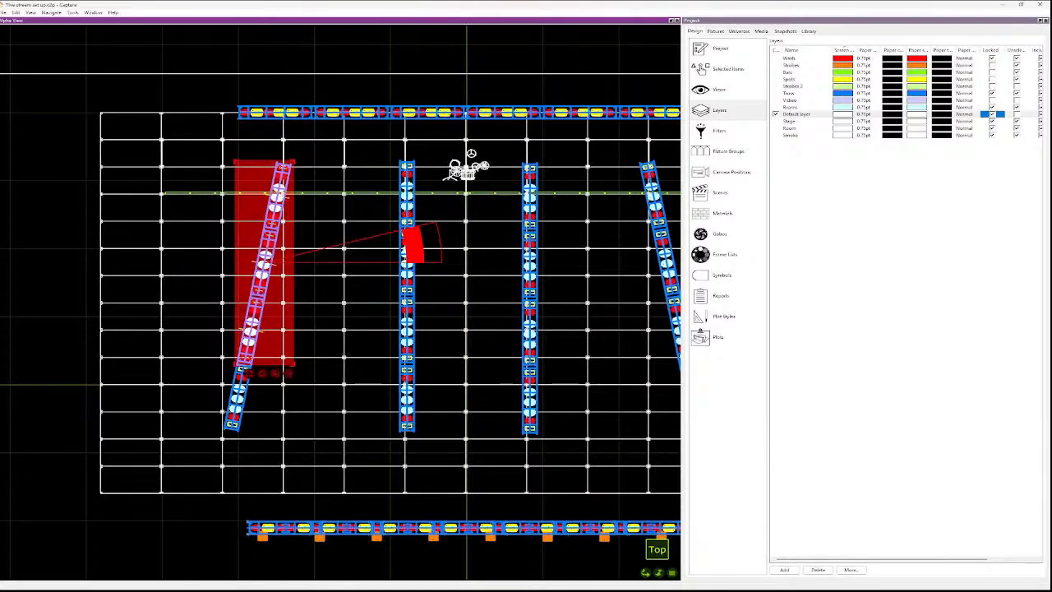
ctrl+click(242, 378)
ctrl+click(235, 413)
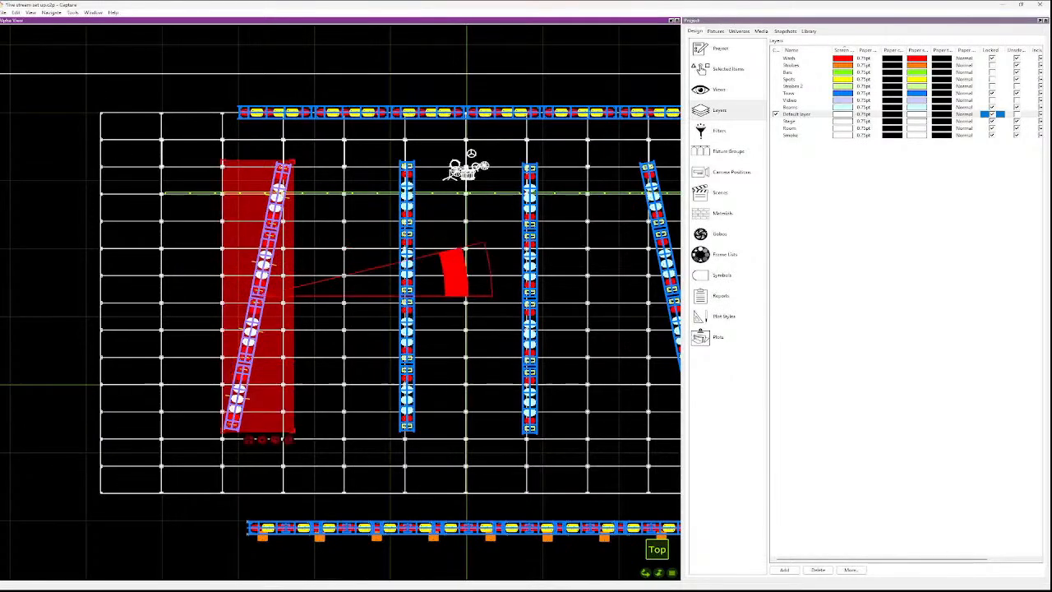
ctrl+click(407, 390)
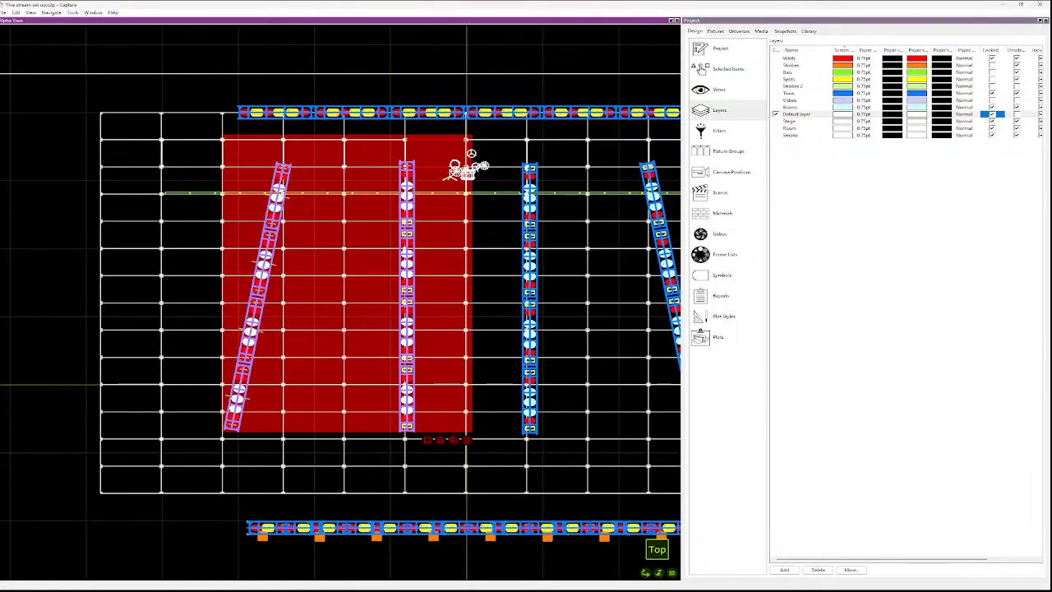
key(Escape)
- Assign sequential channels starting at 501 to the eight small yellow-marked fixtures along the leftmost angled truss, selected in order from back to front
click(283, 168)
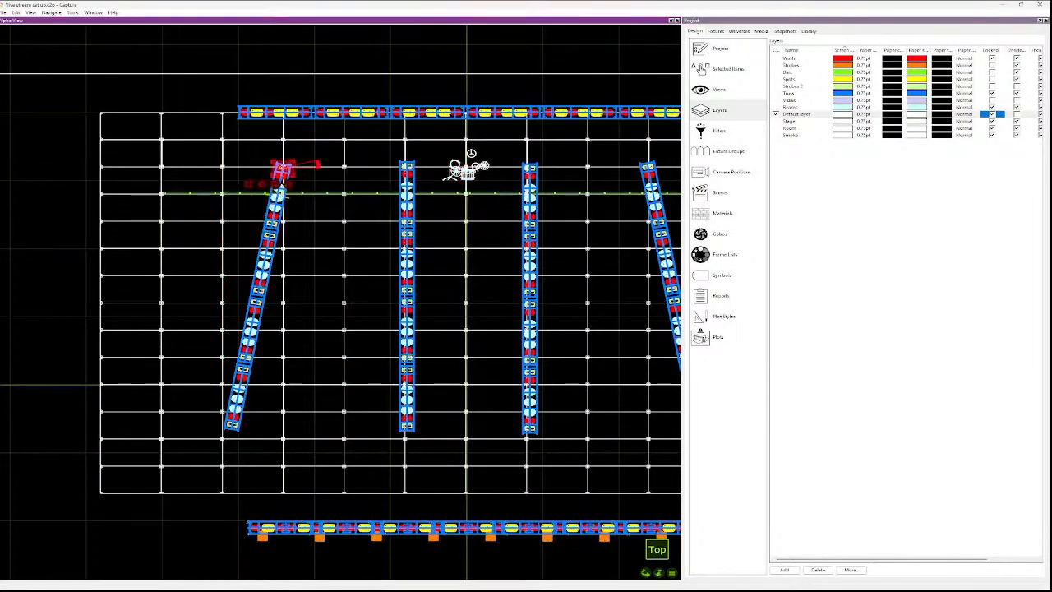
click(282, 186)
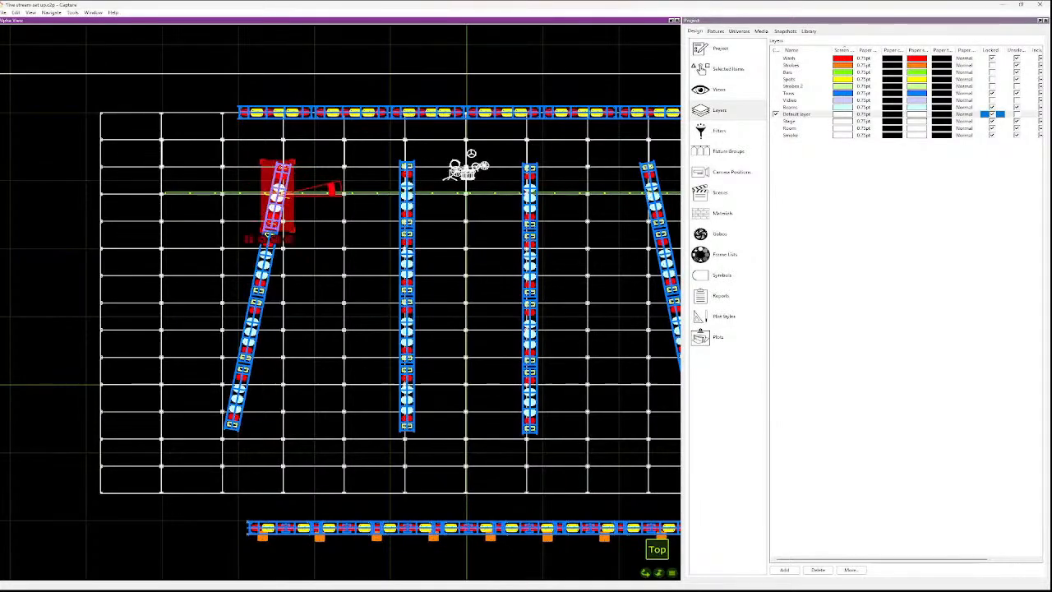
ctrl+click(269, 236)
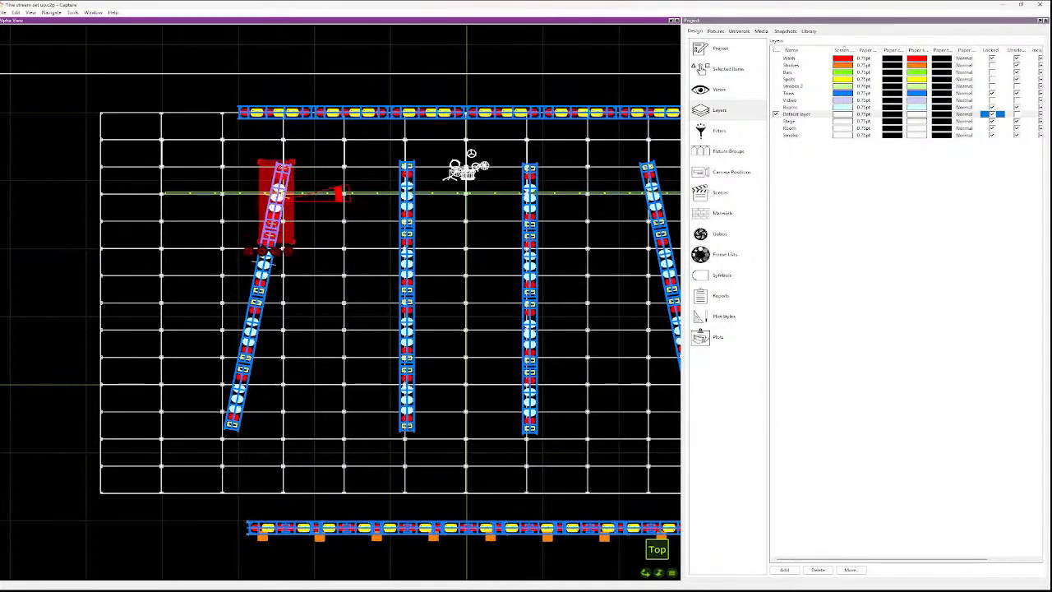
ctrl+click(261, 265)
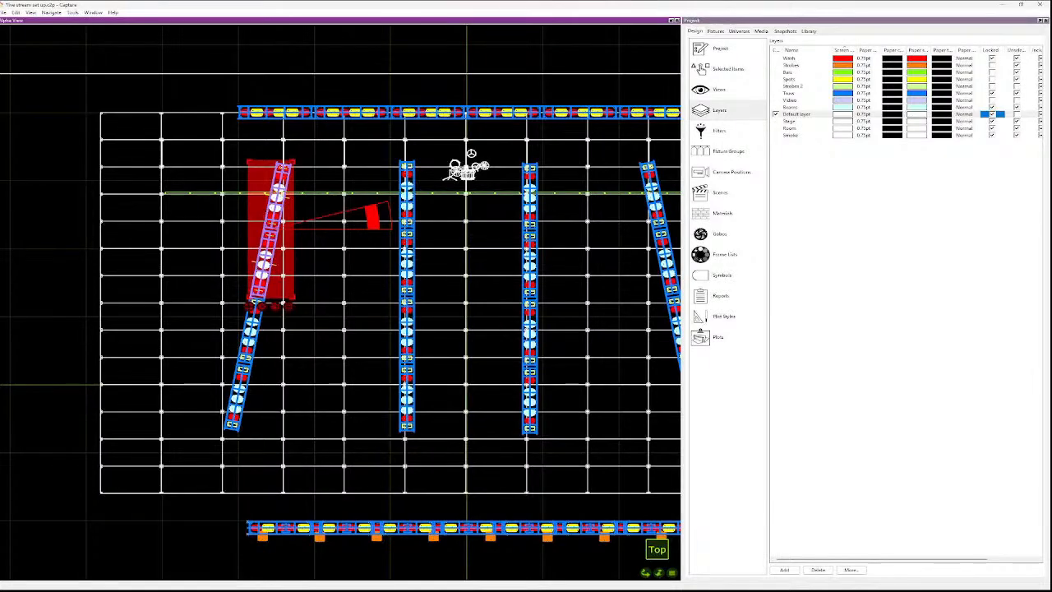
right_click(251, 303)
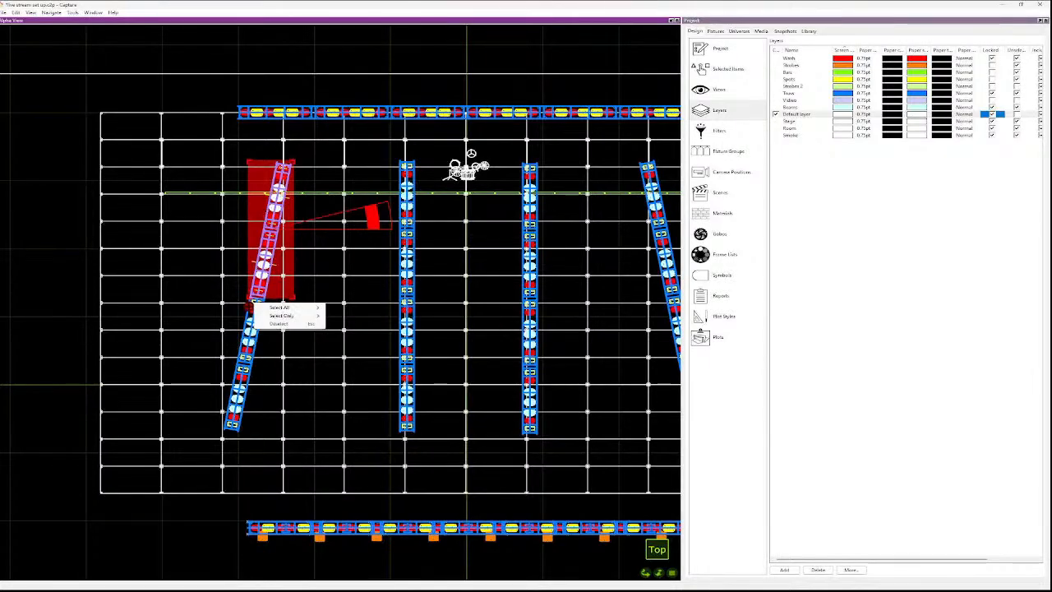
ctrl+click(252, 305)
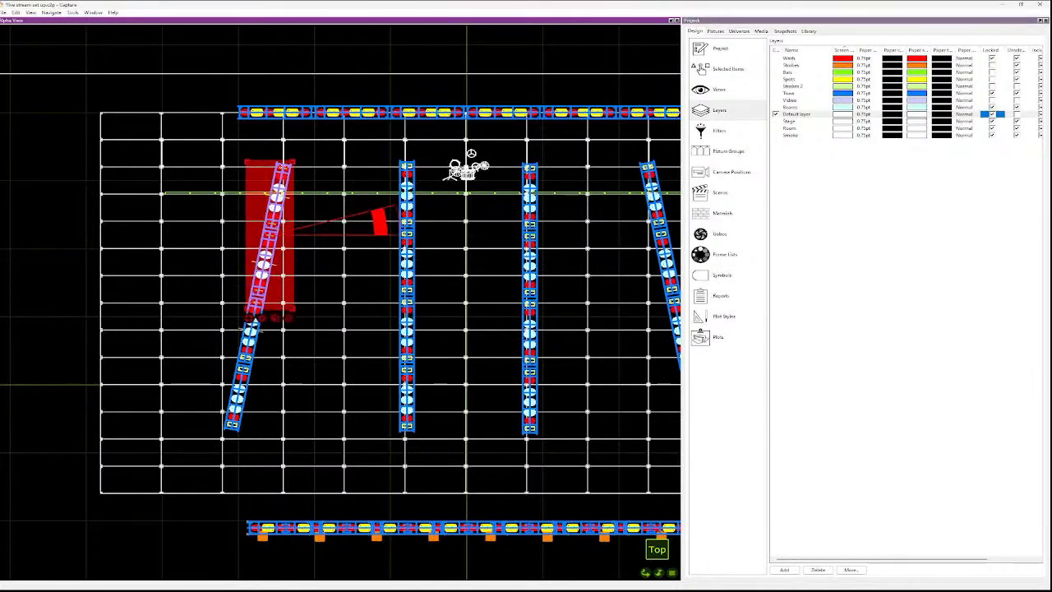
ctrl+click(248, 331)
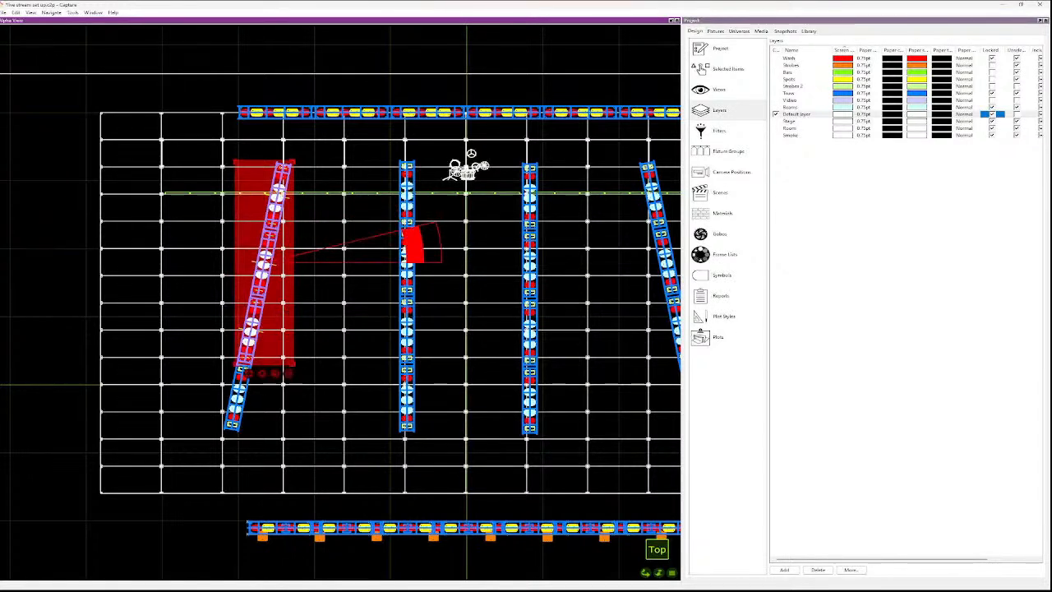
ctrl+click(238, 398)
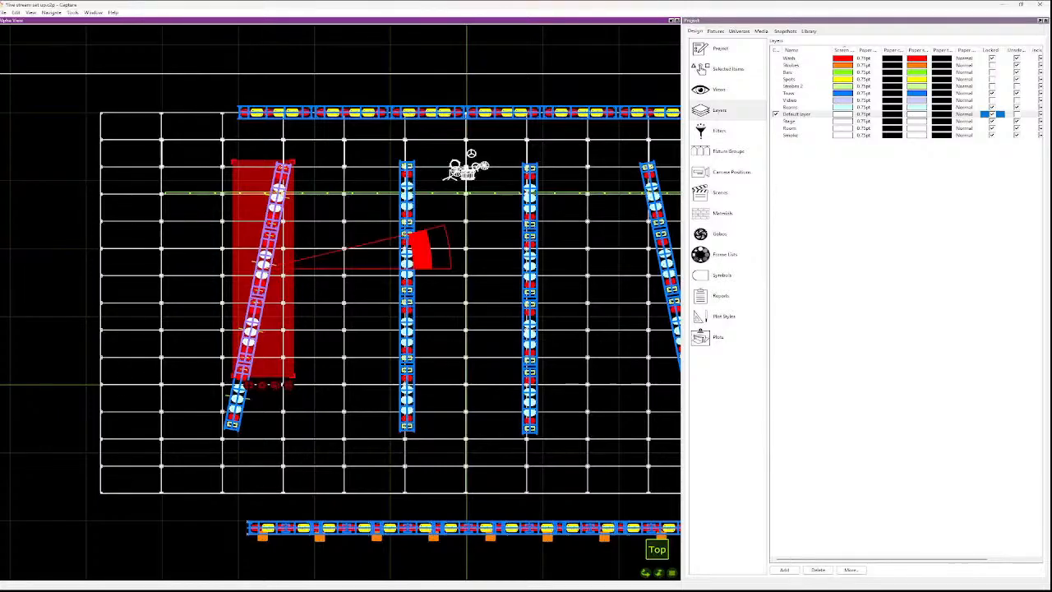
ctrl+click(233, 419)
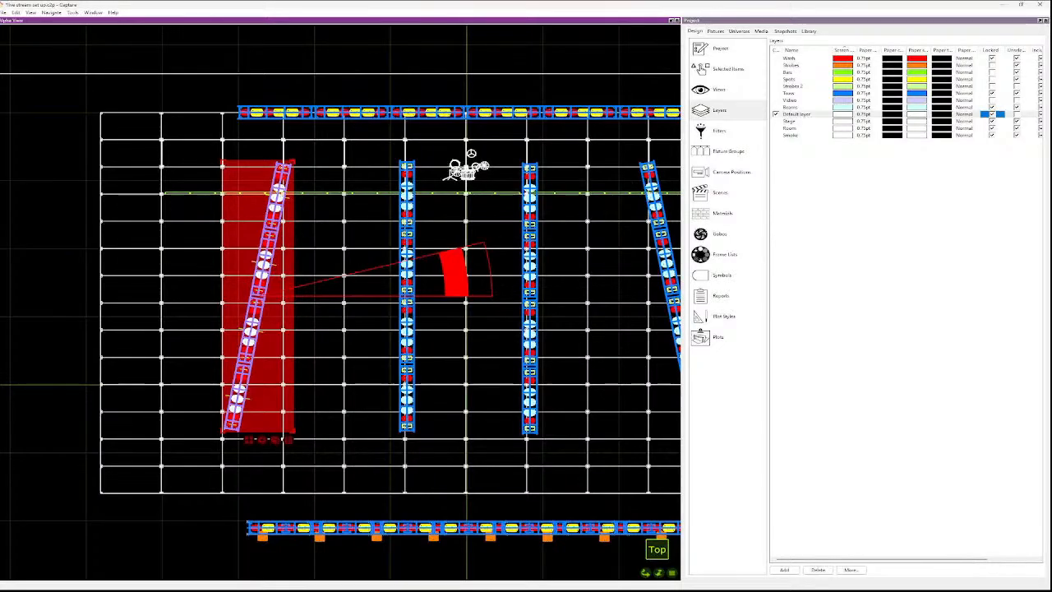
key(ctrl+shift+c)
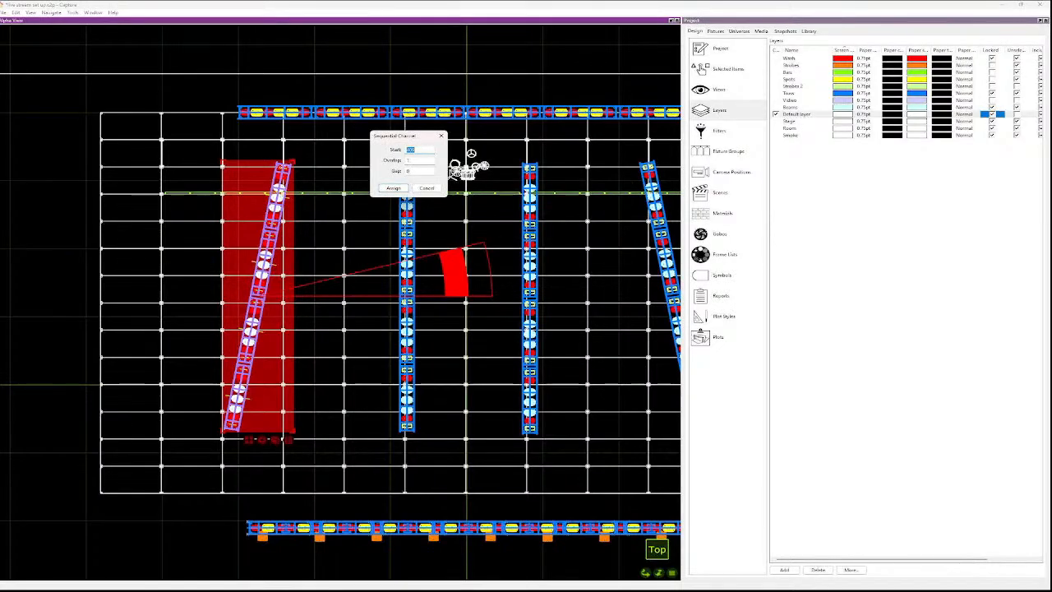
text(501)
key(Return)
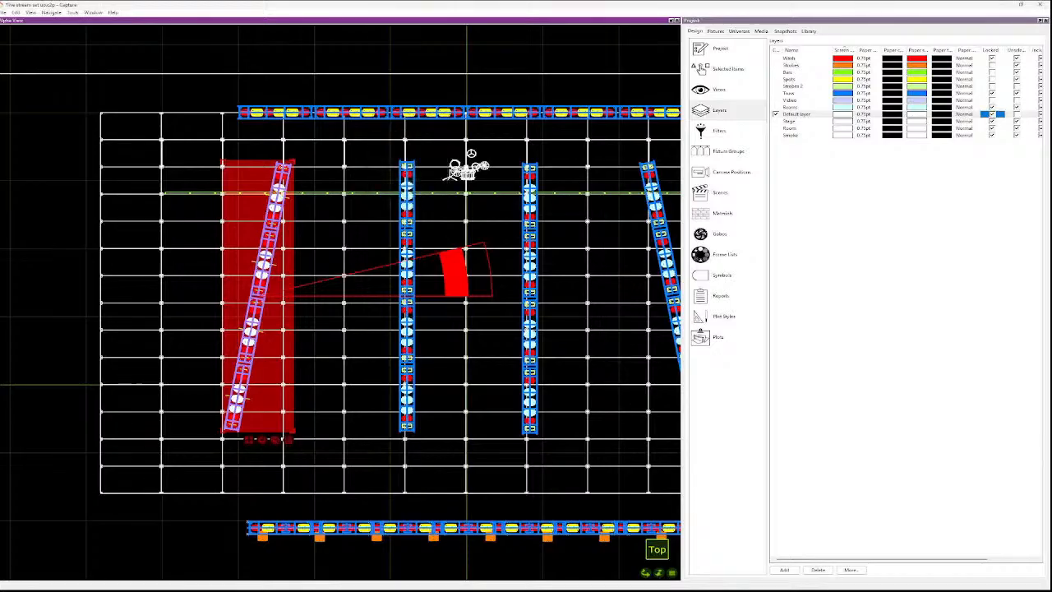
key(Escape)
- Continue the sequential channels with the proposed start number on the eight matching fixtures along the second truss, from back to front
click(407, 166)
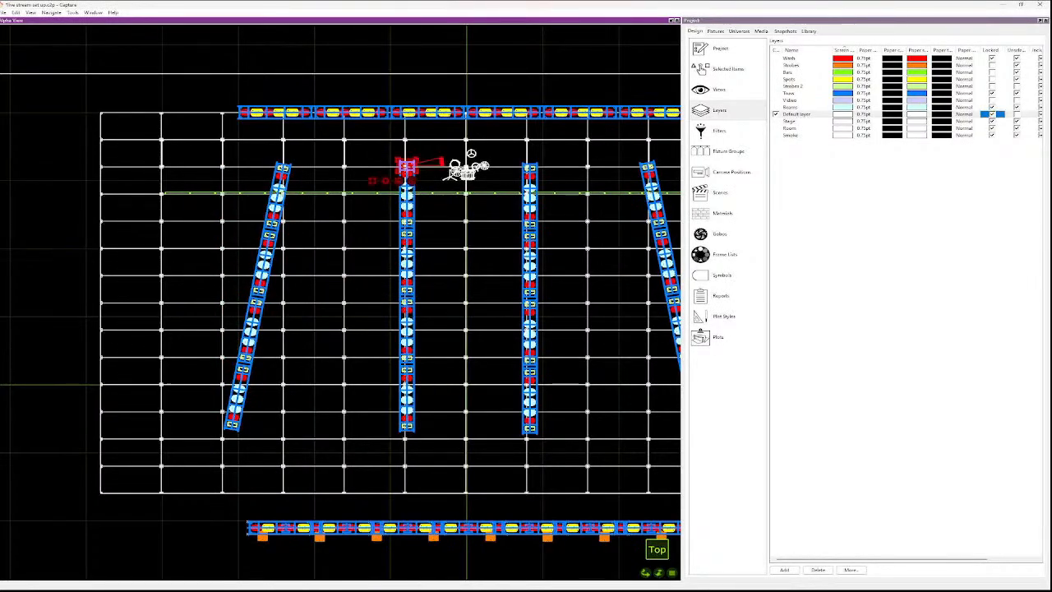
shift+click(407, 222)
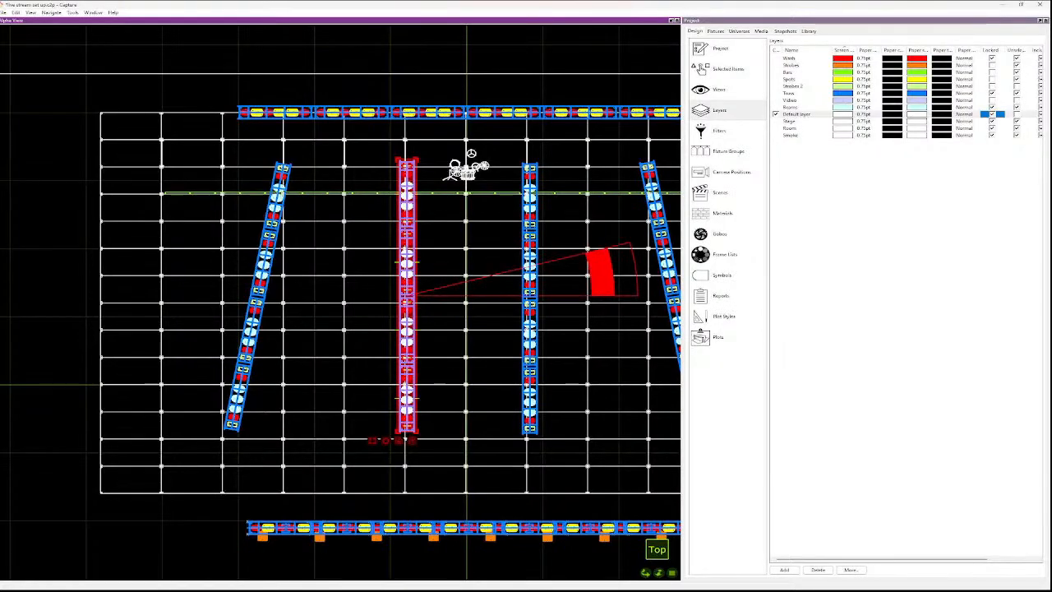
key(ctrl+shift+c)
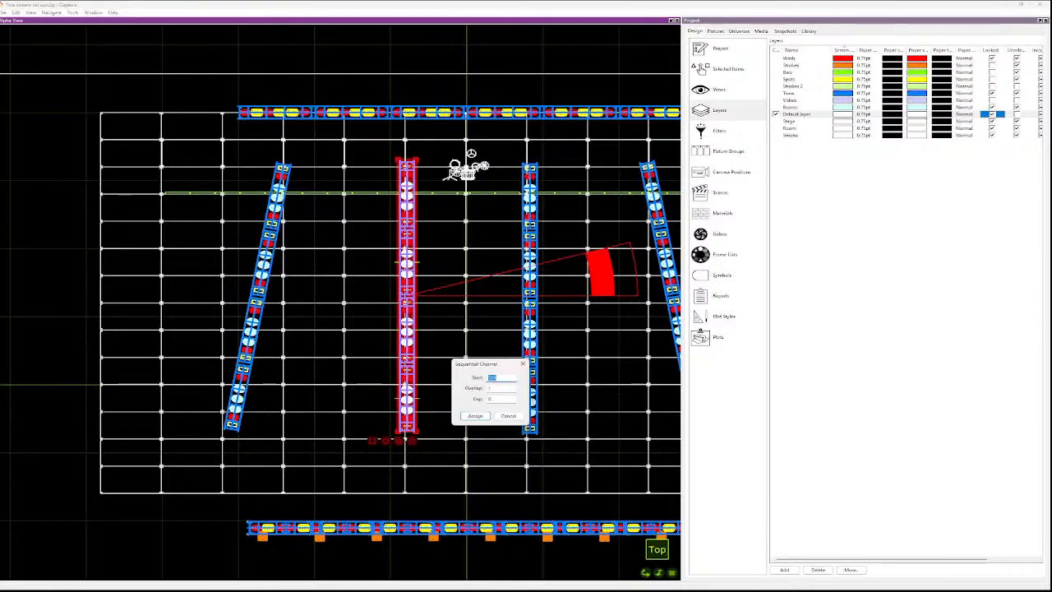
key(Return)
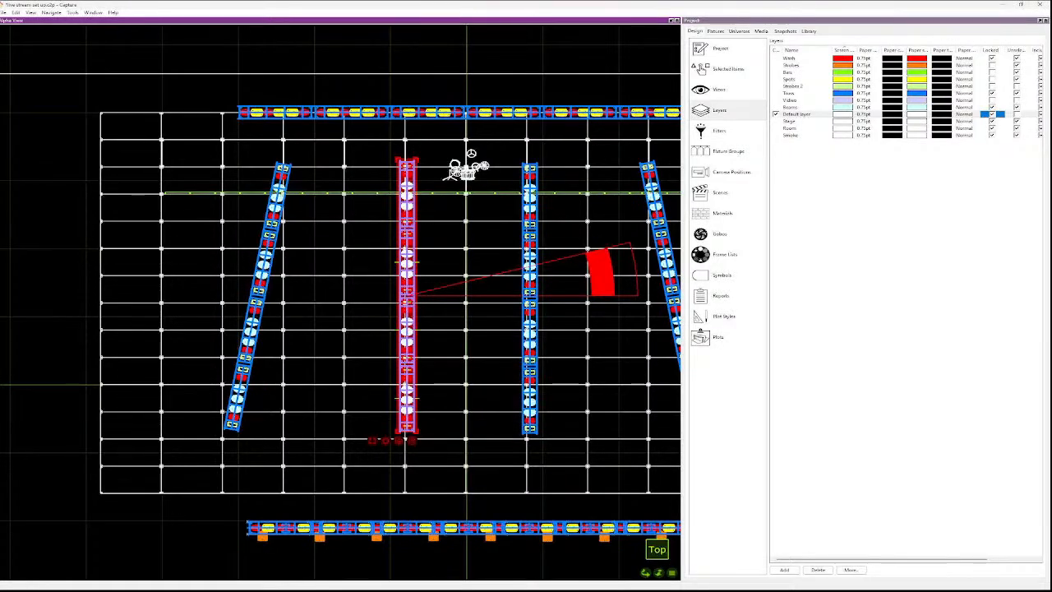
key(Escape)
- Continue the sequential channels on the eight matching fixtures along the third truss, selected from back to front, and clear the selection
click(530, 168)
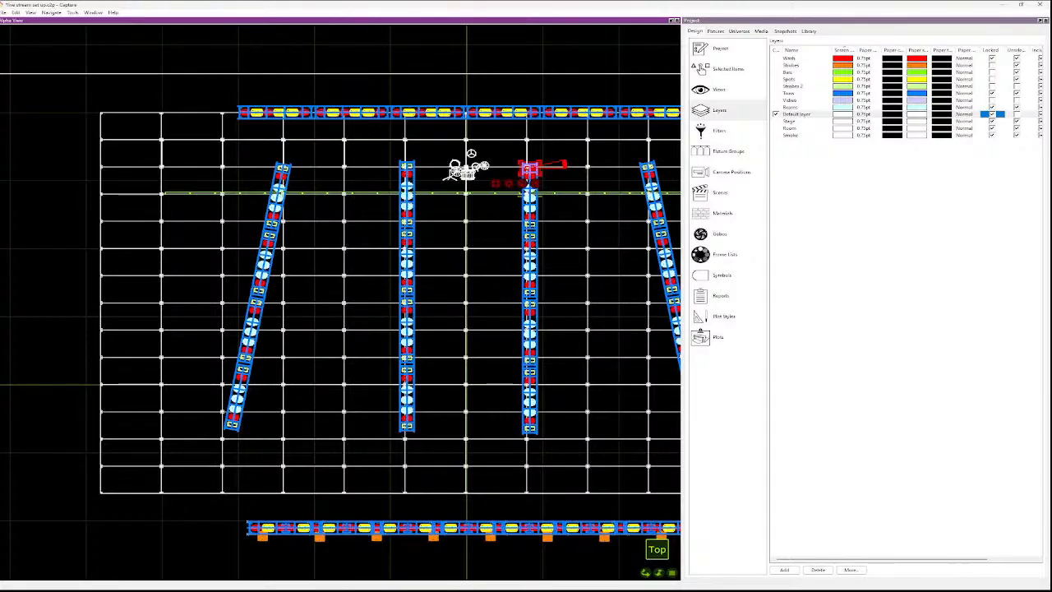
shift+click(531, 223)
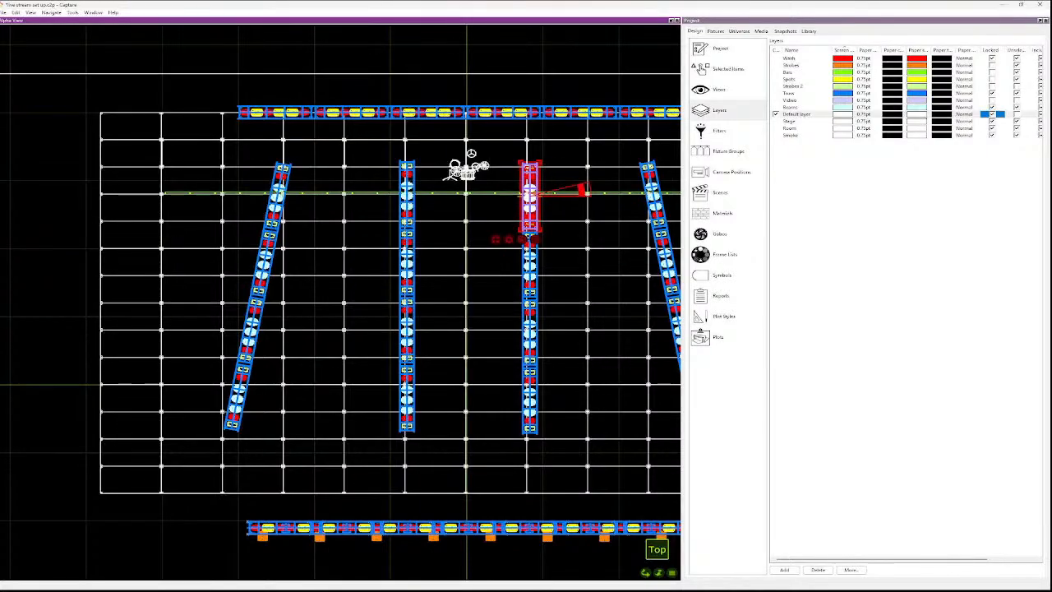
shift+click(531, 235)
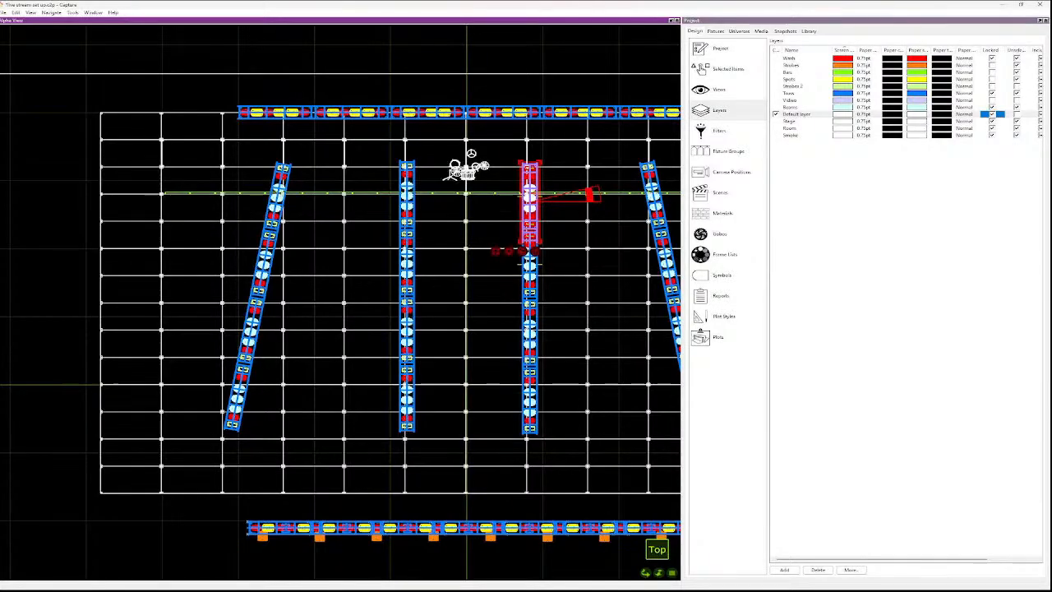
shift+click(530, 295)
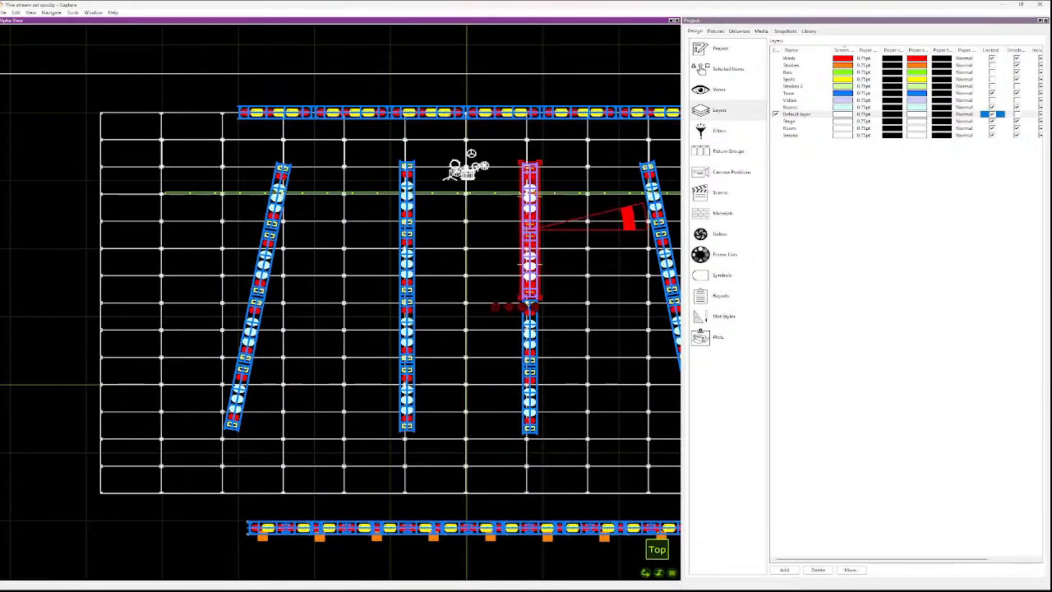
shift+click(530, 362)
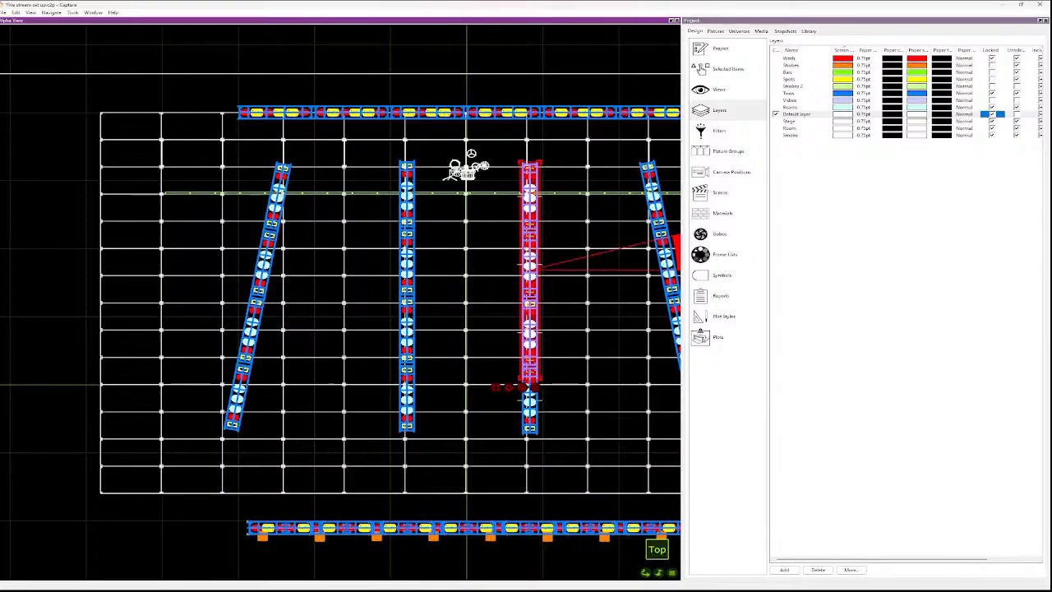
shift+click(530, 431)
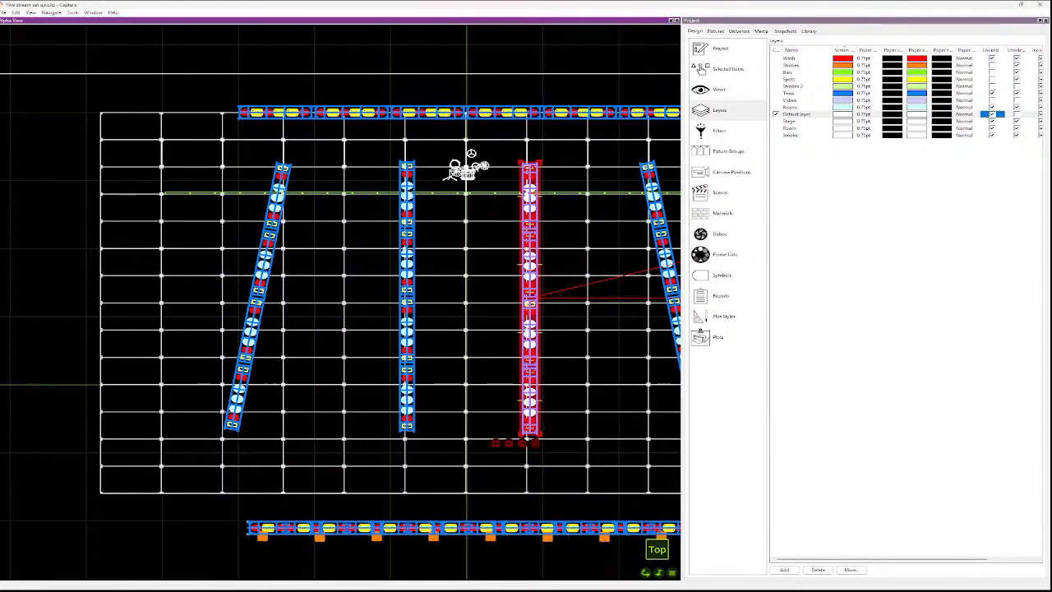
scroll(581, 397, down, 2)
scroll(590, 406, down, 5)
scroll(654, 387, up, 7)
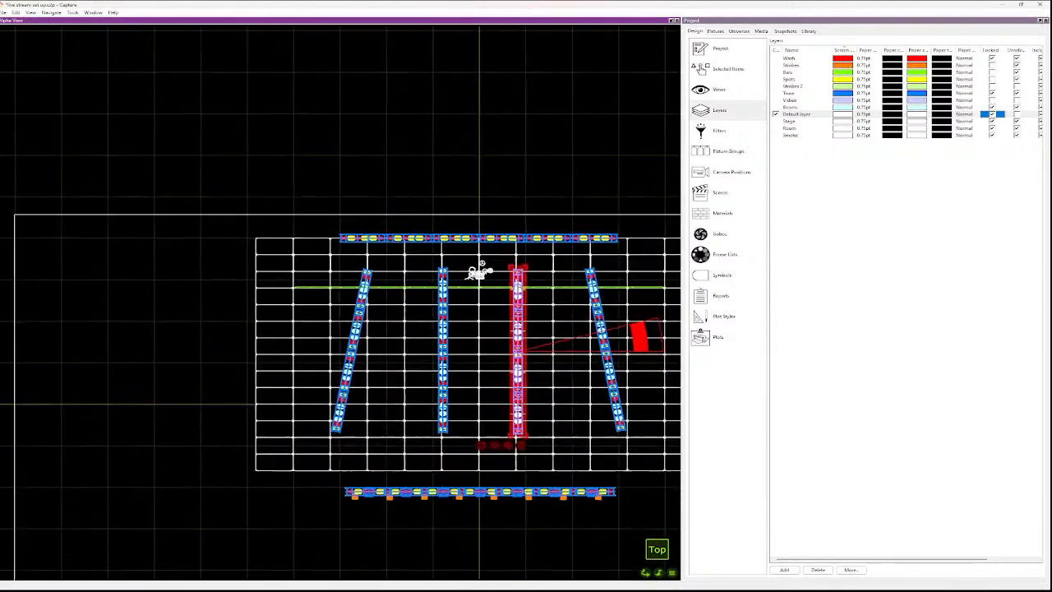
scroll(604, 337, up, 1)
key(Escape)
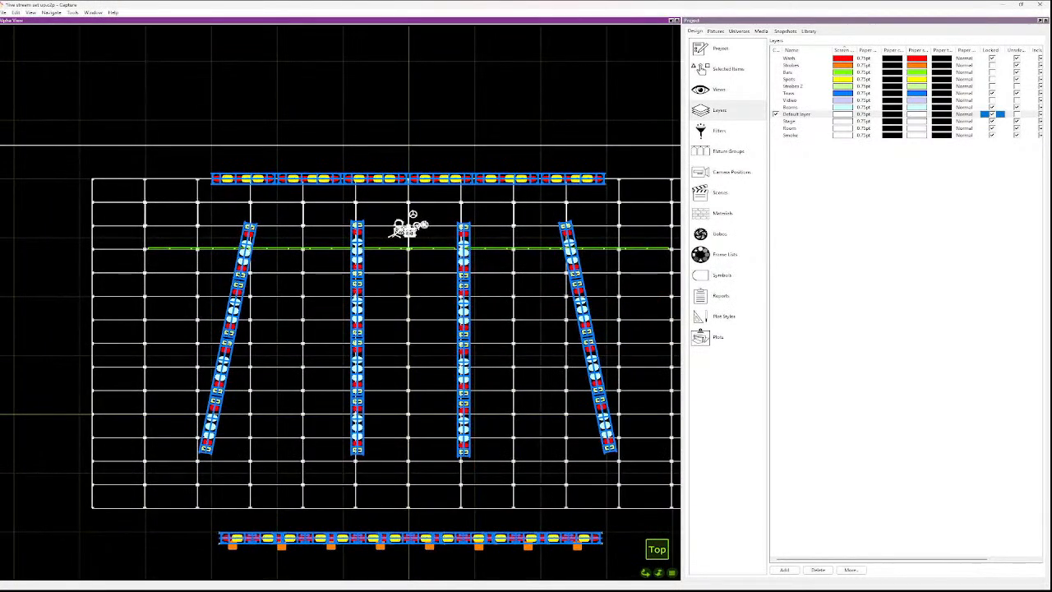
- Continue the sequential channels with the proposed start number on the eight matching fixtures along the rightmost angled truss, from back to front
click(567, 235)
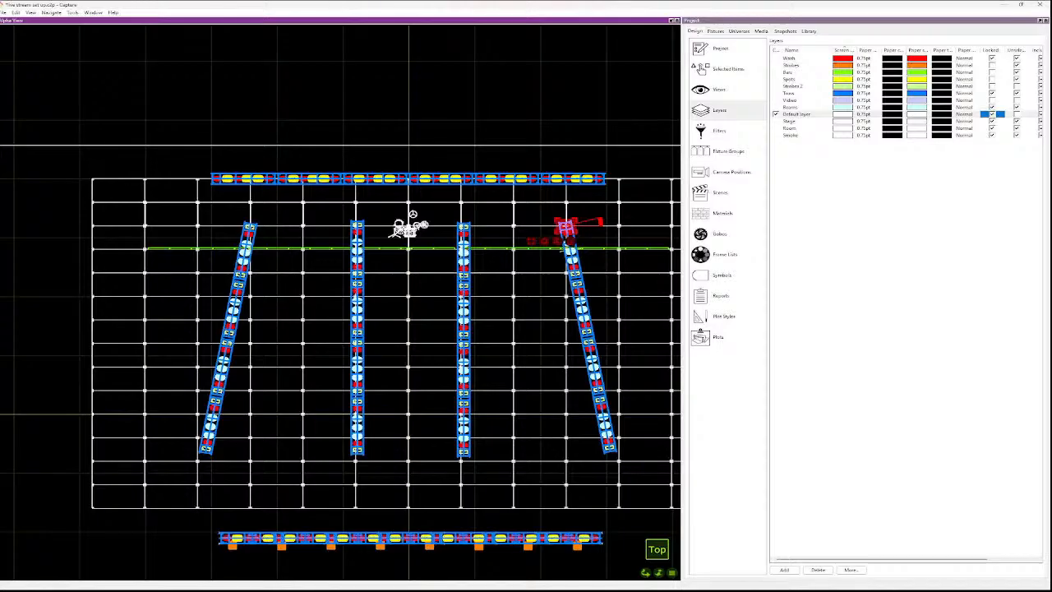
ctrl+click(575, 275)
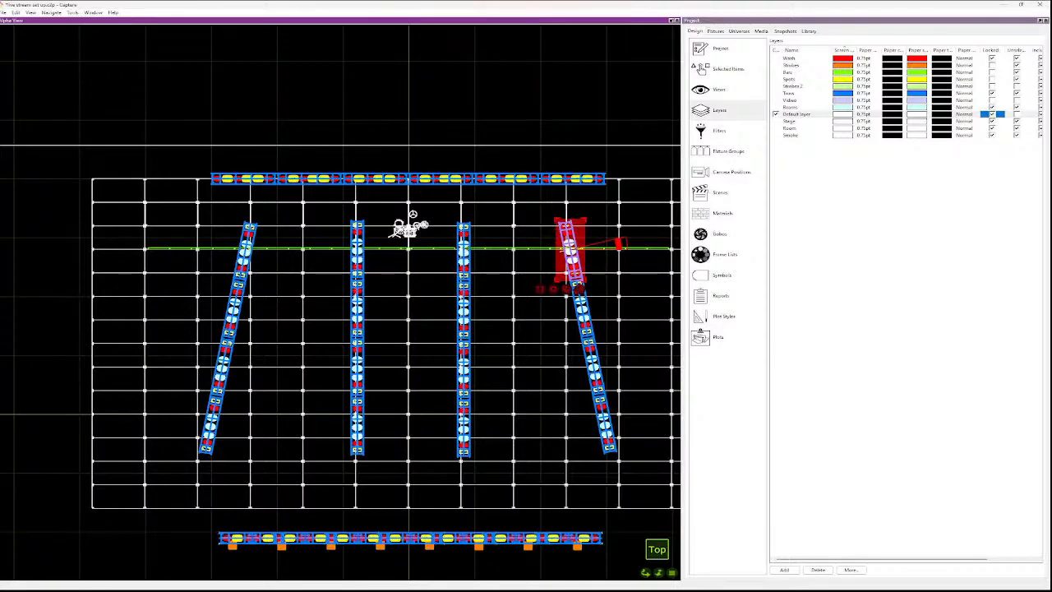
ctrl+click(578, 285)
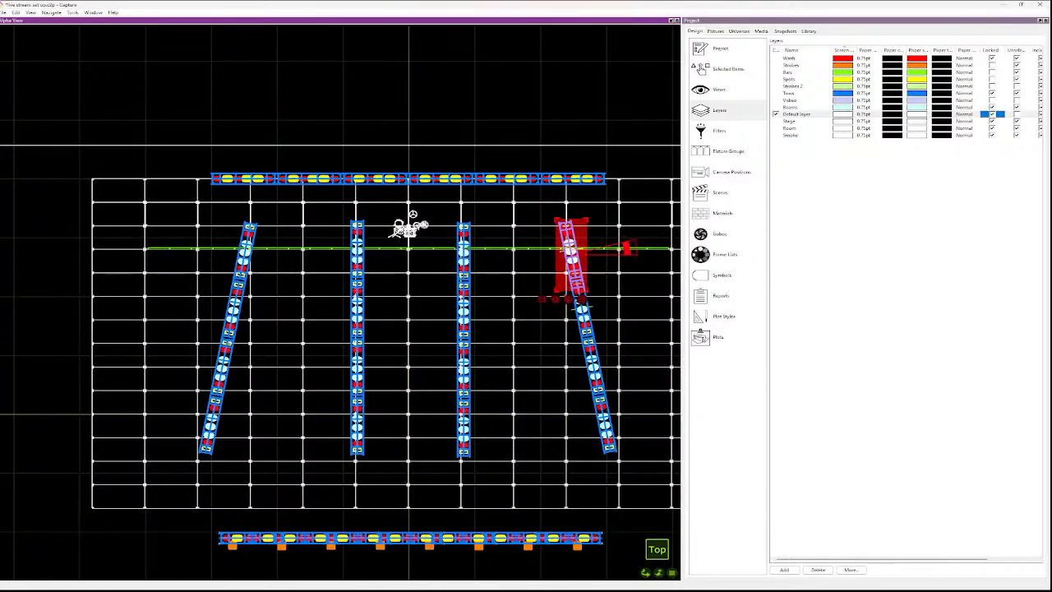
ctrl+click(585, 319)
ctrl+click(591, 346)
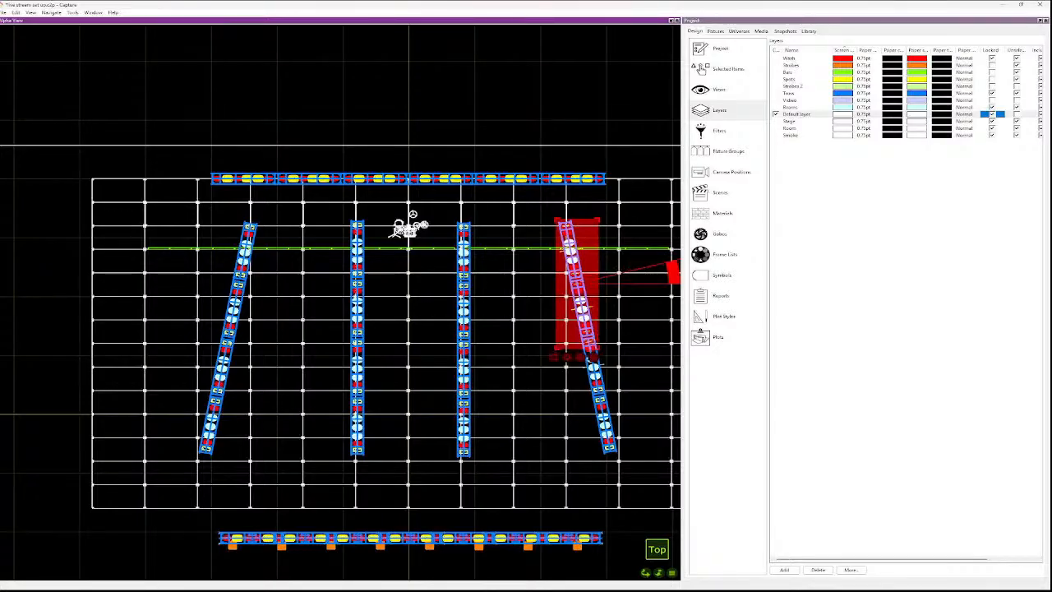
ctrl+click(596, 374)
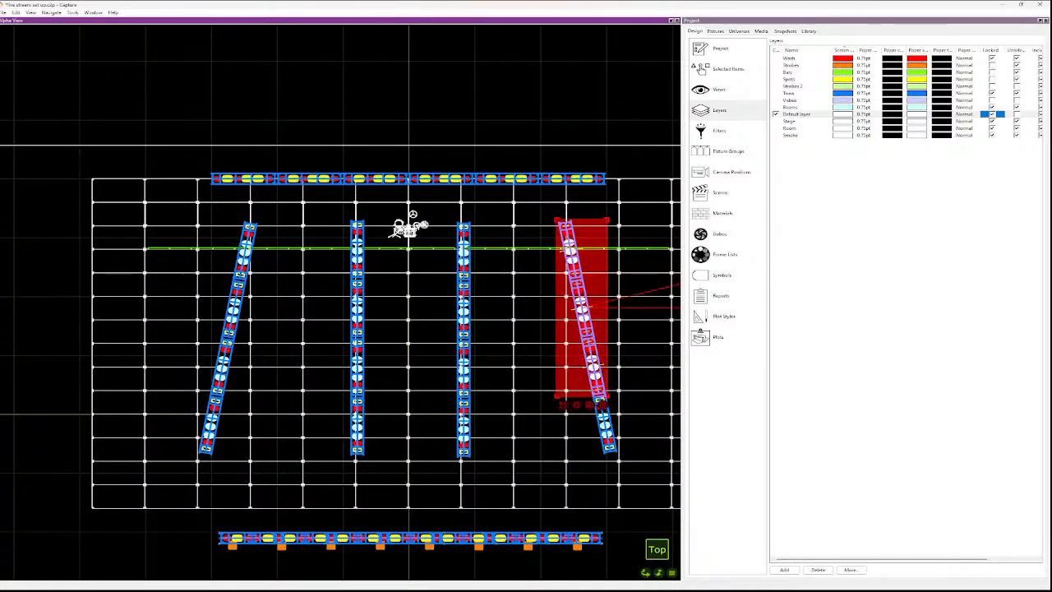
ctrl+click(603, 411)
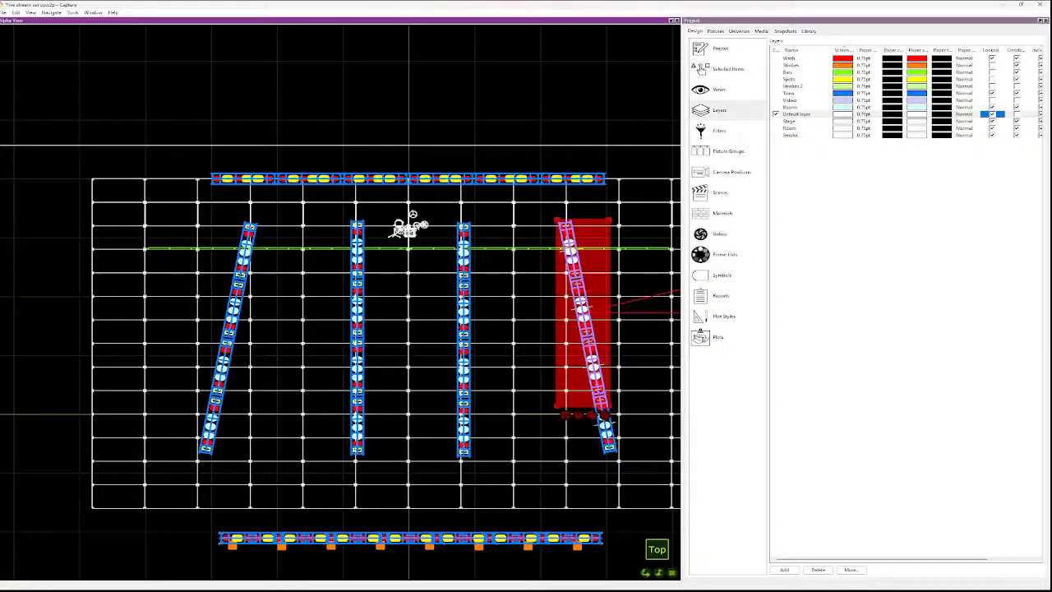
ctrl+click(609, 439)
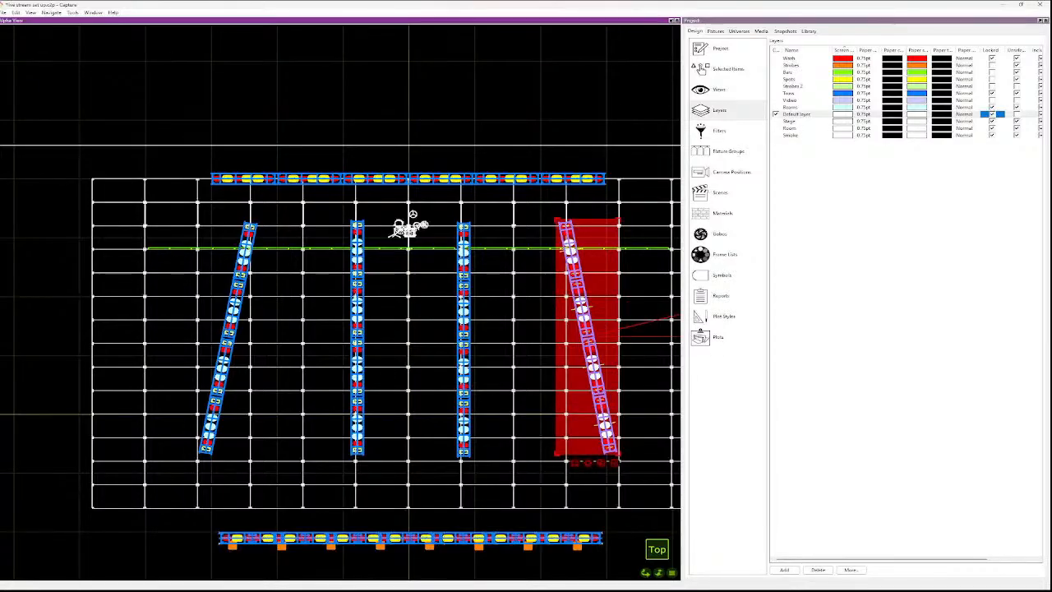
key(ctrl+d)
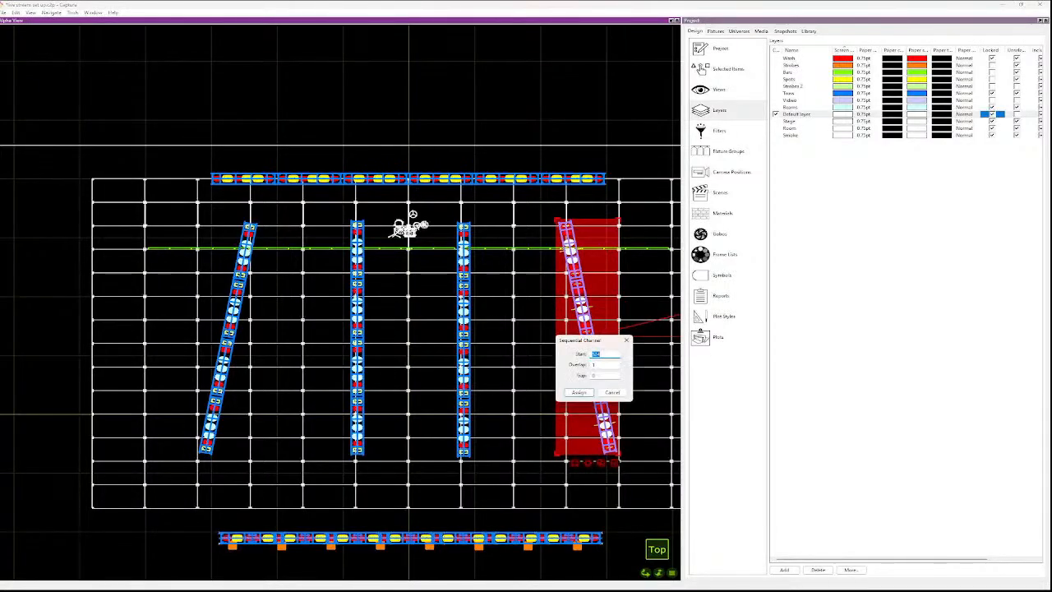
key(Escape)
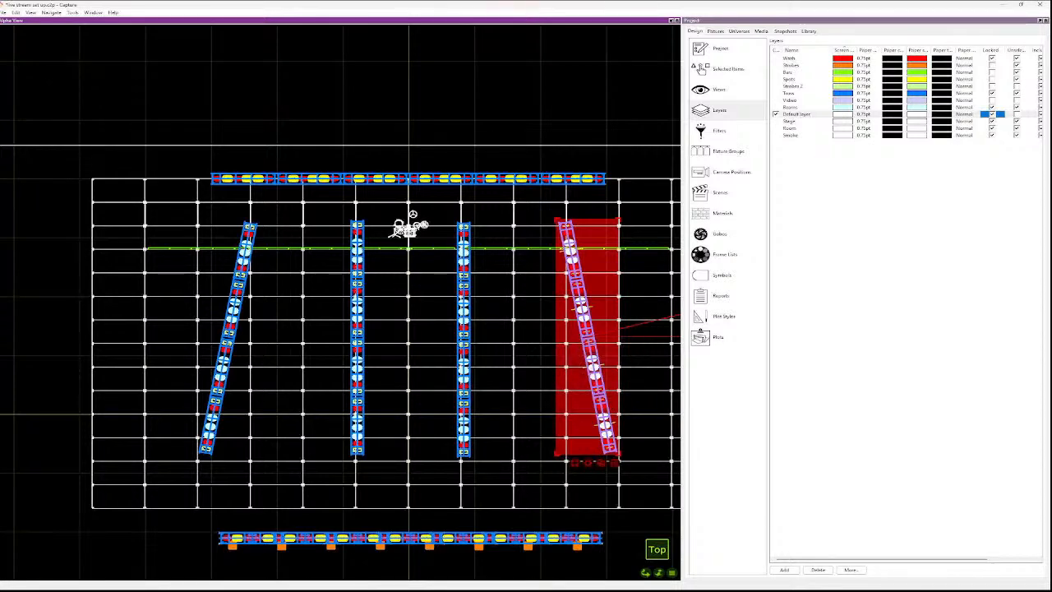
- Examine the Strike Array 2C rows in the project's fixture list one by one to see which part of the rig each belongs to
click(716, 32)
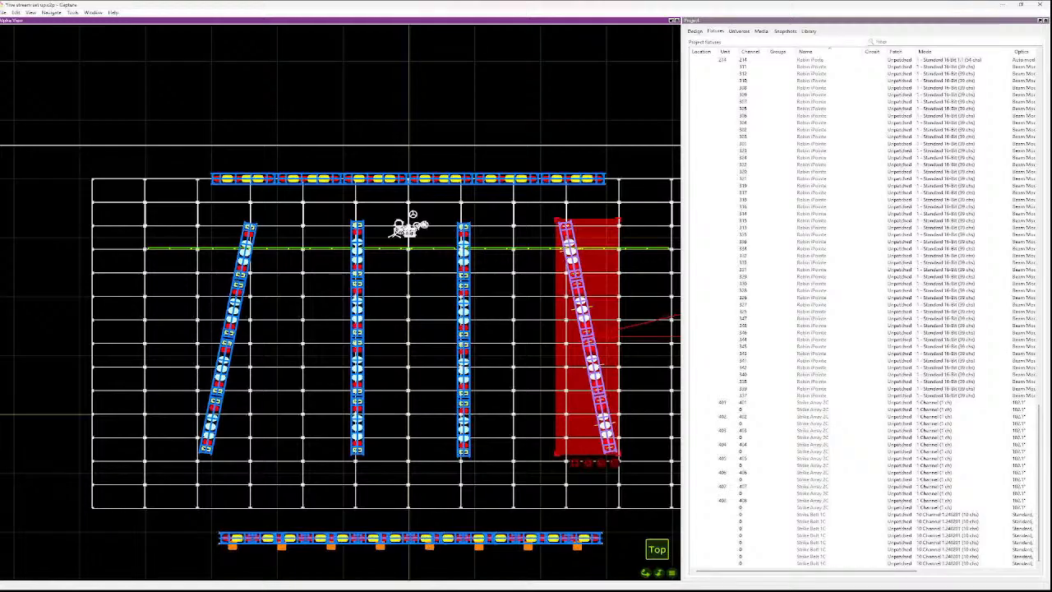
click(816, 409)
click(816, 403)
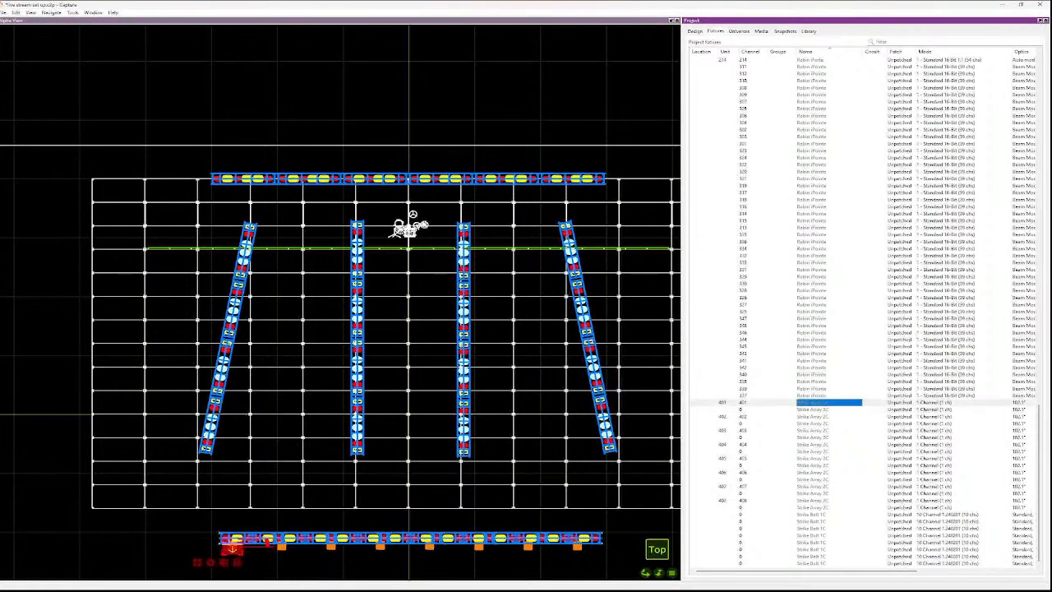
scroll(829, 403, up, 1)
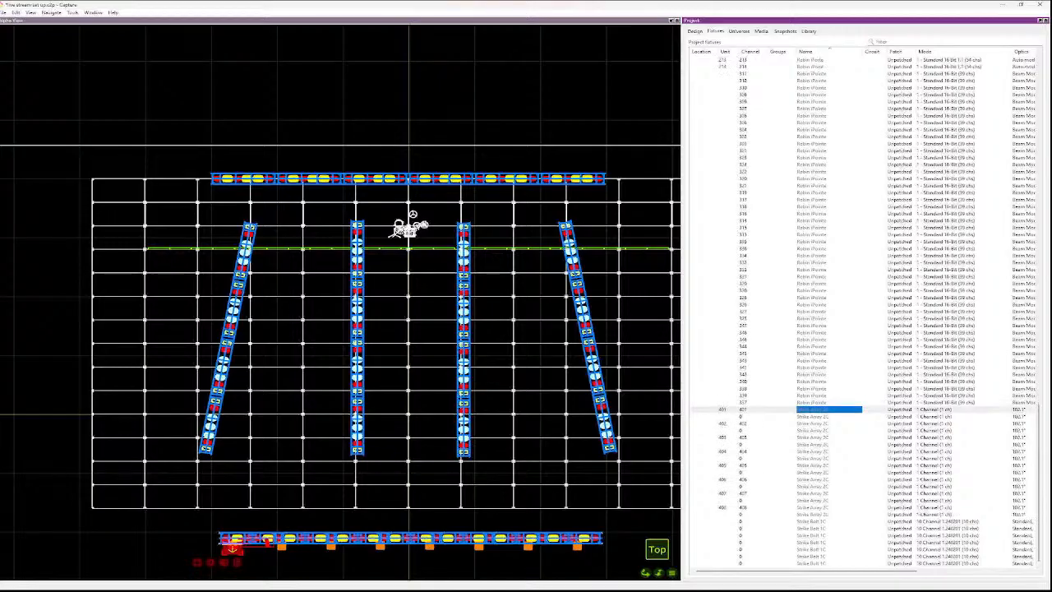
key(Down)
key(Down)
key(Down)
key(Down)
key(Down)
key(Down)
key(Down)
key(Down)
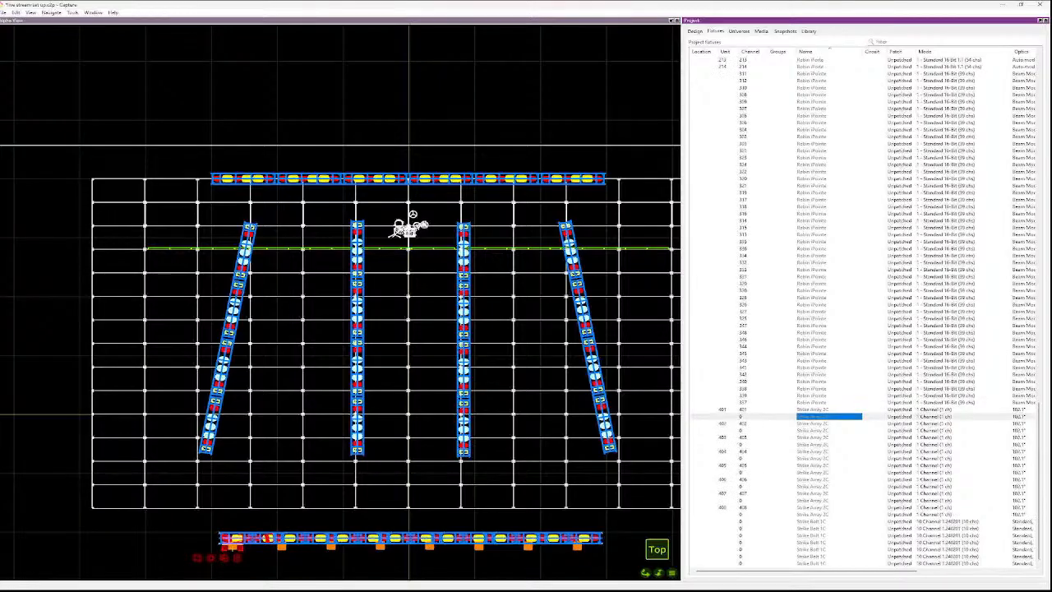
key(Down)
key(Down)
key(Down)
key(Down)
key(Down)
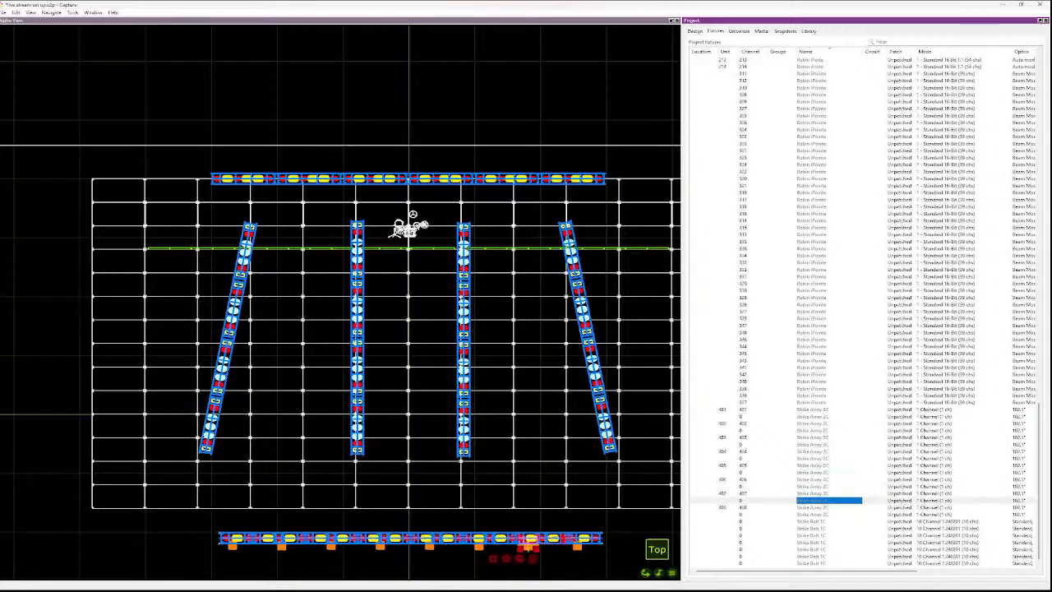
key(Up)
key(Up)
key(Up)
key(Up)
key(Up)
key(Up)
key(Up)
key(Up)
key(Up)
key(Up)
key(Up)
key(Up)
key(Up)
key(Up)
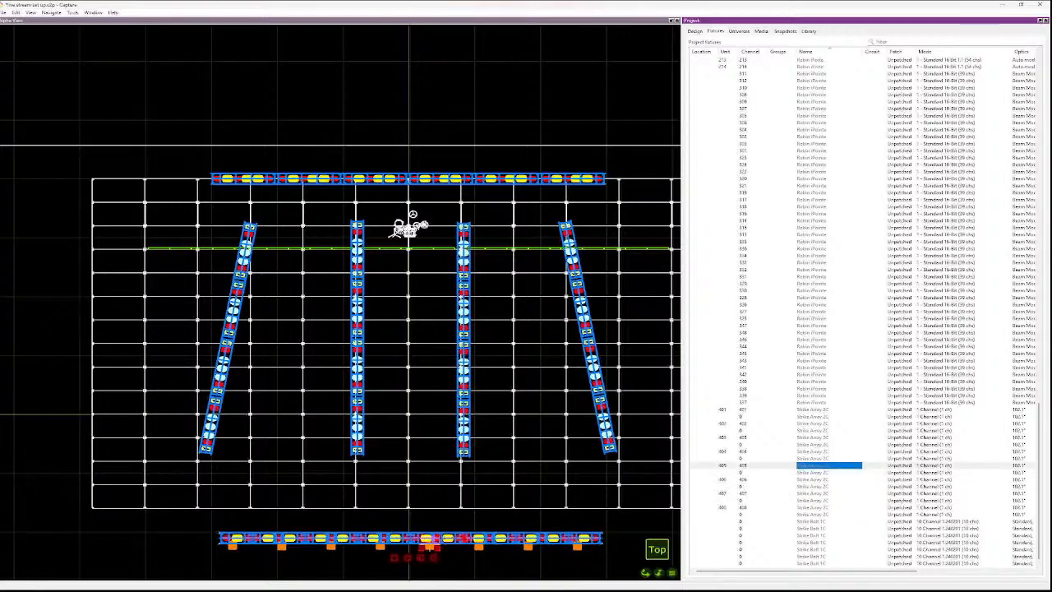
key(Down)
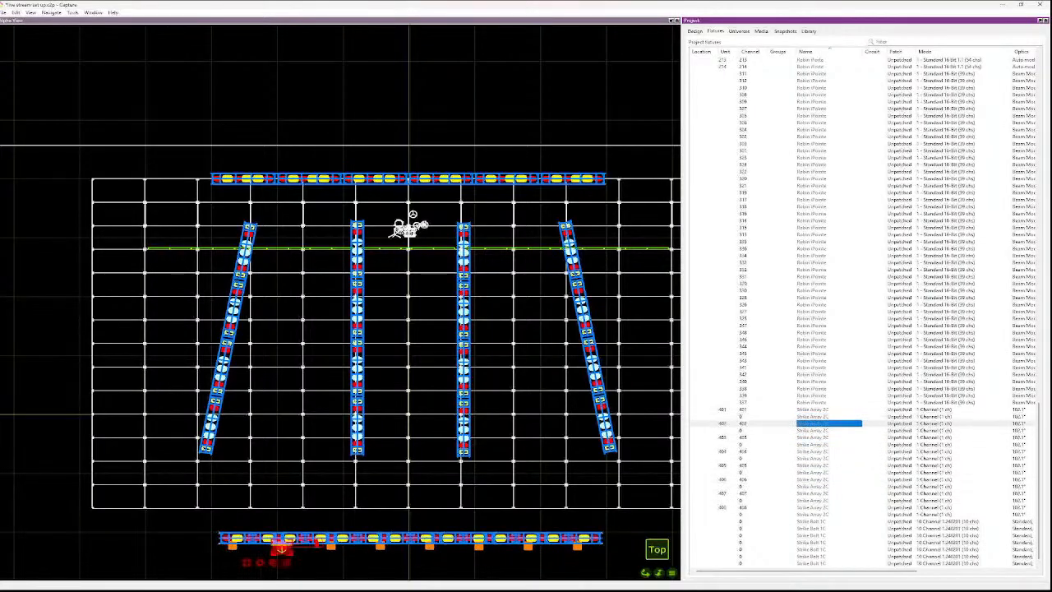
key(Down)
key(Down)
key(Down)
key(Down)
key(Down)
key(Down)
key(Down)
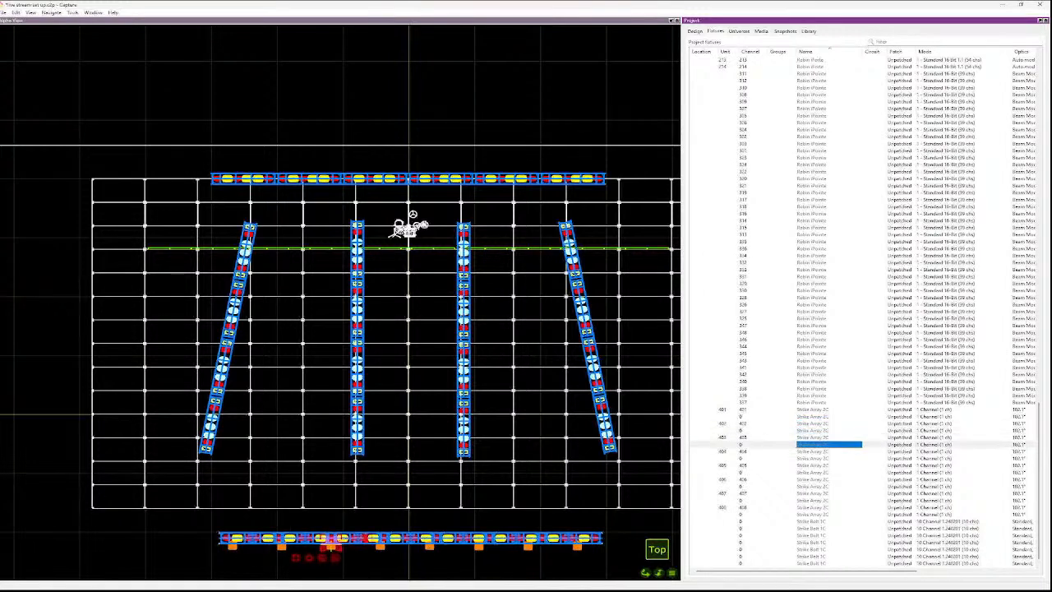
key(Down)
key(Up)
key(Up)
key(Up)
key(Up)
key(Up)
key(Up)
key(Up)
key(Up)
key(Up)
key(Up)
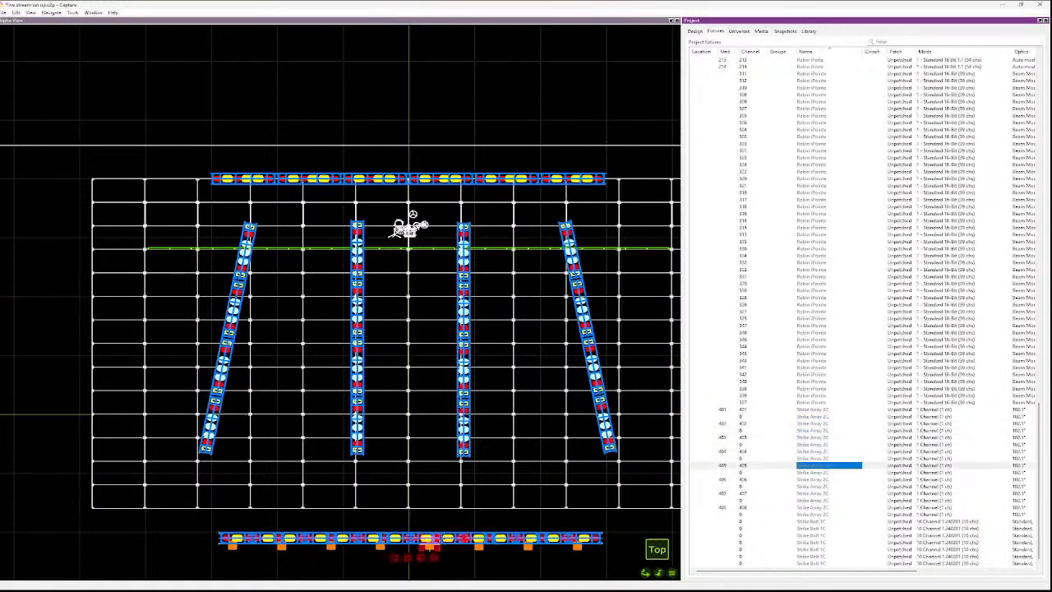
key(Down)
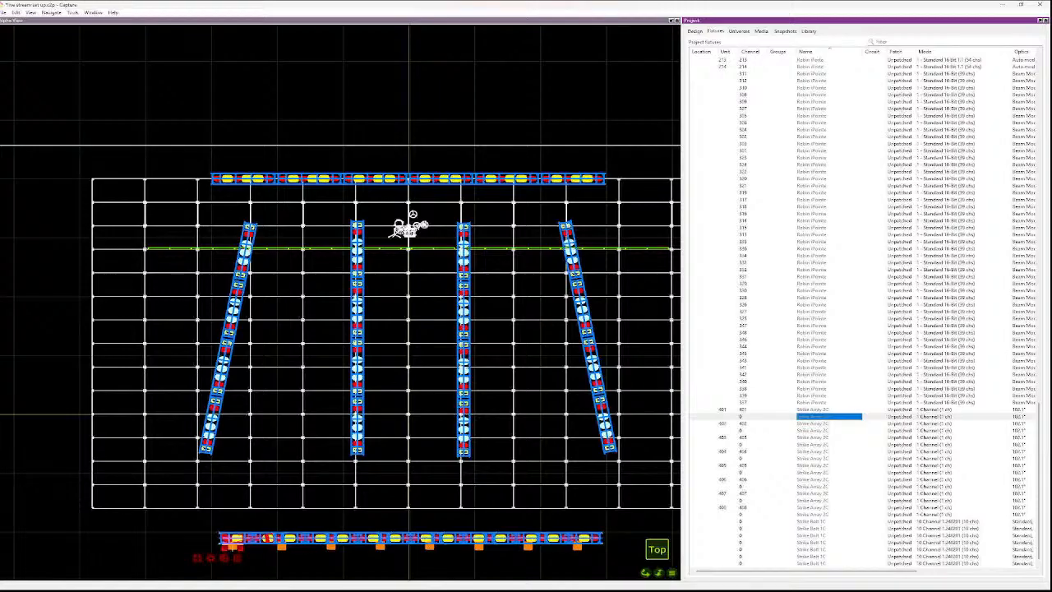
key(Up)
key(Down)
key(Up)
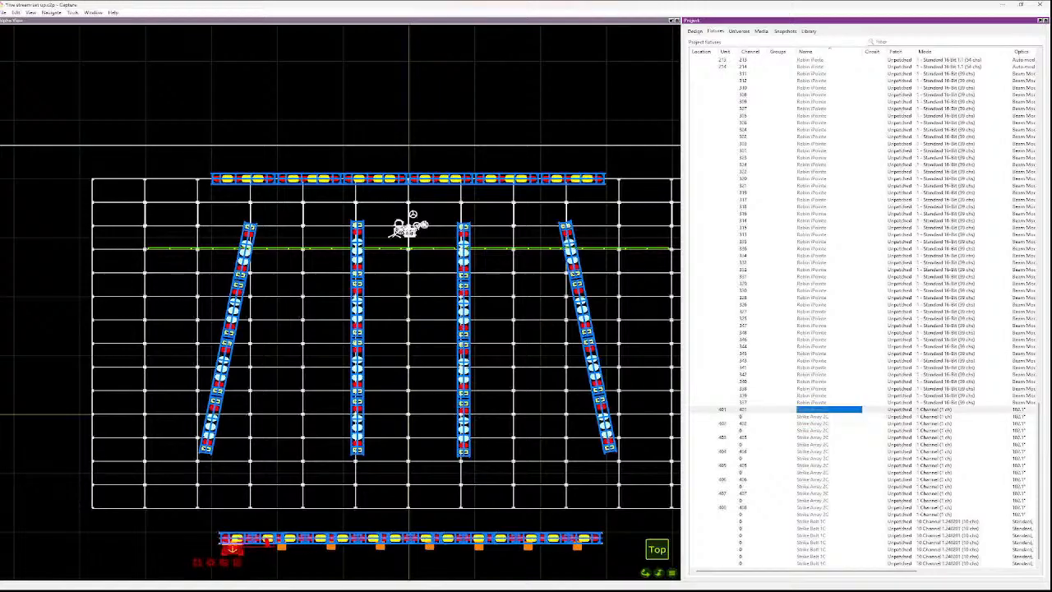
- Assign sequential channels starting at 401 to the consecutive Strike Array 2C rows from unit 401 through unit 408, including the rows between them
key(shift+Down)
key(shift+Down)
key(shift+Down)
key(shift+Down)
key(shift+Down)
key(shift+Down)
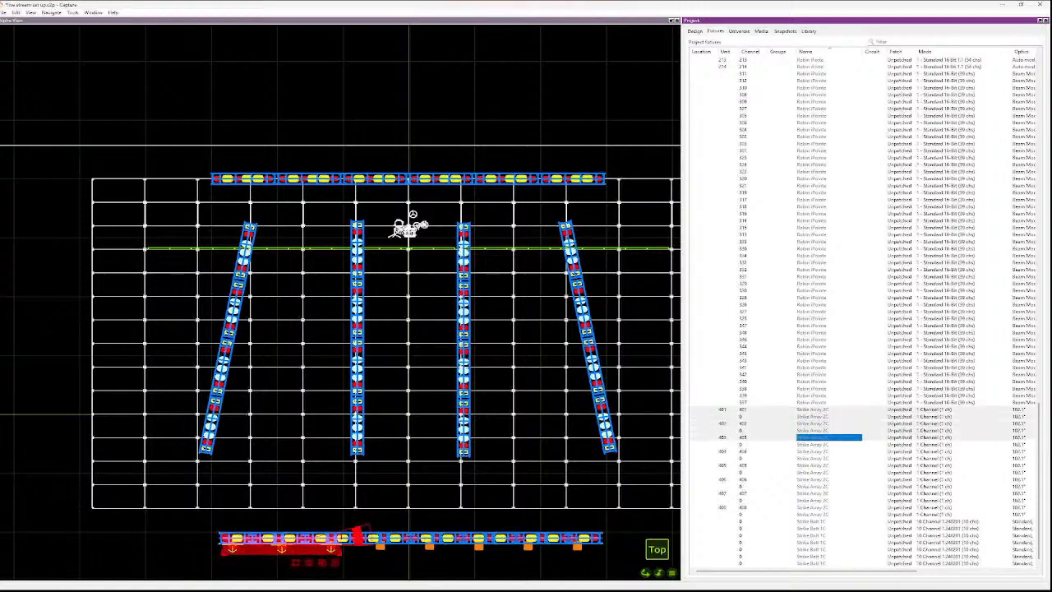
key(shift+Up)
key(shift+Up)
key(shift+Up)
key(shift+Up)
key(shift+Up)
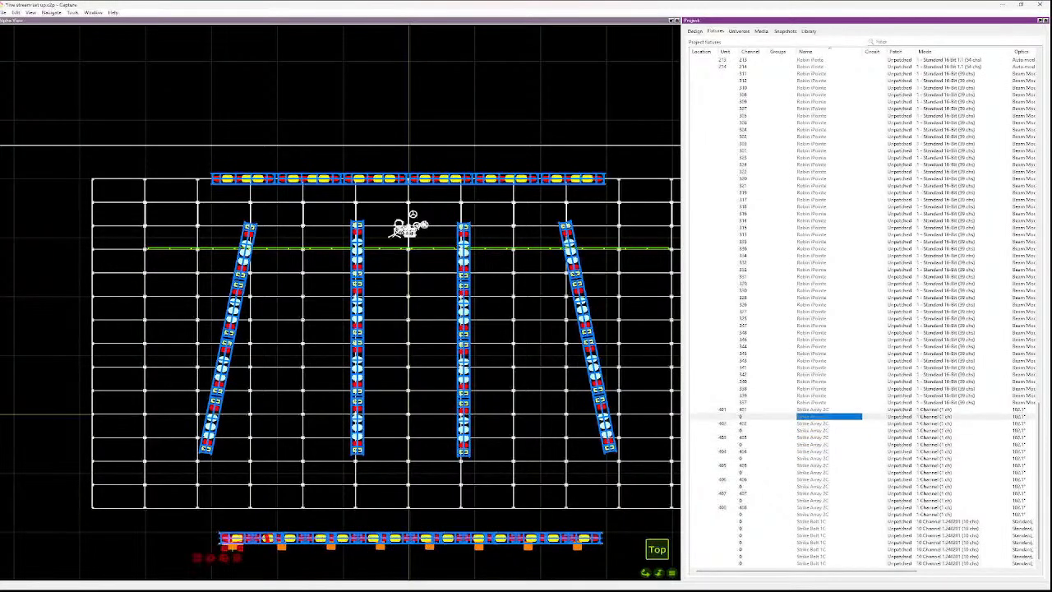
key(shift+Down)
key(shift+Down)
key(shift+Down)
key(shift+Down)
key(shift+Down)
key(shift+Down)
key(shift+Down)
key(shift+Down)
key(shift+Down)
key(shift+Down)
key(shift+Down)
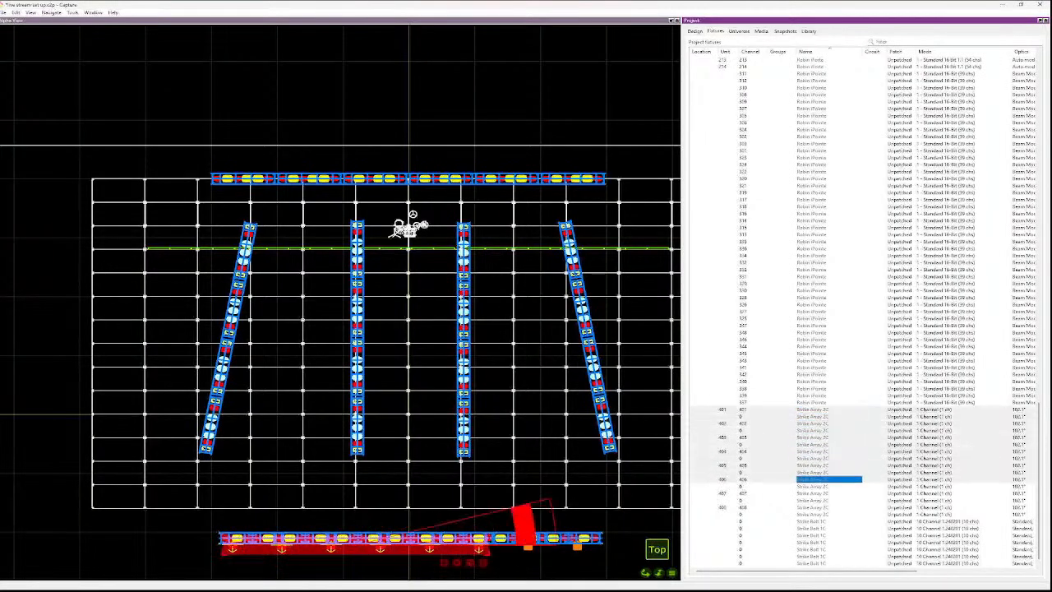
key(shift+Down)
key(shift+Down)
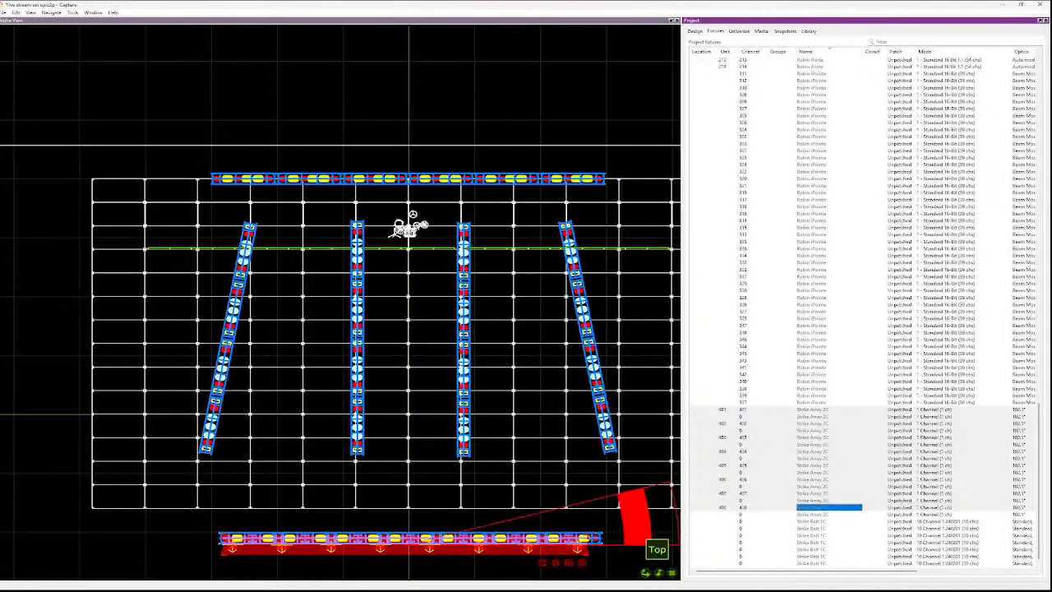
key(ctrl+alt+c)
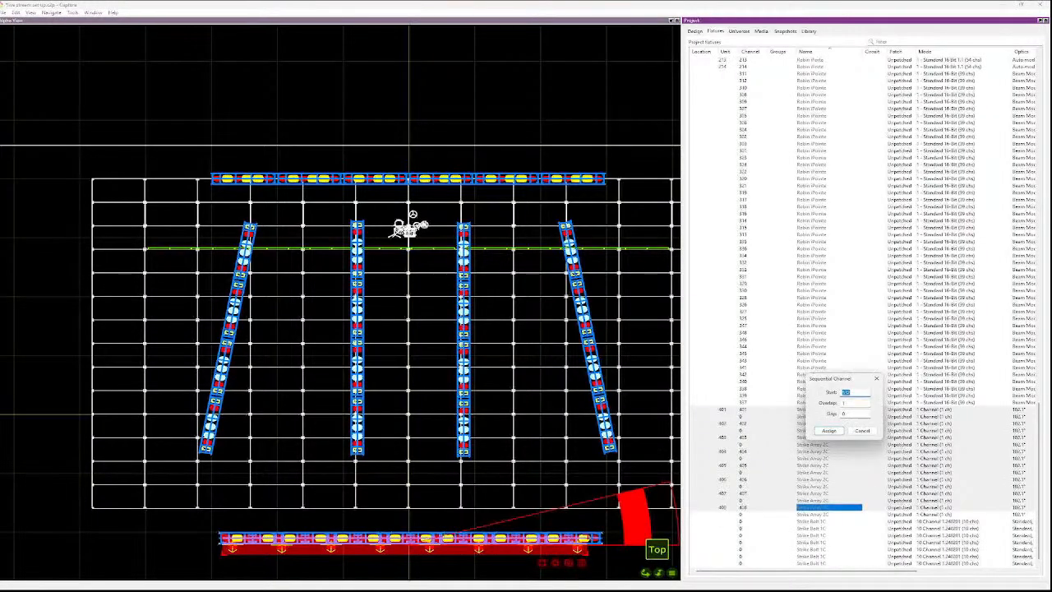
text(401)
key(Return)
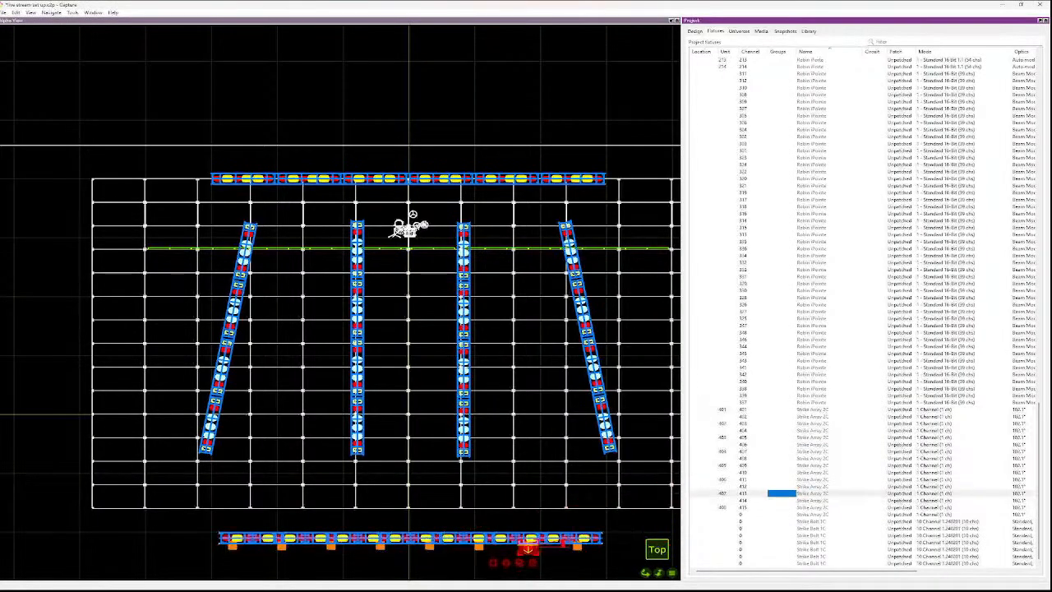
- Review the new channel numbers of the Strike Array 2C rows, going back up to the first row's channel
key(Up)
key(Up)
key(Up)
key(Up)
key(Up)
key(Up)
key(Up)
key(Up)
key(Up)
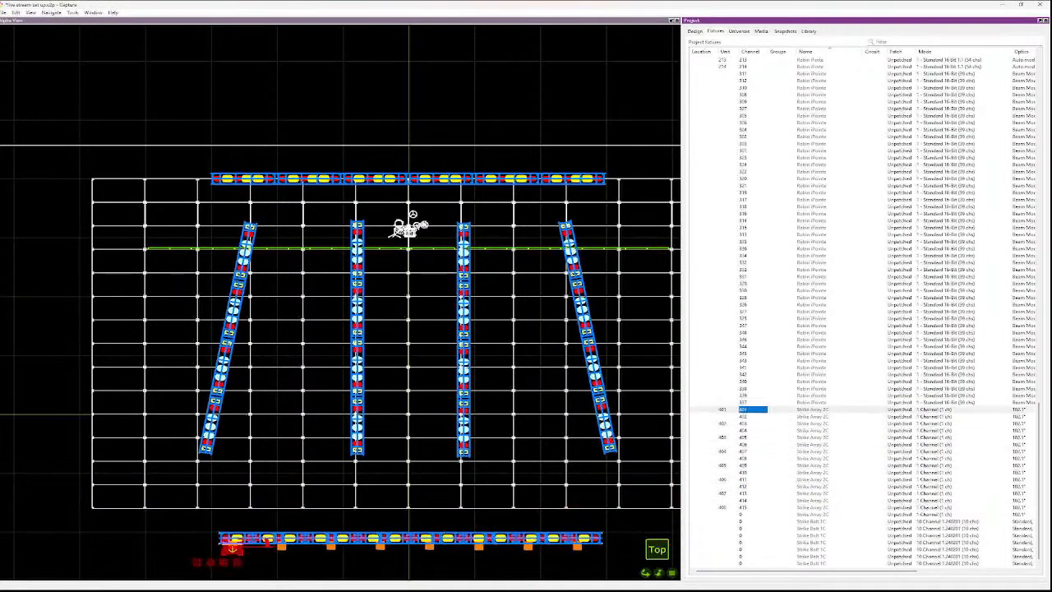
- Check the Strike Array 2C rows from channel 401 downward and back up against their fixture positions on the front truss
key(Down)
key(Down)
key(Down)
key(Down)
key(Down)
key(Down)
key(Down)
key(Down)
key(Down)
key(Down)
key(Down)
key(Down)
key(Down)
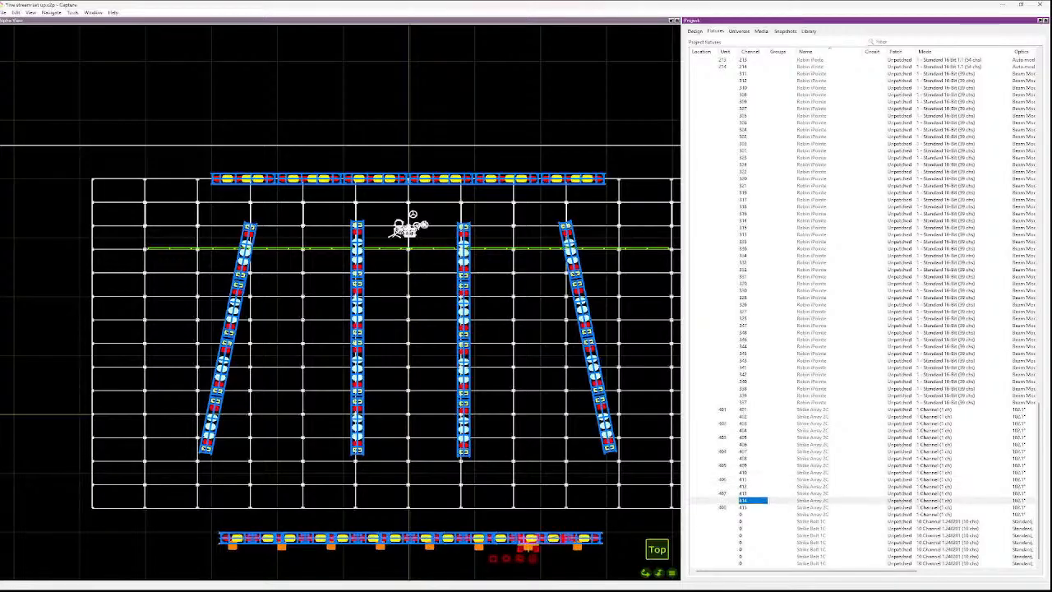
key(Up)
key(Up)
key(Up)
key(Up)
key(Up)
key(Up)
key(Up)
key(Up)
key(Up)
key(Up)
key(Up)
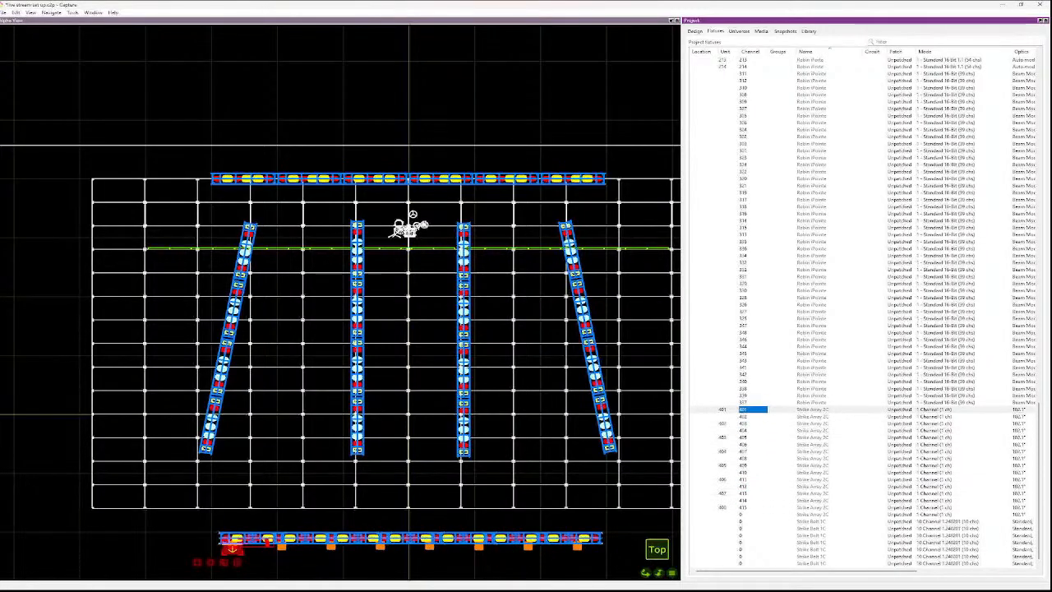
- Assign sequential unit numbers starting at 401 to the Strike Array 2C rows with channels 401 to 415
key(Down)
key(Down)
key(Down)
key(Down)
key(Down)
key(Down)
key(Down)
key(Down)
key(Down)
key(Down)
key(Down)
key(Down)
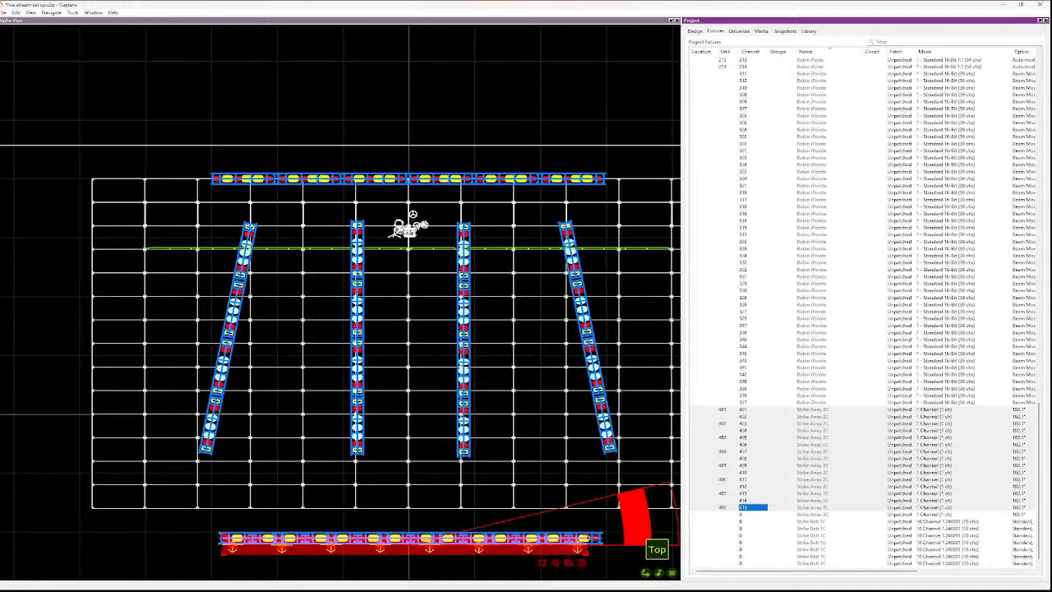
key(ctrl+u)
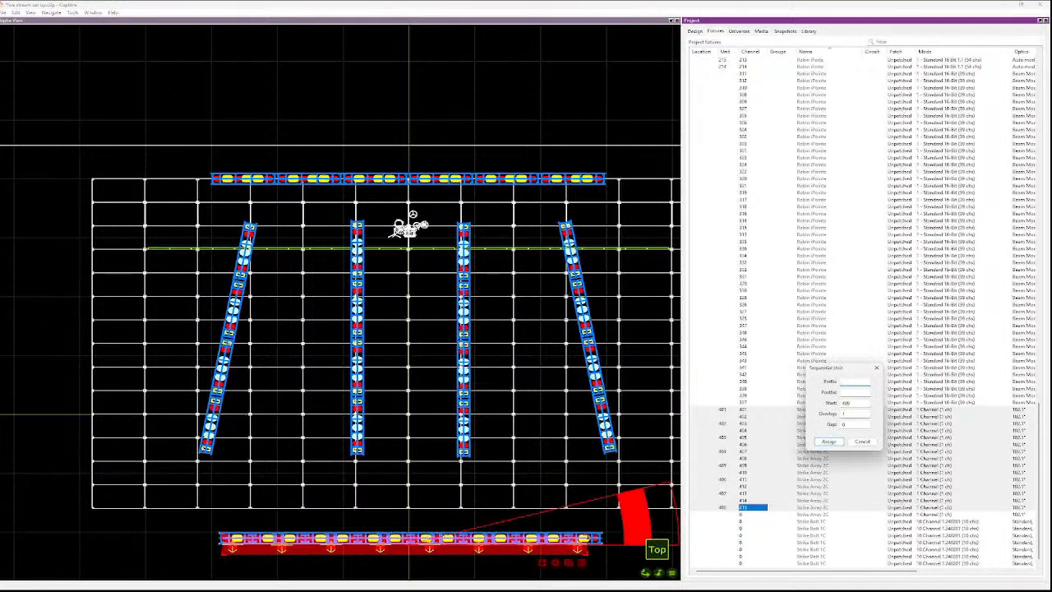
key(Tab)
key(Tab)
text(401)
key(Return)
- Review the new unit numbers of the Strike Array 2C rows, going down to the first Strike Bolt 1C row
key(Up)
key(Up)
key(Up)
key(Up)
key(Up)
key(Up)
key(Up)
key(Up)
key(Up)
key(Up)
key(Up)
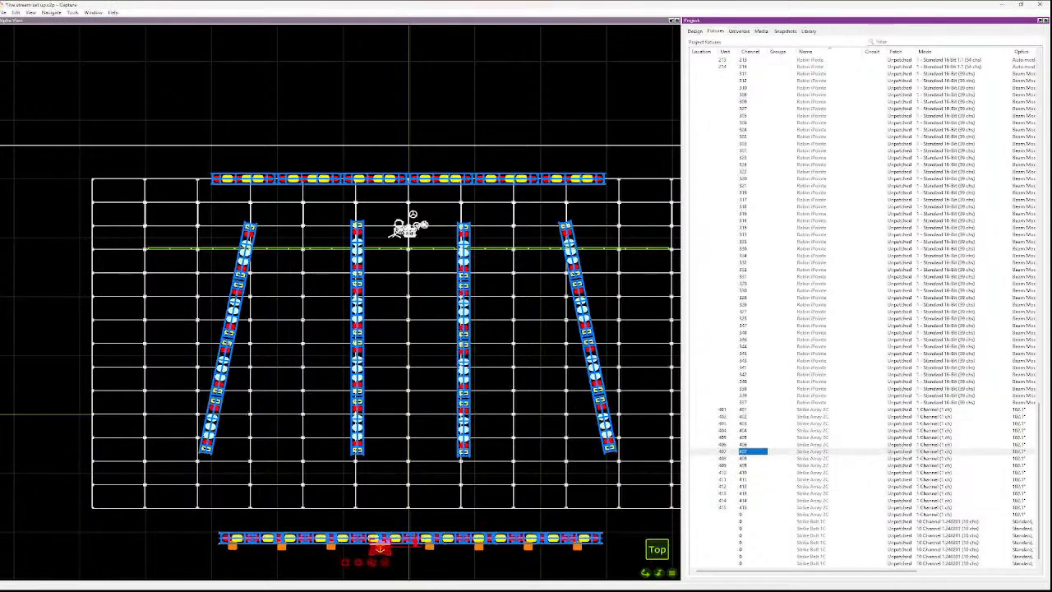
key(Up)
key(Up)
key(Up)
key(Up)
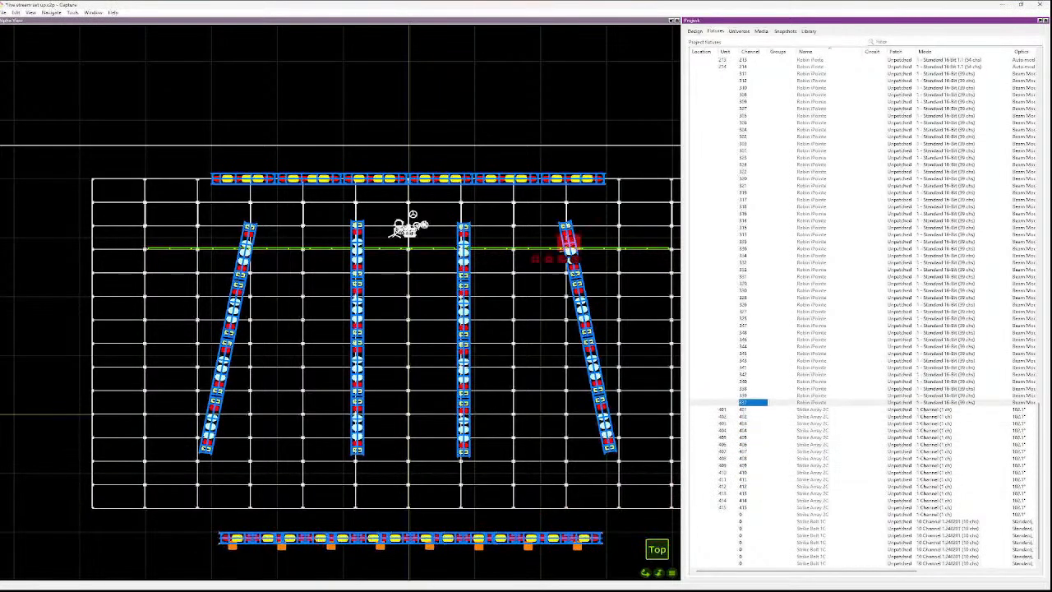
key(Down)
key(Down)
key(Down)
key(Down)
key(Down)
key(Down)
key(Down)
key(Down)
key(Down)
key(Down)
key(Down)
key(Down)
key(Down)
key(Down)
key(Down)
key(Down)
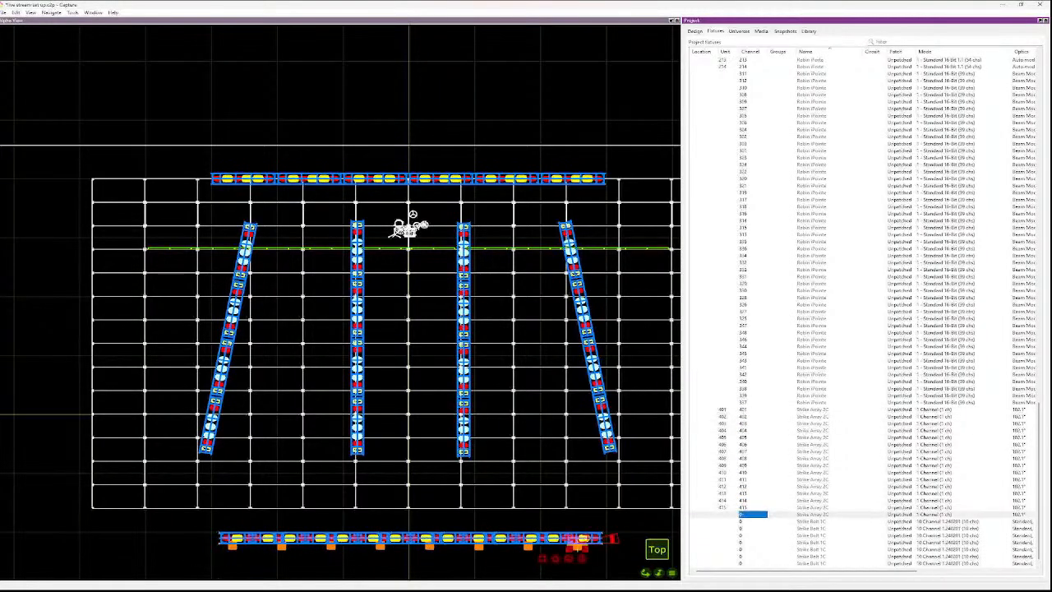
key(Down)
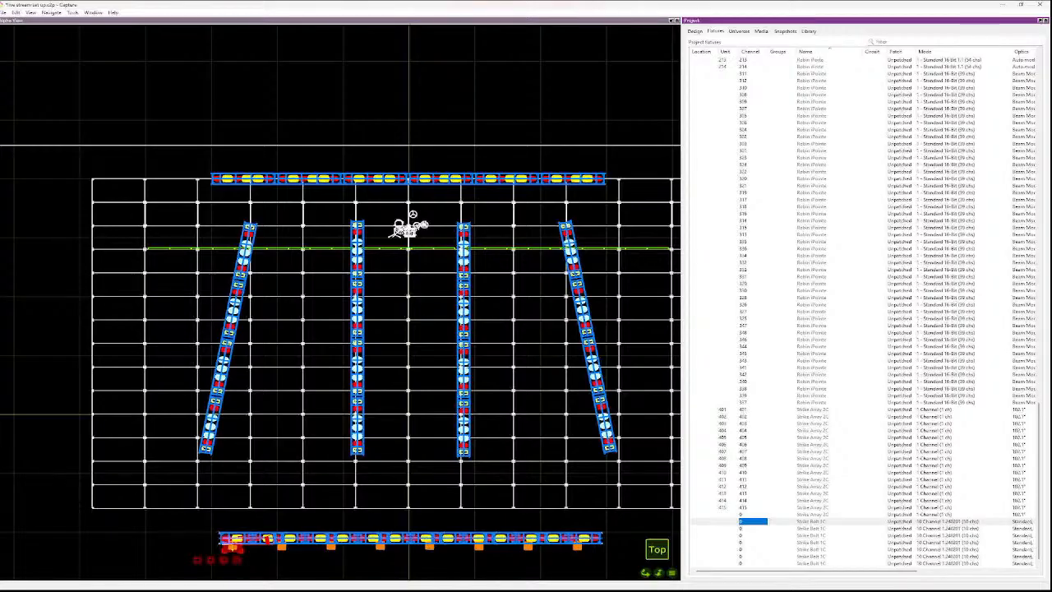
- Set both the channel and the unit number of the last Strike Array 2C row to 416
key(Up)
key(Left)
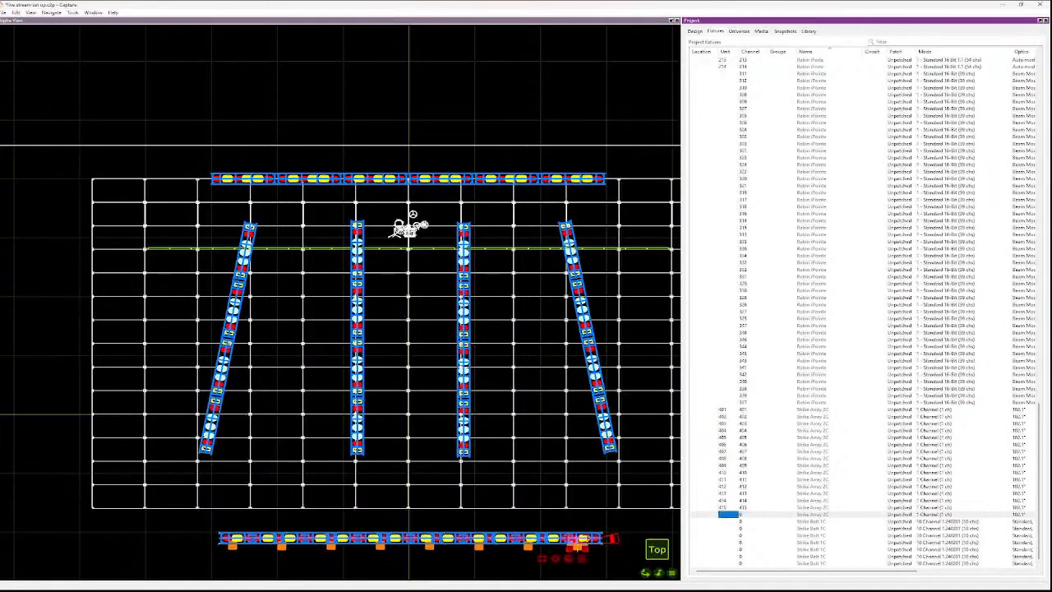
key(Right)
text(416)
key(Return)
key(Down)
key(Up)
key(Left)
key(Return)
text(416)
key(Return)
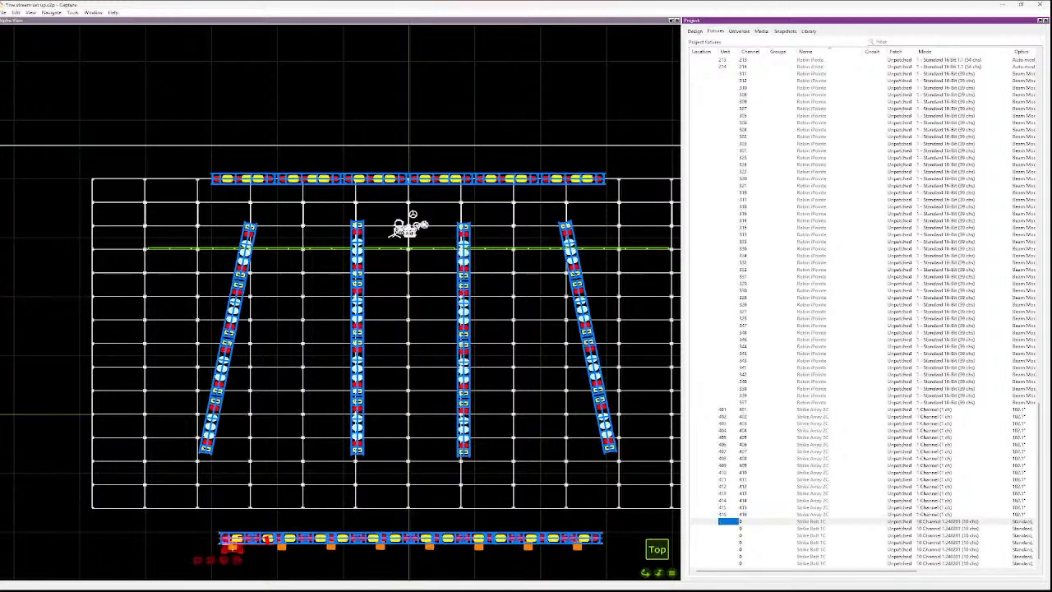
key(Down)
key(Down)
key(Down)
key(Down)
key(Down)
key(Down)
key(Down)
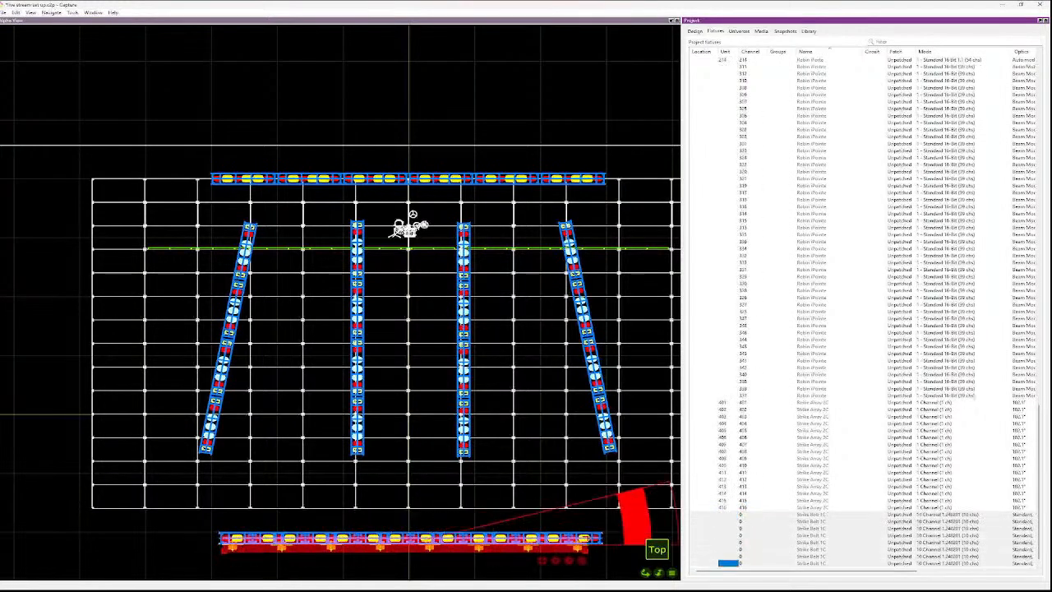
key(Right)
key(Up)
key(Up)
key(Up)
key(Up)
key(Up)
key(Up)
key(Up)
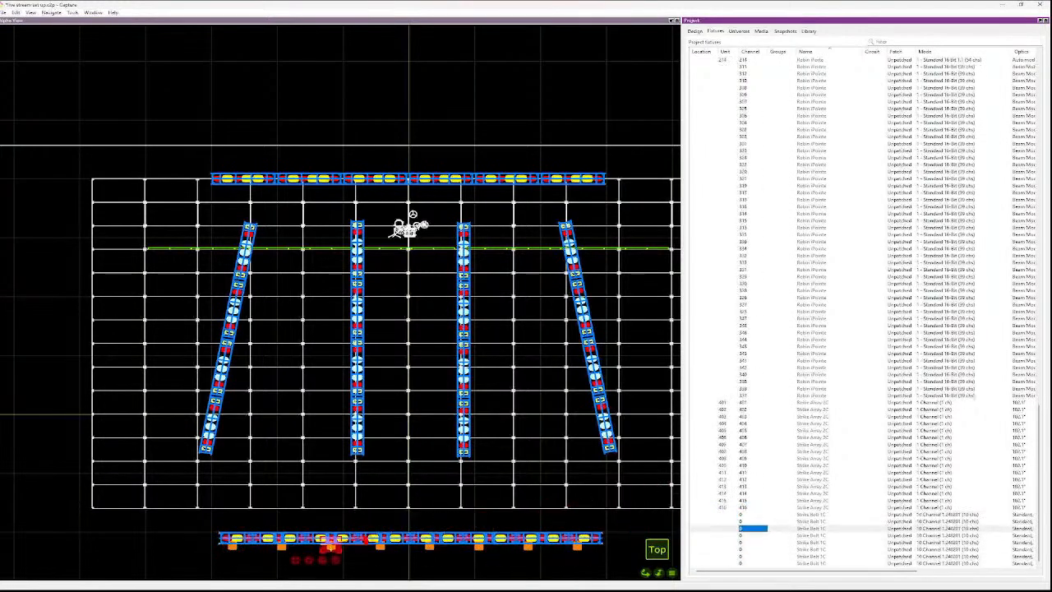
- Assign sequential channels starting at 416 to the eight Strike Bolt 1C rows
key(shift+Down)
key(shift+Down)
key(shift+Down)
key(shift+Down)
key(shift+Down)
key(shift+Down)
key(shift+Down)
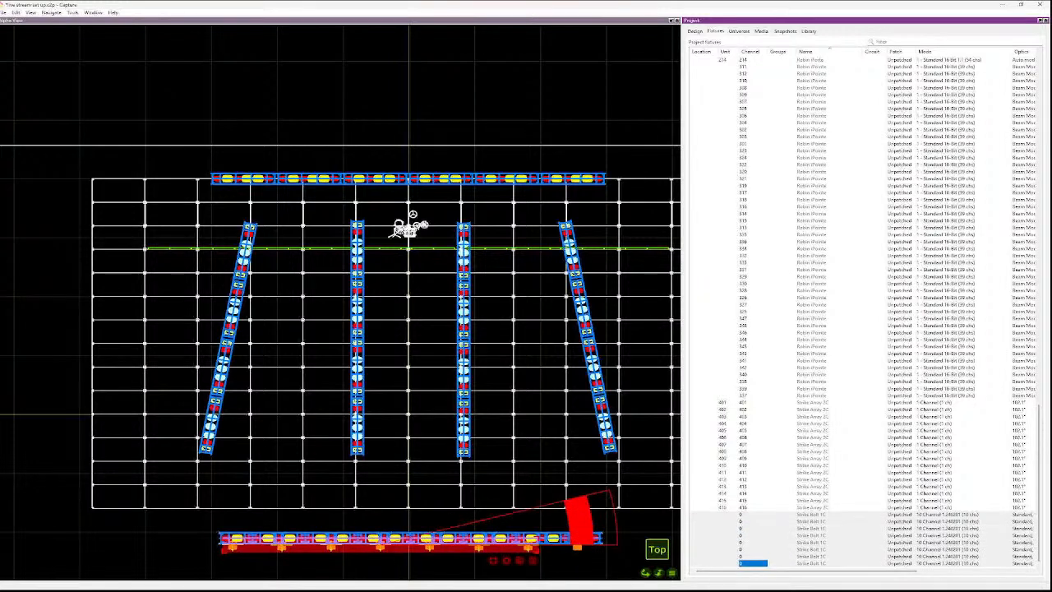
key(Return)
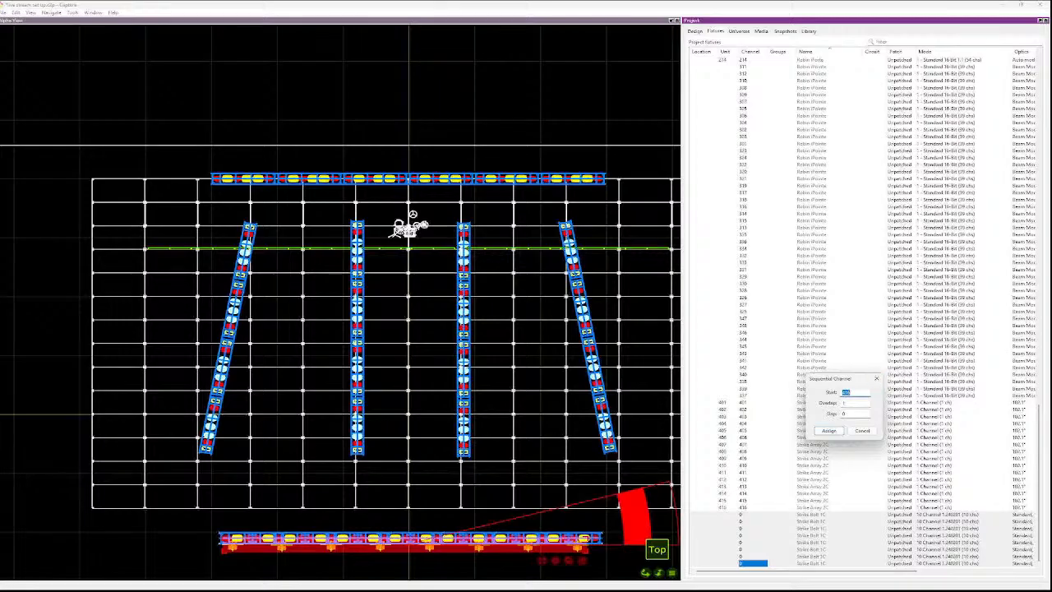
key(Return)
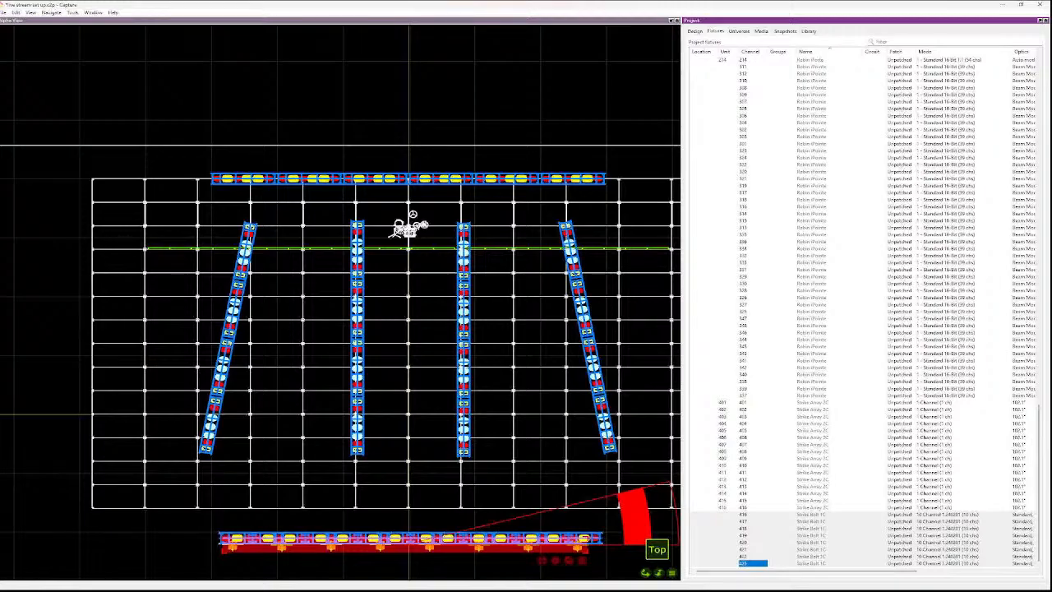
- Assign sequential unit numbers starting at 416 to the eight Strike Bolt 1C rows and clear the selection
key(Return)
key(Escape)
key(ctrl+u)
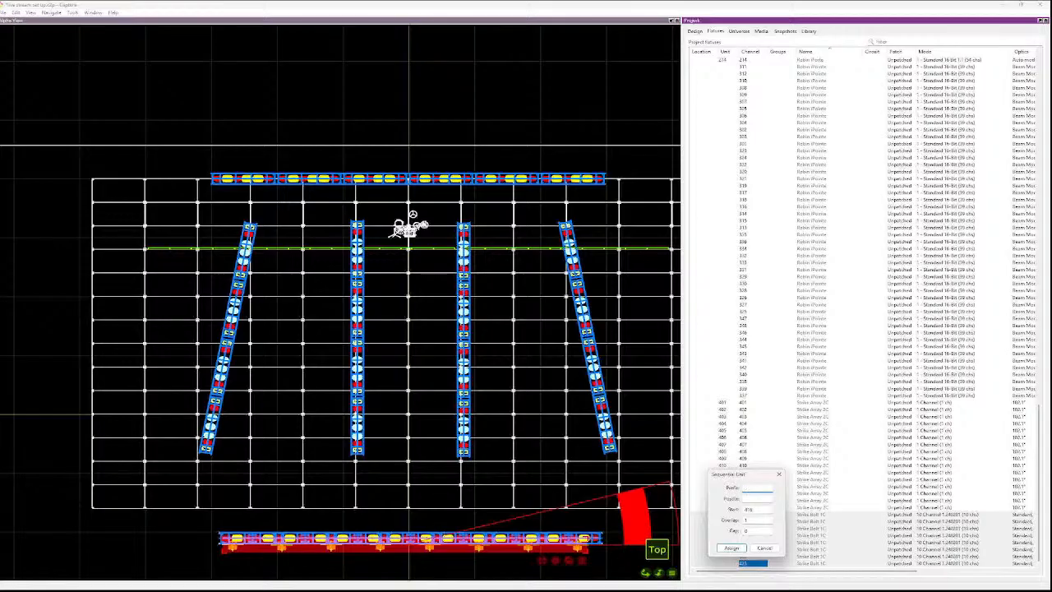
key(Return)
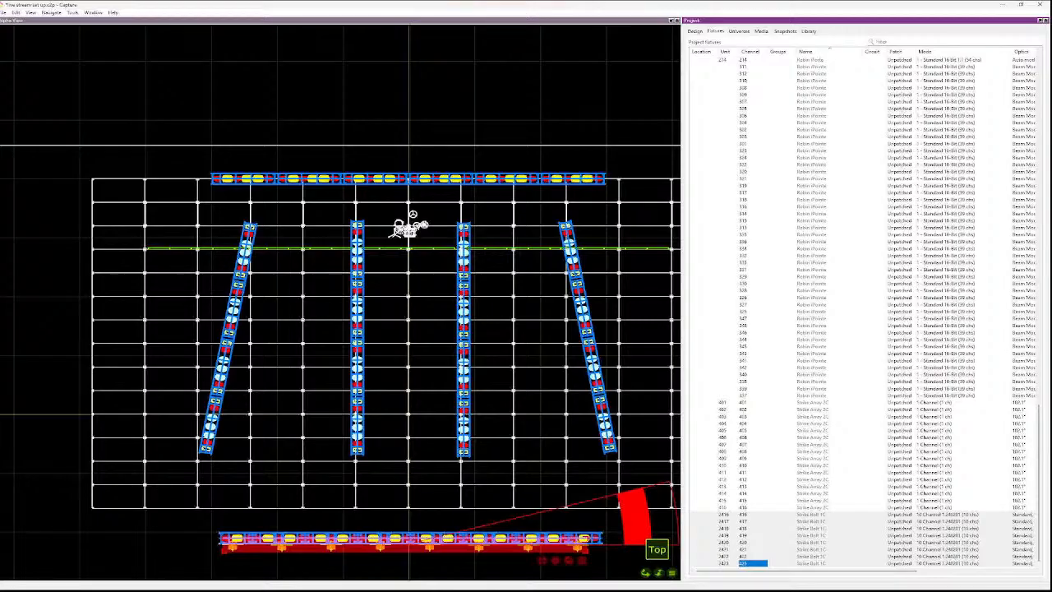
click(510, 103)
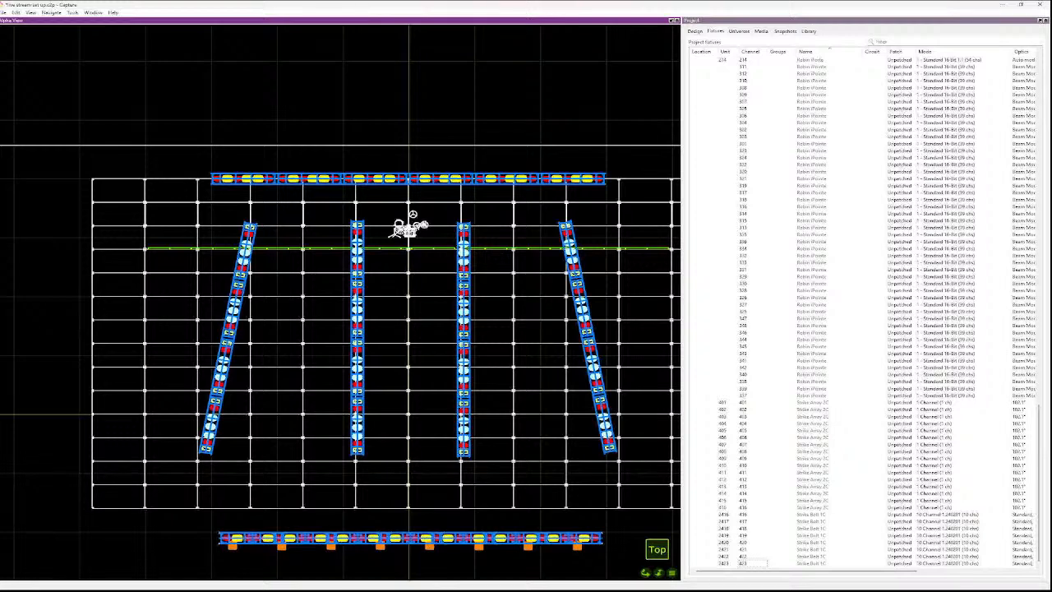
- Sort the fixture list by channel and select the Robin iPointe rows with channels 301 to 348
scroll(863, 312, up, 3)
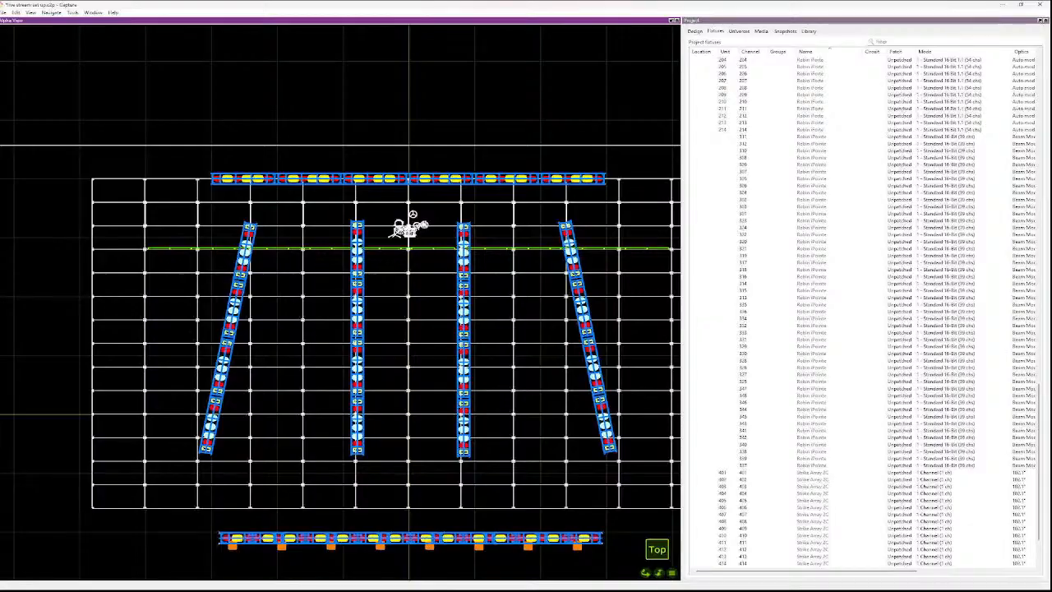
click(751, 52)
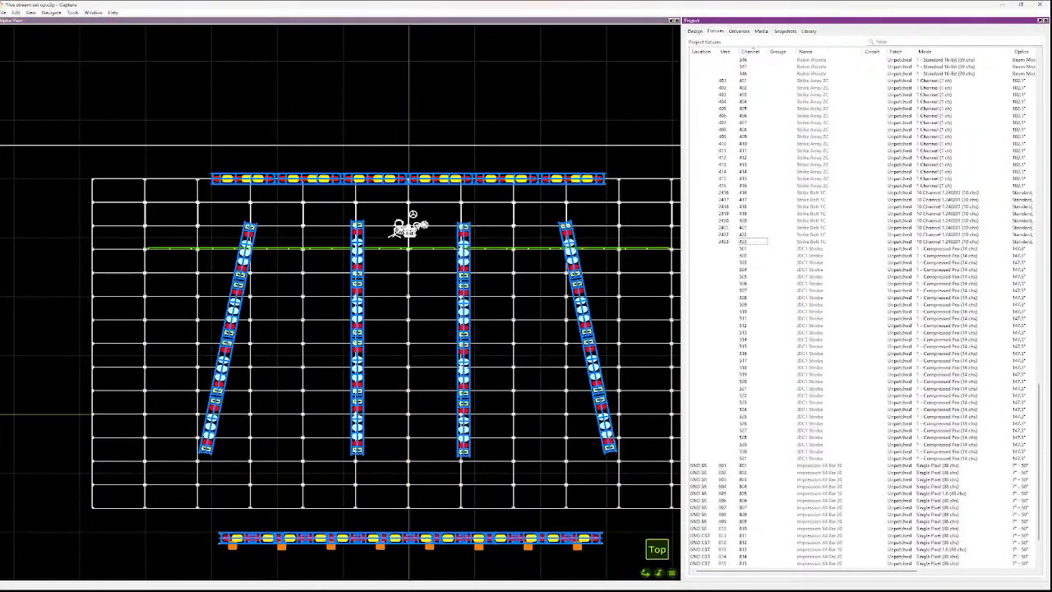
scroll(864, 312, up, 18)
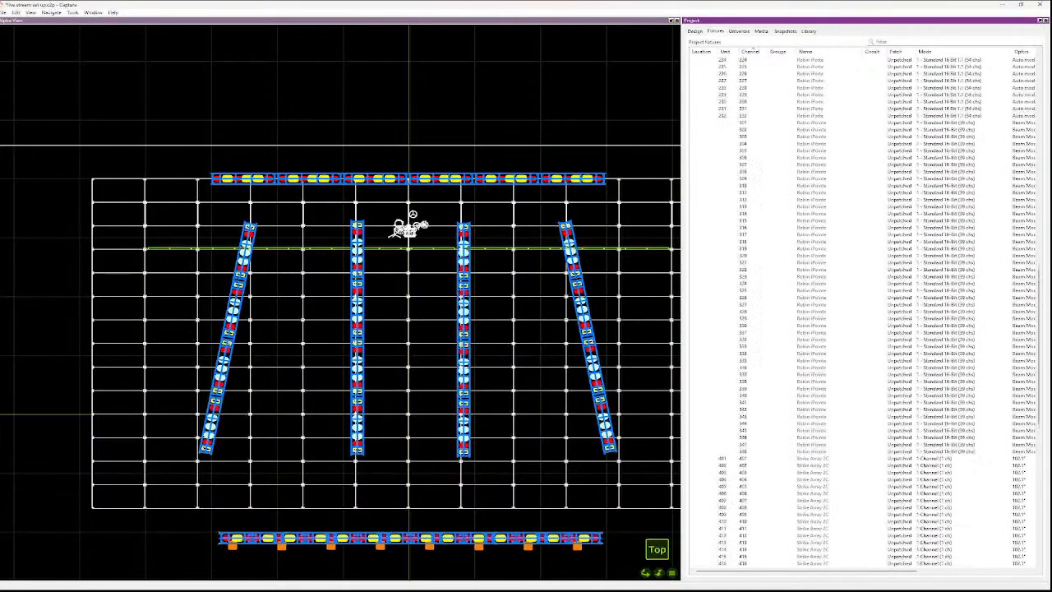
click(747, 171)
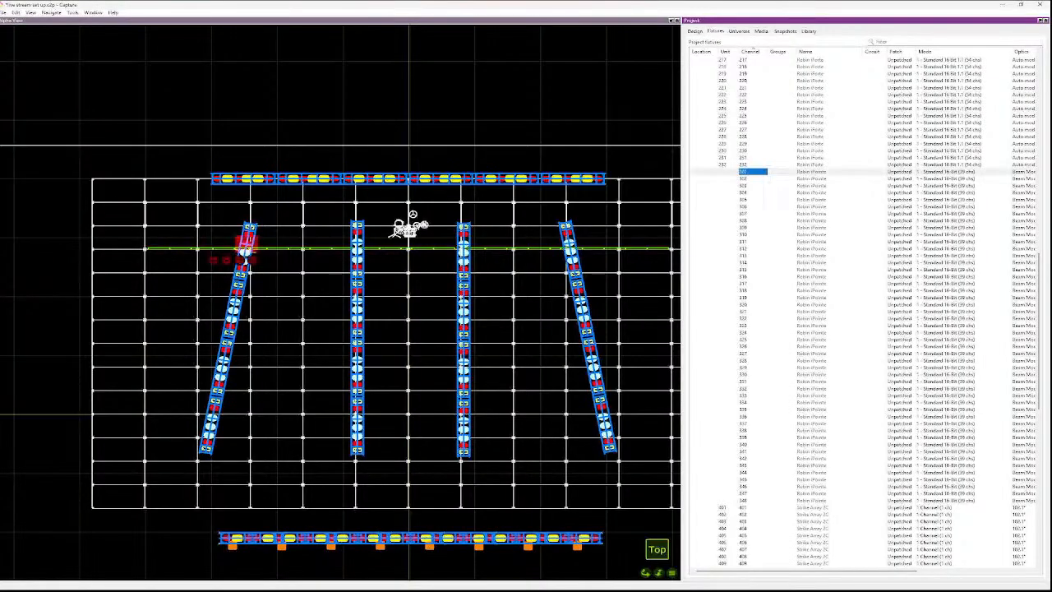
shift+click(746, 500)
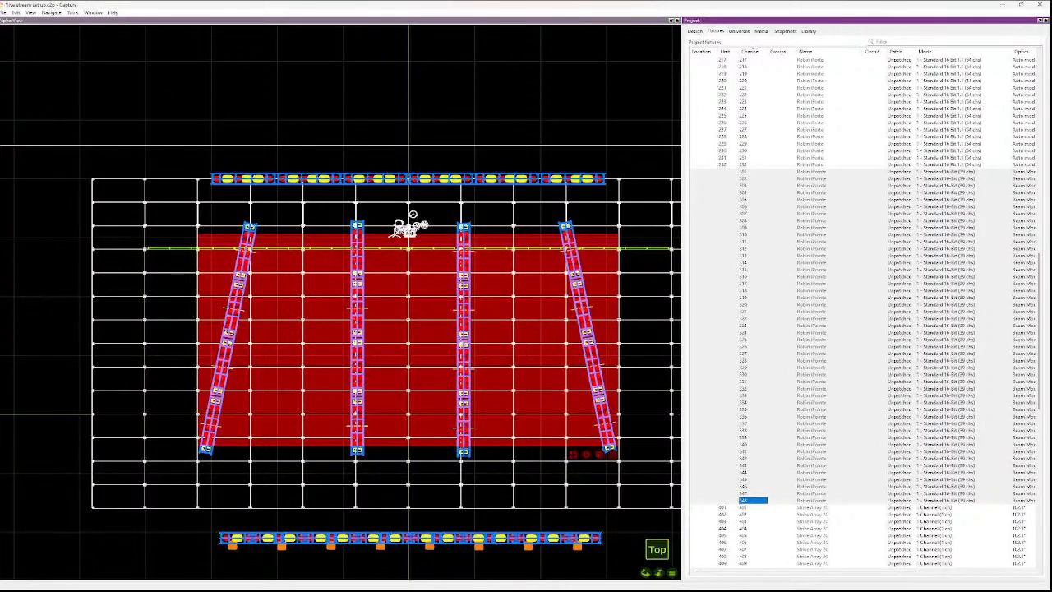
- Assign sequential unit numbers starting at 301 with the prefix 0 to the selected Robin iPointe rows
key(ctrl+u)
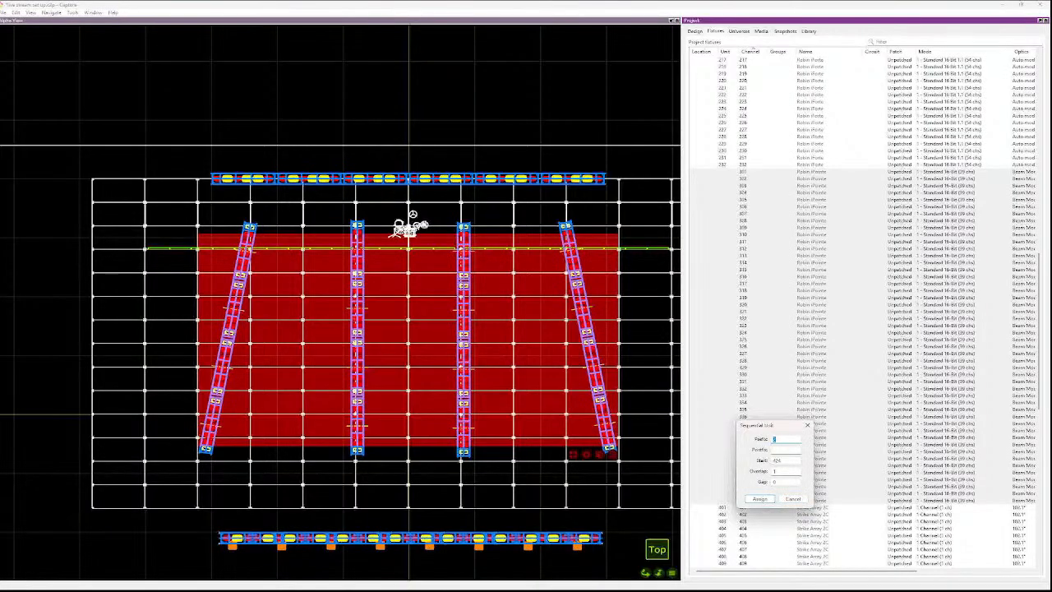
double_click(779, 460)
text(401)
double_click(776, 439)
click(760, 499)
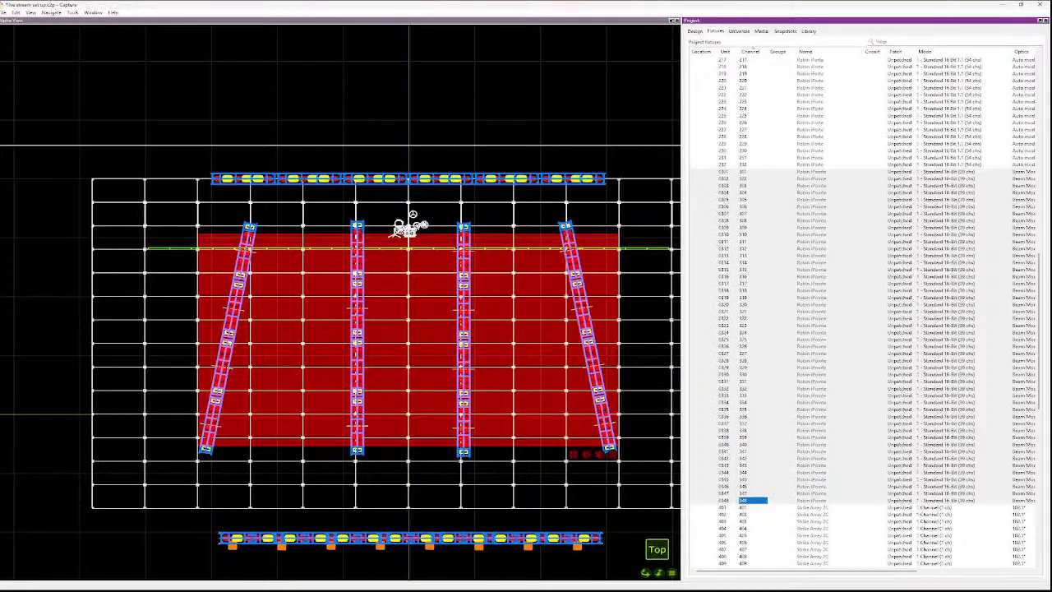
- Reassign the selected Robin iPointe rows' unit numbers sequentially without a prefix, starting at 349
click(765, 282)
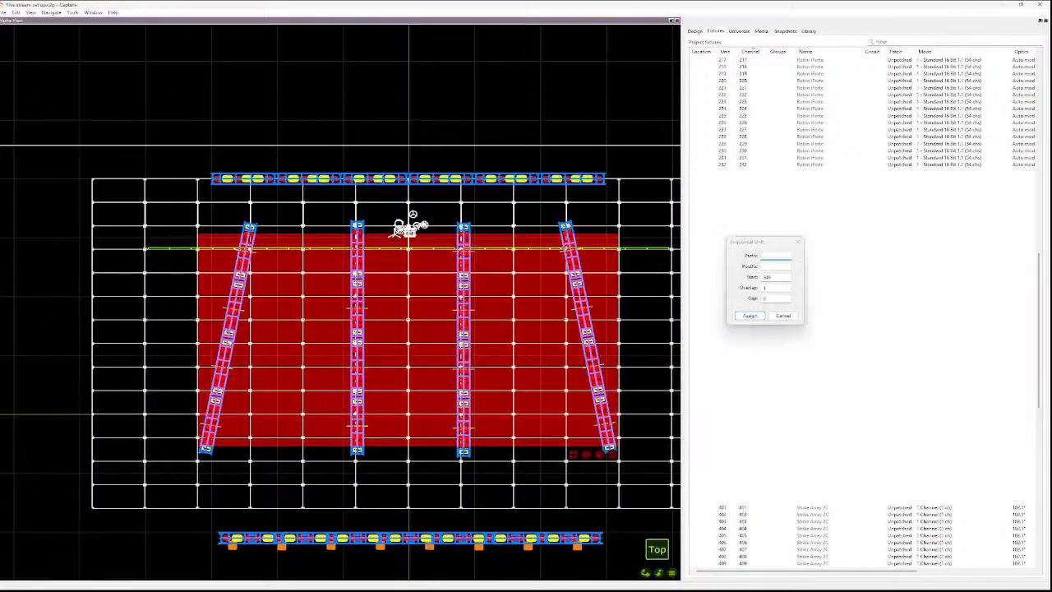
key(Return)
- Step upward through the fixture rows from the renumbered Robin iPointe block to the list's first row, checking each fixture's position in the plan
key(Up)
key(Up)
key(Up)
key(Up)
key(Up)
key(Up)
key(Up)
key(Up)
key(Up)
key(Up)
key(Up)
key(Up)
key(Up)
key(Up)
key(Up)
key(Up)
key(Up)
key(Up)
key(Up)
key(Up)
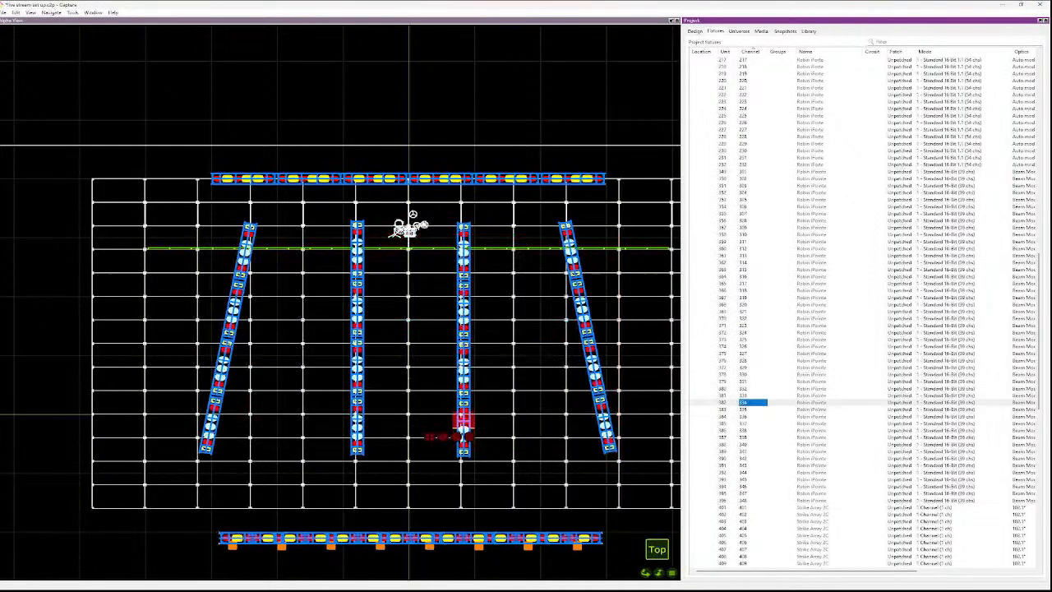
key(Up)
key(Up)
key(Up)
key(Up)
key(Up)
key(Up)
key(Up)
key(Up)
key(Up)
key(Up)
key(Up)
key(Up)
key(Up)
key(Up)
key(Up)
key(Up)
key(Up)
key(Up)
key(Up)
key(Up)
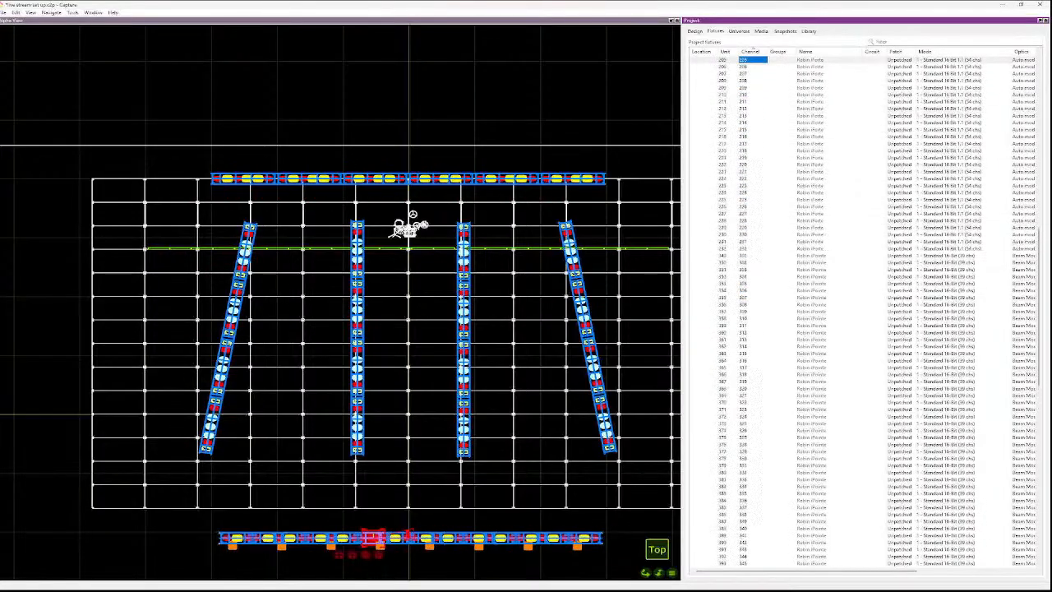
key(Up)
key(Up)
key(Up)
key(Up)
key(Up)
key(Up)
key(Up)
key(Up)
key(Up)
key(Up)
key(Up)
key(Up)
key(Up)
key(Up)
key(Up)
key(Up)
key(Up)
key(Up)
key(Up)
key(Up)
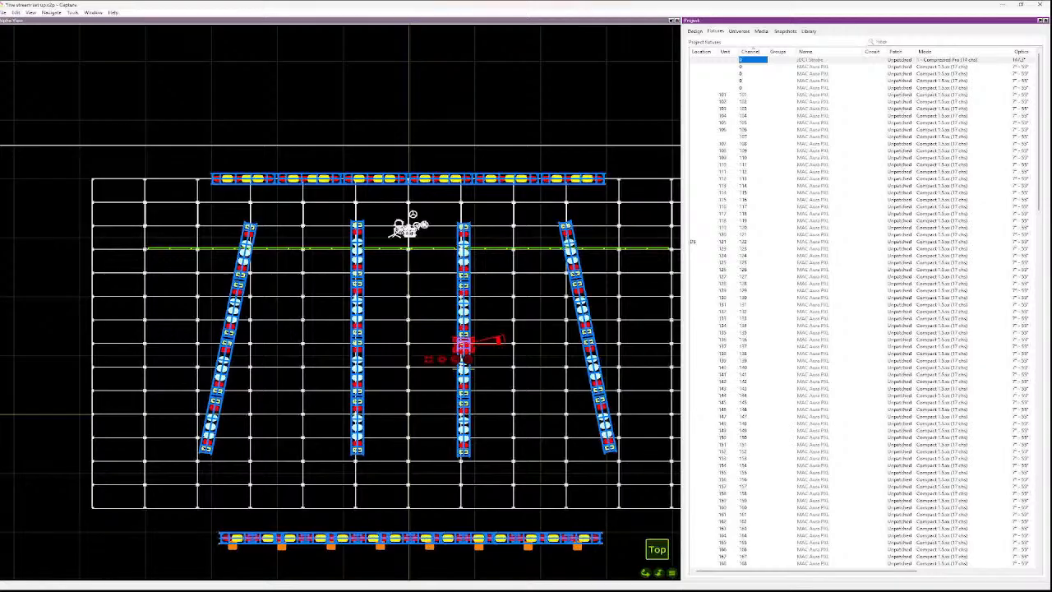
- Examine where the four MAC Aura PXL rows with channel 0 sit in the plan, comparing them with the channel 101 fixture
key(Down)
key(Down)
key(Up)
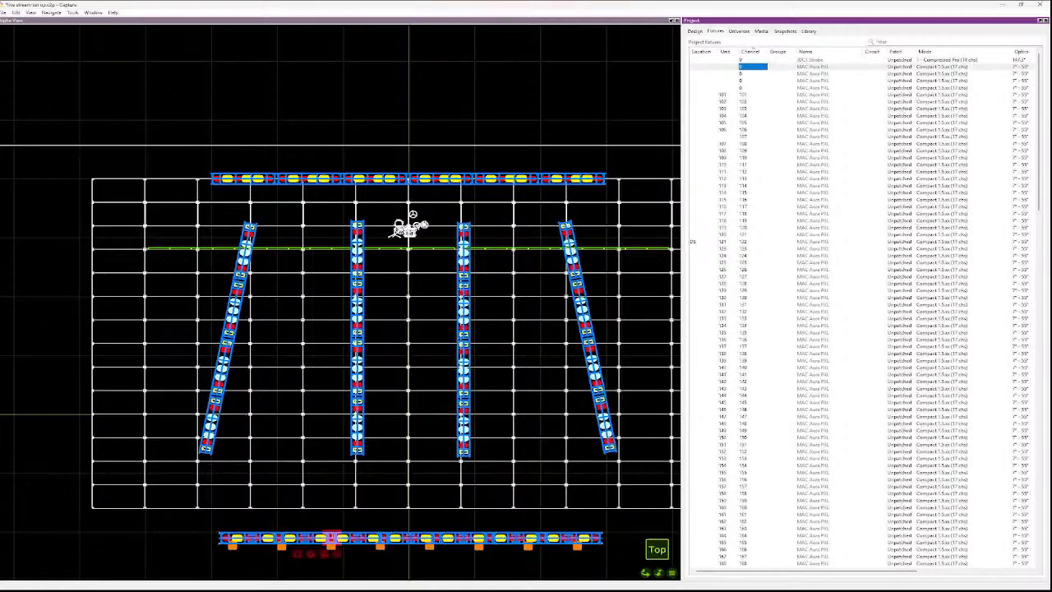
key(Down)
key(Down)
key(Down)
key(Down)
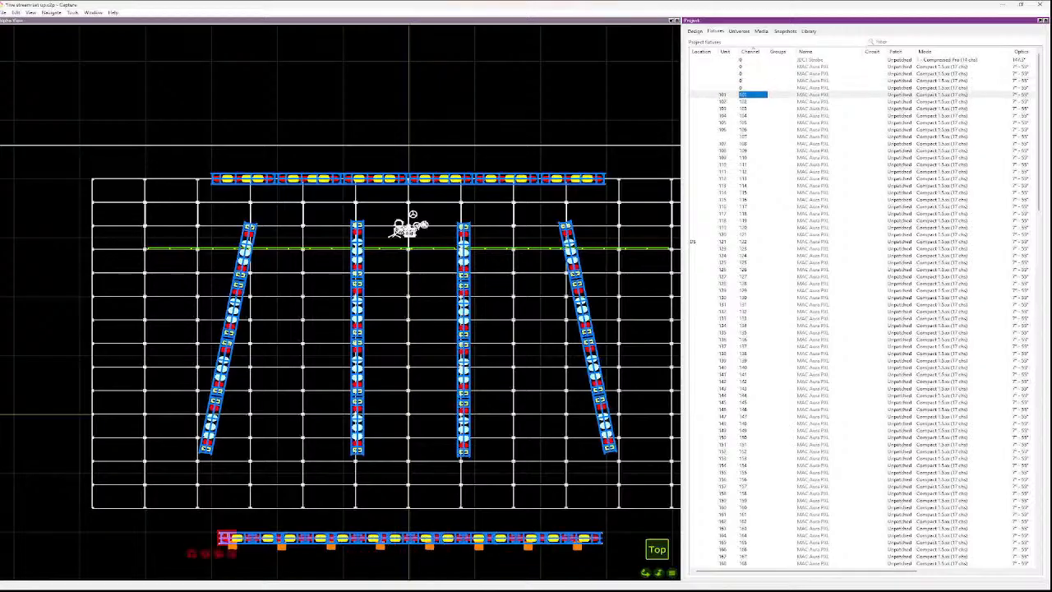
key(Up)
key(Up)
key(Up)
key(Up)
key(Up)
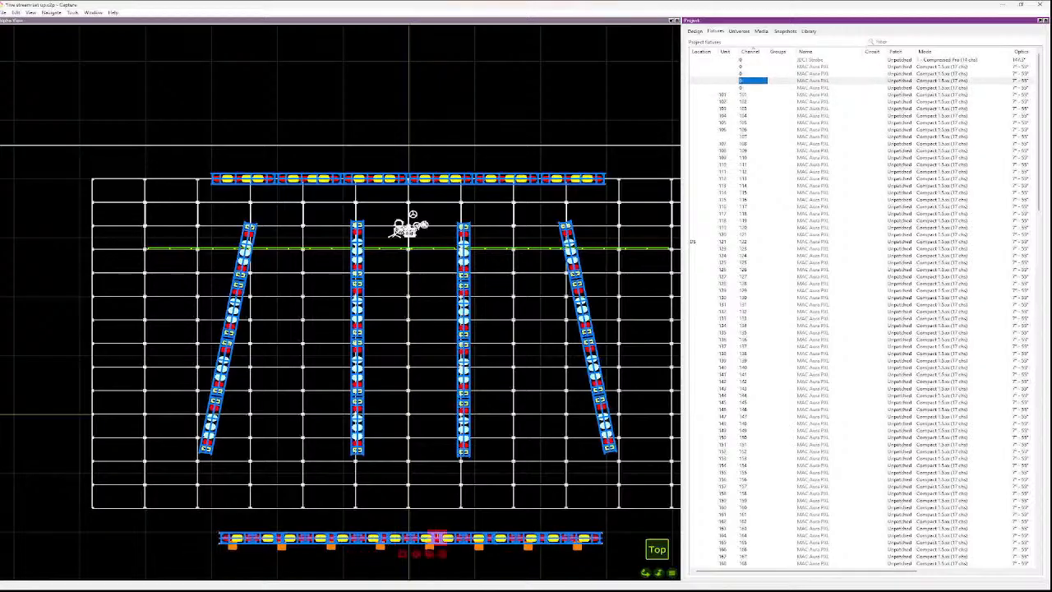
key(Down)
key(Down)
key(Down)
key(Down)
key(Down)
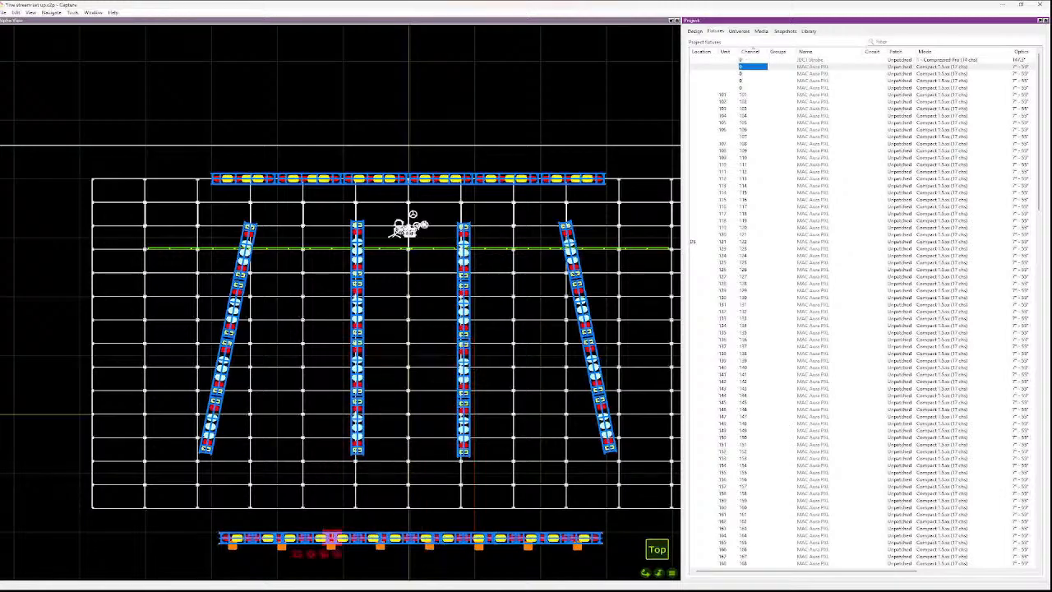
key(Up)
key(Up)
key(Up)
key(Up)
key(Up)
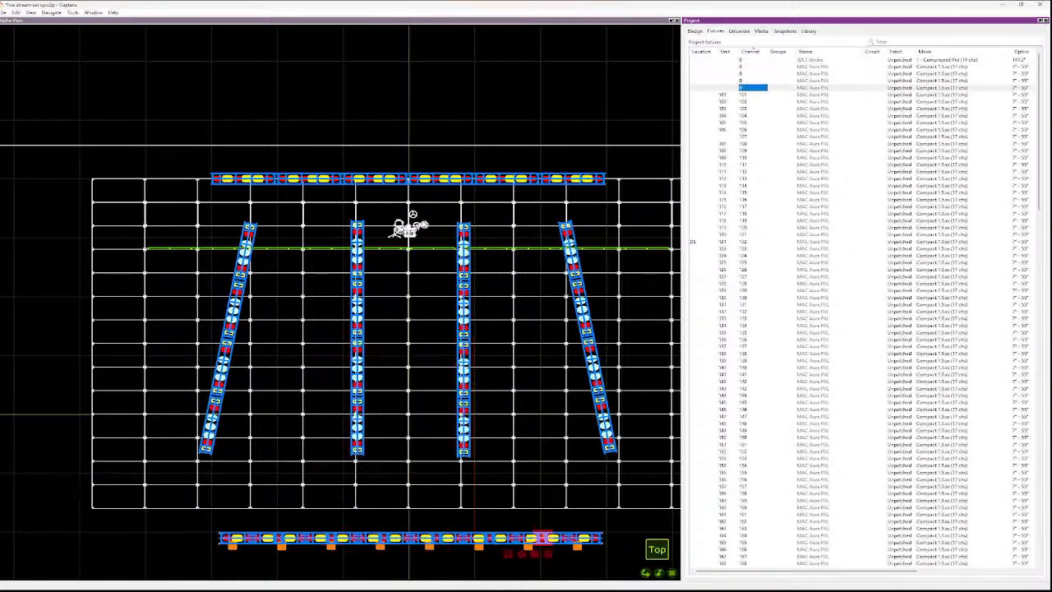
key(Down)
key(Down)
key(Down)
key(Down)
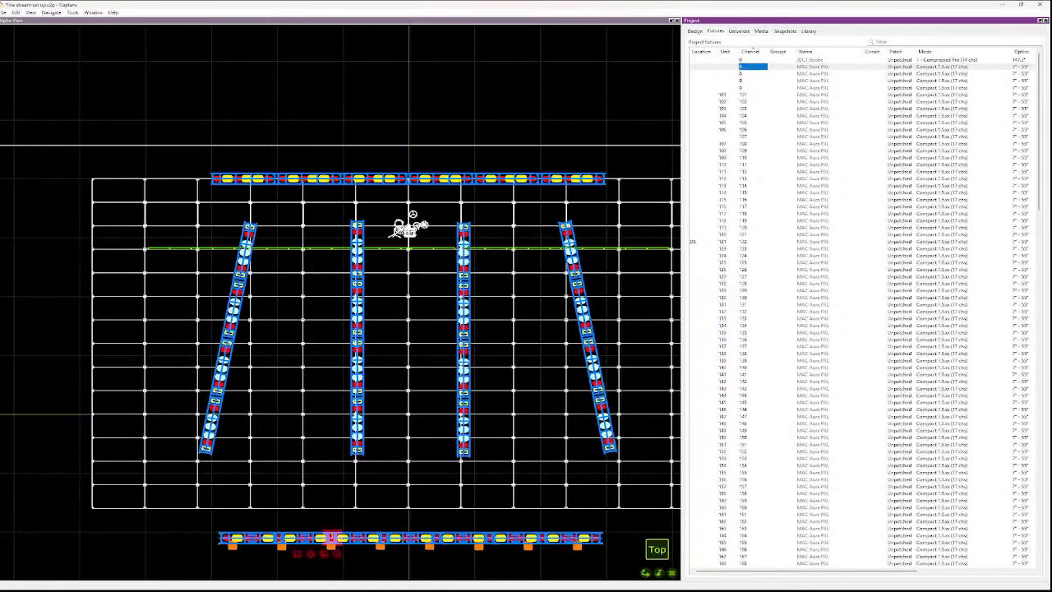
right_click(526, 461)
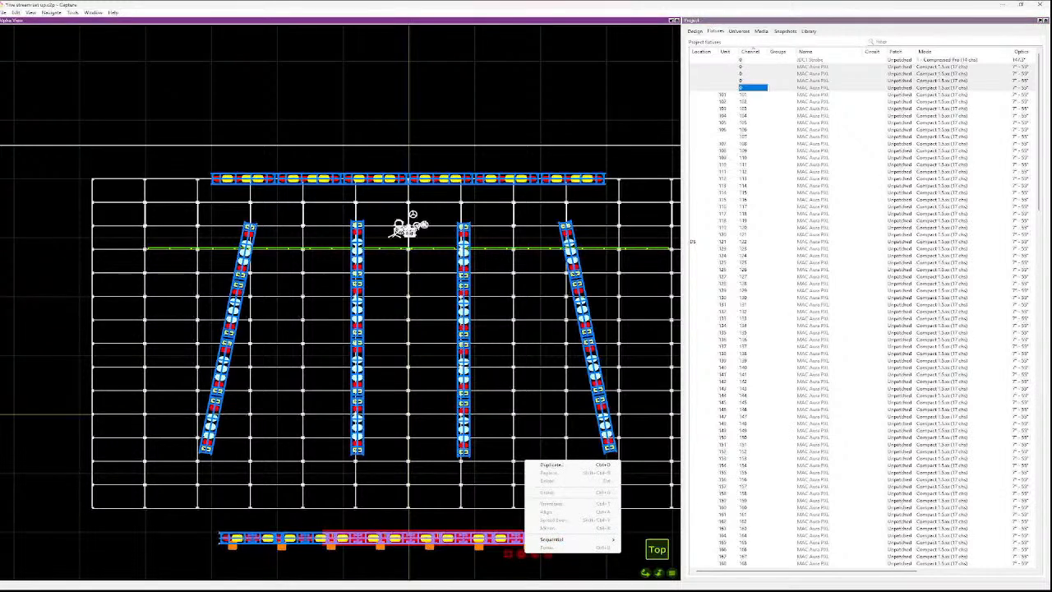
key(Escape)
key(Escape)
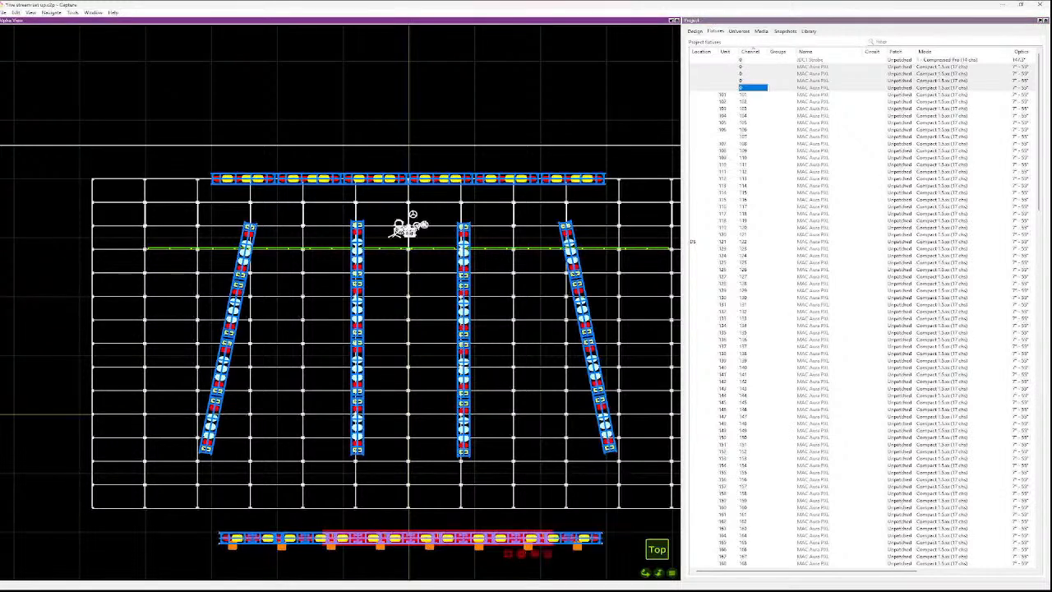
drag(622, 552, 202, 508)
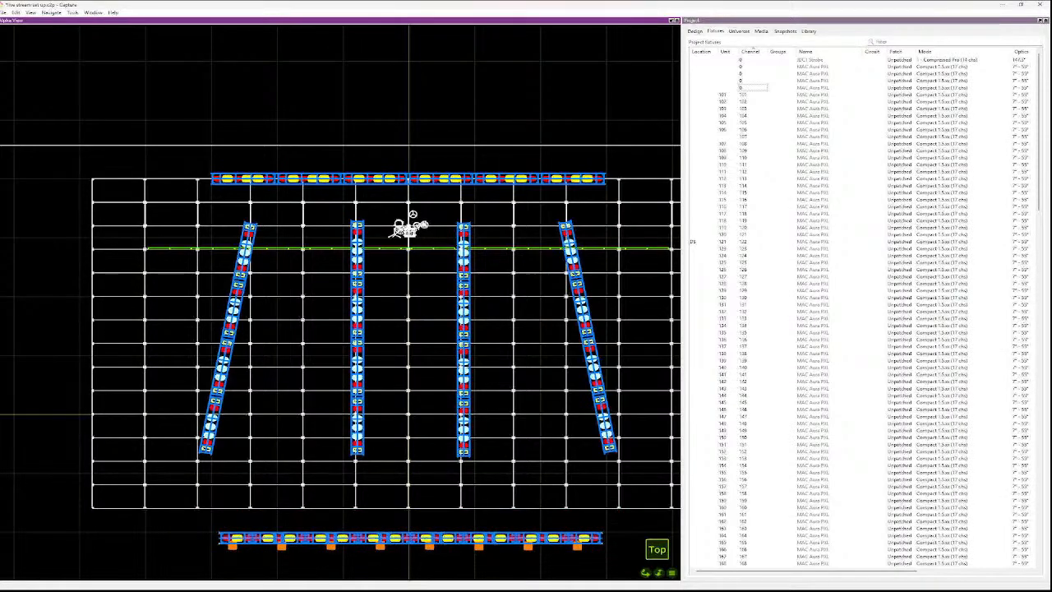
mouse_move(221, 531)
mouse_down()
mouse_move(431, 551)
mouse_move(613, 553)
mouse_move(541, 530)
mouse_move(203, 523)
mouse_up()
- Unlock the red Wash layer and make its fixtures selectable in the layer settings
click(696, 32)
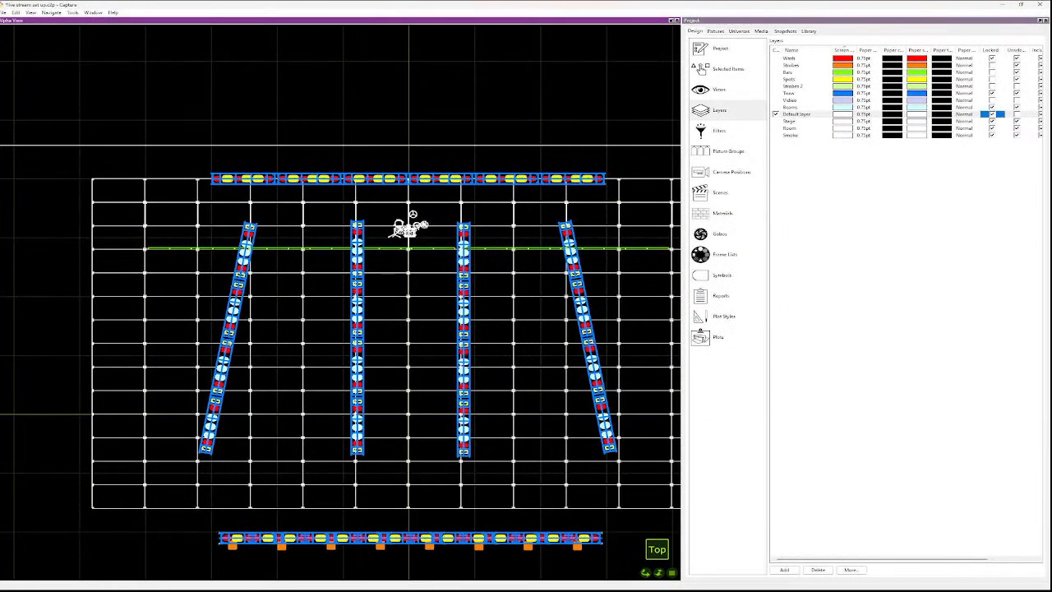
click(701, 69)
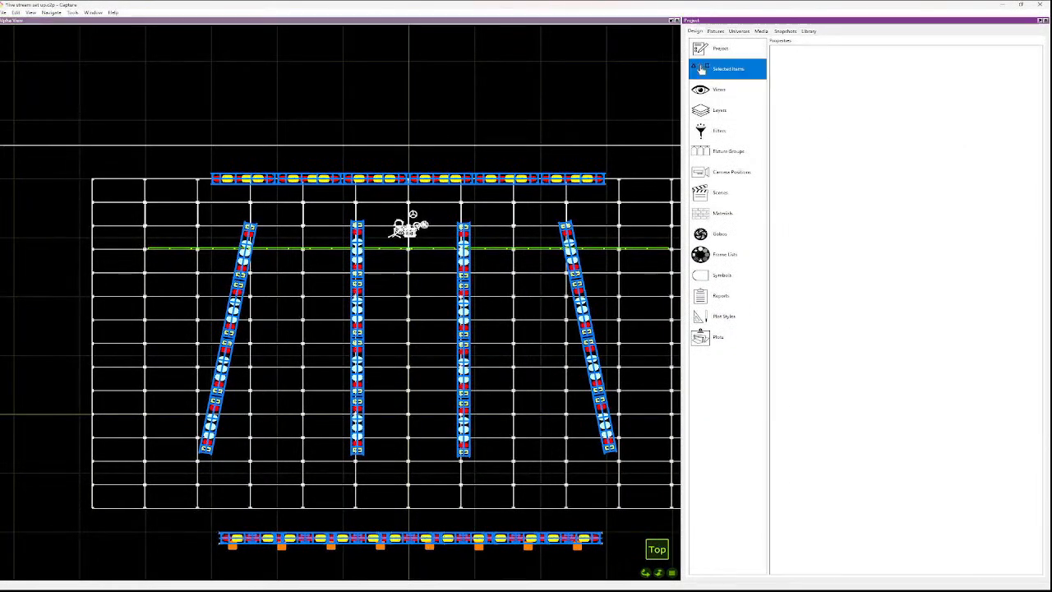
click(701, 68)
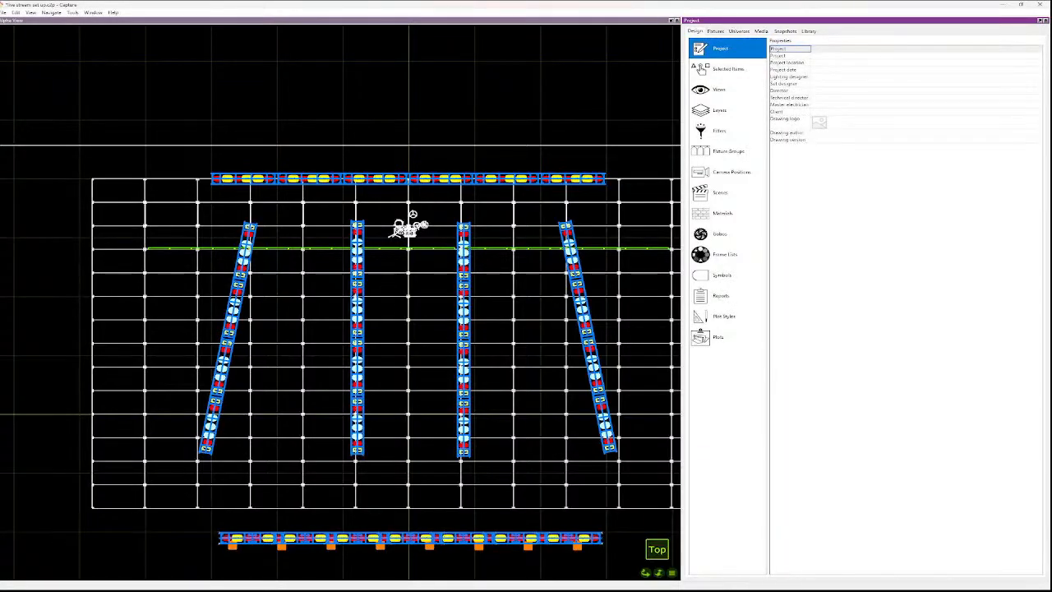
click(729, 152)
click(720, 110)
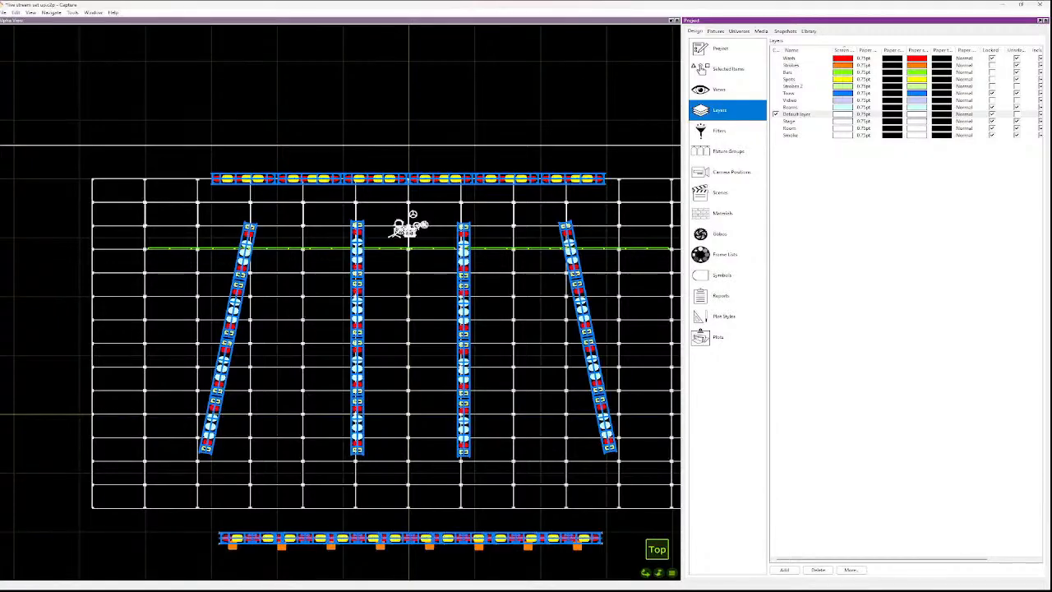
click(1017, 57)
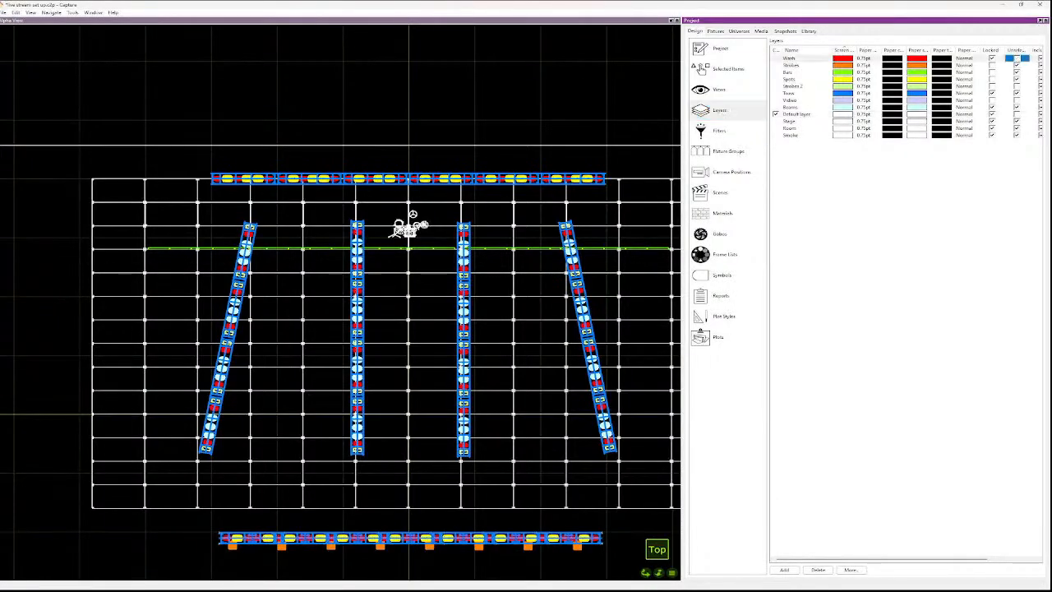
click(992, 59)
- Delete the four MAC Aura PXL fixtures with channel 0 from the project's fixture list
click(715, 30)
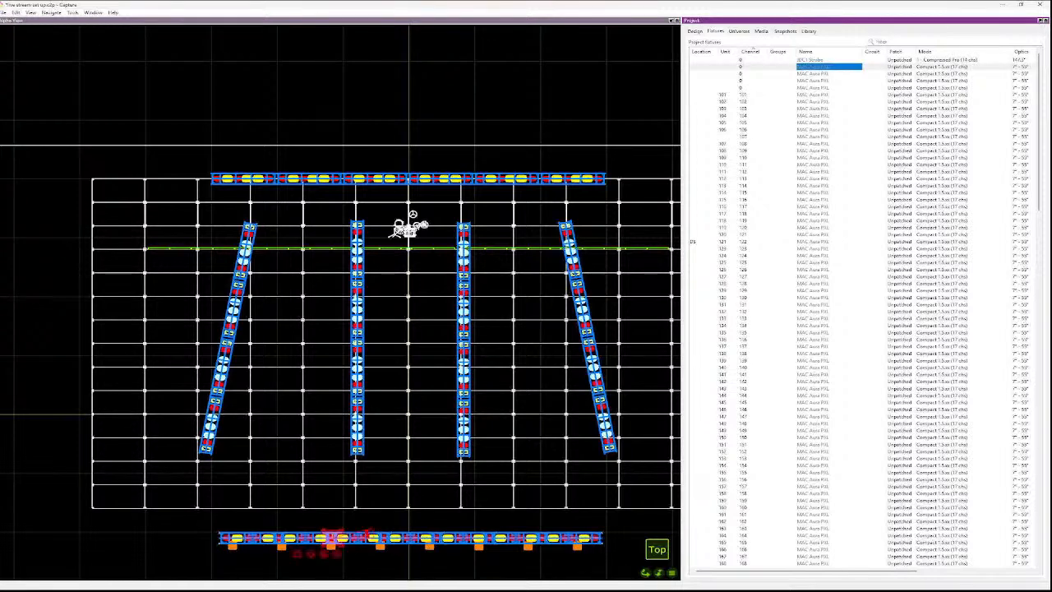
shift+click(814, 88)
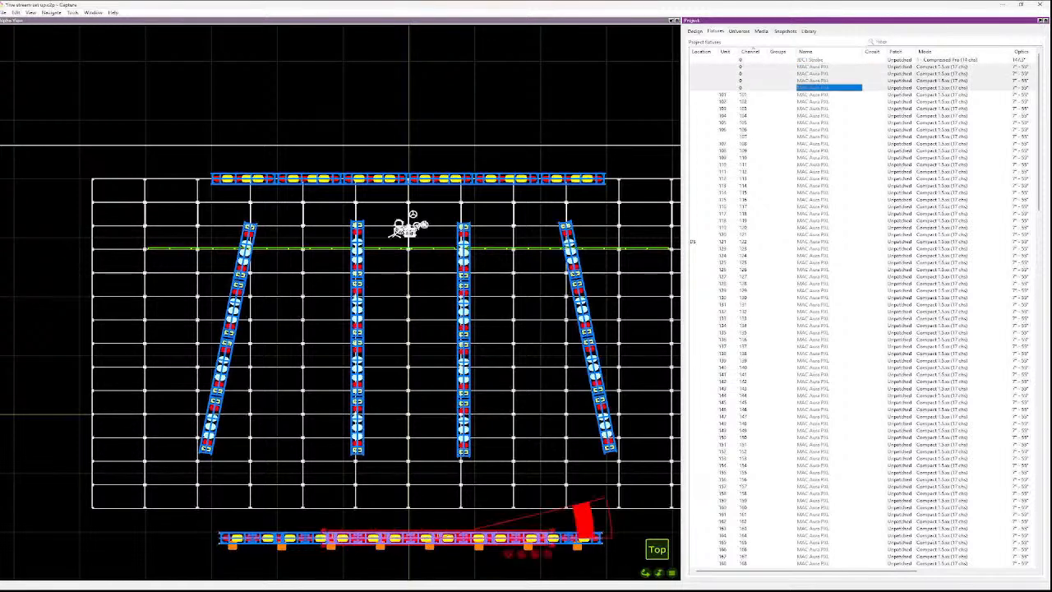
right_click(521, 553)
click(542, 480)
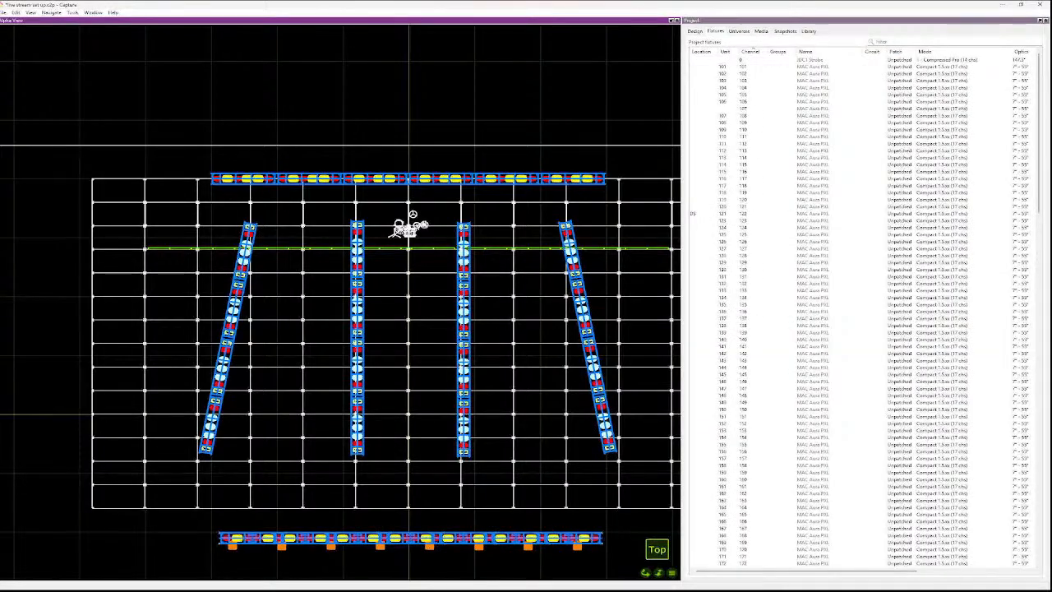
- Check the plan positions of the remaining channel 0 strobe and the MAC Aura PXL rows from channel 101 to 122
click(814, 60)
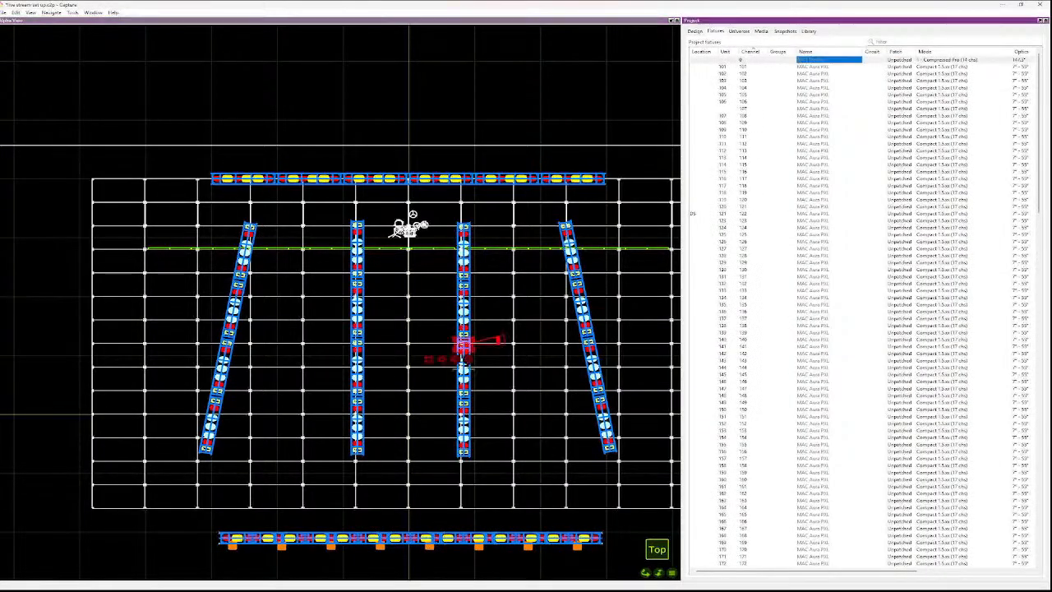
click(814, 67)
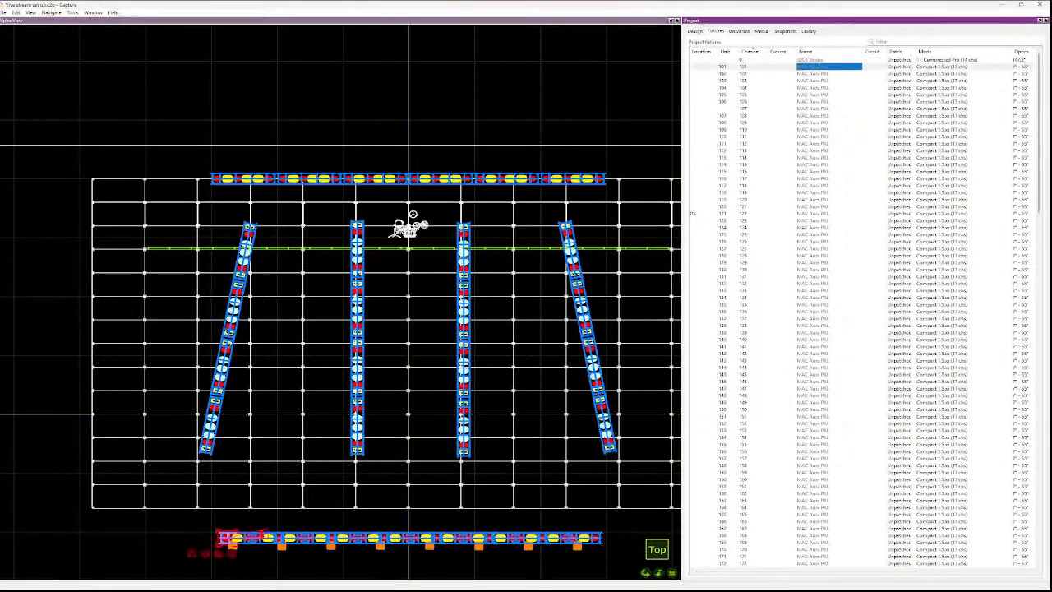
key(Down)
key(Down)
key(Down)
key(Down)
key(Down)
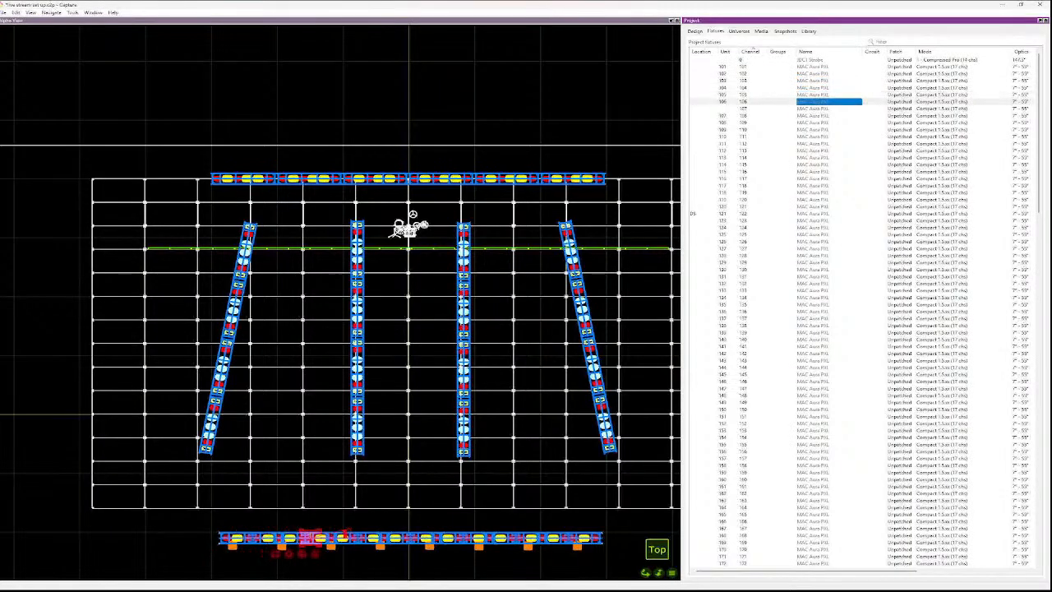
key(Down)
key(Down)
key(Down)
key(Down)
key(Down)
key(Down)
key(Down)
key(Down)
key(Down)
key(Down)
key(Down)
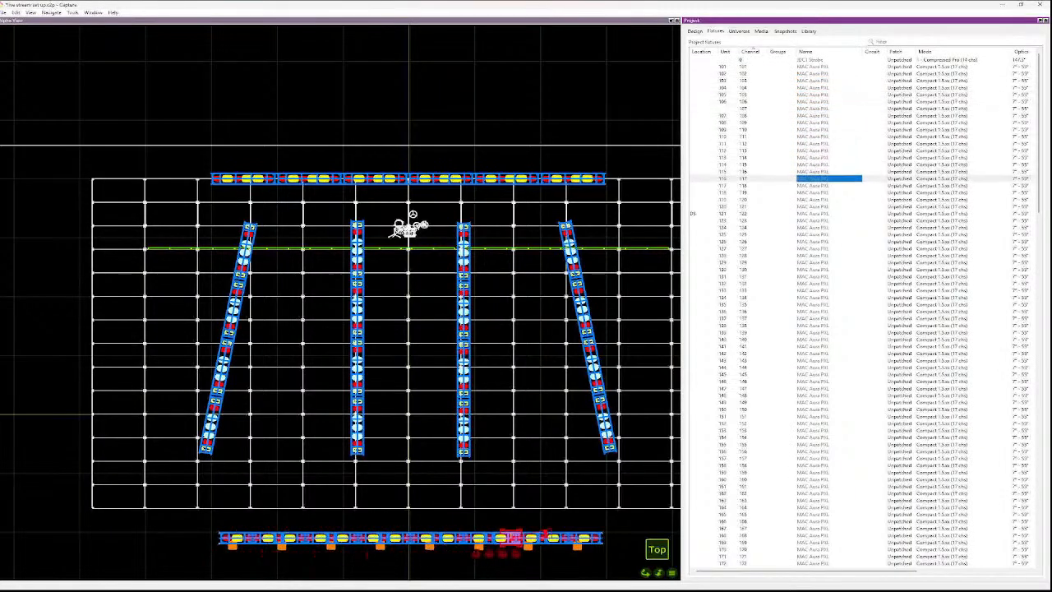
key(Down)
key(Down)
key(Down)
key(Down)
key(Down)
click(818, 60)
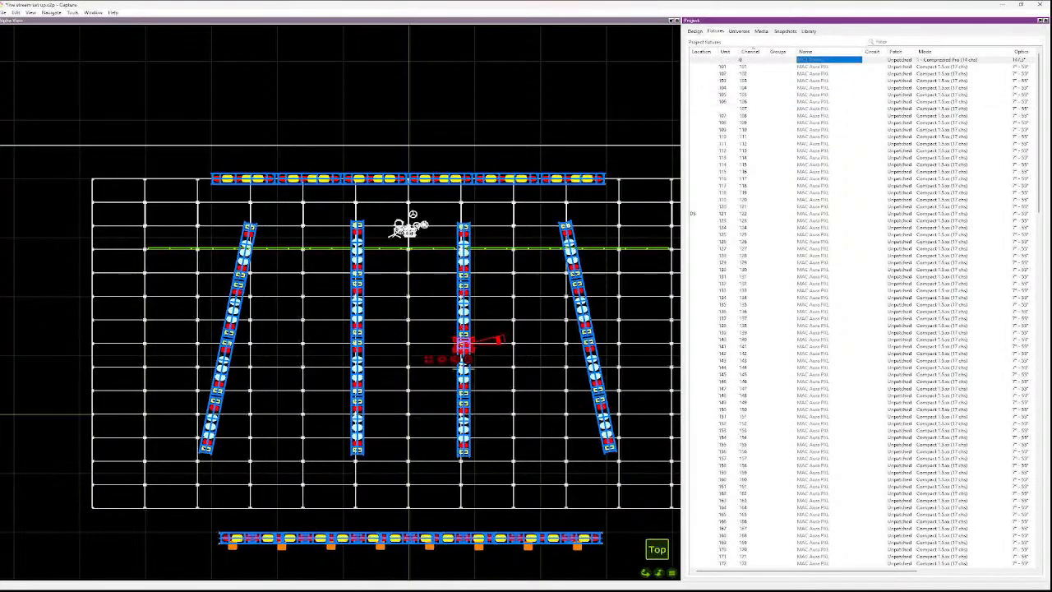
- Assign sequential unit numbers starting at 101 to all MAC Aura PXL rows with channels 101 to 172
click(720, 108)
click(723, 102)
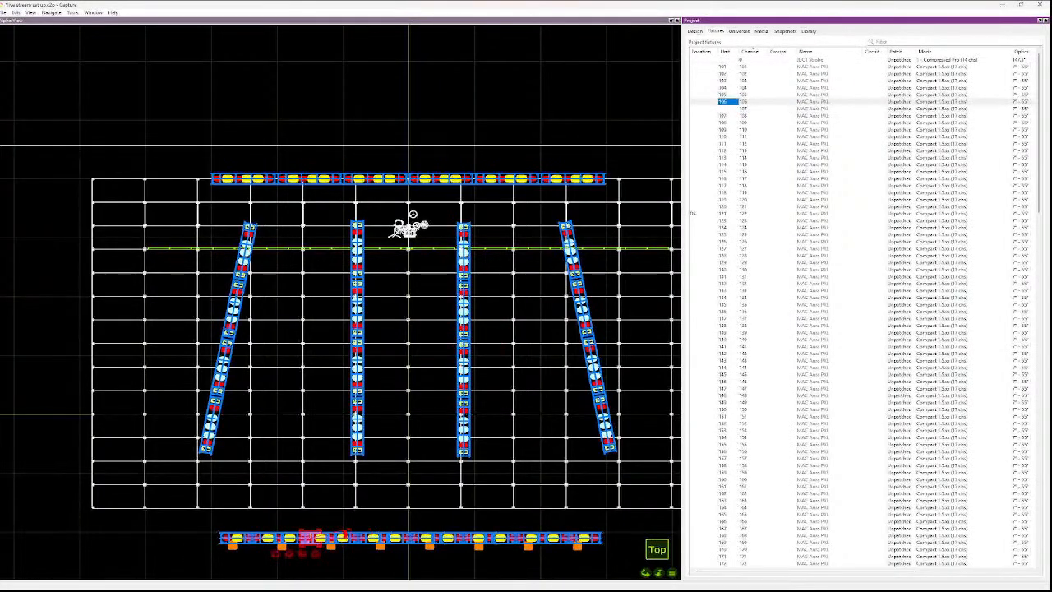
click(782, 67)
drag(782, 66, 782, 542)
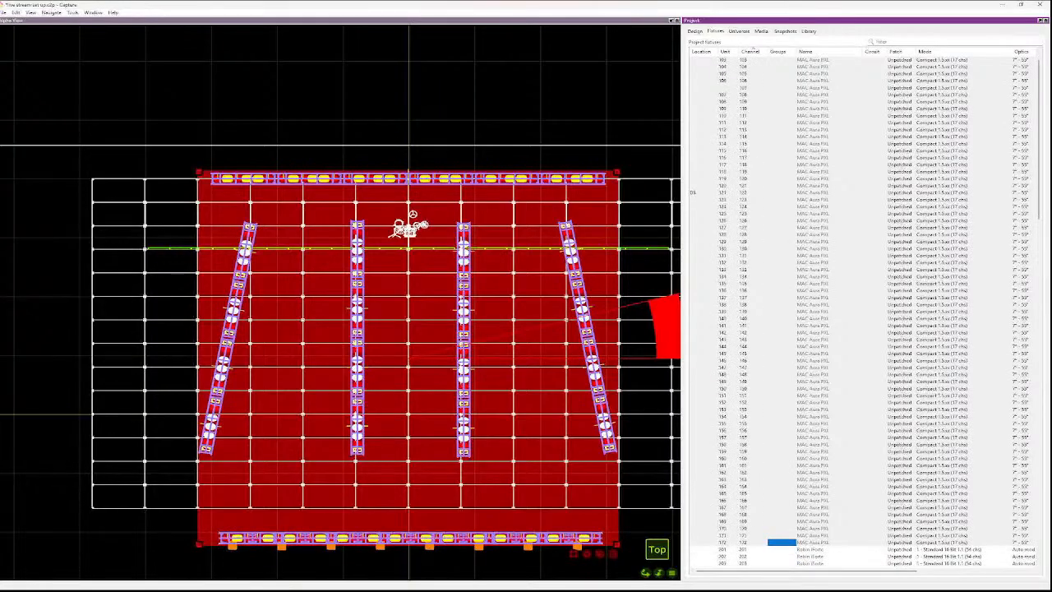
drag(782, 543, 782, 542)
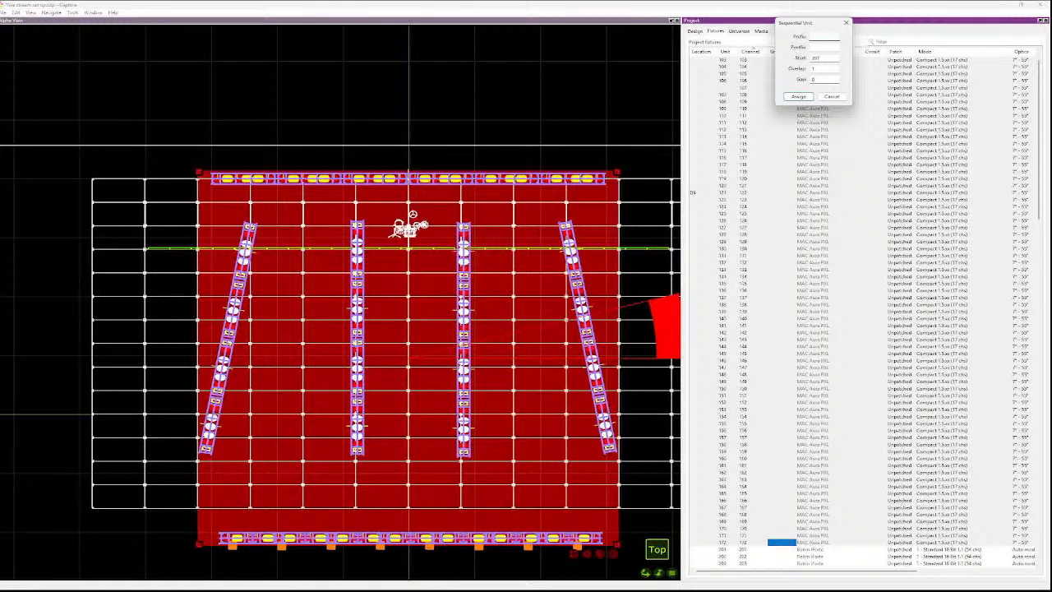
key(Tab)
key(Tab)
text(1)
key(shift+Tab)
key(shift+Tab)
key(Escape)
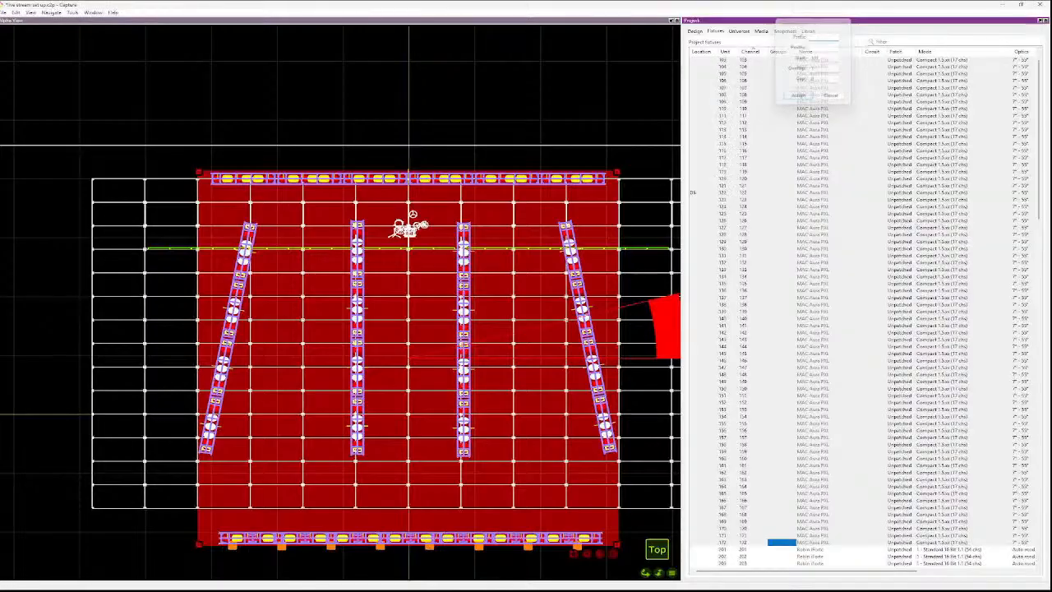
- Check the renumbered MAC Aura PXL rows at channels 121, 172, 101 and 102 for matching unit and channel numbers
click(822, 186)
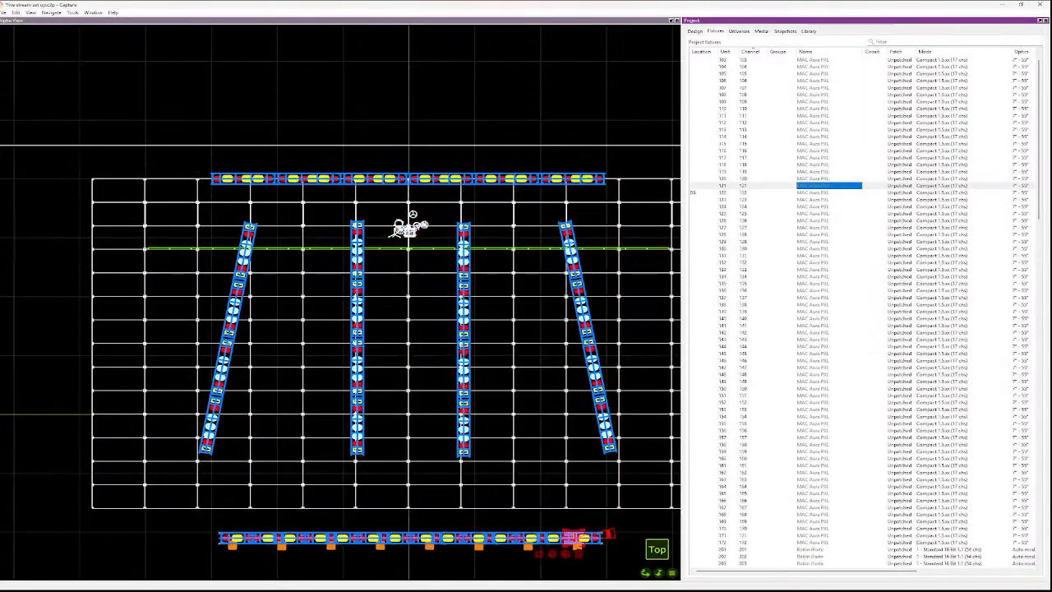
click(822, 542)
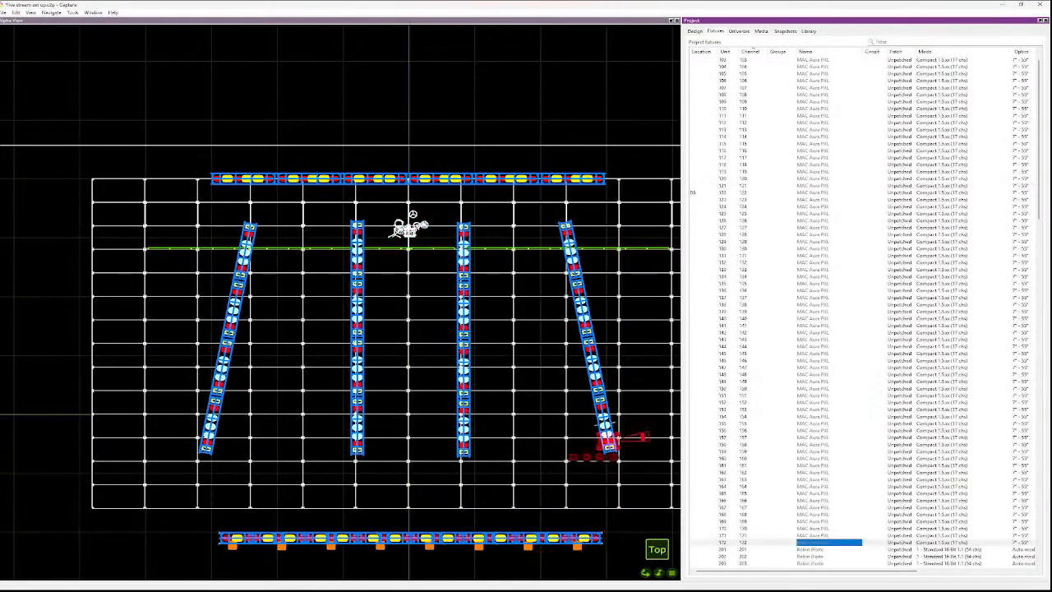
scroll(829, 543, up, 1)
click(822, 67)
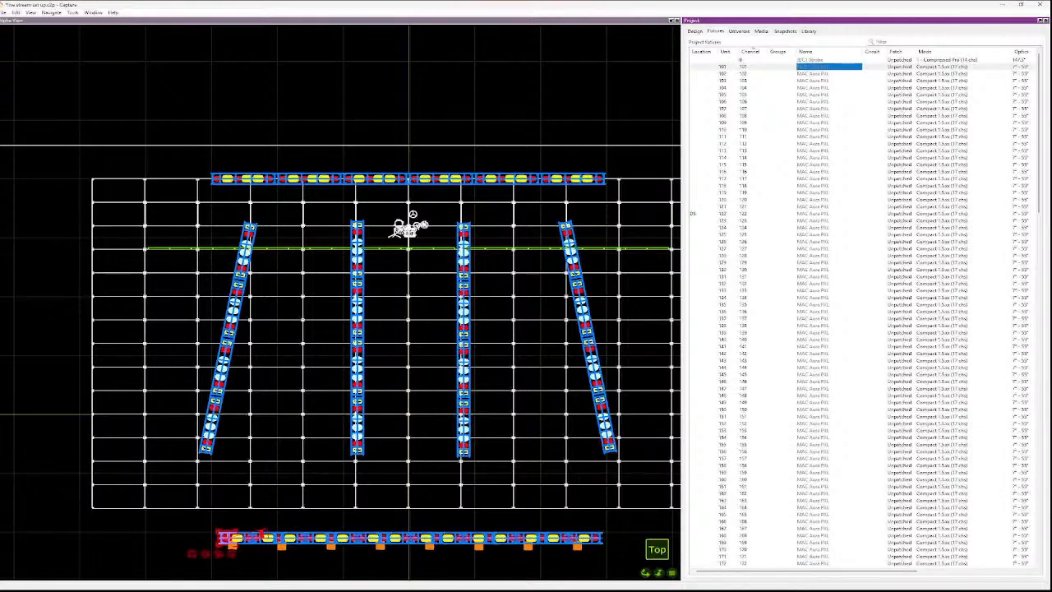
key(Down)
key(Right)
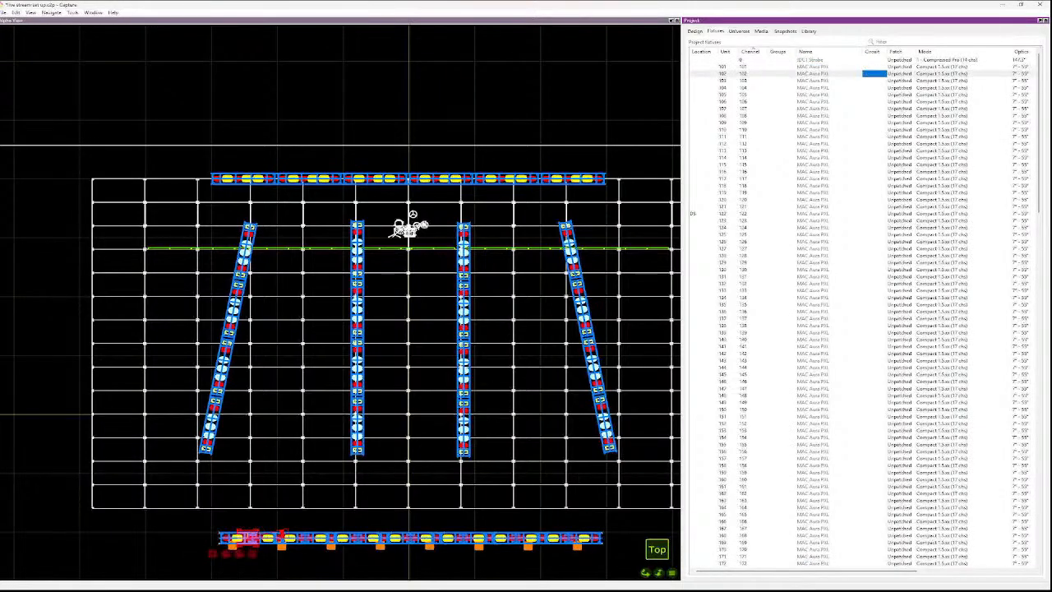
- Check the unit and channel numbering row by row from the MAC Aura PXL fixtures down to the last impression X4 Bar 20
key(Up)
key(Down)
key(Down)
key(Down)
key(Down)
key(Down)
key(Down)
key(Down)
key(Down)
key(Down)
key(Down)
key(Down)
key(Down)
key(Down)
key(Down)
key(Down)
key(Down)
key(Down)
key(Down)
key(Down)
key(Down)
key(Down)
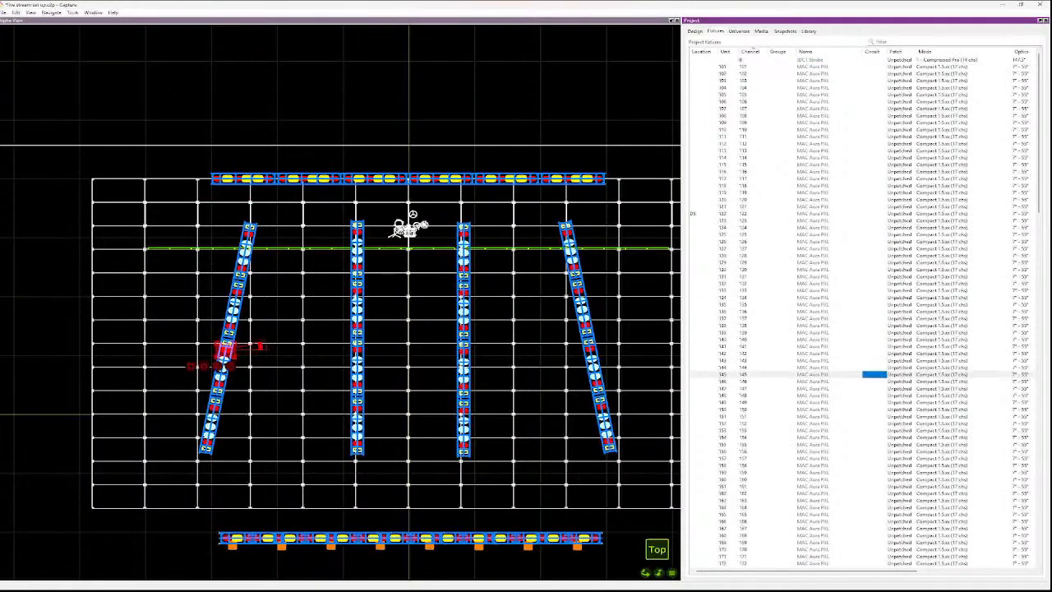
key(Down)
key(Down)
key(Down)
key(Down)
key(Down)
key(Down)
key(Down)
key(Down)
key(Down)
key(Down)
key(Down)
key(Up)
key(Up)
key(Up)
key(Up)
key(Up)
key(Up)
key(Up)
key(Up)
key(Up)
key(Up)
key(Up)
key(Up)
key(Up)
key(Up)
key(Up)
key(Up)
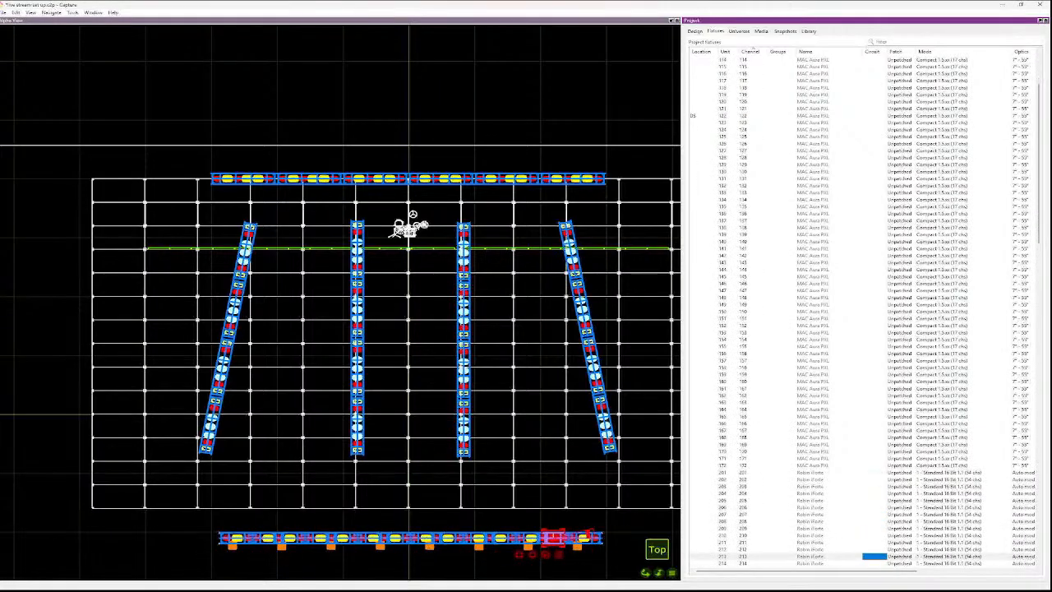
key(Down)
key(Down)
key(Down)
key(Down)
key(Down)
key(Down)
key(Down)
key(Down)
key(Down)
key(Down)
key(Down)
key(Down)
key(Down)
key(Down)
key(Down)
key(Down)
key(Down)
key(Down)
key(Down)
key(Down)
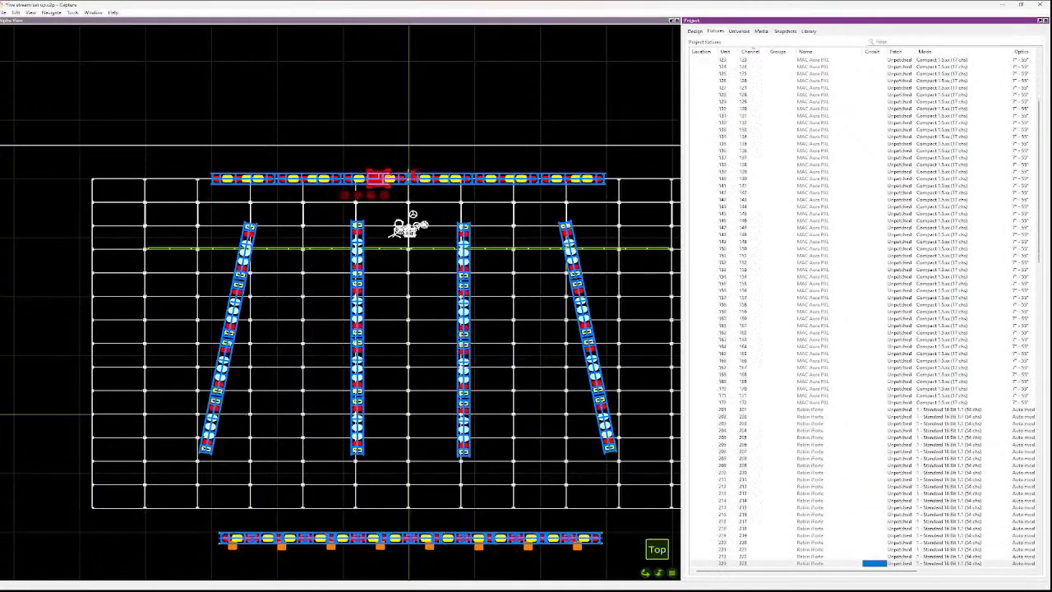
key(Down)
key(Down)
key(Down)
key(Down)
key(Down)
key(Down)
key(Down)
key(Down)
key(Down)
key(Down)
key(Down)
key(Down)
key(Down)
key(Down)
key(Down)
key(Down)
key(Down)
key(Down)
key(Down)
key(Down)
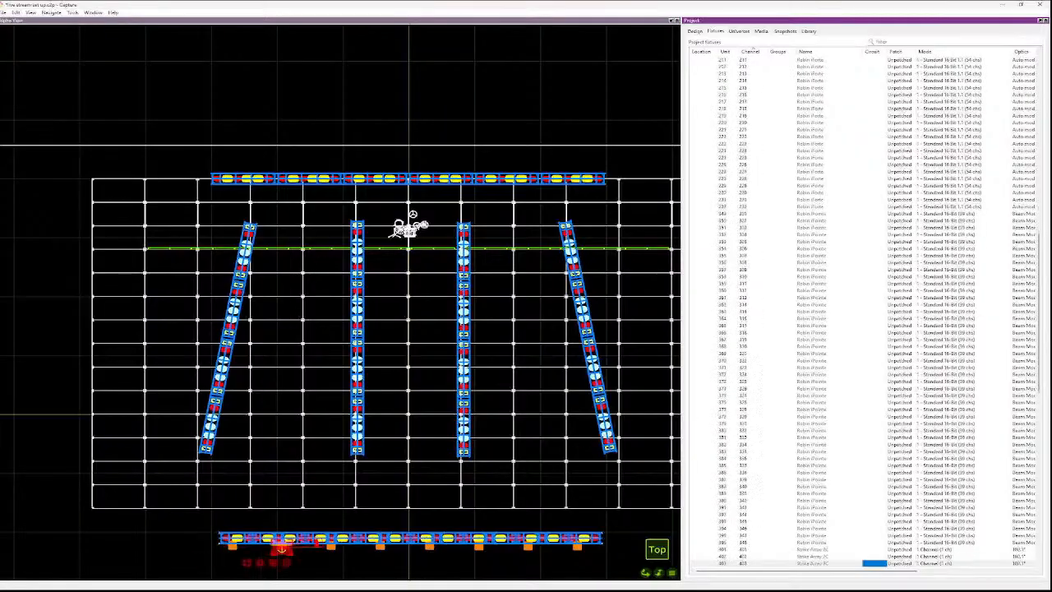
key(Down)
key(Down)
key(Down)
key(Down)
key(Down)
key(Down)
key(Down)
key(Down)
key(Down)
key(Down)
key(Down)
key(Down)
key(Down)
key(Down)
key(Down)
key(Down)
key(Down)
key(Down)
key(Down)
key(Down)
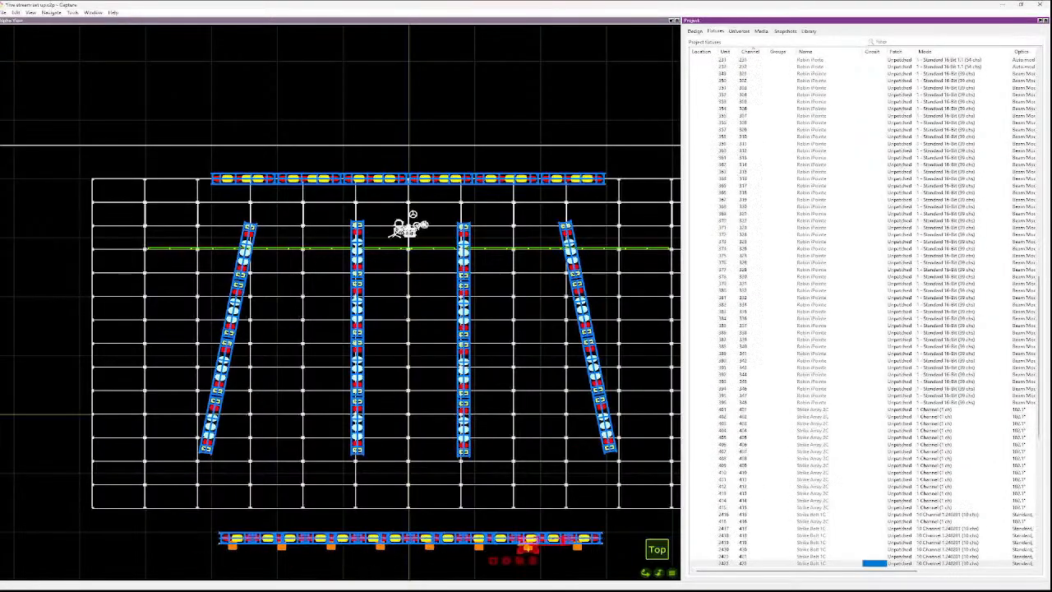
key(Down)
key(Down)
key(Down)
key(Down)
key(Down)
key(Down)
key(Down)
key(Down)
key(Down)
key(Down)
key(Down)
key(Down)
key(Down)
key(Down)
key(Down)
key(Down)
key(Down)
key(Down)
key(Down)
key(Down)
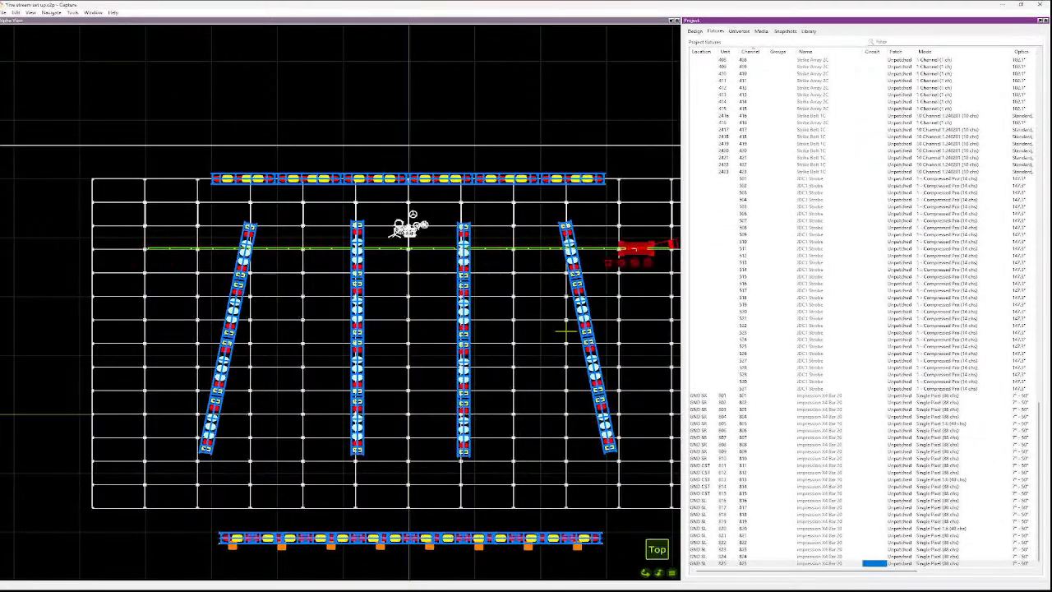
- Check the impression X4 Bar 20 rows upward and the plan positions of the last two JDC1 Strobes
key(Up)
key(Up)
key(Up)
key(Up)
key(Up)
key(Up)
key(Up)
key(Up)
key(Up)
key(Up)
key(Up)
key(Up)
key(Up)
key(Up)
key(Up)
key(Up)
key(Up)
key(Up)
key(Up)
key(Left)
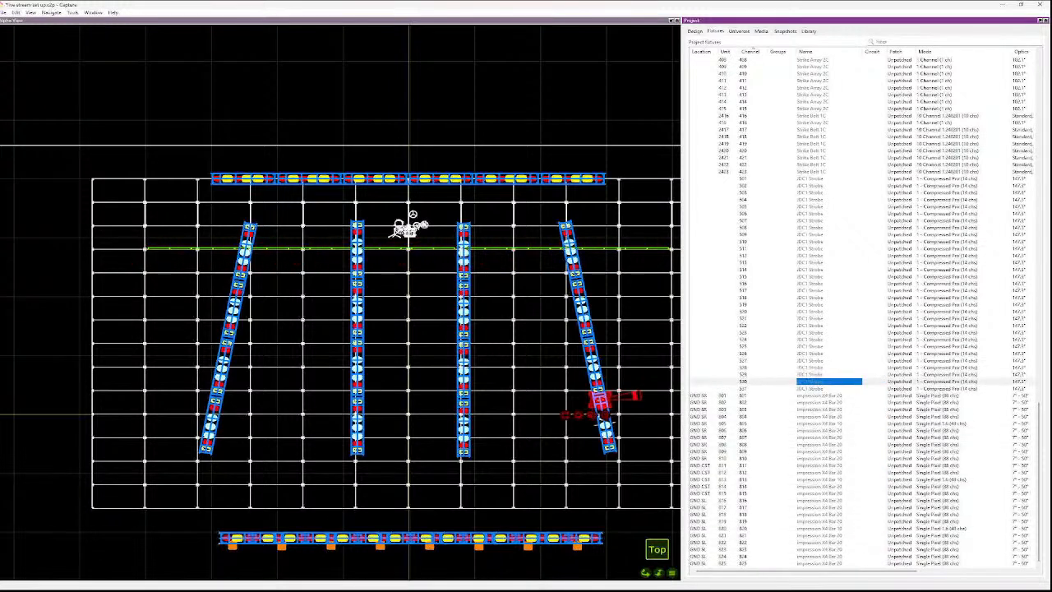
key(Left)
key(Down)
key(Left)
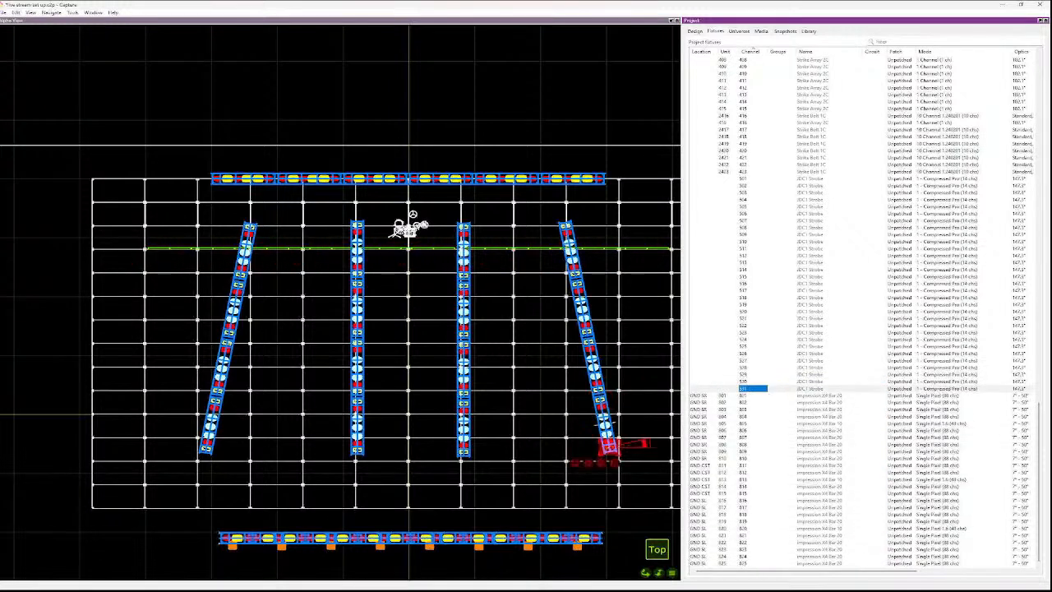
- Check the unit numbers from the last JDC1 Strobe down through the impression X4 Bar 20 rows
key(Left)
key(Down)
key(Down)
key(Down)
key(Down)
key(Down)
key(Down)
key(Down)
key(Down)
key(Down)
key(Down)
key(Down)
key(Down)
key(Down)
key(Down)
key(Down)
key(Down)
key(Down)
key(Down)
key(Down)
key(Down)
key(Down)
- Assign sequential unit numbers starting at 501 to all JDC1 Strobe rows with channels 501 to 531
key(Up)
key(Up)
key(Up)
key(Up)
key(Up)
key(Up)
key(Up)
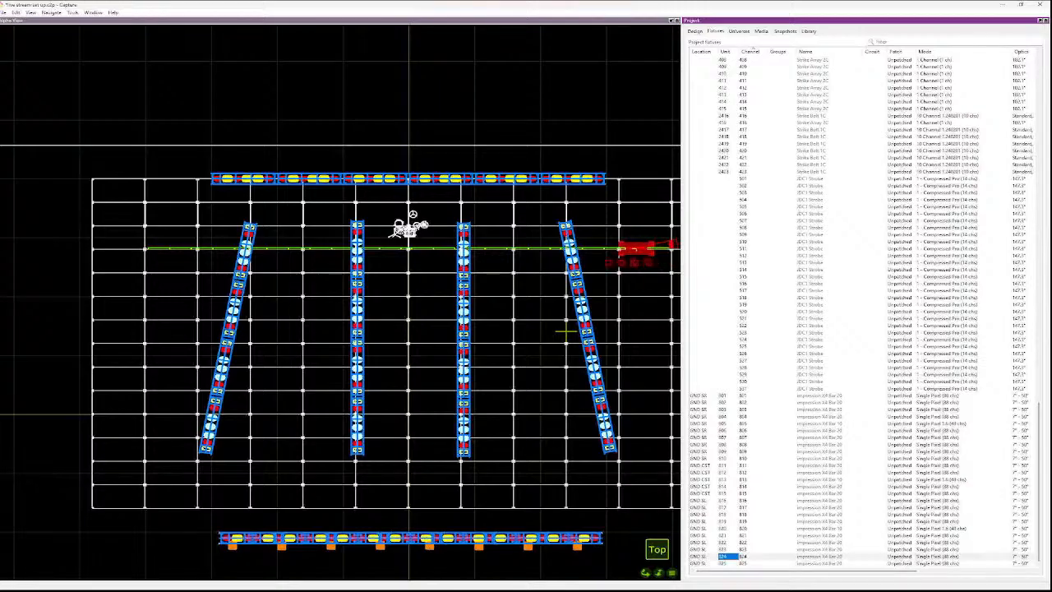
key(Up)
key(Up)
key(Up)
key(Up)
key(Up)
key(Up)
key(Up)
key(Up)
key(Up)
key(Up)
key(Up)
key(Up)
key(Up)
key(Up)
key(Up)
key(Up)
key(Up)
key(Up)
key(Up)
key(Up)
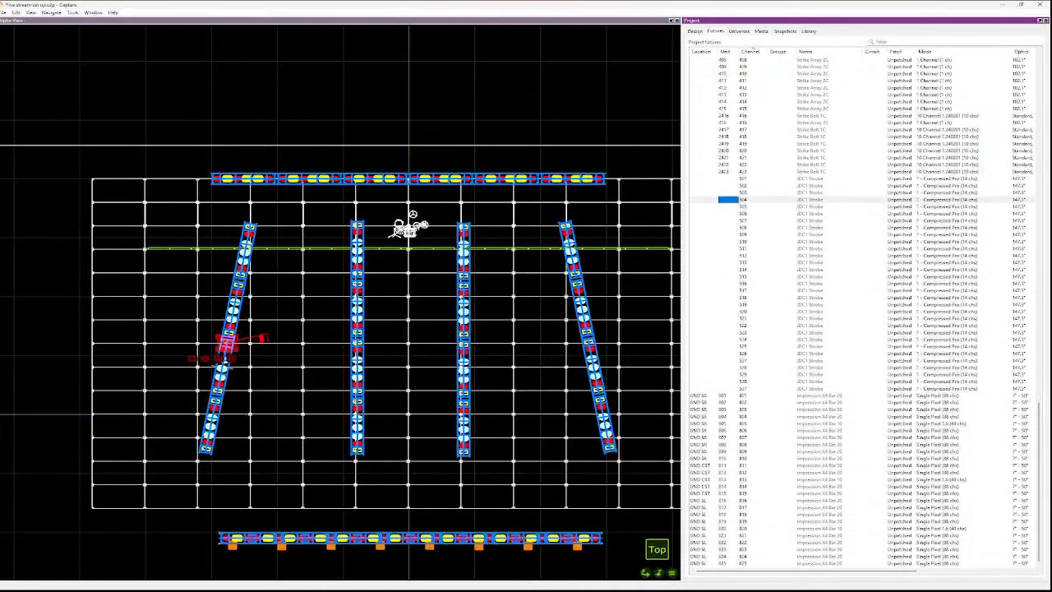
key(Up)
key(shift+Down)
key(shift+Down)
key(shift+Down)
key(shift+Down)
key(shift+Down)
key(shift+Down)
key(shift+Down)
key(shift+Down)
key(shift+Down)
key(shift+Down)
key(shift+Down)
key(shift+Down)
key(shift+Down)
key(shift+Down)
key(shift+Down)
key(shift+Down)
key(shift+Down)
key(shift+Down)
key(shift+Down)
key(shift+Down)
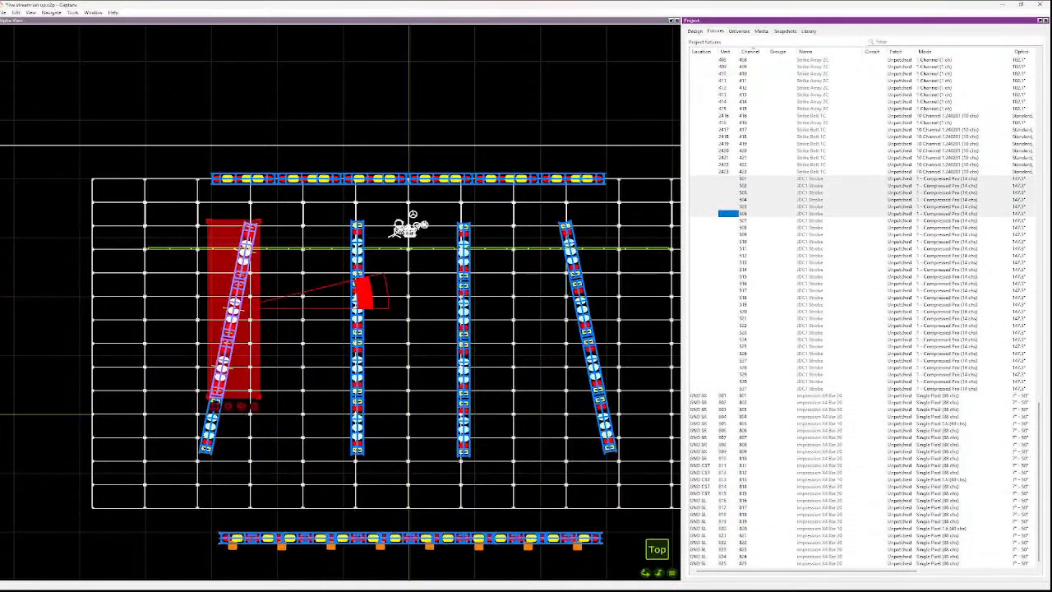
key(shift+Down)
key(shift+Down)
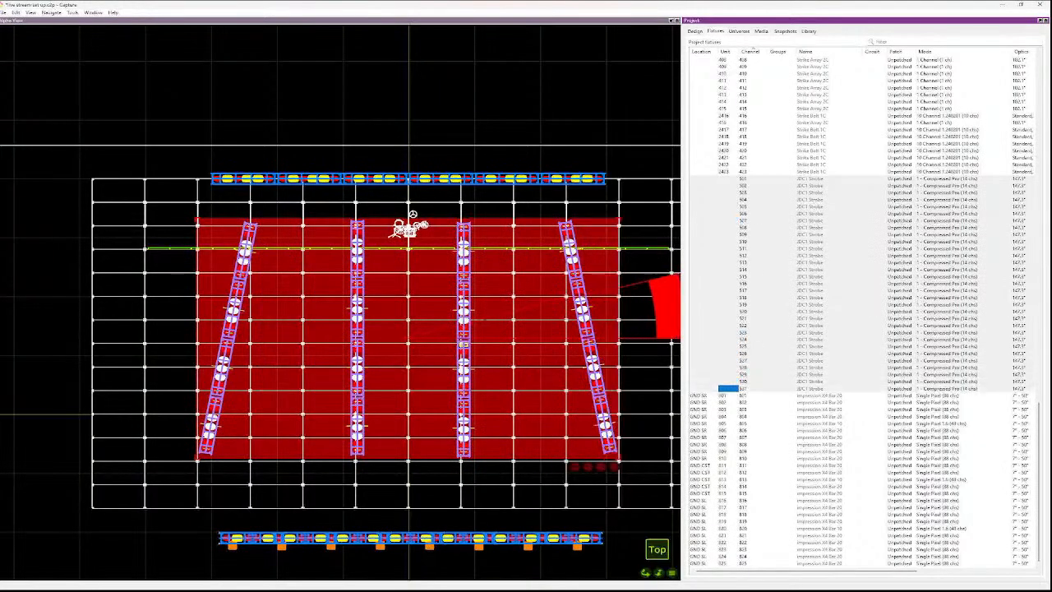
key(Return)
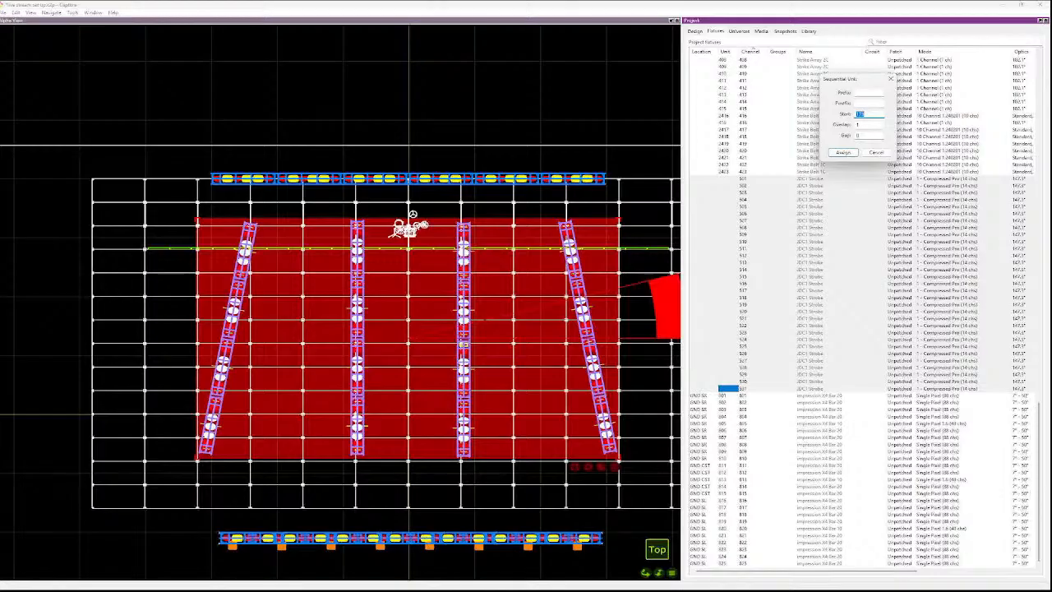
text(501)
key(Return)
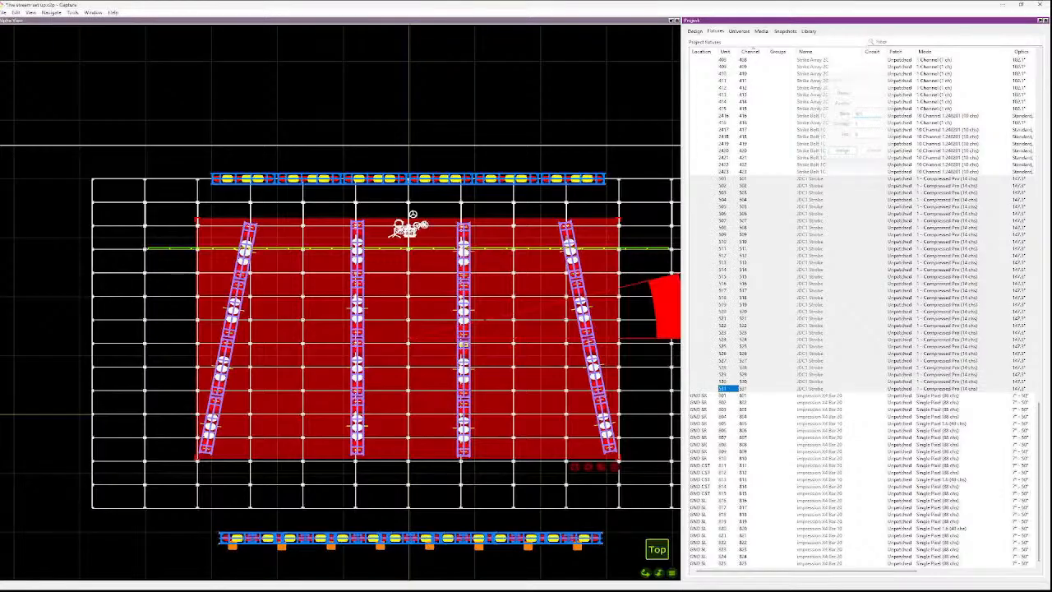
- Check the JDC1 Strobe rows from channel 531 up to 501 for matching unit numbers and empty locations
key(Left)
key(Up)
key(Up)
key(Up)
key(Up)
key(Up)
key(Up)
key(Up)
key(Up)
key(Up)
key(Up)
key(Up)
key(Up)
key(Up)
key(Up)
key(Up)
key(Up)
key(Up)
key(Up)
key(Up)
key(Up)
key(Up)
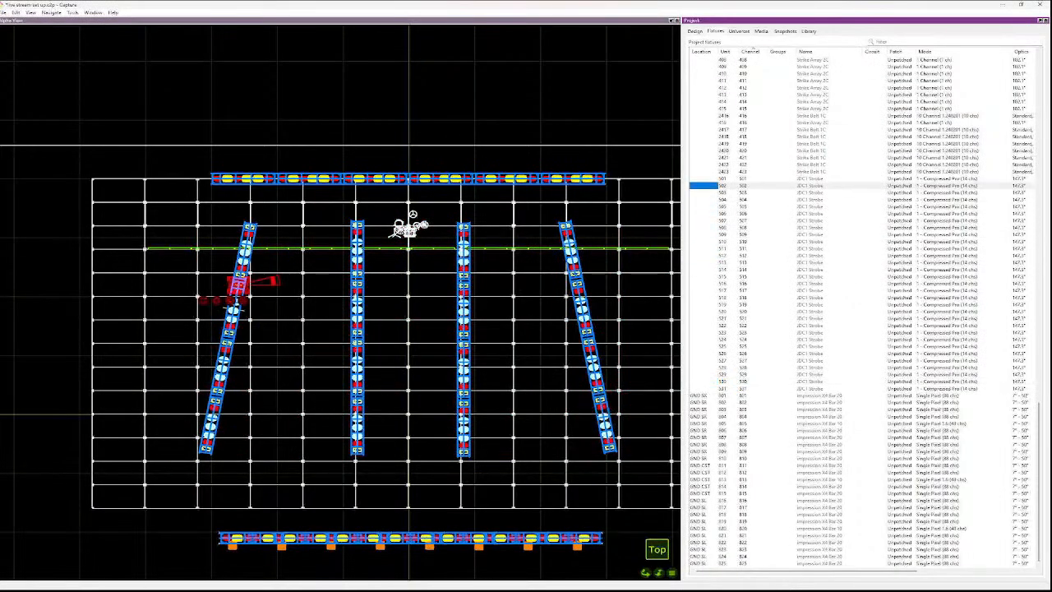
key(Up)
- Check the fixture rows from JDC1 Strobe channel 502 upward through the Strike Bolt, Strike Array and Robin fixtures for missing numbers
key(Up)
key(Up)
key(Up)
key(Up)
key(Up)
key(Up)
key(Up)
key(Up)
key(Up)
key(Up)
key(Up)
key(Up)
key(Up)
key(Up)
key(Up)
key(Up)
key(Up)
key(Up)
key(Up)
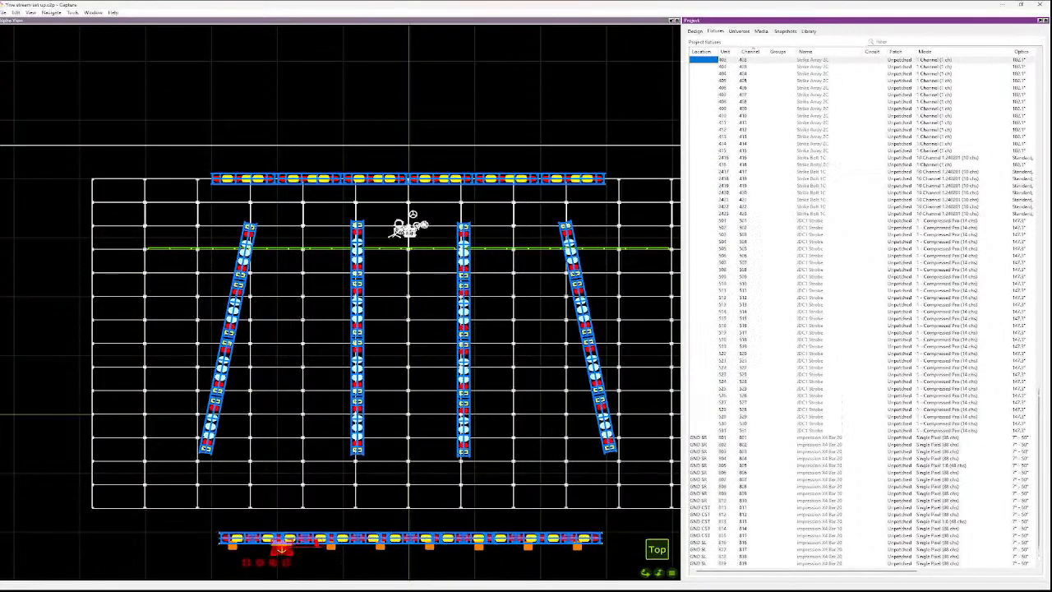
key(Up)
key(Up)
key(Up)
key(Up)
key(Up)
key(Up)
key(Up)
key(Up)
key(Up)
key(Up)
key(Up)
key(Up)
key(Up)
key(Up)
key(Up)
key(Up)
key(Up)
key(Up)
key(Up)
key(Up)
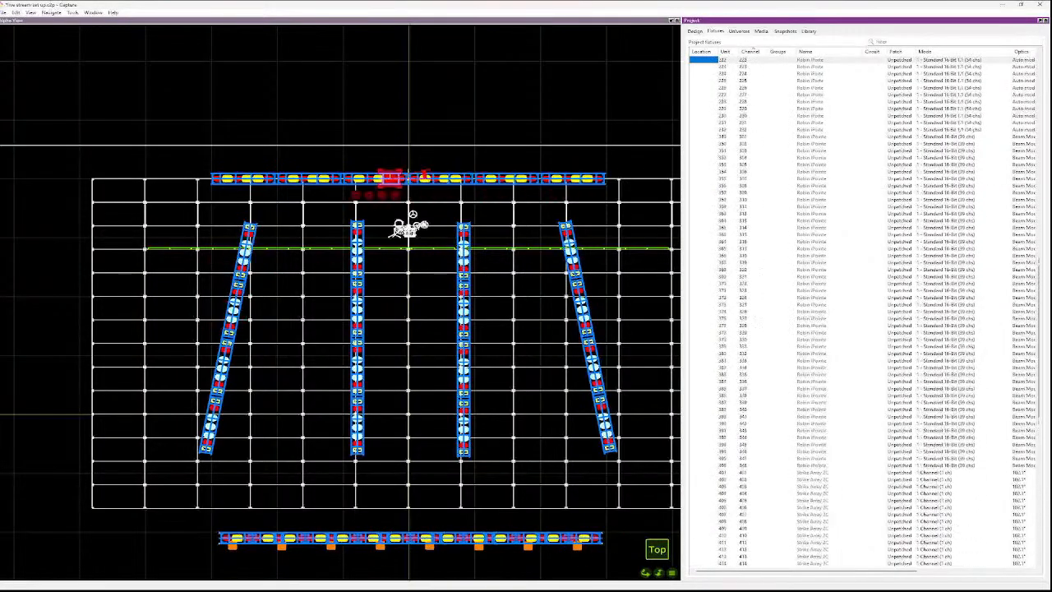
- Check the remaining Robin and MAC Aura PXL rows up to the first row of the fixture list
key(Up)
key(Up)
key(Up)
key(Up)
key(Up)
key(Up)
key(Up)
key(Up)
key(Up)
key(Up)
key(Up)
key(Up)
key(Up)
key(Up)
key(Up)
key(Up)
key(Up)
key(Up)
key(Up)
key(Up)
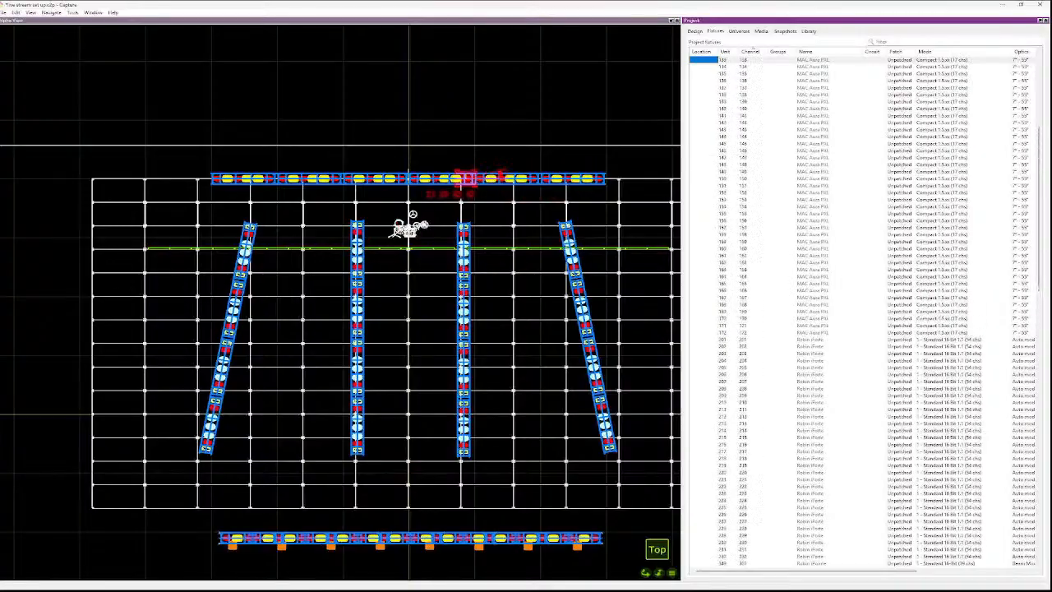
key(Up)
key(Up)
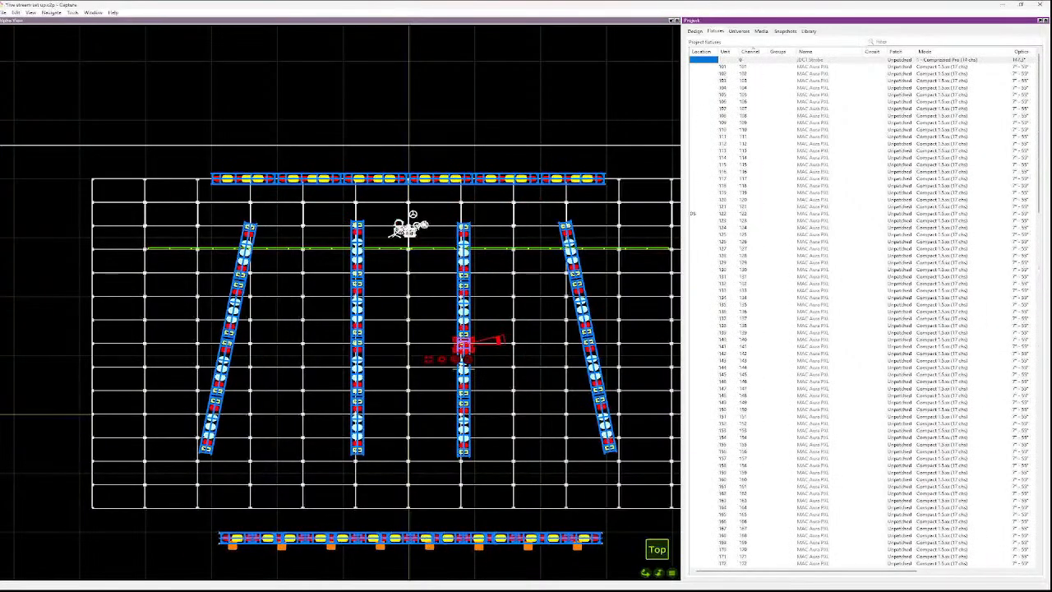
- Compare the plan positions of the channel 0 JDC1 Strobe and the first MAC Aura PXL
key(Down)
key(Up)
key(Down)
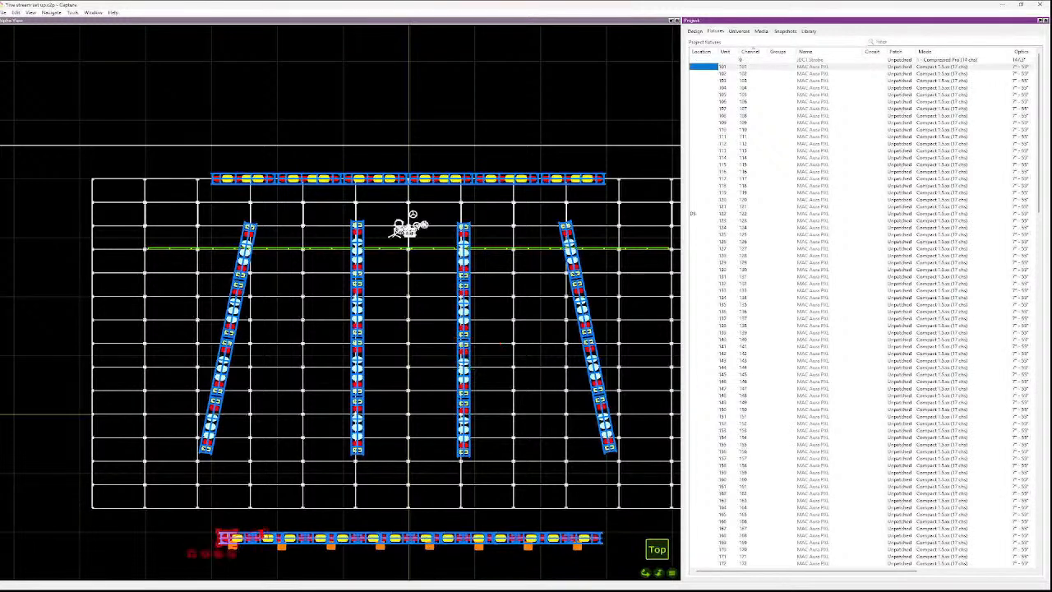
key(Up)
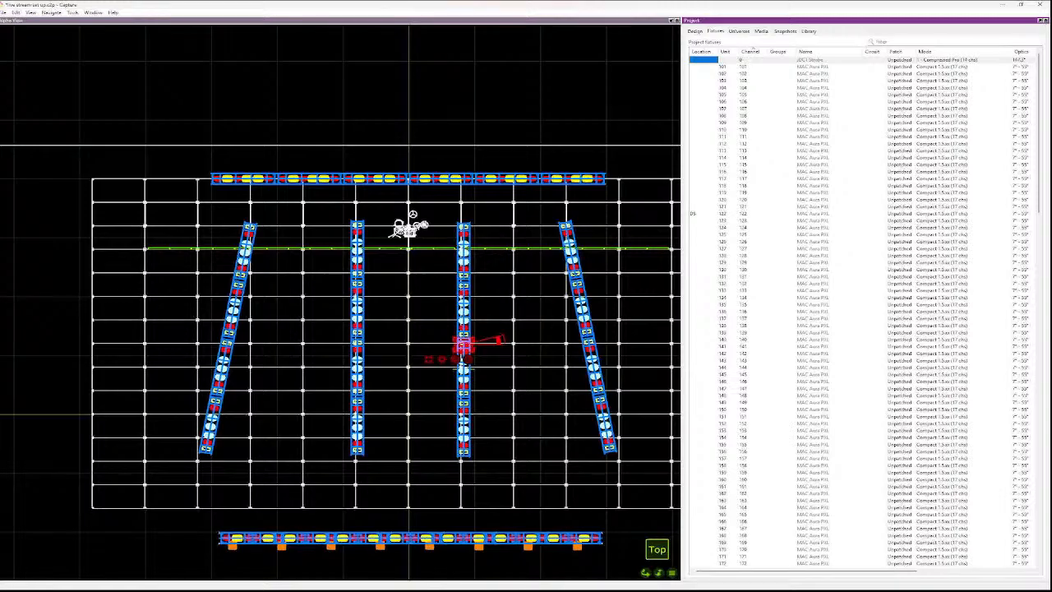
click(501, 343)
scroll(249, 227, up, 2)
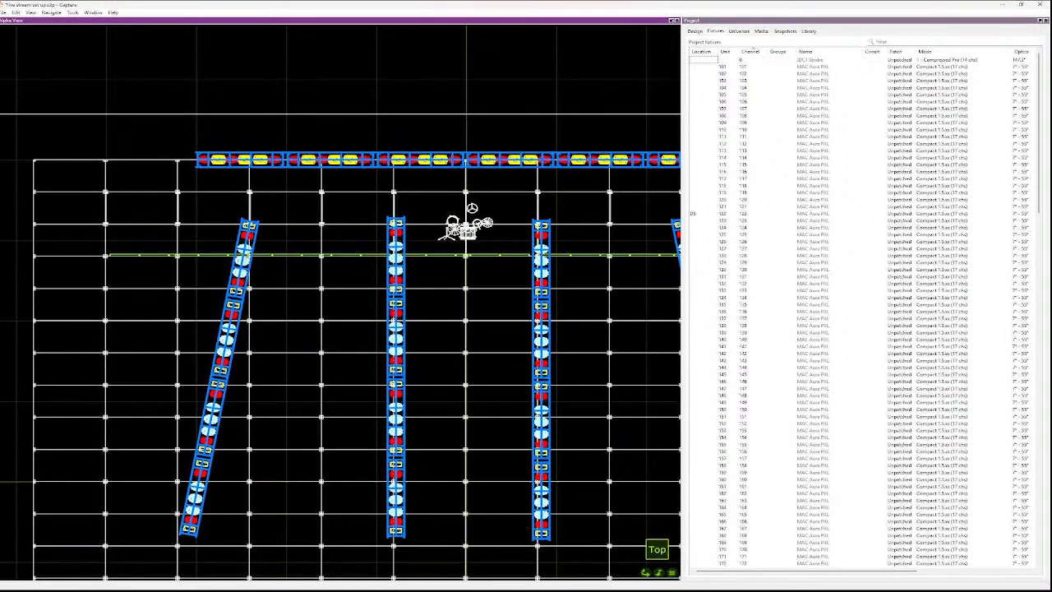
click(248, 226)
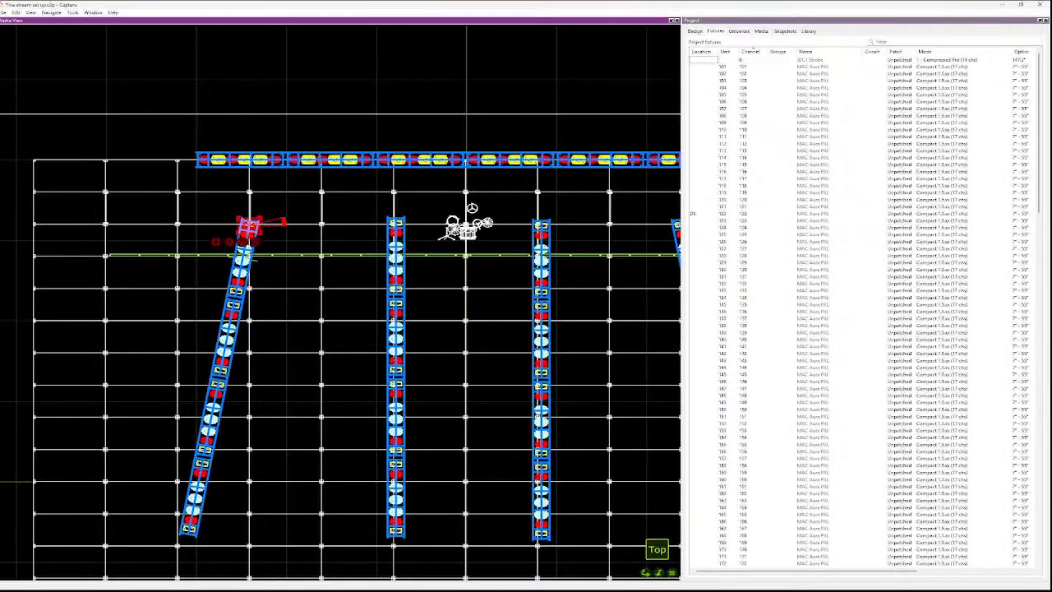
ctrl+click(236, 291)
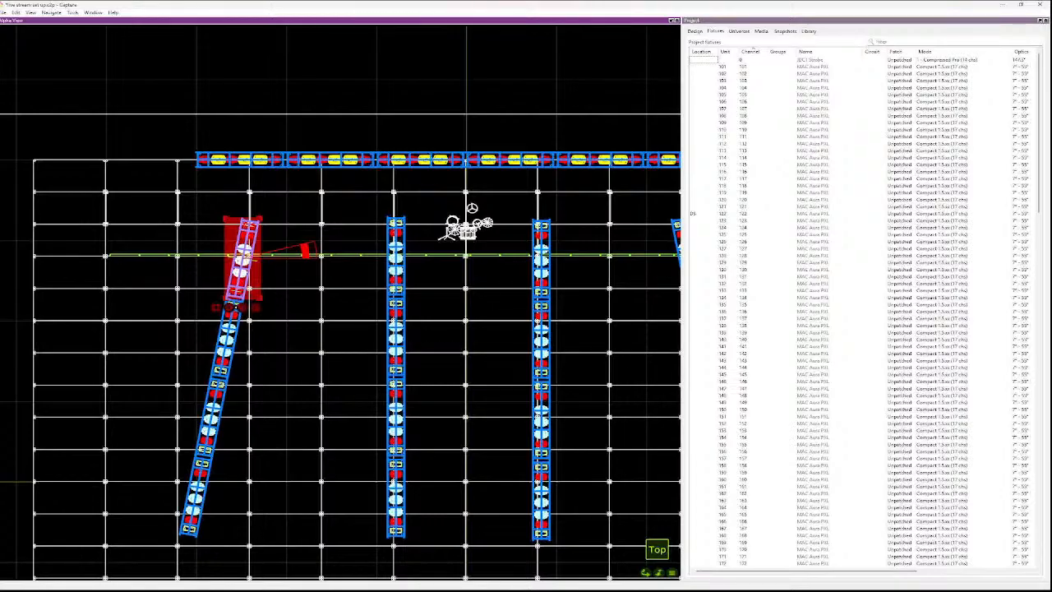
key(Escape)
- Select the JDC1 Strobes in order down the first angled truss and the adjacent straight truss in the plan
click(248, 226)
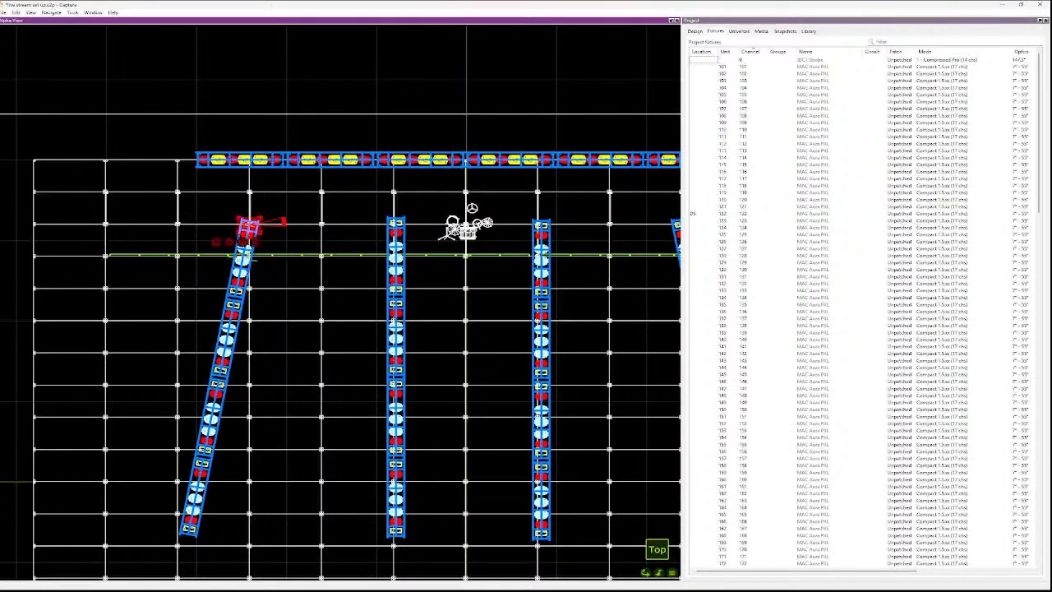
ctrl+click(236, 292)
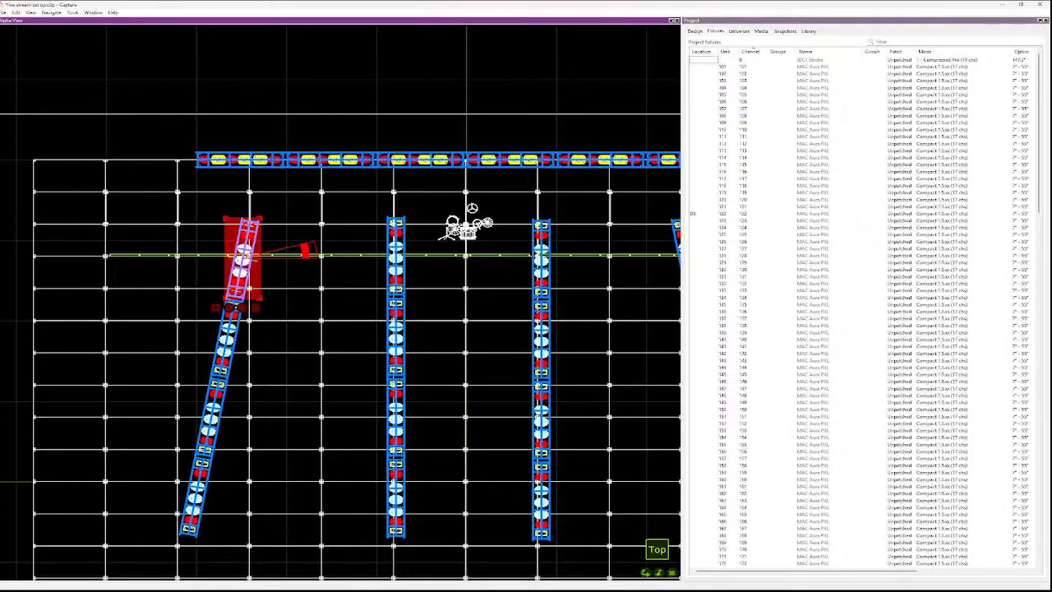
scroll(241, 303, up, 6)
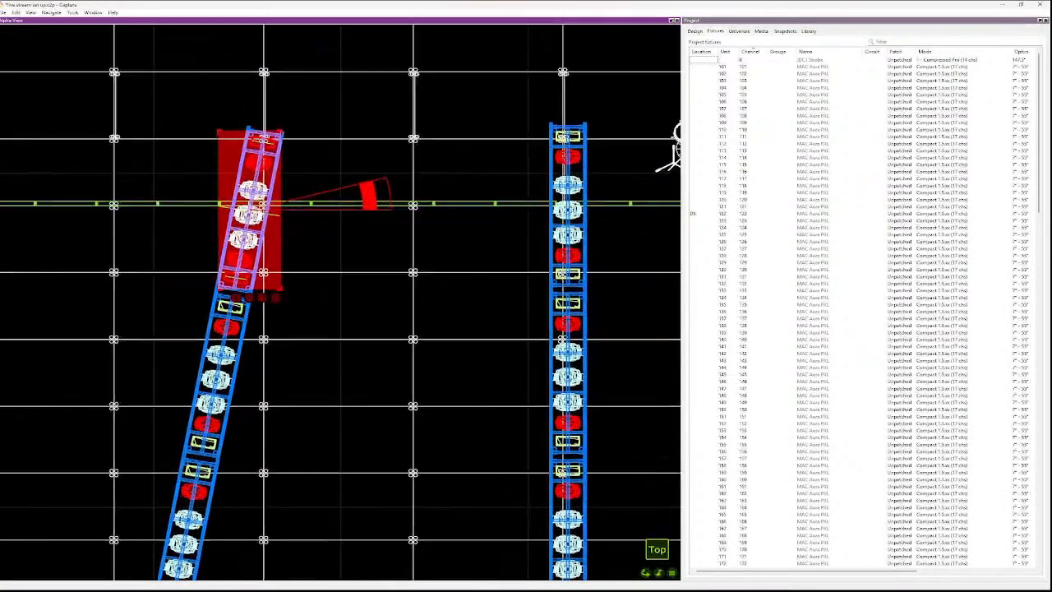
scroll(197, 386, down, 3)
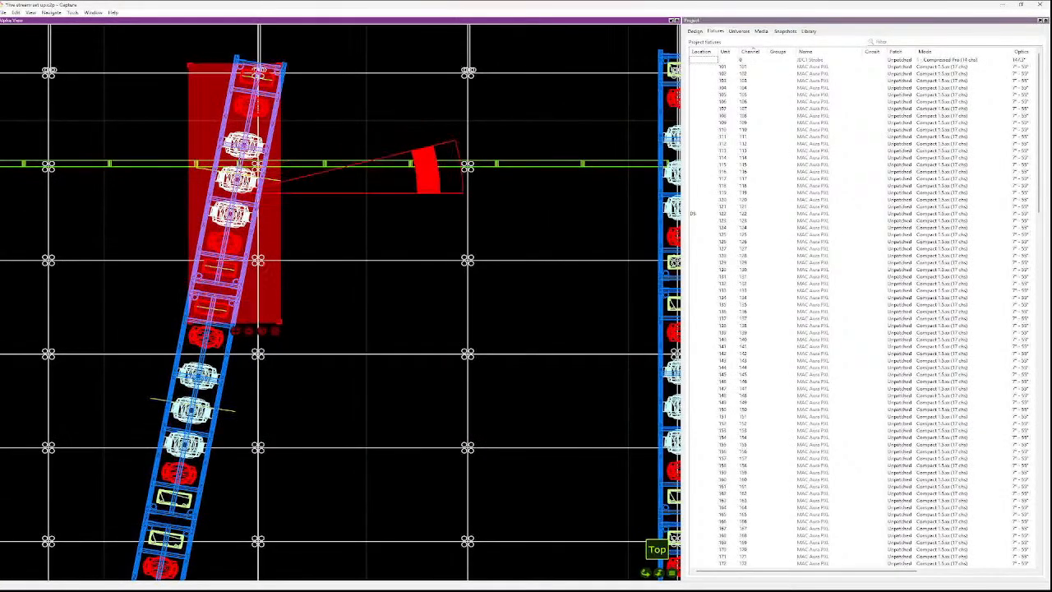
scroll(282, 318, down, 2)
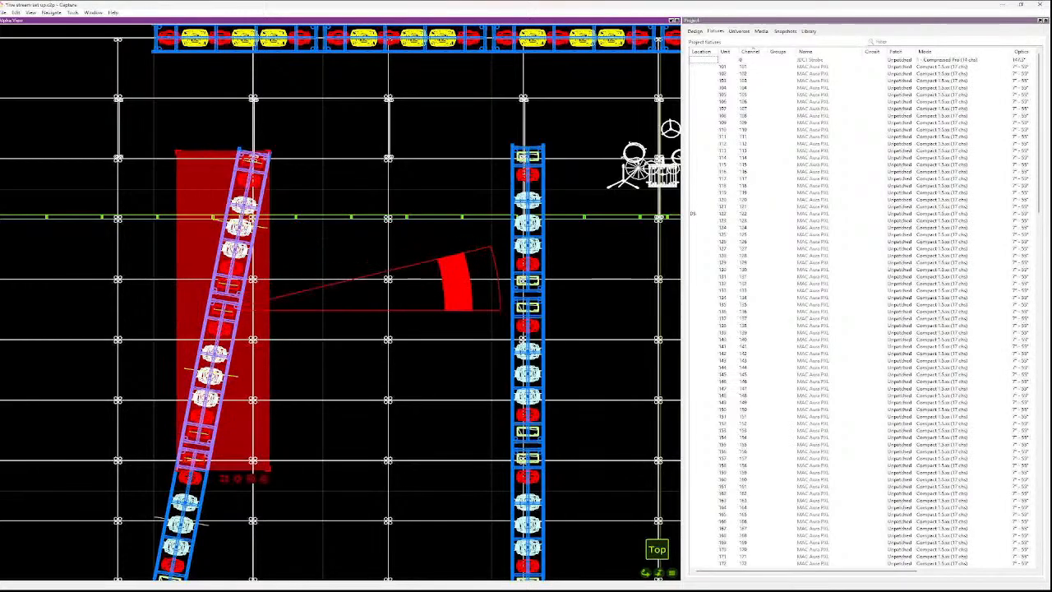
scroll(199, 469, down, 1)
scroll(199, 460, down, 6)
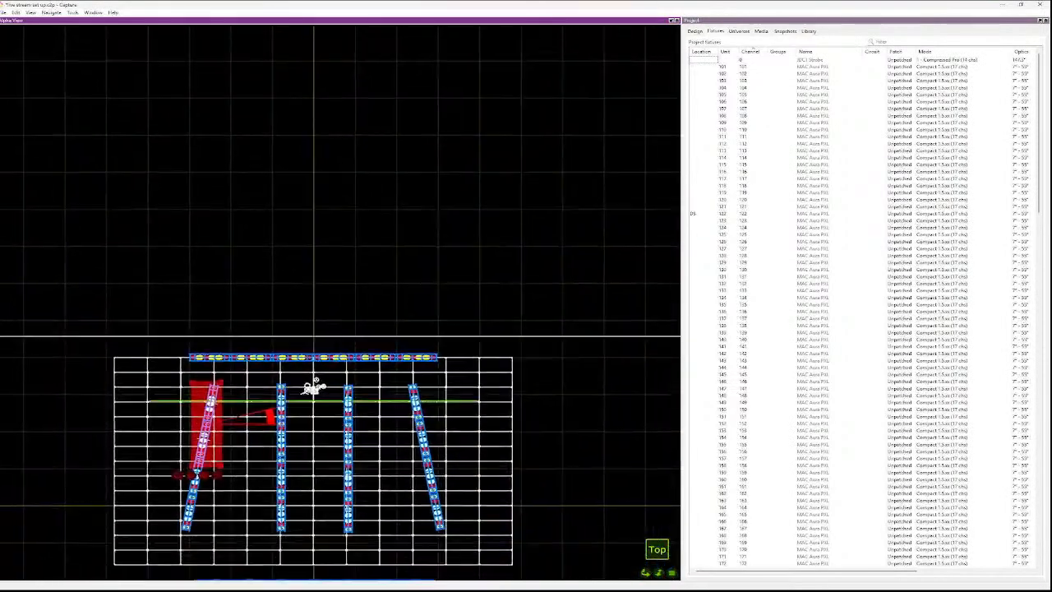
scroll(215, 469, up, 5)
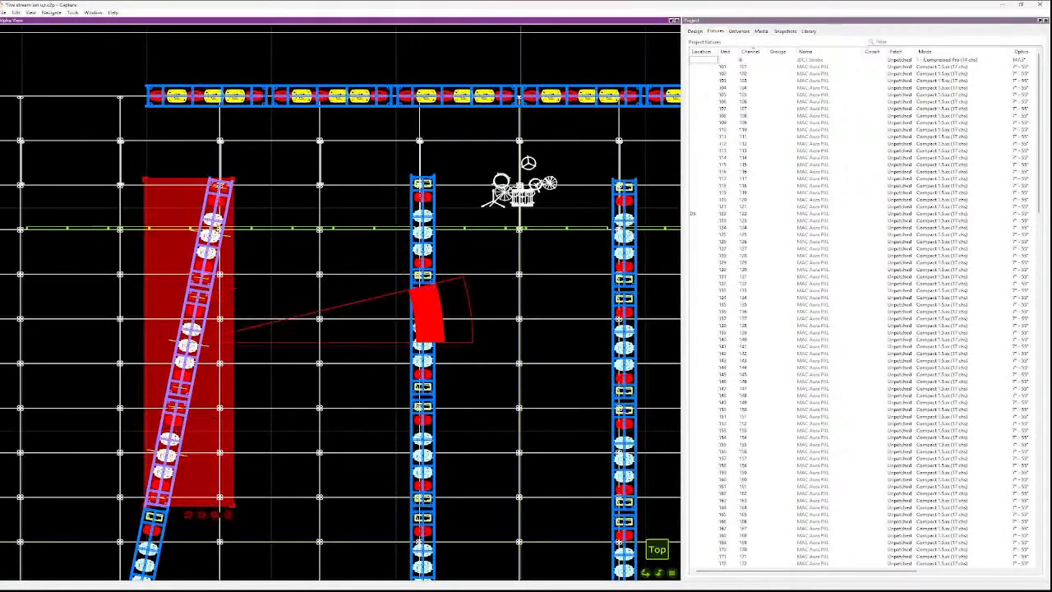
scroll(167, 510, down, 7)
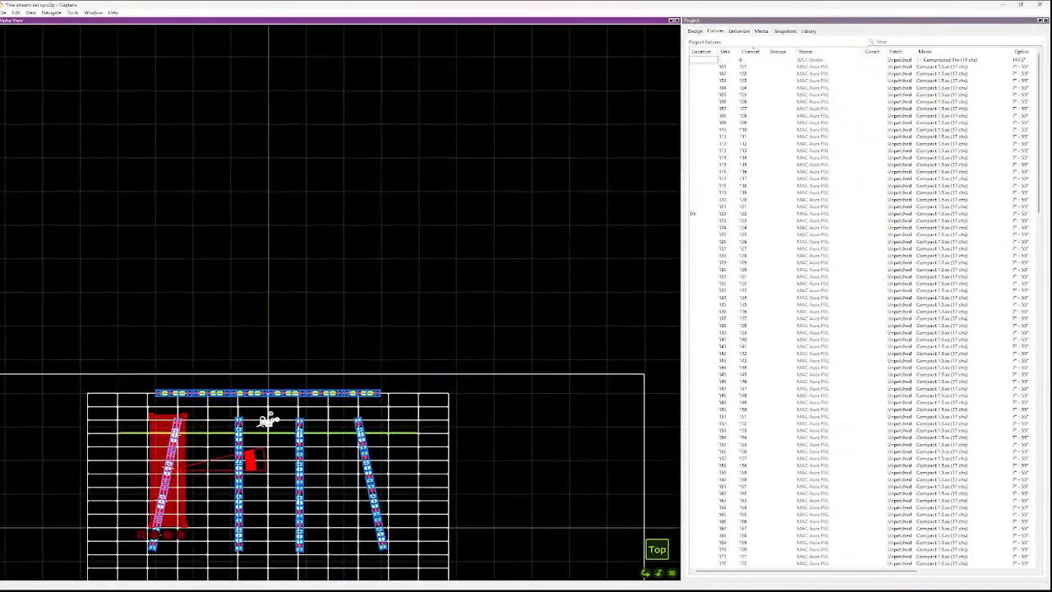
scroll(166, 543, up, 7)
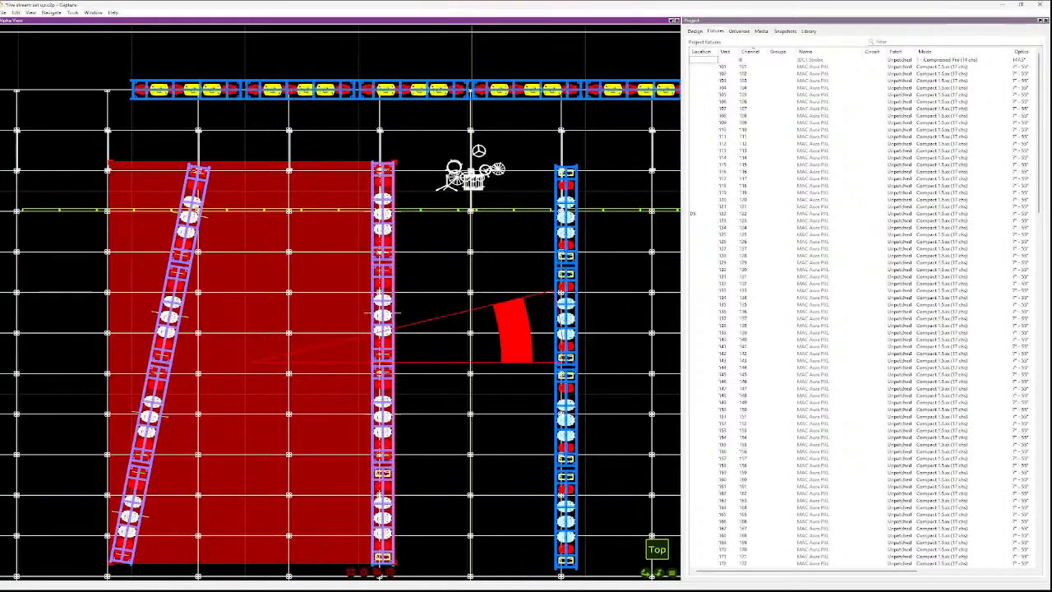
- Add the JDC1 Strobes on the third and fourth trusses to the selection in order, including the channel 0 strobe
scroll(377, 427, down, 3)
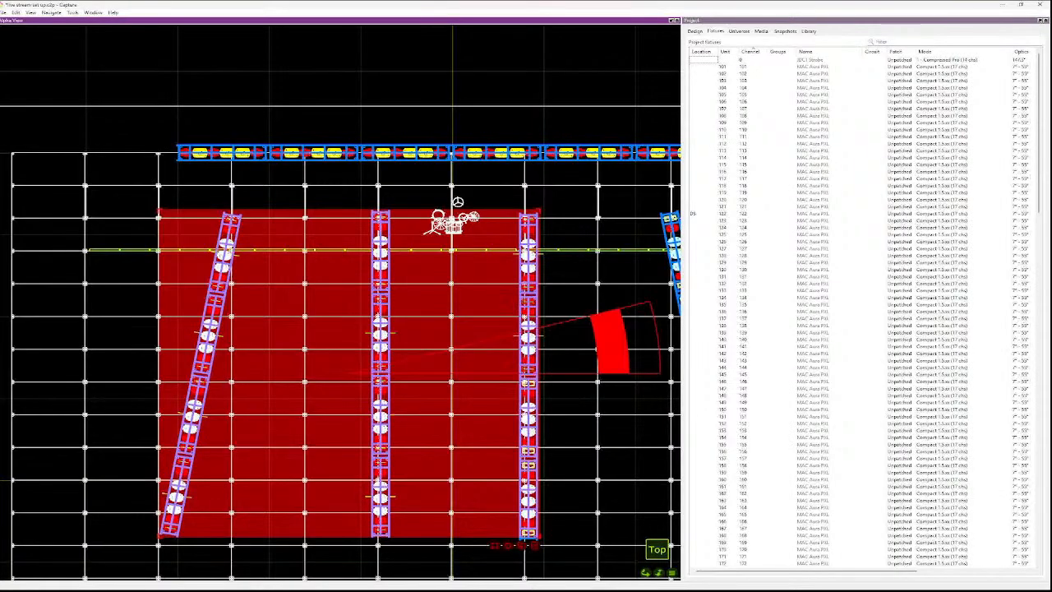
ctrl+click(528, 383)
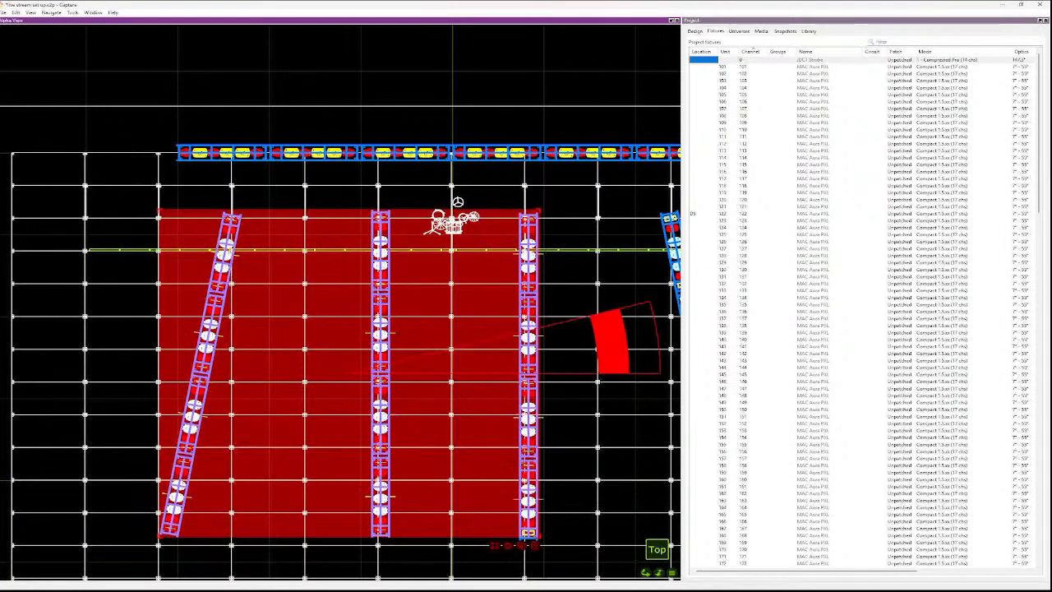
scroll(551, 482, down, 5)
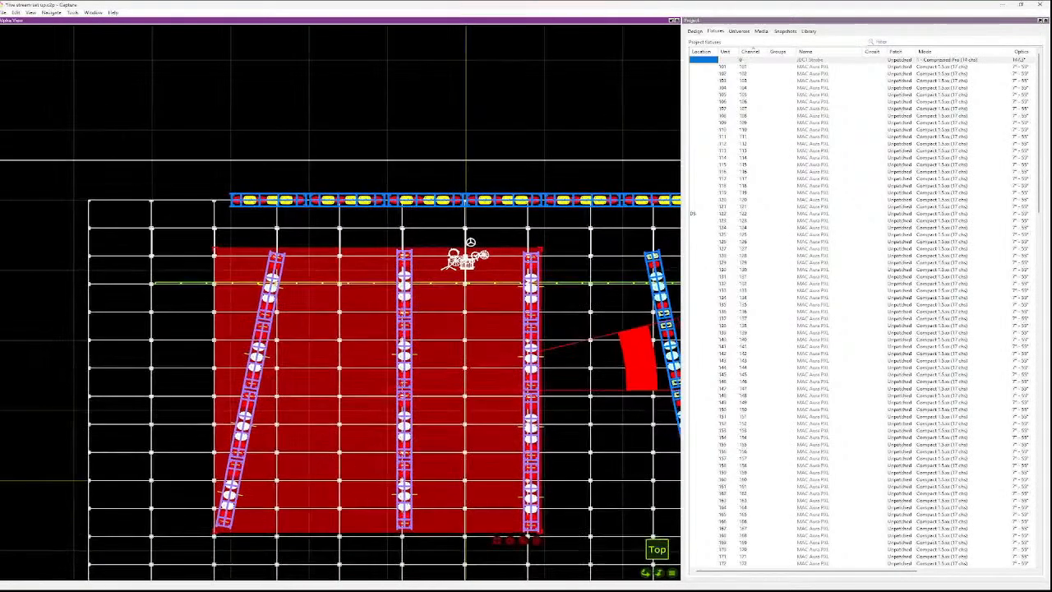
scroll(671, 468, up, 5)
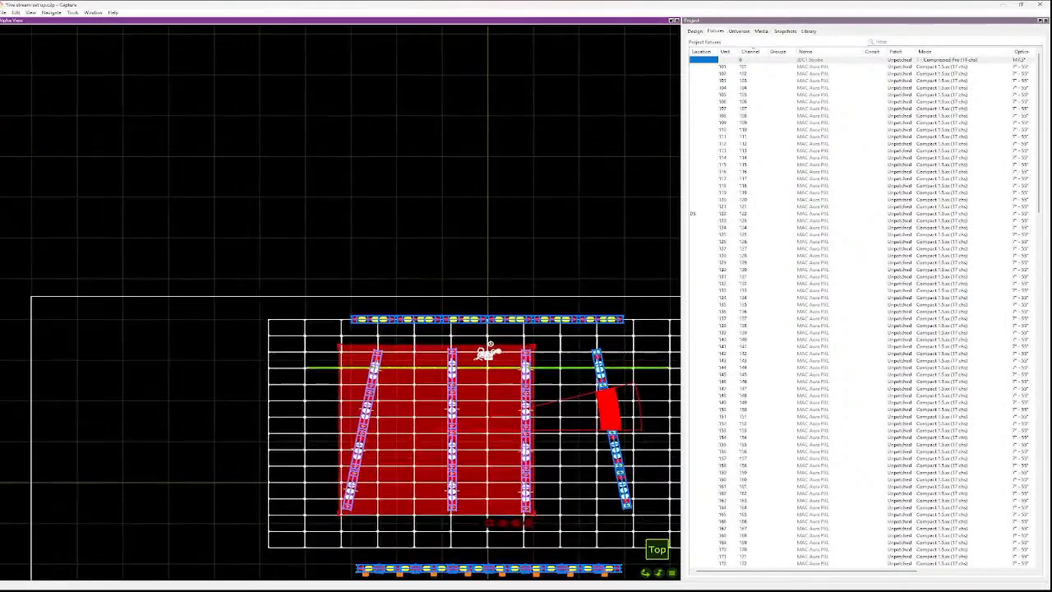
scroll(569, 423, up, 2)
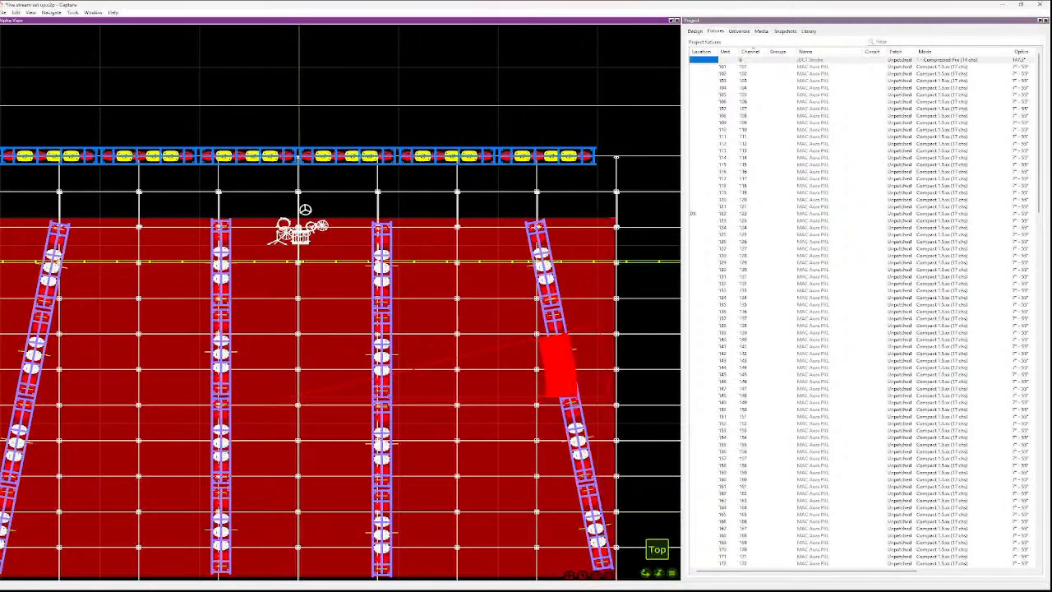
- Assign sequential channels starting at 501 to the selected JDC1 Strobes
key(ctrl+shift+c)
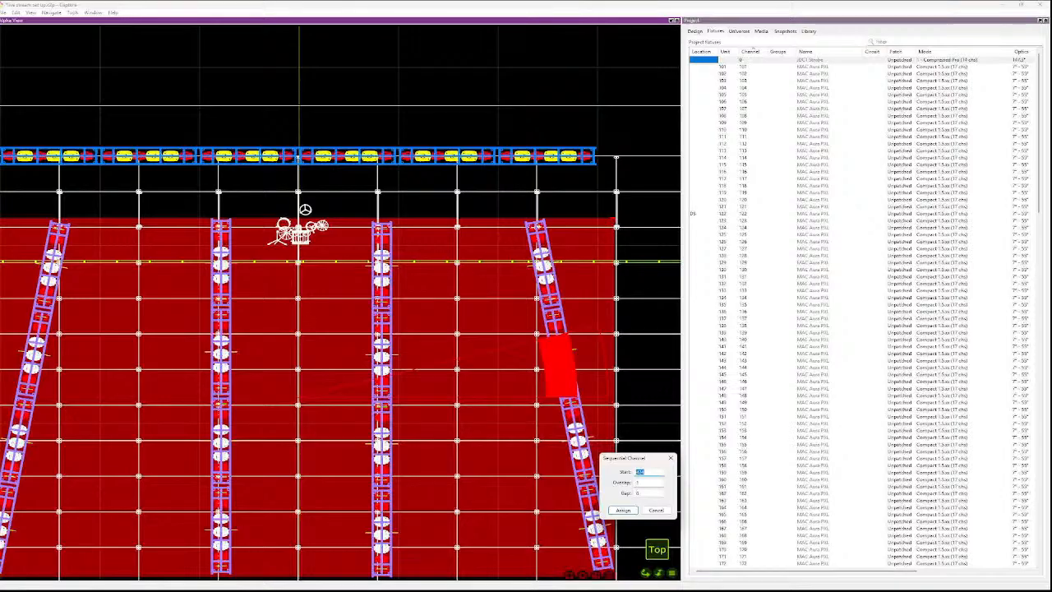
key(Return)
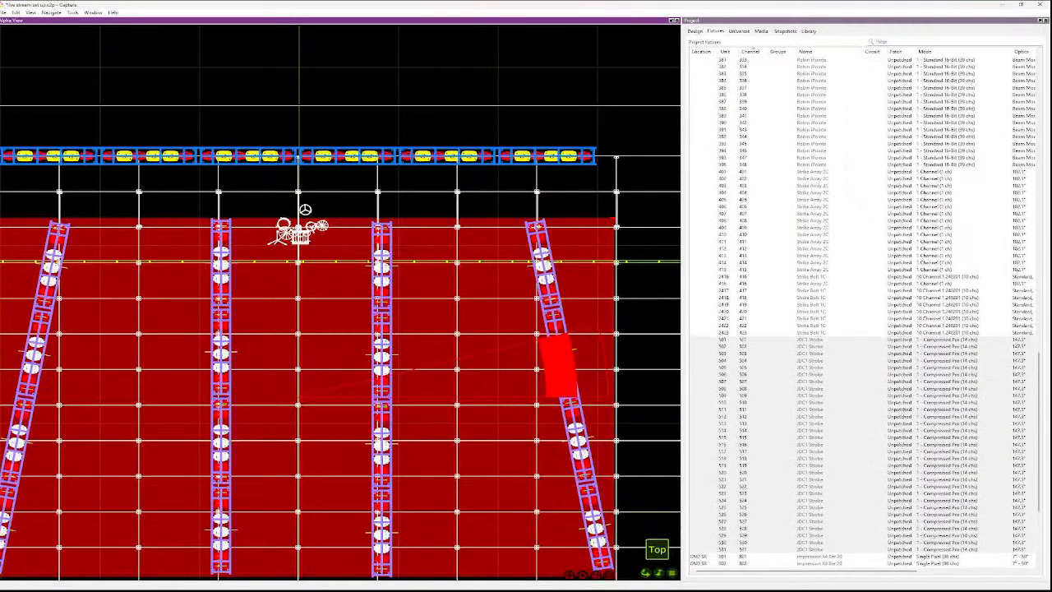
key(ctrl+shift+c)
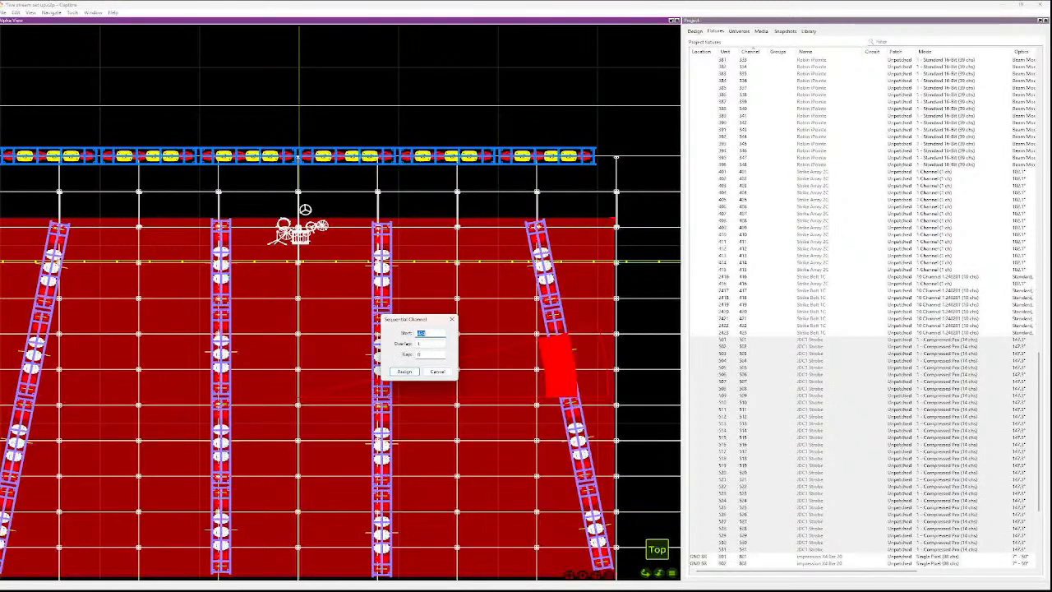
text(501)
key(Return)
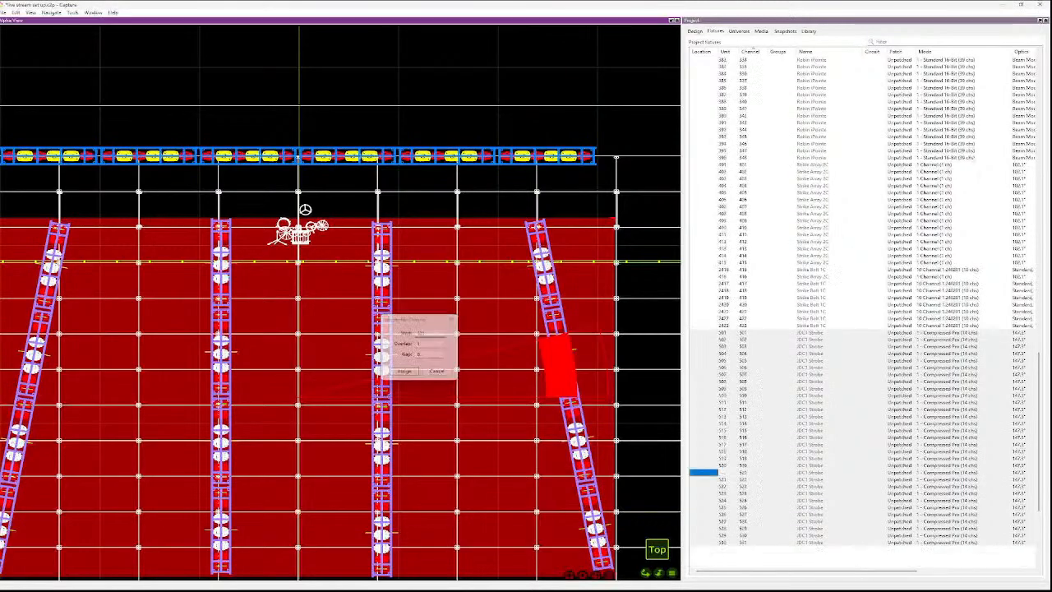
- Assign sequential unit numbers starting at 501 to the selected JDC1 Strobes
key(ctrl+shift+u)
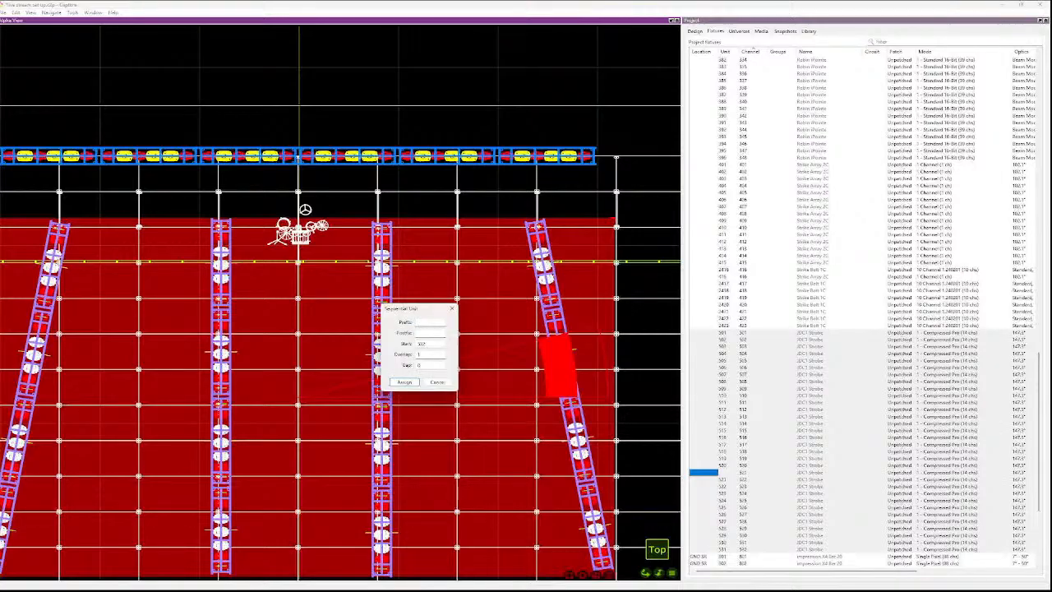
text(501)
key(Return)
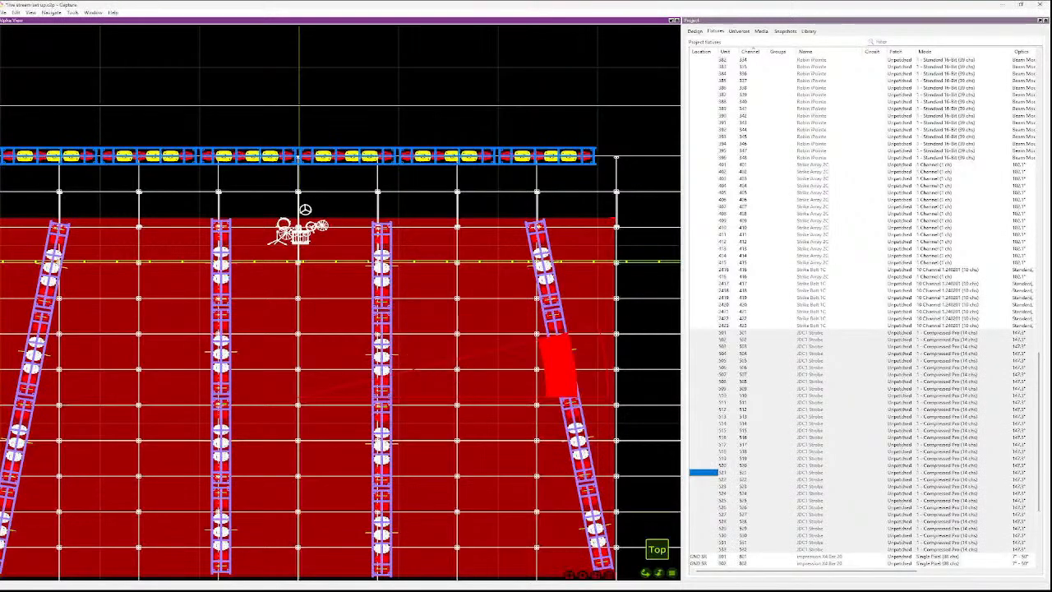
- Check the rows from Strike Bolt channel 420 down through the JDC1 Strobes against their plan positions
click(704, 304)
scroll(596, 286, down, 5)
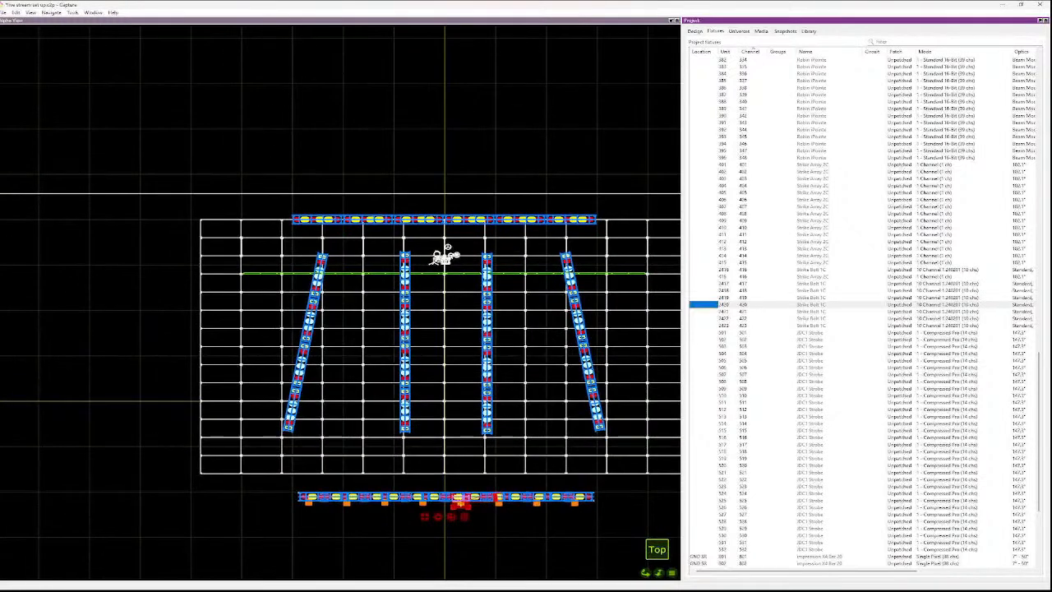
key(Down)
key(Down)
key(Down)
key(Down)
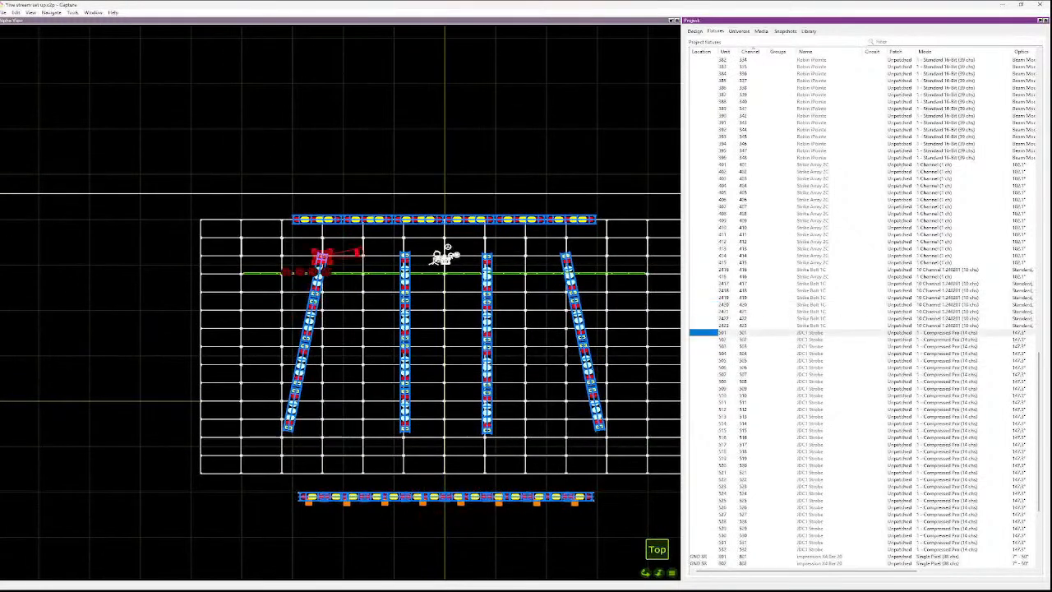
key(Down)
key(Down)
key(Down)
key(Down)
key(Down)
key(Down)
key(Down)
key(Down)
key(Down)
key(Down)
key(Down)
key(Down)
key(Down)
key(Down)
key(Down)
key(Down)
key(Down)
key(Down)
key(Down)
key(Down)
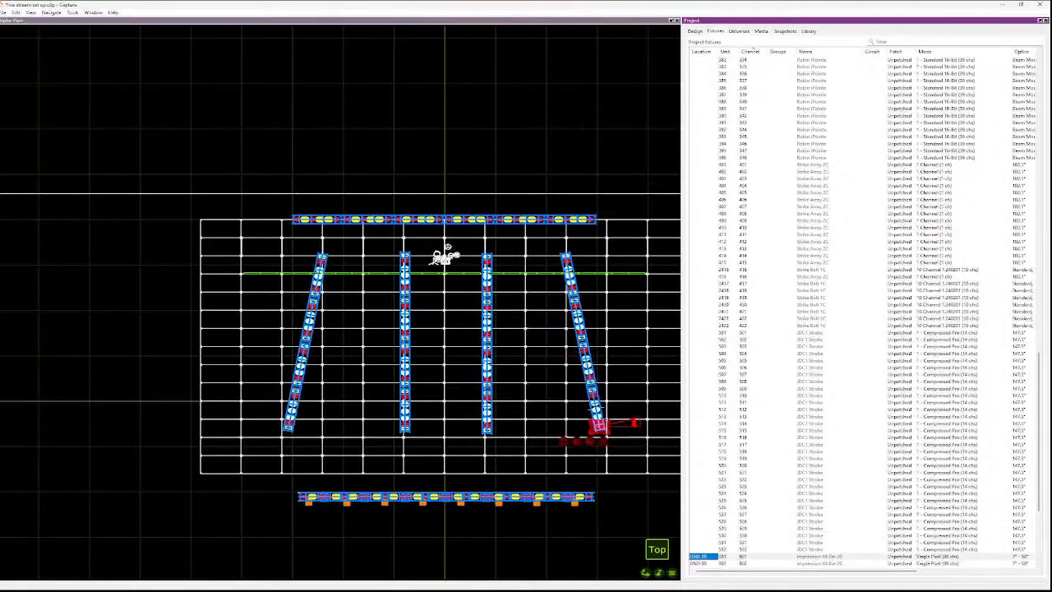
- Check the final JDC1 Strobe rows, ending on channel 532, against the end of the fourth truss
key(Up)
key(Up)
key(Up)
key(Up)
key(Up)
key(Up)
key(Down)
key(Down)
key(Down)
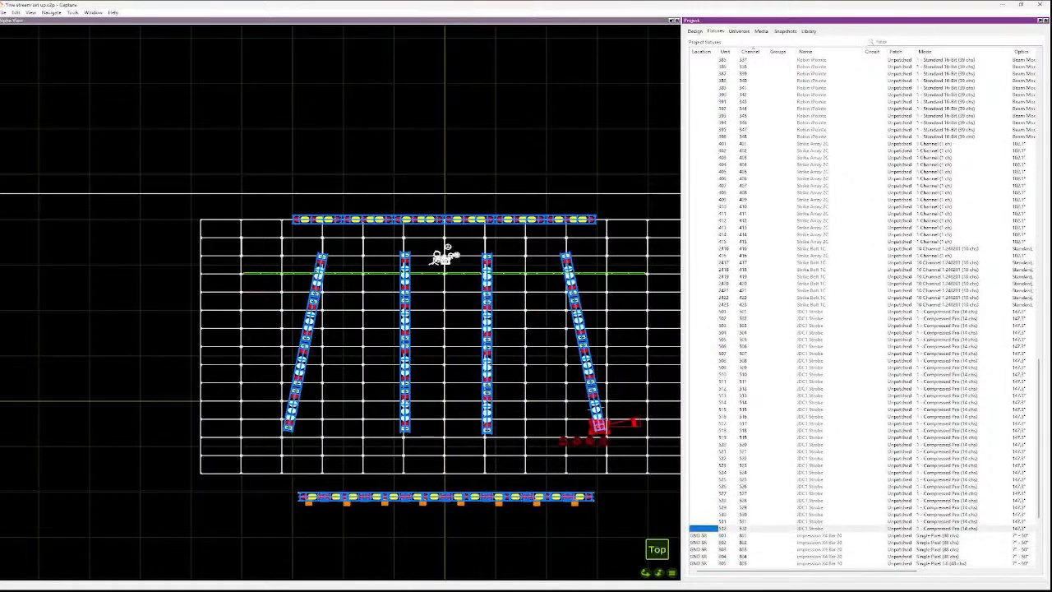
- Review the fixture rows backward from JDC1 Strobe channel 532 to MAC Aura PXL channel 101 against their plan positions
key(Up)
key(Up)
key(Up)
key(Up)
key(Up)
key(Up)
key(Up)
key(Up)
key(Up)
key(Up)
key(Up)
key(Up)
key(Up)
key(Up)
key(Up)
key(Up)
key(Up)
key(Up)
key(Up)
key(Up)
key(Up)
key(Up)
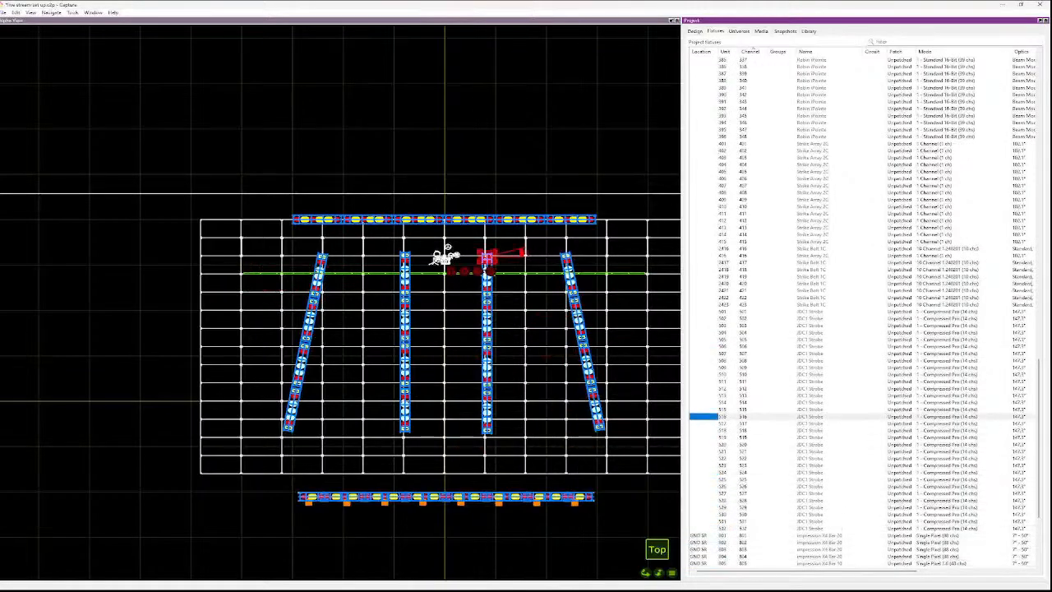
key(Up)
key(Up)
key(Up)
key(Up)
key(Up)
key(Up)
key(Up)
key(Up)
key(Up)
key(Up)
key(Up)
key(Up)
key(Up)
key(Up)
key(Up)
key(Up)
key(Up)
key(Up)
key(Up)
key(Up)
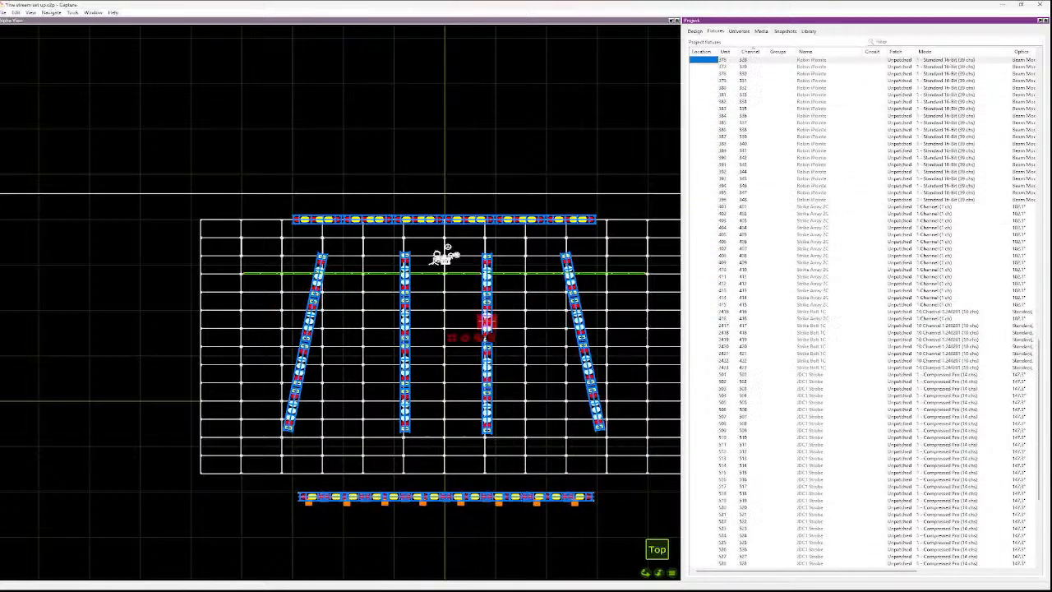
key(Up)
key(Up)
key(Up)
key(Up)
key(Up)
key(Up)
key(Up)
key(Up)
key(Up)
key(Up)
key(Up)
key(Up)
key(Up)
key(Up)
key(Up)
key(Up)
key(Up)
key(Up)
key(Up)
key(Up)
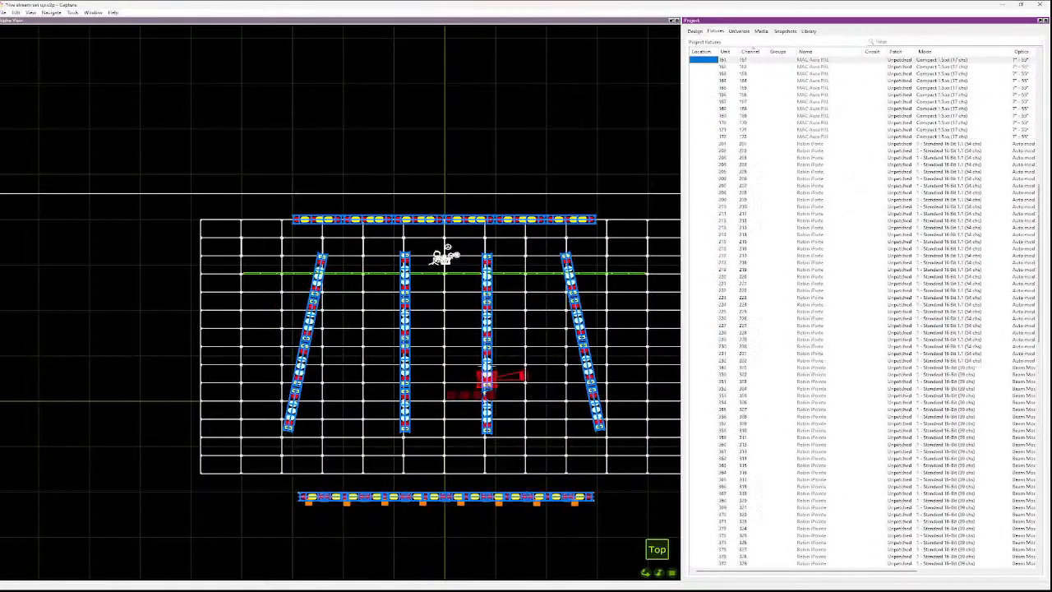
key(Up)
key(Up)
key(Up)
key(Up)
key(Up)
key(Up)
key(Up)
key(Up)
key(Up)
key(Up)
key(Up)
key(Up)
key(Up)
key(Up)
key(Up)
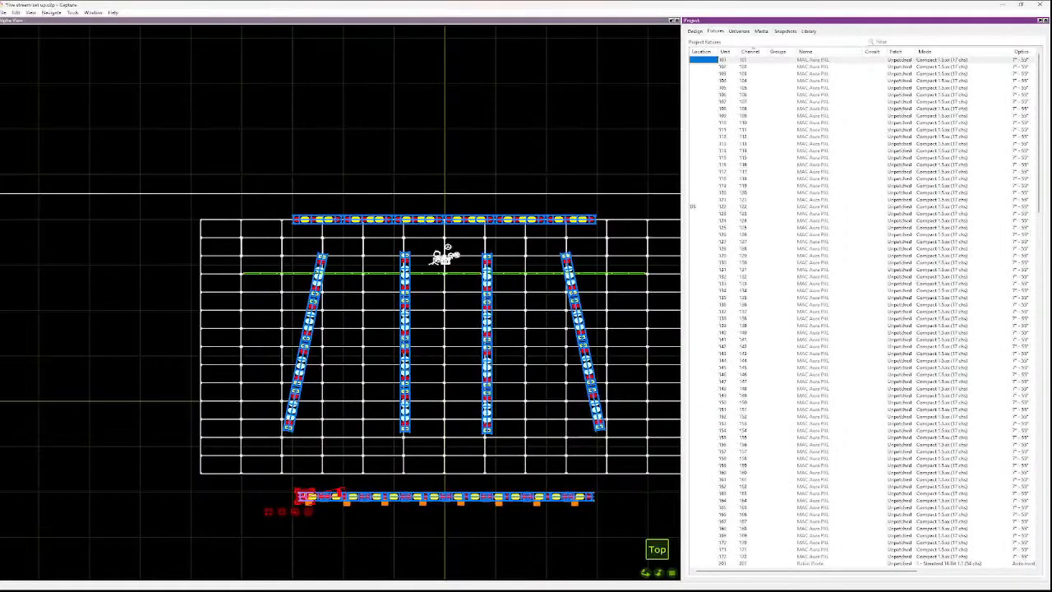
- Set all MAC Aura PXL fixtures, channels 101 to 172, to the Extended 1.5.xx (89 chs) mode
key(Down)
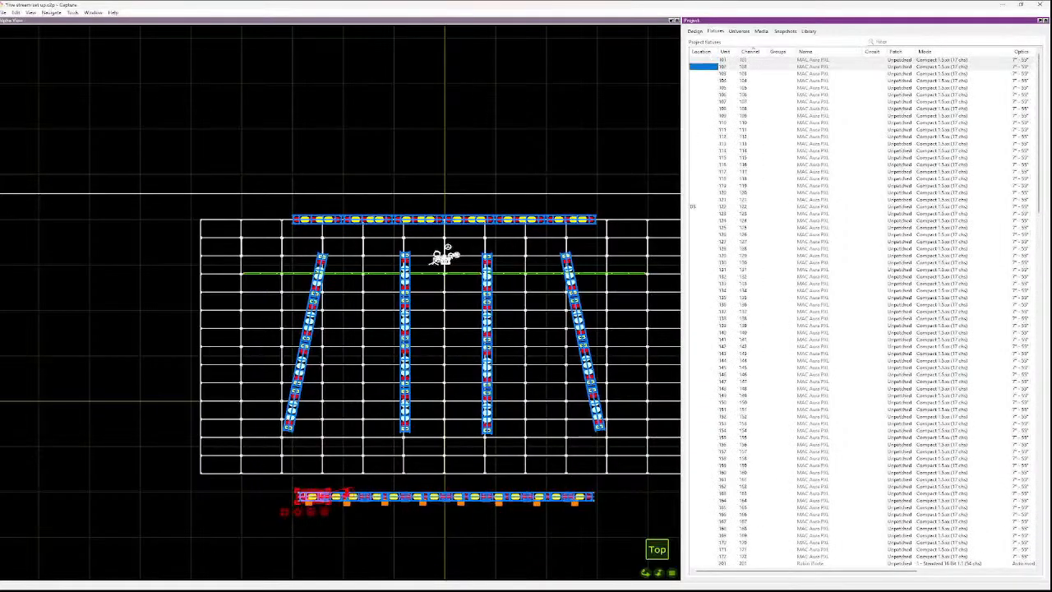
key(Down)
key(Down)
key(Down)
key(Down)
key(Down)
key(Down)
key(Down)
key(Down)
key(Down)
key(Down)
key(Down)
key(Down)
key(Down)
key(Down)
key(Down)
key(Down)
key(Down)
key(Down)
key(Down)
key(Down)
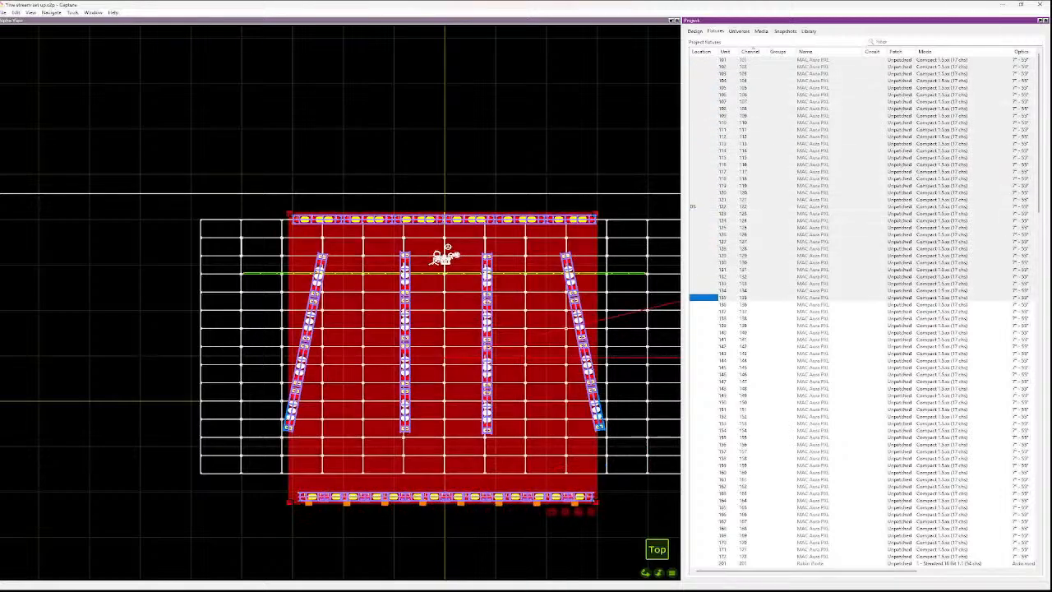
key(Down)
key(Down)
key(Down)
key(Down)
key(Down)
key(Down)
key(Down)
key(Down)
key(Down)
key(Down)
key(Down)
key(Down)
key(Down)
key(Down)
key(Down)
key(Down)
key(Down)
key(Down)
key(Down)
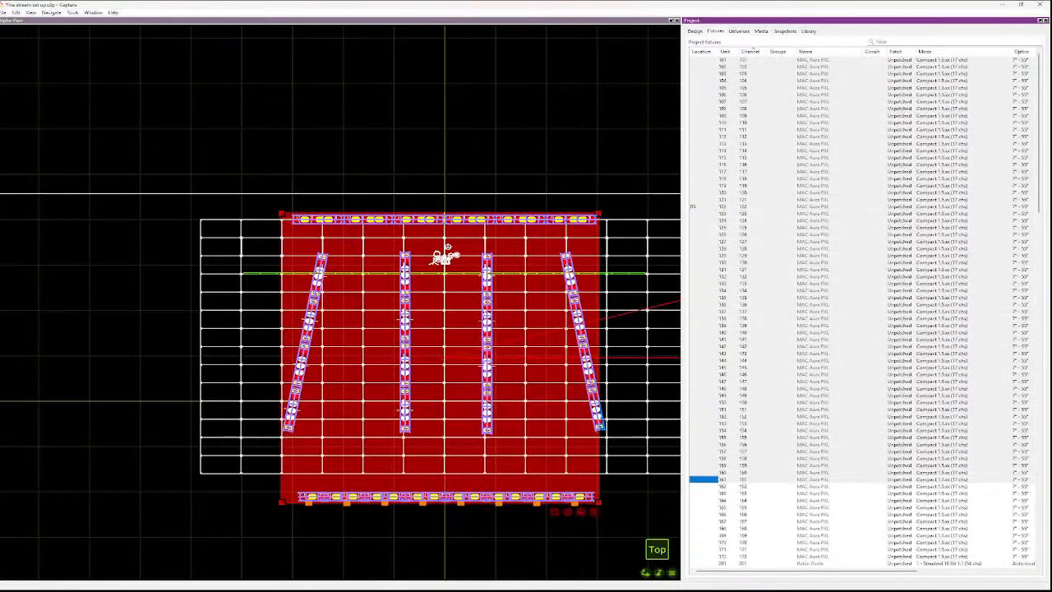
key(Down)
key(Down)
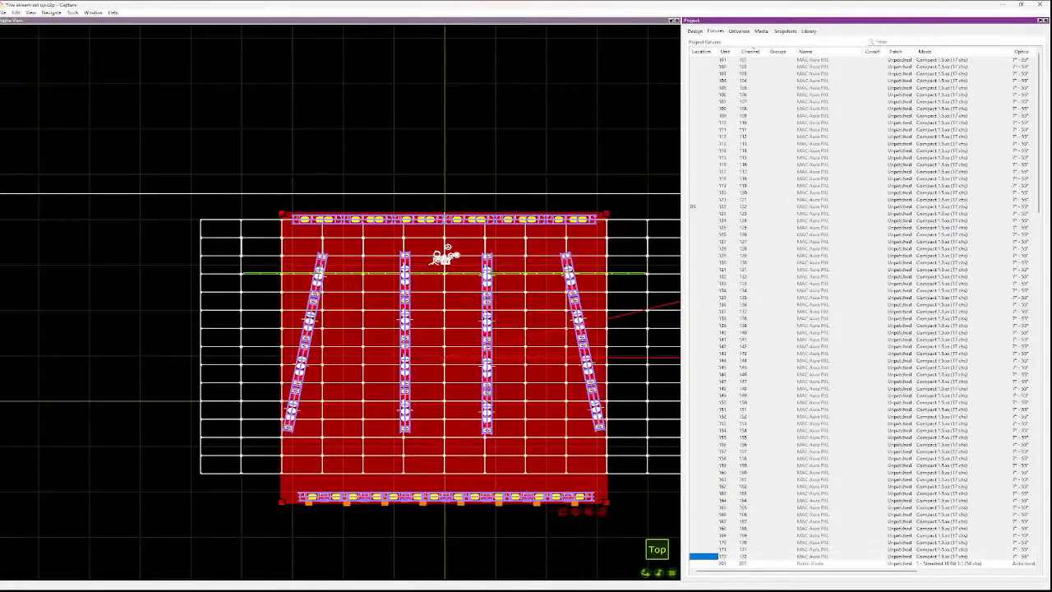
click(696, 32)
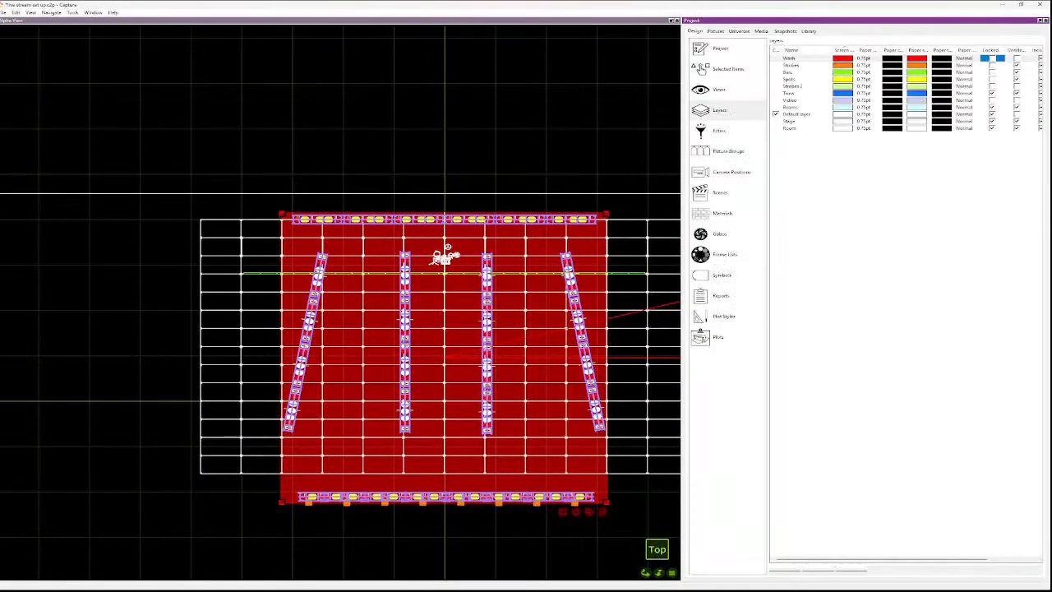
click(701, 70)
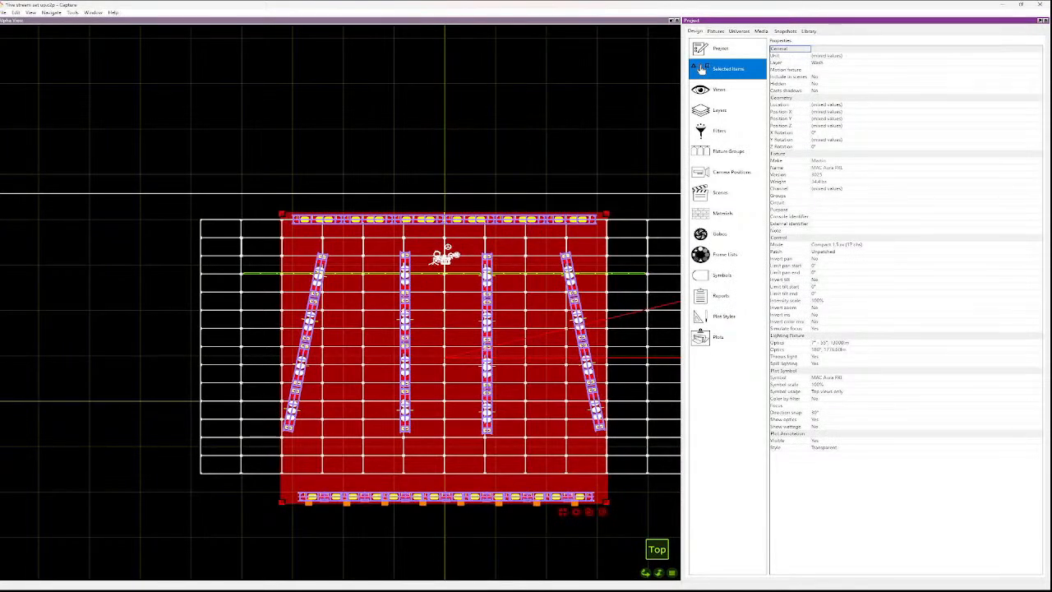
click(874, 245)
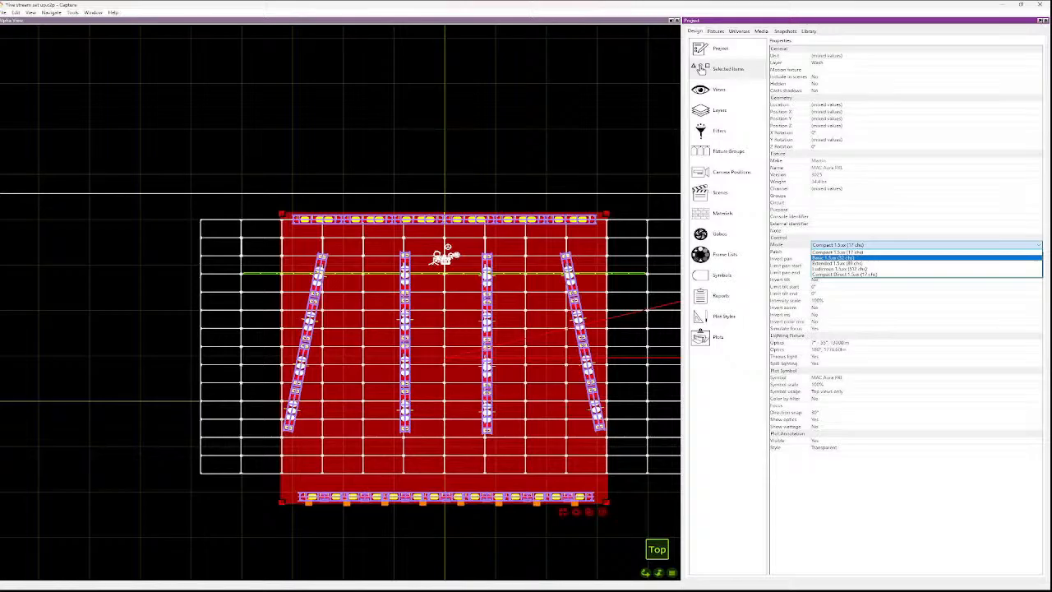
key(Down)
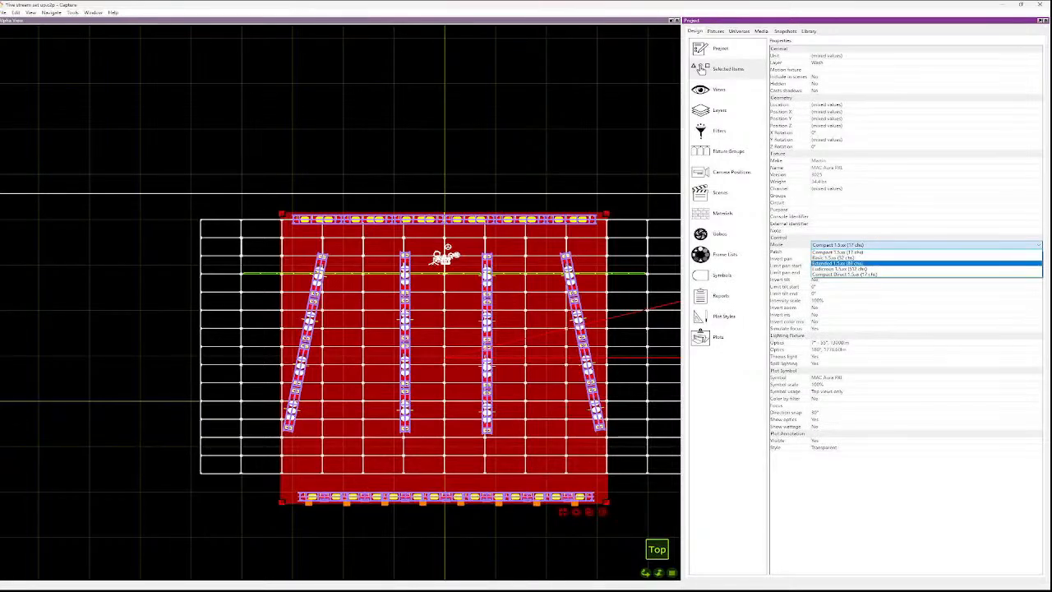
key(Return)
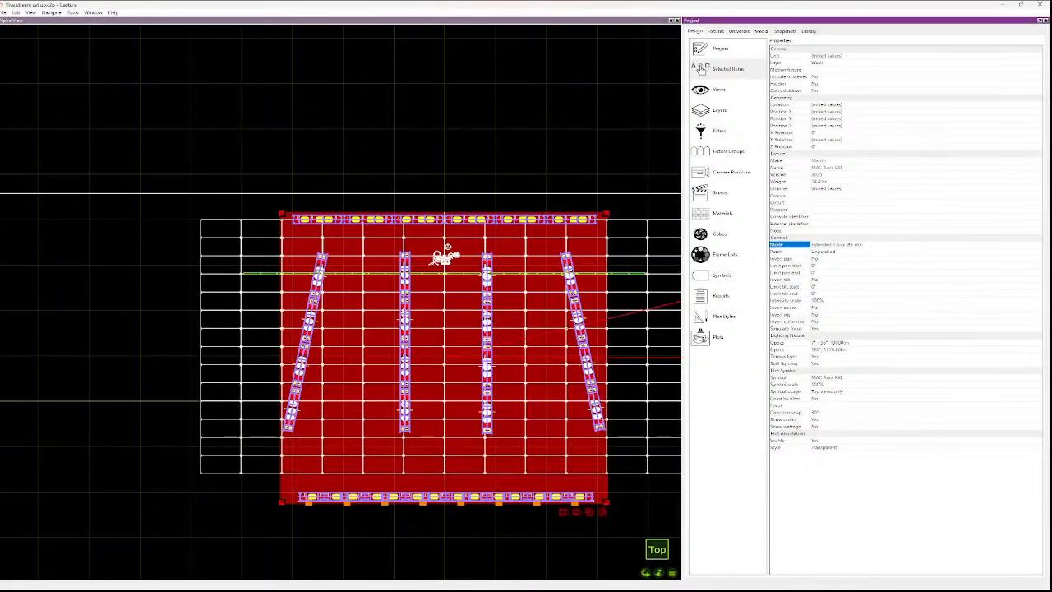
- Set all Robin iForte fixtures, channels 201 to 232, to mode 2 - Enhanced Gobo Control 1.1 (56 chs)
click(809, 30)
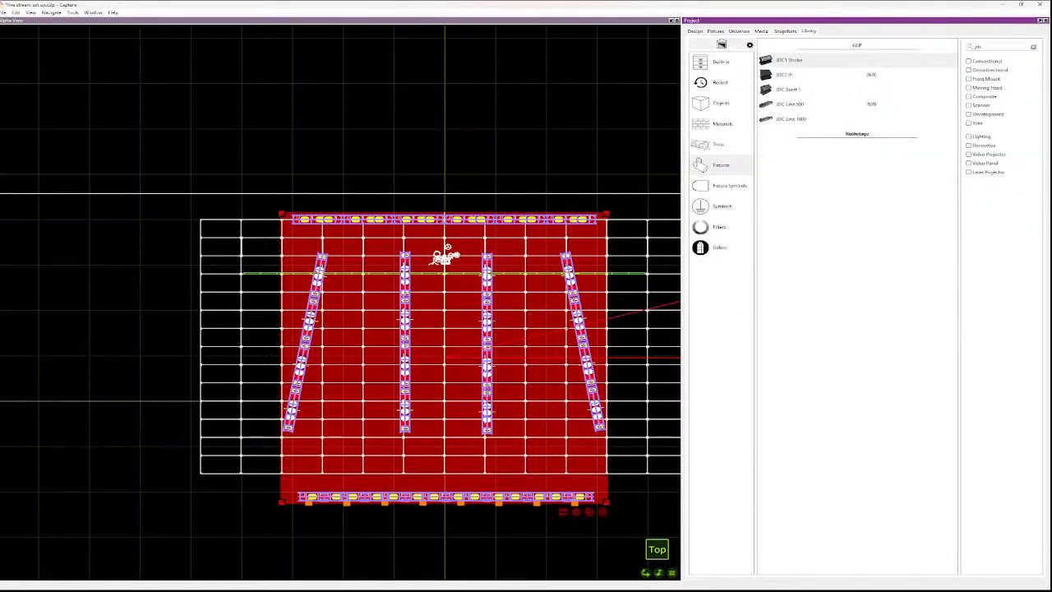
click(716, 32)
click(829, 241)
scroll(829, 242, down, 5)
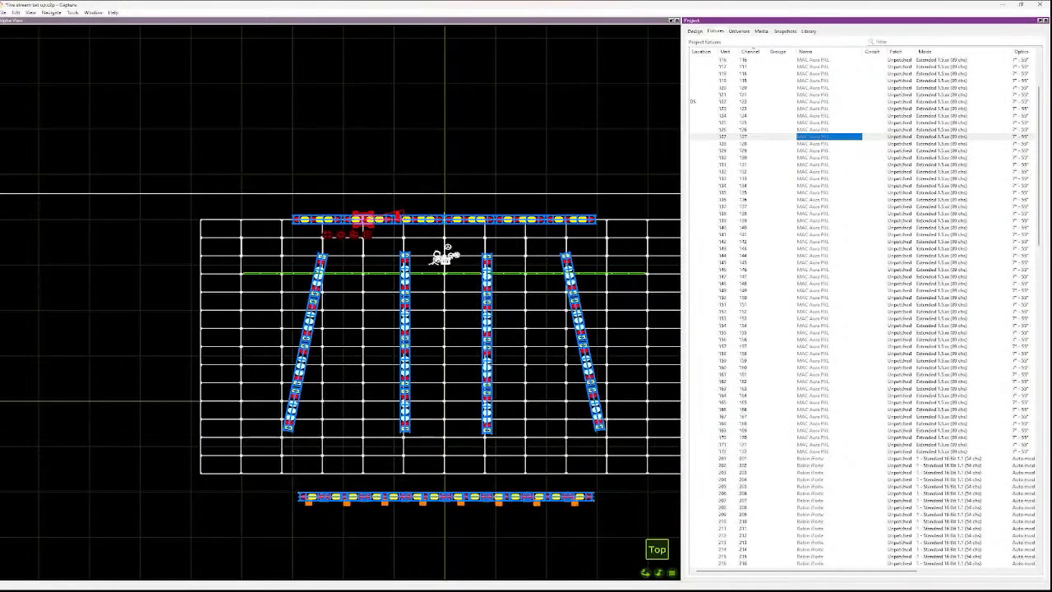
click(900, 465)
scroll(900, 465, down, 15)
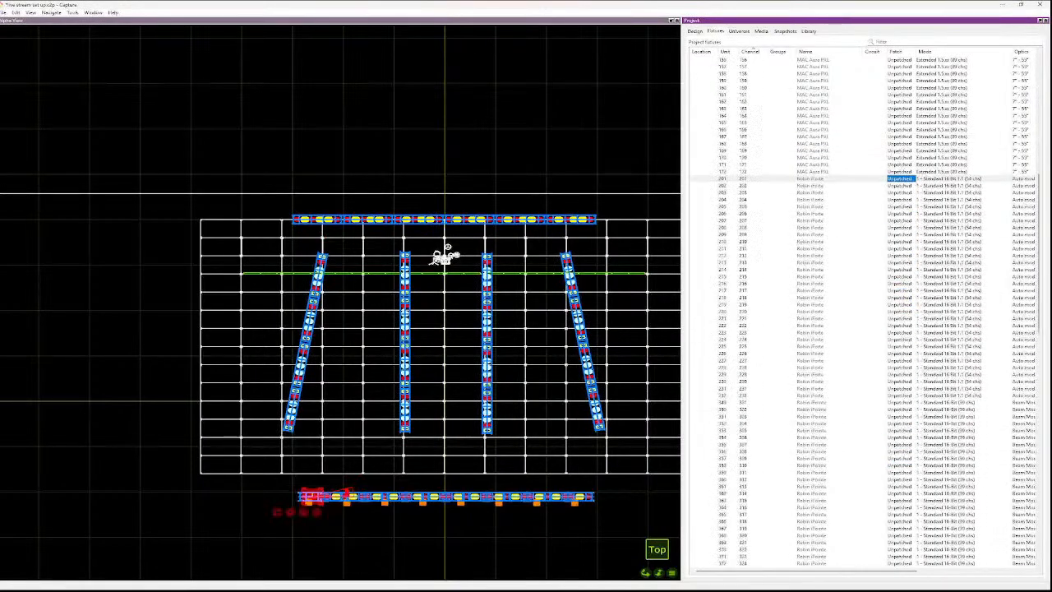
shift+click(828, 368)
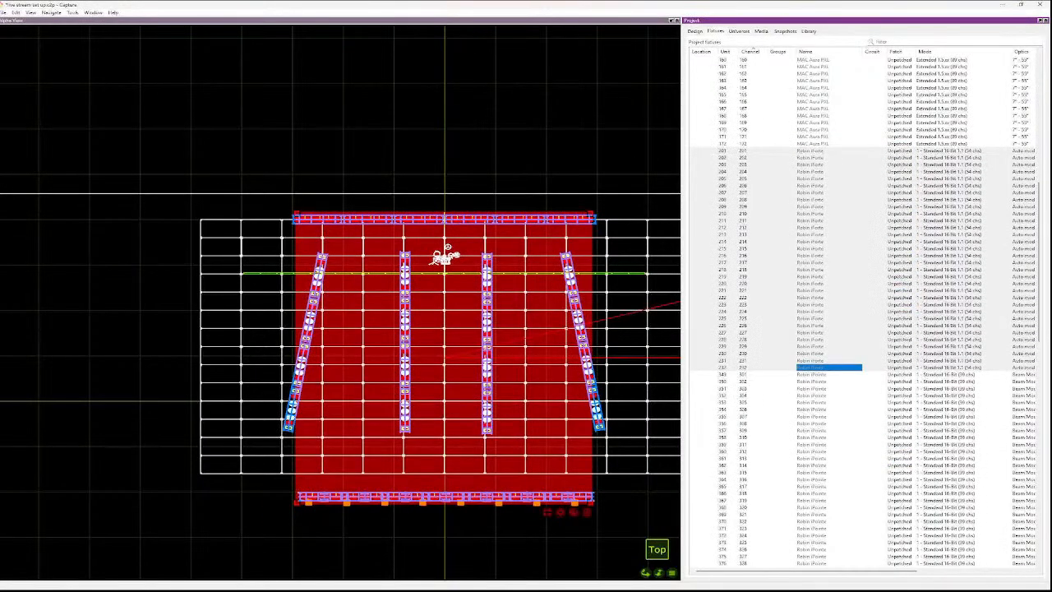
click(695, 31)
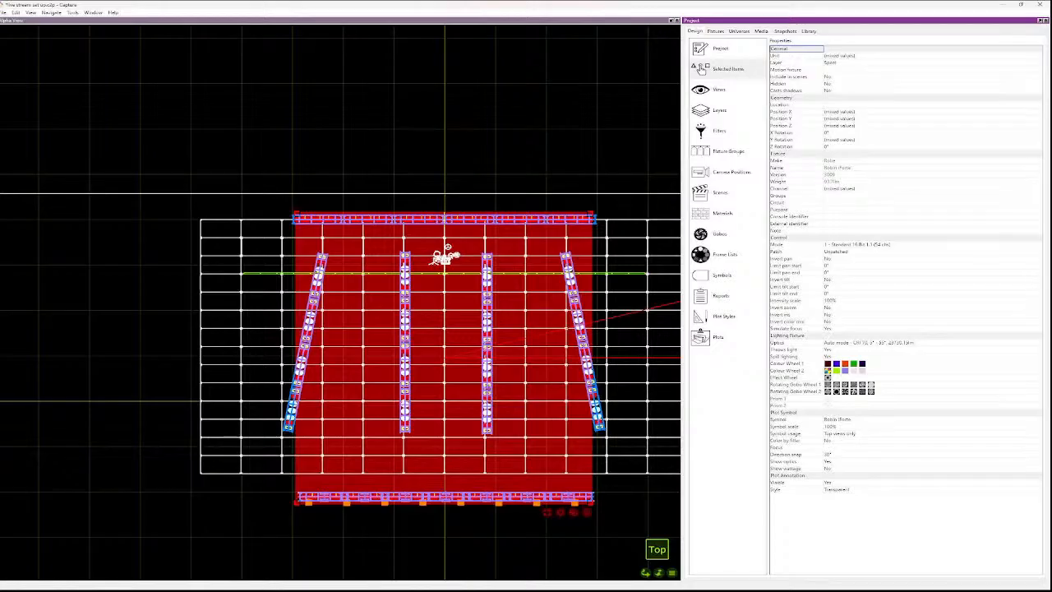
click(858, 245)
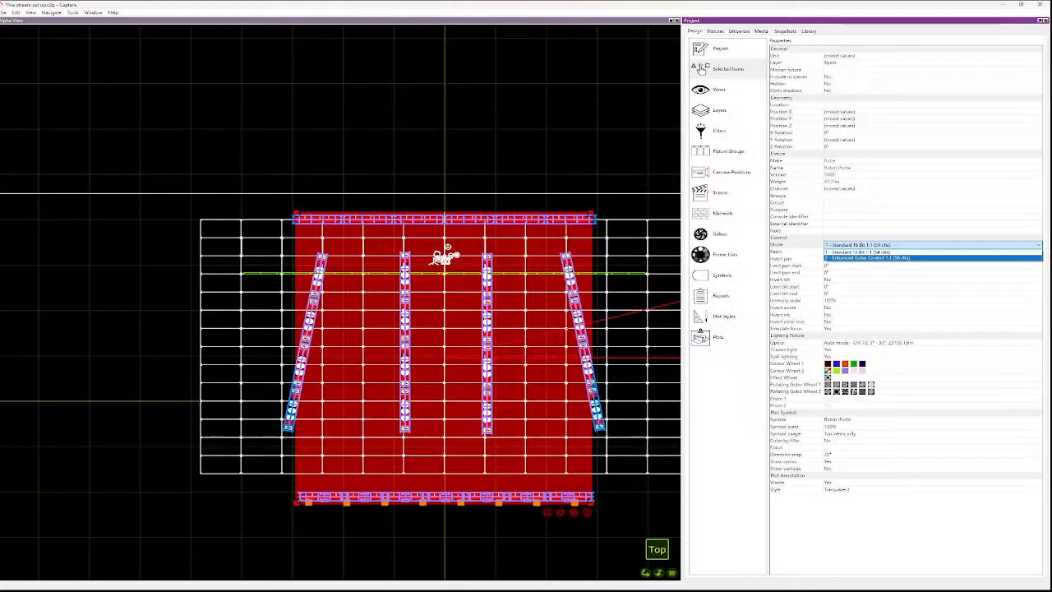
key(Return)
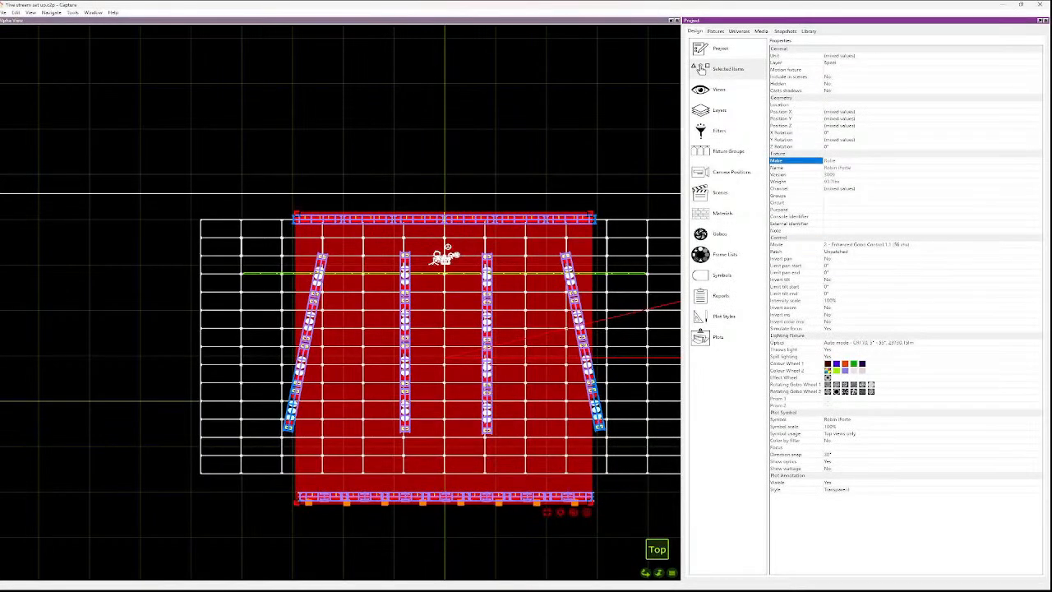
- Choose mode 1 - Standard 16-Bit (39 chs) for all Robin iPointe fixtures, channels 301 to 348
click(716, 31)
click(827, 375)
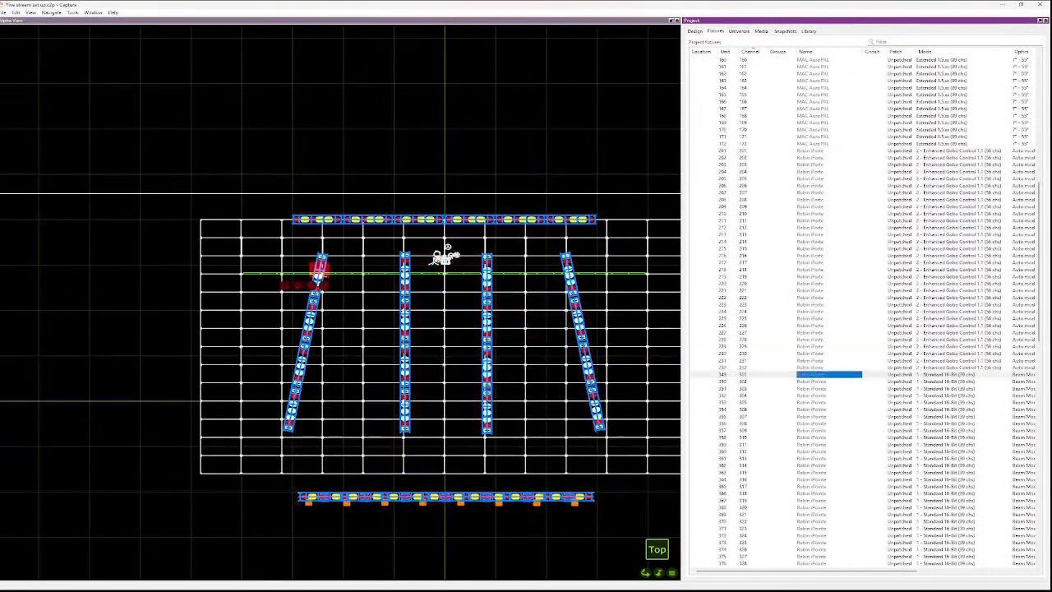
scroll(863, 313, down, 10)
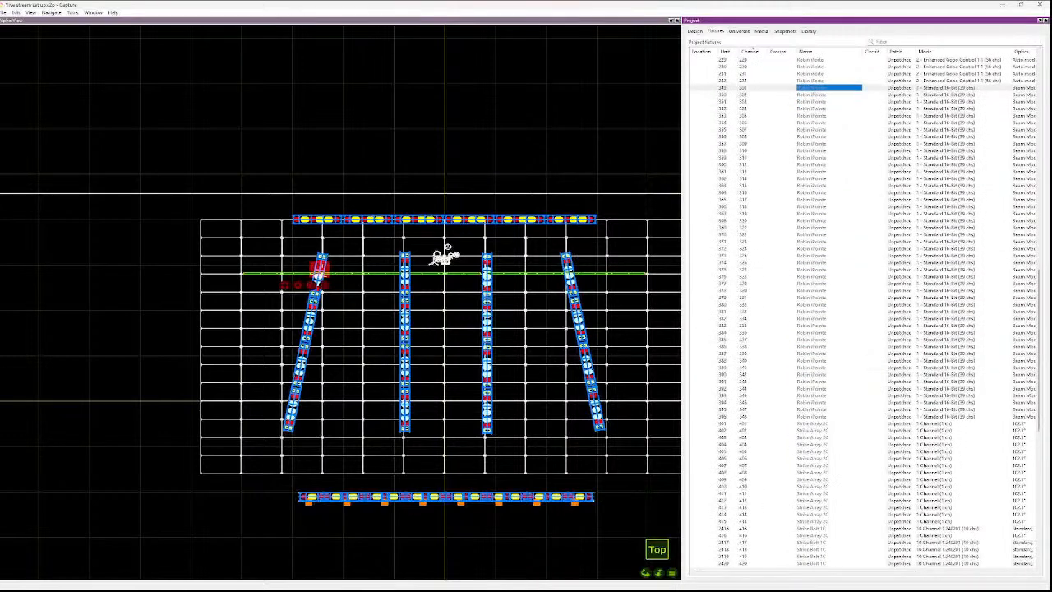
shift+click(829, 417)
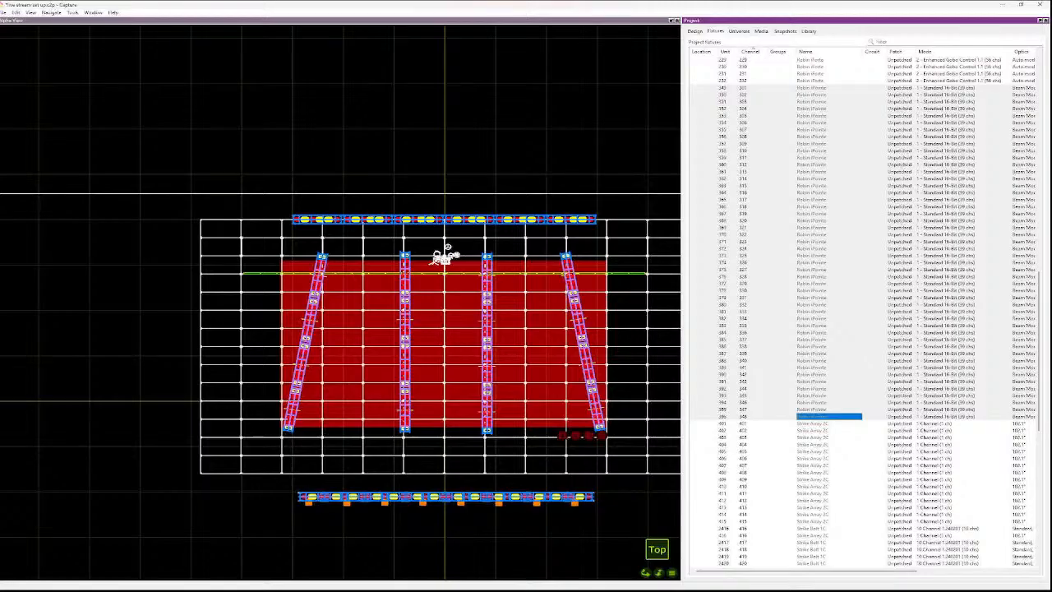
click(696, 30)
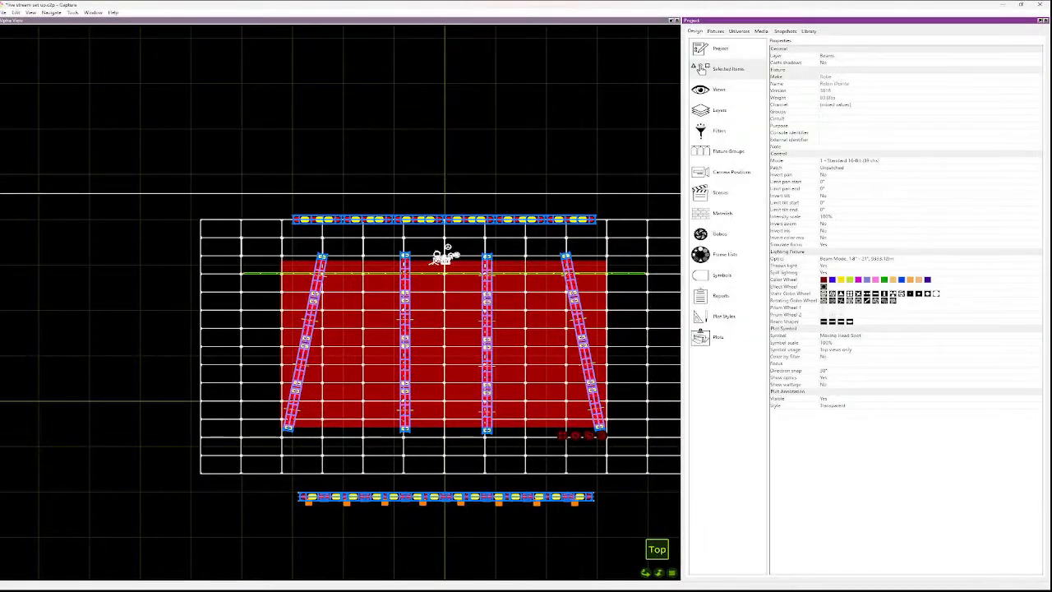
click(851, 161)
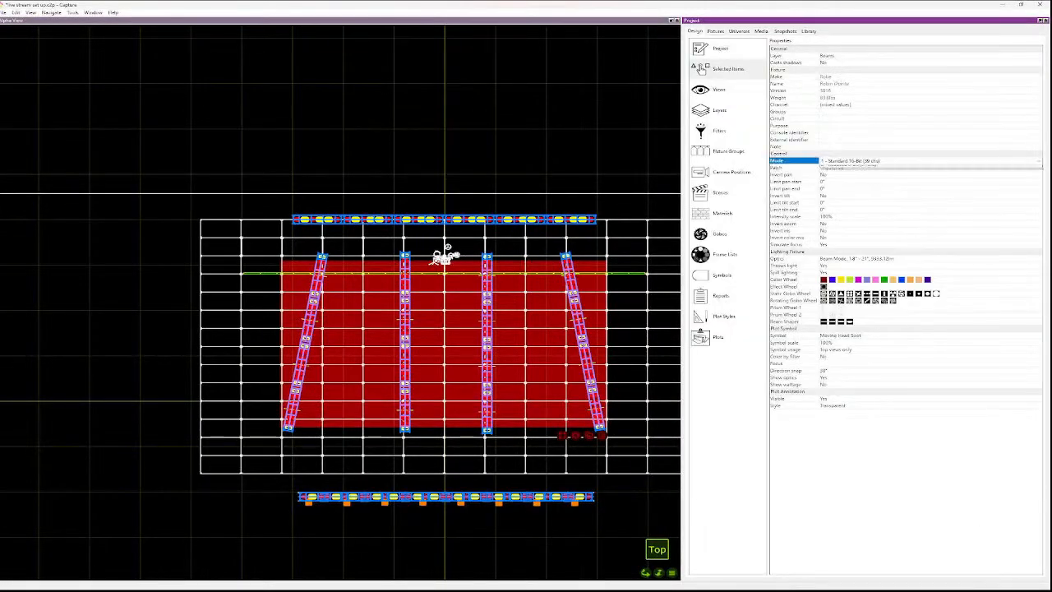
click(851, 161)
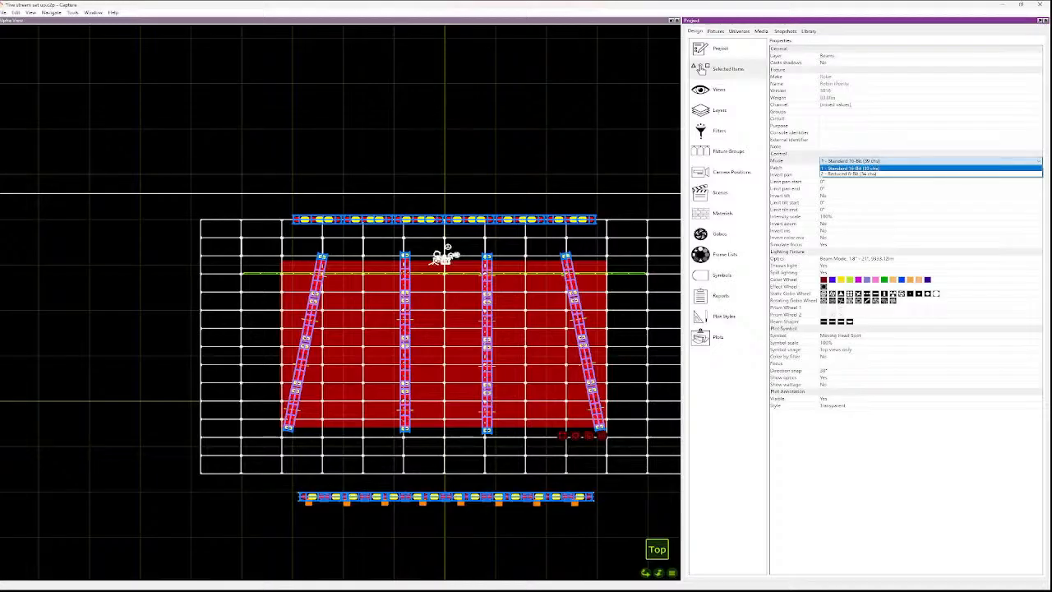
click(850, 168)
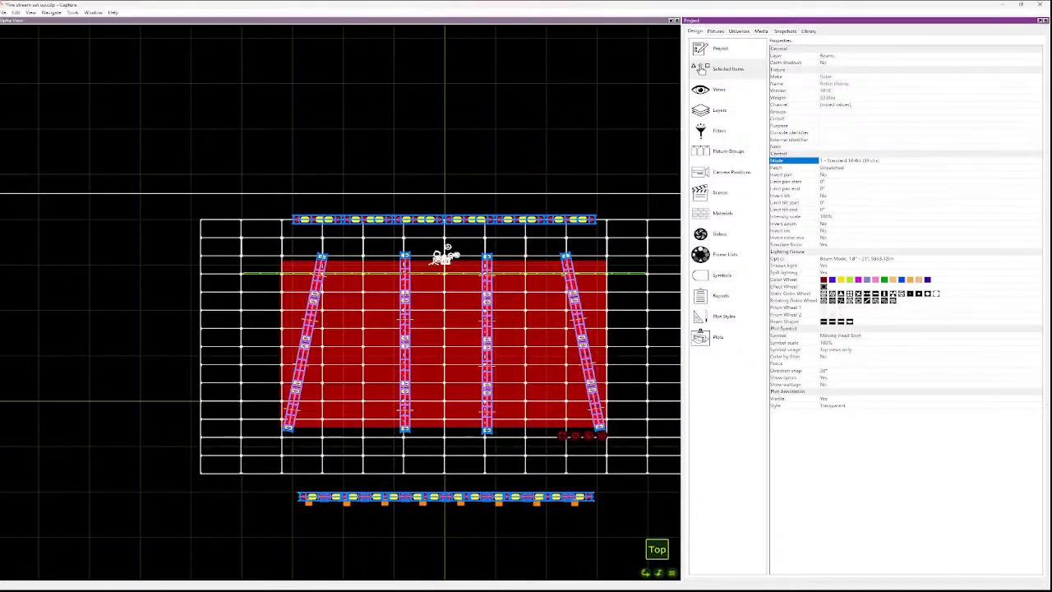
- Set the Strike Array 2C fixtures on channels 401 to 415 to the 10 Channel (10 chs) mode
click(715, 30)
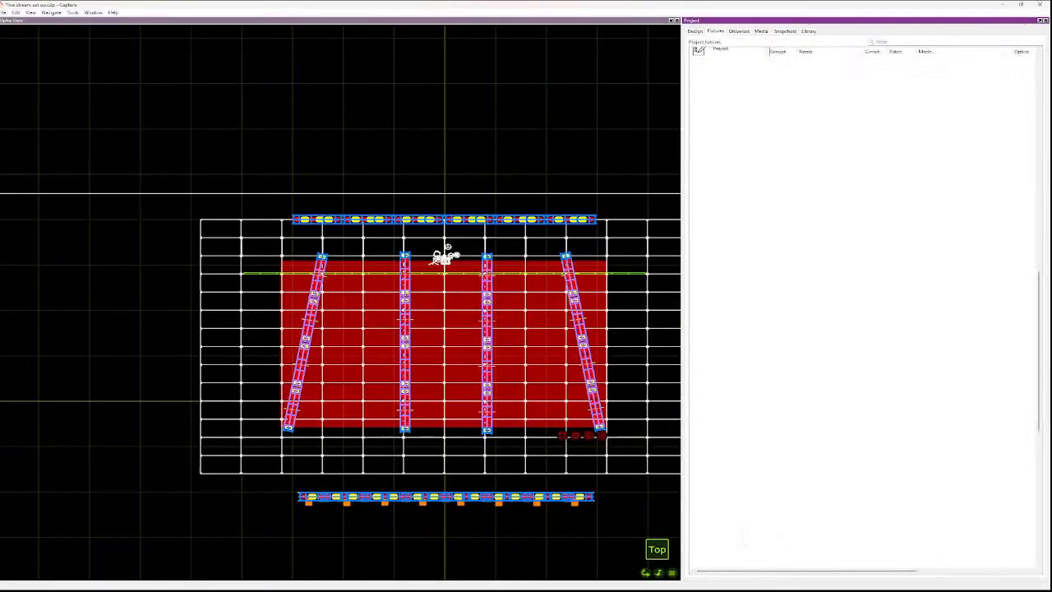
click(814, 423)
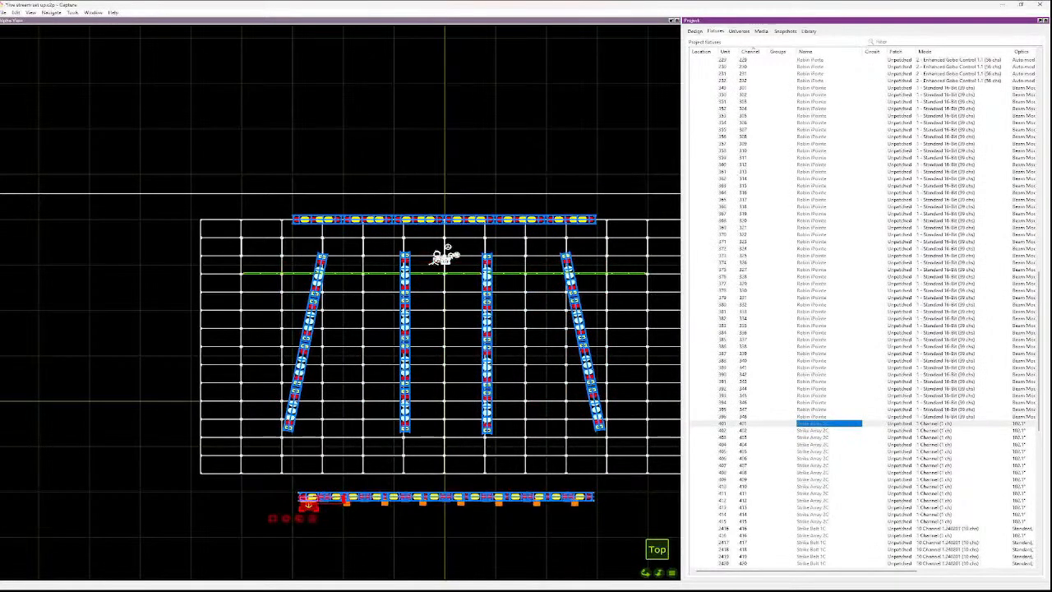
shift+click(814, 521)
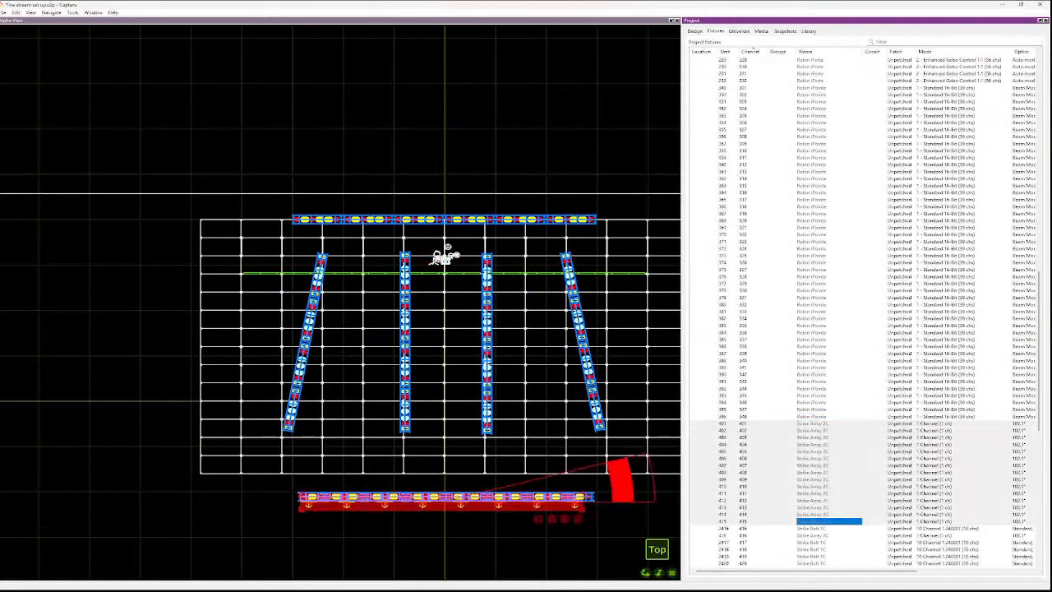
click(696, 31)
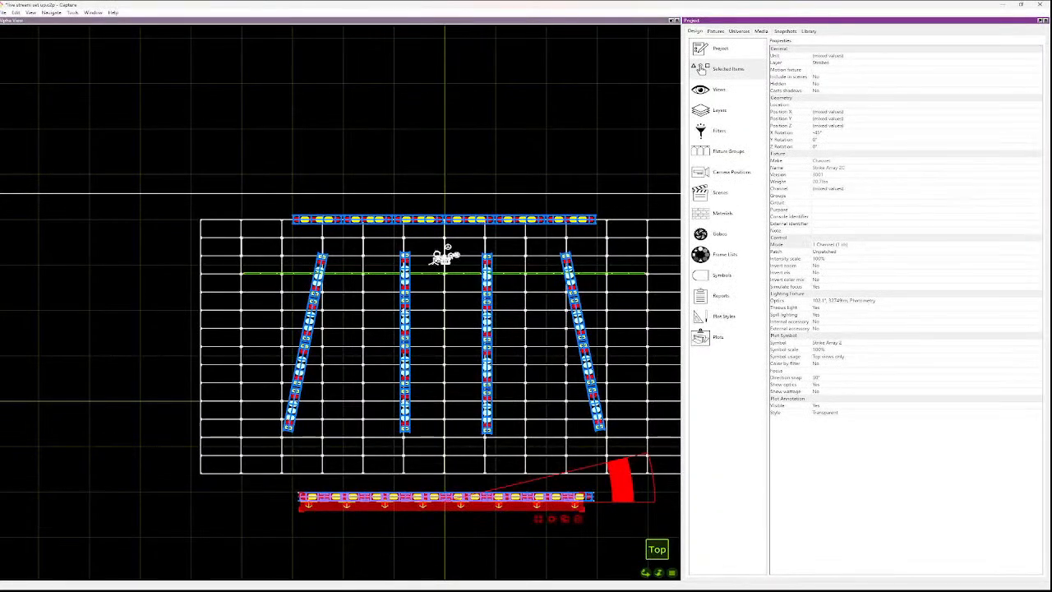
click(832, 245)
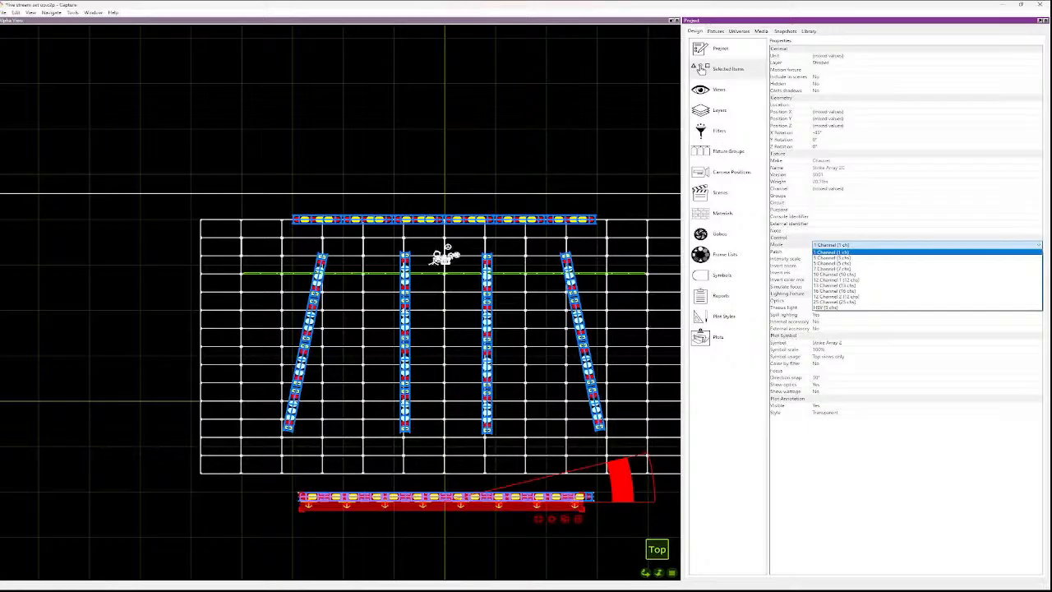
key(Down)
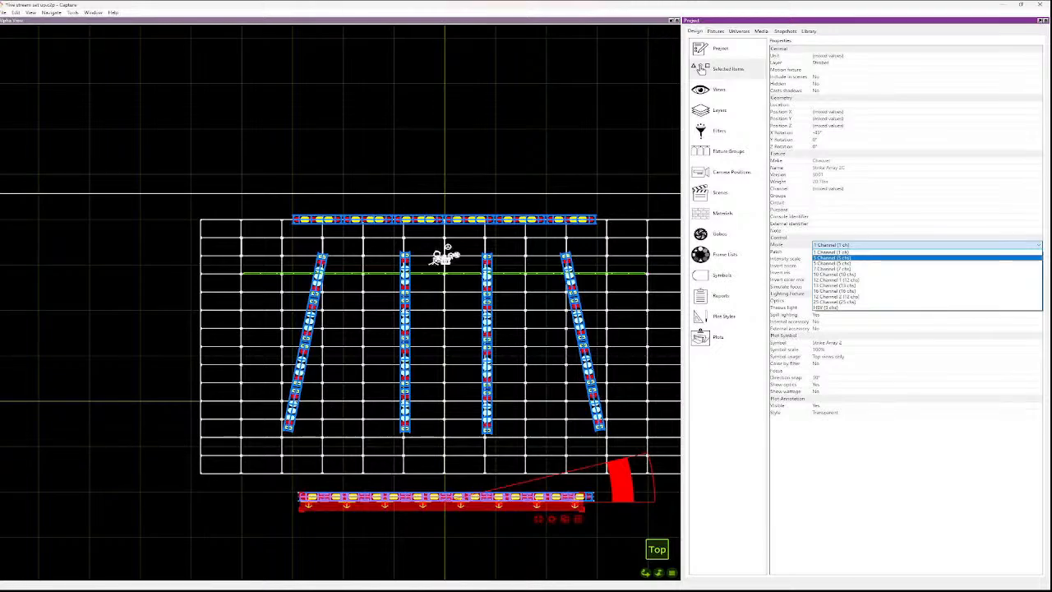
key(Down)
key(Down)
key(Down)
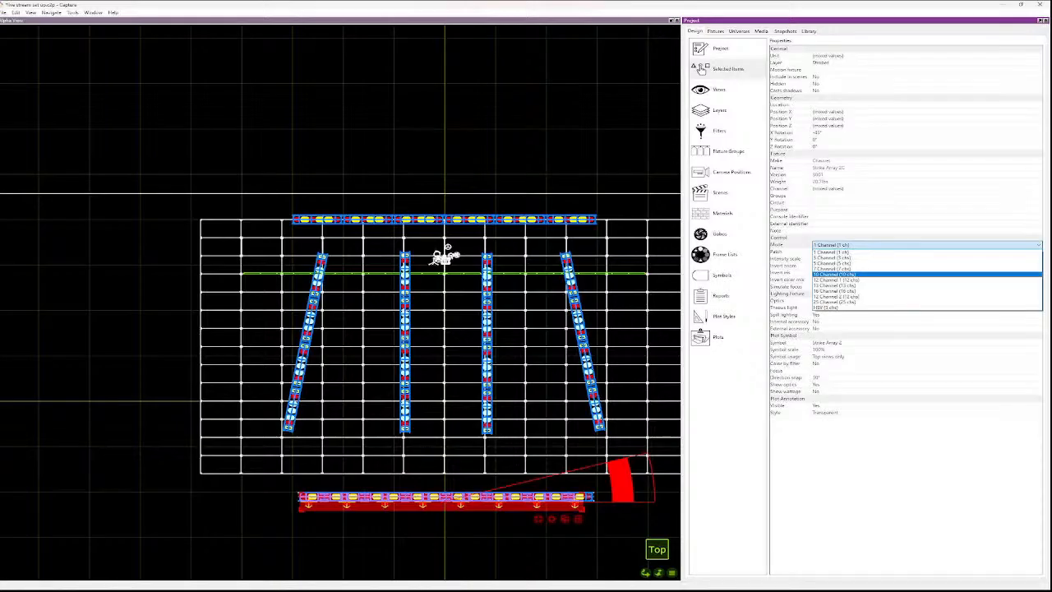
key(Return)
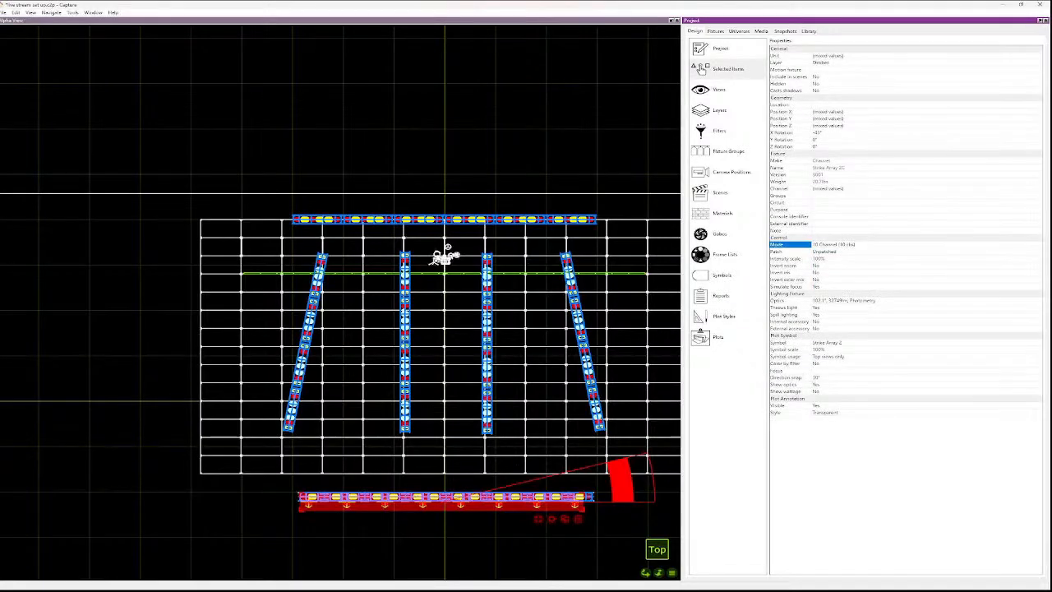
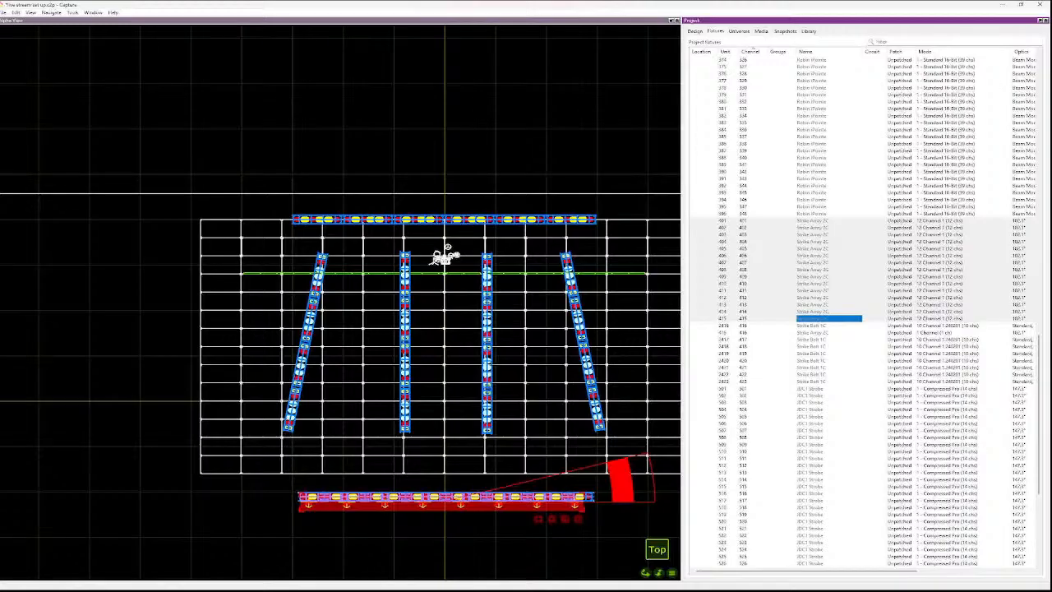
- Set the Strike Array 2C on channel 416 to the 12 Channel 2 (12 chs) mode
click(814, 332)
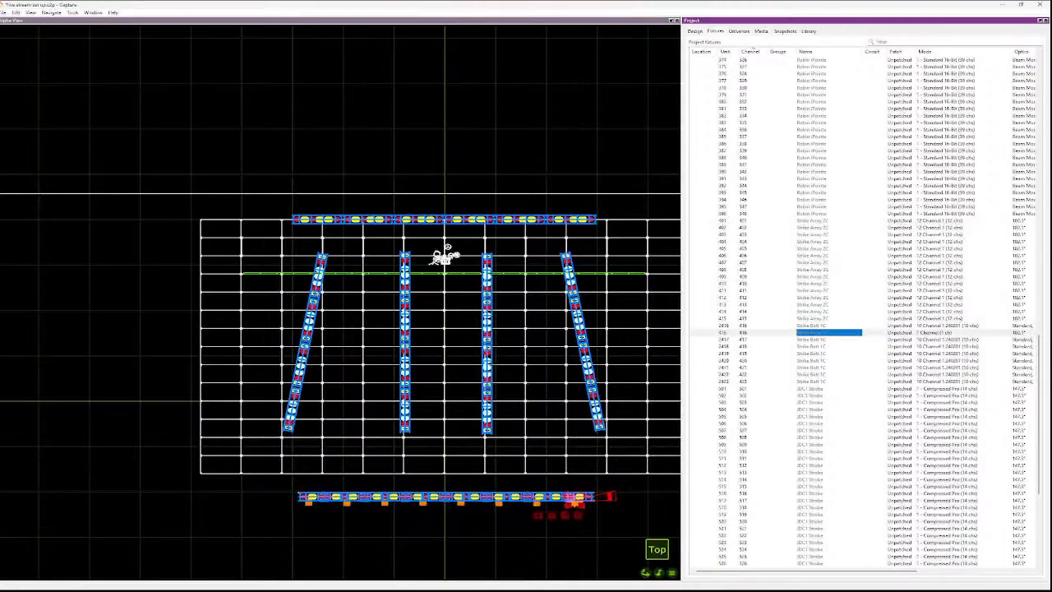
click(945, 333)
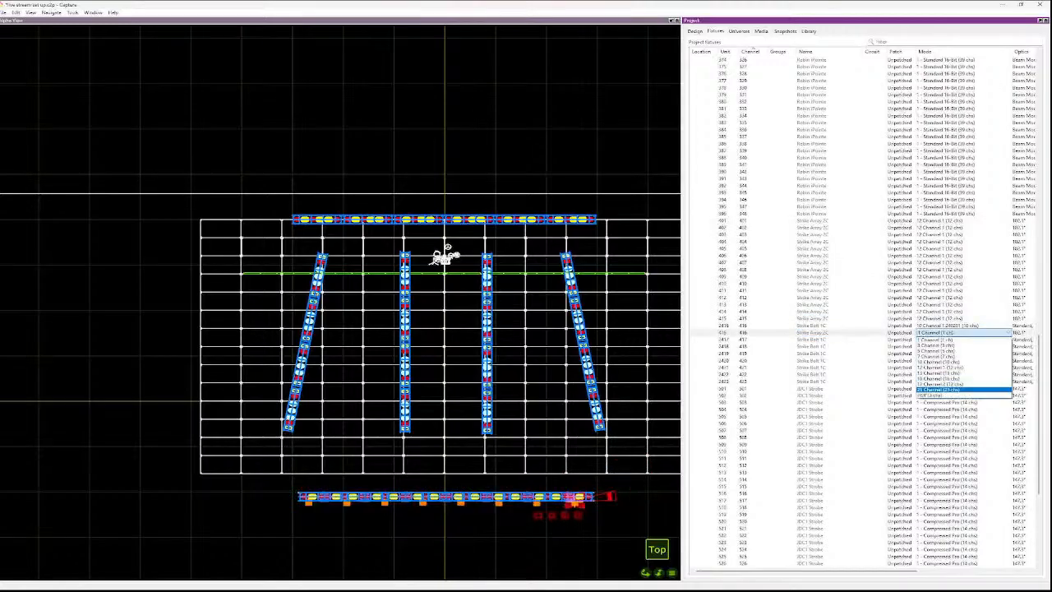
click(945, 385)
click(900, 354)
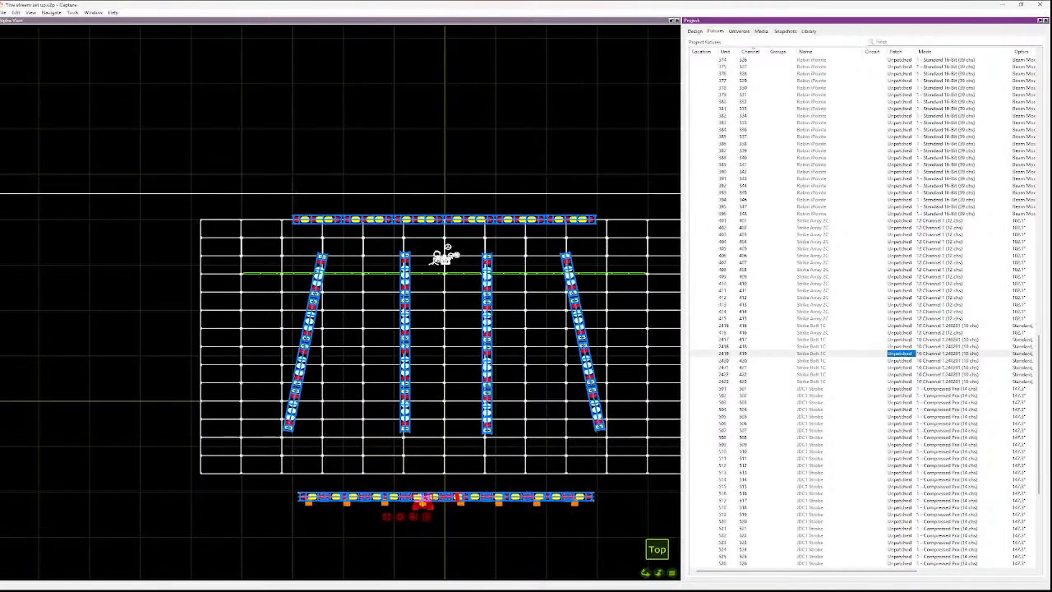
- Sort the fixtures by name and set all Strike Bolt 1C fixtures, channels 416 to 423, to the 10 Channel 1.240201 (10 chs) mode
scroll(863, 313, up, 9)
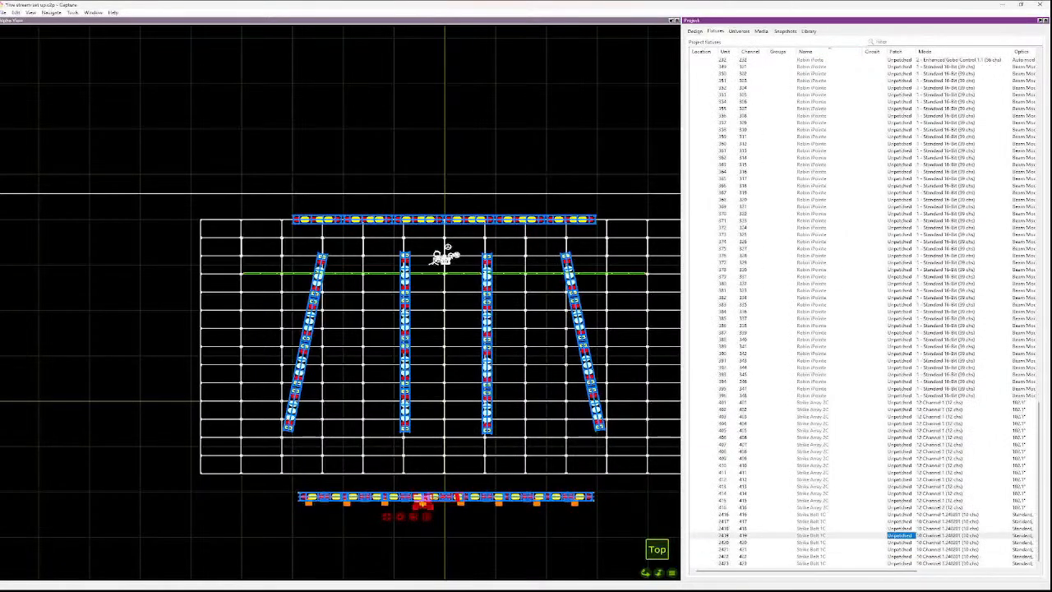
click(813, 515)
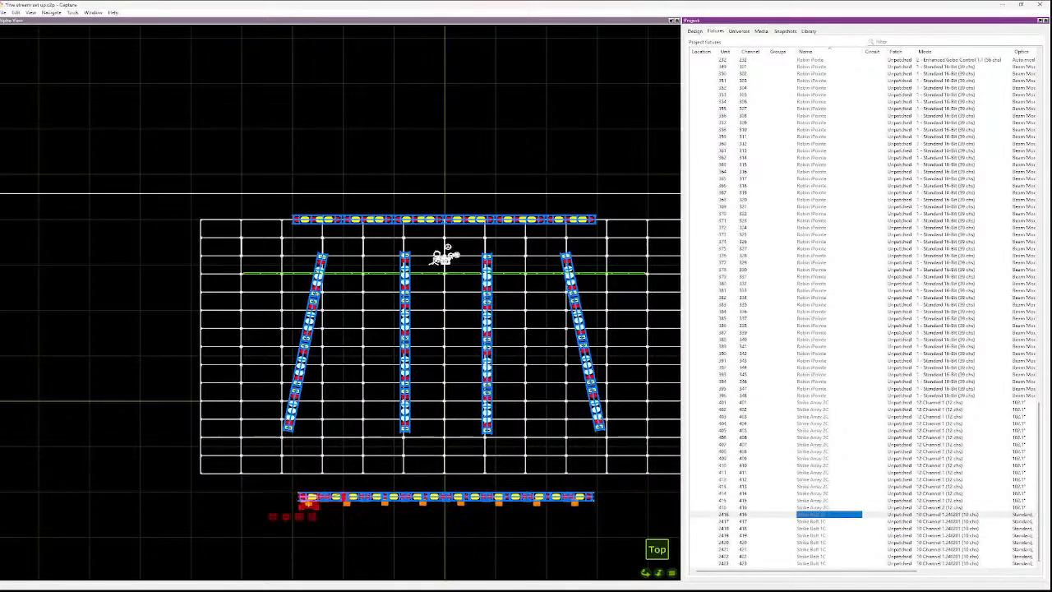
shift+click(812, 563)
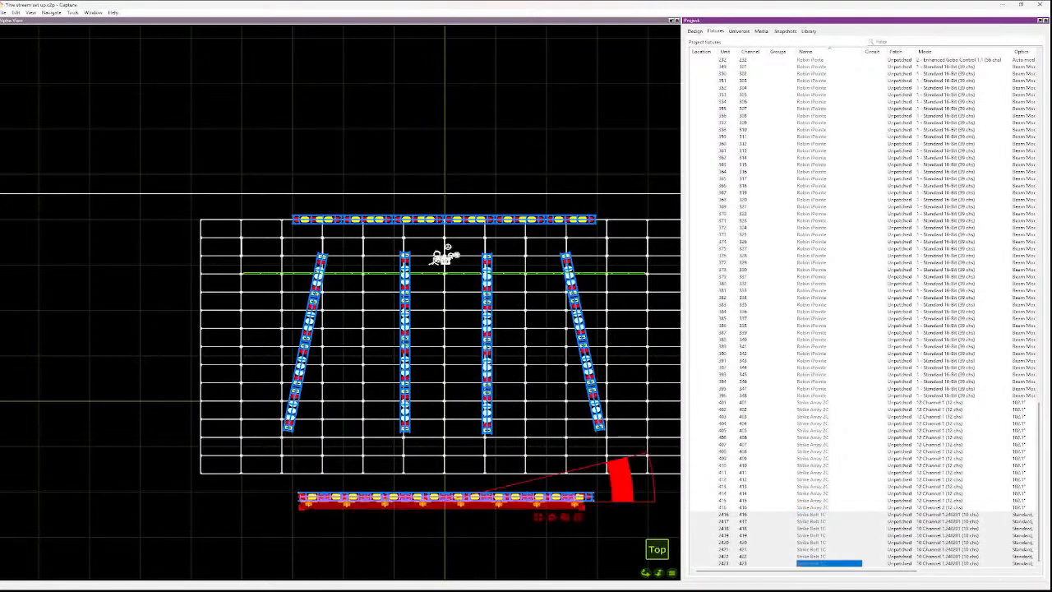
click(696, 31)
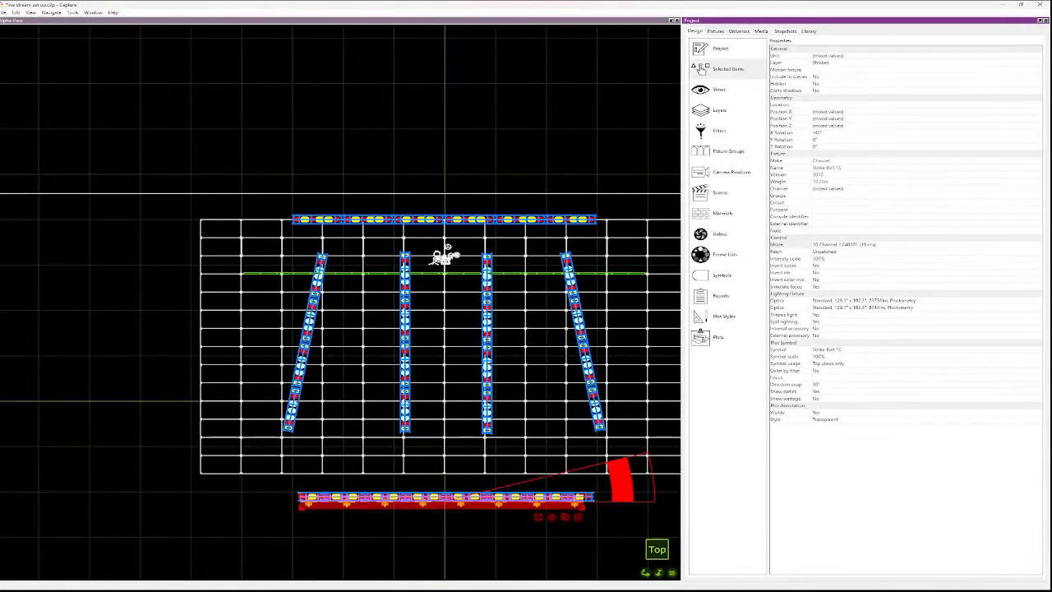
click(845, 245)
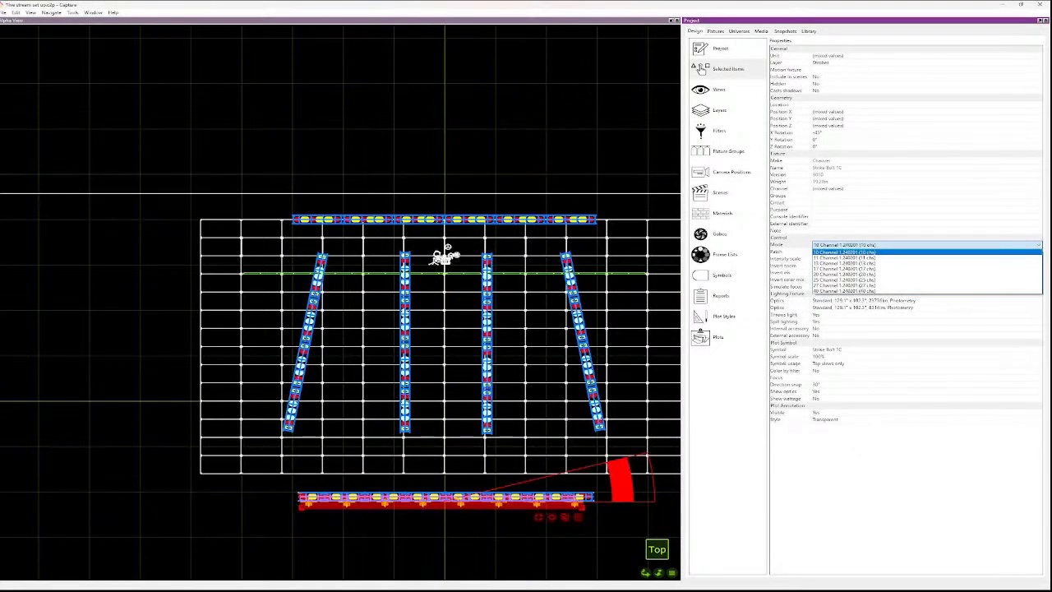
click(845, 252)
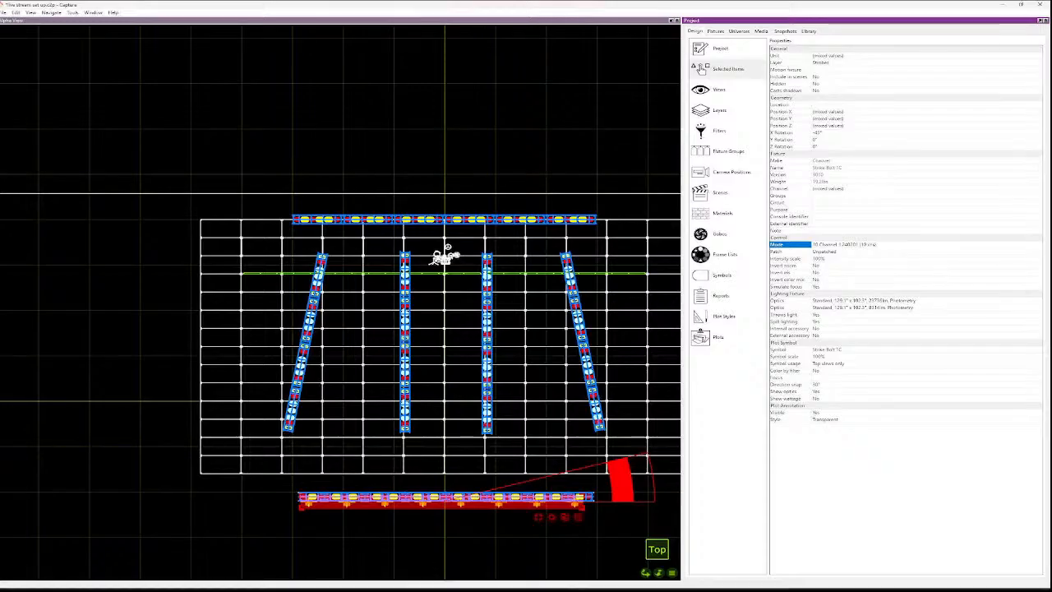
- Switch to Chrome and open the STRIKE Bolt 1C product page from Chauvet Professional's Strobes & Blinders category
mouse_move(575, 588)
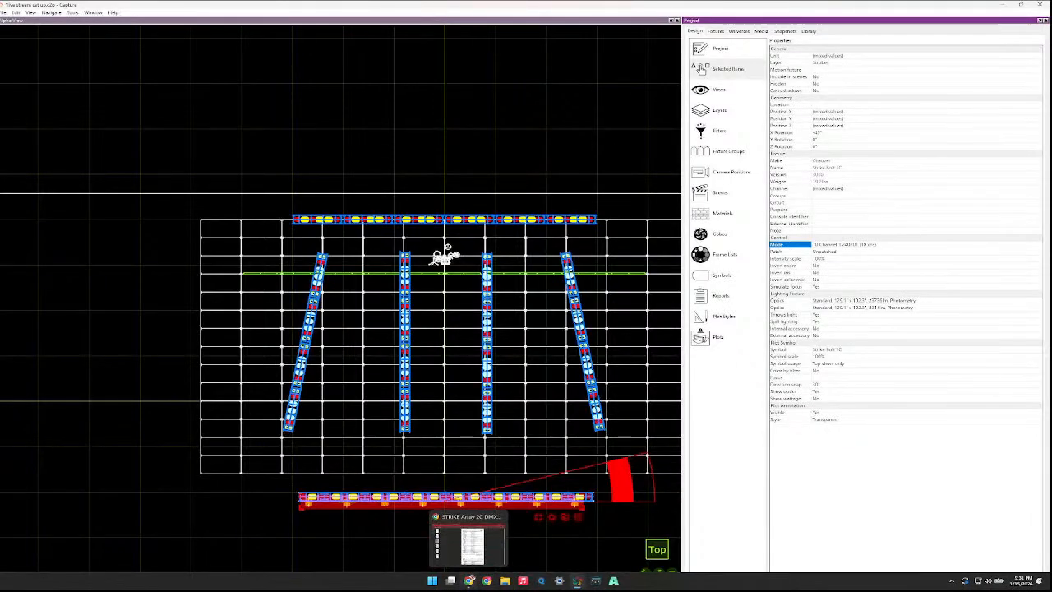
click(469, 580)
click(329, 24)
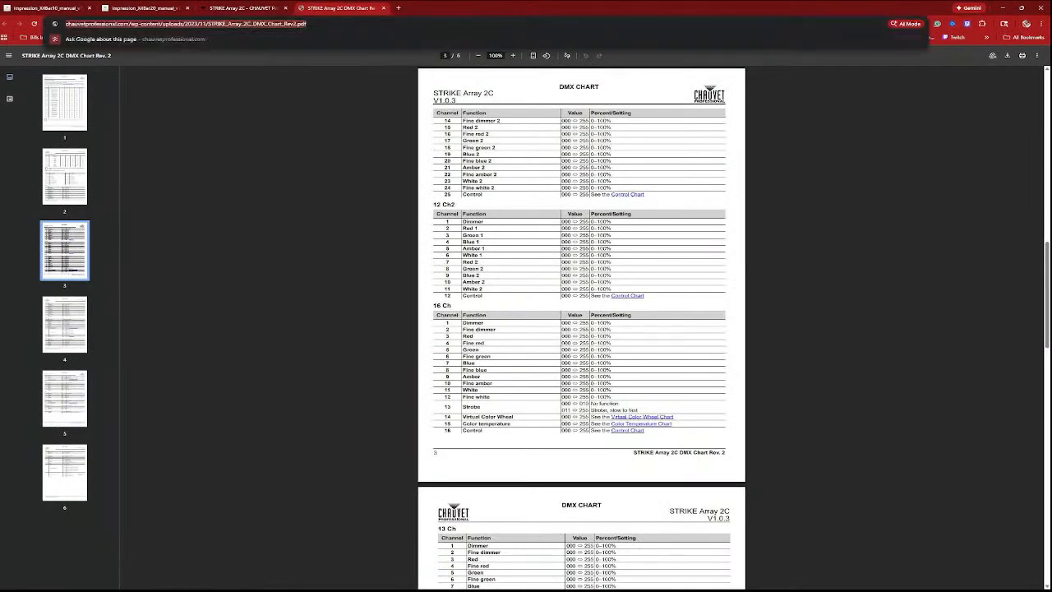
click(244, 9)
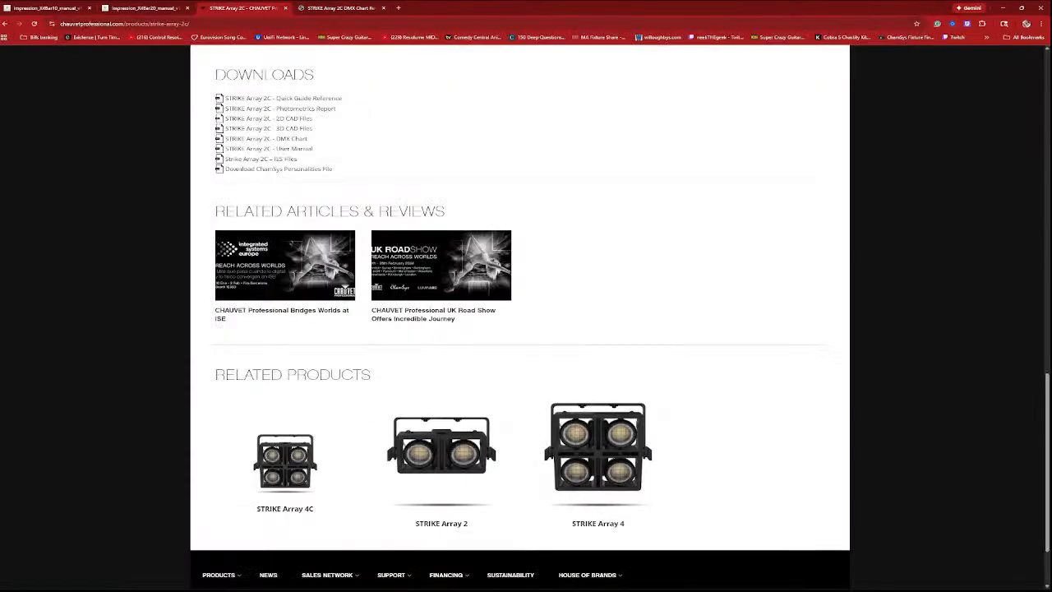
scroll(519, 317, up, 12)
scroll(519, 317, up, 6)
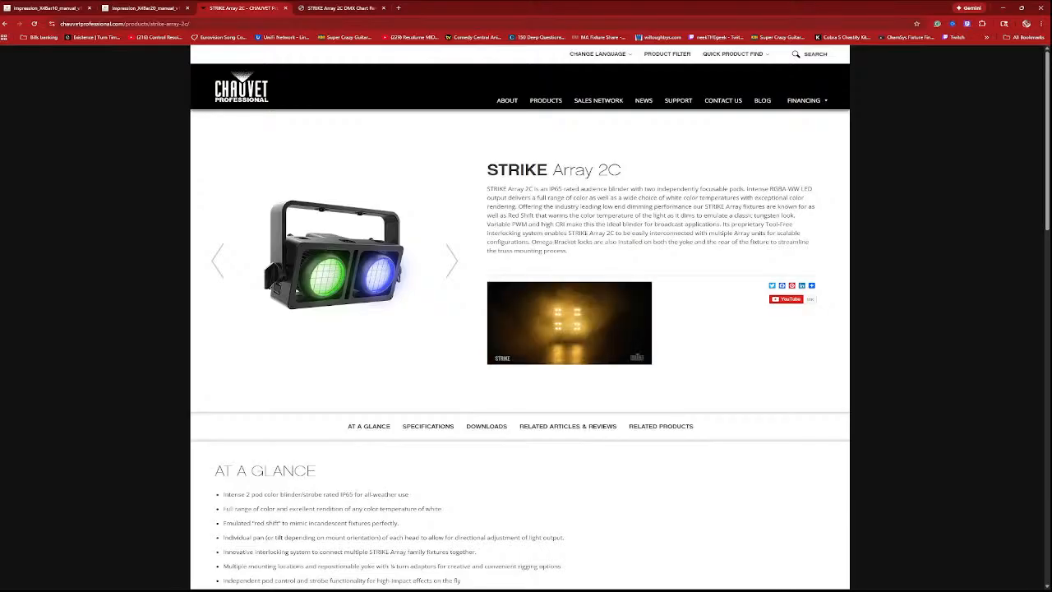
mouse_move(546, 100)
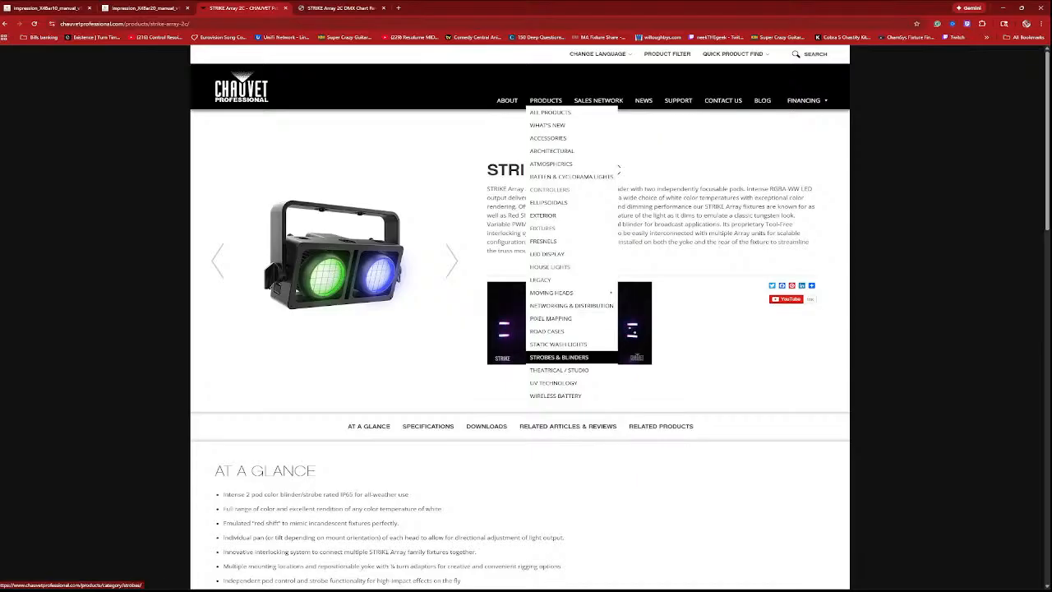
click(559, 357)
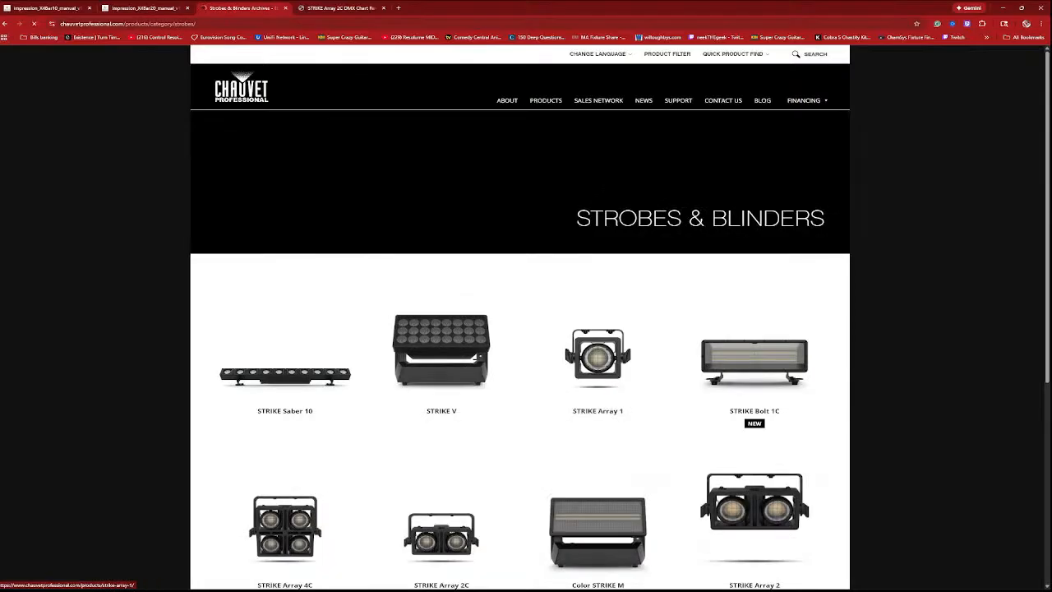
click(754, 362)
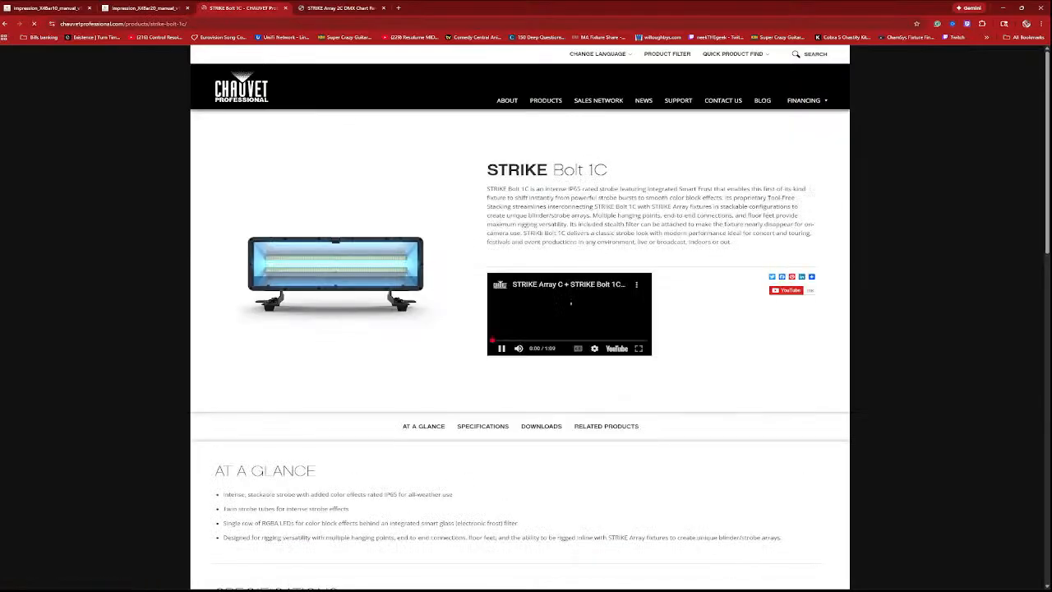
- Open the STRIKE Bolt 1C DMX Chart from the product's downloads, continuing as a guest
click(541, 426)
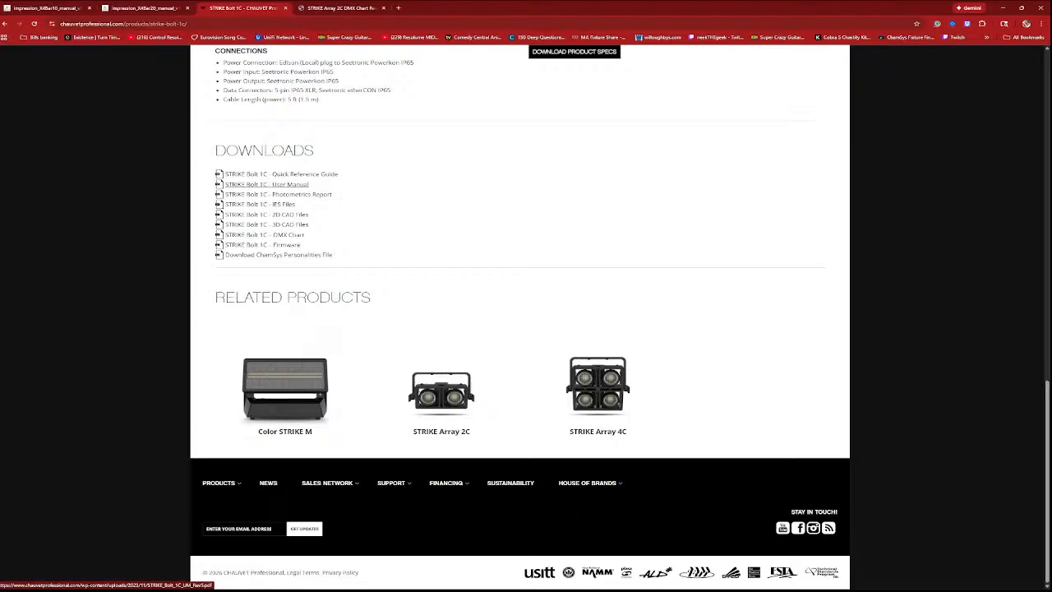
click(263, 244)
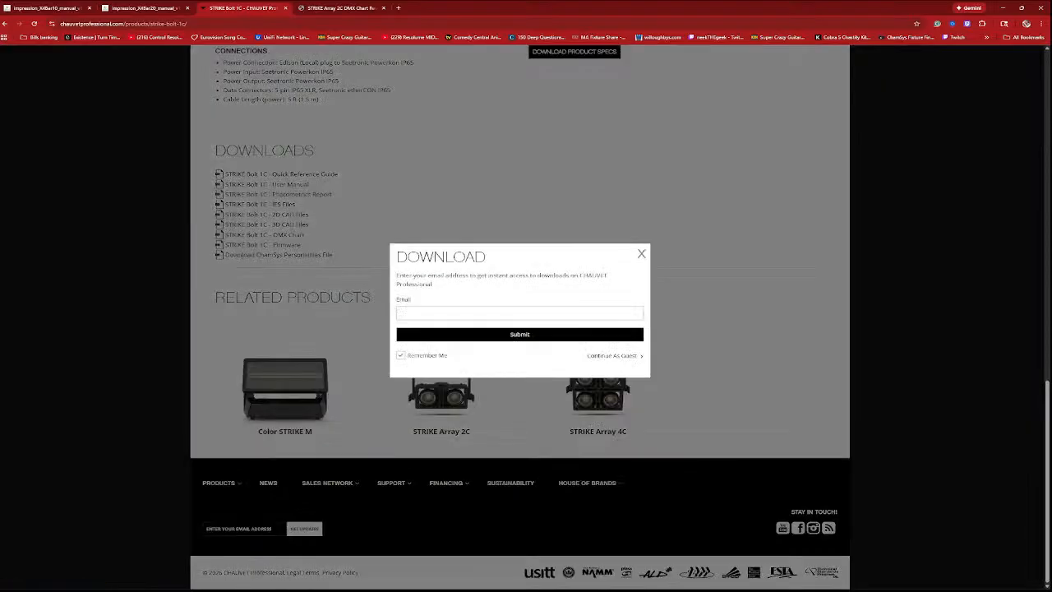
click(612, 356)
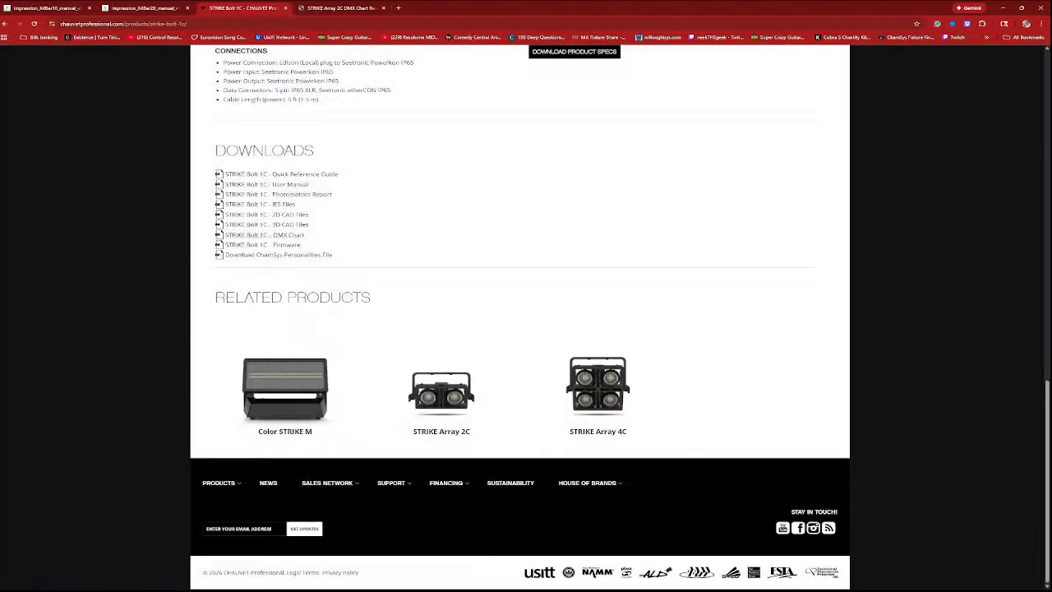
click(265, 235)
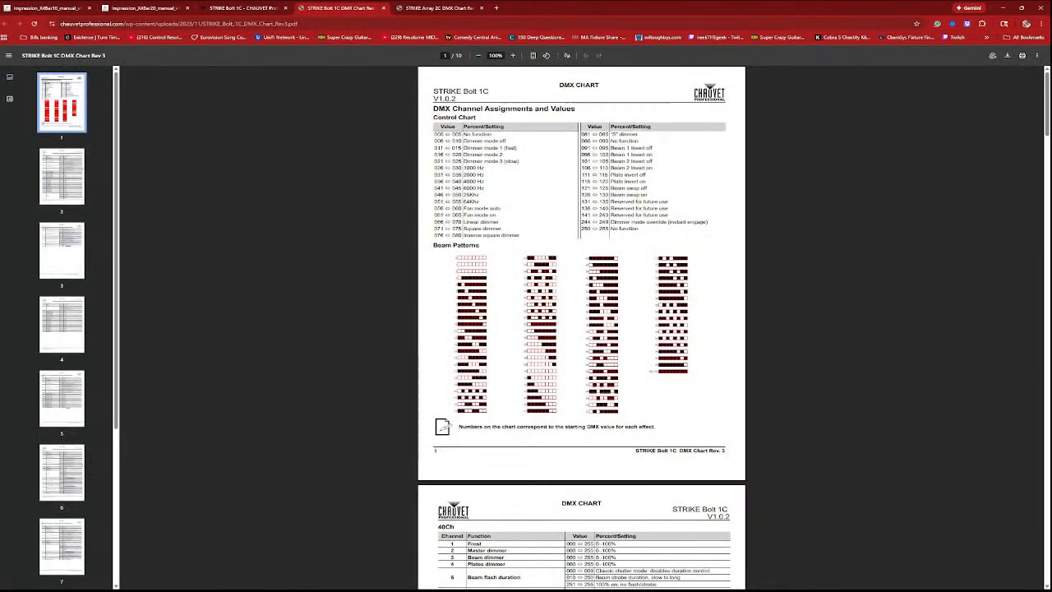
- Compare the channel layouts of the STRIKE Bolt 1C modes in the DMX chart, from 40Ch down to 10Ch
scroll(582, 329, down, 5)
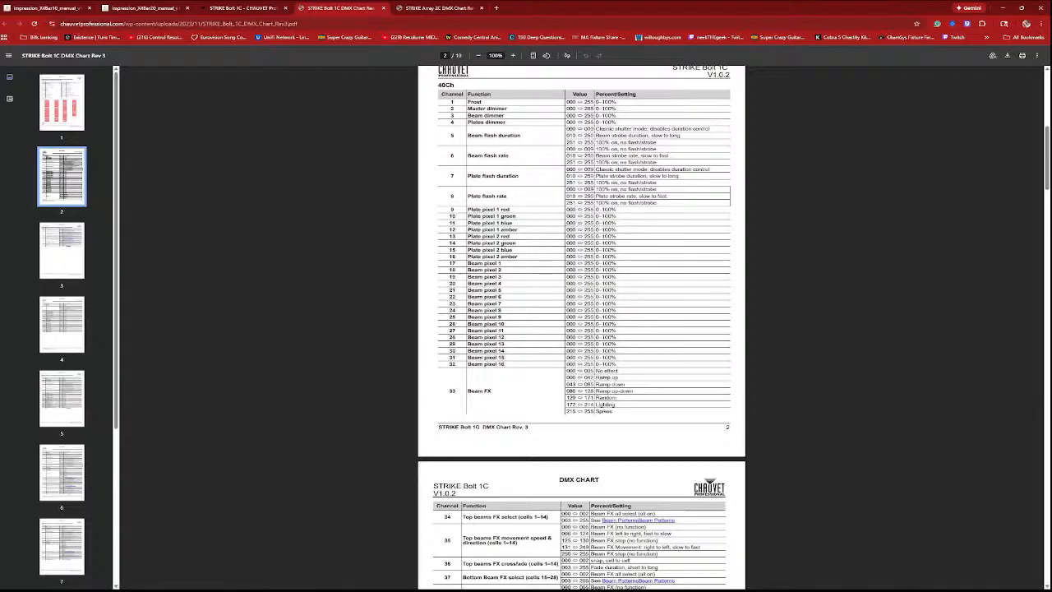
scroll(582, 329, up, 5)
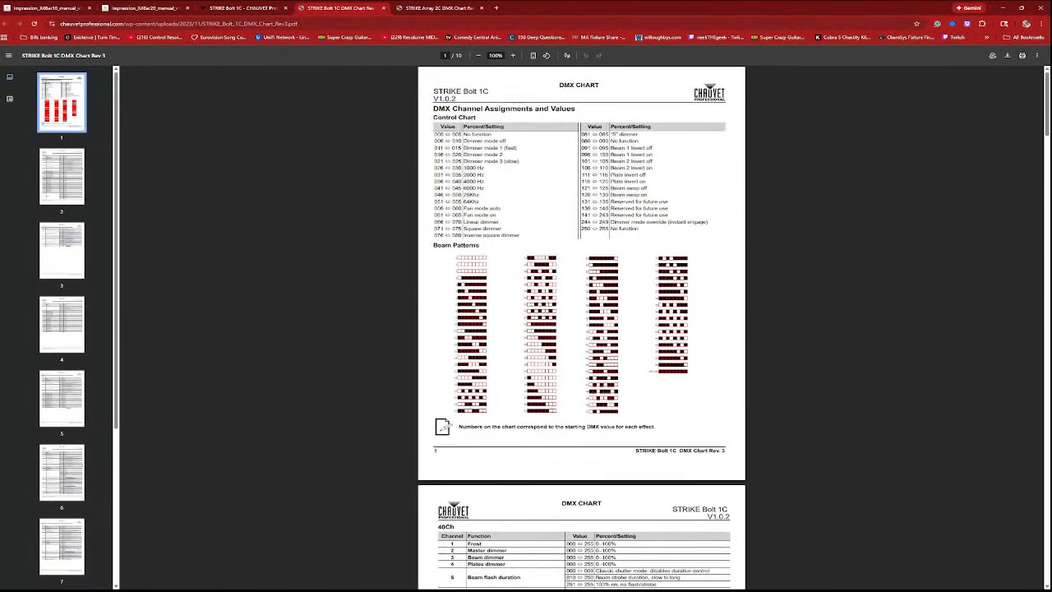
scroll(582, 328, down, 11)
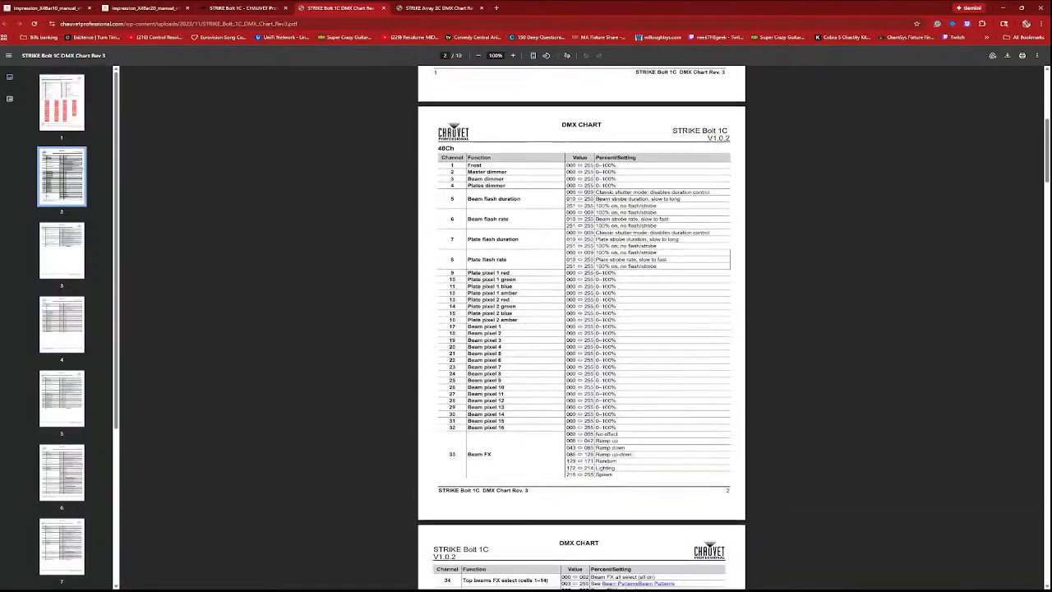
scroll(582, 329, down, 2)
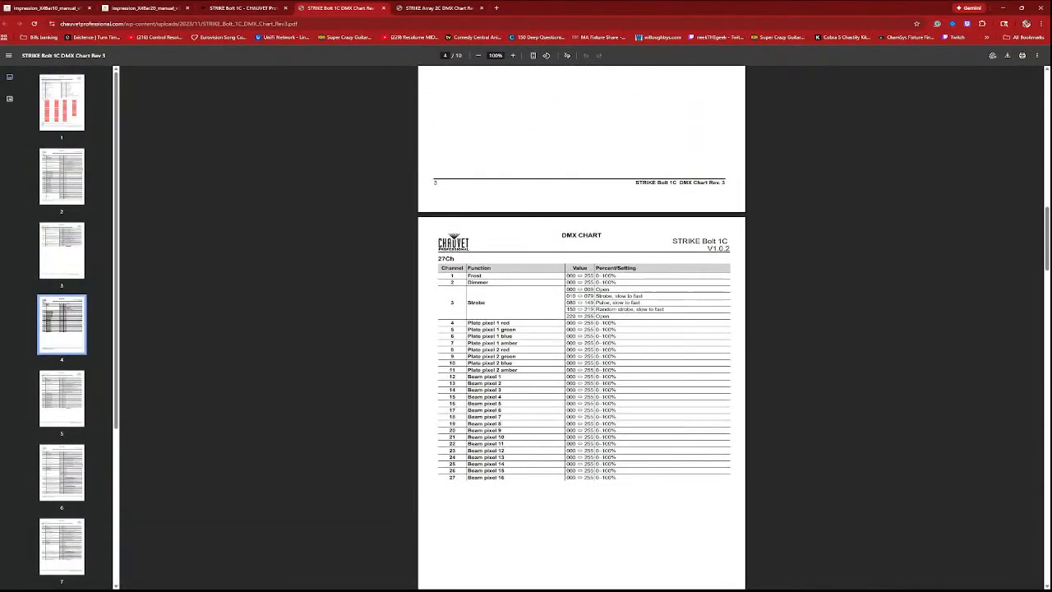
scroll(583, 329, down, 2)
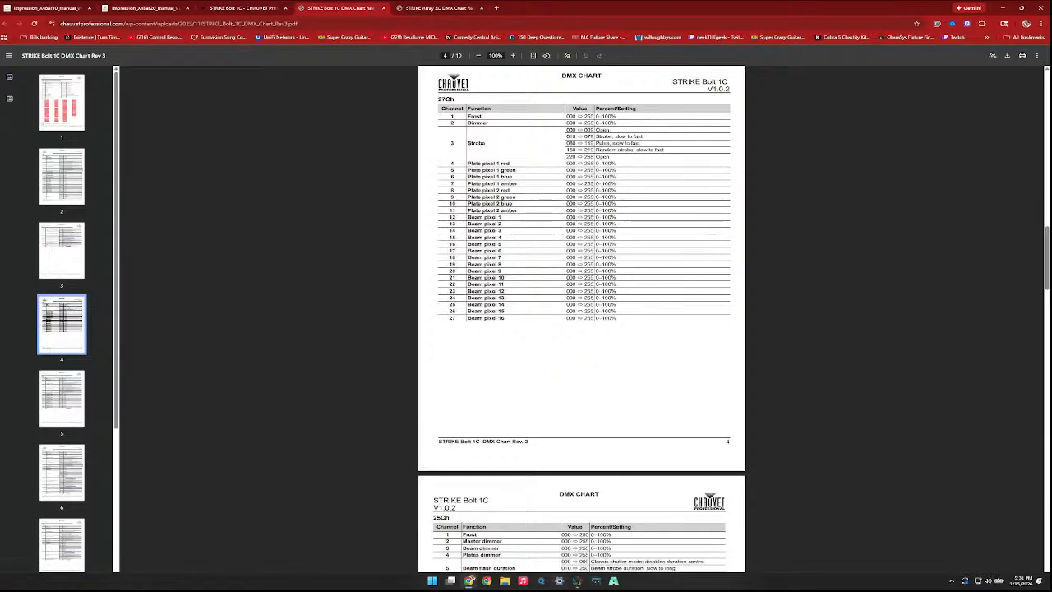
click(577, 581)
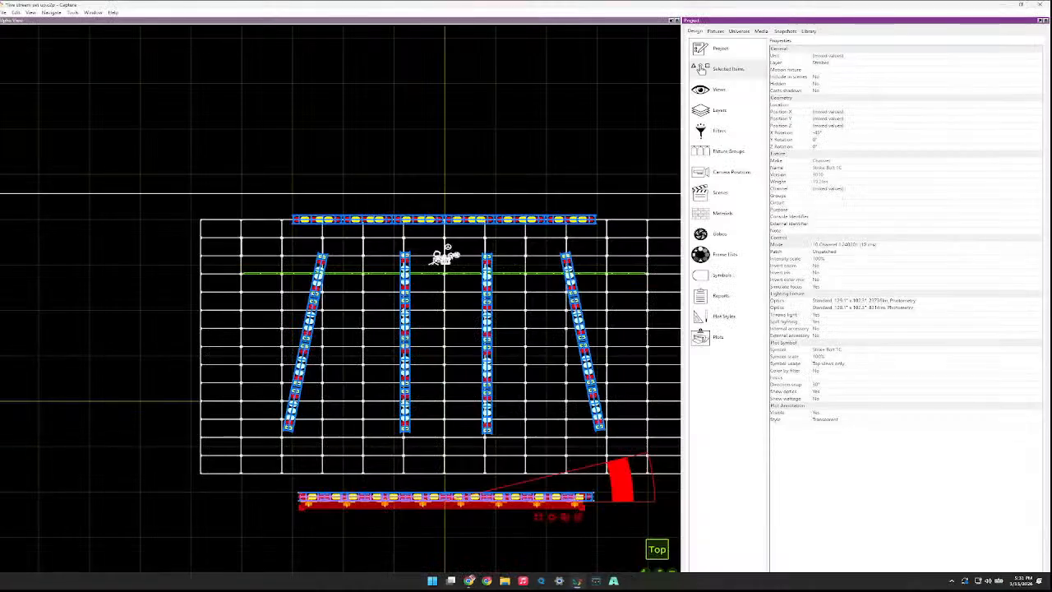
click(469, 581)
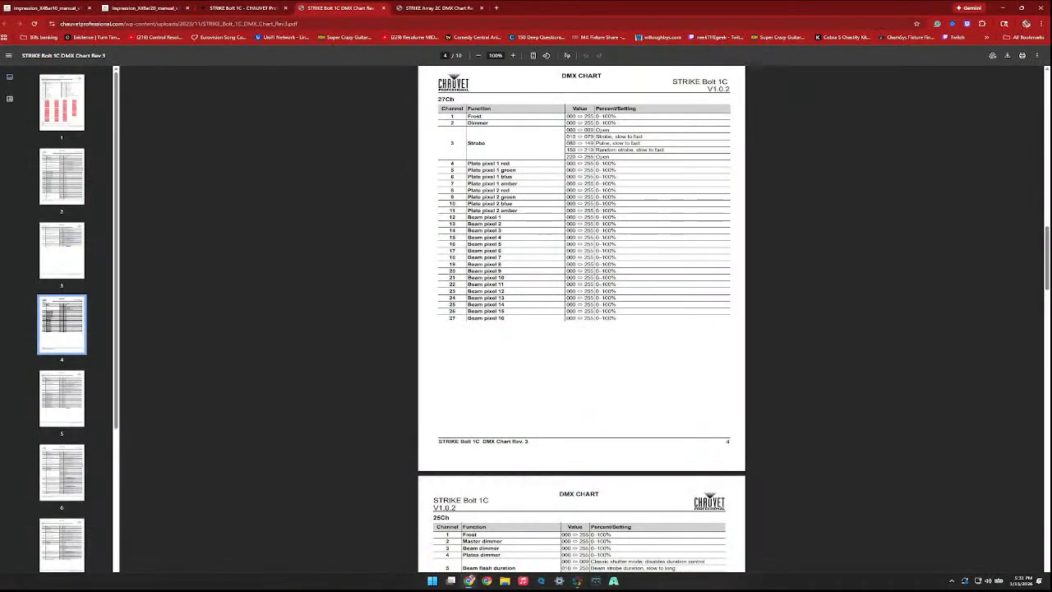
scroll(582, 329, down, 10)
scroll(582, 329, down, 4)
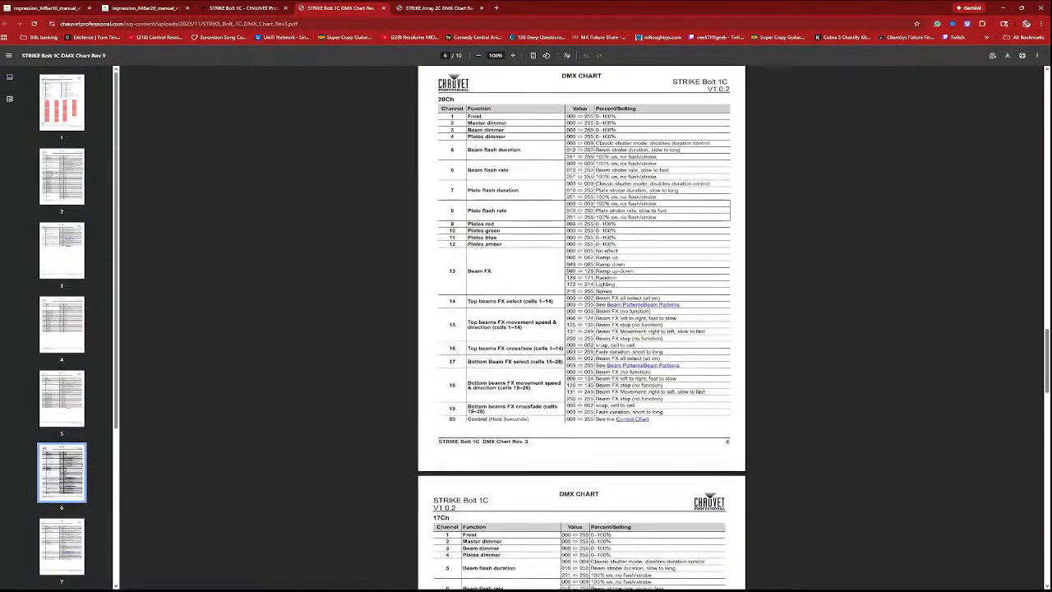
scroll(582, 329, down, 5)
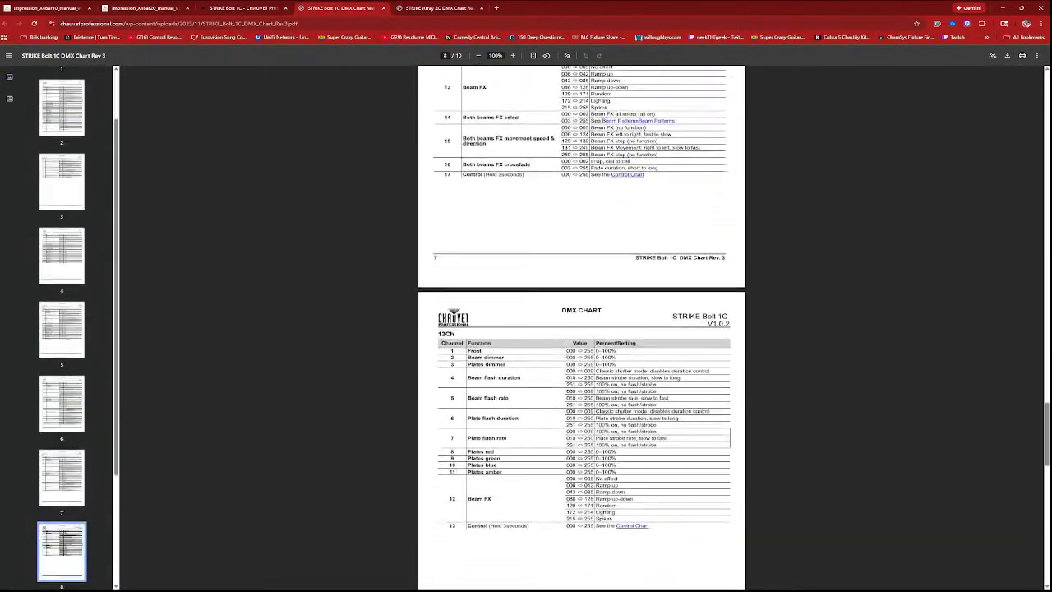
scroll(582, 329, down, 10)
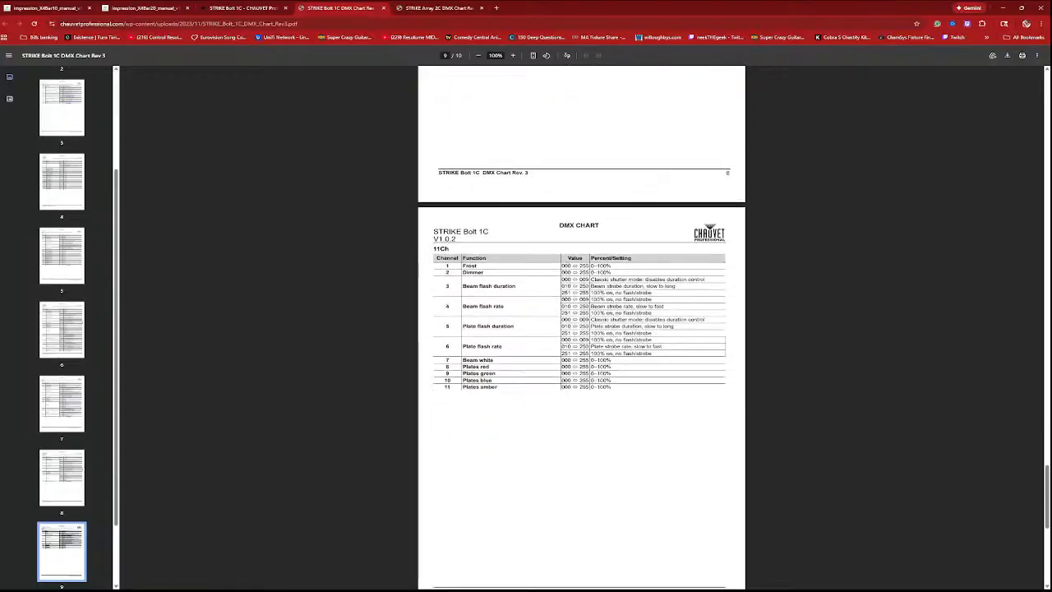
scroll(582, 329, down, 2)
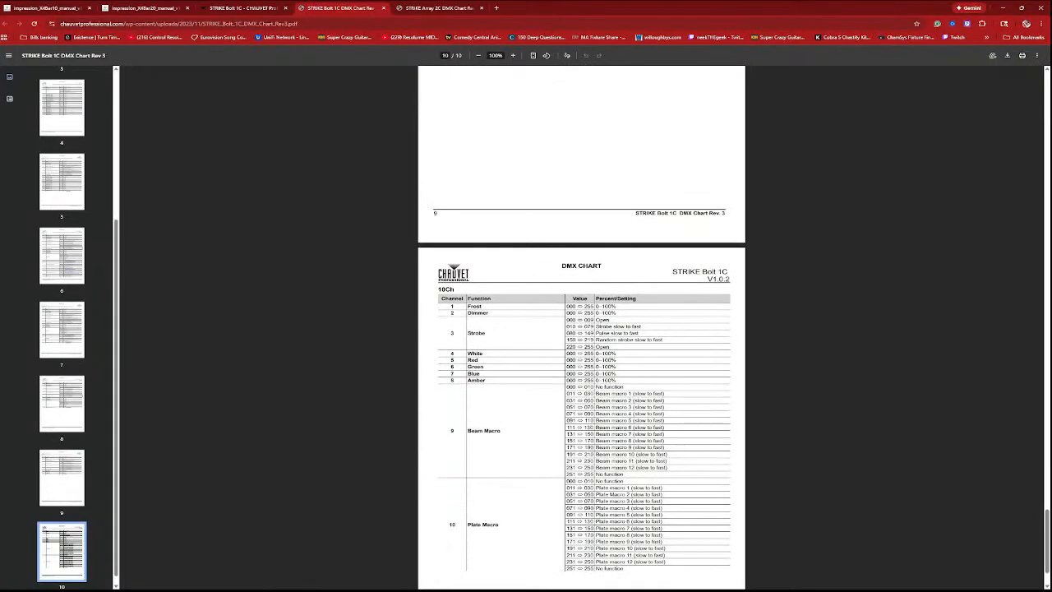
scroll(582, 329, up, 5)
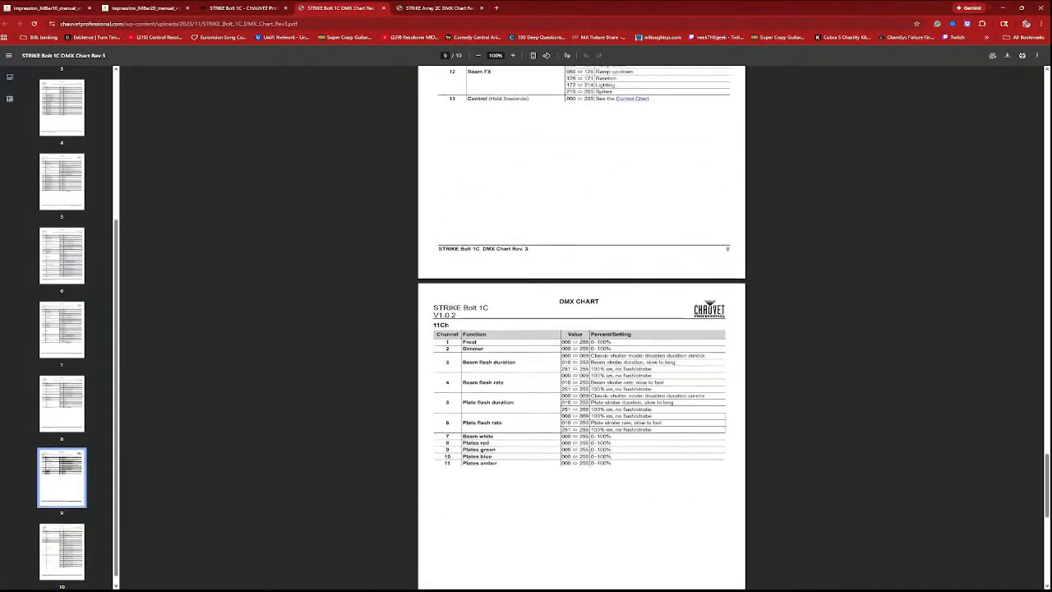
scroll(582, 329, up, 10)
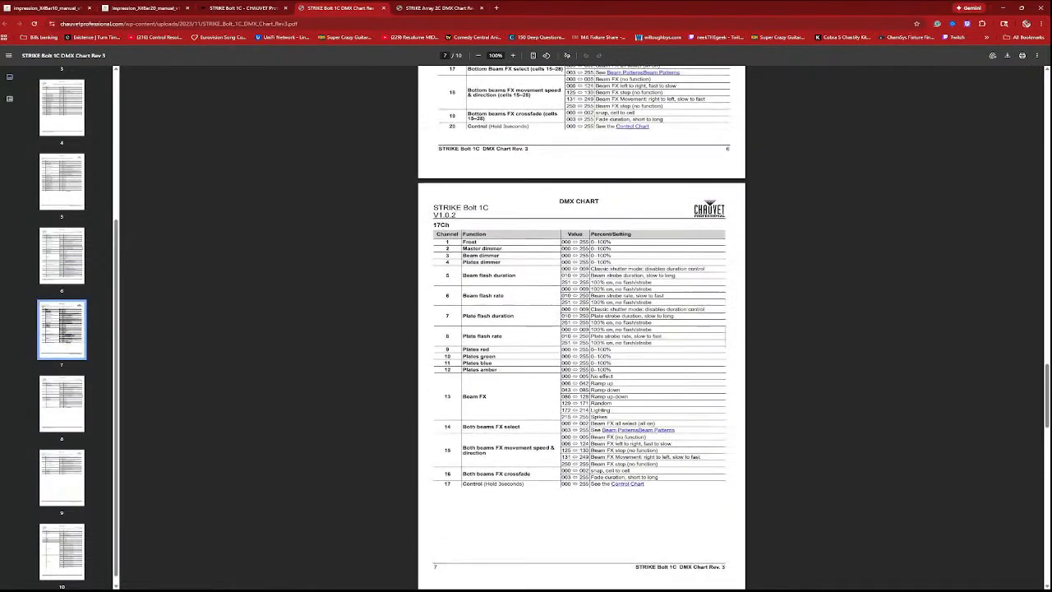
scroll(582, 329, up, 1)
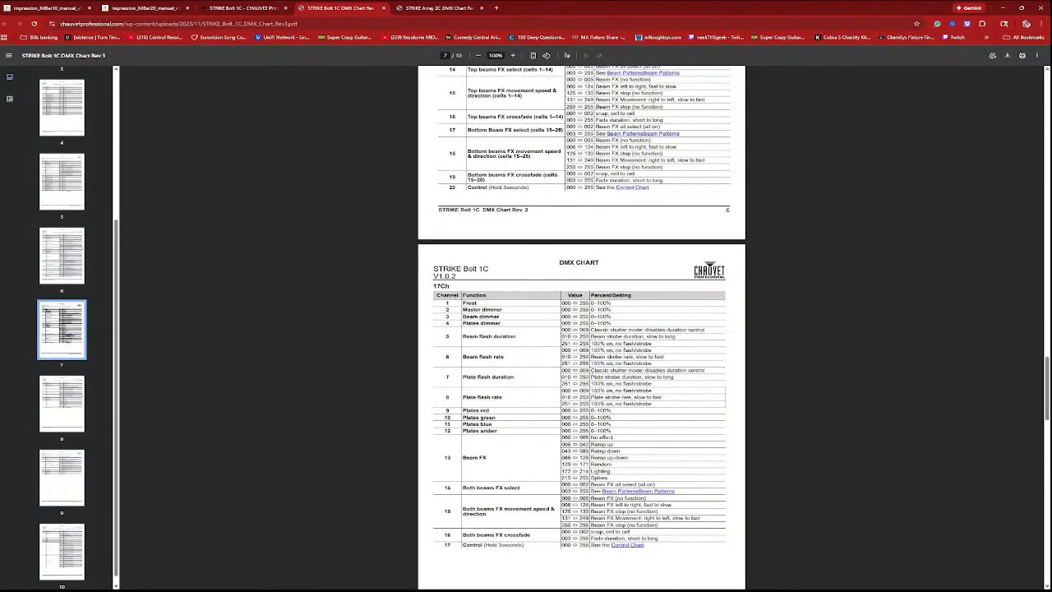
- Examine the channel layouts of the 20Ch, 25Ch and 27Ch modes in the STRIKE Bolt 1C DMX chart
scroll(583, 329, up, 1)
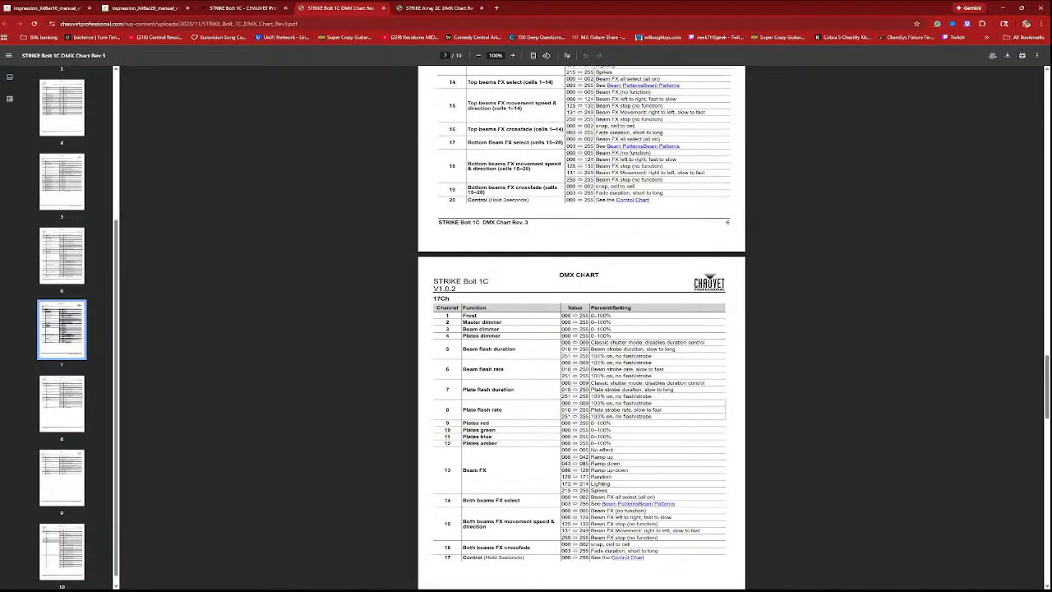
scroll(582, 329, up, 1)
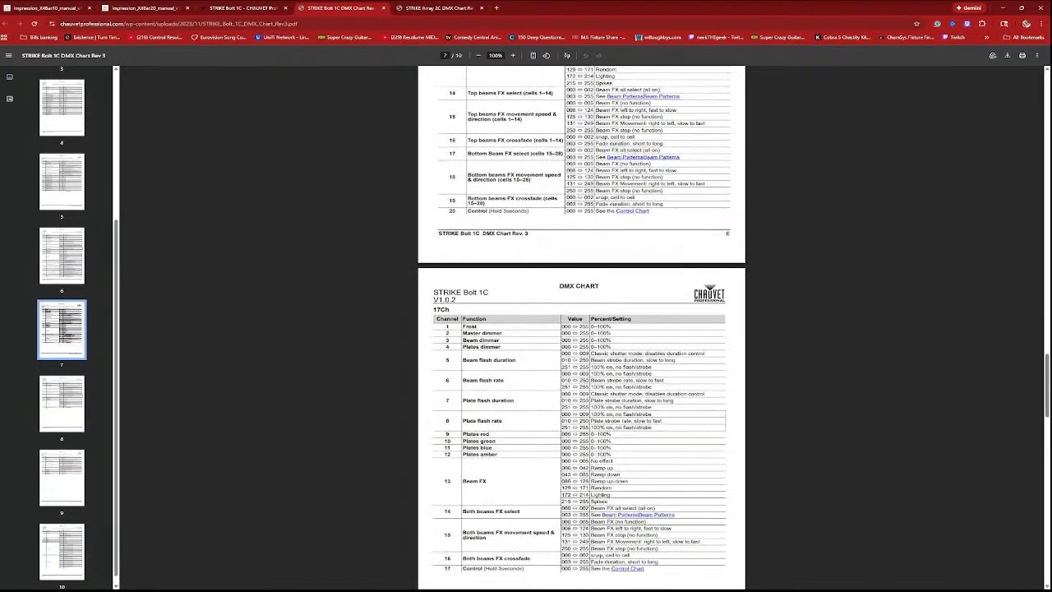
scroll(582, 329, up, 1)
scroll(582, 329, up, 4)
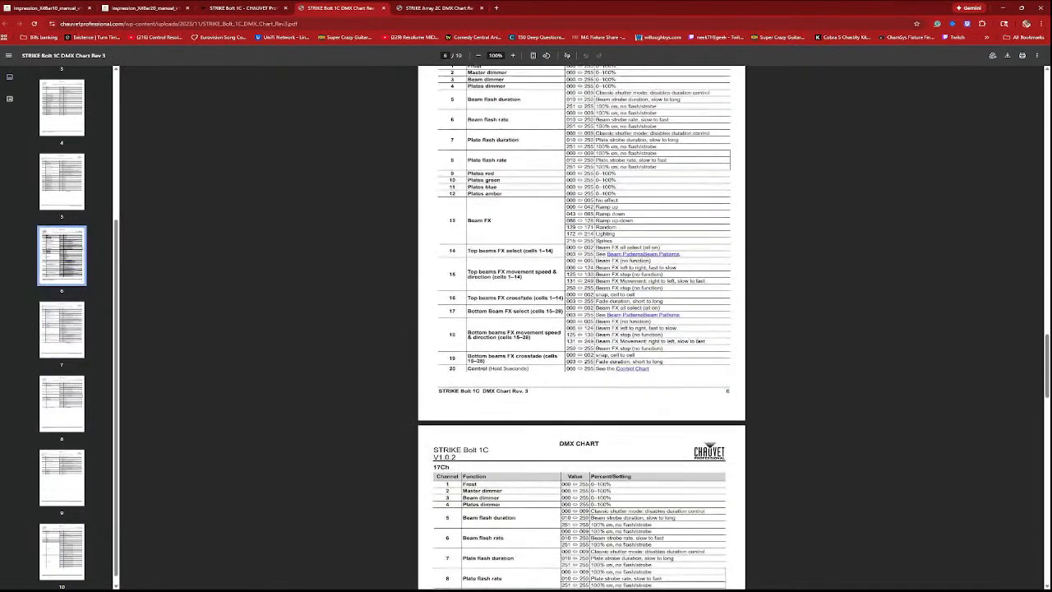
scroll(582, 329, up, 8)
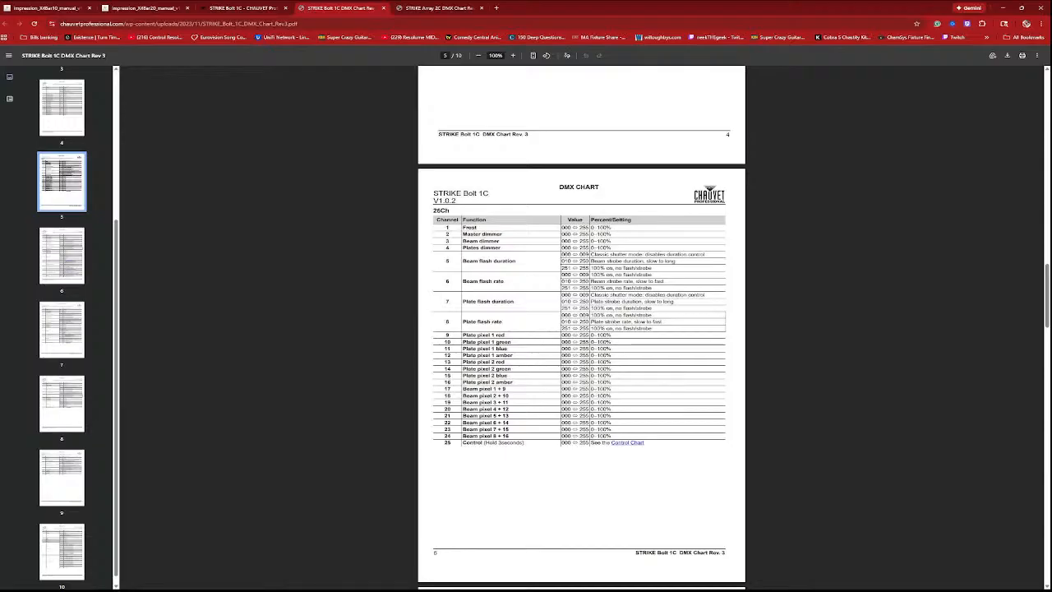
scroll(582, 329, down, 1)
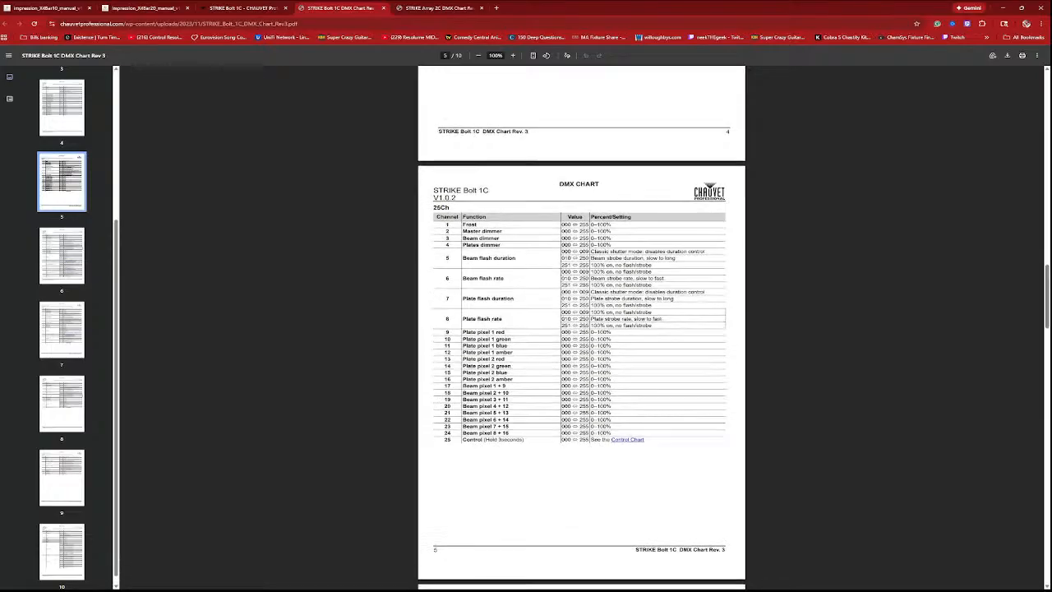
scroll(582, 329, down, 2)
scroll(582, 328, up, 3)
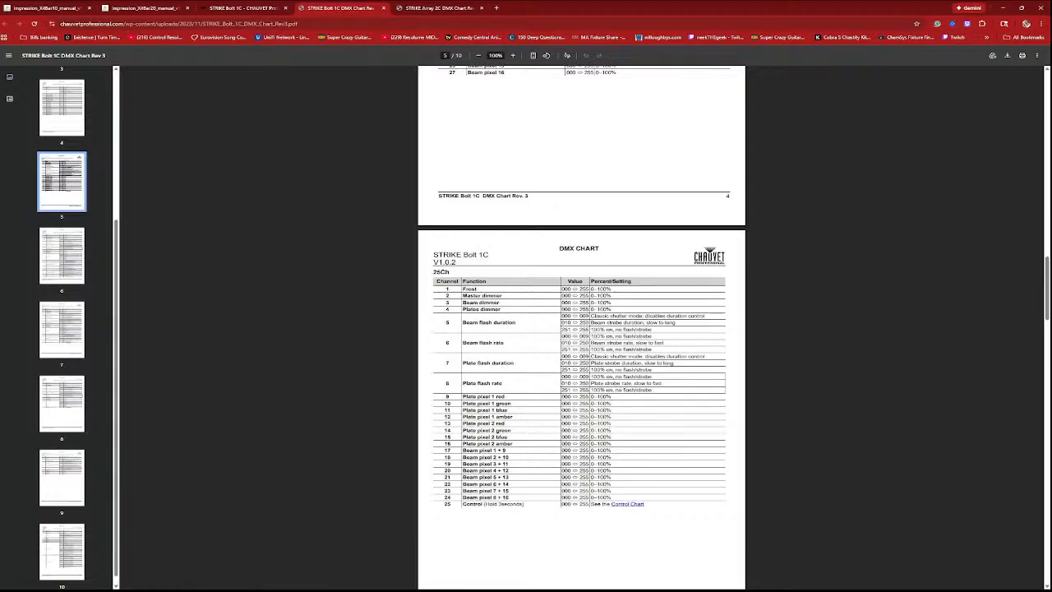
scroll(582, 328, up, 4)
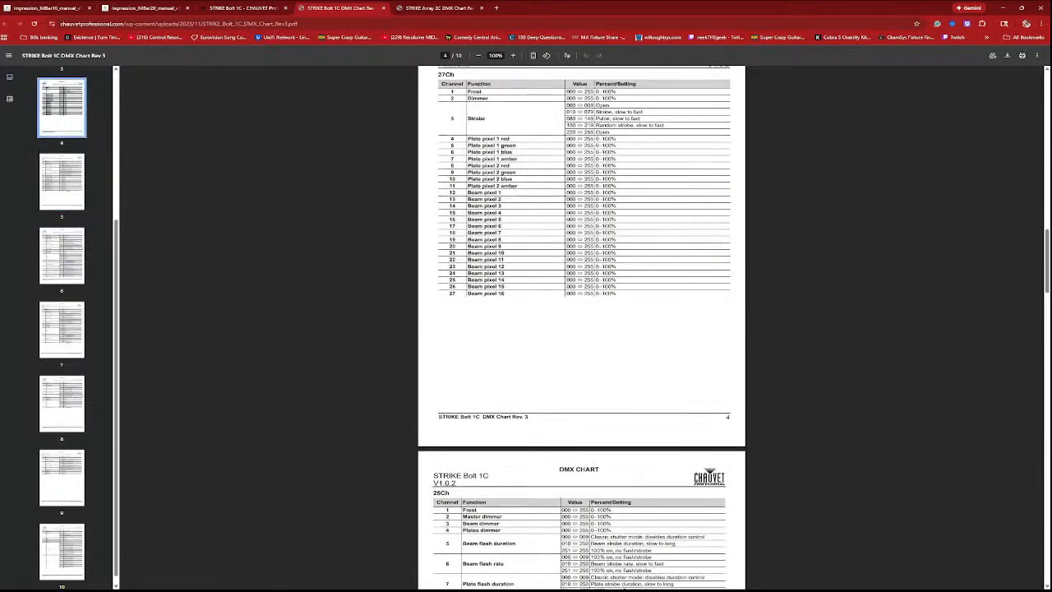
scroll(582, 329, down, 2)
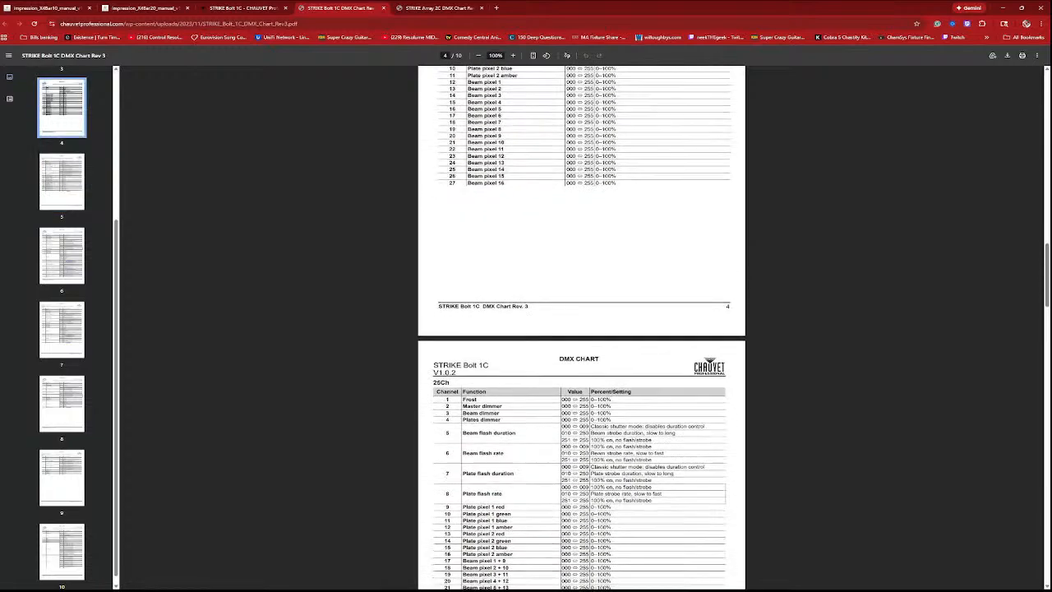
scroll(582, 329, down, 2)
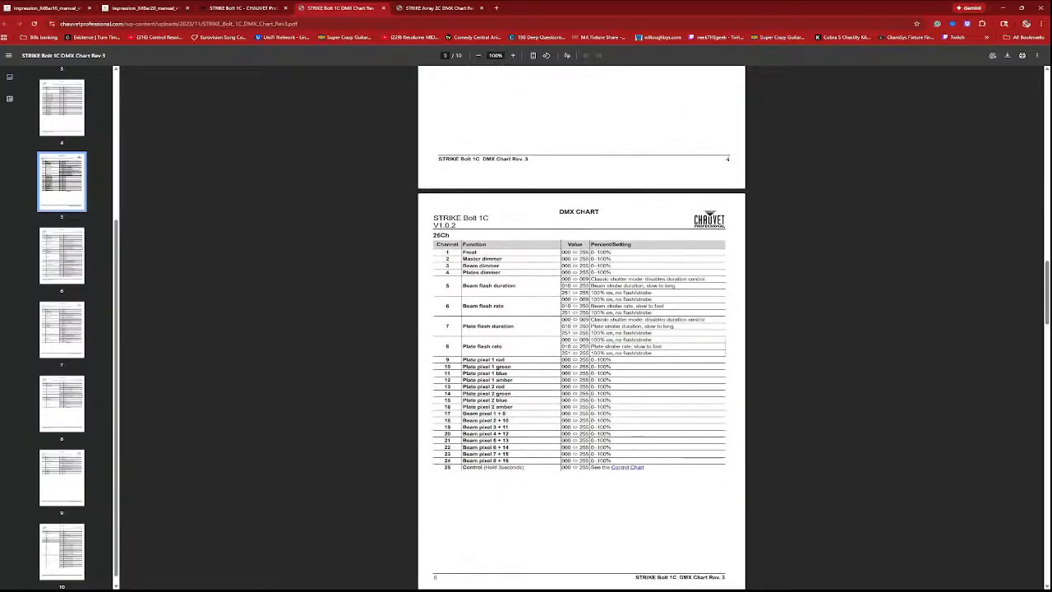
- Compare the 40Ch mode's flash, plate pixel, beam pixel and Beam FX channels with the 27Ch mode in the DMX chart
scroll(582, 329, up, 8)
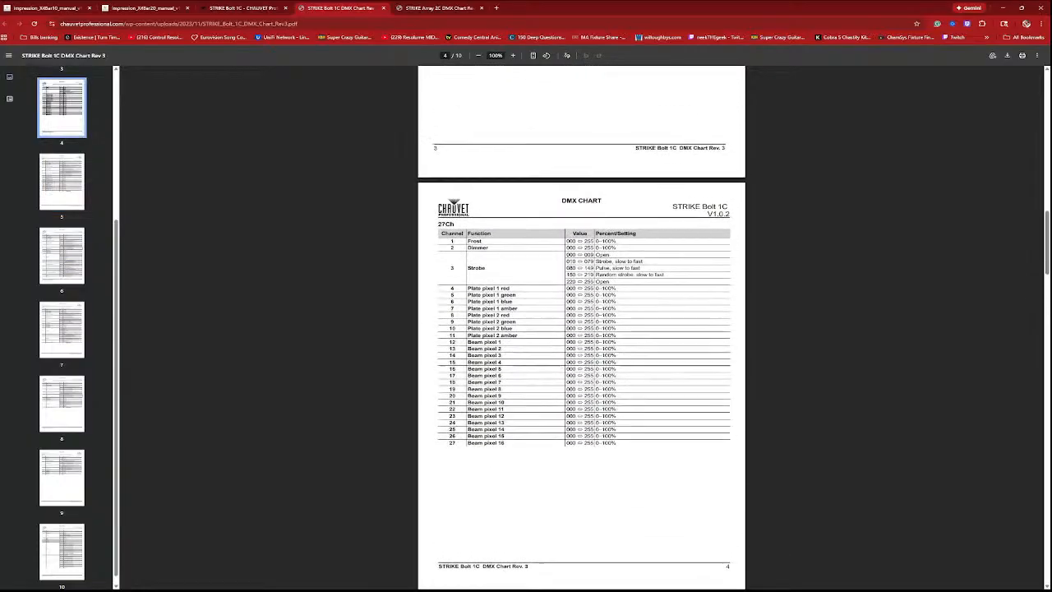
scroll(582, 329, up, 8)
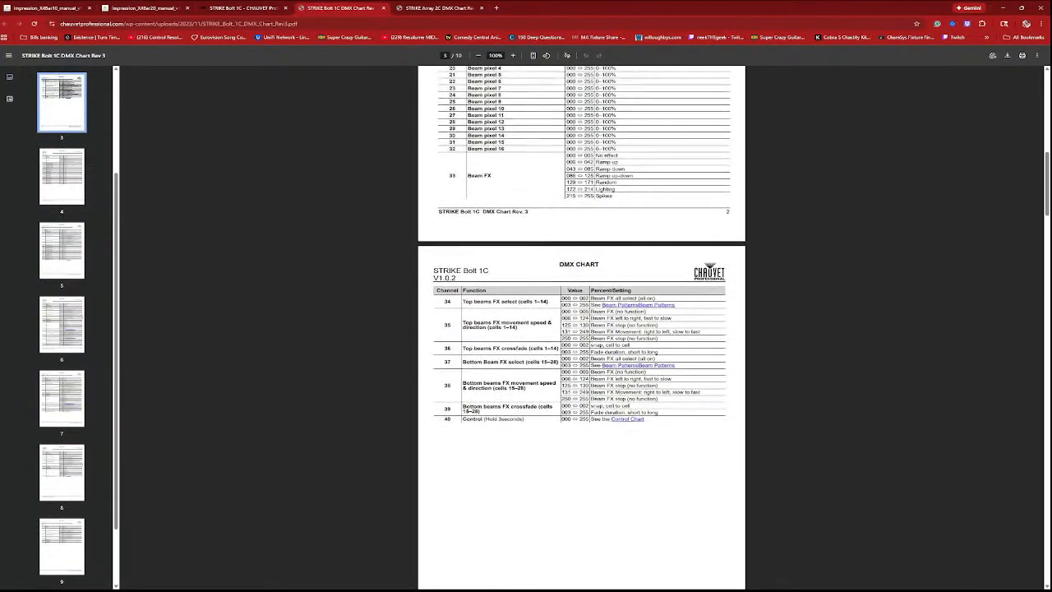
scroll(582, 329, up, 3)
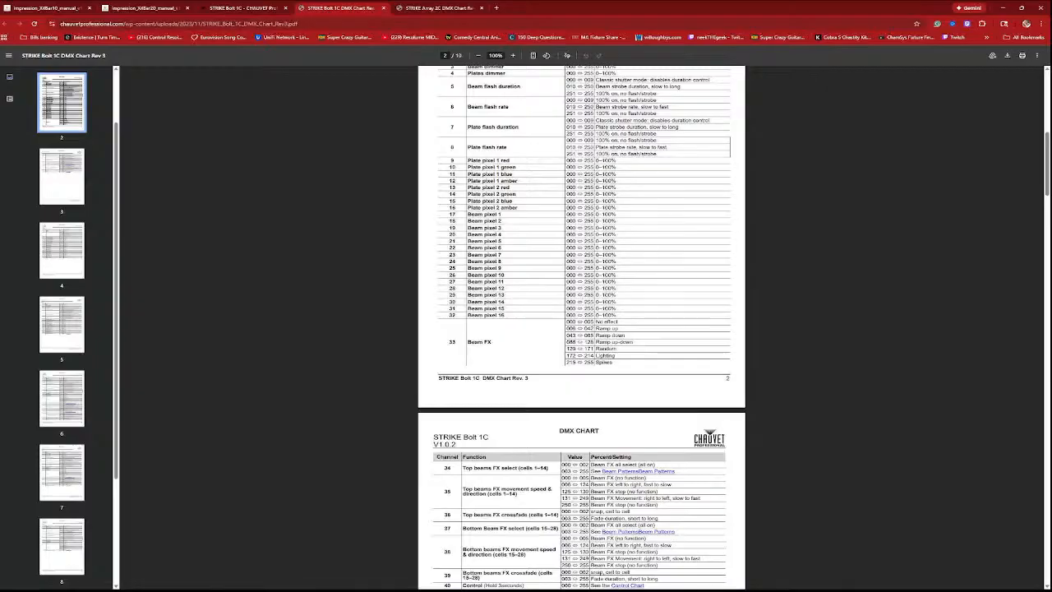
scroll(582, 329, down, 6)
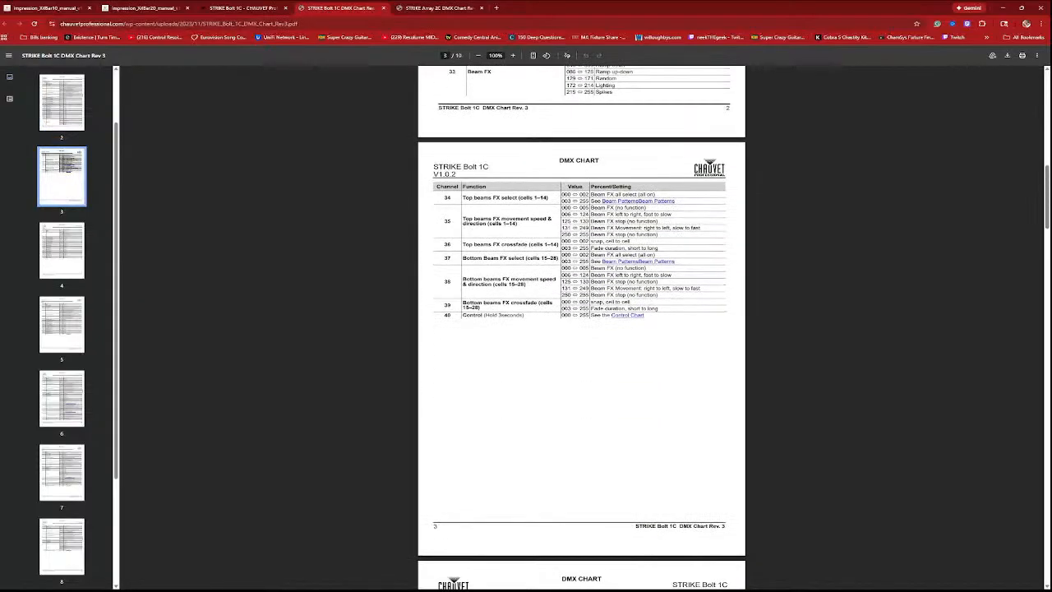
scroll(582, 329, down, 5)
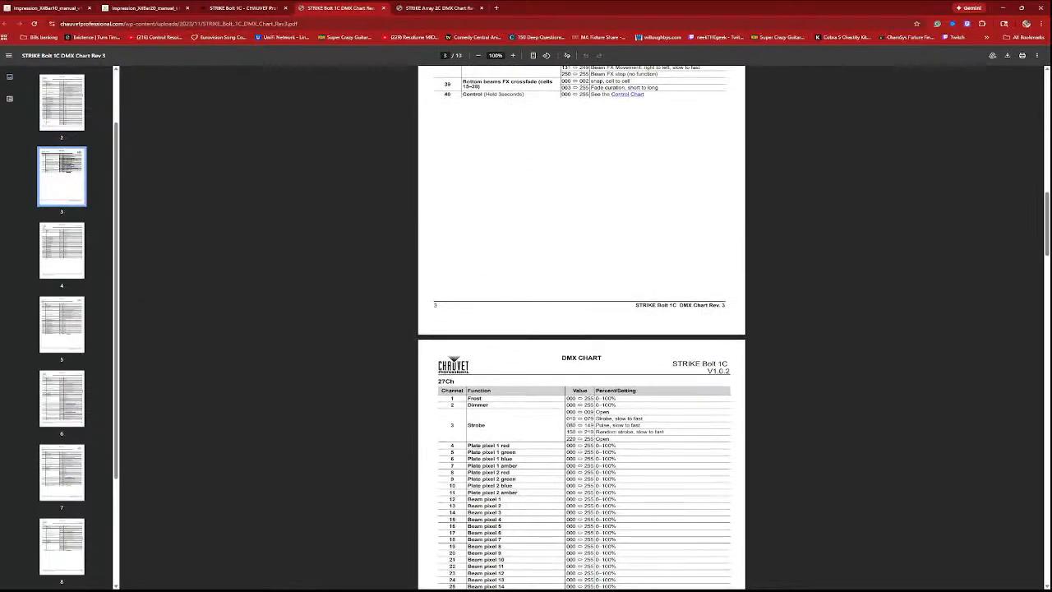
scroll(582, 329, down, 3)
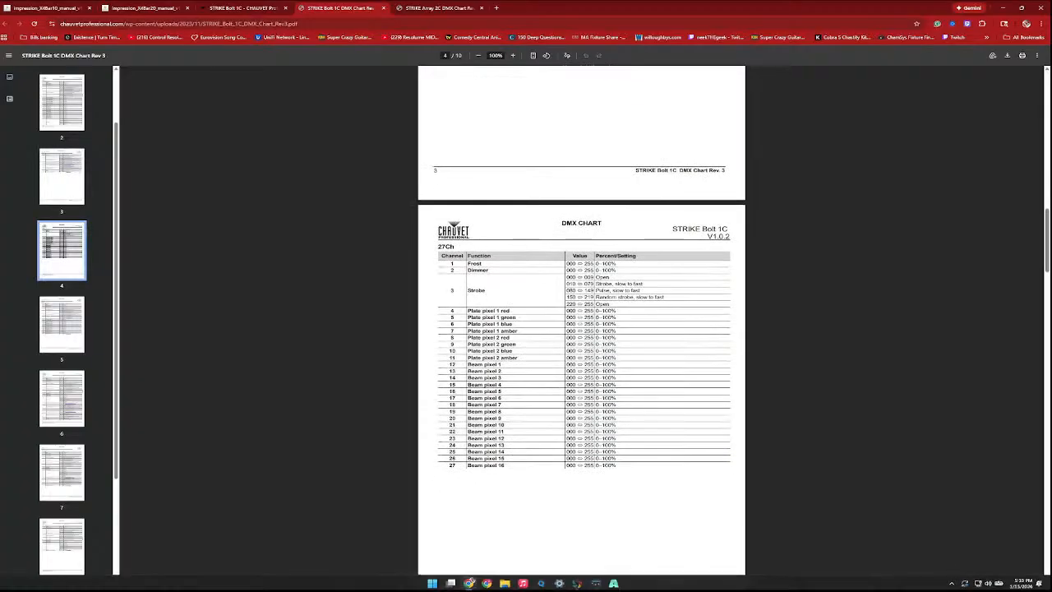
scroll(582, 329, down, 4)
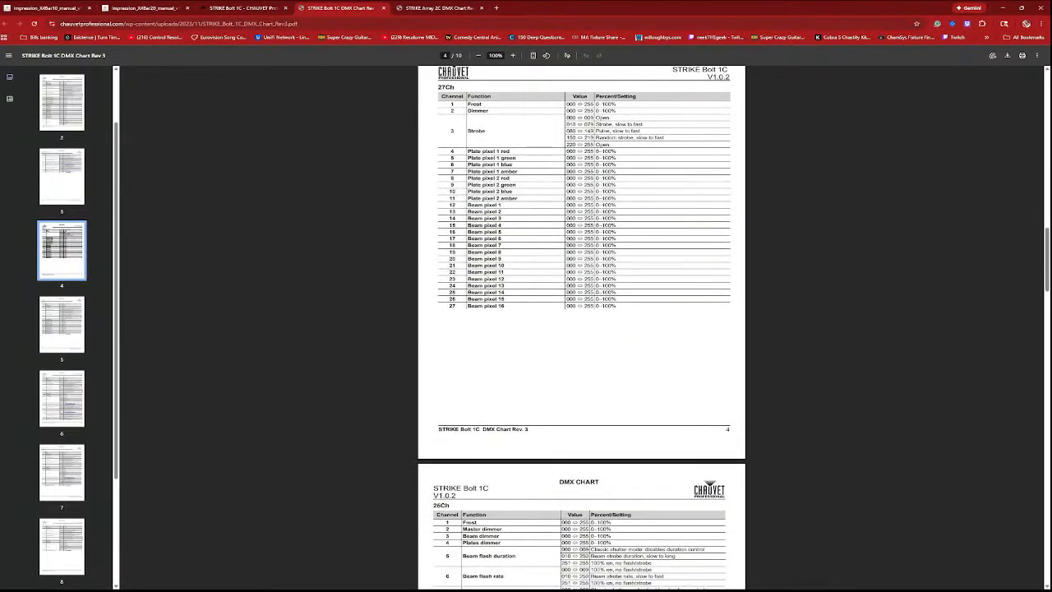
scroll(582, 329, down, 2)
scroll(582, 329, up, 9)
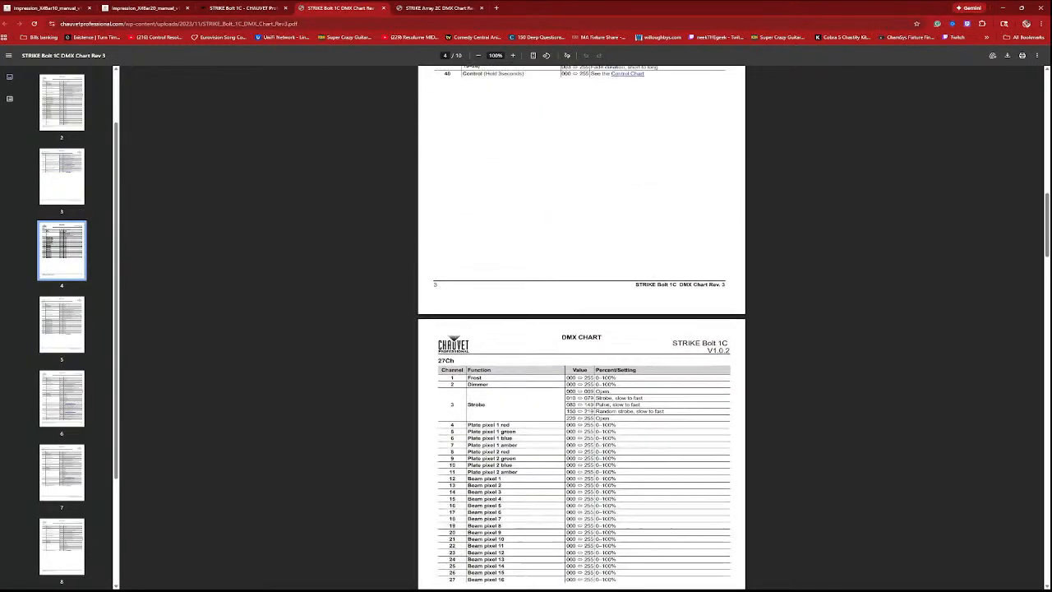
scroll(582, 329, up, 15)
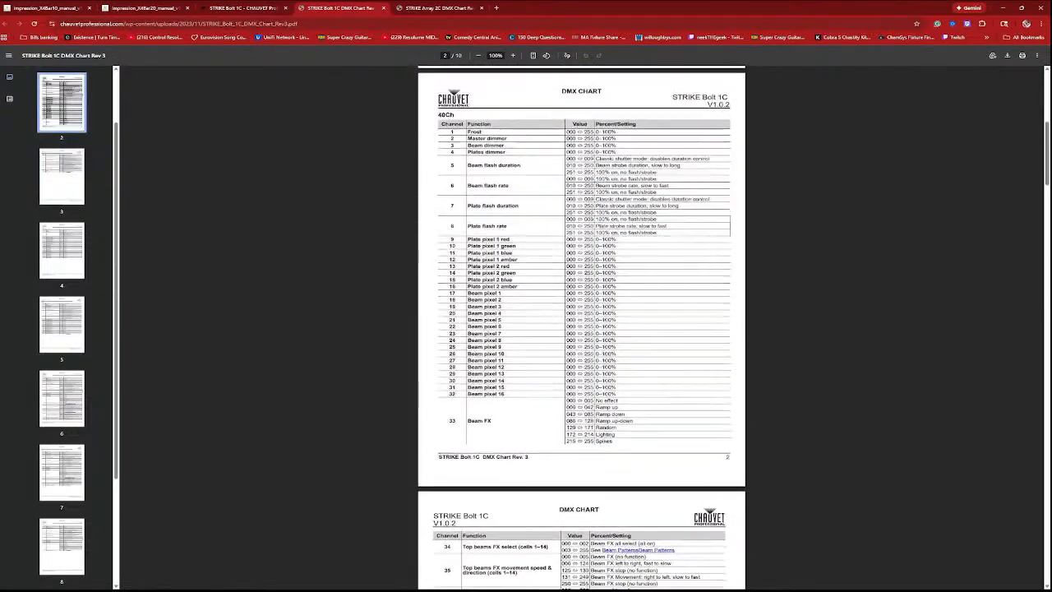
scroll(582, 329, up, 2)
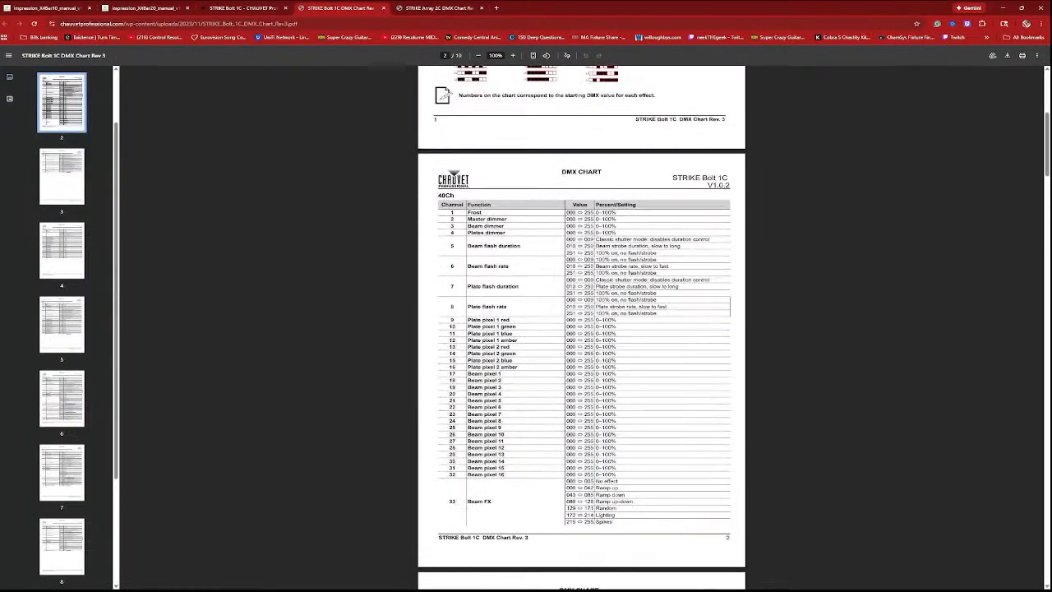
scroll(582, 329, down, 14)
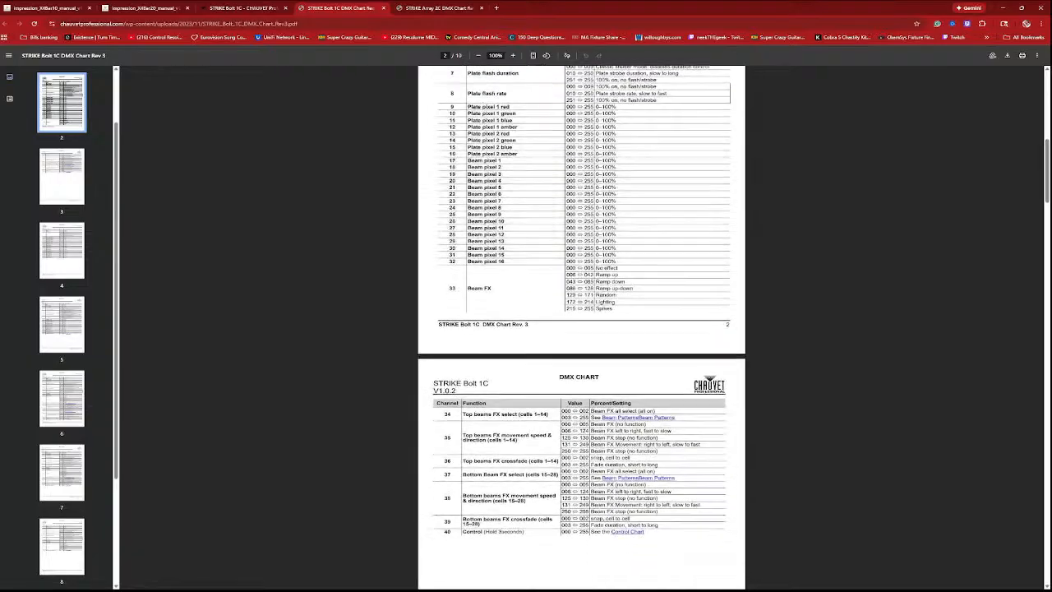
scroll(582, 329, down, 4)
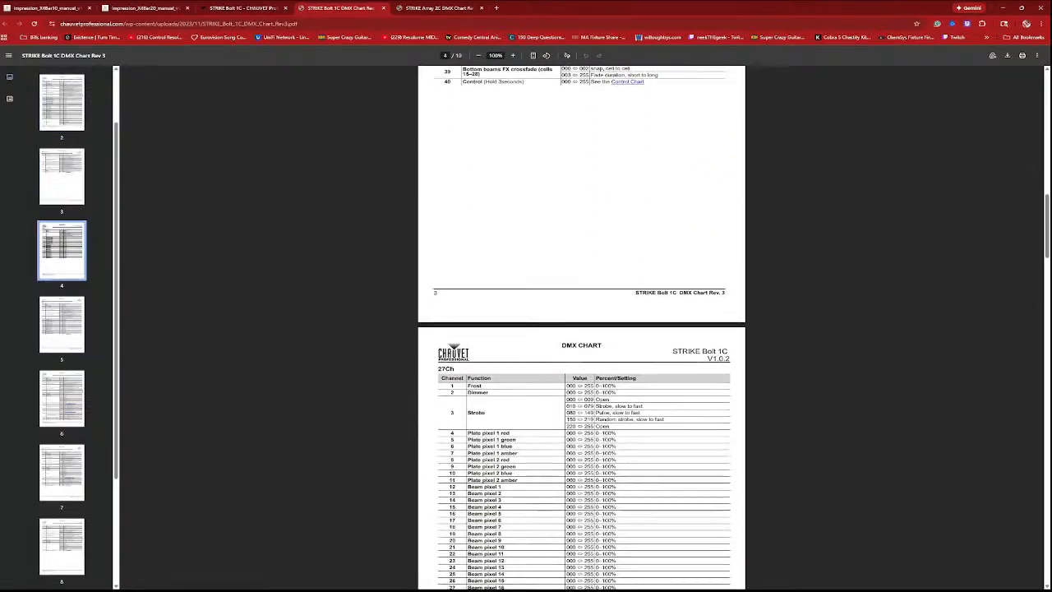
scroll(582, 328, up, 20)
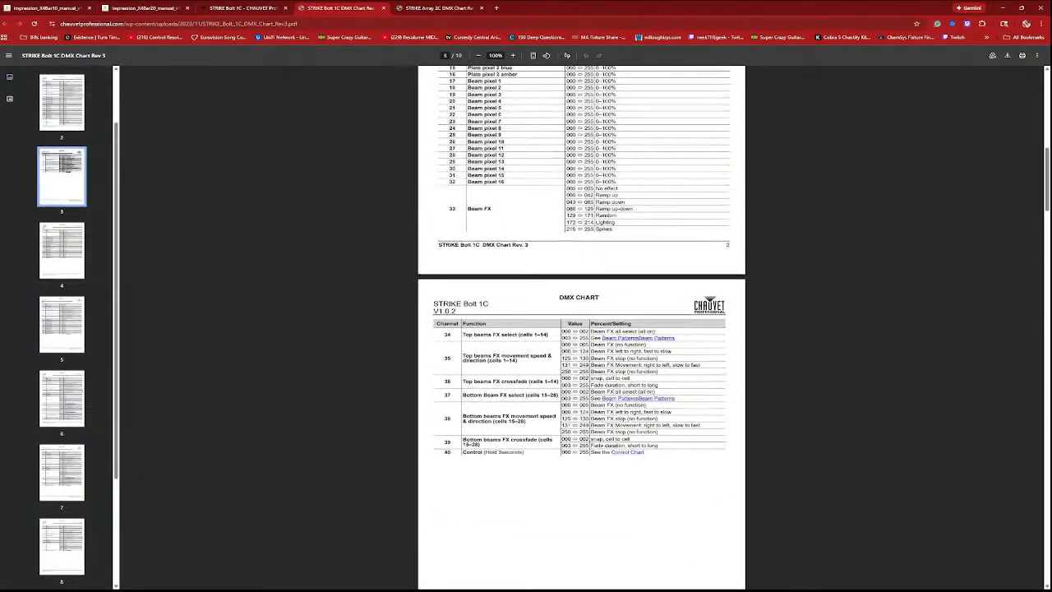
scroll(582, 328, up, 6)
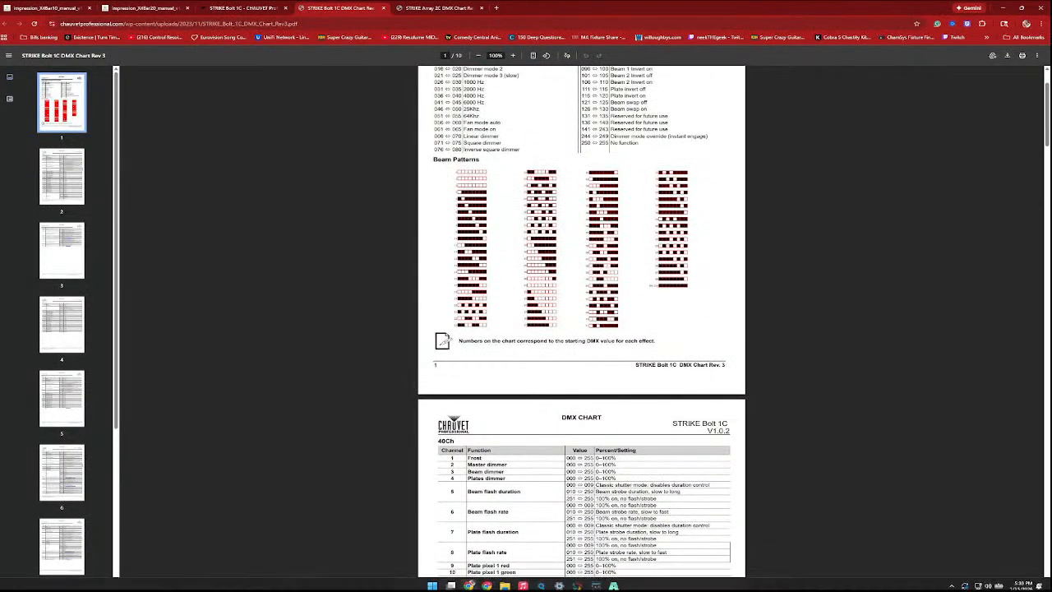
- Switch to Capture, set the selected Strike Bolt 1C fixtures to the 40 Channel 1.240201 (40 chs) mode, and deselect them
click(578, 581)
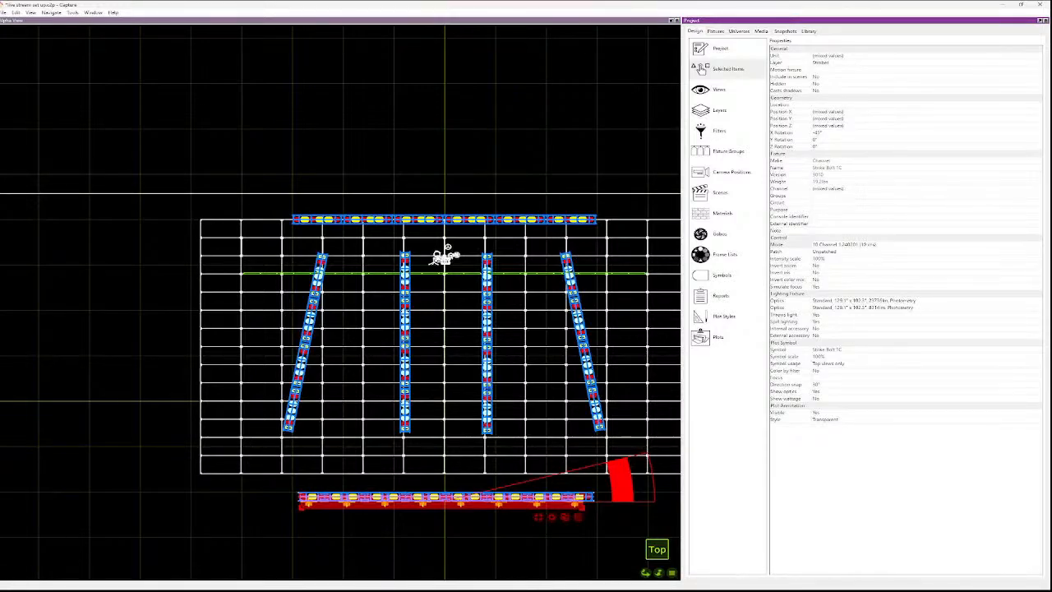
click(846, 245)
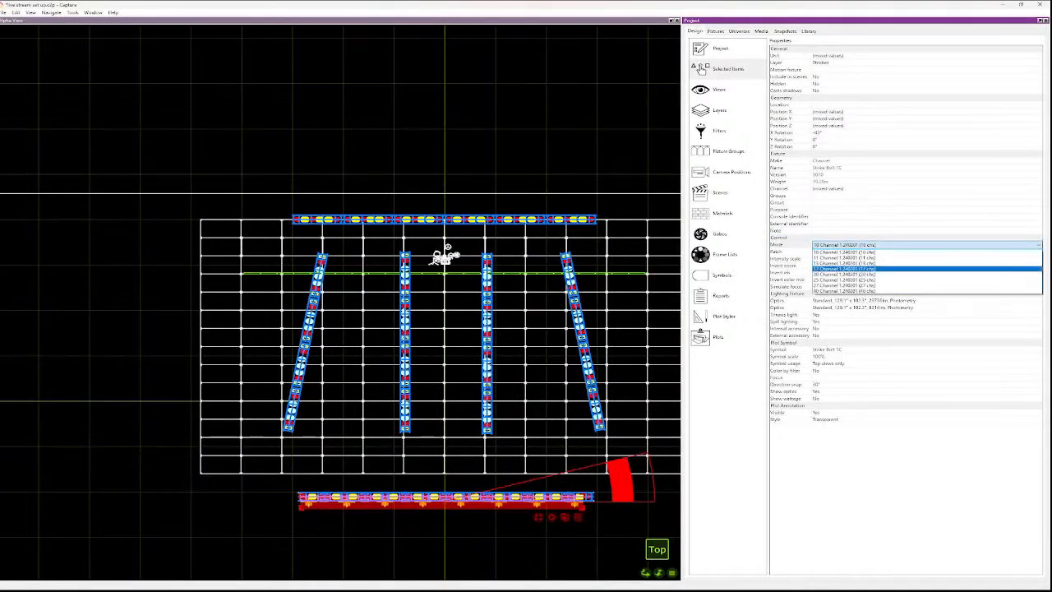
key(Down)
key(Down)
key(Down)
key(Down)
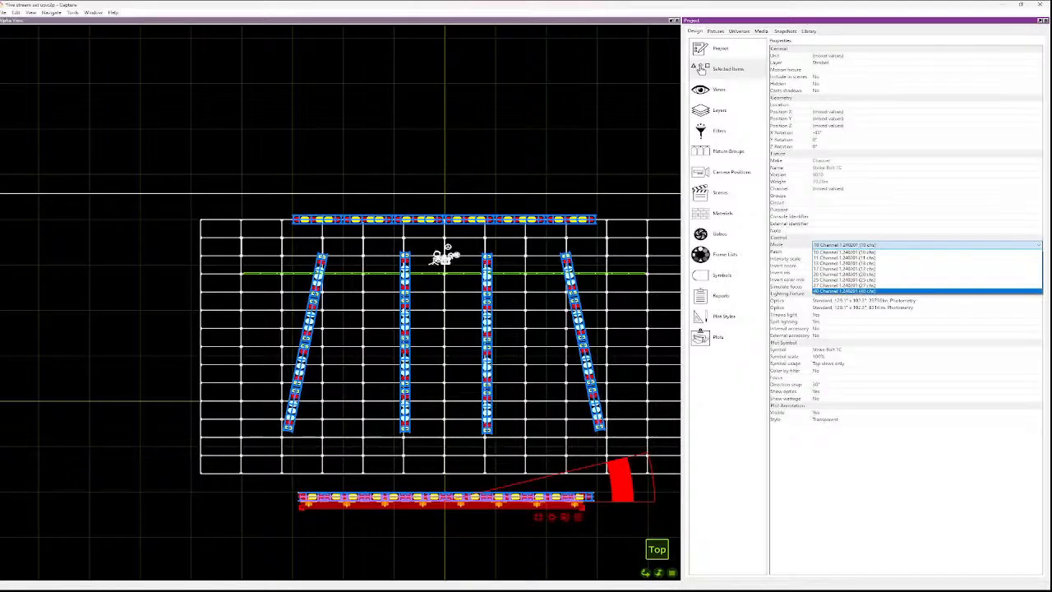
key(Return)
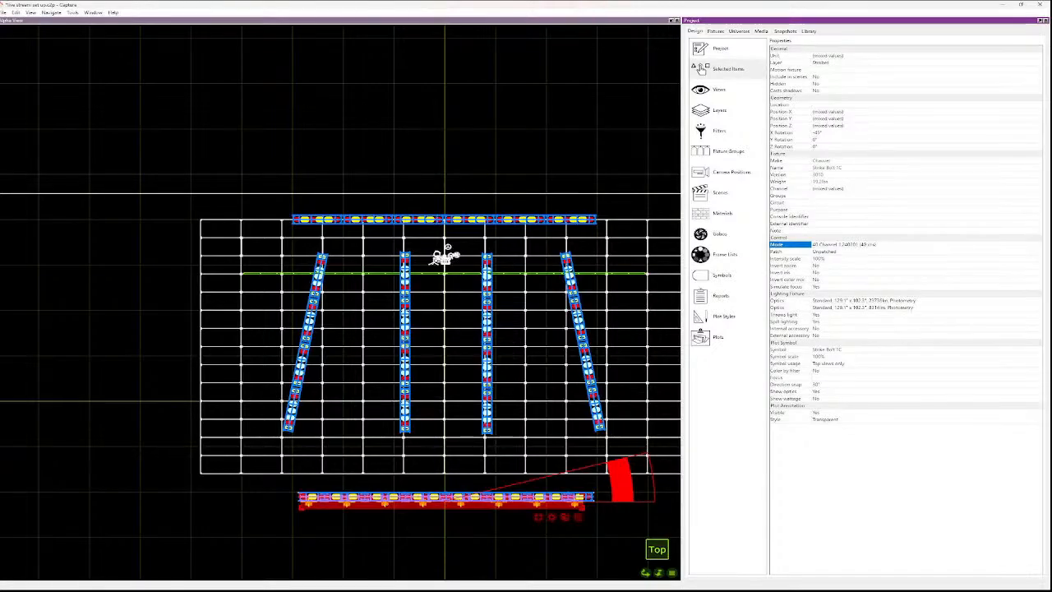
click(506, 438)
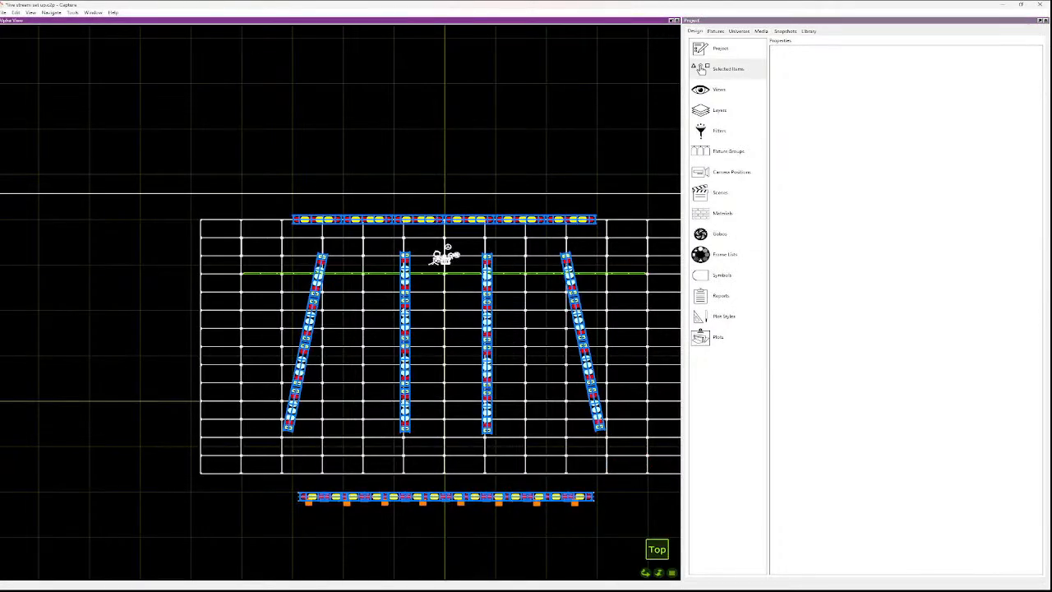
- Review the modes in the project fixtures list and sort the list by channel
click(716, 30)
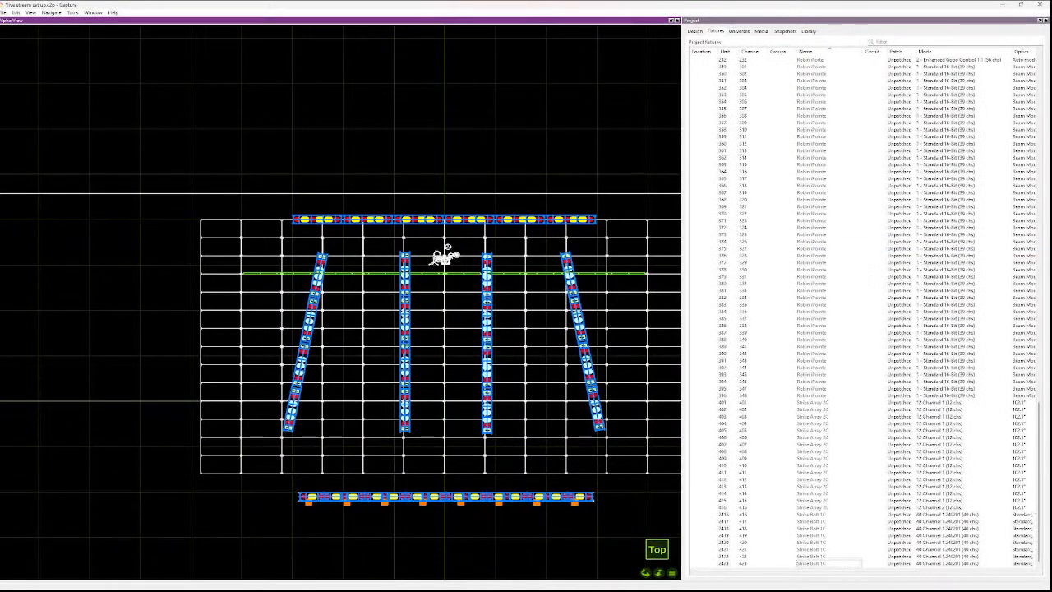
scroll(864, 313, up, 20)
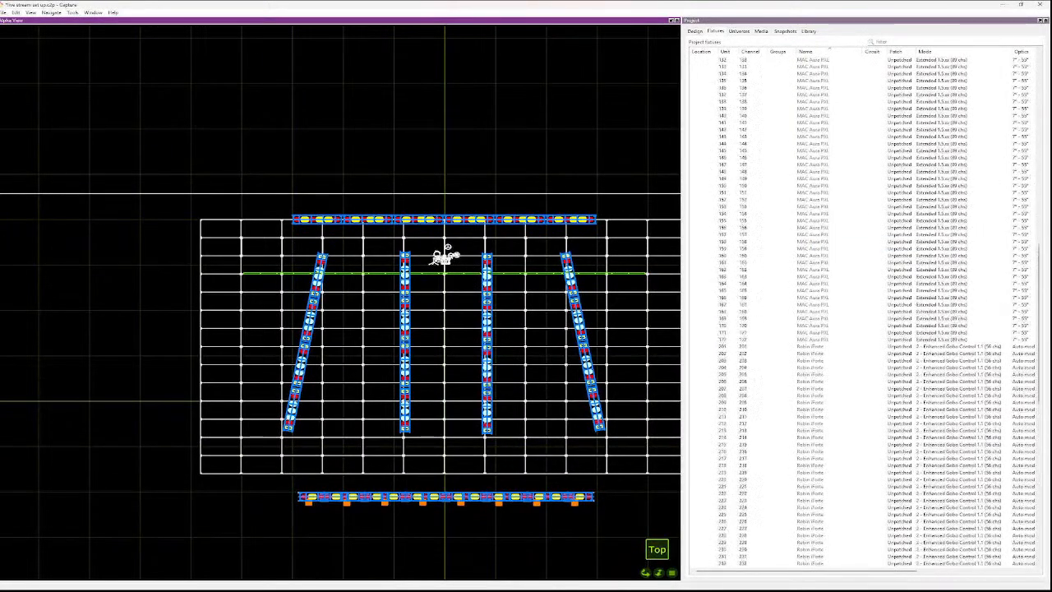
scroll(863, 313, up, 20)
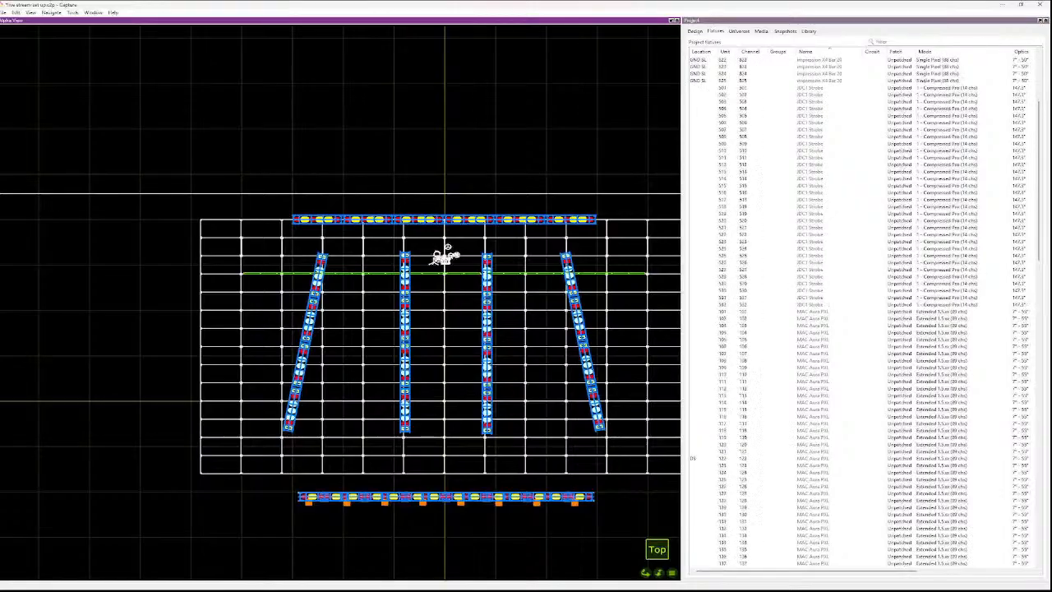
scroll(863, 312, up, 1)
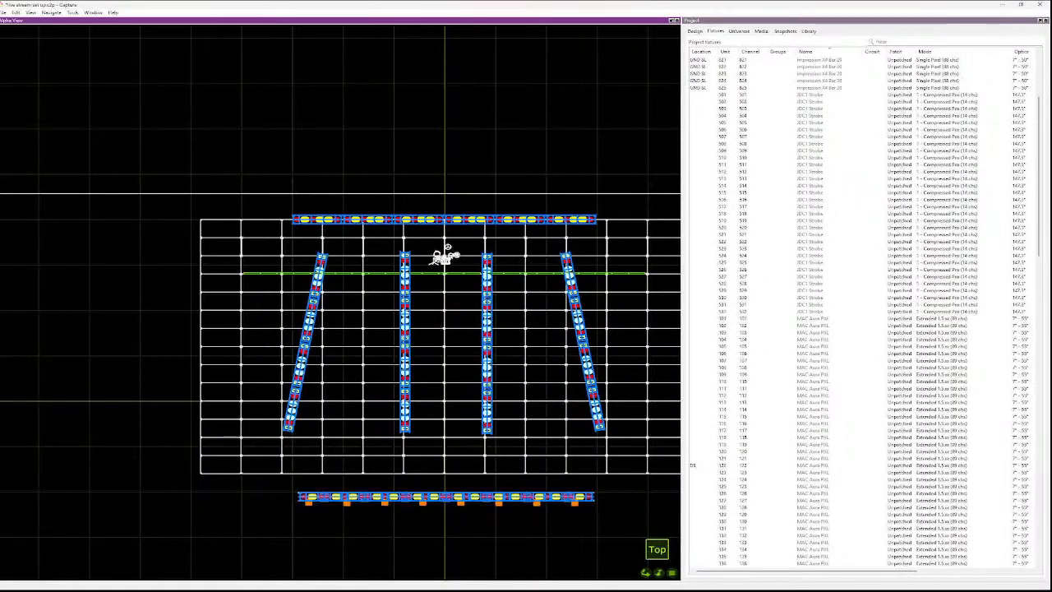
click(704, 459)
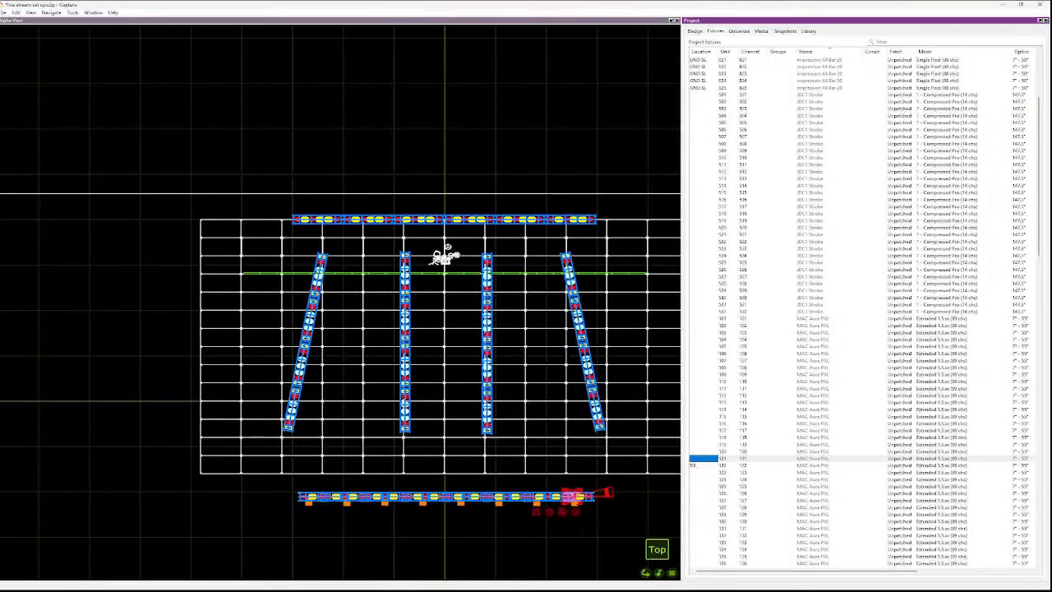
scroll(863, 312, up, 7)
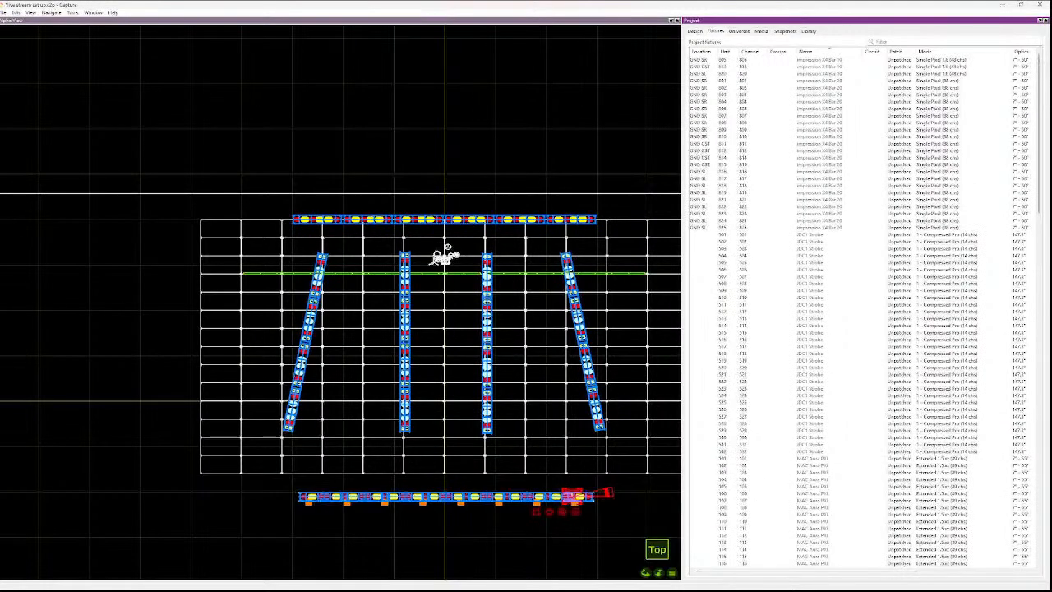
click(725, 52)
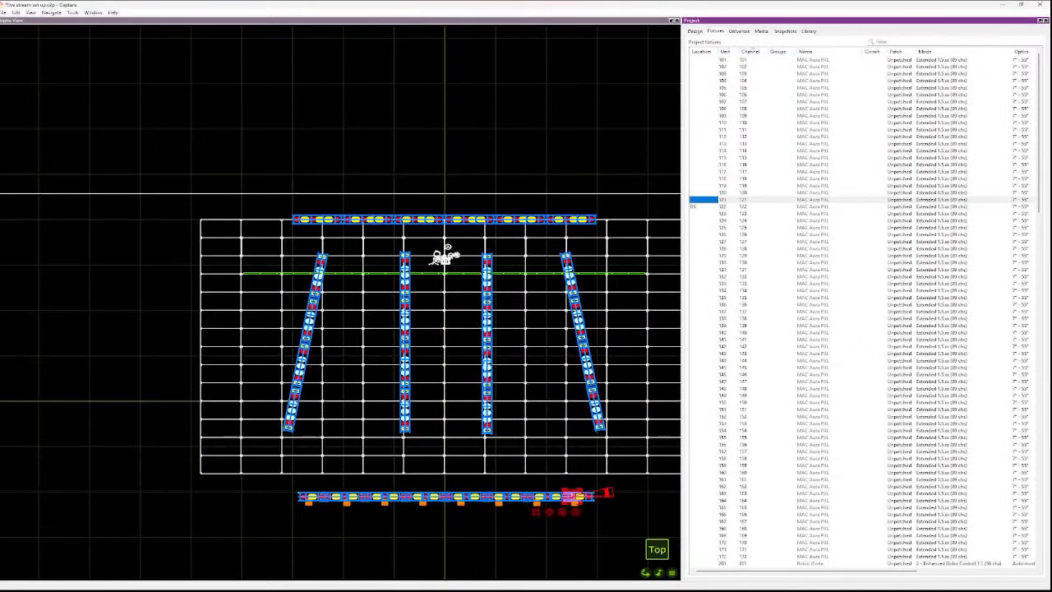
- Select MAC Aura PXL channels 101 through 122 to check their positions on the downstage truss
click(829, 60)
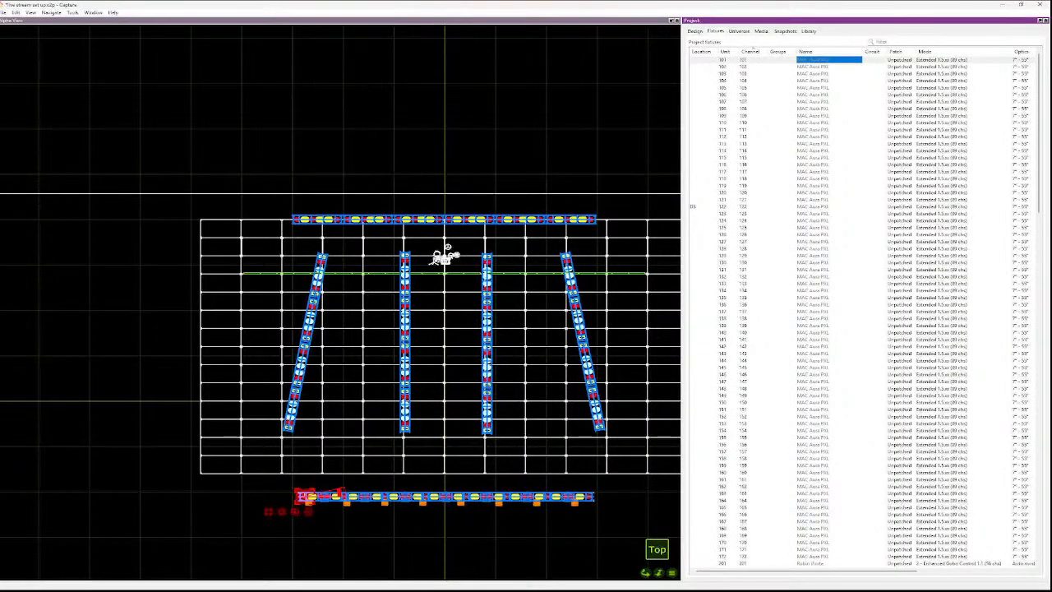
key(shift+Down)
key(shift+Down)
key(shift+Down)
key(shift+Down)
key(shift+Down)
key(shift+Down)
key(shift+Down)
key(shift+Down)
key(shift+Down)
key(shift+Down)
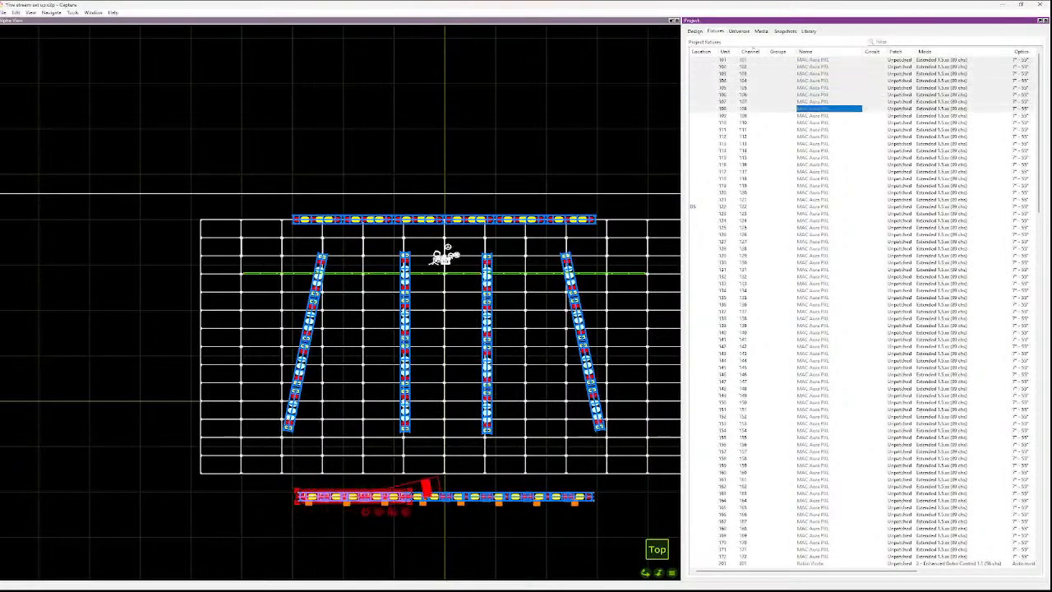
key(shift+Down)
key(shift+Down)
key(shift+Down)
key(shift+Down)
key(shift+Down)
key(shift+Down)
key(shift+Down)
key(shift+Down)
key(shift+Down)
key(shift+Down)
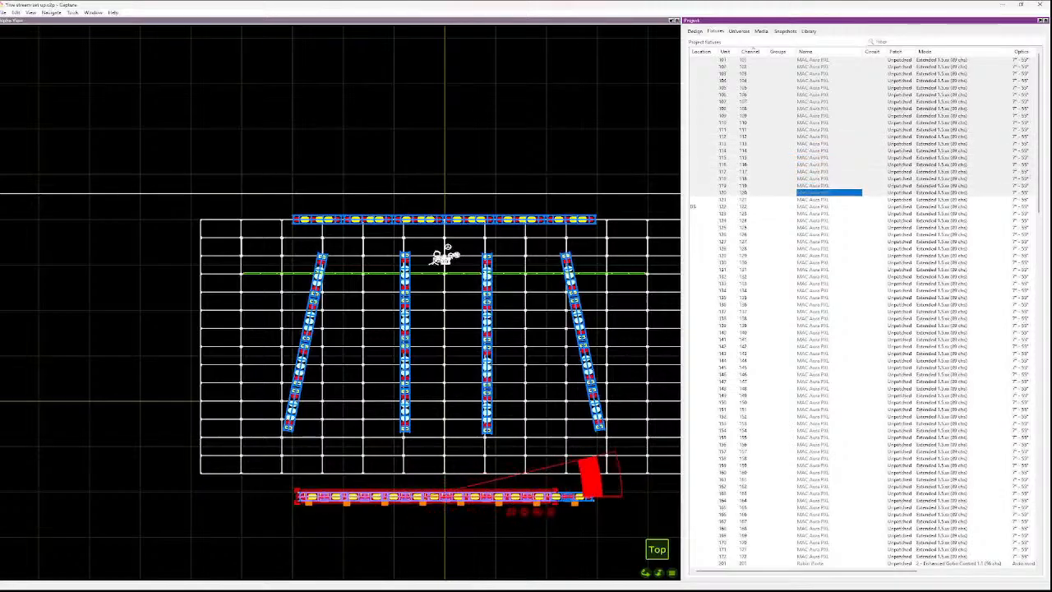
key(shift+Down)
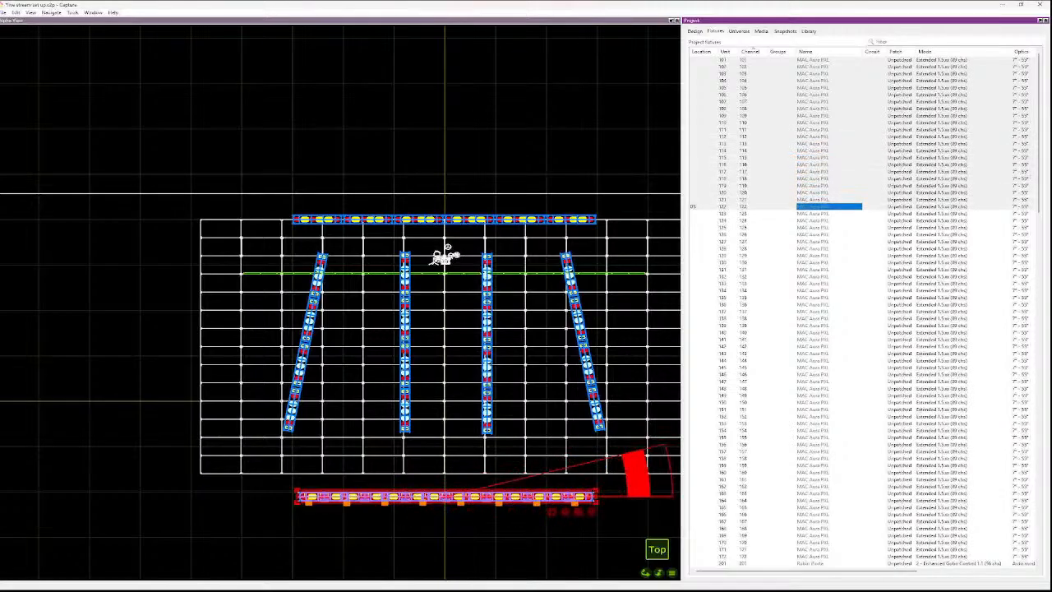
- Step back through the MAC Aura PXL channels one at a time to channel 101, checking each fixture's position in the plan
key(Up)
key(Up)
key(Up)
key(Up)
key(Up)
key(Up)
key(Up)
key(Up)
key(Up)
key(Up)
key(Up)
key(Up)
key(Up)
key(Up)
key(Up)
key(Up)
key(Up)
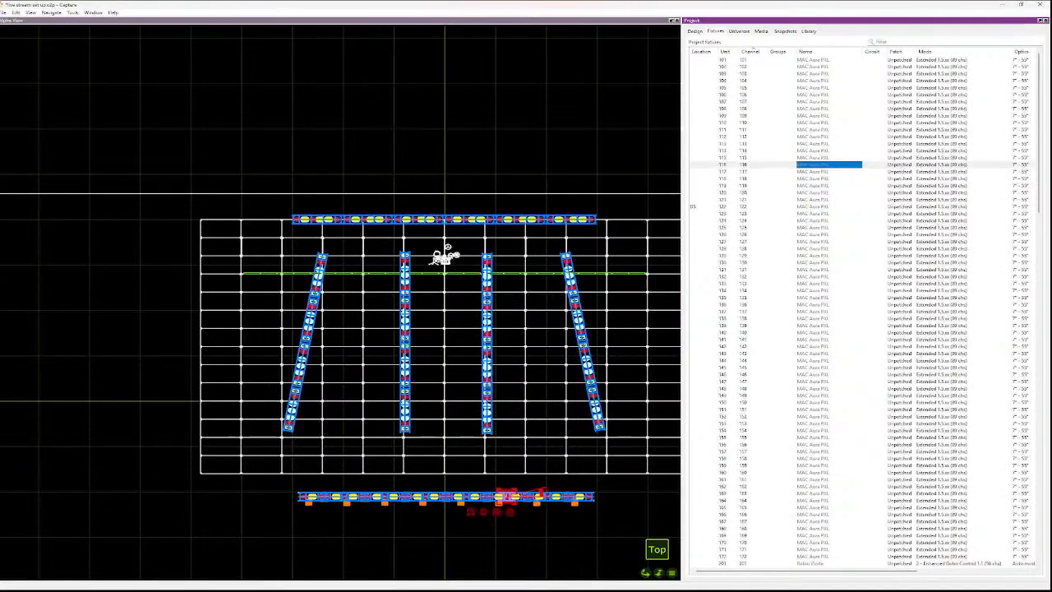
key(Up)
key(Up)
key(Up)
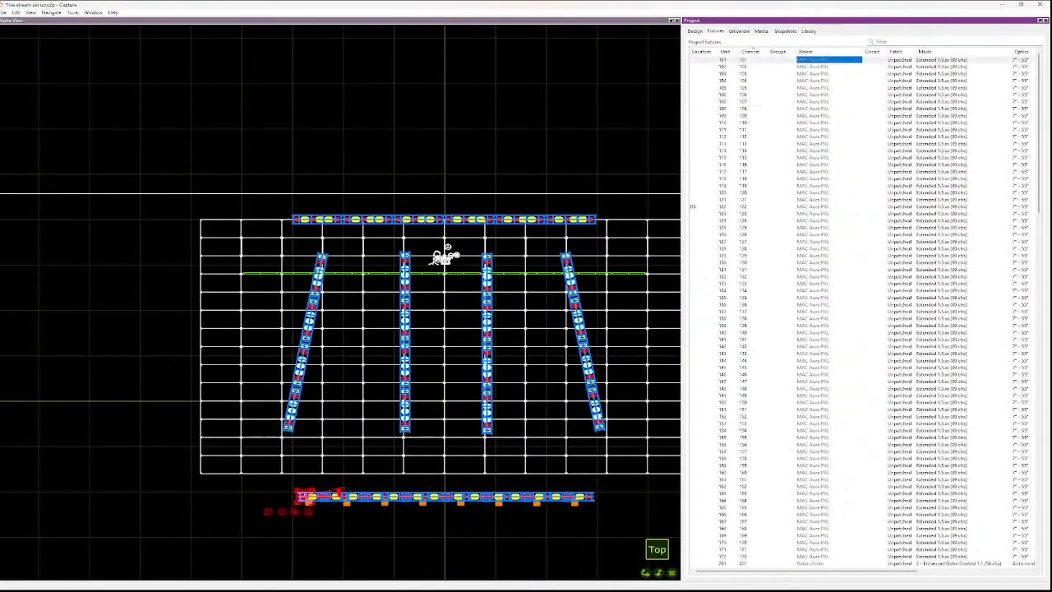
- Examine how the MAC Aura PXL range from channel 101 to 111 divides along the downstage truss
key(Down)
key(Down)
key(Down)
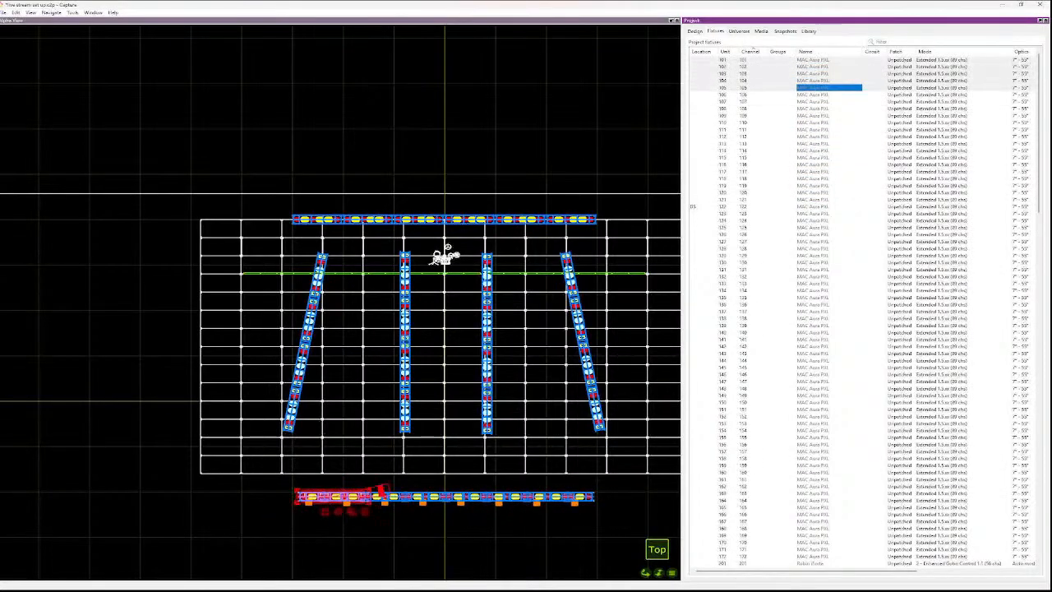
key(Down)
key(Down)
key(Down)
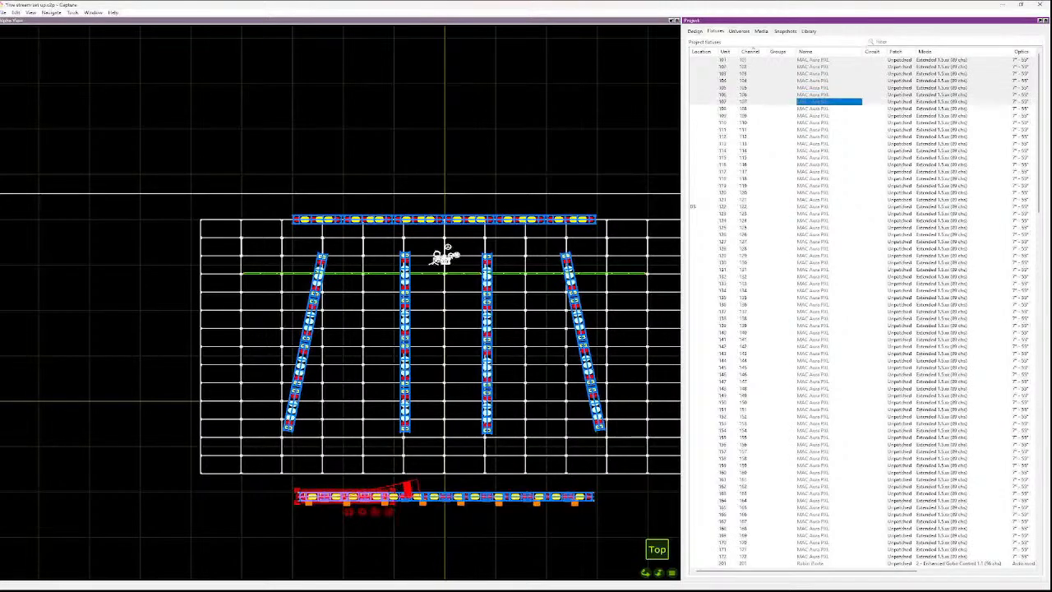
key(Down)
key(Down)
key(Down)
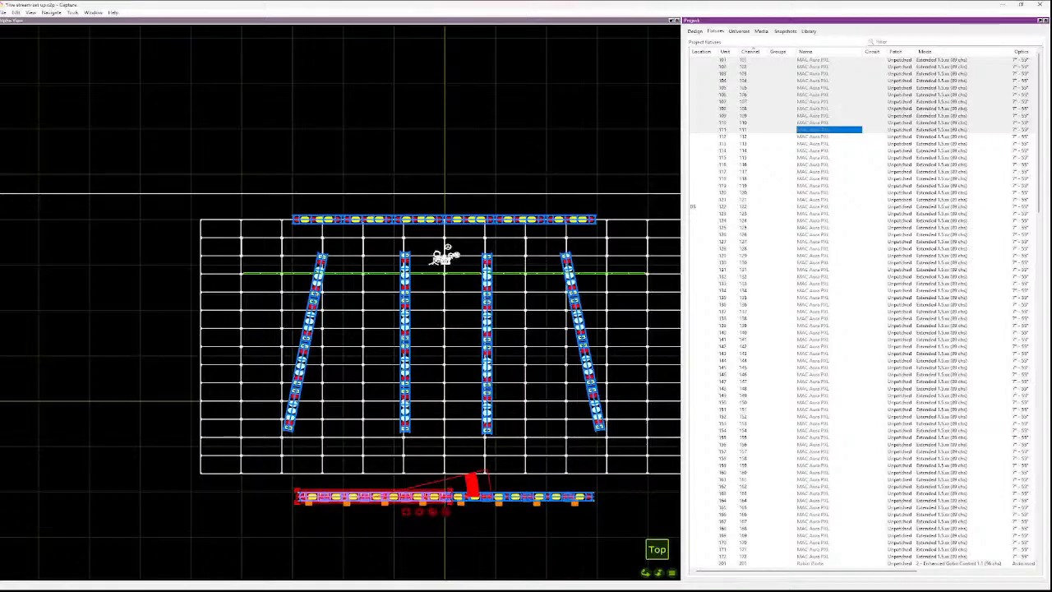
key(Up)
key(Up)
key(Up)
key(Up)
drag(829, 102, 829, 206)
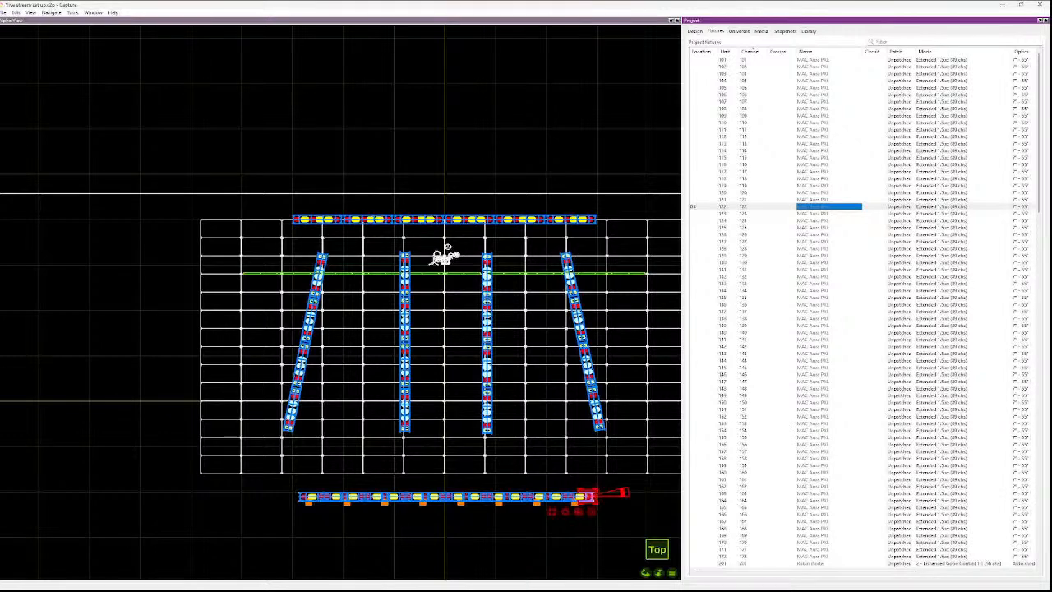
- Select MAC Aura PXL channels 122 through 172 and review their available DMX modes
scroll(863, 313, down, 2)
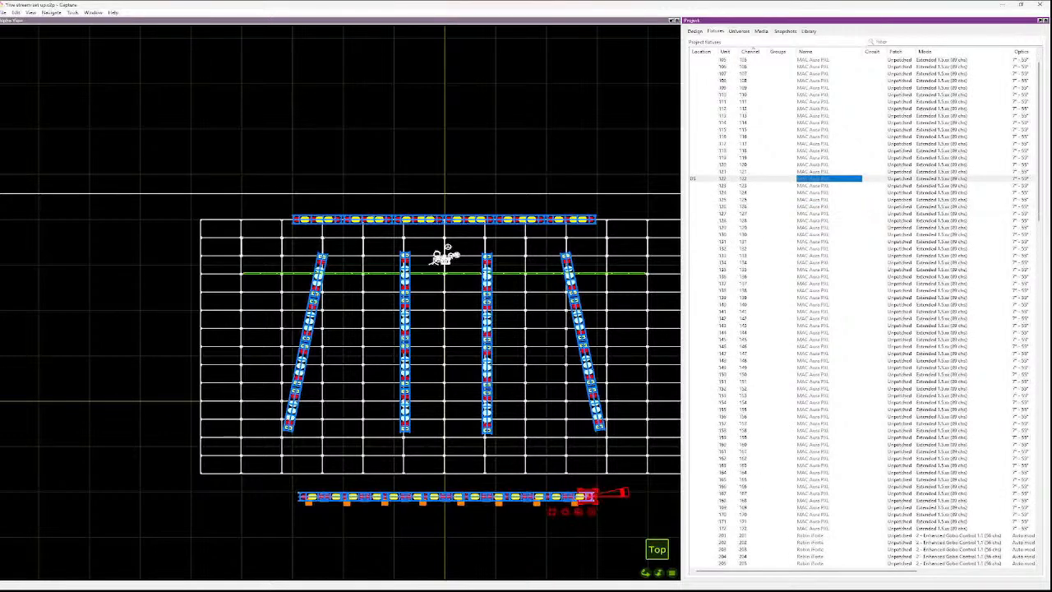
shift+click(829, 529)
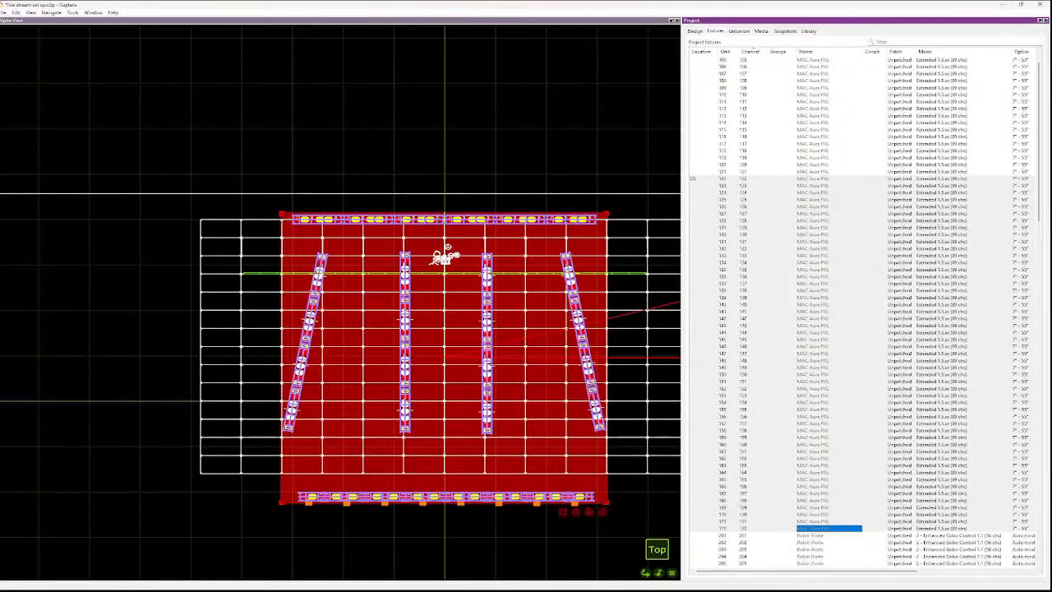
click(695, 31)
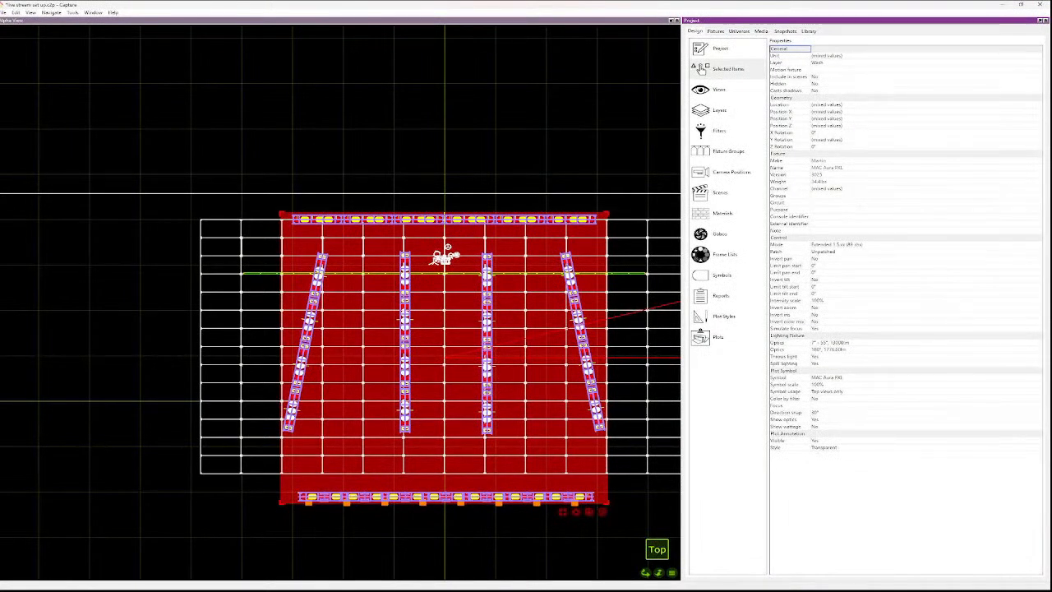
click(838, 245)
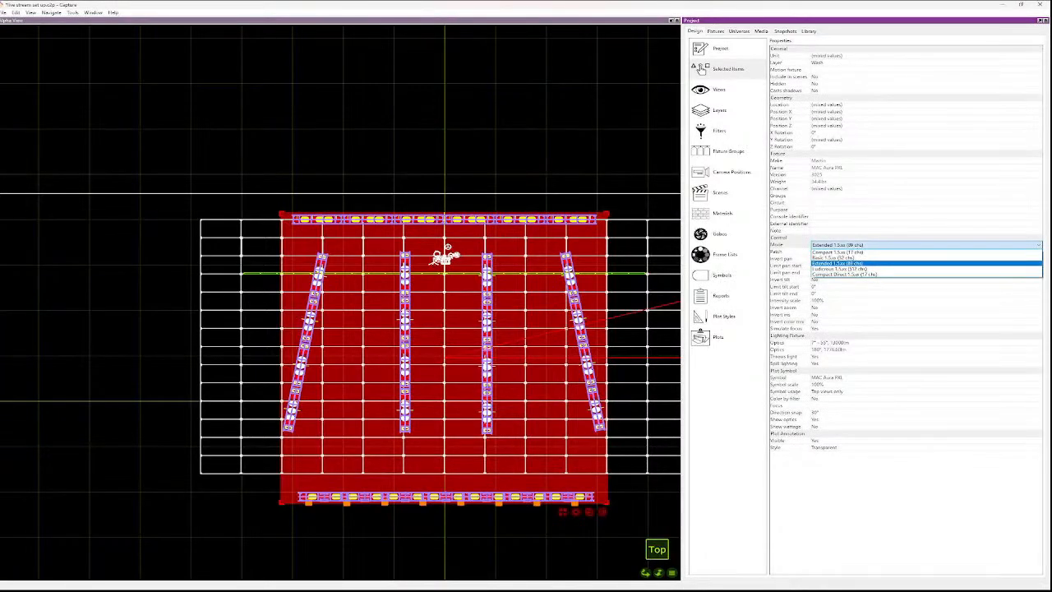
click(700, 69)
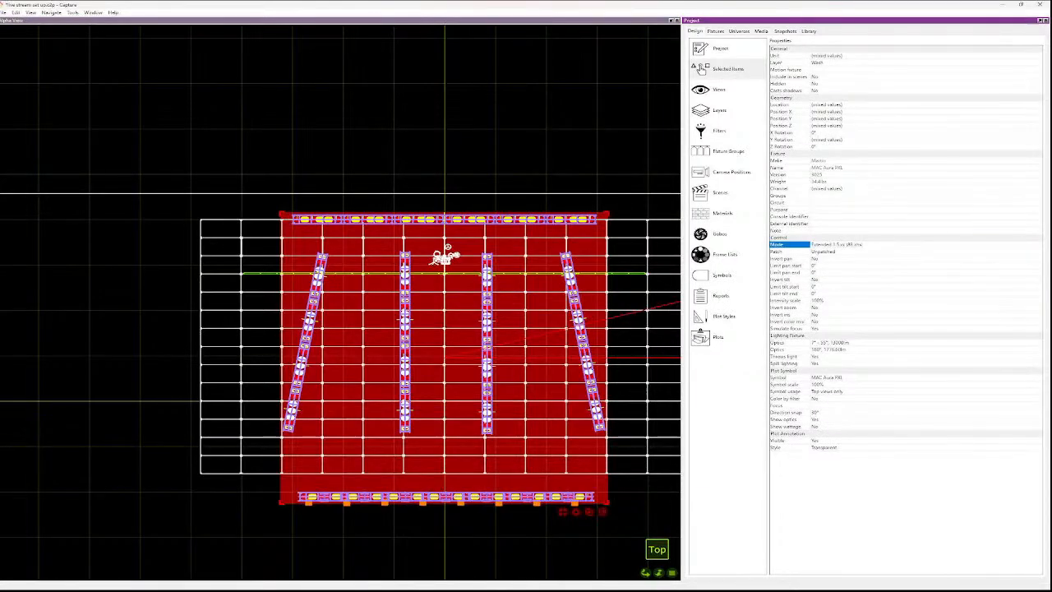
- Patch MAC Aura PXL channels 105 through 109 starting at address 1.1
click(716, 31)
click(823, 109)
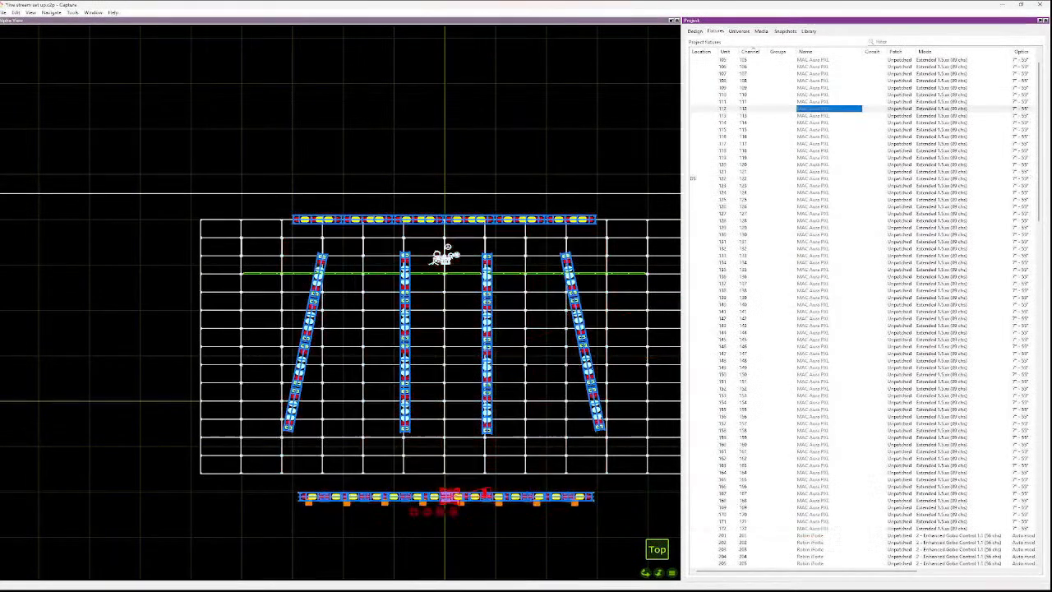
click(822, 74)
click(822, 60)
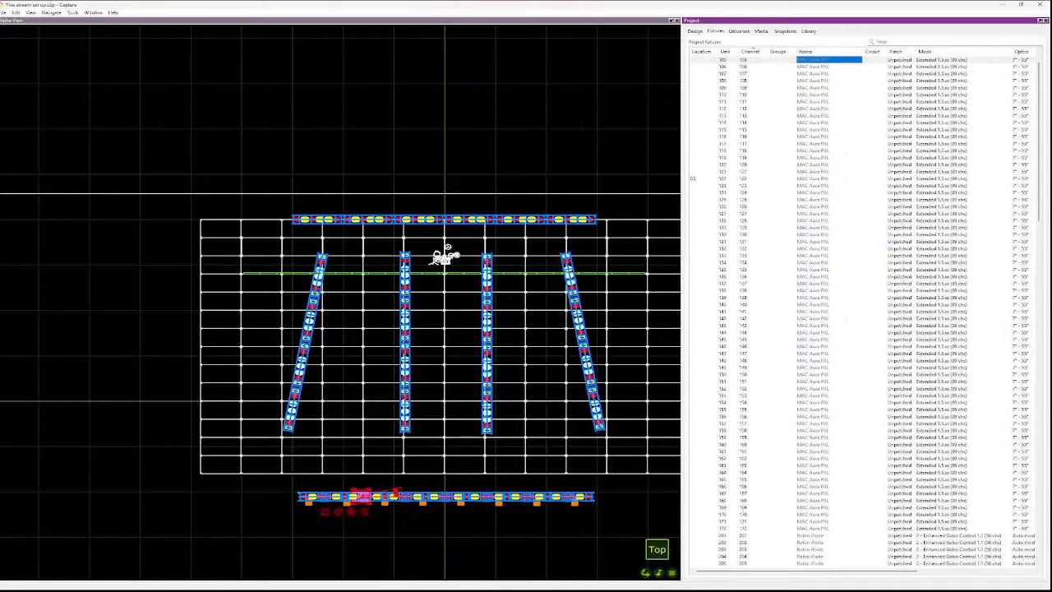
key(shift+Down)
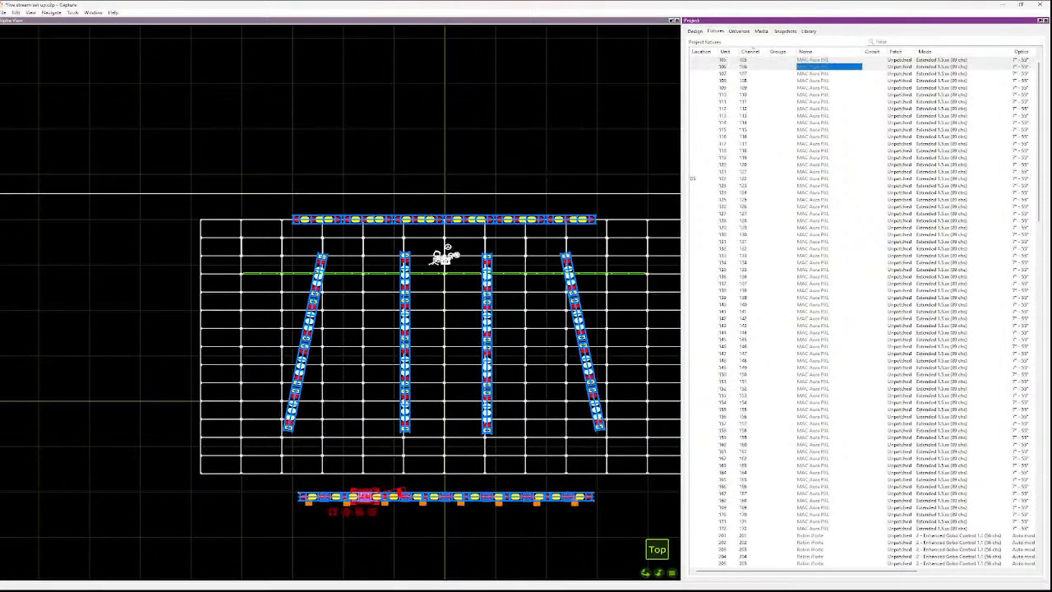
key(shift+Down)
key(shift+Down)
key(shift+Down)
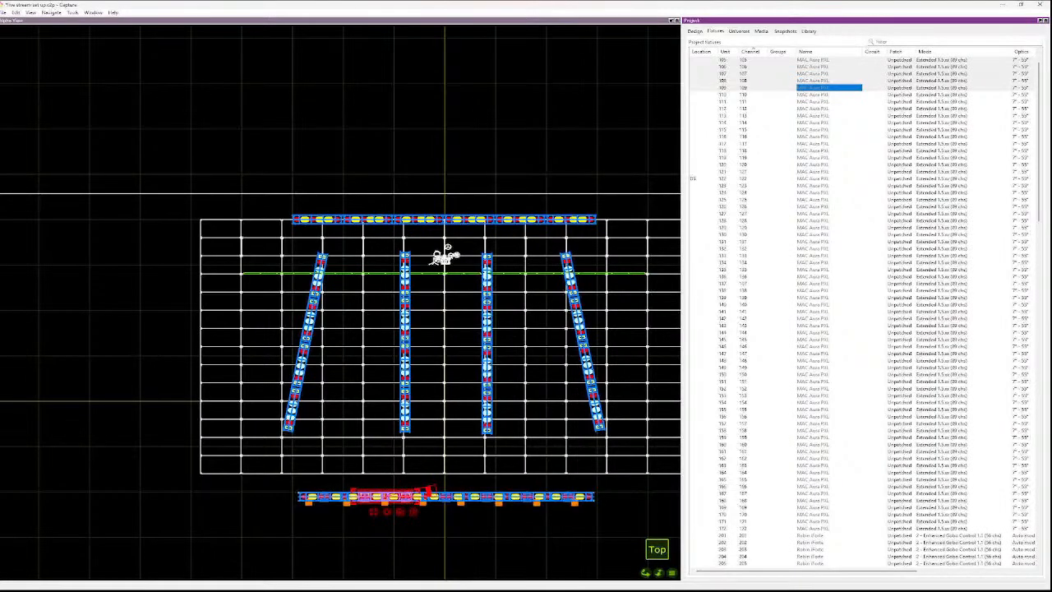
key(ctrl+p)
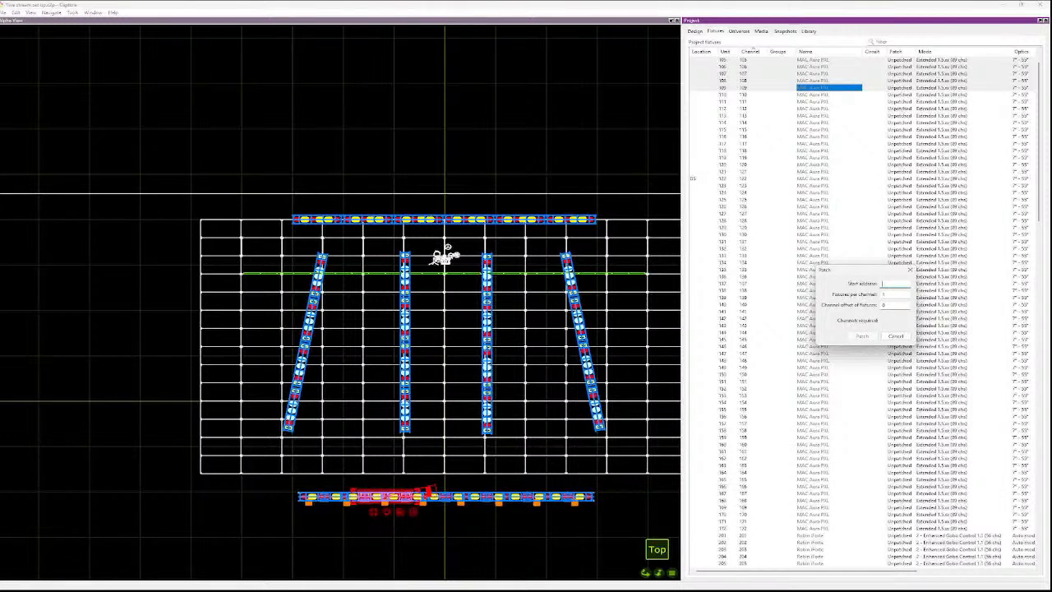
text(1)
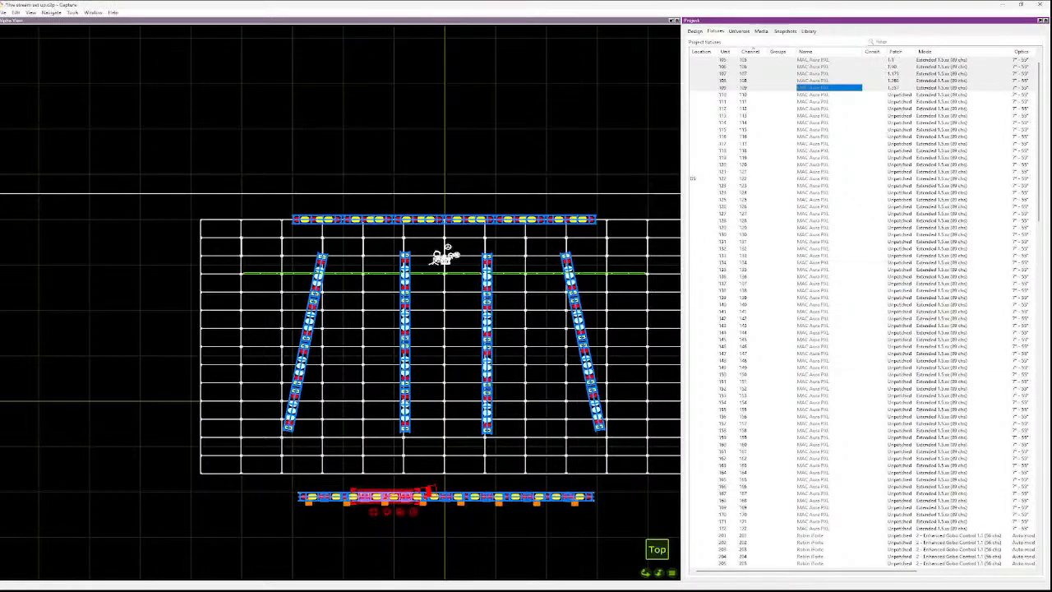
- Patch MAC Aura PXL channels 110 through 114 starting at address 2.1
key(Down)
key(shift+Down)
key(shift+Down)
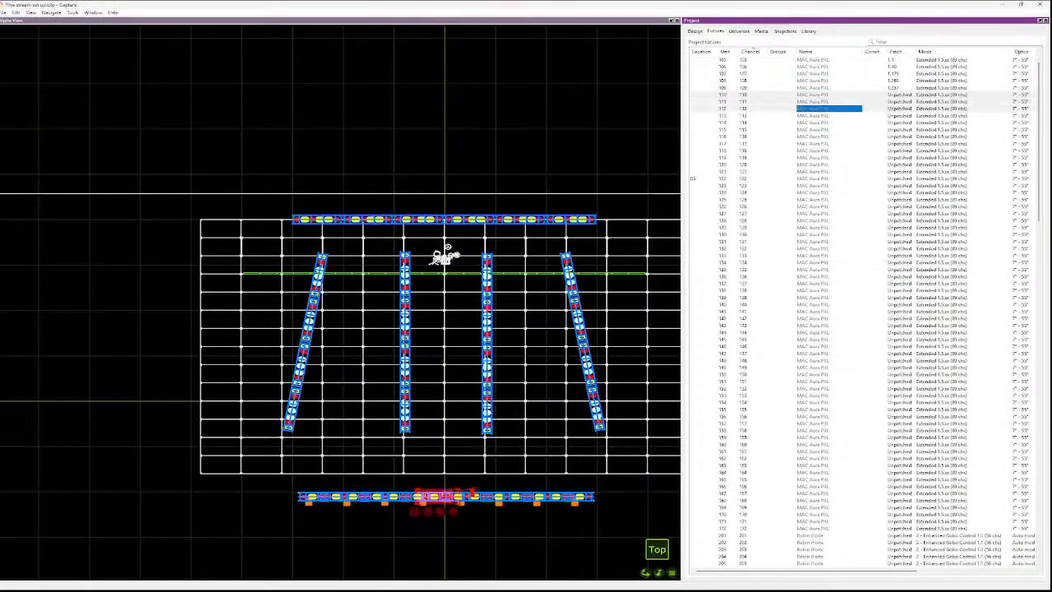
key(shift+Down)
key(shift+Down)
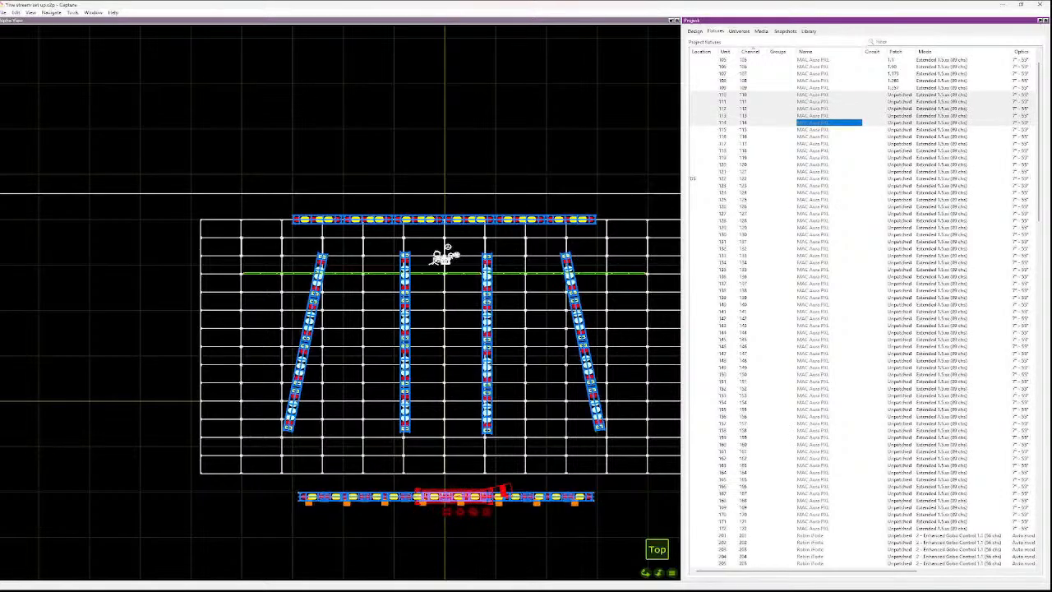
key(ctrl+p)
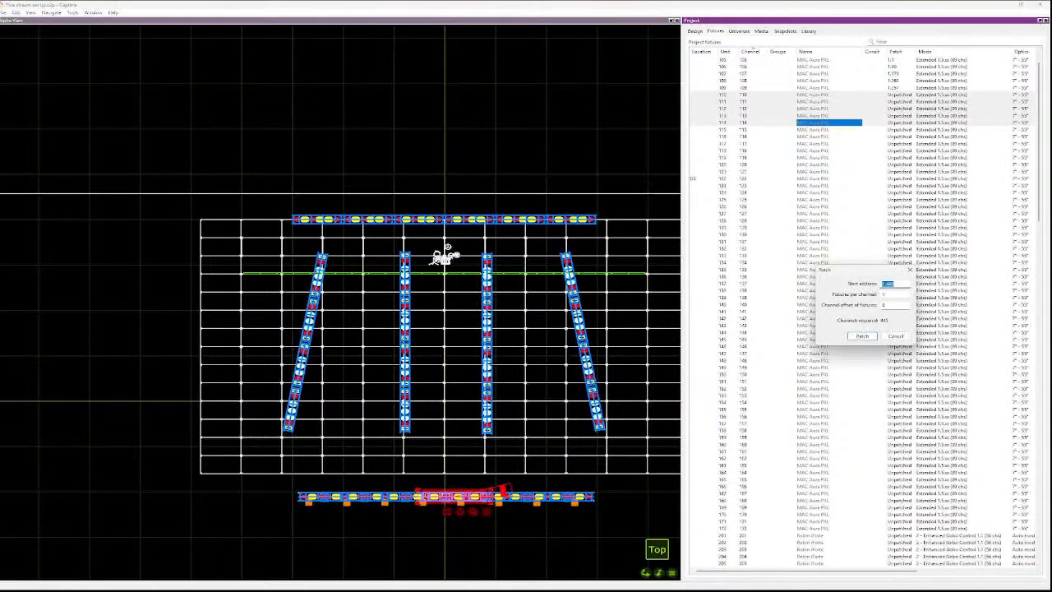
key(Return)
- Patch MAC Aura PXL channels 115 through 120 starting at address 3.1, continuing into the following universe until complete
key(Down)
key(shift+Down)
key(shift+Down)
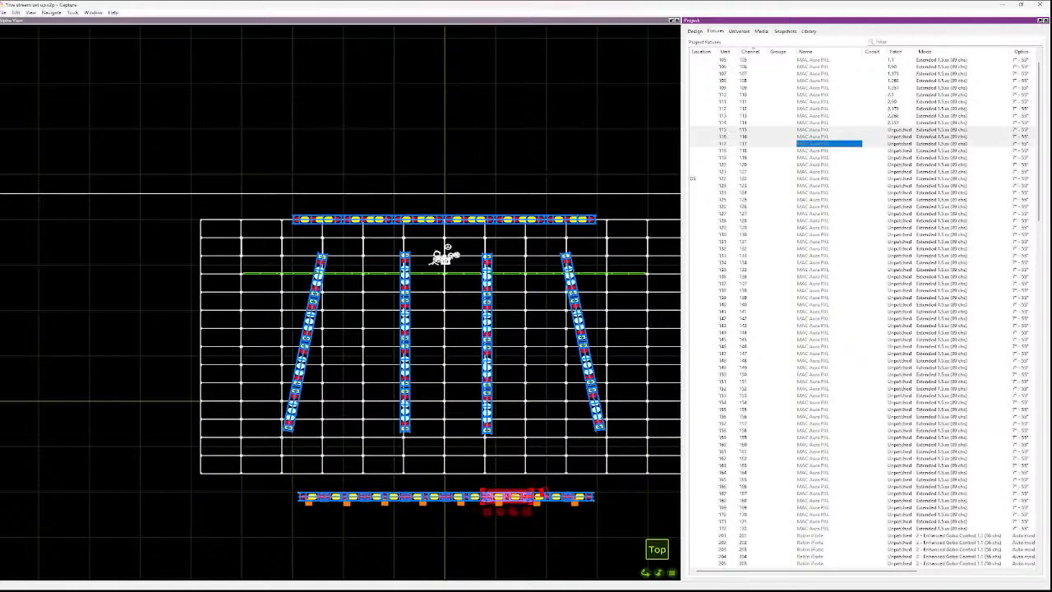
key(shift+Down)
key(shift+Down)
key(shift+Down)
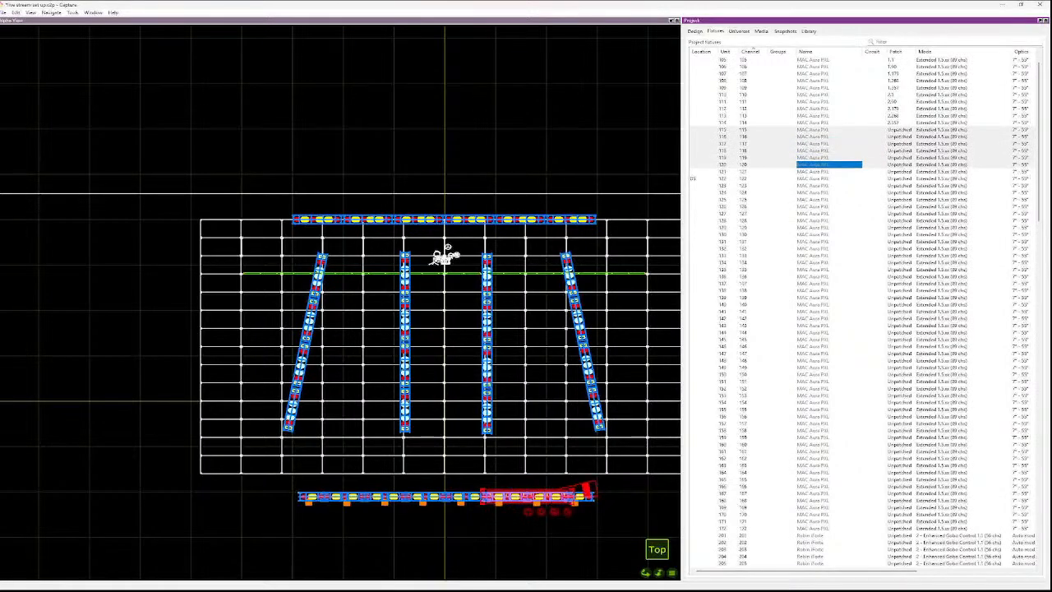
key(ctrl+p)
text(3.1)
key(Return)
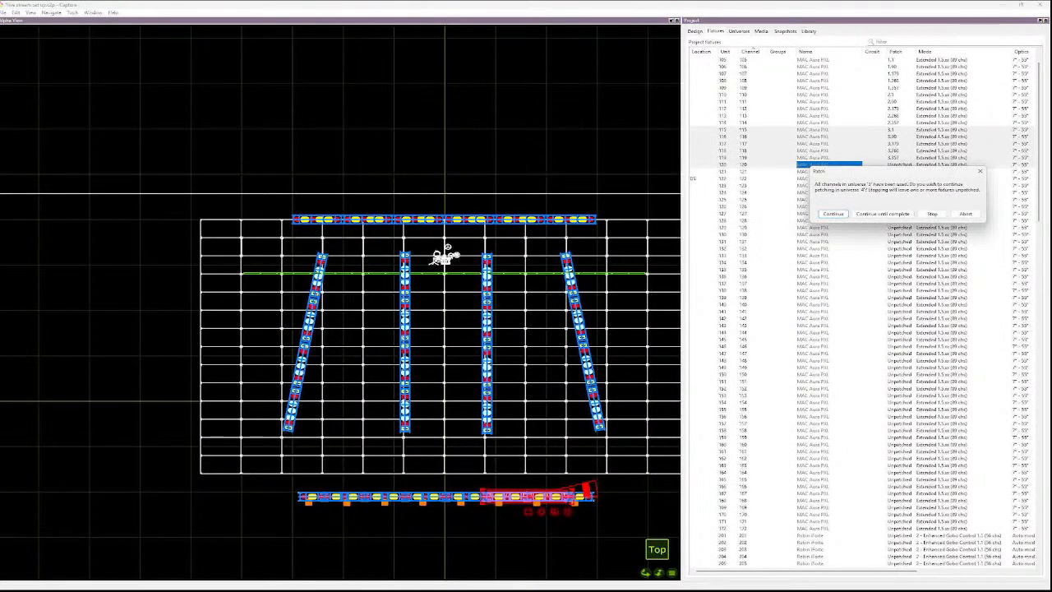
click(883, 214)
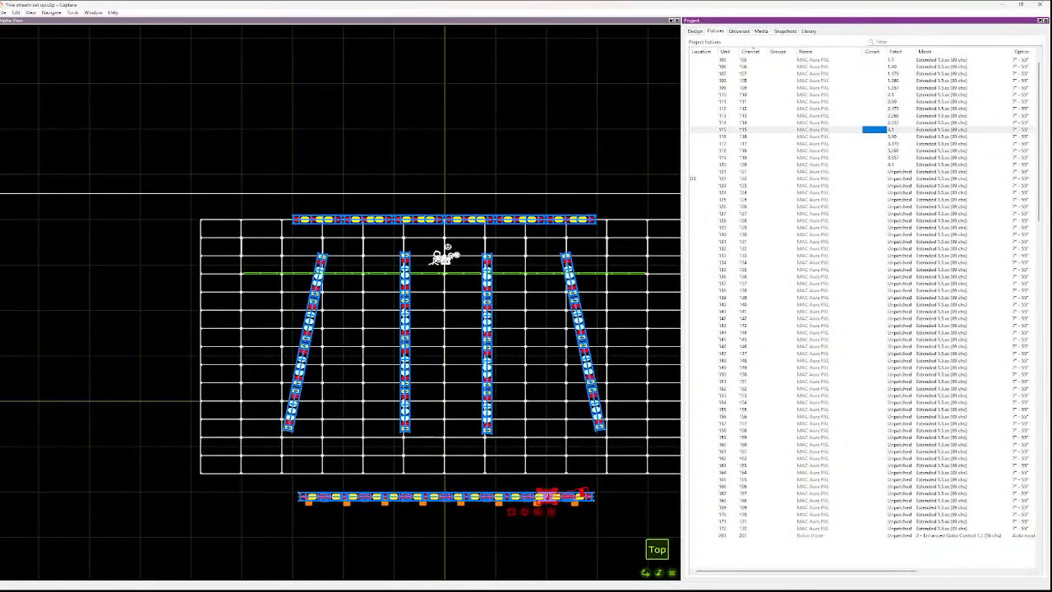
- Step through MAC Aura PXL channels 115 to 120 to compare their patch addresses with their truss positions
key(shift+Down)
key(shift+Down)
key(shift+Down)
key(shift+Down)
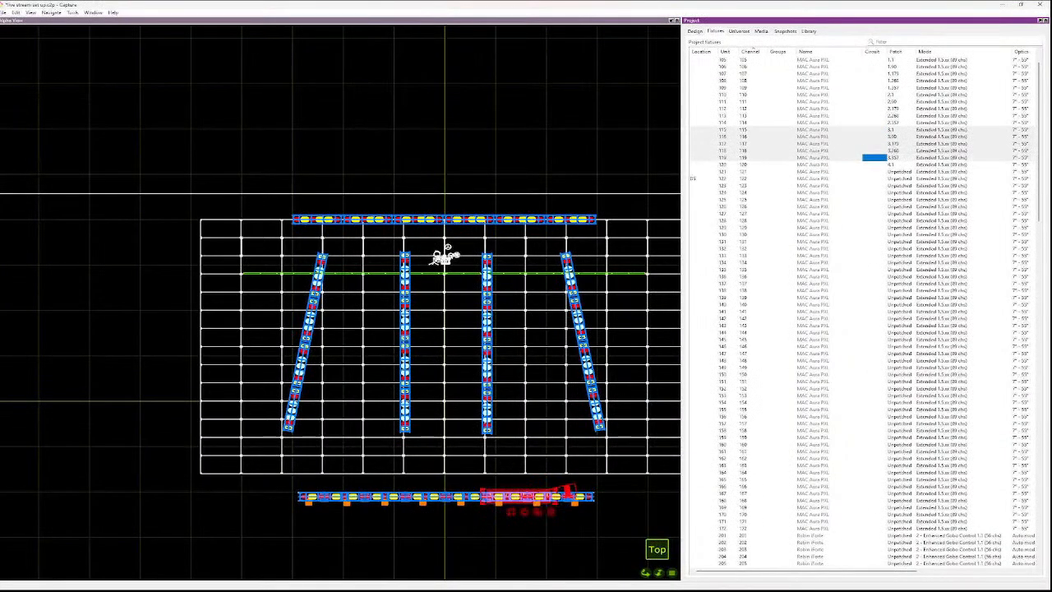
key(shift+Up)
key(shift+Up)
key(shift+Up)
key(shift+Up)
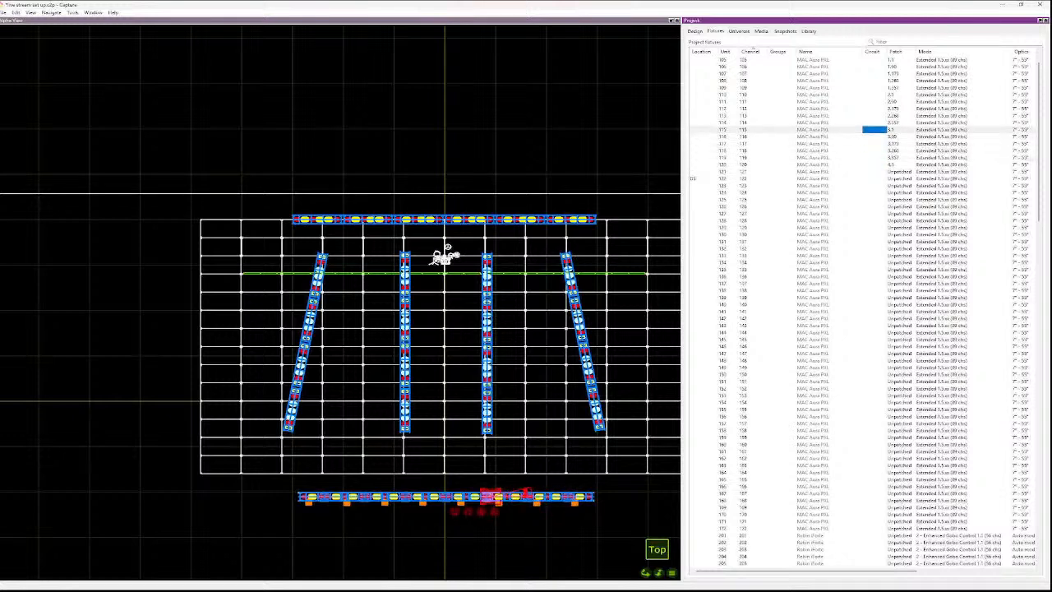
key(Down)
key(Down)
key(Down)
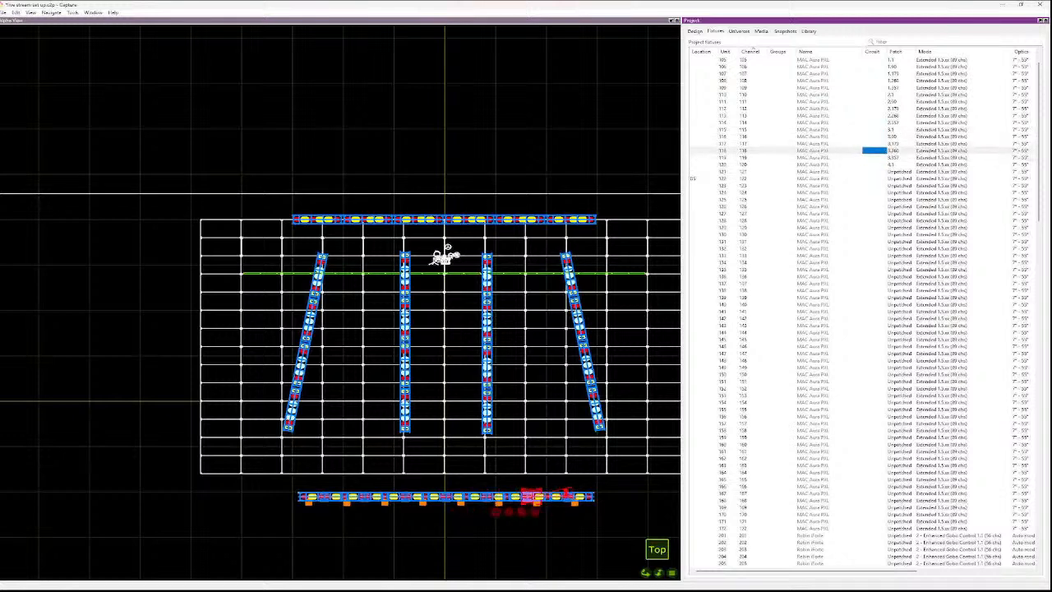
key(Down)
key(Up)
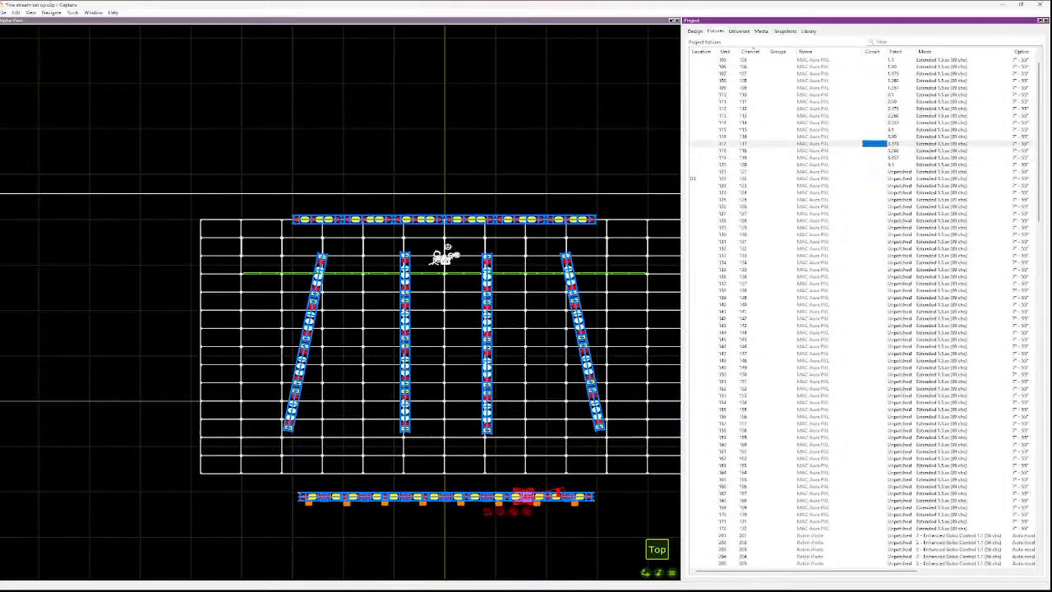
key(Up)
key(Up)
key(Down)
key(Down)
key(Down)
key(Down)
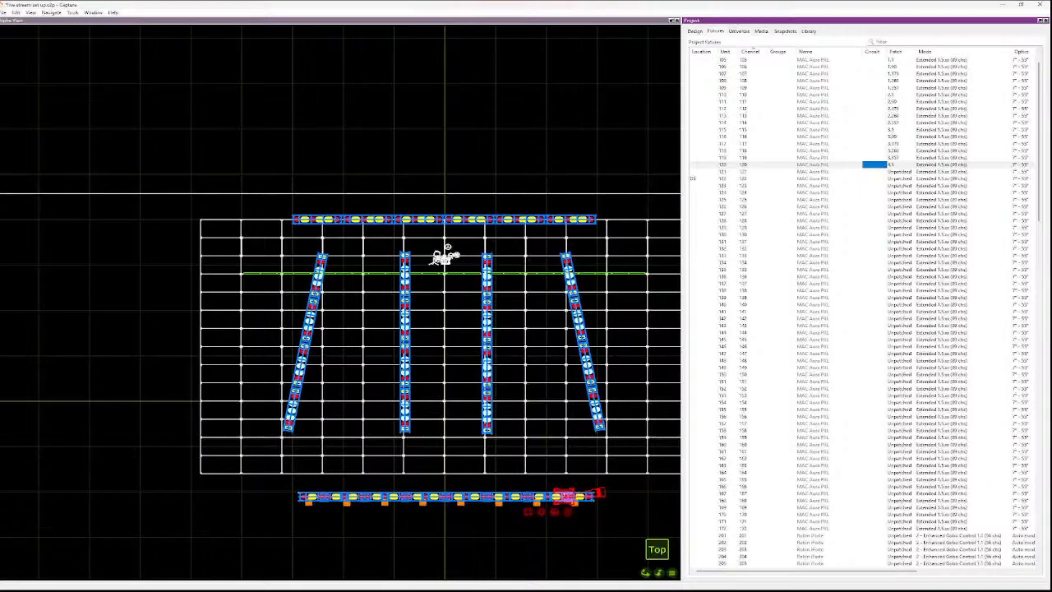
- Patch MAC Aura PXL channels 120 and 121 together starting at address 4.1
key(Down)
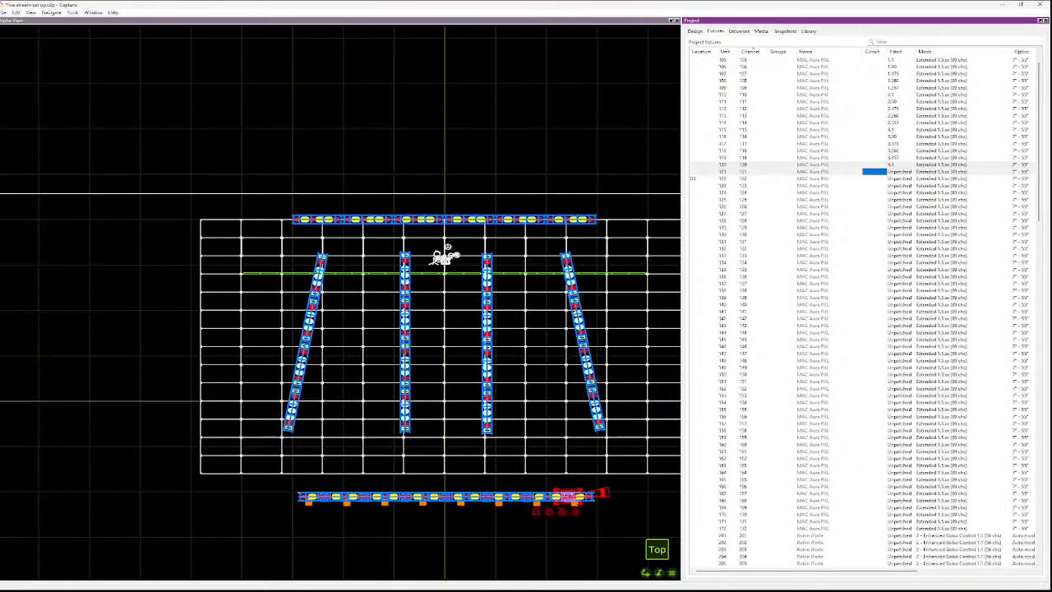
key(ctrl+p)
text(4.1)
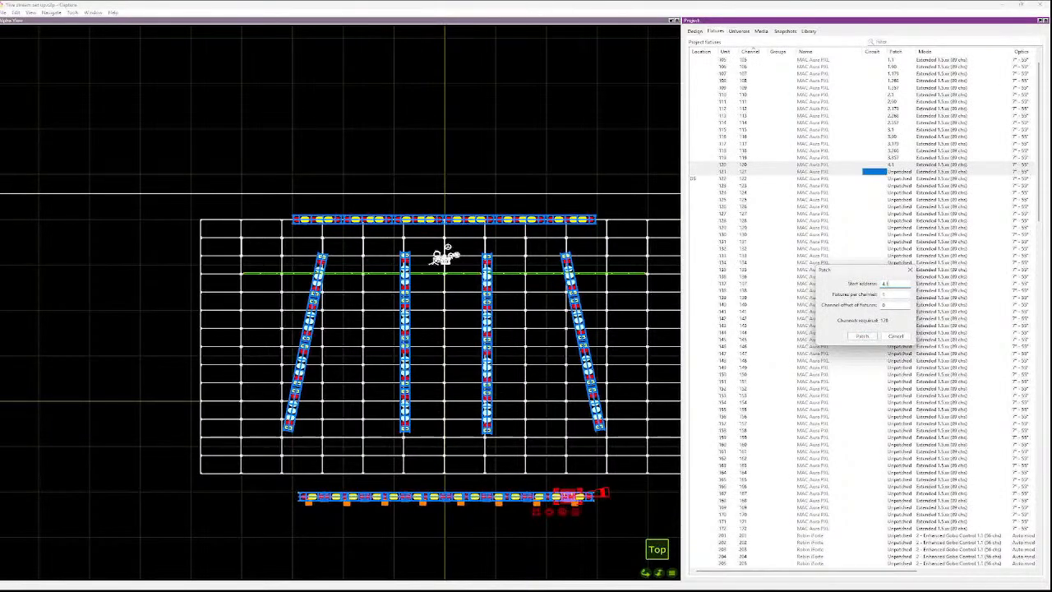
key(Return)
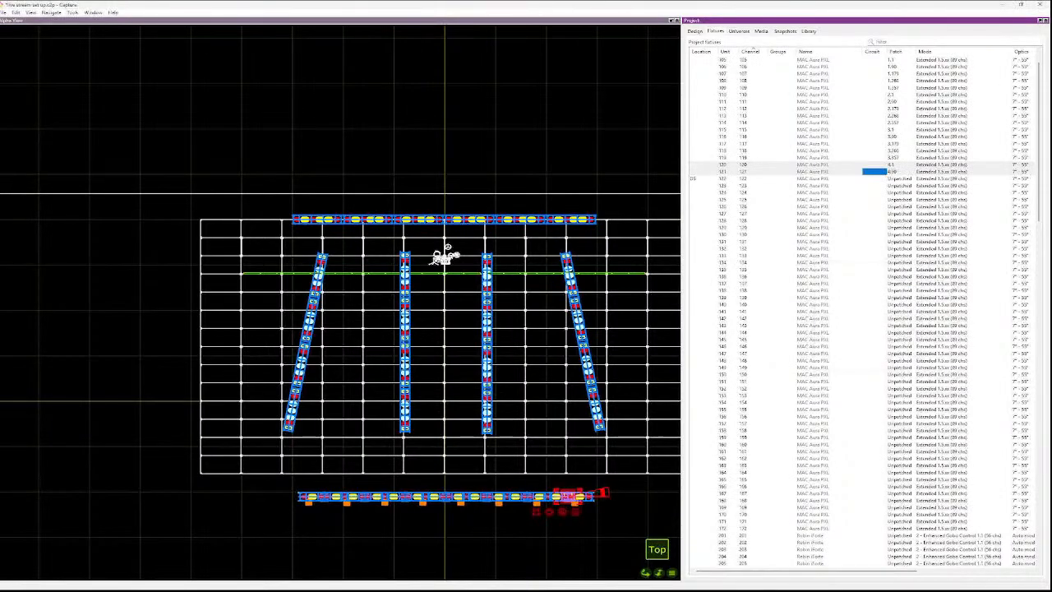
- Step through MAC Aura PXL channels 101 to 121 to check their patch addresses against their positions along the truss
key(Down)
key(Up)
key(Down)
key(Page_Up)
key(Page_Up)
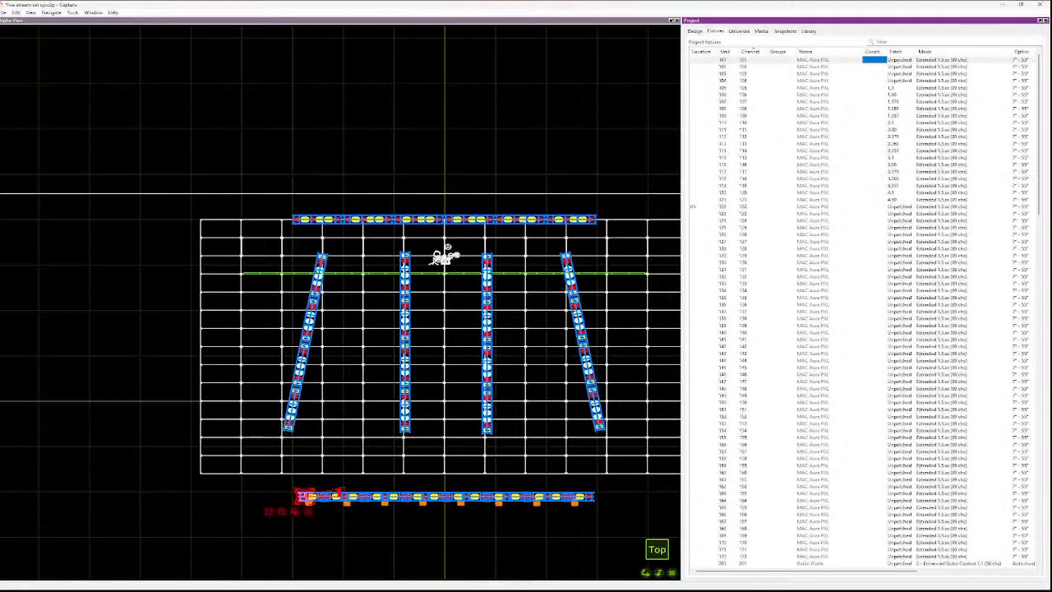
key(Down)
key(Down)
key(Down)
key(Down)
key(Down)
key(Down)
key(Down)
key(Down)
key(Down)
key(Down)
key(Down)
key(Down)
key(Down)
key(Down)
key(Down)
key(Down)
key(Down)
key(Down)
key(Down)
key(Down)
key(Down)
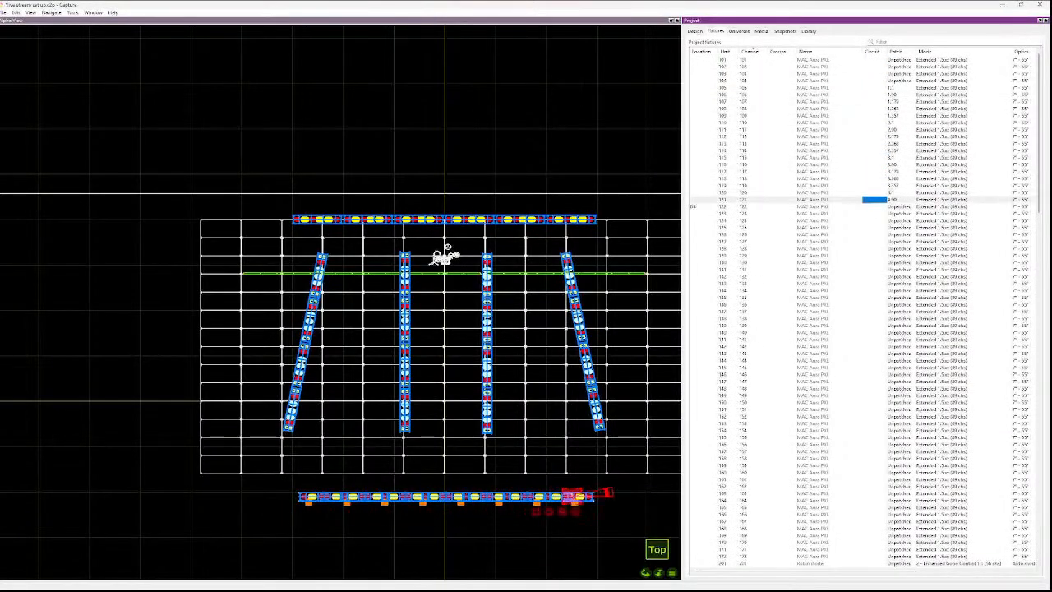
- Recheck the truss positions of MAC Aura PXL channels 101 to 106, where the unpatched fixtures meet the patched ones
key(Page_Up)
key(Down)
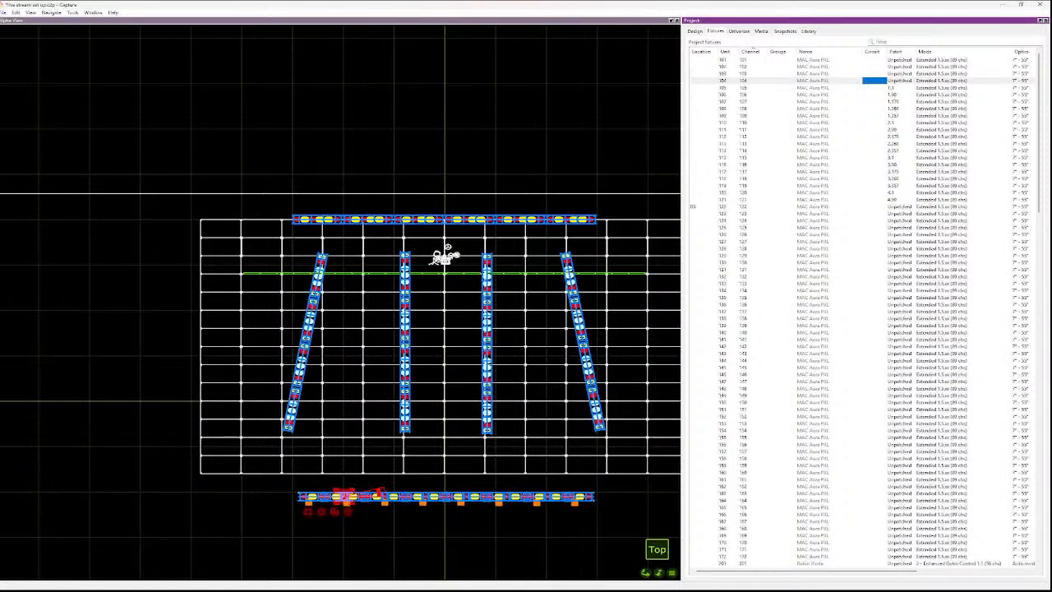
key(Down)
key(Down)
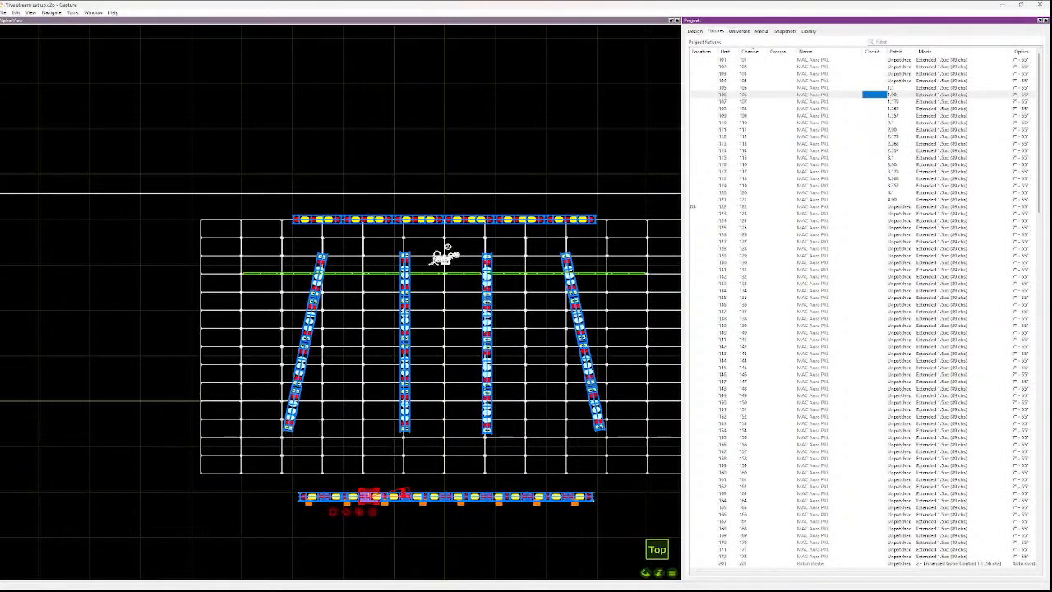
key(Up)
key(Up)
key(Up)
key(Up)
key(Up)
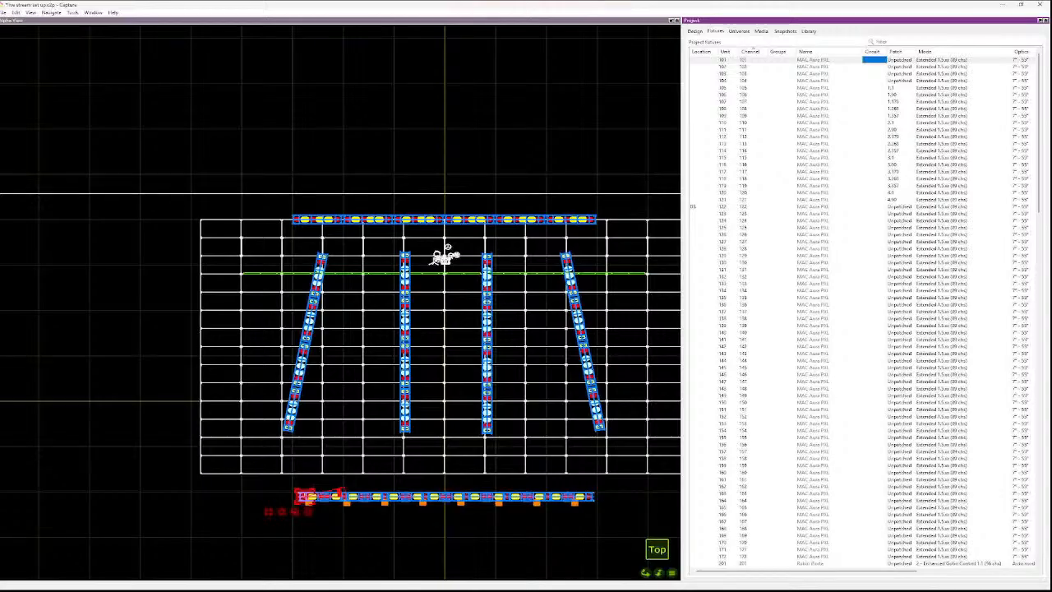
- Select MAC Aura PXL channels 101 through 105 as one group of neighbouring fixtures
key(Down)
key(Up)
key(Down)
key(Down)
key(Down)
key(Down)
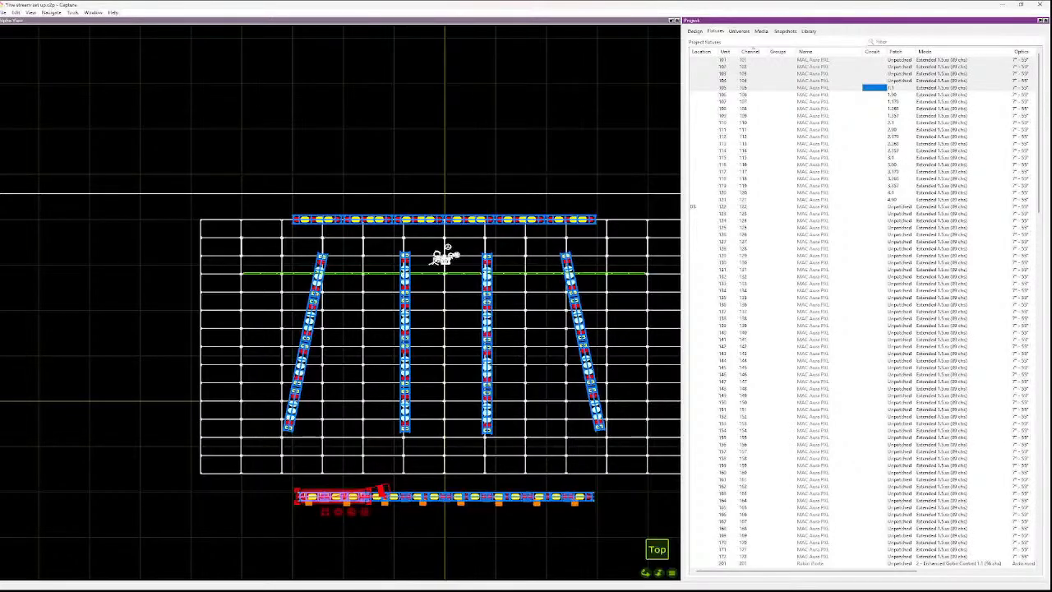
- Patch MAC Aura PXL units 101–105 from address 1.1 and units 106–110 from address 2.1
key(ctrl+p)
key(Return)
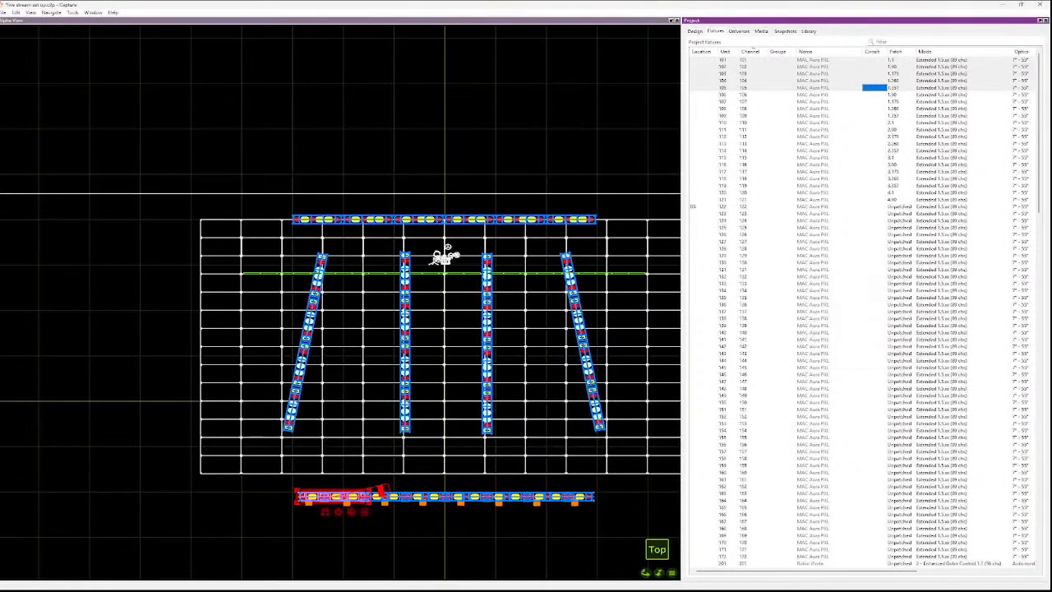
key(Down)
key(shift+Down)
key(shift+Down)
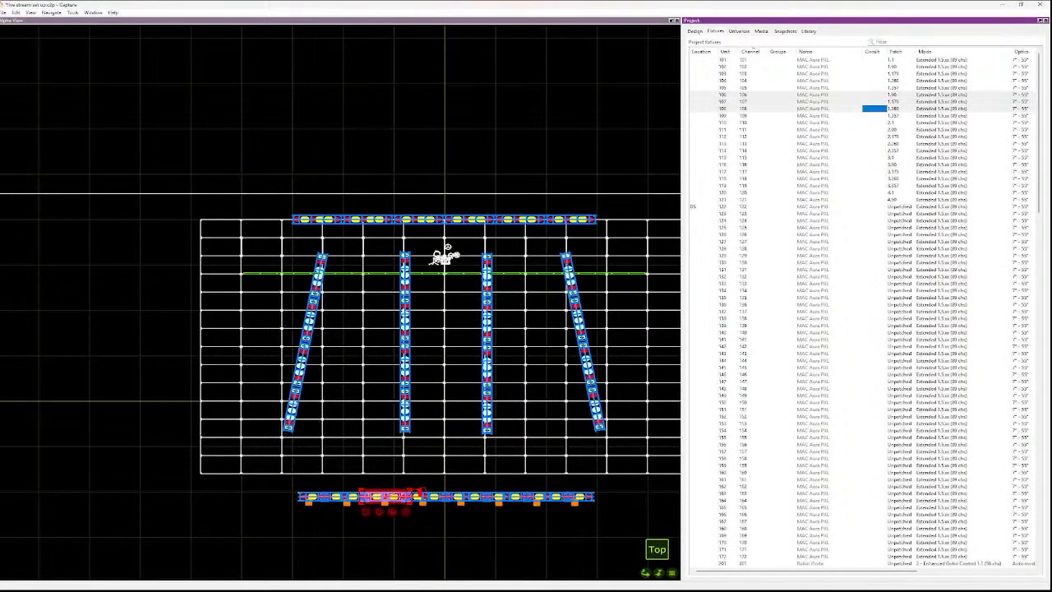
key(shift+Down)
key(shift+Down)
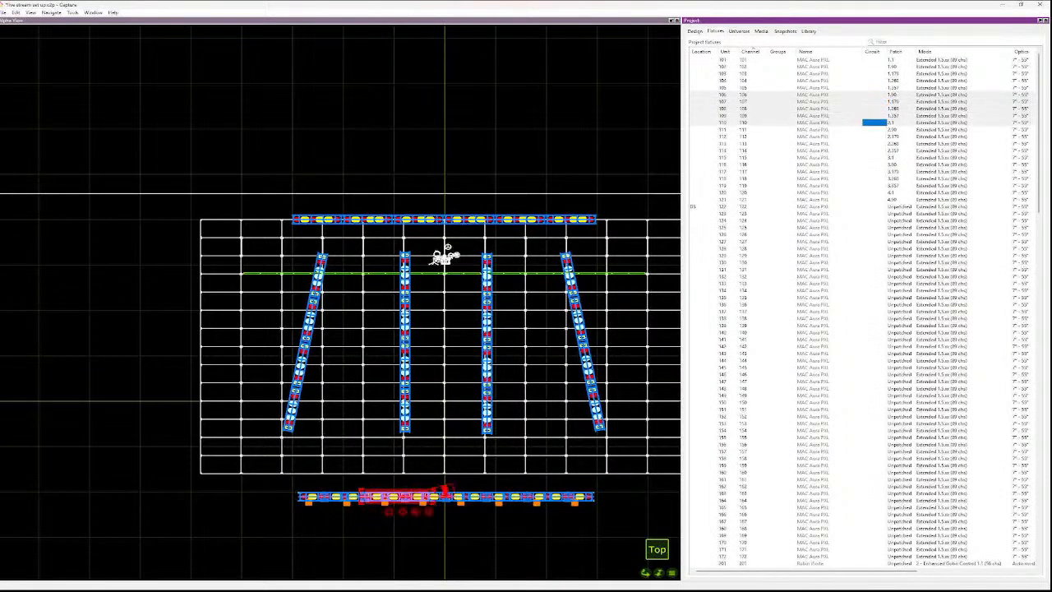
key(ctrl+p)
text(2.1)
key(Return)
- Patch MAC Aura PXL units 111–115 starting at address 3.1
key(Down)
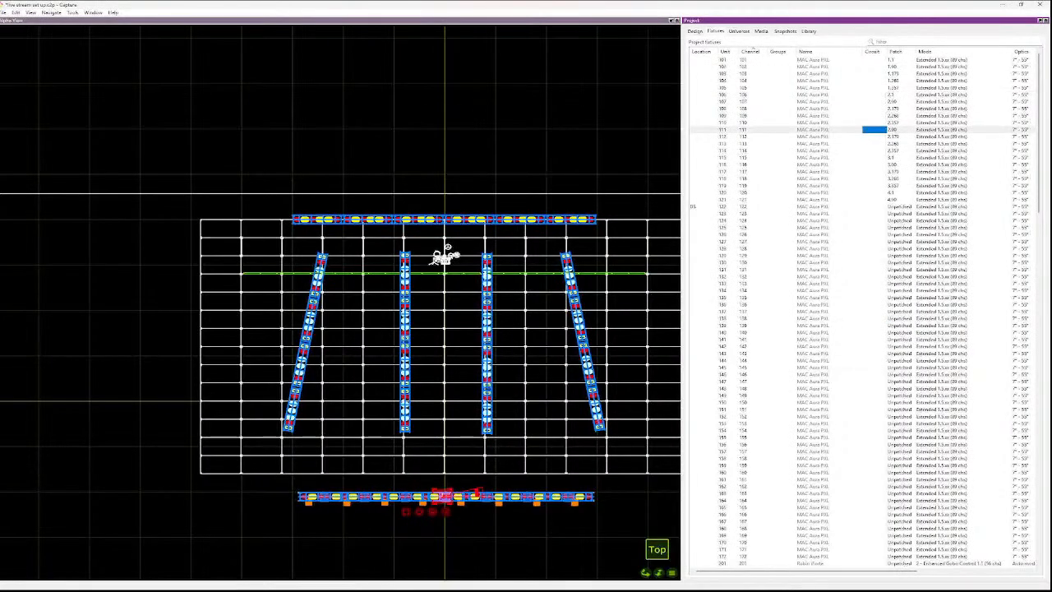
key(shift+Down)
key(shift+Down)
key(shift+Down)
key(shift+Down)
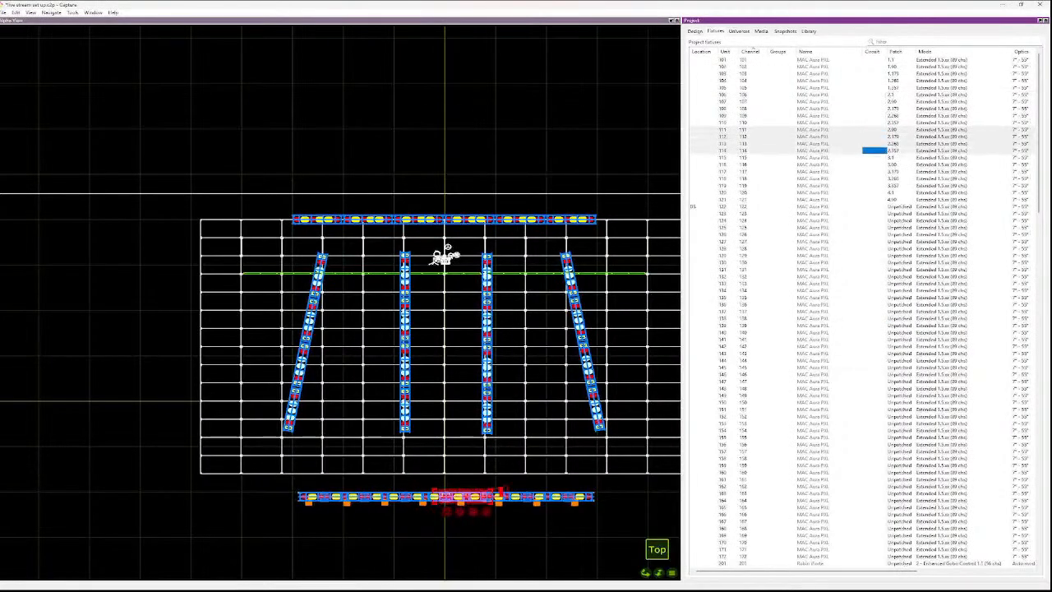
key(ctrl+p)
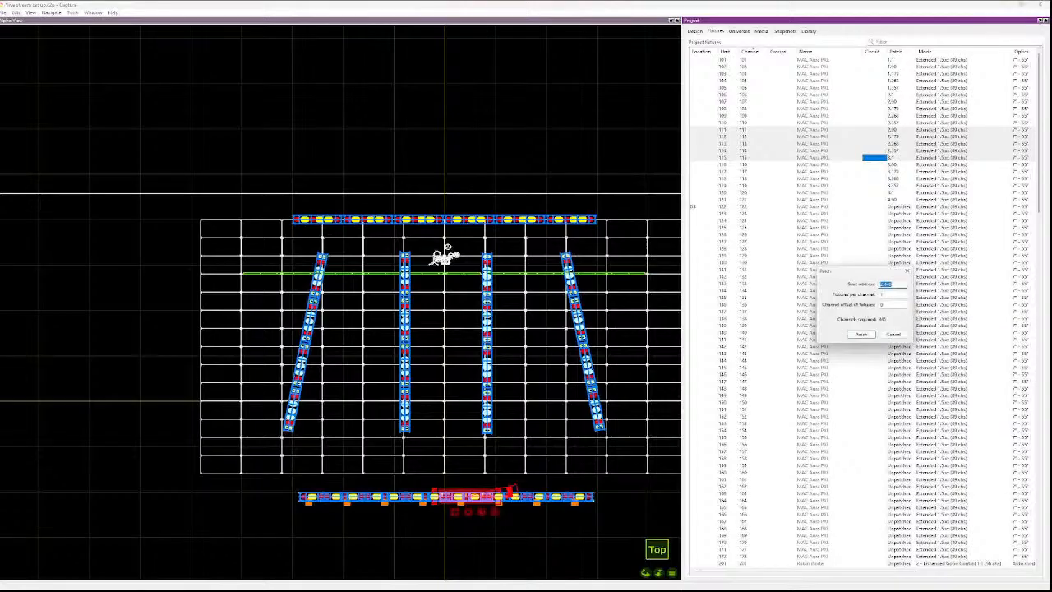
text(3.1)
key(Return)
- Patch MAC Aura PXL units 116–121 starting at address 4.1, continuing into the next universe until complete
key(Down)
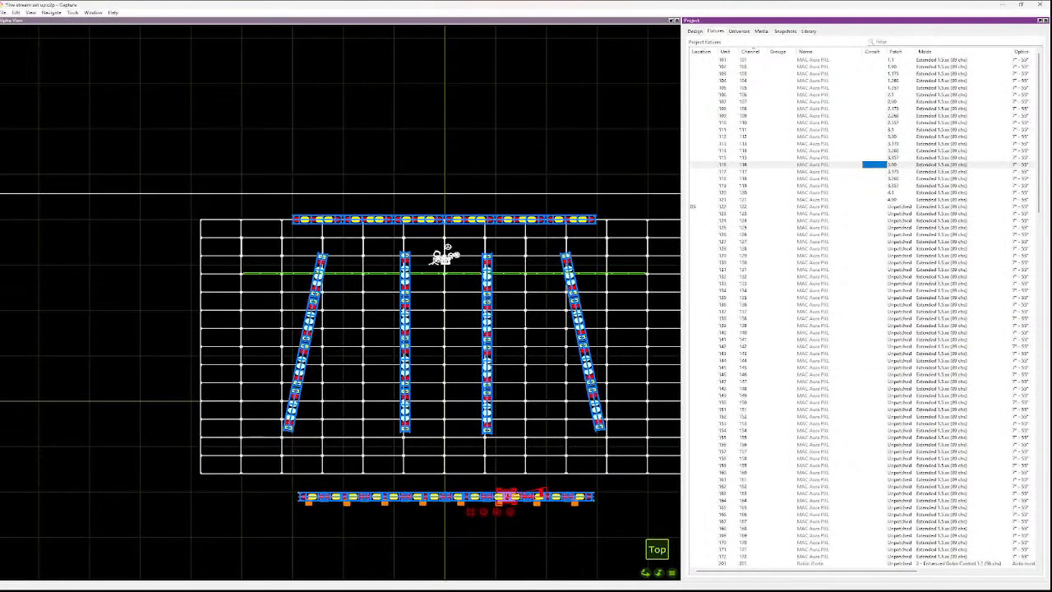
key(shift+Down)
key(shift+Down)
key(shift+Down)
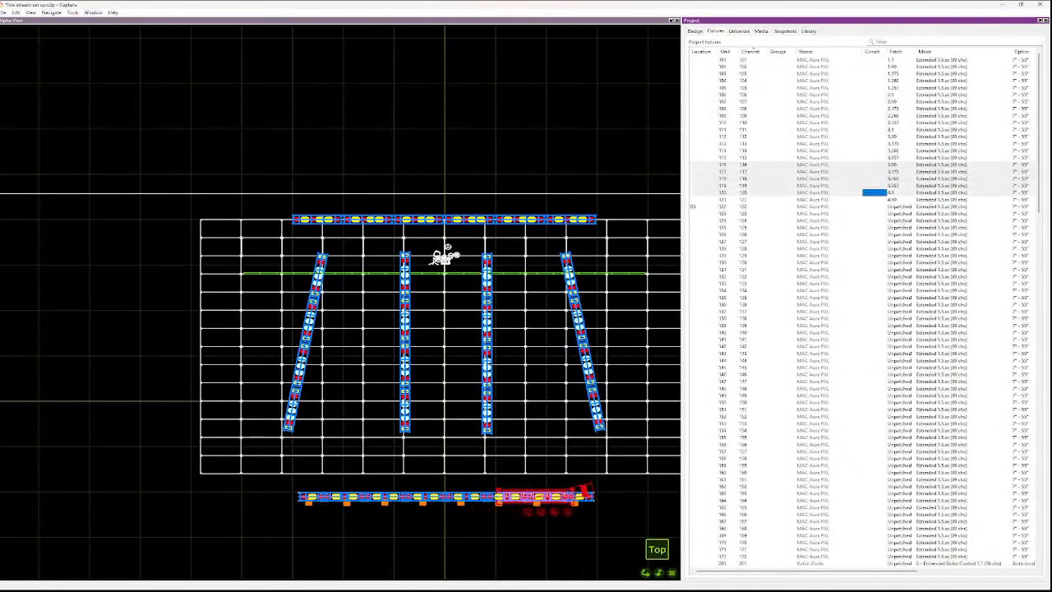
key(shift+Up)
key(shift+Up)
key(shift+Down)
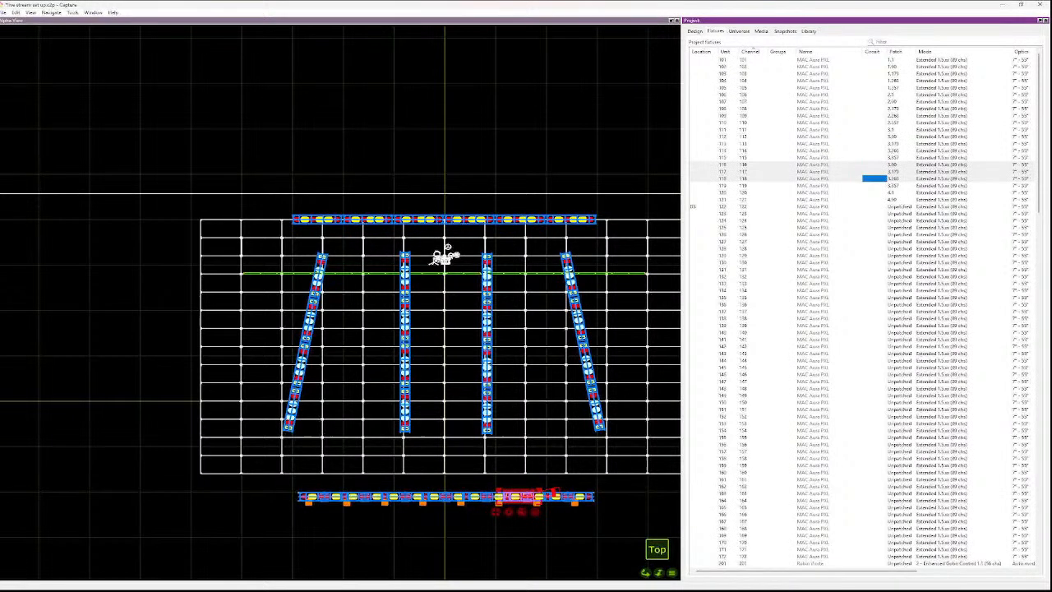
key(shift+Down)
key(shift+Down)
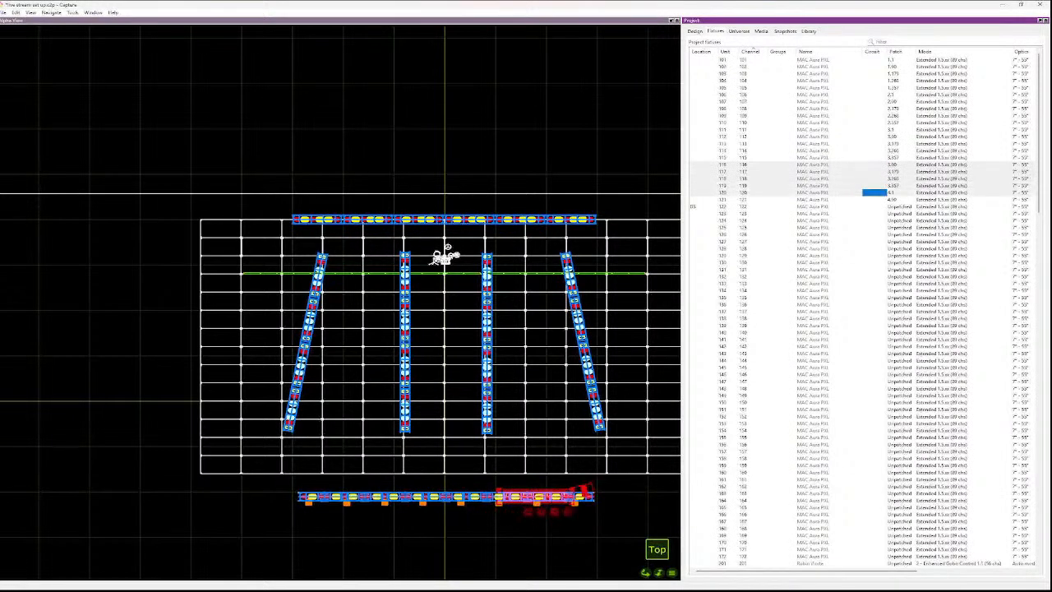
key(shift+Down)
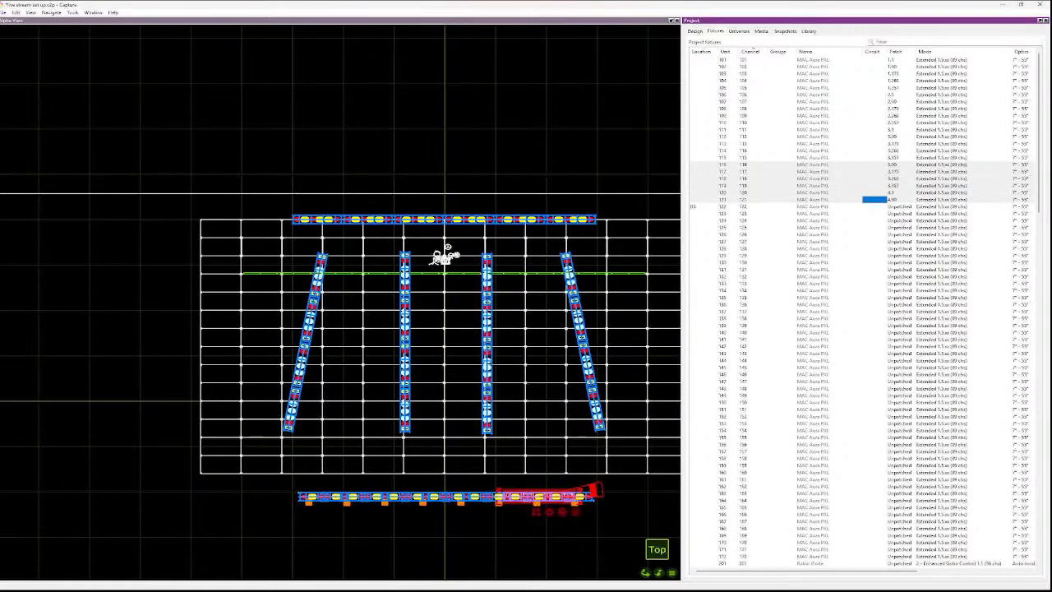
key(ctrl+p)
key(Return)
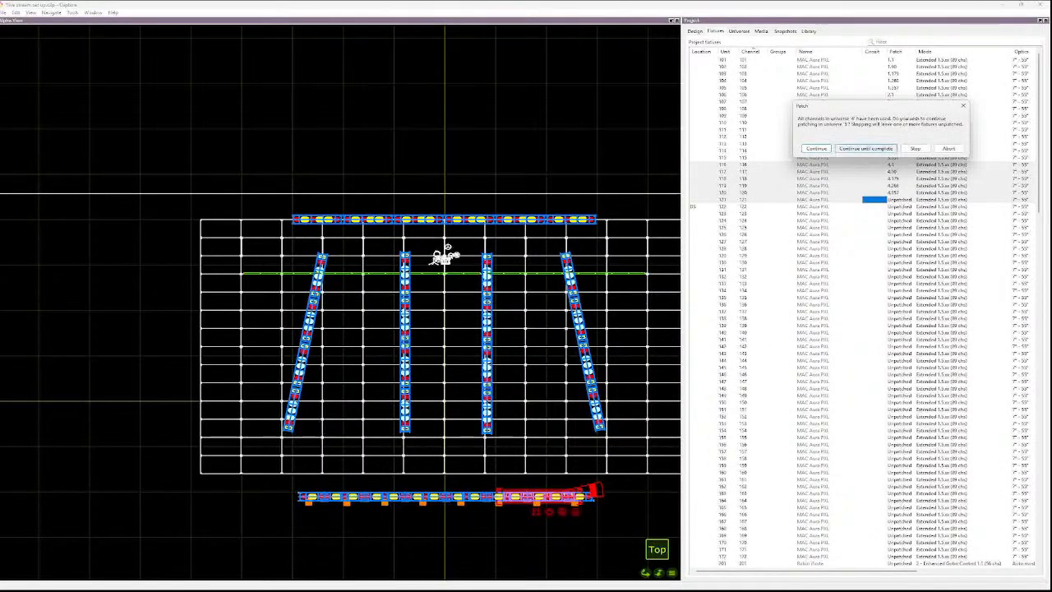
click(866, 148)
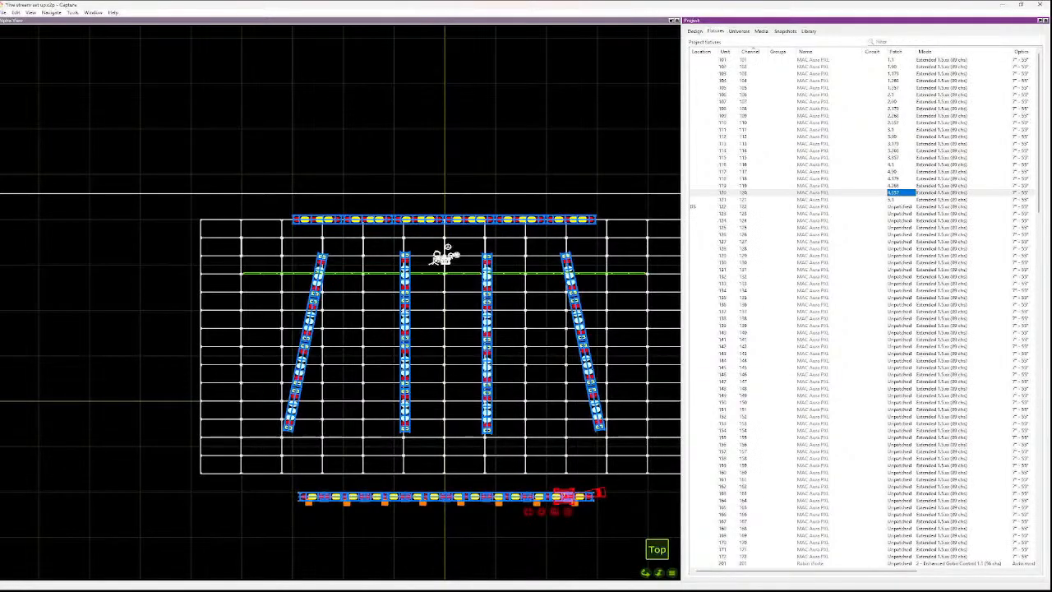
- Set the patch address of MAC Aura PXL unit 122 to 5.2
click(828, 206)
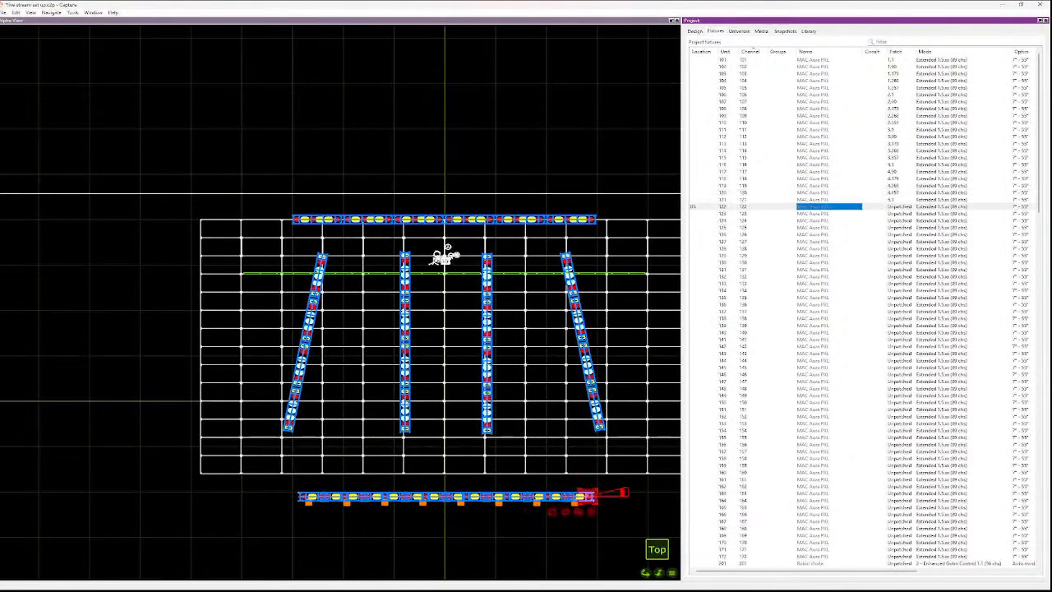
key(Right)
key(Right)
key(Return)
text(5)
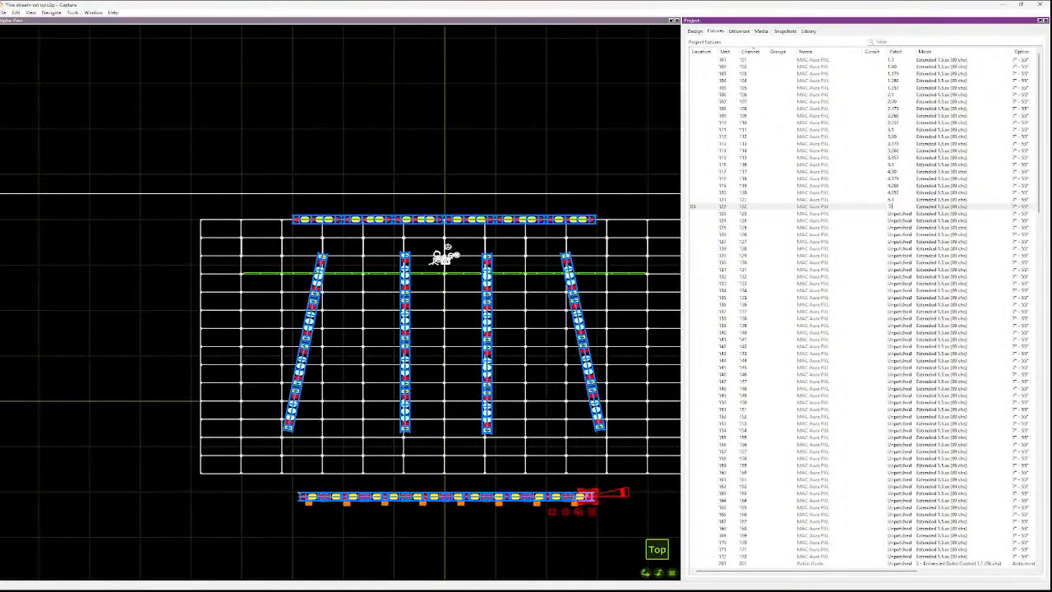
text(.2)
key(Return)
key(Return)
key(Right)
key(Return)
- Patch MAC Aura PXL units 121 and 122 together starting at address 5.1
key(Up)
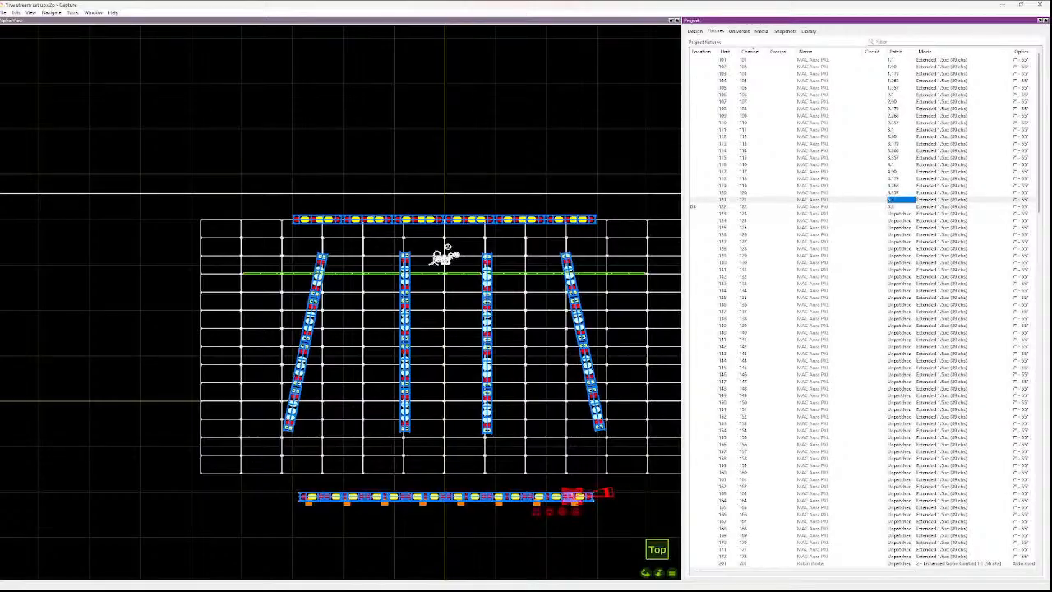
key(Up)
key(Down)
key(Down)
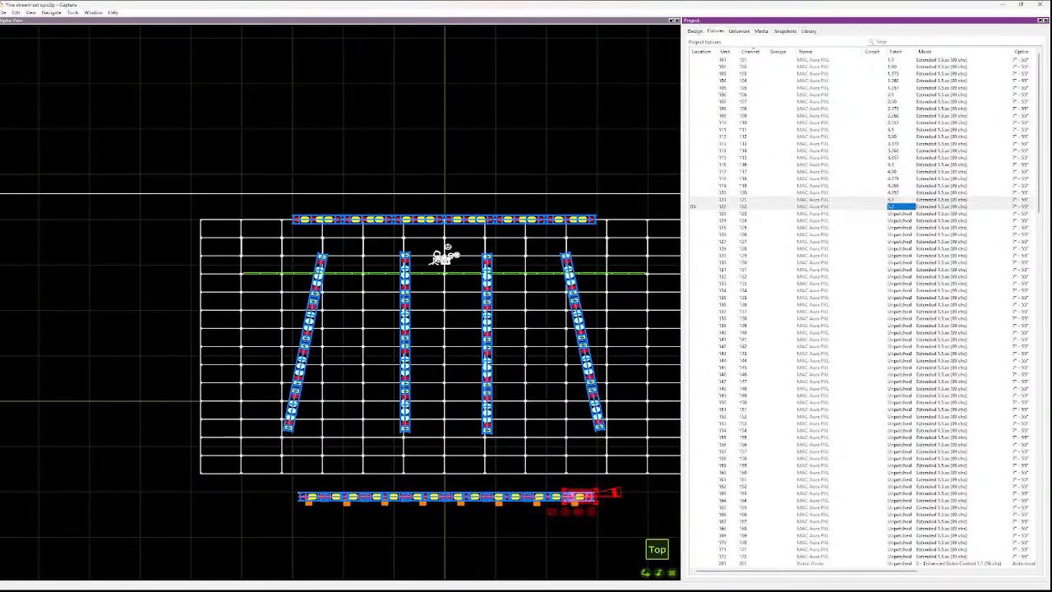
key(Return)
text(5.1)
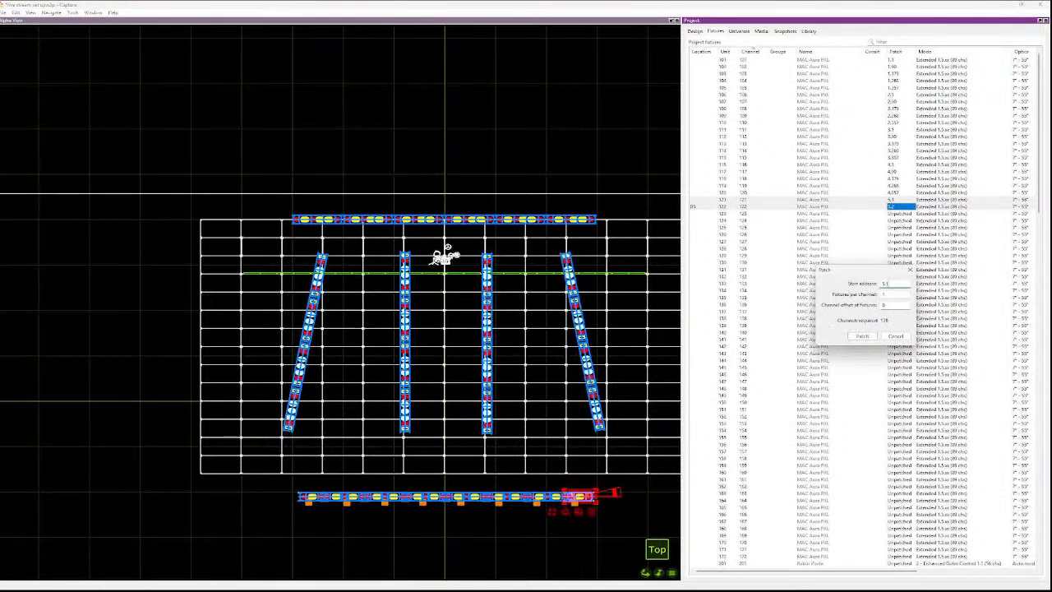
key(Return)
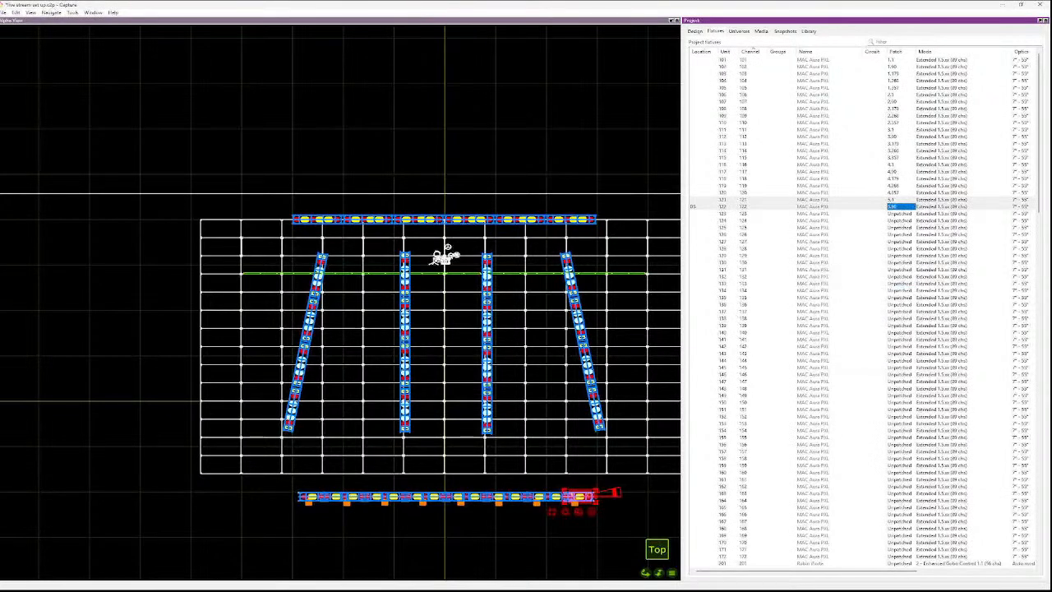
- Patch Robin iForte units 201–214 from the suggested address 5.179, continuing into the next universe until complete
click(829, 172)
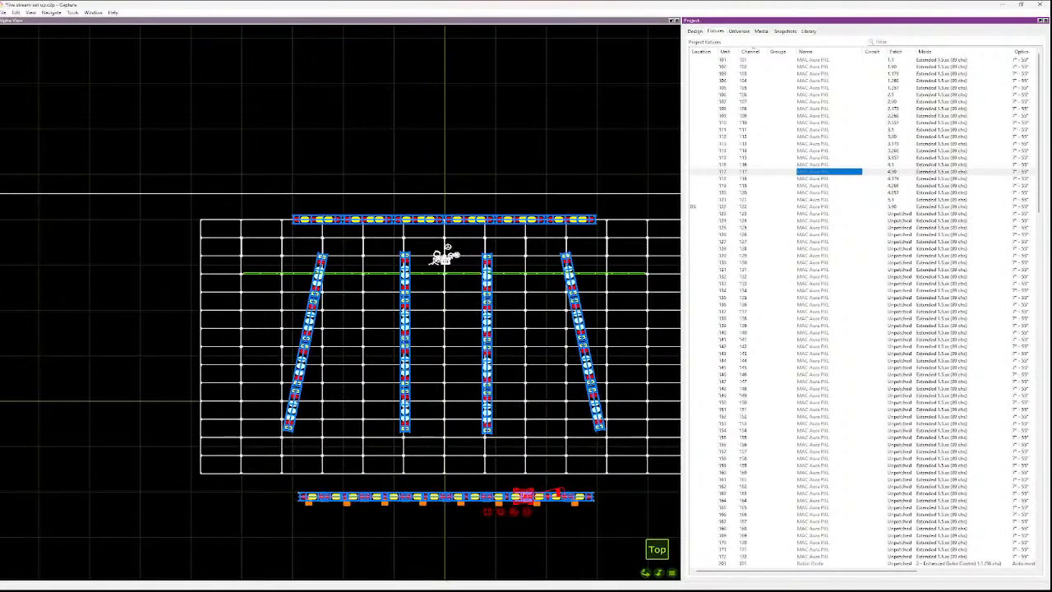
click(828, 564)
scroll(864, 312, down, 11)
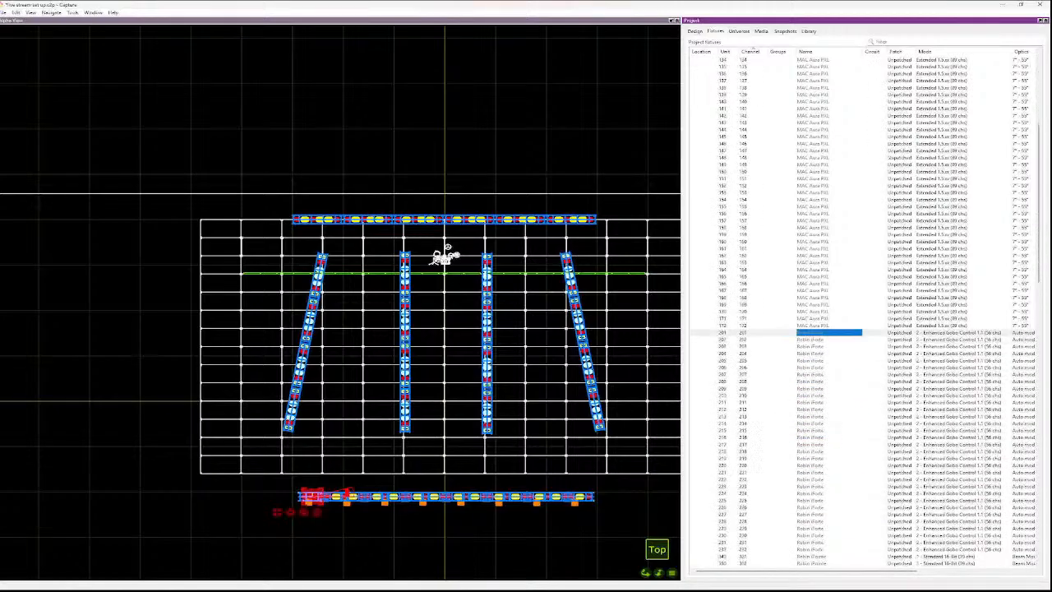
scroll(863, 313, down, 5)
key(shift+Down)
key(shift+Down)
key(shift+Down)
key(shift+Down)
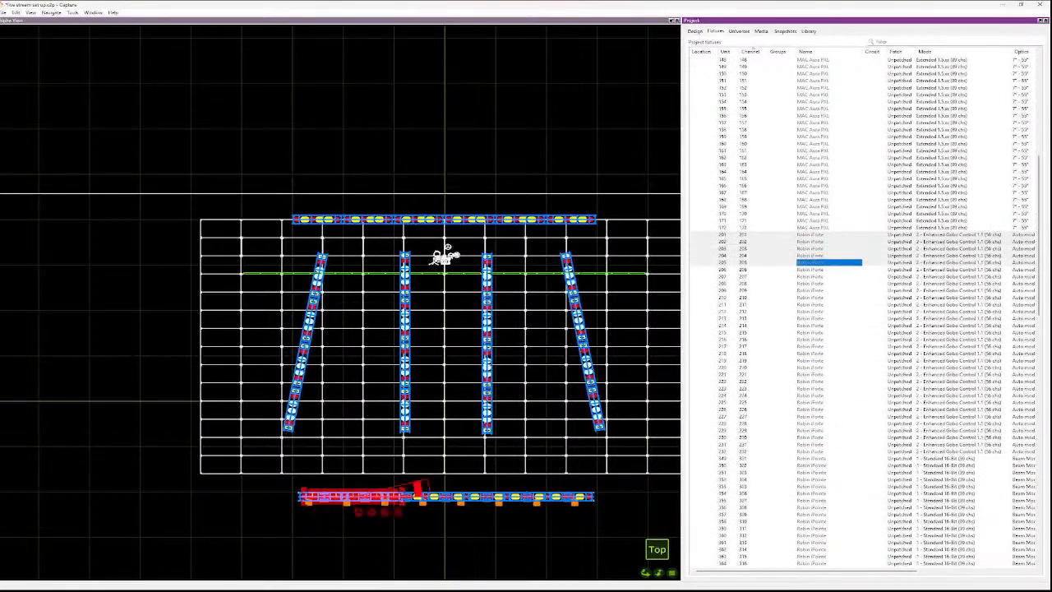
key(shift+Down)
key(shift+Down)
key(shift+Down)
key(shift+Up)
key(shift+Up)
key(shift+Up)
key(shift+Up)
key(shift+Up)
key(shift+Up)
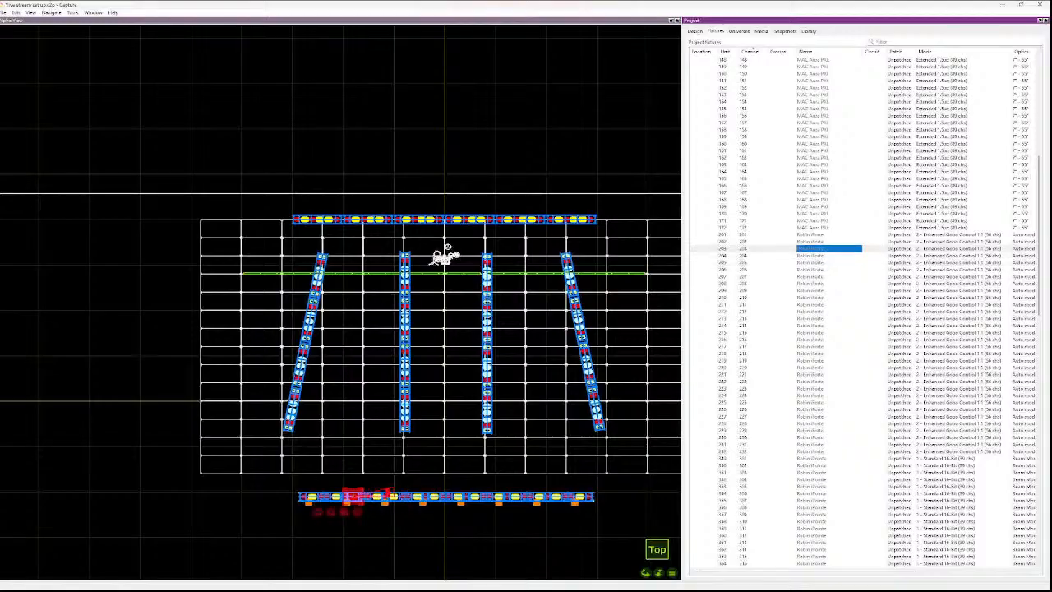
key(shift+Down)
key(shift+Down)
key(shift+Down)
key(shift+Down)
key(shift+Down)
key(shift+Down)
key(shift+Down)
key(shift+Down)
key(shift+Down)
key(shift+Down)
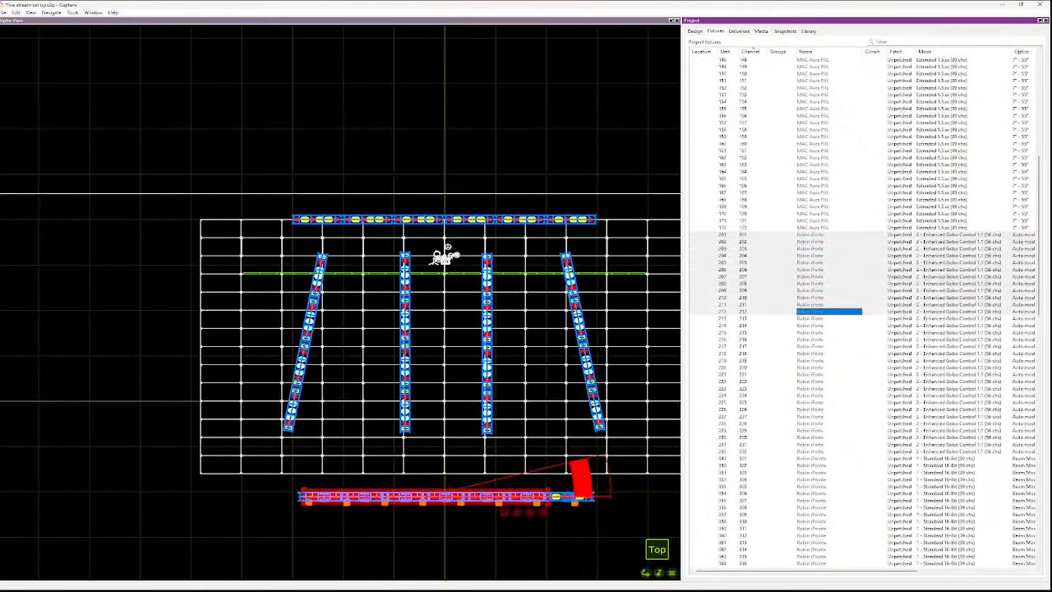
key(shift+Down)
key(shift+Down)
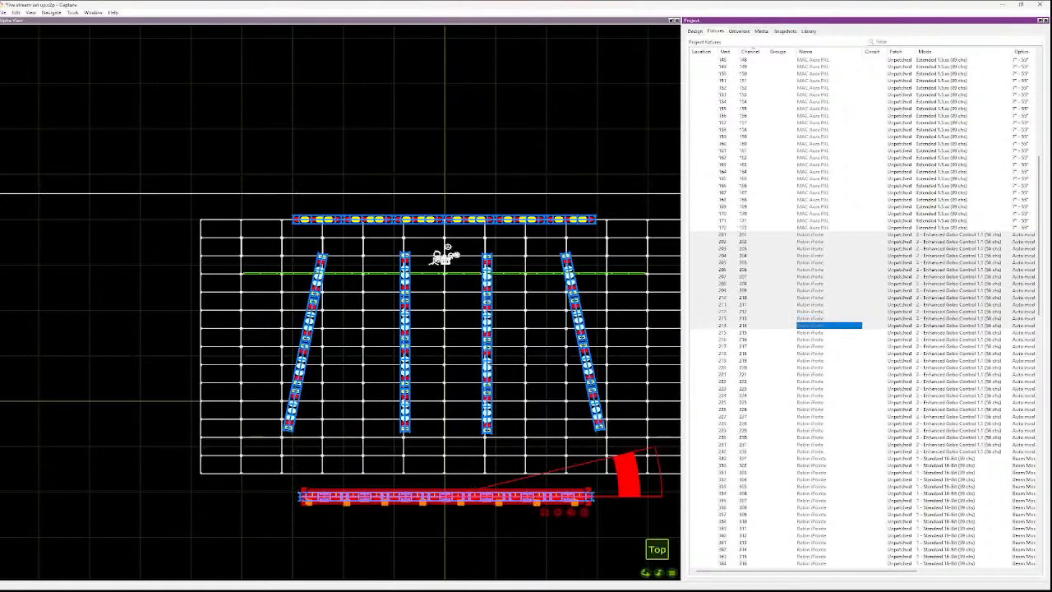
key(ctrl+p)
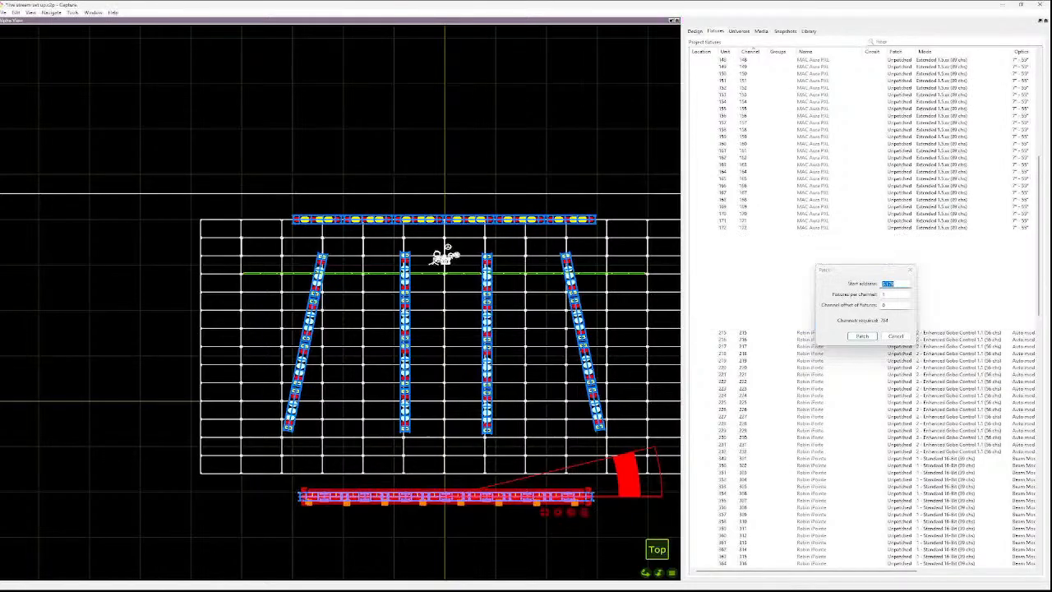
key(Return)
key(Tab)
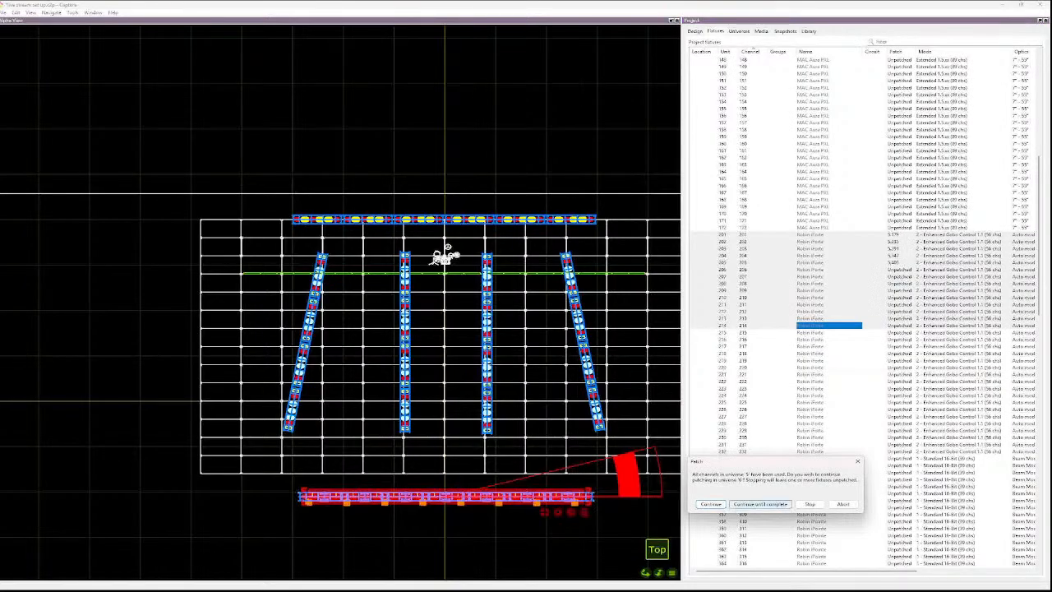
key(Return)
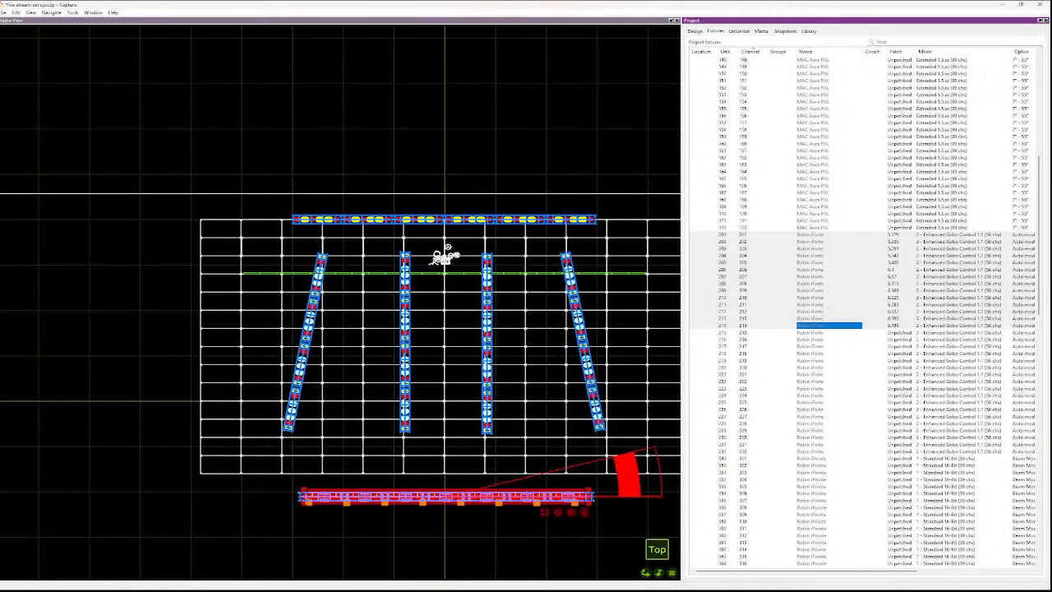
- Go through the MAC Aura PXL and Robin iForte fixtures in the list to check which units are patched
click(875, 318)
key(Down)
key(Down)
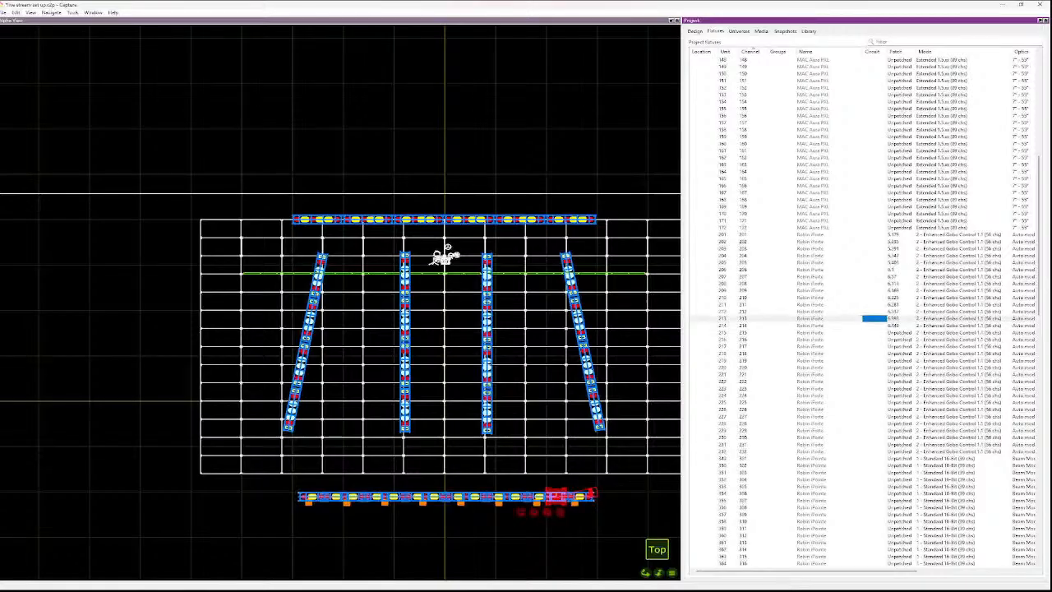
key(Up)
key(Up)
key(Up)
key(Up)
key(Up)
key(Up)
key(Up)
key(Up)
key(Up)
key(Up)
key(Up)
key(Up)
key(Up)
key(Up)
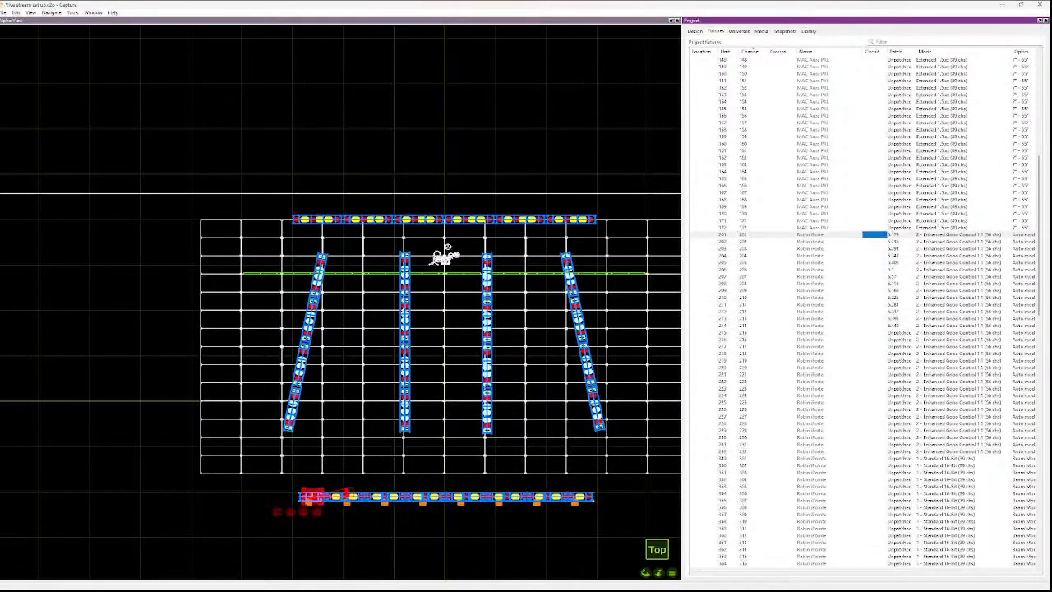
key(Up)
key(Up)
key(Up)
key(Up)
key(Up)
key(Up)
key(Up)
key(Up)
key(Up)
key(Up)
key(Up)
key(Up)
key(Up)
key(Up)
key(Up)
key(Up)
key(Up)
key(Up)
key(Up)
key(Up)
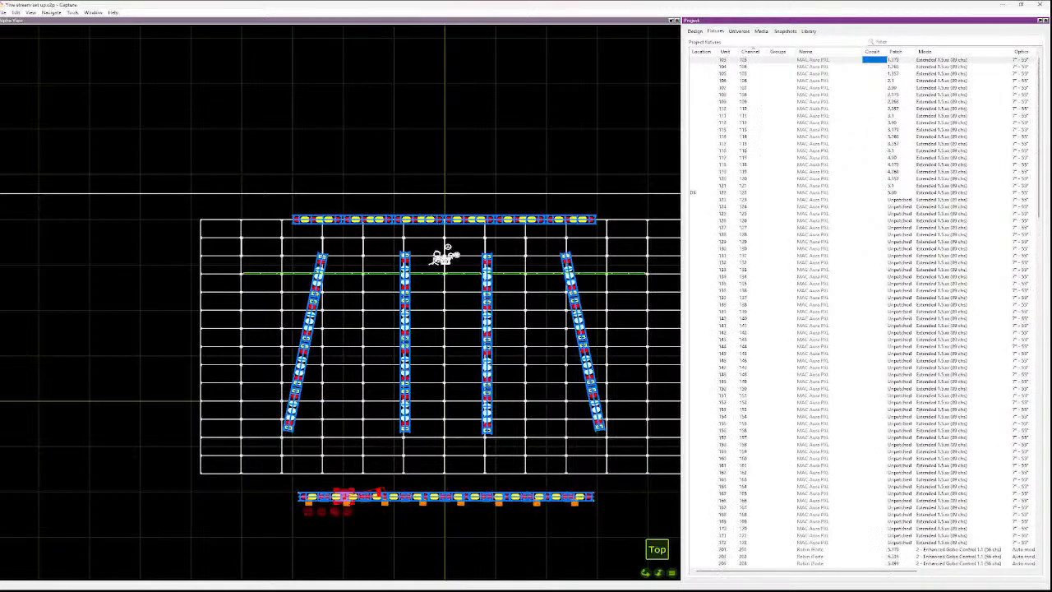
key(Down)
key(Down)
key(Down)
key(Down)
key(Down)
key(Down)
key(Down)
key(Down)
key(Down)
key(Down)
key(Down)
key(Down)
key(Down)
key(Down)
key(Down)
key(Down)
key(Down)
key(Down)
key(Down)
key(Down)
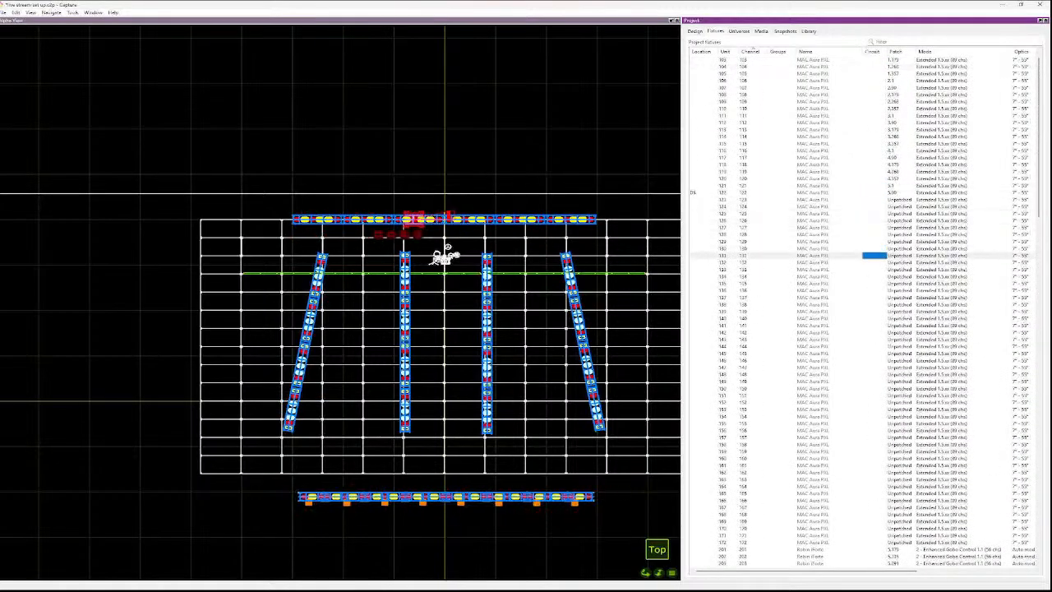
key(Down)
key(Down)
key(Down)
key(Down)
key(Down)
key(Down)
key(Down)
key(Down)
key(Down)
key(Down)
key(Down)
key(Down)
key(Down)
key(Down)
key(Down)
key(Down)
key(Down)
key(Down)
key(Down)
key(Down)
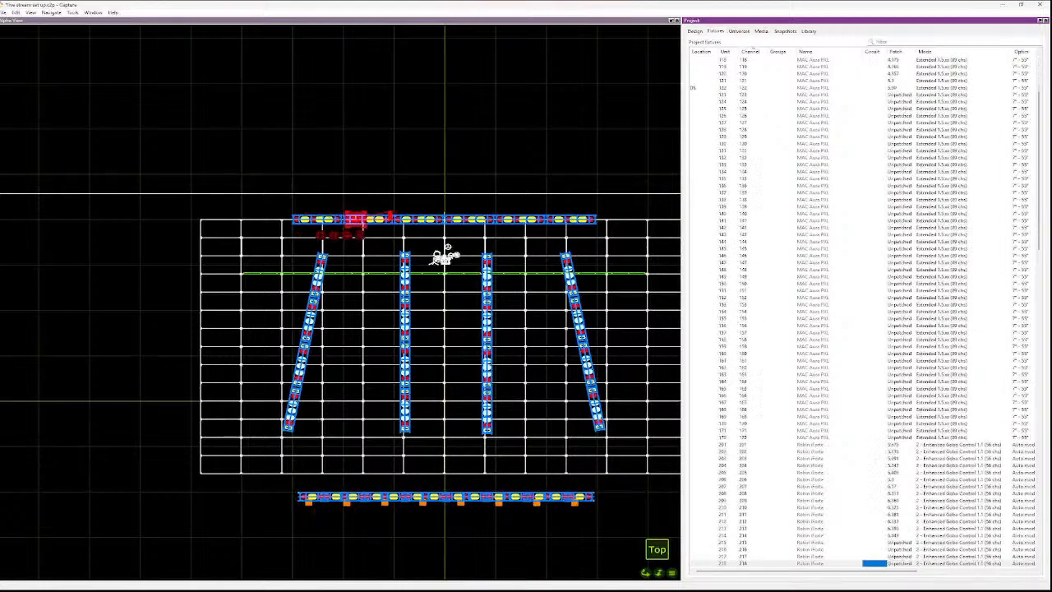
- Go back through the Robin iForte and MAC Aura PXL units, checking their patches and which truss each hangs on
key(Up)
key(Up)
key(Up)
key(Up)
key(Up)
key(Up)
key(Up)
key(Up)
key(Up)
key(Up)
key(Up)
key(Up)
key(Up)
key(Up)
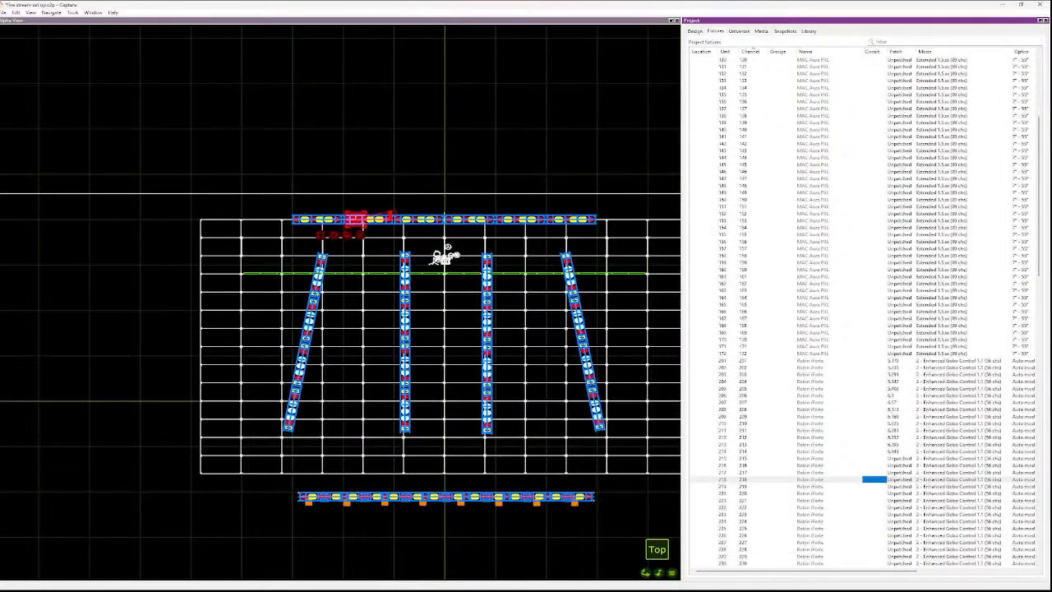
key(Up)
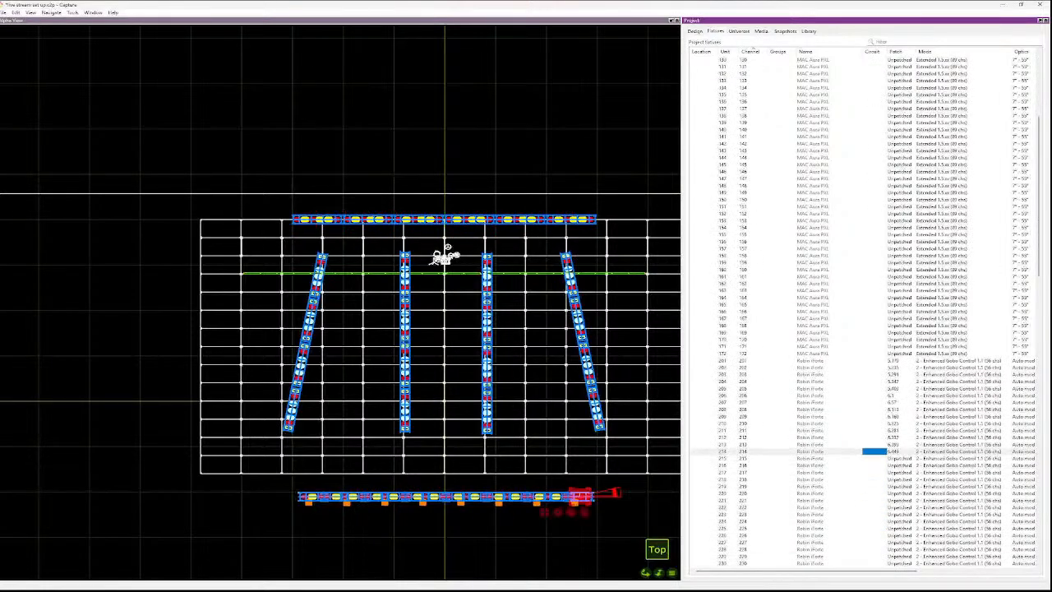
key(Up)
key(Up)
key(Up)
key(Up)
key(Up)
key(Up)
key(Up)
key(Up)
key(Up)
key(Up)
key(Up)
key(Up)
key(Up)
key(Up)
key(Up)
key(Up)
key(Up)
key(Up)
key(Up)
key(Up)
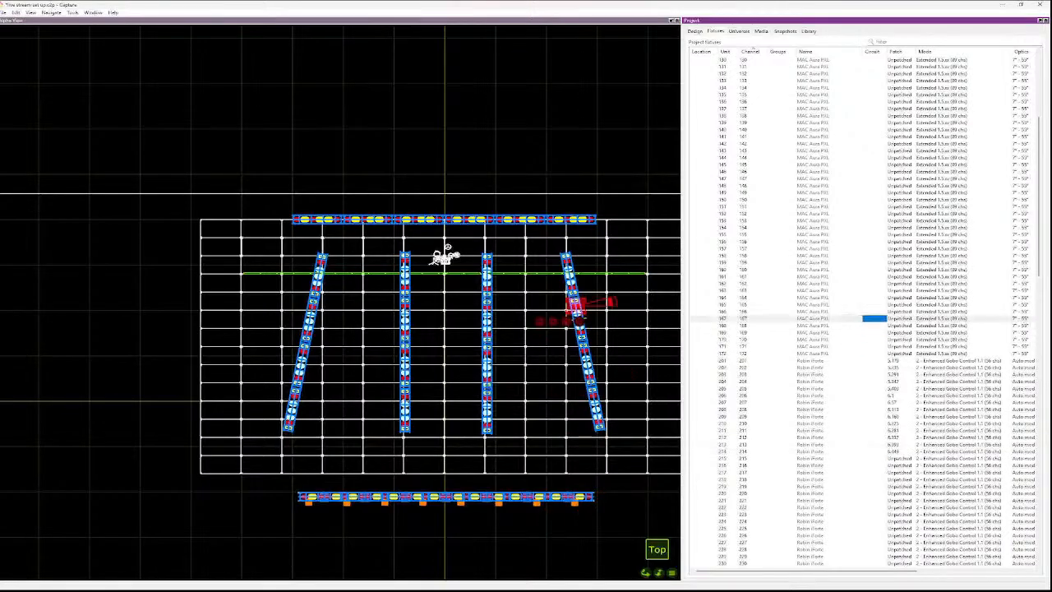
key(Up)
key(Up)
key(Up)
key(Up)
key(Up)
key(Up)
key(Up)
key(Up)
key(Up)
key(Up)
key(Up)
key(Up)
key(Up)
key(Up)
key(Up)
key(Up)
key(Up)
key(Up)
key(Up)
key(Up)
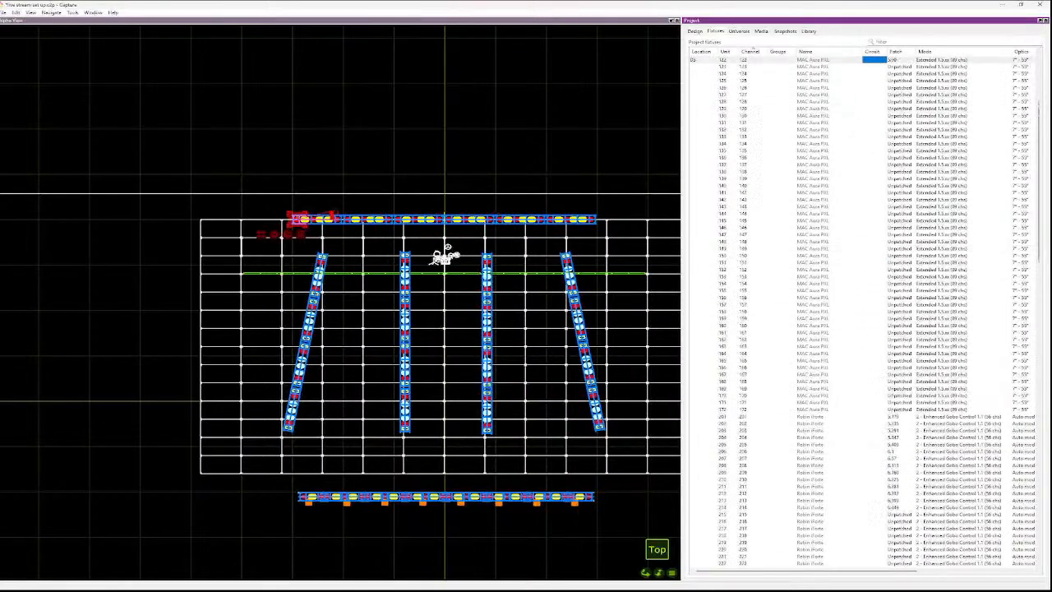
key(Up)
key(Up)
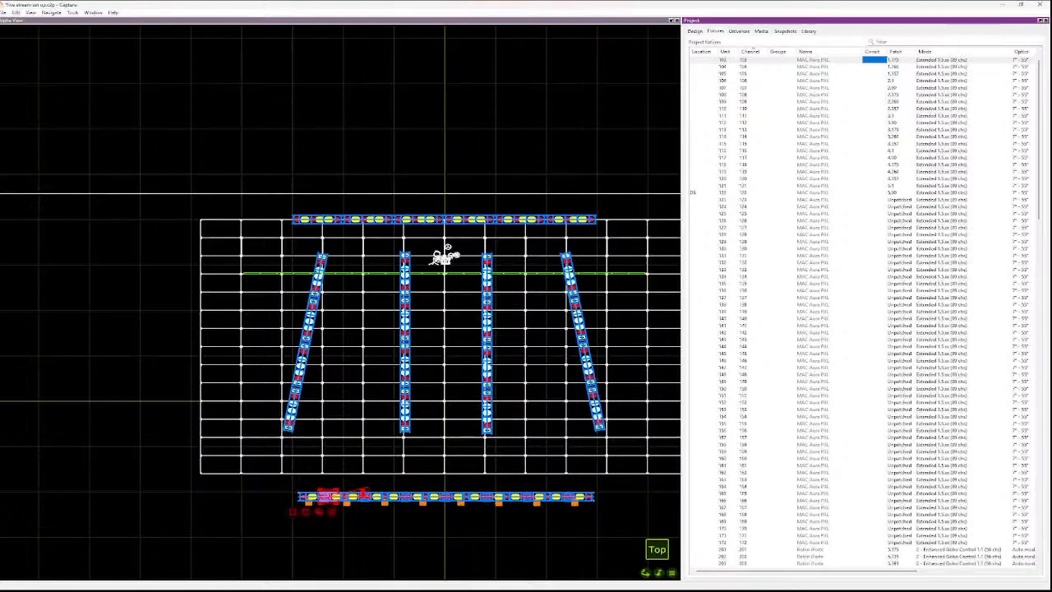
- Patch MAC Aura PXL units 123–140 on the upstage truss starting at address 7.1, continuing into the following universes until complete
key(Down)
key(Down)
key(Down)
key(Down)
key(Down)
key(Down)
key(Down)
key(Down)
key(Down)
key(Down)
key(Down)
key(Down)
key(Down)
key(Down)
key(Down)
key(Down)
key(Down)
key(Down)
key(Down)
key(Down)
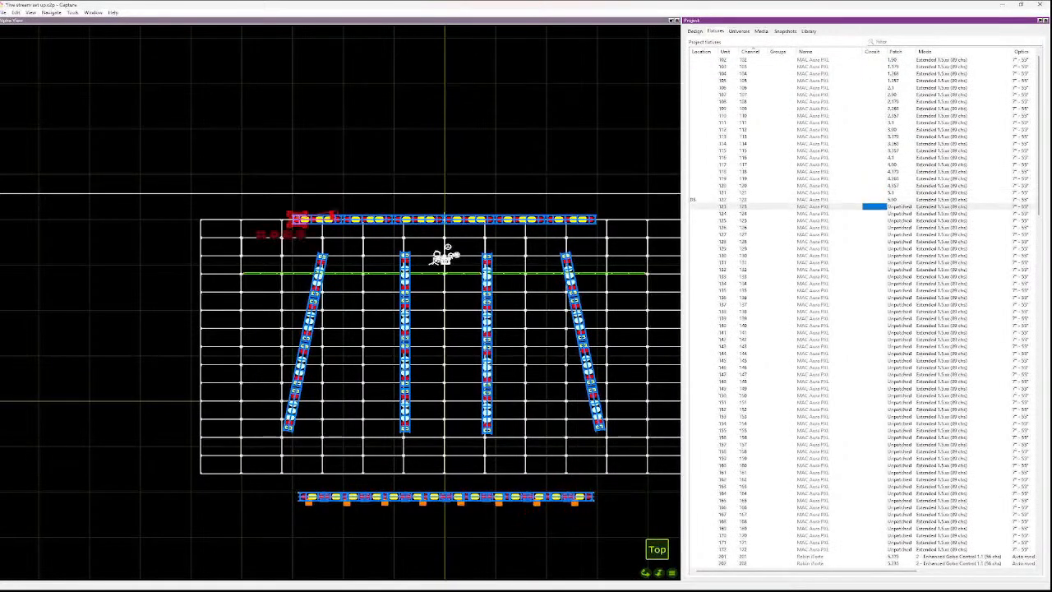
key(shift+Down)
key(shift+Down)
key(shift+Down)
key(shift+Down)
key(shift+Down)
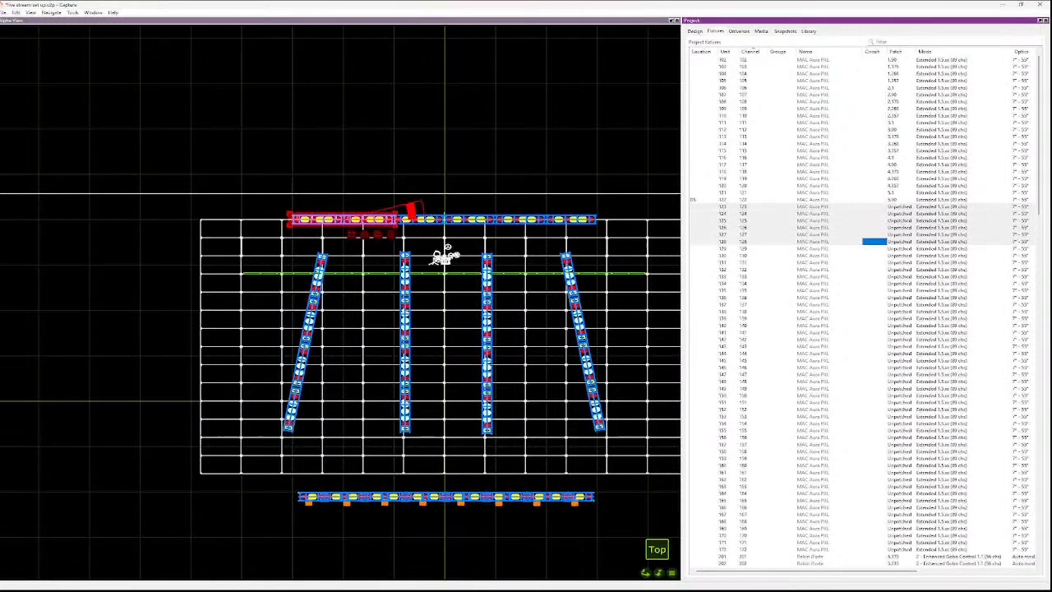
key(shift+Down)
key(shift+Down)
key(shift+Down)
key(shift+Down)
key(shift+Down)
key(shift+Down)
key(shift+Down)
key(shift+Down)
key(shift+Down)
key(shift+Down)
key(shift+Down)
key(shift+Down)
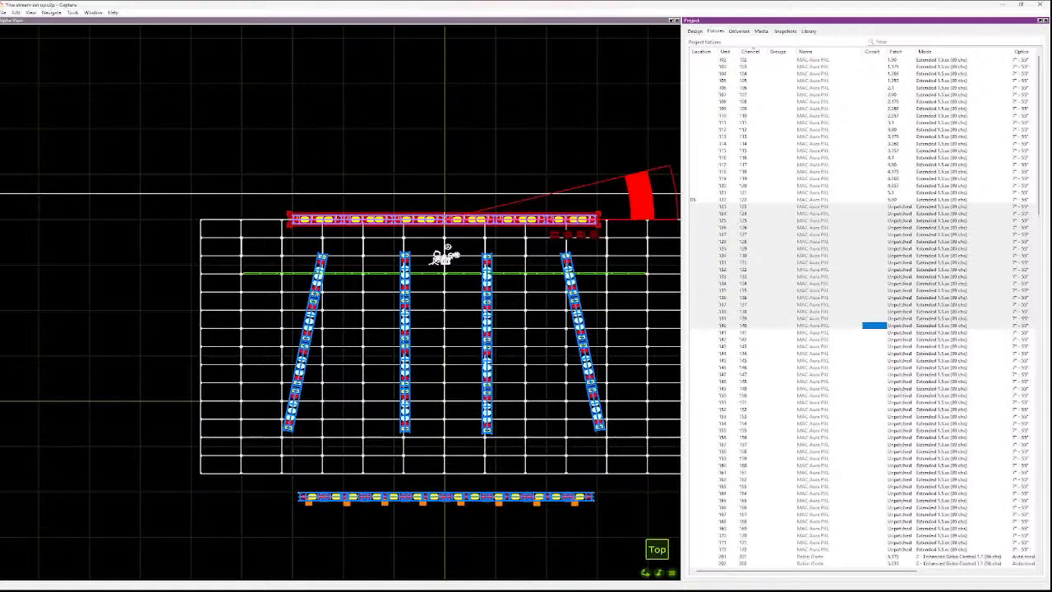
key(ctrl+p)
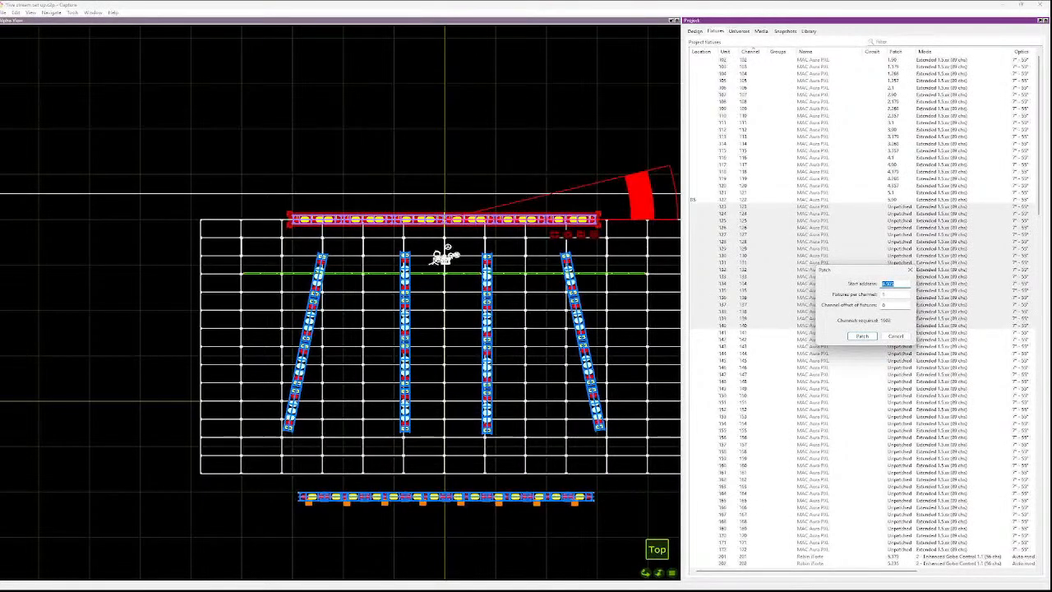
text(7.1)
key(Return)
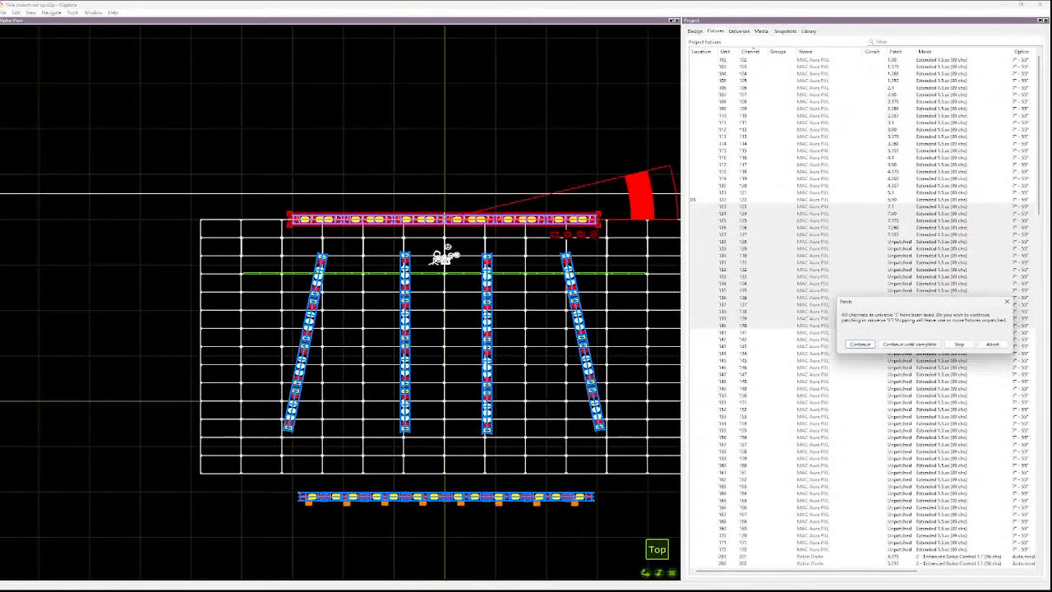
key(Return)
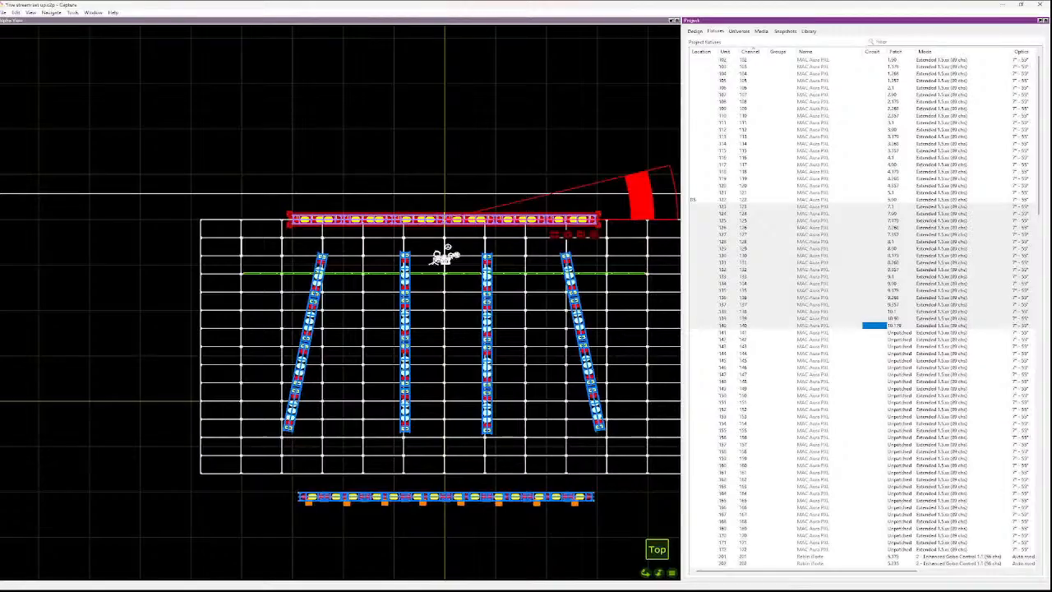
- Go through the fixture list from MAC Aura PXL unit 141 into the Robin iForte and iPointe units, checking patches and truss positions
click(829, 333)
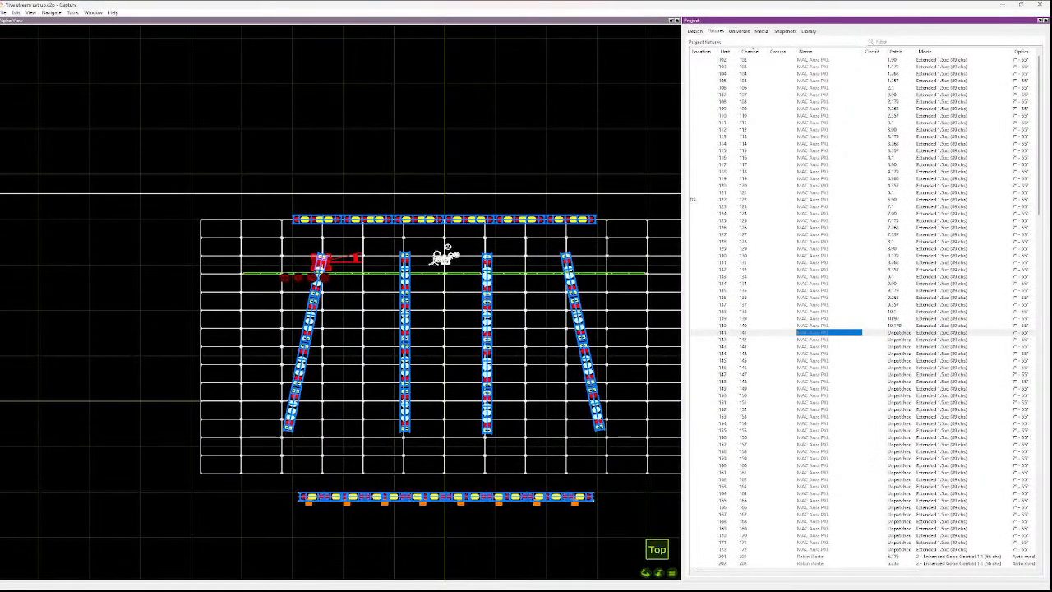
key(Down)
key(Down)
key(Down)
key(Down)
key(Down)
key(Down)
key(Down)
key(Down)
key(Down)
key(Down)
key(Down)
key(Down)
key(Down)
key(Down)
key(Down)
key(Down)
key(Down)
key(Down)
key(Down)
key(Down)
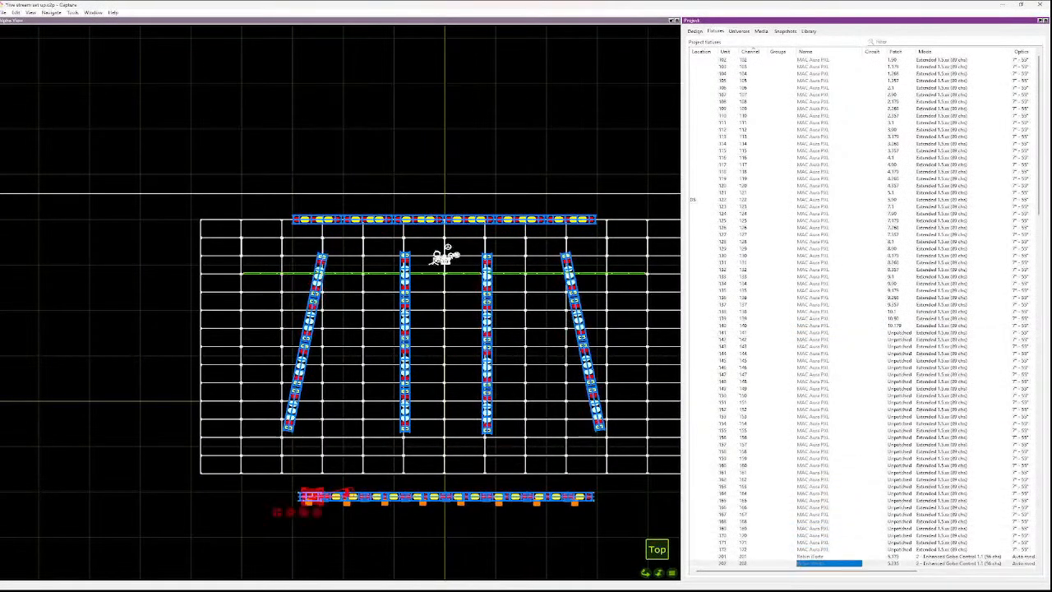
key(Down)
key(Down)
key(Down)
key(Down)
key(Down)
key(Down)
key(Down)
key(Down)
key(Down)
key(Down)
key(Down)
key(Down)
key(Down)
key(Down)
key(Down)
key(Down)
key(Down)
key(Down)
key(Down)
key(Down)
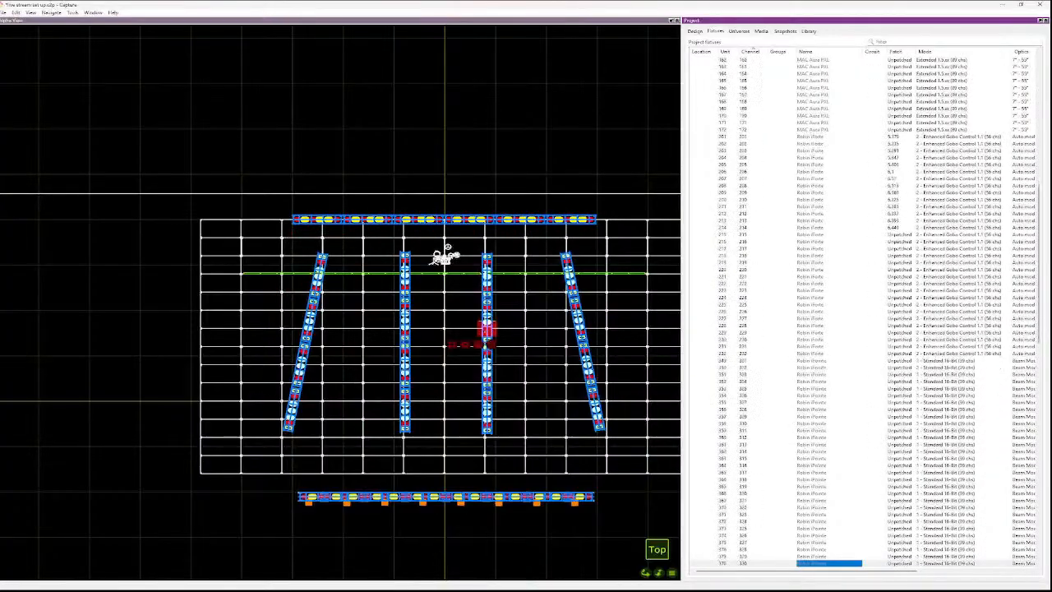
- Patch Robin iForte units 215–232 on the upstage truss from the suggested address 10.268, continuing into the following universes until complete
key(Up)
key(Up)
key(Up)
key(Up)
key(Up)
key(Up)
key(Up)
key(Up)
key(Up)
key(Up)
key(Up)
key(Up)
key(Up)
key(Up)
key(Up)
key(Up)
key(Up)
key(Up)
key(Up)
key(Up)
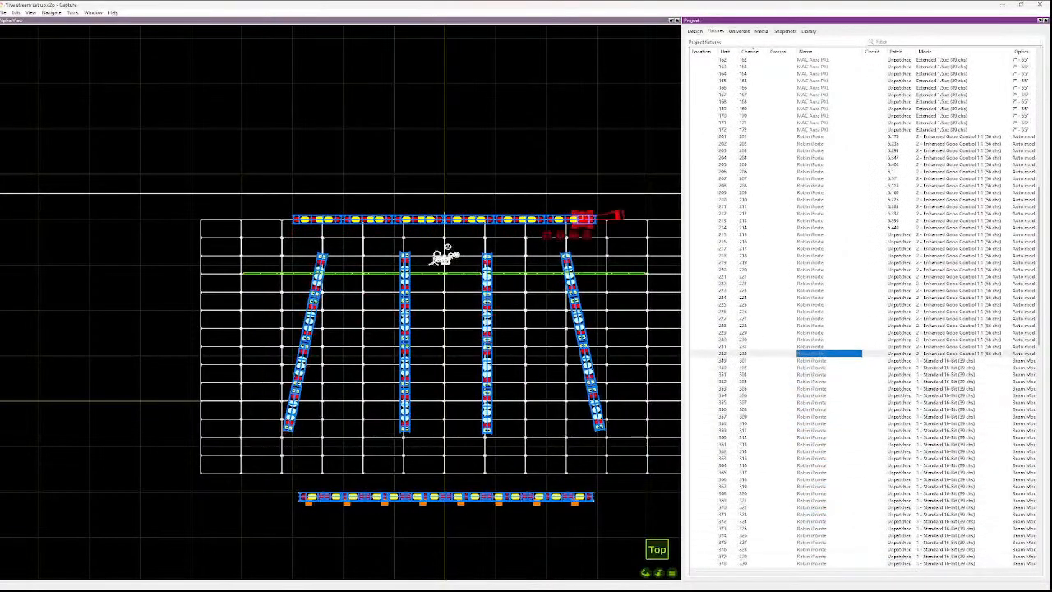
key(shift+Down)
key(shift+Down)
key(shift+Down)
key(shift+Down)
key(shift+Down)
key(shift+Down)
key(shift+Down)
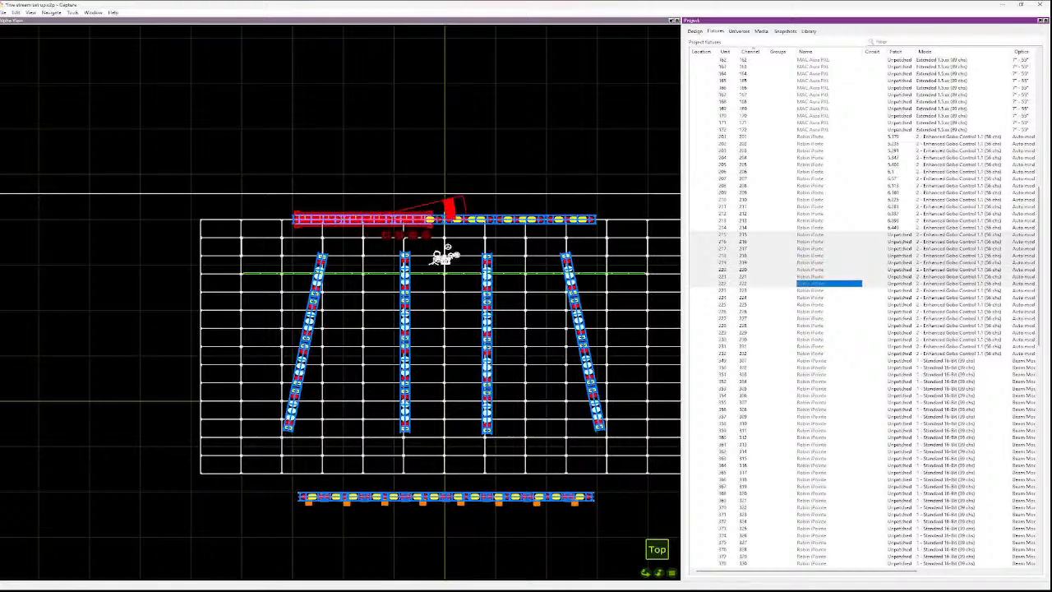
key(shift+Down)
key(shift+Down)
key(shift+Down)
key(shift+Down)
key(shift+Down)
key(shift+Down)
key(shift+Down)
key(shift+Down)
key(shift+Down)
key(shift+Down)
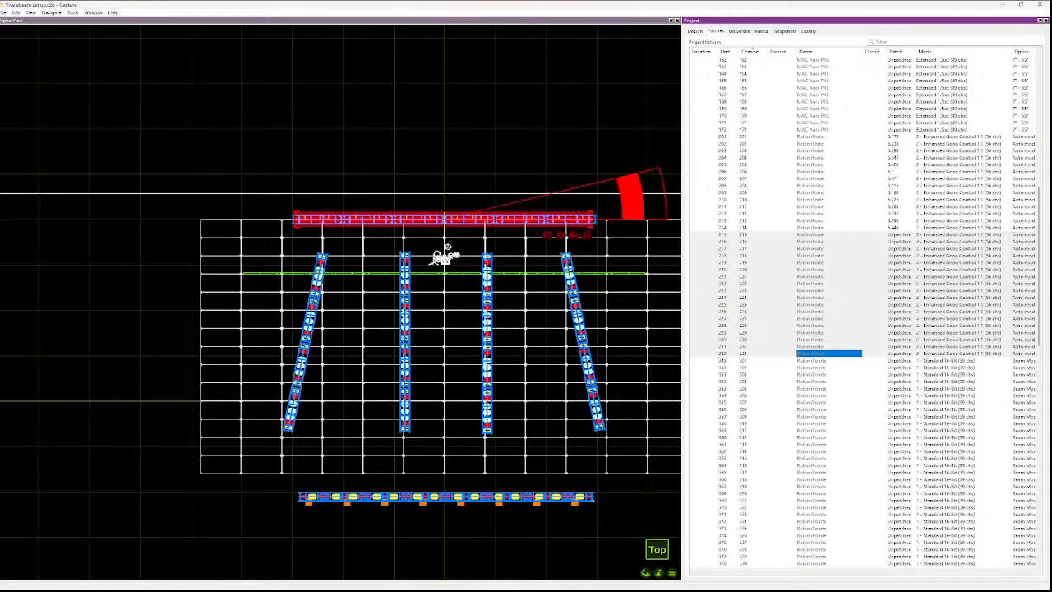
key(shift+Down)
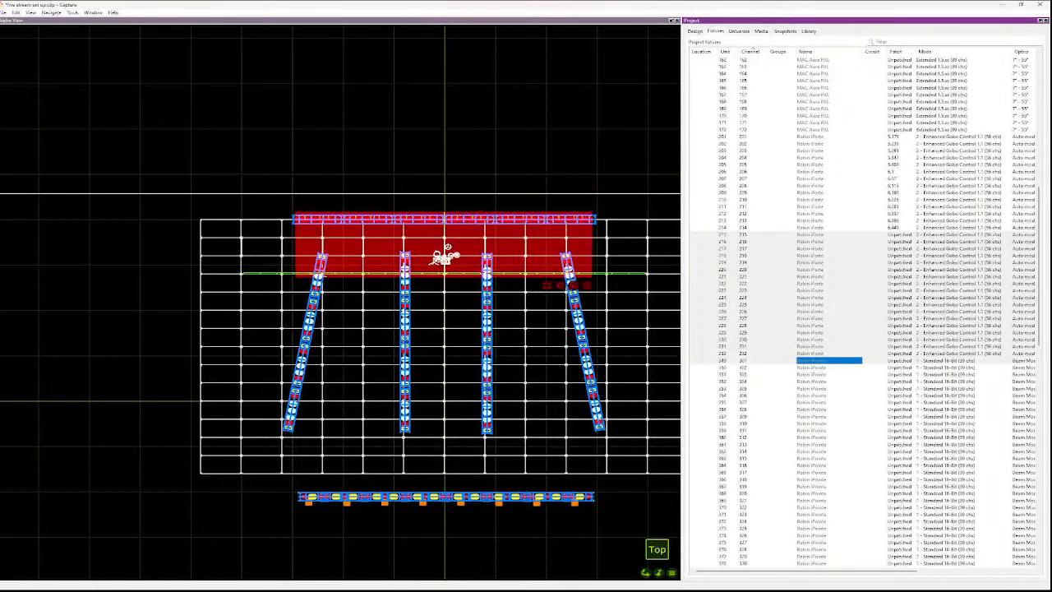
key(shift+Up)
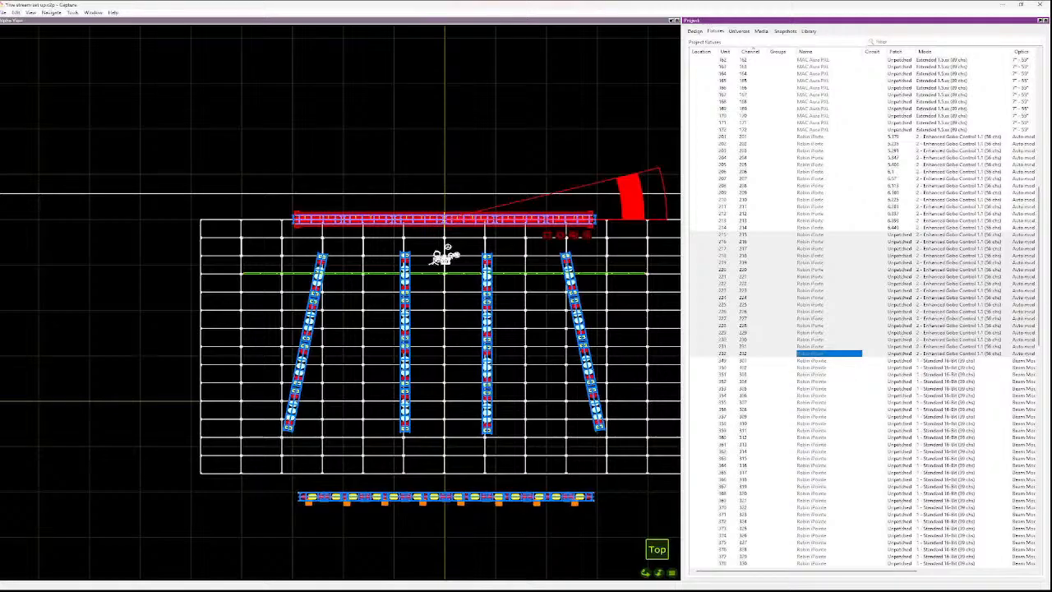
key(ctrl+p)
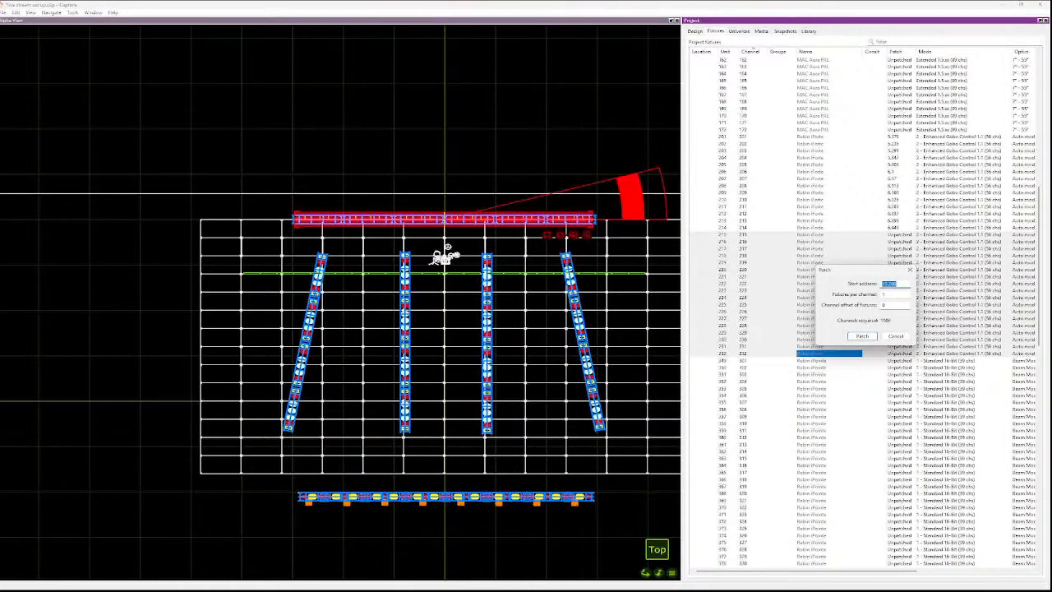
key(Return)
key(Return)
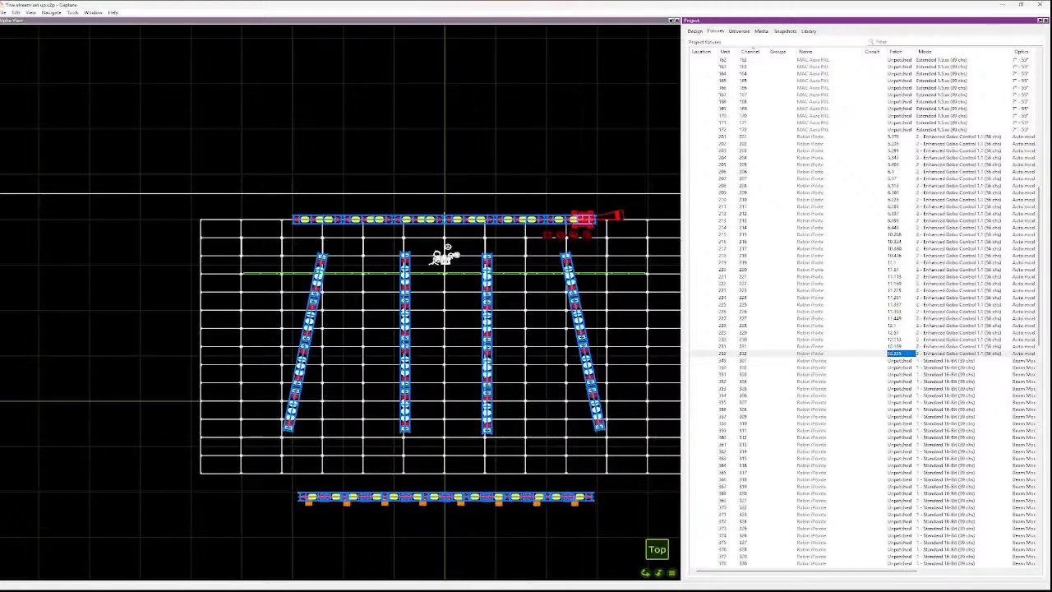
- Go back up through the Robin iForte units, checking their patch addresses and which truss each hangs on
key(Up)
key(Up)
key(Up)
key(Up)
key(Up)
key(Up)
key(Up)
key(Up)
key(Up)
key(Up)
key(Up)
key(Up)
key(Up)
key(Up)
key(Up)
key(Up)
key(Up)
key(Up)
key(Up)
key(Up)
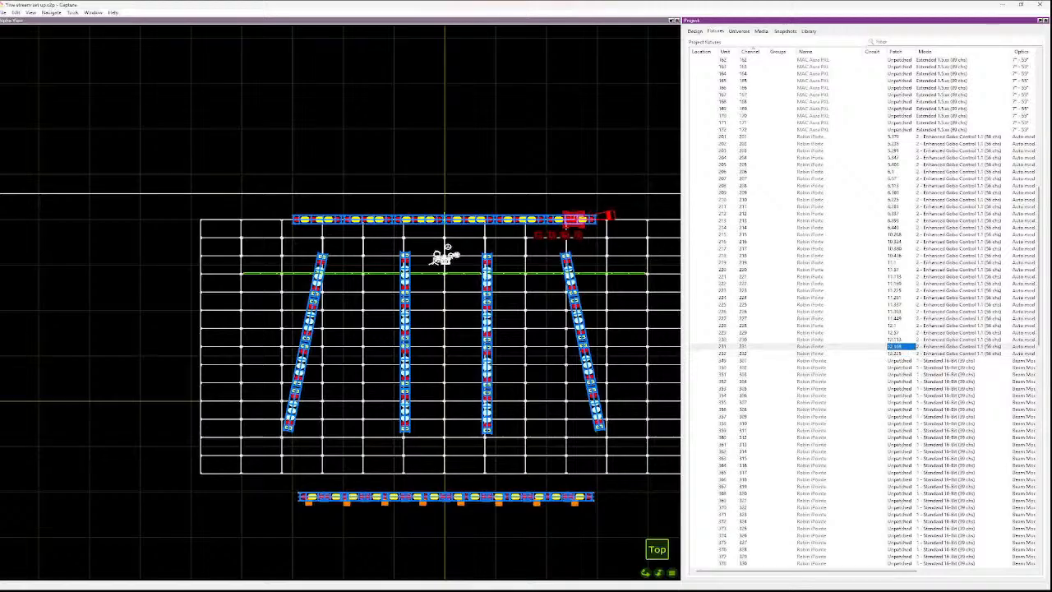
key(Up)
key(Up)
key(Up)
key(Up)
key(Up)
key(Up)
key(Up)
key(Up)
key(Up)
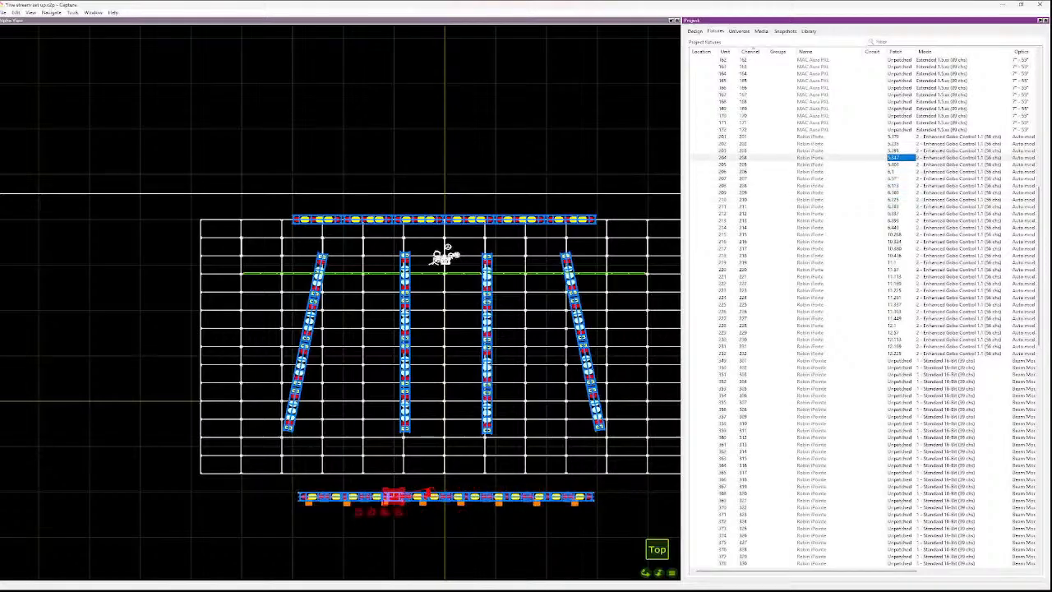
- Go down past the Robin iForte units into the Robin iPointe fixtures to check their patches and truss positions
key(Down)
key(Down)
key(Down)
key(Down)
key(Down)
key(Down)
key(Down)
key(Down)
key(Down)
key(Down)
key(Down)
key(Down)
key(Down)
key(Down)
key(Down)
key(Down)
key(Down)
key(Down)
key(Down)
key(Down)
key(Down)
key(Down)
key(Down)
key(Down)
key(Down)
key(Down)
key(Down)
key(Down)
key(Down)
key(Down)
key(Down)
key(Down)
key(Down)
key(Down)
key(Down)
key(Down)
key(Down)
key(Down)
key(Down)
key(Down)
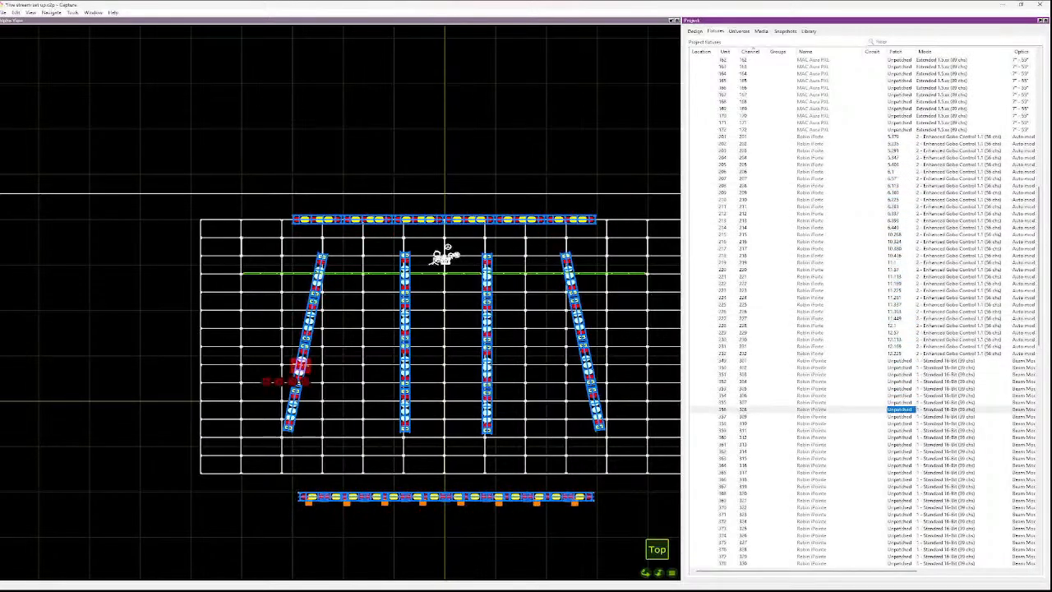
- Go back up from the Robin iPointe fixtures through the iForte units to MAC Aura PXL unit 107, checking patches and truss positions
key(Up)
key(Up)
key(Up)
key(Up)
key(Up)
key(Up)
key(Up)
key(Up)
key(Up)
key(Up)
key(Up)
key(Up)
key(Up)
key(Up)
key(Up)
key(Up)
key(Up)
key(Up)
key(Up)
key(Up)
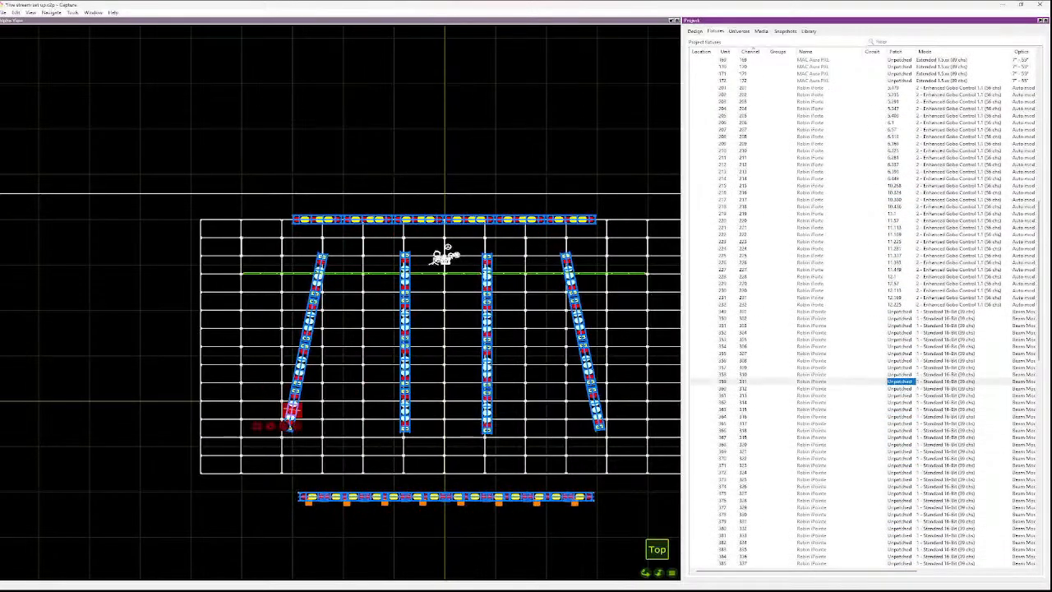
key(Up)
key(Up)
key(Up)
key(Up)
key(Up)
key(Up)
key(Up)
key(Up)
key(Up)
key(Up)
key(Up)
key(Up)
key(Up)
key(Up)
key(Up)
key(Up)
key(Up)
key(Up)
key(Up)
key(Up)
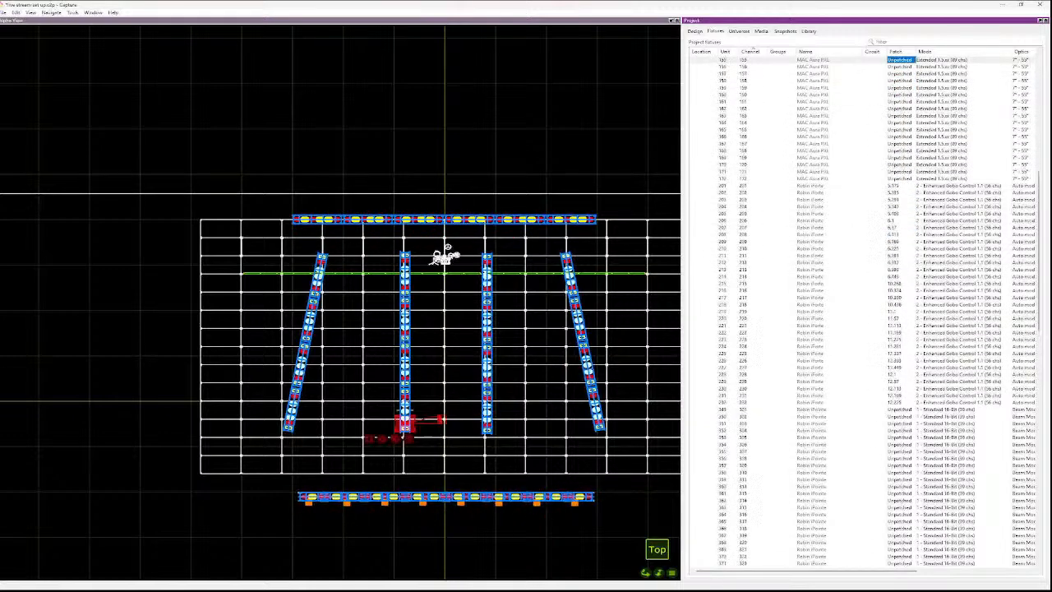
key(Up)
key(Up)
key(Up)
key(Up)
key(Up)
key(Up)
key(Up)
key(Up)
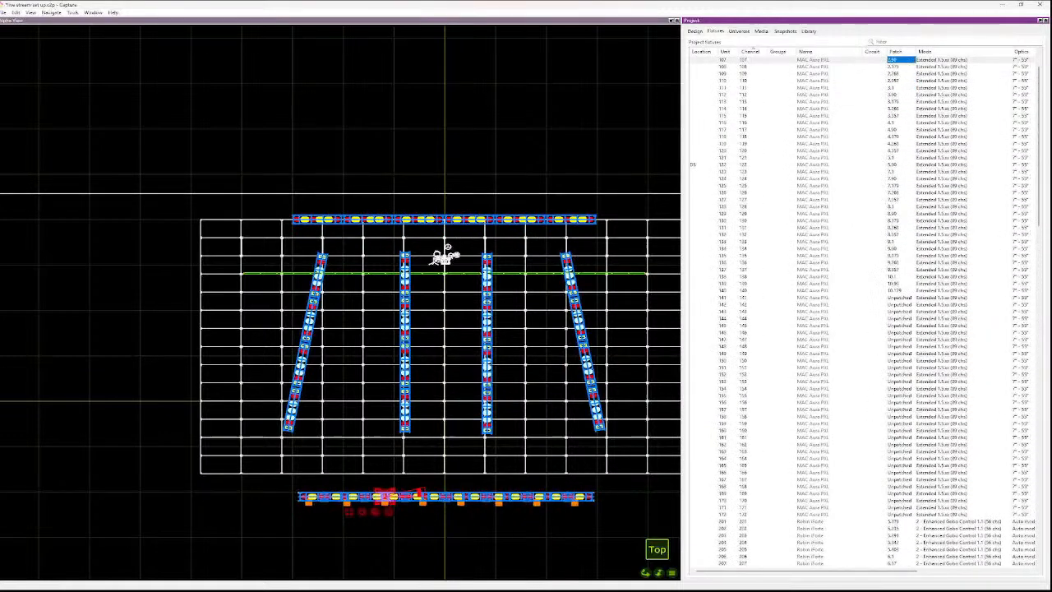
- Go down the MAC Aura PXL units from 107 to 122, checking their patch addresses along the downstage truss
key(Down)
key(Down)
key(Down)
key(Down)
key(Down)
key(Down)
key(Down)
key(Down)
key(Down)
key(Down)
key(Down)
key(Down)
key(Down)
key(Down)
key(Down)
key(Down)
key(Down)
key(Down)
key(Down)
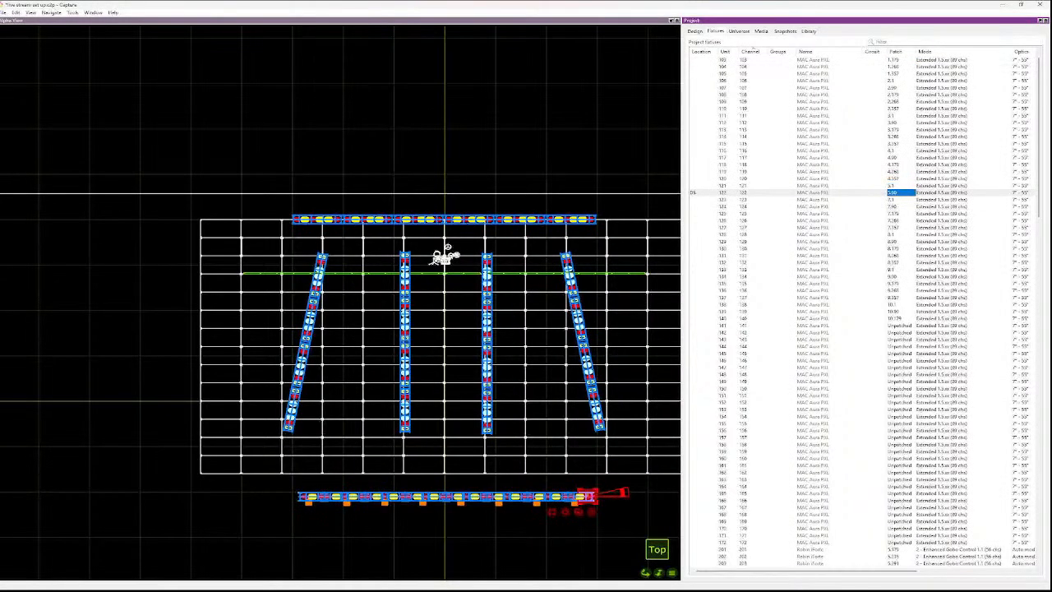
- Check the patches and truss positions of the MAC Aura PXL units from 123 down to 141
key(Down)
key(Down)
key(Down)
key(Down)
key(Down)
key(Down)
key(Down)
key(Down)
key(Down)
key(Down)
key(Down)
key(Down)
key(Down)
key(Down)
key(Down)
key(Down)
key(Down)
key(Down)
key(Down)
key(Down)
key(Down)
key(Down)
key(Down)
key(Down)
key(Down)
key(Down)
key(Down)
key(Down)
key(Down)
key(Down)
key(Down)
key(Down)
key(Down)
key(Down)
key(Down)
key(Down)
key(Down)
key(Down)
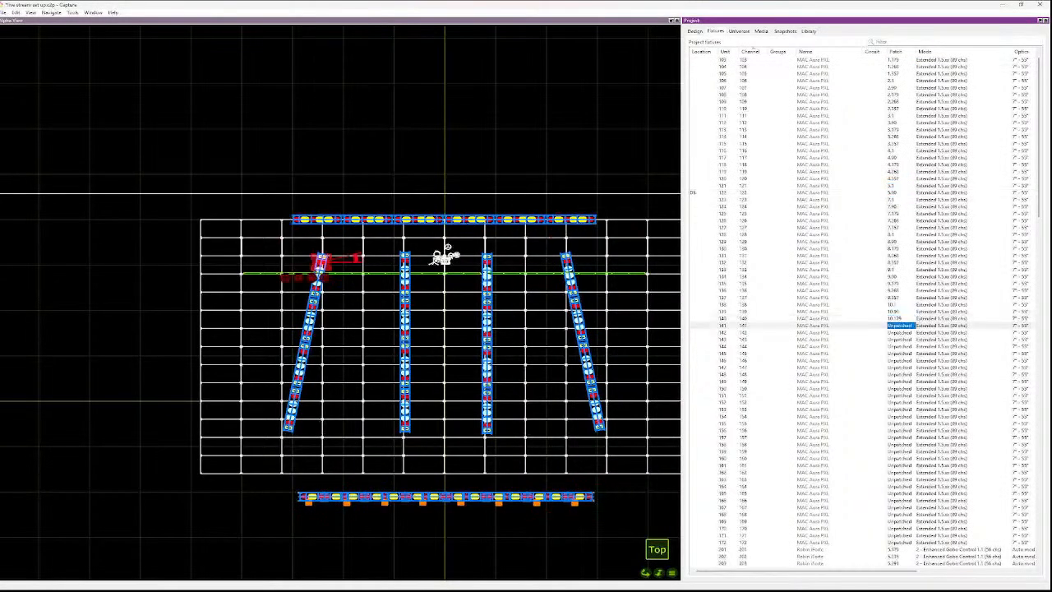
- Go down from MAC Aura PXL unit 142 past the Robin iForte units to the first iPointe fixtures, checking patches and positions
key(Down)
key(Down)
key(Down)
key(Down)
key(Down)
key(Down)
key(Down)
key(Down)
key(Down)
key(Down)
key(Down)
key(Down)
key(Down)
key(Down)
key(Down)
key(Down)
key(Down)
key(Down)
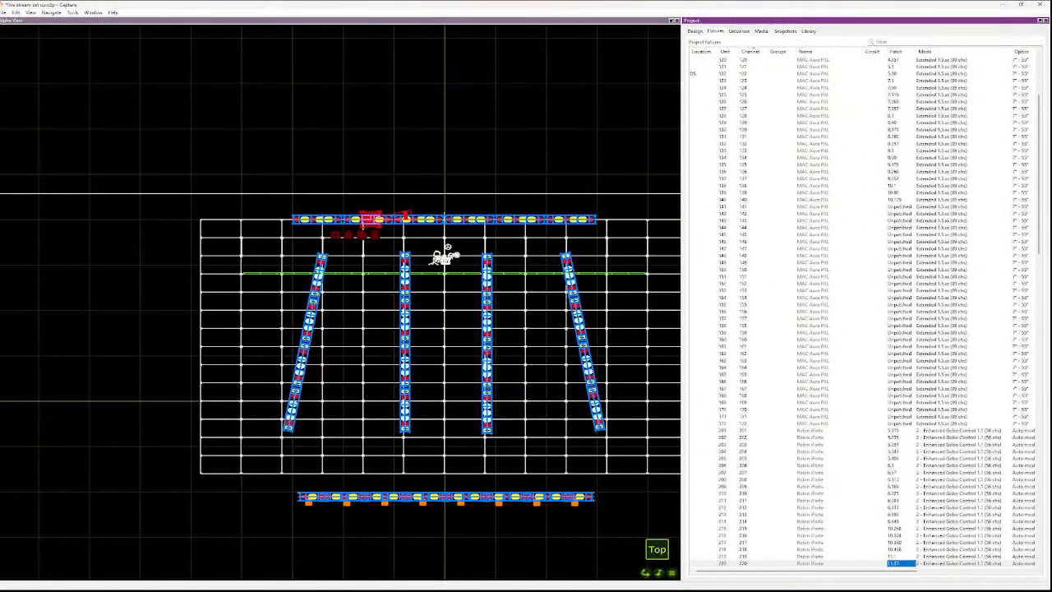
key(Down)
- Return up the list from the Robin iPointe fixtures to iForte unit 202, checking patches and truss positions
key(Up)
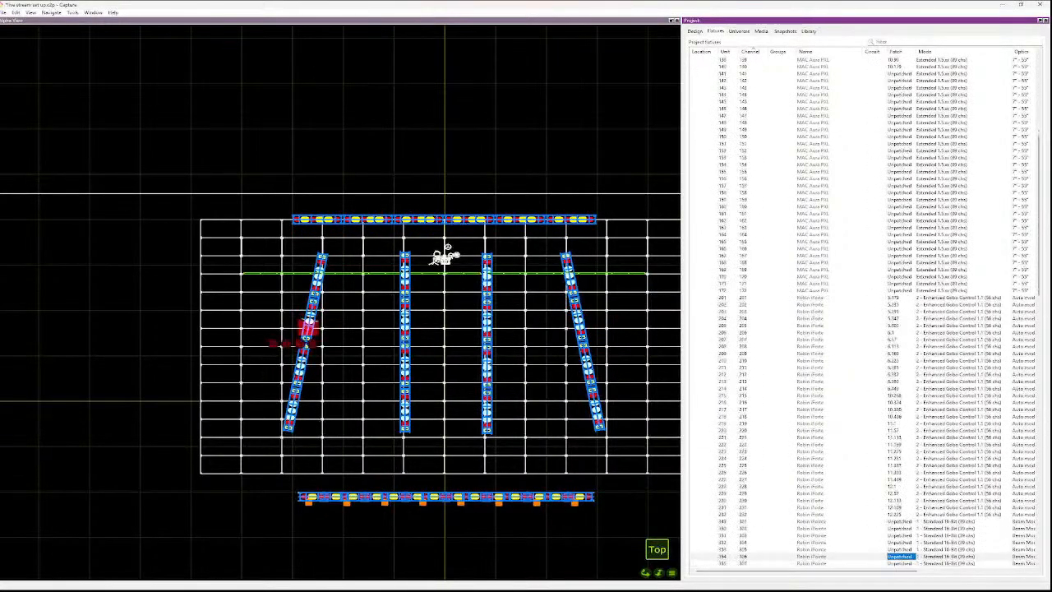
key(Up)
key(Up)
key(Up)
key(Up)
key(Up)
key(Up)
key(Up)
key(Up)
key(Up)
key(Up)
key(Up)
key(Up)
key(Up)
key(Up)
key(Up)
key(Up)
key(Up)
key(Up)
key(Up)
key(Up)
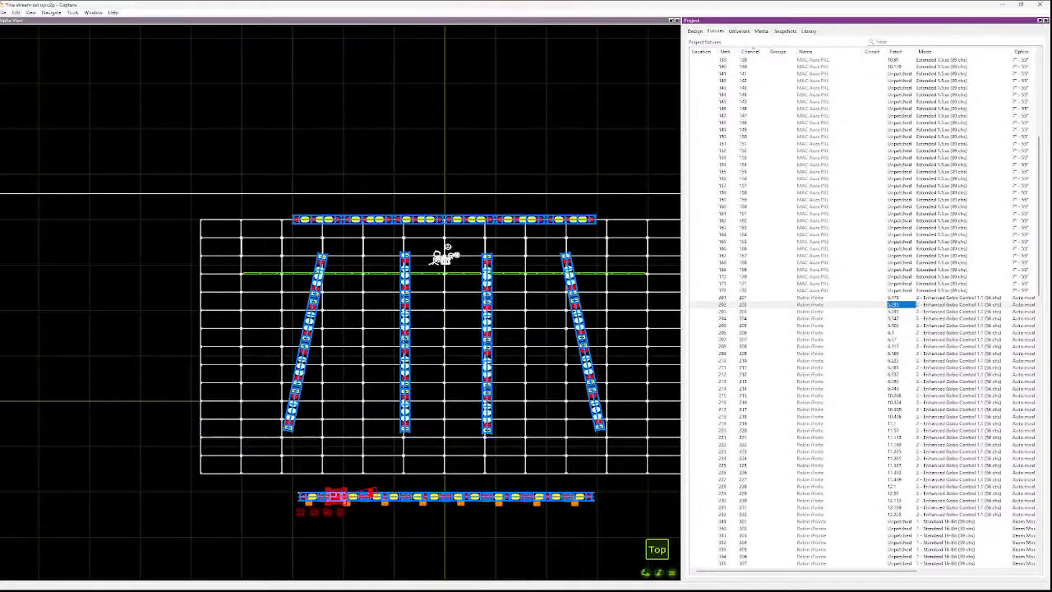
- Examine Robin iForte units 203 to 214 one by one for their patch addresses and downstage truss positions
key(Down)
key(Down)
key(Down)
key(Down)
key(Down)
key(Down)
key(Down)
key(Down)
key(Down)
key(Down)
key(Down)
key(Down)
key(Down)
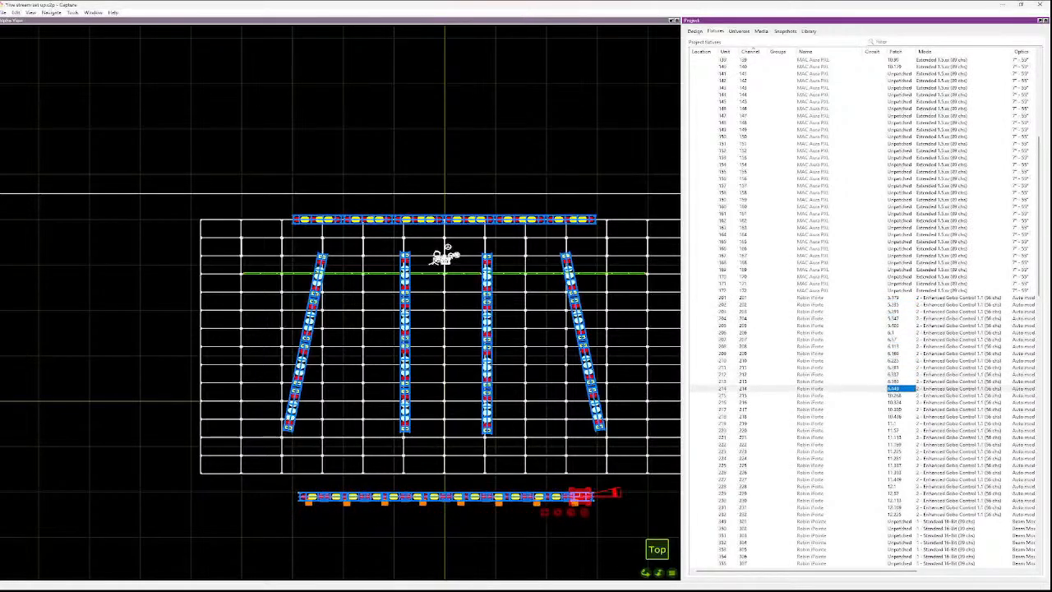
- Go down the fixture list from Robin iForte unit 214 past the iPointe fixtures to the first Strike Array 2C, checking patches
key(Down)
key(Down)
key(Down)
key(Down)
key(Down)
key(Down)
key(Down)
key(Down)
key(Down)
key(Down)
key(Down)
key(Down)
key(Down)
key(Down)
key(Down)
key(Down)
key(Down)
key(Down)
key(Down)
key(Down)
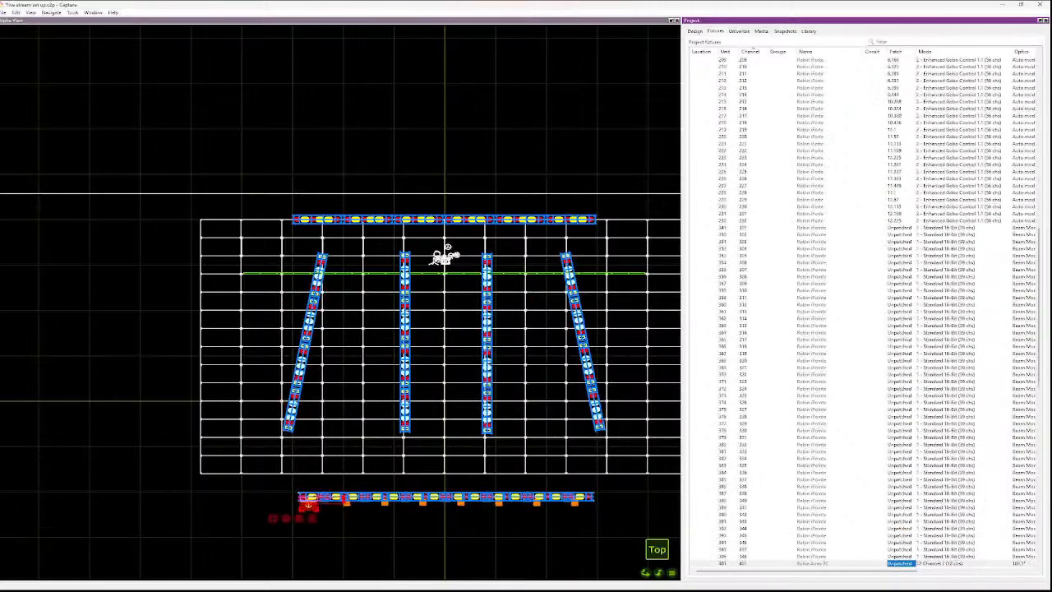
- Look through the Strike Array 2C and Strike Bolt 1C units down to JDC1 Strobe unit 508, checking patches and positions
key(Down)
key(Down)
key(Down)
key(Down)
key(Down)
key(Down)
key(Down)
key(Down)
key(Down)
key(Down)
key(Down)
key(Down)
key(Down)
key(Down)
key(Down)
key(Down)
key(Down)
key(Down)
key(Down)
key(Down)
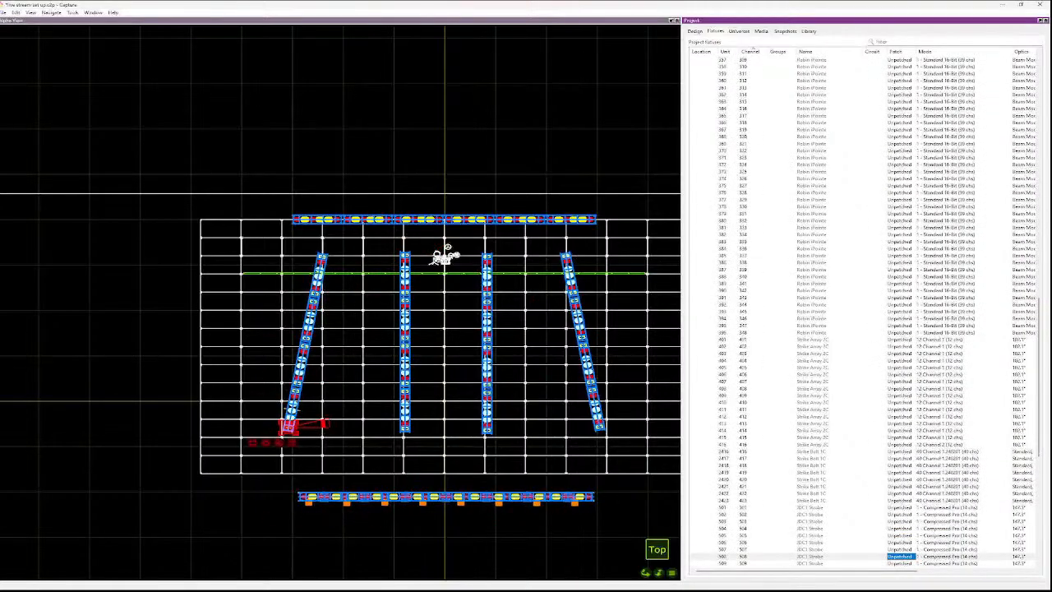
- Patch all Strike Array 2C and Strike Bolt 1C fixtures on the downstage truss, channels 401 to 423, consecutively from address 7.1
key(Up)
key(Up)
key(Up)
key(Up)
key(Up)
key(Up)
key(Up)
key(Up)
key(Up)
key(Up)
key(Up)
key(Up)
key(Up)
key(Up)
key(Up)
key(Up)
key(Up)
key(Up)
key(Up)
key(Up)
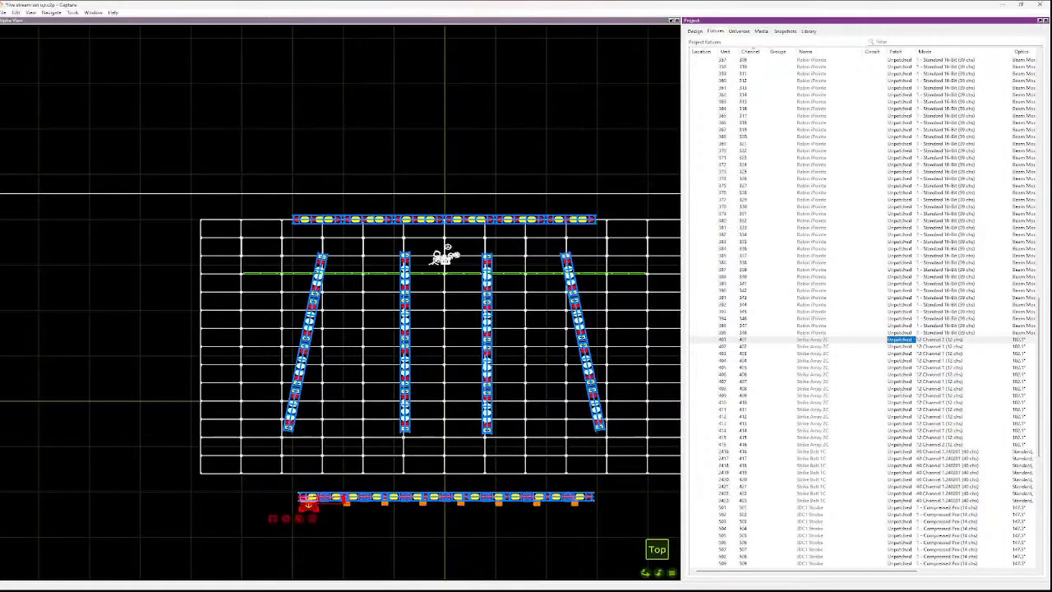
key(shift+Down)
key(shift+Down)
key(shift+Down)
key(shift+Down)
key(shift+Down)
key(shift+Down)
key(shift+Down)
key(shift+Down)
key(shift+Down)
key(shift+Down)
key(shift+Down)
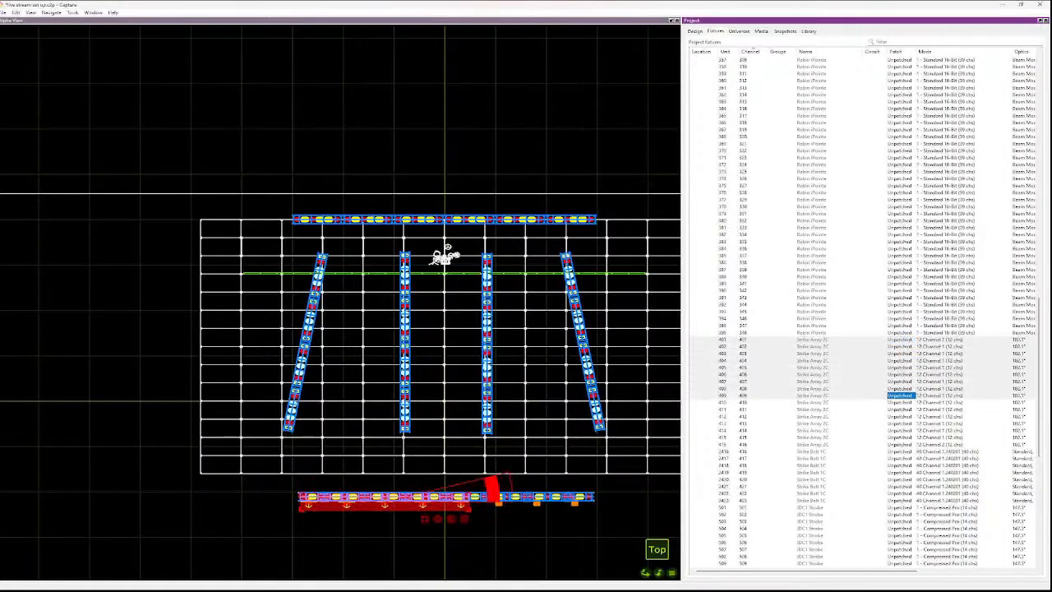
key(shift+Down)
key(shift+Down)
key(shift+Down)
key(shift+Down)
key(shift+Down)
key(shift+Down)
key(shift+Down)
key(shift+Down)
key(shift+Down)
key(shift+Down)
key(shift+Down)
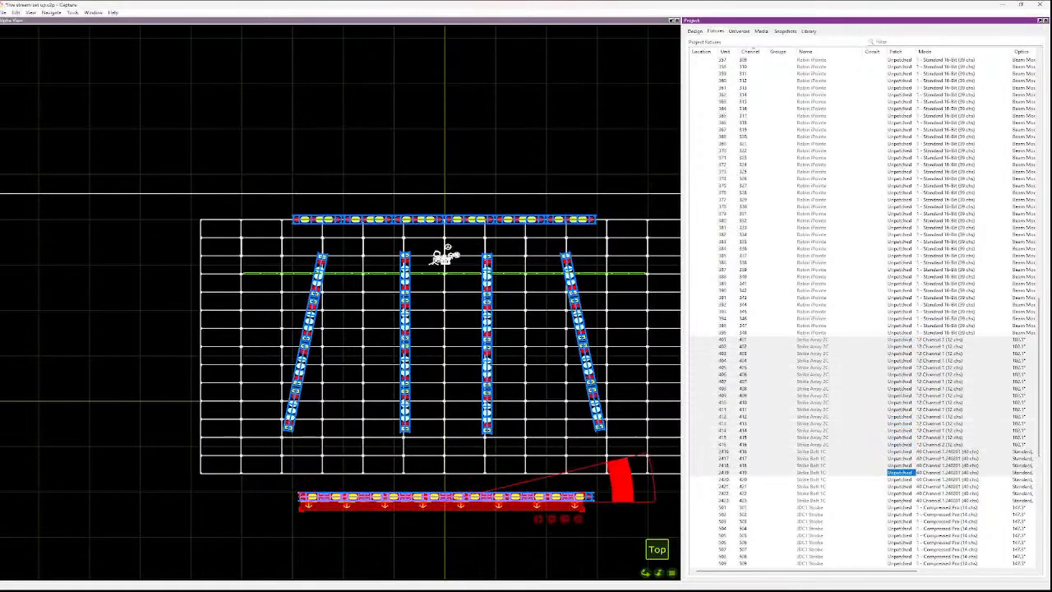
key(shift+Down)
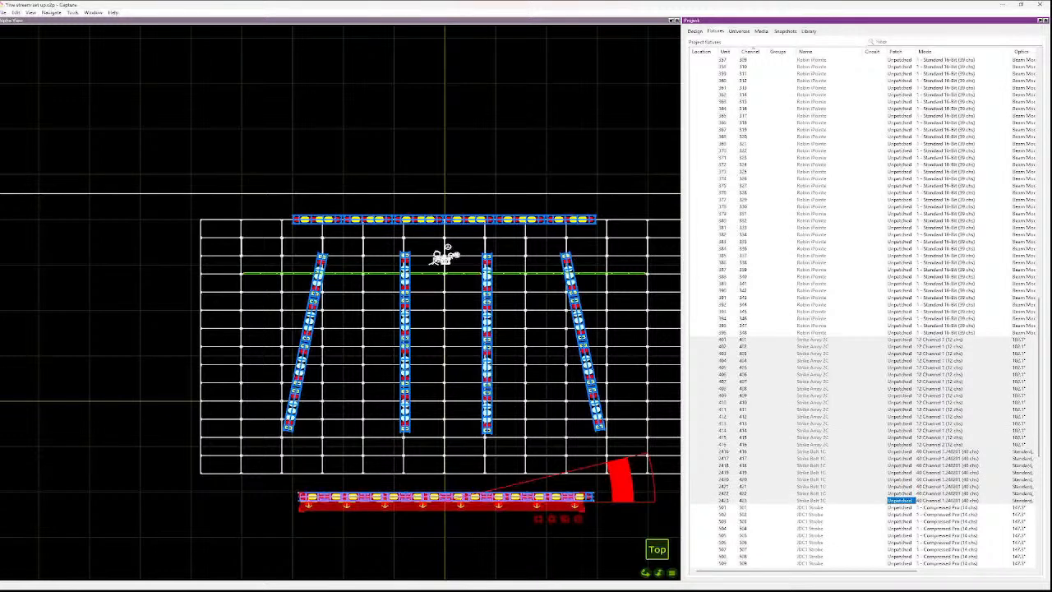
key(Return)
key(Return)
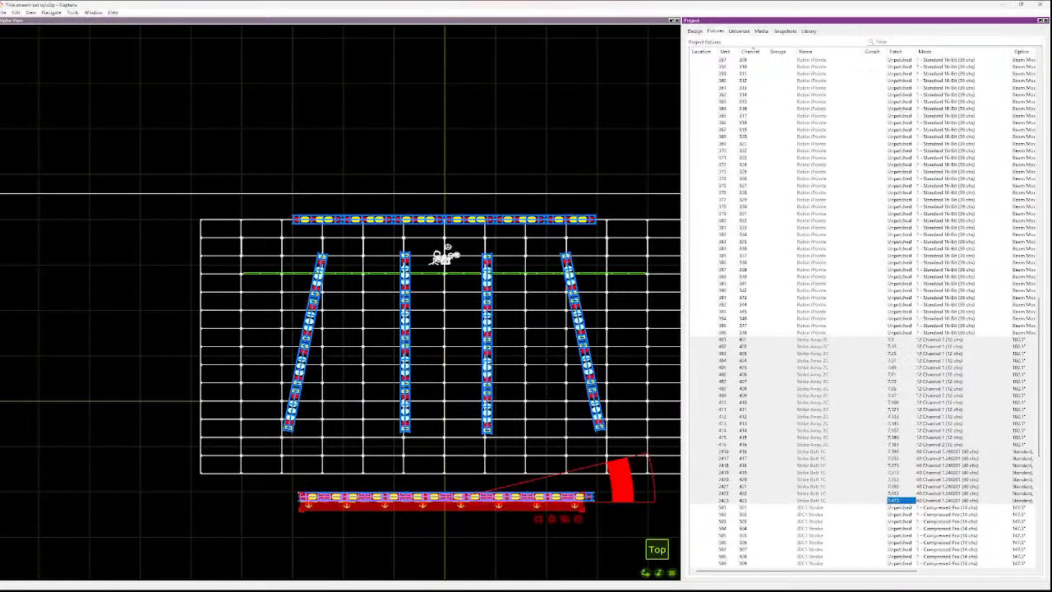
- Review the patch addresses of the Strike Bolt 1C and Strike Array 2C fixtures from channel 423 up to 402
key(Up)
key(Up)
key(Up)
key(Up)
key(Up)
key(Up)
key(Up)
key(Up)
key(Up)
key(Up)
key(Up)
key(Up)
key(Up)
key(Up)
key(Up)
key(Up)
key(Up)
key(Up)
key(Up)
key(Up)
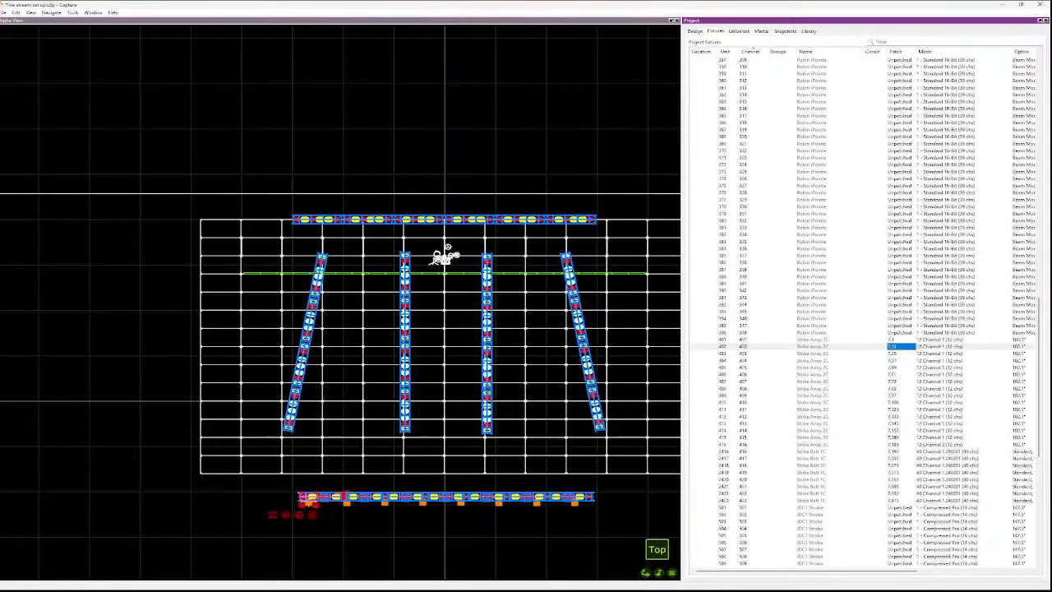
- Return up the list past the Robin iPointe and iForte fixtures to MAC Aura PXL unit 142, checking patches and truss positions
key(Up)
key(Up)
key(Up)
key(Up)
key(Up)
key(Up)
key(Up)
key(Up)
key(Up)
key(Up)
key(Up)
key(Up)
key(Up)
key(Up)
key(Up)
key(Up)
key(Up)
key(Up)
key(Up)
key(Up)
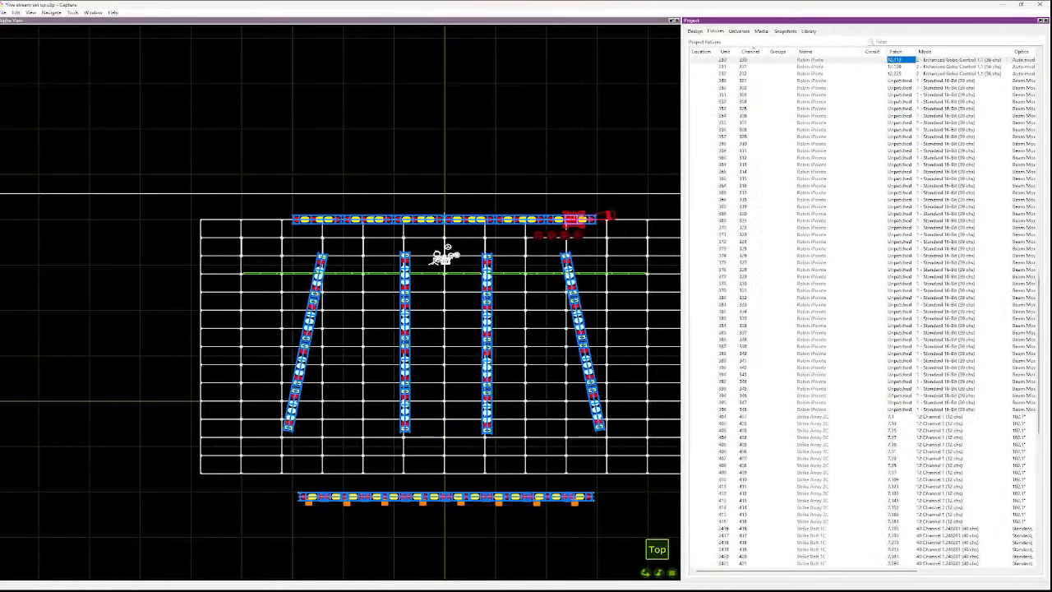
key(Up)
key(Up)
key(Up)
key(Up)
key(Up)
key(Up)
key(Up)
key(Up)
key(Up)
key(Up)
key(Up)
key(Up)
key(Up)
key(Up)
key(Up)
key(Up)
key(Up)
key(Up)
key(Up)
key(Up)
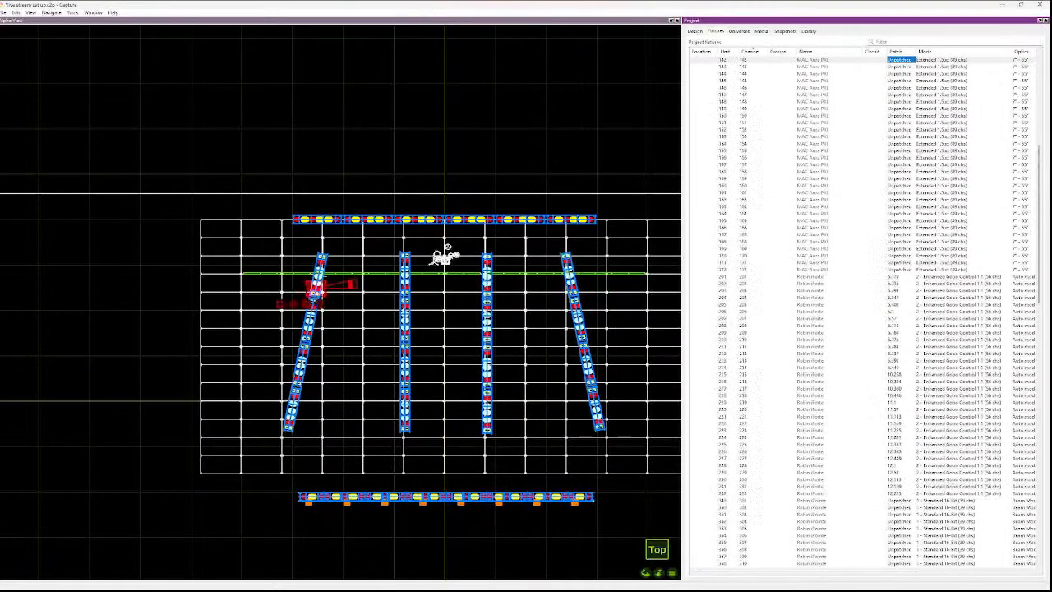
- Look through the MAC Aura PXL units from 142 up to 101 and down to 124 to find where the upstage truss begins
key(Up)
key(Up)
key(Up)
key(Up)
key(Up)
key(Up)
key(Up)
key(Up)
key(Up)
key(Up)
key(Up)
key(Up)
key(Up)
key(Up)
key(Up)
key(Up)
key(Up)
key(Up)
key(Up)
key(Up)
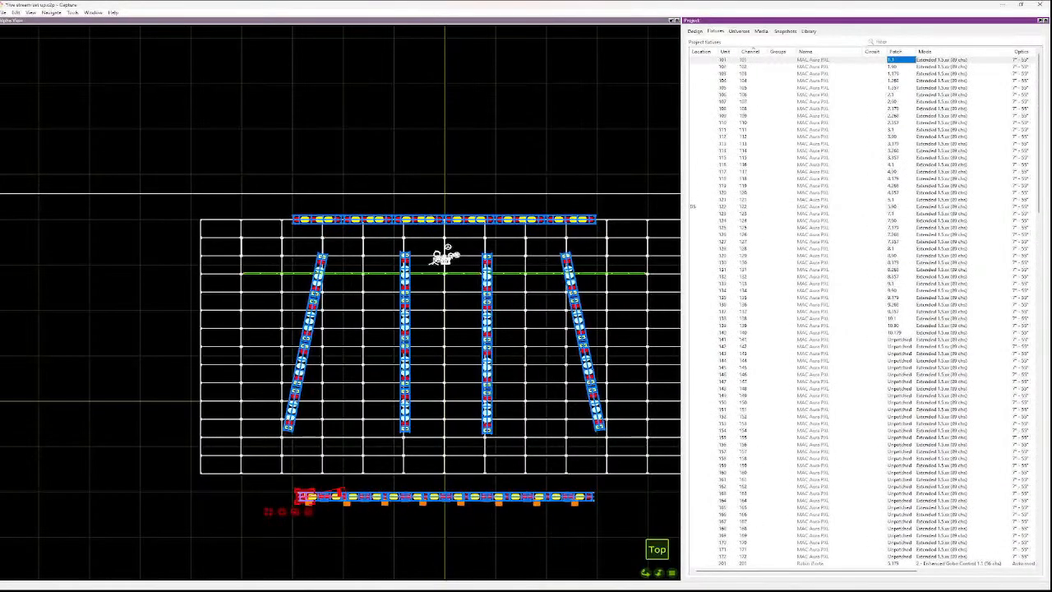
key(Down)
key(Down)
key(Down)
key(Down)
key(Down)
key(Down)
key(Down)
key(Down)
key(Down)
key(Down)
key(Down)
key(Down)
key(Down)
key(Down)
key(Down)
key(Down)
key(Down)
key(Down)
key(Down)
key(Down)
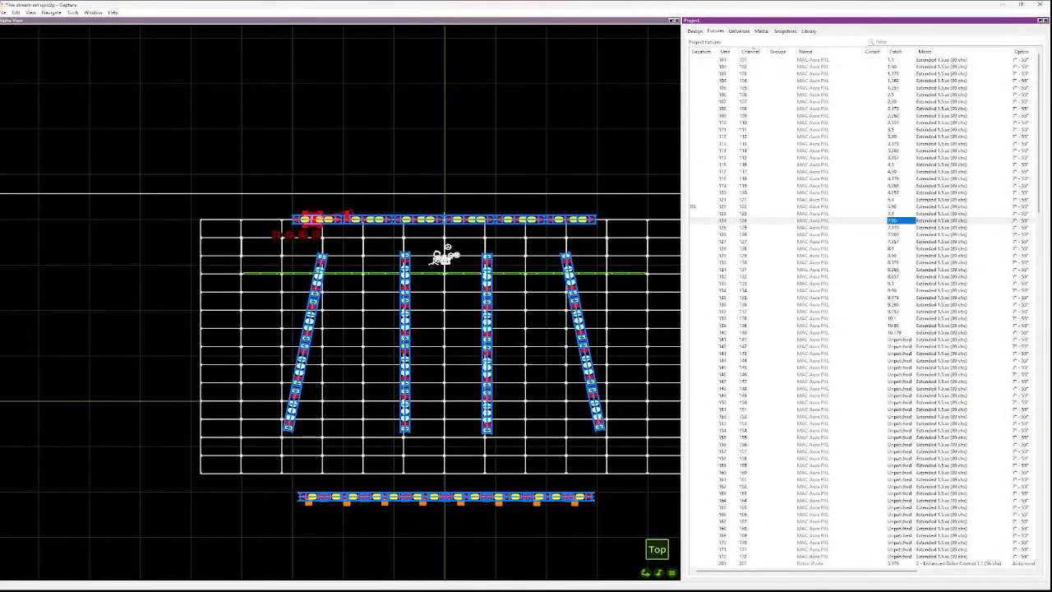
key(Up)
key(Up)
- Repatch MAC Aura PXL units 123 to 140 on the upstage truss consecutively from address 8.1, continuing across the following universes
key(Down)
key(shift+Down)
key(shift+Down)
key(shift+Down)
key(shift+Down)
key(shift+Down)
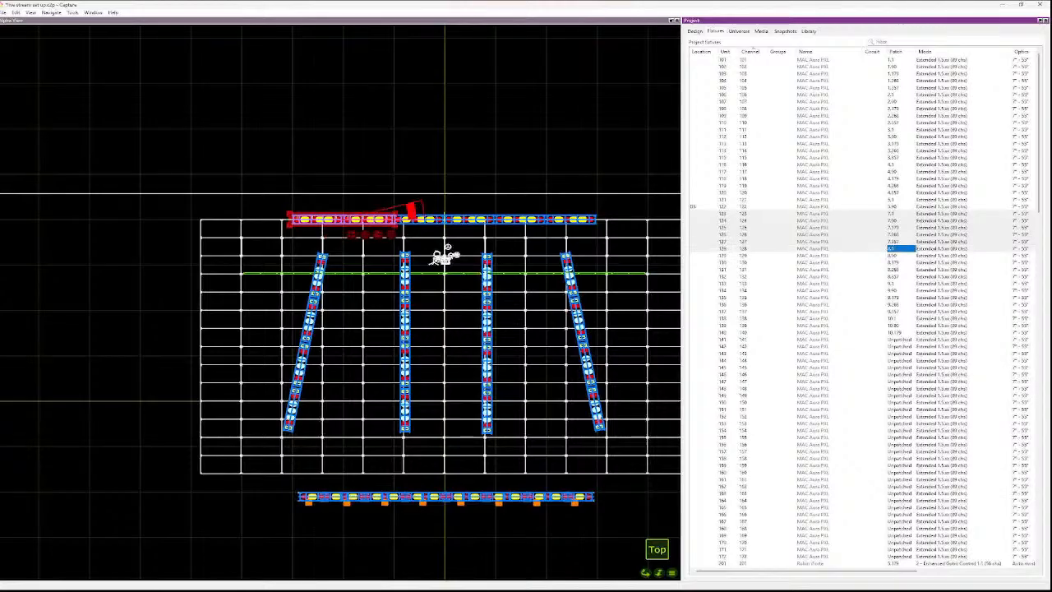
key(shift+Down)
key(shift+Down)
key(shift+Down)
key(shift+Down)
key(shift+Down)
key(shift+Down)
key(shift+Down)
key(shift+Down)
key(shift+Down)
key(shift+Down)
key(shift+Down)
key(shift+Down)
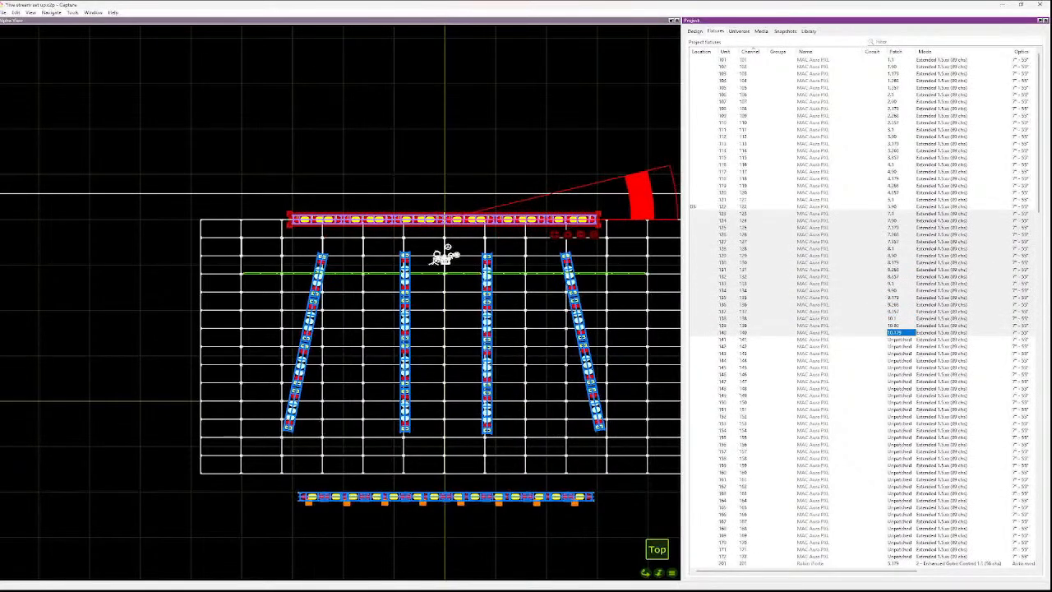
key(Return)
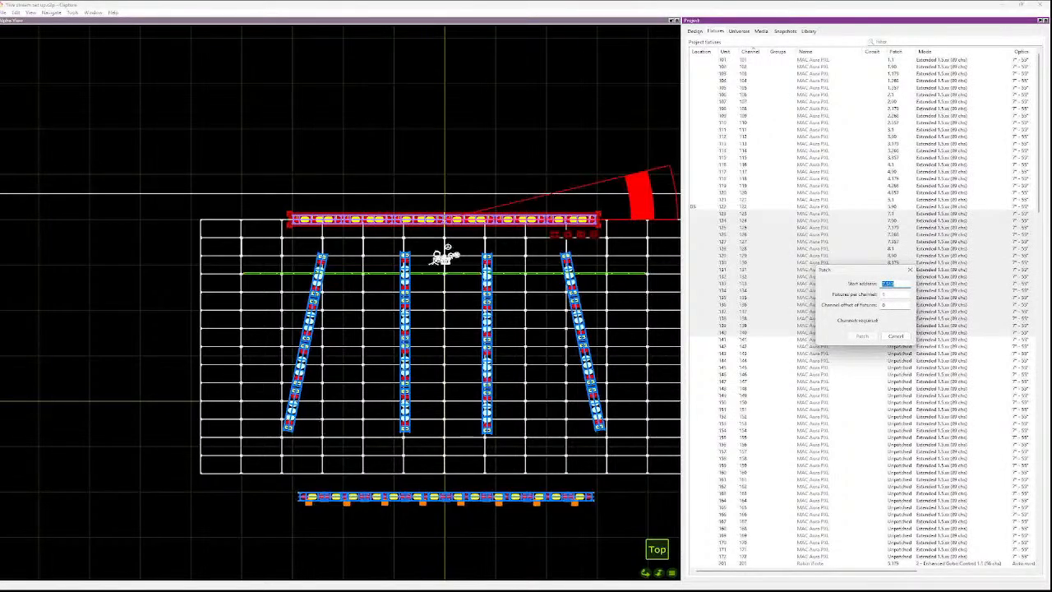
text(8.1)
key(Return)
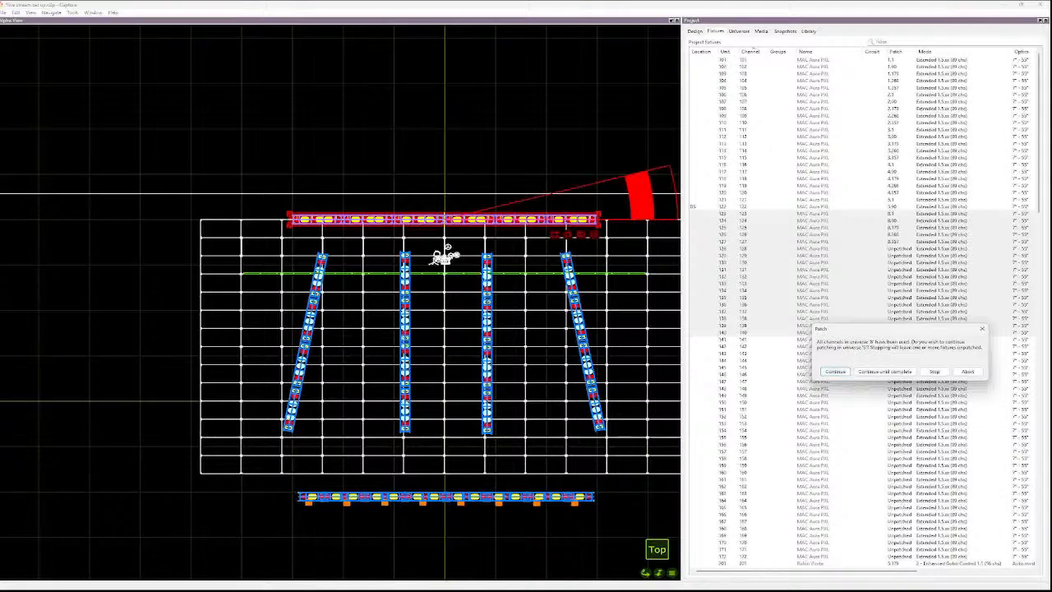
key(Return)
- Look down the list past the unpatched MAC Aura PXL units and through the Robin iForte units to find the first one on the upstage truss
key(Down)
key(Down)
key(Down)
key(Down)
key(Down)
key(Down)
key(Down)
key(Down)
key(Down)
key(Down)
key(Down)
key(Down)
key(Down)
key(Down)
key(Down)
key(Down)
key(Down)
key(Down)
key(Down)
key(Down)
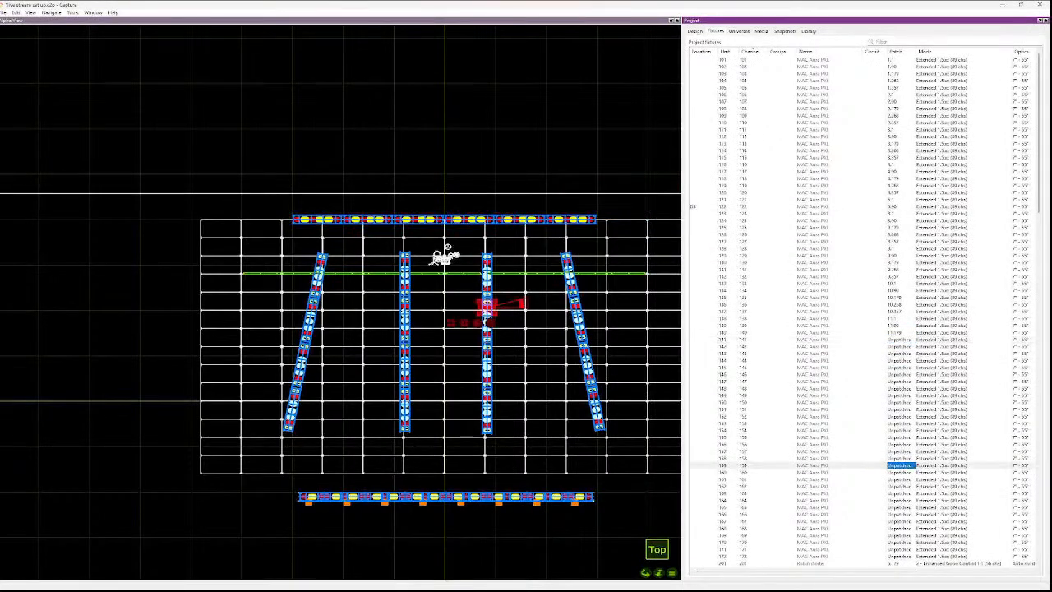
key(Down)
key(Down)
key(Down)
key(Down)
key(Down)
key(Down)
key(Down)
key(Down)
key(Down)
key(Down)
key(Down)
key(Down)
key(Down)
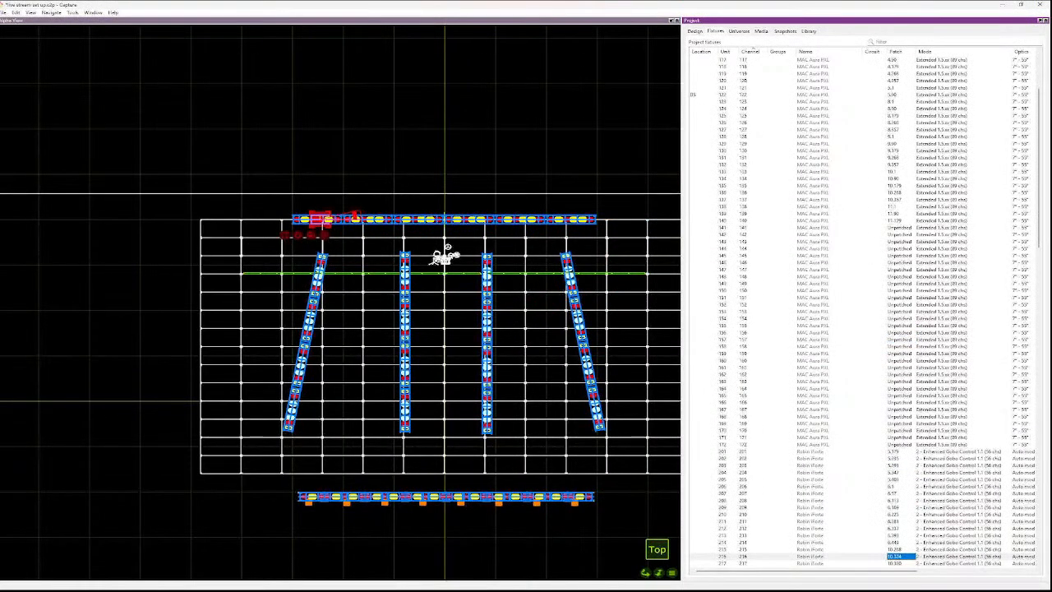
key(Up)
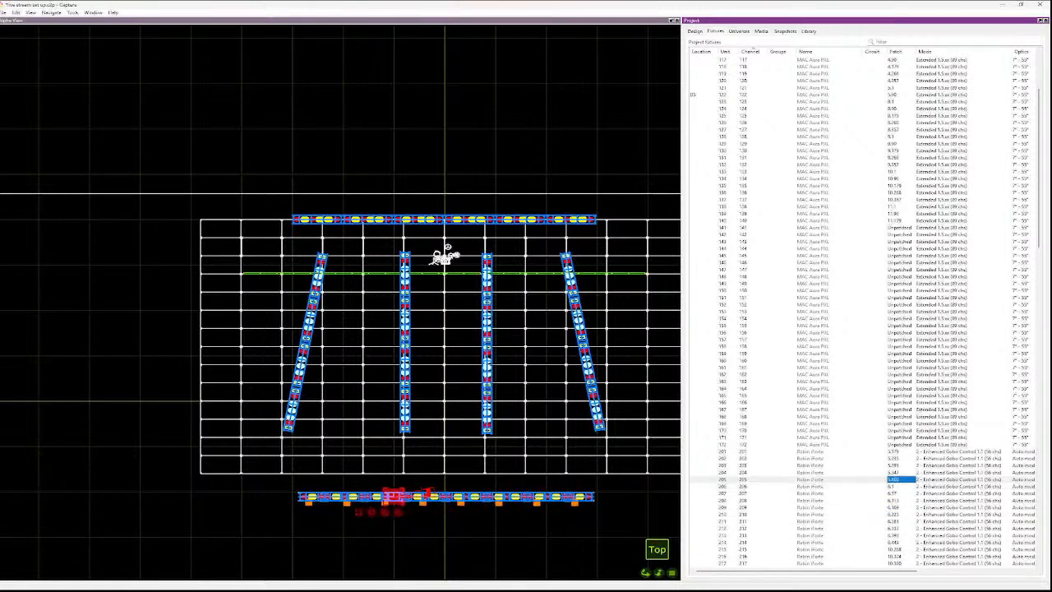
key(Down)
key(Down)
key(Down)
key(Down)
key(Down)
key(Down)
key(Down)
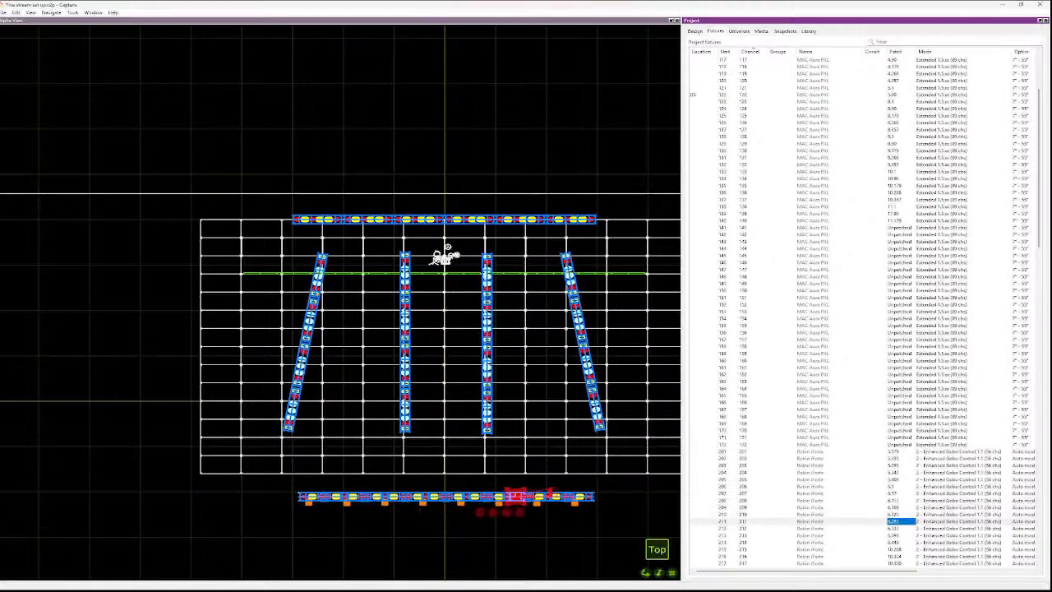
- Repatch Robin iForte units 215 to 232 on the upstage truss consecutively from address 11.268, continuing across the following universes
key(shift+Down)
key(shift+Down)
key(shift+Down)
key(shift+Down)
key(shift+Down)
key(shift+Down)
key(shift+Down)
key(shift+Down)
key(shift+Down)
key(shift+Down)
key(shift+Down)
key(shift+Down)
key(shift+Down)
key(shift+Down)
key(shift+Down)
key(shift+Down)
key(shift+Down)
key(shift+Down)
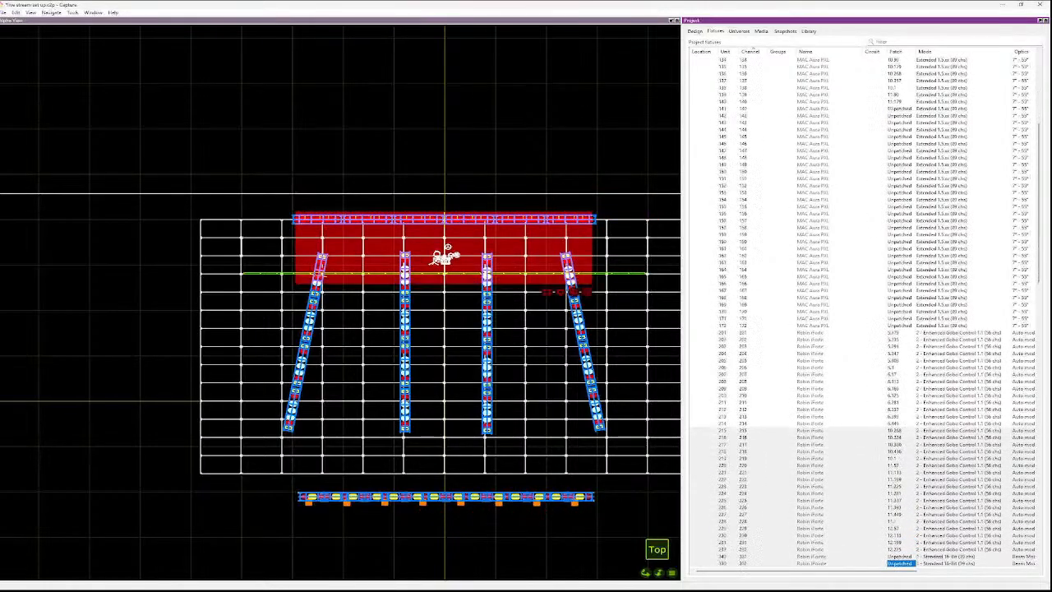
key(shift+Up)
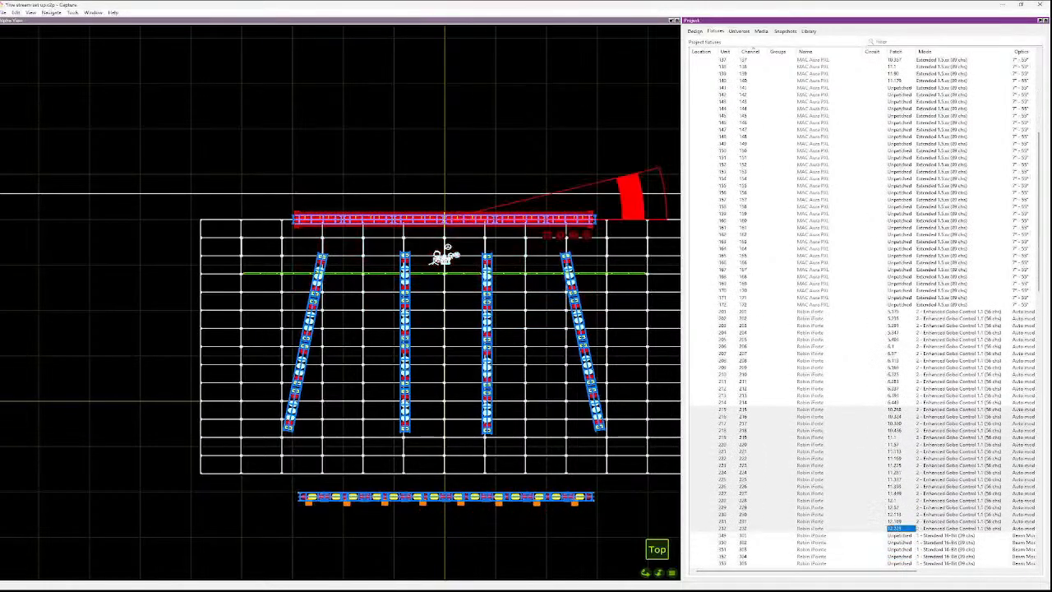
key(Return)
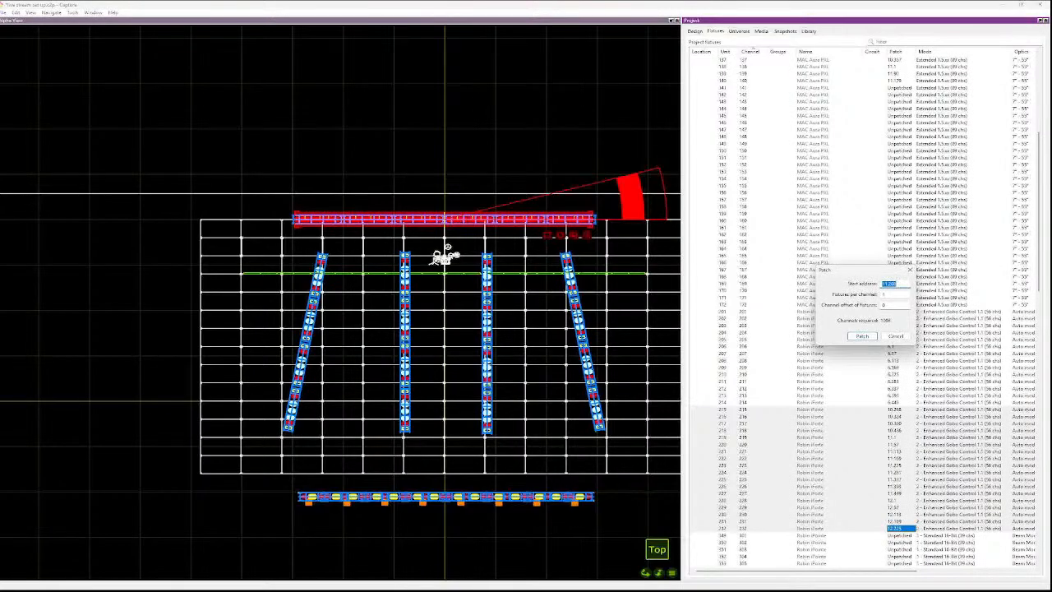
key(Return)
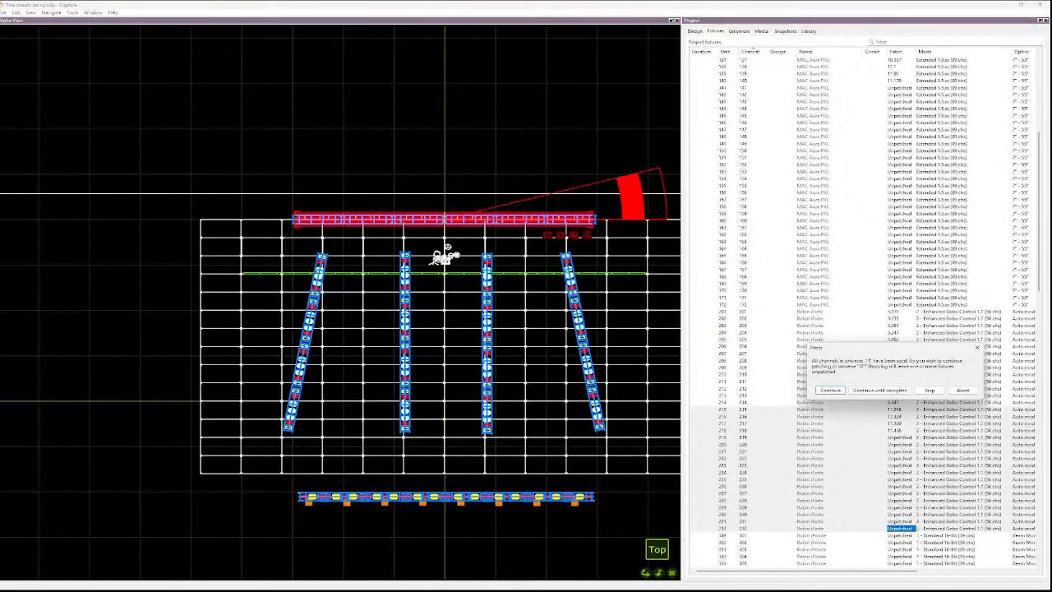
key(Return)
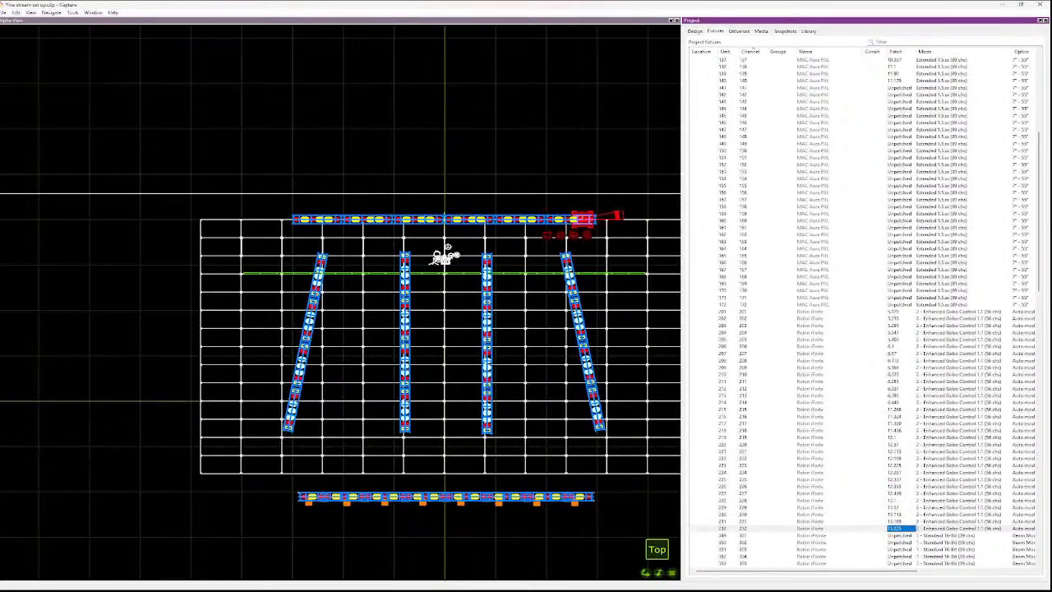
- Patch MAC Aura PXL units 141 to 172 on the four midstage trusses consecutively from address 14.1, as far as the existing universes allow
click(829, 528)
click(828, 542)
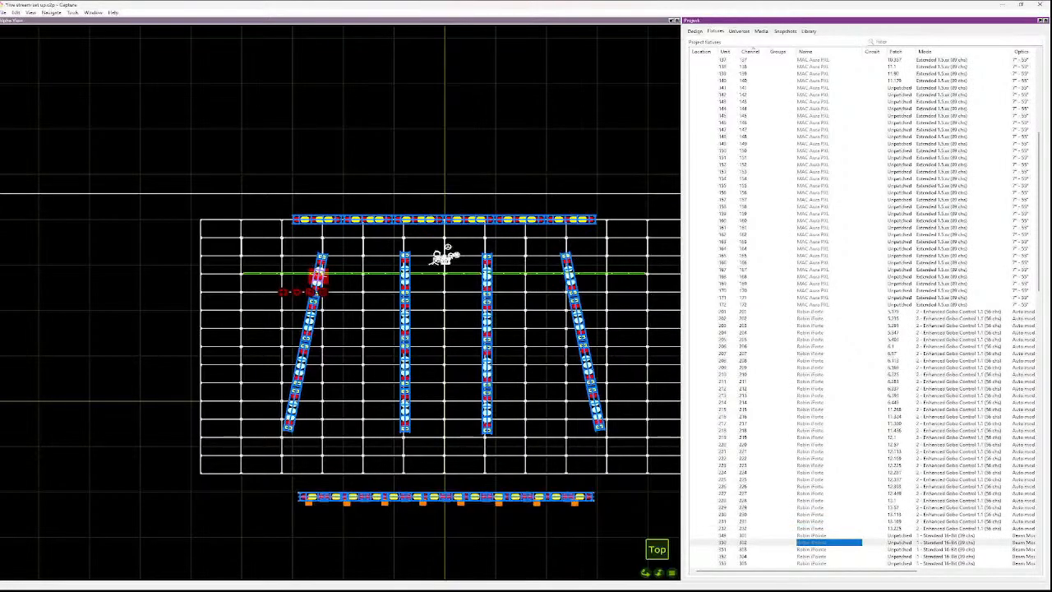
click(829, 535)
scroll(863, 313, up, 12)
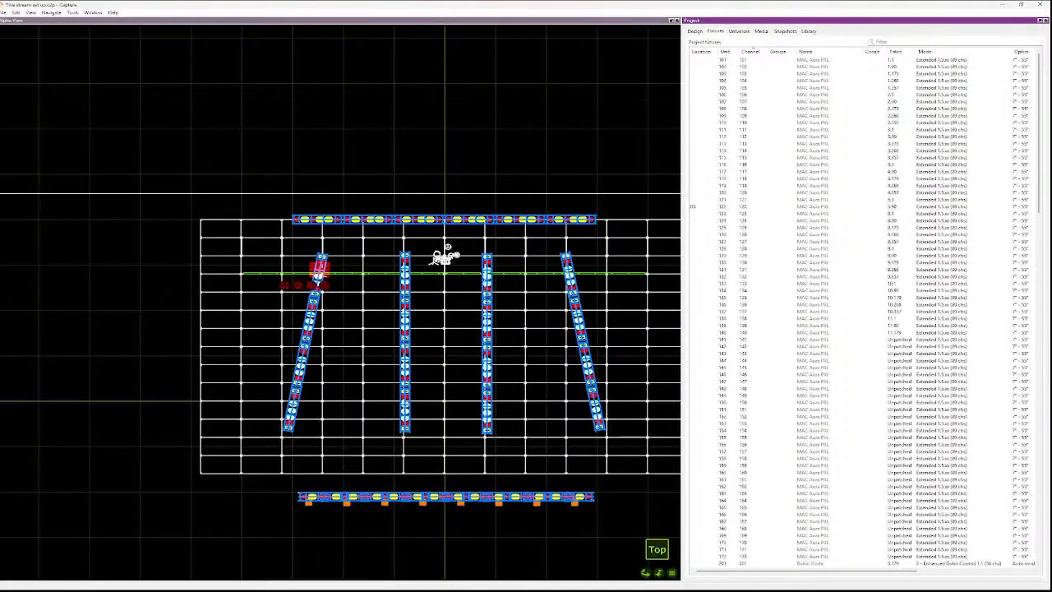
click(900, 340)
drag(901, 340, 901, 557)
scroll(900, 557, down, 18)
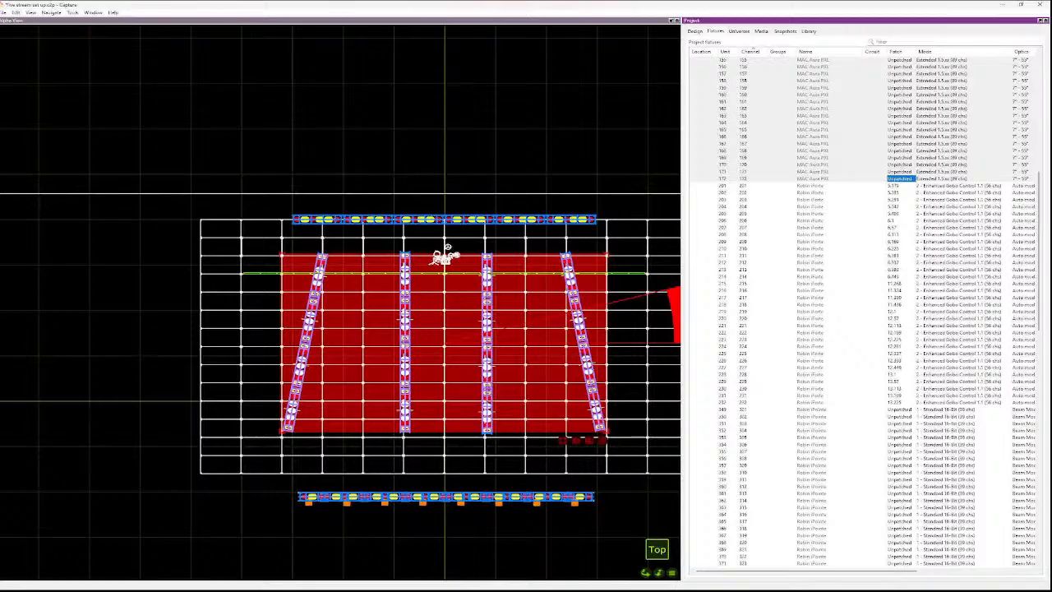
scroll(863, 313, up, 10)
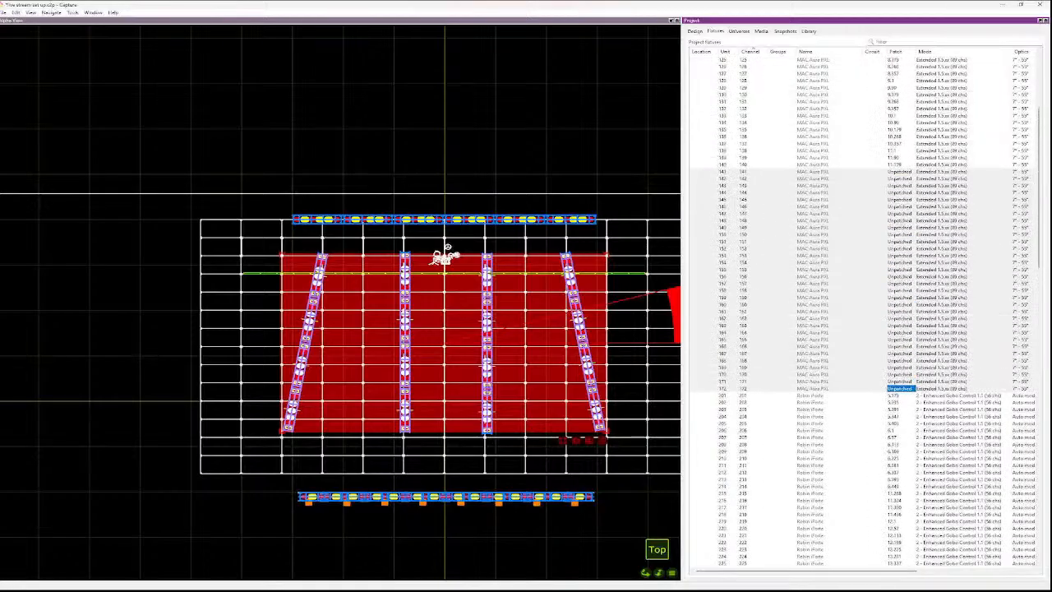
key(Return)
text(12)
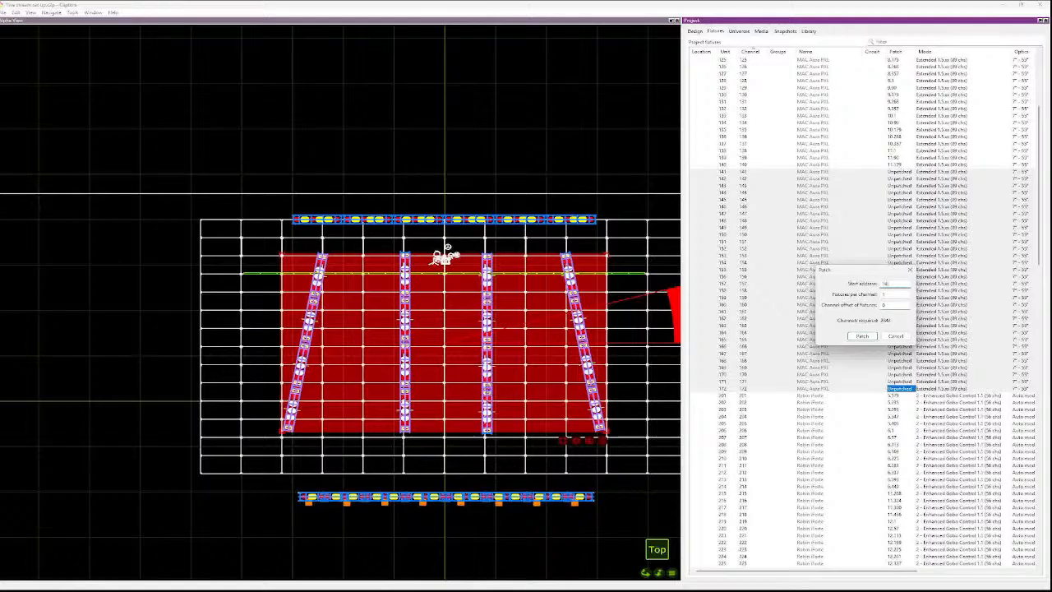
key(Return)
key(Return)
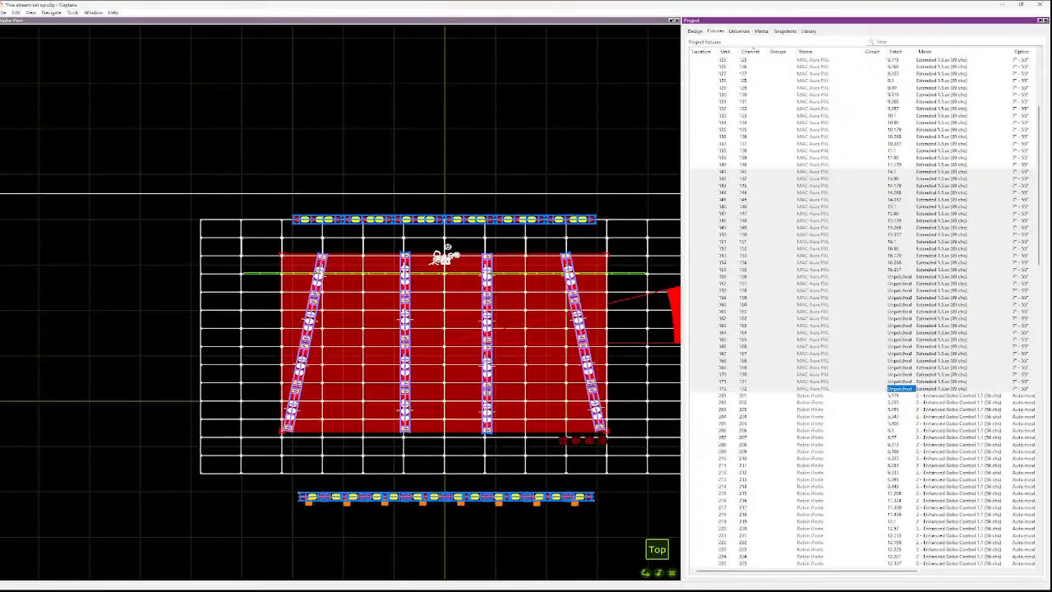
- Add 48 universes to the project, with the first one named 17
click(739, 30)
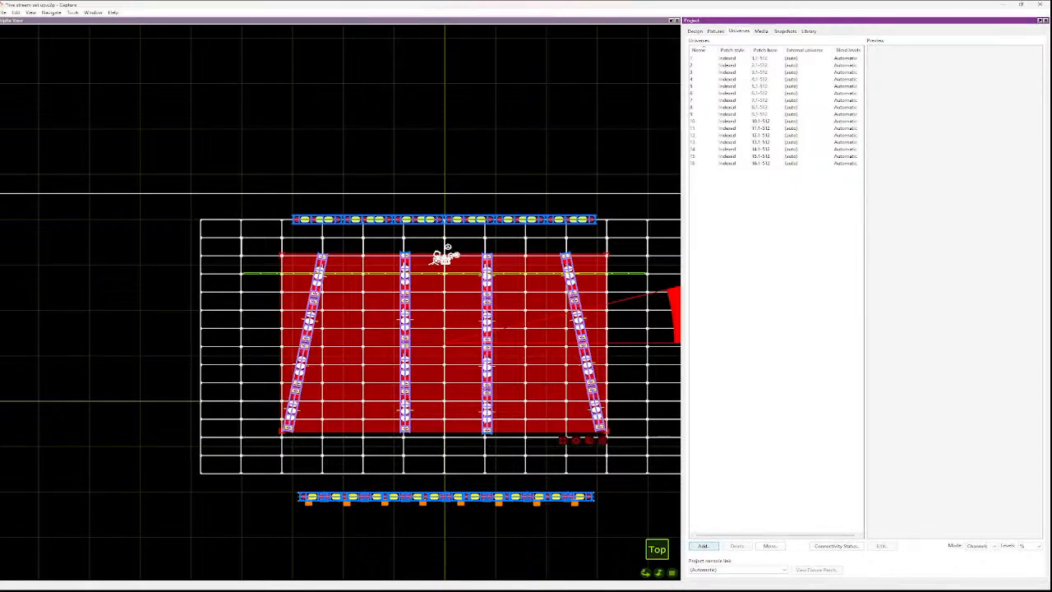
click(704, 546)
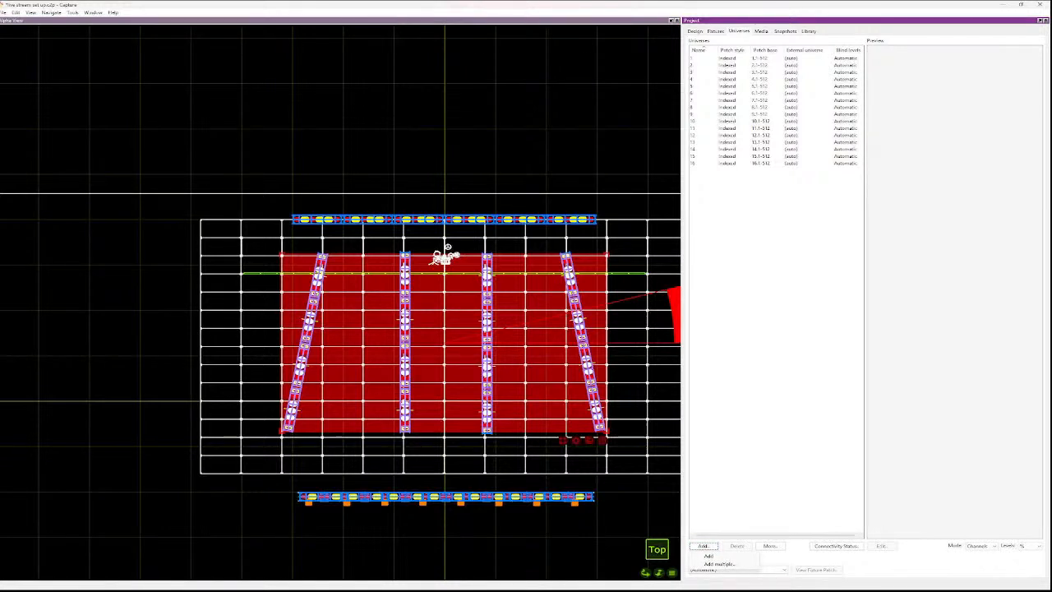
click(718, 564)
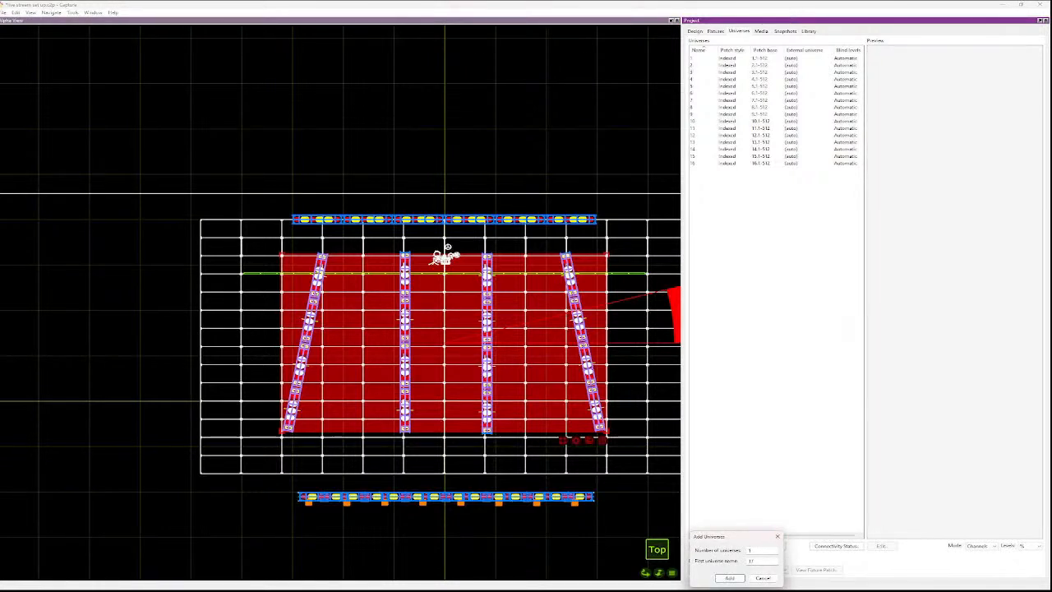
drag(750, 541, 783, 236)
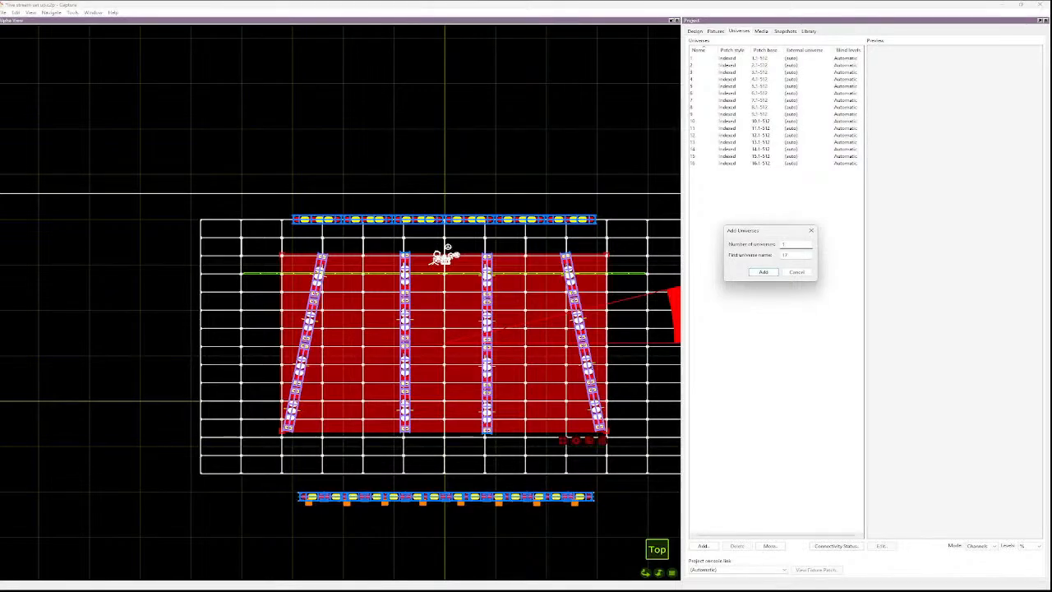
key(BackSpace)
text(48)
key(Return)
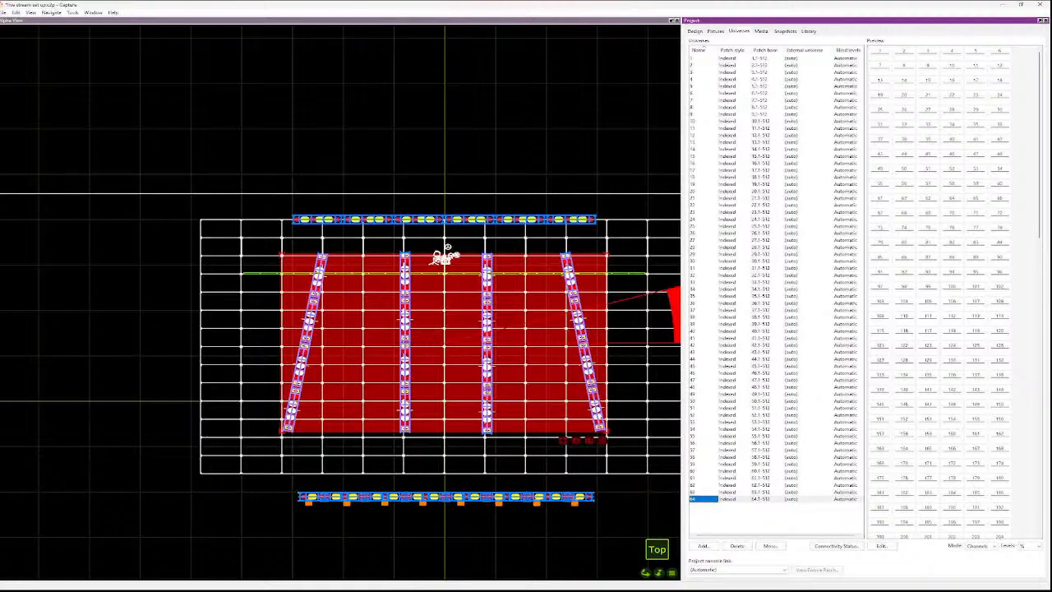
- Examine how the MAC Aura PXL fixtures occupy universe 1 in an enlarged channel view, and close it
click(728, 59)
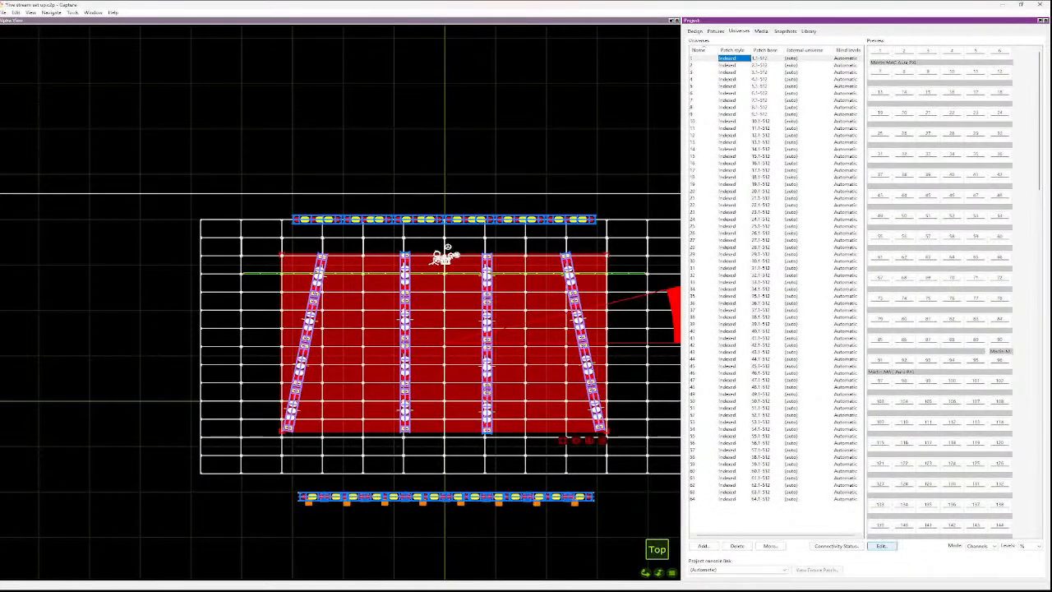
click(881, 546)
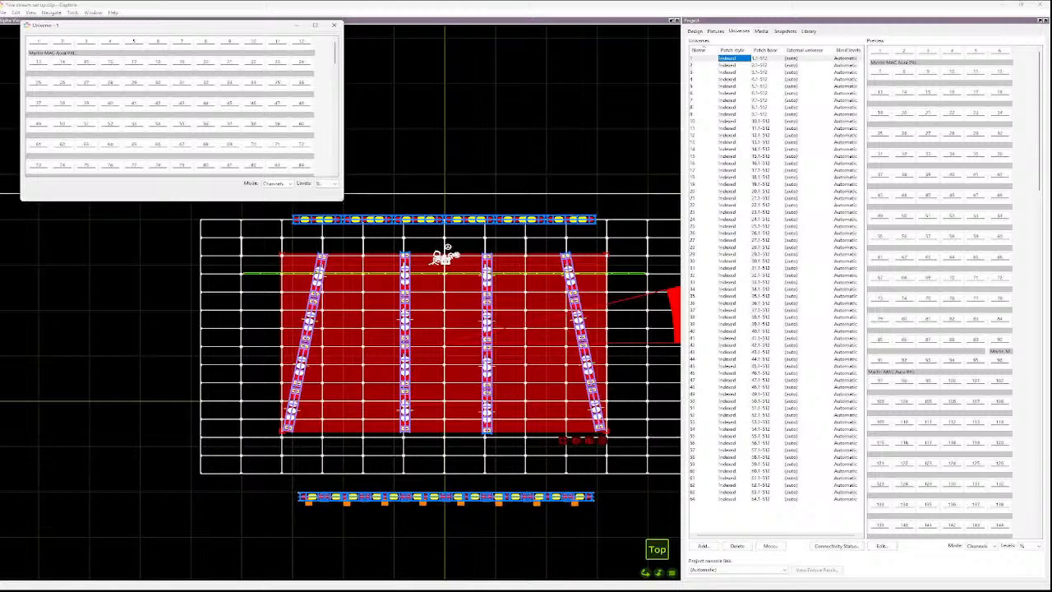
drag(342, 200, 1046, 559)
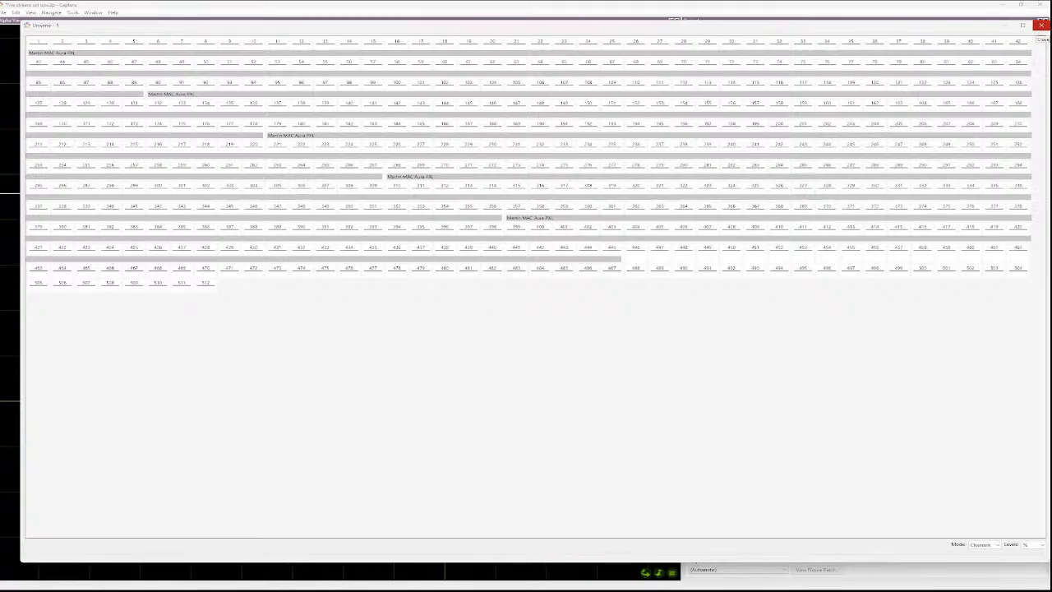
click(1041, 25)
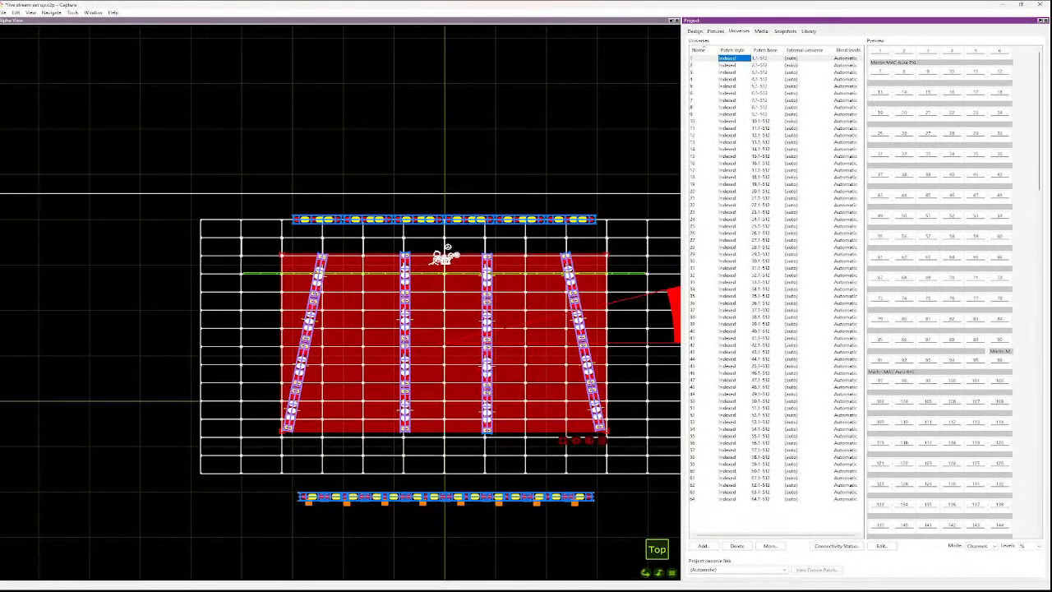
- Compare several universes' channel previews and examine the Strike Array 2C and Strike Bolt 1C layout of universe 7 in an enlarged channel view
click(728, 72)
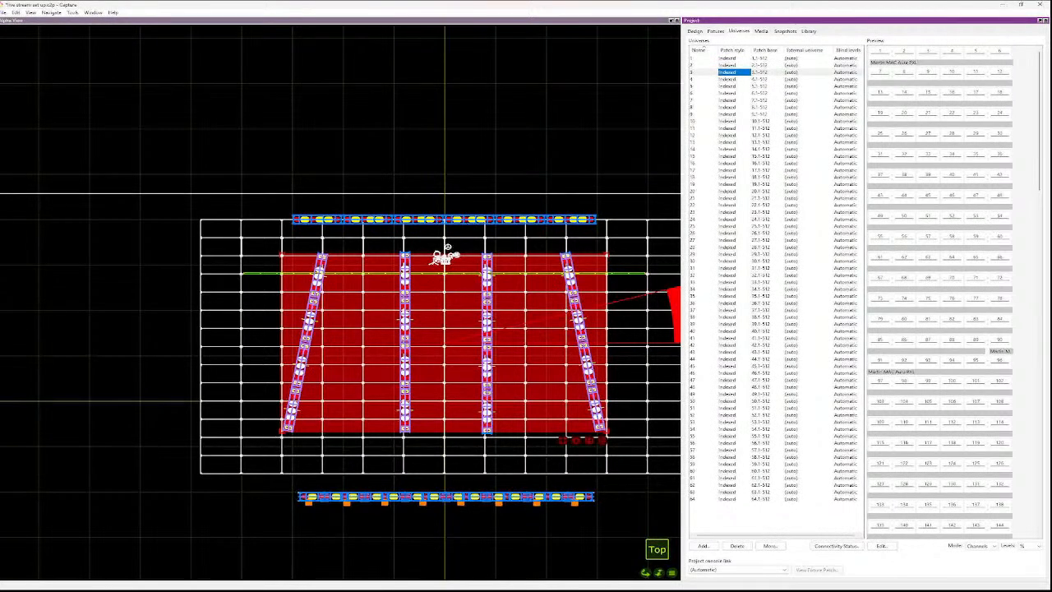
click(728, 65)
click(728, 72)
click(729, 128)
click(729, 100)
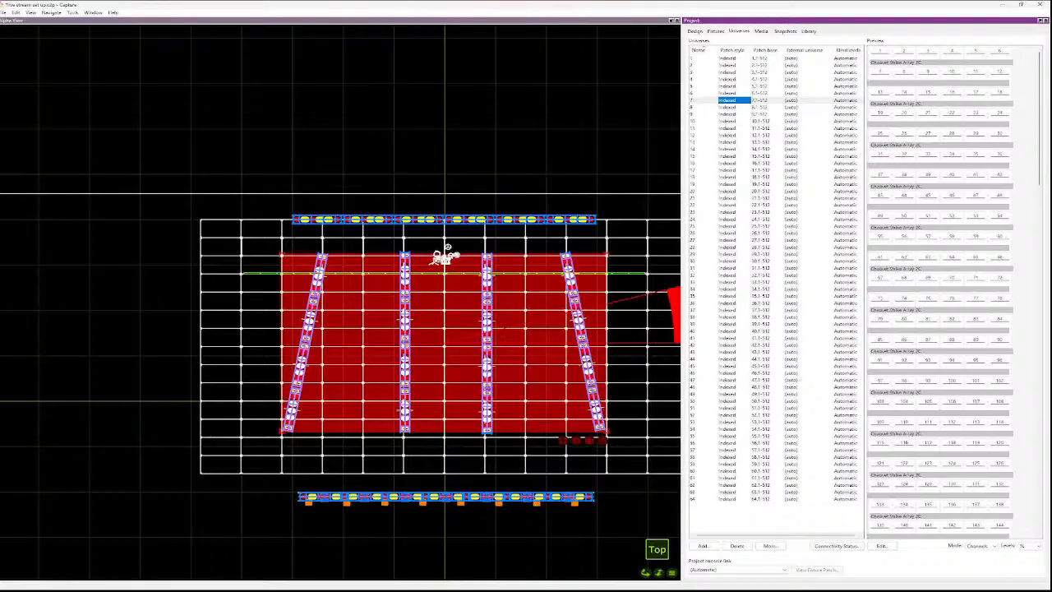
click(881, 546)
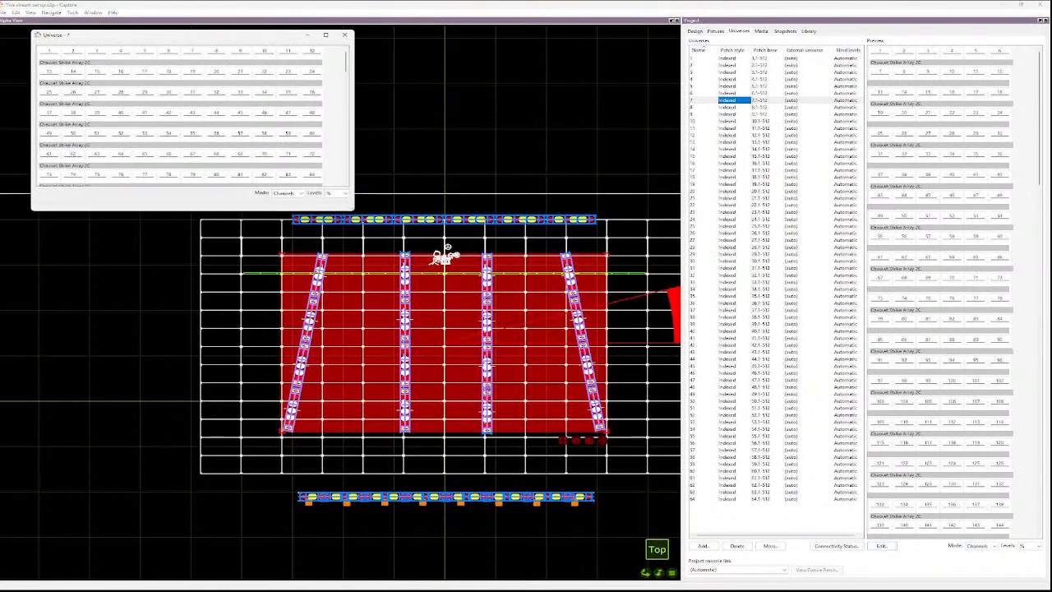
drag(353, 209, 894, 533)
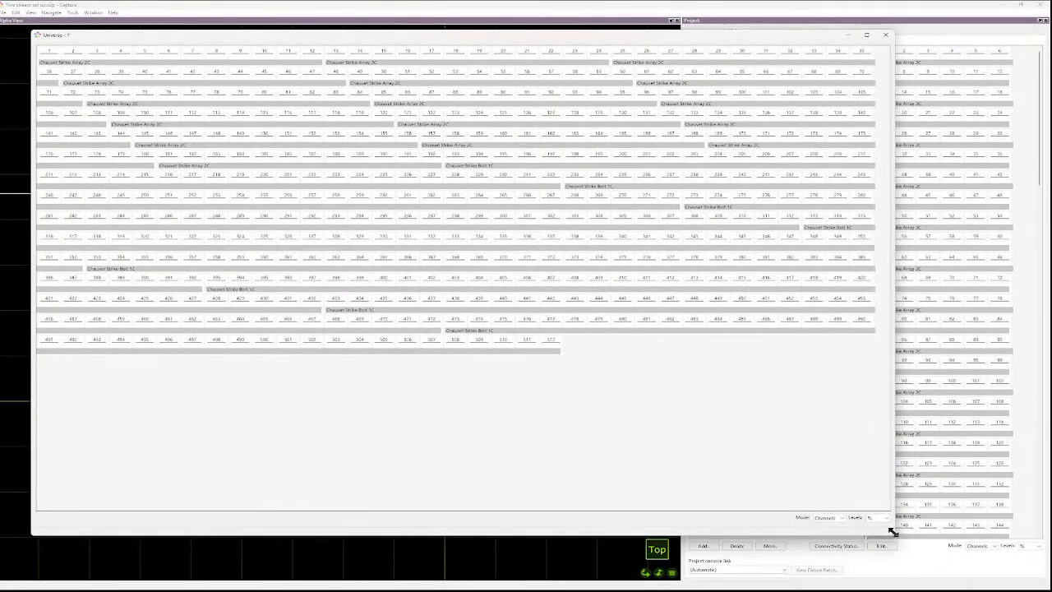
drag(893, 532, 1021, 424)
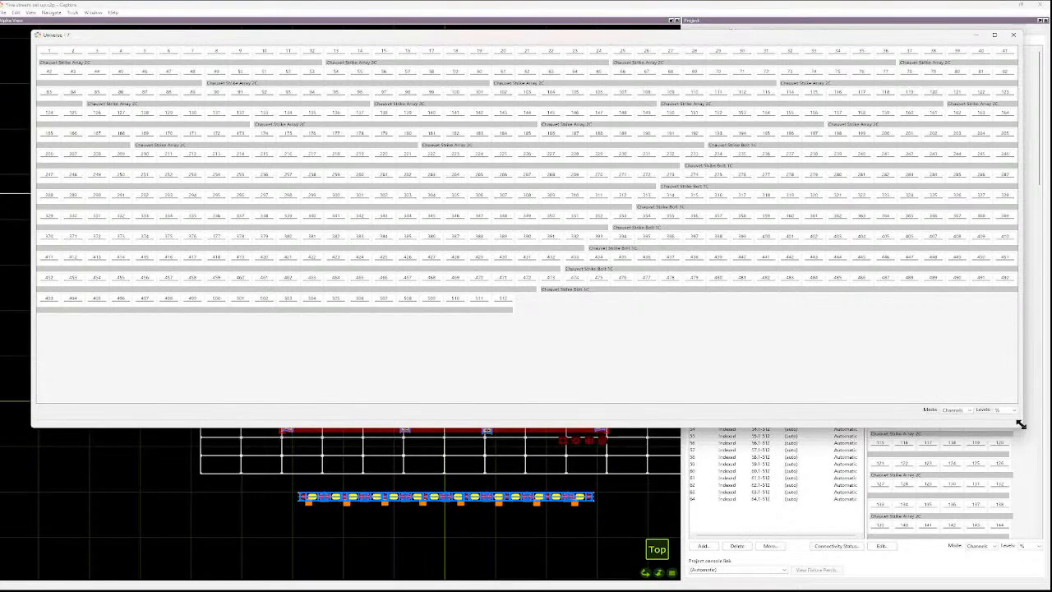
- Examine universe 7's fixture layout in a resized channel view against the previews of universes 6, 8 and 9, and close it
drag(1021, 424, 444, 433)
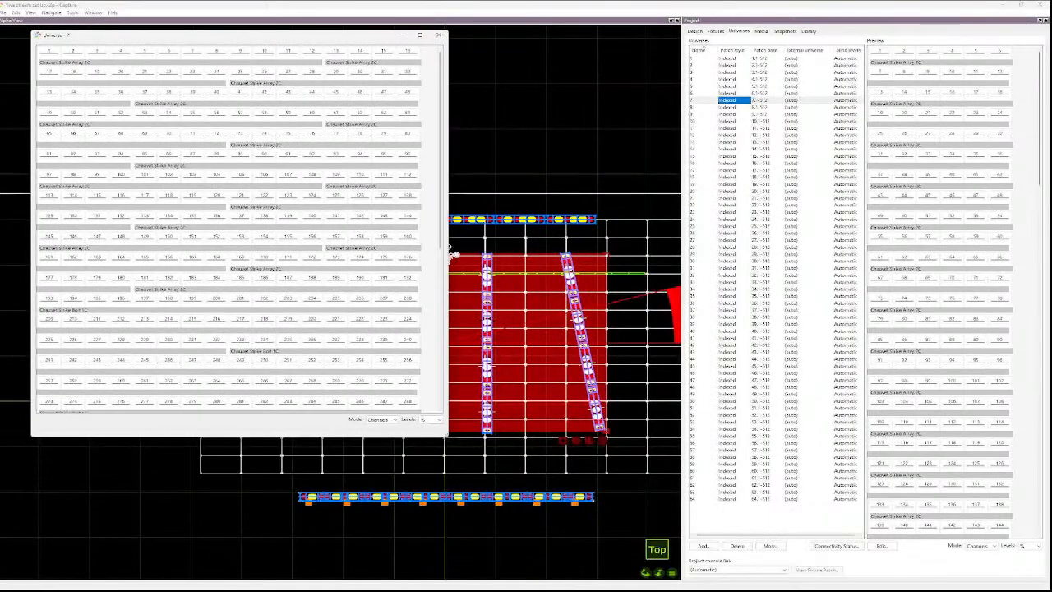
click(728, 107)
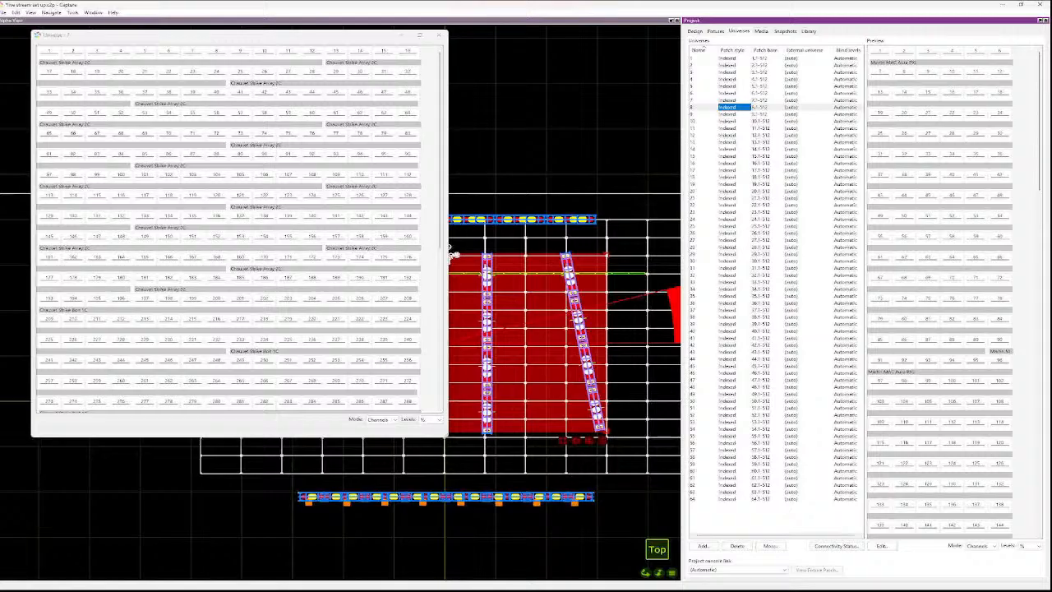
drag(445, 436, 673, 503)
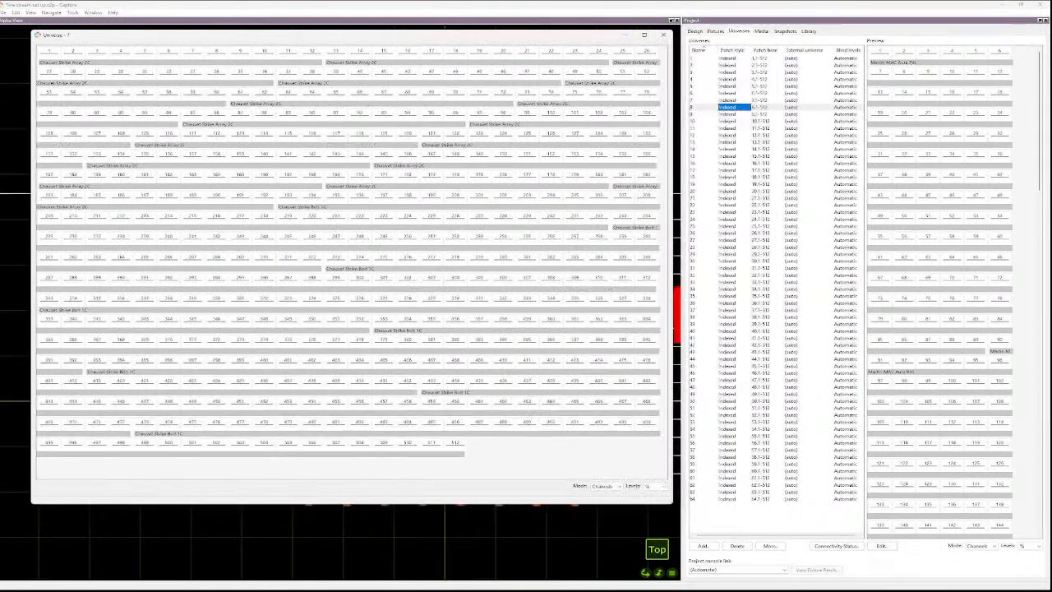
click(731, 114)
click(731, 106)
click(731, 93)
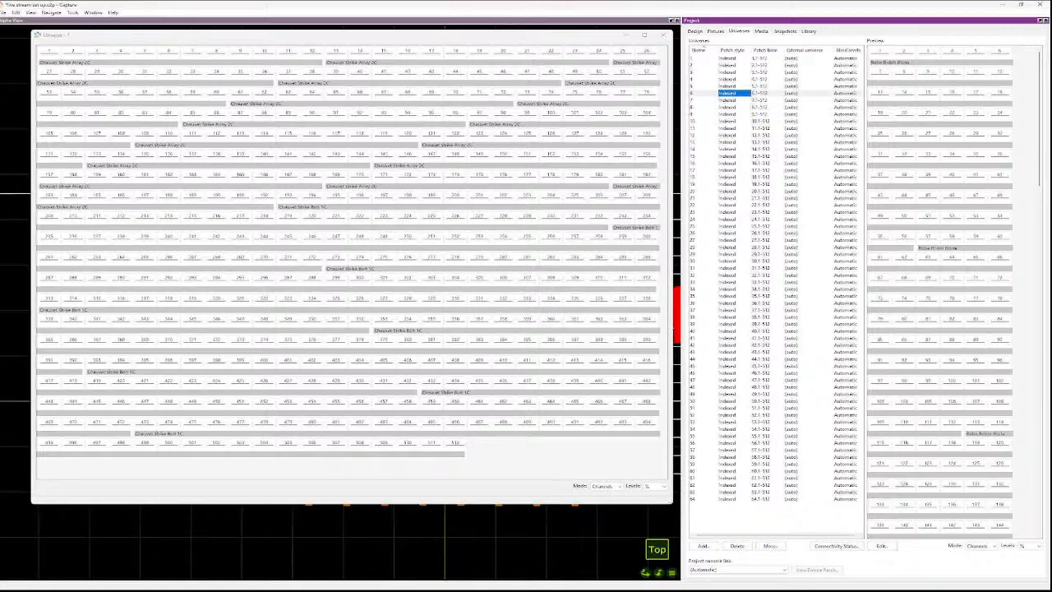
click(663, 35)
- Look through the project fixture list for units that are still unpatched, including the JDC1 Strobe and Robin iPointe groups
click(715, 30)
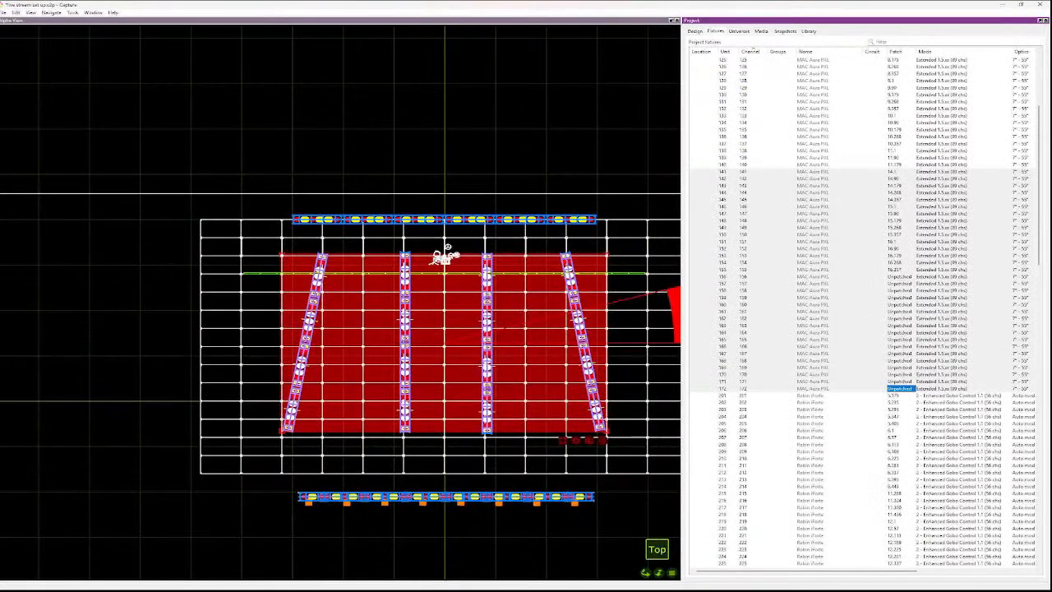
click(823, 179)
scroll(823, 178, down, 17)
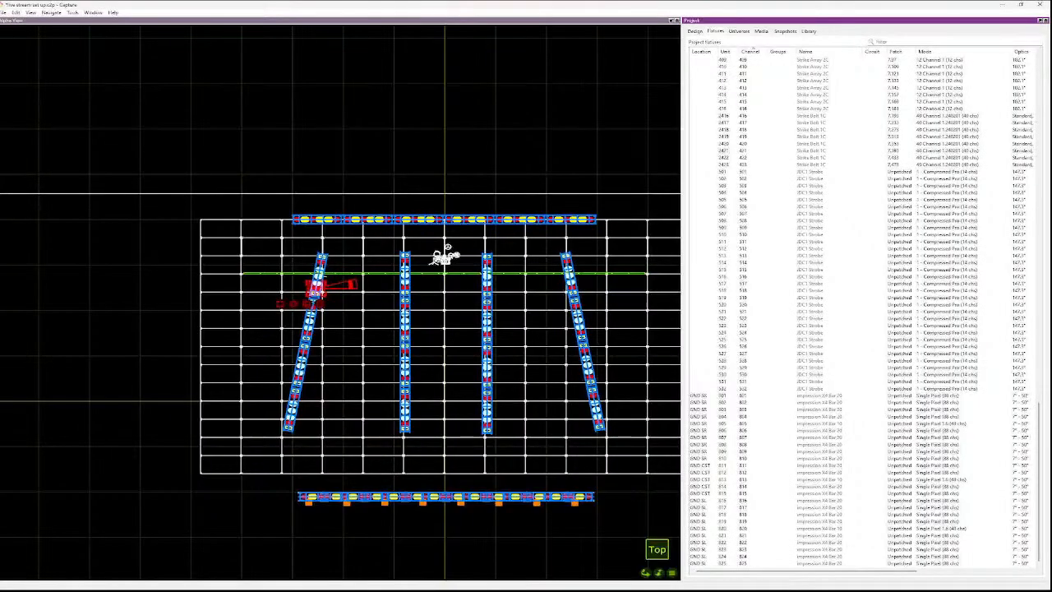
scroll(863, 304, up, 7)
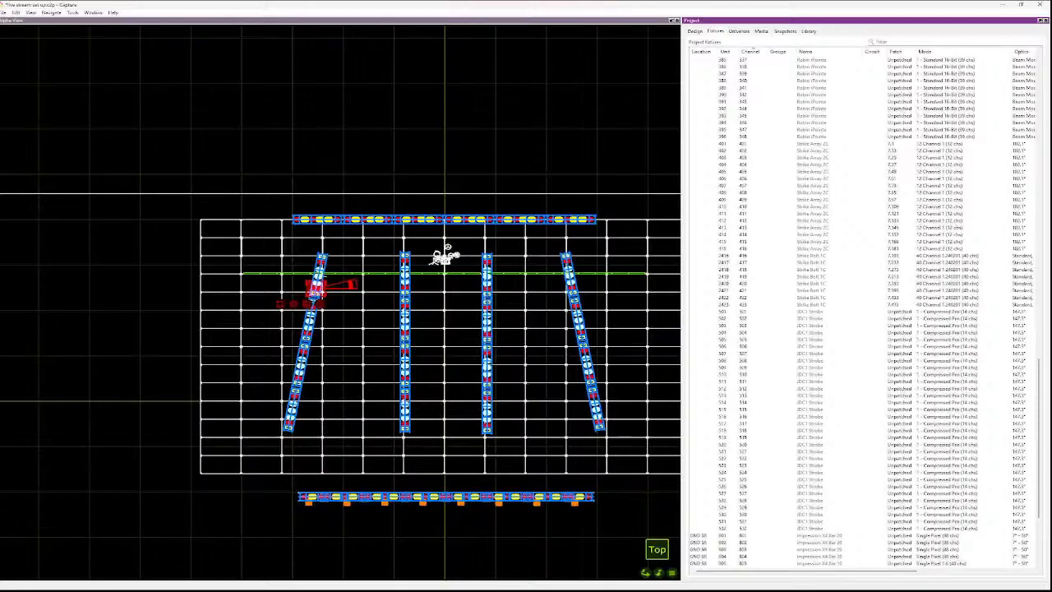
click(812, 312)
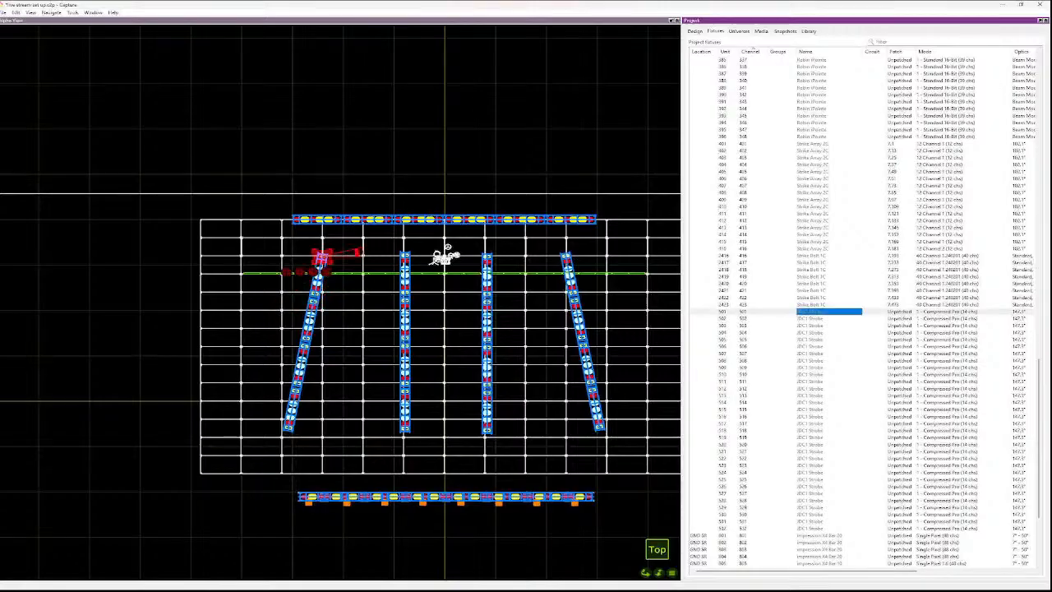
scroll(812, 311, up, 2)
scroll(864, 312, up, 15)
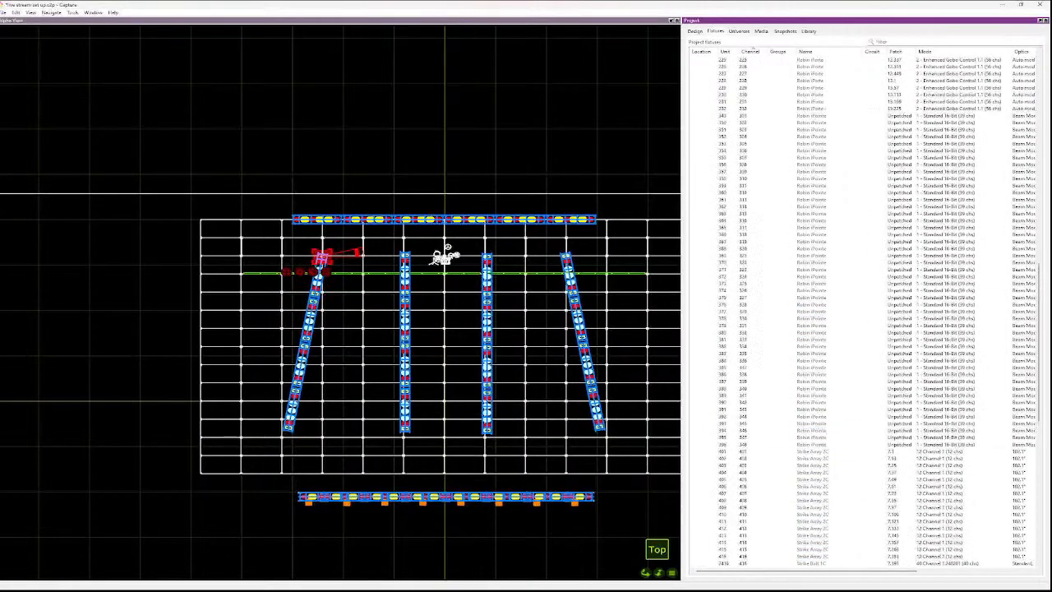
scroll(863, 312, up, 8)
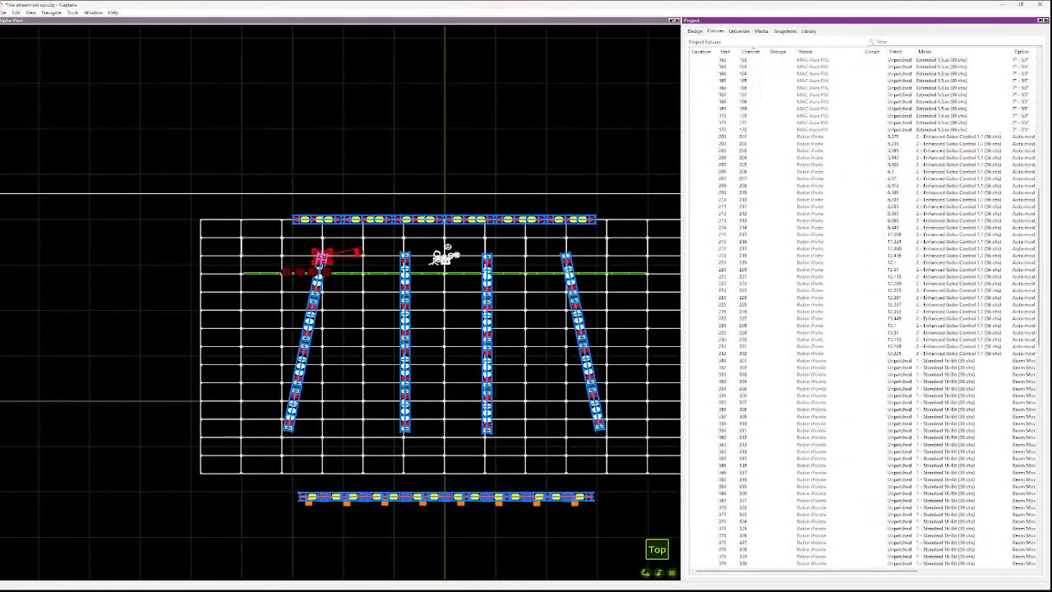
scroll(863, 312, down, 4)
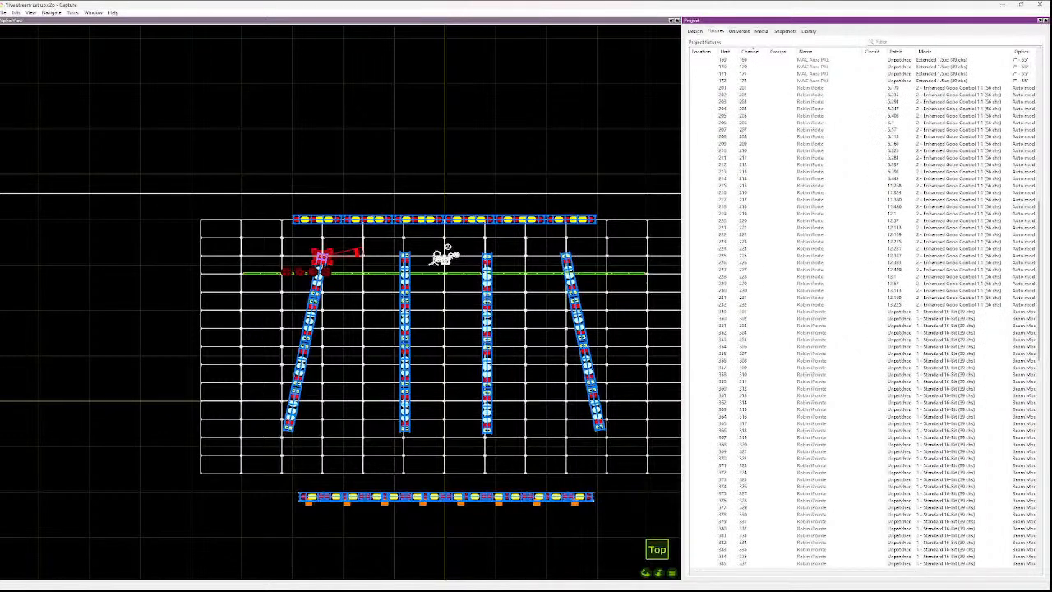
click(900, 311)
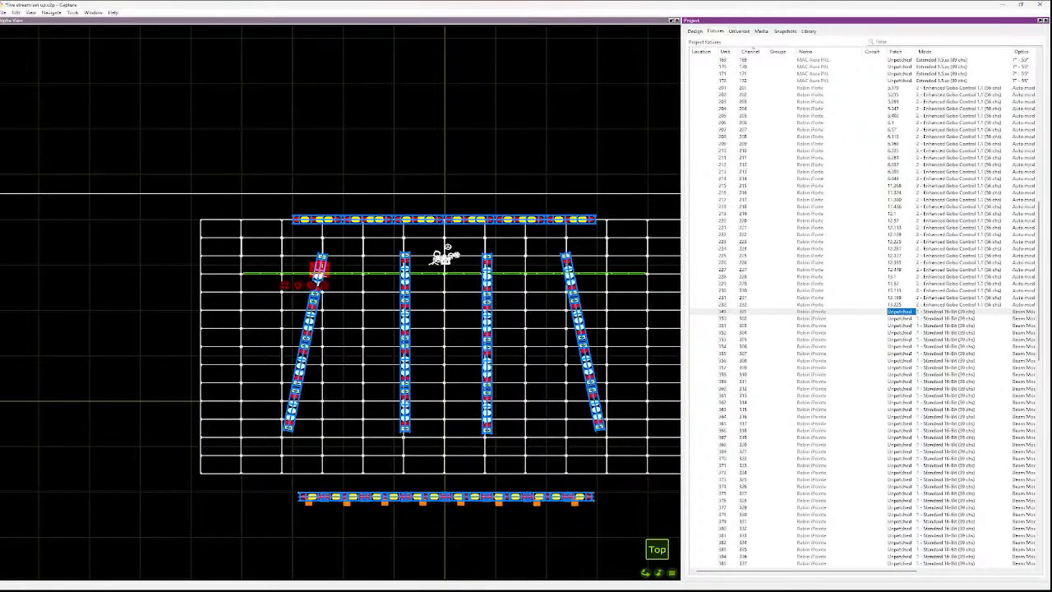
- Patch MAC Aura PXL units 151 to 172 consecutively from address 16.1, continuing across the following universes until complete
scroll(863, 313, up, 13)
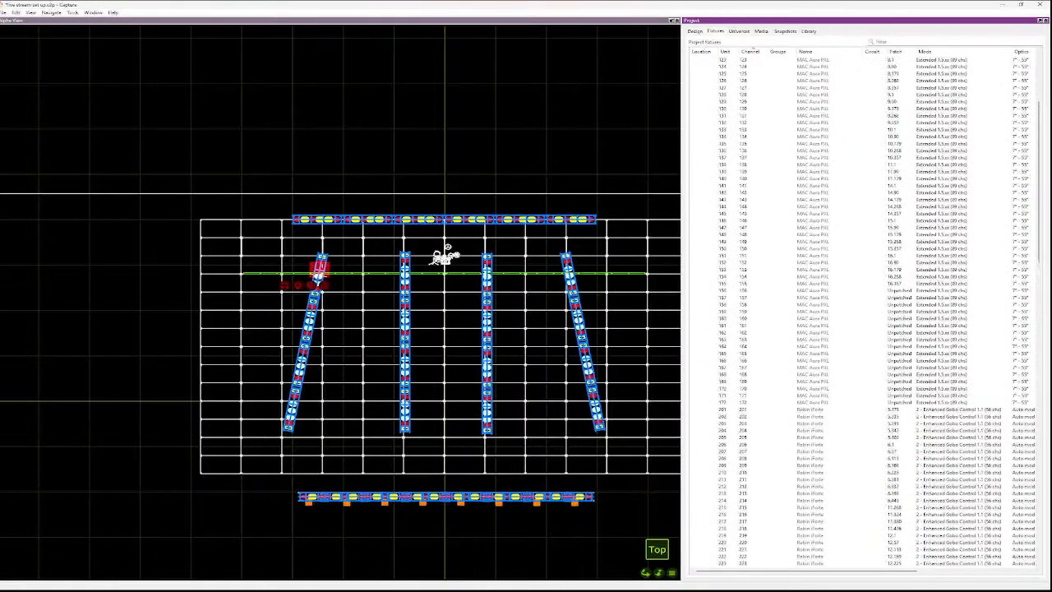
click(900, 256)
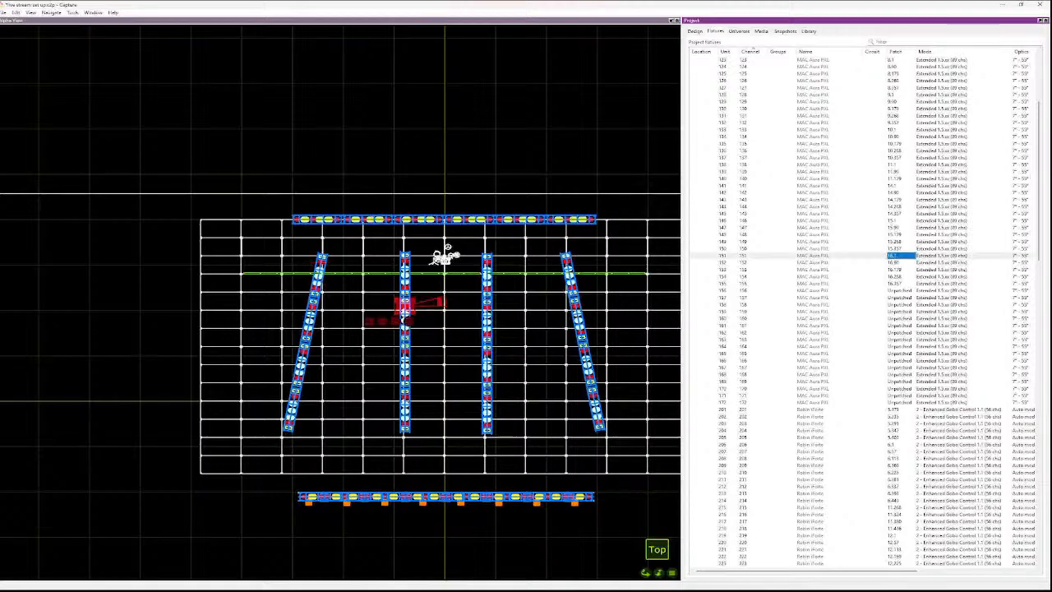
key(Up)
key(Up)
key(Up)
key(Up)
key(Up)
key(Down)
key(Down)
key(Down)
key(Down)
key(Down)
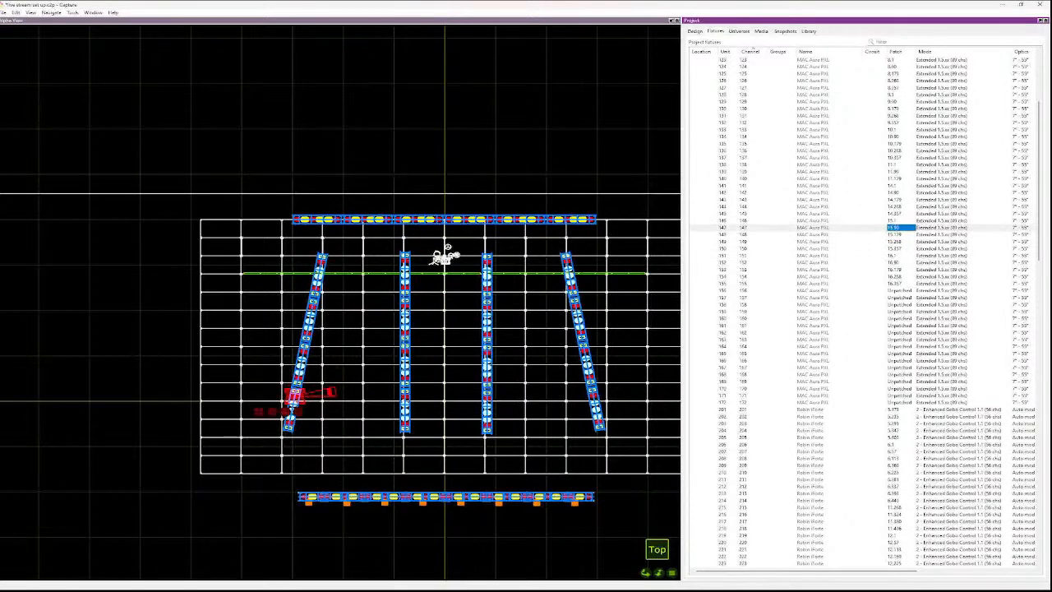
key(shift+Down)
key(shift+Down)
key(shift+Down)
key(shift+Down)
key(shift+Down)
key(shift+Down)
key(shift+Down)
key(shift+Down)
key(shift+Down)
key(shift+Down)
key(shift+Down)
key(shift+Down)
key(shift+Down)
key(shift+Down)
key(shift+Down)
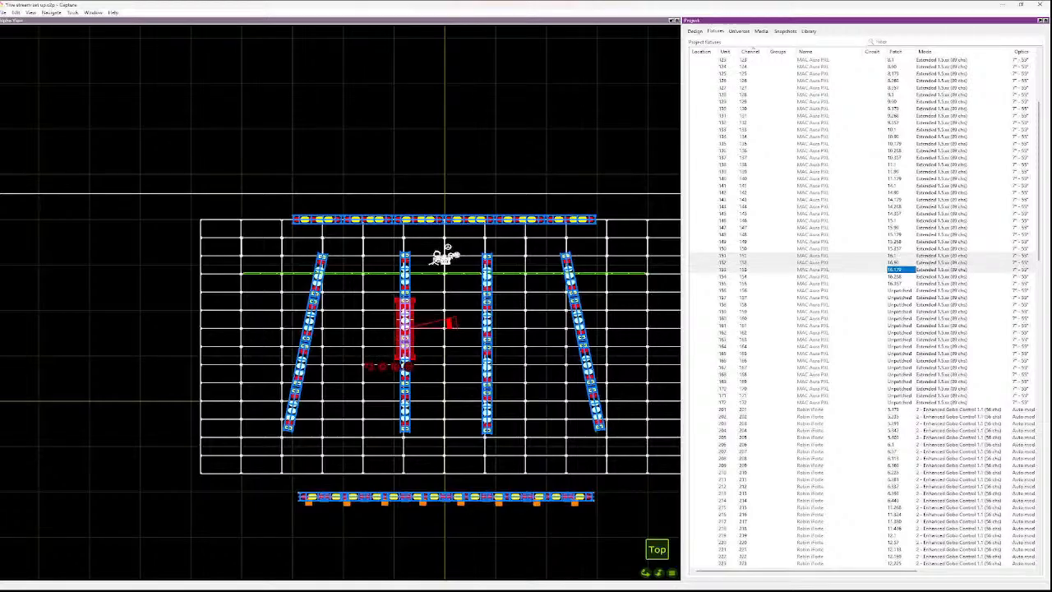
key(shift+Down)
key(shift+Down)
key(shift+Down)
key(shift+Down)
key(shift+Down)
key(shift+Down)
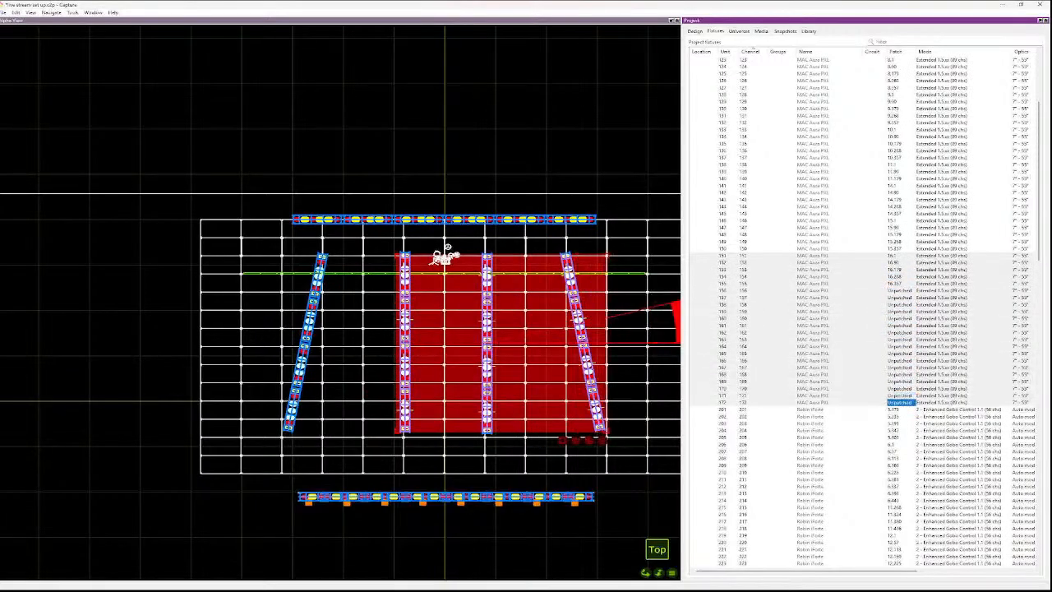
key(Return)
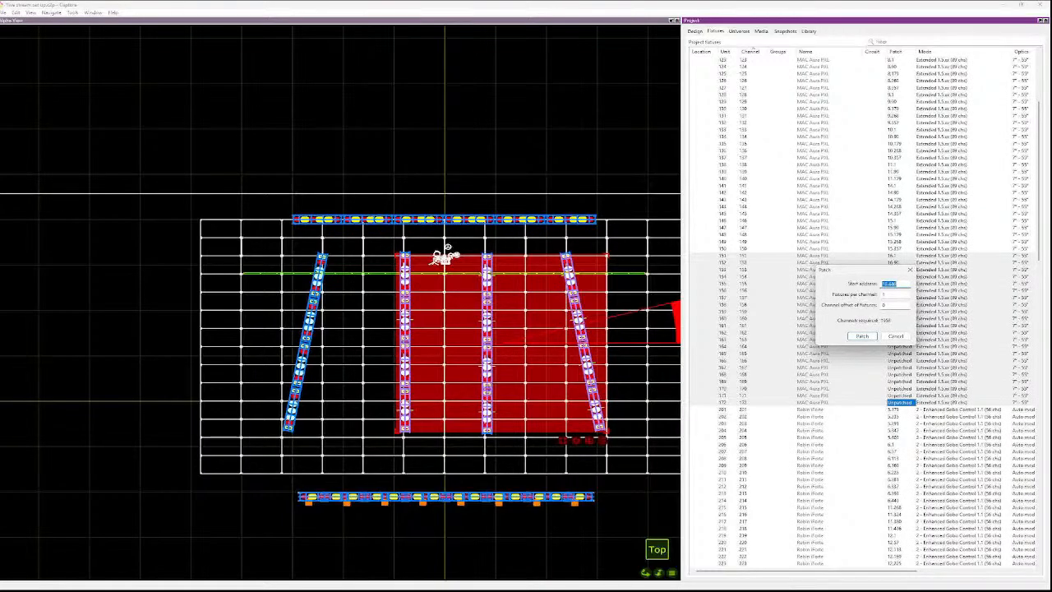
text(6.1)
key(BackSpace)
text(1)
click(863, 336)
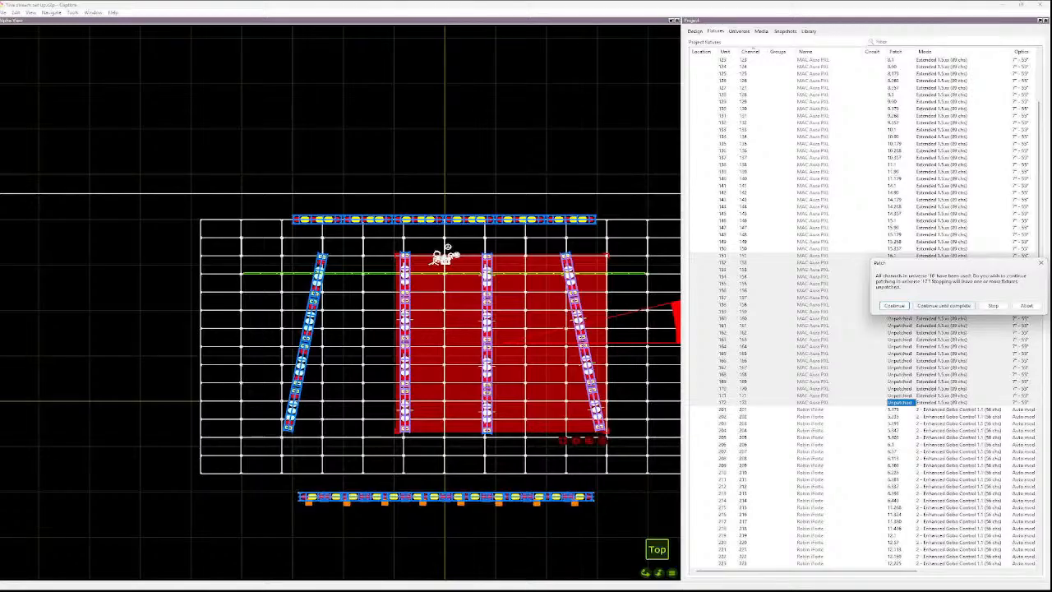
click(945, 305)
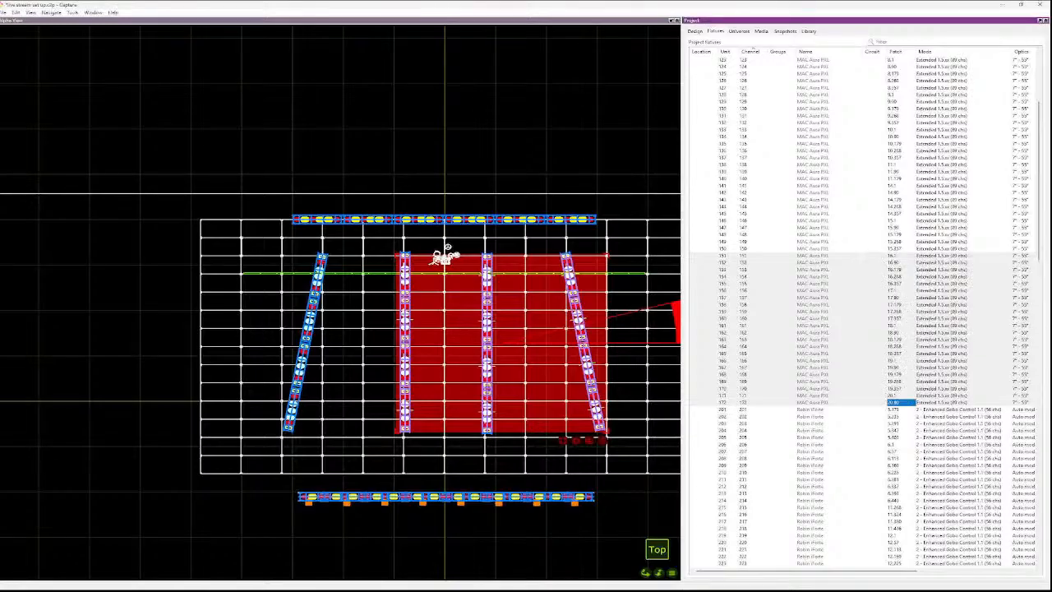
- Check the patch addresses of the MAC Aura PXL units on the midstage trusses one by one, back to unit 142
click(898, 360)
click(898, 374)
click(897, 388)
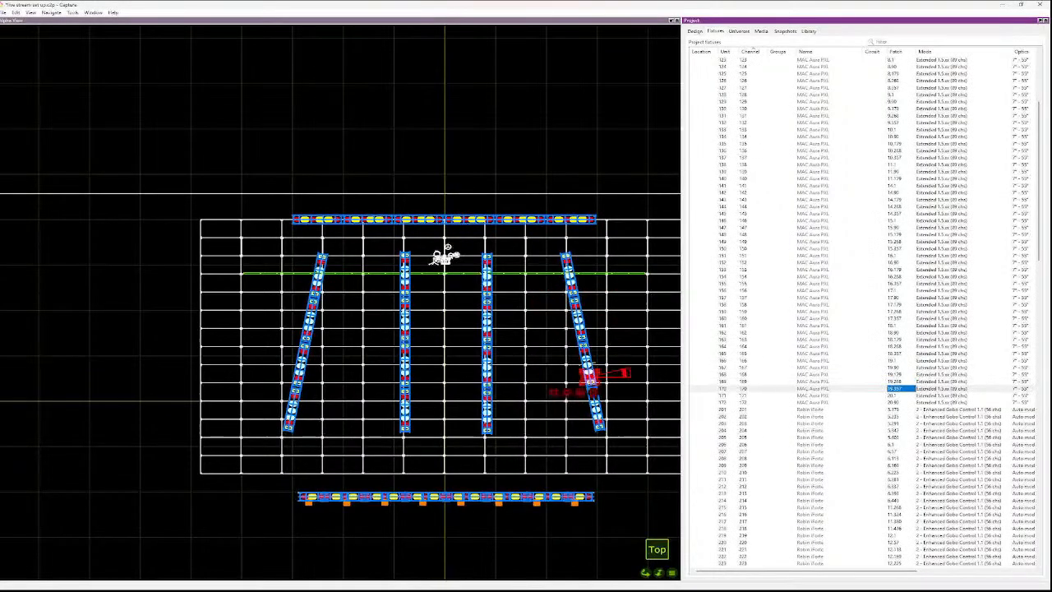
key(Down)
key(Up)
key(Up)
key(Up)
key(Up)
key(Up)
key(Up)
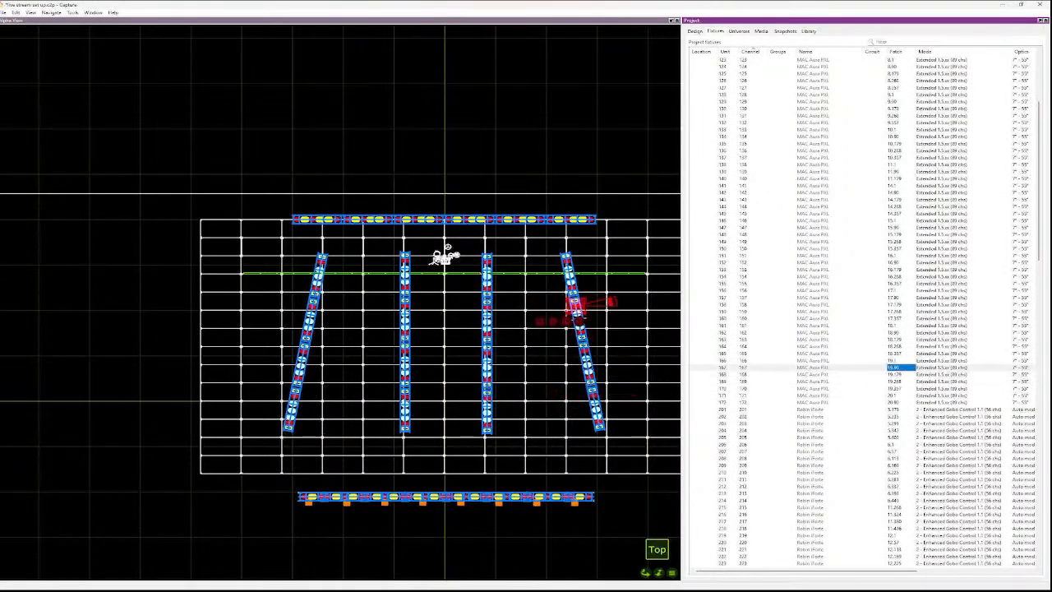
key(Up)
key(Up)
key(Up)
key(Up)
key(Up)
key(Up)
key(Up)
key(Up)
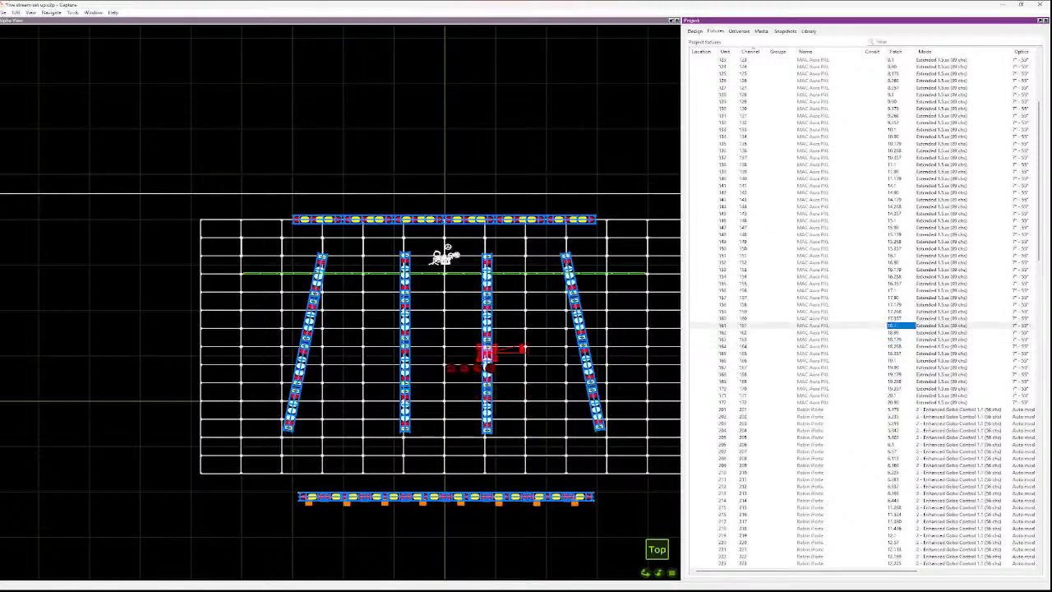
key(Up)
key(Up)
key(Up)
key(Up)
key(Up)
key(Up)
key(Up)
key(Up)
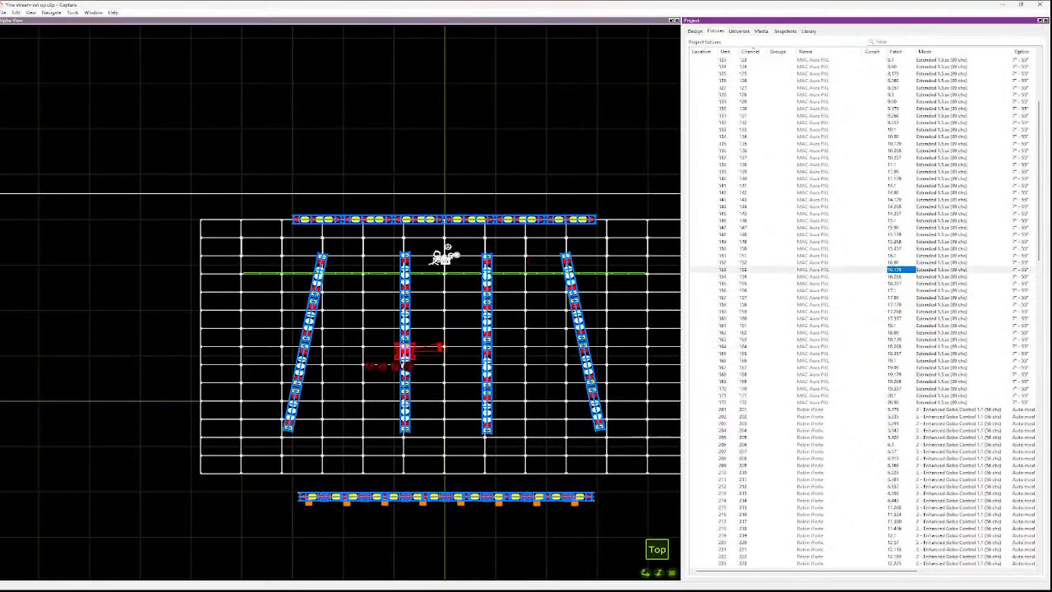
key(Up)
key(Up)
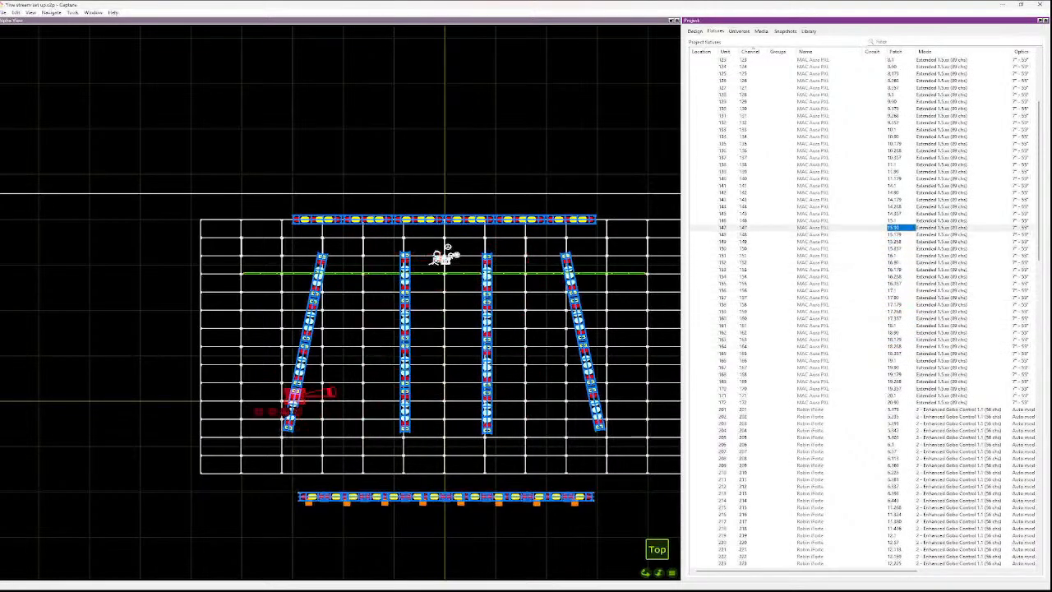
key(Up)
key(Up)
key(Up)
key(Up)
key(Up)
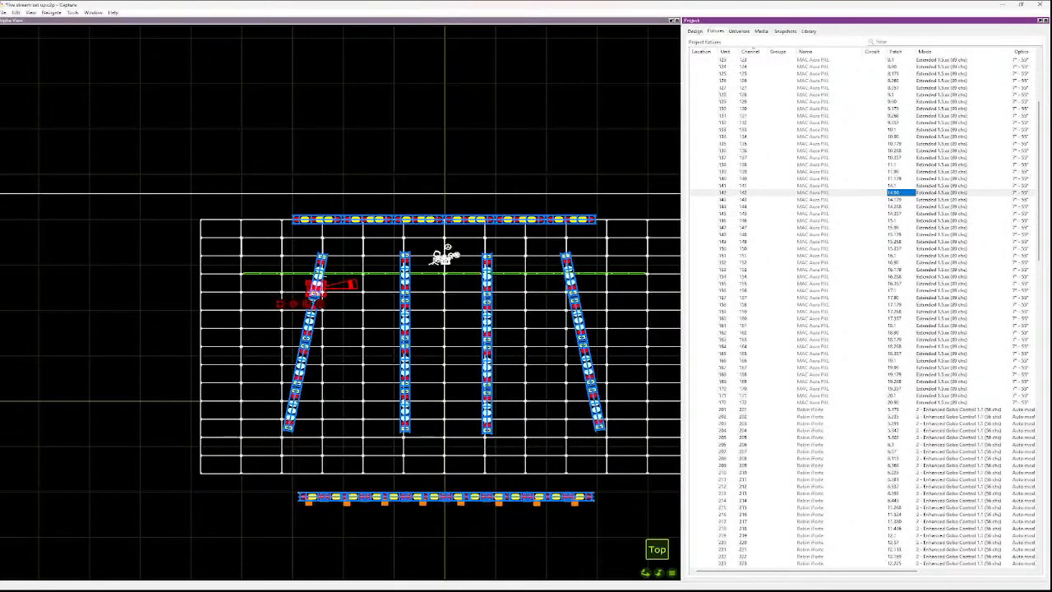
- Trace the patch order from MAC Aura PXL unit 142 through the midstage trusses to Robin iForte unit 210
key(Down)
key(Down)
key(Down)
key(Down)
key(Down)
key(Down)
key(Down)
key(Down)
key(Down)
key(Down)
key(Down)
key(Down)
key(Down)
key(Down)
key(Down)
key(Down)
key(Down)
key(Down)
key(Down)
key(Down)
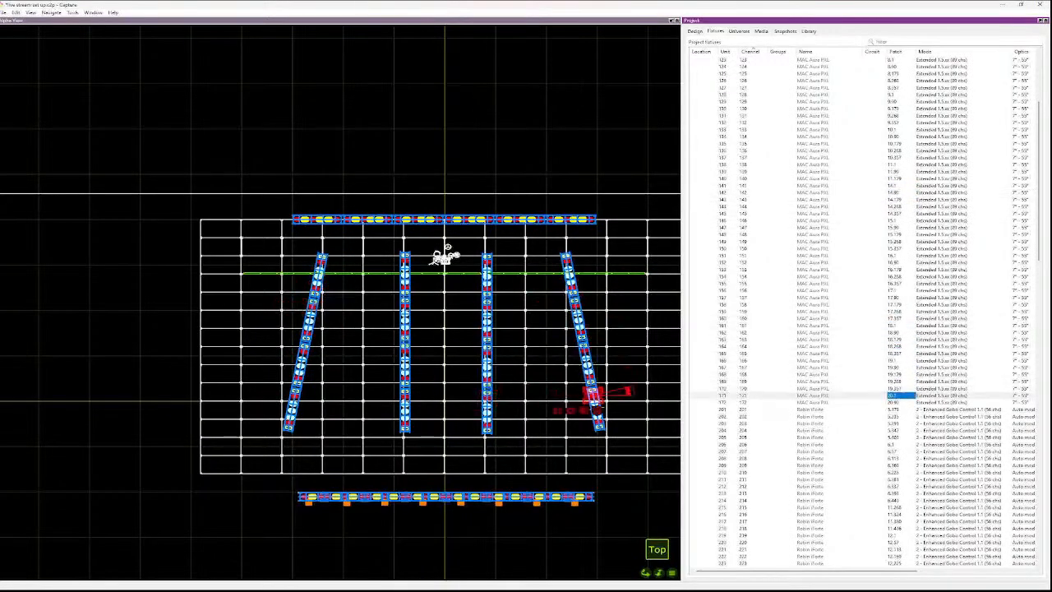
key(Down)
key(Down)
key(Down)
key(Down)
key(Down)
key(Down)
key(Down)
key(Down)
key(Down)
key(Down)
key(Down)
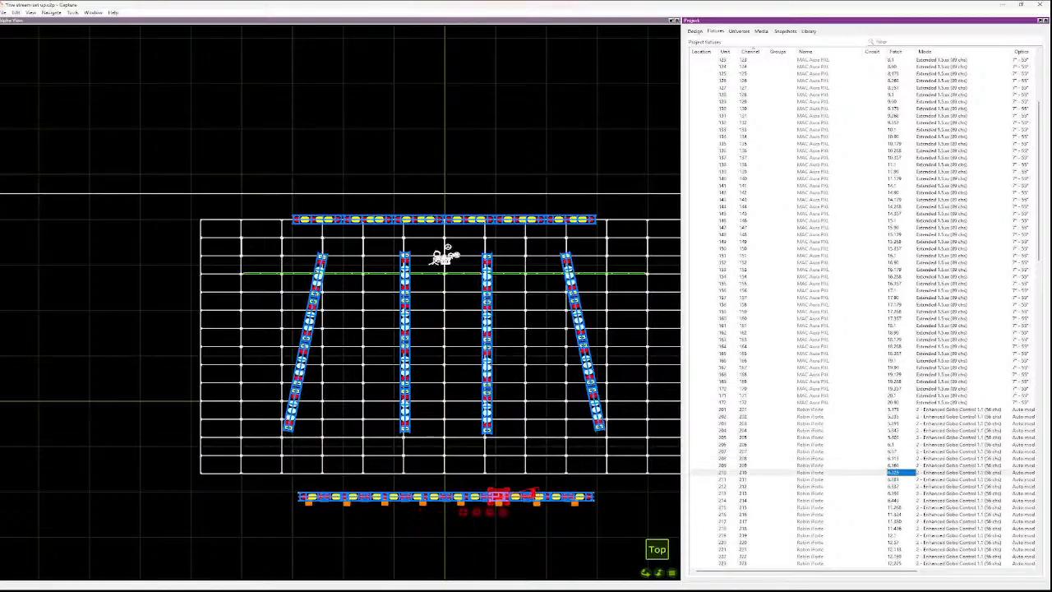
- Trace the patch order back from the Robin iForte units to MAC Aura PXL unit 131 on the upstage truss
key(Up)
key(Up)
key(Up)
key(Up)
key(Up)
key(Up)
key(Up)
key(Up)
key(Up)
key(Up)
key(Up)
key(Up)
key(Up)
key(Up)
key(Up)
key(Up)
key(Up)
key(Up)
key(Up)
key(Up)
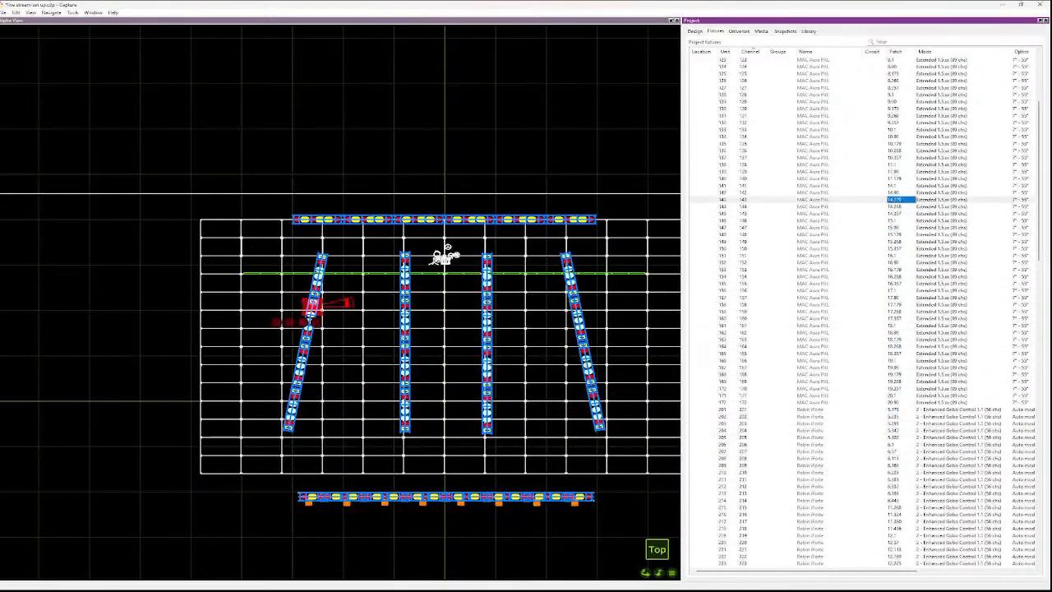
key(Up)
key(Up)
key(Up)
key(Up)
key(Up)
key(Up)
key(Up)
key(Up)
key(Up)
key(Up)
key(Up)
key(Up)
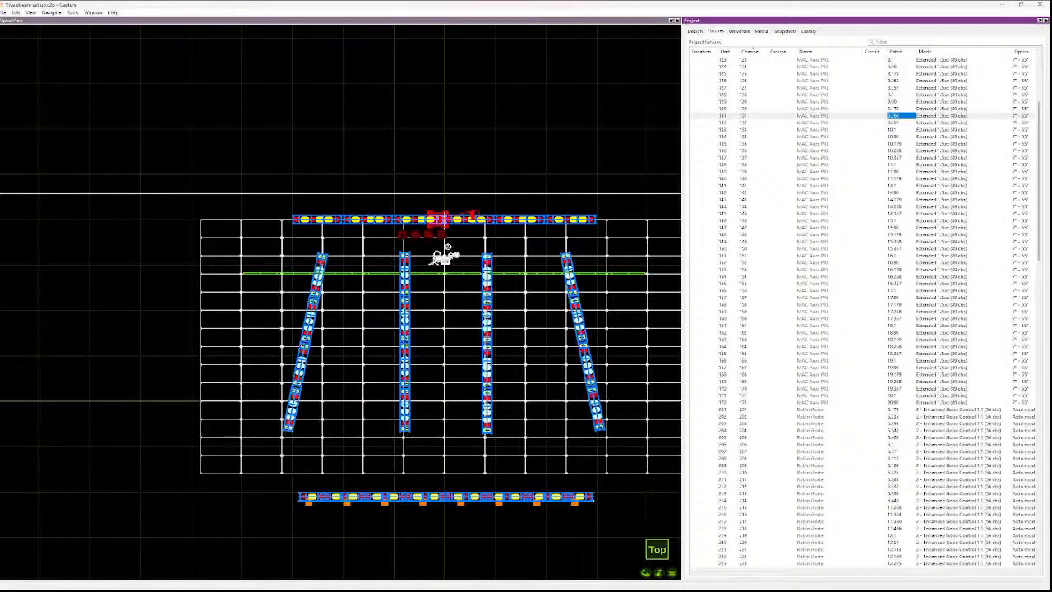
- Check which midstage trusses MAC Aura PXL units 152 to 148 hang on, around the start of universe 16
key(Down)
key(Down)
click(896, 262)
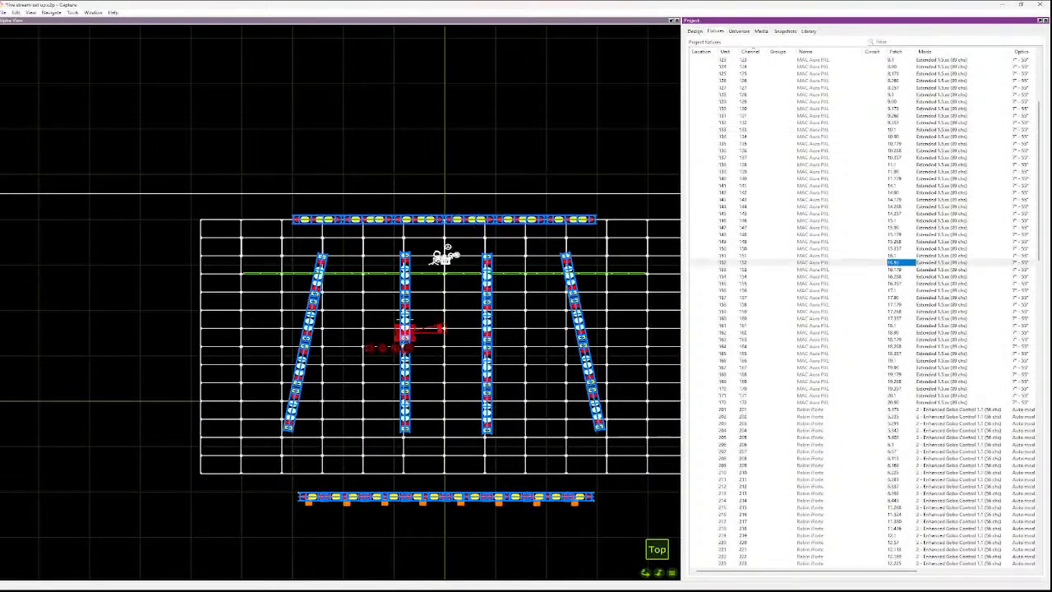
key(Up)
key(Up)
key(Up)
key(Up)
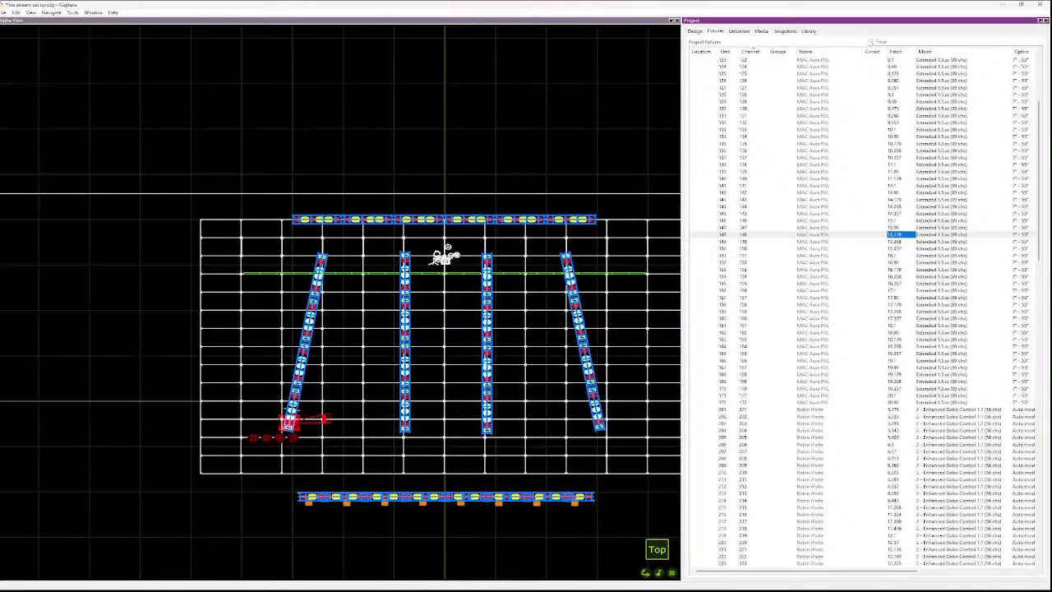
- Trace the patch order of the MAC Aura PXL units from 148 to 172 along the midstage trusses
key(Down)
key(Down)
key(Down)
key(Down)
key(Down)
key(Down)
key(Down)
key(Down)
key(Down)
key(Down)
key(Down)
key(Down)
key(Down)
key(Down)
key(Down)
key(Down)
key(Down)
key(Down)
key(Down)
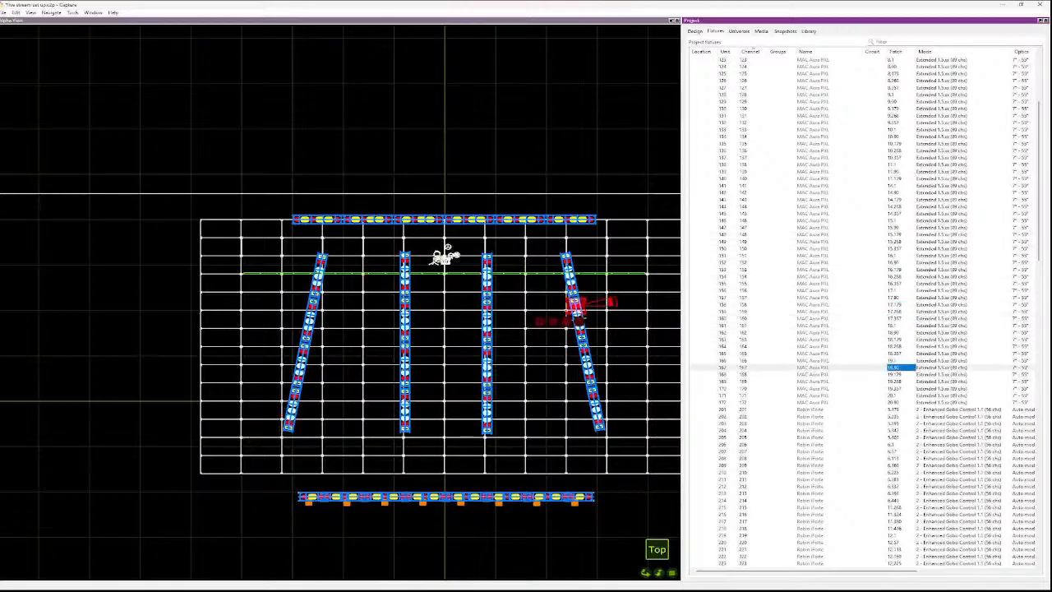
key(Down)
key(Down)
key(Down)
key(Down)
key(Down)
- Check the Robin iForte units' patch addresses and truss positions from unit 201 onward, continuing into the unpatched Robin iPointe units
key(Down)
key(Down)
key(Down)
key(Down)
key(Down)
key(Down)
key(Down)
key(Down)
key(Down)
key(Down)
key(Down)
key(Down)
key(Down)
key(Down)
key(Down)
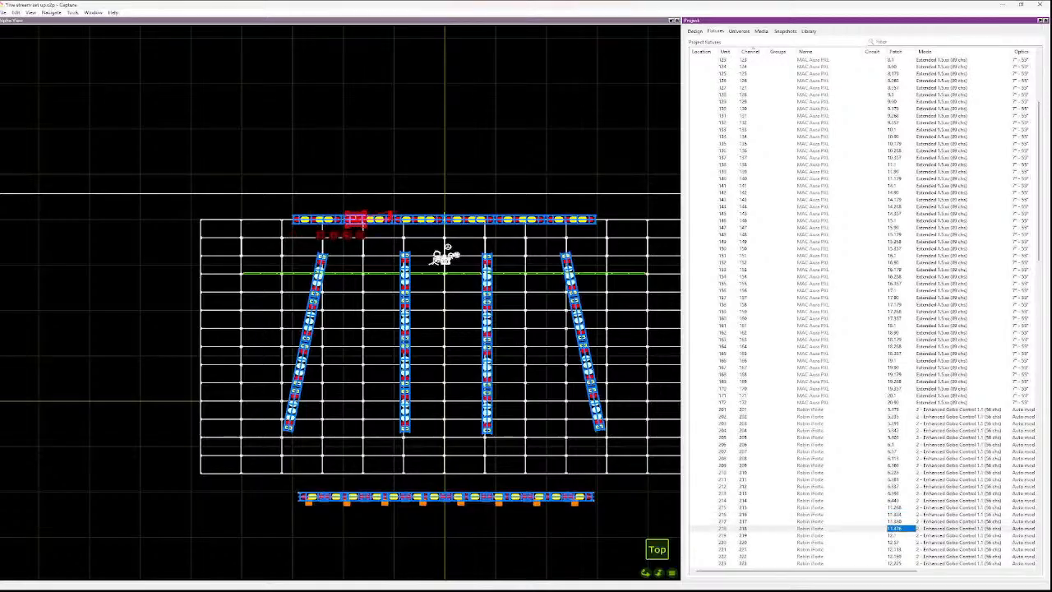
key(Down)
key(Down)
key(Down)
key(Down)
key(Down)
key(Down)
key(Down)
key(Down)
key(Down)
key(Down)
key(Down)
key(Down)
key(Down)
key(Down)
key(Down)
key(Down)
key(Down)
key(Down)
key(Down)
key(Down)
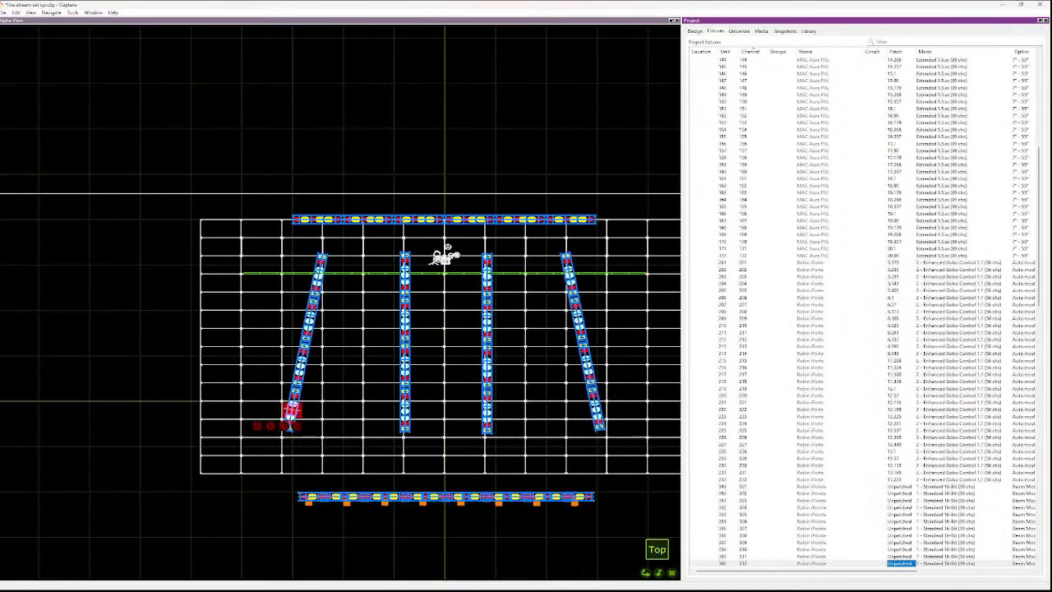
- Trace the patch order back from the unpatched Robin iPointe units through the Robin iForte units to MAC Aura PXL unit 172
key(Up)
key(Up)
key(Up)
key(Up)
key(Up)
key(Up)
key(Up)
key(Up)
key(Up)
key(Up)
key(Up)
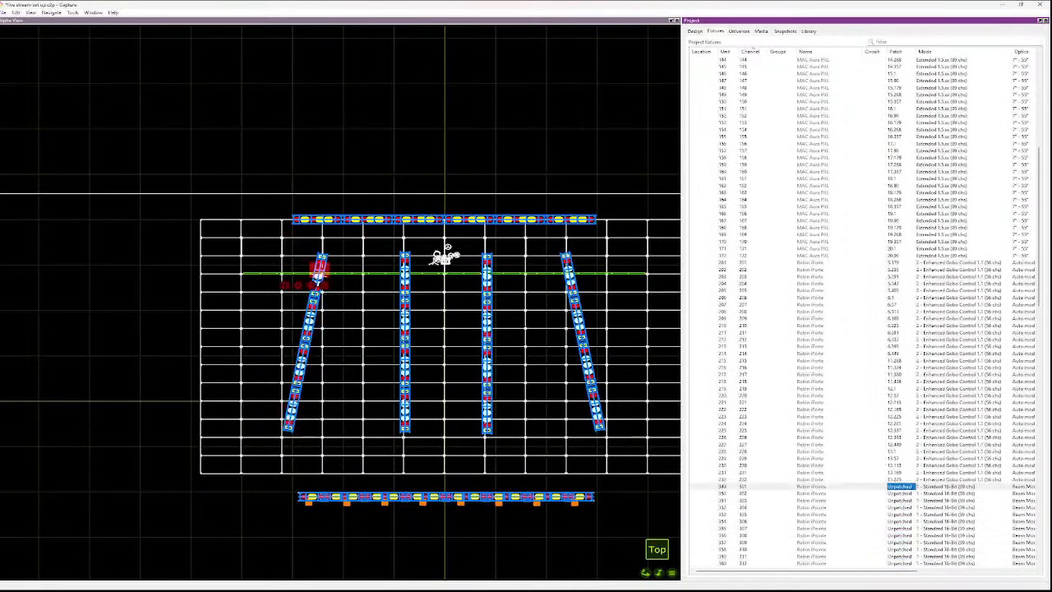
key(Up)
key(Up)
key(Up)
key(Up)
key(Up)
key(Up)
key(Up)
key(Up)
key(Up)
key(Up)
key(Up)
key(Up)
key(Up)
key(Up)
key(Up)
key(Up)
key(Up)
key(Up)
key(Up)
key(Up)
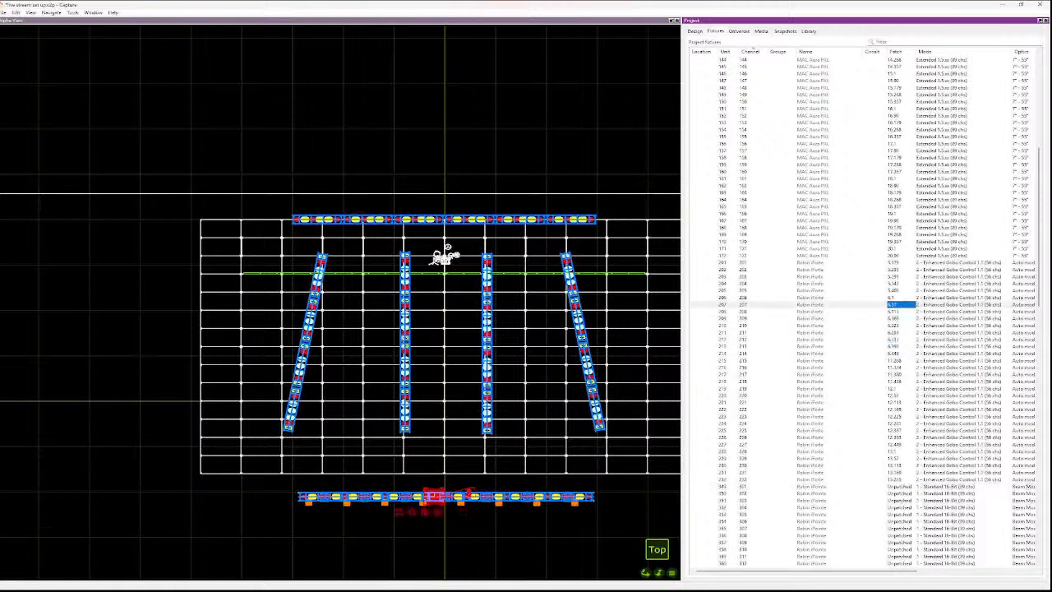
key(Up)
key(Up)
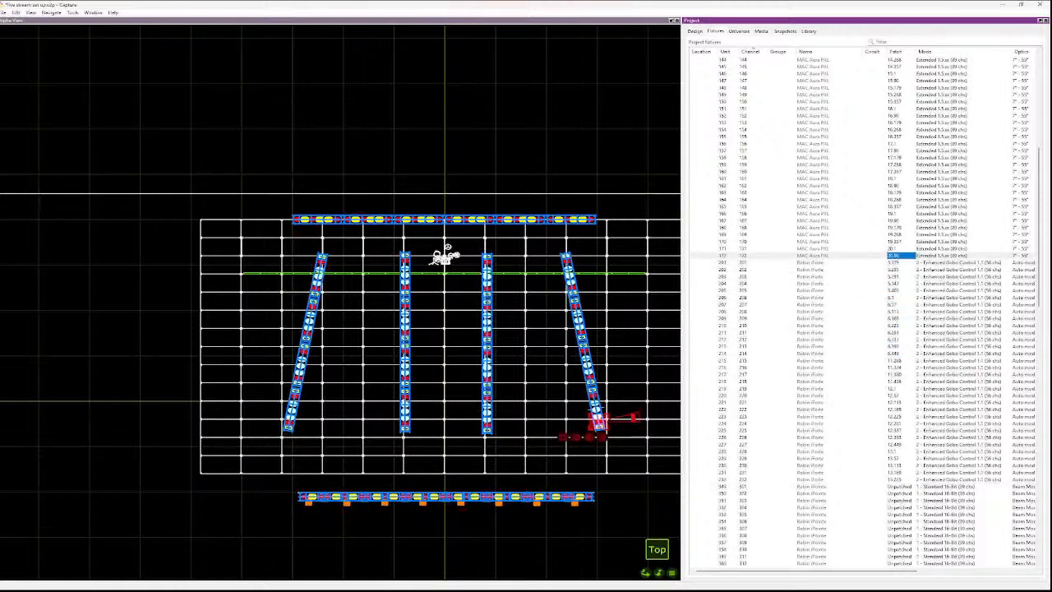
- Patch all unpatched Robin iPointe units, channels 301 to 348, from start address 21.1, continuing through the following universes until complete
key(Down)
key(Down)
key(Down)
key(Down)
key(Down)
key(Down)
key(Down)
key(Down)
key(Down)
key(Down)
key(Down)
key(Down)
key(Down)
key(Down)
key(Down)
key(Down)
key(Down)
key(Down)
key(Down)
key(Down)
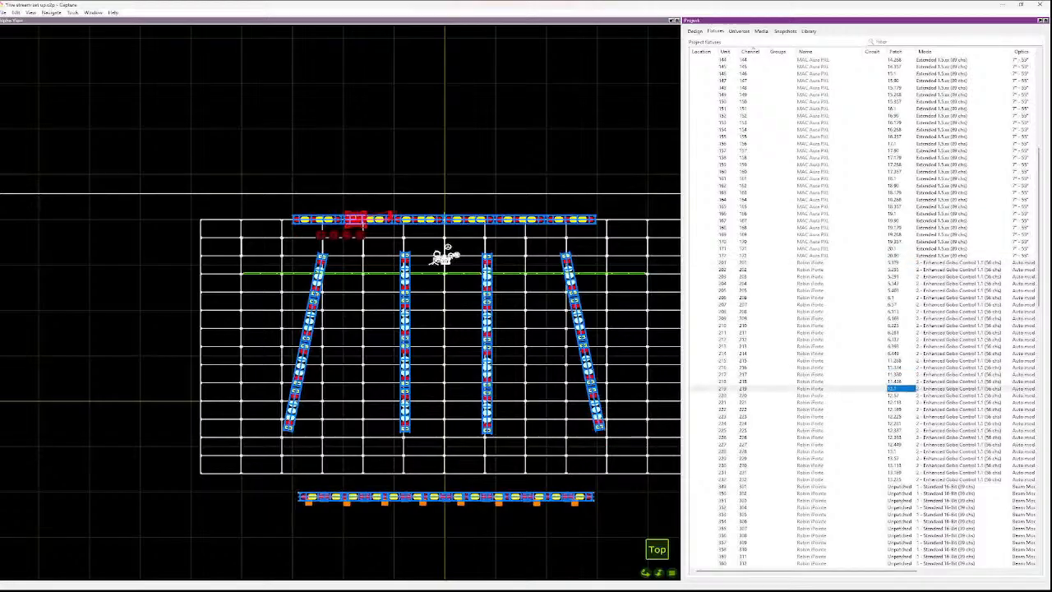
key(Down)
key(shift+Down)
key(shift+Down)
key(shift+Down)
key(shift+Down)
key(shift+Down)
key(shift+Down)
key(shift+Down)
key(shift+Down)
key(shift+Down)
key(shift+Down)
key(shift+Down)
key(shift+Down)
key(shift+Down)
key(shift+Down)
key(shift+Down)
key(shift+Down)
key(shift+Down)
key(shift+Down)
key(shift+Down)
key(shift+Down)
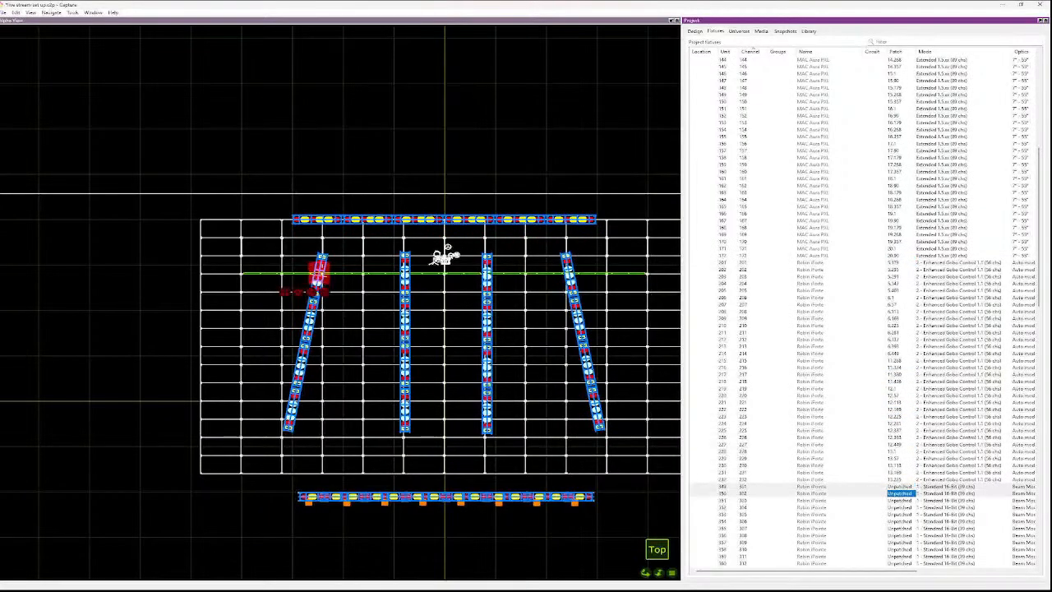
key(shift+Down)
key(shift+Down)
key(shift+Down)
key(shift+Down)
key(shift+Down)
key(shift+Down)
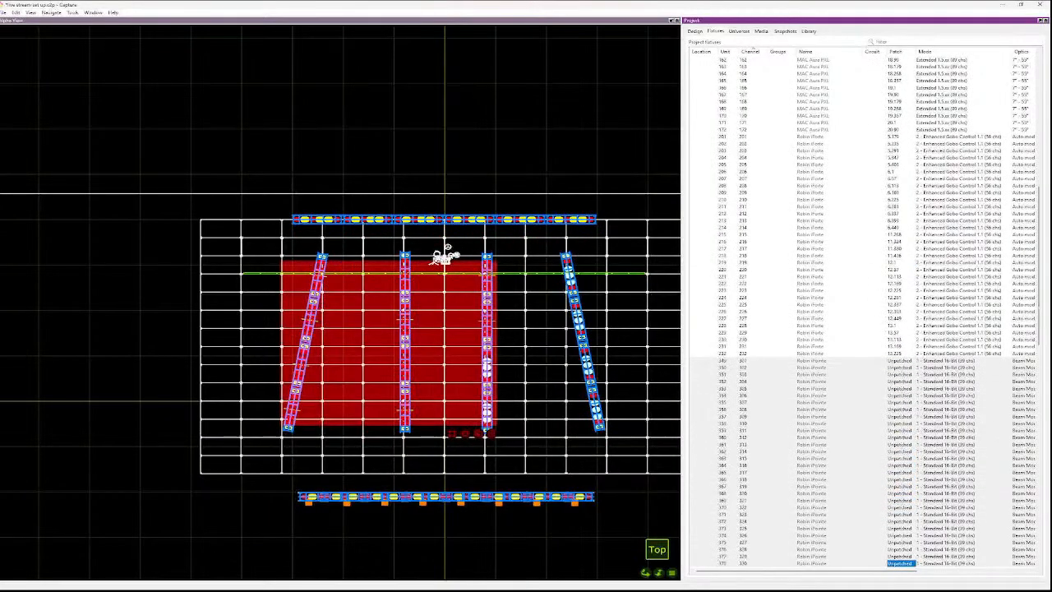
key(shift+Down)
key(shift+Down)
key(shift+Down)
key(shift+Down)
key(shift+Down)
key(shift+Down)
key(shift+Down)
key(shift+Down)
key(shift+Down)
key(shift+Down)
key(shift+Down)
key(shift+Down)
key(shift+Down)
key(shift+Down)
key(shift+Down)
key(shift+Down)
key(shift+Down)
key(shift+Down)
key(shift+Down)
key(shift+Down)
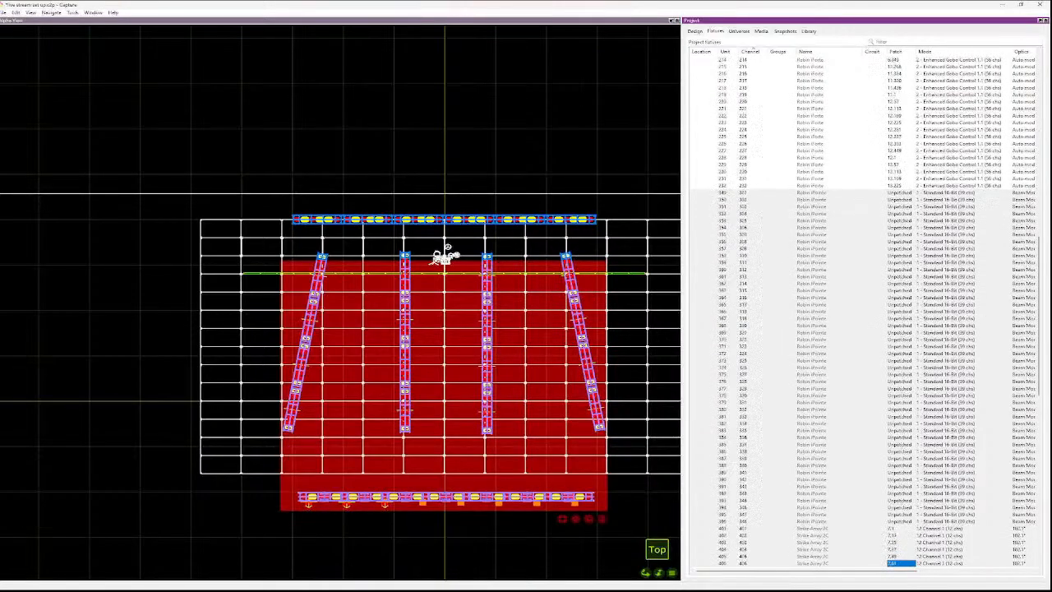
key(shift+Up)
key(shift+Up)
key(shift+Up)
key(shift+Up)
key(shift+Up)
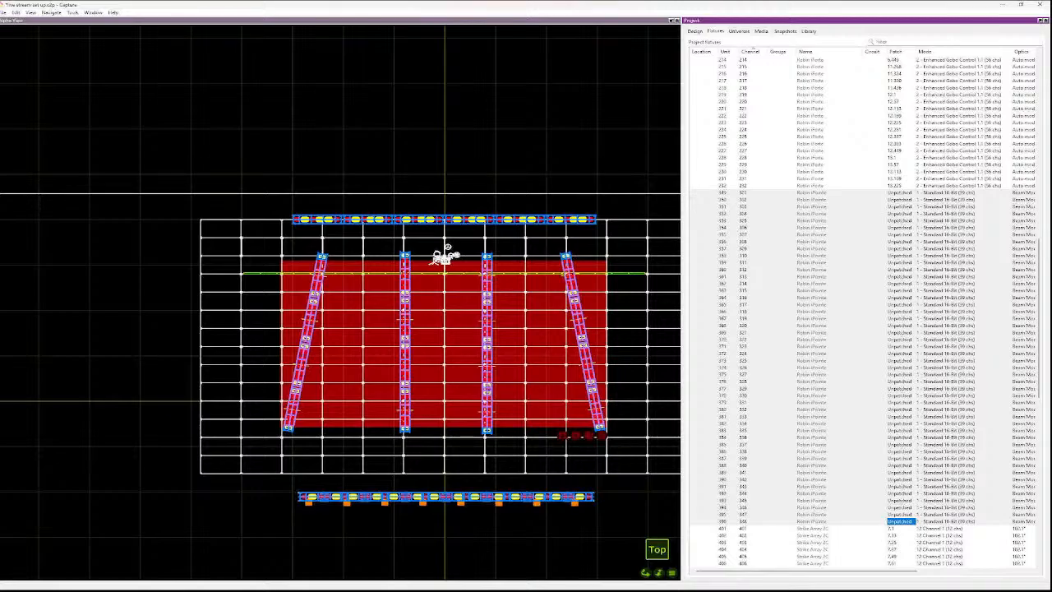
key(Return)
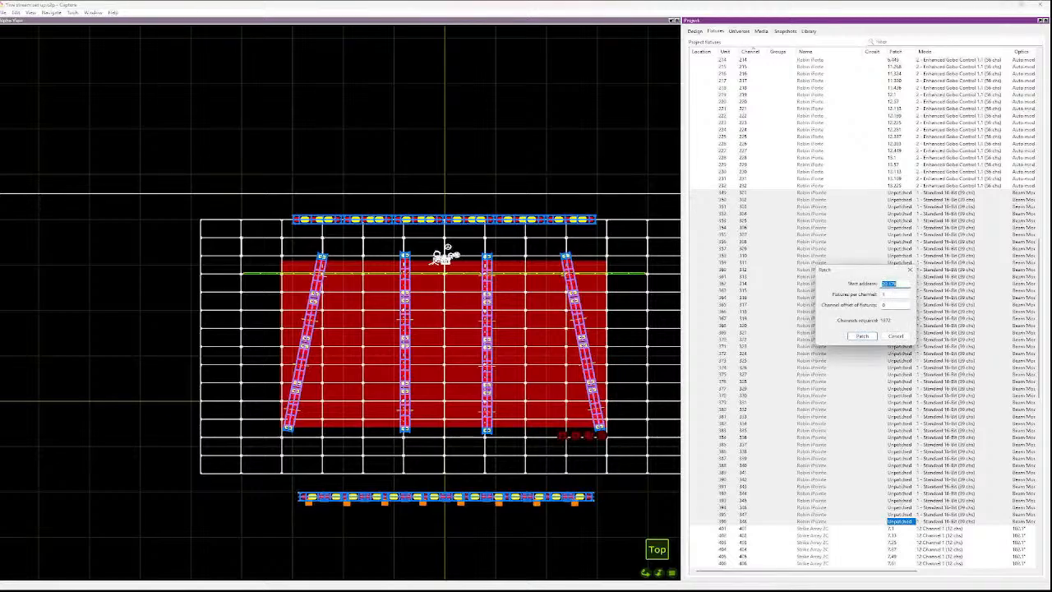
text(21.1)
key(Return)
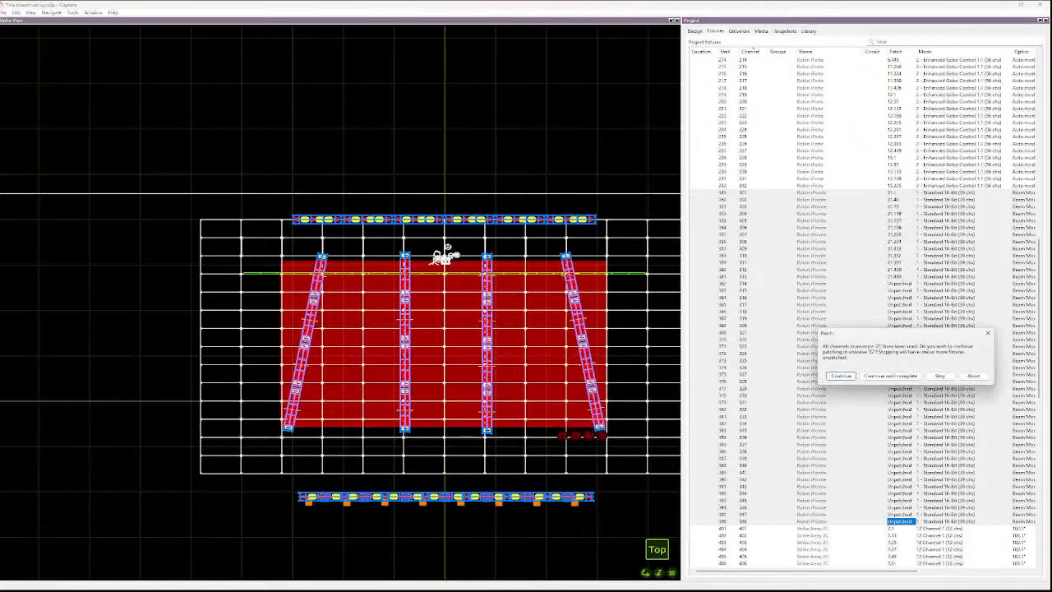
click(890, 375)
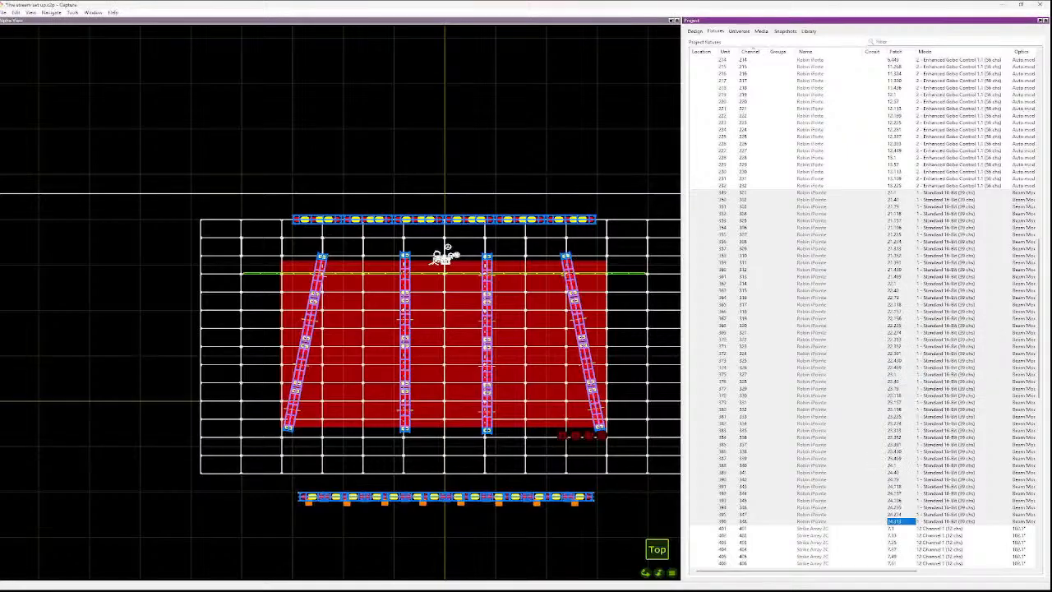
- Check where the Robin iPointe units on channels 337 to 347 hang on the last midstage truss, around the start of universe 24
click(901, 493)
key(Up)
key(Up)
key(Up)
key(Up)
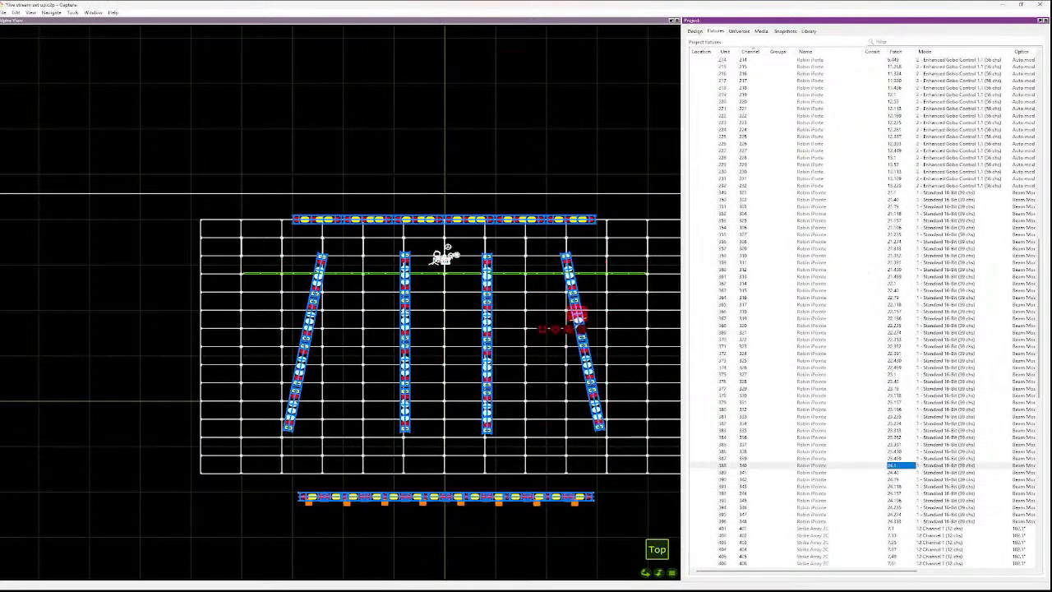
key(Up)
key(Up)
key(Up)
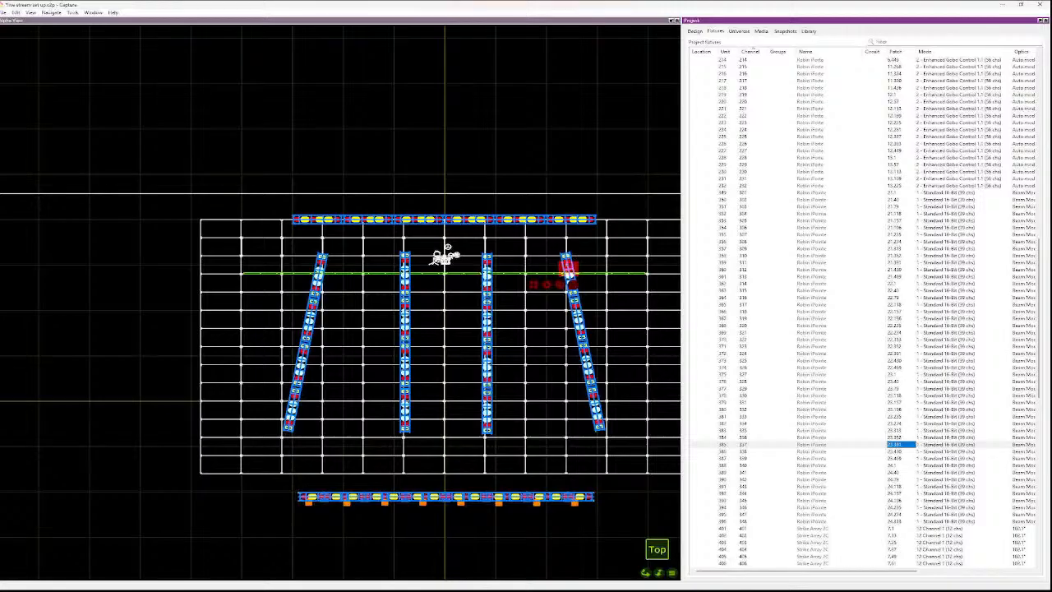
key(Down)
key(Down)
key(Down)
key(Down)
key(Down)
key(Down)
key(Down)
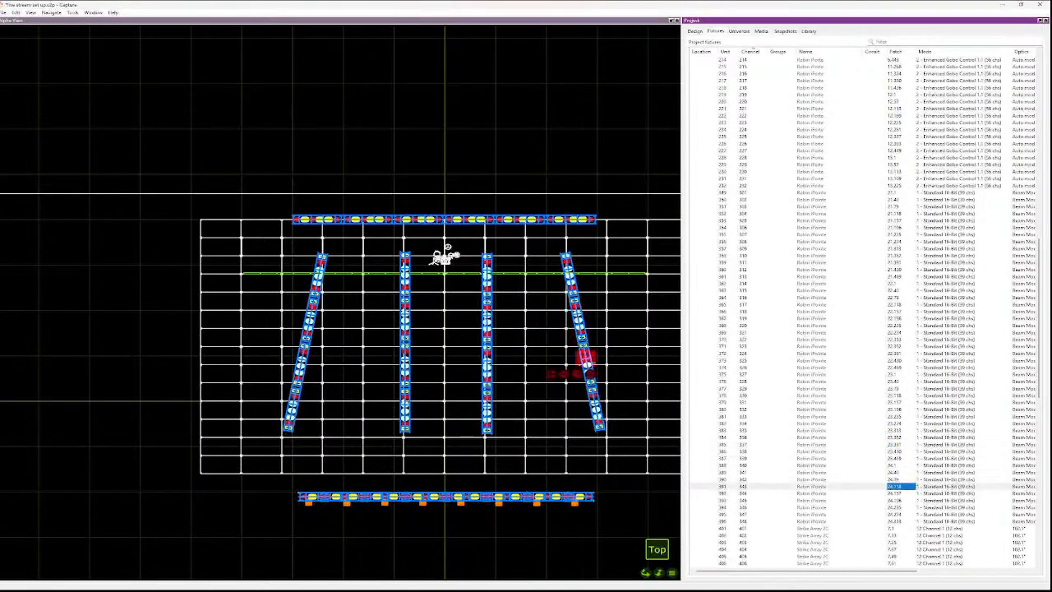
key(Down)
key(Down)
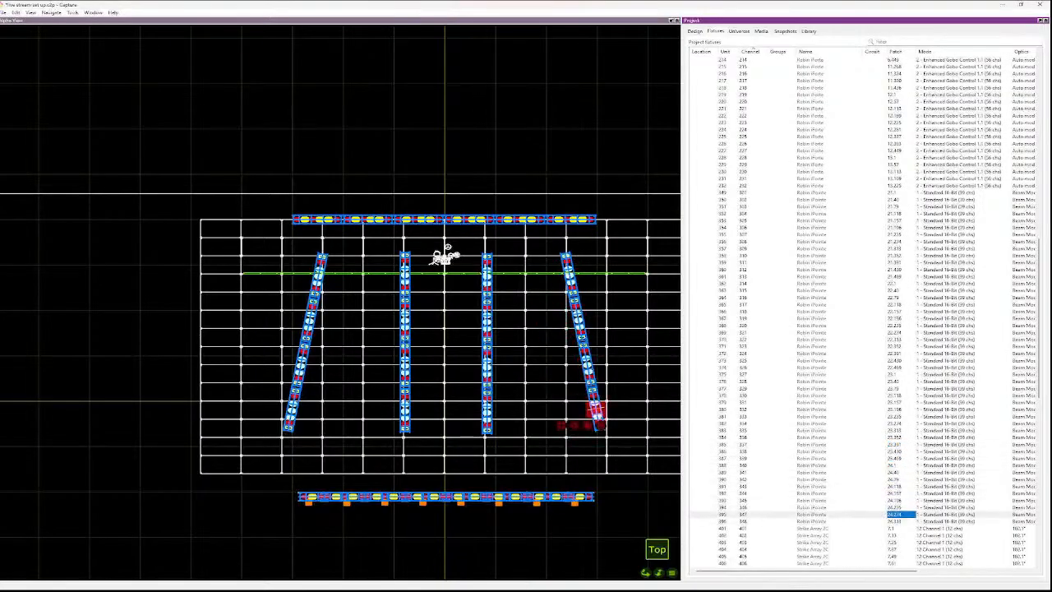
- Trace the Robin iPointe patch order back from channel 347 to channel 301 at address 21.1
key(Up)
key(Up)
key(Up)
key(Up)
key(Up)
key(Up)
key(Up)
key(Up)
key(Up)
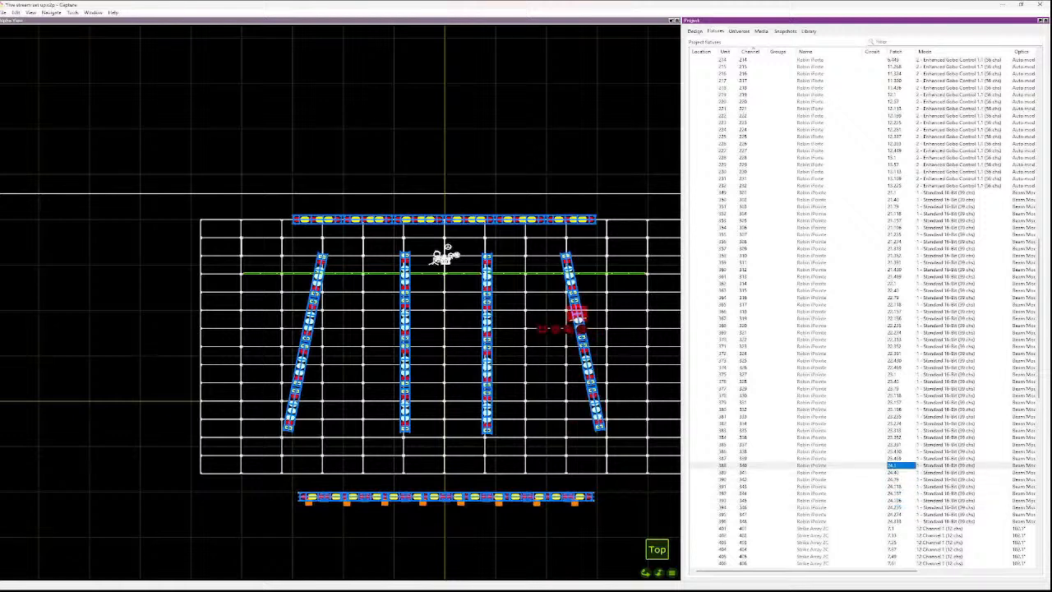
key(Up)
key(Up)
key(Up)
key(Up)
key(Up)
key(Up)
key(Up)
key(Up)
key(Up)
key(Up)
key(Up)
key(Up)
key(Up)
key(Up)
key(Up)
key(Up)
key(Up)
key(Up)
key(Up)
key(Up)
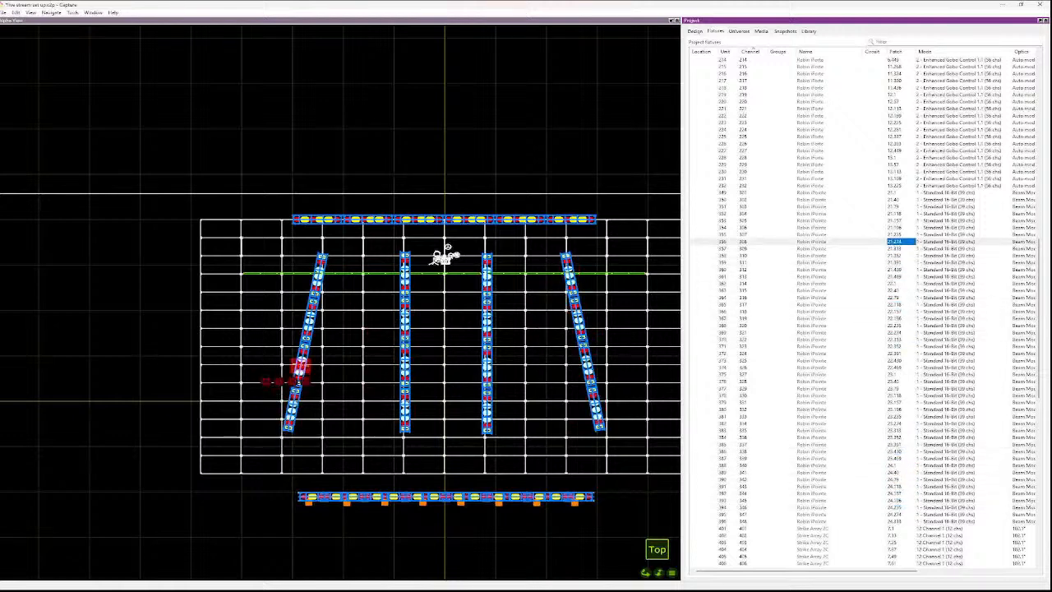
key(Up)
key(Up)
key(Up)
key(Up)
key(Up)
key(Up)
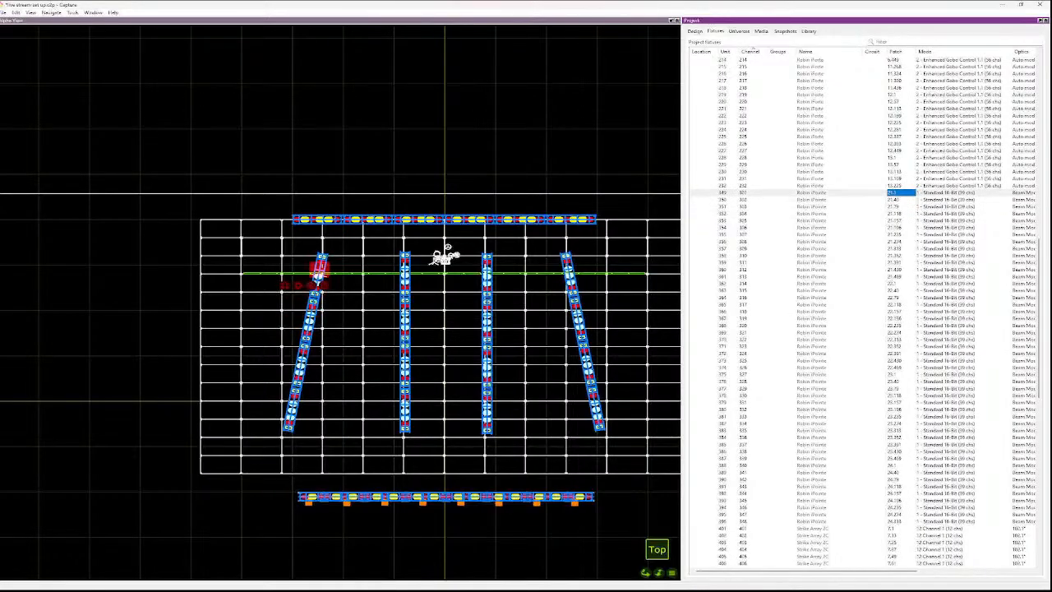
- Step through the Robin iPointe units from channel 301 to 313 to examine where the patch order passes from the first midstage truss to the second
key(Down)
key(Down)
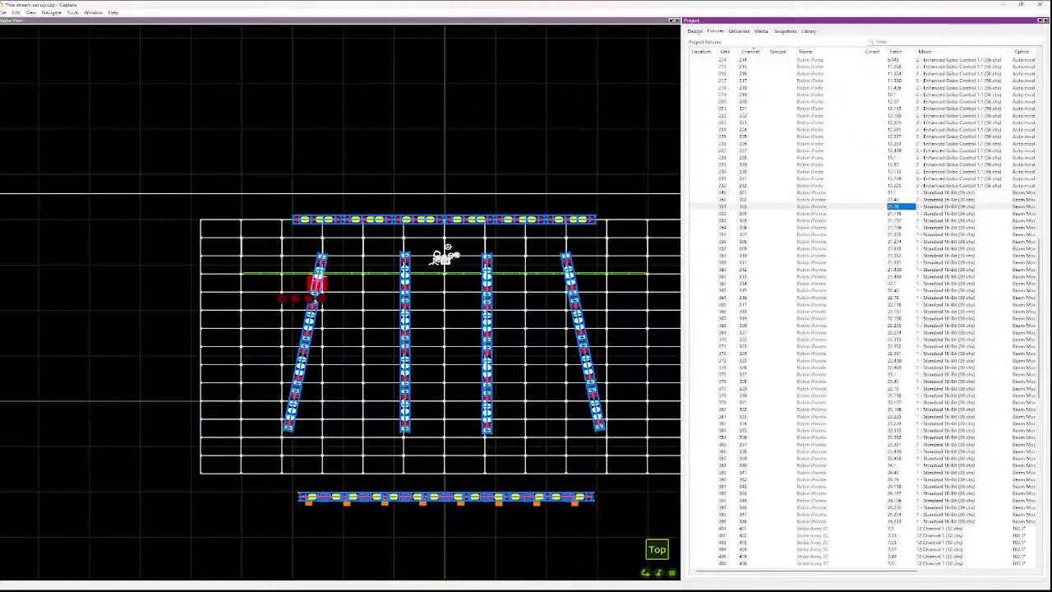
key(Down)
key(Down)
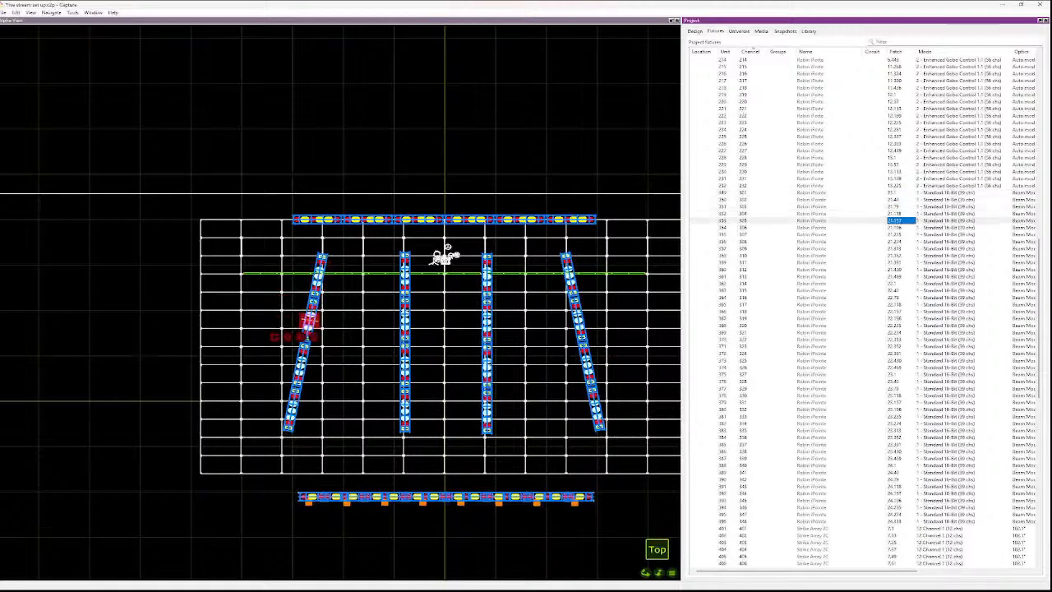
key(Down)
key(Down)
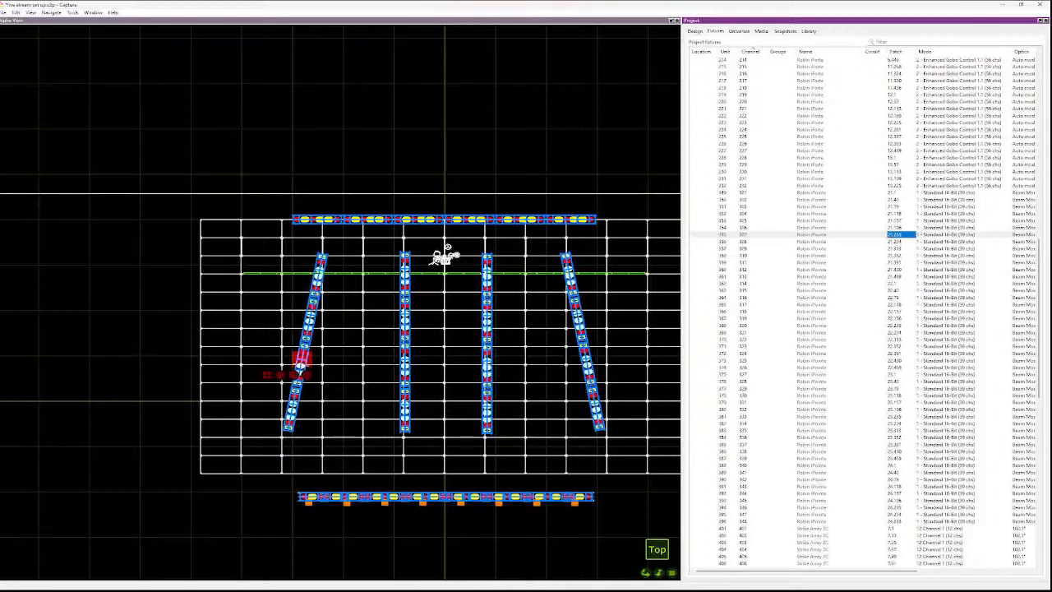
key(Down)
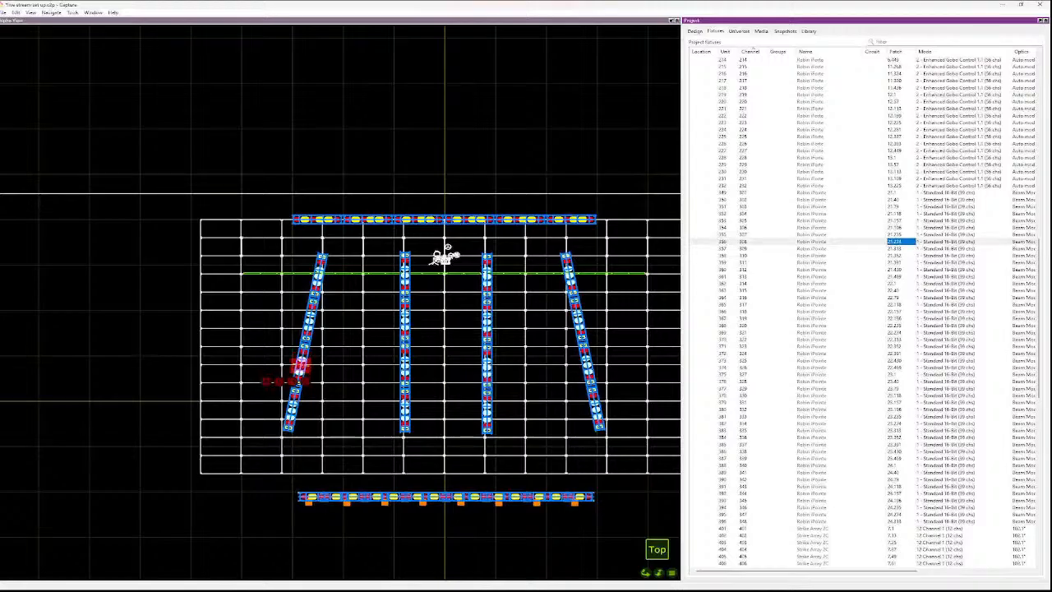
key(Down)
key(Down)
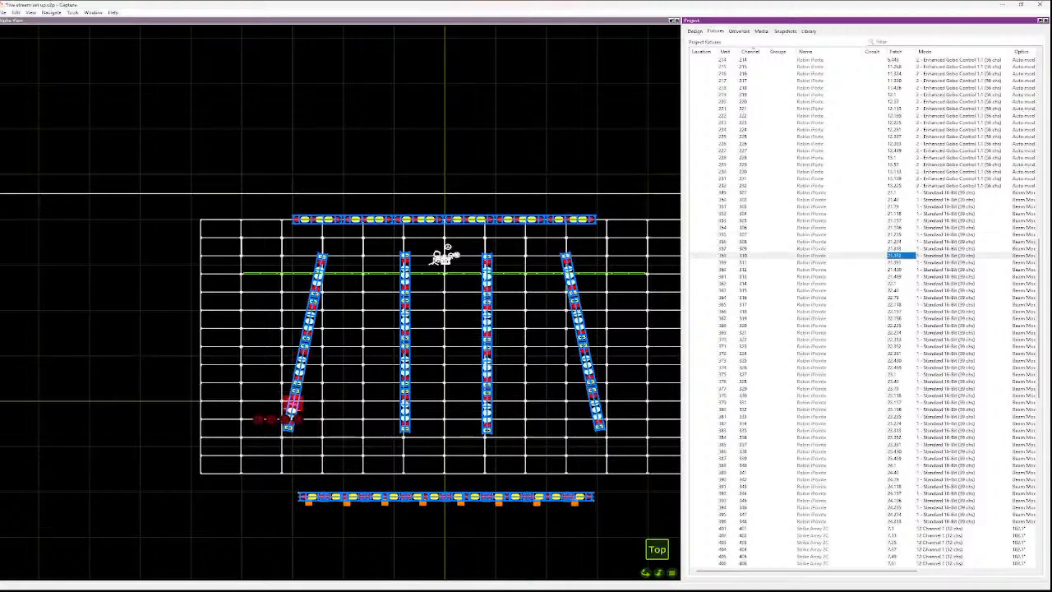
key(Down)
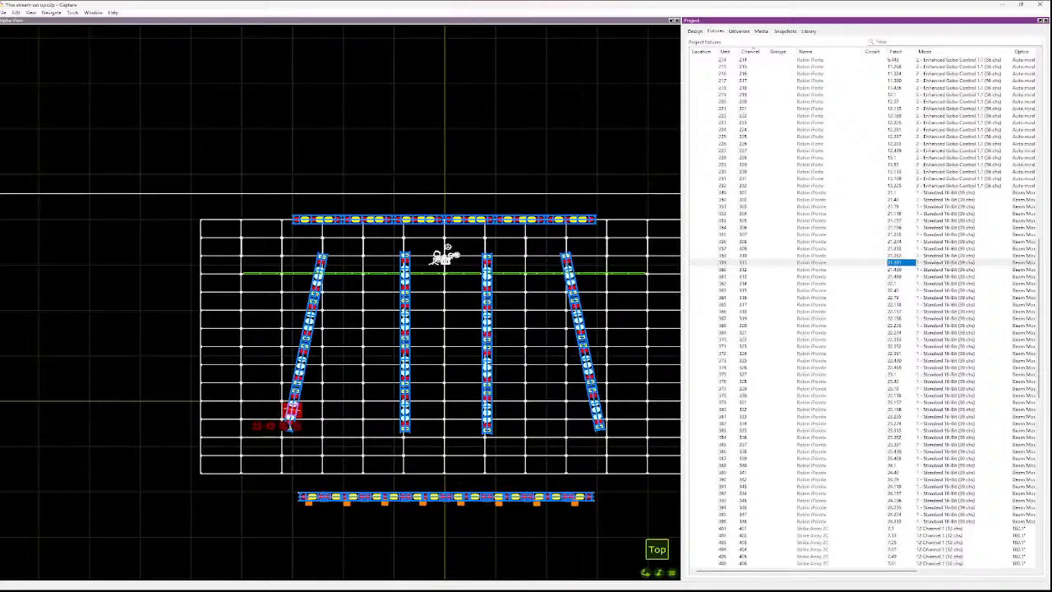
key(Down)
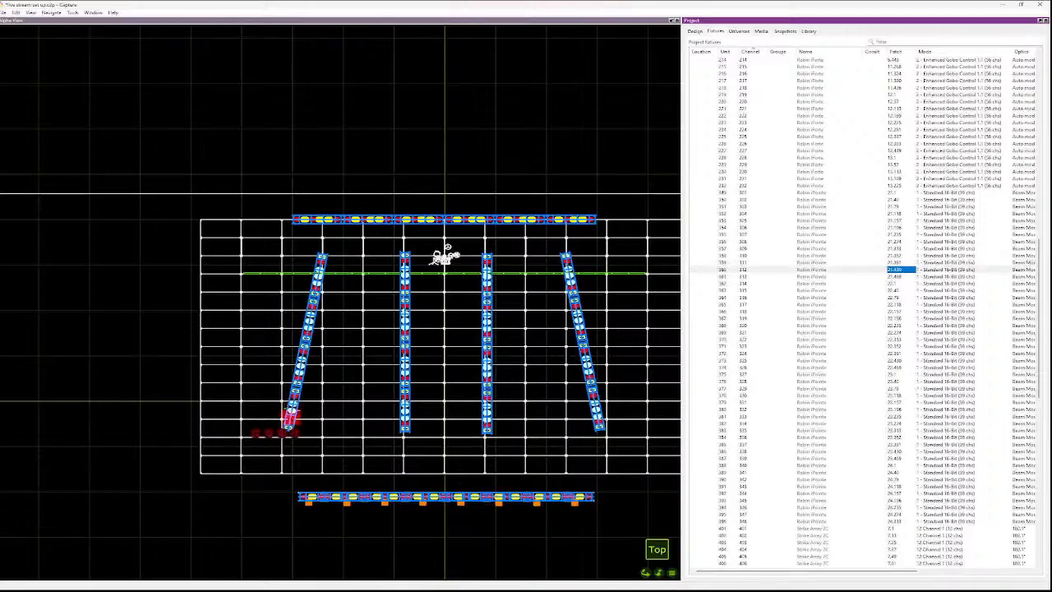
key(Down)
key(Down)
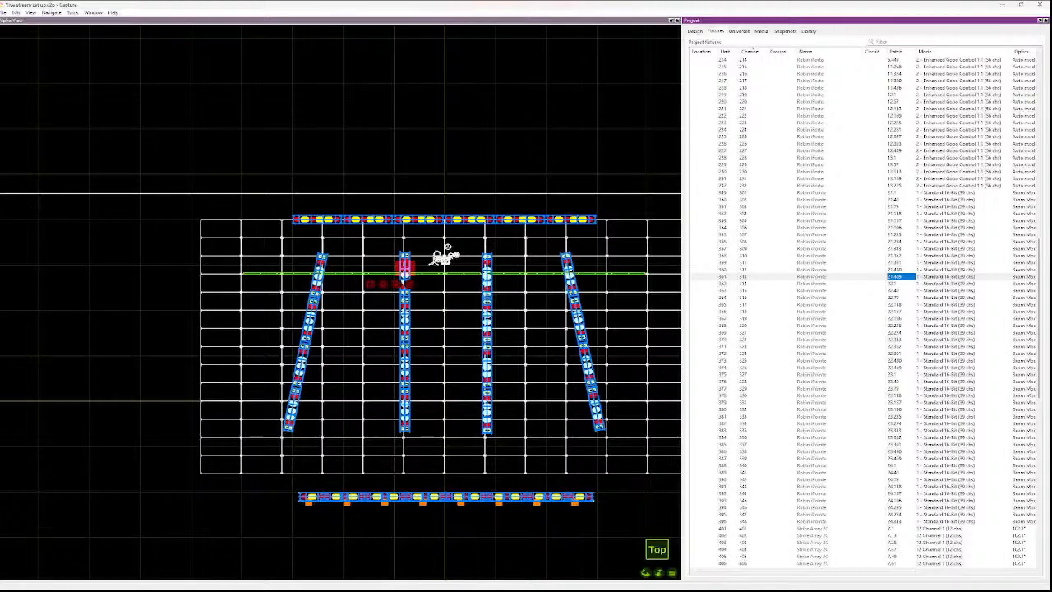
key(shift+Down)
key(shift+Down)
key(shift+Down)
key(shift+Down)
key(shift+Down)
key(shift+Down)
key(shift+Down)
key(shift+Down)
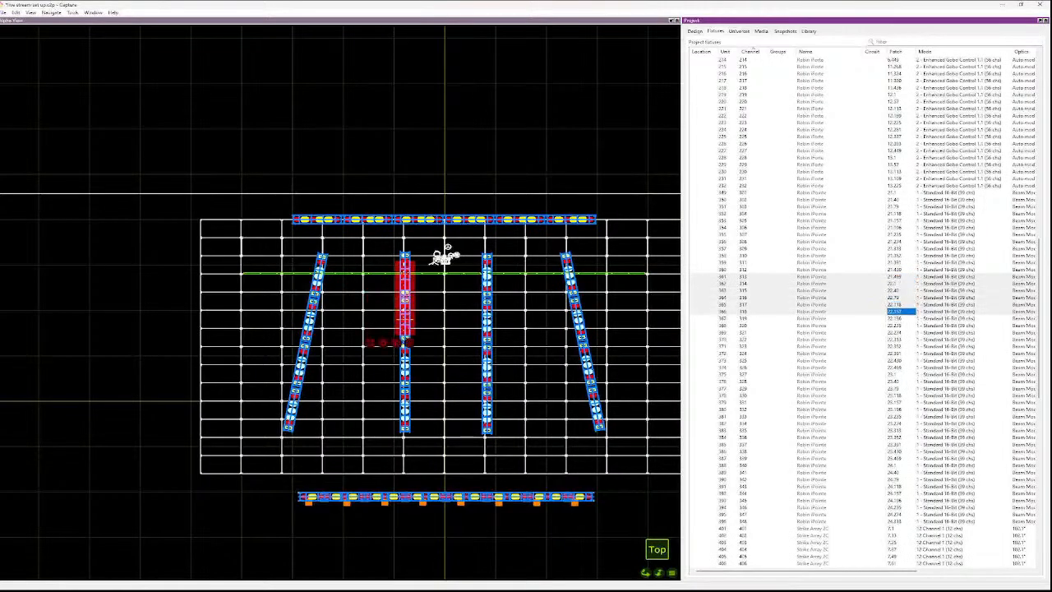
key(shift+Down)
key(shift+Down)
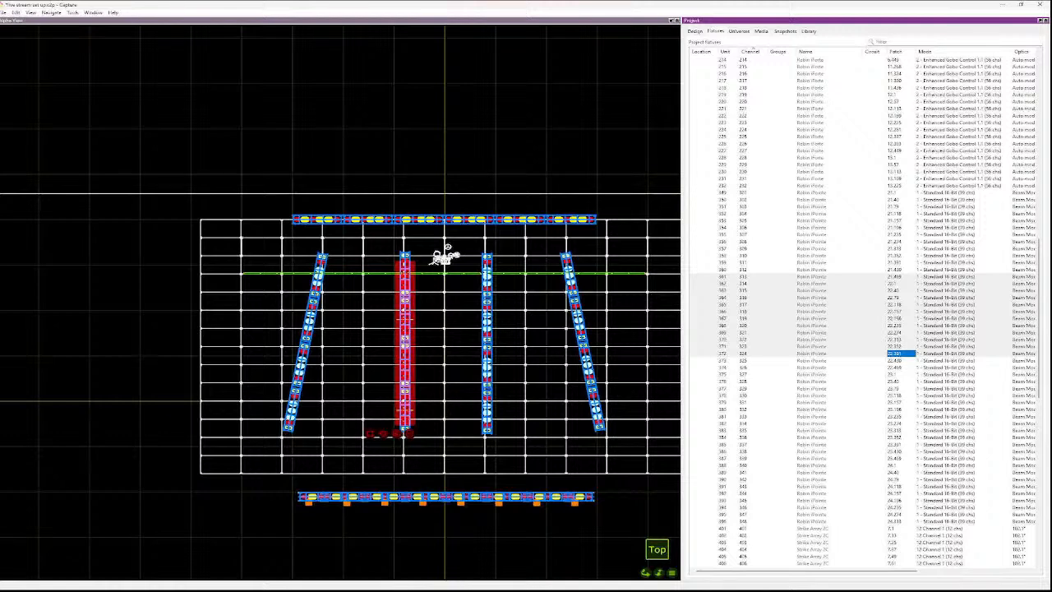
key(Up)
key(Up)
key(Up)
key(Up)
key(Up)
key(Up)
key(Up)
key(Up)
key(Up)
key(Up)
key(Up)
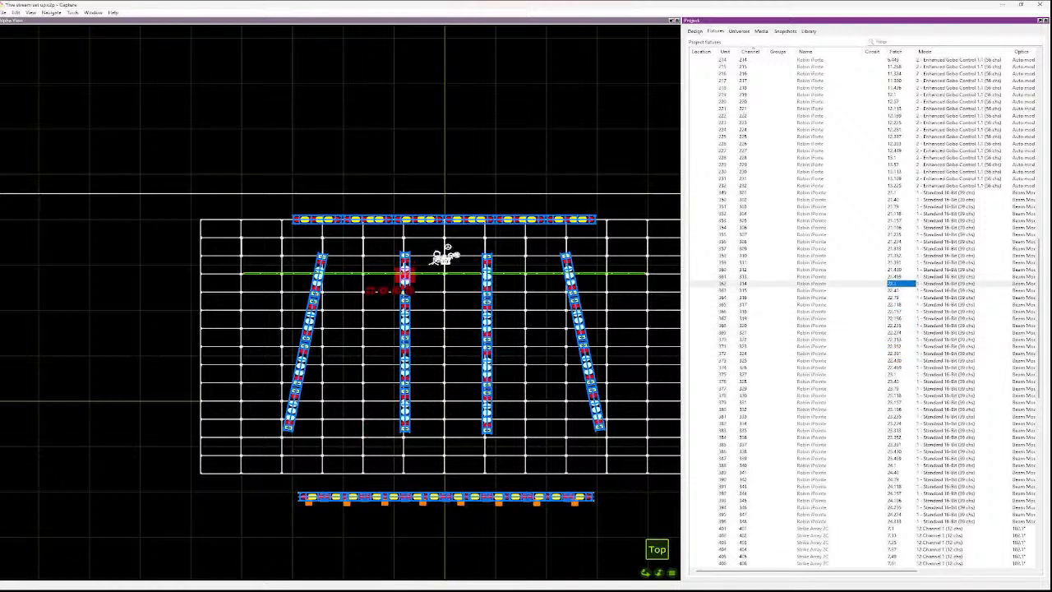
- Repatch the Robin iPointe units on the second midstage truss, channels 313 to 324, from start address 22.1
key(shift+Down)
key(shift+Down)
key(shift+Down)
key(shift+Down)
key(shift+Down)
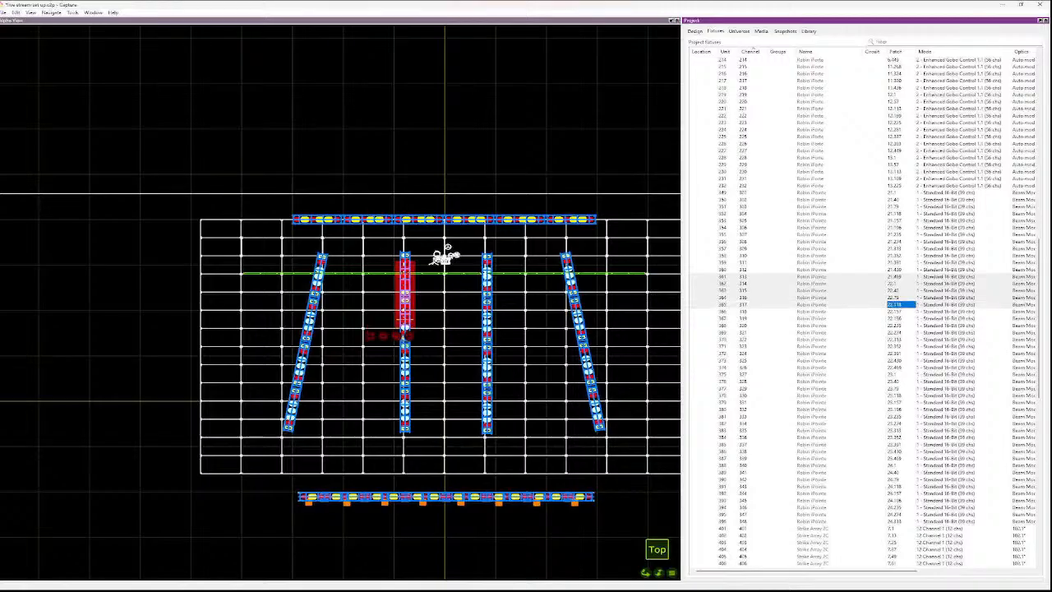
key(shift+Down)
key(shift+Down)
key(shift+Down)
key(shift+Down)
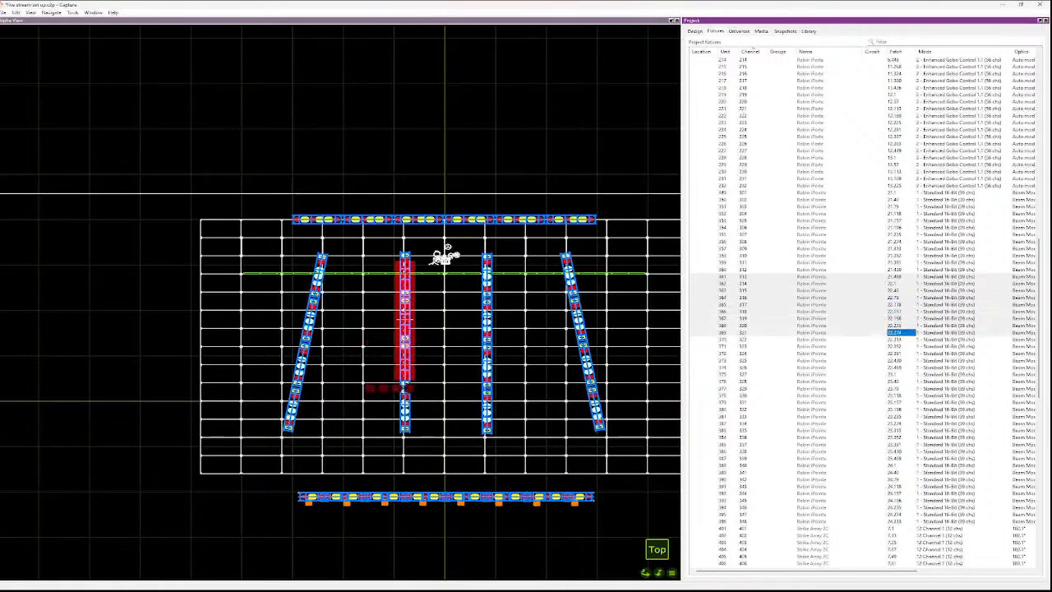
key(shift+Down)
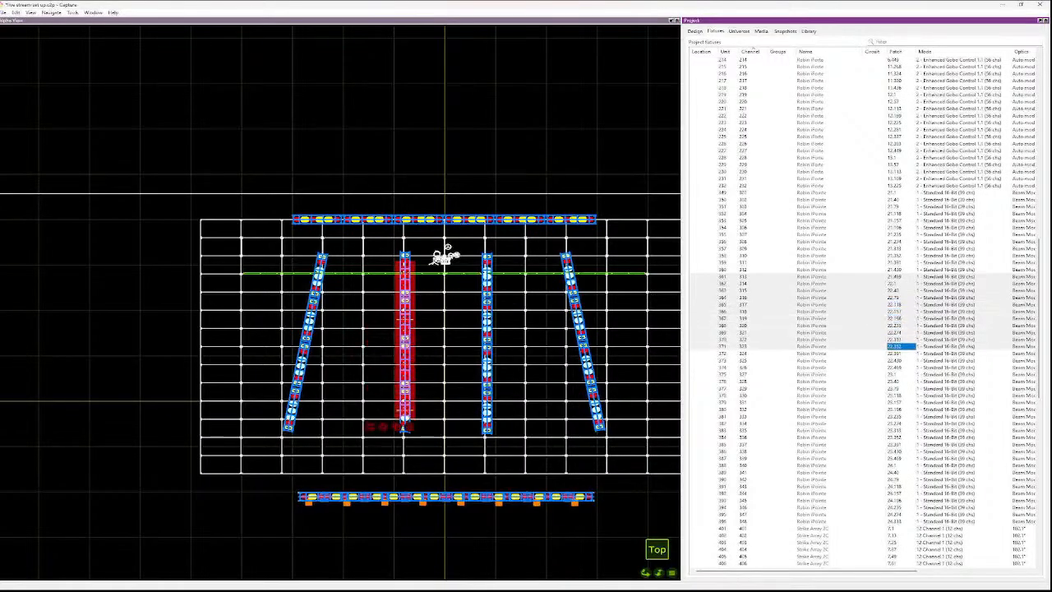
key(shift+Down)
key(shift+Down)
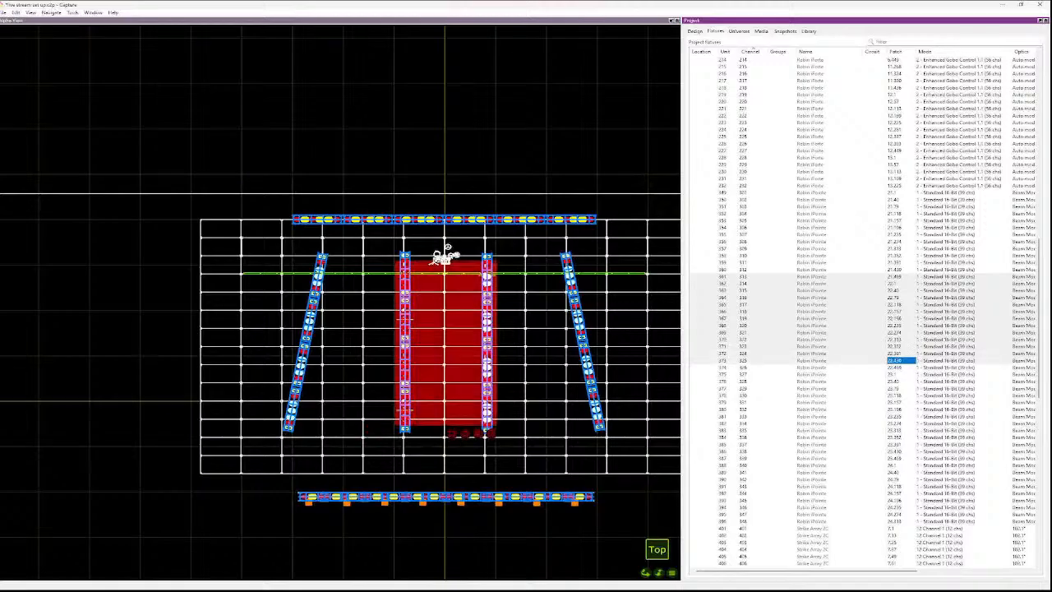
key(shift+Up)
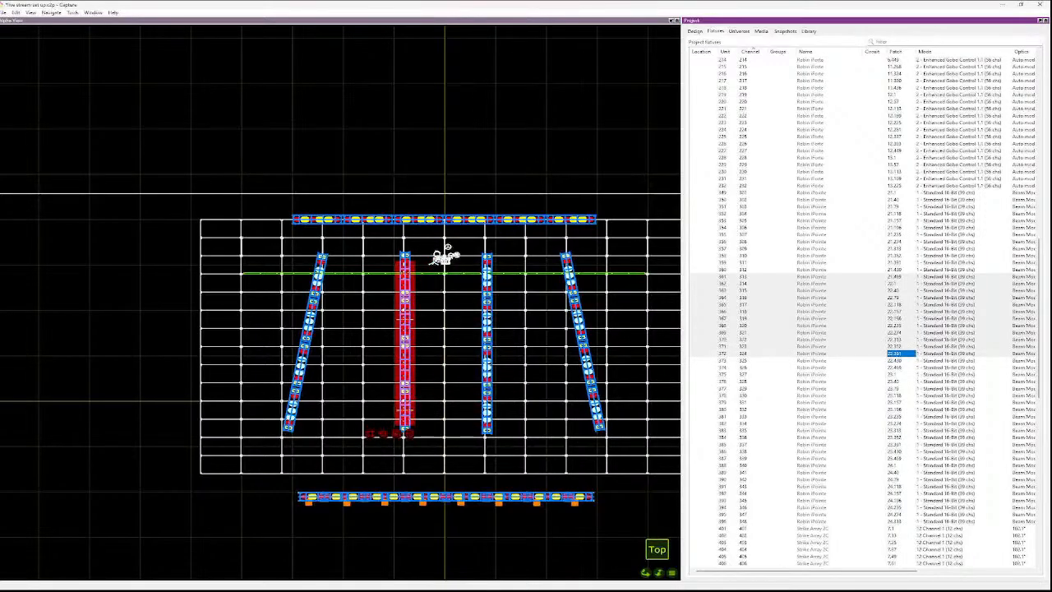
key(Return)
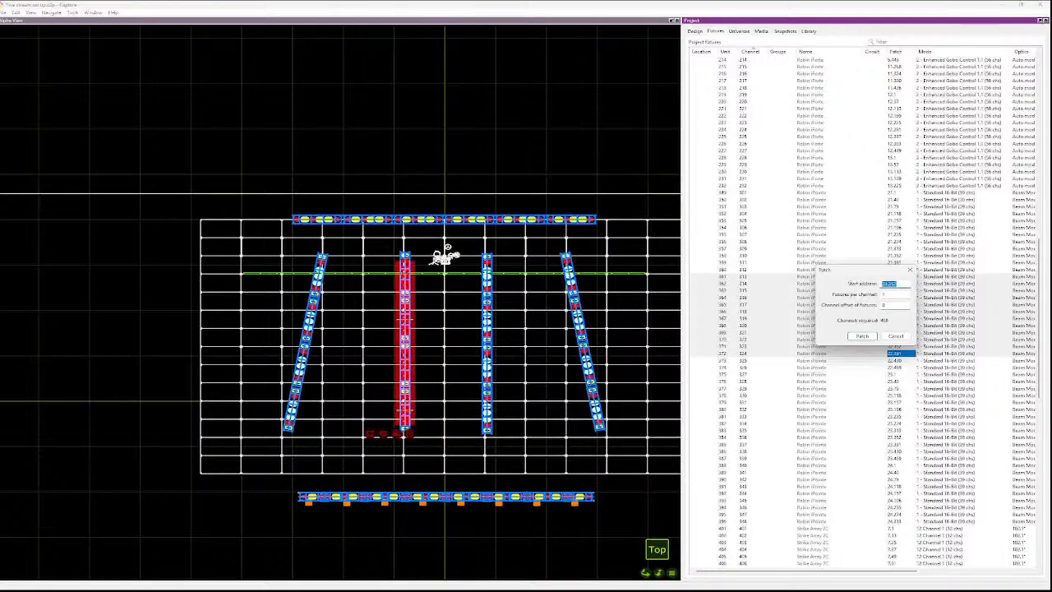
drag(853, 271, 751, 275)
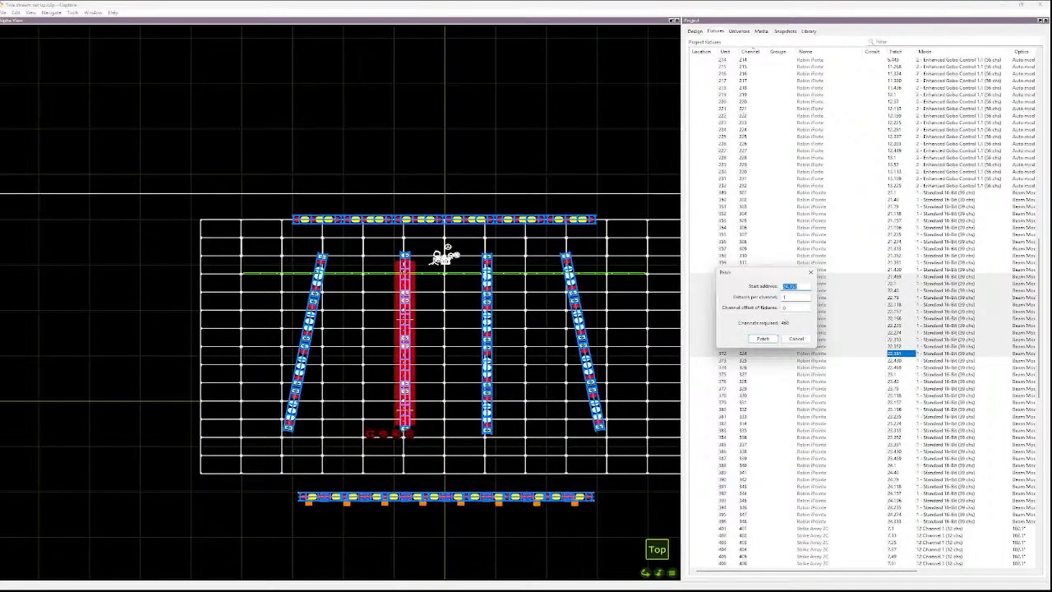
text(42.1)
key(Return)
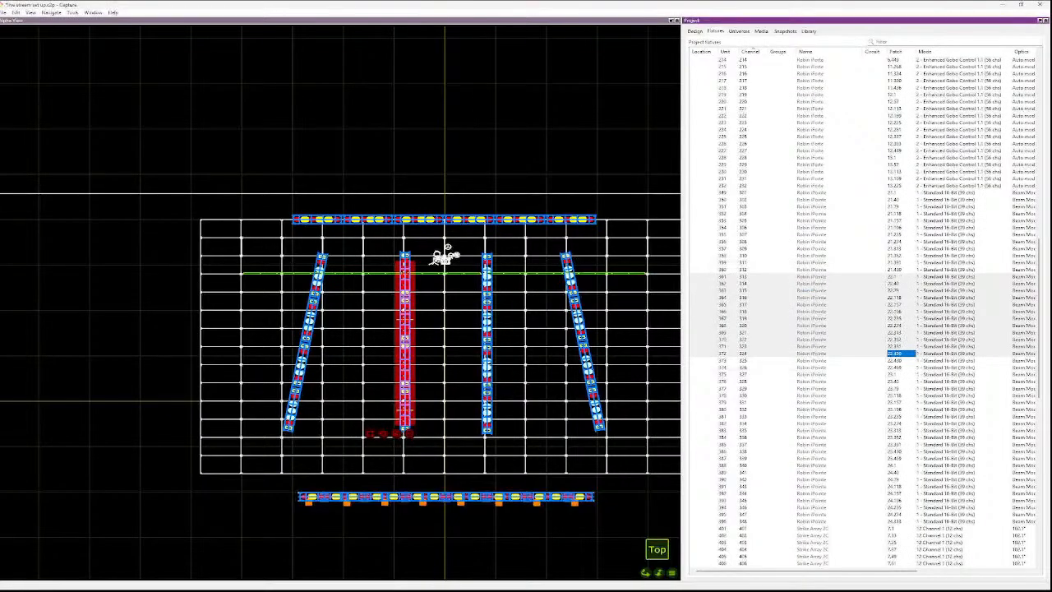
- Repatch the Robin iPointe units on the third midstage truss, channels 325 to 336, from start address 23.1
key(Down)
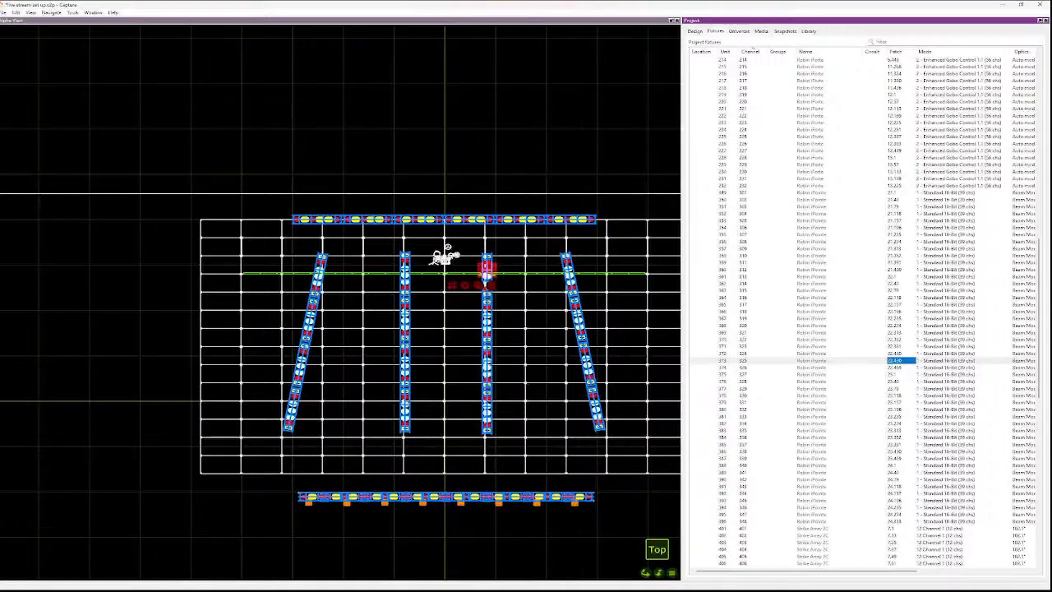
key(shift+Down)
key(shift+Down)
key(shift+Down)
key(shift+Down)
key(shift+Down)
key(shift+Down)
key(shift+Down)
key(shift+Down)
key(shift+Down)
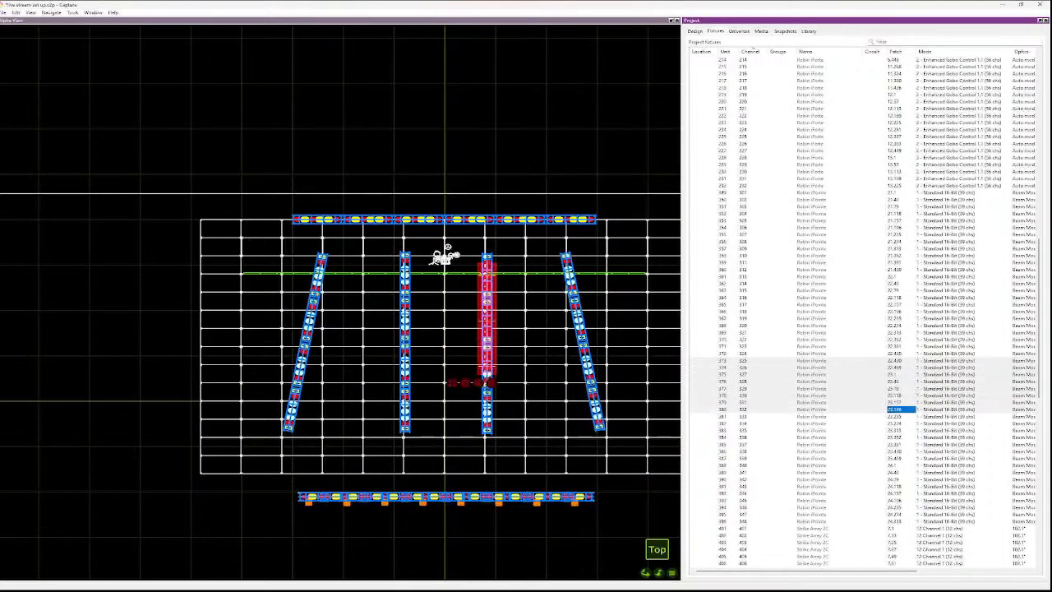
key(shift+Down)
key(shift+Down)
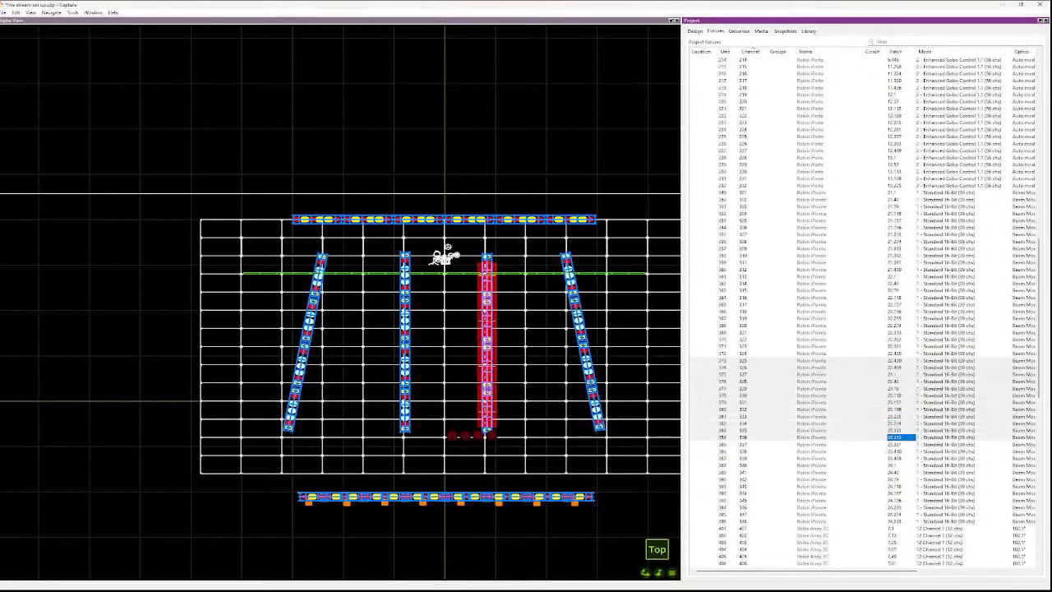
key(shift+Down)
key(shift+Up)
key(Return)
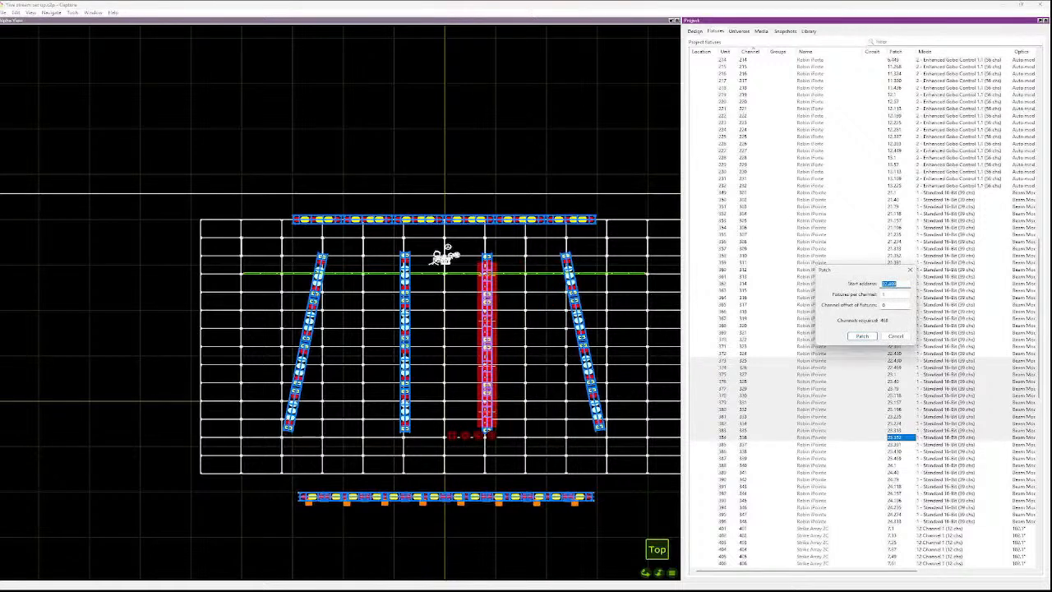
text(23.1)
key(Return)
- Repatch the Robin iPointe units on the last midstage truss, channels 337 to 348, from the start of universe 24
key(Down)
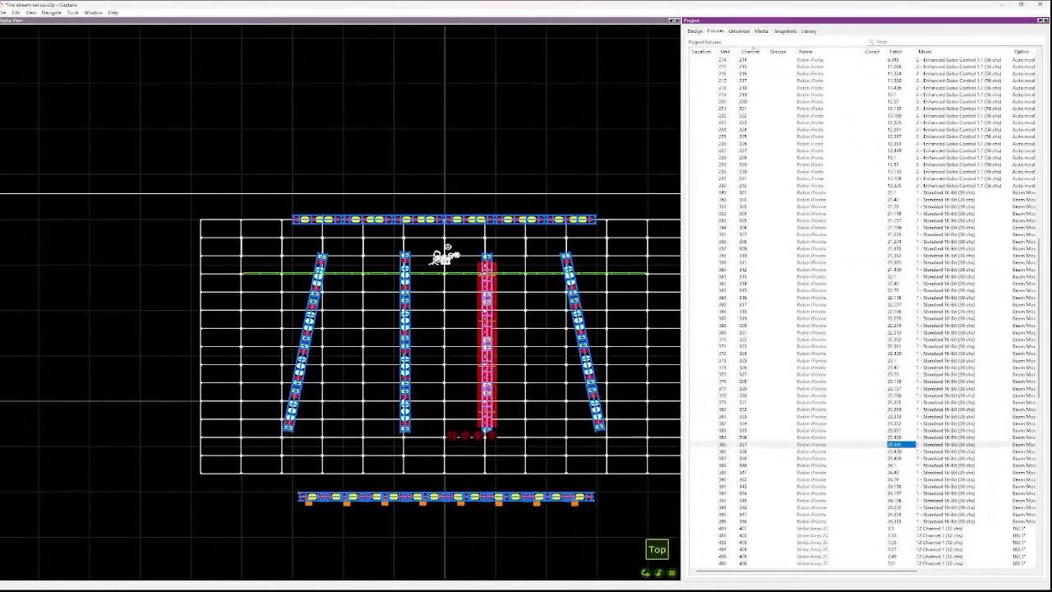
key(shift+Down)
key(shift+Down)
key(shift+Down)
key(shift+Down)
key(shift+Down)
key(shift+Down)
key(shift+Down)
key(shift+Down)
key(shift+Down)
key(shift+Down)
key(shift+Down)
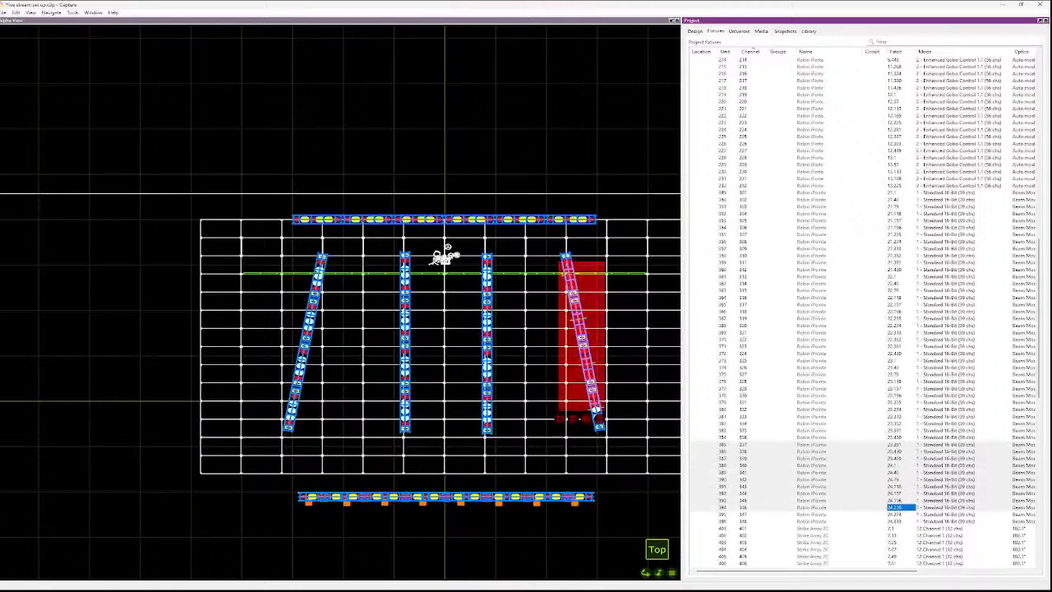
key(Return)
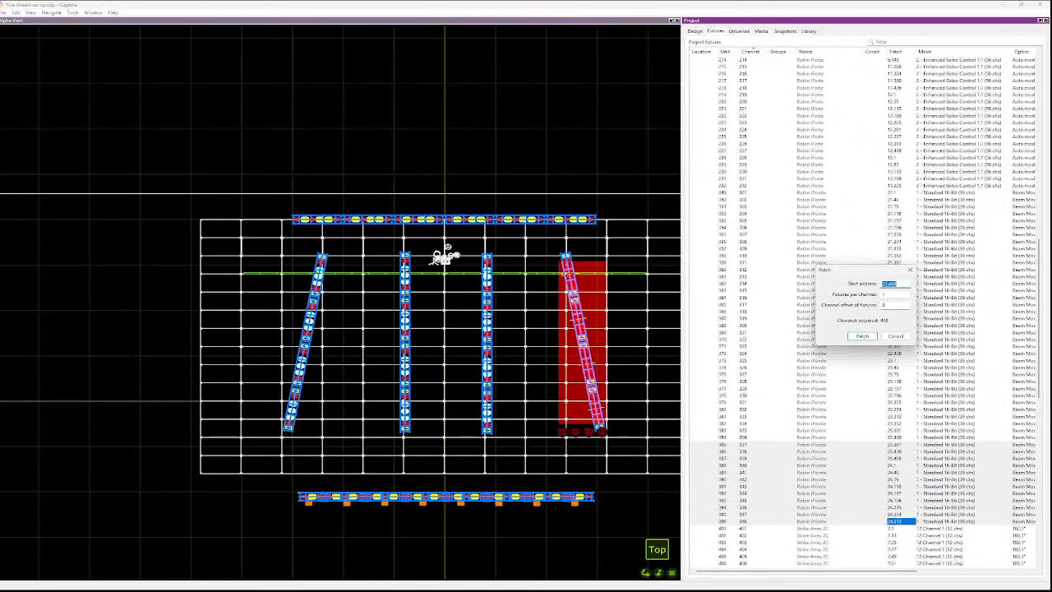
text(24)
key(Return)
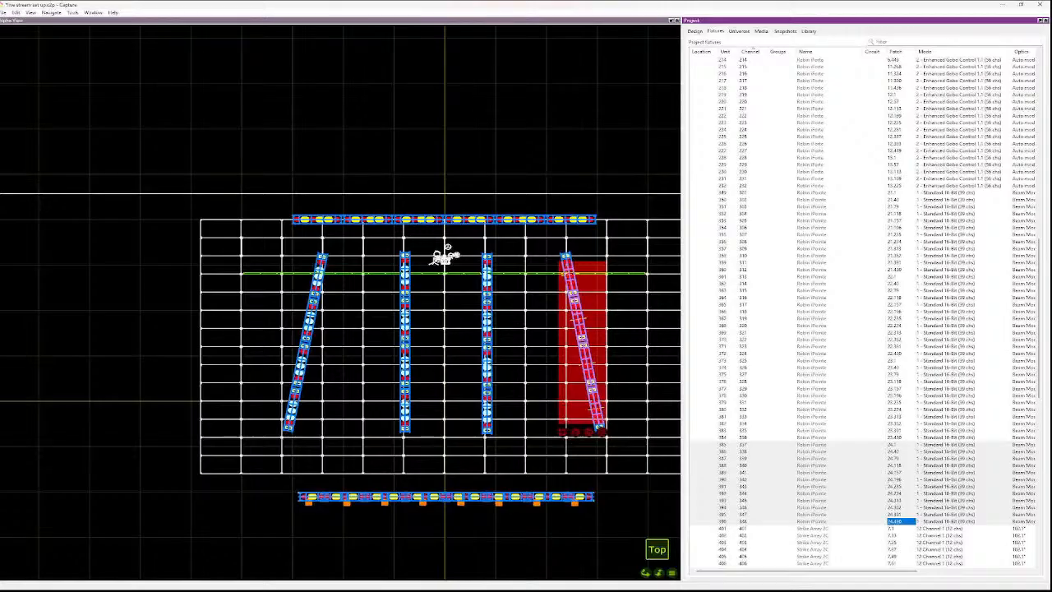
- Trace the Robin iPointe units back from channel 348 towards channel 301 to check the universe used on each midstage truss
key(Up)
key(Up)
key(Up)
key(Up)
key(Up)
key(Up)
key(Up)
key(Up)
key(Up)
key(Up)
key(Up)
key(Up)
key(Up)
key(Up)
key(Up)
key(Up)
key(Up)
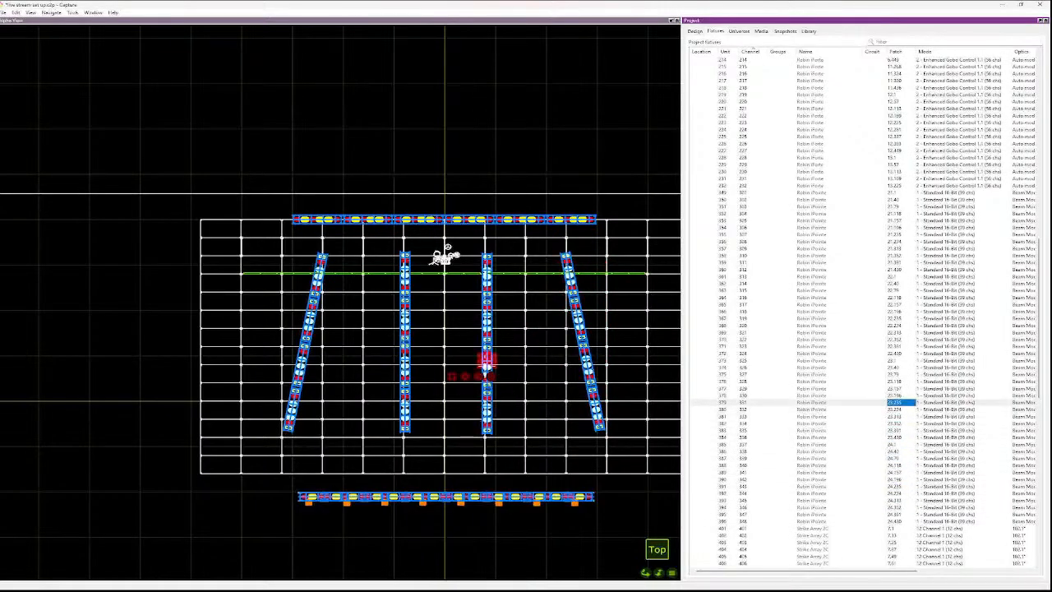
key(Up)
key(Up)
key(Up)
key(Up)
key(Up)
key(Up)
key(Up)
key(Up)
key(Up)
key(Up)
key(Up)
key(Up)
key(Up)
key(Up)
key(Up)
key(Up)
key(Up)
key(Up)
key(Up)
key(Up)
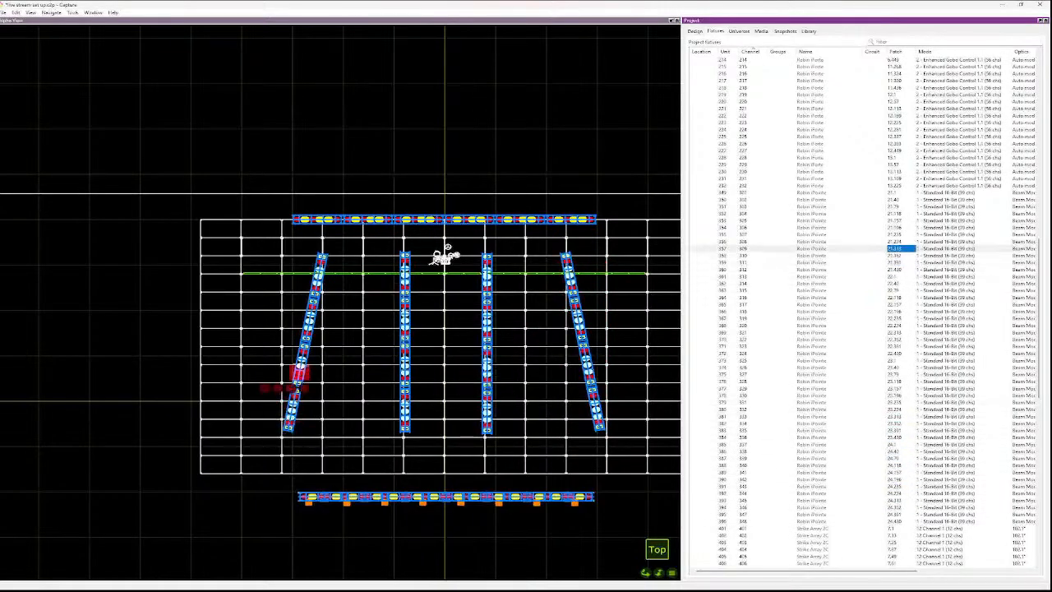
key(Up)
key(Up)
key(Up)
key(Up)
key(Up)
key(Up)
key(Up)
- Check the patch of the Robin iPointe units from channel 309 onward through the last midstage truss against their truss positions
key(Down)
key(Down)
key(Down)
key(Down)
key(Down)
key(Down)
key(Down)
key(Down)
key(Down)
key(Down)
key(Down)
key(Down)
key(Down)
key(Down)
key(Down)
key(Down)
key(Down)
key(Down)
key(Down)
key(Down)
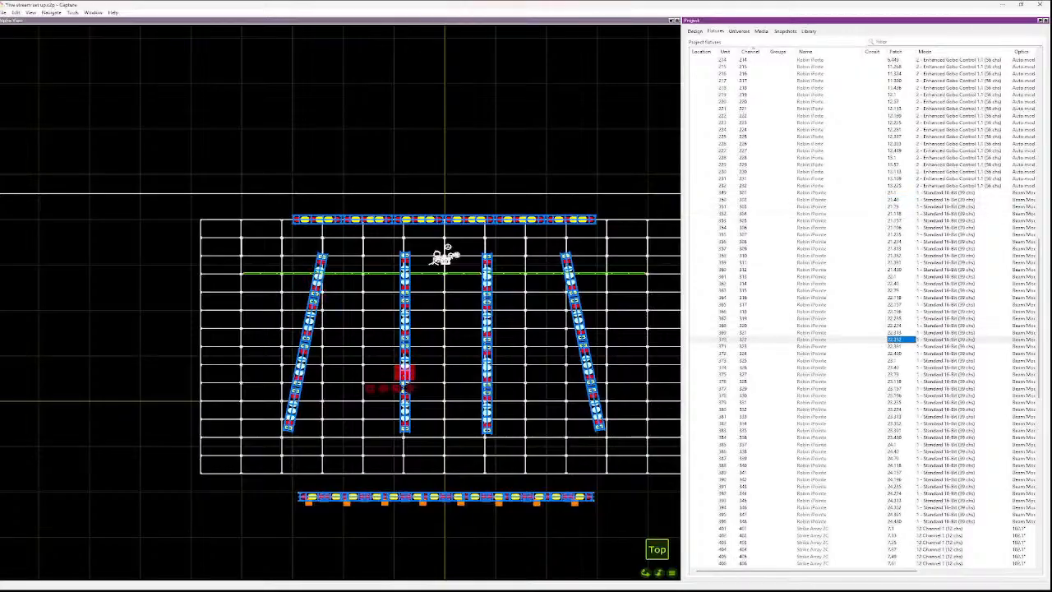
key(Down)
key(Down)
key(Down)
key(Down)
key(Down)
key(Down)
key(Down)
key(Down)
key(Down)
key(Down)
key(Down)
key(Down)
key(Down)
key(Down)
key(Down)
key(Down)
key(Down)
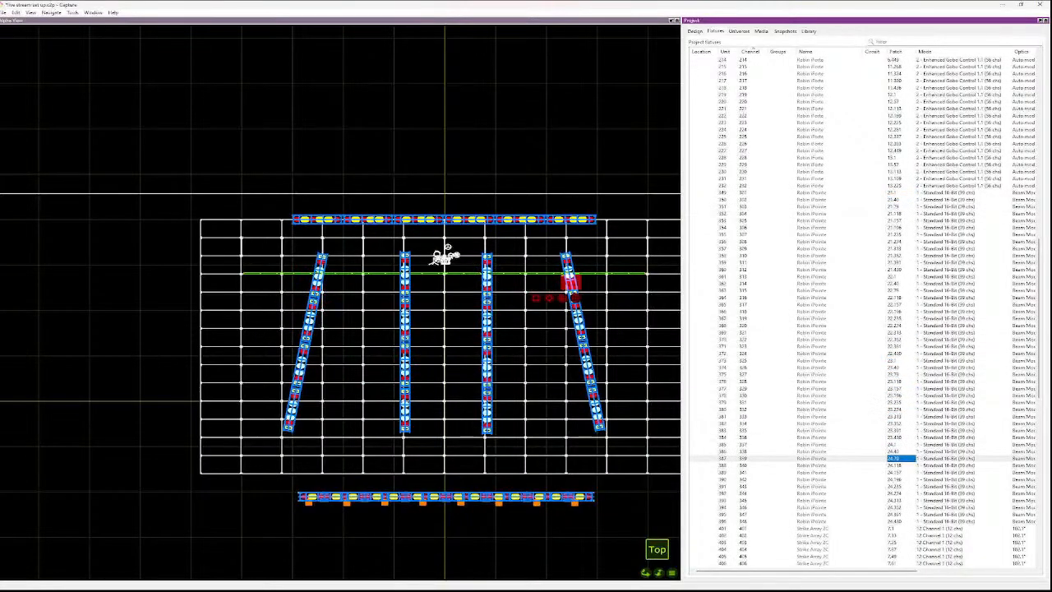
key(Down)
- Trace the Robin iPointe units back to channel 306 on the first midstage truss, checking each unit's address and position
key(Up)
key(Up)
key(Up)
key(Up)
key(Up)
key(Up)
key(Up)
key(Up)
key(Up)
key(Up)
key(Up)
key(Up)
key(Up)
key(Up)
key(Up)
key(Up)
key(Up)
key(Up)
key(Up)
key(Up)
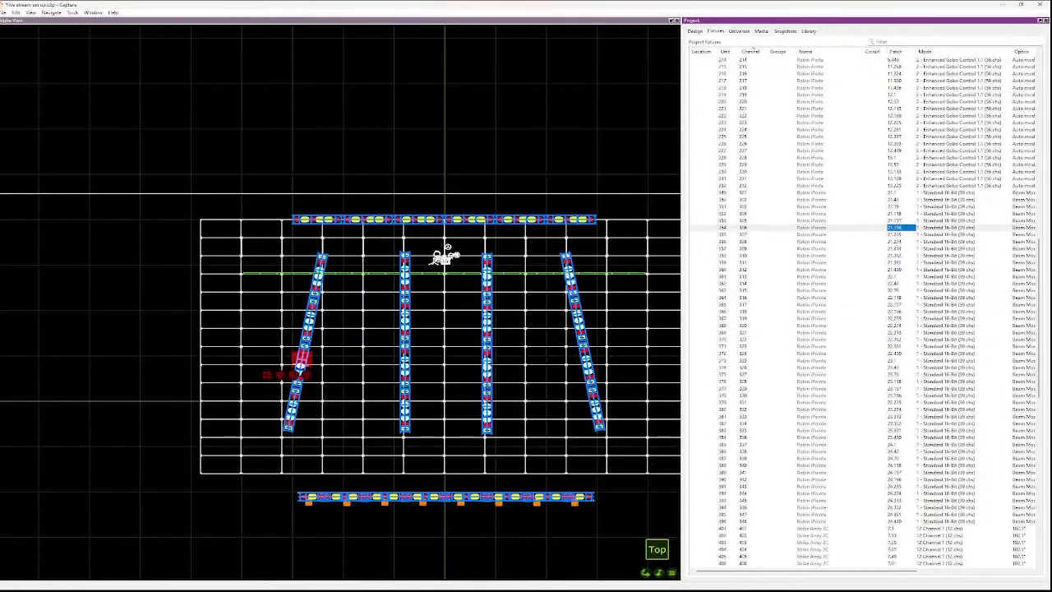
- Examine the patch from Robin iPointe channel 306 through the remaining midstage trusses and on to Strike Array channel 414
key(Down)
key(Down)
key(Down)
key(Down)
key(Down)
key(Down)
key(Down)
key(Down)
key(Down)
key(Down)
key(Down)
key(Down)
key(Down)
key(Down)
key(Down)
key(Down)
key(Down)
key(Down)
key(Down)
key(Down)
key(Down)
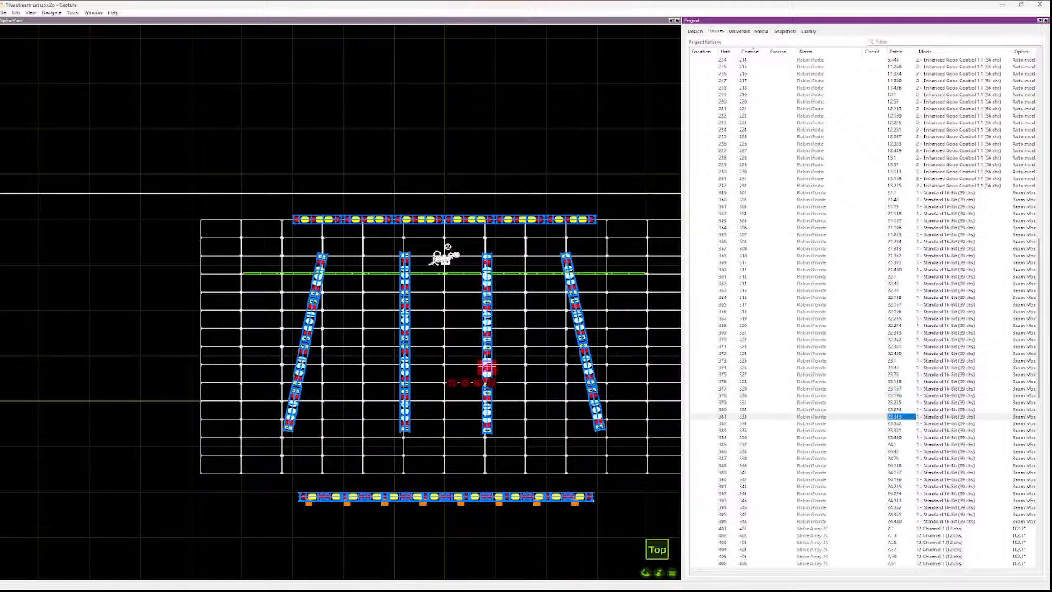
key(Down)
key(Down)
key(Down)
key(Down)
key(Down)
key(Down)
key(Down)
key(Down)
key(Down)
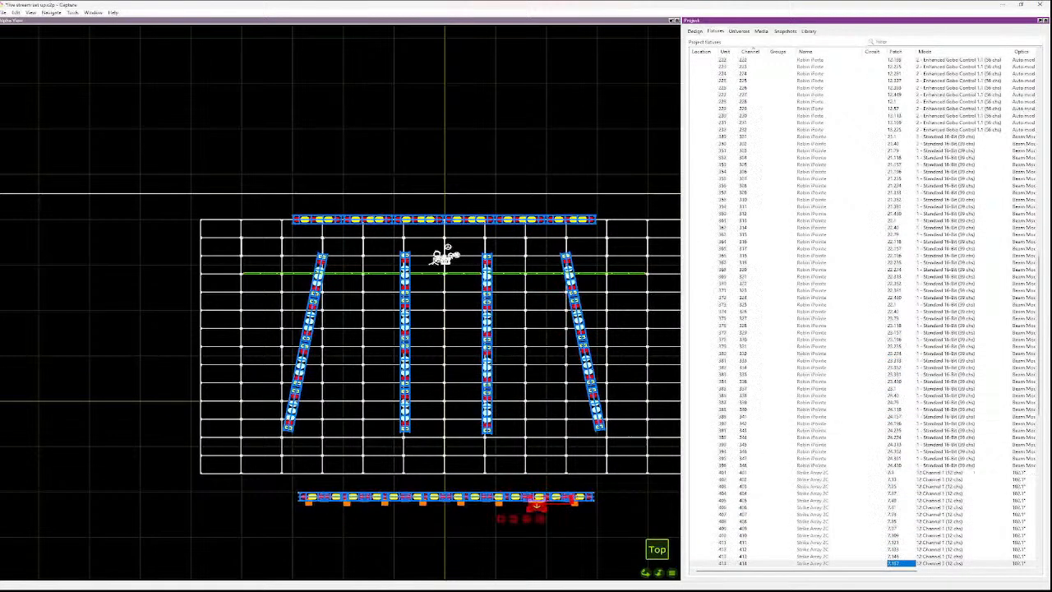
- Review the Strike Array addresses in reverse, returning to the Robin iPointe units on the last midstage truss
key(Up)
key(Up)
key(Up)
key(Up)
key(Up)
key(Up)
key(Up)
key(Up)
key(Up)
key(Up)
key(Up)
key(Up)
key(Up)
key(Up)
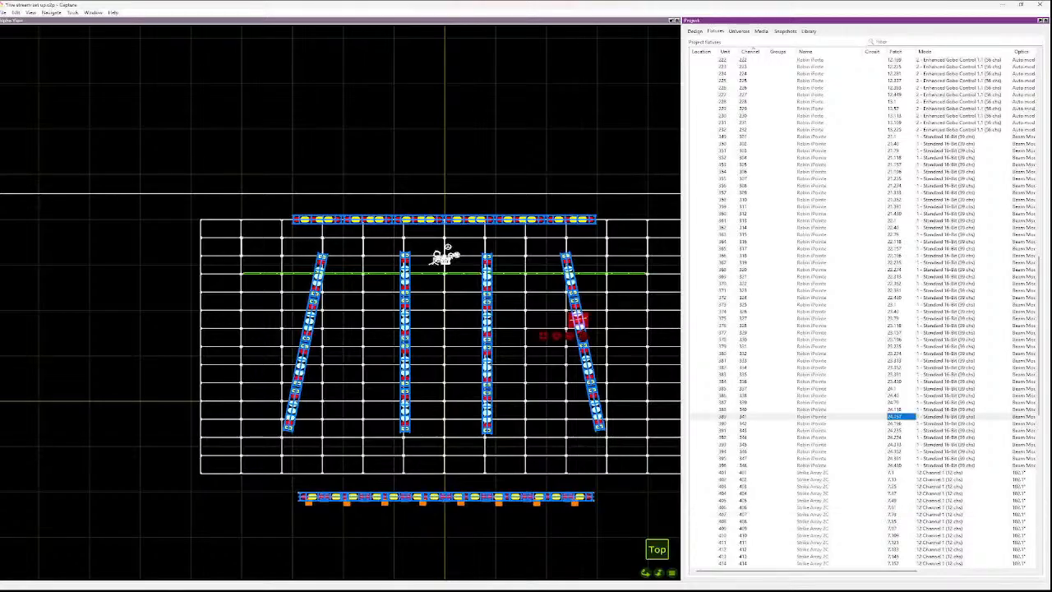
- Review the Strike Array and Strike Bolt addresses on the downstage truss, continuing to the first JDC1 Strobe, channel 501
key(Down)
key(Down)
key(Down)
key(Down)
key(Down)
key(Down)
key(Down)
key(Down)
key(Down)
key(Down)
key(Down)
key(Down)
key(Down)
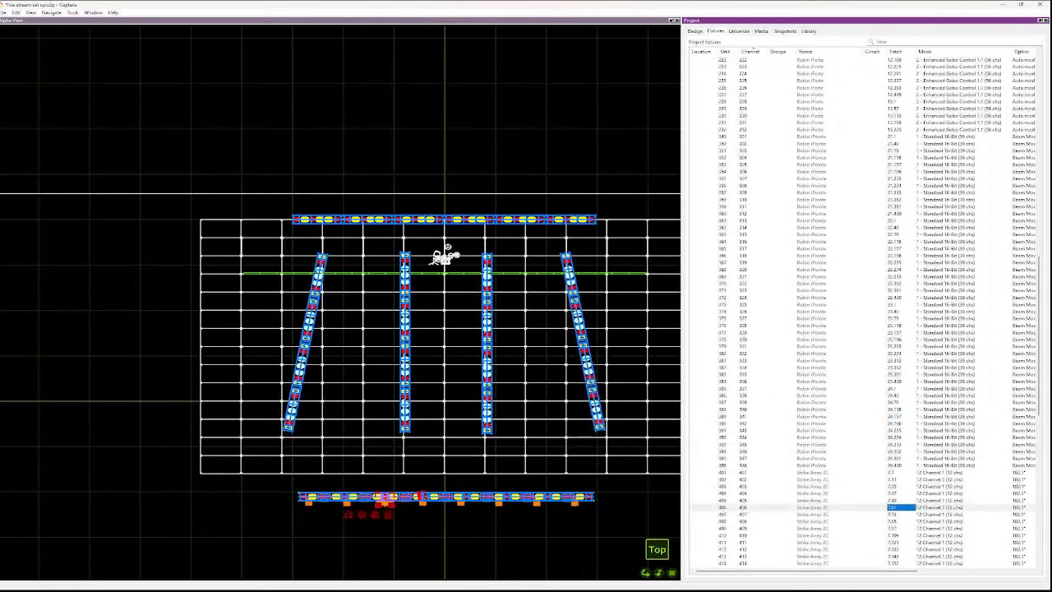
key(Down)
key(Down)
key(Down)
key(Down)
key(Down)
key(Down)
key(Down)
key(Down)
key(Down)
key(Down)
key(Down)
key(Down)
key(Down)
key(Down)
key(Down)
key(Down)
key(Down)
key(Down)
key(Down)
key(Down)
key(Down)
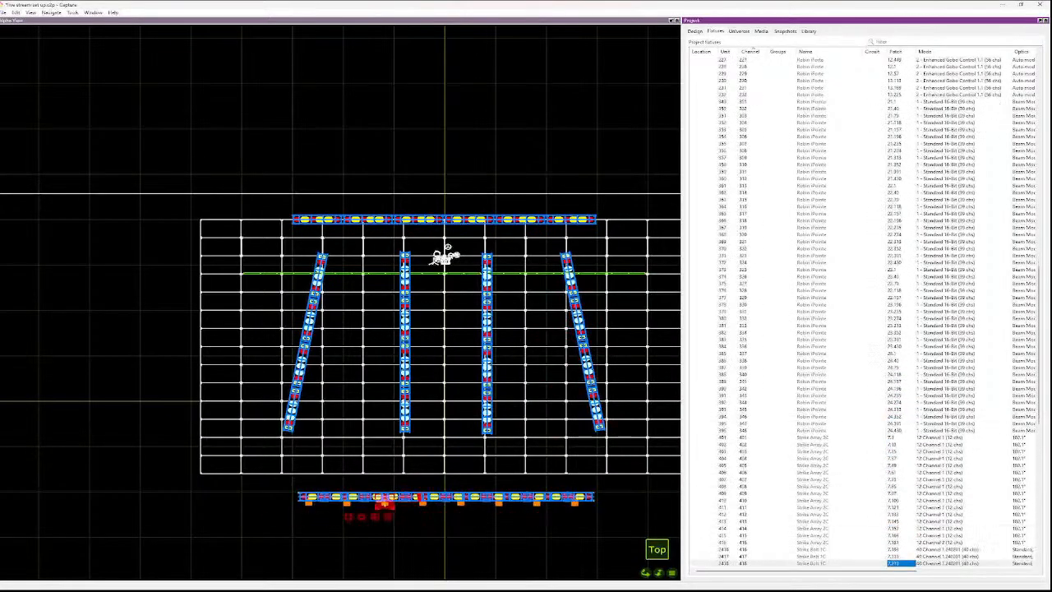
key(Up)
key(Up)
key(Up)
key(Up)
key(Up)
key(Up)
key(Up)
key(Up)
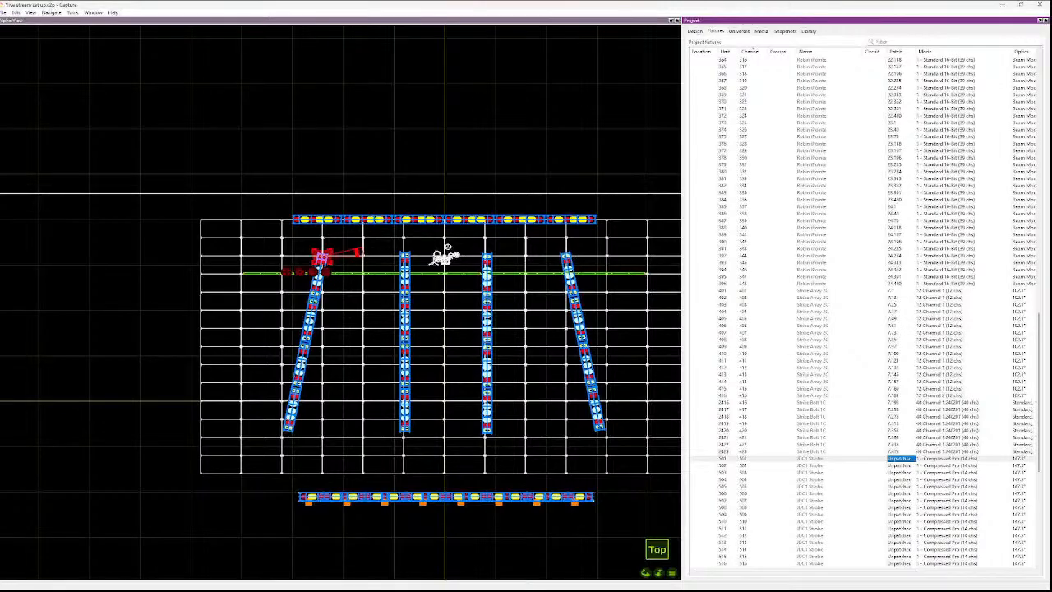
key(shift+Down)
key(shift+Down)
key(shift+Down)
key(shift+Down)
key(shift+Down)
key(shift+Down)
key(shift+Down)
key(shift+Down)
key(shift+Down)
key(shift+Down)
key(shift+Down)
key(shift+Down)
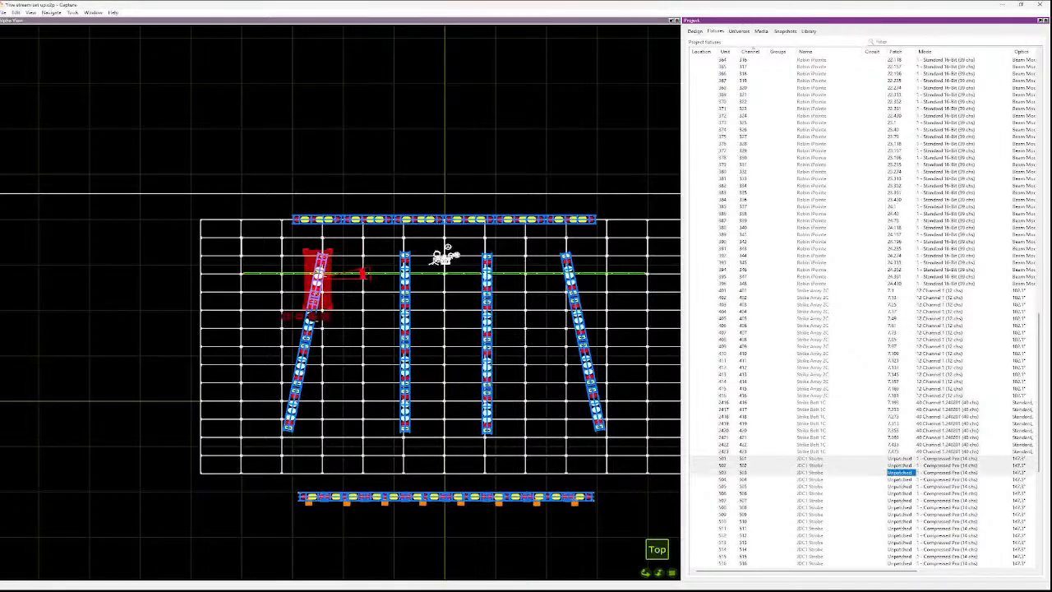
key(shift+Down)
key(shift+Down)
key(shift+Down)
key(shift+Down)
key(shift+Down)
key(shift+Down)
key(shift+Down)
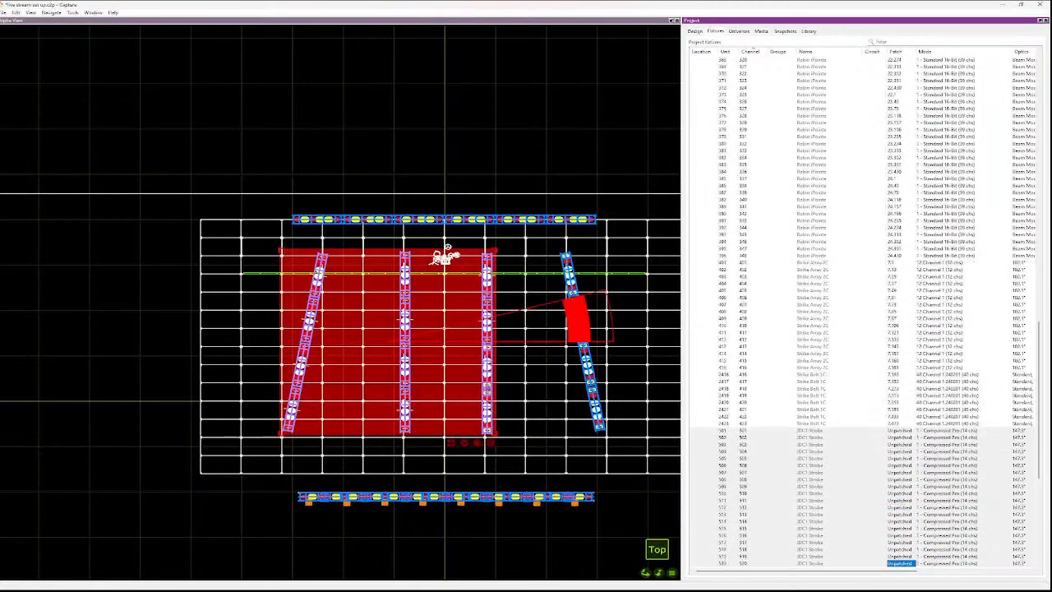
key(Up)
key(Up)
key(Up)
key(Up)
key(Up)
key(Up)
key(Up)
key(Up)
key(Up)
key(Up)
key(Up)
key(Up)
key(Up)
key(Up)
key(Up)
key(Up)
key(Up)
key(Up)
key(Up)
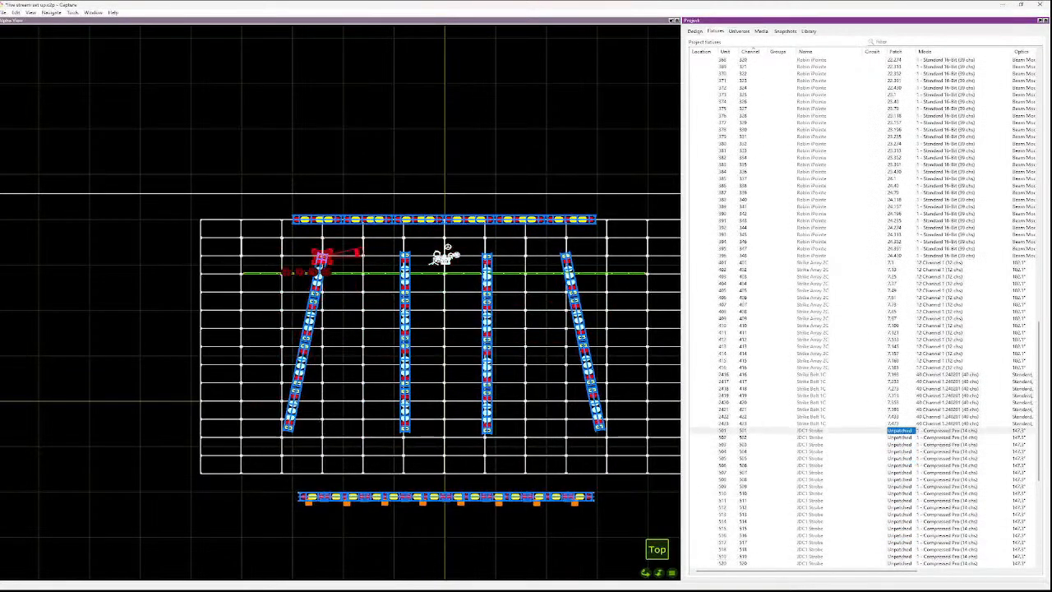
- Set all JDC1 Strobe fixtures, channels 501 to 532, to mode 4 - SPixPro (62 chs)
key(shift+End)
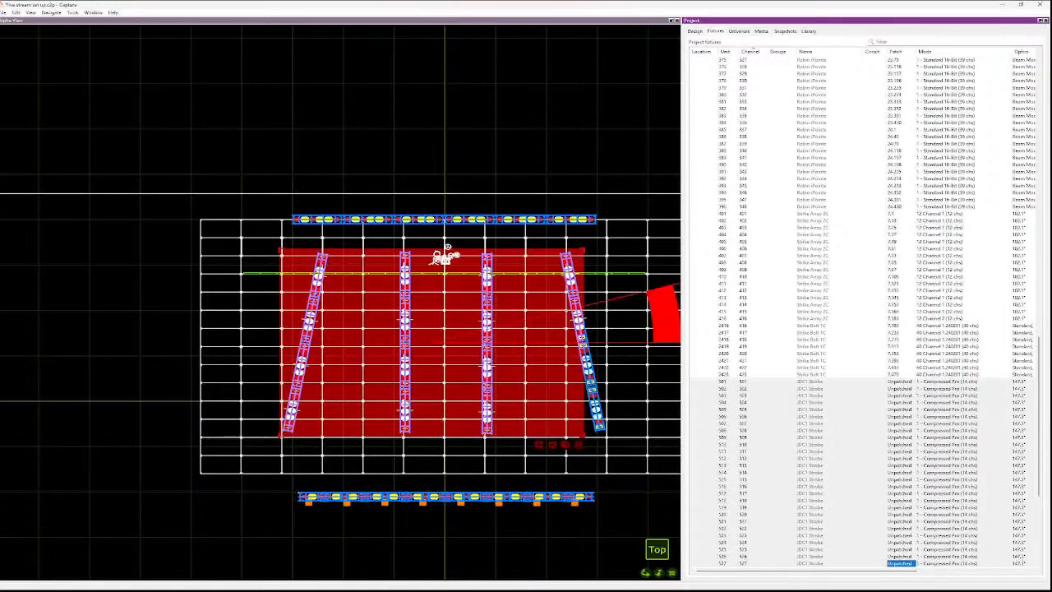
key(shift+Down)
key(shift+Down)
key(shift+Down)
key(shift+Down)
key(shift+Down)
key(shift+Down)
key(shift+Down)
key(shift+Down)
key(shift+Up)
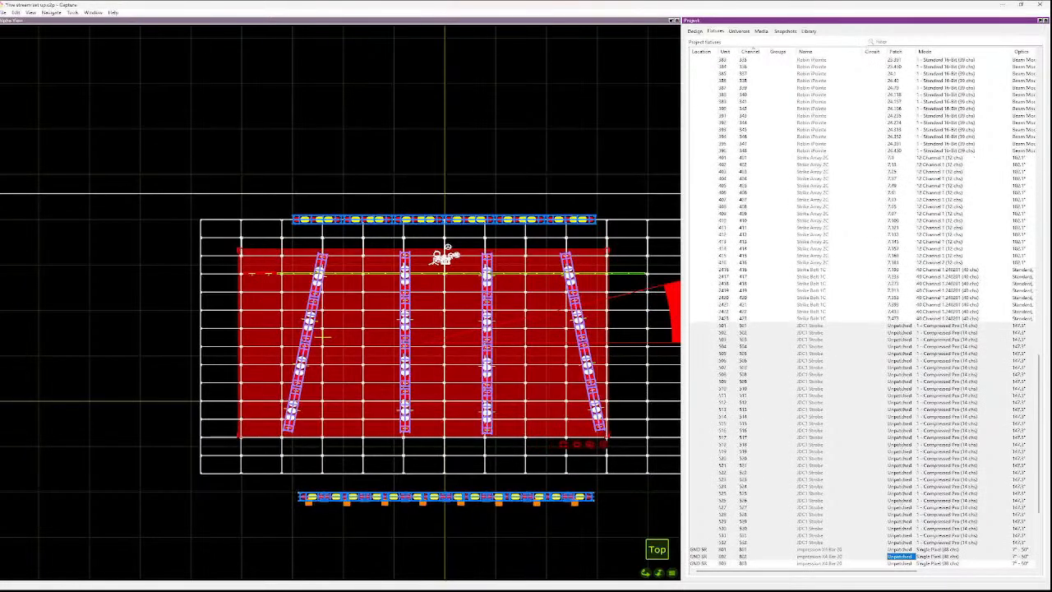
key(shift+Up)
key(shift+Up)
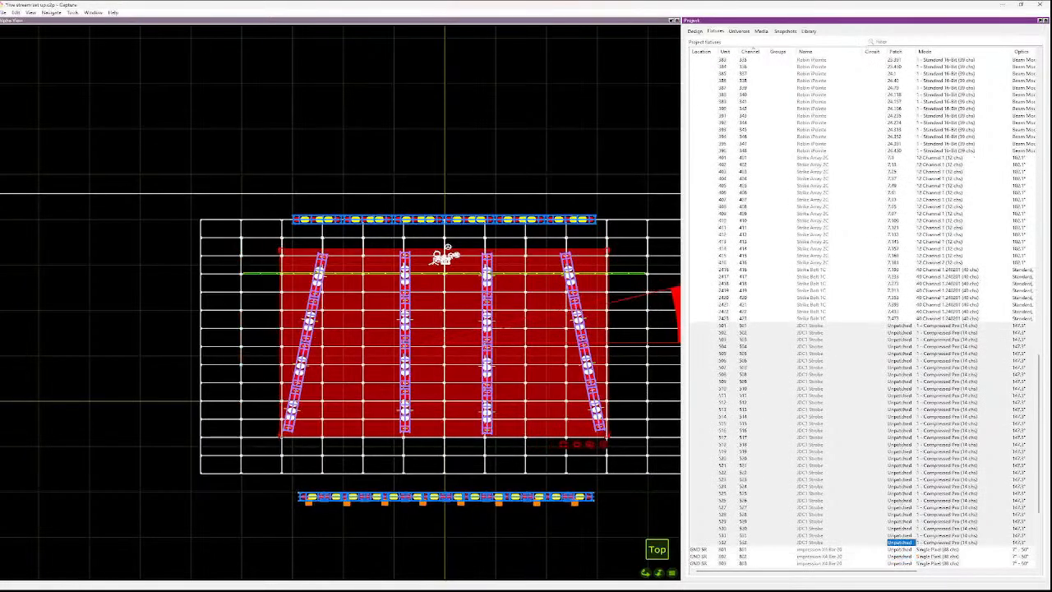
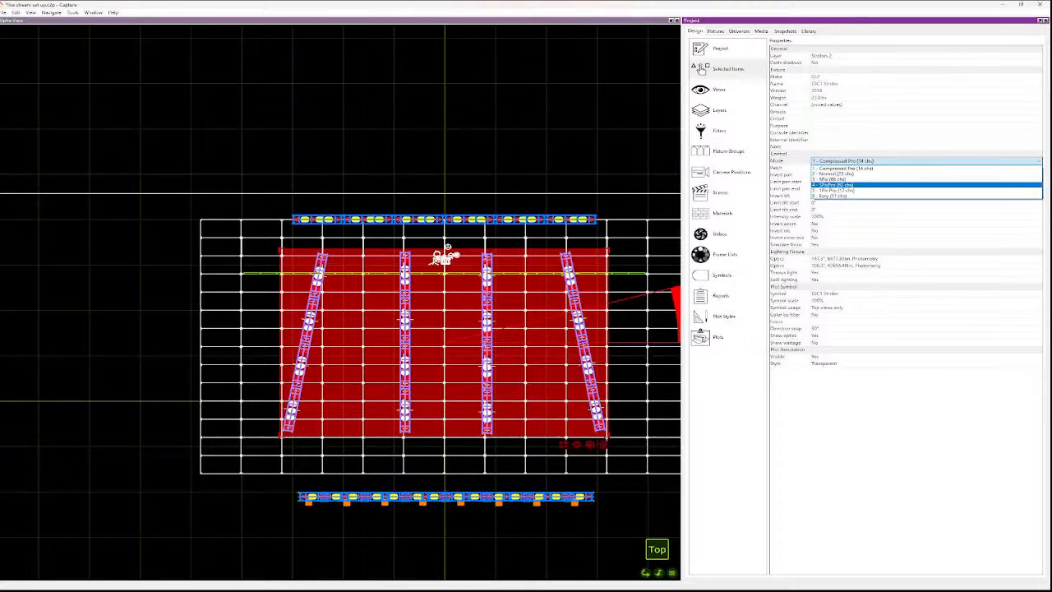
key(Return)
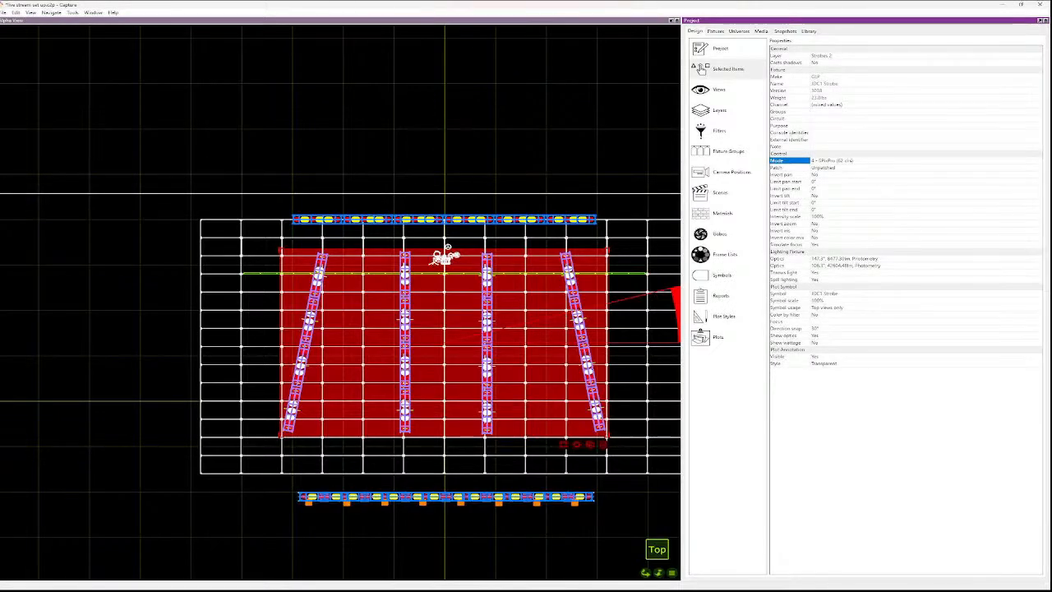
- Patch the JDC1 Strobe fixtures, channels 501 to 532, starting at address 25.1
click(717, 31)
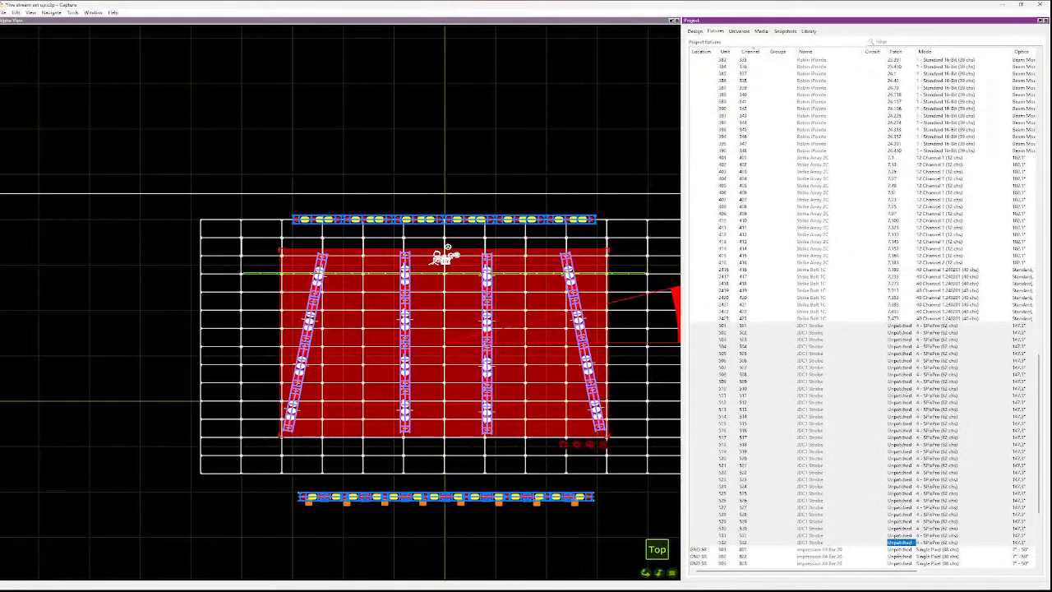
scroll(863, 313, up, 6)
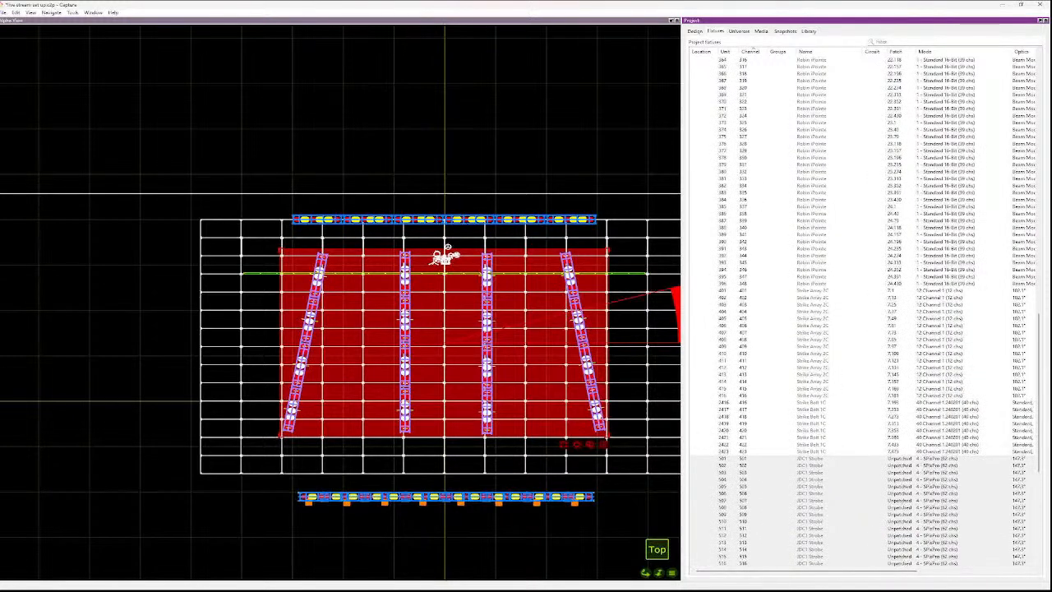
scroll(863, 313, down, 5)
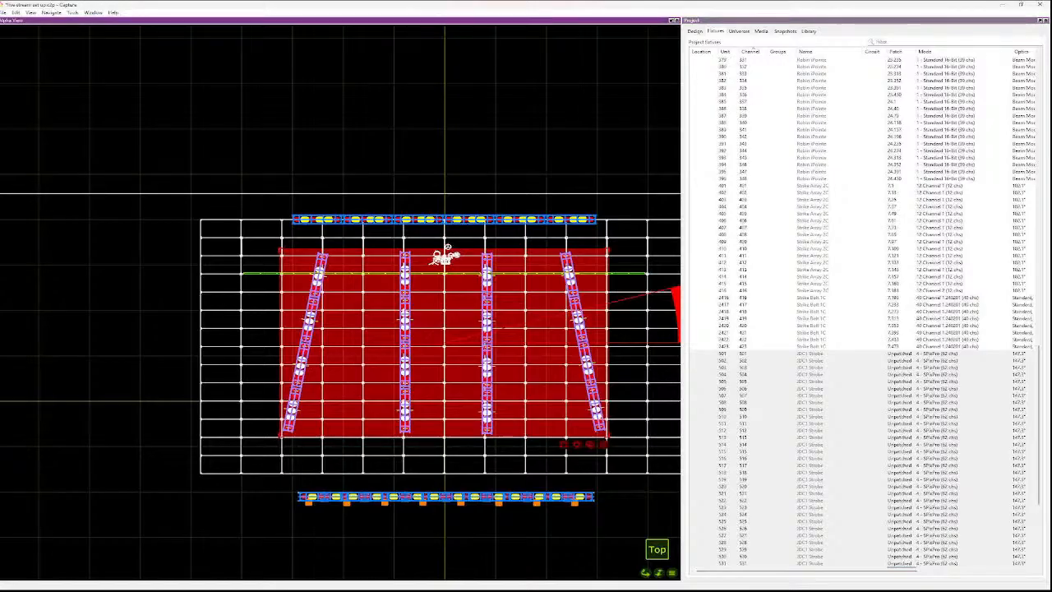
text(25)
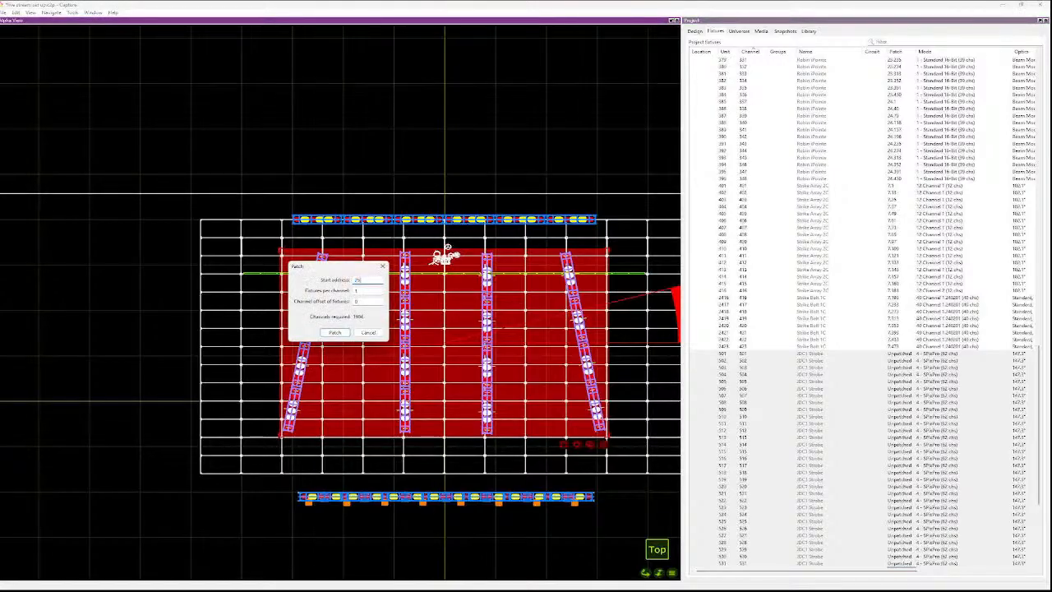
text(.1)
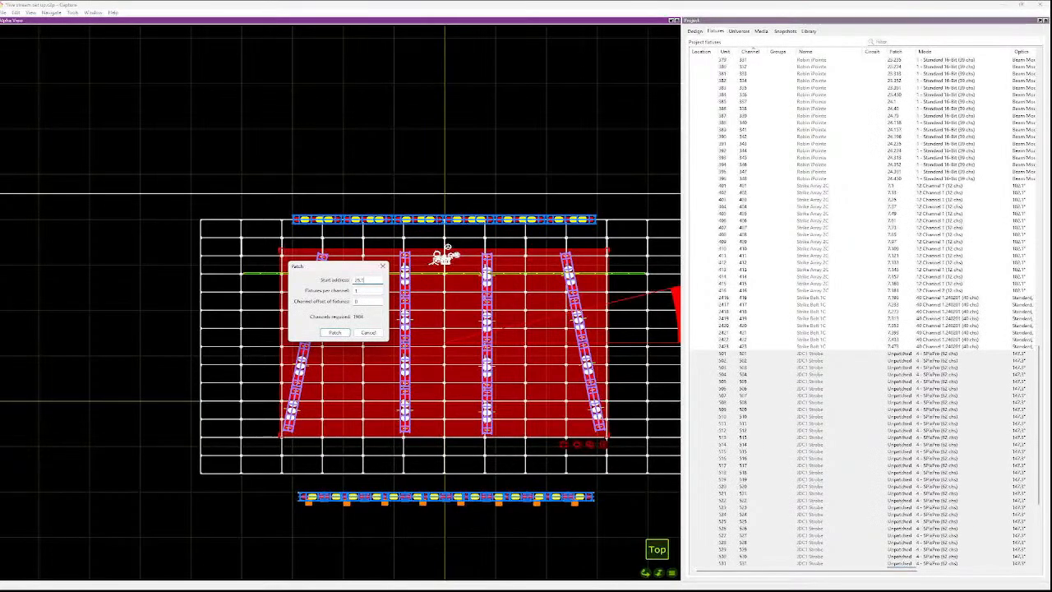
key(Return)
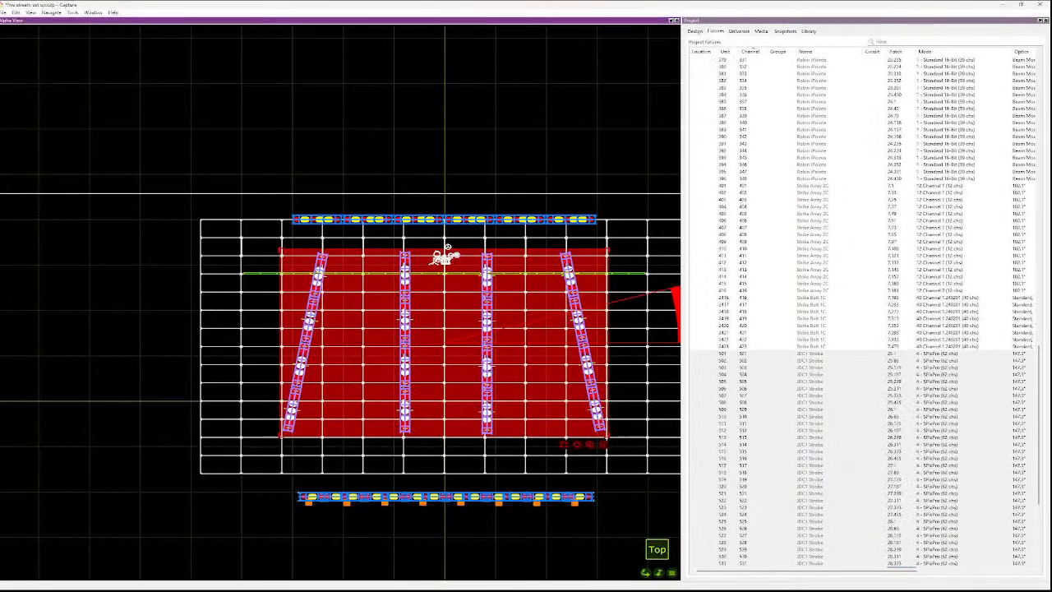
- Check the JDC1 Strobe addresses along the first midstage truss, channels 501 to 508, and return to channel 501
click(896, 354)
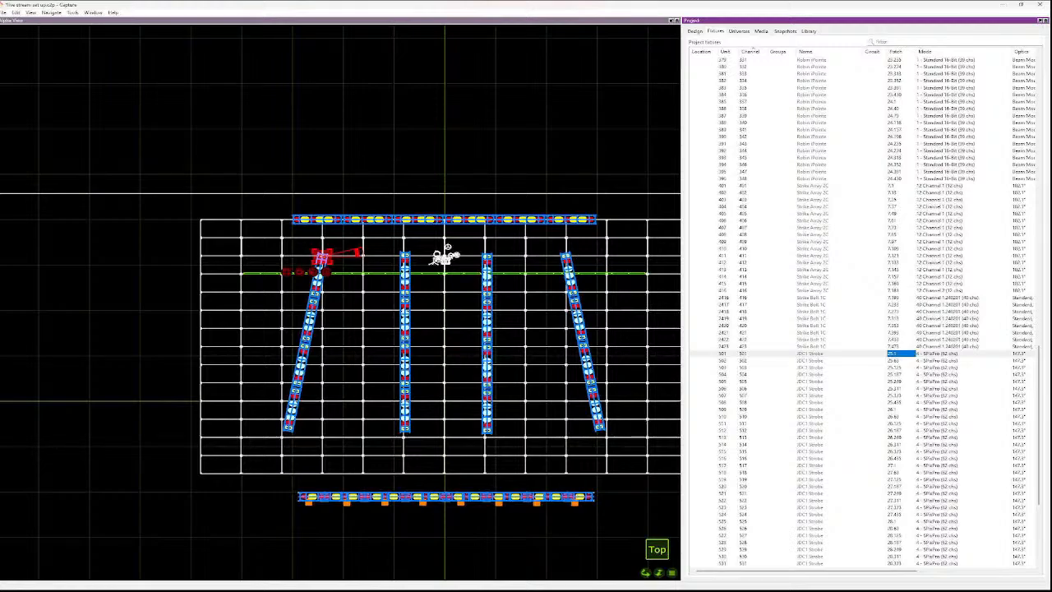
click(896, 361)
key(Down)
key(Down)
key(Down)
key(Down)
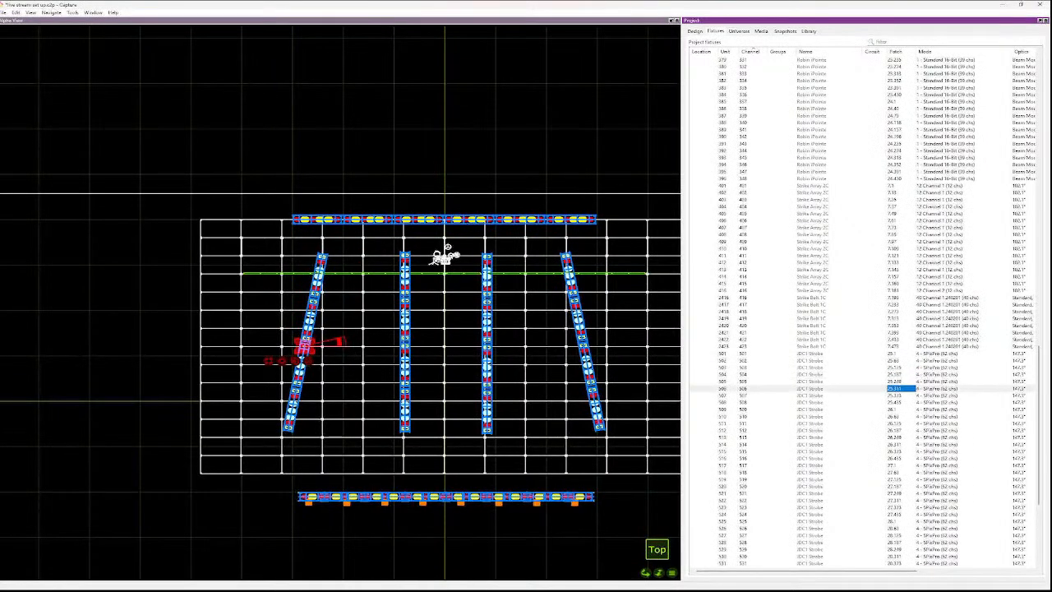
key(Down)
key(Down)
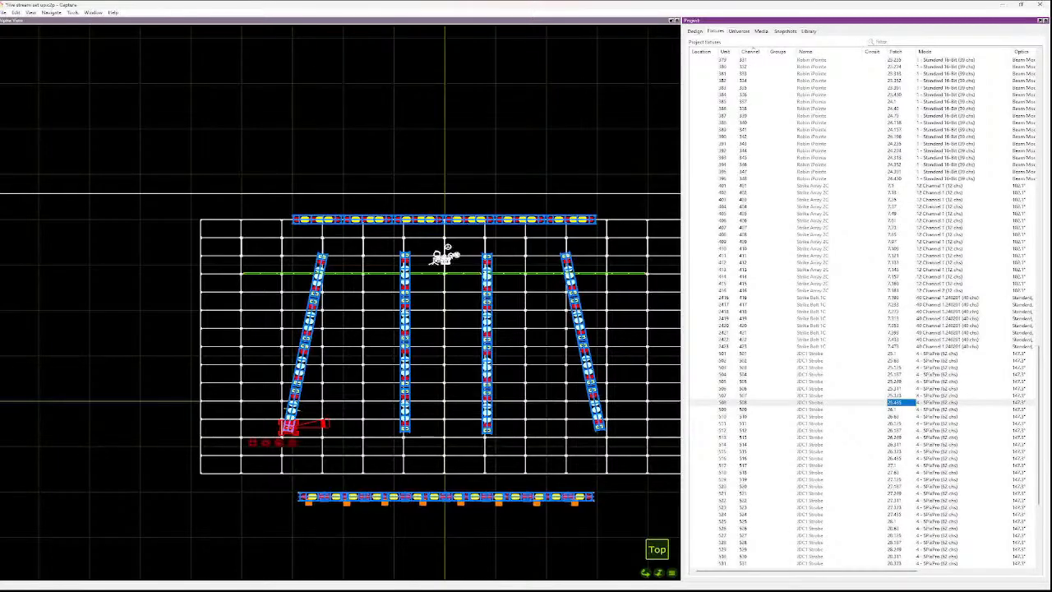
key(Up)
key(Up)
key(Up)
key(Up)
key(Up)
key(Up)
key(Up)
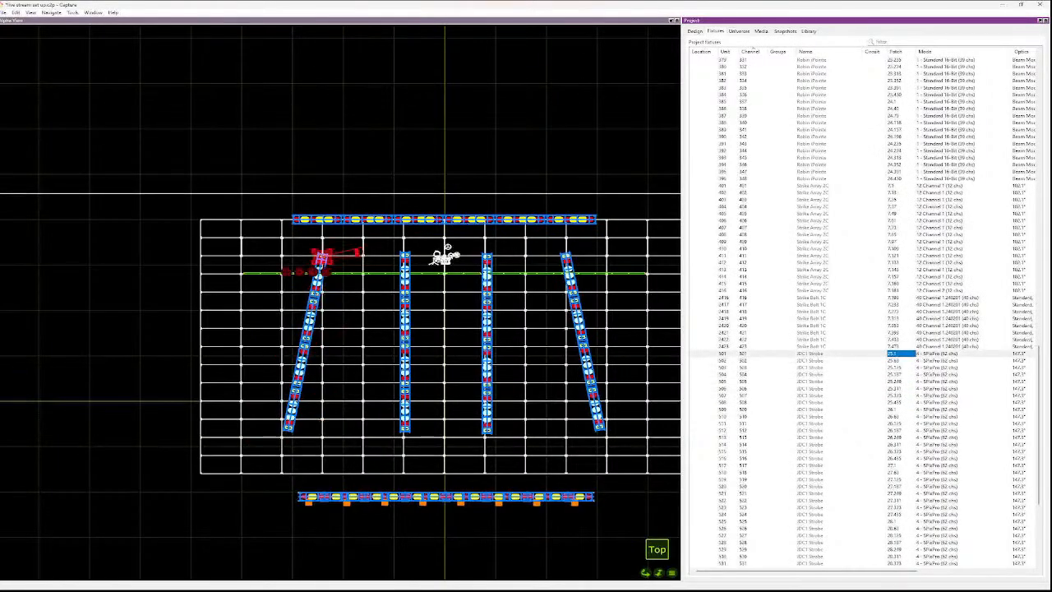
- Examine the address and position of each JDC1 Strobe across the four midstage trusses, from channel 501 to 532
key(Down)
key(Down)
key(Down)
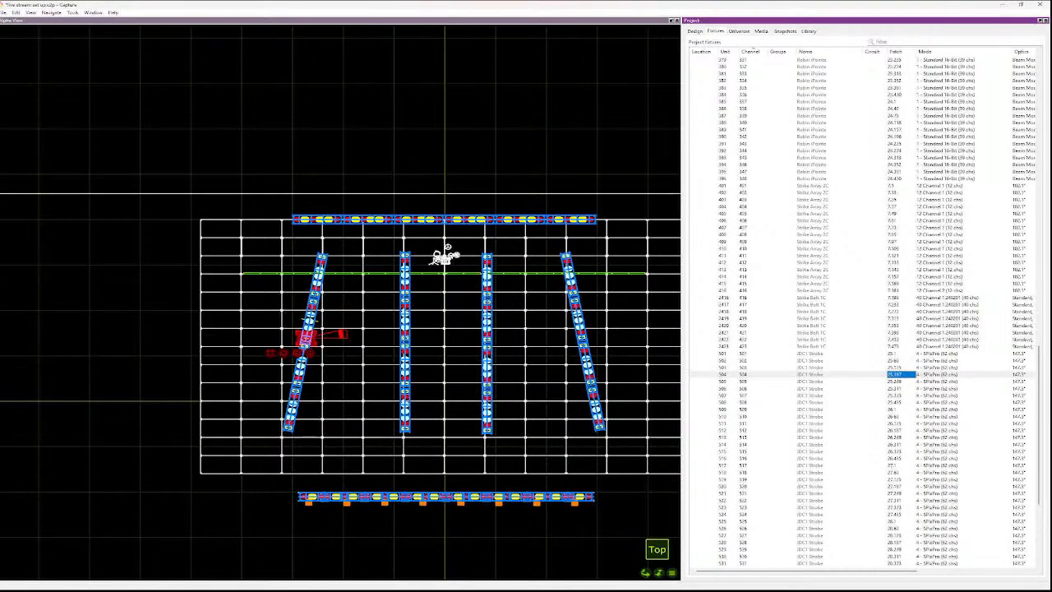
key(Down)
key(Down)
key(Down)
key(Down)
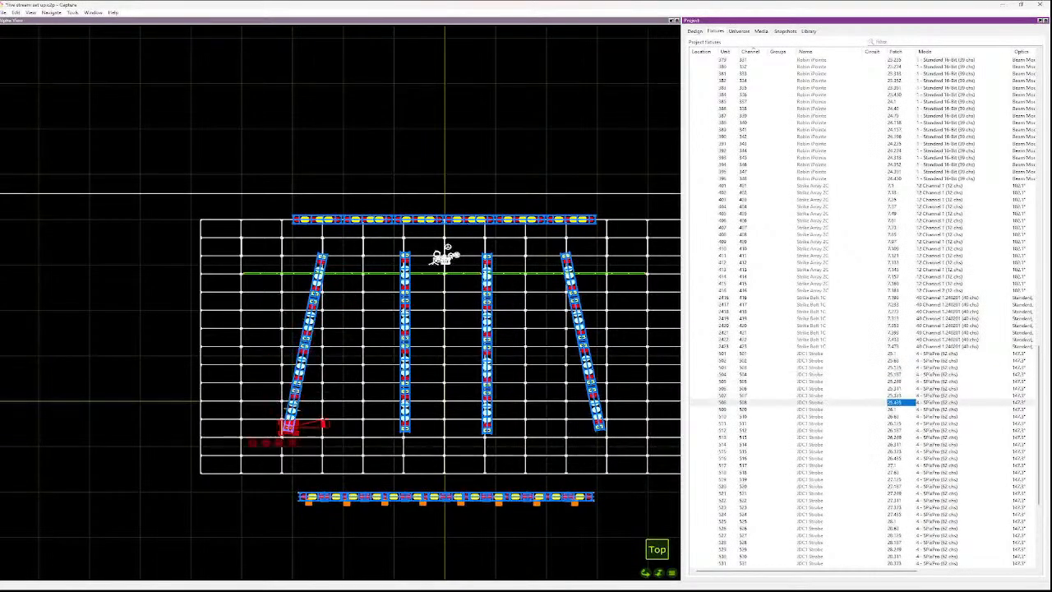
key(Down)
key(Down)
key(Down)
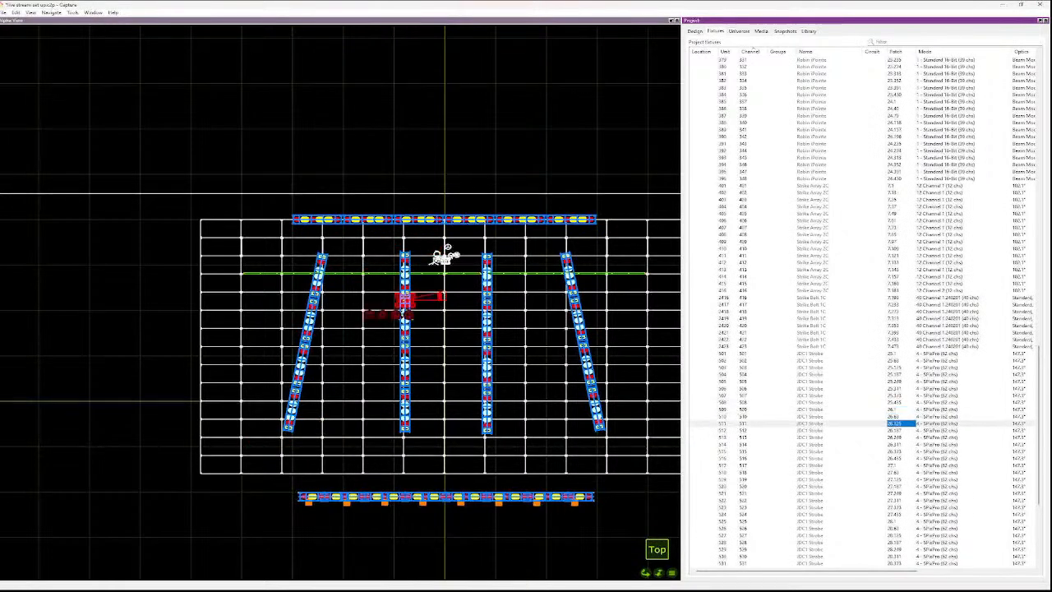
key(Down)
key(Down)
key(Down)
key(Down)
key(Down)
key(Down)
key(Down)
key(Down)
key(Down)
key(Down)
key(Down)
key(Down)
key(Down)
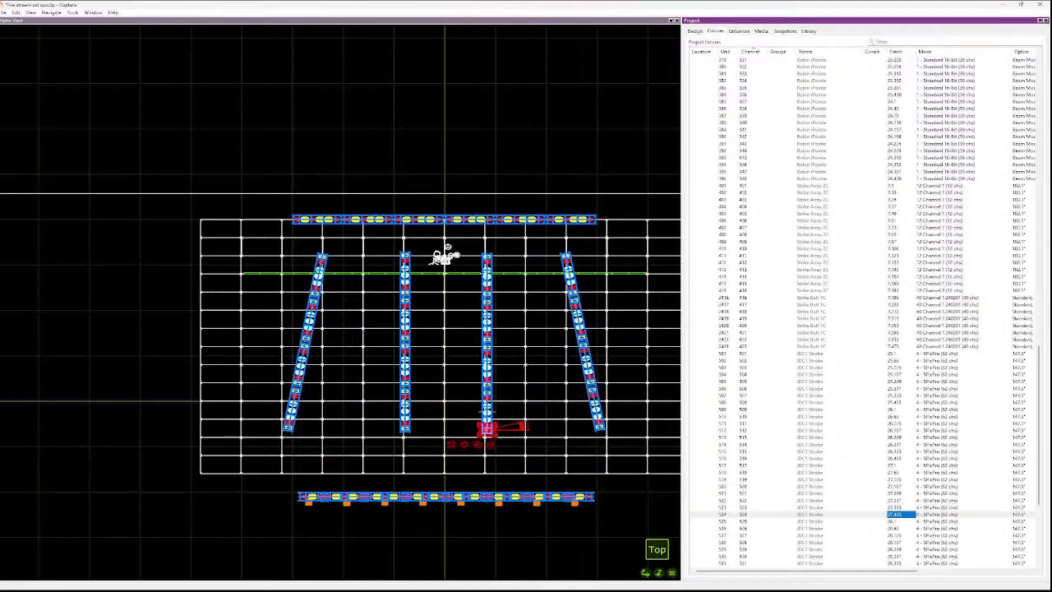
key(Down)
key(Down)
key(Down)
key(Down)
key(Down)
key(Down)
key(Down)
key(Down)
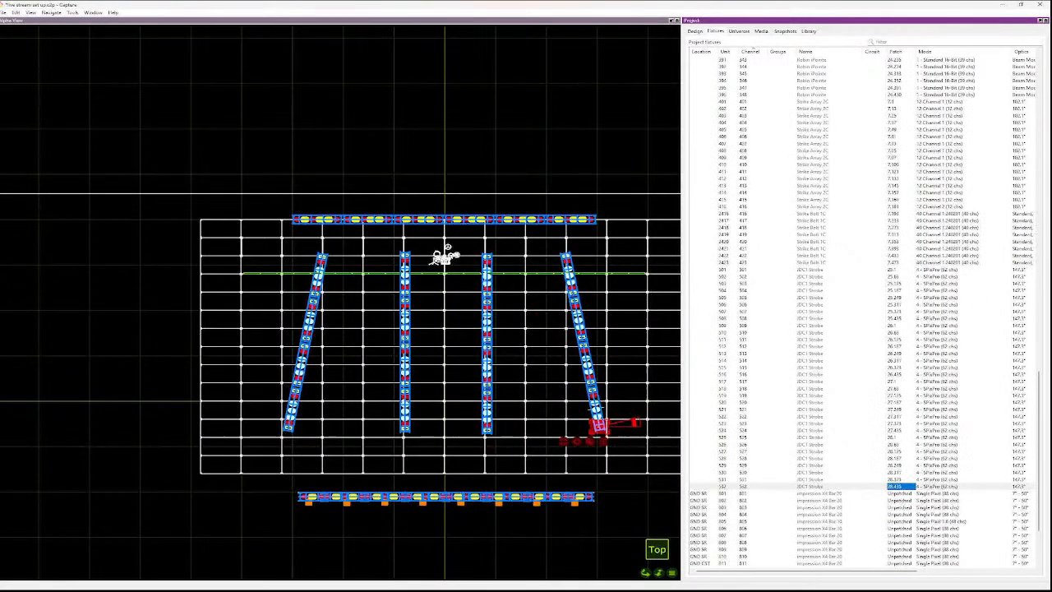
- Try to patch the impression X4 Bar fixtures on the ground, channels 801 to 825, with start address 29
key(Down)
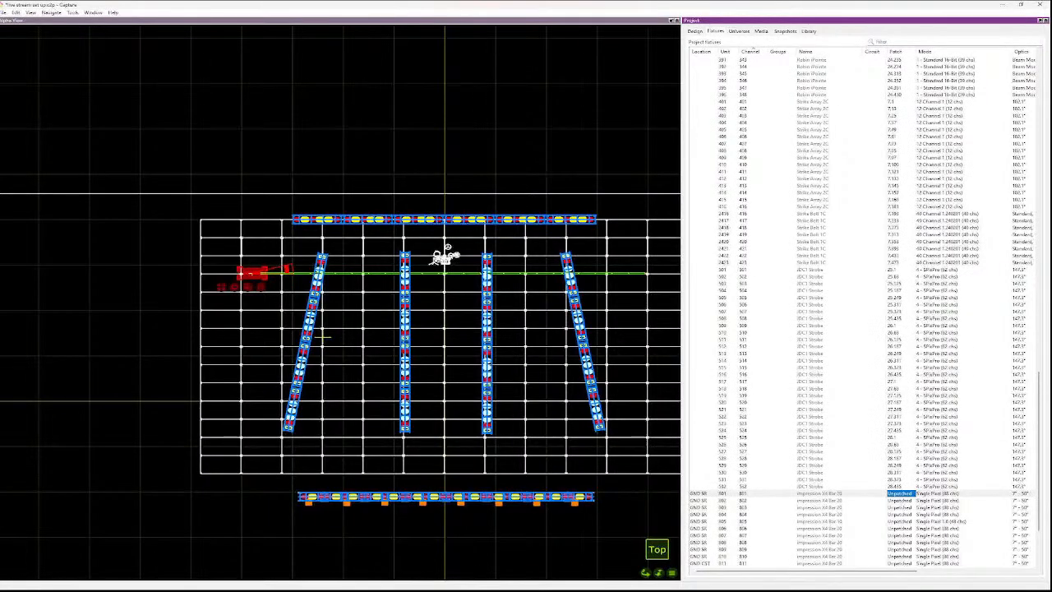
scroll(864, 312, down, 5)
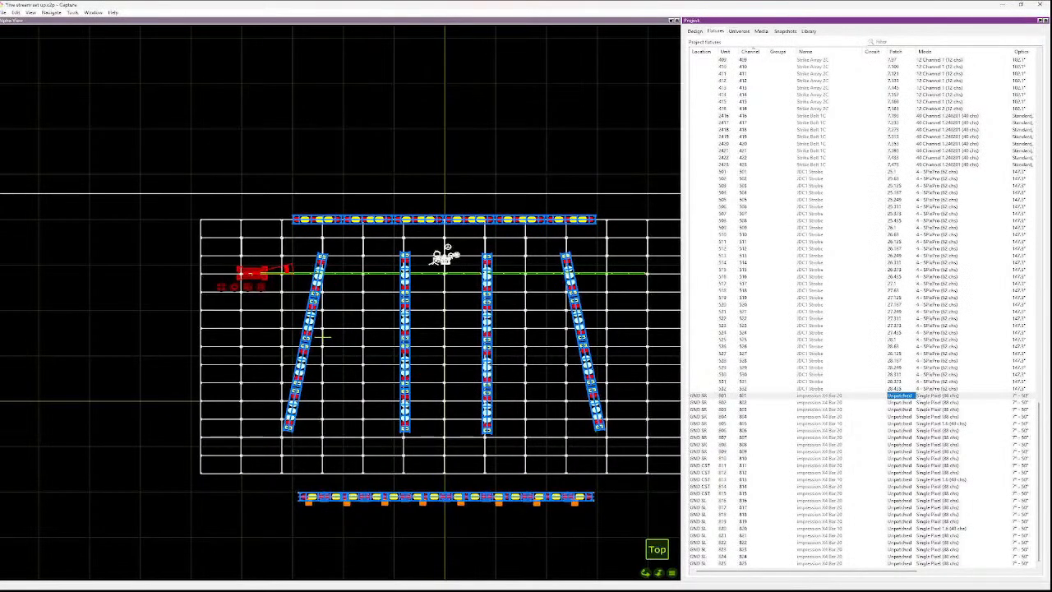
shift+click(829, 563)
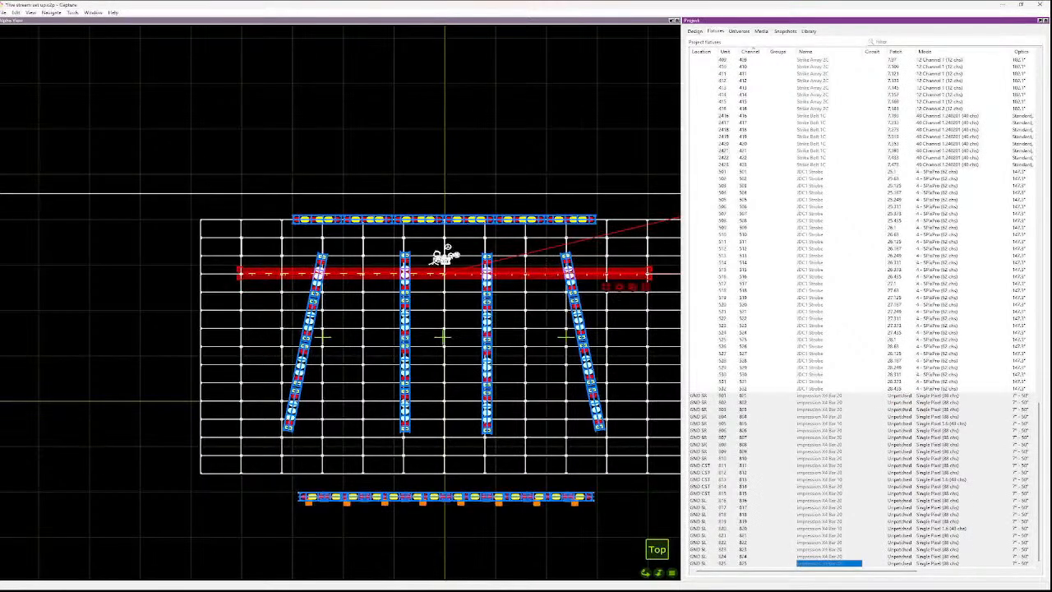
key(ctrl+p)
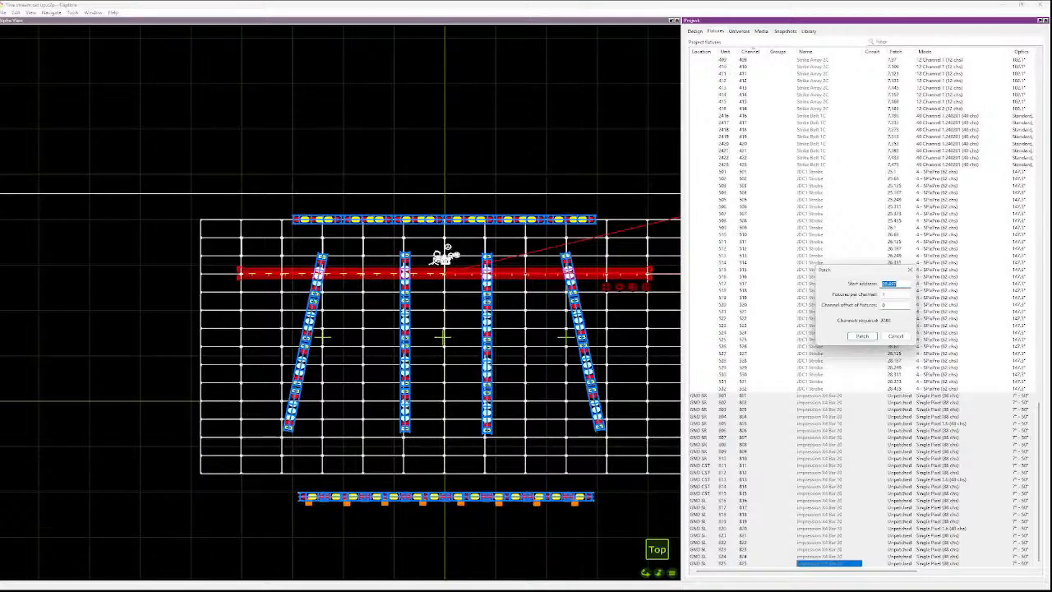
text(26)
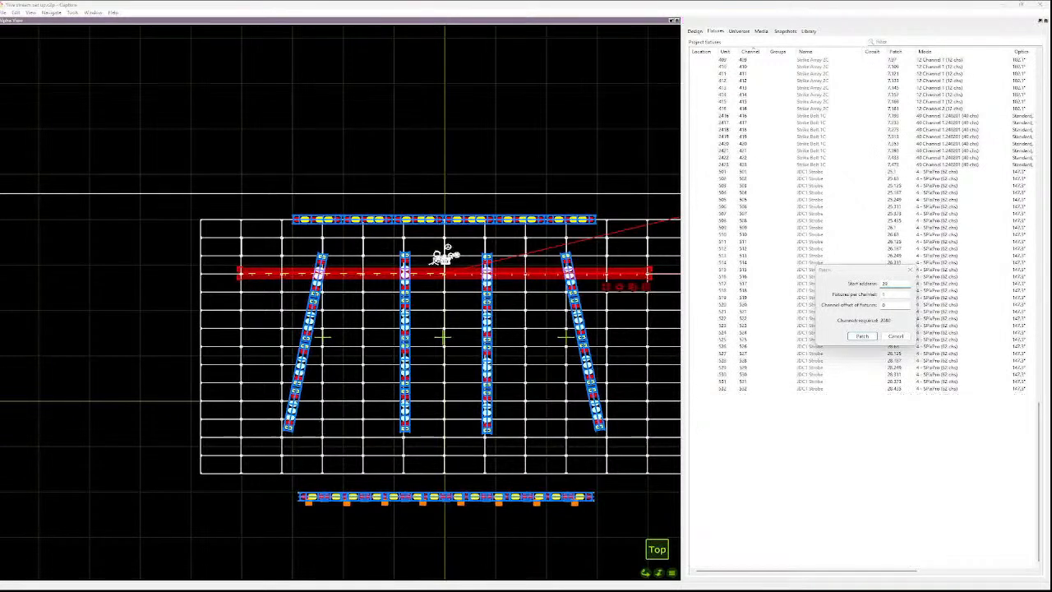
key(Return)
key(Return)
- Repatch the impression X4 Bar fixtures, channels 801 to 825, starting at address 29.1 and continuing into the following universes
click(900, 389)
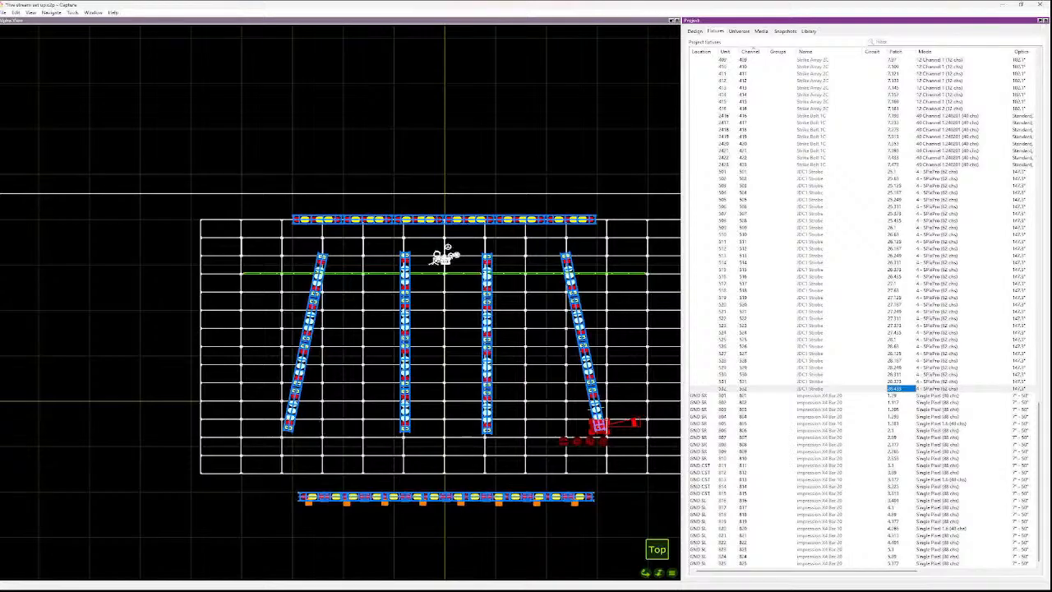
key(Down)
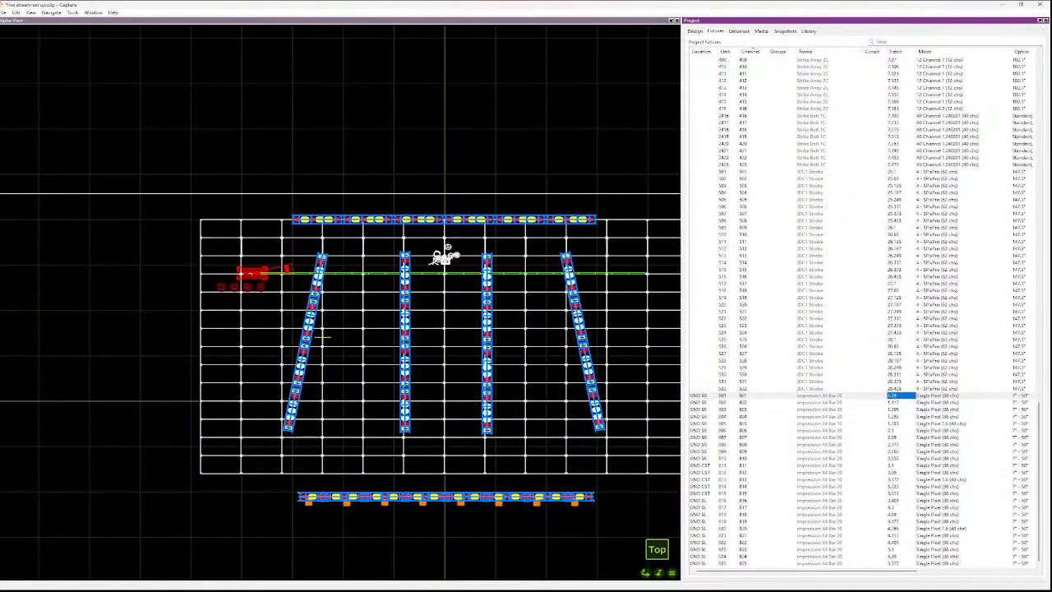
key(Down)
key(Down)
key(Down)
key(Down)
key(Down)
key(Down)
key(Down)
key(Down)
key(Down)
key(Down)
key(Down)
key(Down)
key(Down)
key(Down)
key(Down)
key(Down)
key(Down)
key(Down)
key(Down)
key(Down)
key(Down)
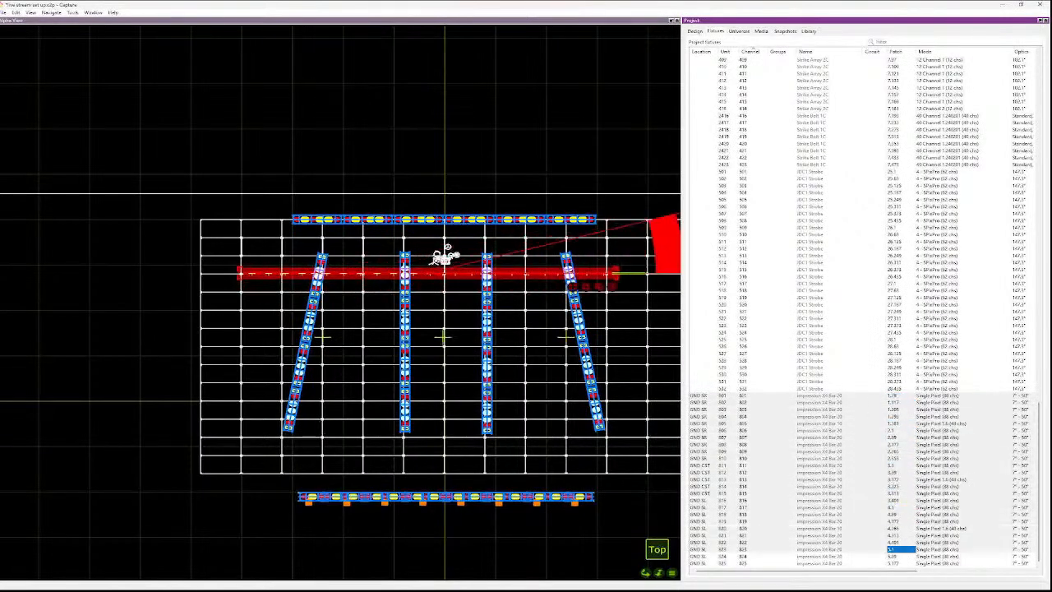
key(Return)
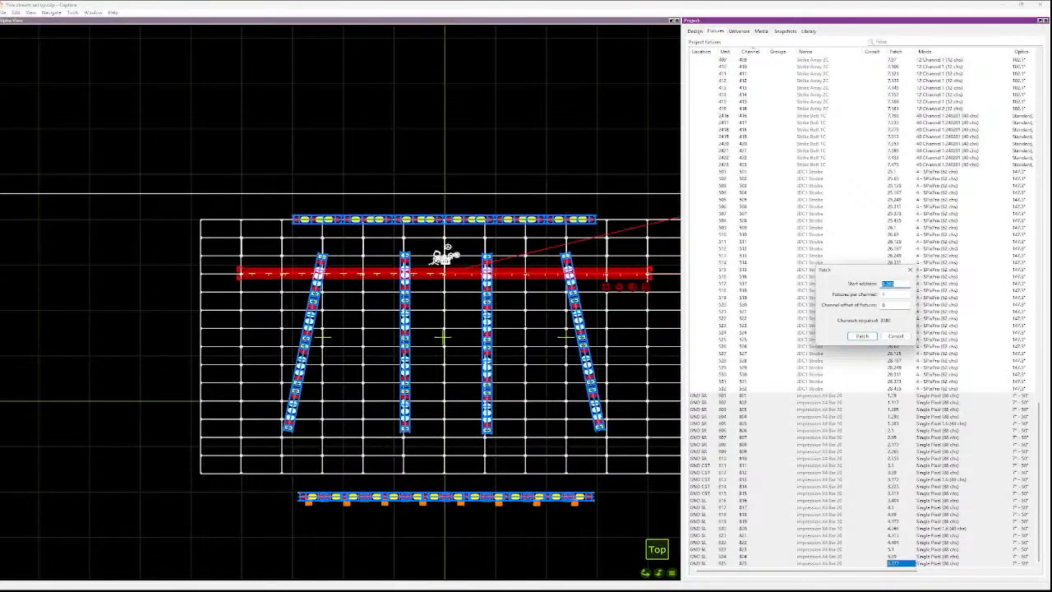
text(25)
key(Return)
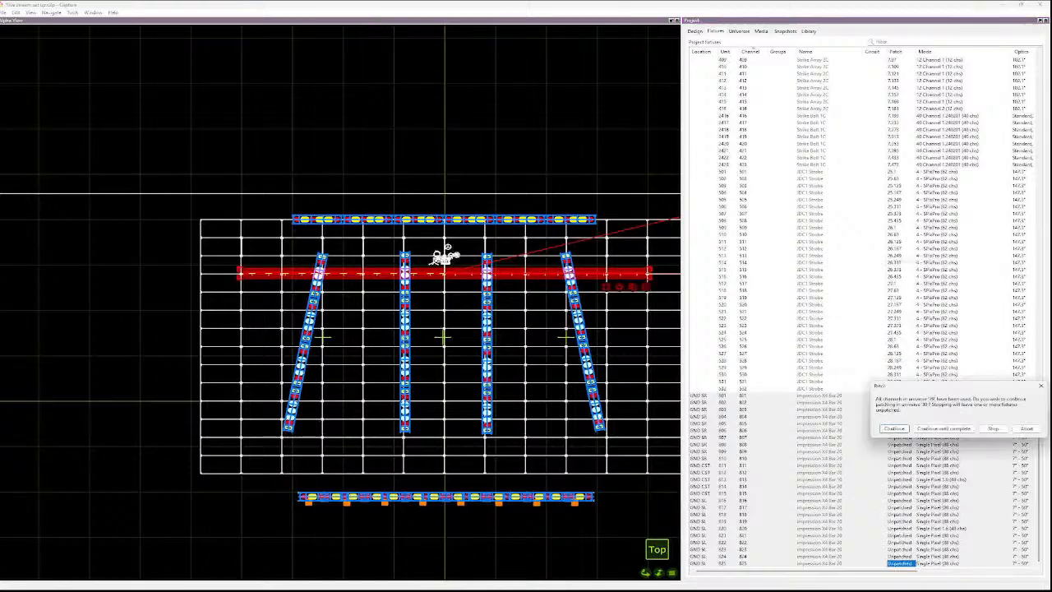
key(Return)
- Check the addresses and positions of the impression X4 Bar fixtures on the ground from channel 801 to 804
click(896, 395)
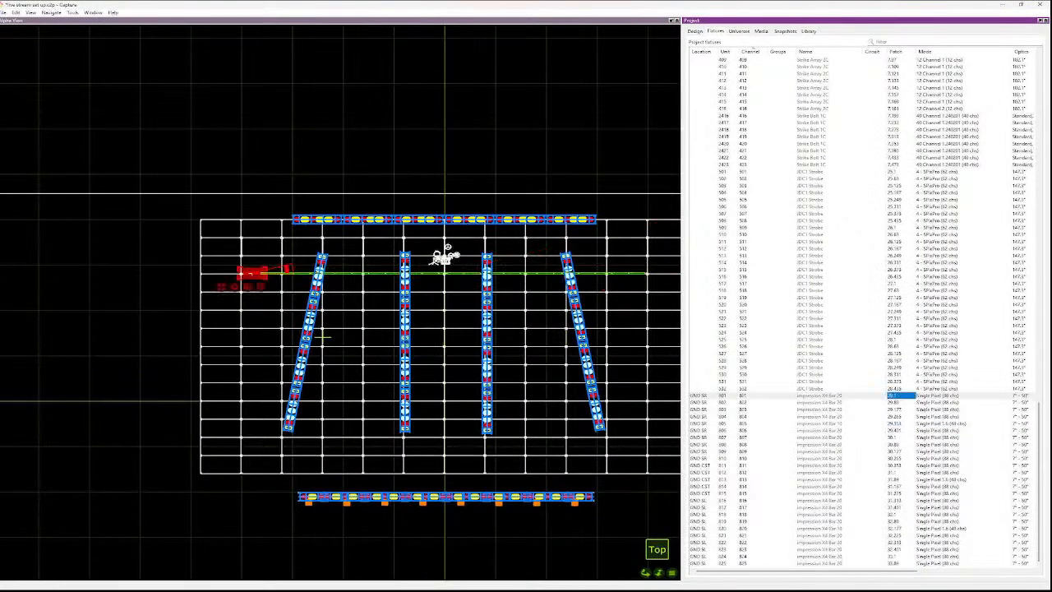
key(Down)
key(Down)
key(Down)
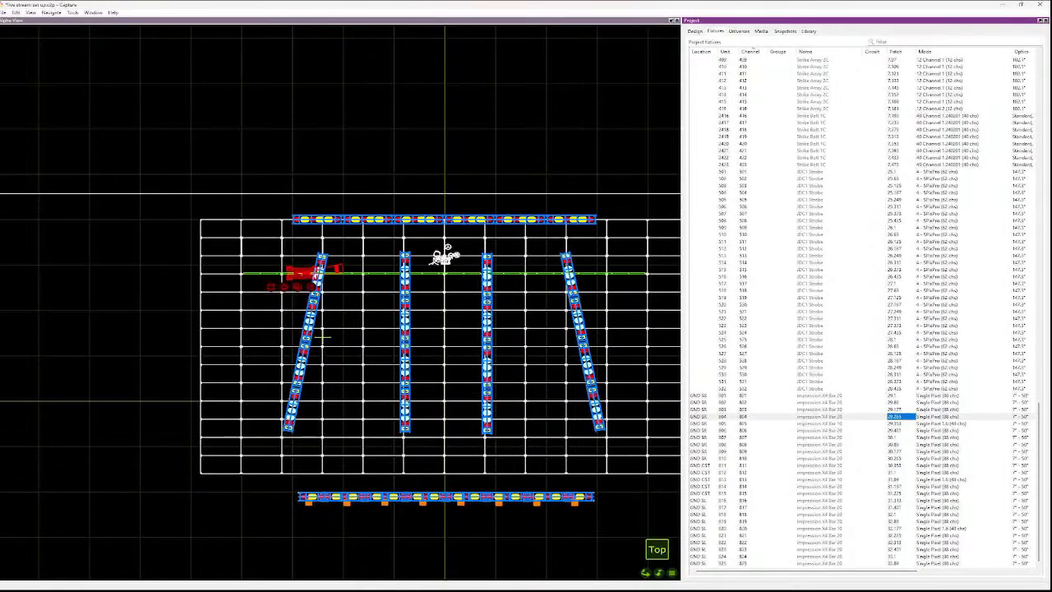
- Show the stage from the front in wireframe and focus on the GND SR impression X4 Bars with their address labels
click(657, 556)
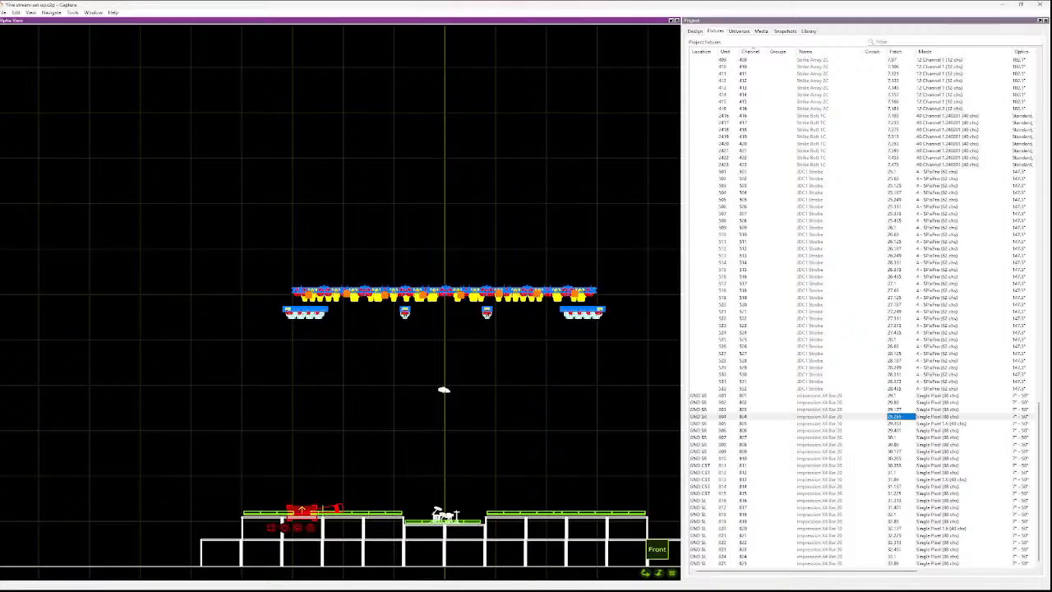
key(w)
scroll(310, 536, up, 6)
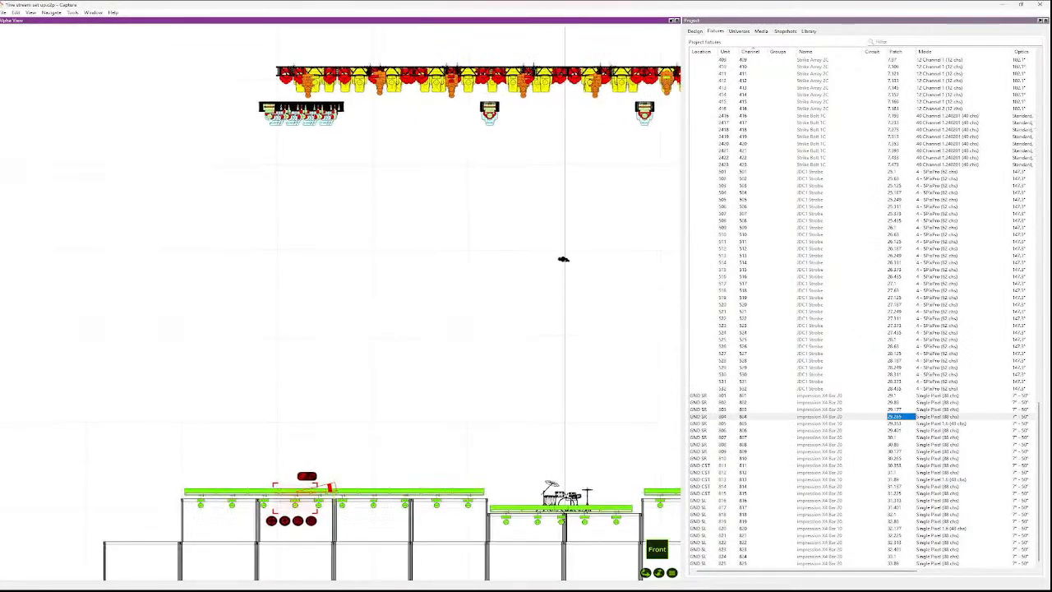
scroll(302, 526, up, 5)
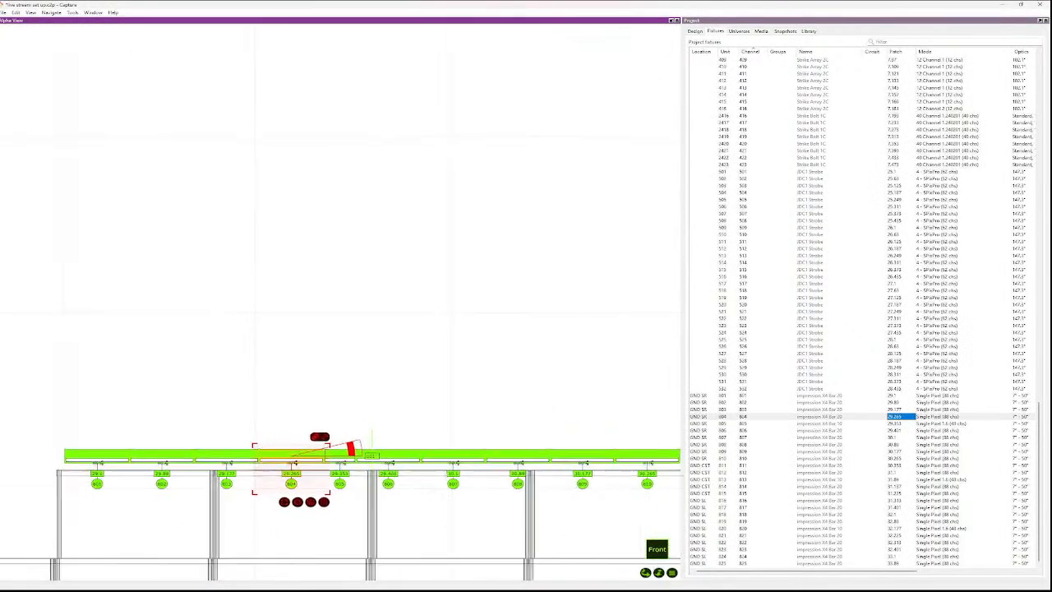
scroll(292, 418, up, 1)
- Examine the address and position of each impression X4 Bar along the riser, from channel 801 to 812
click(823, 395)
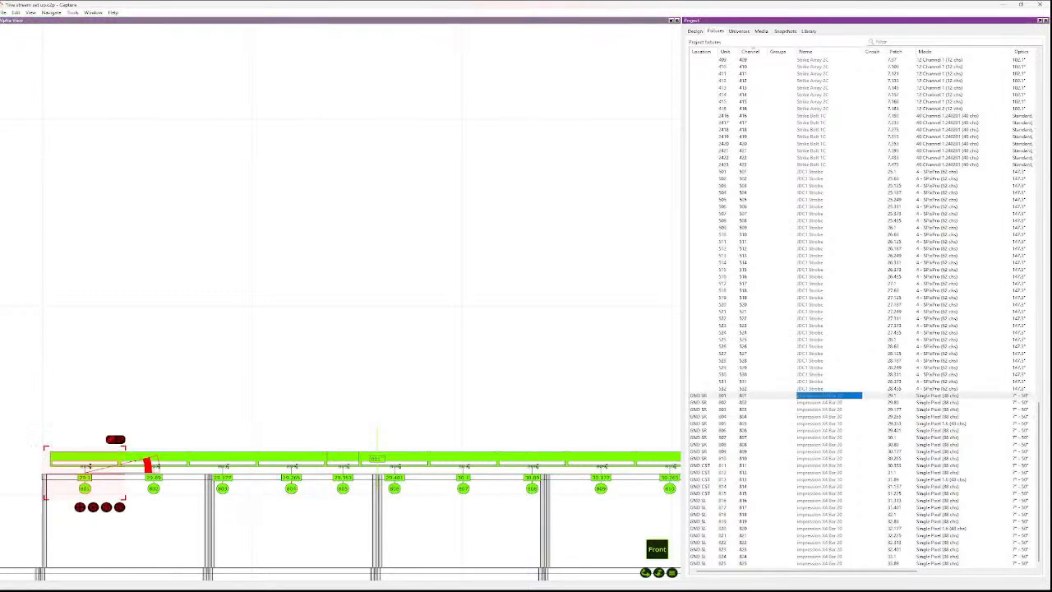
key(Down)
key(Down)
key(Down)
key(Down)
key(Down)
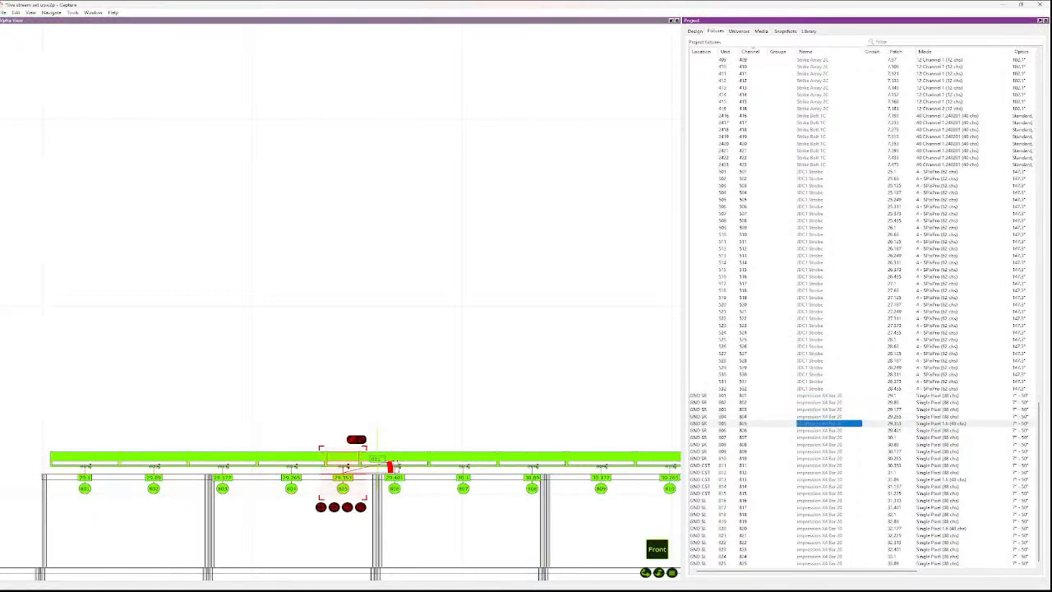
key(Down)
key(Down)
key(Down)
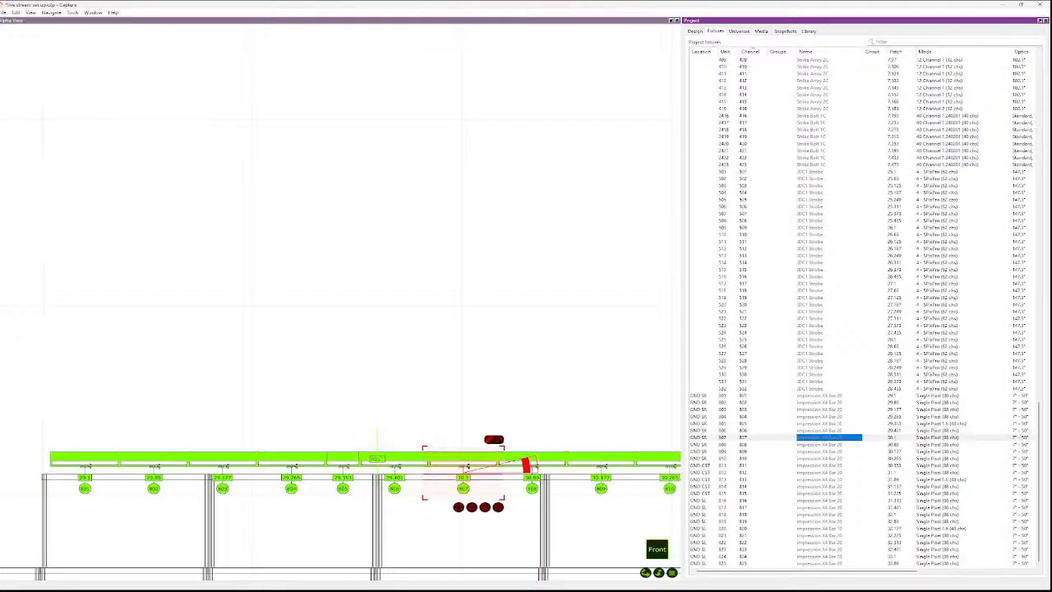
key(Down)
key(Down)
key(Down)
key(Down)
key(Down)
key(Down)
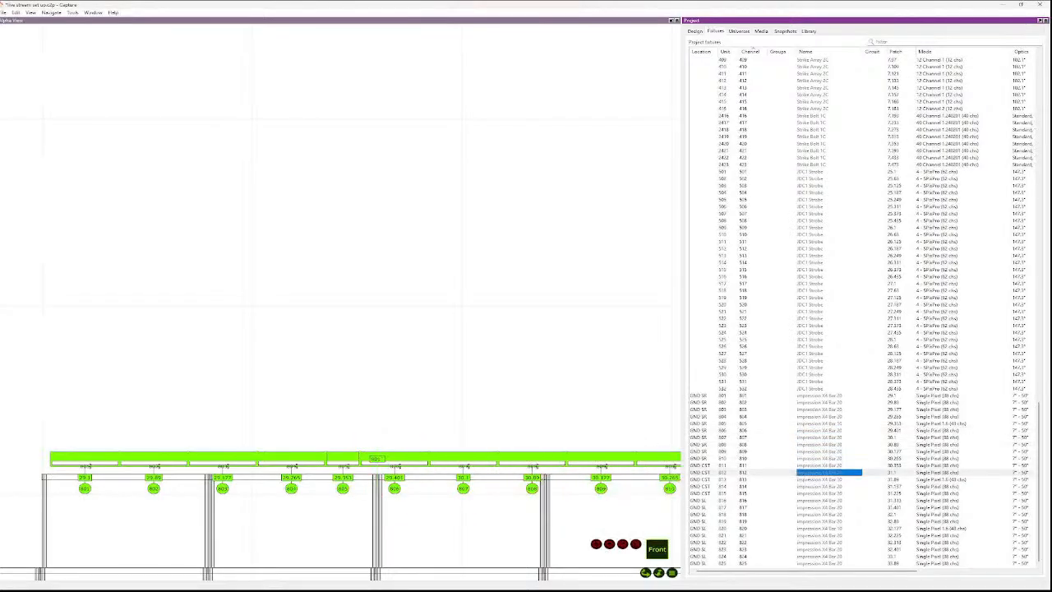
- Check where the GND SR bars end and the GND CST bars begin, around channels 810 to 812
key(Up)
key(Up)
key(Up)
key(Up)
key(Up)
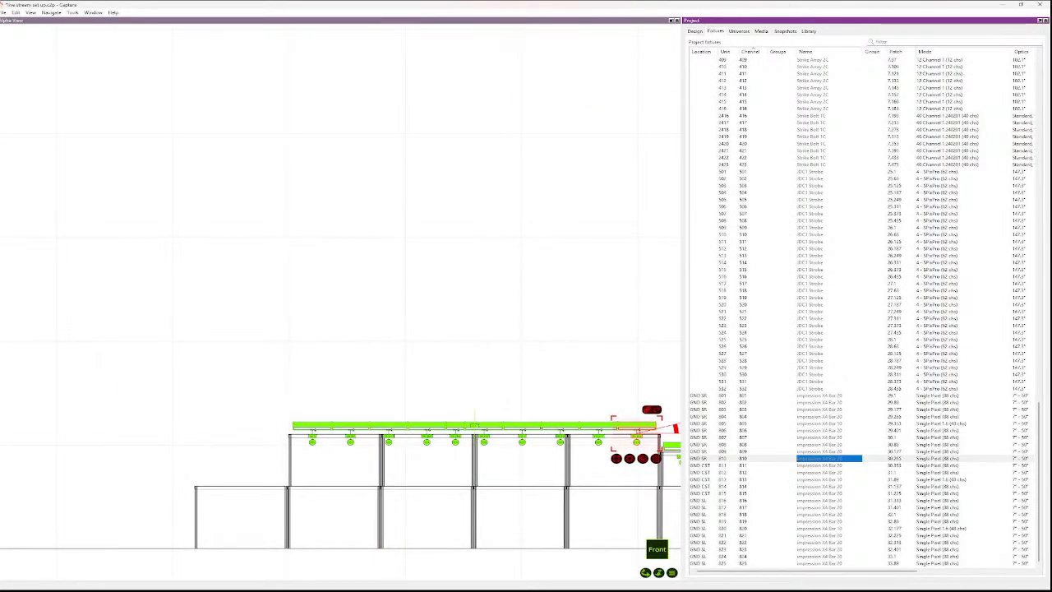
key(Down)
key(Down)
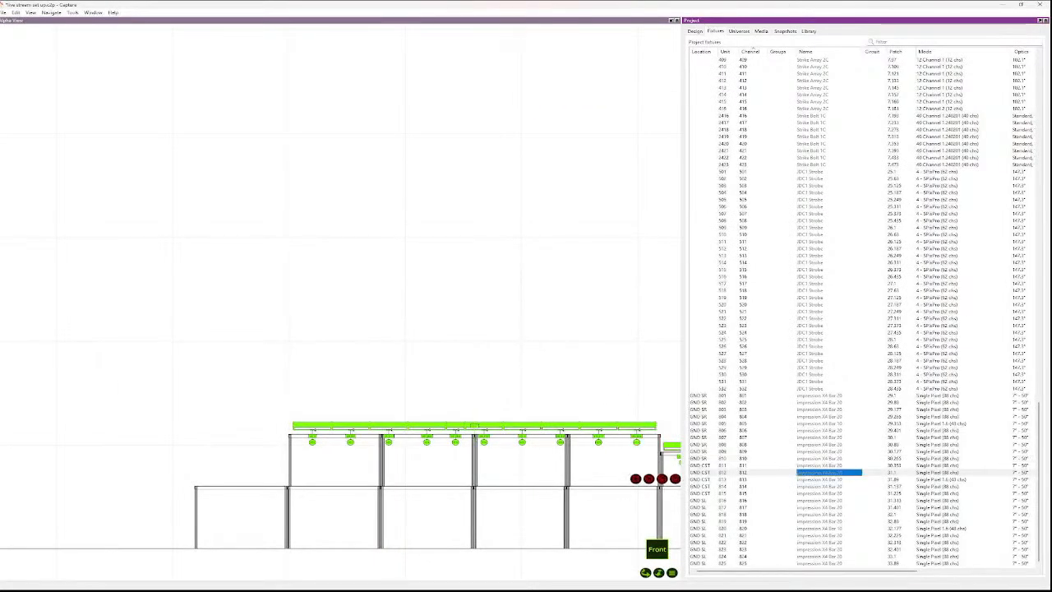
key(Up)
- Repatch the GND CST impression X4 Bars, channels 811 to 815, with start address 3.1
scroll(619, 450, down, 8)
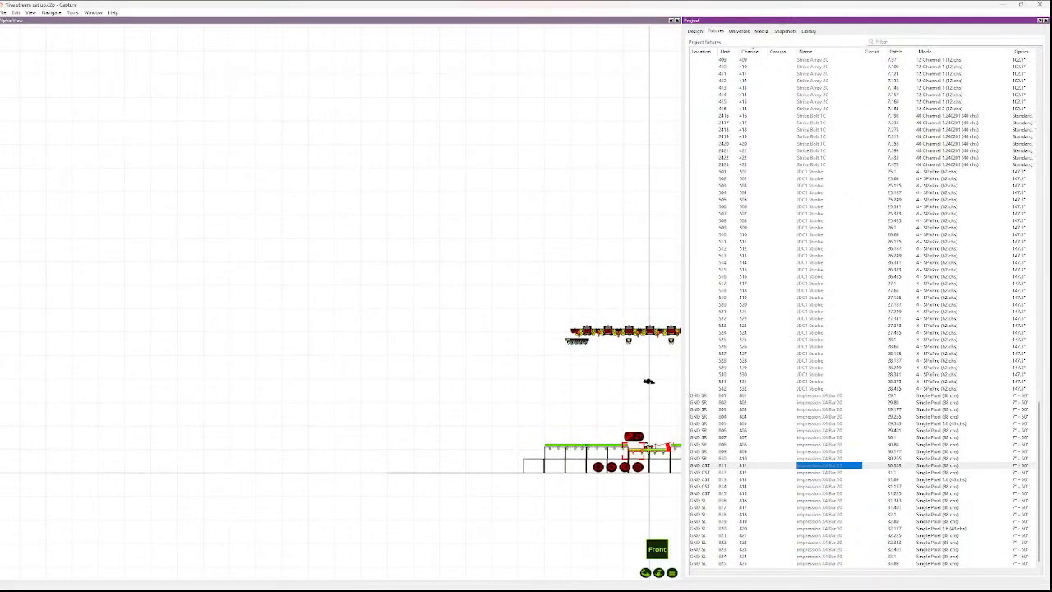
key(Down)
key(Down)
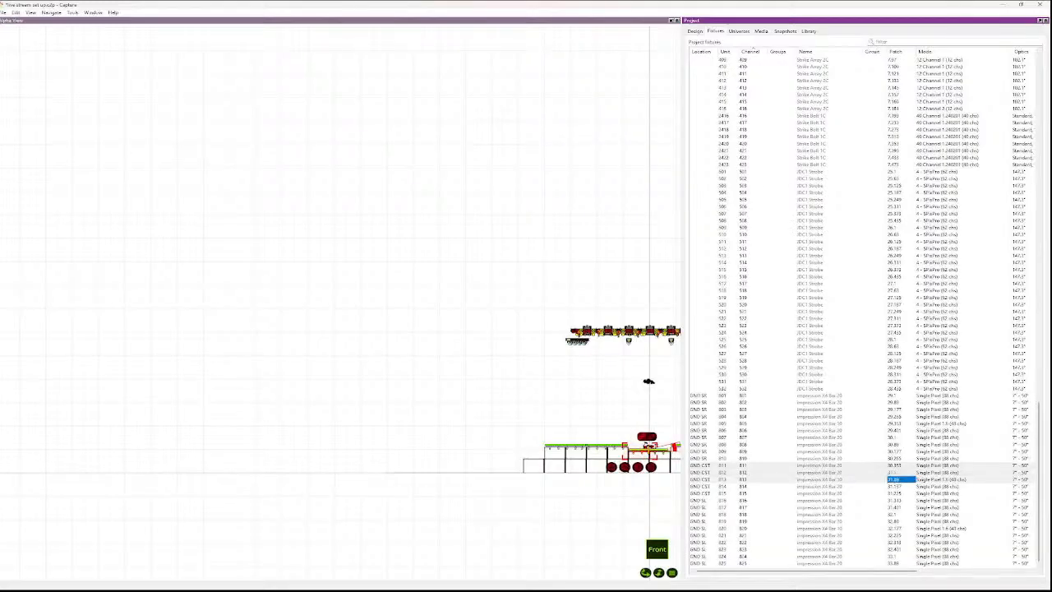
key(Down)
key(Down)
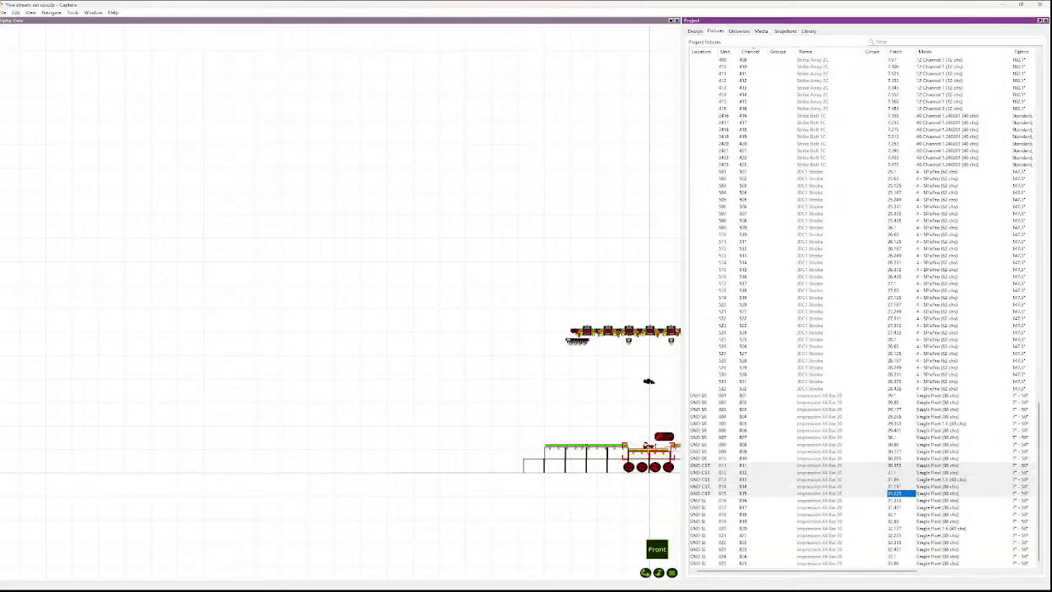
key(Down)
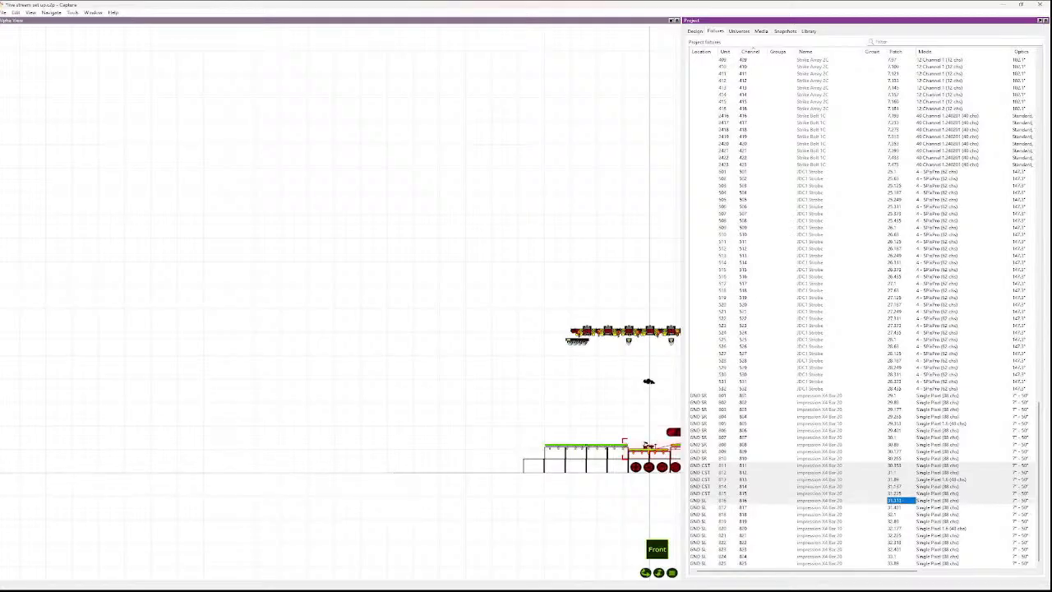
scroll(641, 446, down, 7)
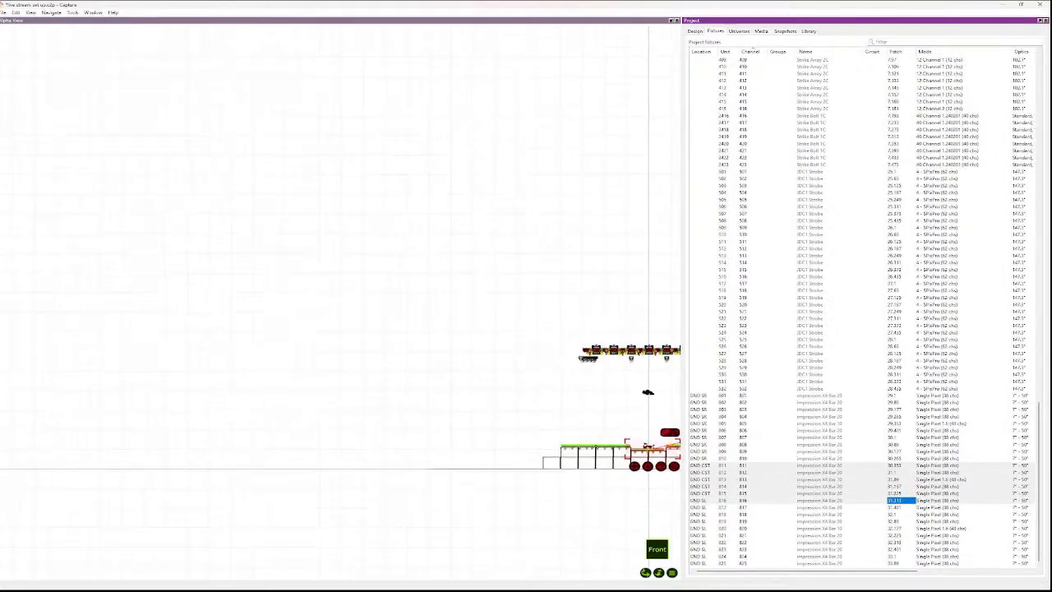
scroll(650, 448, up, 7)
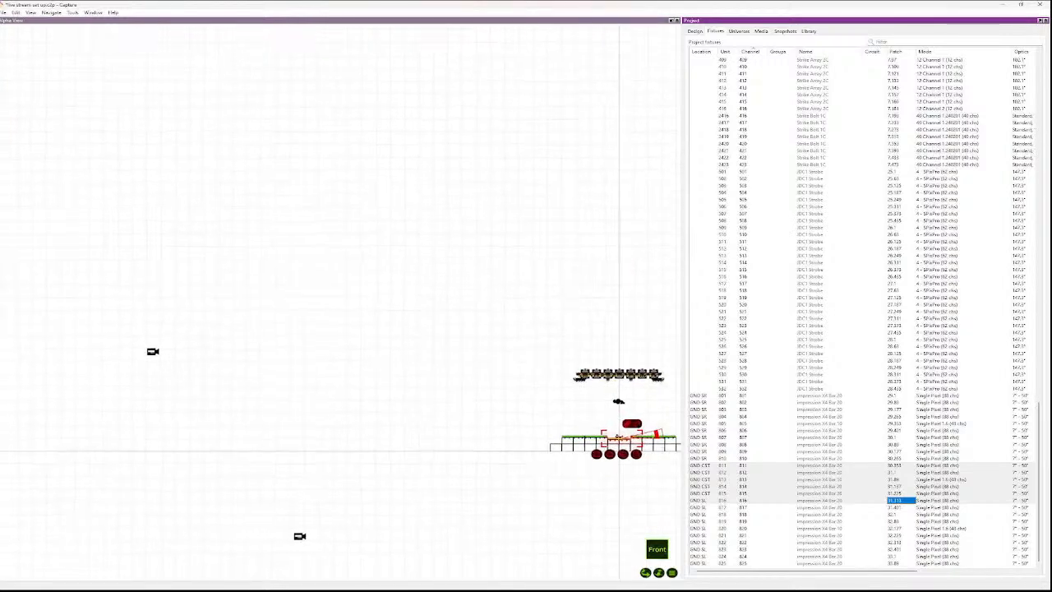
scroll(668, 451, up, 5)
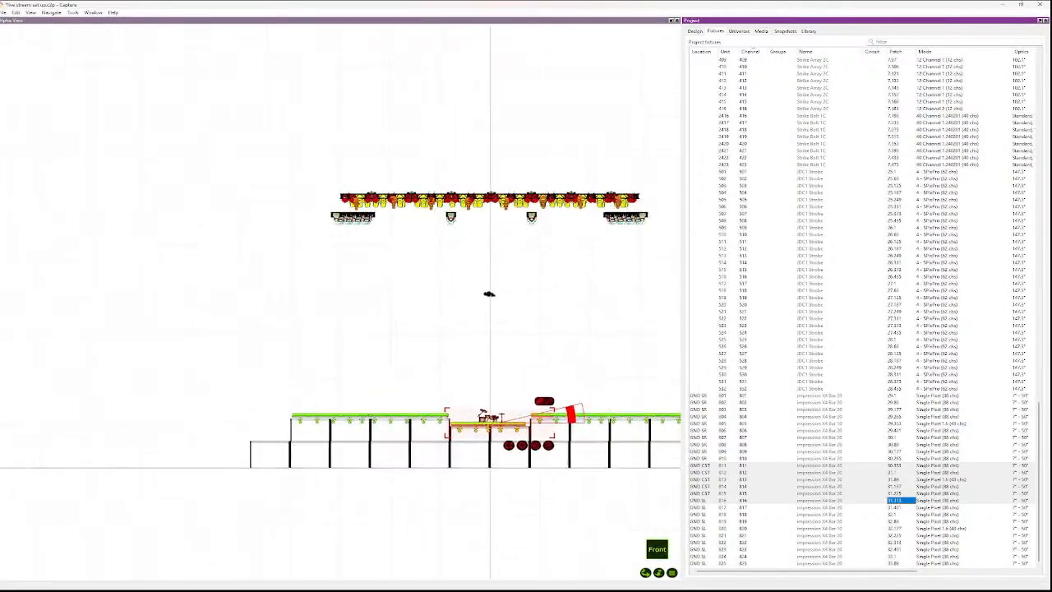
ctrl+click(896, 507)
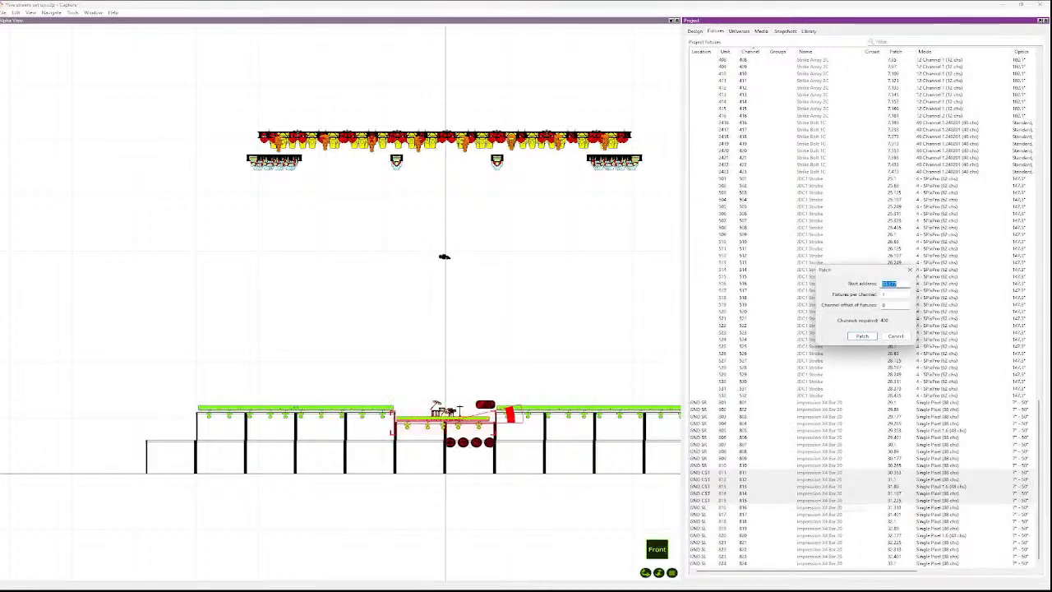
text(3.1)
key(Return)
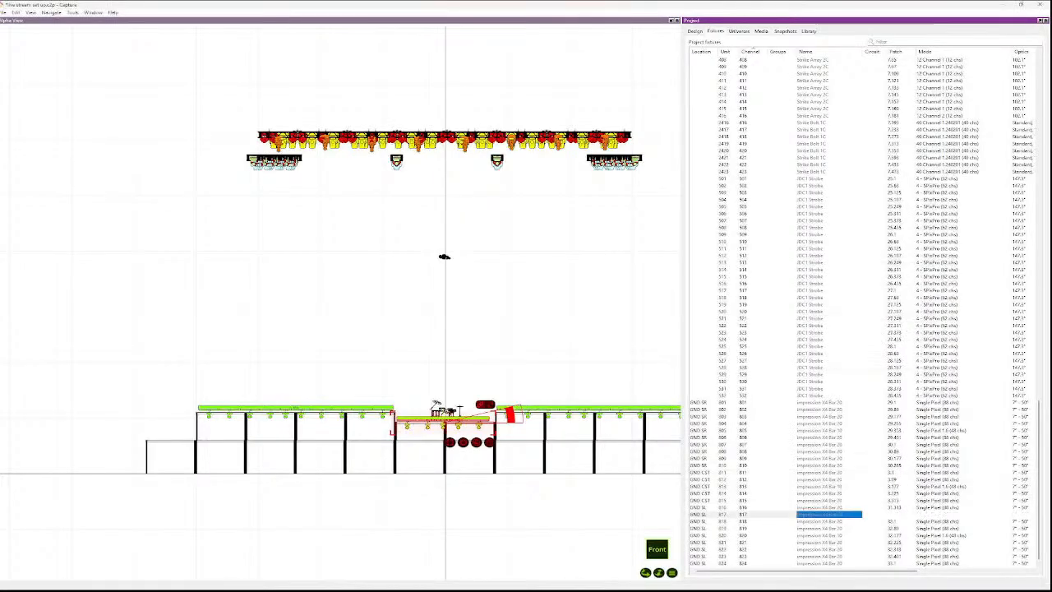
- Repatch the GND SL impression X4 Bars, channels 816 to 825, starting in universe 32 and continuing into universe 33 until complete
click(874, 515)
click(875, 507)
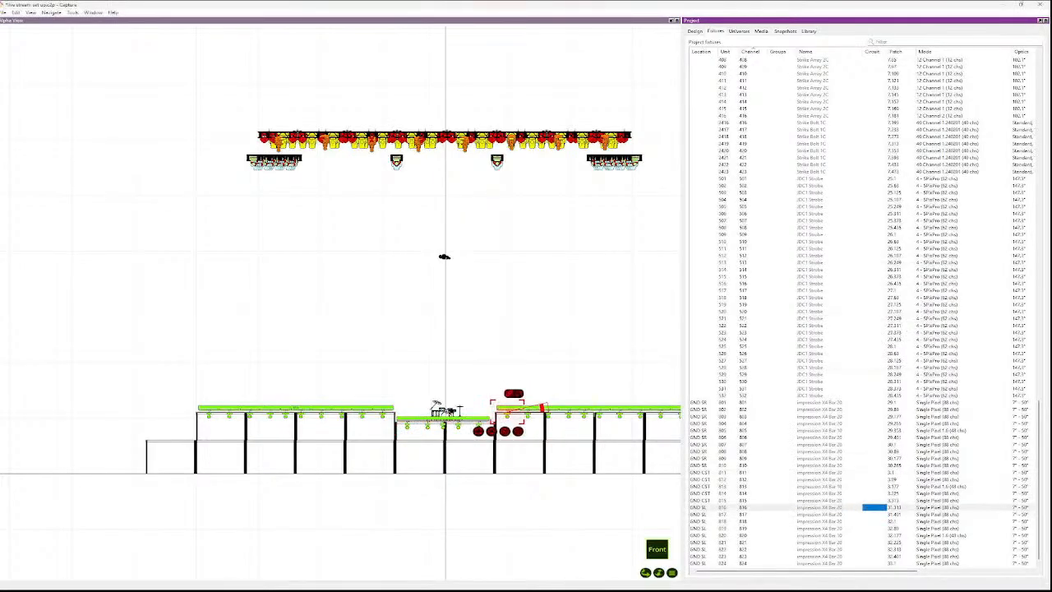
key(shift+Down)
key(shift+Down)
key(shift+Down)
key(shift+Down)
key(shift+Down)
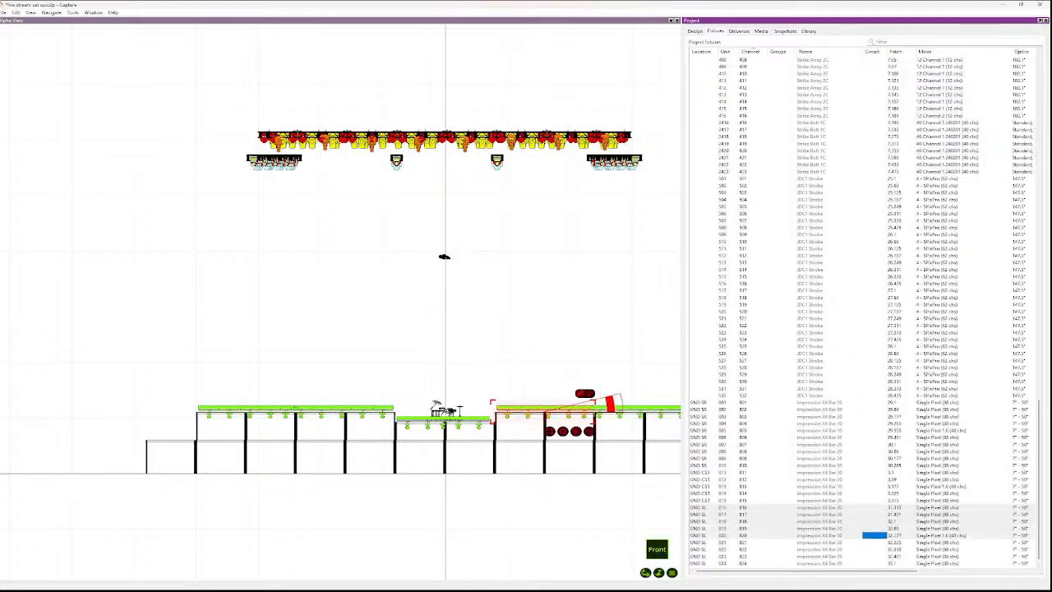
key(shift+Down)
key(shift+Down)
key(shift+Down)
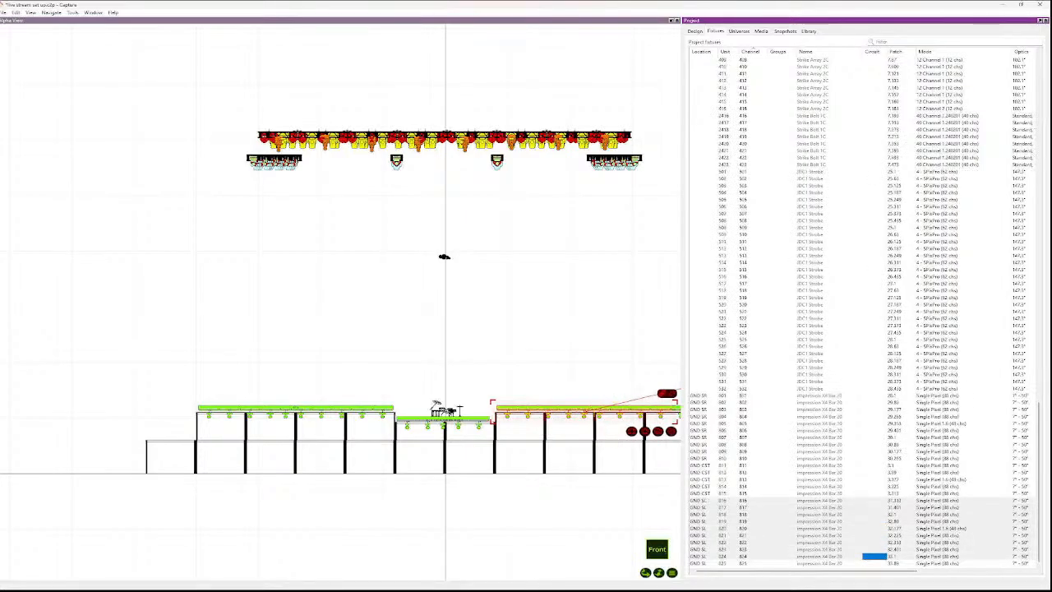
shift+click(828, 563)
scroll(628, 448, down, 5)
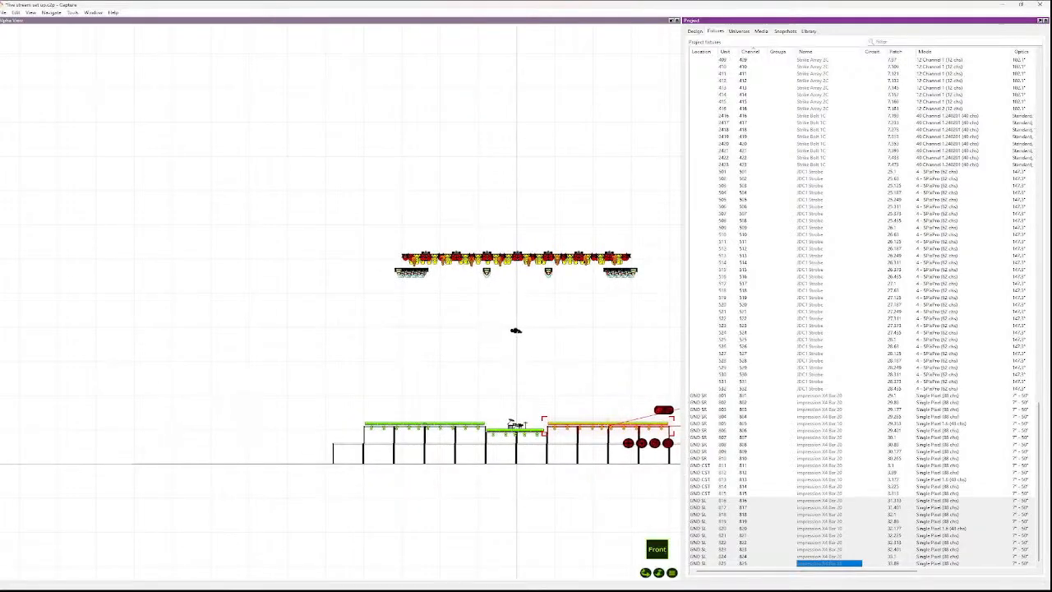
scroll(622, 417, up, 2)
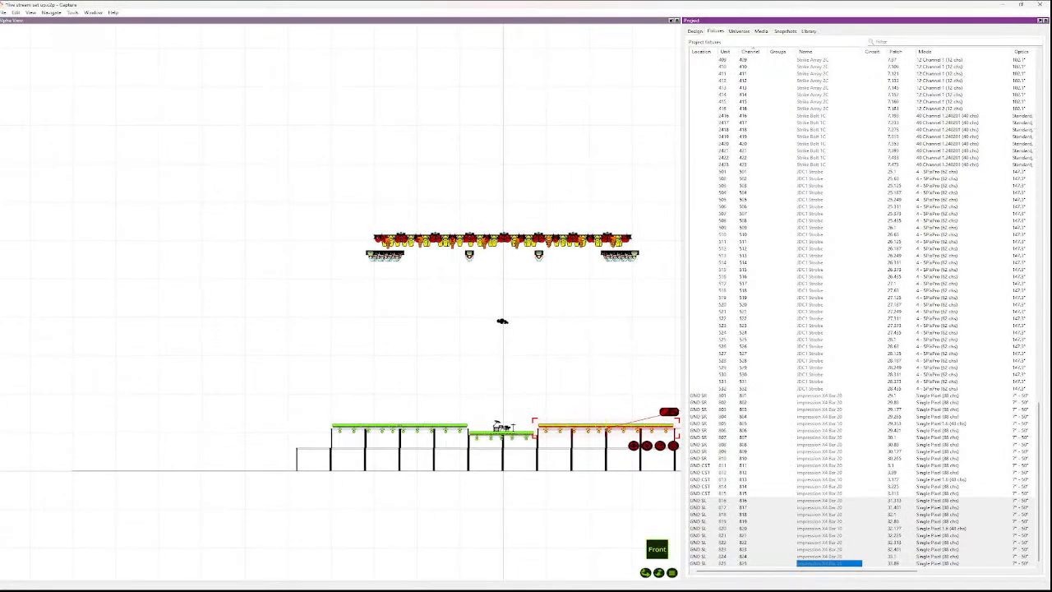
key(ctrl+p)
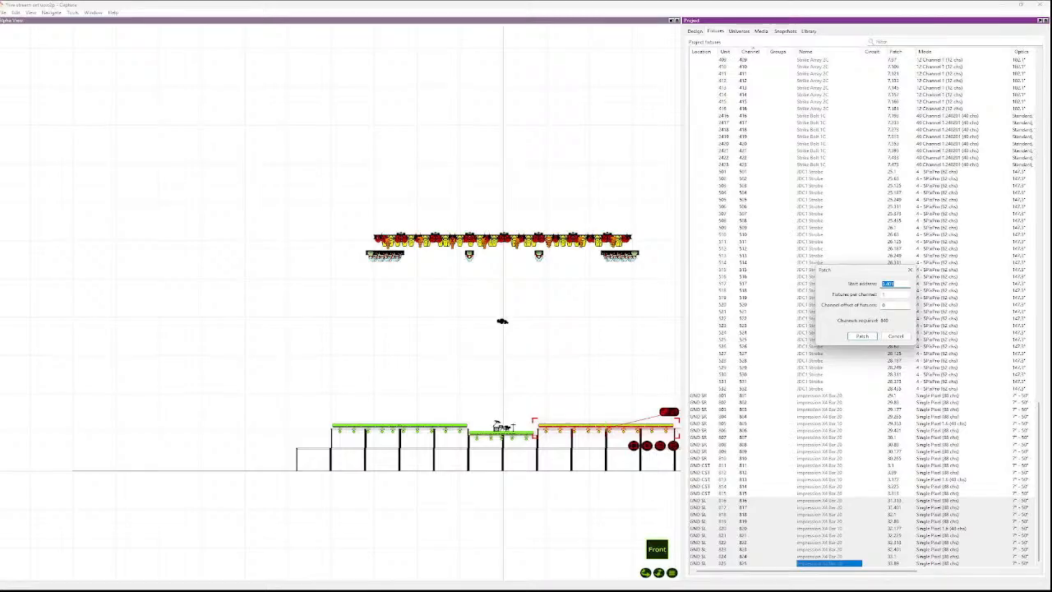
text(31)
key(Return)
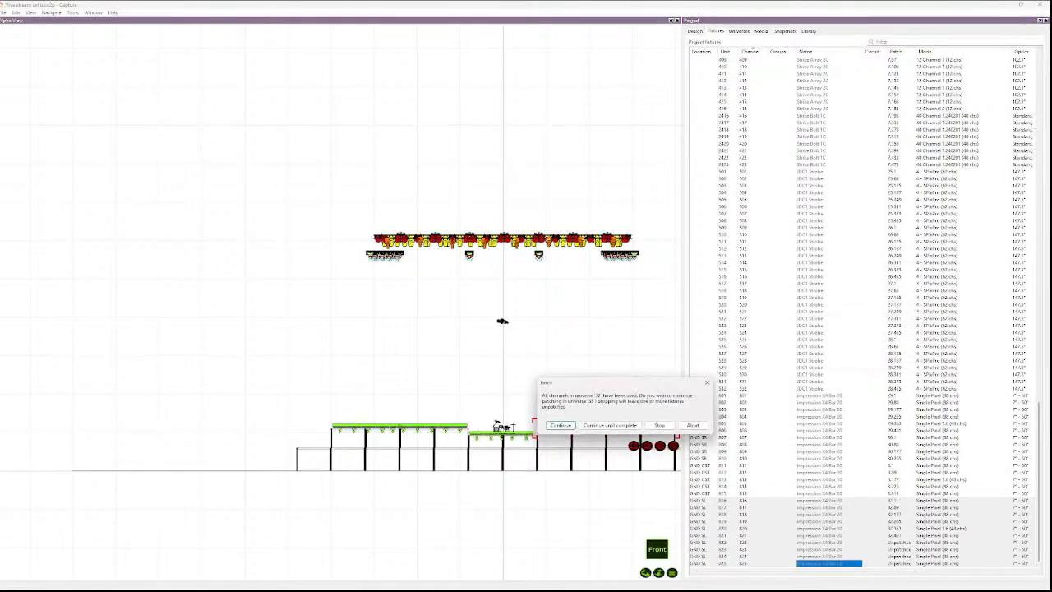
click(610, 425)
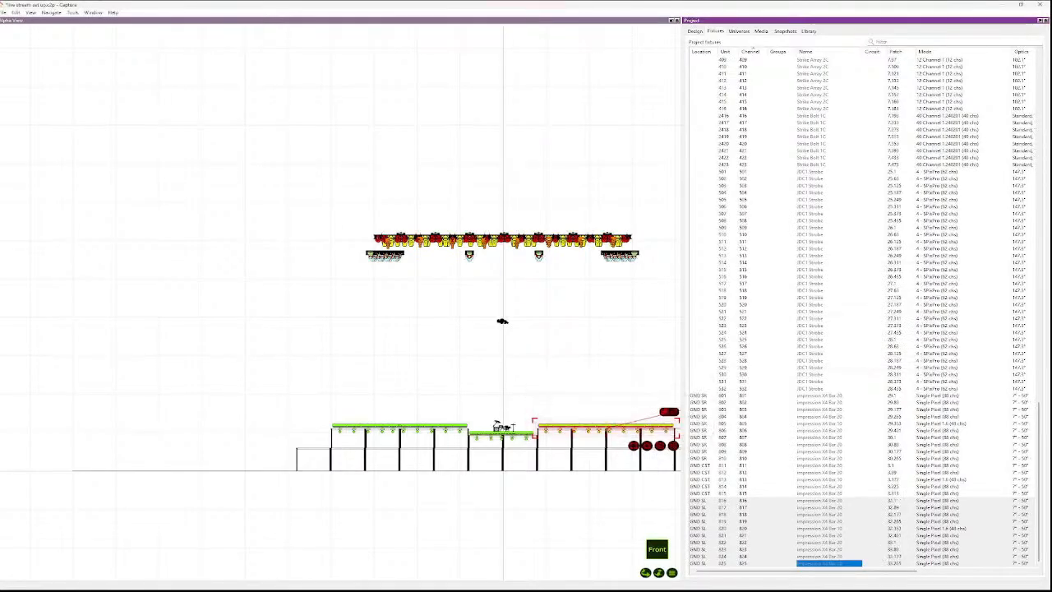
- Review the new addresses of the impression X4 Bars from channel 821 back to the GND CST group
click(898, 535)
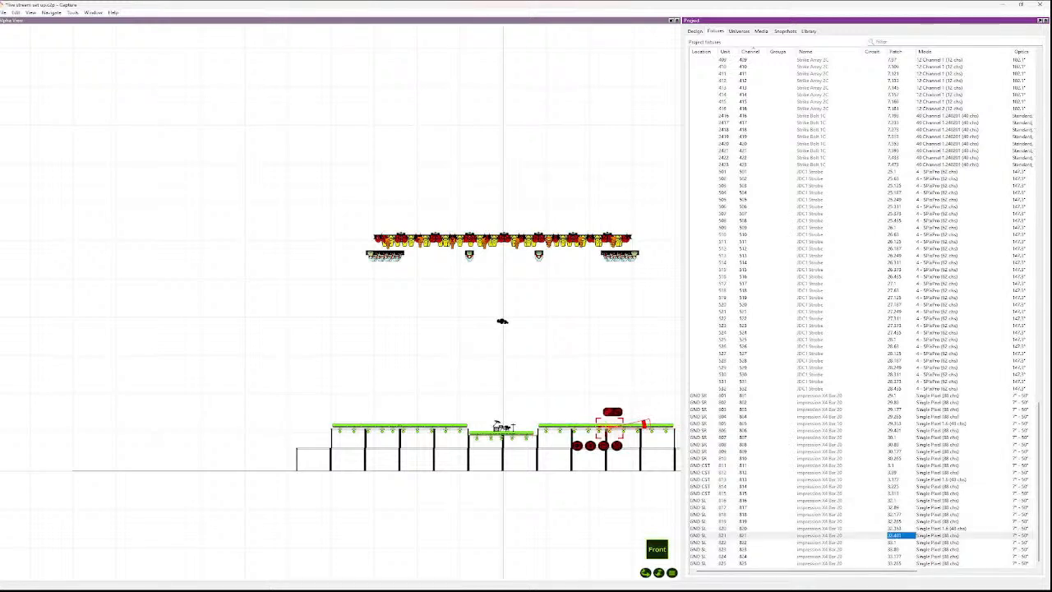
key(Up)
key(Up)
key(Up)
key(Up)
key(Up)
key(Up)
key(Up)
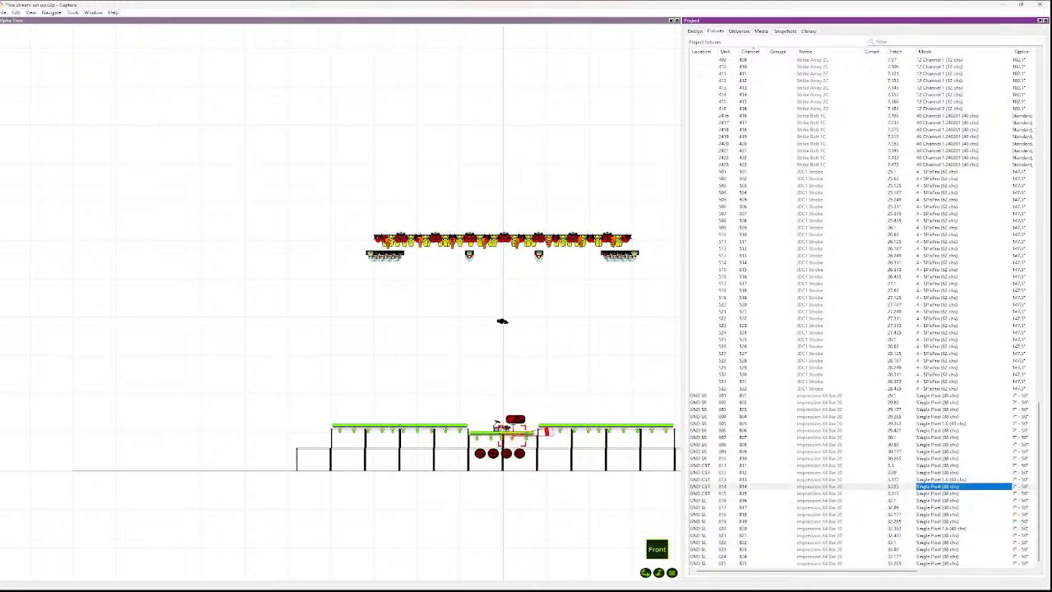
key(Up)
- Check the patch list from JDC1 Strobe channel 528 through to impression X4 Bar channel 805
click(946, 326)
key(Up)
key(Down)
click(946, 361)
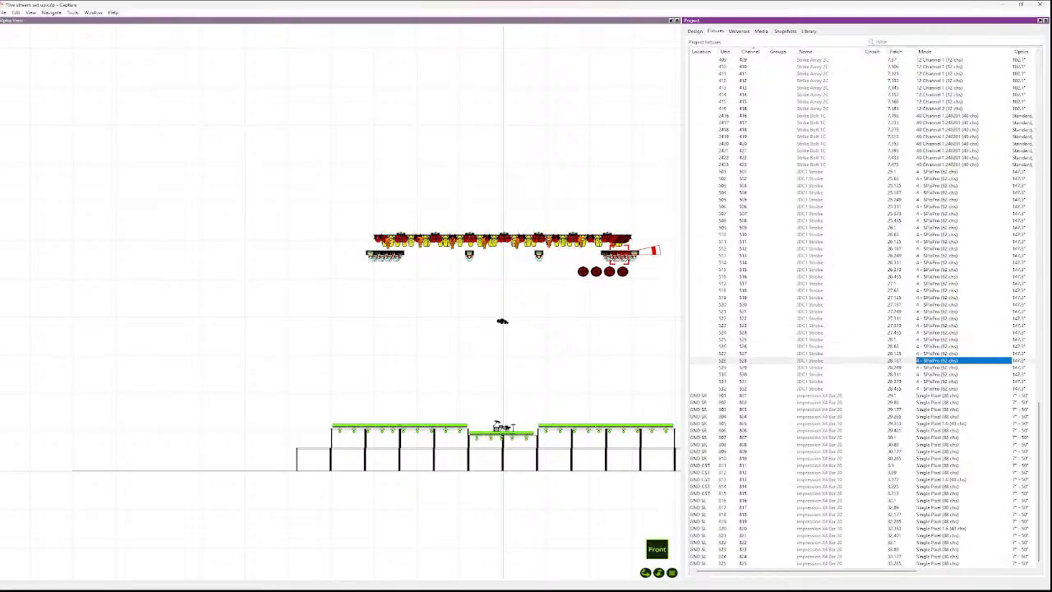
key(Down)
key(Down)
key(Down)
key(Down)
key(Down)
key(Down)
key(Down)
key(Down)
key(Down)
scroll(537, 225, up, 4)
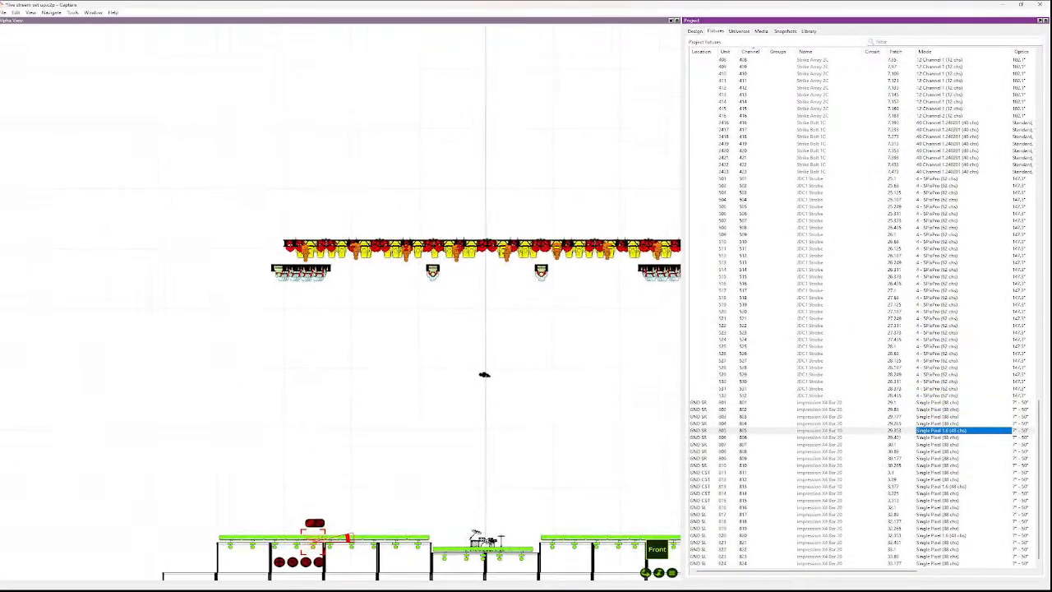
- Inspect the ground bars on the stage risers from an angled perspective, and return to the front view
scroll(537, 233, up, 2)
right_drag(536, 232, 564, 251)
right_drag(543, 141, 543, 84)
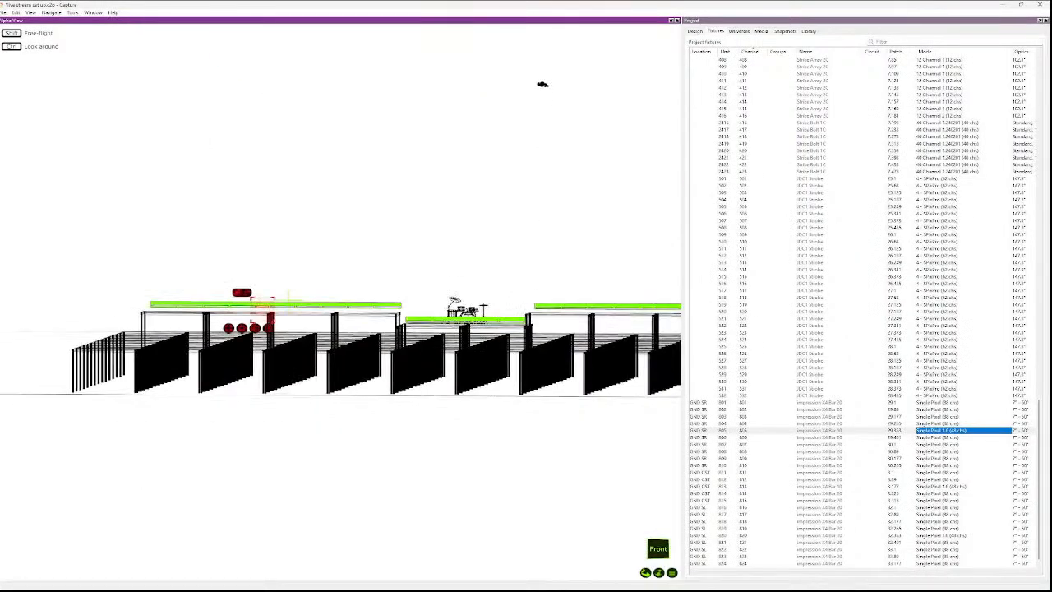
right_drag(289, 417, 288, 403)
scroll(289, 403, up, 3)
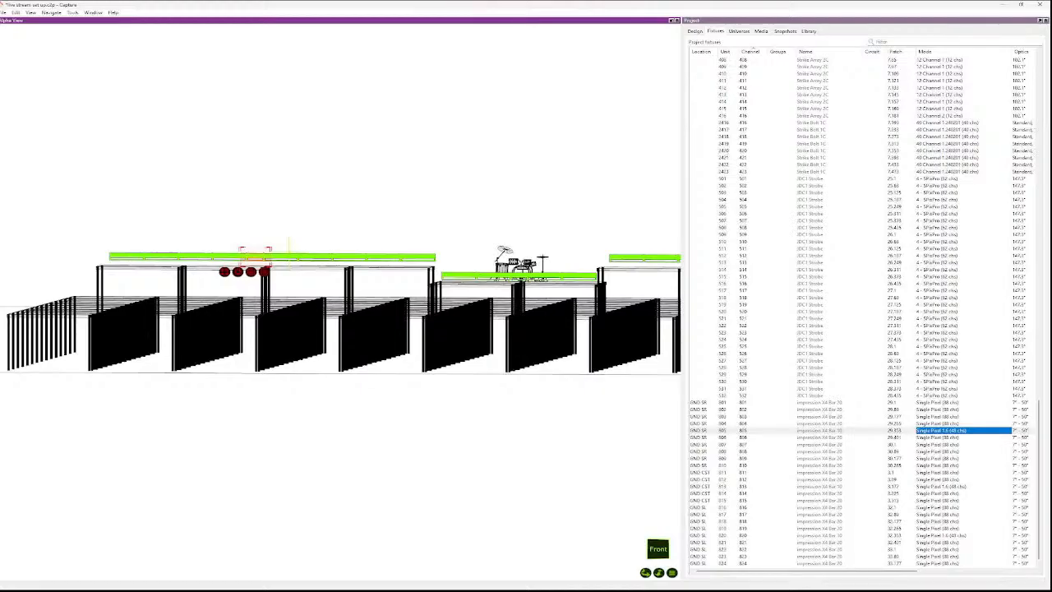
click(658, 549)
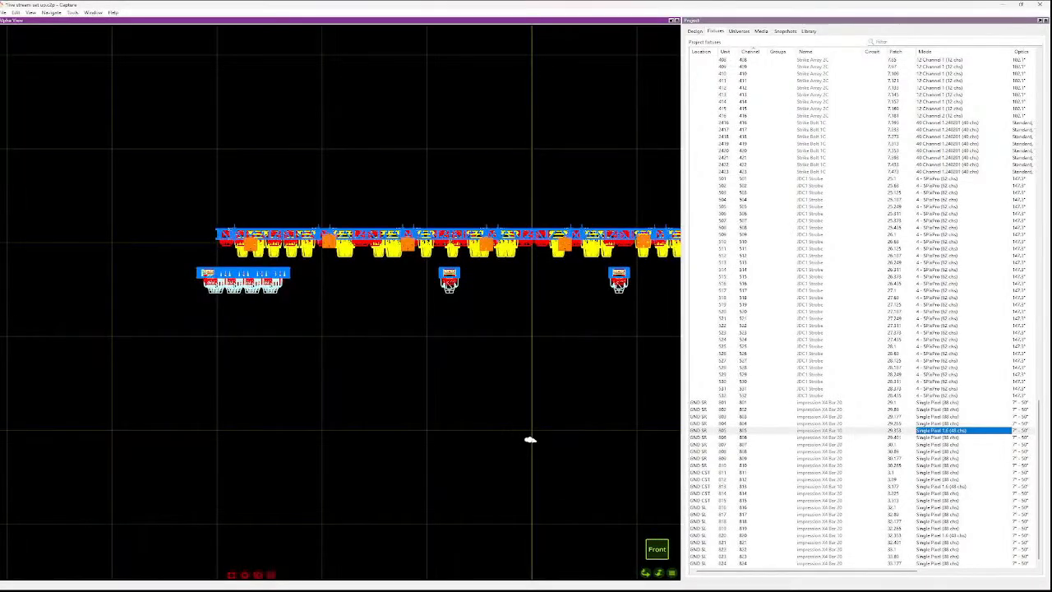
- Examine the rig in the top view, including the channel and patch labels along the trusses
key(t)
scroll(247, 181, down, 5)
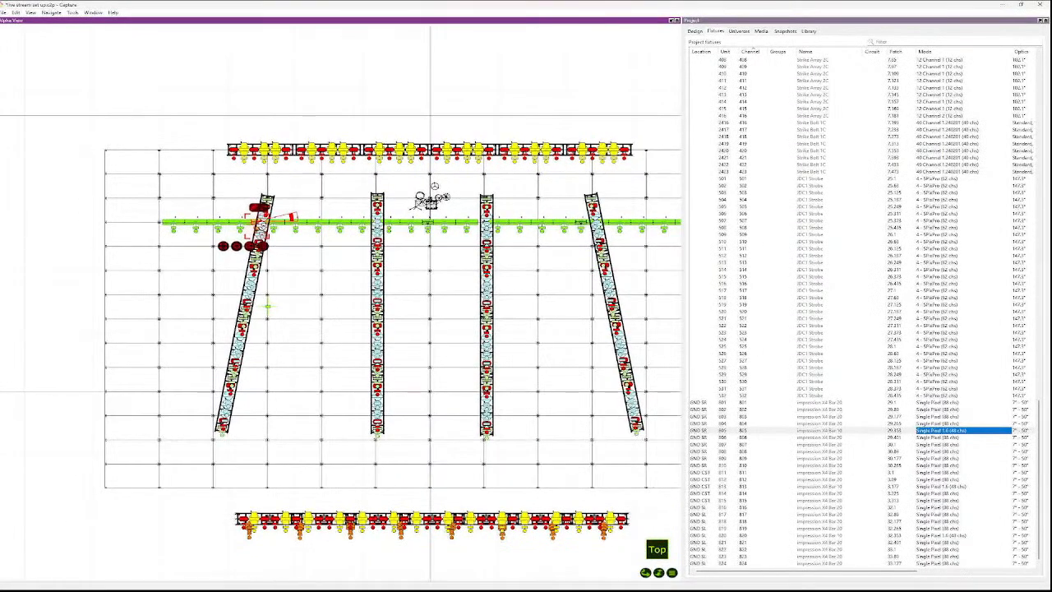
key(Escape)
scroll(458, 528, up, 3)
scroll(461, 531, up, 10)
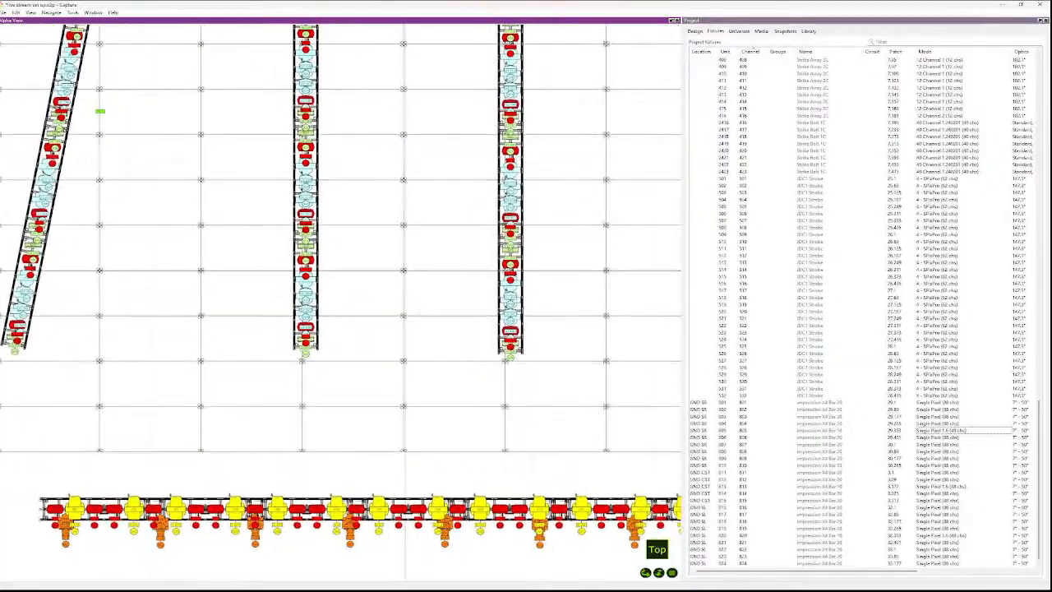
scroll(462, 547, up, 2)
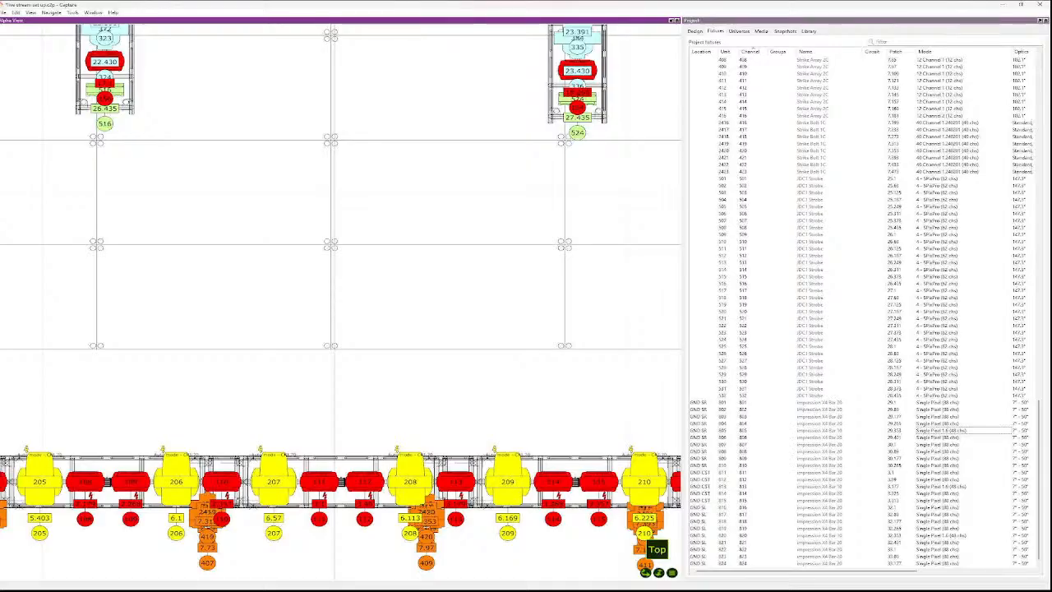
scroll(297, 465, down, 10)
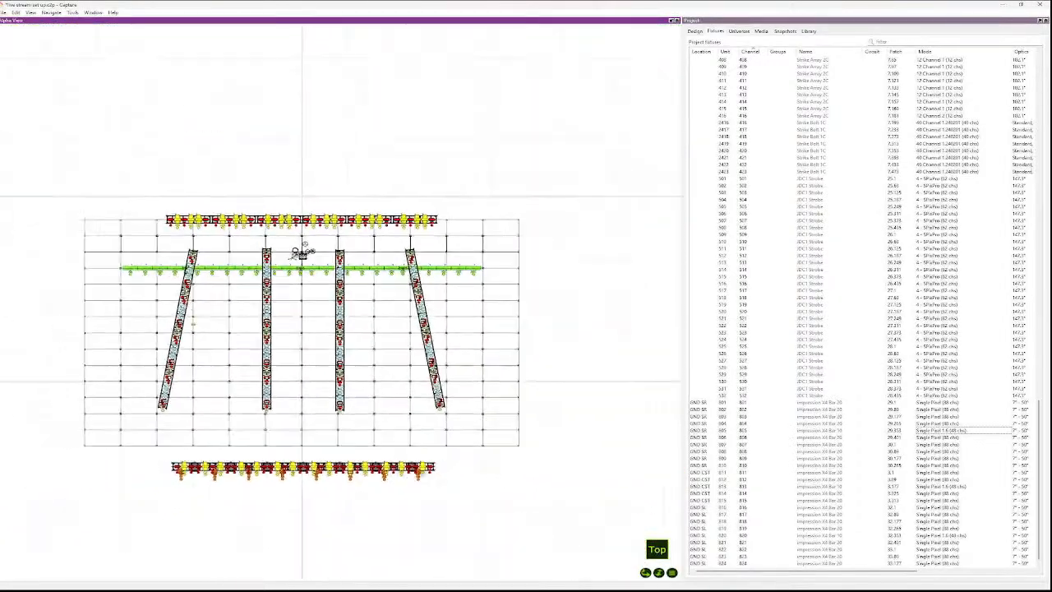
scroll(301, 562, down, 3)
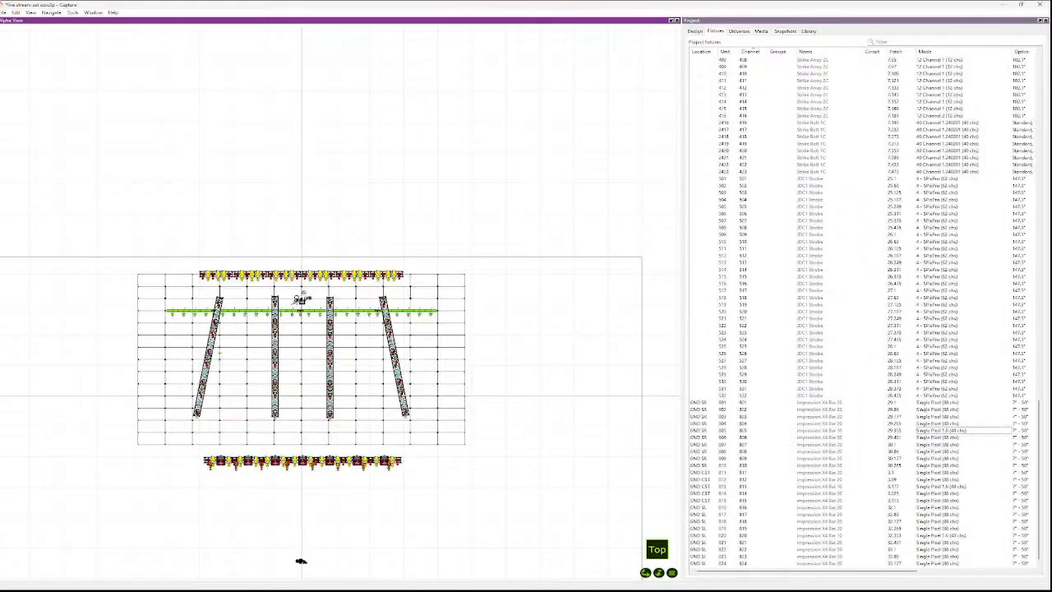
- Add a new plot to the project and open it for editing with an A3 - Landscape page setup
click(809, 31)
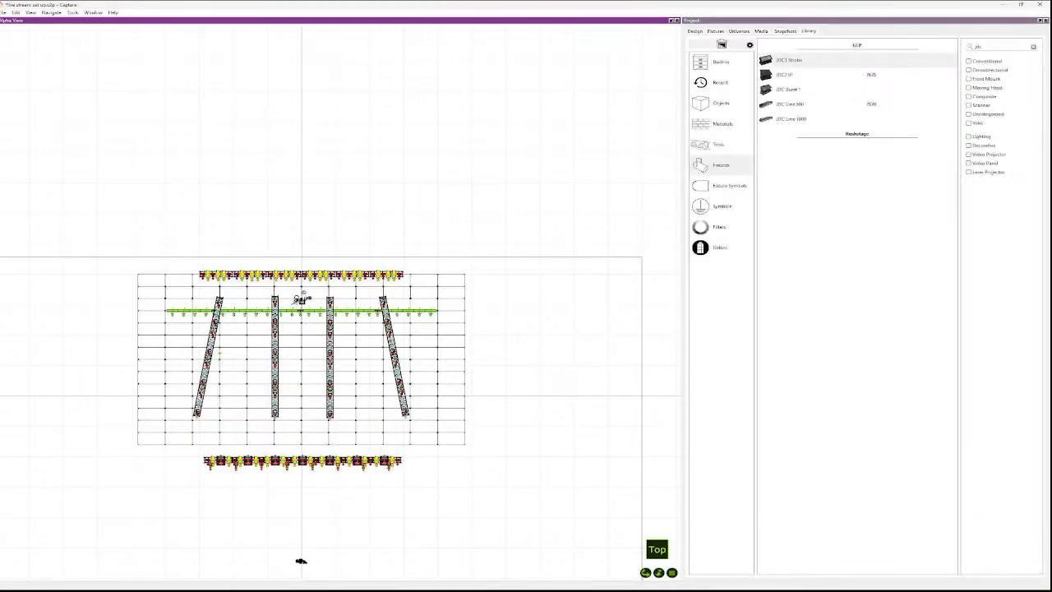
click(696, 31)
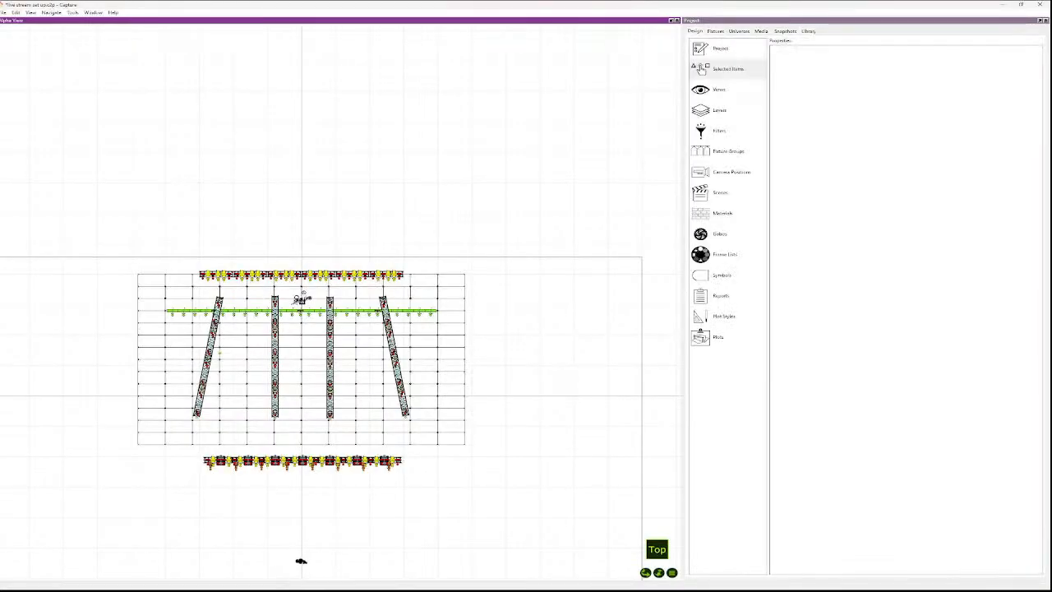
click(719, 337)
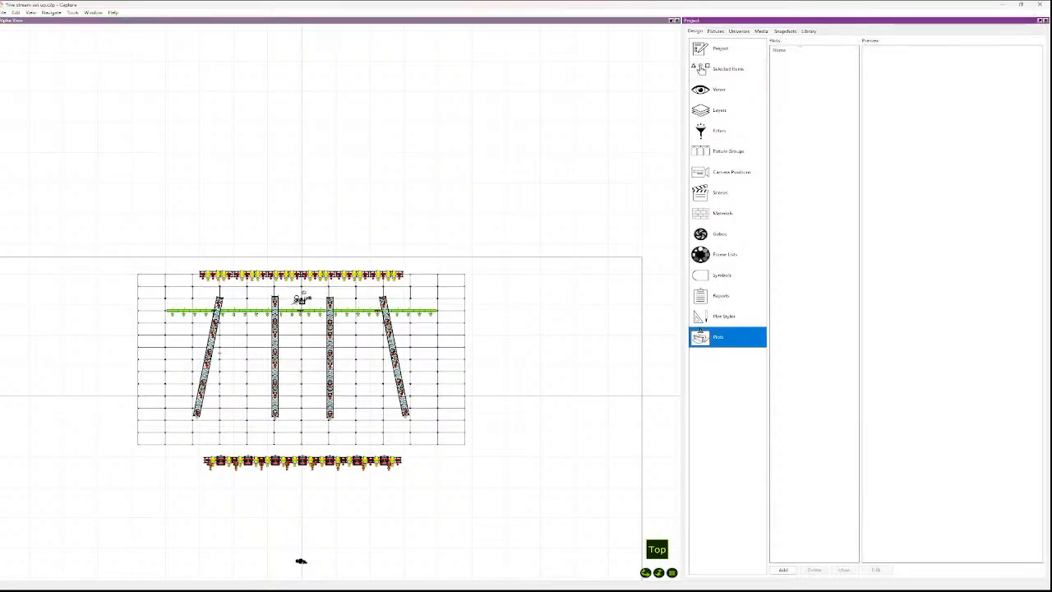
click(784, 569)
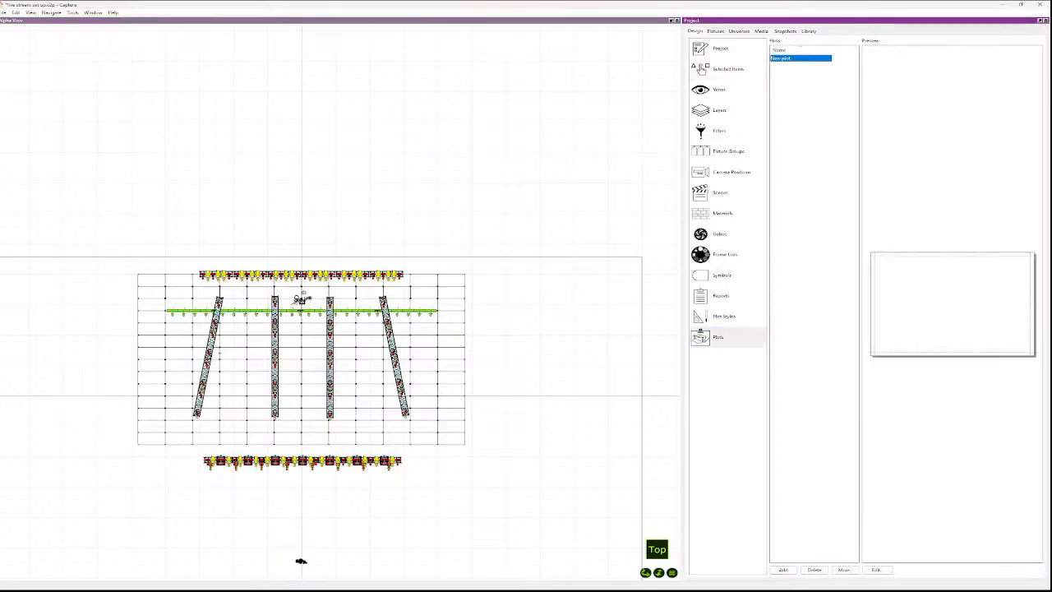
click(876, 570)
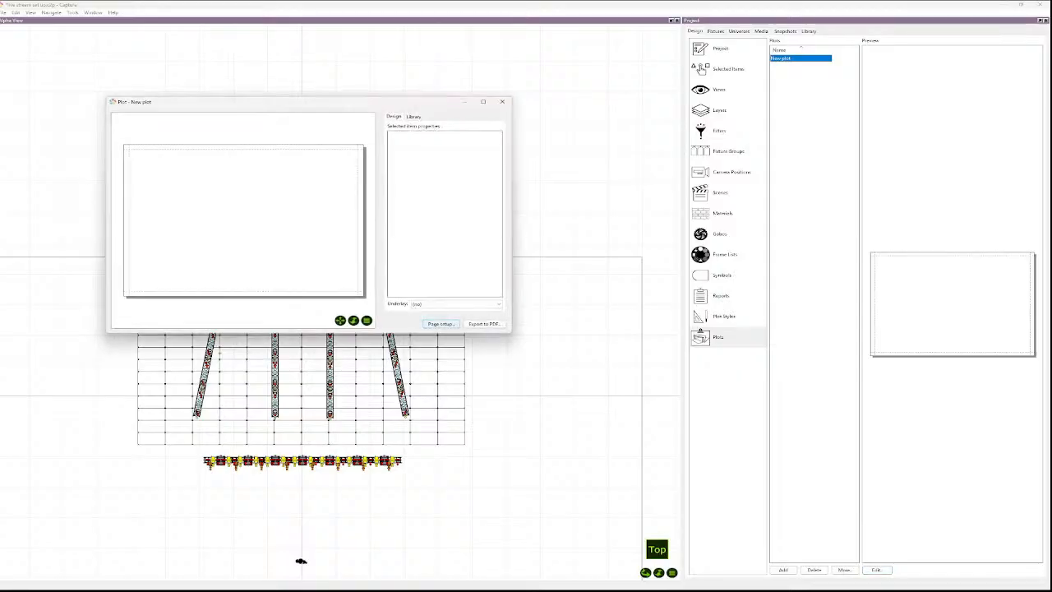
click(441, 323)
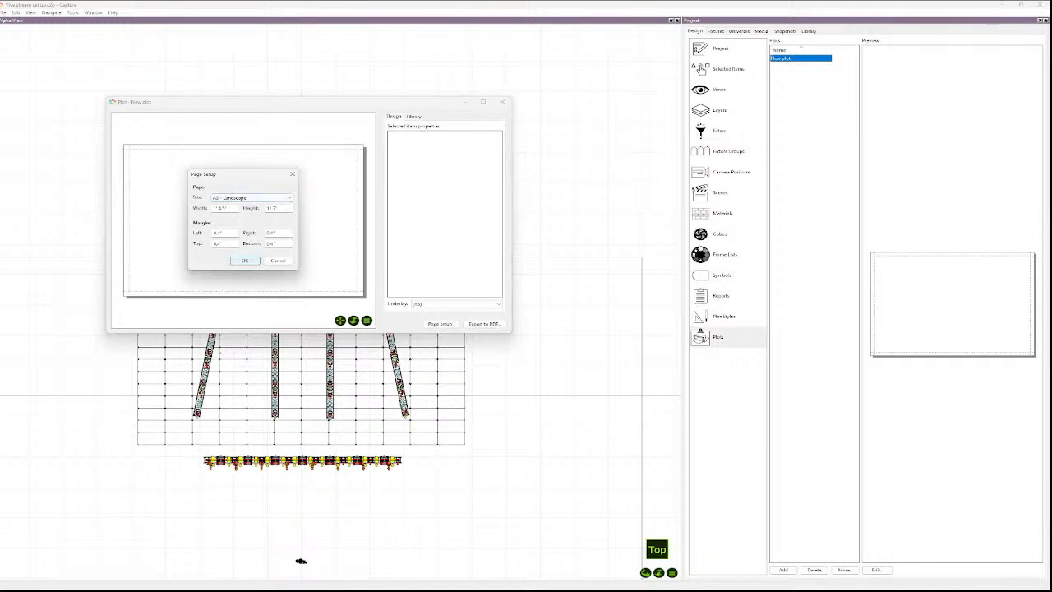
click(245, 261)
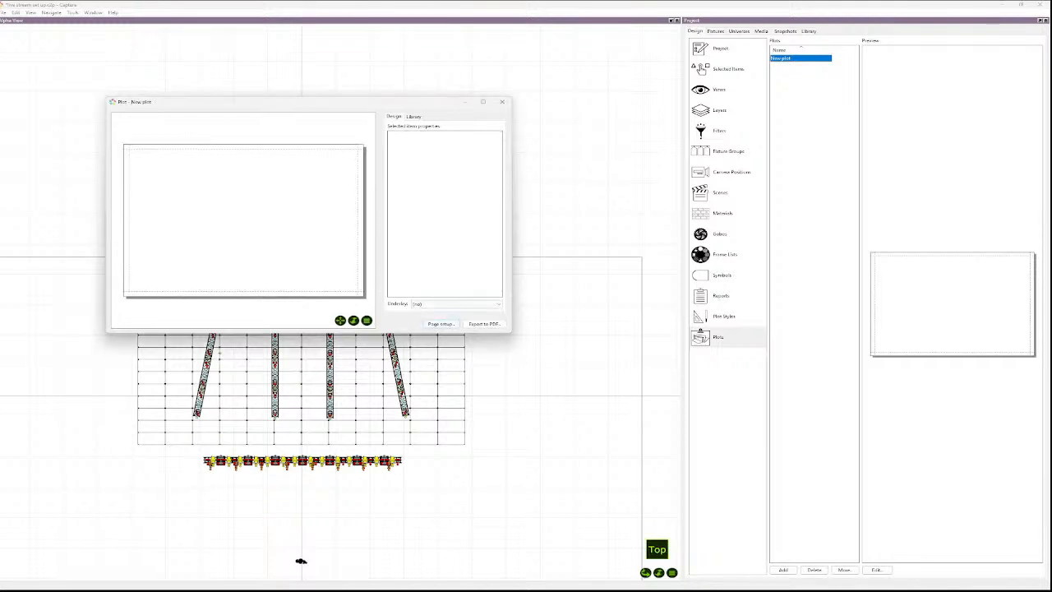
- Place a view of the rig on the plot page and stretch its frame to fill the page, with the plot editor maximized
click(413, 116)
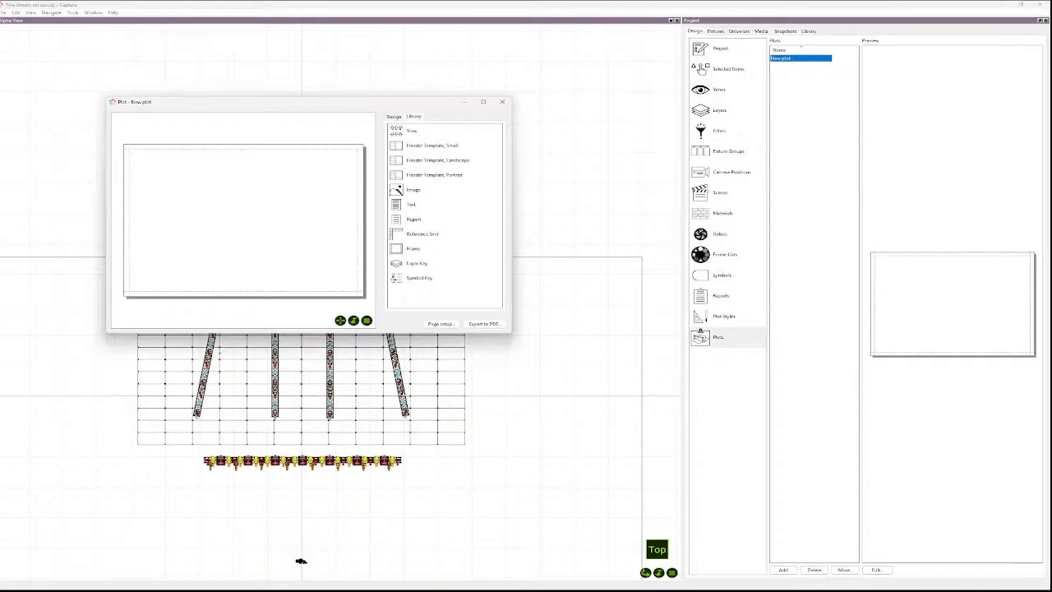
click(412, 131)
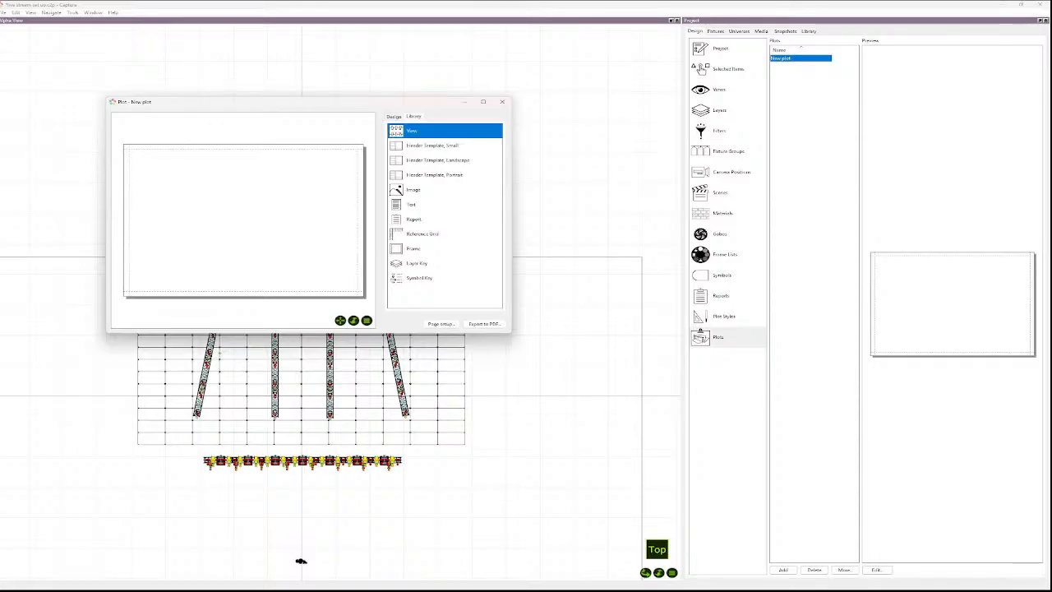
drag(412, 130, 247, 222)
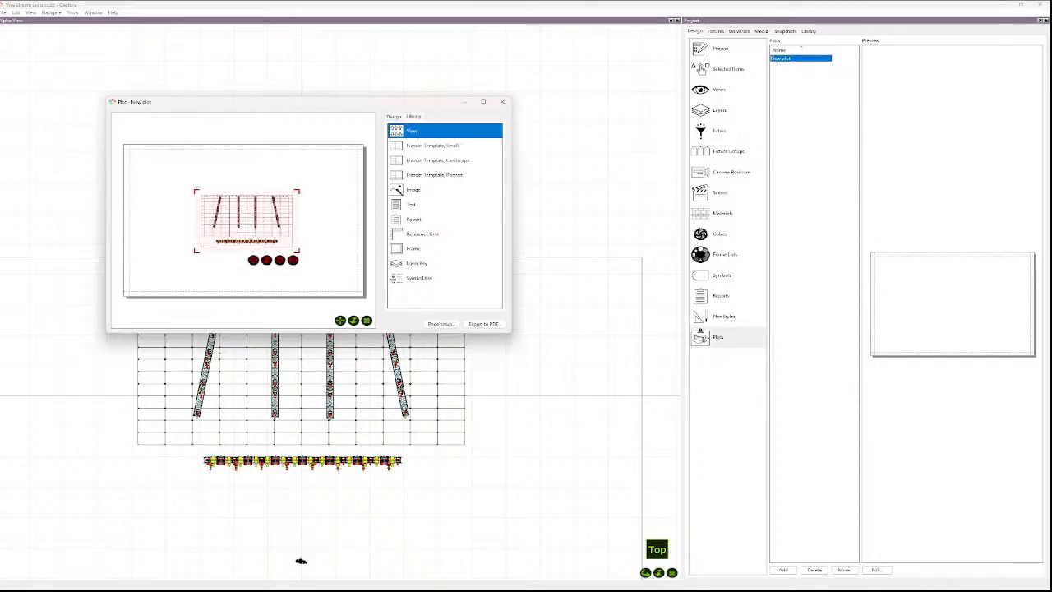
drag(196, 250, 123, 293)
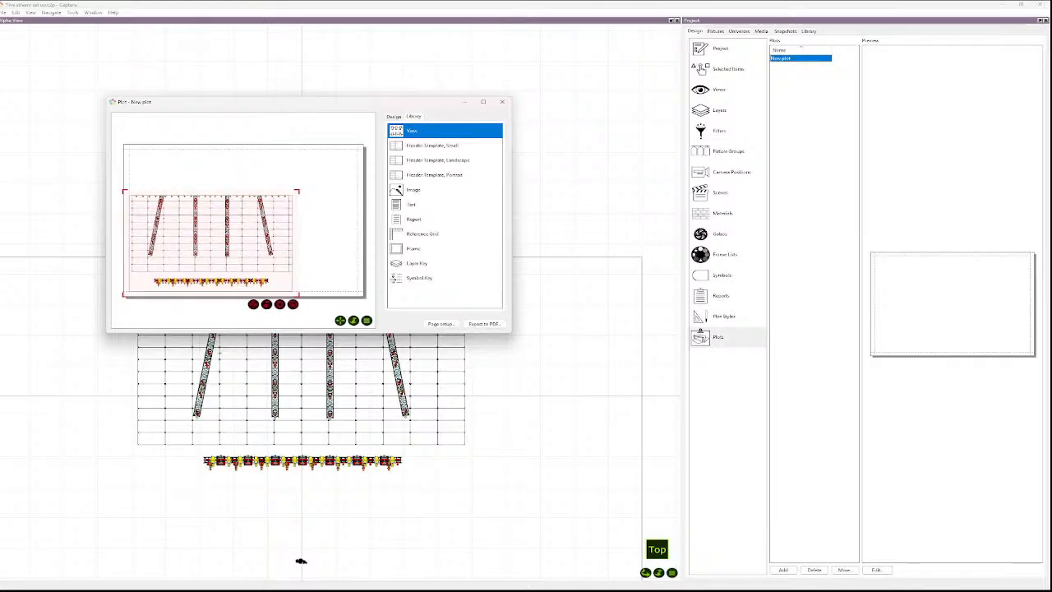
drag(299, 192, 359, 145)
click(484, 102)
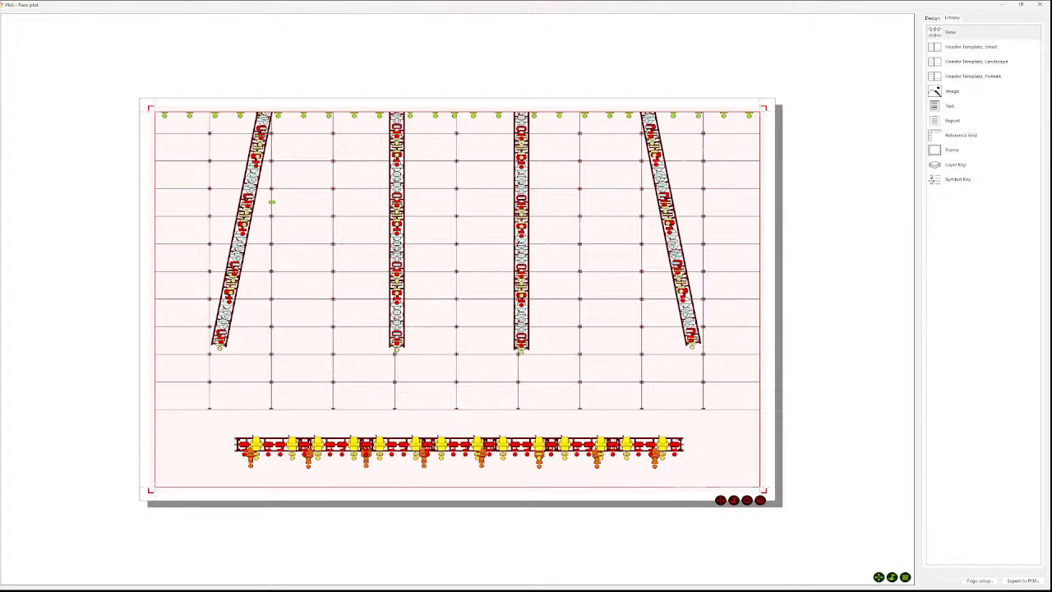
- Scale down and centre the rig inside the plot view so all trusses fit, and close the plot editor
drag(734, 500, 734, 560)
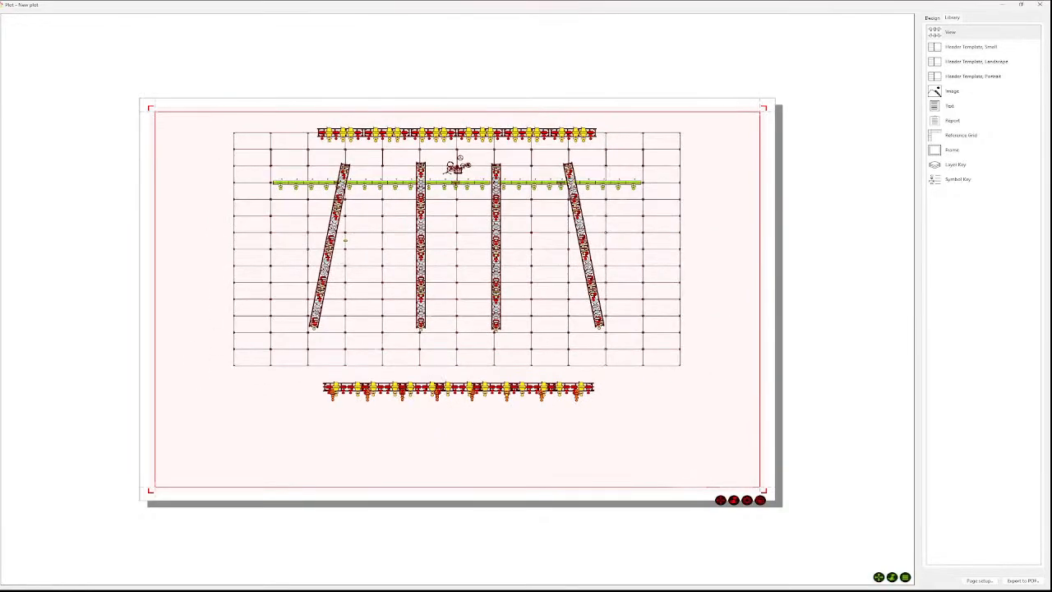
mouse_move(721, 500)
mouse_down()
mouse_move(735, 508)
mouse_move(733, 542)
mouse_up()
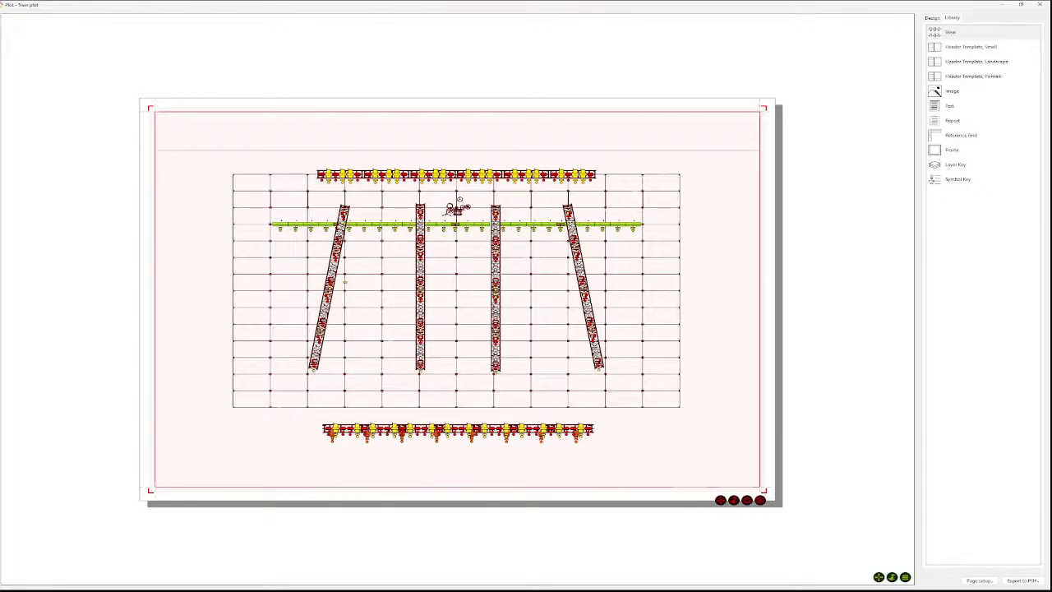
click(970, 47)
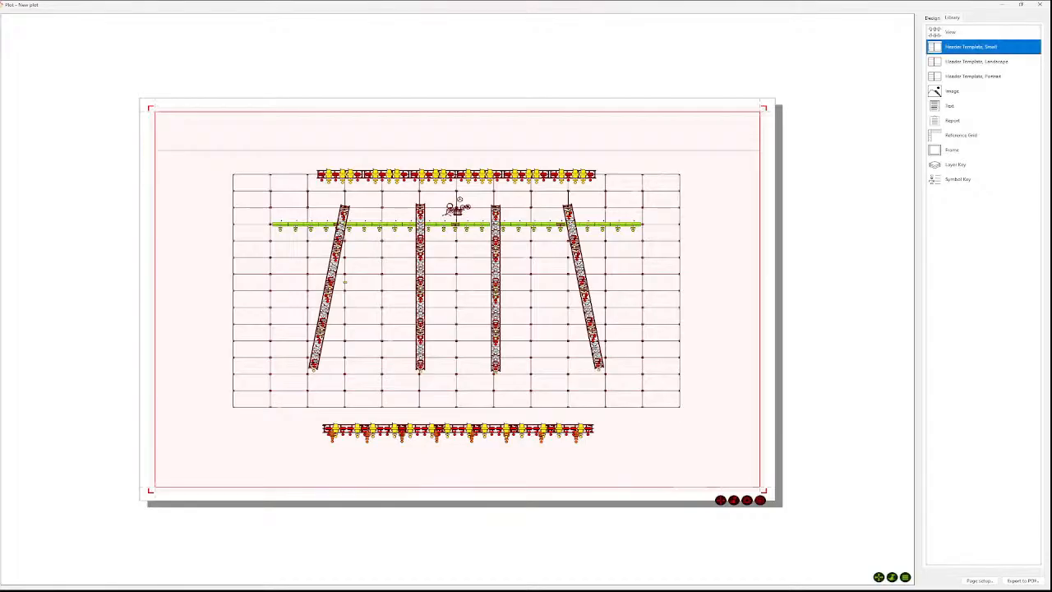
click(1041, 5)
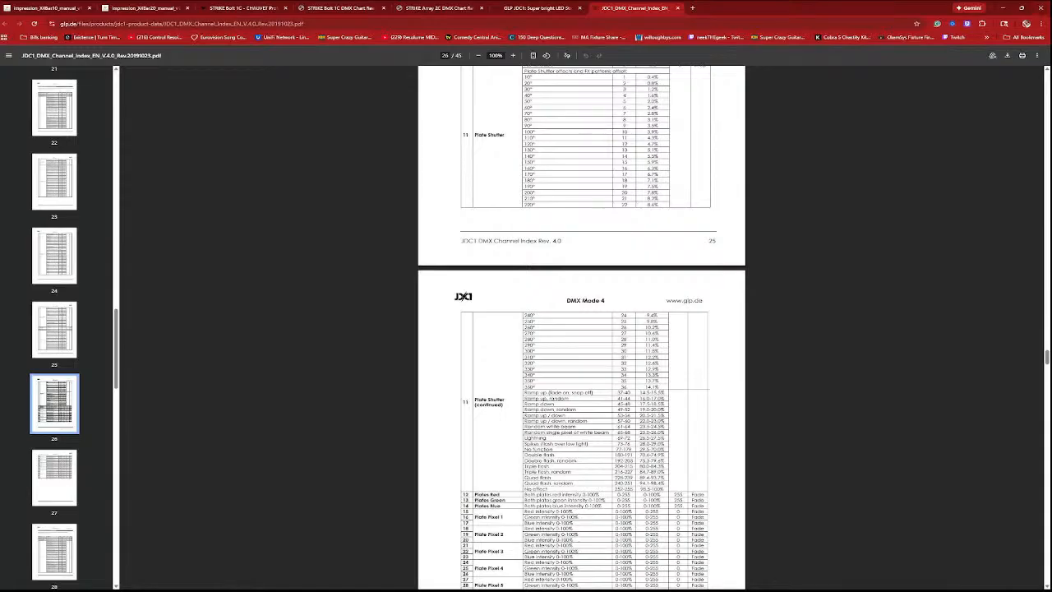
- Return to the Capture project and check the fixture list, the plot preview and the universes
mouse_move(615, 589)
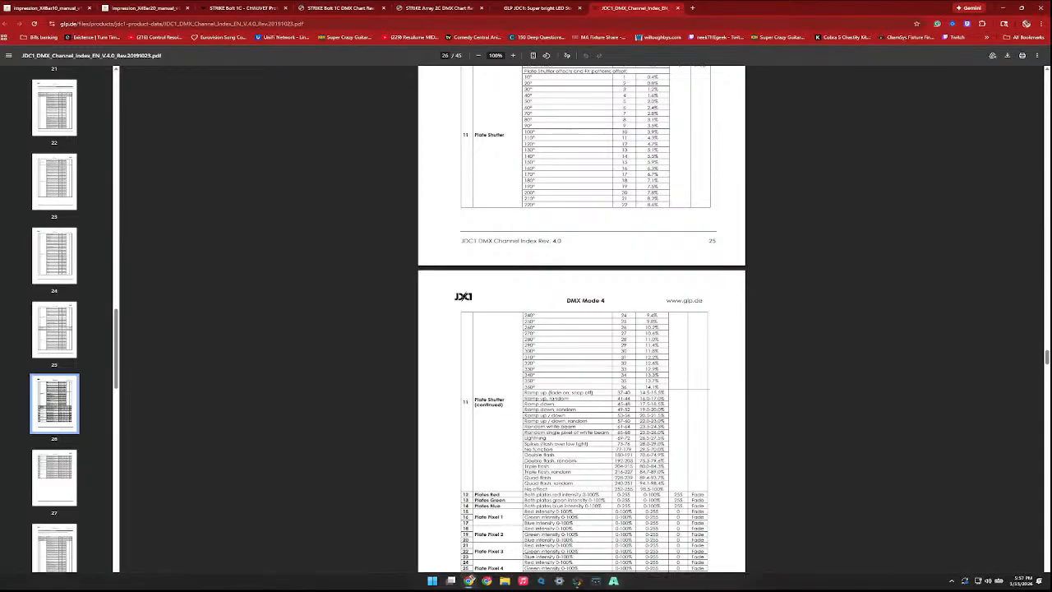
click(577, 581)
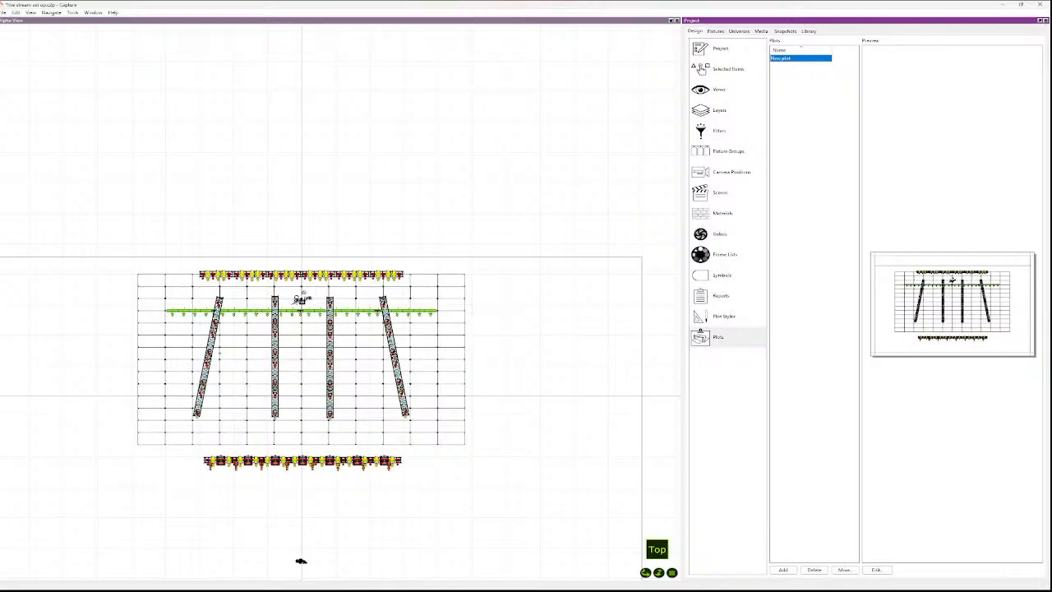
click(716, 31)
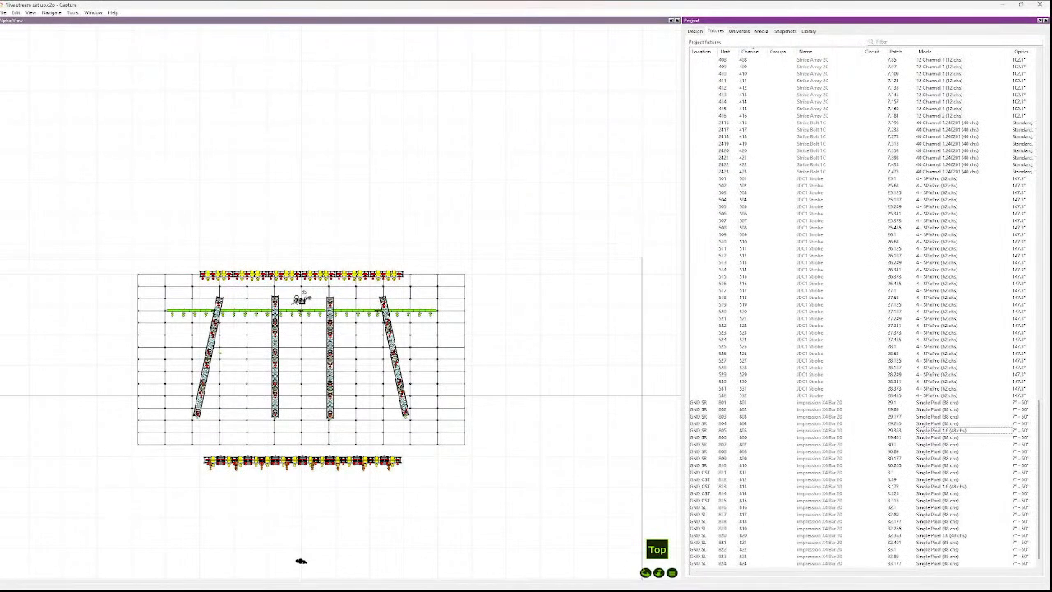
click(695, 31)
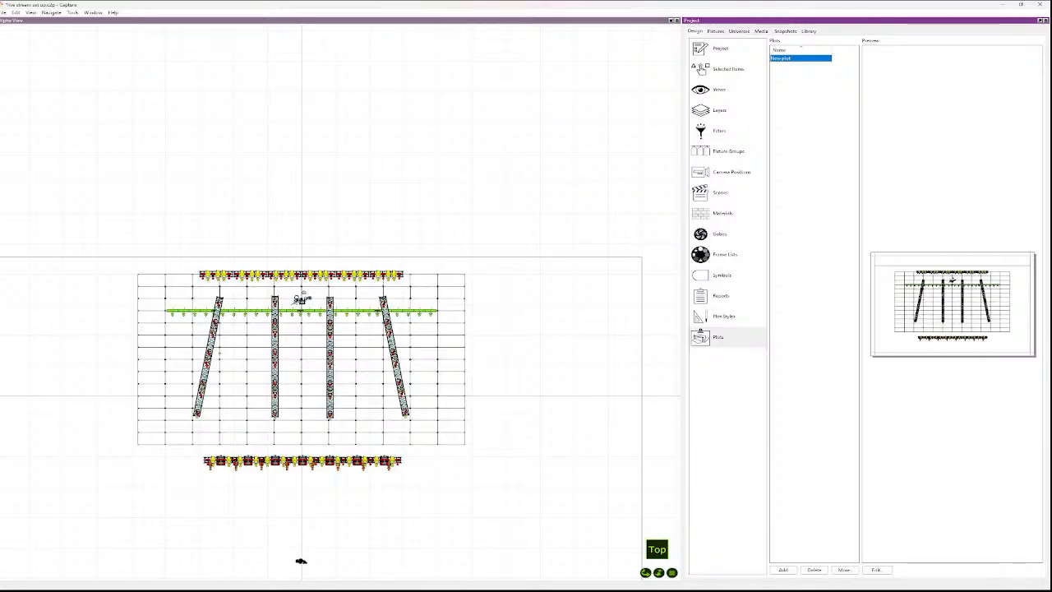
click(739, 31)
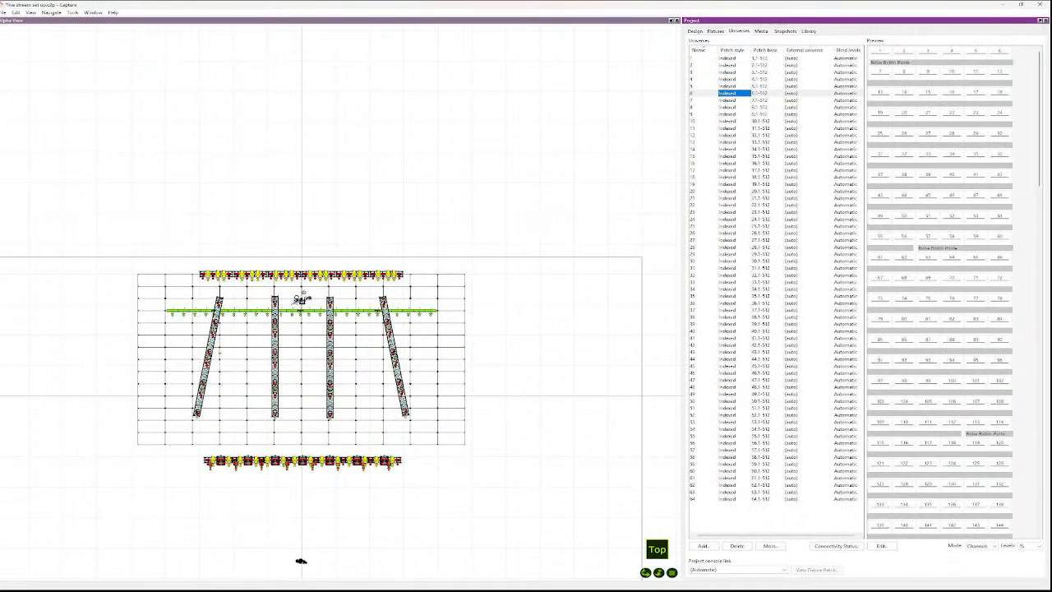
click(696, 32)
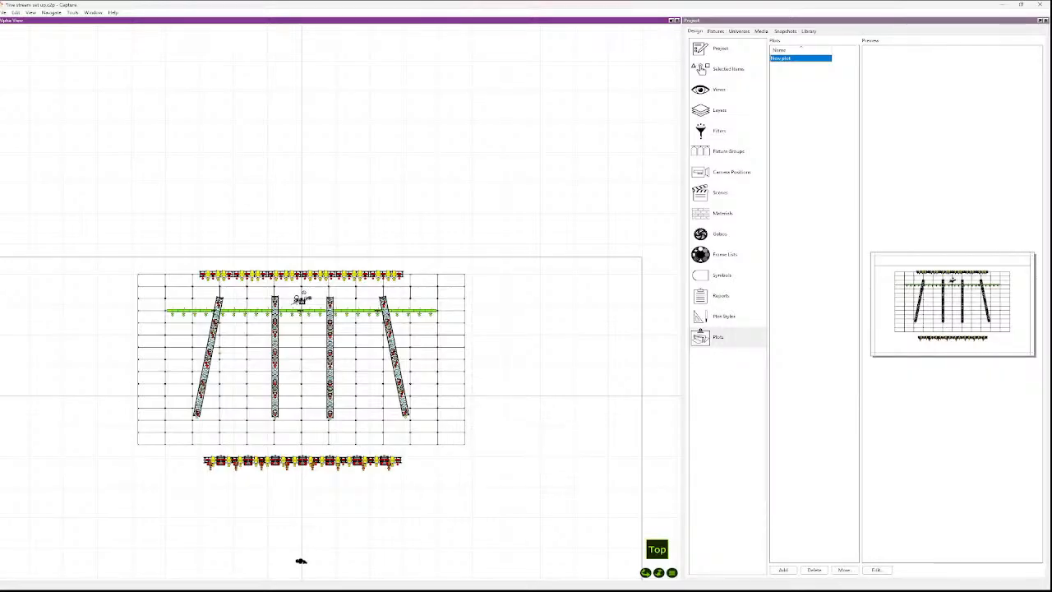
- Switch the design view to live rendering and view the rig from the front
key(w)
key(p)
key(l)
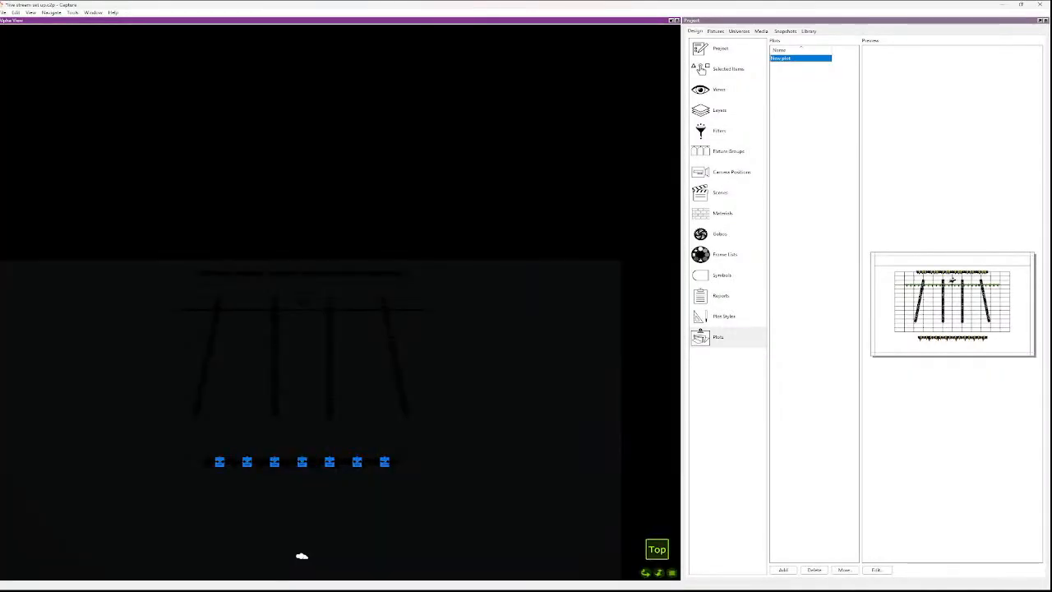
scroll(412, 375, down, 2)
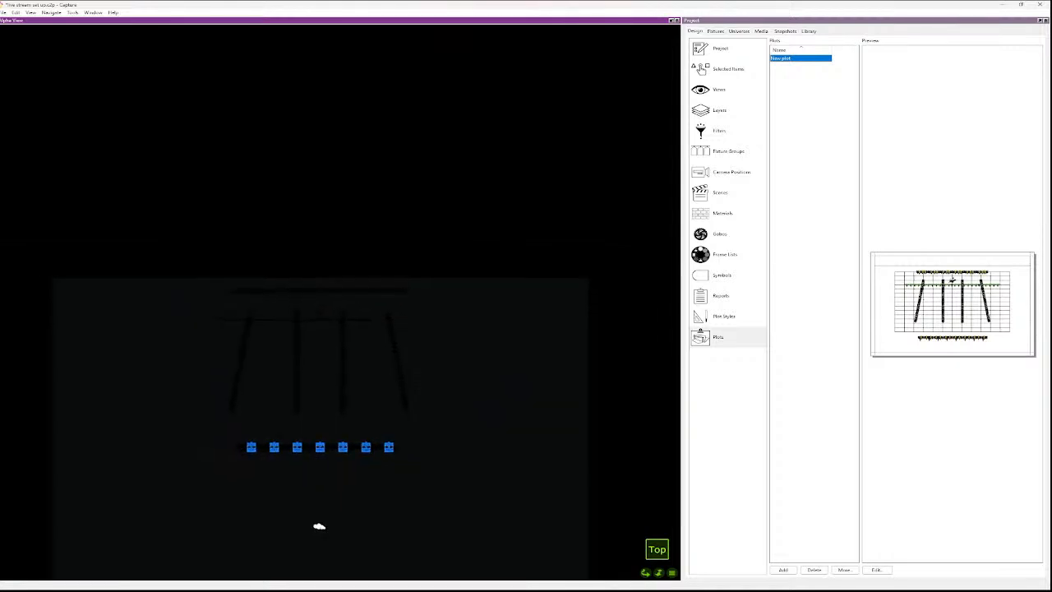
scroll(426, 477, up, 1)
scroll(484, 448, up, 1)
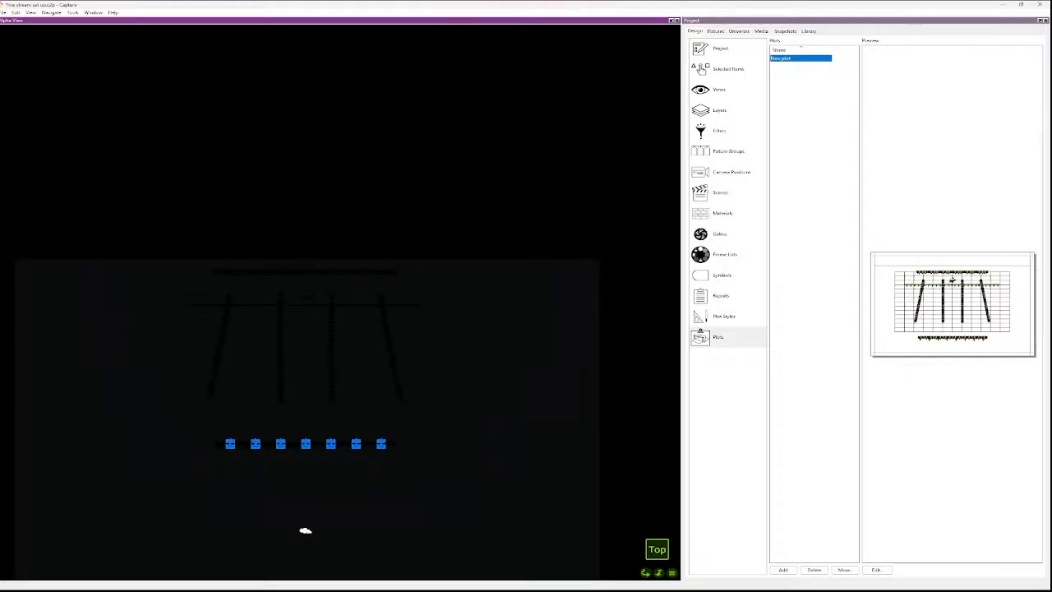
key(Tab)
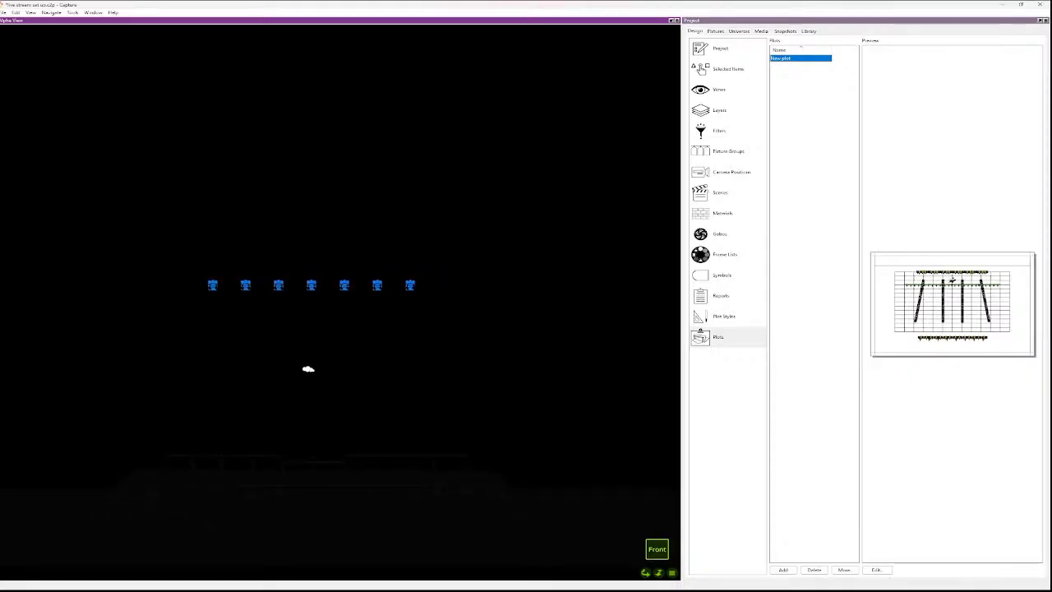
- Select all the JDC1 Strobe fixtures, channels 501 to 532, in the project's fixture list
click(716, 31)
click(818, 73)
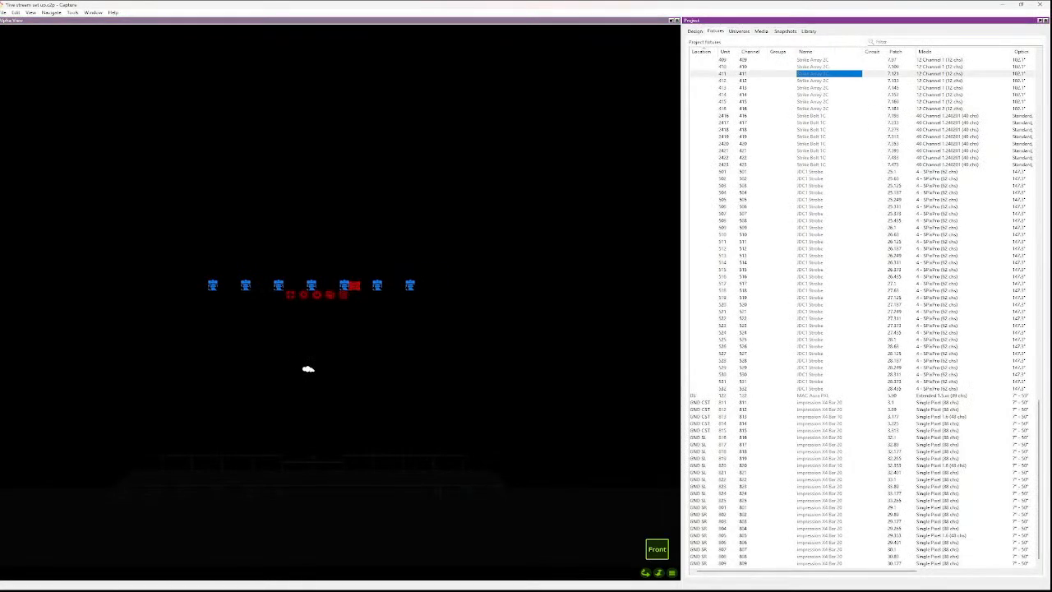
click(818, 123)
click(818, 116)
scroll(818, 116, up, 3)
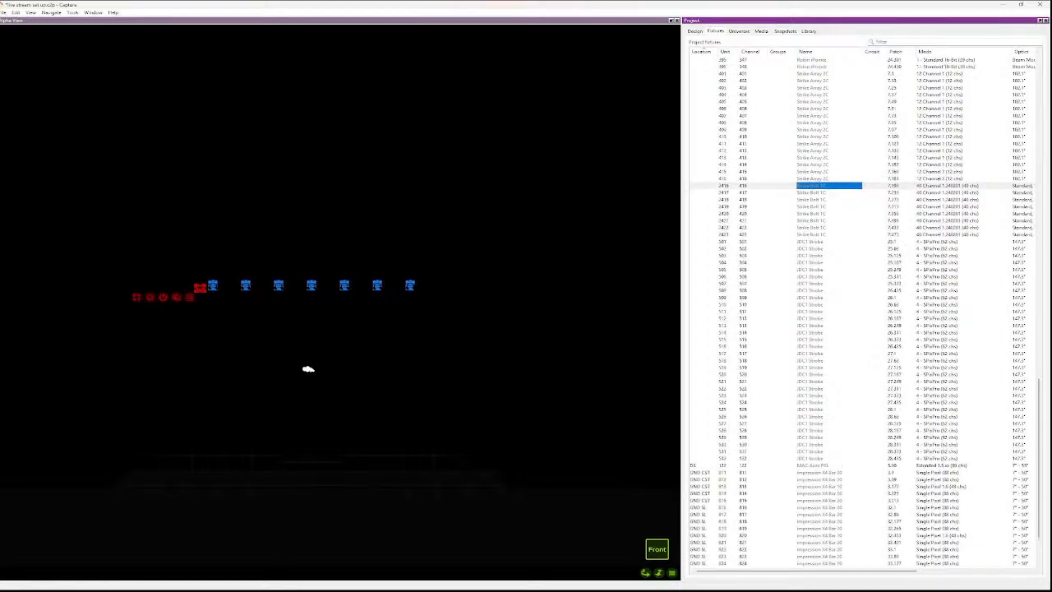
click(818, 235)
click(819, 249)
click(818, 242)
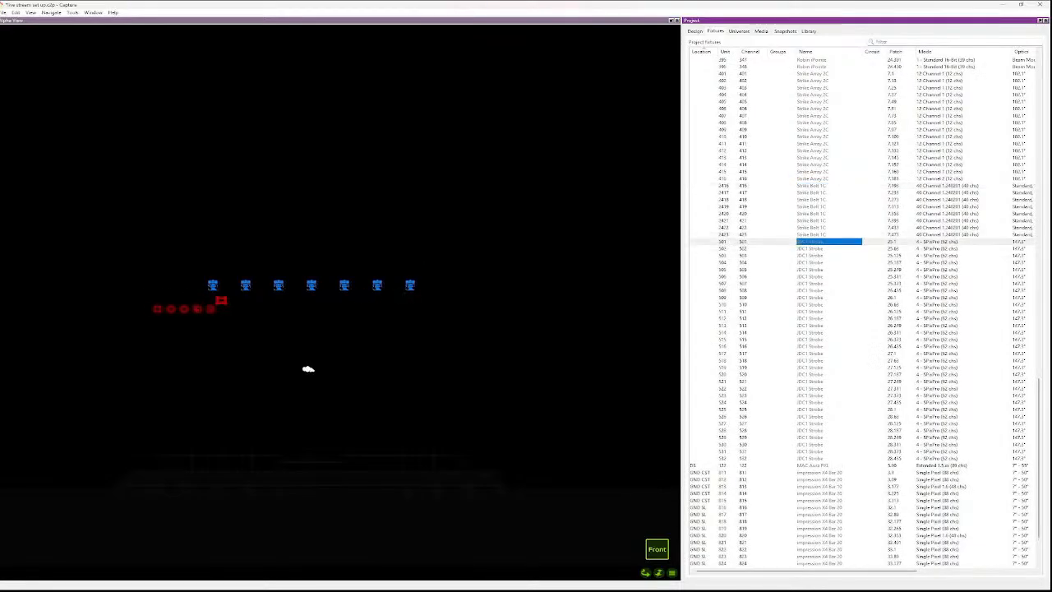
shift+click(818, 459)
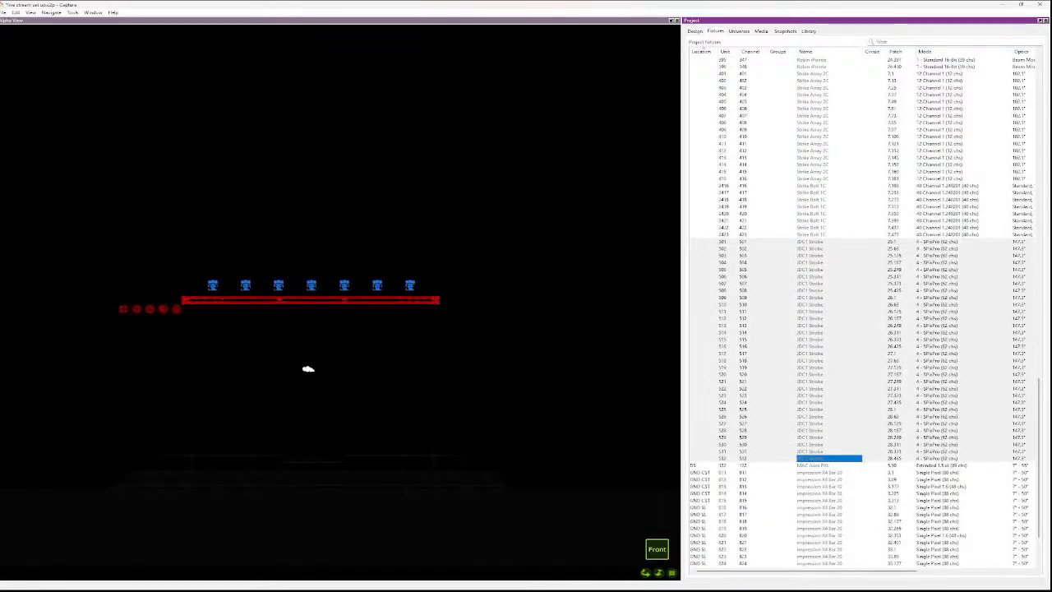
- Light the selected JDC1 Strobes at 100% dimmer, tilt them down over the stage and inspect their beams up close
mouse_move(17, 466)
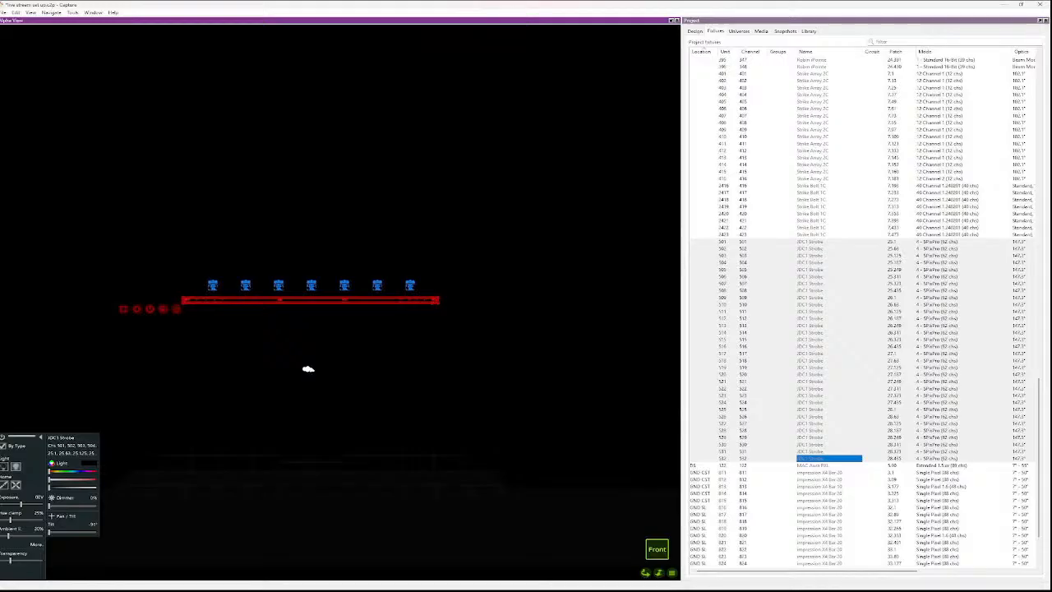
click(15, 466)
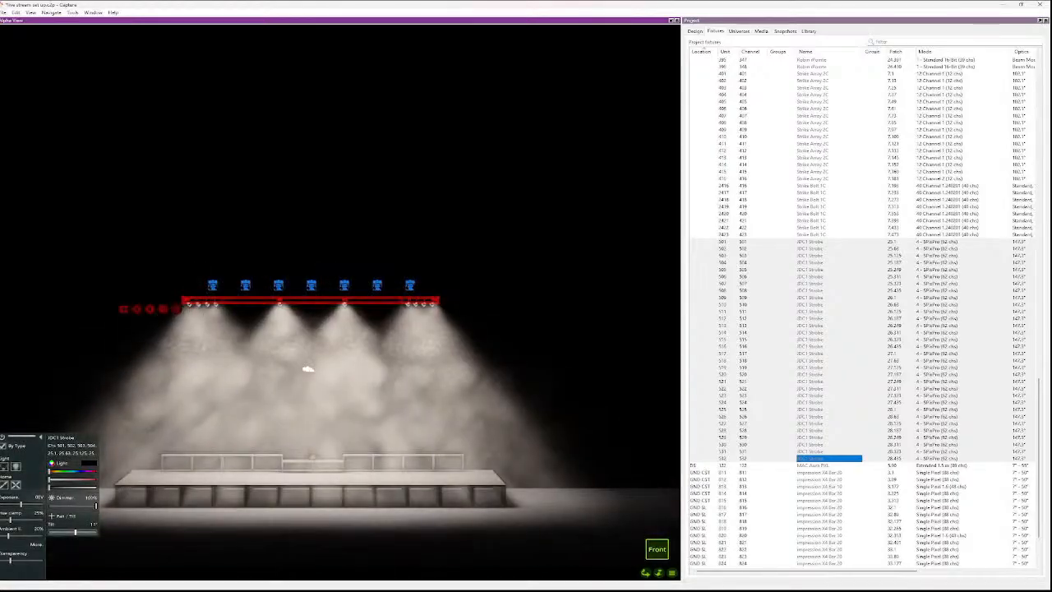
scroll(170, 295, up, 2)
scroll(168, 293, up, 7)
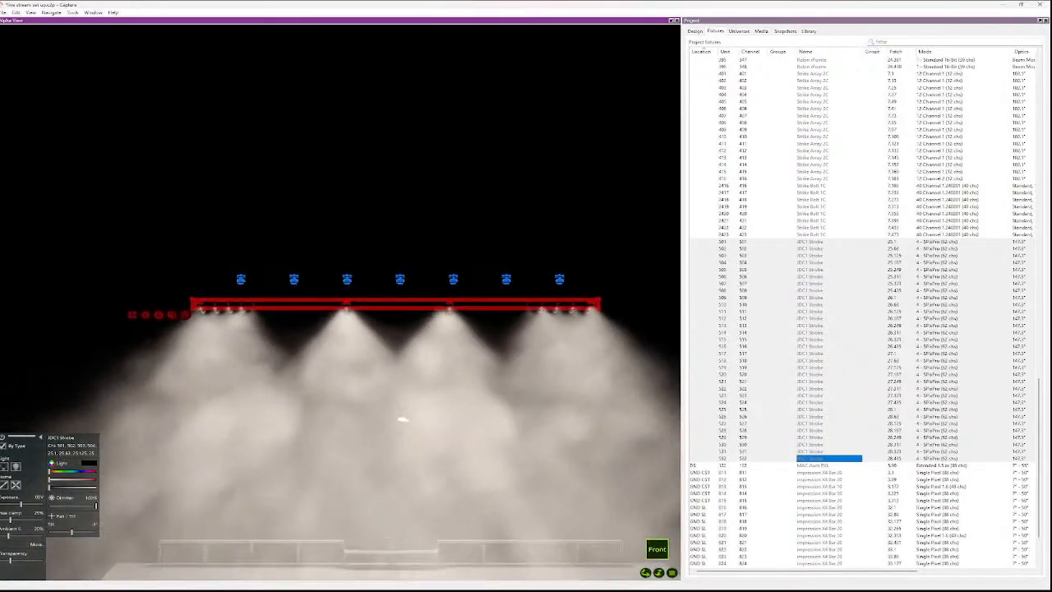
scroll(170, 296, up, 5)
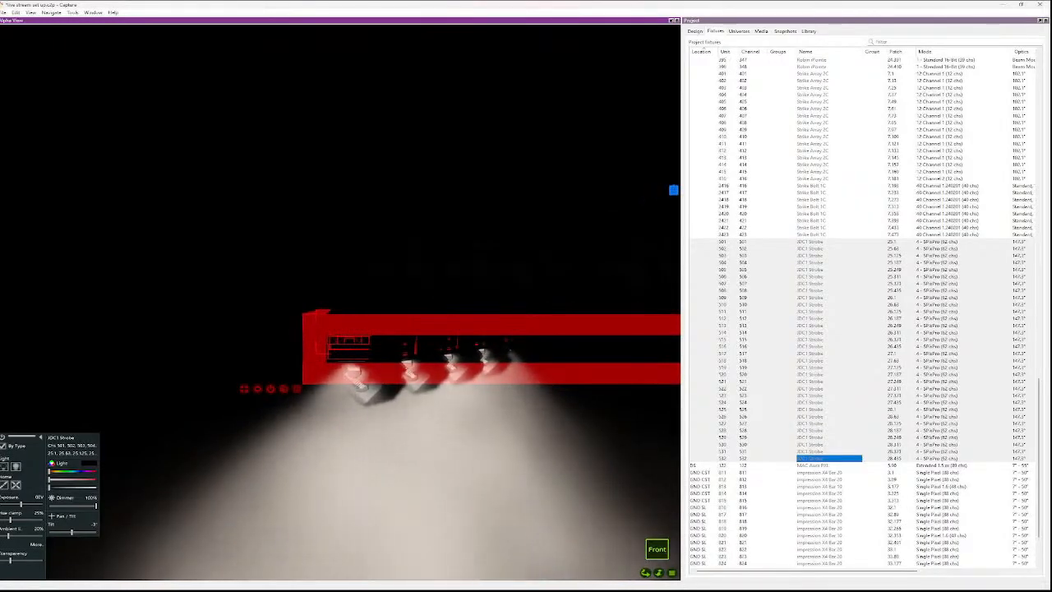
- Tilt the JDC1 Strobes out towards the viewer to test their glare, and bring their dimmer back to 0%
drag(95, 532, 49, 532)
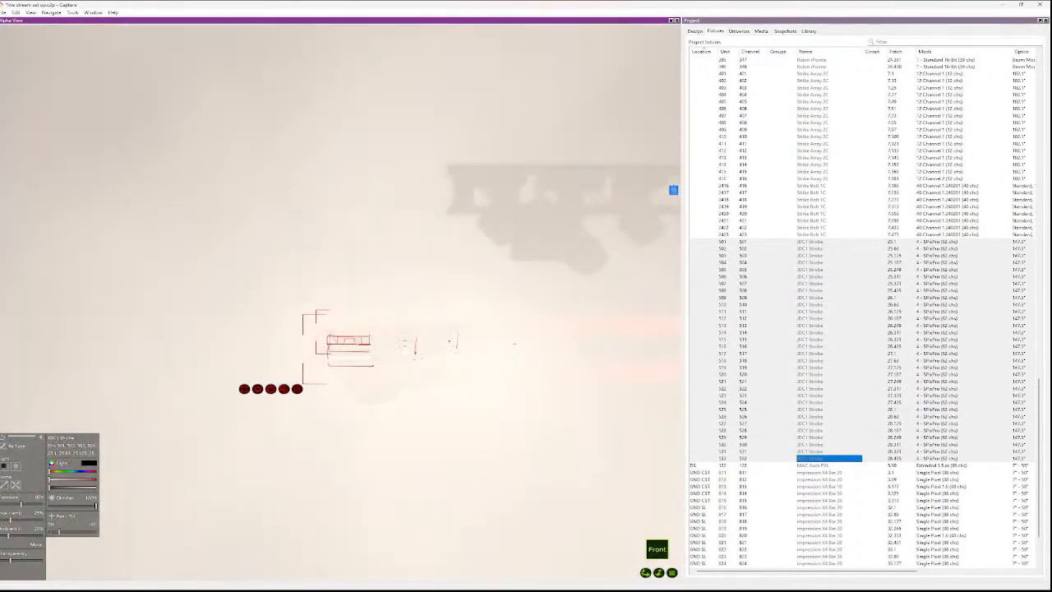
scroll(366, 304, down, 5)
scroll(391, 329, down, 8)
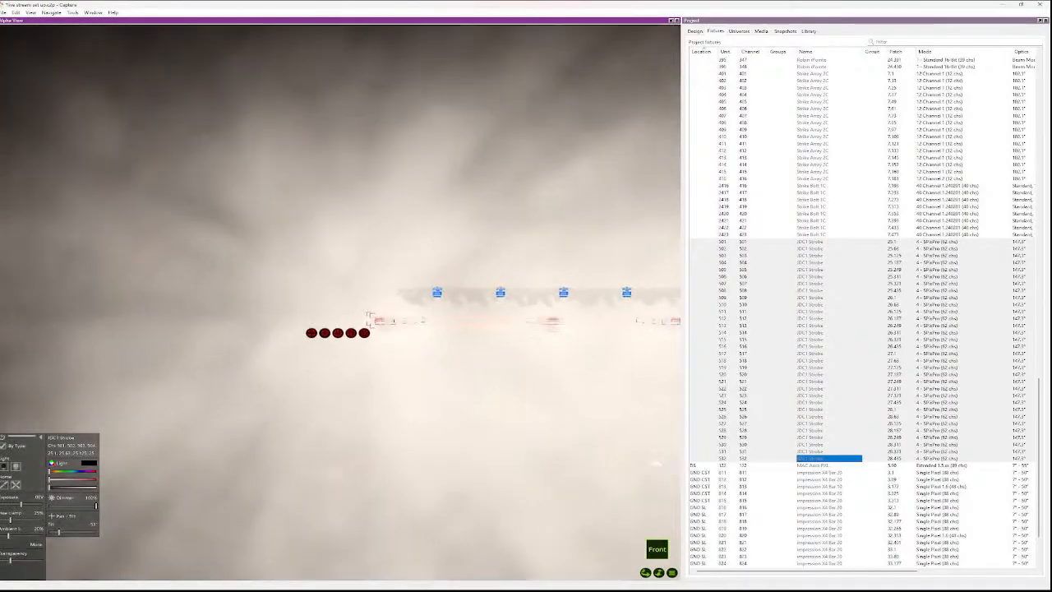
scroll(403, 329, down, 1)
scroll(565, 375, up, 5)
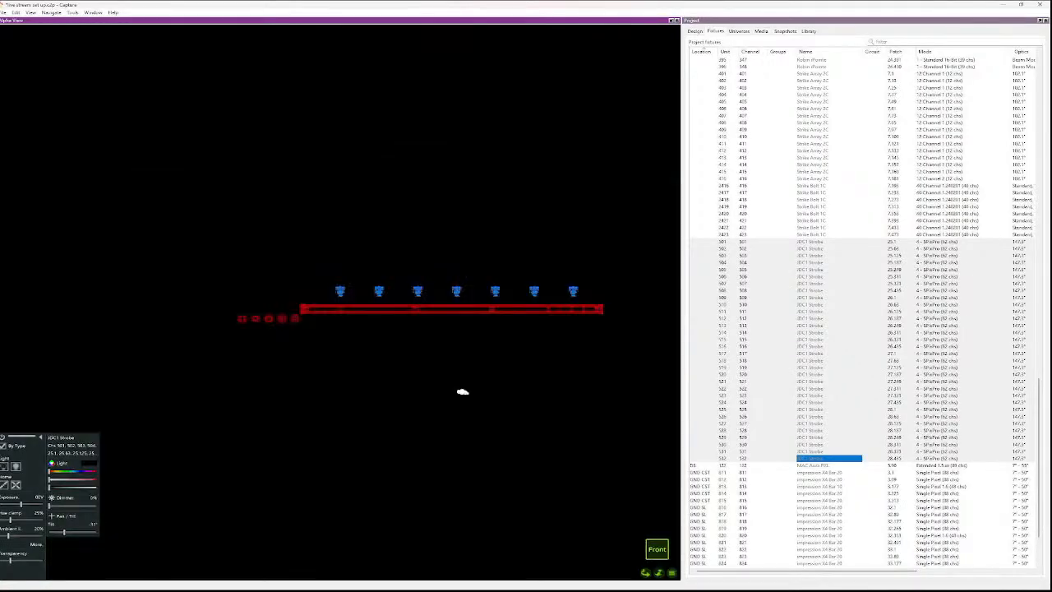
- Select all the Strike Bolt 1C fixtures, channels 416 to 423, in the fixture list
click(814, 221)
click(814, 235)
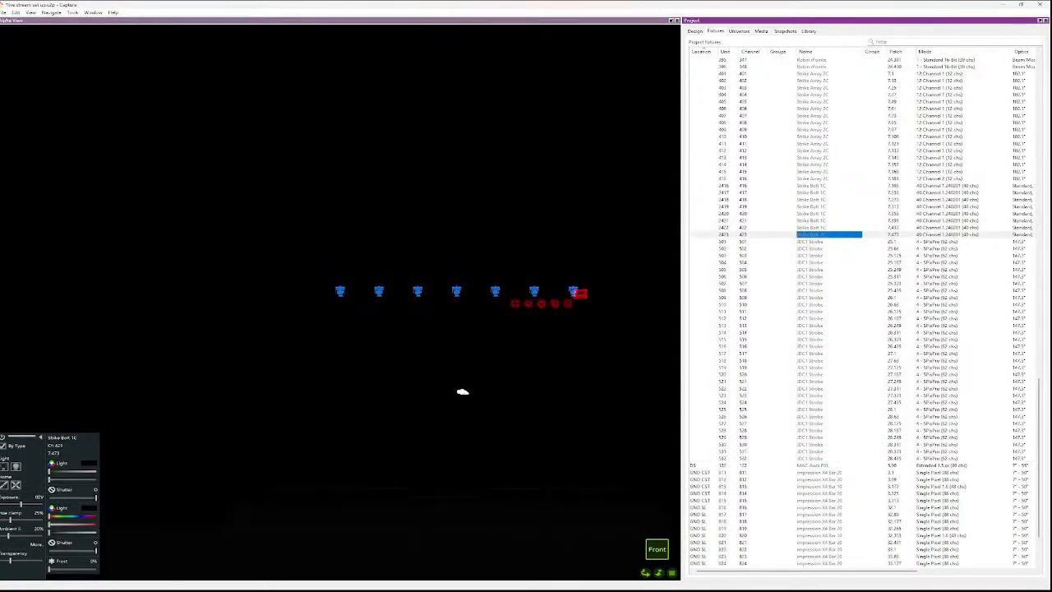
key(Up)
key(Up)
key(Up)
key(Up)
key(Up)
key(Up)
key(Up)
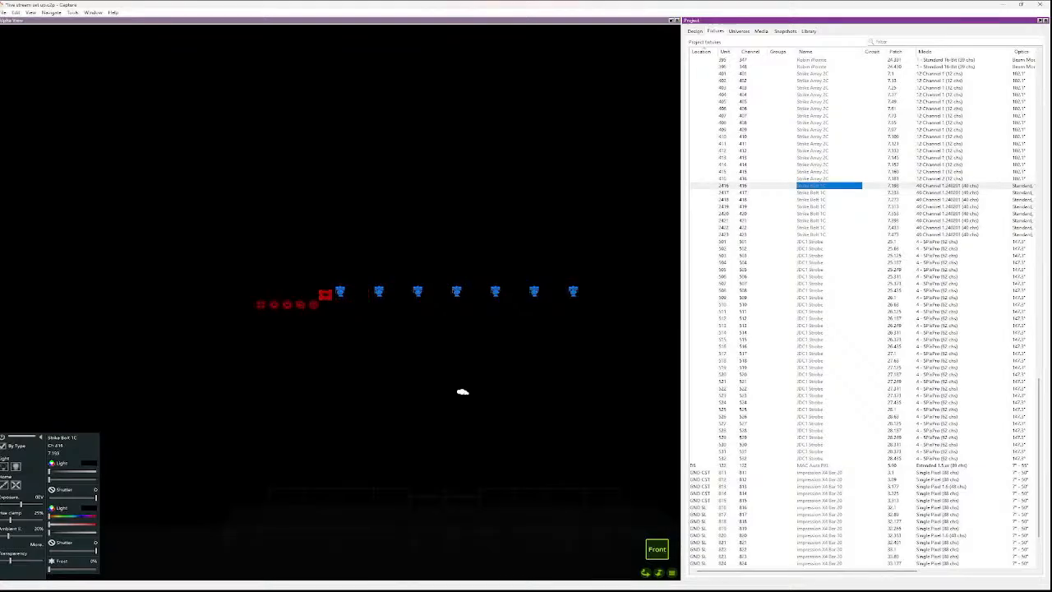
key(shift+Down)
key(shift+Down)
key(shift+Down)
key(shift+Down)
key(shift+Down)
key(shift+Down)
key(shift+Down)
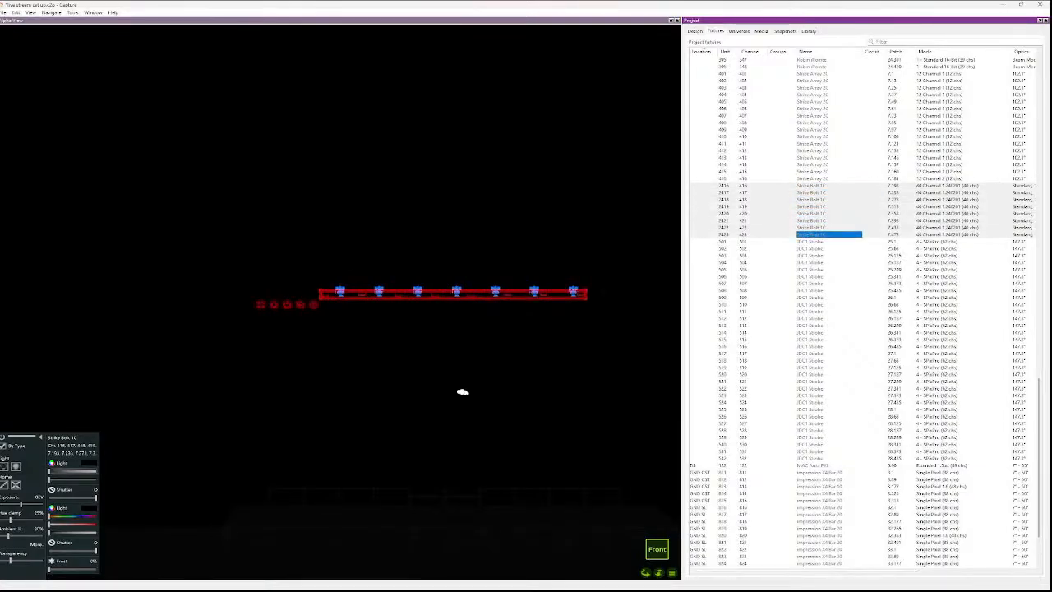
- Test the Strike Bolt 1C fixtures' first light section in white, and colour their second section purple and finally red
drag(50, 471, 96, 479)
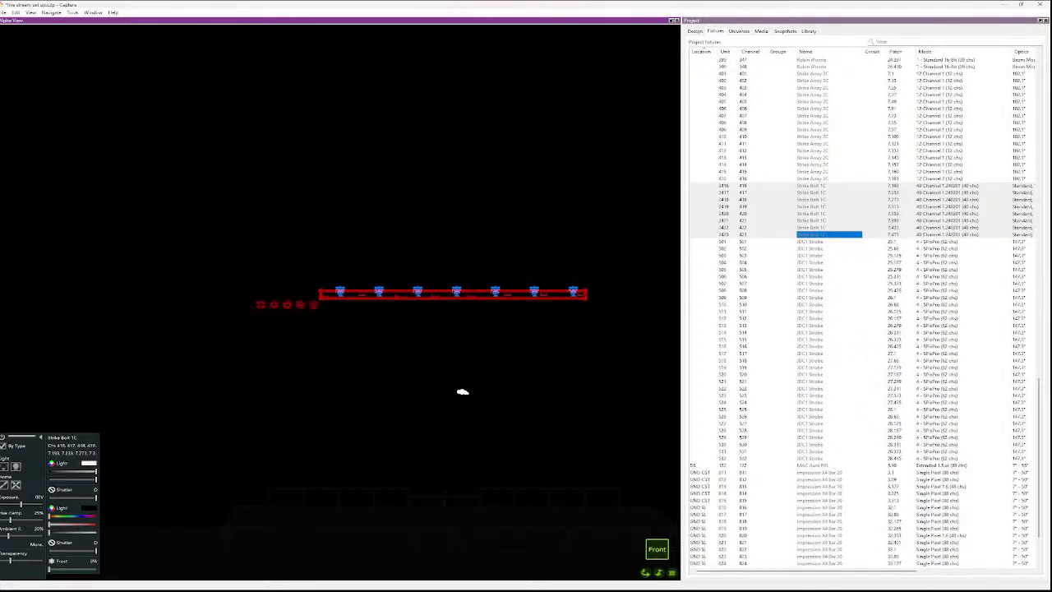
drag(49, 525, 96, 525)
click(16, 485)
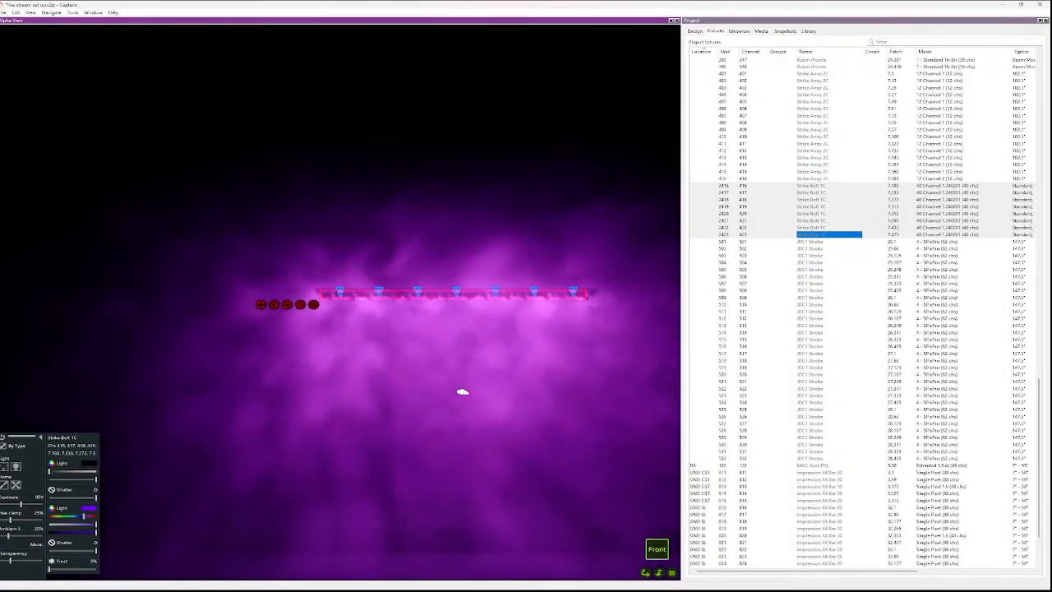
scroll(437, 297, up, 4)
scroll(272, 303, up, 5)
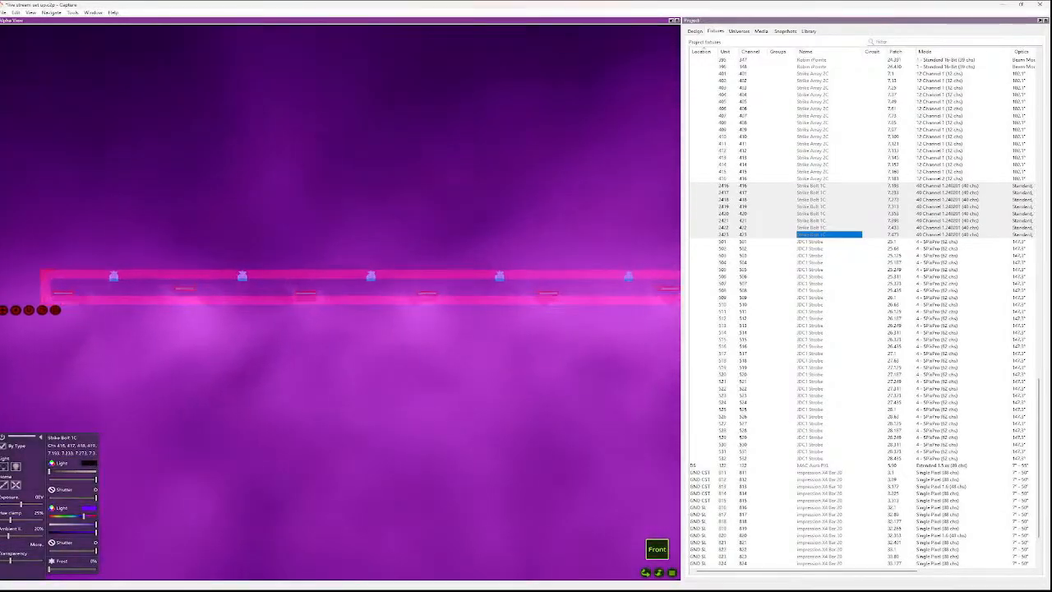
scroll(354, 313, down, 5)
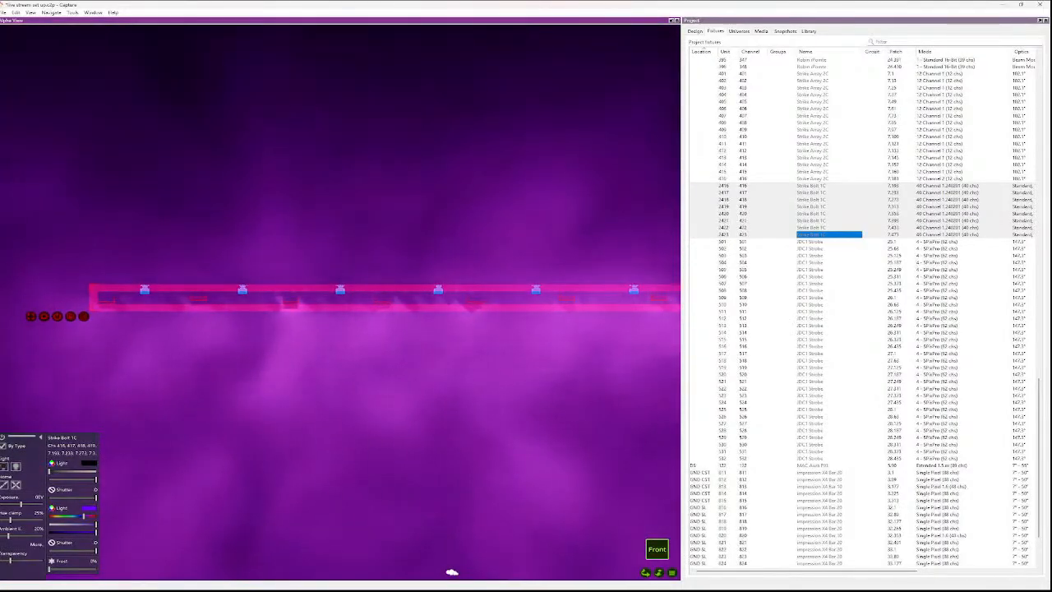
drag(96, 532, 67, 532)
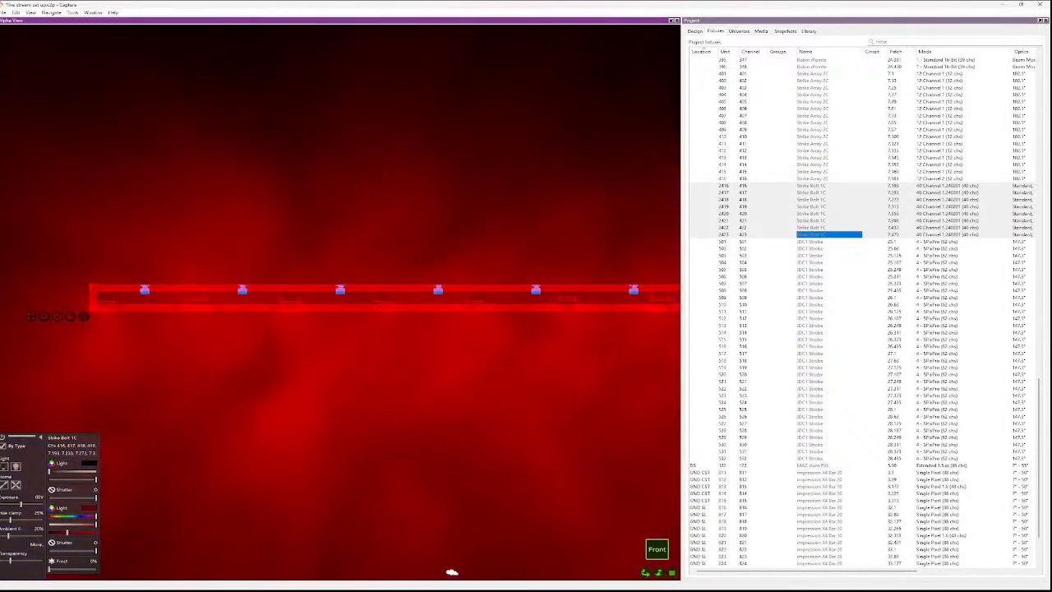
- Check the controls of a JDC1 Strobe, a Strike Array 2C and an impression X4 Bar 20 from the fixture list
click(782, 270)
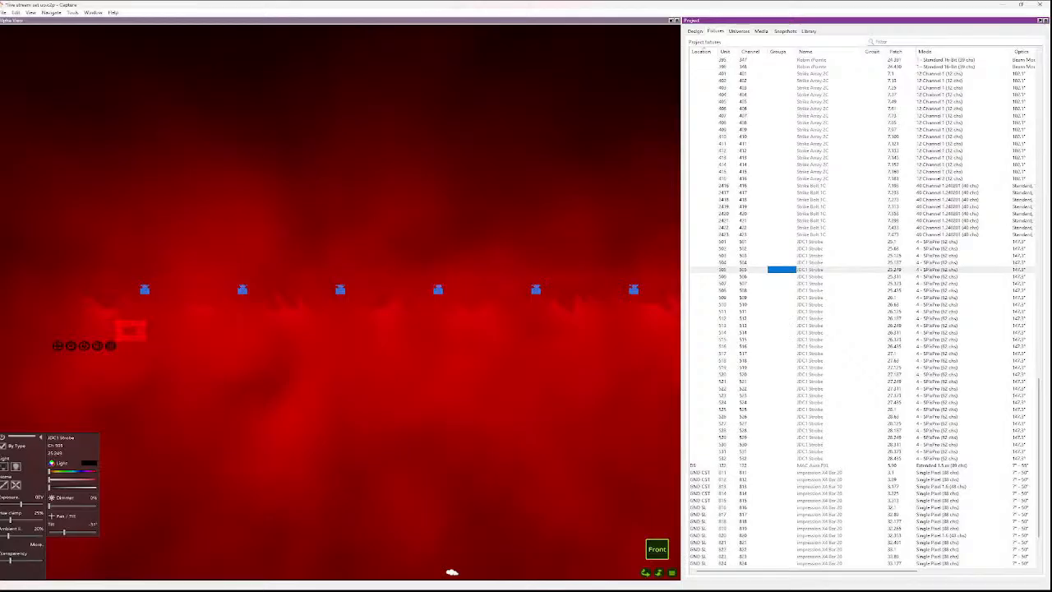
click(829, 144)
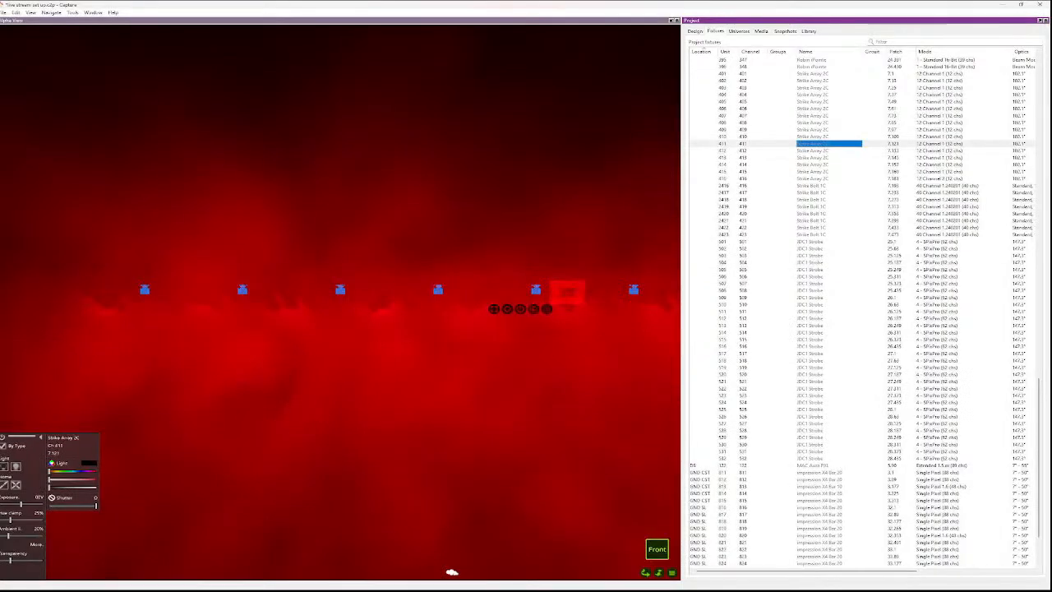
click(829, 472)
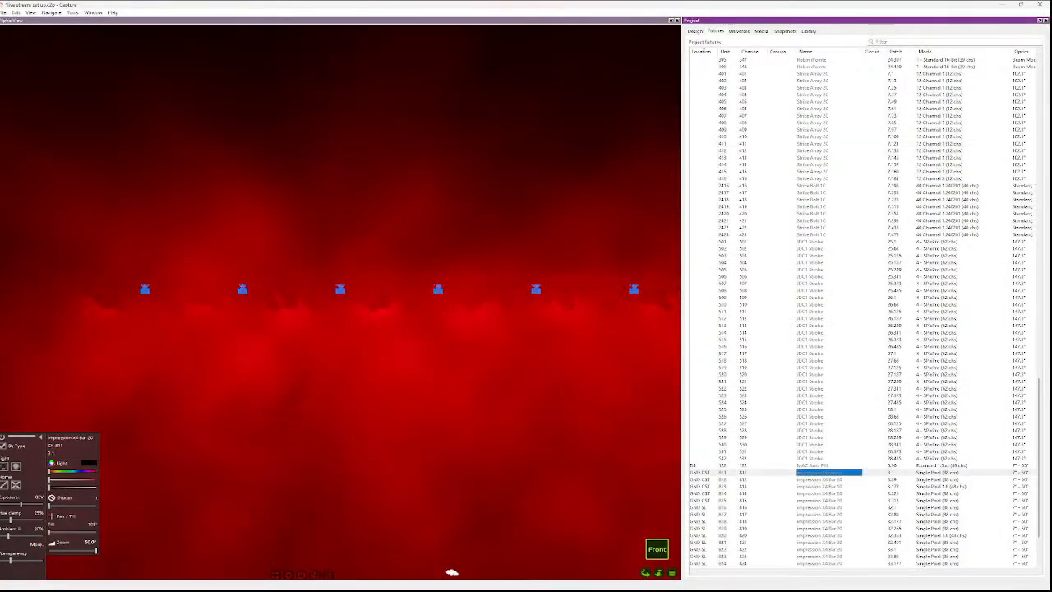
scroll(829, 473, down, 4)
scroll(575, 308, down, 4)
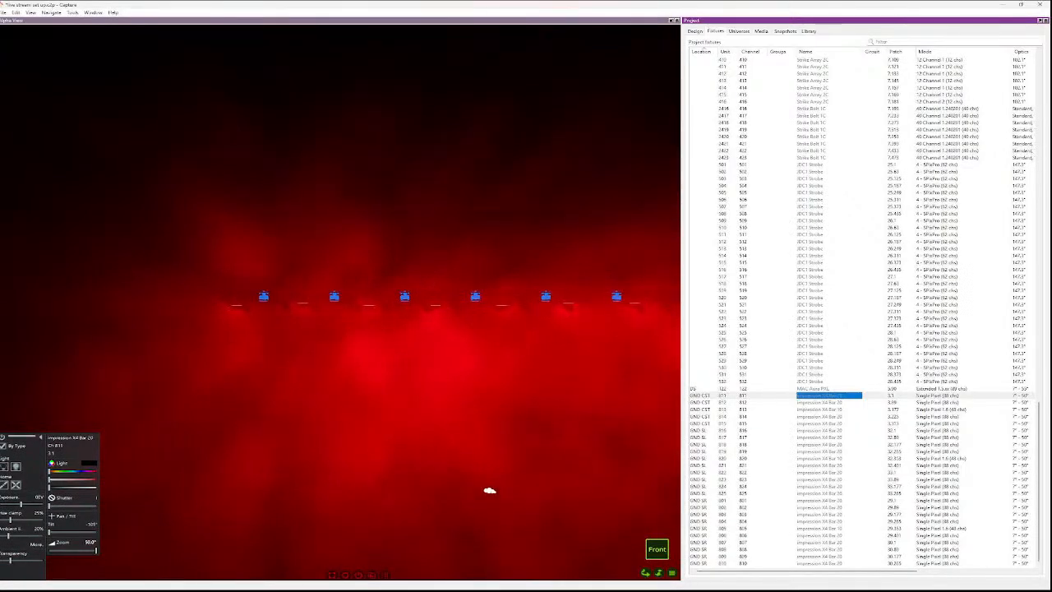
click(696, 30)
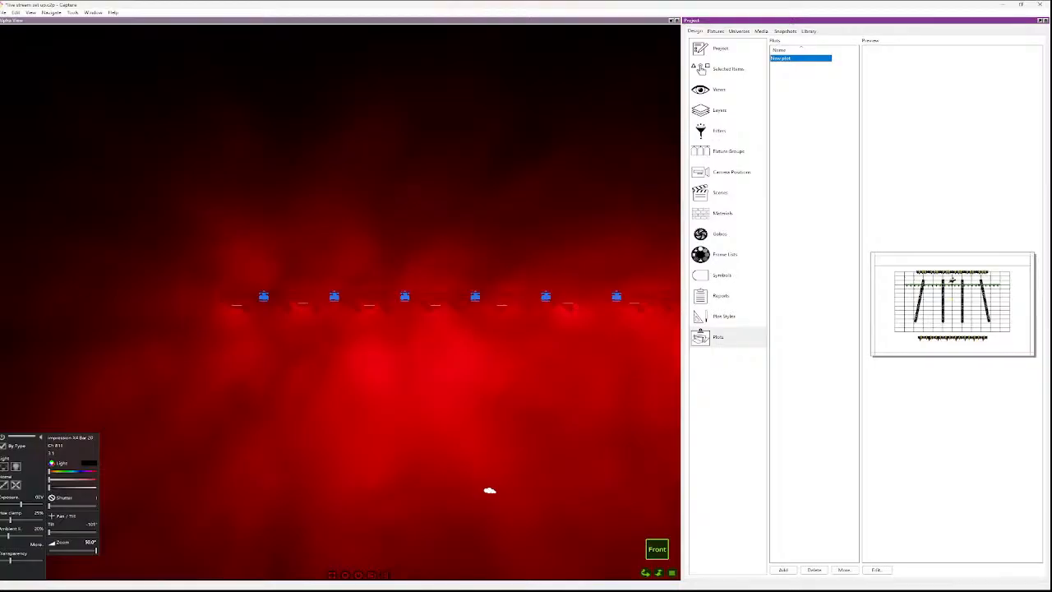
click(716, 31)
- Clear the fixture selection and switch the live view to a wireframe top view showing the trusses
click(567, 213)
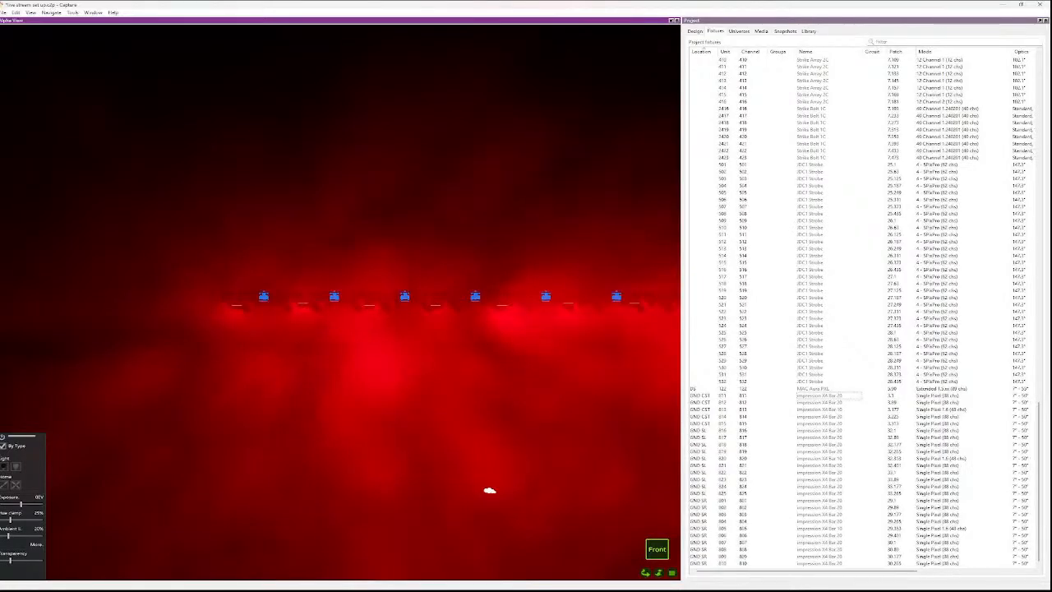
key(Tab)
key(Tab)
key(Tab)
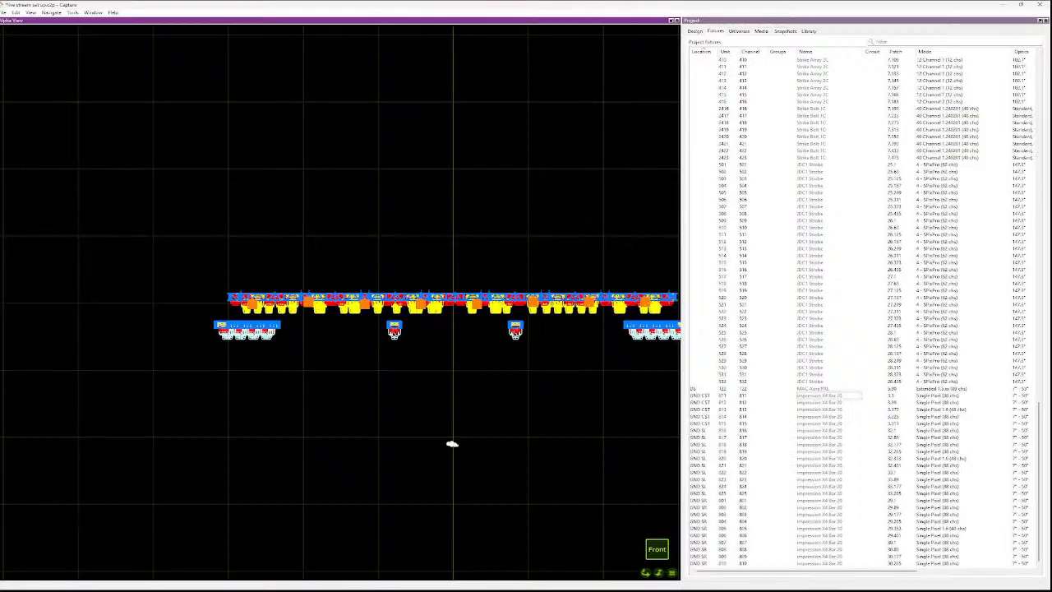
key(space)
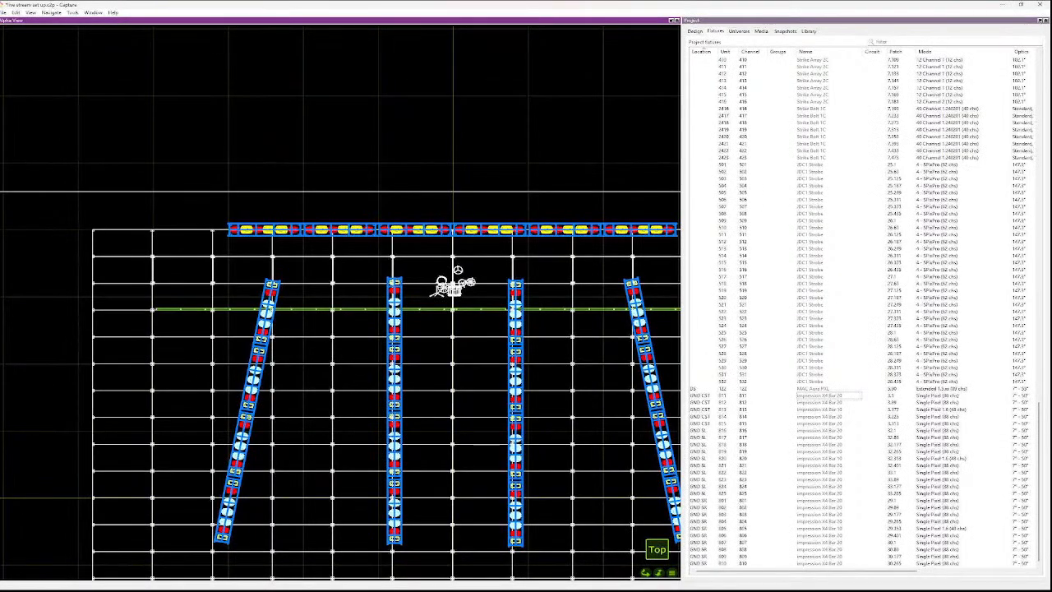
scroll(585, 200, down, 5)
scroll(671, 442, up, 3)
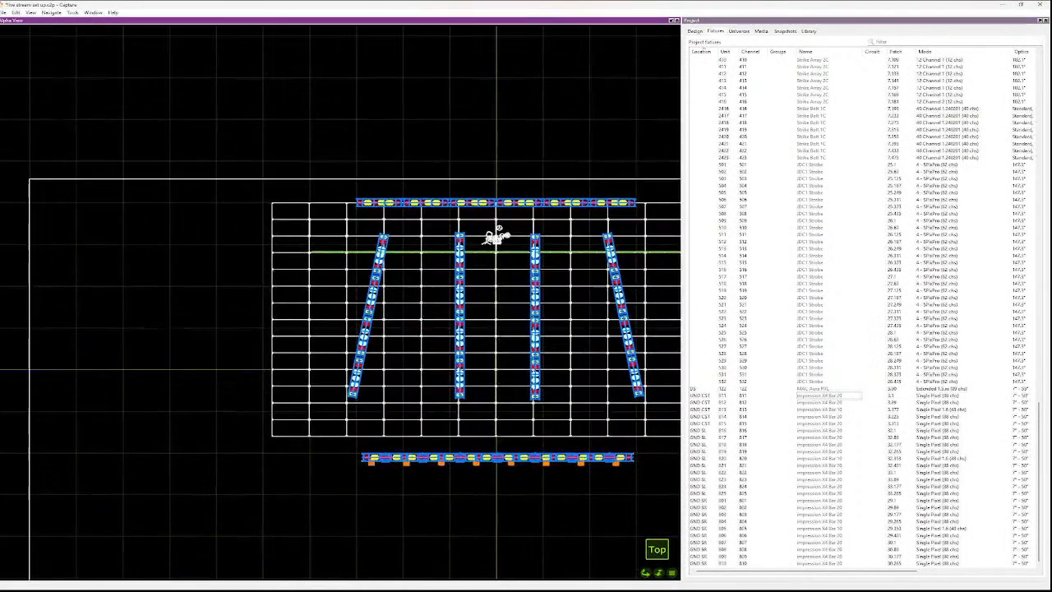
scroll(673, 443, up, 3)
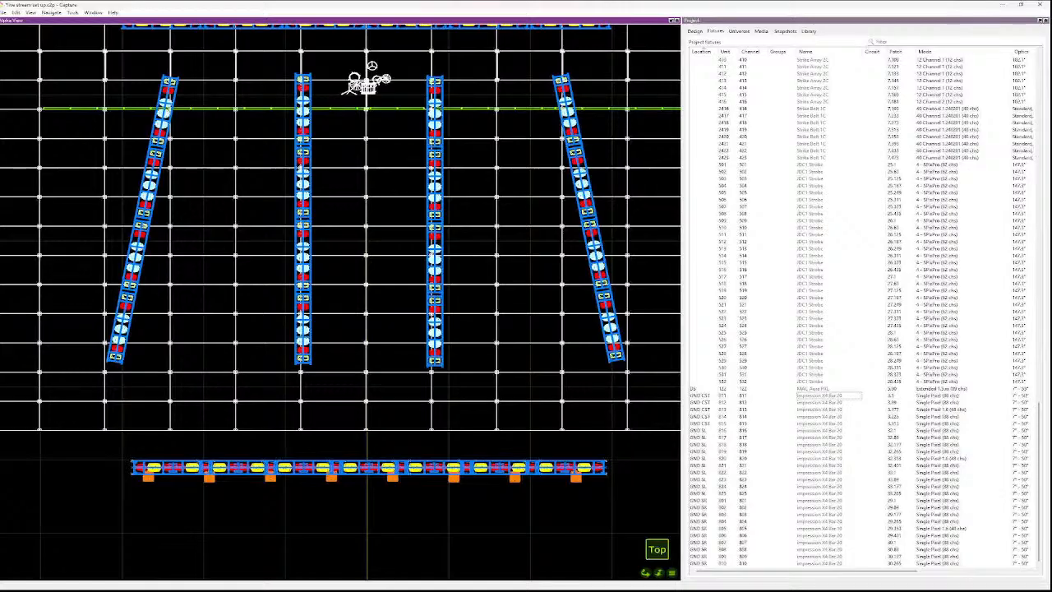
- Make the Truss layer selectable in the project's layer settings
click(696, 31)
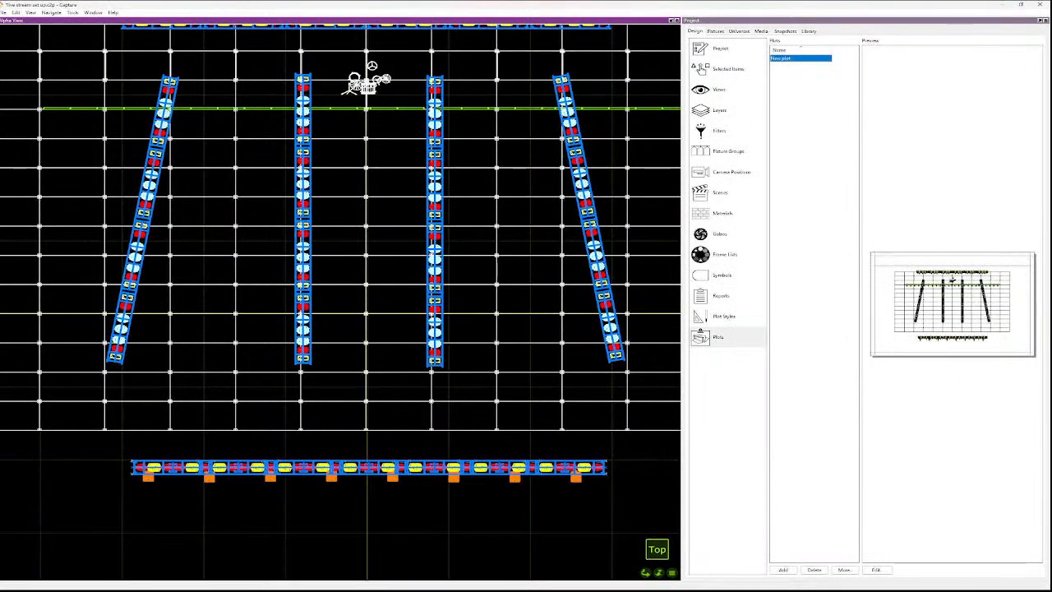
click(727, 69)
click(716, 110)
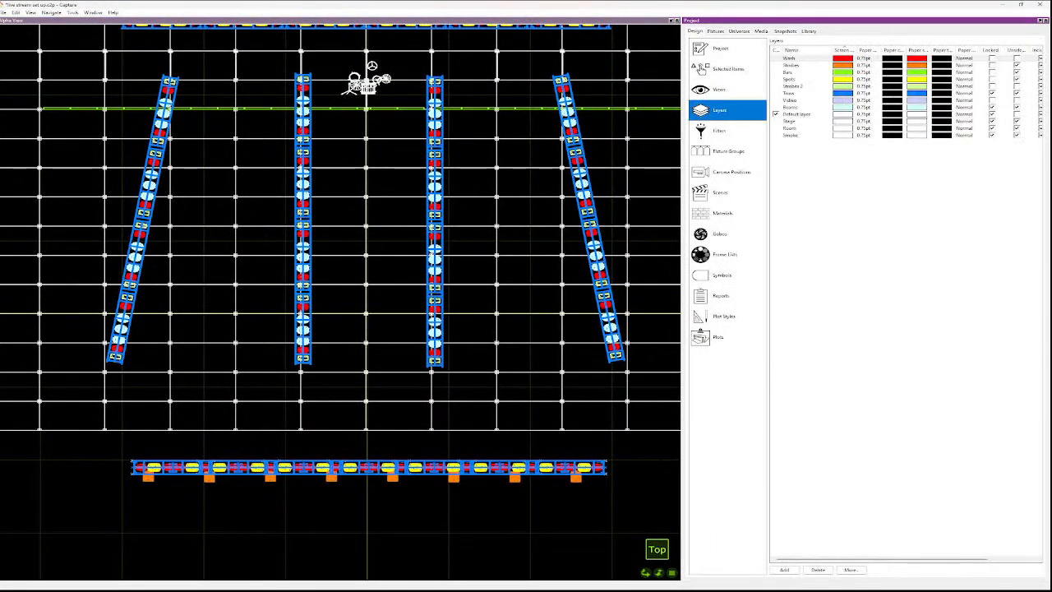
click(1017, 93)
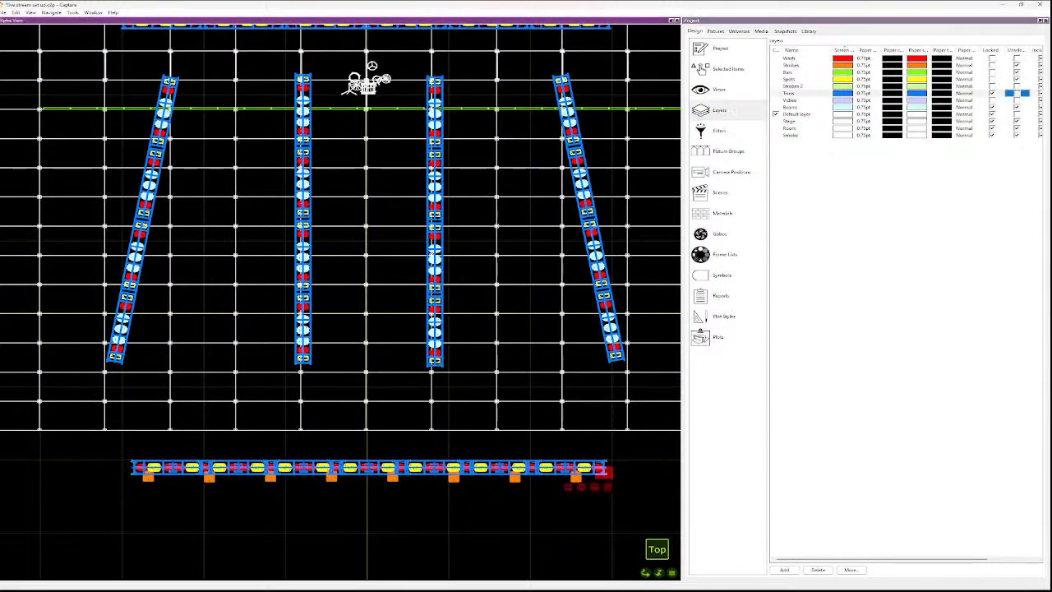
- Select the downstage truss sections one after another, check their shared properties, and clear the selection
scroll(604, 479, up, 3)
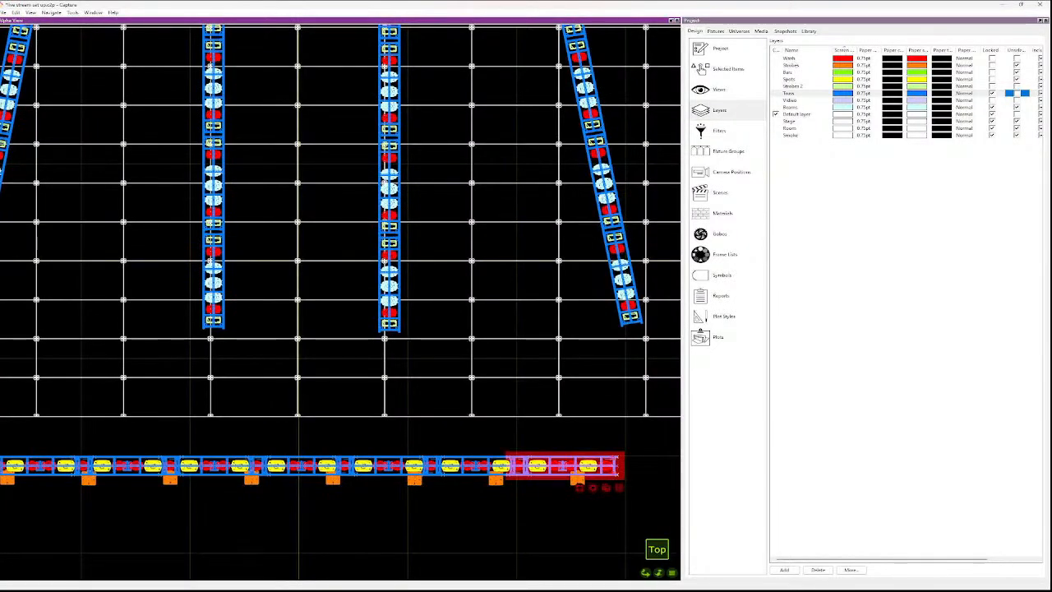
click(567, 466)
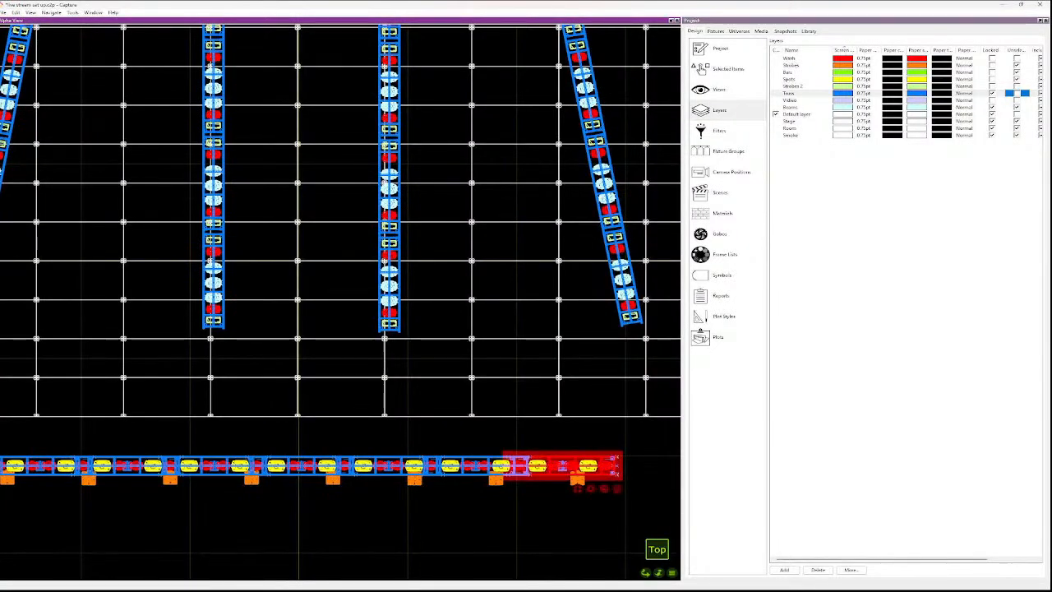
shift+click(470, 466)
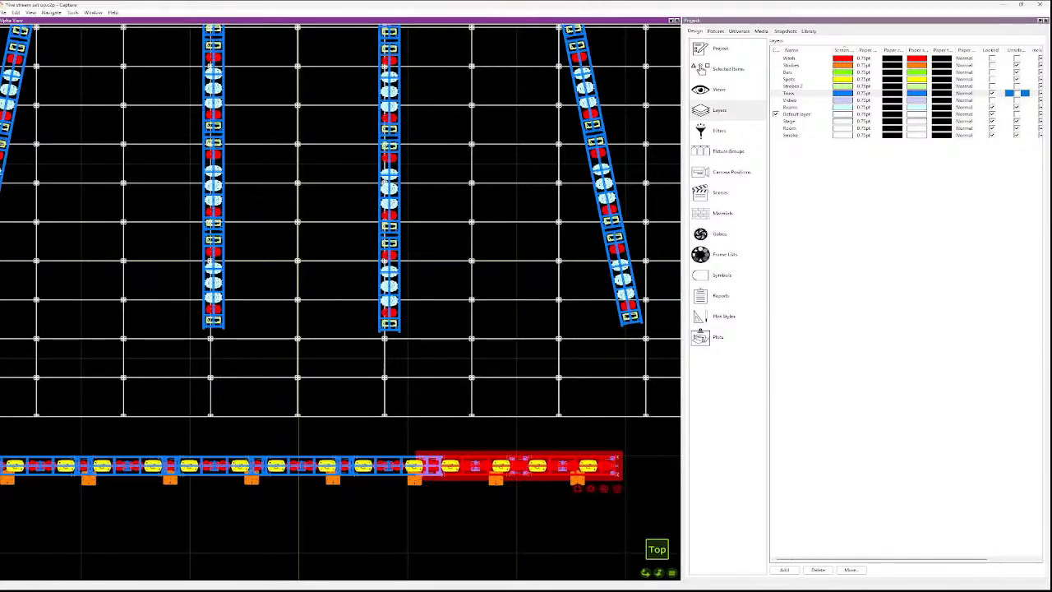
shift+click(383, 466)
shift+click(296, 466)
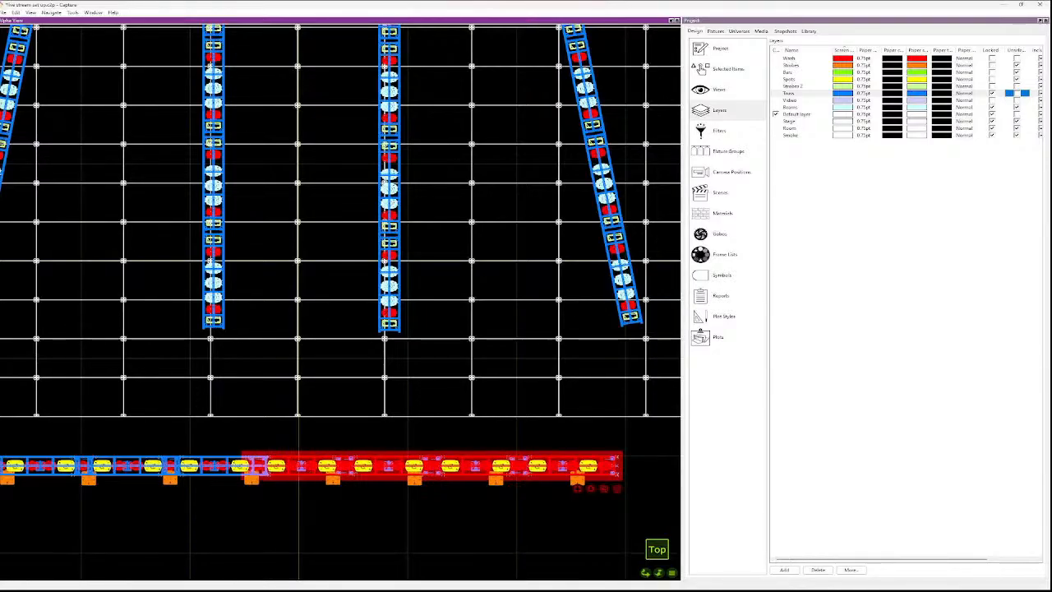
shift+click(208, 467)
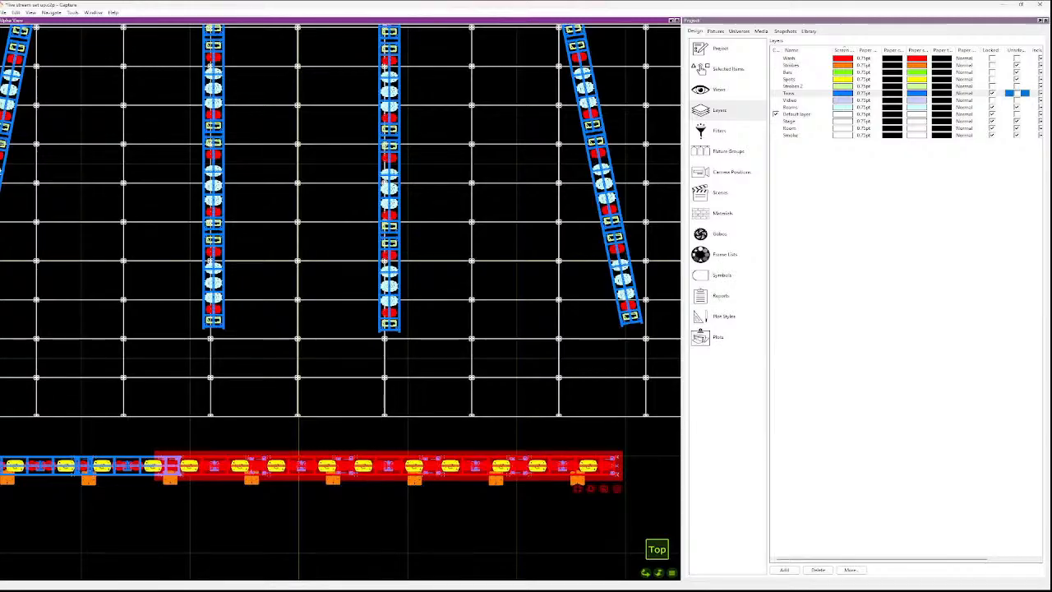
shift+click(122, 466)
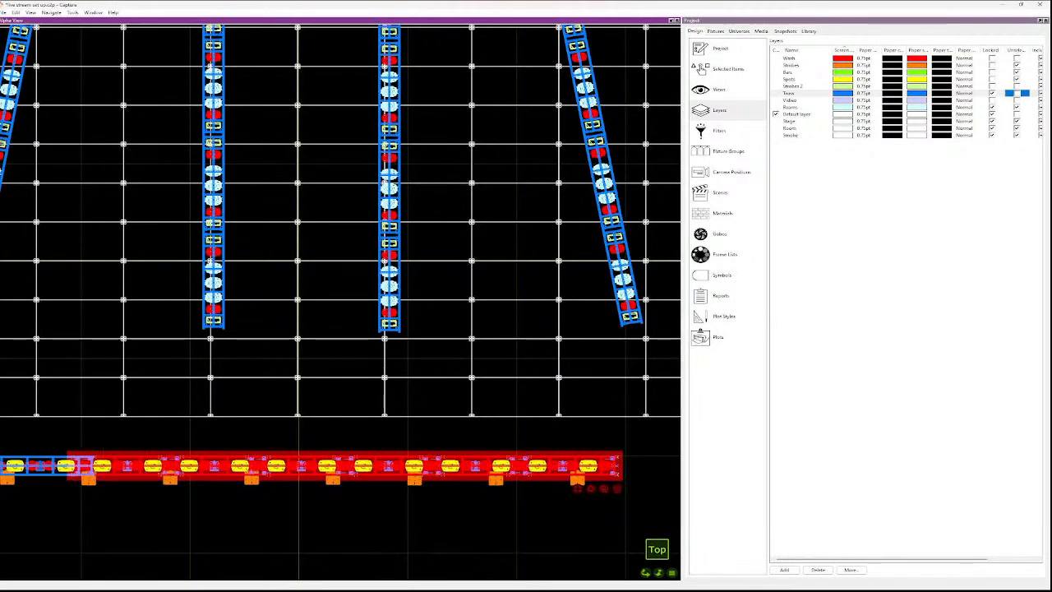
scroll(123, 467, down, 3)
scroll(78, 477, up, 5)
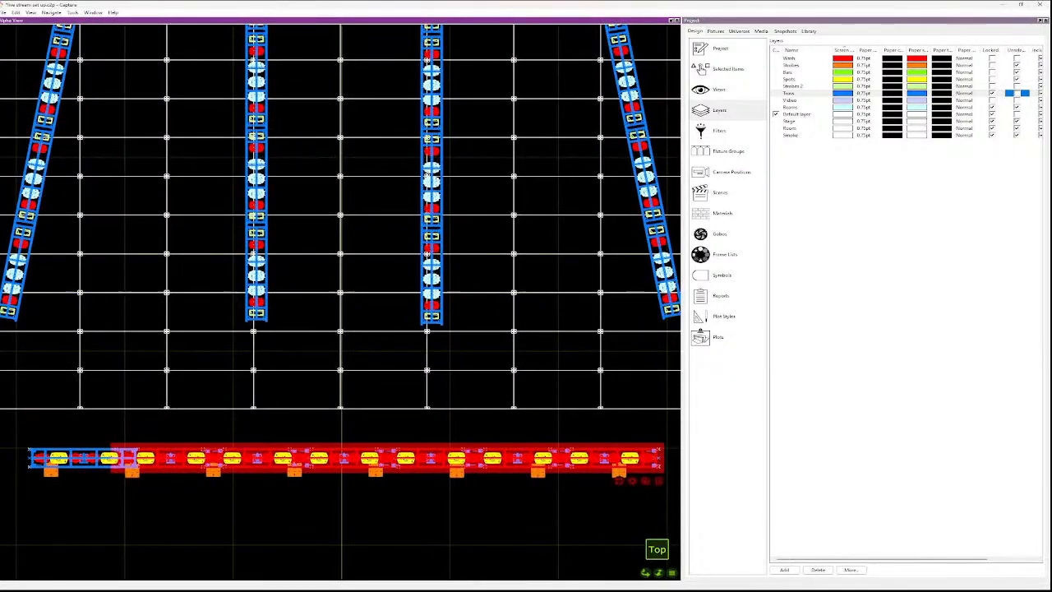
scroll(60, 470, up, 4)
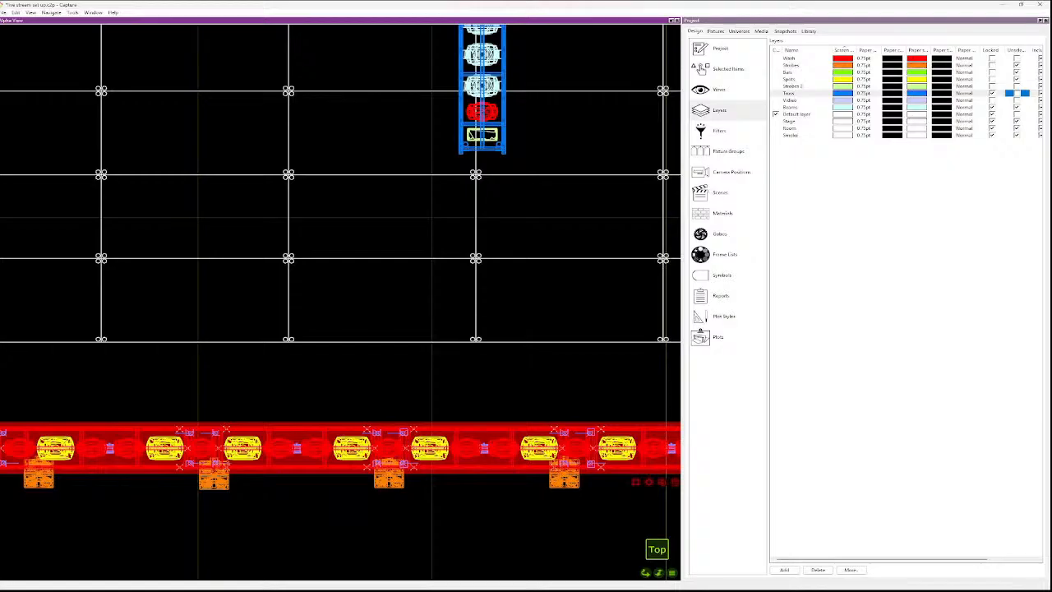
click(703, 69)
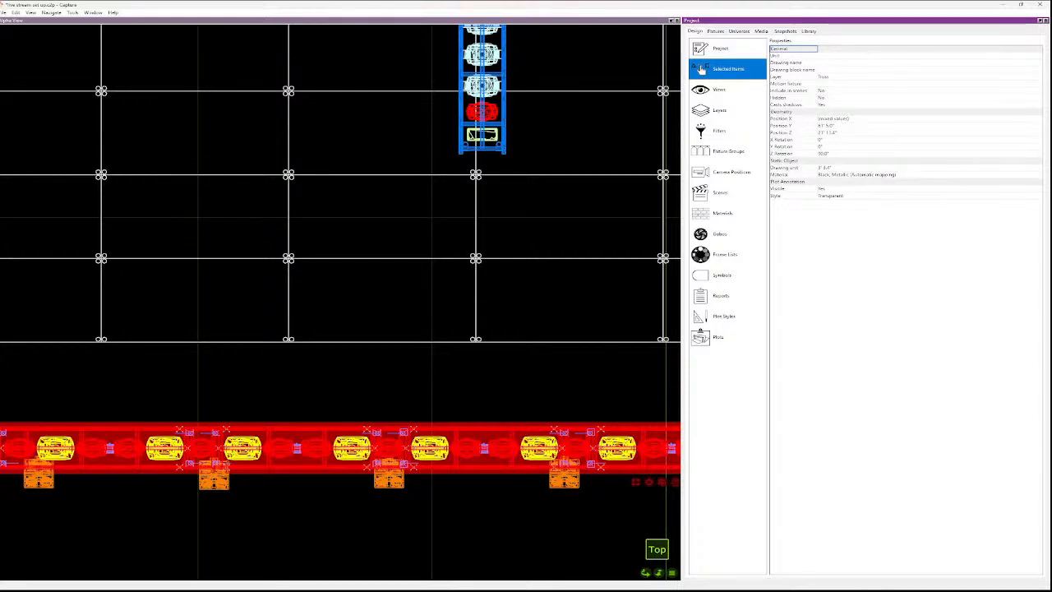
key(Escape)
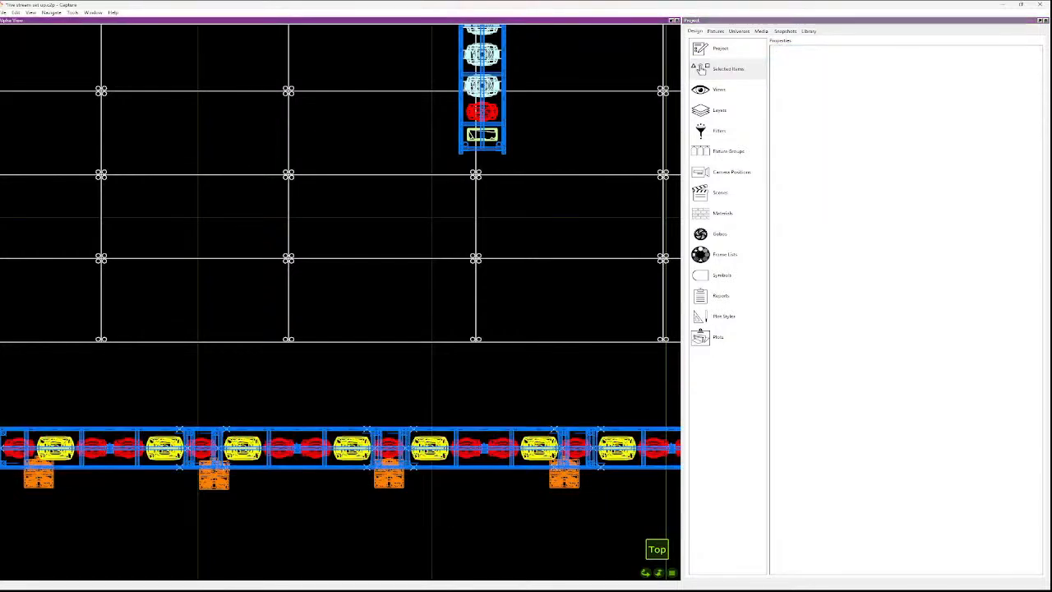
- Check the properties of the inner stage-right truss with its fixtures, look at the fixture groups, and deselect it
click(480, 91)
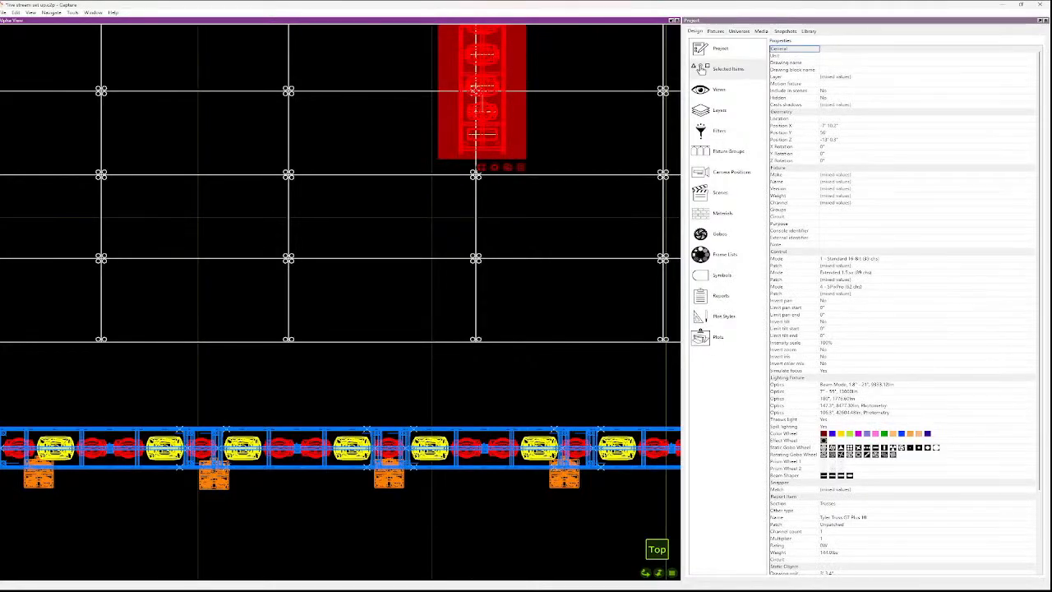
click(789, 118)
click(729, 151)
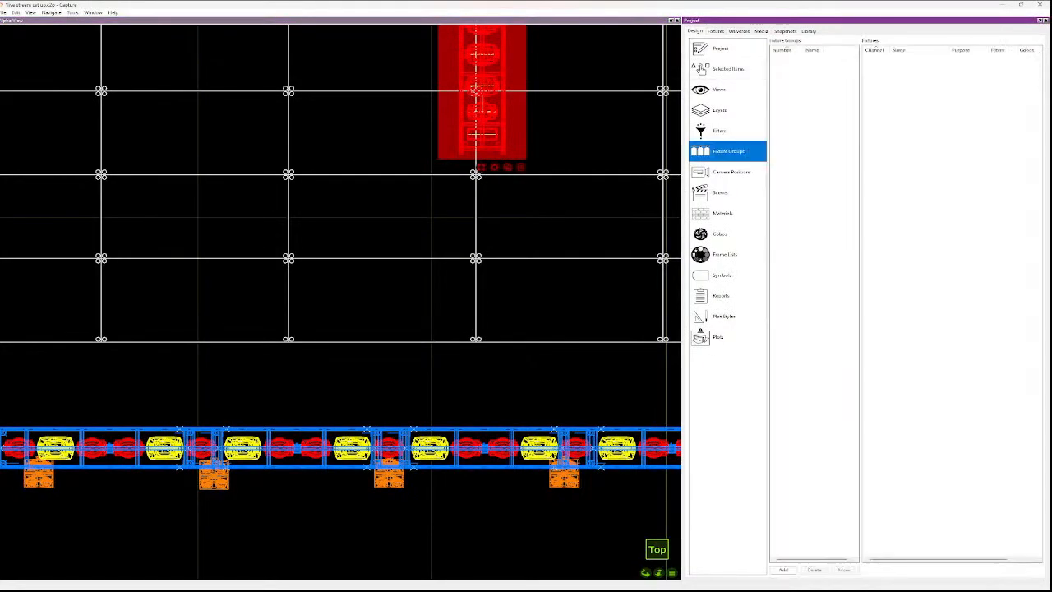
click(511, 186)
scroll(510, 186, down, 10)
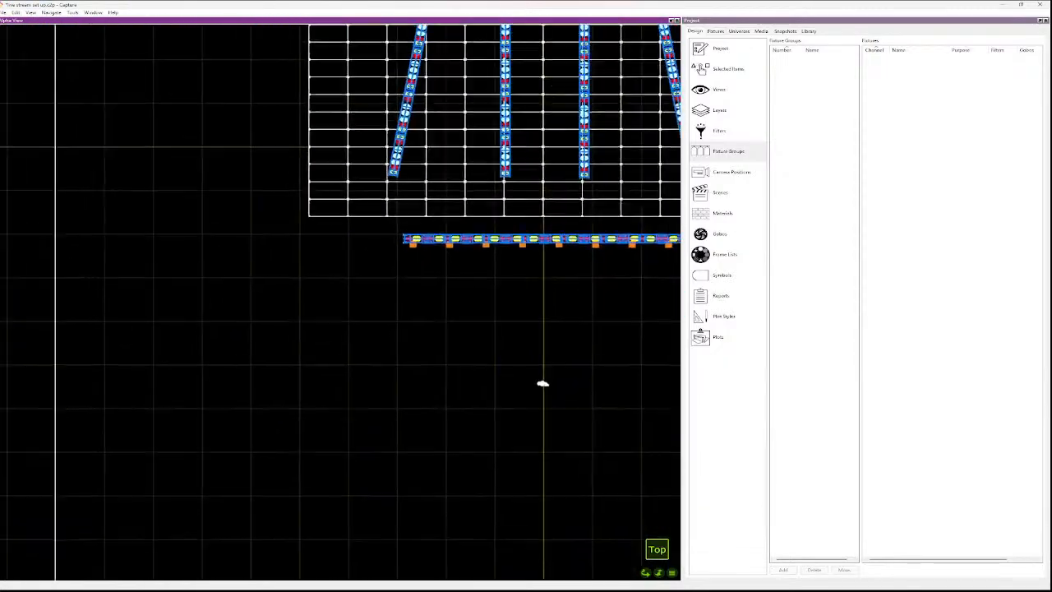
scroll(528, 291, down, 5)
scroll(521, 303, up, 4)
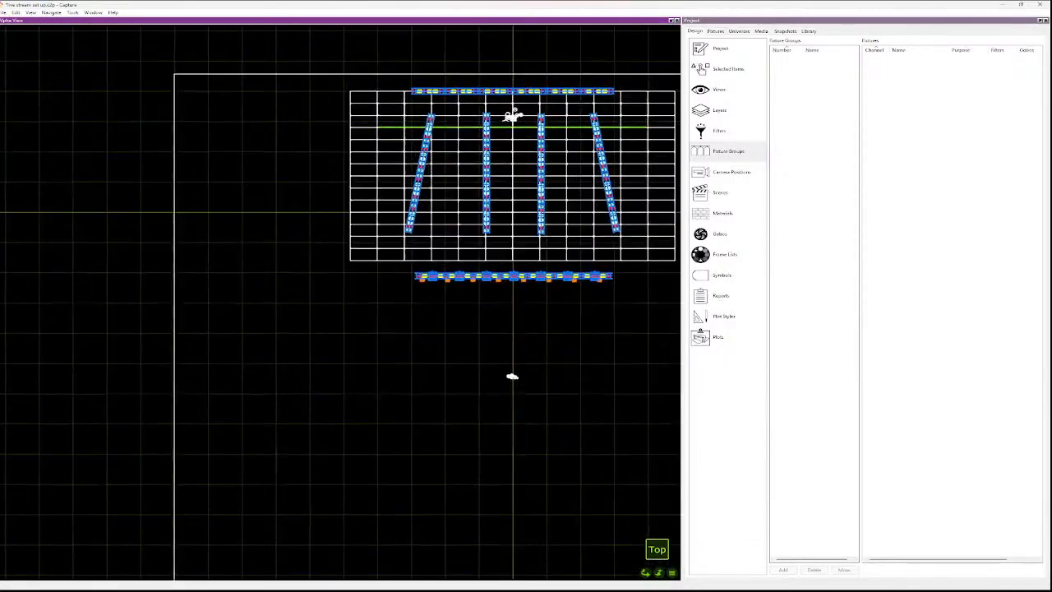
scroll(512, 377, up, 4)
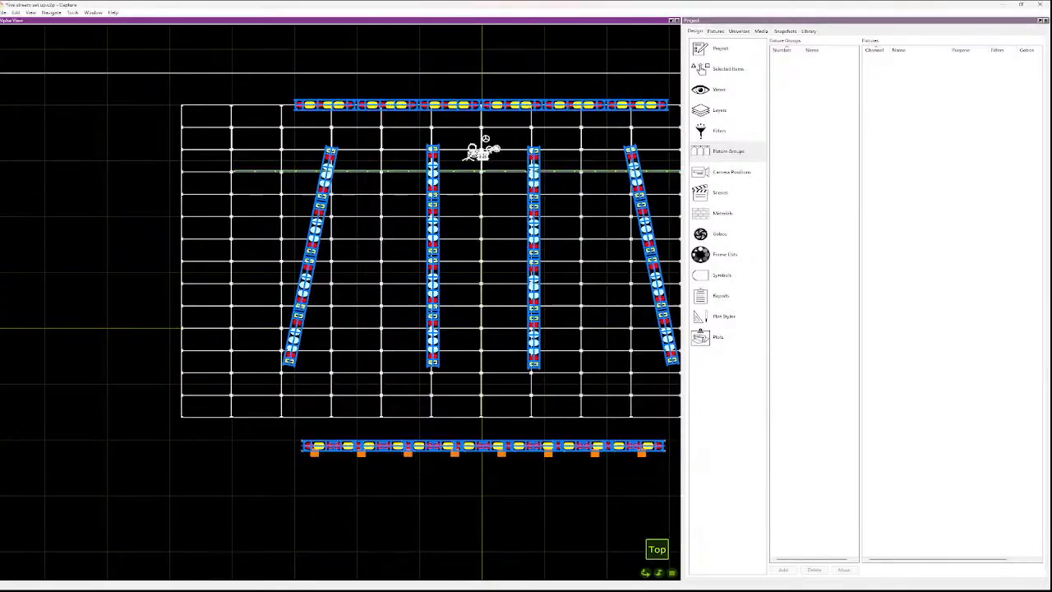
- Set the location of the upstage truss and its fixtures to US, and deselect them
click(481, 105)
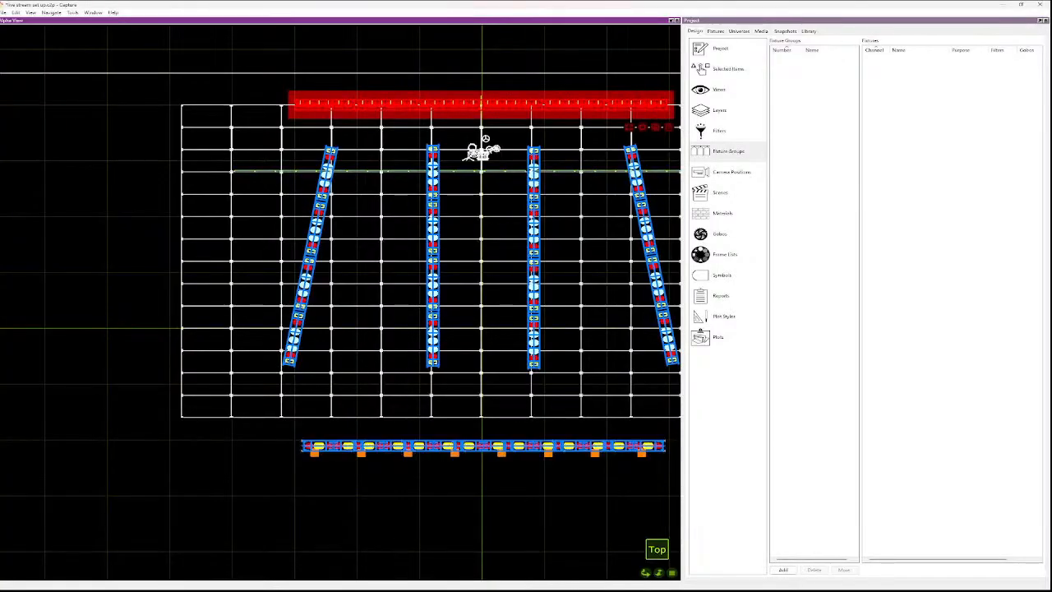
click(700, 48)
click(701, 69)
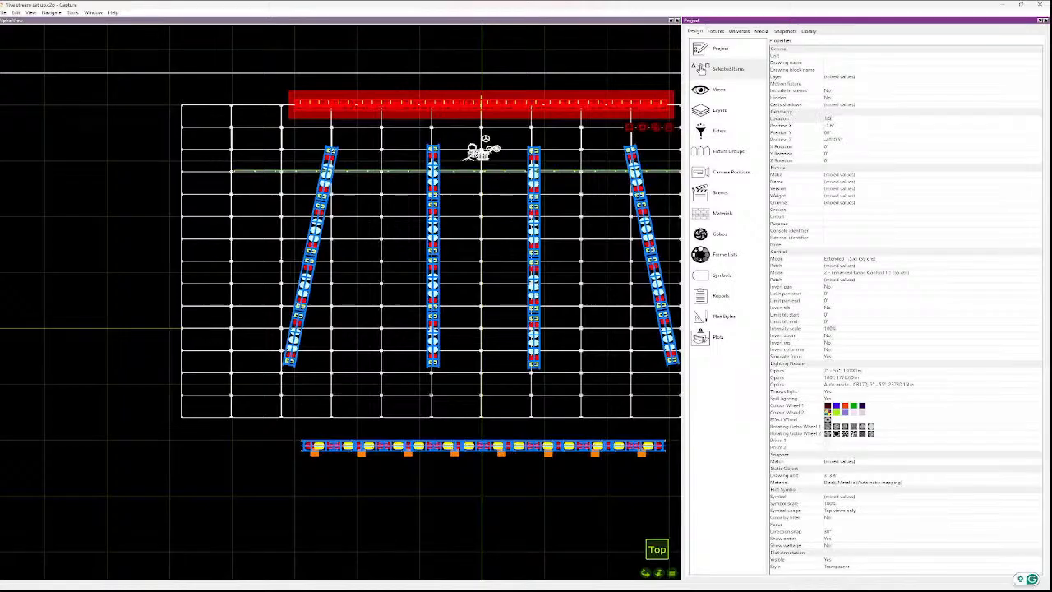
key(Return)
key(Escape)
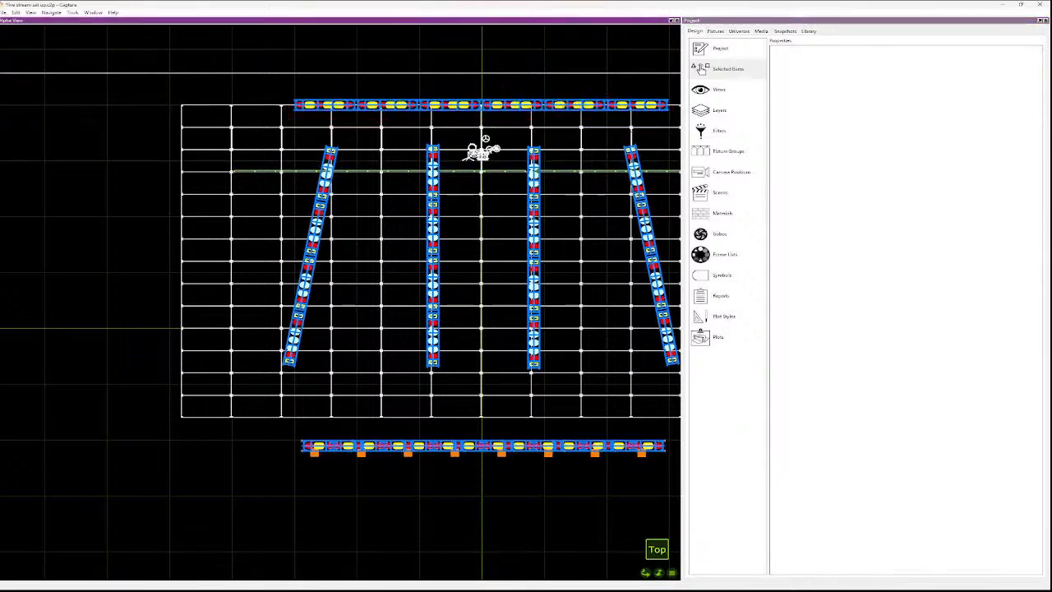
- Set the location of the angled stage-right truss and its fixtures to SR1
click(310, 256)
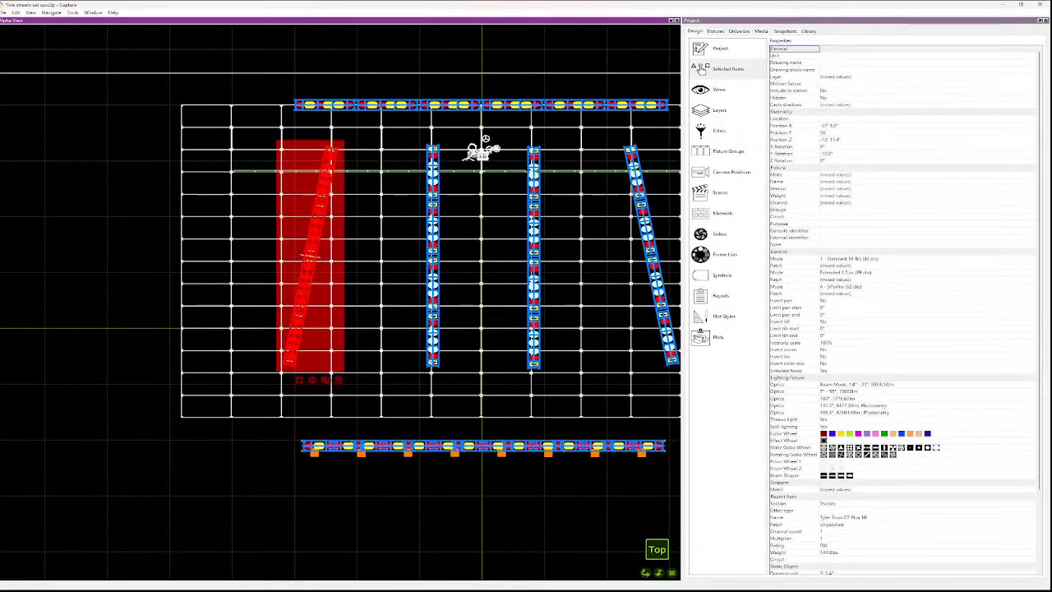
click(794, 112)
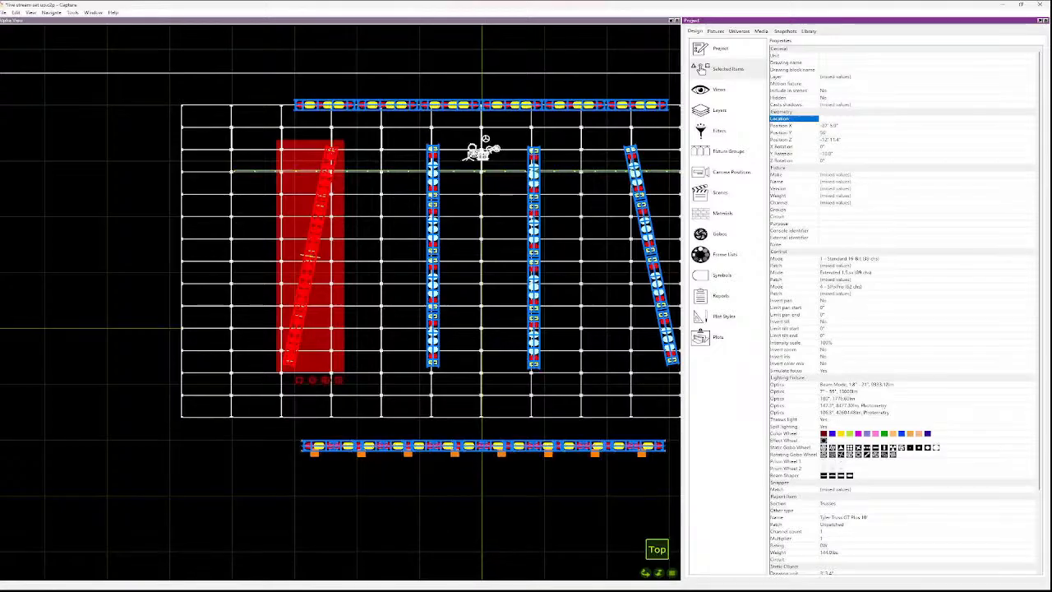
text(SL)
key(BackSpace)
key(BackSpace)
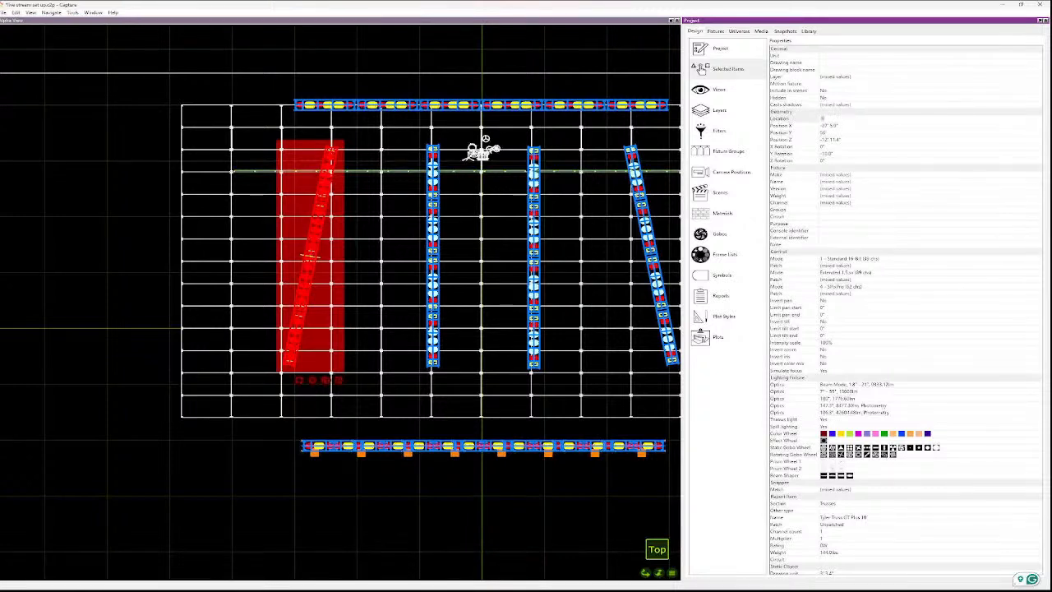
text(SR1)
key(Return)
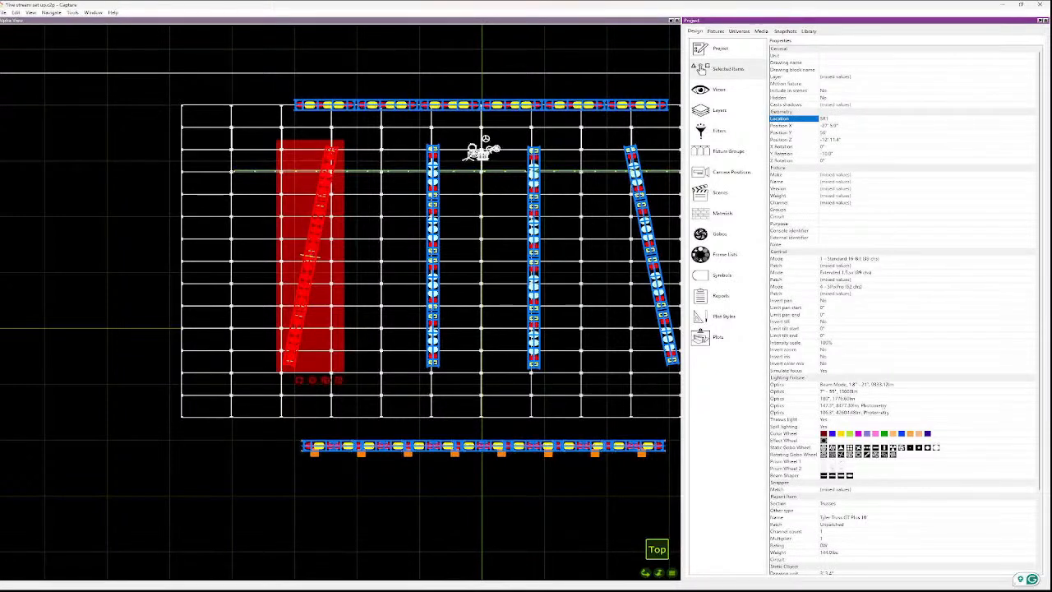
- Set the location of the inner stage-right truss to CSTR and of the inner stage-left truss to CSTL
click(432, 255)
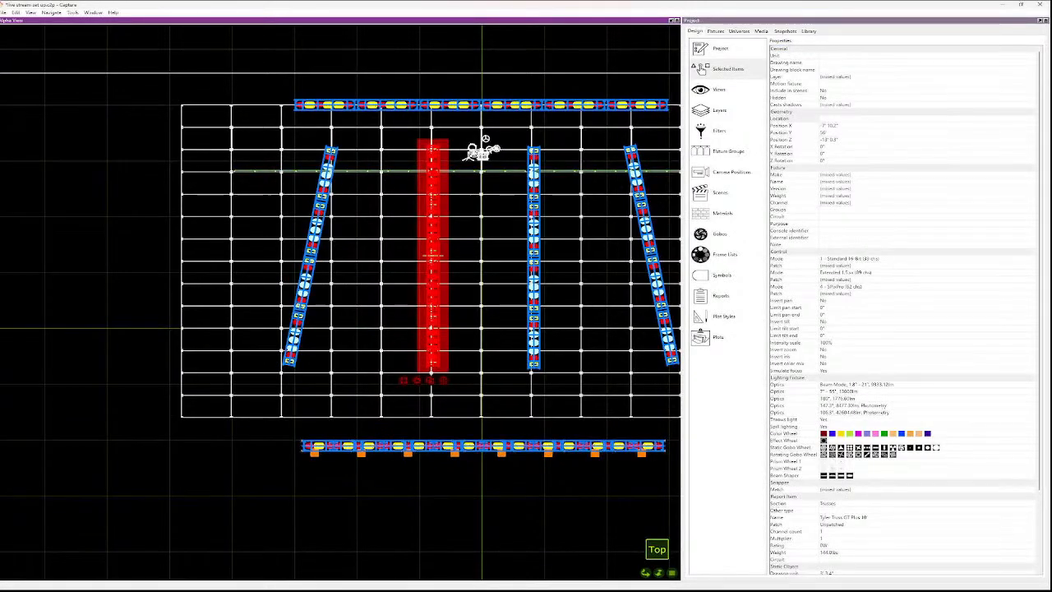
click(1039, 271)
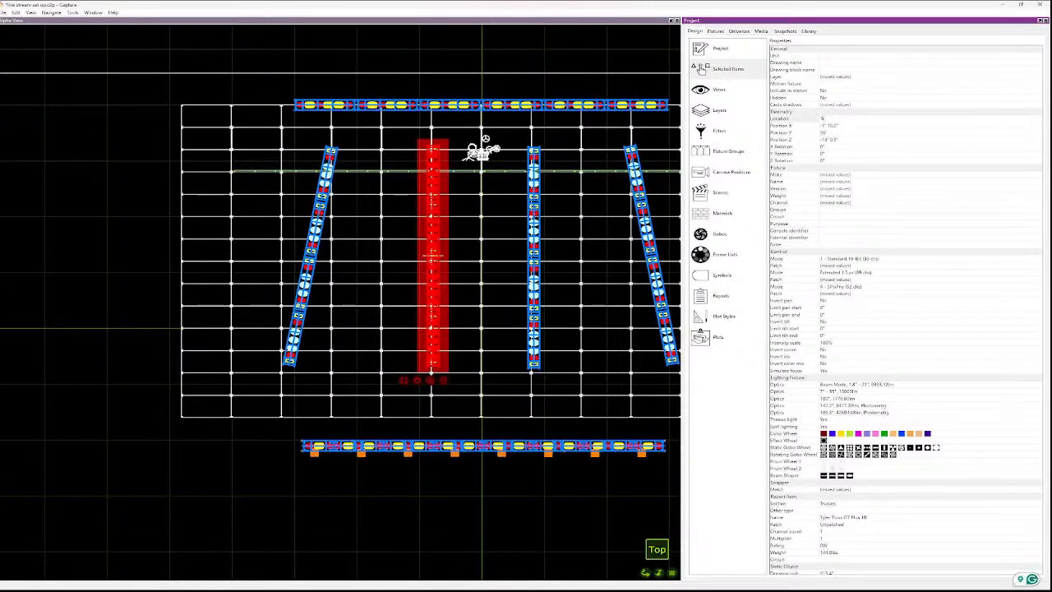
text(STC 1)
key(BackSpace)
key(BackSpace)
key(BackSpace)
key(BackSpace)
key(BackSpace)
text(C)
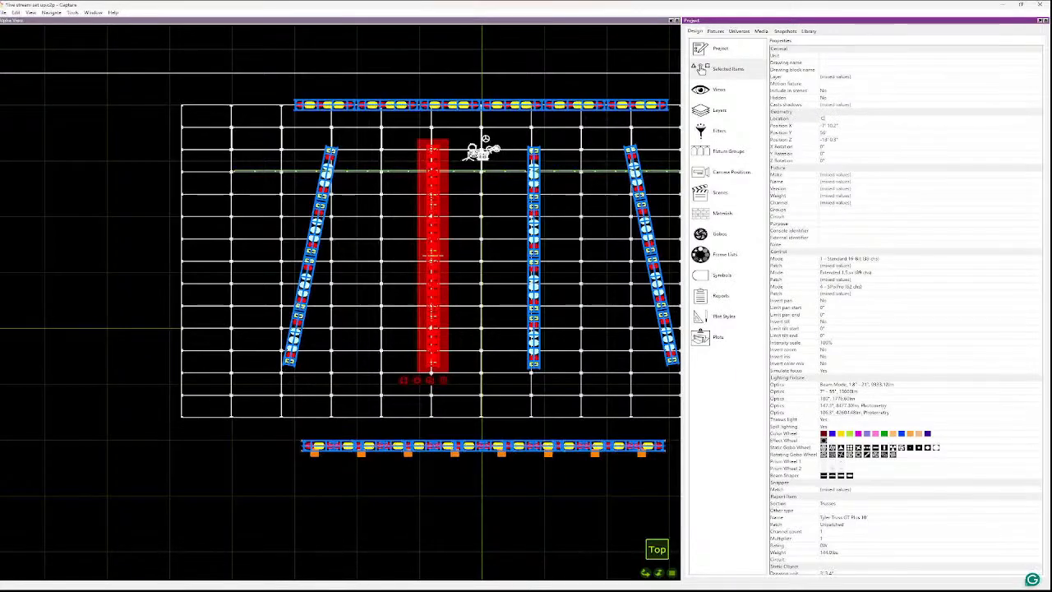
text(STR)
key(Return)
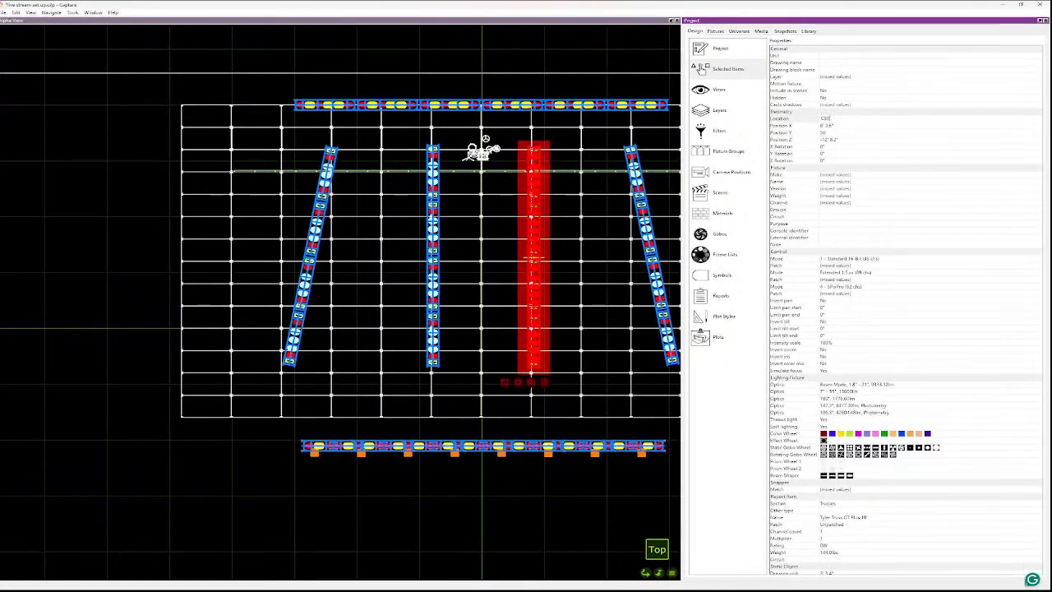
text(STL)
key(Return)
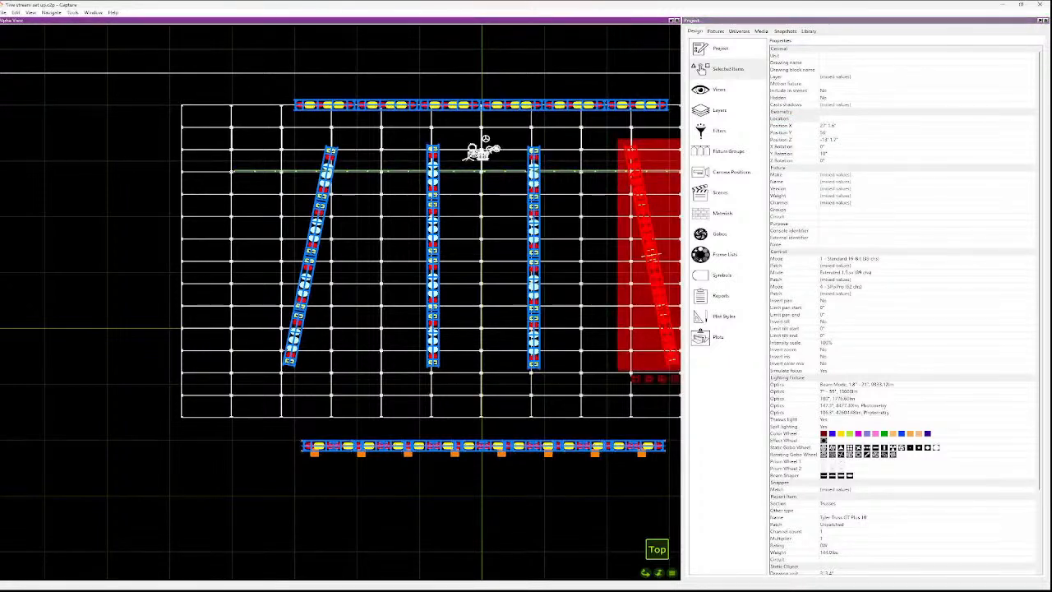
- Set the location of the angled stage-left truss and its fixtures to STL
click(808, 119)
click(847, 118)
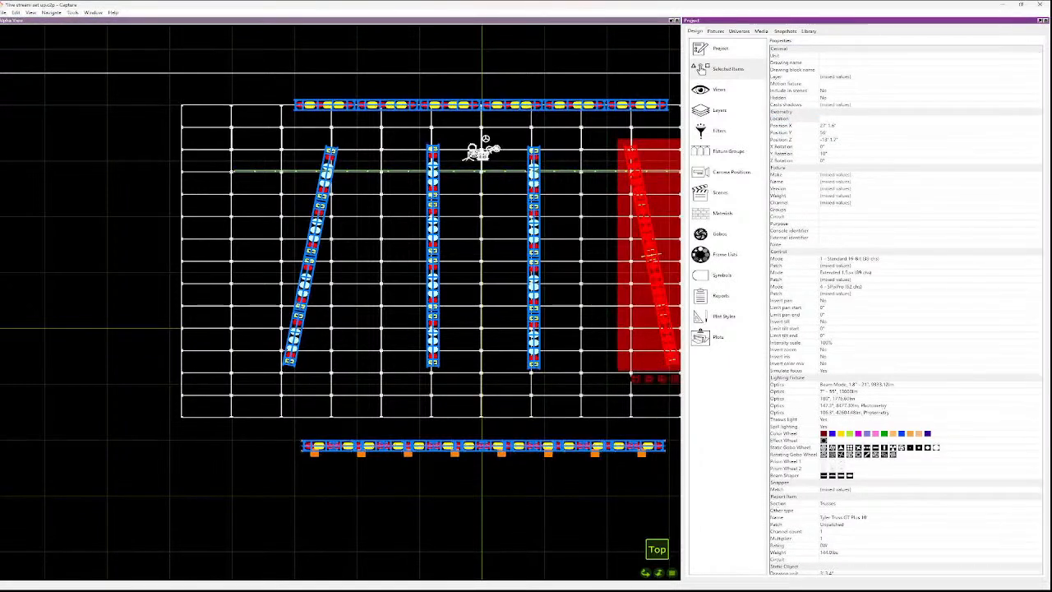
text(STAGE L)
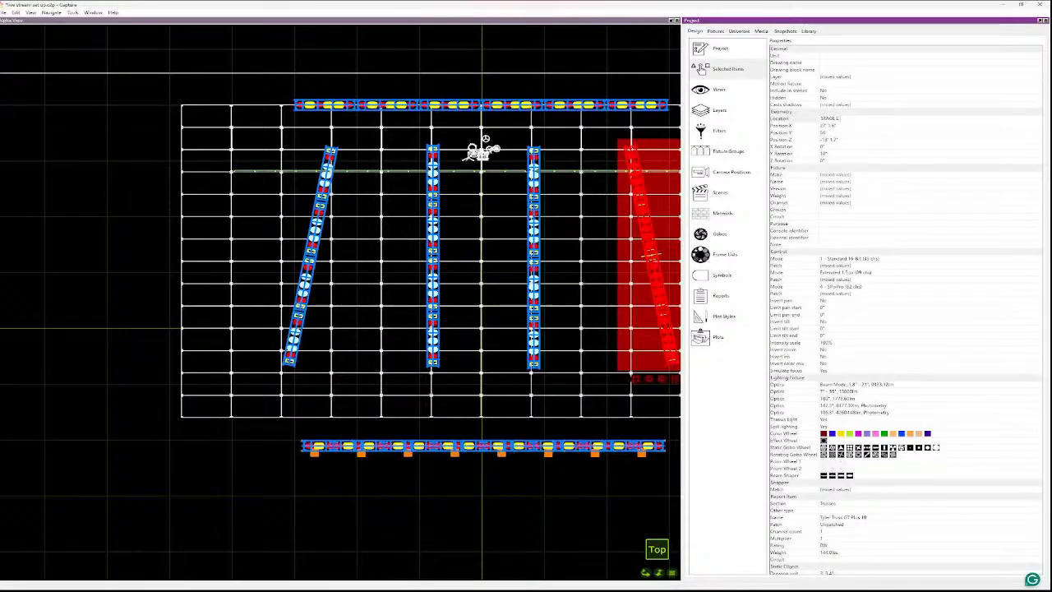
key(BackSpace)
key(BackSpace)
key(BackSpace)
key(BackSpace)
key(BackSpace)
key(BackSpace)
text(T)
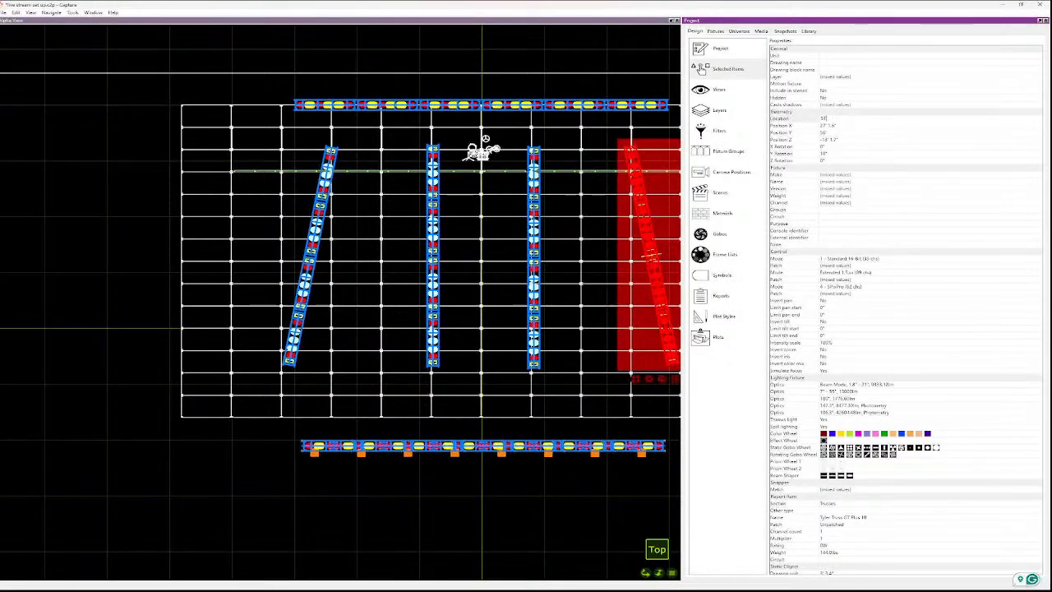
text(L)
key(Return)
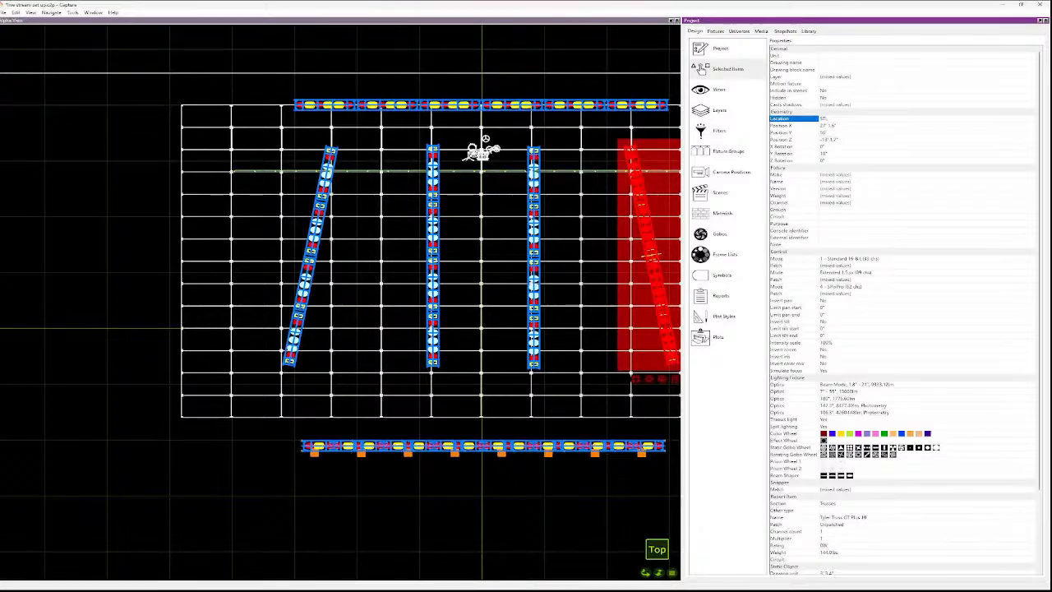
- Check the location entries in the project's fixture list and select one of the US fixtures
click(716, 31)
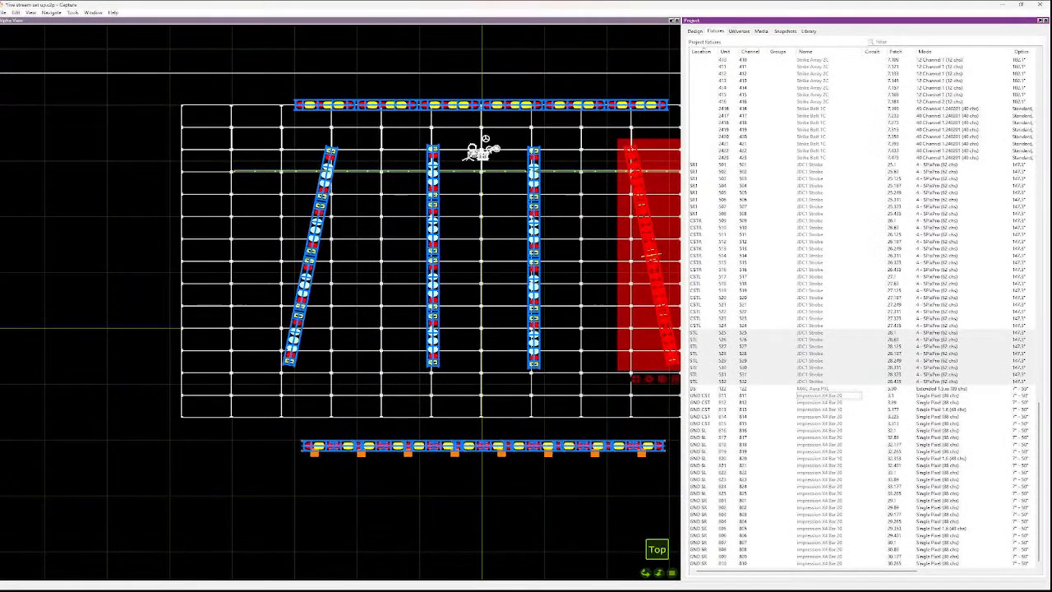
scroll(864, 305, up, 10)
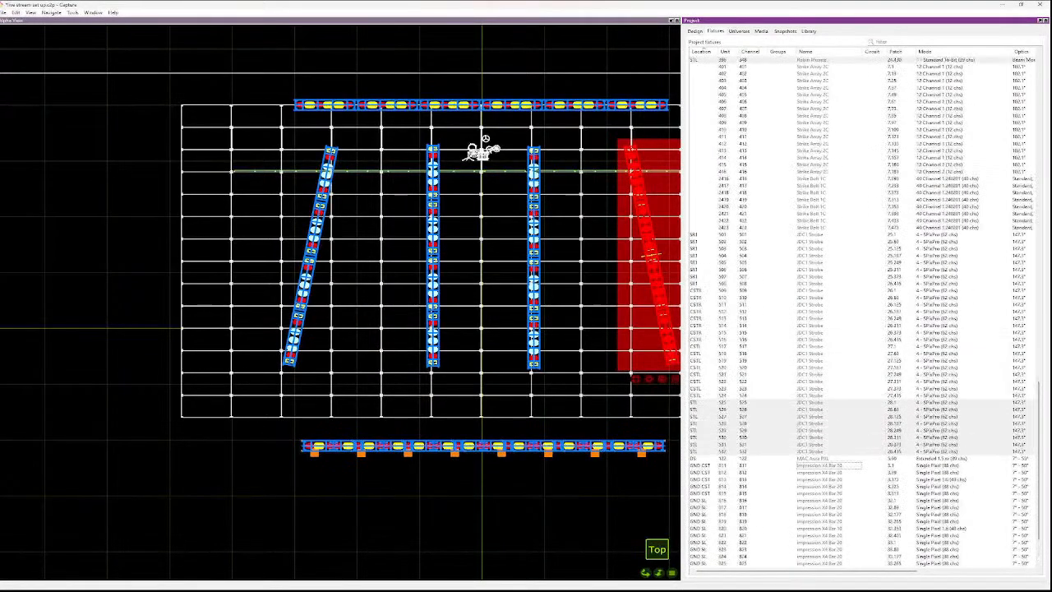
scroll(863, 304, up, 17)
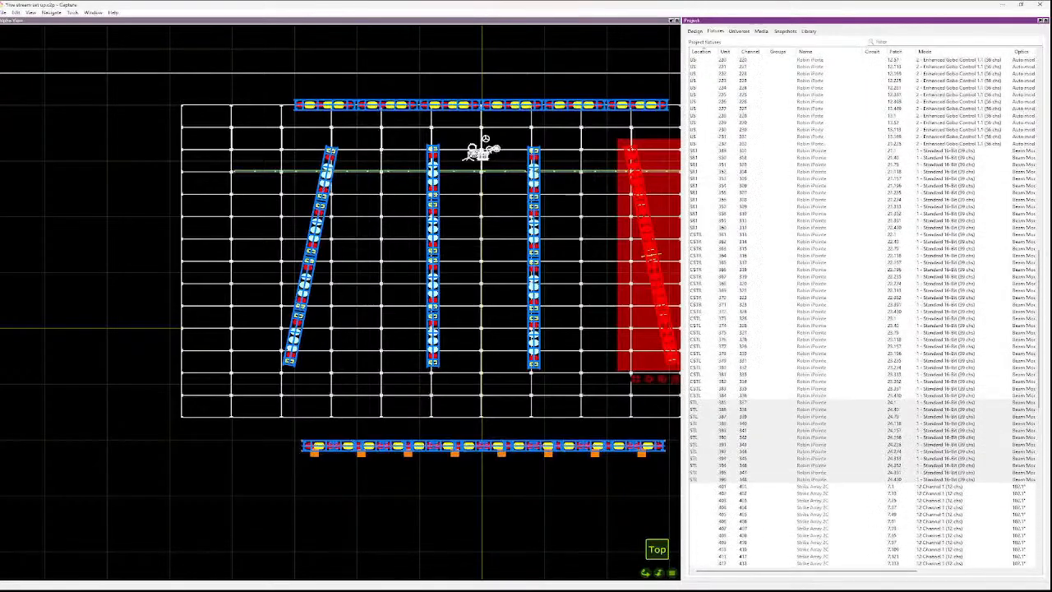
click(752, 108)
click(703, 123)
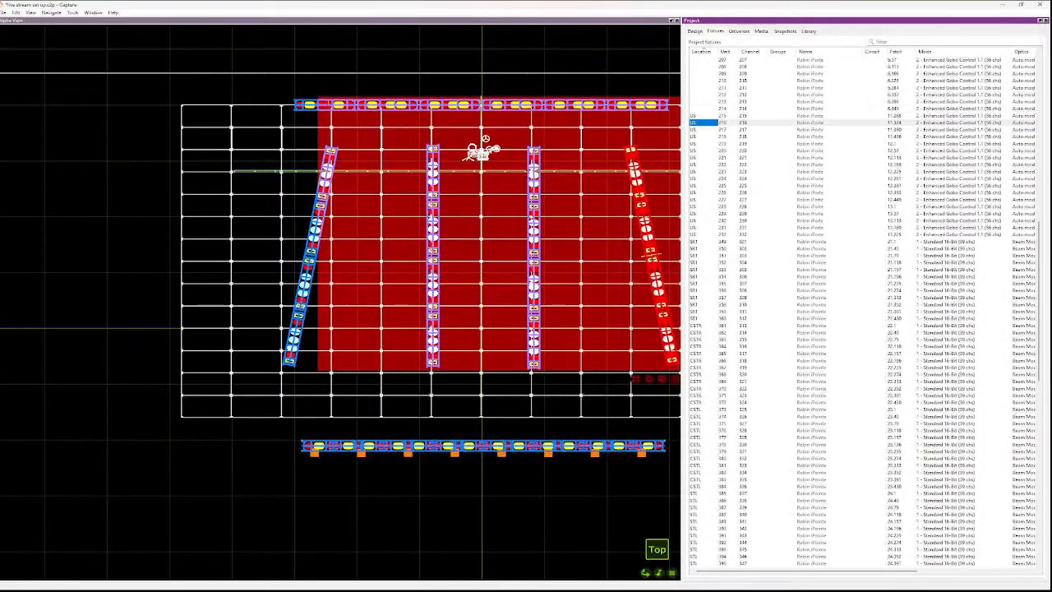
- Check the US, SR1 and CSTR location entries of the Robin fixtures by selecting individual rows and comparing them with the plan
click(703, 109)
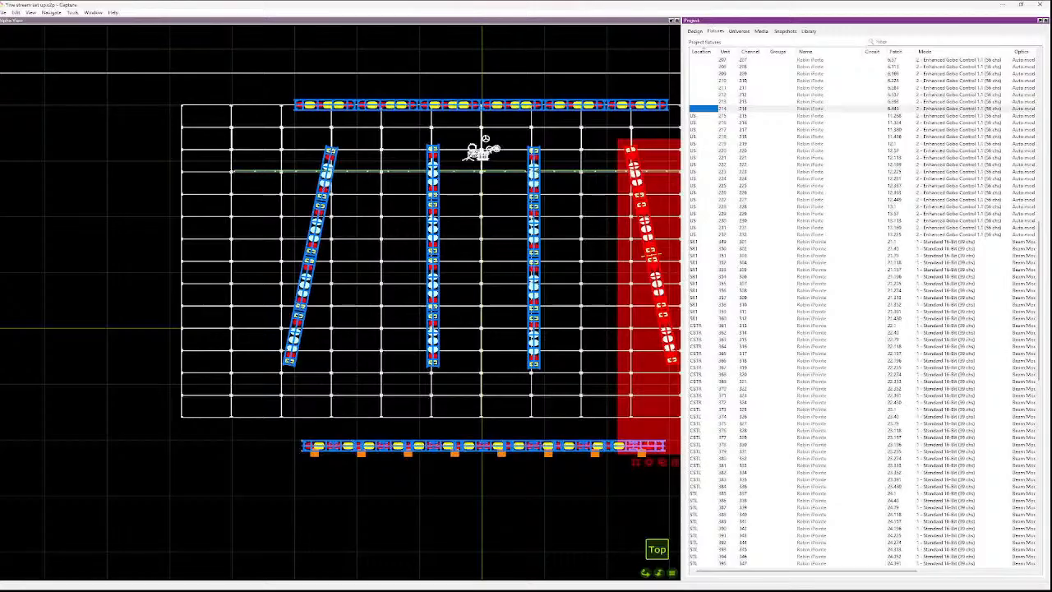
click(703, 116)
click(703, 206)
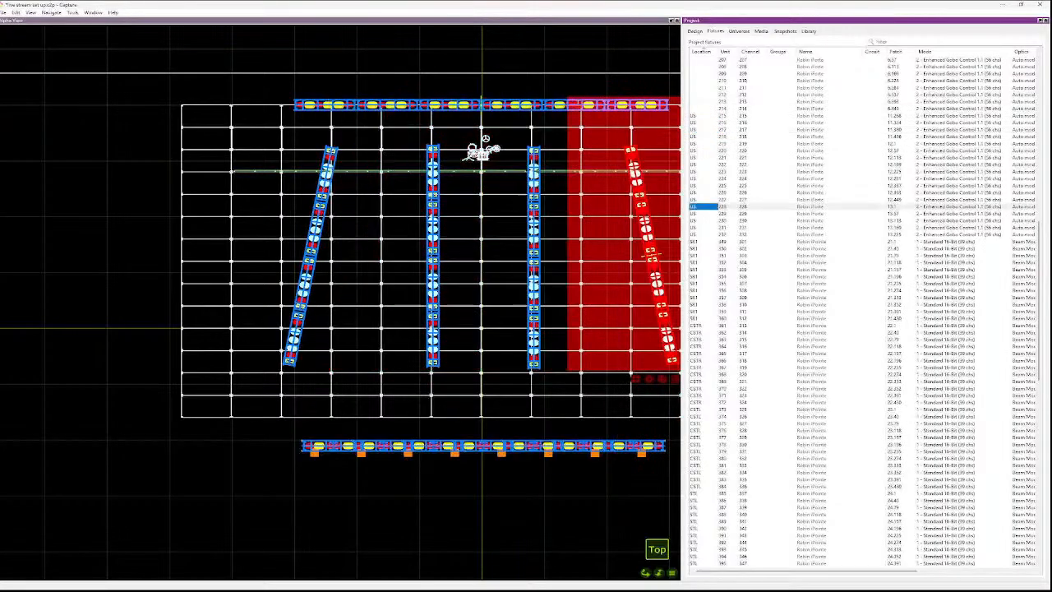
click(703, 312)
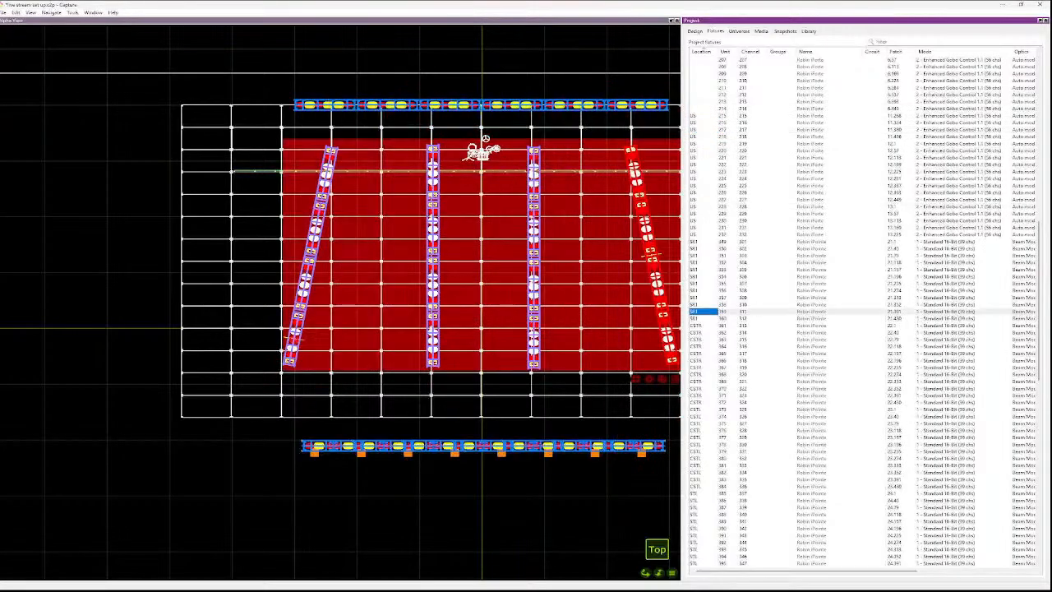
click(703, 318)
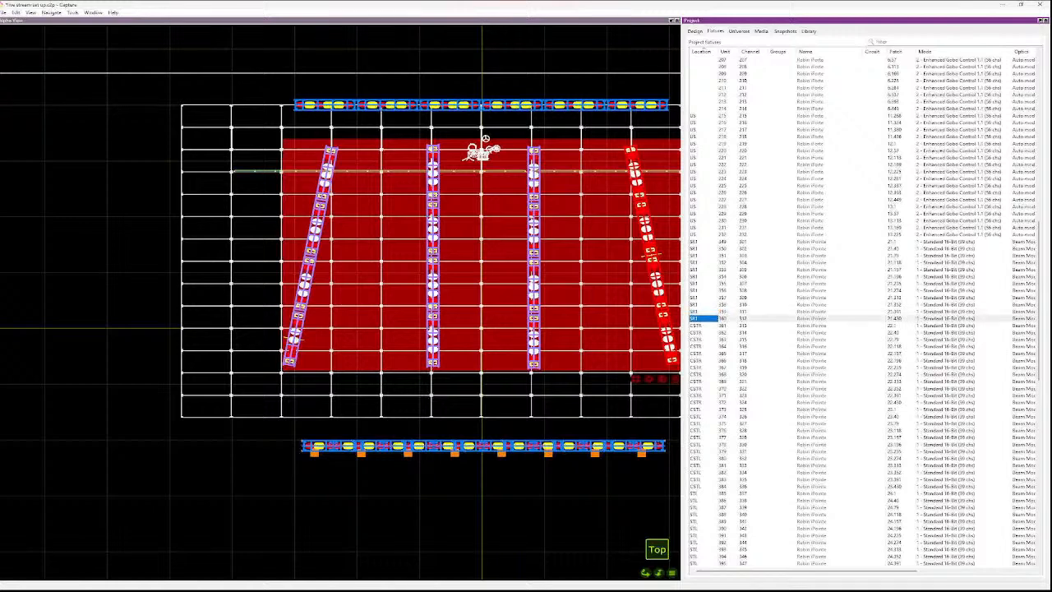
click(703, 332)
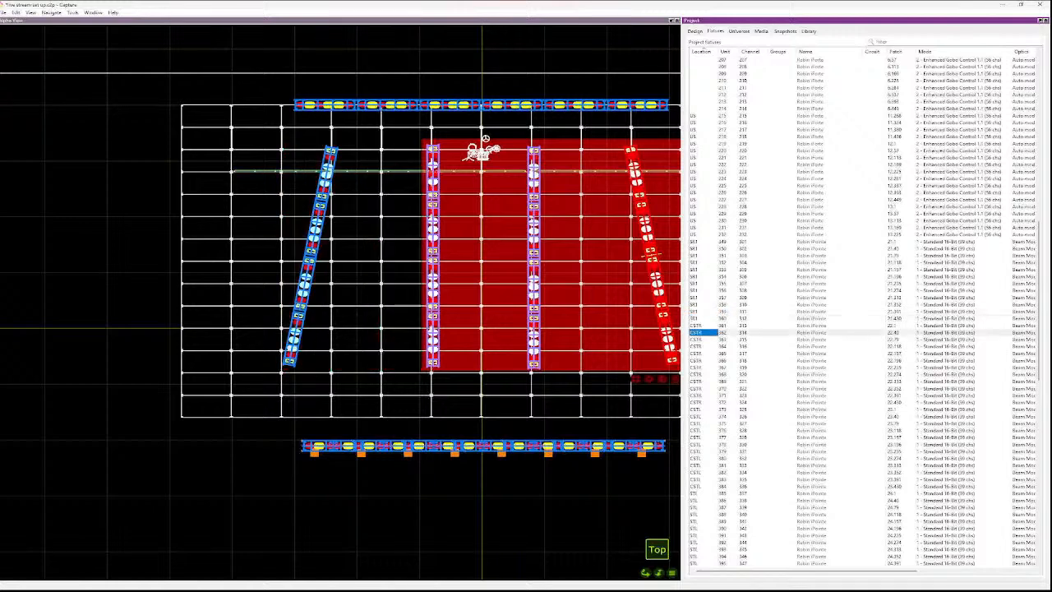
click(703, 311)
click(703, 262)
click(703, 221)
click(703, 116)
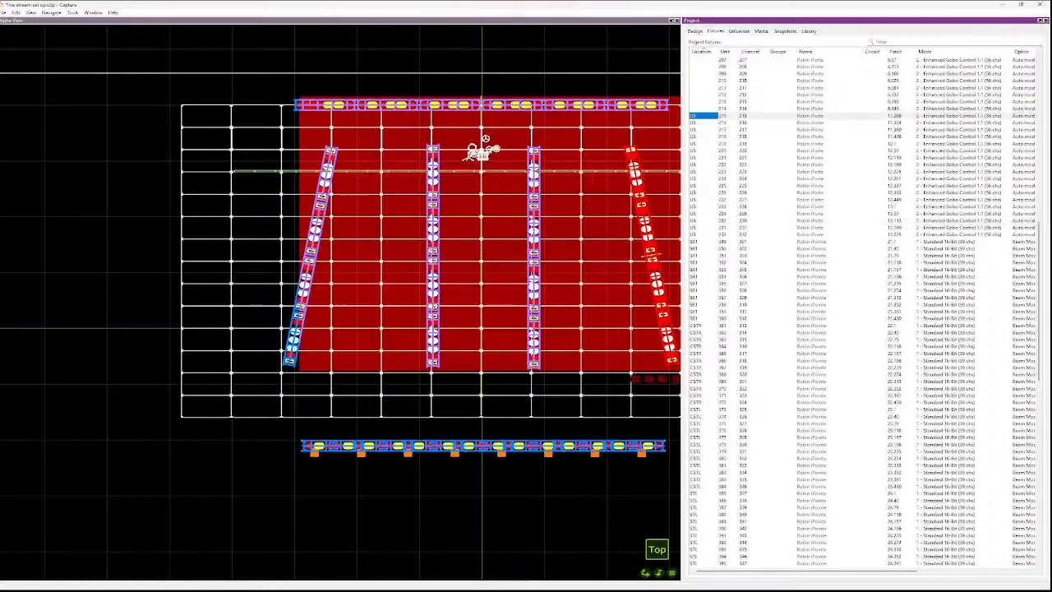
- Examine the location entries of the MAC Aura PXL fixtures and fixture 201, and clear the selection in the plan
scroll(863, 313, up, 10)
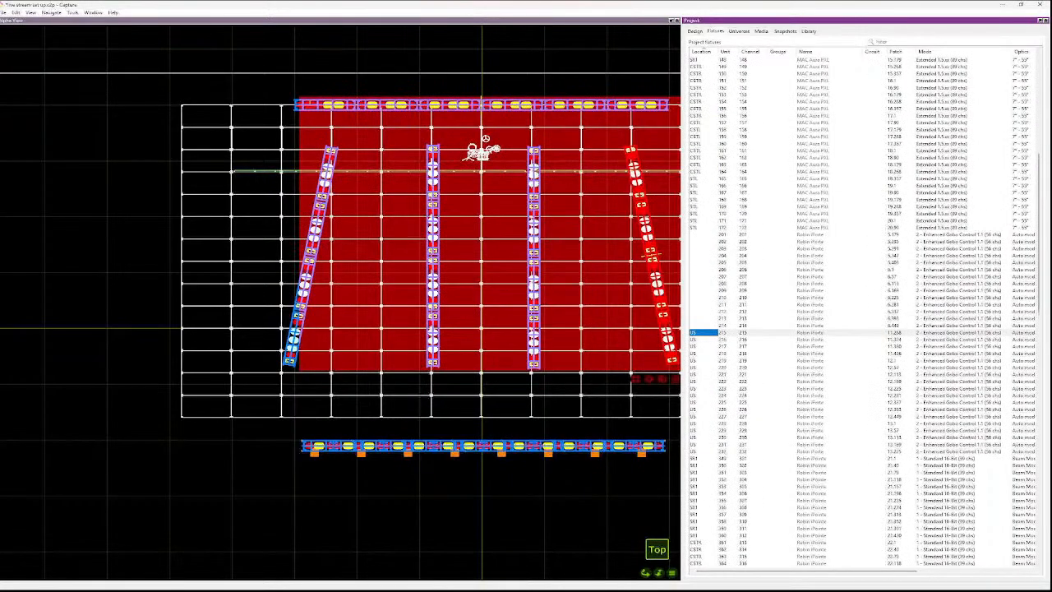
click(703, 228)
click(822, 235)
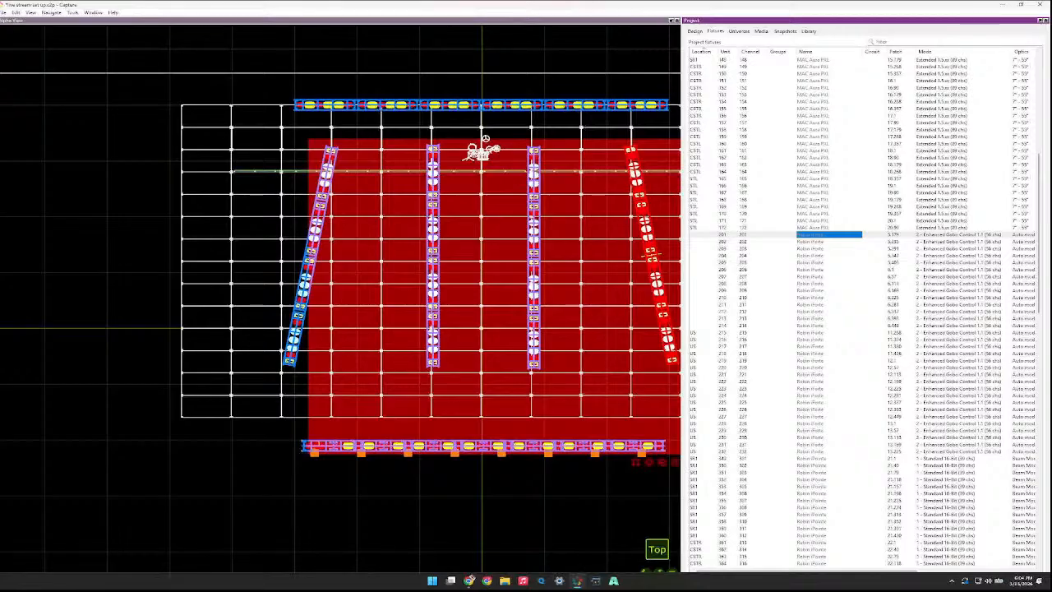
scroll(863, 312, up, 15)
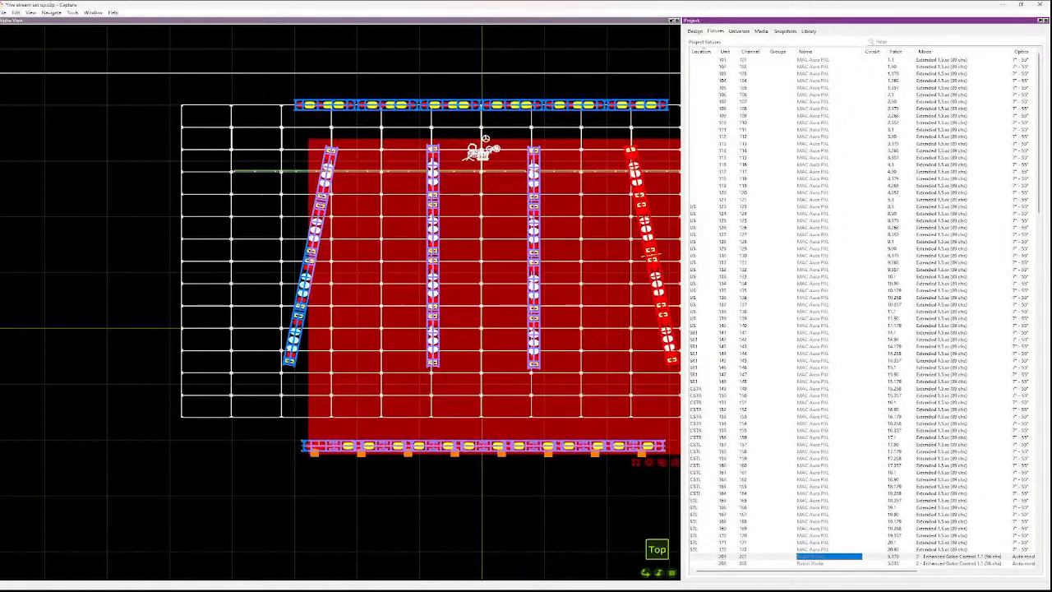
click(568, 501)
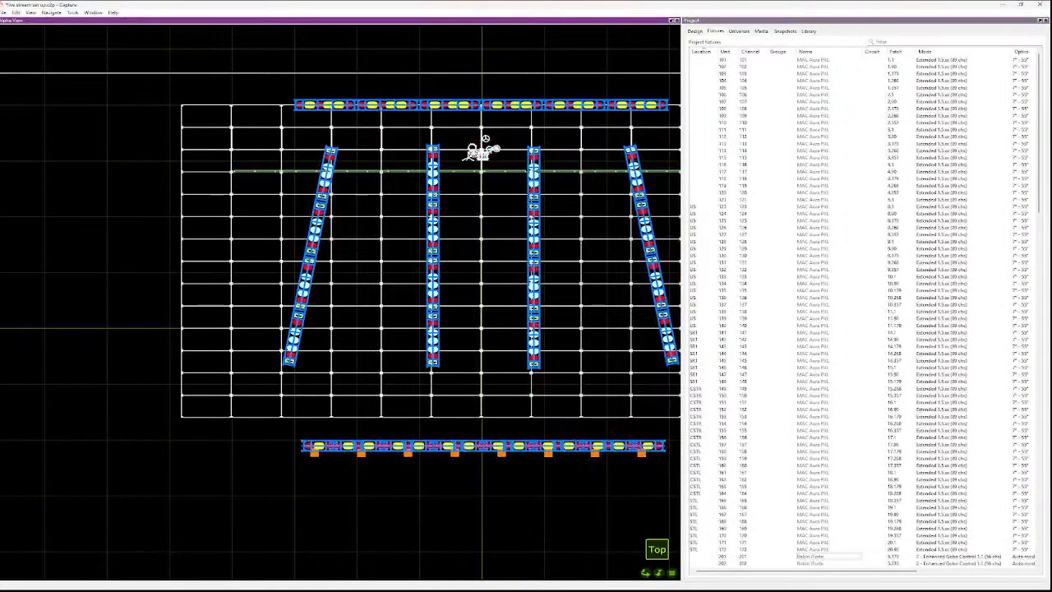